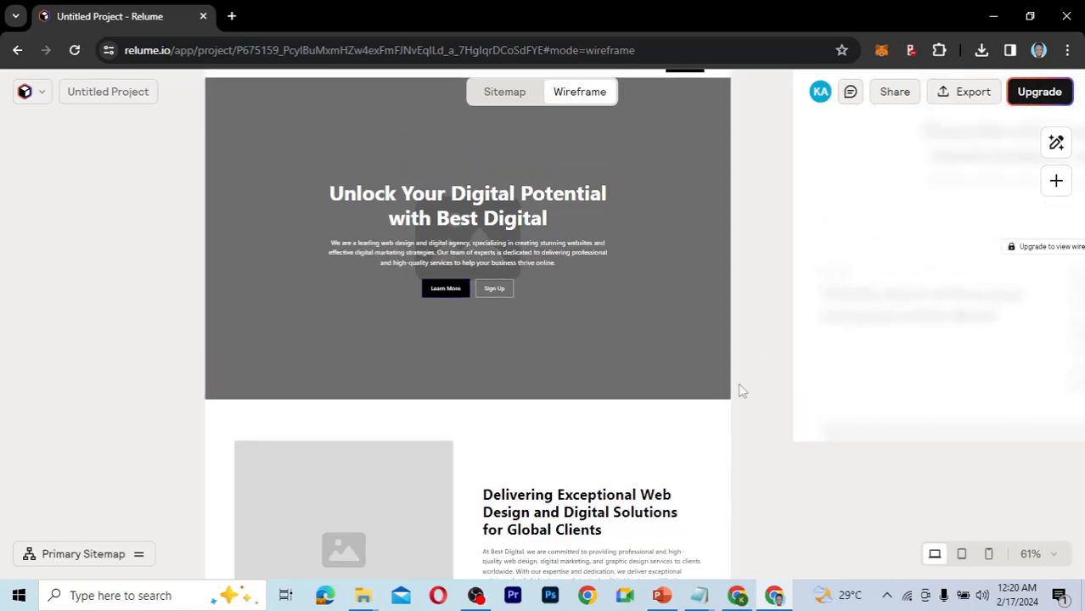
- Examine the Home wireframe's layout from the hero through the about, solutions and services sections to Client Feedback
scroll(751, 428, down, 3)
scroll(751, 429, down, 7)
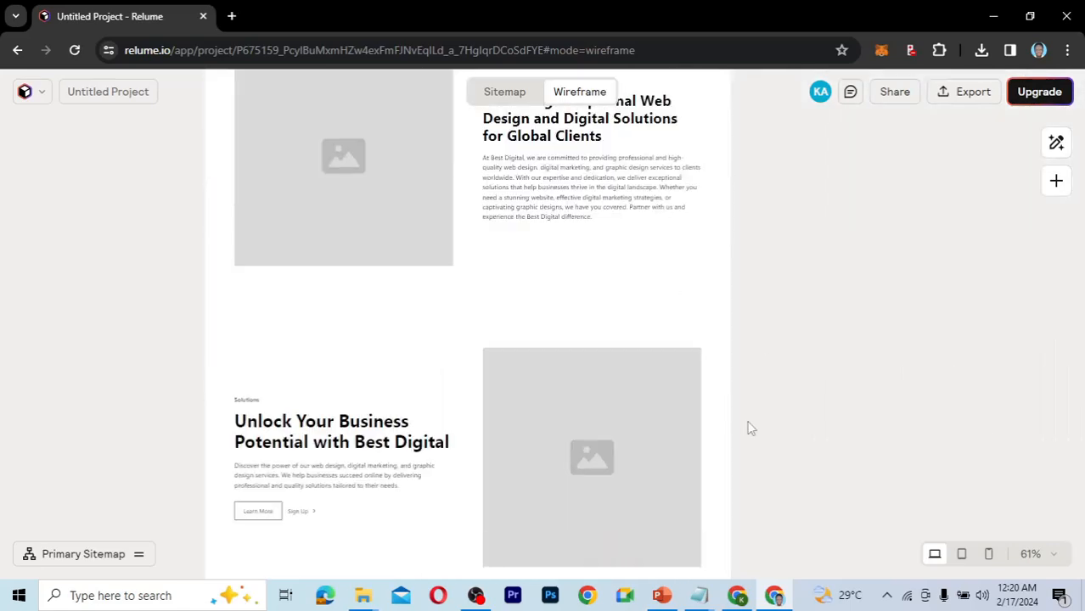
scroll(751, 429, down, 7)
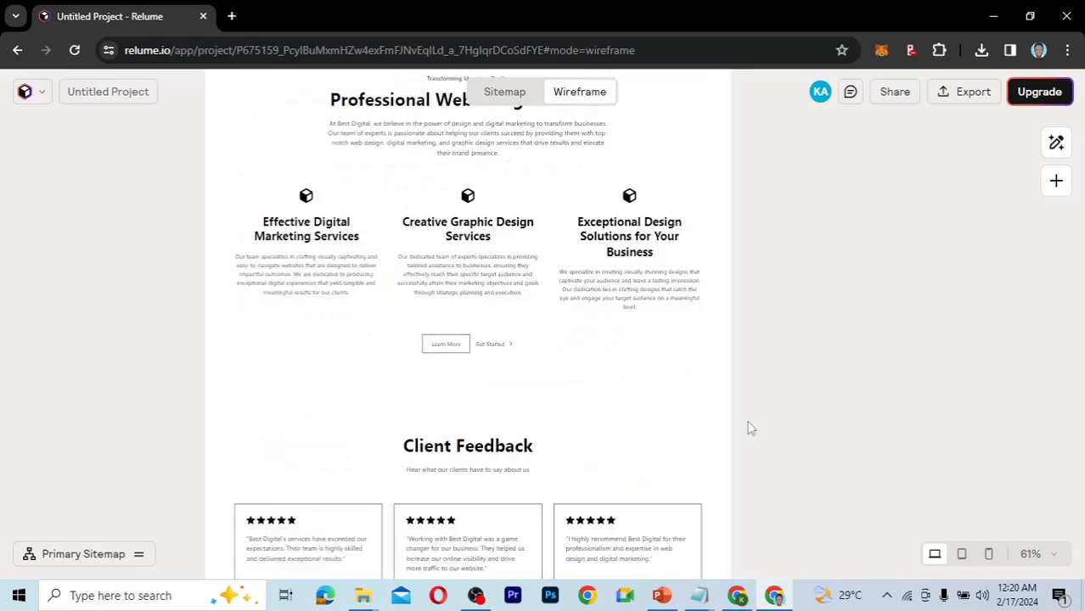
scroll(751, 429, down, 3)
scroll(751, 428, up, 3)
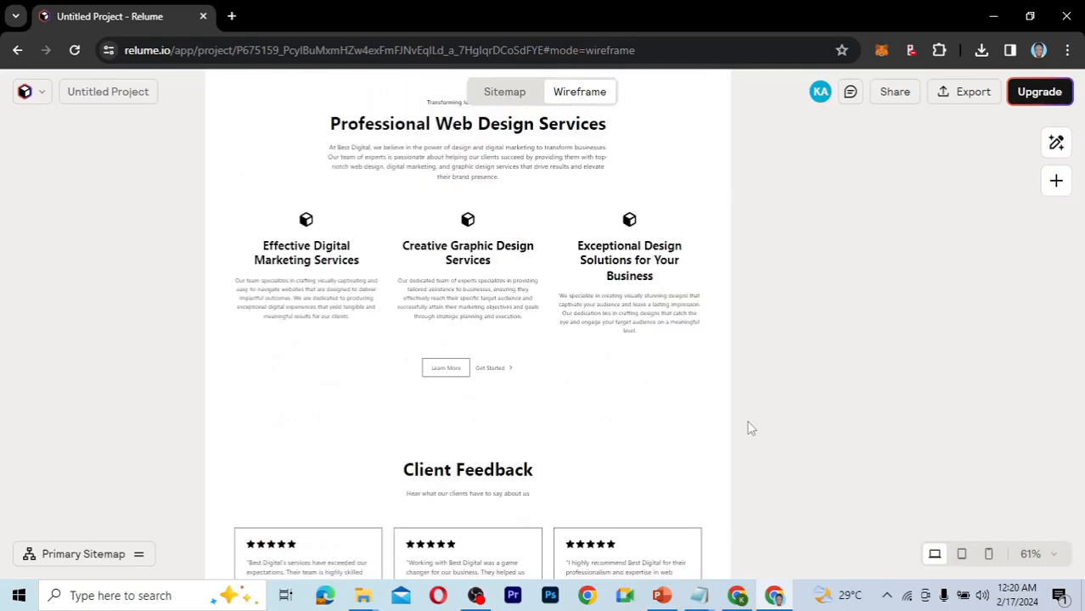
scroll(751, 429, up, 8)
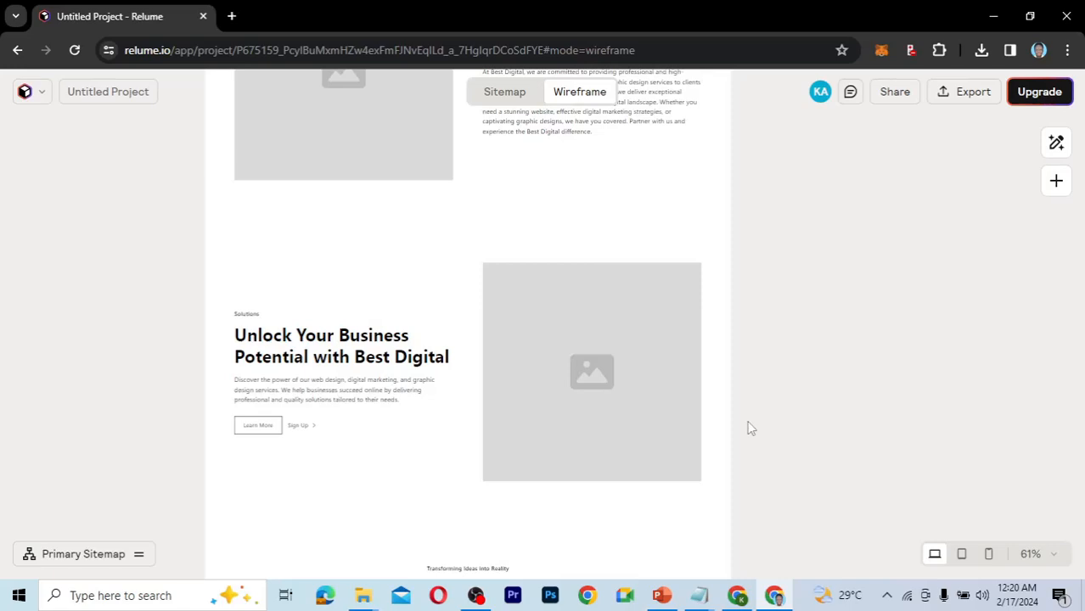
scroll(750, 429, up, 5)
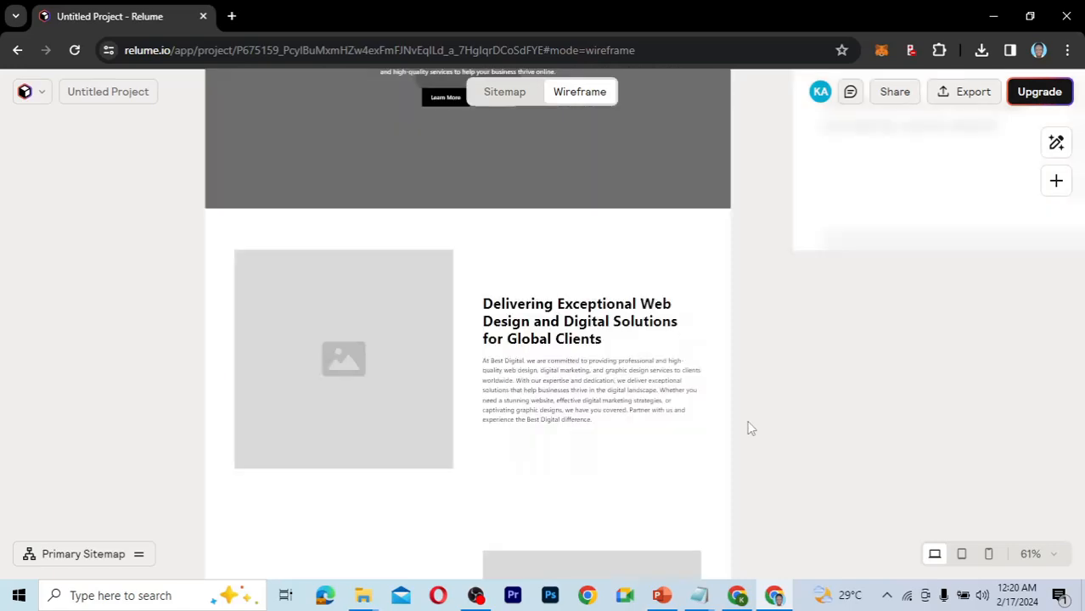
scroll(750, 429, up, 3)
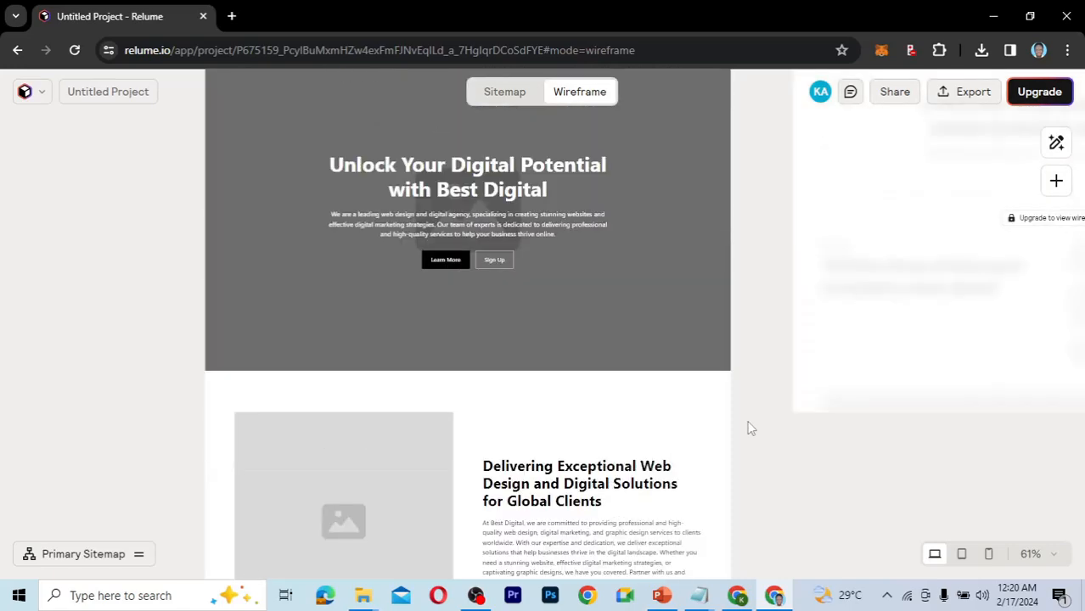
scroll(751, 429, up, 2)
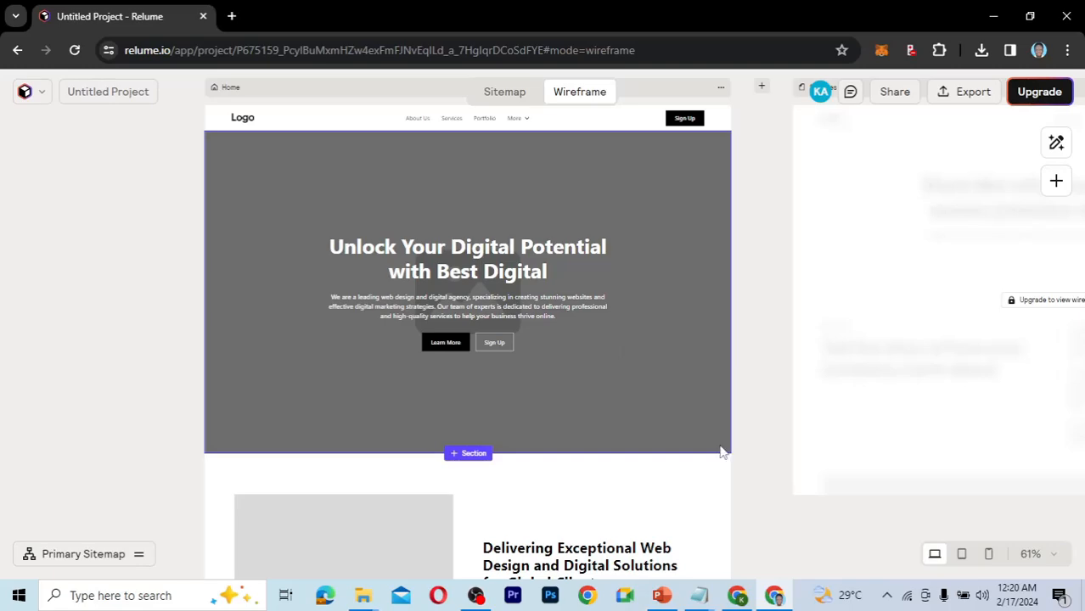
- Review the Home wireframe's sections down to Professional Web Design Services, and switch to the Home page in the Elementor editor
scroll(751, 475, down, 1)
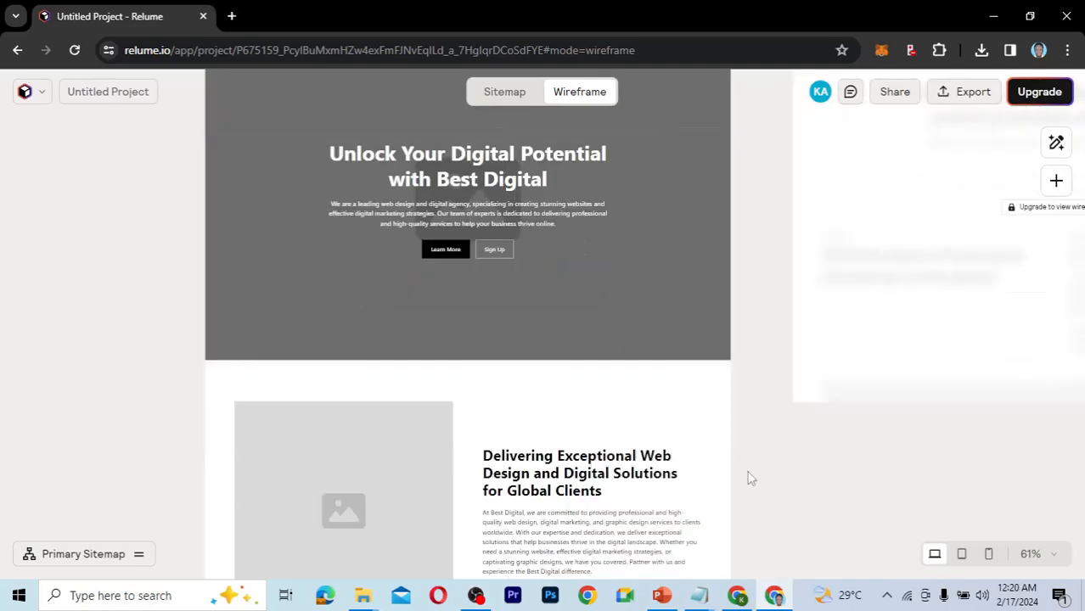
scroll(750, 479, down, 1)
scroll(751, 479, down, 6)
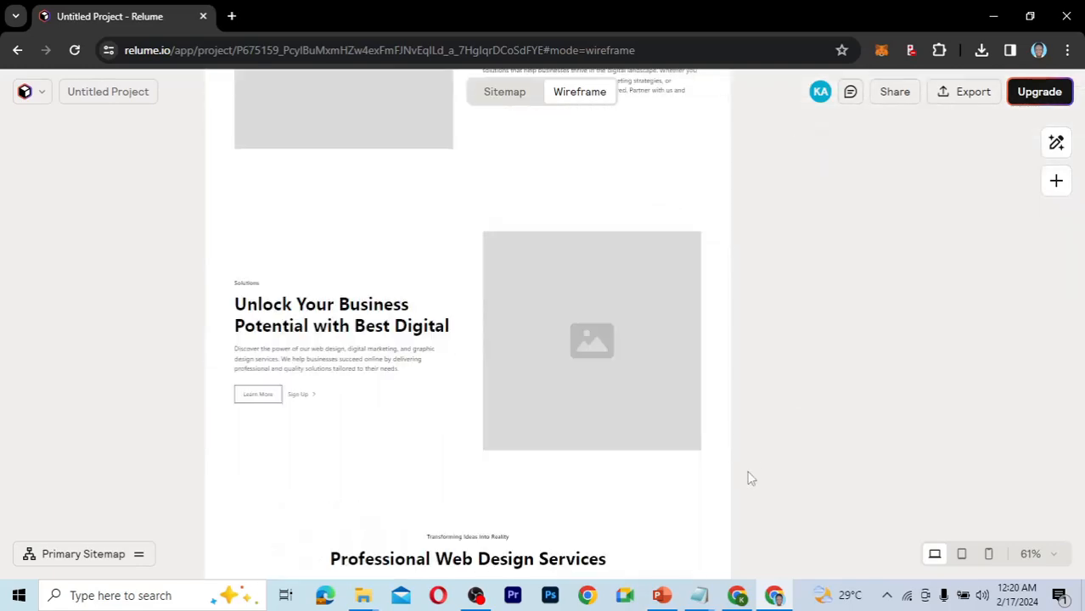
scroll(751, 479, down, 1)
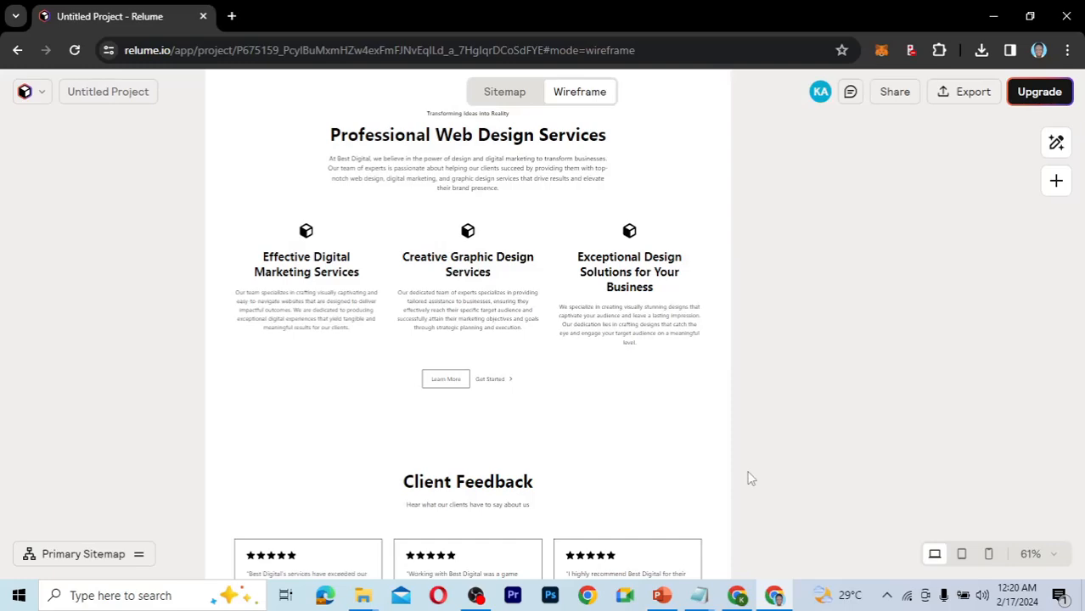
scroll(750, 479, up, 4)
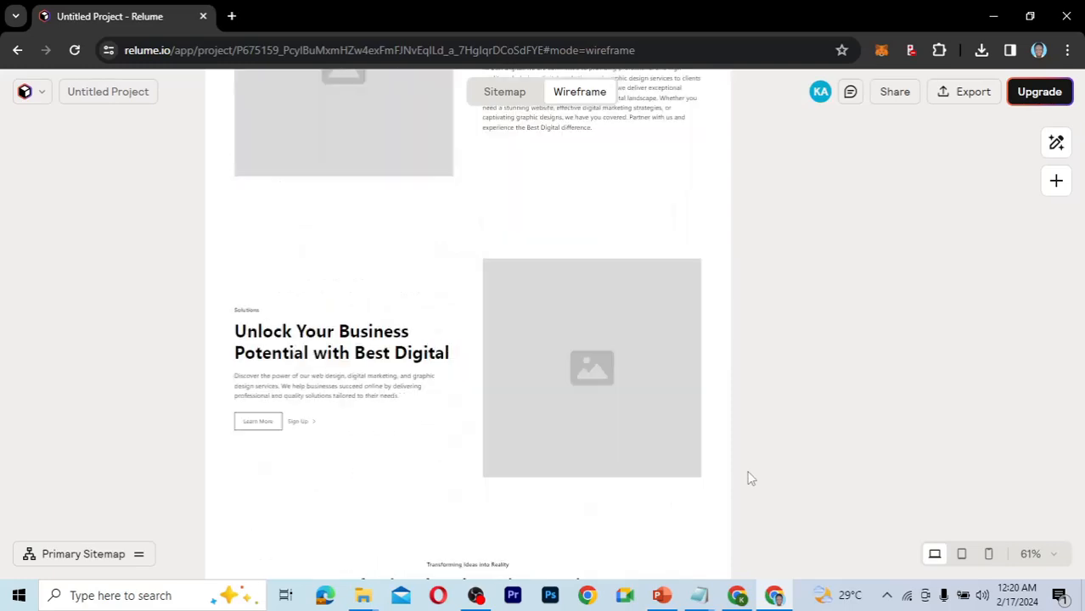
scroll(750, 479, up, 4)
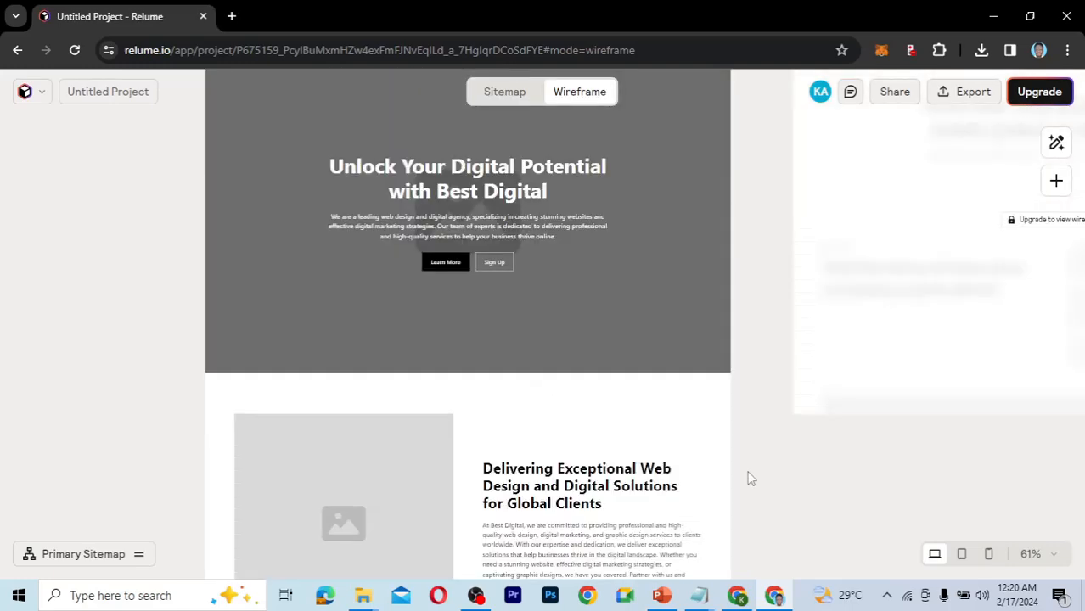
click(739, 596)
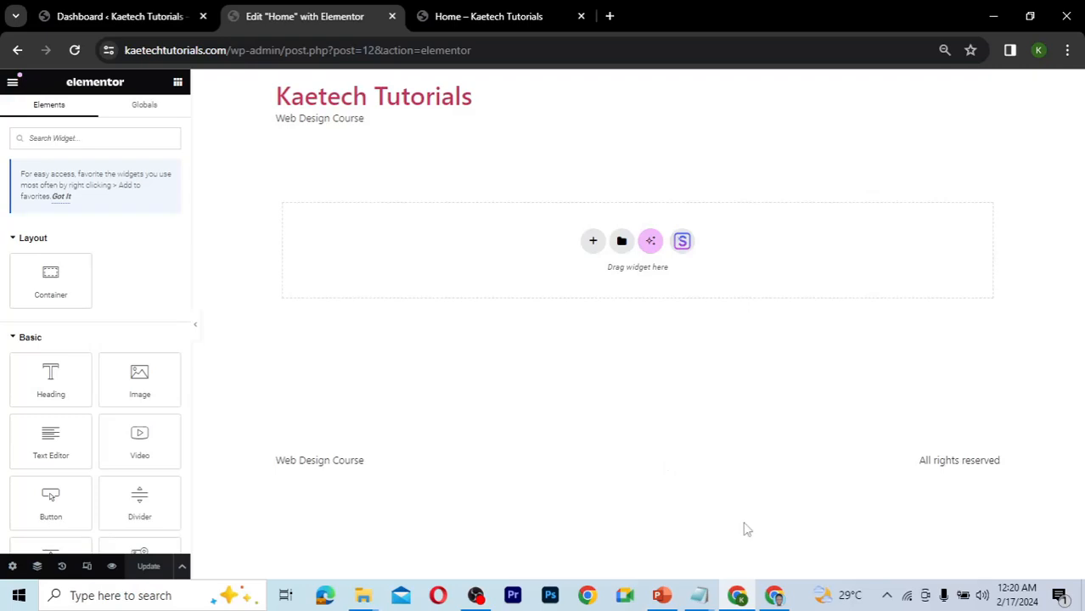
- Return to the Relume wireframe and survey the whole Home page from the navigation bar down to the footer
click(774, 596)
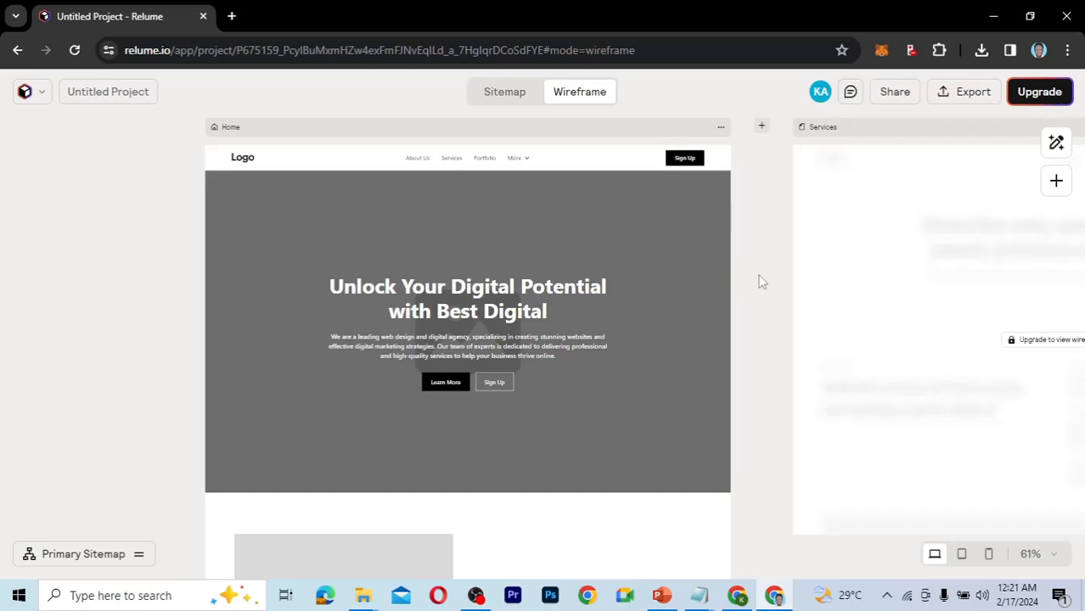
scroll(761, 282, down, 10)
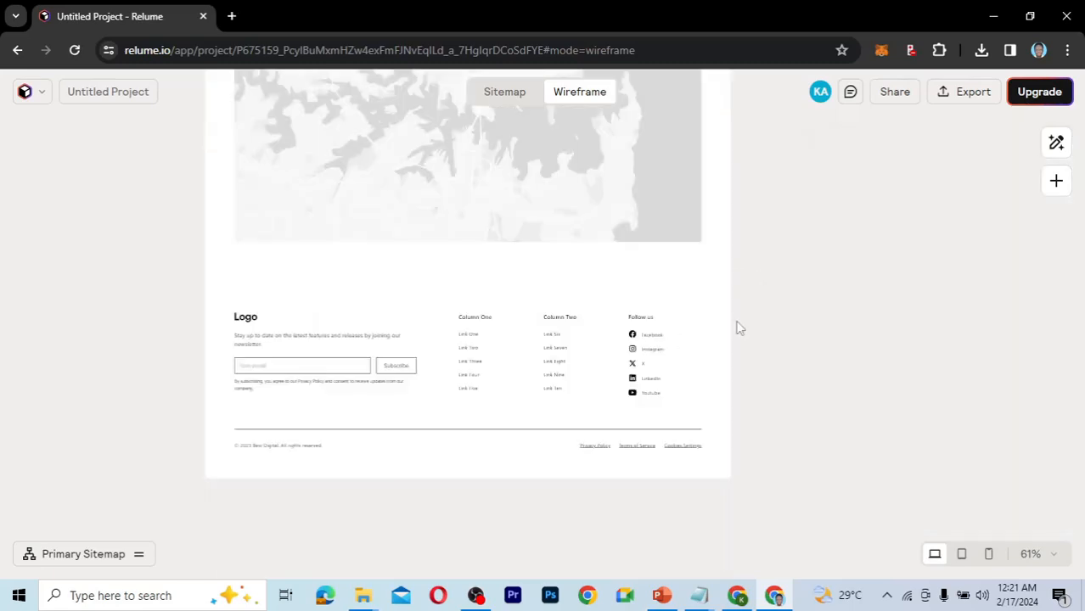
scroll(739, 328, up, 10)
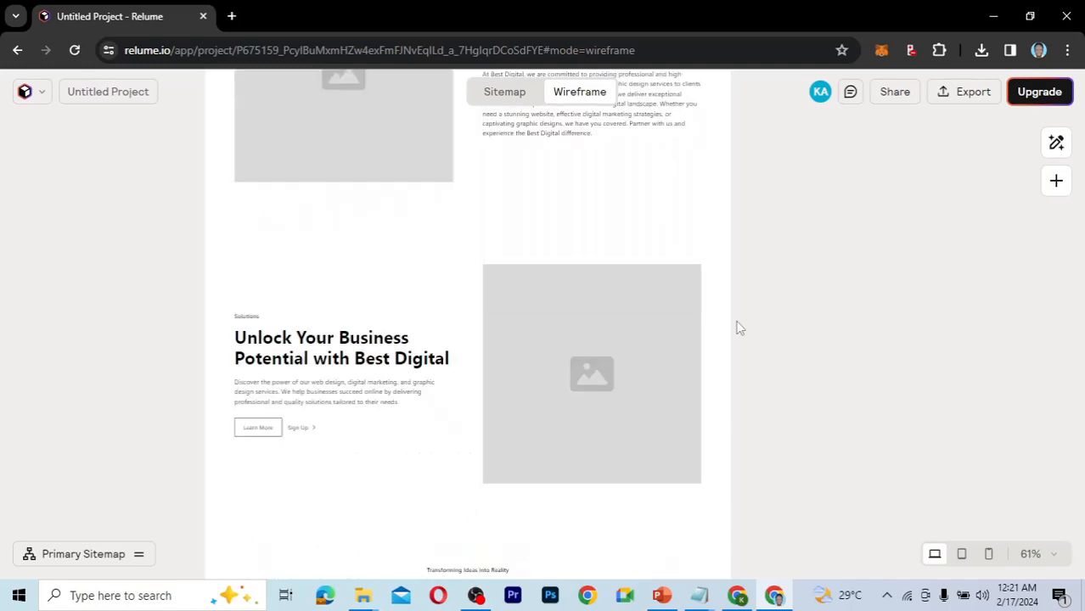
scroll(739, 329, up, 4)
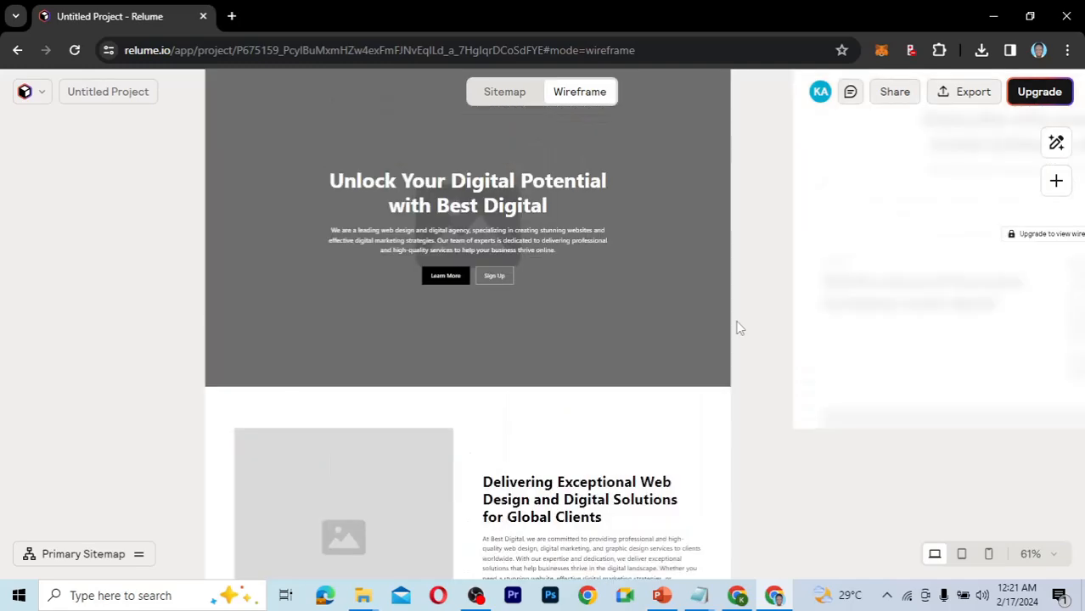
scroll(739, 329, up, 3)
scroll(739, 329, down, 8)
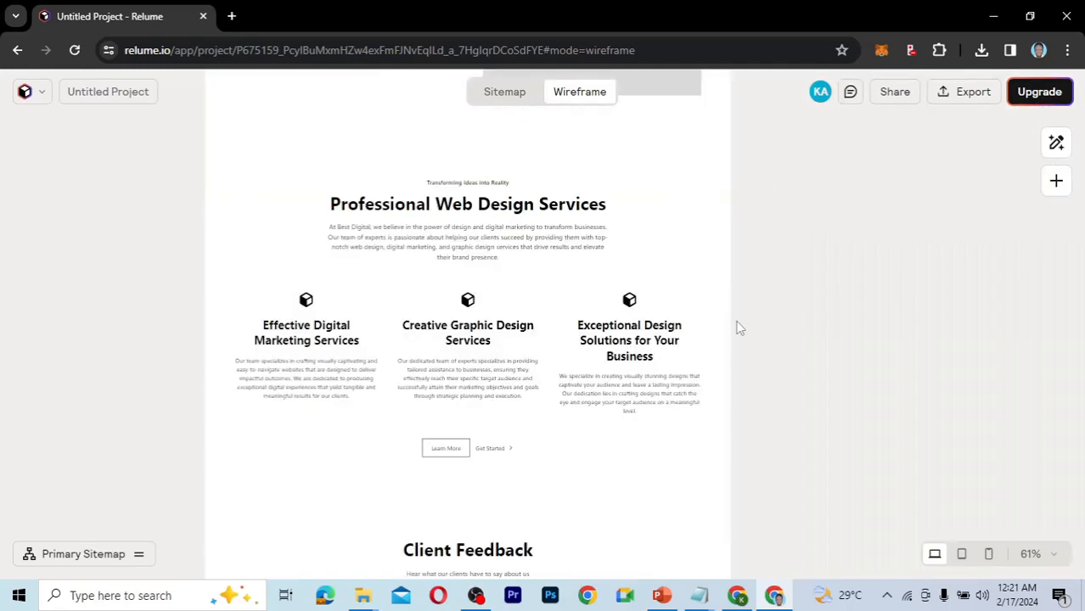
scroll(739, 329, down, 10)
scroll(738, 329, up, 4)
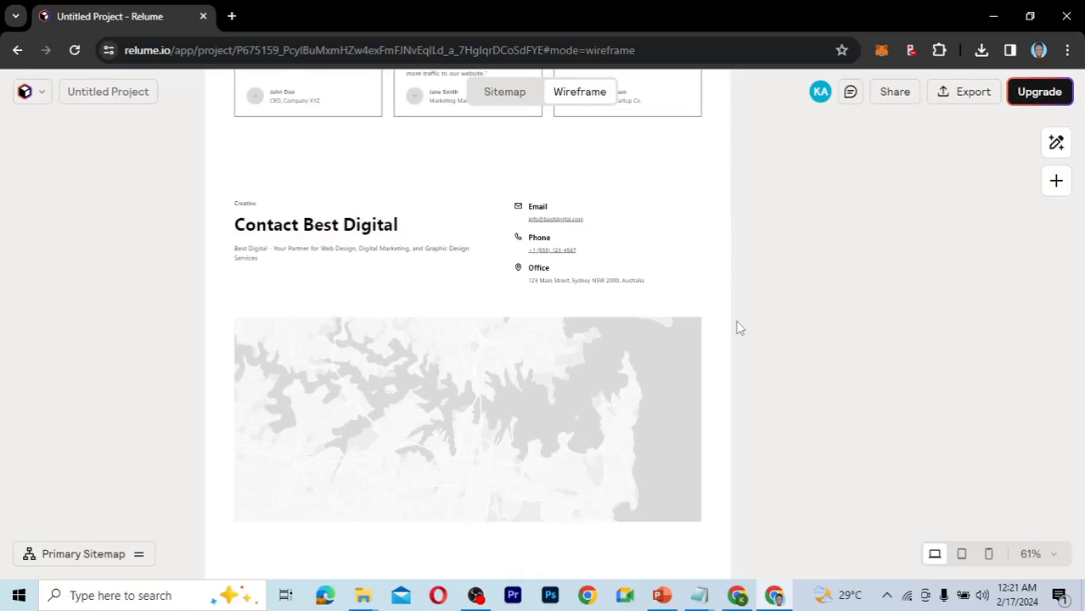
scroll(739, 329, up, 5)
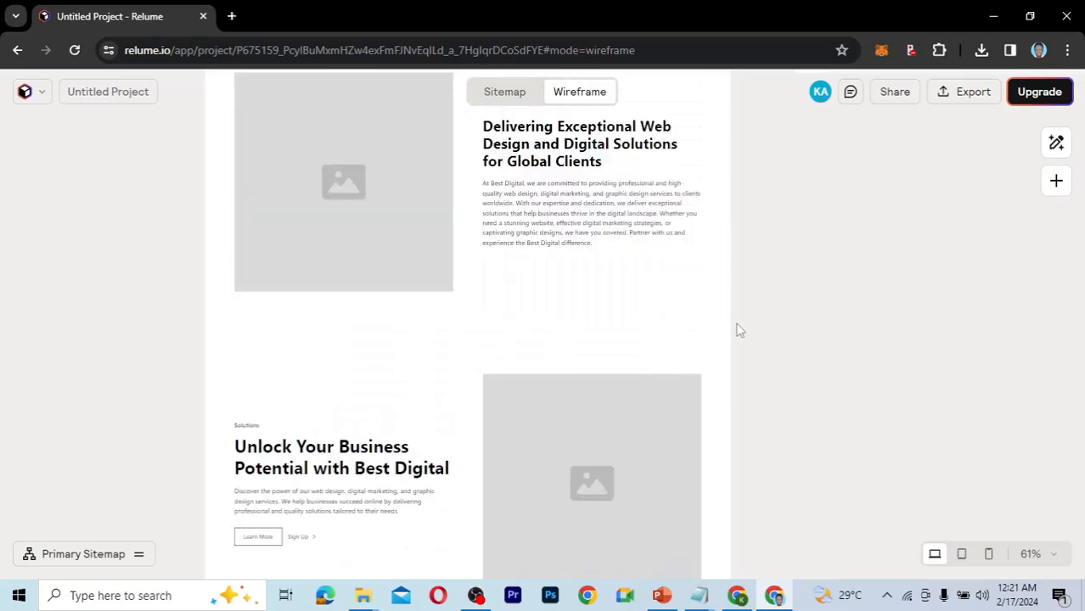
scroll(739, 330, up, 5)
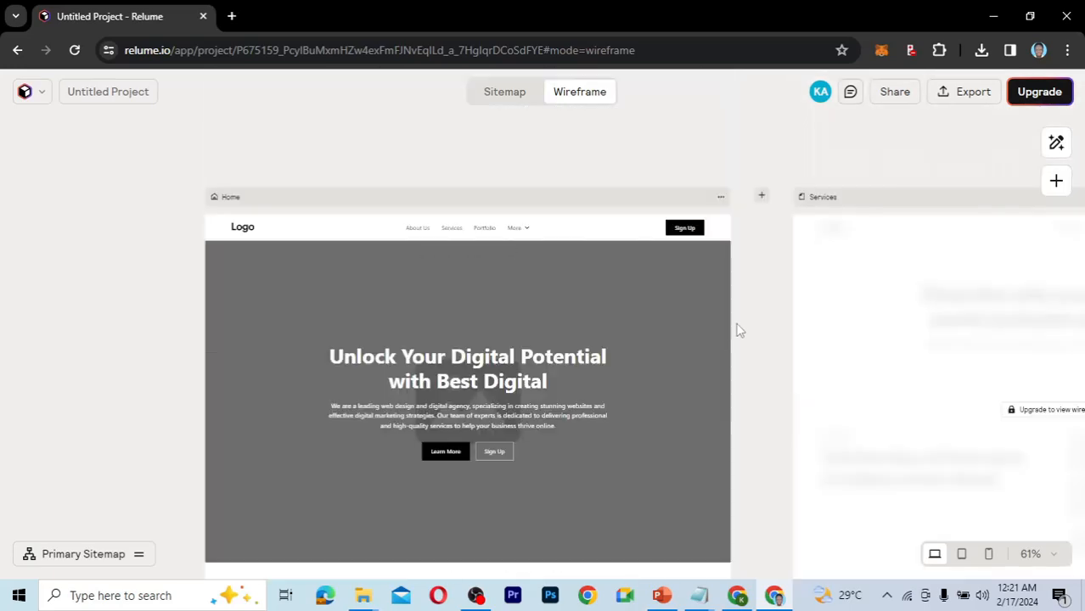
- Study the Home wireframe section by section: hero, about, solutions, services, Client Feedback and the contact section with its map
scroll(739, 330, down, 2)
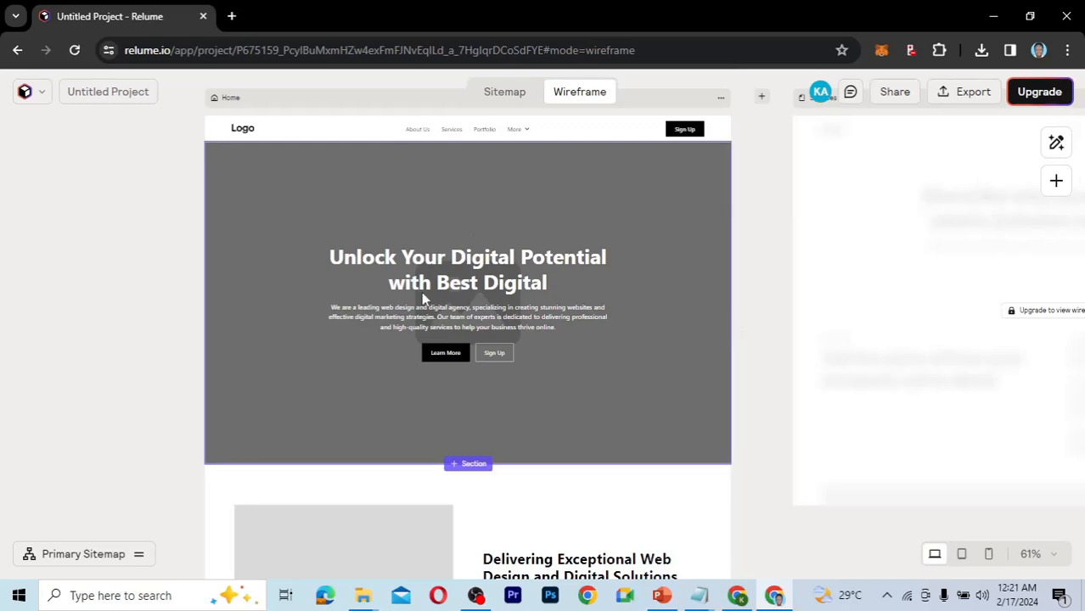
scroll(751, 433, down, 1)
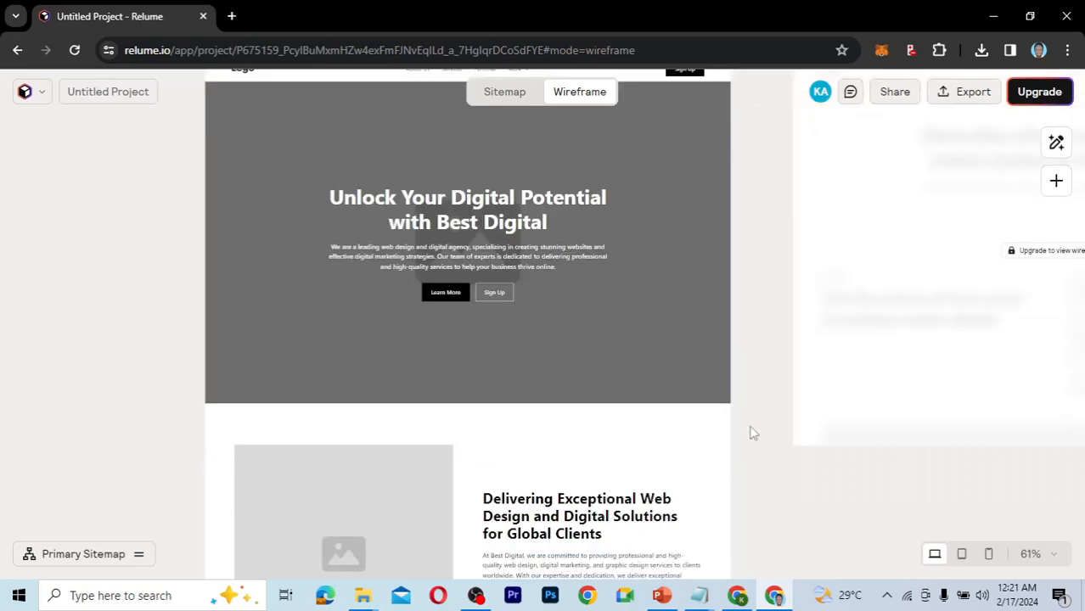
scroll(749, 433, down, 3)
scroll(784, 452, down, 4)
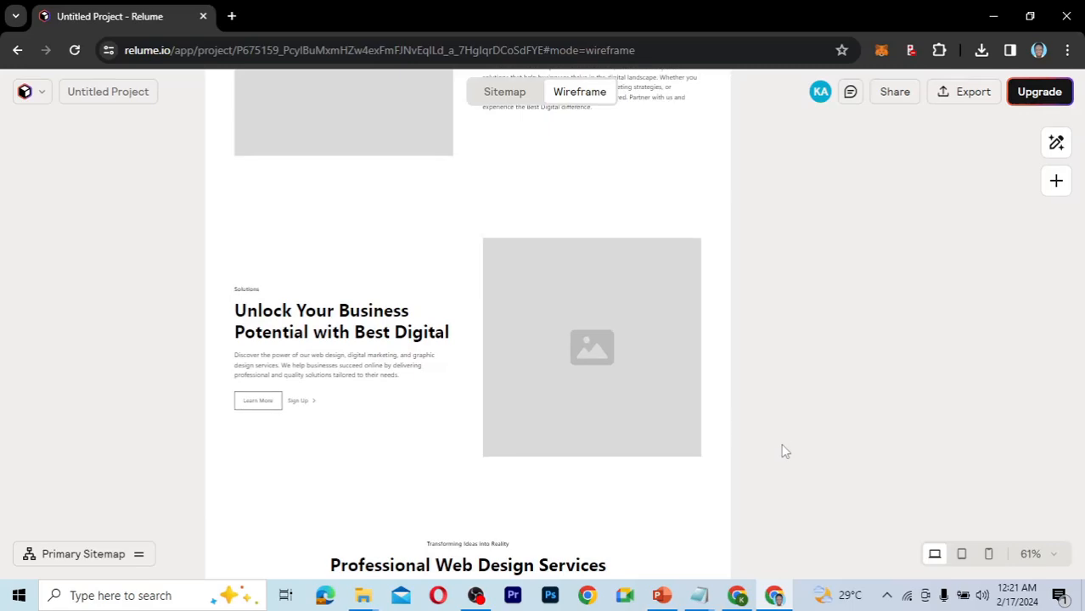
click(450, 364)
scroll(774, 339, down, 3)
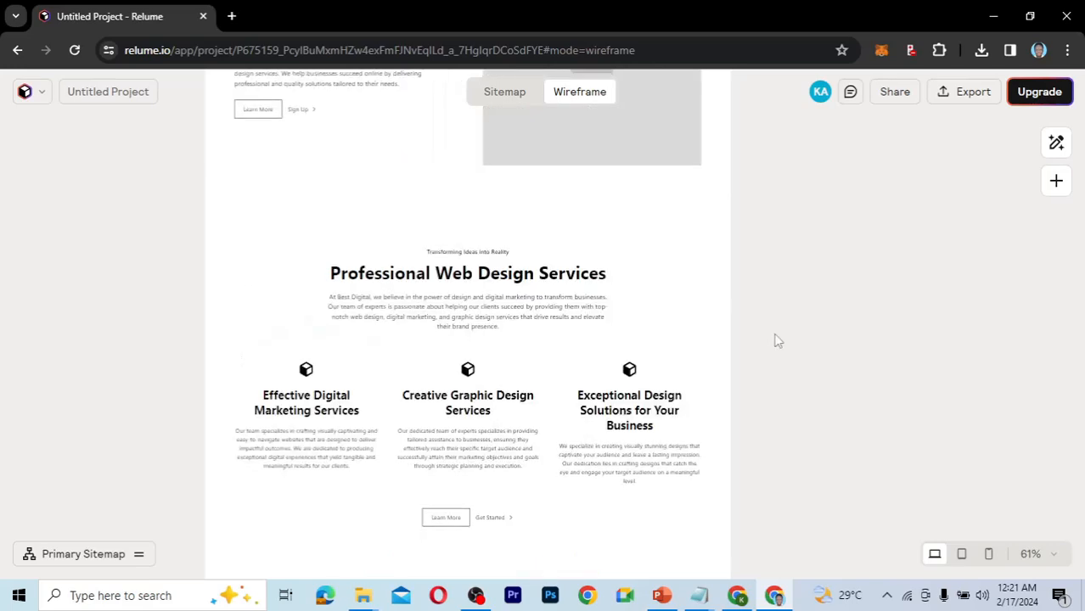
scroll(711, 376, down, 2)
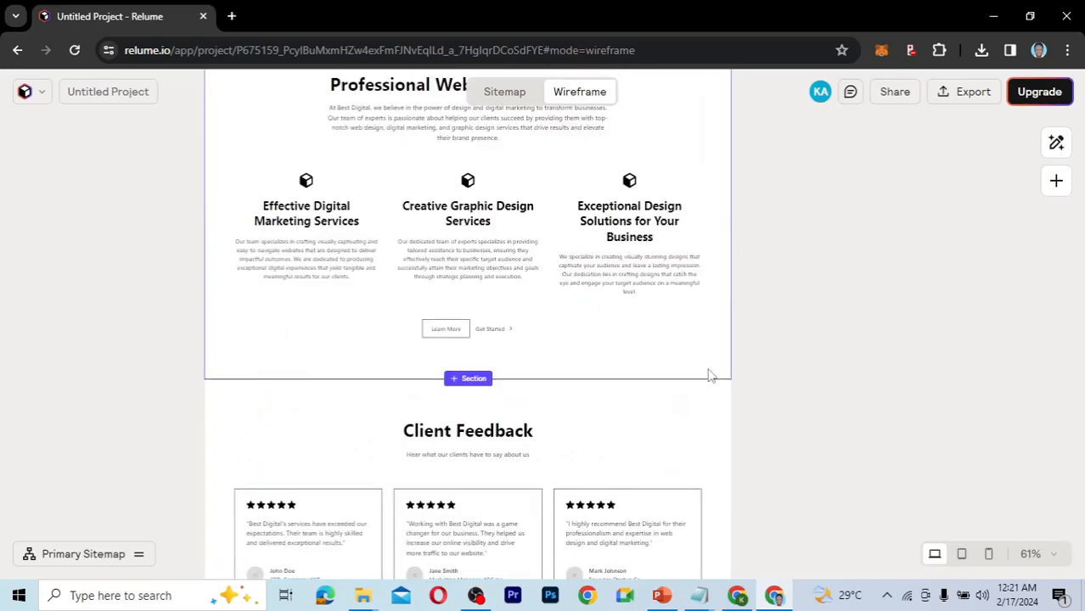
scroll(710, 376, down, 2)
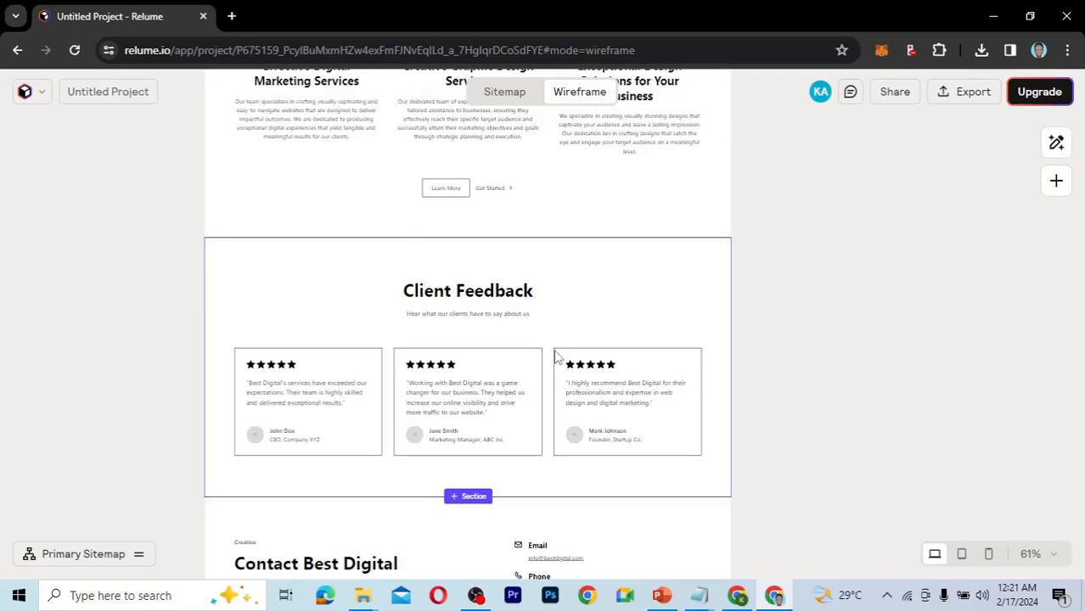
scroll(556, 356, down, 3)
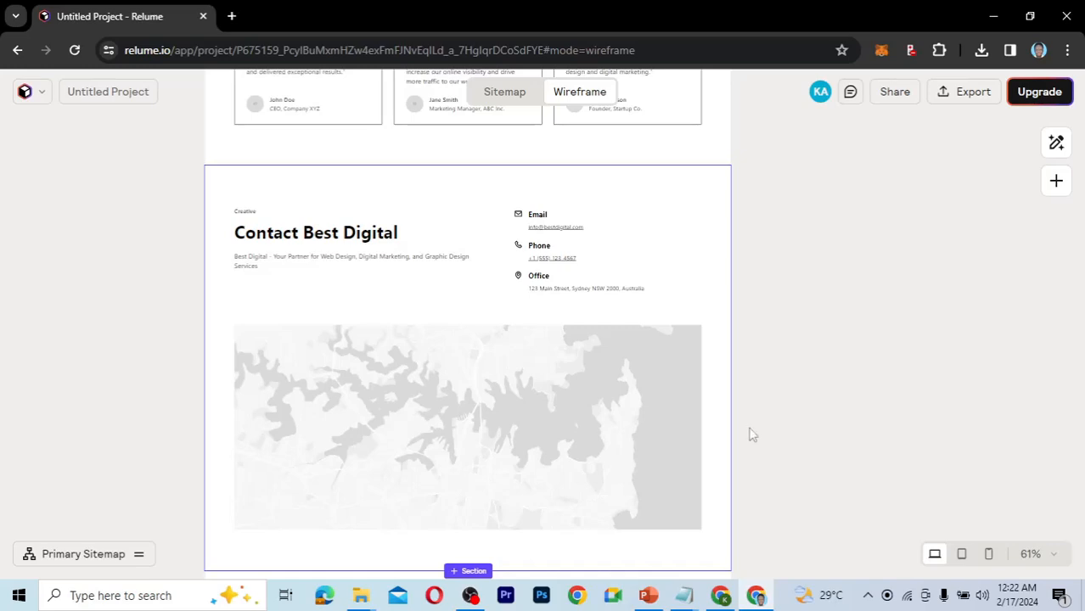
scroll(743, 315, up, 5)
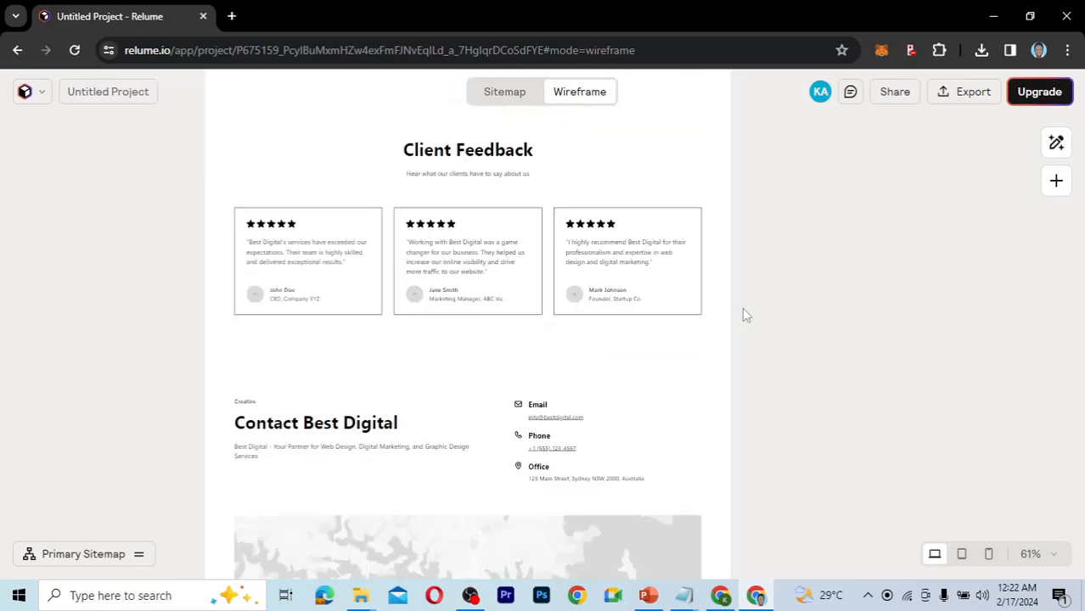
scroll(744, 315, up, 15)
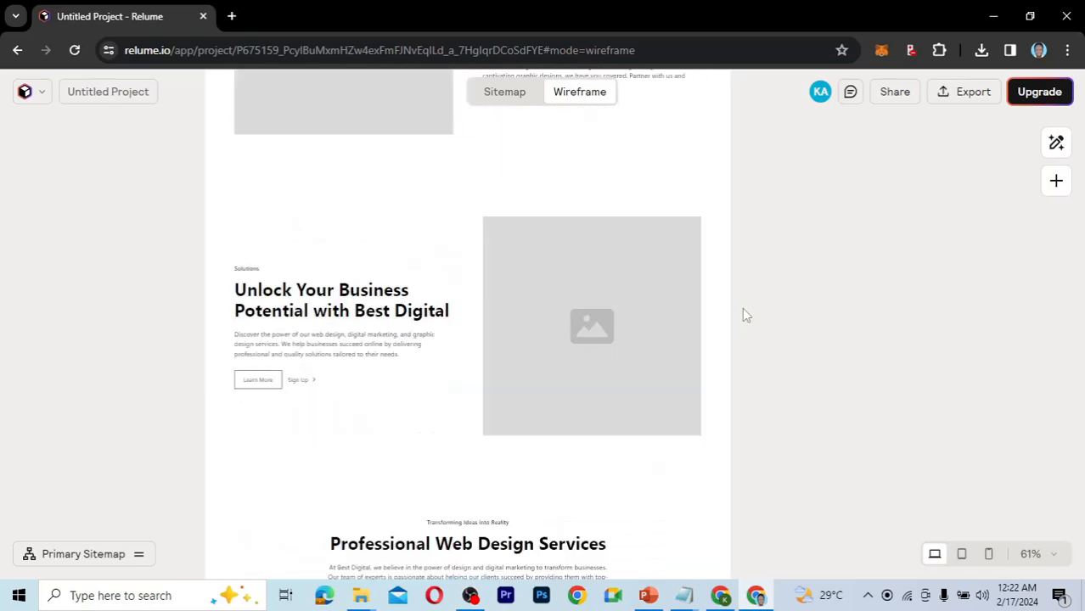
scroll(744, 315, up, 5)
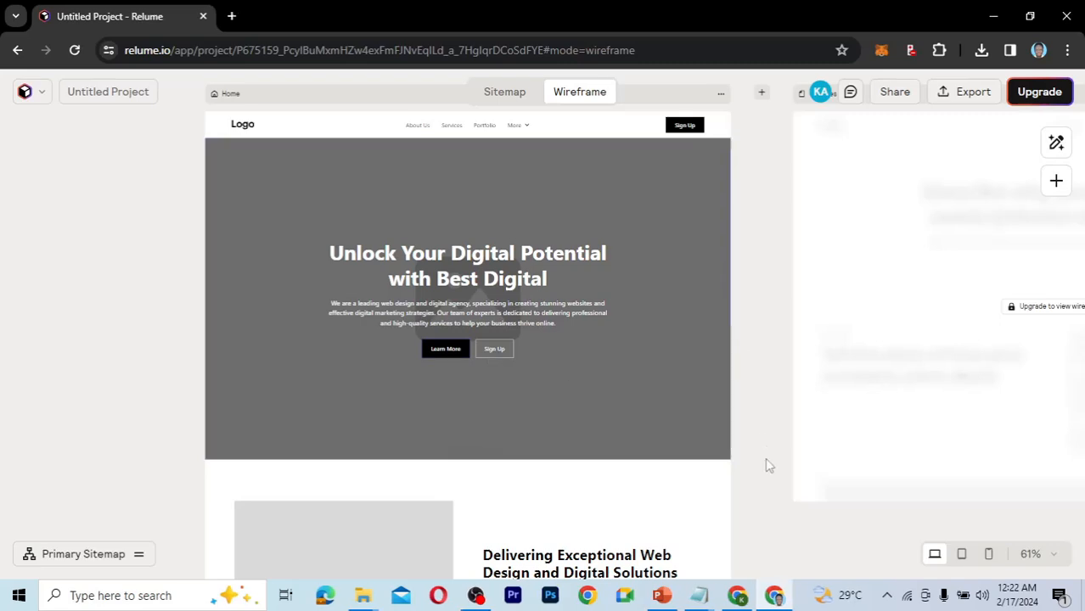
- Switch to Elementor, open the Udemy notes in Notepad and check the color codes from #0B0C10 Black to #45A29E Dark Blue
click(739, 597)
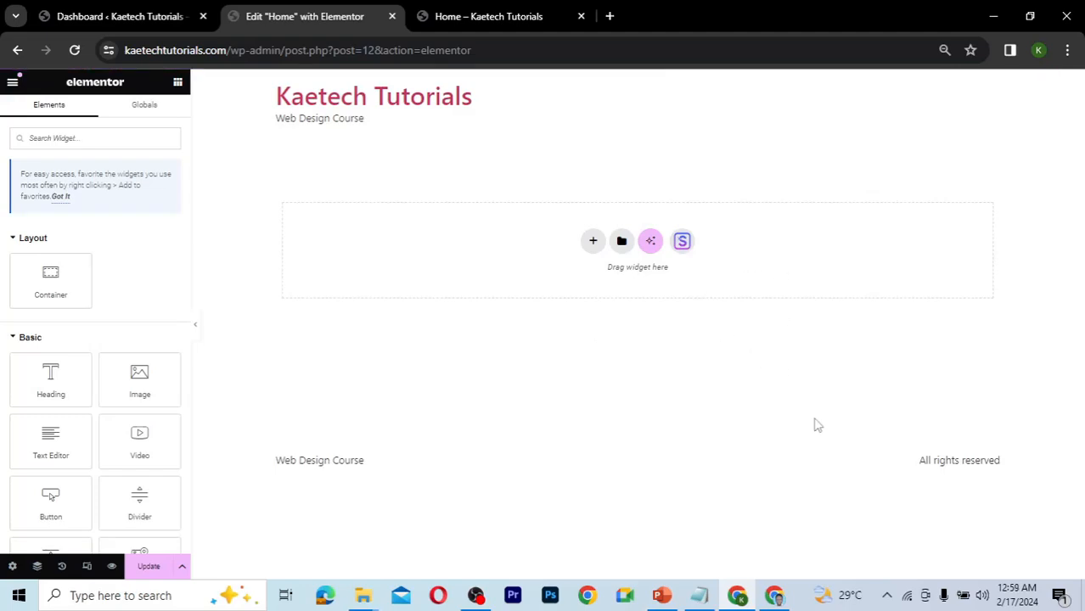
click(698, 597)
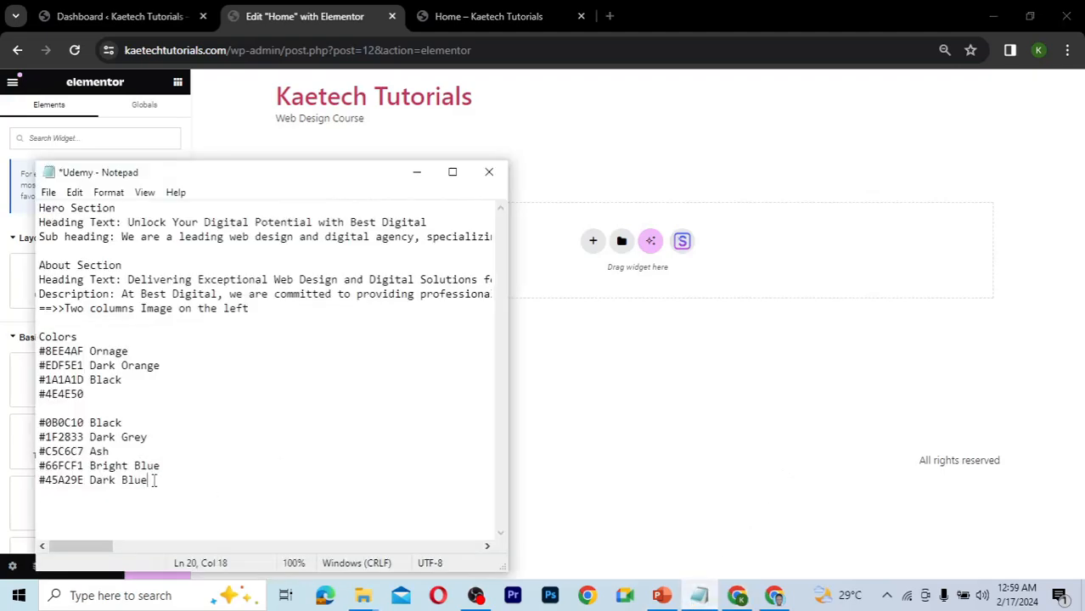
shift+click(36, 422)
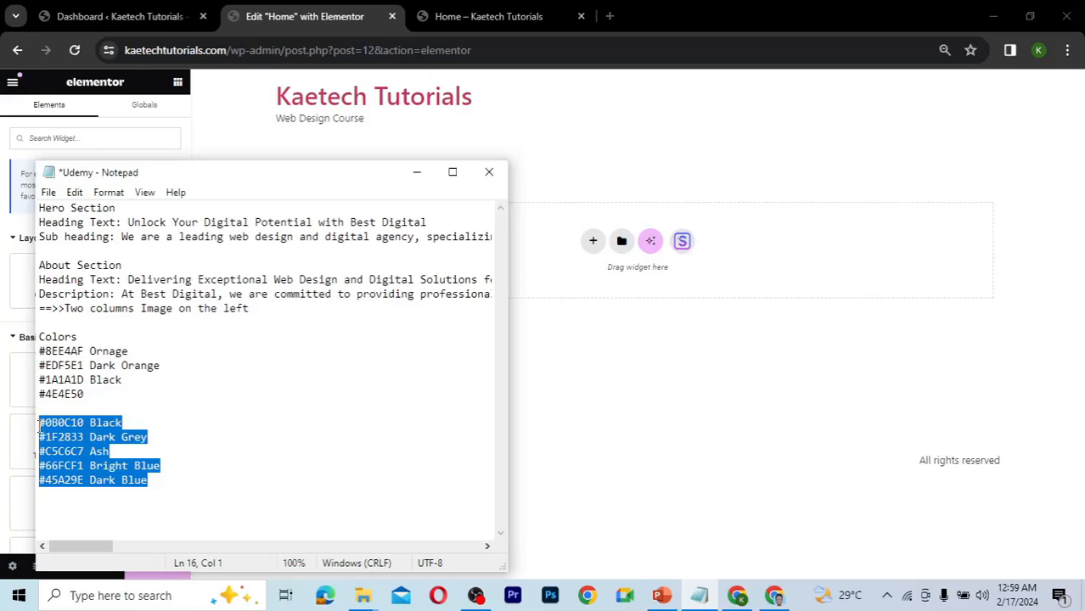
click(39, 428)
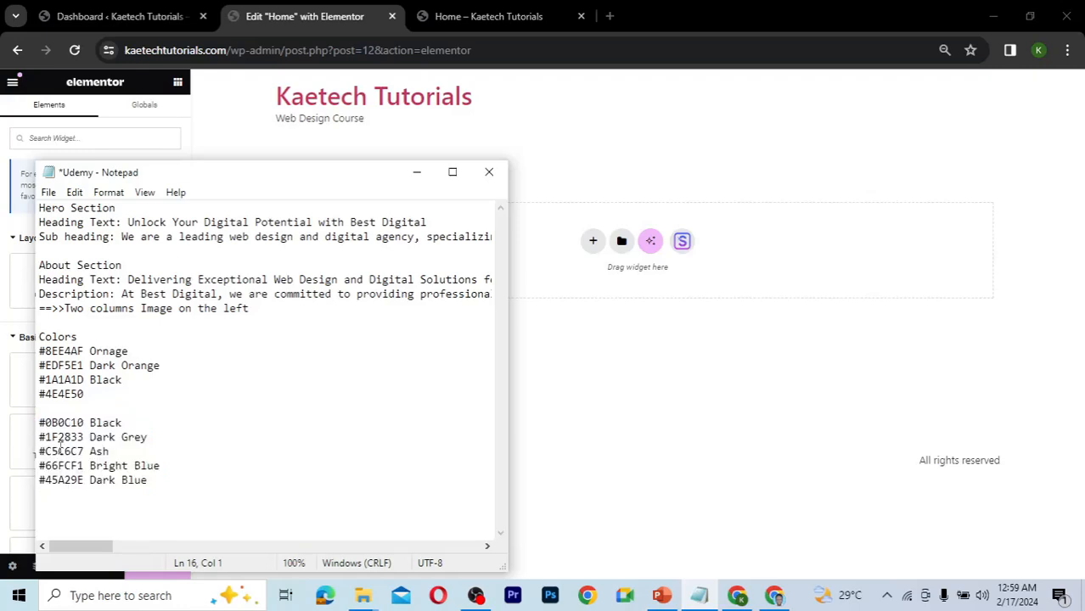
- Return to the Elementor editor and add a new single-column container with downward direction to the empty Home page
click(157, 480)
click(598, 424)
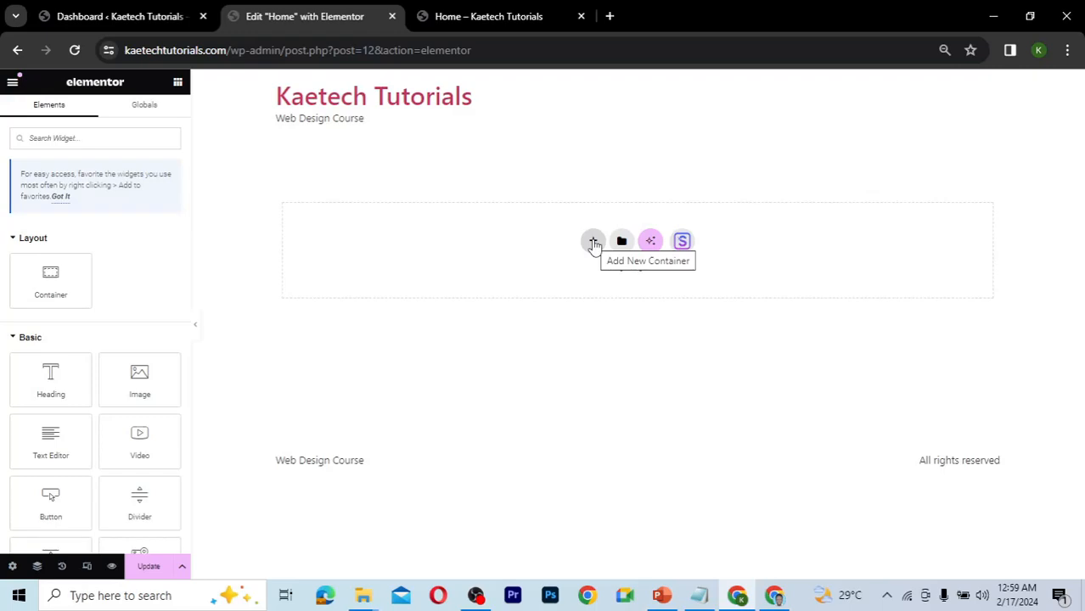
click(594, 243)
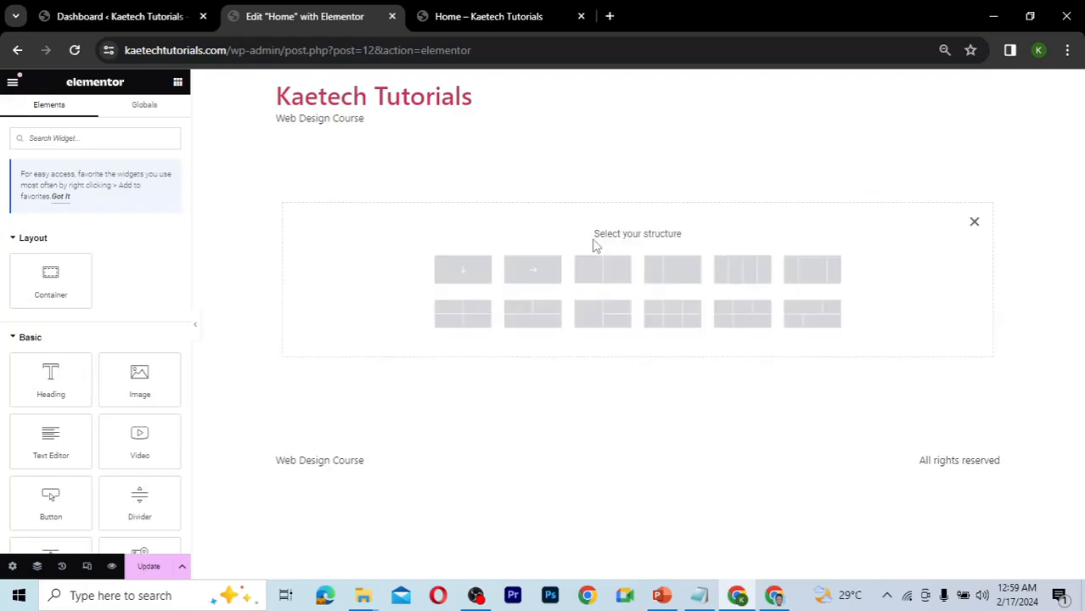
click(463, 271)
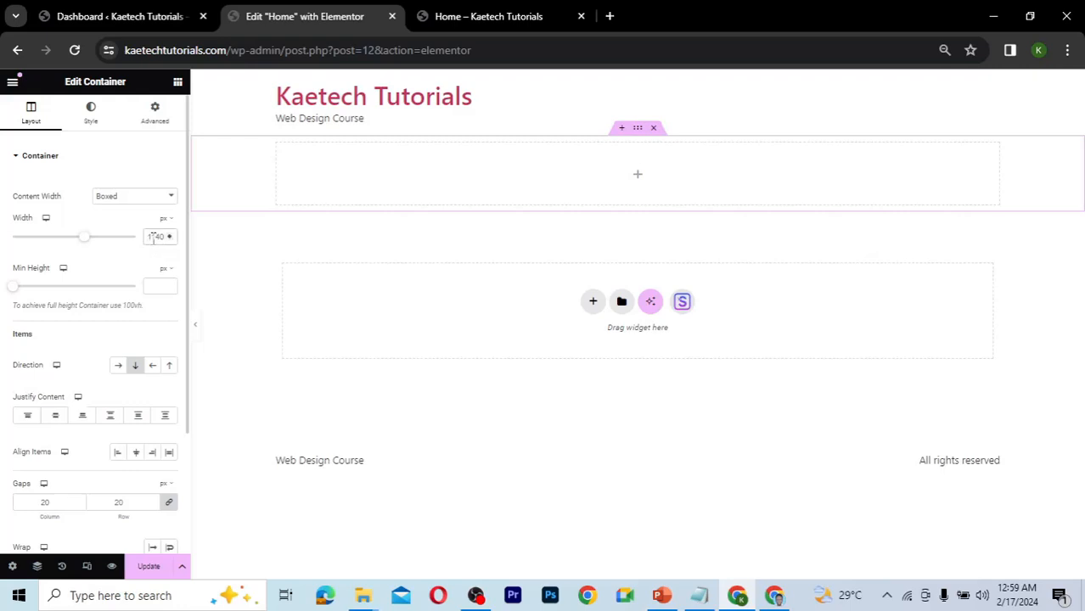
- Set the new container's boxed content width to 850 px and its minimum height to 700 px
text(850)
click(153, 287)
text(700)
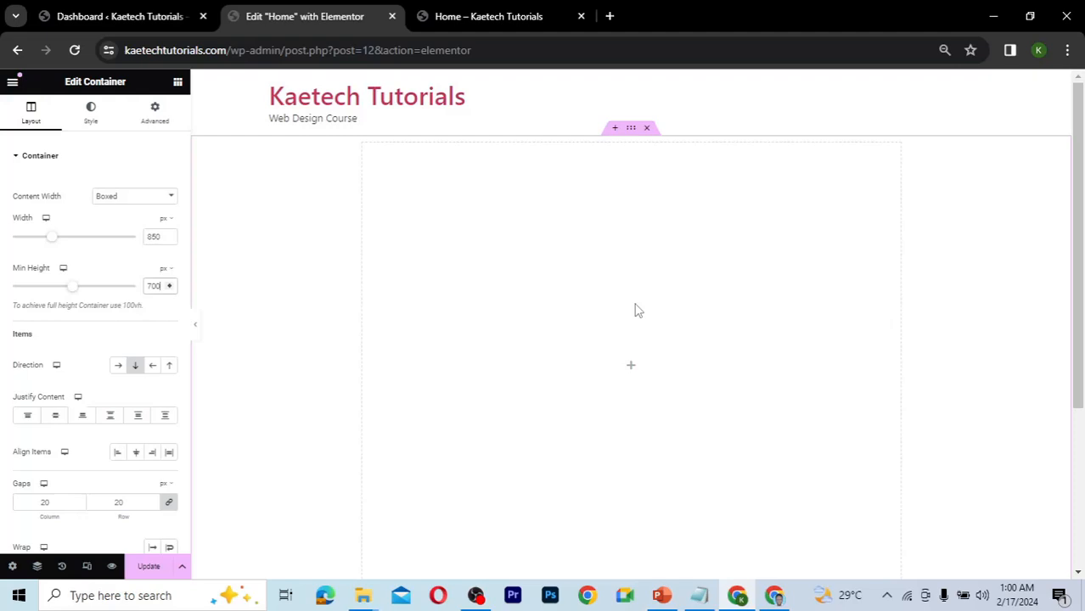
scroll(637, 310, down, 4)
scroll(637, 310, up, 3)
scroll(635, 310, up, 1)
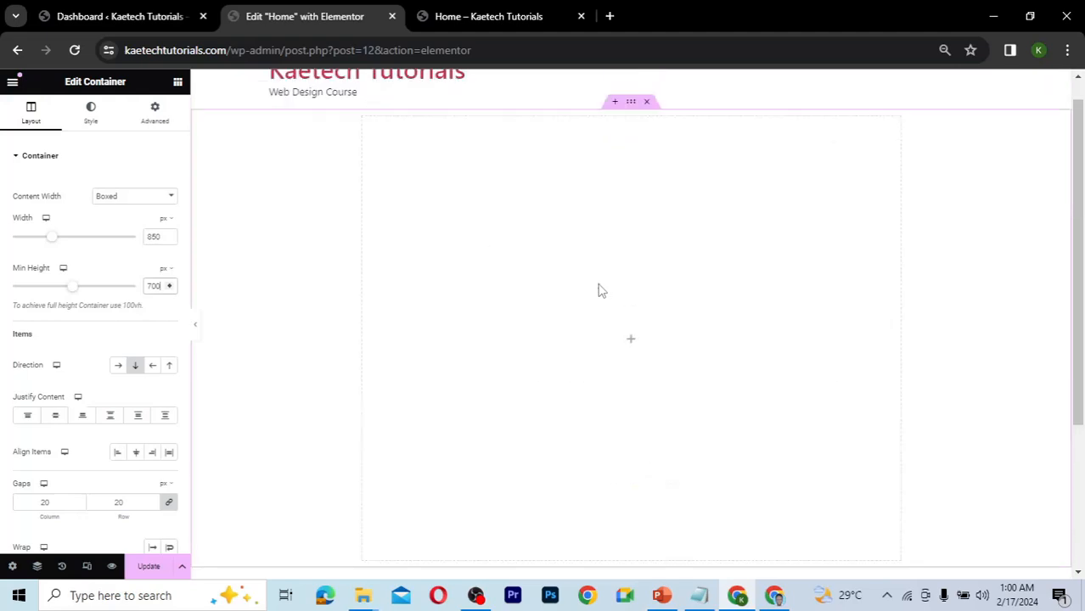
- Unlink the container's padding values and set the top and bottom padding to 50 px each
click(156, 119)
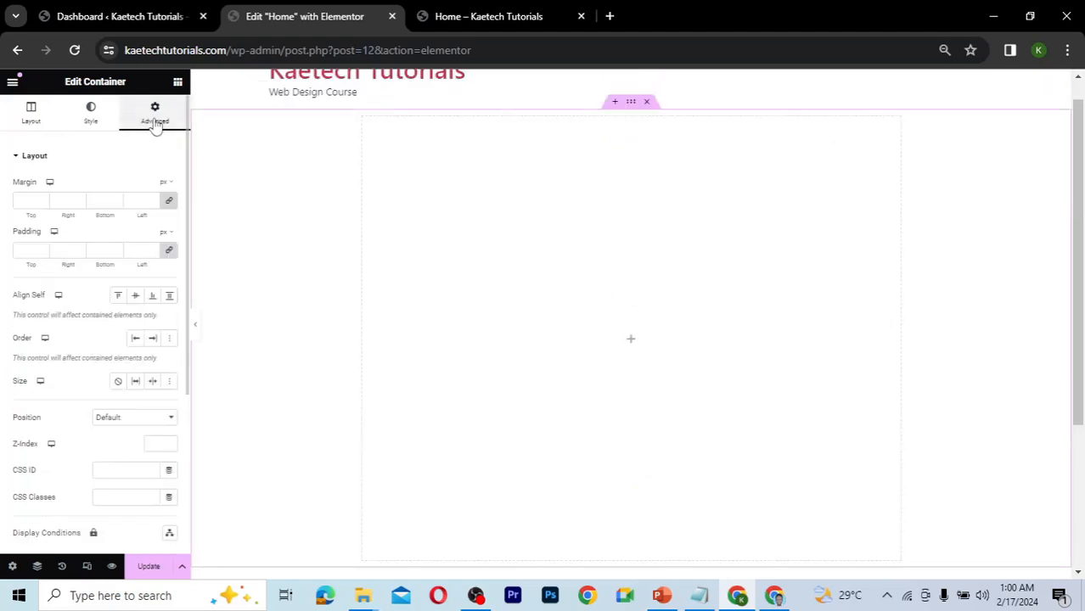
click(170, 252)
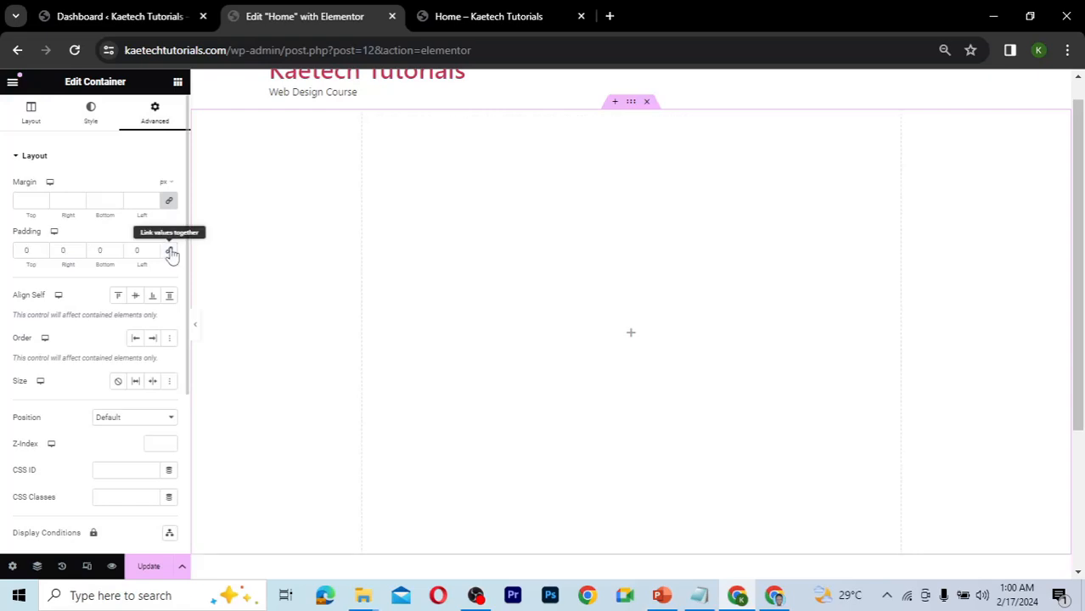
click(24, 252)
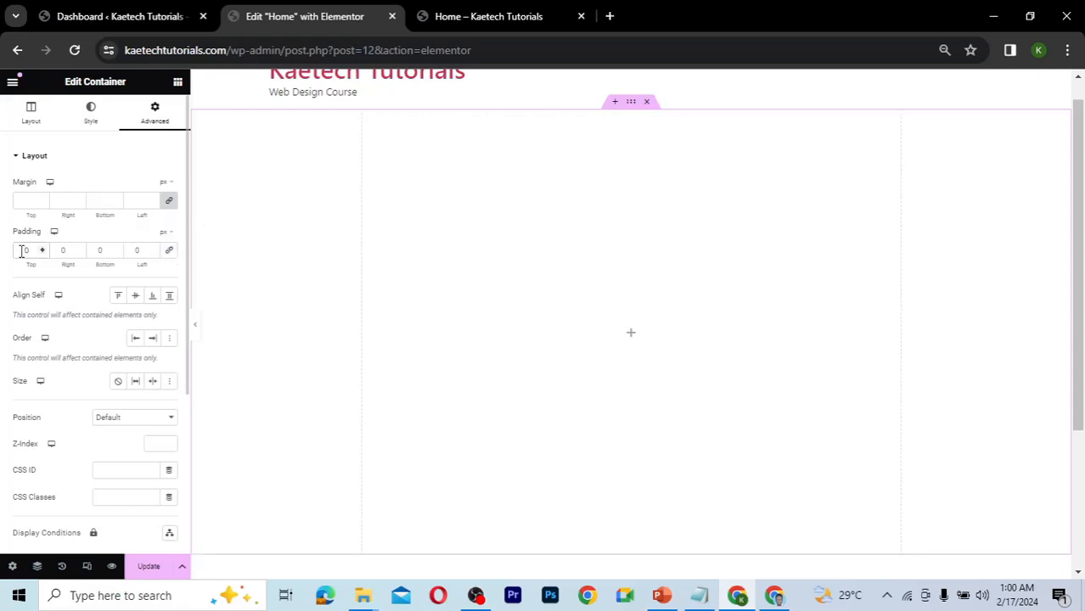
text(50)
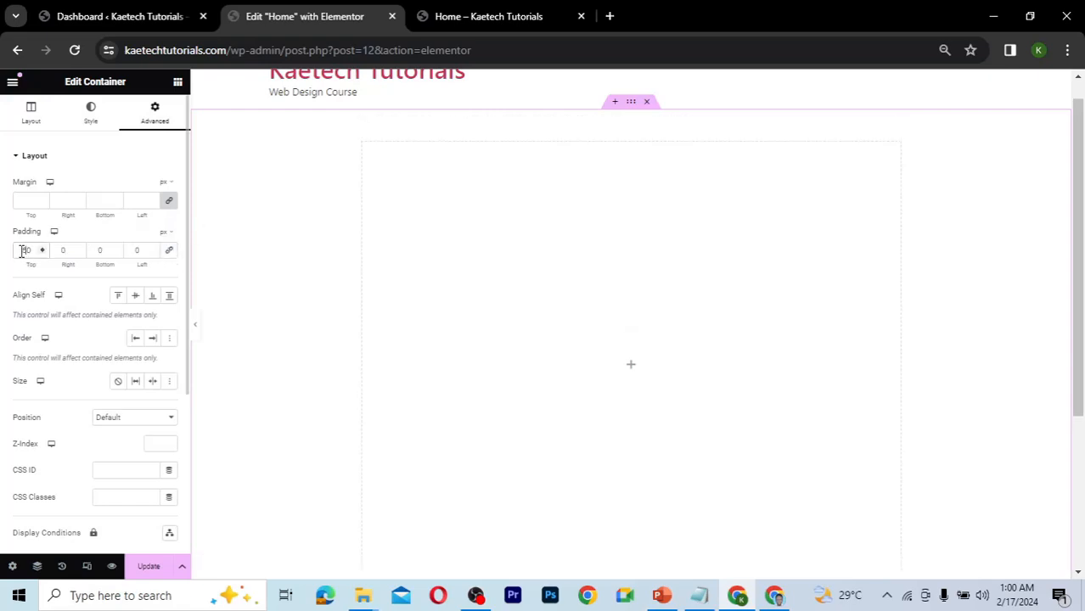
click(96, 250)
text(50)
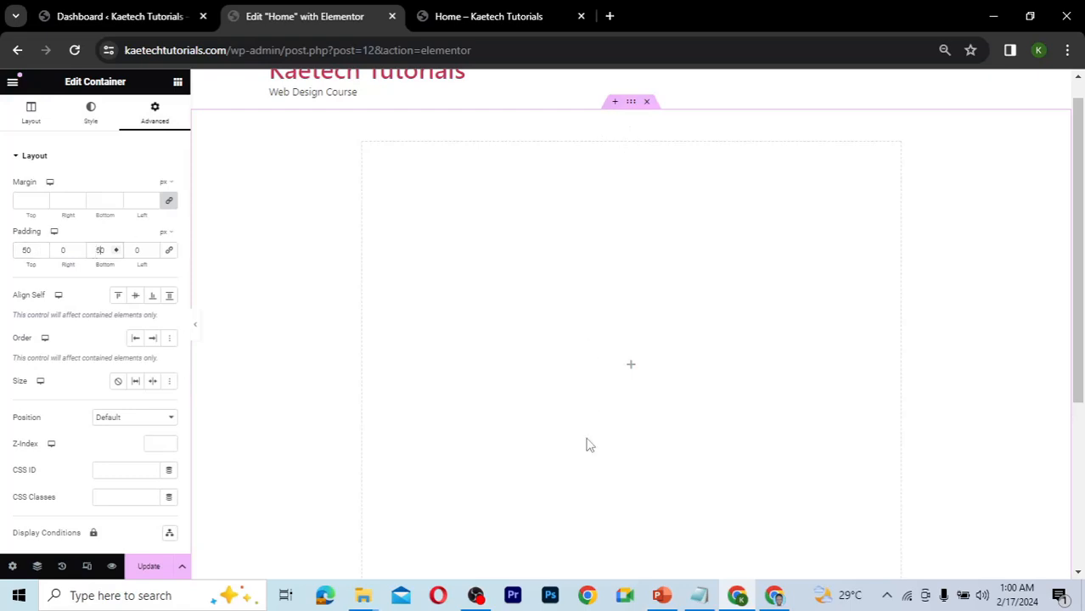
scroll(675, 406, down, 2)
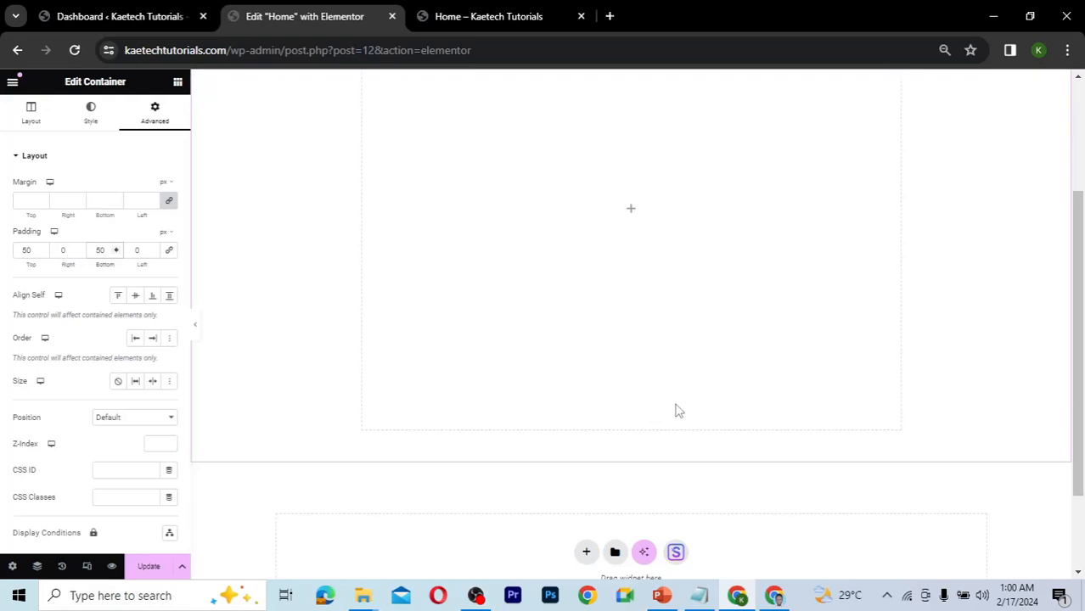
scroll(677, 411, up, 2)
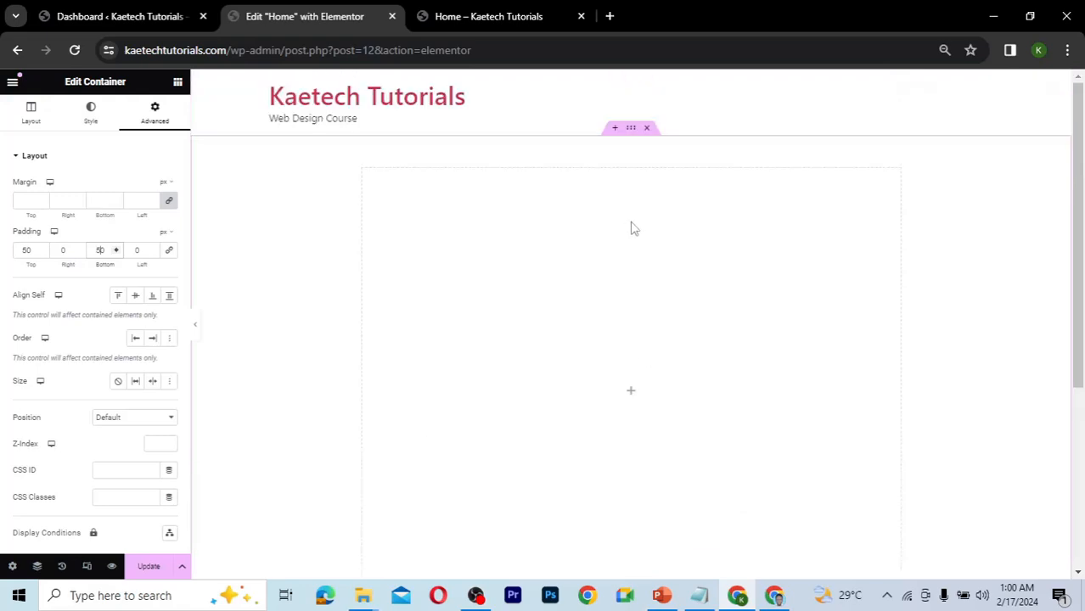
- Choose the Classic background type for the container and copy the #0B0C10 Black code from the Udemy notes in Notepad
click(94, 115)
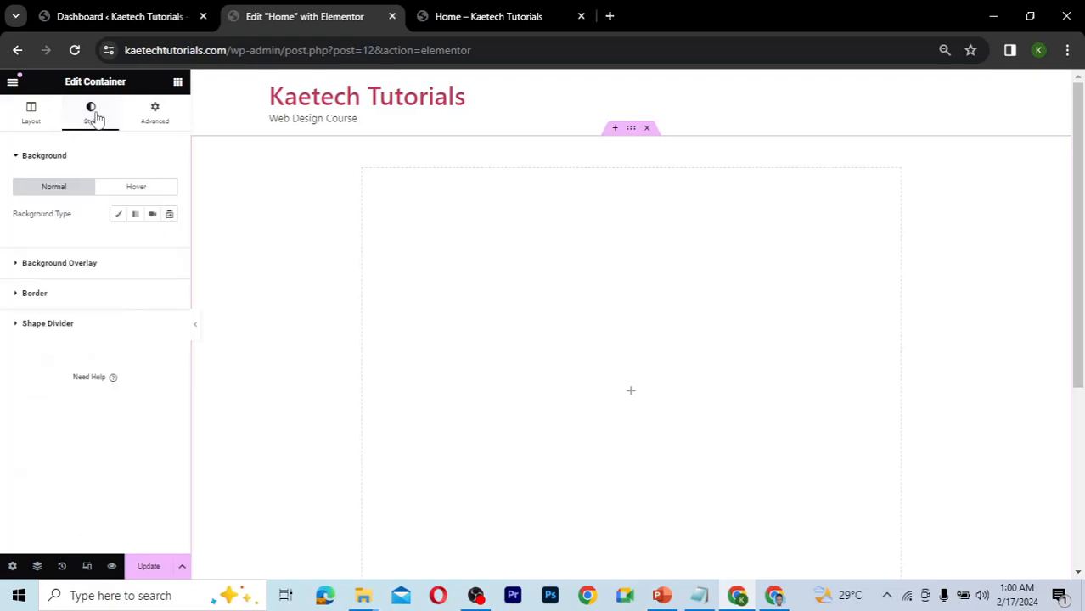
click(119, 218)
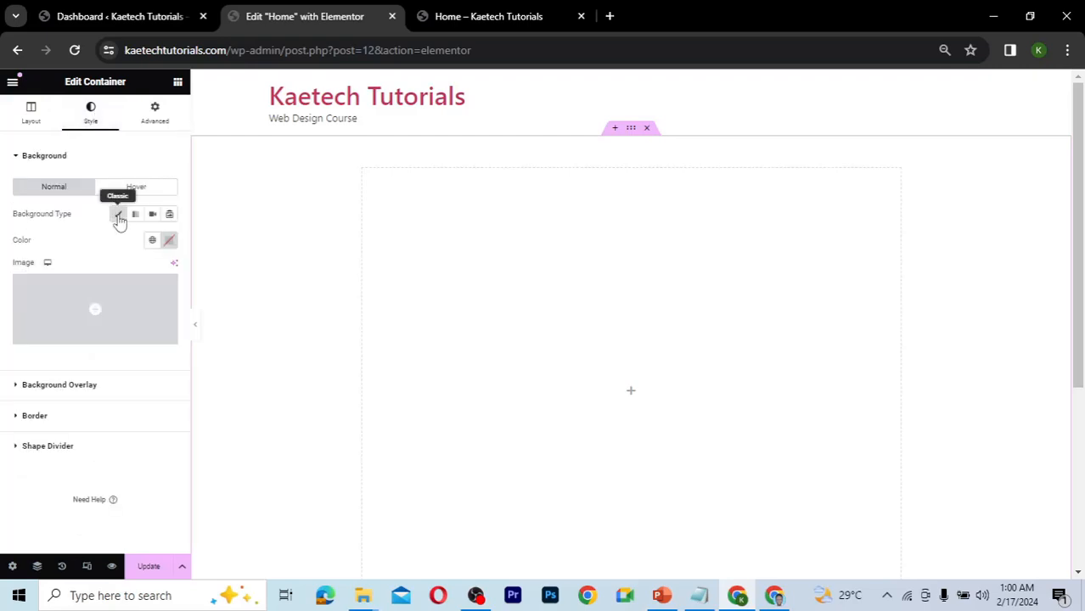
click(699, 595)
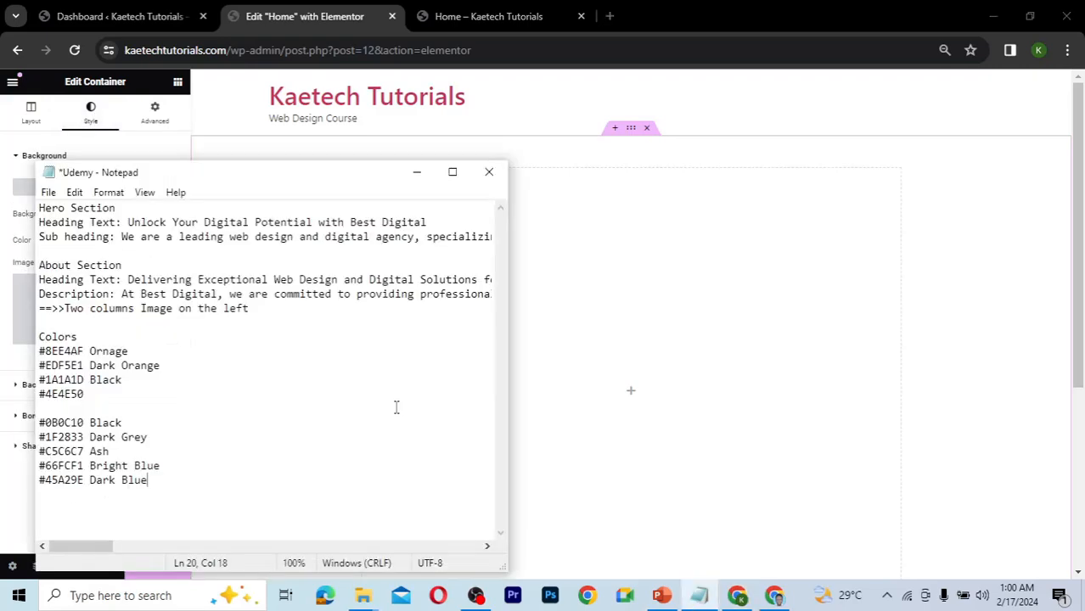
click(84, 422)
drag(84, 422, 39, 422)
key(ctrl+c)
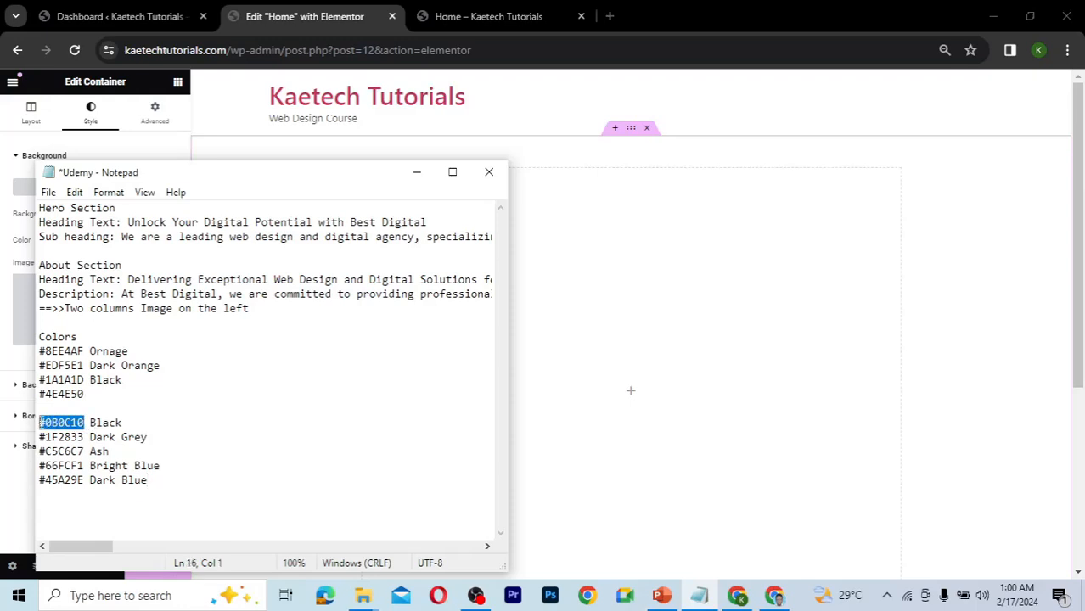
- Back in Elementor, set the container's background color to the copied code #0B0C10
click(5, 351)
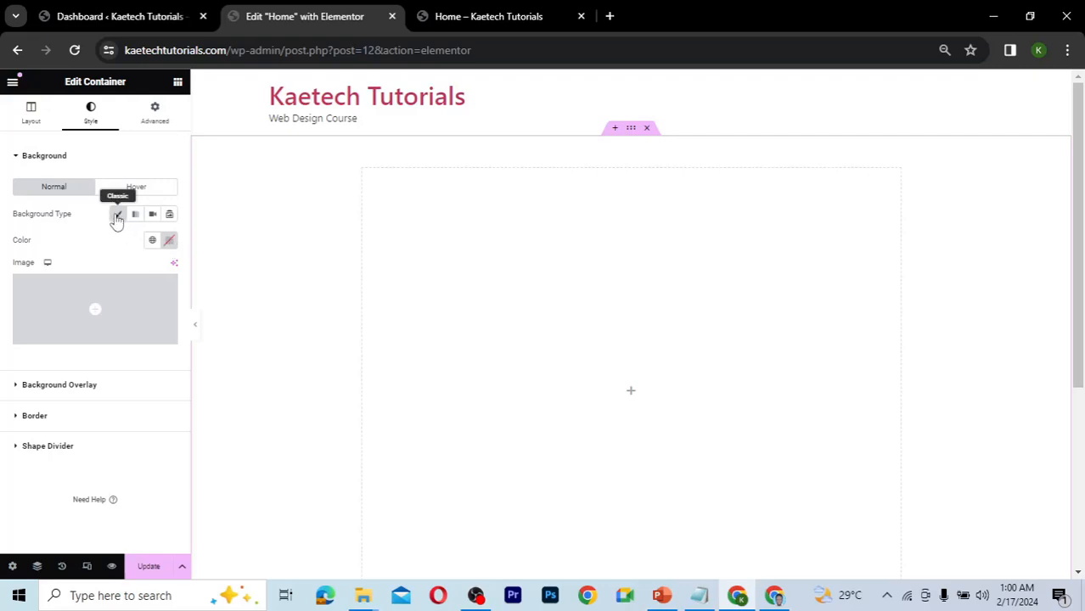
click(170, 242)
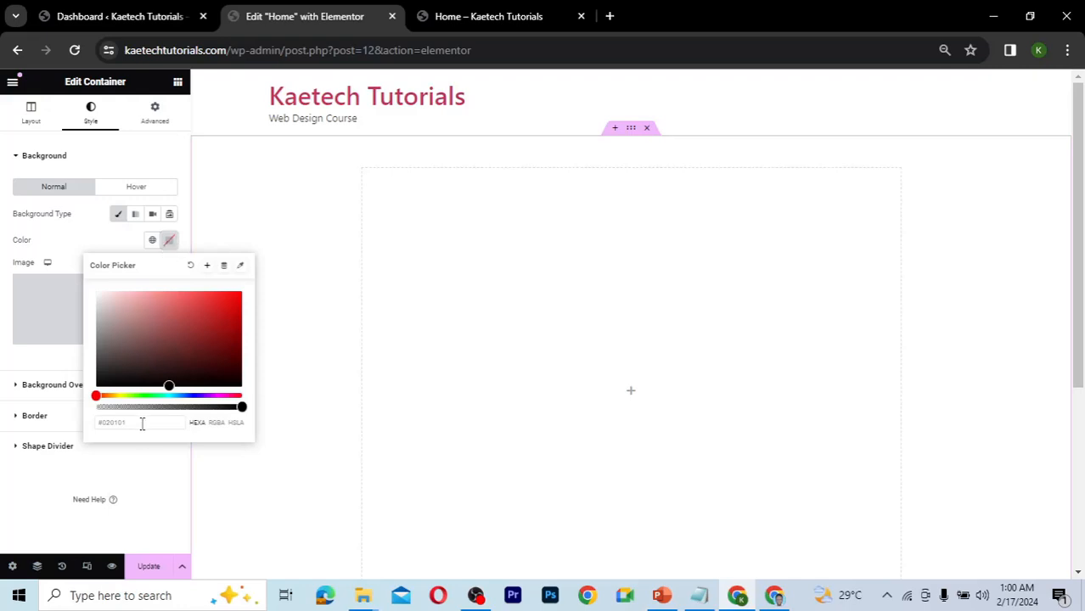
drag(142, 424, 91, 431)
key(ctrl+v)
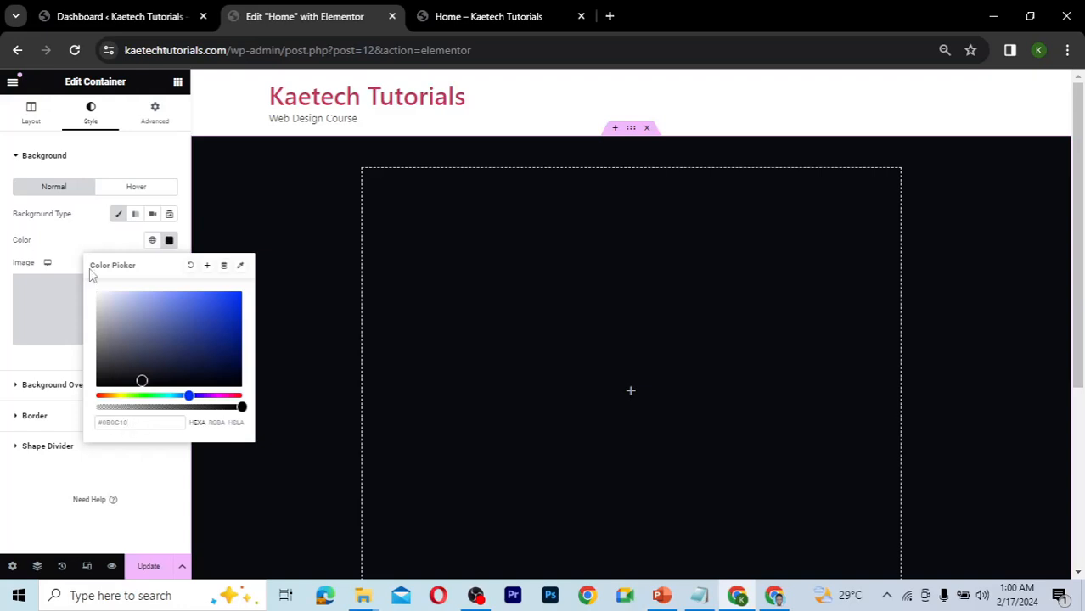
click(88, 242)
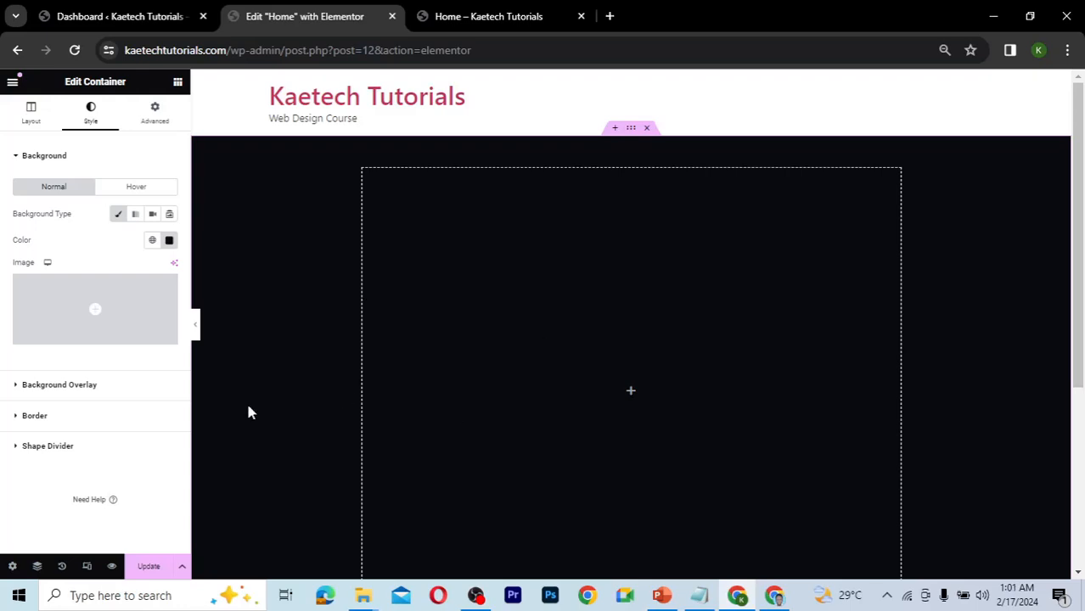
- Upload all images from the One Page website's Images folder to the media library through the container's background image setting
mouse_move(48, 338)
click(96, 313)
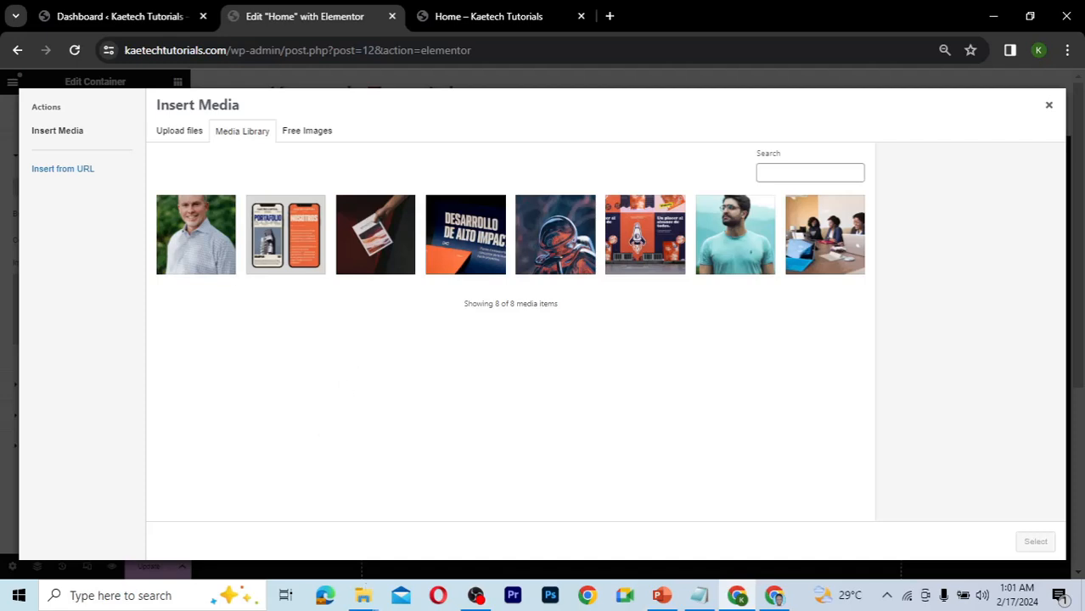
mouse_move(363, 596)
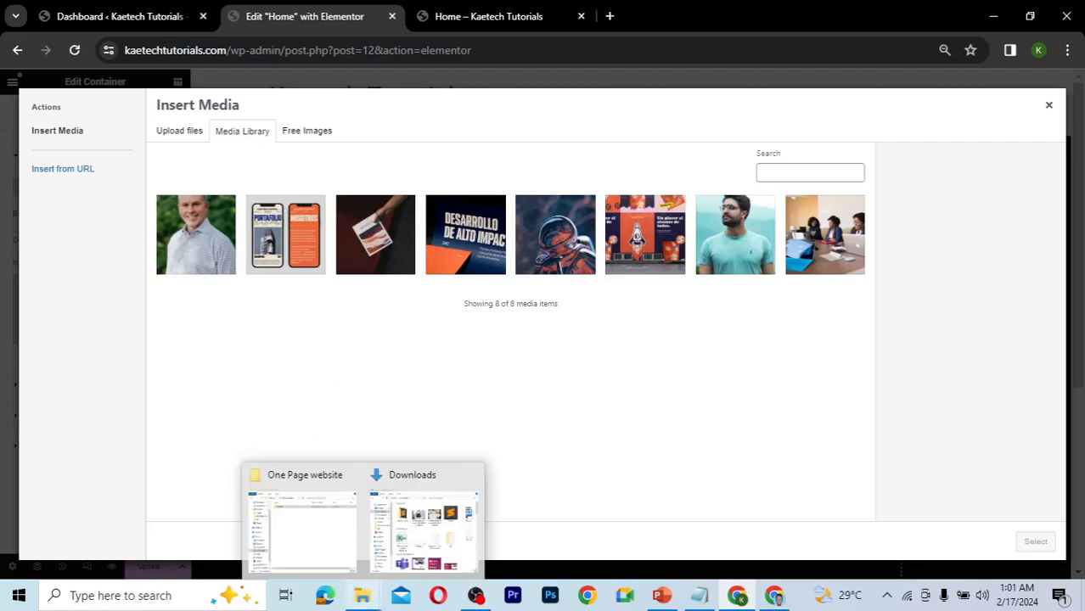
click(334, 545)
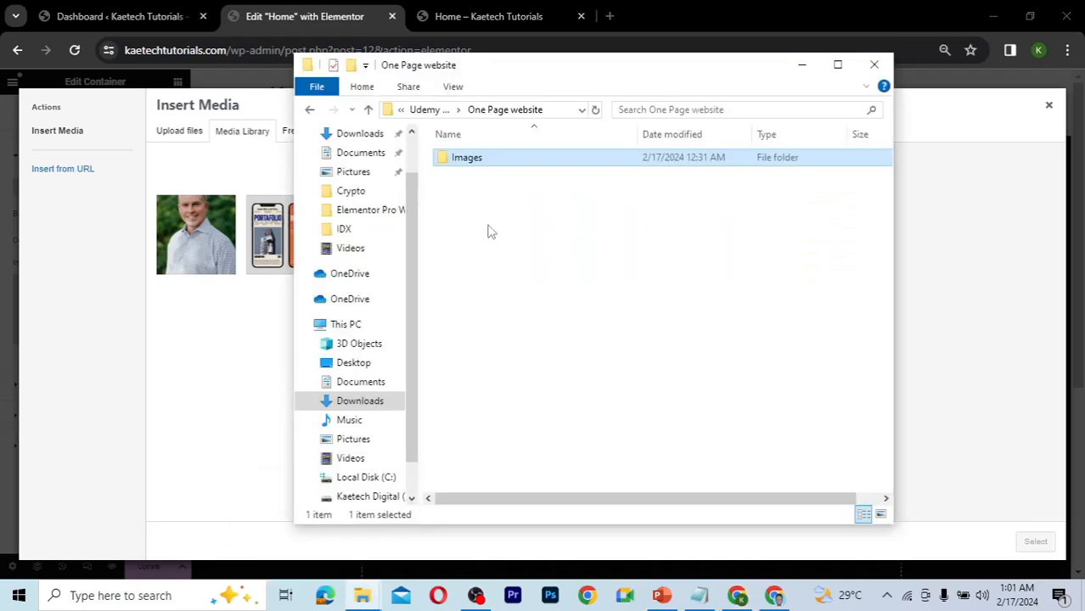
double_click(443, 164)
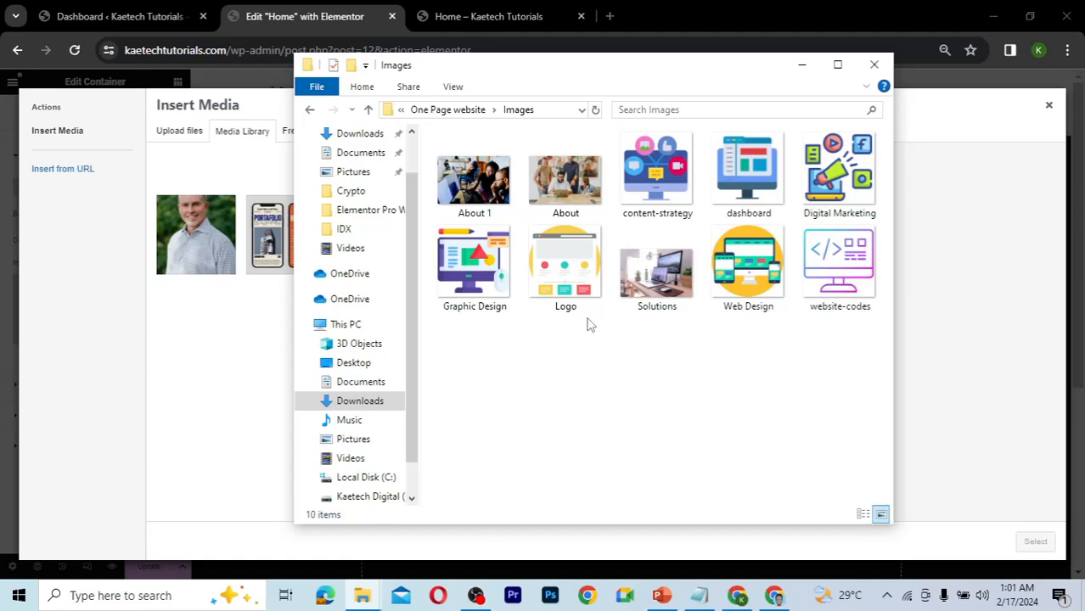
click(490, 195)
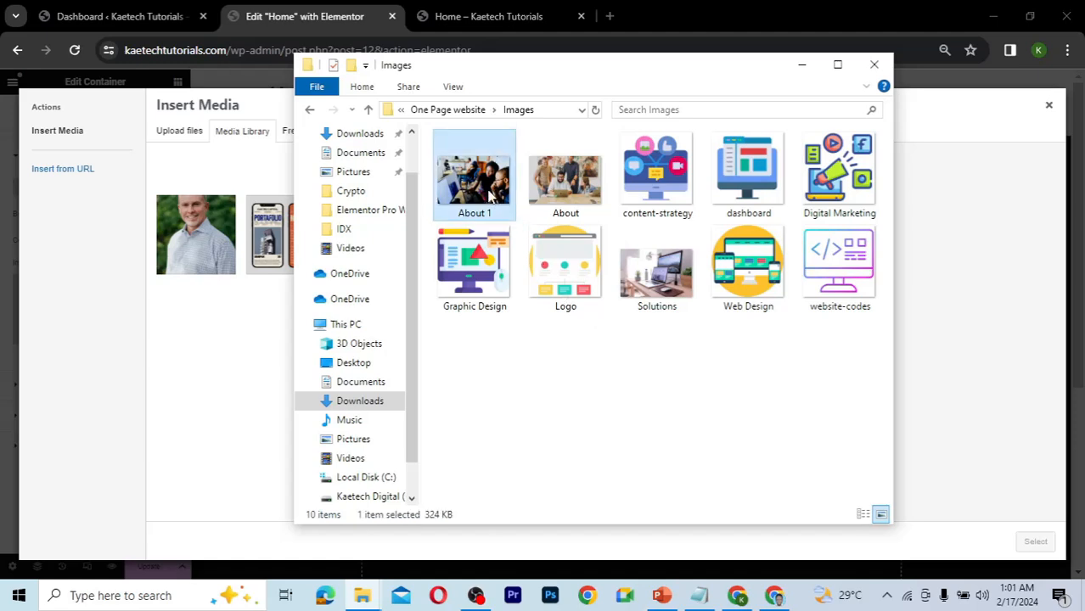
shift+click(817, 268)
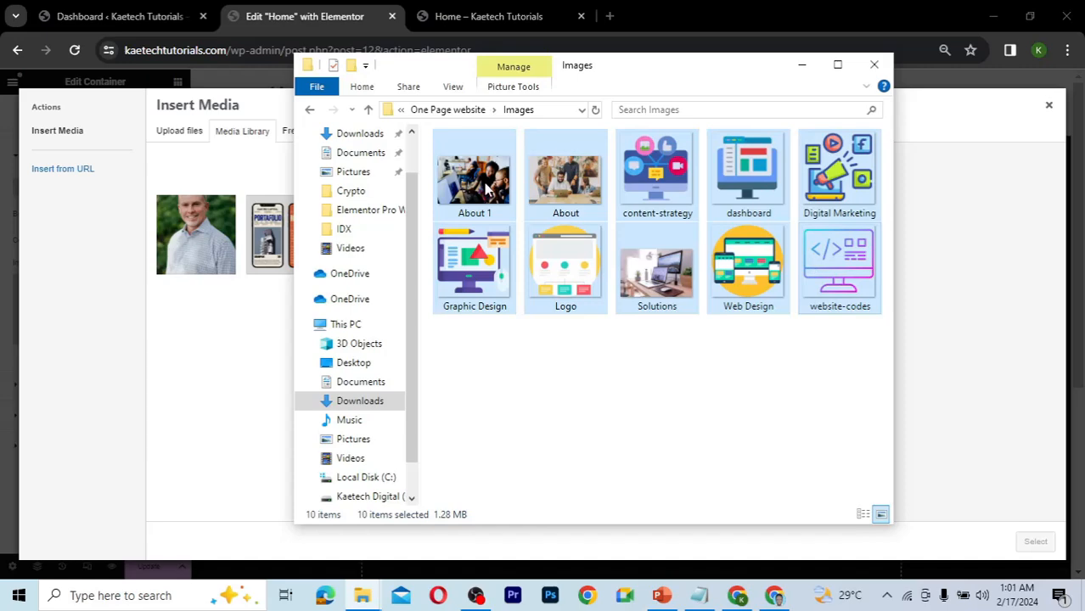
drag(234, 370, 231, 368)
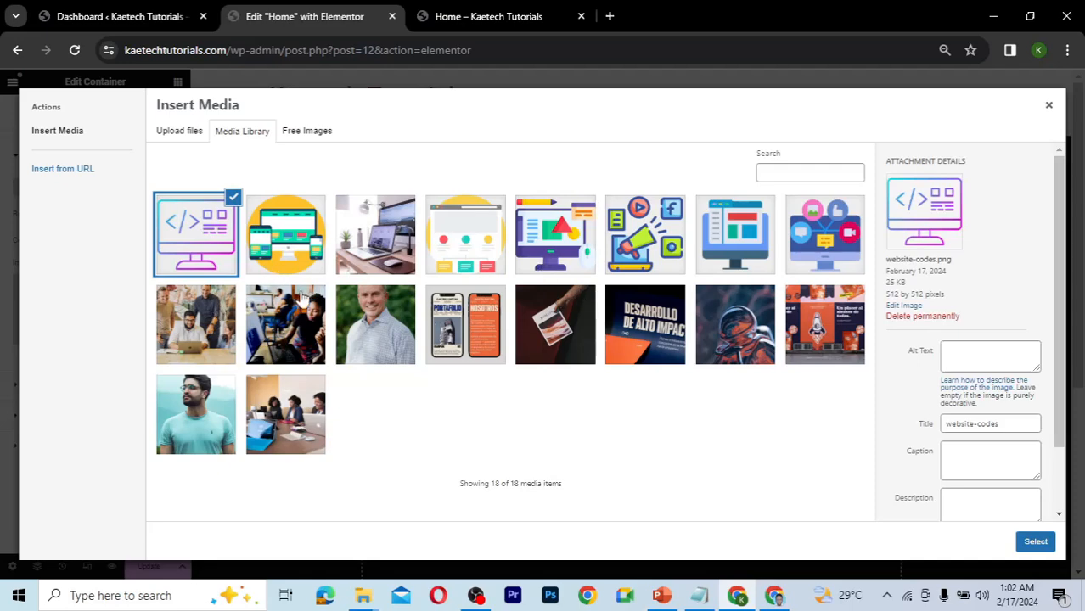
- Compare the office photos in the media library and insert Solutions.jpg as the container's background image
click(370, 228)
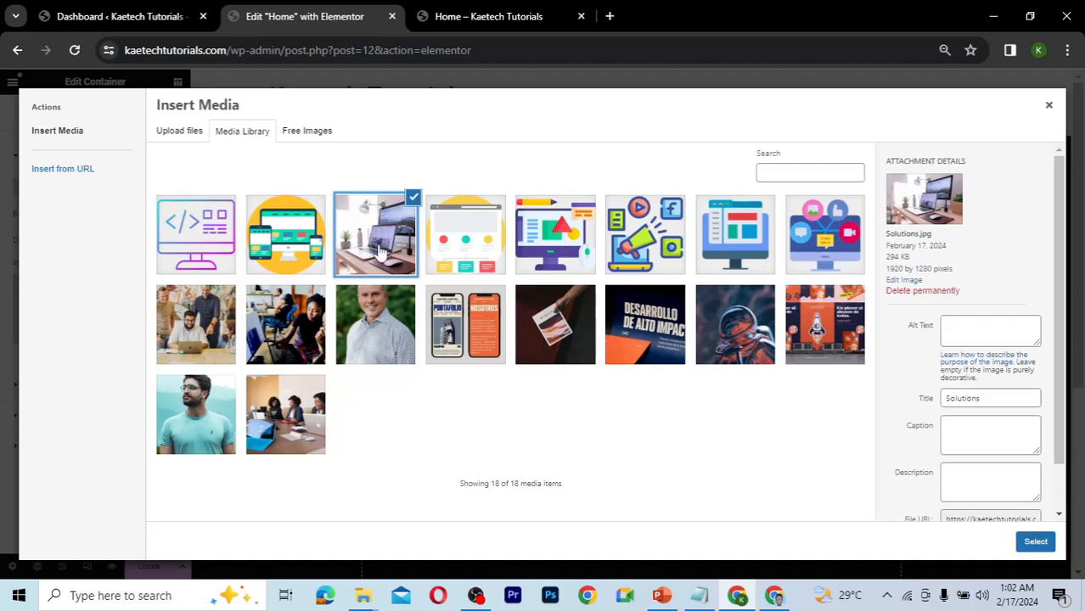
click(291, 348)
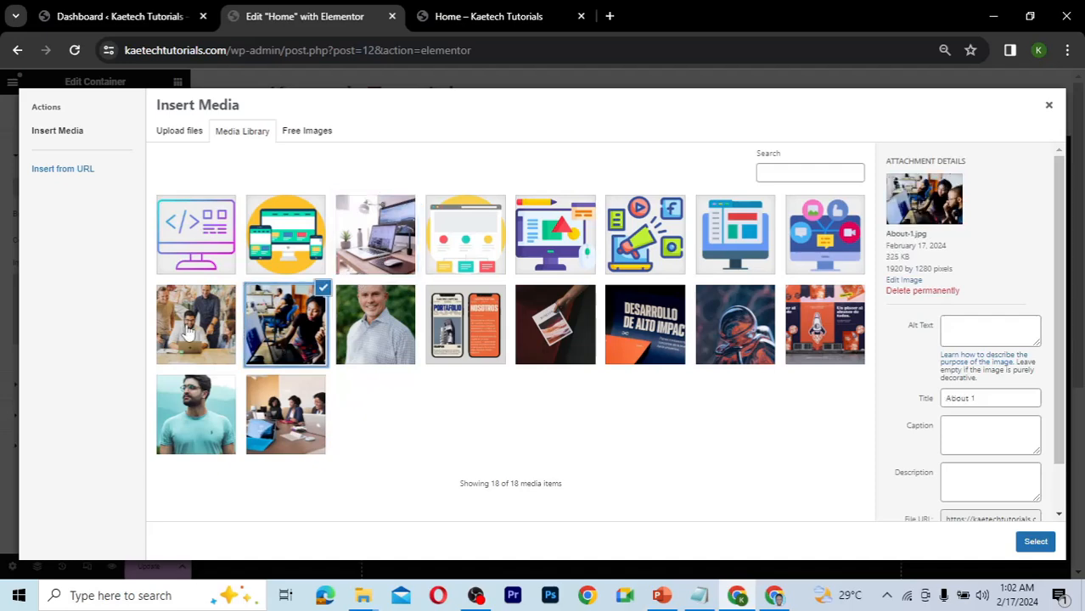
click(188, 331)
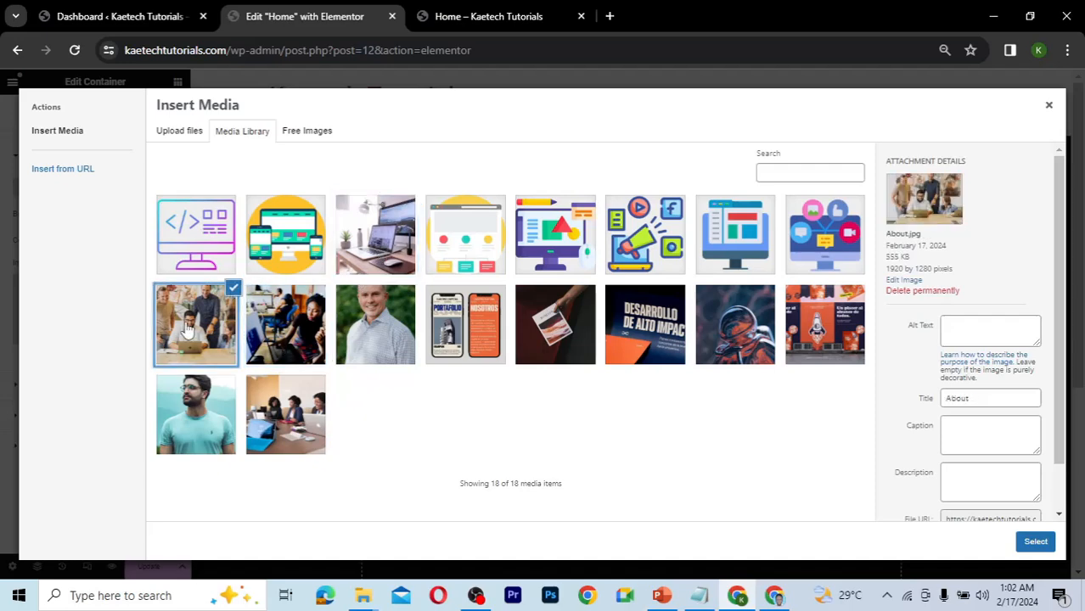
click(285, 415)
click(363, 242)
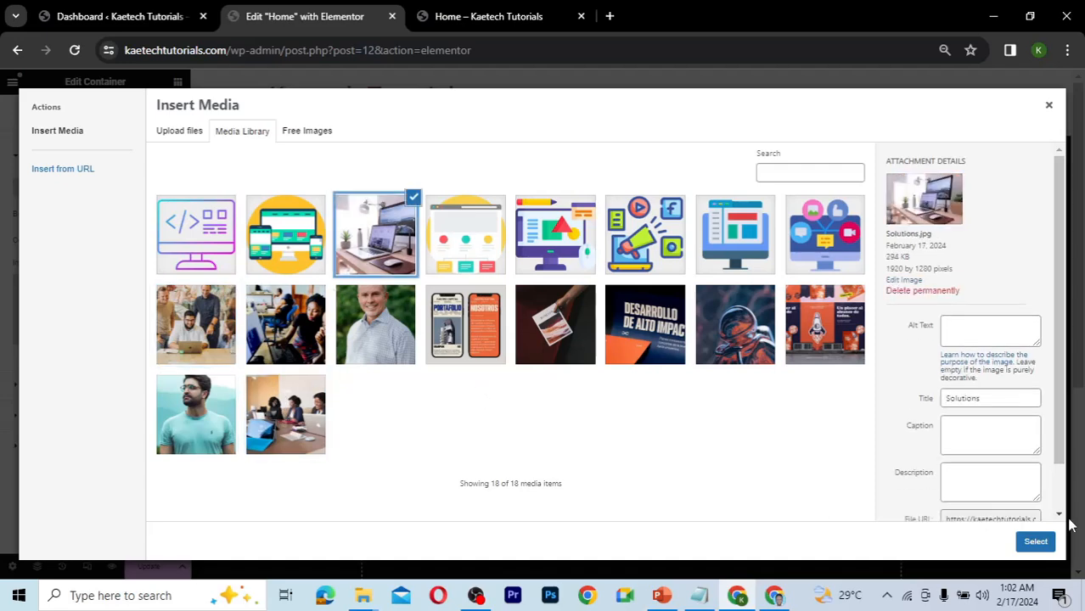
click(962, 334)
click(956, 432)
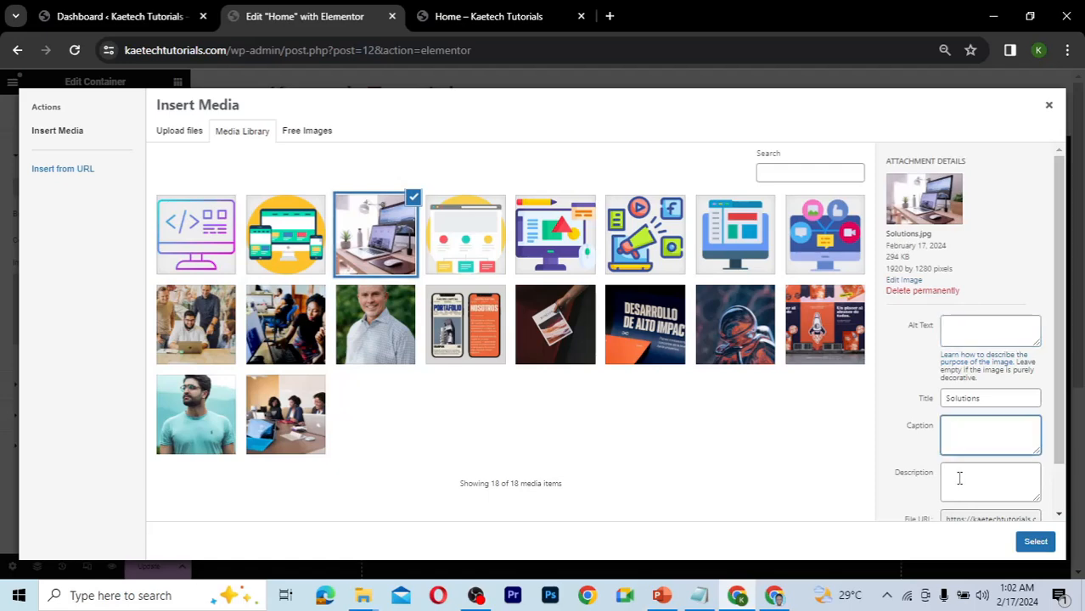
click(959, 478)
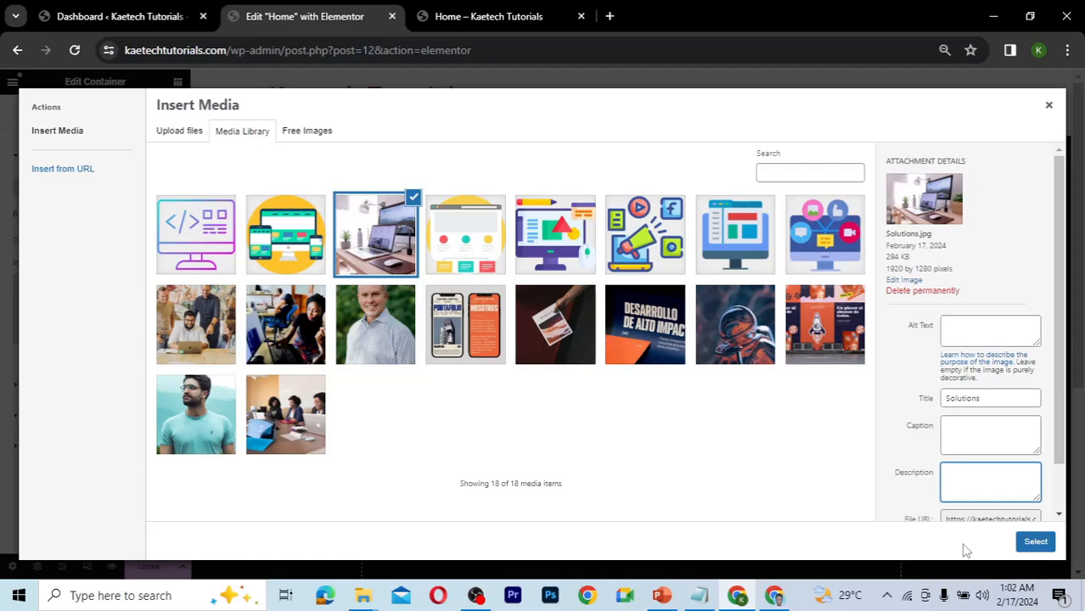
click(1037, 548)
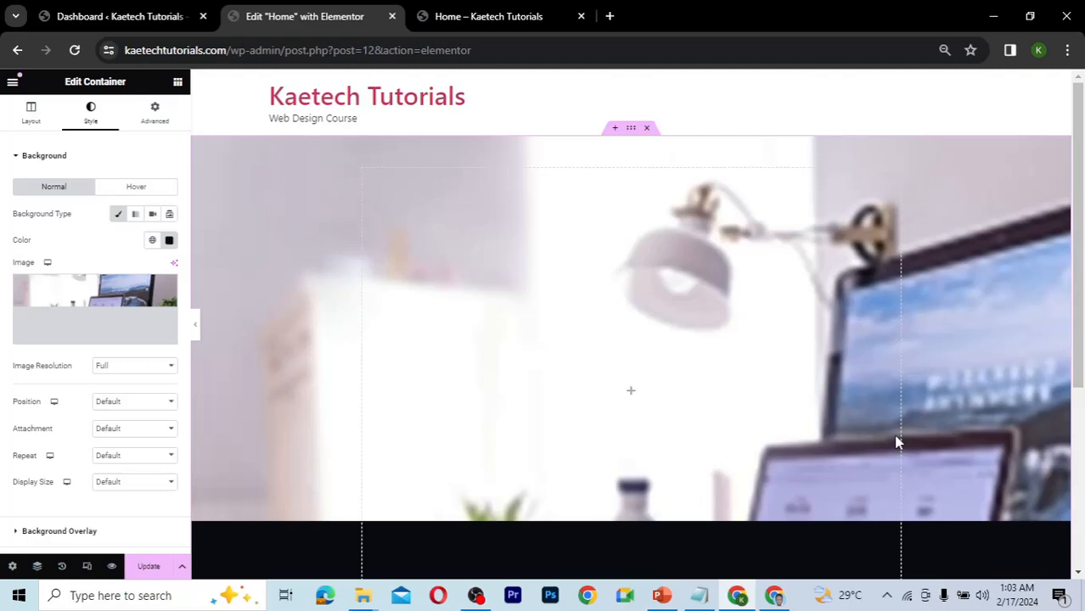
scroll(898, 442, down, 3)
scroll(897, 442, up, 1)
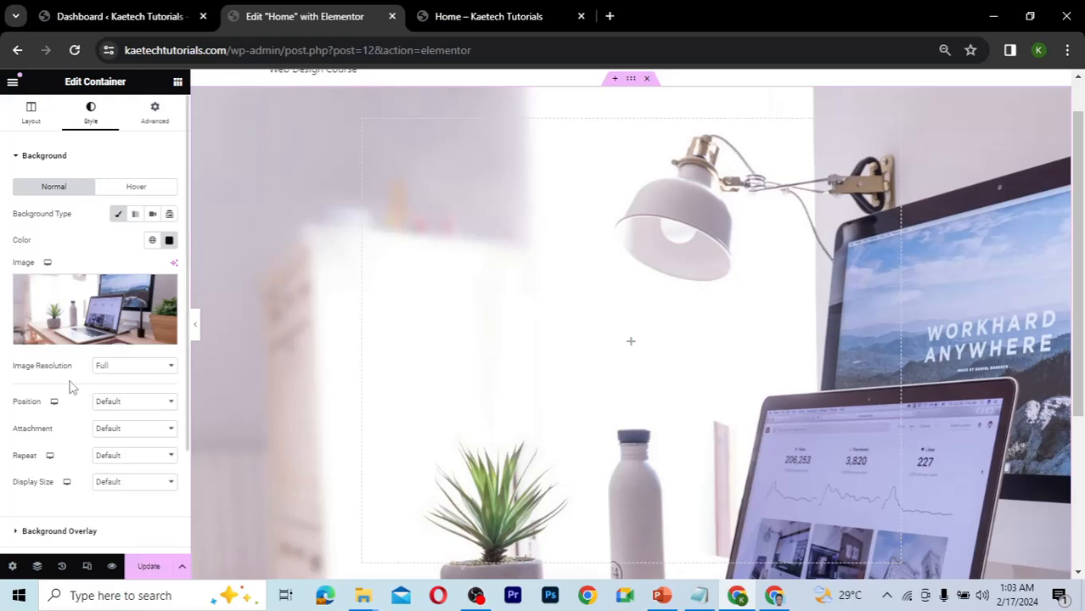
- Set the container's background image position to Center Center and its repeat option to No-repeat
click(122, 406)
key(Escape)
key(Down)
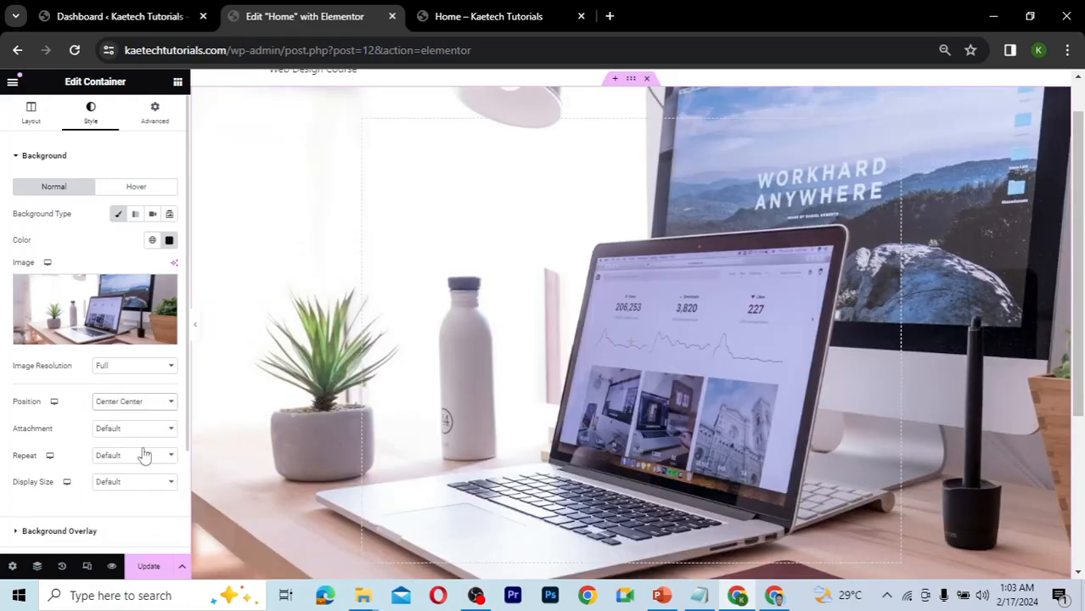
click(133, 457)
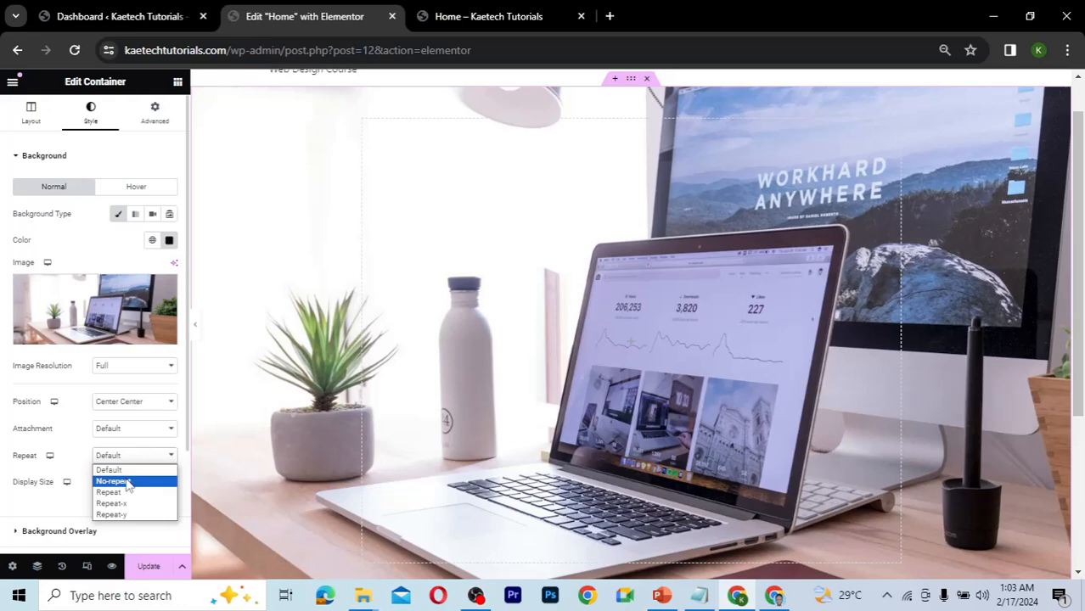
key(Escape)
key(Down)
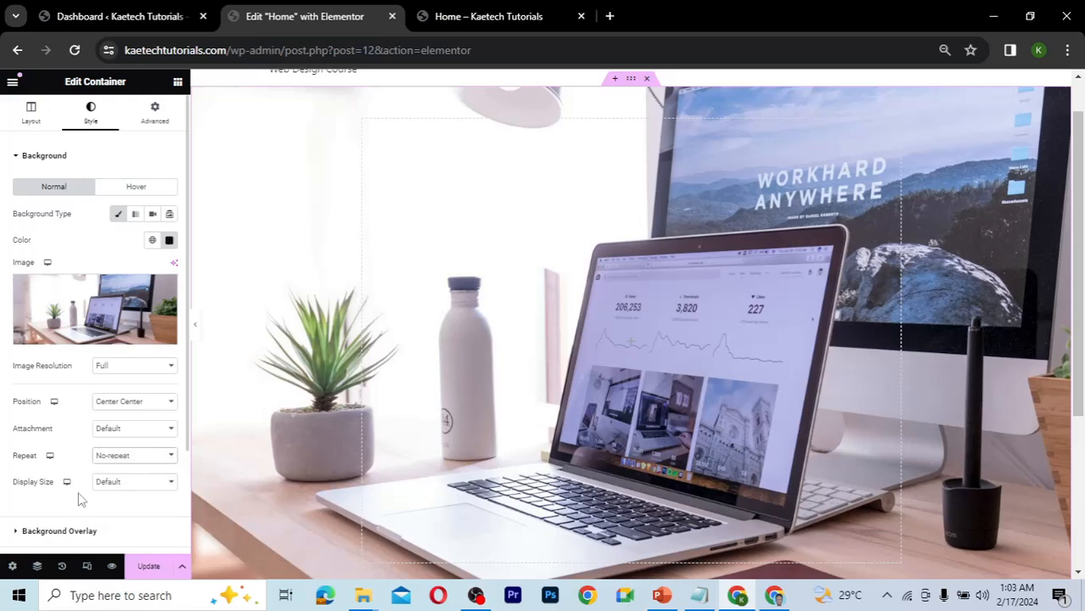
- Set the background image's display size to Cover and check how it fills the hero container
click(119, 482)
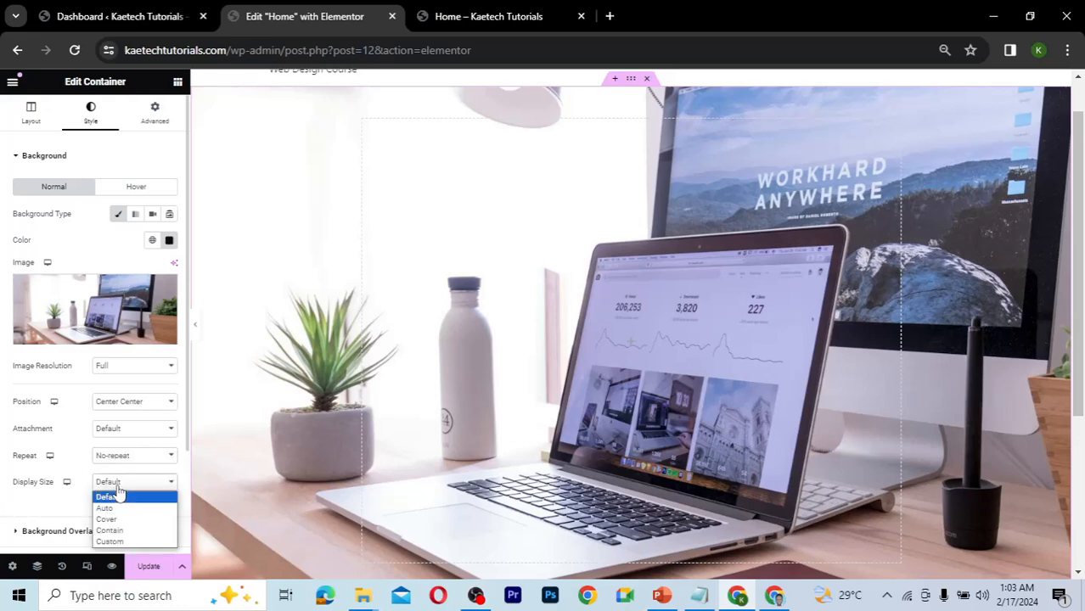
click(105, 512)
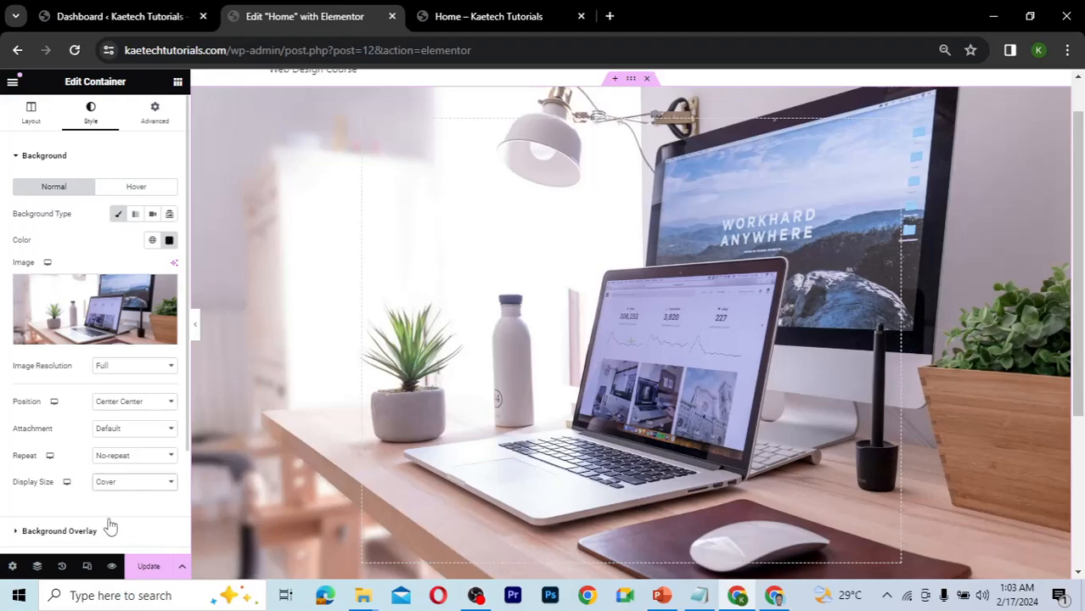
scroll(686, 391, down, 3)
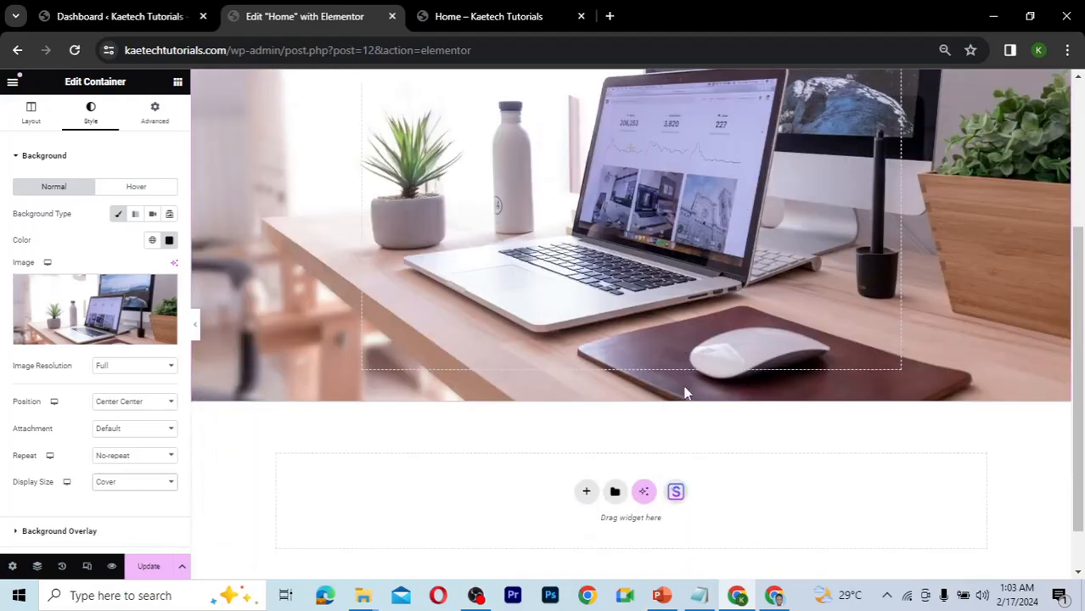
scroll(686, 391, up, 3)
scroll(645, 397, down, 1)
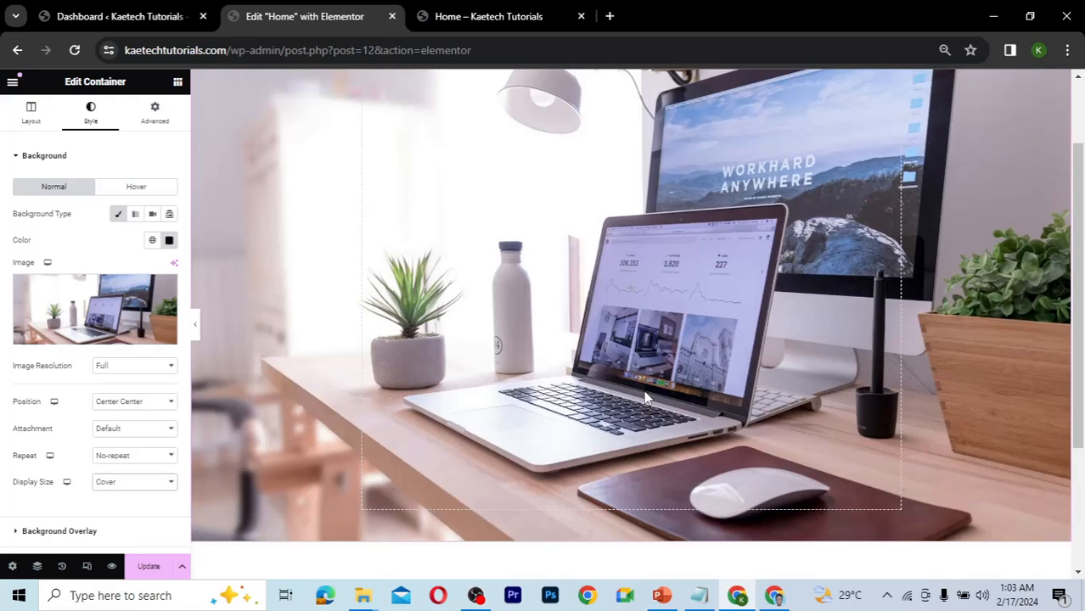
scroll(646, 397, up, 1)
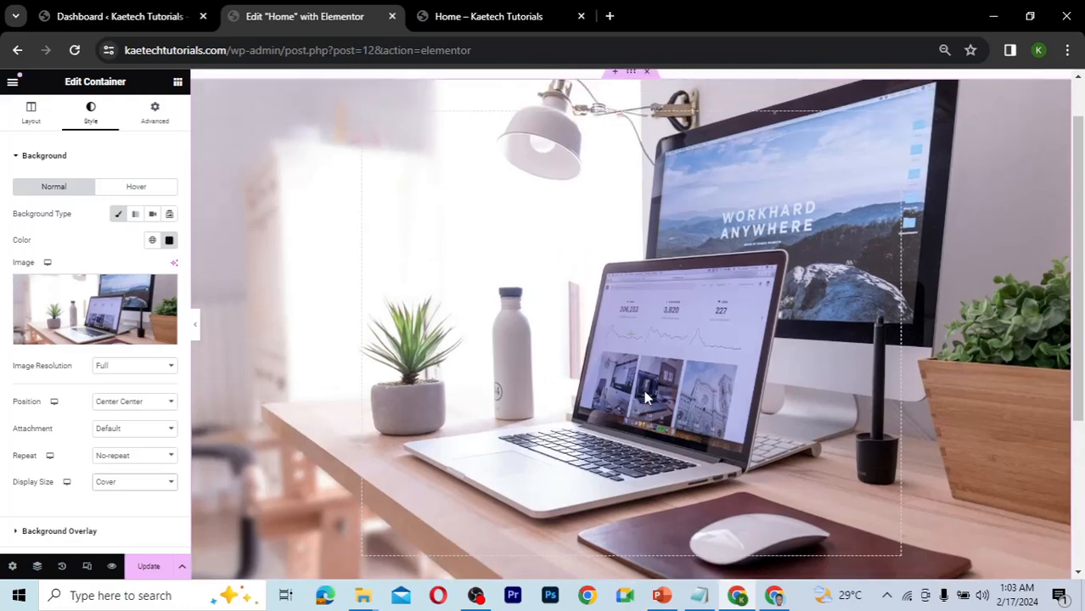
scroll(645, 398, down, 1)
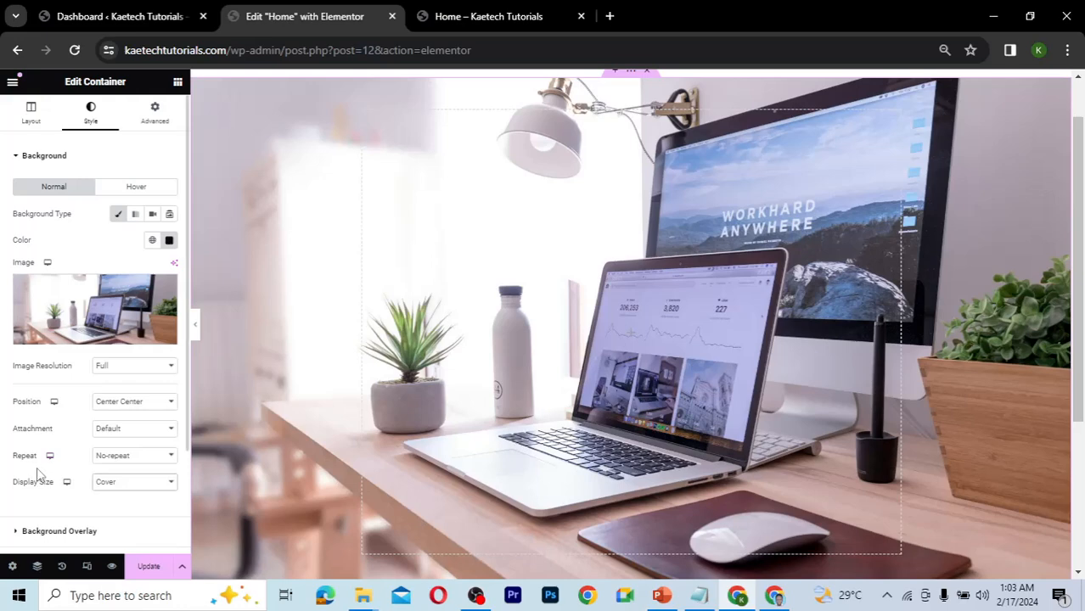
- Give the container a Classic background overlay with the color #0B0C10
scroll(36, 467, down, 2)
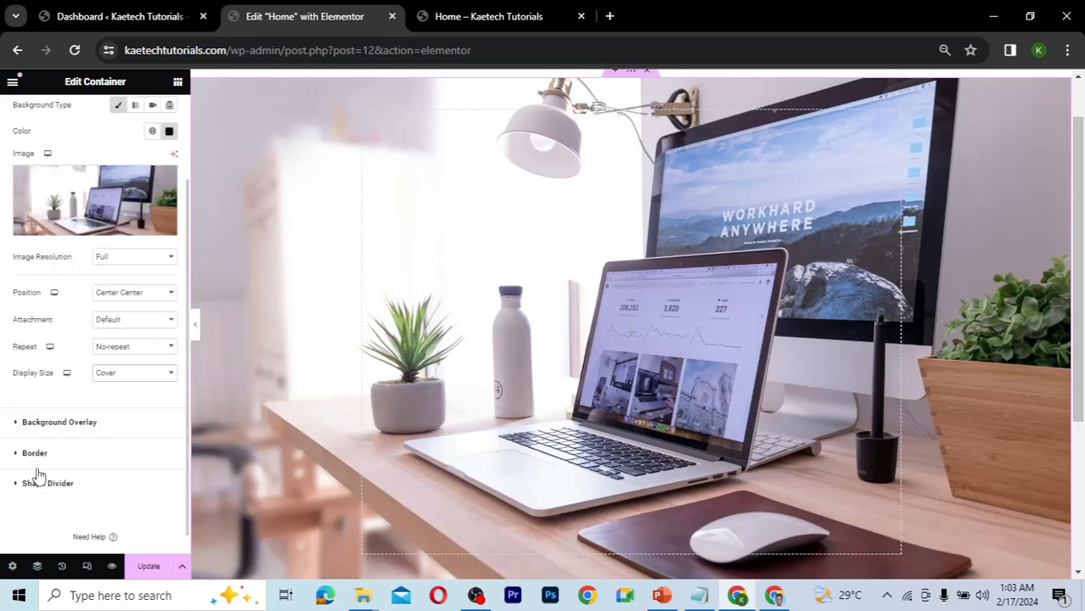
click(42, 425)
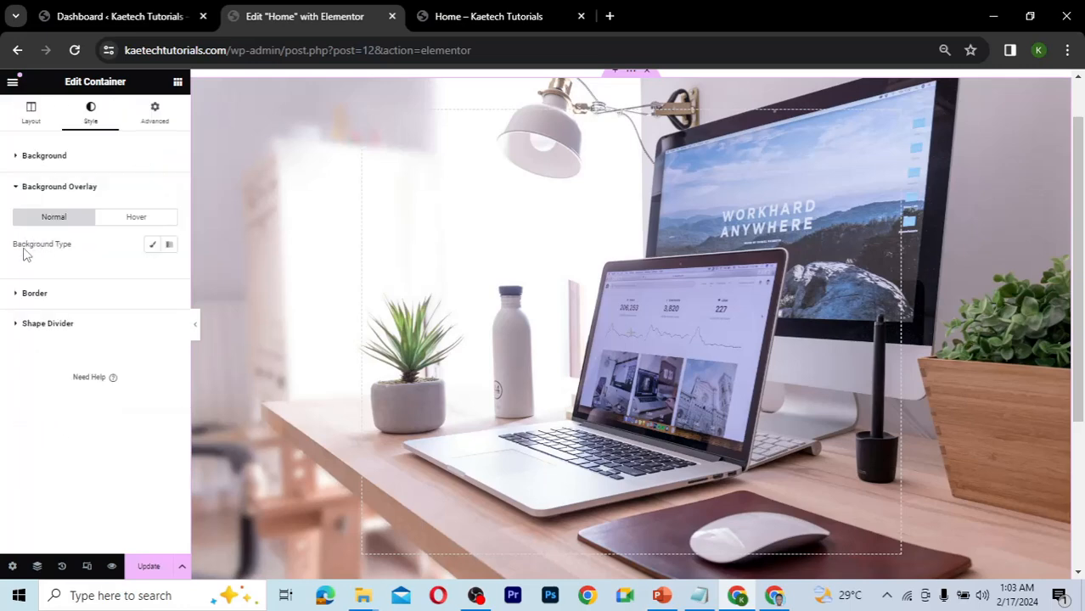
click(152, 249)
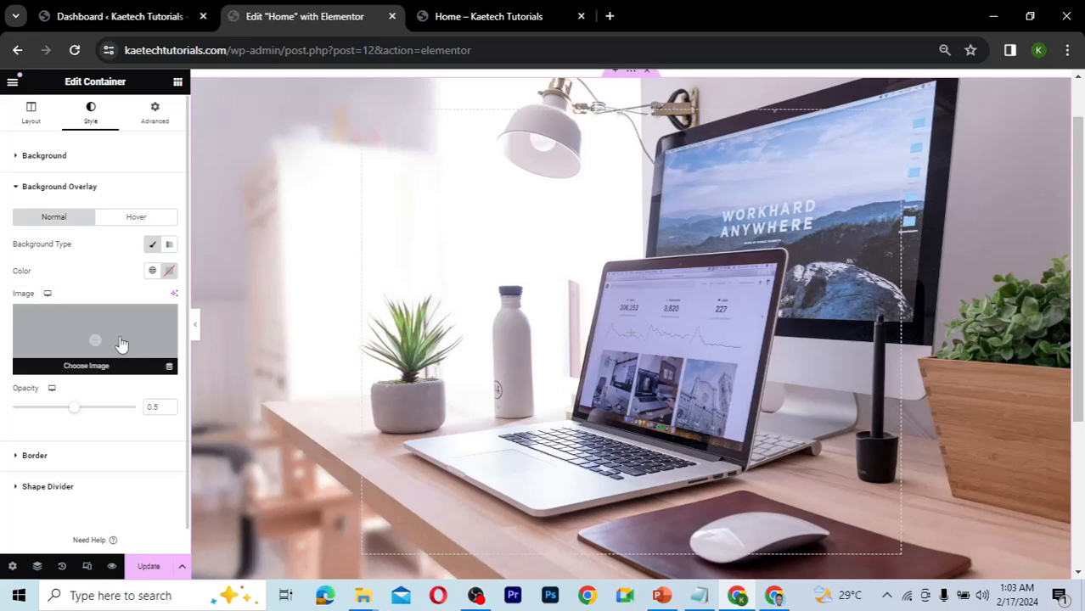
click(169, 272)
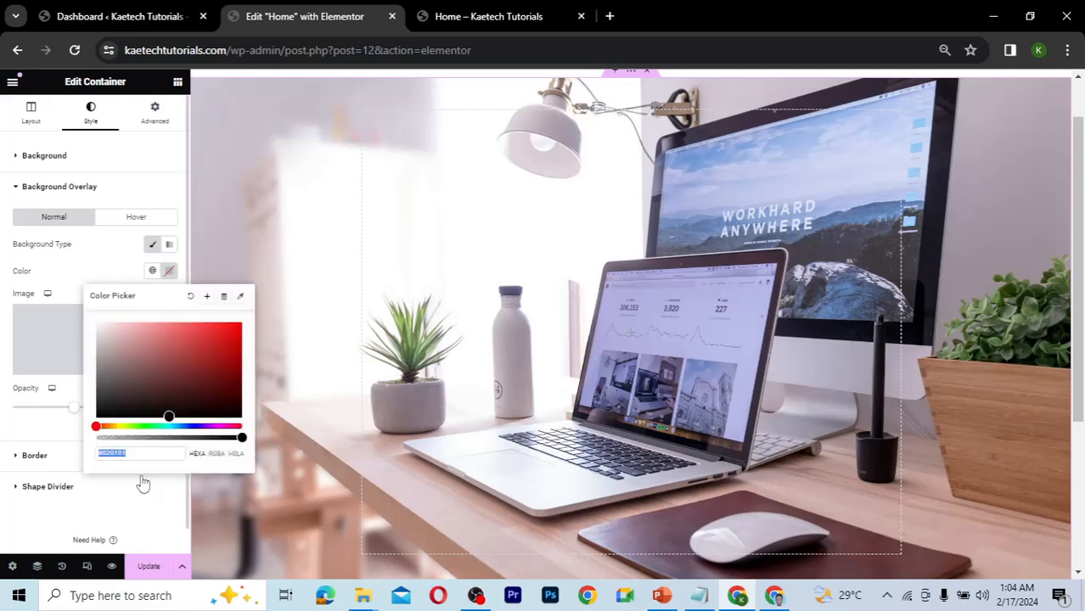
text(#0B0C10)
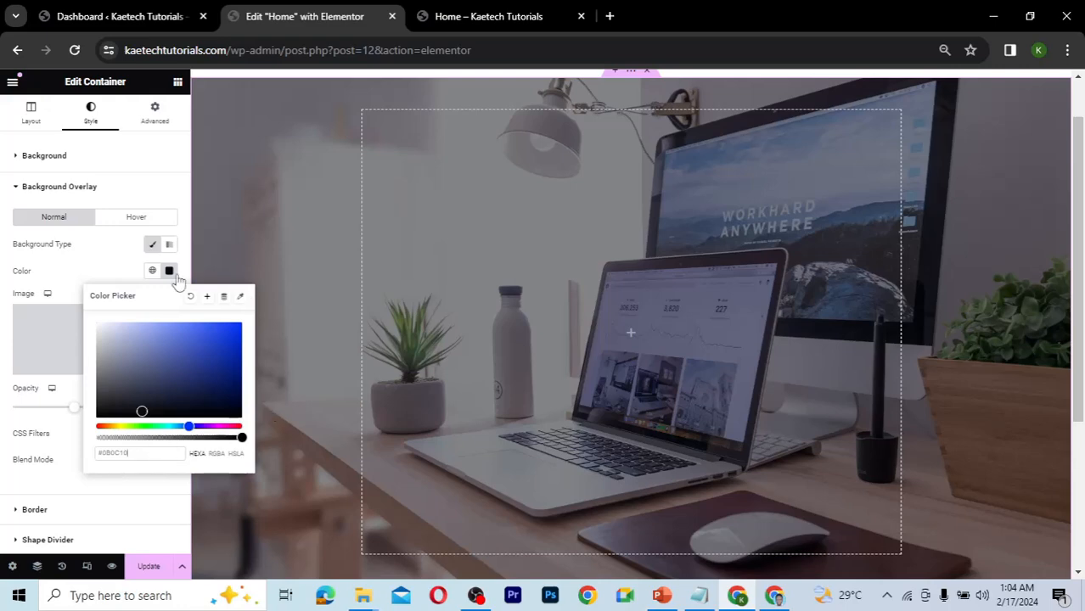
click(103, 280)
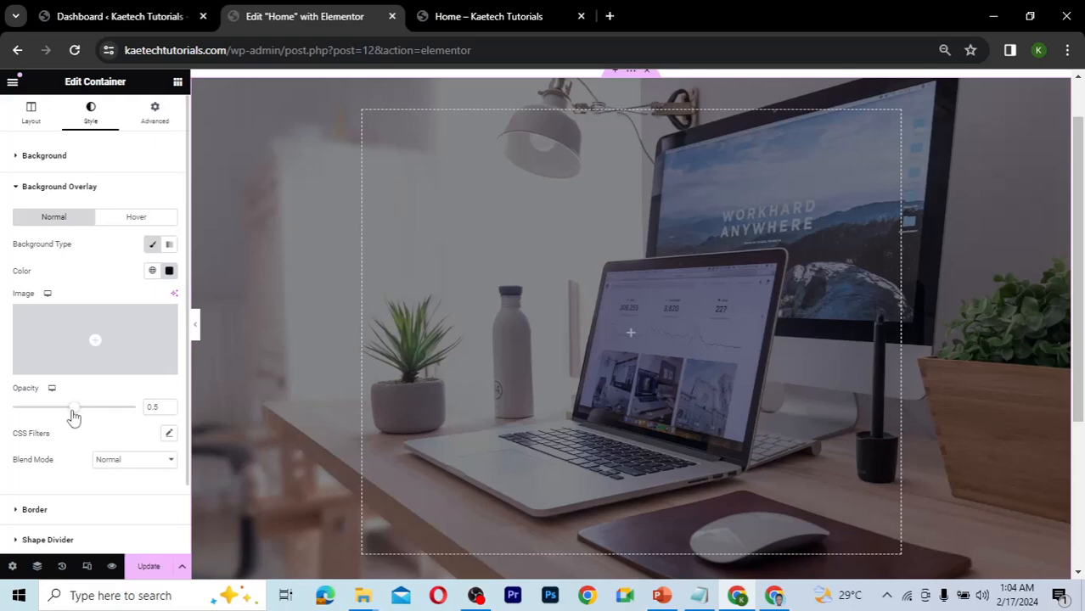
- Try lighter and darker overlay opacities, settle on 0.98, and check the darkened hero section
drag(73, 411, 114, 411)
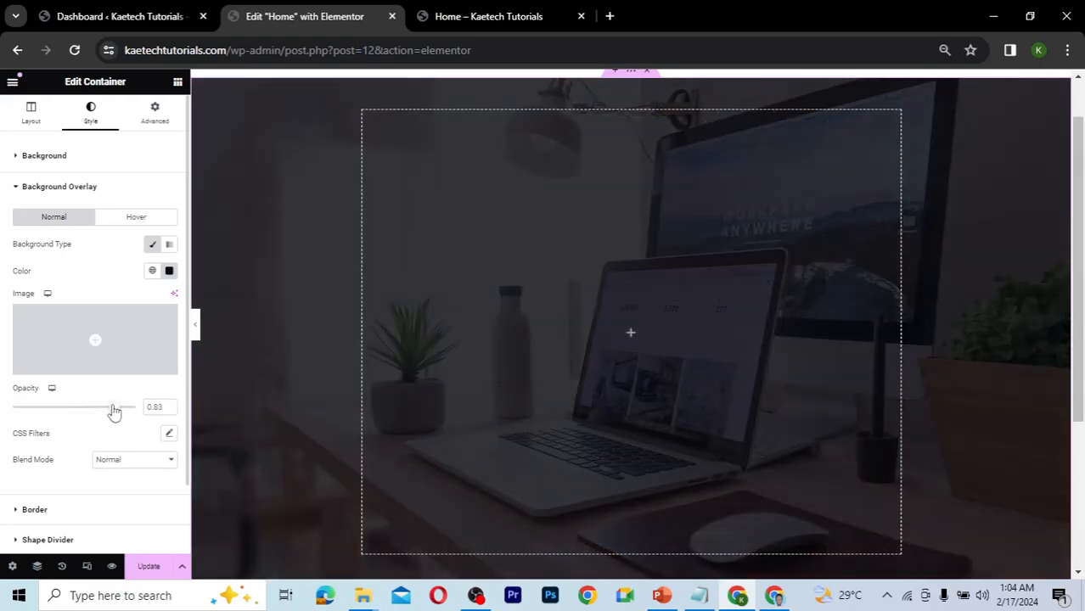
click(53, 411)
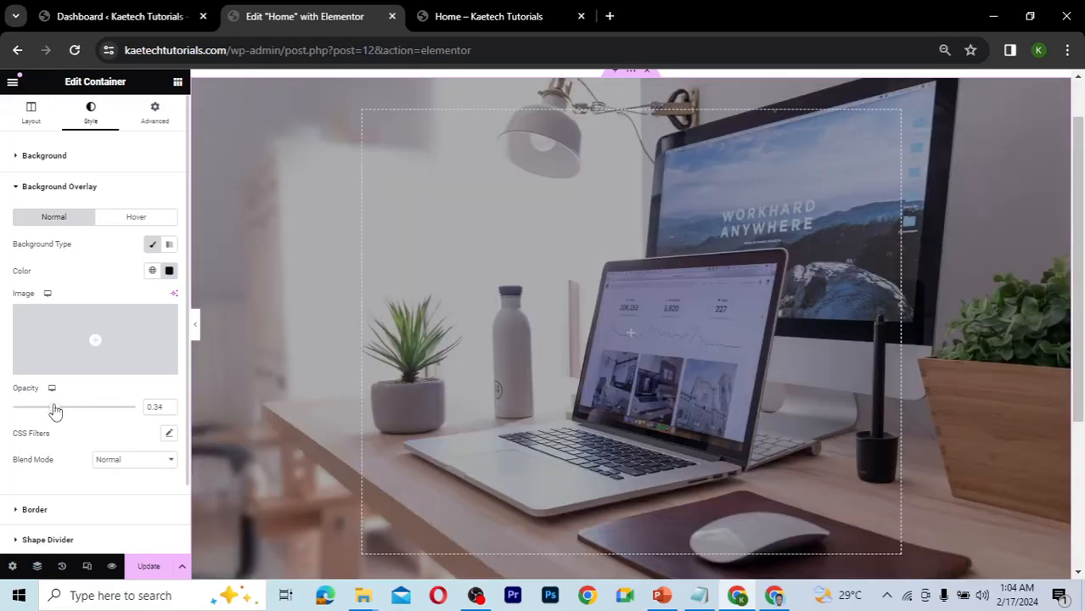
drag(54, 411, 155, 407)
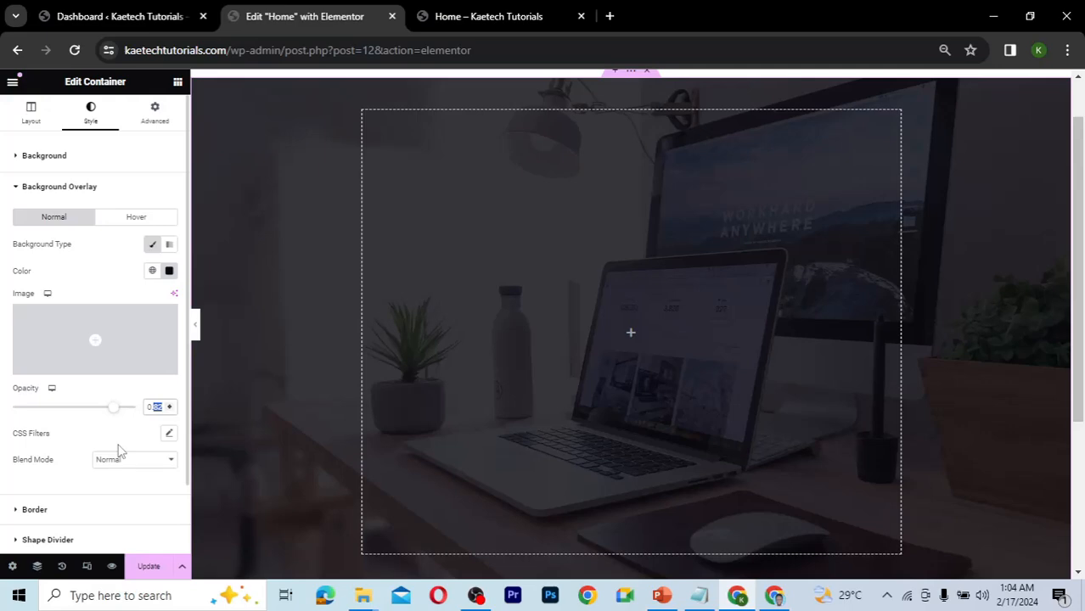
text(97)
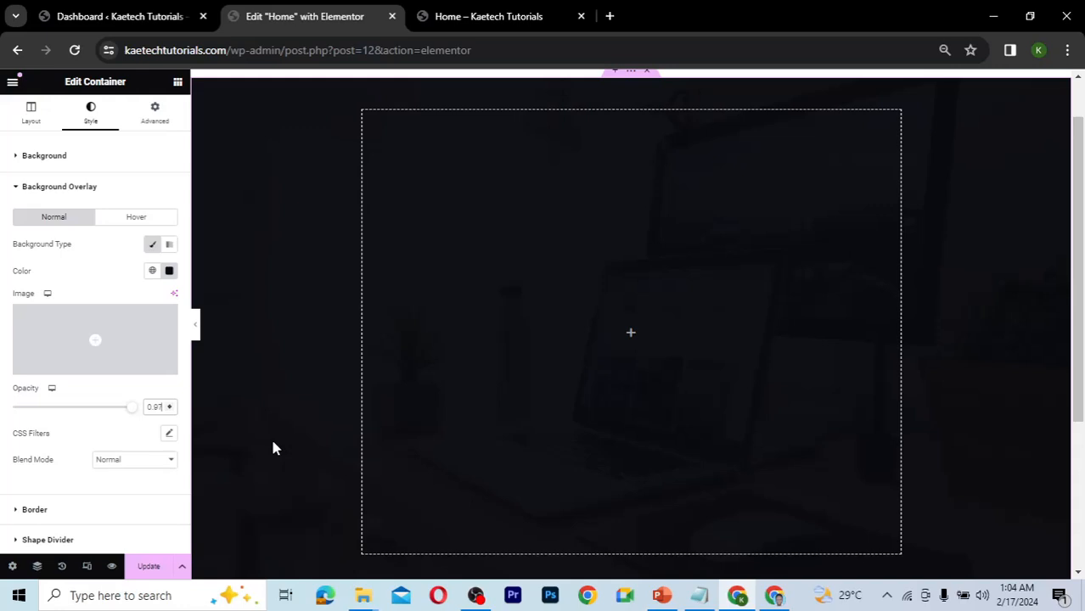
key(BackSpace)
text(8)
scroll(749, 387, up, 1)
scroll(749, 387, down, 2)
scroll(749, 388, up, 1)
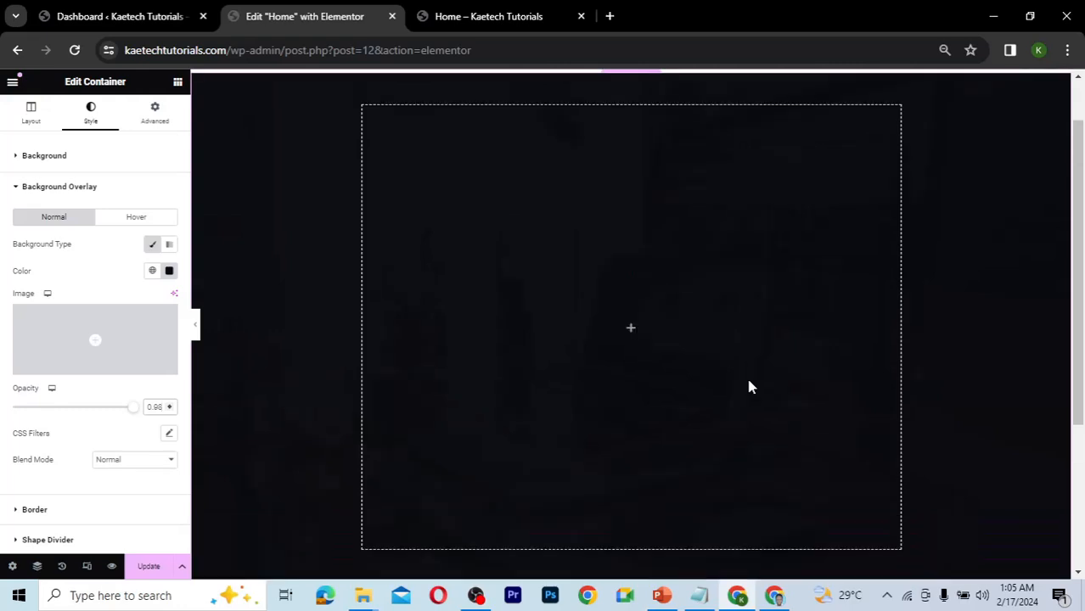
scroll(749, 387, up, 1)
scroll(749, 387, down, 2)
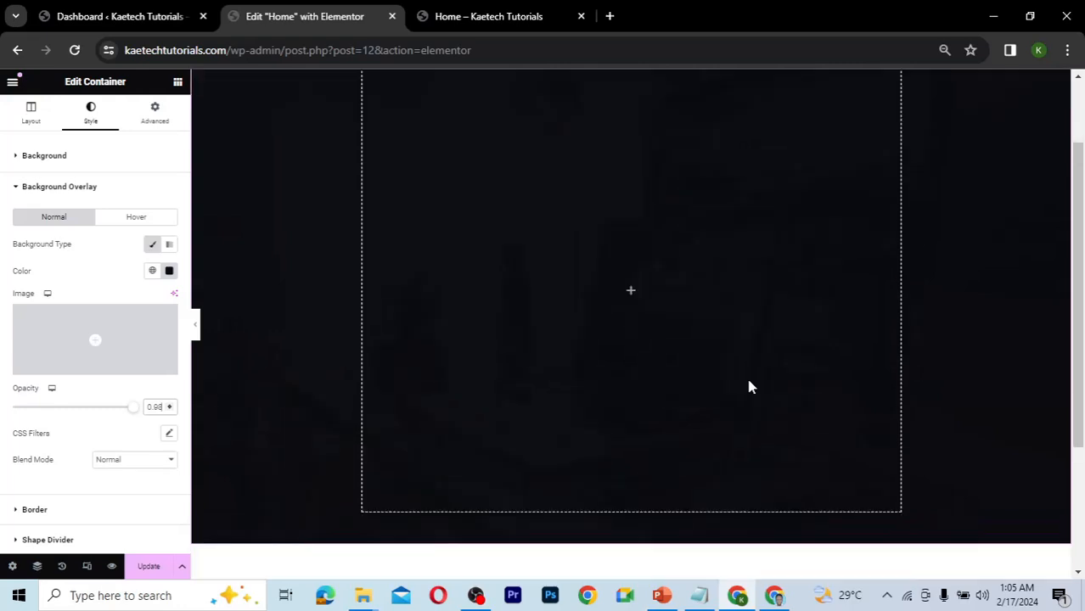
scroll(748, 387, up, 1)
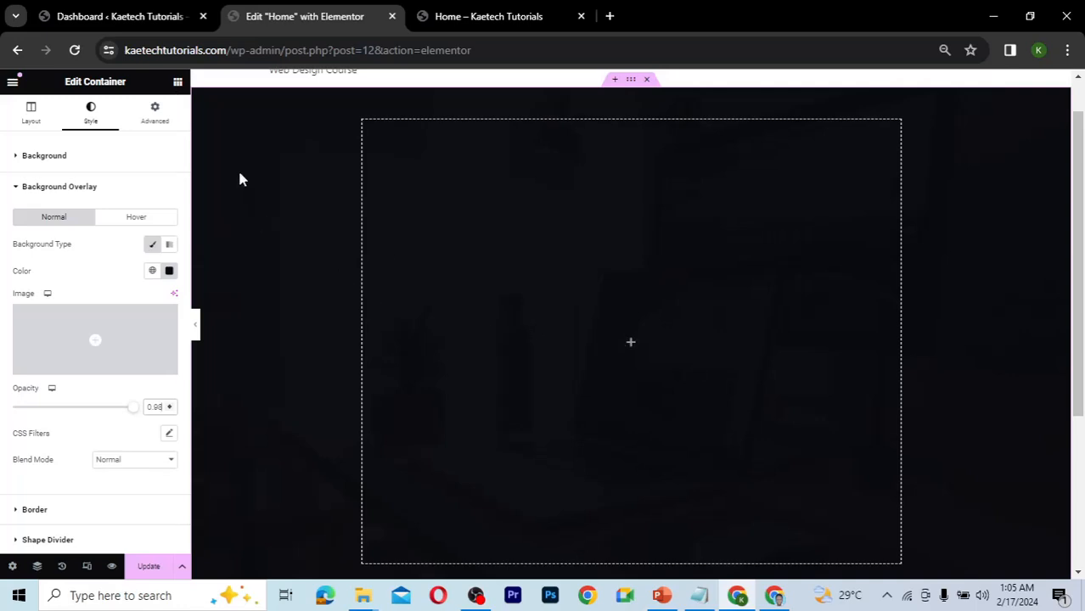
- Add a nested container inside the hero container
click(178, 83)
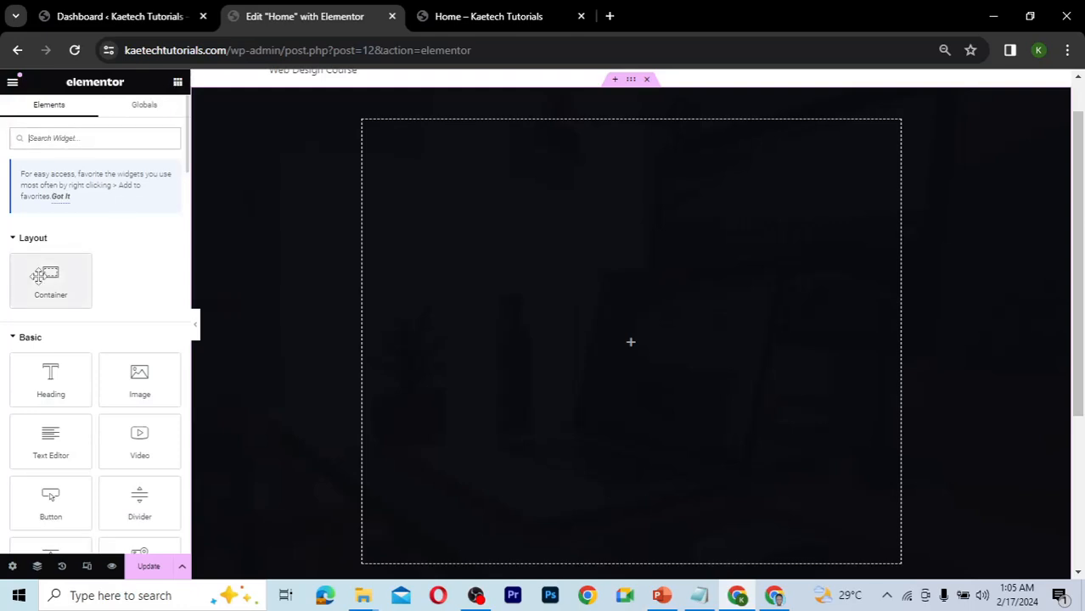
drag(51, 278, 585, 338)
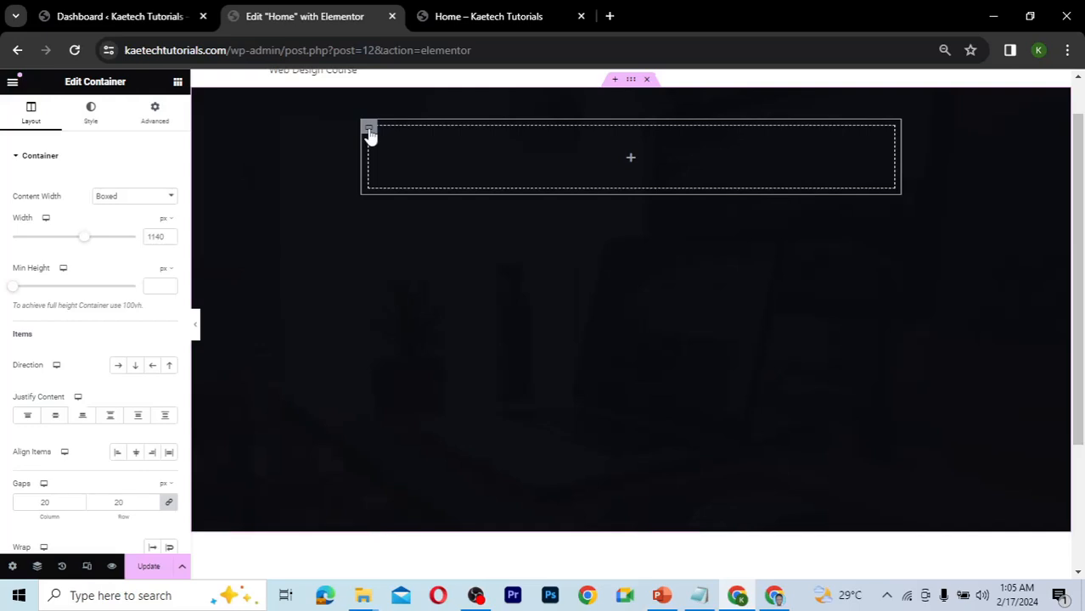
- Try 0 px padding on all sides of the nested container
click(156, 119)
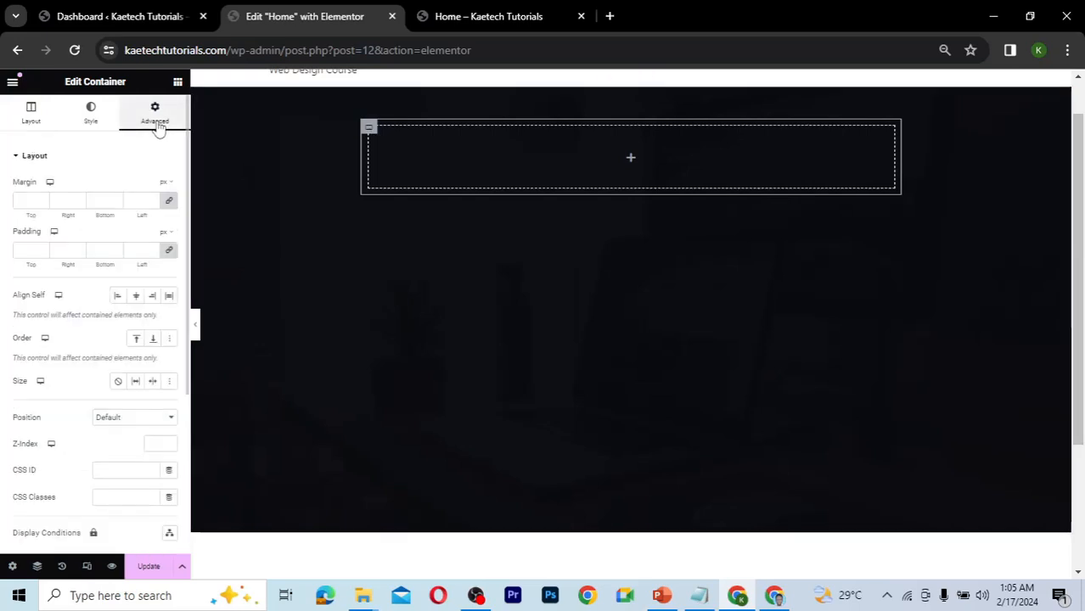
click(27, 251)
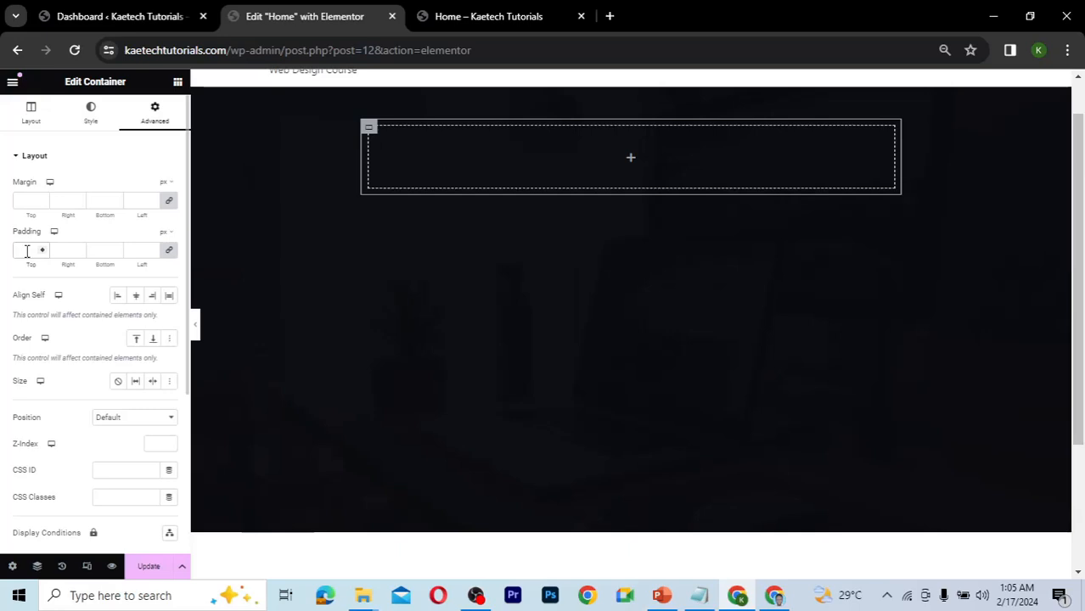
text(0)
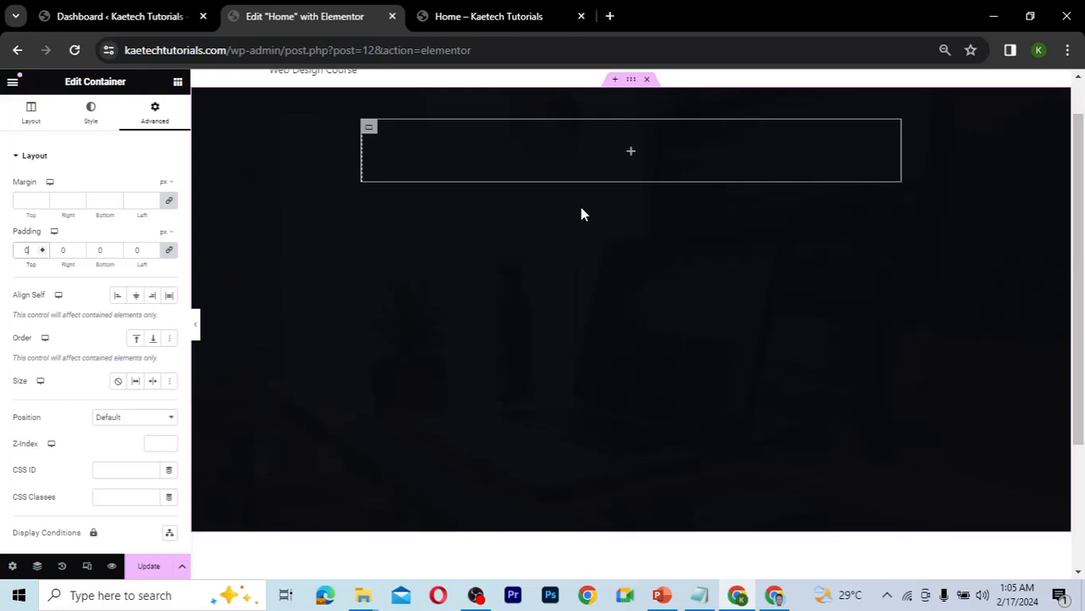
key(BackSpace)
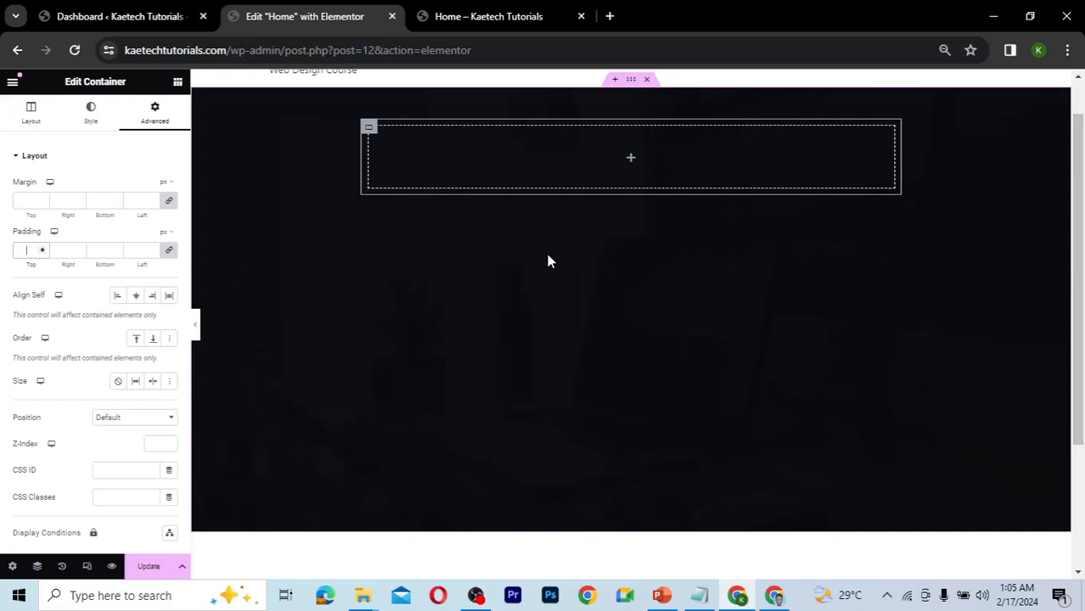
- Add a Heading widget inside the nested container and duplicate that container
click(631, 159)
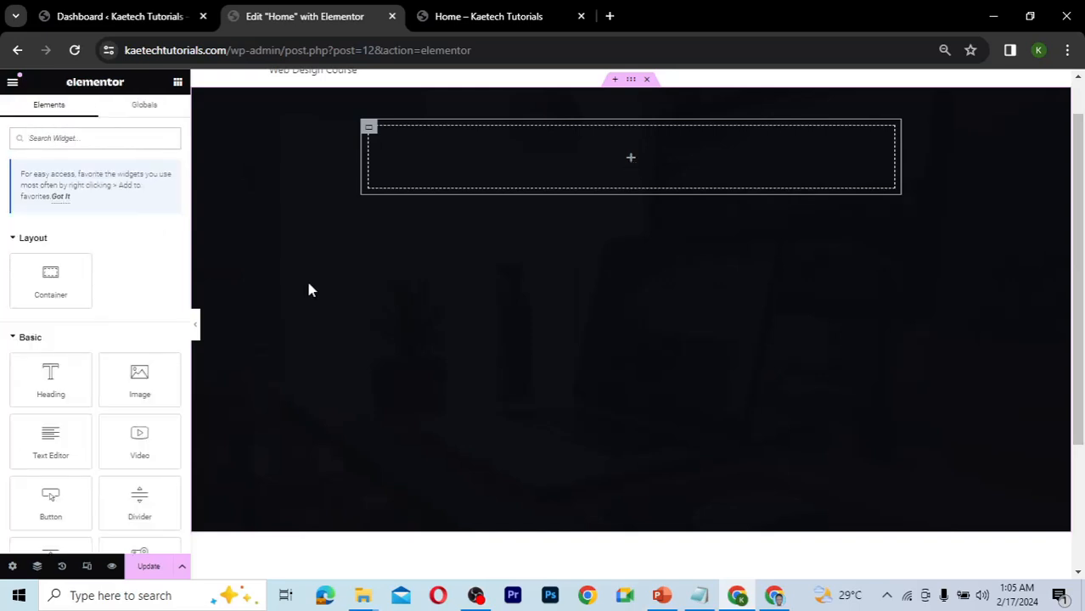
drag(47, 380, 547, 174)
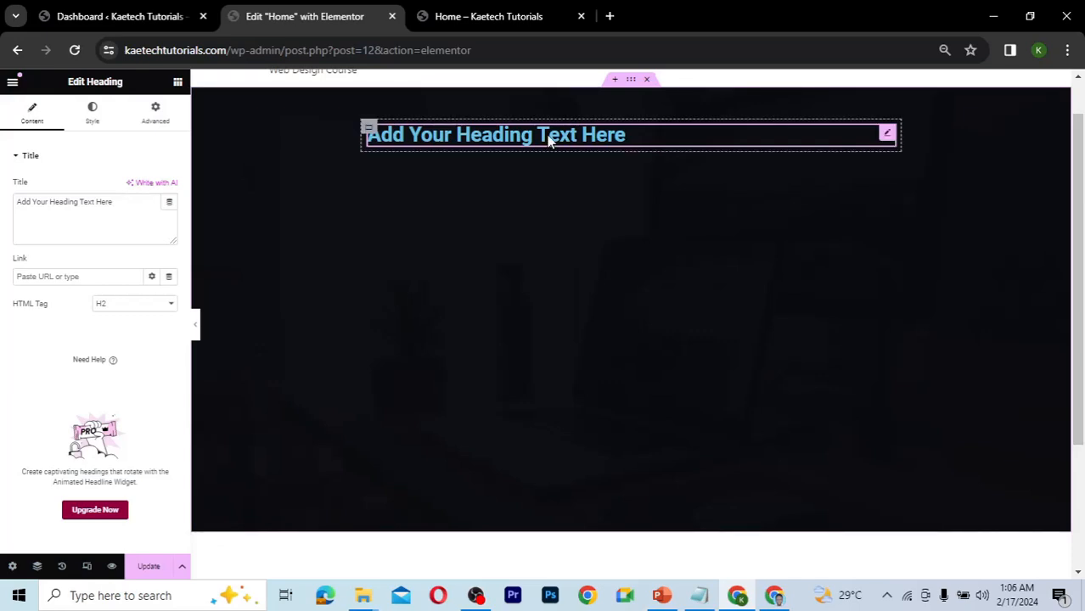
right_click(371, 133)
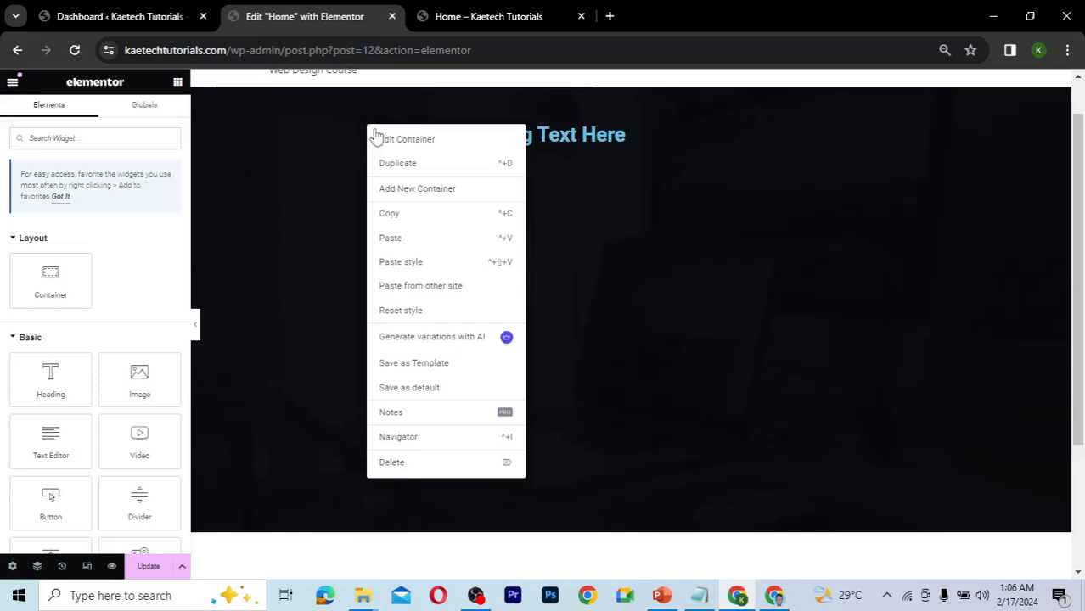
click(389, 166)
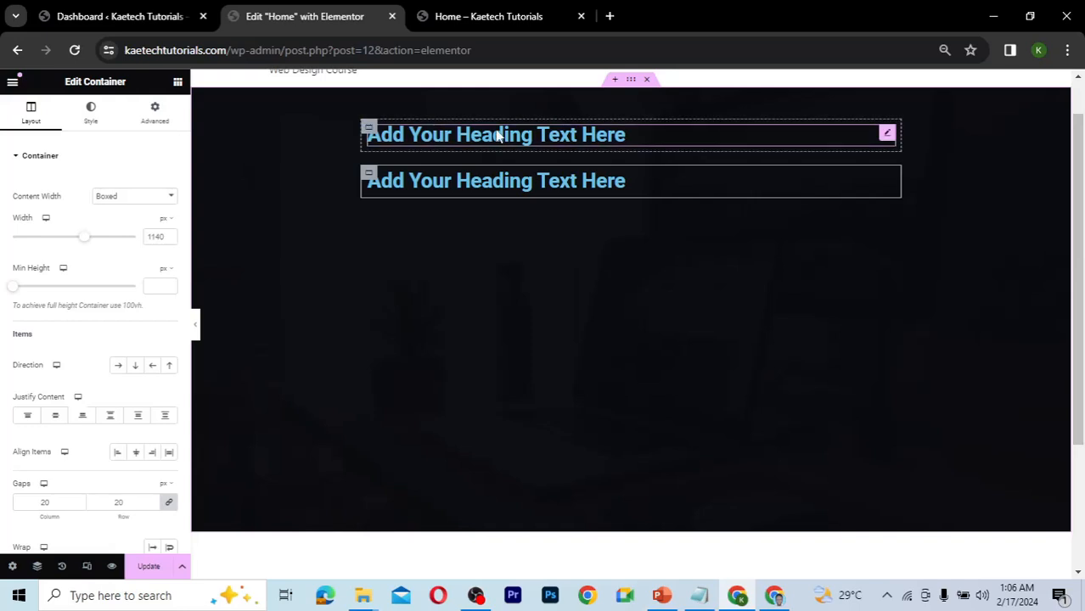
- Set the content width of both nested heading containers to Full Width
click(369, 133)
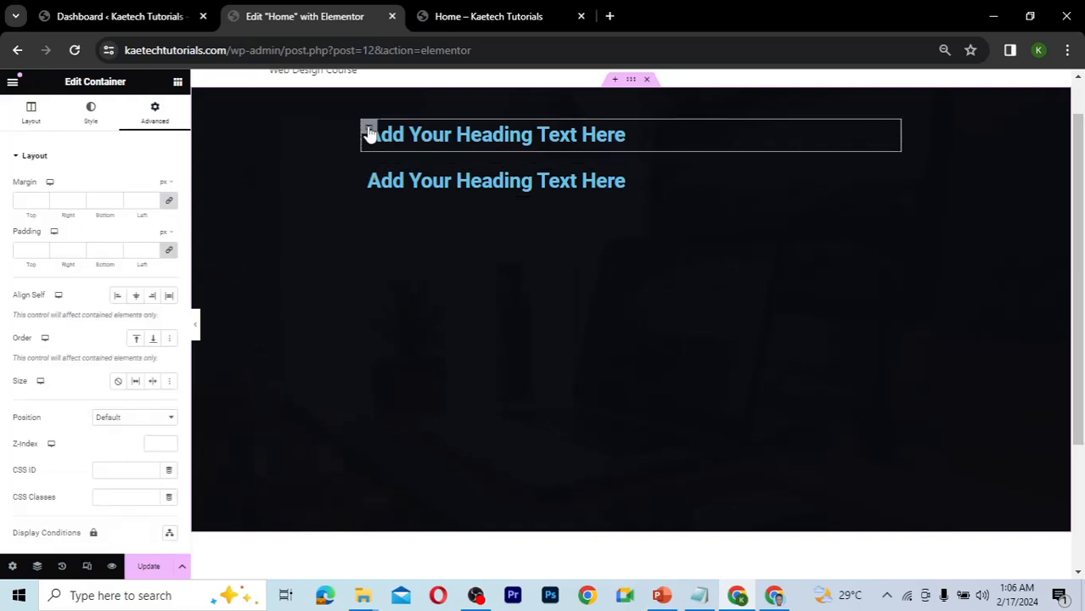
click(36, 120)
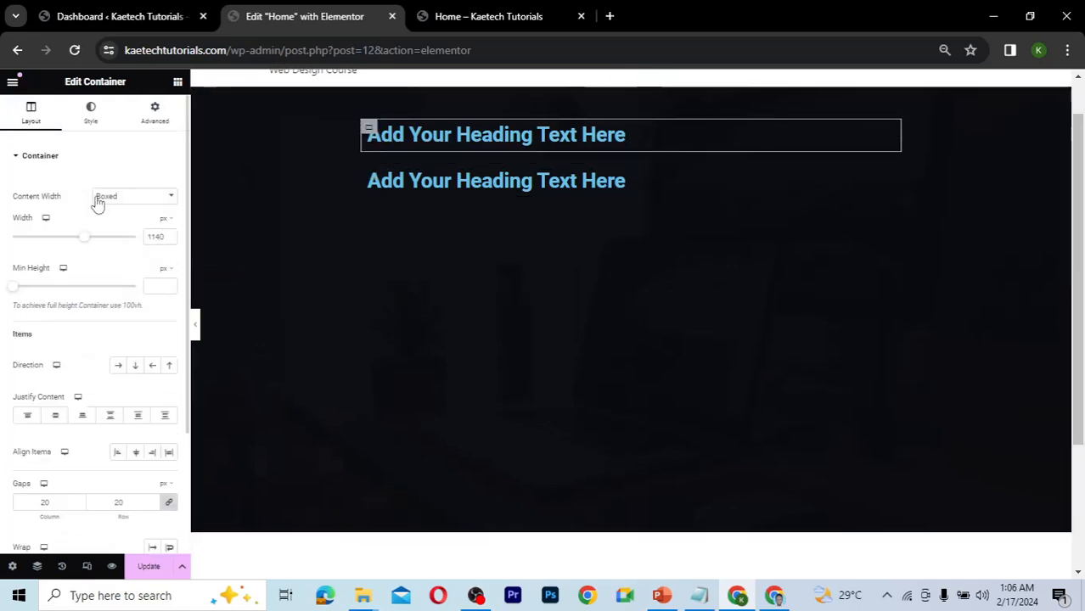
click(126, 202)
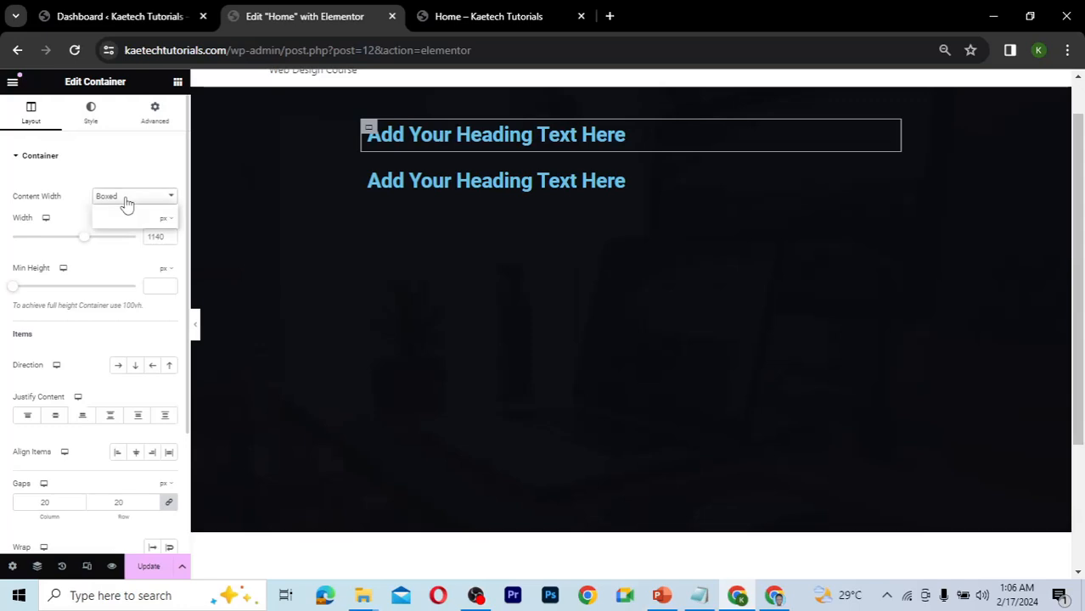
click(119, 223)
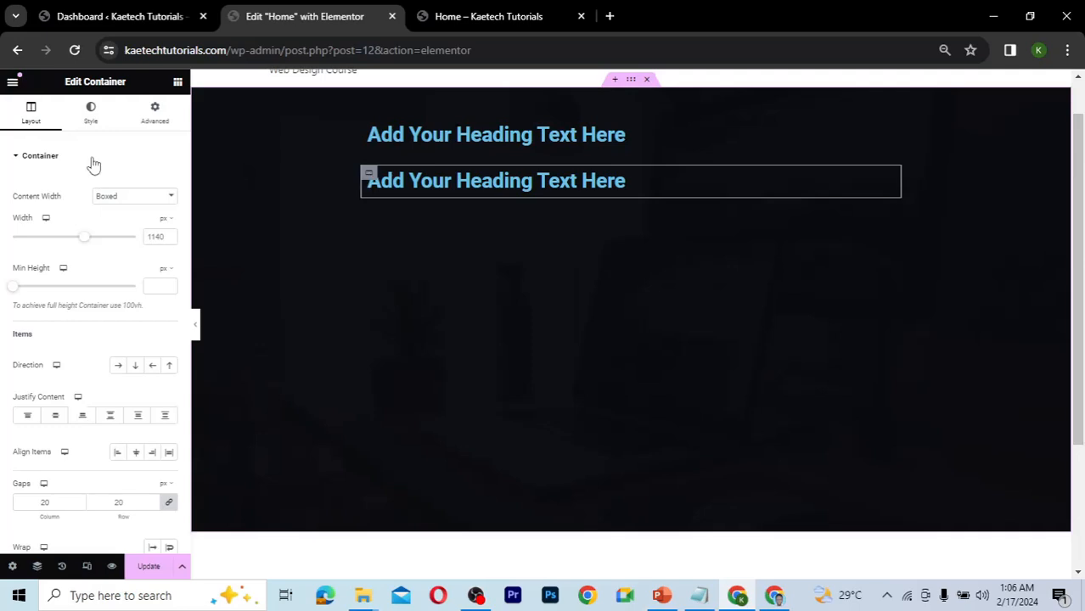
click(139, 198)
click(136, 221)
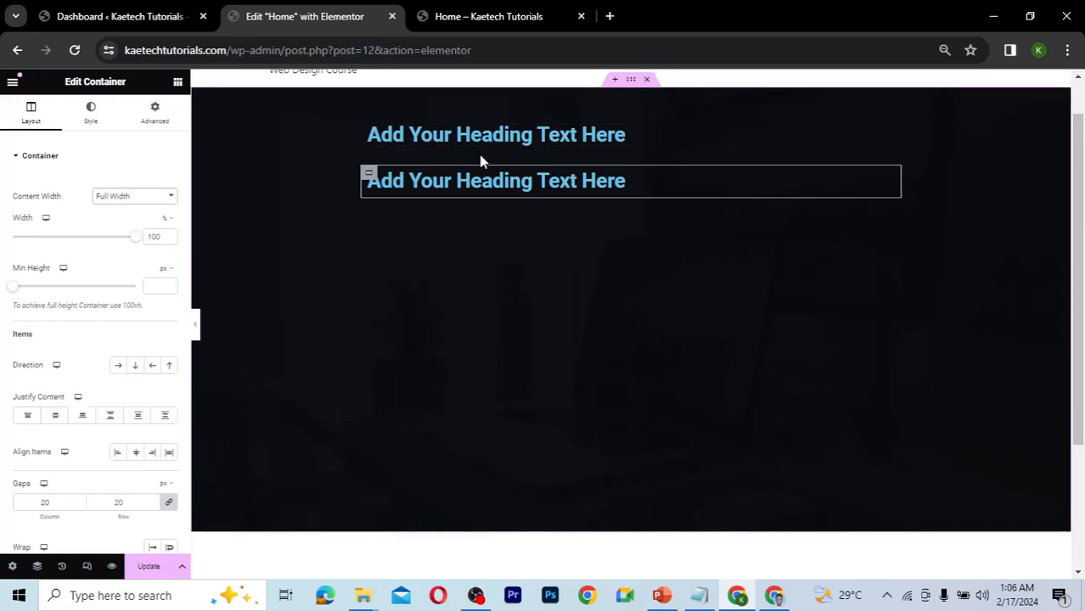
- Replace the first heading's text with "Unlock Your Digital Potential with Best Digital", copied from the hero section of the Relume wireframe
click(591, 139)
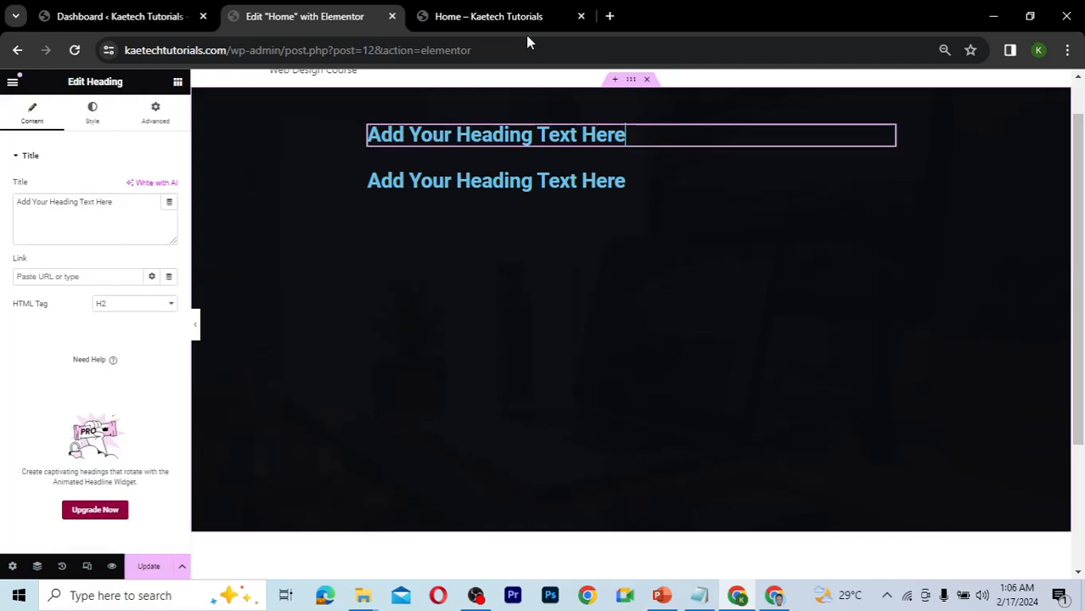
click(775, 595)
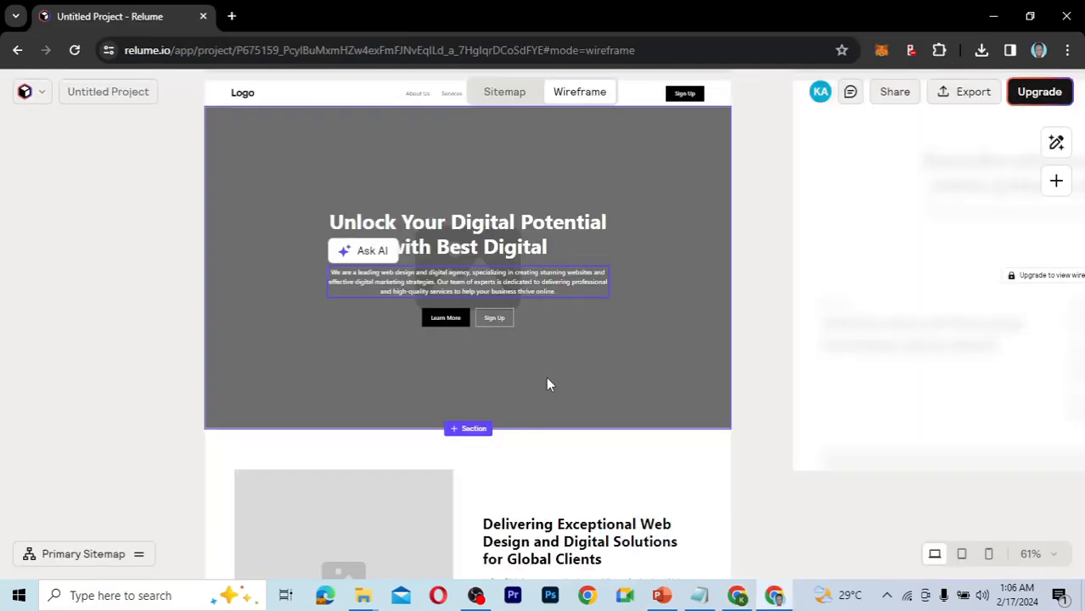
double_click(468, 224)
key(ctrl+c)
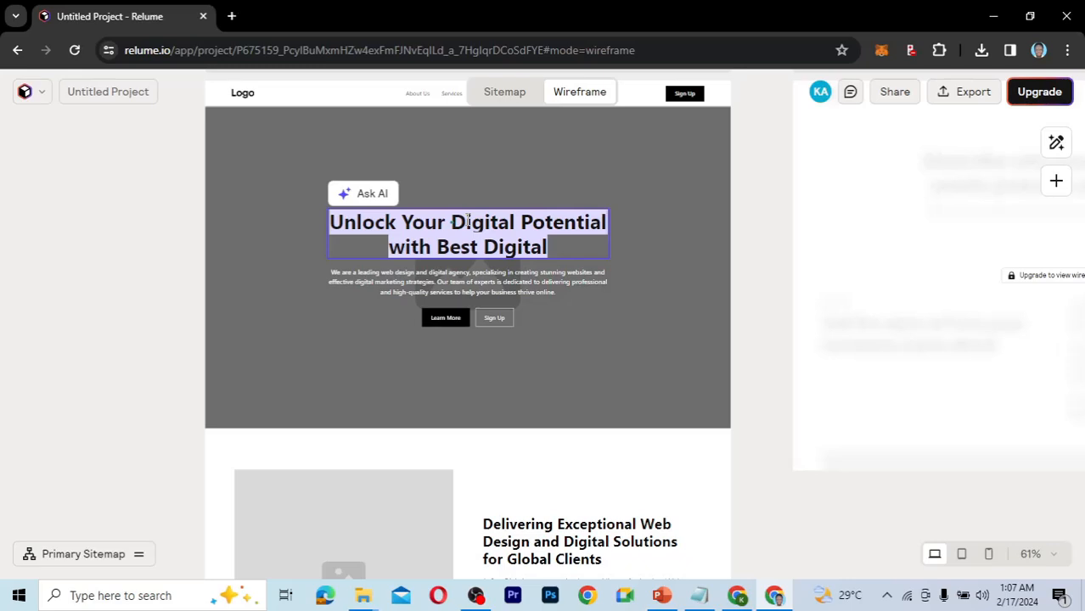
click(738, 596)
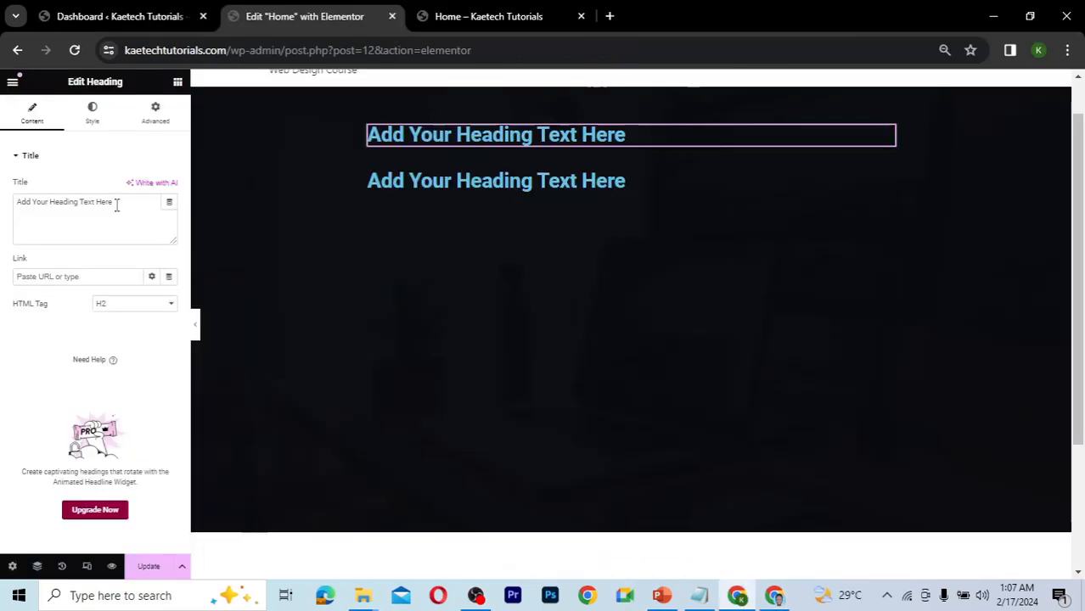
key(ctrl+a)
key(ctrl+v)
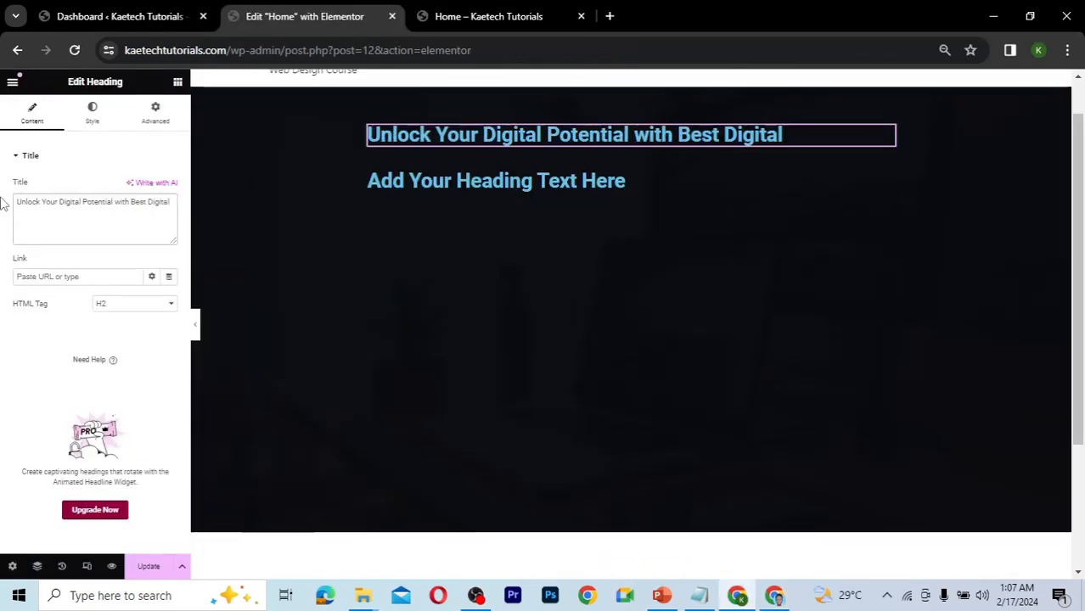
- Center the first heading and set its typography to Arial at 65 px
click(93, 119)
click(135, 188)
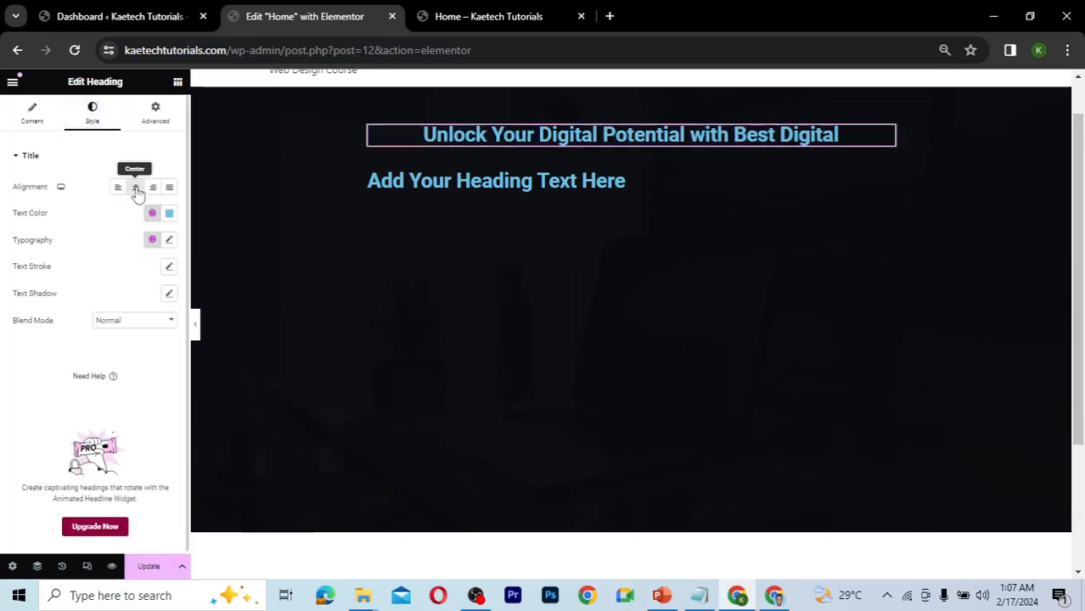
click(169, 241)
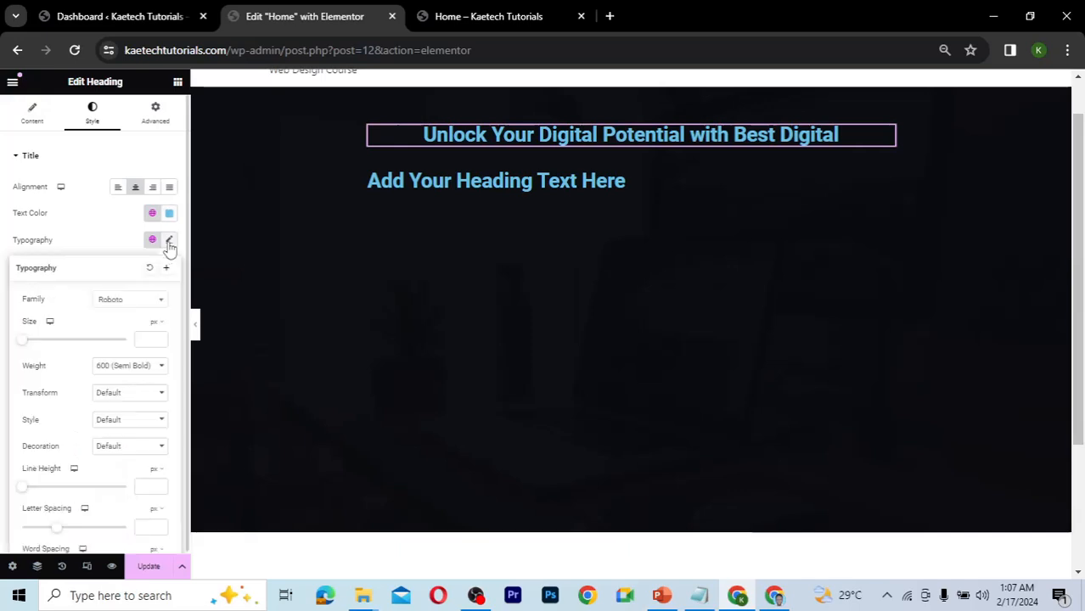
click(134, 301)
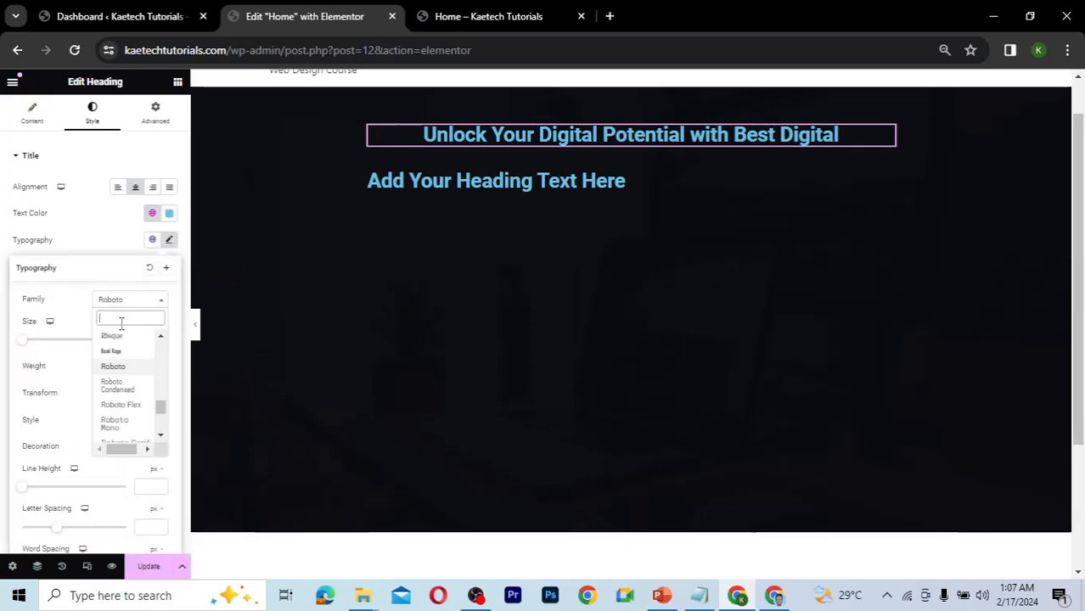
text(arial)
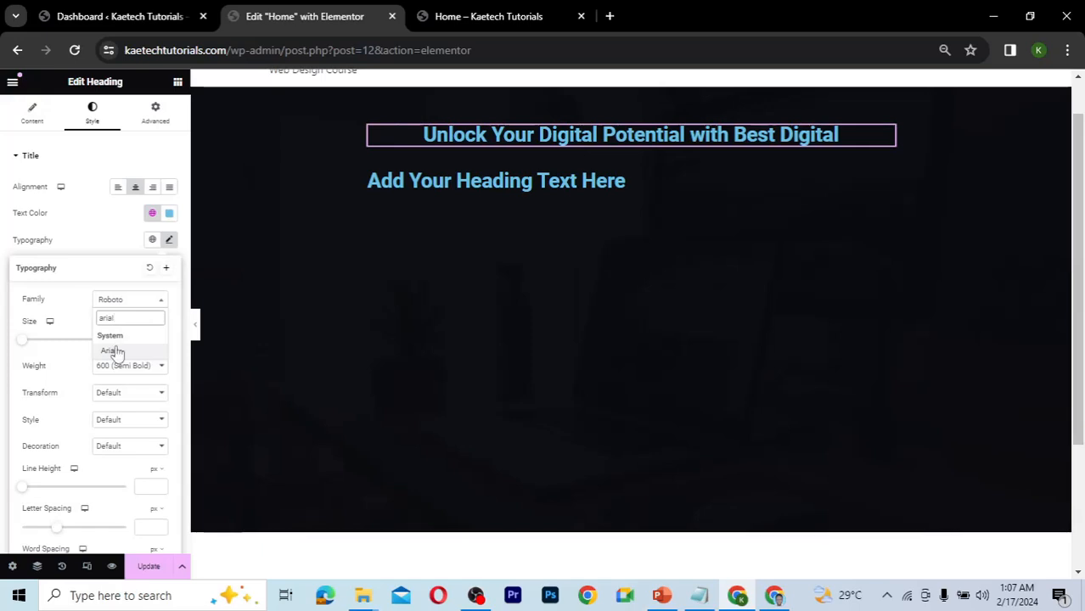
click(114, 351)
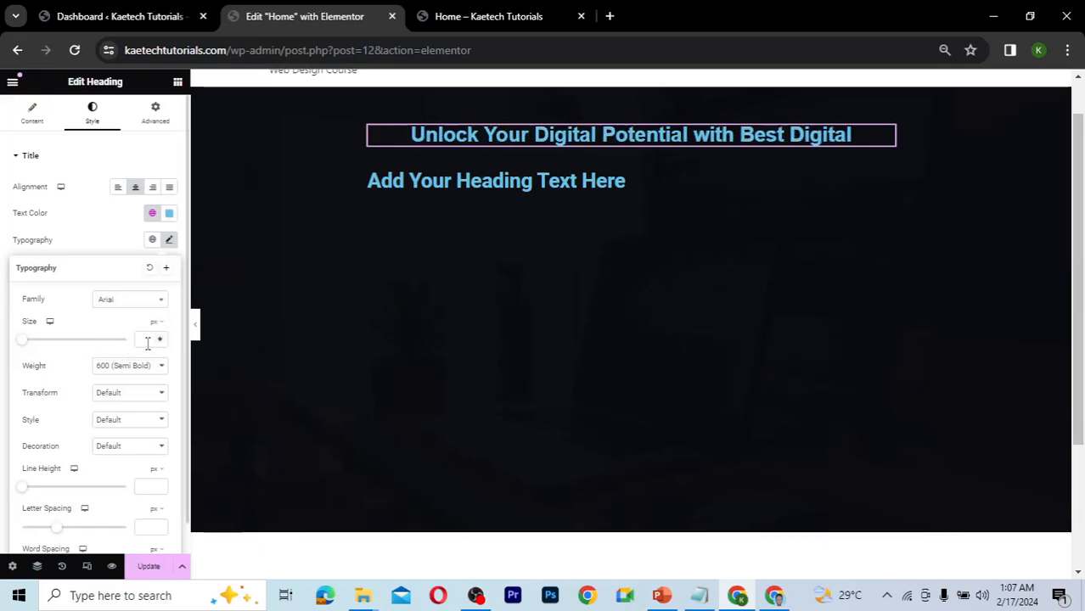
click(147, 340)
text(65)
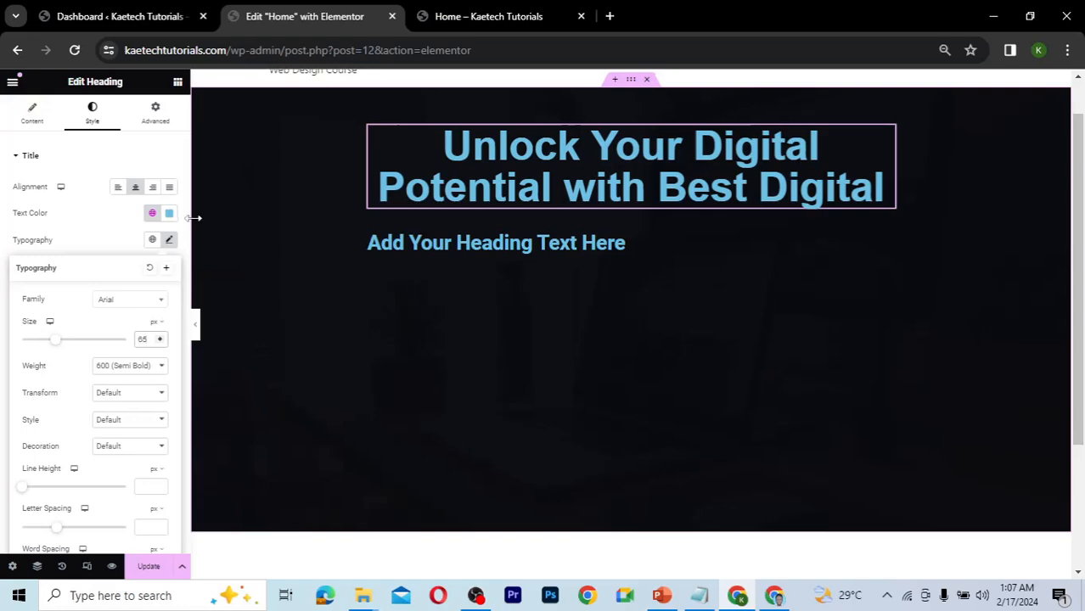
- Copy the Bright Blue code #66FCF1 from the Udemy notes in Notepad and apply it as the first heading's text color
click(700, 595)
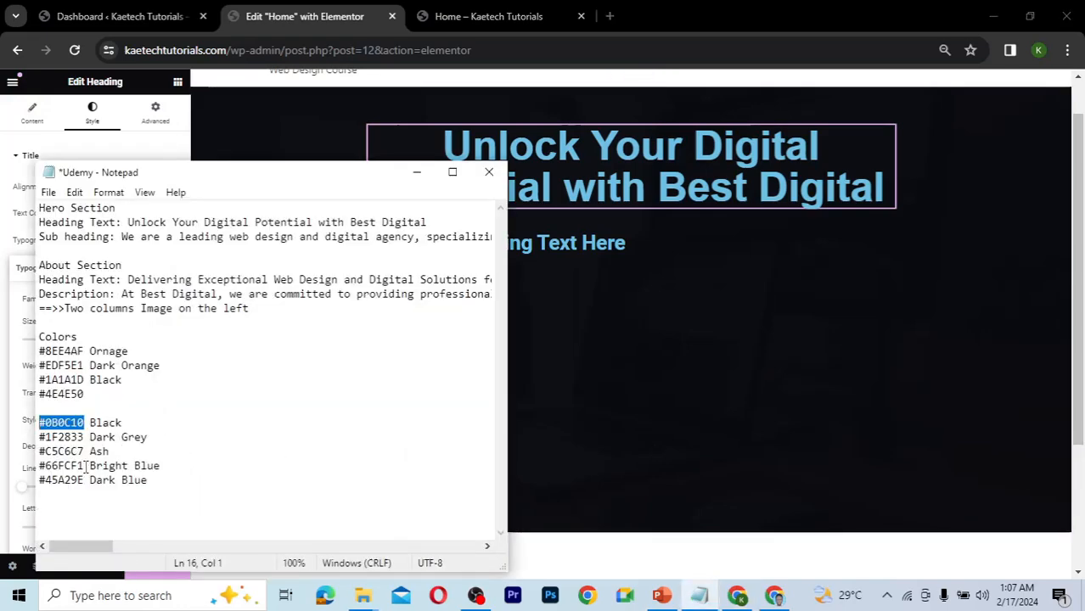
drag(84, 465, 42, 468)
key(ctrl+c)
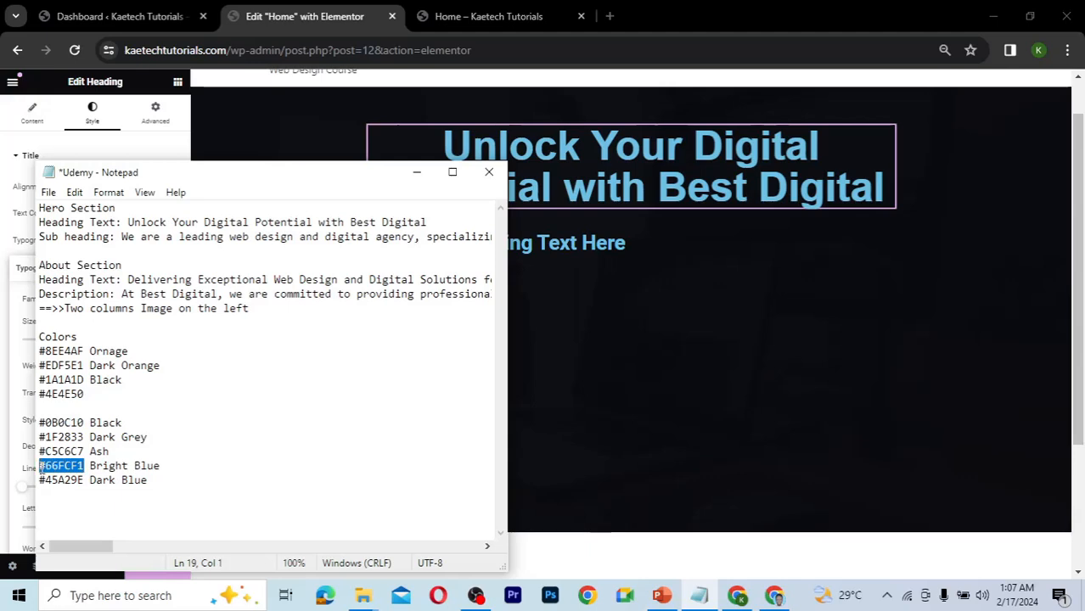
key(alt+Tab)
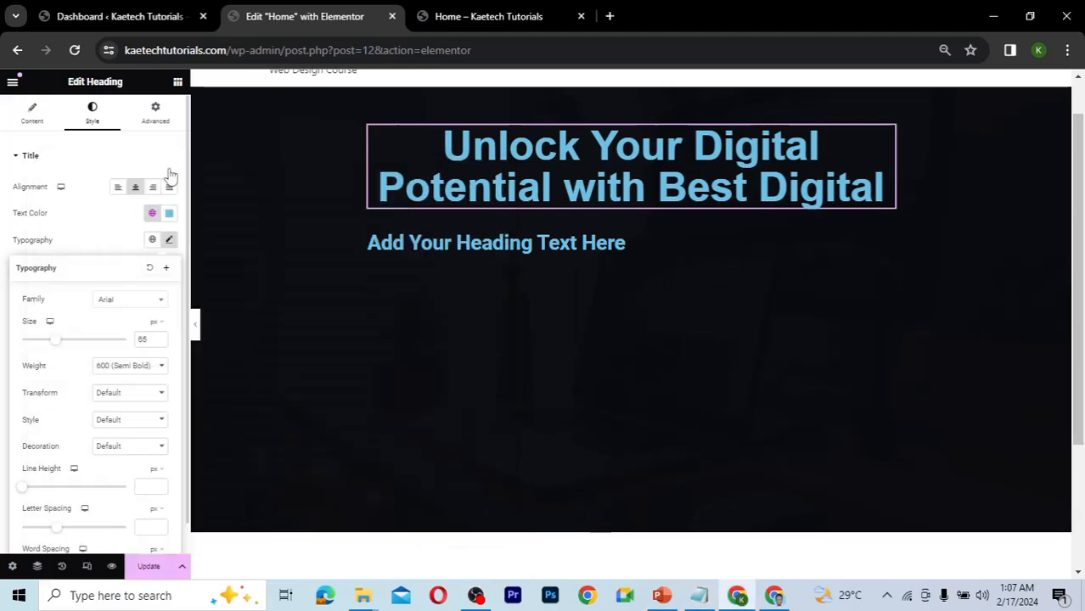
click(172, 155)
click(171, 153)
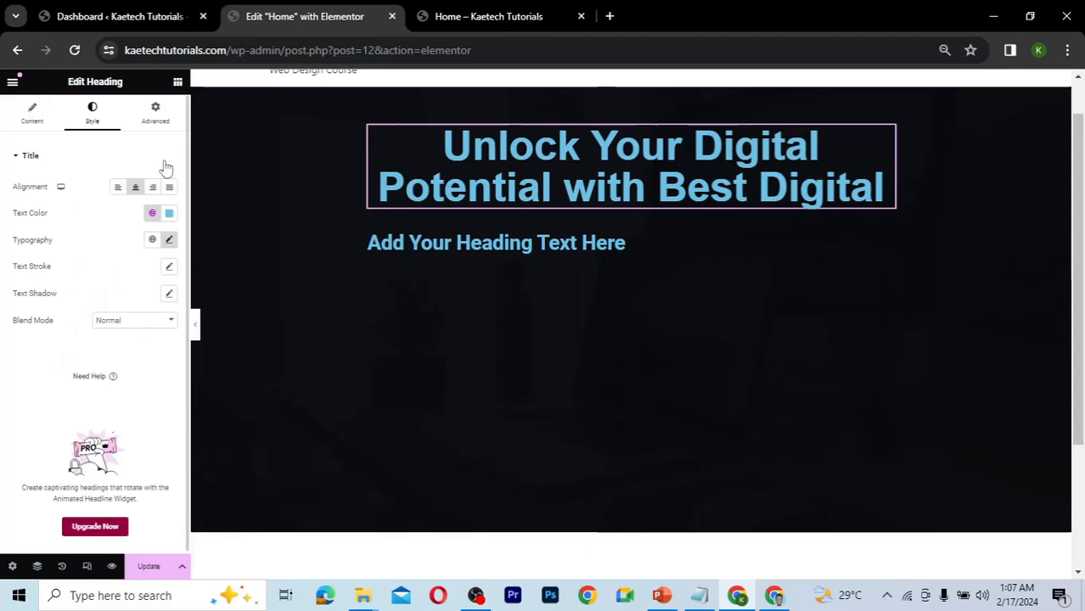
click(169, 214)
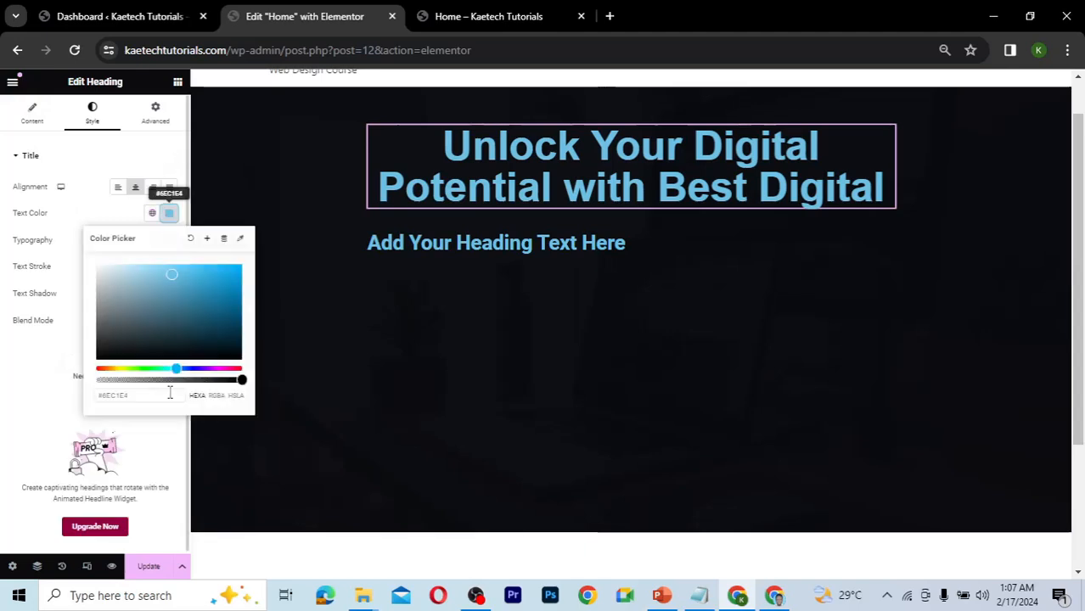
drag(128, 396, 93, 403)
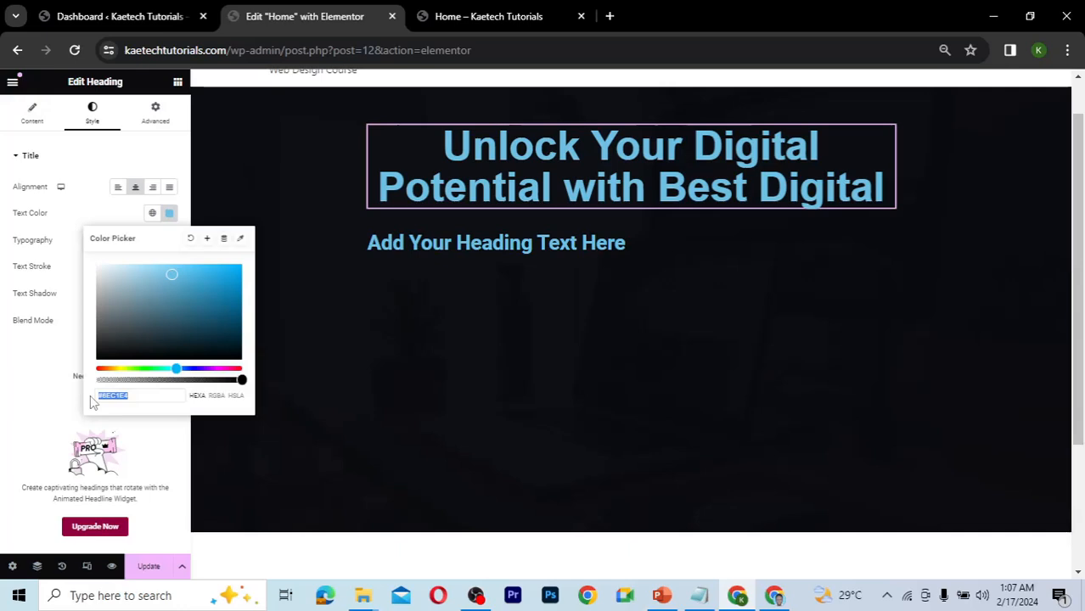
click(140, 396)
drag(140, 395, 74, 396)
key(ctrl+v)
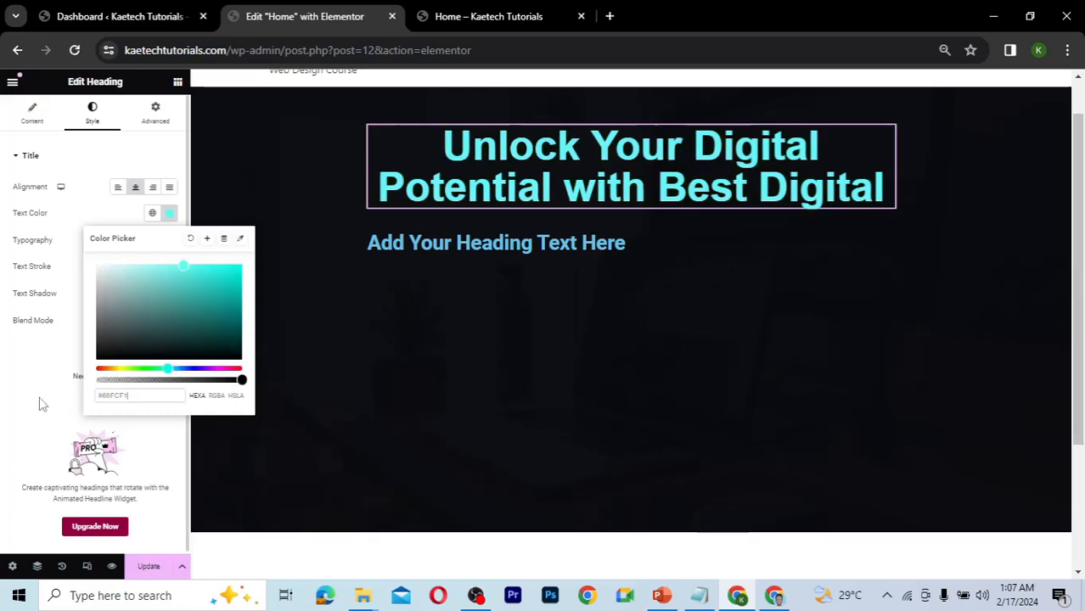
click(39, 397)
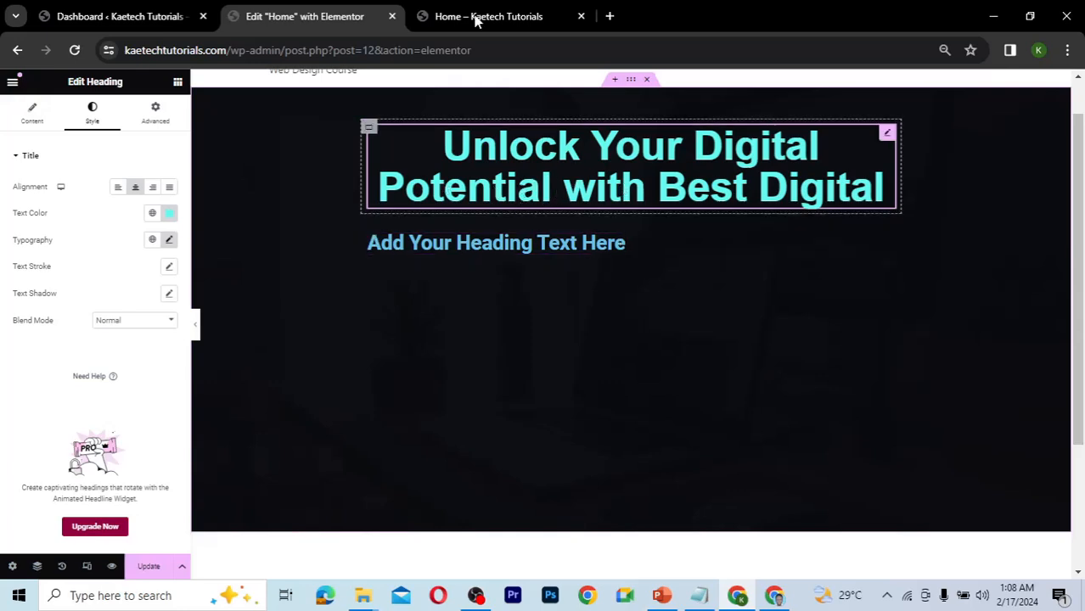
- Copy the hero paragraph beginning "We are a leading web design and digital agency" from the Relume wireframe and return to the Elementor page
click(775, 597)
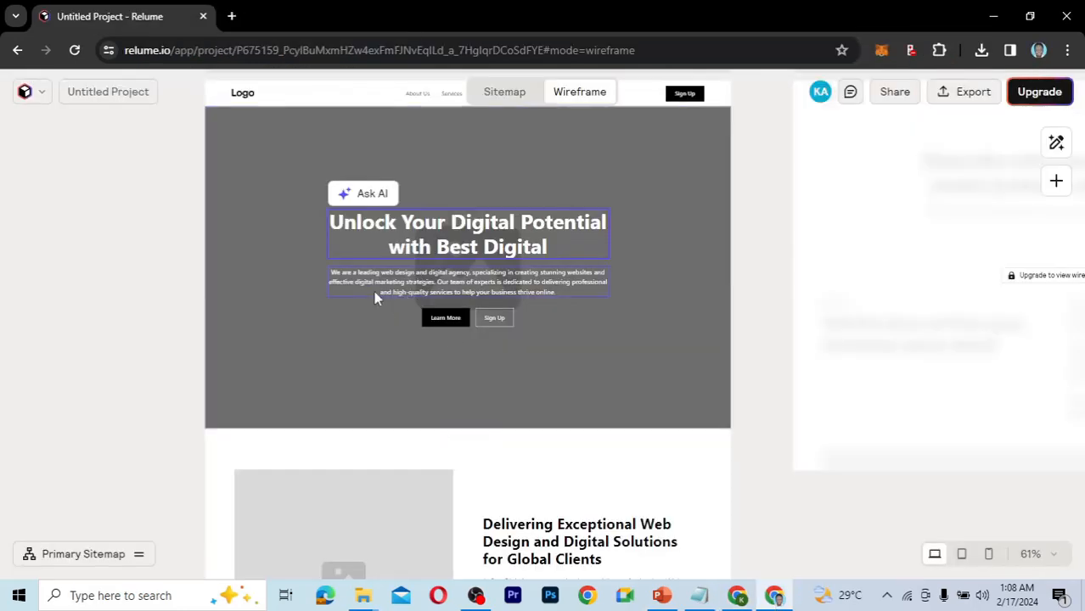
click(480, 283)
click(480, 284)
key(ctrl+c)
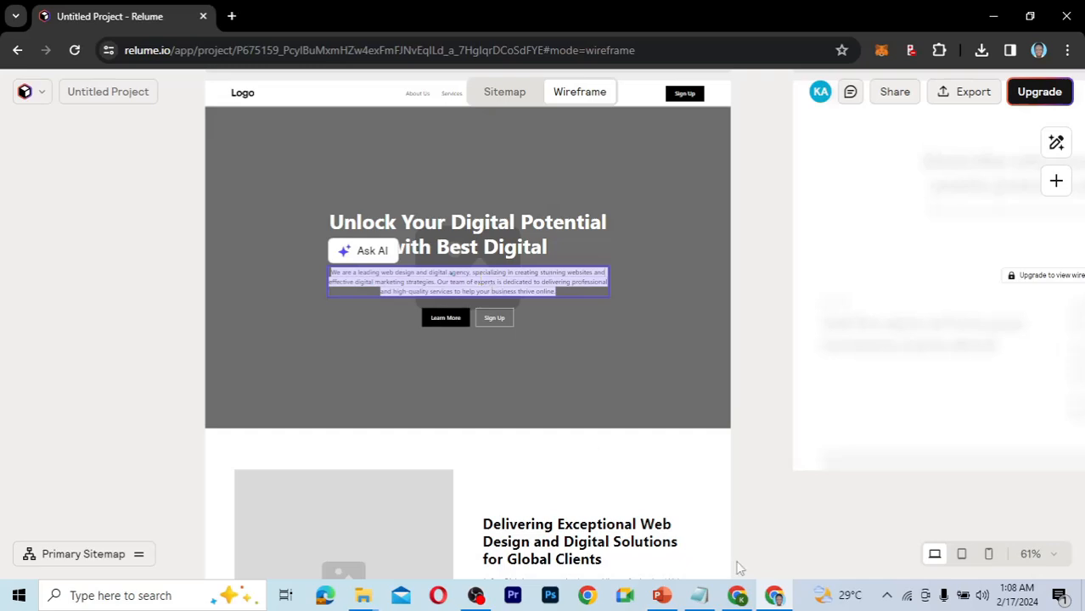
click(738, 595)
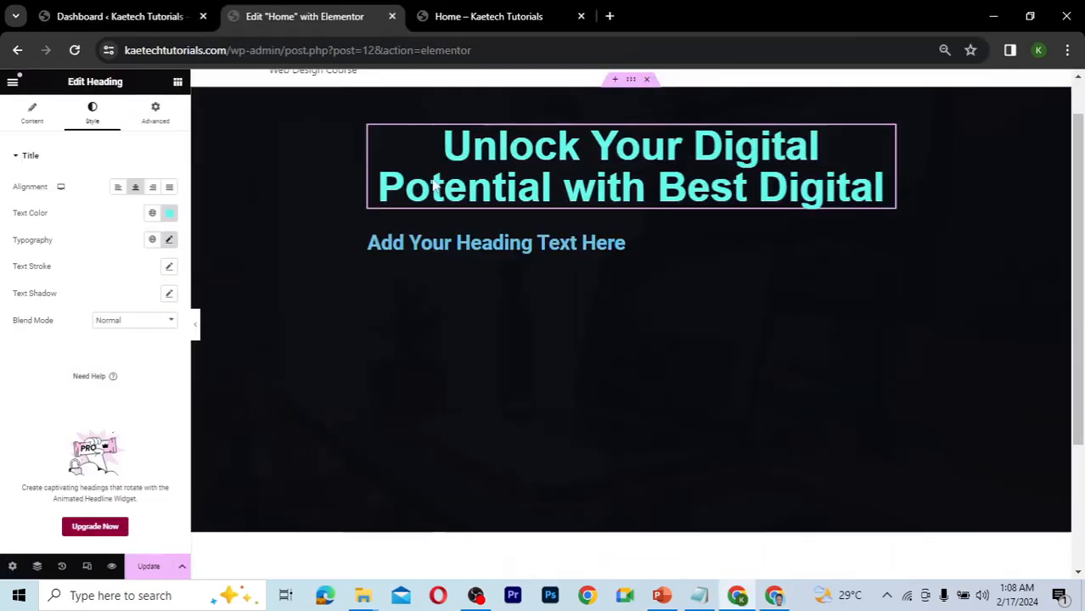
- Add a Text Editor widget below the first heading and replace its placeholder text with the copied paragraph
click(178, 84)
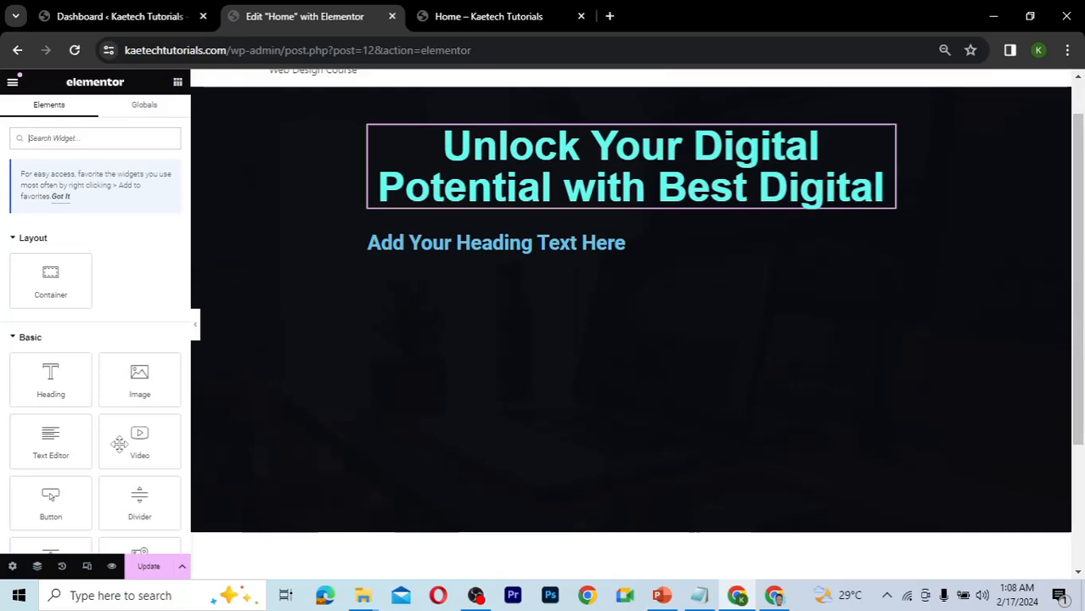
drag(48, 438, 544, 196)
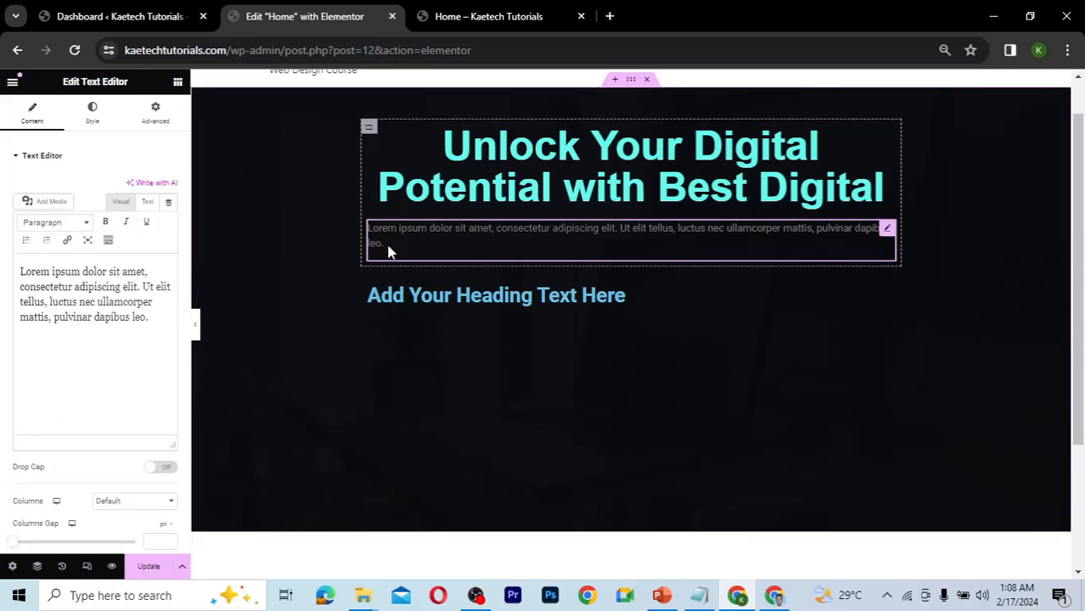
click(119, 317)
key(ctrl+a)
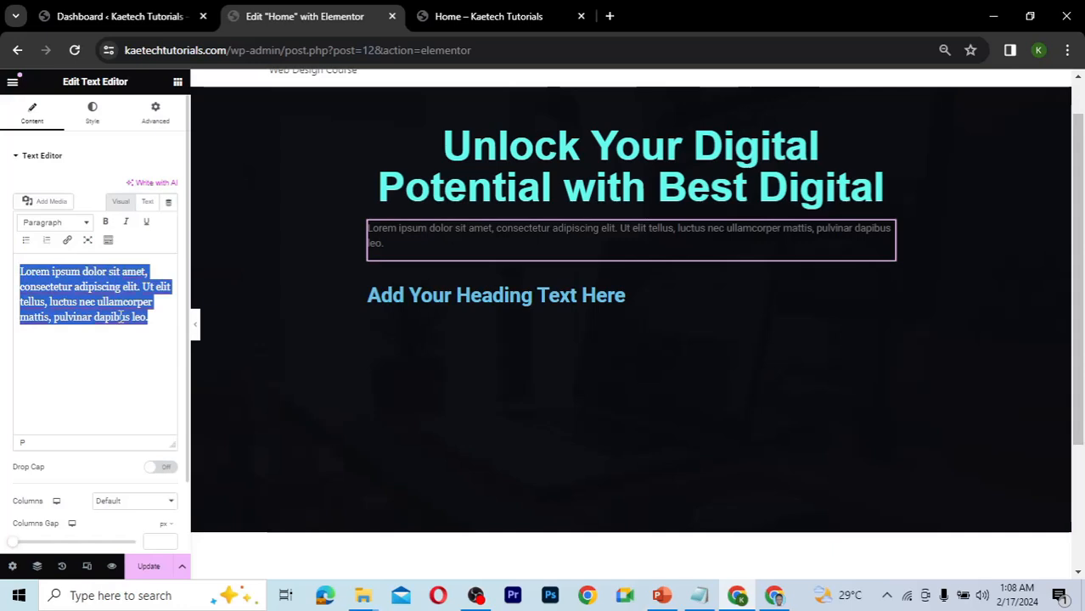
key(BackSpace)
key(ctrl+v)
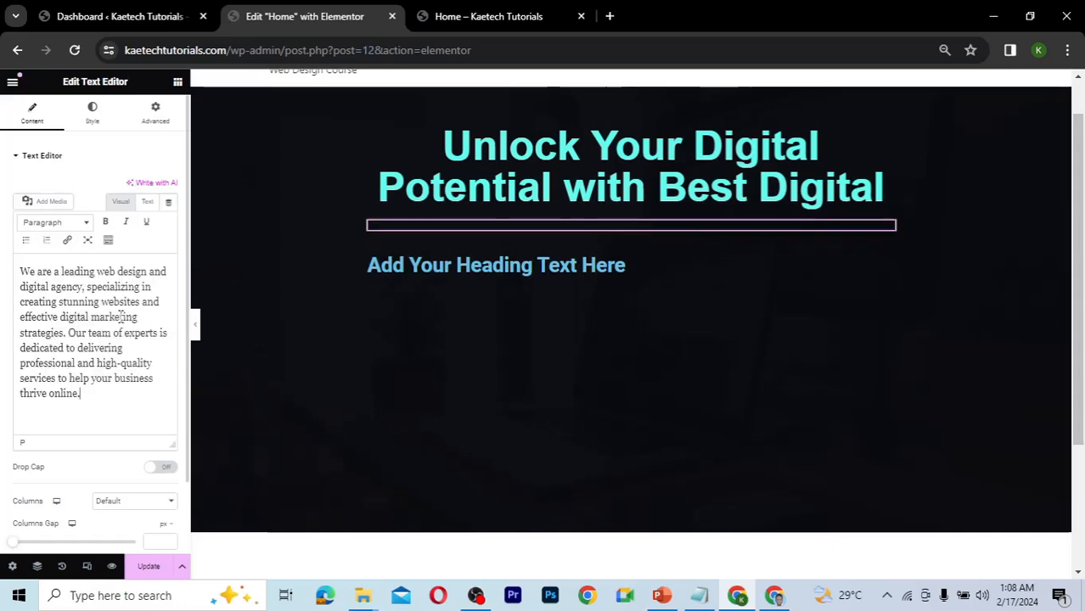
- Set the hero paragraph's typography to Arial at 19 px
click(92, 114)
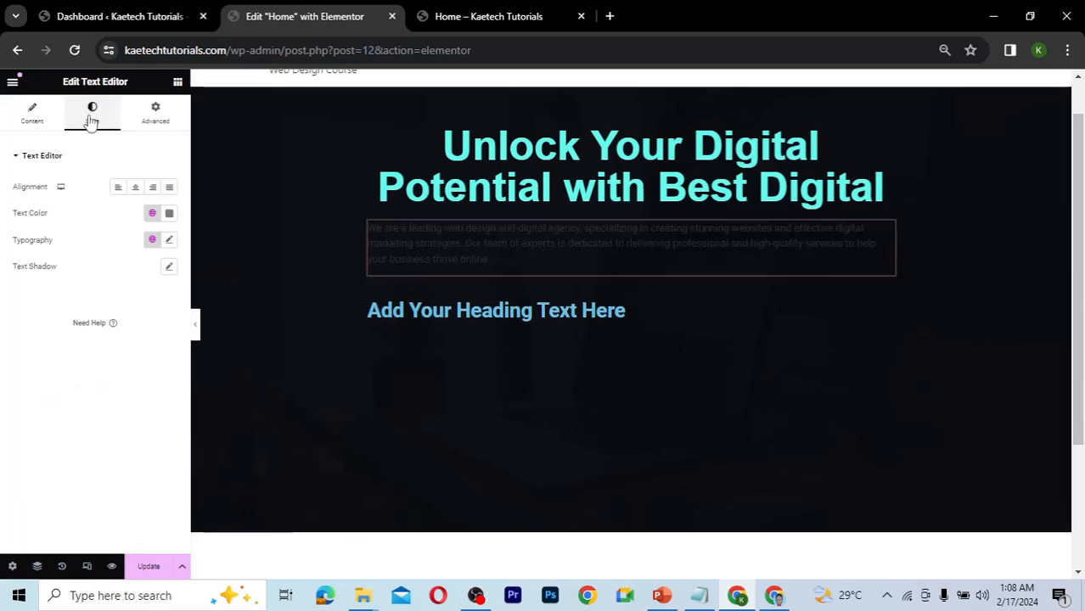
click(168, 240)
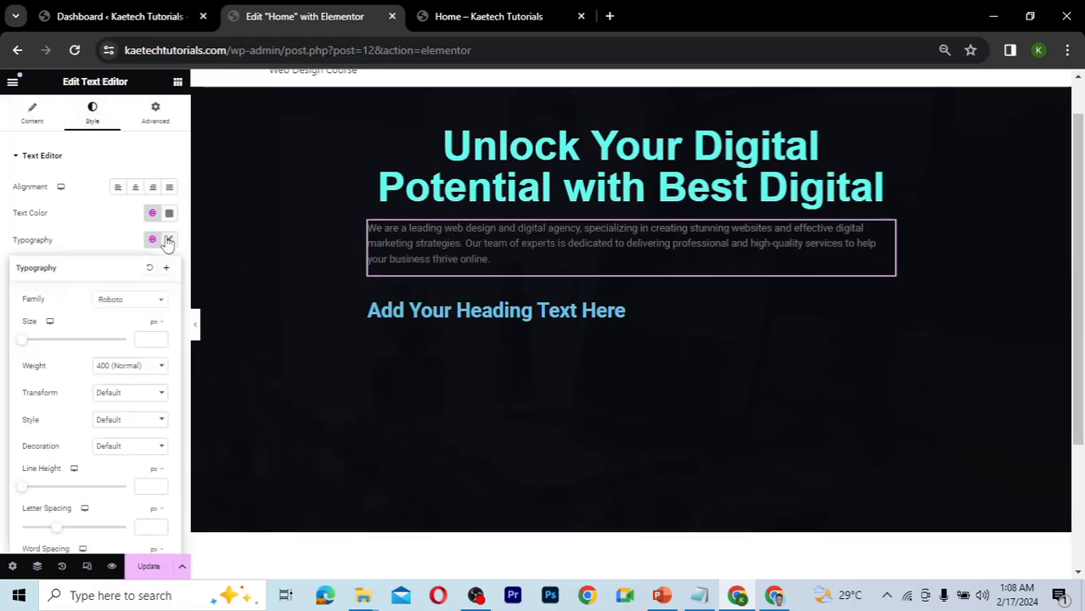
click(147, 339)
text(18)
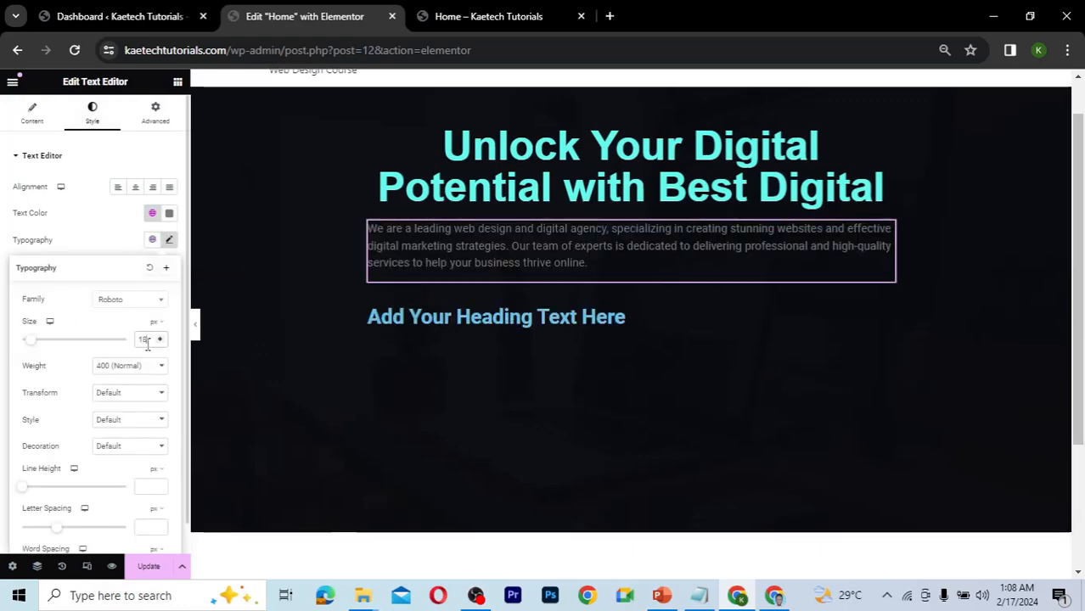
drag(147, 341, 132, 340)
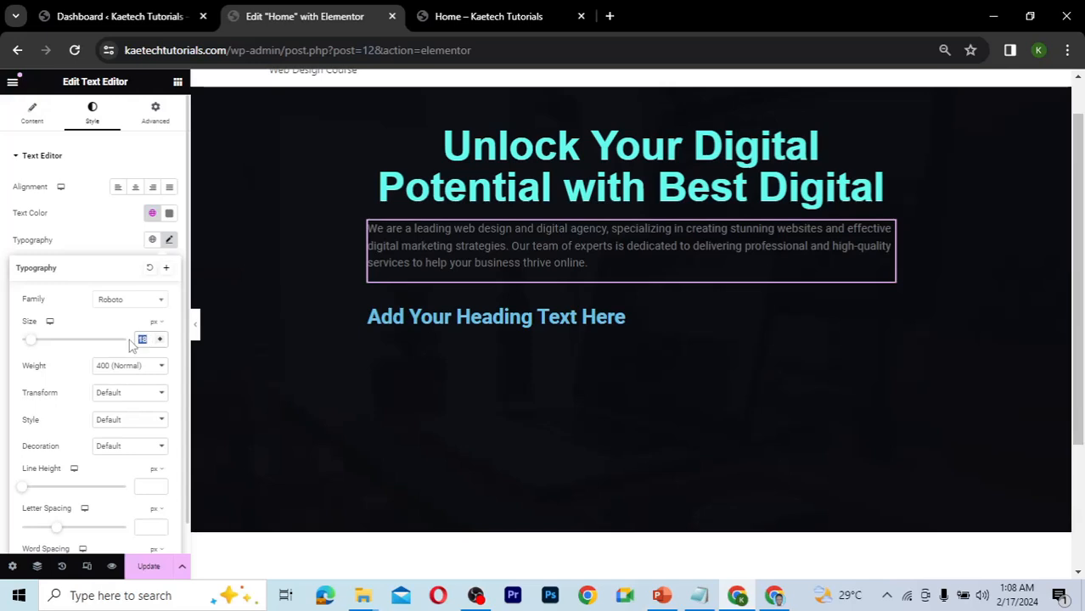
text(19)
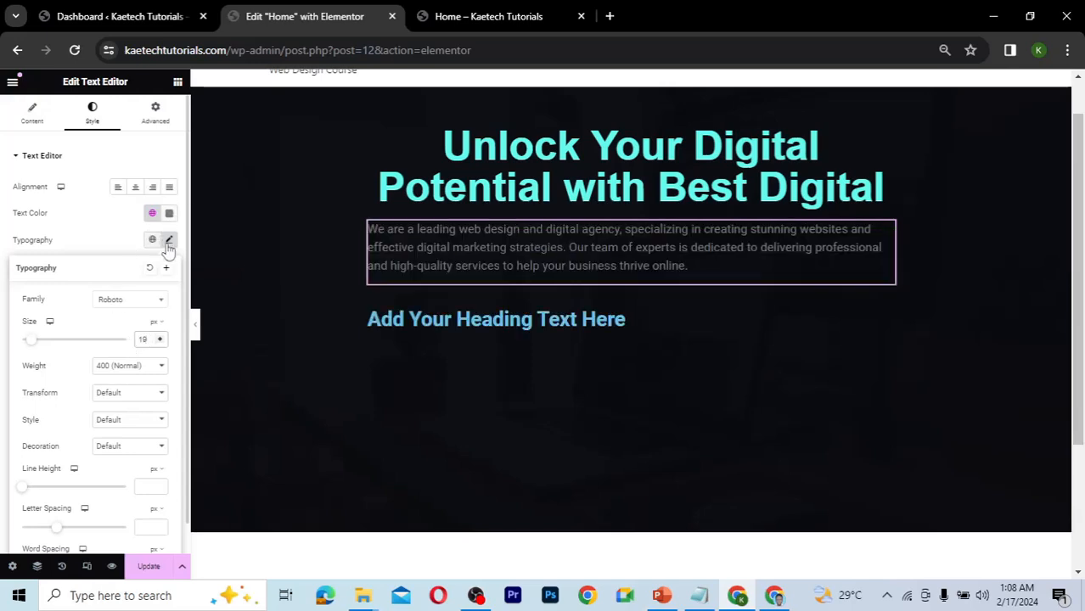
click(113, 304)
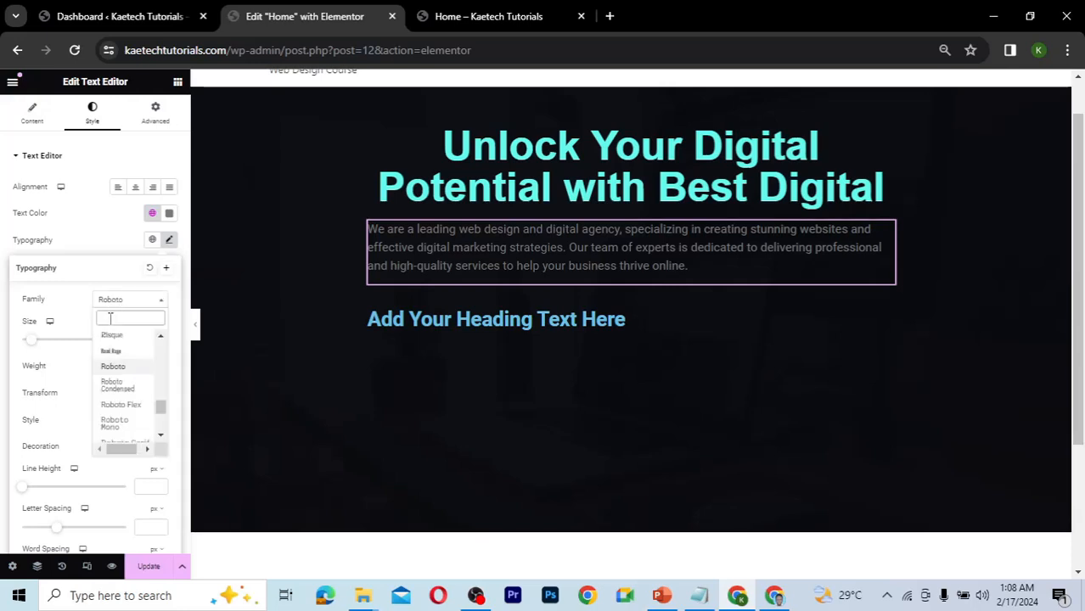
text(arial)
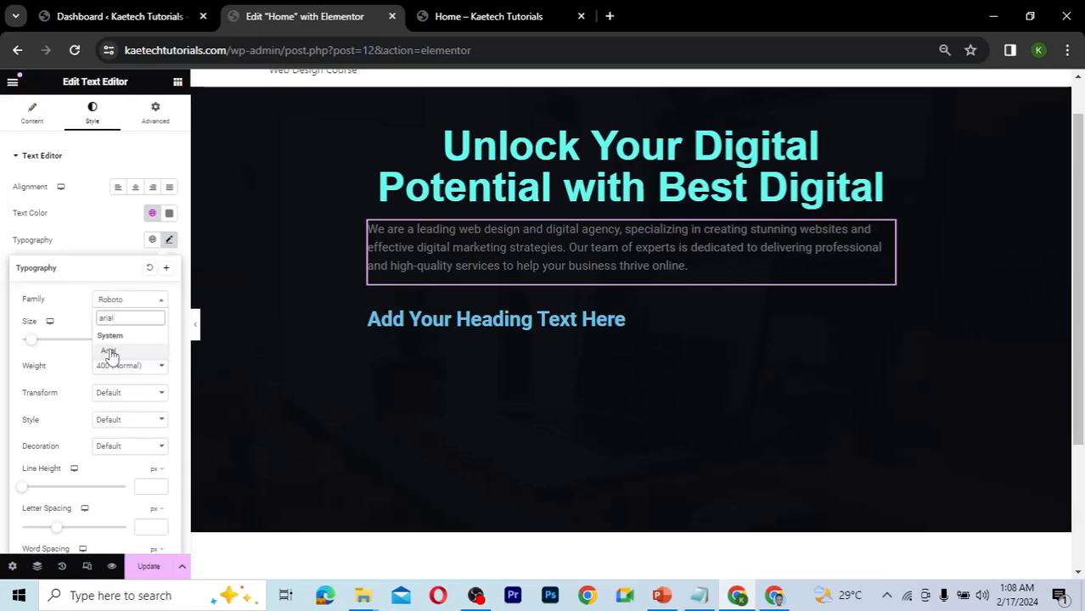
click(108, 351)
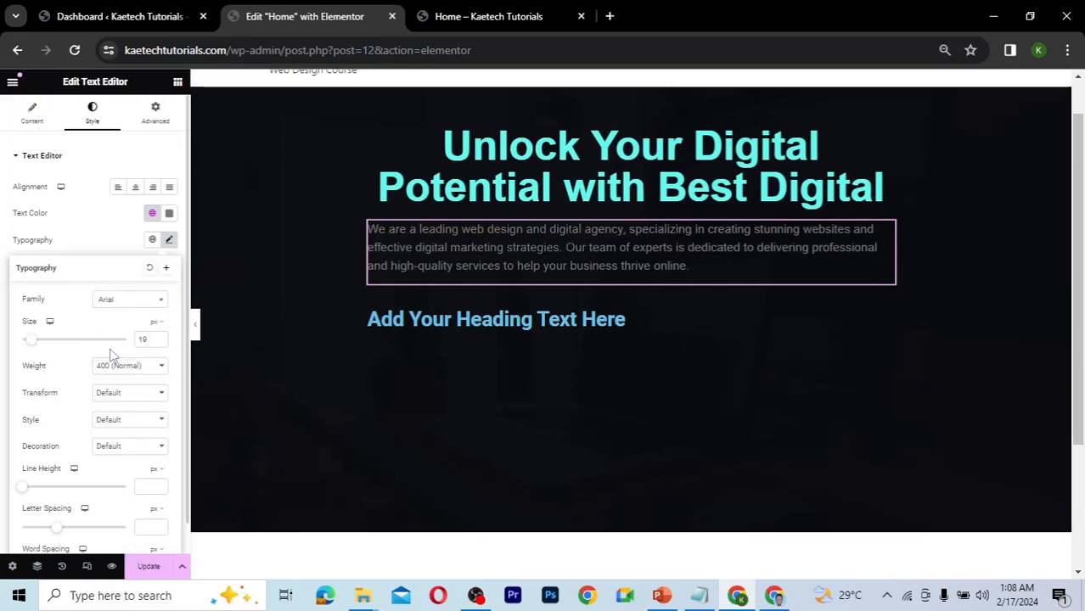
click(119, 229)
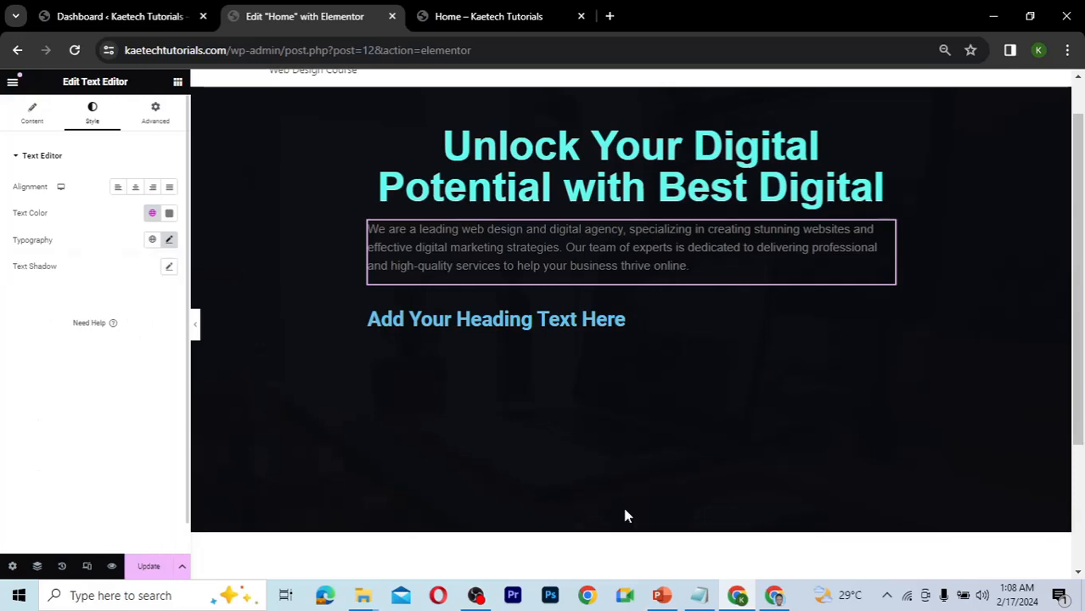
- Copy the Ash code #C5C6C7 from the Udemy notes in Notepad, apply it as the paragraph's text color, and center the paragraph
click(698, 595)
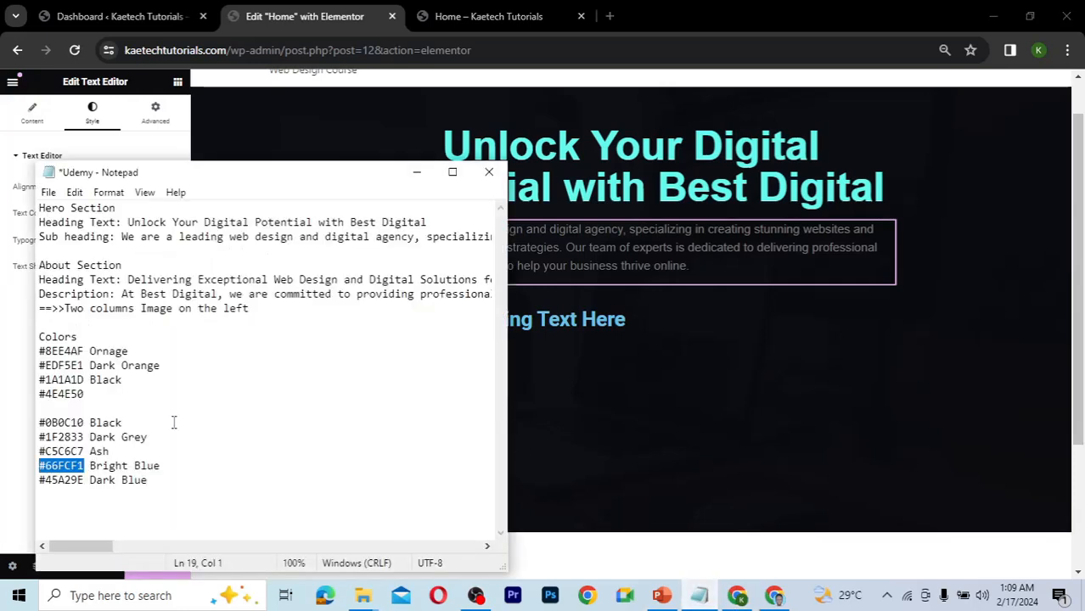
drag(84, 451, 39, 452)
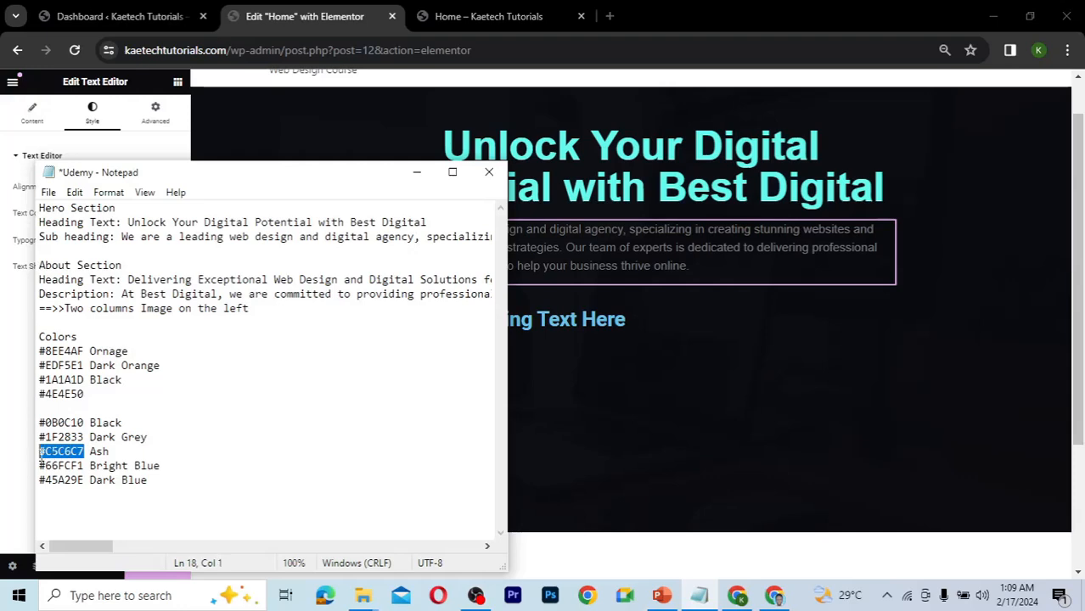
click(9, 416)
click(169, 213)
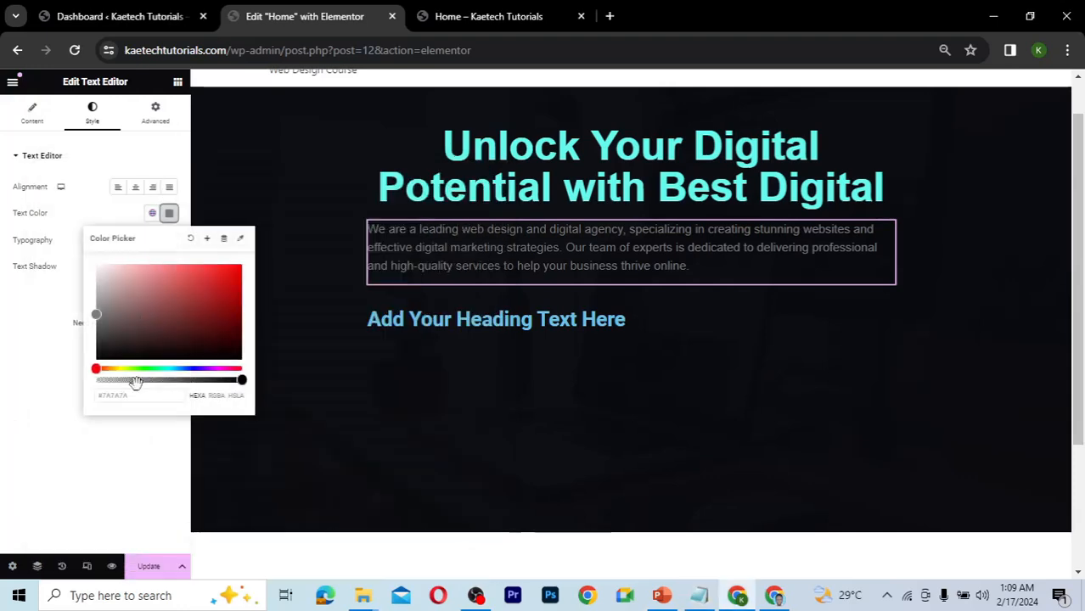
click(138, 401)
text(#C5C8C7)
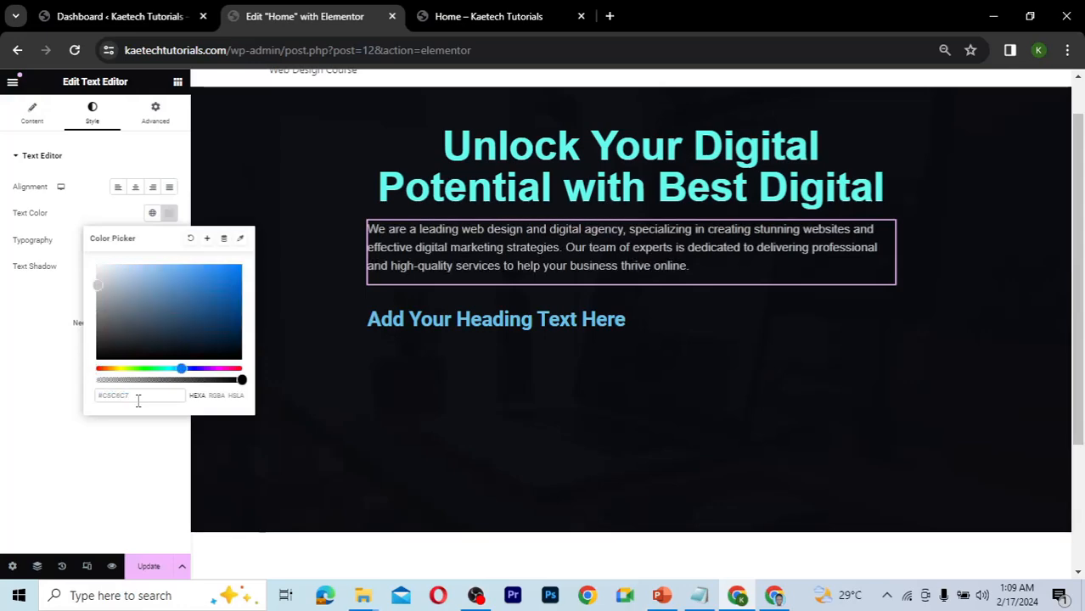
click(23, 355)
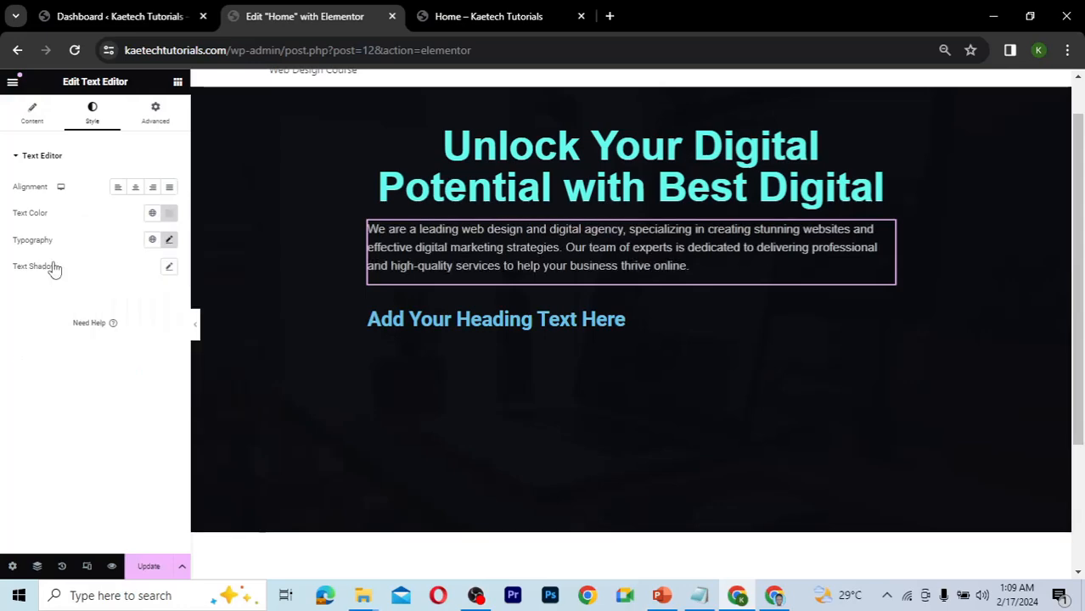
click(135, 186)
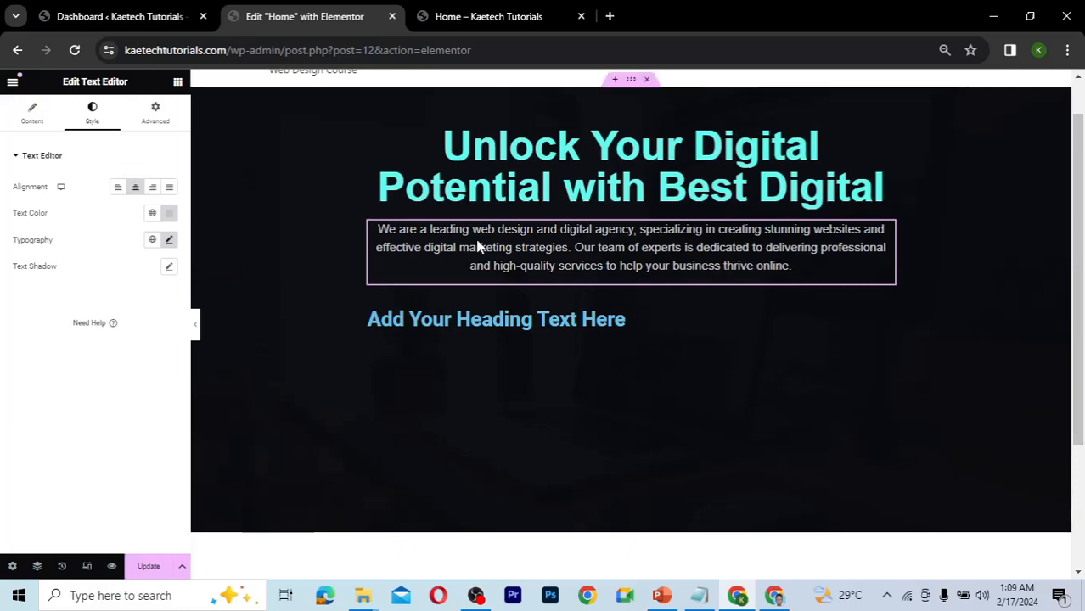
- Set the line height of the "Unlock Your Digital Potential with Best Digital" heading to 80 px
click(683, 151)
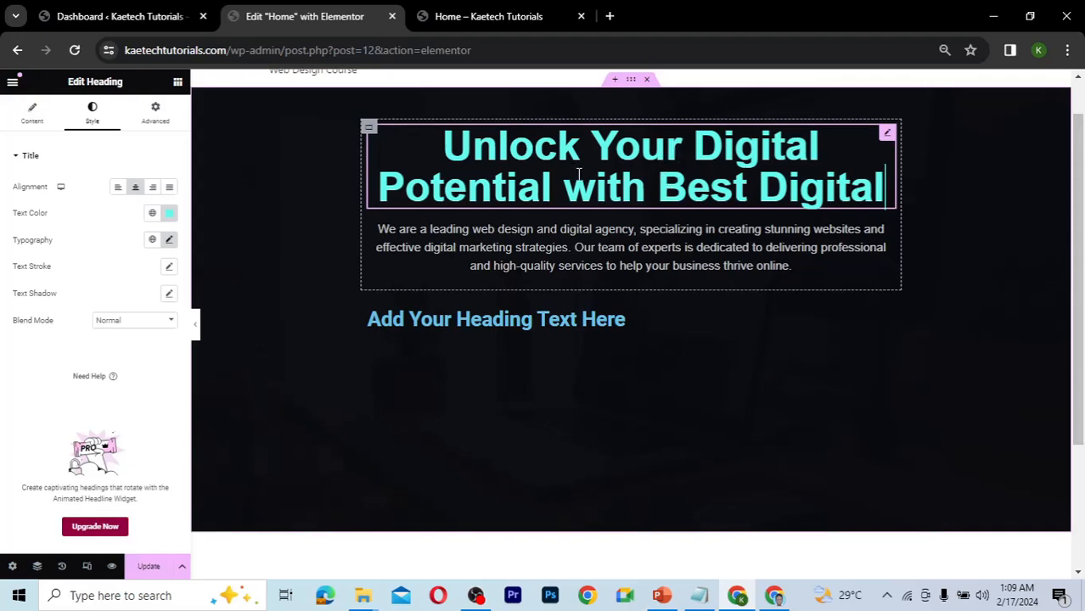
click(168, 240)
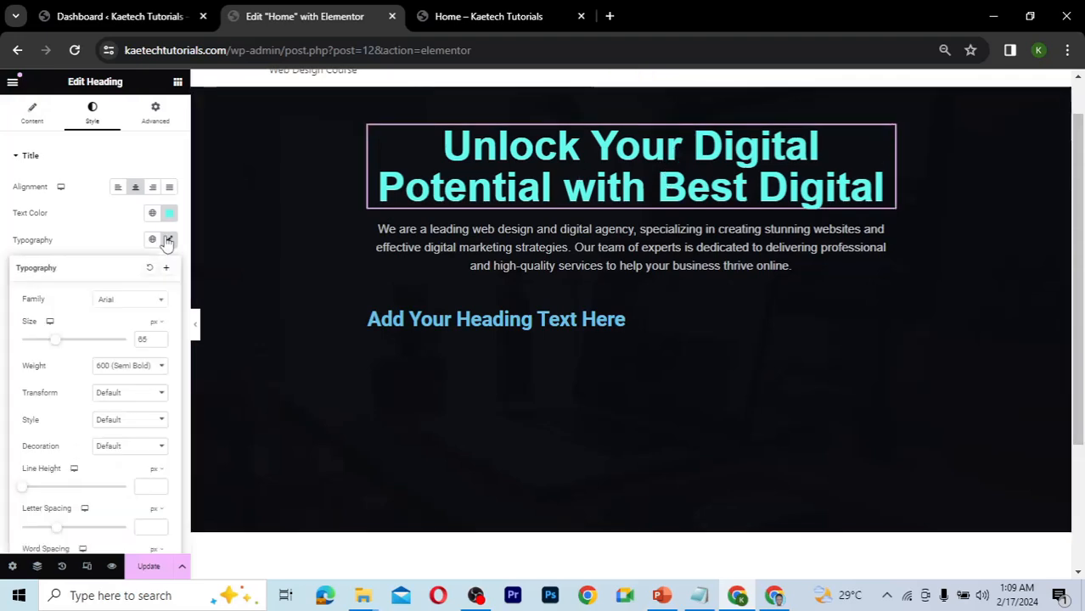
scroll(68, 442, down, 1)
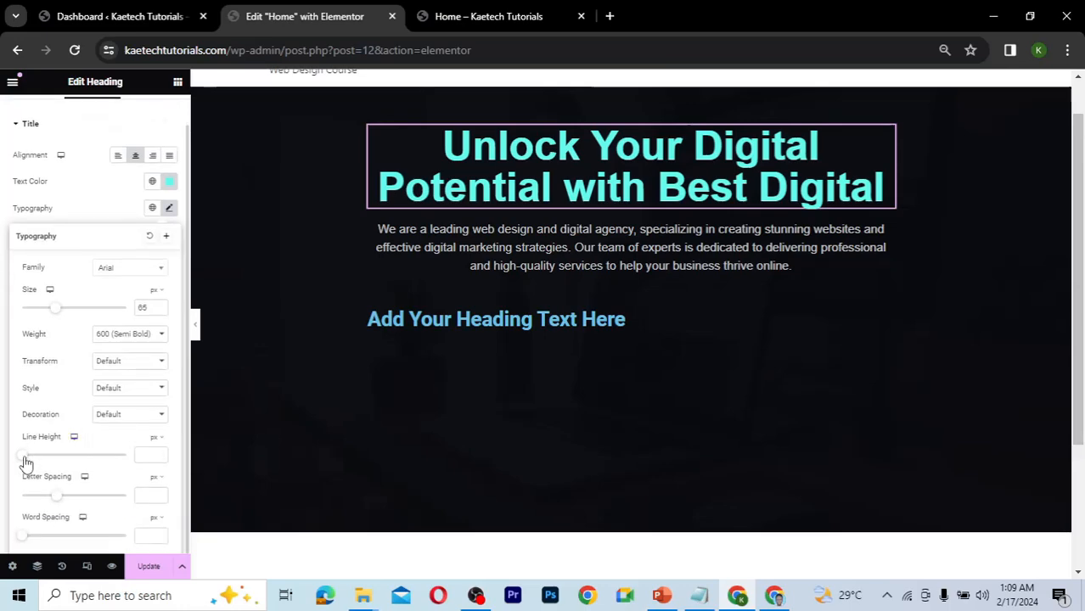
drag(26, 463, 105, 457)
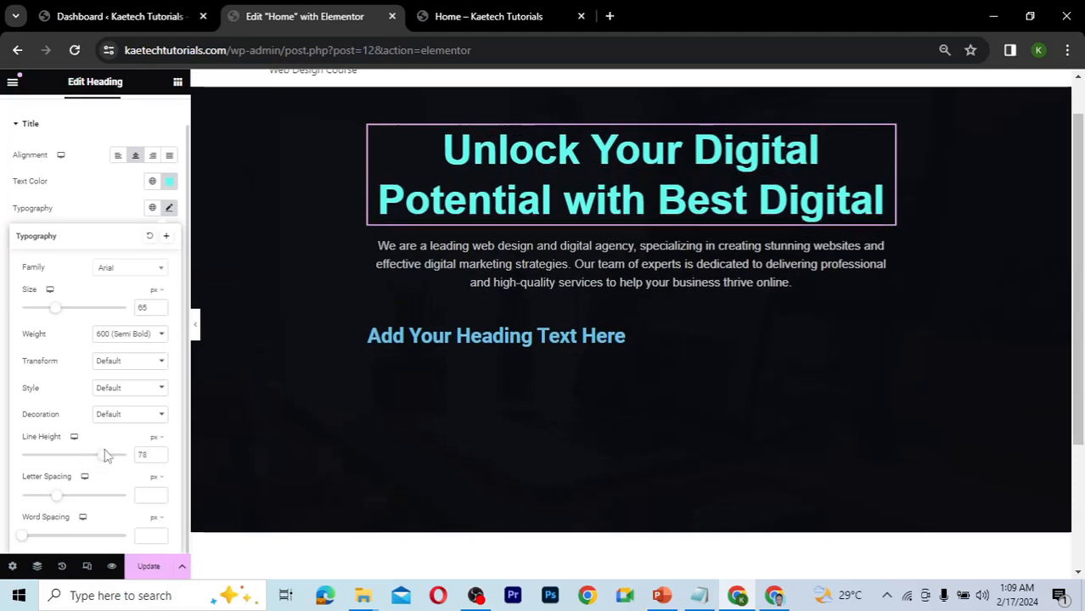
click(159, 453)
click(159, 453)
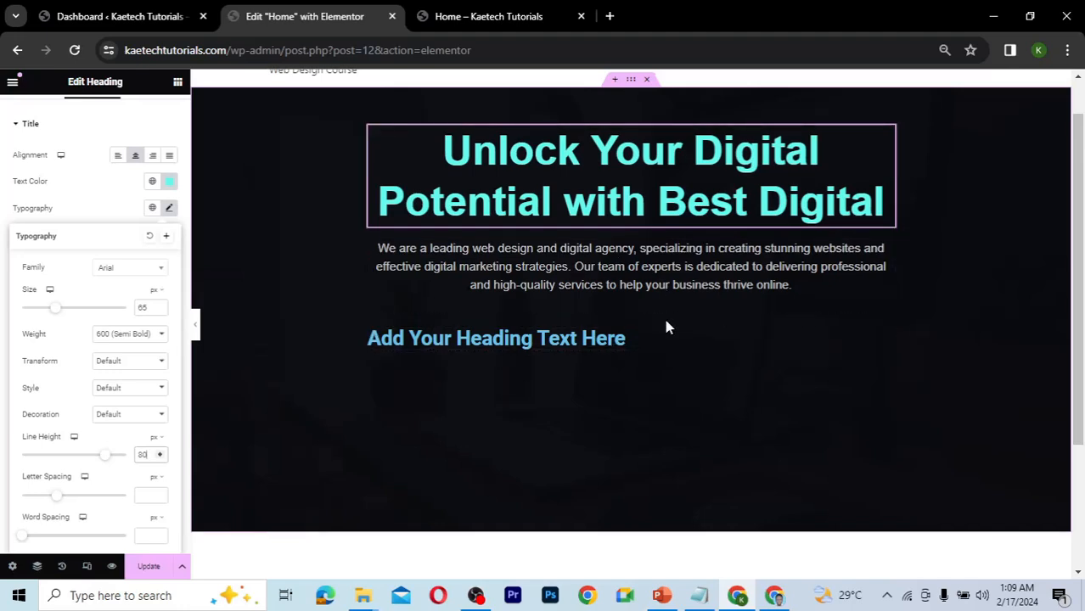
- Set both Justify Content and Align Items to center in the hero container's layout
click(631, 80)
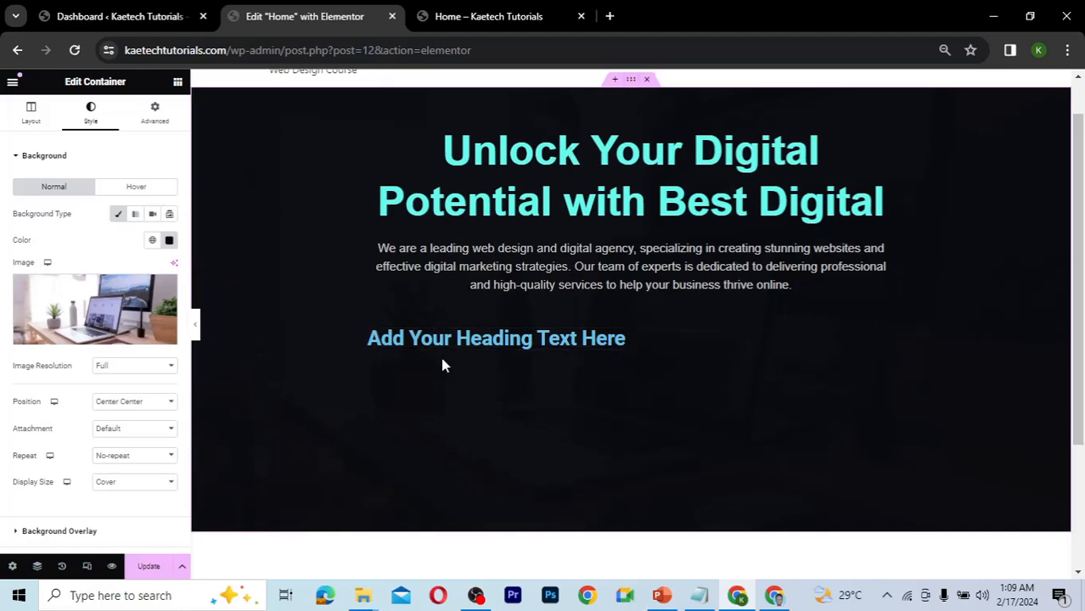
click(32, 122)
scroll(12, 357, down, 1)
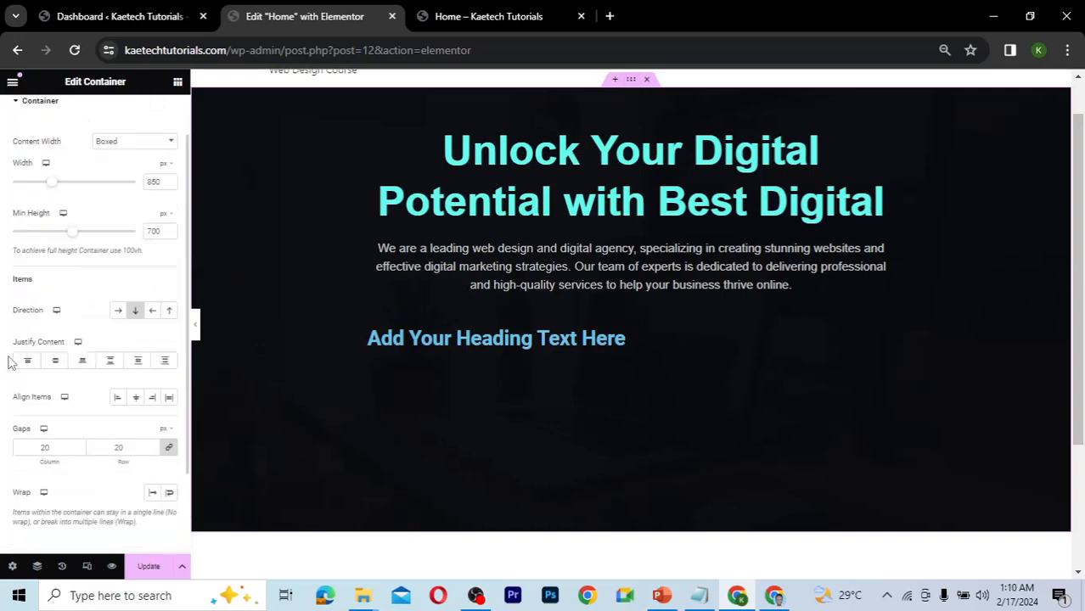
click(56, 361)
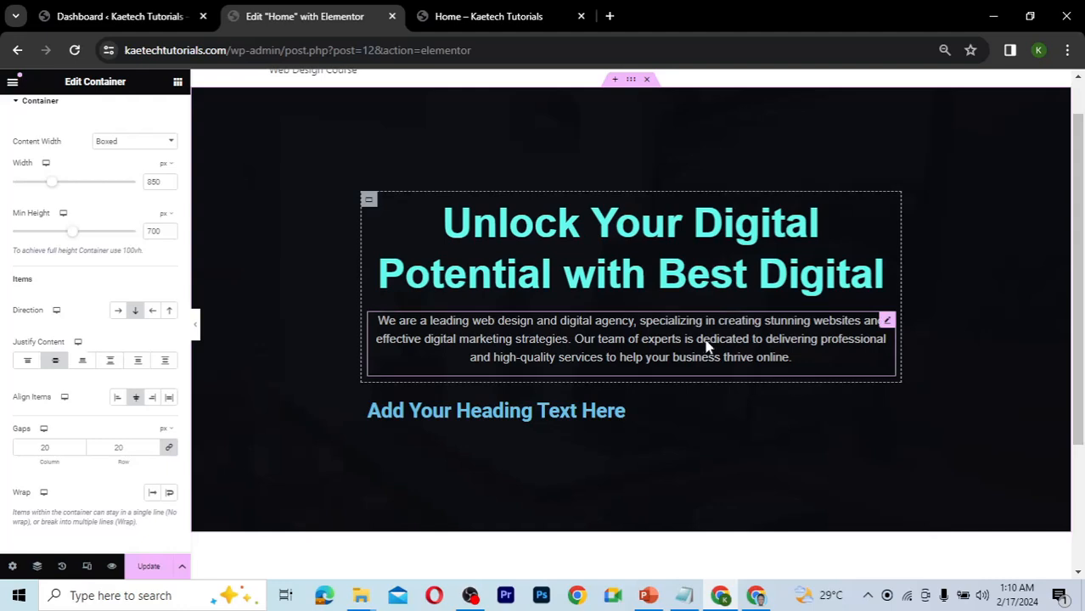
- Delete the placeholder heading below the paragraph and check the hero's buttons in the Relume wireframe before returning to the Elementor page
right_click(692, 414)
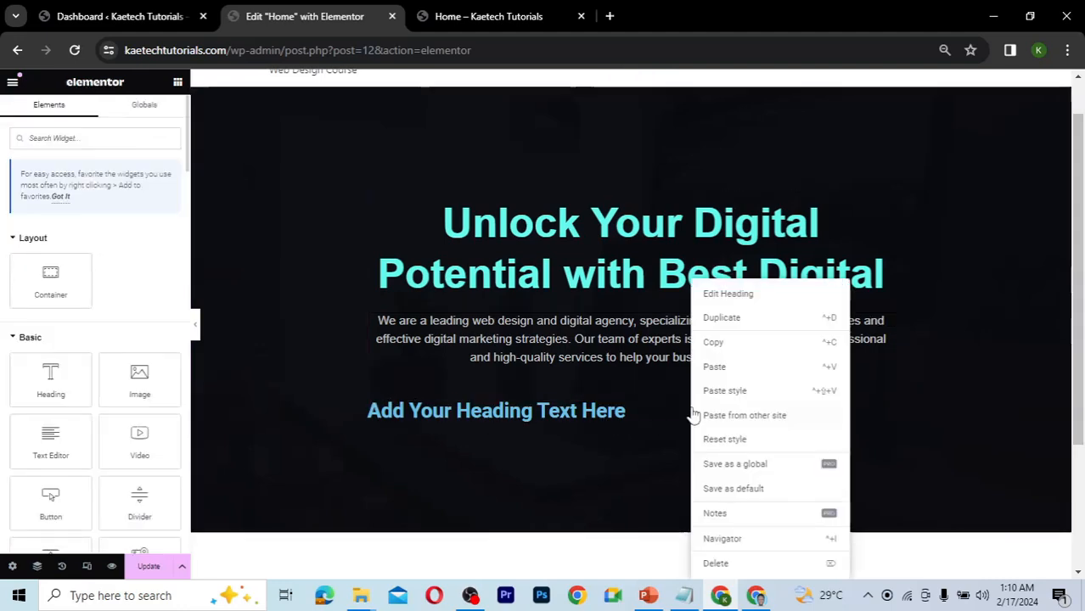
click(716, 564)
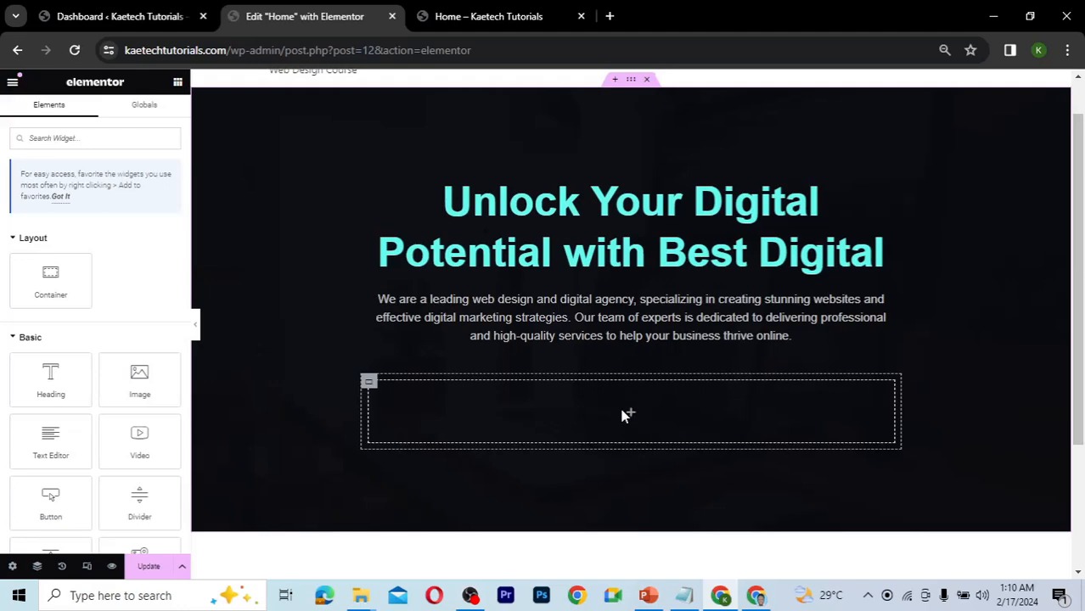
click(756, 594)
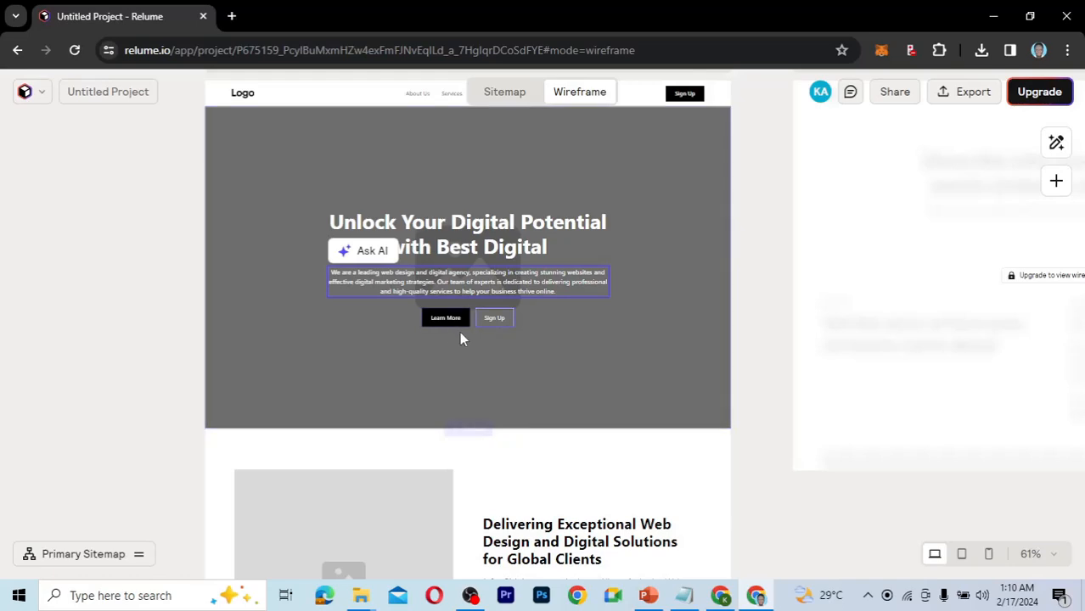
click(720, 596)
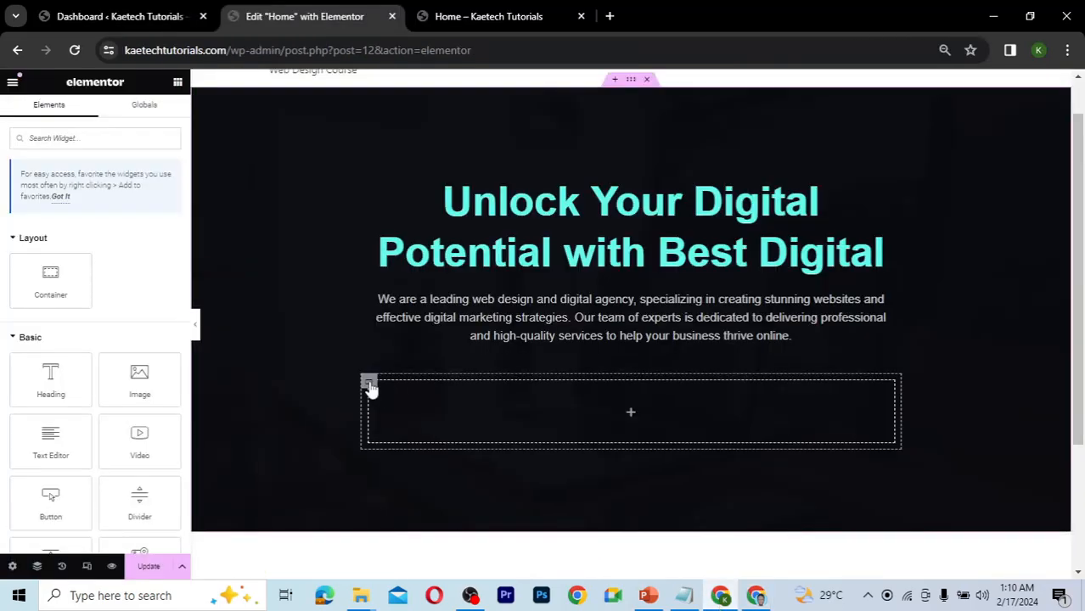
- Set the empty container below the paragraph to a horizontal row and place a Button widget and its duplicate in it
click(368, 384)
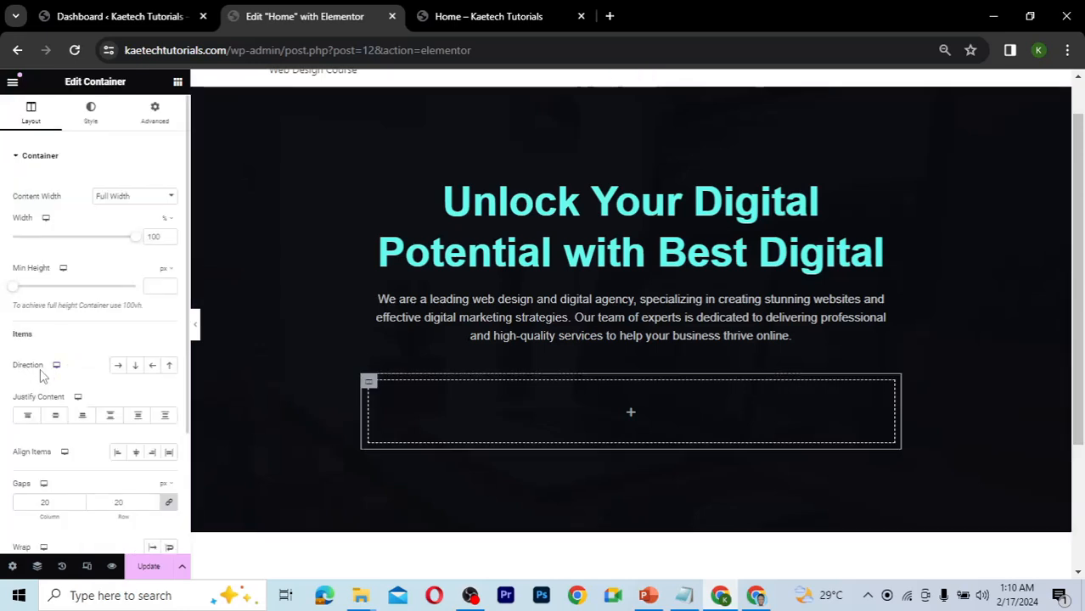
click(118, 366)
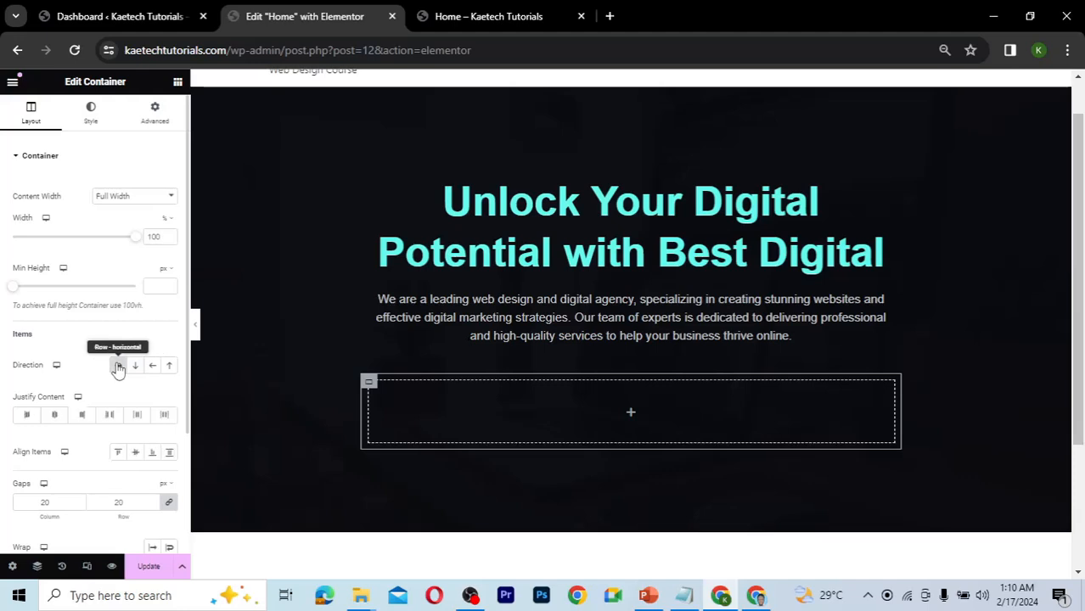
click(631, 417)
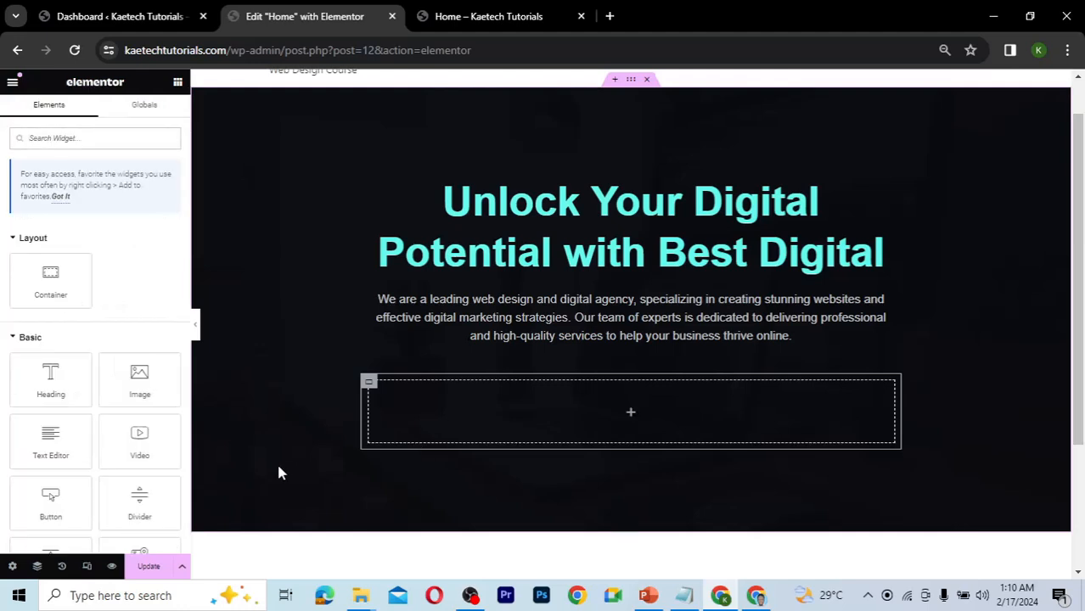
drag(50, 501, 419, 414)
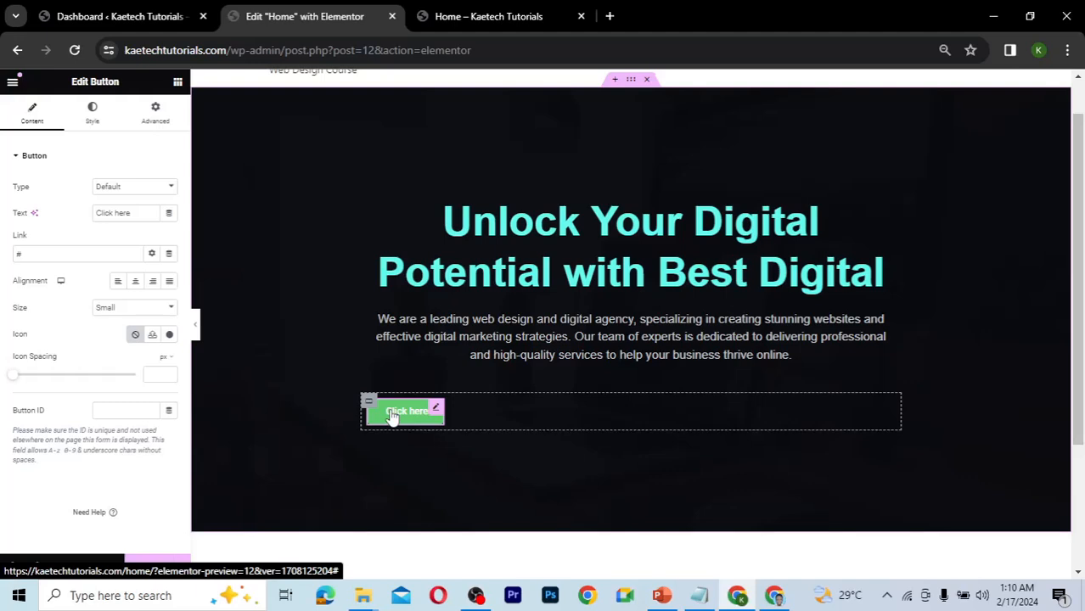
right_click(436, 411)
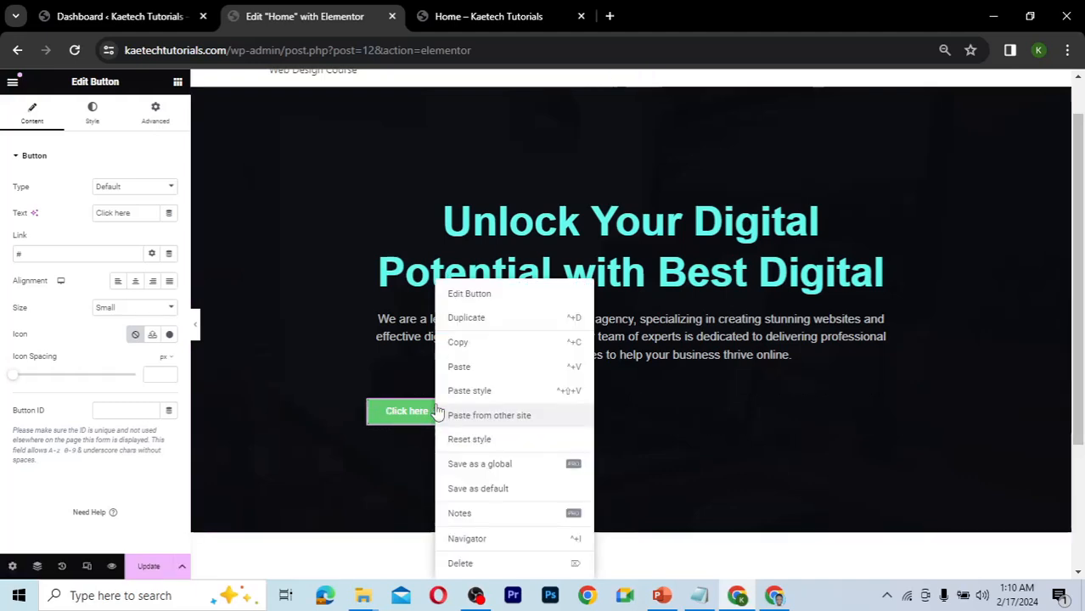
click(481, 319)
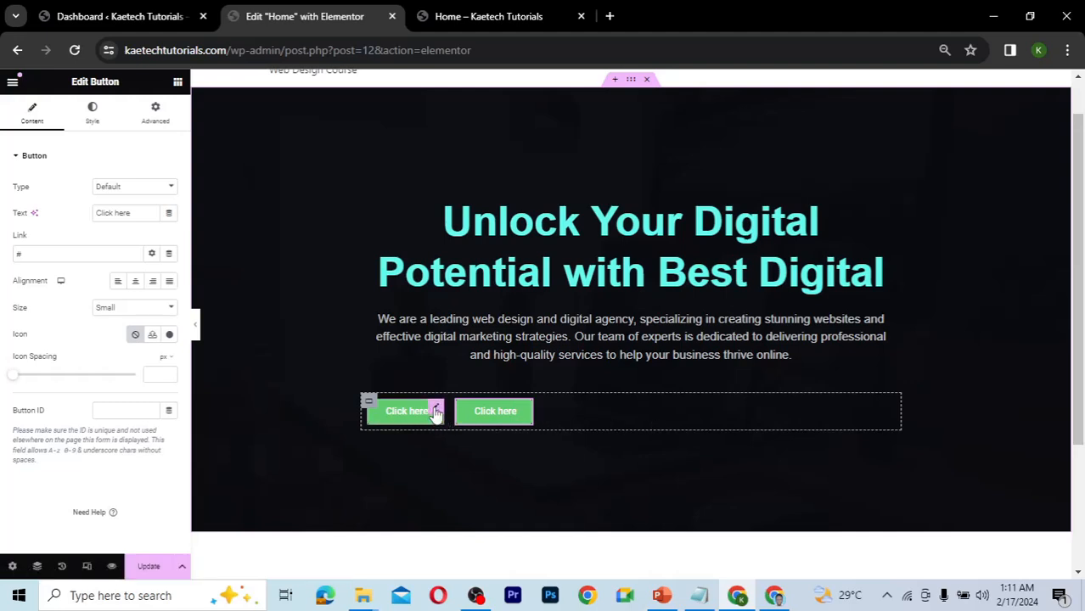
- Change the first hero button's text to "Learn More"
click(435, 413)
drag(140, 213, 73, 215)
text(Le)
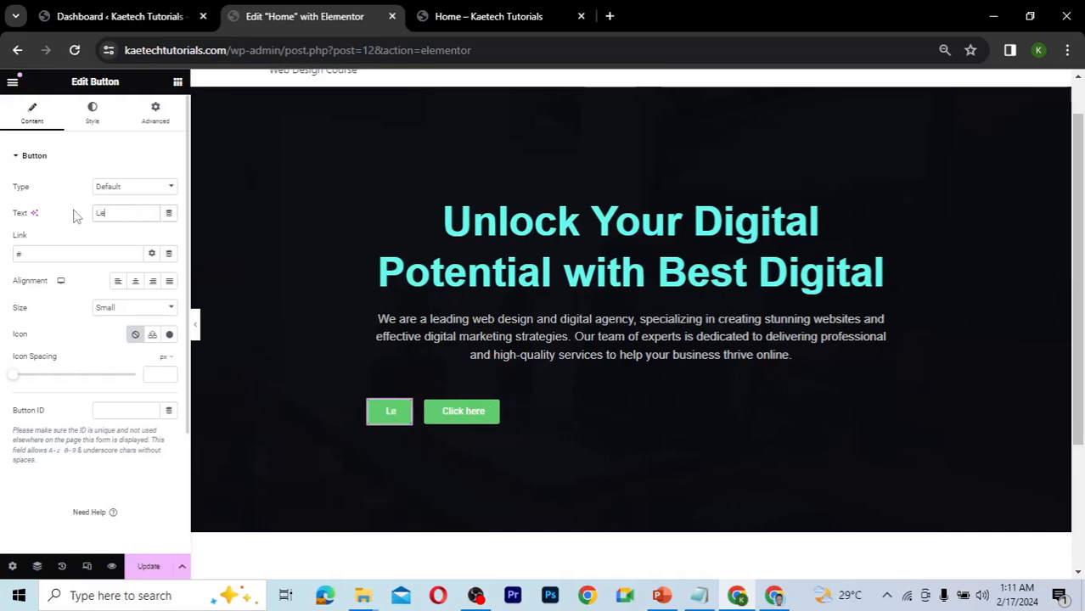
text(arn Mor)
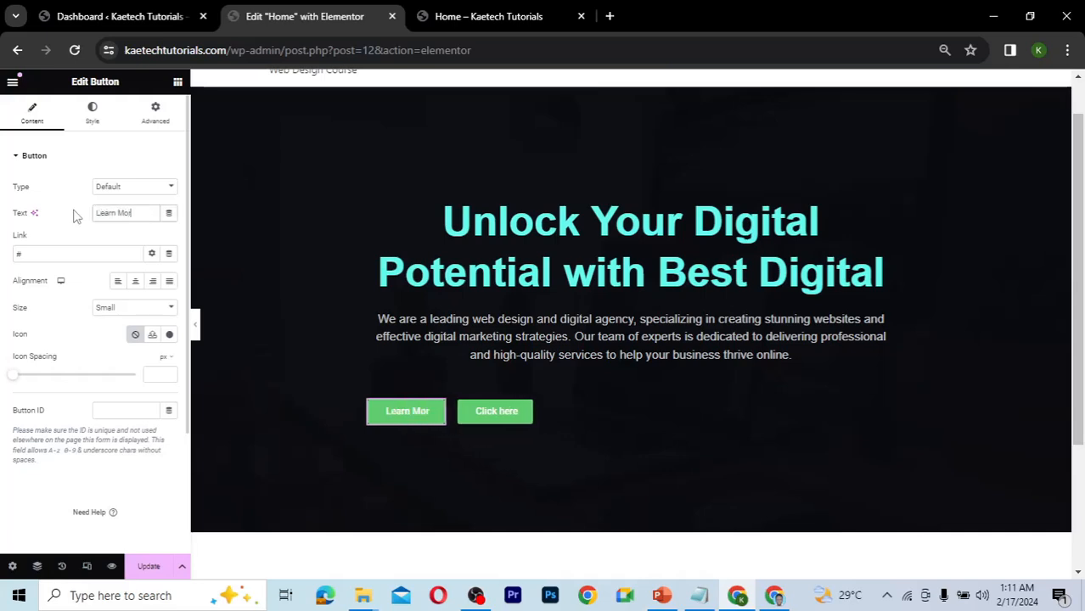
text(e)
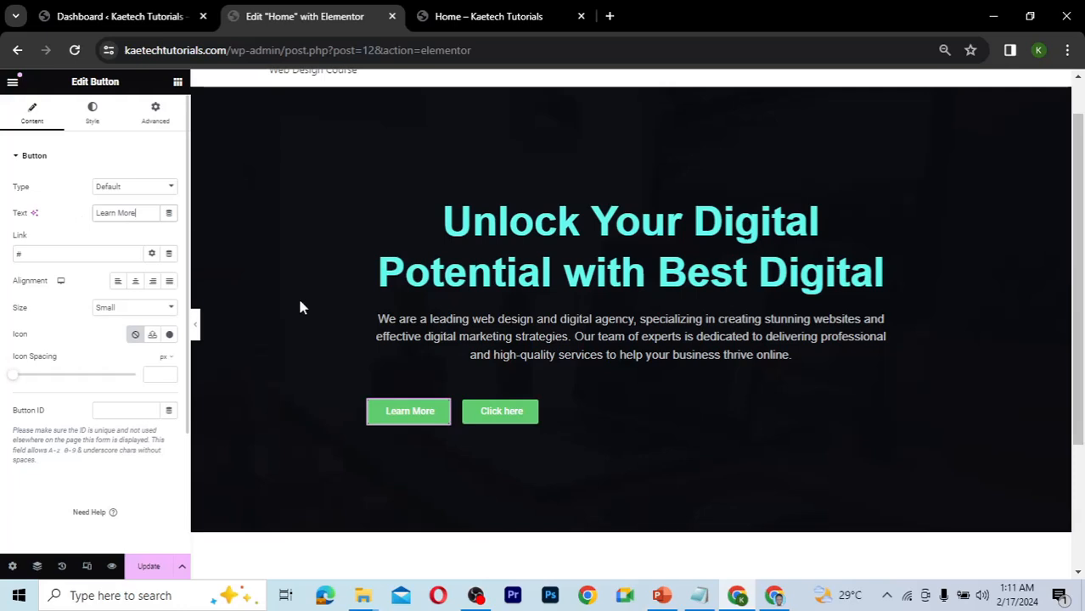
- Change the second hero button's text to "Sign Up"
click(513, 418)
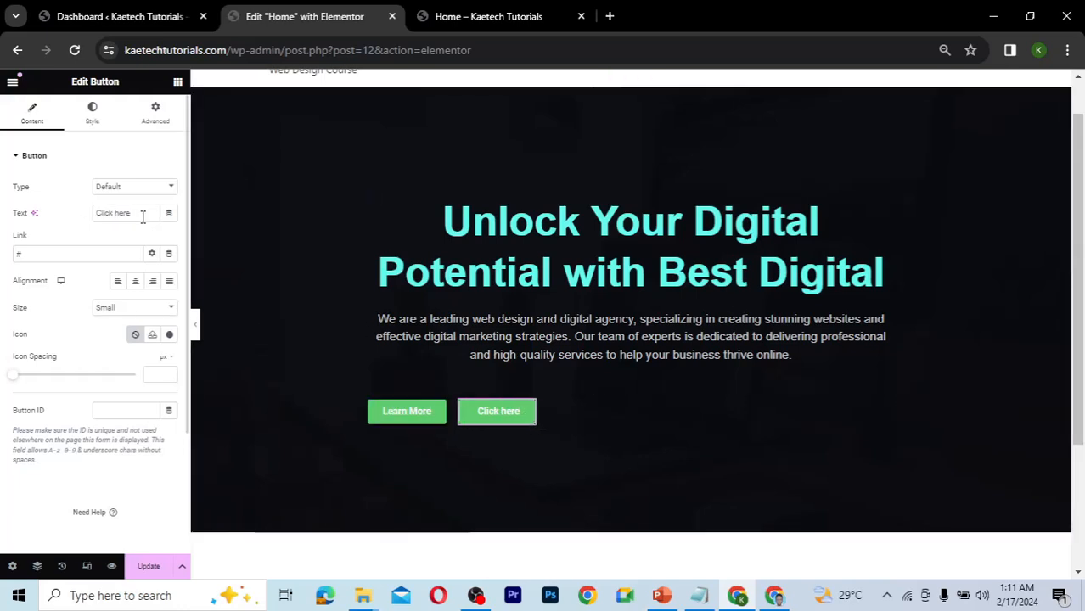
drag(140, 215, 90, 214)
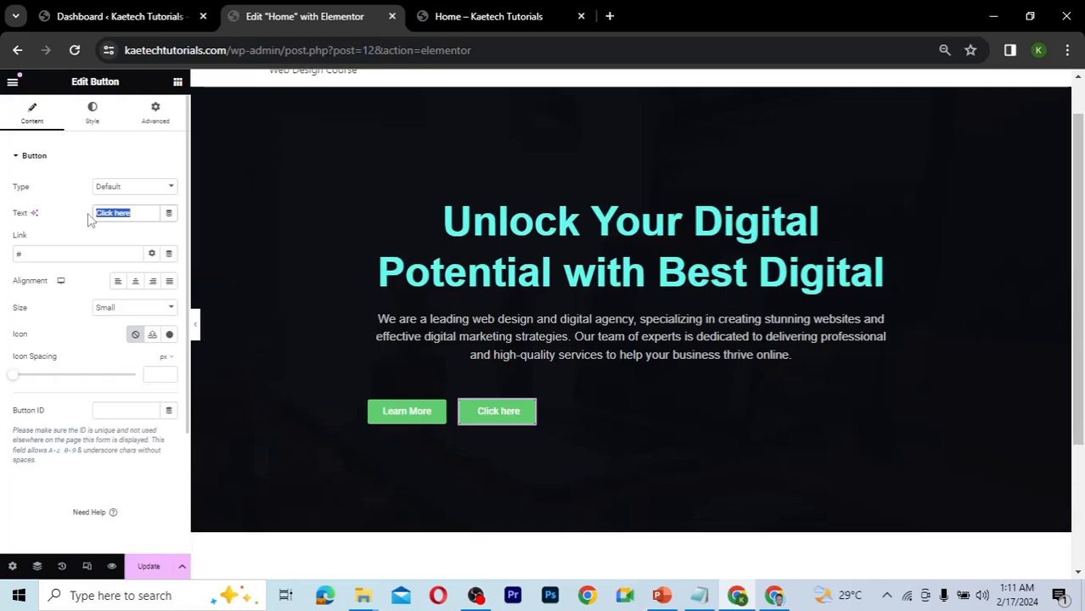
text(Sign)
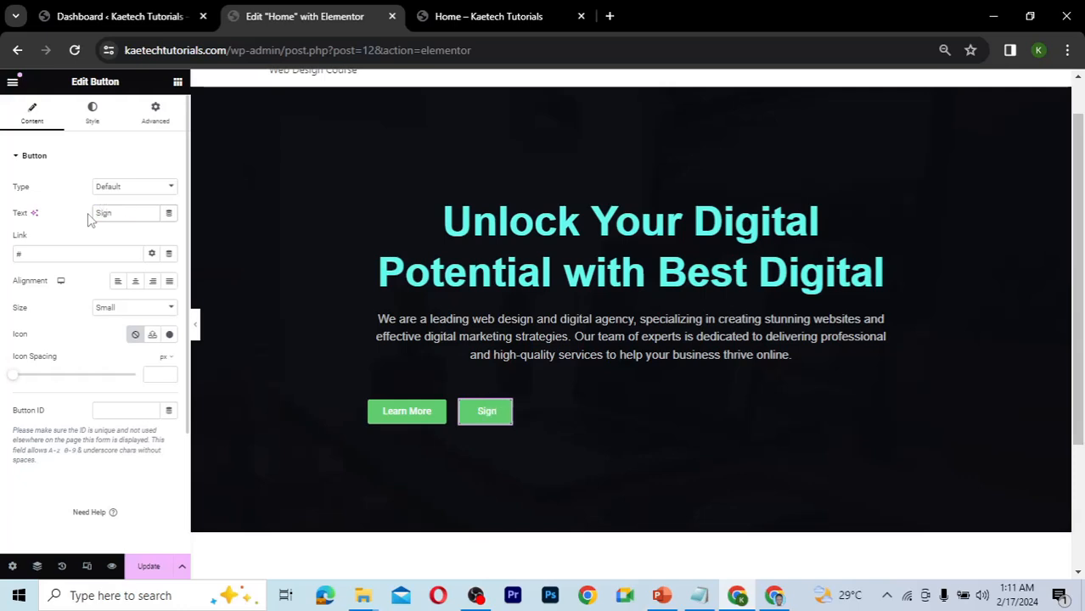
text( Up)
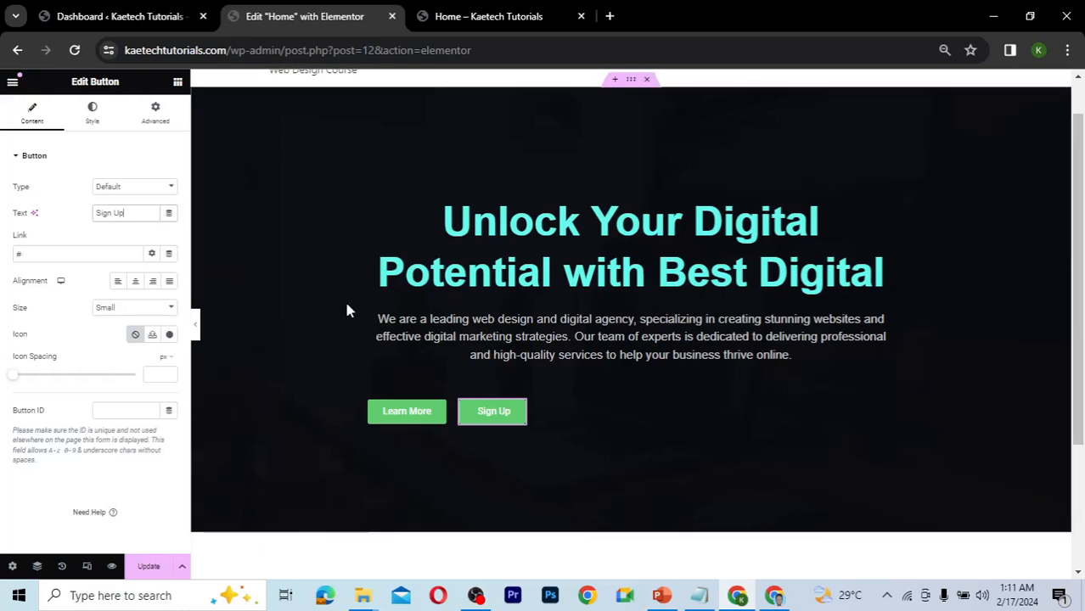
- Set both Justify Content and Align Items to center for the container holding the two buttons
click(367, 402)
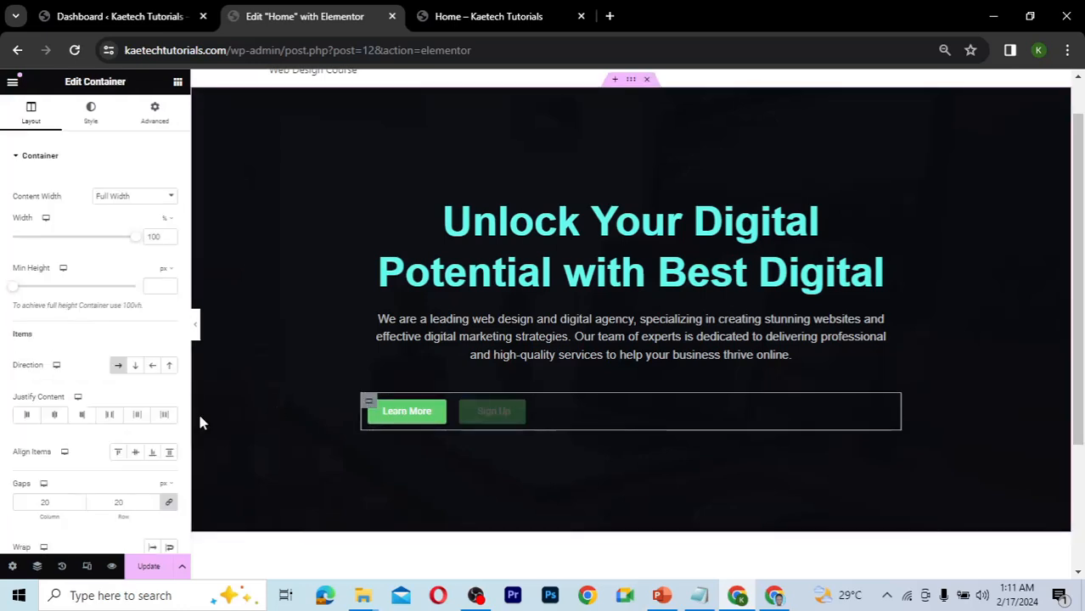
click(54, 416)
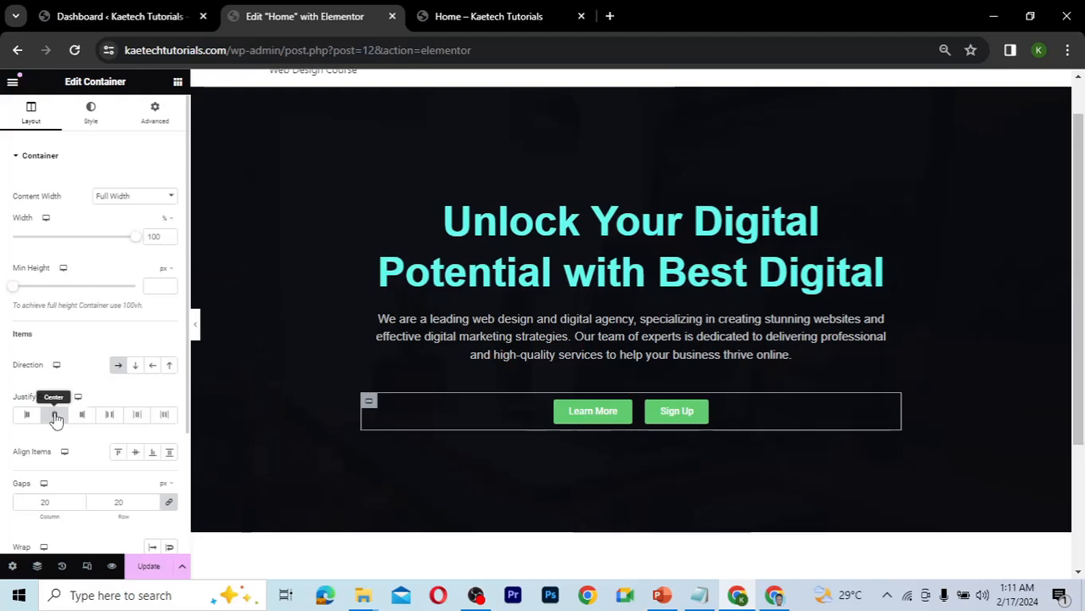
click(135, 454)
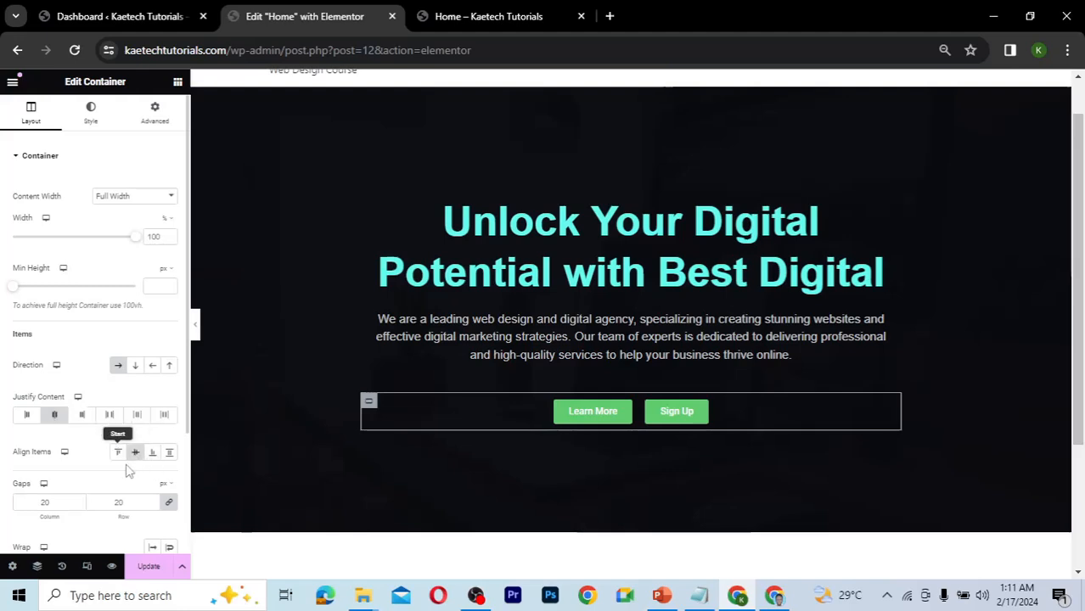
- Set the size of both the Learn More and Sign Up buttons to Medium
click(627, 410)
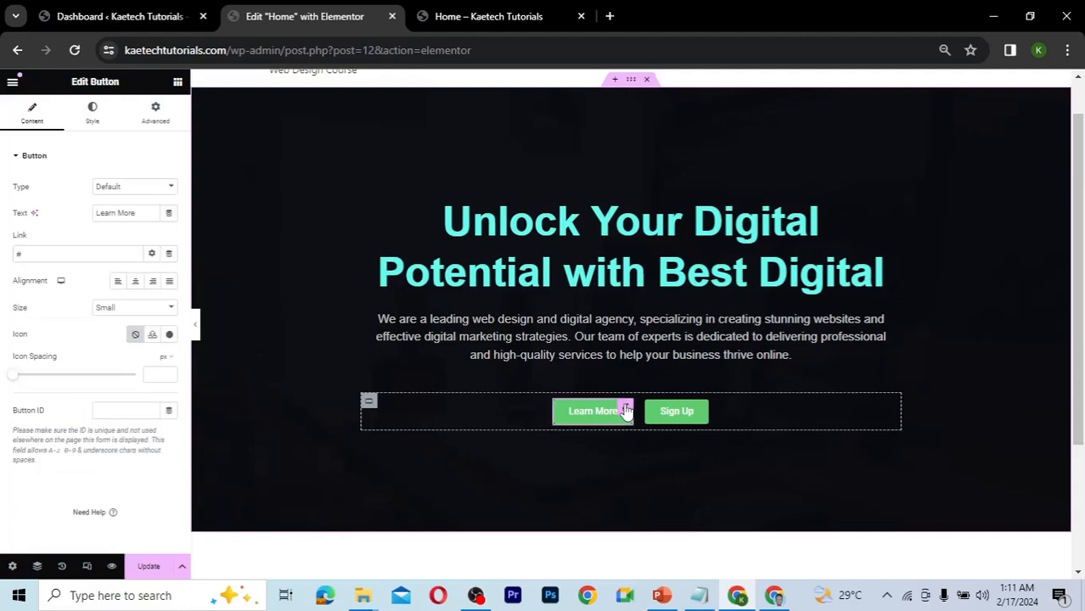
click(96, 117)
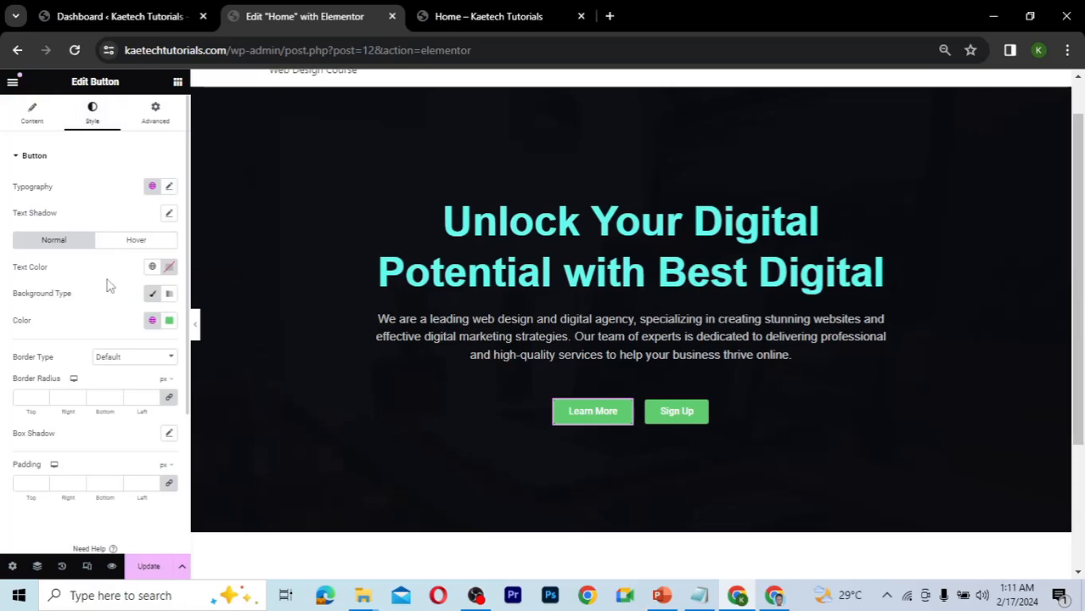
click(31, 116)
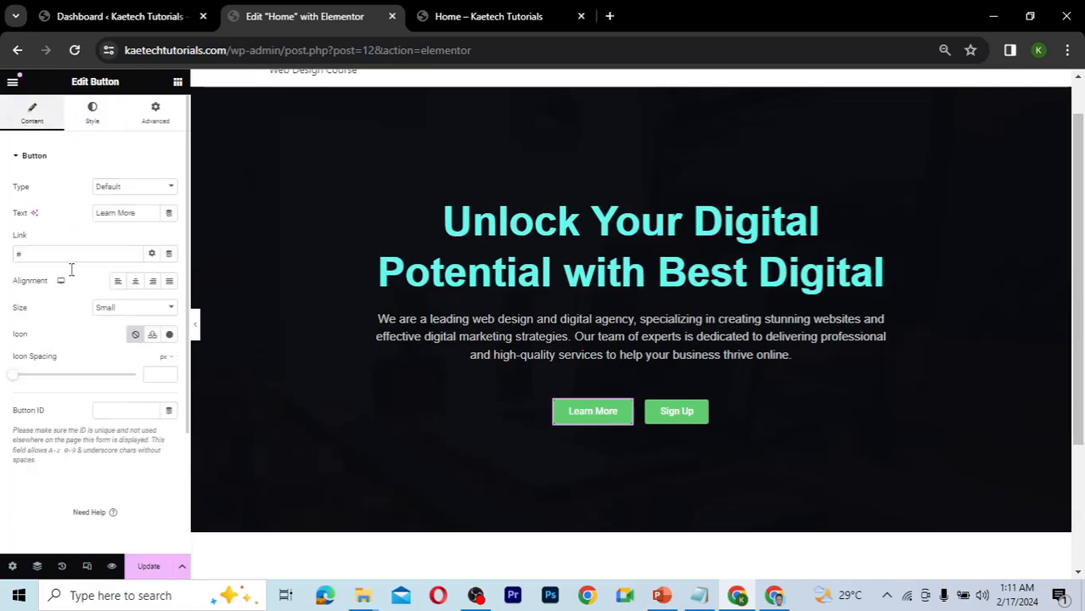
click(125, 311)
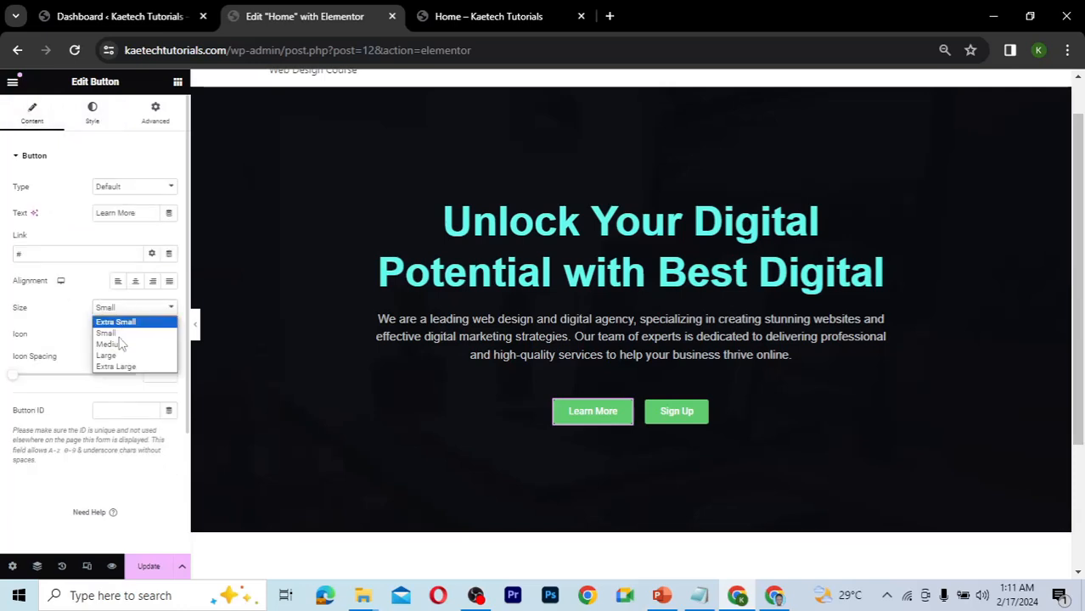
click(119, 344)
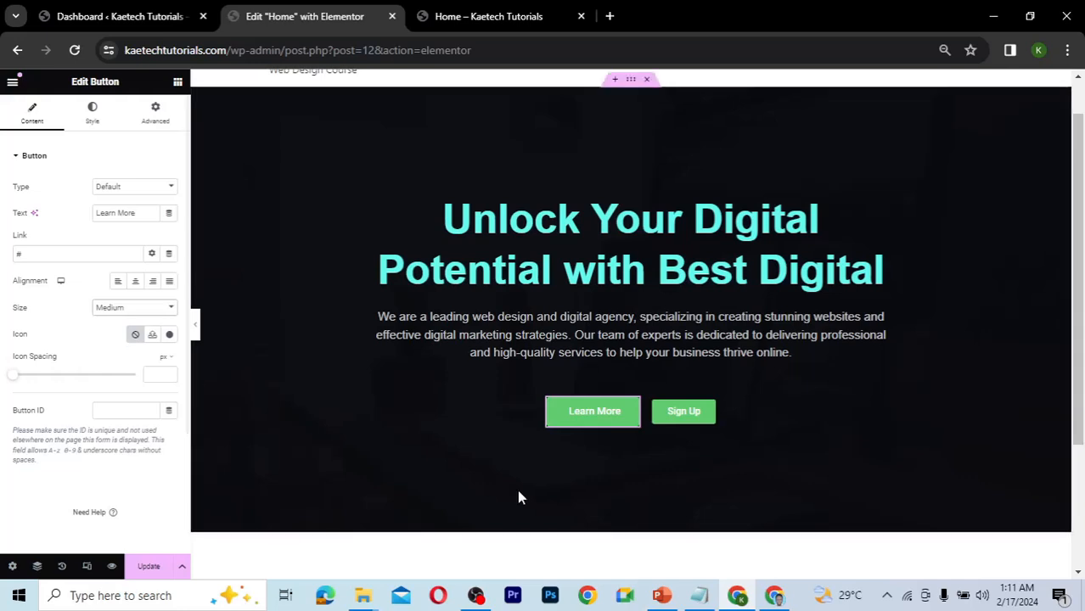
click(705, 411)
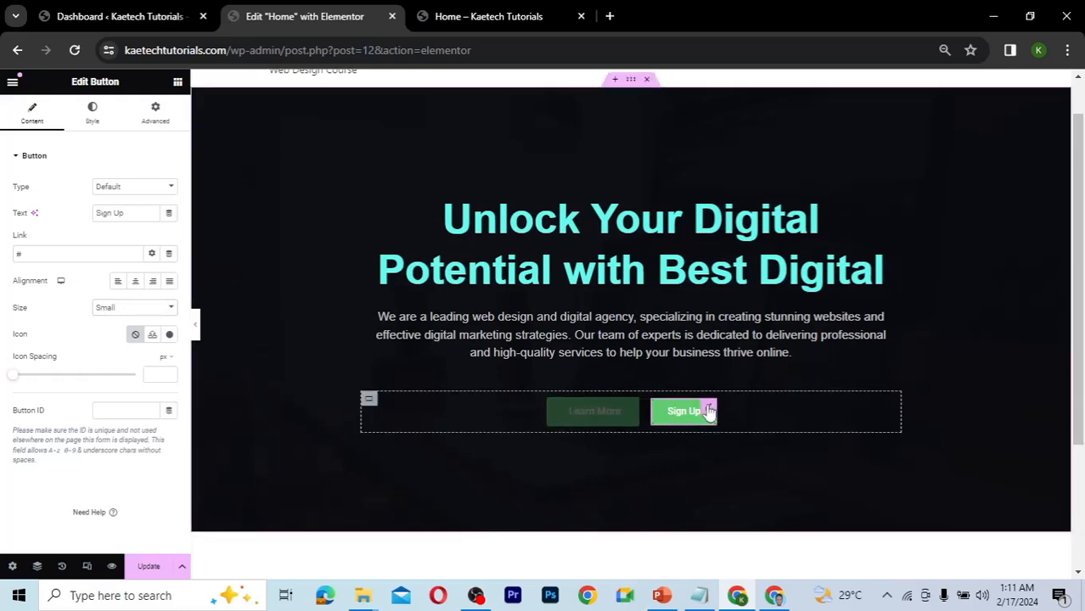
click(148, 311)
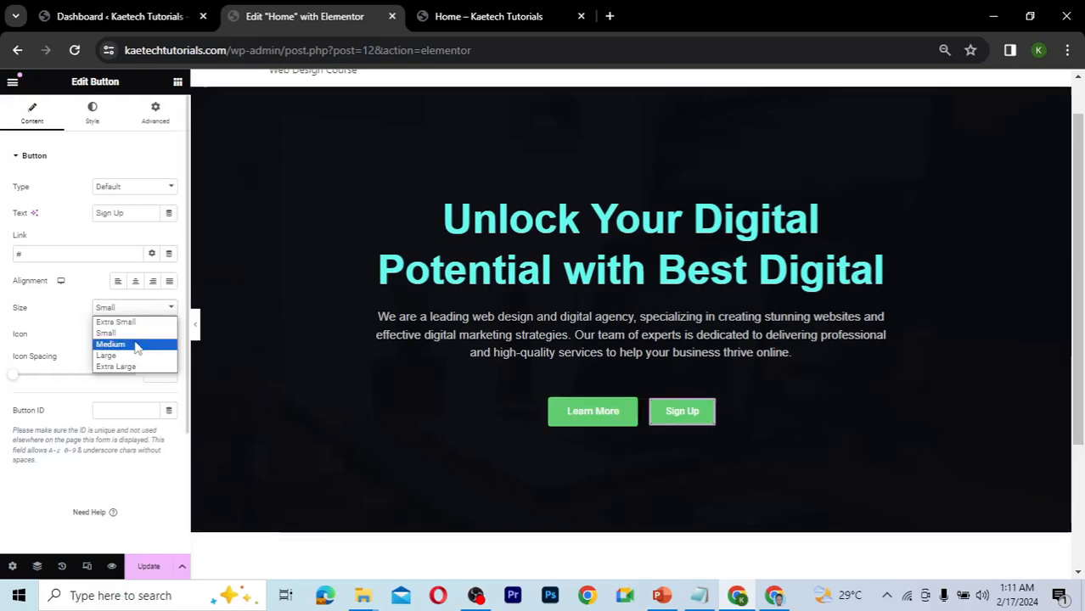
click(136, 350)
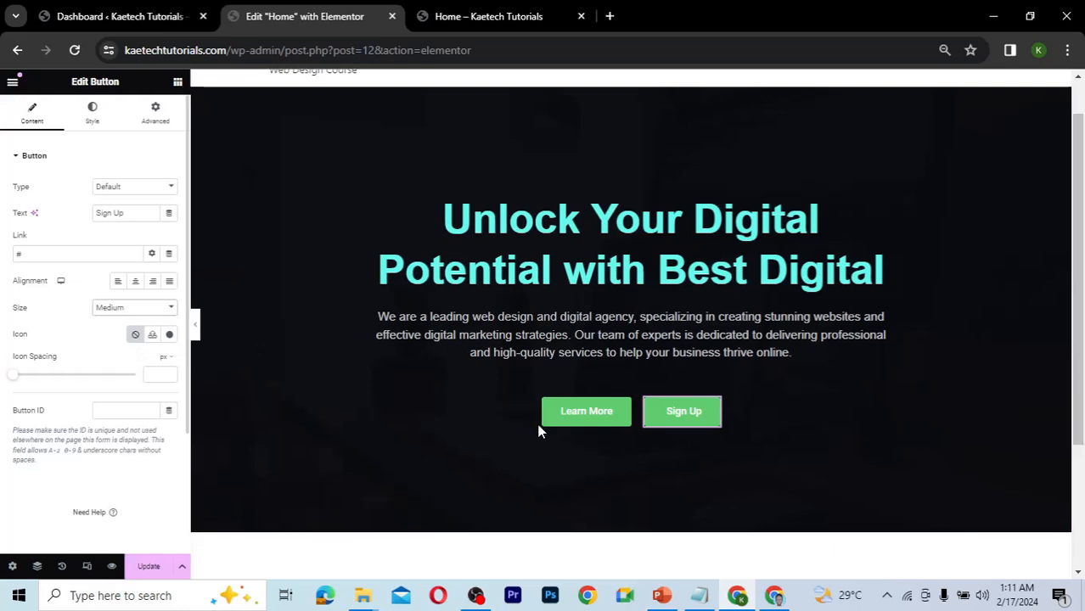
- Copy the Bright Blue code #66FCF1 from the Notepad color list and apply it as the Learn More button's background color
click(622, 410)
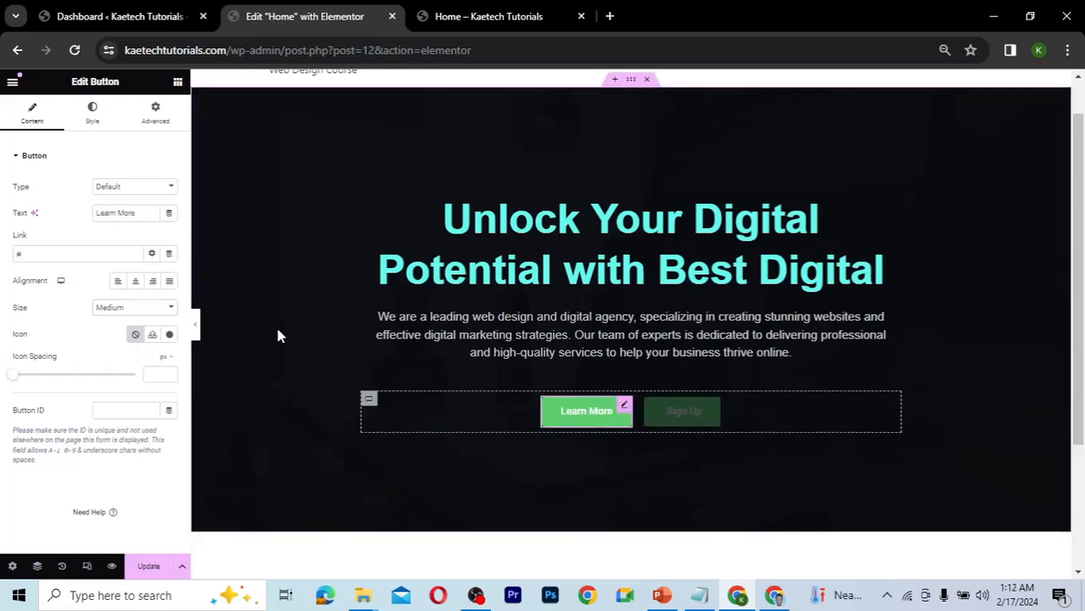
click(100, 117)
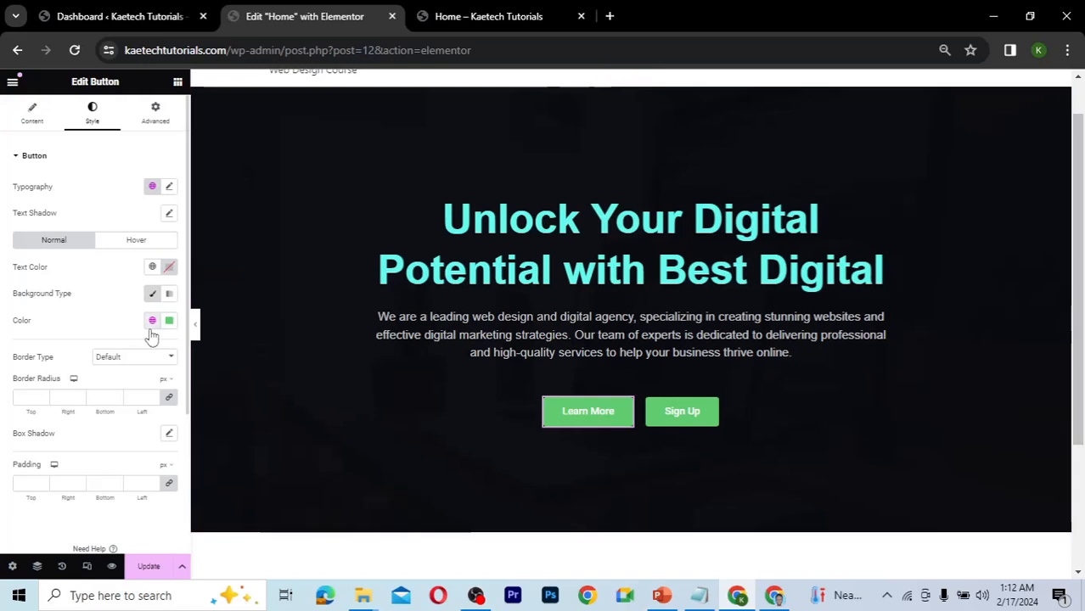
click(698, 595)
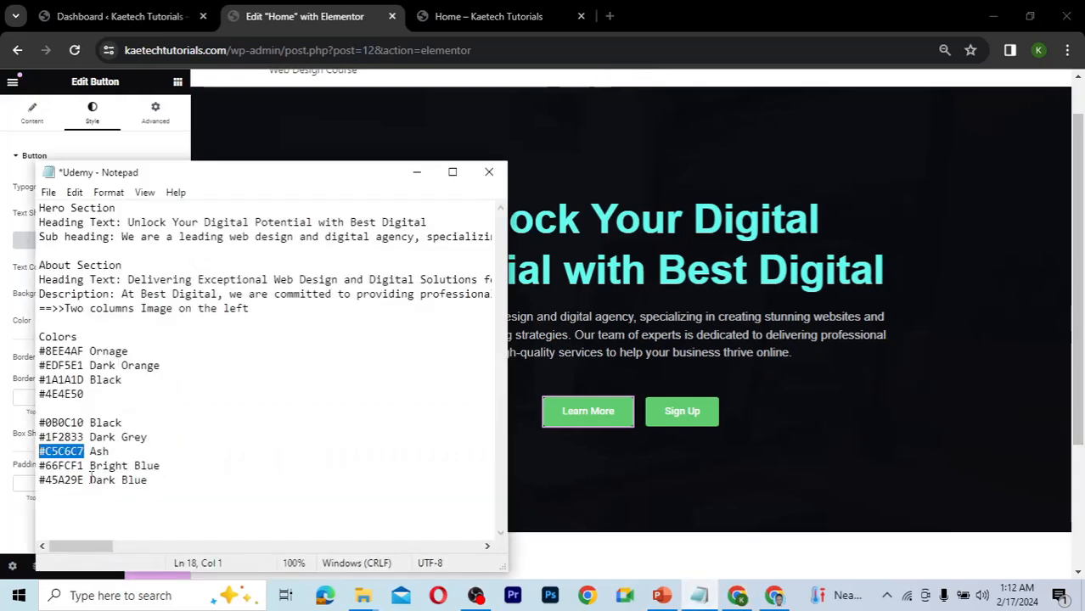
drag(85, 466, 40, 467)
key(ctrl+c)
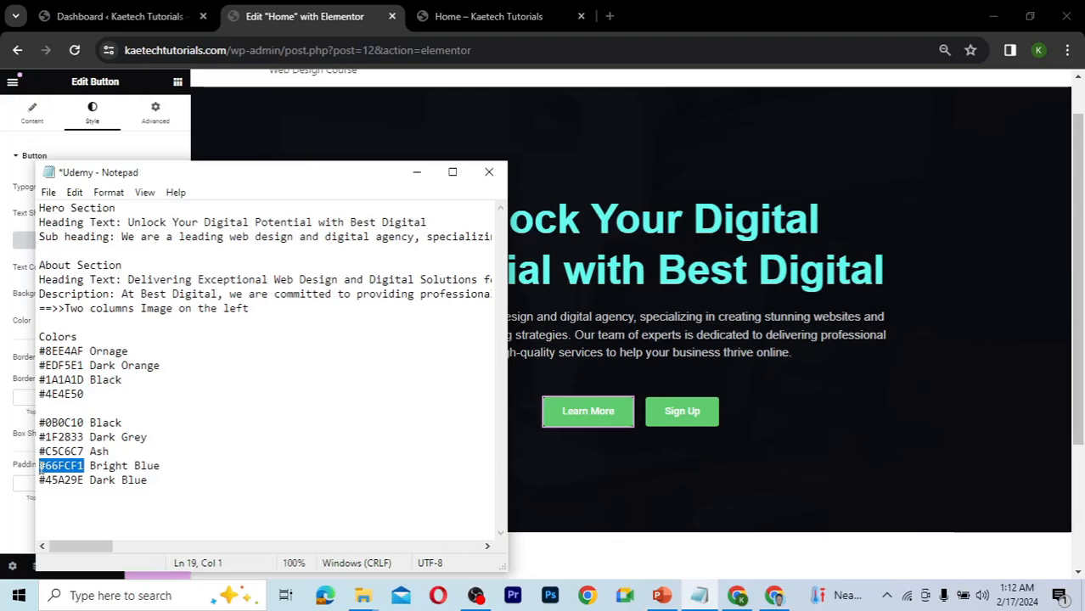
click(3, 506)
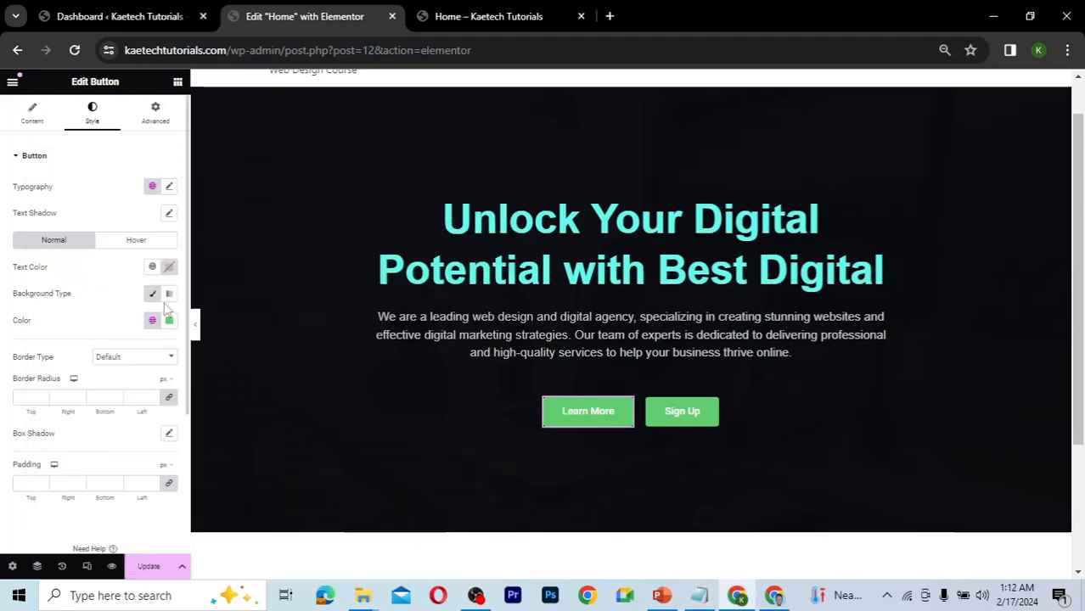
click(169, 321)
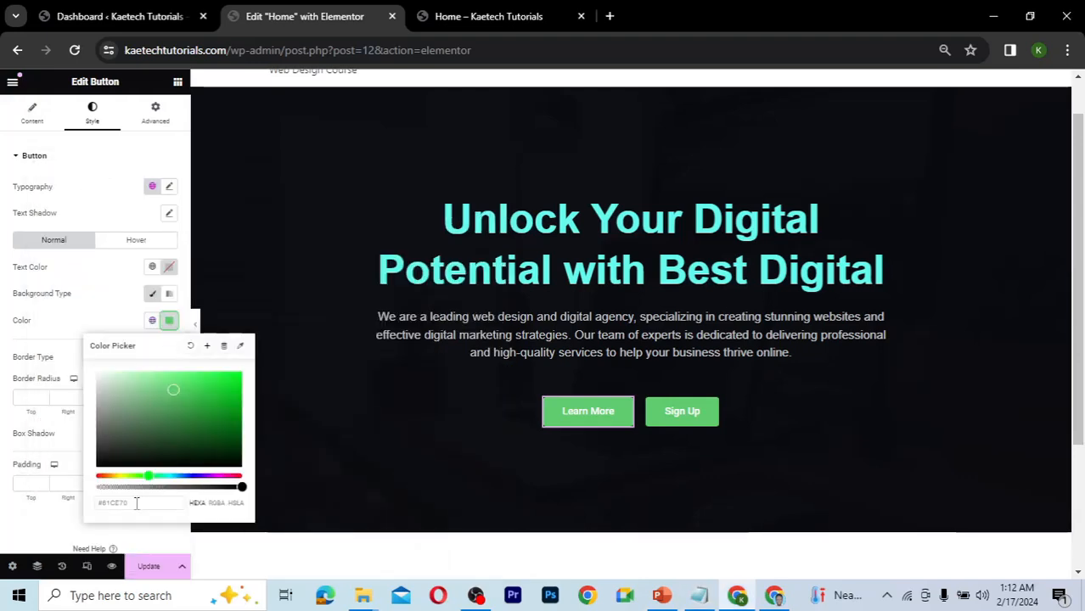
click(136, 503)
key(ctrl+a)
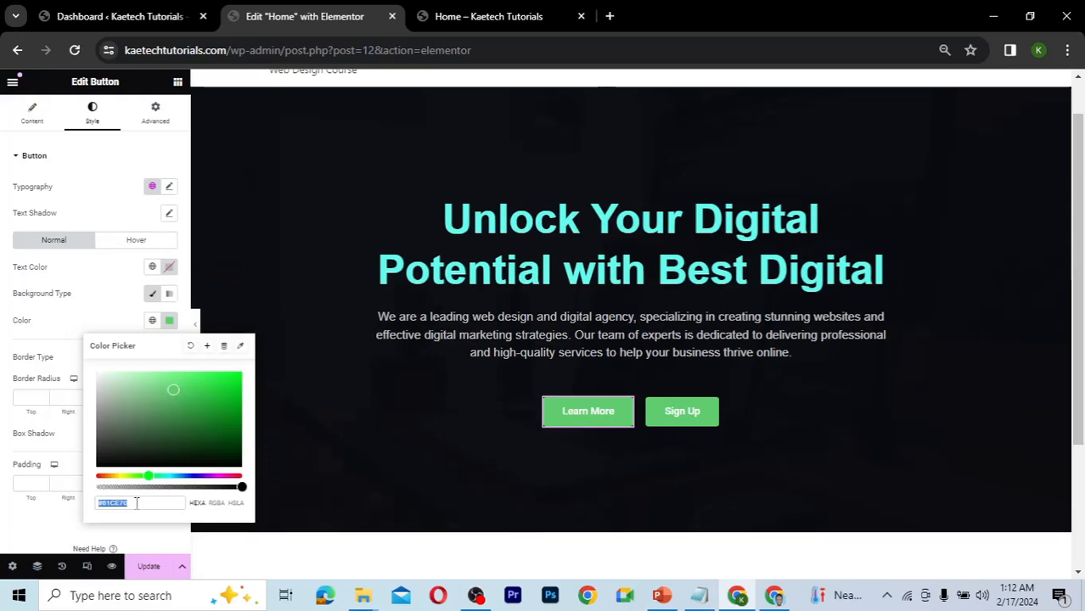
key(ctrl+v)
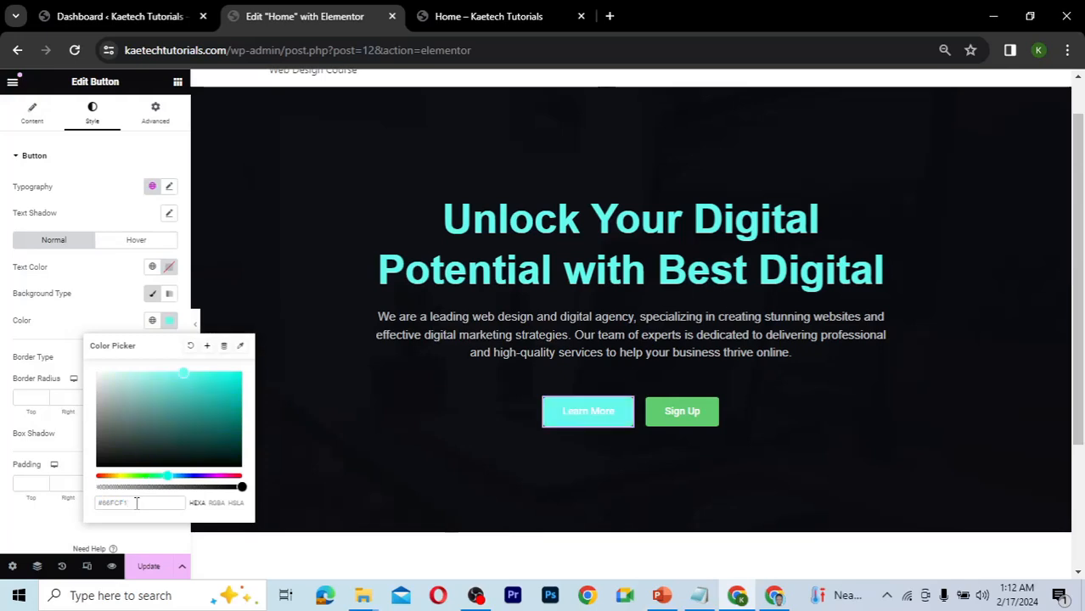
click(4, 537)
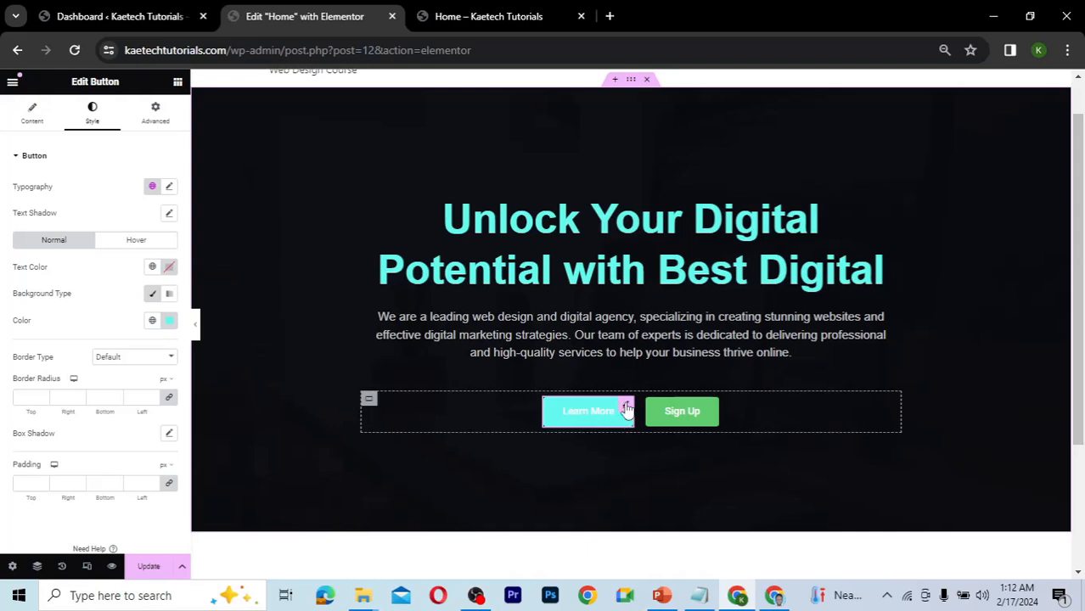
- Copy the Dark Blue code #45A29E from the Notepad color list and set it as the Learn More button's background color
click(698, 595)
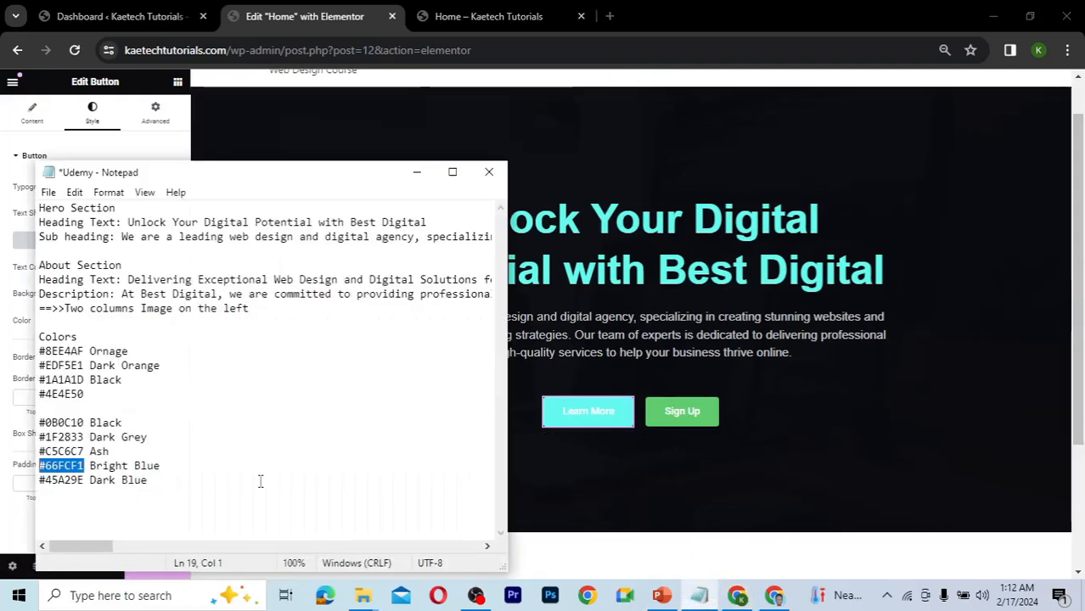
drag(85, 480, 40, 483)
key(ctrl+c)
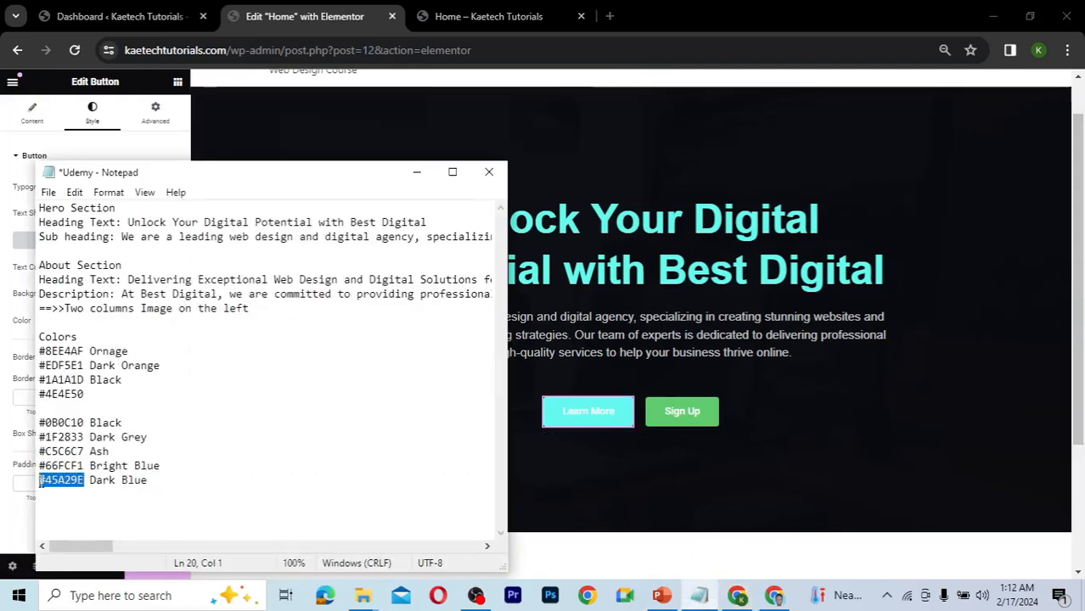
click(5, 517)
click(168, 322)
triple_click(134, 504)
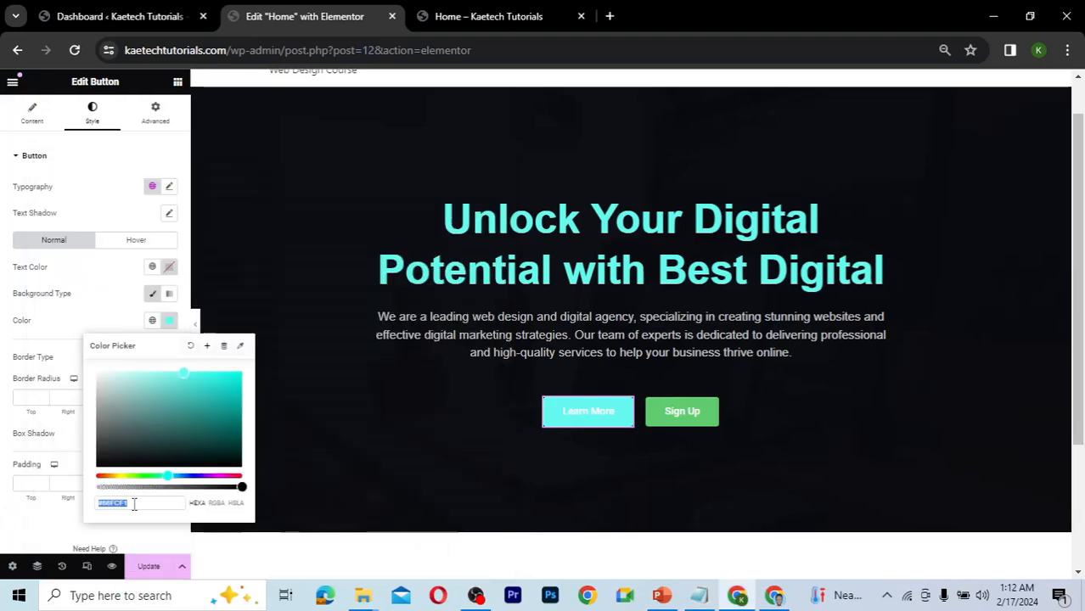
key(ctrl+v)
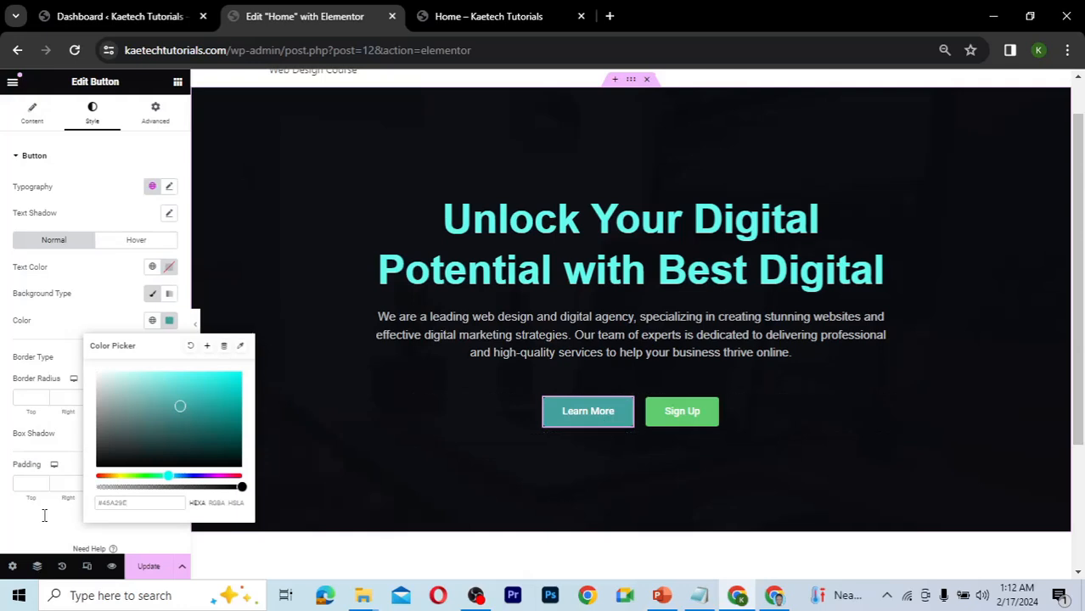
click(7, 527)
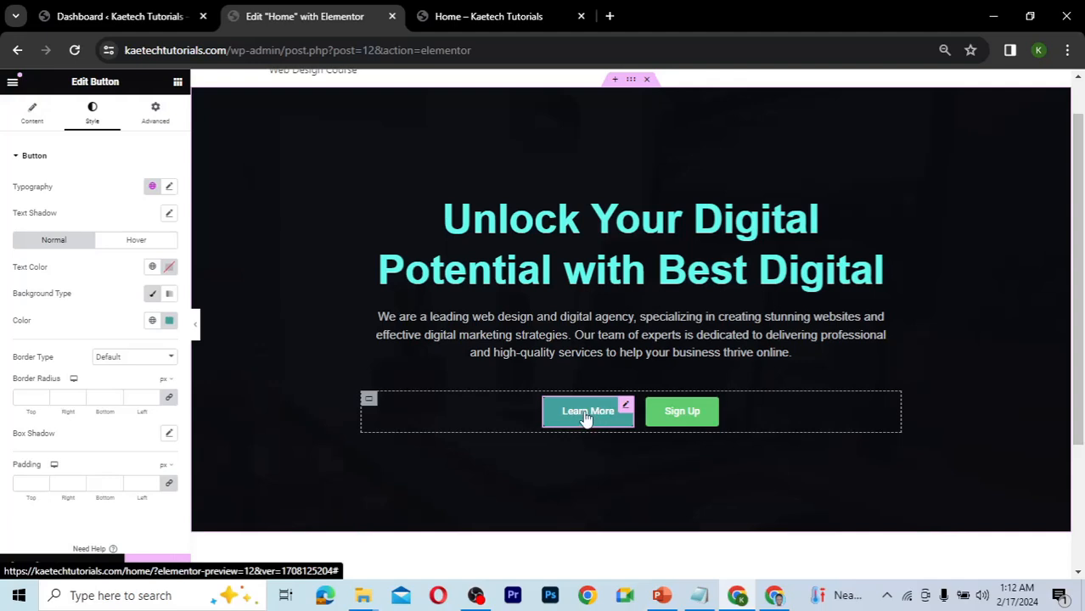
- Set the Learn More button's text color to the near-white #FFFDFD
click(169, 266)
click(98, 320)
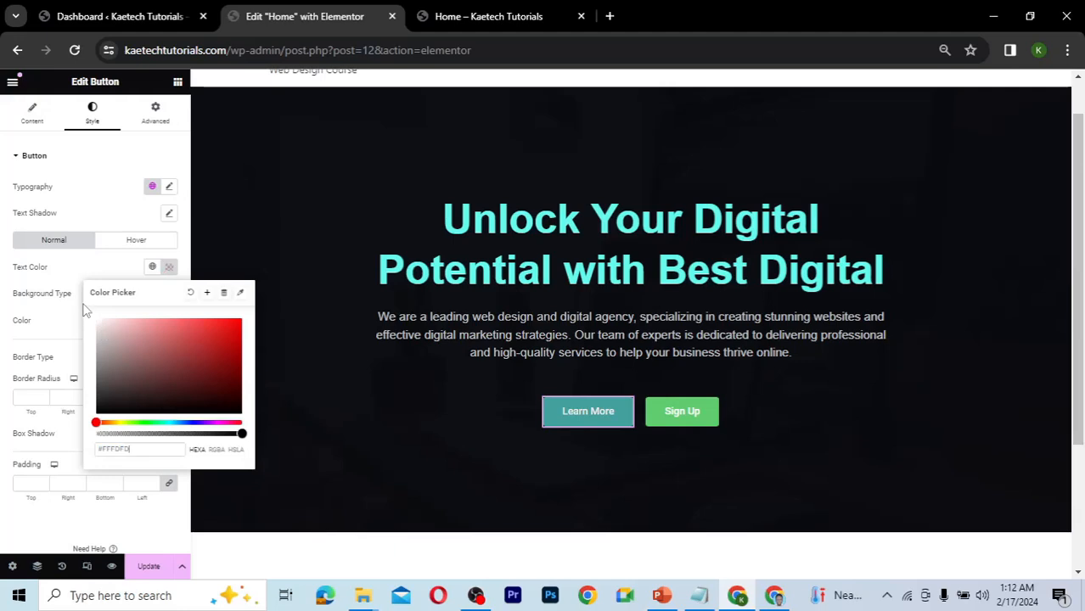
click(78, 299)
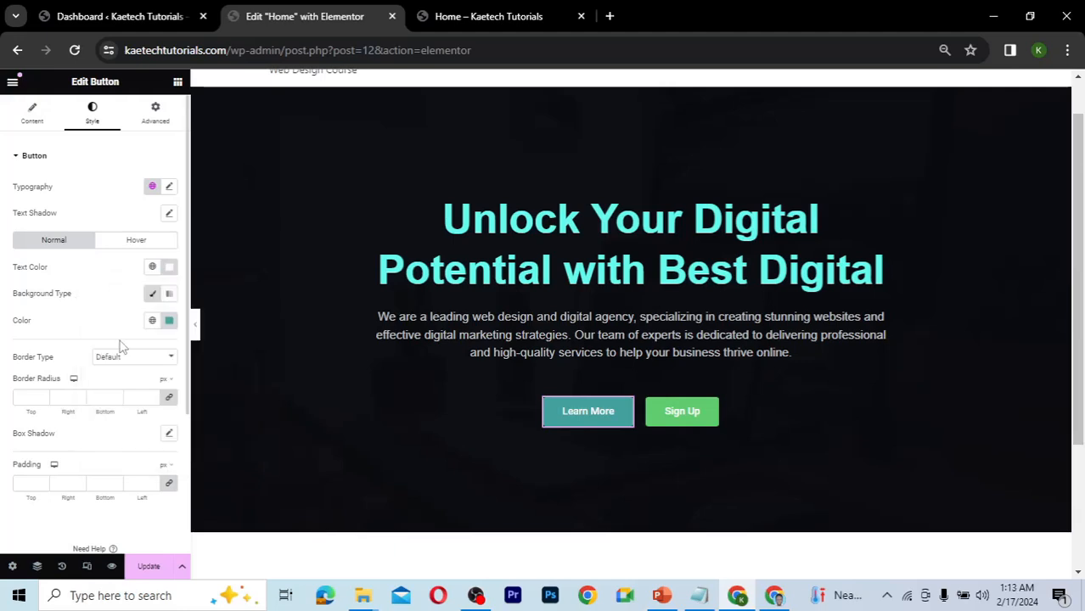
- Set the Learn More button's typography to the Arial font family at a size of 20 px
click(170, 188)
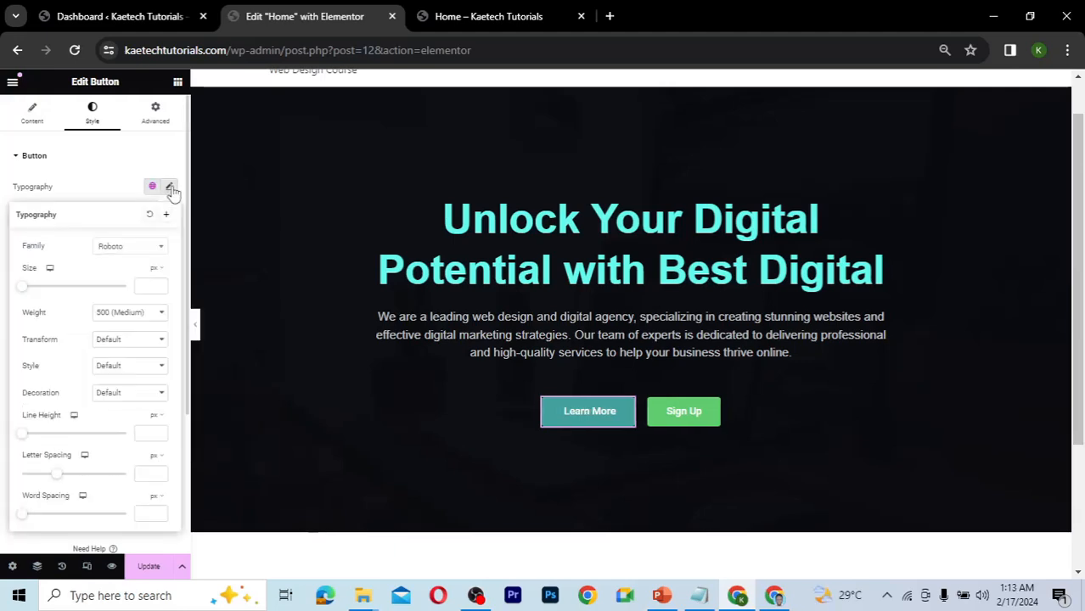
click(132, 248)
text(Arial)
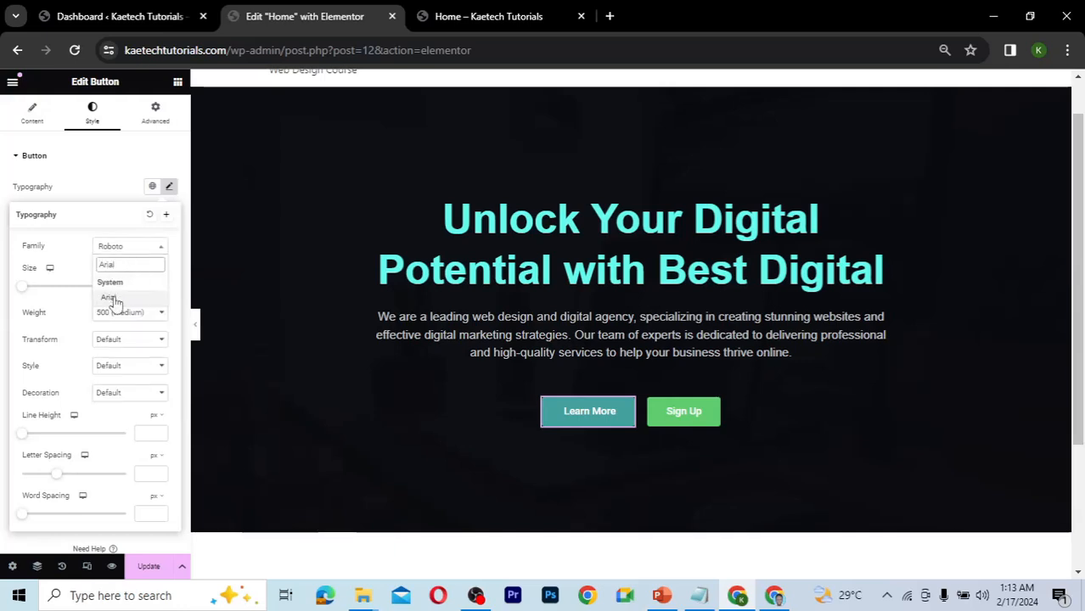
click(111, 297)
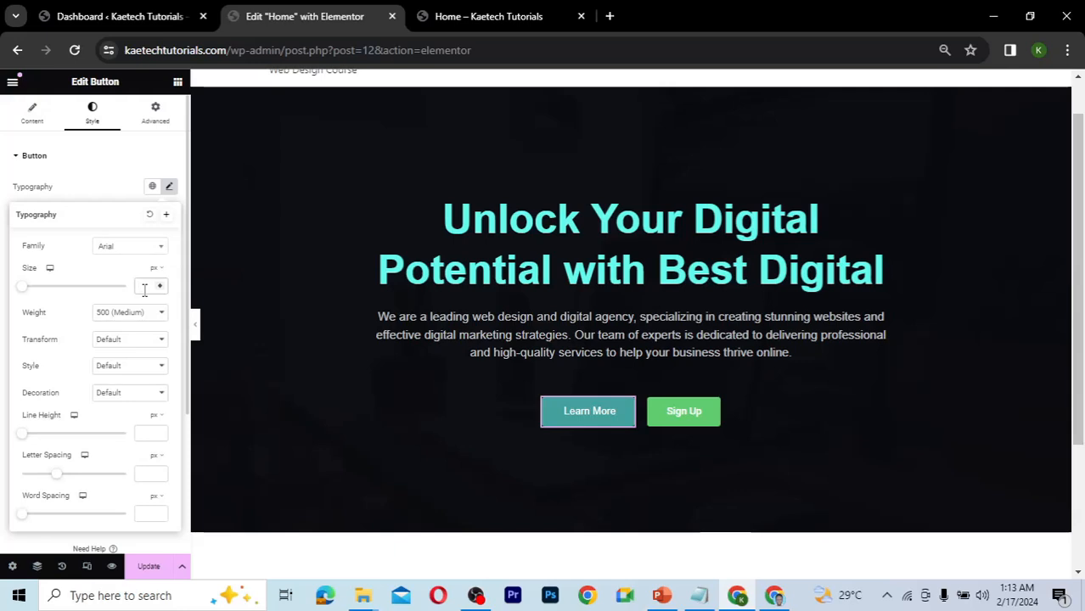
click(144, 291)
text(22)
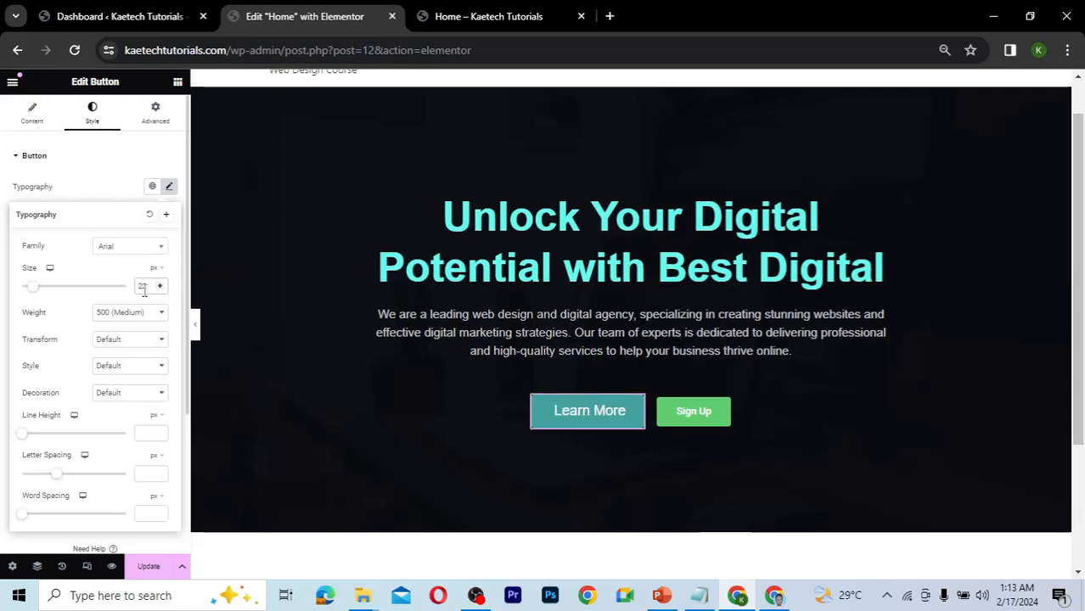
key(BackSpace)
text(0)
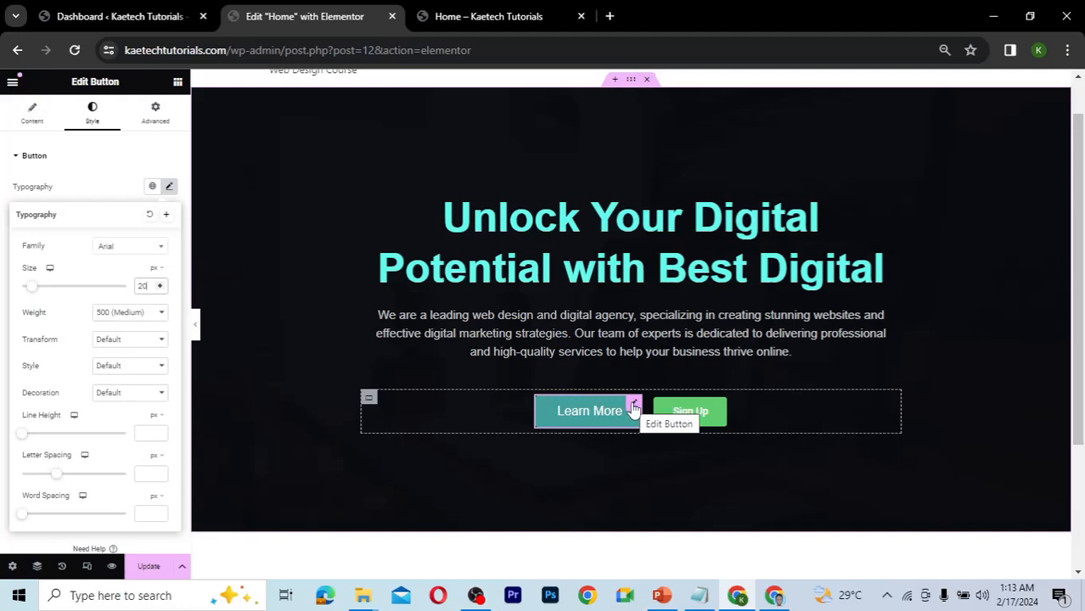
click(8, 209)
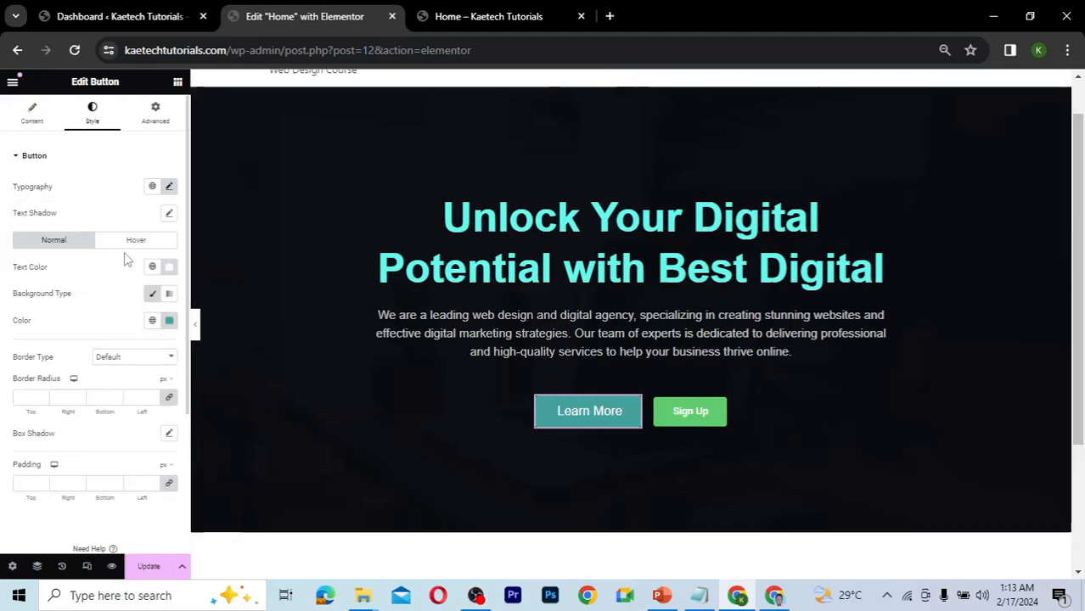
- Give the Learn More button a solid 2 px border in the copied Dark Blue color #45A29E
click(119, 357)
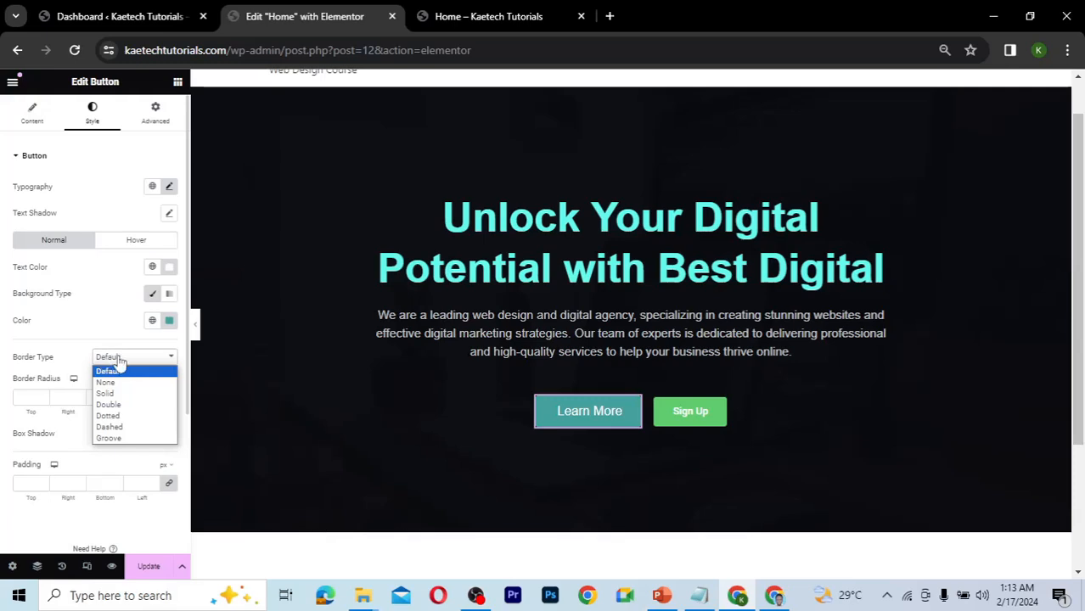
click(105, 394)
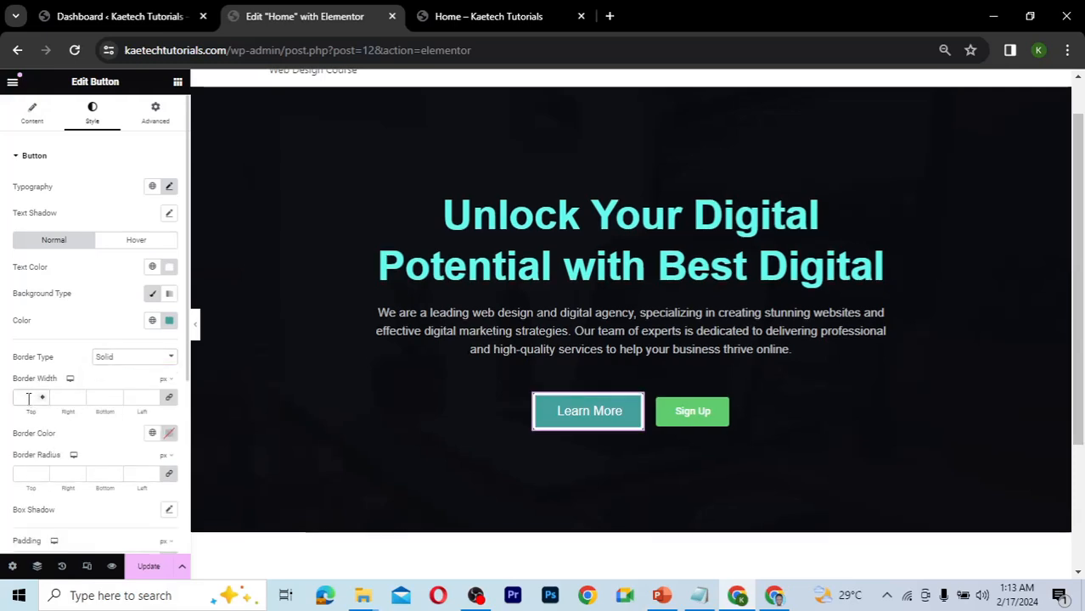
click(28, 399)
text(2)
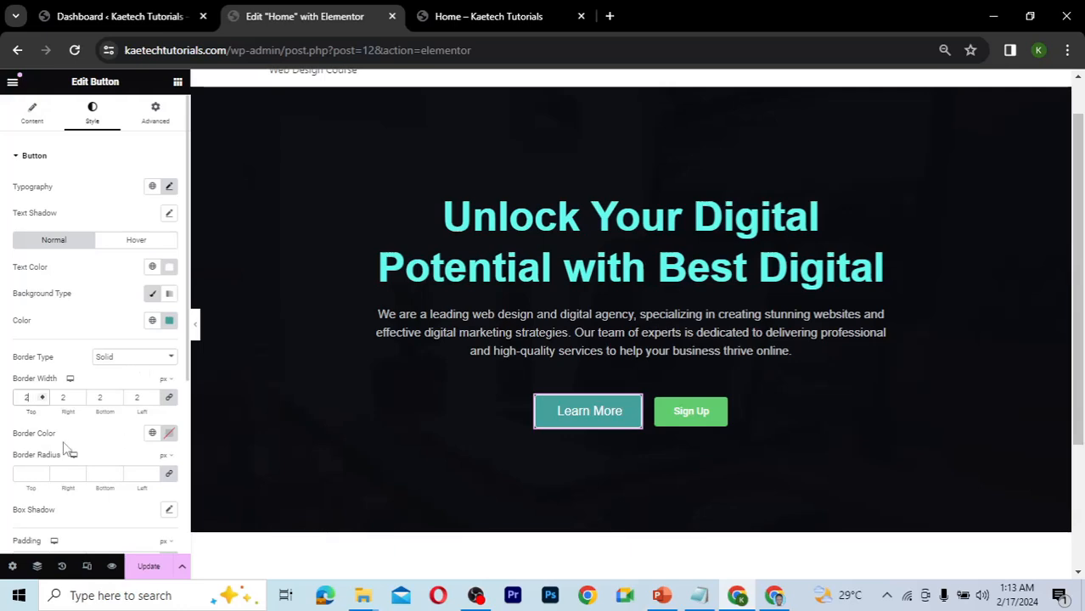
click(170, 437)
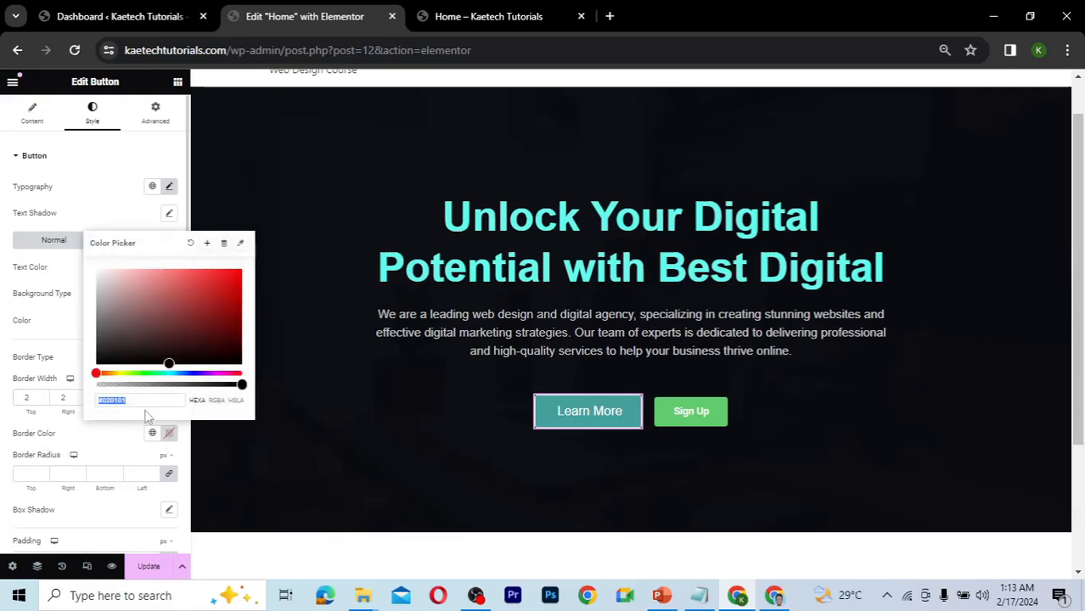
key(ctrl+v)
click(108, 433)
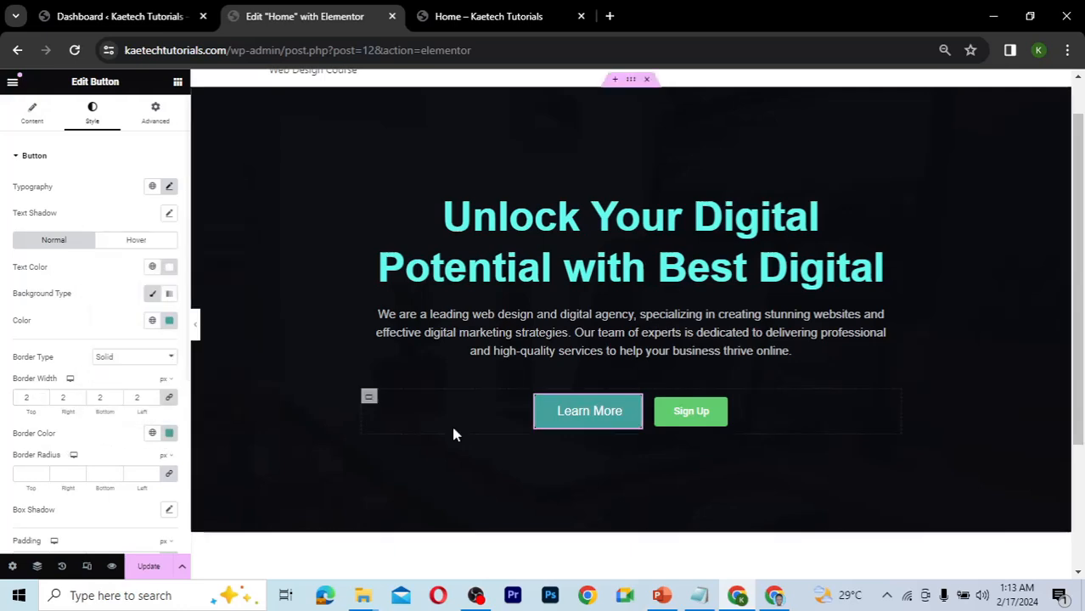
- Copy the Learn More button and paste its style onto the Sign Up button
right_click(635, 408)
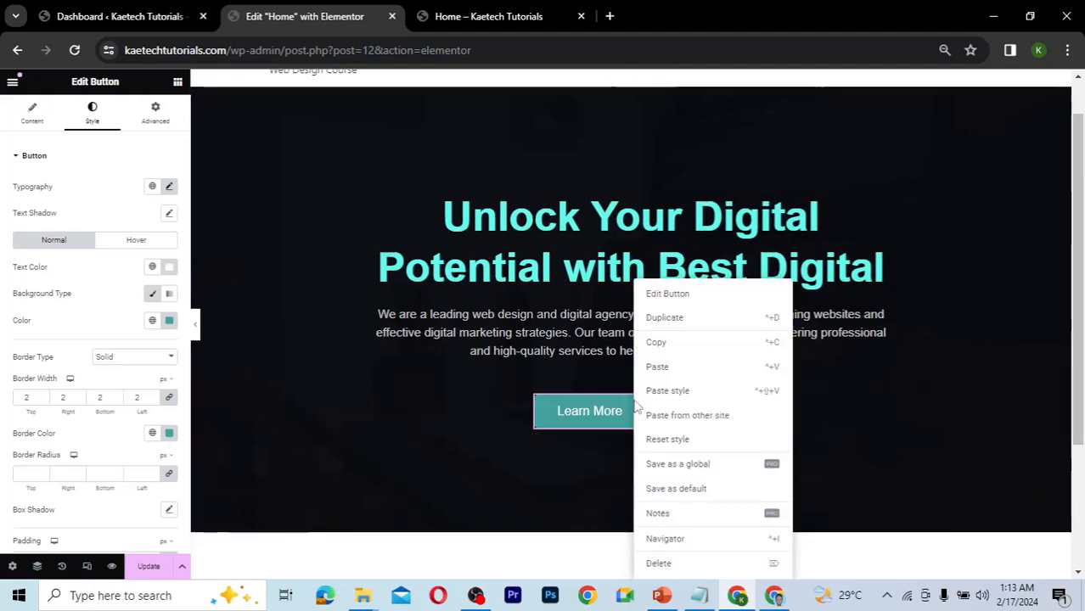
click(695, 355)
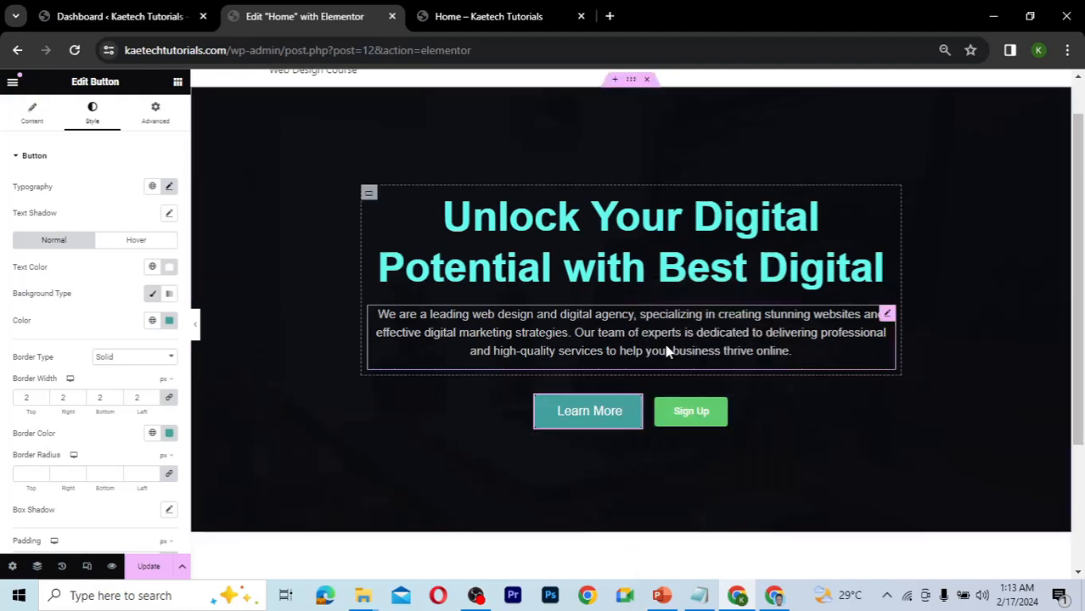
right_click(719, 413)
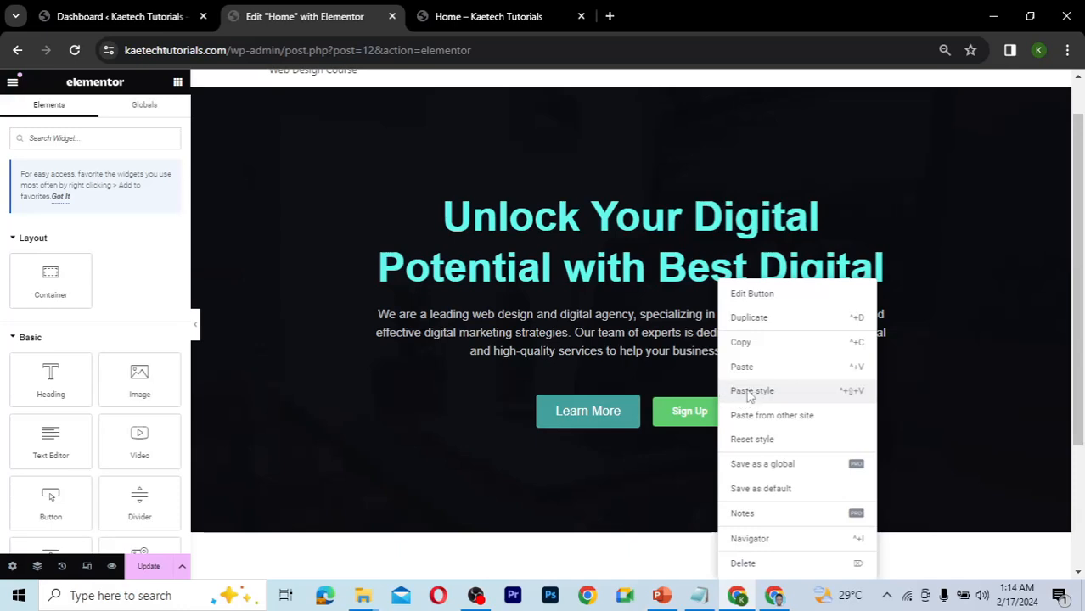
click(751, 391)
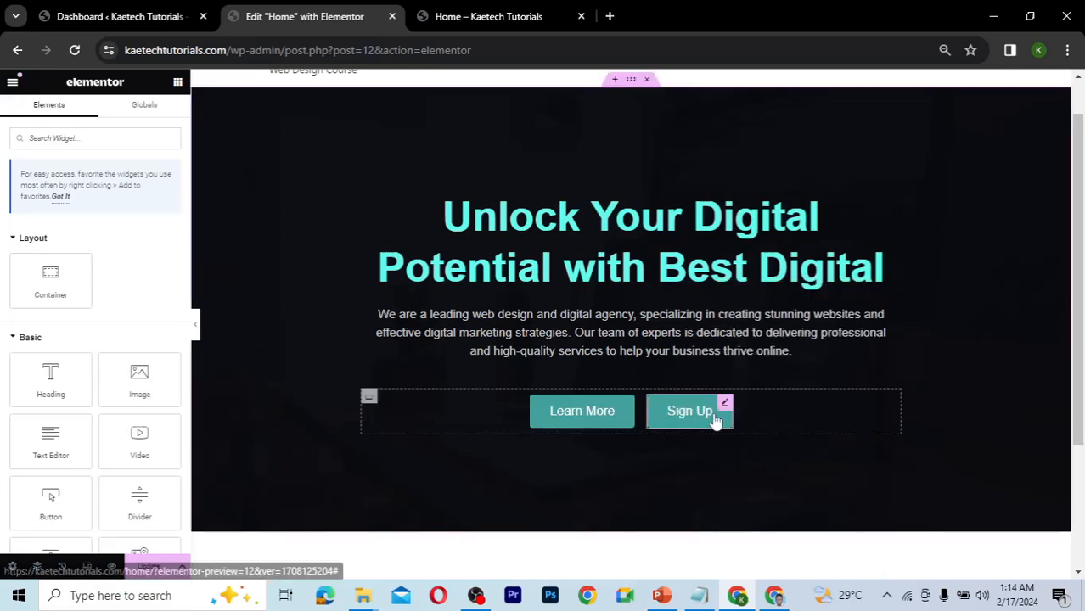
- Set the border radius of both the Learn More and Sign Up buttons to 0 px on all corners
click(626, 406)
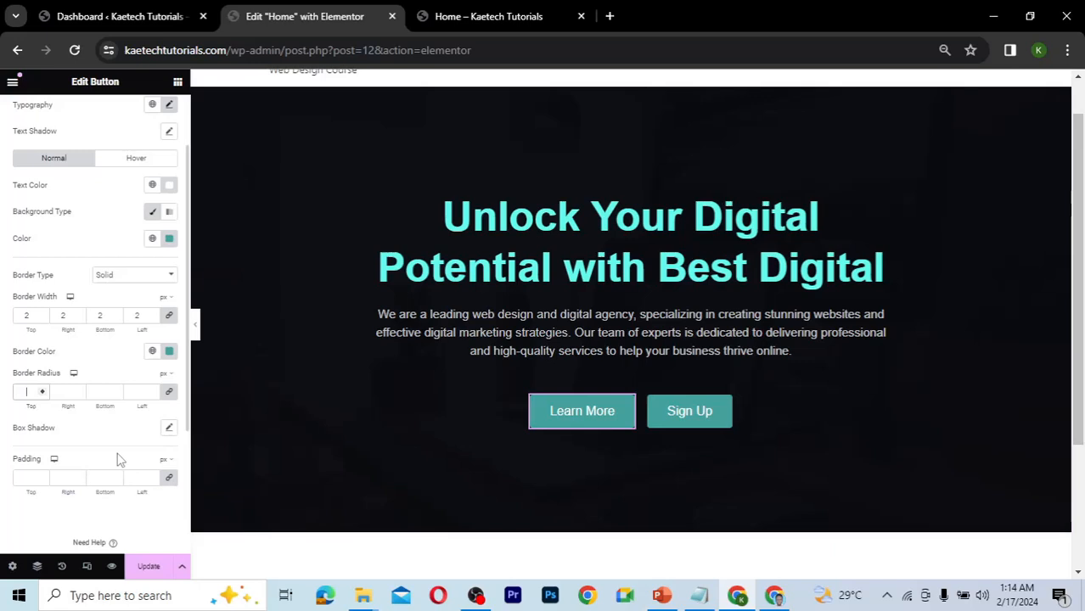
text(0)
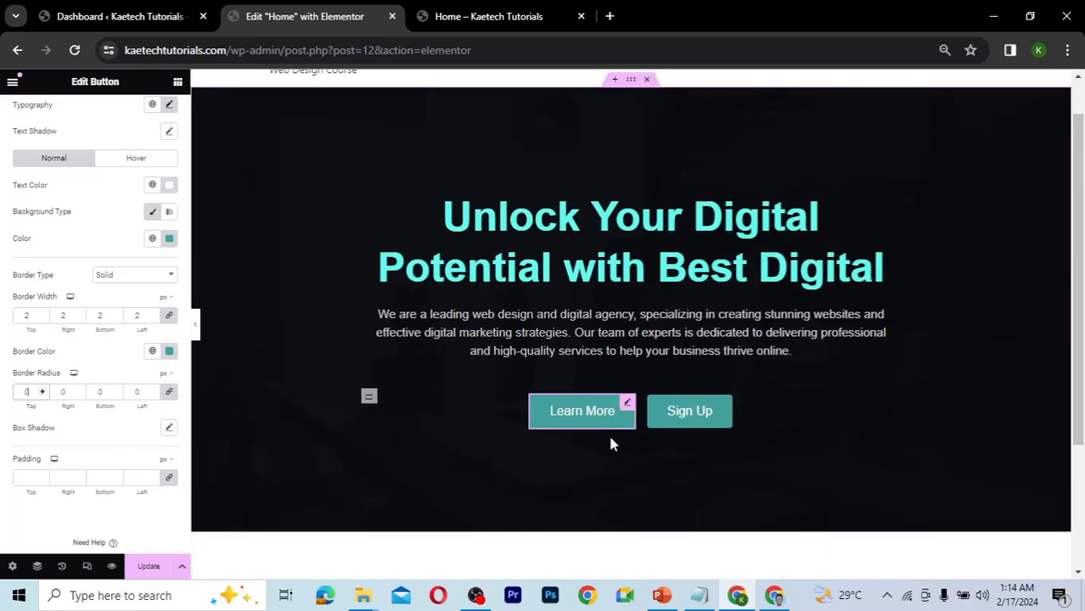
click(722, 409)
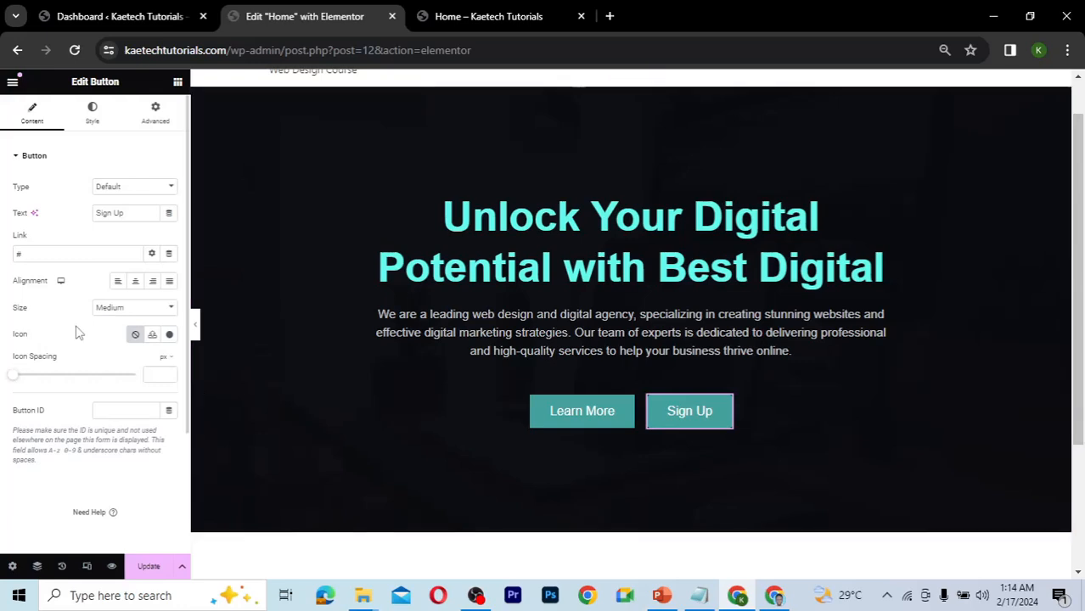
click(94, 119)
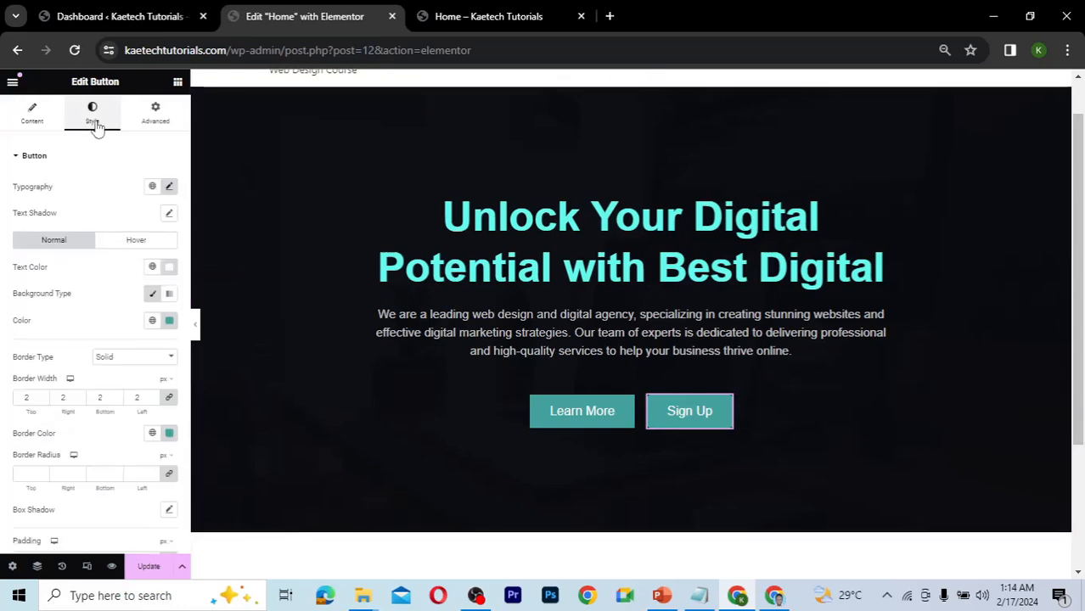
click(28, 474)
text(0)
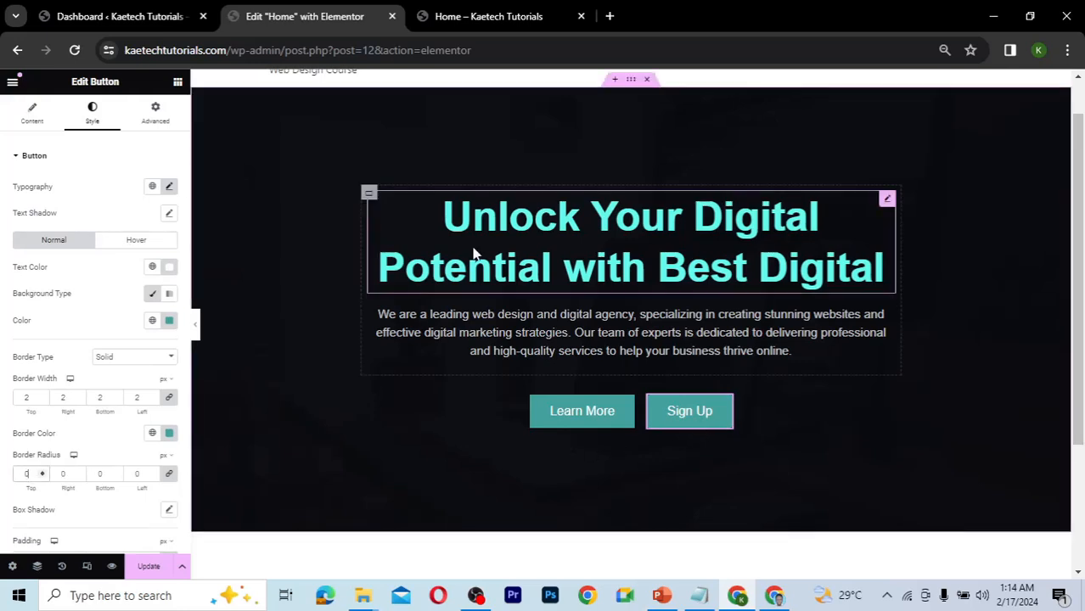
- Check the button styling in the Relume wireframe and make the Sign Up button's background color in Elementor fully transparent
click(775, 599)
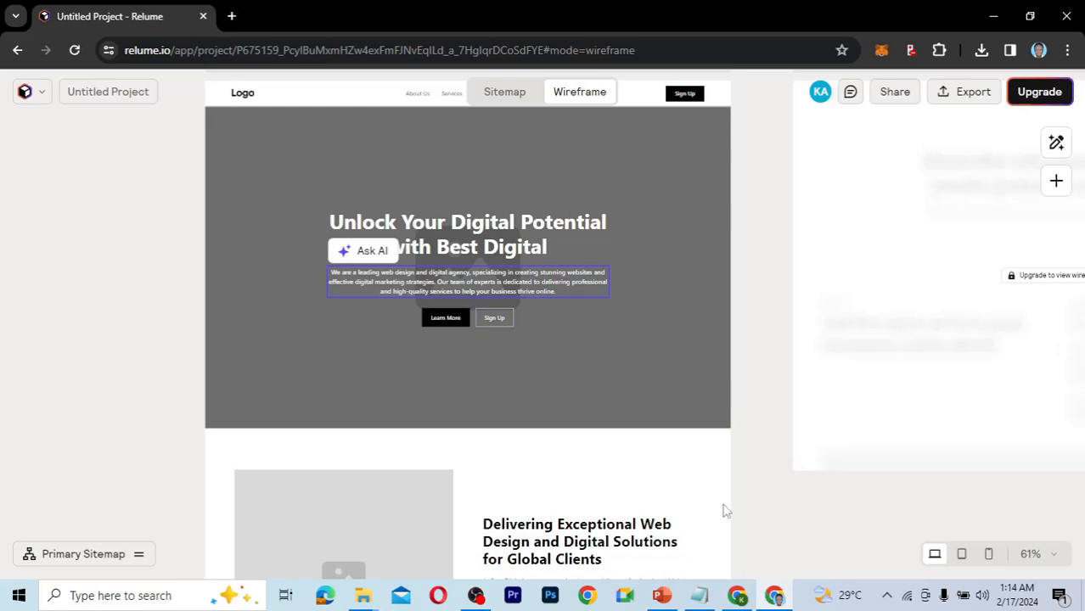
click(740, 599)
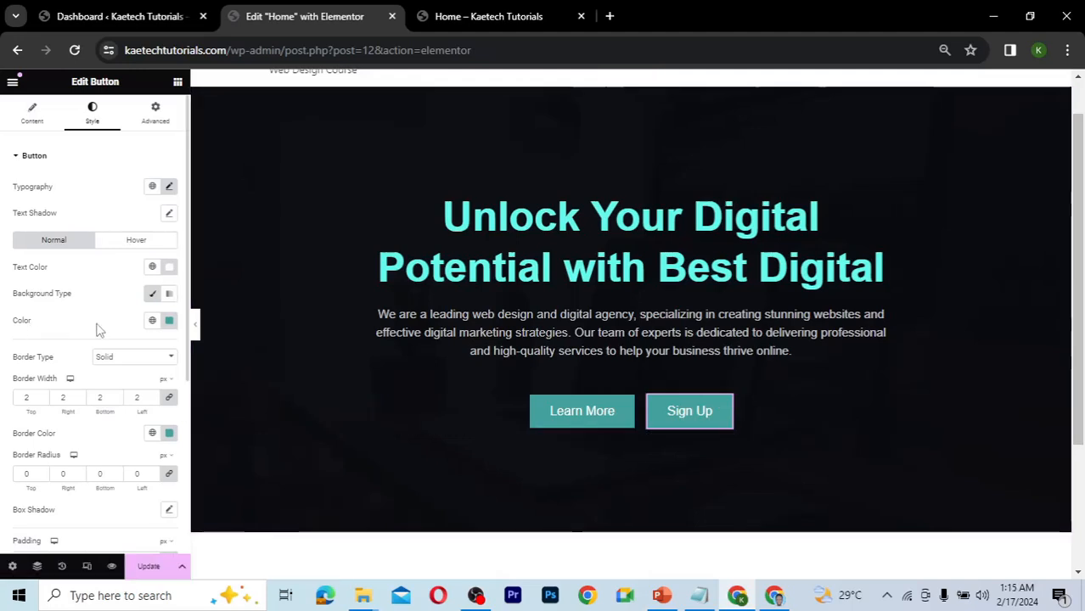
click(170, 322)
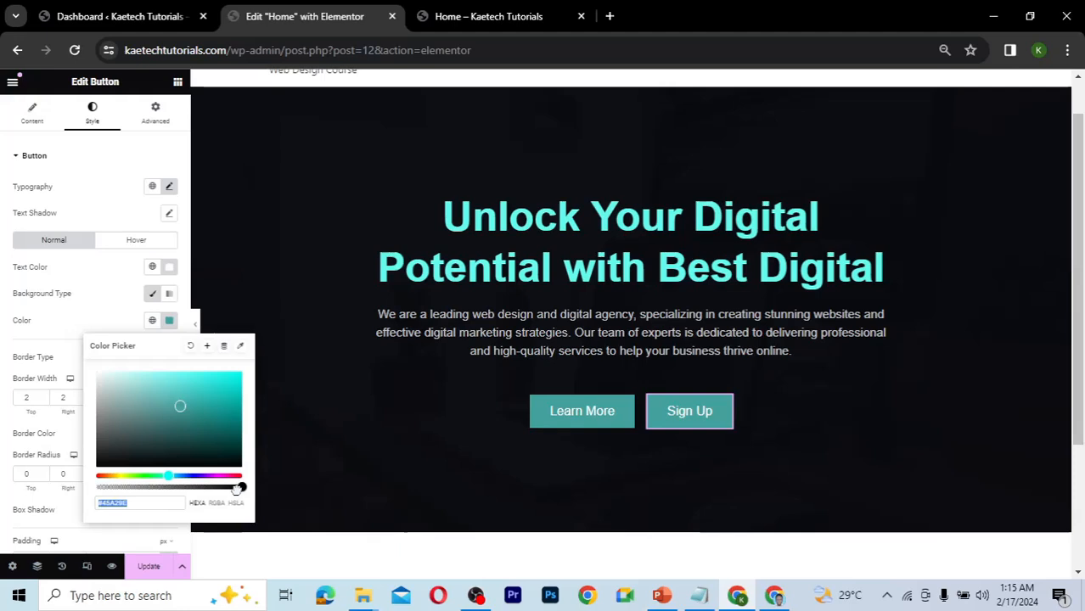
drag(236, 490, 79, 488)
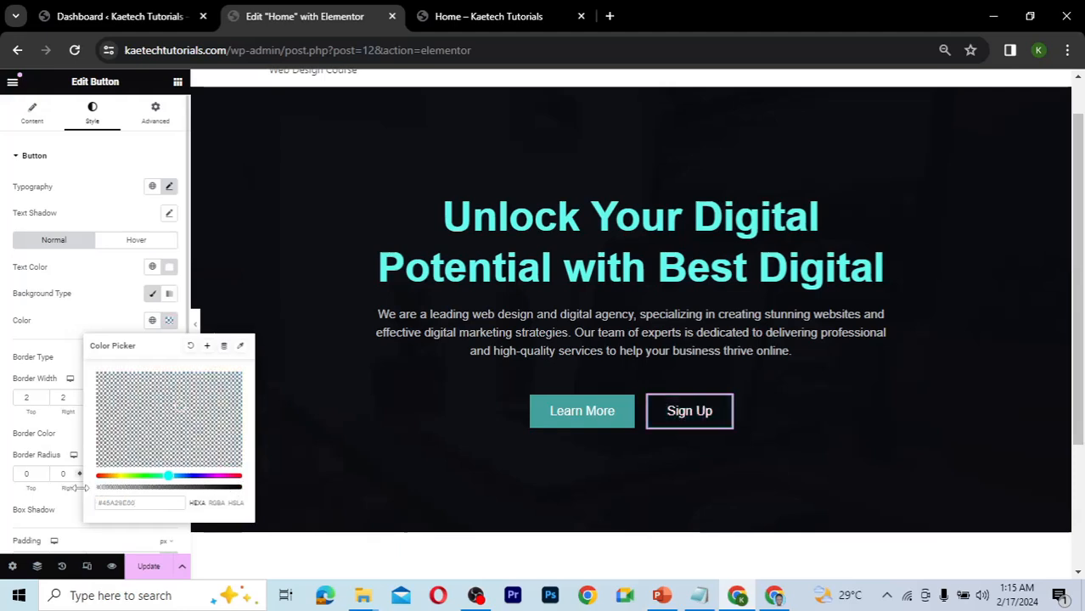
click(90, 310)
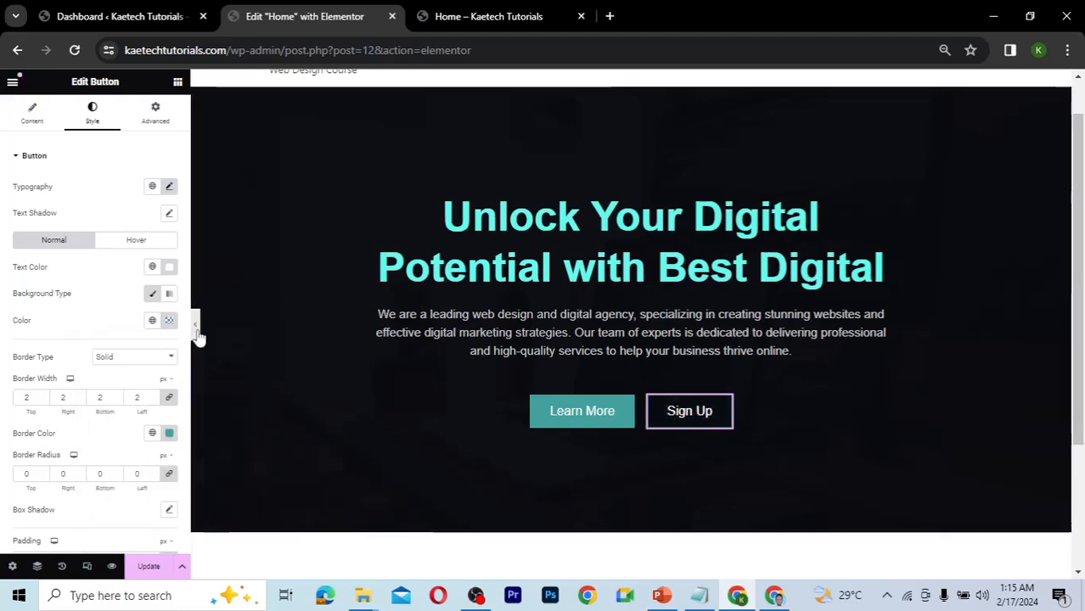
click(196, 331)
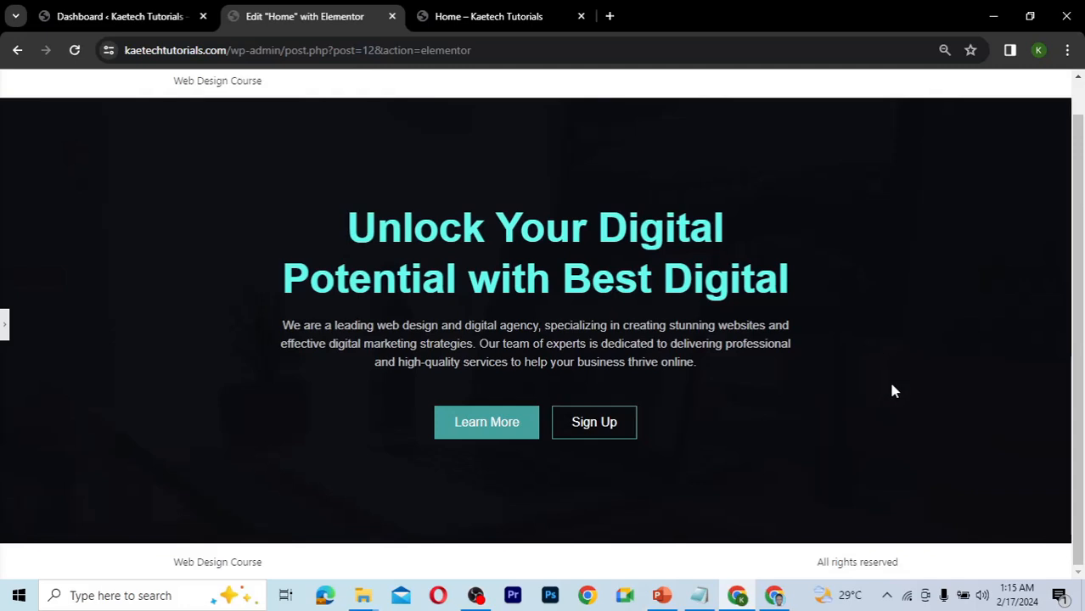
scroll(891, 390, up, 1)
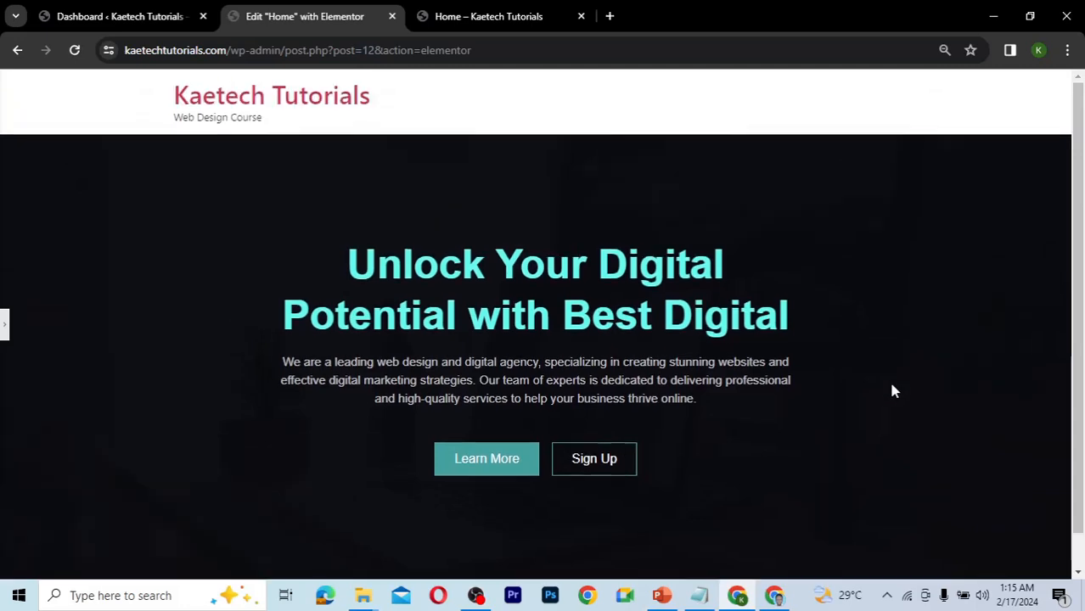
scroll(891, 391, down, 1)
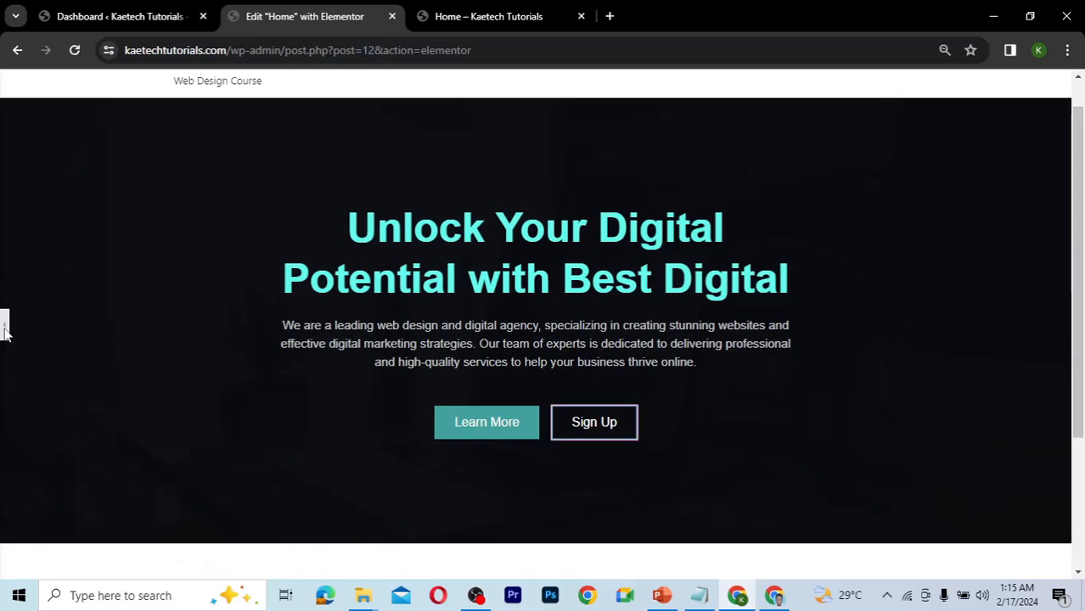
click(5, 329)
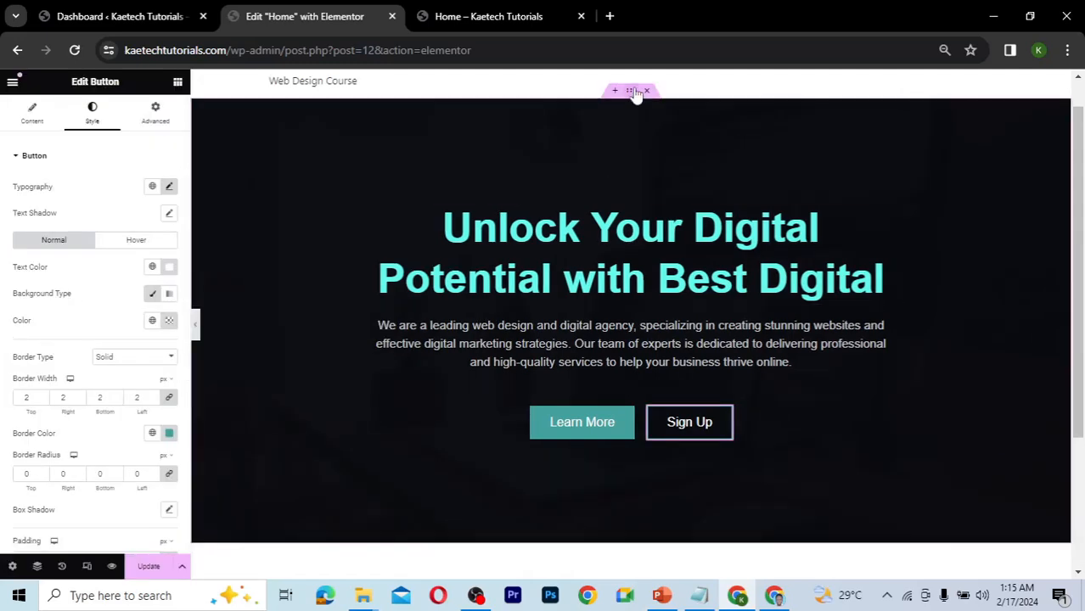
- Set the background overlay opacity of the outer hero container to 0.88
click(637, 94)
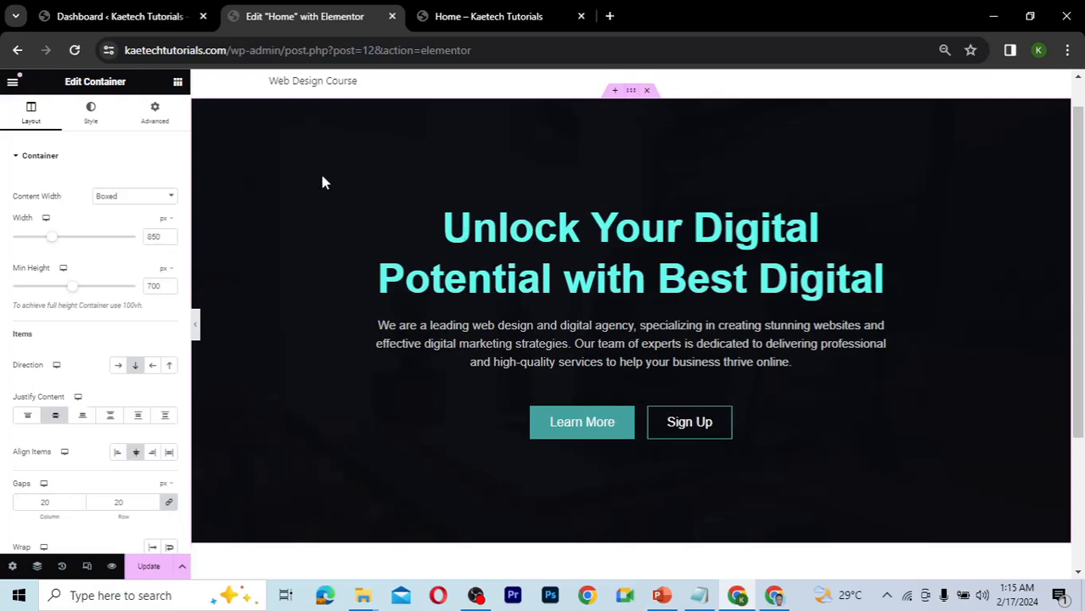
click(91, 115)
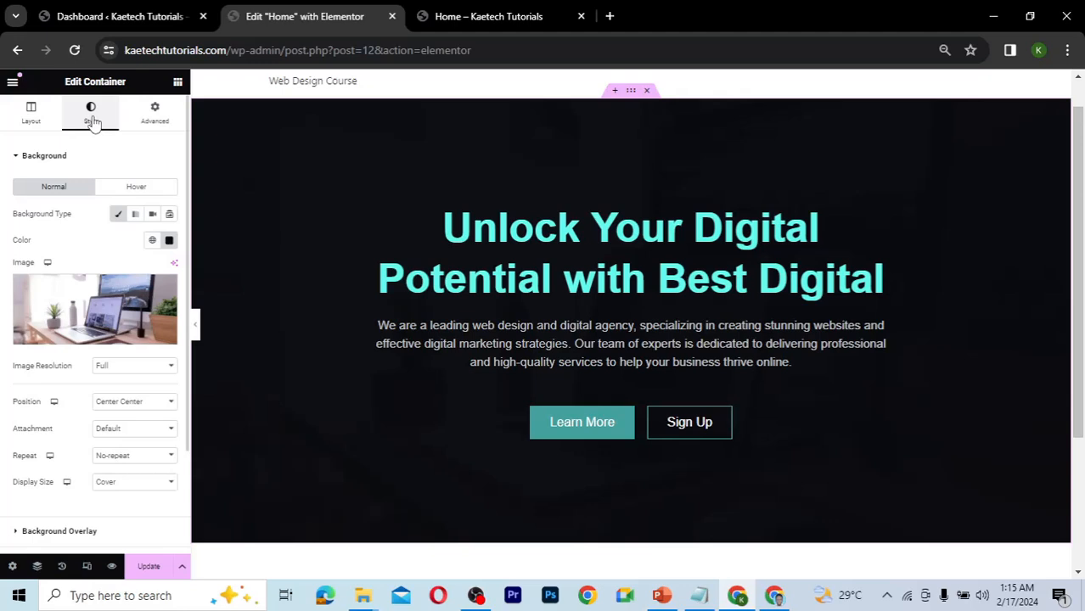
scroll(20, 406, down, 3)
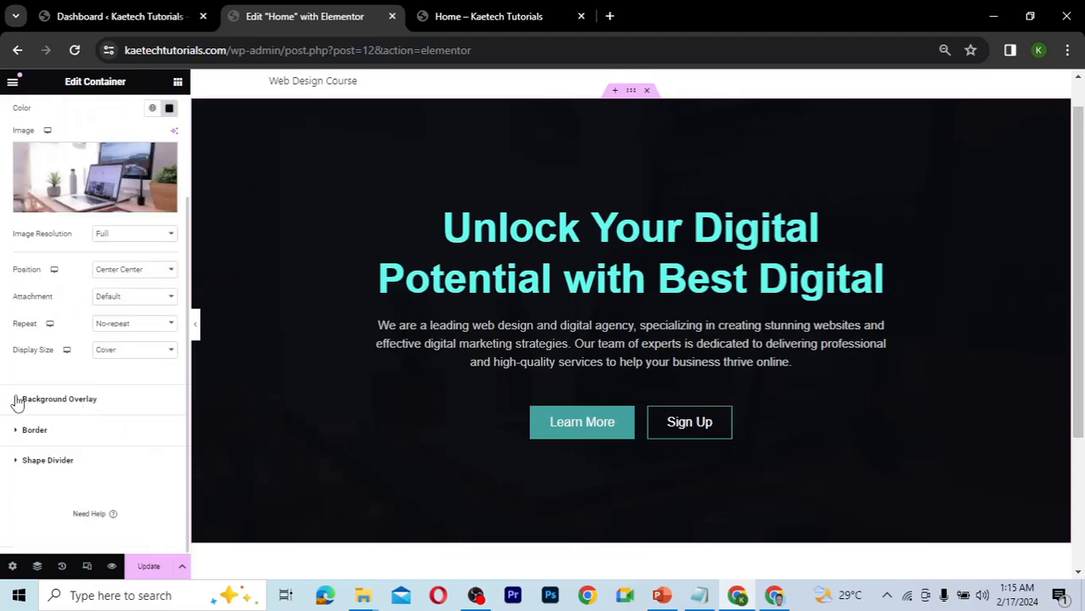
click(17, 401)
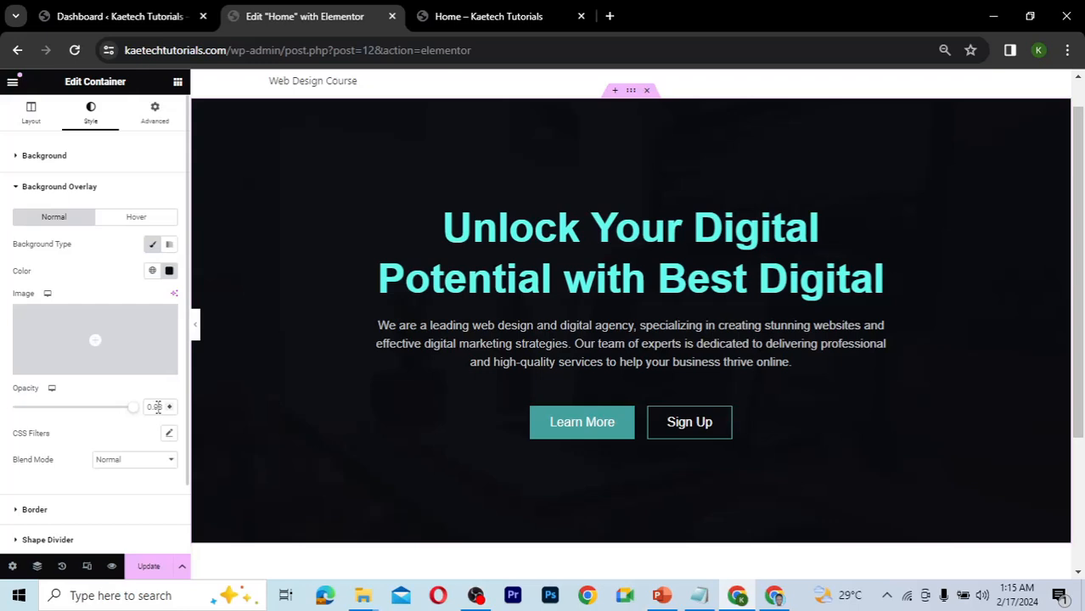
key(BackSpace)
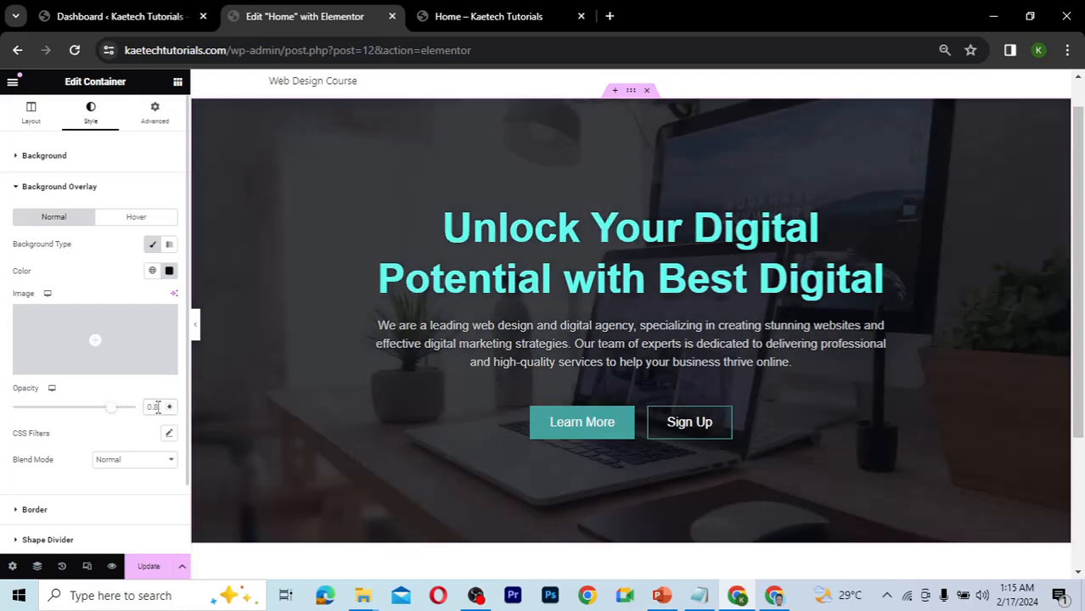
text(8)
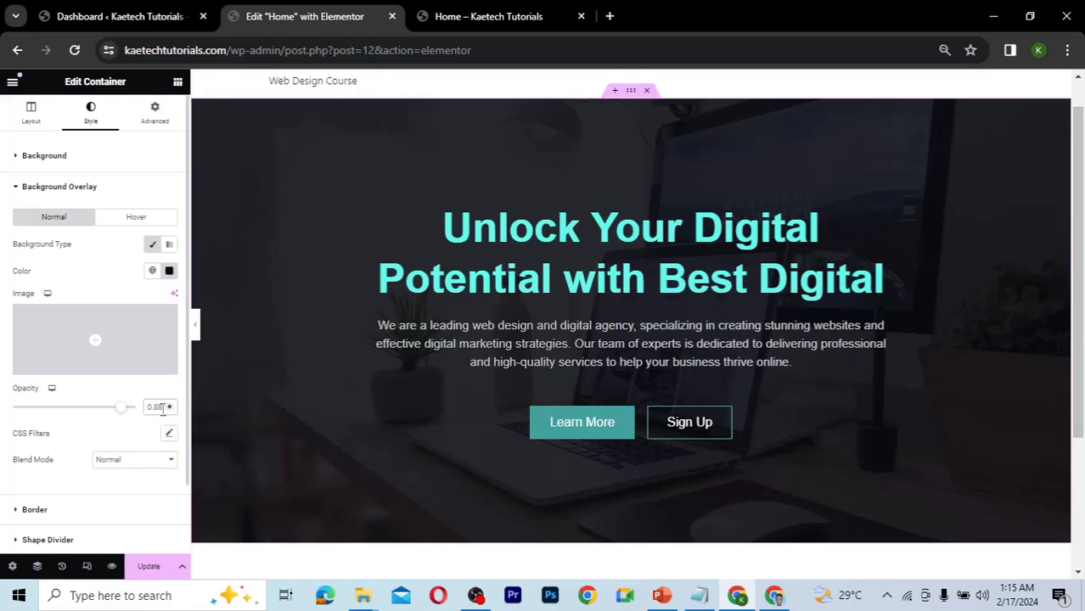
- Set the hero container's background overlay opacity to 0.90 and save the page changes
drag(164, 407, 157, 408)
text(90)
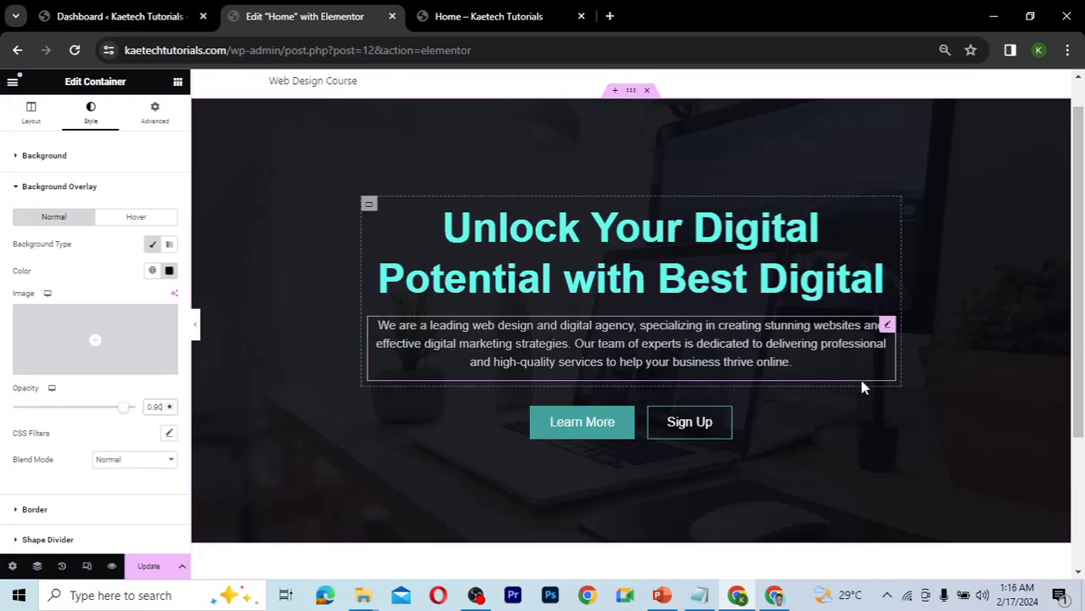
scroll(863, 387, down, 1)
scroll(863, 386, up, 1)
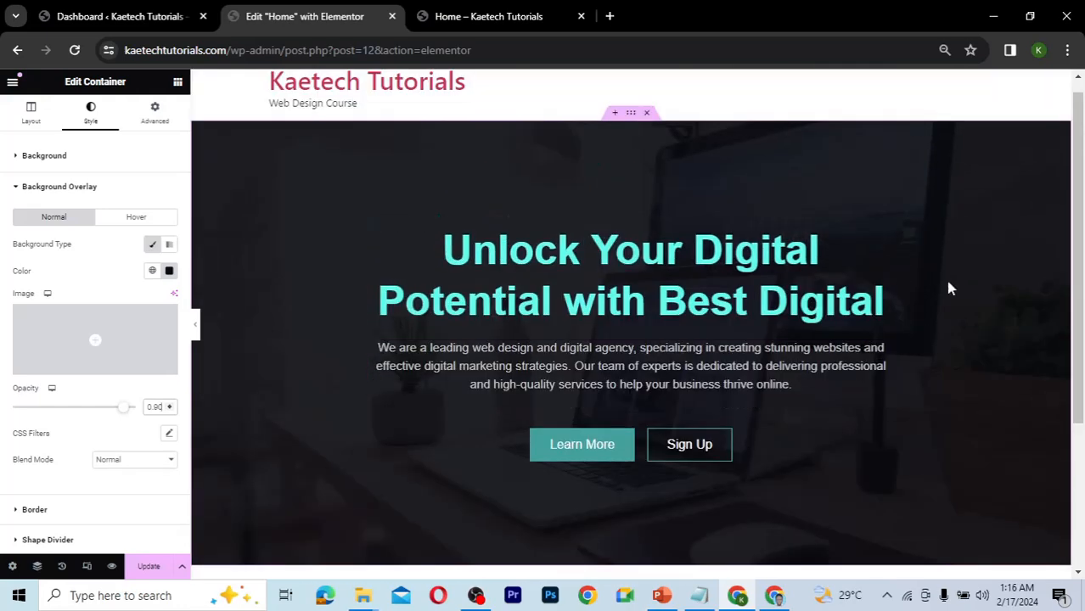
drag(1080, 194, 1077, 361)
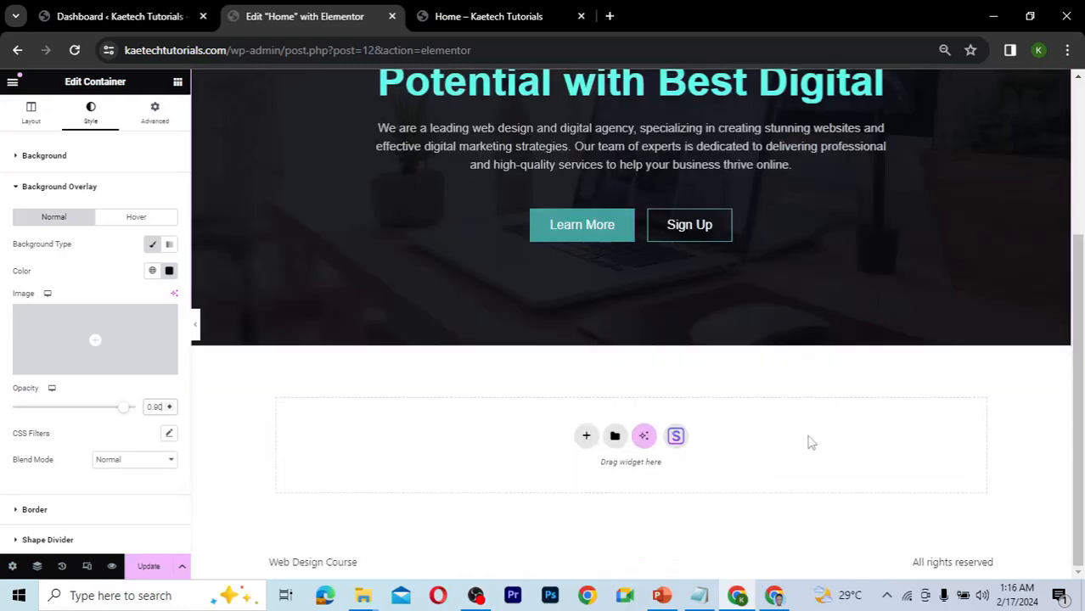
click(149, 569)
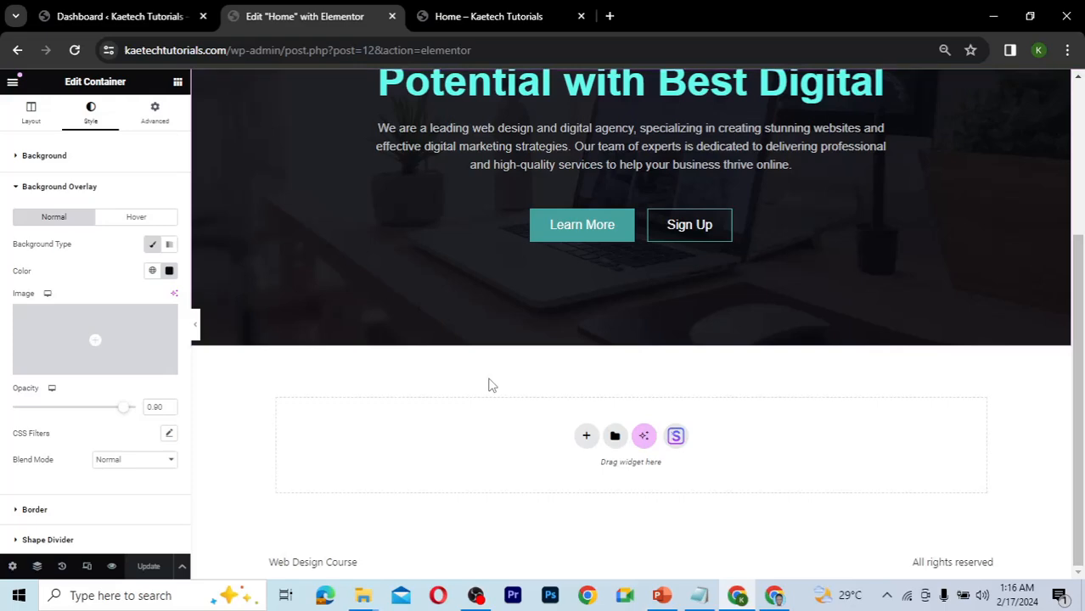
- In the tablet portrait view, set the hero heading's font size to 49 px and its line height to 1.2 em
scroll(826, 315, up, 3)
scroll(828, 317, down, 1)
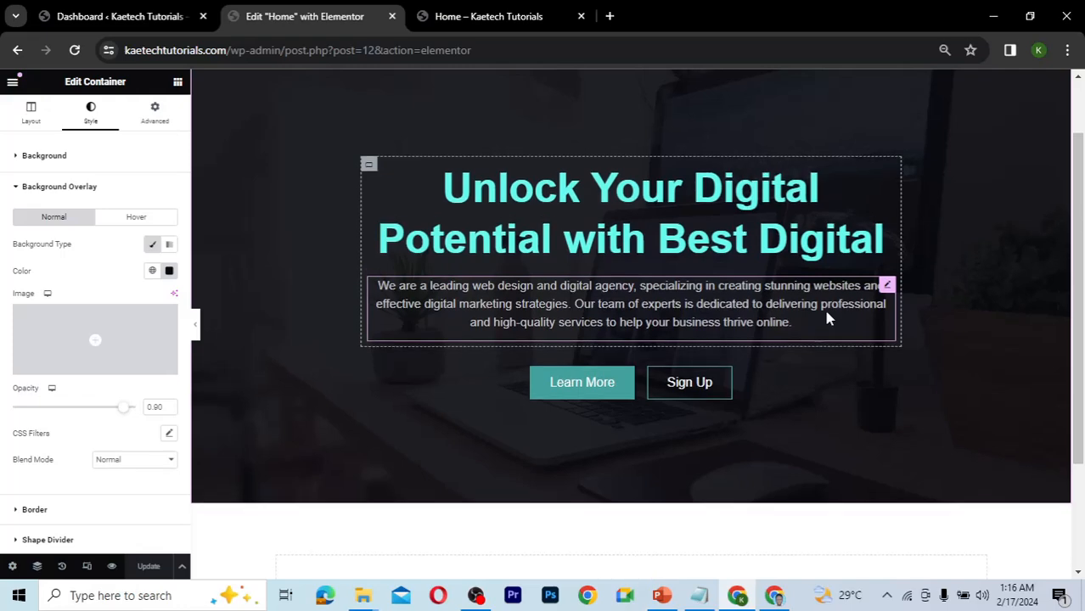
scroll(829, 318, up, 1)
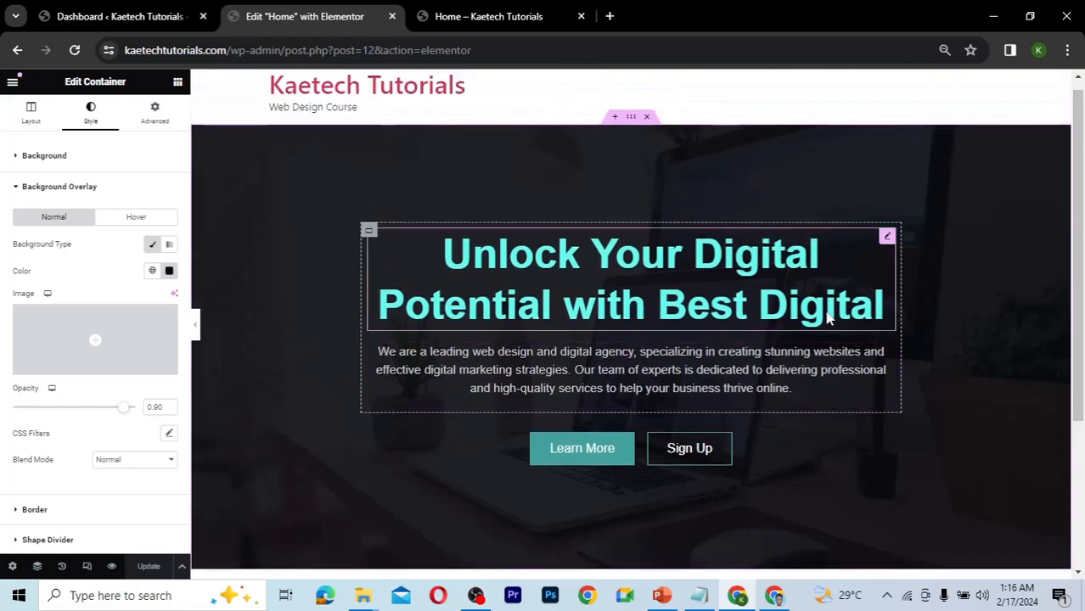
click(87, 567)
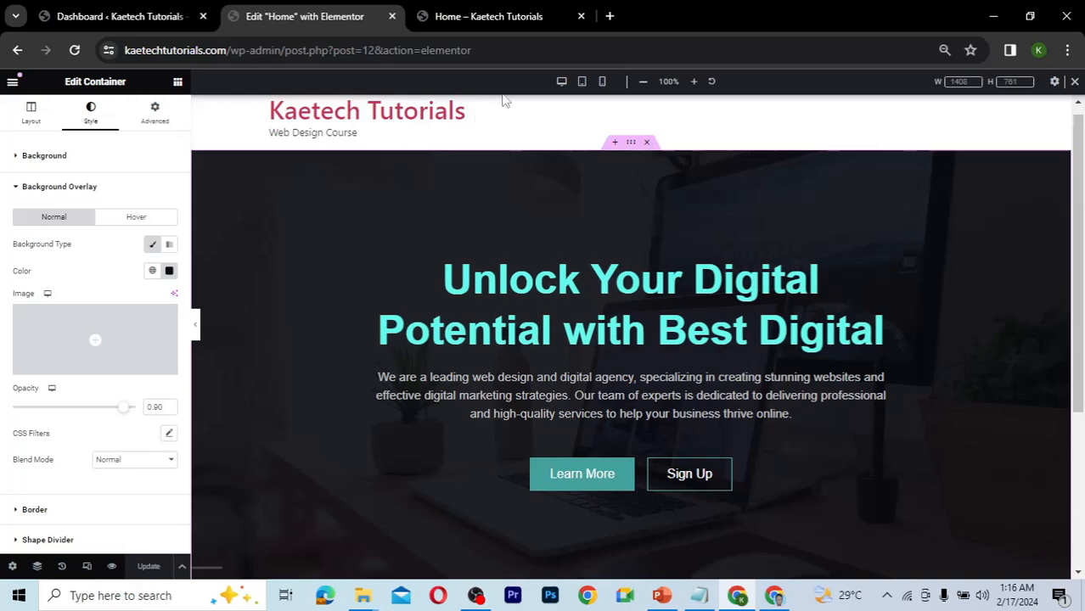
click(584, 85)
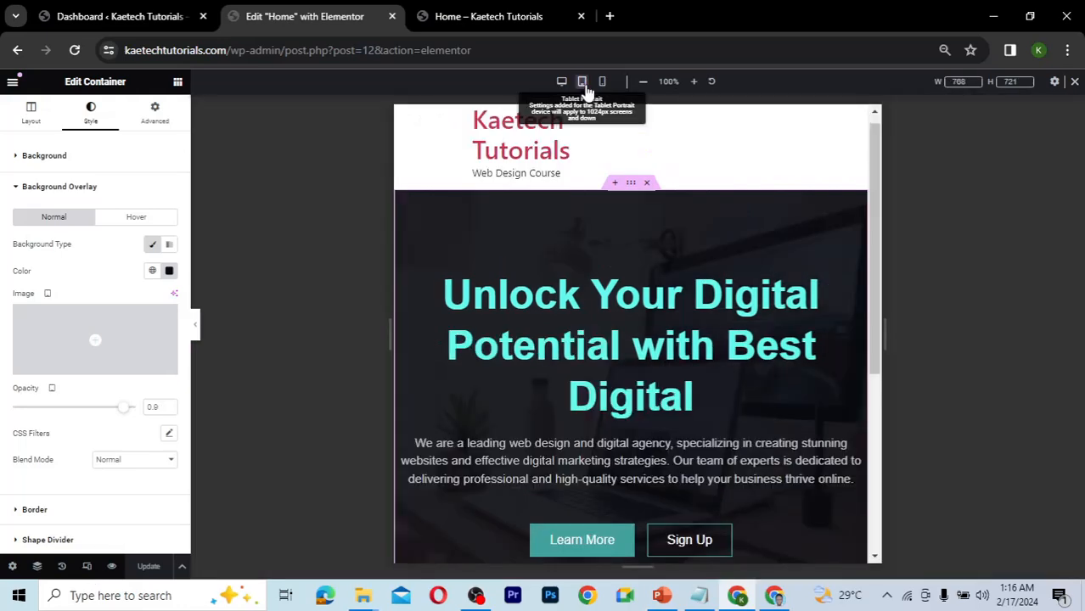
scroll(652, 363, down, 3)
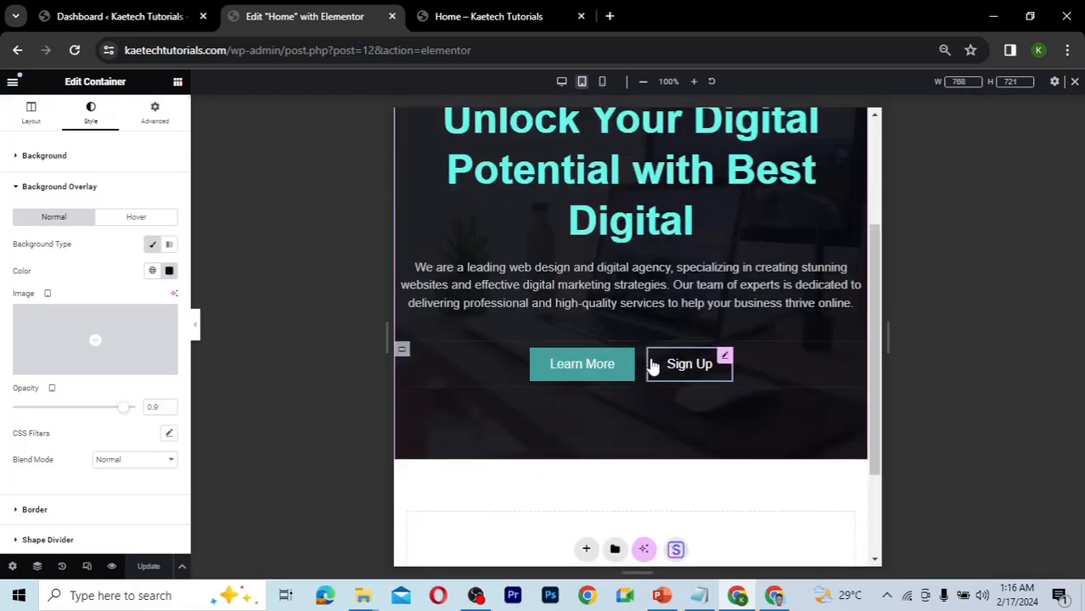
scroll(652, 364, up, 2)
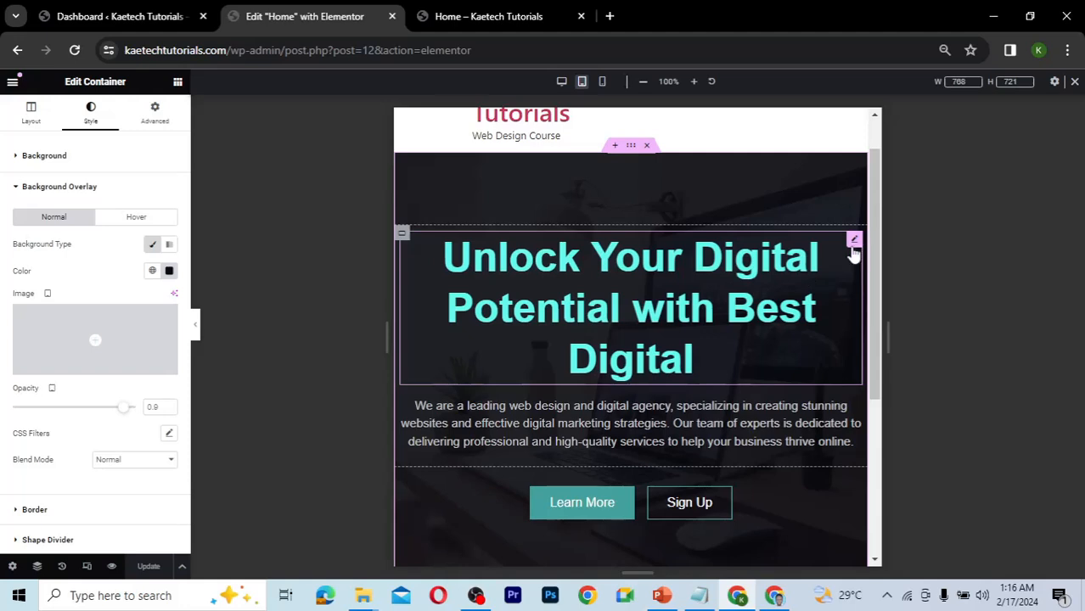
click(854, 245)
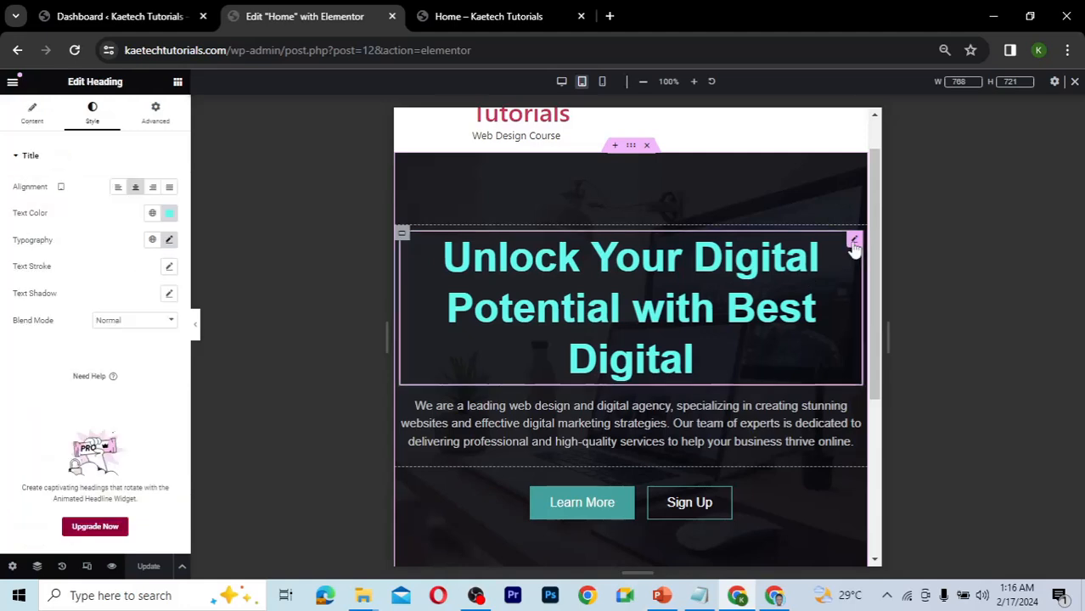
click(169, 241)
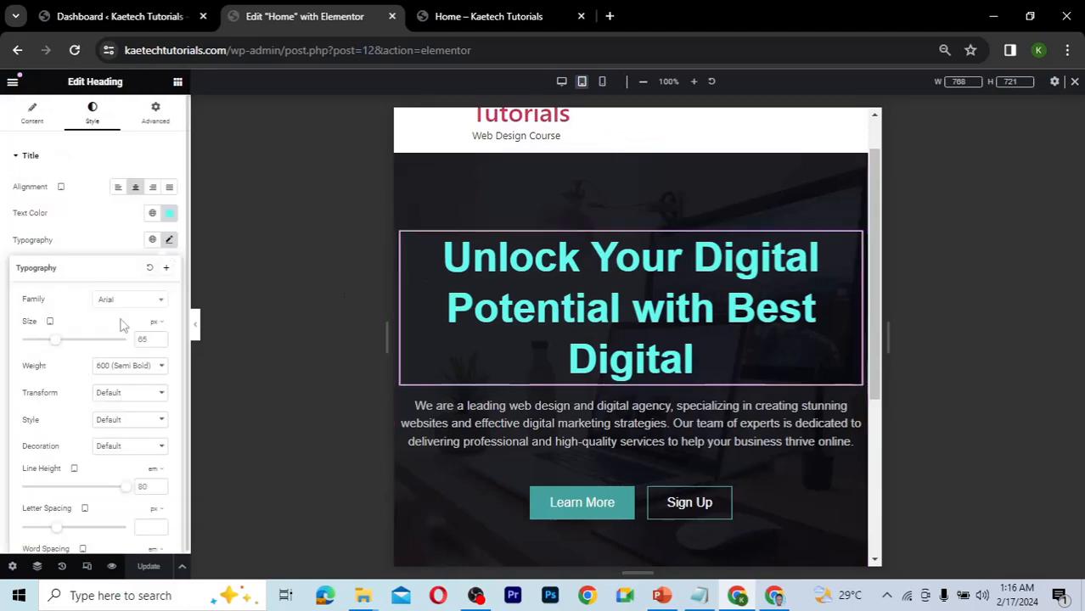
drag(54, 340, 49, 343)
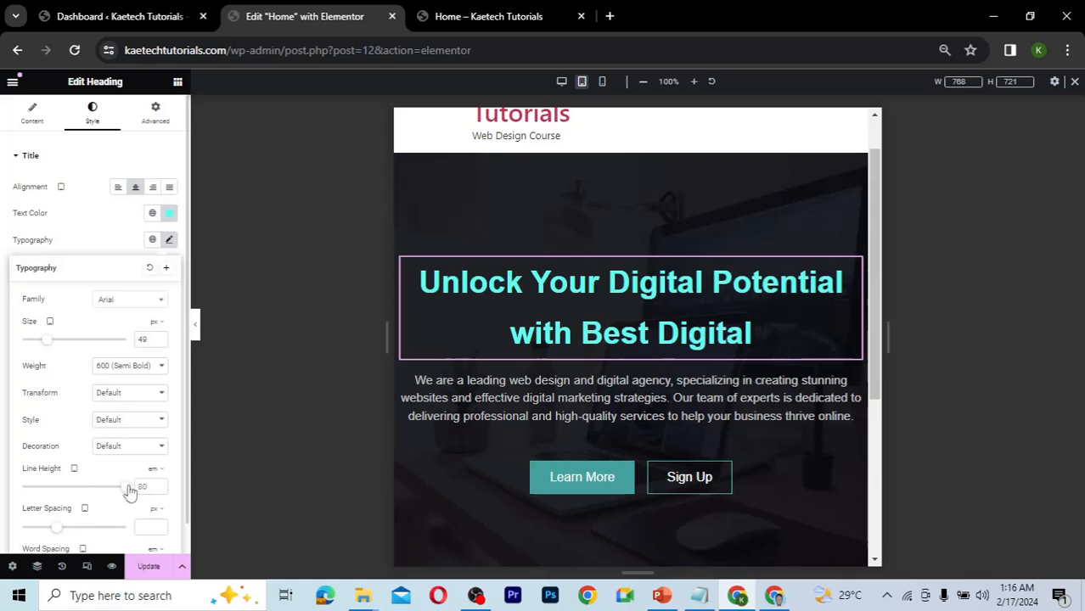
drag(128, 490, 33, 491)
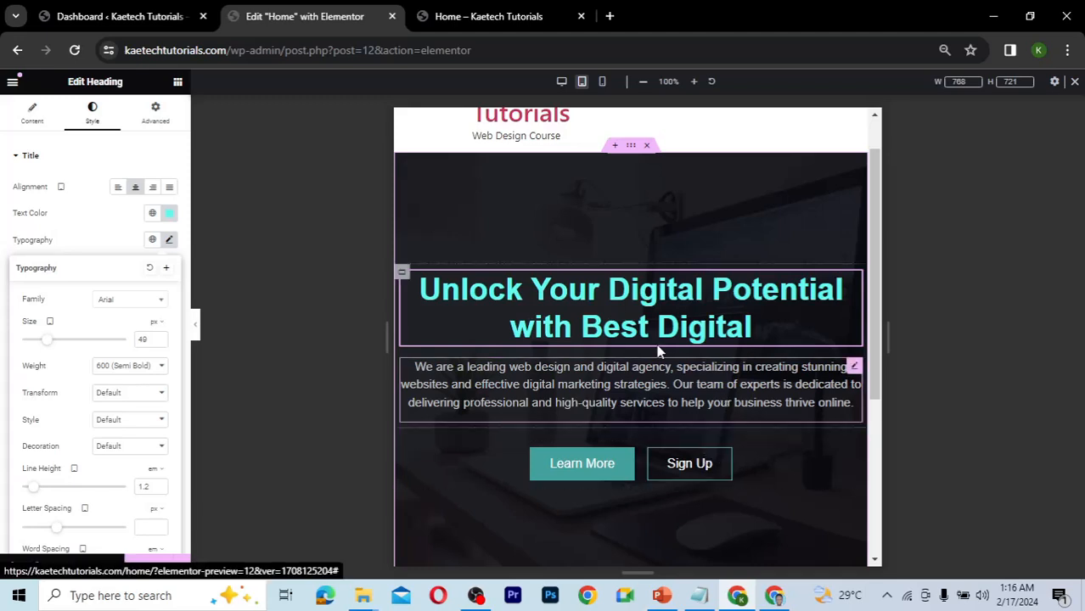
- In the mobile portrait view, set the hero heading's font size to 25 px
click(603, 82)
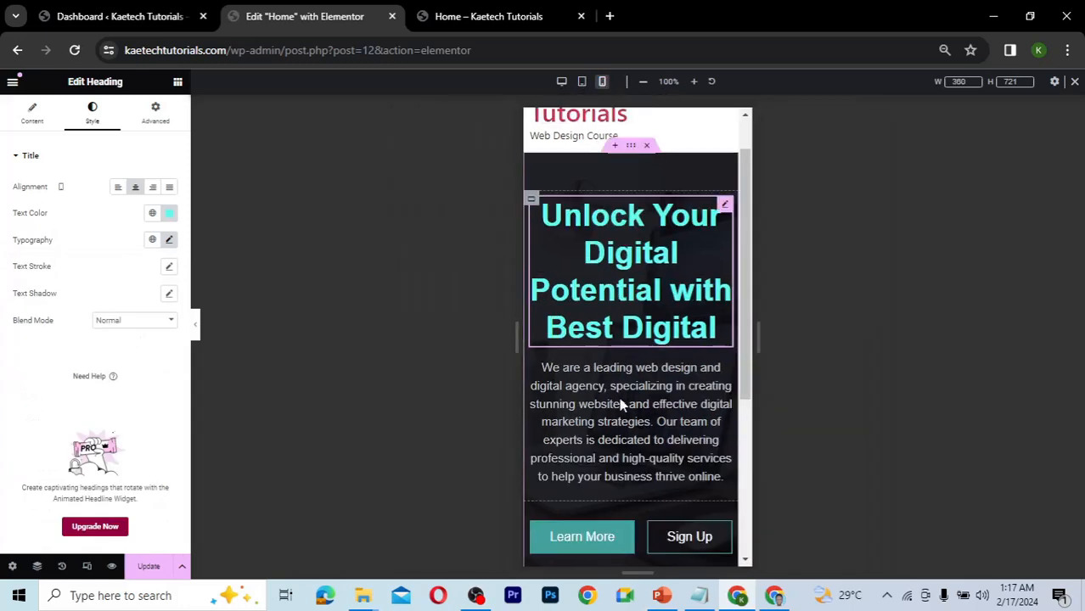
scroll(630, 477, down, 1)
scroll(629, 476, up, 1)
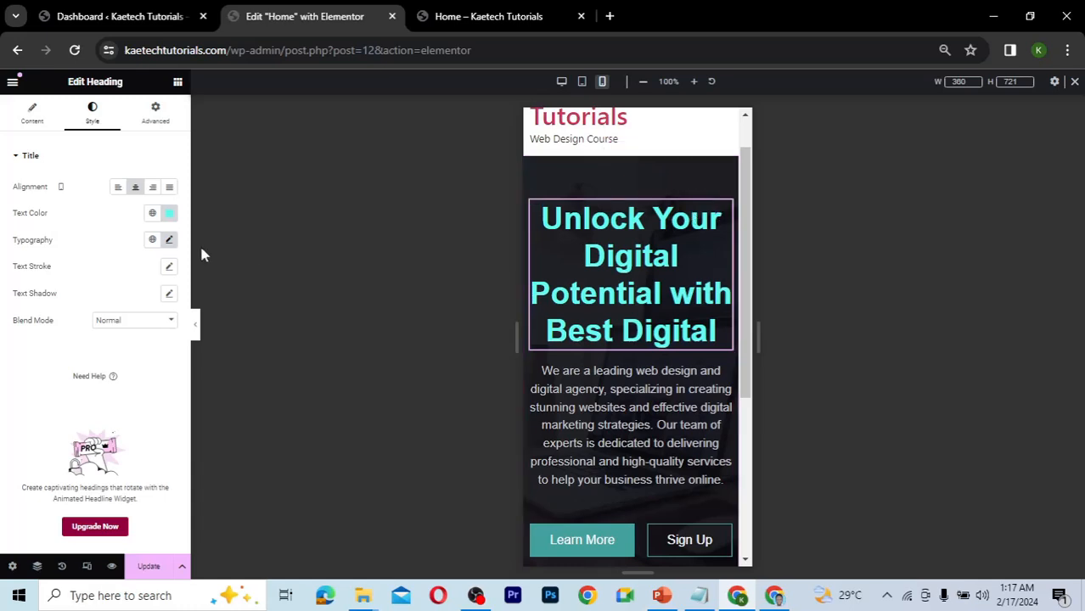
click(169, 241)
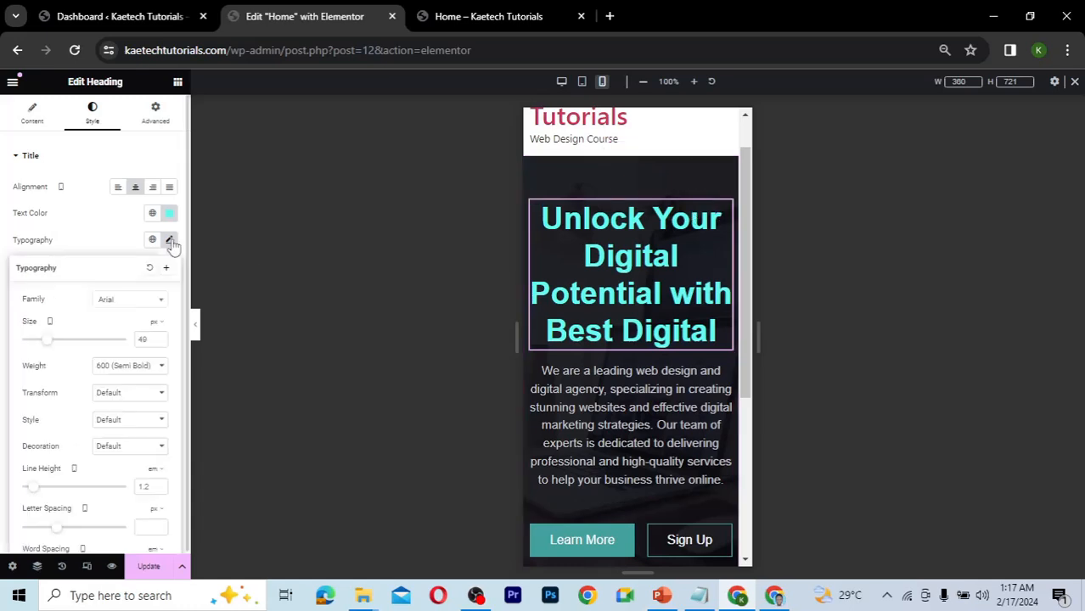
drag(50, 346, 41, 346)
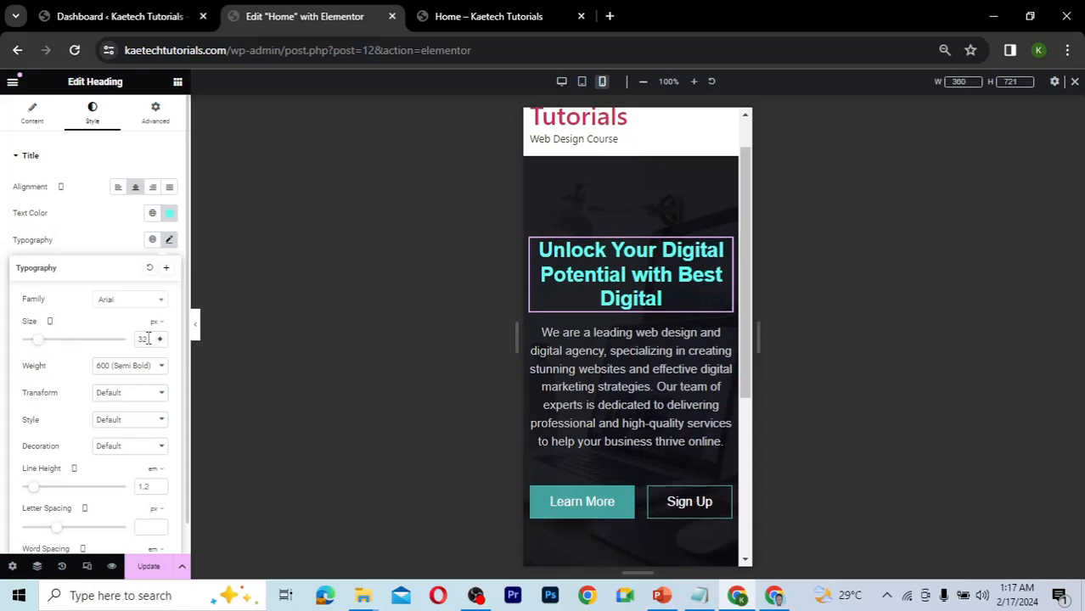
drag(153, 340, 132, 340)
text(25)
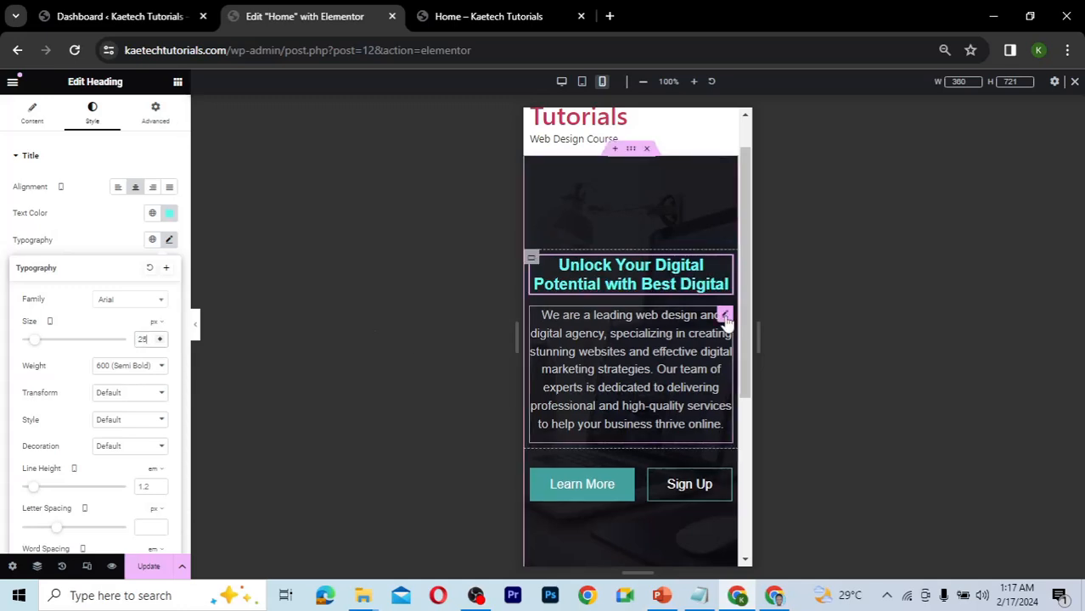
- Set the hero paragraph's mobile font size to 12 px
click(725, 316)
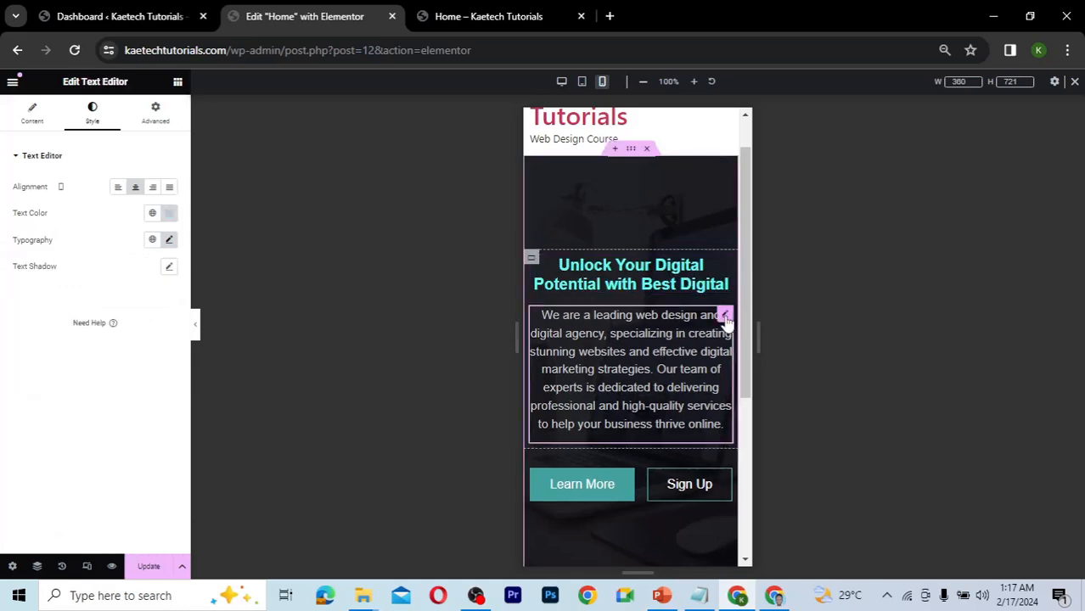
click(169, 241)
click(137, 339)
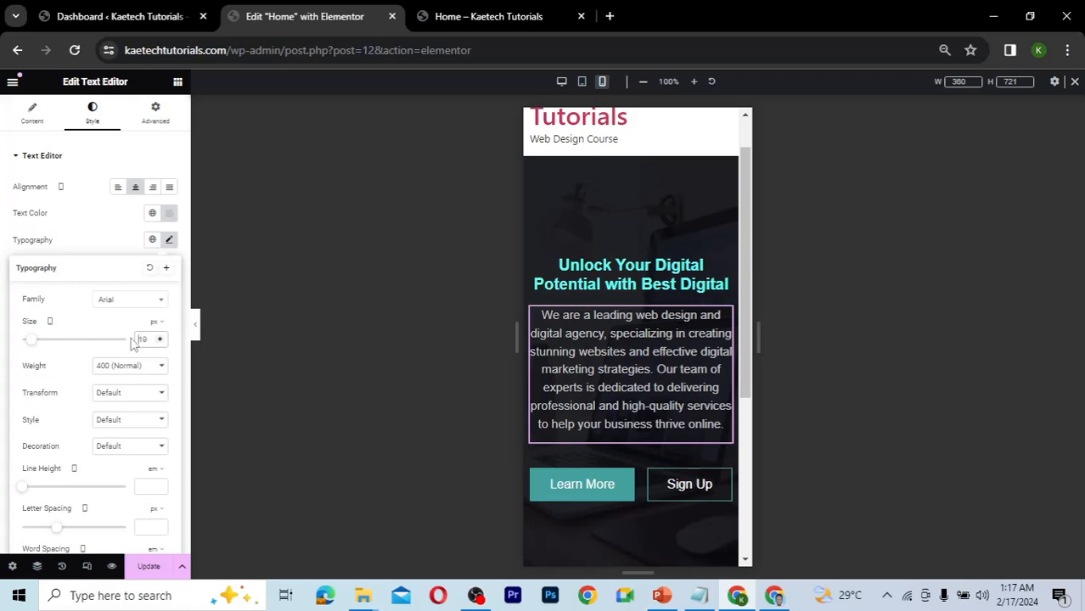
text(12)
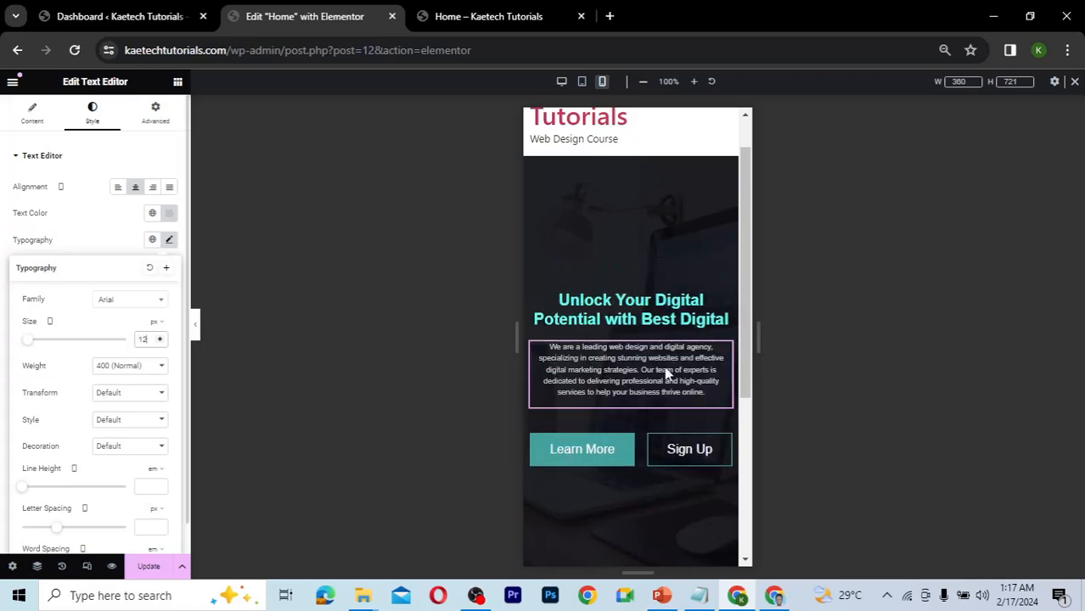
- Stack the Learn More and Sign Up buttons vertically on mobile by setting their container's direction to column
scroll(667, 375, down, 1)
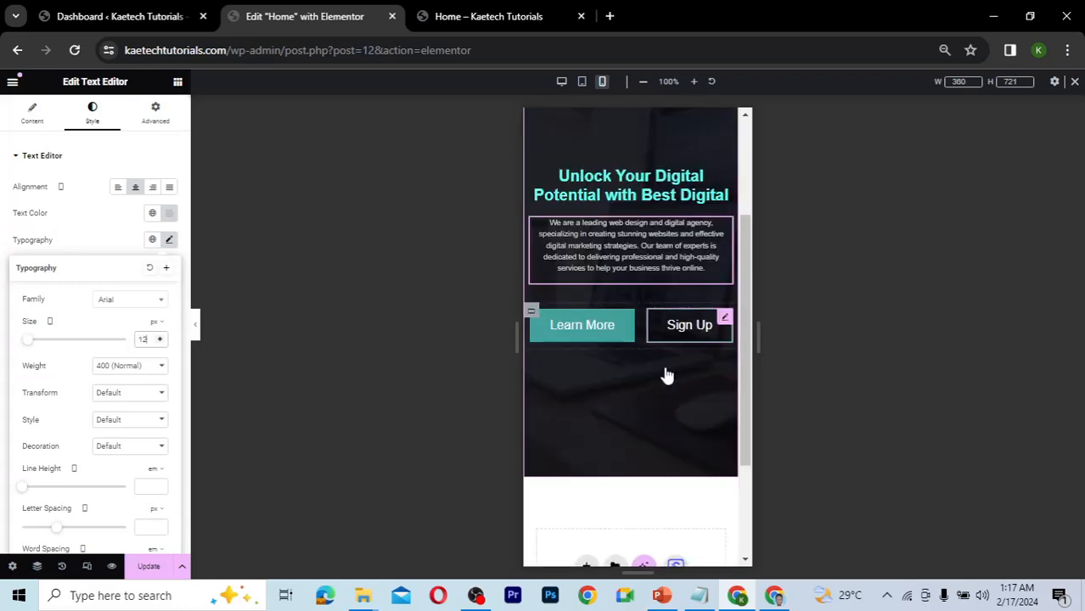
click(531, 345)
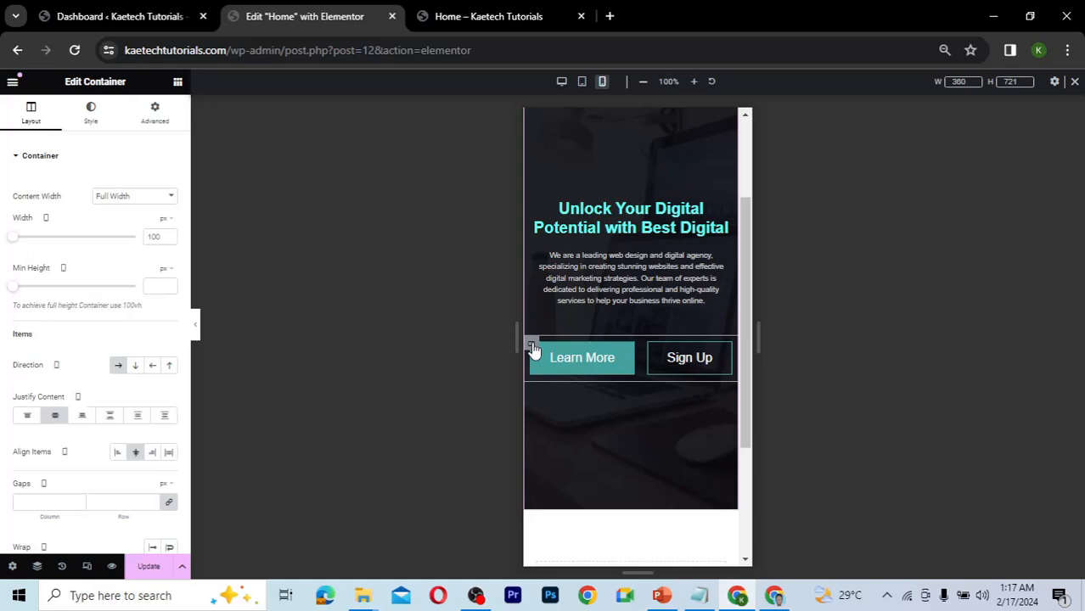
click(135, 366)
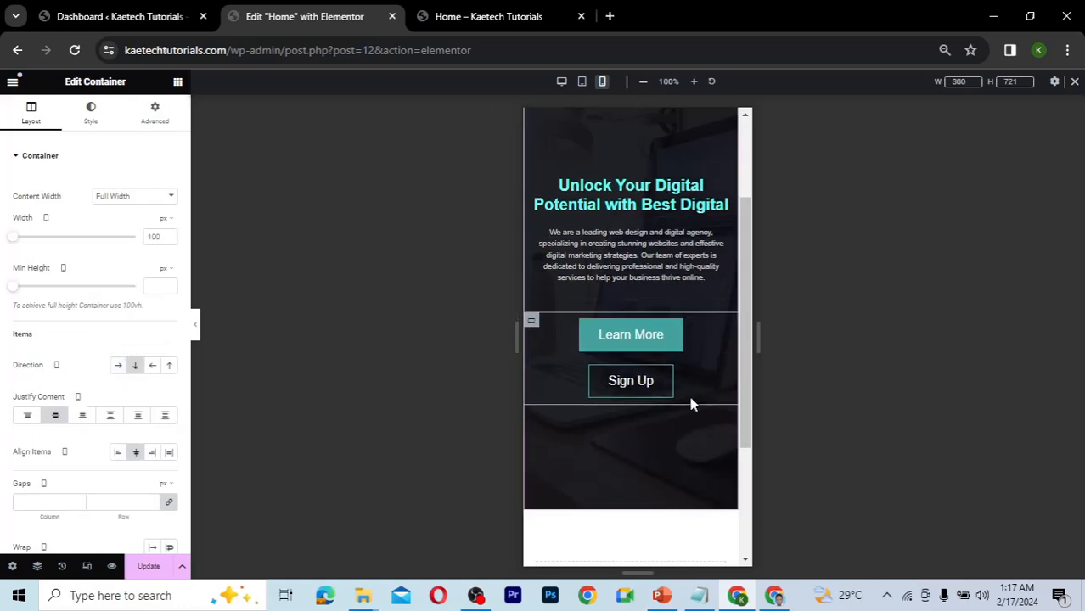
scroll(690, 405, up, 1)
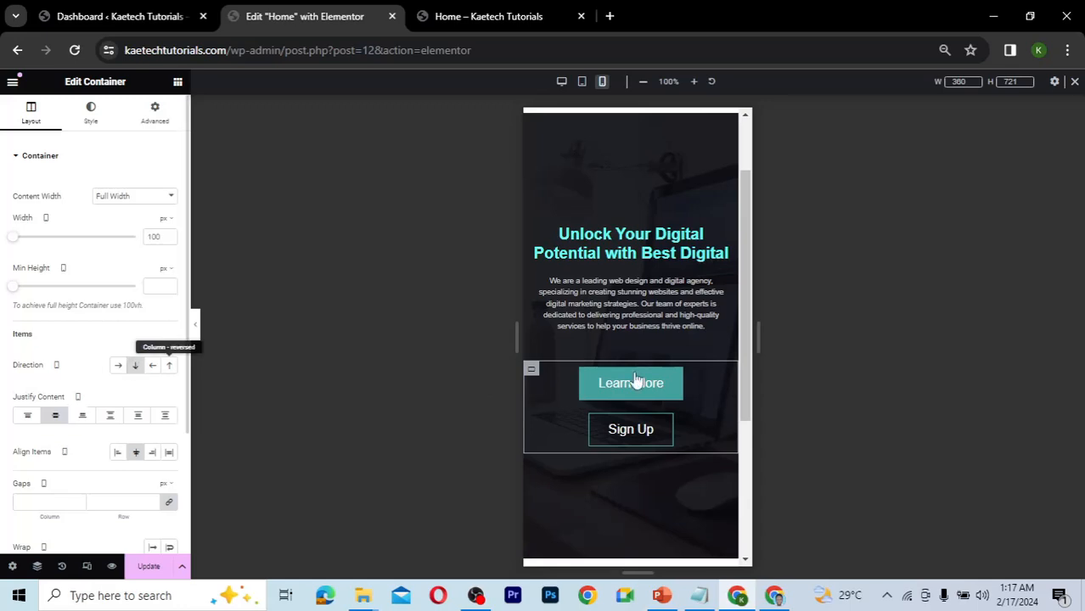
scroll(659, 370, up, 1)
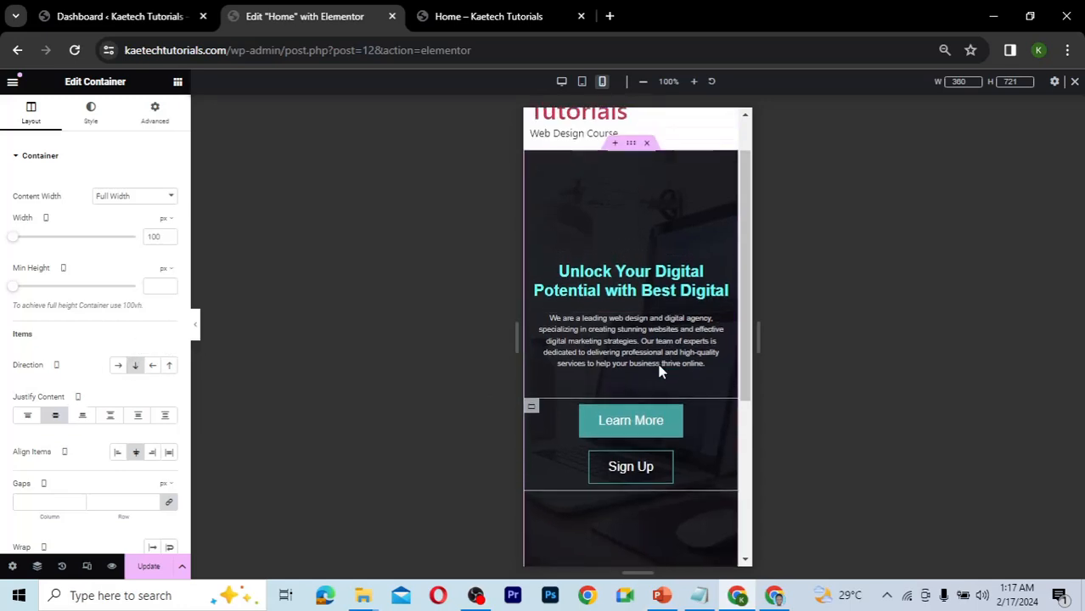
- Reduce the outer hero container's mobile minimum height to 559 px
click(631, 145)
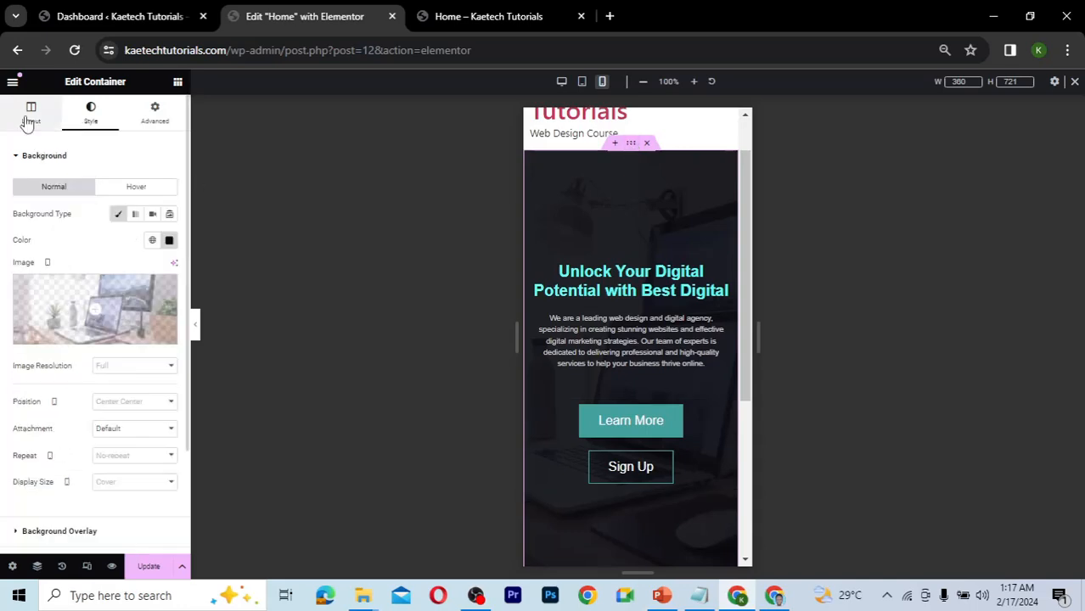
click(28, 121)
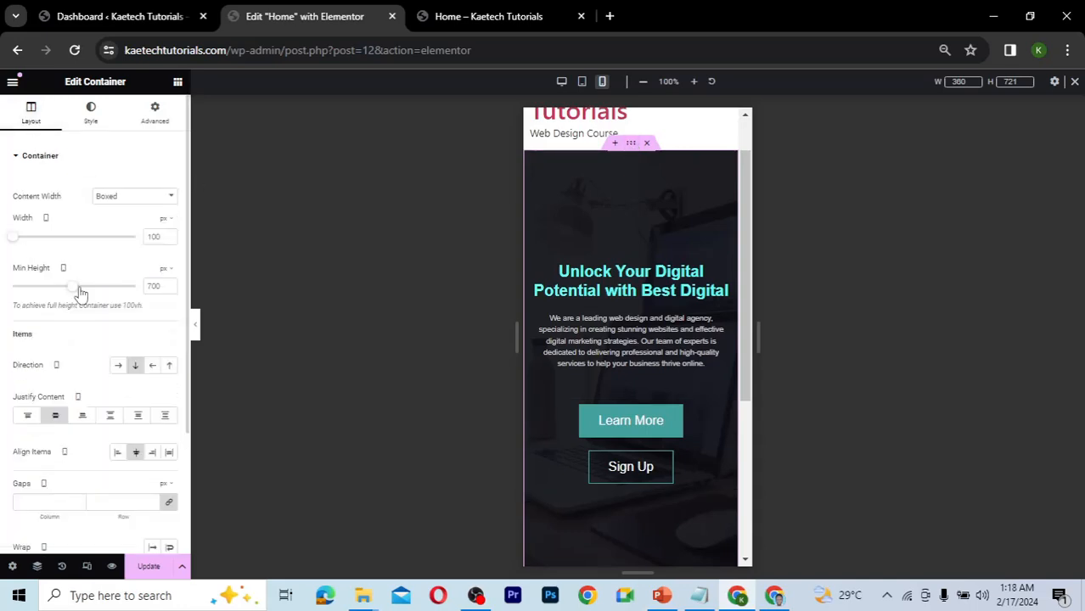
drag(74, 293, 63, 293)
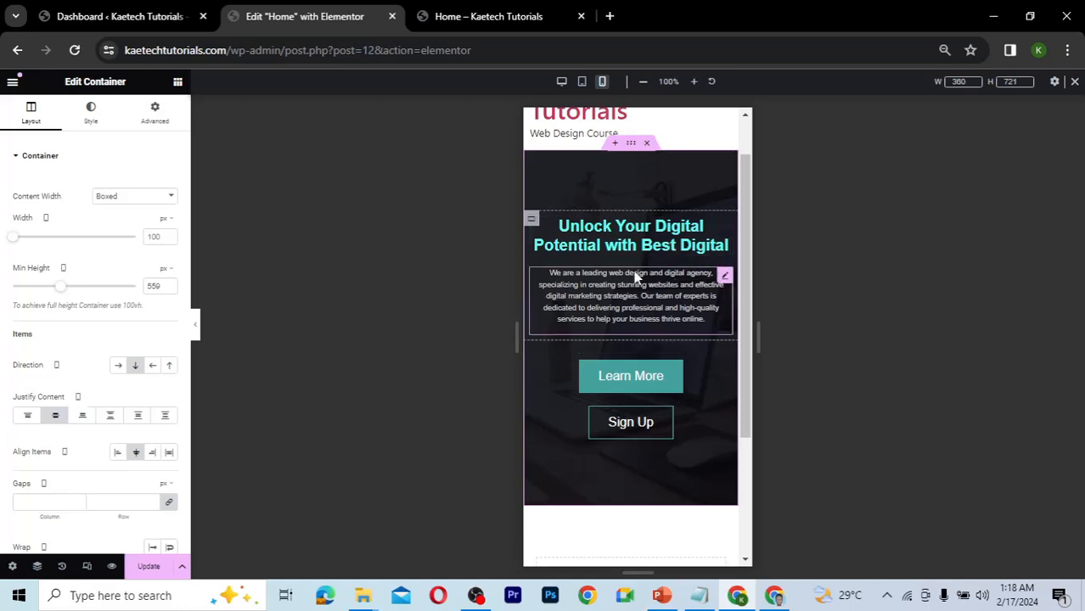
- Restore the desktop view and examine the section below the hero in the Relume wireframe
click(563, 82)
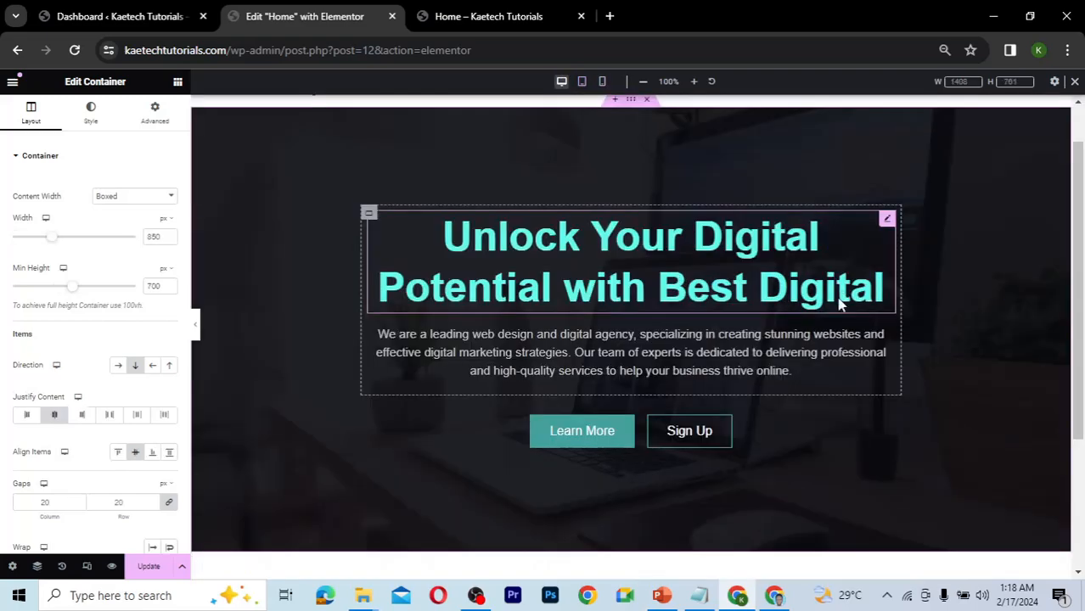
scroll(839, 305, down, 2)
scroll(839, 305, down, 1)
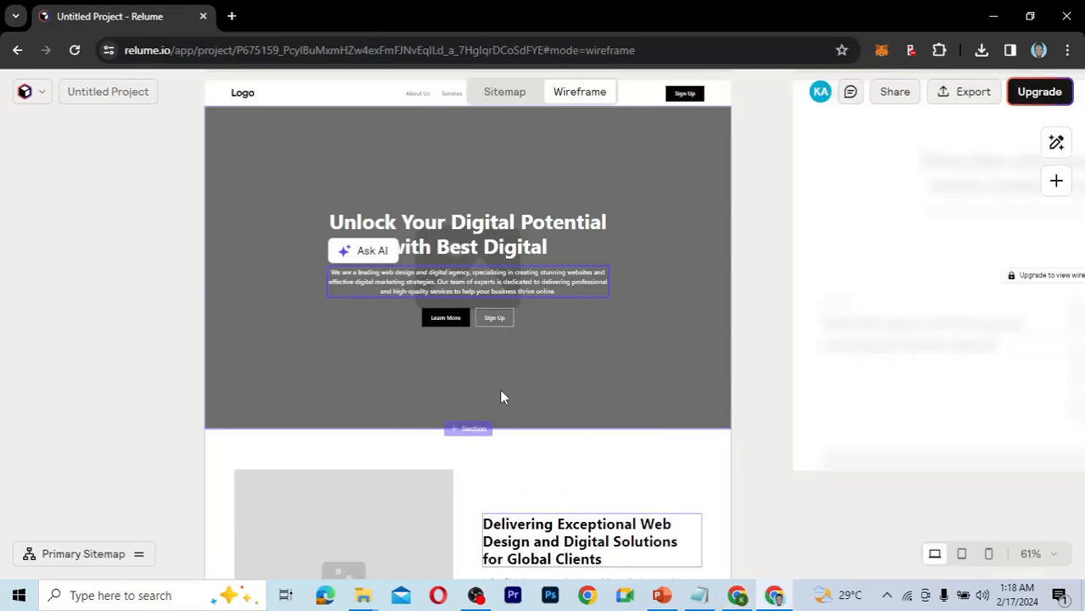
scroll(499, 389, down, 4)
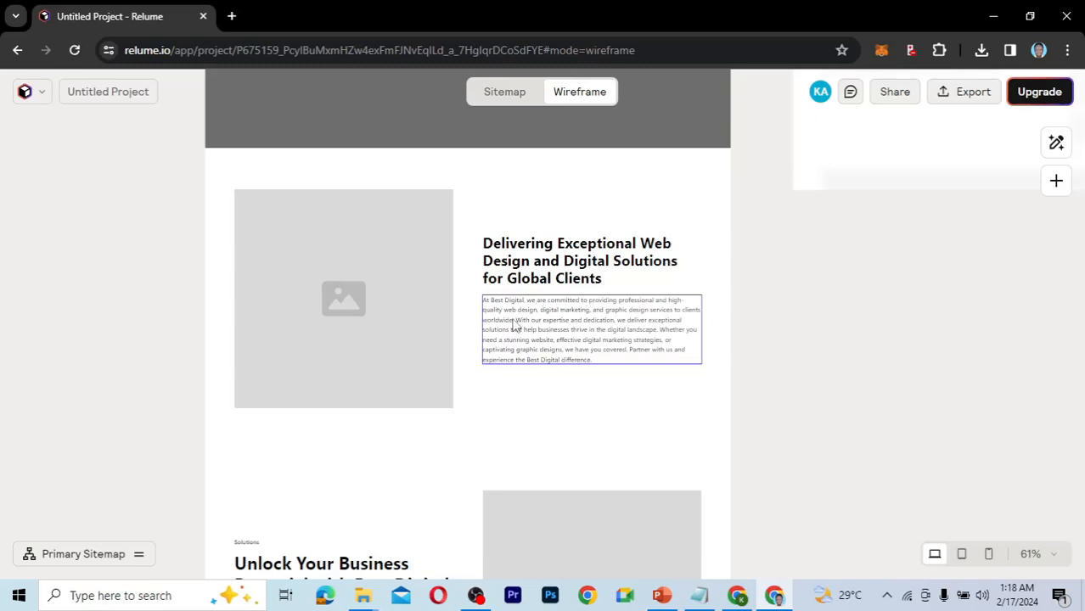
- Switch back to the Elementor editor and add a new container with a vertical direction below the hero section
click(736, 596)
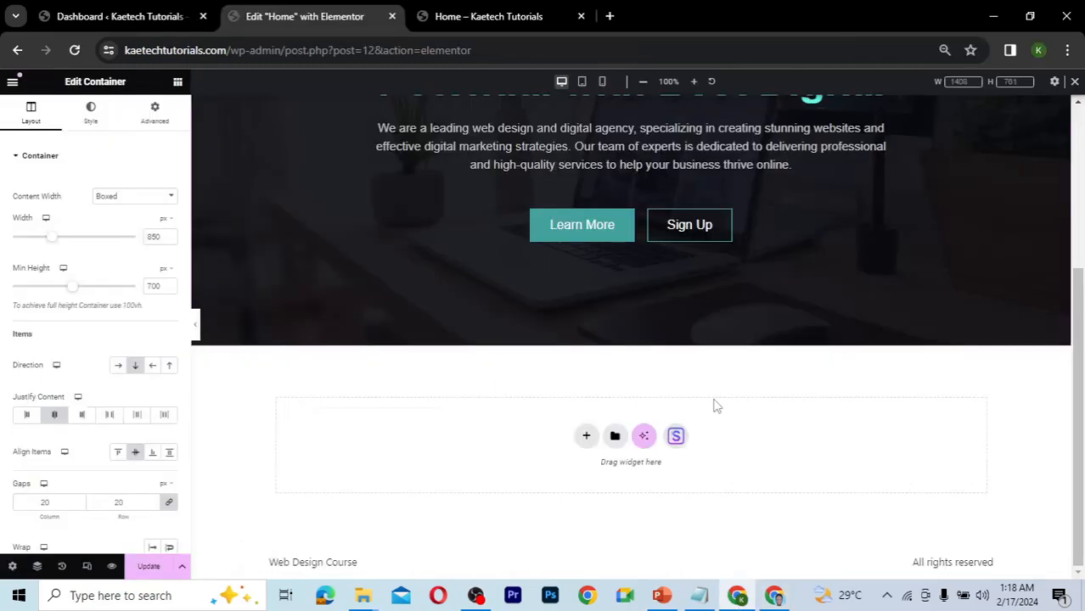
click(585, 436)
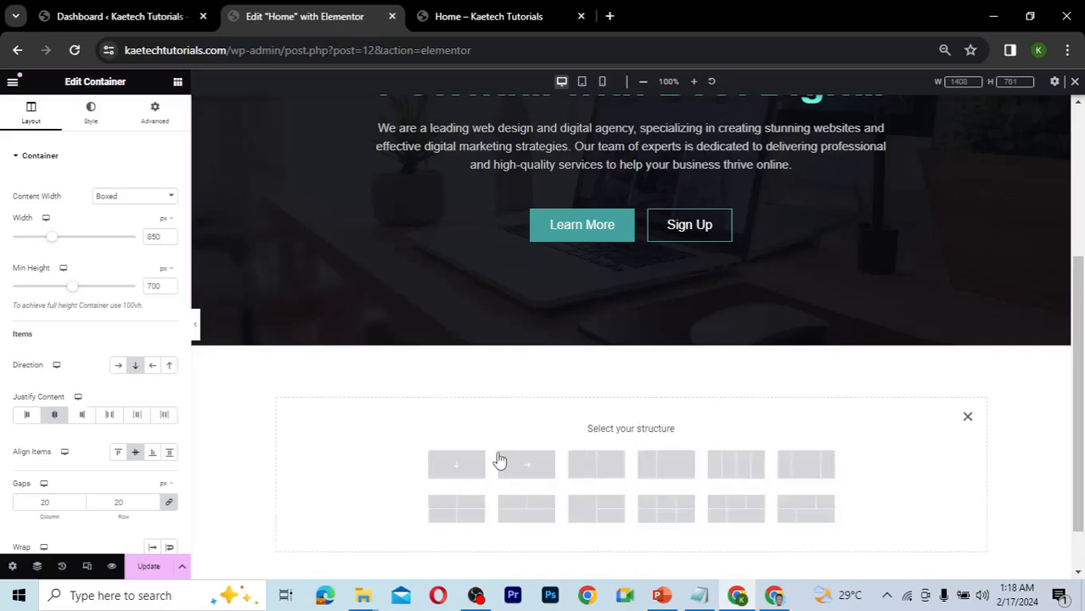
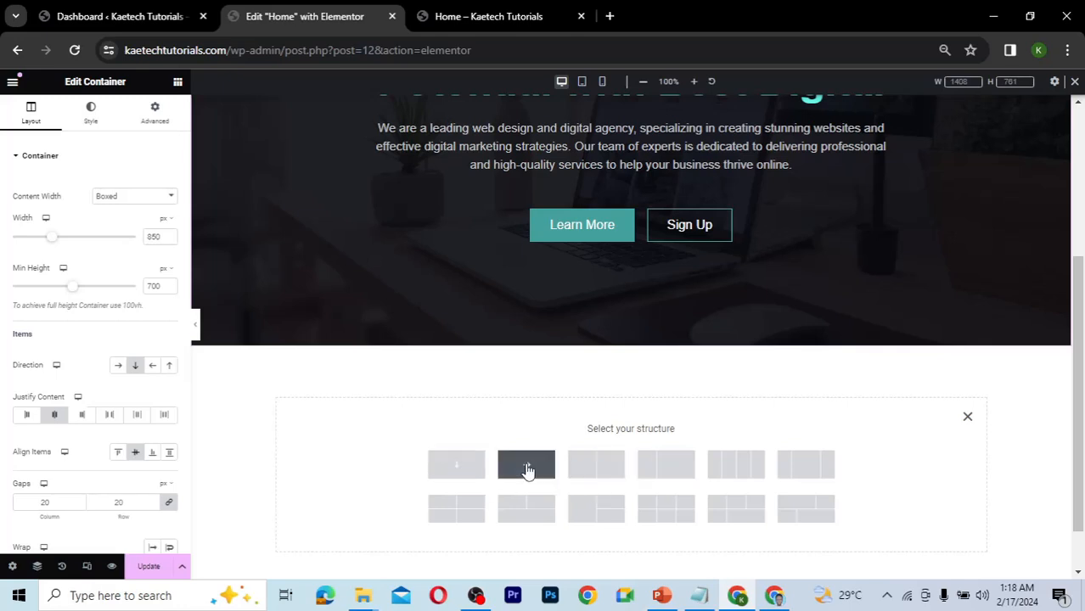
click(459, 467)
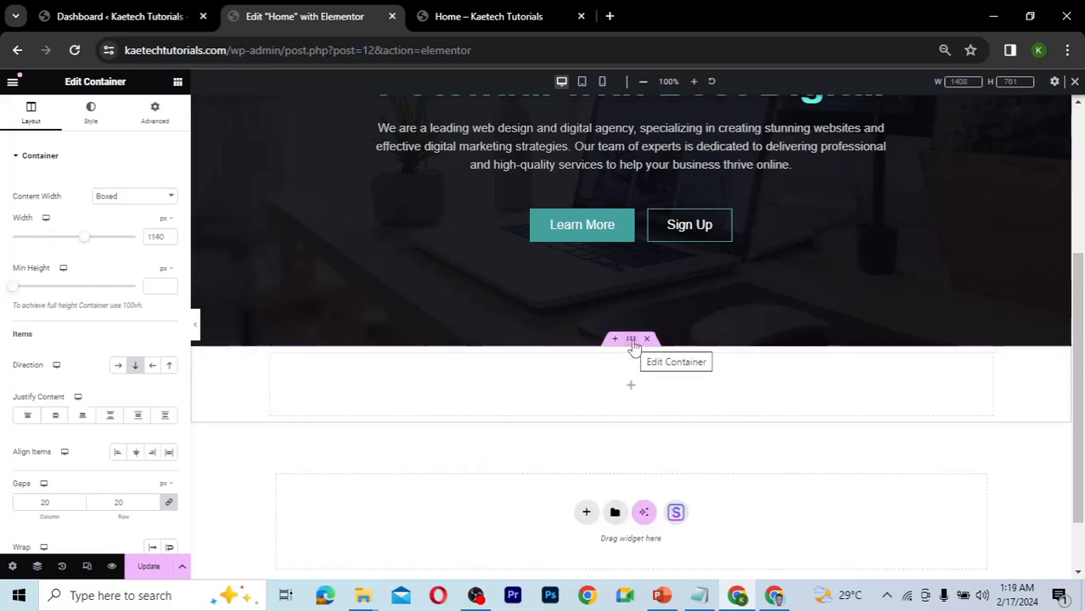
- Unlink the new container's padding values and set its top and bottom padding to 50 px
click(157, 119)
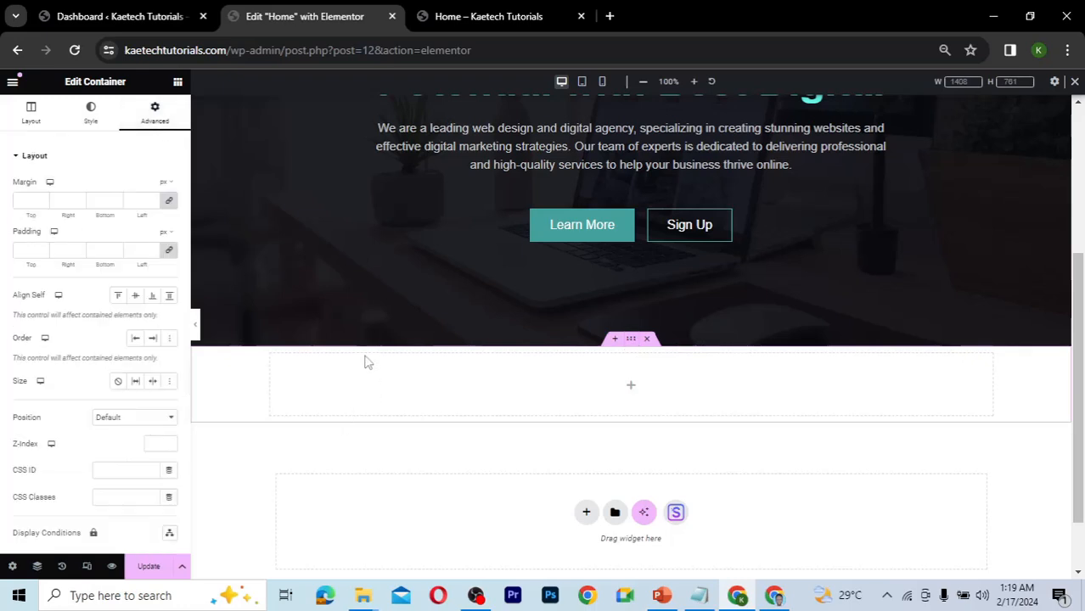
click(170, 251)
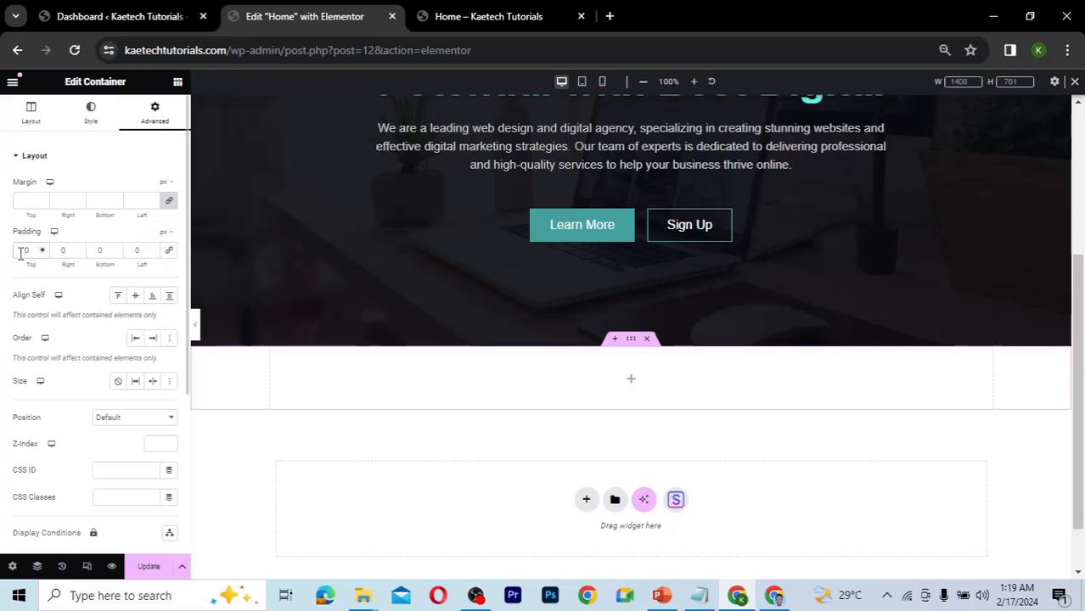
text(5)
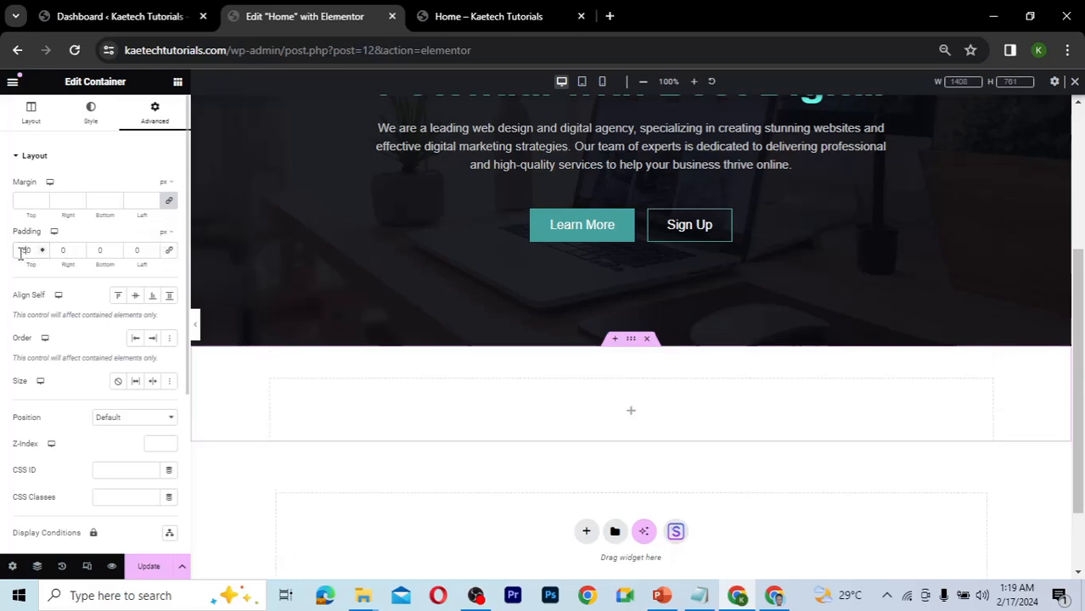
click(95, 251)
text(5)
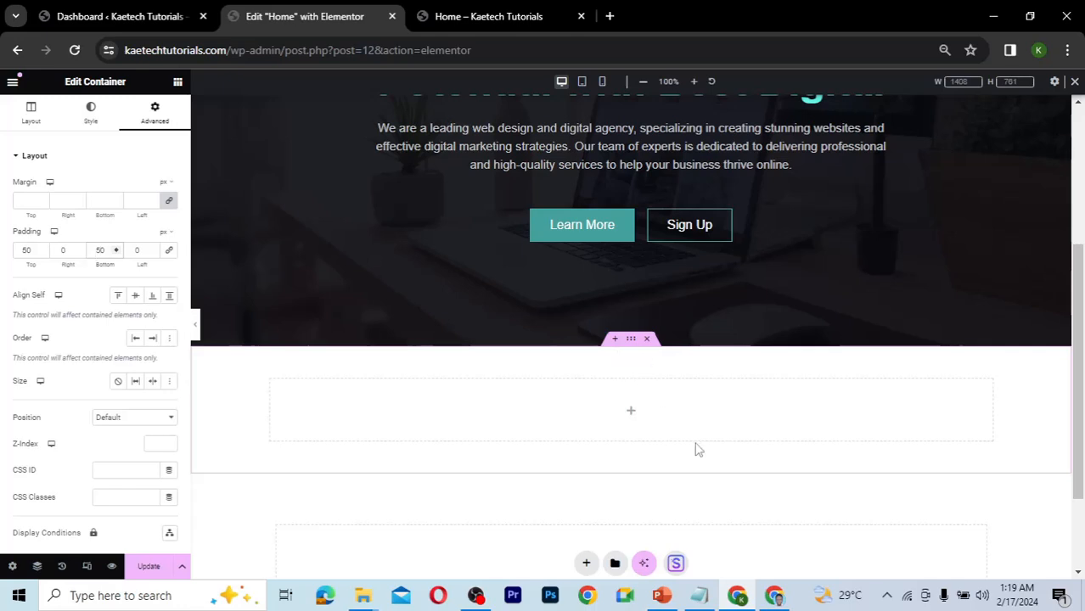
- Nest a Container element inside the new section's container
scroll(696, 450, down, 1)
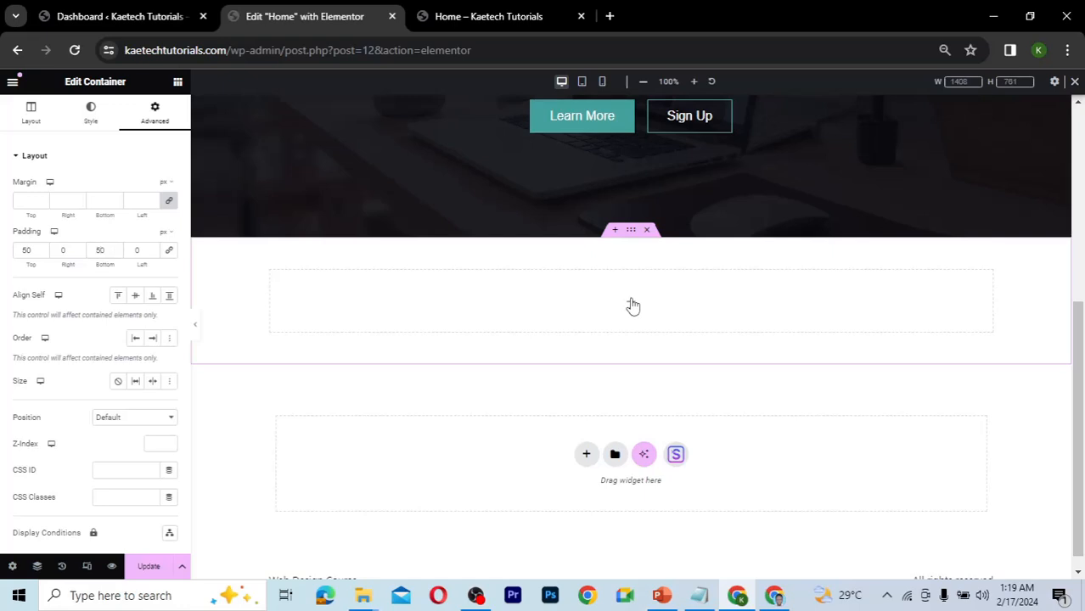
click(632, 304)
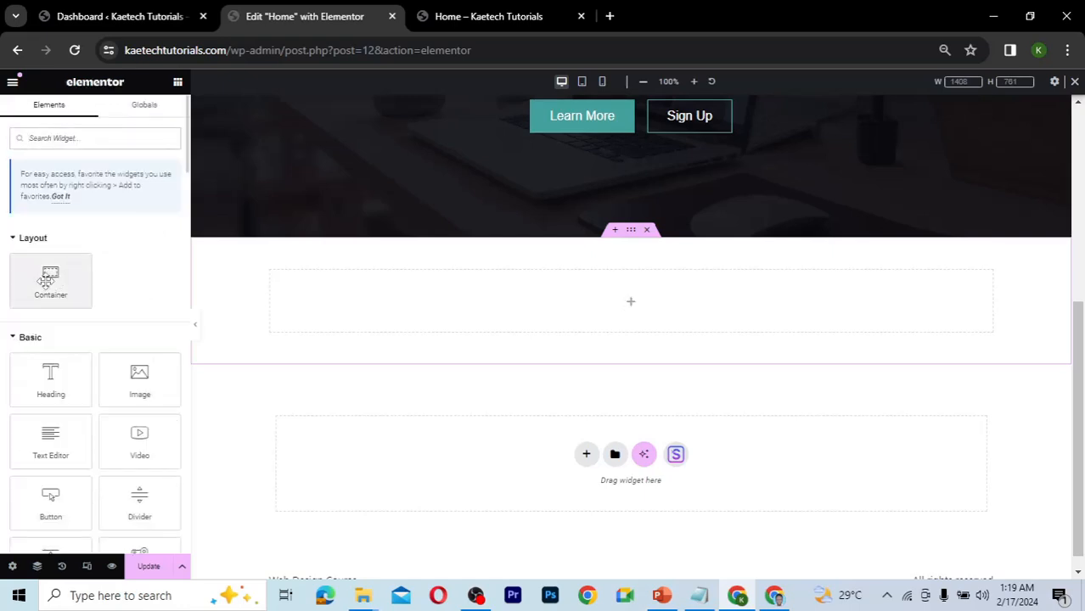
drag(46, 281, 396, 294)
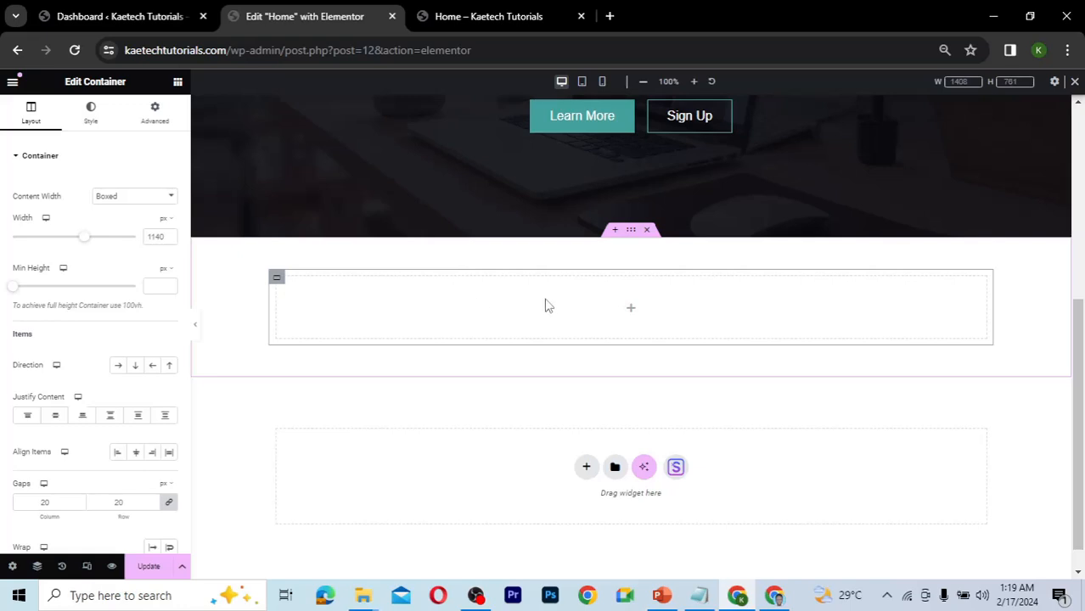
- Set the new section's outer container direction to row and duplicate its nested container to form two columns
click(635, 235)
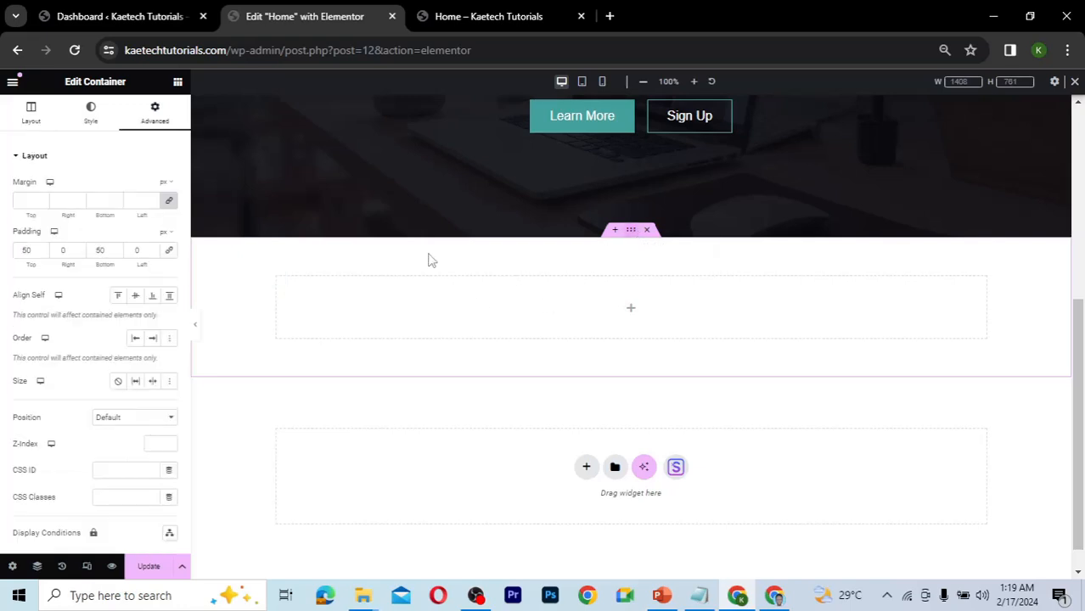
click(32, 110)
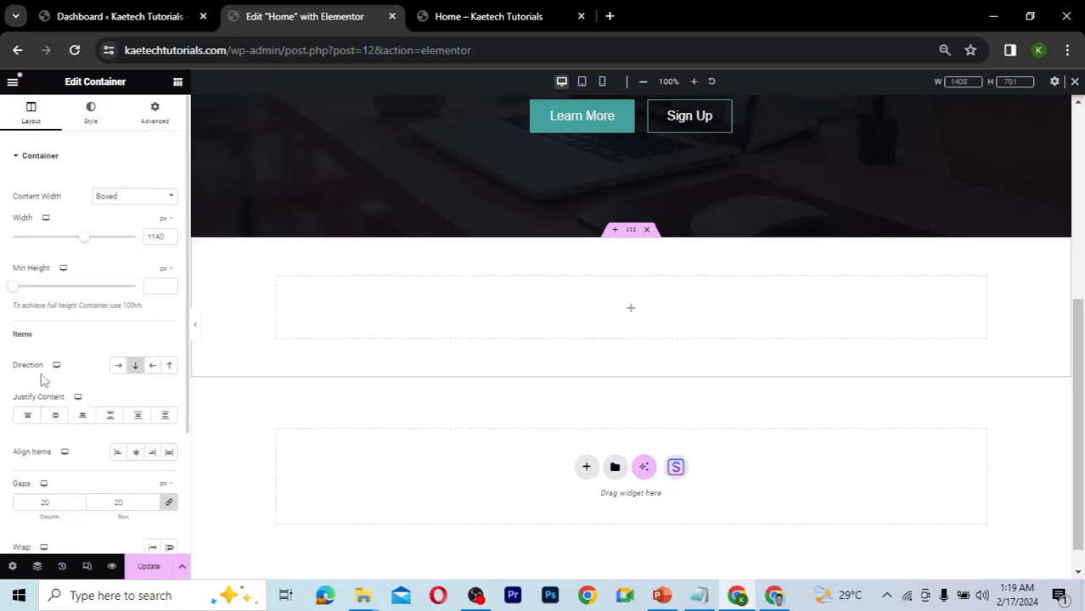
click(120, 369)
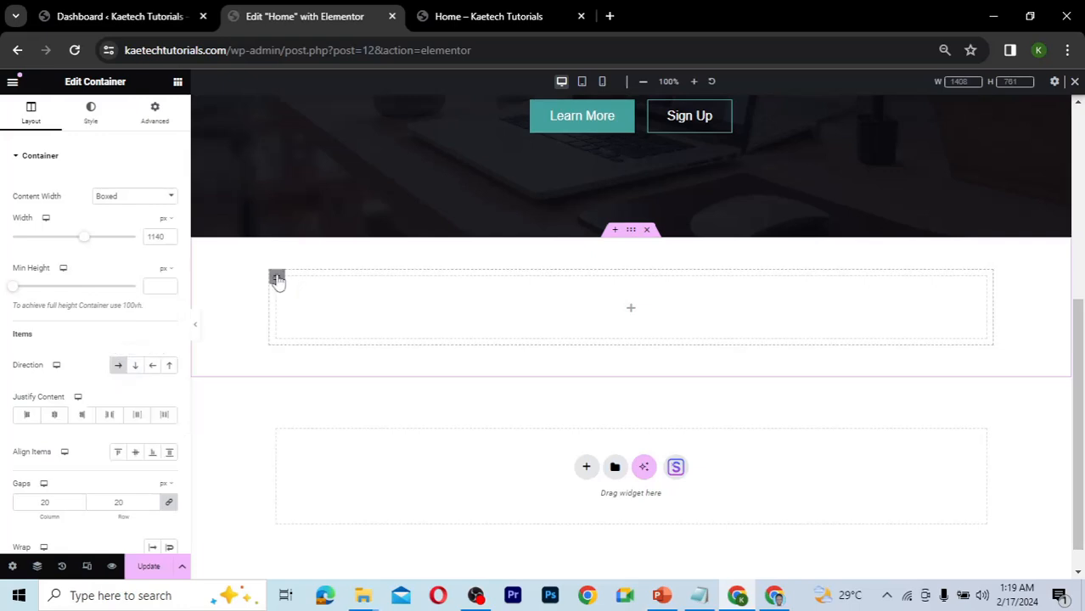
right_click(278, 281)
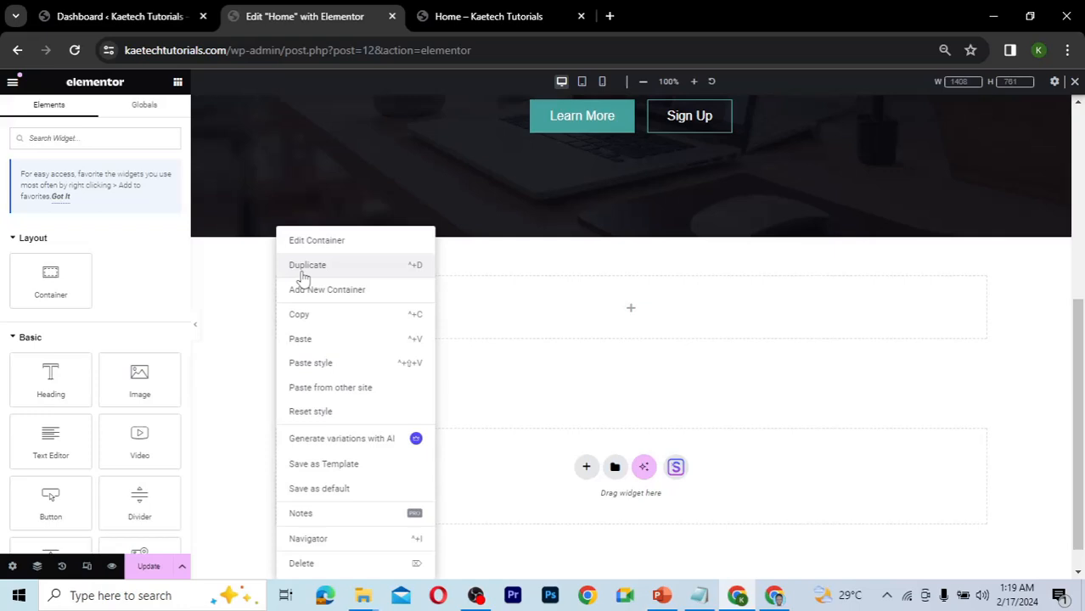
click(305, 265)
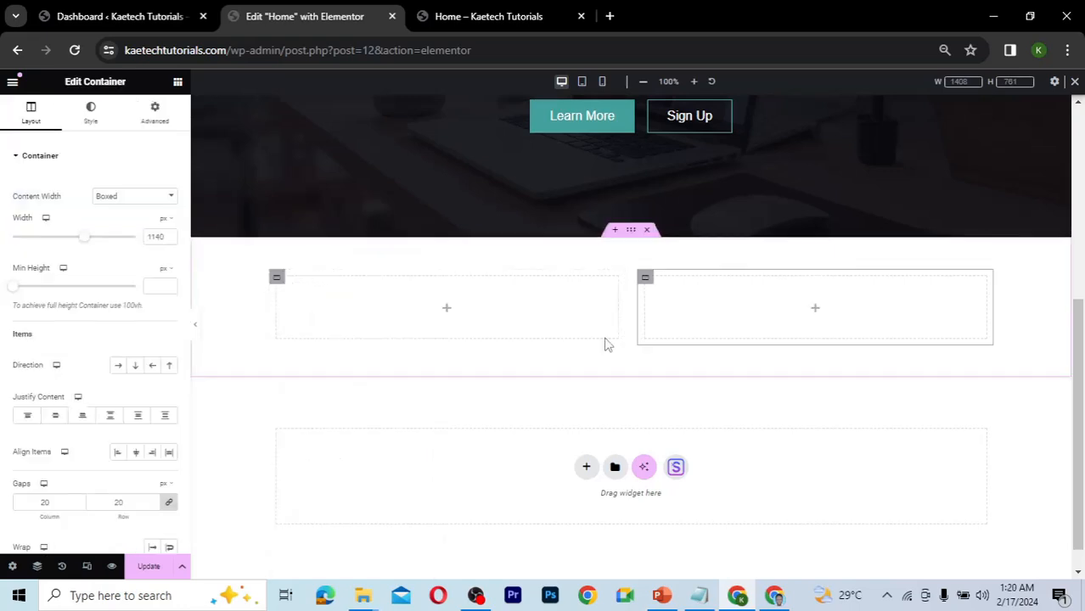
click(661, 327)
- Add an Image widget to the first column and insert About.jpg from the media library
click(447, 313)
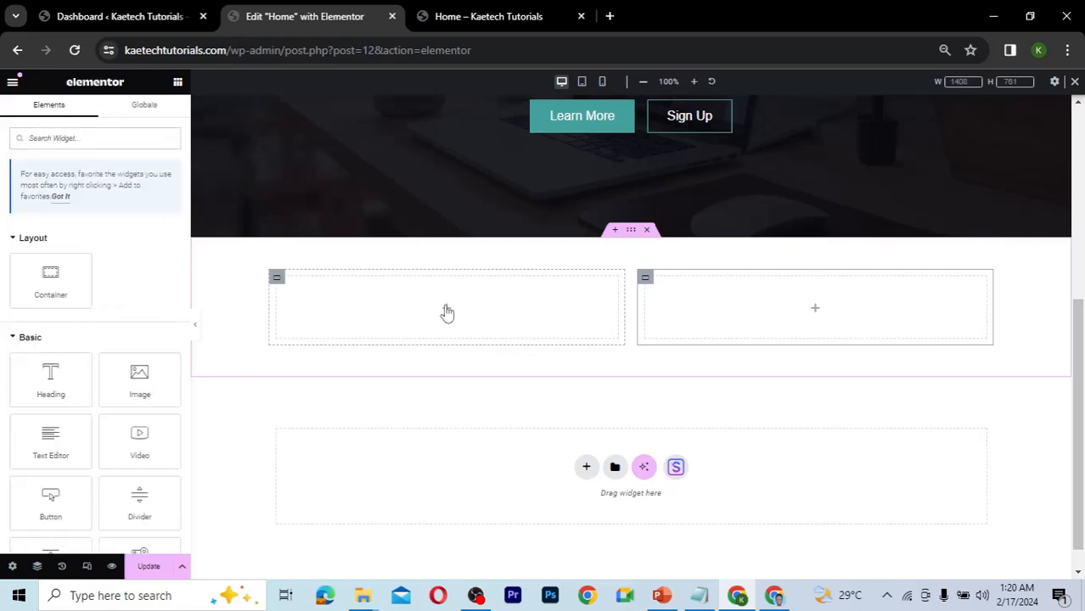
drag(129, 378, 422, 301)
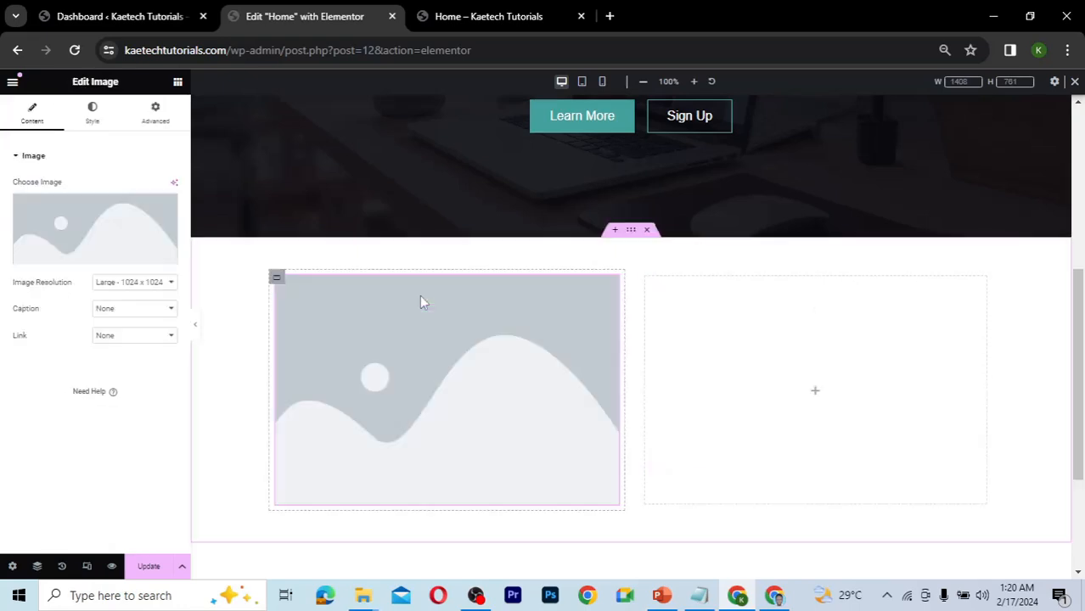
click(75, 237)
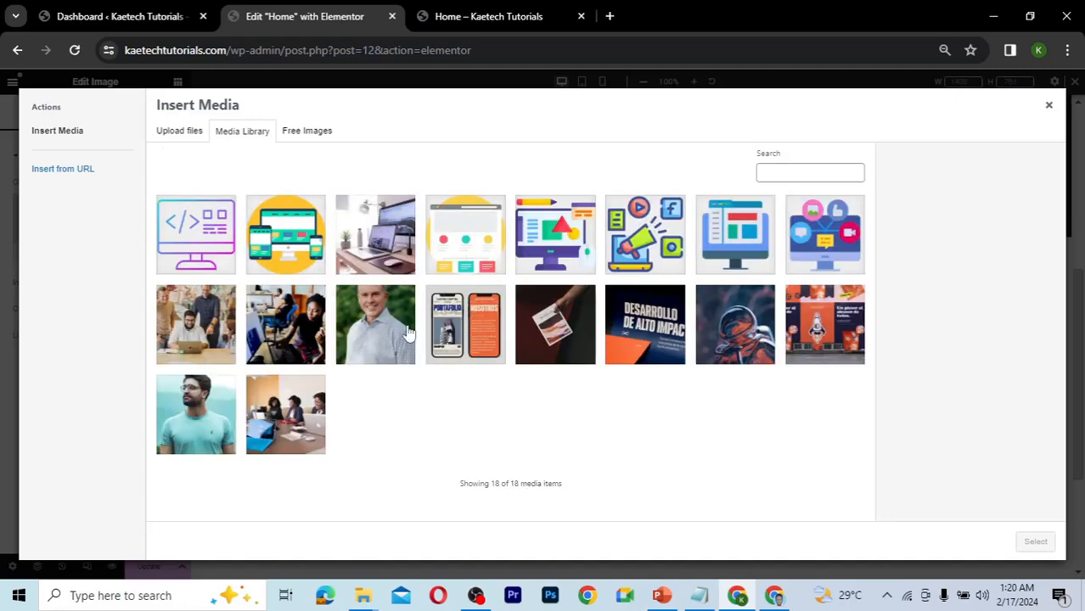
click(204, 342)
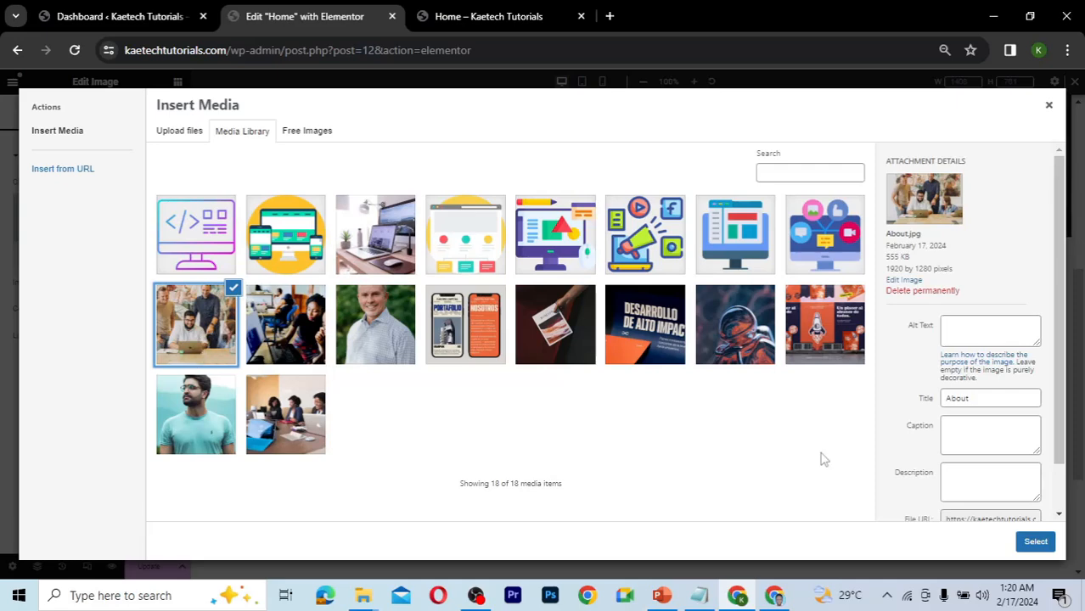
click(289, 348)
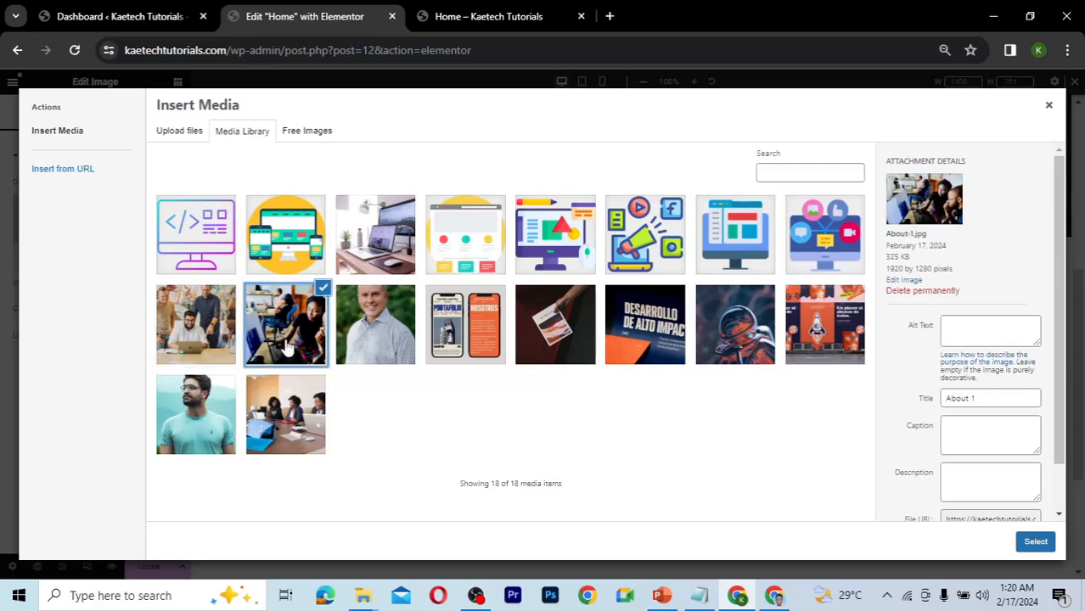
click(201, 345)
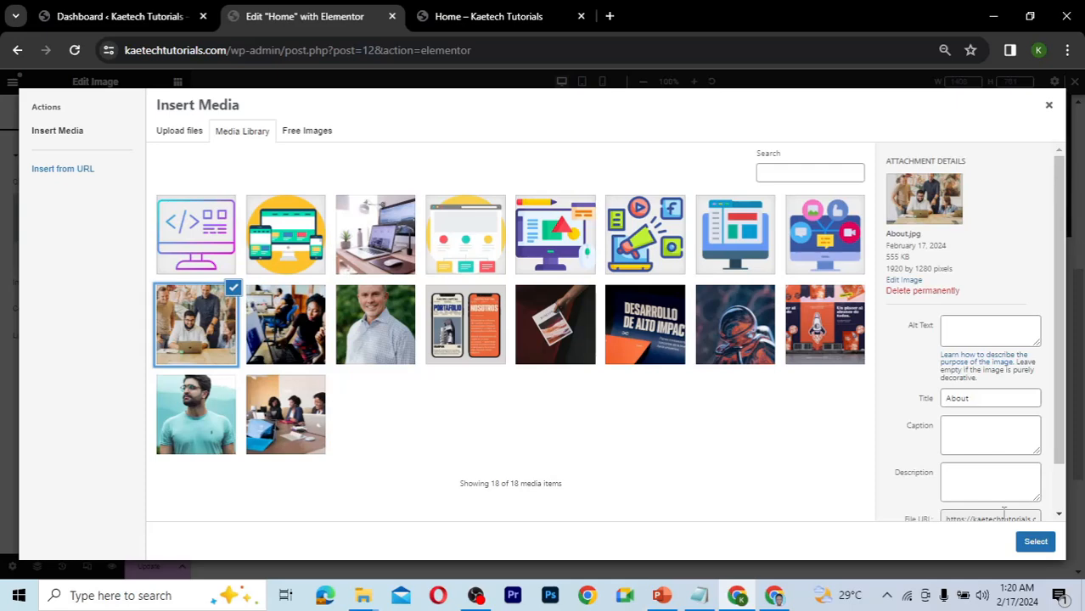
click(1036, 541)
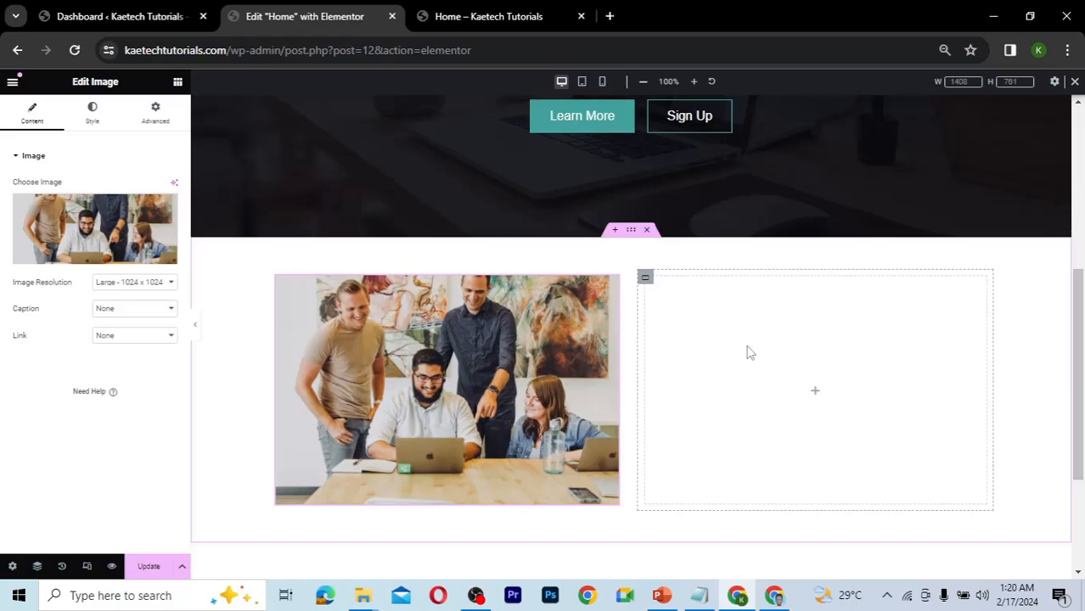
- Add a Heading widget to the empty second column with a Text Editor widget beneath it
scroll(749, 353, down, 2)
scroll(749, 352, up, 1)
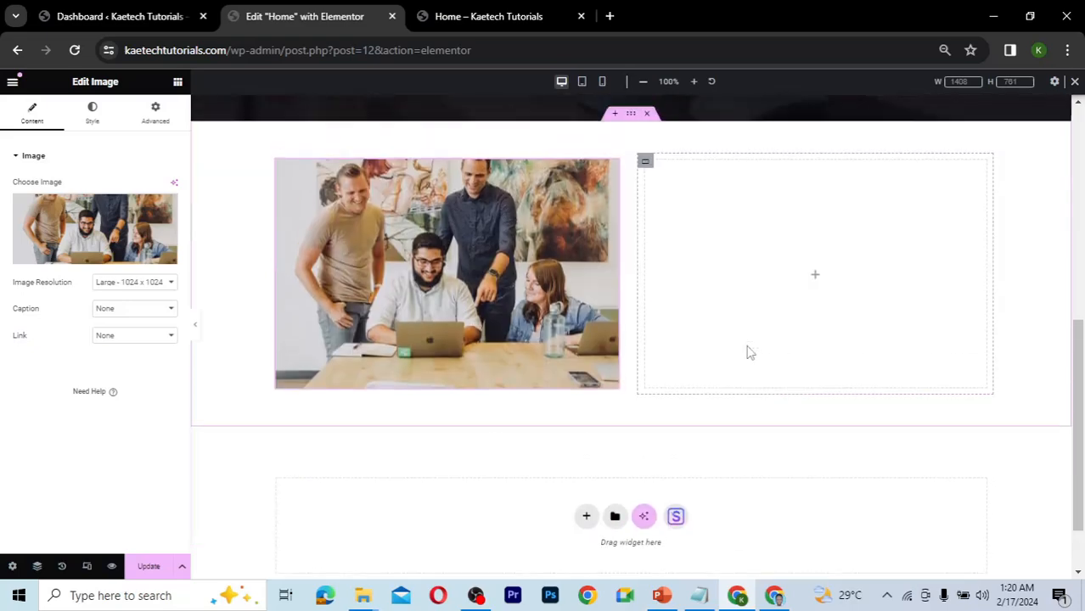
scroll(749, 352, up, 1)
scroll(749, 352, up, 1)
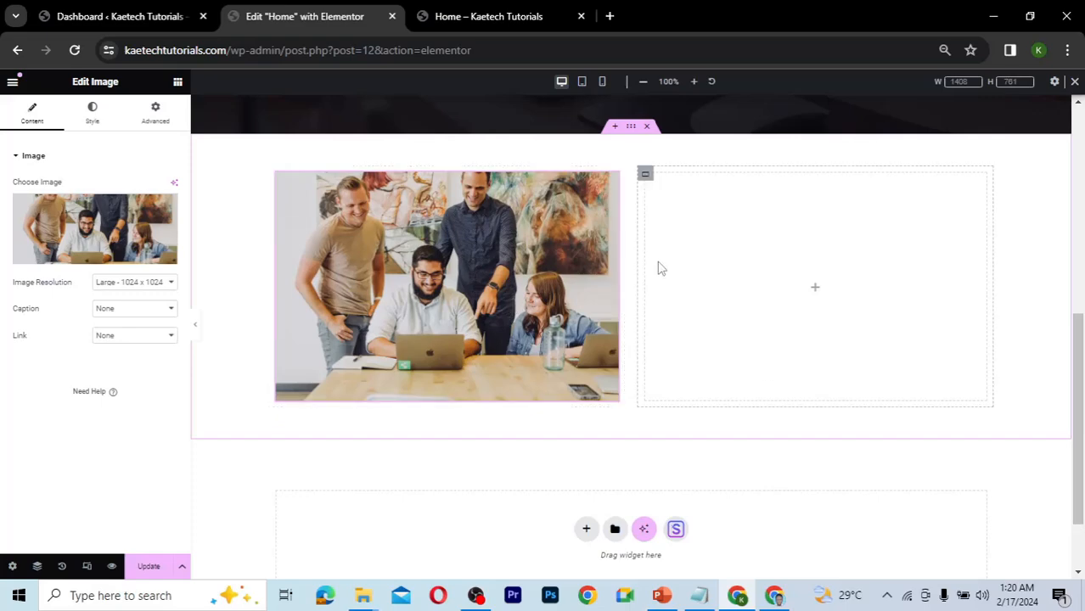
click(815, 293)
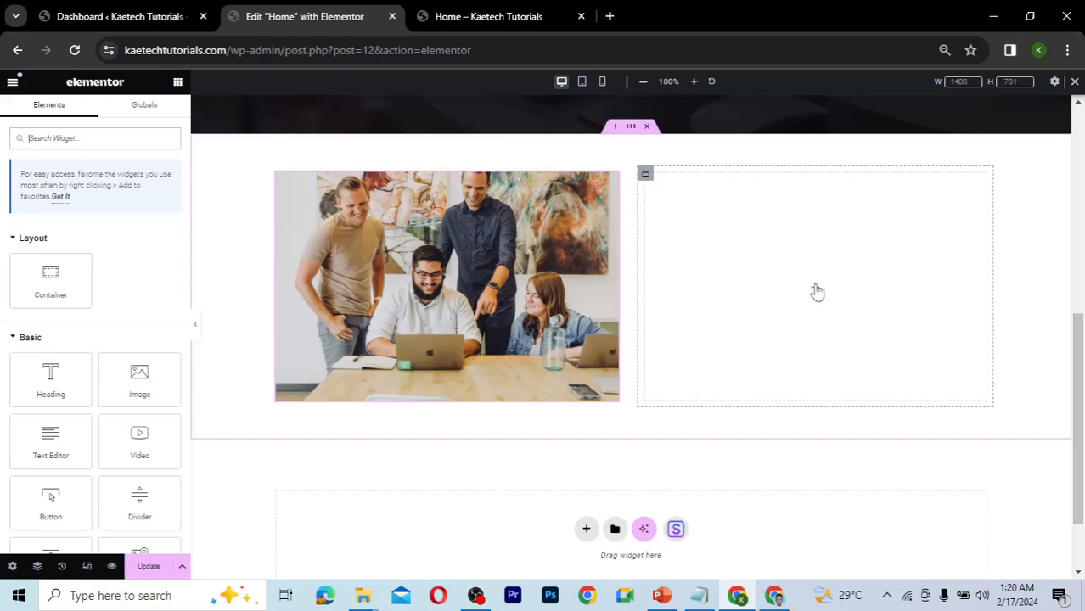
drag(40, 374, 792, 293)
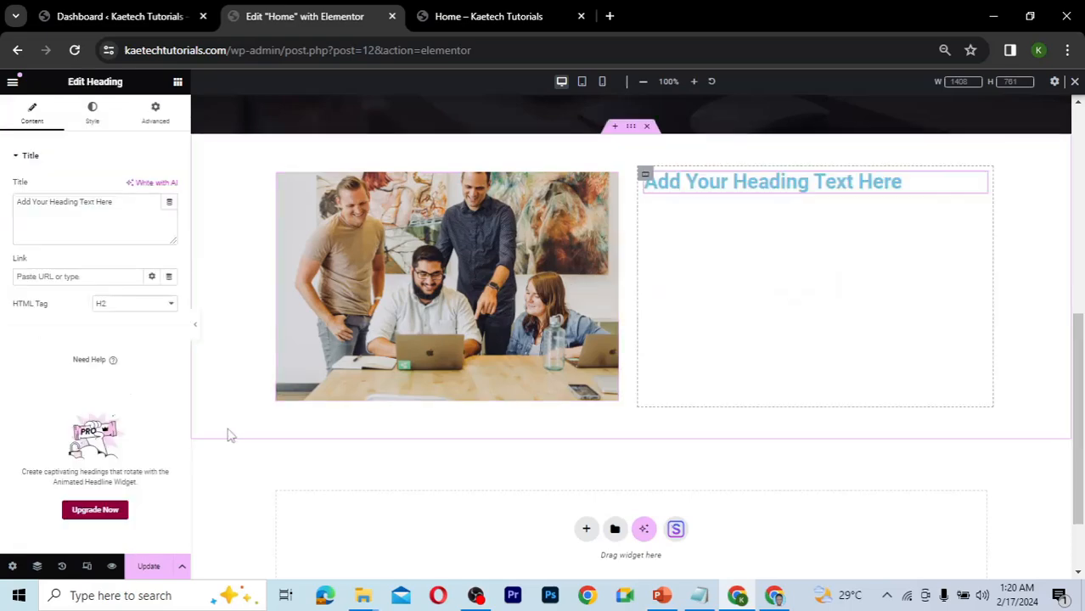
click(177, 83)
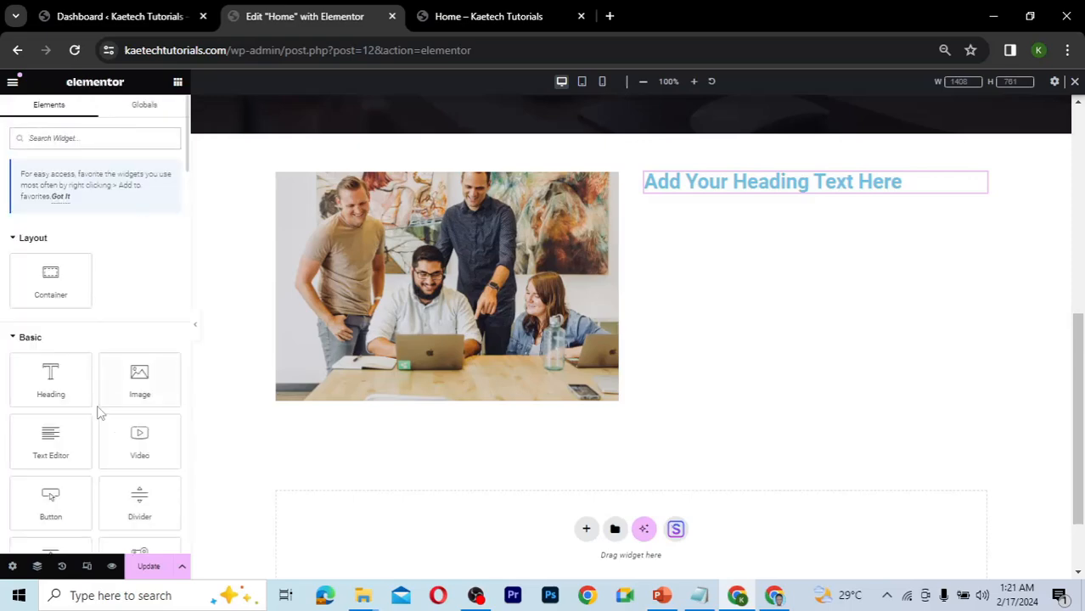
drag(51, 437, 775, 197)
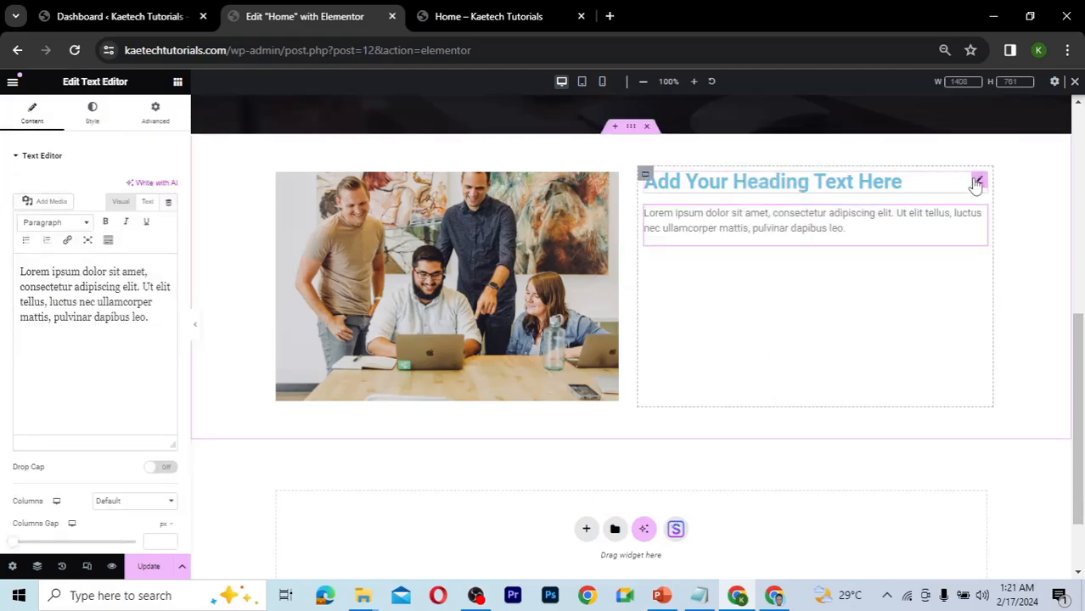
- Replace the new heading's title with "Delivering Exceptional Web Design and Digital Solutions for Global Clients", copied from the Relume wireframe
click(977, 183)
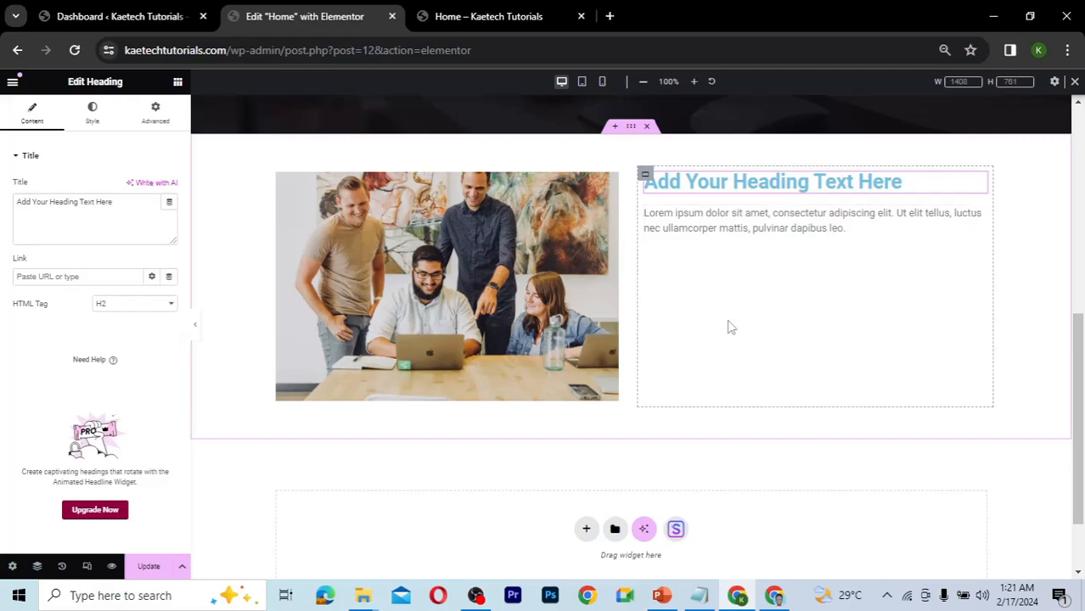
click(776, 598)
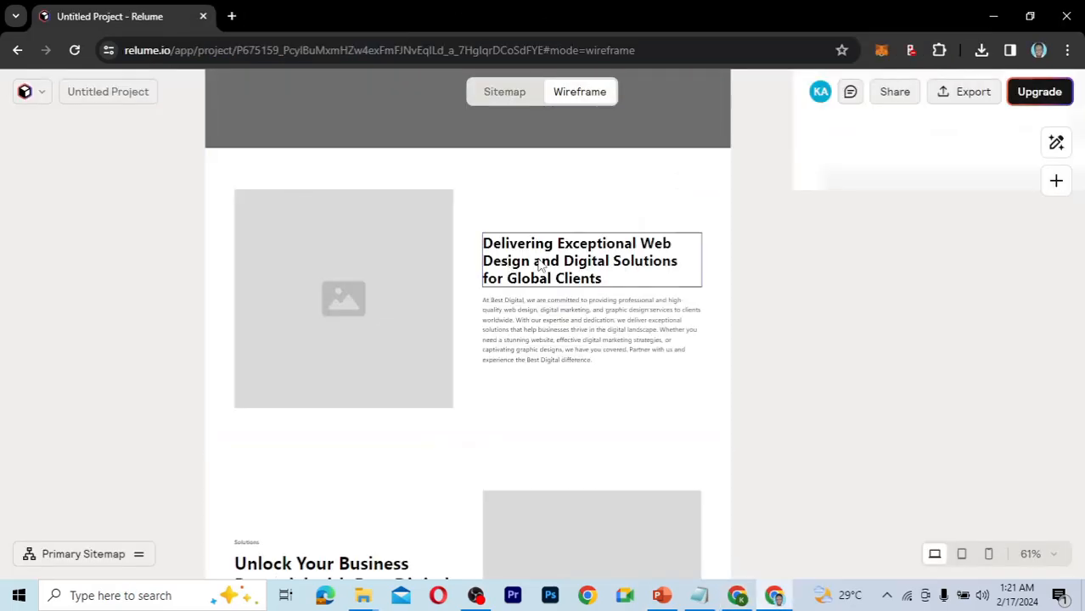
click(539, 264)
double_click(539, 261)
key(ctrl+c)
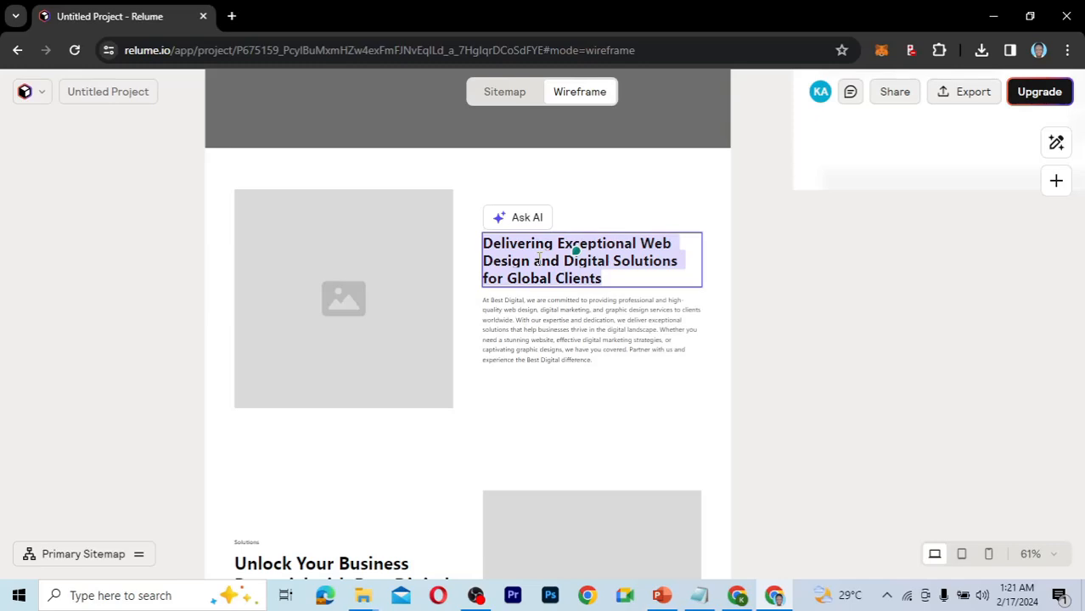
click(737, 596)
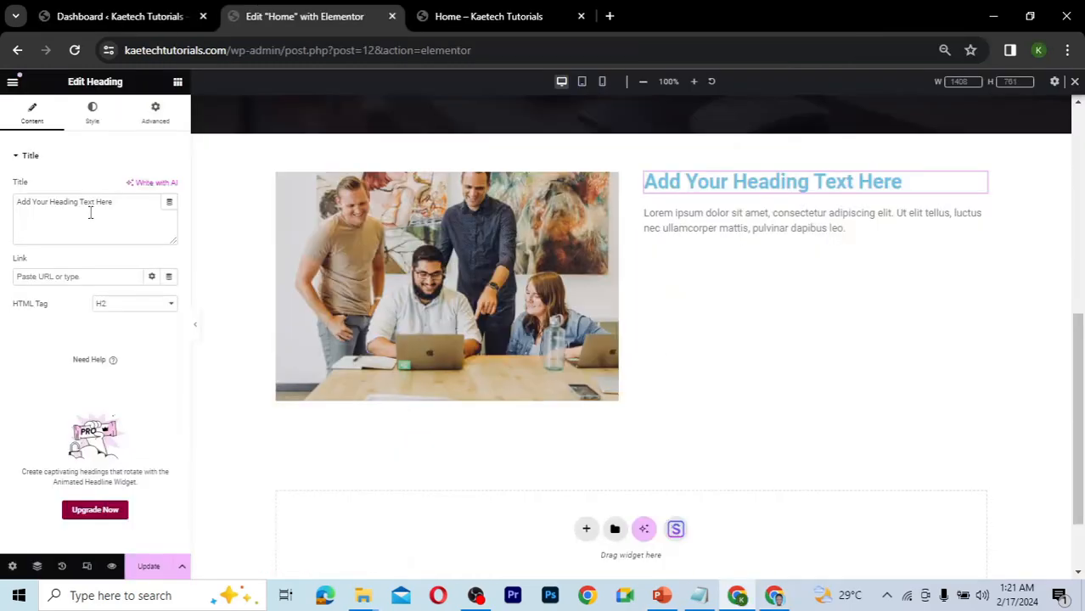
triple_click(129, 205)
key(ctrl+v)
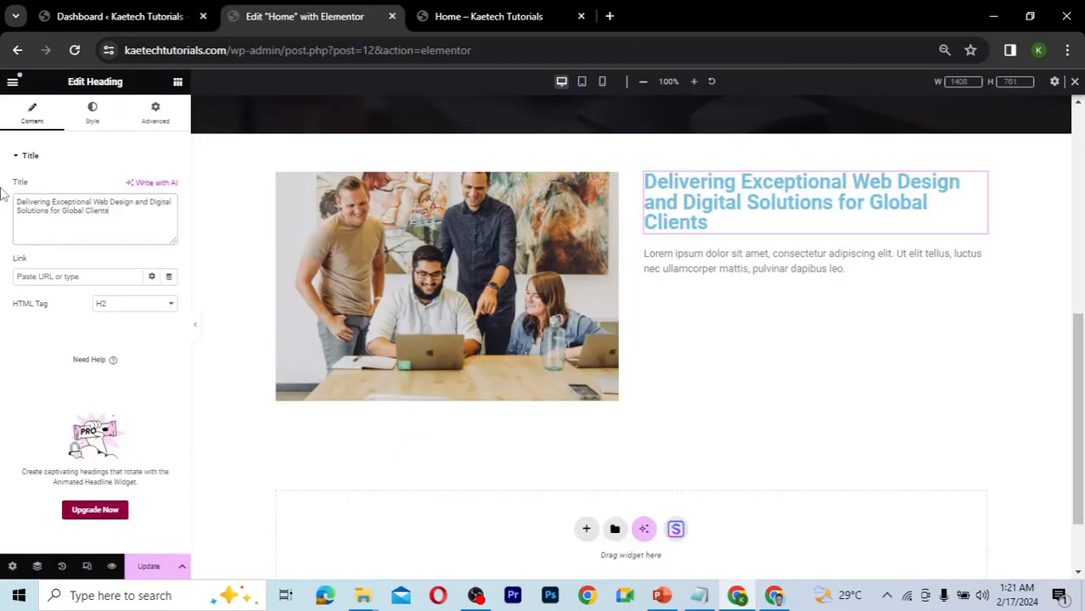
- Set the new heading's text color to #0B0C10, copied from the color list in the Udemy Notepad file
click(94, 116)
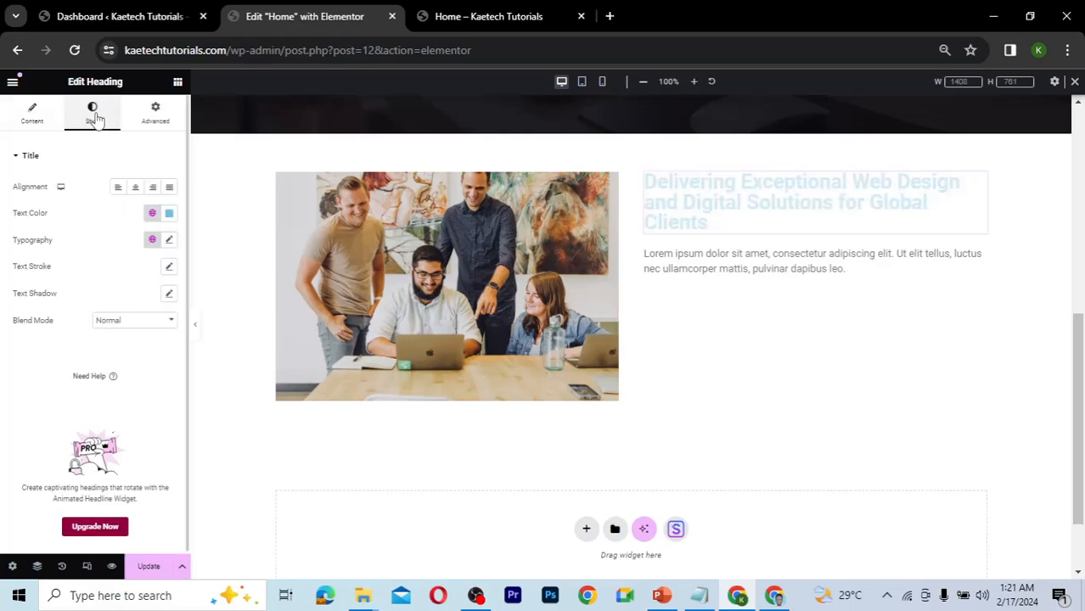
click(169, 213)
drag(122, 335, 77, 374)
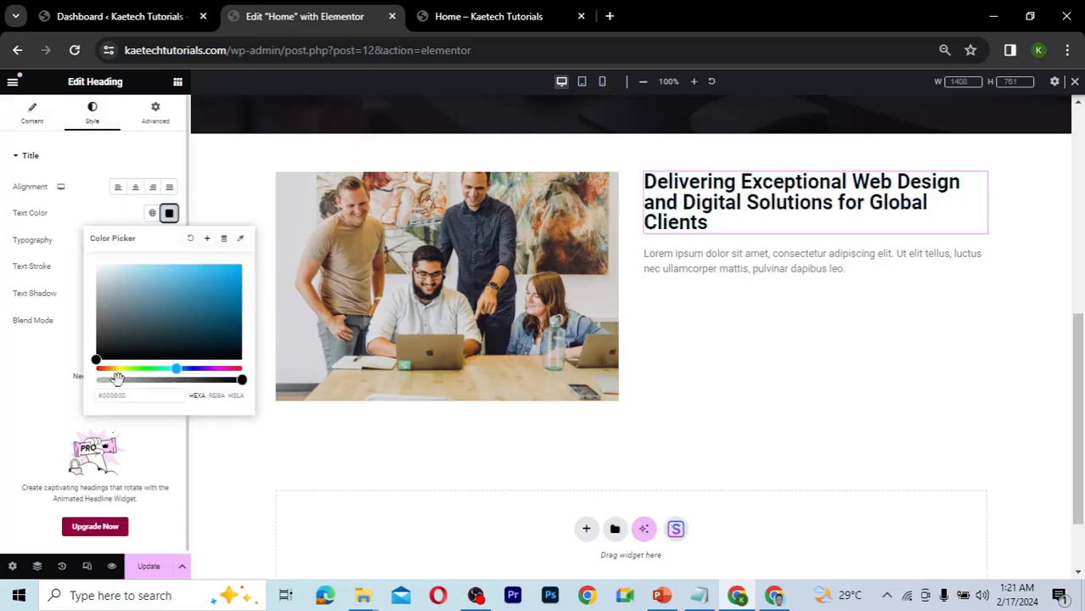
click(699, 595)
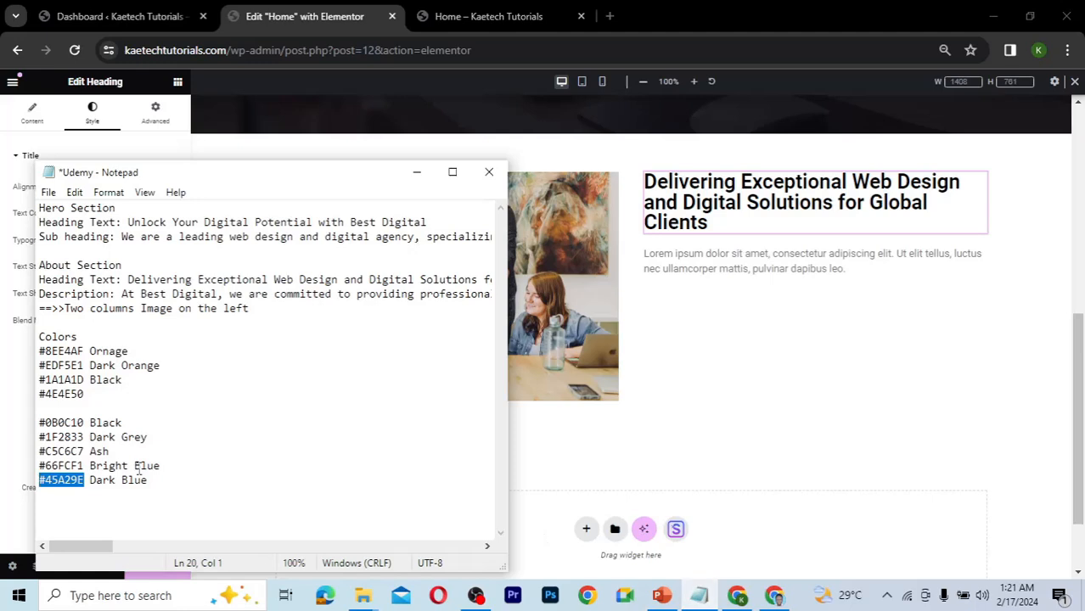
drag(86, 422, 37, 422)
key(ctrl+c)
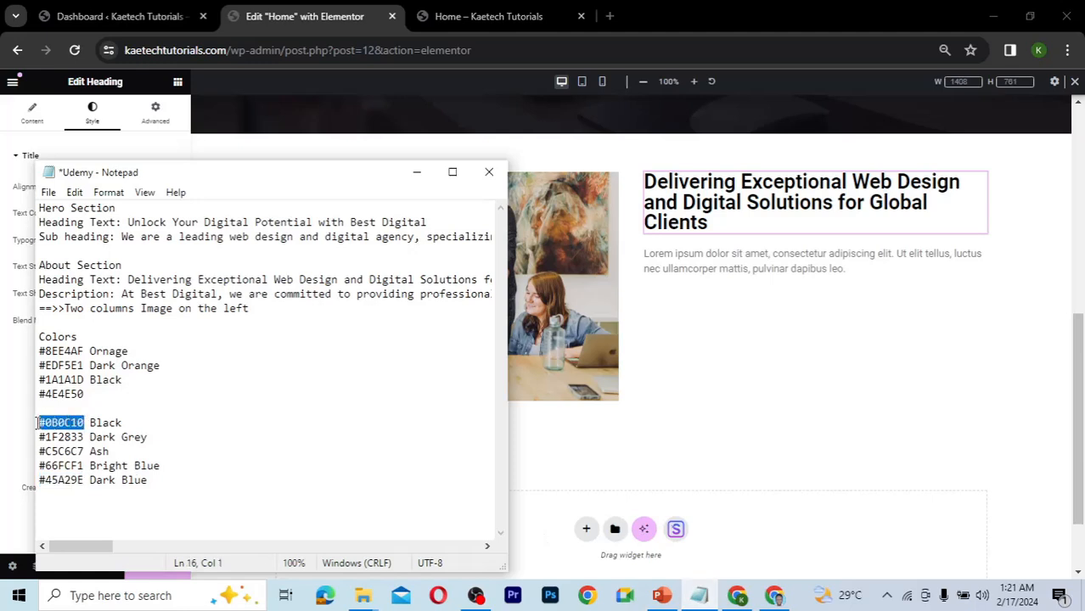
key(alt+Tab)
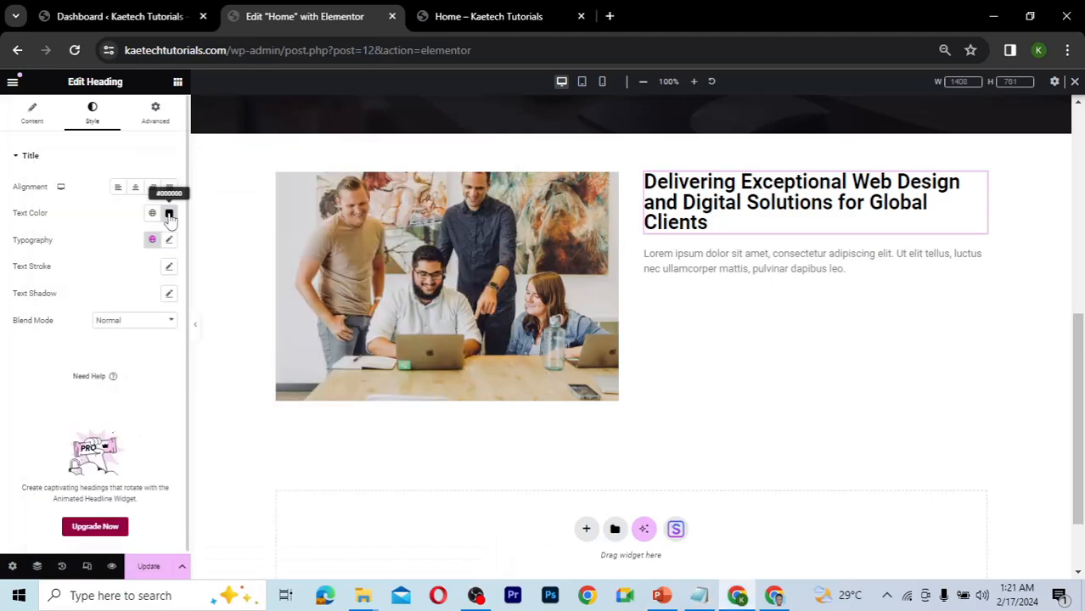
click(170, 216)
key(ctrl+v)
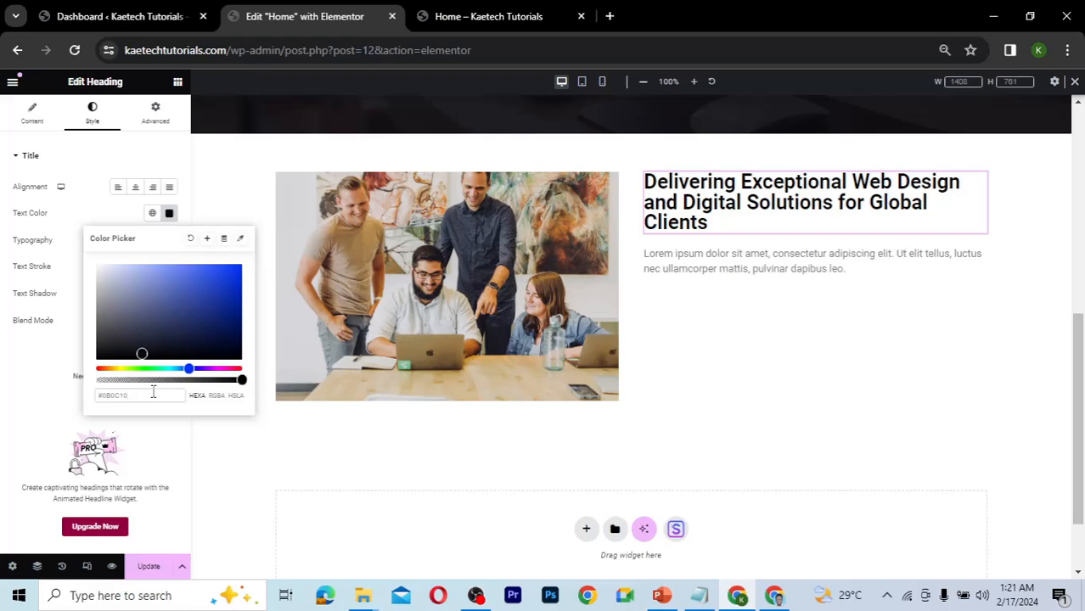
click(23, 384)
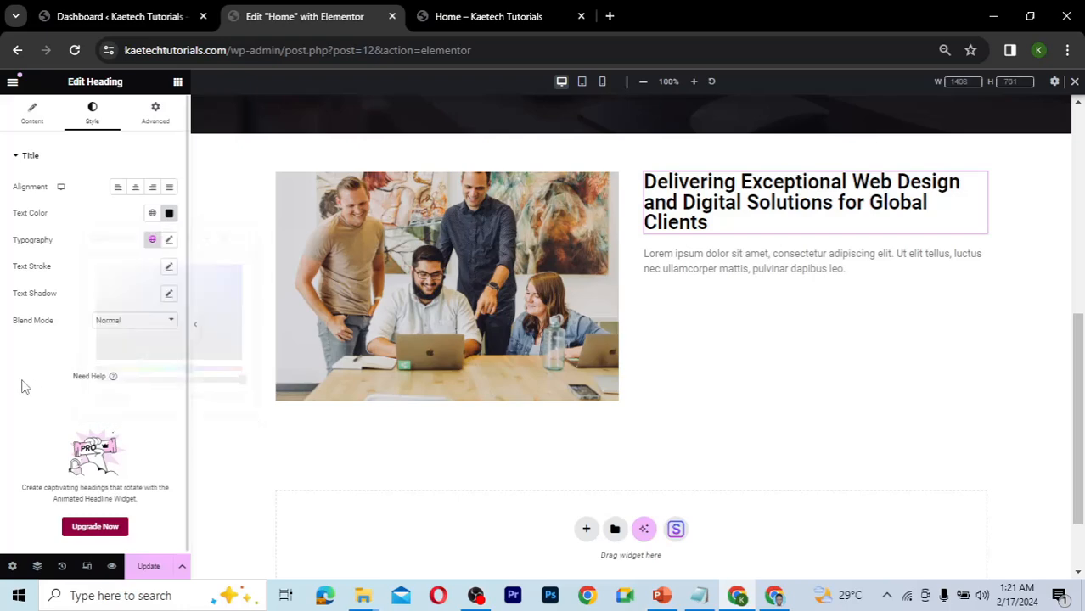
- Change the heading's typography to the Arial font family
click(170, 241)
click(133, 302)
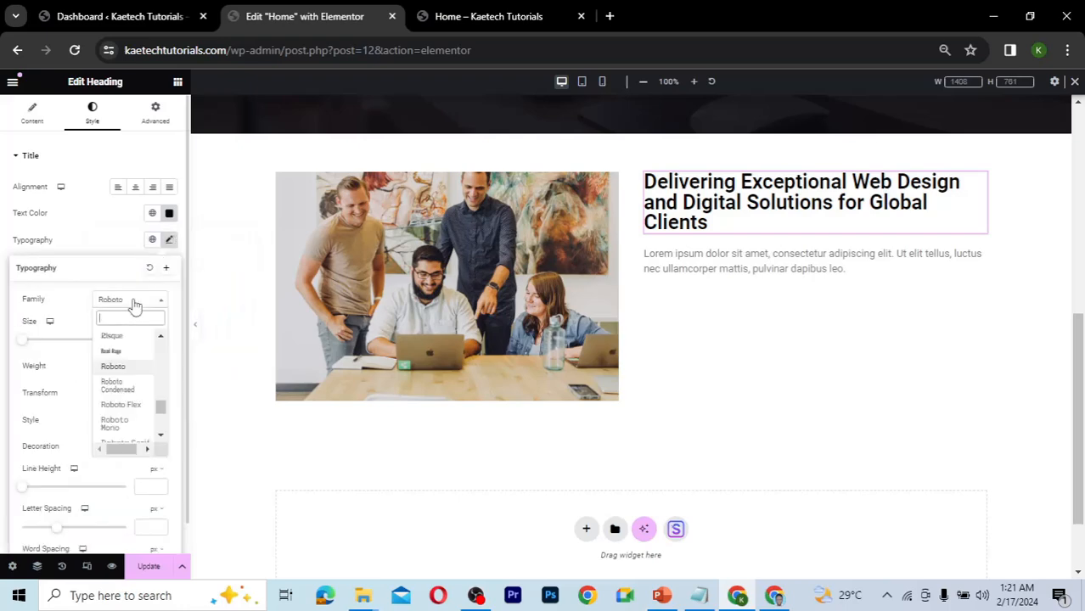
text(ar)
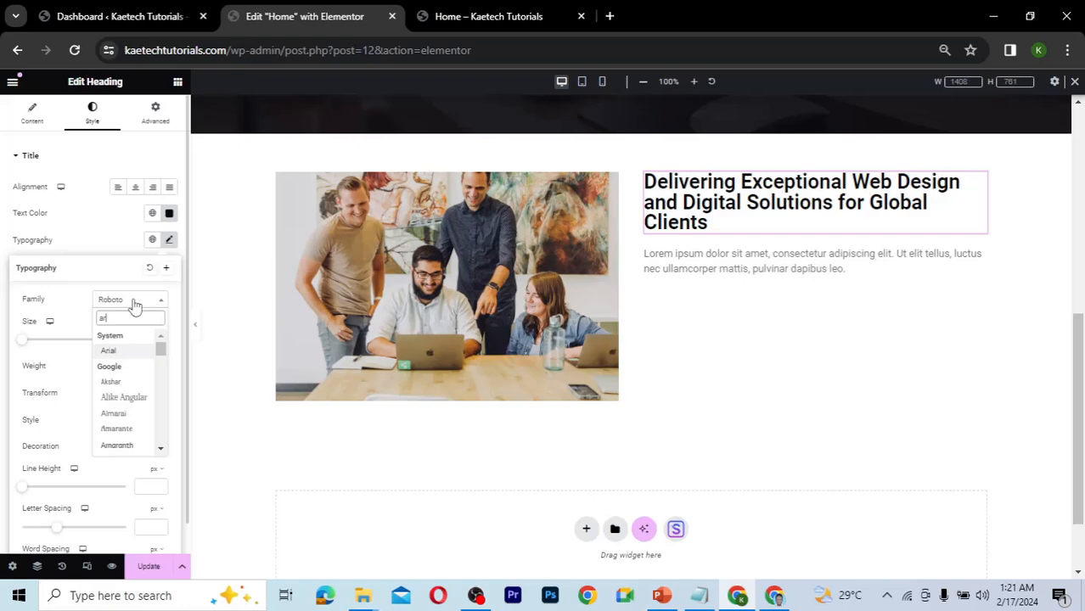
text(ial)
click(109, 350)
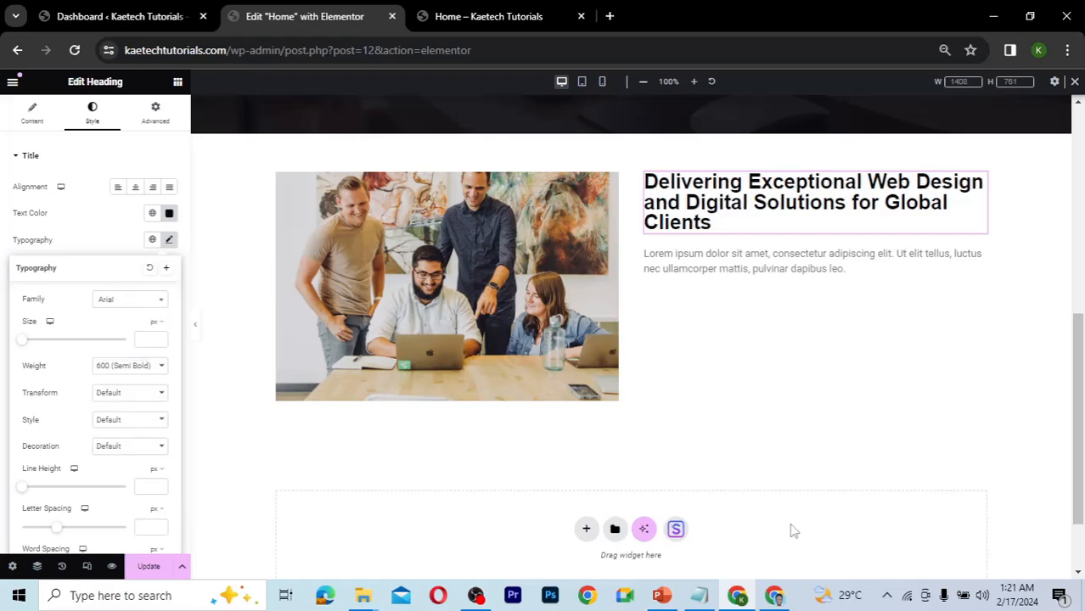
- Set the heading's font size to 36 px, comparing its line breaks with the Relume wireframe
click(775, 595)
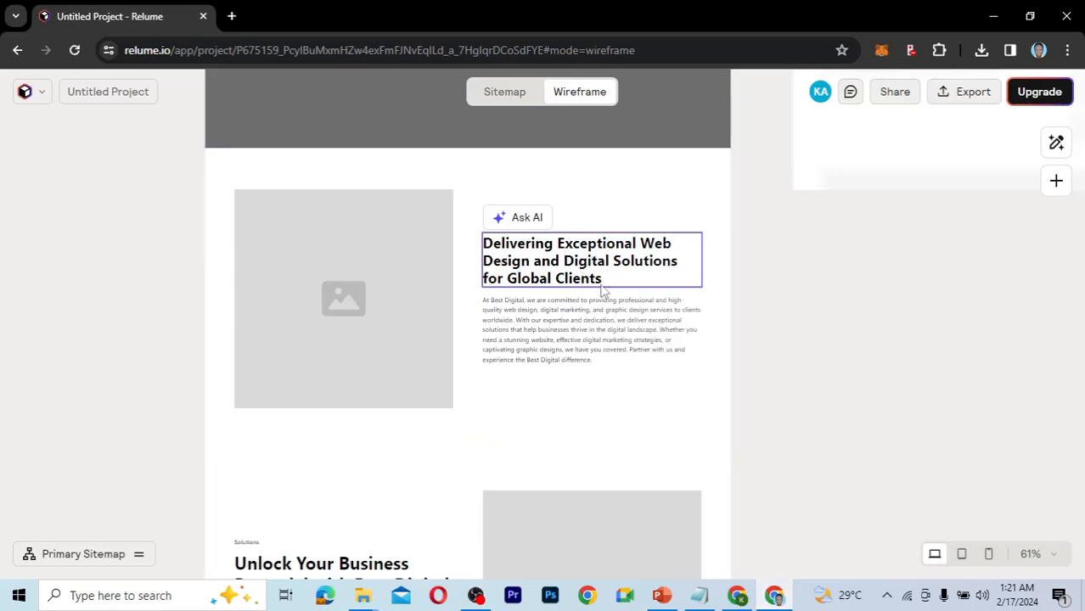
click(738, 597)
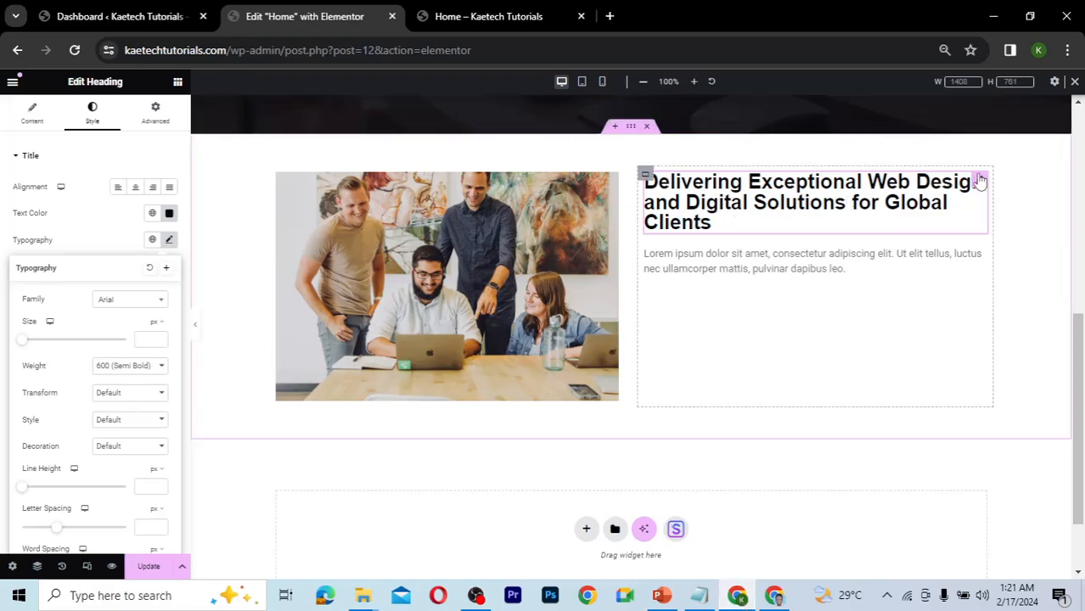
click(981, 181)
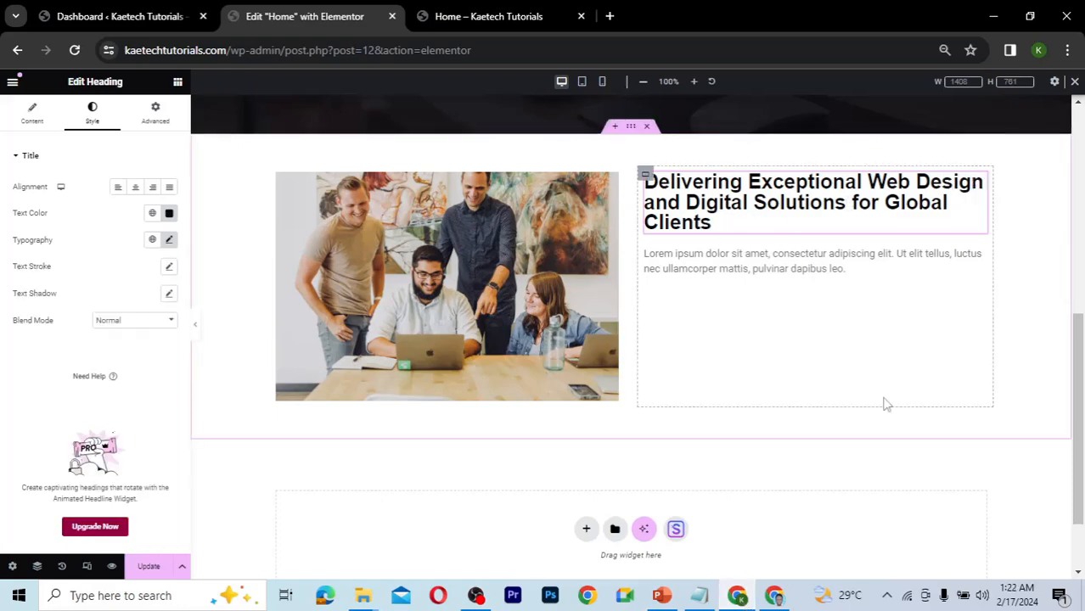
click(775, 596)
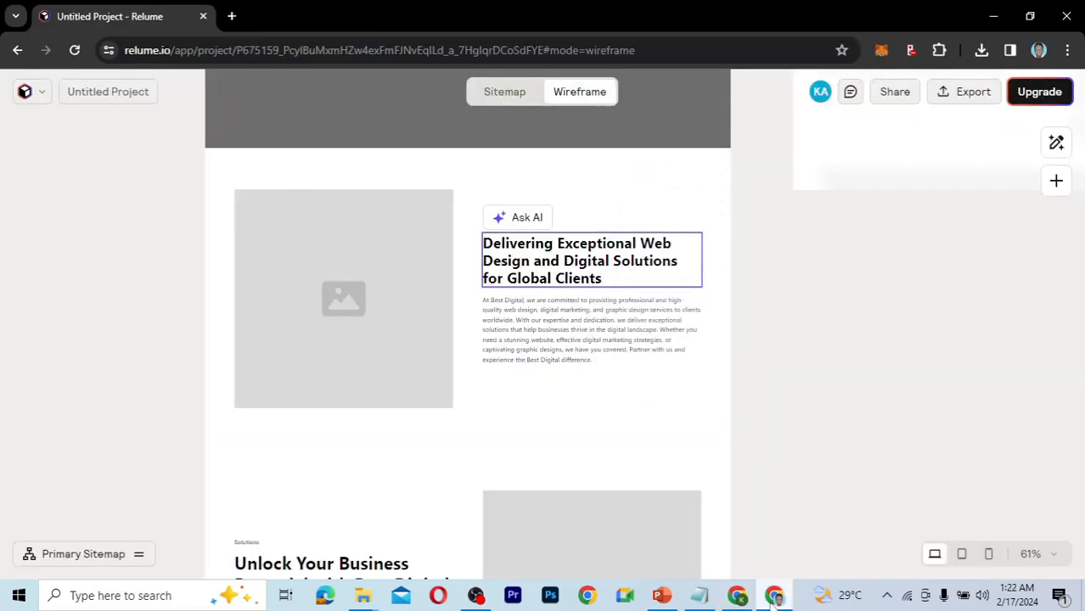
click(741, 598)
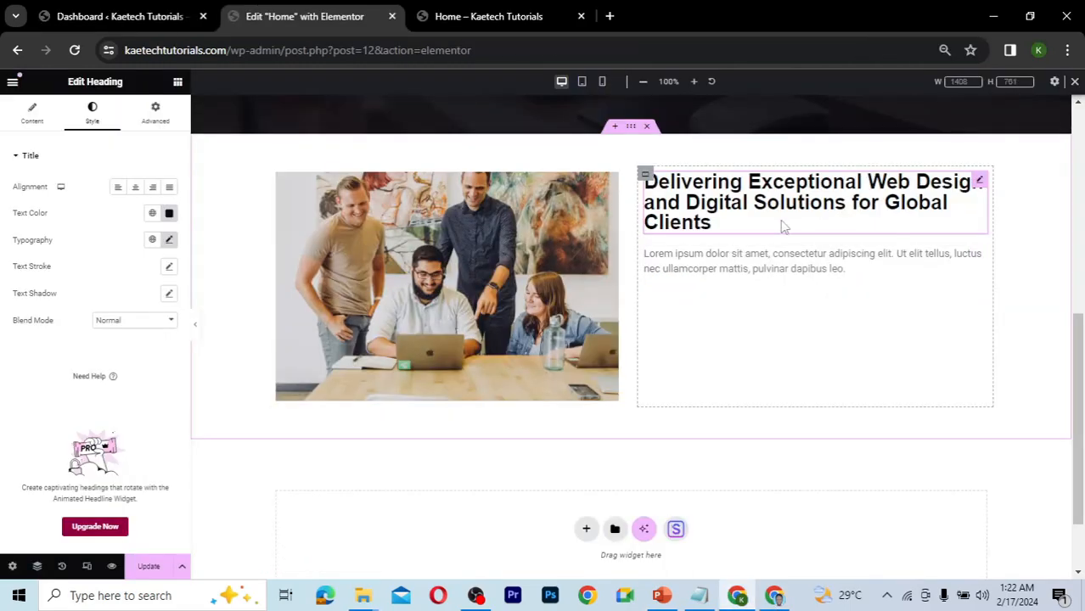
click(169, 240)
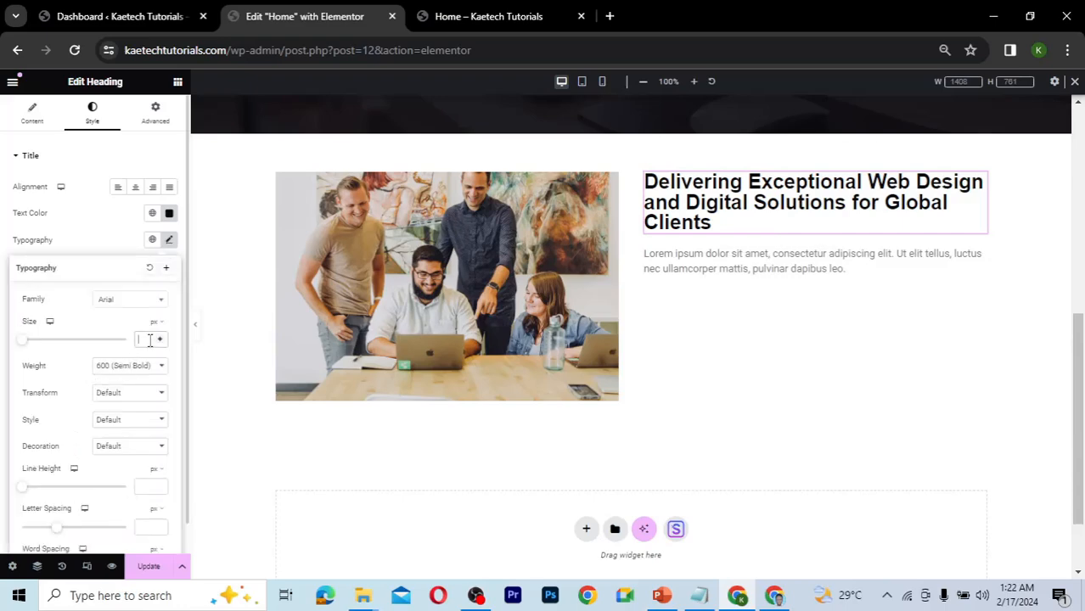
text(35)
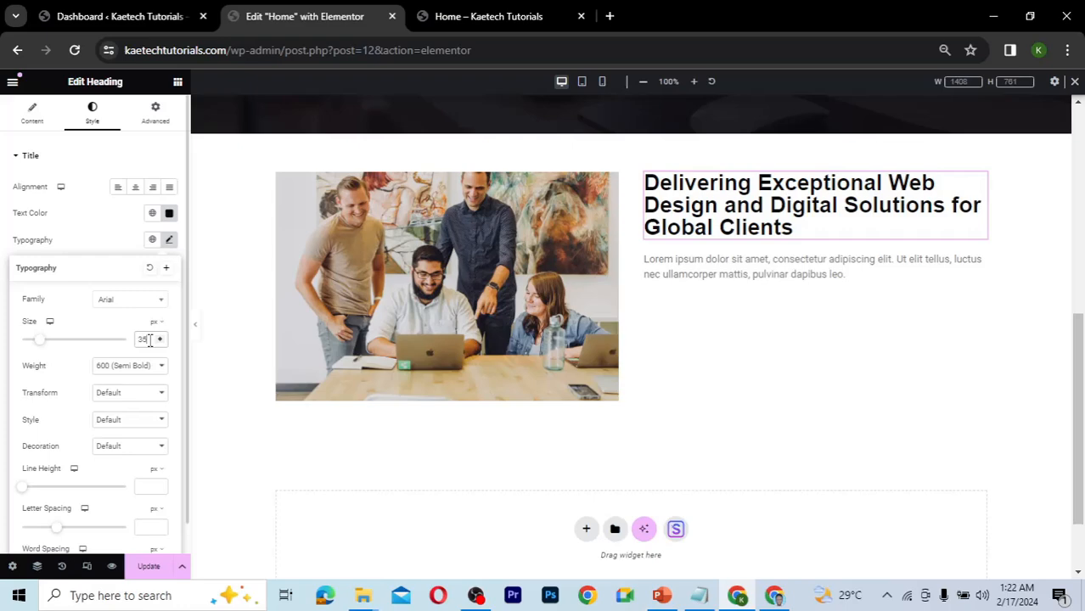
key(BackSpace)
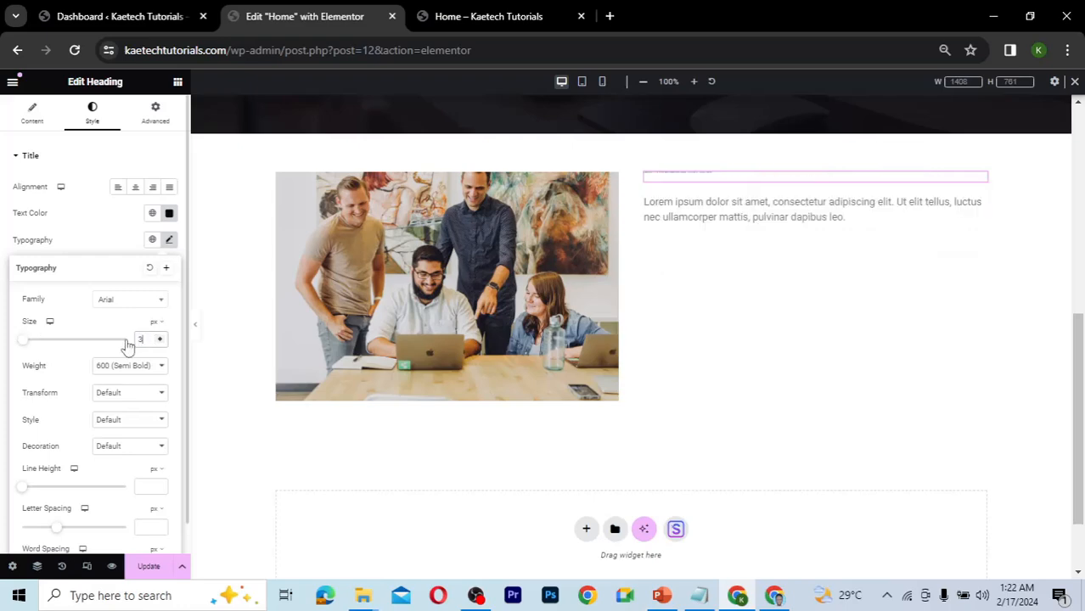
text(6)
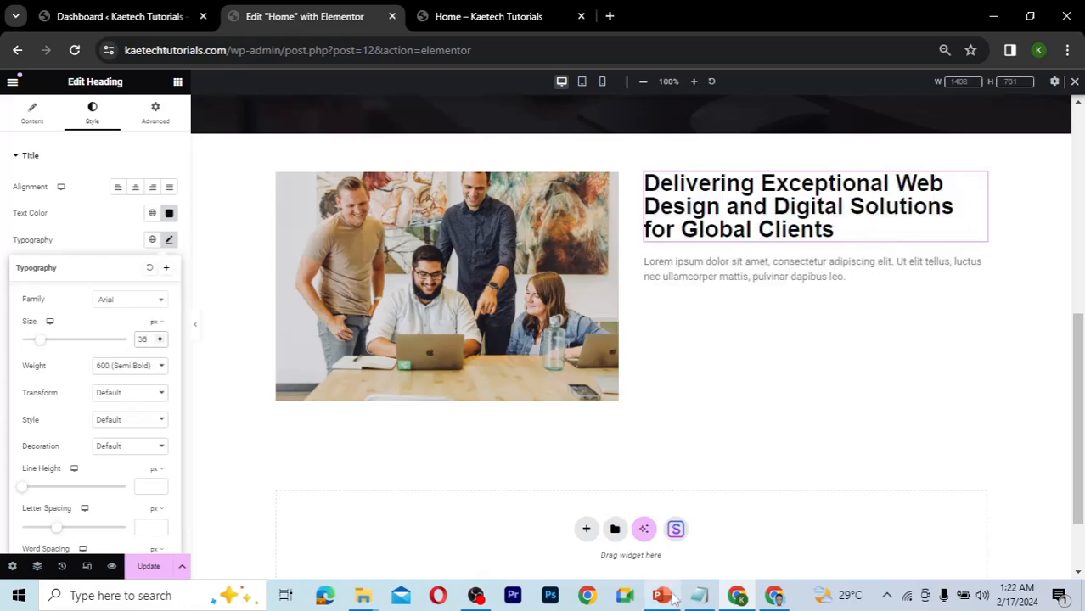
click(778, 601)
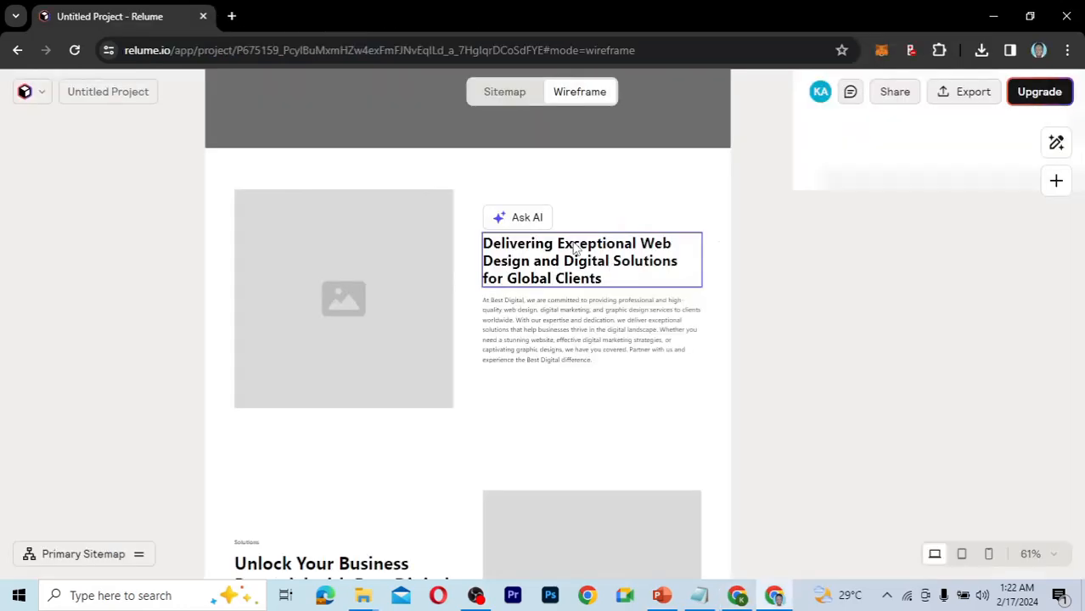
click(737, 596)
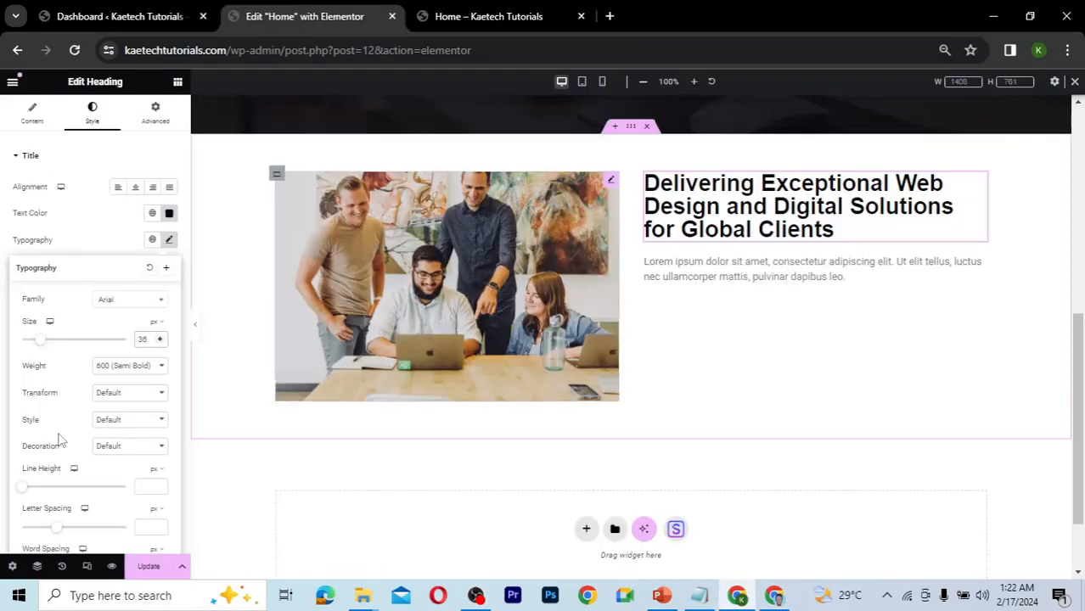
- Switch the heading's line height unit to em and set the line height to 1.2
click(159, 471)
click(156, 492)
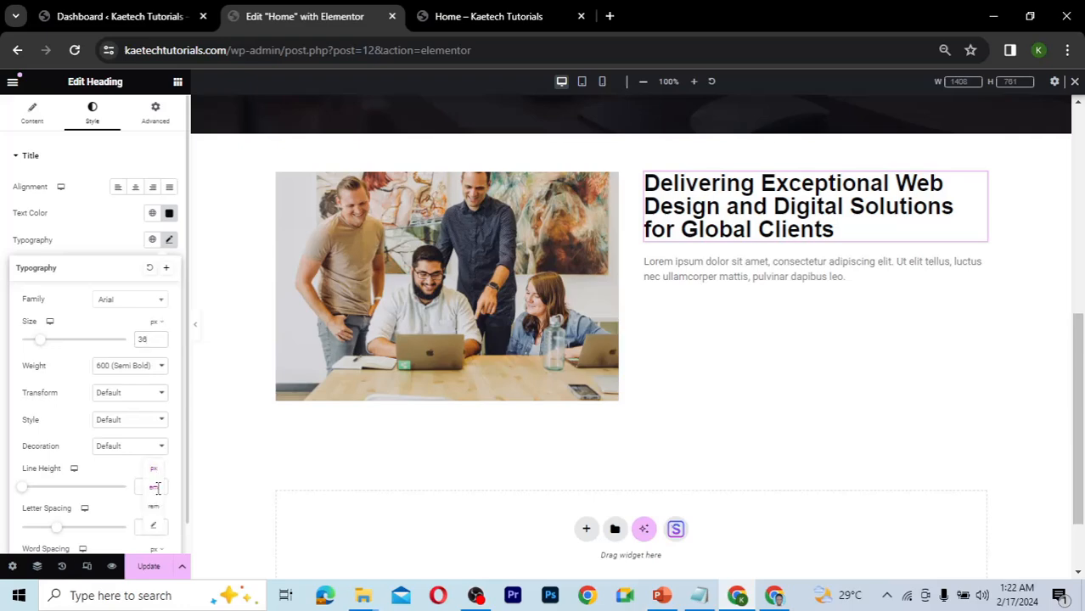
click(148, 486)
text(1.5)
key(BackSpace)
text(3)
key(BackSpace)
text(2)
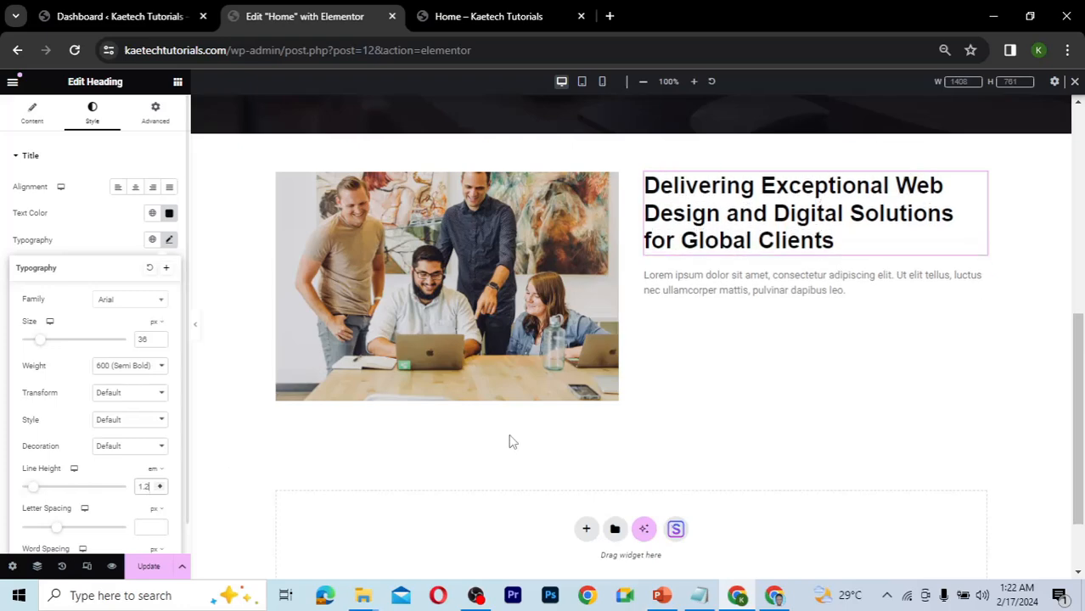
- Replace the placeholder paragraph below the heading with the "At Best Digital, we are committed to providing..." description copied from the Relume wireframe
scroll(839, 312, down, 1)
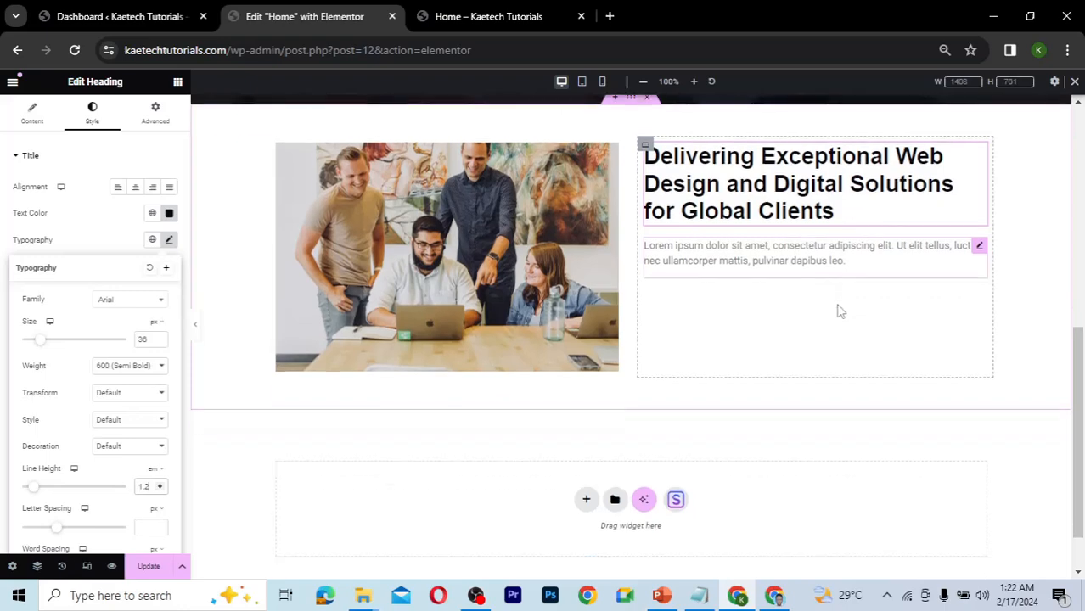
scroll(839, 312, down, 1)
click(978, 236)
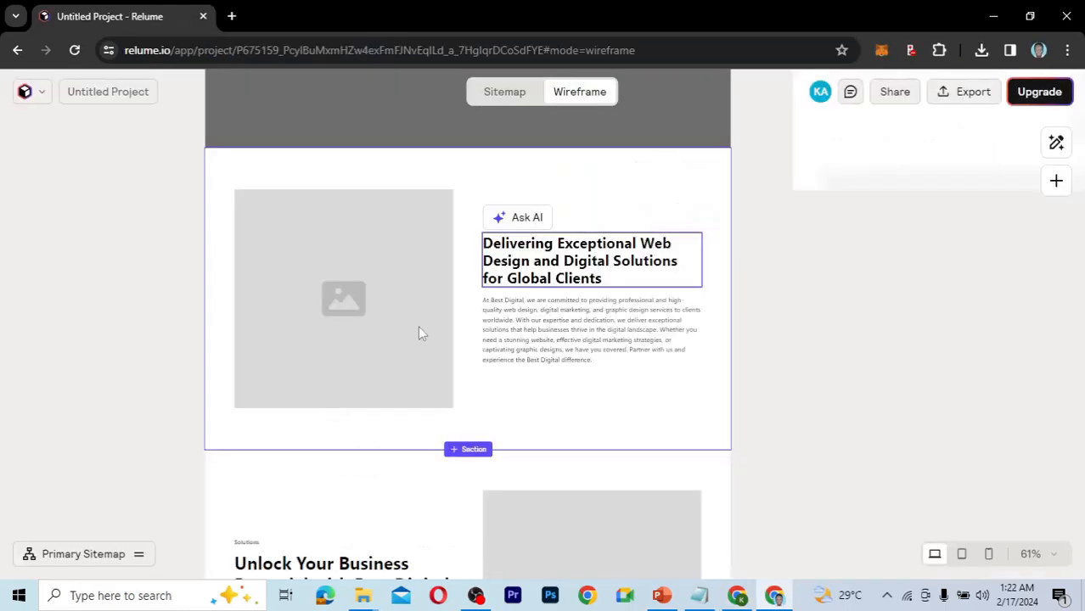
double_click(513, 323)
key(ctrl+c)
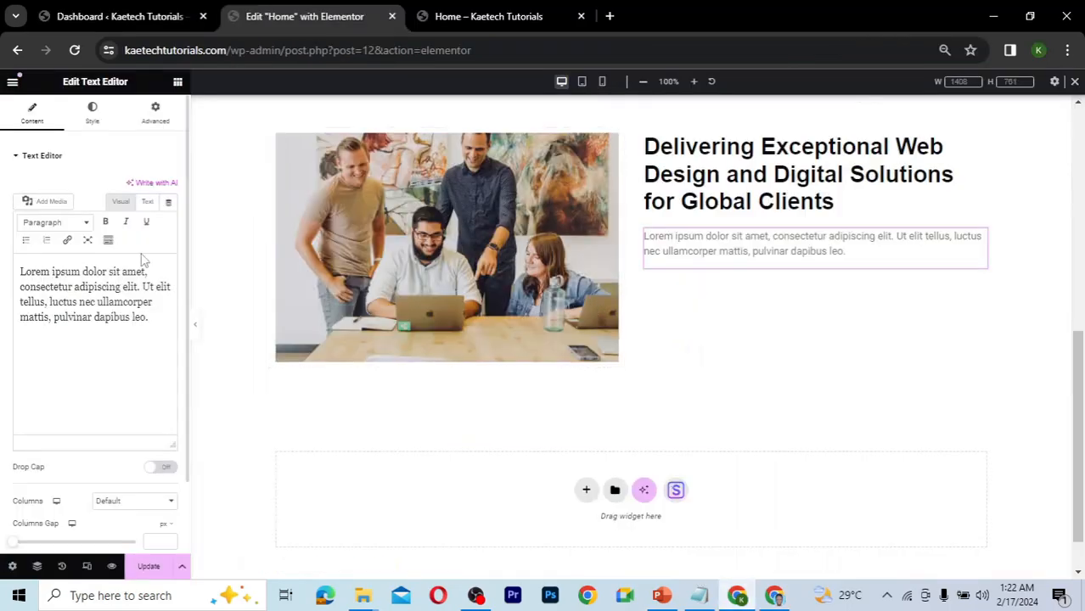
triple_click(111, 293)
key(ctrl+v)
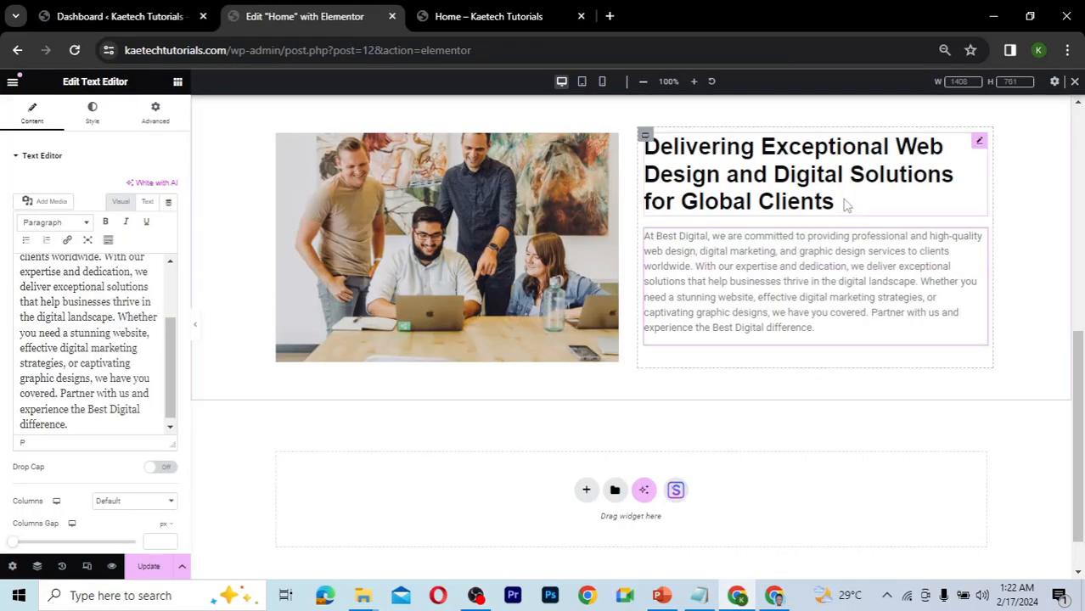
scroll(846, 206, up, 2)
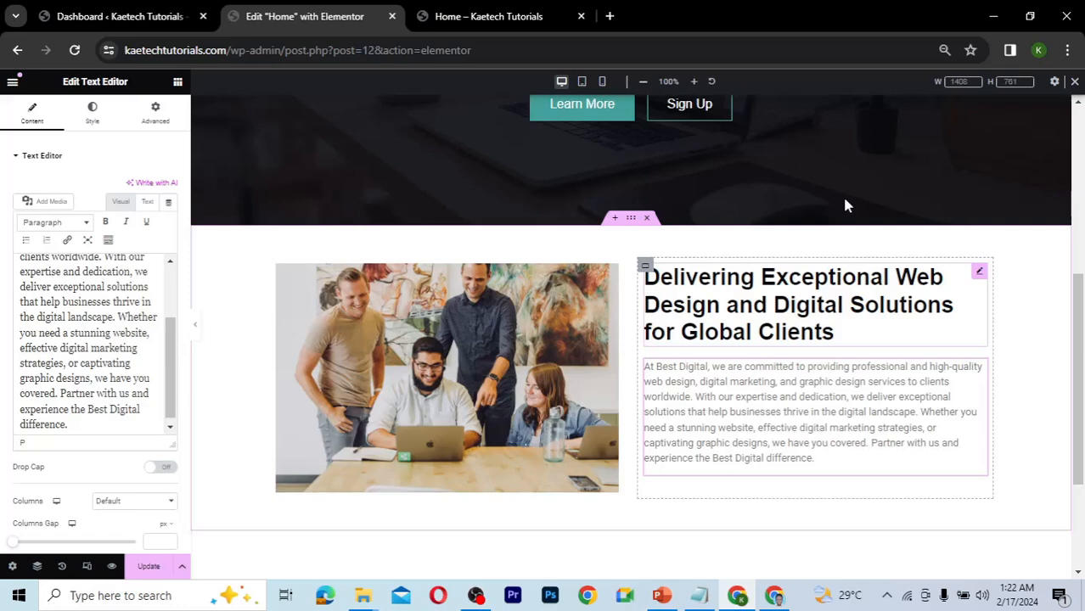
scroll(846, 205, down, 1)
scroll(846, 206, up, 3)
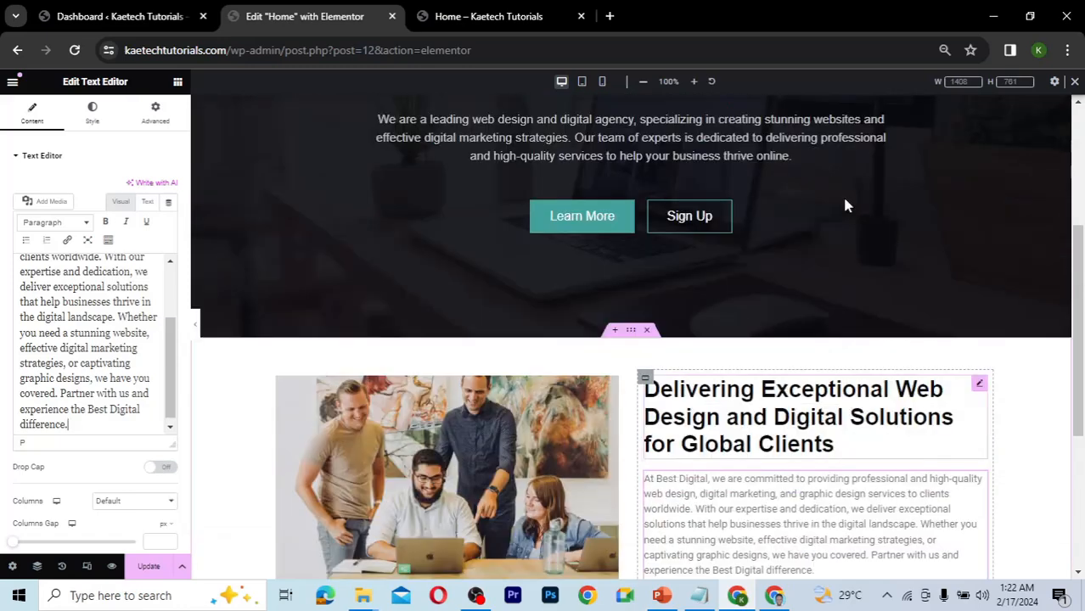
scroll(846, 205, down, 3)
scroll(846, 206, down, 2)
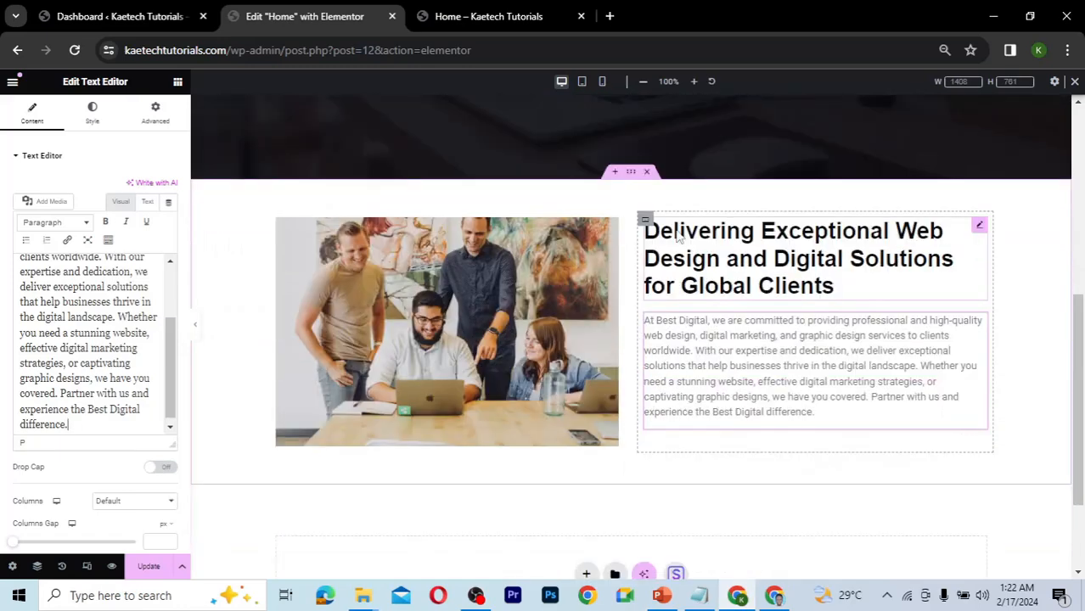
scroll(677, 235, down, 1)
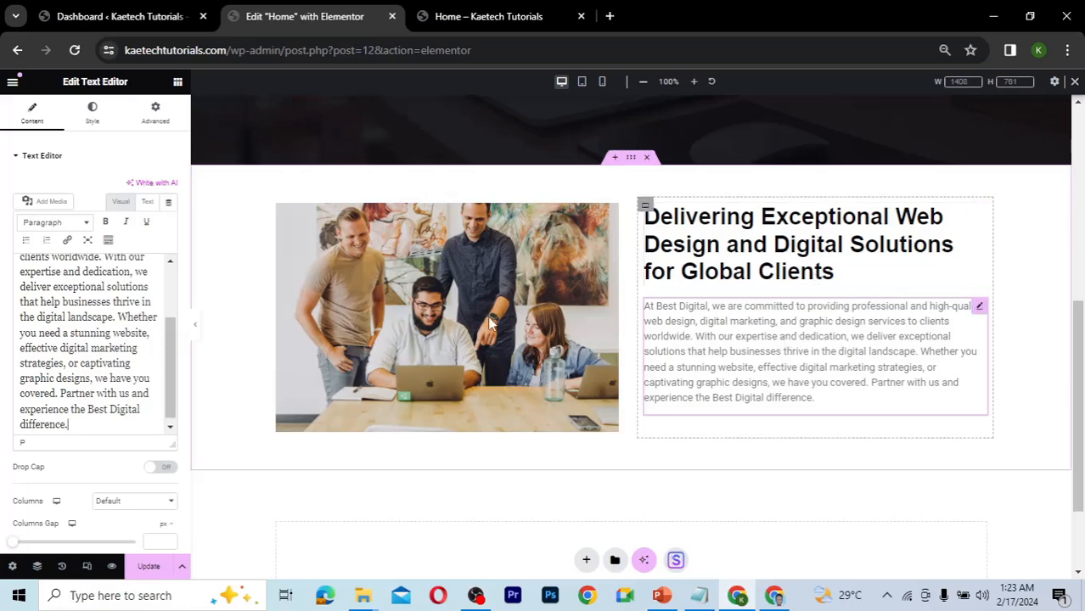
- Try the Ash color #C5C6C7, copied from the Notepad color list, as the description's text color
click(93, 114)
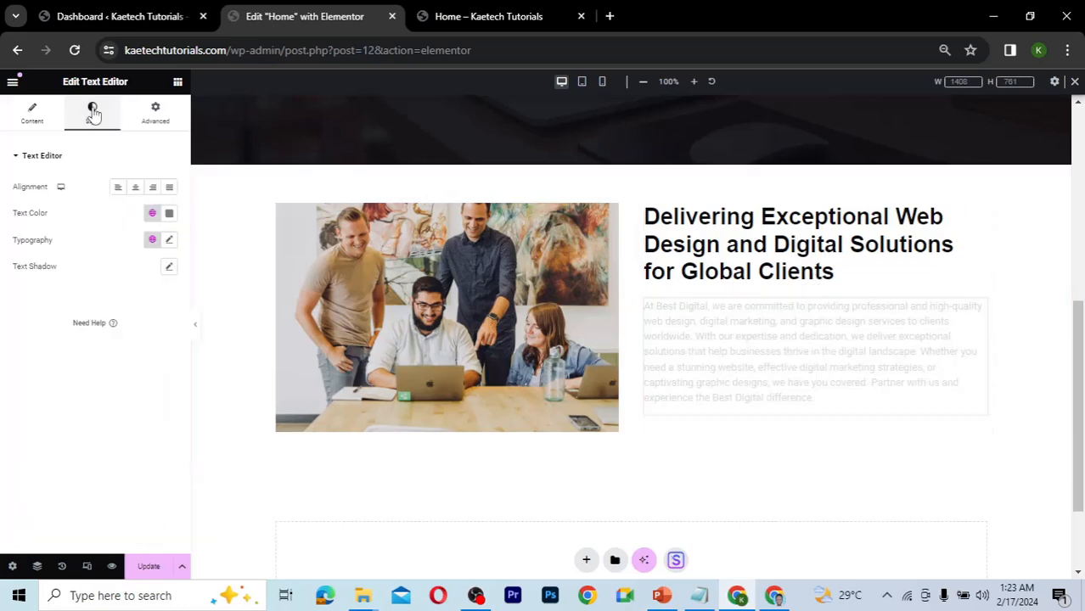
click(699, 595)
drag(84, 452, 39, 453)
key(ctrl+c)
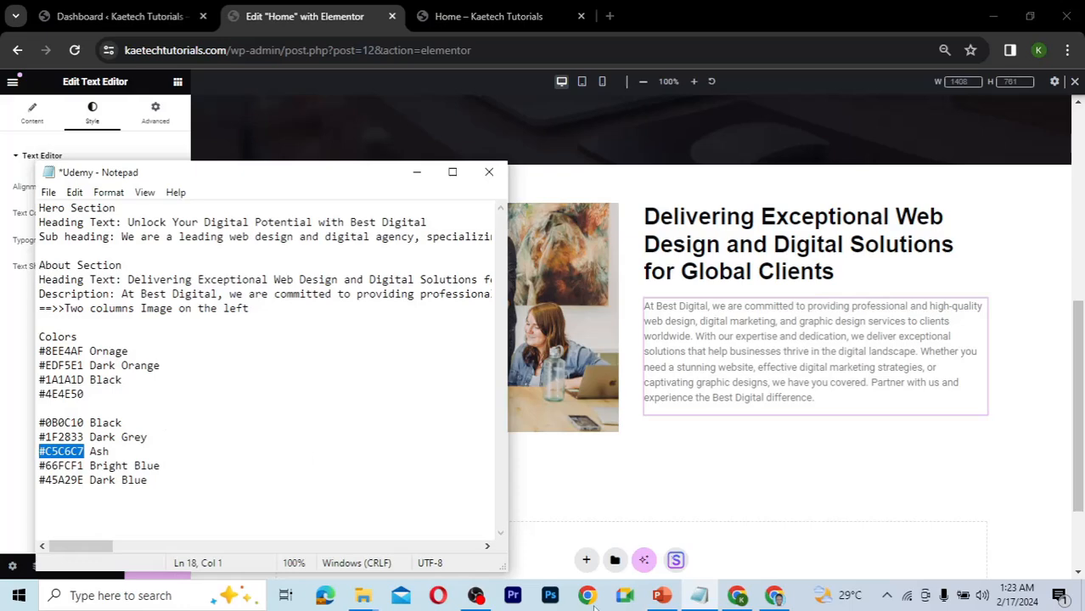
click(774, 596)
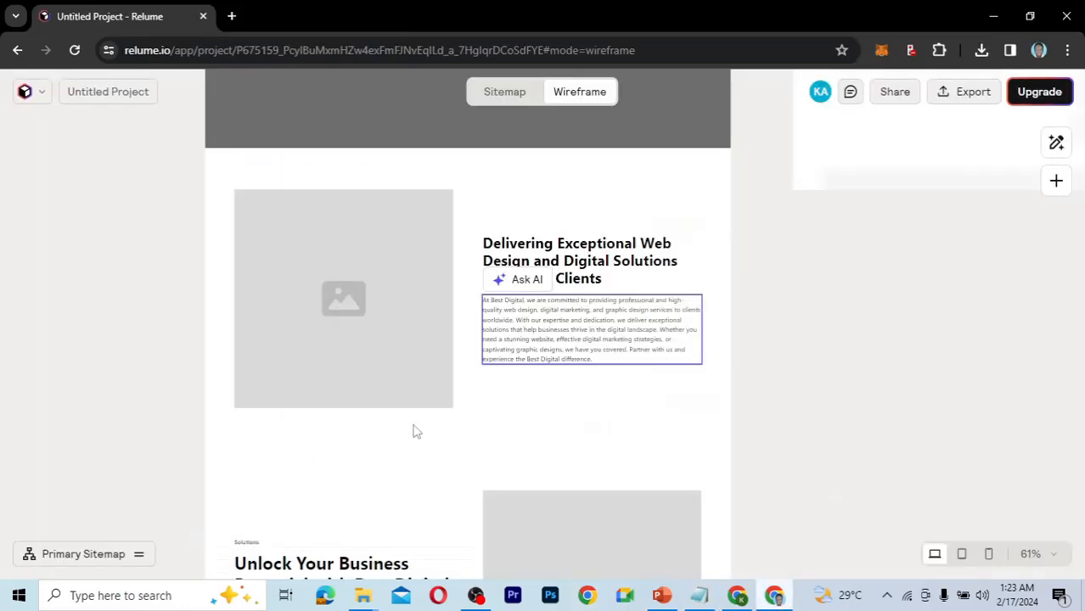
key(alt+Tab)
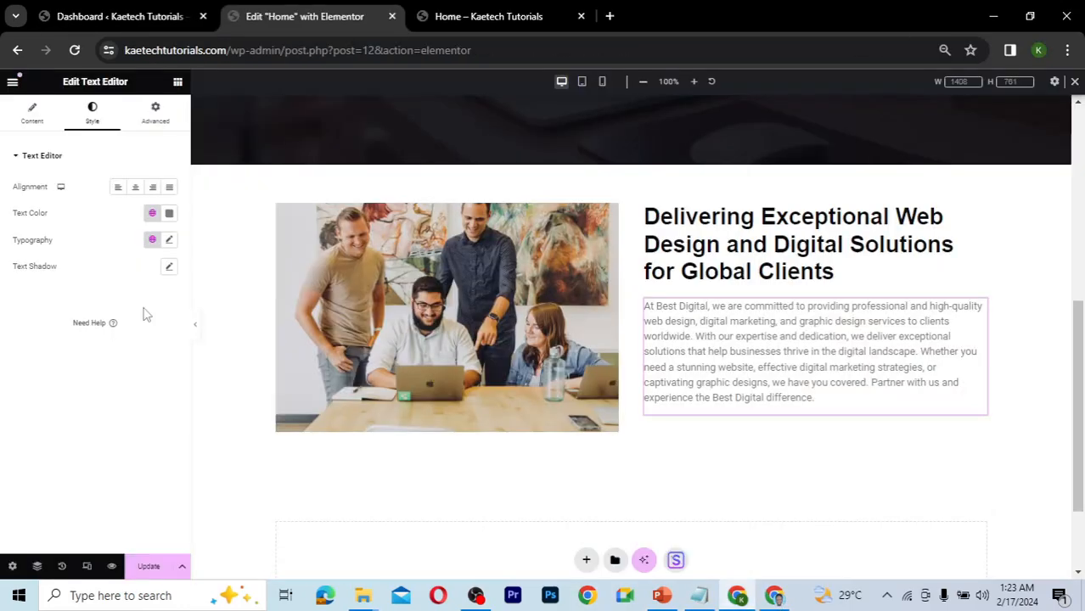
click(169, 213)
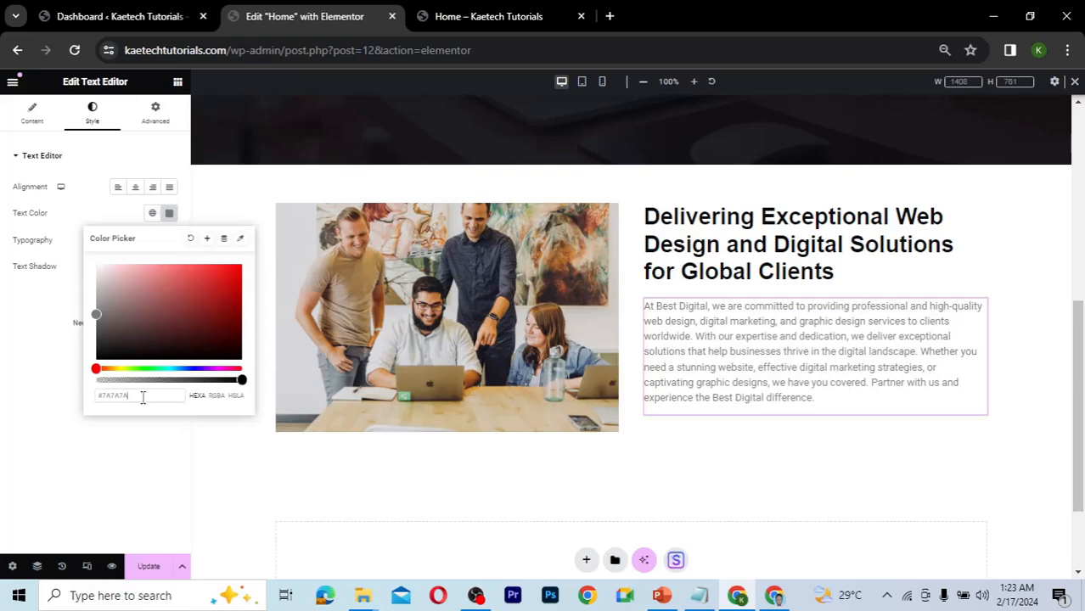
drag(143, 397, 96, 399)
key(ctrl+v)
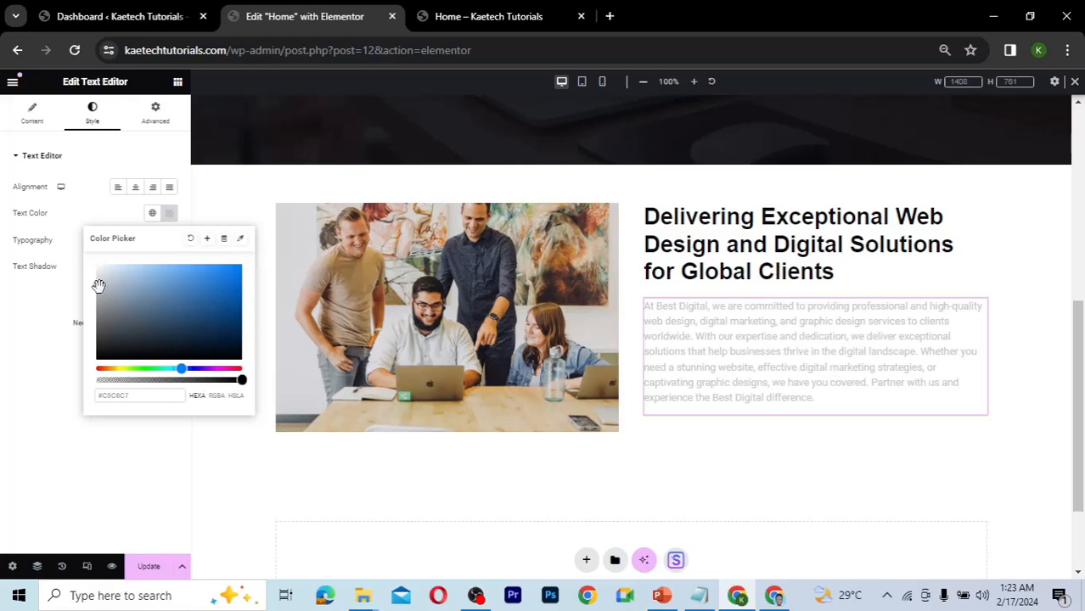
- Darken the description's text color to about #2B2B2B and set its typography to Arial at 18 px
drag(98, 287, 87, 352)
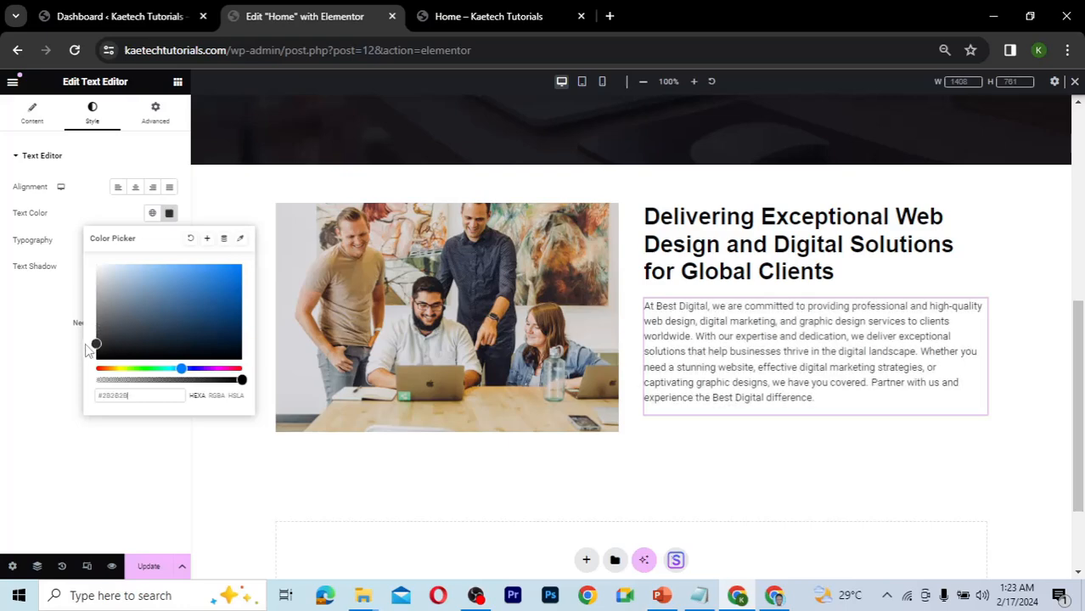
click(12, 356)
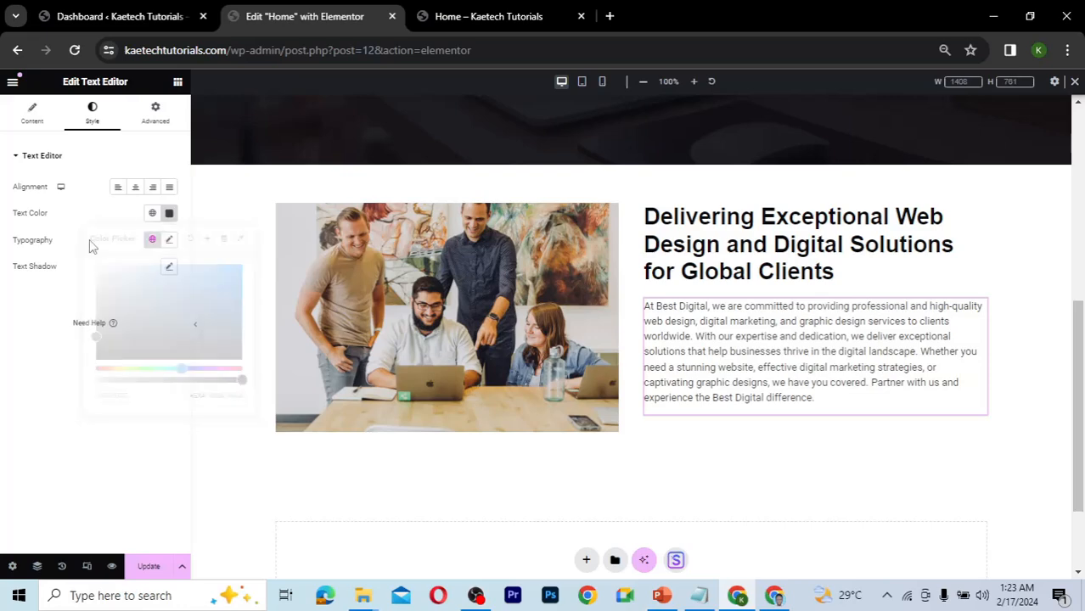
click(170, 242)
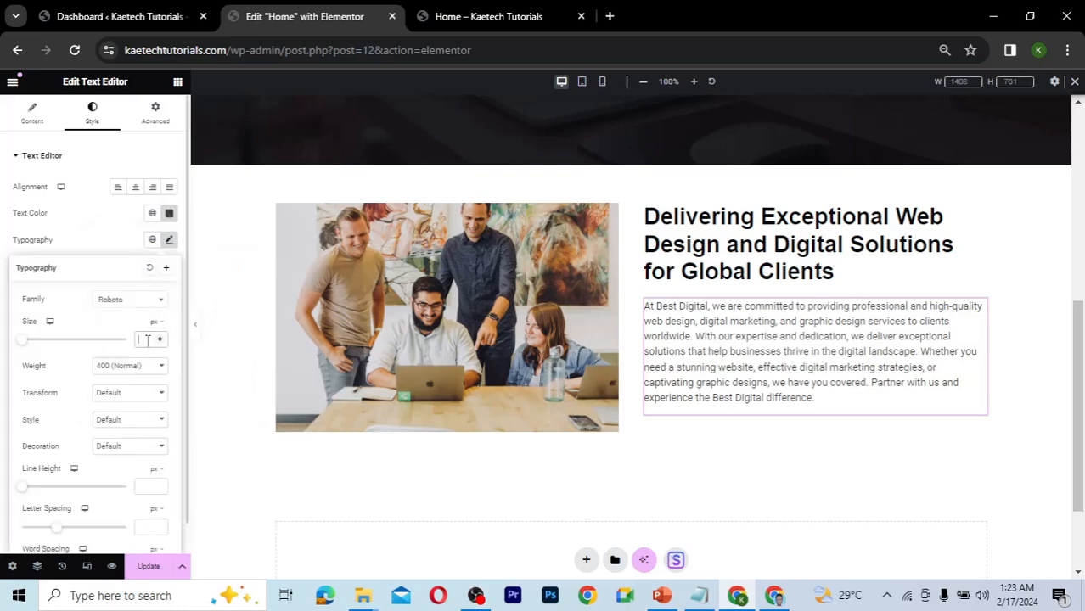
text(18)
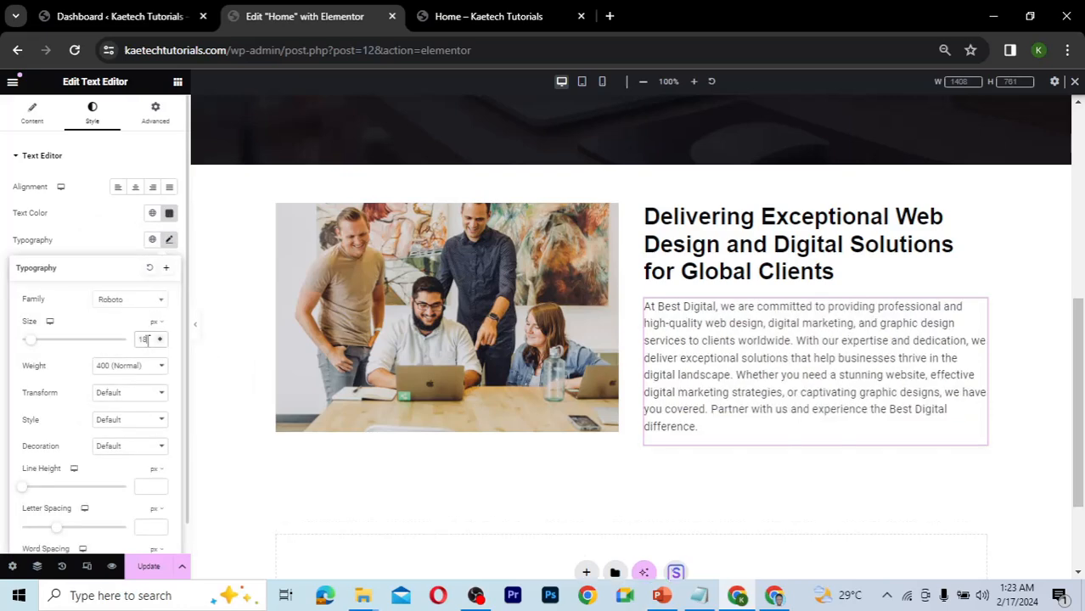
click(114, 299)
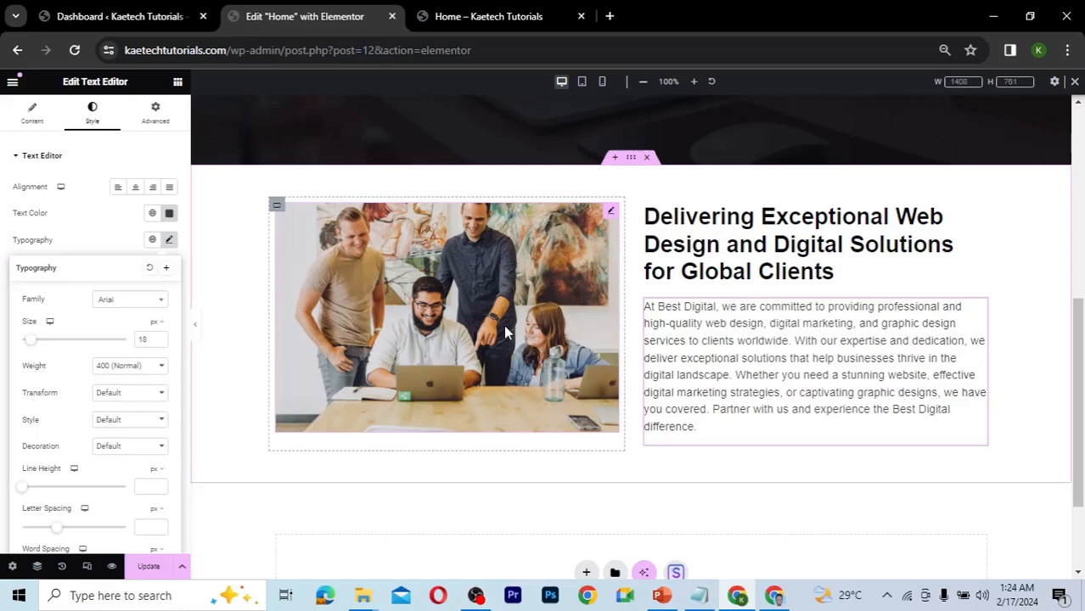
- Open unsplash.com in a new browser tab
click(610, 17)
text(un)
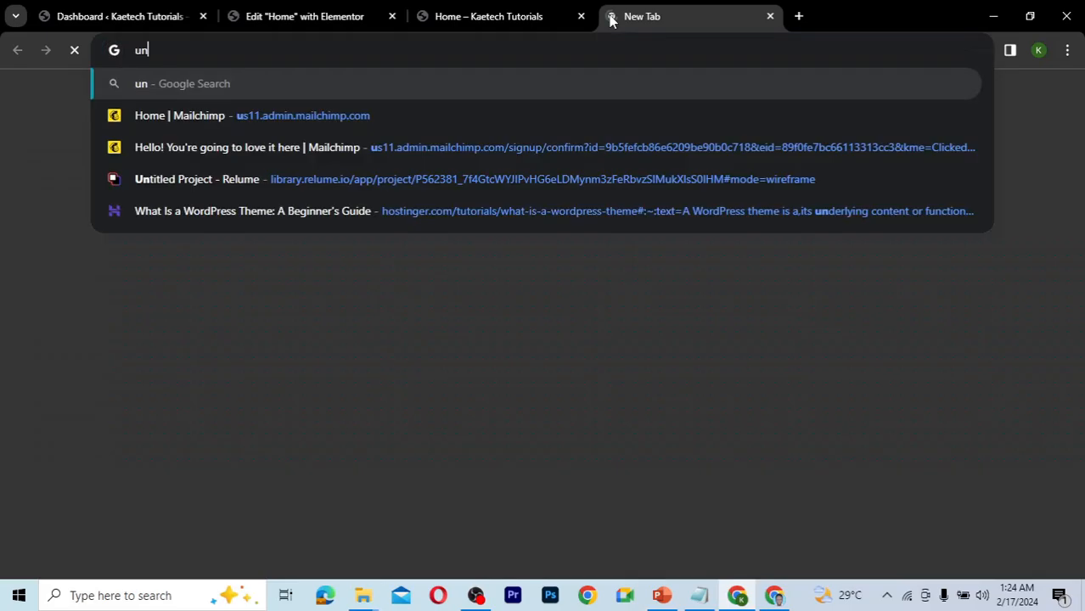
text(spla)
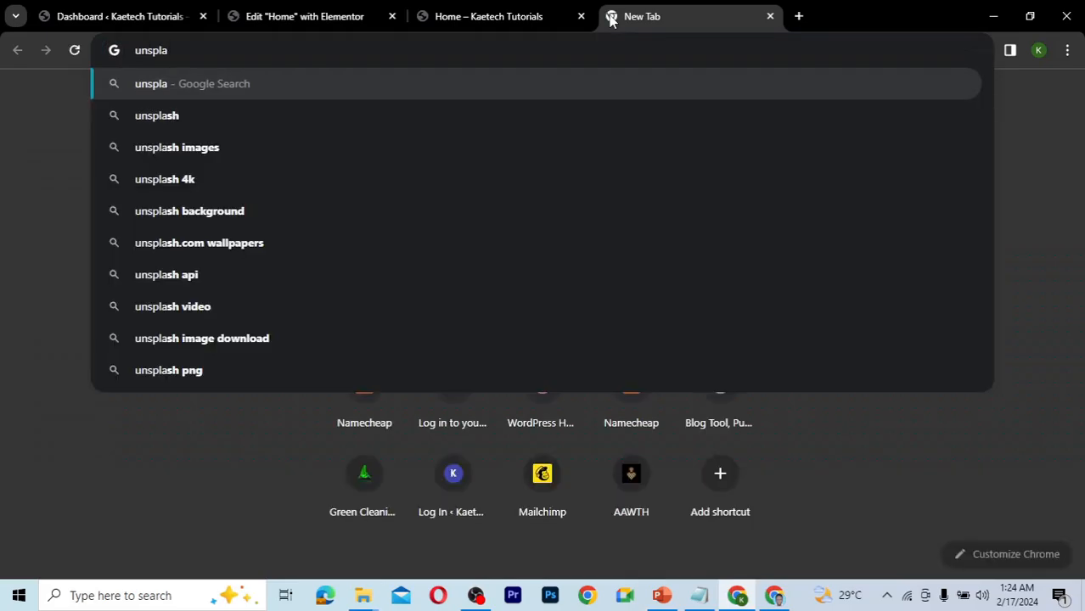
text(sh.c)
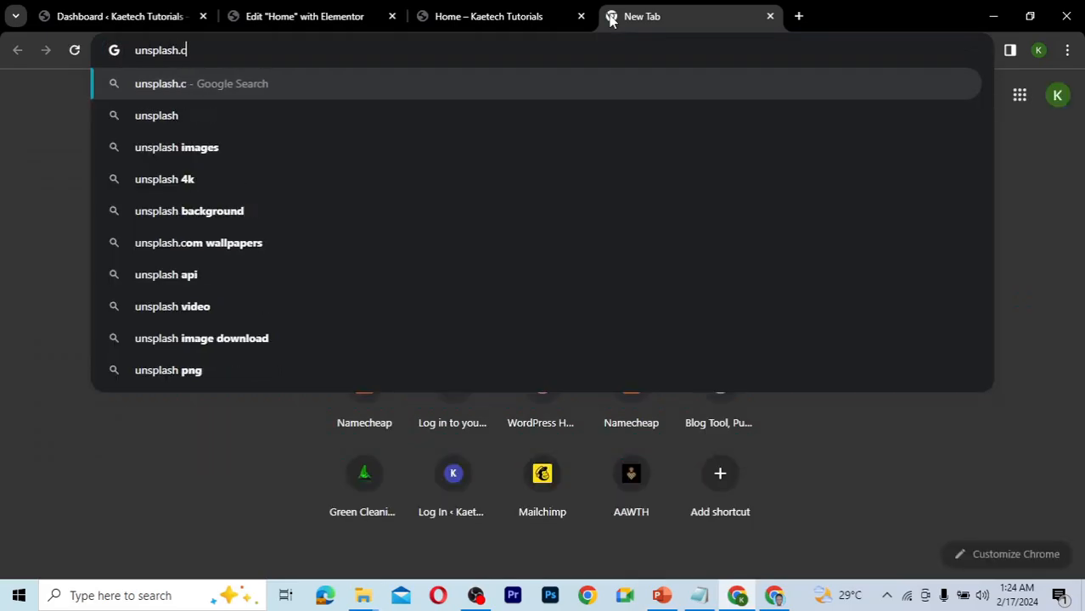
text(om)
key(Return)
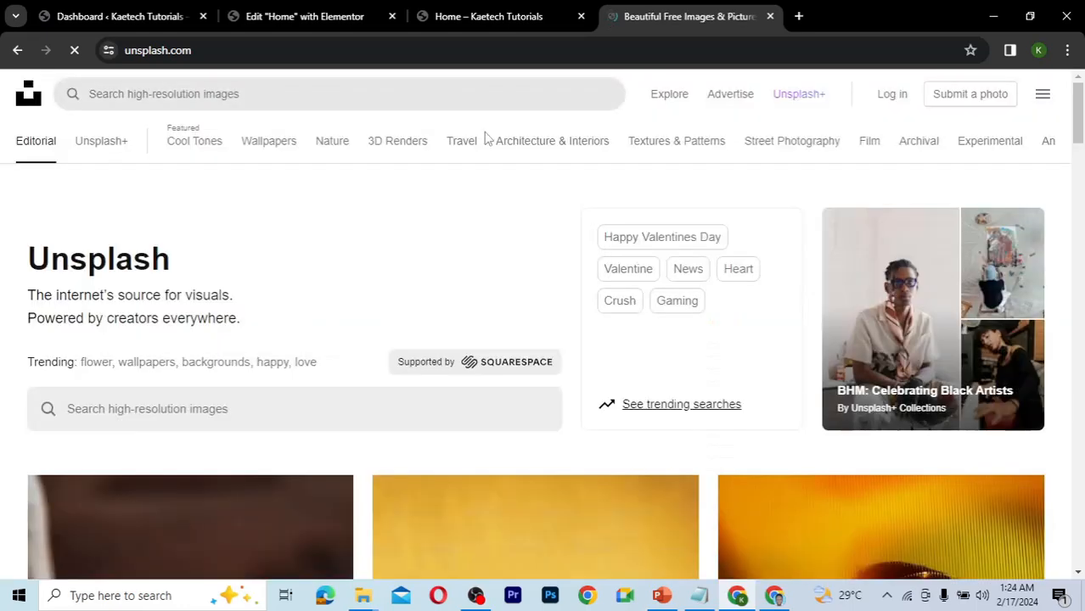
- Search Unsplash for "web design agency" photos
click(293, 97)
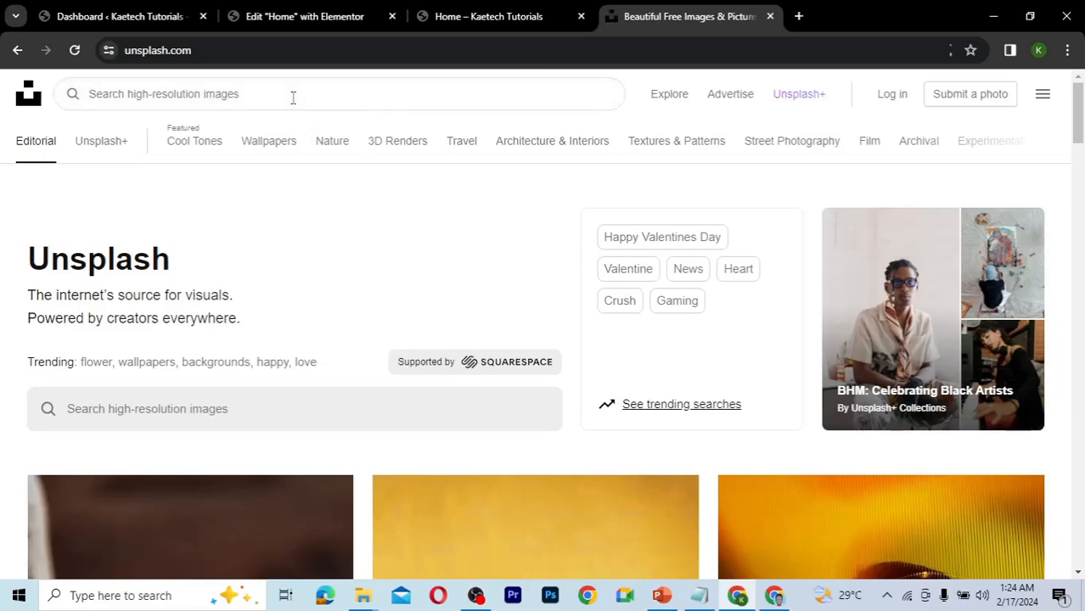
text(web design)
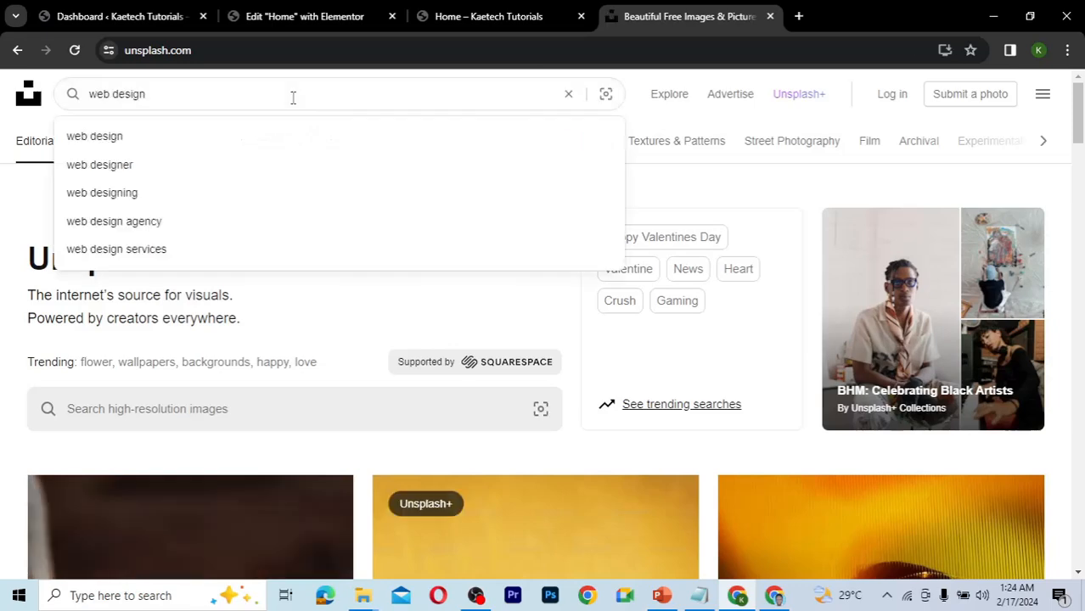
click(158, 226)
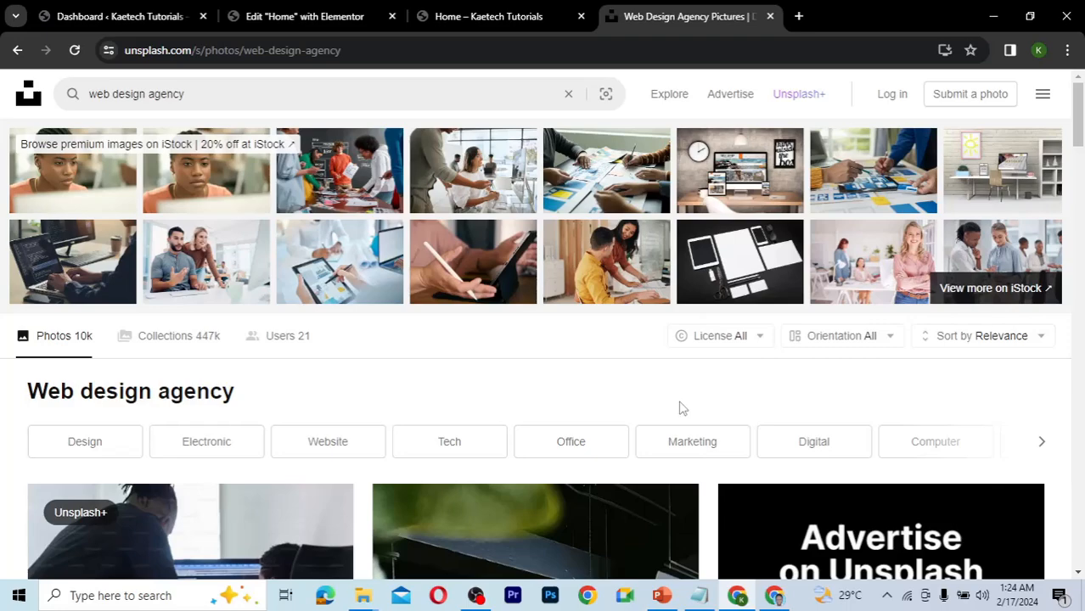
- Download the photo of the laptop reading "I design and develop experiences" in Medium size (1920 x 2448) and return to the results
scroll(683, 408, down, 4)
scroll(679, 401, down, 10)
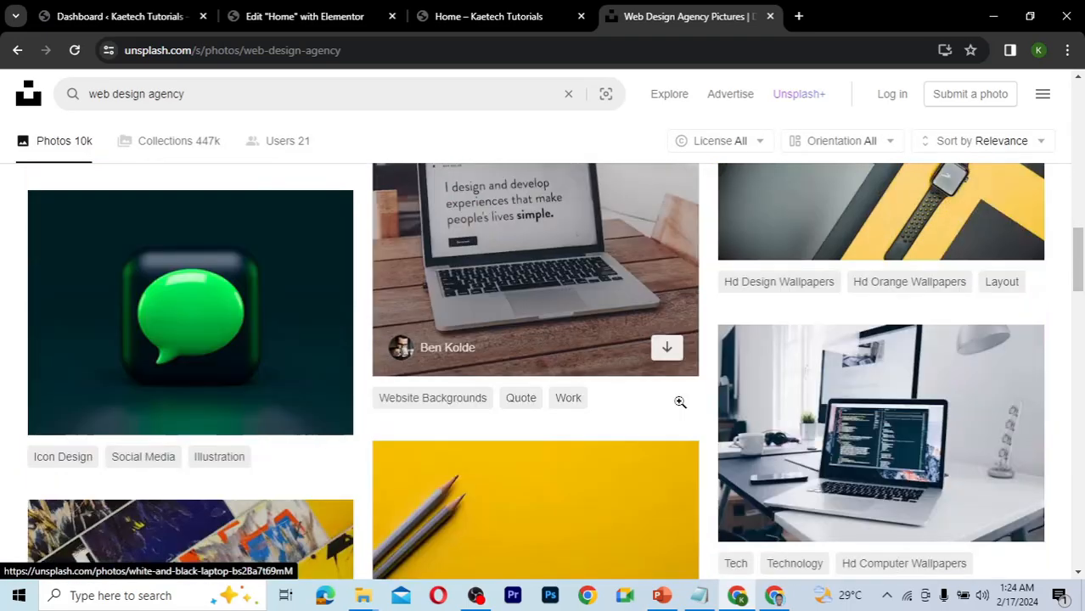
scroll(680, 401, up, 2)
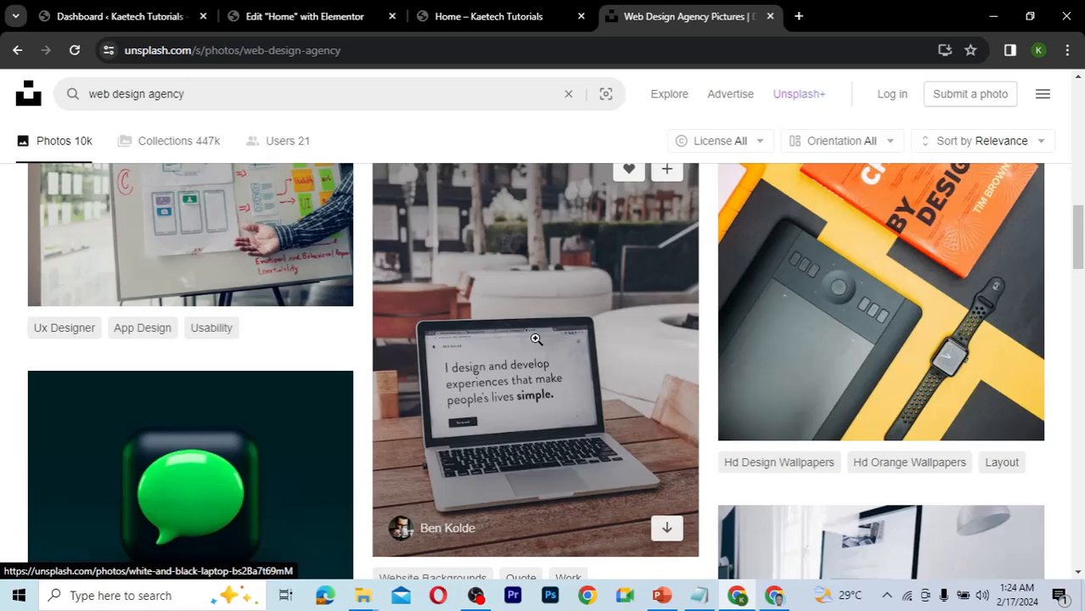
click(535, 340)
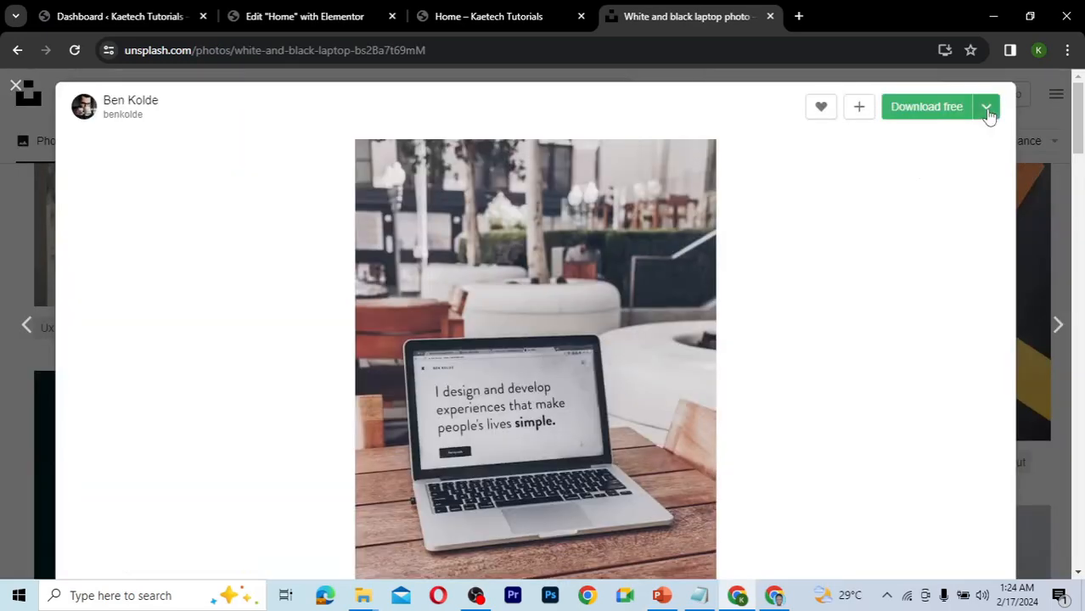
click(987, 109)
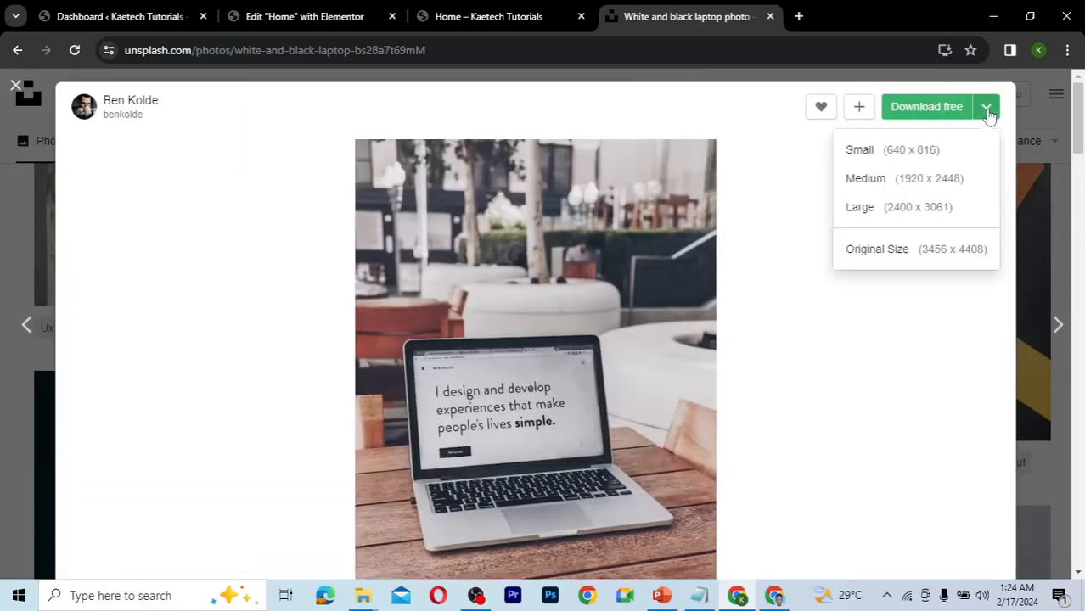
click(923, 182)
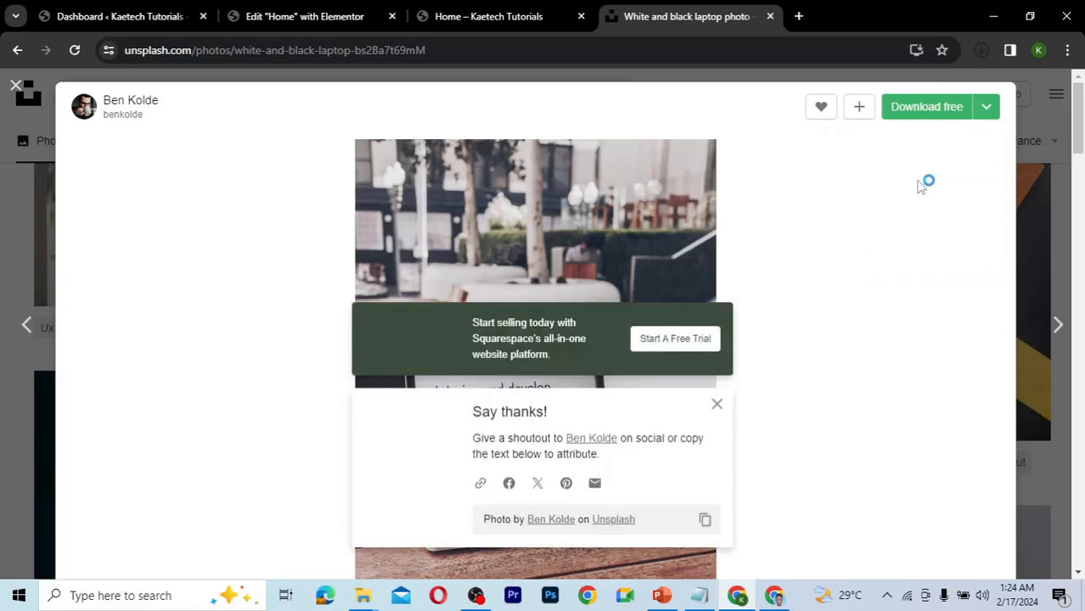
click(16, 86)
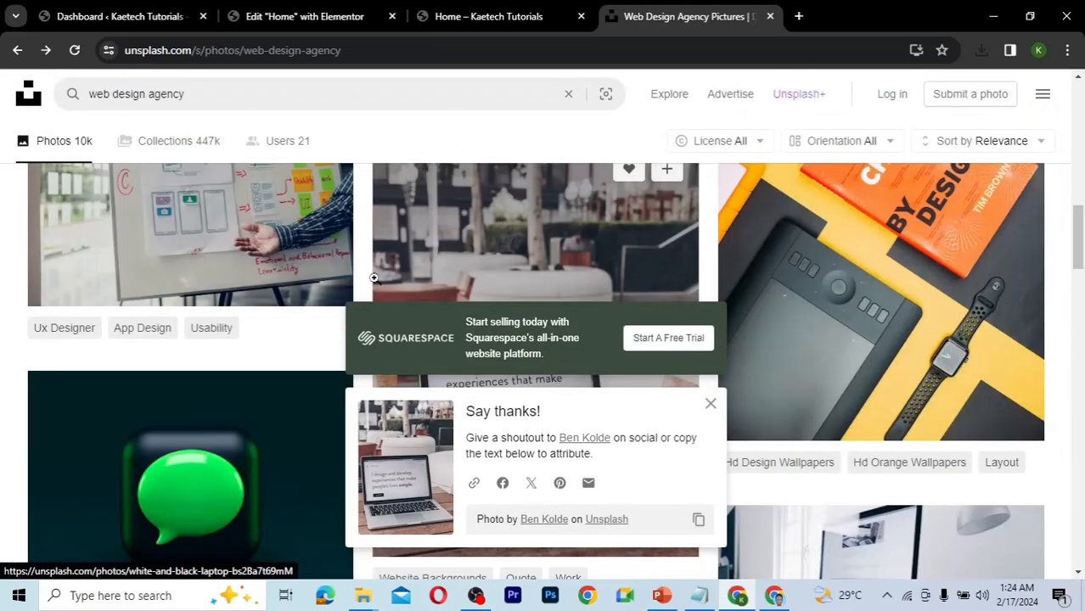
click(711, 405)
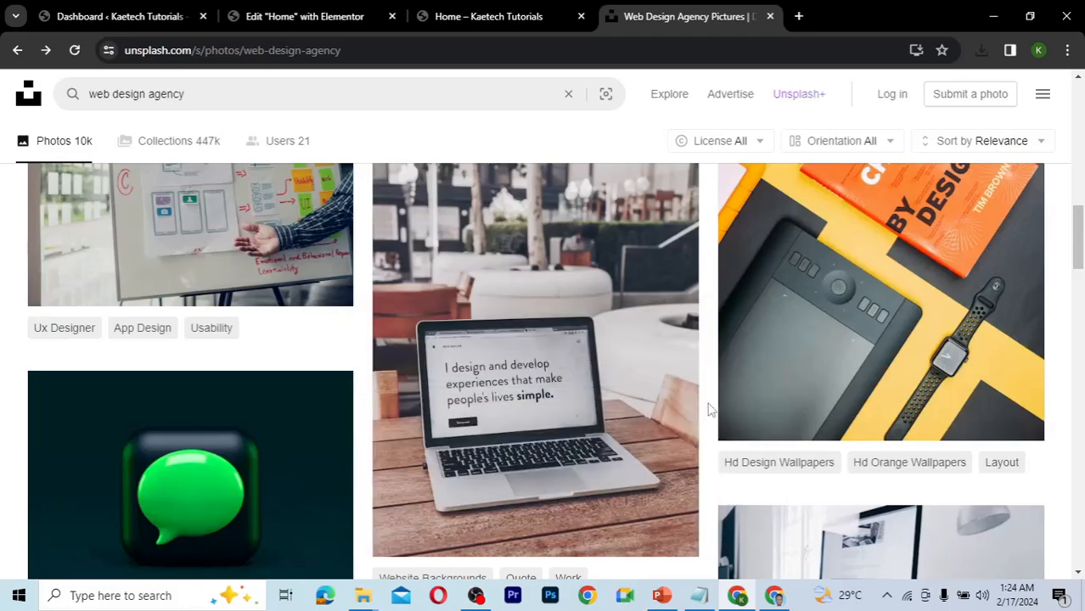
- Look through further web design agency photos, loading more results, for other images suited to the site
scroll(710, 410, down, 3)
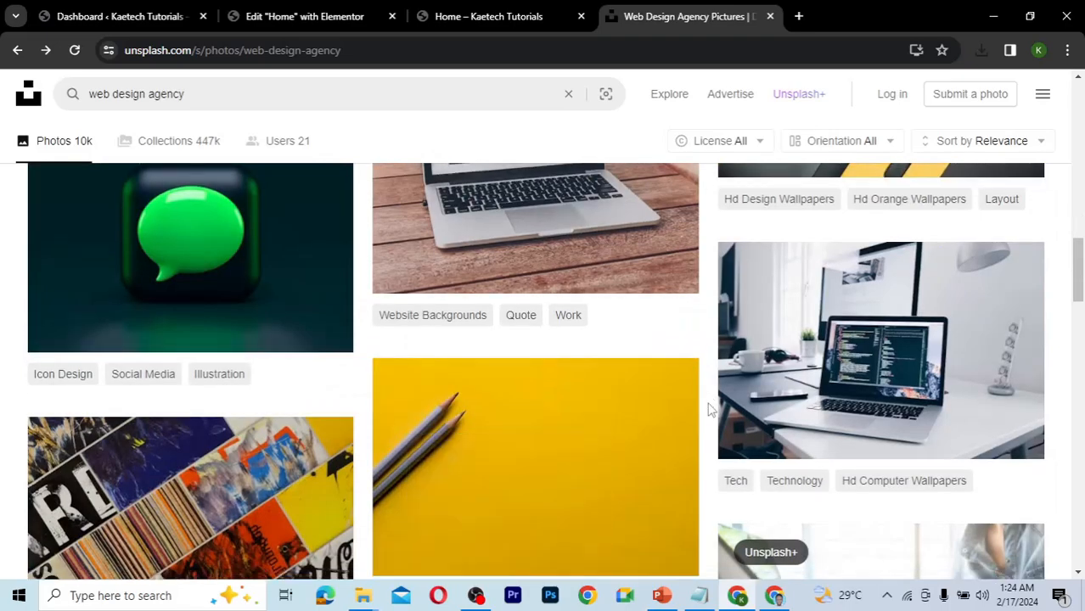
scroll(710, 408, down, 5)
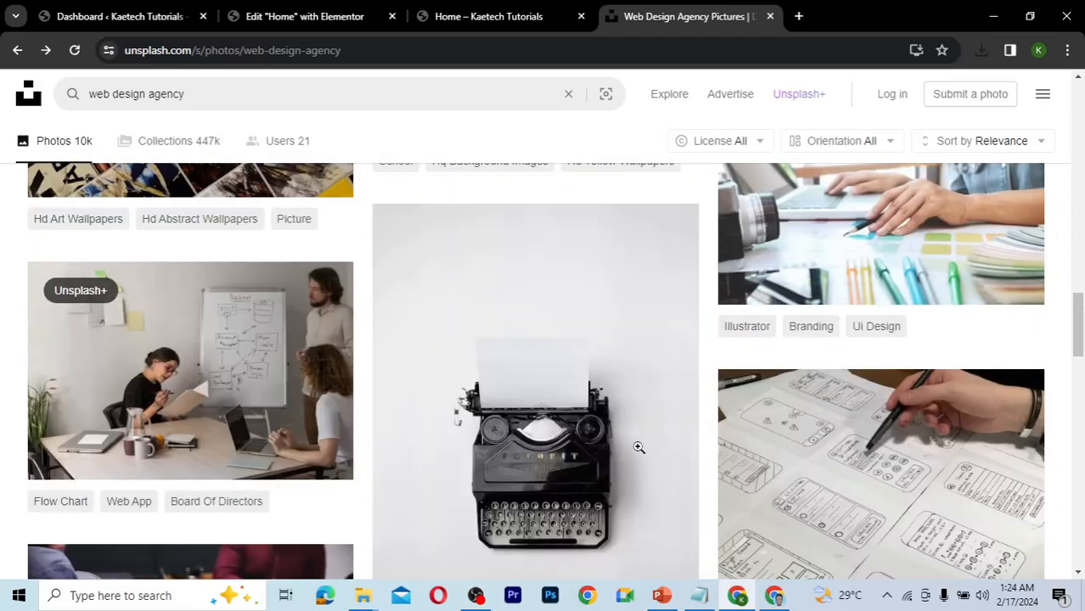
scroll(639, 448, down, 9)
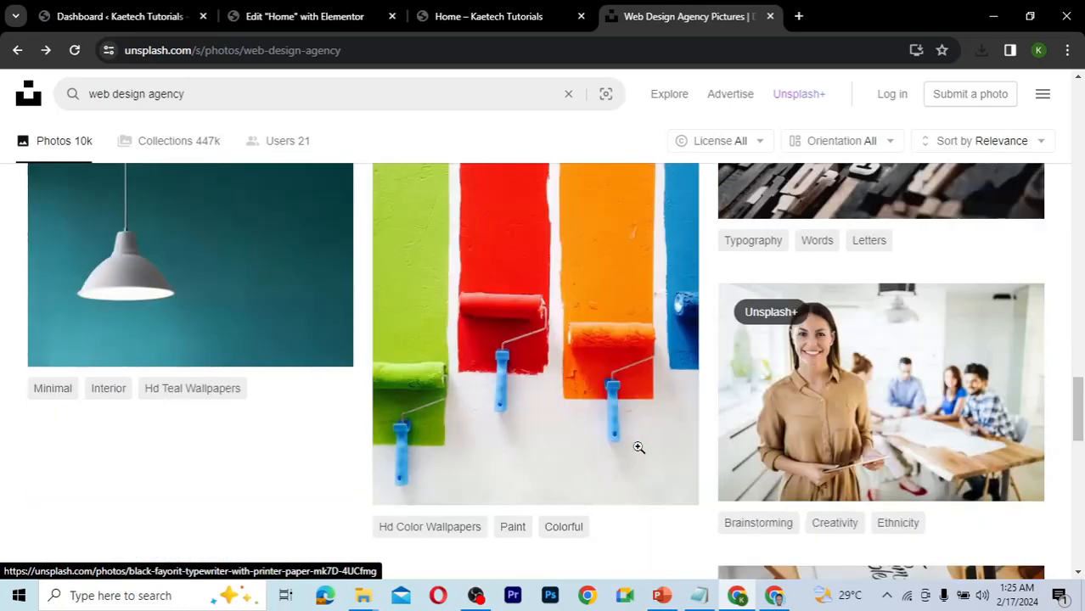
scroll(639, 448, down, 4)
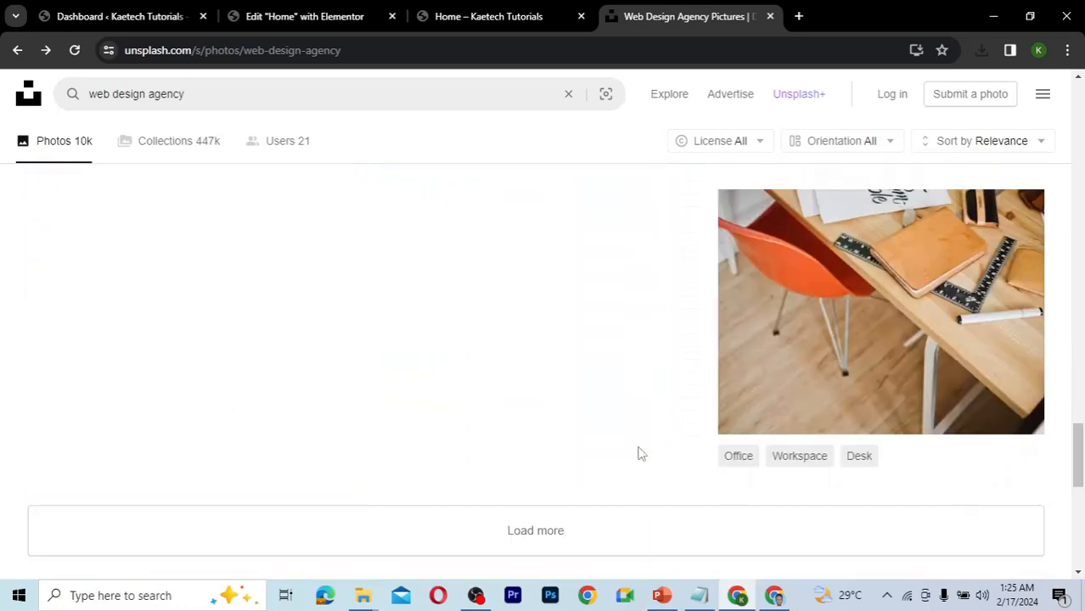
scroll(639, 455, down, 1)
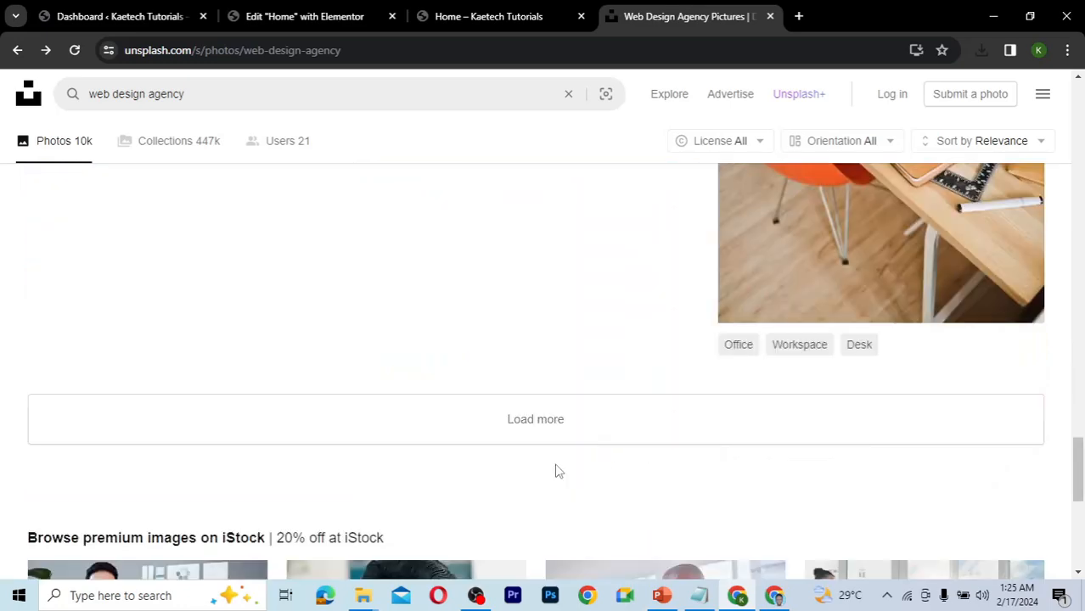
click(537, 421)
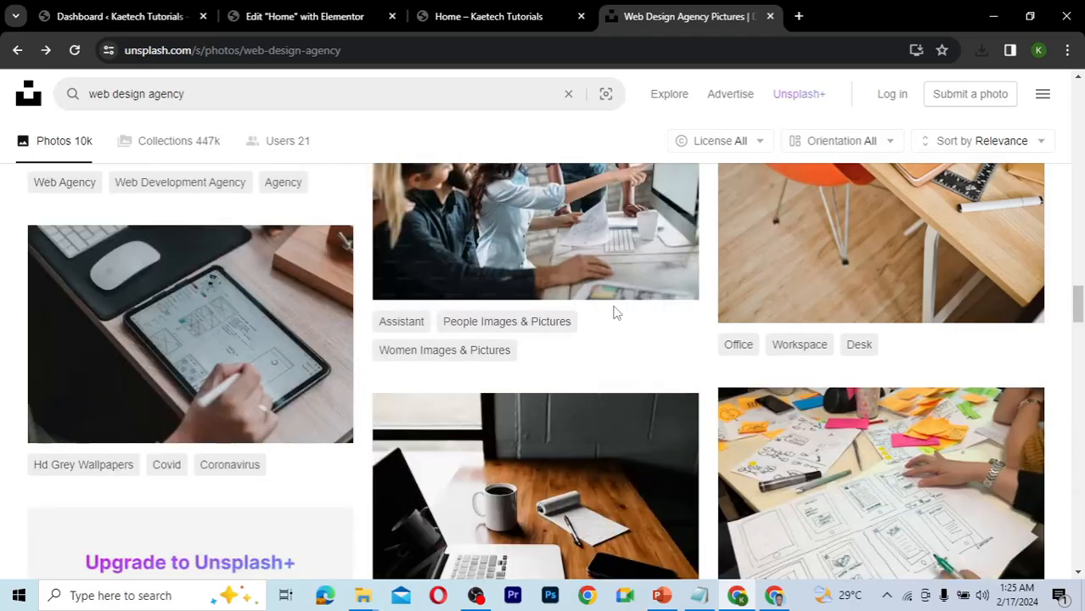
scroll(616, 312, down, 2)
scroll(614, 307, down, 4)
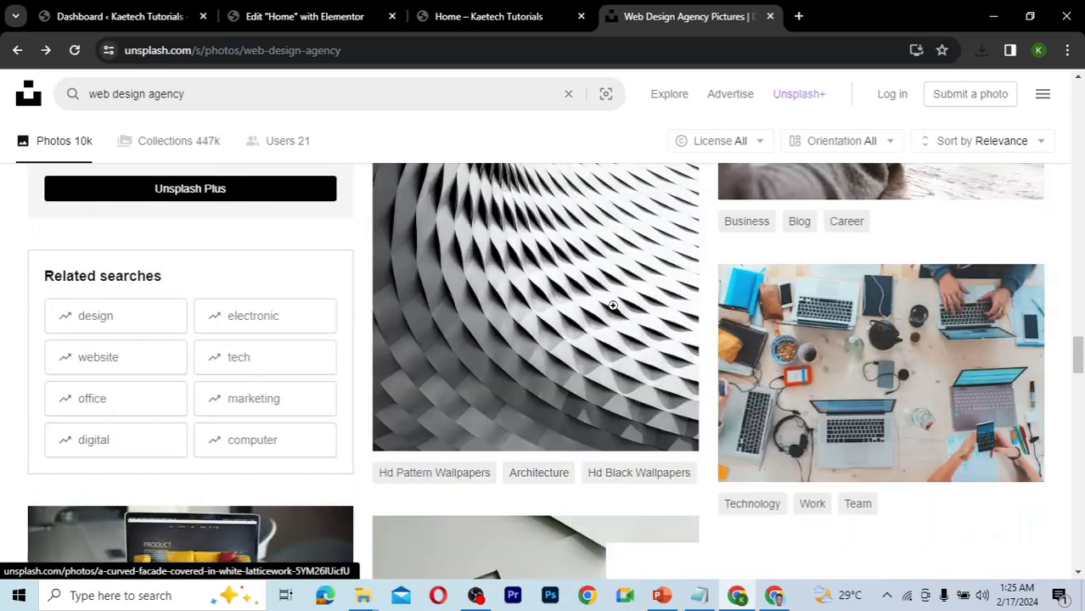
scroll(615, 310, down, 2)
scroll(615, 312, down, 7)
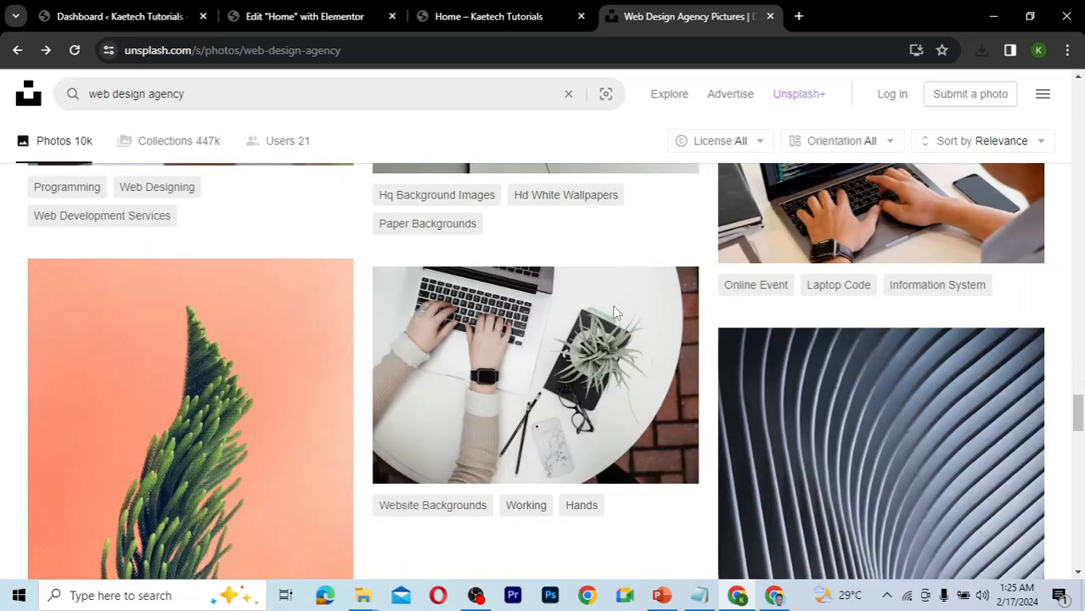
- Switch to the Downloads folder in File Explorer and move the downloaded Unsplash laptop photo into the Udemy Course folder
scroll(615, 313, up, 2)
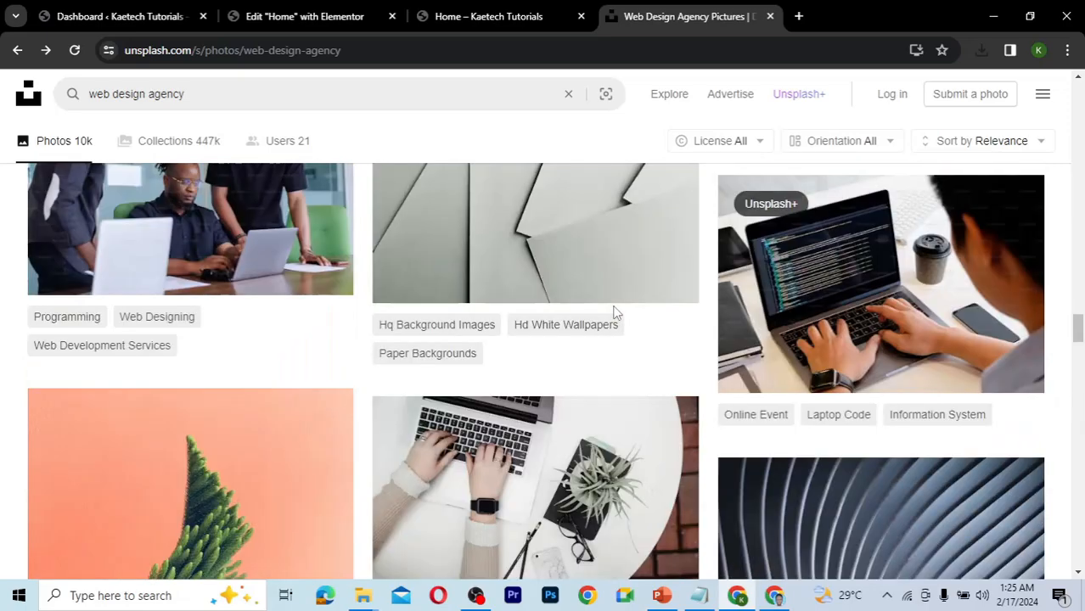
scroll(616, 313, up, 3)
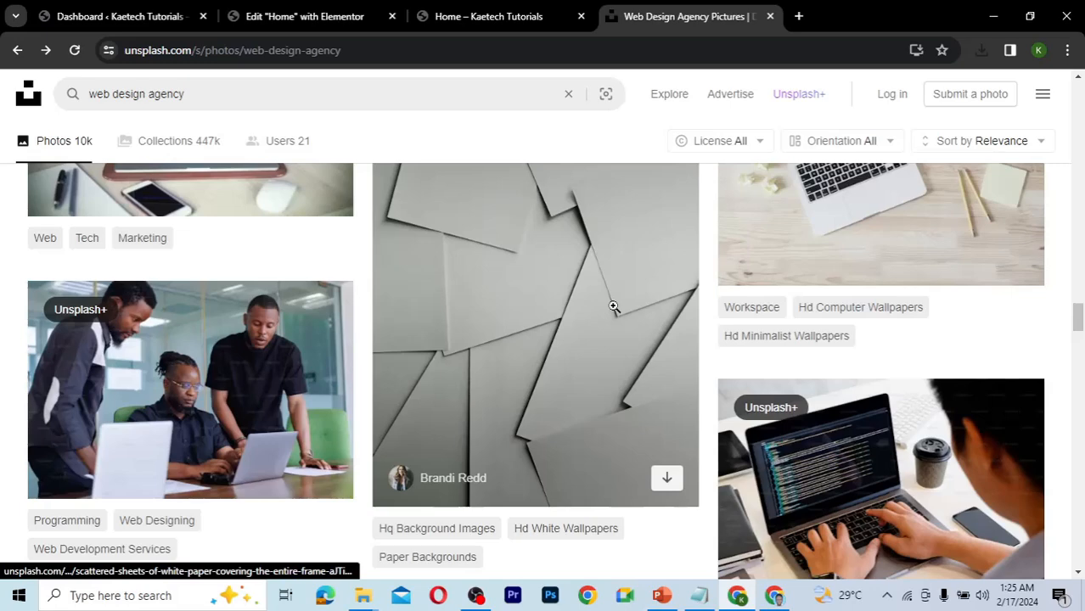
click(322, 18)
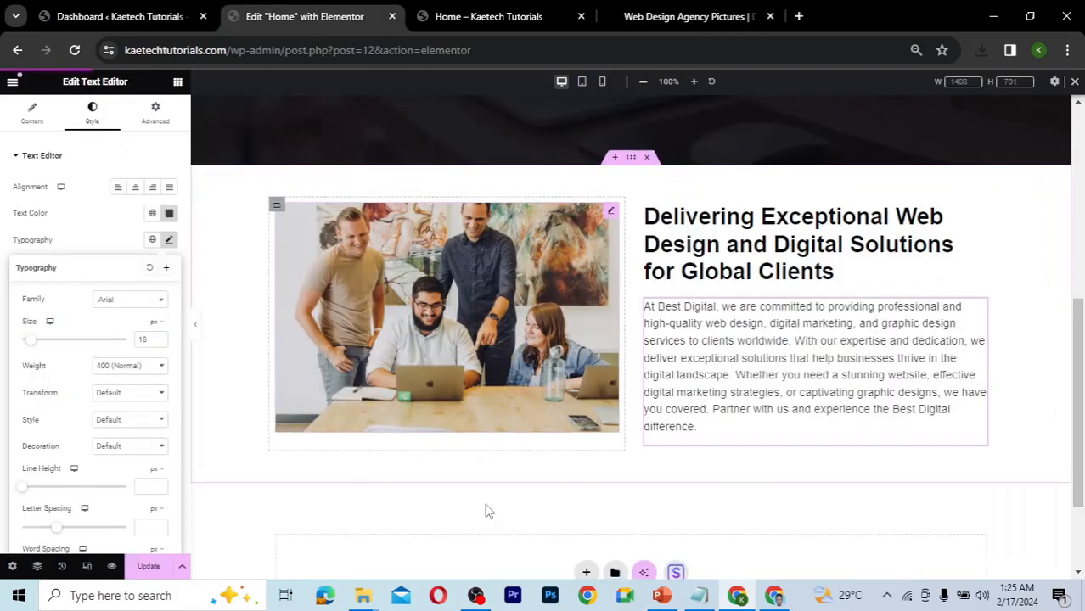
mouse_move(363, 596)
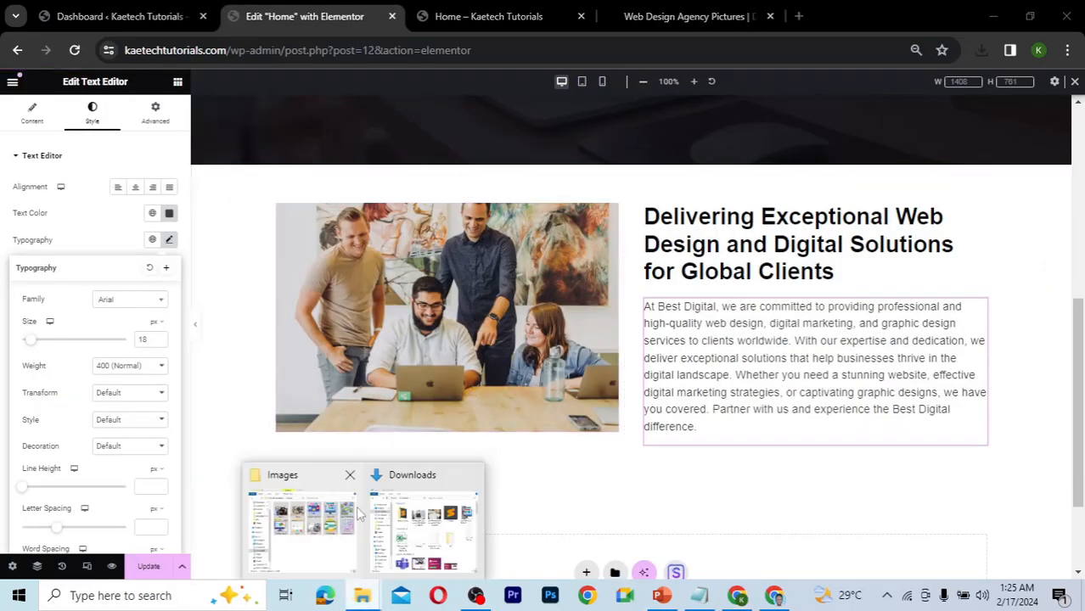
click(425, 526)
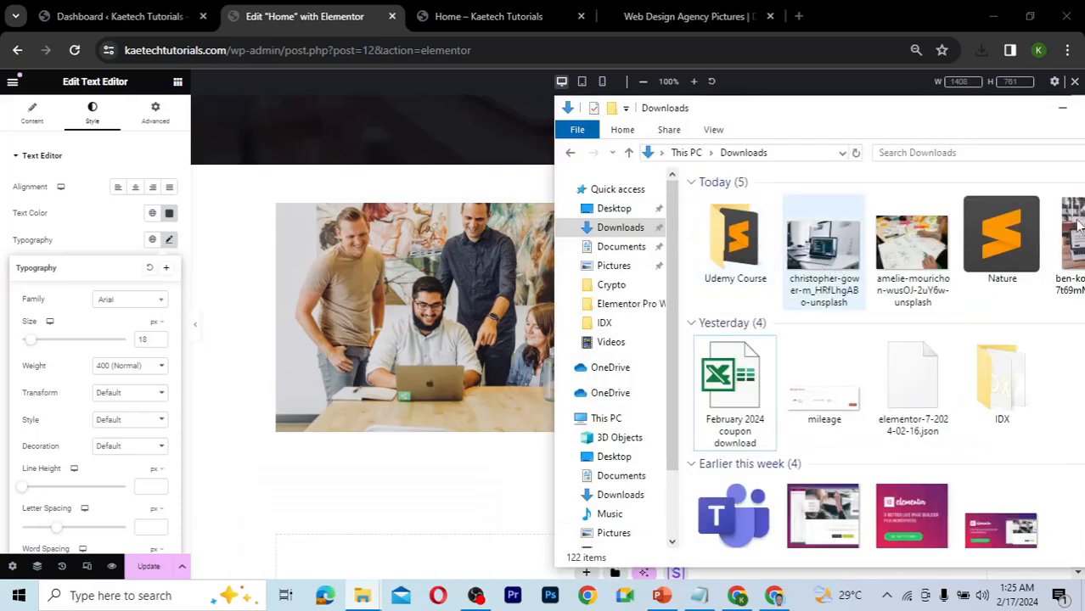
drag(1078, 225, 736, 268)
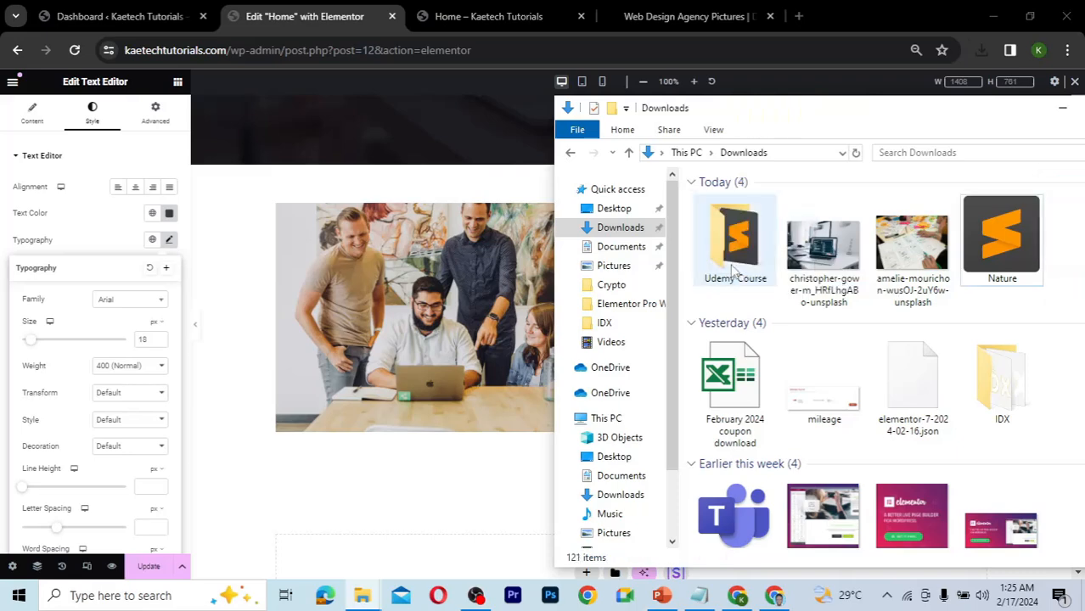
- Move the laptop photo from Udemy Course into One Page website and on into its Images subfolder, then return to the Elementor editor
click(736, 263)
double_click(736, 263)
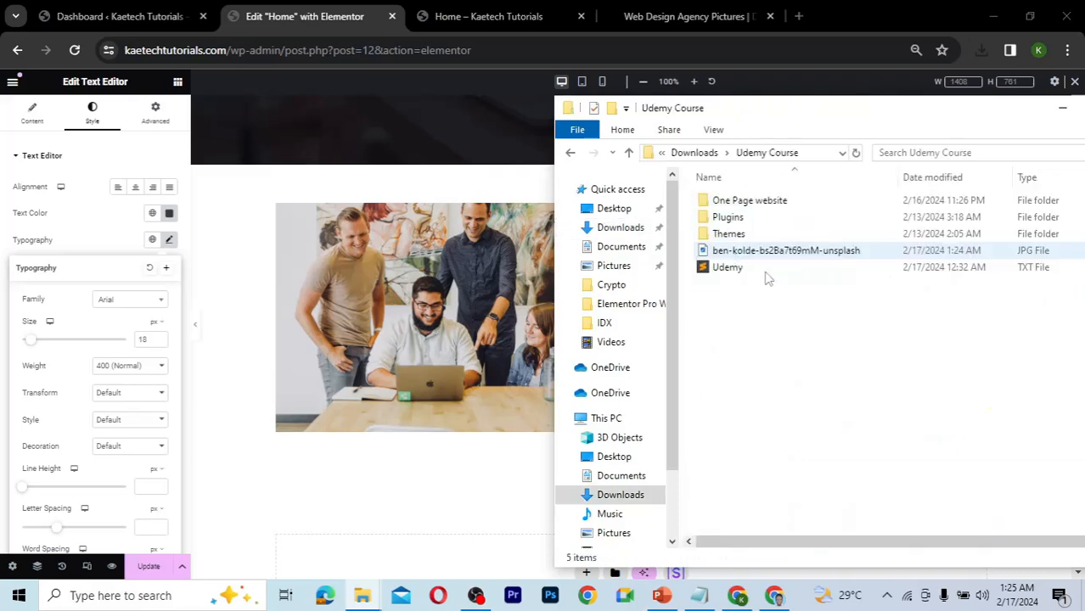
click(751, 253)
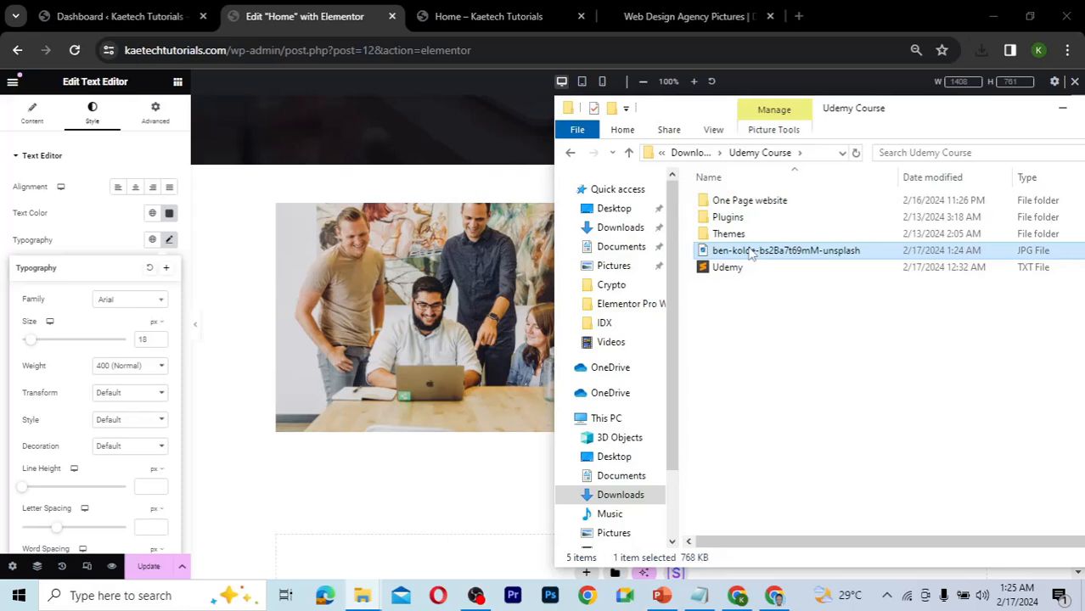
drag(750, 252, 751, 204)
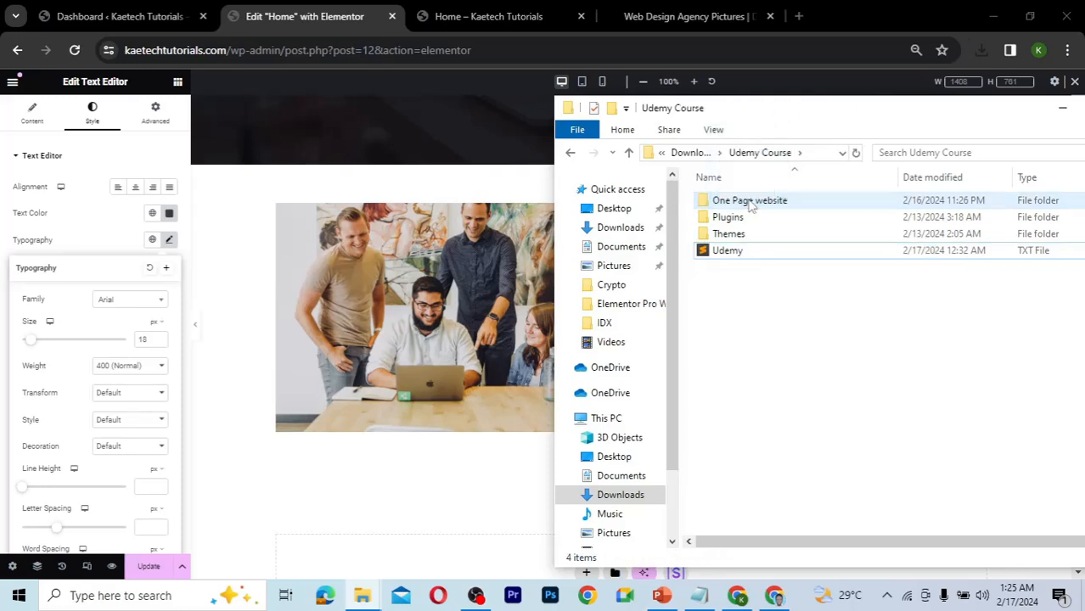
double_click(751, 202)
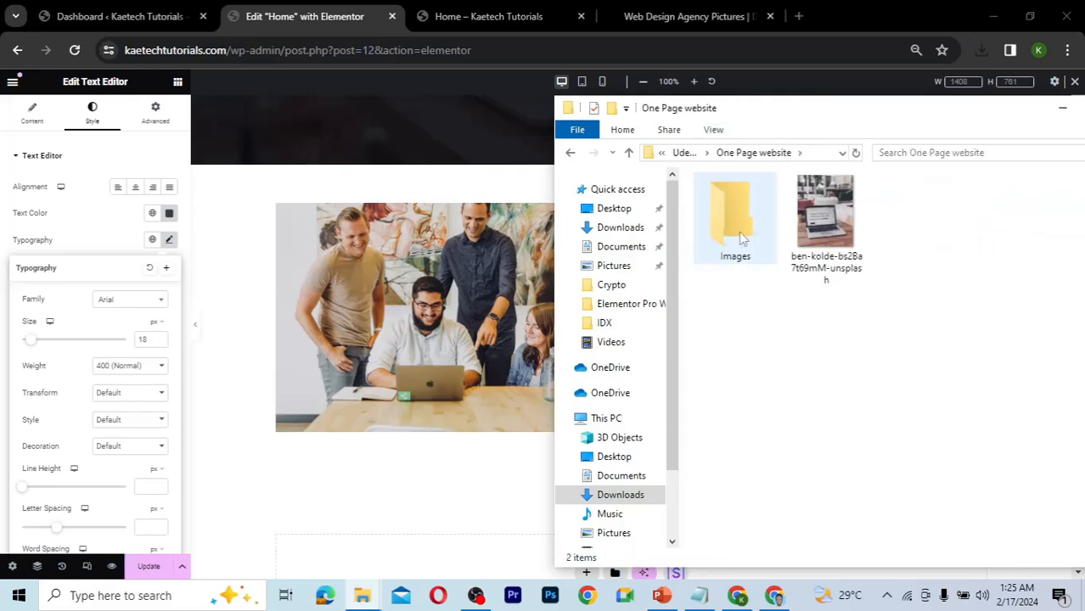
drag(840, 222, 735, 236)
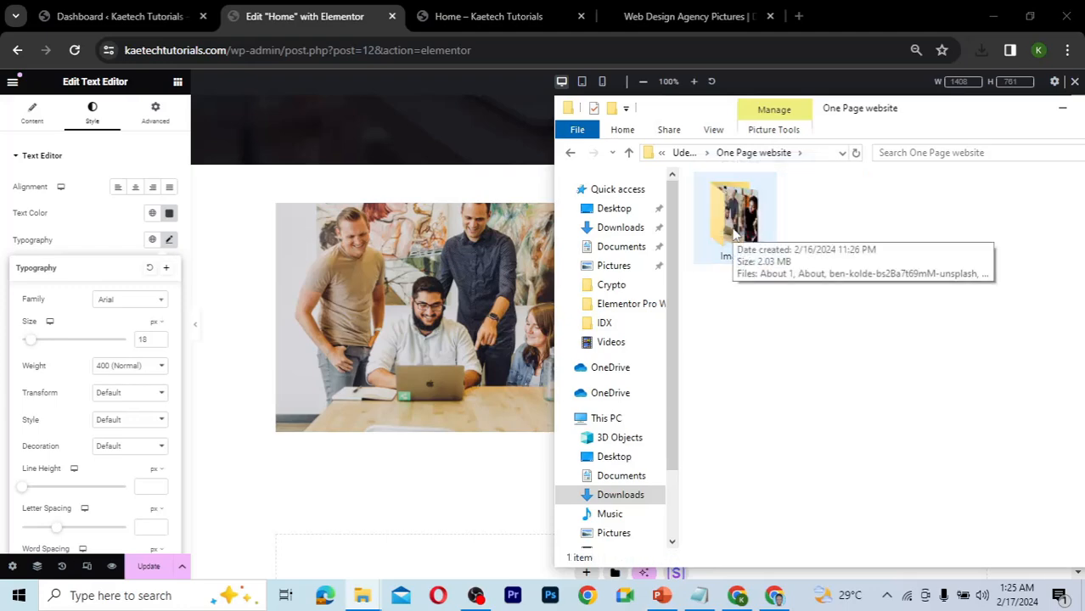
click(422, 311)
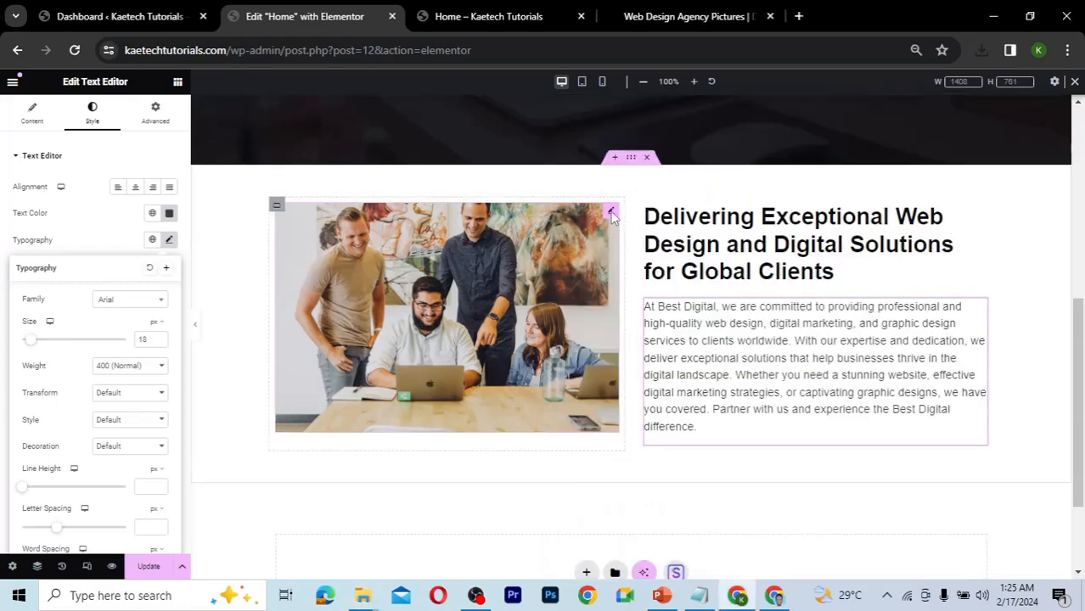
- Open the media library for the team photo beside the "Delivering Exceptional Web Design" heading and bring up the Images folder
click(612, 214)
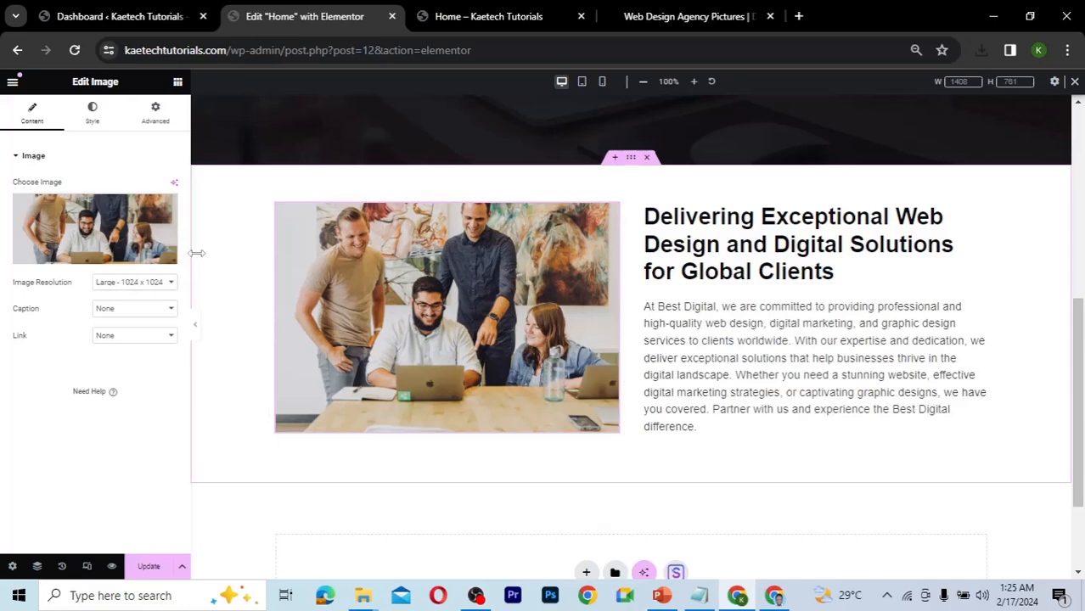
click(85, 217)
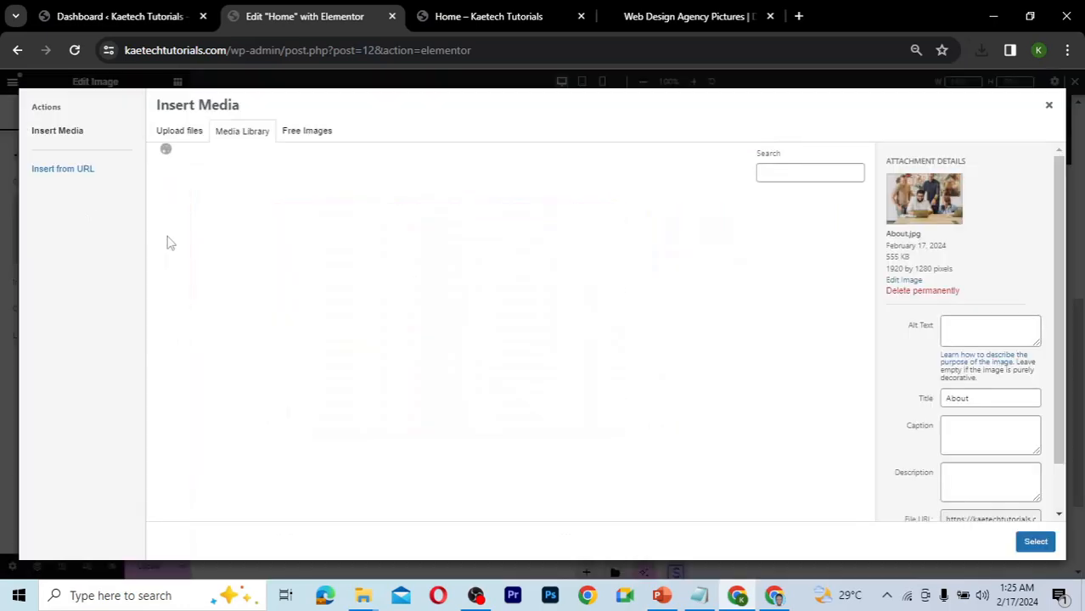
mouse_move(363, 595)
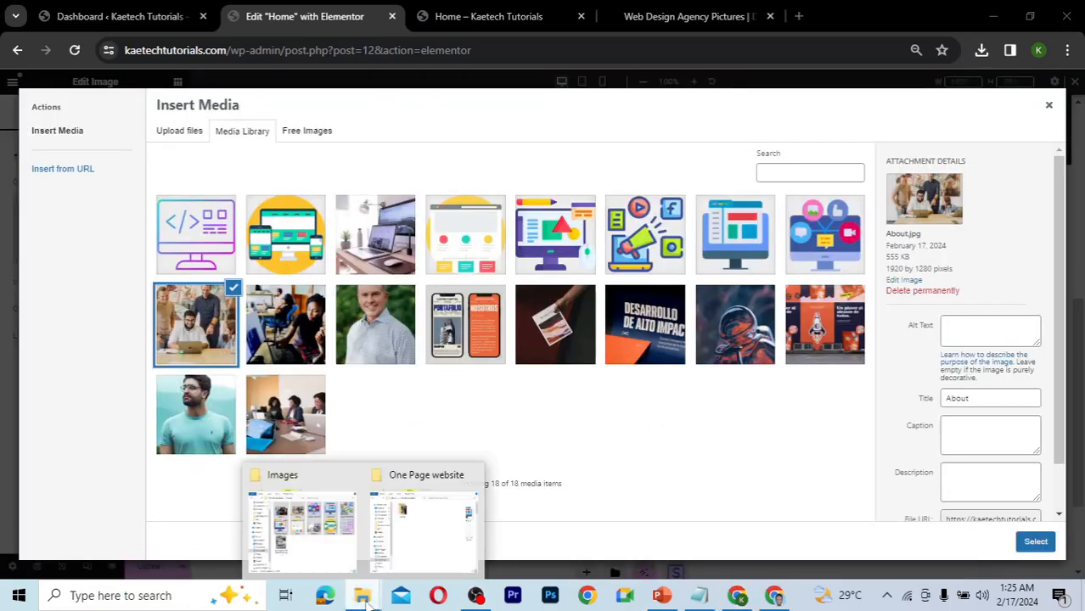
mouse_move(386, 525)
click(301, 526)
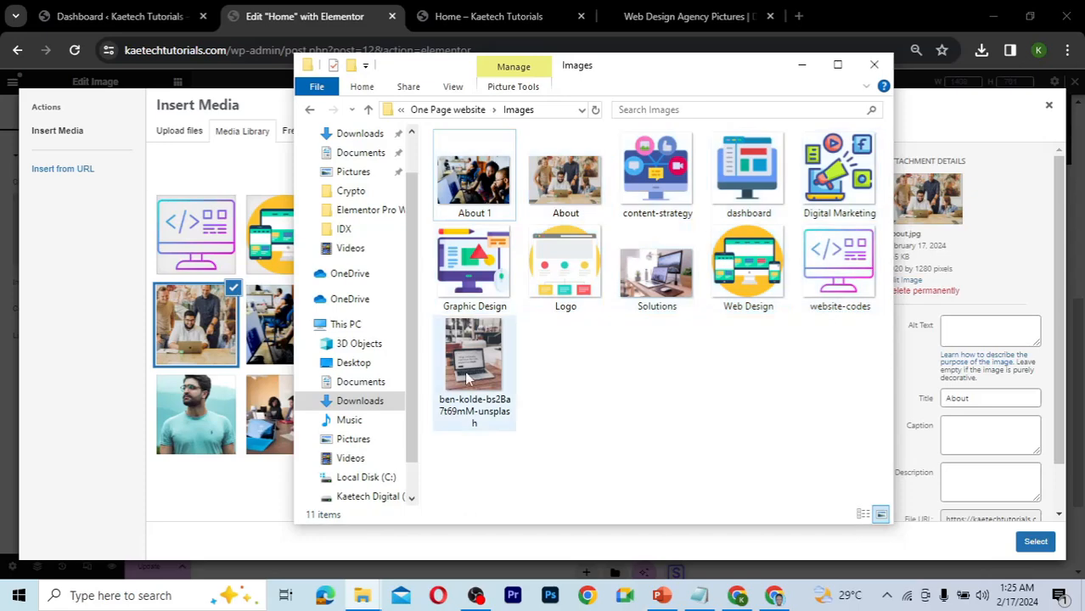
- Preview the laptop photo in the Images folder and rename its file to Website
click(490, 353)
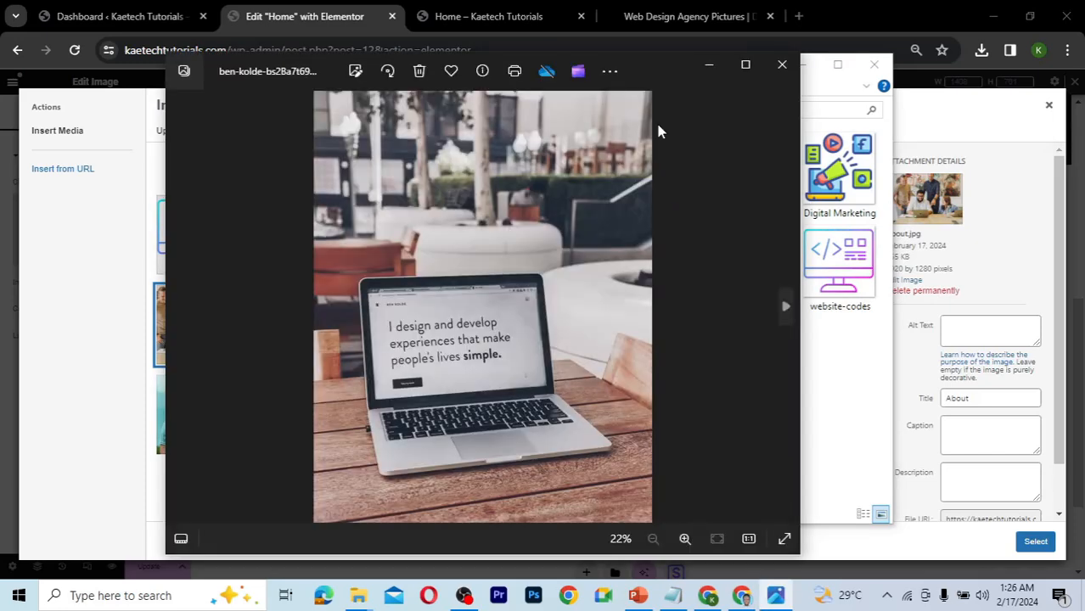
click(781, 66)
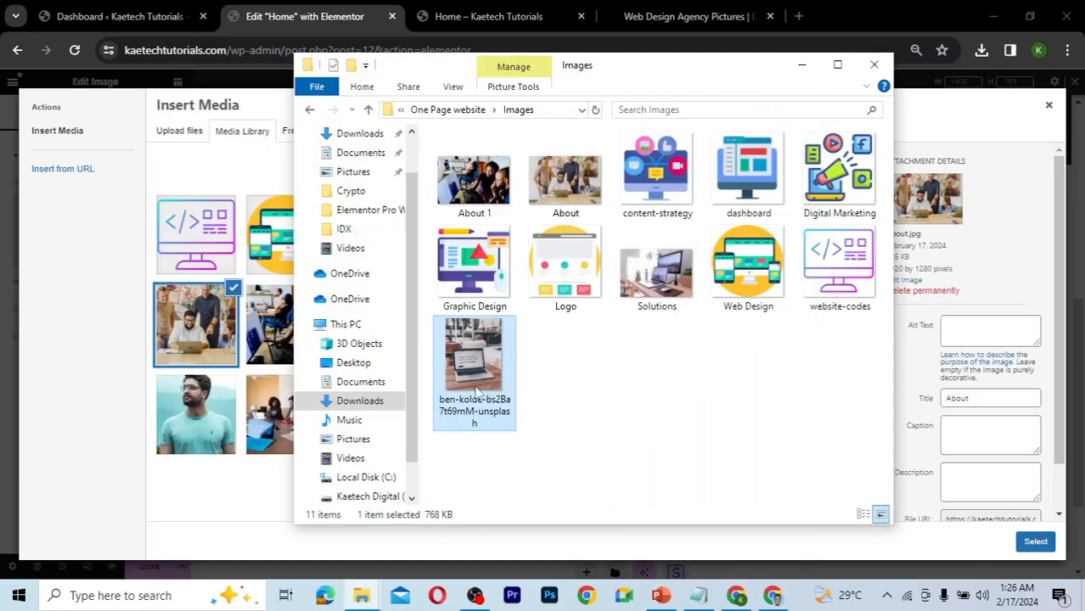
click(481, 409)
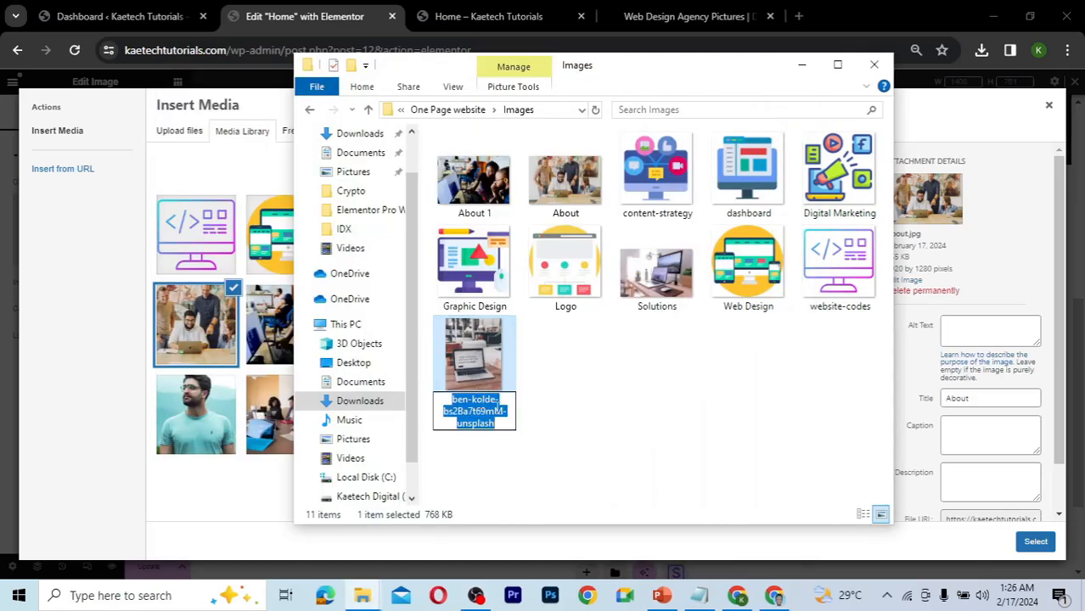
text(Website)
key(Return)
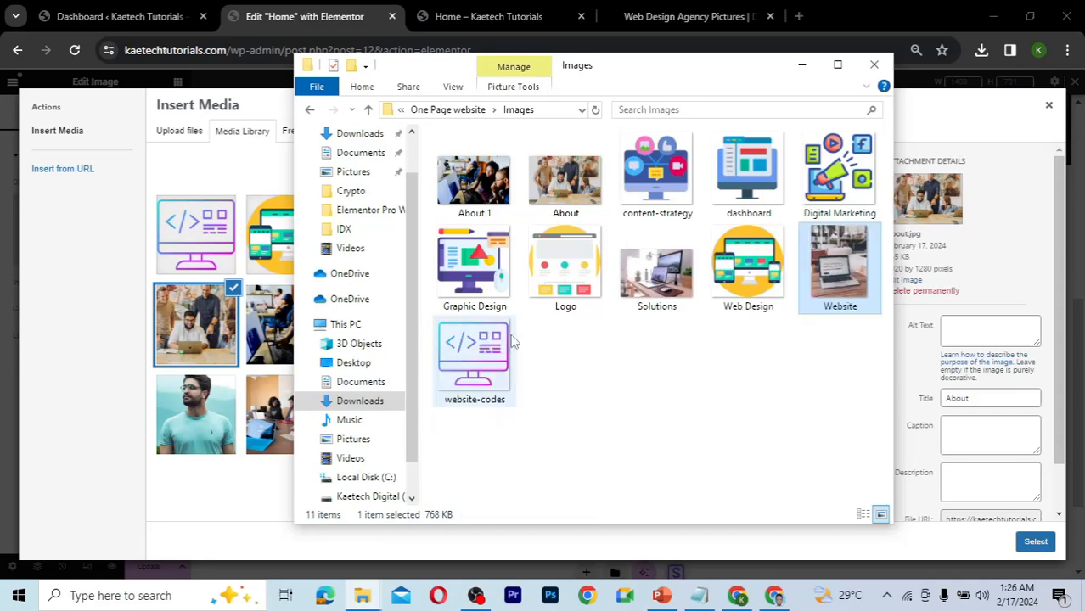
- Upload the Website photo to the media library and use it to replace the team photo in the section
drag(840, 267, 259, 348)
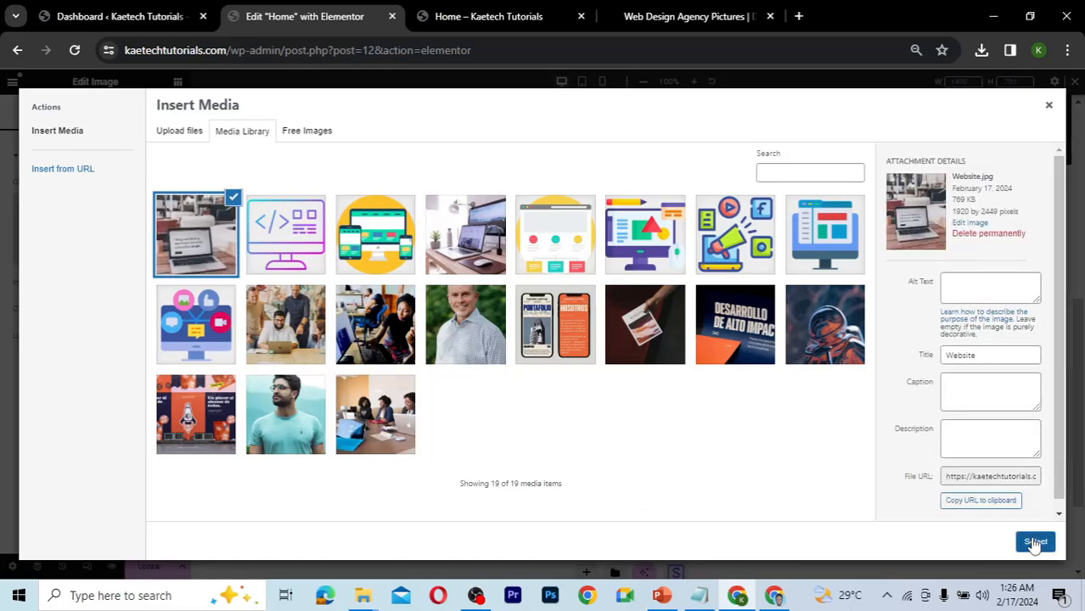
click(1034, 541)
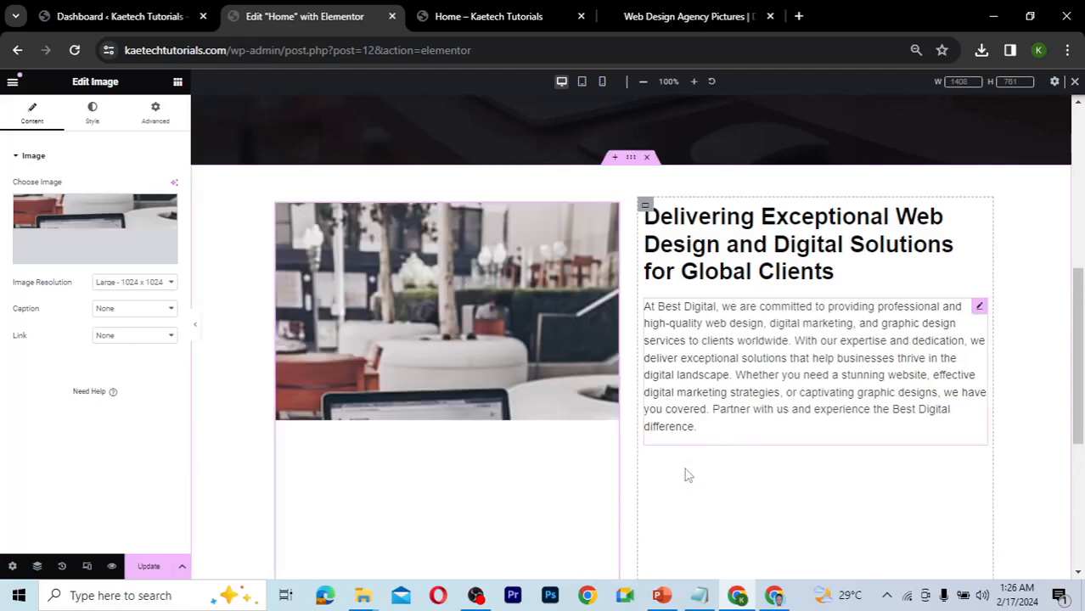
scroll(687, 476, down, 2)
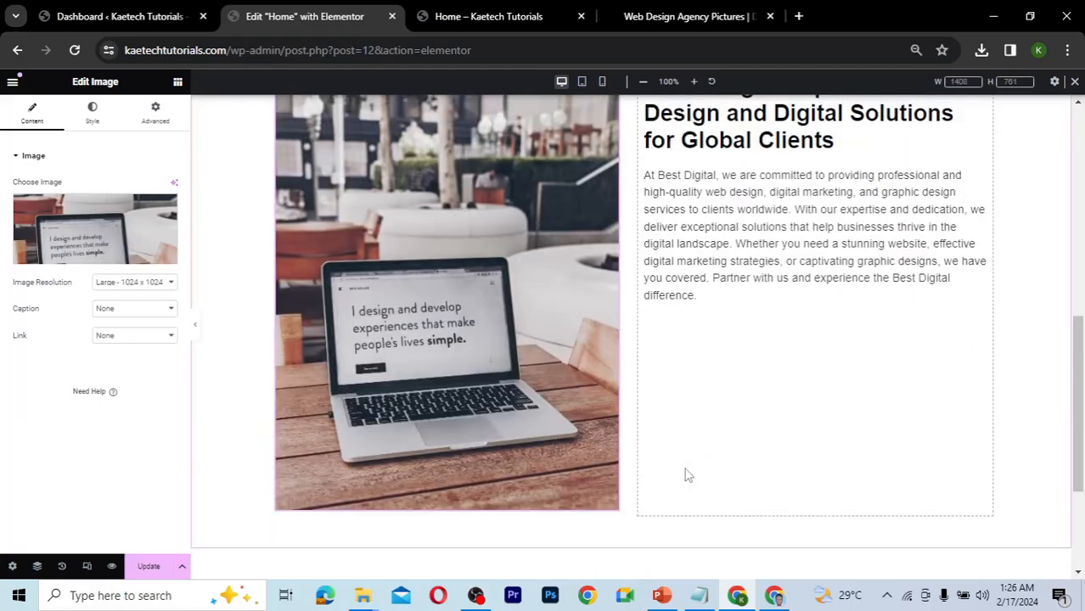
scroll(688, 476, up, 3)
scroll(688, 475, down, 2)
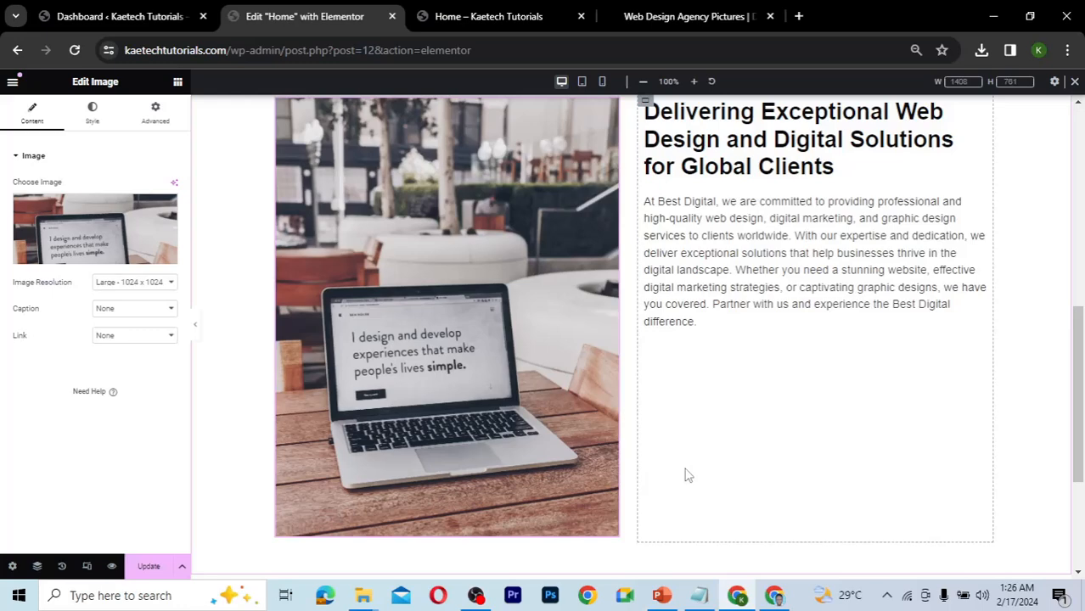
scroll(688, 476, up, 1)
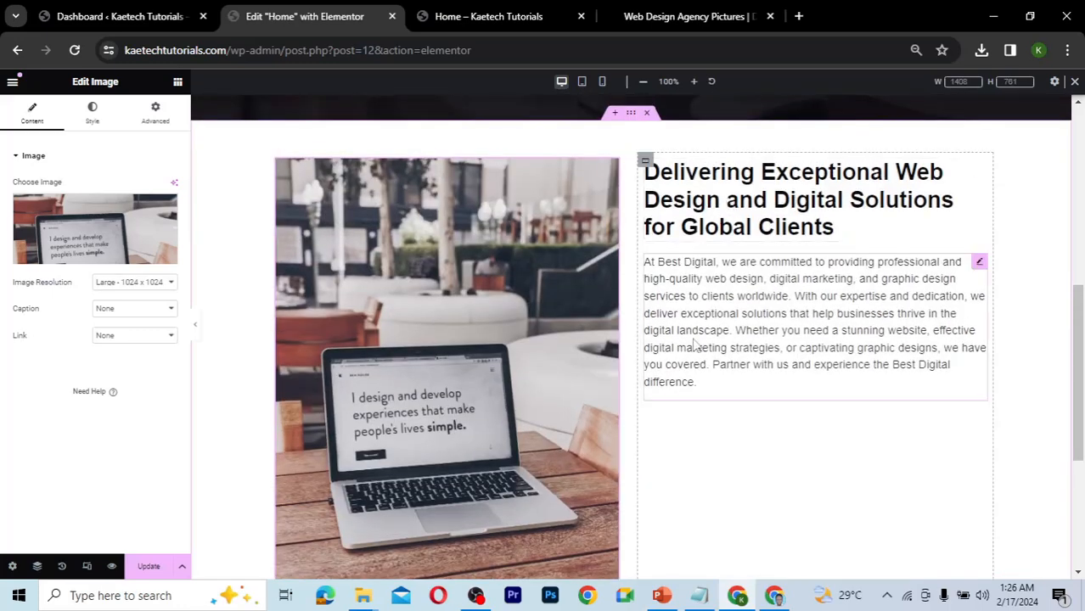
scroll(698, 344, down, 1)
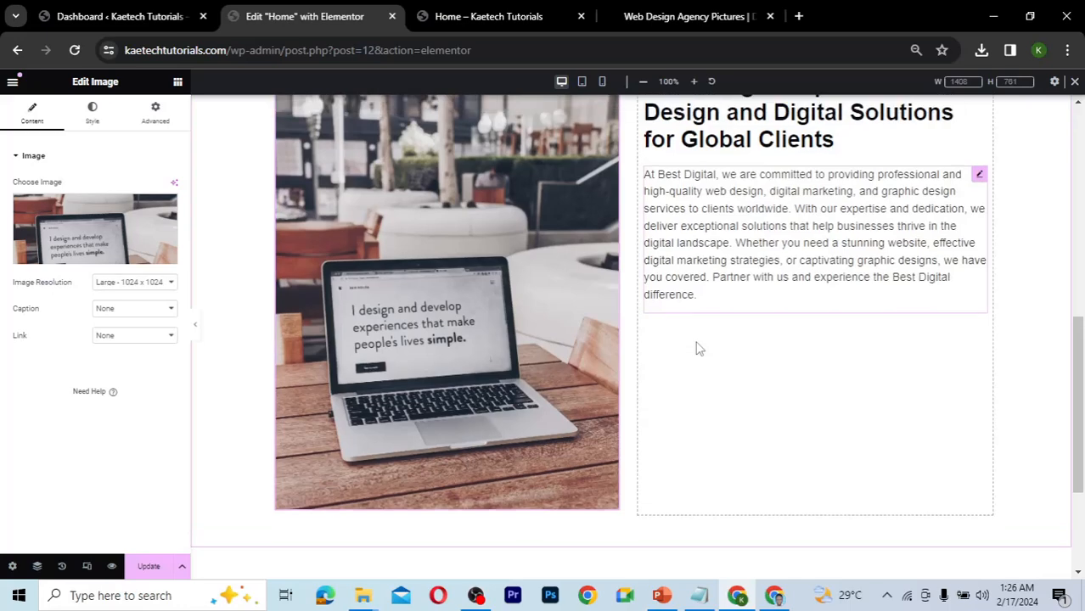
scroll(697, 349, up, 1)
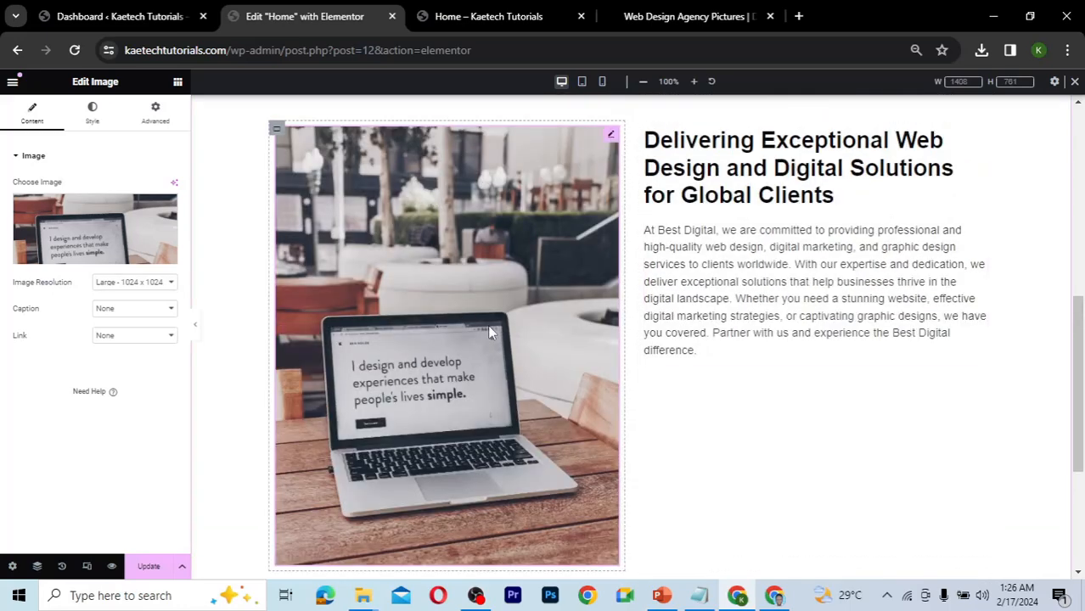
- Set the section container's Justify Content and Align Items to center, and check the text's alignment beside the photo
scroll(665, 245, up, 1)
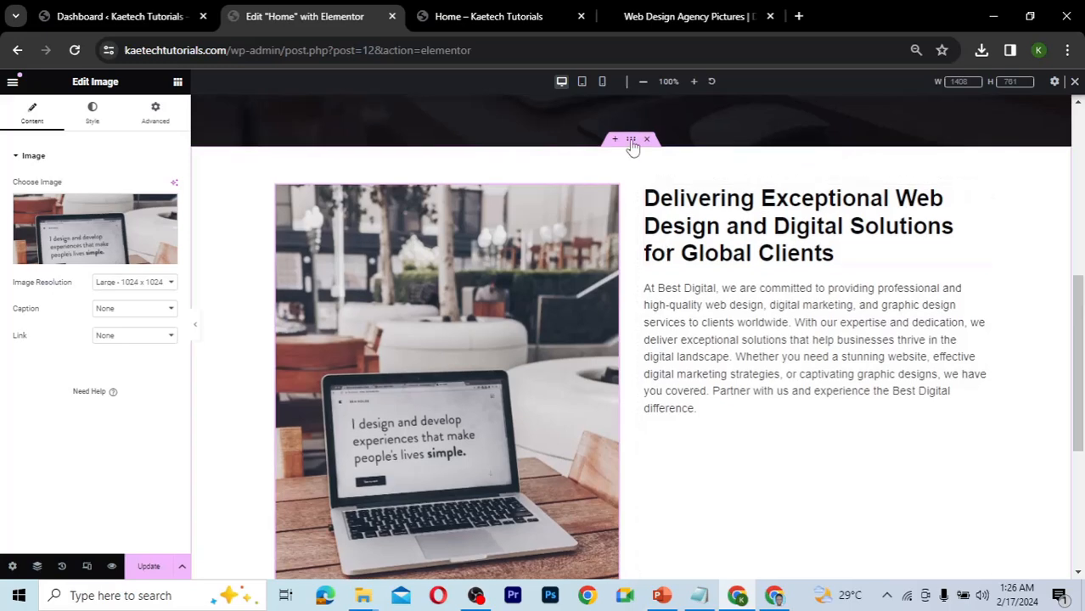
click(631, 141)
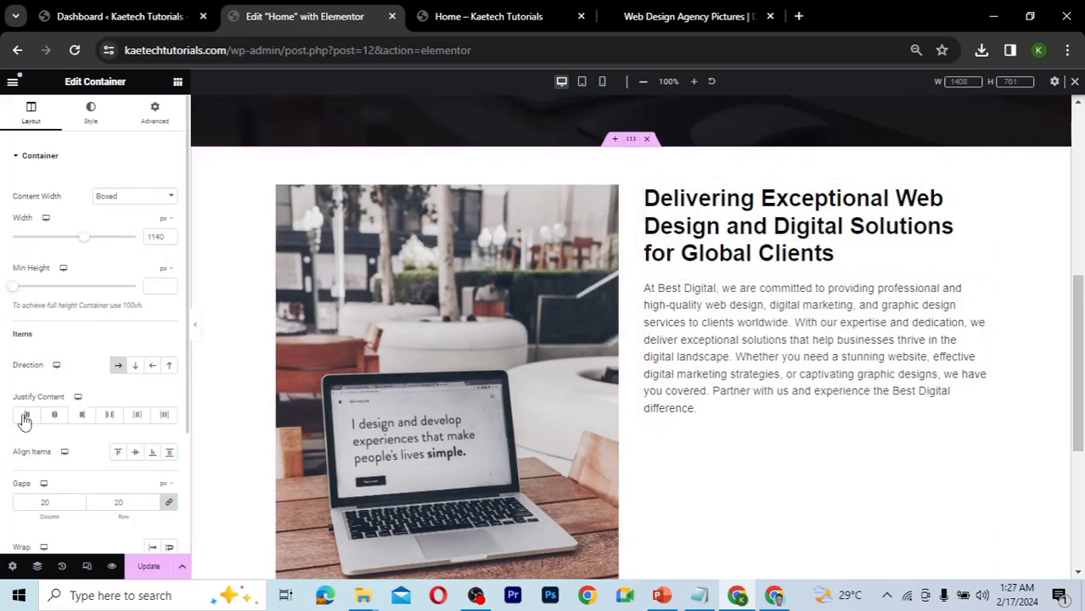
click(55, 416)
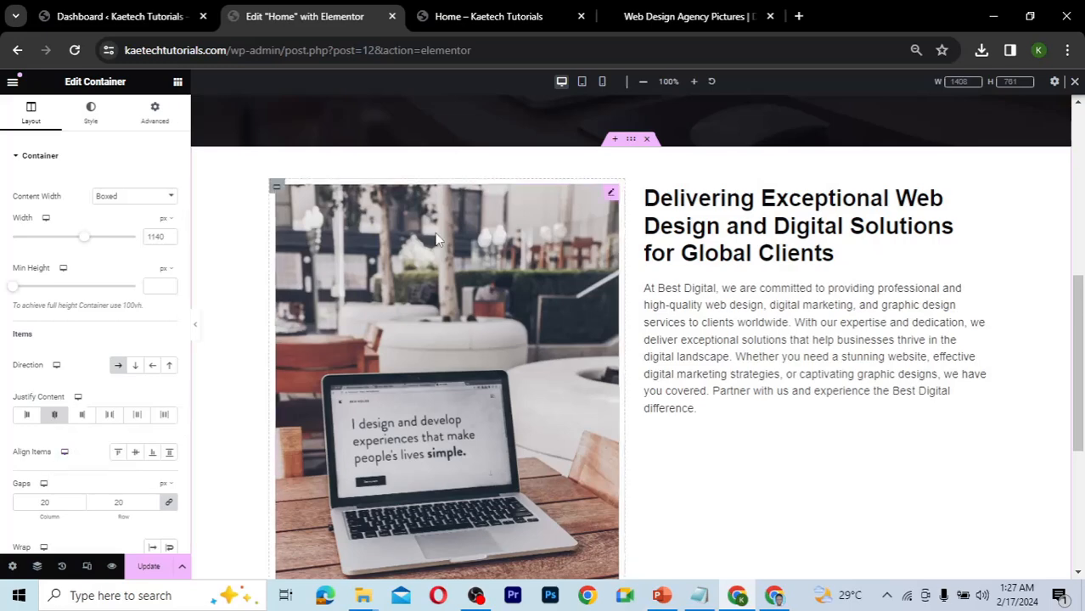
click(135, 456)
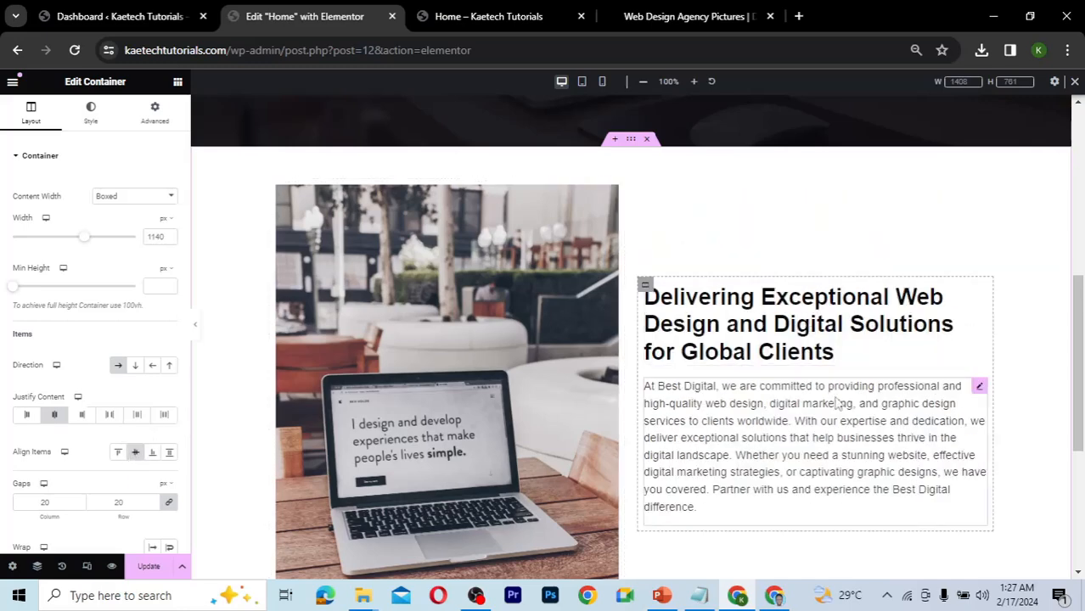
scroll(835, 403, down, 3)
scroll(839, 405, up, 2)
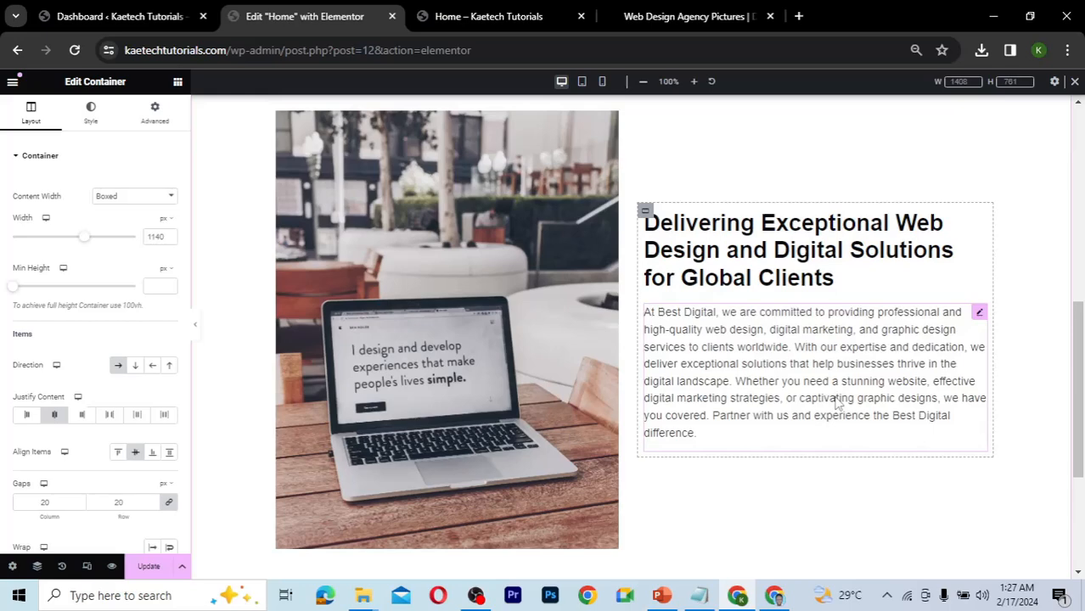
scroll(836, 403, down, 1)
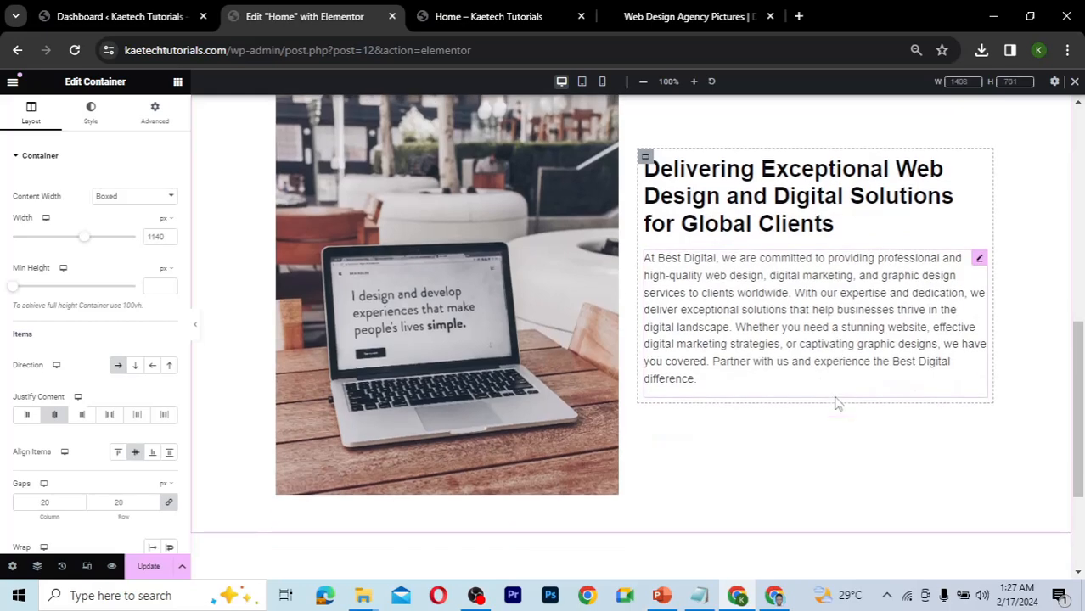
scroll(837, 404, up, 2)
scroll(836, 401, down, 3)
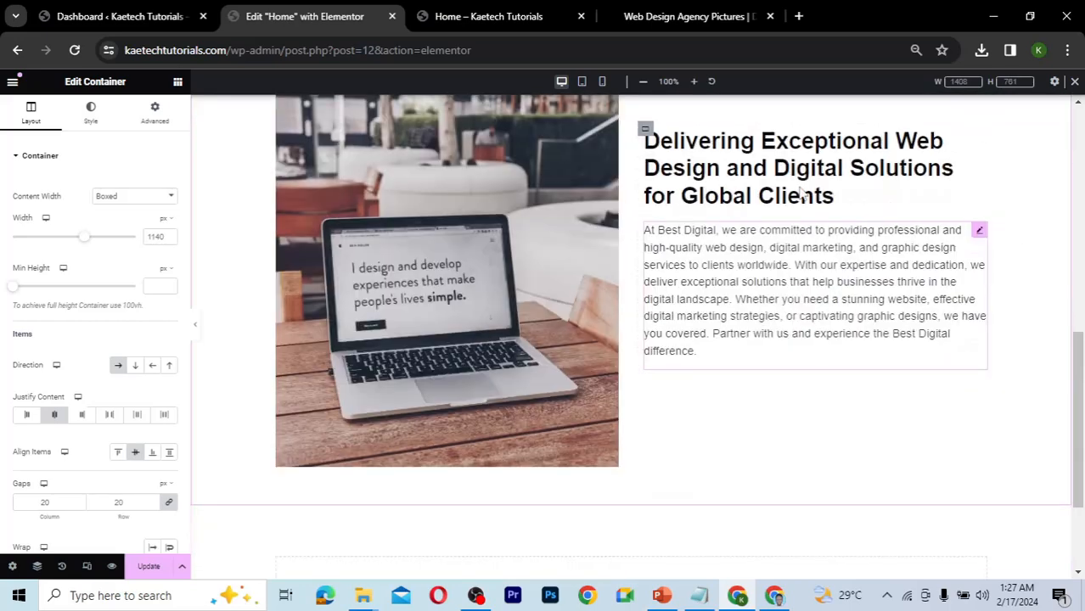
scroll(793, 347, up, 4)
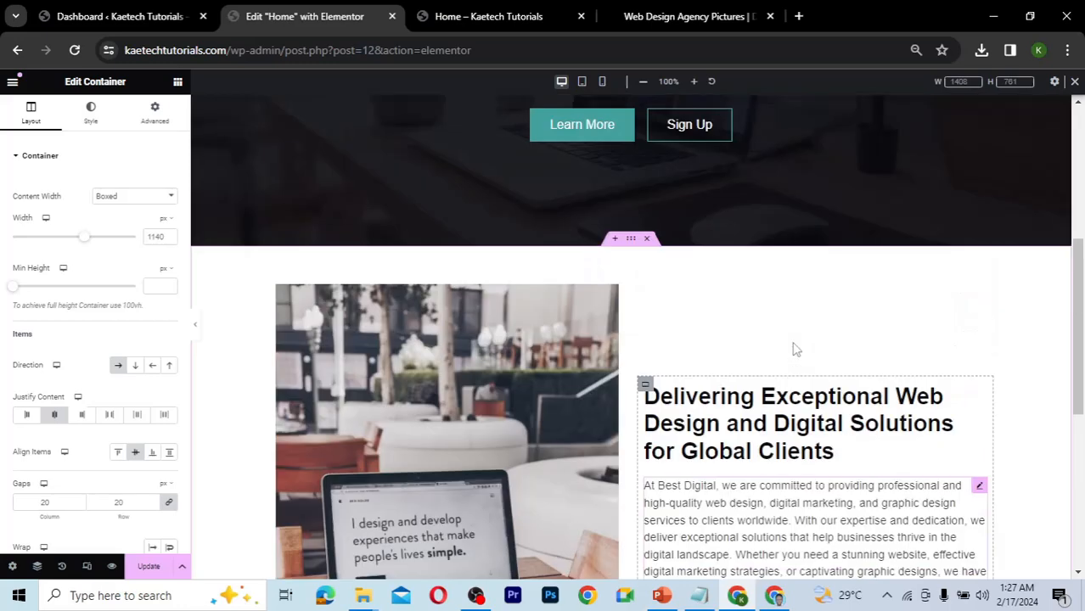
- Switch to the Relume wireframe and examine the layout of the "Unlock Your Business Potential with Best Digital" section, returning to Elementor
scroll(794, 348, down, 3)
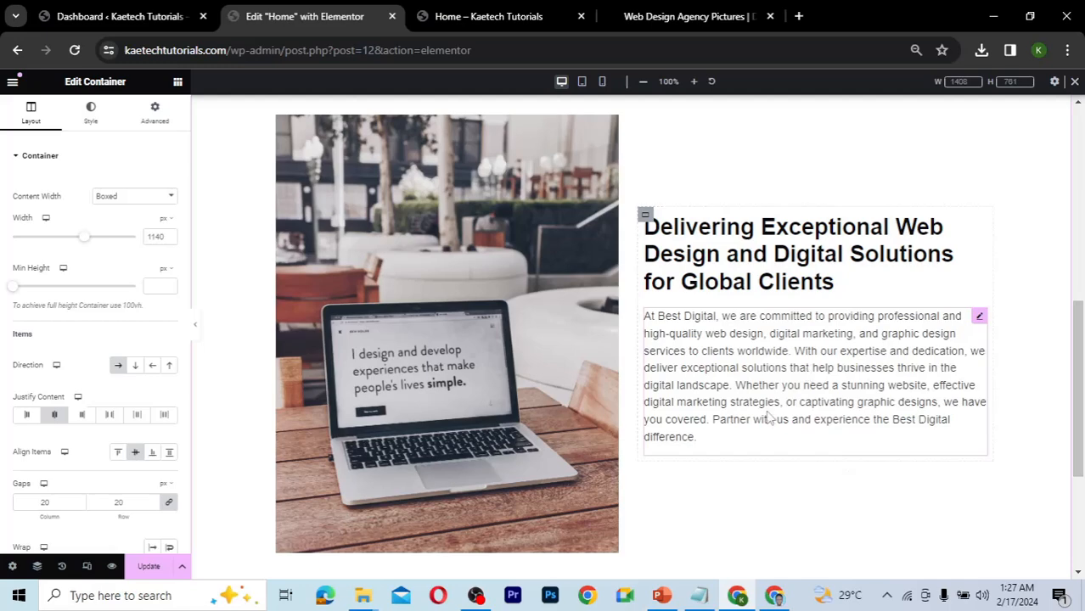
scroll(776, 462, down, 4)
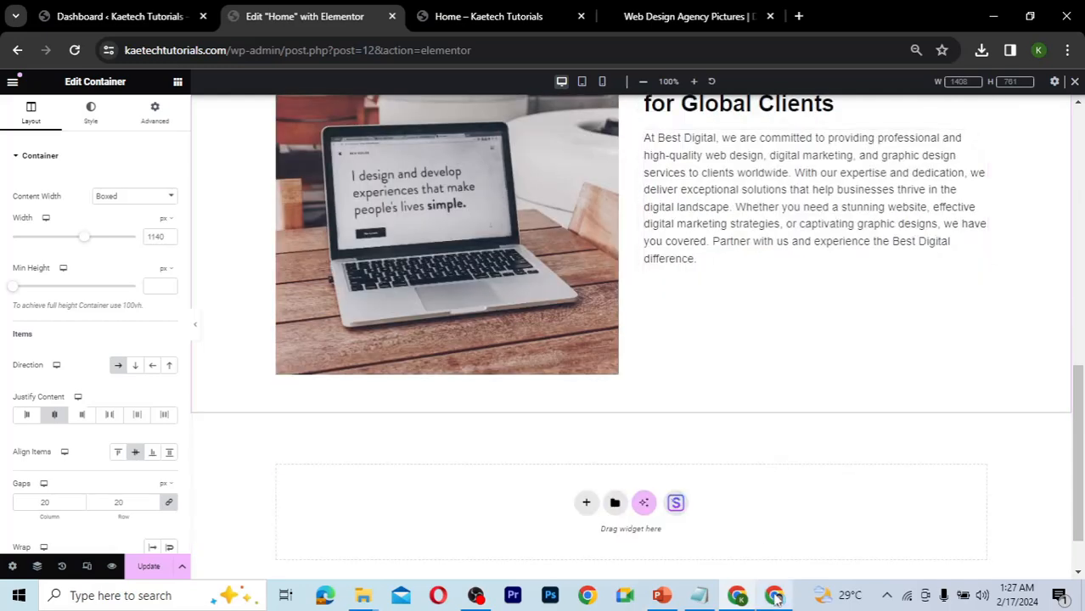
mouse_move(775, 597)
click(775, 543)
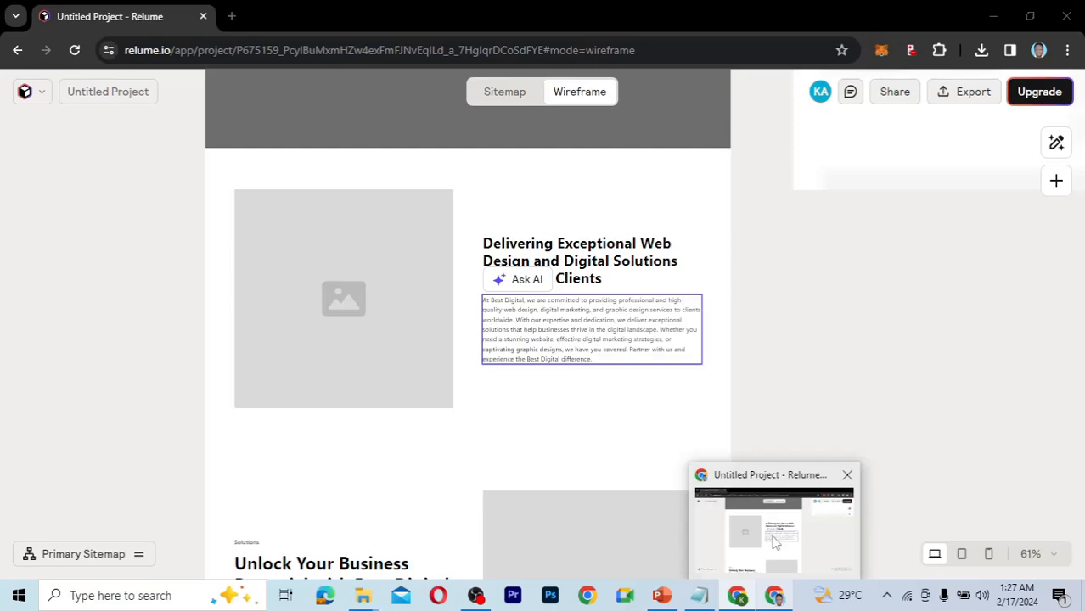
scroll(557, 434, down, 4)
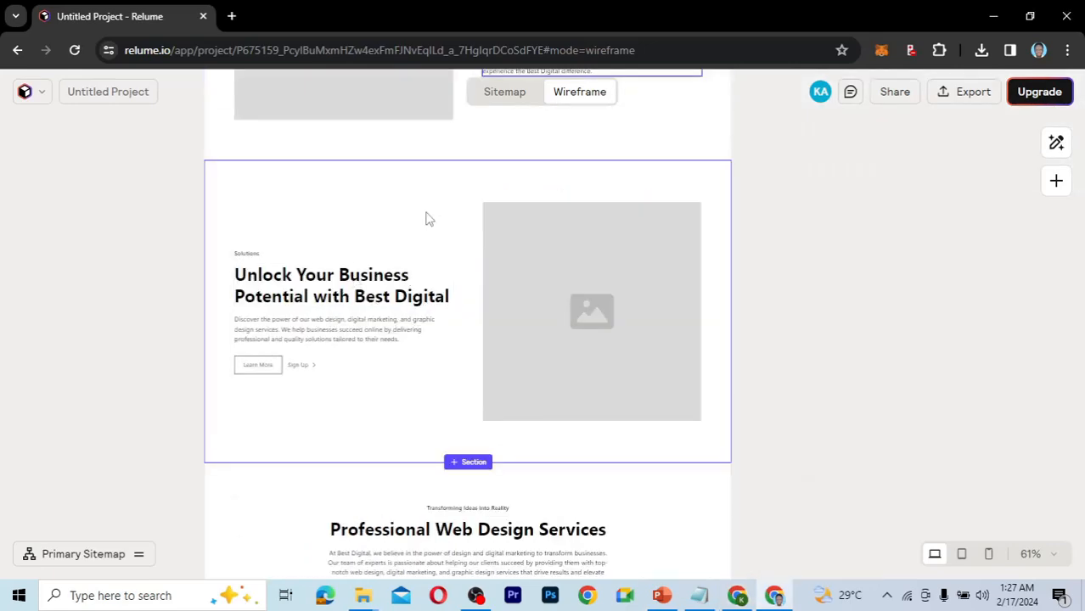
click(344, 293)
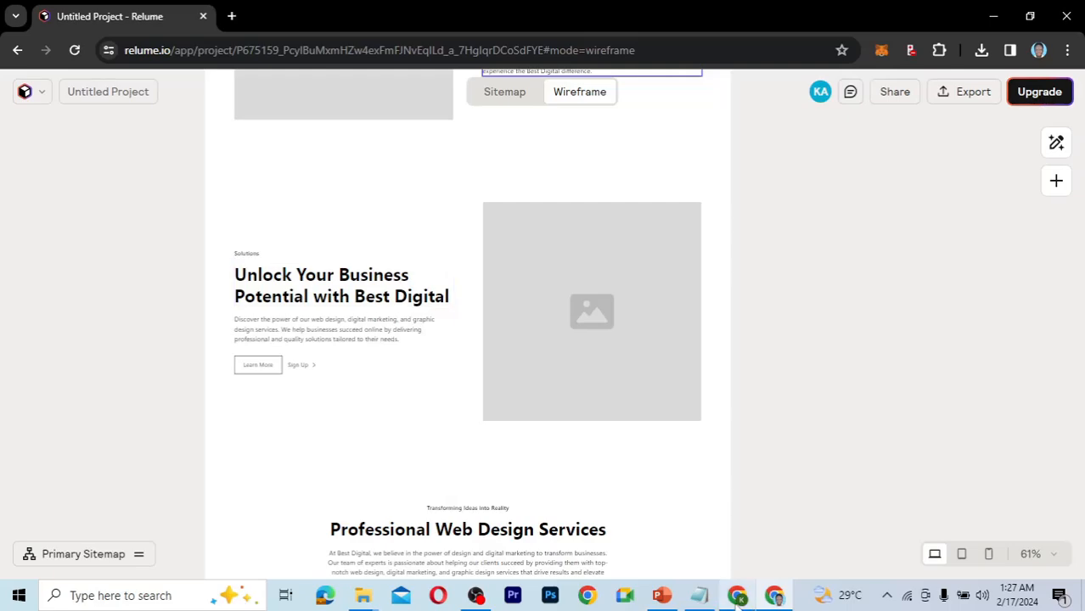
mouse_move(737, 595)
click(738, 530)
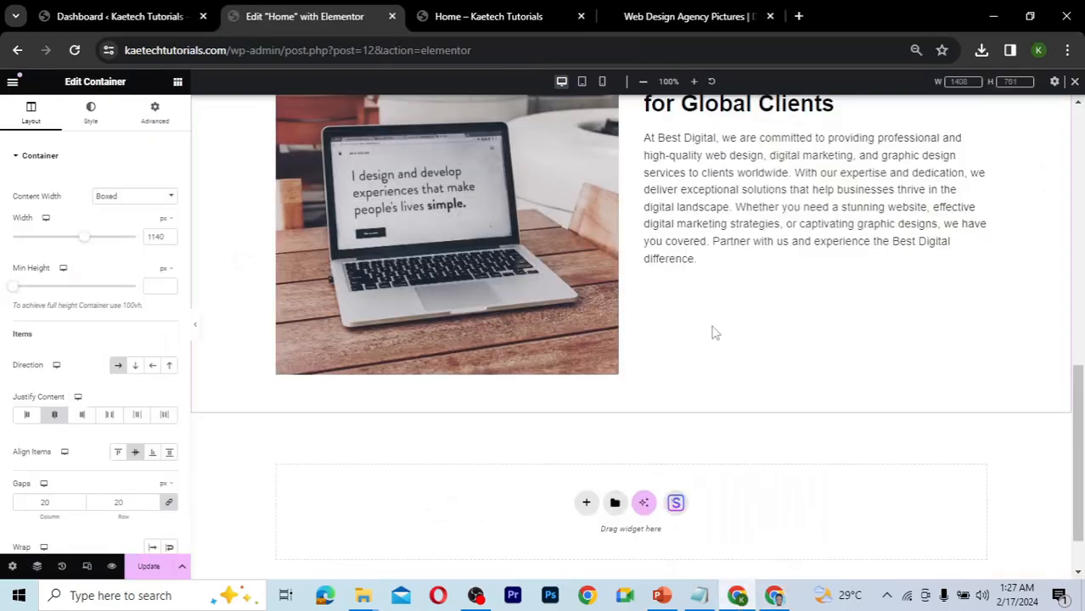
- Duplicate the container holding the laptop photo and the "Delivering Exceptional Web Design" text
scroll(713, 333, up, 3)
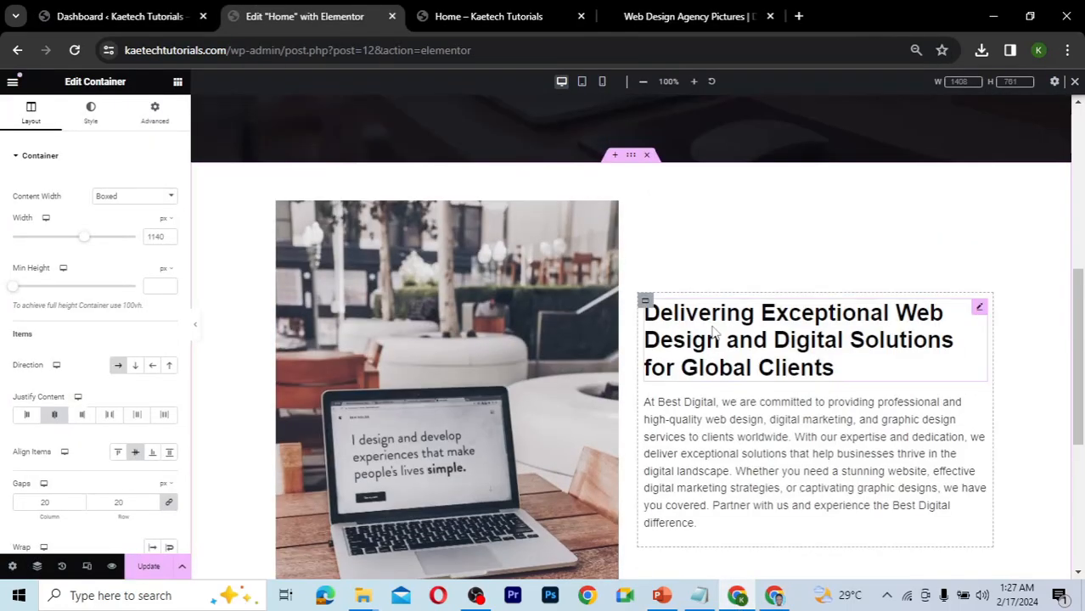
right_click(631, 161)
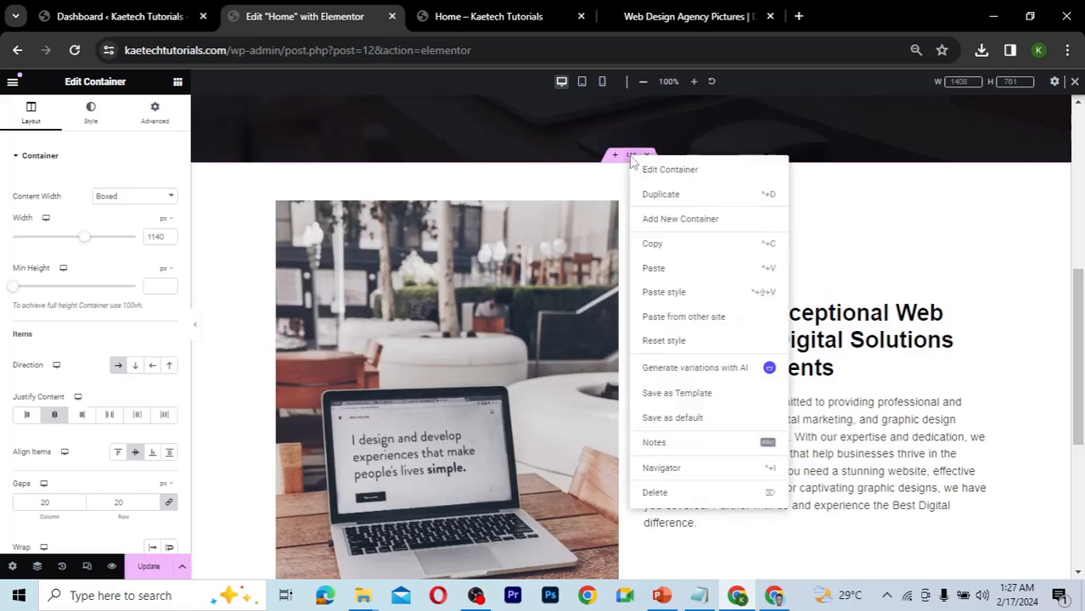
click(654, 198)
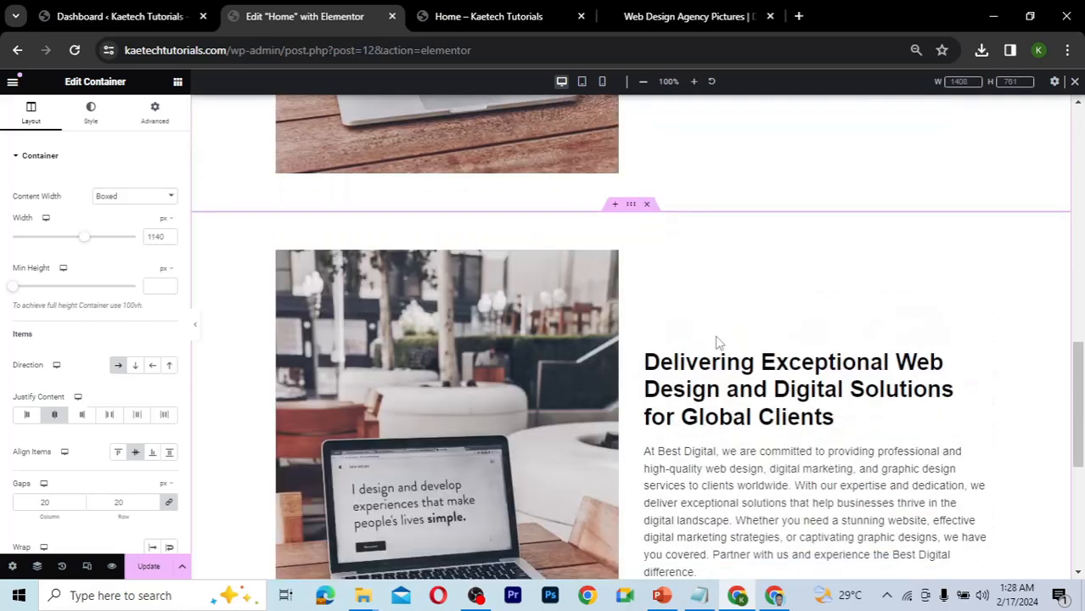
- Set the duplicated container's Direction to Row - reversed so the text and laptop photo swap sides
scroll(719, 344, up, 1)
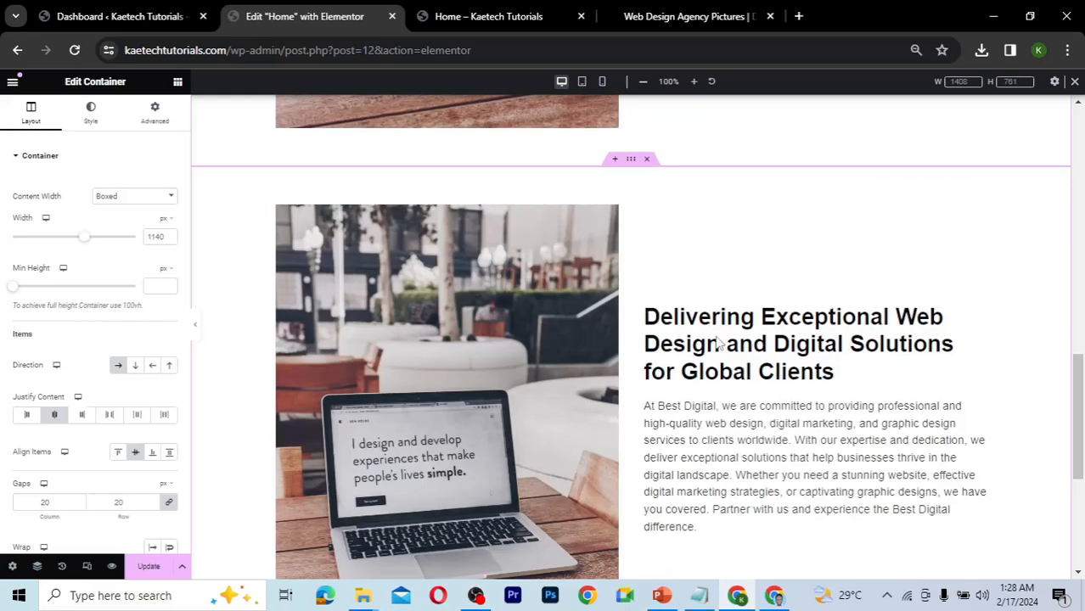
click(152, 366)
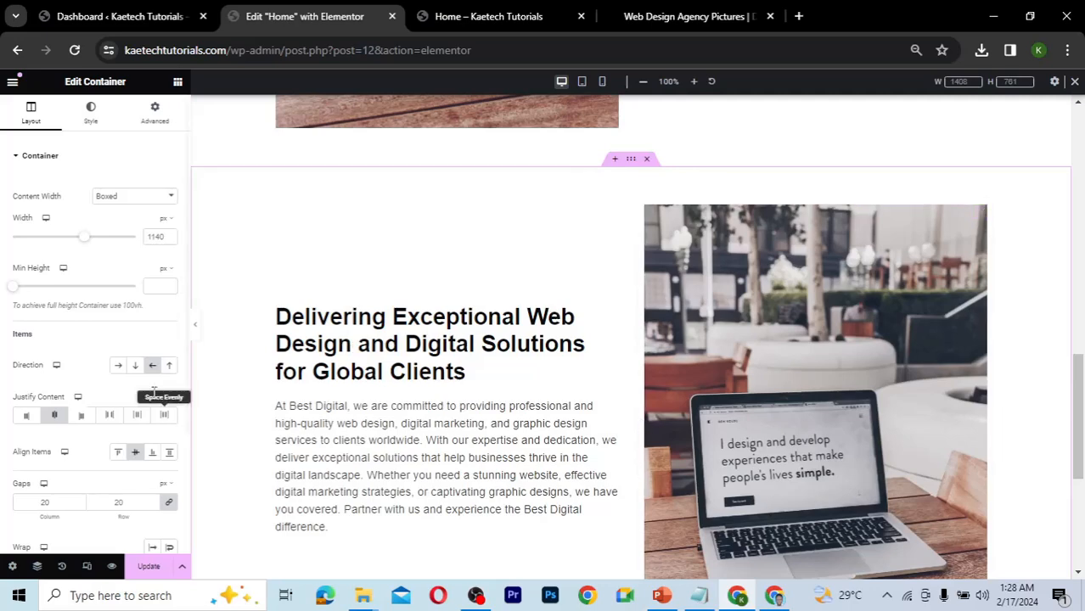
click(119, 368)
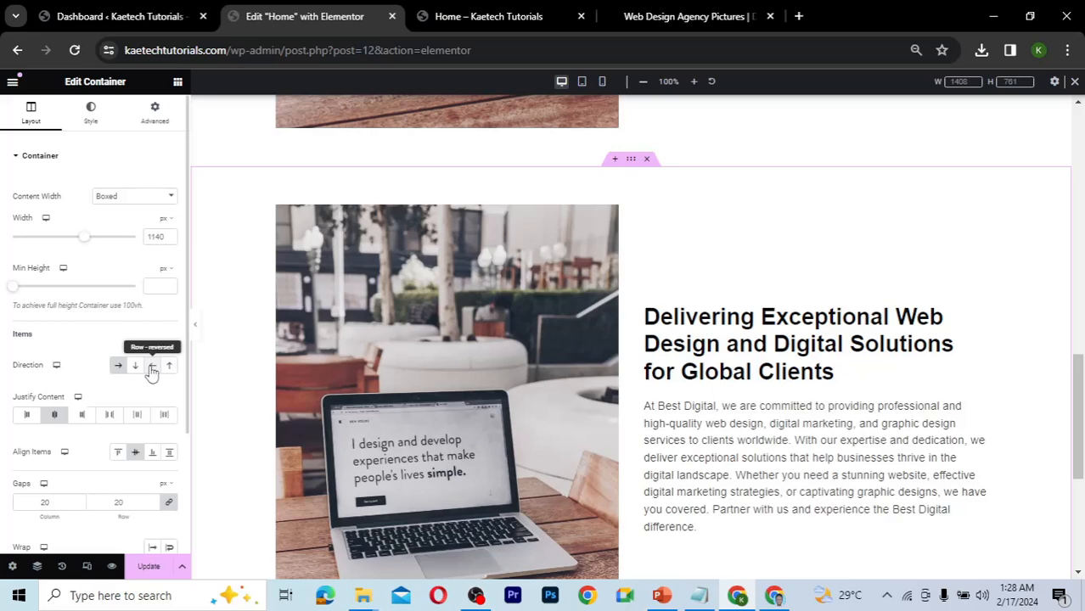
click(151, 367)
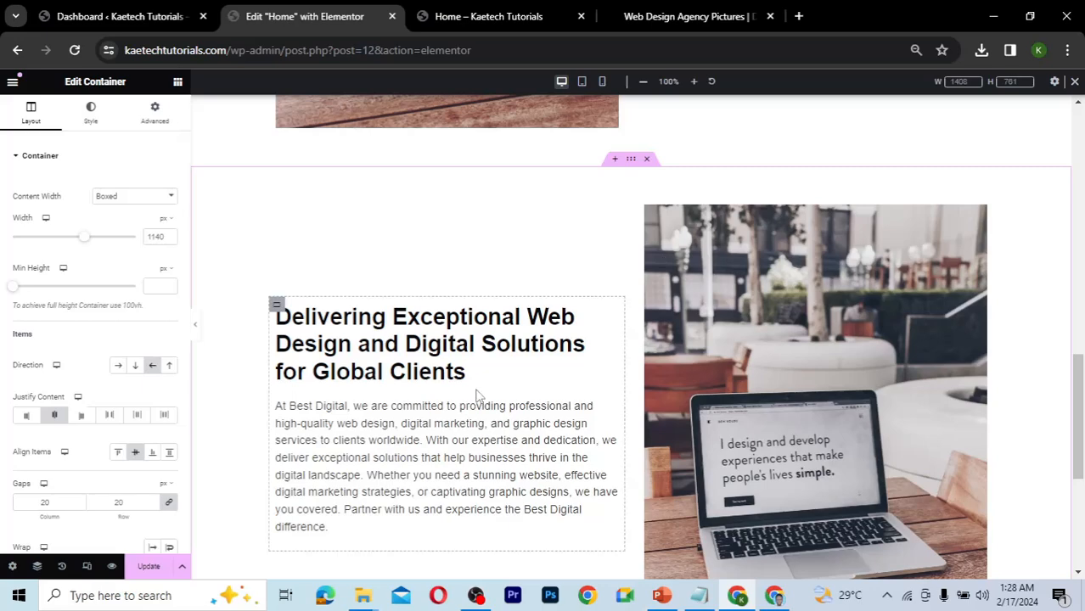
scroll(762, 395, down, 2)
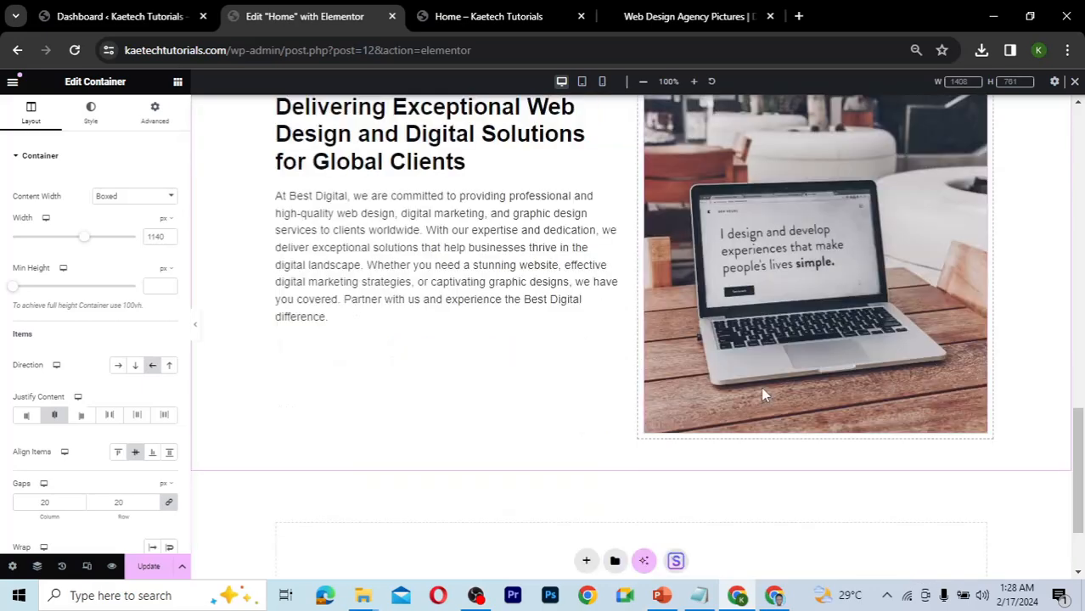
- Duplicate the heading in the duplicated section and select the upper copy's title text for replacement
scroll(762, 395, up, 3)
scroll(762, 395, down, 1)
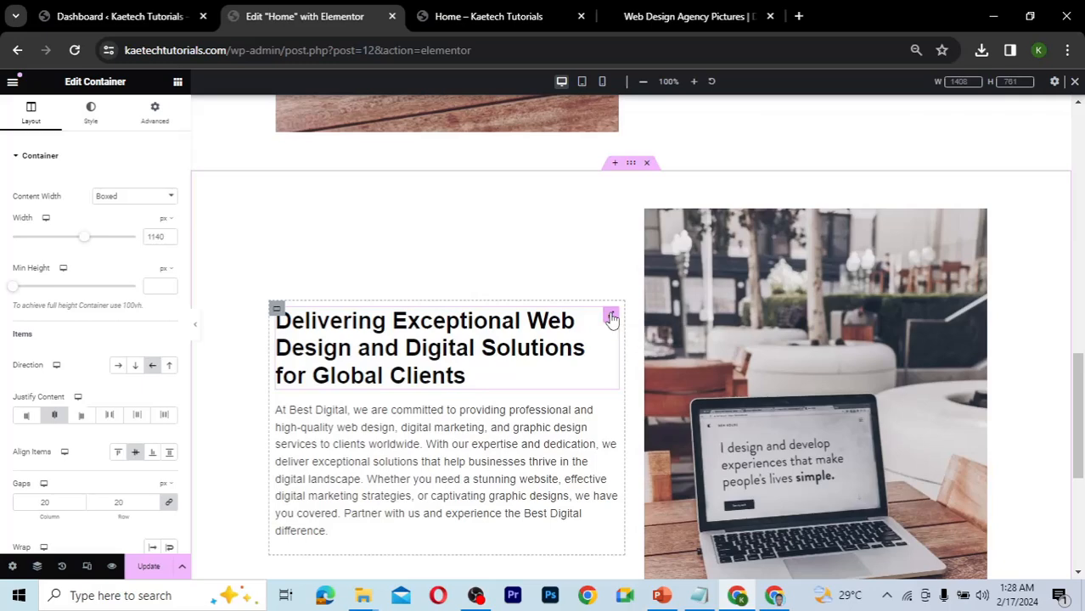
right_click(611, 317)
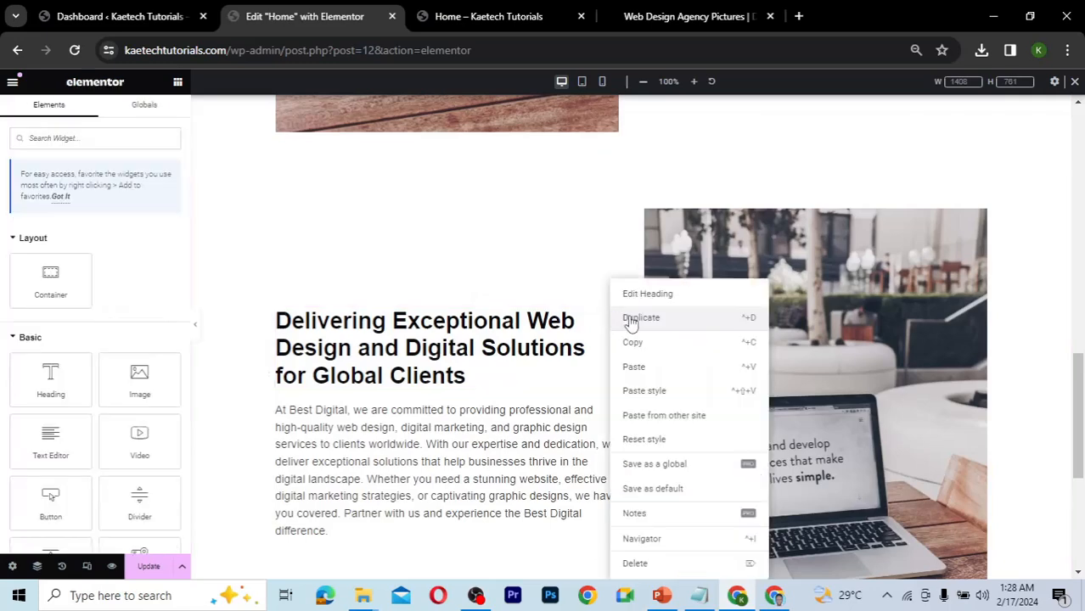
click(634, 319)
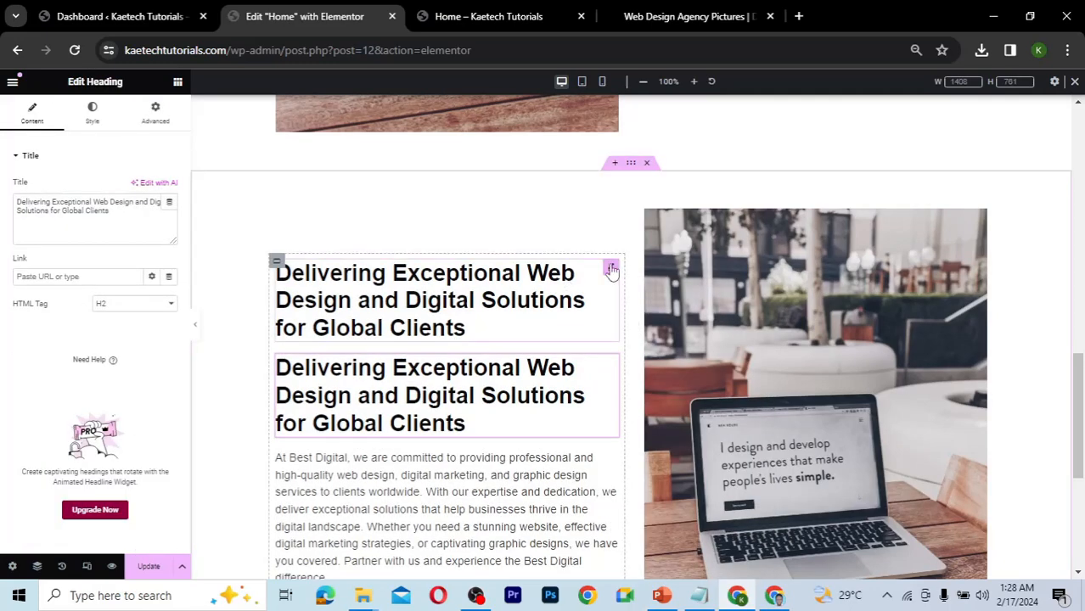
click(610, 267)
click(128, 211)
key(ctrl+a)
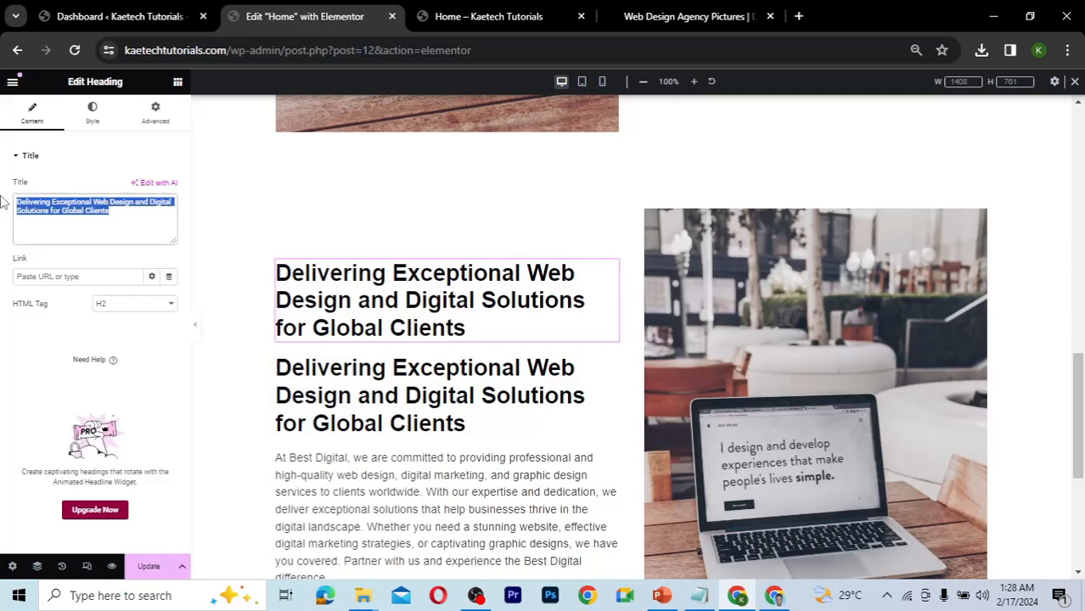
- Copy the "Solutions" label from the Relume wireframe and use it as the upper heading's title in Elementor
click(788, 599)
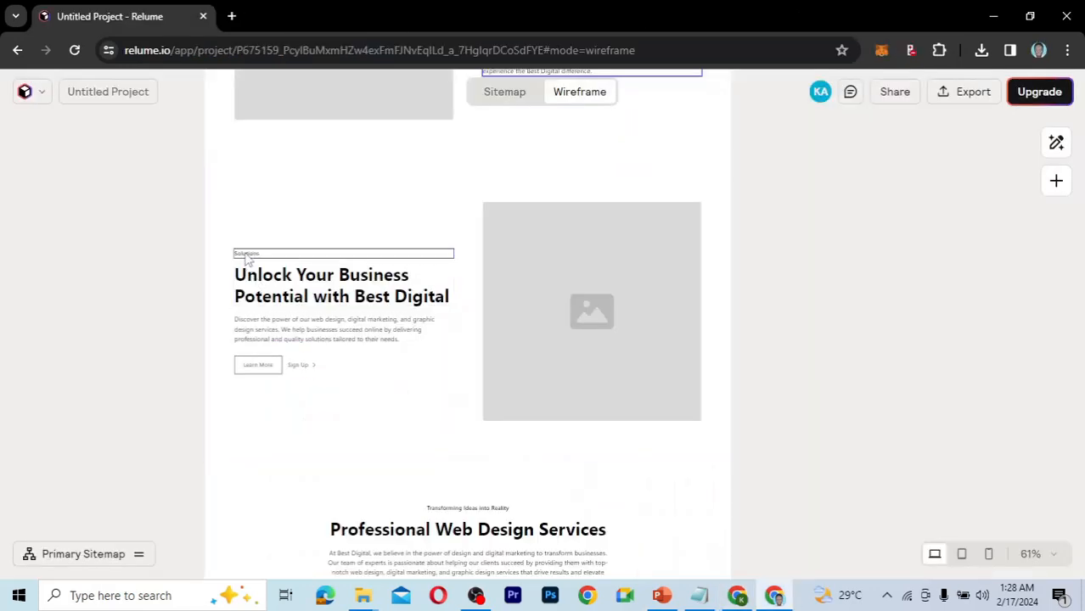
click(247, 259)
double_click(245, 253)
key(ctrl+c)
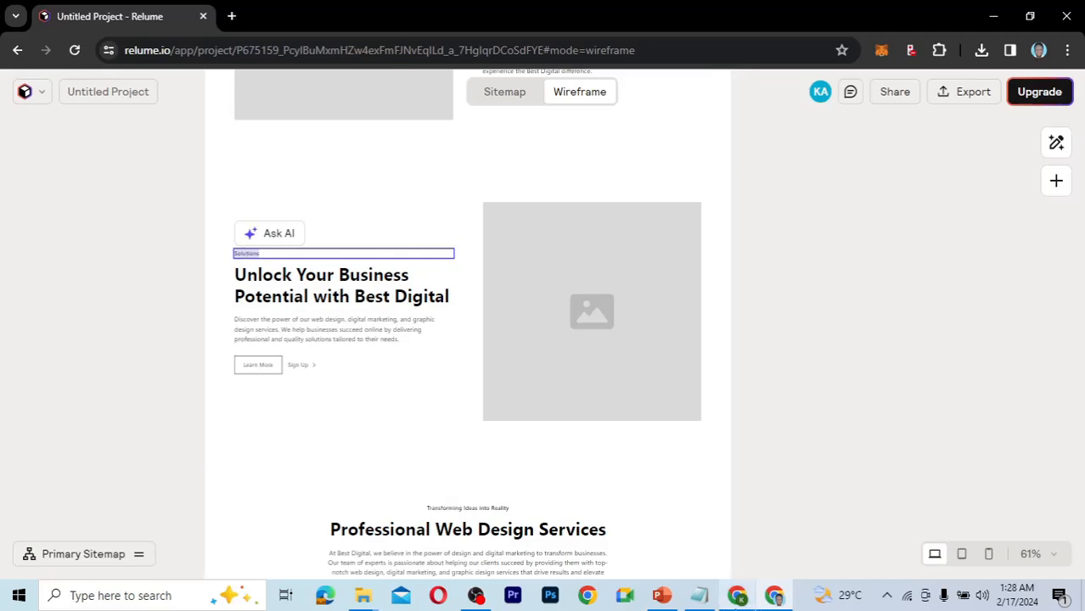
click(737, 596)
click(129, 212)
key(ctrl+a)
key(ctrl+v)
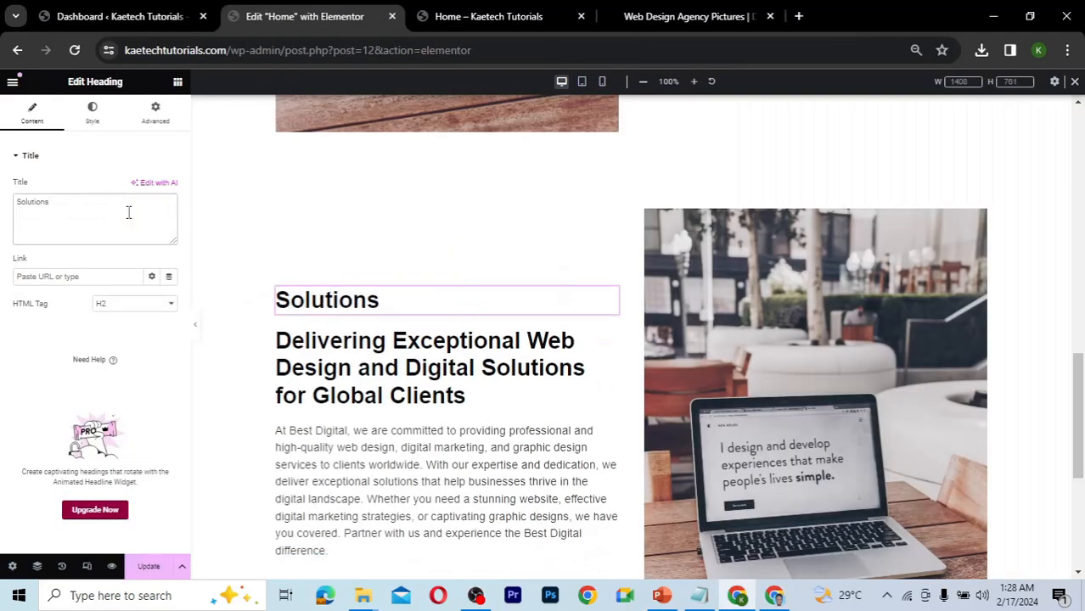
- Set the "Solutions" heading's typography to weight 300 (Light) and size 20 px
click(95, 124)
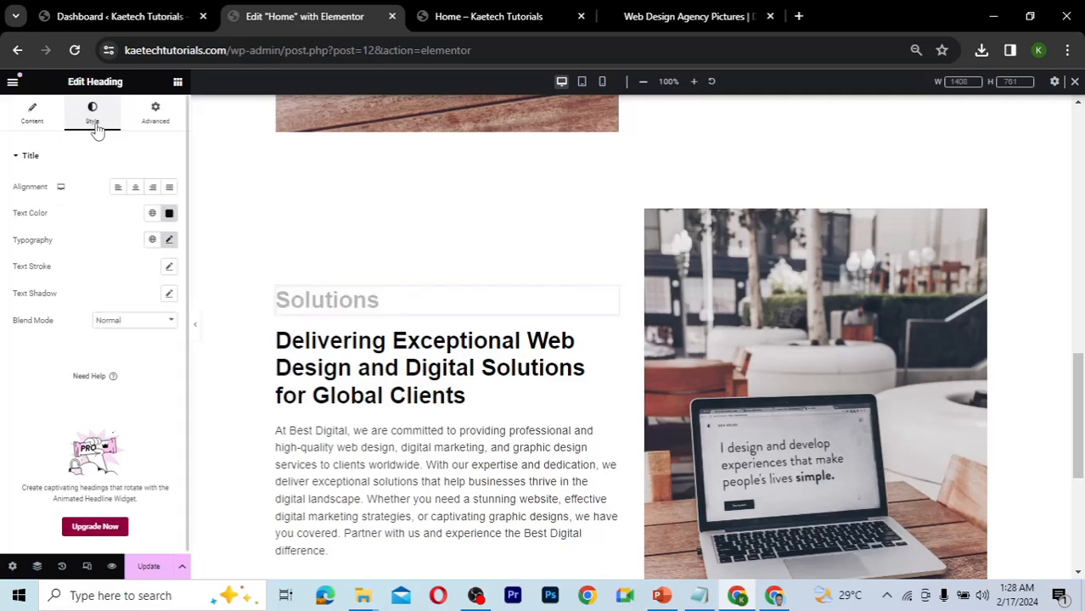
click(169, 241)
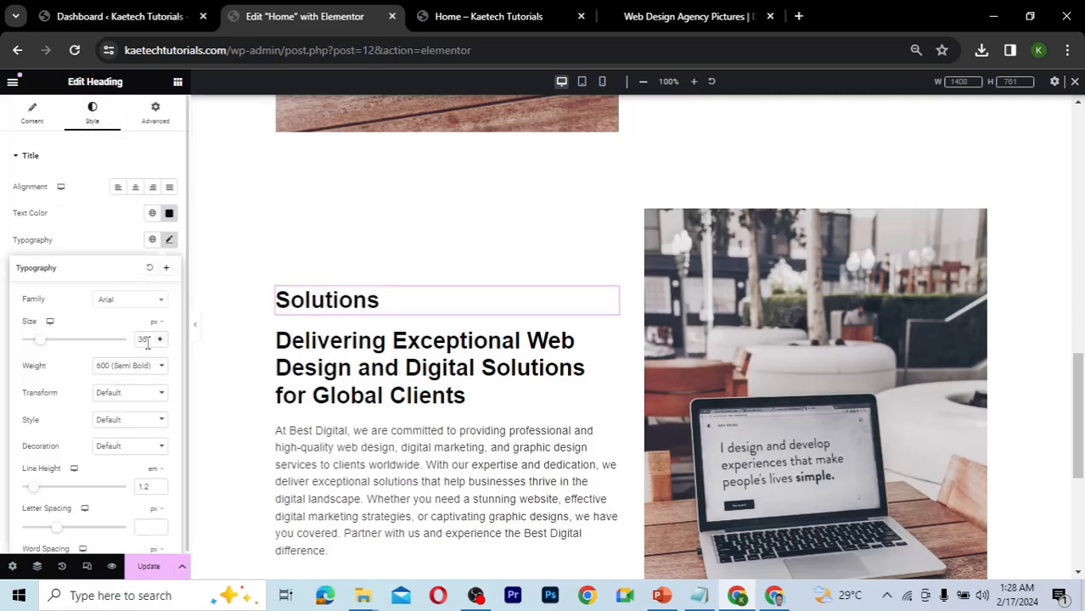
click(138, 368)
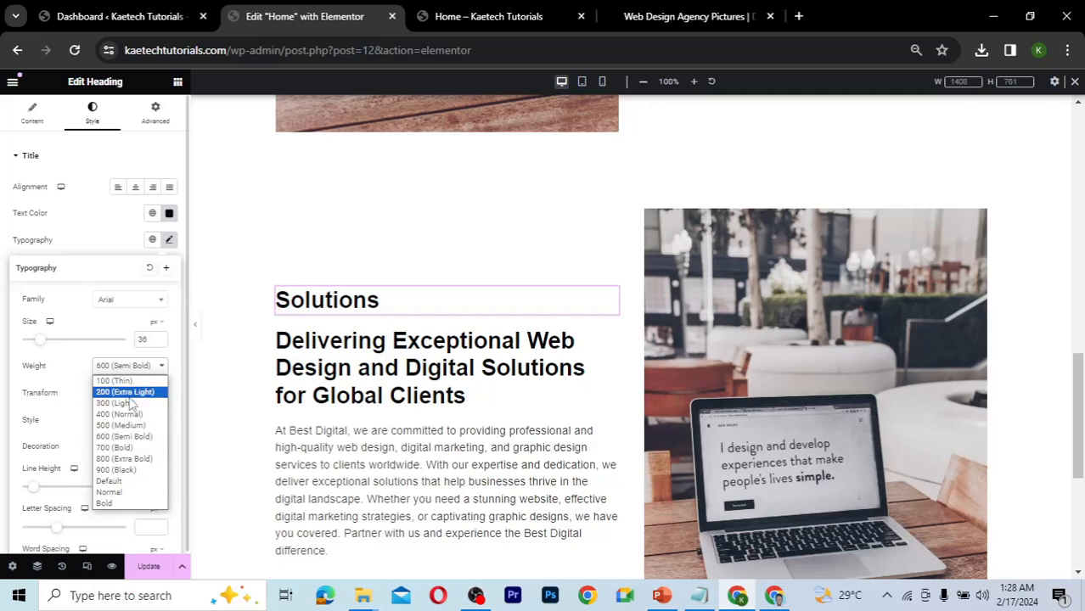
click(130, 404)
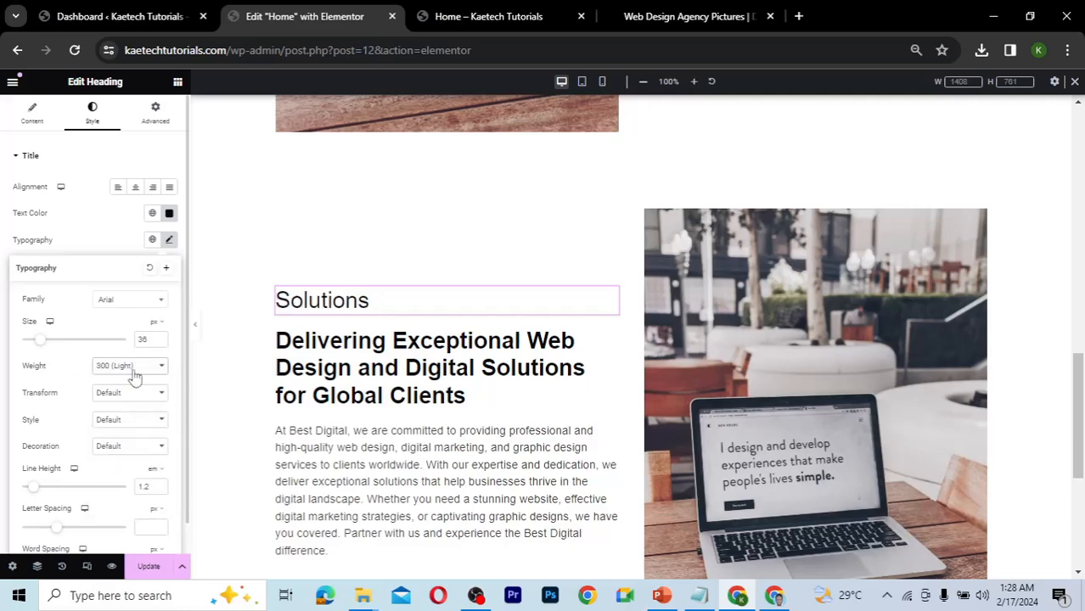
drag(149, 340, 130, 340)
text(12)
text(15)
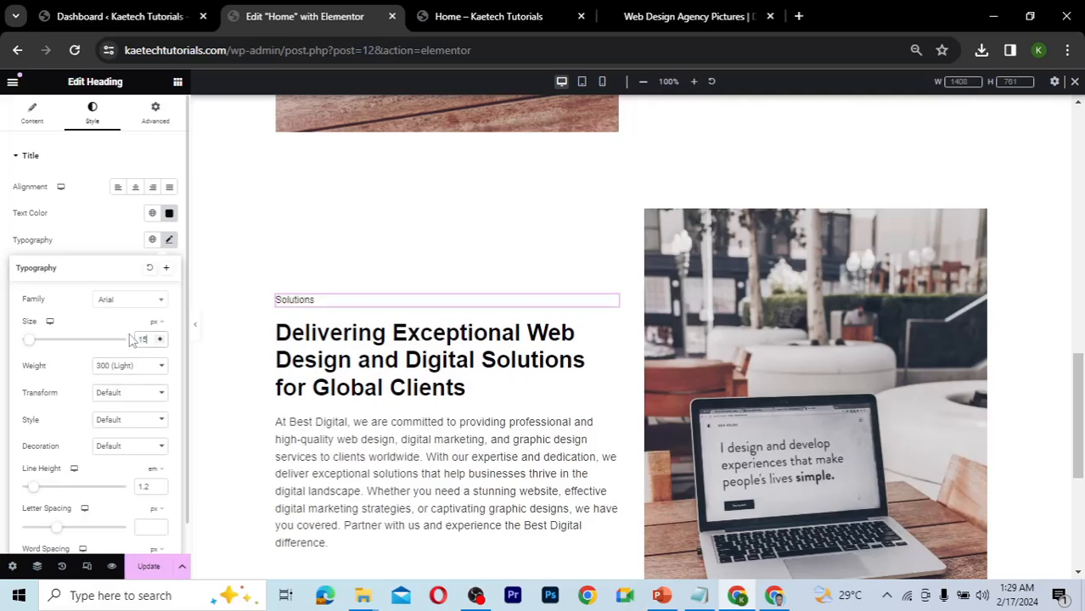
drag(149, 340, 136, 339)
text(20)
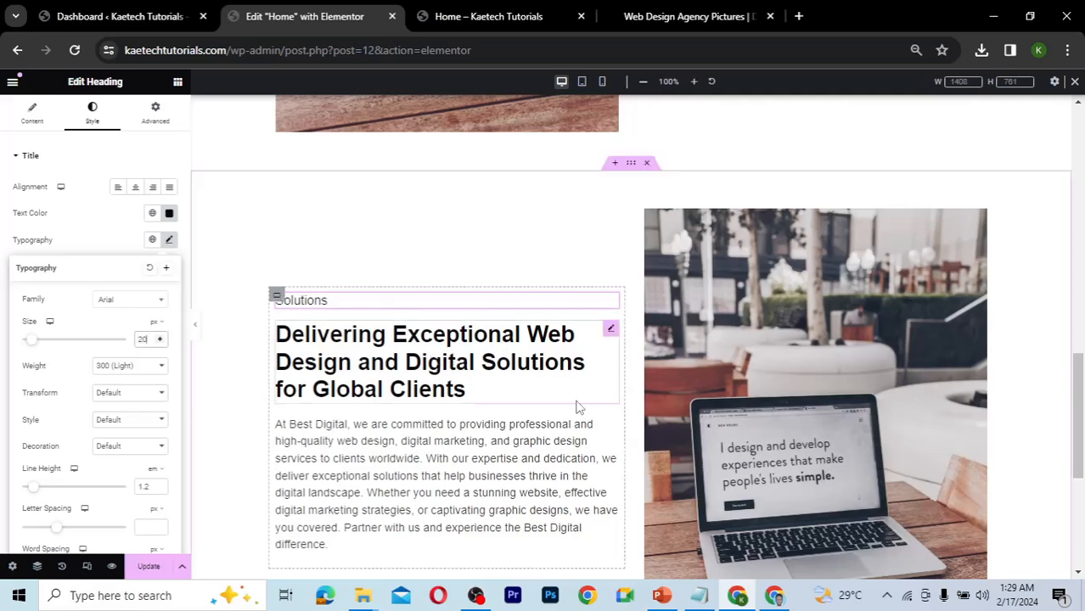
- Copy "Unlock Your Business Potential with Best Digital" from the Relume wireframe and replace the main heading below "Solutions" with it in Elementor
scroll(577, 408, down, 1)
scroll(578, 408, down, 1)
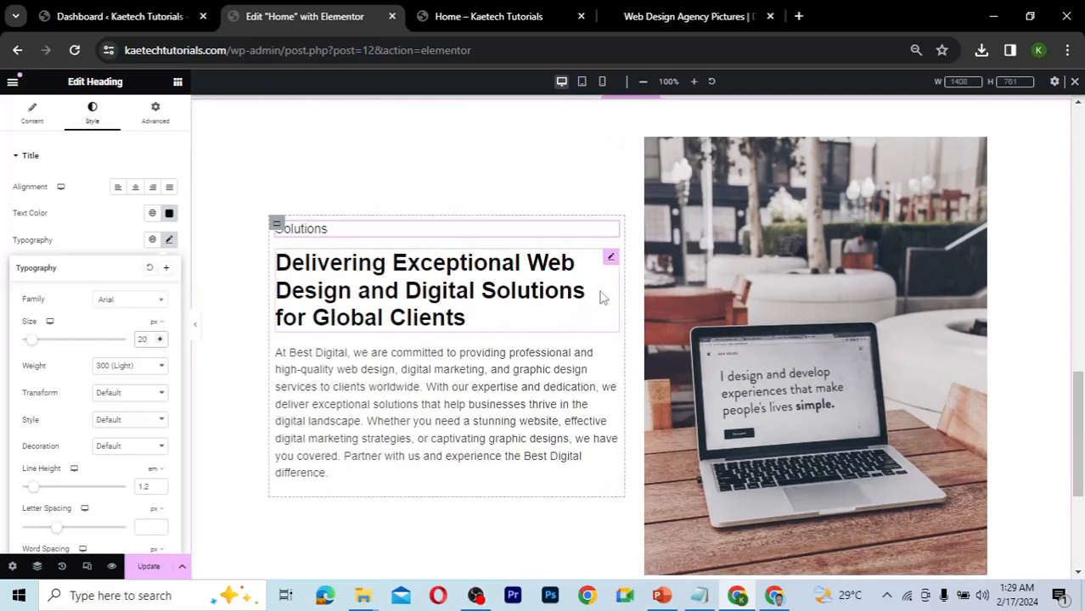
click(775, 595)
click(300, 287)
double_click(300, 283)
key(ctrl+c)
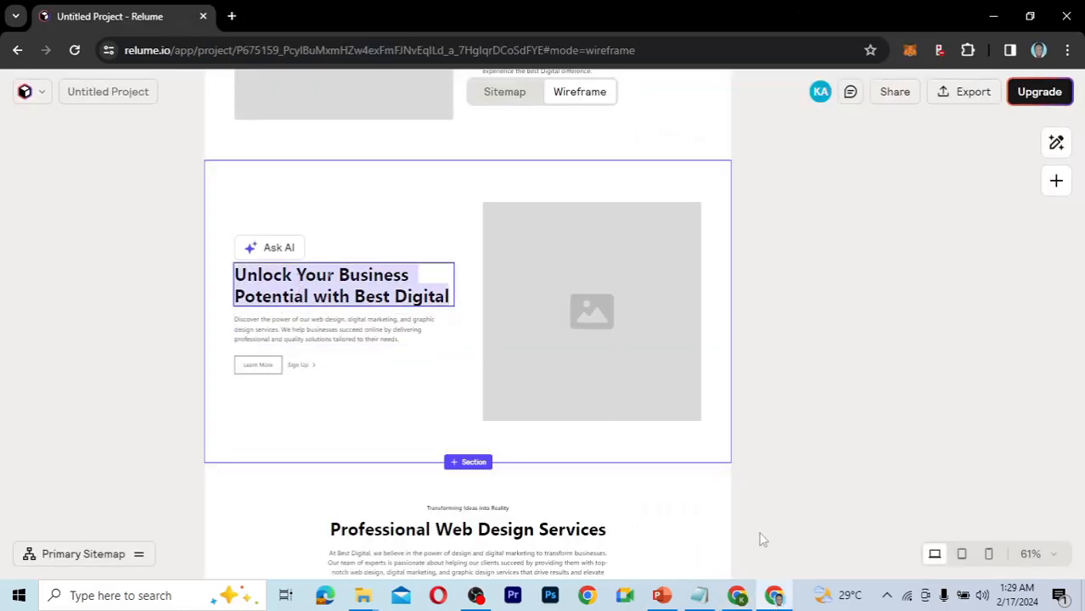
click(737, 595)
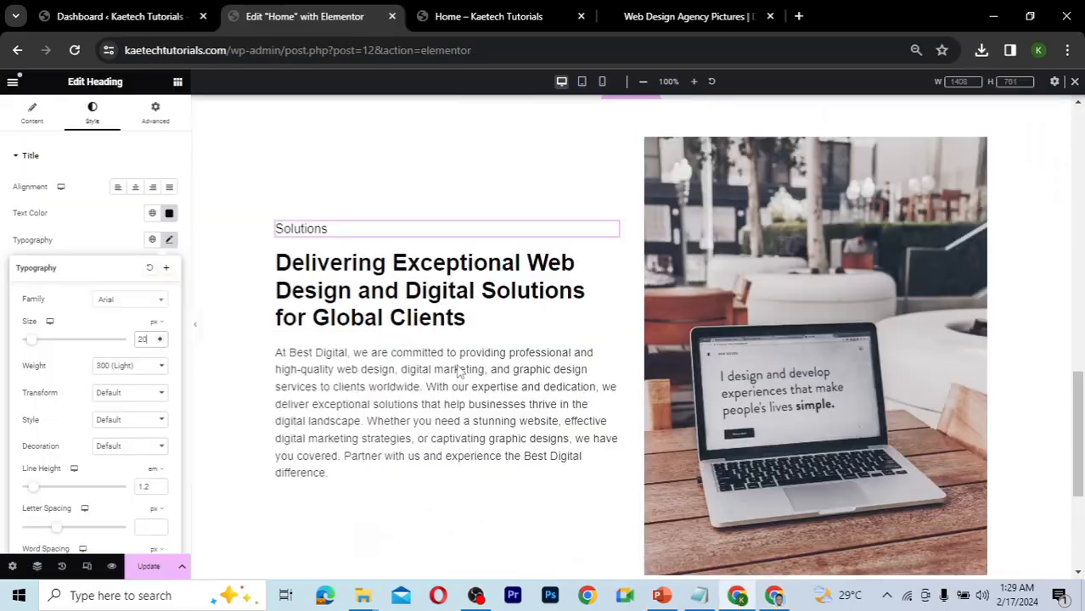
click(418, 284)
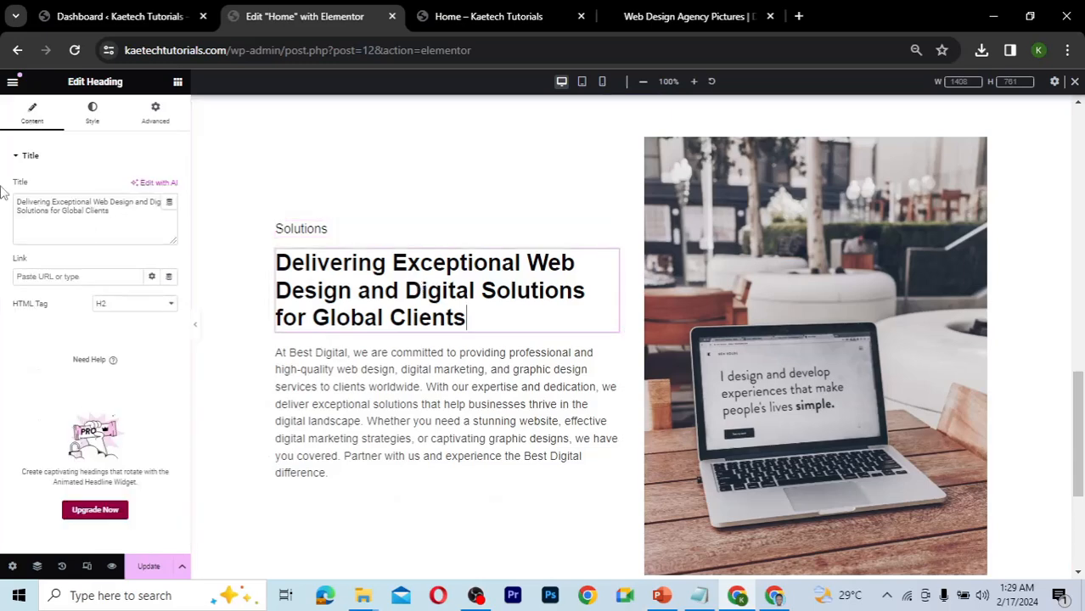
key(ctrl+a)
key(ctrl+v)
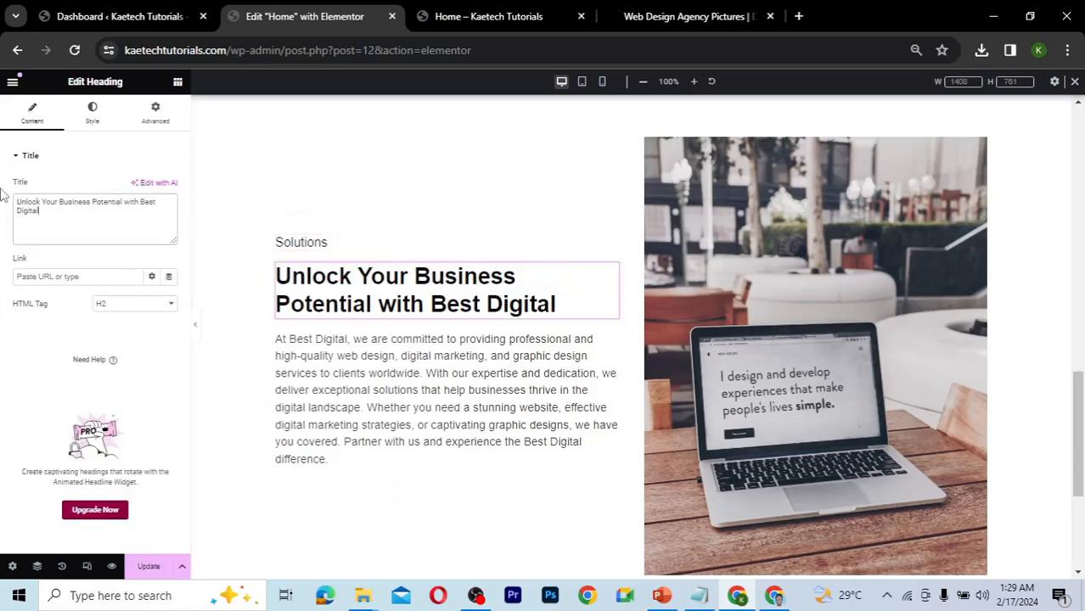
- Copy the Solutions paragraph starting "Discover the power of our web design" from the Relume wireframe and replace the duplicated section's text with it in Elementor
click(530, 411)
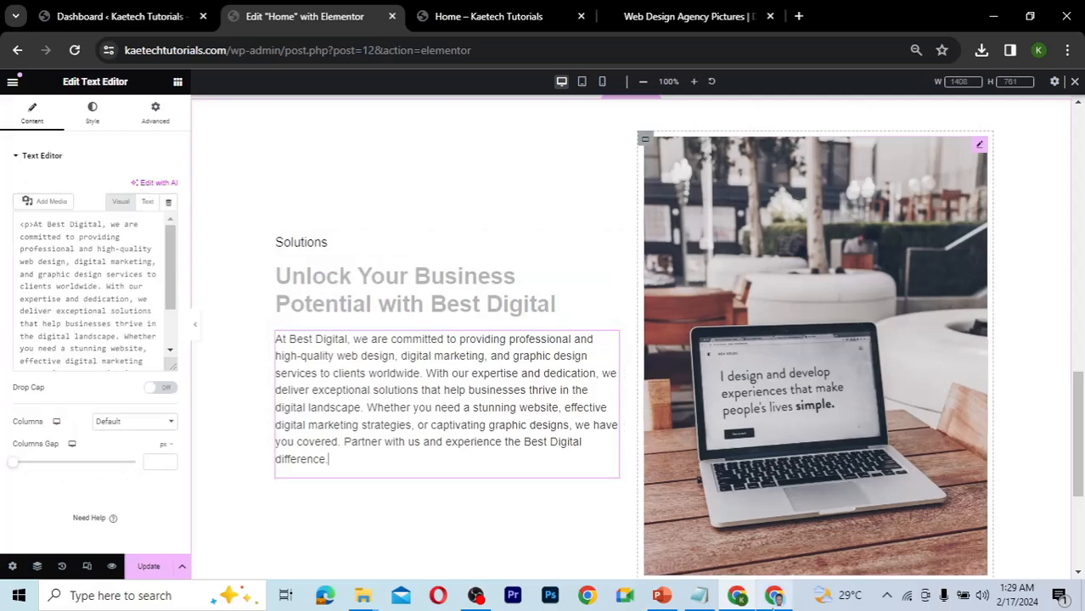
click(774, 595)
click(347, 338)
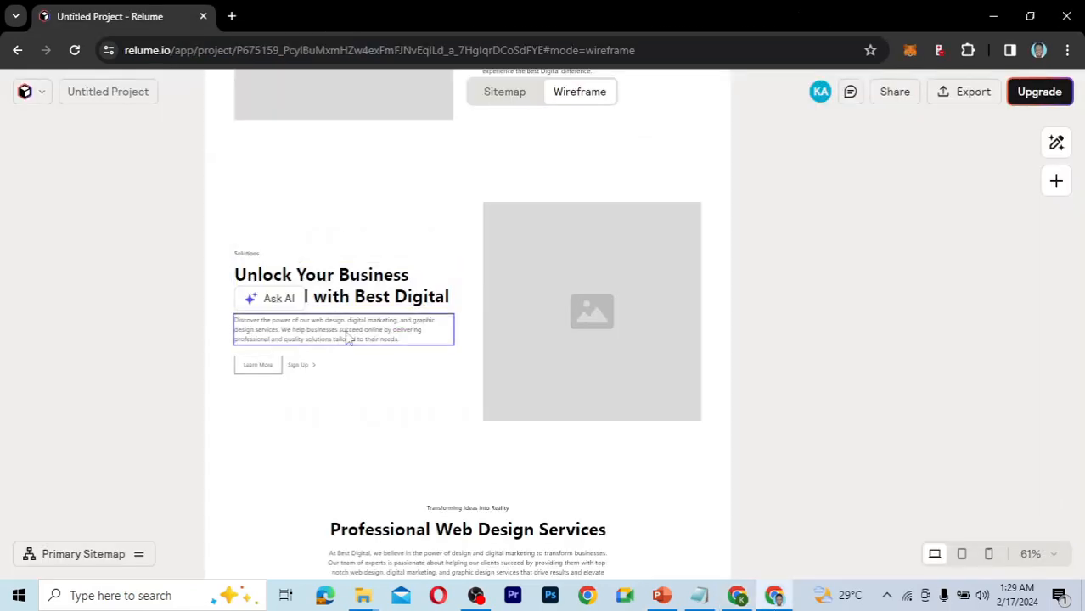
double_click(348, 337)
key(ctrl+c)
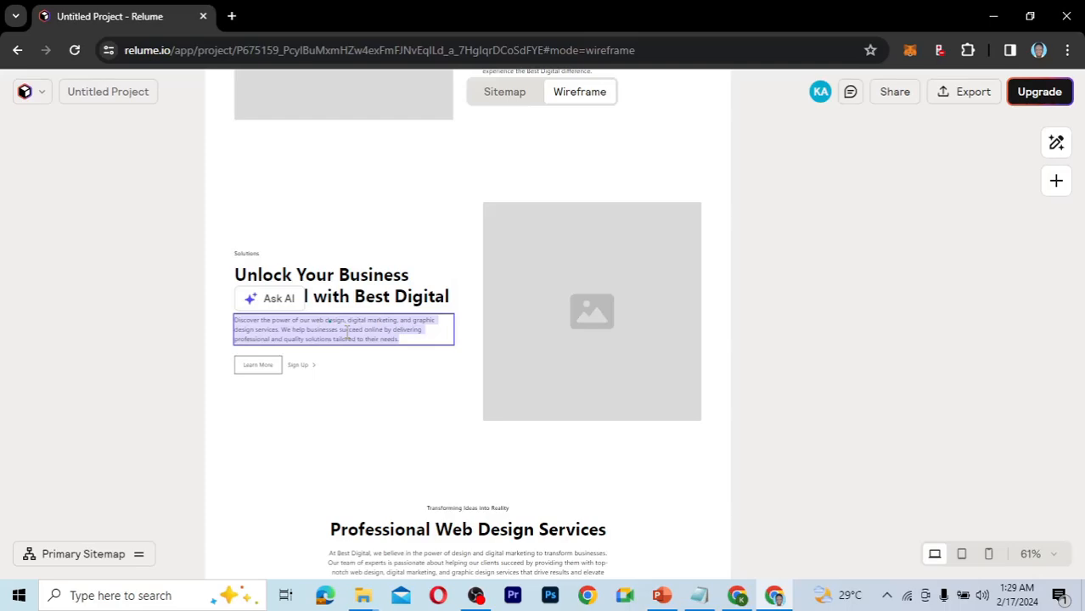
click(737, 597)
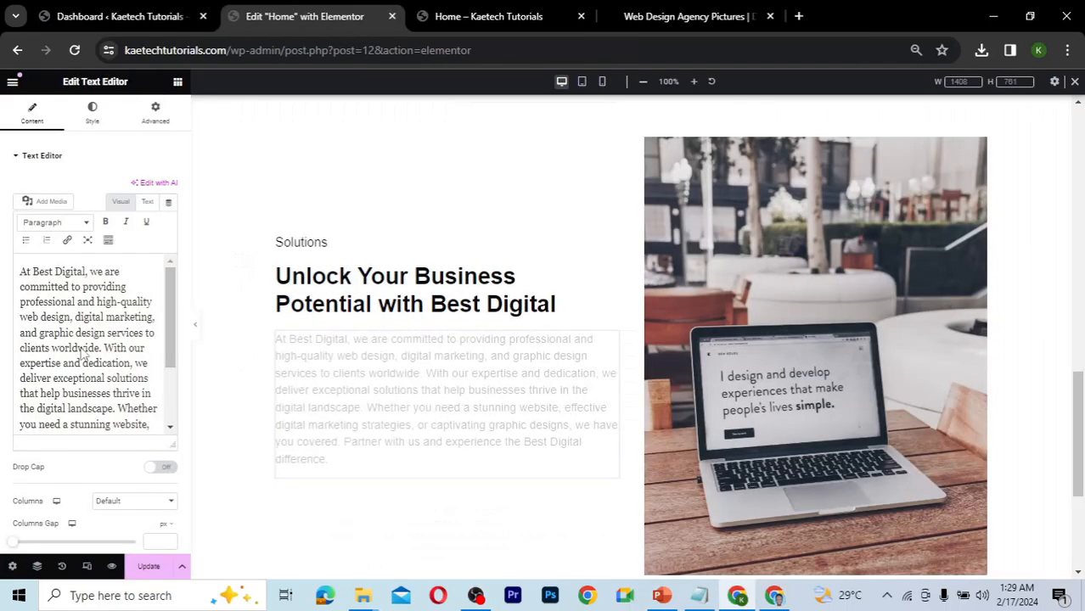
key(ctrl+a)
key(ctrl+v)
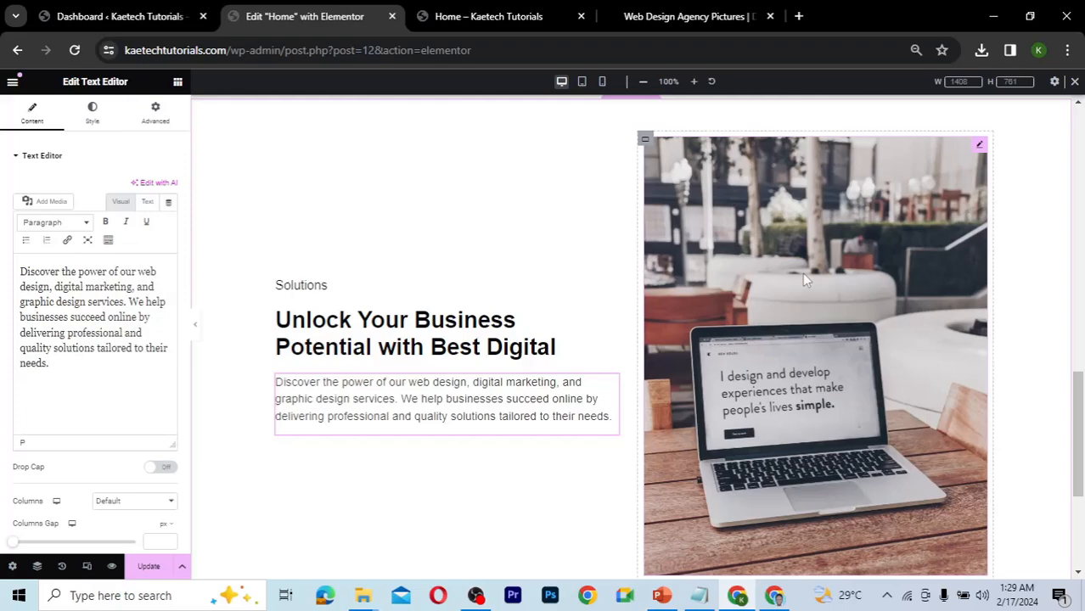
- Add a container below the Solutions paragraph and set its direction to Row - horizontal
scroll(804, 276, up, 3)
scroll(803, 274, up, 6)
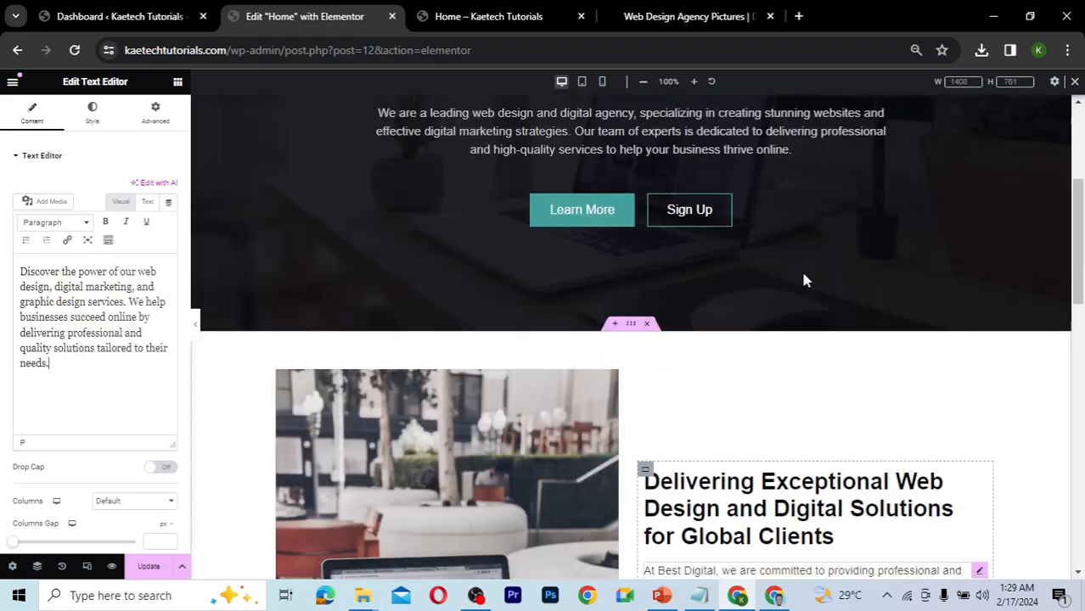
scroll(803, 272, down, 4)
scroll(805, 281, down, 3)
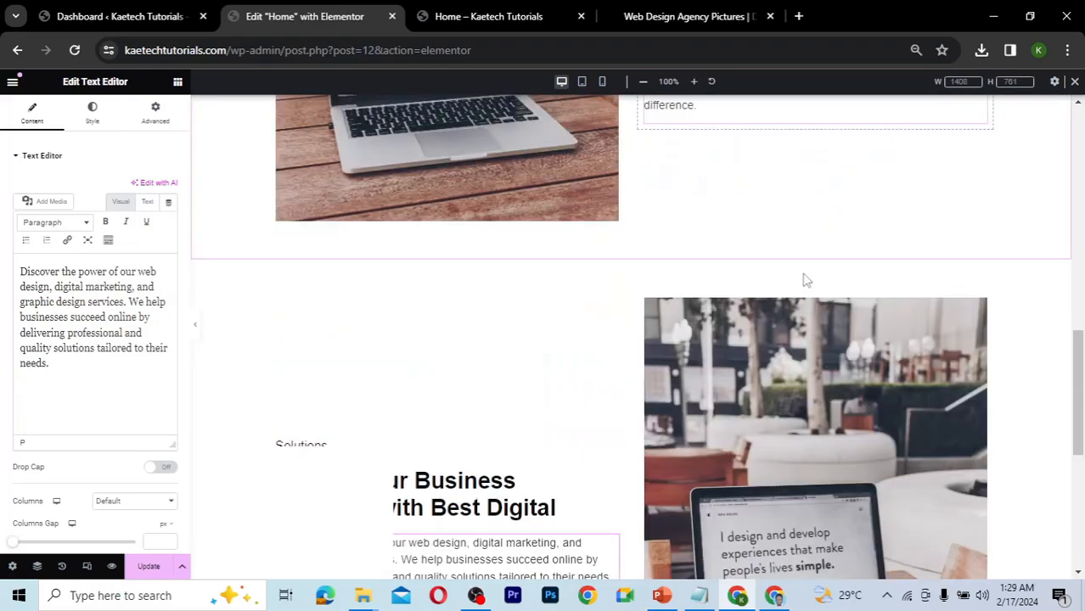
scroll(807, 281, down, 3)
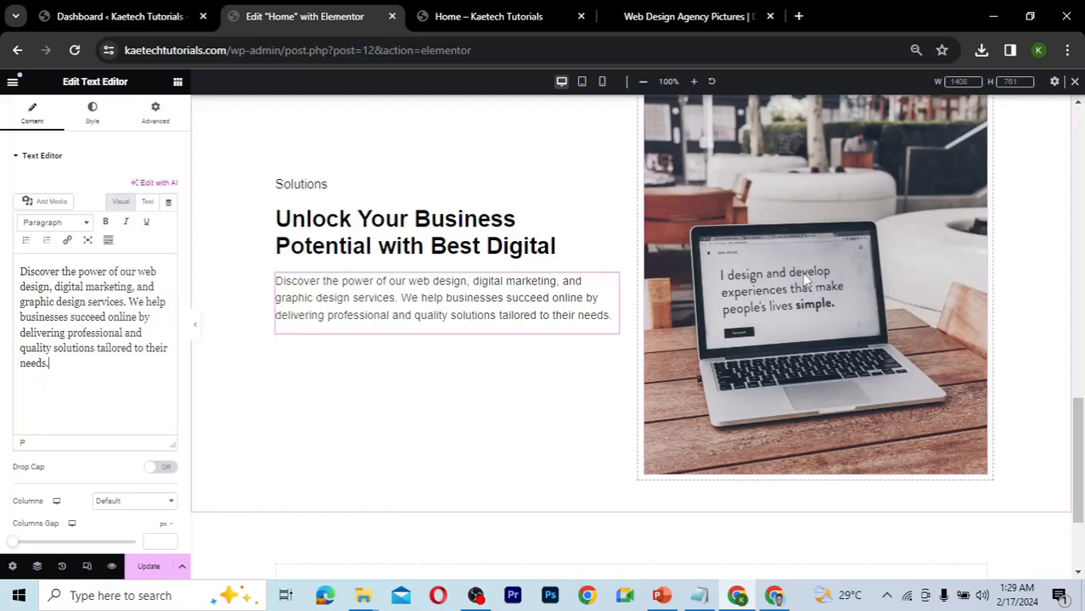
scroll(805, 281, up, 1)
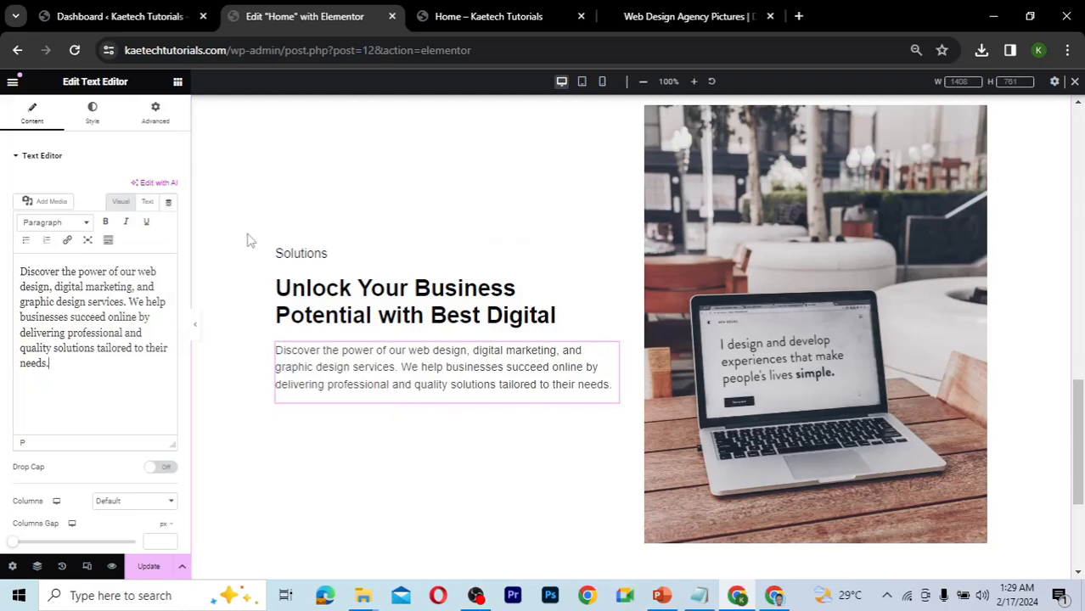
click(177, 82)
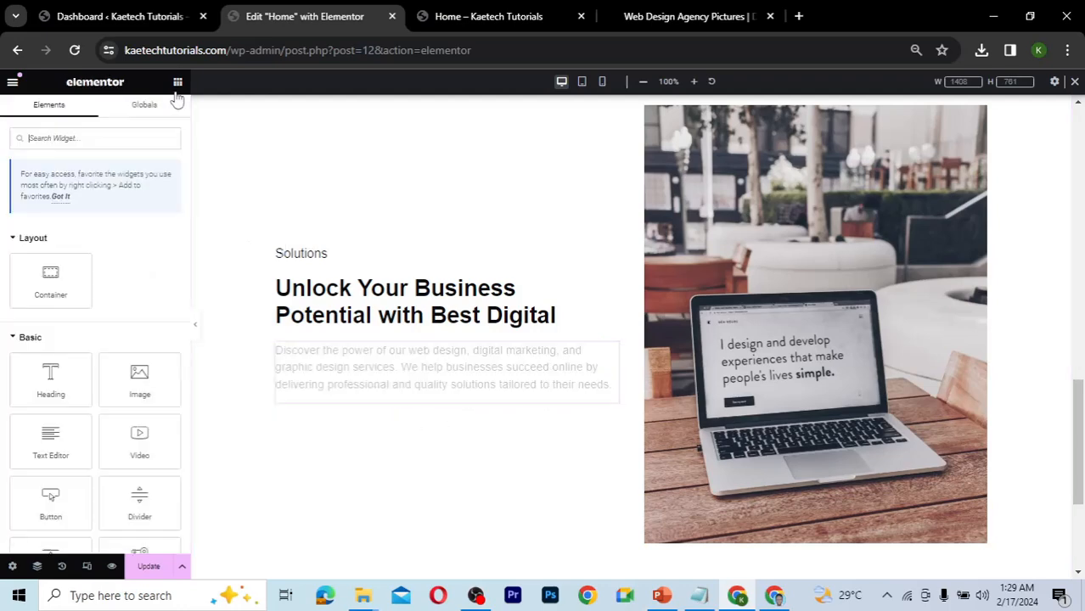
drag(48, 275, 326, 391)
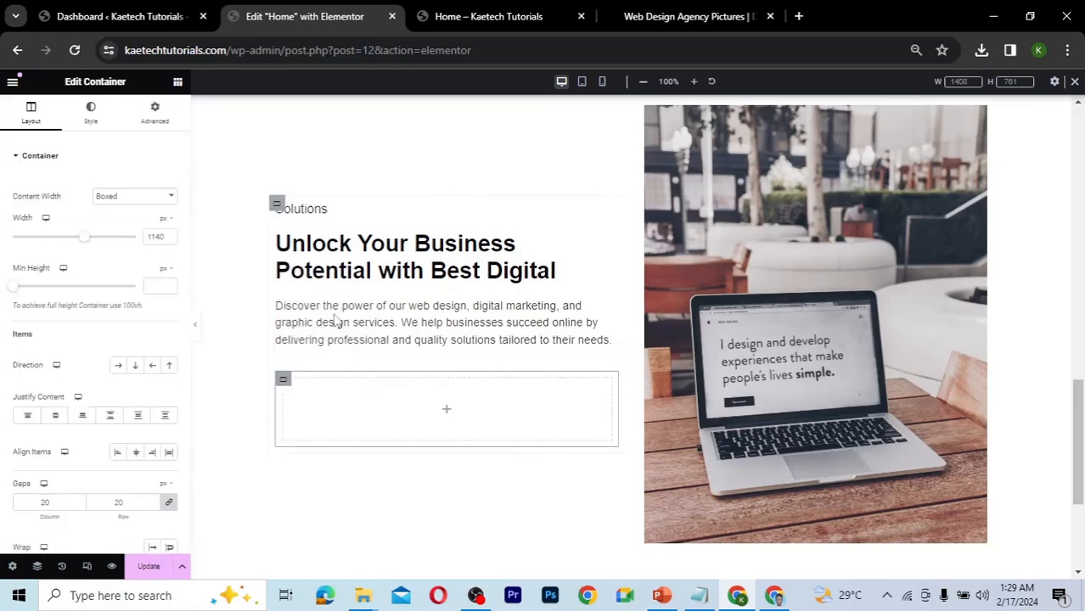
click(449, 413)
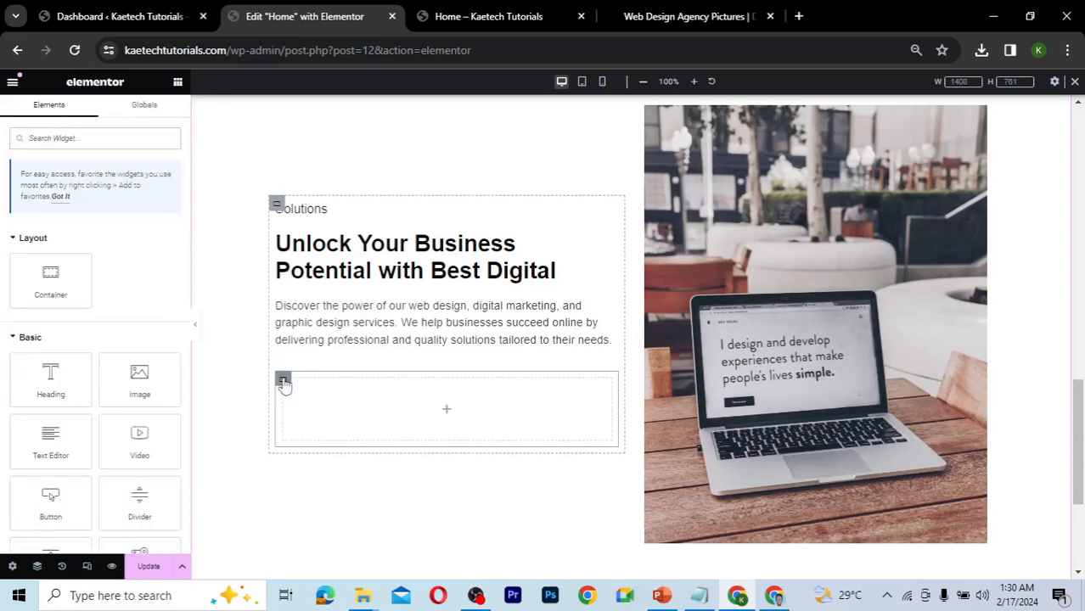
click(284, 382)
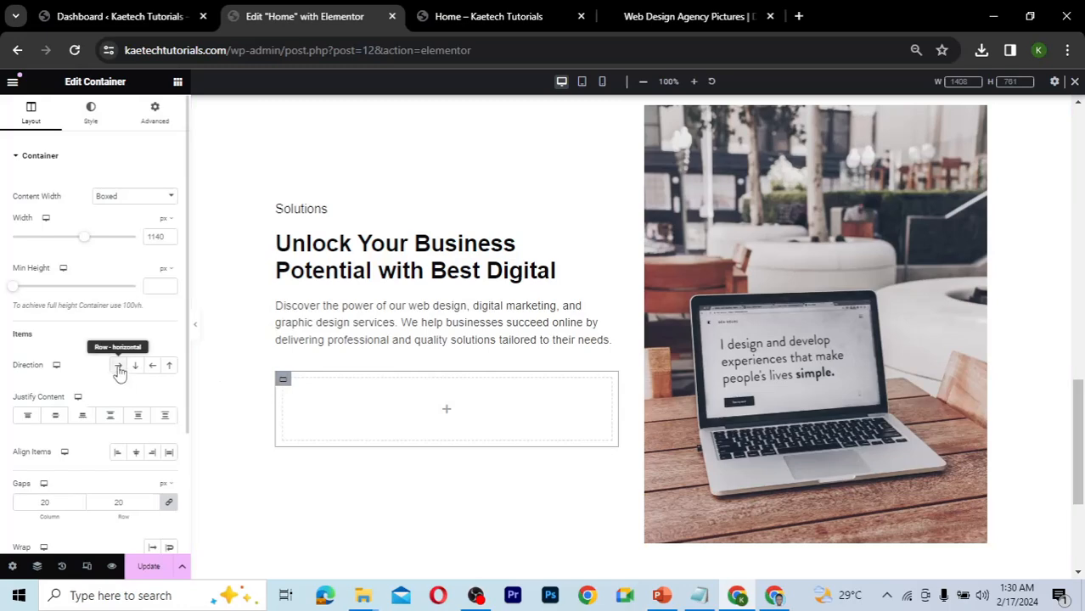
click(119, 368)
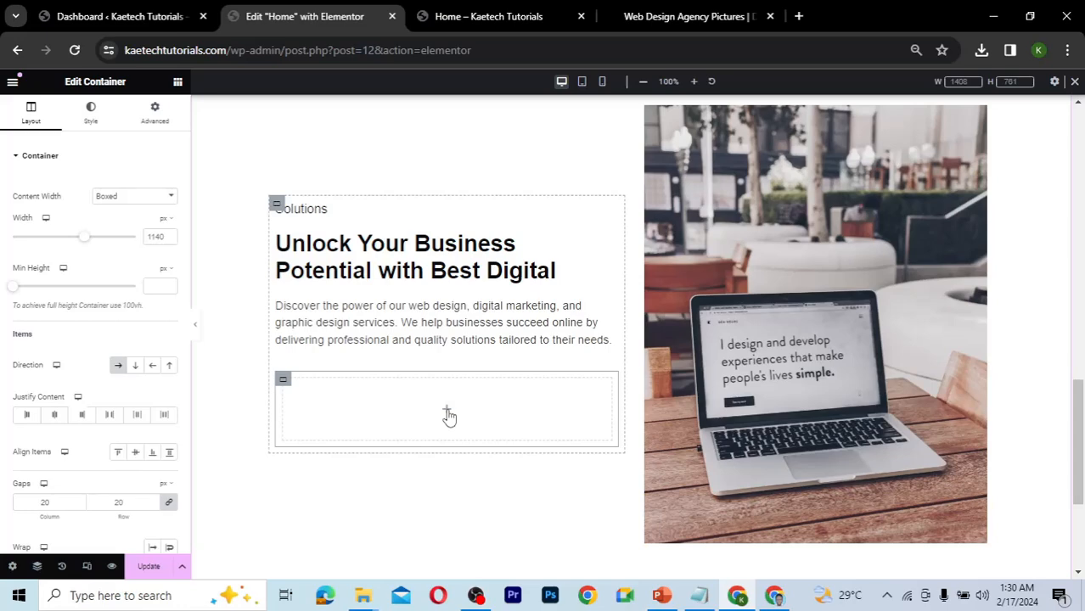
- Add a Button widget to the new row container and duplicate it to get two buttons side by side
click(448, 413)
drag(47, 501, 365, 414)
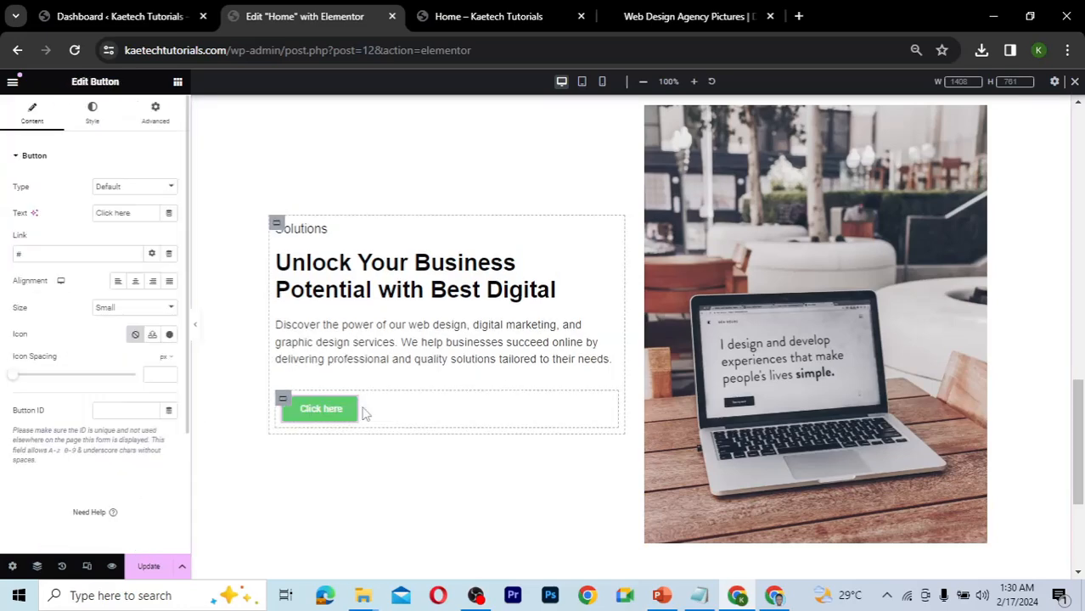
right_click(284, 404)
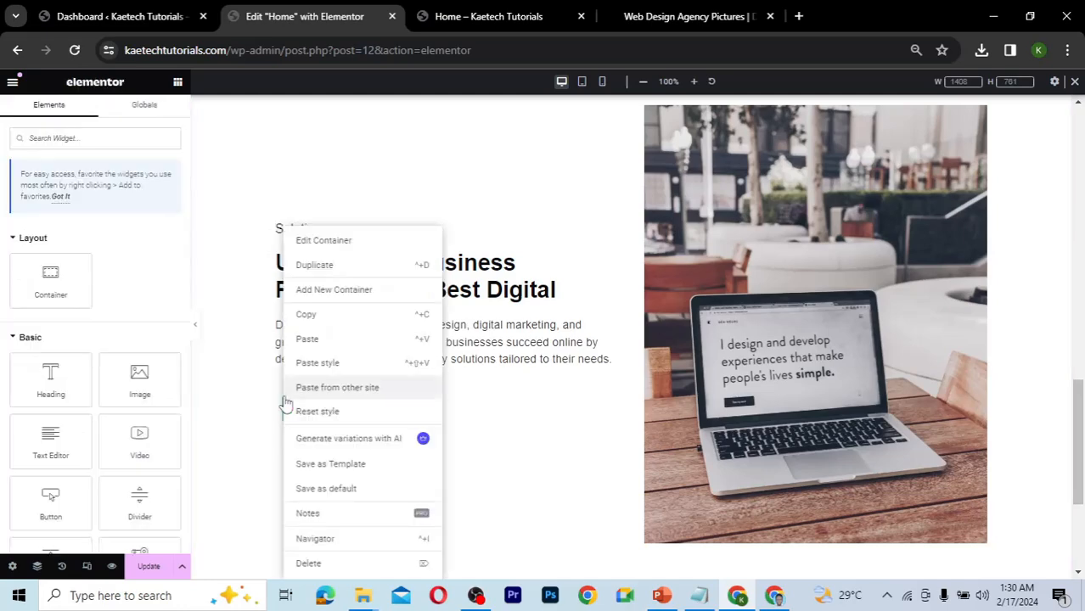
click(477, 418)
right_click(353, 408)
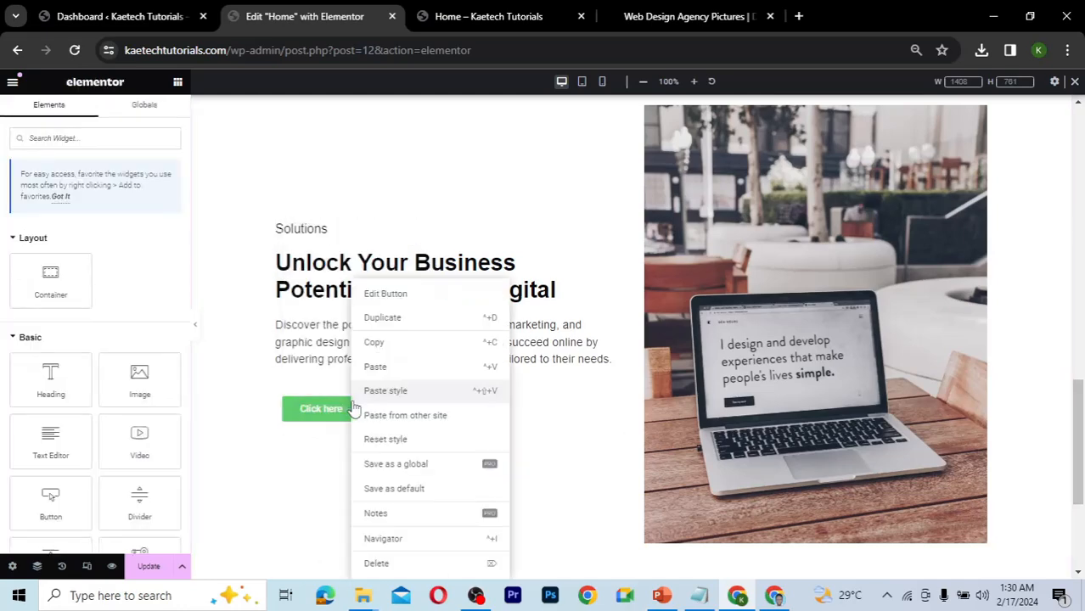
click(391, 319)
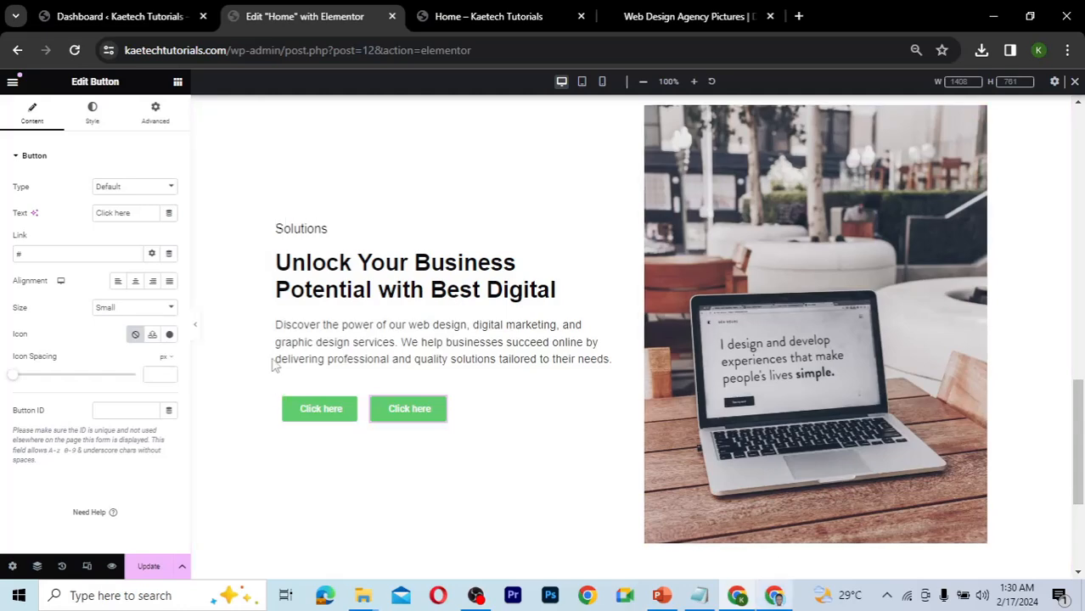
- Check the Solutions buttons in the Relume wireframe, and in Elementor apply the hero's "Learn More" button style to the first button
key(alt+Tab)
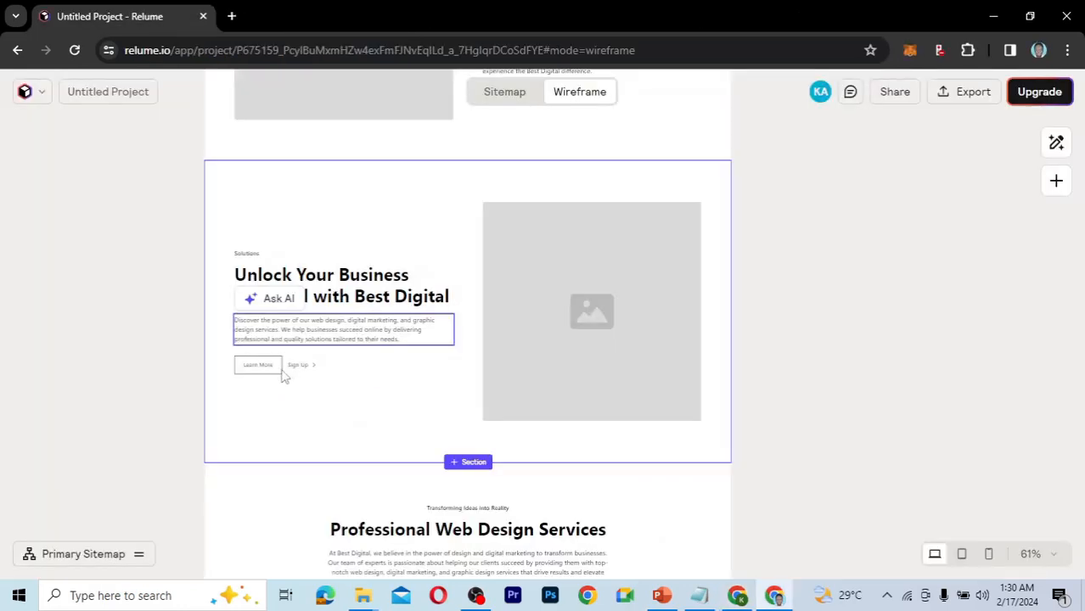
click(736, 597)
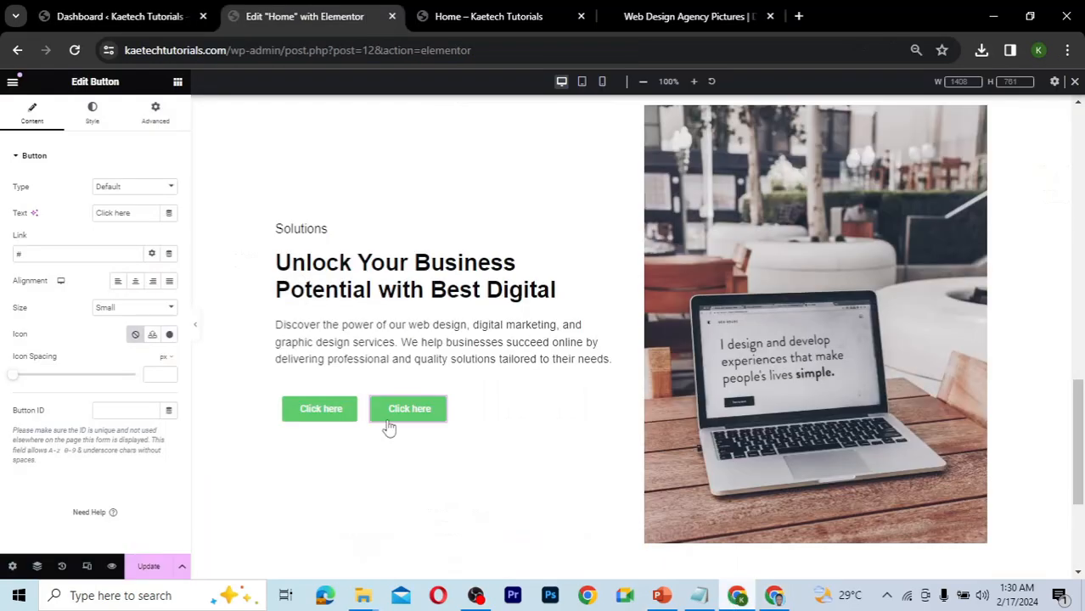
click(775, 597)
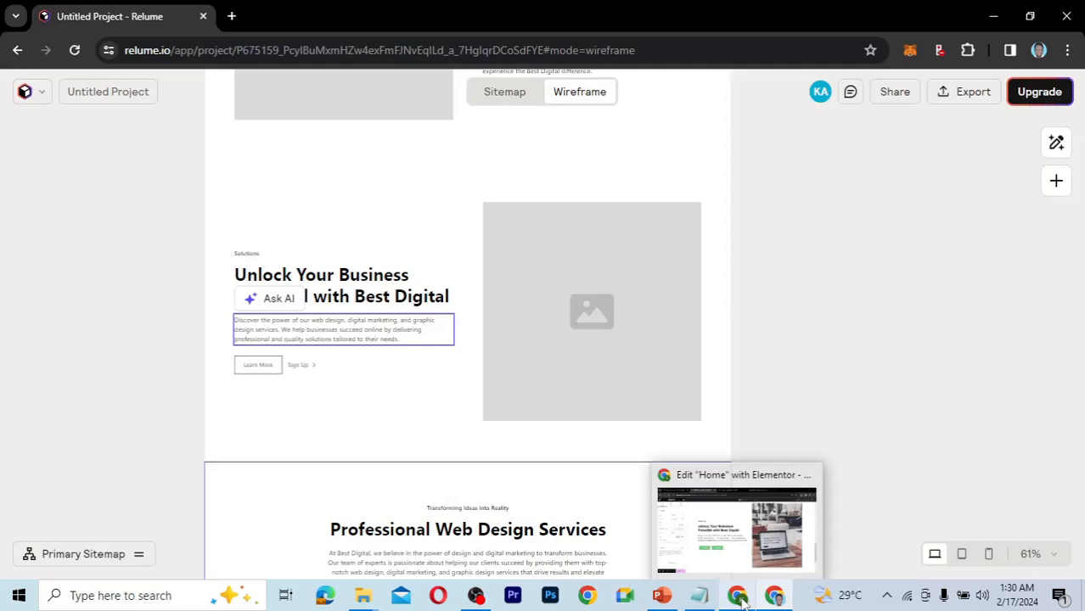
click(741, 601)
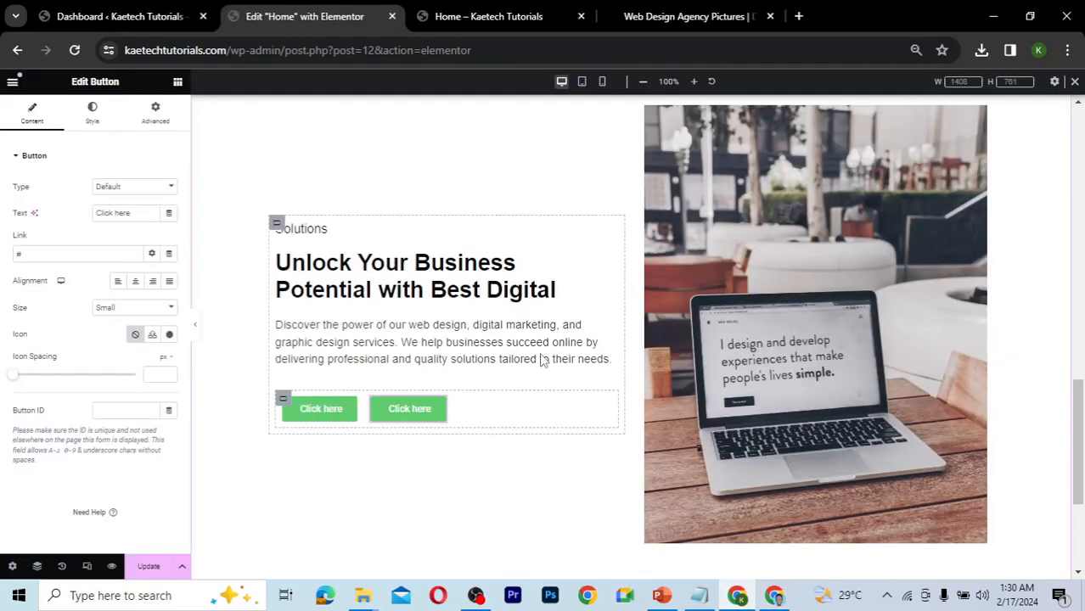
scroll(541, 360, up, 7)
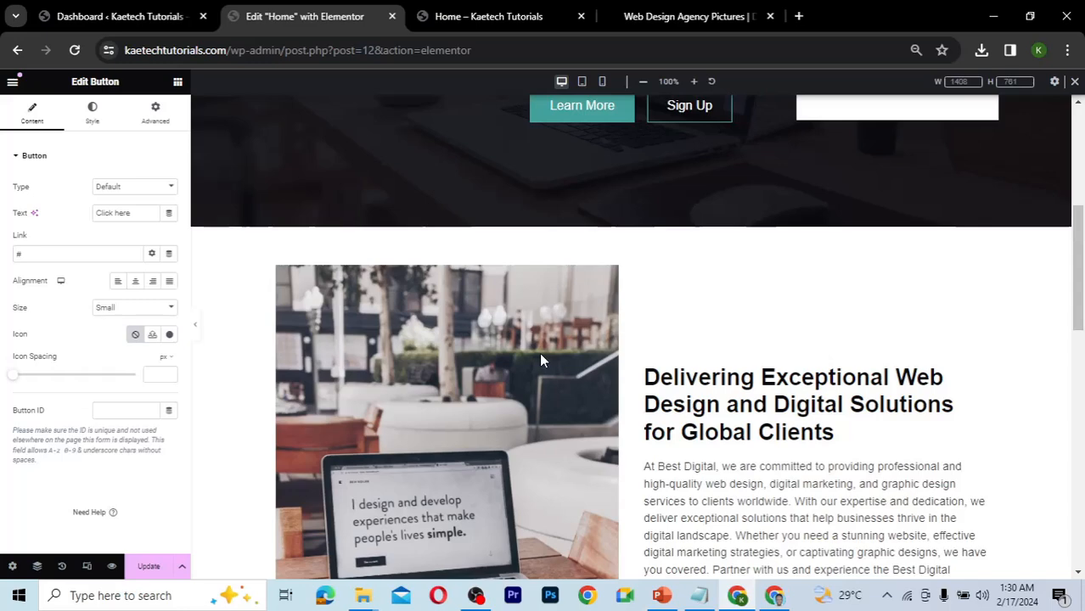
scroll(541, 360, up, 1)
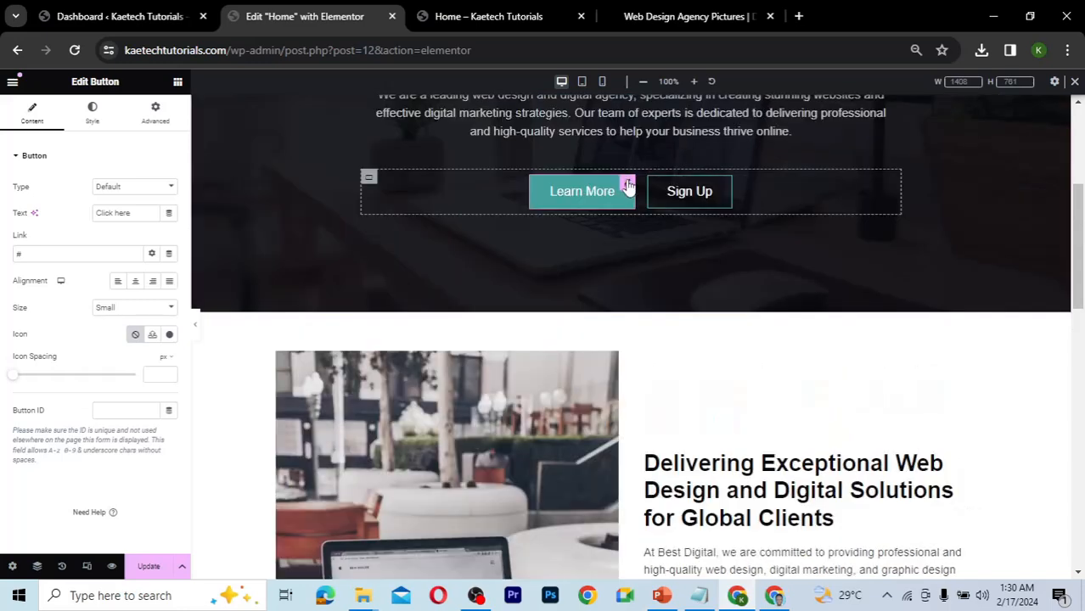
right_click(629, 187)
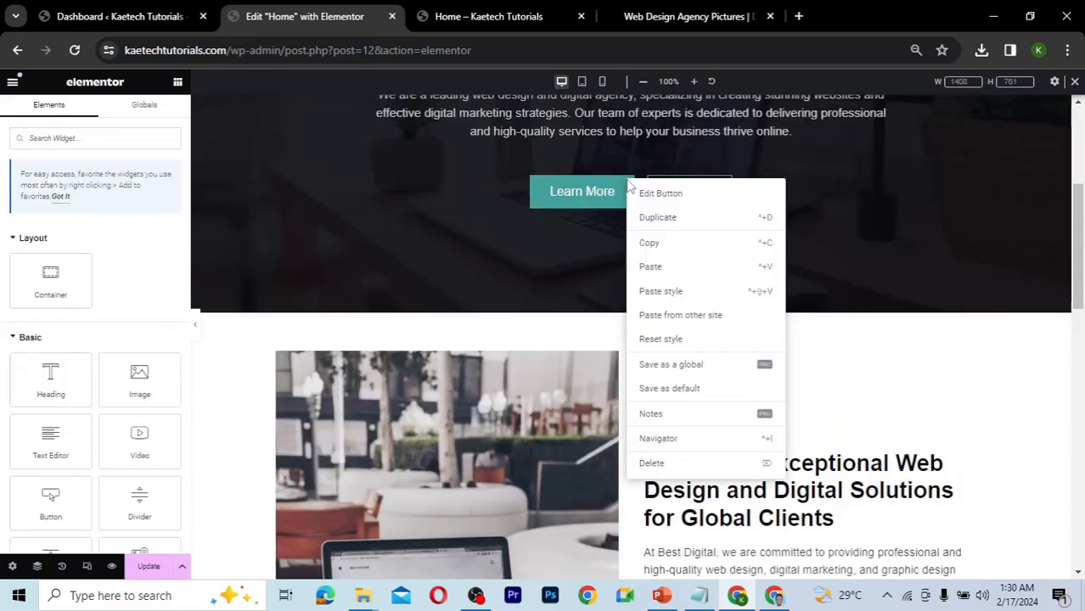
click(650, 244)
scroll(652, 249, down, 6)
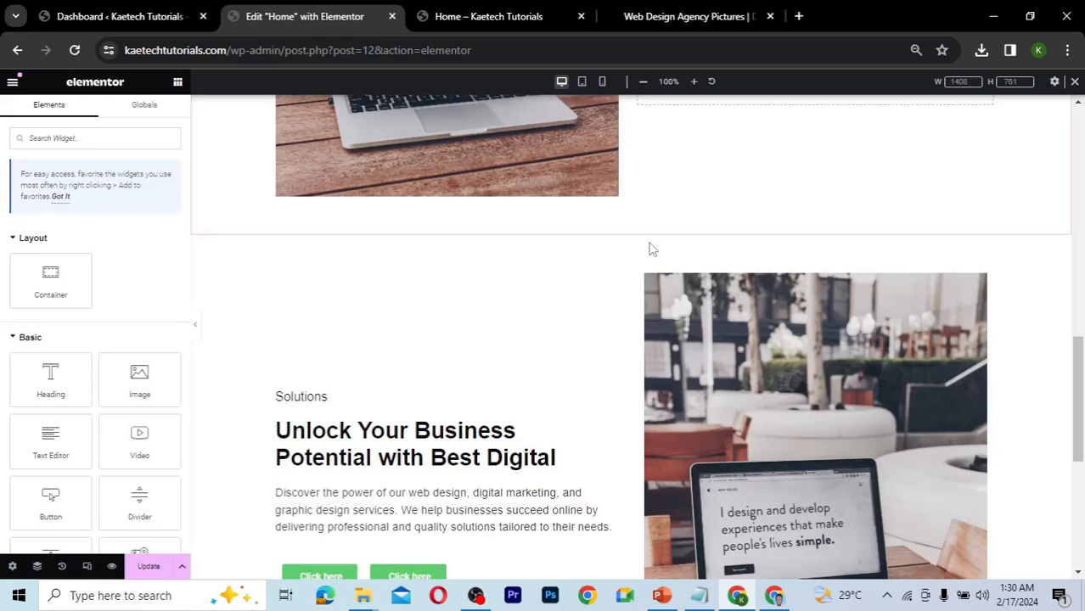
scroll(650, 249, down, 2)
right_click(348, 440)
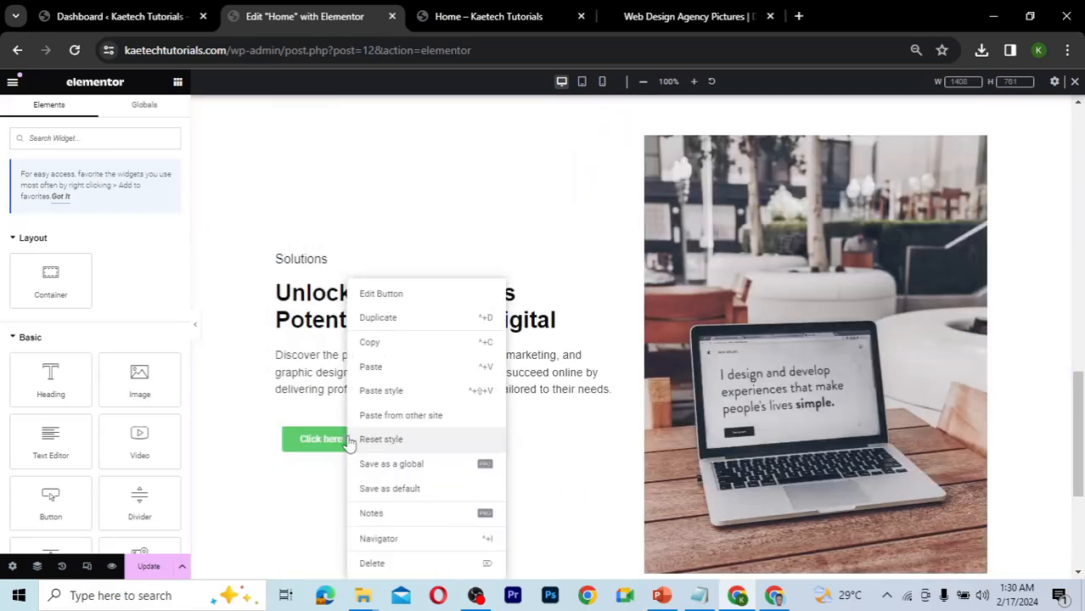
click(378, 395)
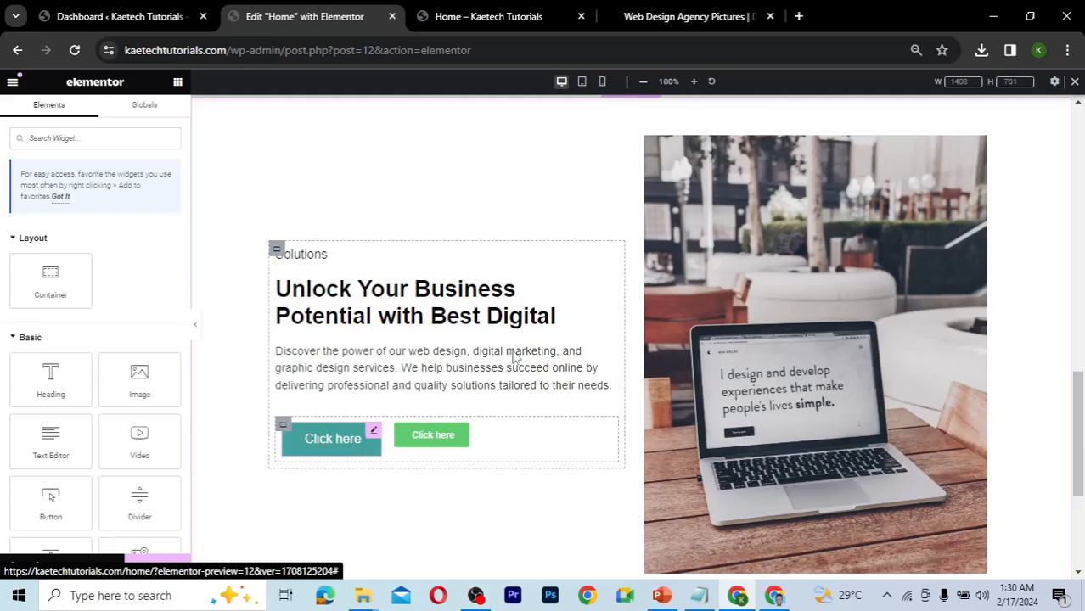
- Copy the hero's "Sign Up" button and paste its style onto the second button in the Solutions section
scroll(513, 357, up, 4)
scroll(513, 357, up, 6)
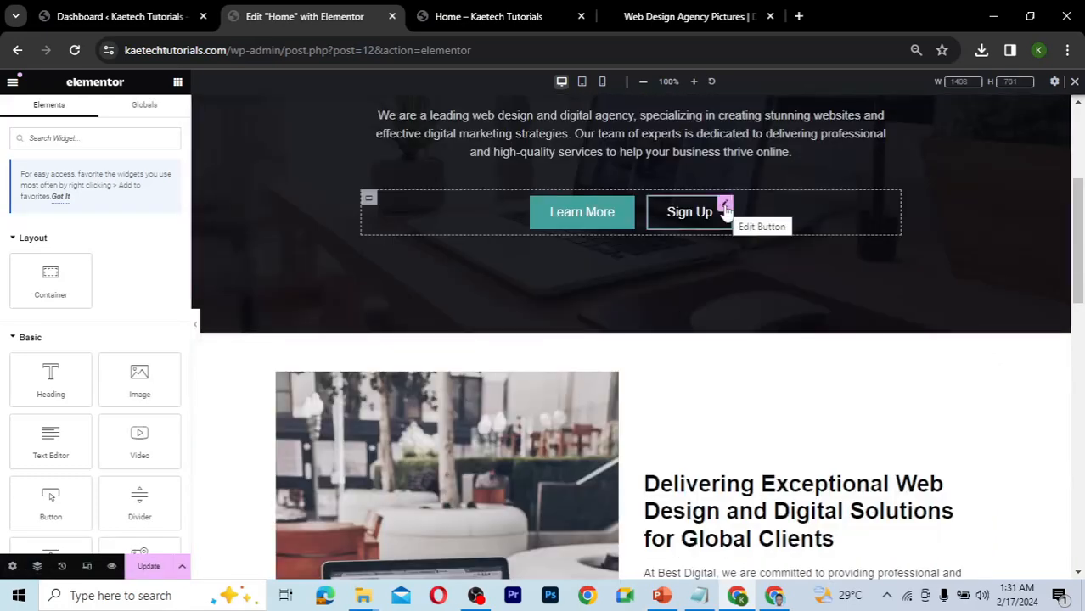
right_click(726, 210)
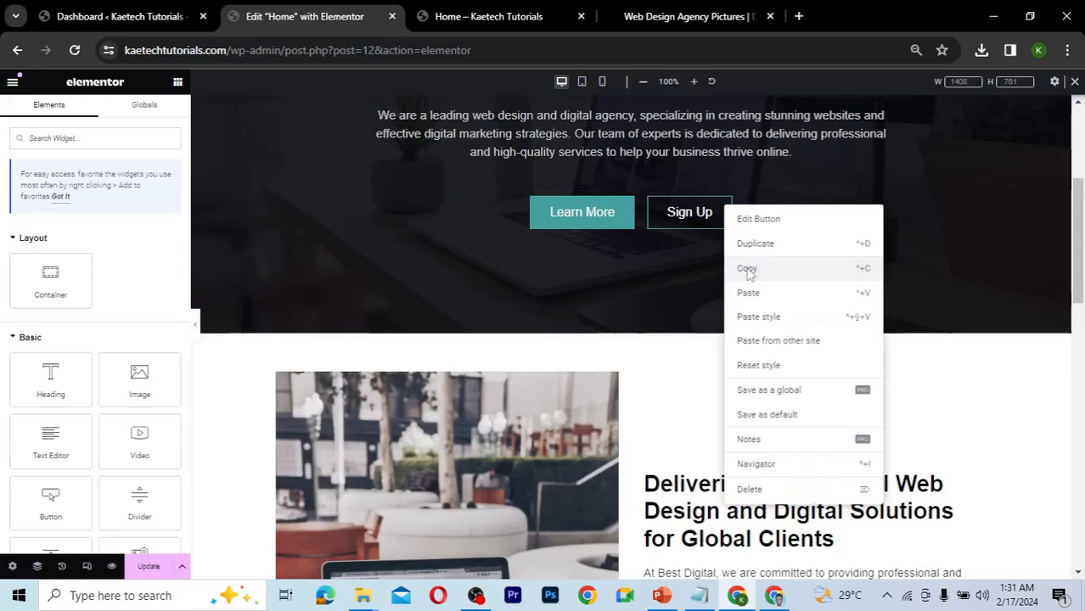
scroll(606, 355, down, 1)
scroll(606, 356, down, 7)
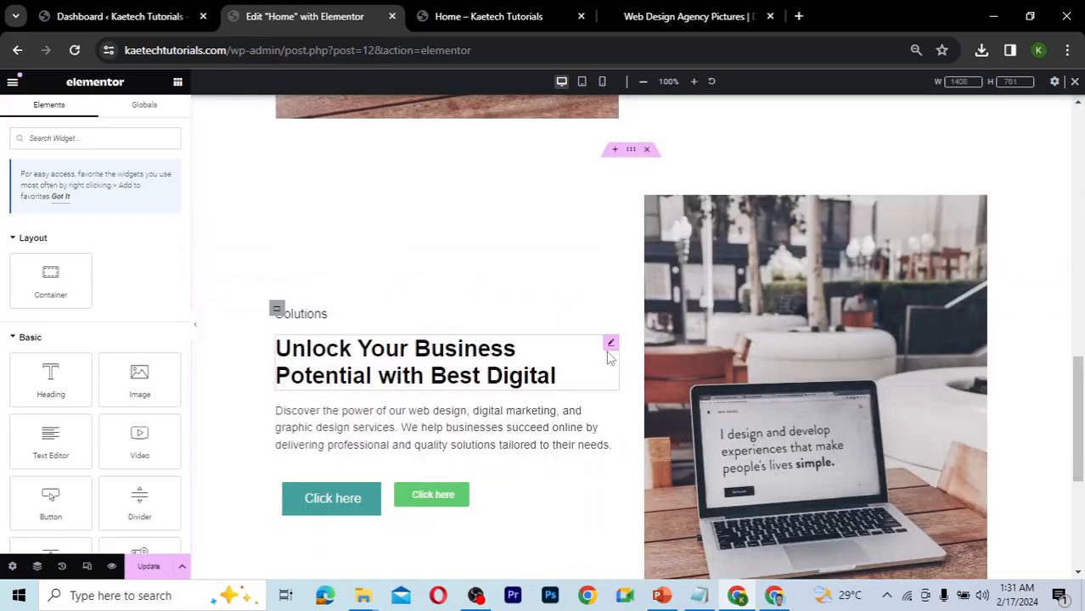
scroll(491, 425, down, 1)
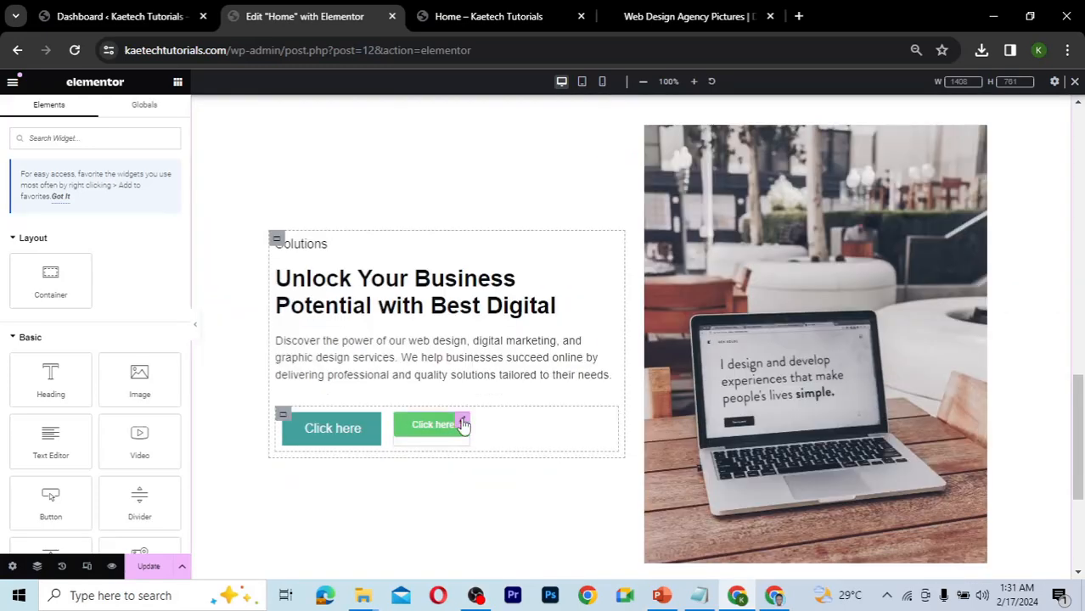
right_click(461, 426)
click(499, 391)
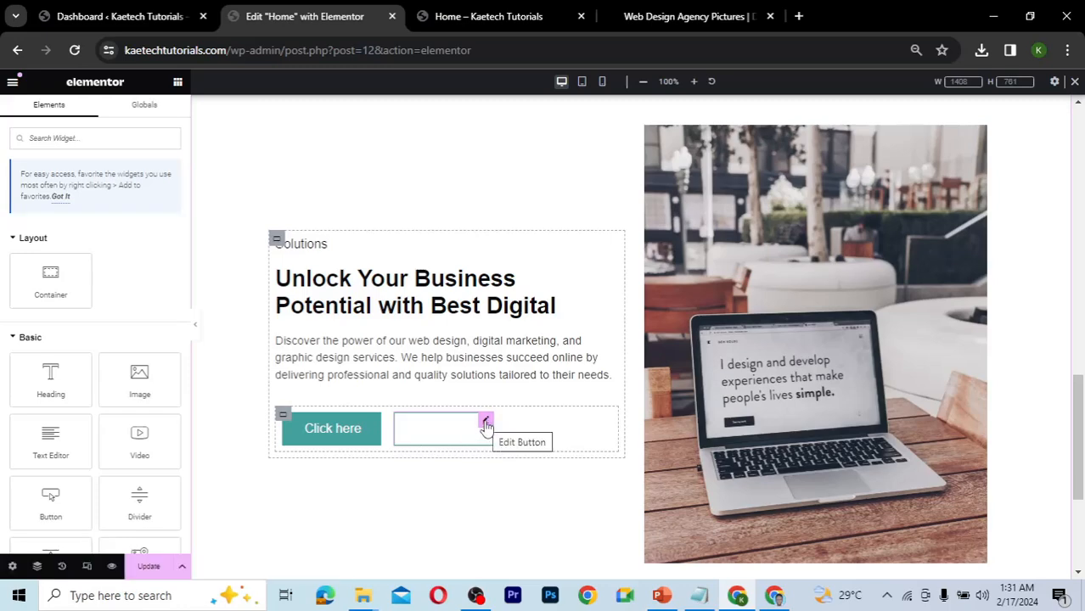
- Copy the second Solutions button's border color #45A29E and apply it as that button's text color
click(485, 425)
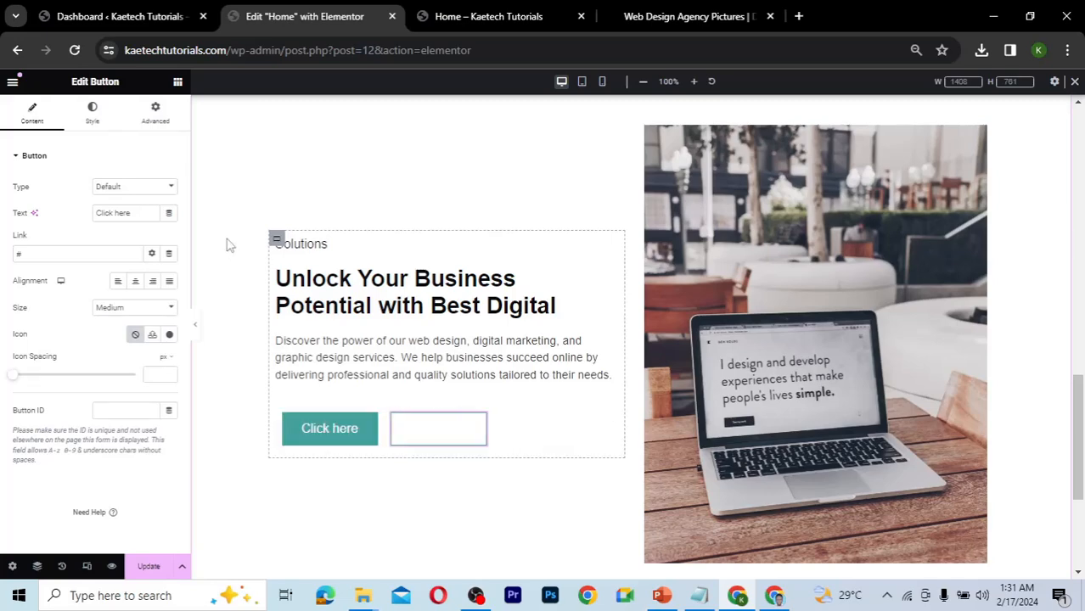
click(94, 114)
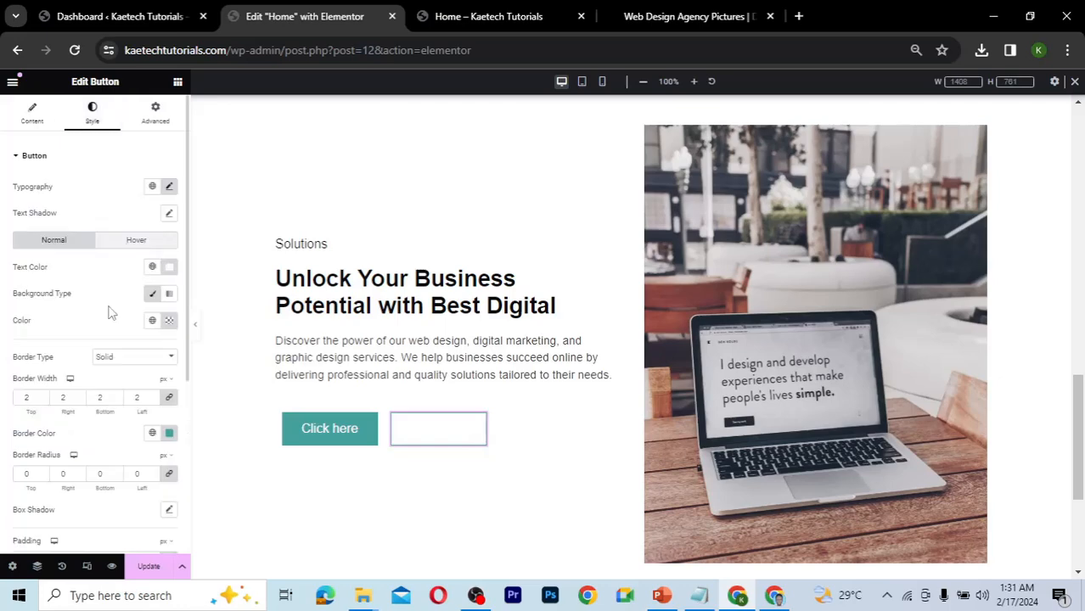
click(169, 433)
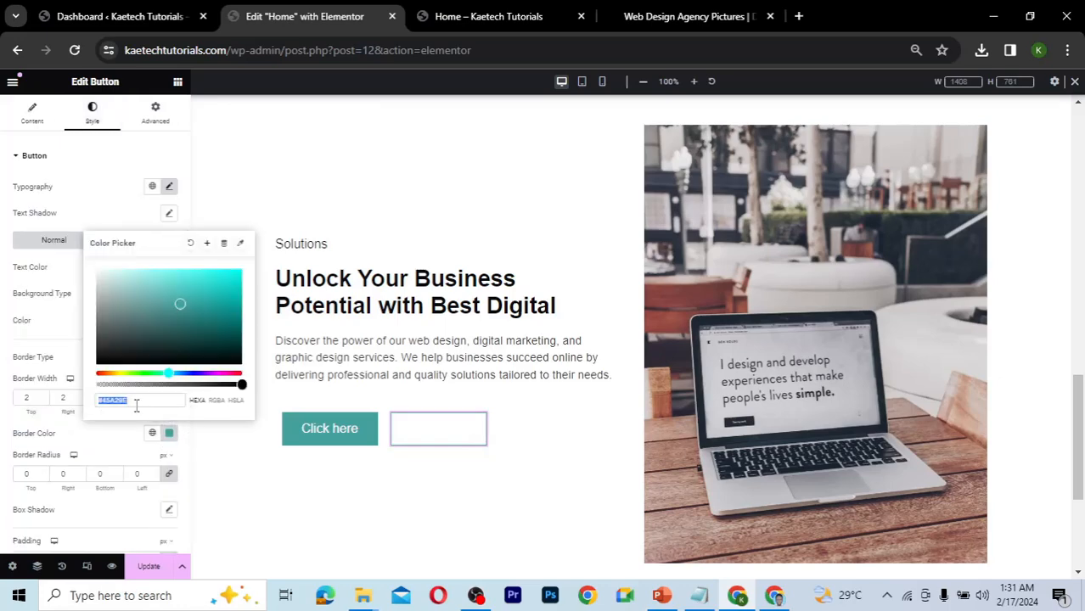
click(122, 438)
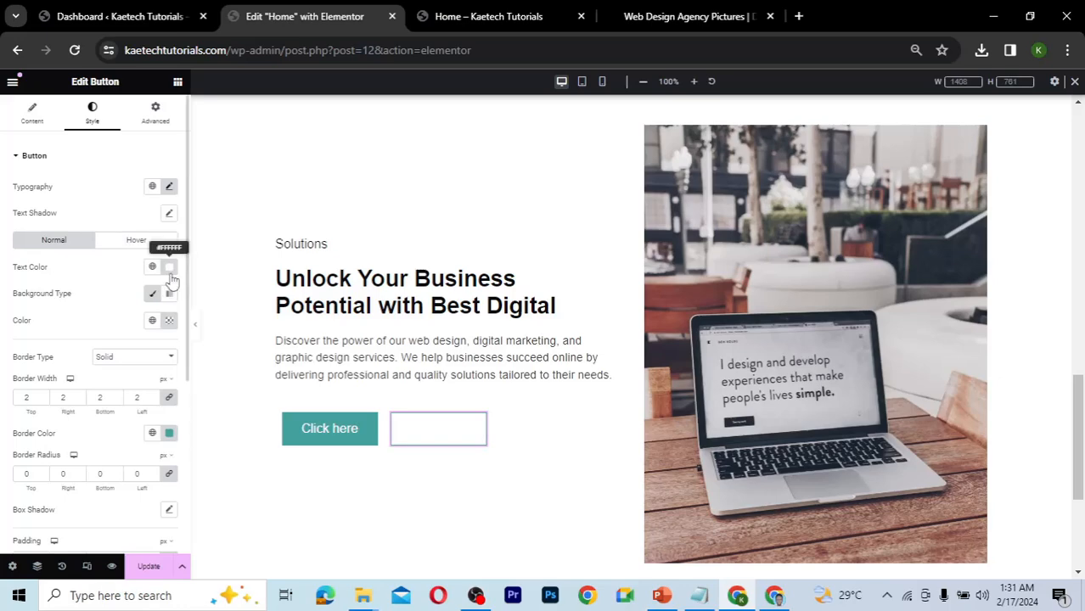
click(169, 267)
key(ctrl+v)
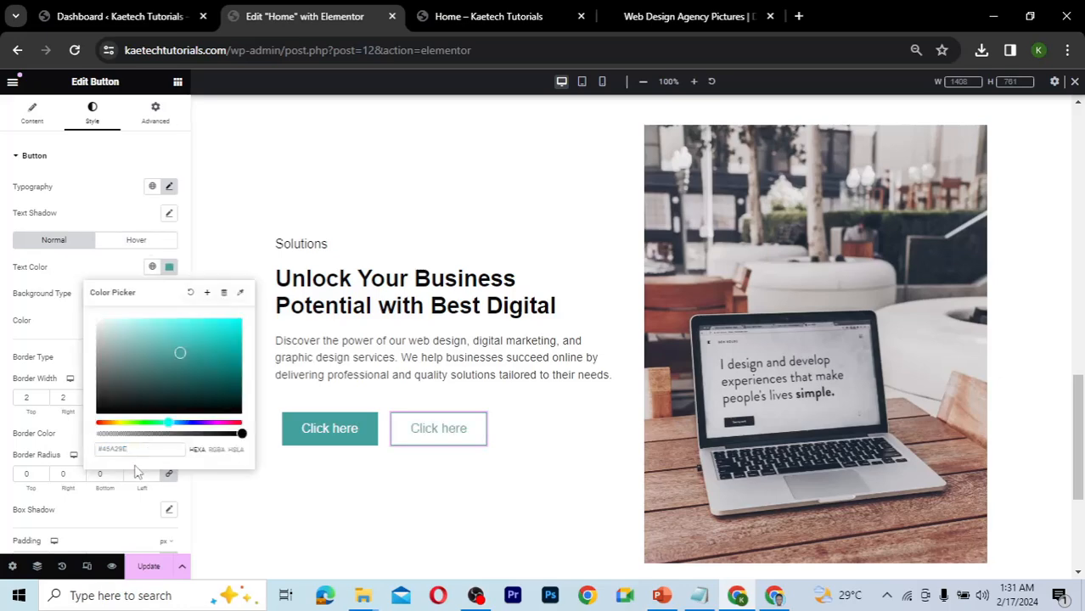
click(122, 518)
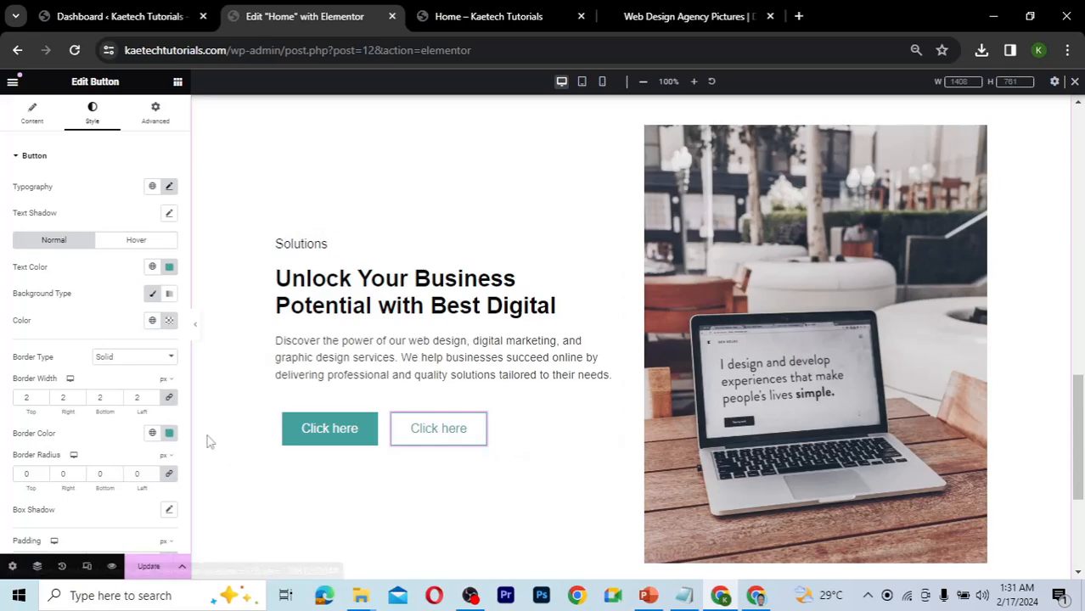
- Change the second Solutions button's text to "Sign Up"
click(43, 123)
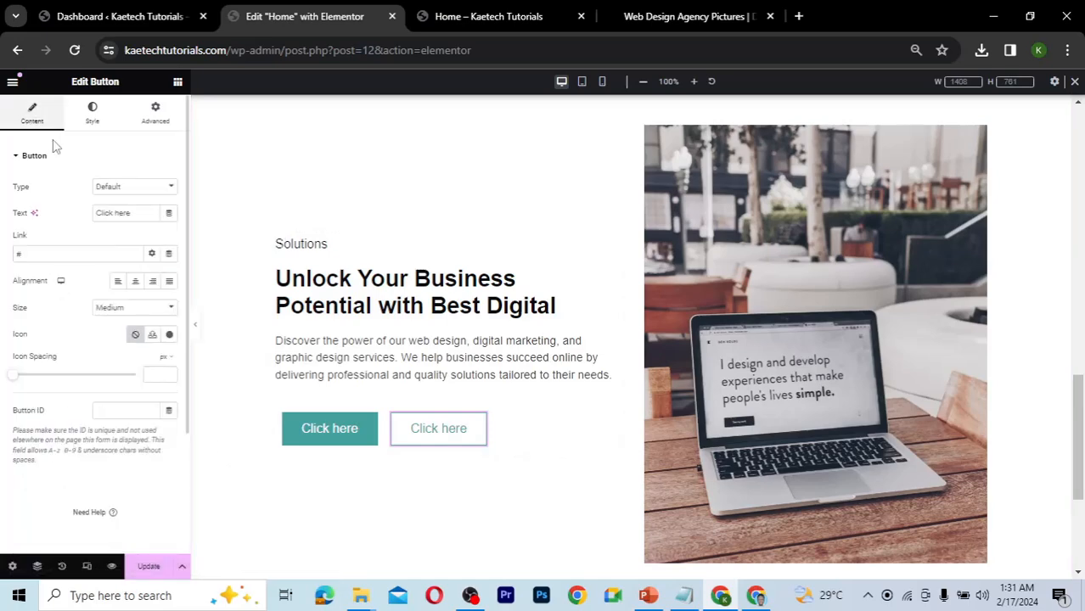
drag(139, 213, 66, 213)
text(S)
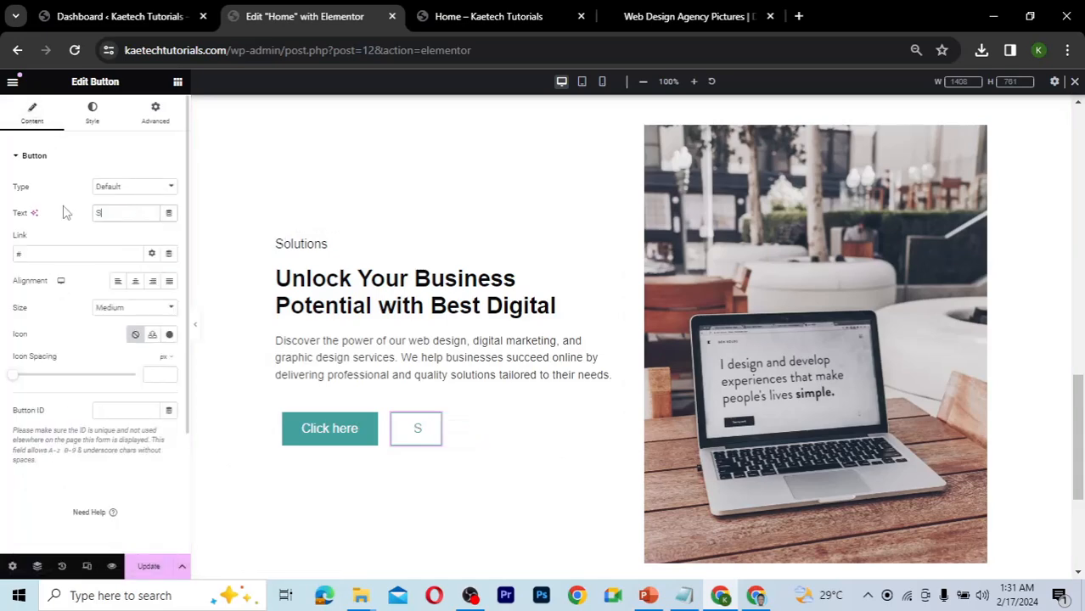
text(ign Up)
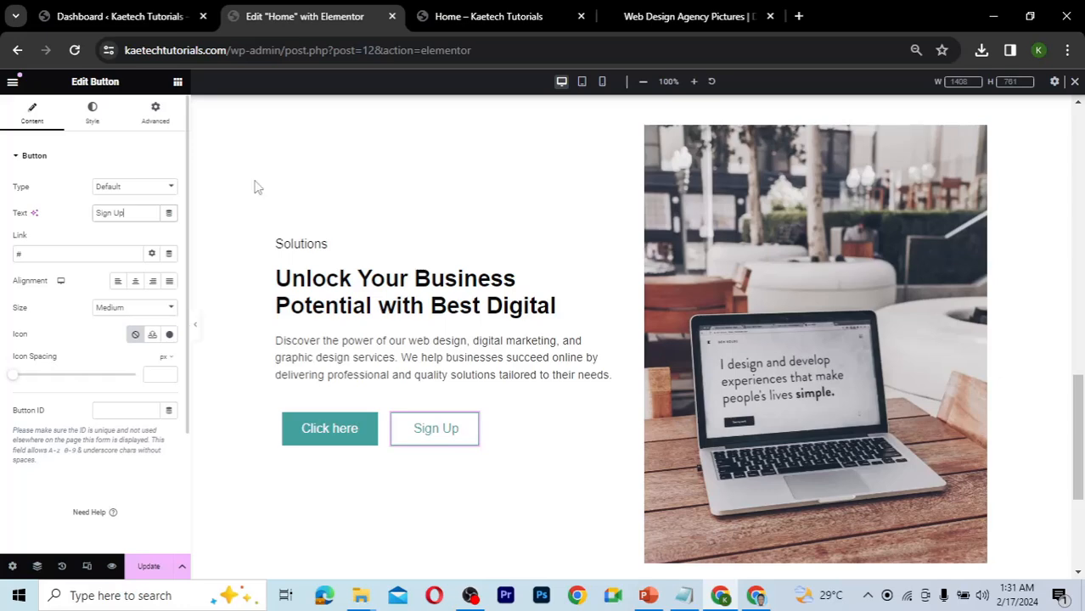
- Check the buttons in the Relume wireframe, and in Elementor give the first Solutions button #45A29E text and a fully transparent background
click(756, 597)
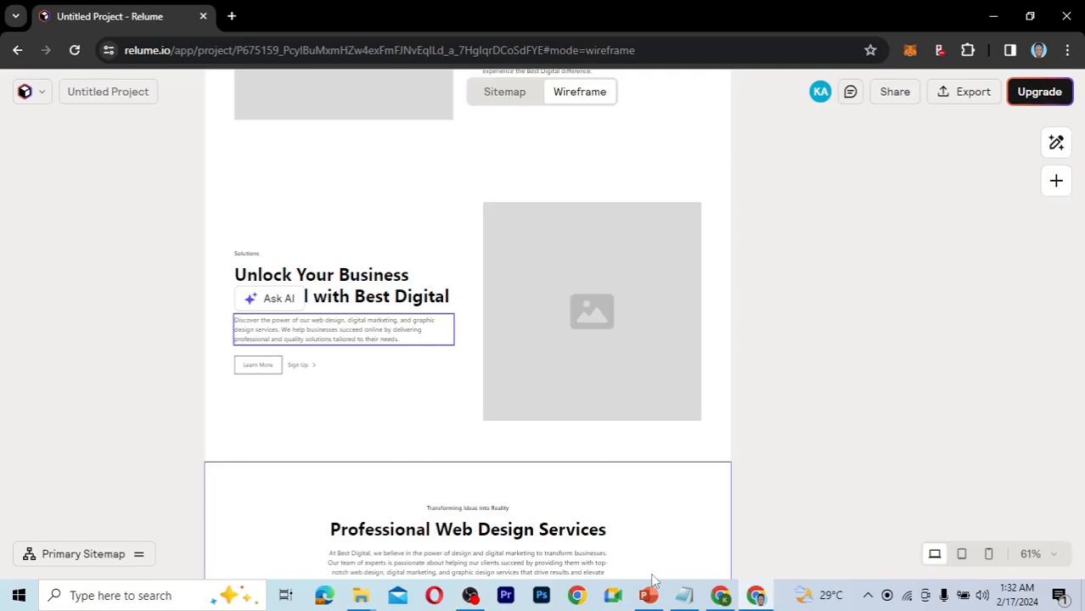
click(731, 600)
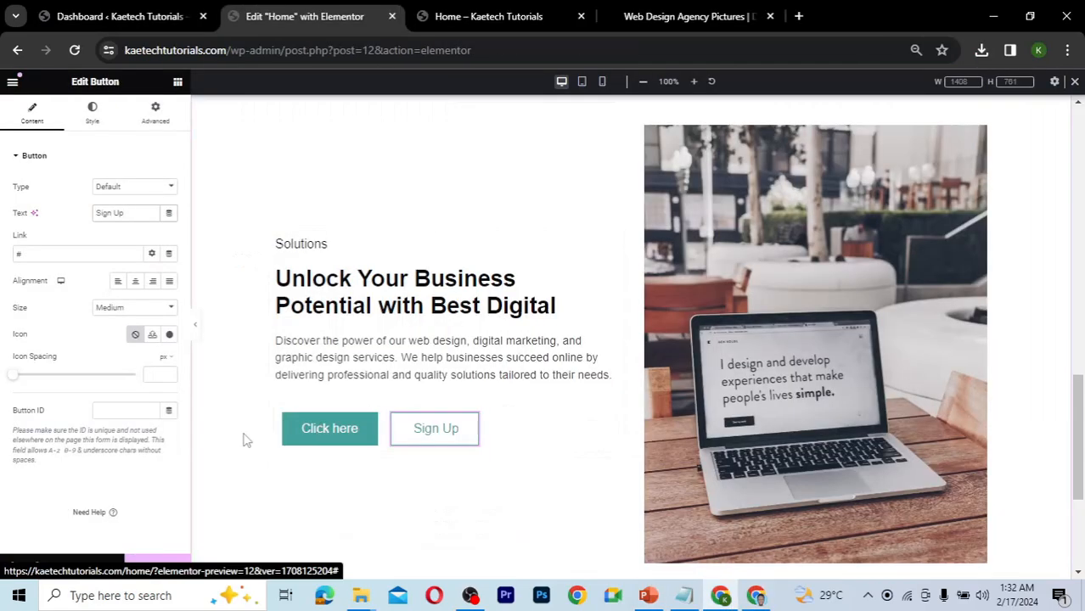
click(374, 426)
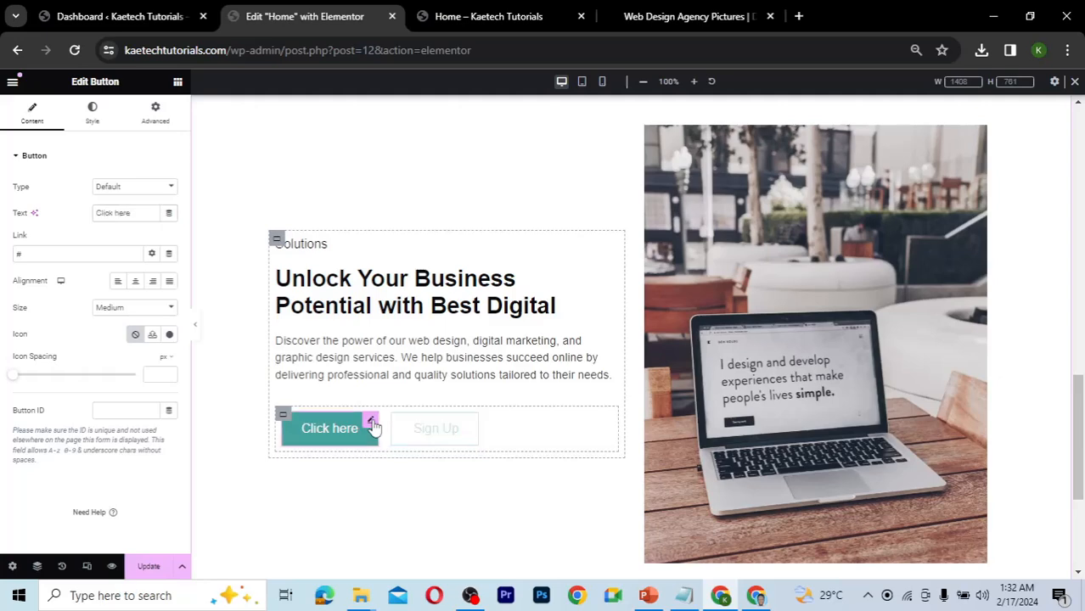
click(92, 117)
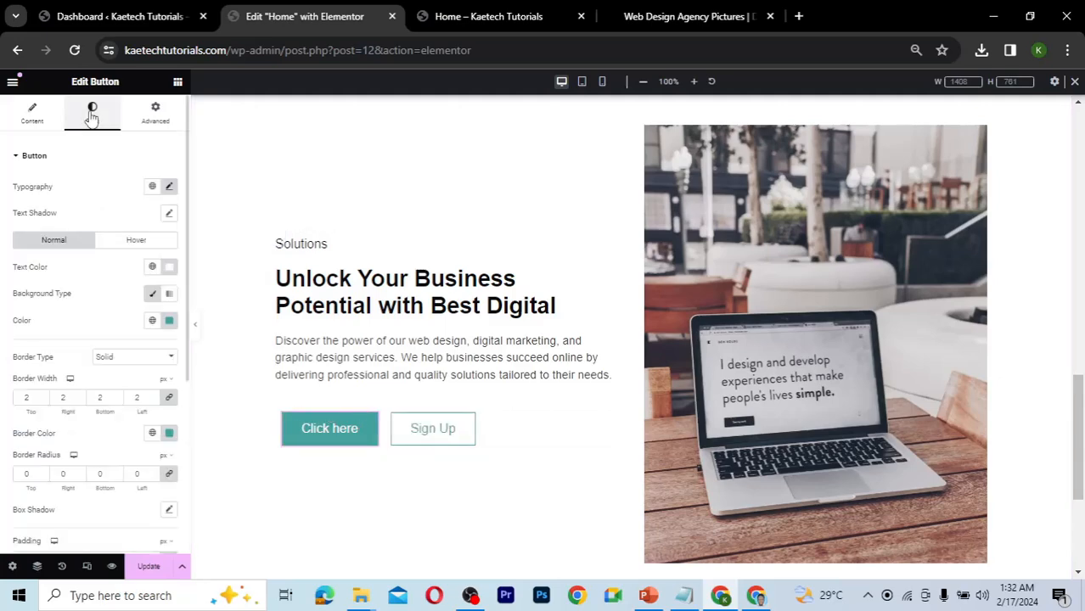
click(169, 267)
key(ctrl+v)
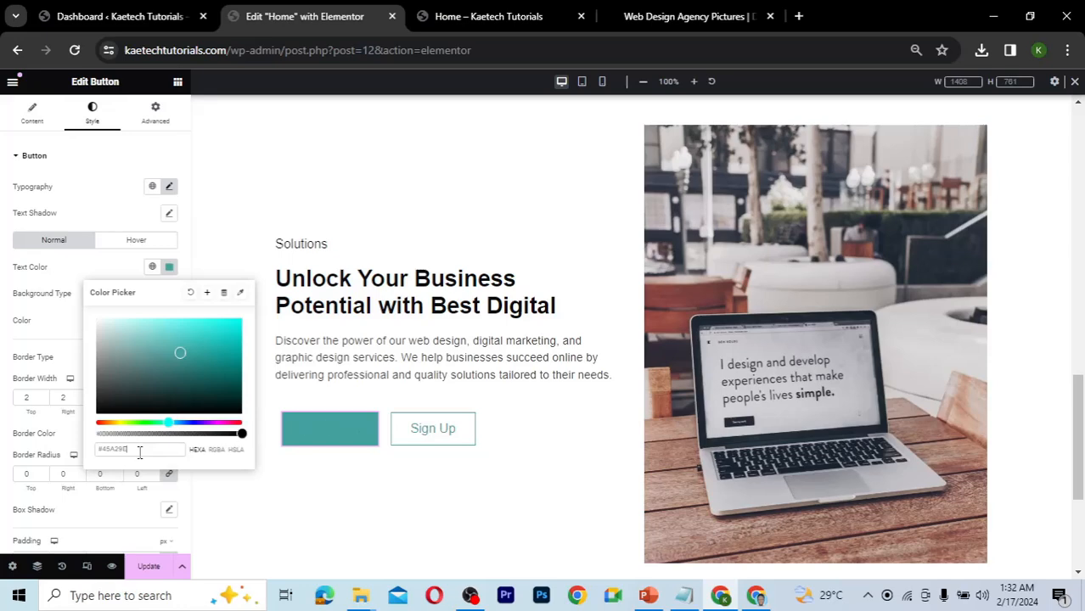
click(68, 308)
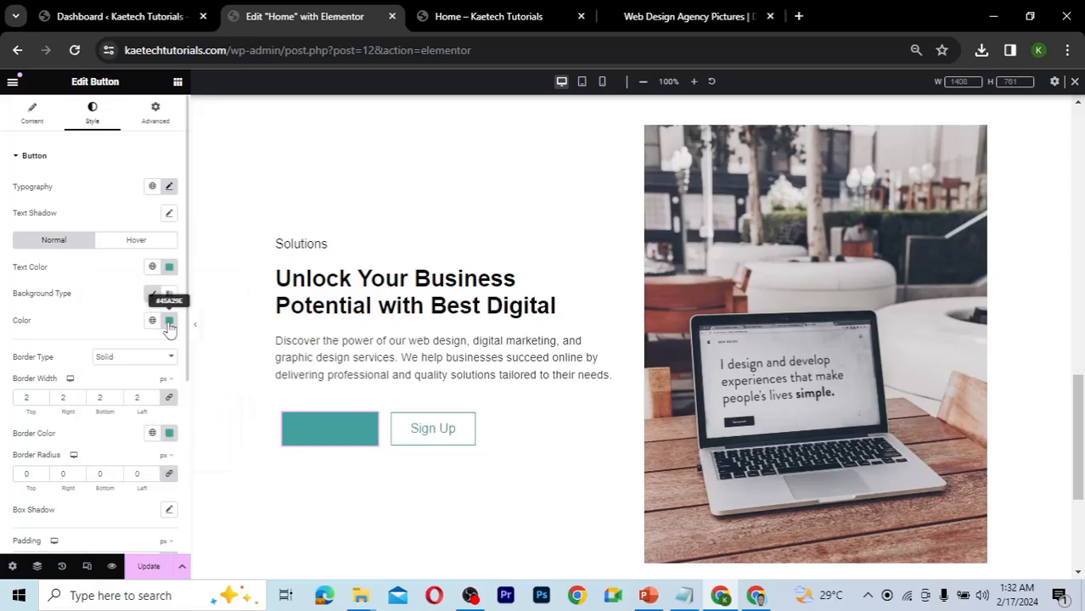
click(169, 325)
drag(238, 486, 64, 501)
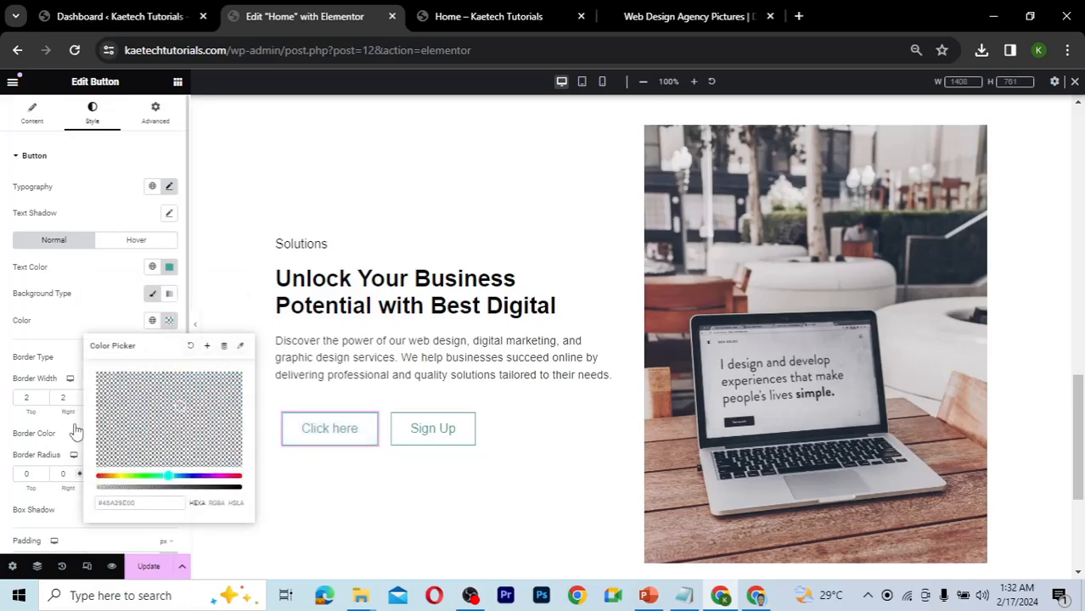
click(116, 320)
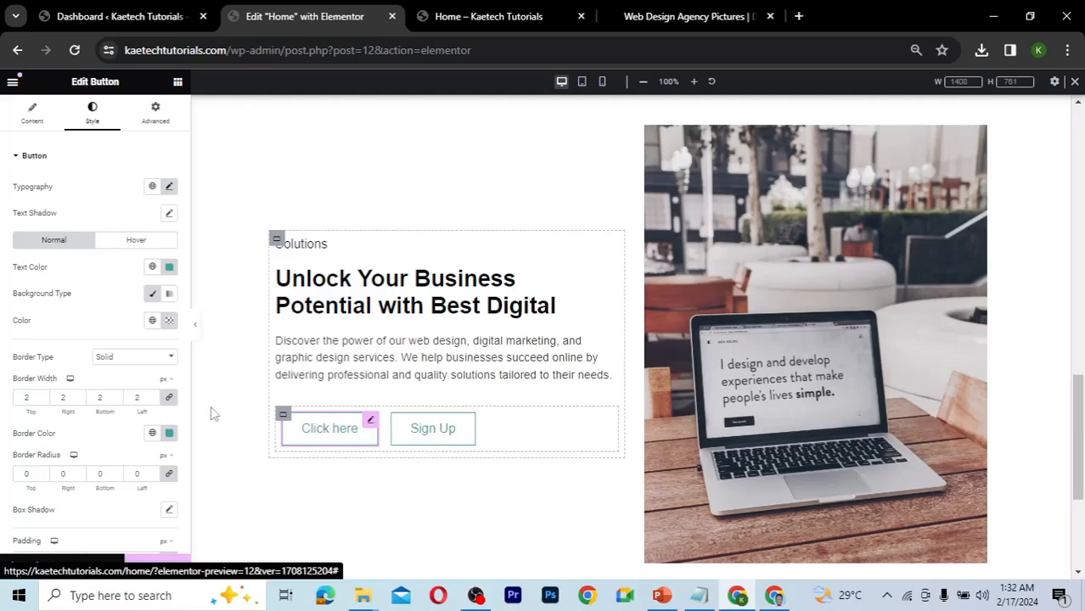
- Change the first Solutions button's text to "Learn More"
click(33, 112)
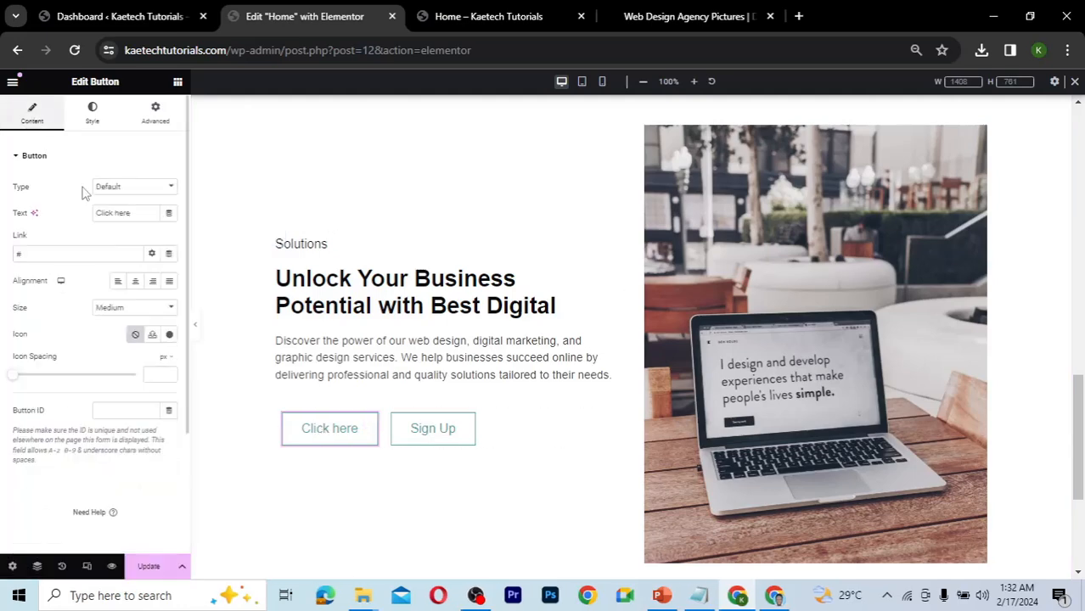
drag(133, 213, 59, 219)
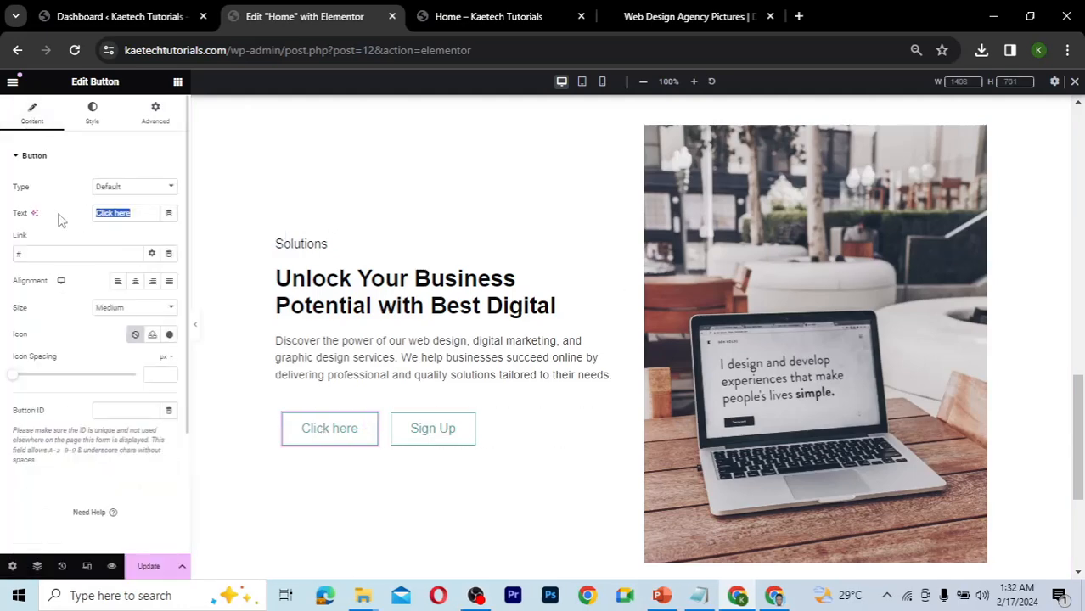
text(Learn)
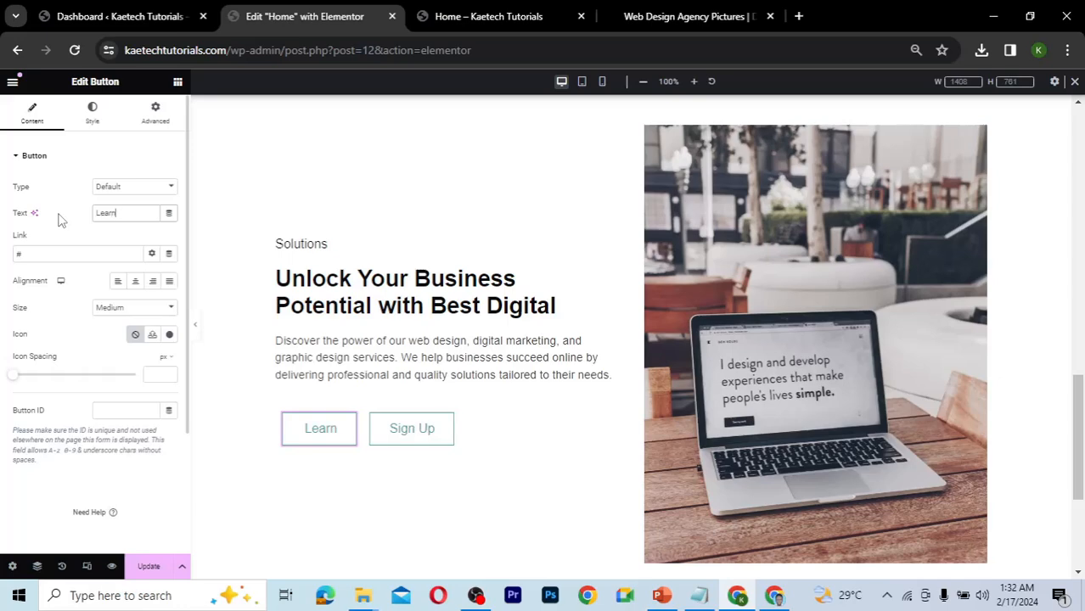
text( More)
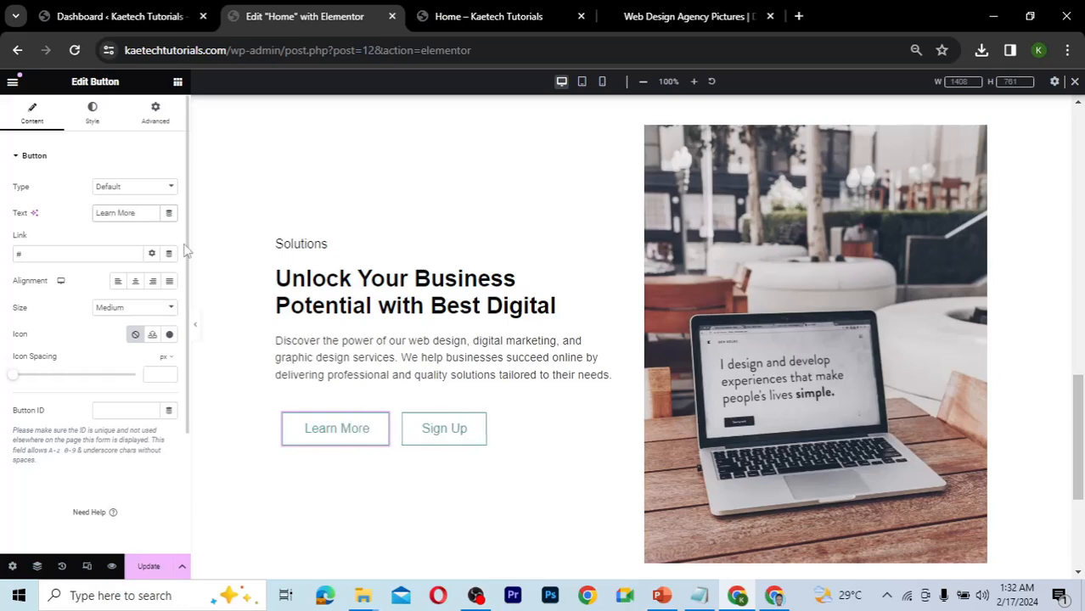
- Open the icon library for the Solutions "Sign Up" button, filter the icons by "arr" and clear the filter
click(479, 423)
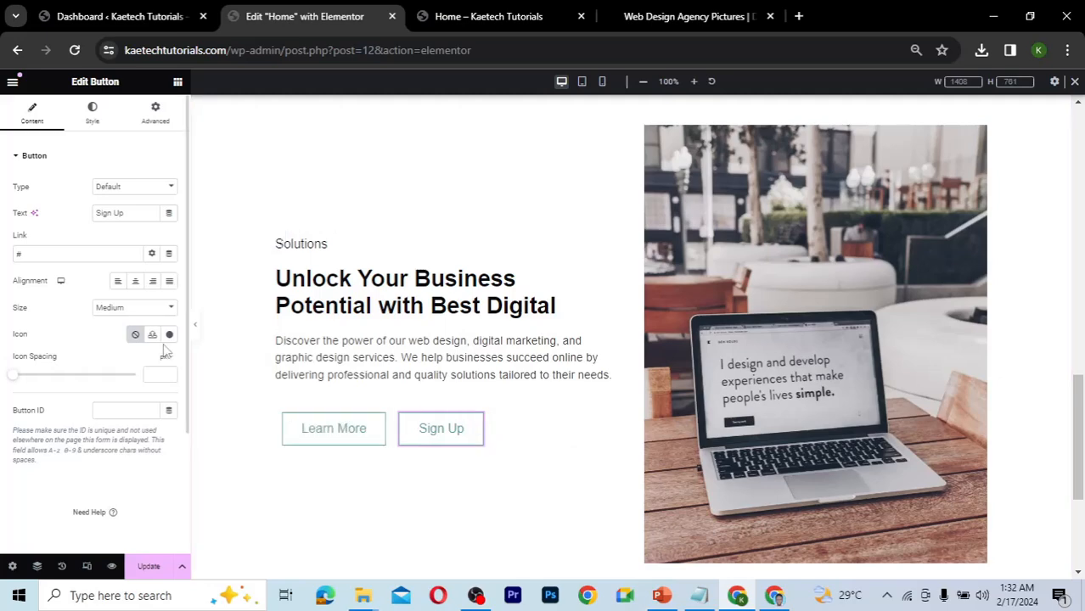
click(96, 119)
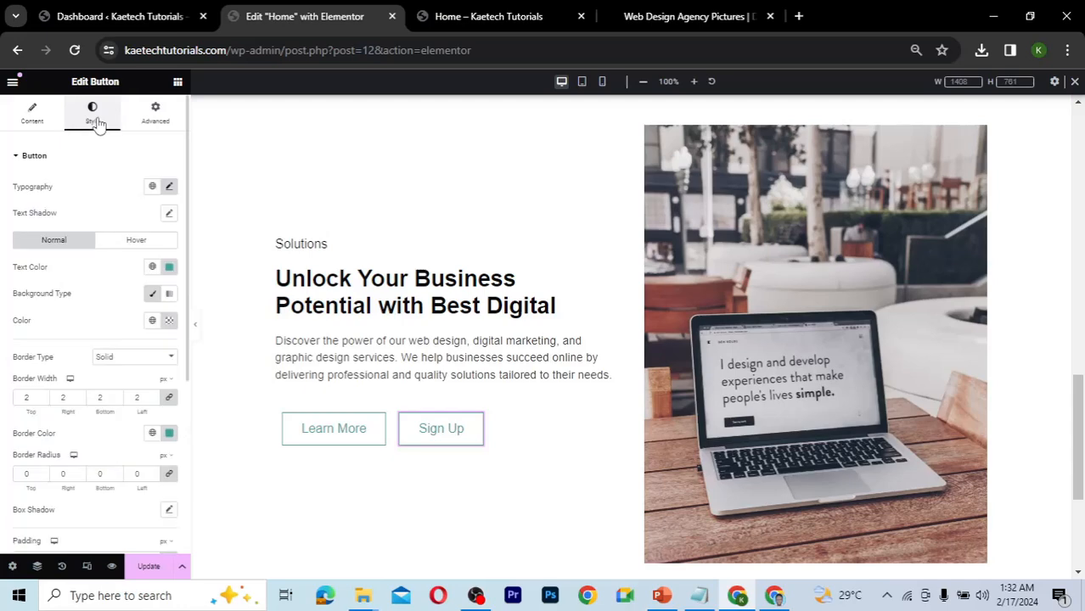
click(34, 115)
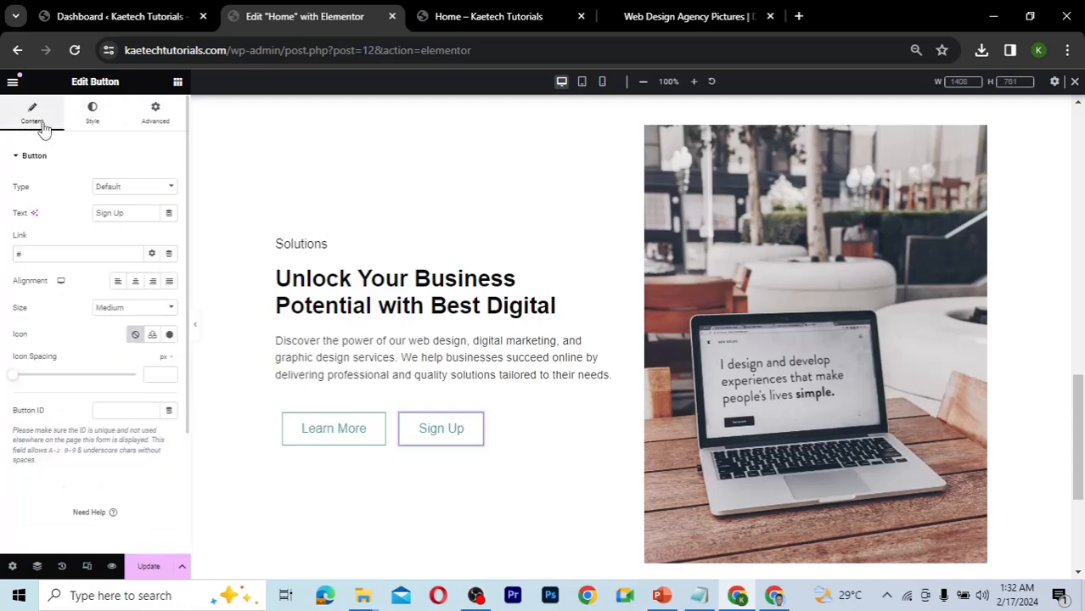
click(170, 340)
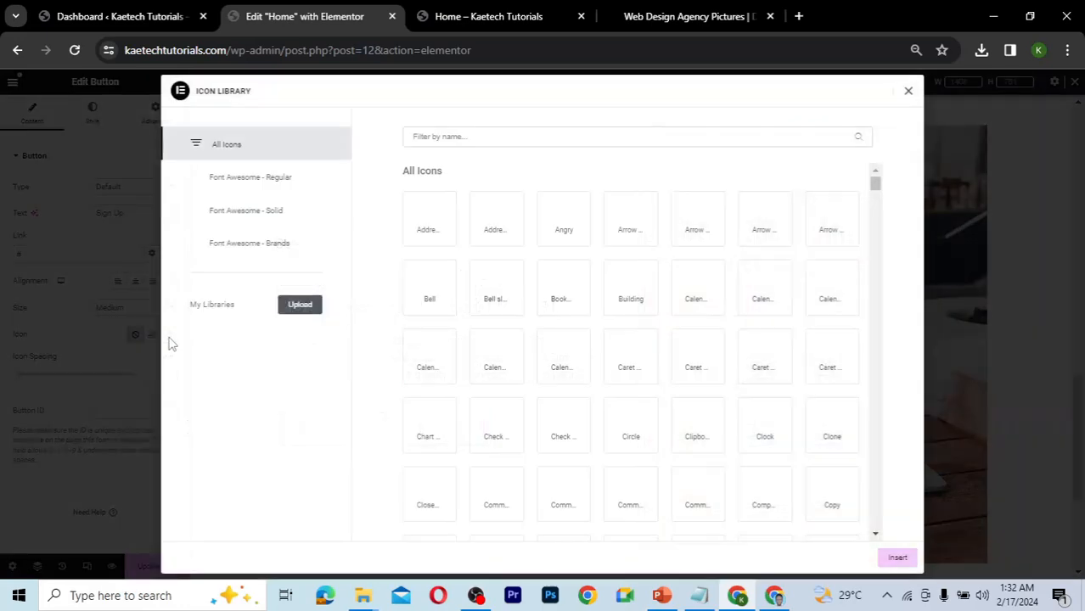
click(521, 140)
text(arr)
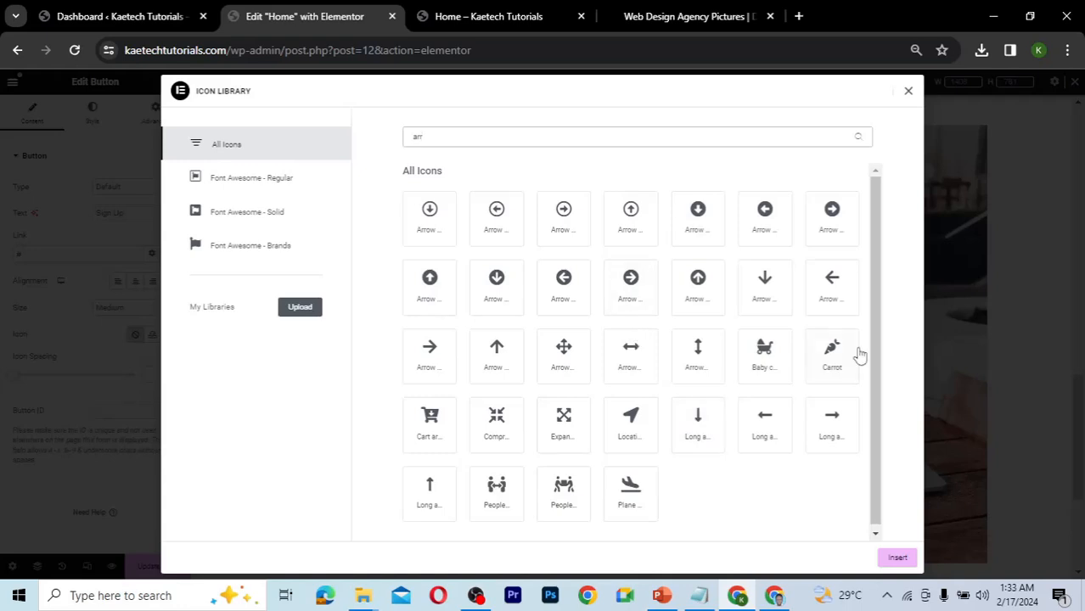
drag(880, 361, 880, 384)
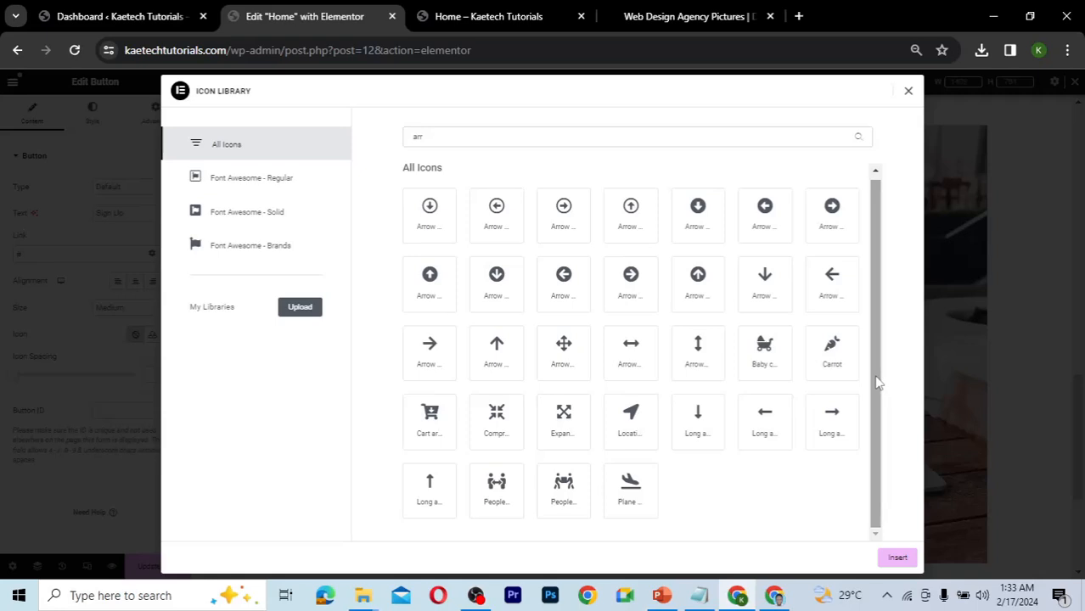
drag(429, 136, 386, 138)
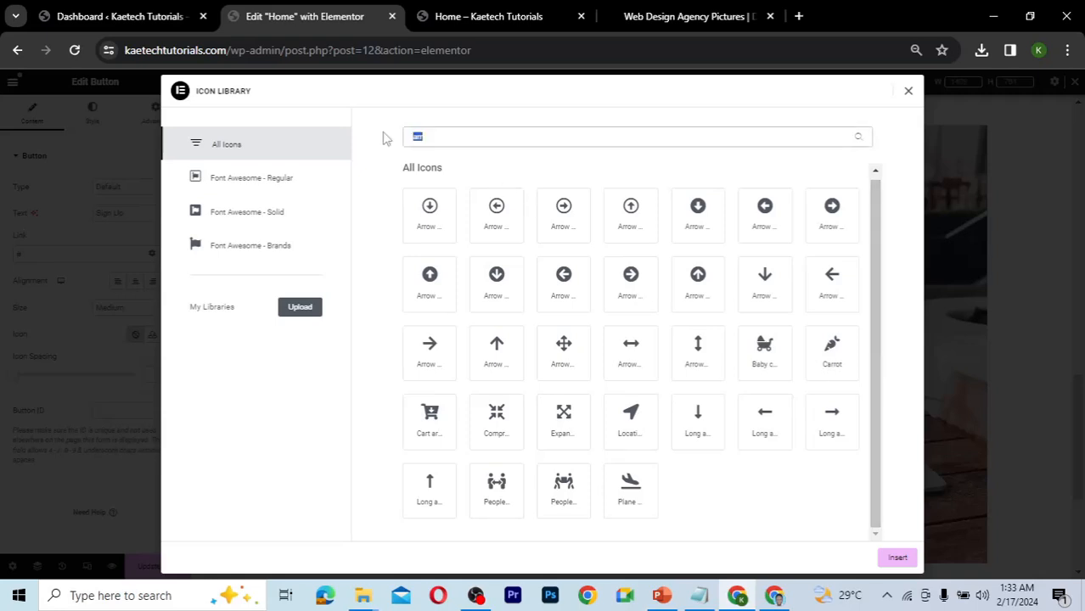
key(BackSpace)
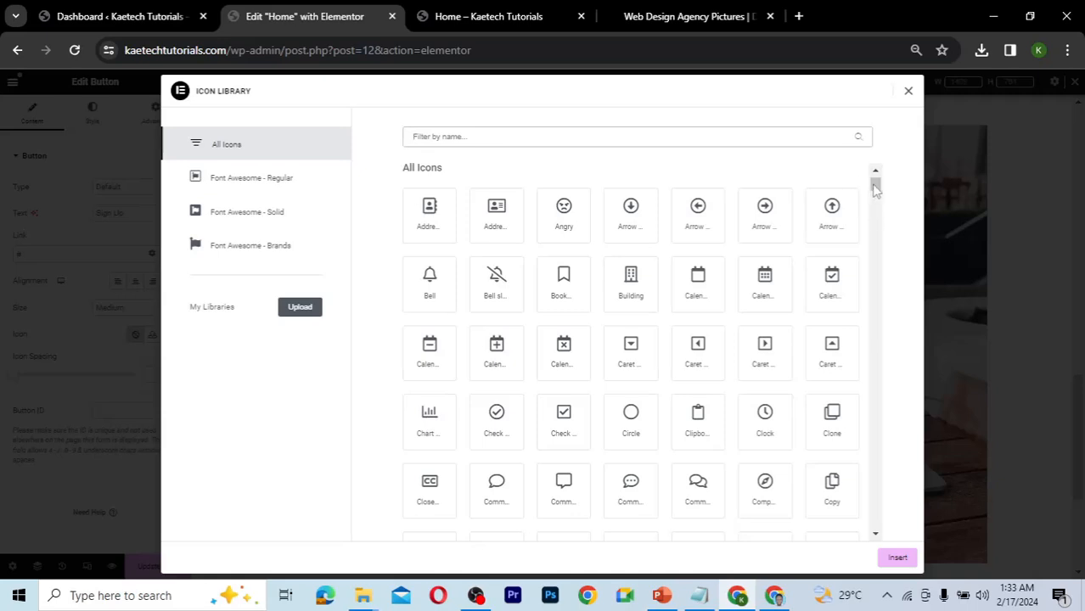
- Insert the single right-pointing angle icon into the "Sign Up" button and set its icon position to After
drag(876, 184, 880, 215)
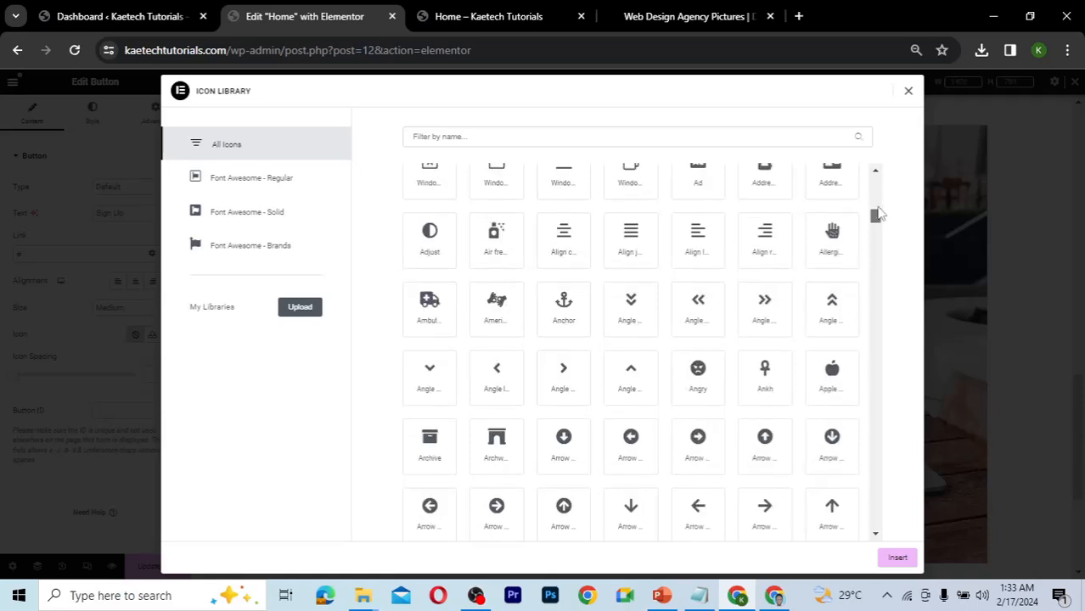
click(505, 377)
click(571, 376)
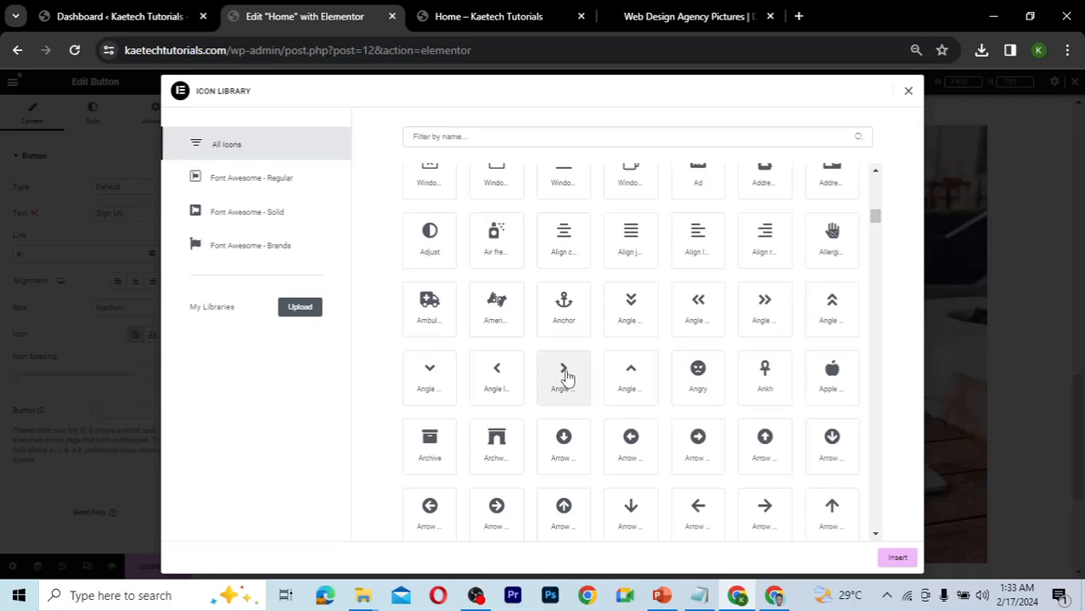
click(898, 558)
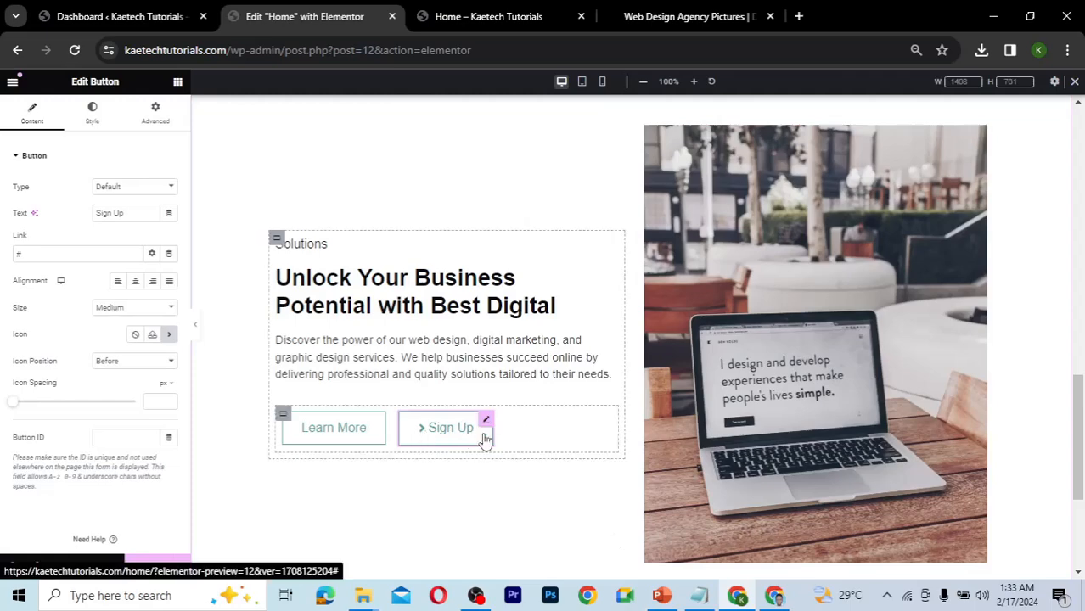
click(143, 367)
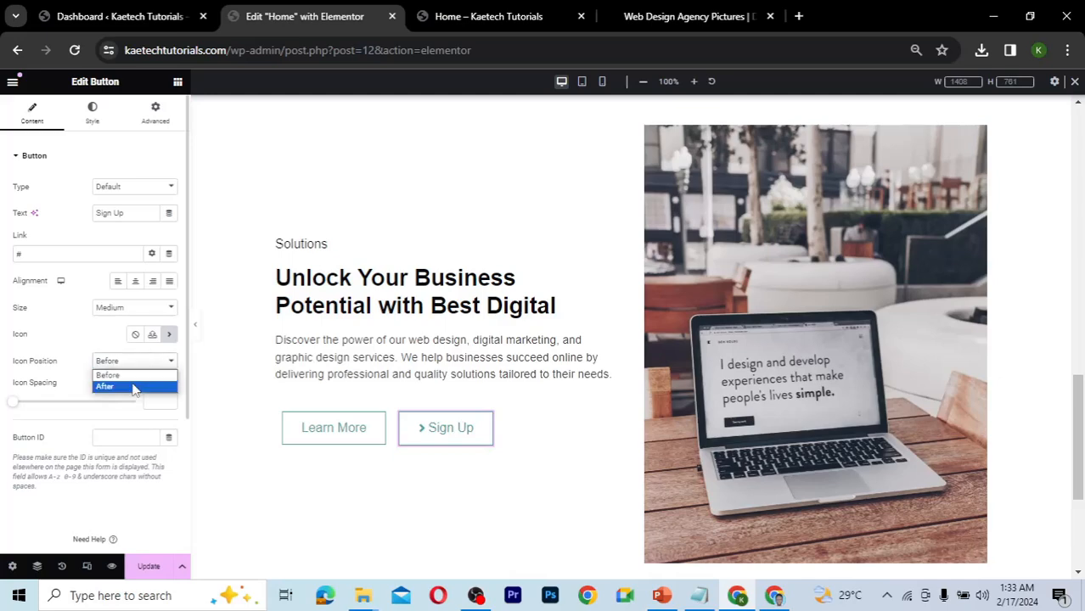
click(133, 388)
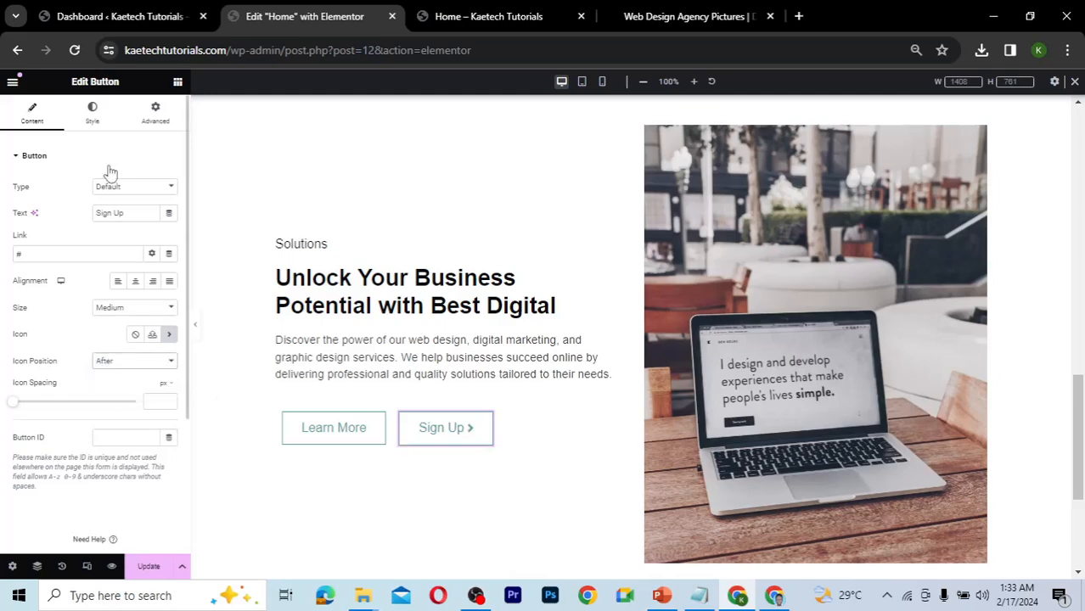
click(104, 124)
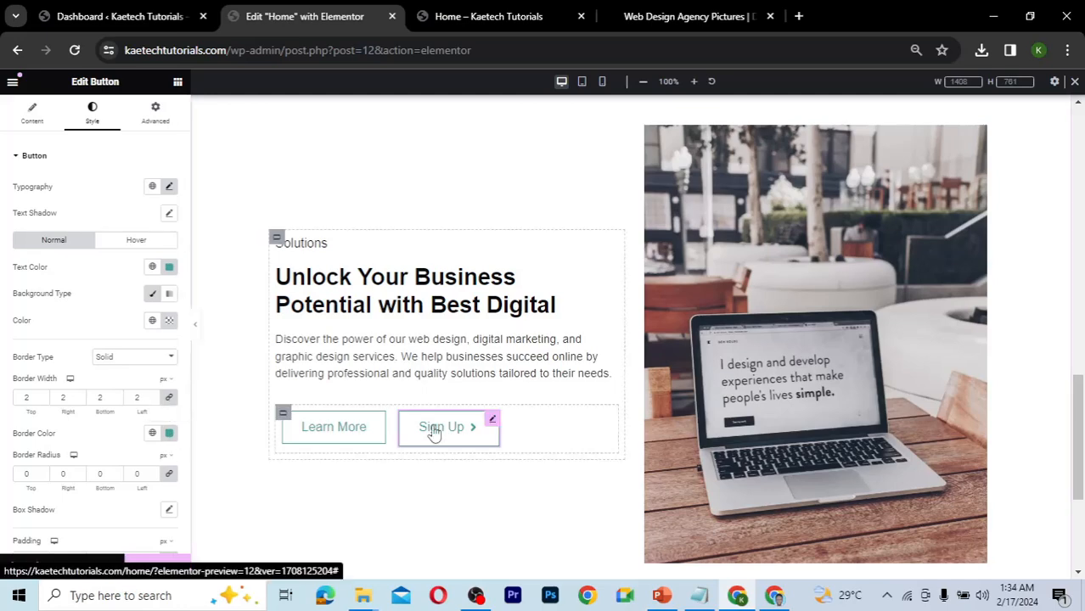
- Copy the Solutions "Sign Up" button's border color code and make the border fully transparent (#45A29E00)
click(170, 434)
key(ctrl+c)
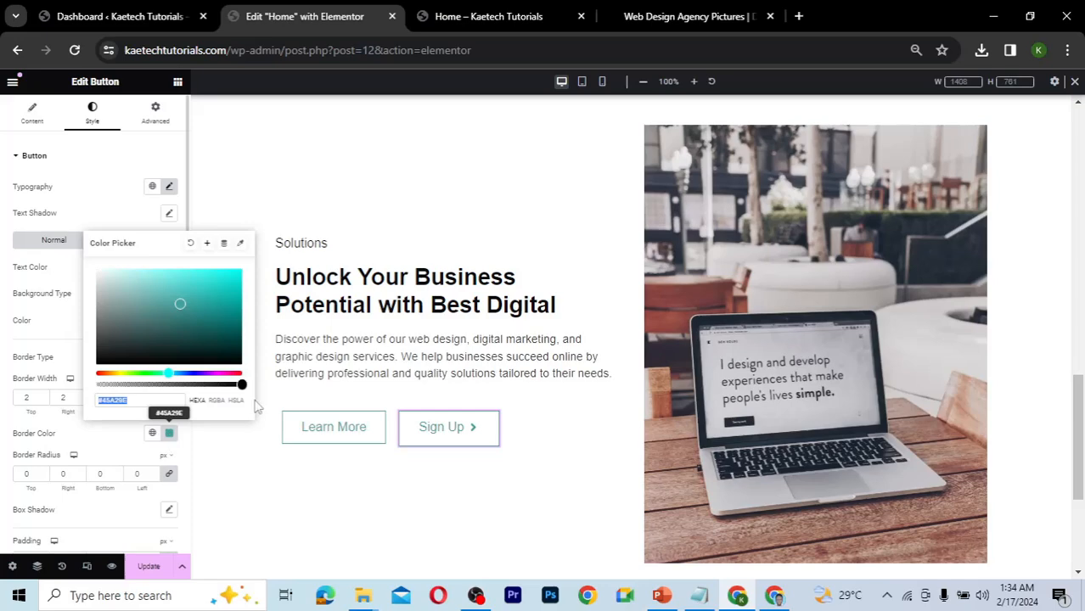
drag(243, 385, 96, 386)
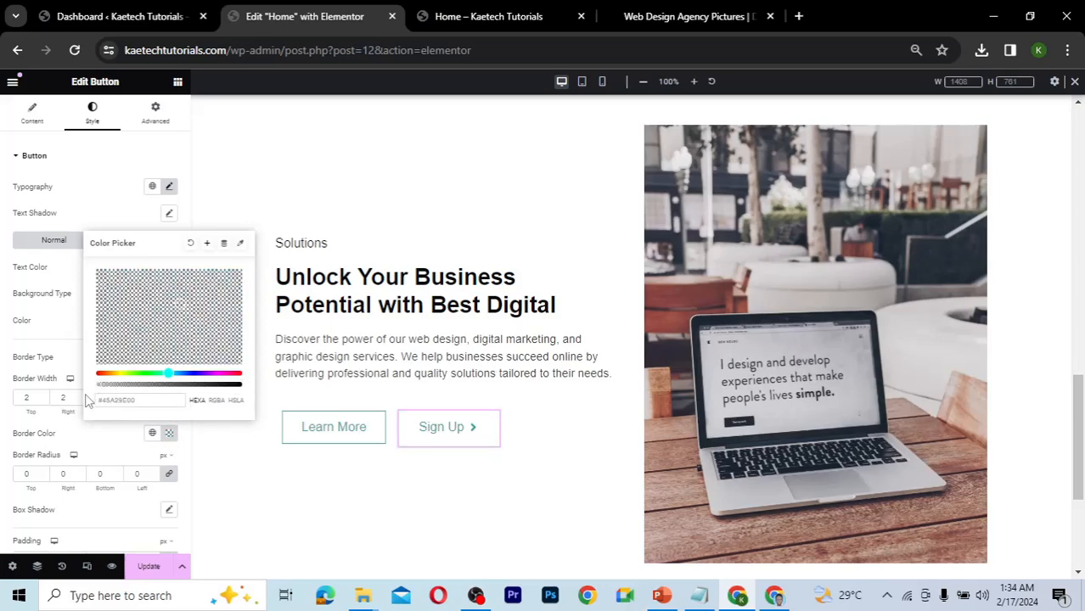
click(122, 447)
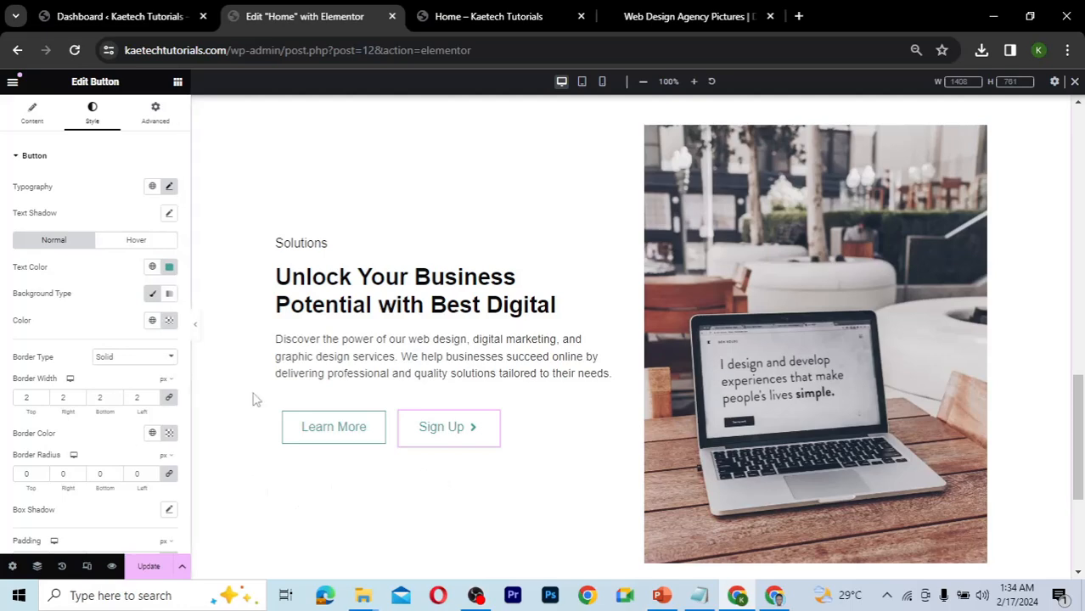
- Check the "Sign Up" button in the Relume wireframe, and in Elementor set its padding to 0 on all sides
click(776, 597)
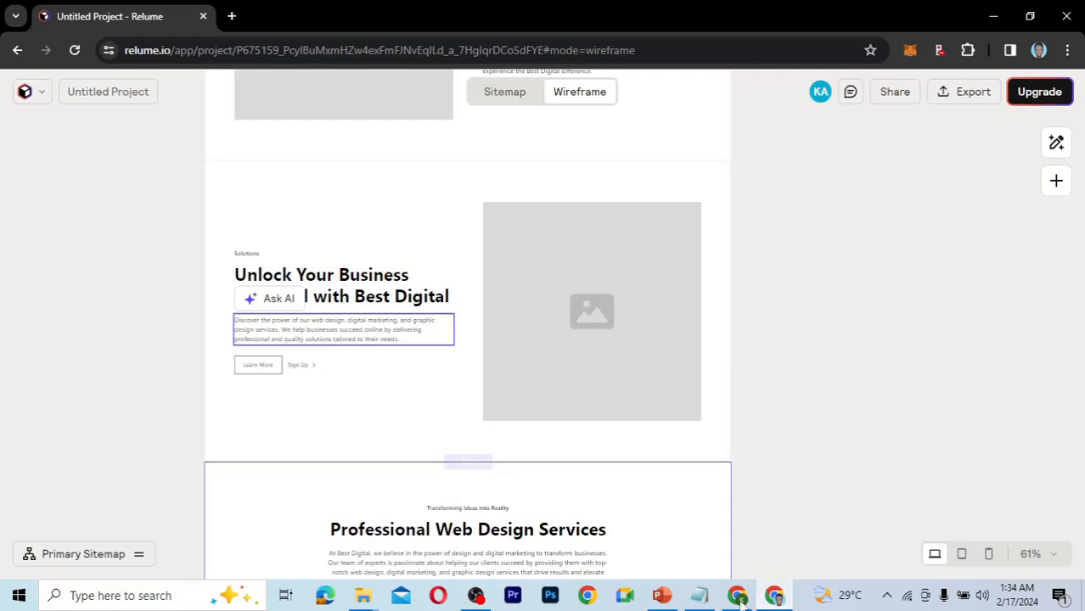
key(alt+Tab)
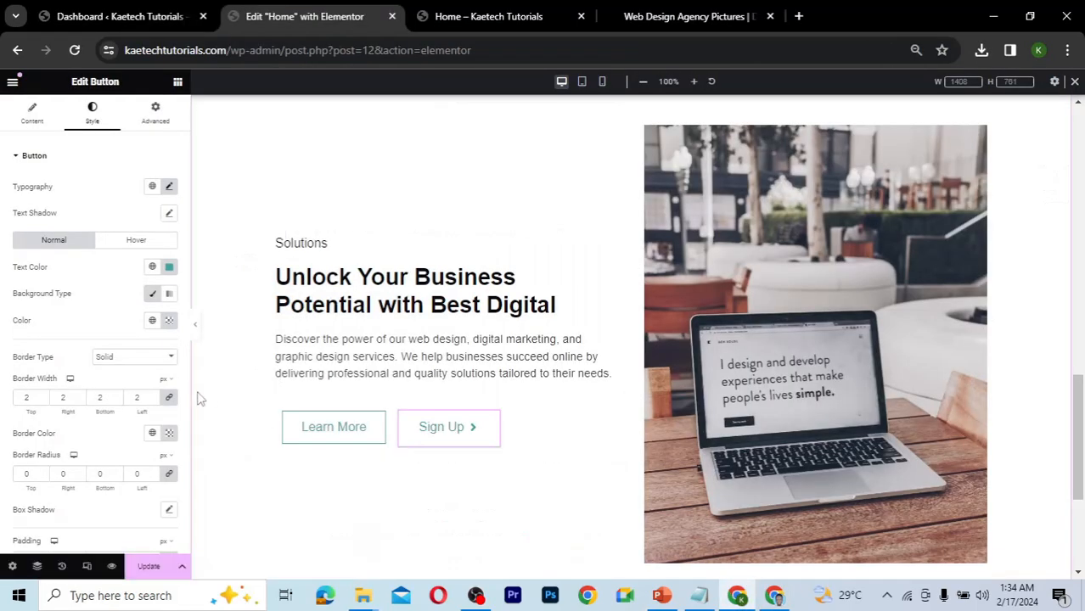
scroll(100, 433, down, 2)
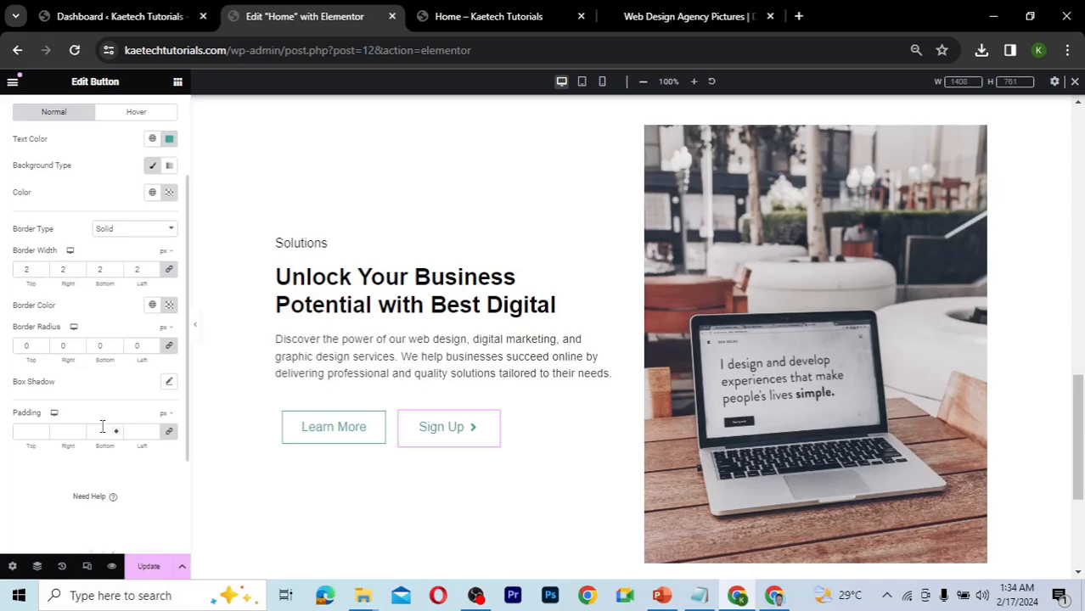
click(169, 434)
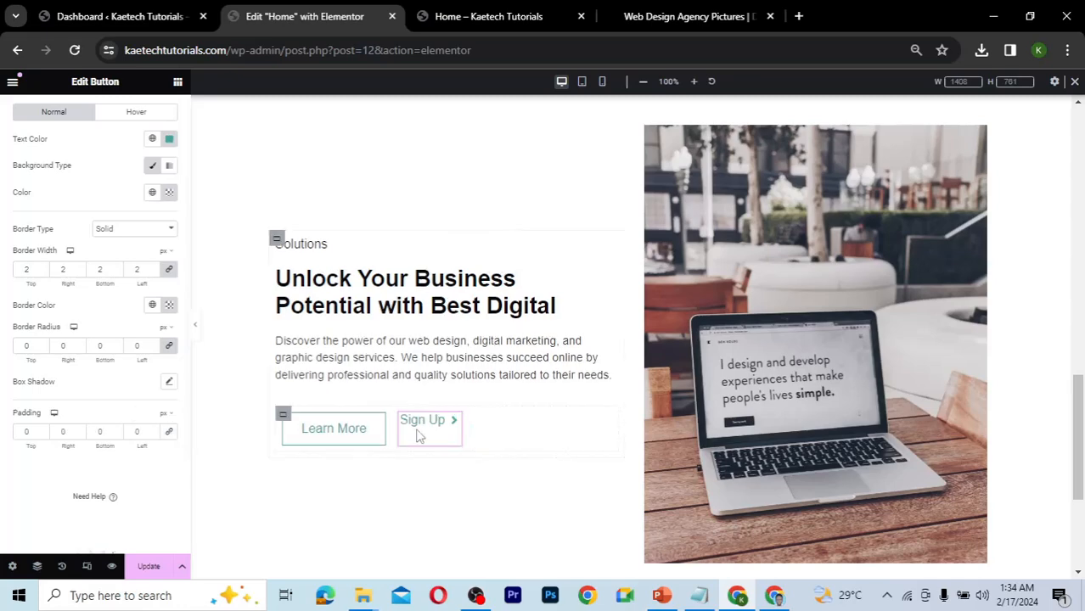
- Align the items of the Solutions buttons container to the center and preview the section without the editing panel
click(283, 418)
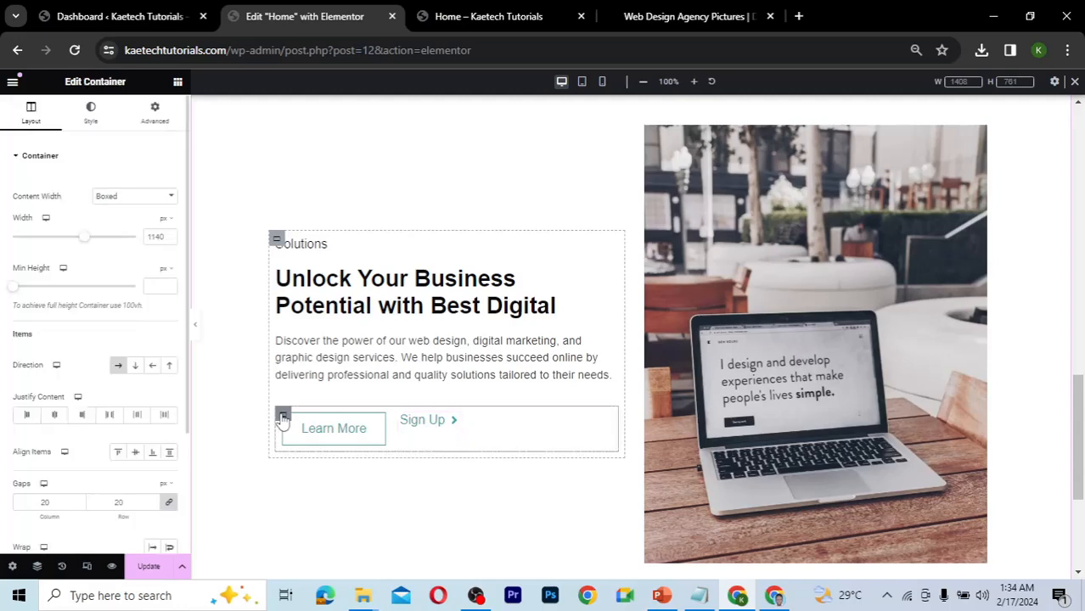
click(135, 452)
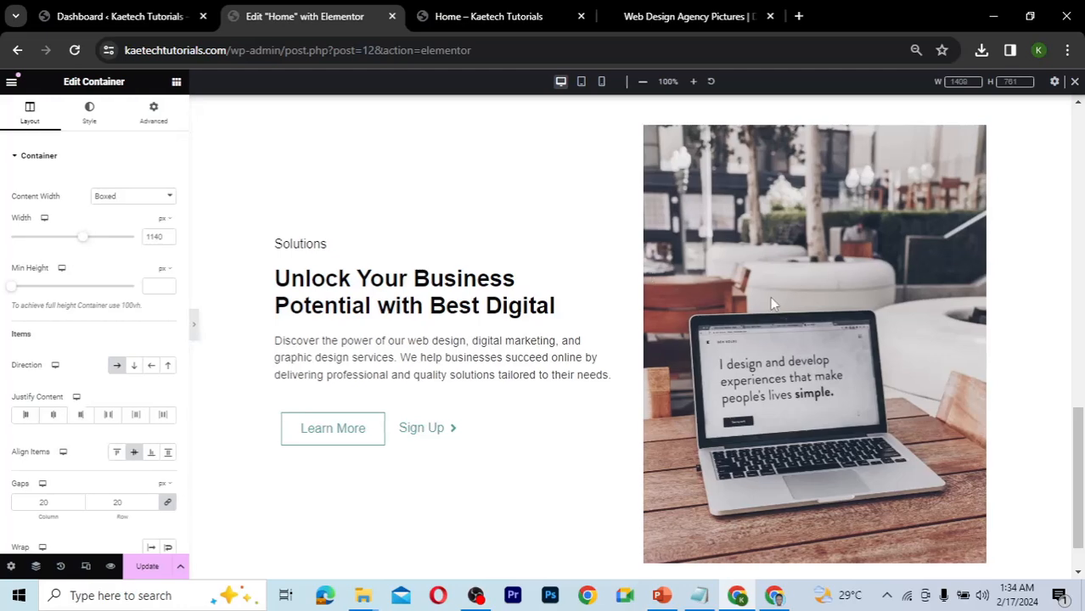
key(ctrl+p)
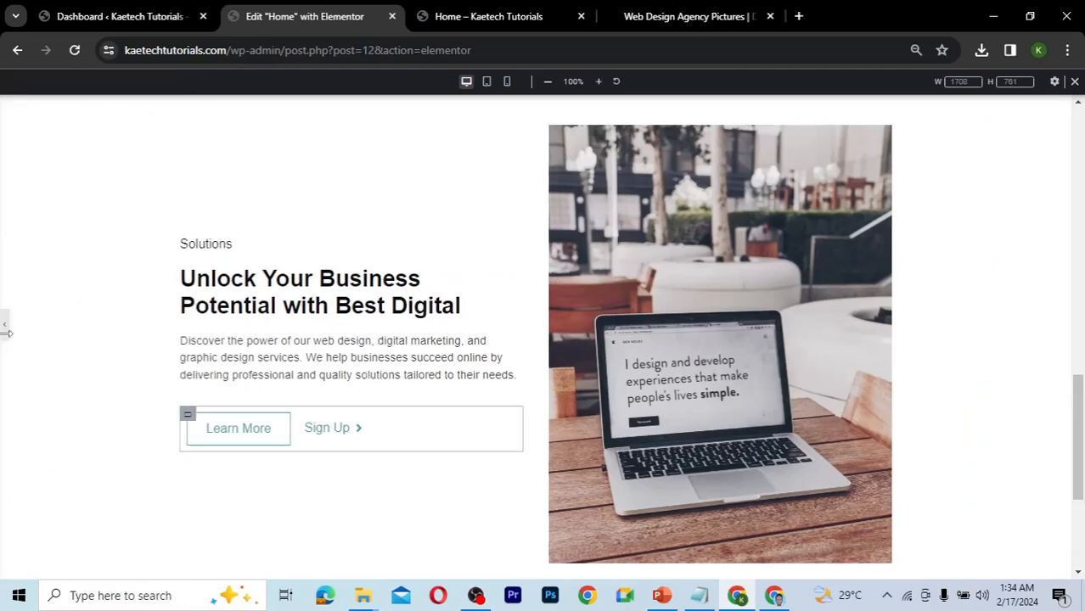
click(5, 329)
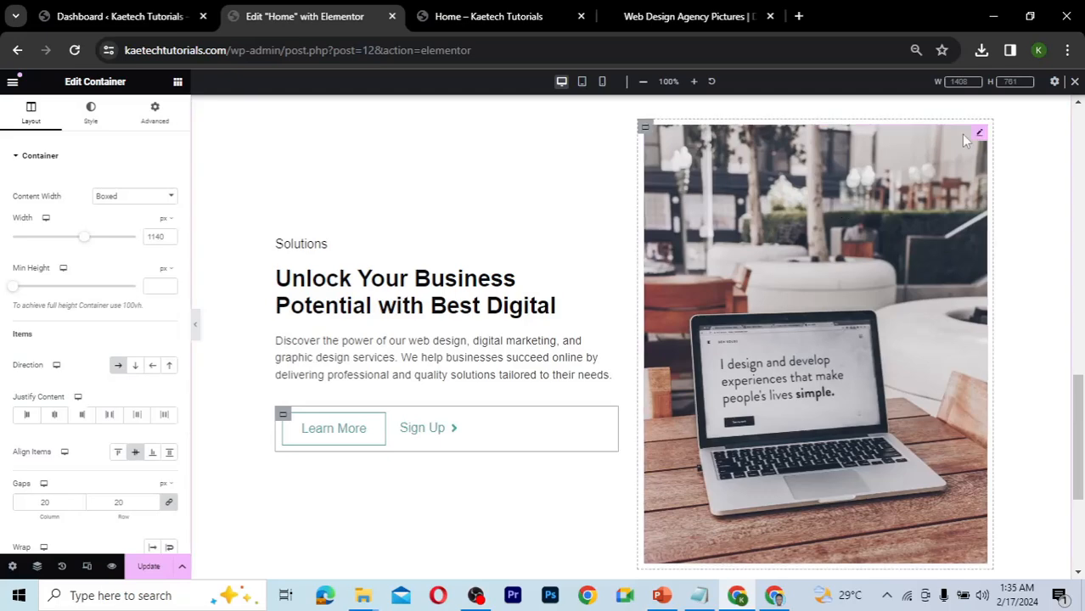
- Replace the Solutions section's laptop image with About-1.jpg from the media library
click(982, 136)
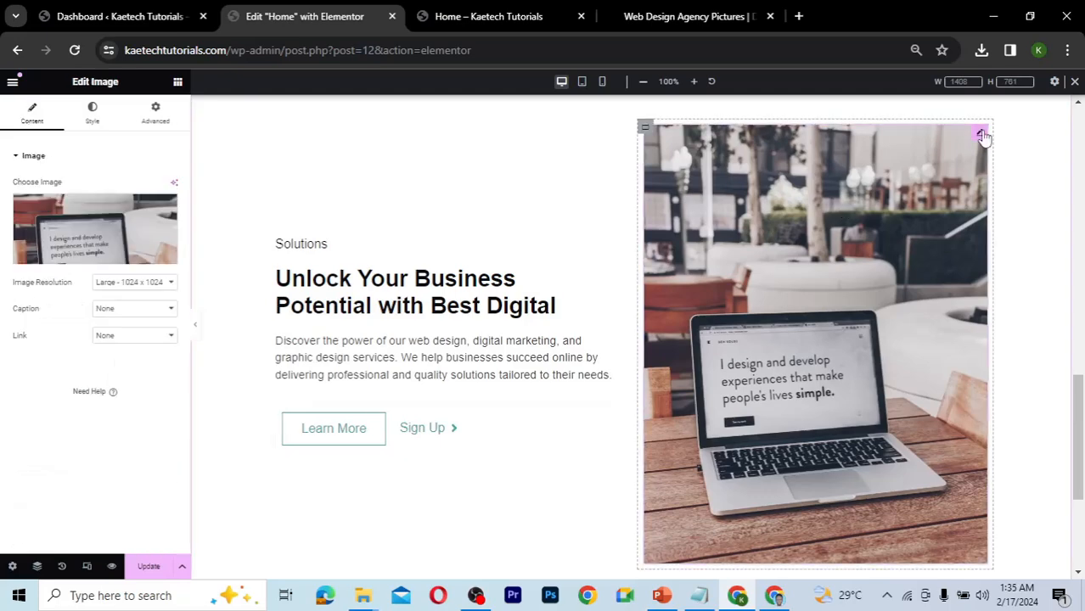
click(82, 234)
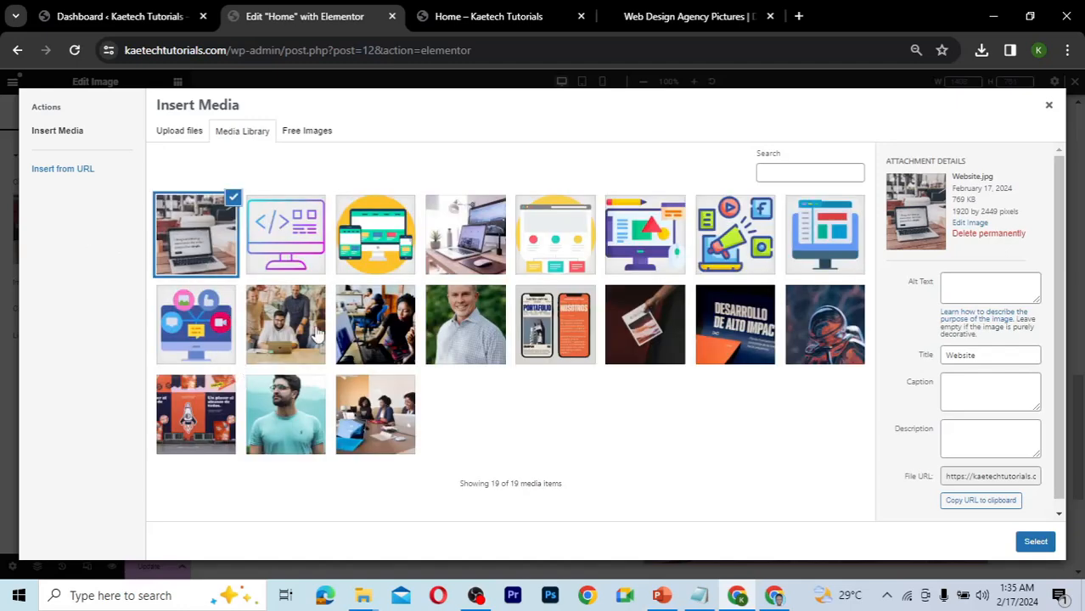
click(344, 316)
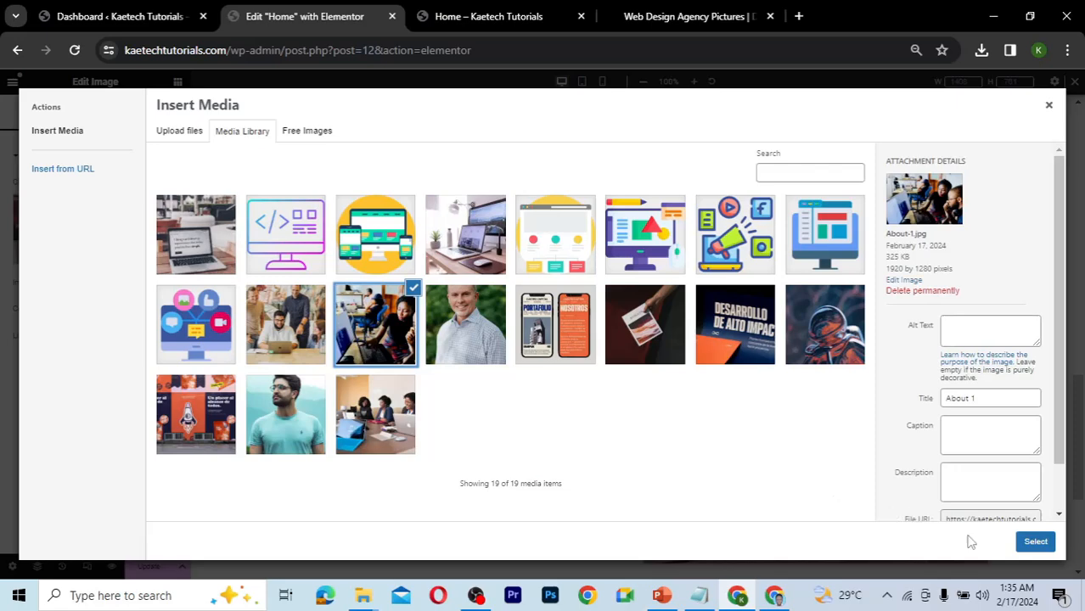
click(1047, 544)
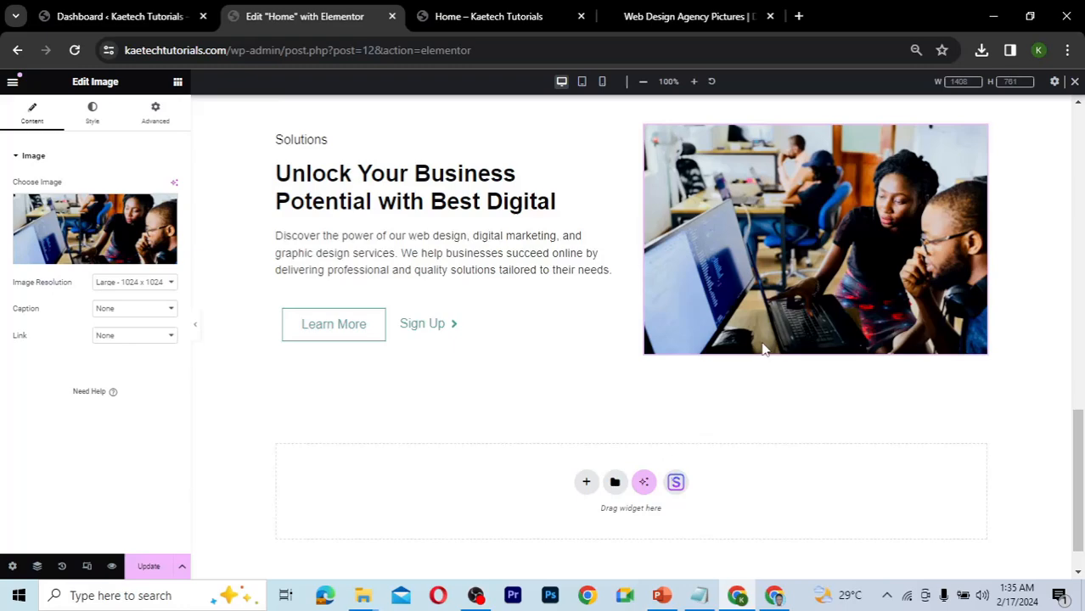
- Set the Solutions section container's minimum height to 600 px and check the spacing around its content
scroll(762, 348, up, 2)
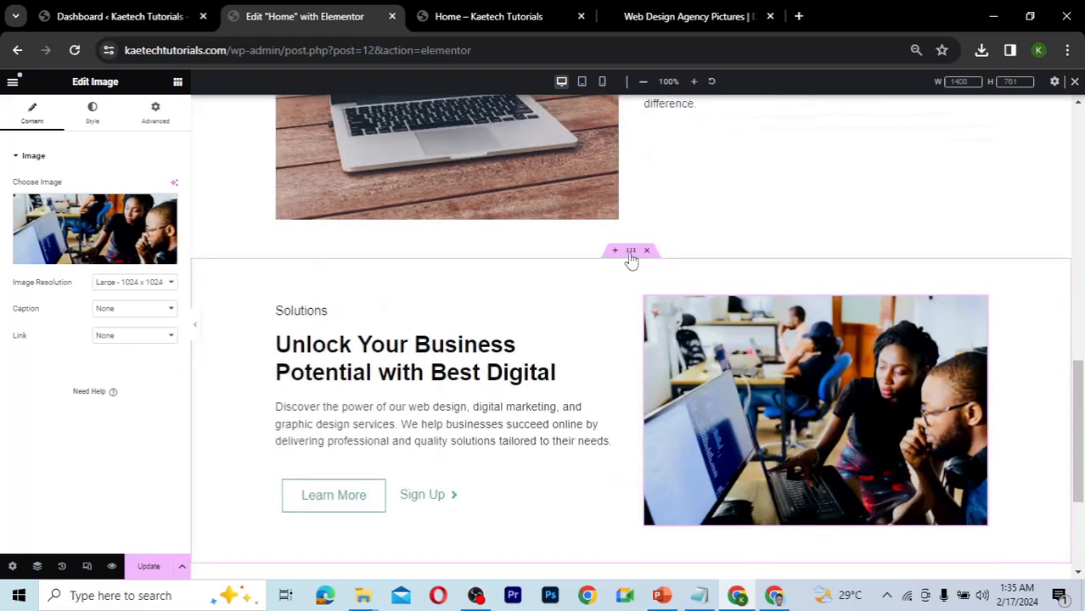
click(631, 255)
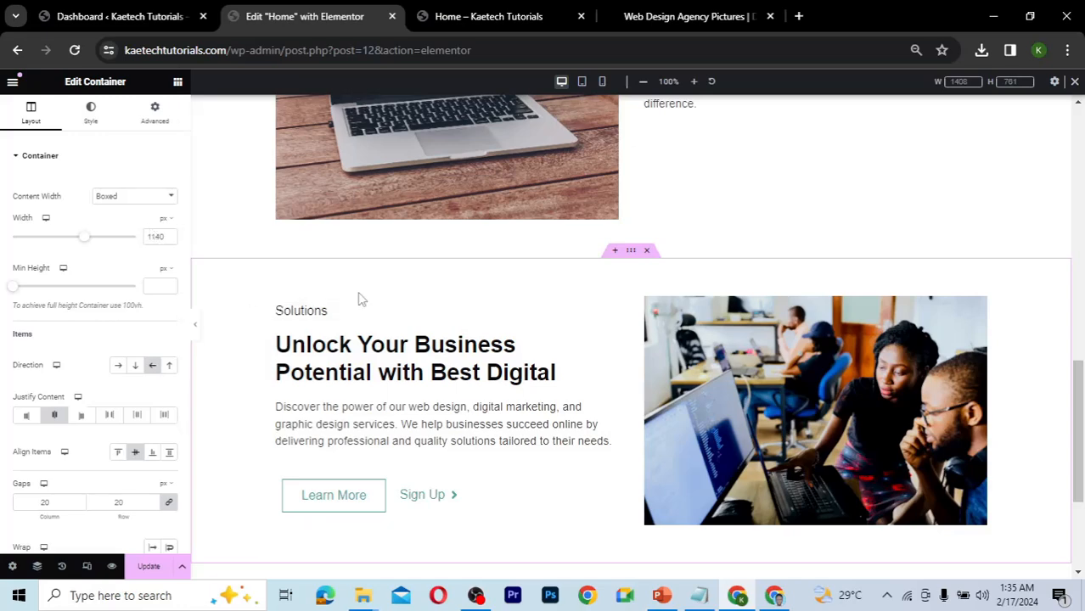
click(157, 286)
text(600)
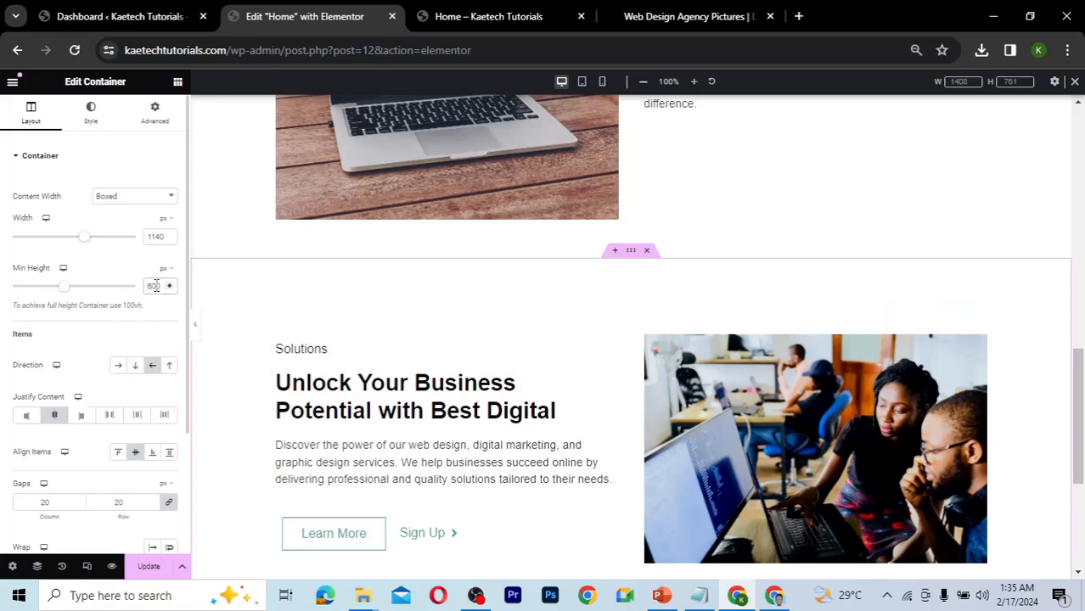
scroll(557, 377, down, 3)
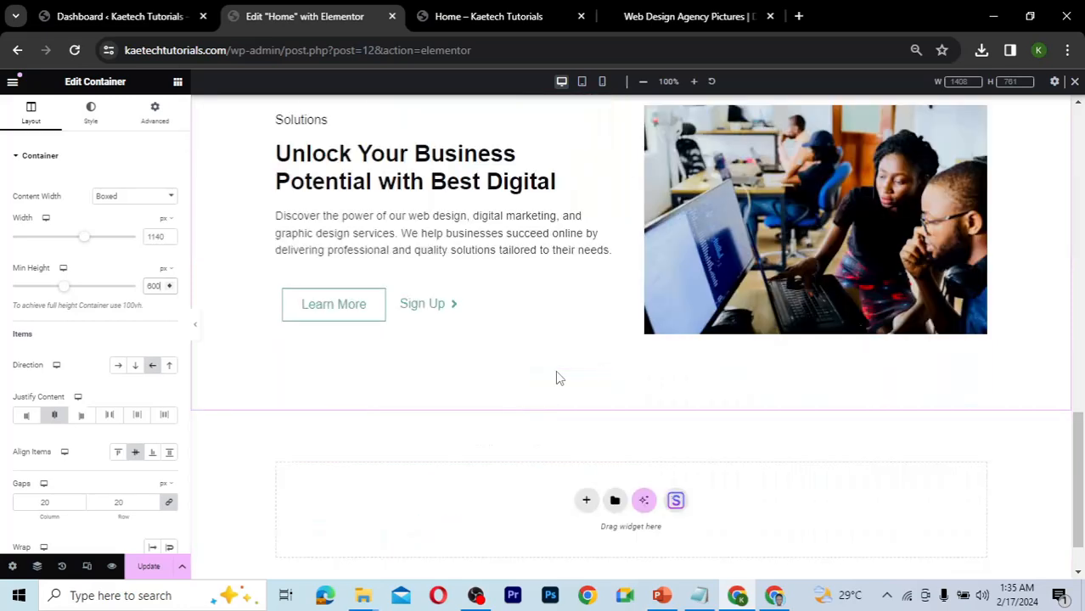
scroll(556, 377, up, 2)
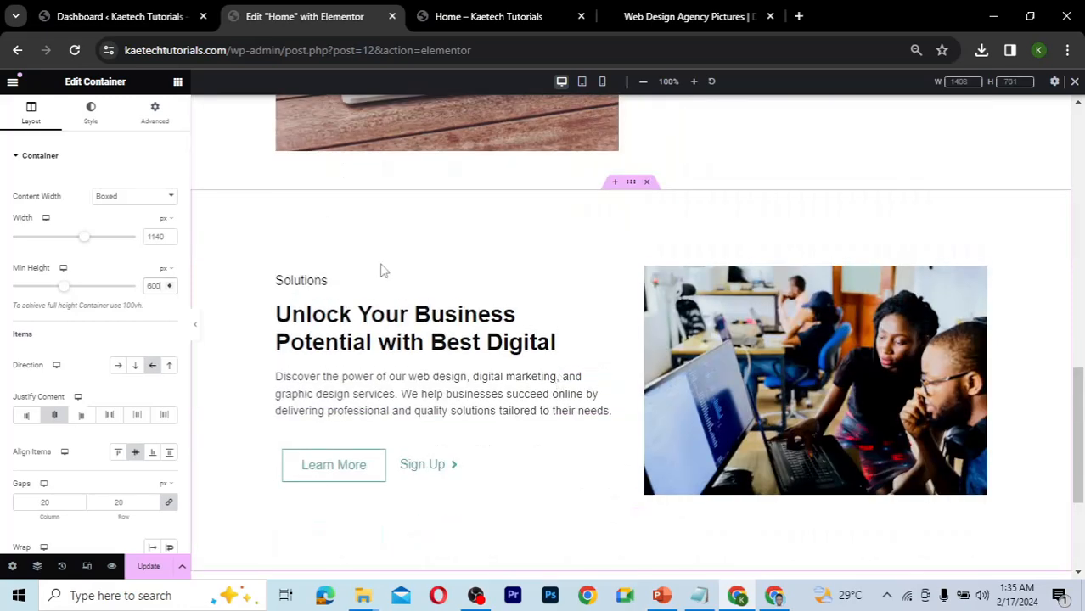
- Give the Solutions container a classic background in #45A29E, with the opacity lowered to a pale tint (#45A29E21)
click(93, 130)
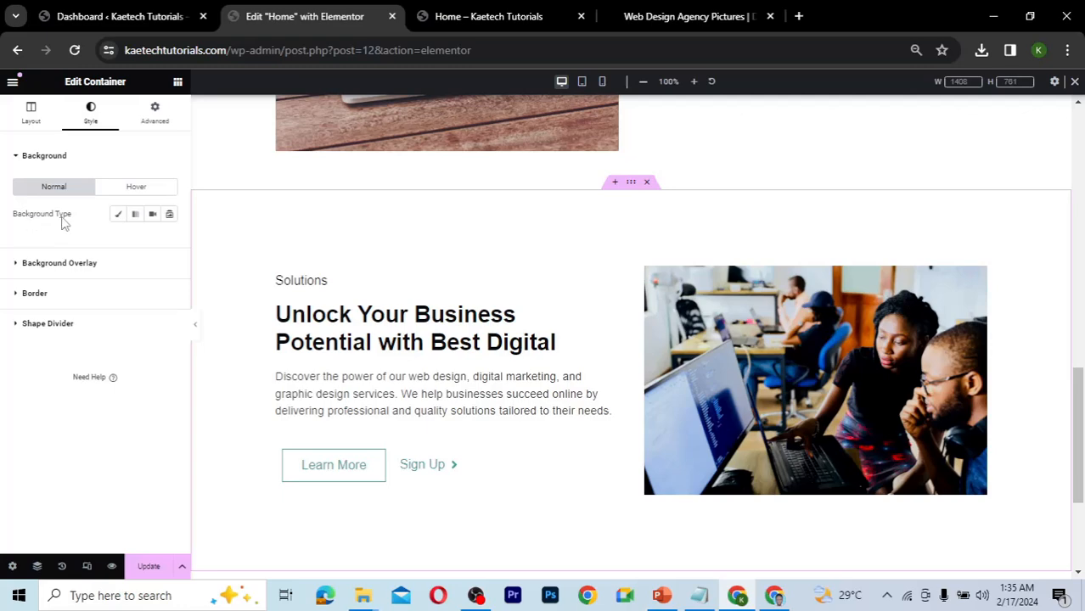
click(119, 219)
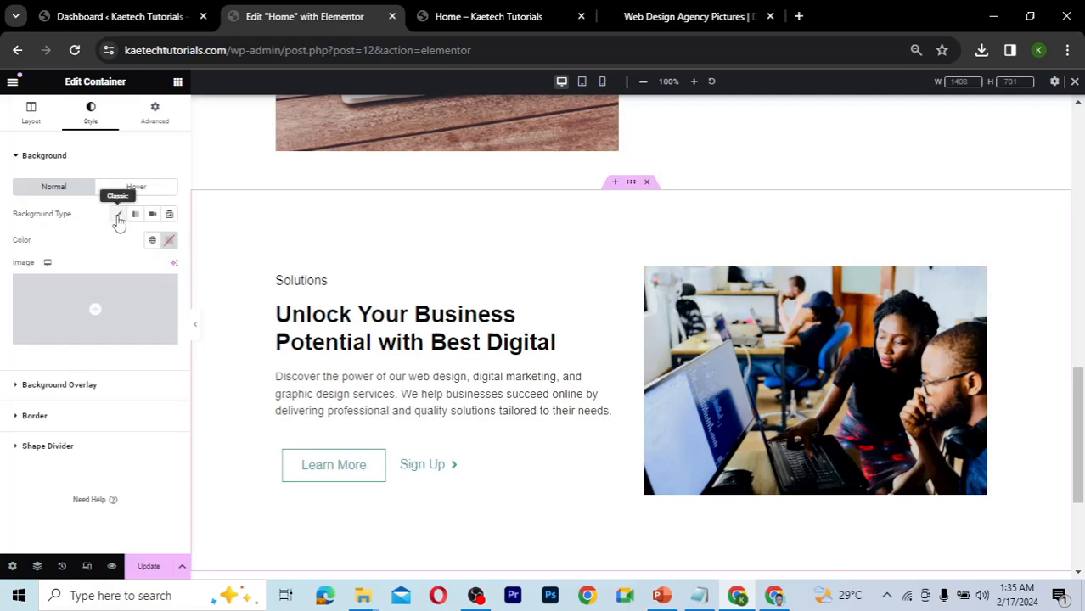
click(170, 242)
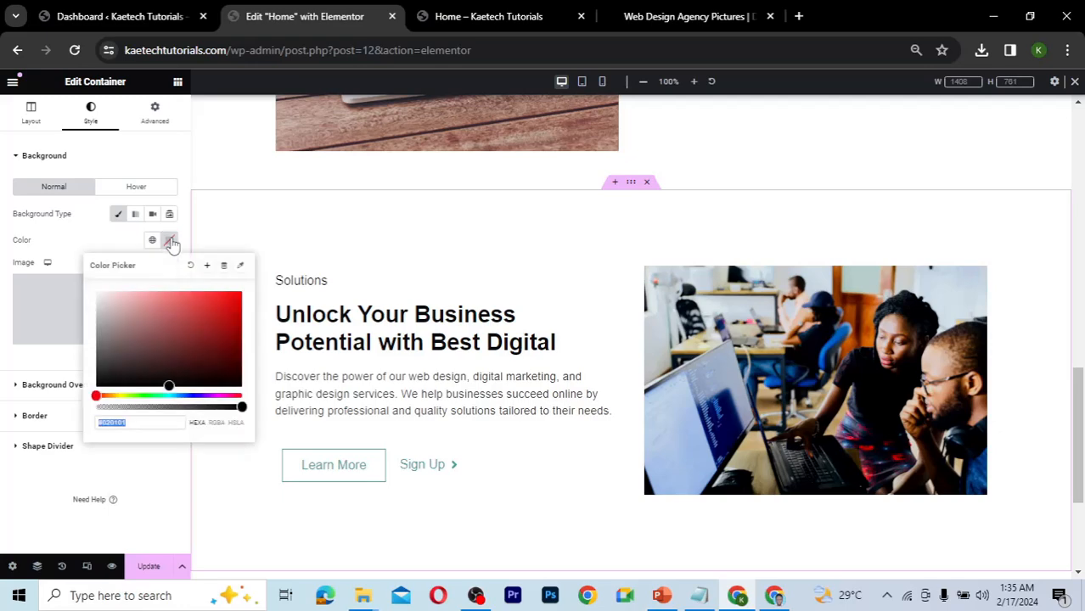
key(ctrl+v)
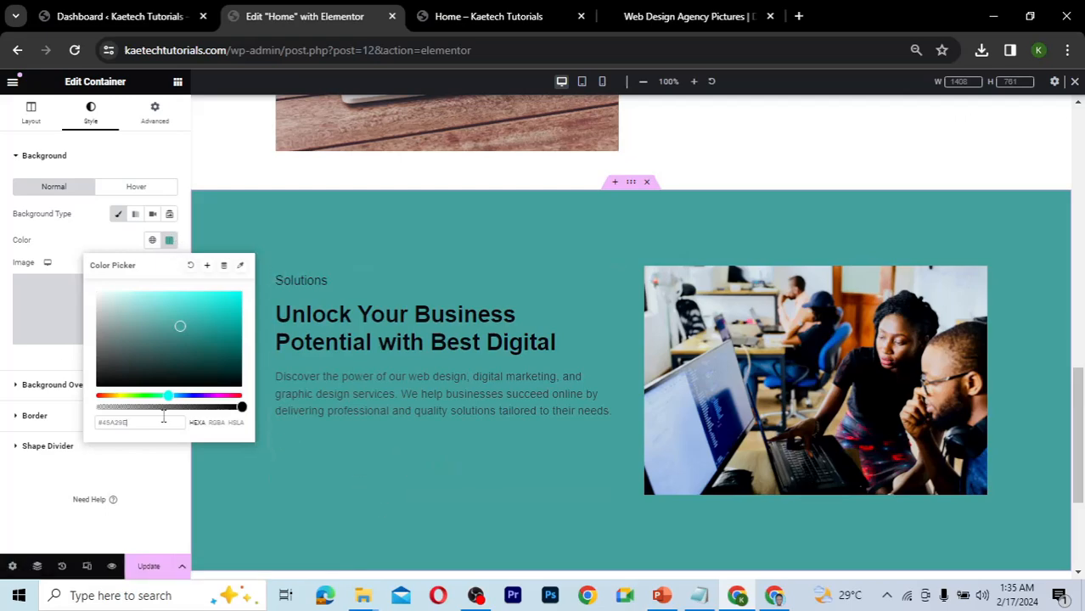
drag(242, 407, 115, 411)
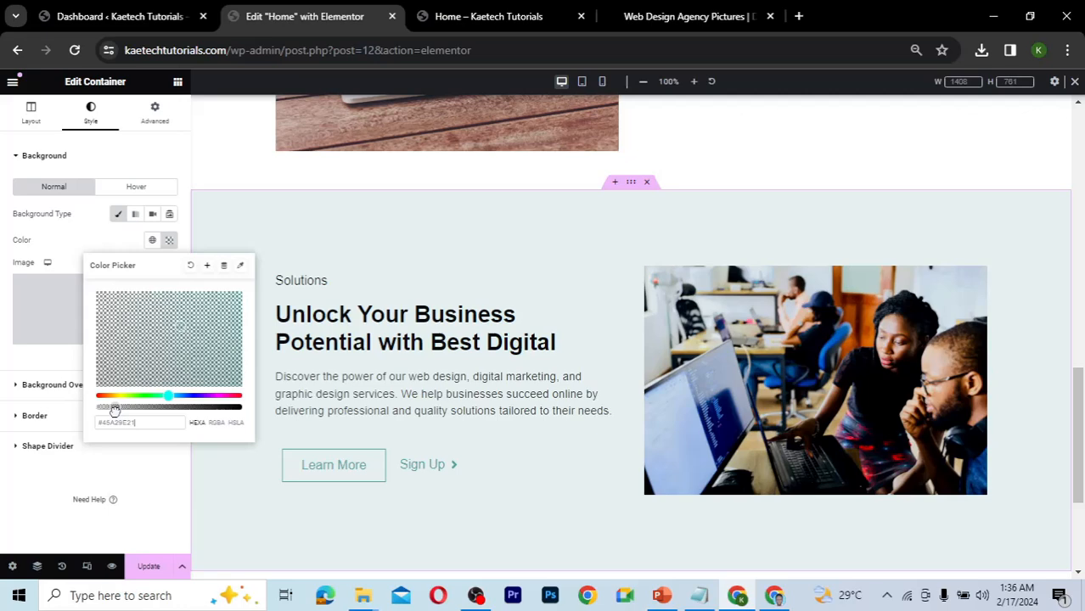
click(29, 501)
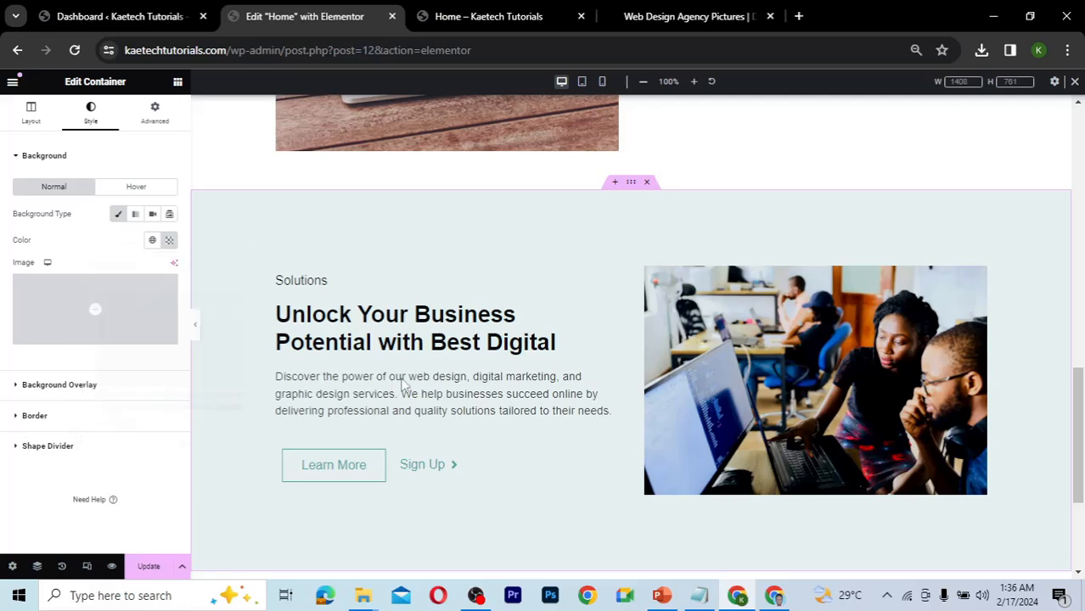
- Preview the page at full width without the editing panel, from the hero section down to the Solutions section
click(196, 330)
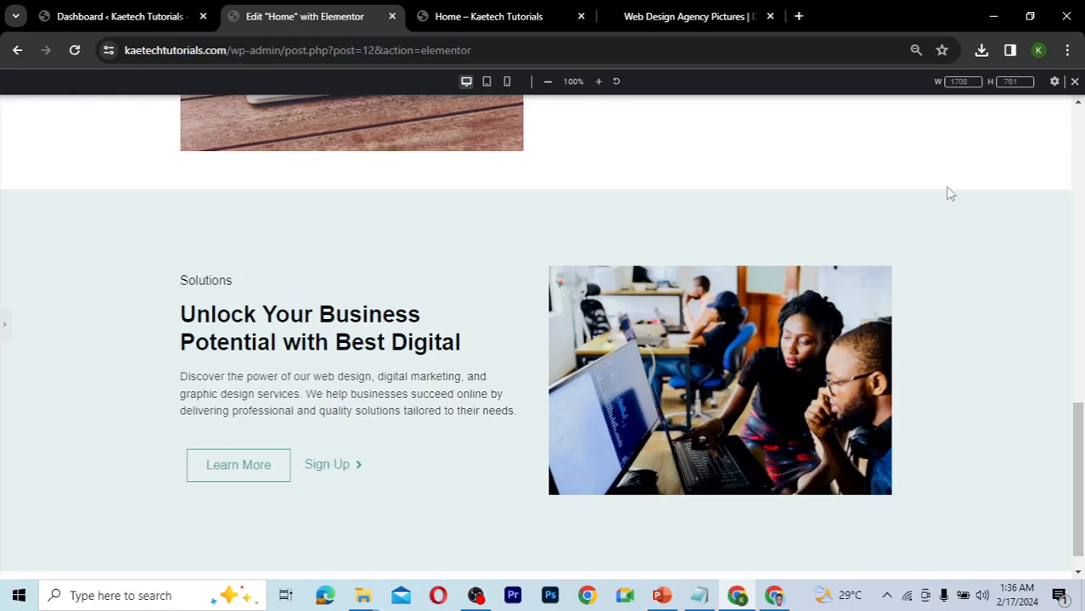
scroll(949, 193, up, 5)
scroll(950, 193, up, 4)
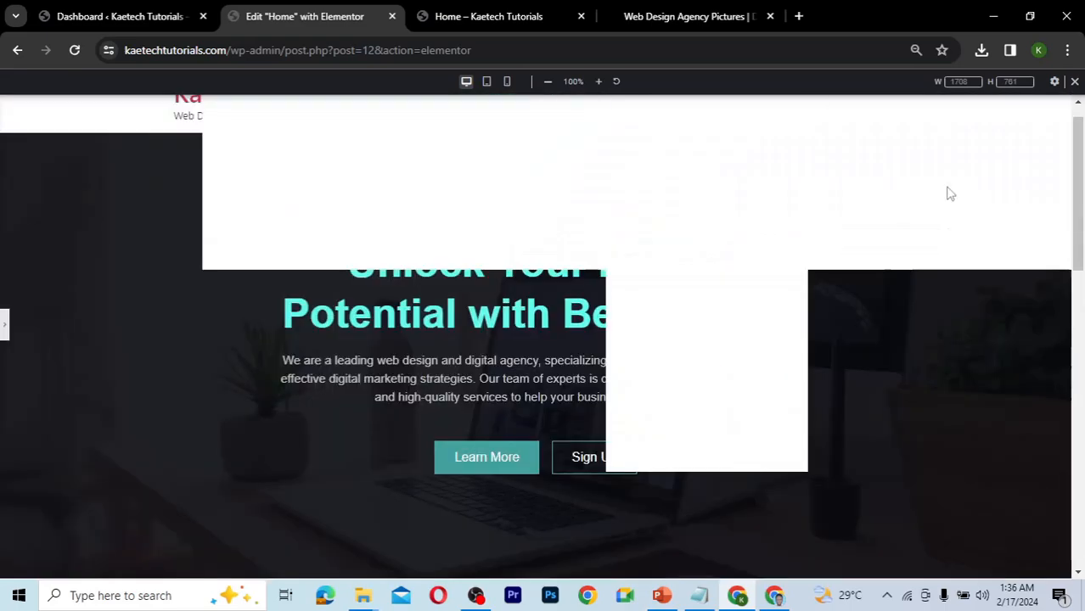
scroll(949, 194, down, 1)
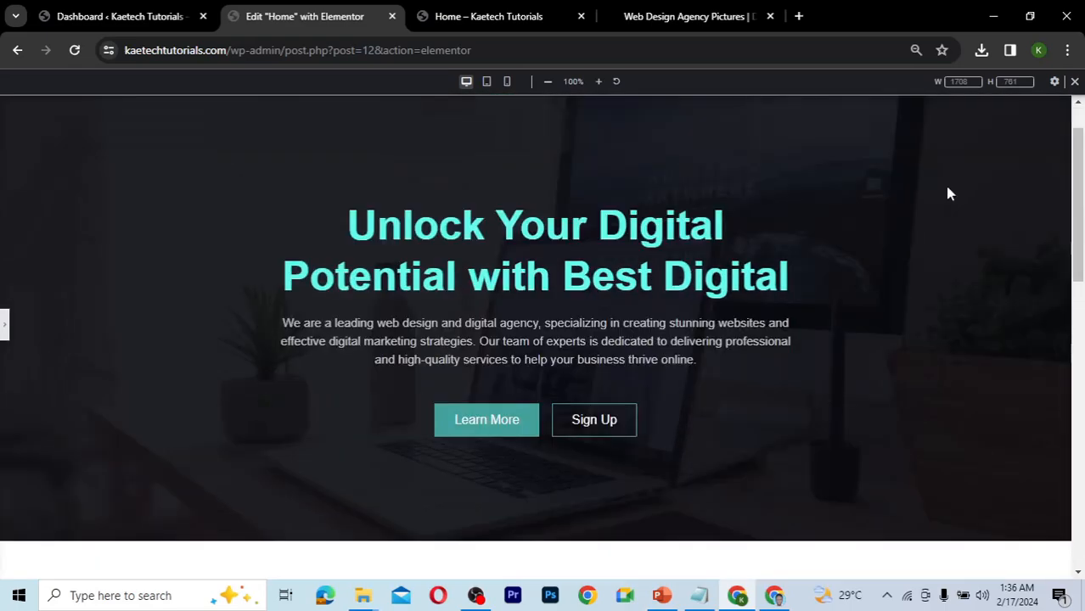
scroll(949, 194, down, 8)
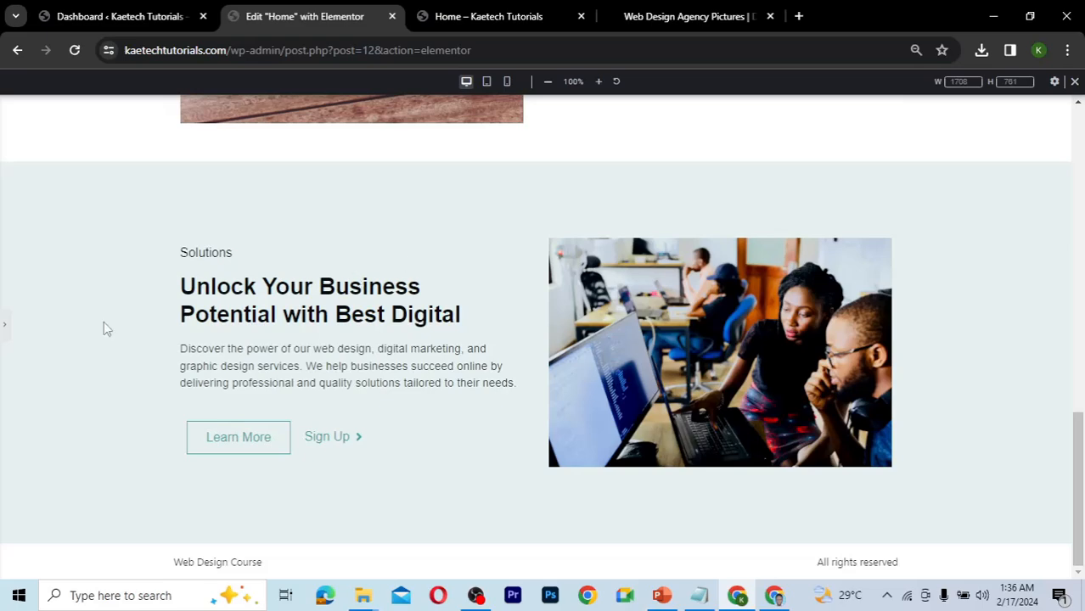
click(5, 336)
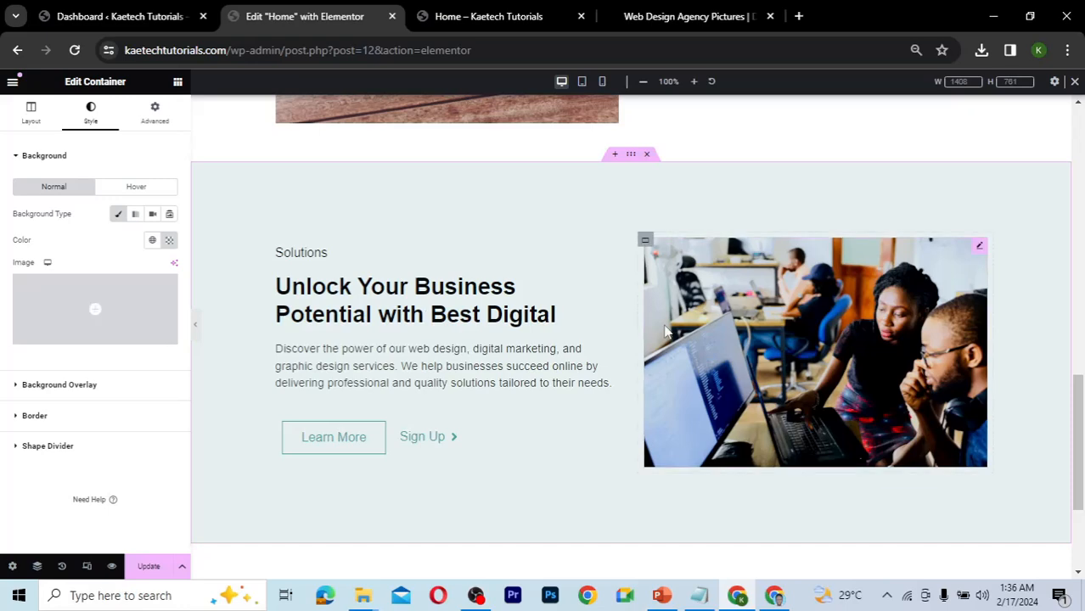
- Look over the end of the page, and switch to the Relume wireframe to examine the "Professional Web Design Services" section
scroll(902, 194, up, 2)
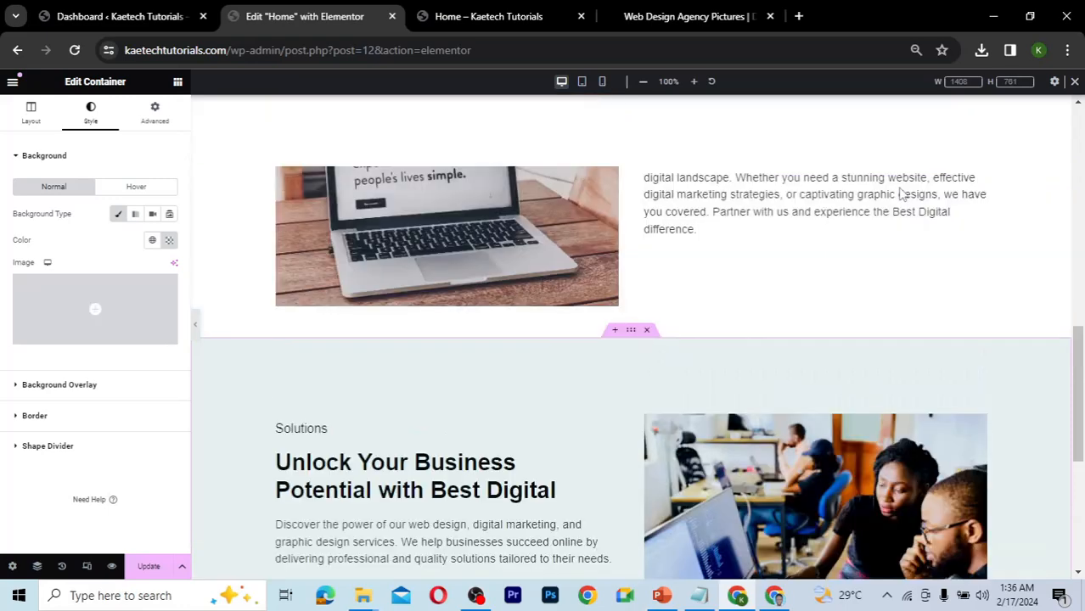
scroll(902, 195, down, 4)
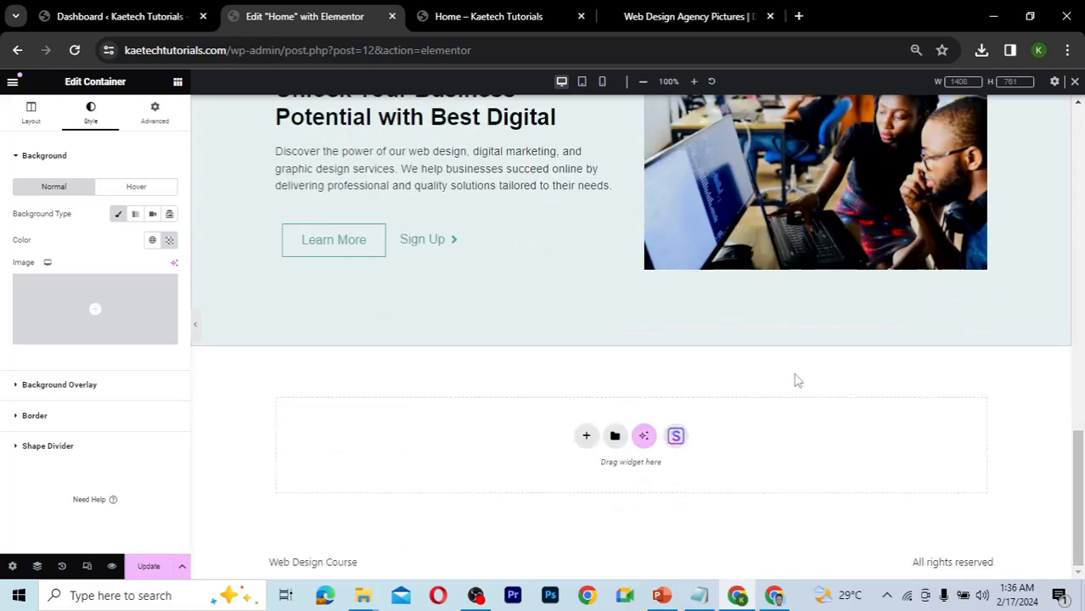
click(774, 595)
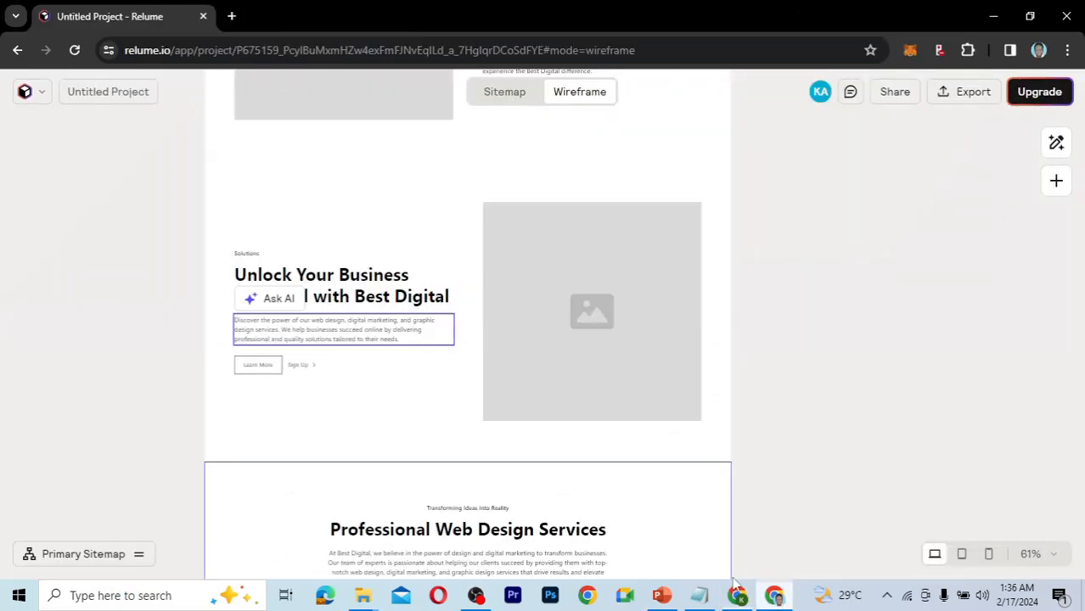
scroll(429, 429, down, 3)
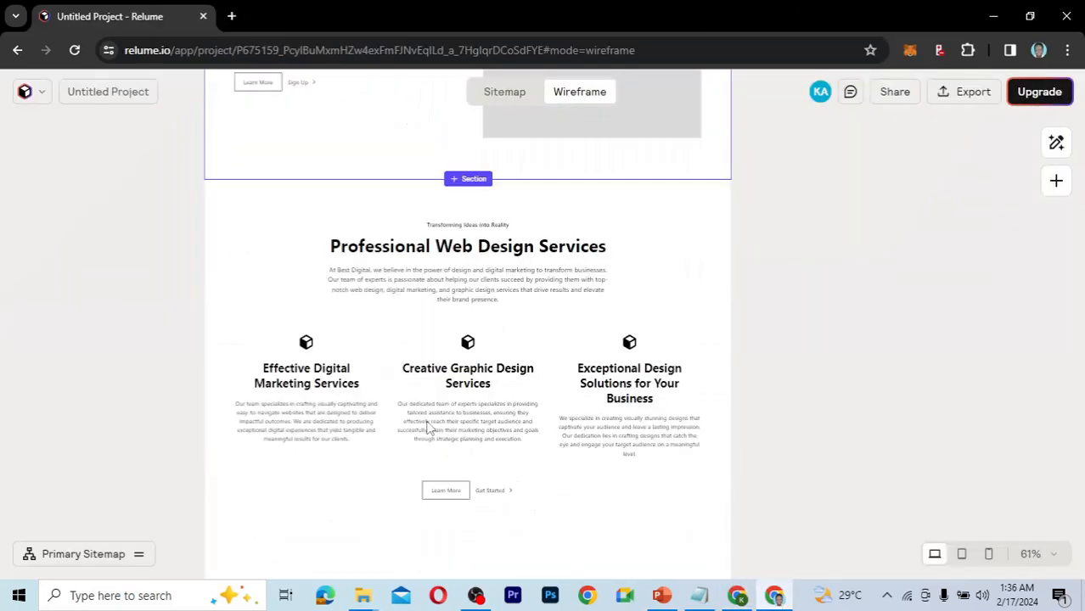
- Back in Elementor, add a single-column vertical container below the Solutions section and nest an inner container inside it
scroll(429, 429, down, 1)
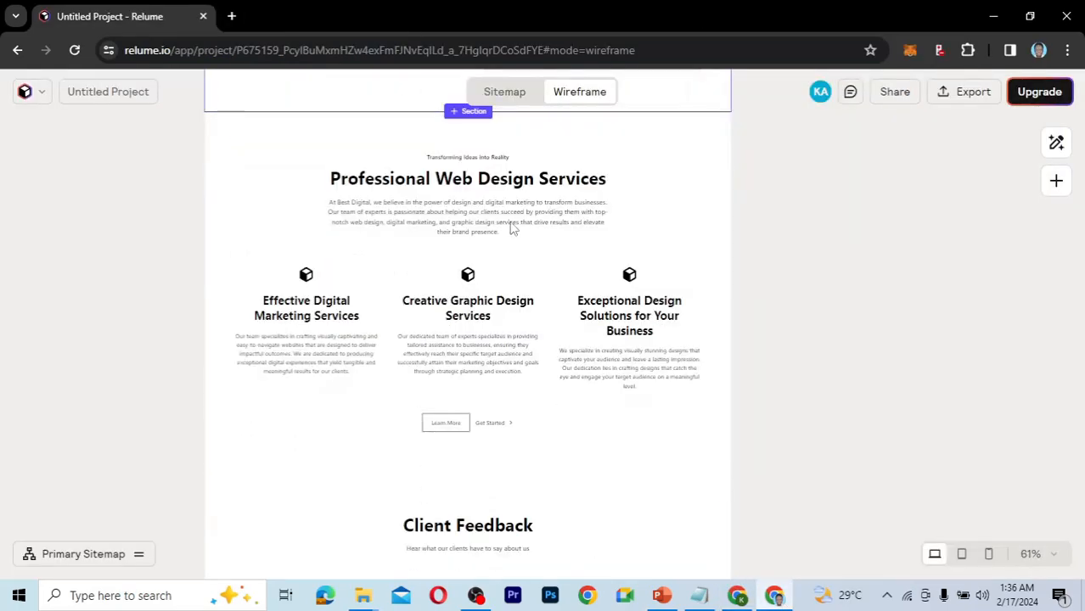
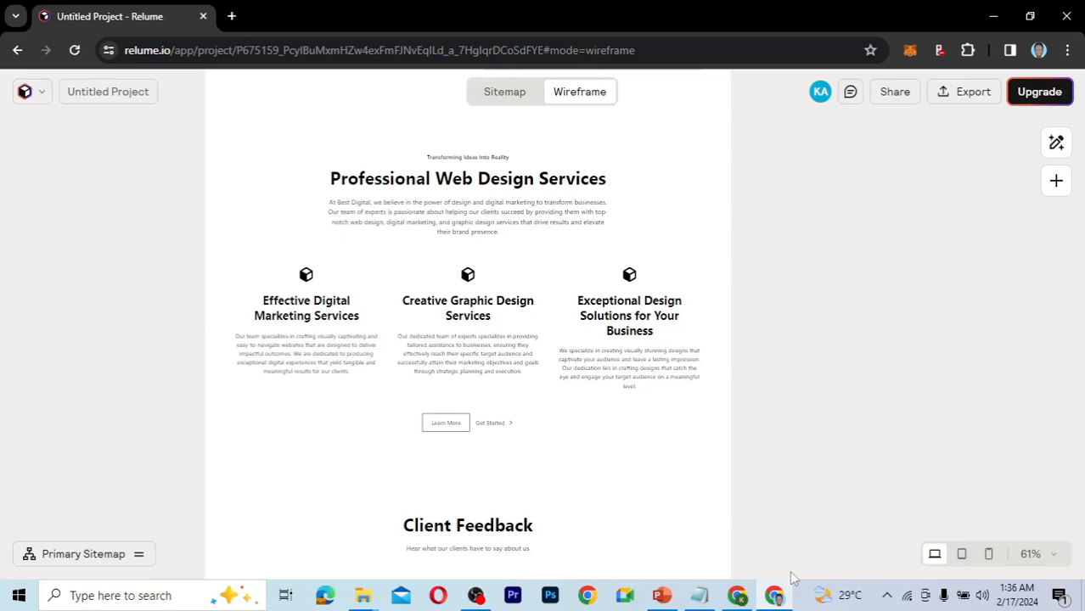
click(742, 598)
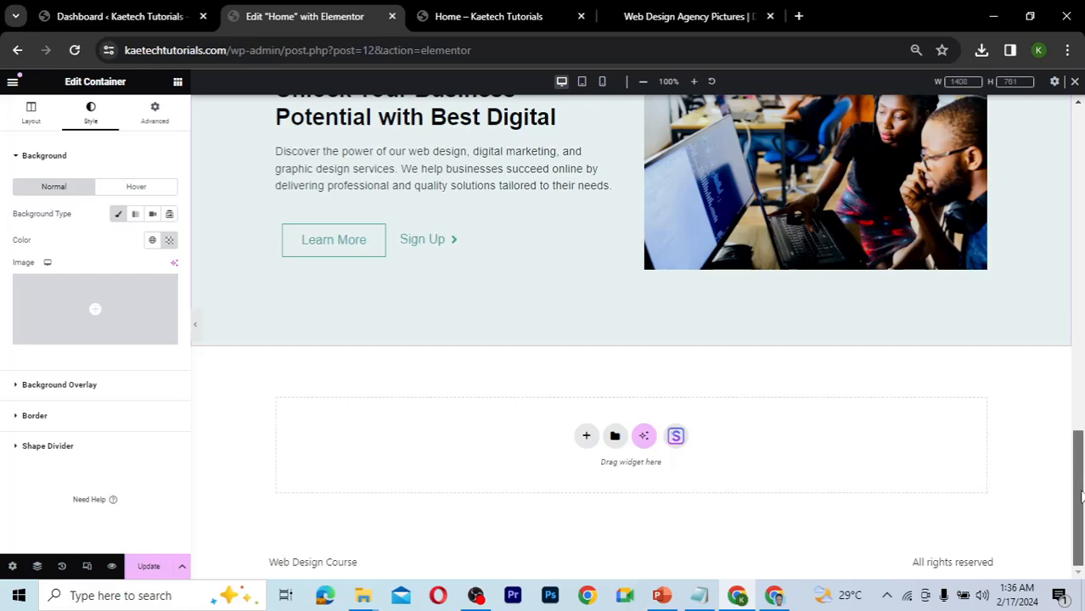
click(585, 437)
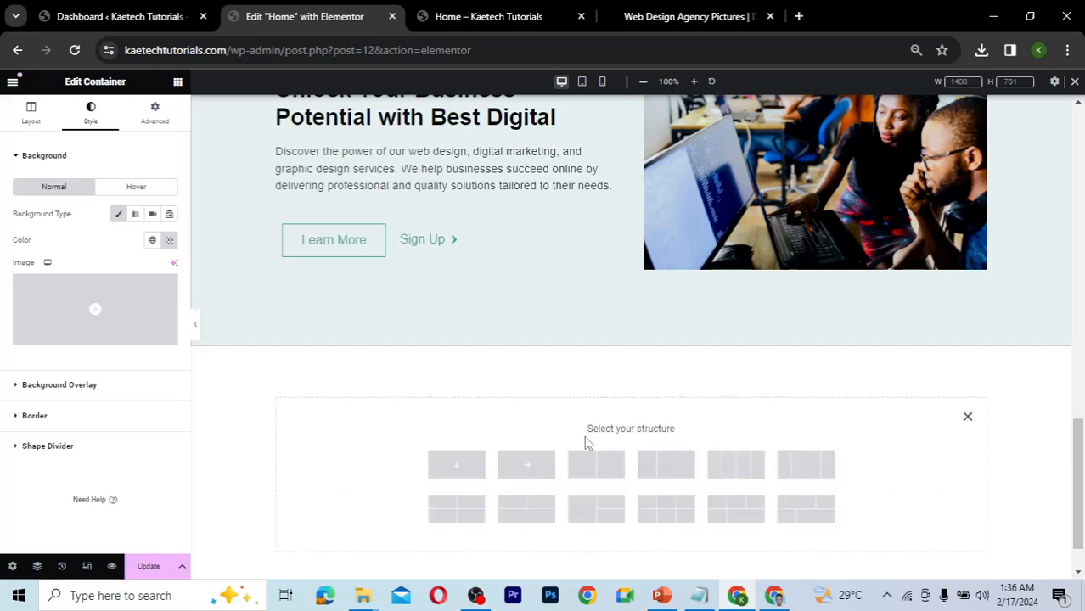
scroll(810, 347, down, 1)
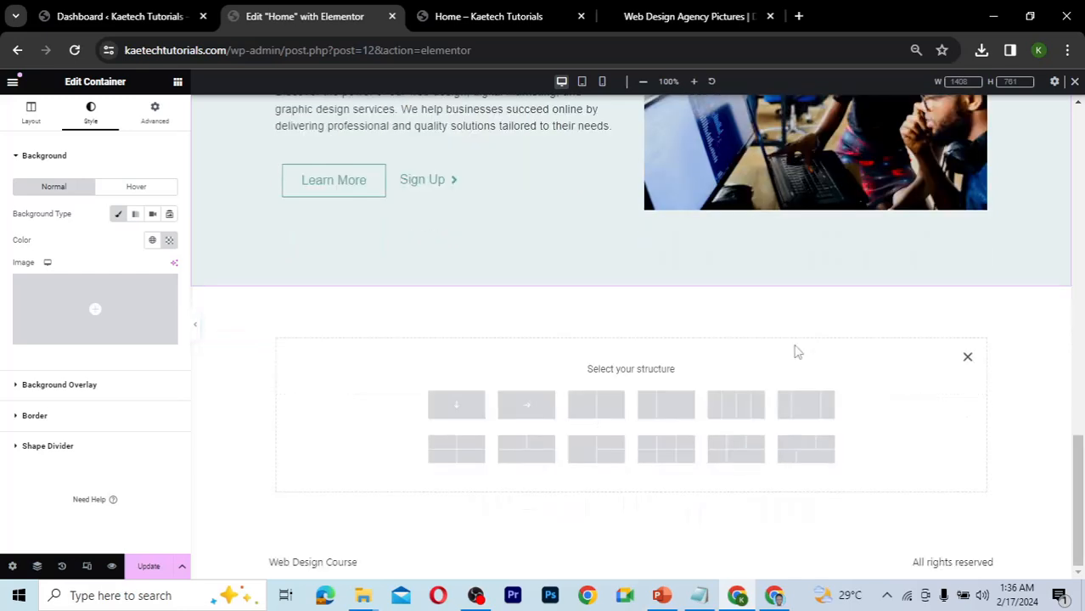
click(456, 407)
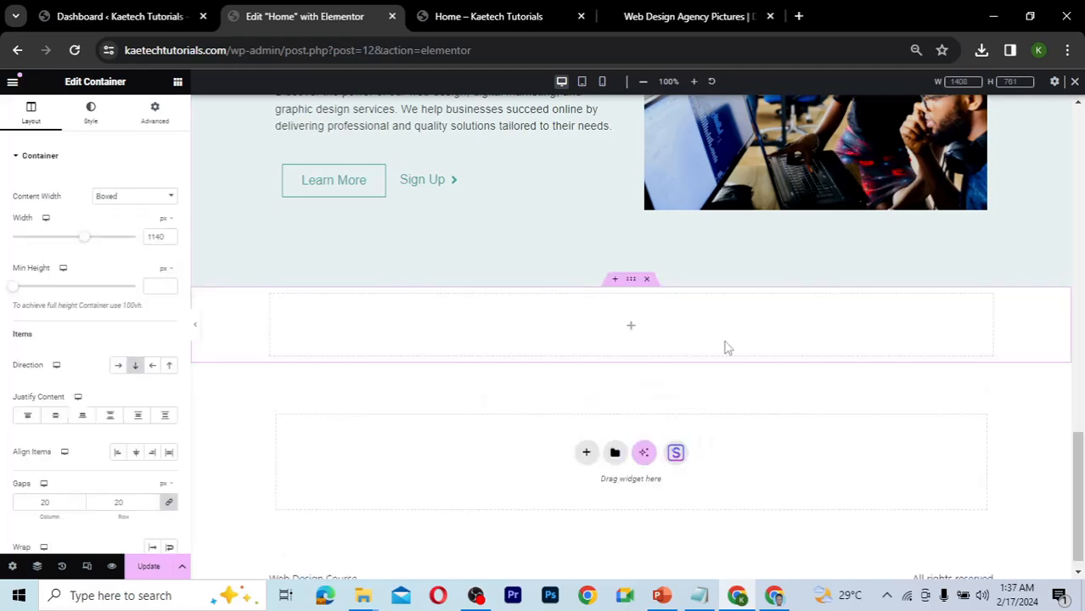
click(633, 333)
drag(50, 276, 404, 323)
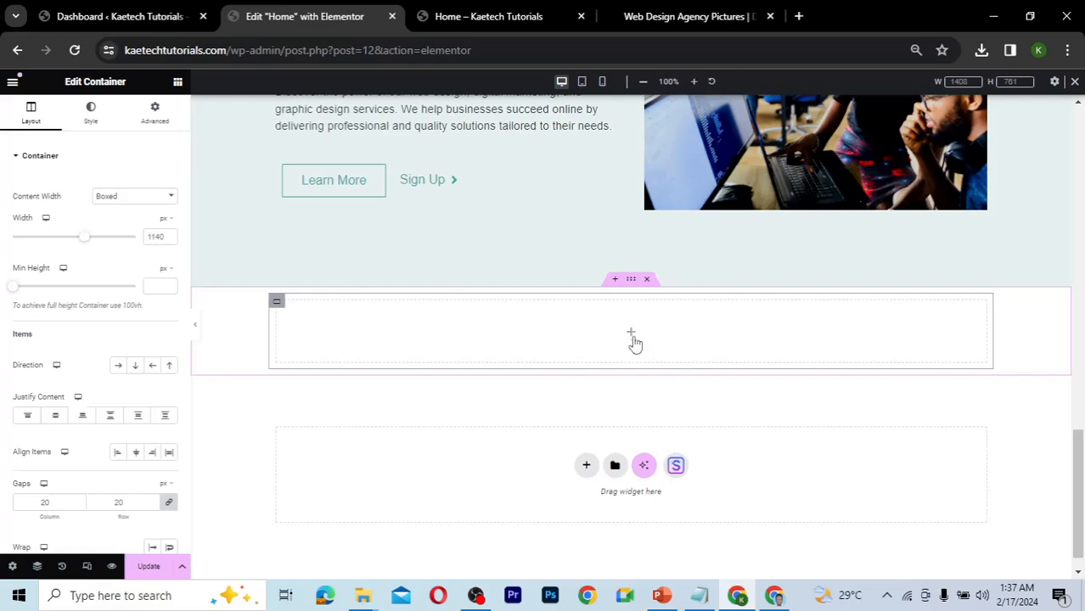
- Check the wireframe's services layout and duplicate the inner container twice to make three stacked rows in the new section
click(775, 595)
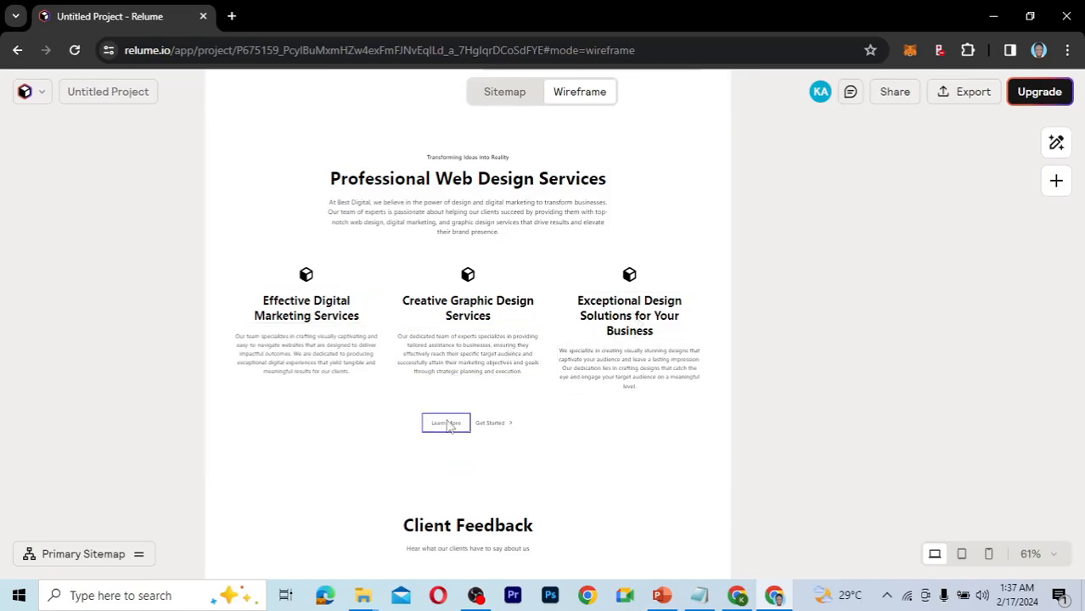
click(737, 596)
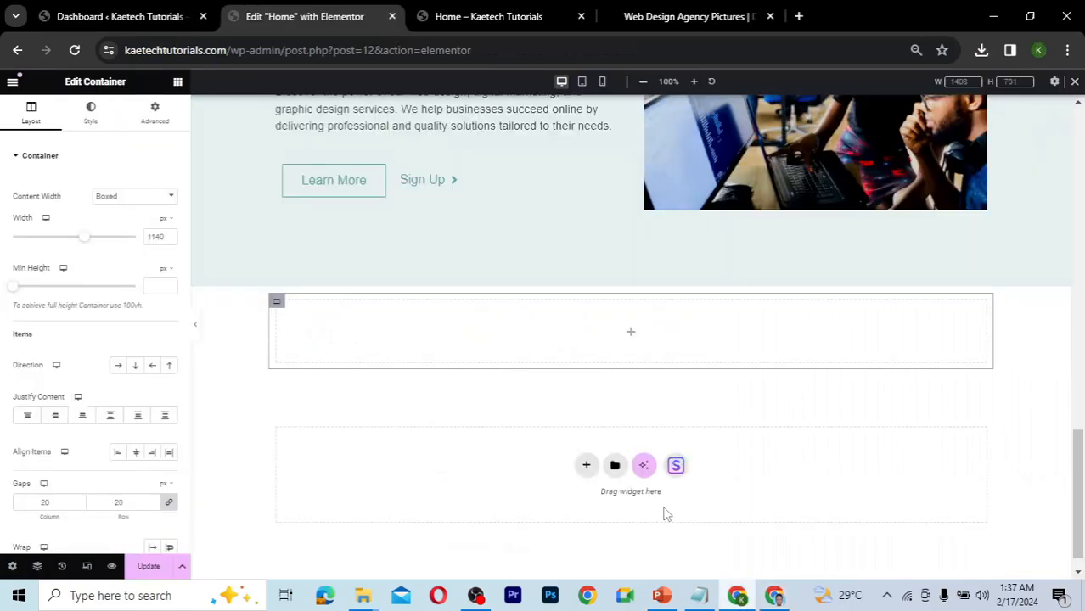
right_click(278, 306)
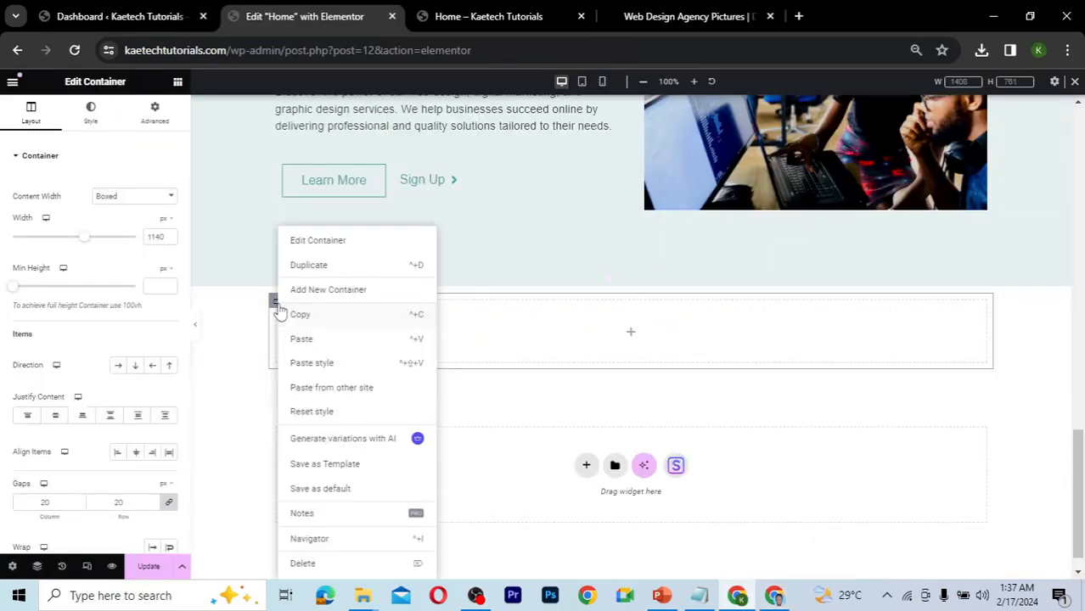
click(311, 267)
right_click(279, 393)
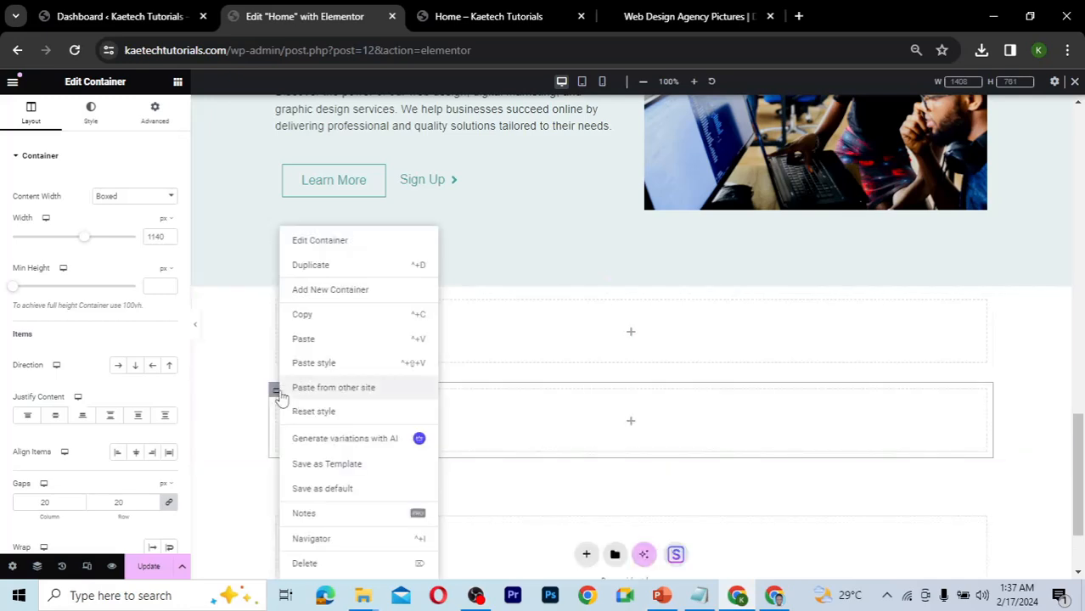
click(311, 265)
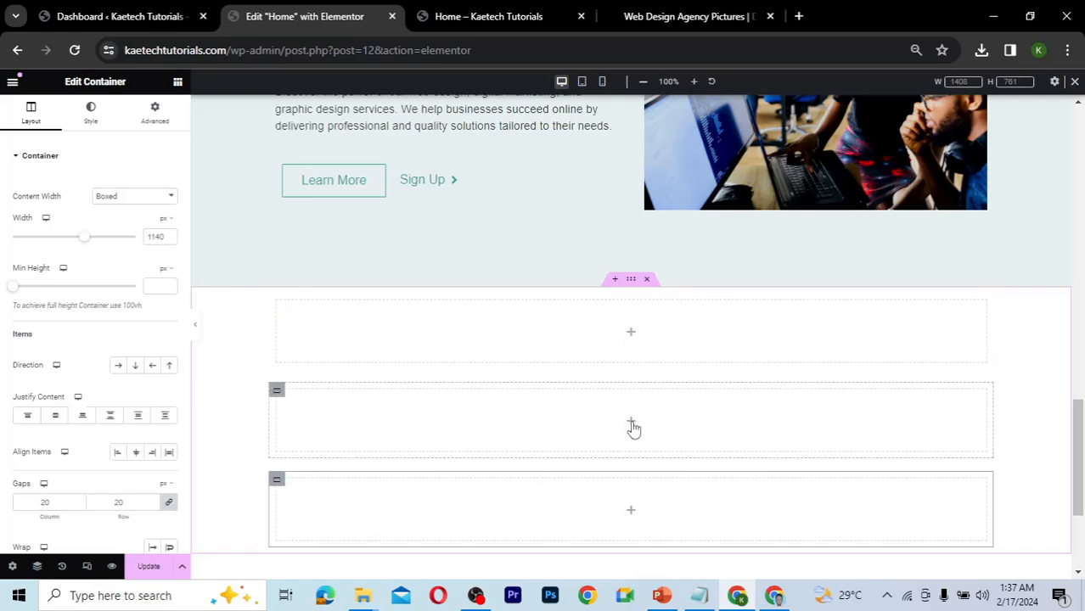
scroll(632, 429, down, 2)
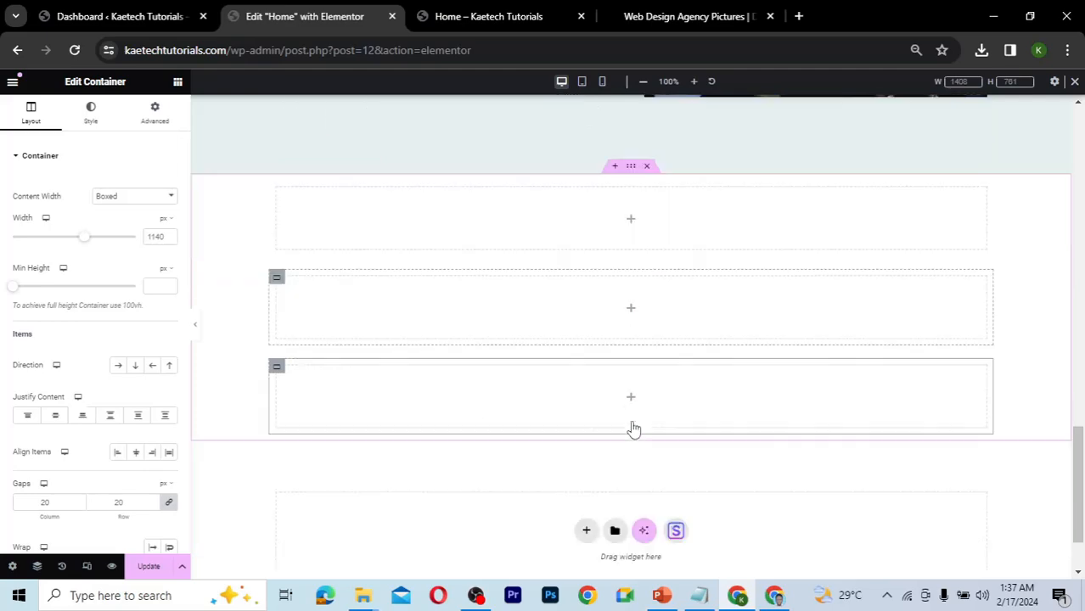
scroll(634, 430, down, 1)
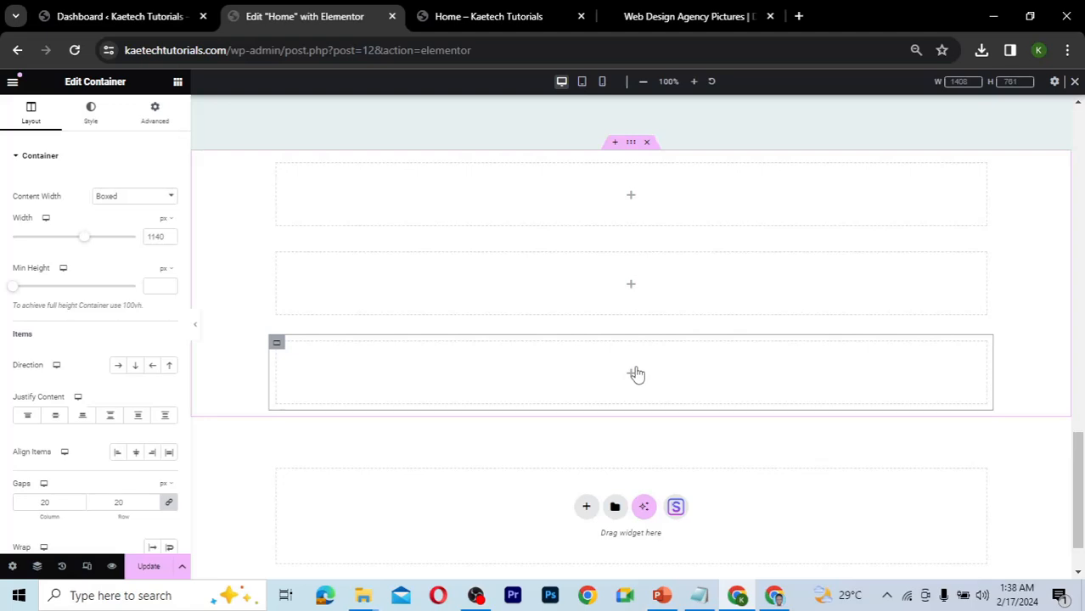
- Copy the services tagline from the Relume wireframe and add it as a heading, "Transforming Ideas into Reality", in the first inner container
click(632, 202)
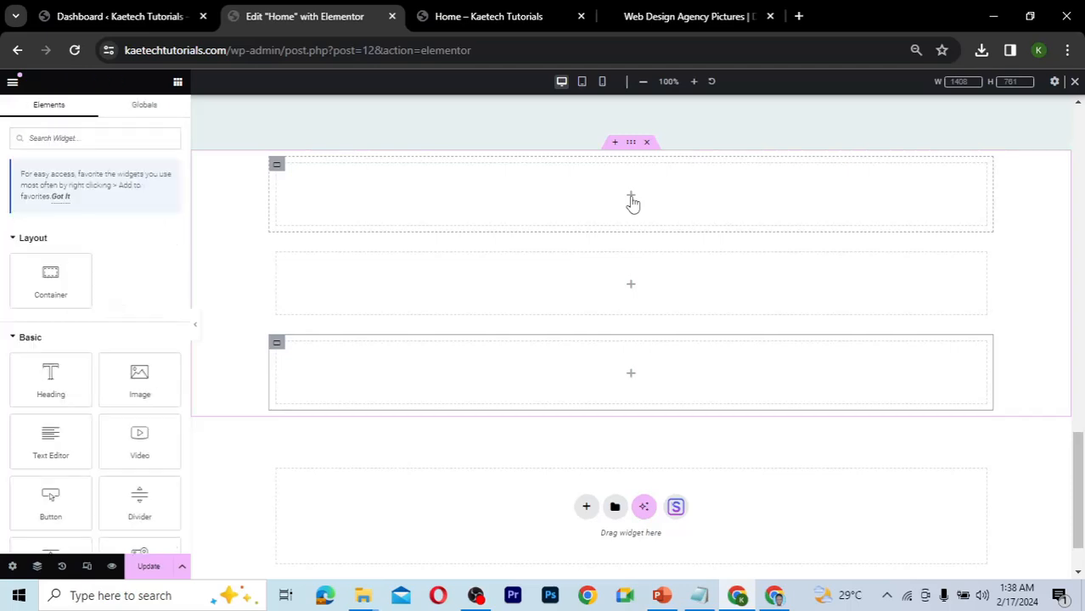
click(774, 595)
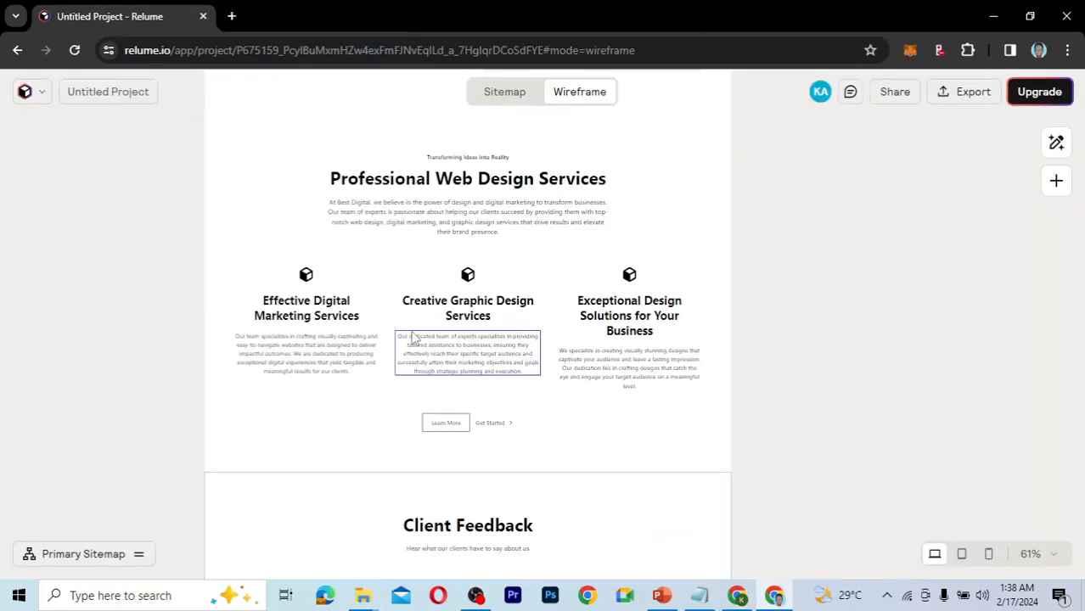
click(476, 162)
click(476, 159)
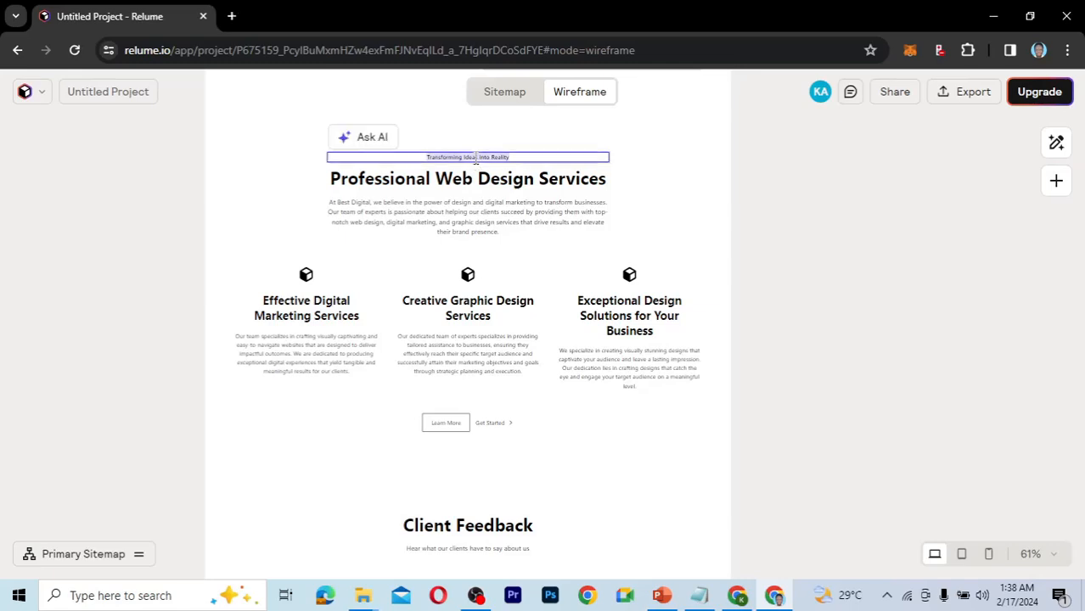
click(738, 597)
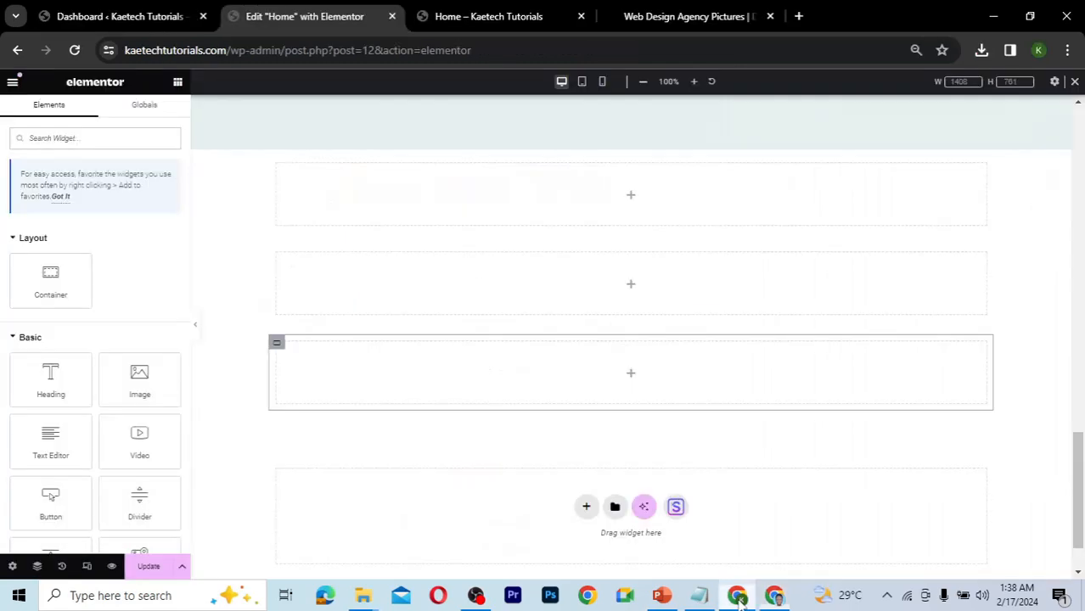
drag(52, 374, 611, 206)
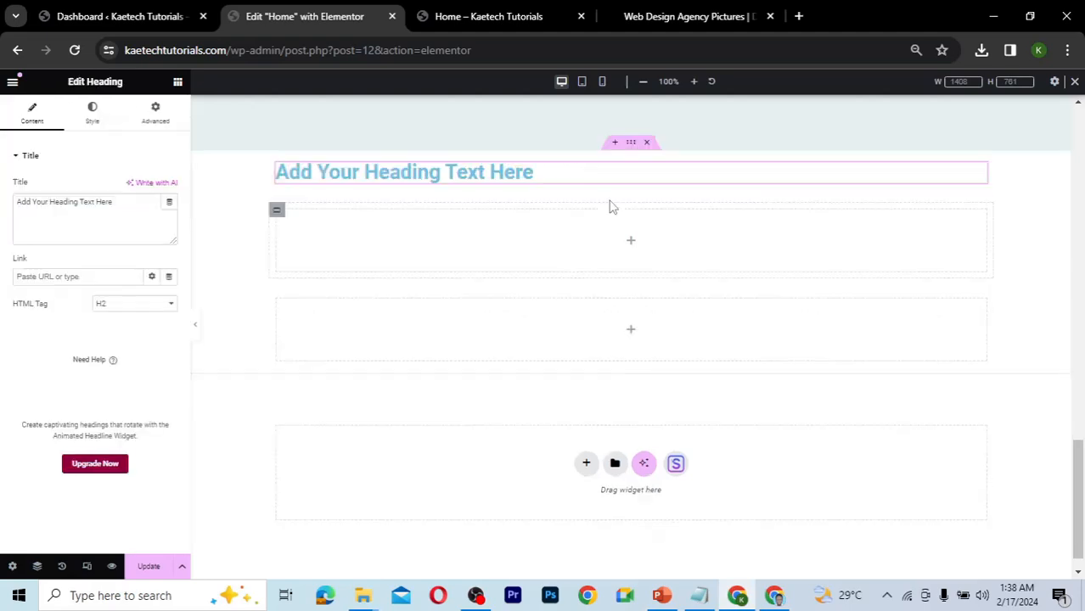
key(ctrl+a)
text(Transforming Ideas into Reality)
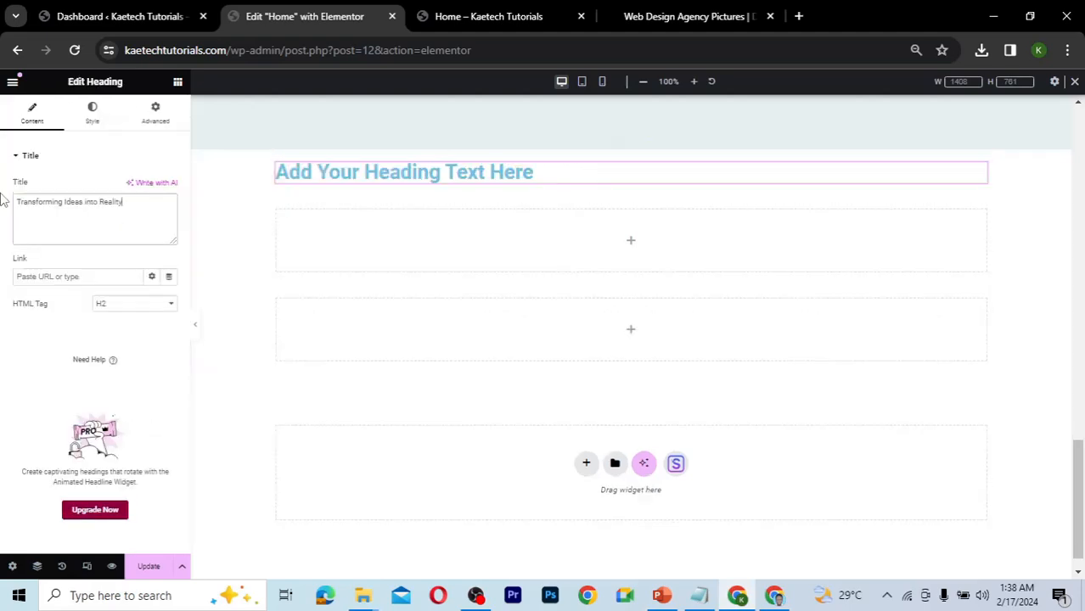
- Duplicate the tagline heading and replace the copy's text with "Professional Web Design Services" from the Relume wireframe
right_click(979, 173)
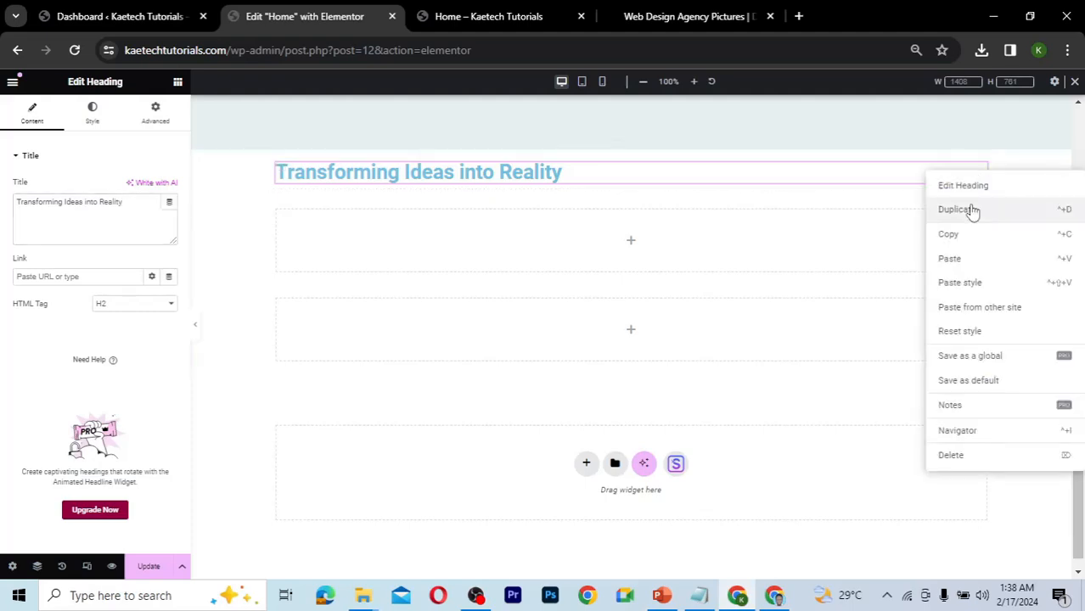
click(971, 211)
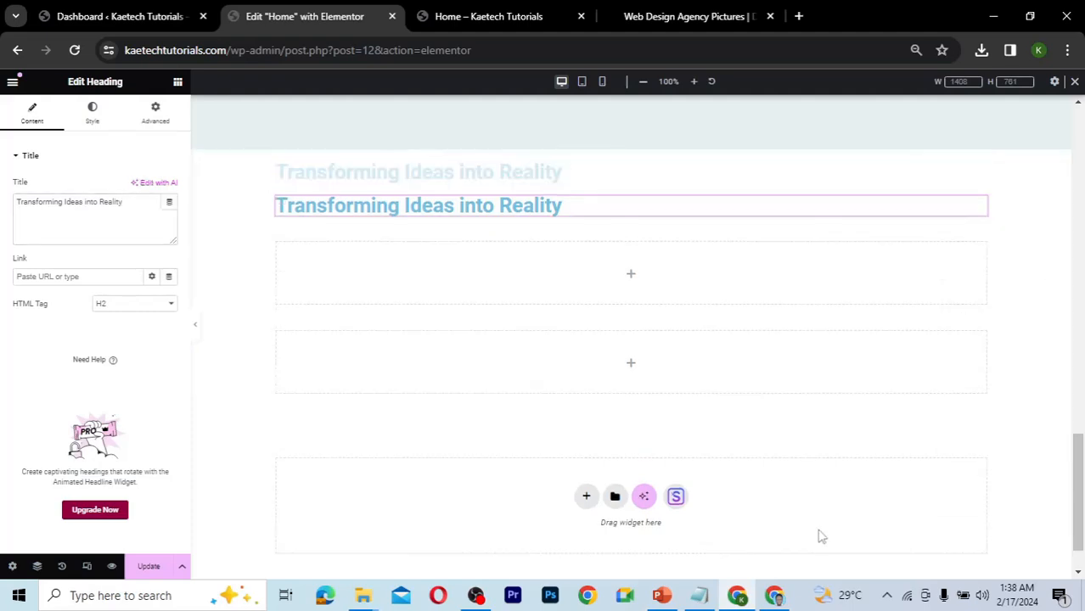
click(697, 583)
double_click(464, 180)
key(ctrl+c)
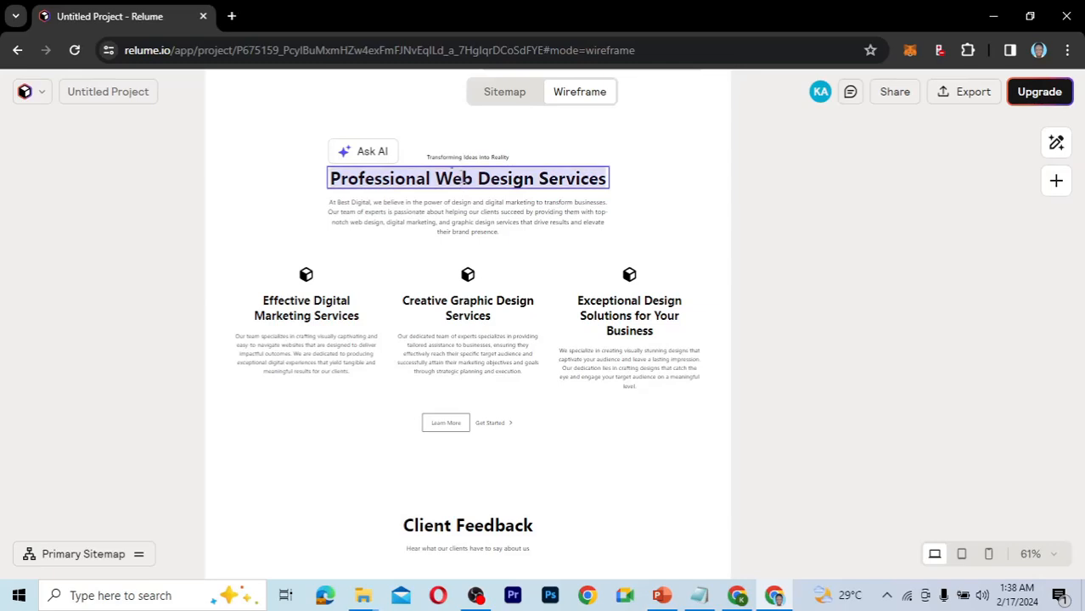
click(741, 600)
drag(129, 214, 2, 211)
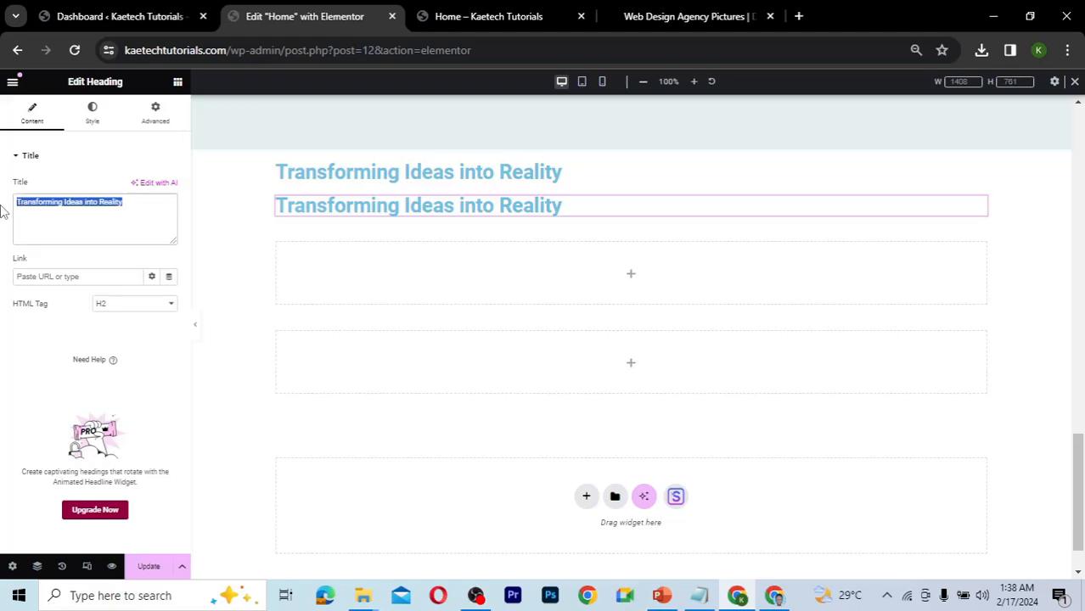
key(ctrl+v)
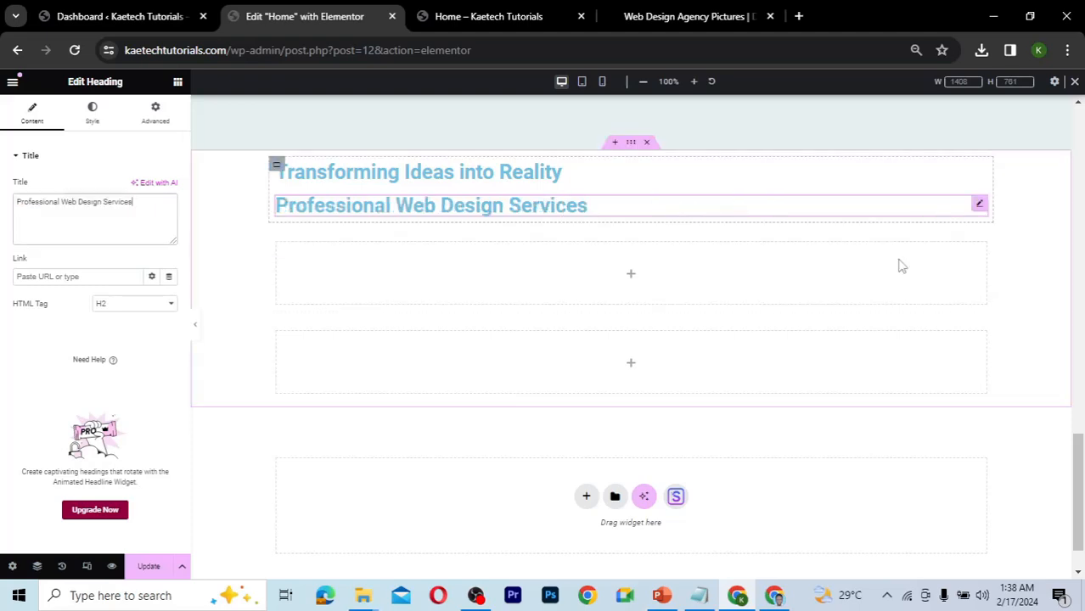
- Add a Text Editor widget below the two headings and fill it with the "At Best Digital, we believe..." description from the Relume wireframe
click(700, 599)
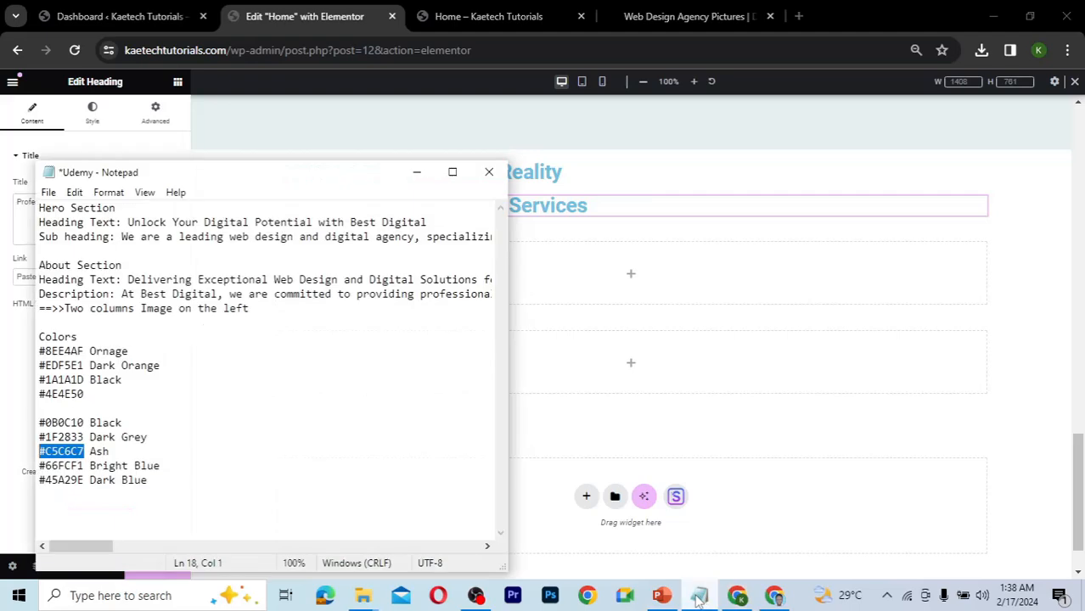
click(735, 597)
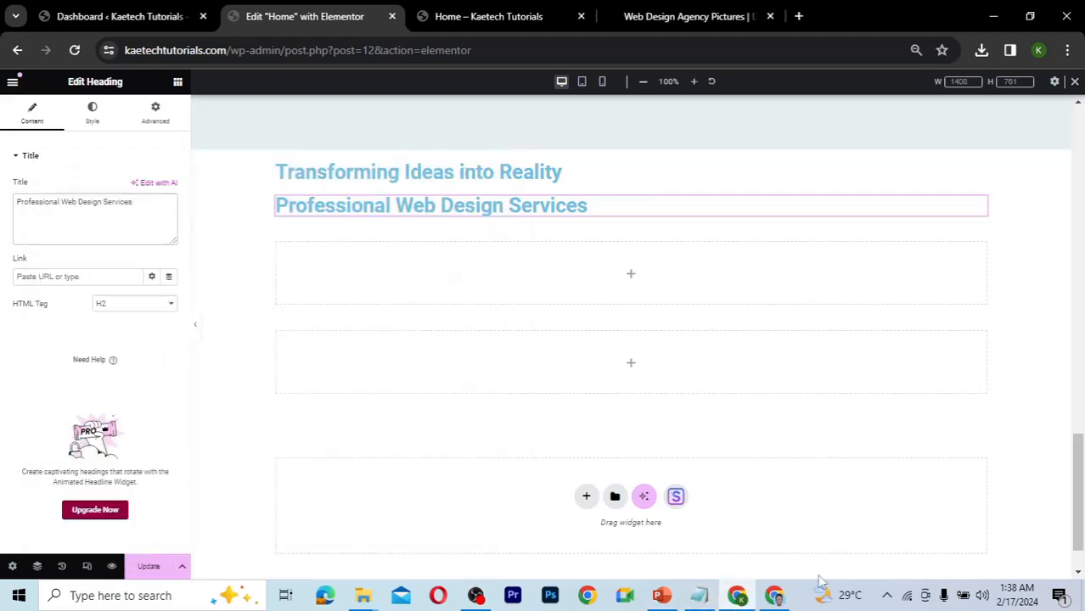
click(774, 596)
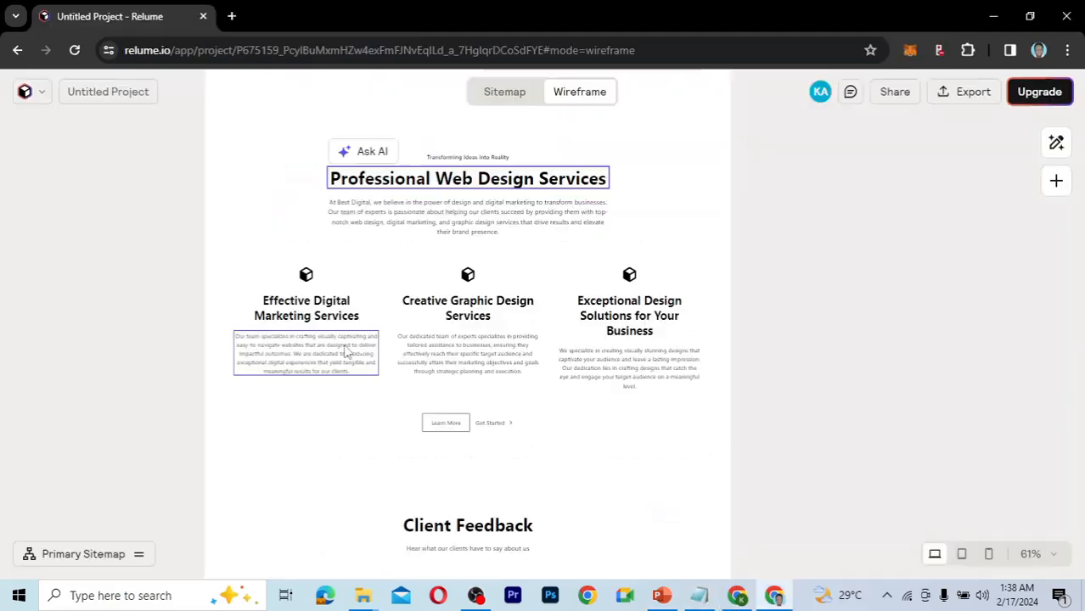
click(450, 212)
click(472, 218)
key(ctrl+c)
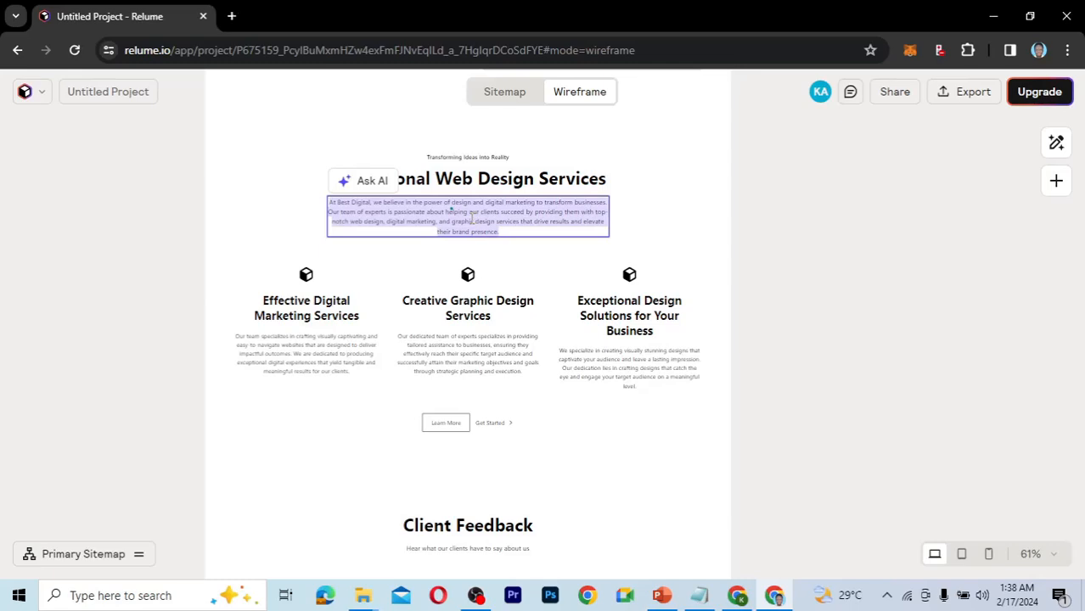
click(736, 597)
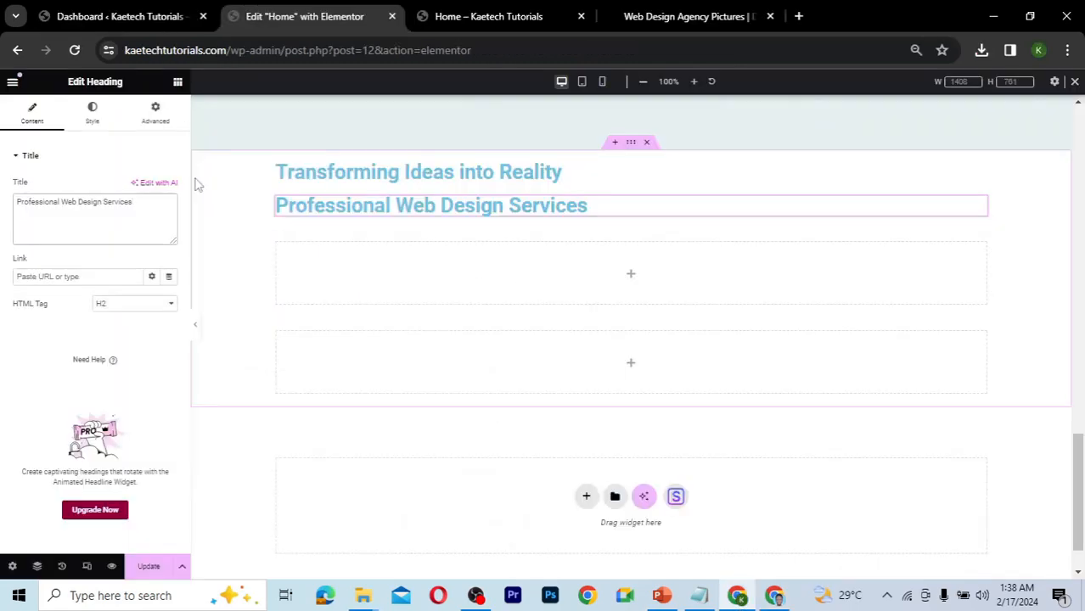
click(177, 85)
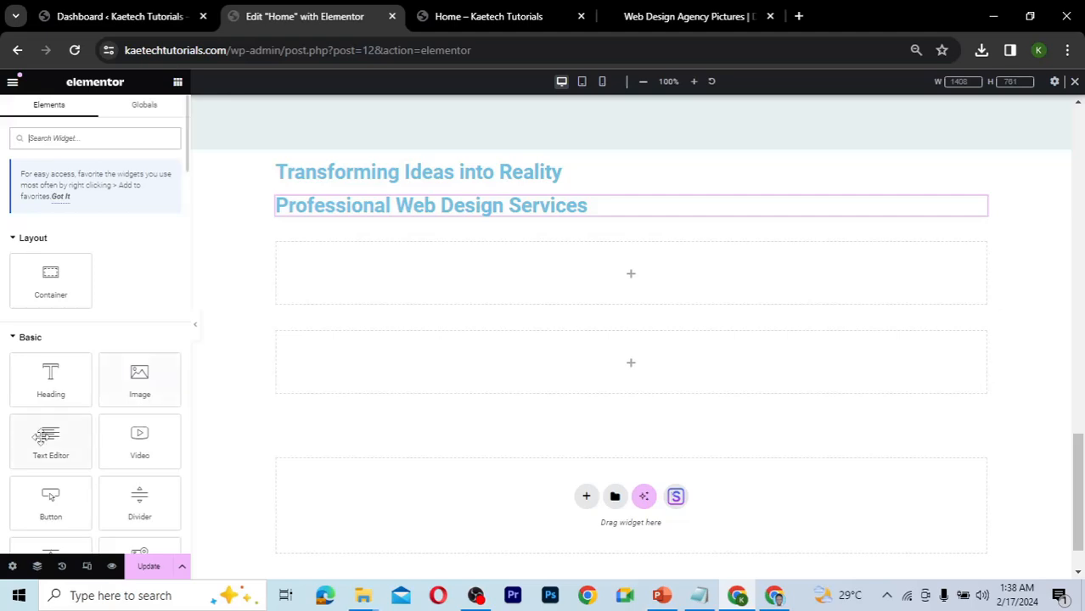
drag(39, 437, 441, 215)
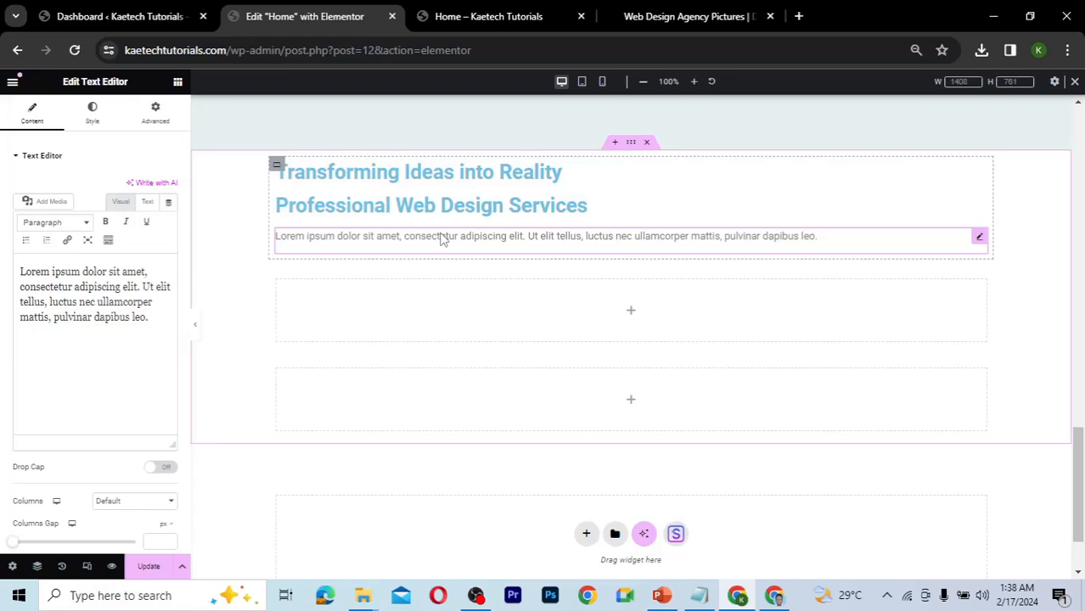
drag(157, 315, 3, 266)
key(ctrl+v)
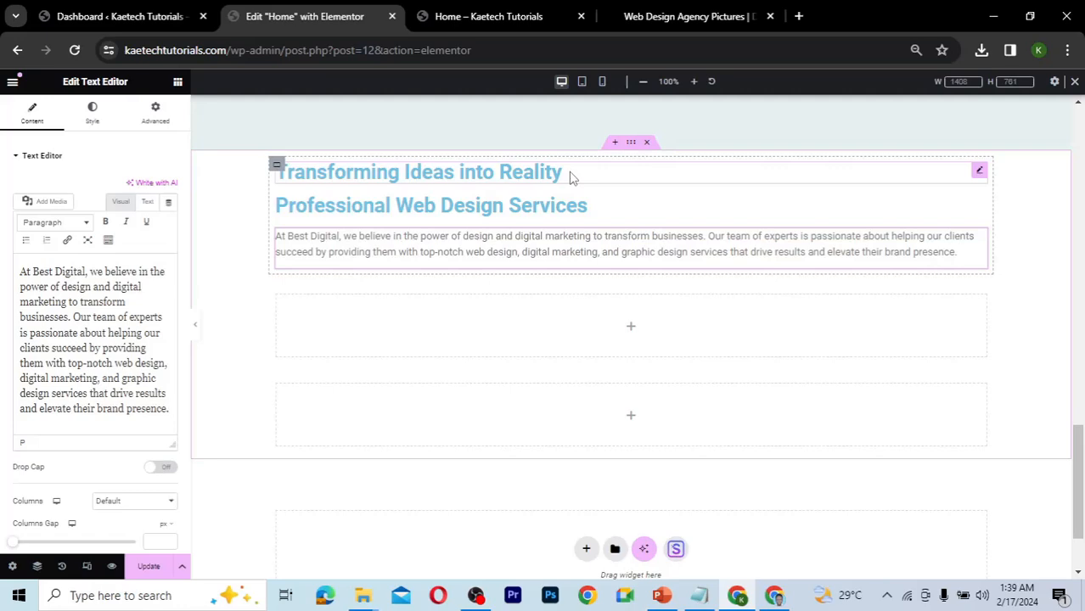
- Set the new services section's outer container padding to 50 px top and 50 px bottom, with the sides unlinked at 0
click(630, 146)
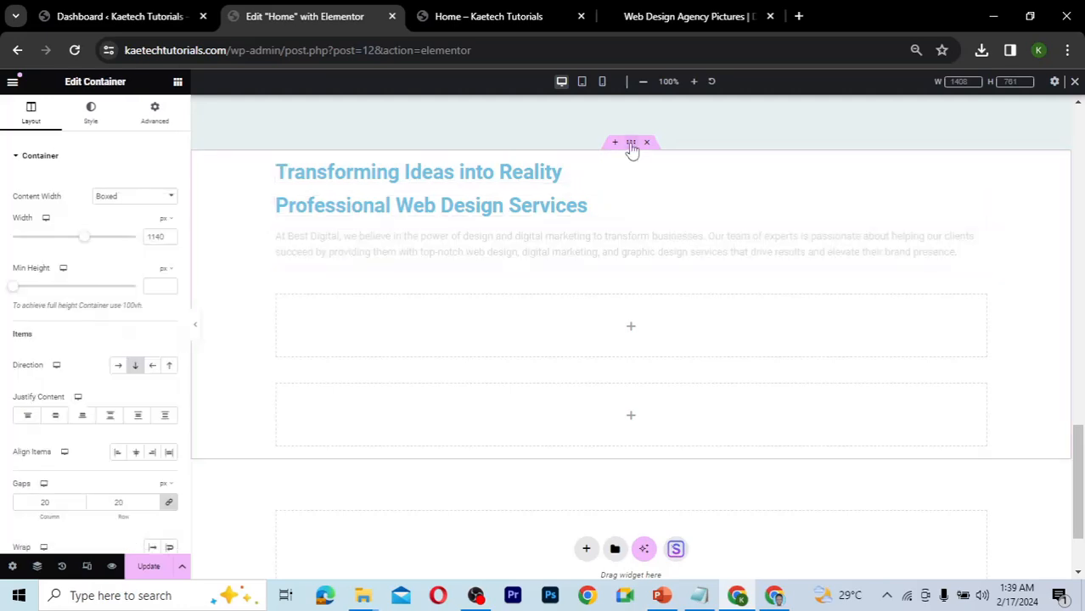
click(149, 126)
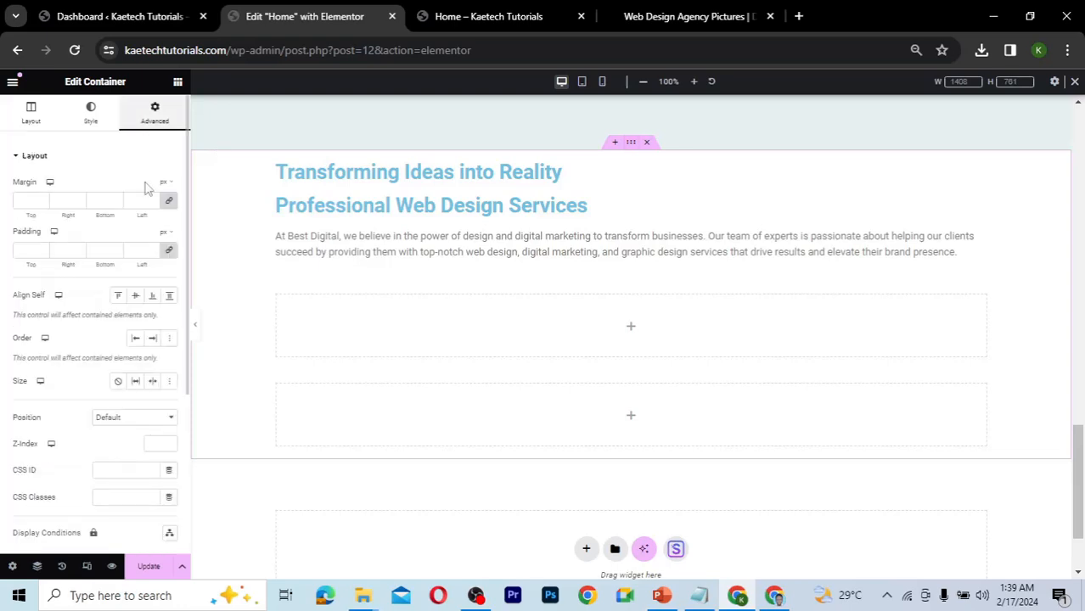
click(170, 252)
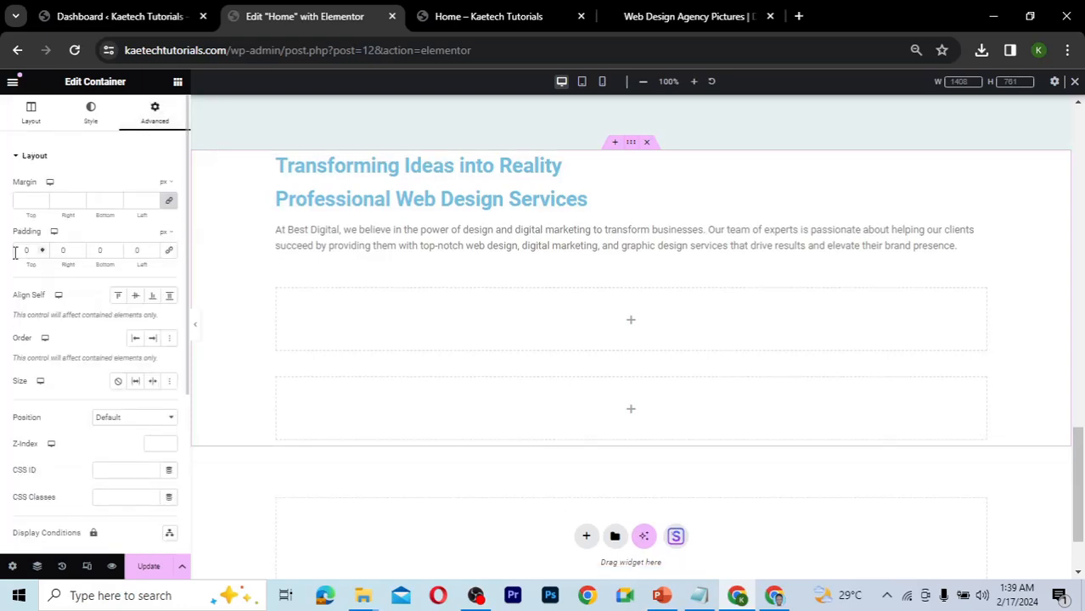
text(5)
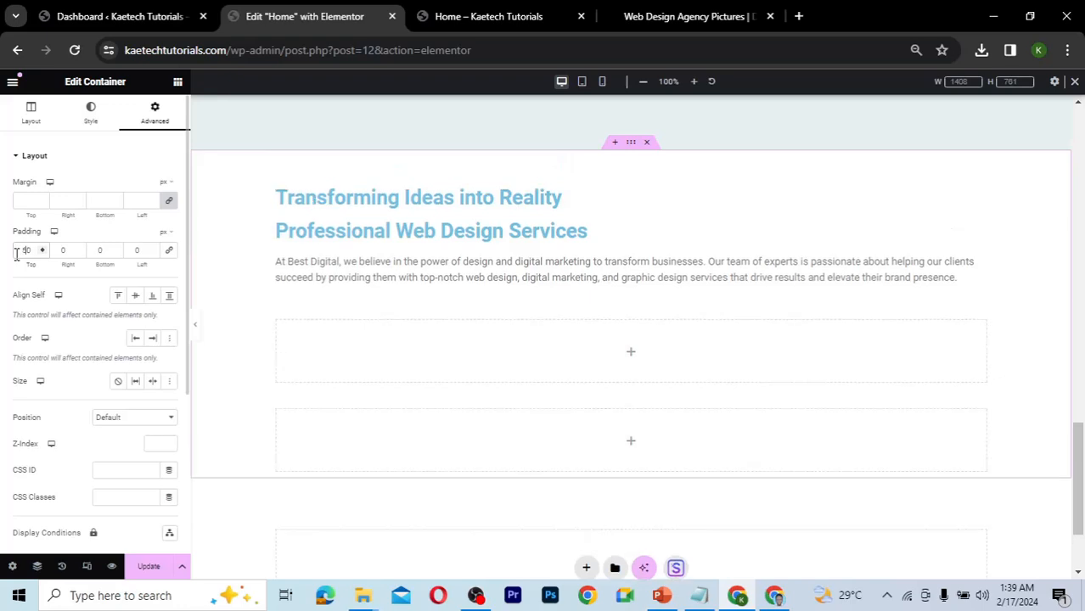
click(98, 257)
text(5)
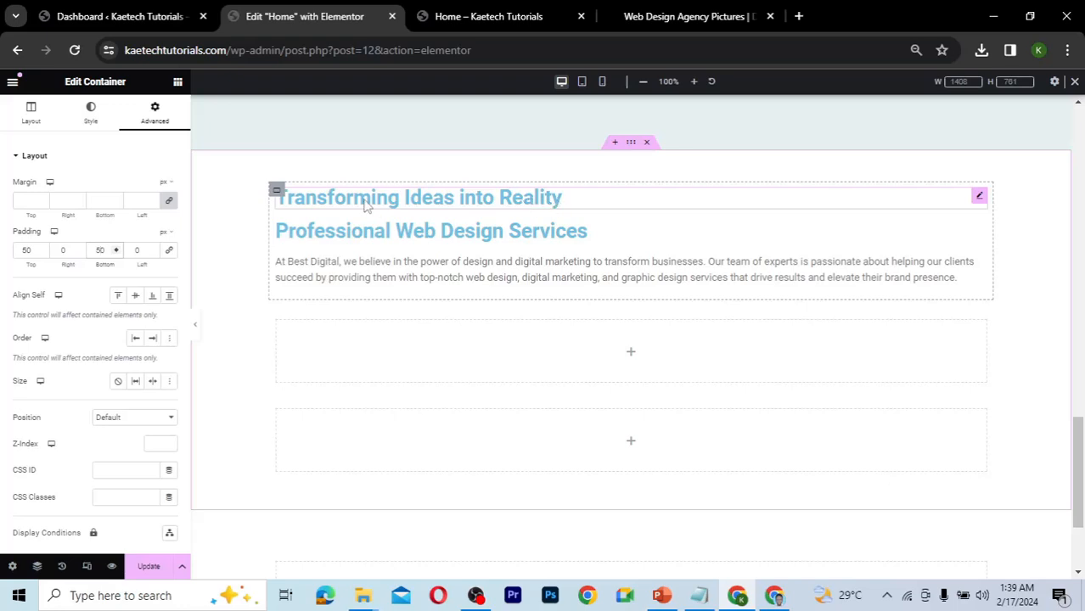
- Copy the "Solutions" tagline from the section above and paste its style onto the "Transforming Ideas into Reality" heading
click(979, 195)
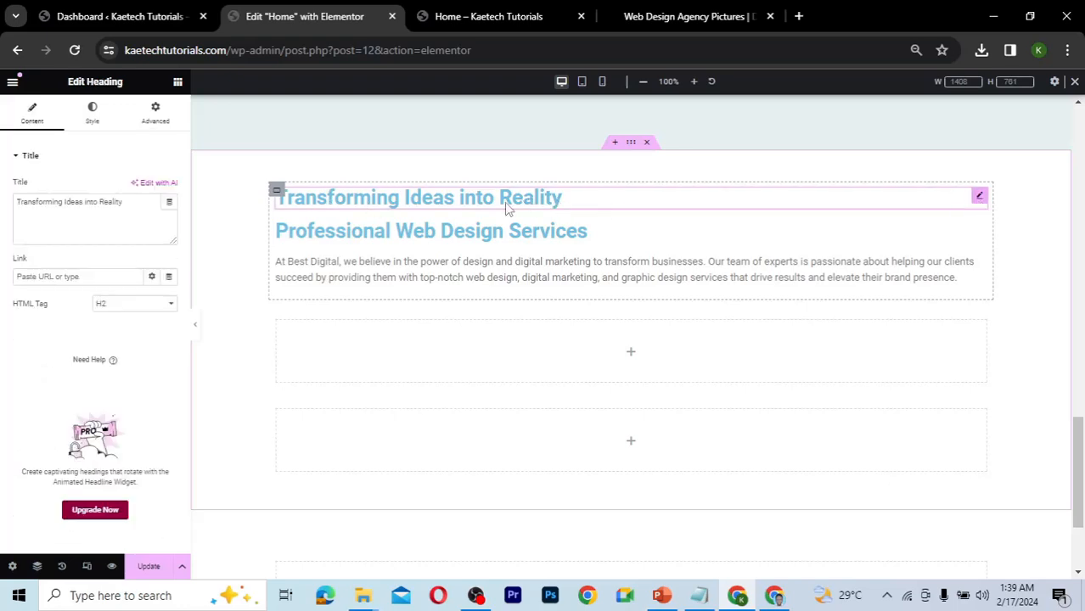
click(94, 119)
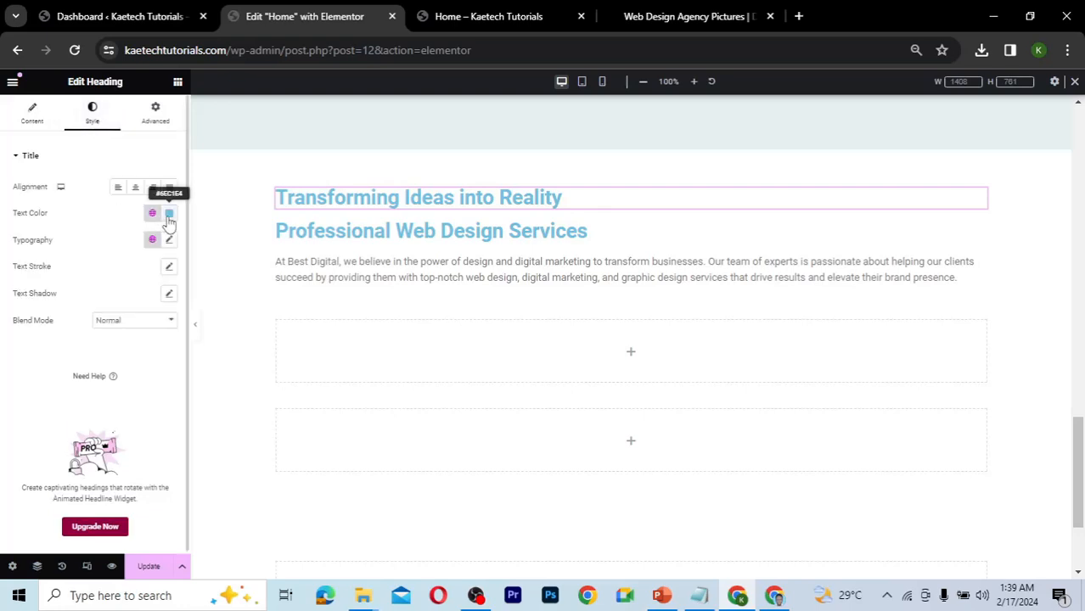
scroll(285, 210, up, 4)
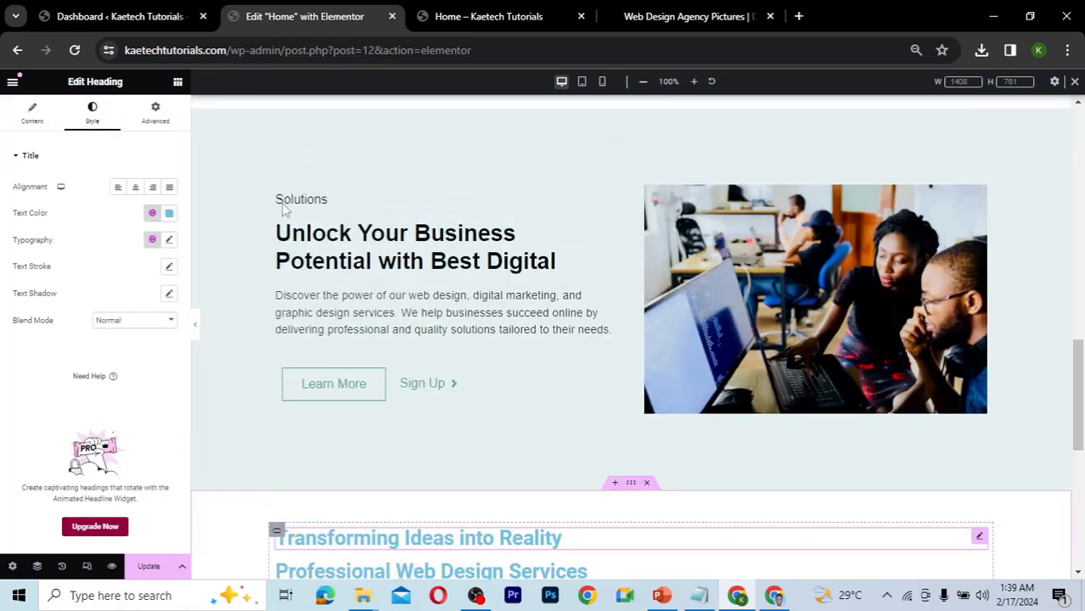
right_click(318, 201)
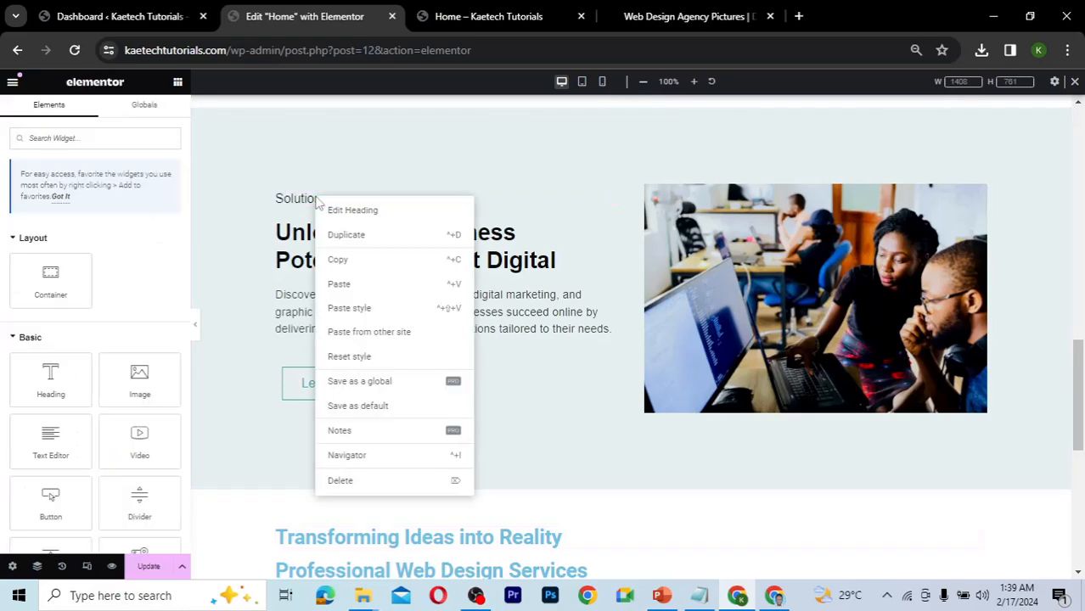
click(339, 259)
scroll(348, 266, down, 3)
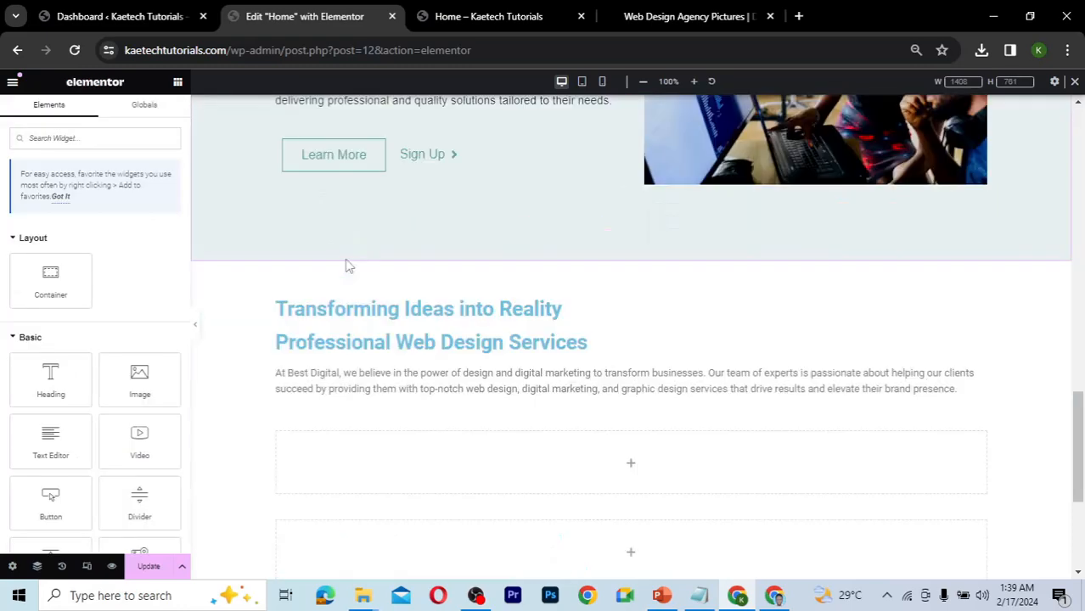
right_click(353, 314)
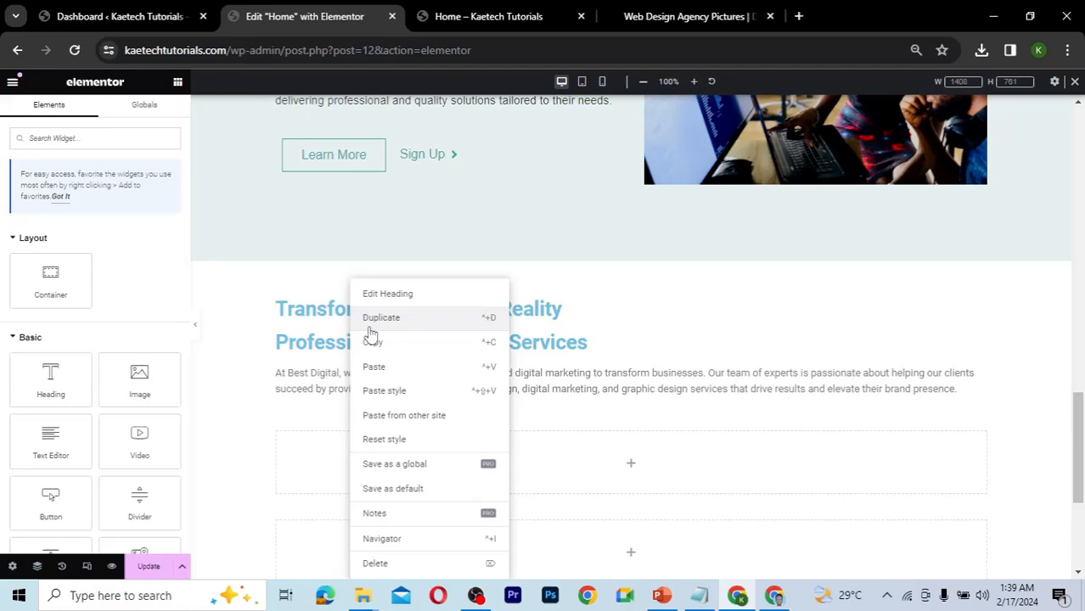
click(371, 389)
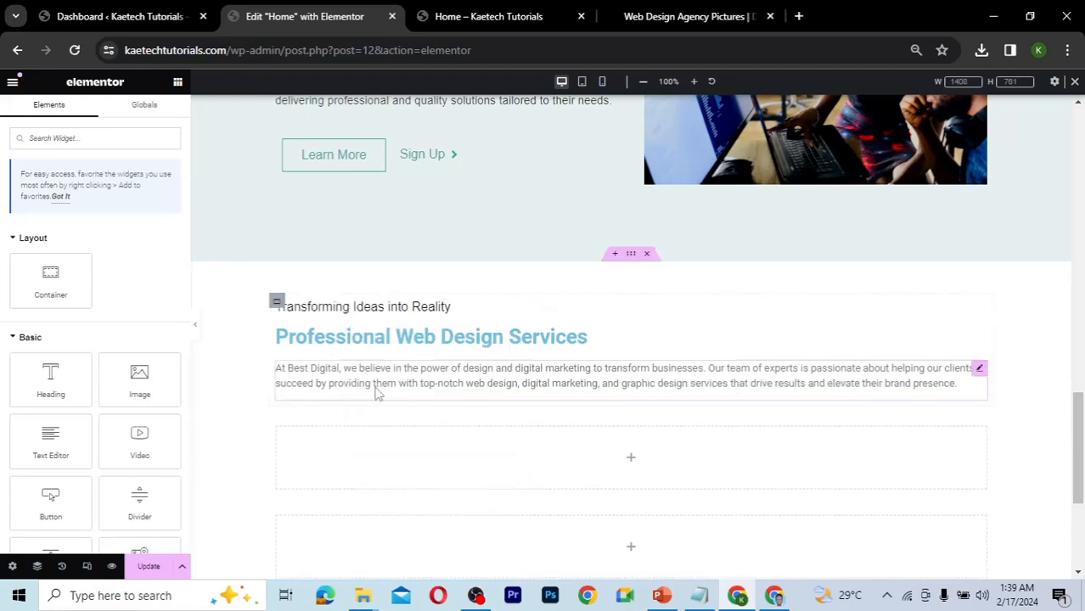
- Copy the "Unlock Your Business Potential with Best Digital" heading and paste its style onto the "Professional Web Design Services" heading
click(363, 338)
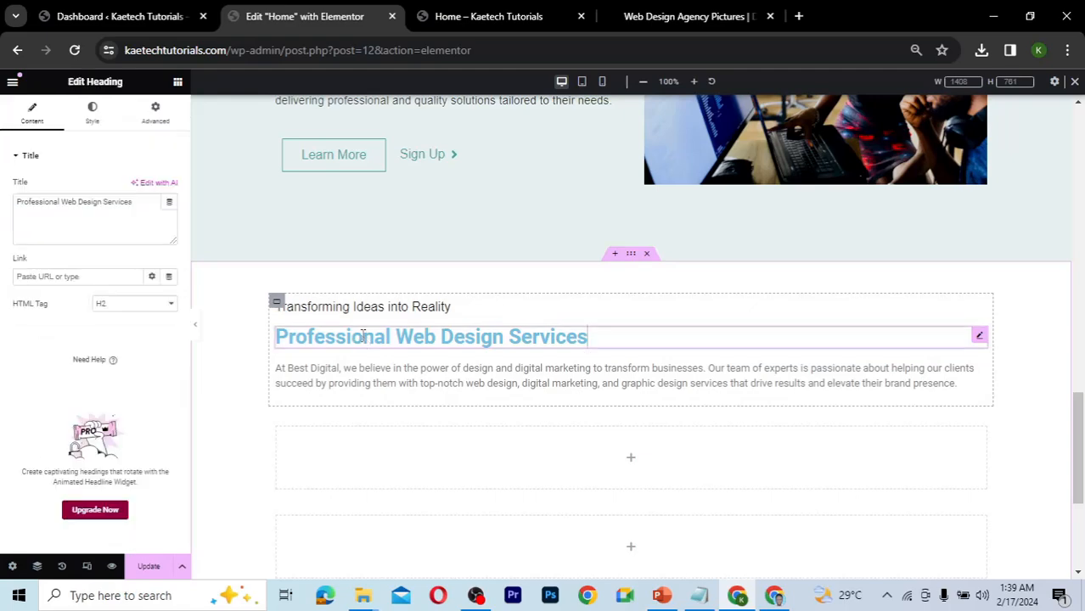
scroll(362, 335, up, 2)
scroll(363, 335, up, 1)
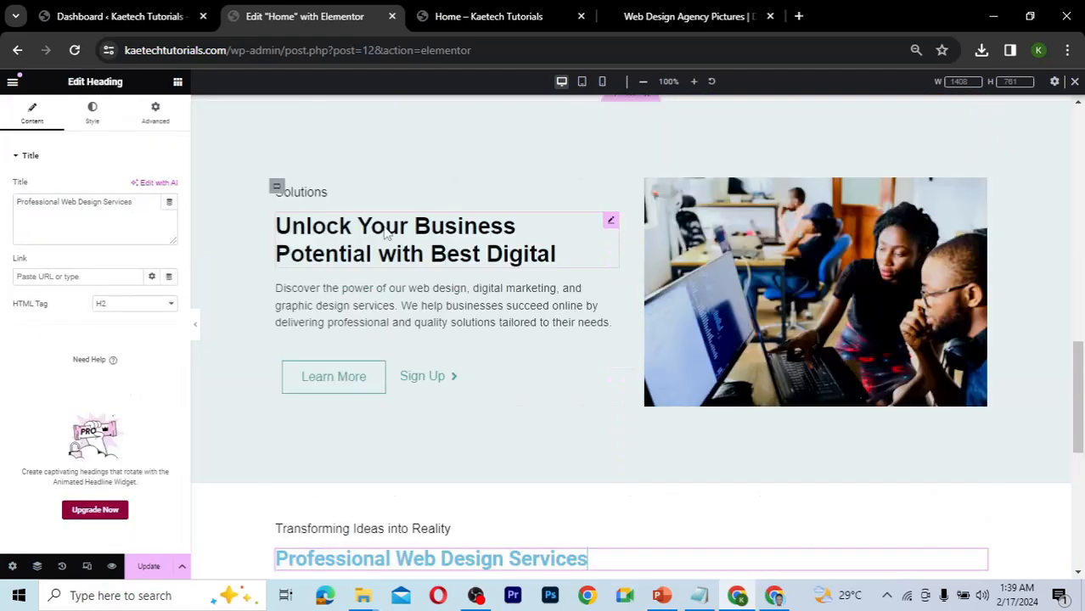
right_click(386, 234)
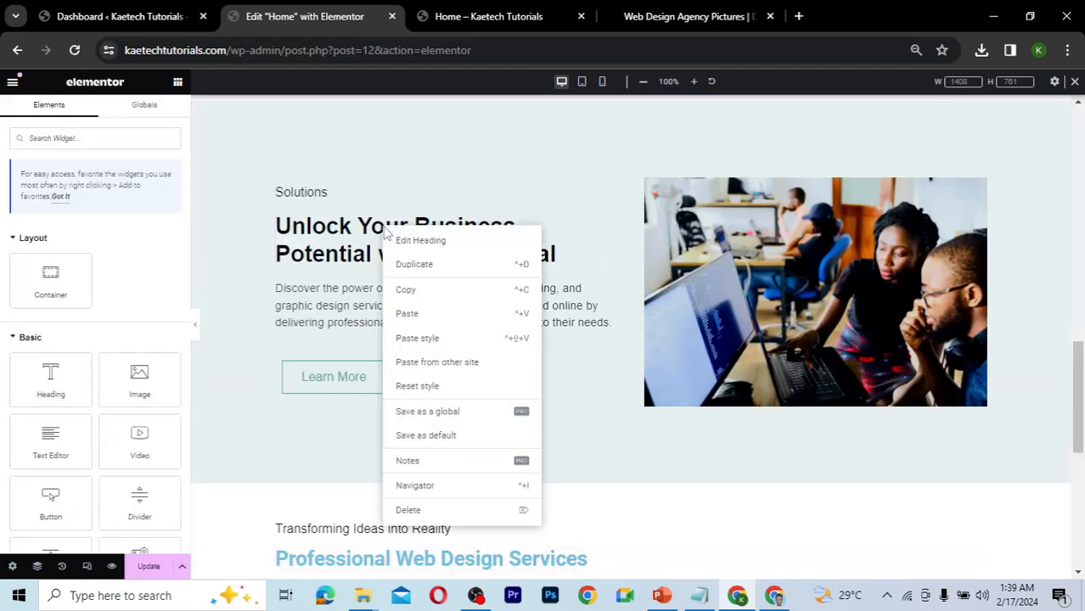
click(407, 291)
scroll(409, 298, down, 3)
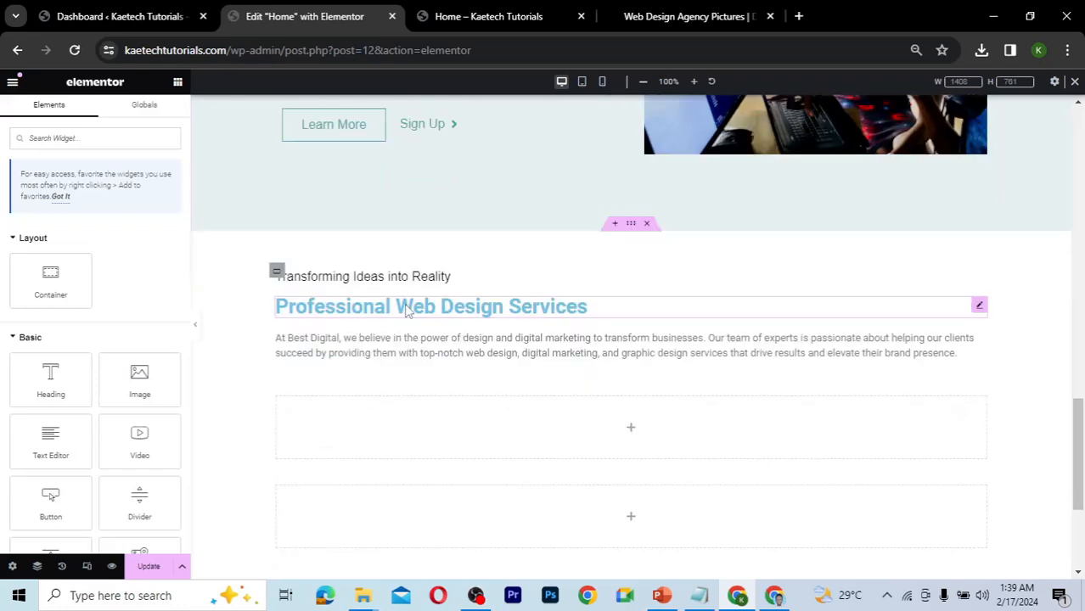
right_click(407, 311)
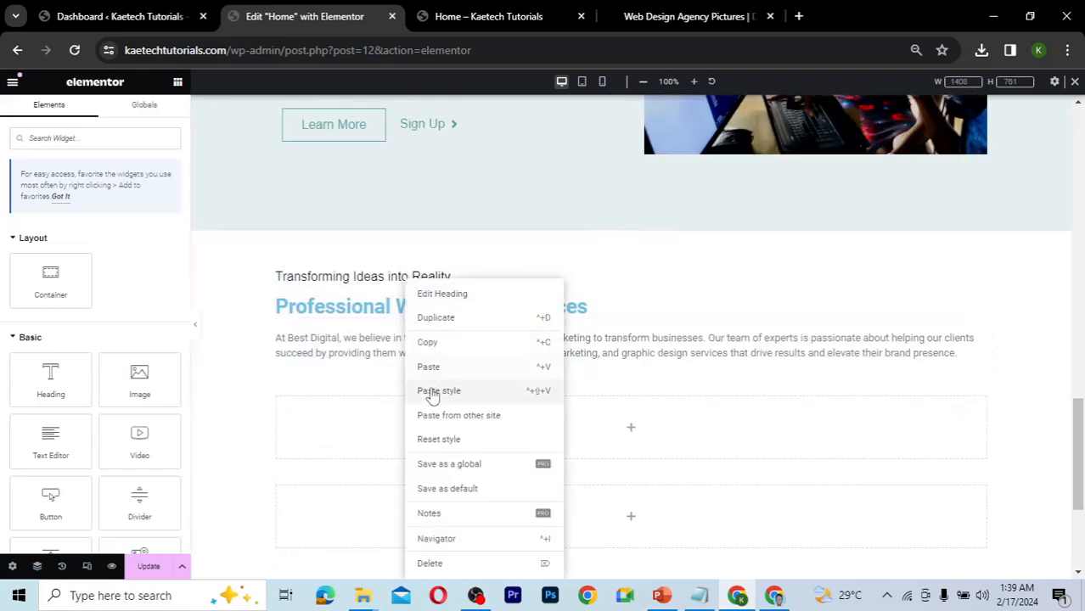
click(438, 391)
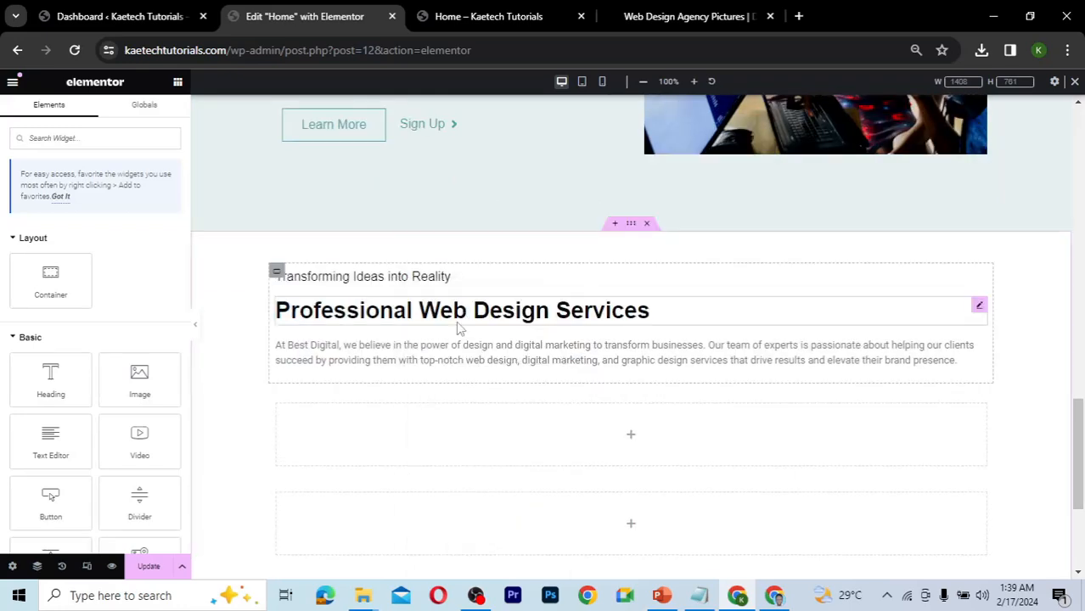
- Copy the "Discover the power..." paragraph and paste its style onto the "At Best Digital, we believe..." description
scroll(458, 333, up, 2)
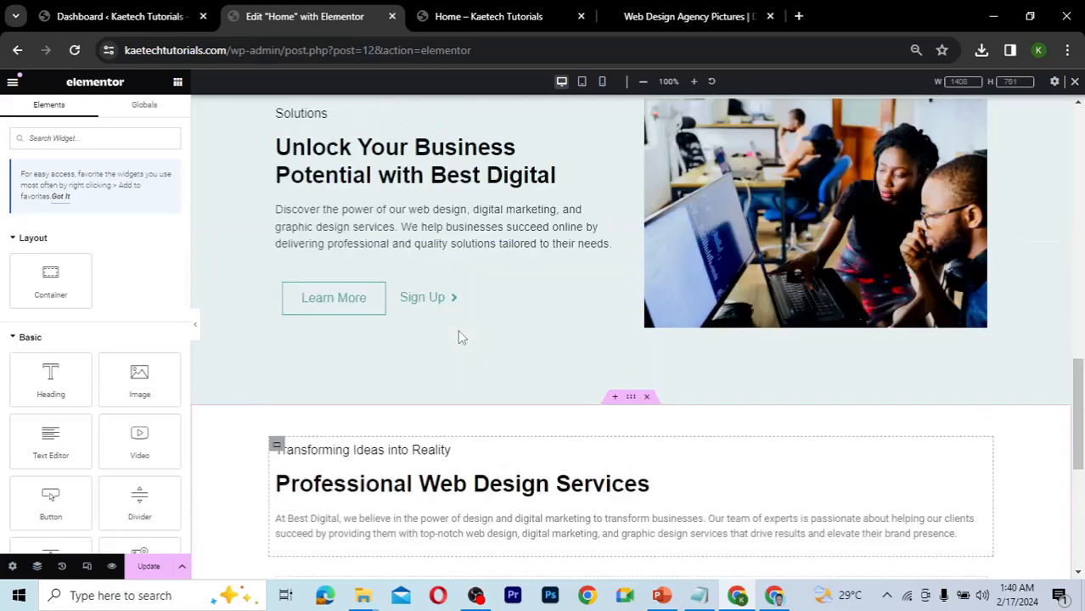
right_click(460, 235)
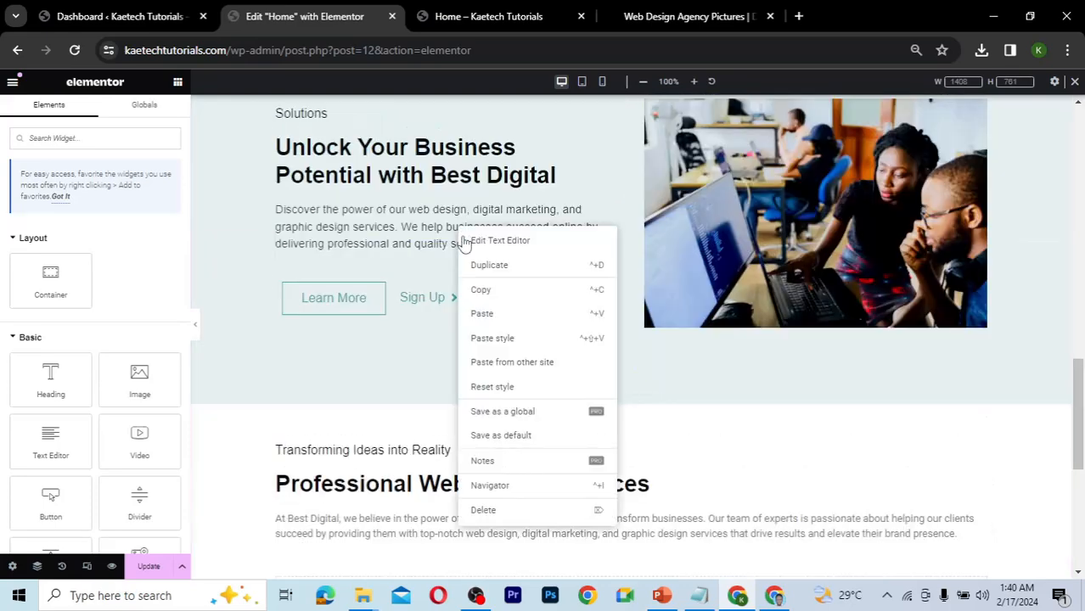
click(478, 291)
scroll(477, 298, down, 3)
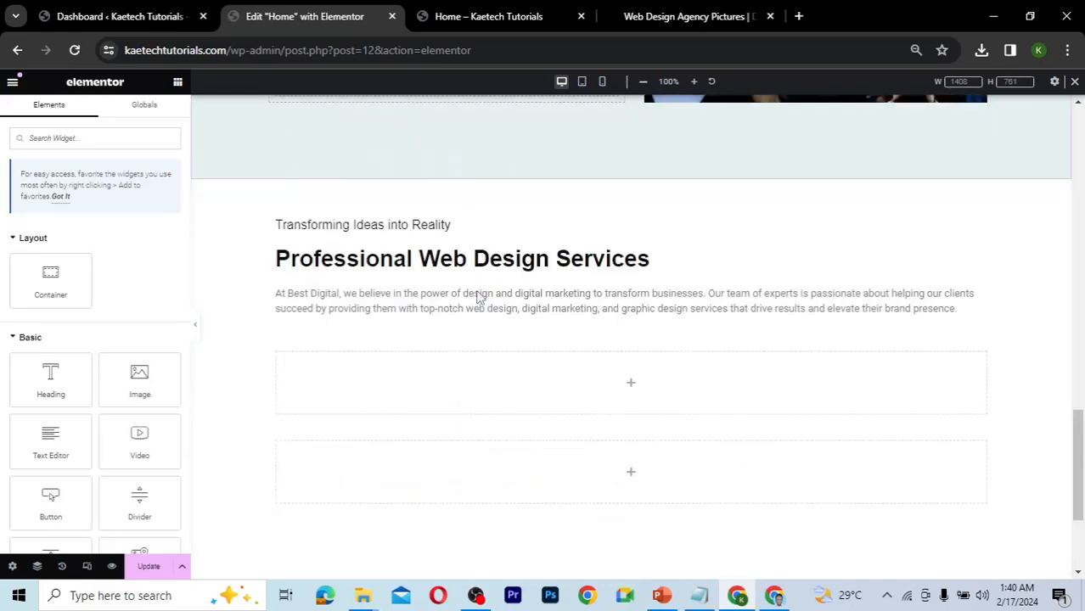
right_click(468, 309)
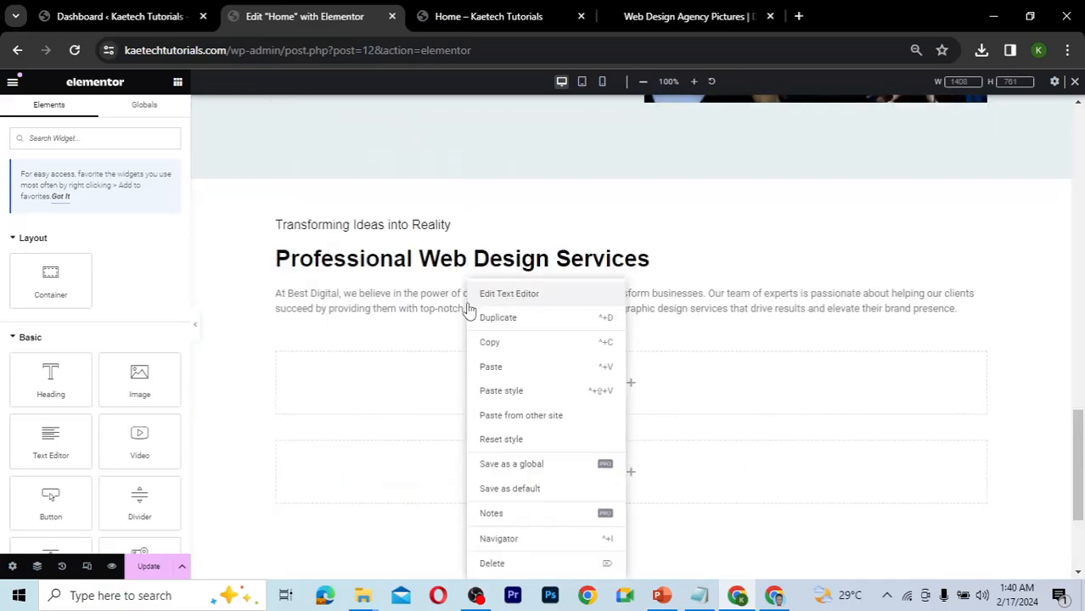
click(499, 391)
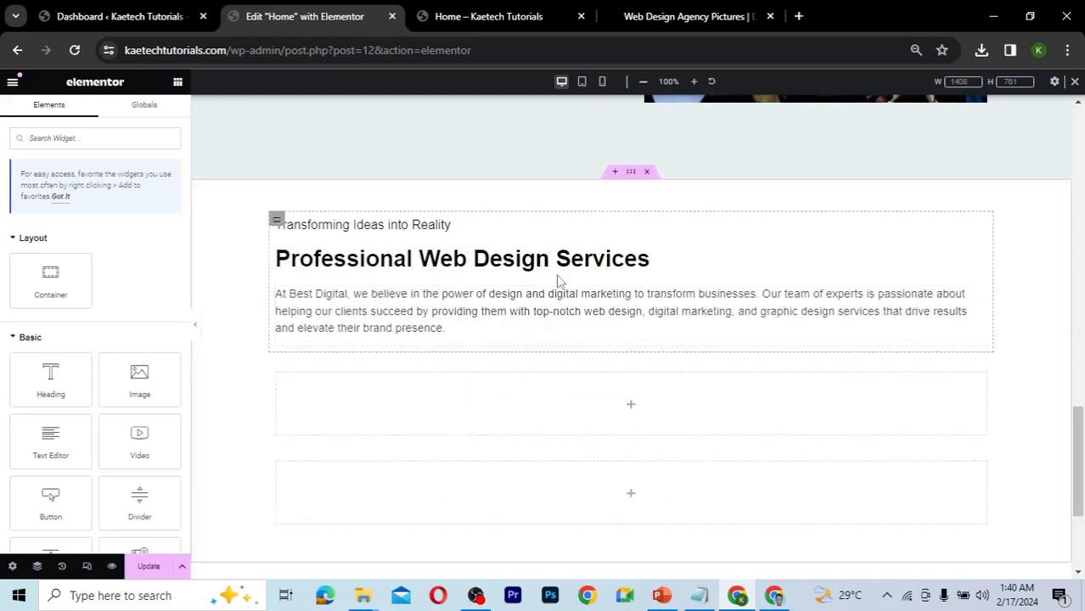
- Center-align the "Transforming Ideas into Reality" tagline and the "Professional Web Design Services" heading
click(459, 228)
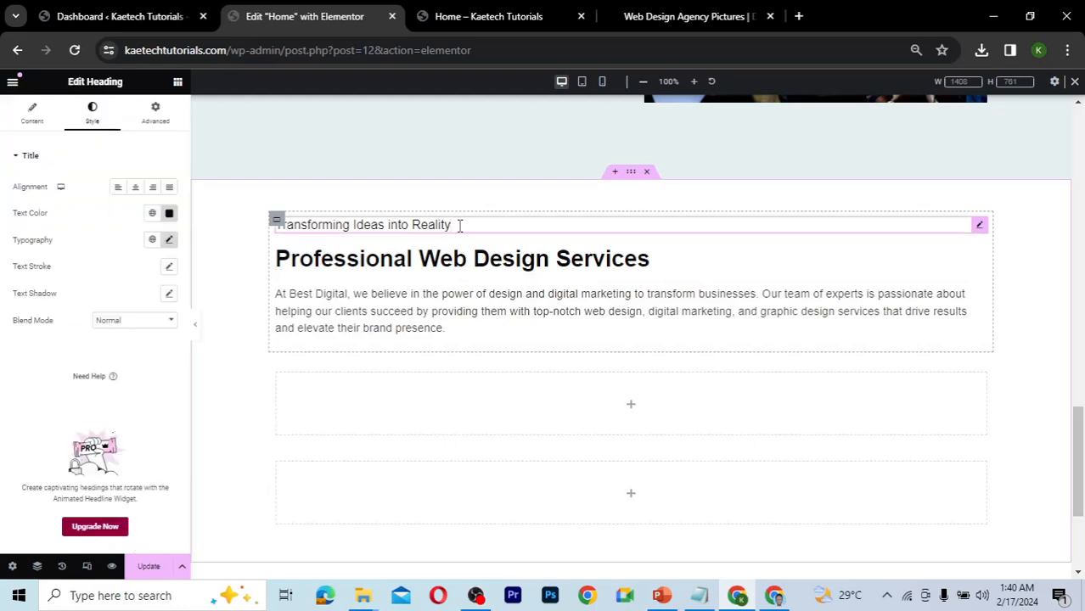
click(135, 189)
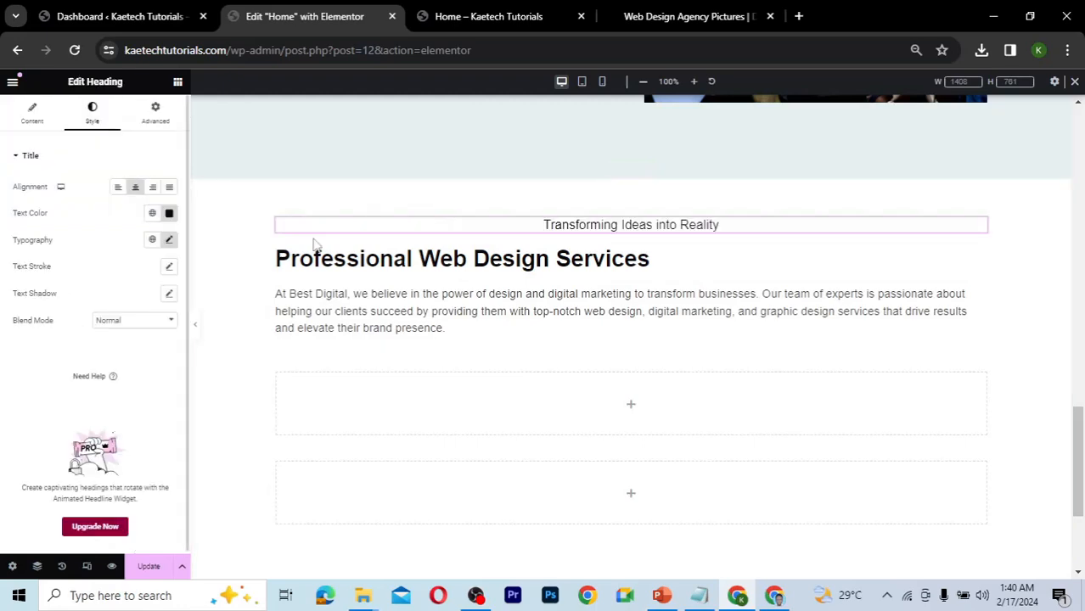
click(419, 263)
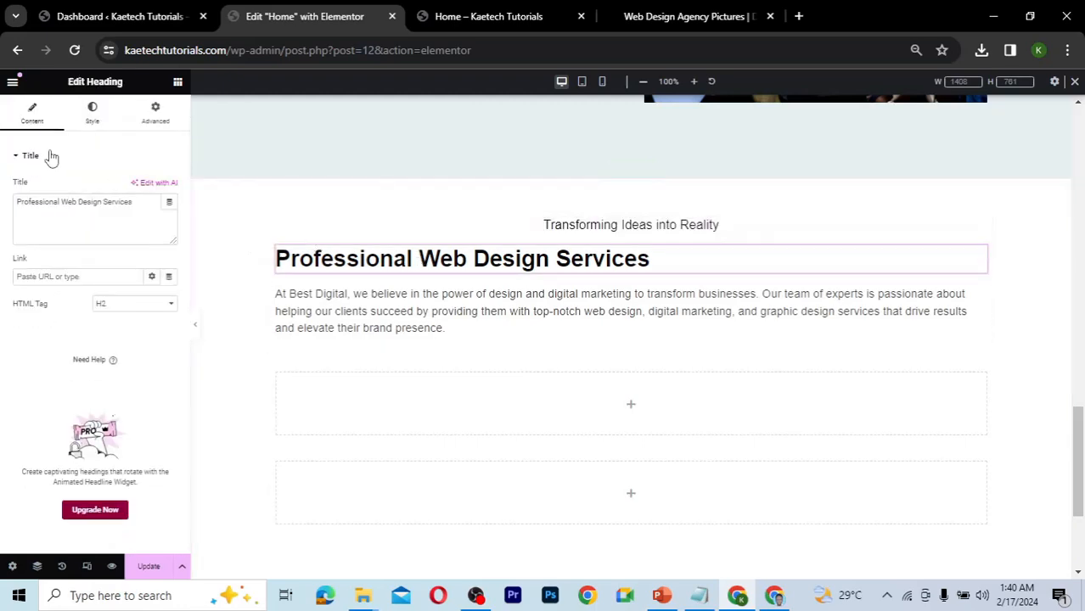
click(93, 114)
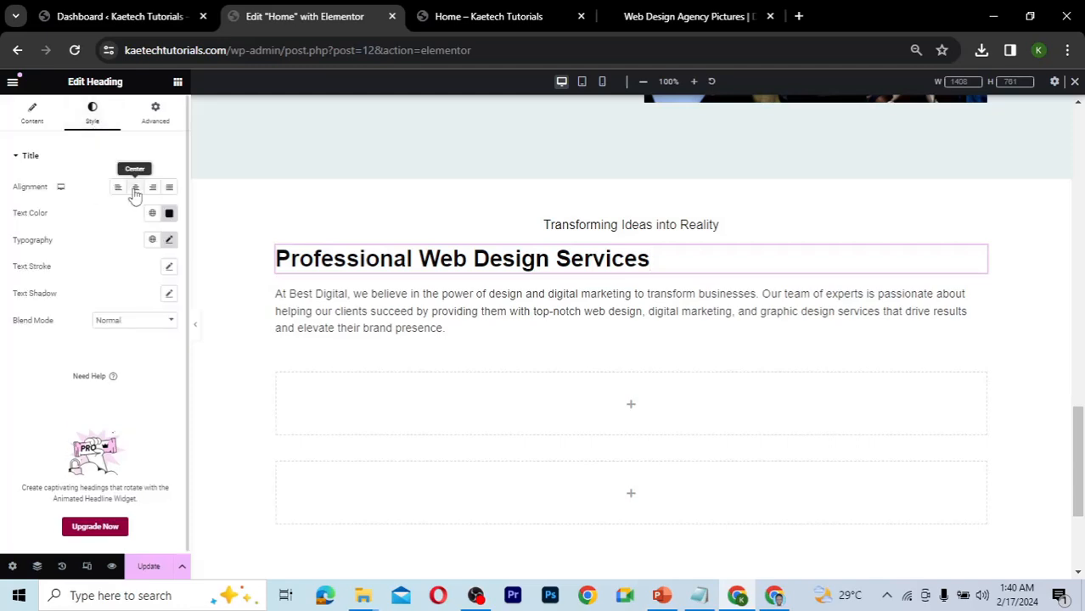
click(135, 188)
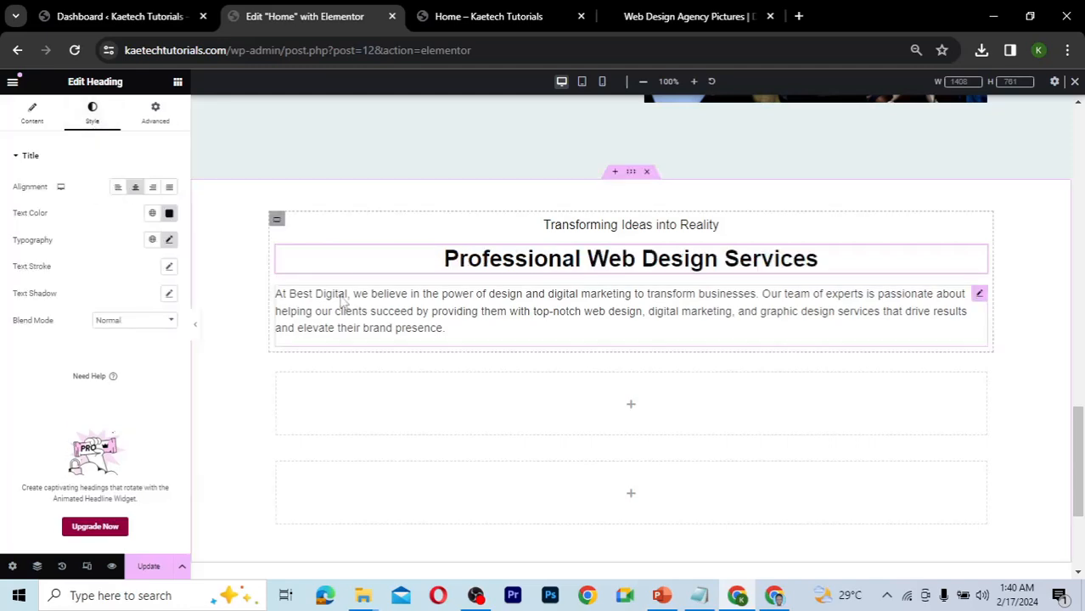
- Center-align the "At Best Digital, we believe..." description and check the services layout against the Relume wireframe
click(343, 302)
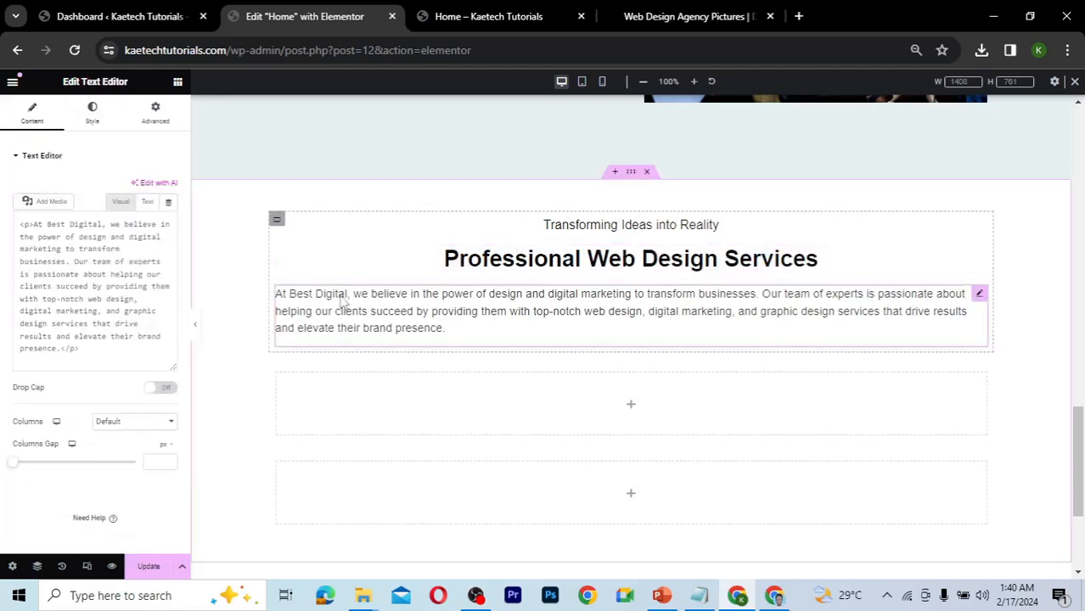
click(94, 119)
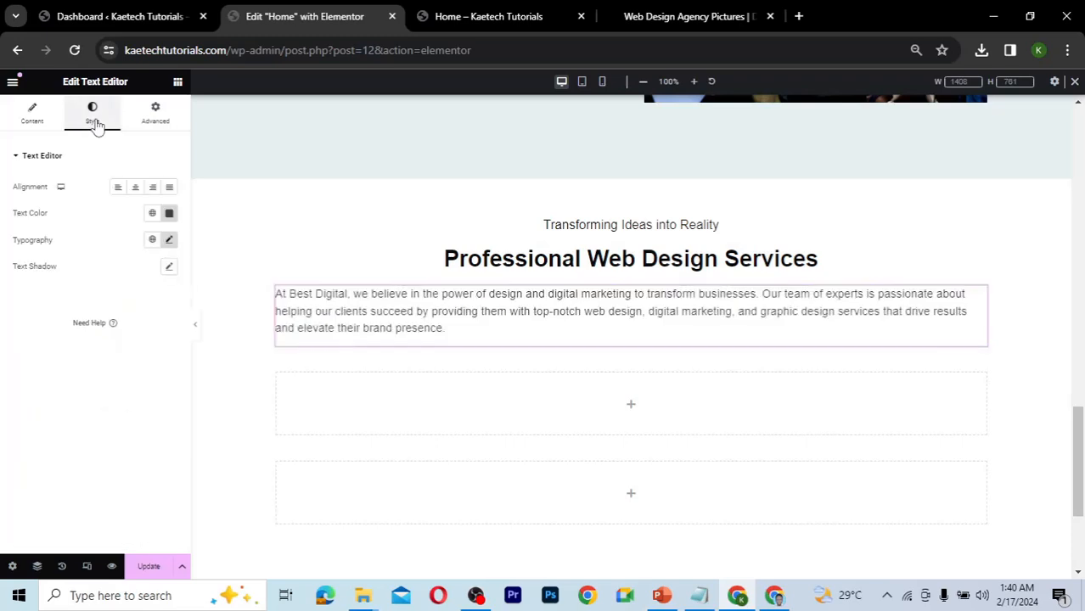
click(135, 188)
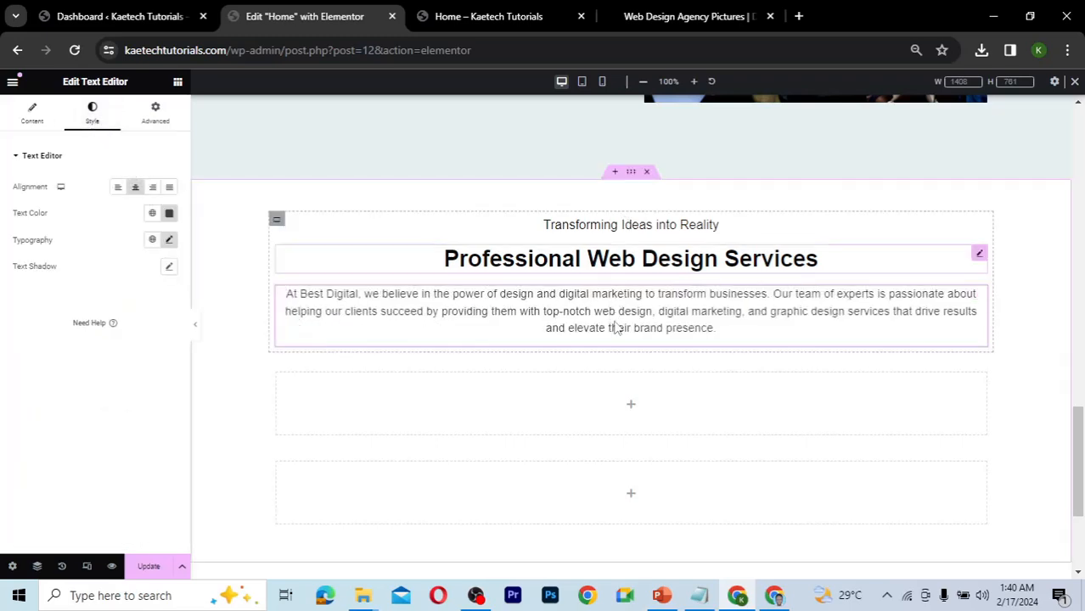
scroll(611, 318, down, 1)
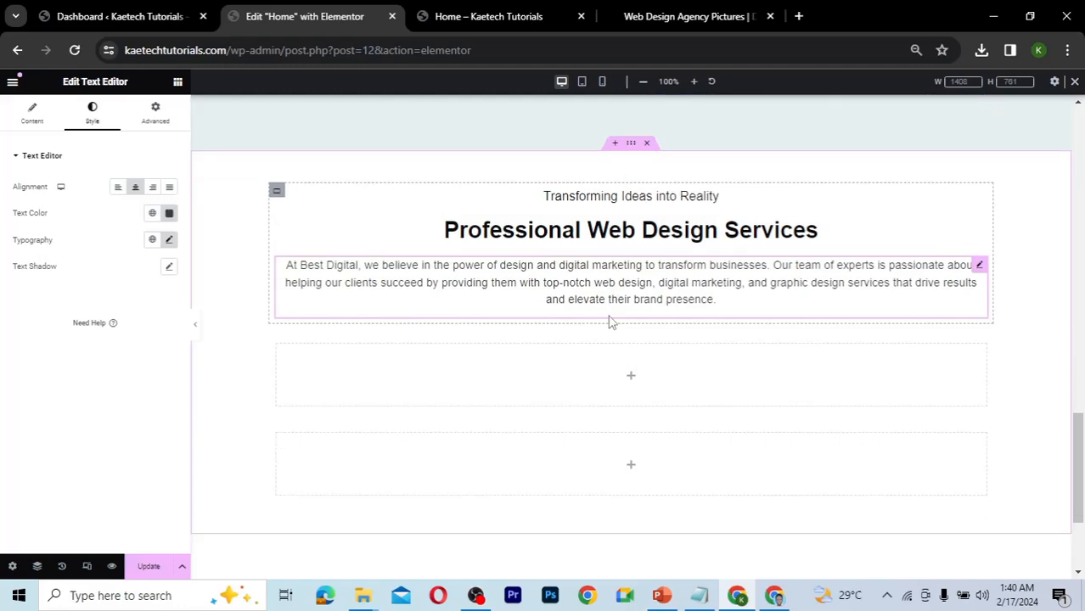
scroll(611, 317, up, 1)
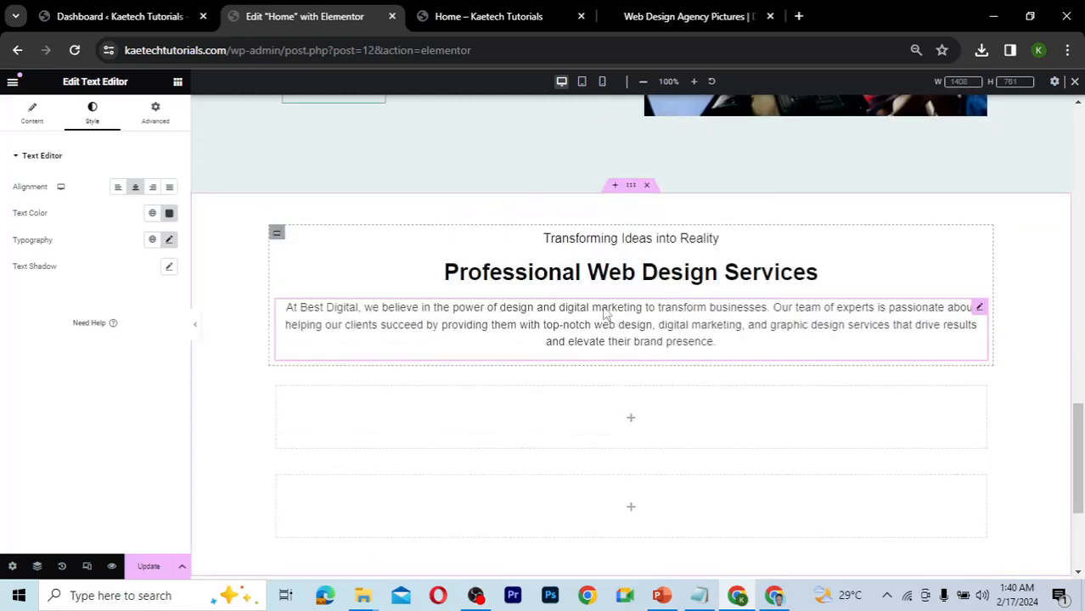
click(776, 595)
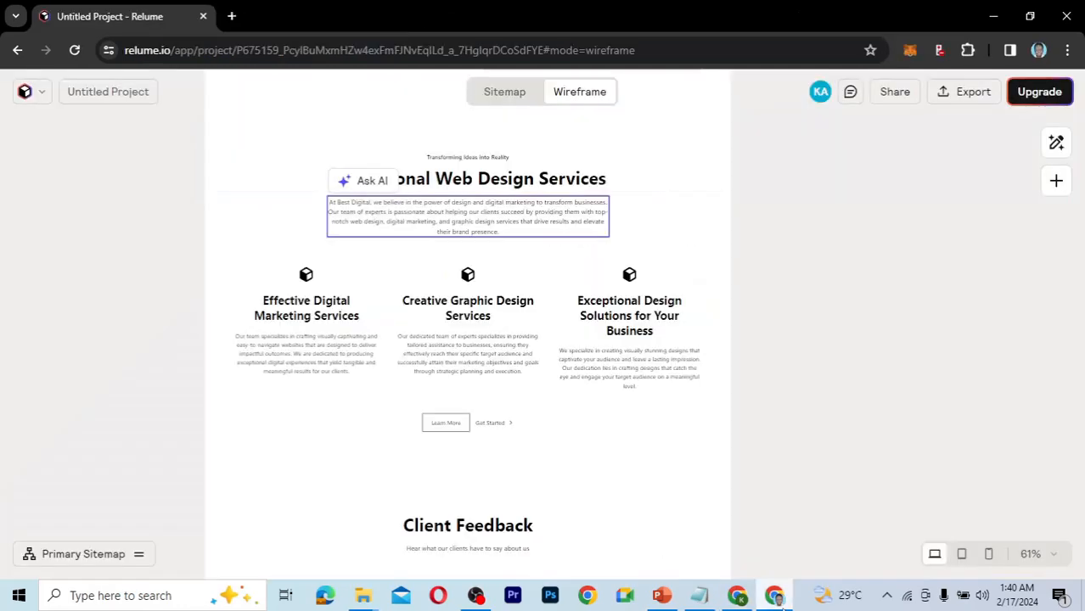
click(737, 595)
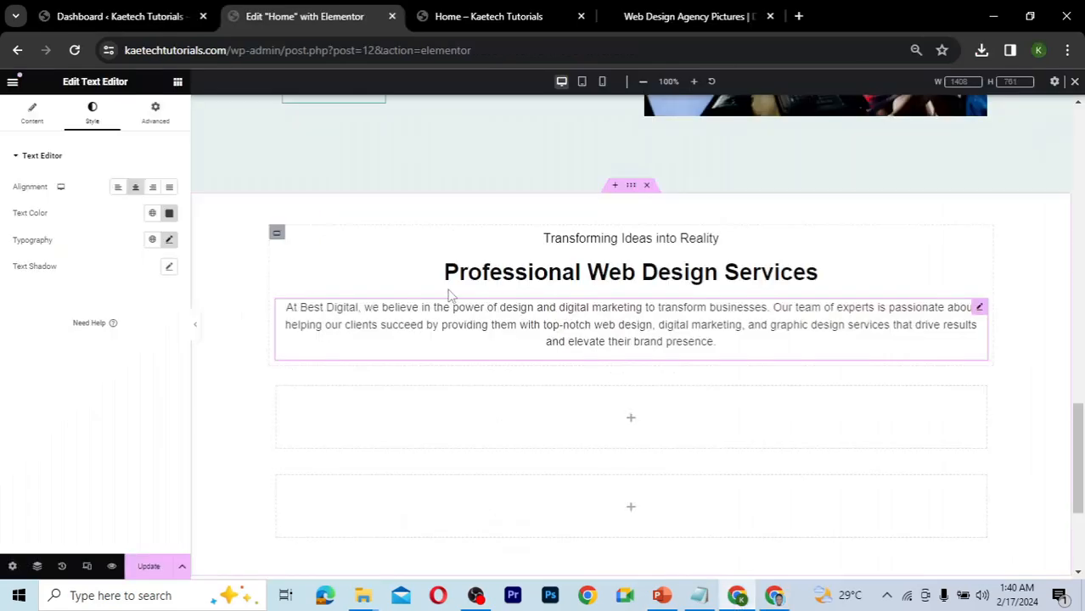
- Adjust the Professional Web Design Services intro container's width, trying 800, 700 and 750 before 780 px, to match the Relume wireframe's text wrapping
click(277, 236)
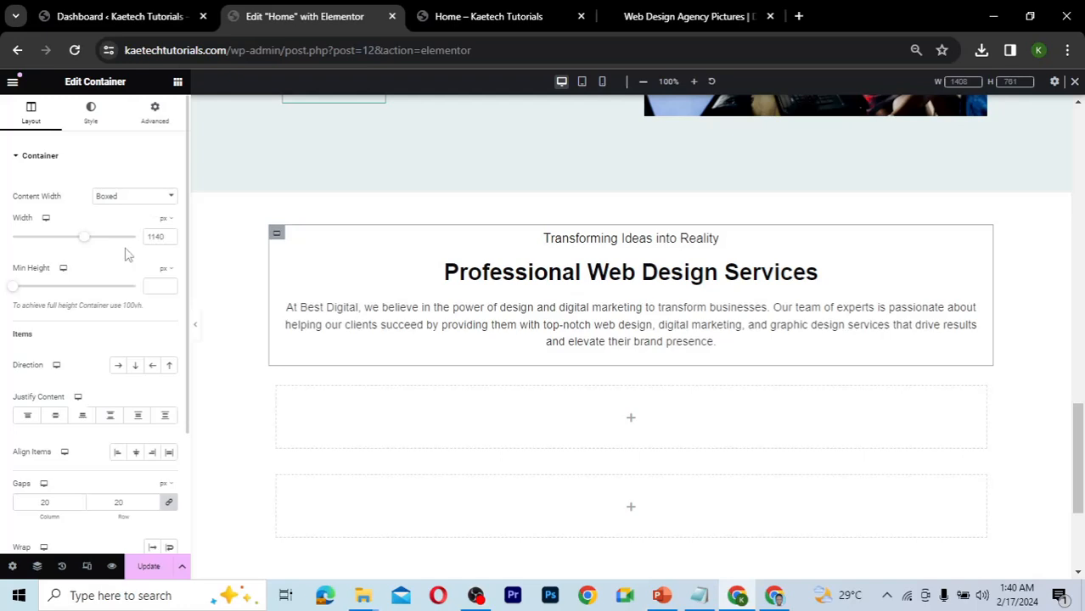
click(153, 236)
text(800)
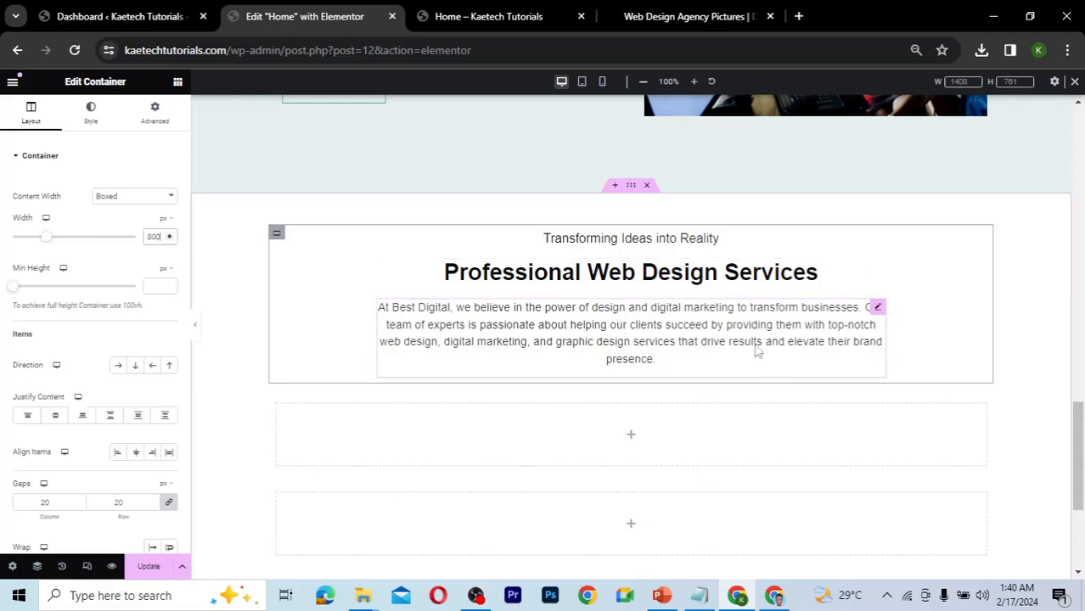
click(775, 595)
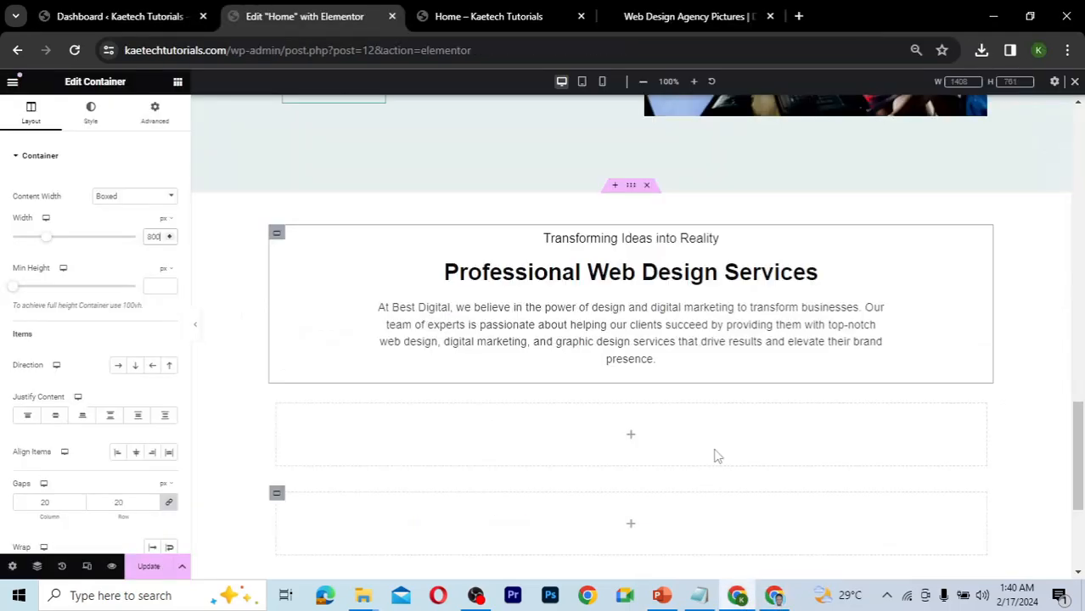
click(737, 595)
double_click(151, 237)
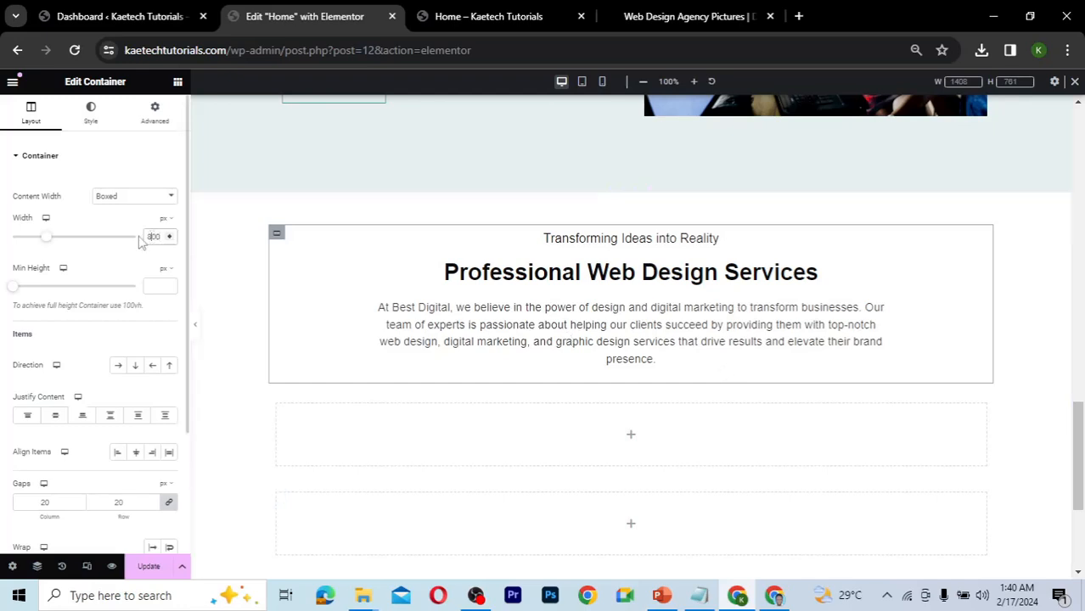
text(700)
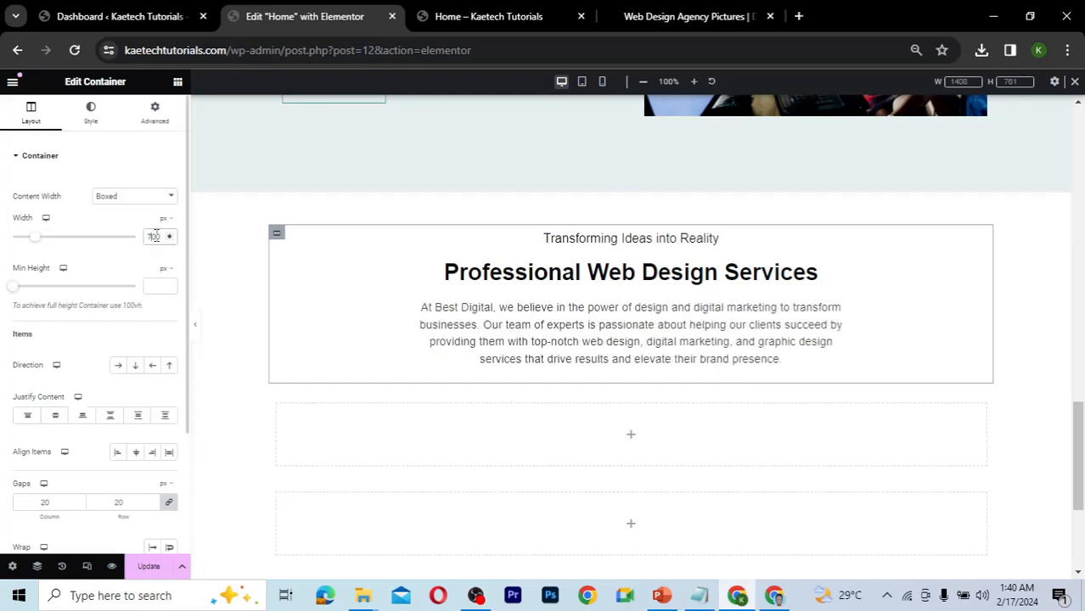
key(BackSpace)
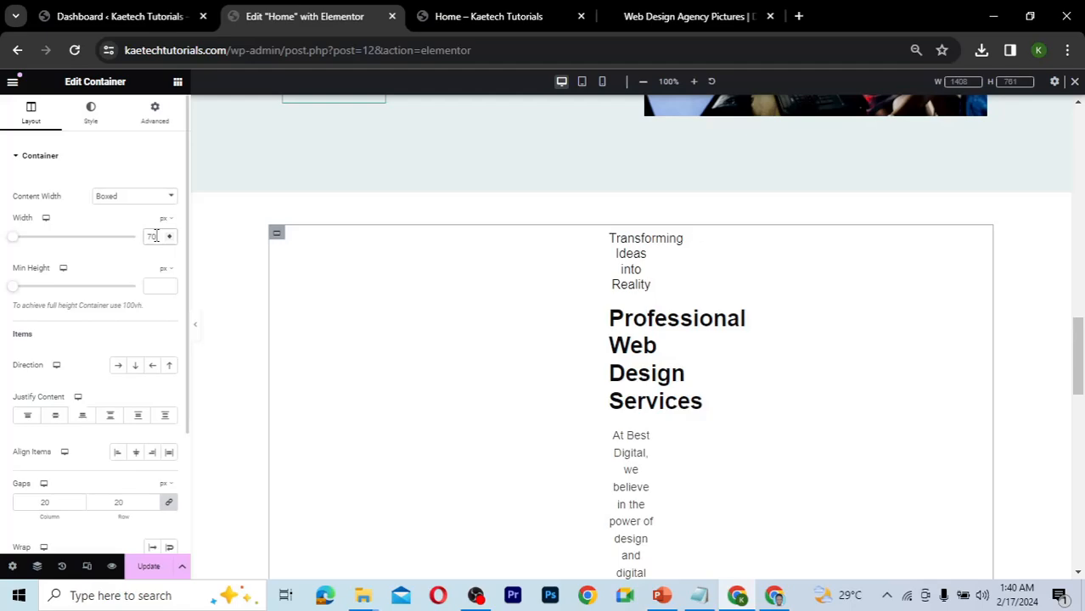
text(5)
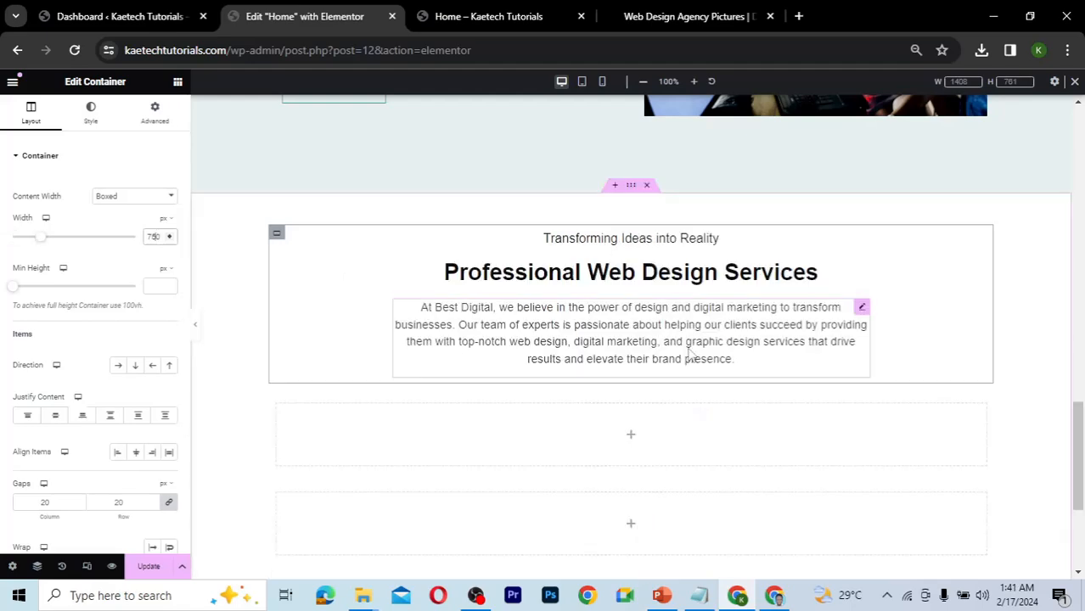
click(776, 596)
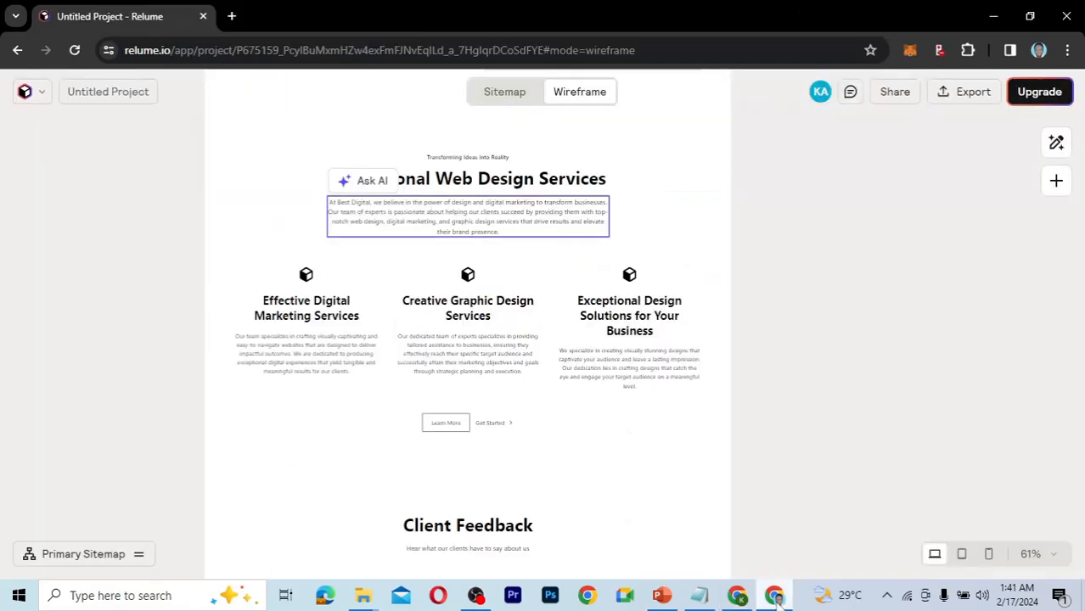
click(737, 596)
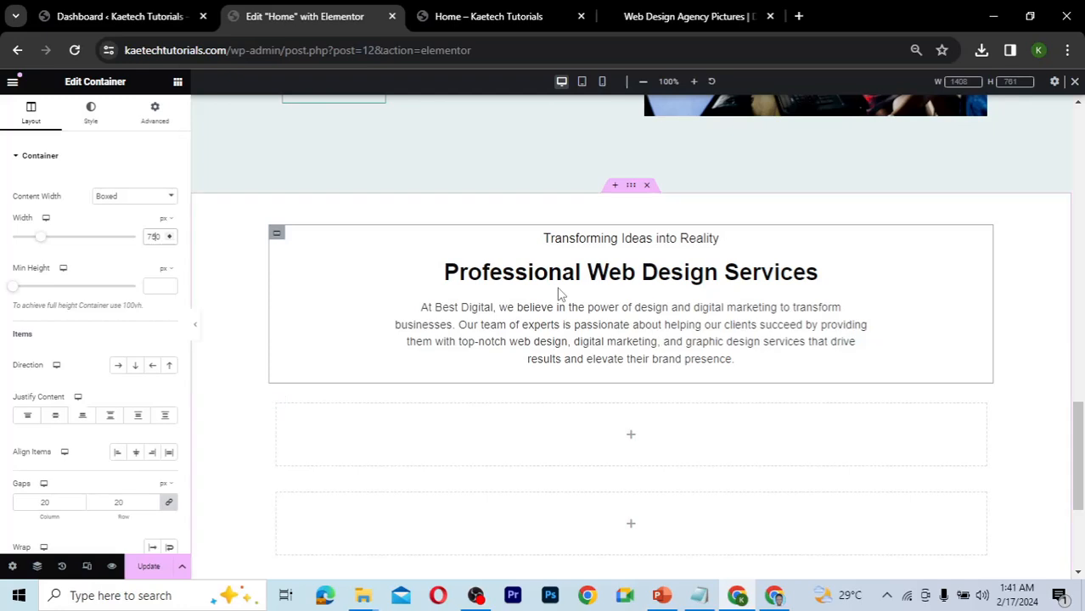
key(BackSpace)
text(8)
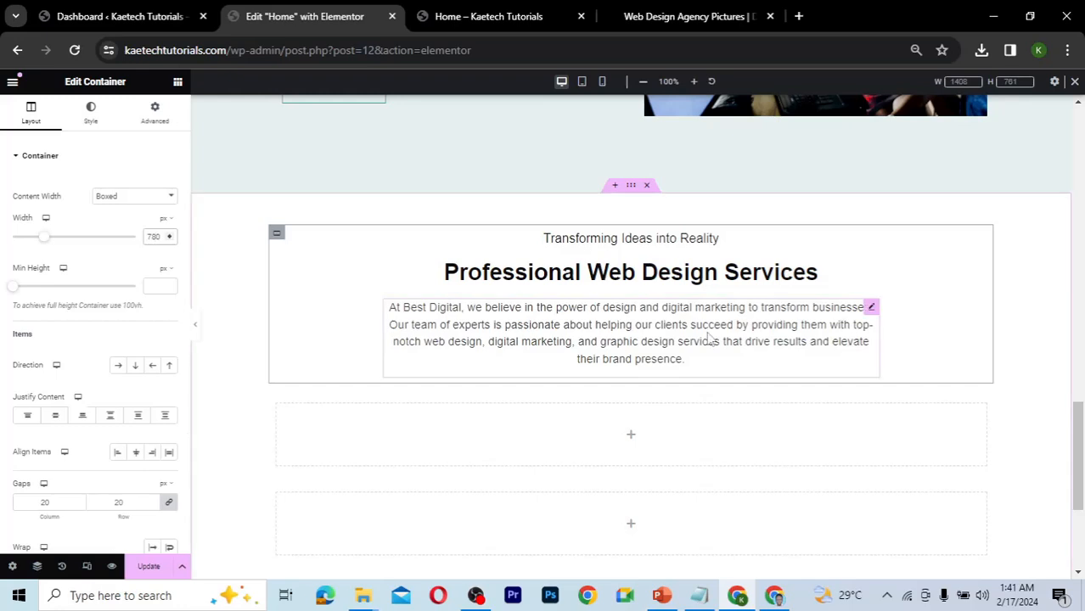
- Set the direction of the empty container directly below the services intro texts to Row - horizontal
scroll(709, 338, down, 1)
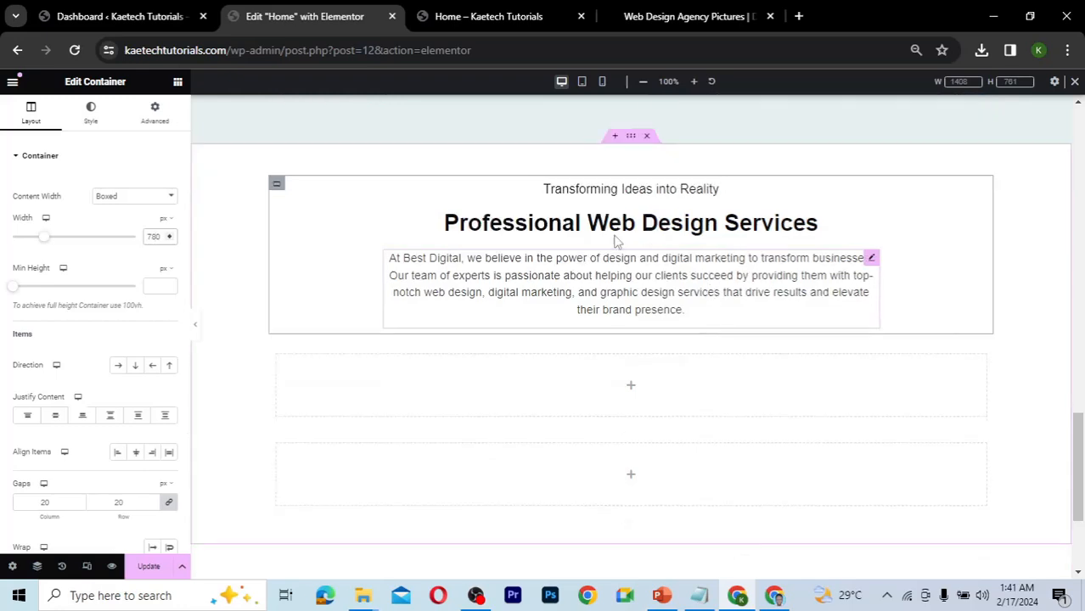
scroll(673, 328, down, 1)
scroll(673, 329, down, 1)
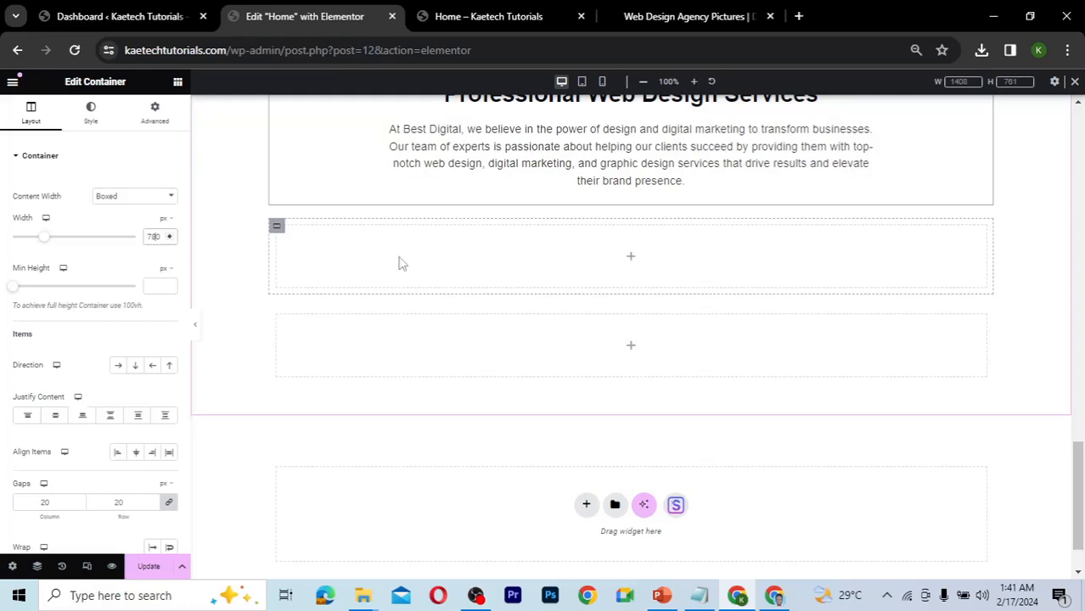
click(631, 260)
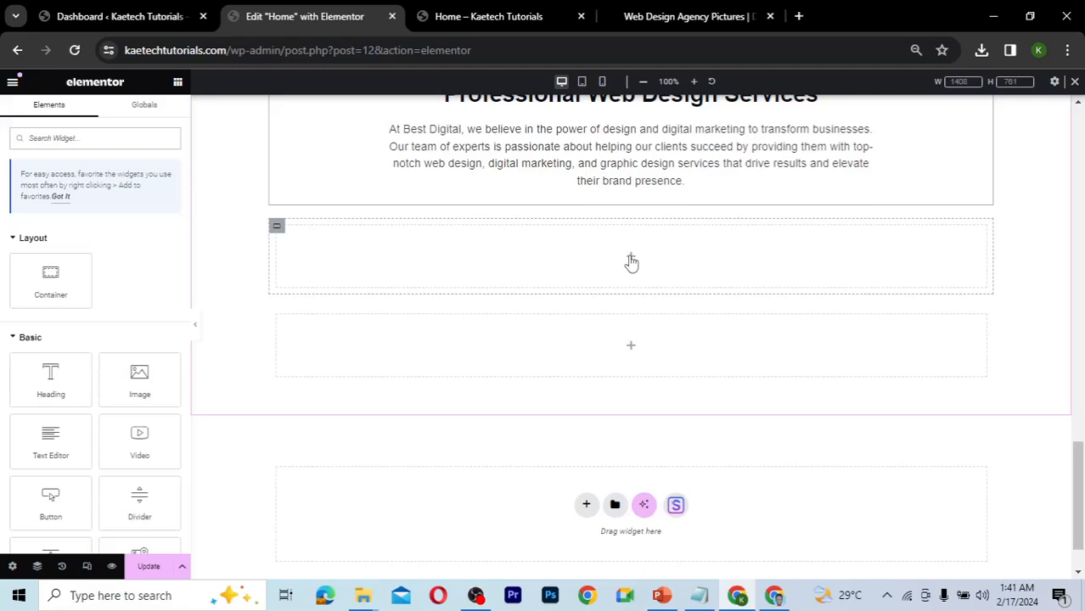
click(276, 228)
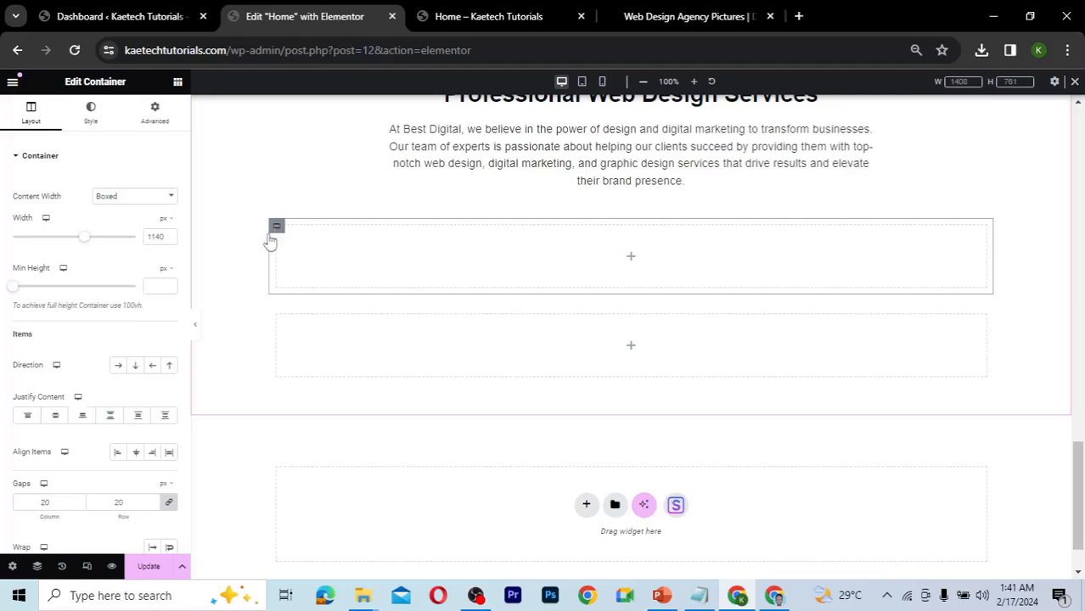
click(118, 368)
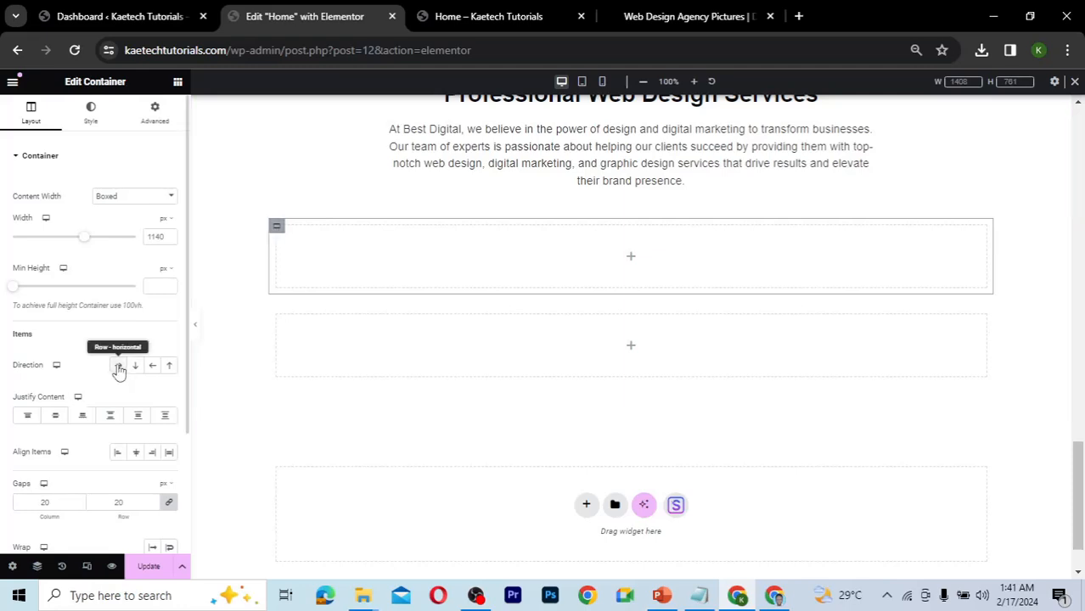
click(119, 367)
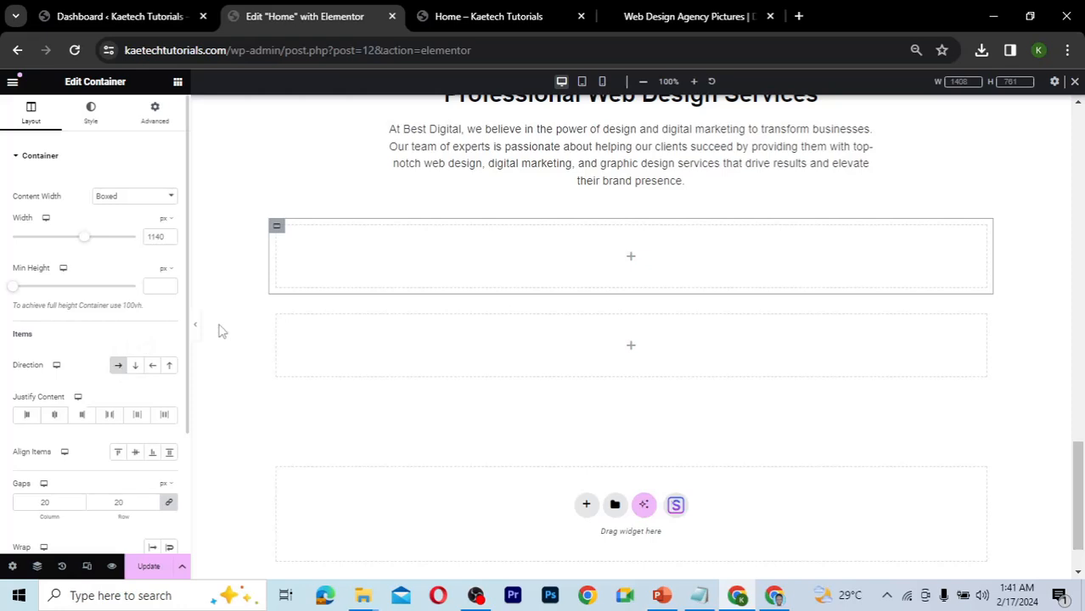
- Add a nested container inside the row container and duplicate it twice to make three equal columns
click(631, 260)
drag(47, 280, 358, 274)
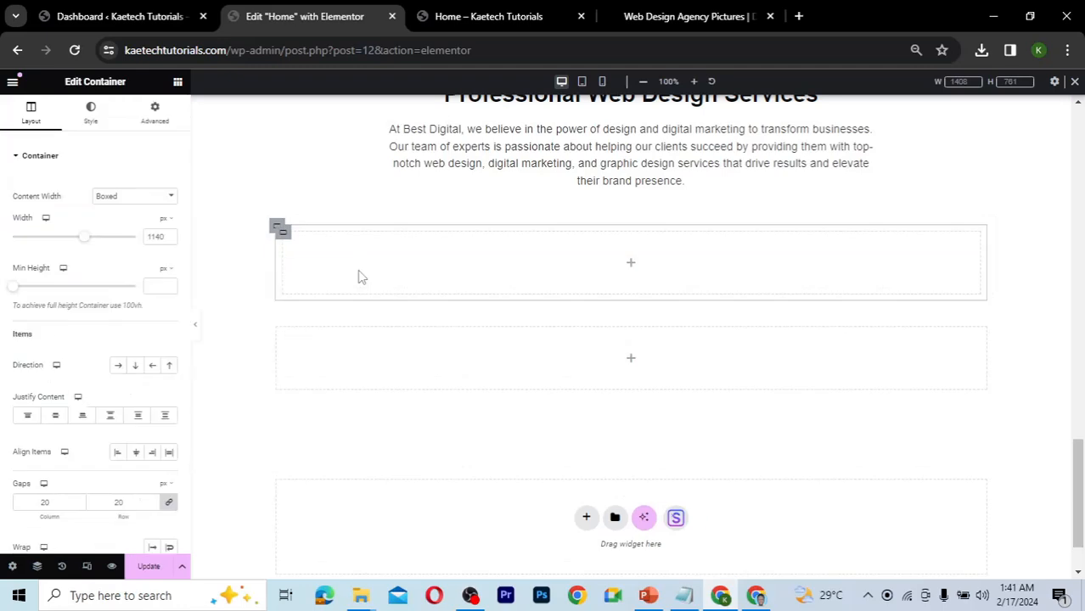
right_click(286, 237)
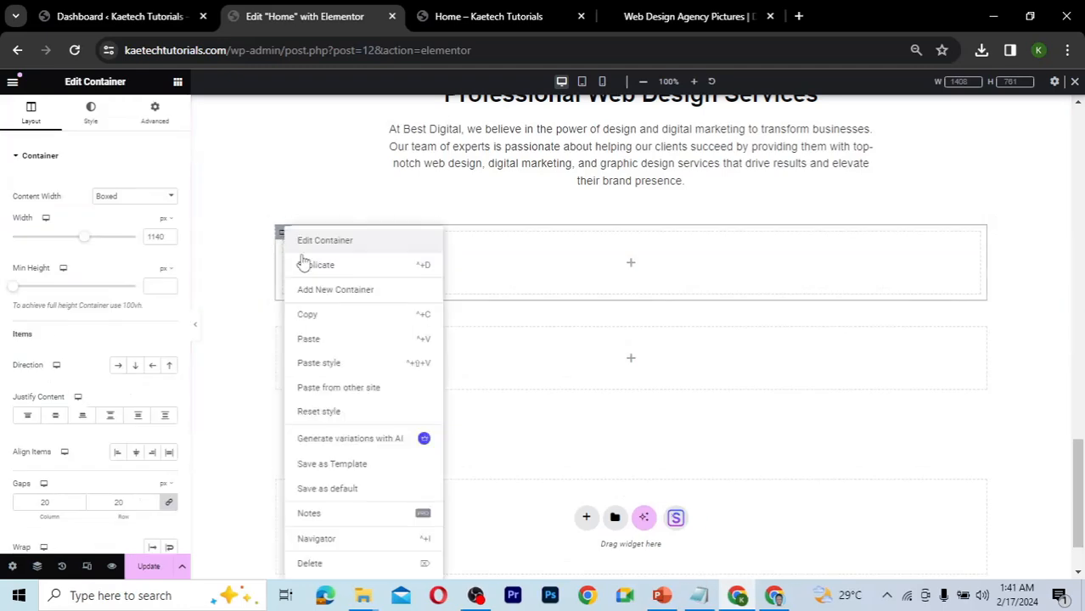
click(311, 266)
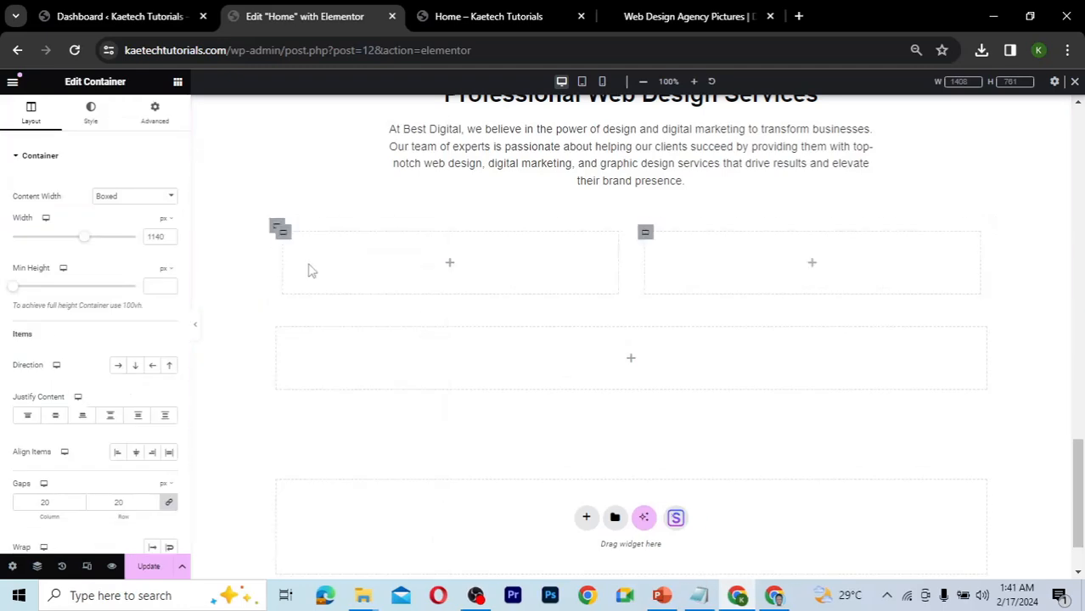
right_click(284, 241)
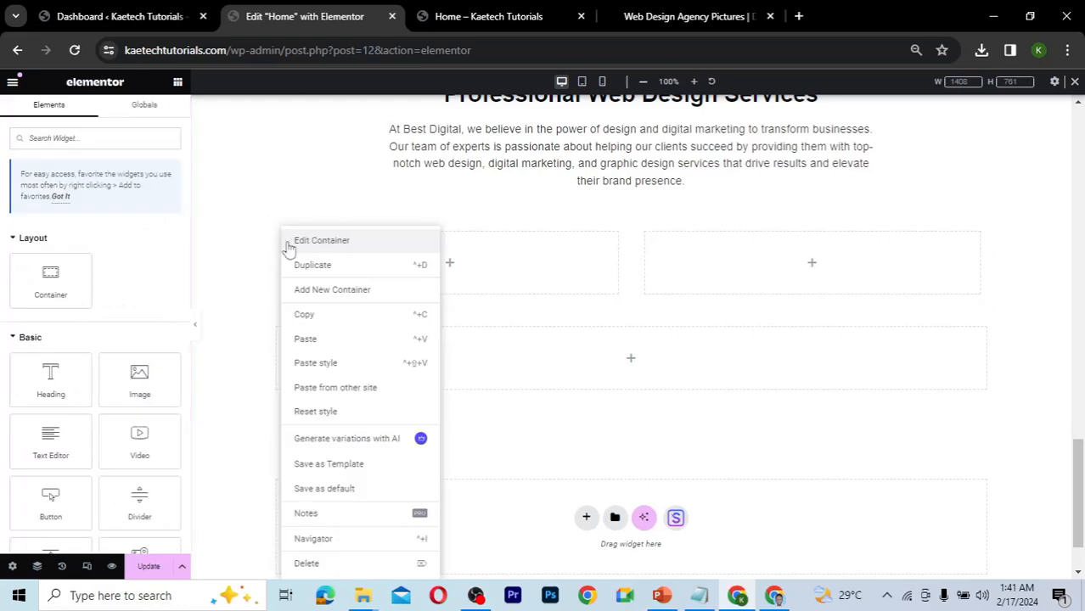
click(308, 265)
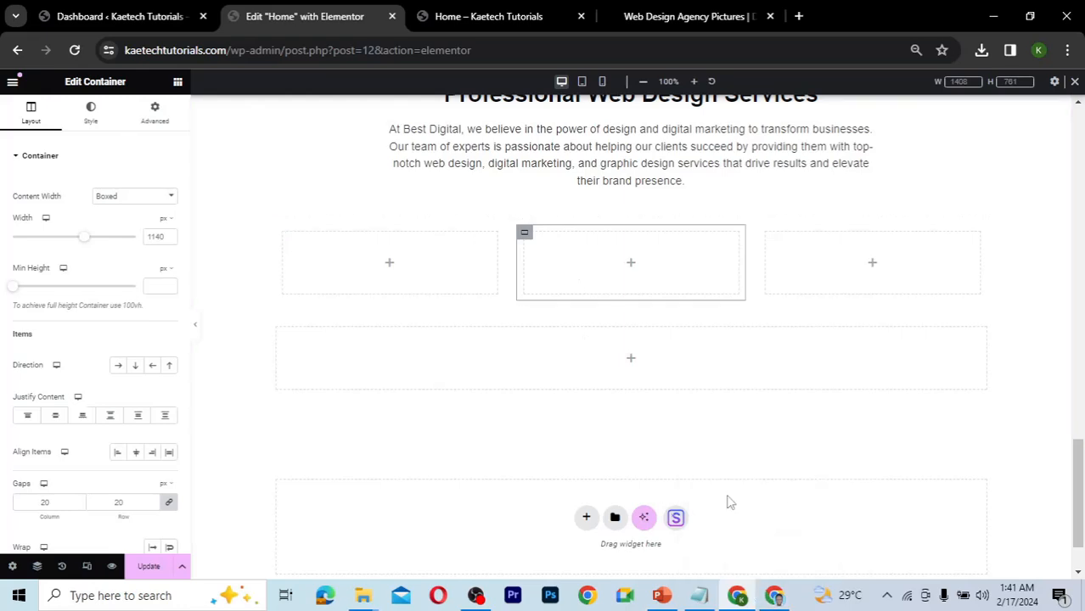
- Try an Icon Box widget in the first column against the Relume wireframe's service cards, and delete it
click(773, 596)
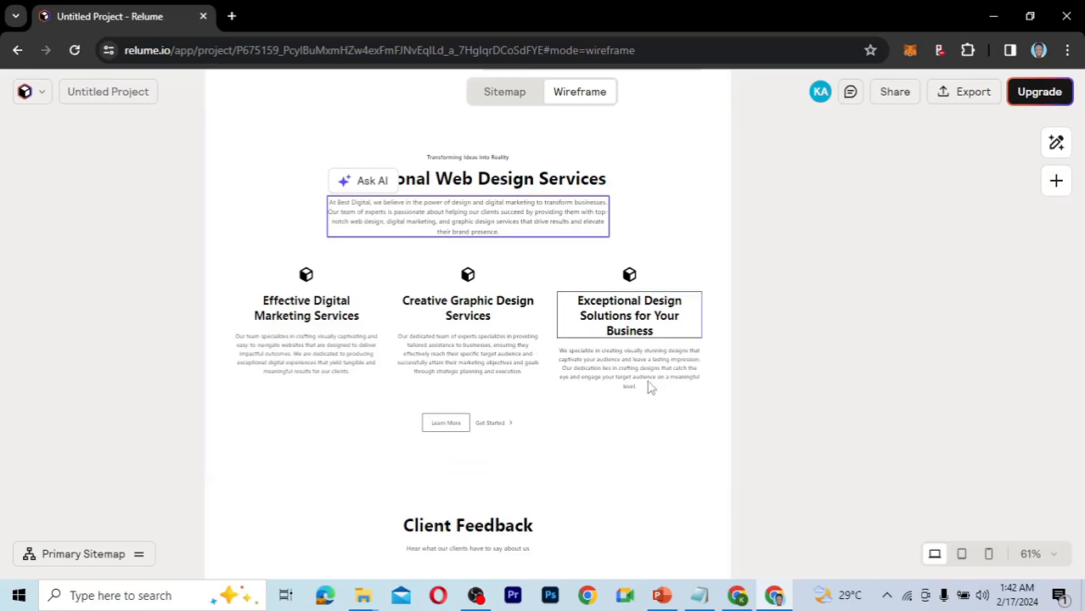
click(737, 596)
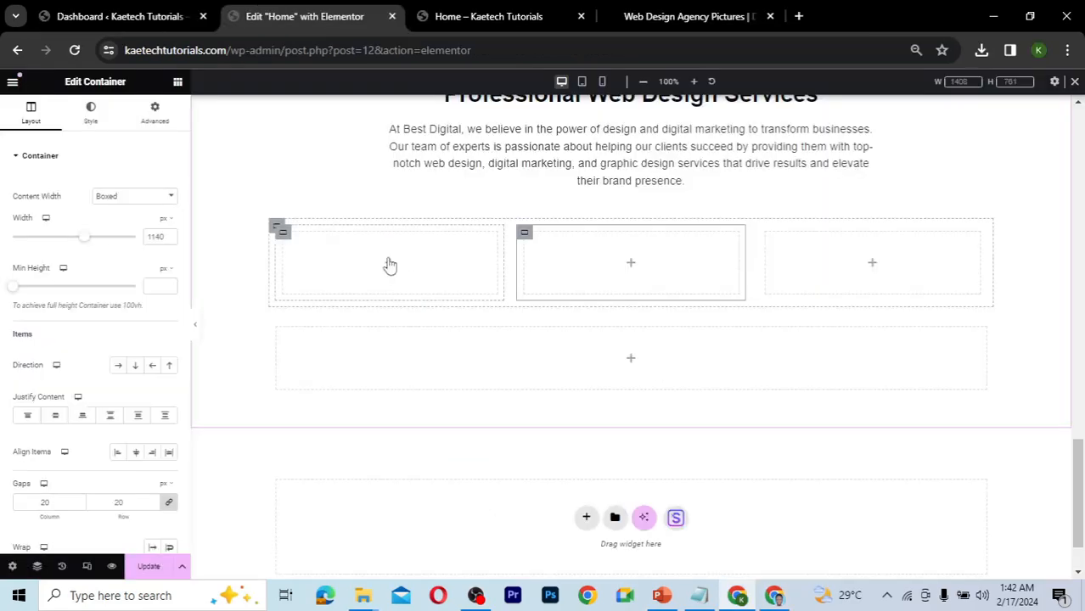
click(390, 266)
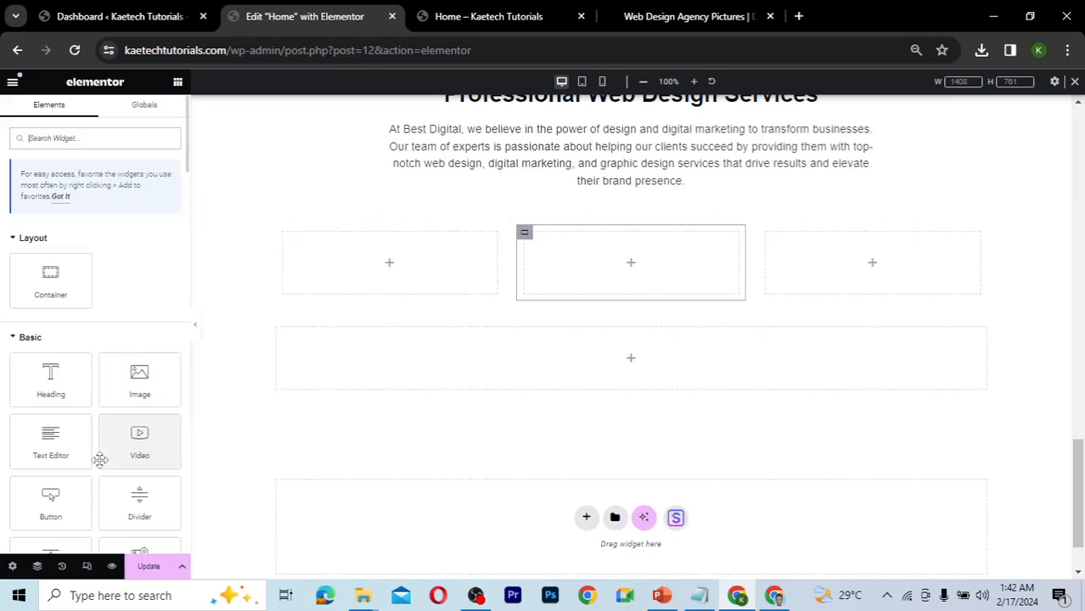
text(i)
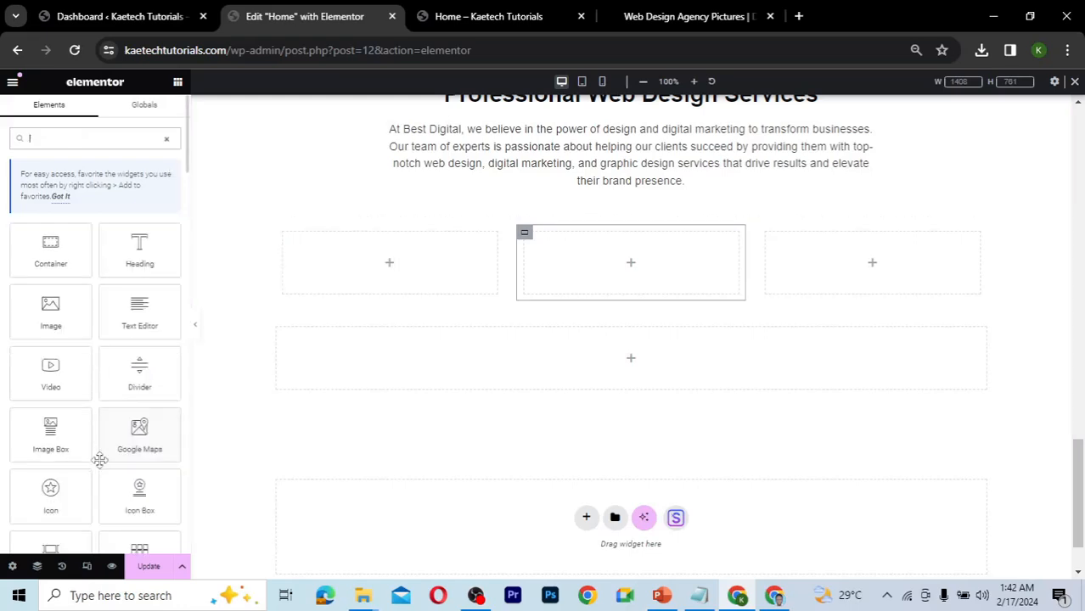
text(con)
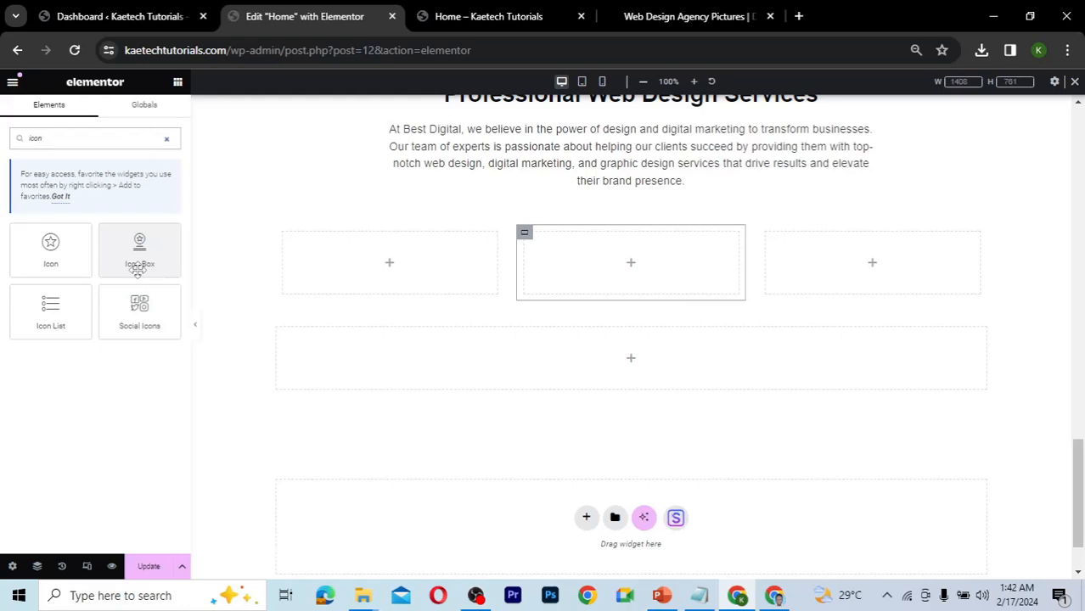
drag(132, 251, 366, 266)
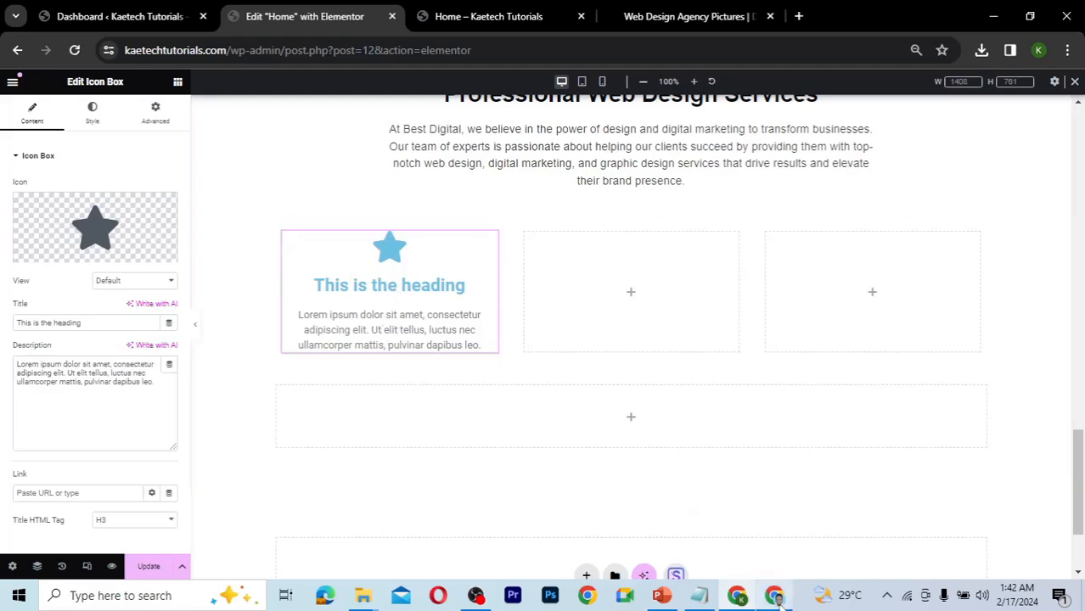
click(739, 595)
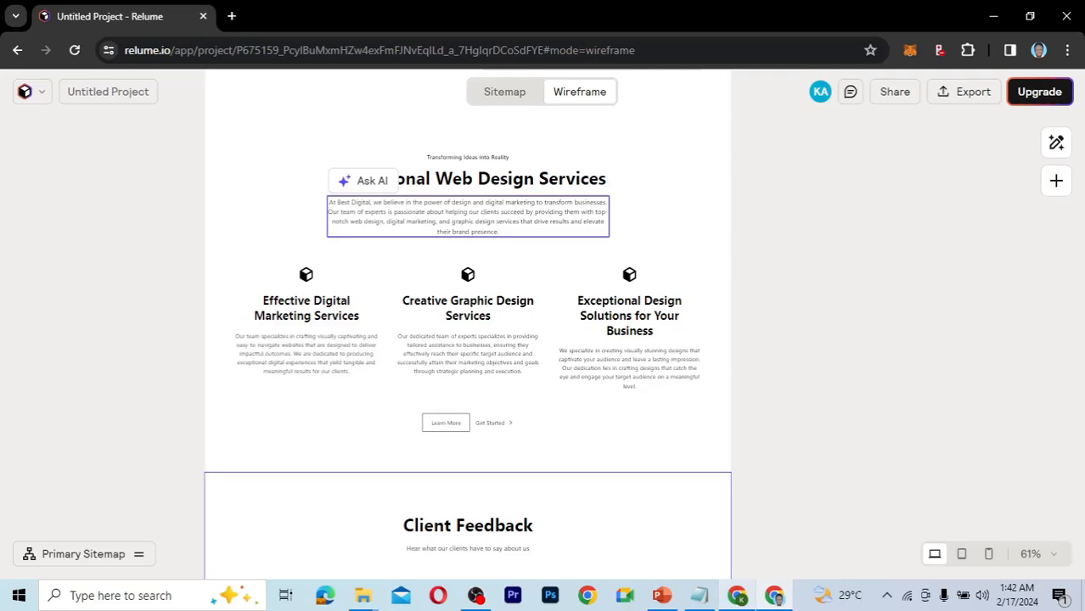
click(741, 601)
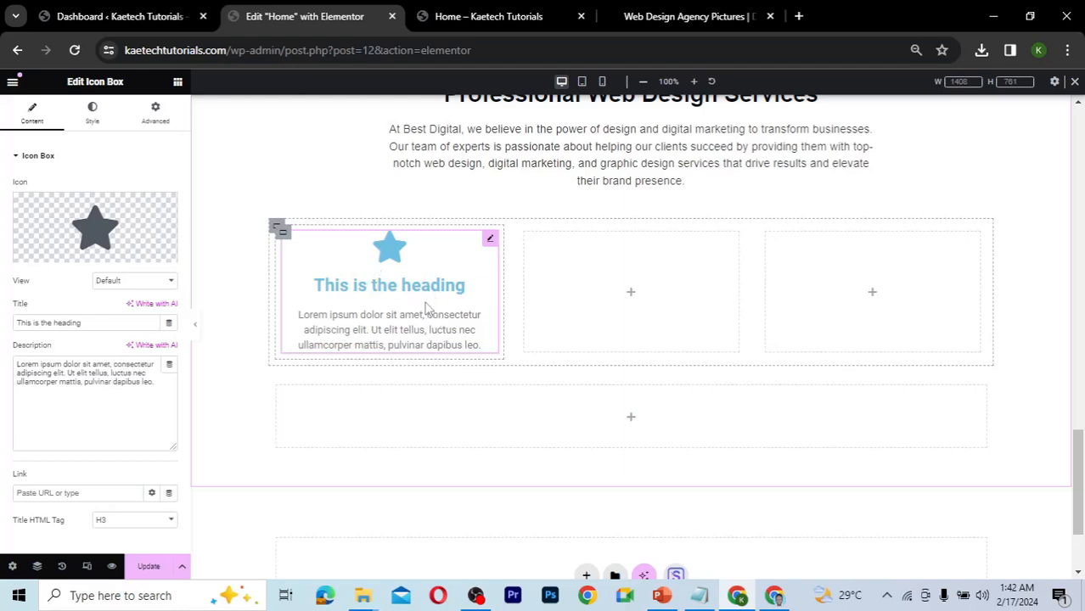
right_click(490, 244)
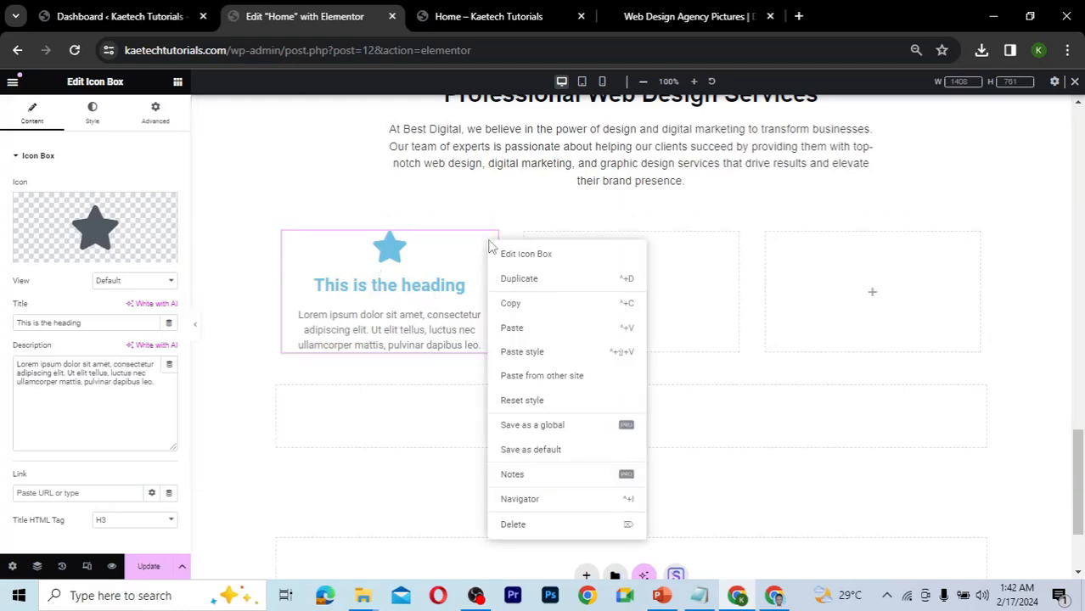
click(514, 521)
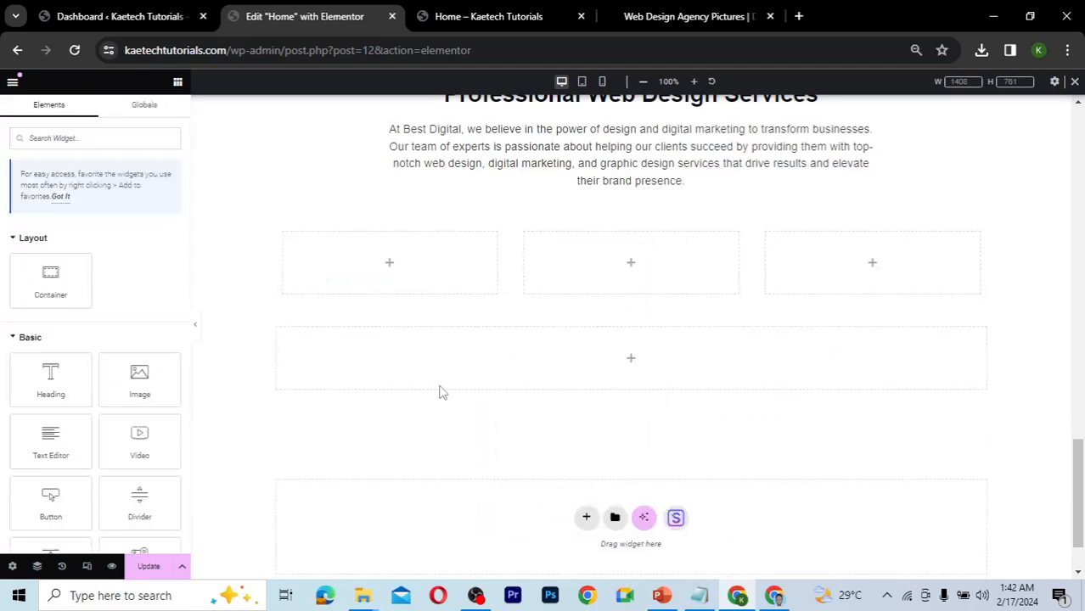
- Find the Image Box widget and place it in the first of the three service columns
click(139, 138)
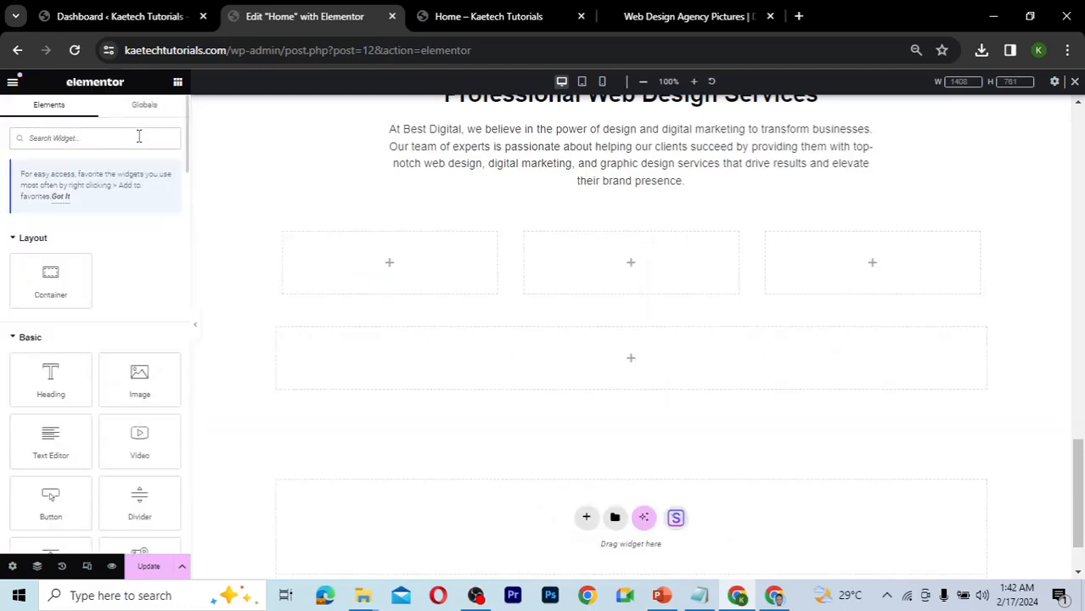
text(icon)
drag(140, 138, 21, 140)
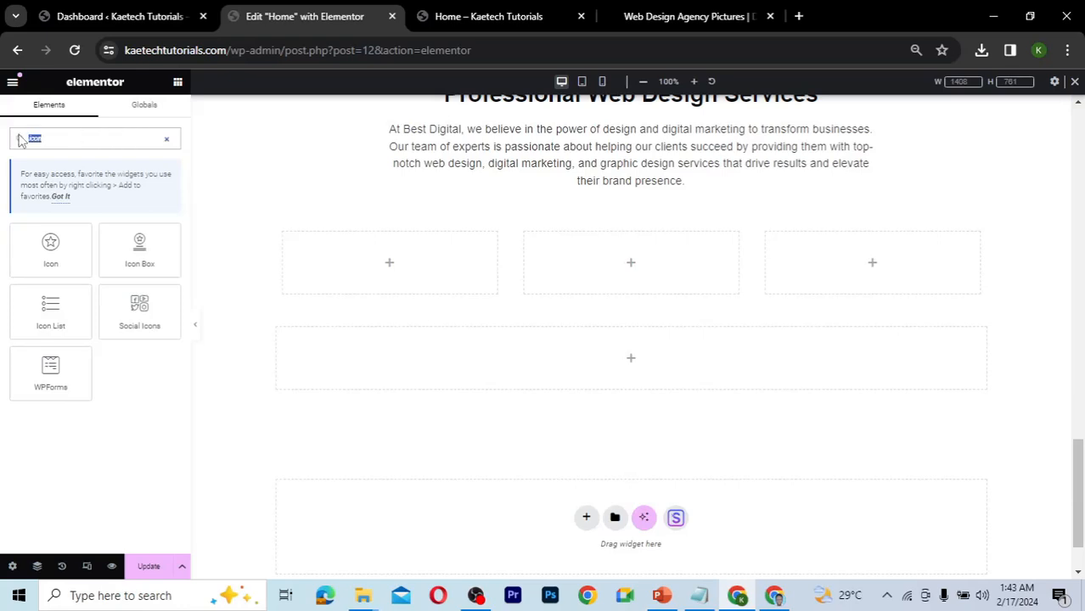
text(image)
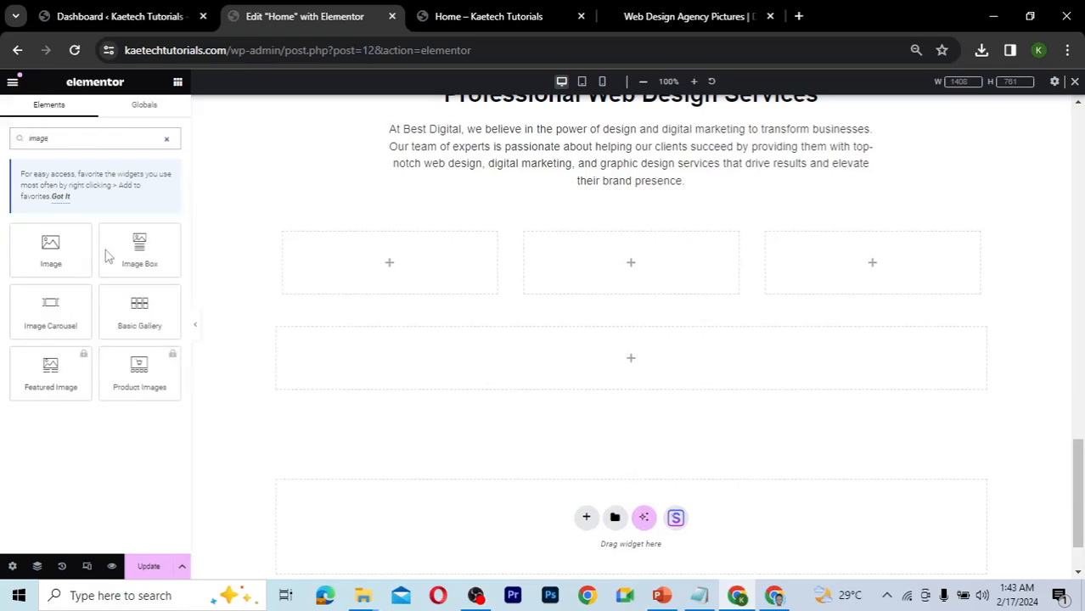
drag(131, 246, 346, 262)
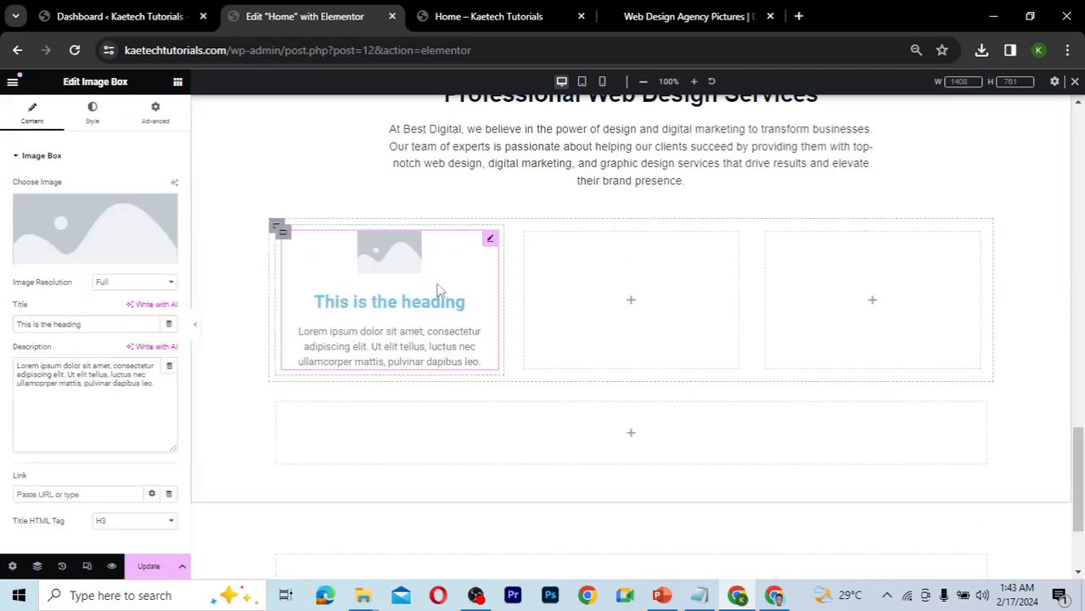
- Give the first image box the megaphone digital marketing picture and the title "Effective Digital Marketing Services" copied from the Relume wireframe
click(110, 233)
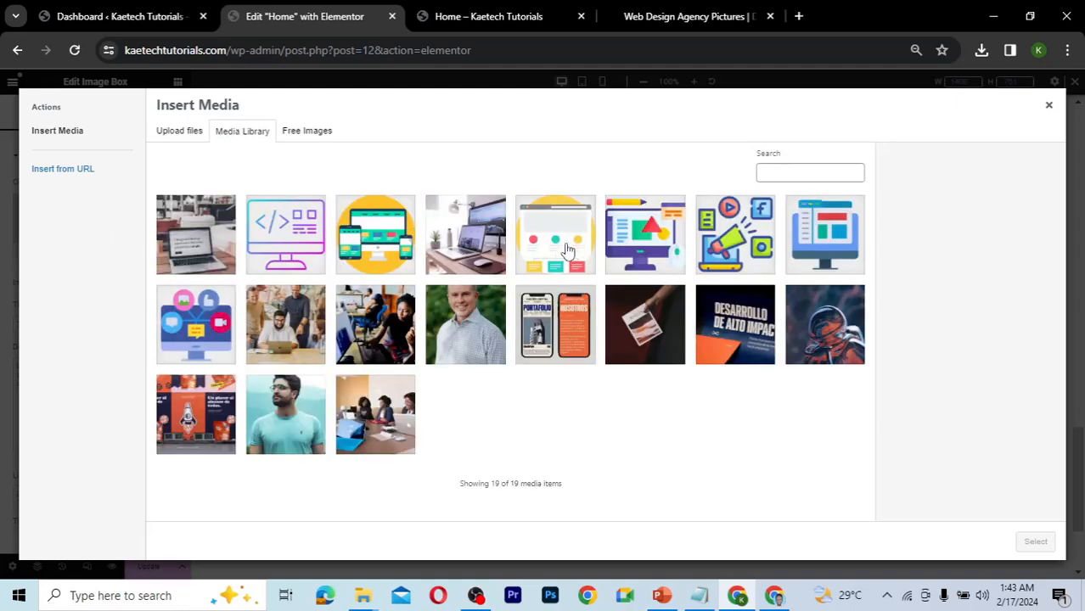
click(774, 597)
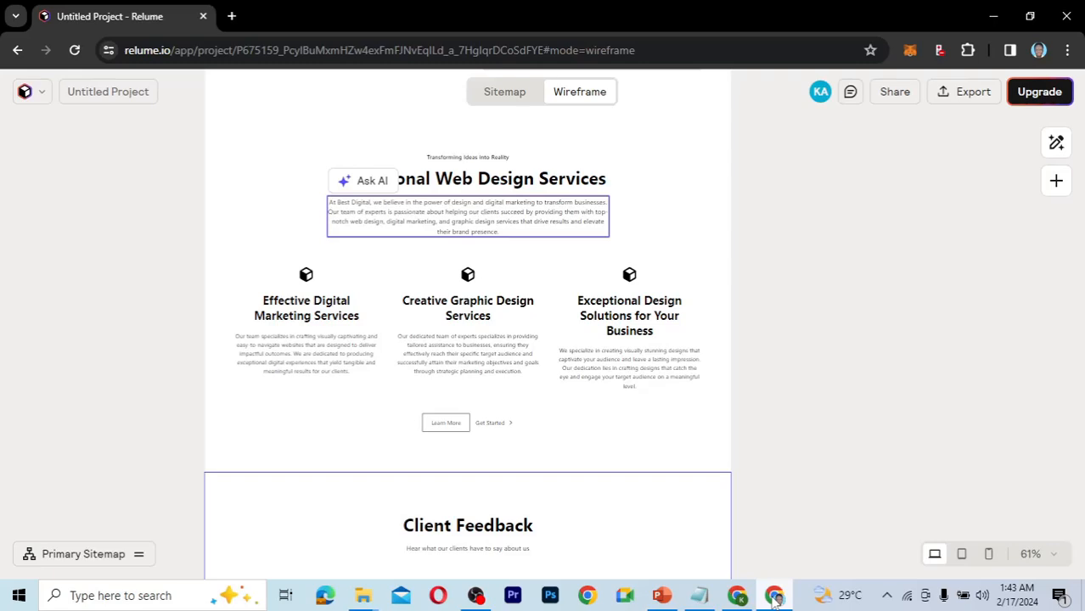
double_click(307, 312)
key(ctrl+c)
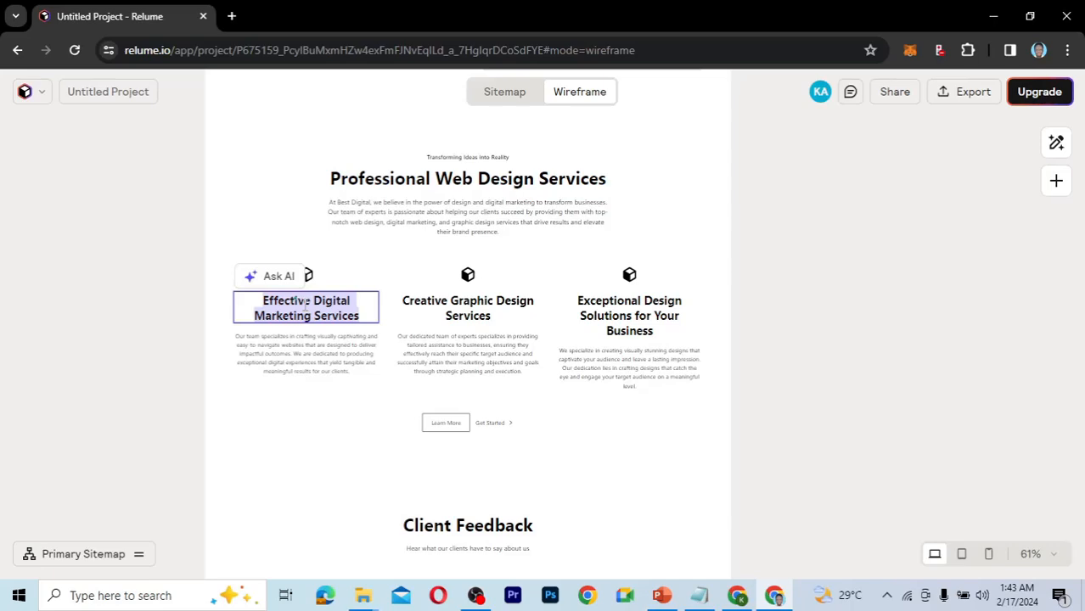
click(741, 600)
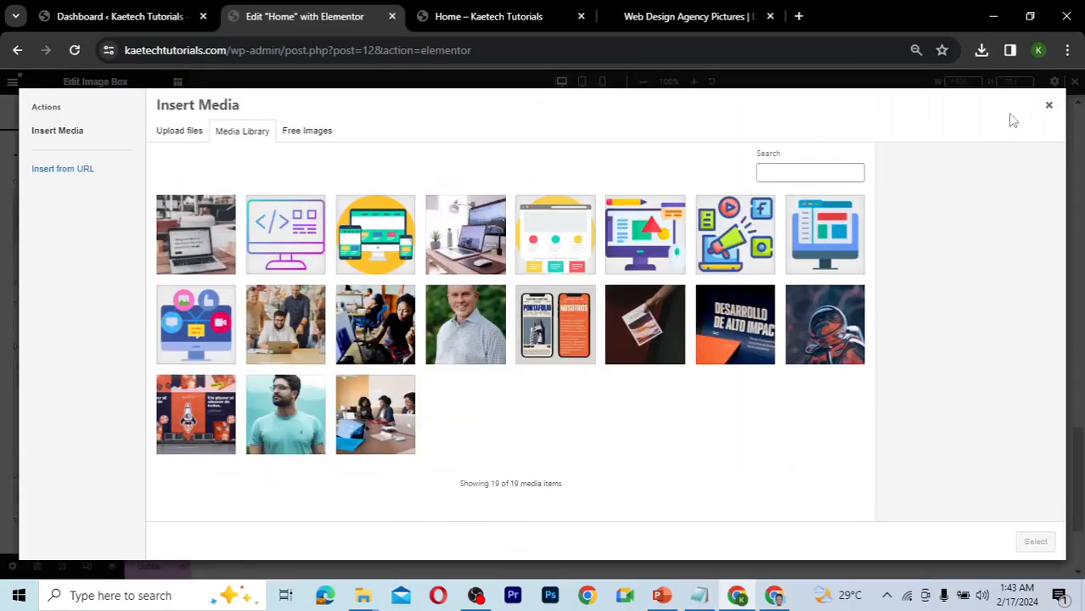
click(713, 225)
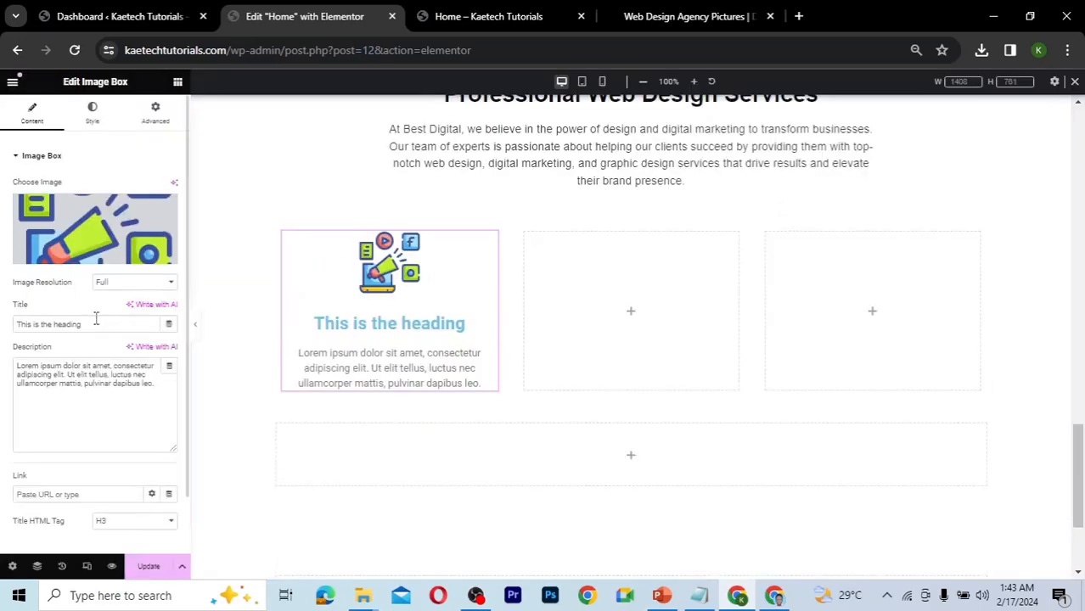
drag(92, 324, 3, 328)
key(ctrl+v)
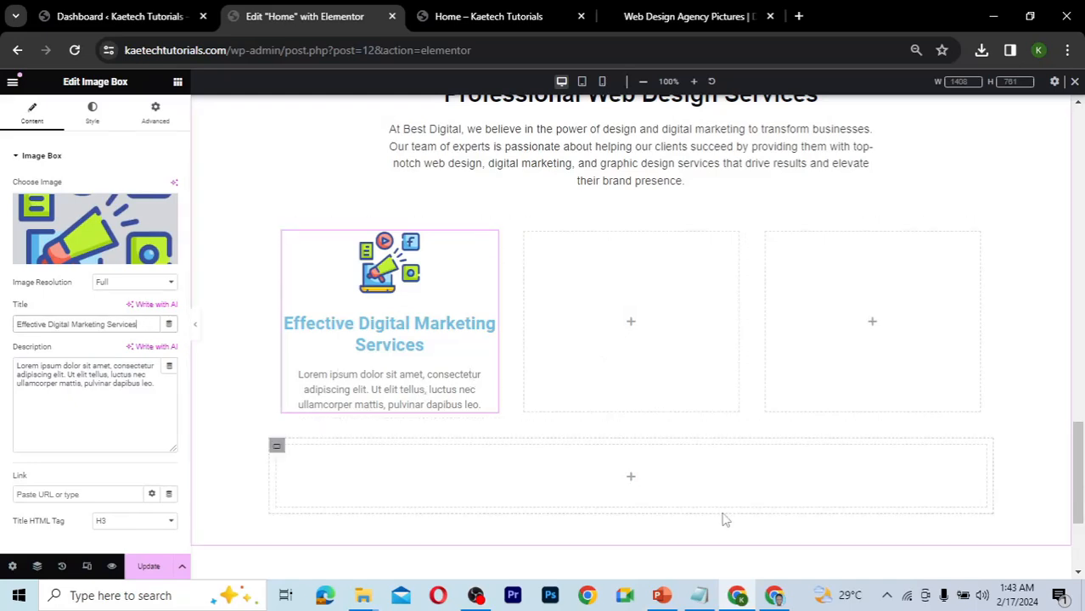
- Replace the first image box's placeholder description with the Relume text beginning "Our team specializes in crafting visually captivating and easy-to-navigate websites"
click(774, 597)
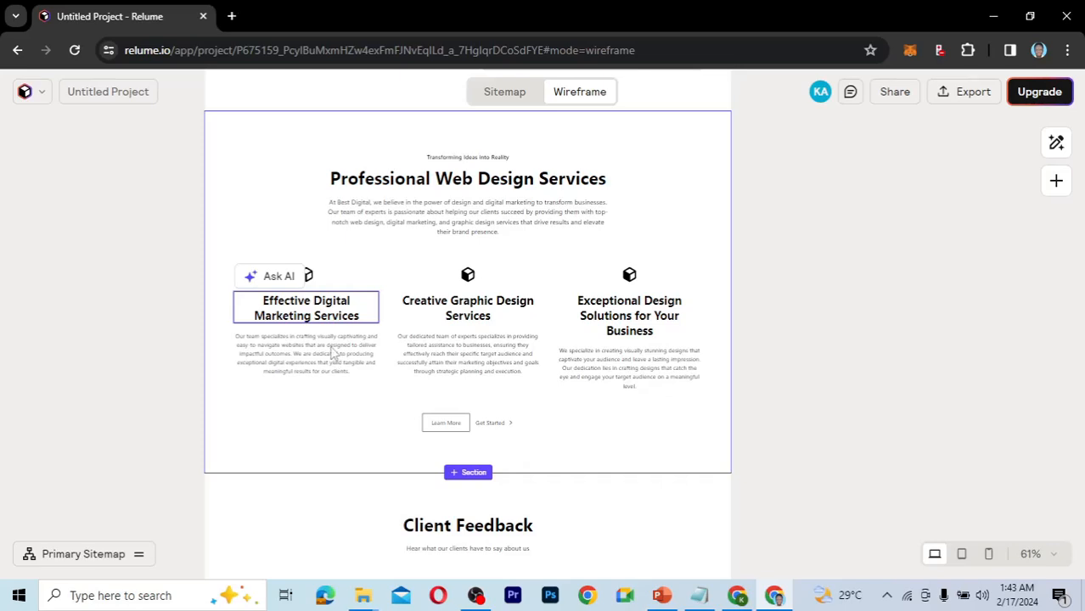
click(332, 345)
double_click(332, 346)
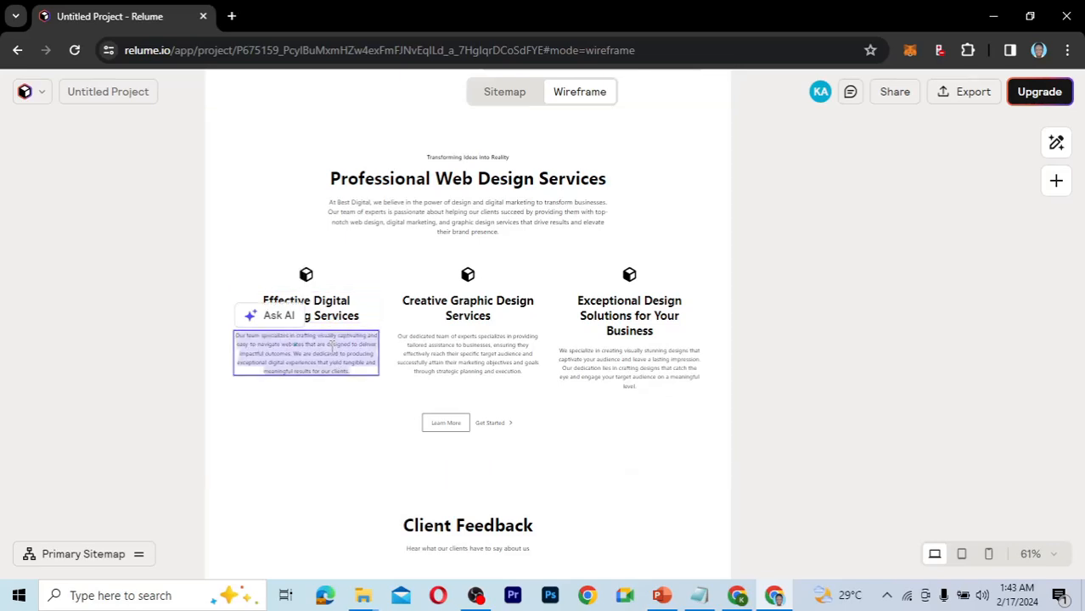
click(737, 601)
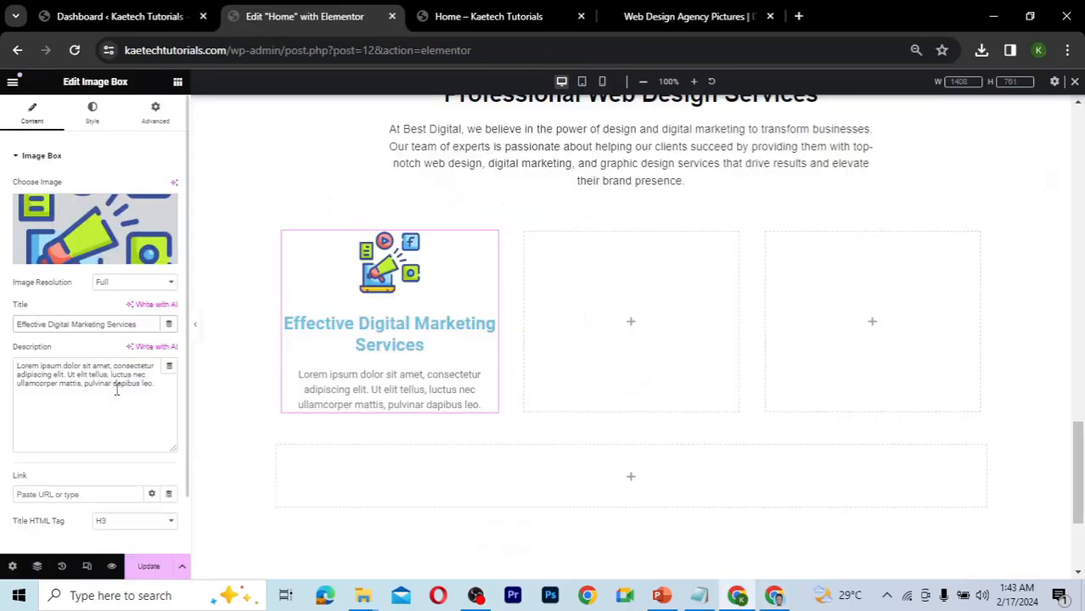
click(117, 389)
key(ctrl+a)
text(Our team specializes in crafting visually captivating and easy-to-navigate websites that are designed to deliver impactful outcomes. We are dedicated to producing exceptional digital experiences that yield tangible and meaningful results for our clients.)
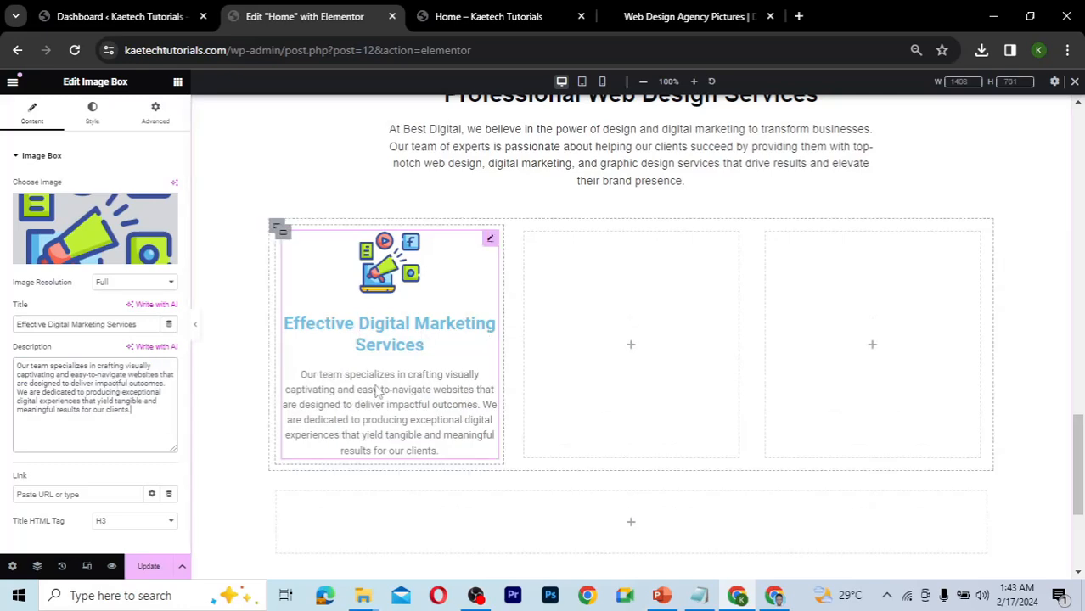
click(93, 124)
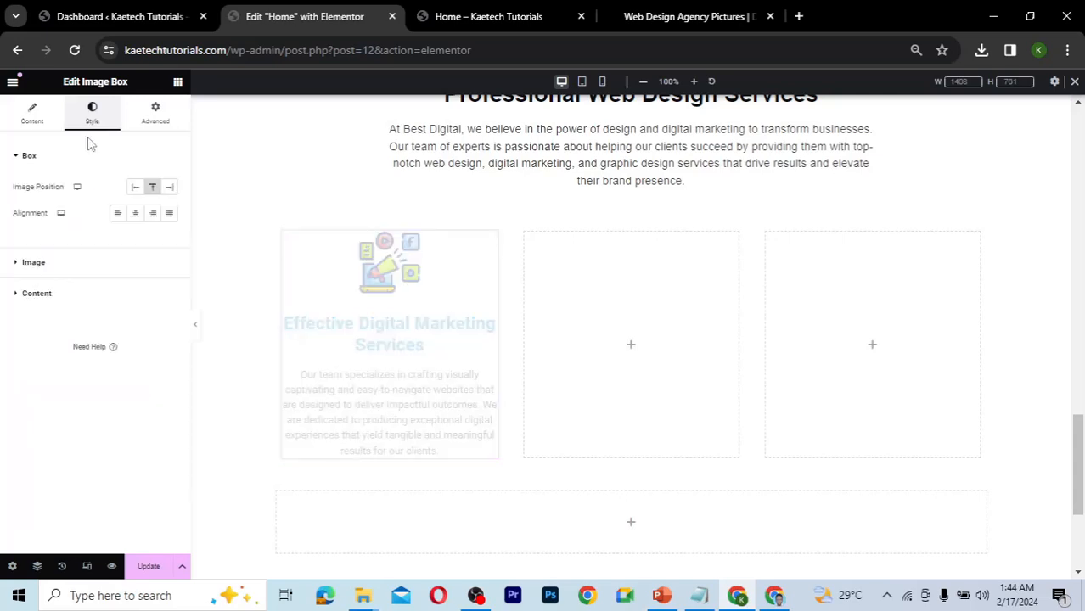
click(65, 294)
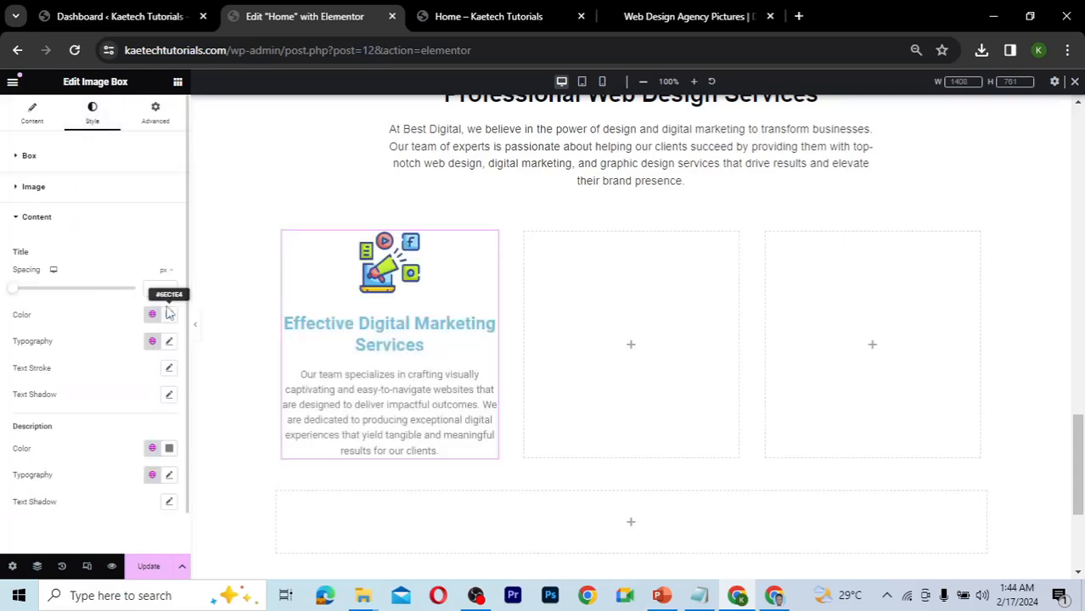
scroll(100, 361, down, 1)
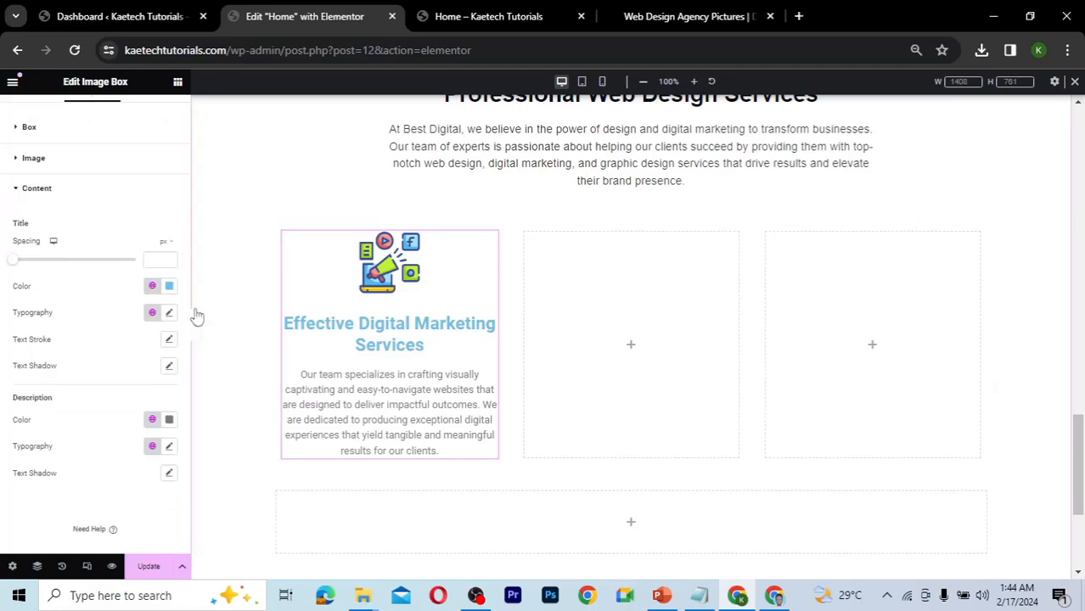
click(169, 287)
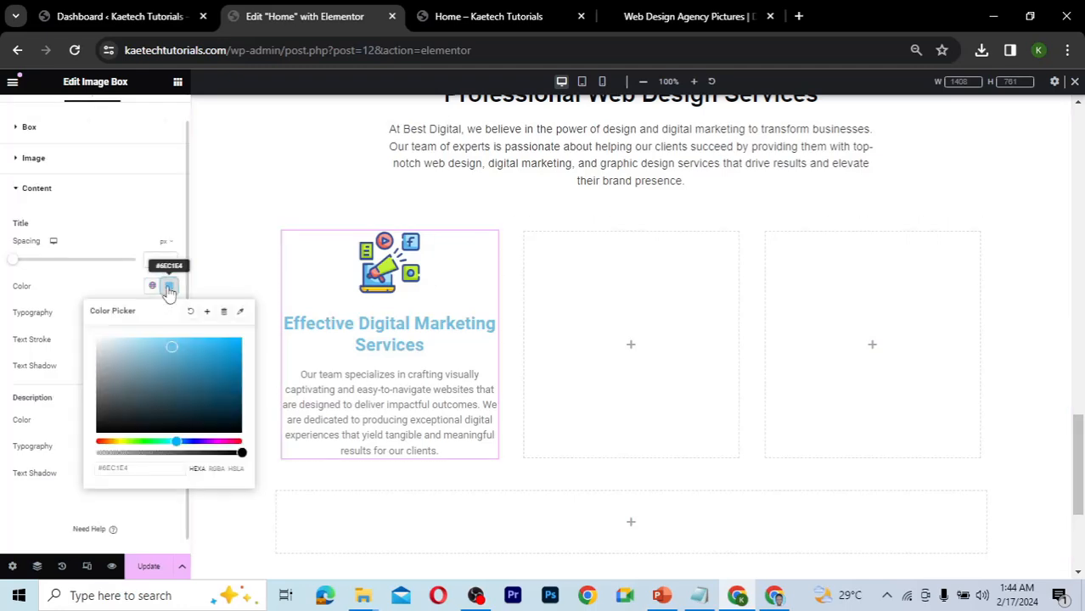
click(109, 288)
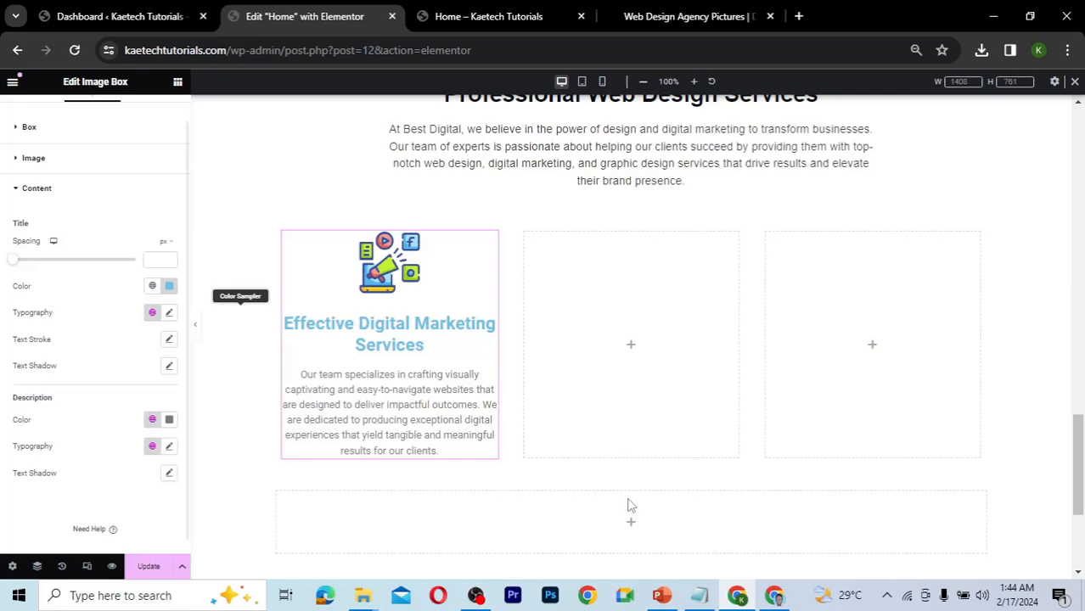
- Set the first card's title color to #0B0C10, copied from the Professional Web Design Services heading
scroll(606, 451, up, 2)
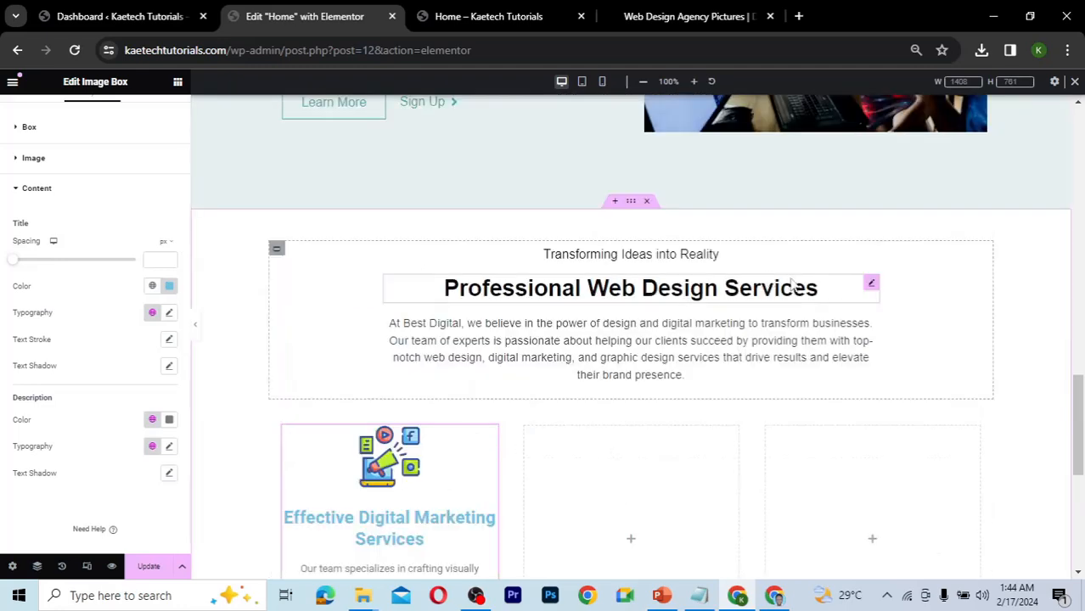
click(872, 285)
click(169, 214)
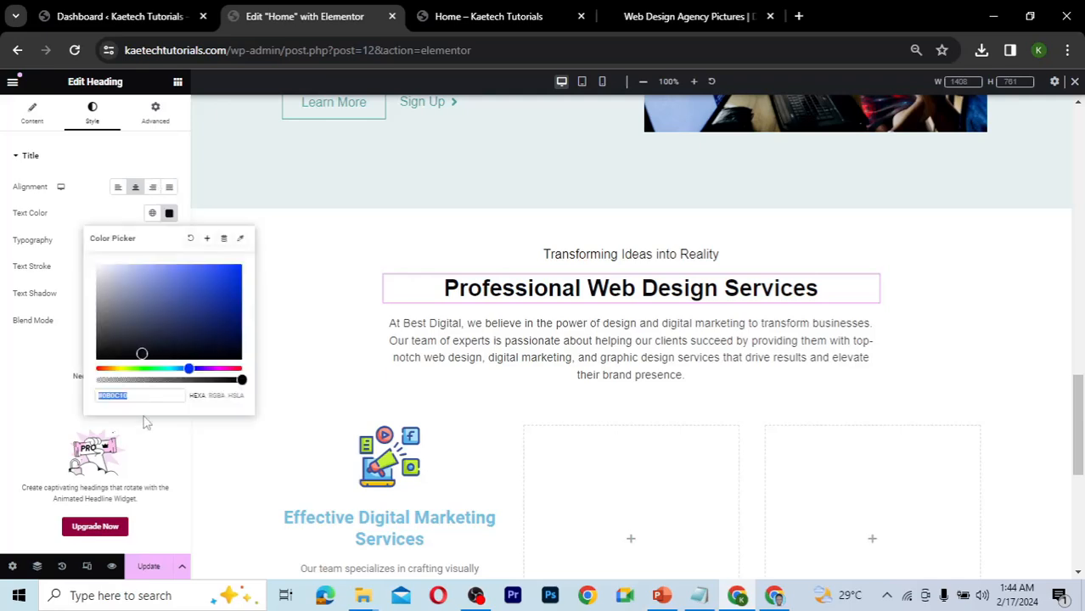
click(29, 421)
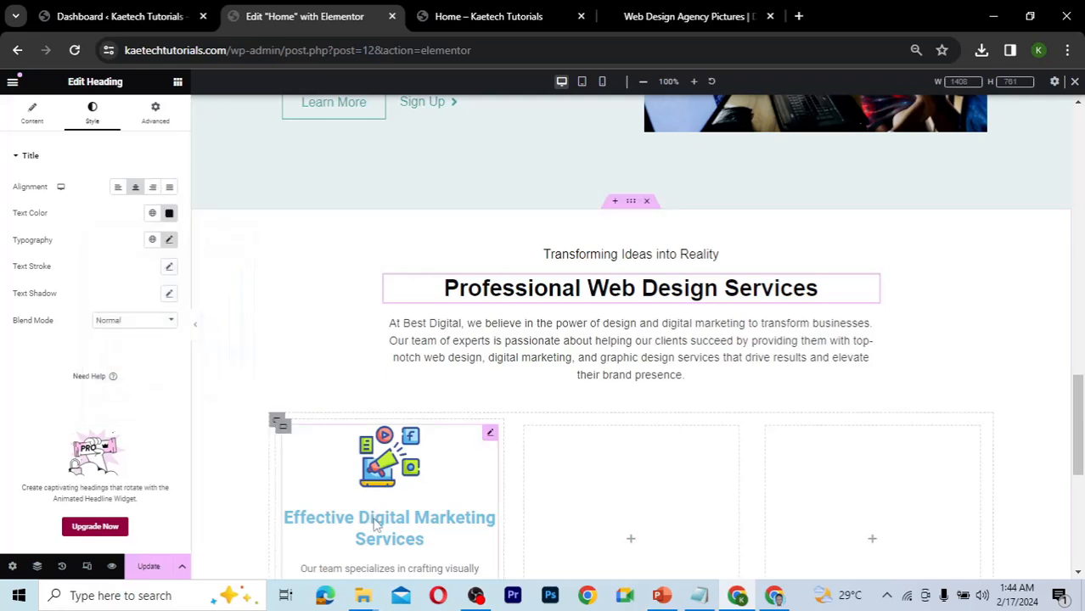
click(376, 525)
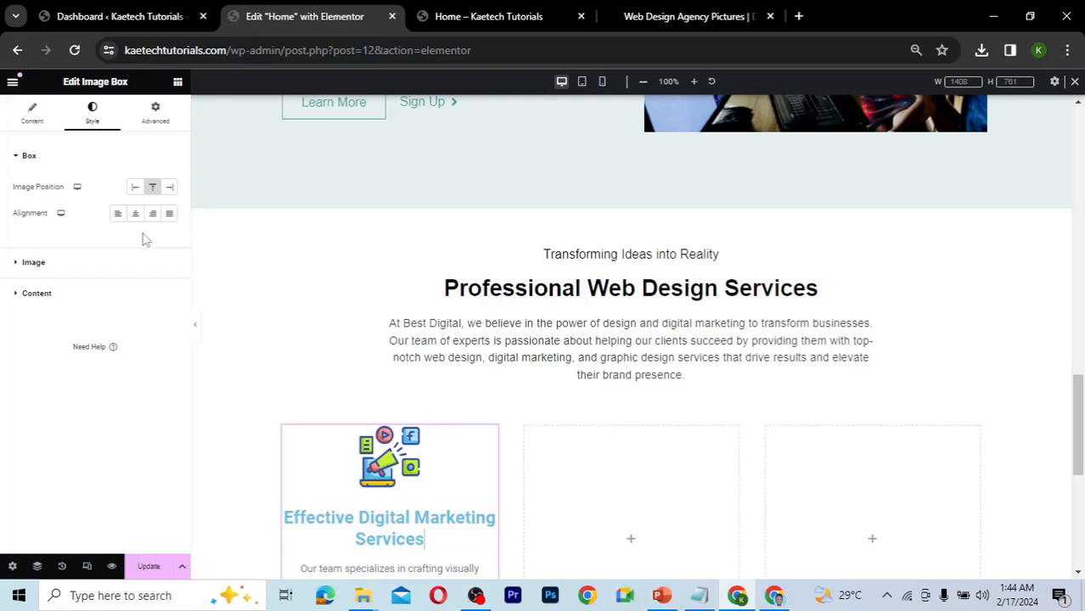
click(116, 299)
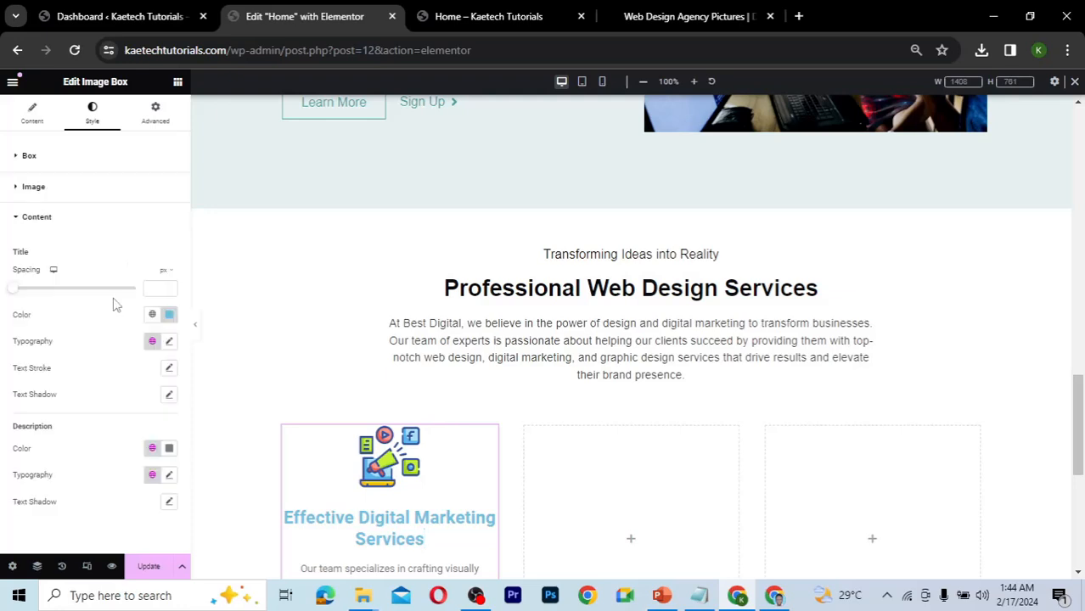
click(169, 314)
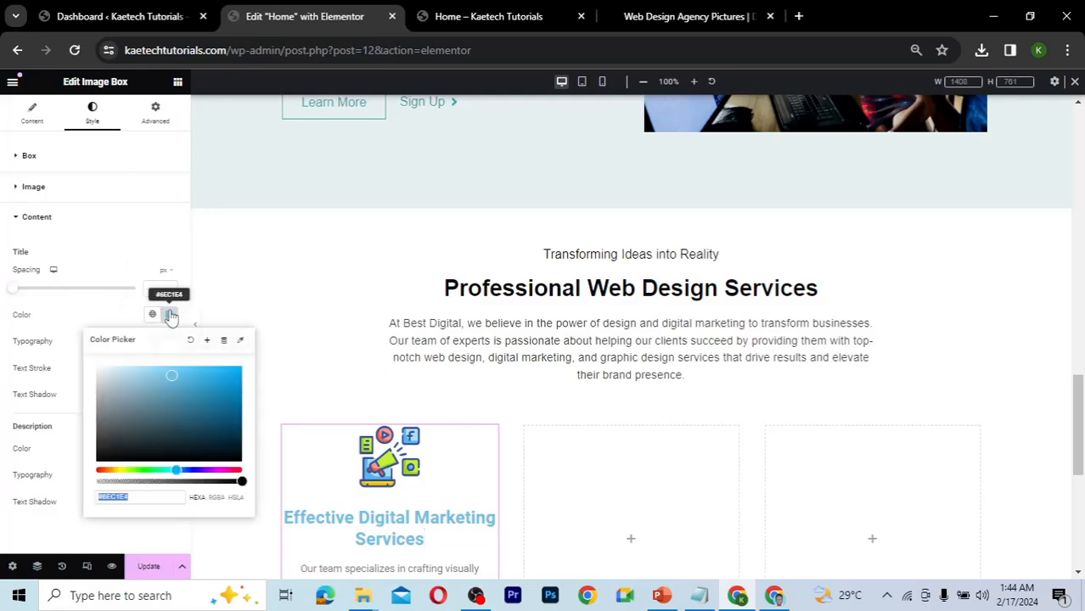
text(#0B0C10)
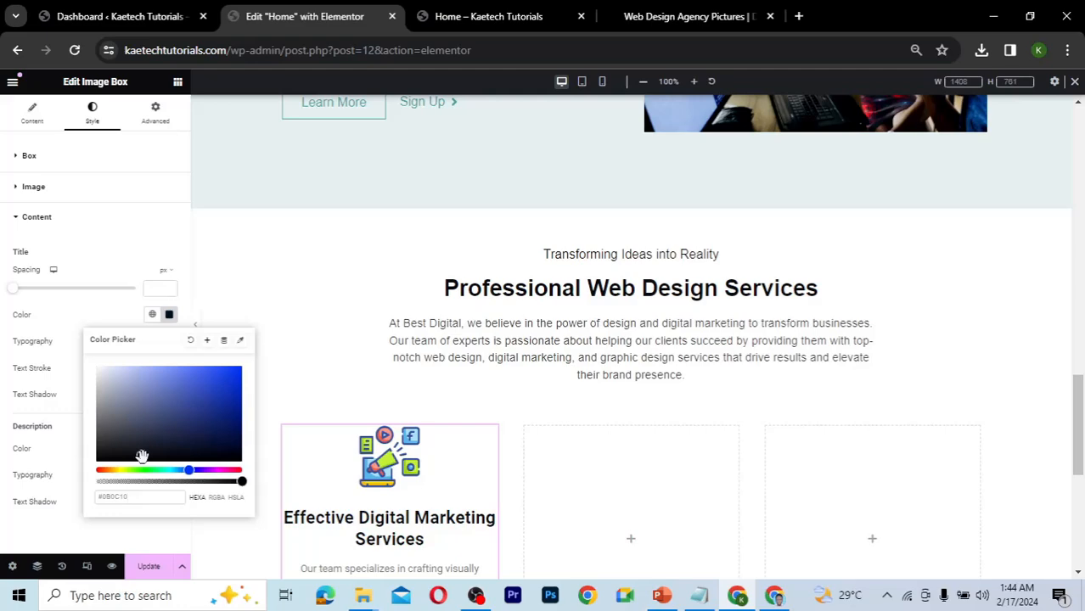
click(95, 311)
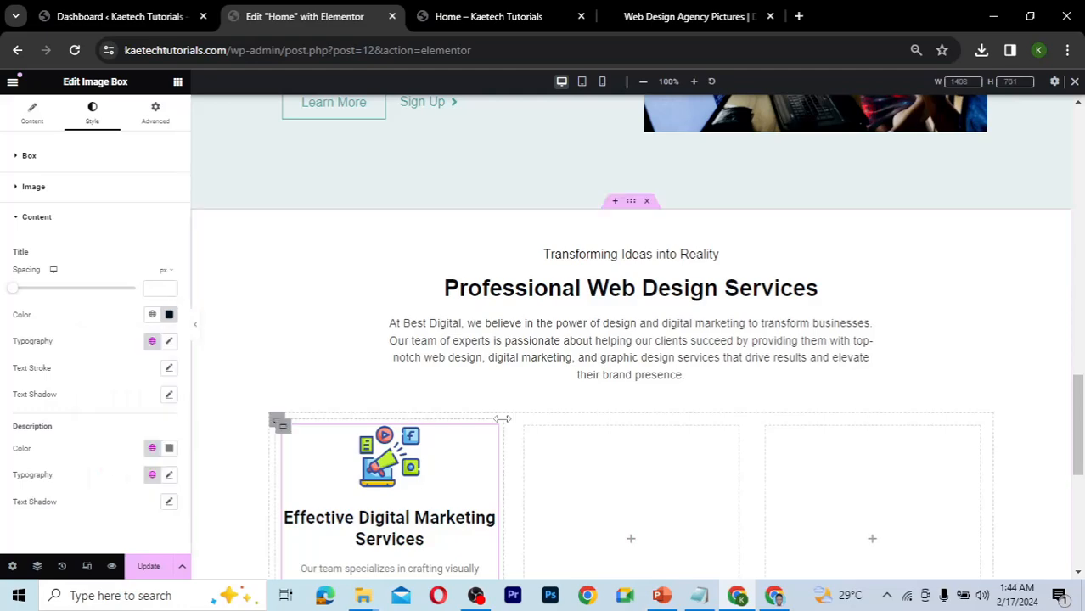
- Set the first card's title color to the Dark Blue #45A29E copied from the Notepad color list
scroll(502, 419, down, 2)
scroll(503, 419, up, 2)
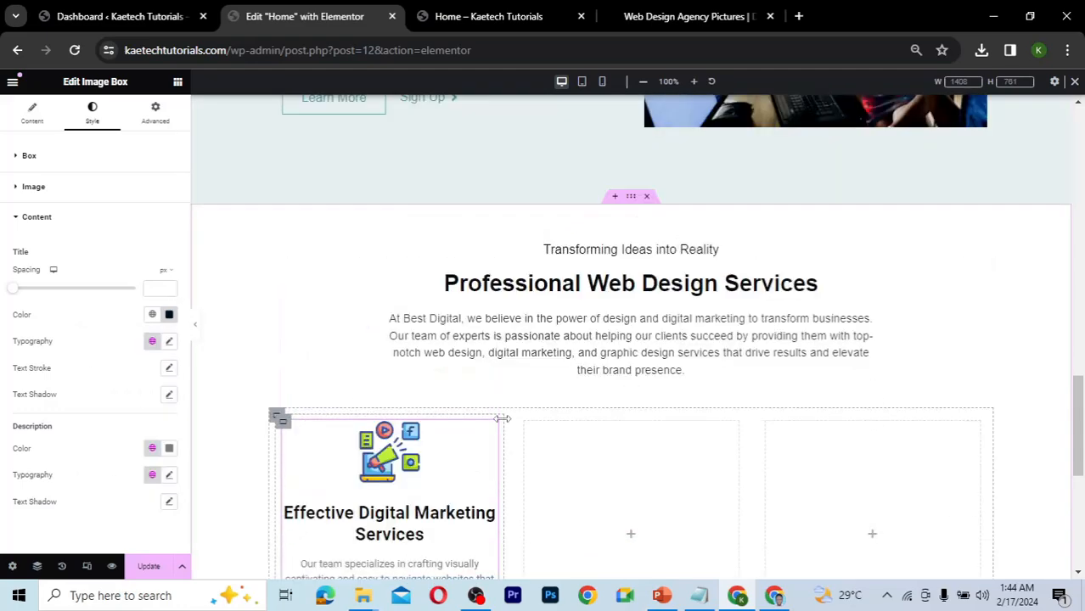
scroll(503, 419, up, 7)
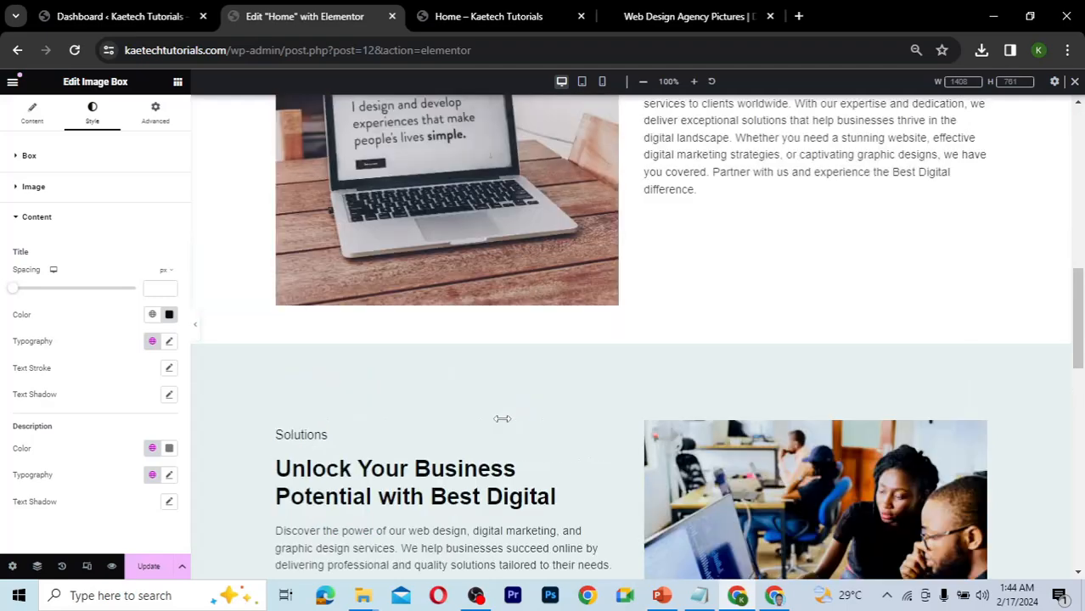
scroll(503, 419, up, 3)
scroll(502, 419, down, 7)
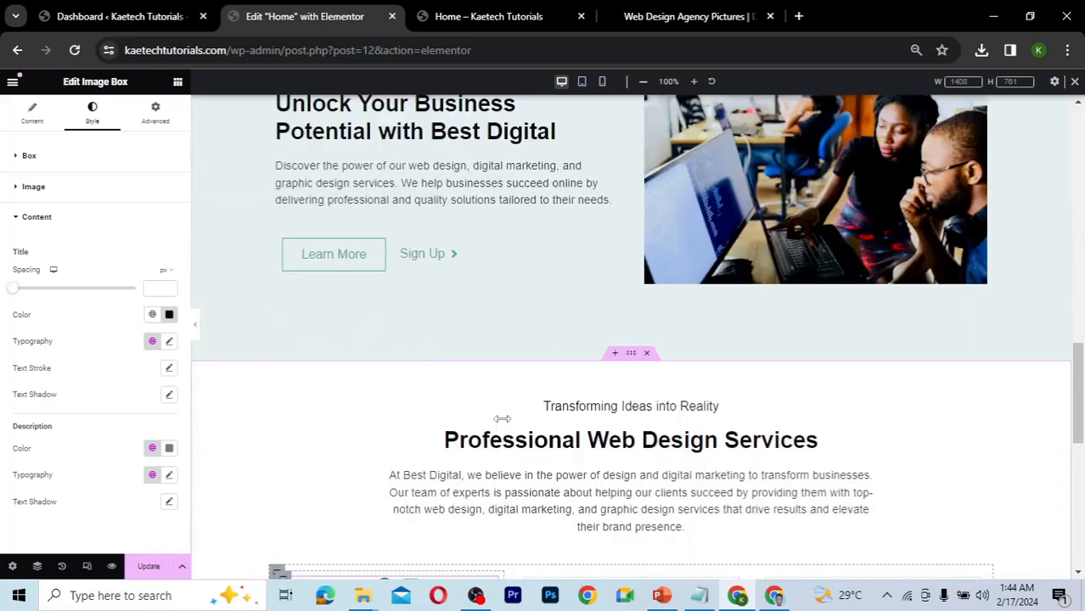
scroll(503, 419, down, 2)
scroll(503, 419, down, 2)
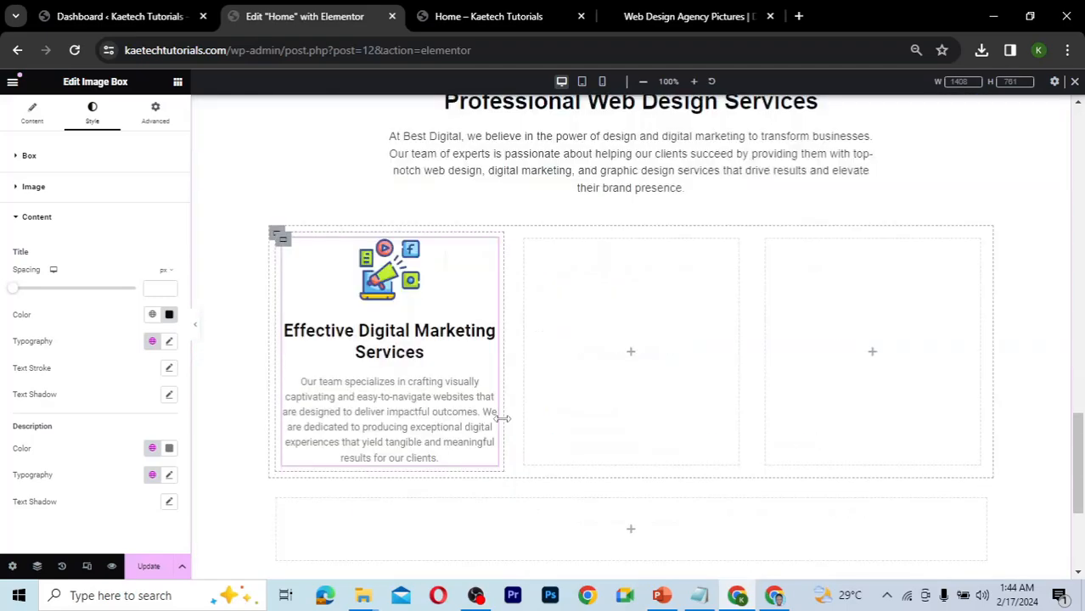
click(700, 595)
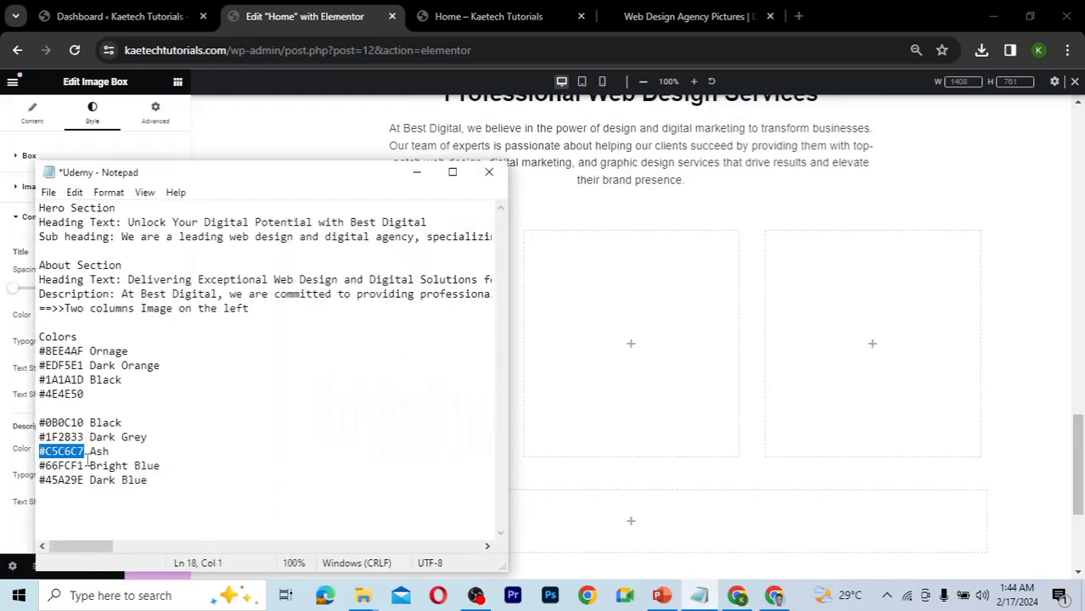
drag(85, 481, 40, 481)
key(ctrl+c)
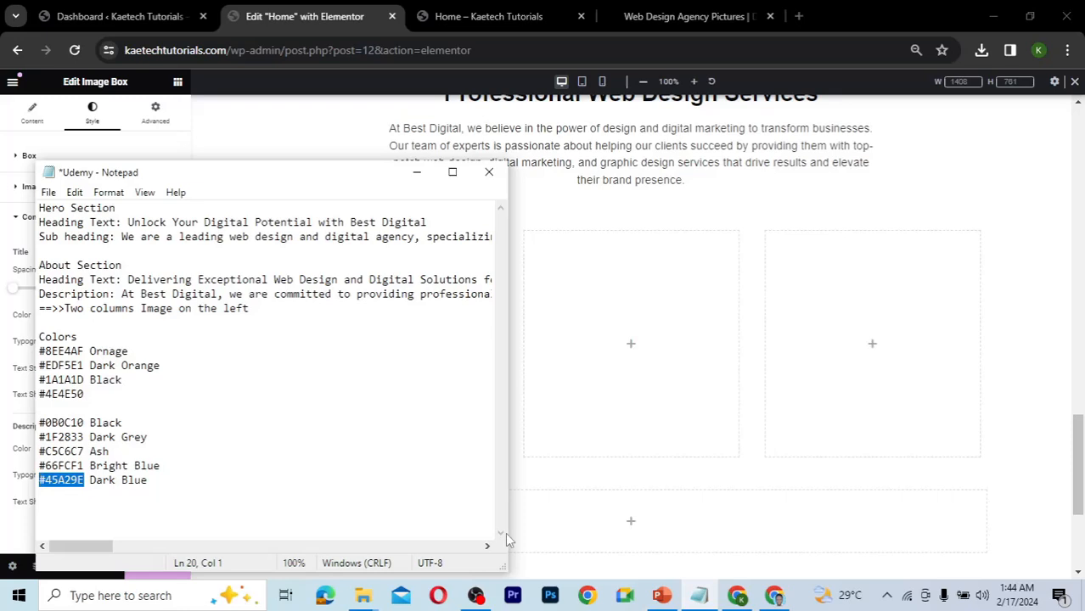
click(750, 600)
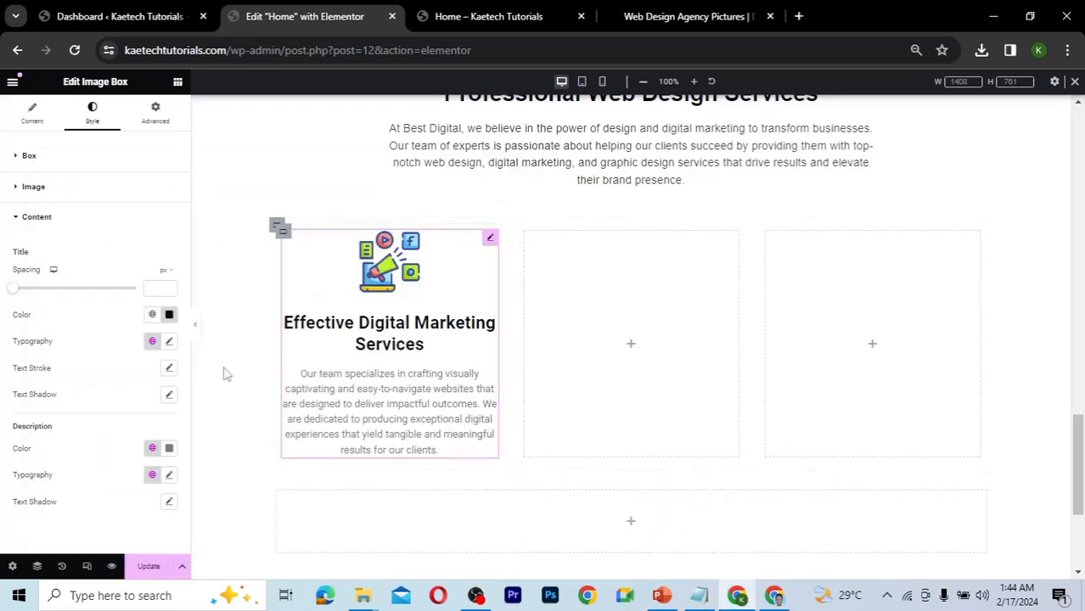
click(169, 316)
key(ctrl+v)
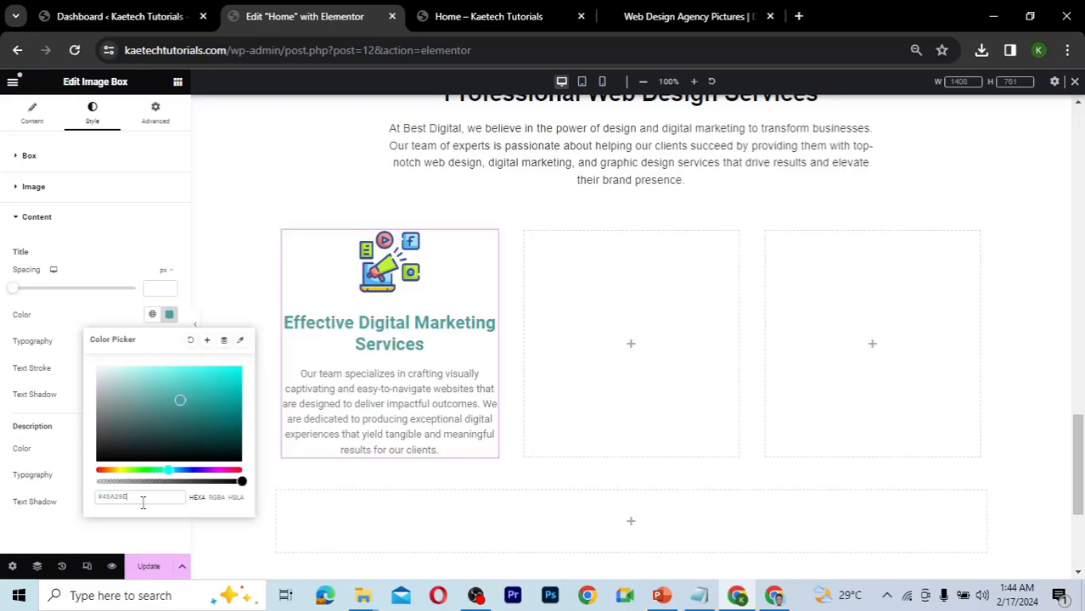
click(105, 318)
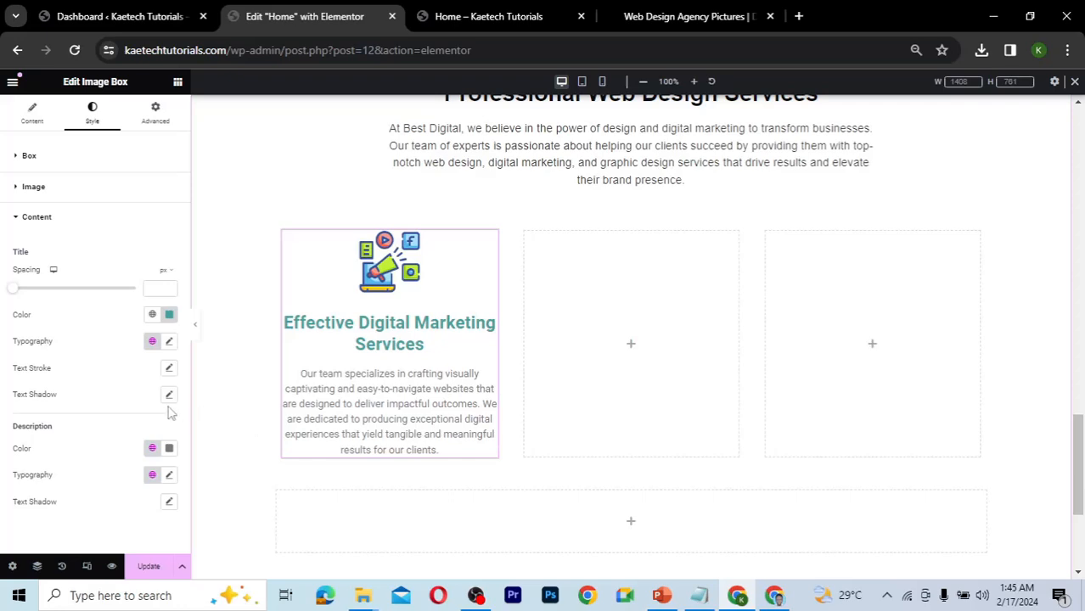
- Set the first card's description color to #3E3E3E, copied from the intro paragraph under Professional Web Design Services
click(639, 170)
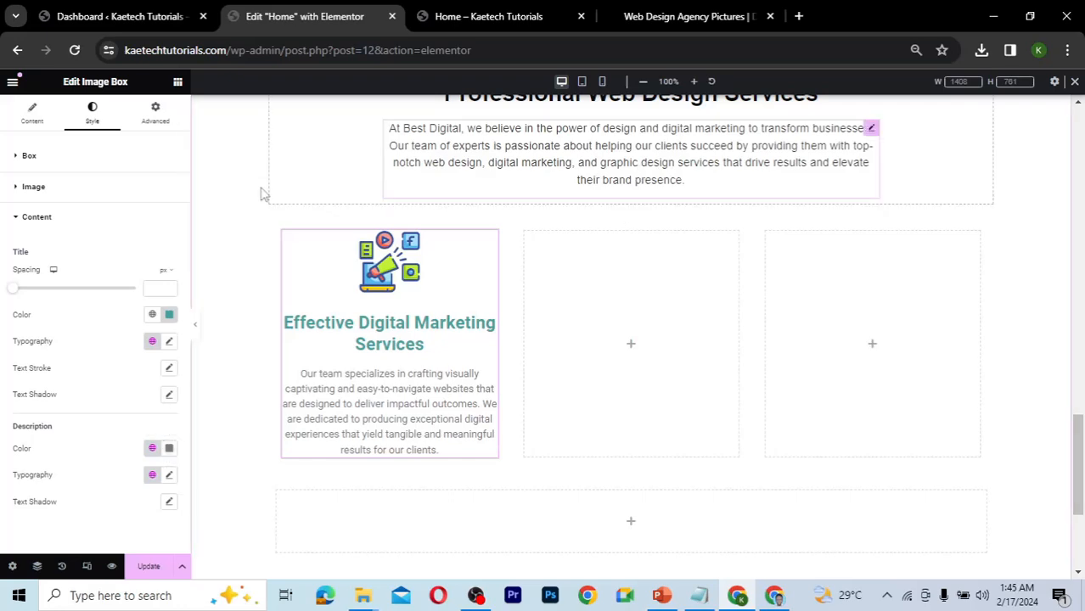
click(169, 214)
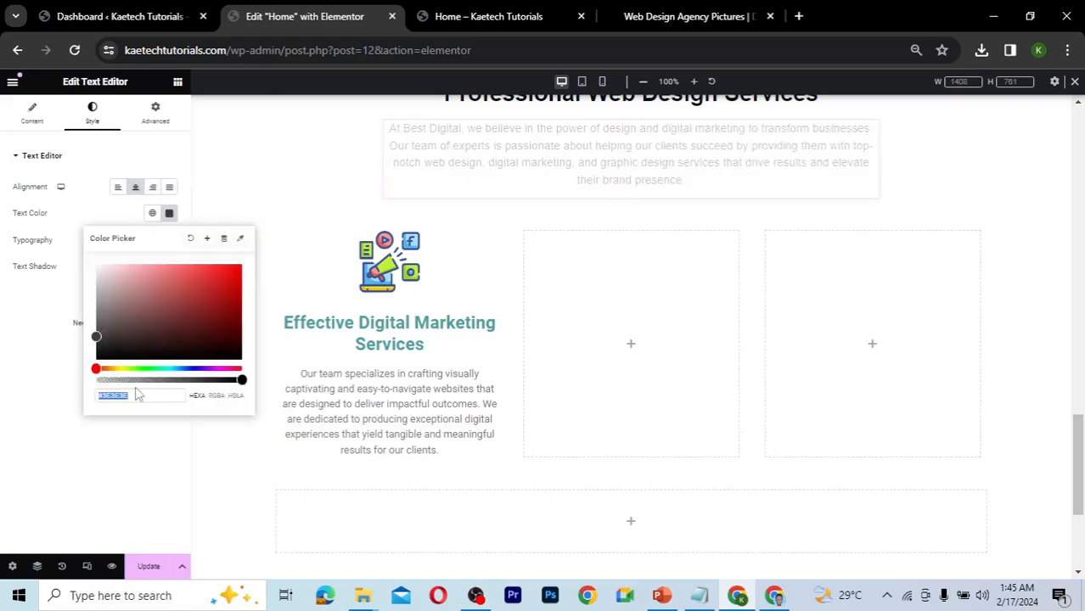
double_click(134, 397)
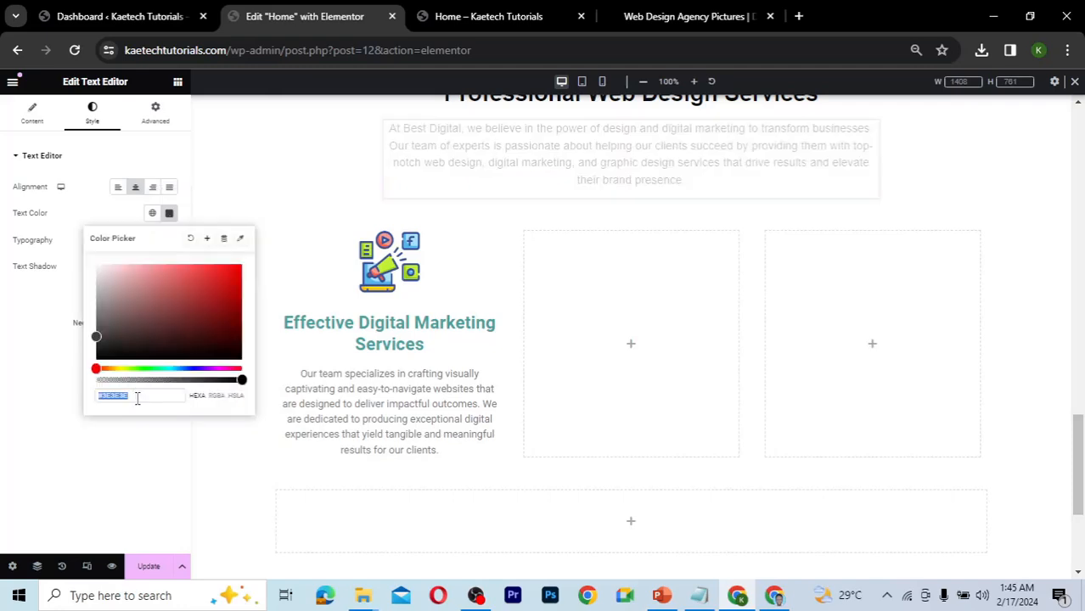
click(54, 450)
click(404, 416)
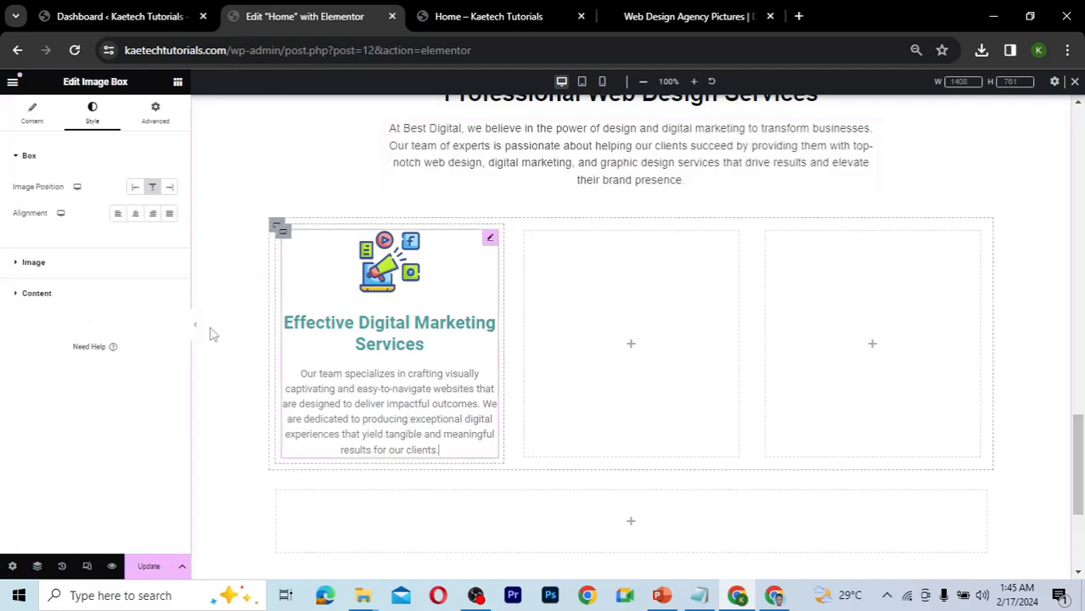
click(88, 303)
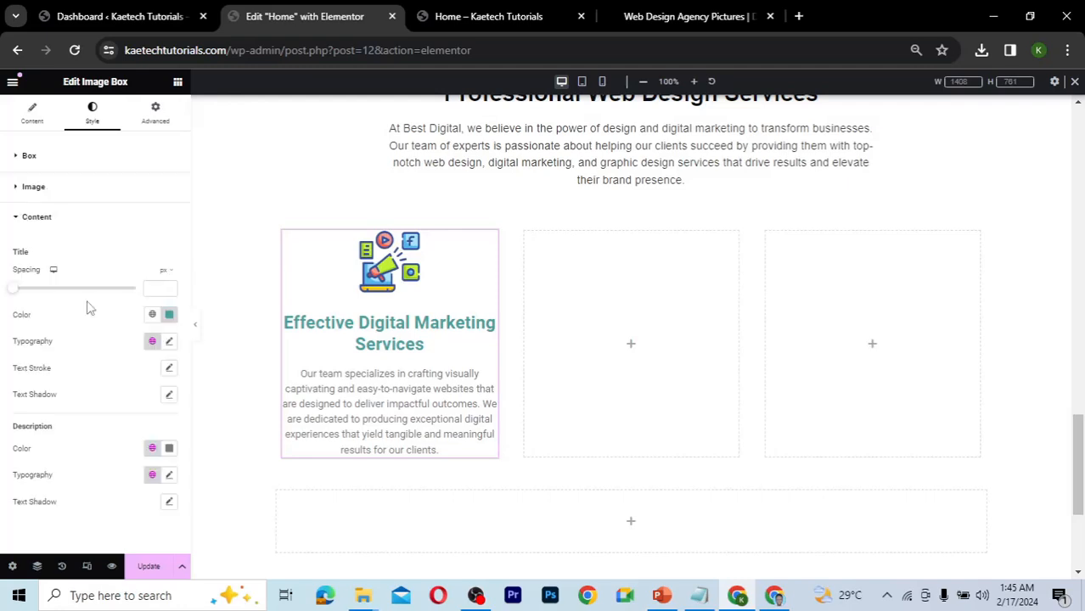
click(169, 450)
click(134, 416)
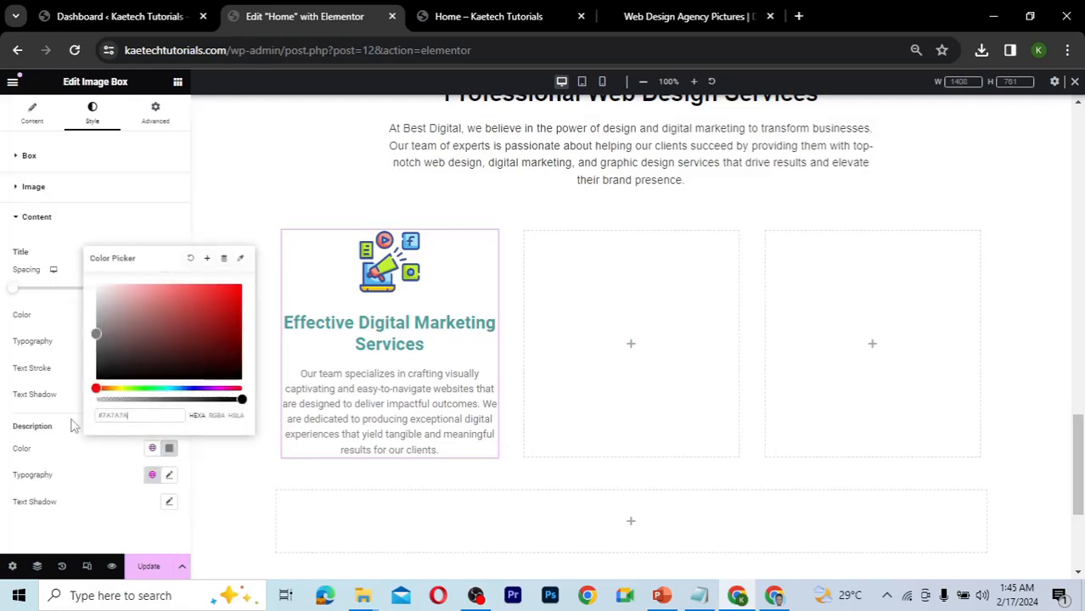
key(ctrl+a)
text(#3E3E3E)
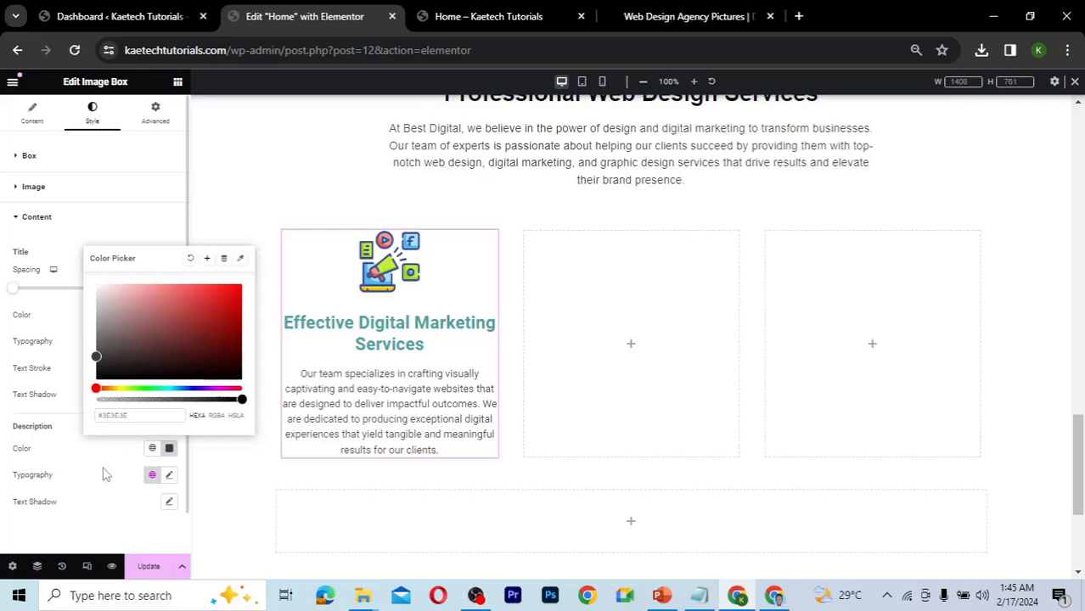
click(105, 475)
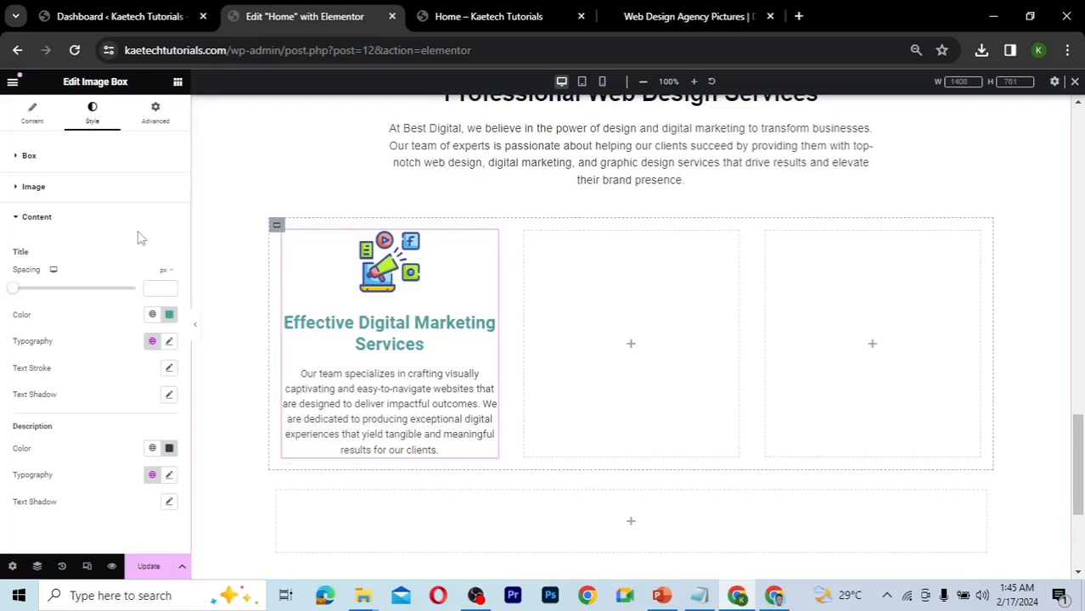
- Try widths of 50, 20 and 40 percent for the first card's picture, ending at 30 percent
click(96, 191)
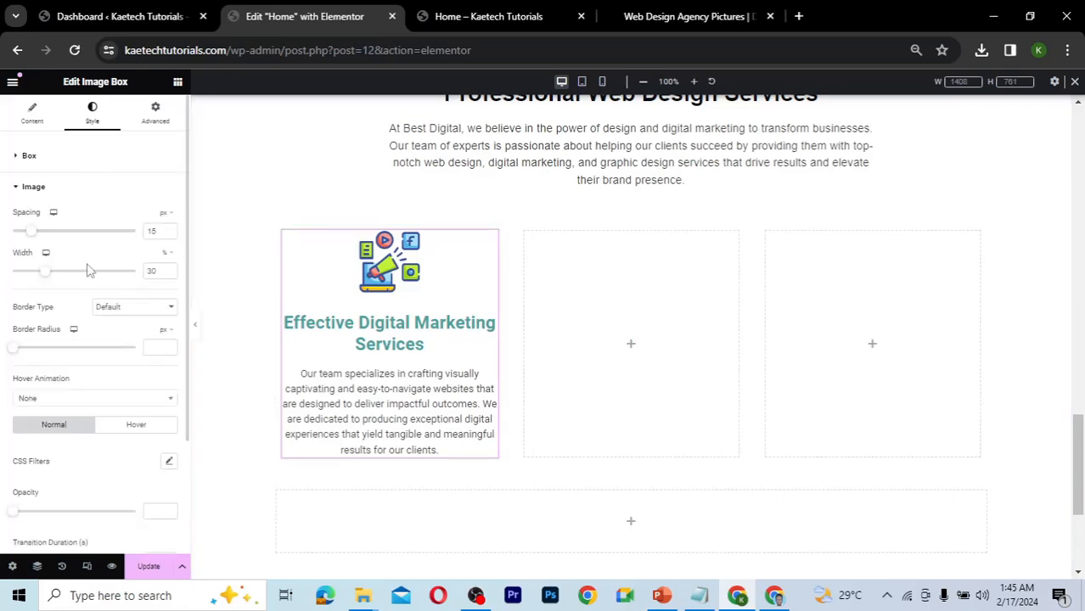
double_click(151, 270)
text(50)
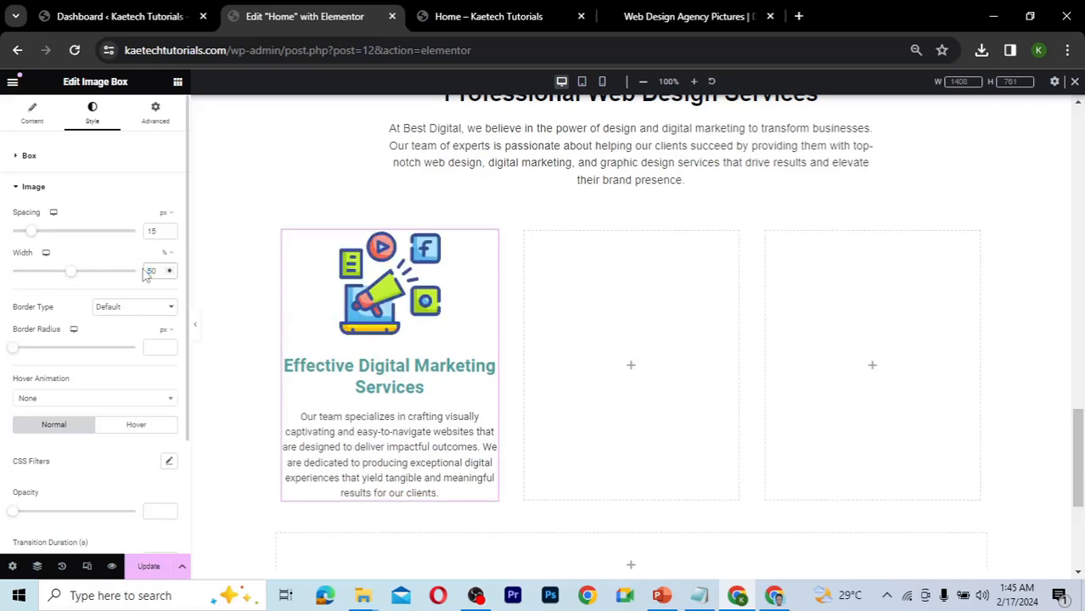
key(BackSpace)
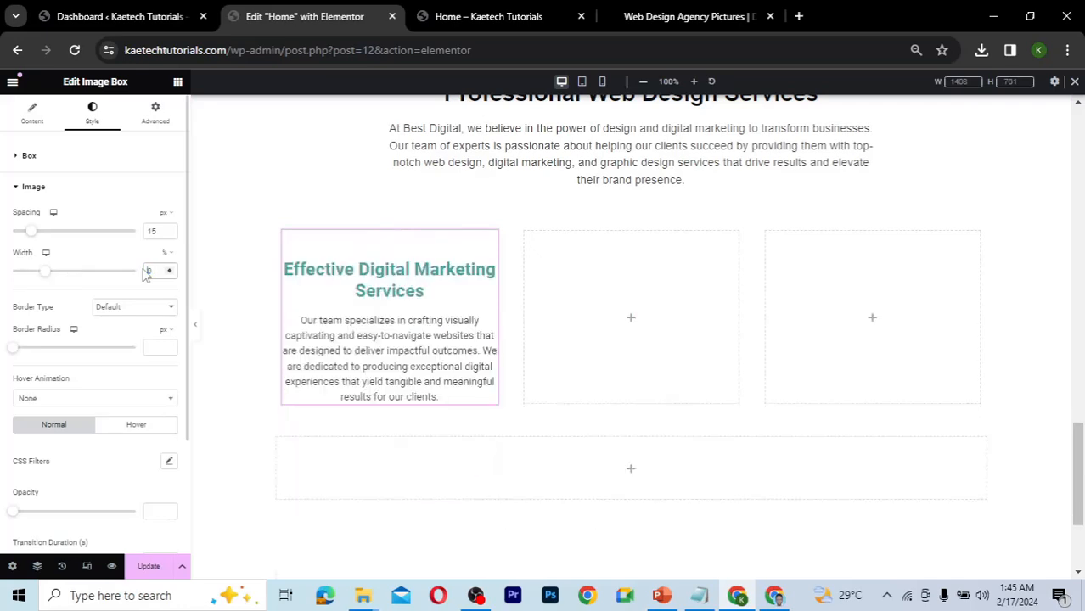
text(2)
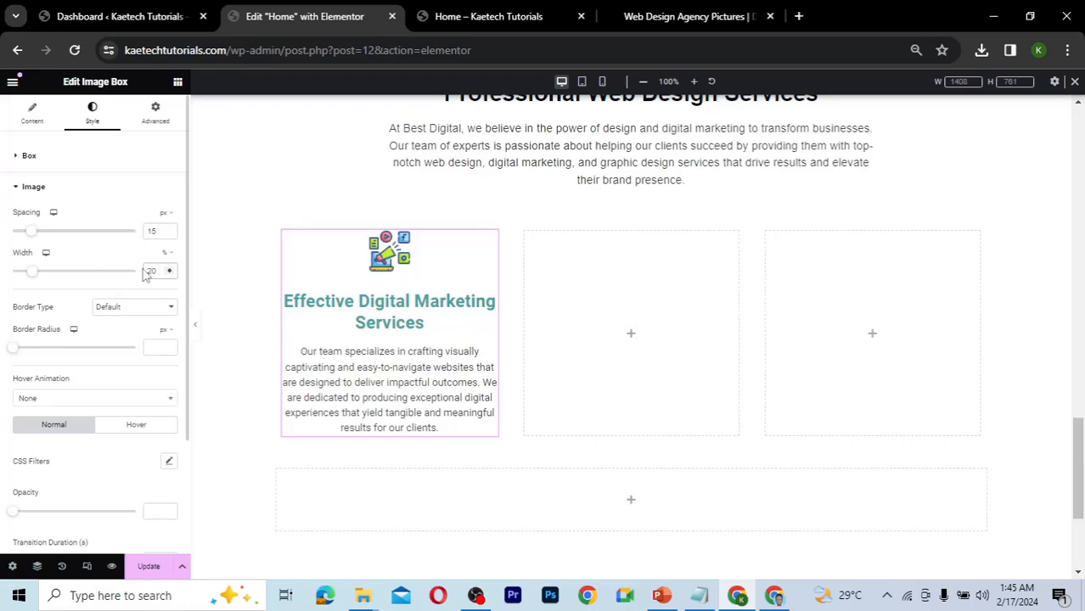
key(BackSpace)
text(4)
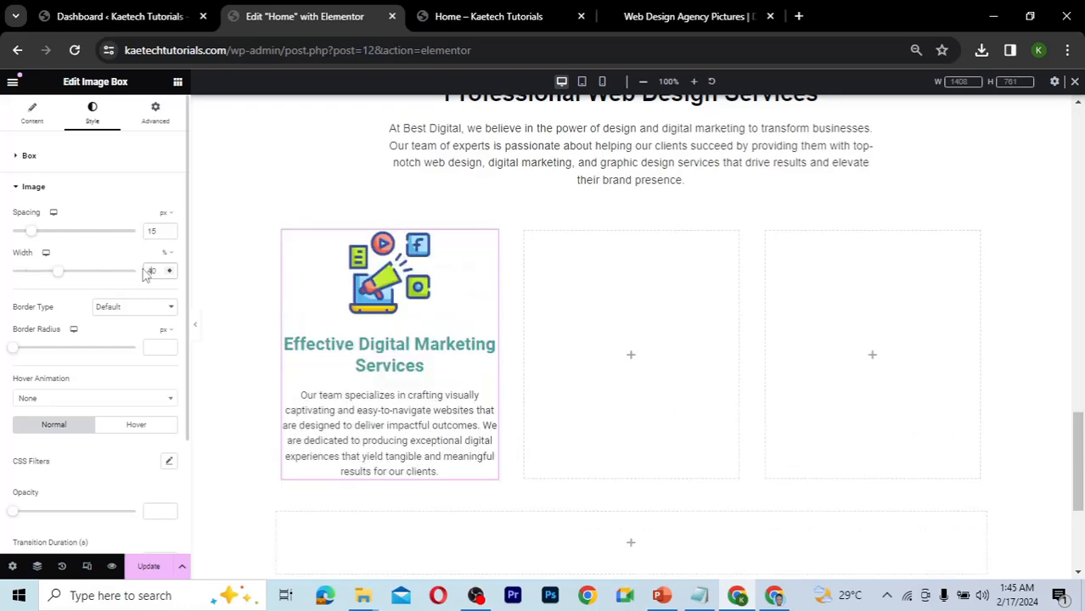
key(BackSpace)
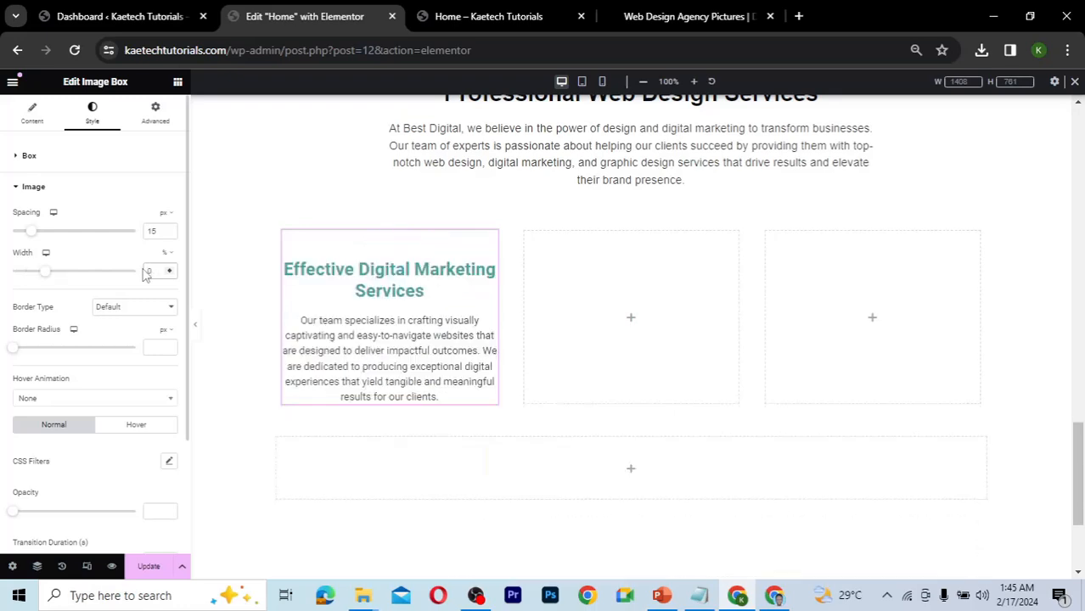
text(30)
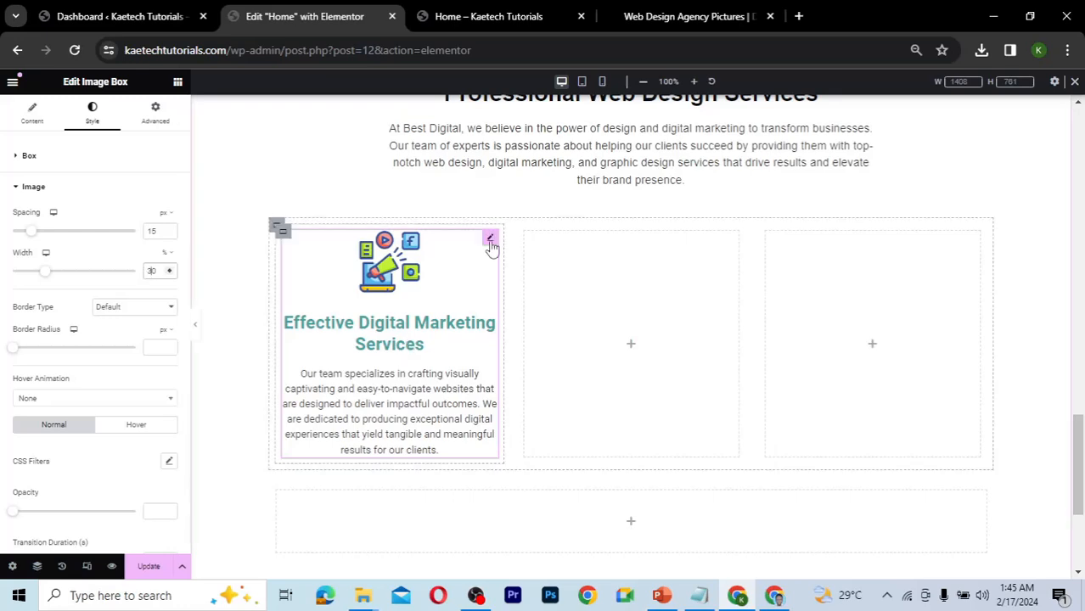
- Set the font family of the first card's title to Arial
click(75, 188)
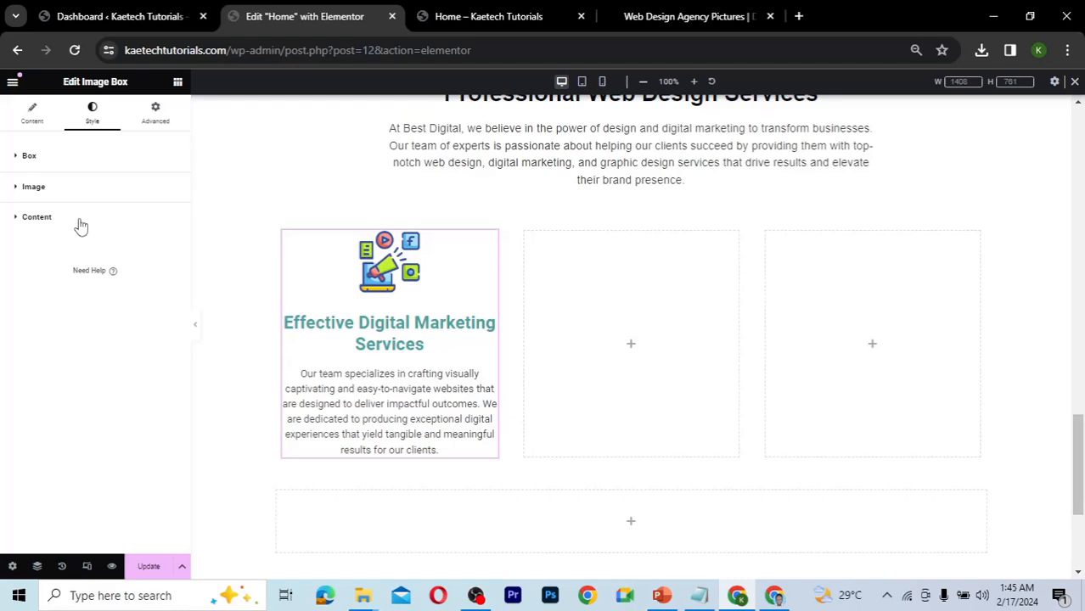
click(79, 222)
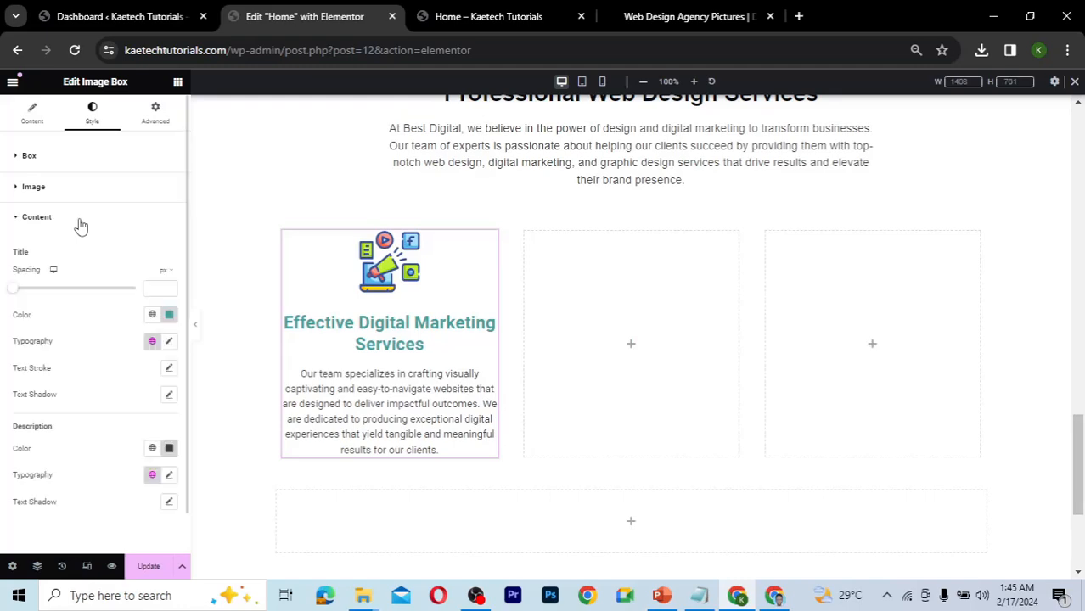
click(170, 344)
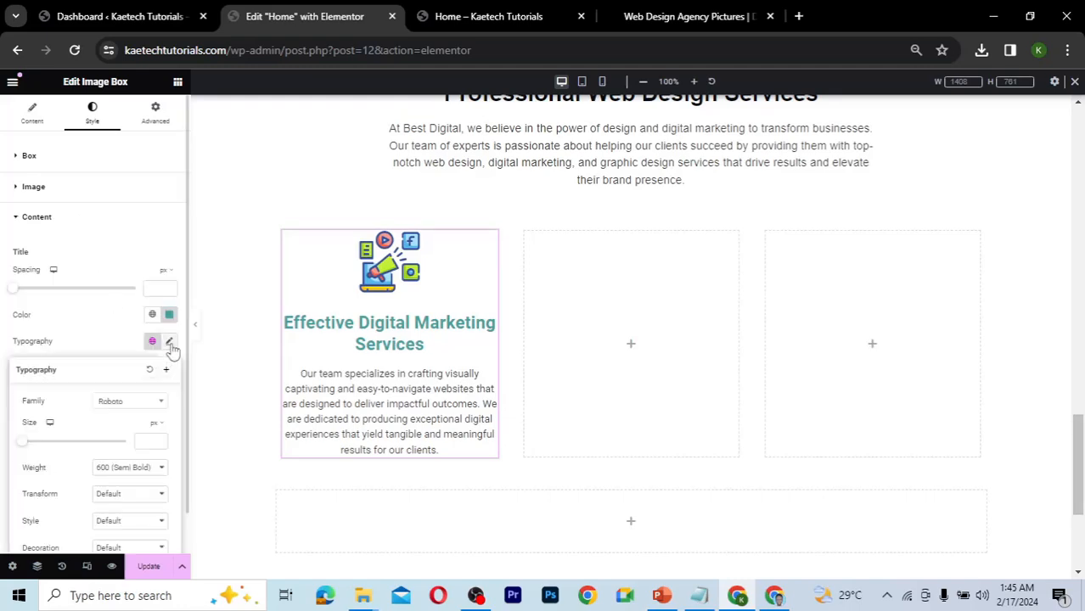
click(127, 404)
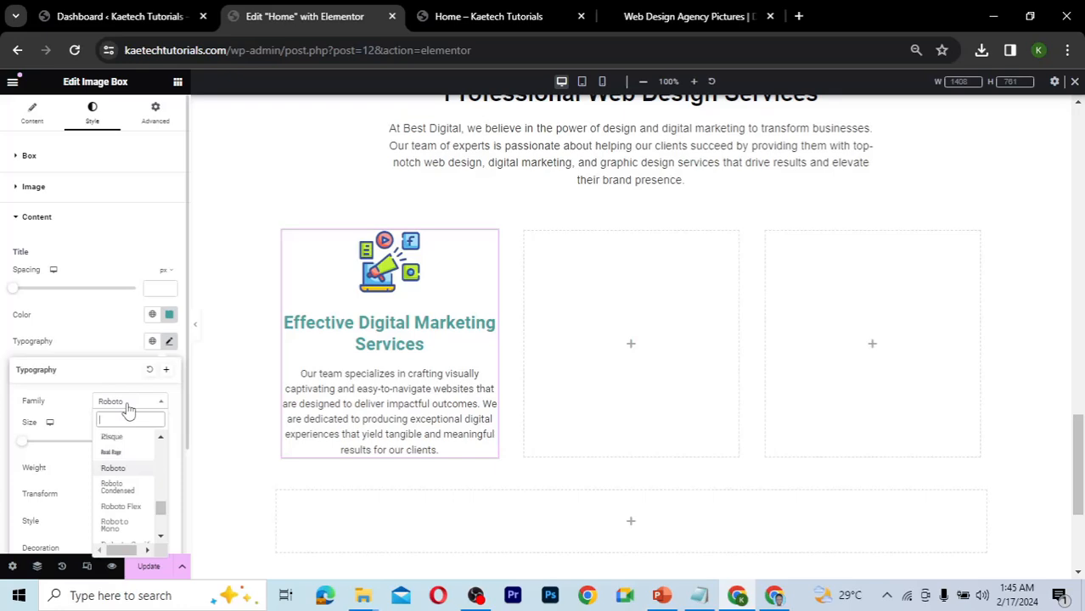
text(Arial)
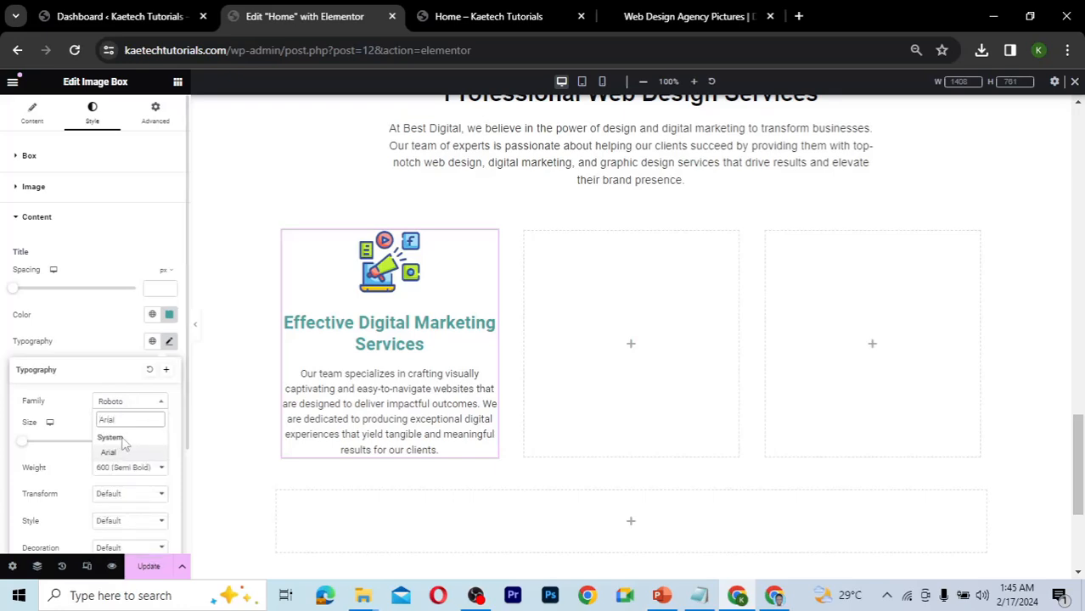
click(111, 453)
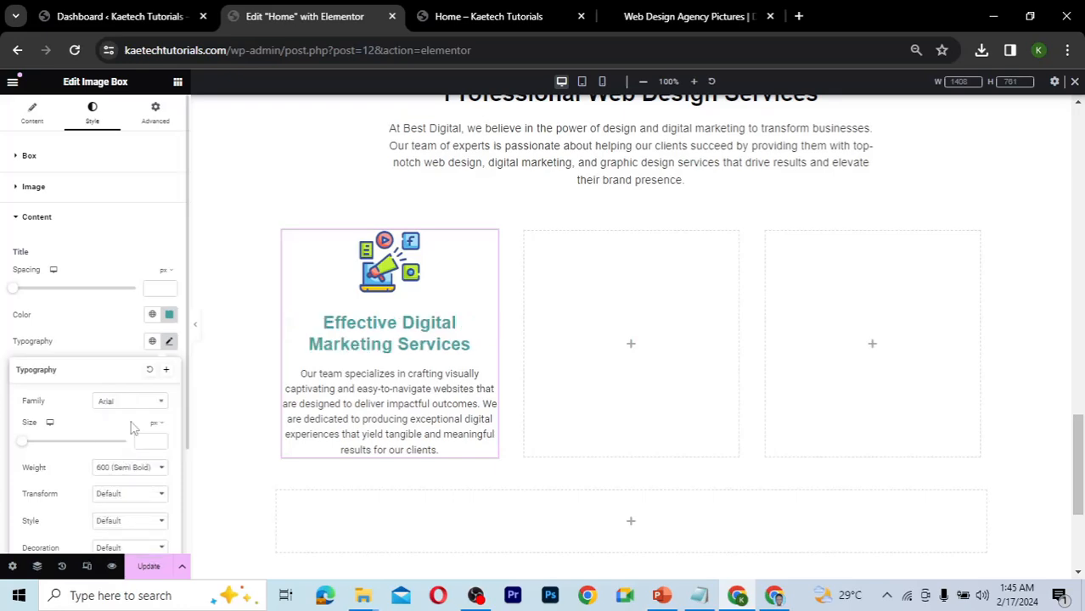
- Set the font size of the first card's title to 28 px
scroll(115, 424, down, 1)
scroll(116, 433, down, 1)
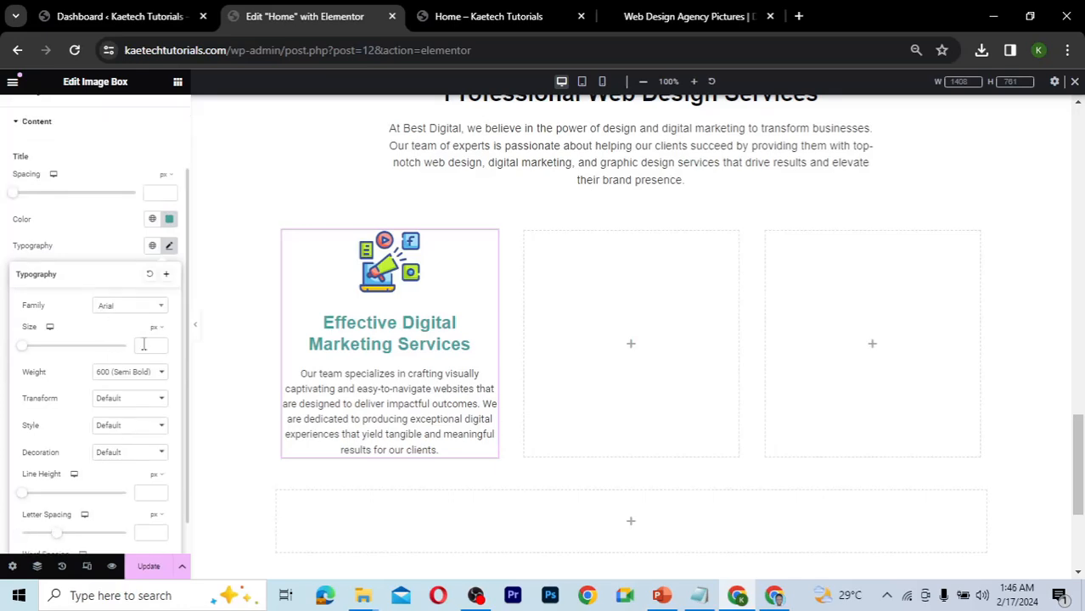
click(143, 344)
text(20)
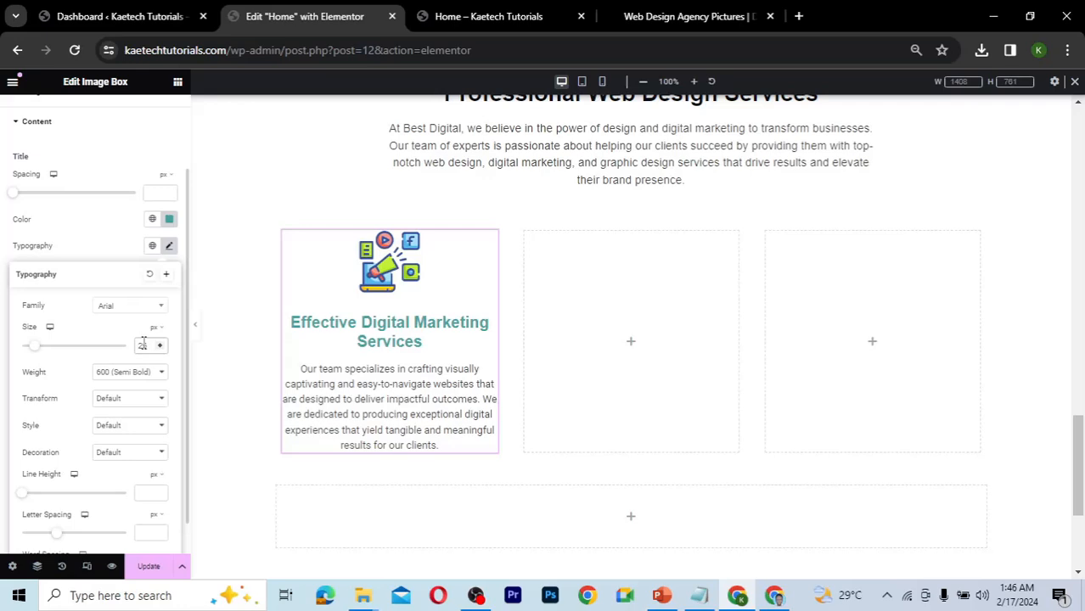
double_click(141, 345)
text(21)
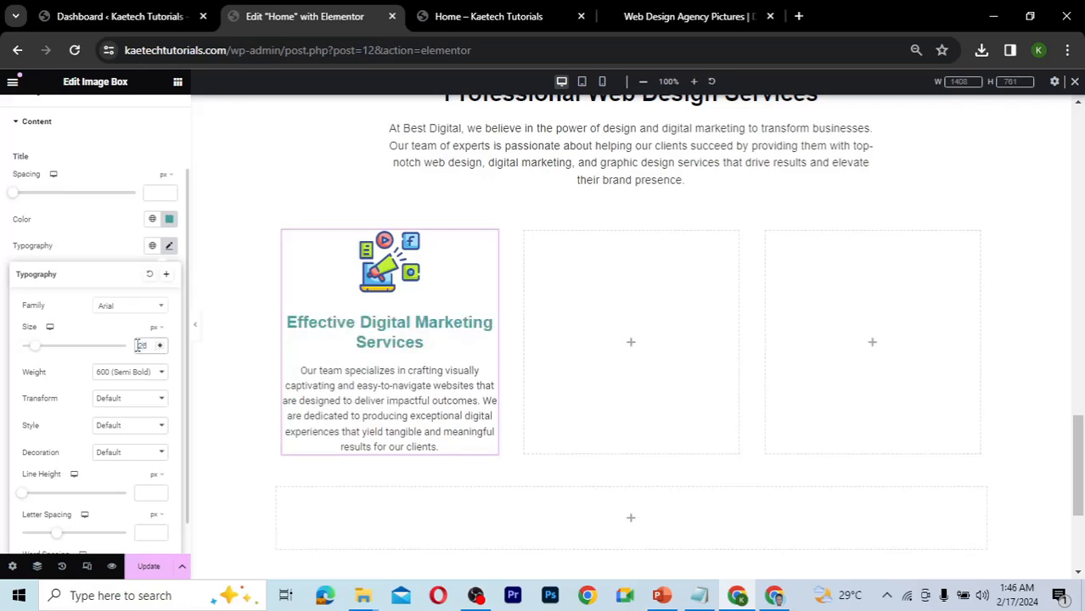
text(28)
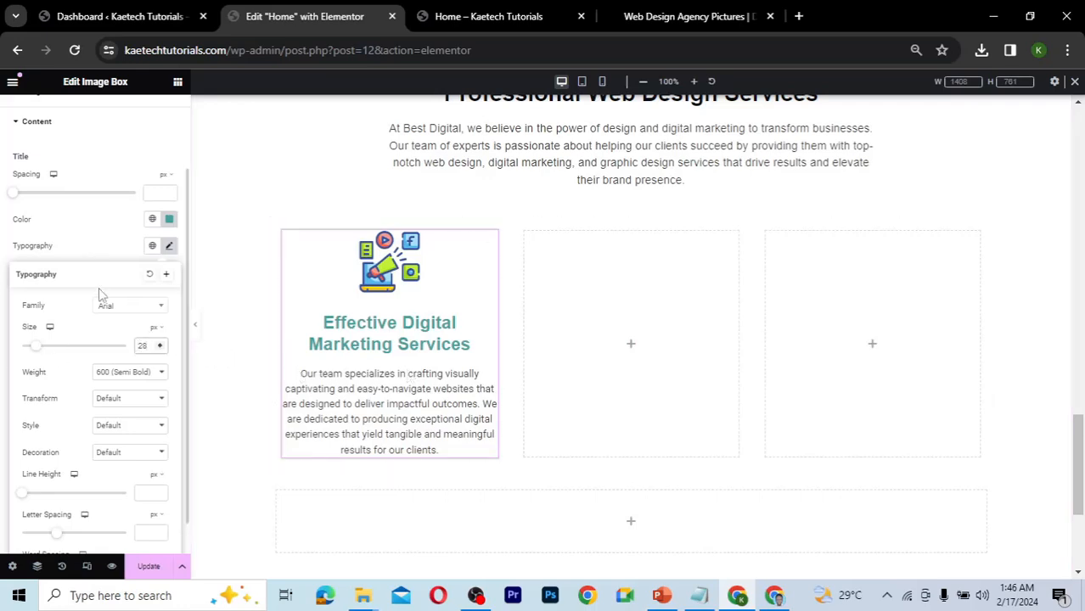
click(130, 373)
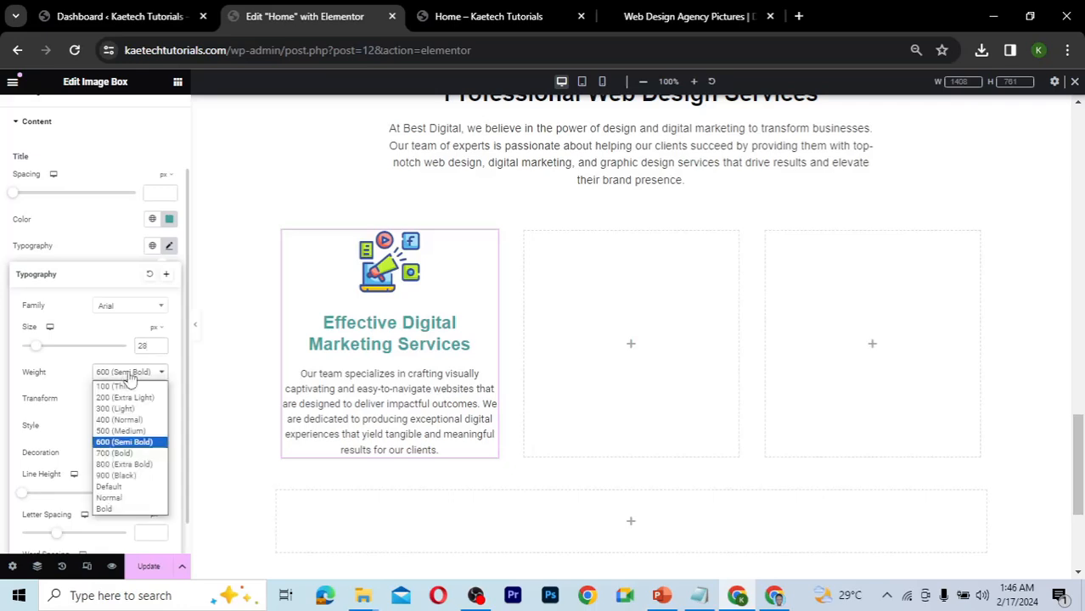
click(130, 376)
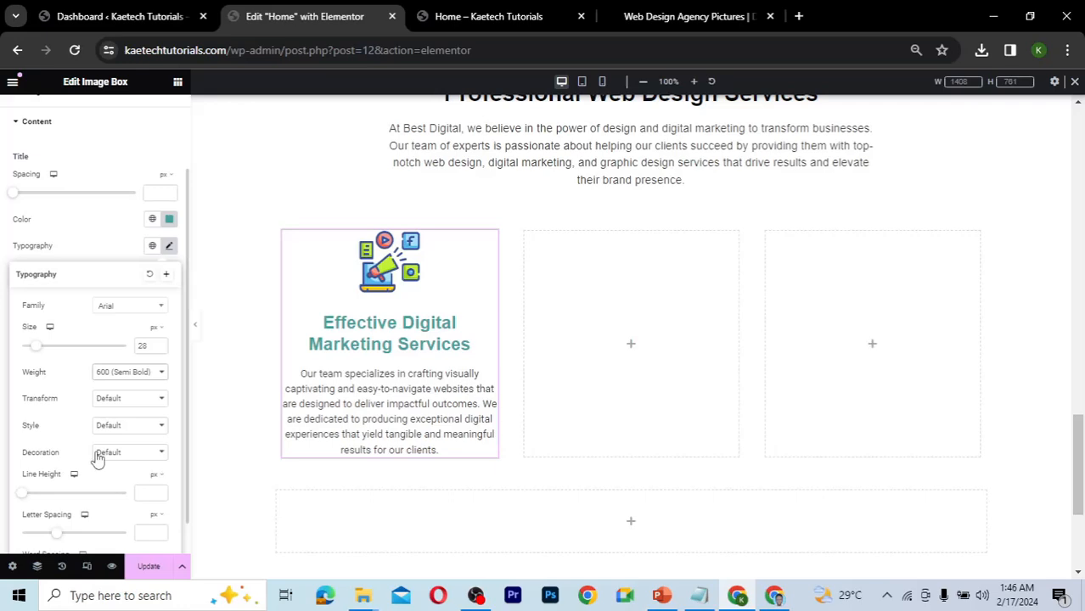
scroll(97, 459, down, 1)
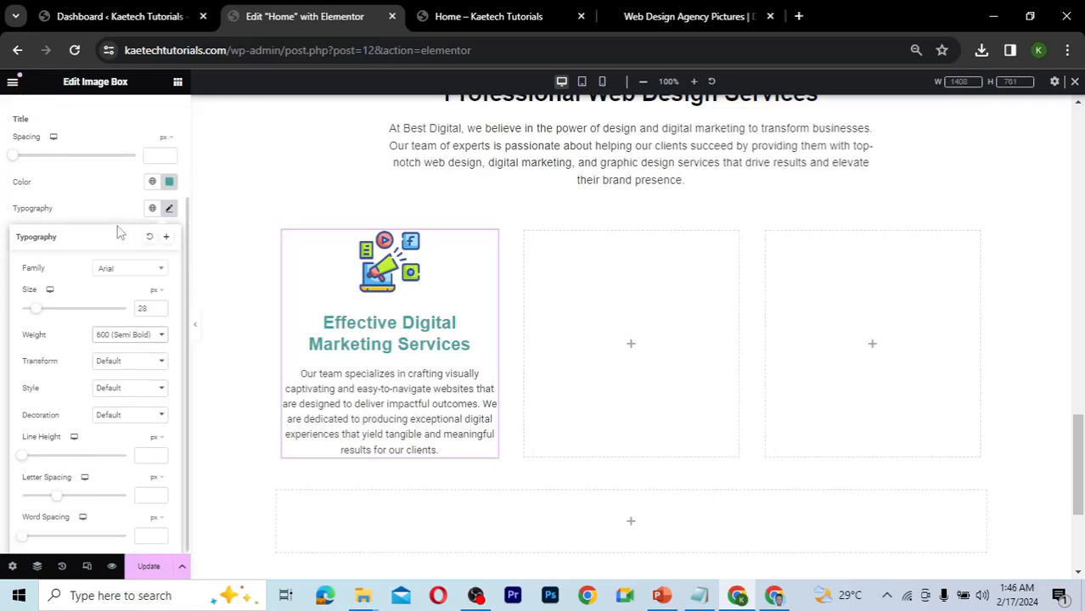
click(169, 209)
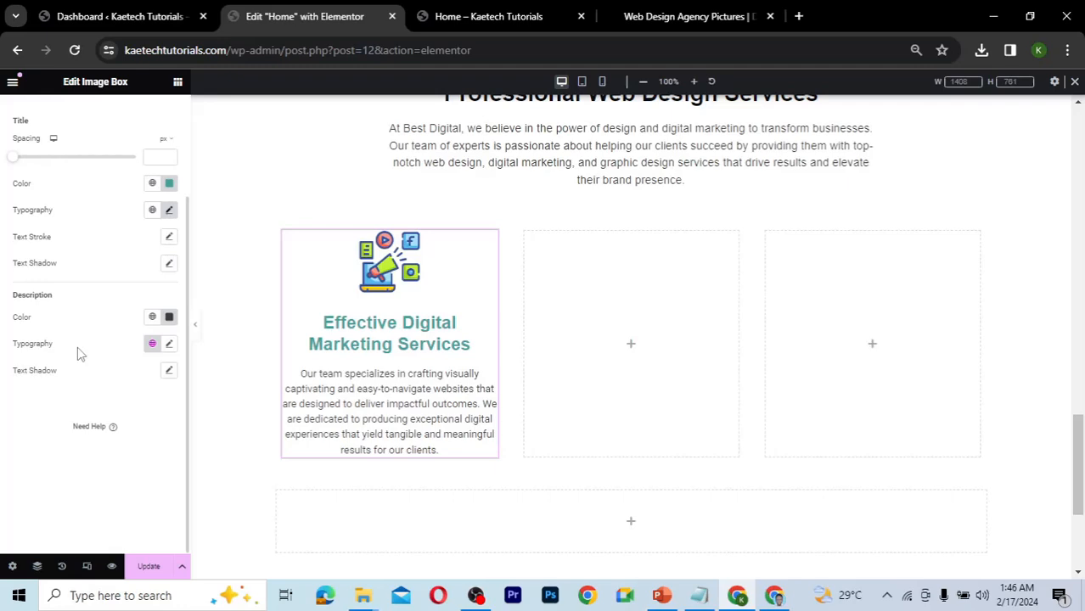
- Set the first card's description typography to Arial at 18 px
click(169, 346)
scroll(99, 431, down, 1)
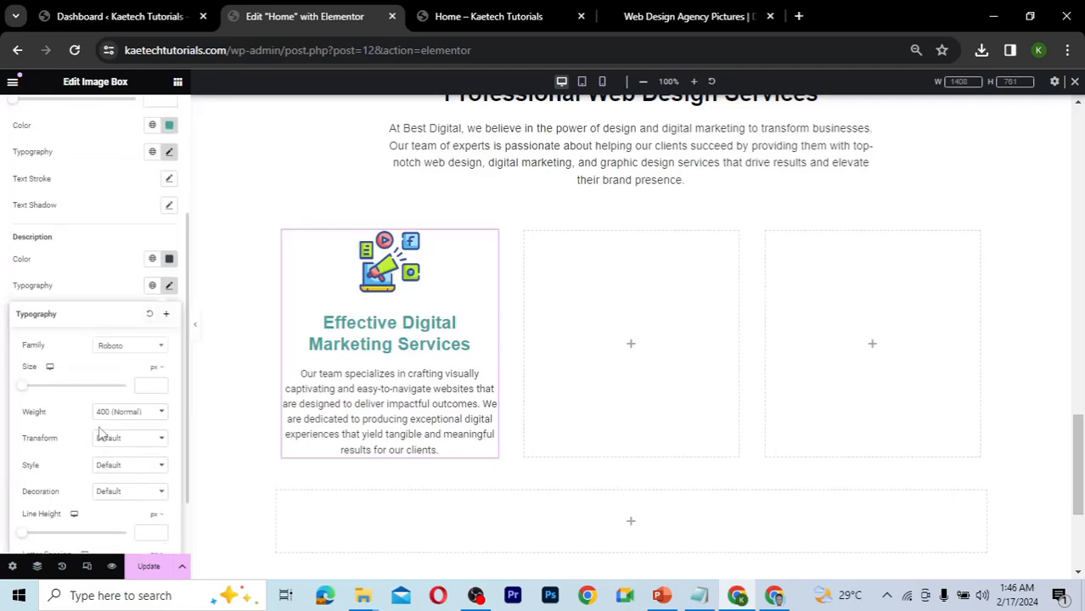
click(135, 357)
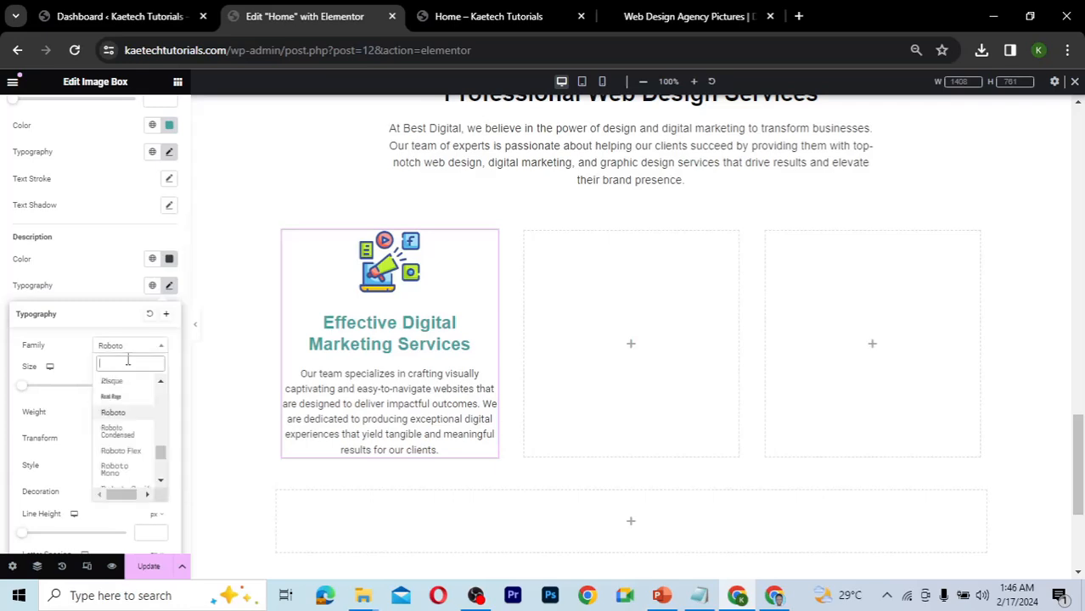
text(arial)
click(124, 397)
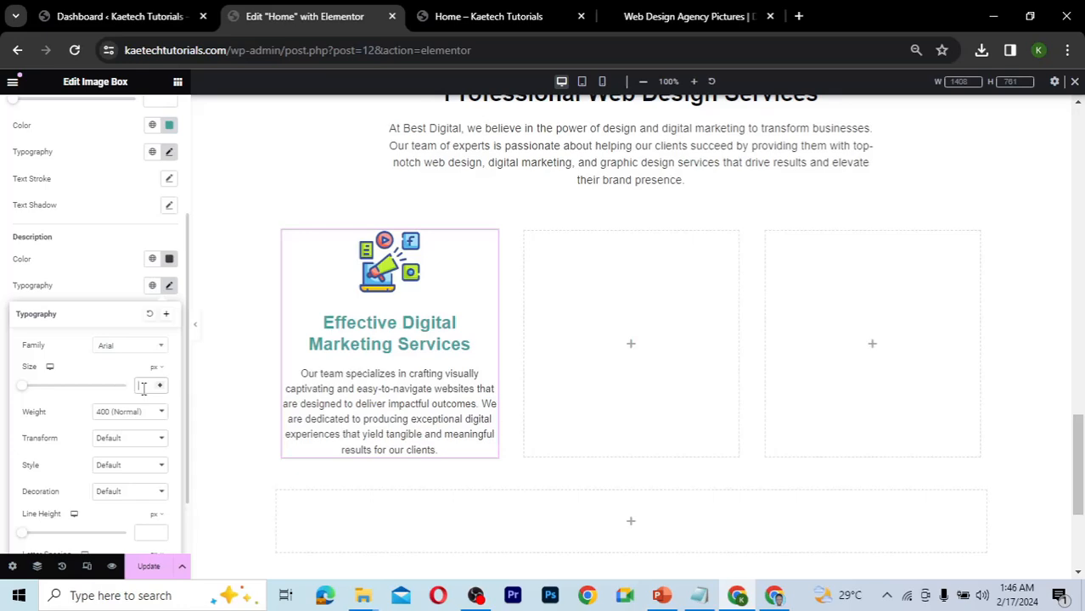
text(16)
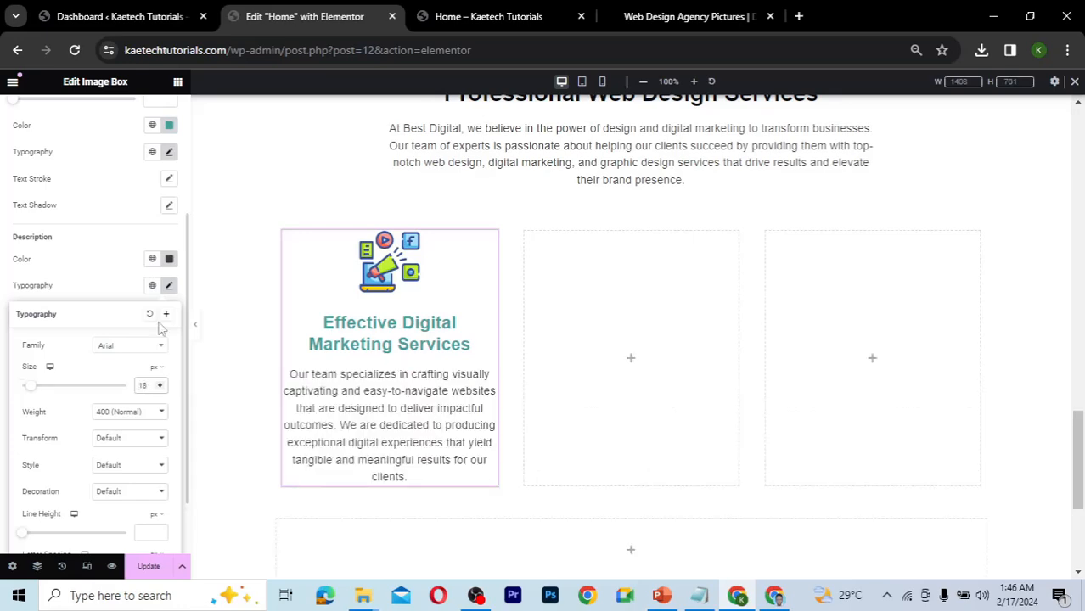
click(104, 286)
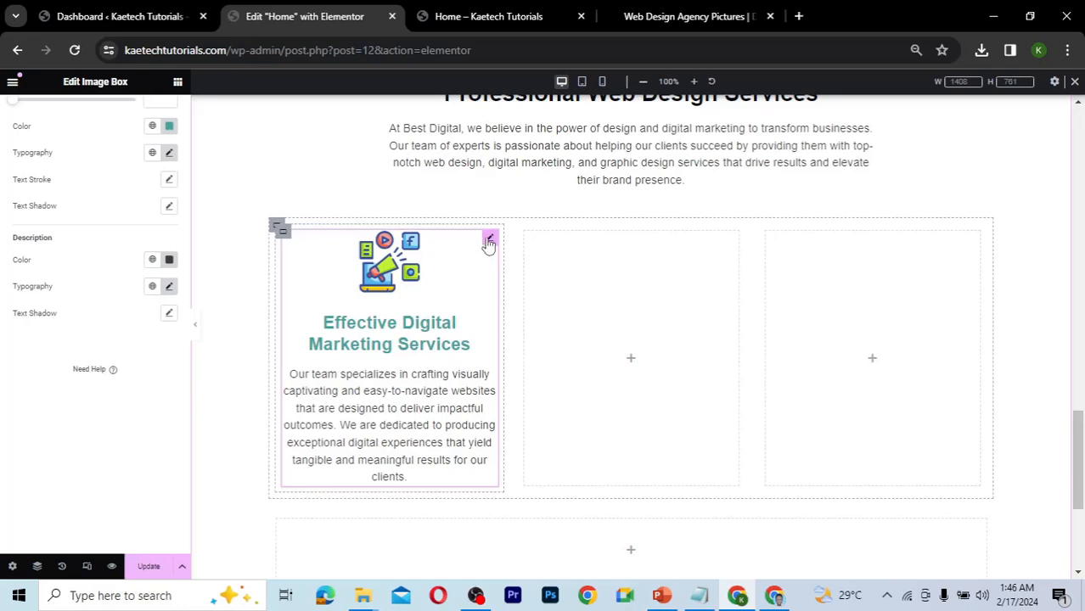
scroll(116, 280, up, 4)
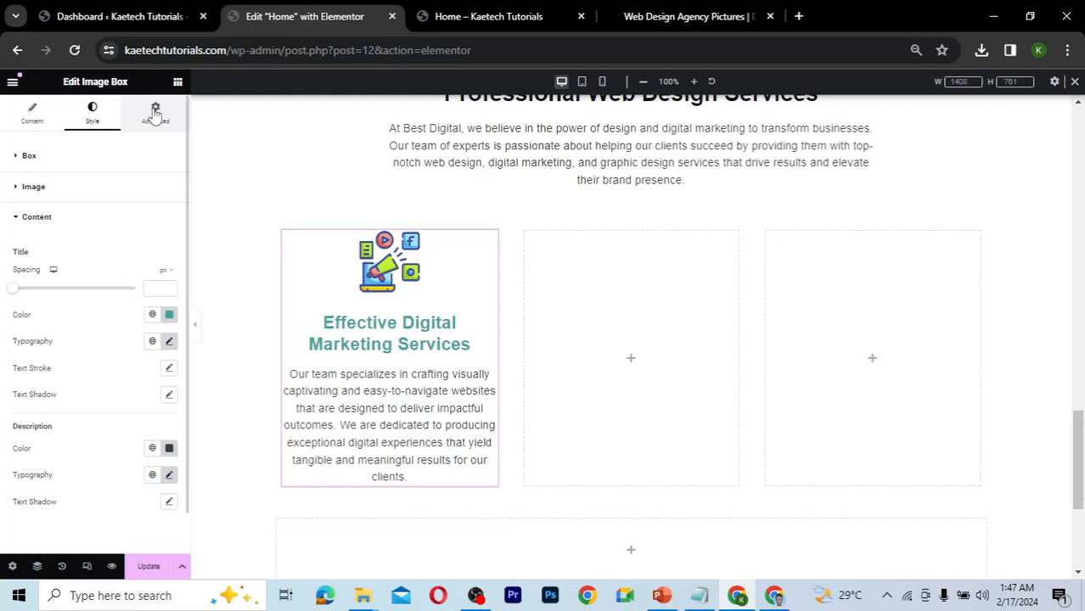
- Set the padding of the first card's image box to 20 px on all sides
click(155, 114)
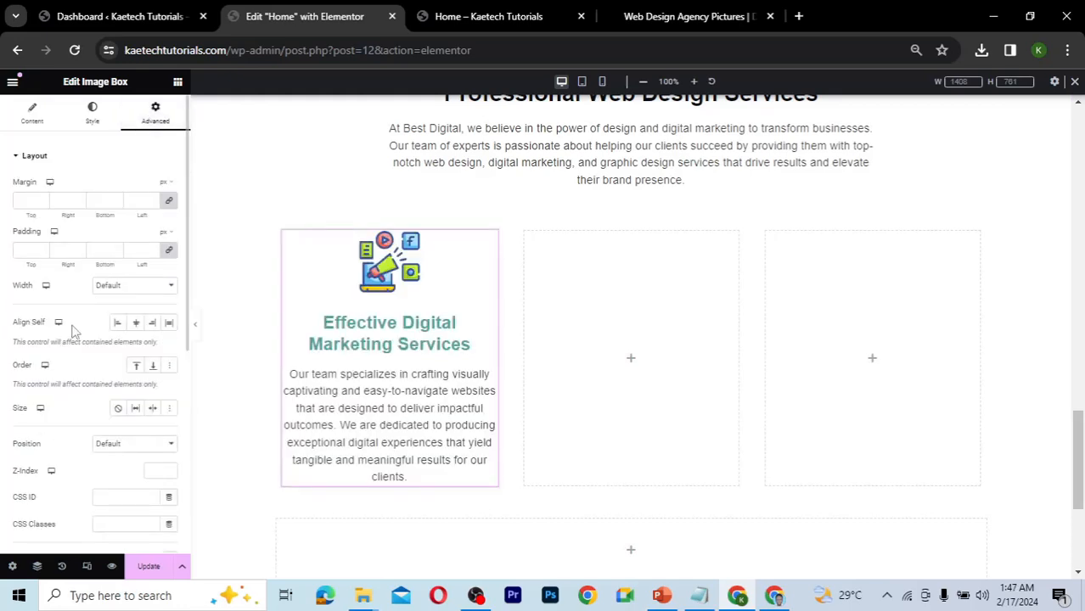
click(22, 248)
text(20)
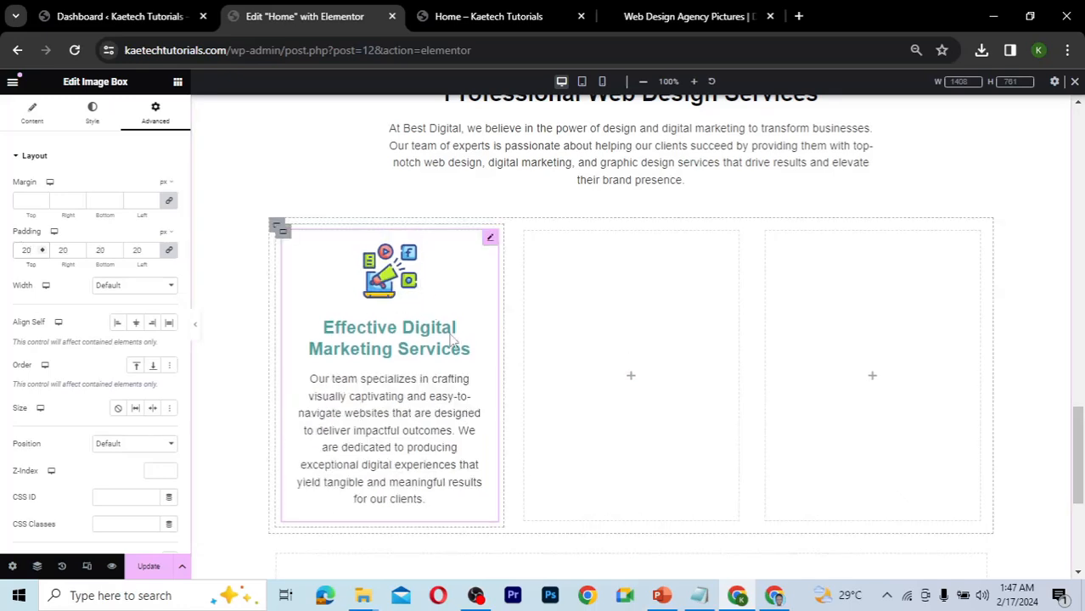
- Set the padding of the first card's container to 20 px on all sides and preview the section at full width
click(282, 234)
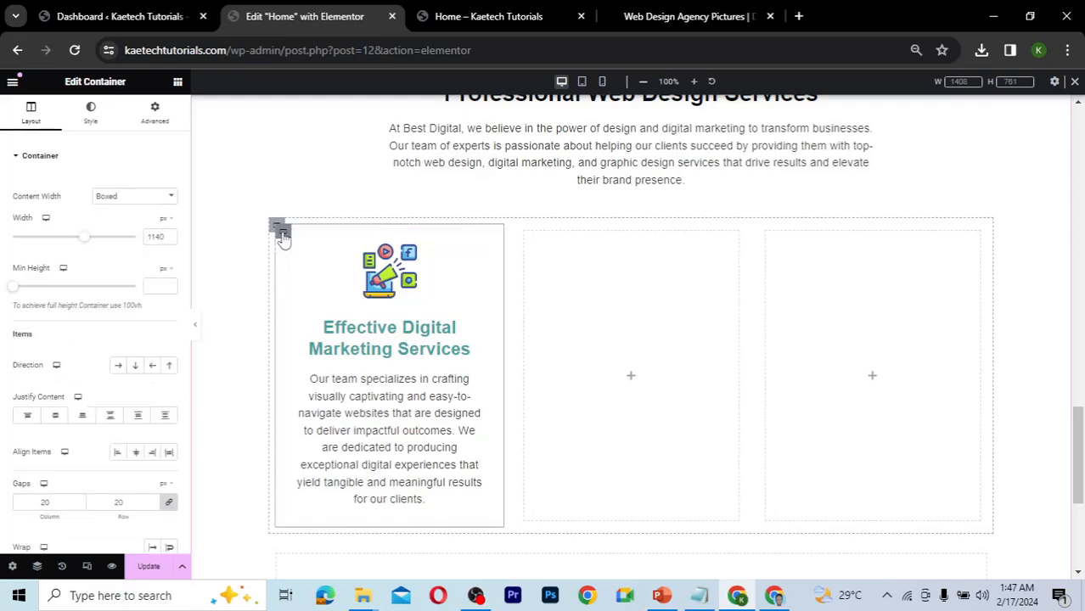
click(156, 118)
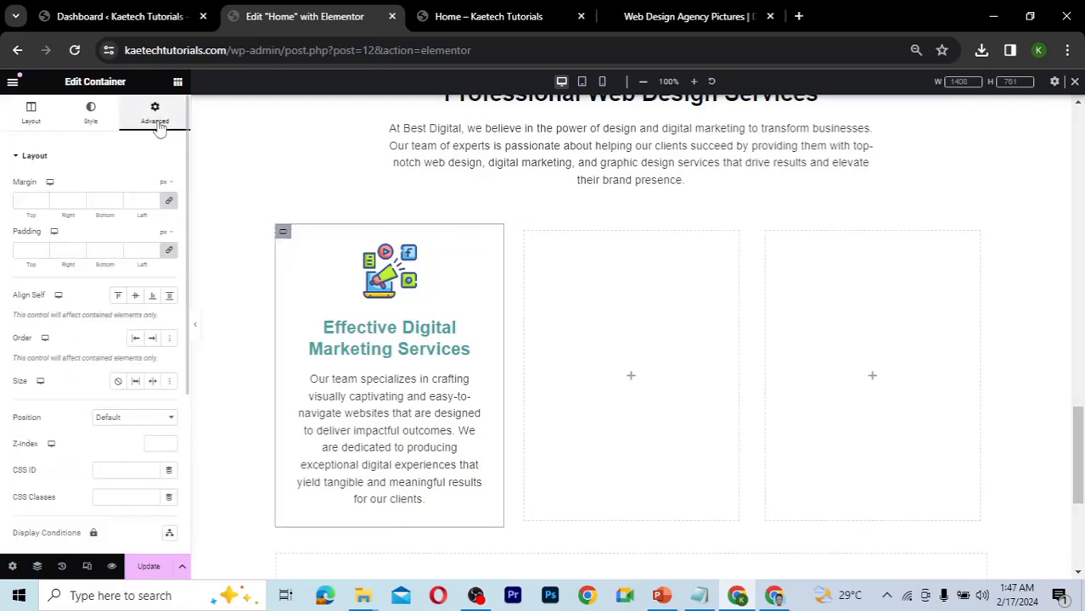
click(26, 251)
text(20)
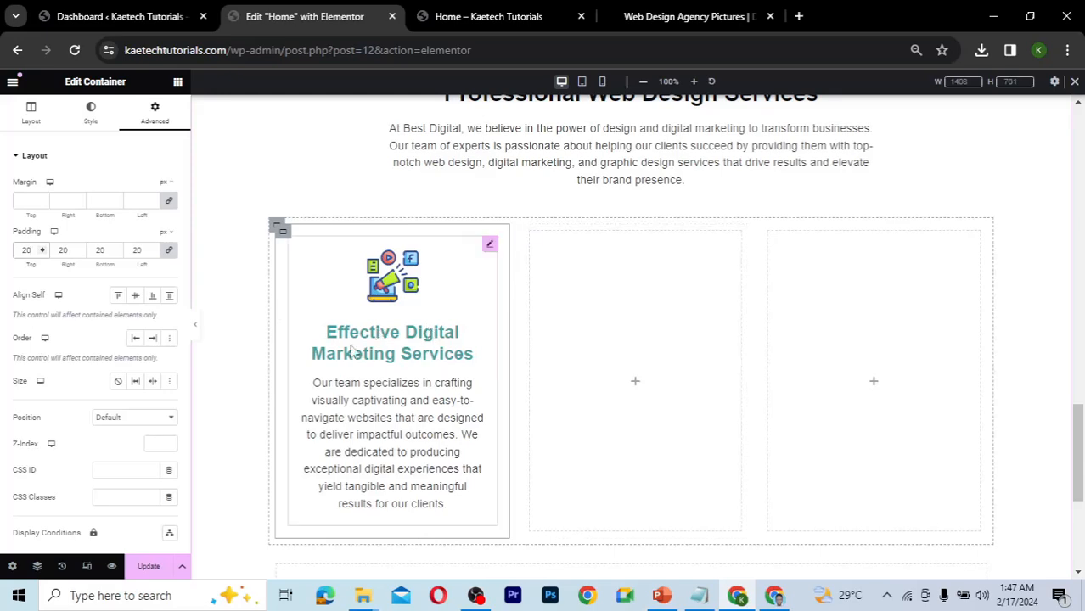
click(199, 336)
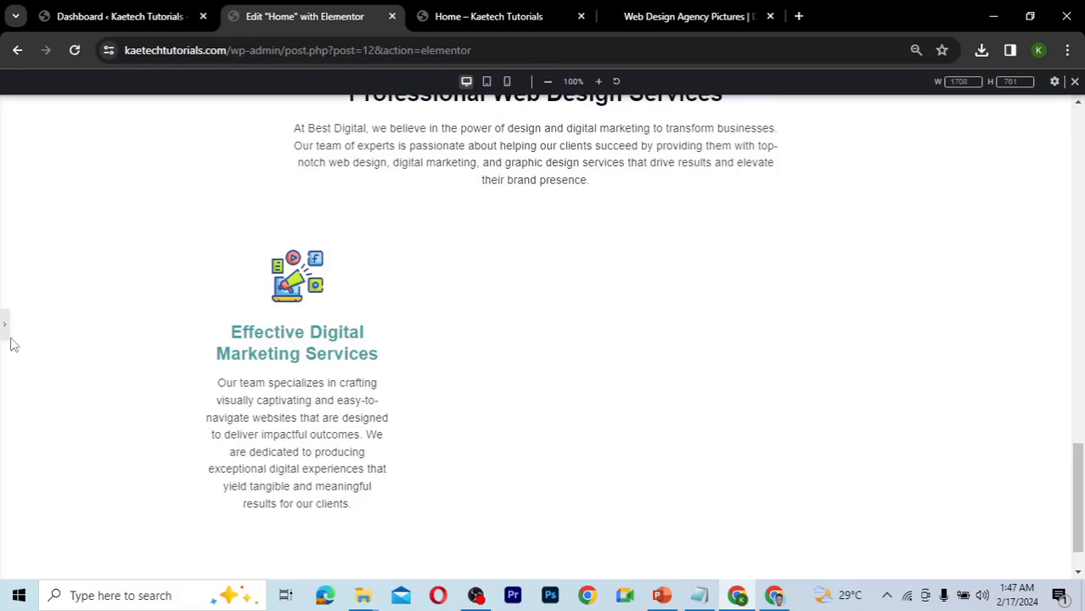
click(6, 338)
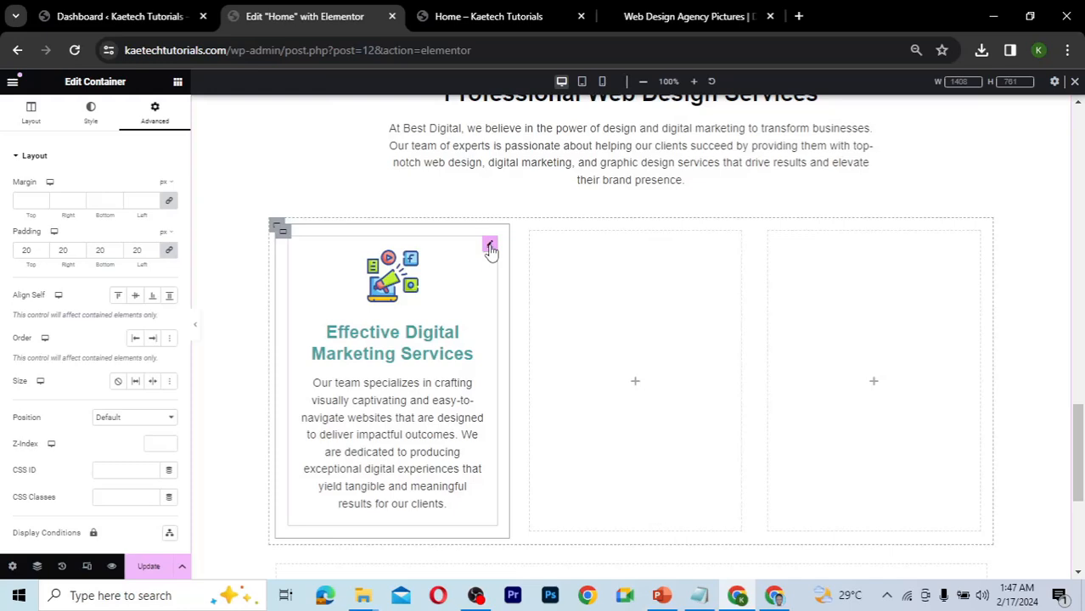
- Set the padding of the first card's image box to 0 on all sides and preview the section at full width
click(490, 248)
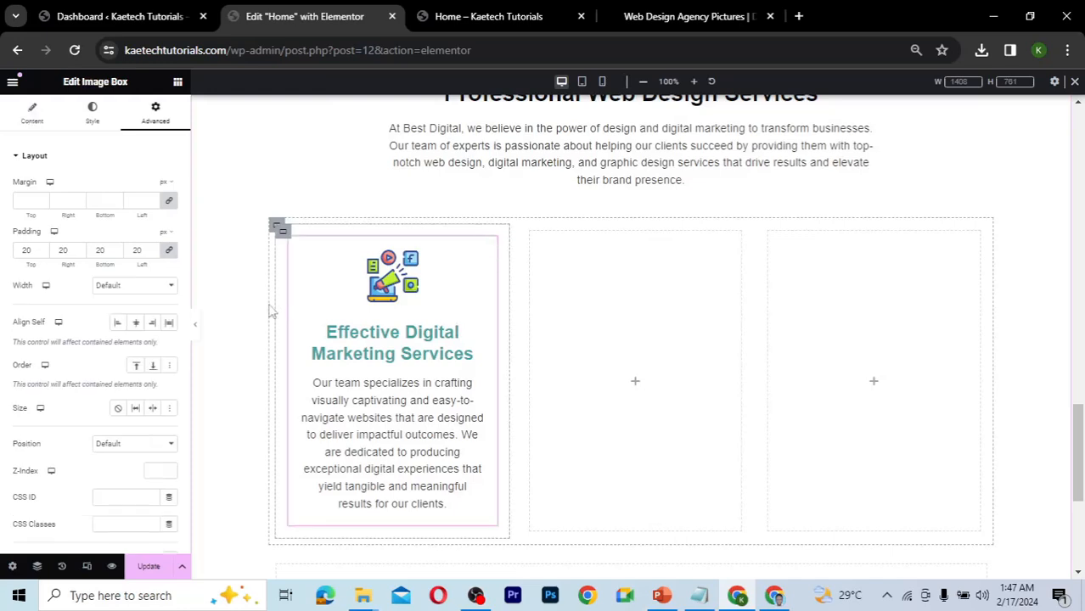
drag(27, 248, 6, 247)
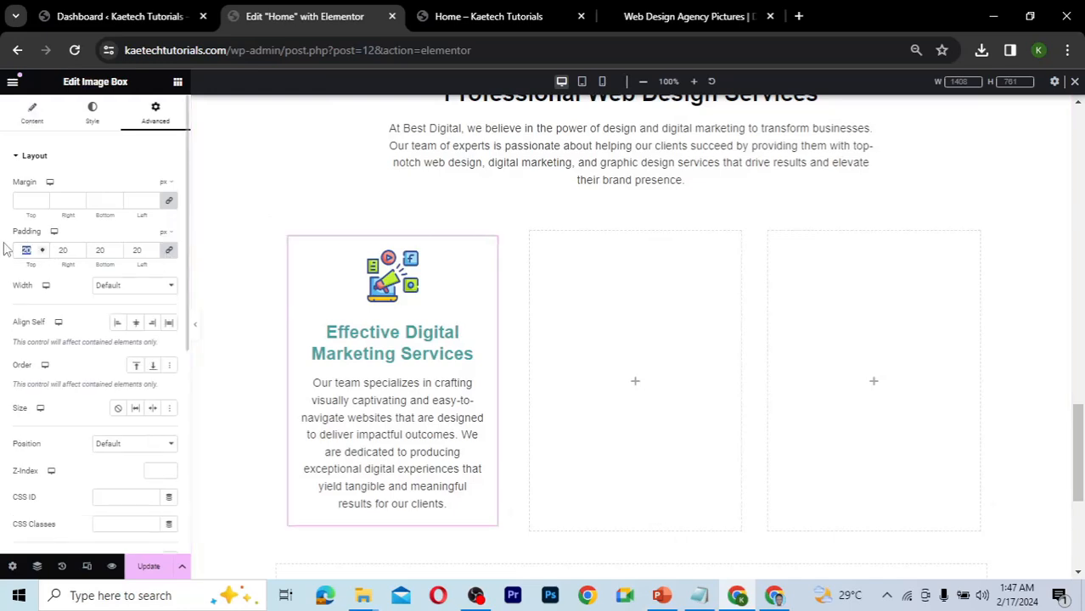
text(0)
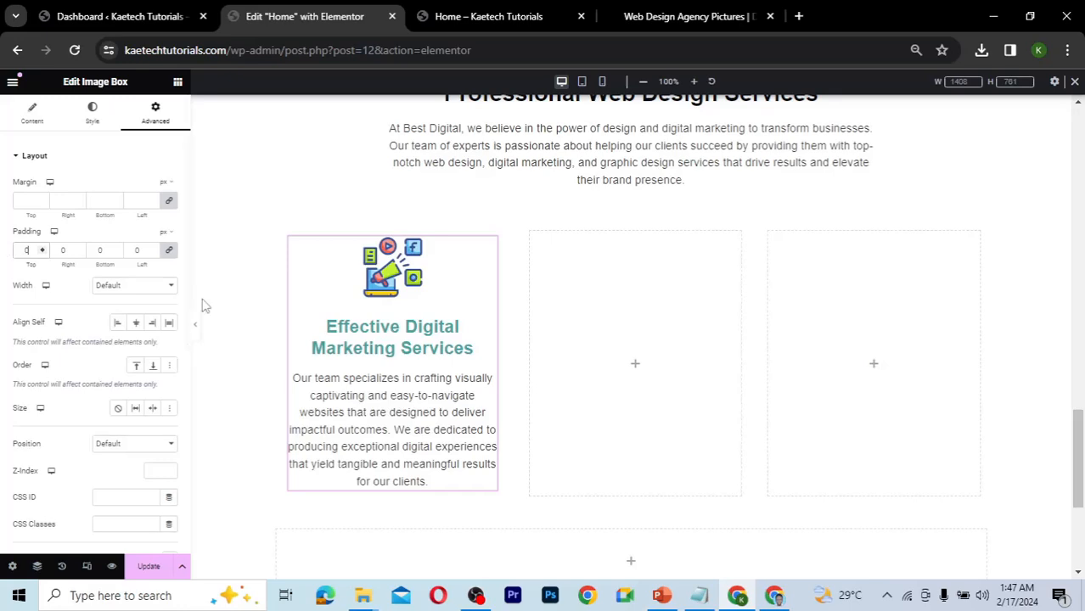
click(198, 330)
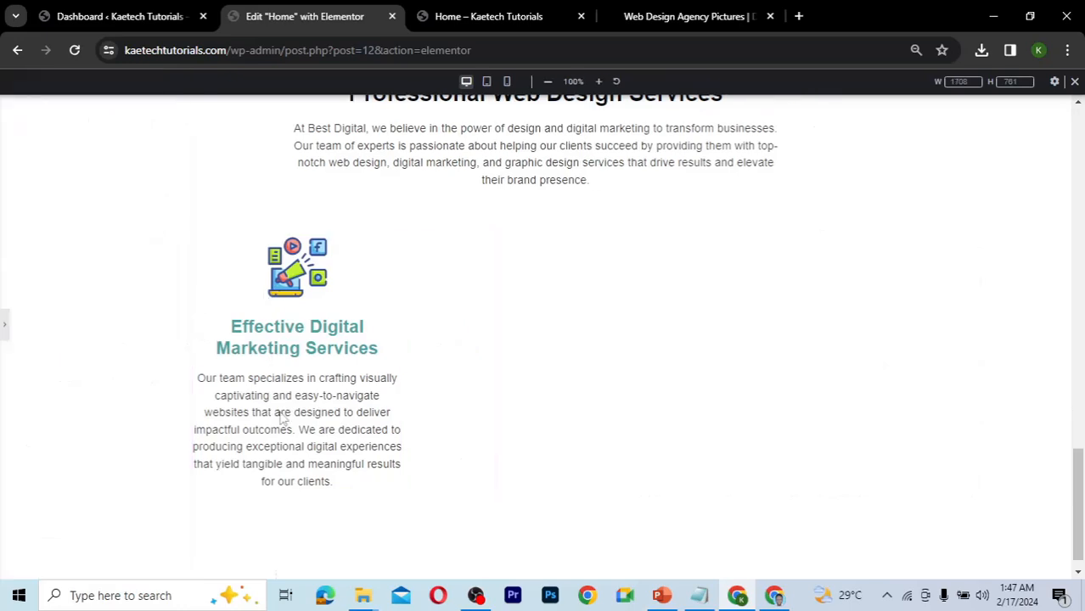
click(6, 332)
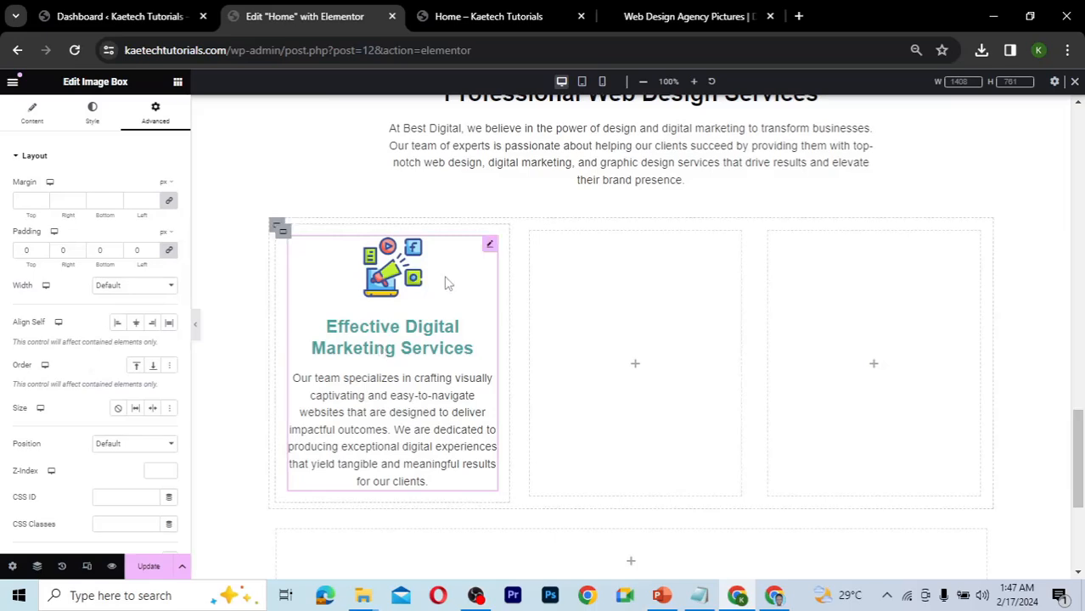
- Copy the first card's image box into the empty second and third containers of the row
right_click(487, 245)
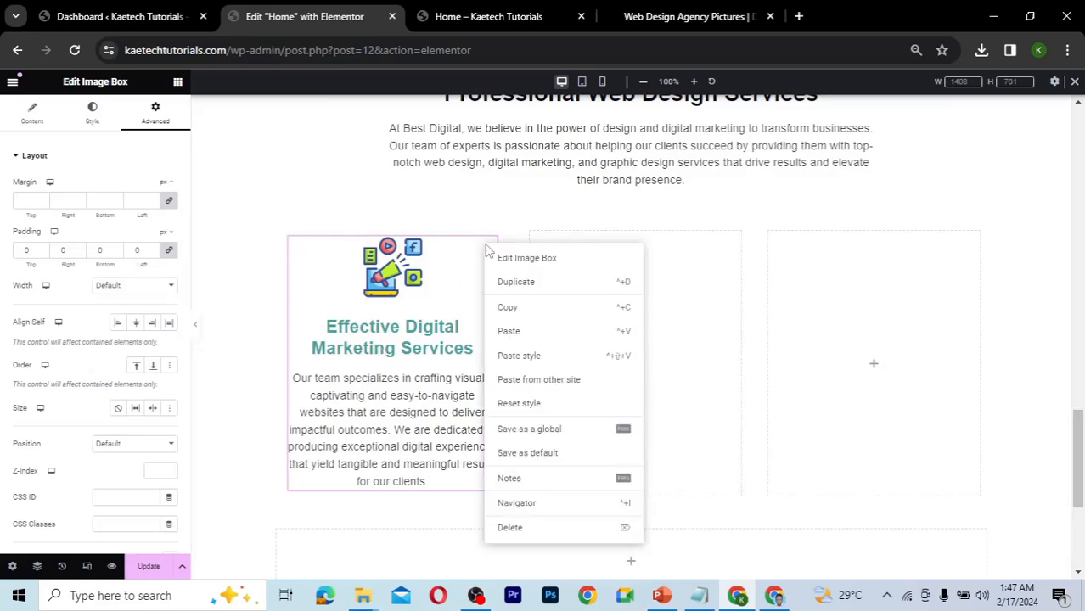
click(505, 307)
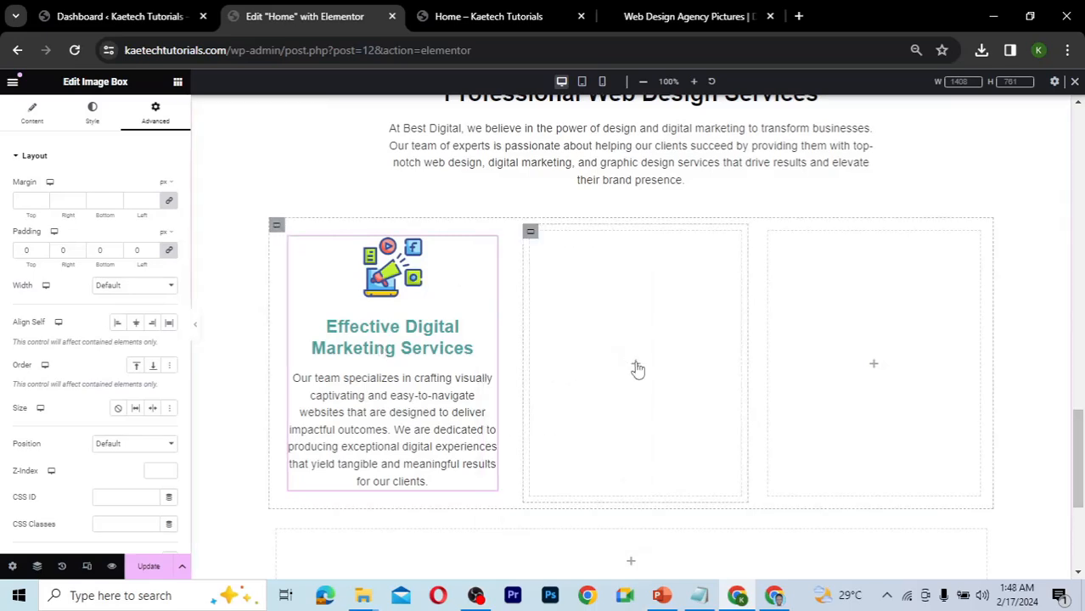
key(ctrl+v)
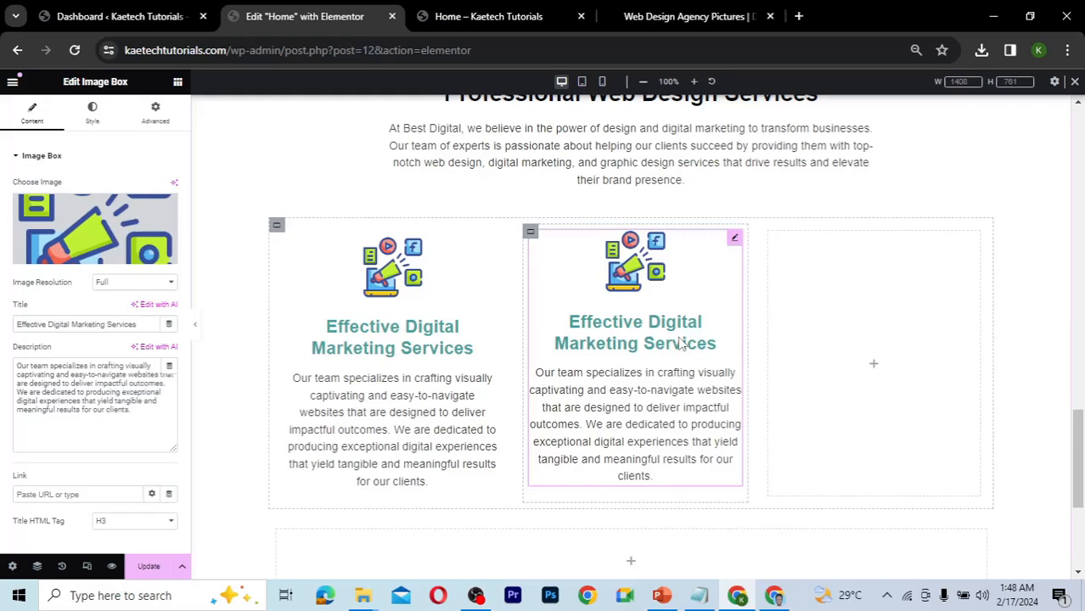
right_click(875, 370)
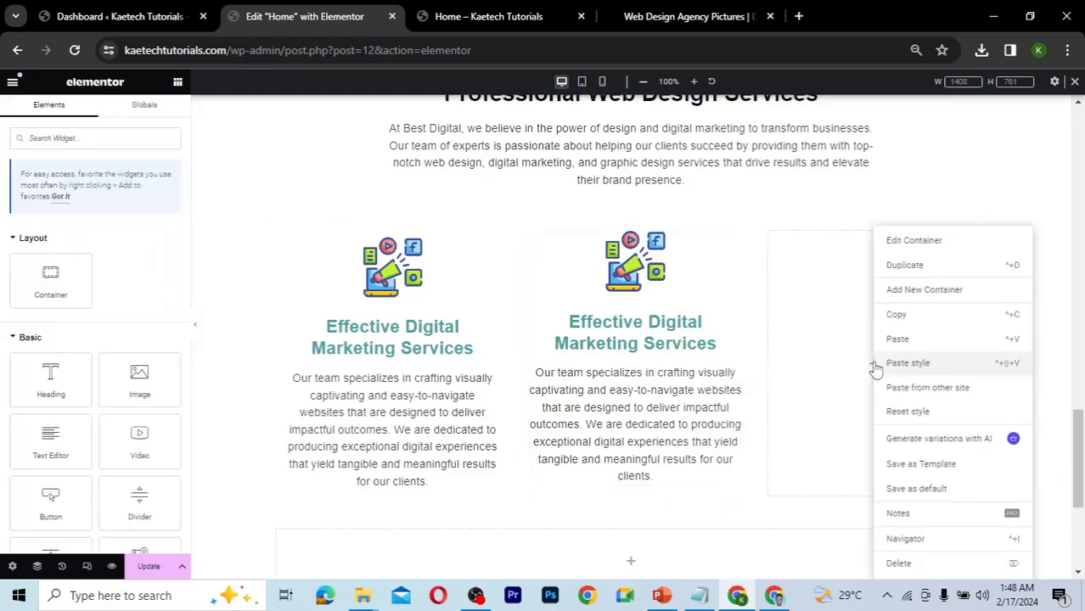
click(901, 341)
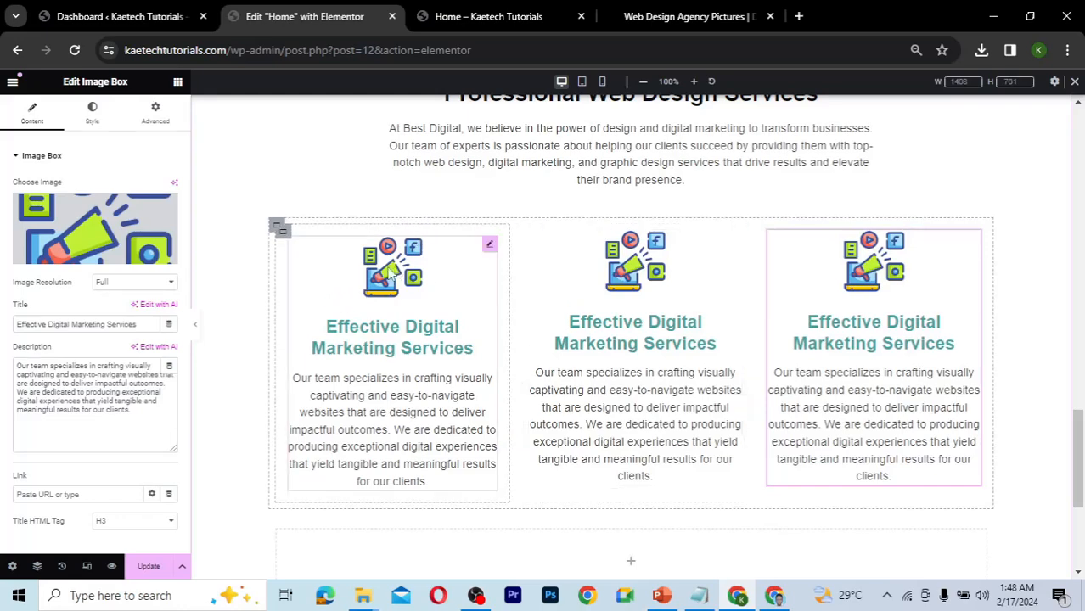
- Apply the first card container's style to the second and third card containers
right_click(283, 238)
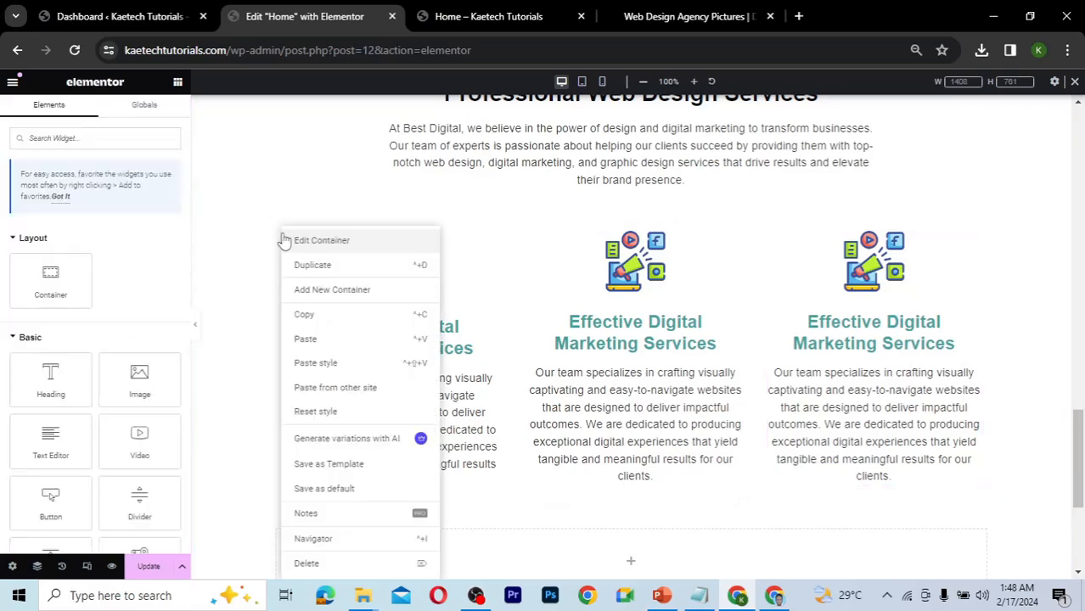
click(308, 315)
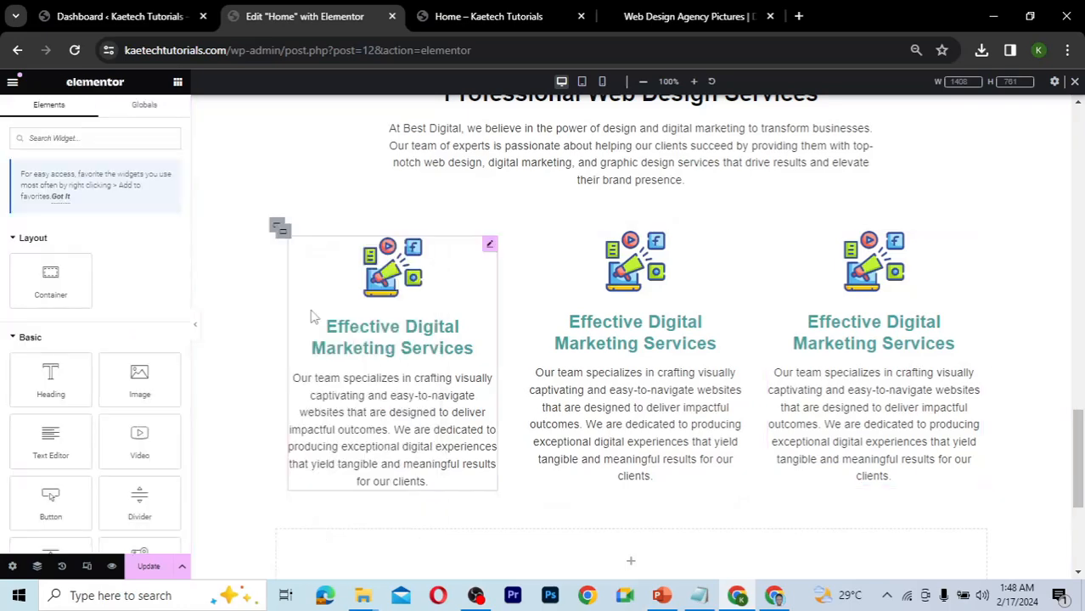
right_click(532, 233)
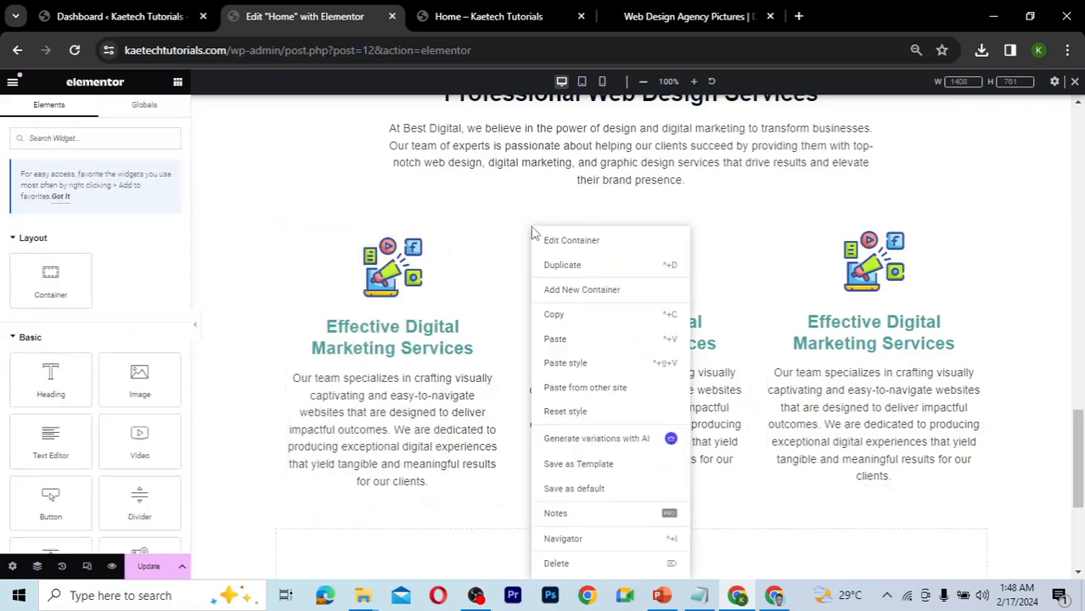
click(563, 363)
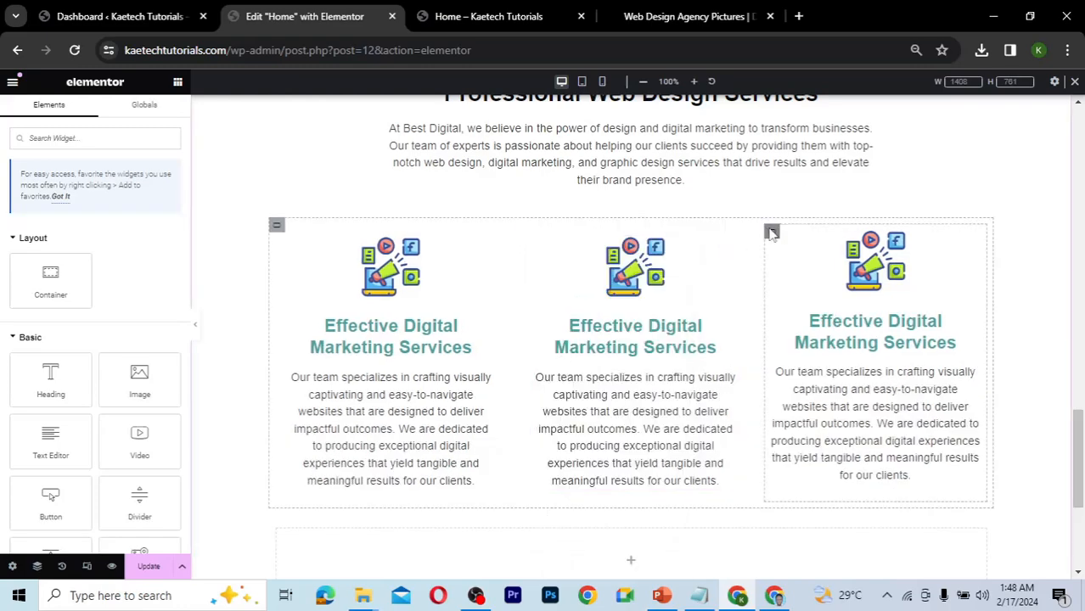
right_click(770, 234)
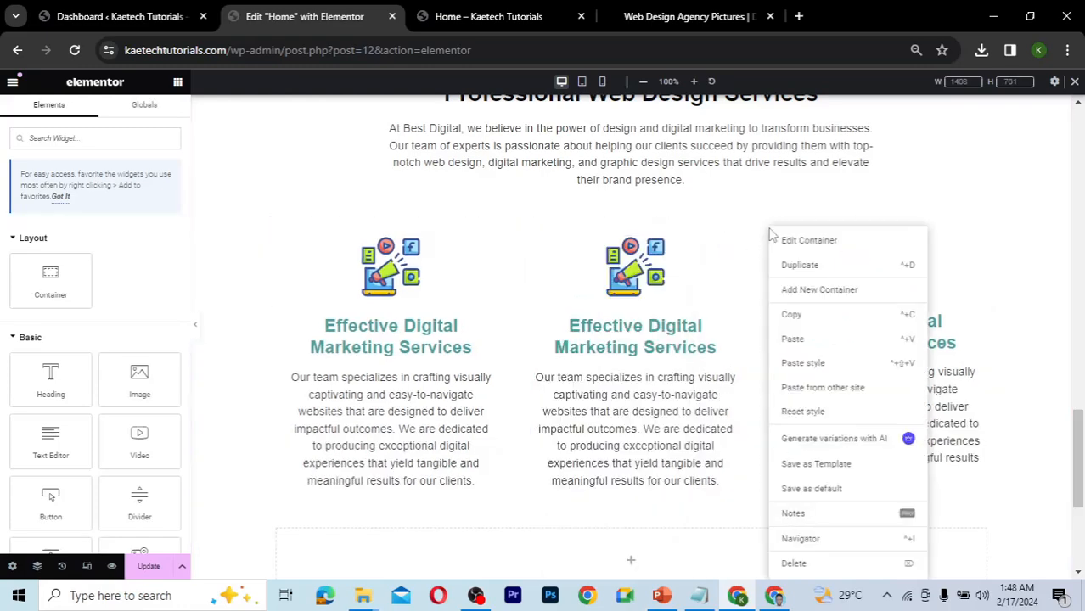
click(795, 363)
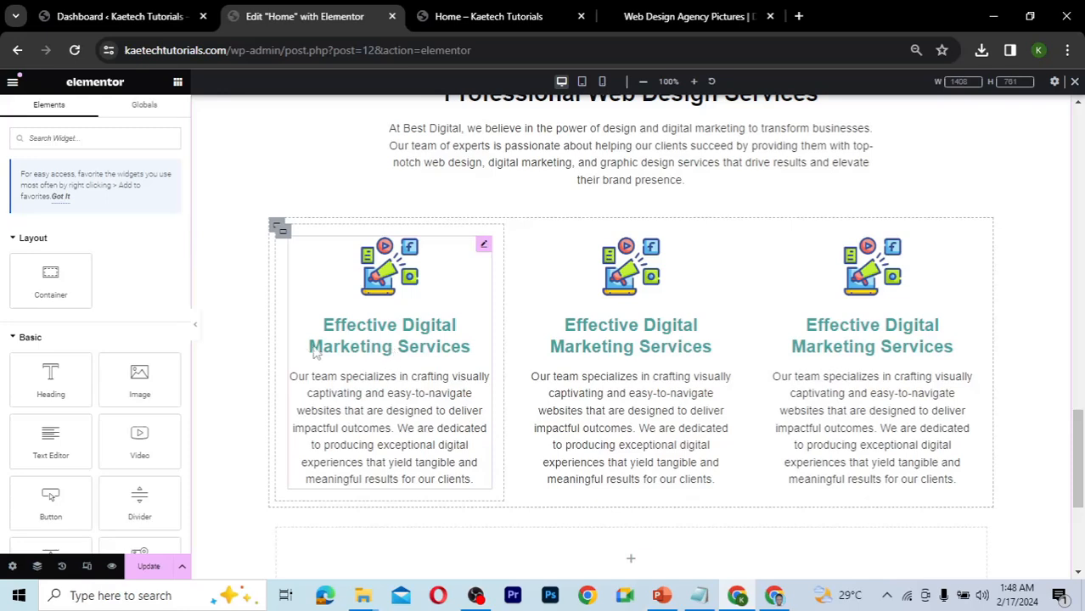
- Set the margin of the first card's container to 20 px on all sides
click(282, 235)
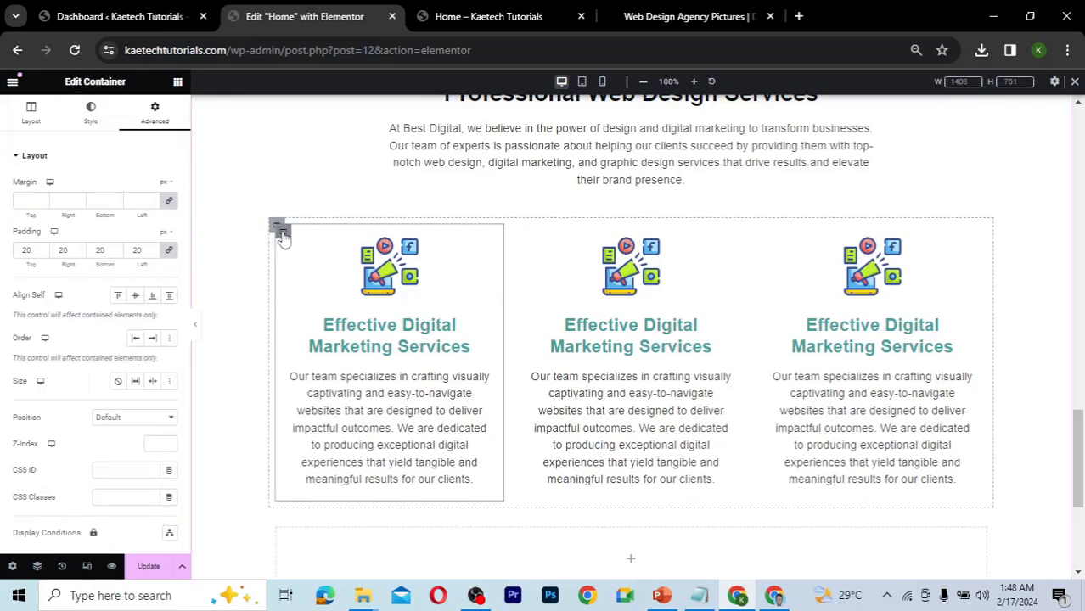
click(19, 201)
text(20)
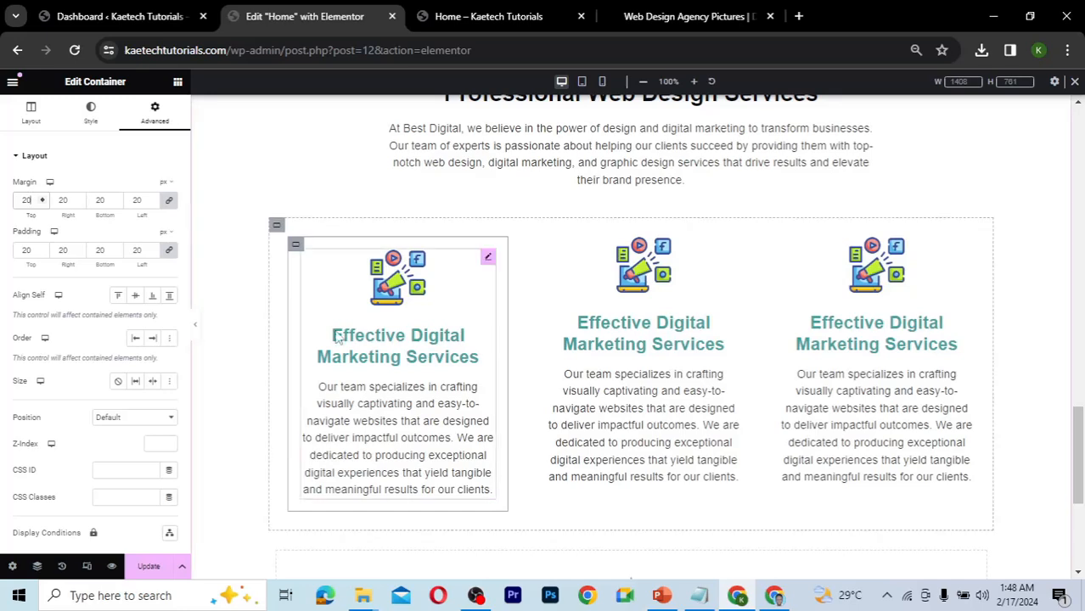
- Copy the first card's container so its style can be reused on the other cards
click(295, 249)
right_click(295, 249)
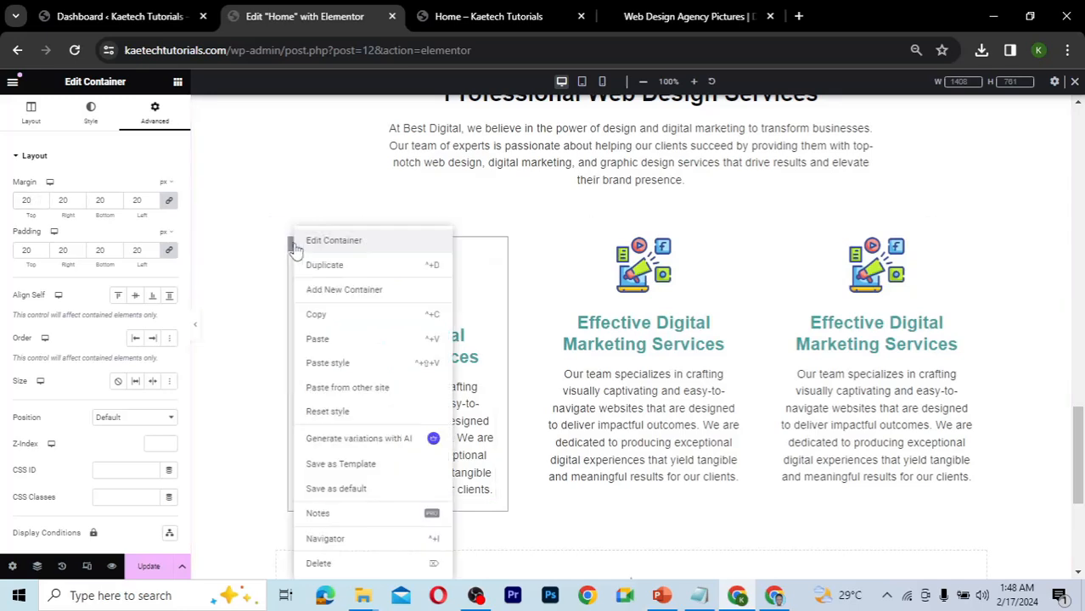
- Copy the first service container's style, with 20 px margin and padding, onto the second and third service containers
click(319, 314)
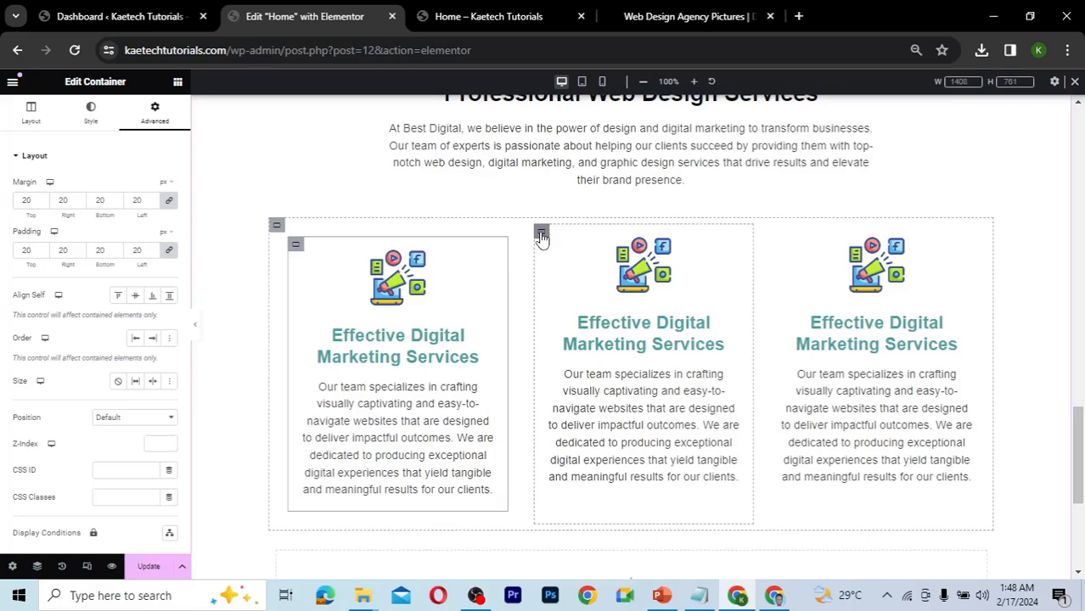
right_click(542, 235)
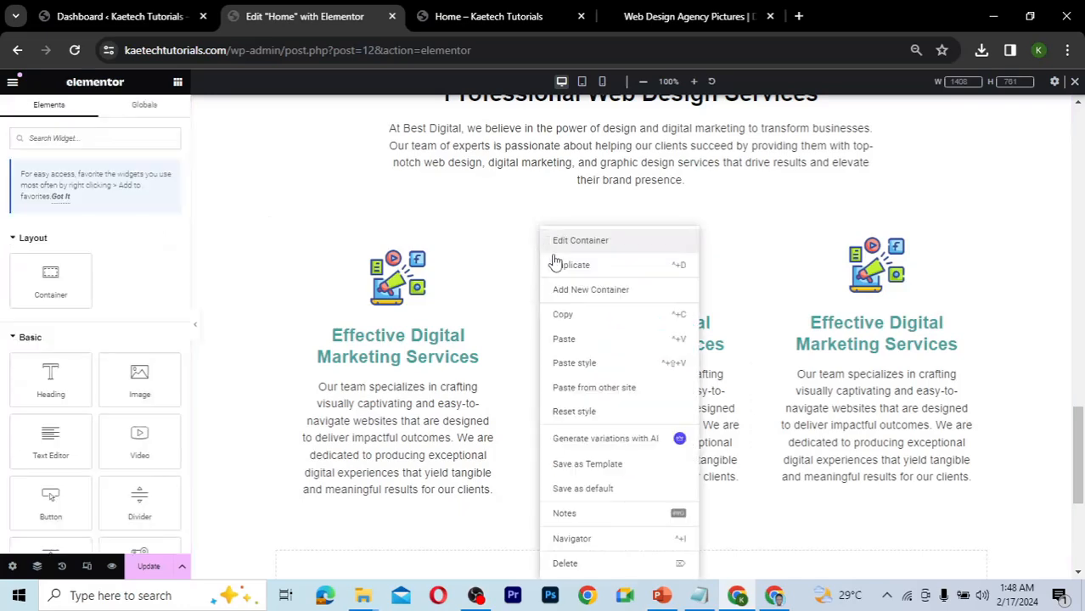
click(574, 363)
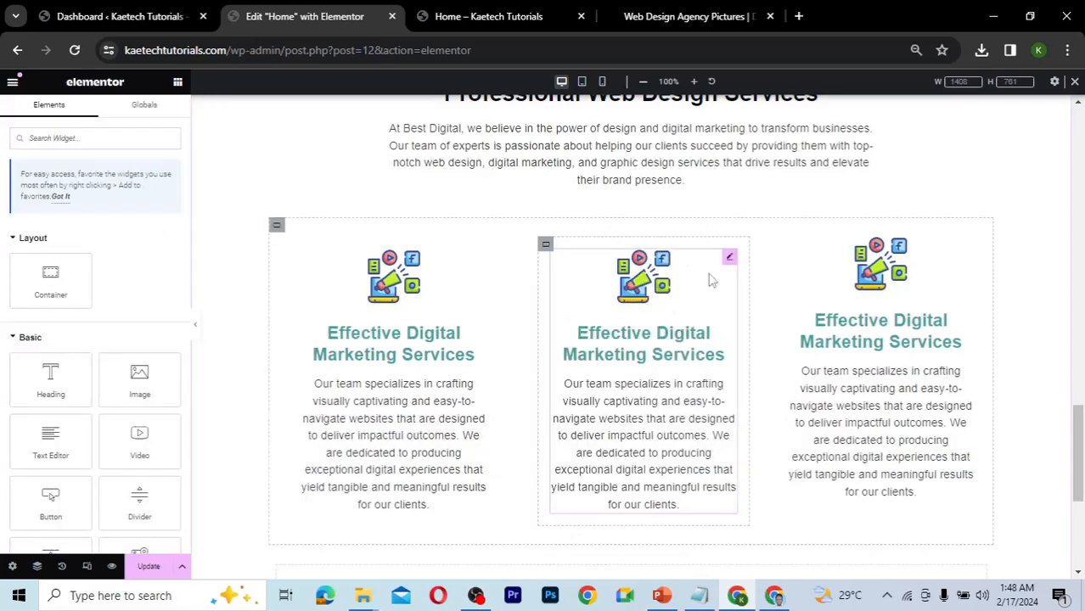
right_click(785, 235)
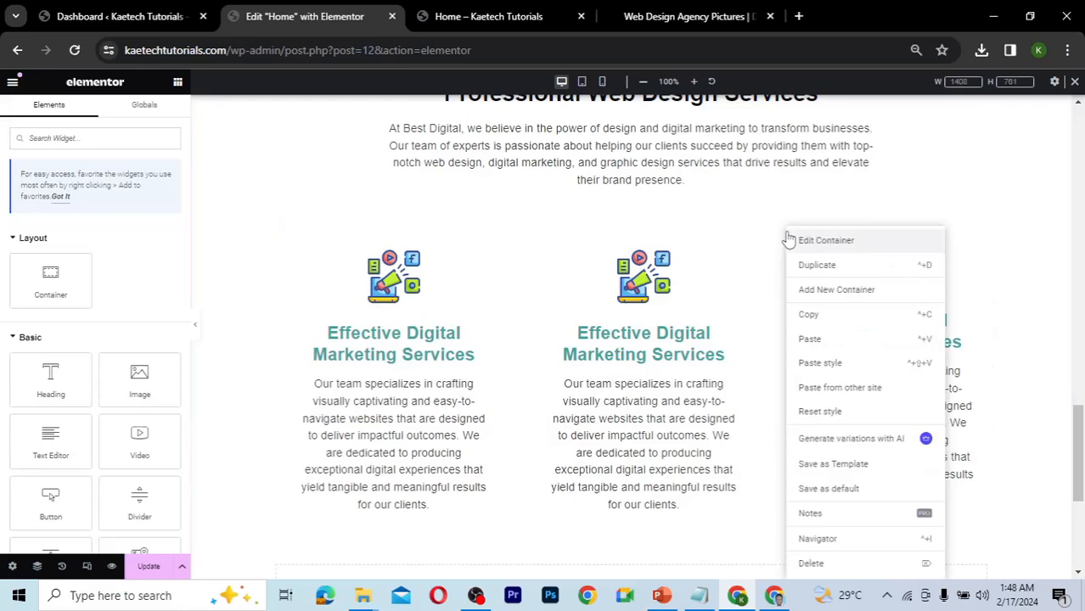
click(820, 363)
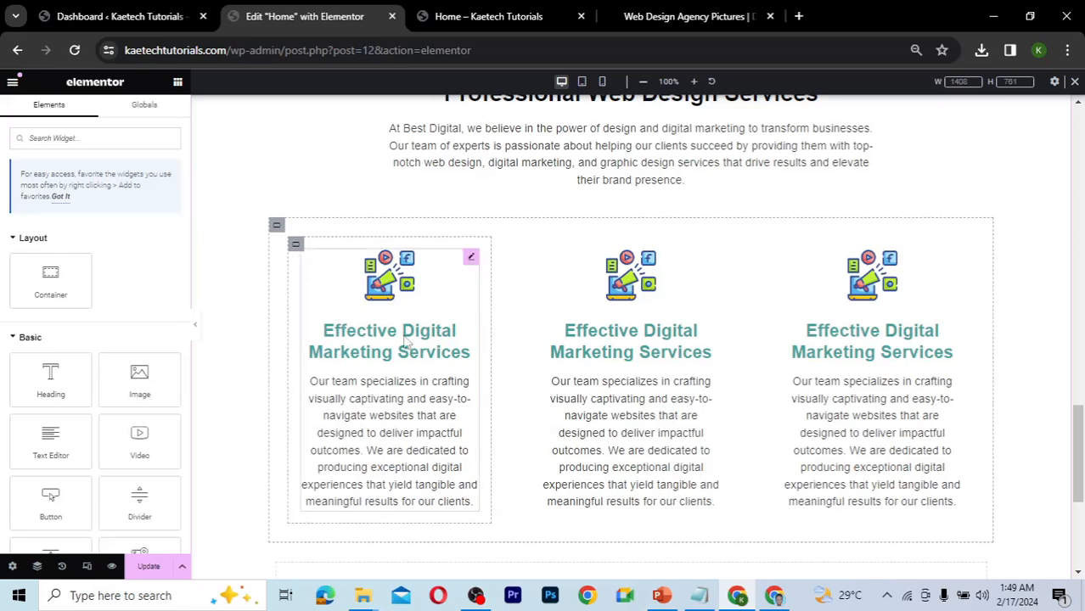
- Give the first service container a hover-state box shadow with the default settings, and compare its normal and hover border settings
click(296, 245)
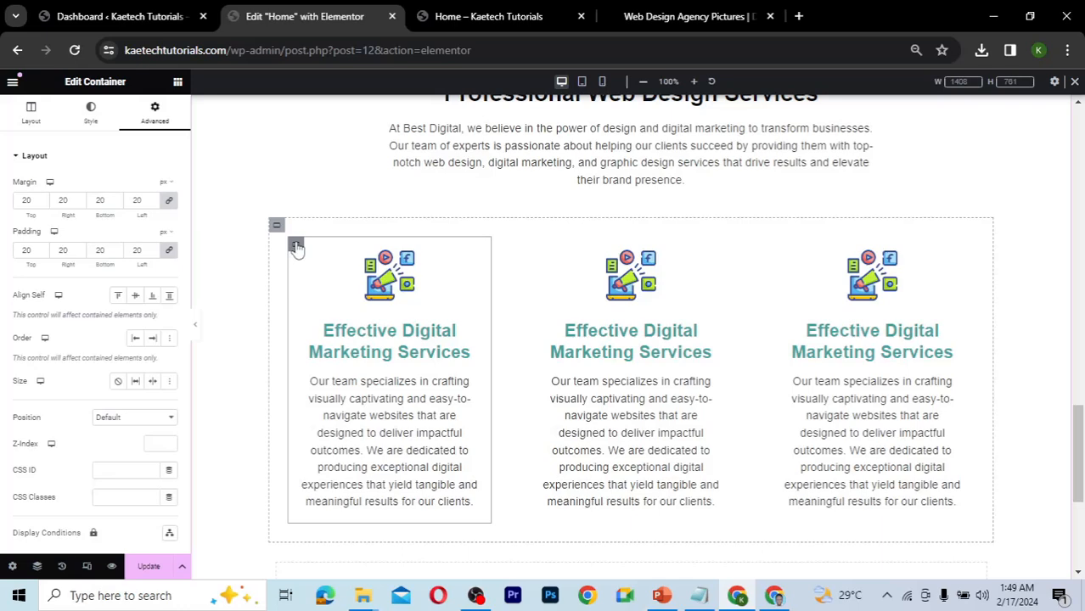
click(91, 118)
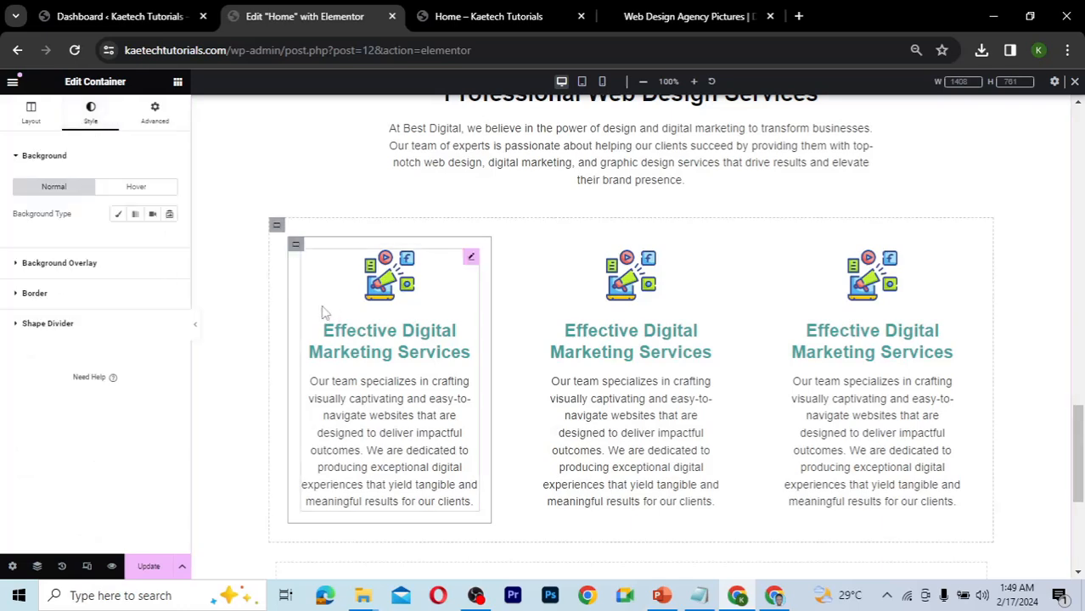
click(94, 299)
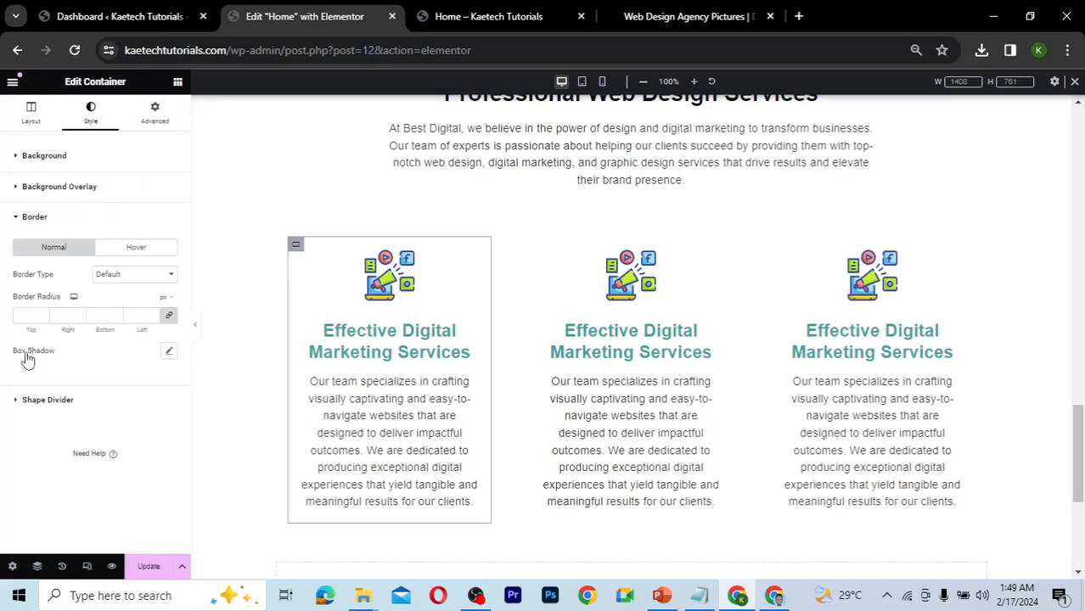
click(147, 254)
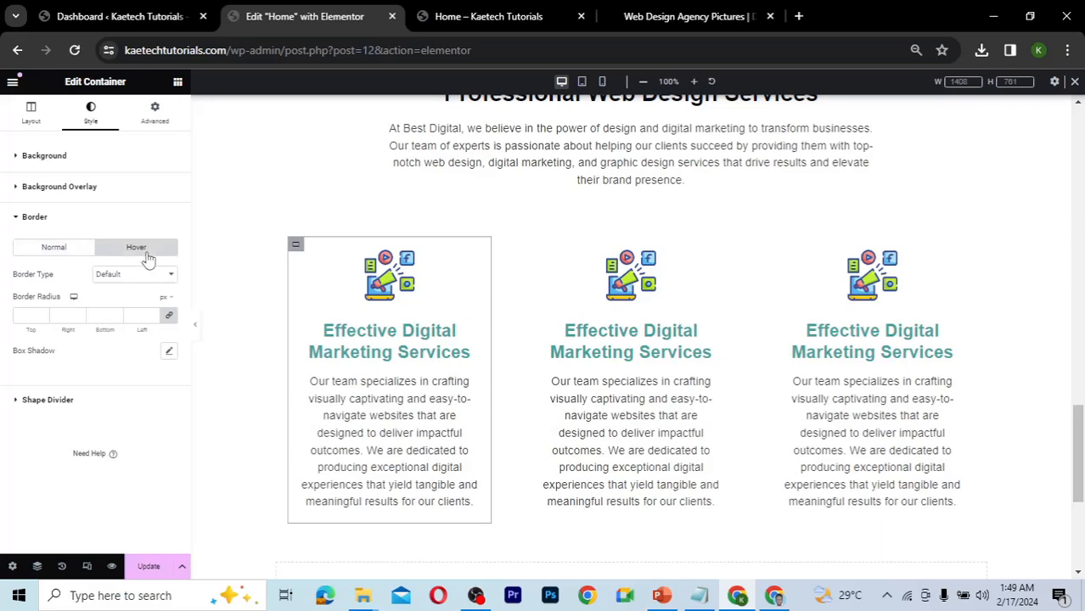
click(167, 352)
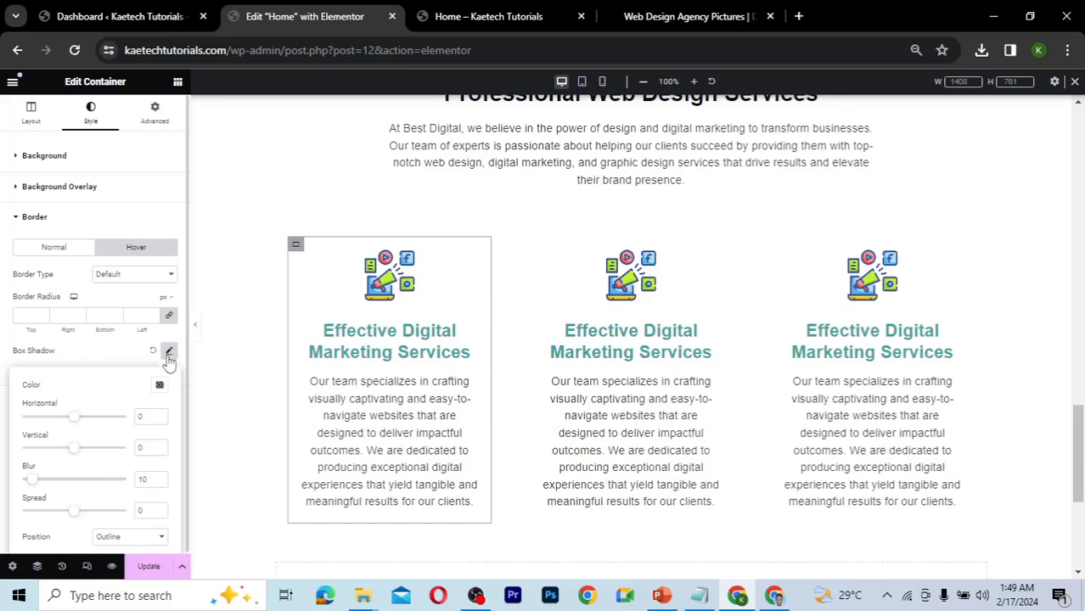
click(98, 364)
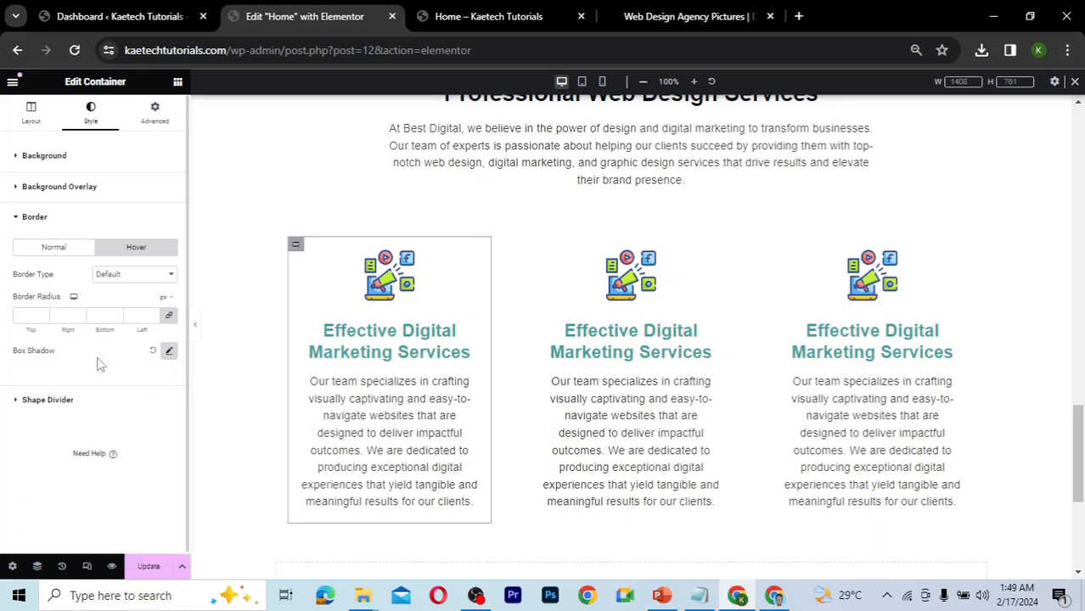
click(65, 251)
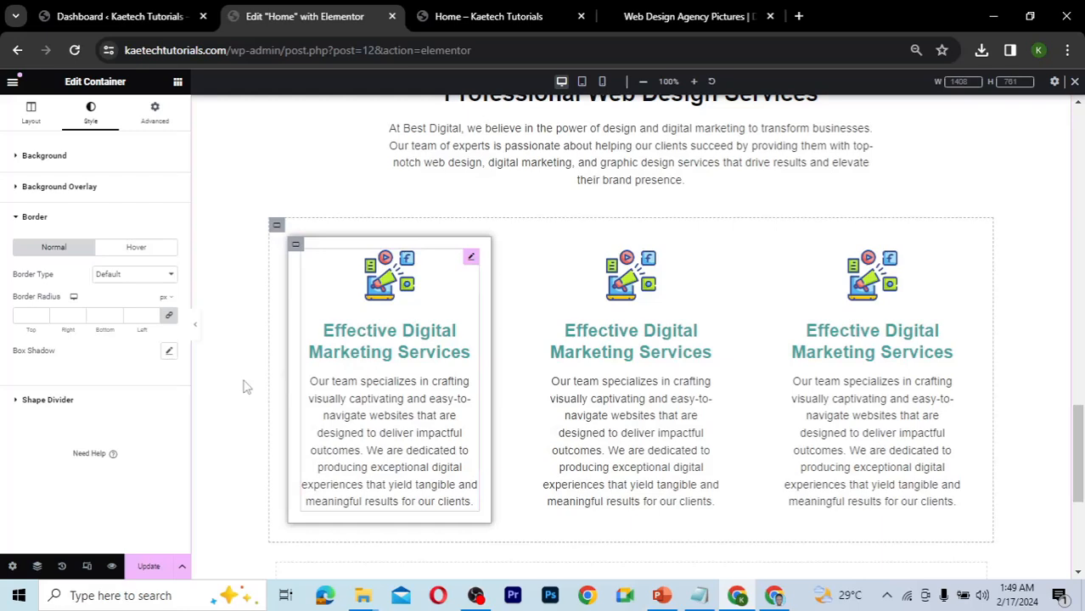
click(140, 248)
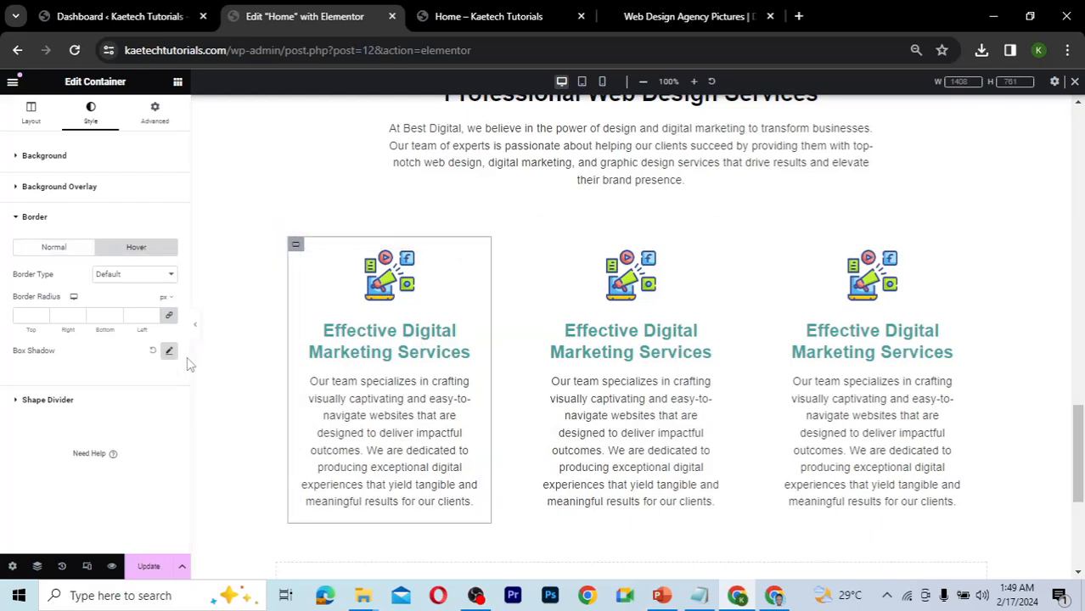
click(50, 247)
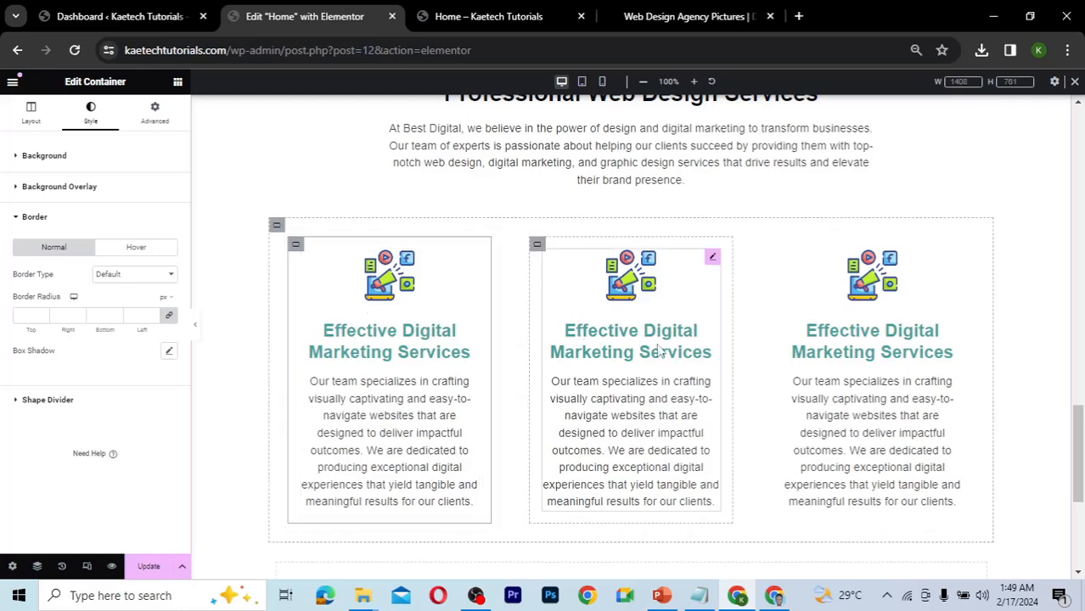
- Copy the first service container's hover shadow style onto the second and third service containers
right_click(297, 249)
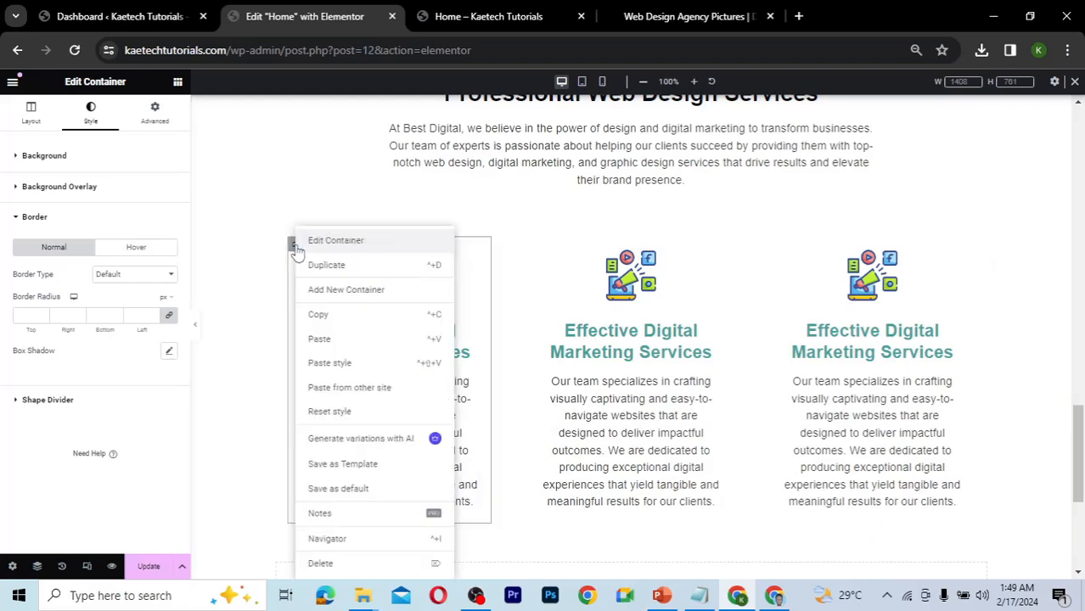
click(319, 315)
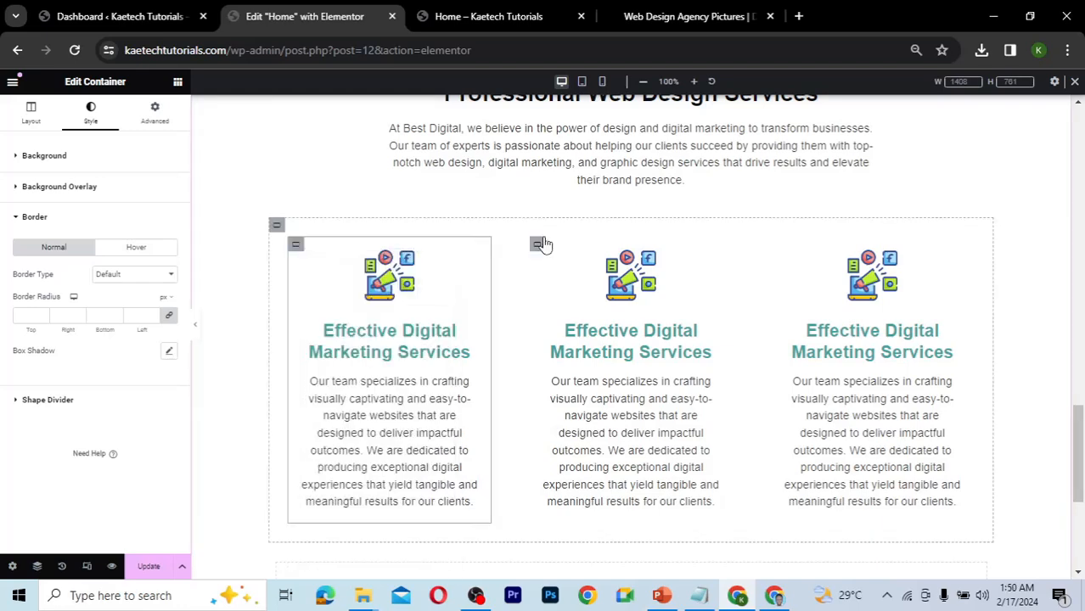
right_click(537, 246)
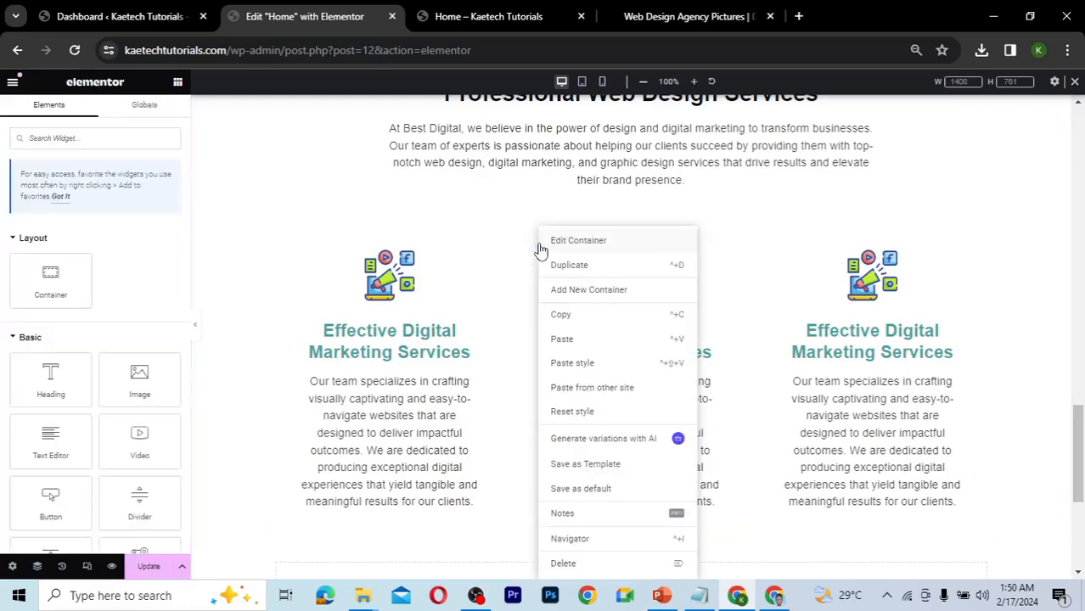
click(562, 339)
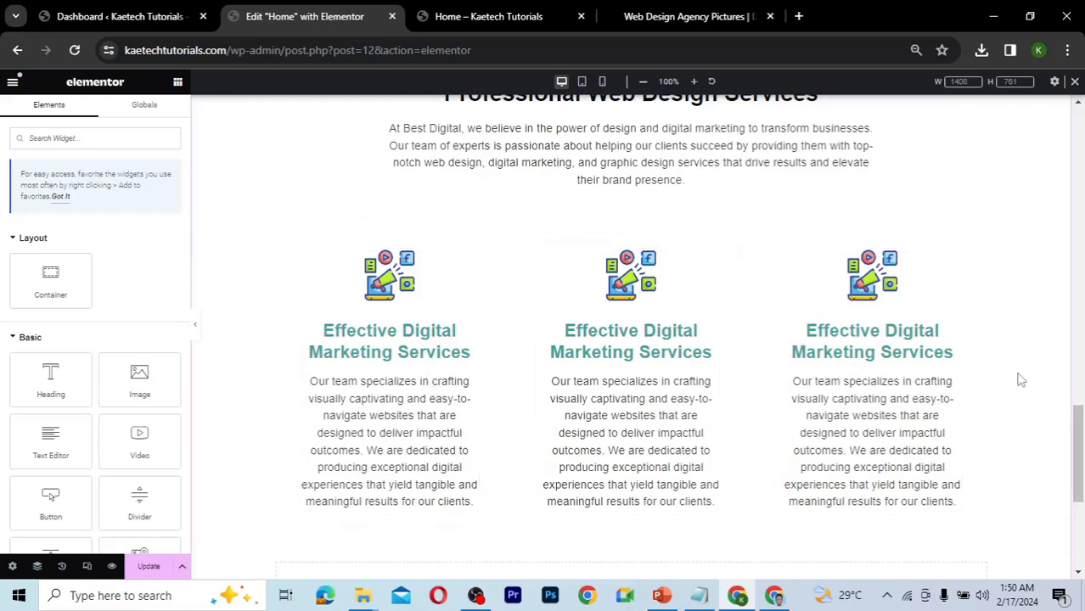
- Replace the second image box's title with "Creative Graphic Design Services", copied from the Relume wireframe
scroll(1019, 382, down, 2)
scroll(897, 391, up, 1)
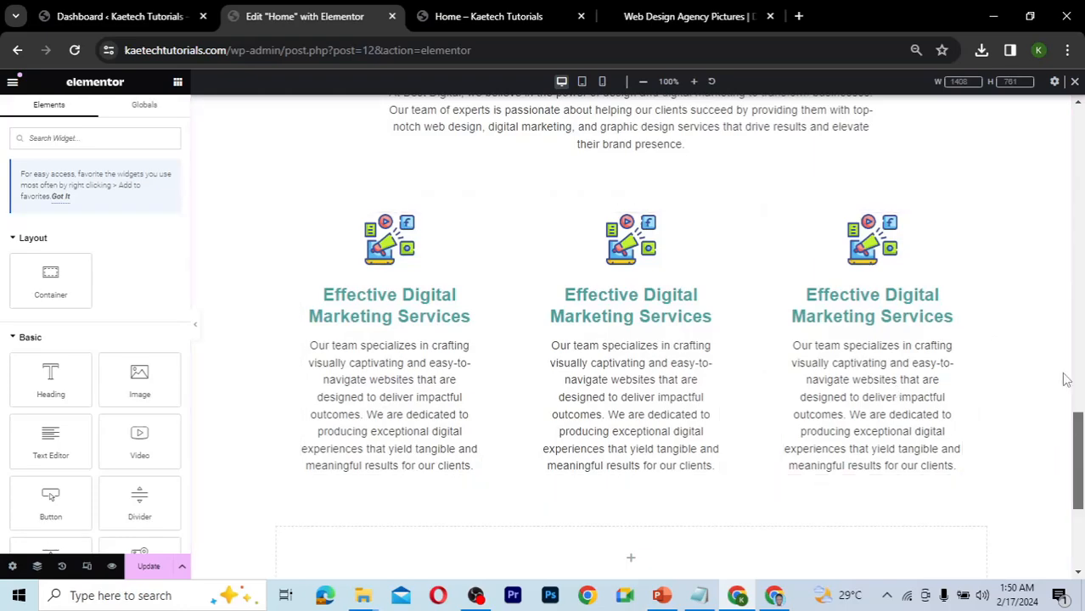
scroll(1062, 365, up, 5)
scroll(1057, 441, down, 5)
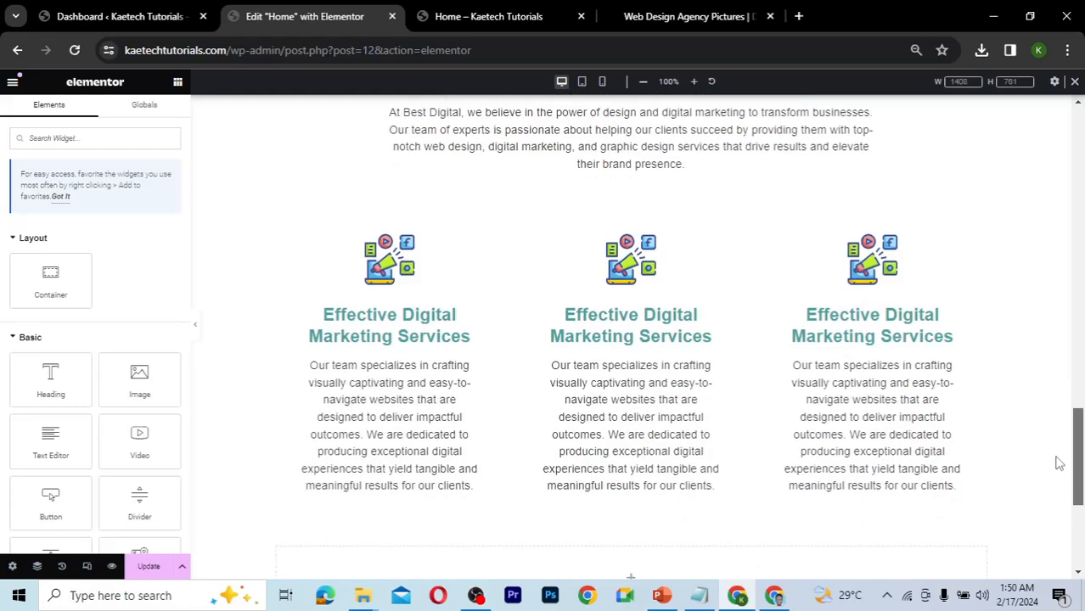
scroll(934, 407, down, 1)
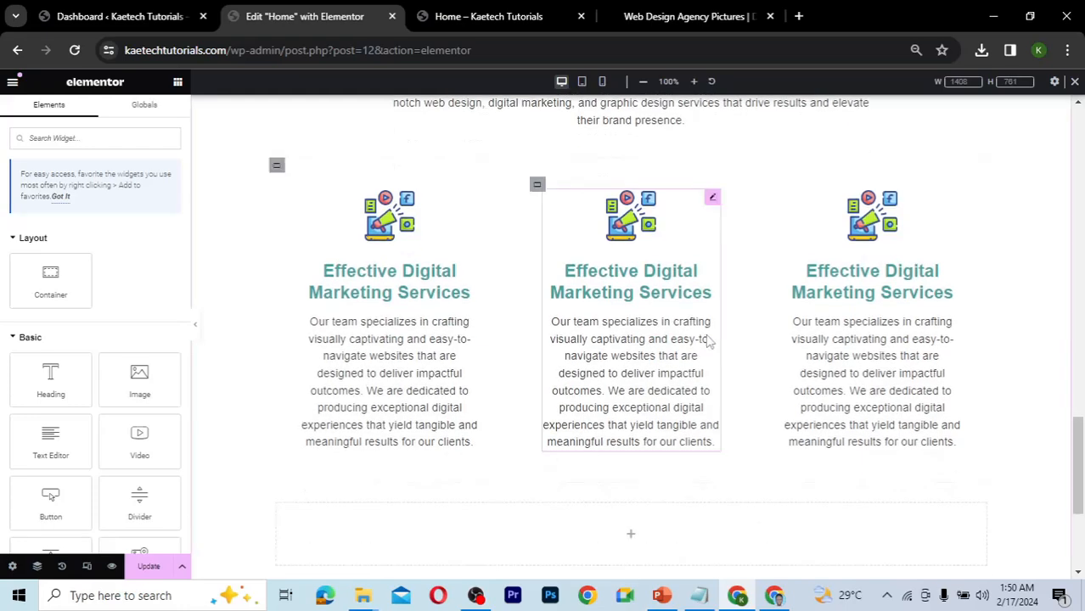
click(716, 199)
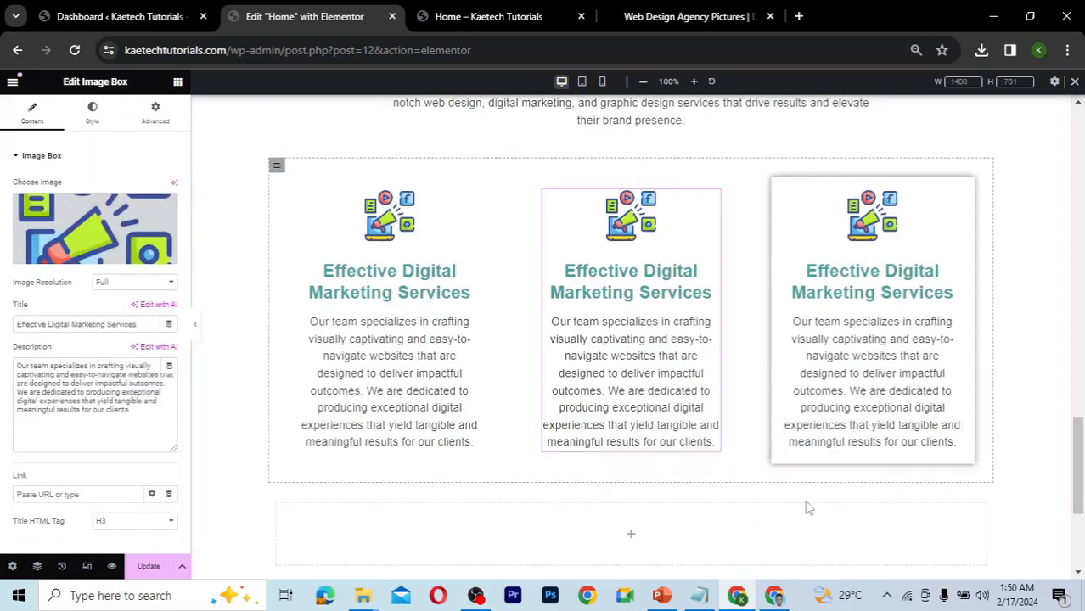
click(774, 596)
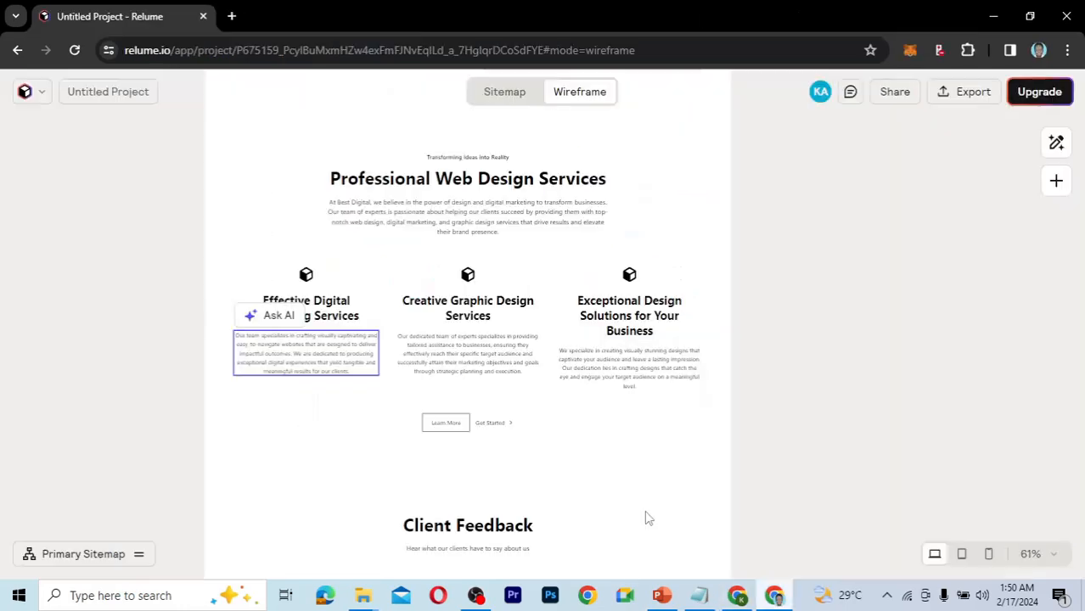
click(480, 308)
double_click(481, 306)
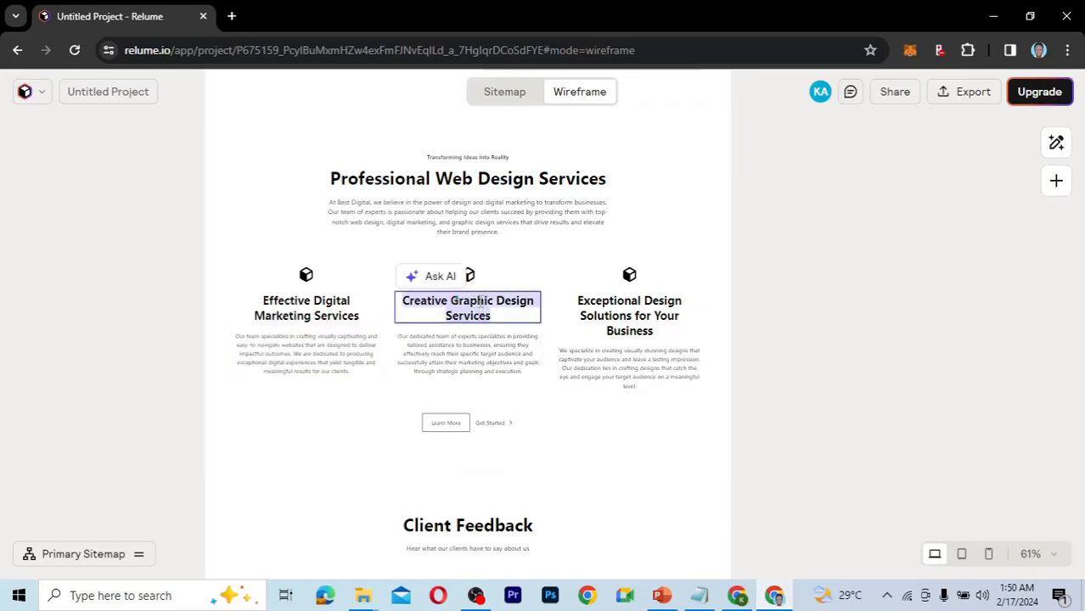
click(739, 596)
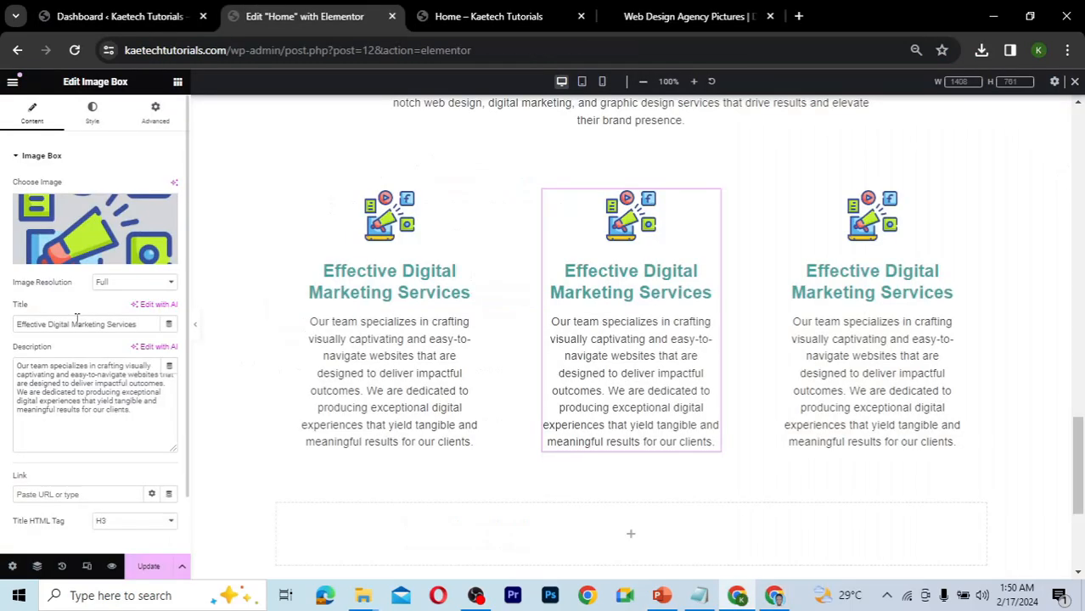
triple_click(77, 324)
key(ctrl+v)
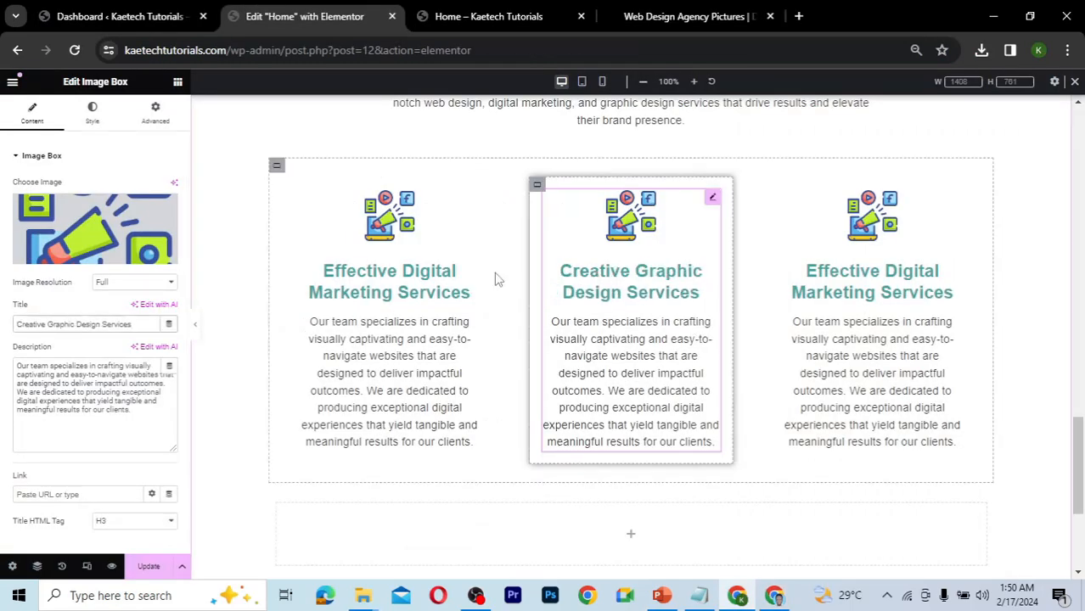
- Replace the second image box's description with the paragraph under "Creative Graphic Design Services" in the Relume wireframe
key(alt+Tab)
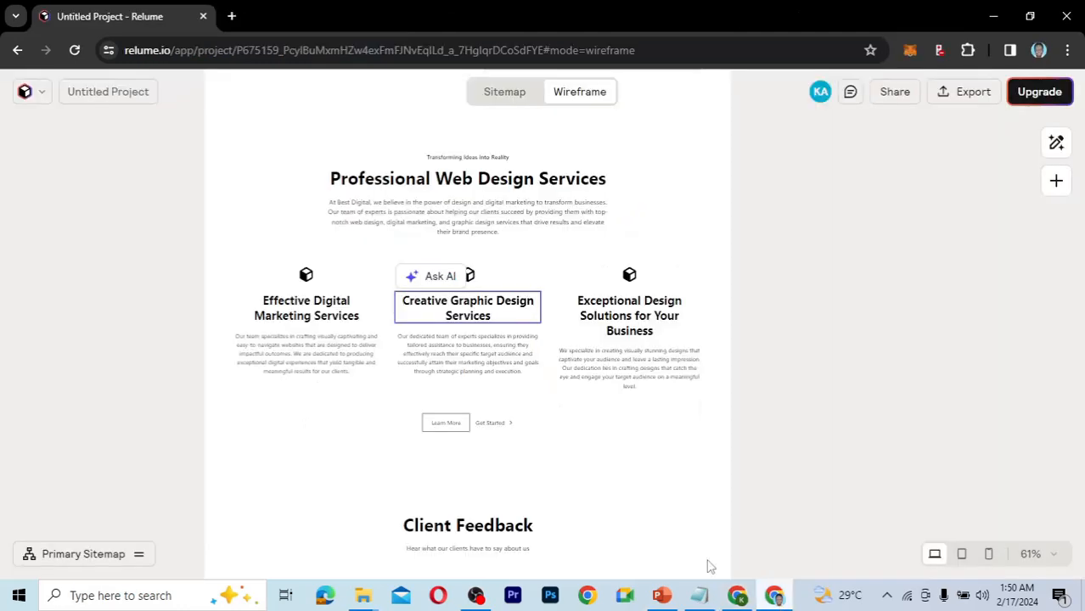
triple_click(480, 344)
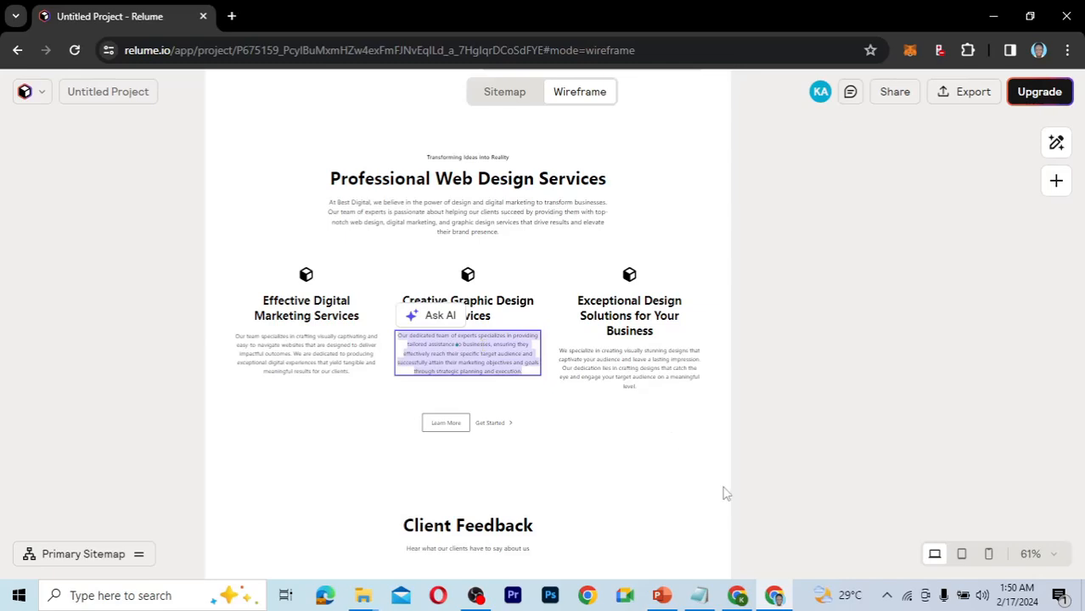
key(alt+Tab)
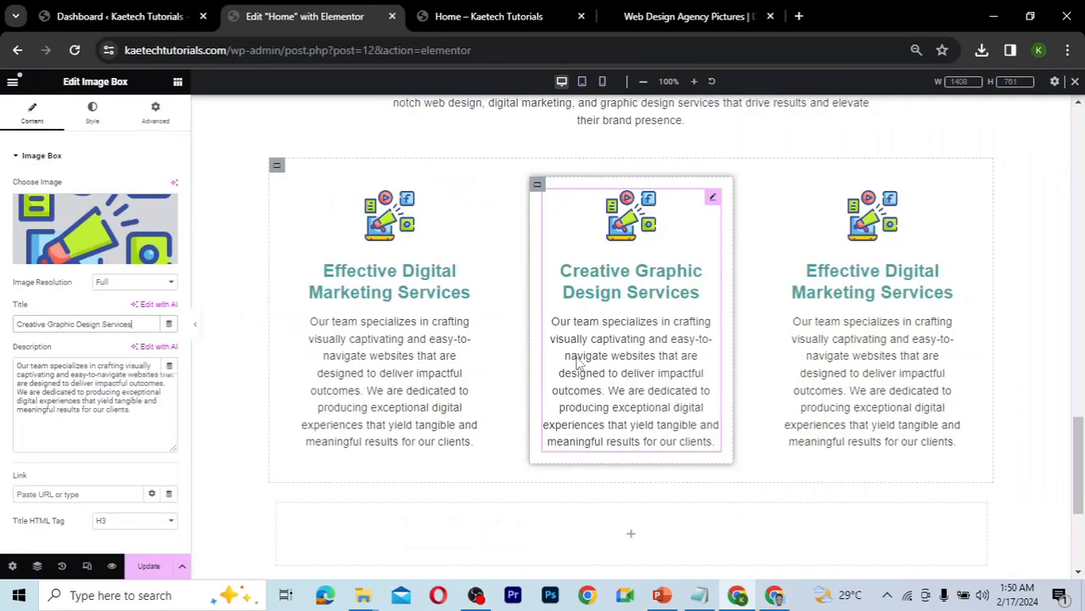
triple_click(99, 383)
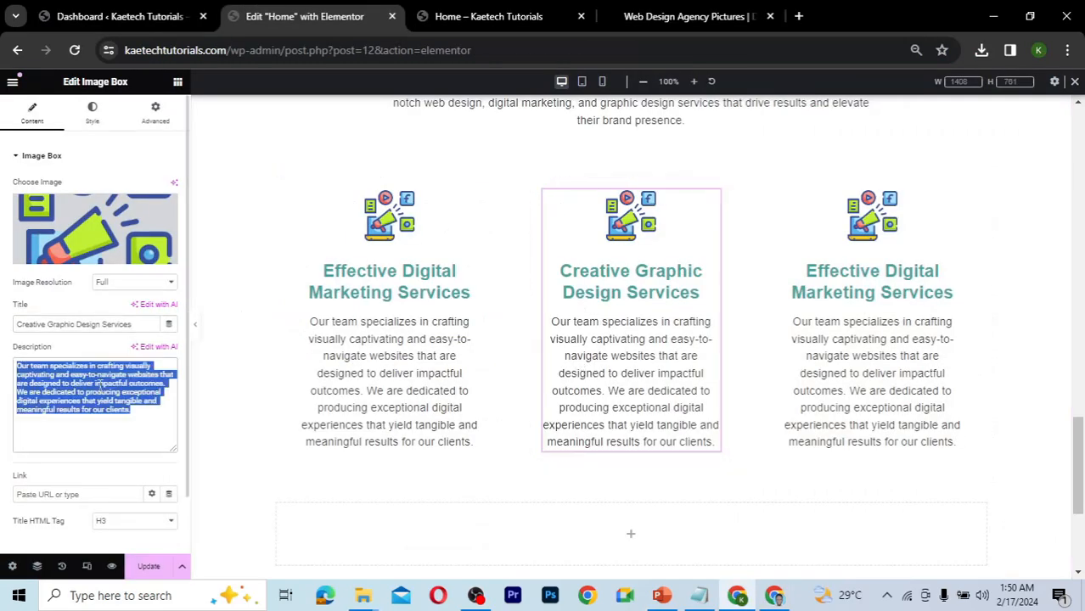
key(ctrl+v)
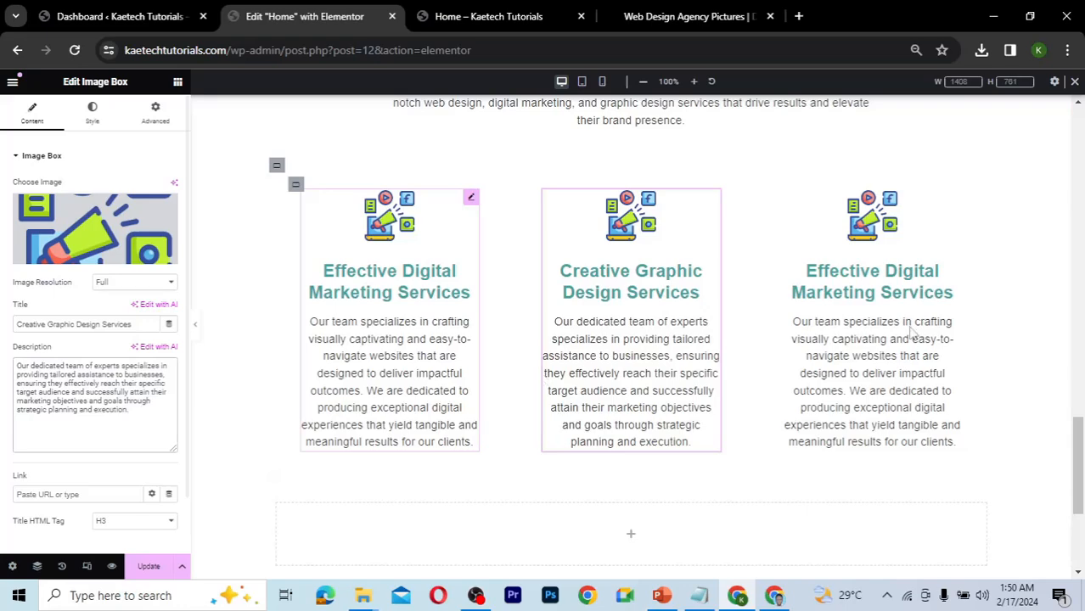
- Replace the third image box's title with "Exceptional Design Solutions for Your Business", copied from the Relume wireframe
click(898, 273)
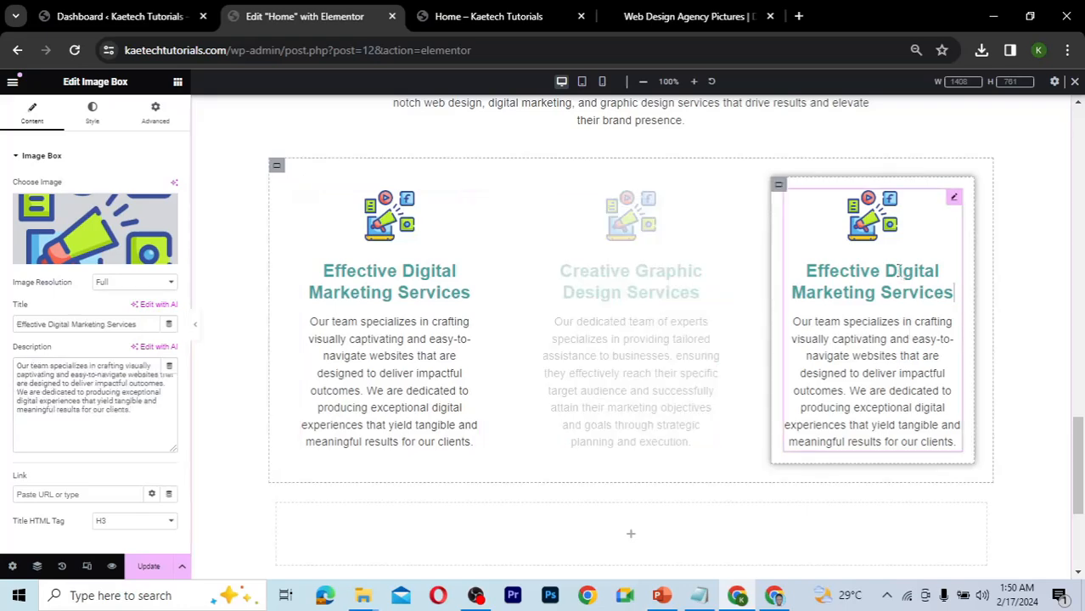
click(774, 596)
click(650, 316)
click(650, 314)
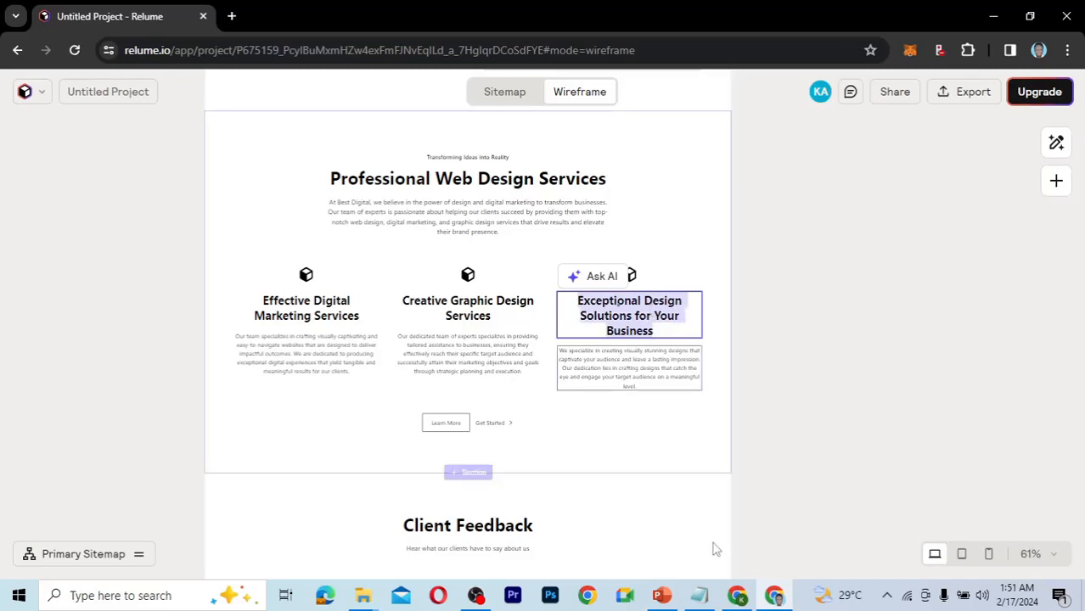
click(737, 596)
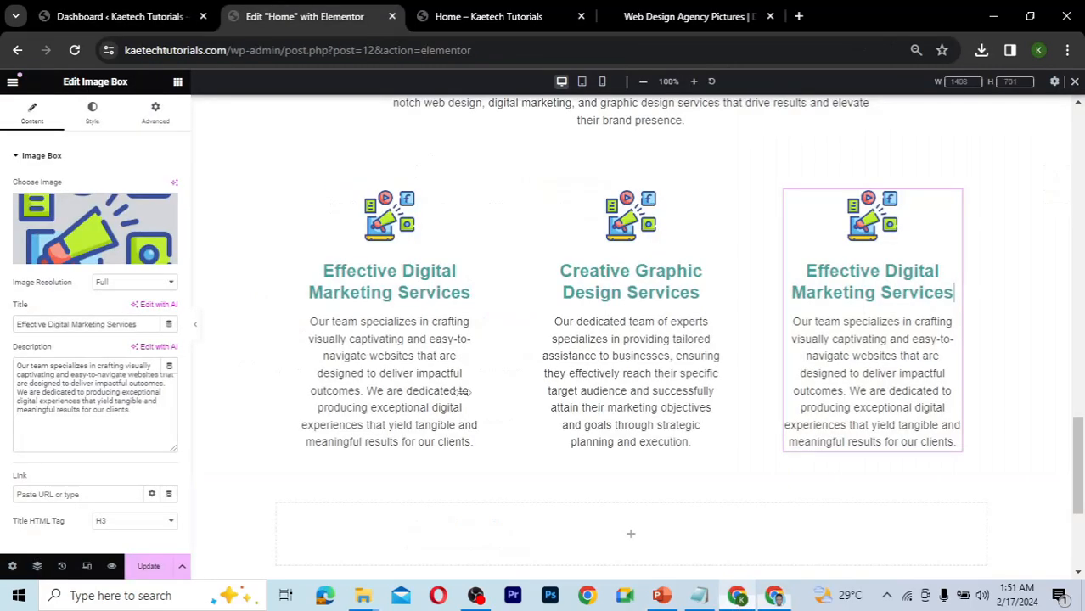
click(90, 323)
key(ctrl+a)
key(ctrl+v)
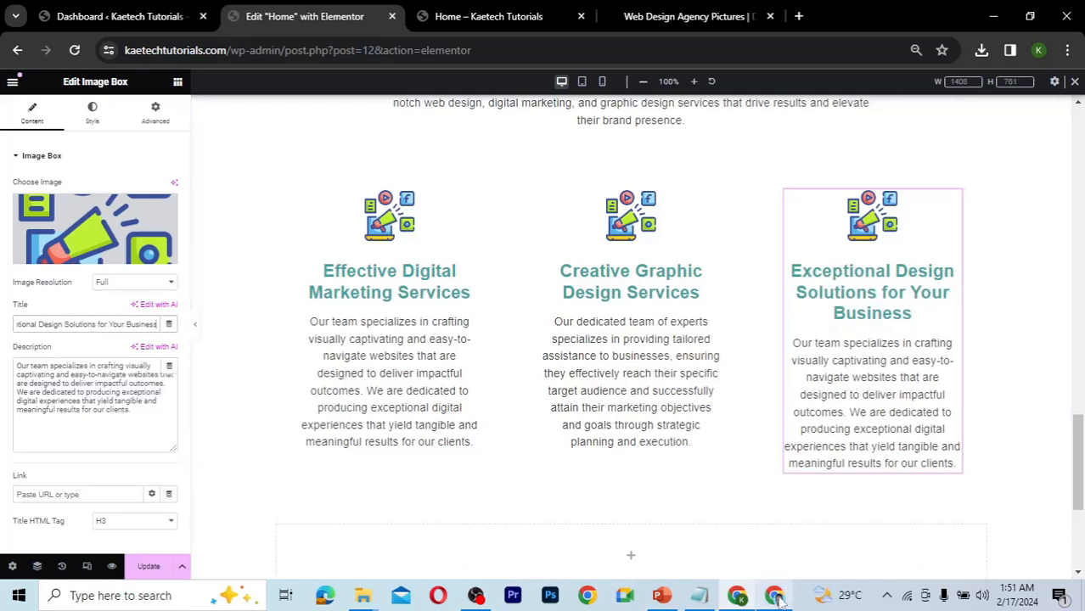
- Replace the third image box's description with the paragraph under "Exceptional Design Solutions for Your Business" in the Relume wireframe
key(alt+Tab)
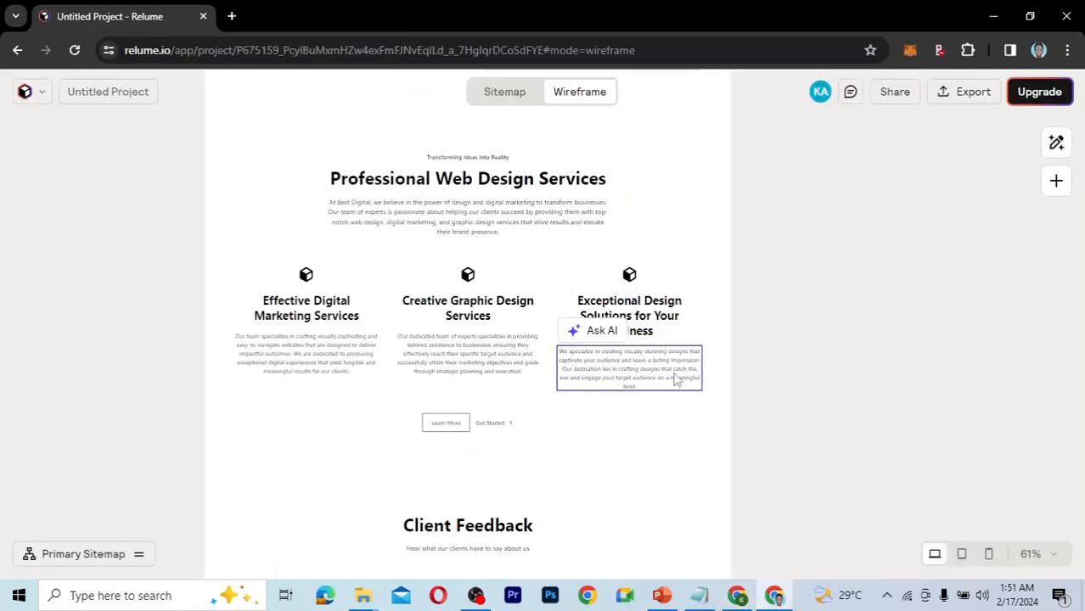
triple_click(675, 374)
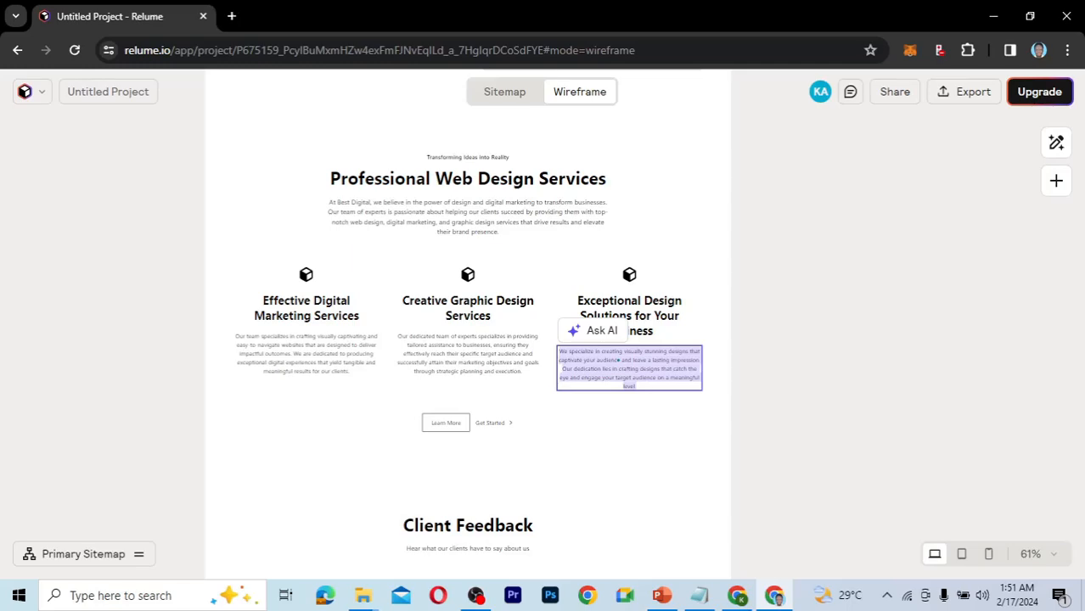
key(alt+Tab)
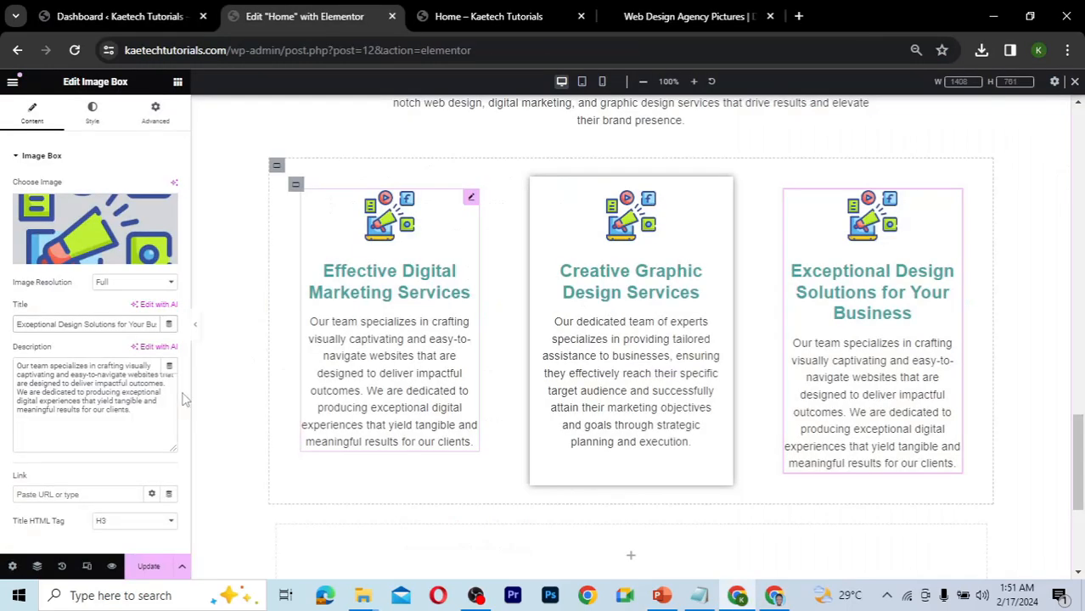
triple_click(117, 399)
key(ctrl+v)
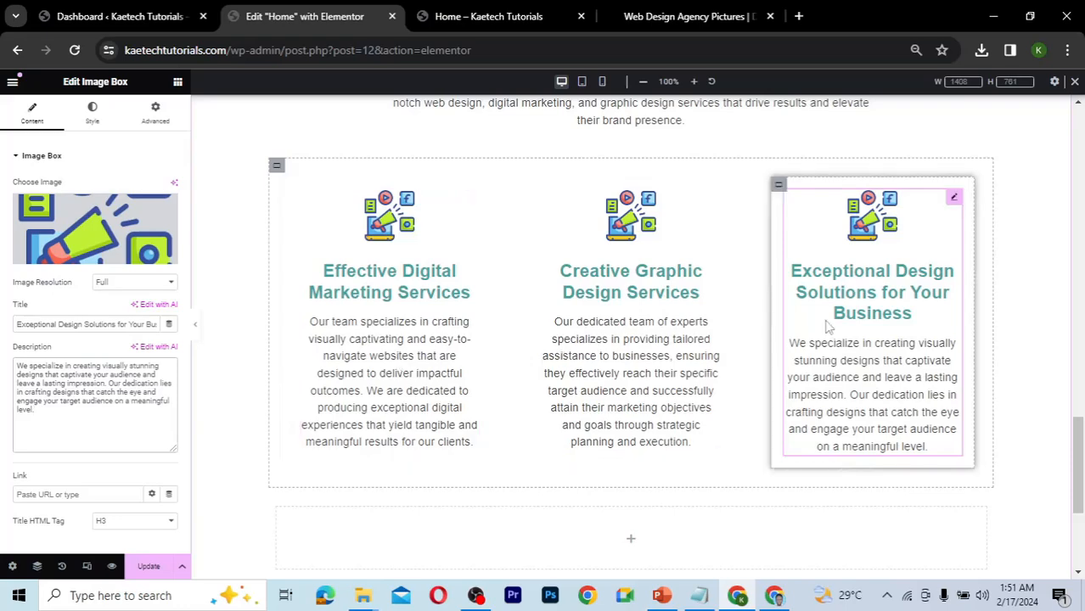
- Set the boxed content width of the "Professional Web Design Services" section's outer container to 1200 px
scroll(828, 326, up, 3)
scroll(828, 327, down, 2)
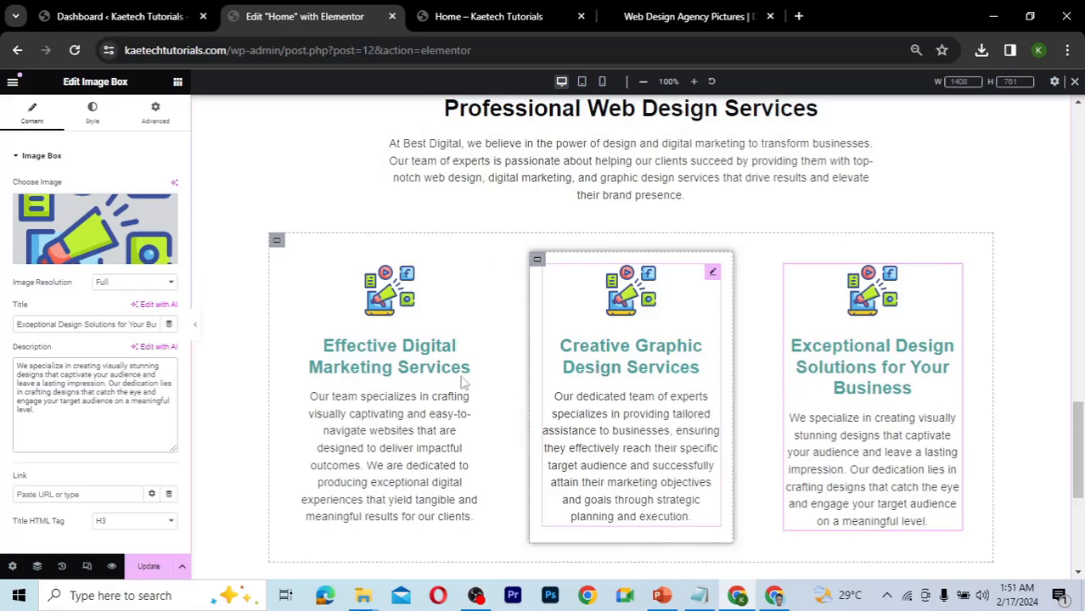
scroll(583, 261, up, 1)
scroll(582, 262, up, 2)
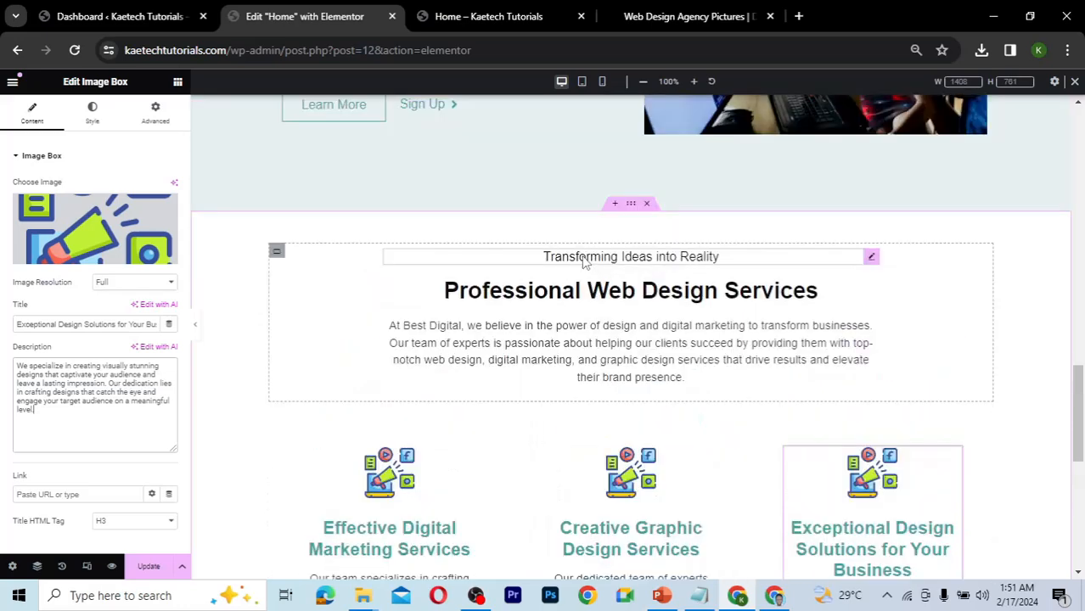
scroll(594, 259, down, 1)
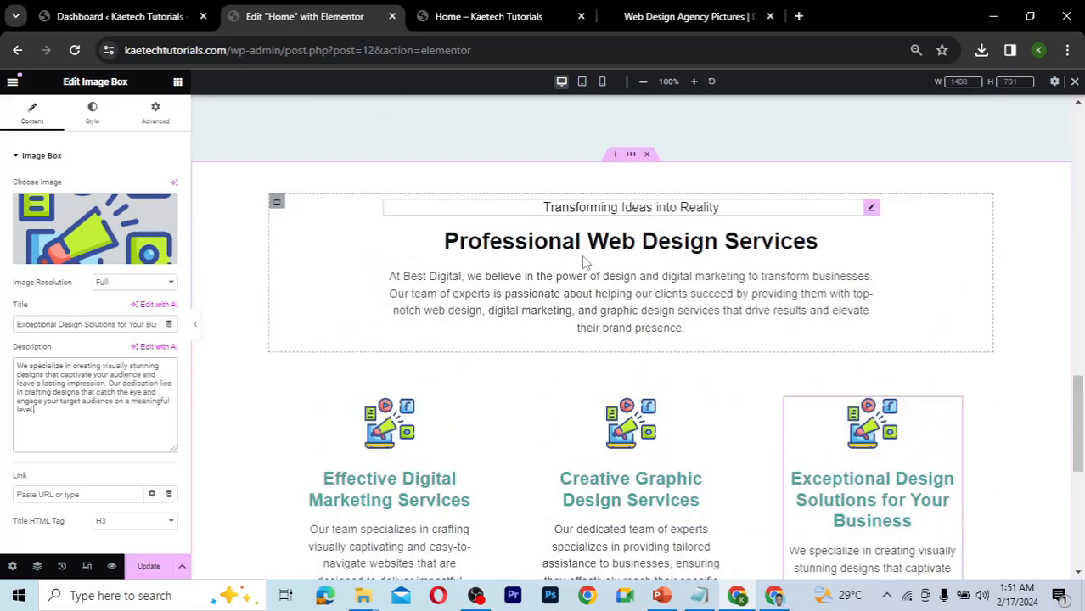
click(632, 159)
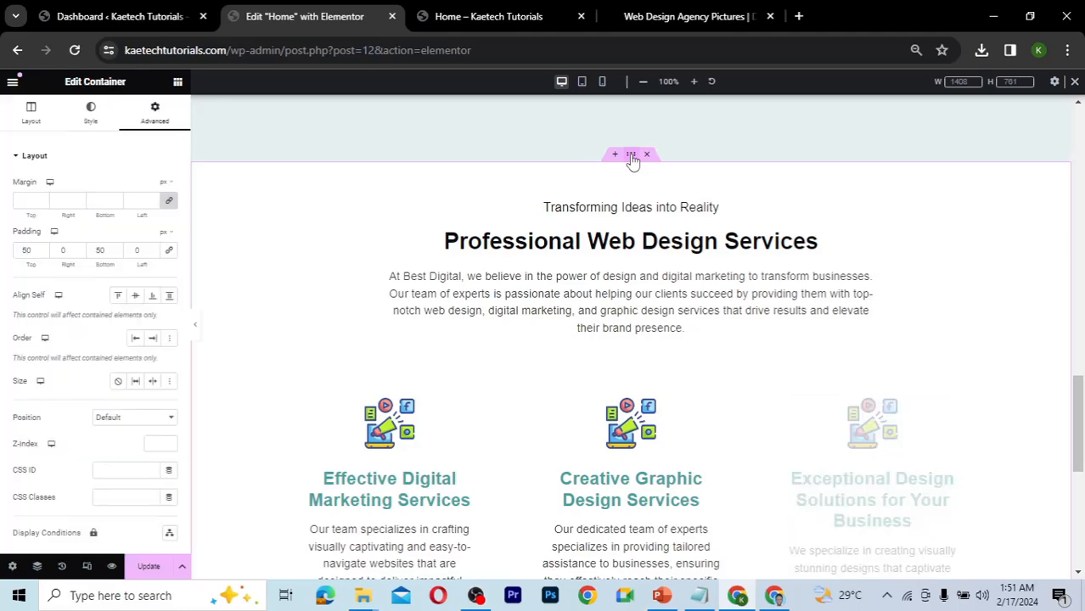
click(30, 115)
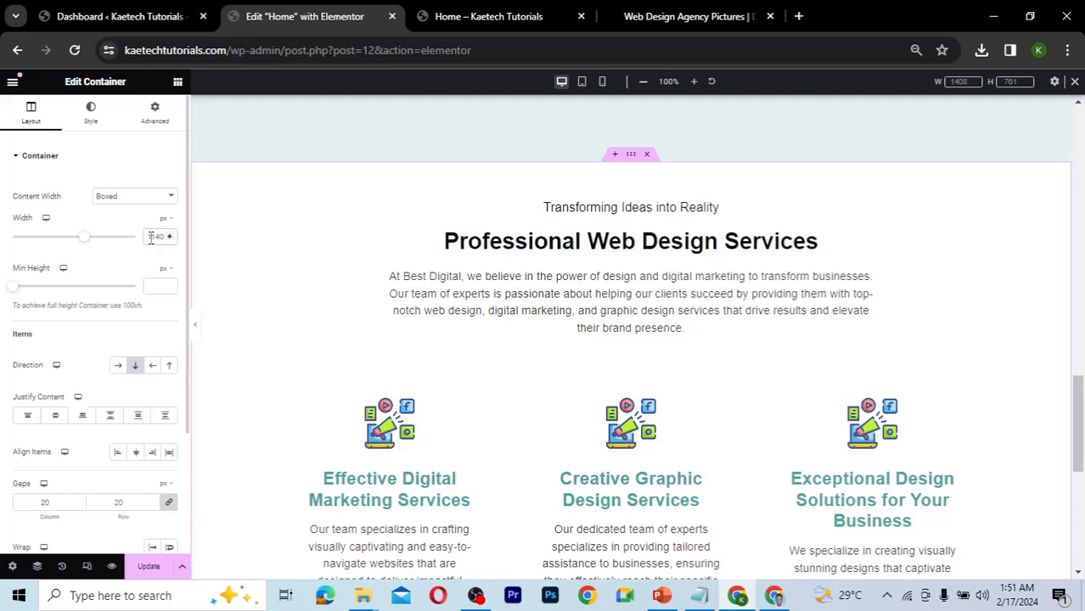
text(1)
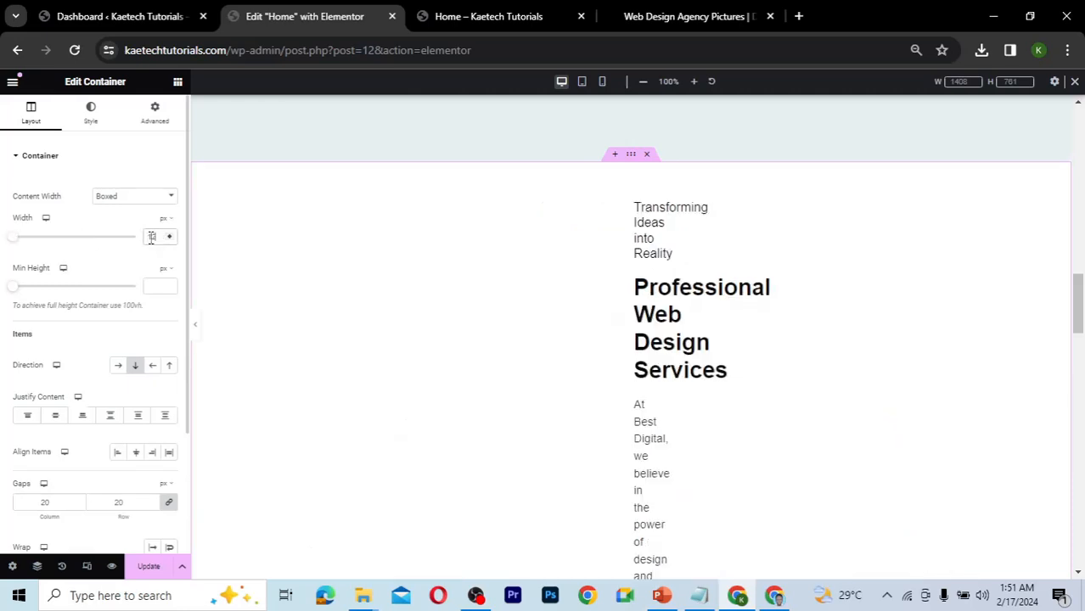
text(200)
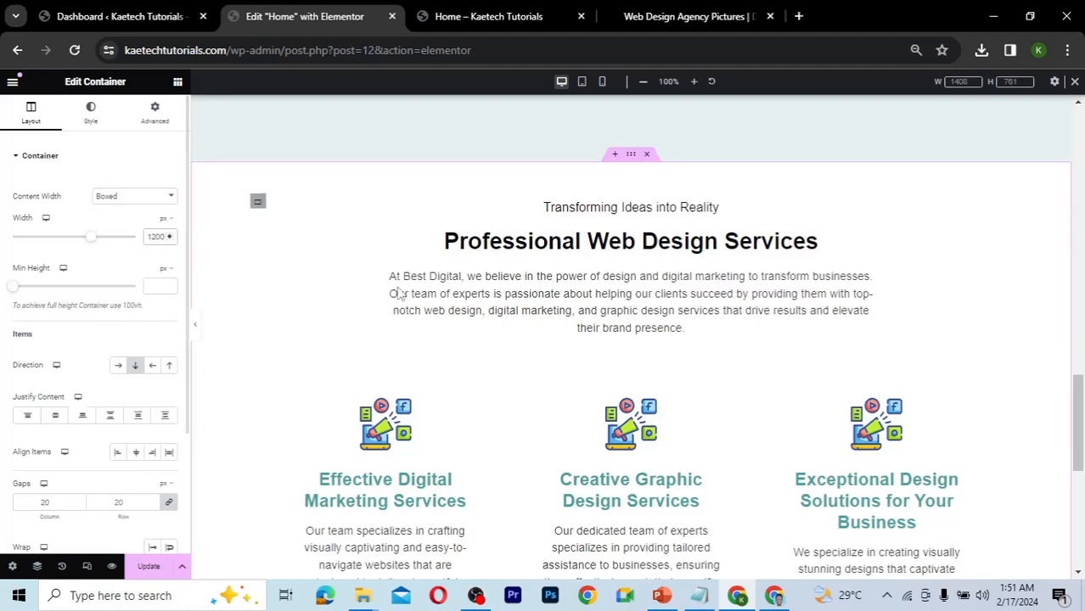
- Set the services section's outer container width to 1300 px
scroll(592, 412, down, 2)
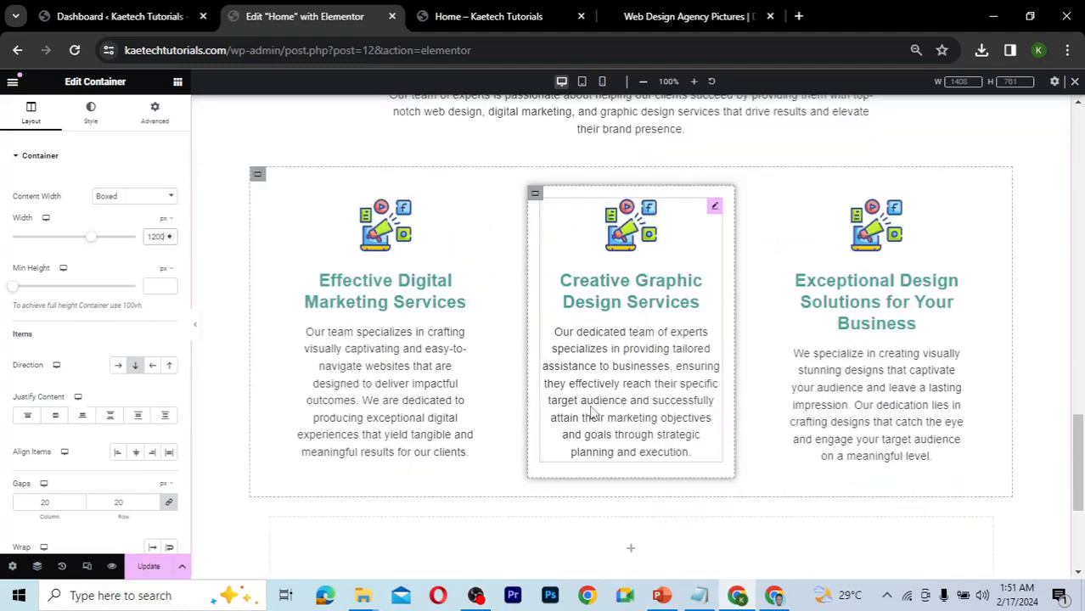
scroll(592, 412, up, 1)
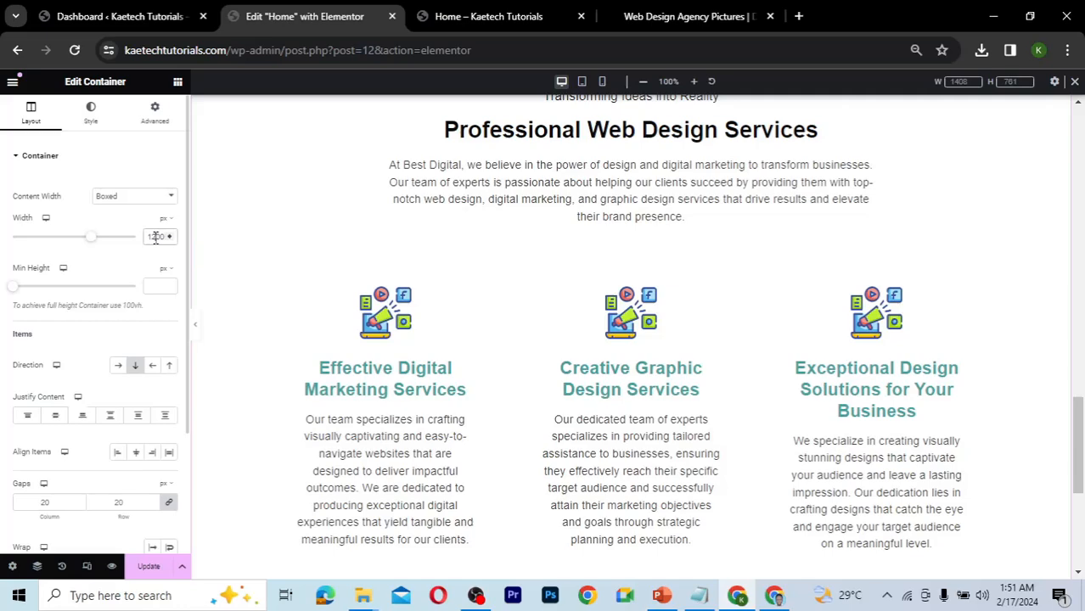
key(BackSpace)
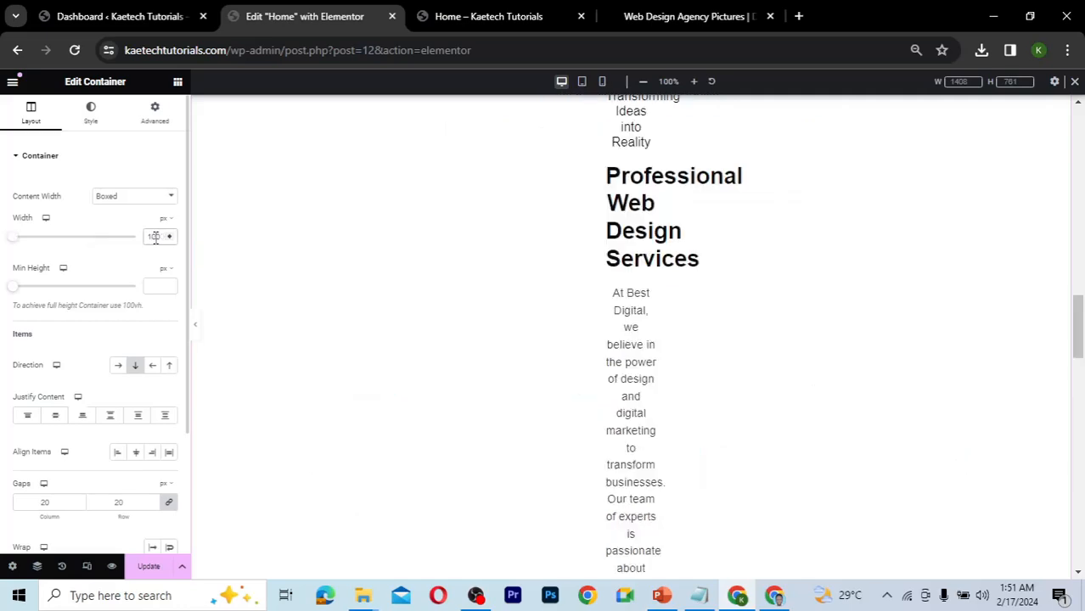
text(300)
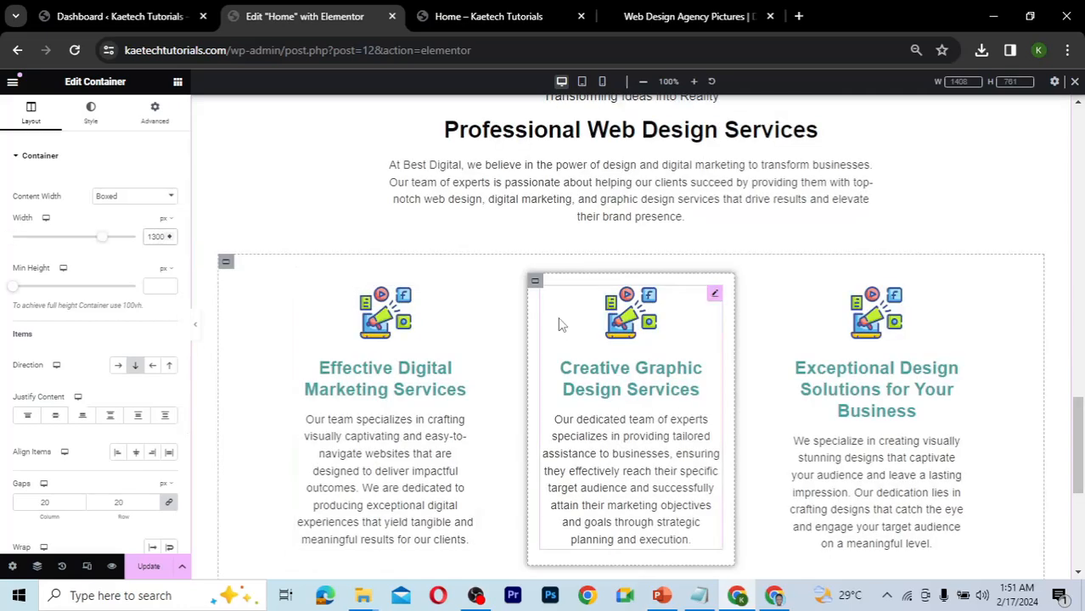
- Preview the services section and the section above it with the editing panel hidden, and bring the panel back
click(198, 340)
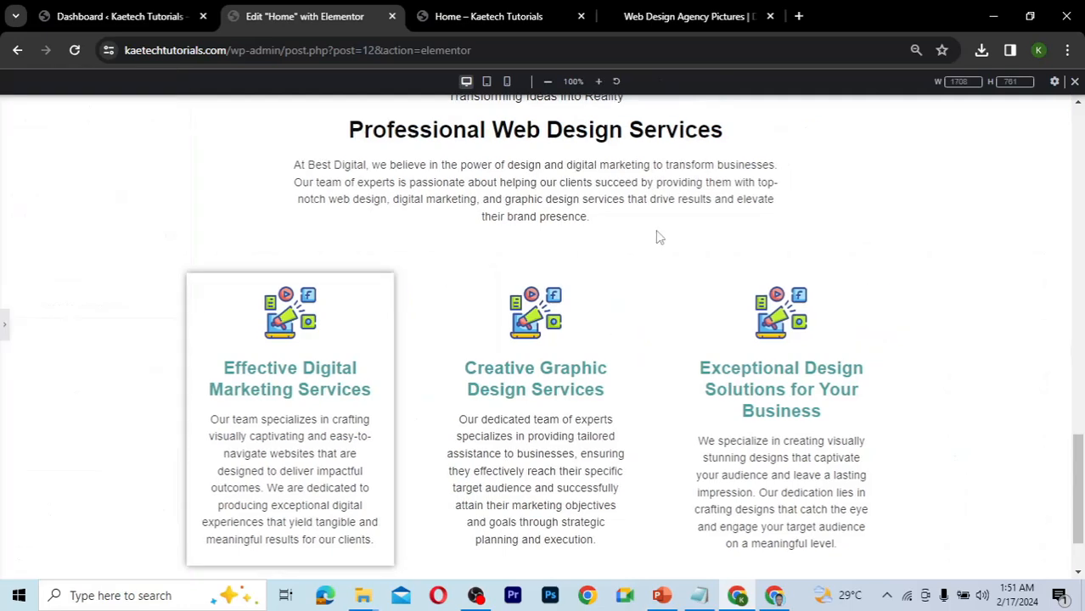
scroll(927, 258, up, 2)
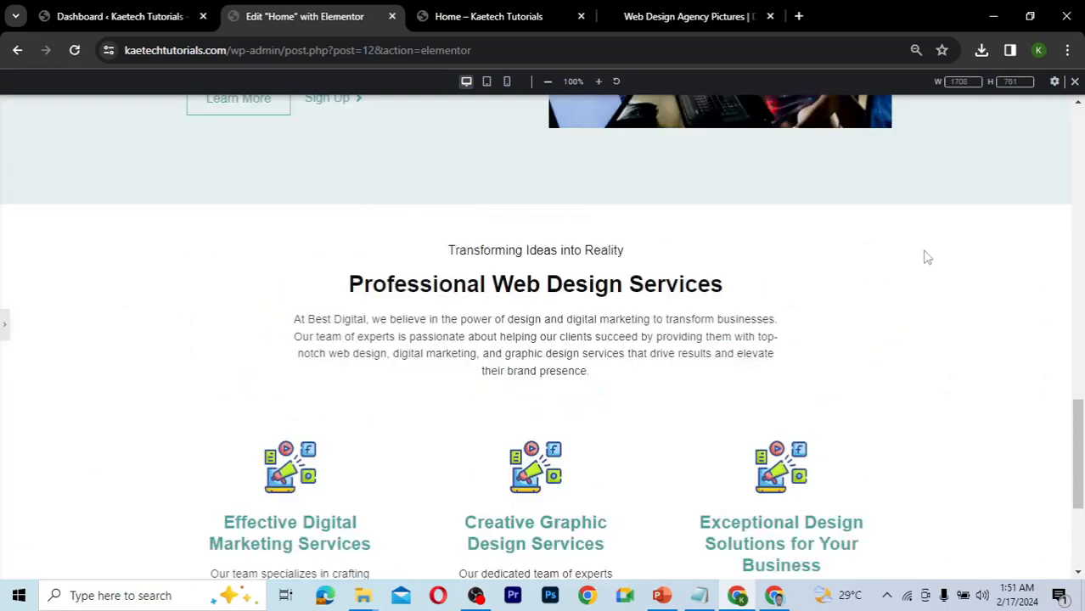
scroll(927, 258, down, 3)
scroll(927, 258, up, 6)
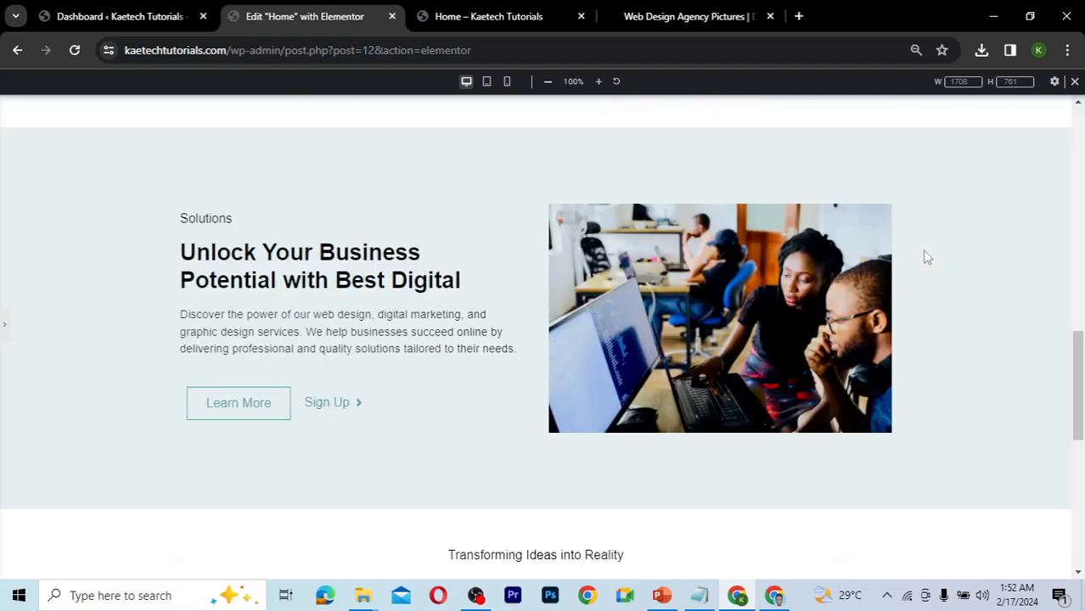
scroll(927, 258, down, 5)
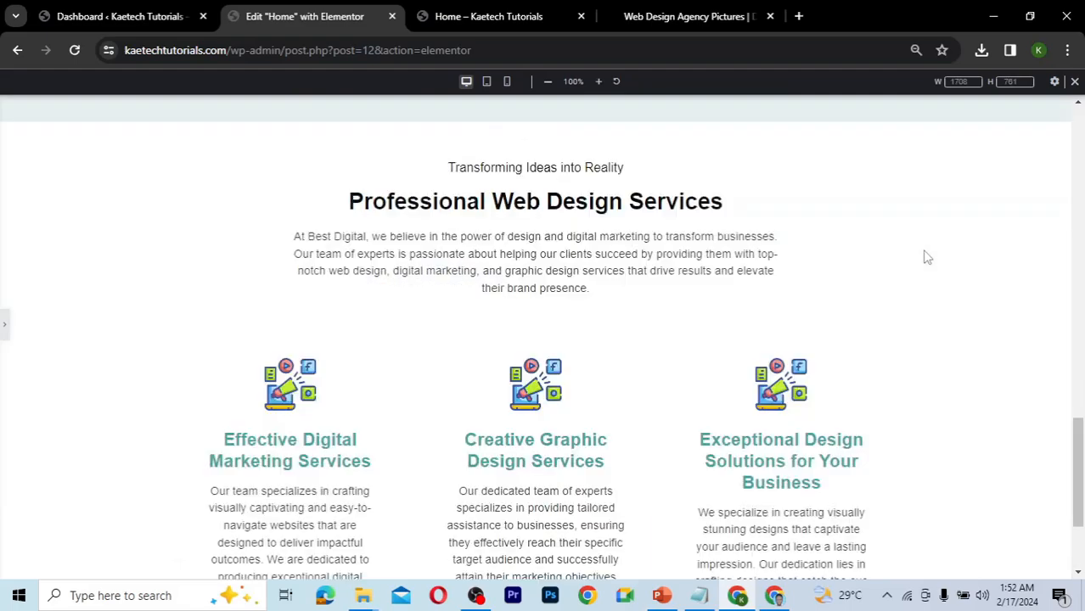
scroll(927, 258, down, 1)
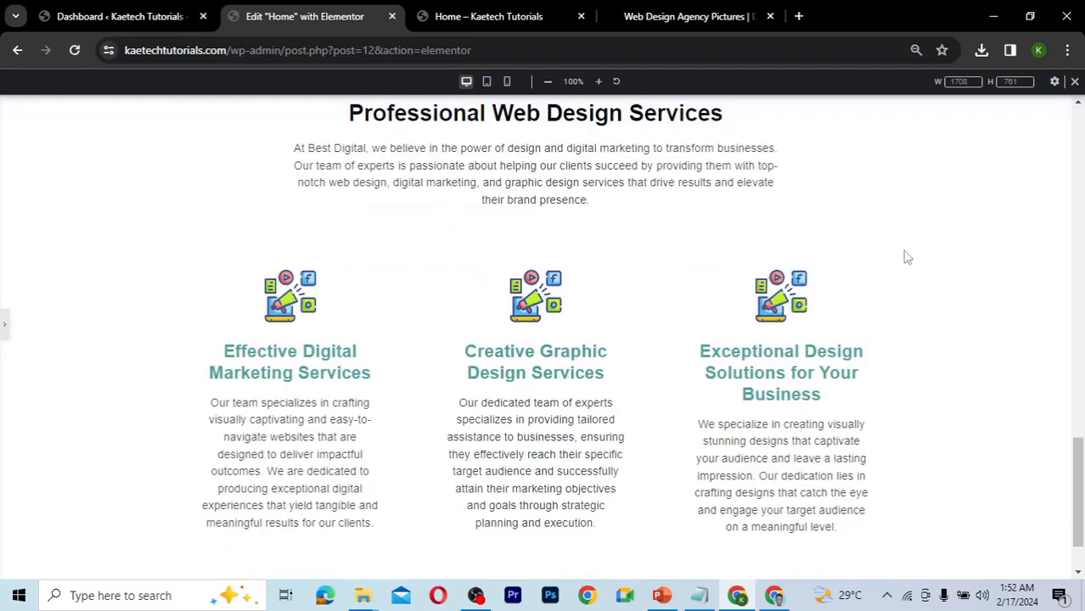
click(8, 341)
click(7, 333)
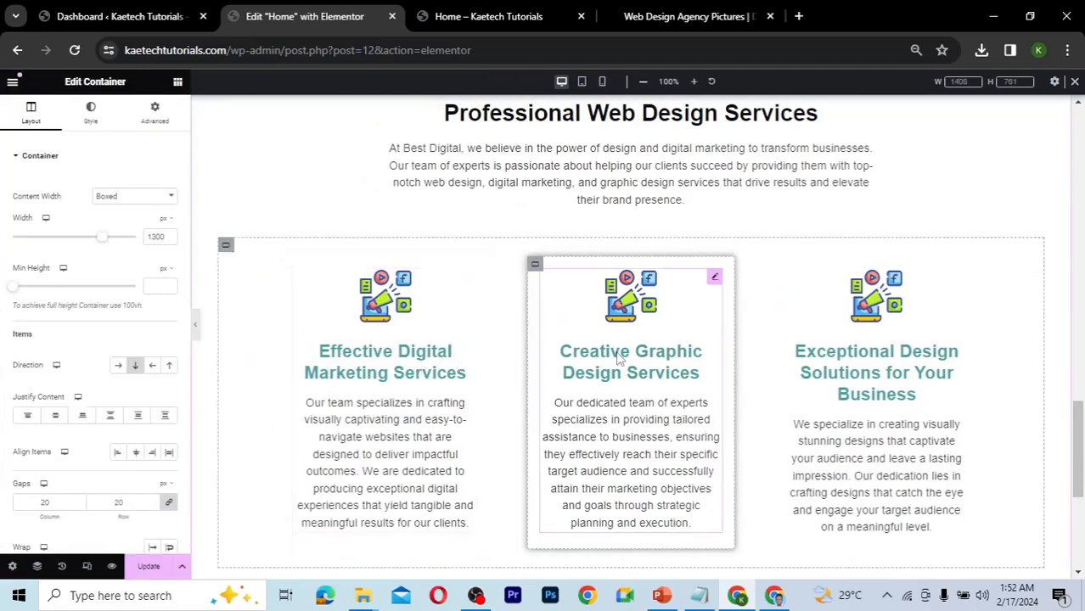
- Set the title font size of the "Effective Digital Marketing Services" image box to 25 px
click(467, 278)
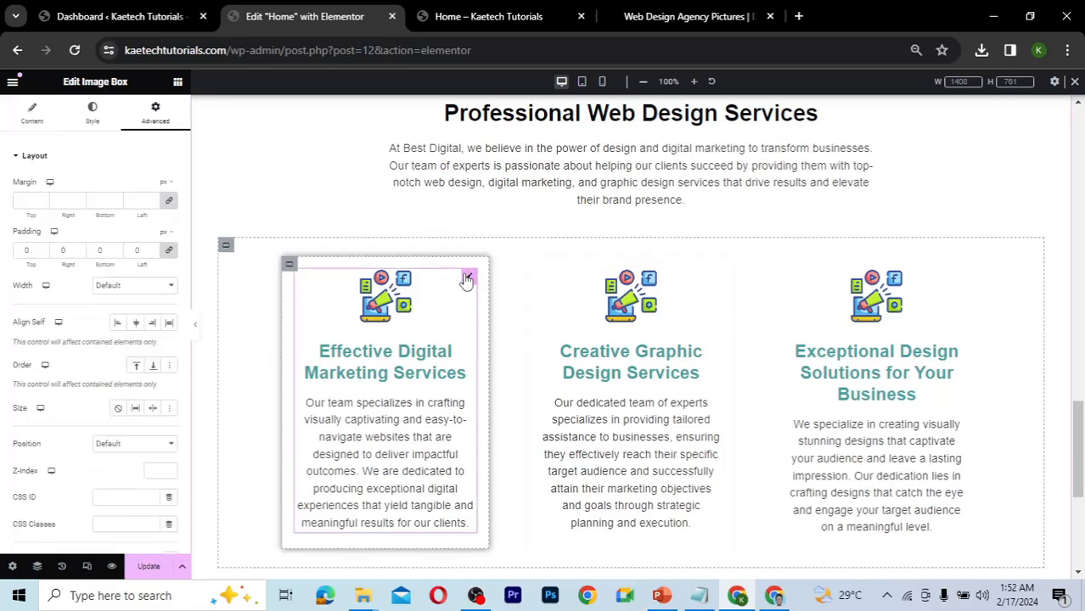
click(47, 128)
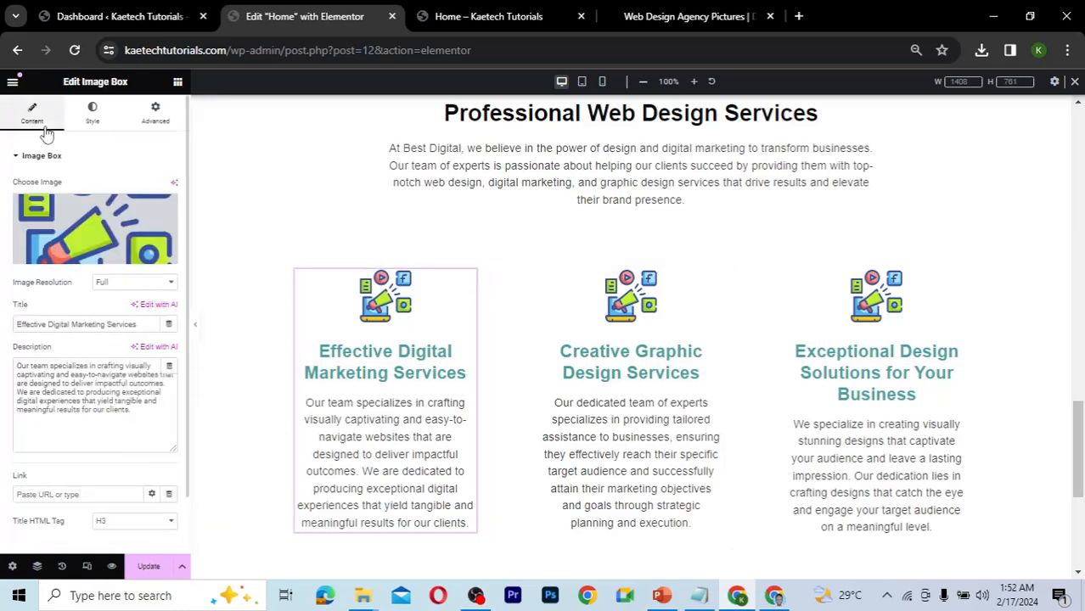
click(92, 129)
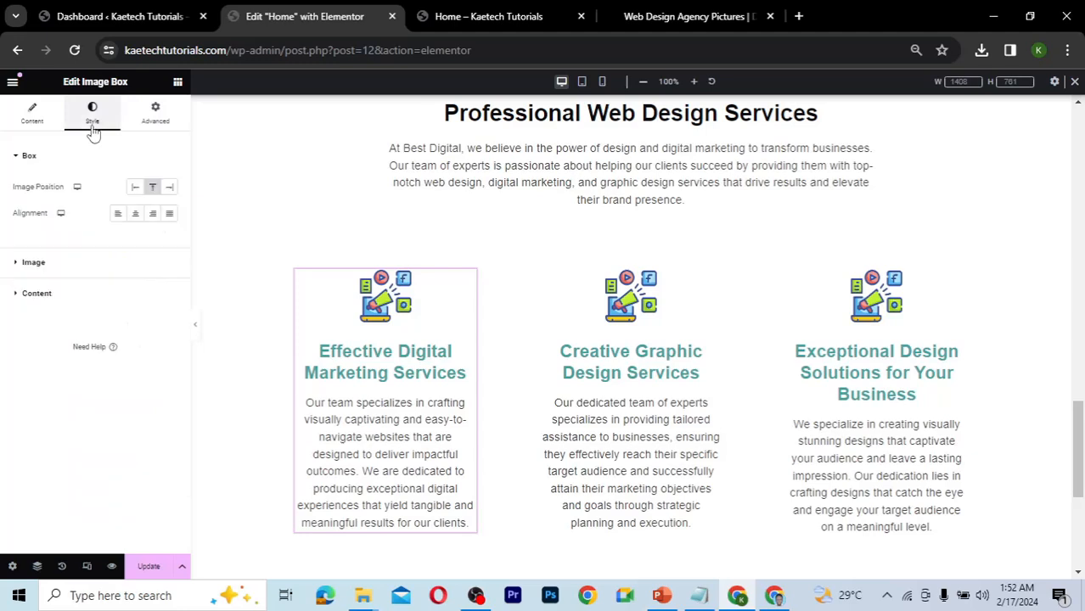
click(38, 294)
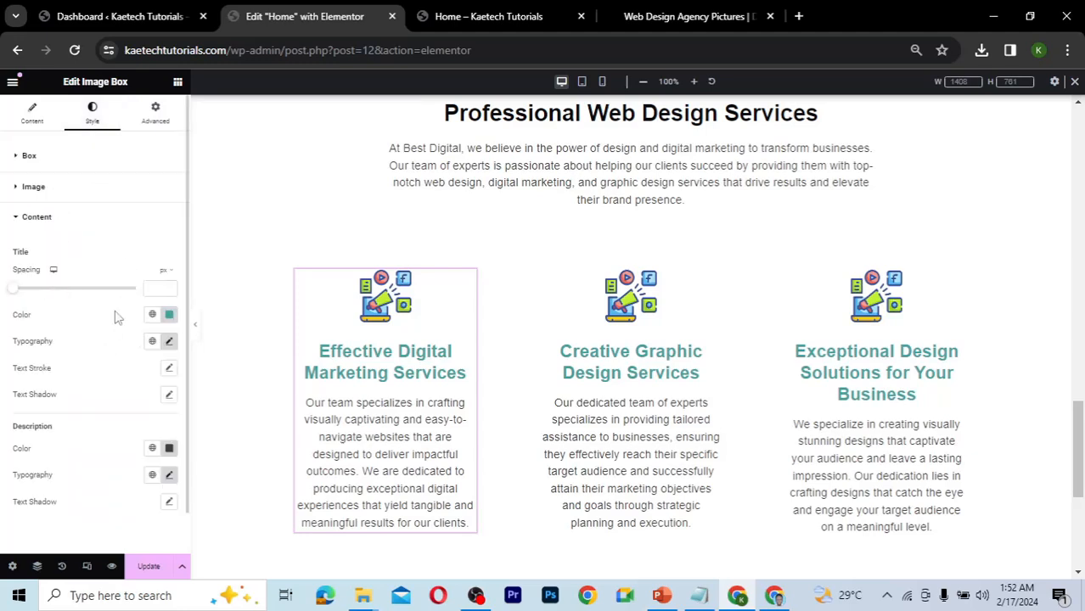
click(169, 342)
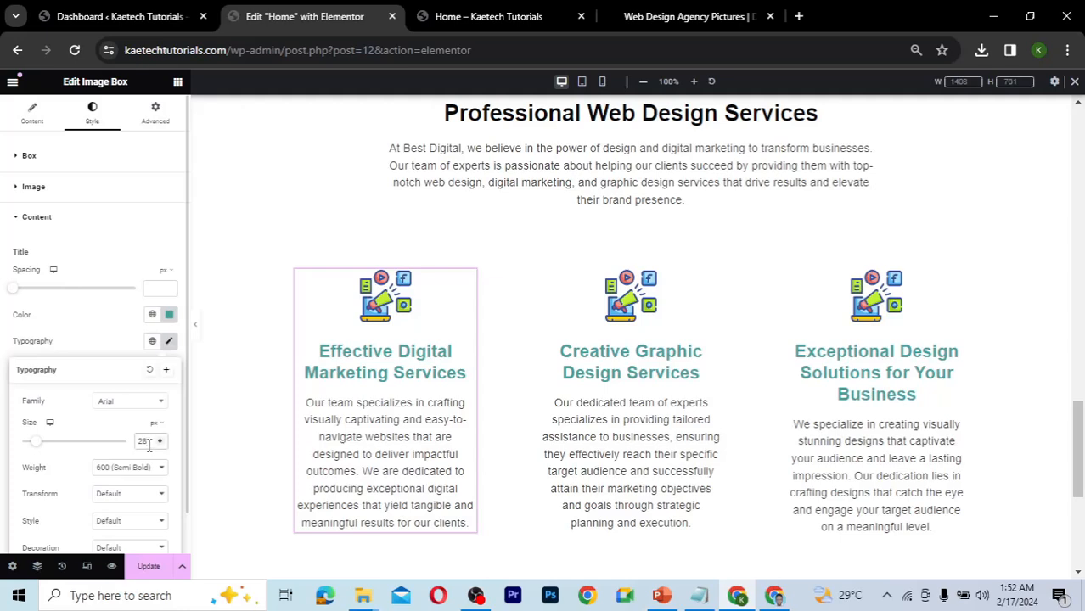
drag(149, 446, 136, 446)
text(25)
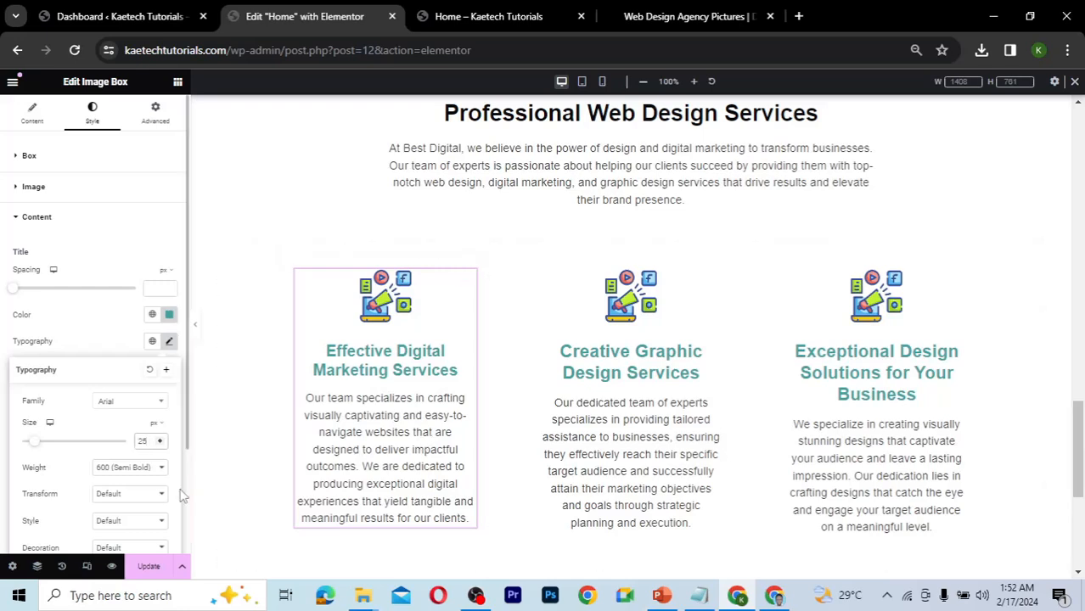
click(104, 350)
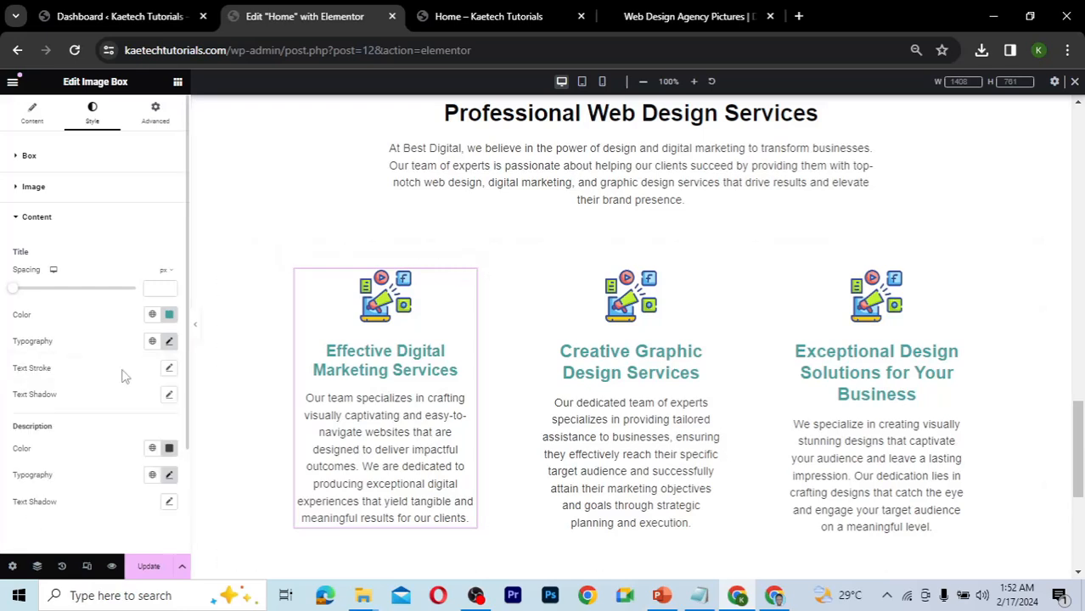
- Set the first image box's description font size to 16 px
click(169, 475)
scroll(102, 512, down, 1)
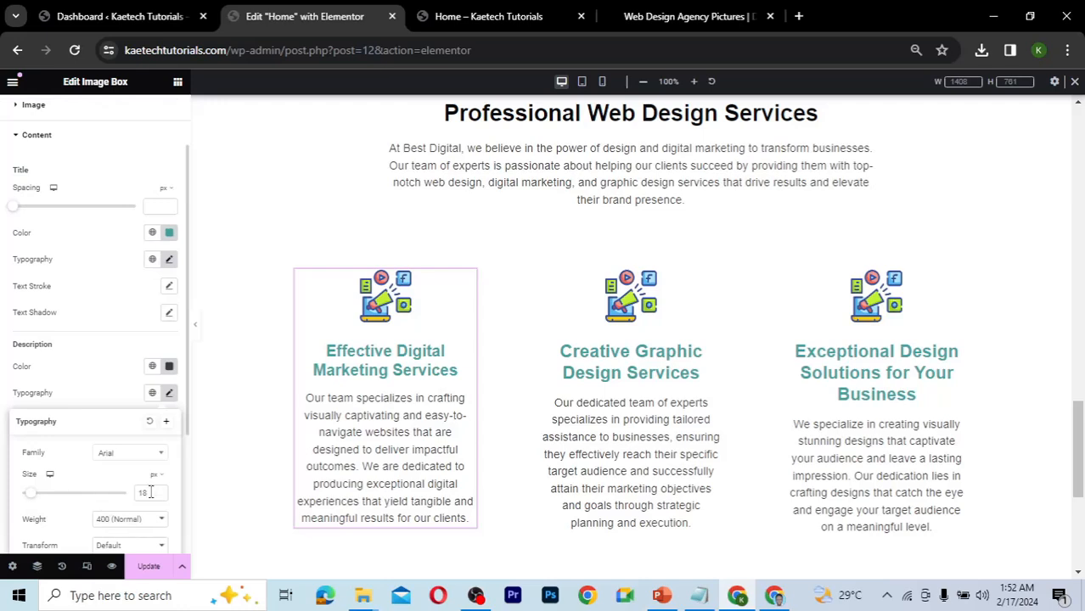
double_click(136, 491)
text(16)
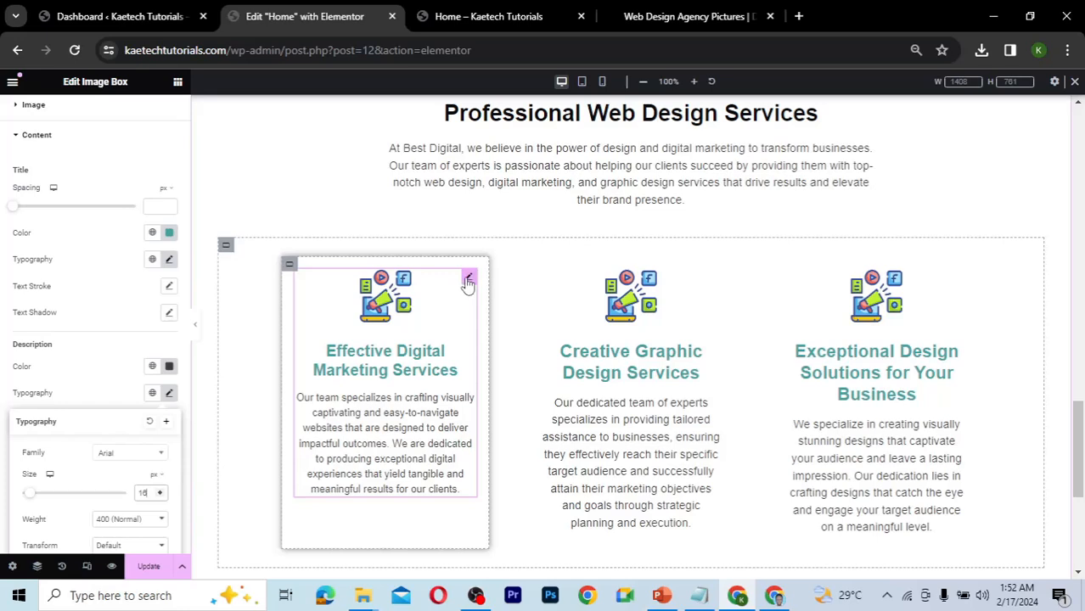
- Copy the first image box's style onto the second and third image boxes
right_click(468, 284)
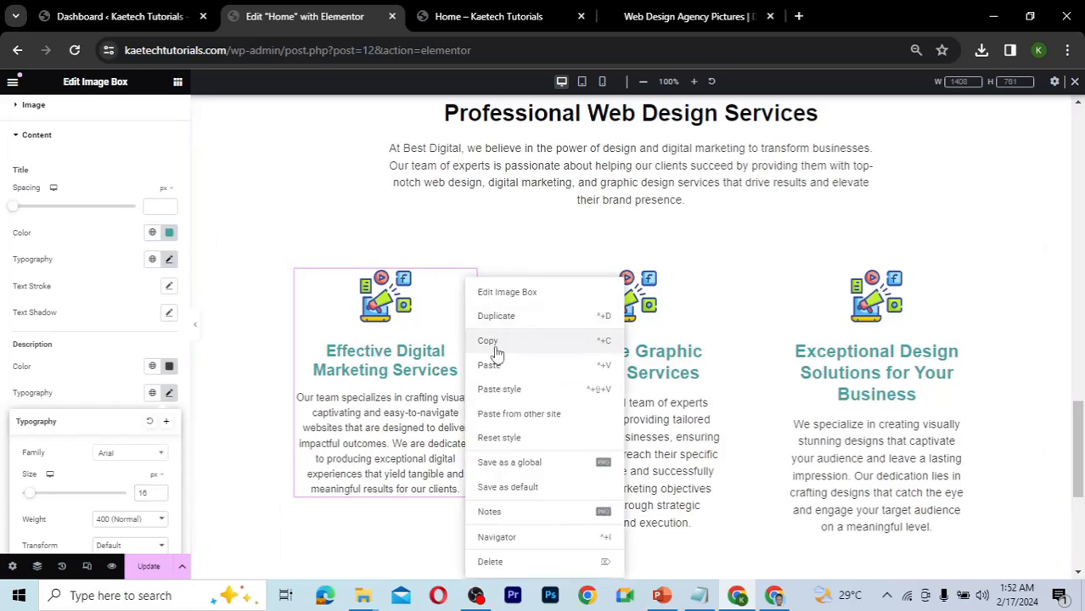
click(702, 283)
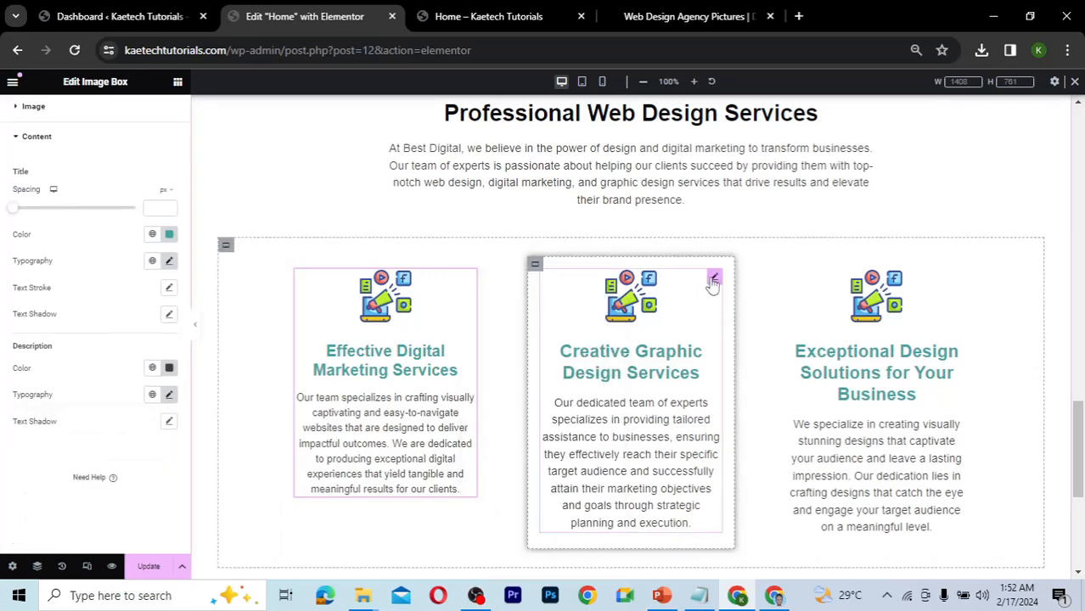
right_click(713, 282)
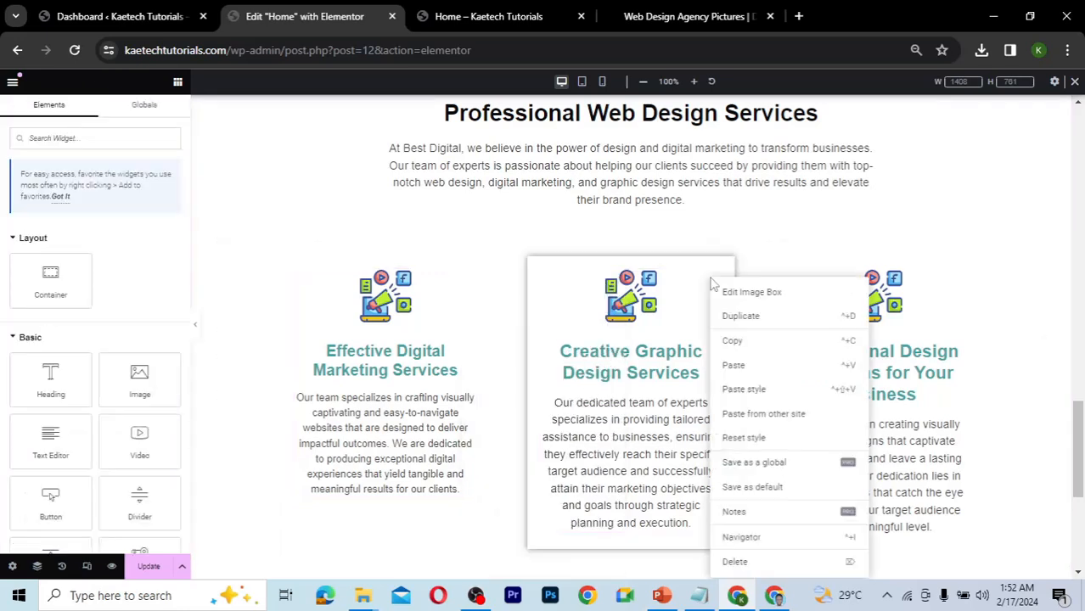
click(743, 389)
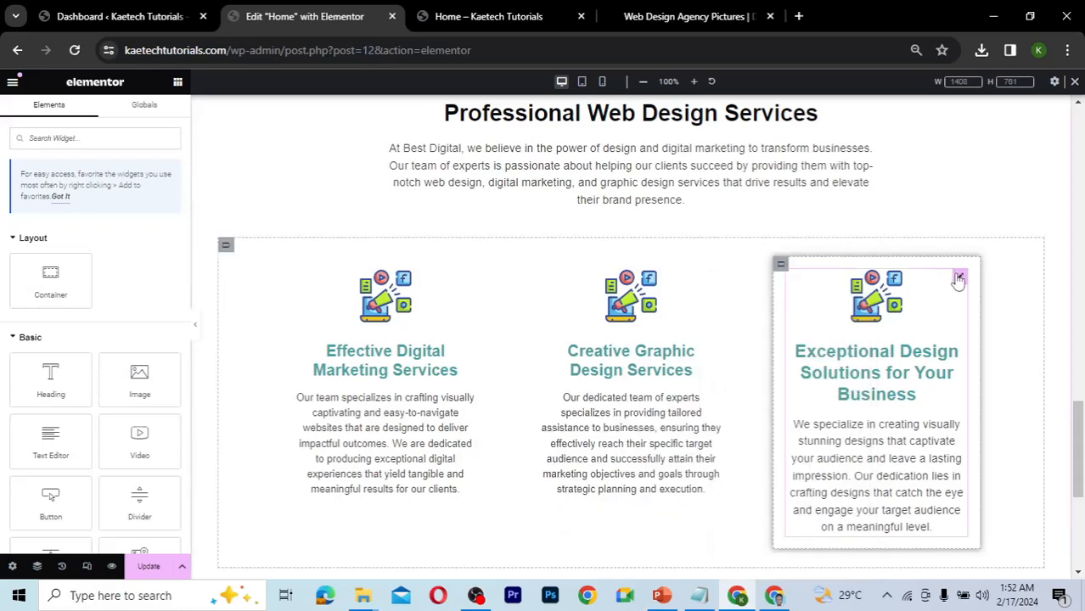
right_click(959, 281)
click(971, 388)
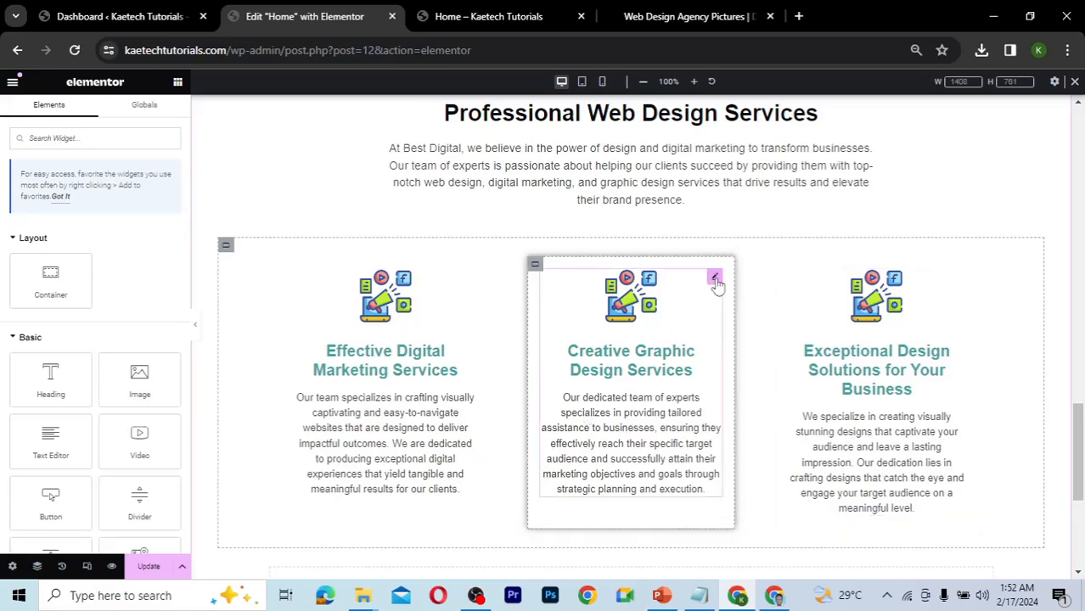
- Replace the image in the "Creative Graphic Design Services" image box with Graphic-Design.png from the media library
click(716, 280)
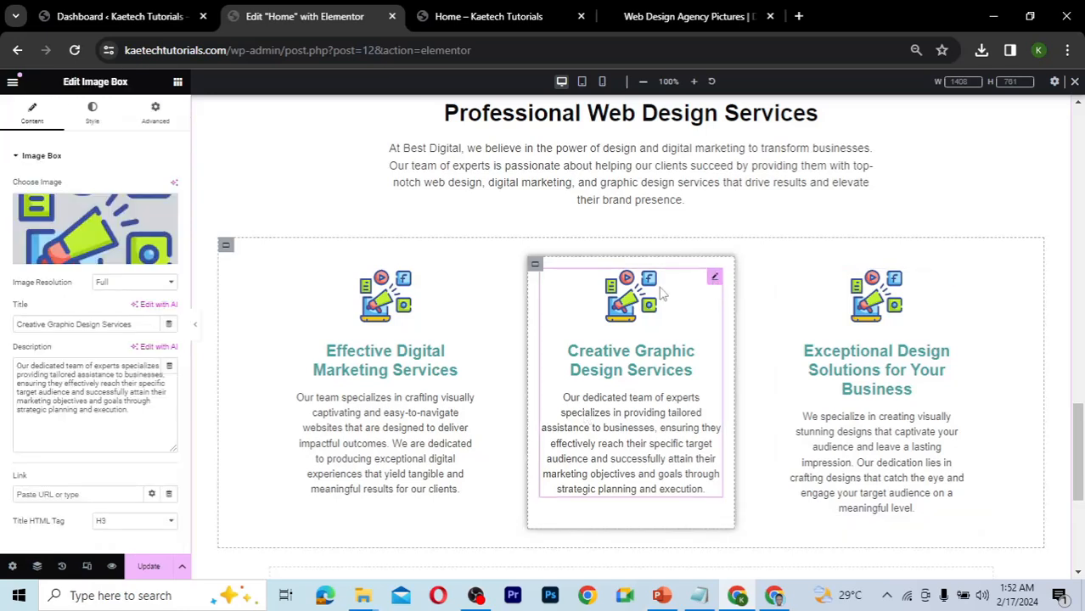
click(93, 225)
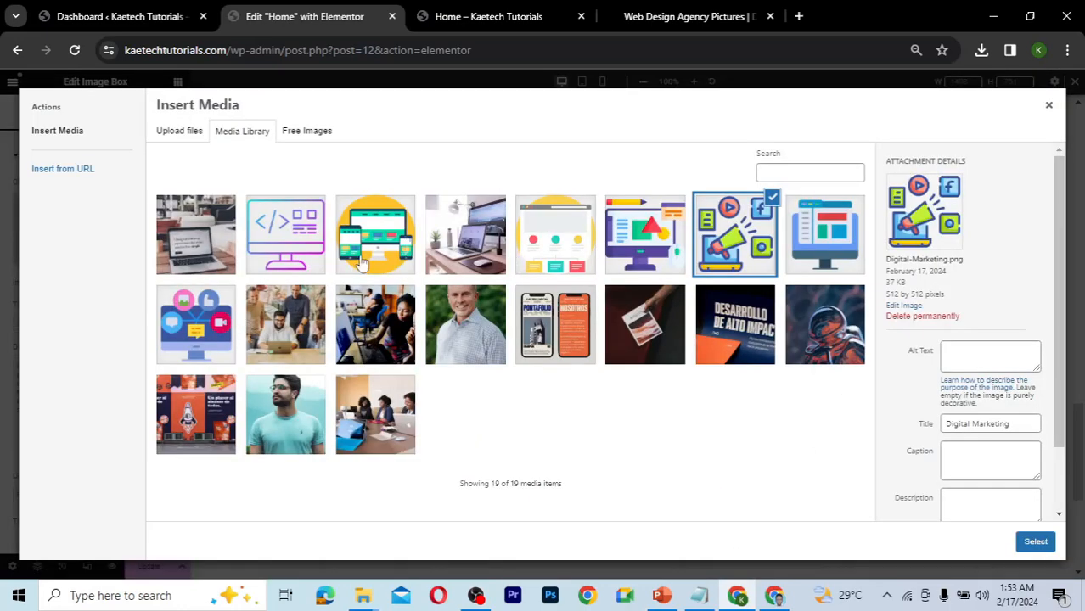
click(658, 248)
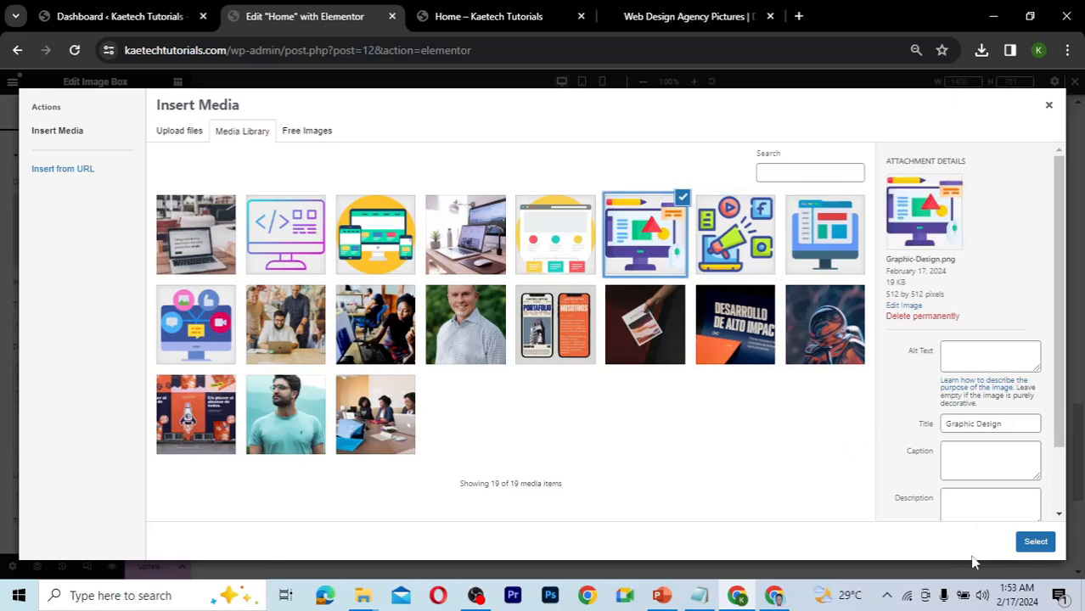
click(1035, 545)
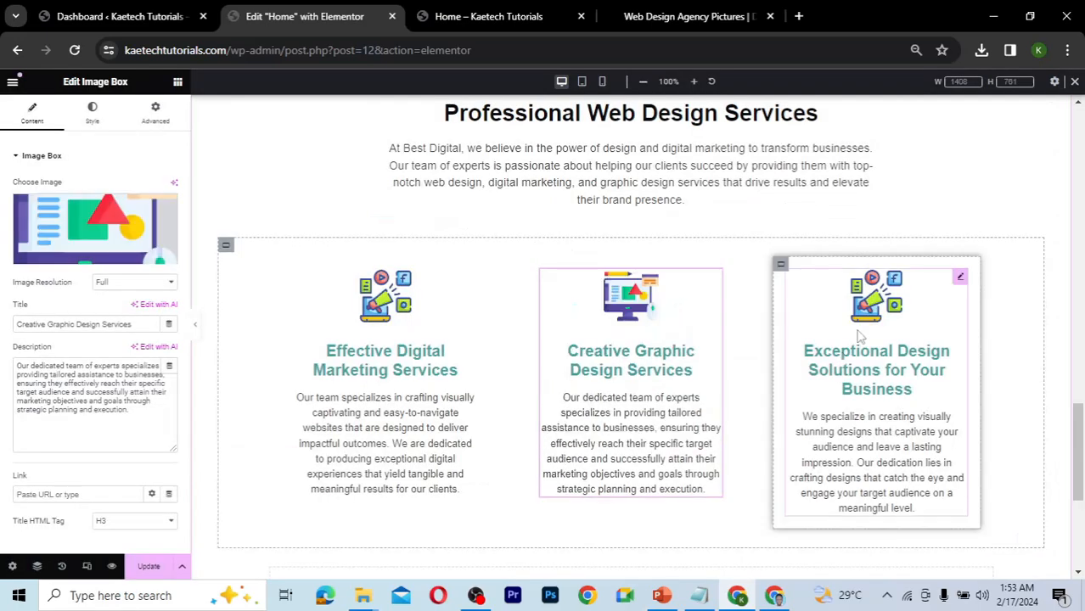
- Replace the image in the "Exceptional Design Solutions for Your Business" image box with Web-Design.png from the media library
click(961, 278)
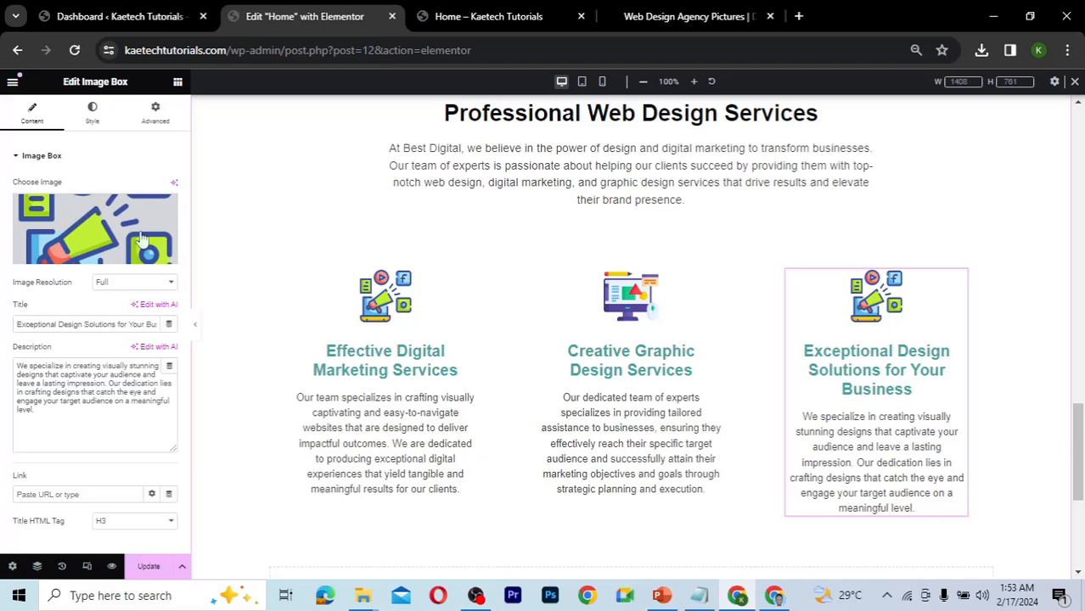
click(108, 234)
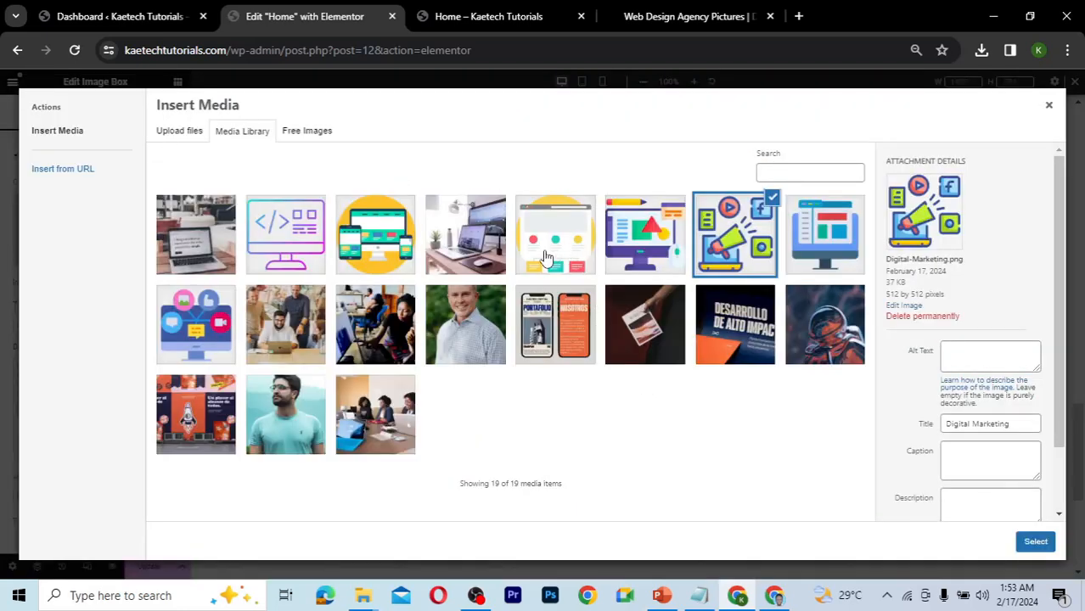
click(375, 237)
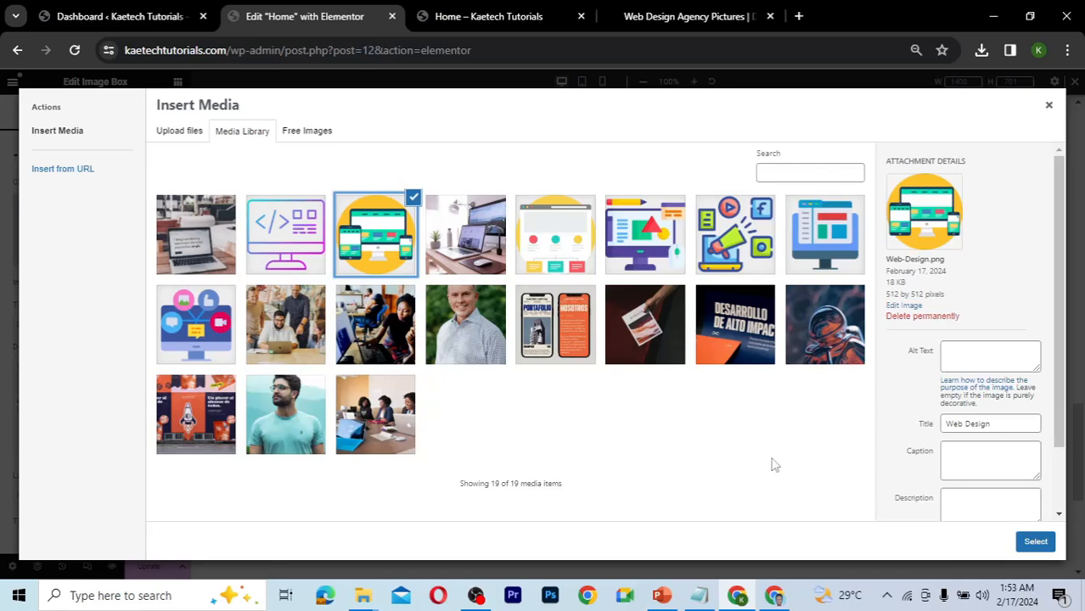
click(1035, 543)
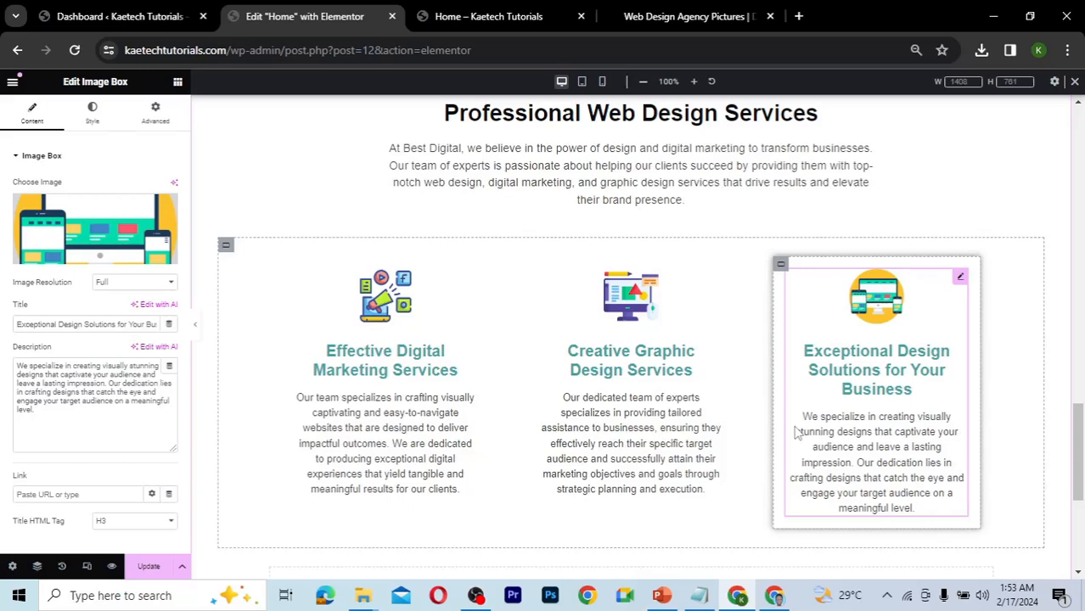
- Copy the Learn More and Sign Up button container from the Solutions section into the empty container below the image boxes and center its contents
scroll(797, 433, down, 4)
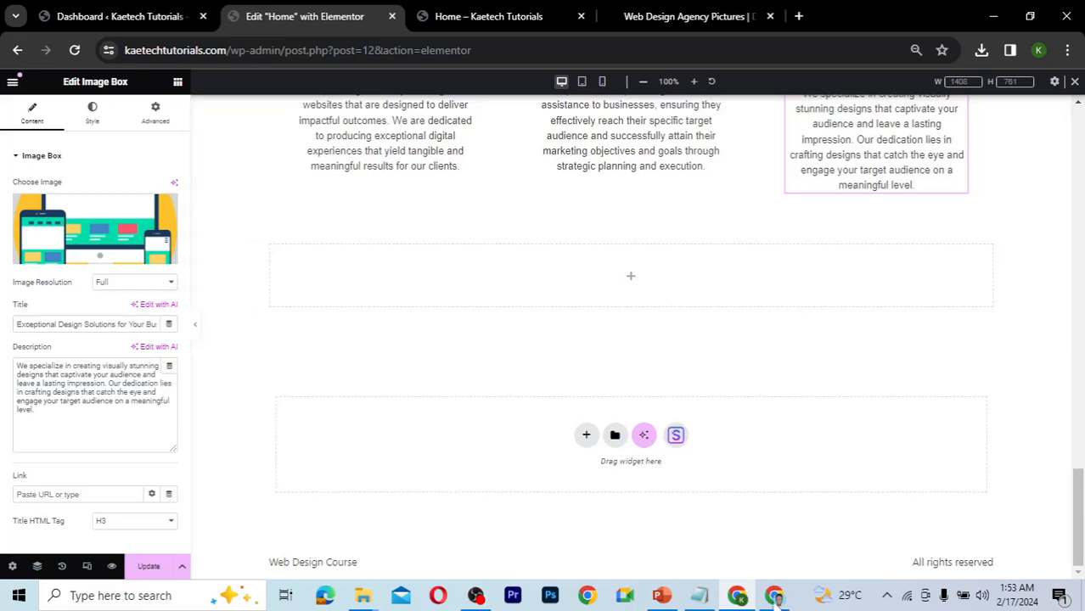
click(774, 596)
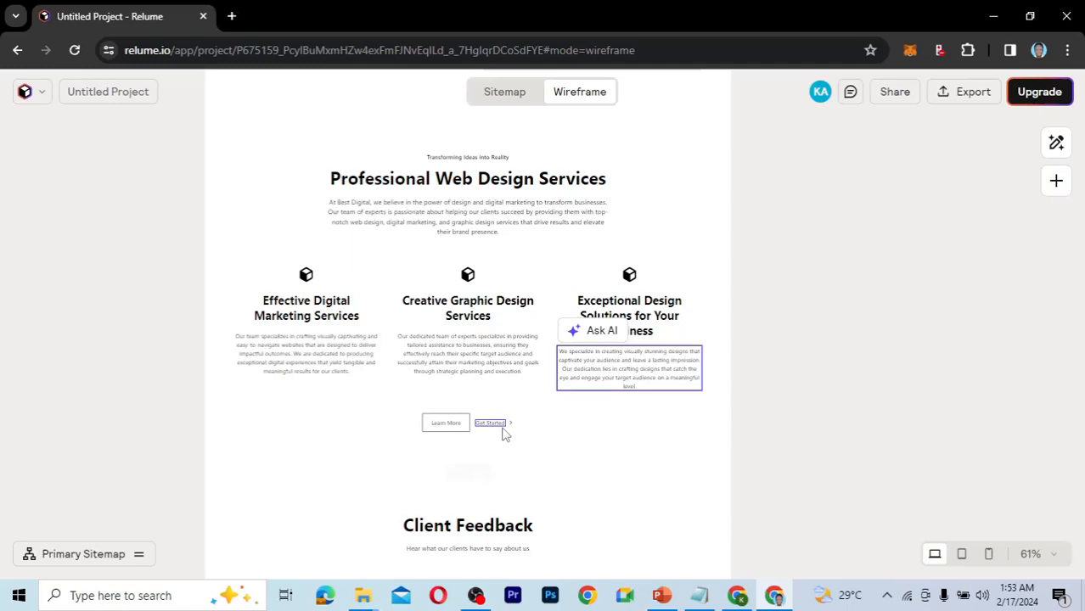
click(736, 601)
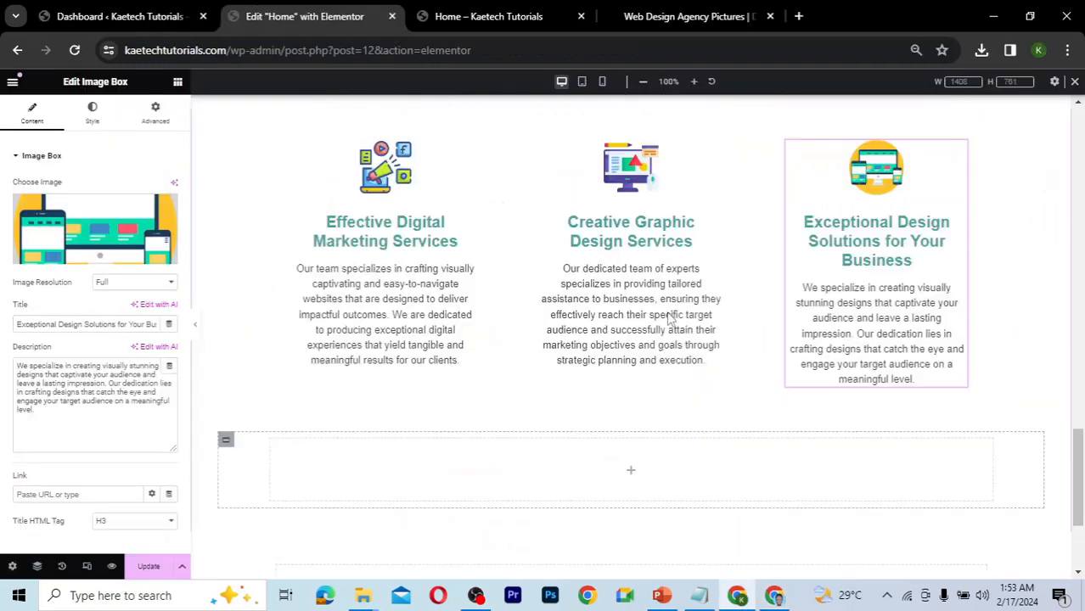
scroll(671, 316, up, 6)
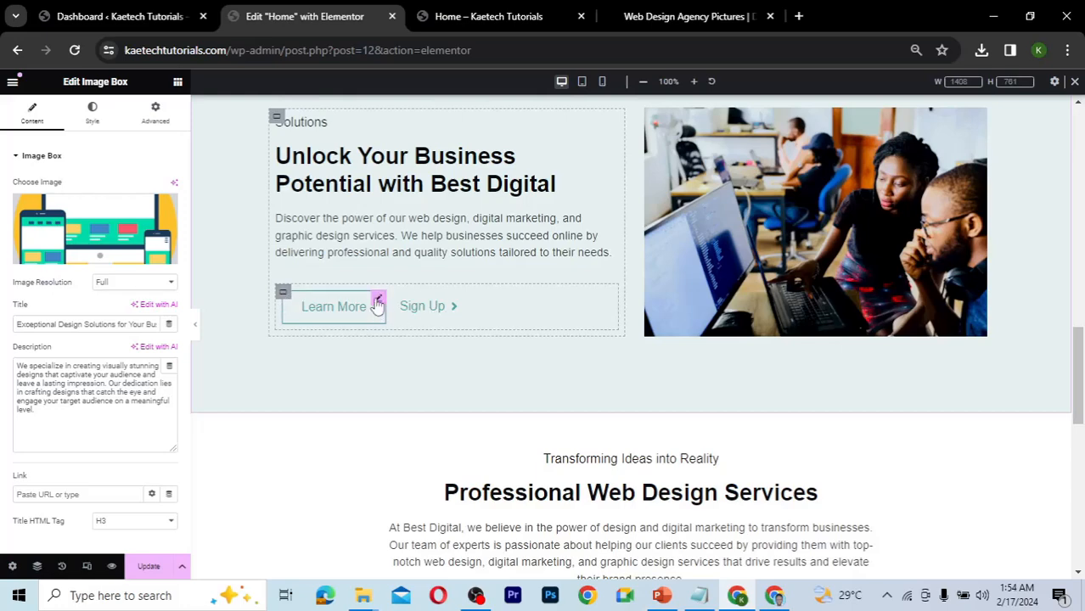
right_click(283, 296)
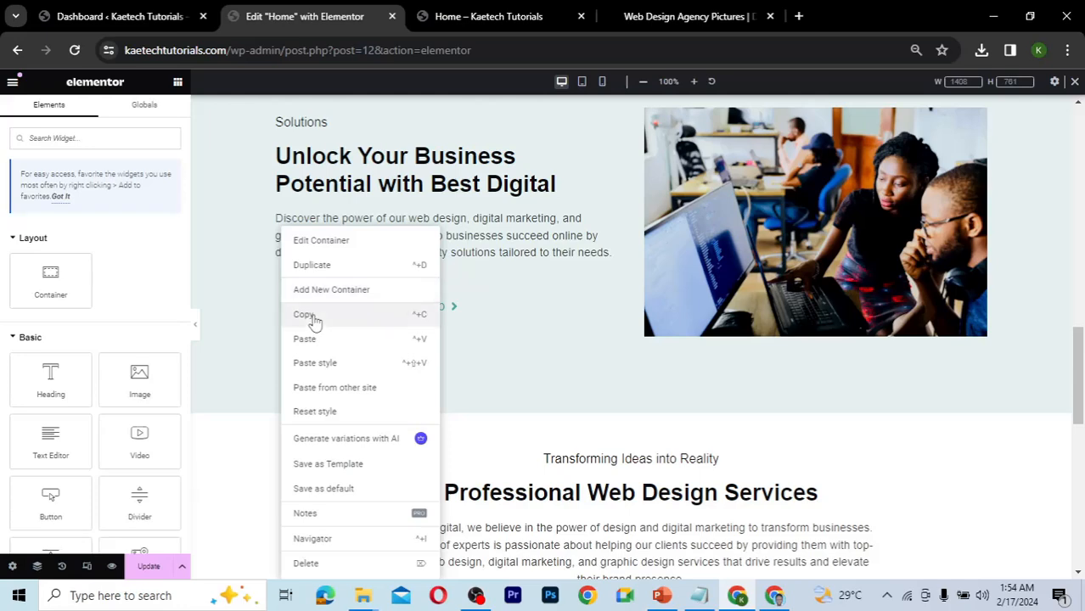
click(307, 315)
scroll(565, 408, down, 10)
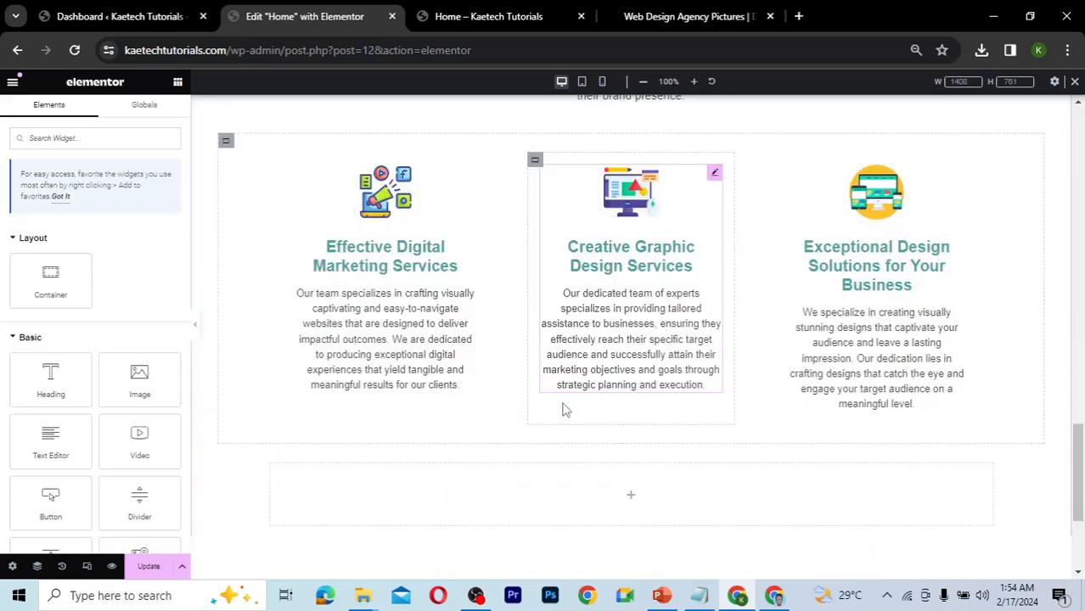
right_click(637, 317)
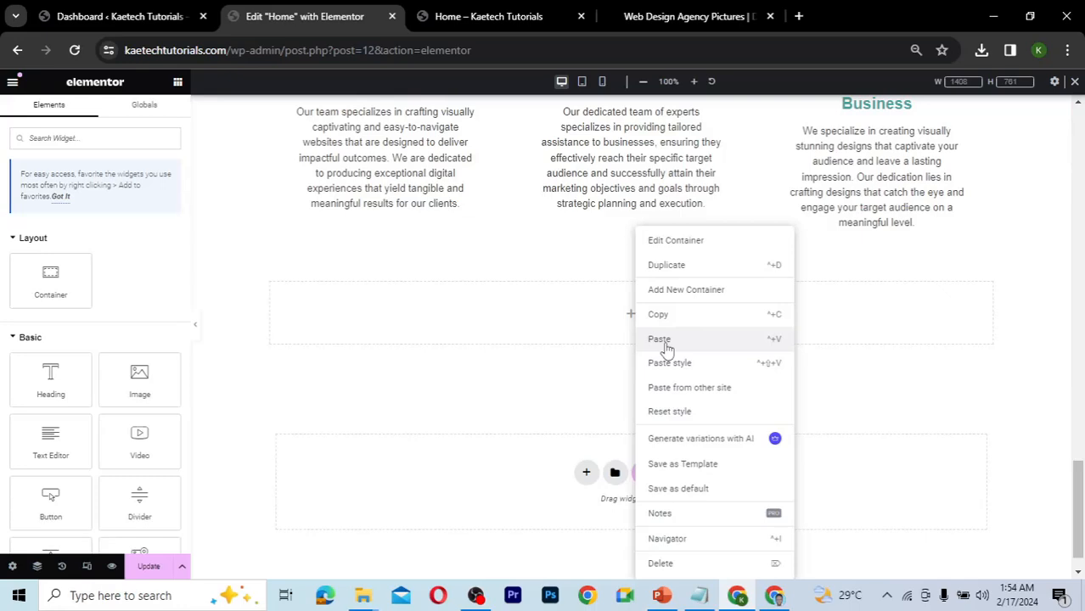
click(660, 339)
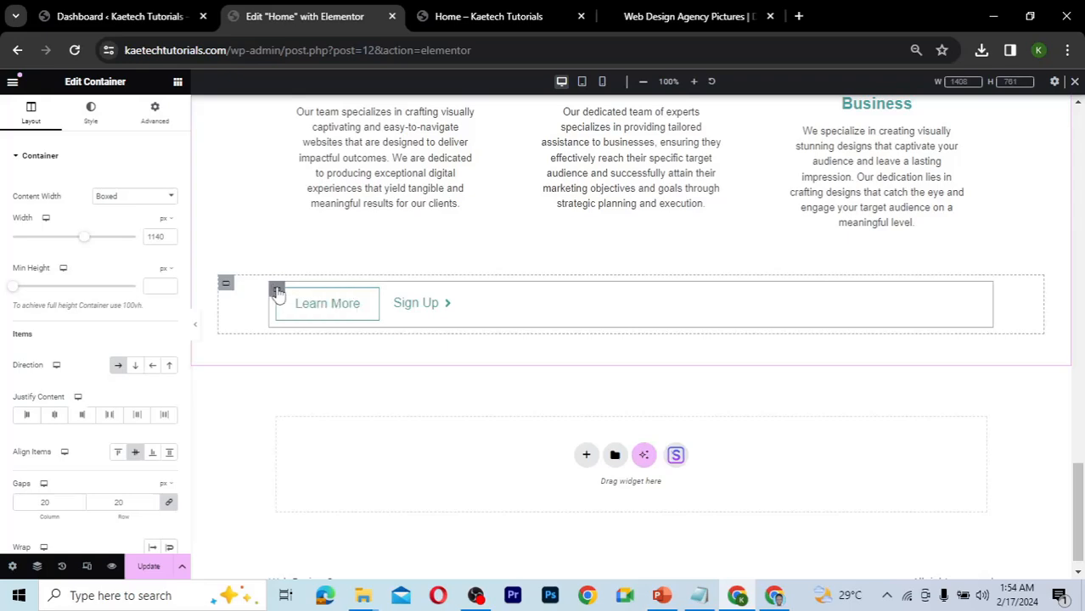
click(55, 416)
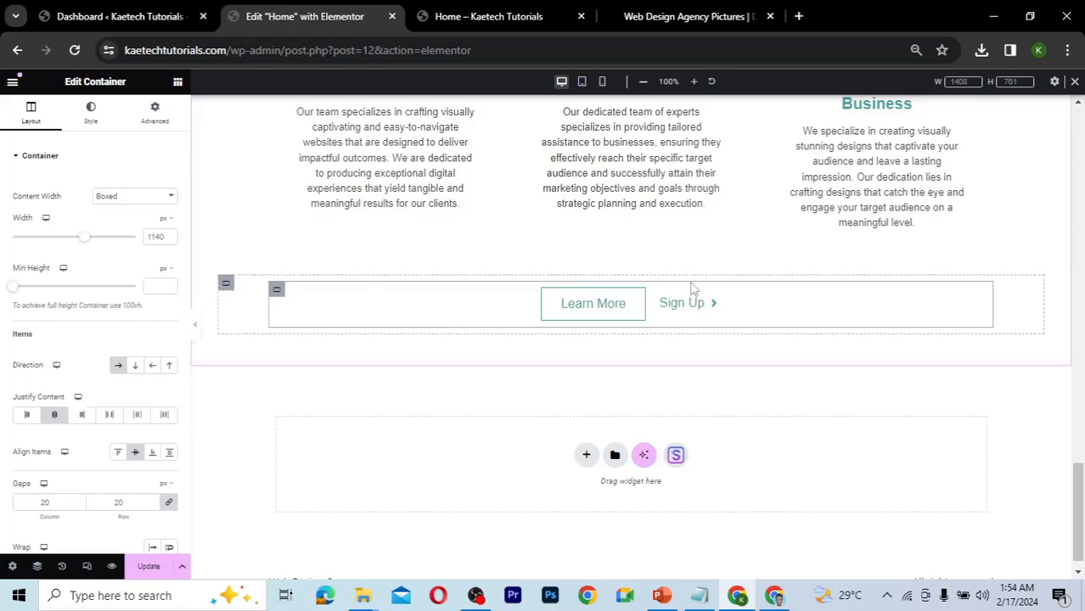
- Compare the services section with the Relume wireframe and examine the wireframe's Client Feedback section
scroll(694, 227, up, 3)
scroll(694, 228, down, 1)
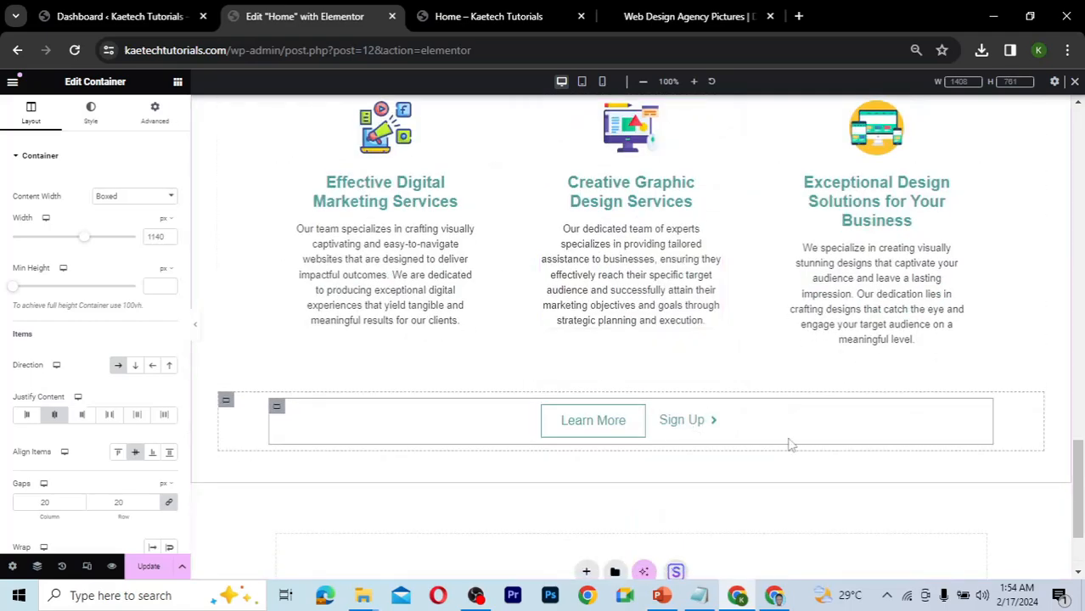
mouse_move(1076, 474)
mouse_down()
mouse_move(1074, 414)
mouse_move(1073, 461)
mouse_up()
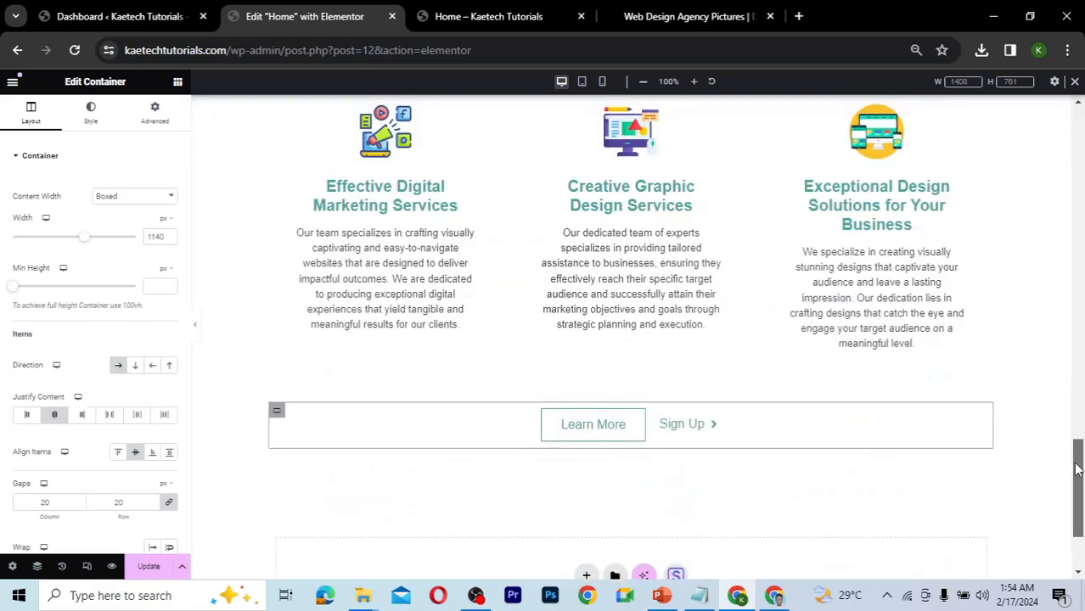
drag(1073, 418, 1073, 451)
click(786, 602)
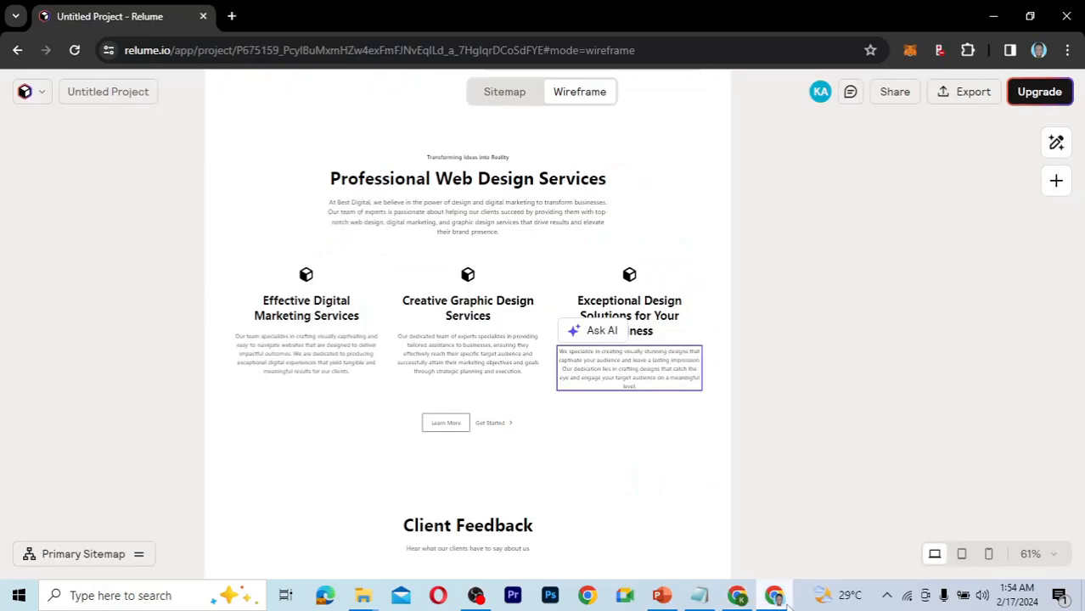
click(728, 600)
mouse_move(1081, 443)
mouse_down()
mouse_move(1081, 453)
mouse_move(1077, 428)
mouse_up()
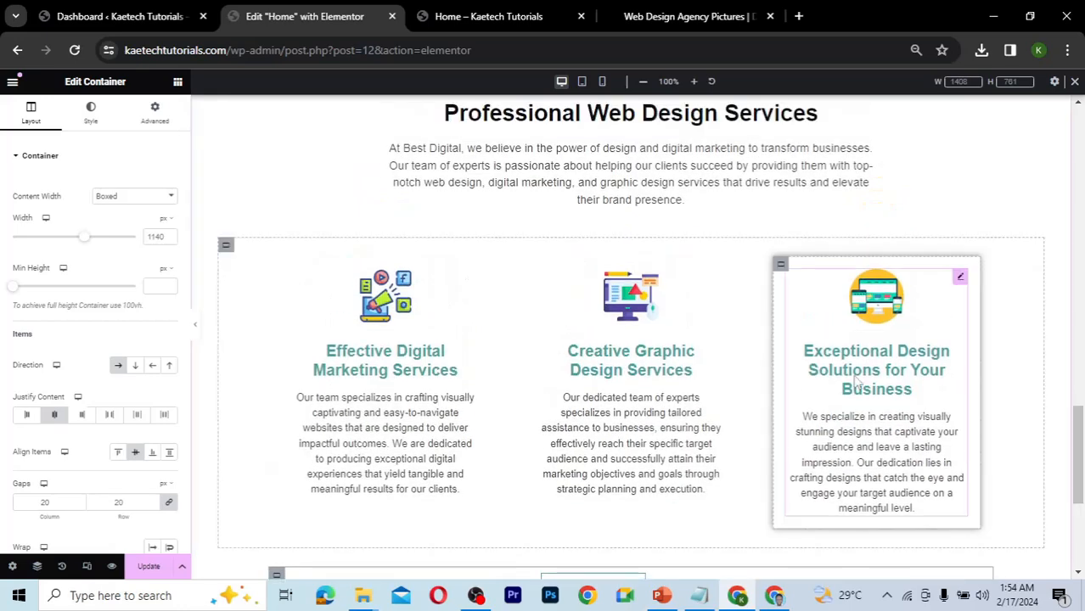
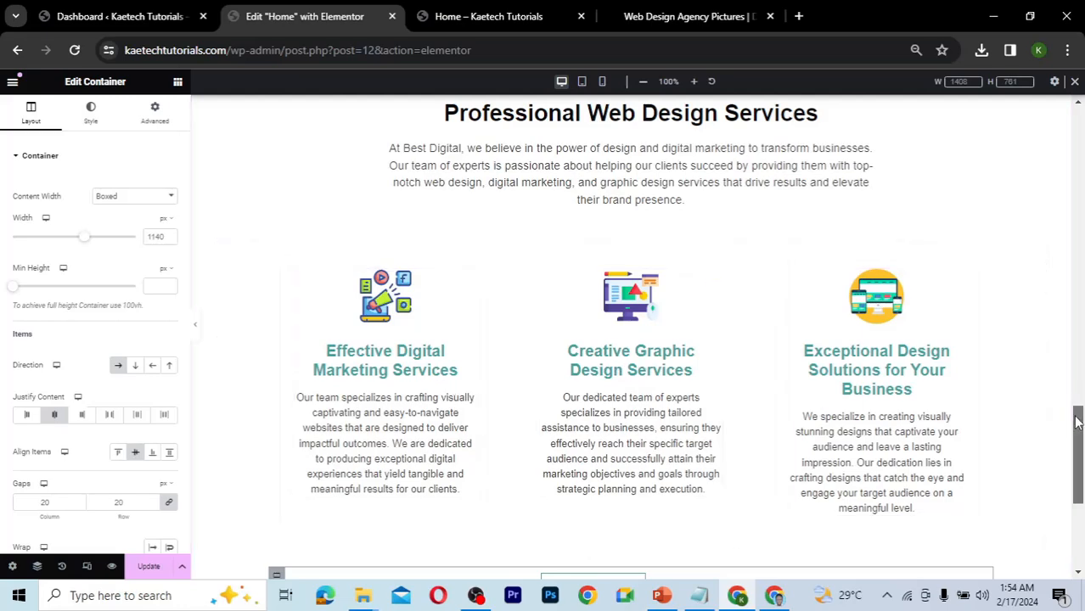
drag(1079, 423, 1080, 497)
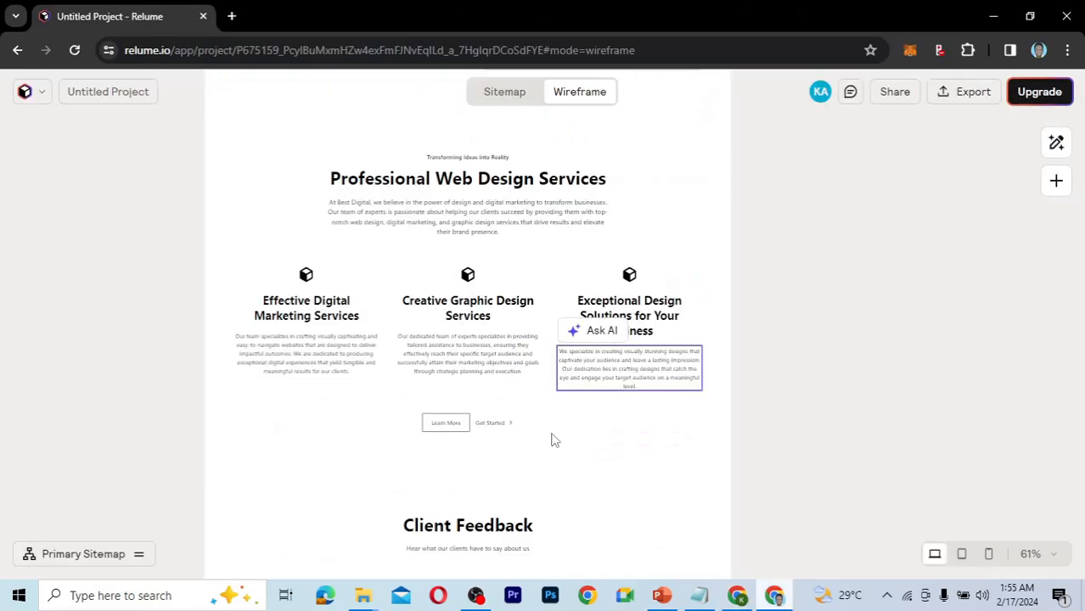
scroll(552, 440, down, 3)
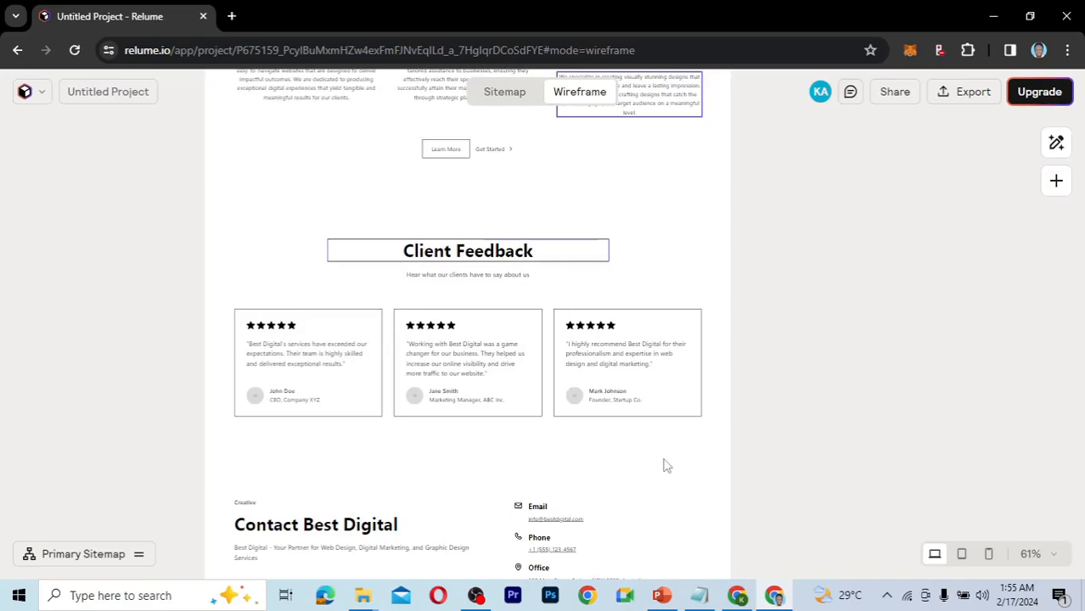
- Copy the whole "Unlock Your Business Potential with Best Digital" section and paste it at the end of the Elementor page
click(739, 597)
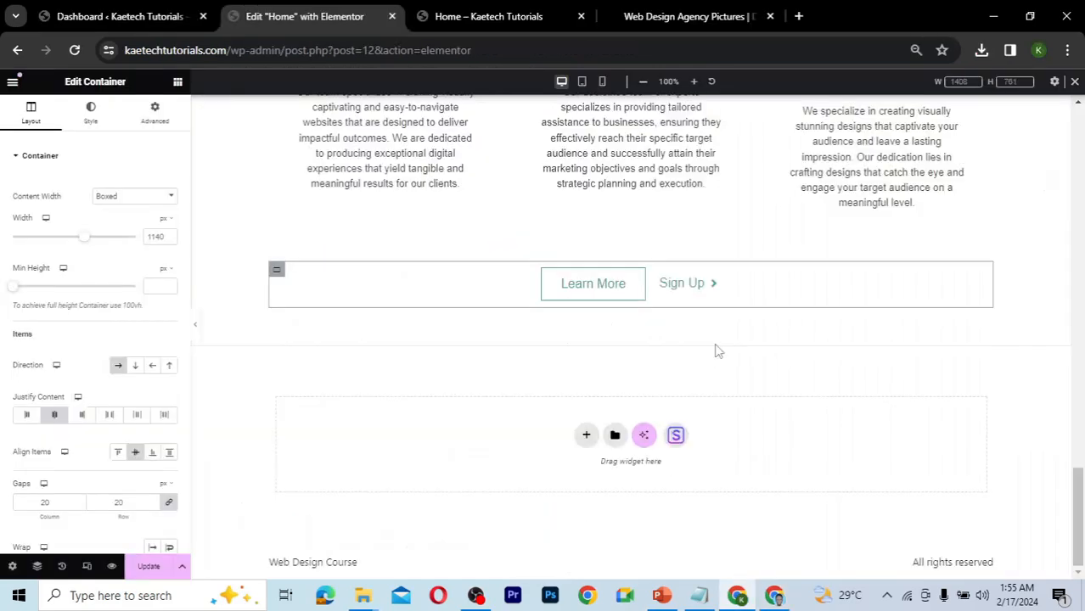
scroll(717, 351, up, 10)
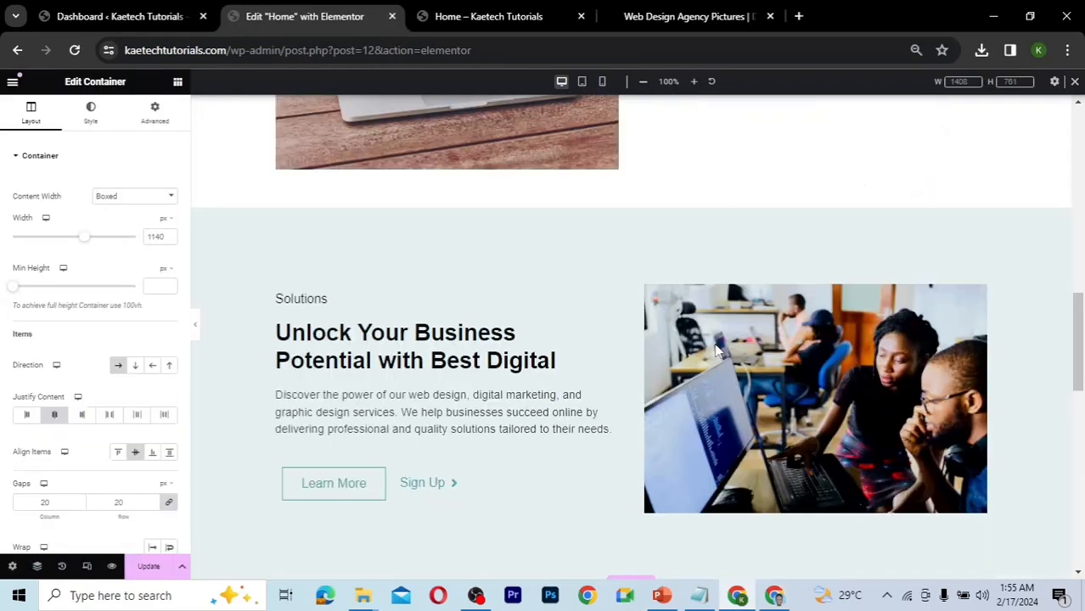
scroll(595, 161, down, 1)
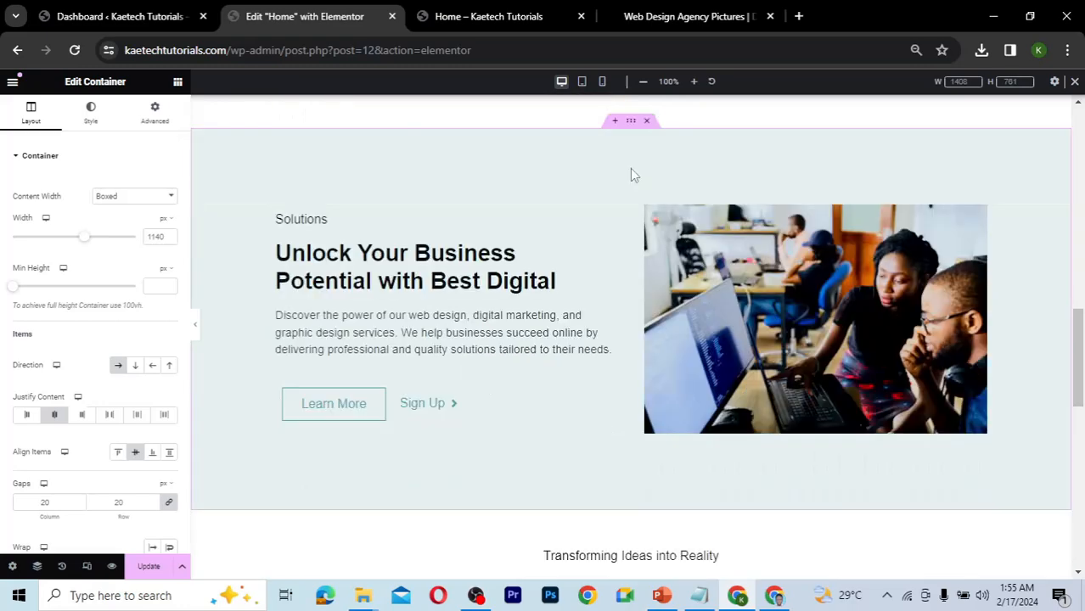
click(631, 125)
right_click(631, 125)
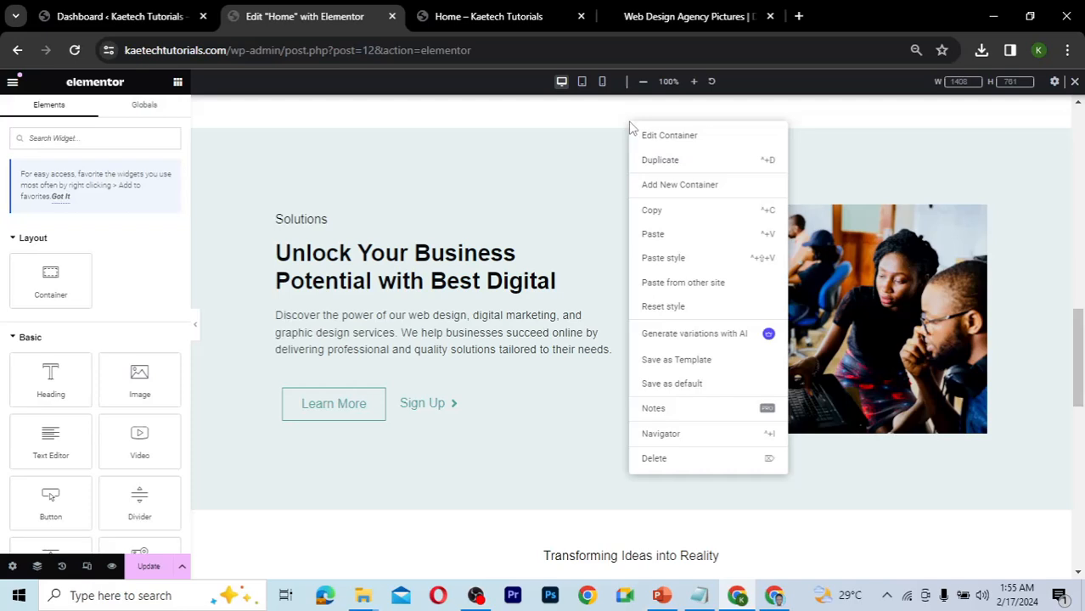
click(660, 211)
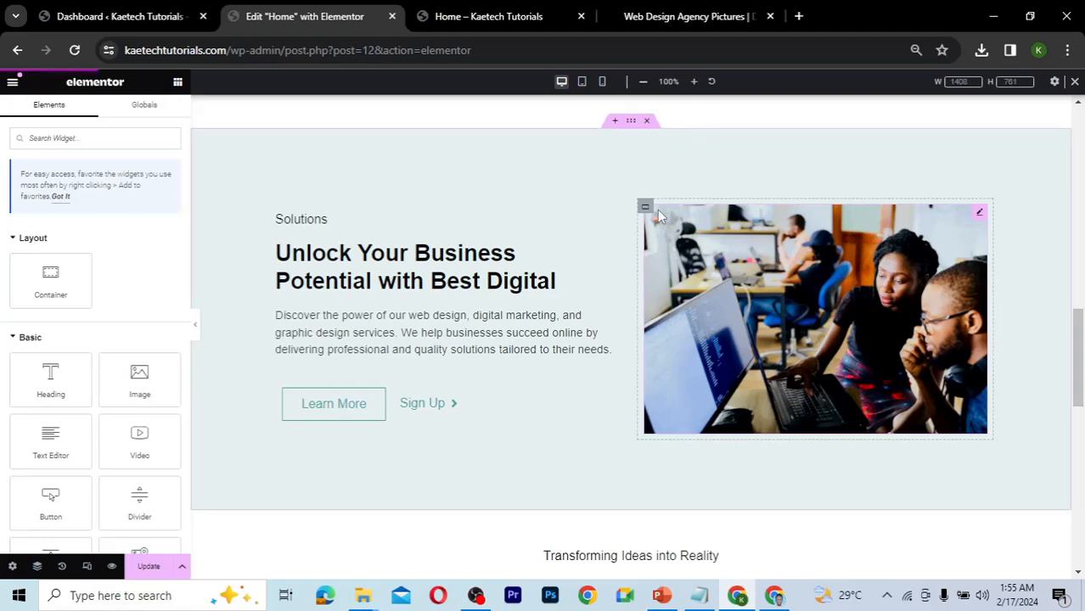
scroll(658, 209, down, 10)
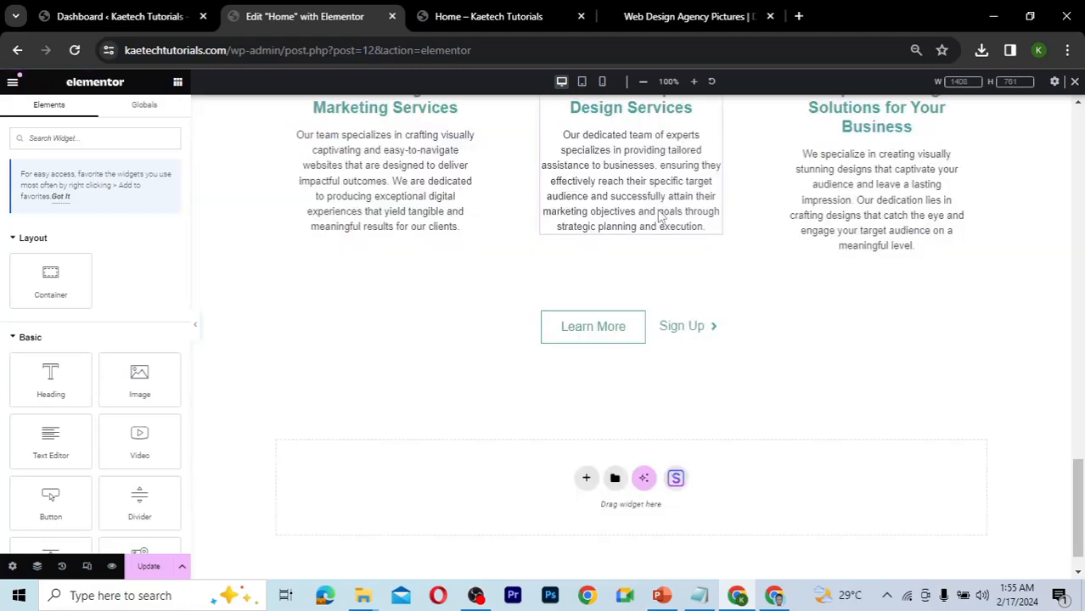
scroll(659, 216, down, 1)
right_click(521, 447)
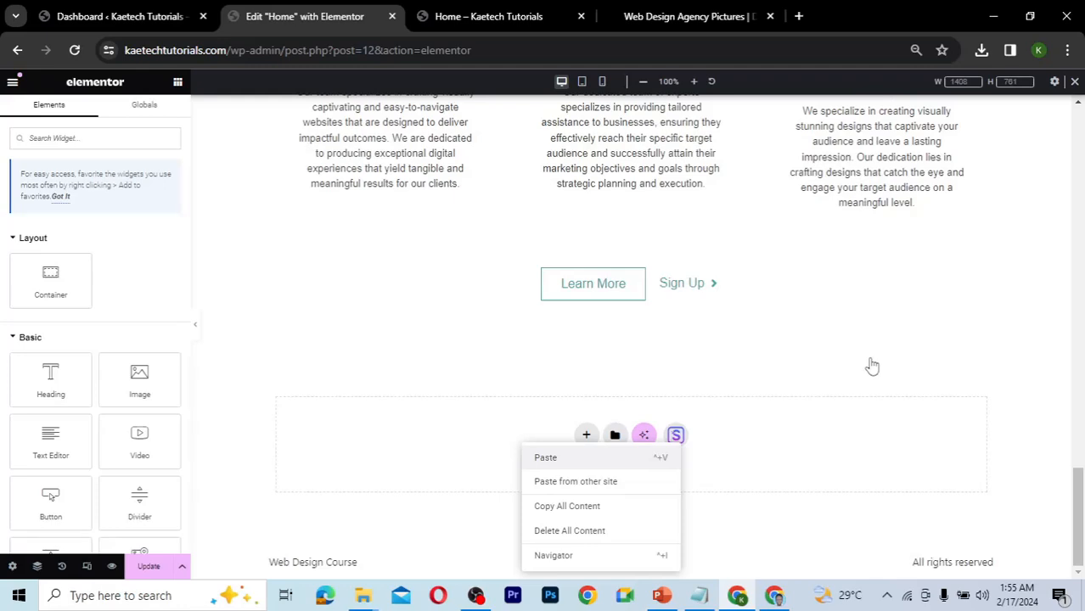
key(ctrl+v)
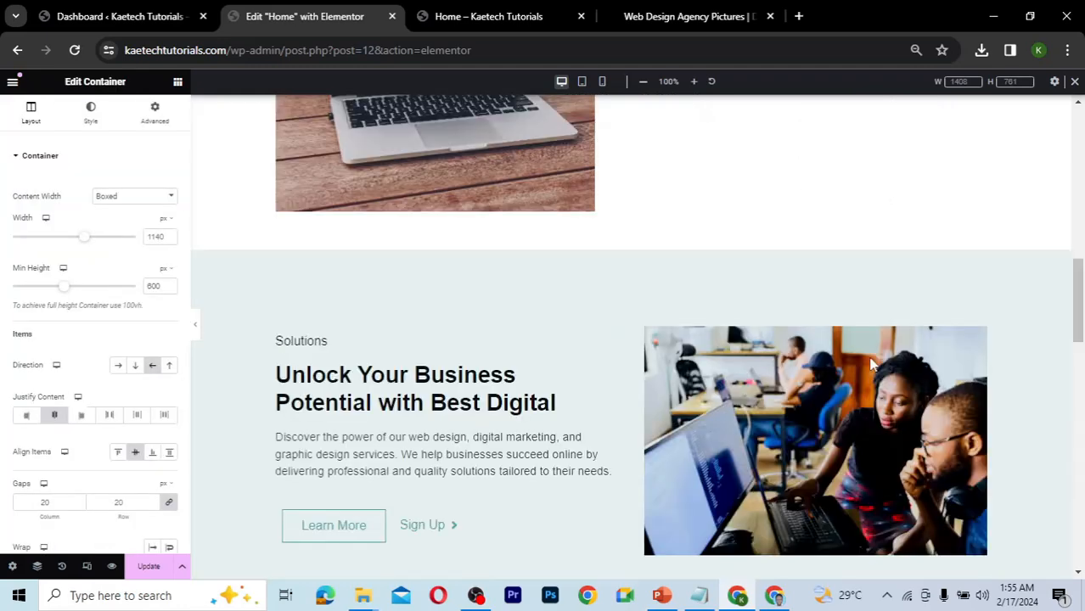
- Delete the image container from the pasted "Unlock Your Business Potential with Best Digital" section at the end of the page
scroll(867, 353, down, 1)
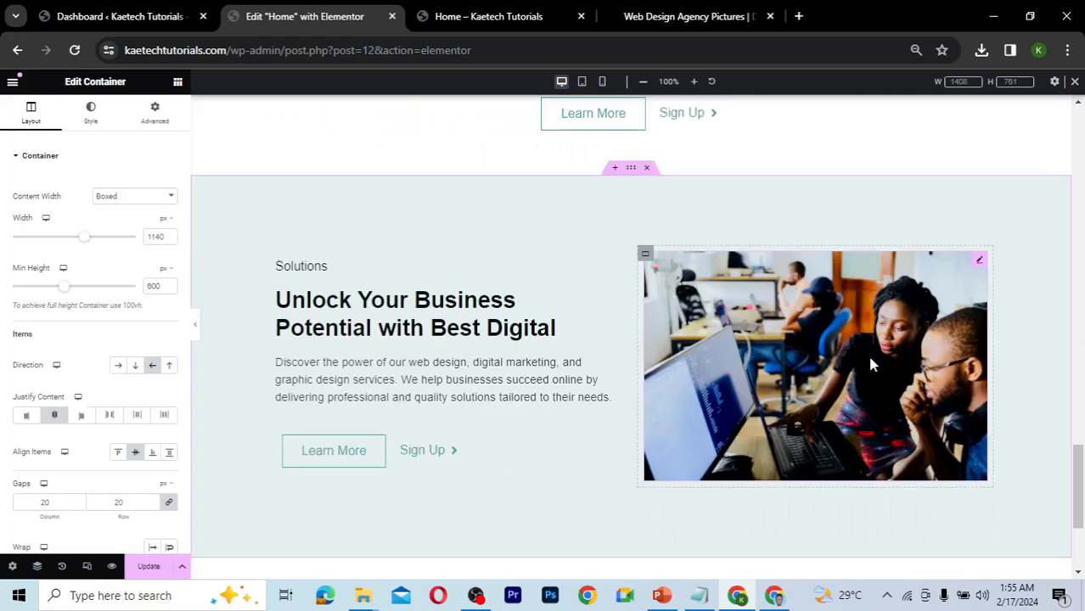
scroll(654, 204, down, 1)
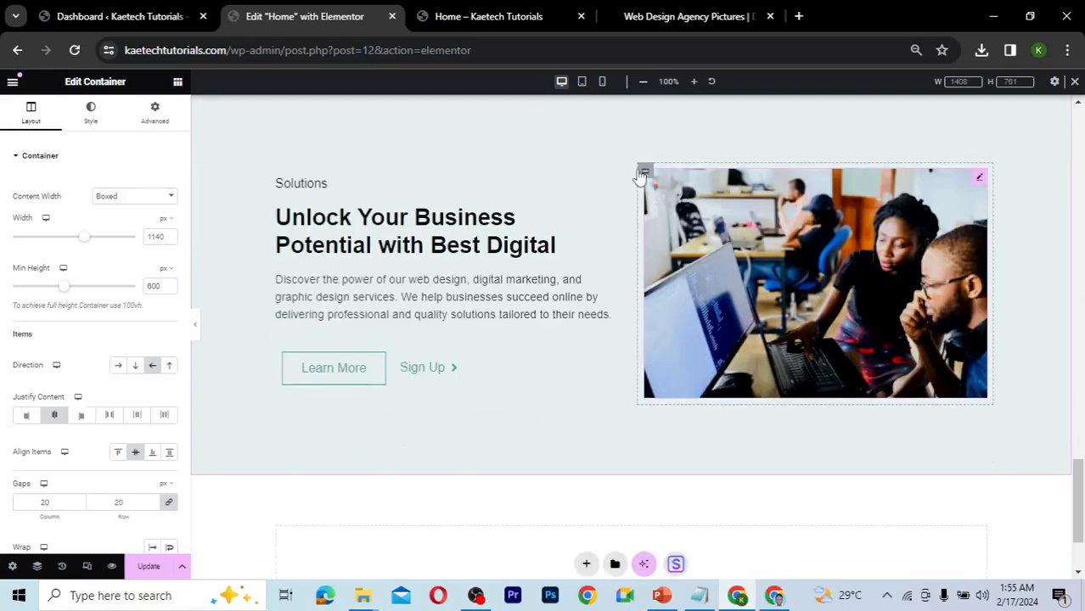
right_click(646, 175)
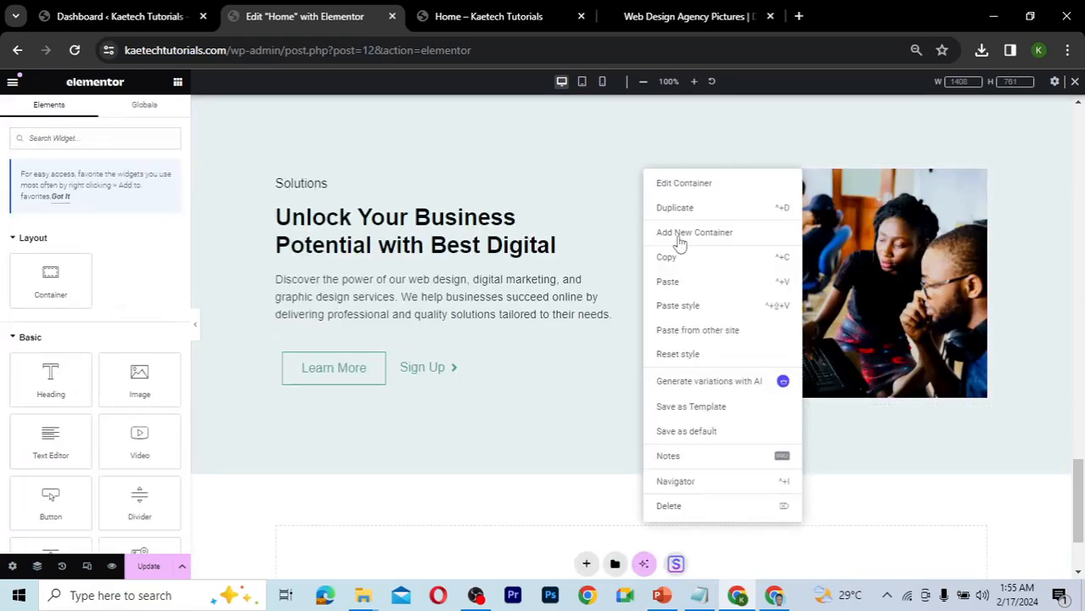
click(683, 508)
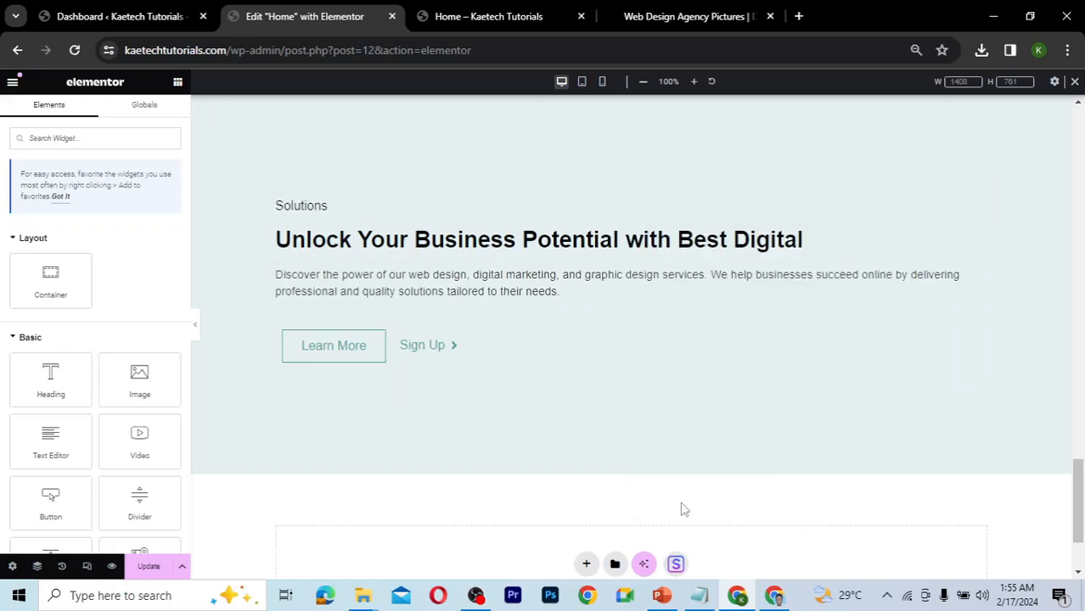
- Duplicate the text container in the pasted section and set the section's direction to a vertical column
scroll(777, 289, up, 2)
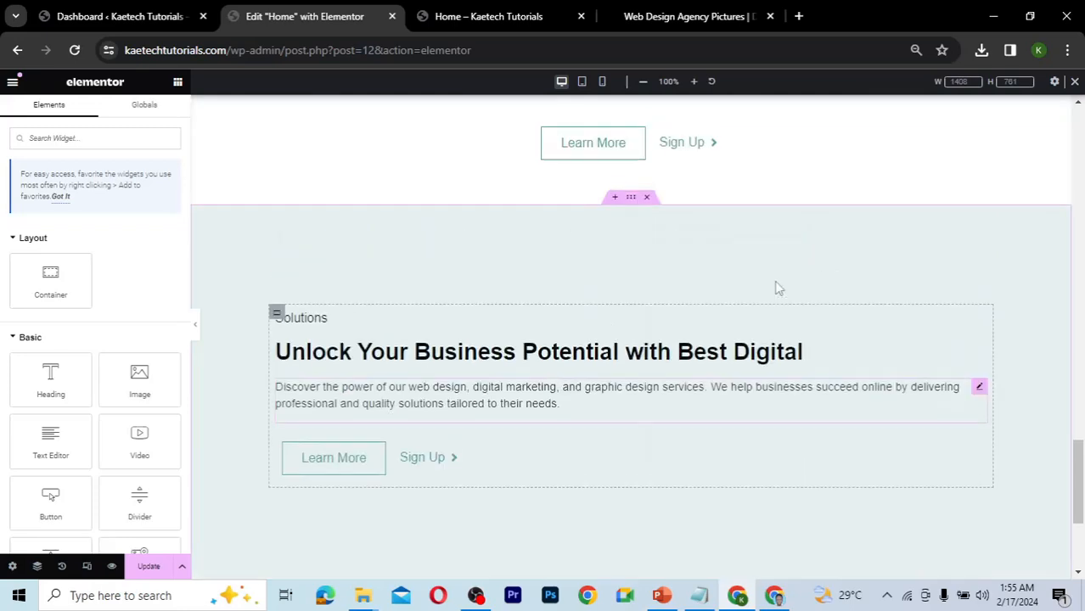
scroll(778, 288, down, 1)
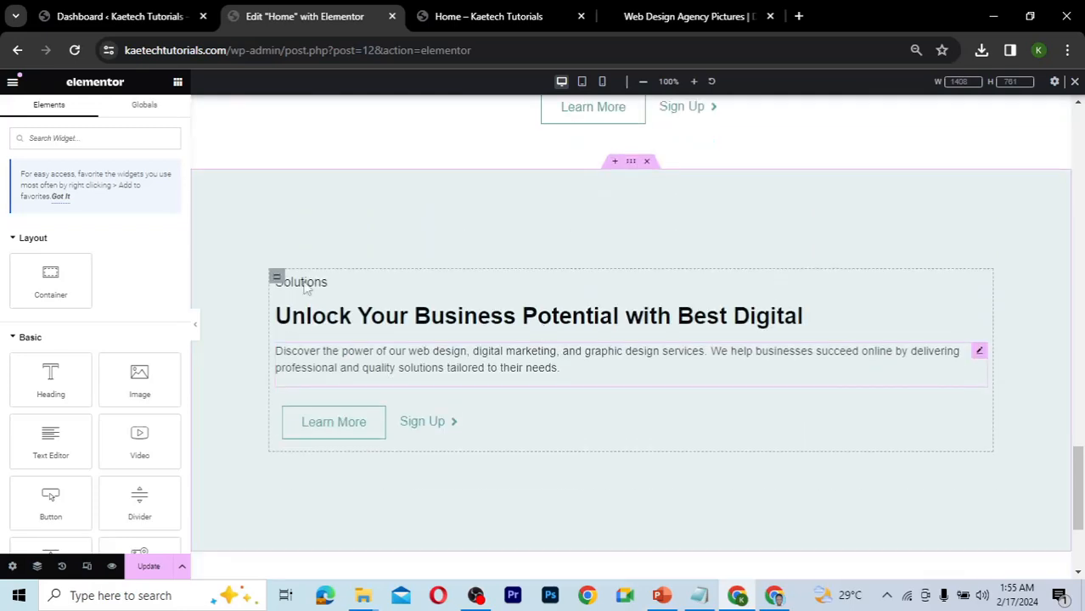
right_click(277, 279)
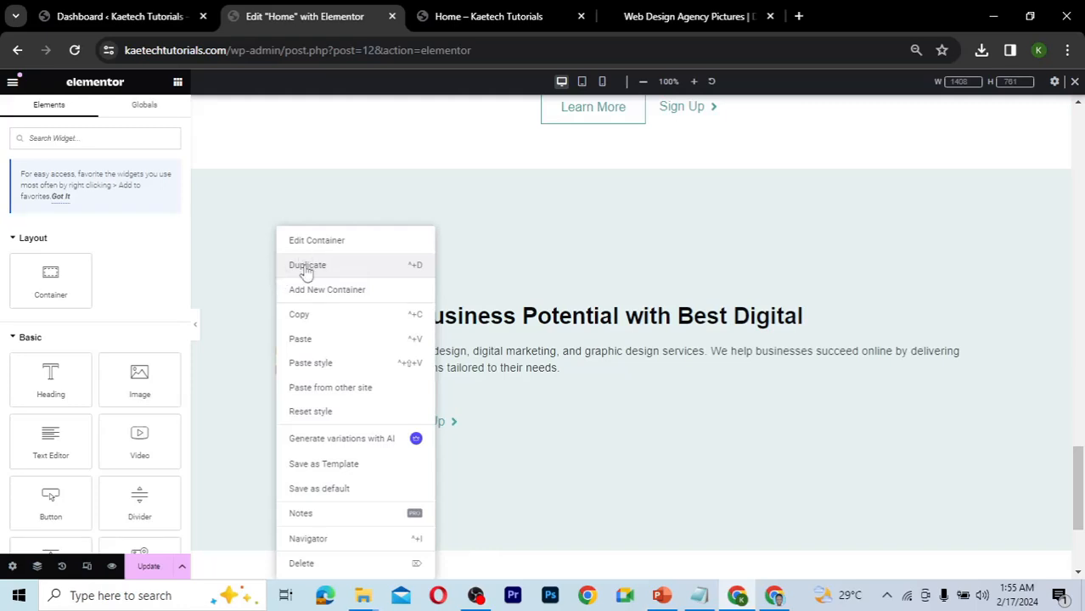
click(306, 266)
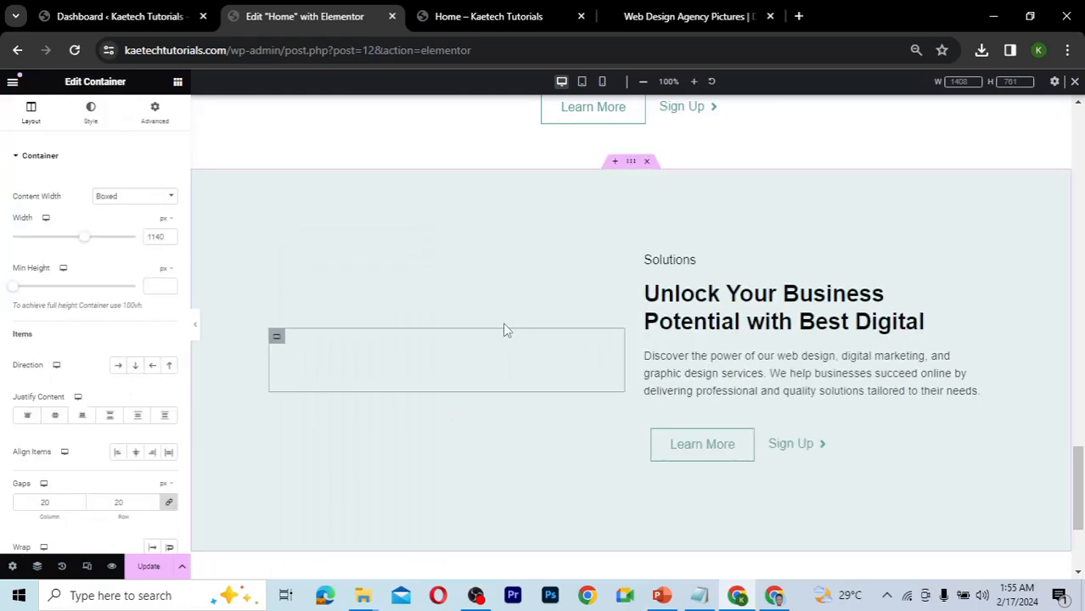
click(631, 163)
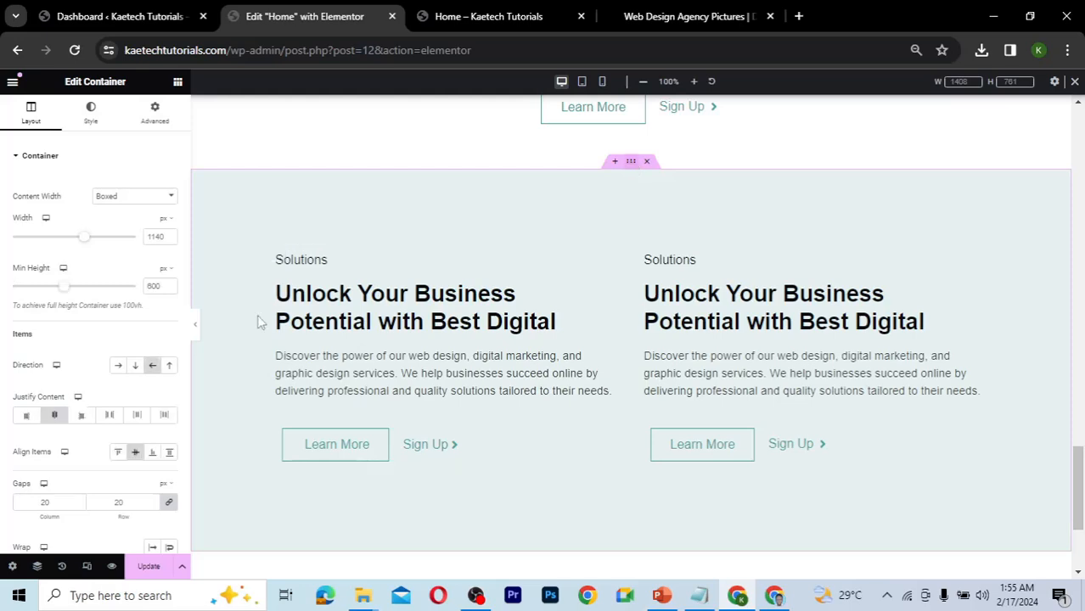
click(134, 367)
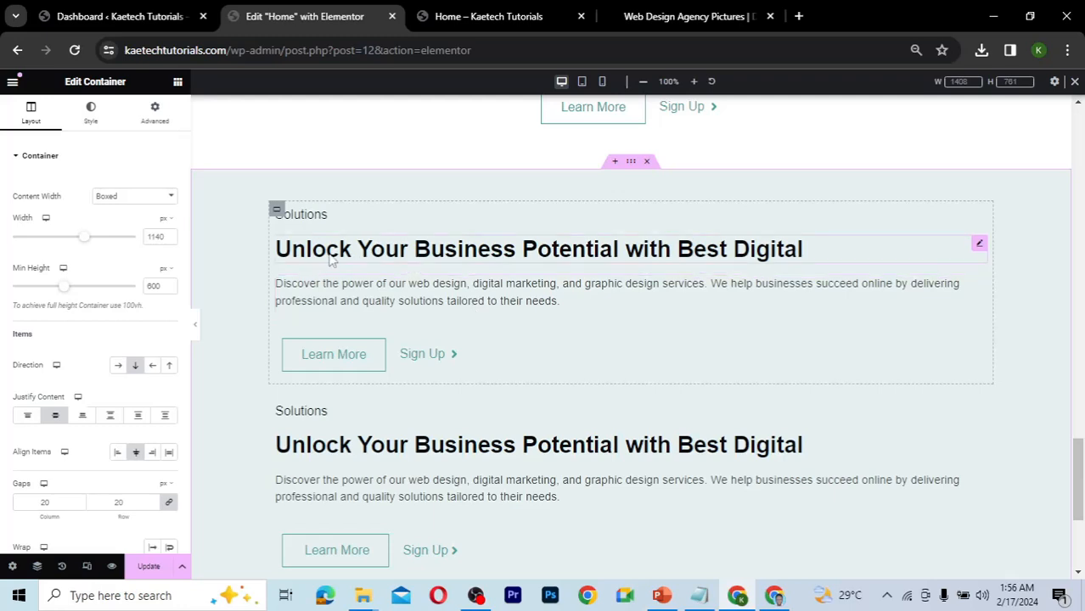
- Center the contents of the upper text container by setting both its justify content and align items to center
click(276, 211)
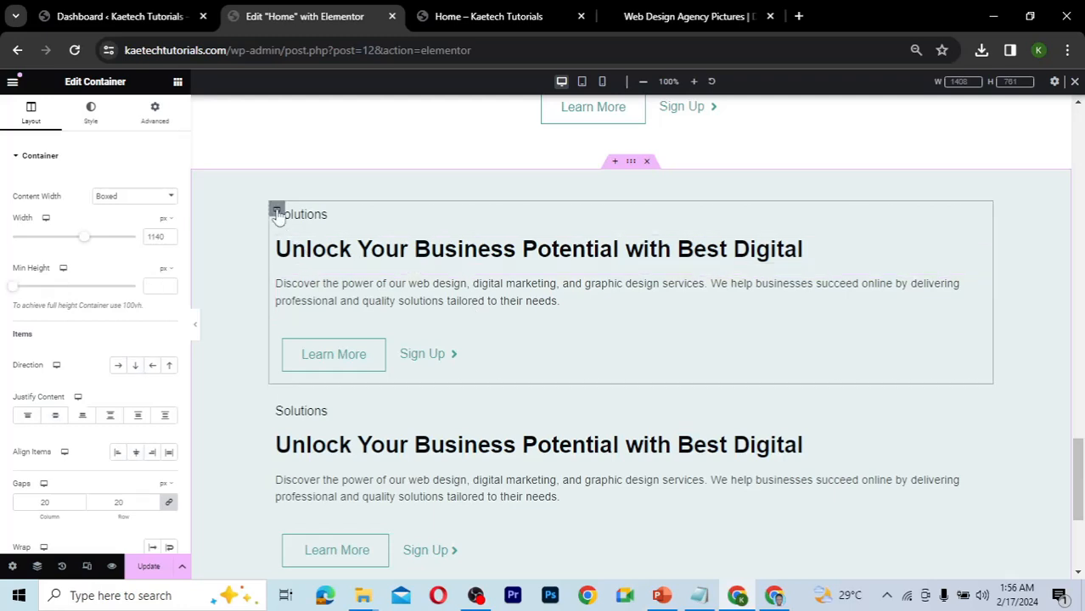
click(56, 416)
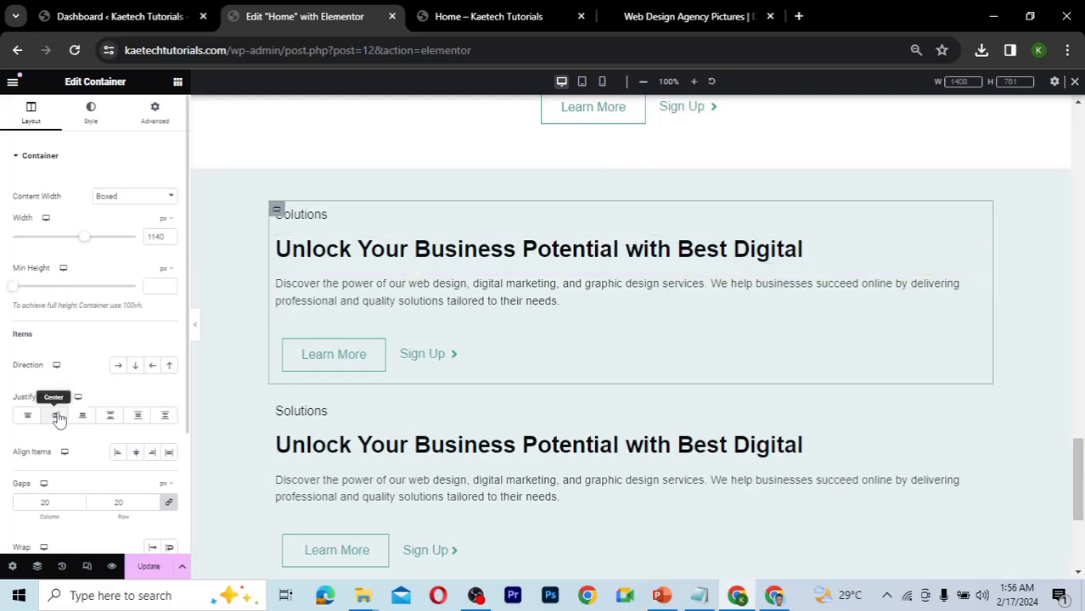
click(136, 454)
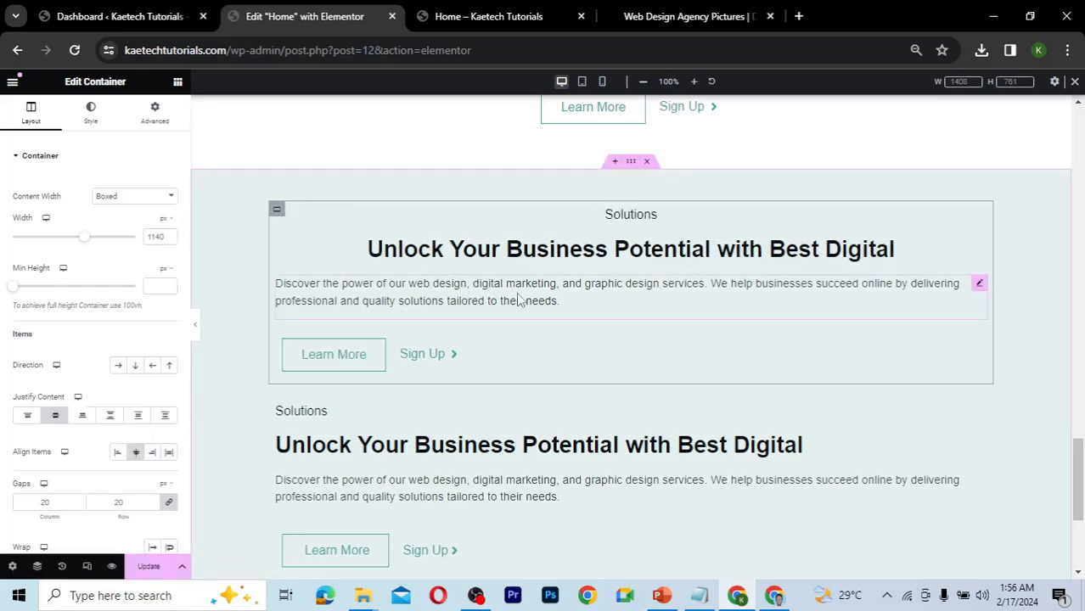
- Replace the upper container's heading with "Client Feedback" copied from the Relume wireframe and delete the "Solutions" label above it
click(778, 597)
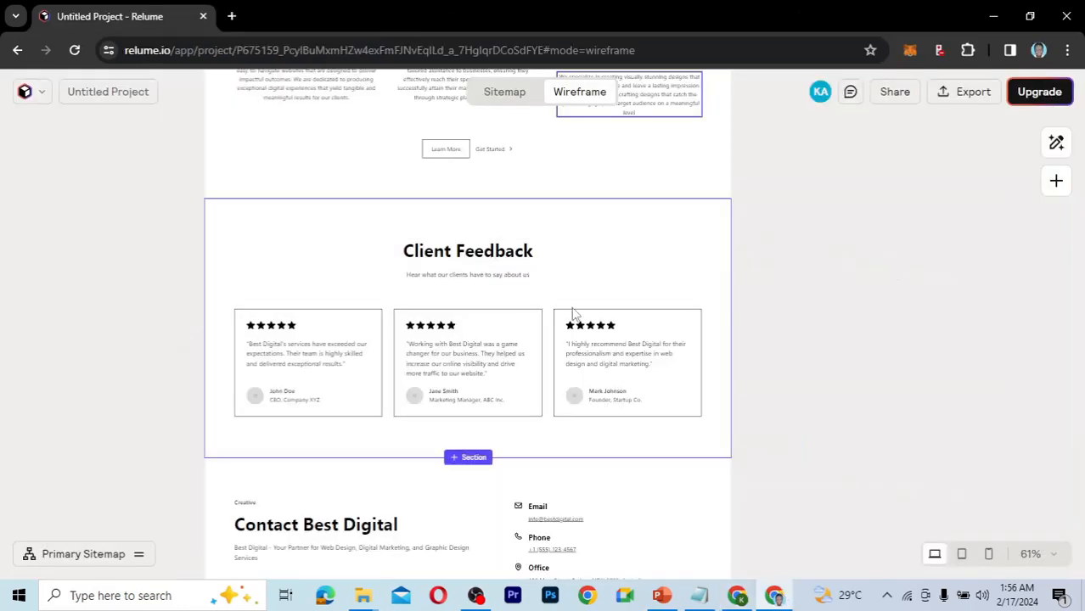
click(495, 252)
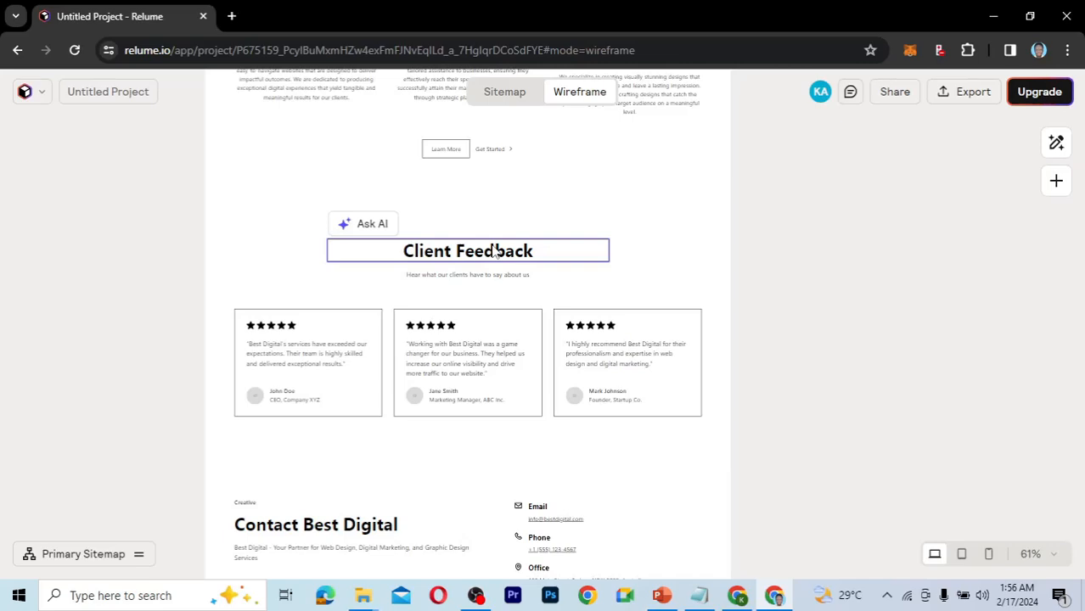
double_click(495, 251)
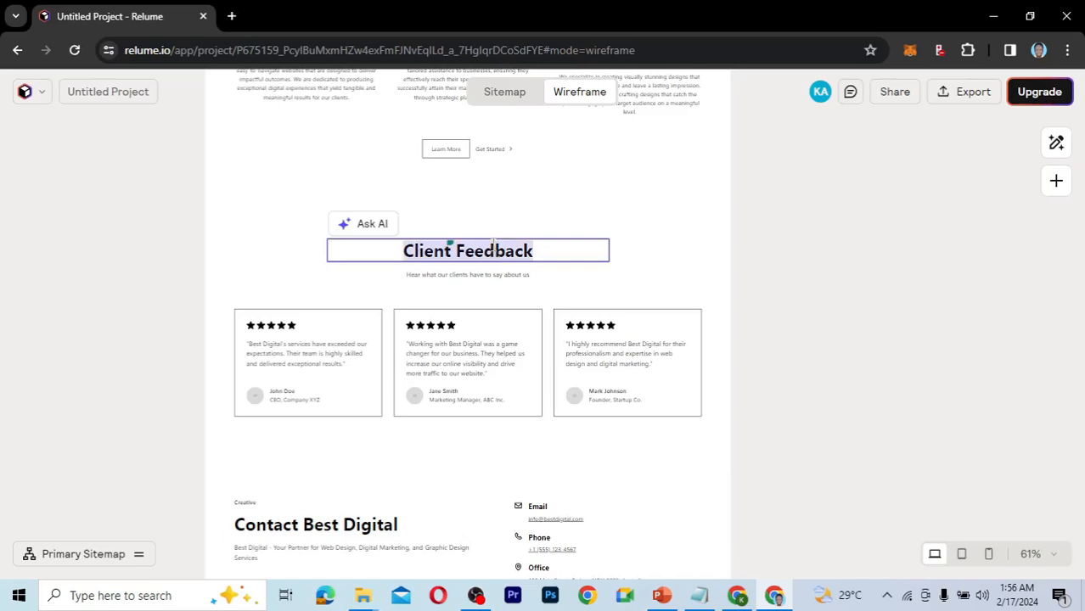
click(739, 599)
click(593, 258)
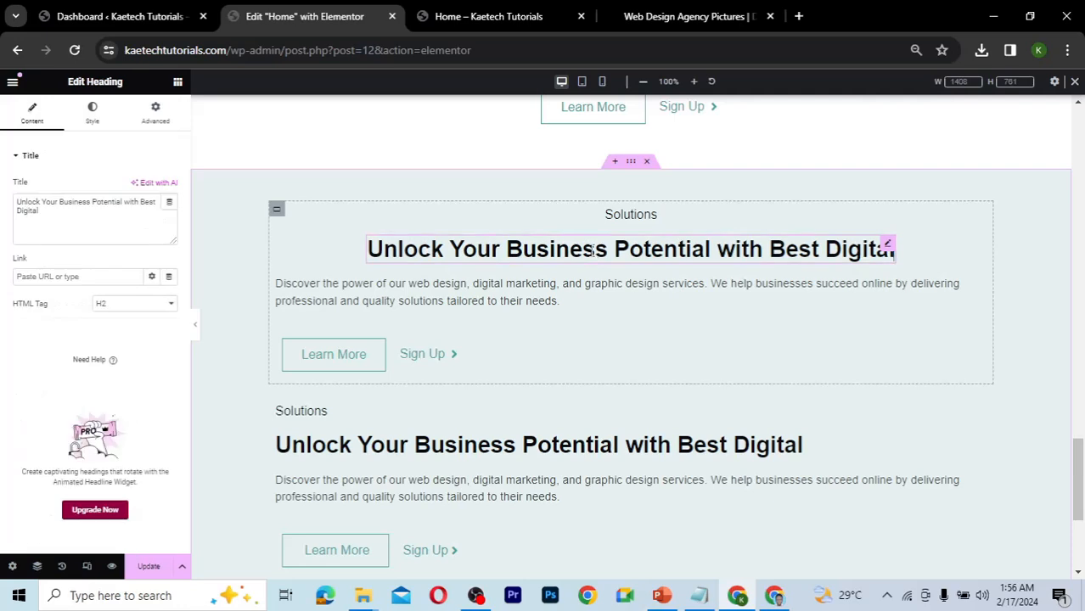
drag(76, 218, 4, 180)
key(ctrl+v)
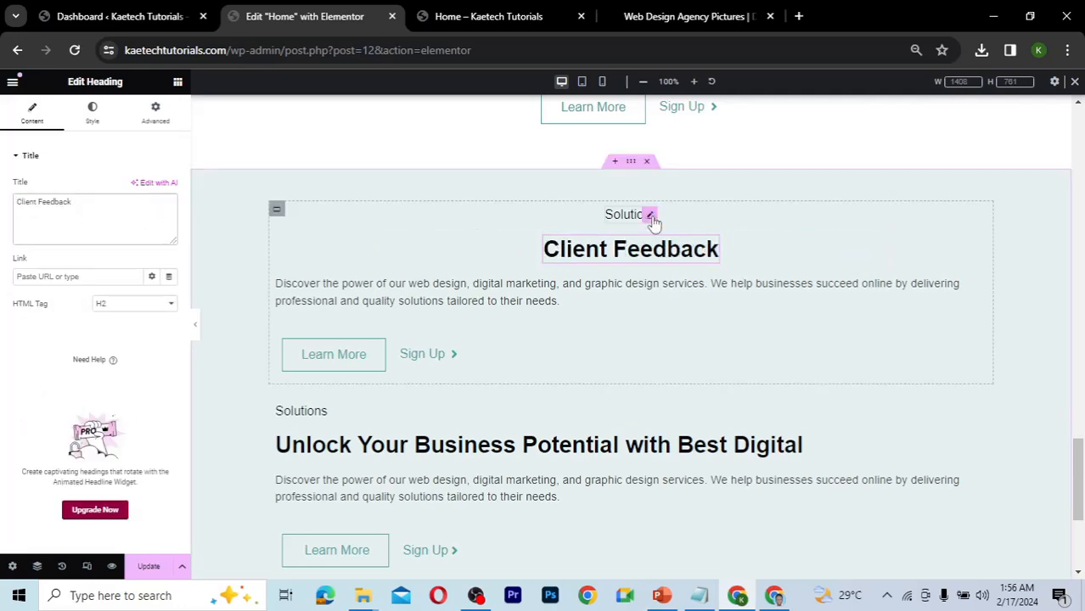
right_click(653, 220)
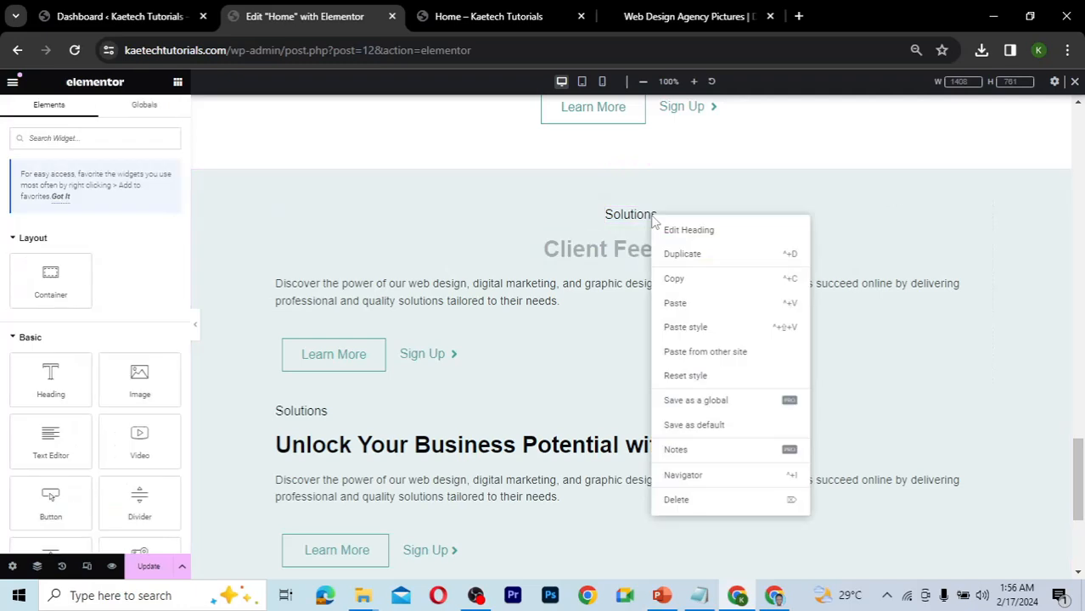
click(676, 501)
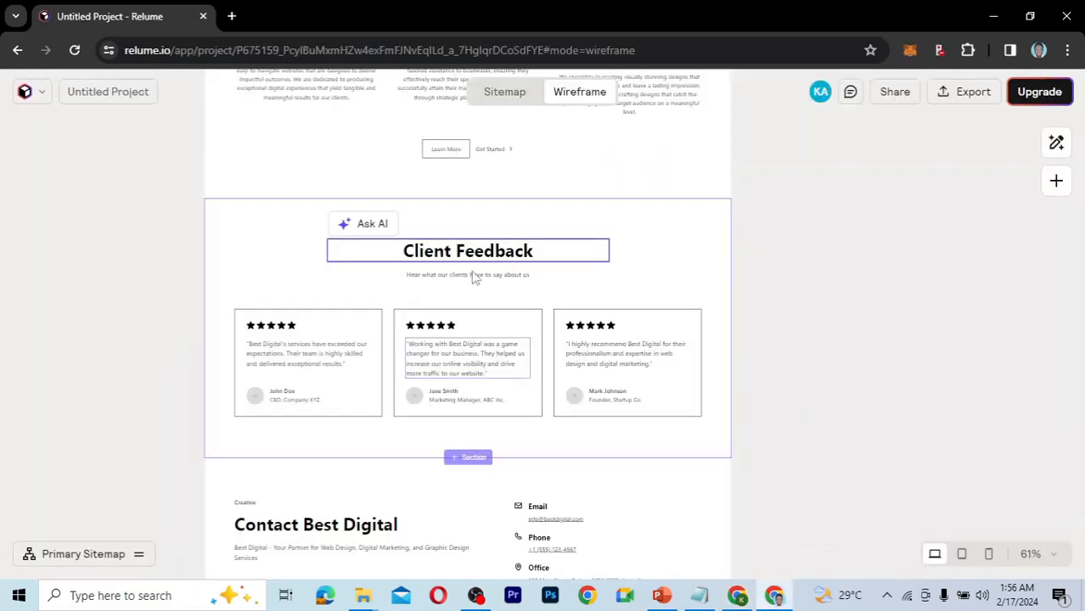
- Replace the paragraph under the Client Feedback heading with "Hear what our clients have to say about us" copied from the Relume wireframe
double_click(472, 275)
key(ctrl+c)
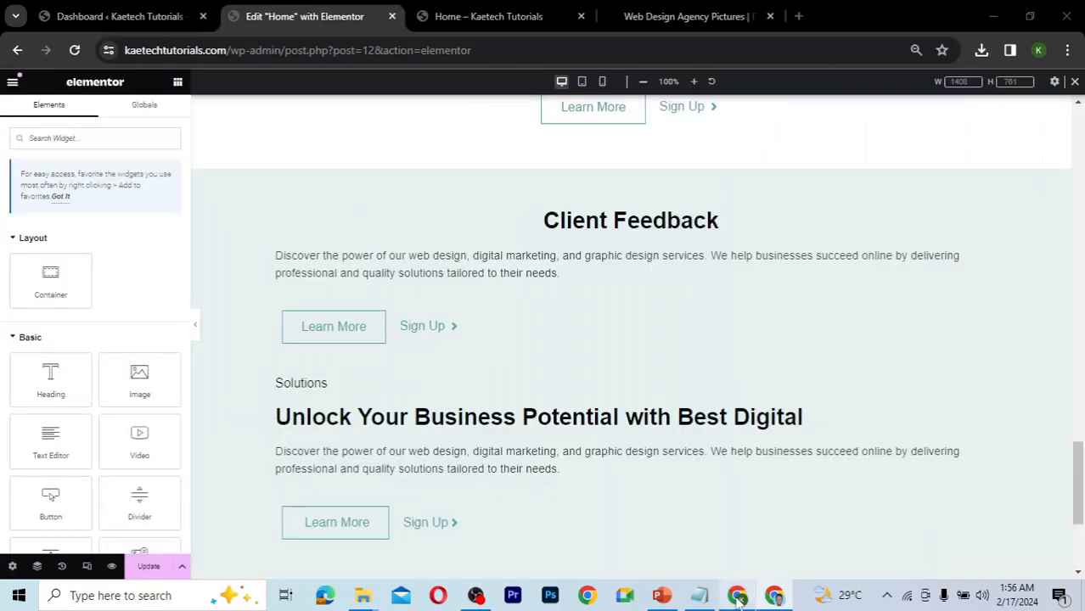
click(573, 265)
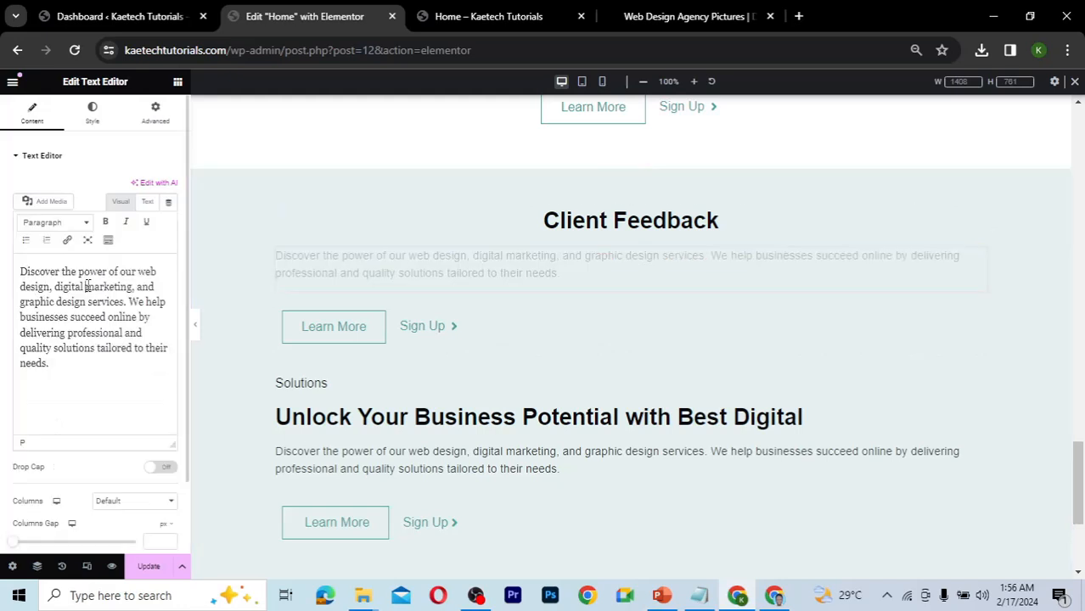
triple_click(88, 286)
click(89, 286)
key(ctrl+a)
key(ctrl+v)
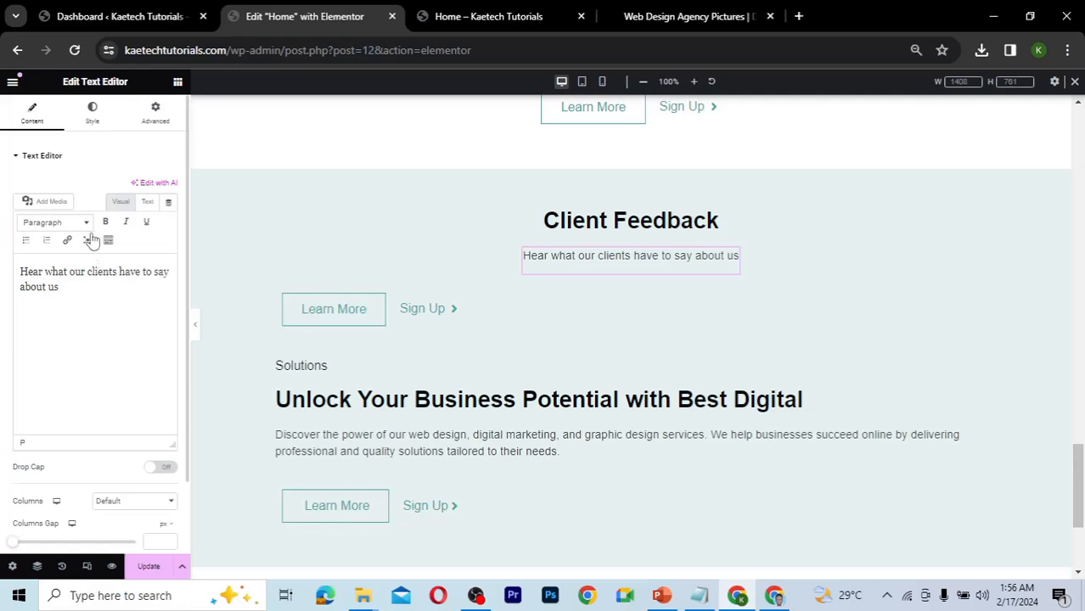
- Center-align the Client Feedback paragraph and delete the Learn More and Sign Up button container below it
click(95, 111)
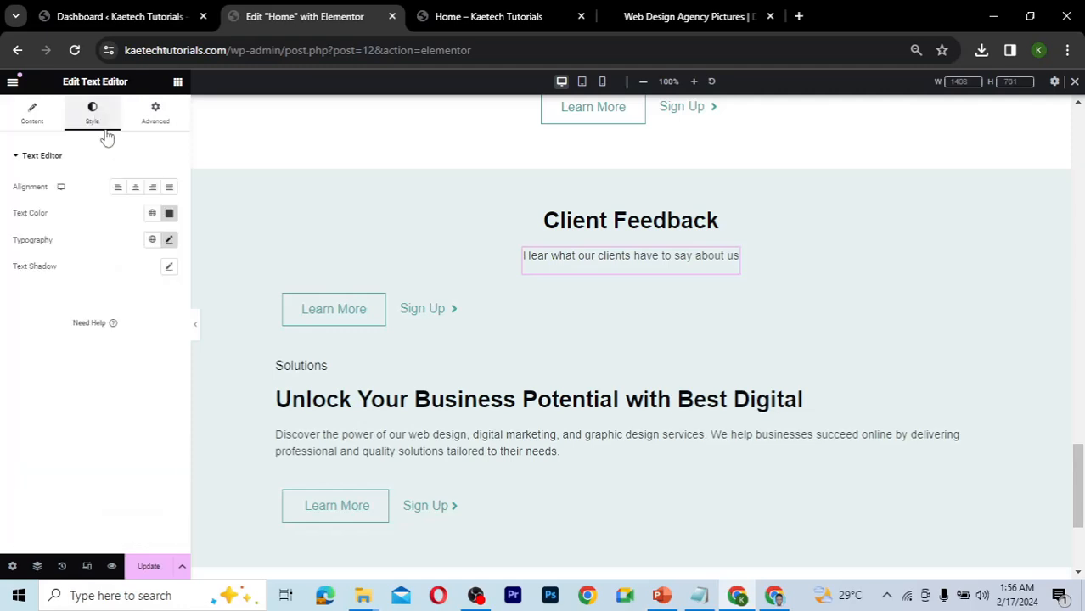
click(136, 189)
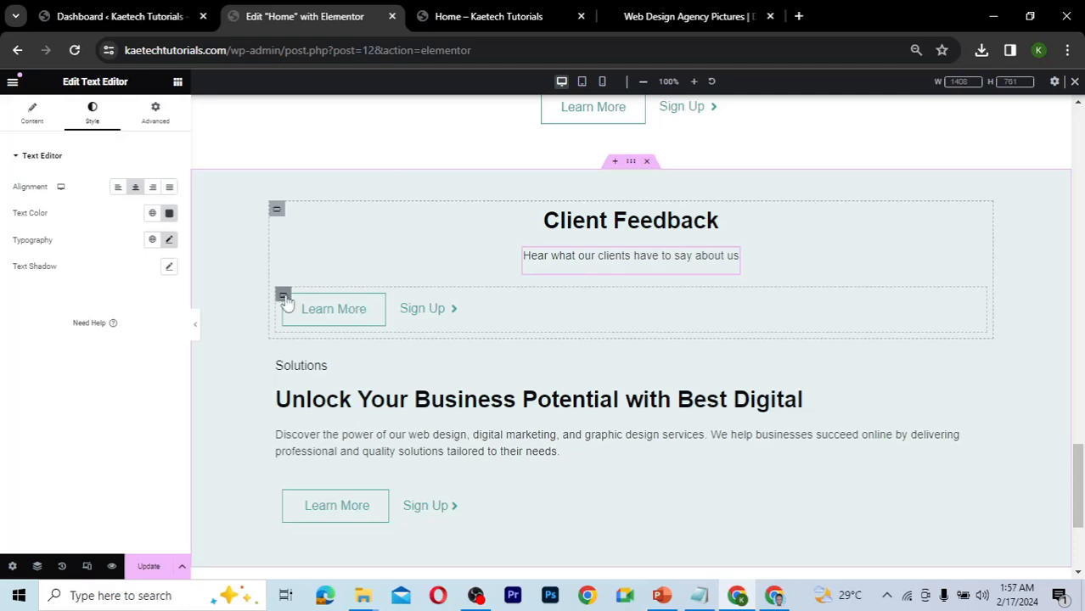
right_click(285, 298)
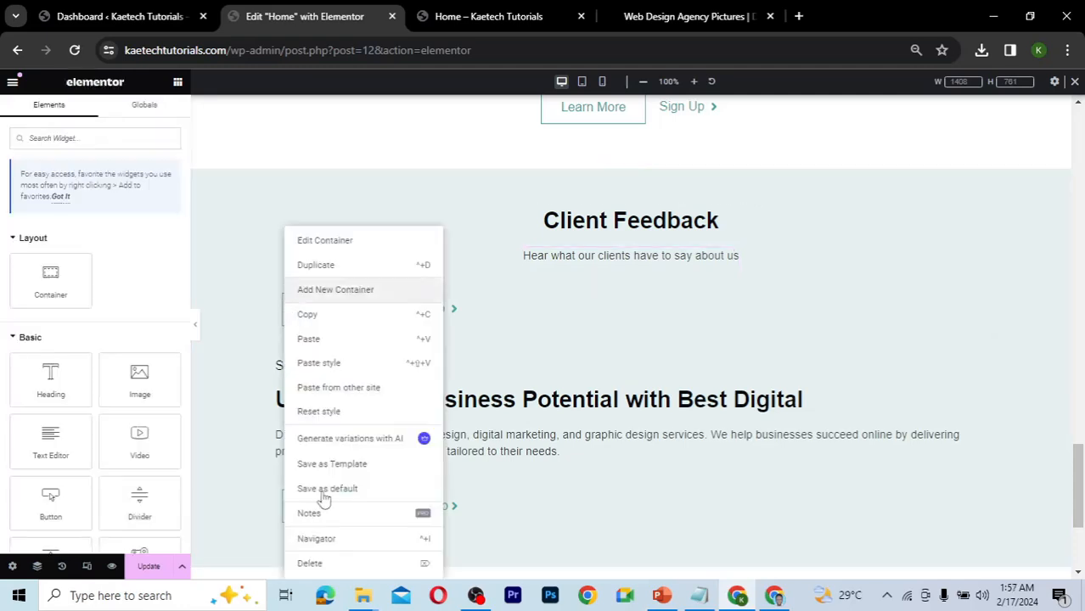
click(311, 564)
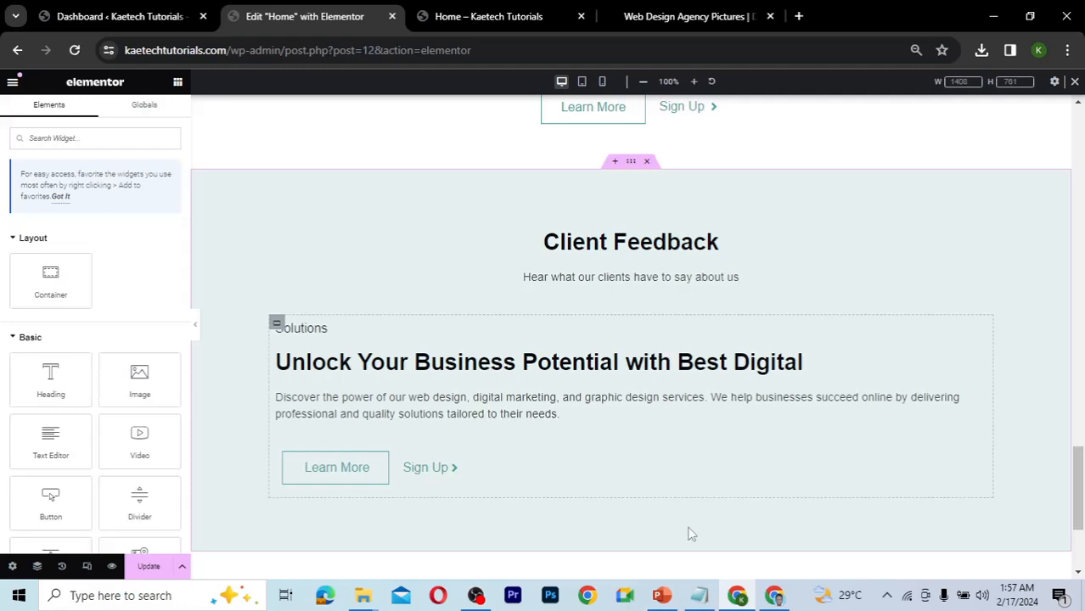
- Check the testimonial cards in the Relume wireframe and copy the services section's container holding the three image boxes
click(769, 598)
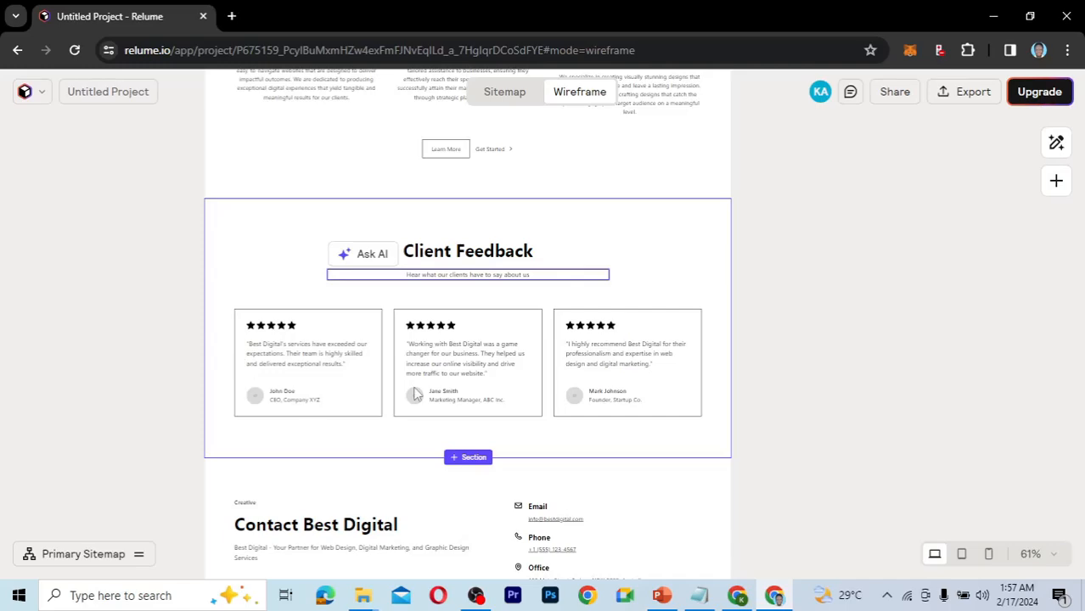
click(735, 597)
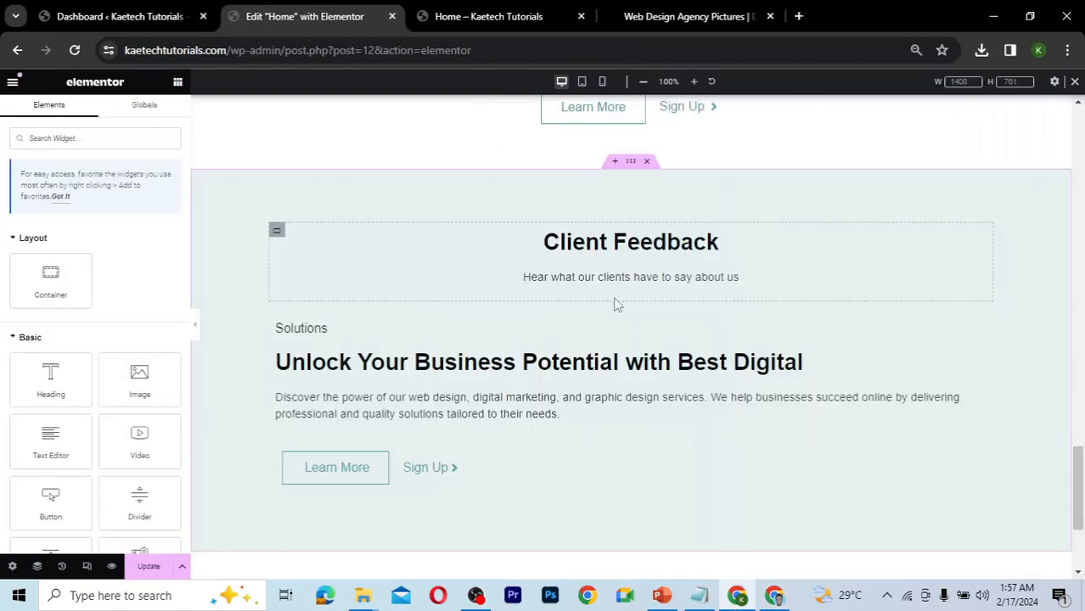
scroll(617, 304, up, 5)
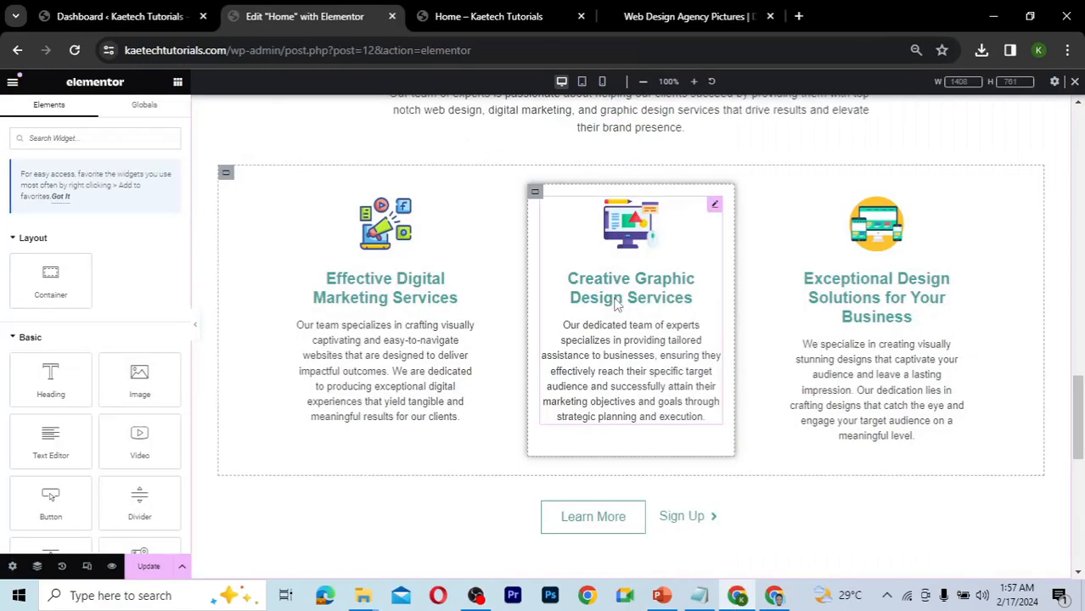
right_click(226, 176)
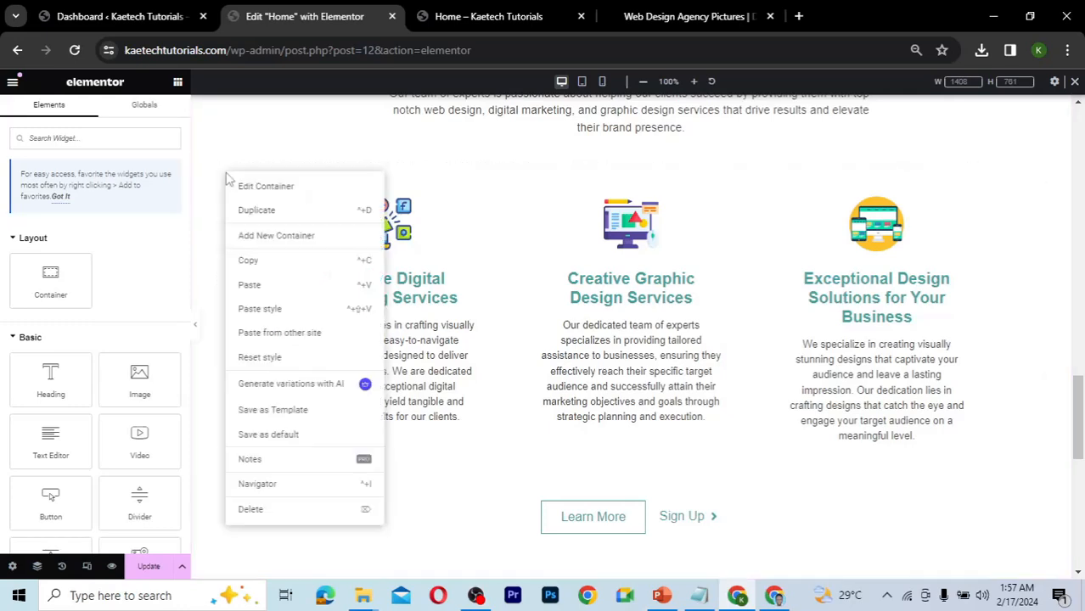
click(250, 261)
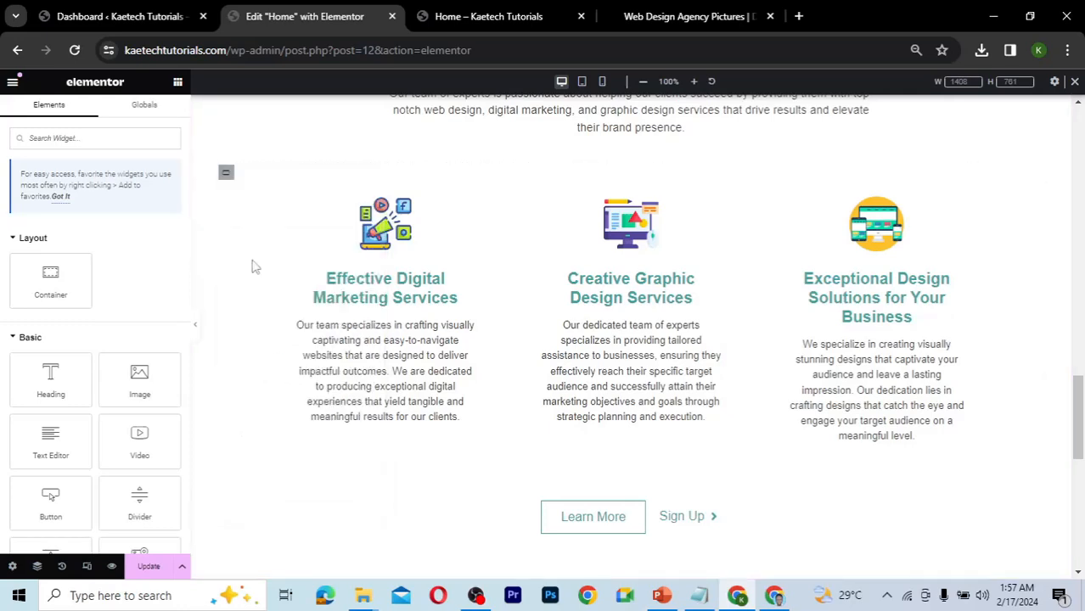
scroll(500, 376, down, 7)
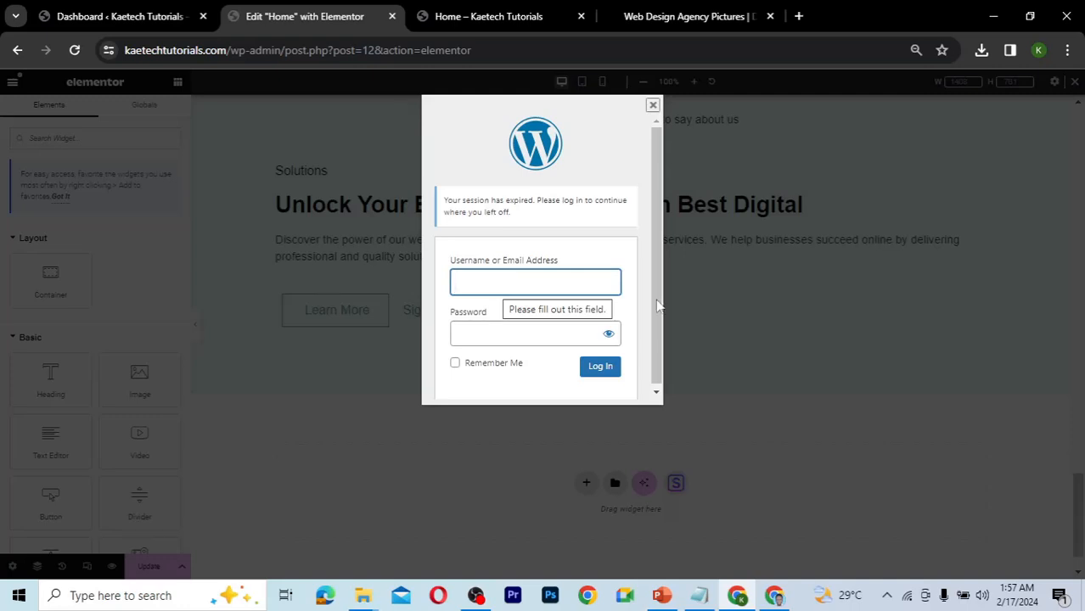
click(476, 598)
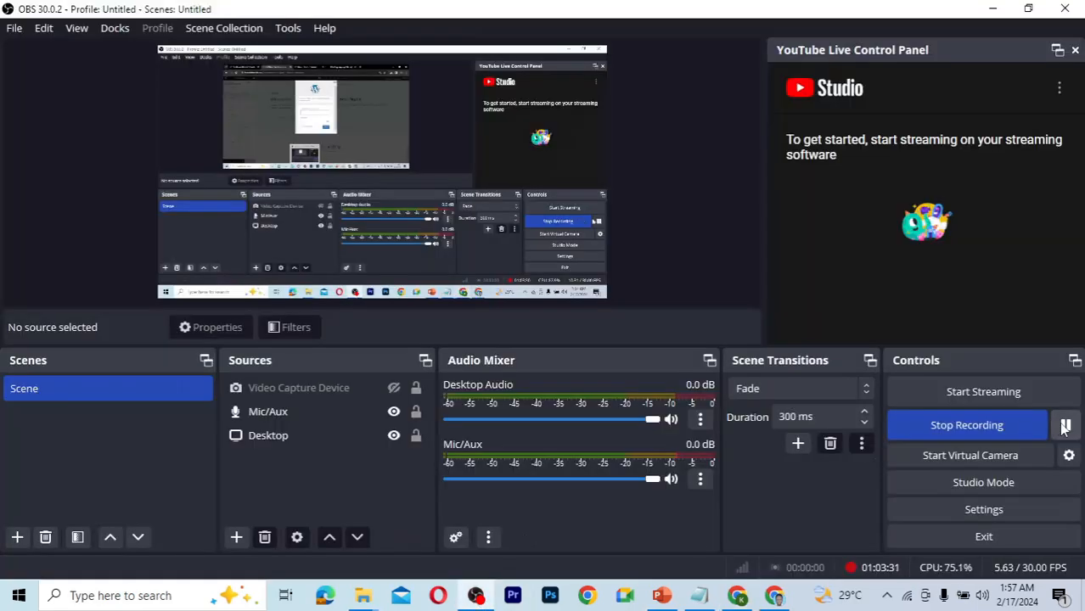
click(1065, 427)
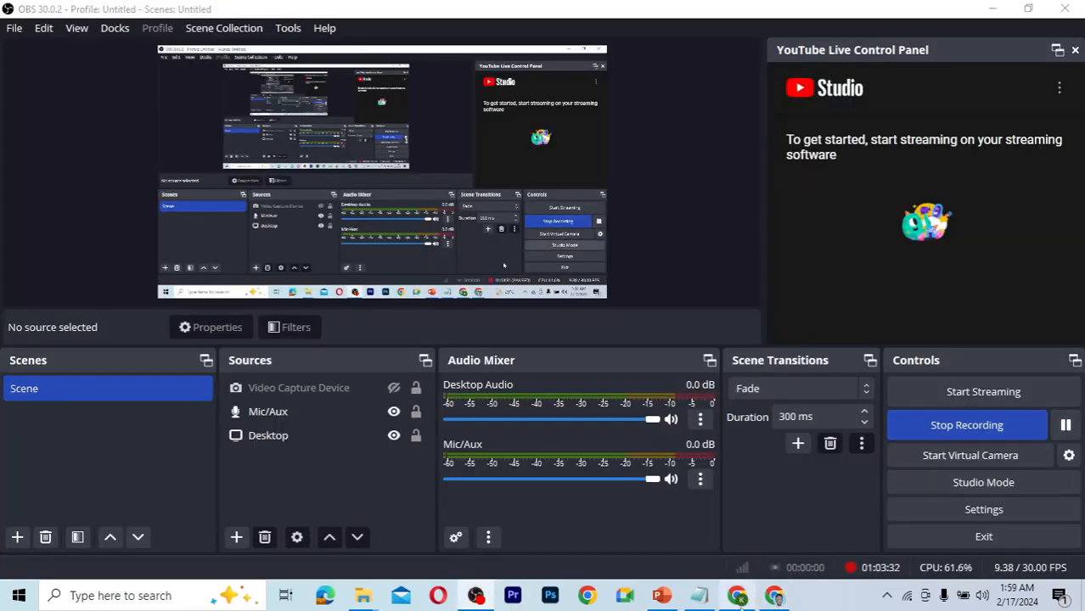
- Copy the services section's container with the three image boxes and paste it into the Client Feedback section's lower container
key(alt+Tab)
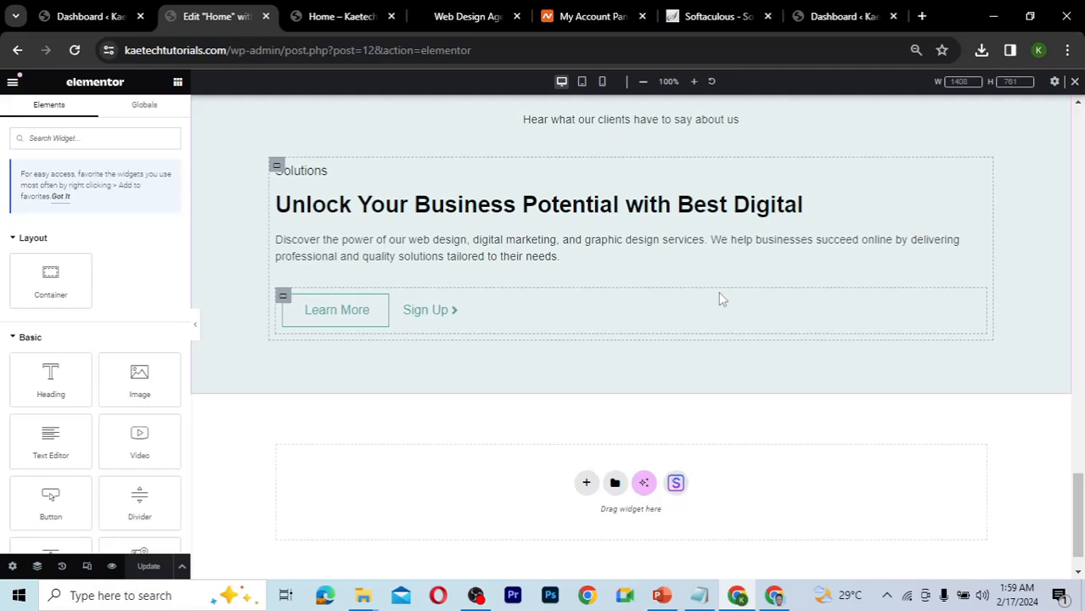
scroll(719, 298, up, 2)
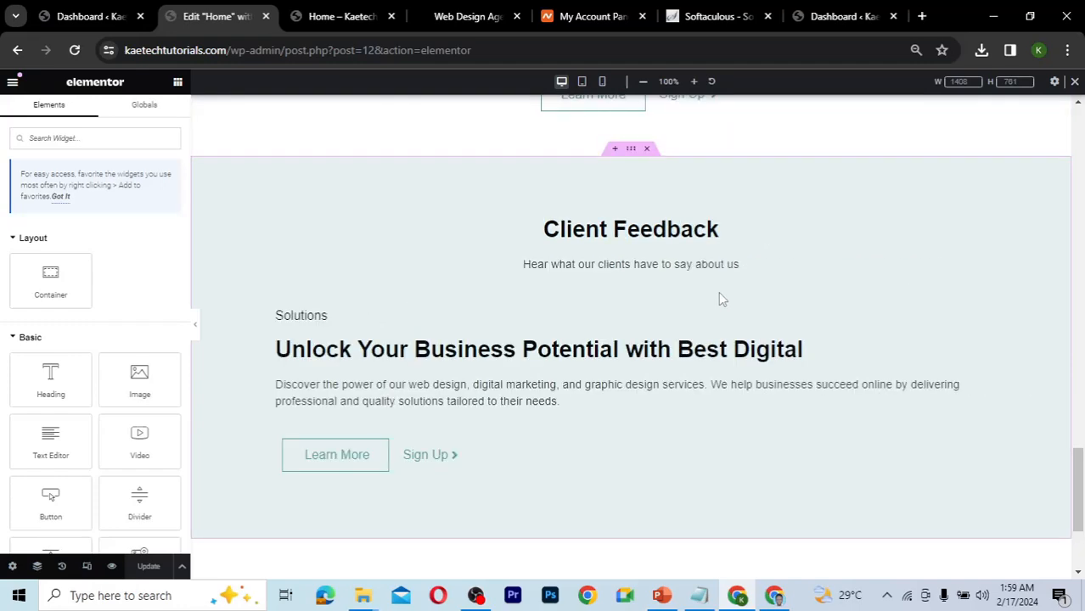
scroll(719, 291, up, 5)
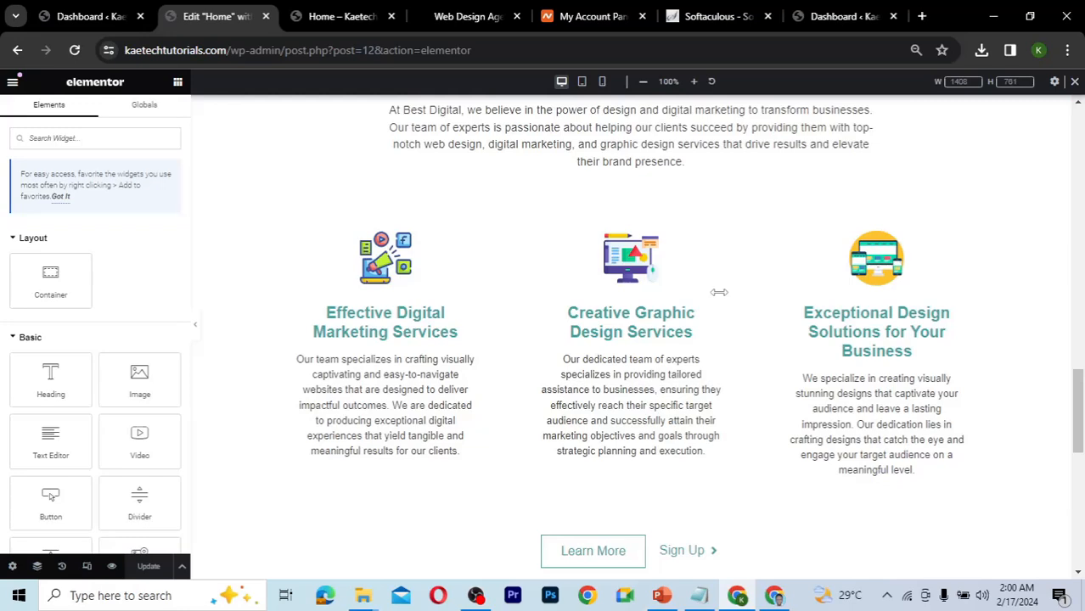
scroll(234, 166, down, 1)
right_click(227, 153)
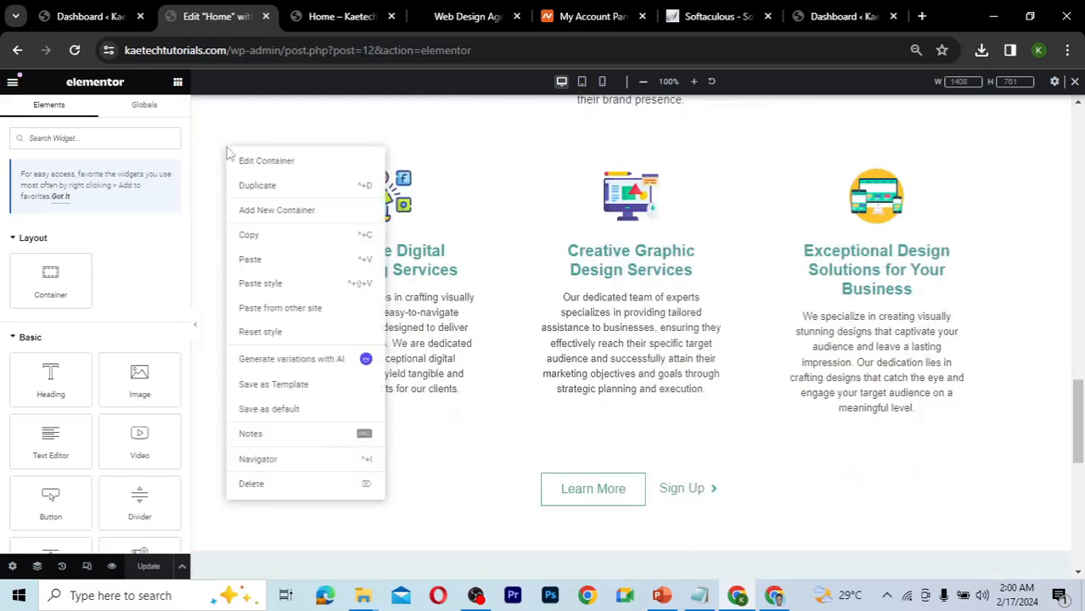
click(259, 242)
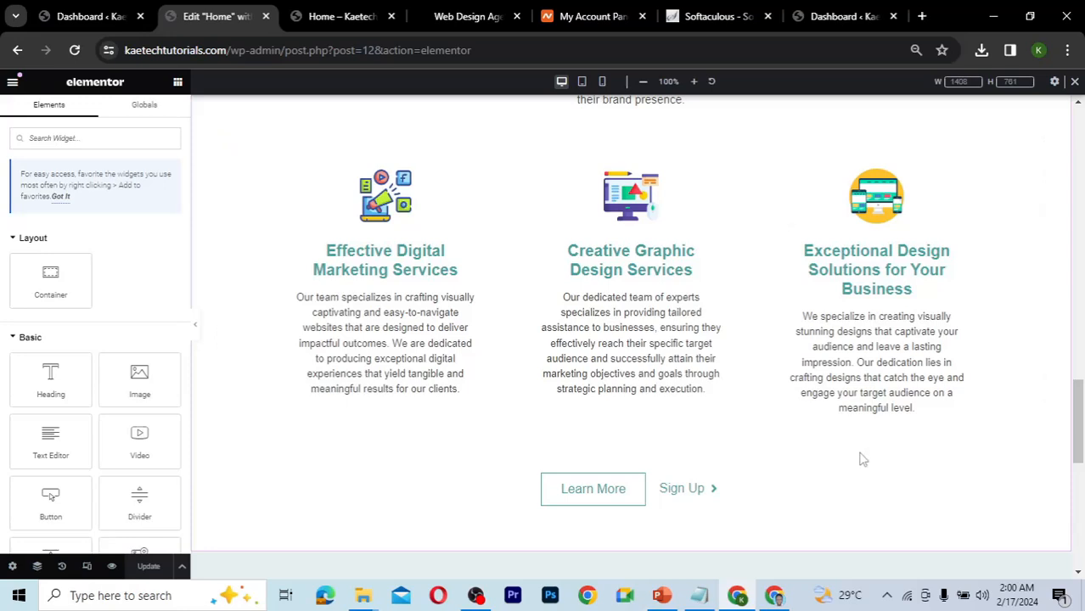
scroll(733, 478, down, 1)
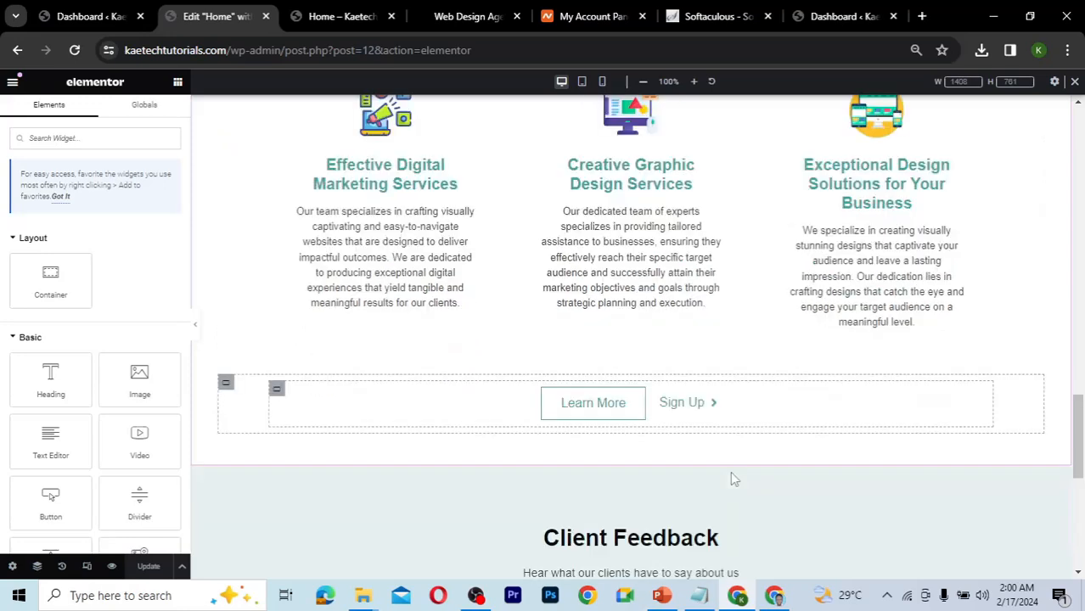
scroll(732, 478, down, 5)
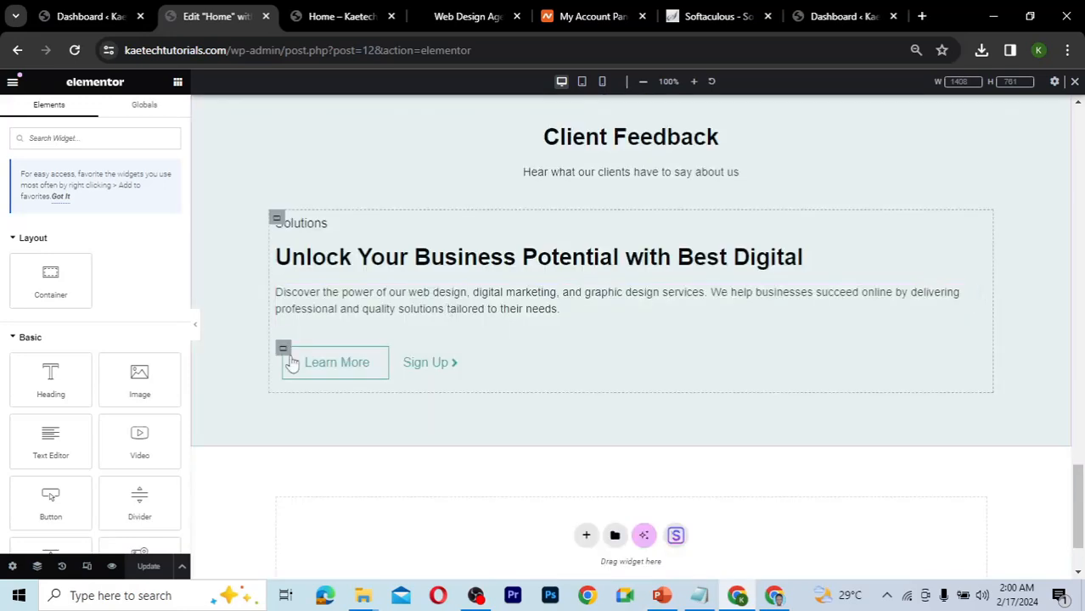
right_click(278, 220)
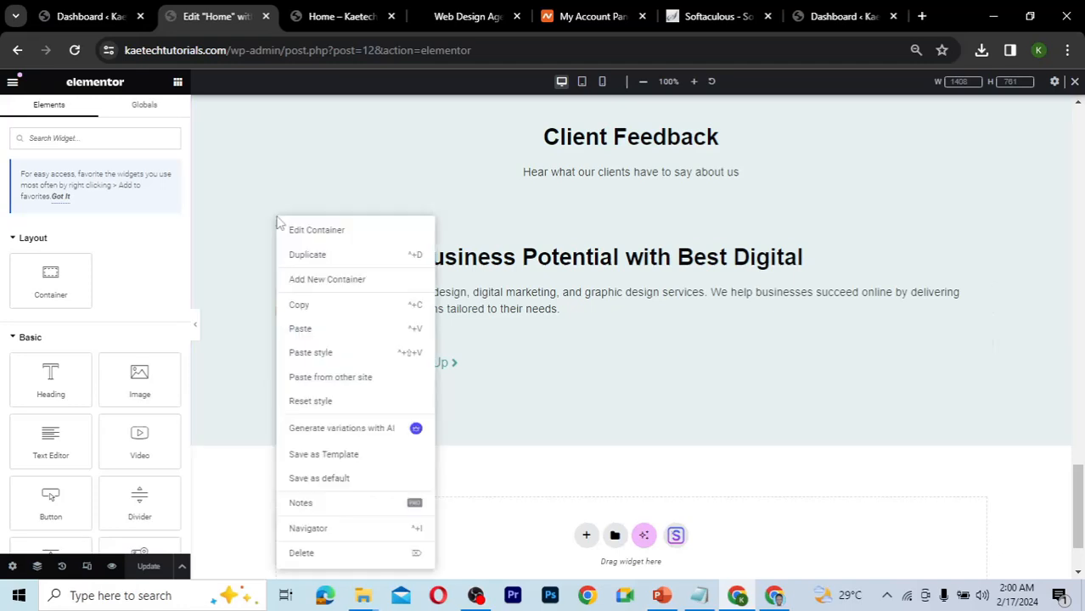
click(302, 329)
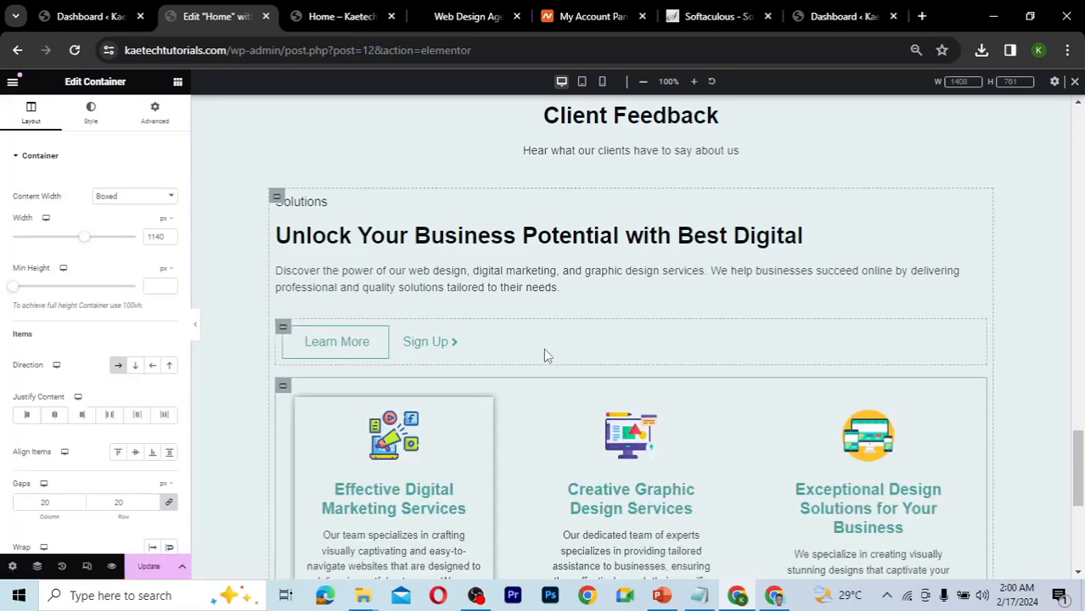
- Open the Navigator and locate the Client Feedback section's nested containers in it
scroll(544, 350, up, 1)
scroll(544, 350, up, 1)
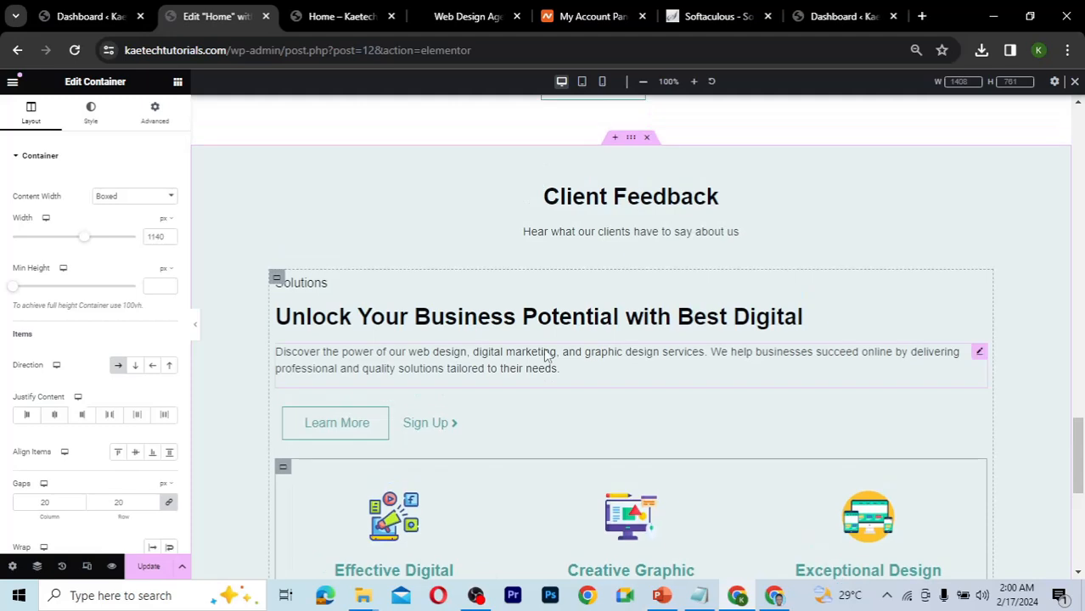
scroll(546, 356, down, 2)
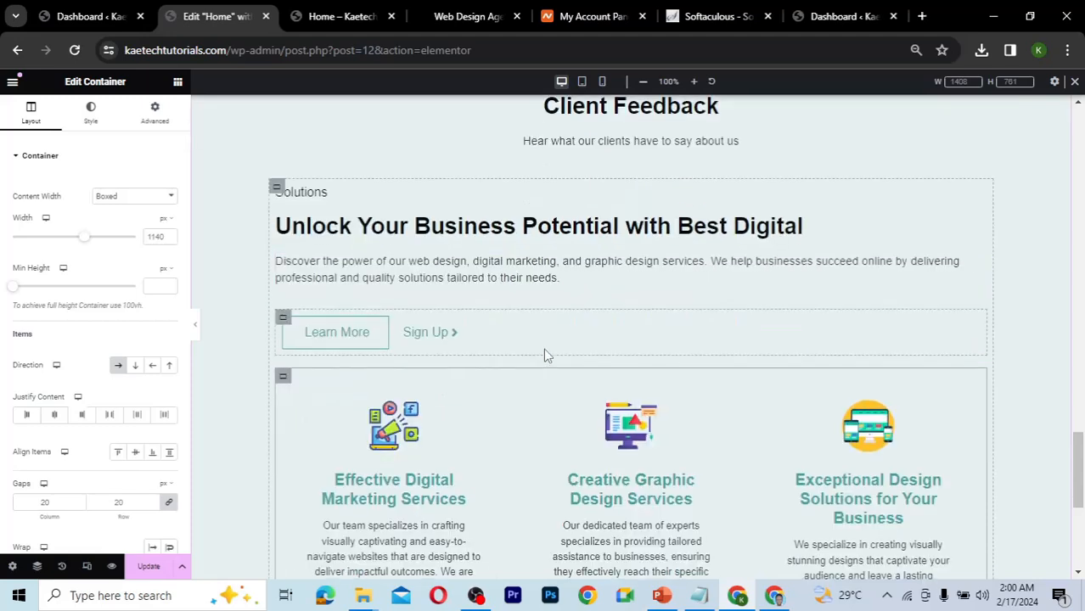
scroll(545, 356, up, 1)
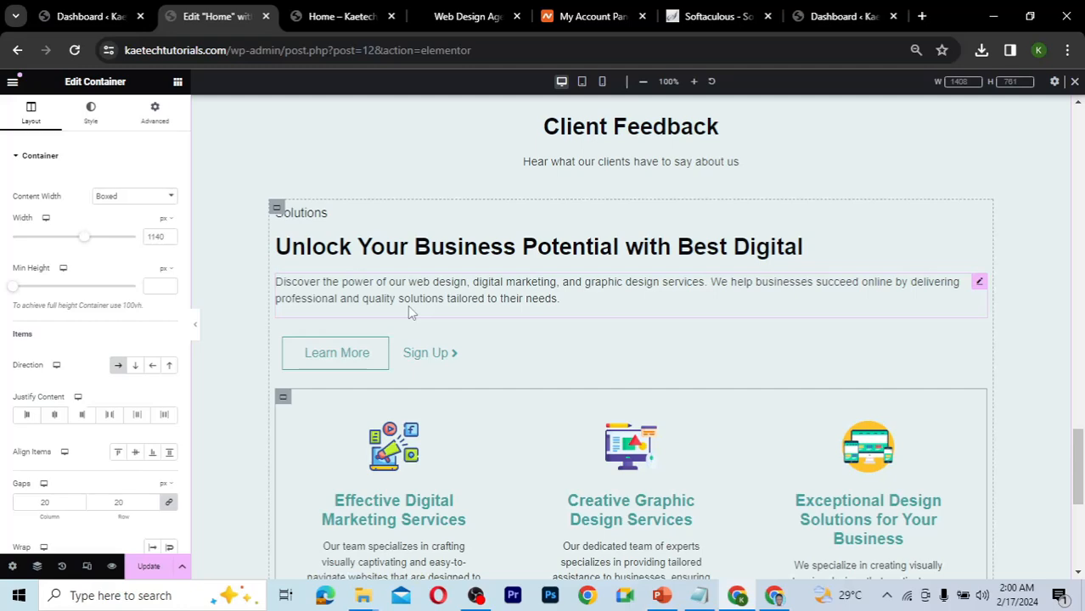
scroll(407, 312, down, 2)
scroll(408, 312, up, 1)
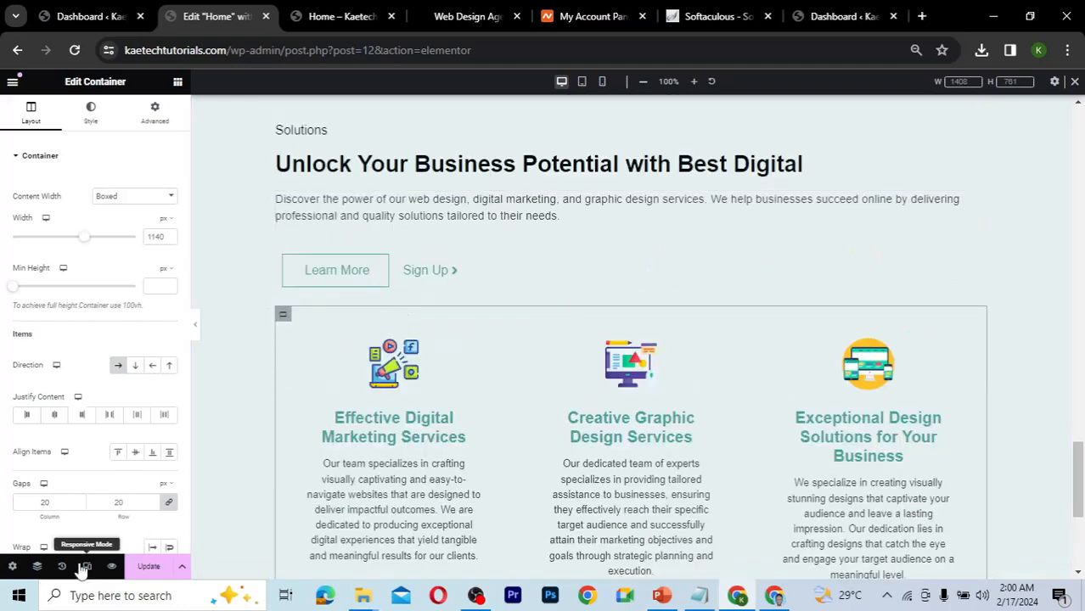
click(37, 567)
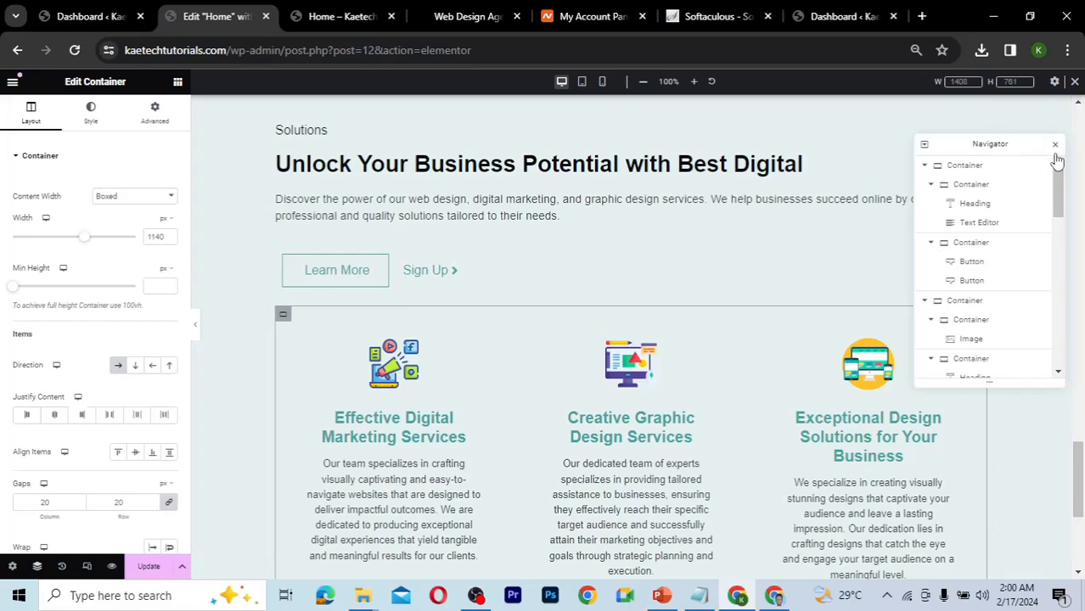
drag(1058, 165, 1058, 374)
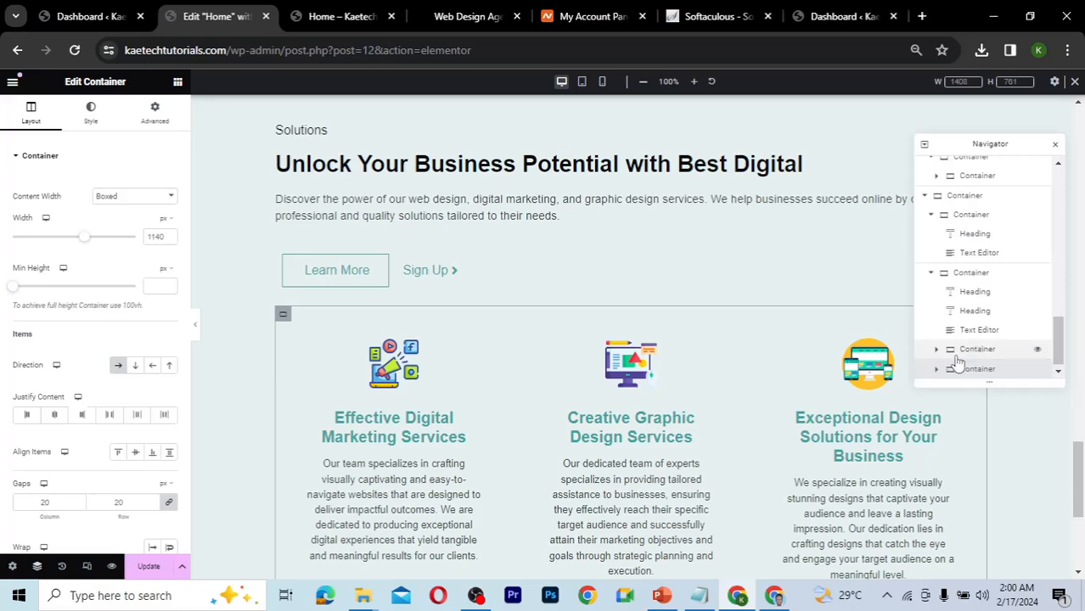
- Hide and show the Learn More and Sign Up button container to identify it in the page structure
click(1038, 351)
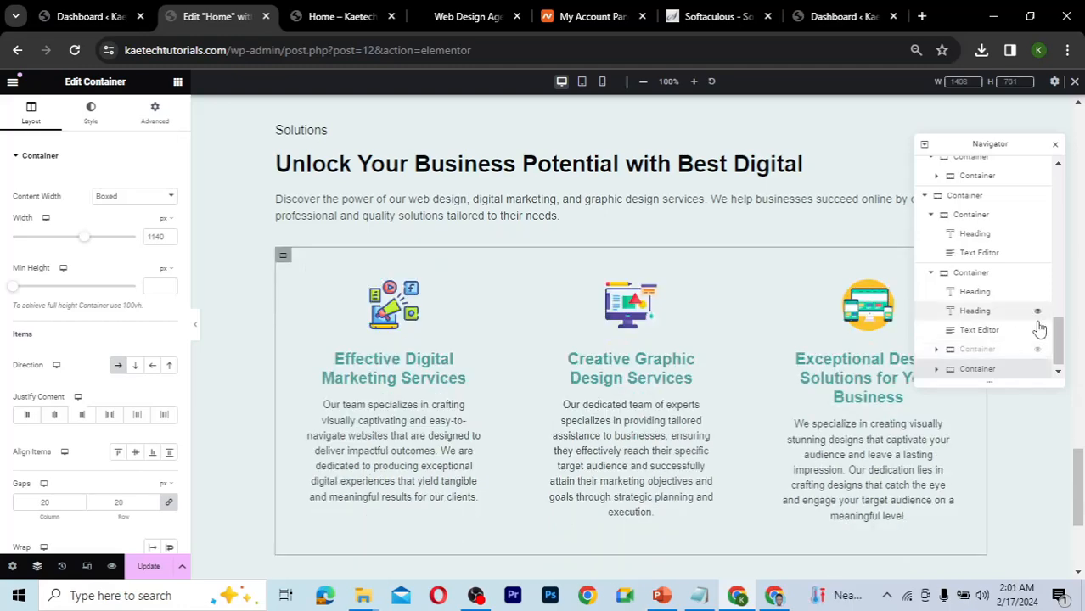
scroll(689, 307, up, 2)
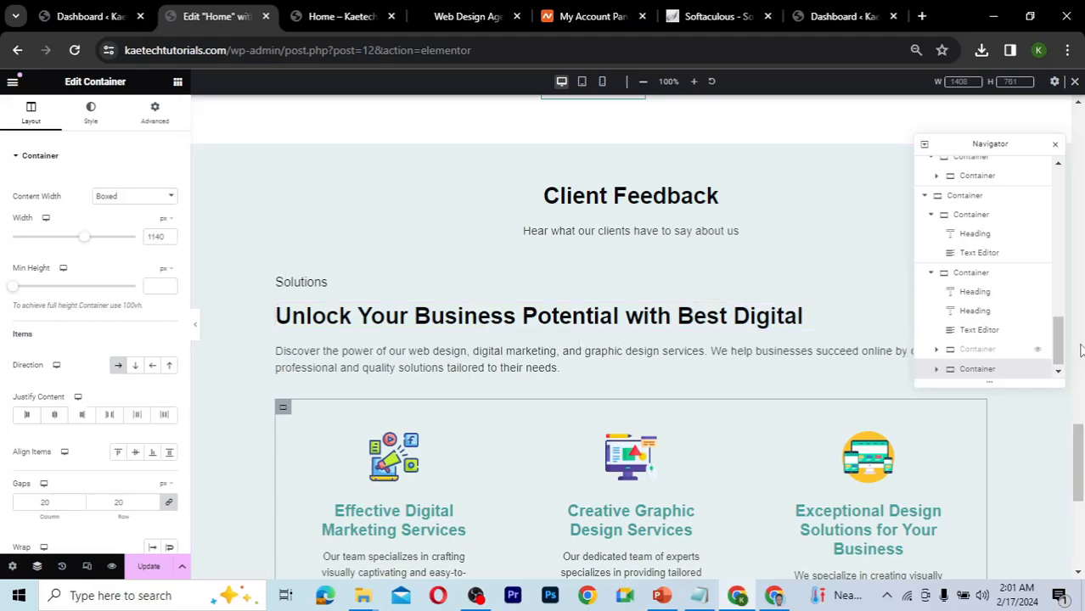
click(1037, 350)
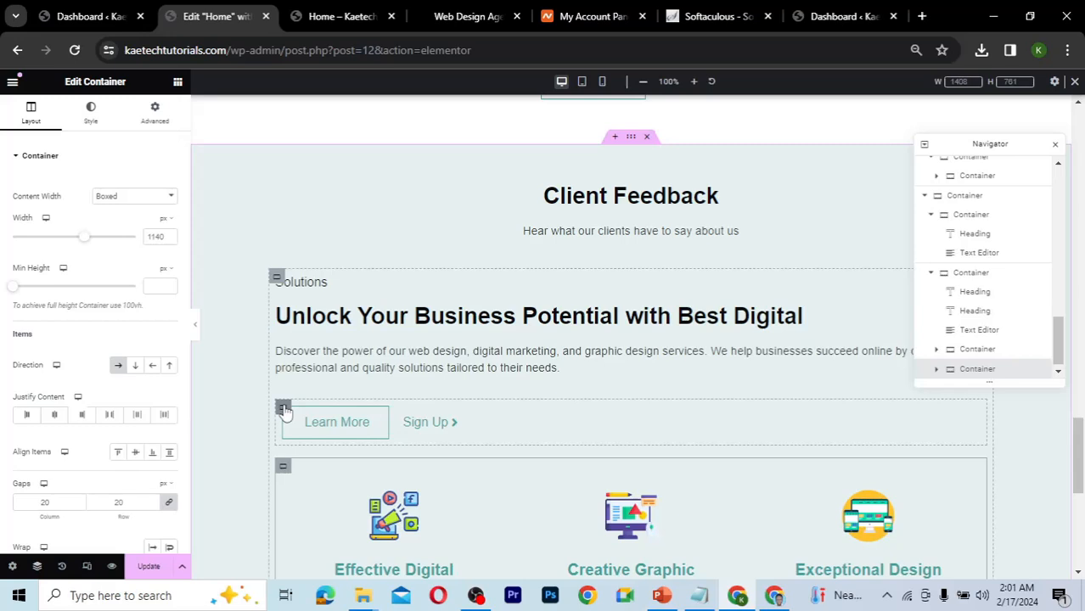
- Delete the button container, the "Discover the power" paragraph, the "Unlock Your Business Potential" heading and the "Solutions" label above the pasted image boxes
right_click(283, 409)
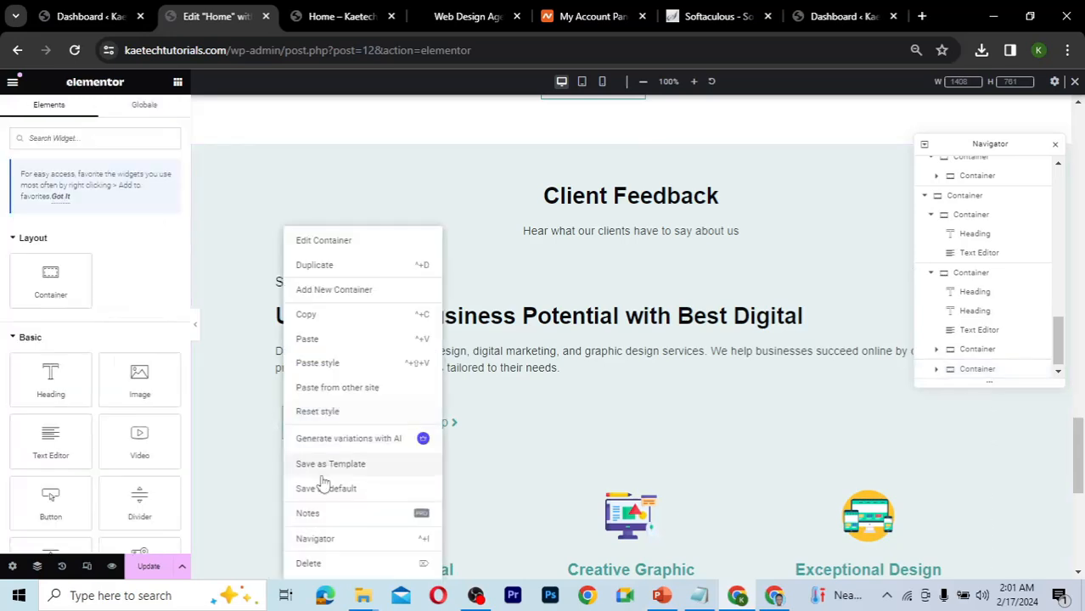
click(320, 564)
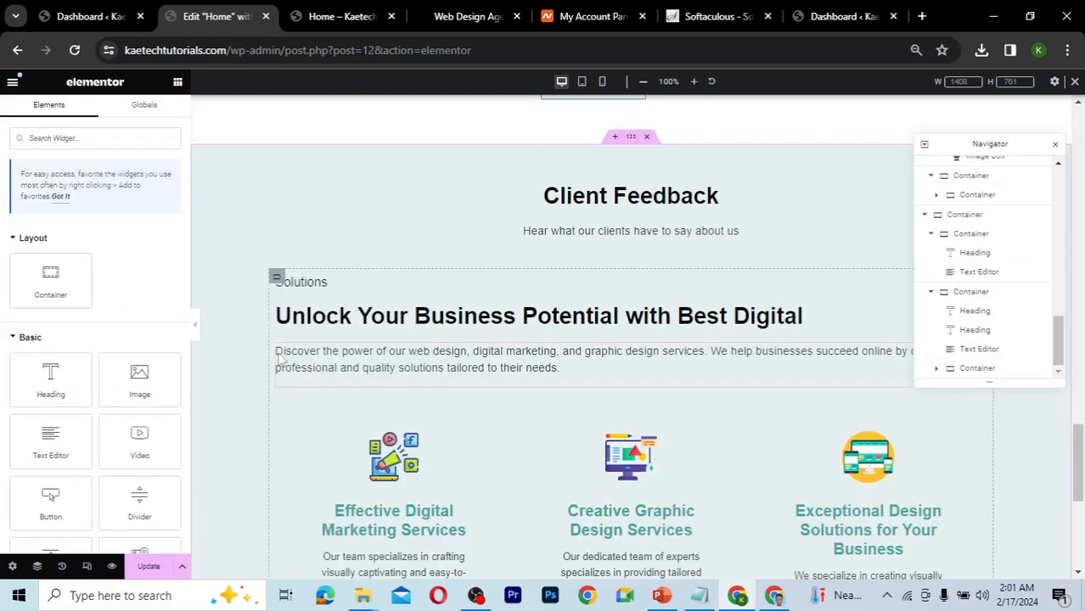
right_click(300, 362)
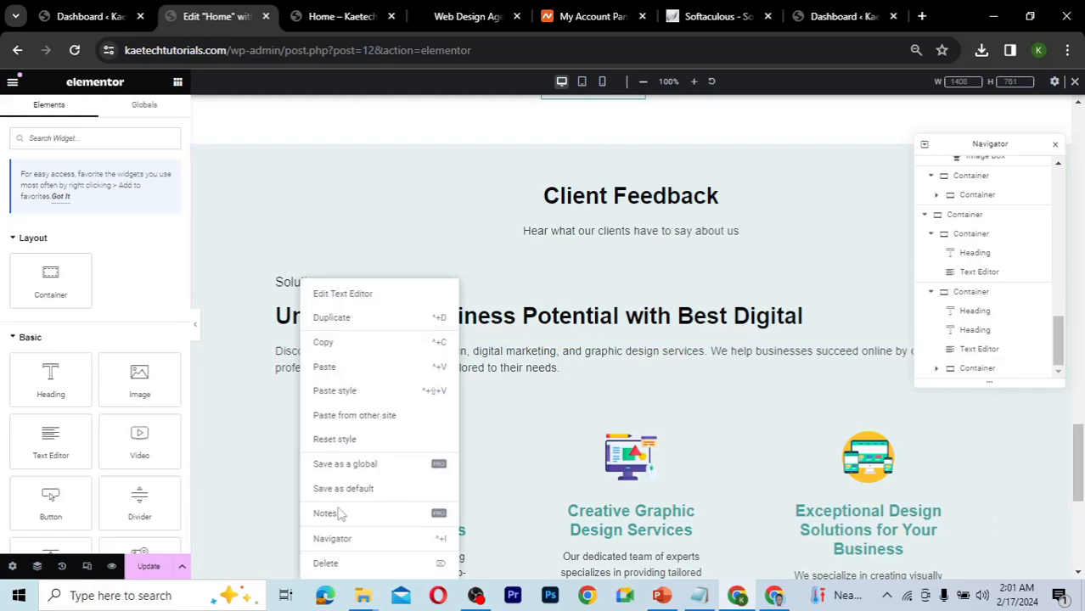
click(327, 564)
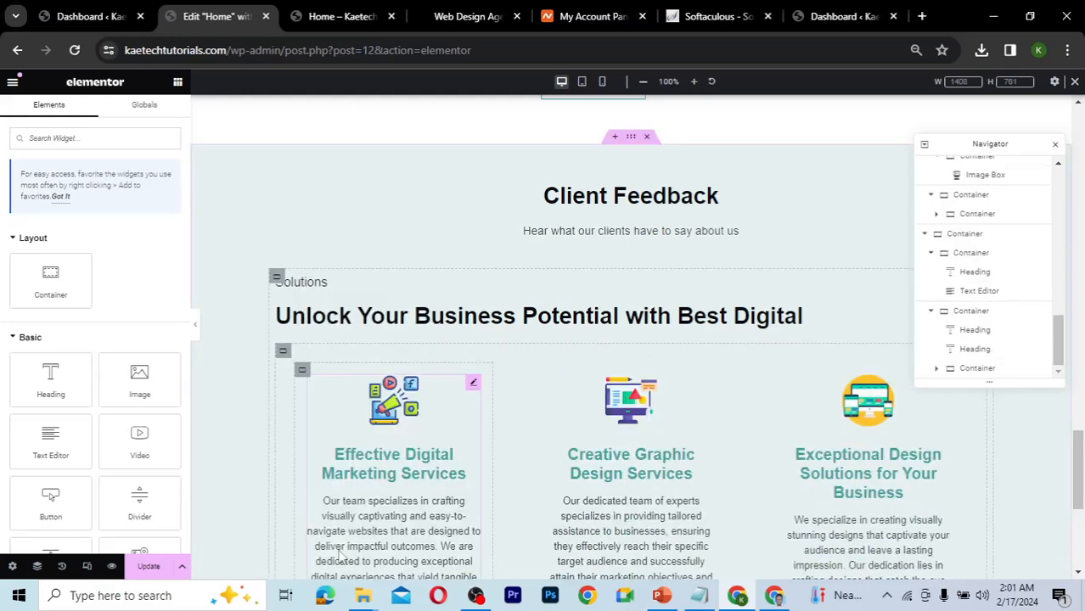
right_click(361, 319)
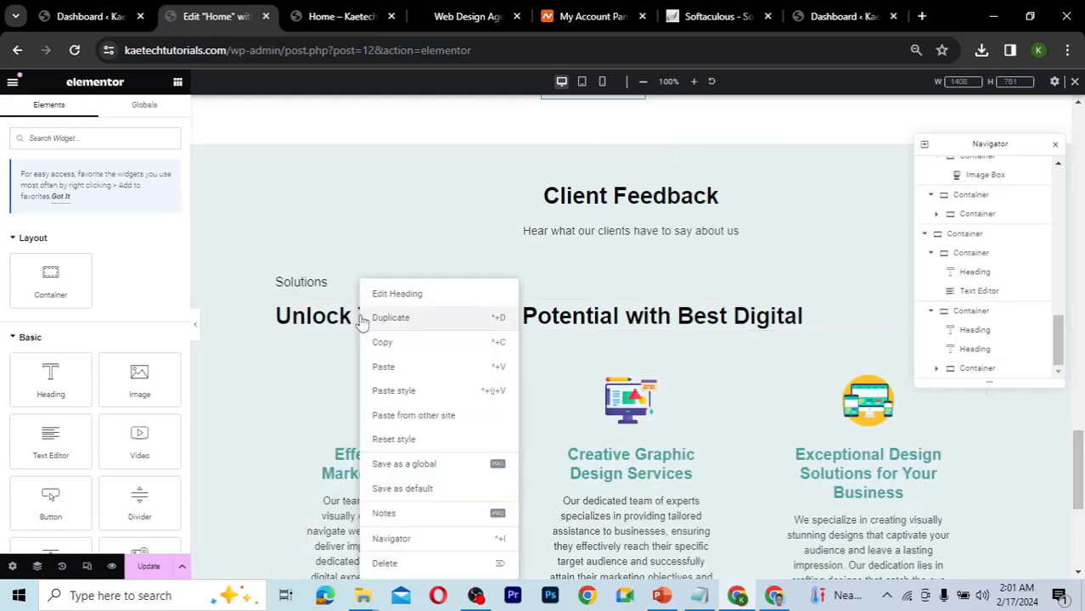
click(384, 564)
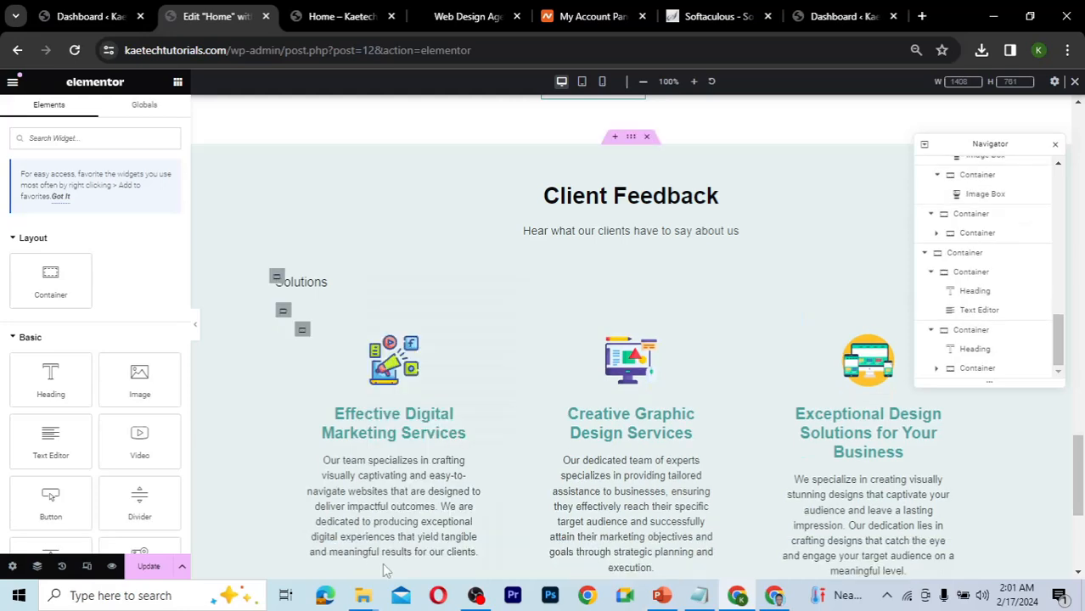
right_click(302, 282)
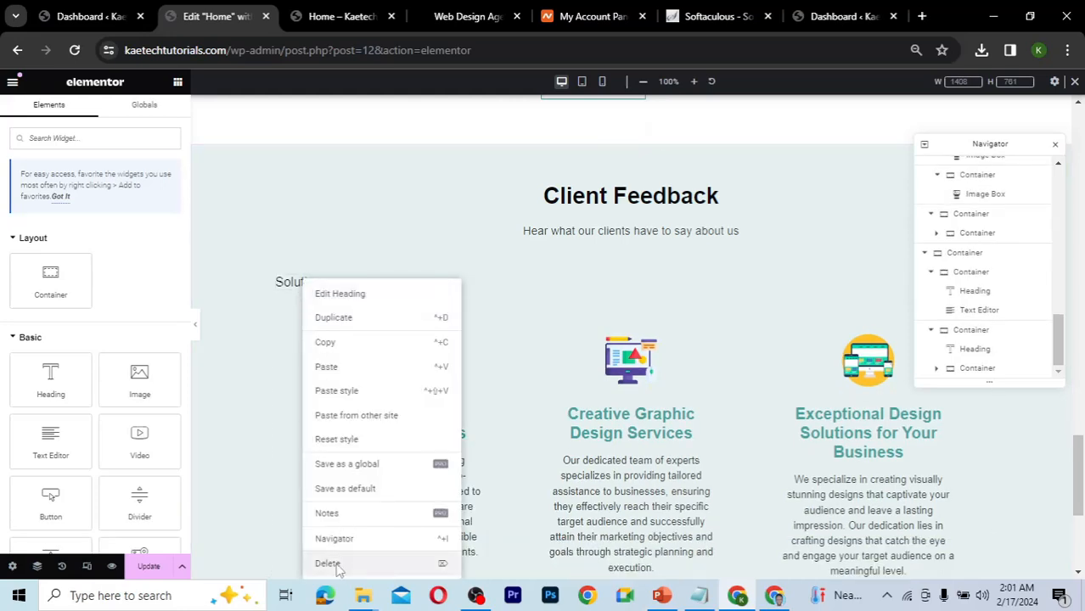
key(Delete)
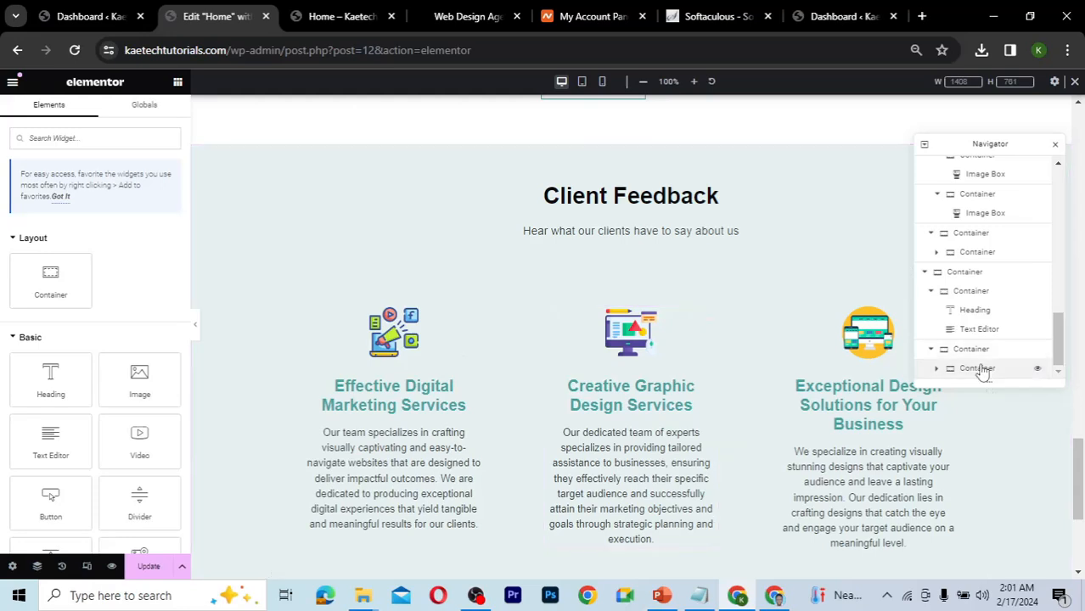
- Move the nested image-box container out of its parent container to the first position directly inside the Client Feedback section
click(925, 273)
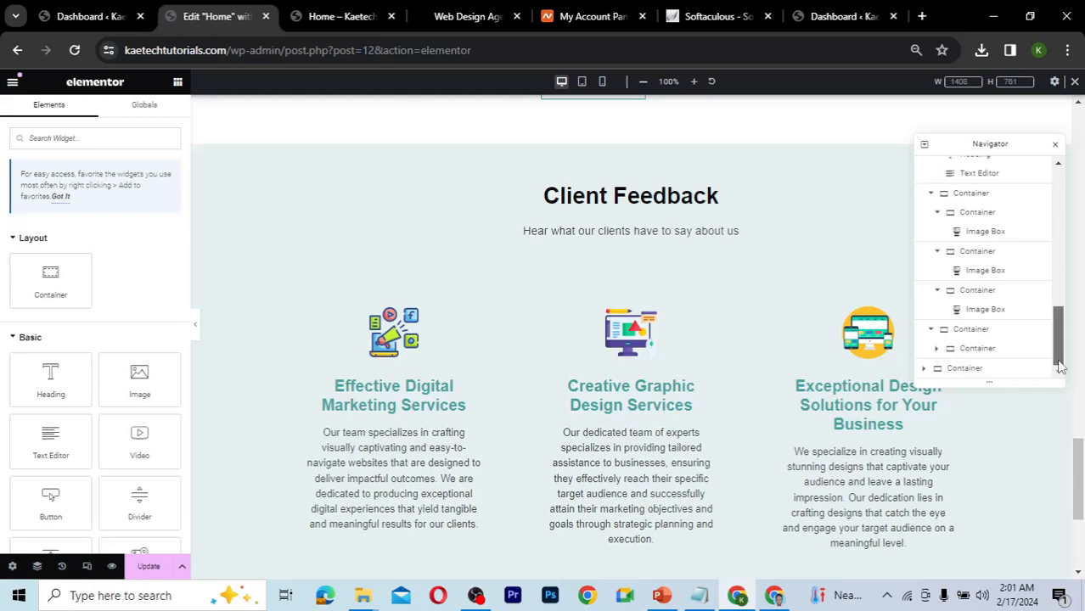
click(926, 369)
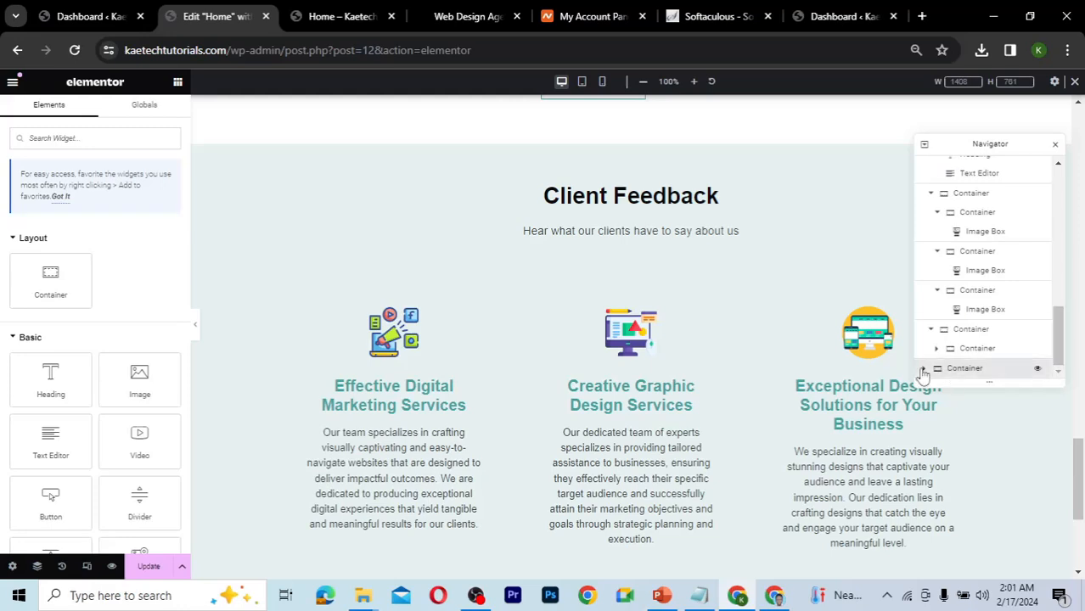
scroll(1019, 353, down, 1)
click(972, 371)
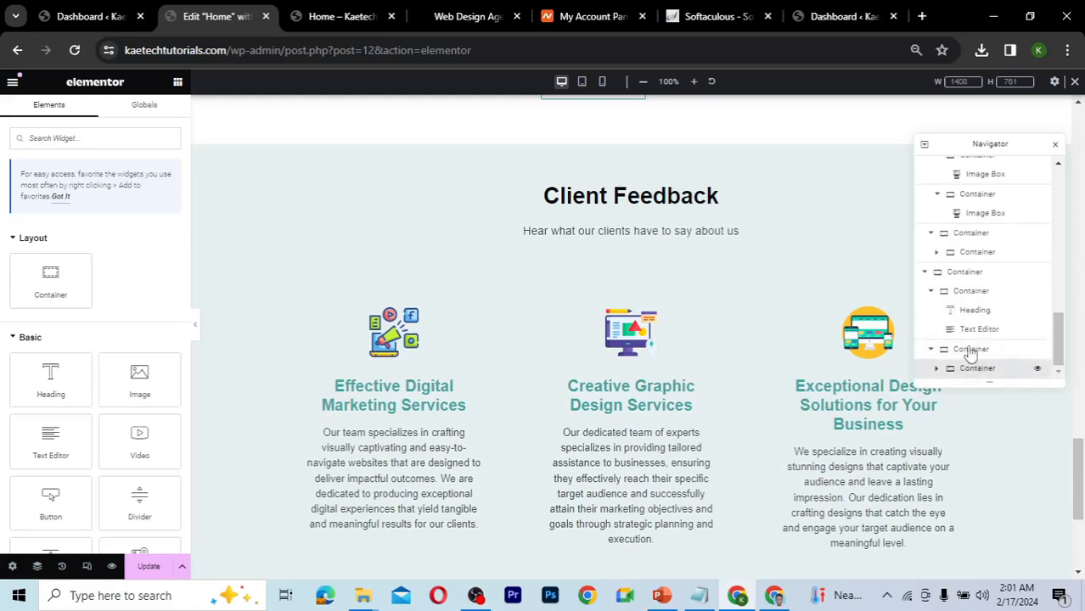
click(964, 348)
drag(963, 346, 962, 277)
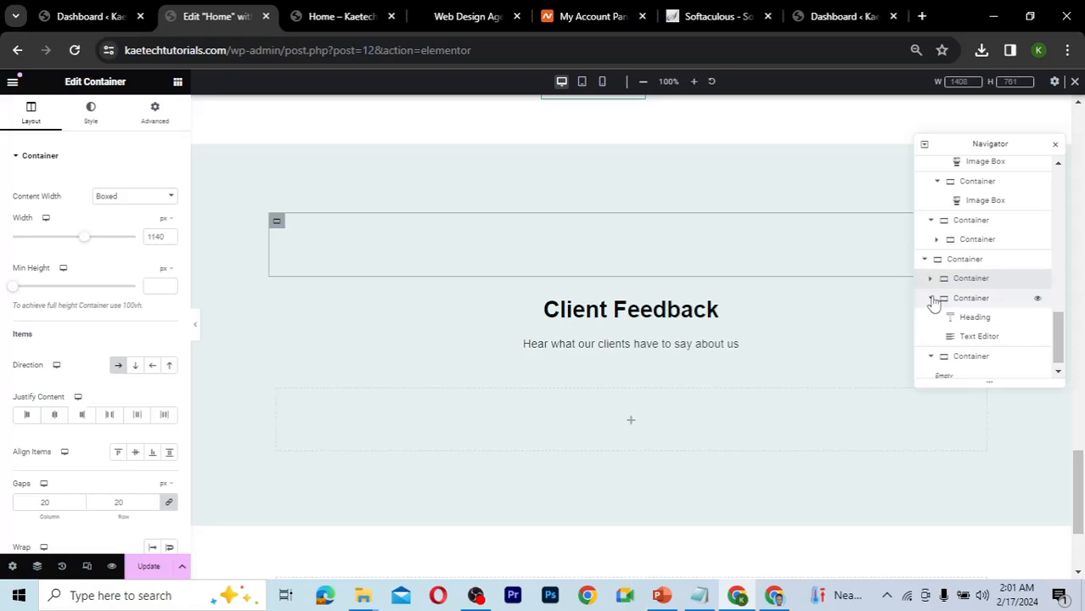
- Delete the empty container left below the Client Feedback heading and paragraph
click(933, 300)
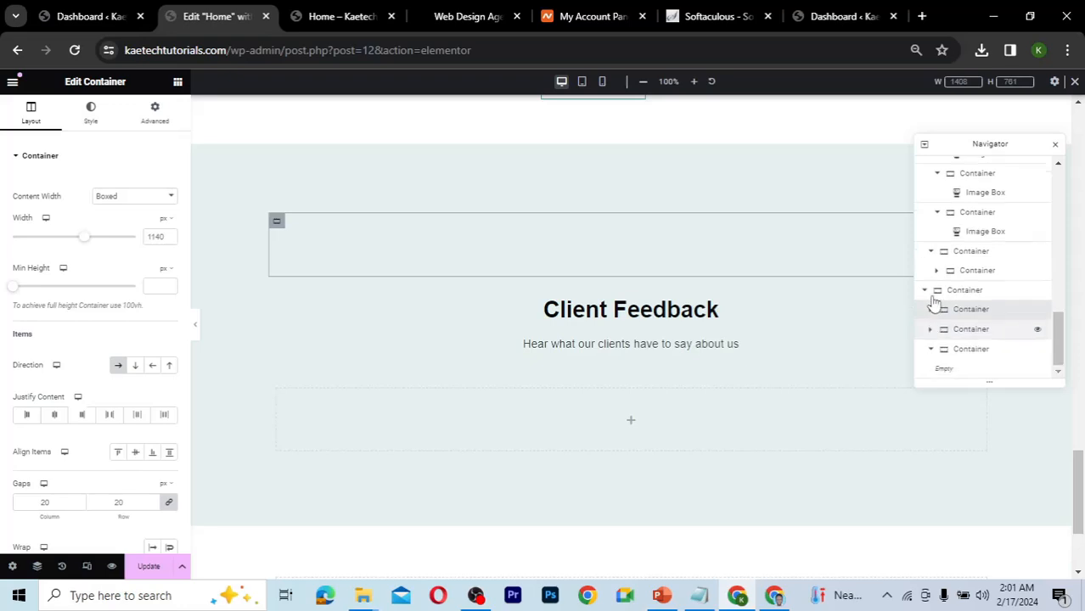
right_click(957, 355)
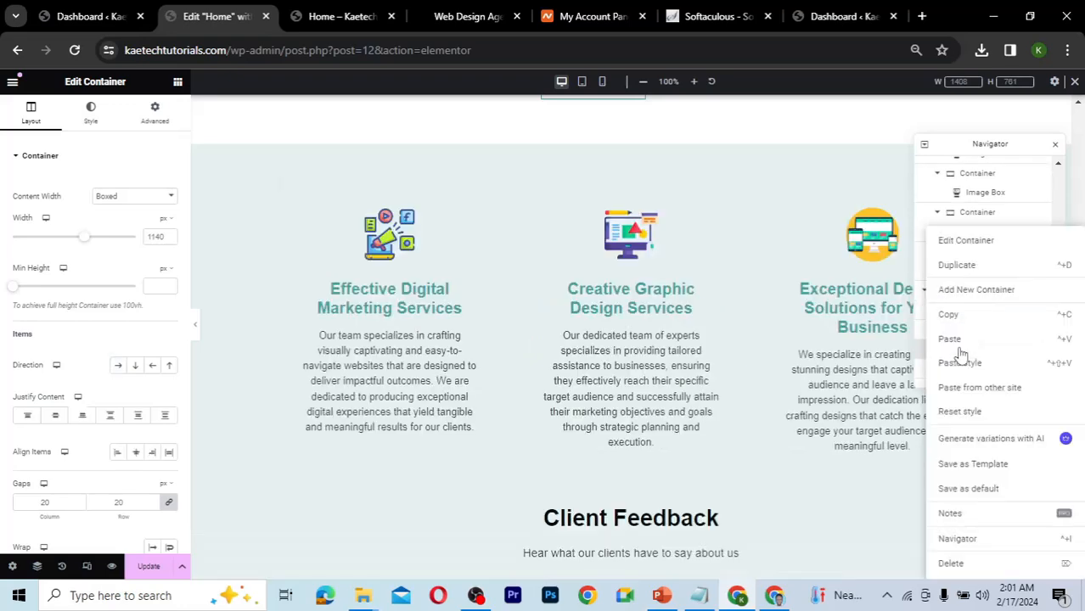
click(955, 565)
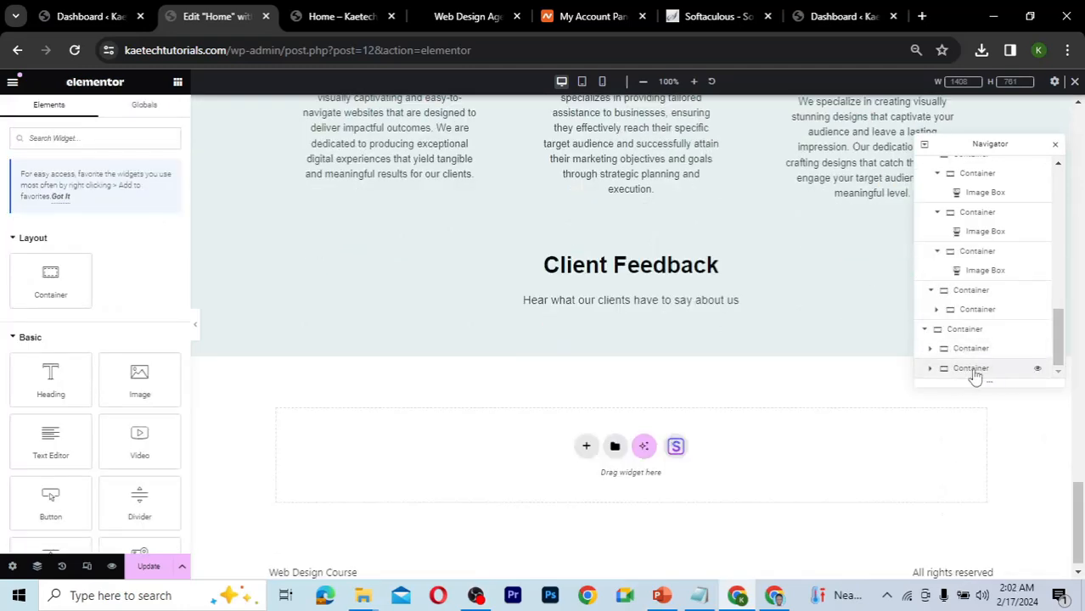
- Move the container with the Client Feedback heading and paragraph above the image-box container
drag(971, 371, 968, 348)
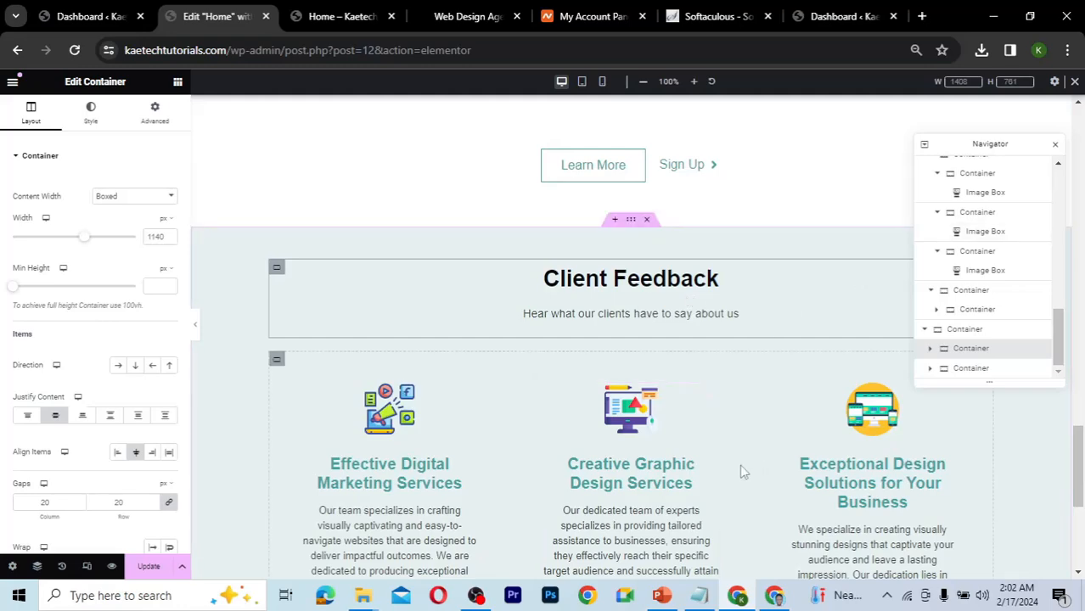
scroll(635, 429, down, 2)
scroll(628, 429, up, 1)
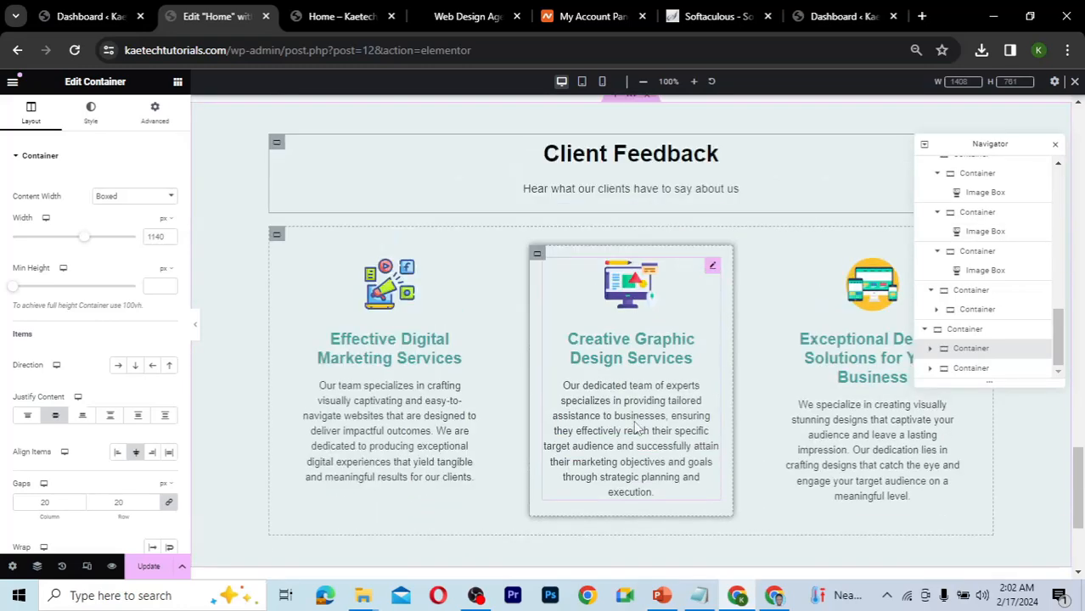
- Close the Navigator, check the testimonial cards in the Relume wireframe, and delete the three service image boxes below the Client Feedback text
click(1056, 147)
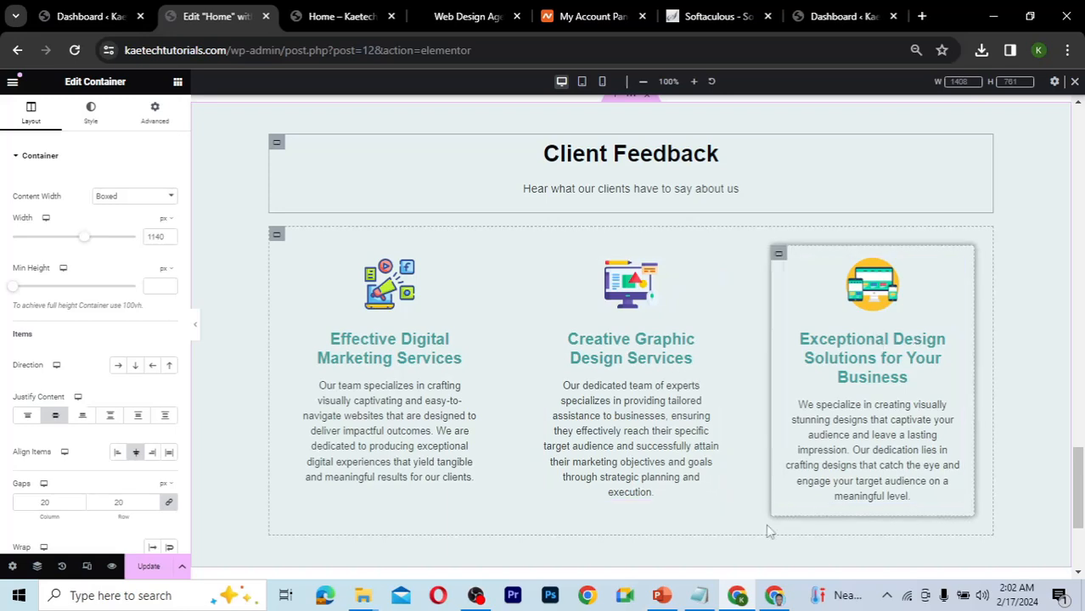
click(773, 598)
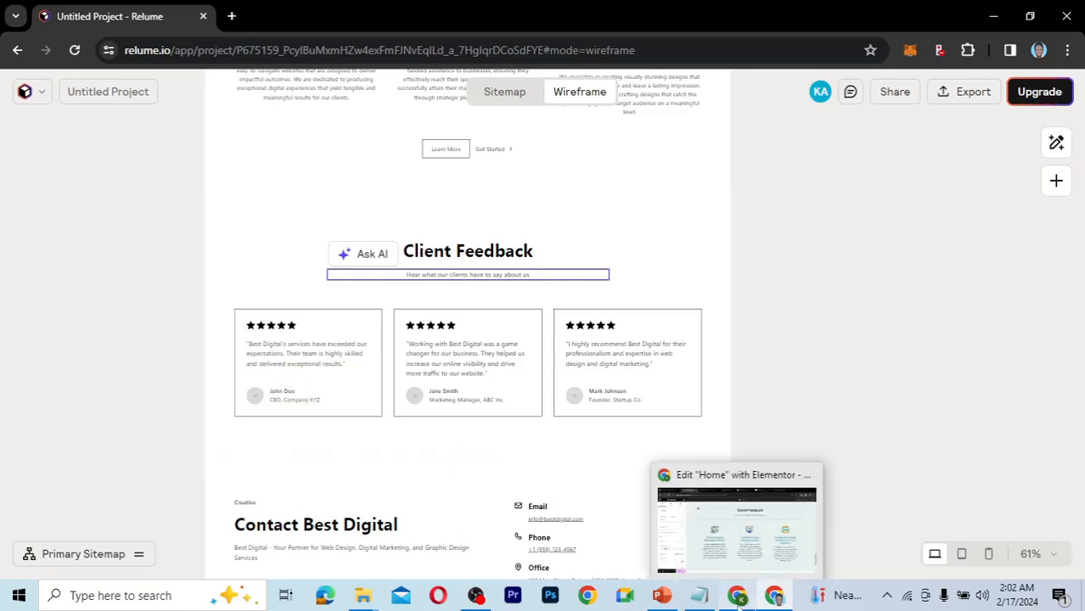
key(alt+Tab)
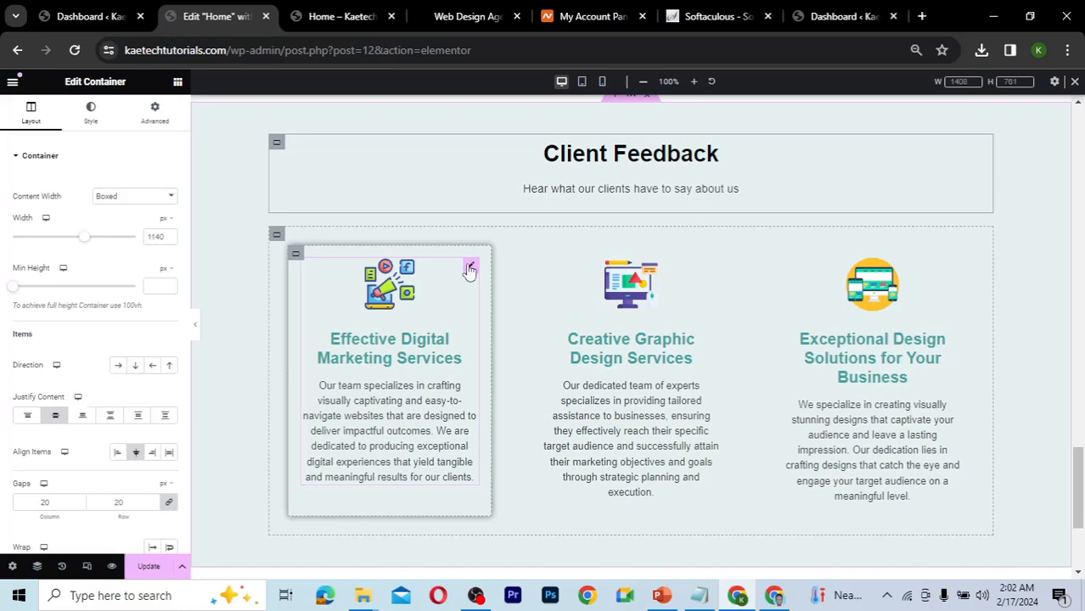
right_click(468, 268)
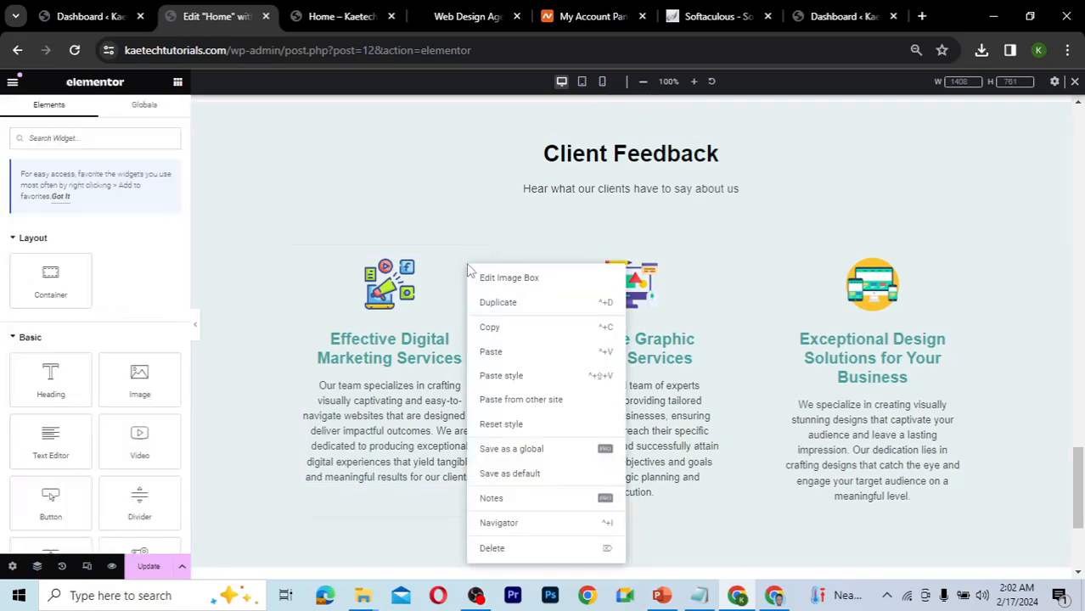
click(496, 548)
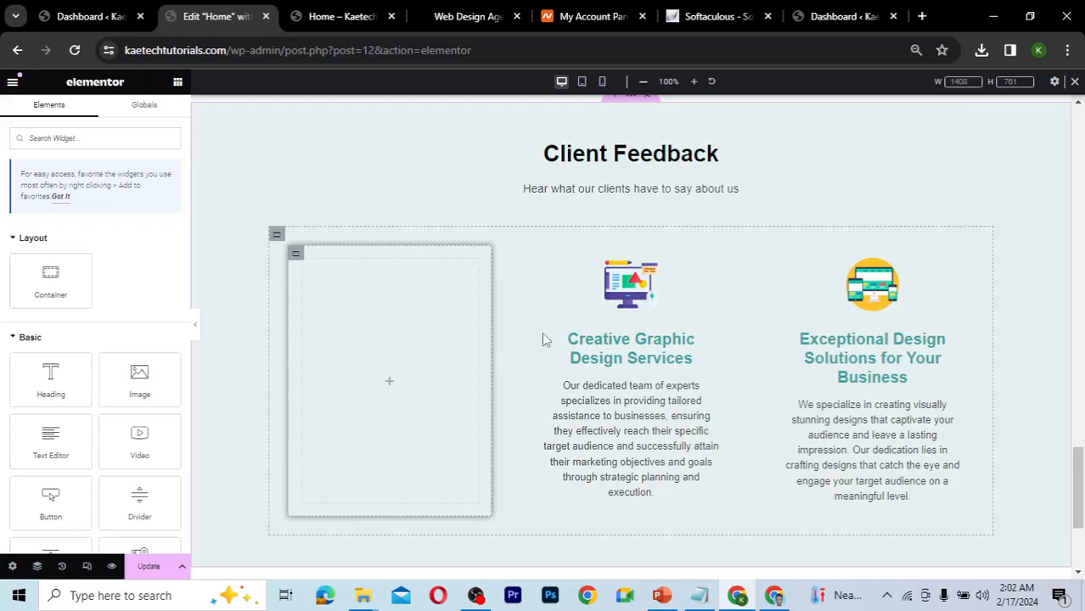
right_click(712, 268)
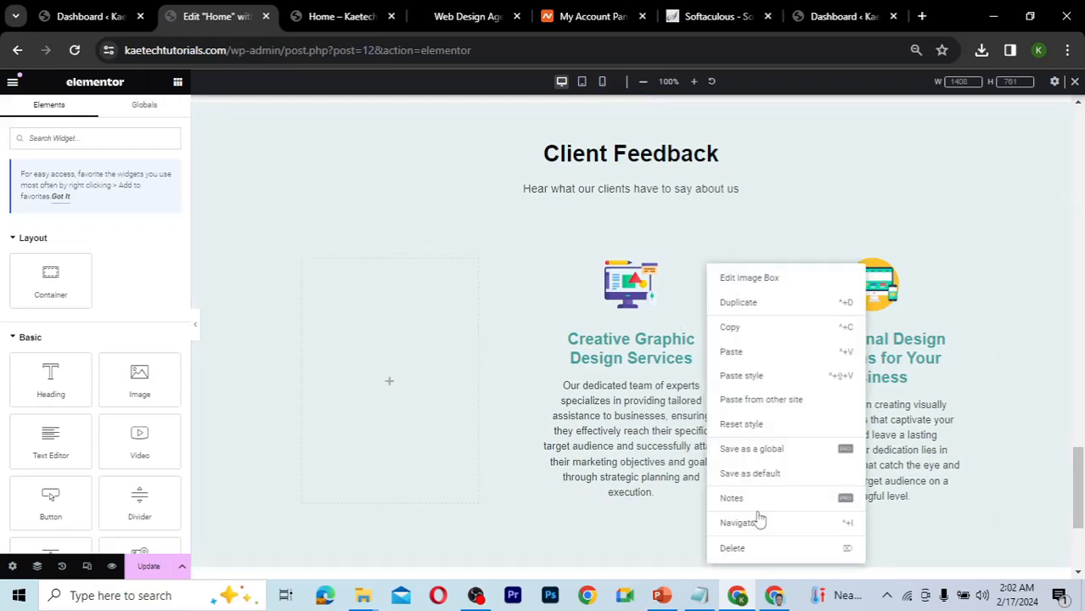
click(747, 550)
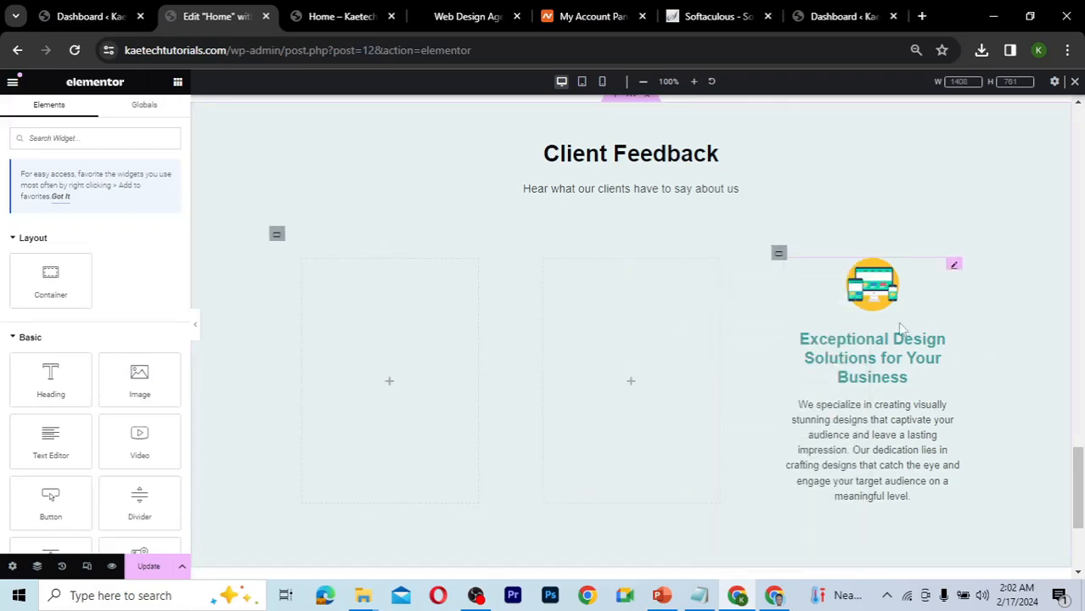
right_click(955, 268)
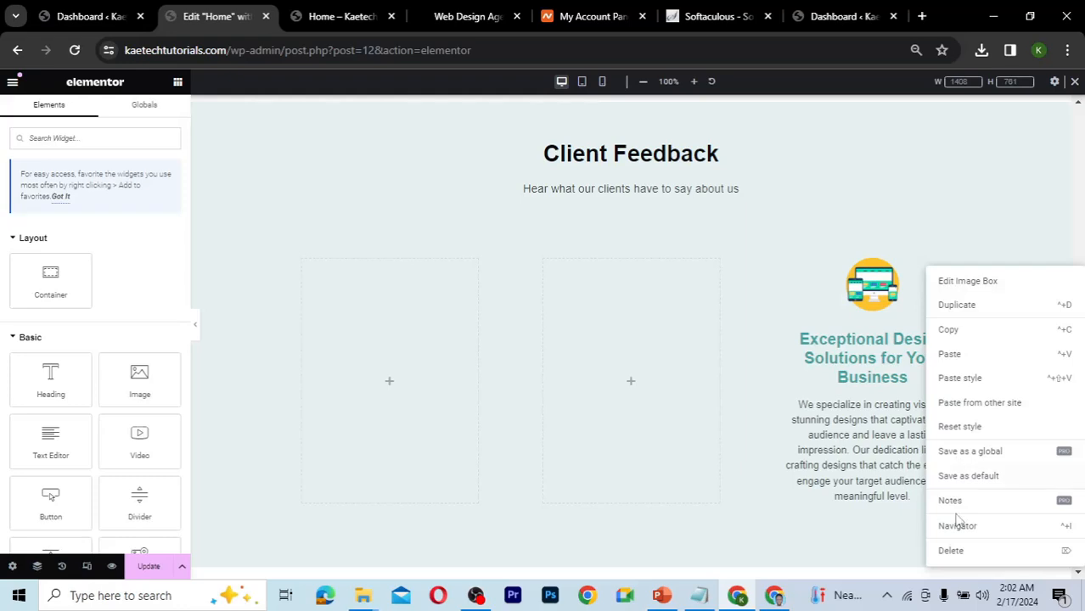
click(952, 551)
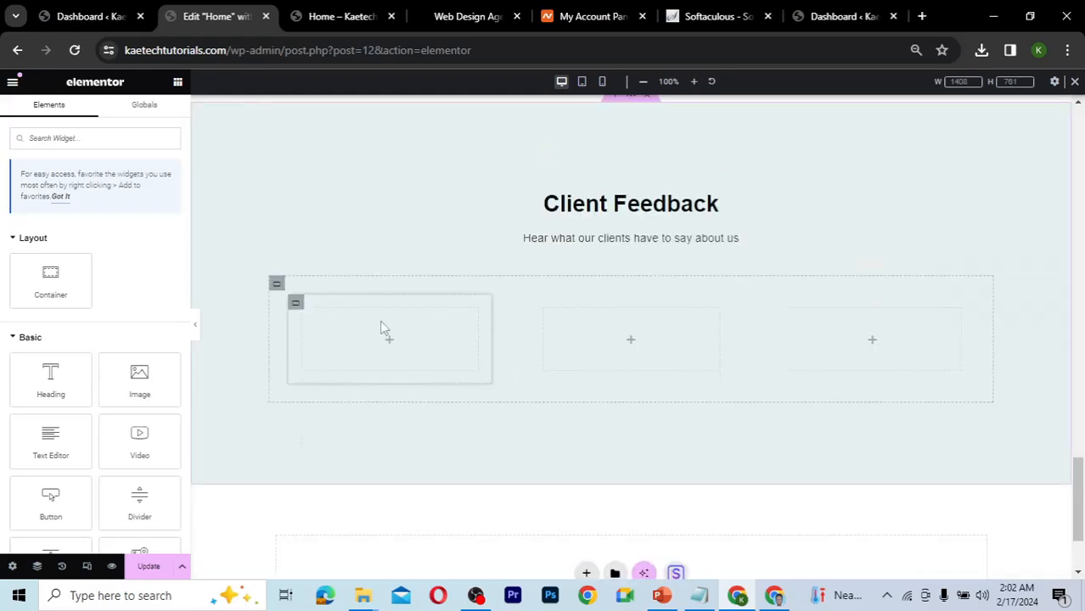
- Give the first empty card container in the Client Feedback section a solid border 2 px wide on all sides
click(296, 305)
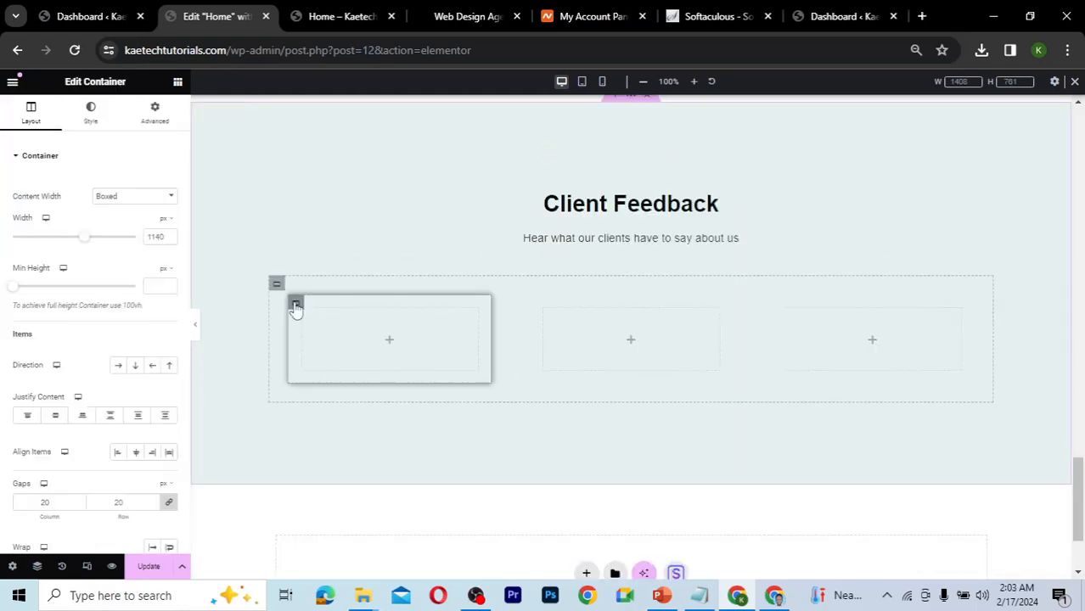
click(91, 117)
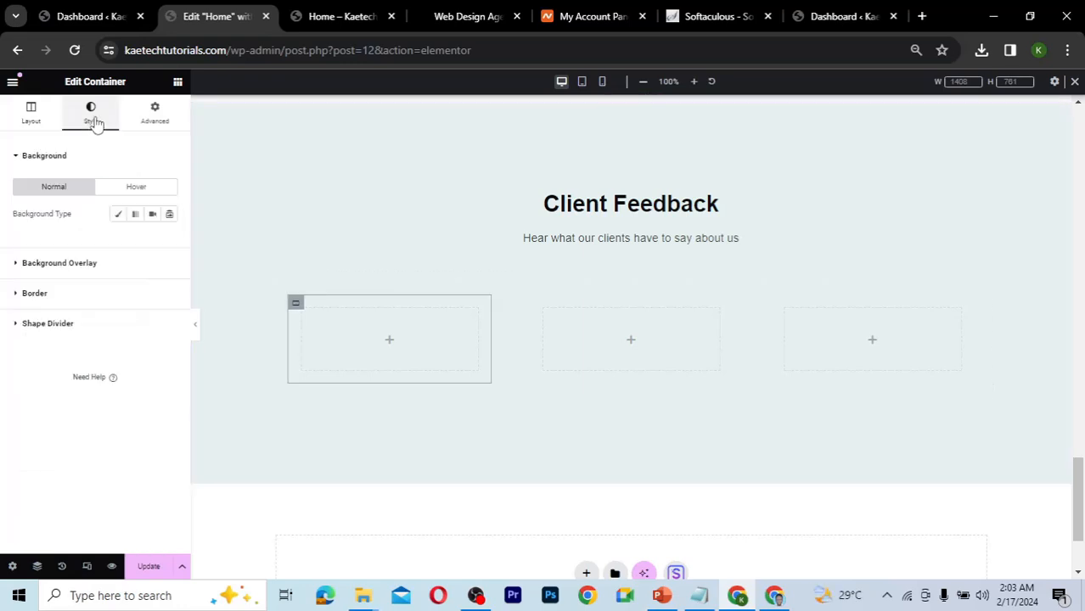
click(64, 295)
click(117, 276)
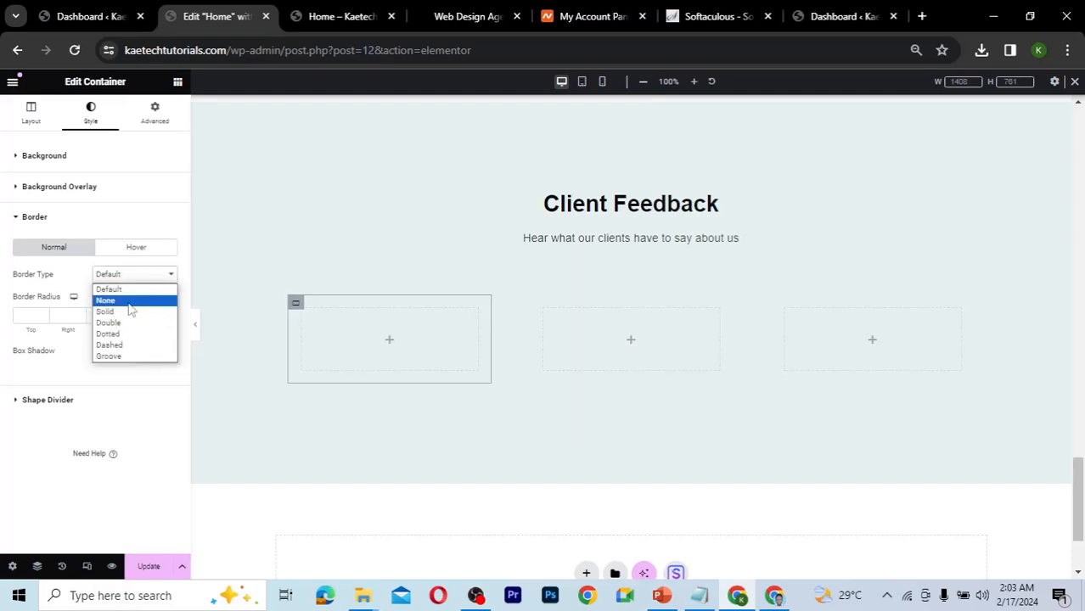
click(120, 312)
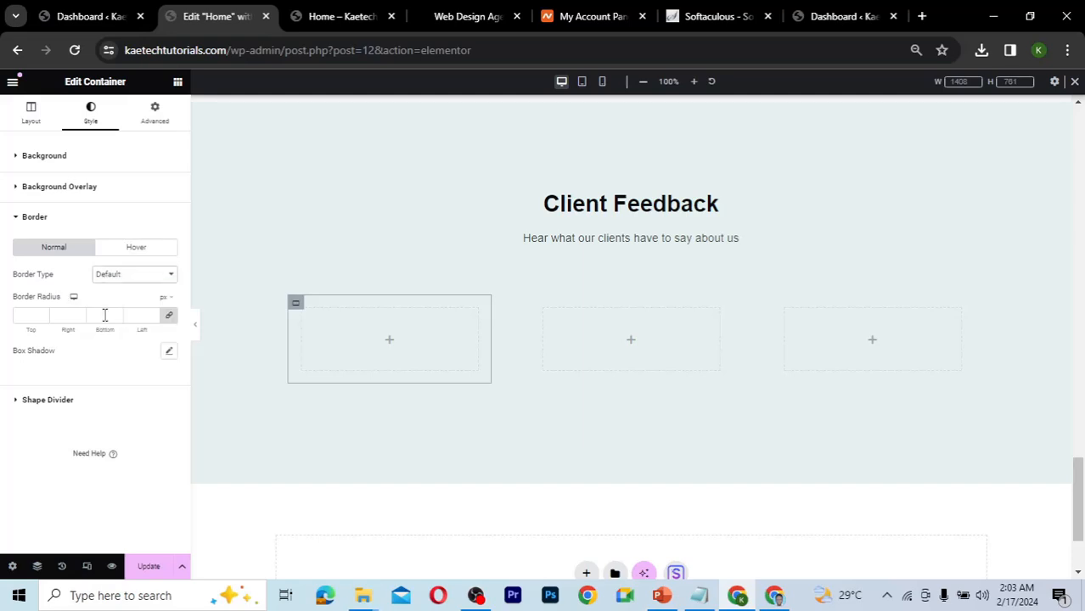
click(30, 316)
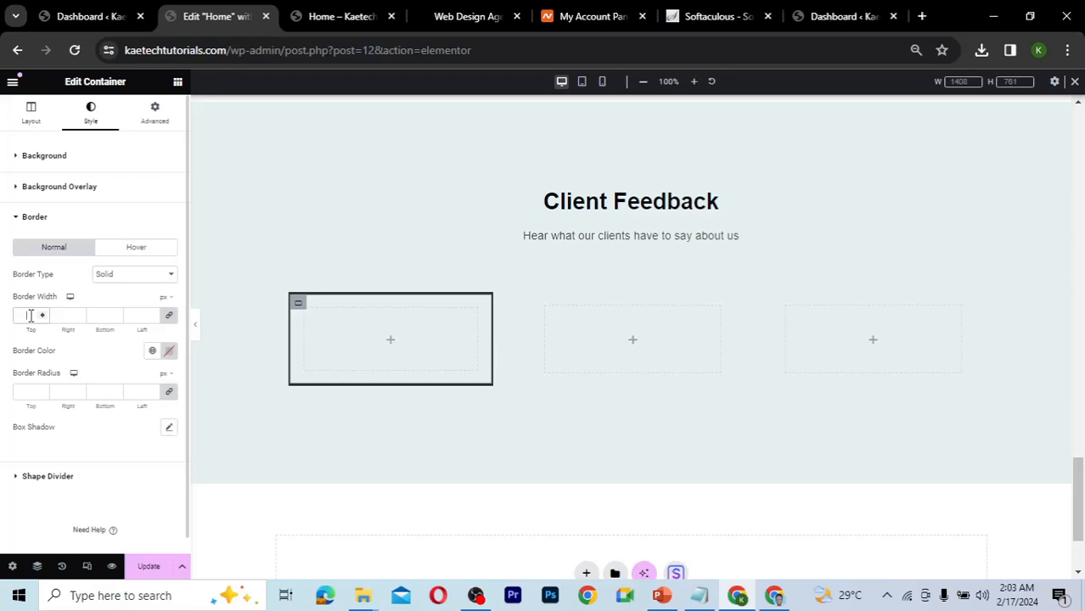
text(1)
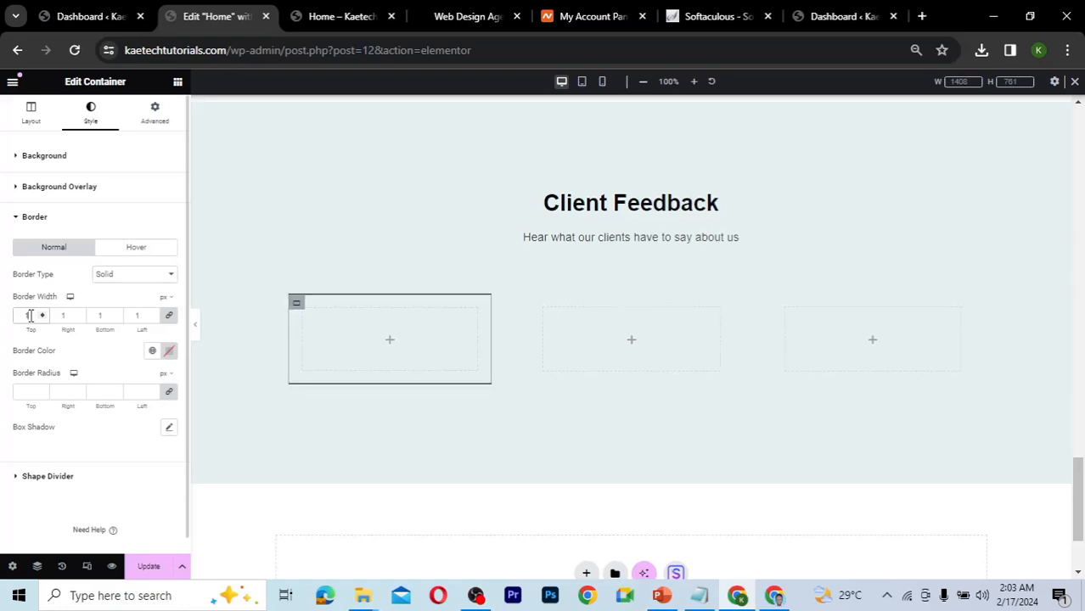
text(2)
- Copy the black #0B0C10 from the Notepad color list, apply it as the first card's border color, and set the border radius to 0
click(699, 596)
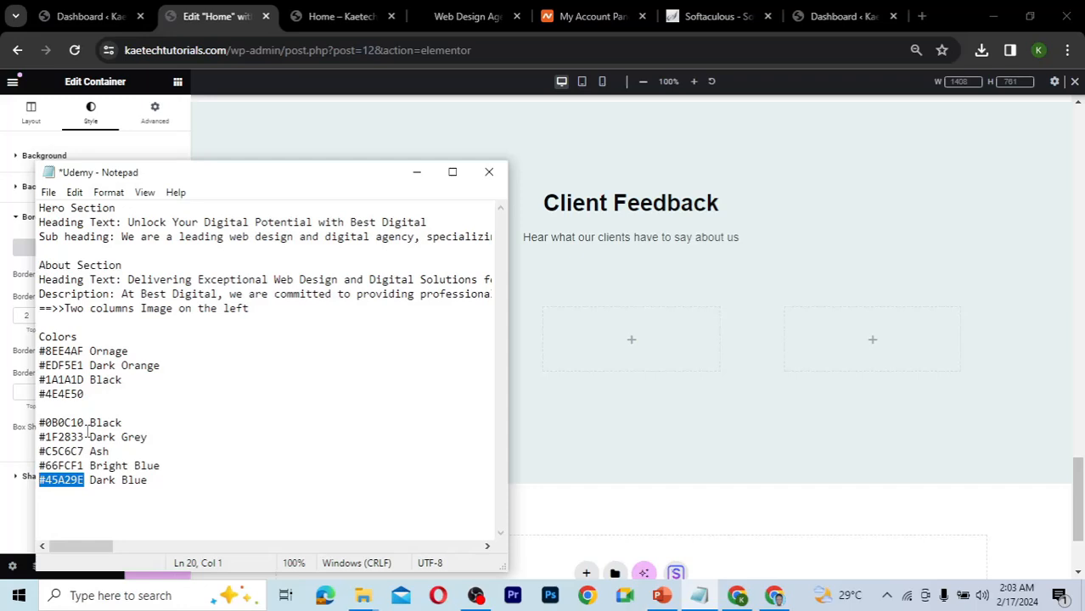
drag(84, 422, 39, 422)
key(ctrl+c)
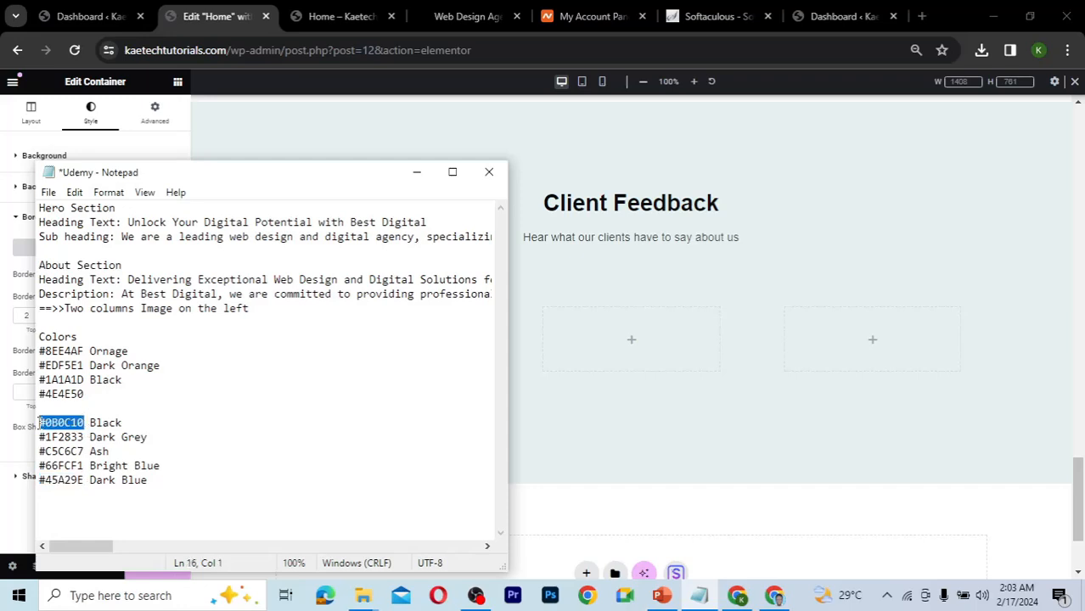
click(757, 512)
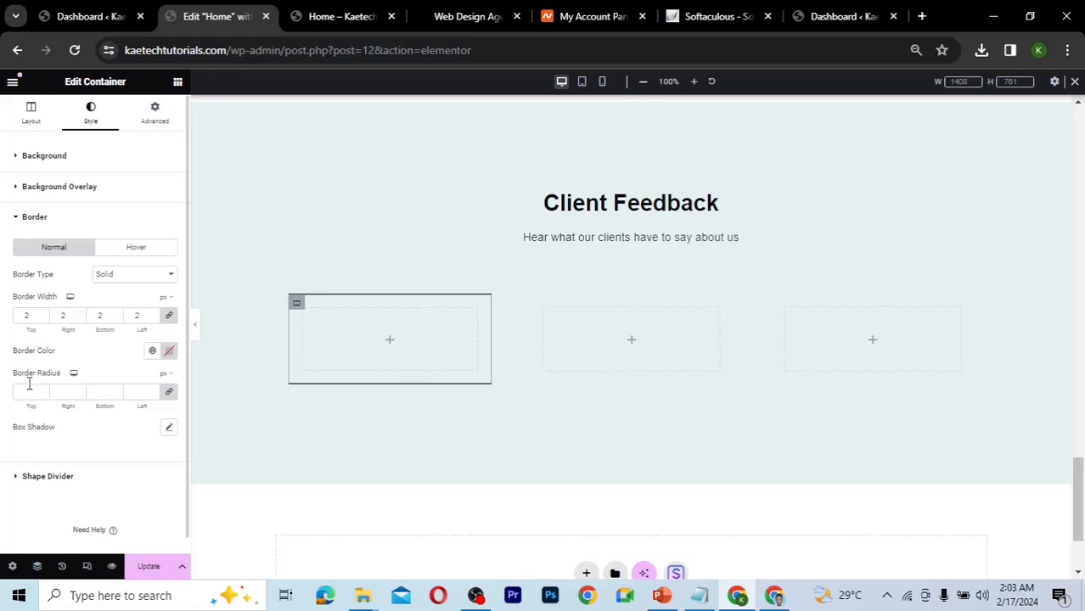
click(168, 352)
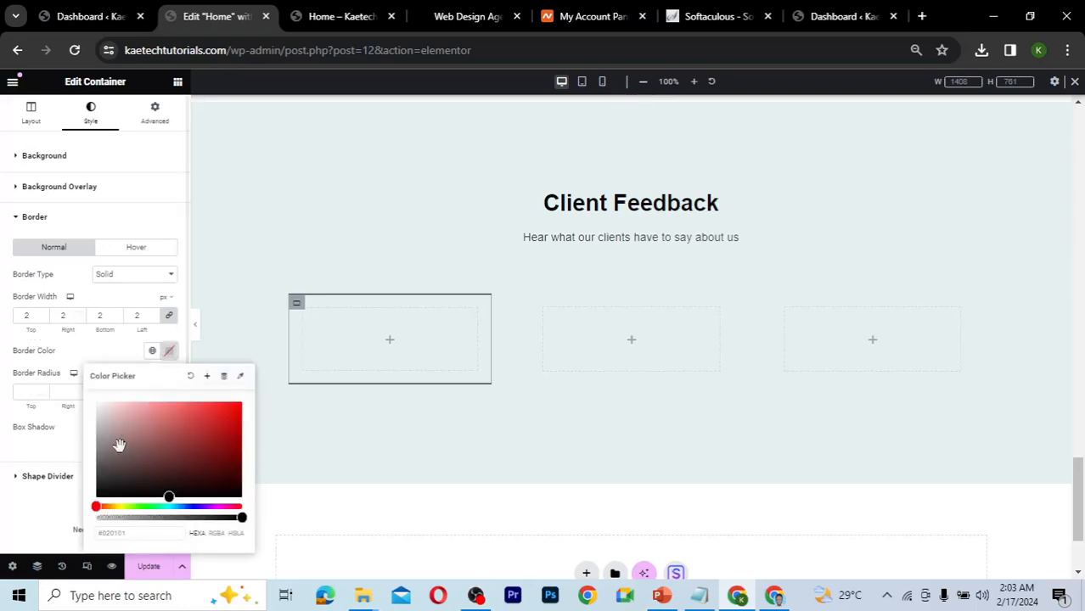
drag(138, 536, 101, 533)
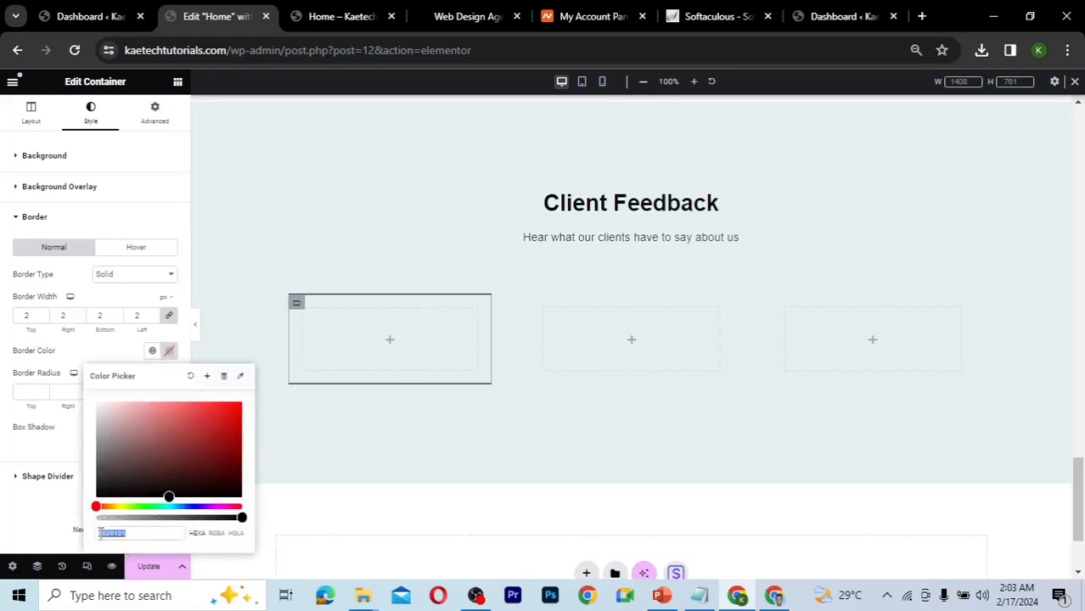
key(ctrl+v)
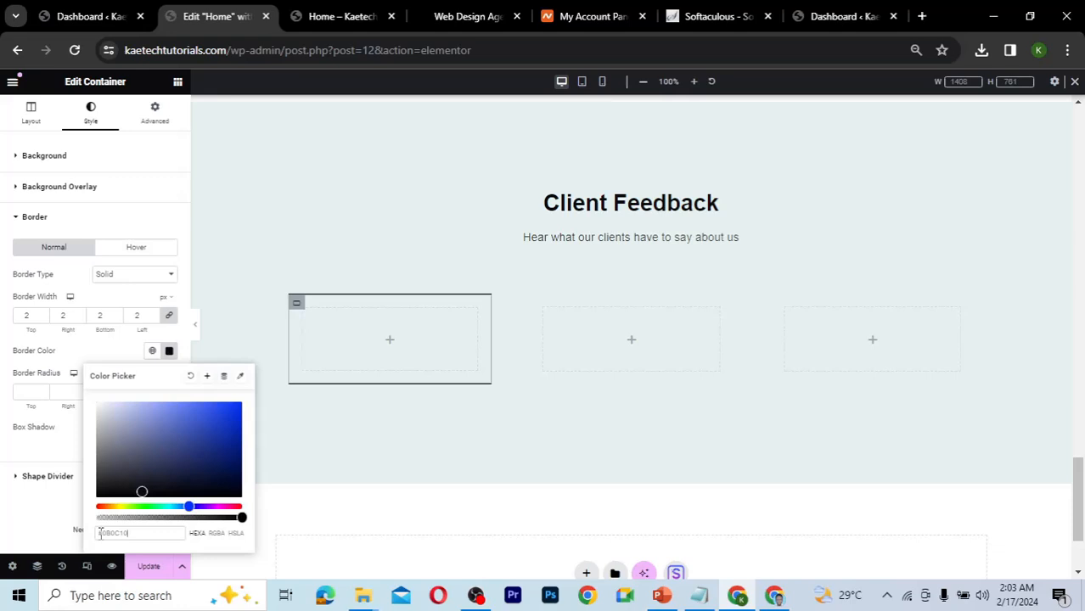
click(27, 391)
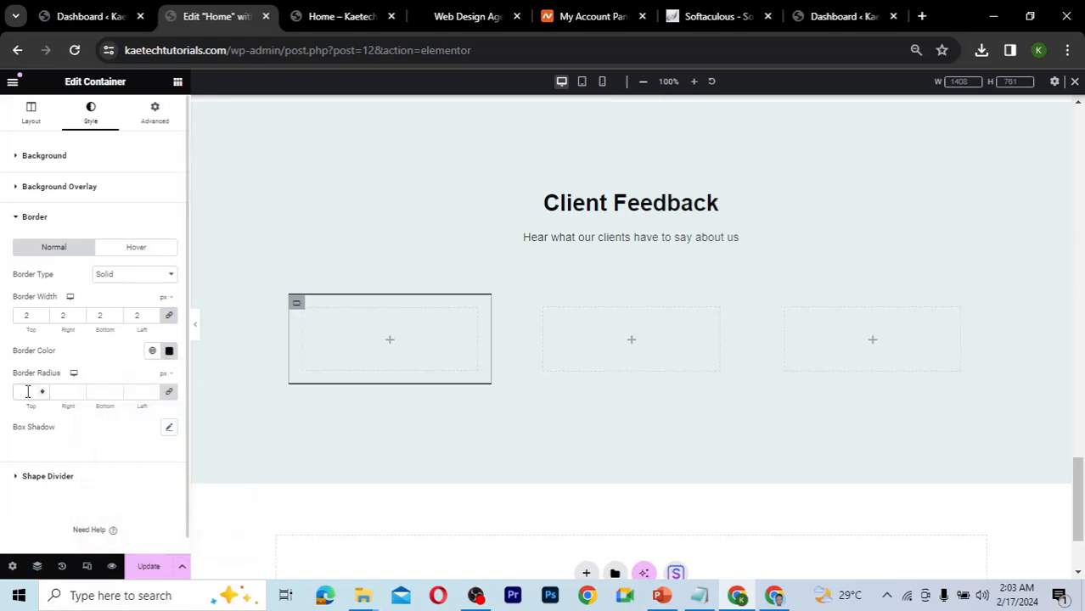
text(0)
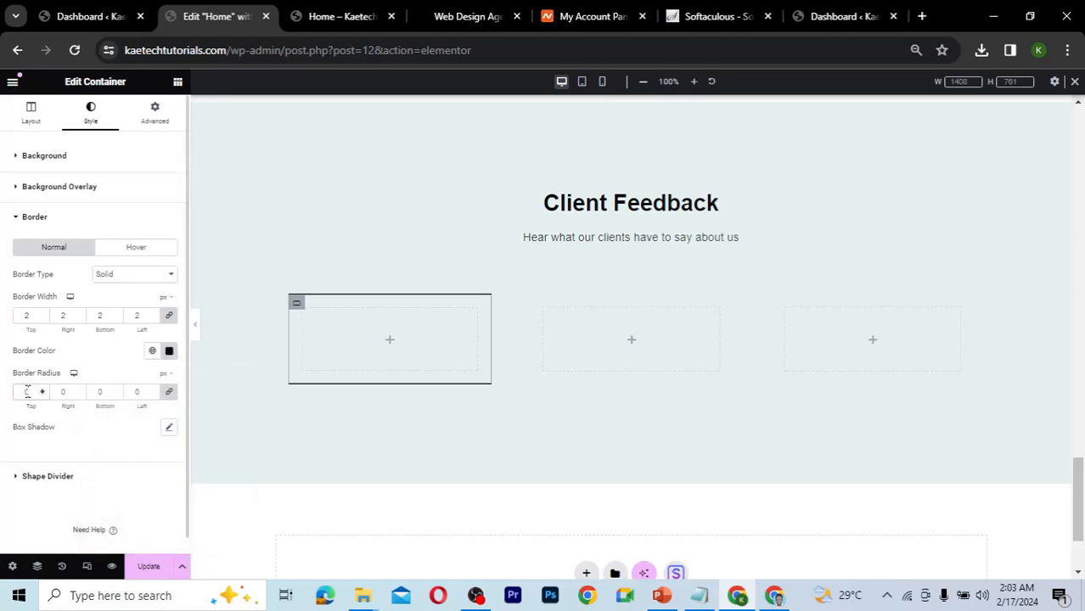
- Find the Rating widget by searching for "star" and place it in the first bordered card container
click(391, 344)
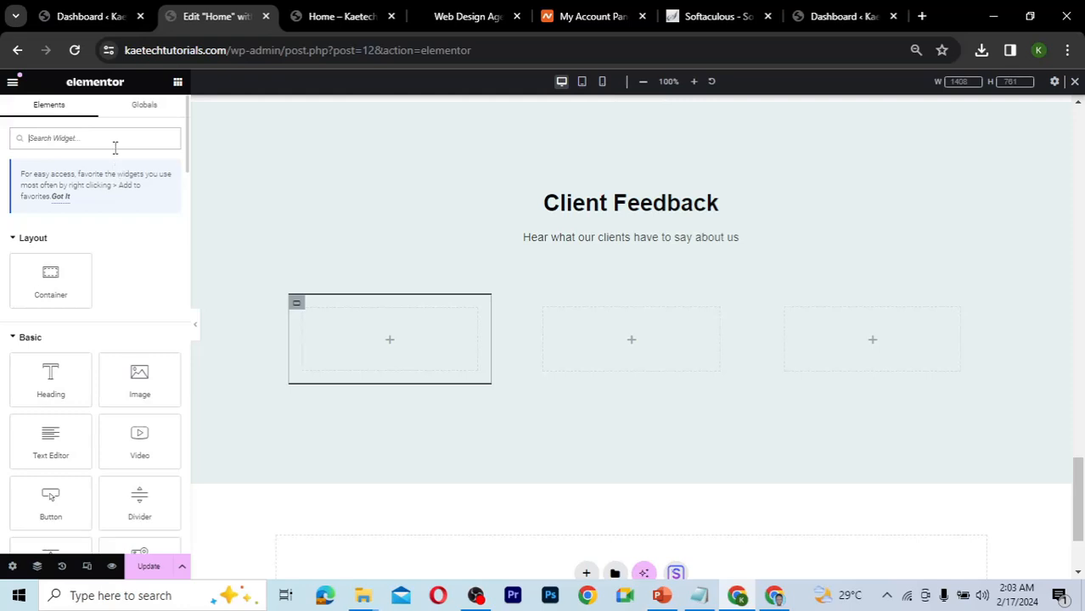
text(star)
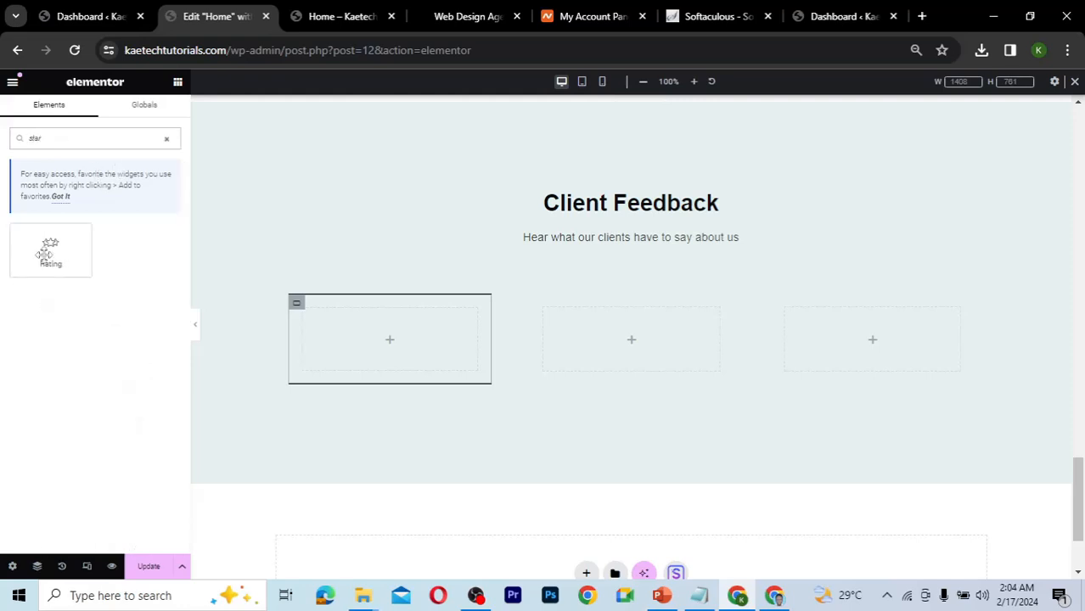
drag(48, 253, 391, 343)
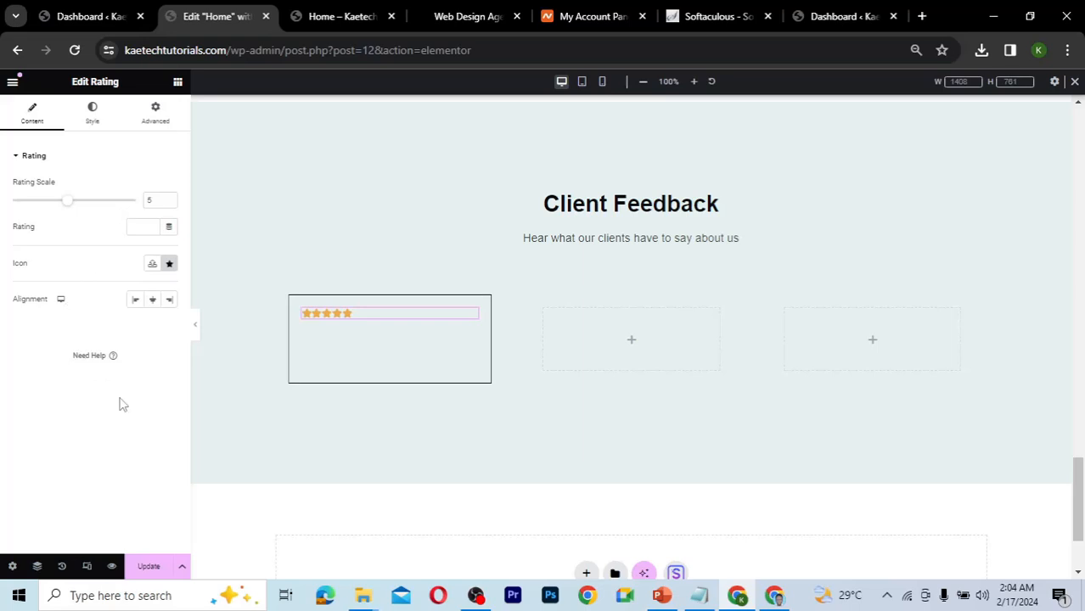
- Check the first testimonial card in the Relume wireframe and add a Testimonial widget below the star rating in the first card
click(775, 597)
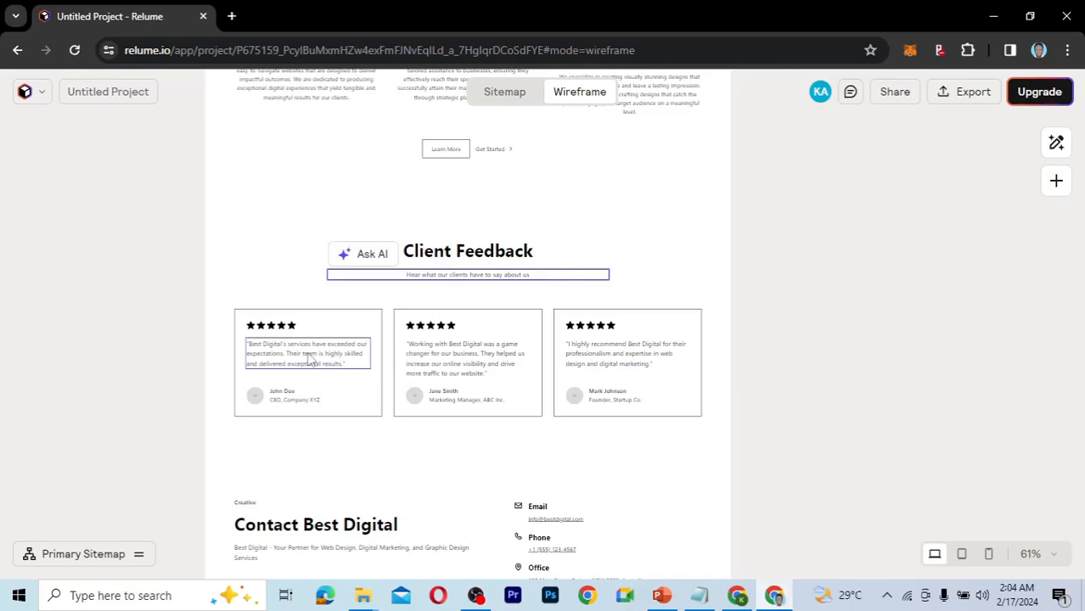
click(737, 597)
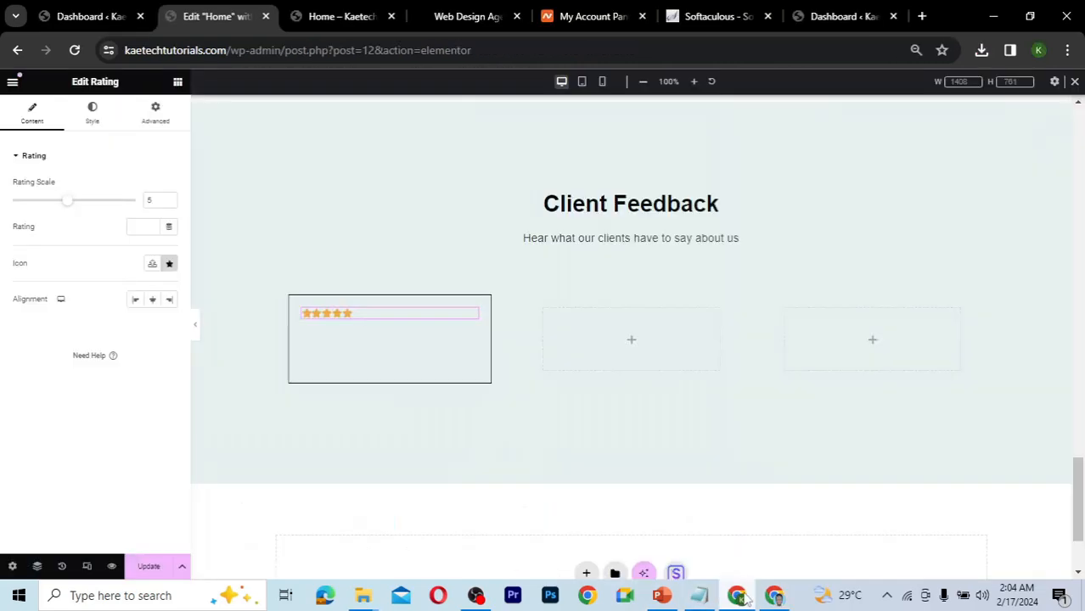
click(178, 85)
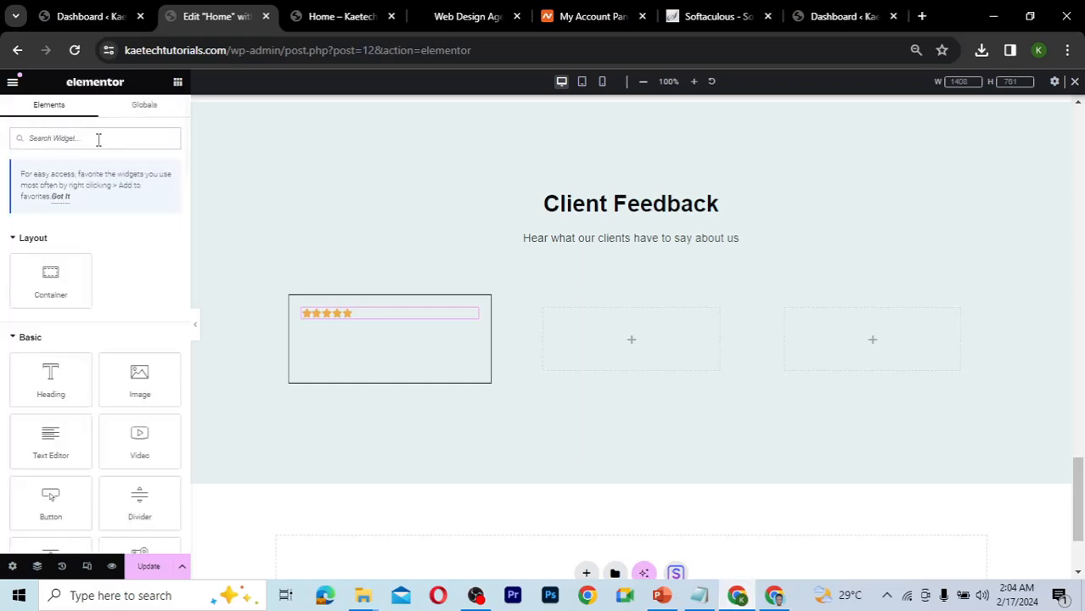
text(tes)
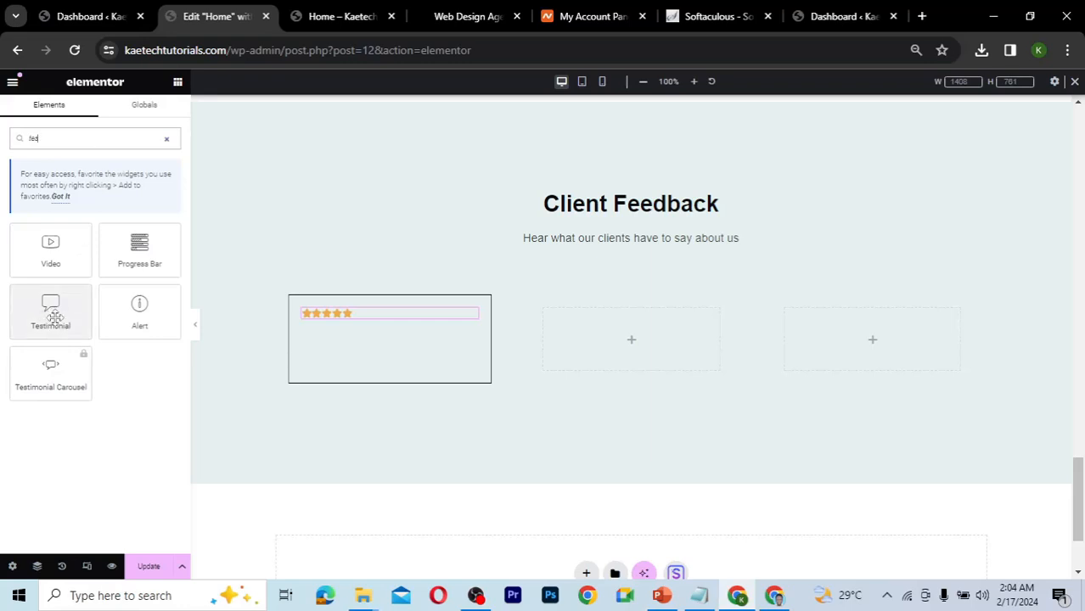
drag(51, 306, 405, 319)
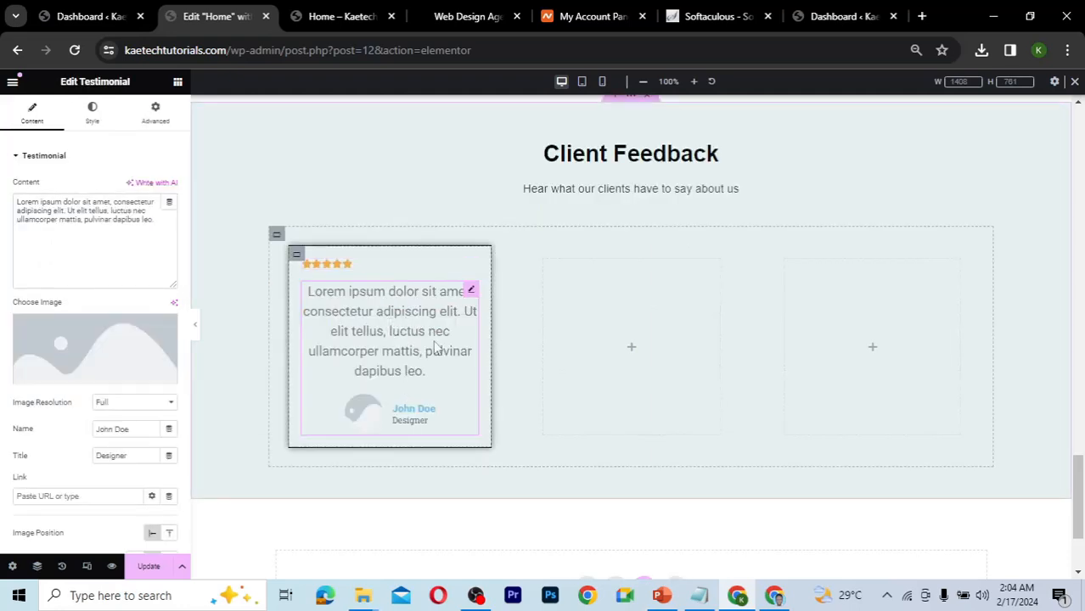
- Compare with the Relume wireframe's testimonial layout and set the first card's testimonial alignment to left
click(776, 596)
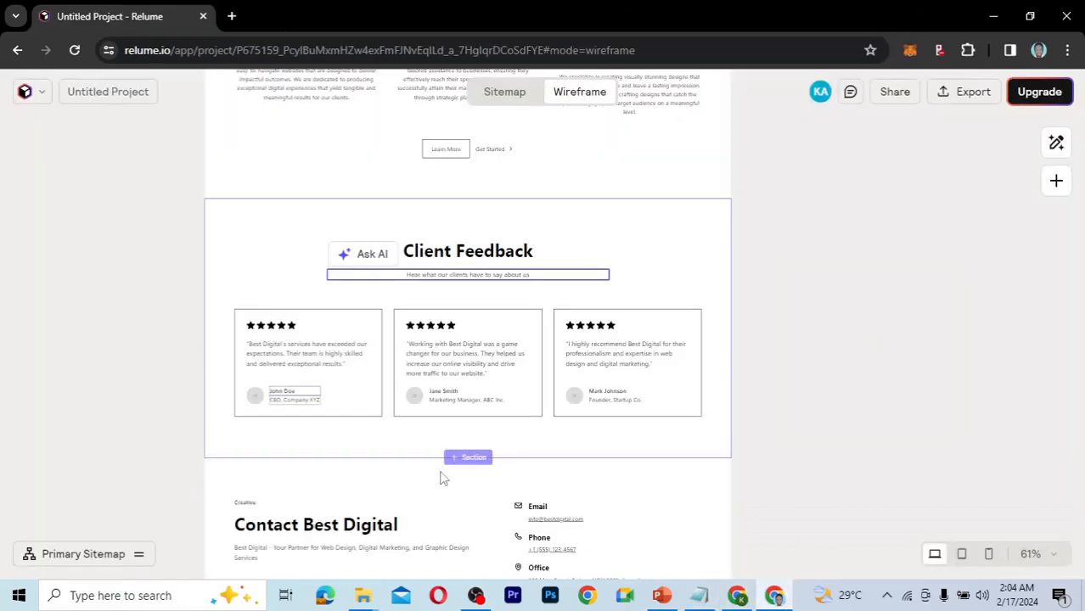
click(737, 596)
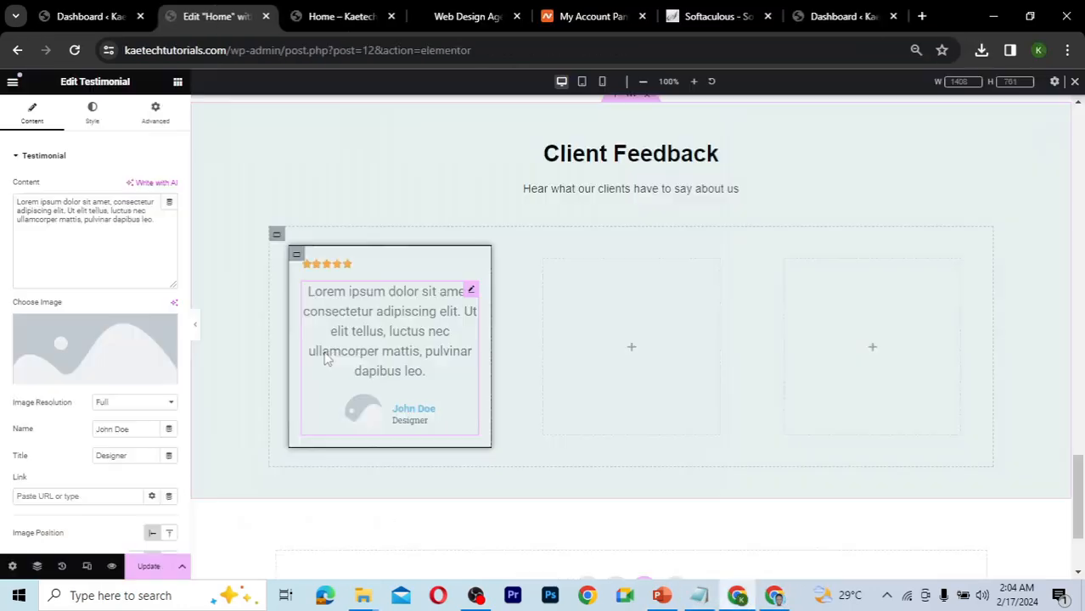
scroll(73, 386, down, 2)
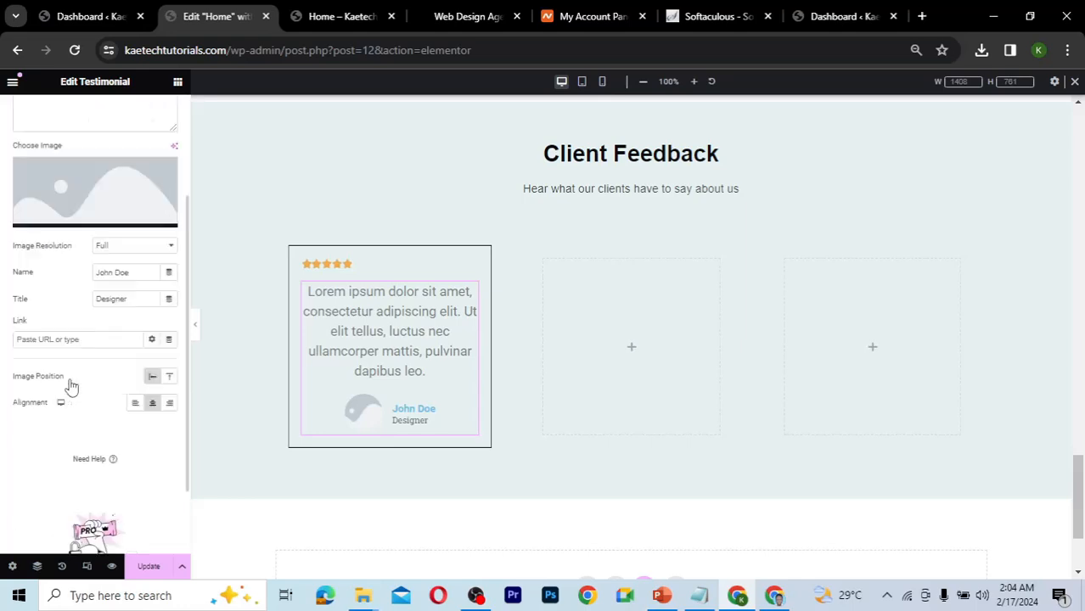
click(136, 387)
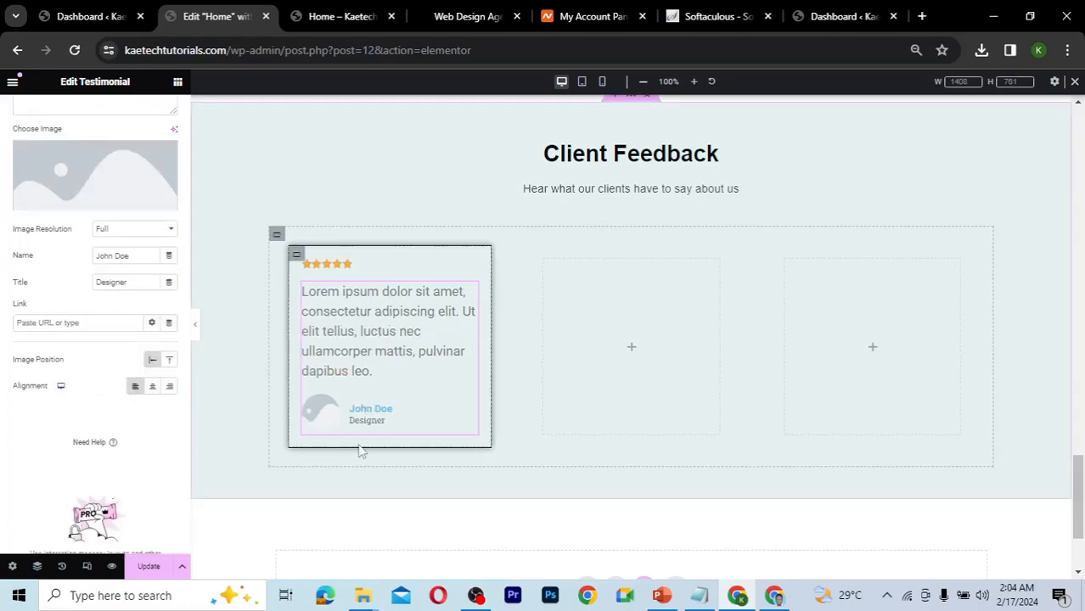
- Check the Client Feedback layout in the Relume wireframe and set the section container's boxed width to 1300 px in Elementor
click(783, 598)
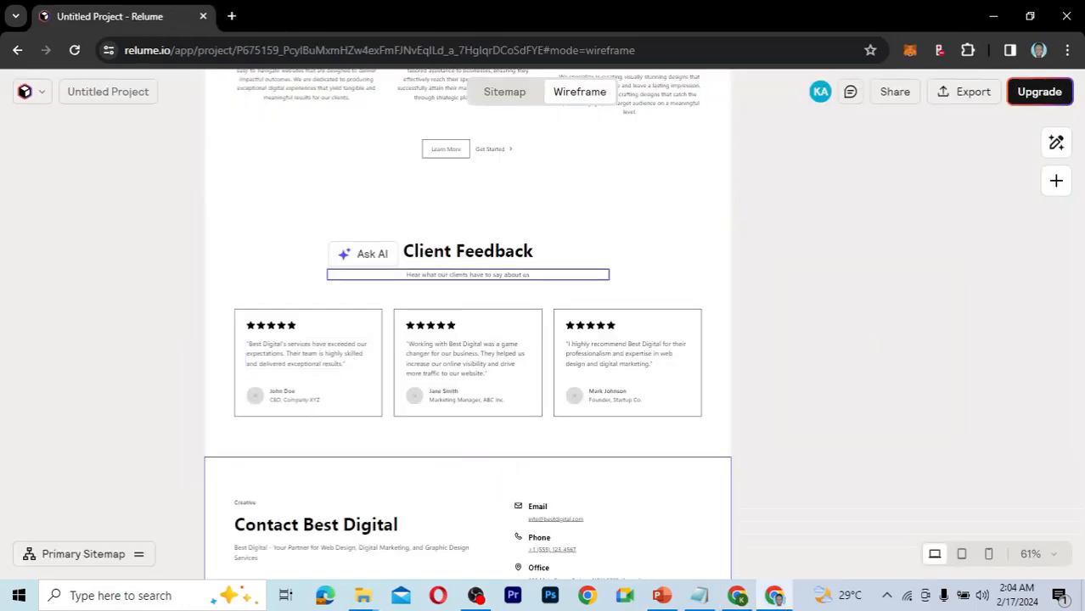
click(742, 602)
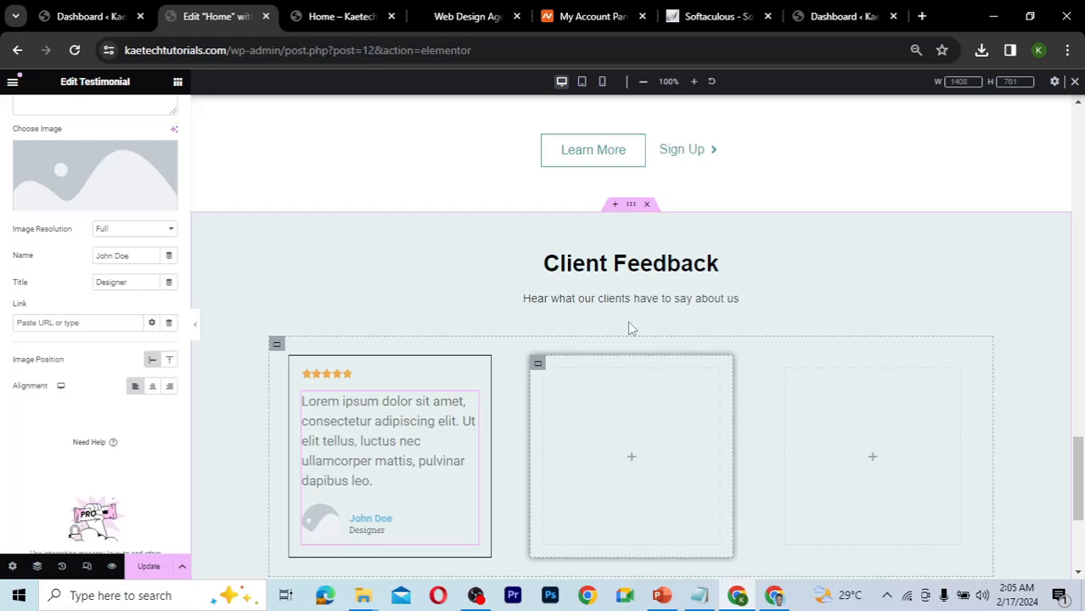
scroll(631, 328, down, 1)
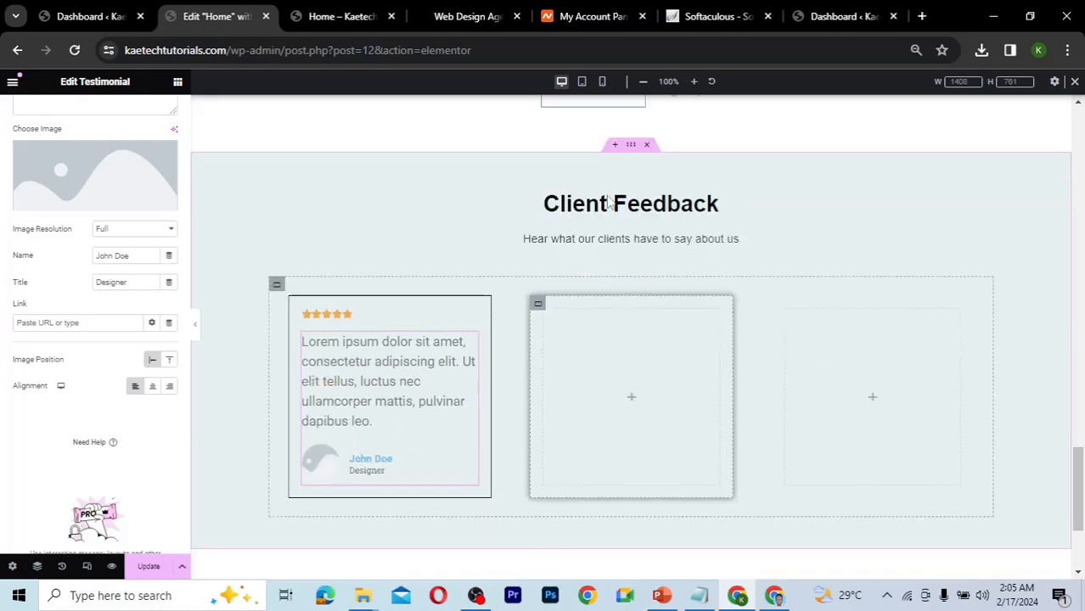
click(631, 146)
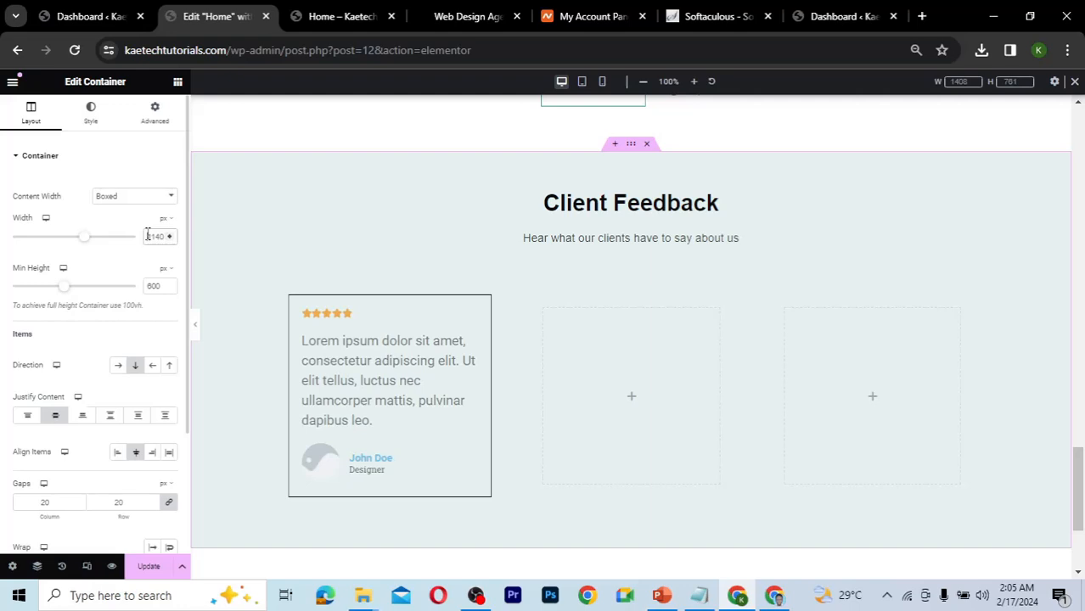
text(13)
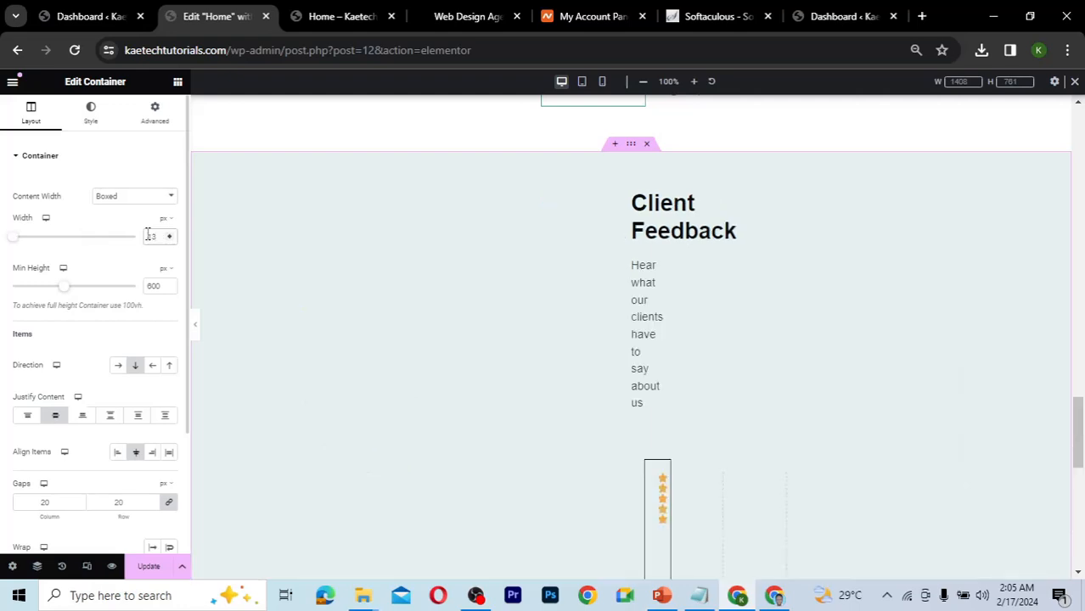
text(00)
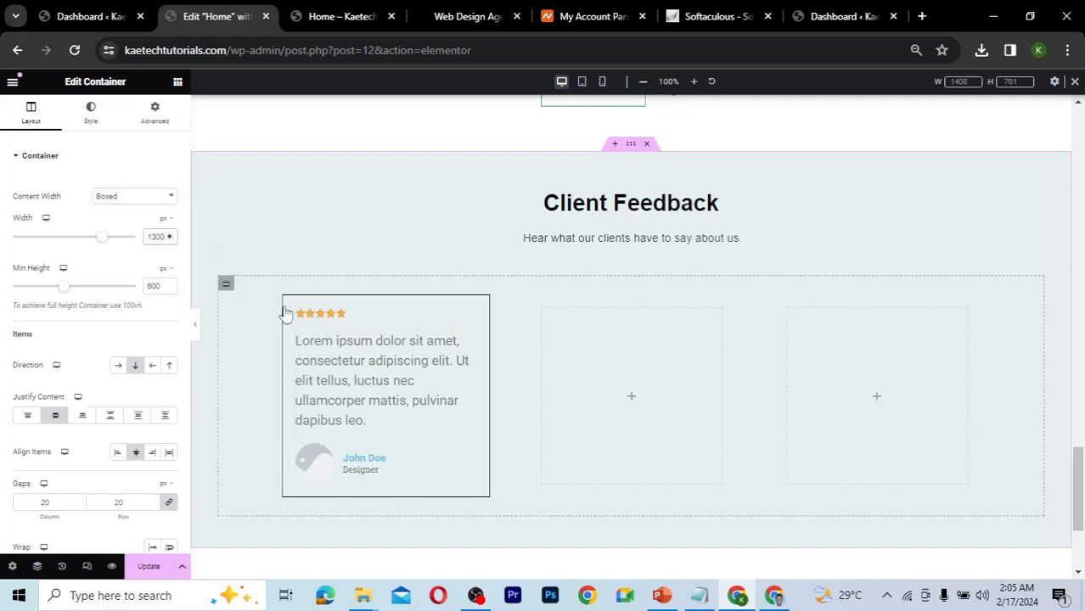
- Change the content width of the inner container holding the three testimonial cards to Full Width
click(225, 288)
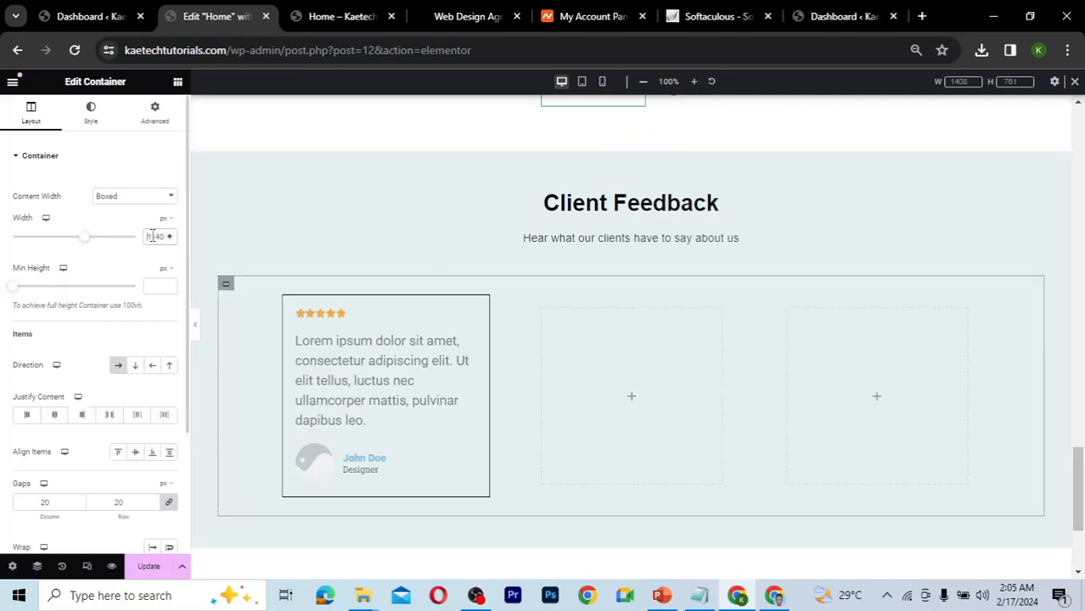
click(160, 198)
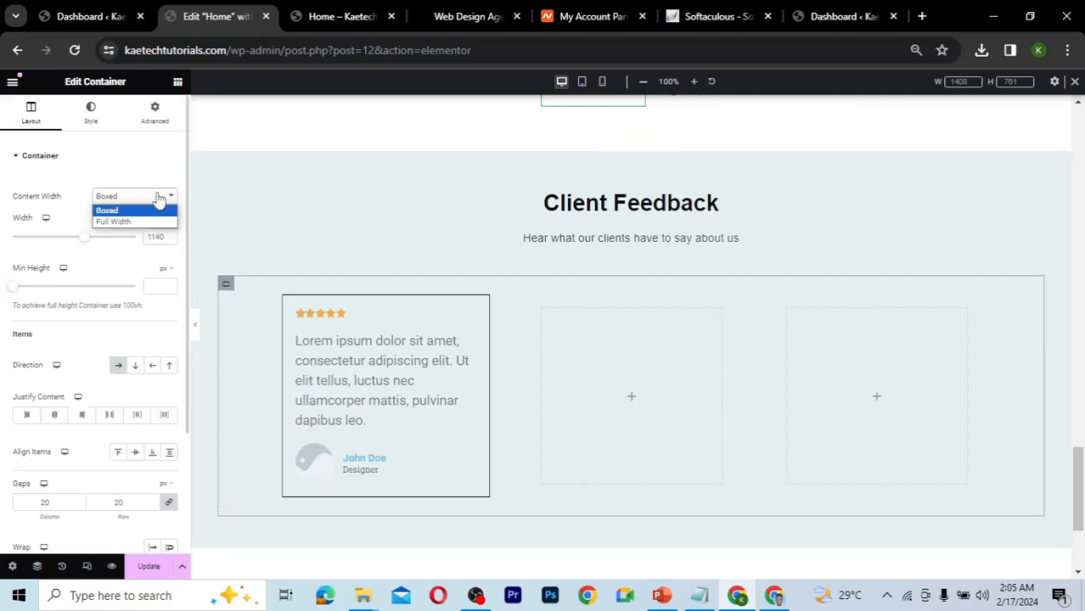
click(150, 221)
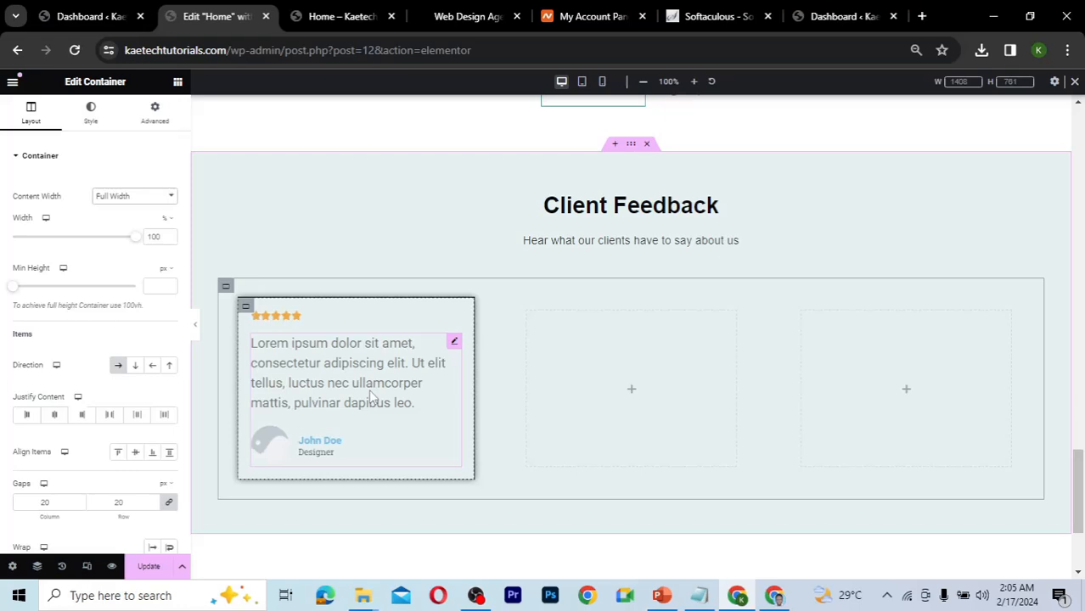
- Copy the first client quote from the Relume wireframe and replace the first card's placeholder testimonial text with it
click(781, 598)
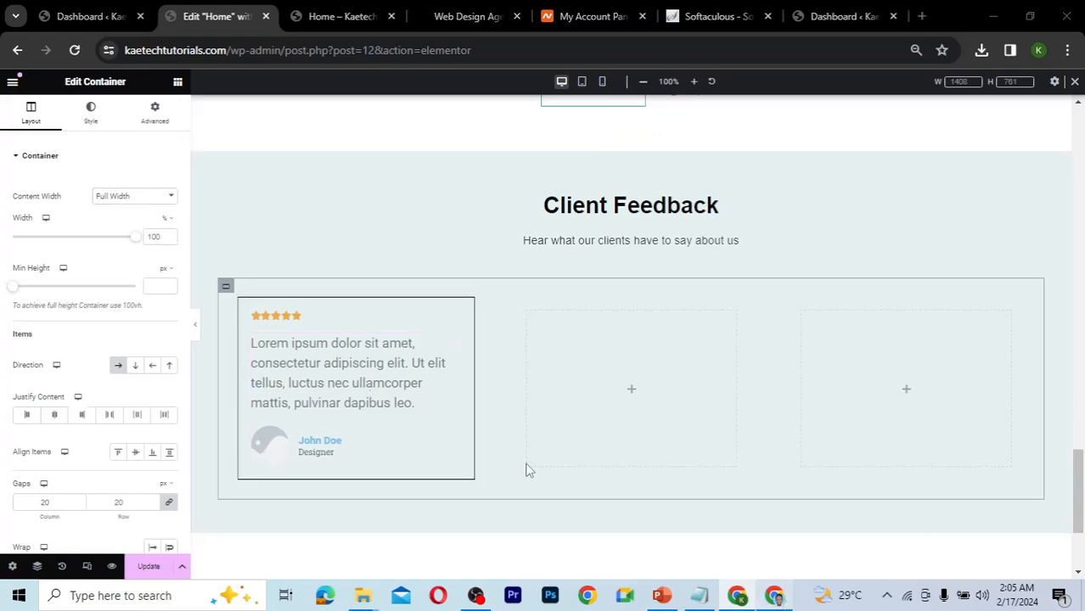
double_click(304, 346)
key(ctrl+c)
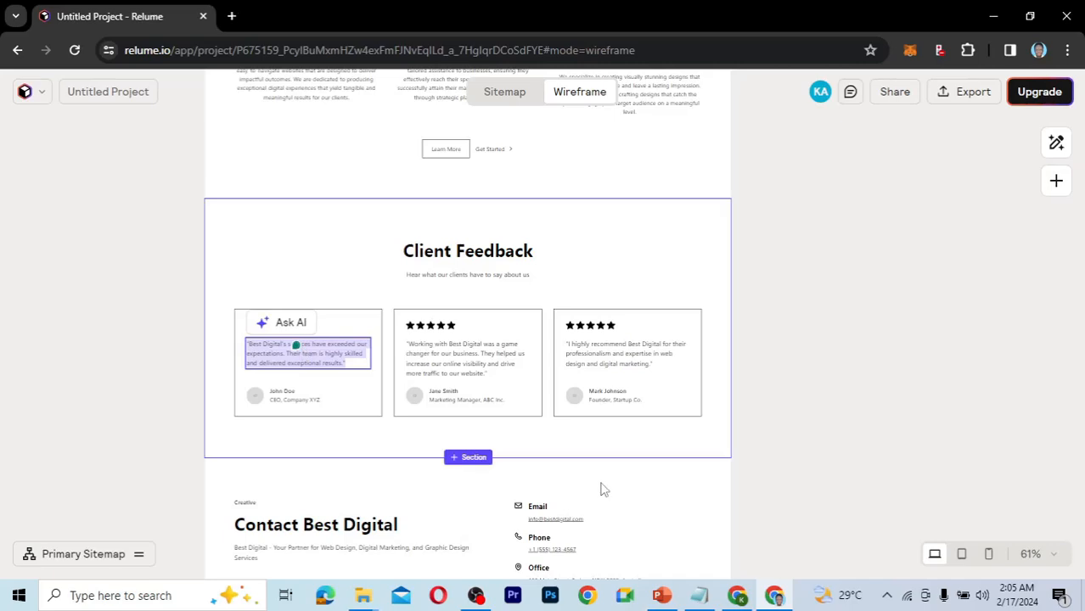
click(737, 598)
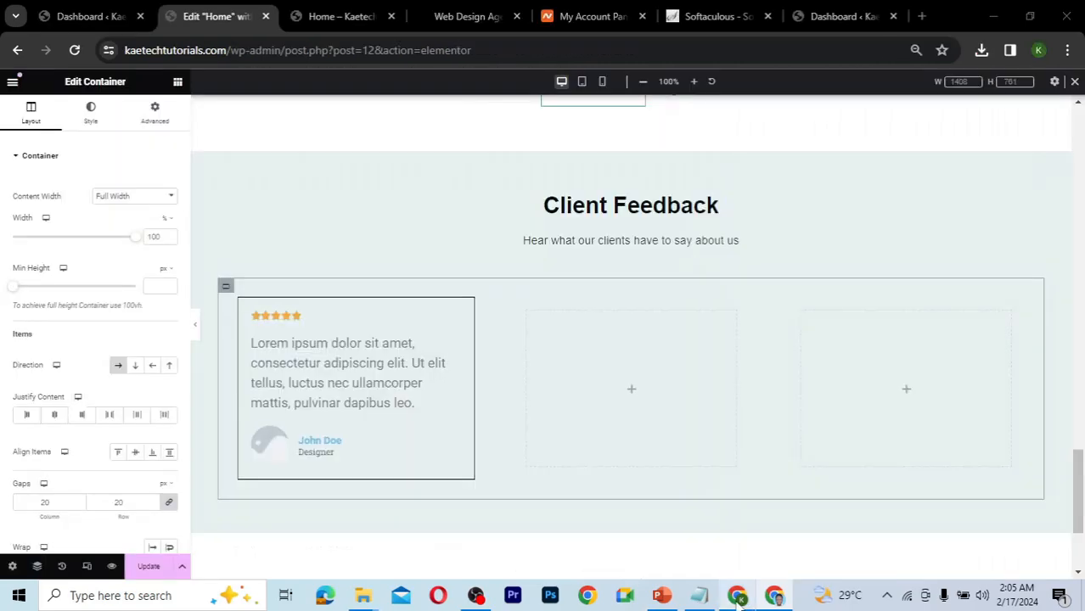
click(297, 367)
drag(15, 202, 16, 201)
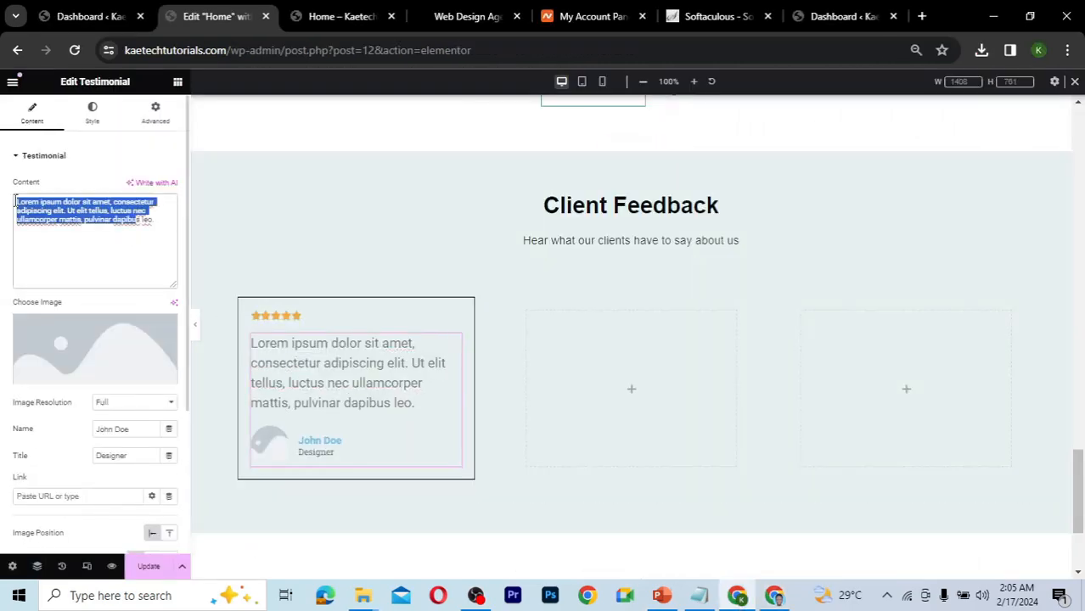
key(ctrl+a)
key(ctrl+v)
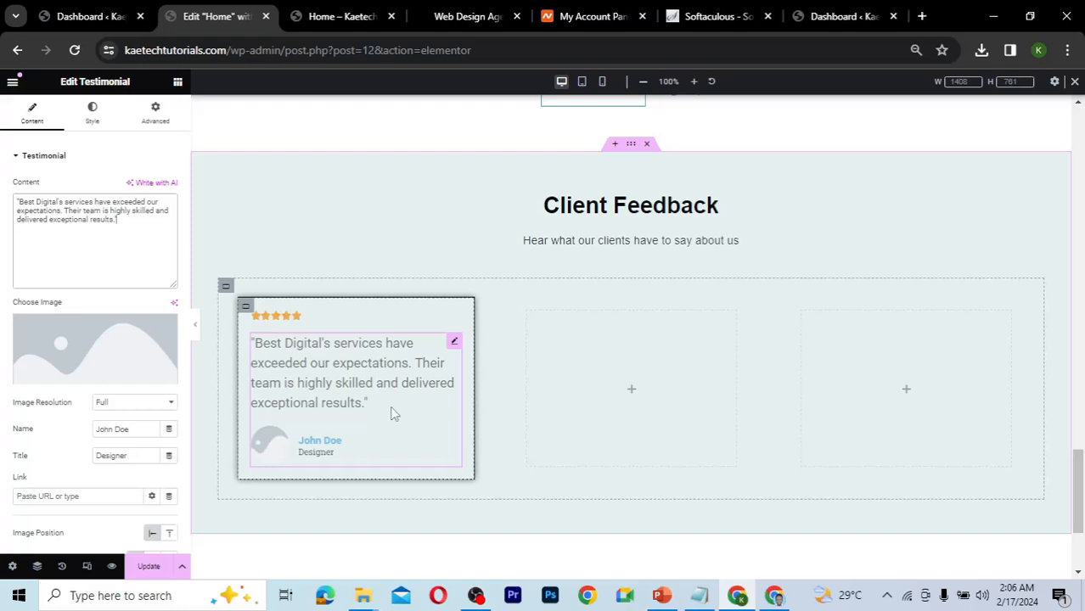
- Set the star icon size of the first card's rating to 27 px
click(306, 316)
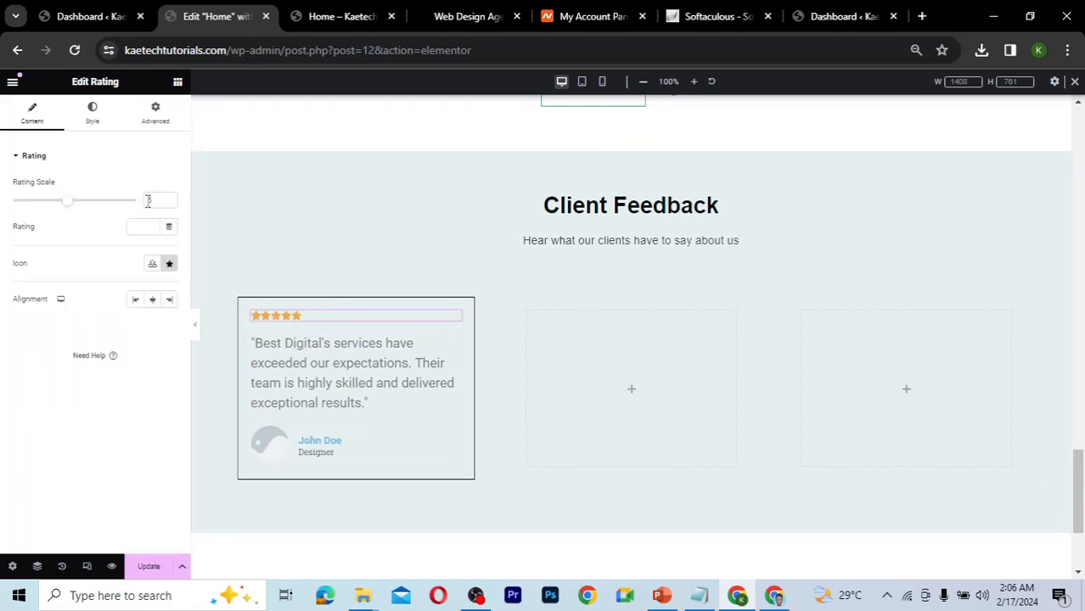
click(92, 119)
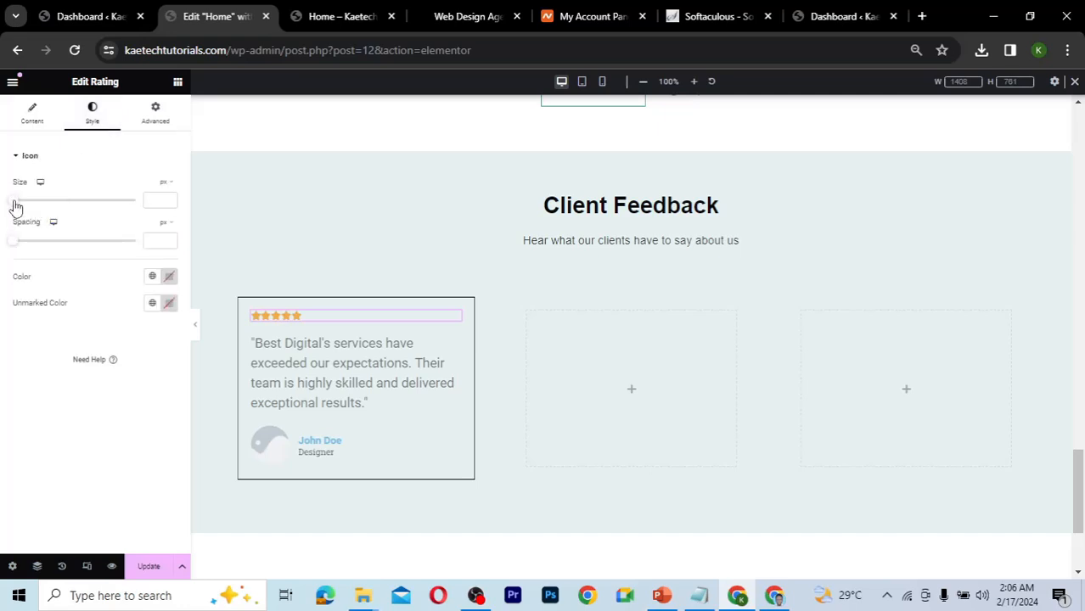
drag(14, 204, 48, 206)
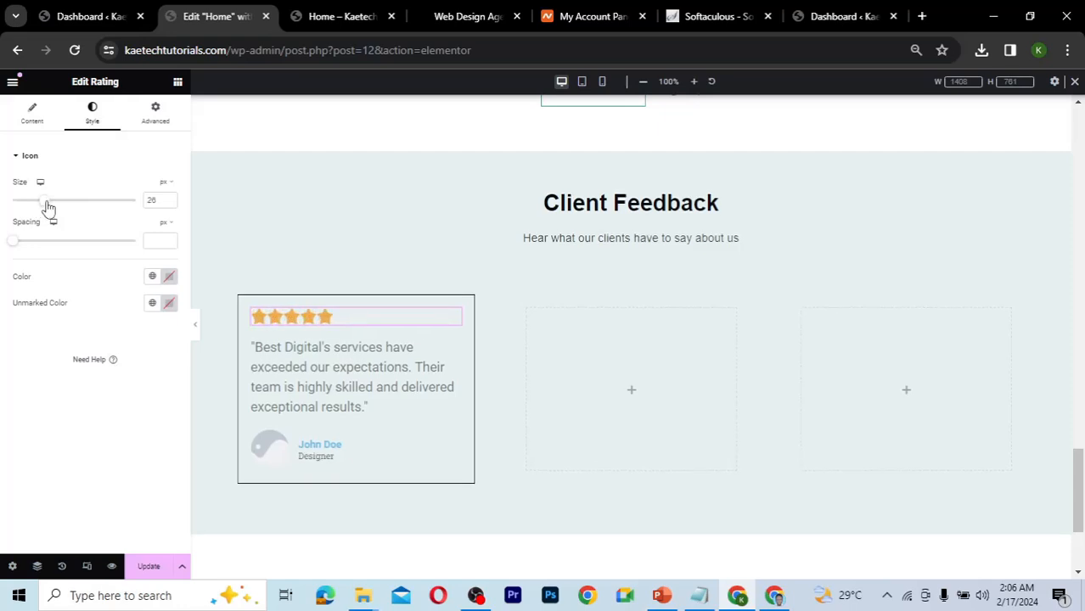
click(170, 201)
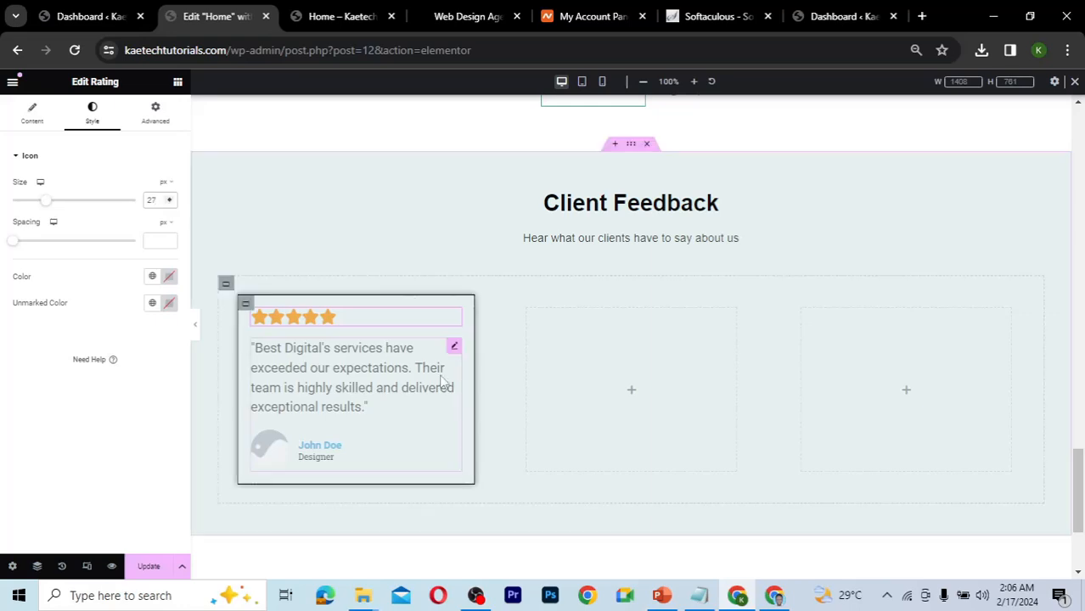
- Copy the text color of the subtitle under Client Feedback and apply it to the first card's testimonial content text
click(591, 241)
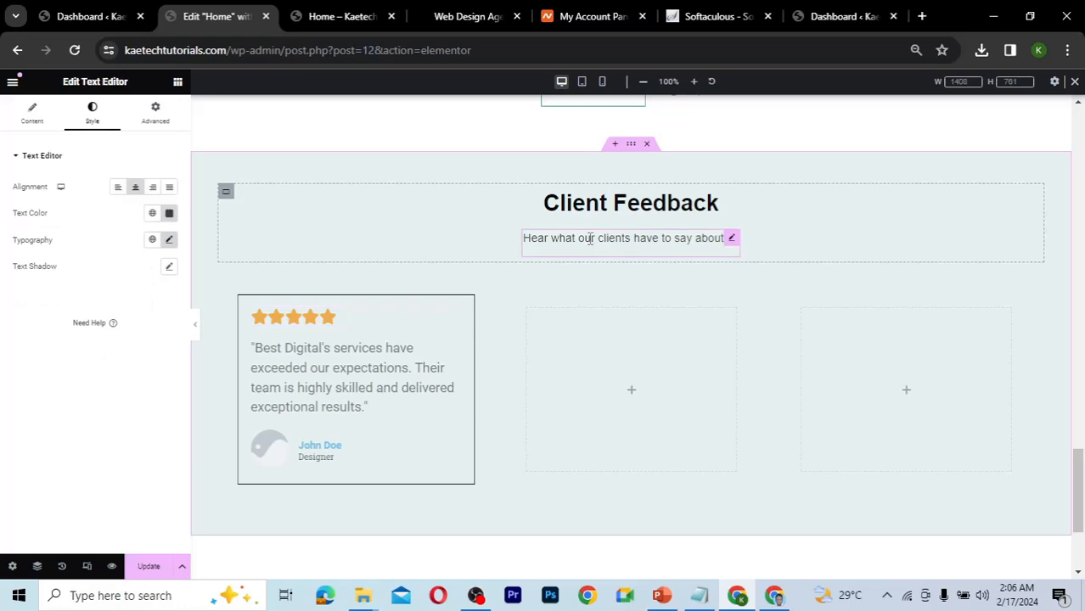
click(169, 213)
double_click(132, 397)
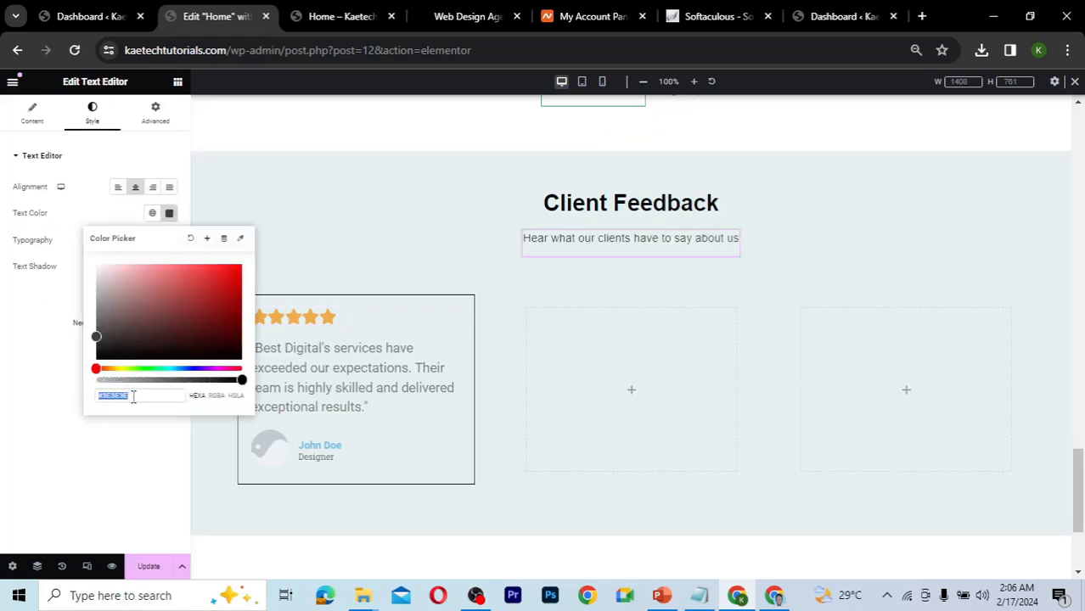
click(28, 400)
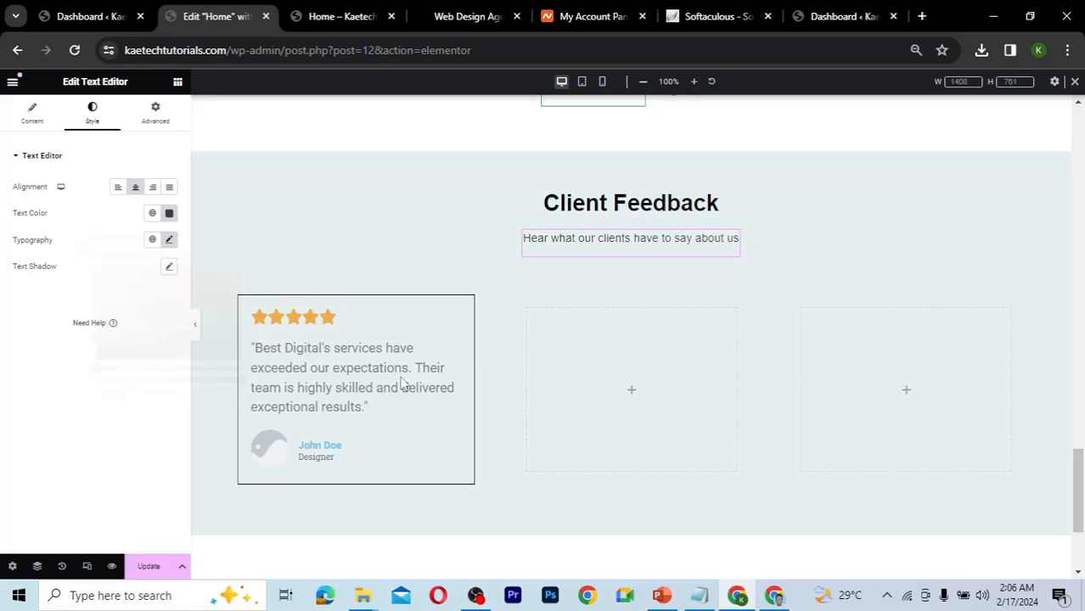
click(450, 346)
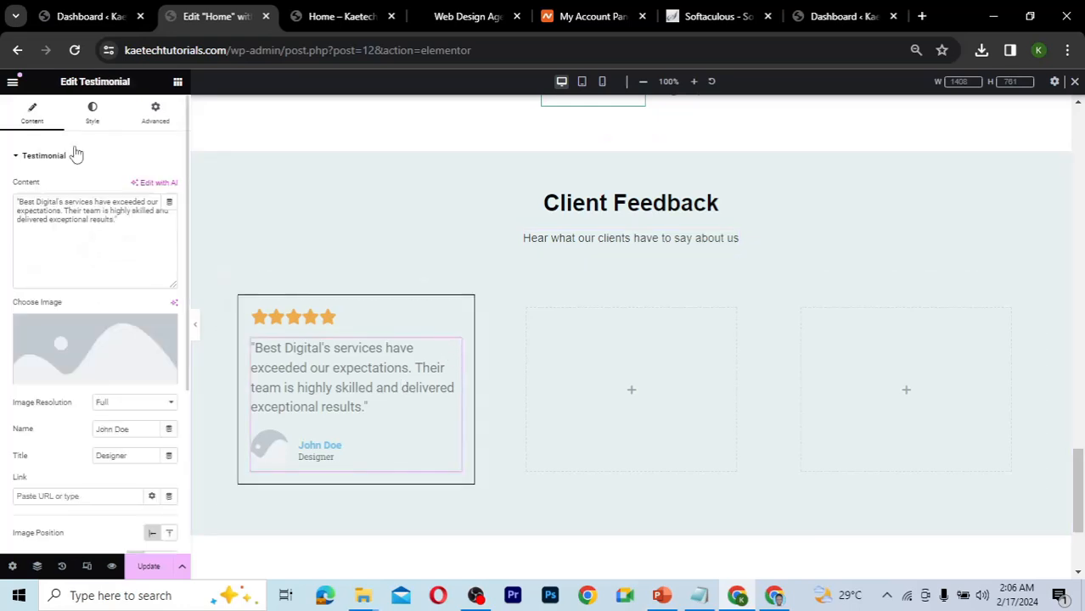
click(92, 113)
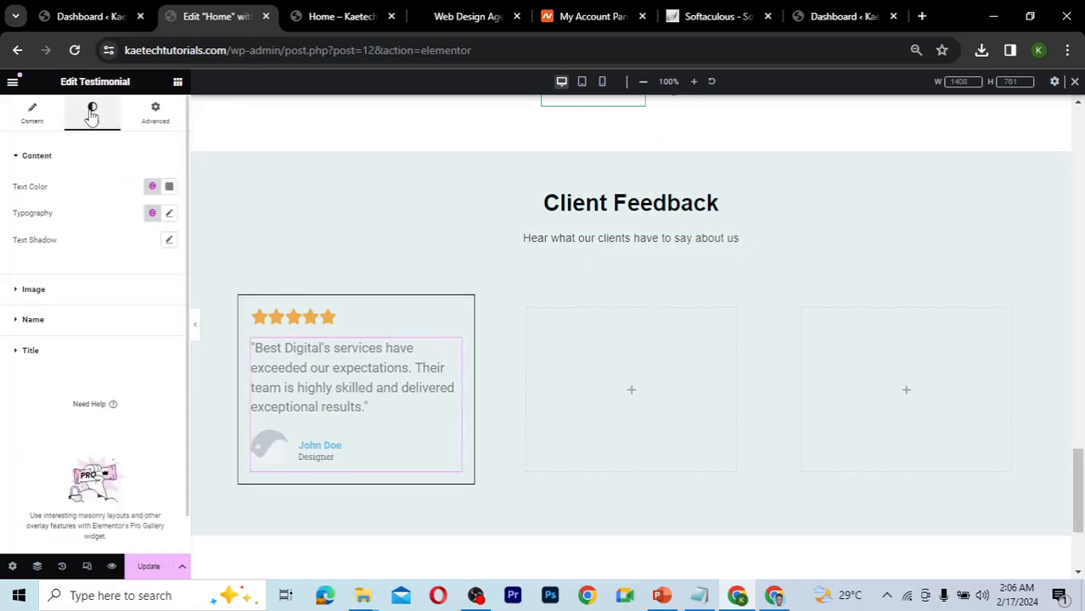
click(168, 187)
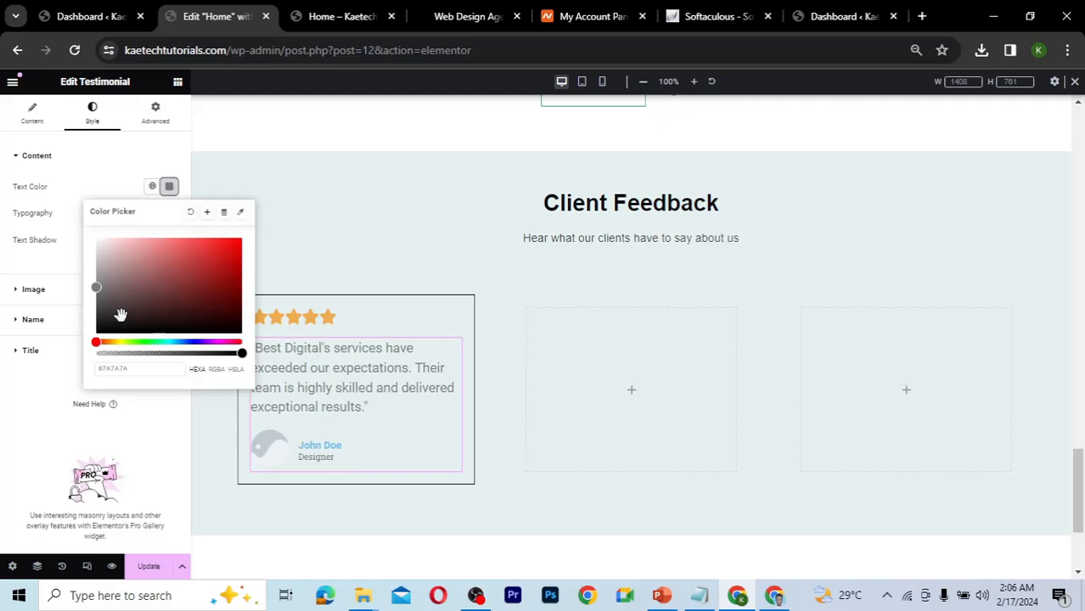
triple_click(146, 373)
click(147, 372)
click(31, 402)
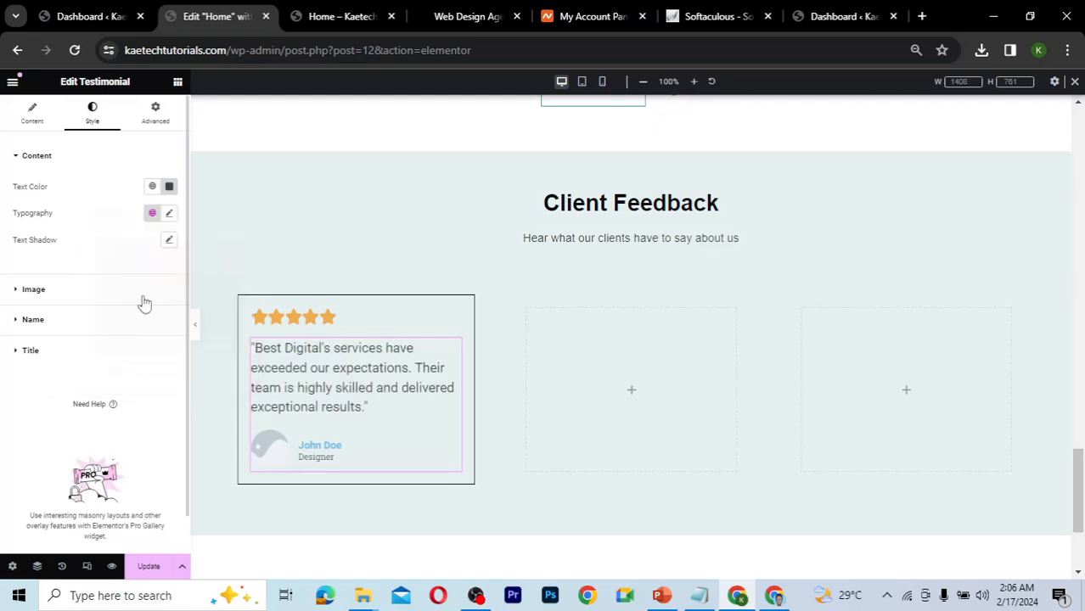
- Set the first card's testimonial content typography to Arial at 18 px
click(169, 215)
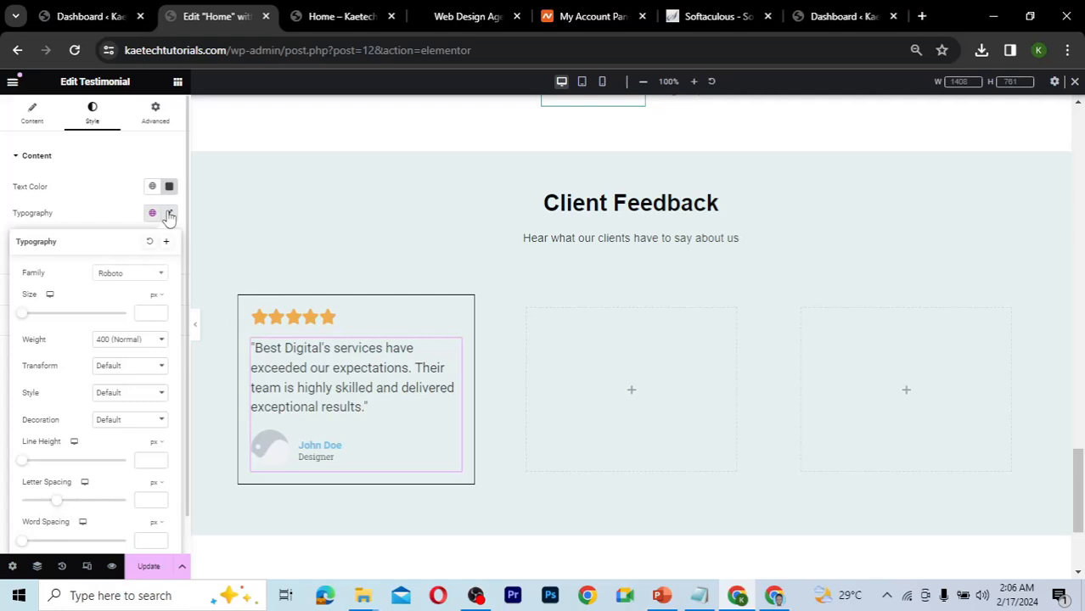
click(133, 274)
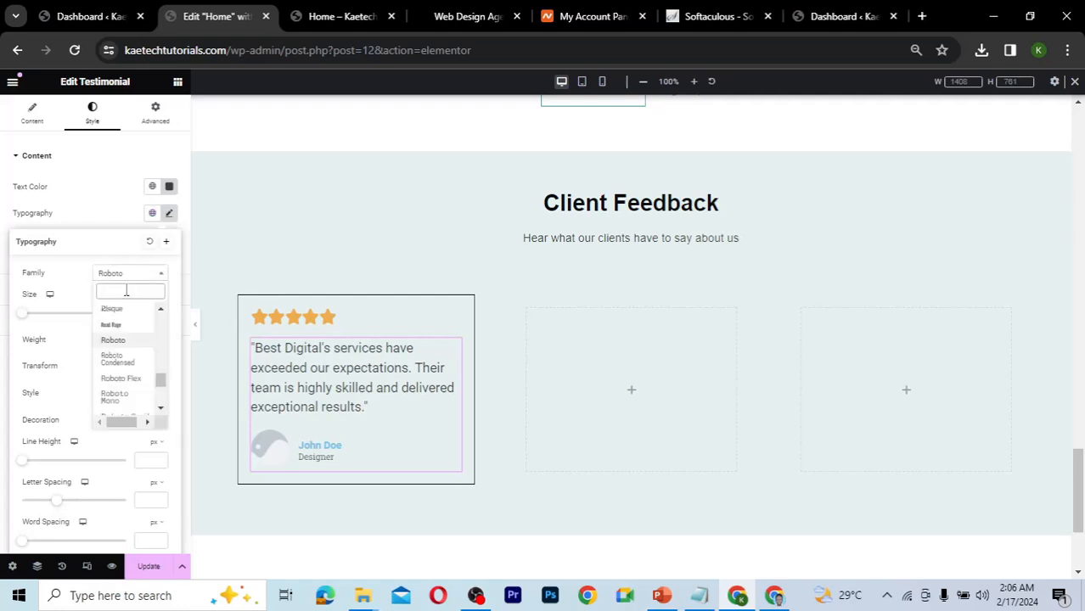
text(Arial)
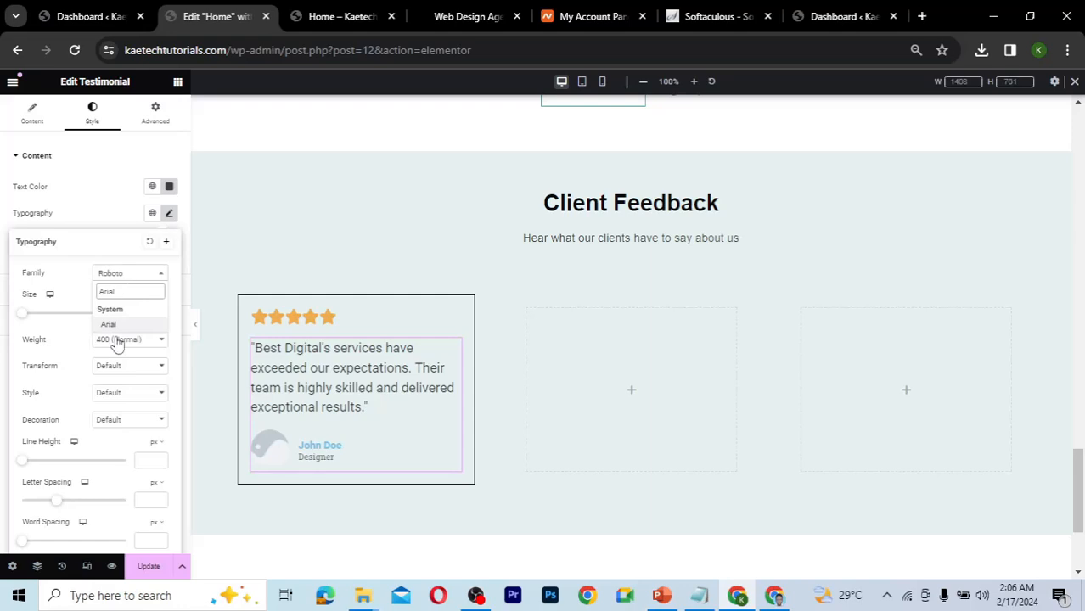
click(123, 328)
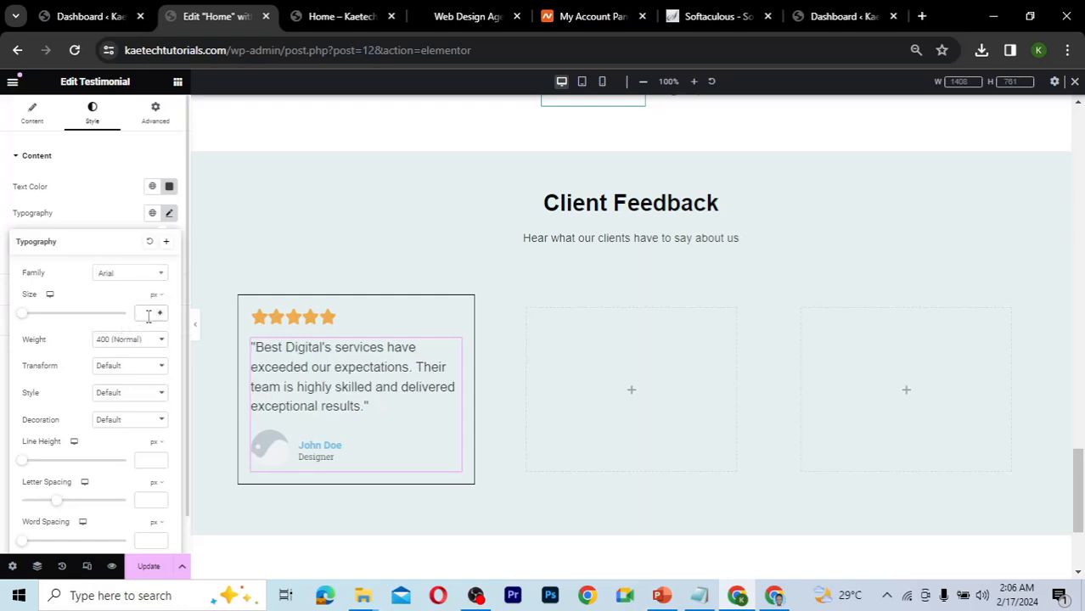
click(148, 314)
text(18)
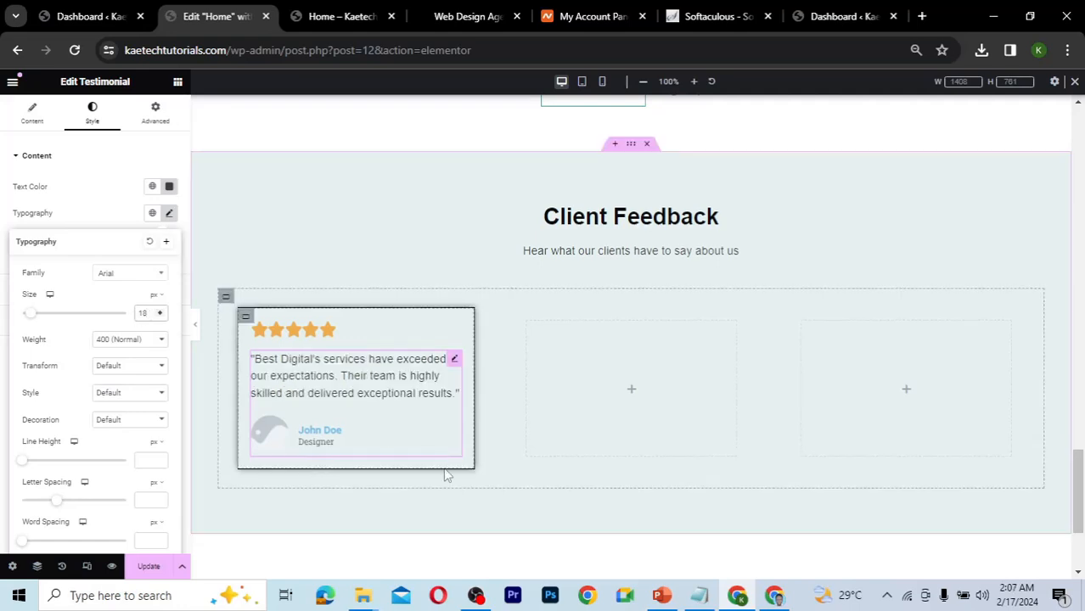
- Copy the first client's title from the Relume wireframe and set the first card's testimonial title to "CEO, Company XYZ"
key(alt+Tab)
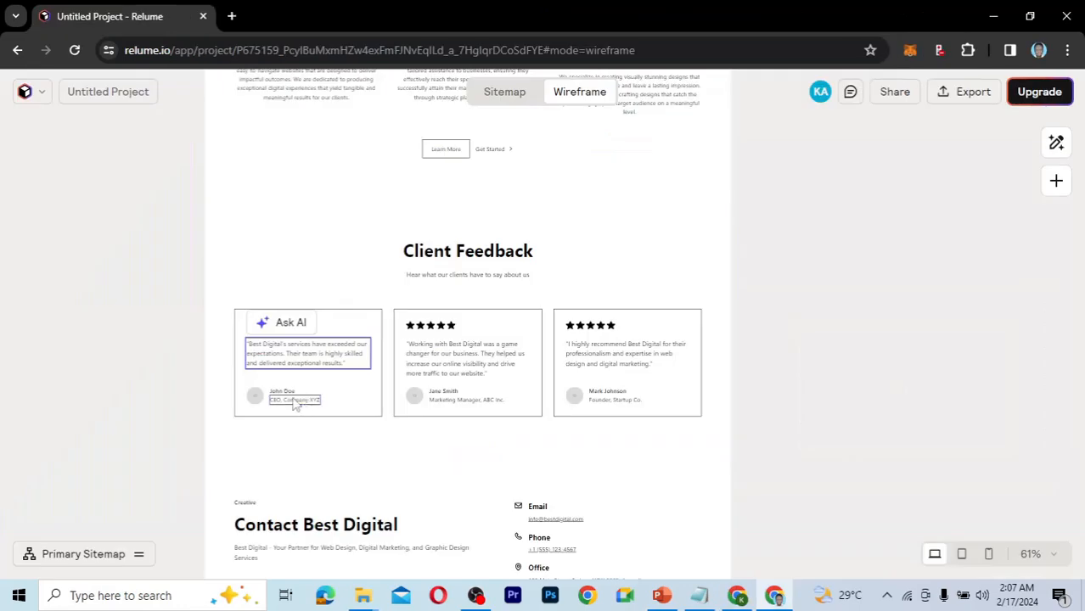
click(304, 404)
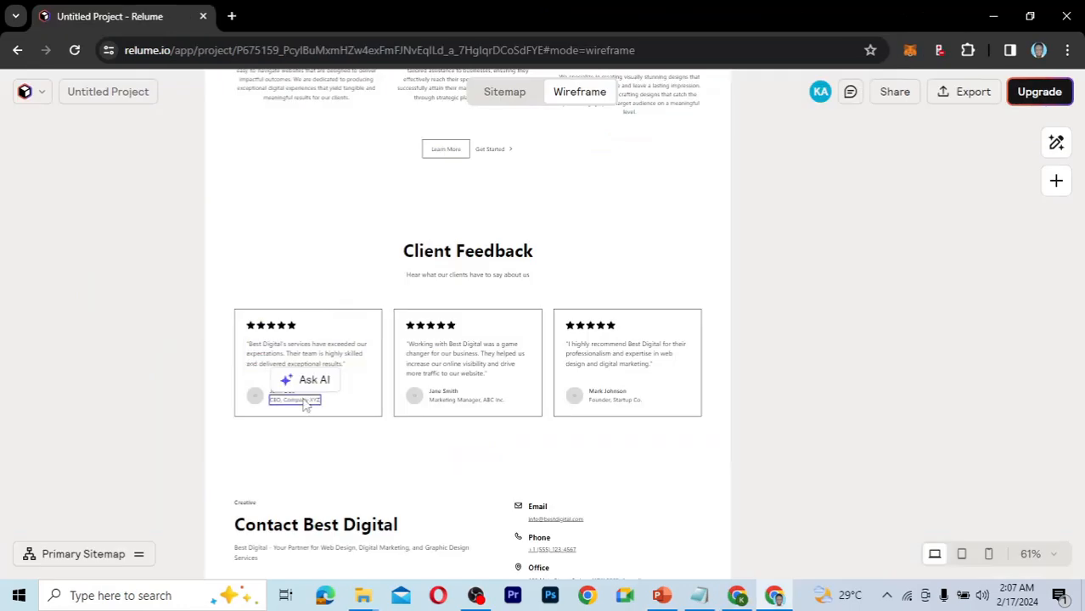
double_click(313, 404)
key(ctrl+c)
click(739, 597)
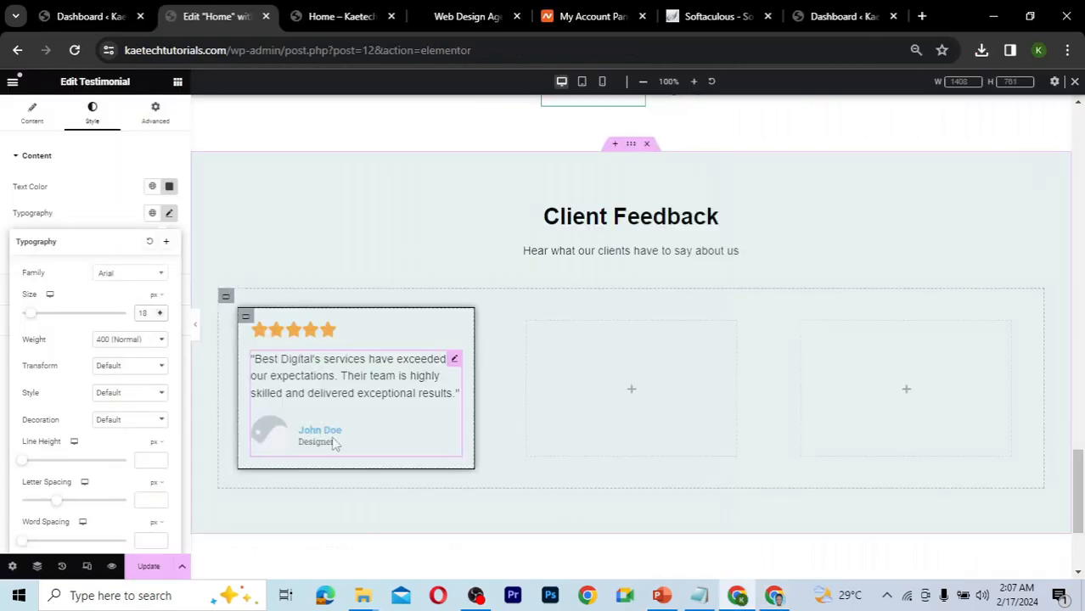
click(30, 119)
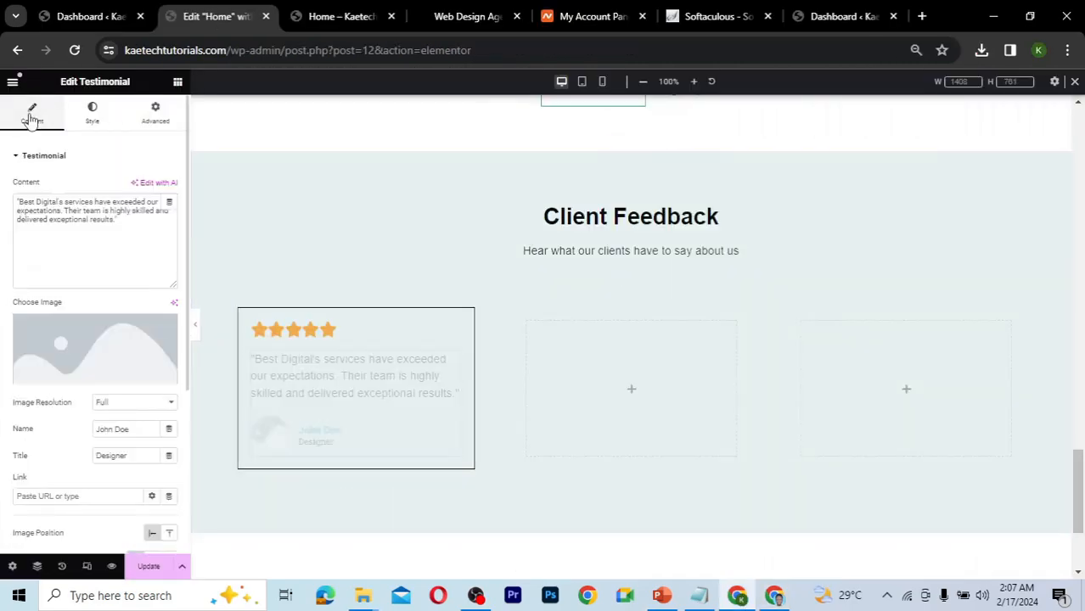
scroll(77, 380, down, 1)
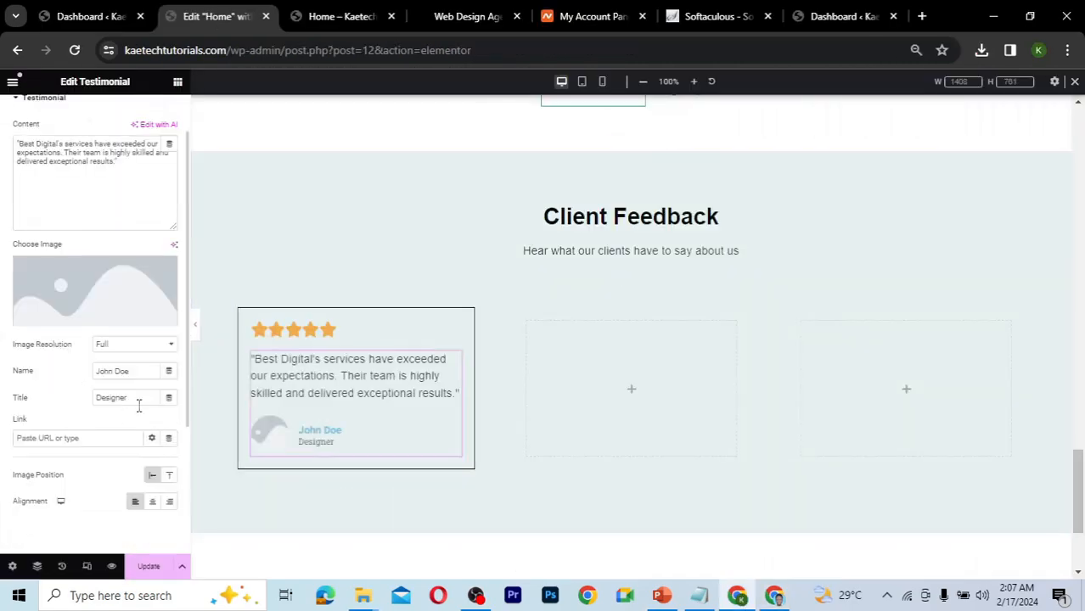
click(68, 400)
key(ctrl+a)
key(ctrl+v)
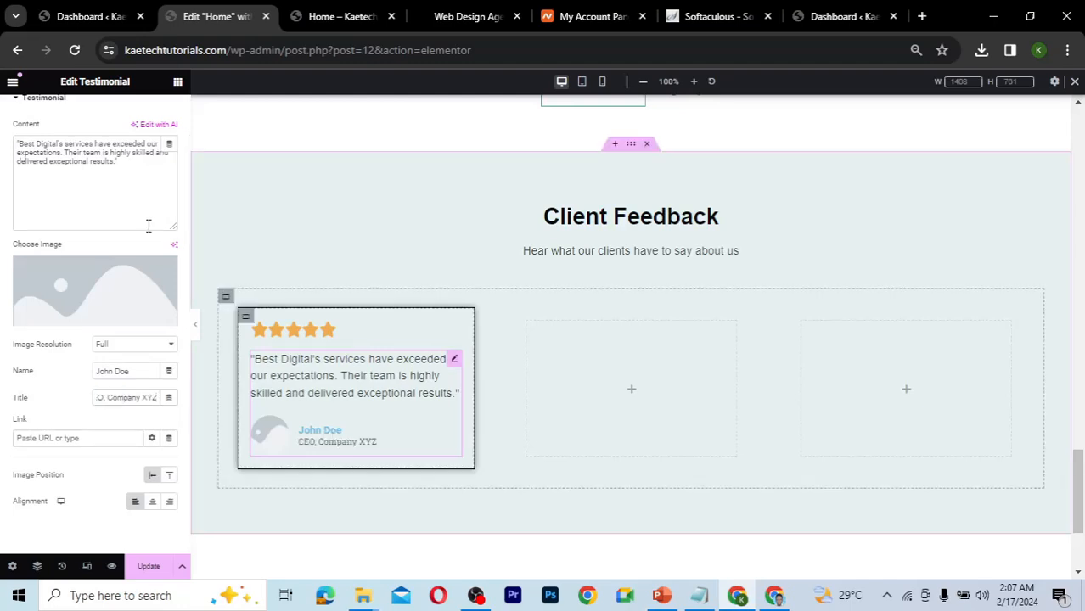
- Copy the Dark Blue code #45A29E from the Notepad color list and apply it as the first testimonial's name text color
scroll(147, 225, up, 1)
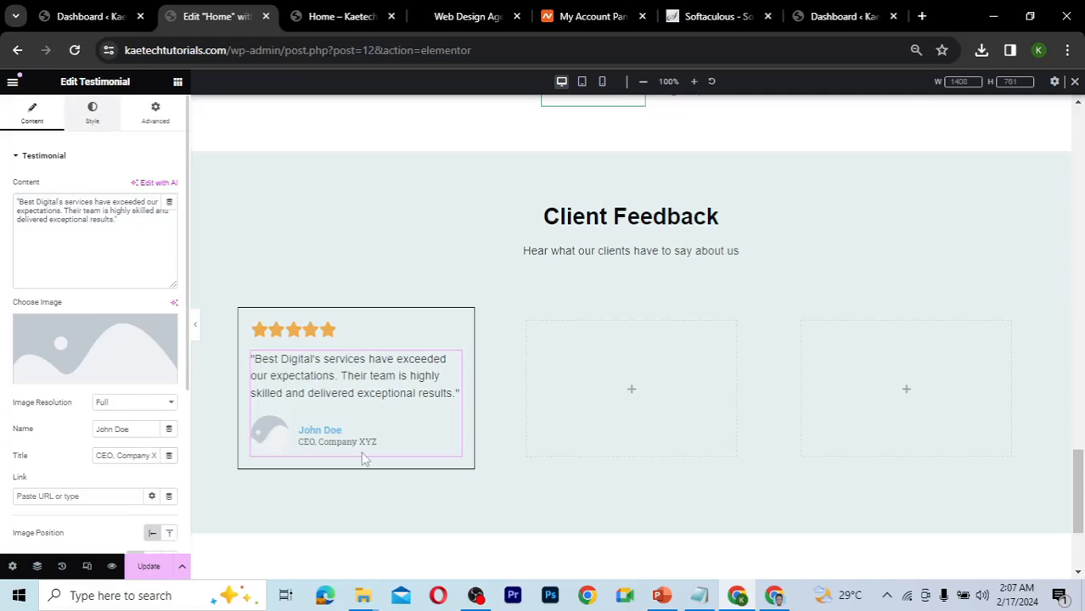
key(alt+Tab)
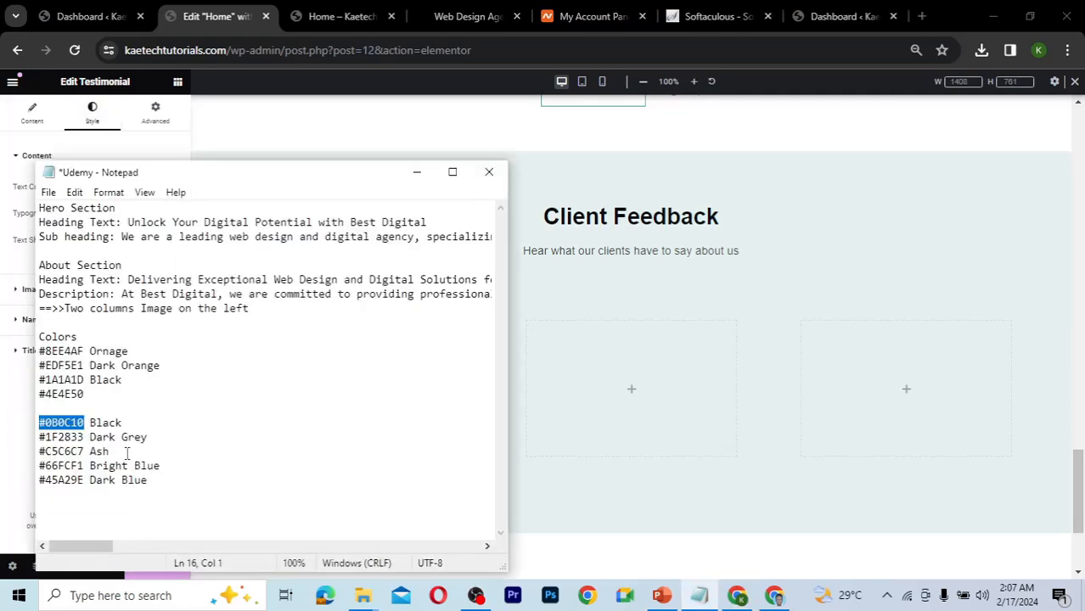
drag(85, 479, 39, 481)
key(ctrl+c)
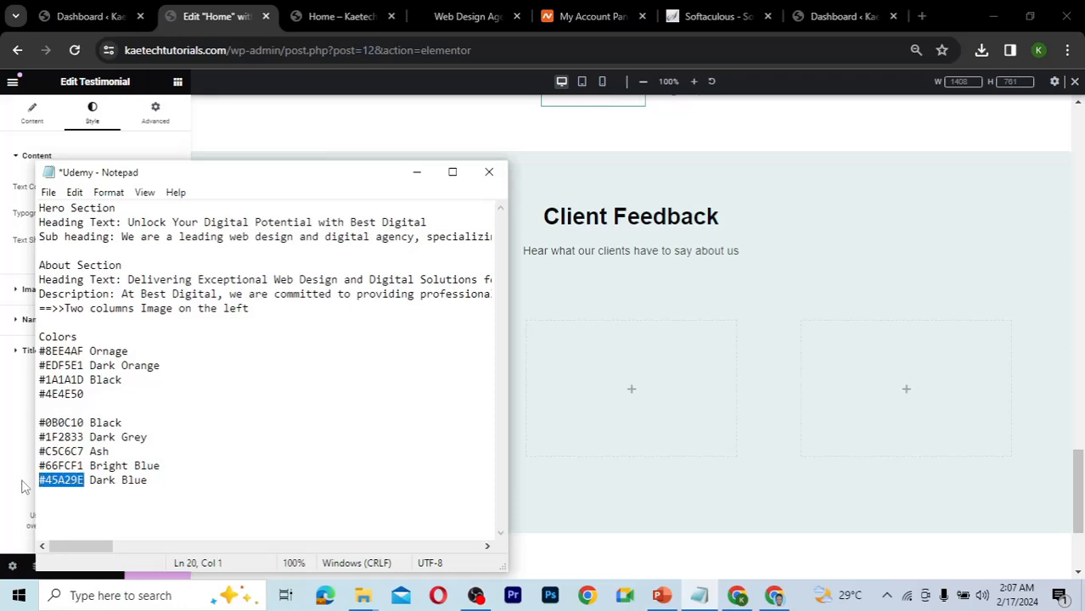
key(alt+Tab)
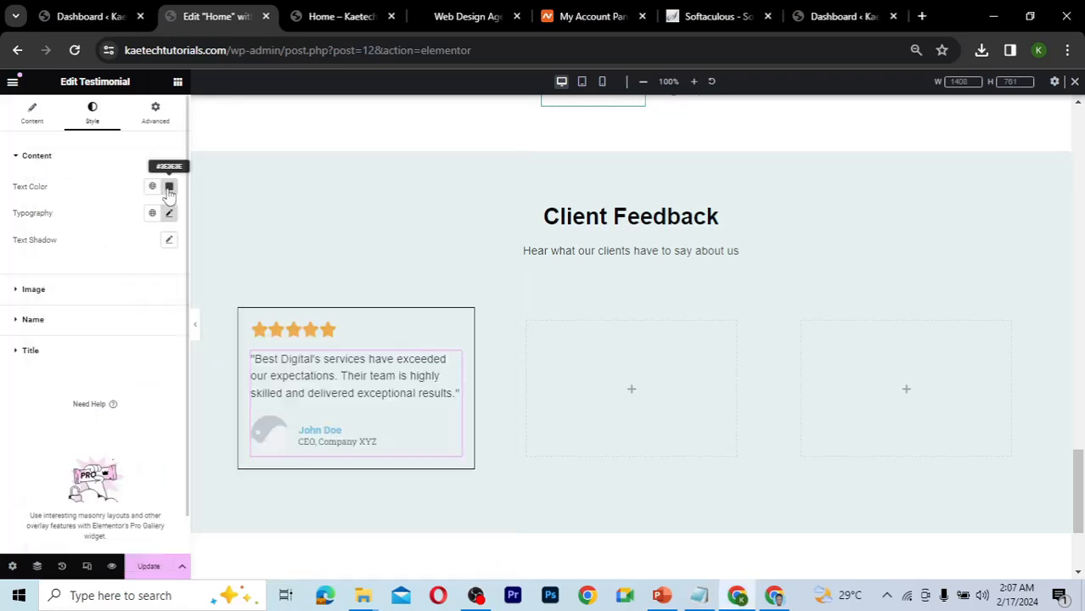
click(104, 330)
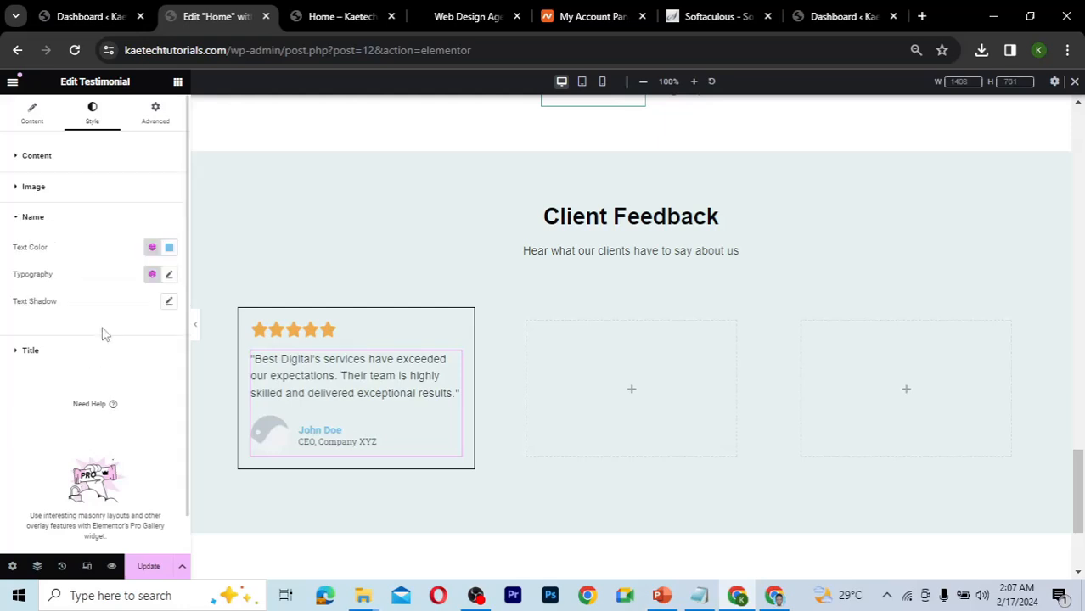
click(169, 248)
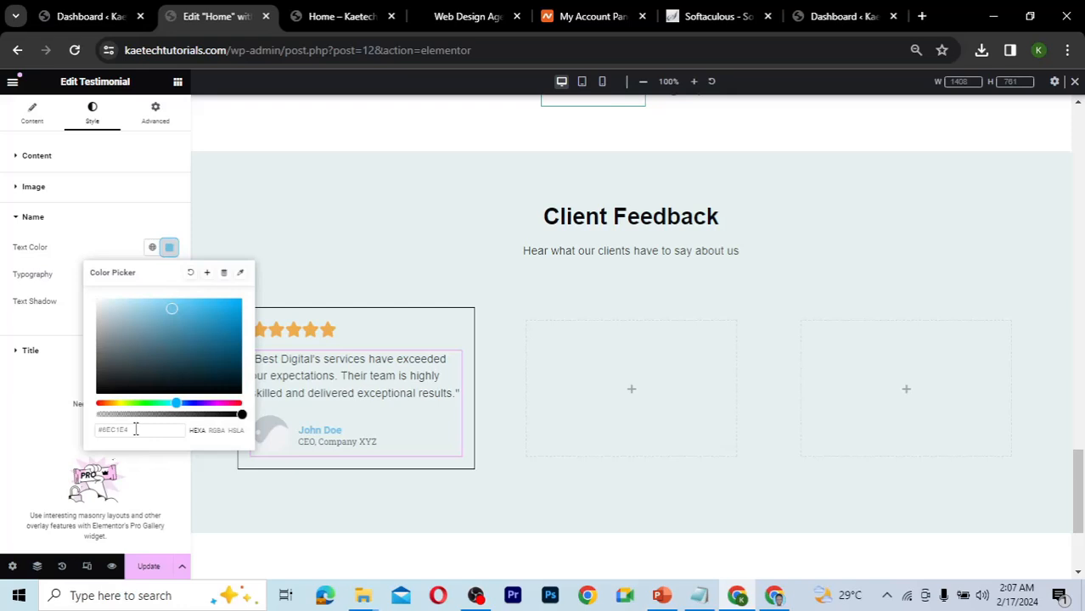
triple_click(135, 429)
key(ctrl+v)
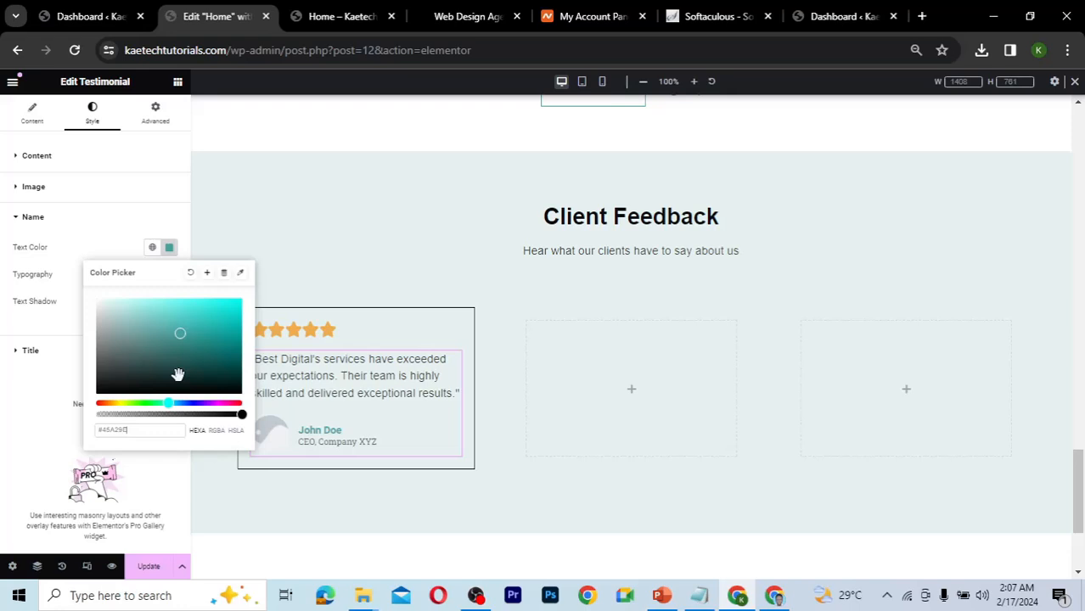
- Save the name text color as a new global color called "Dark Blue"
click(207, 276)
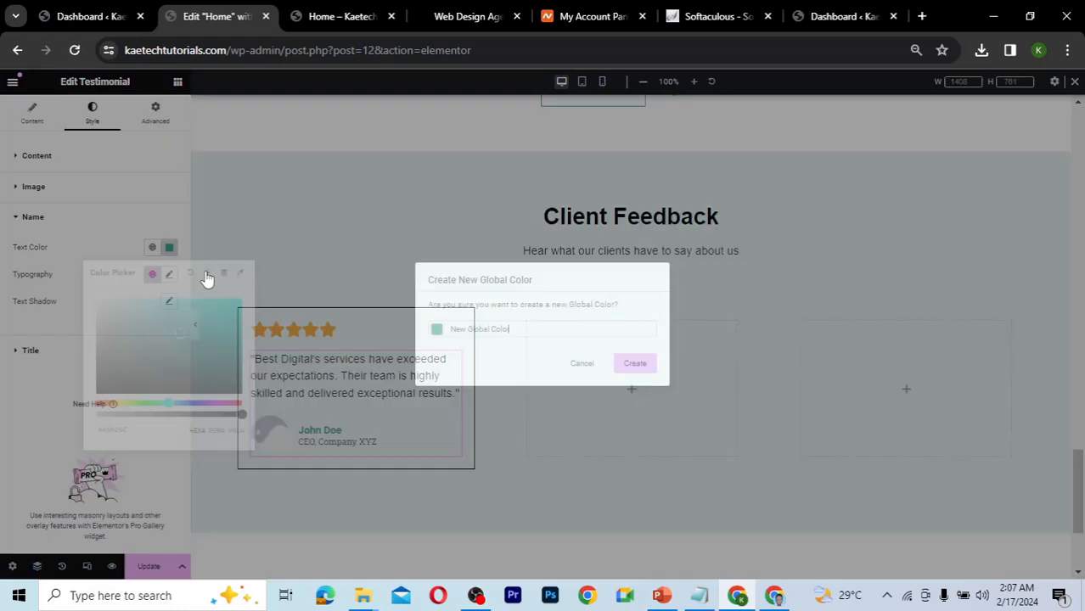
drag(511, 329, 451, 327)
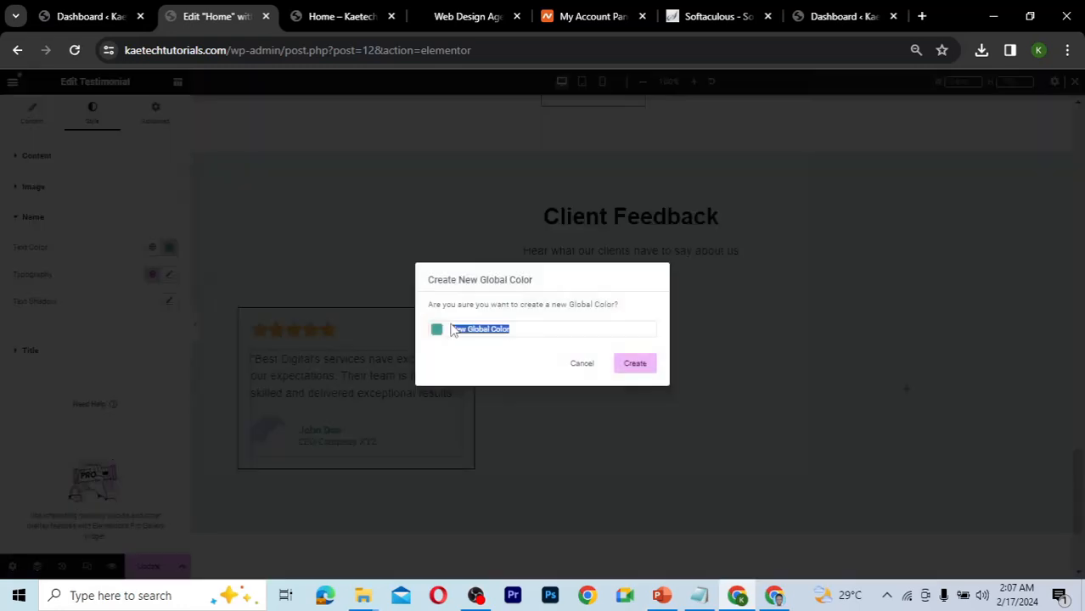
text(Dark Blue)
click(635, 363)
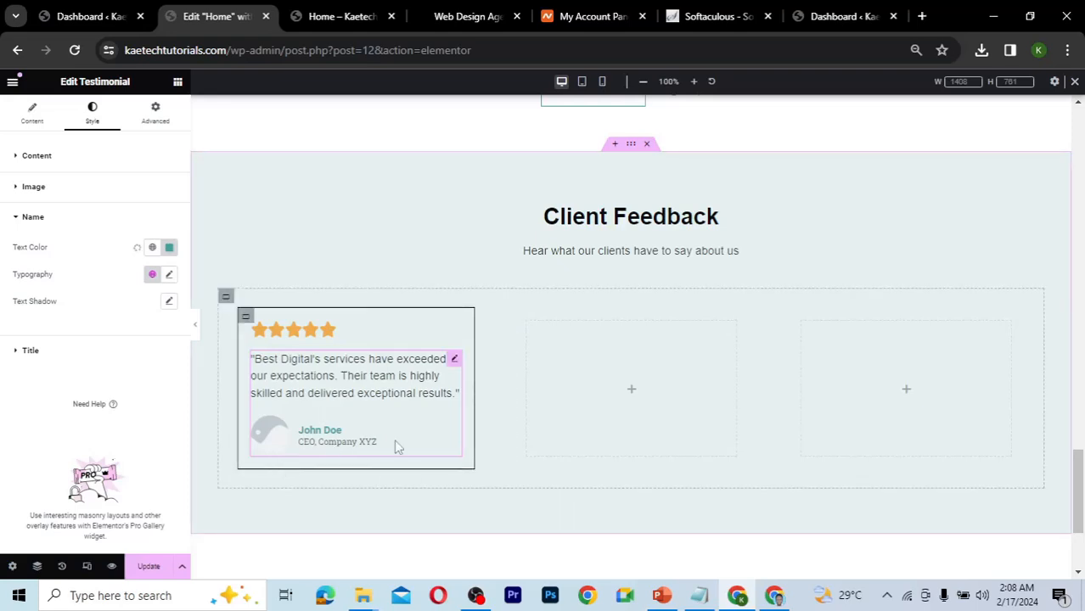
- Replace the first testimonial's placeholder picture with visual-artist-review-image.jpg from the media library
click(31, 114)
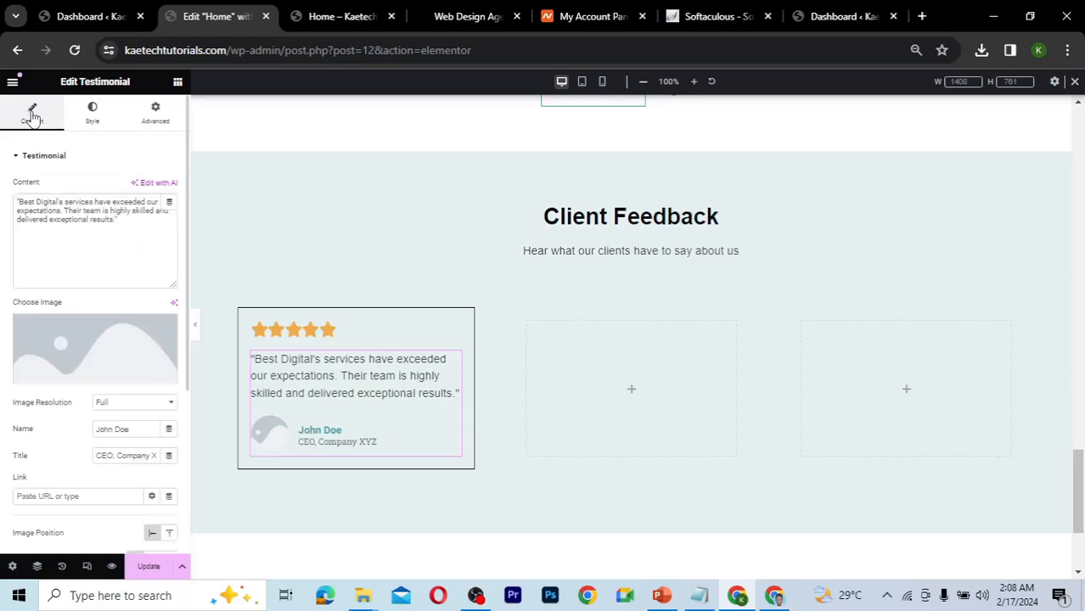
click(92, 114)
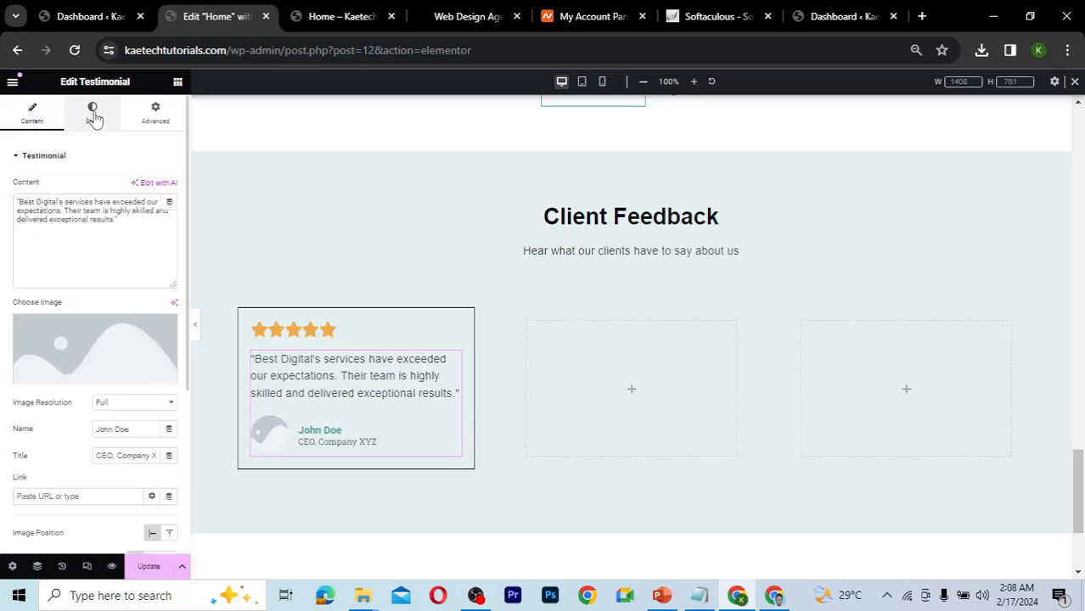
click(32, 117)
scroll(73, 340, down, 1)
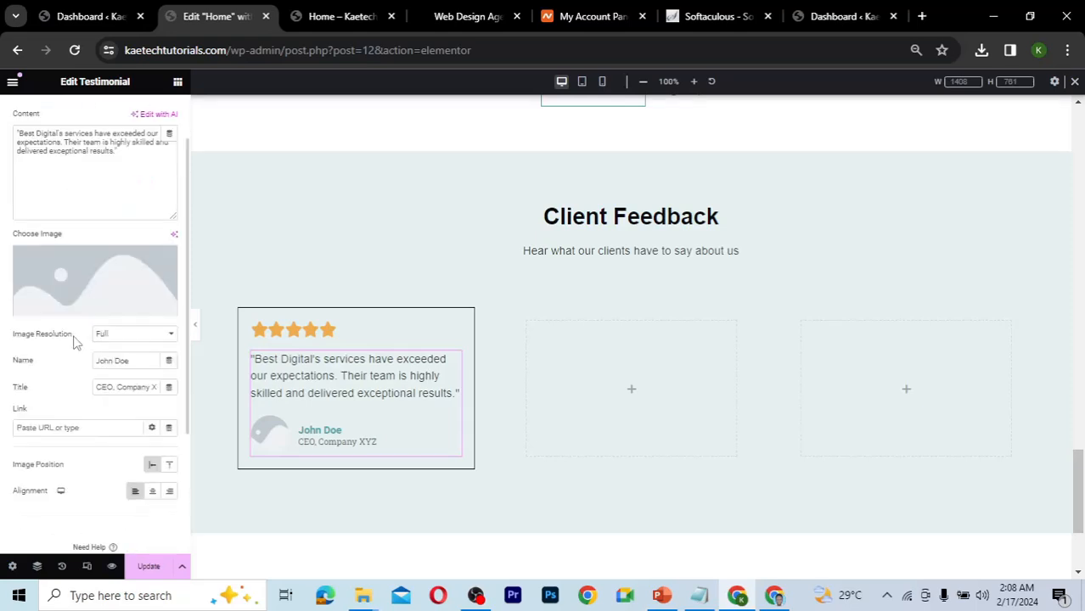
mouse_move(114, 278)
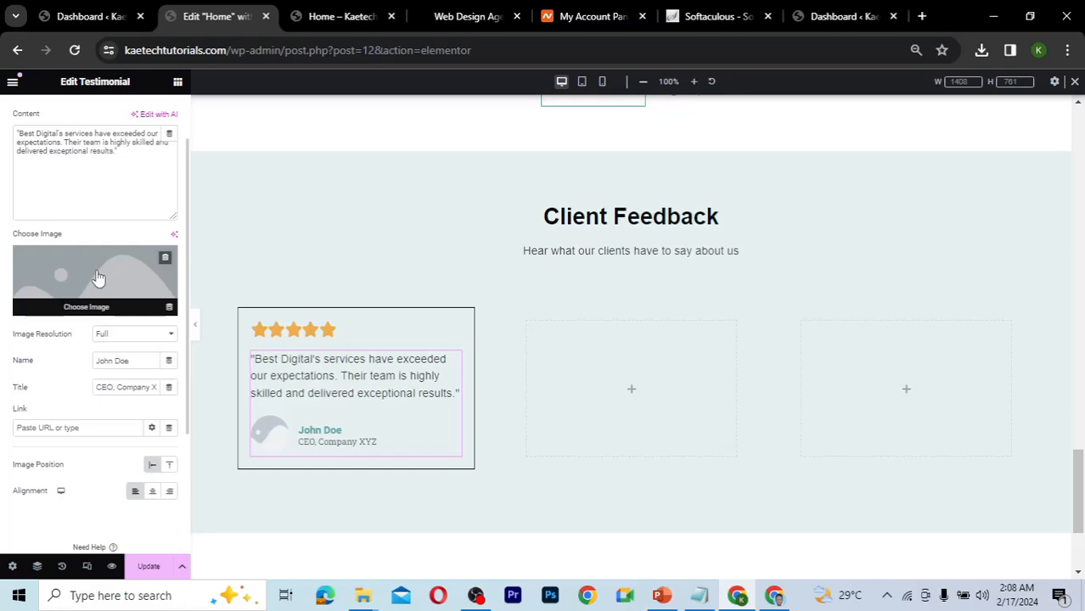
click(98, 278)
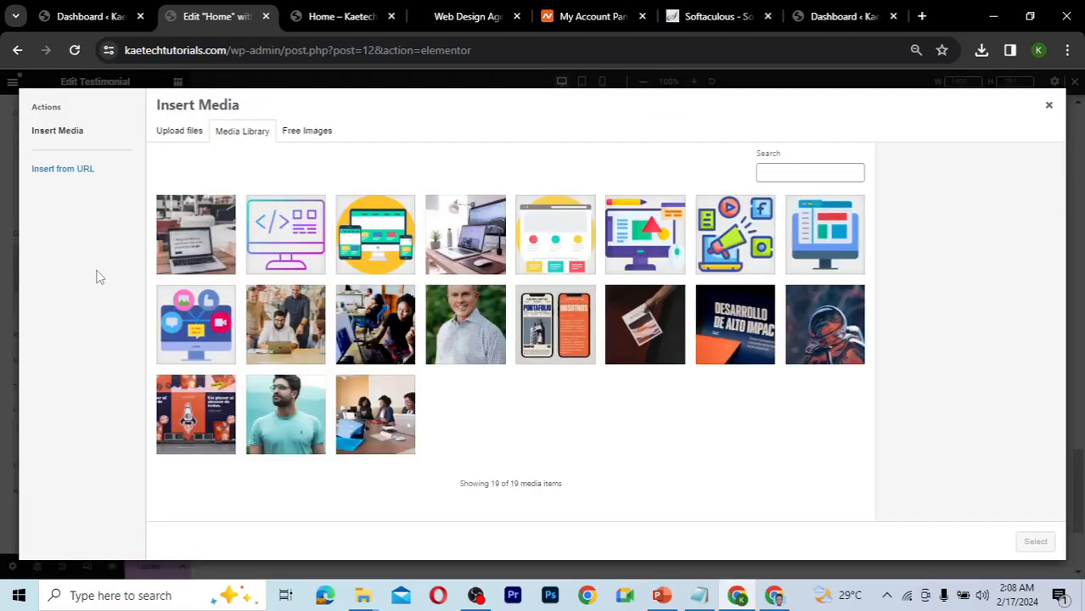
click(480, 335)
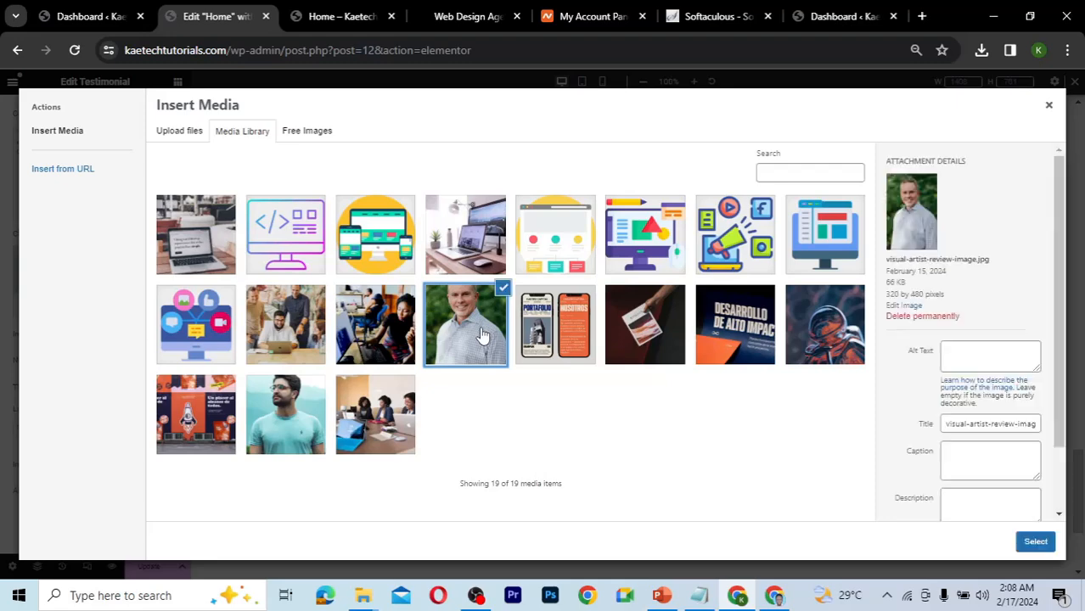
click(1035, 543)
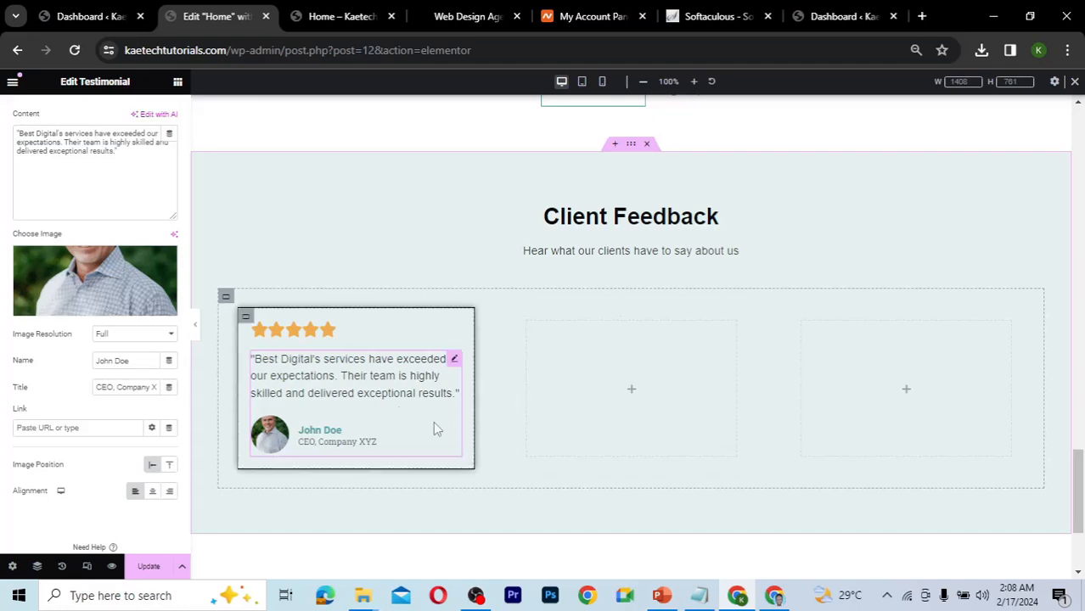
- Set the first card container's padding to 30 px on all sides and preview the section at full width
click(244, 320)
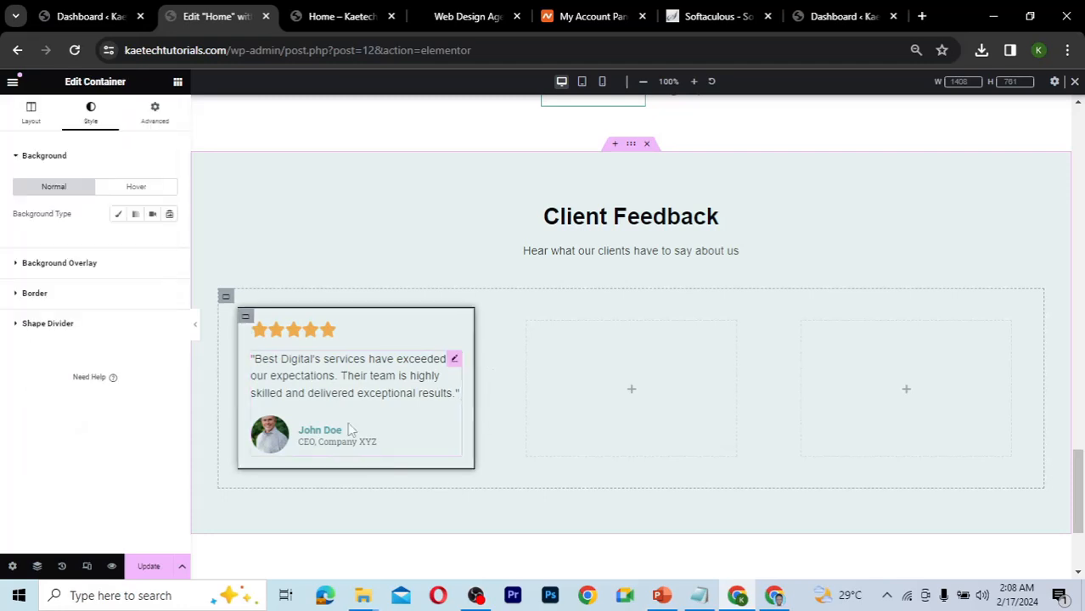
click(120, 293)
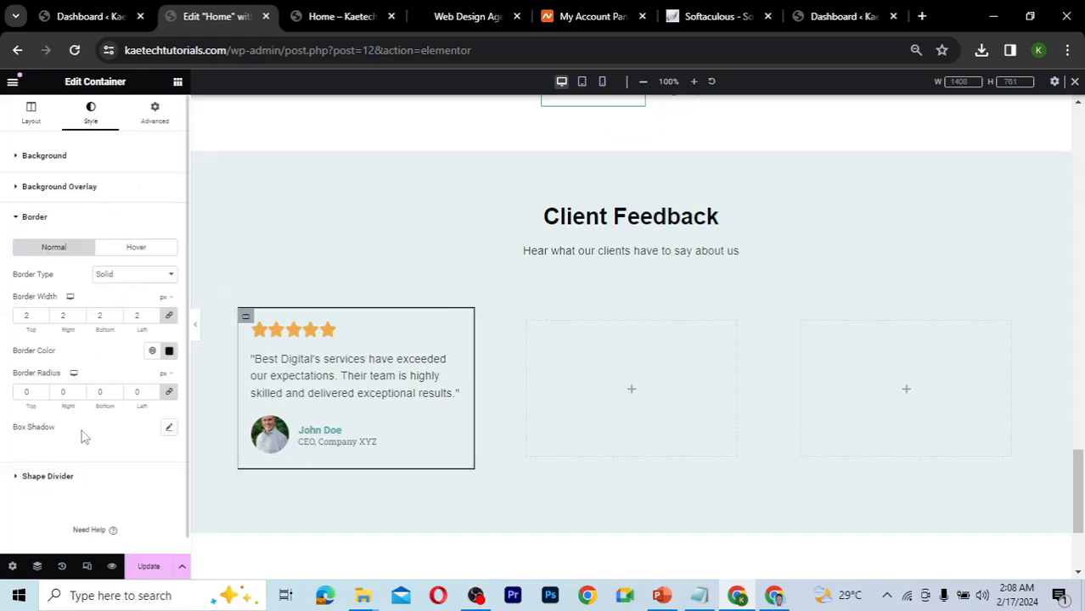
click(138, 252)
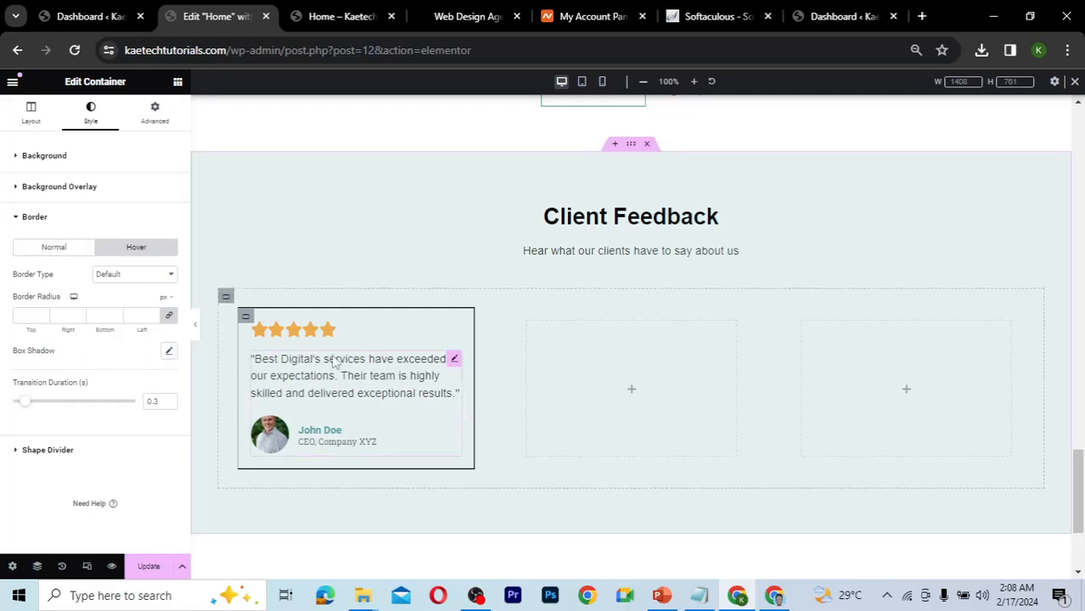
click(195, 325)
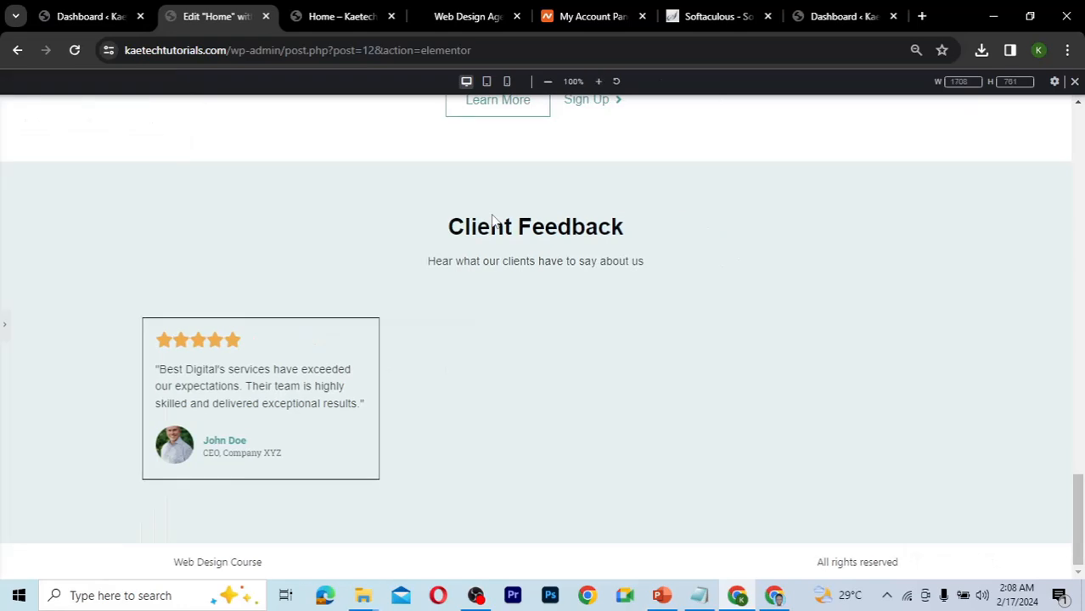
click(4, 333)
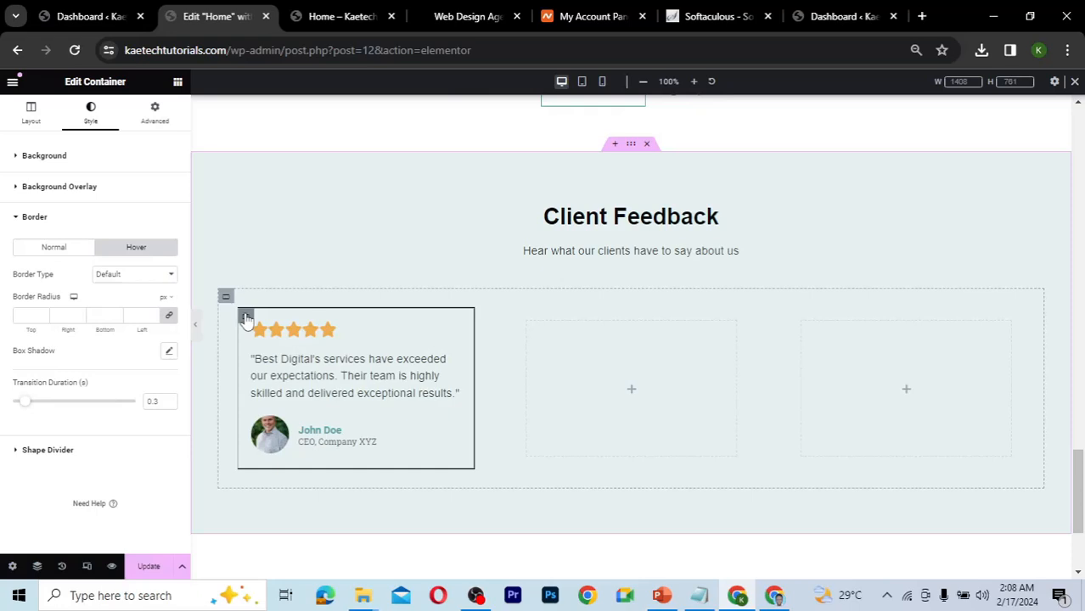
click(160, 121)
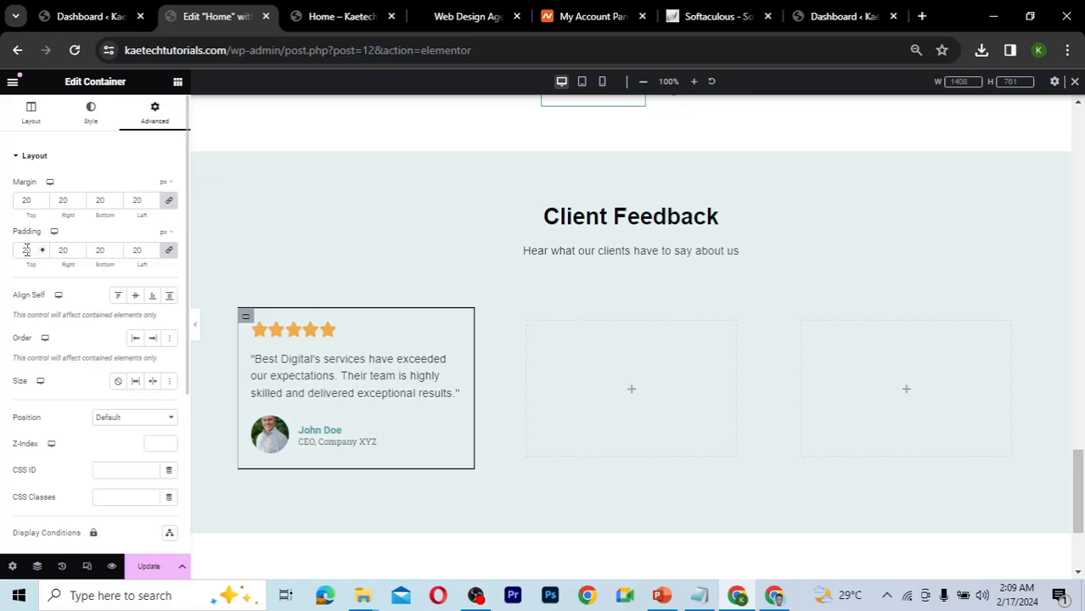
drag(27, 250, 16, 249)
text(30)
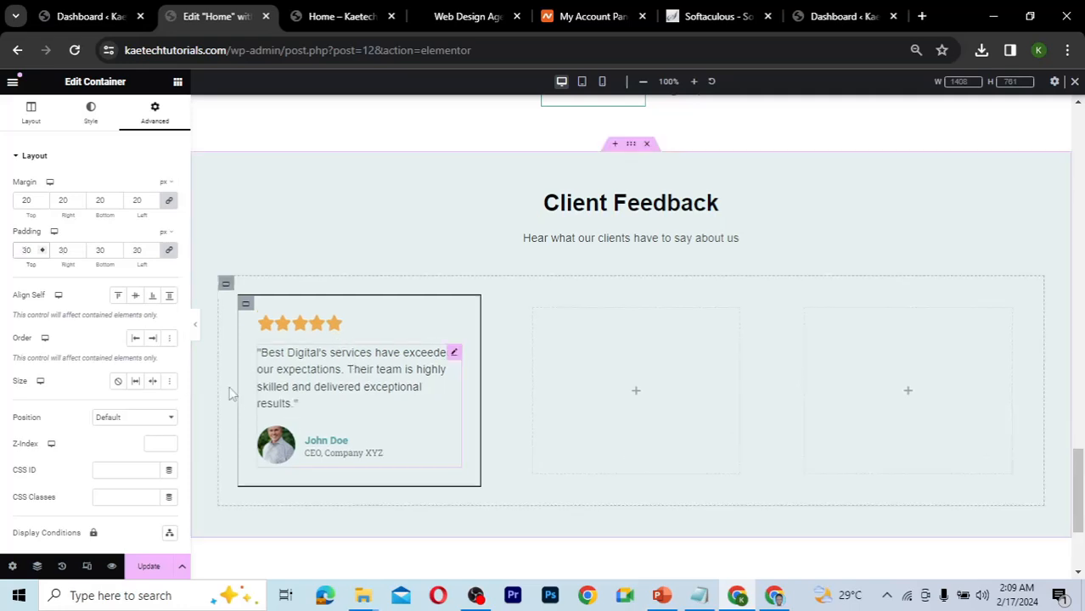
click(197, 324)
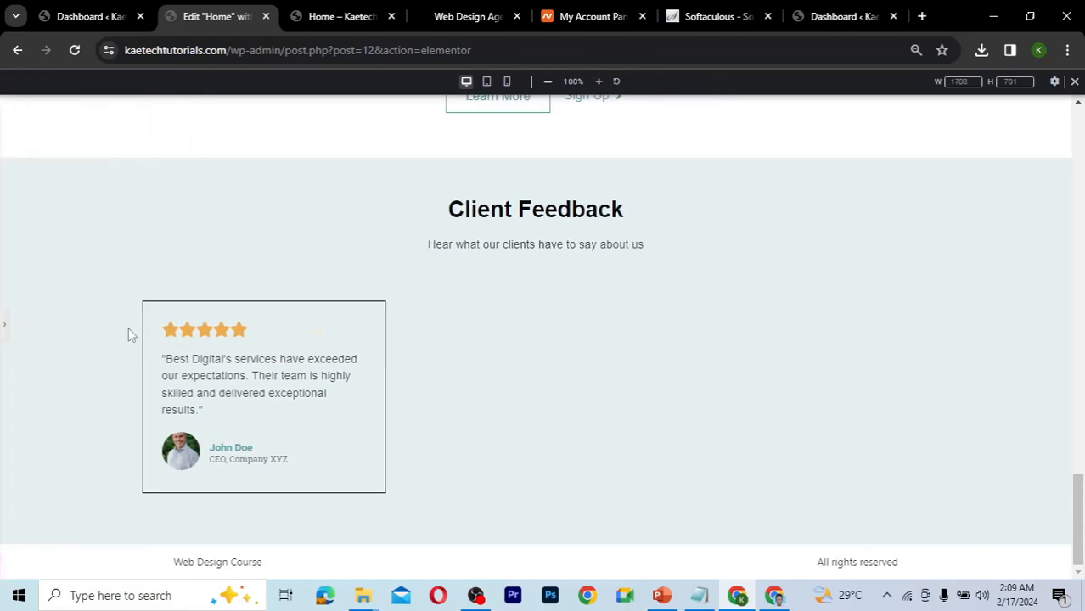
click(6, 332)
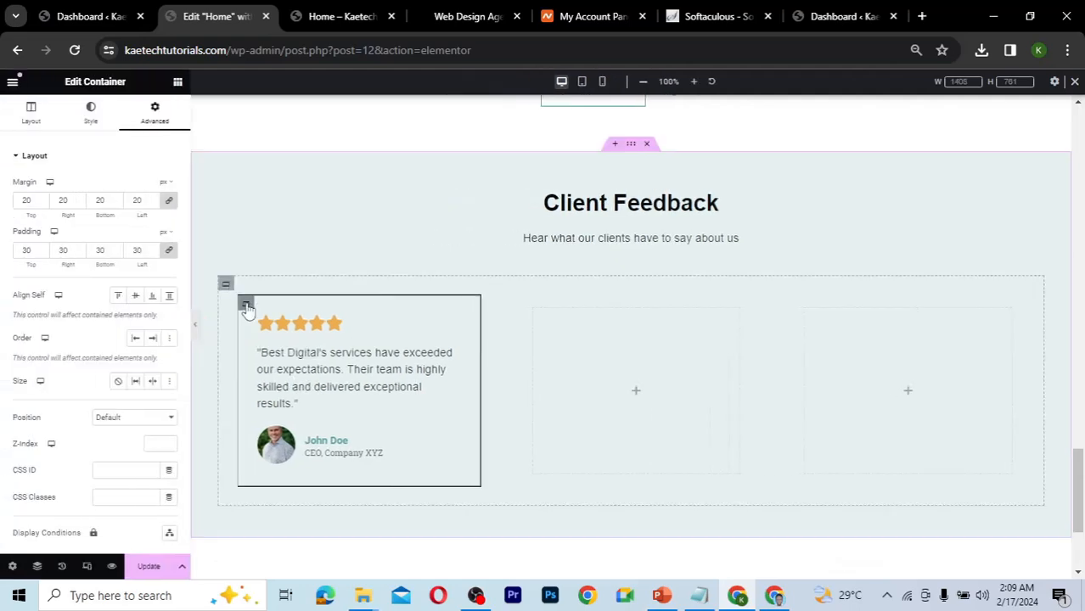
- Duplicate the finished testimonial card container twice to make three cards in the row
right_click(246, 308)
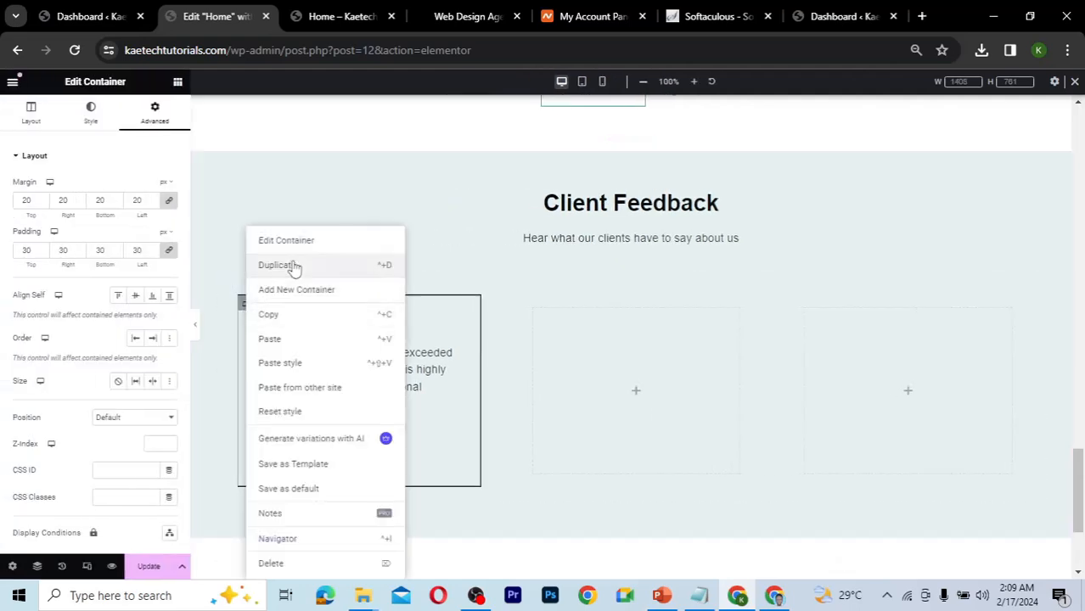
click(292, 267)
right_click(244, 304)
click(283, 267)
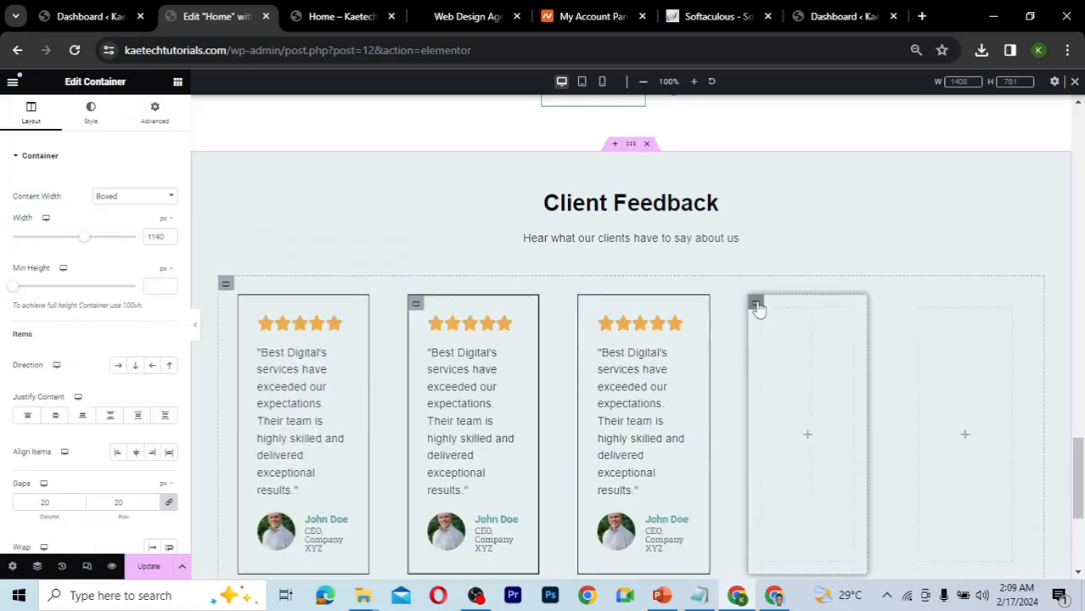
- Delete the two empty containers beside the three testimonial cards in the Client Feedback row
right_click(756, 306)
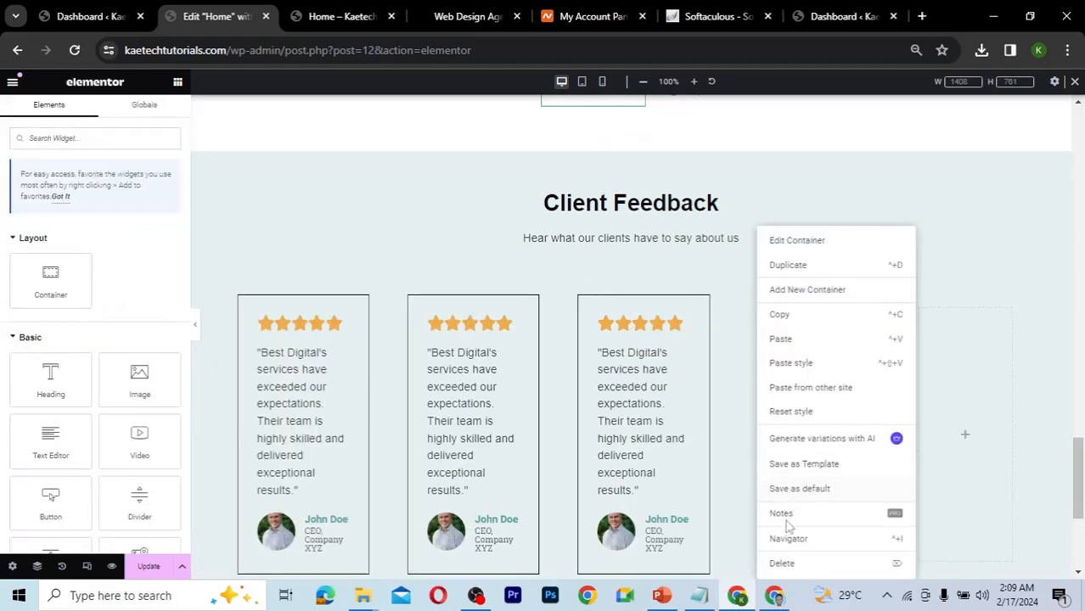
click(781, 563)
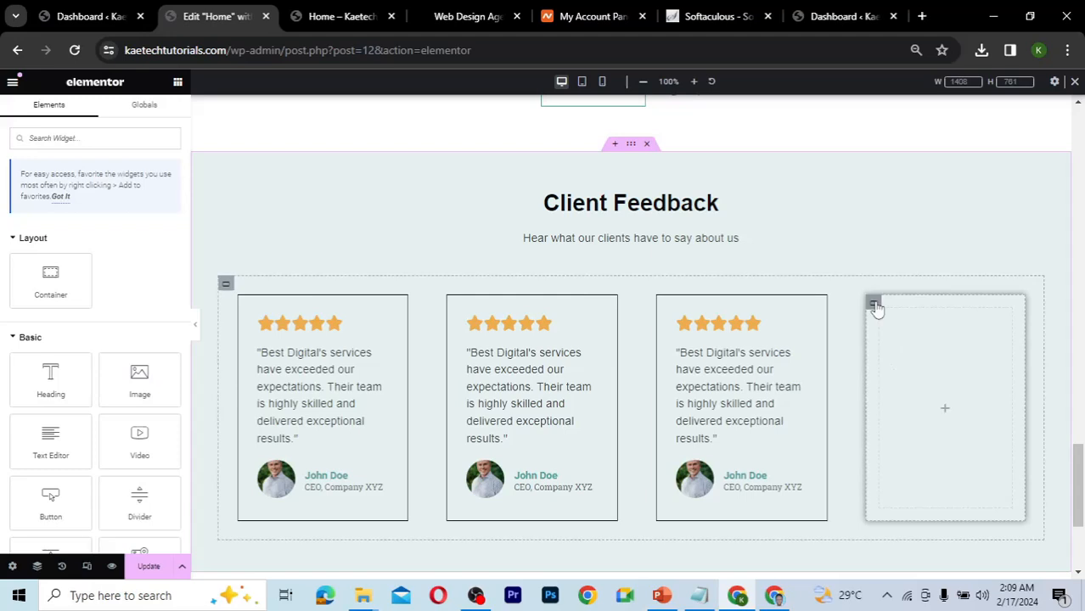
right_click(877, 307)
click(900, 563)
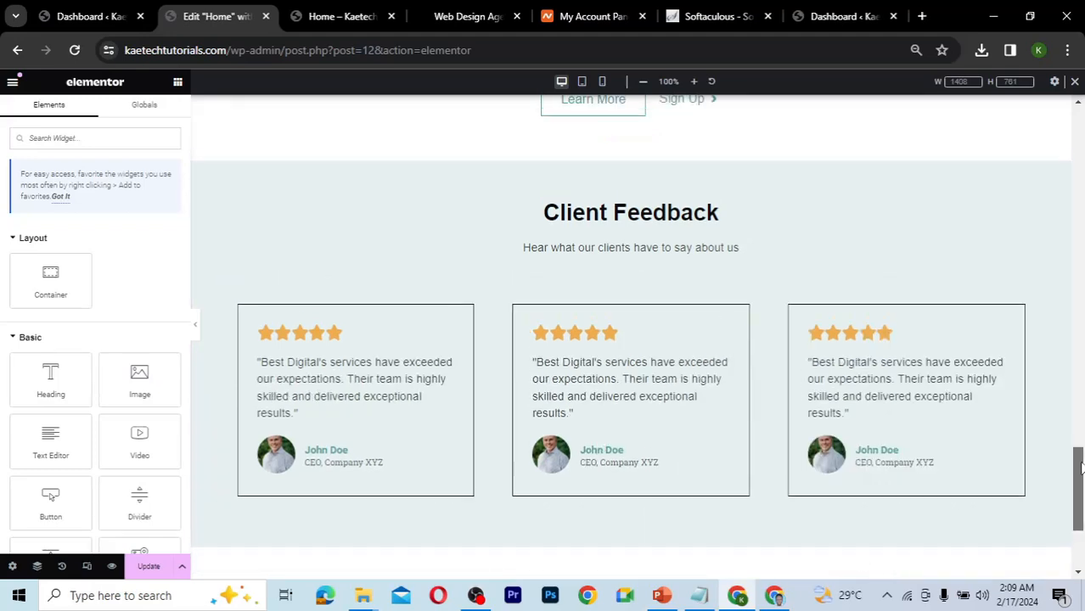
drag(1081, 488, 1081, 481)
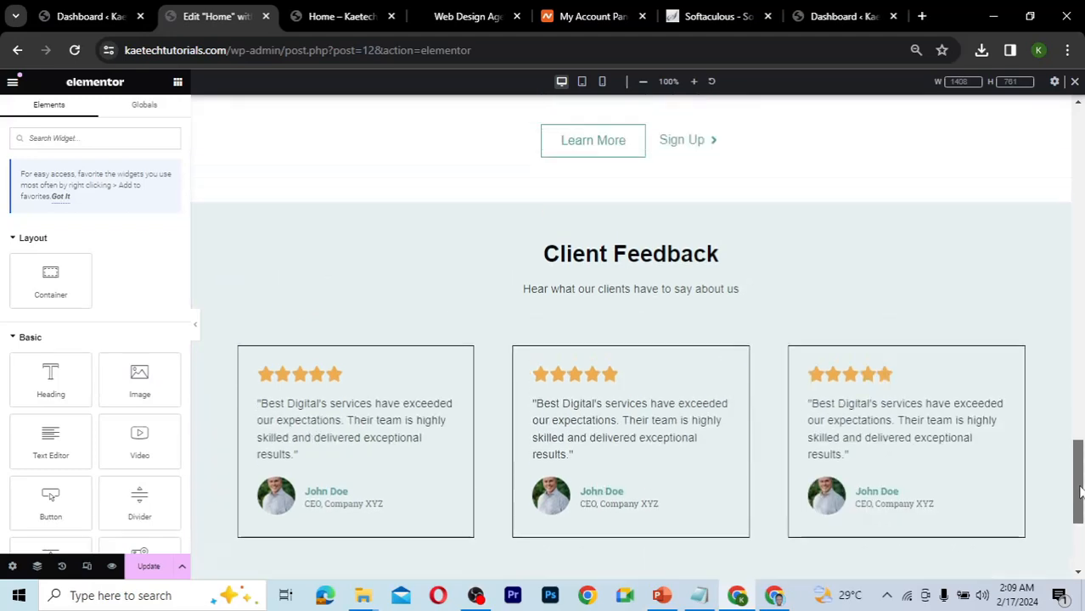
- Replace the second card's testimonial text with the "Working with Best Digital was a game changer" quote copied from the Relume wireframe
click(778, 598)
click(459, 355)
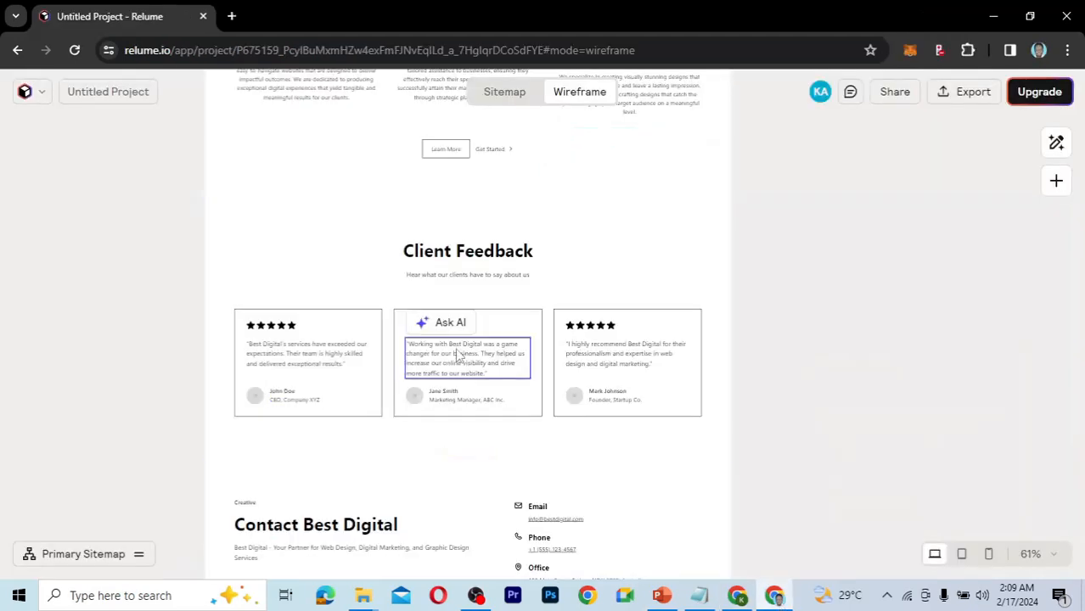
double_click(458, 355)
key(ctrl+c)
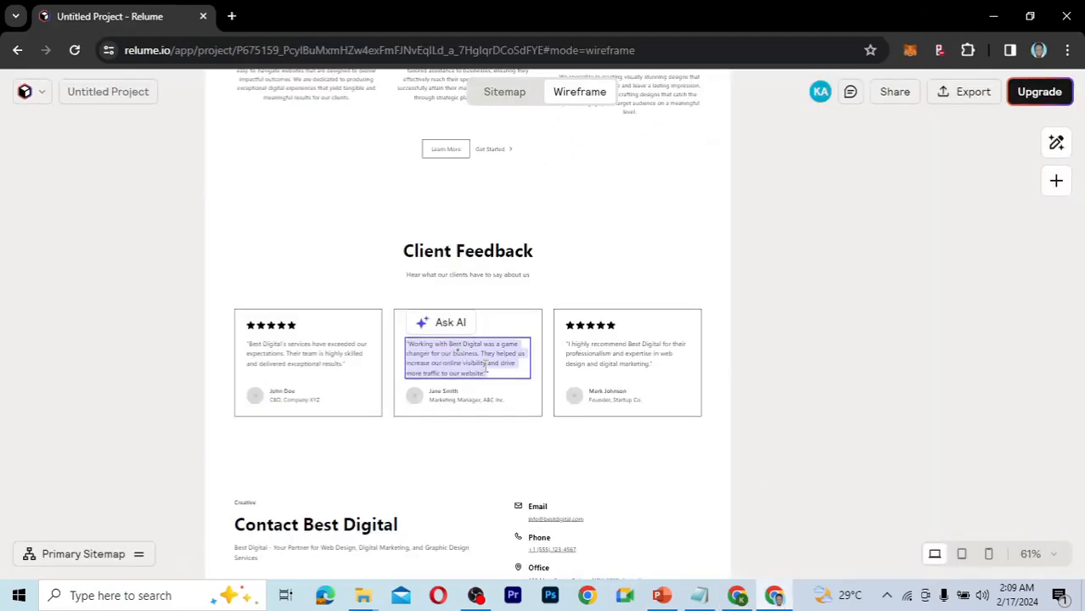
click(737, 595)
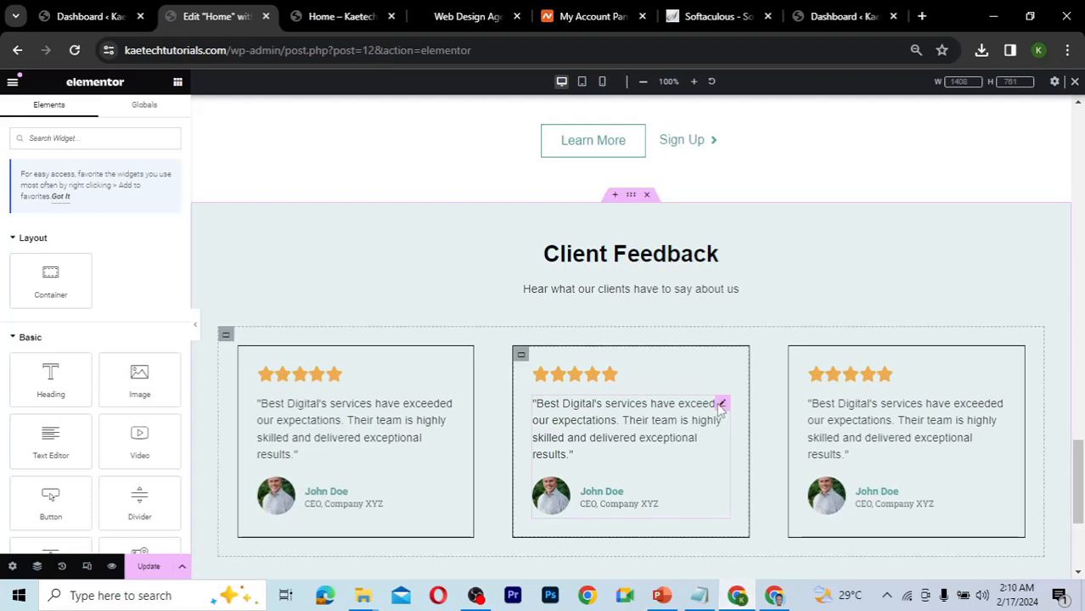
click(709, 412)
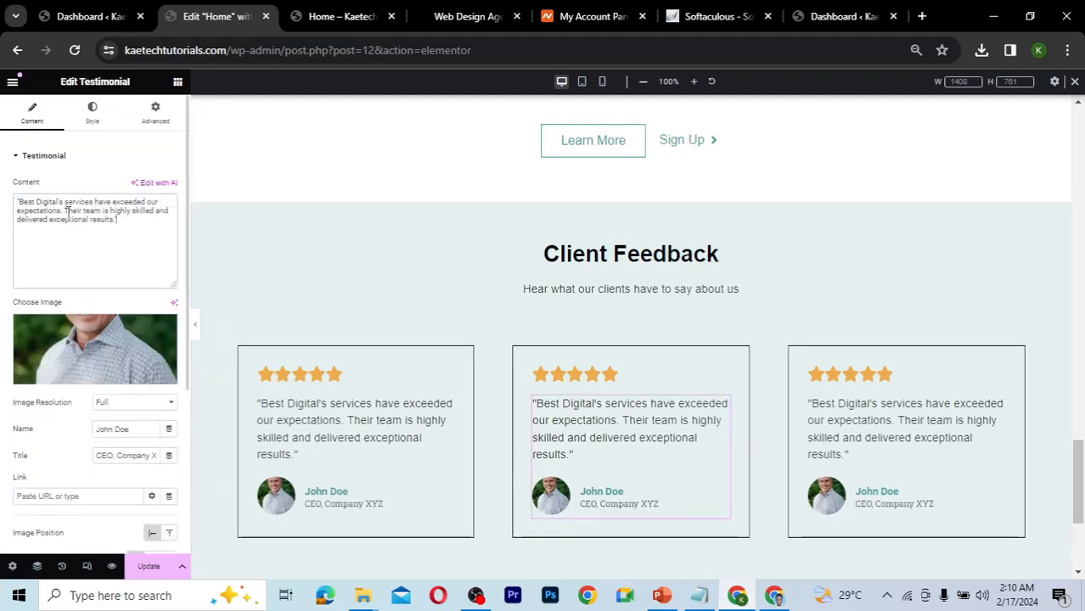
drag(124, 230, 3, 194)
key(ctrl+v)
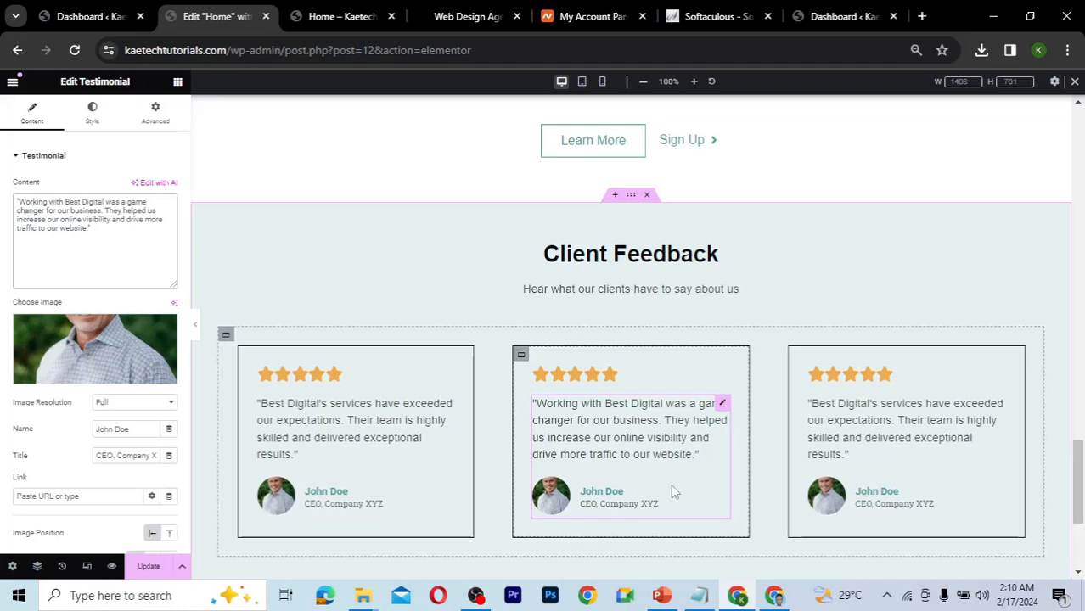
- Replace the third card's testimonial text with the "I highly recommend Best Digital" quote copied from the Relume wireframe
click(914, 418)
key(alt+Tab)
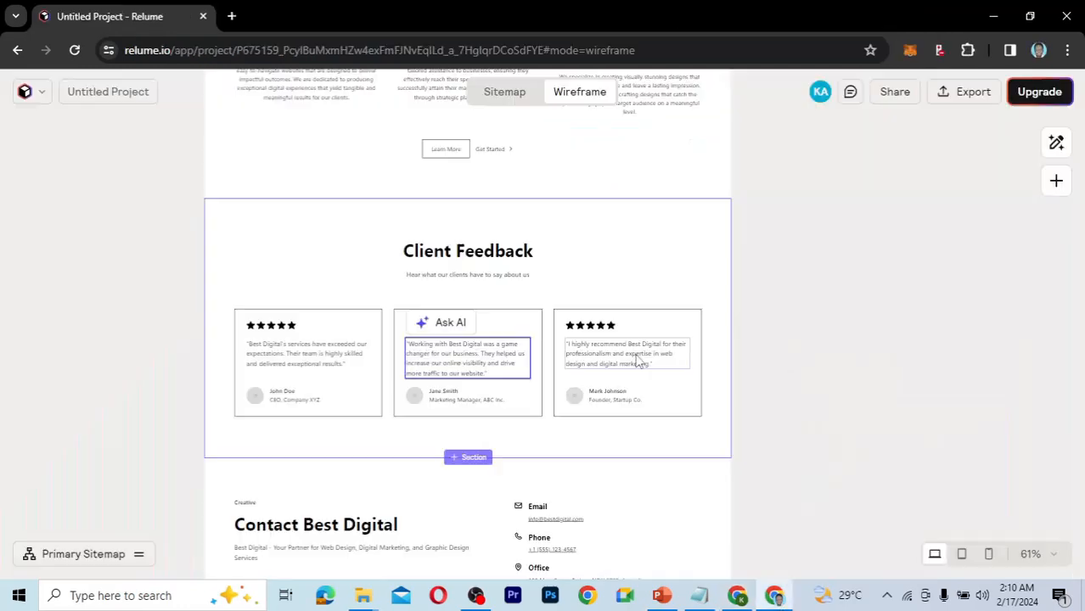
double_click(637, 359)
key(ctrl+c)
key(alt+Tab)
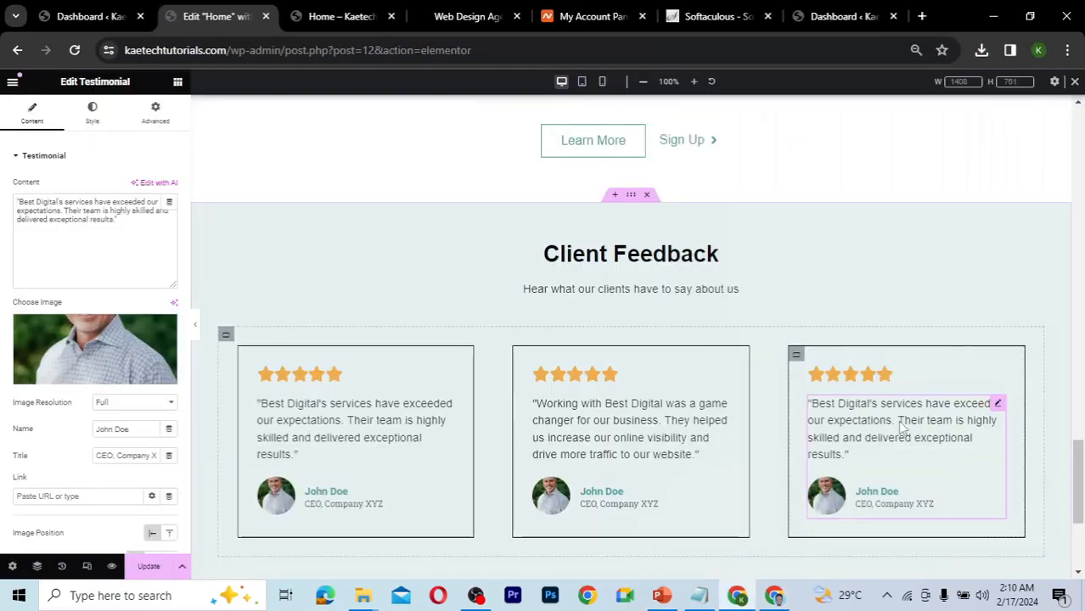
drag(118, 221, 2, 211)
key(ctrl+v)
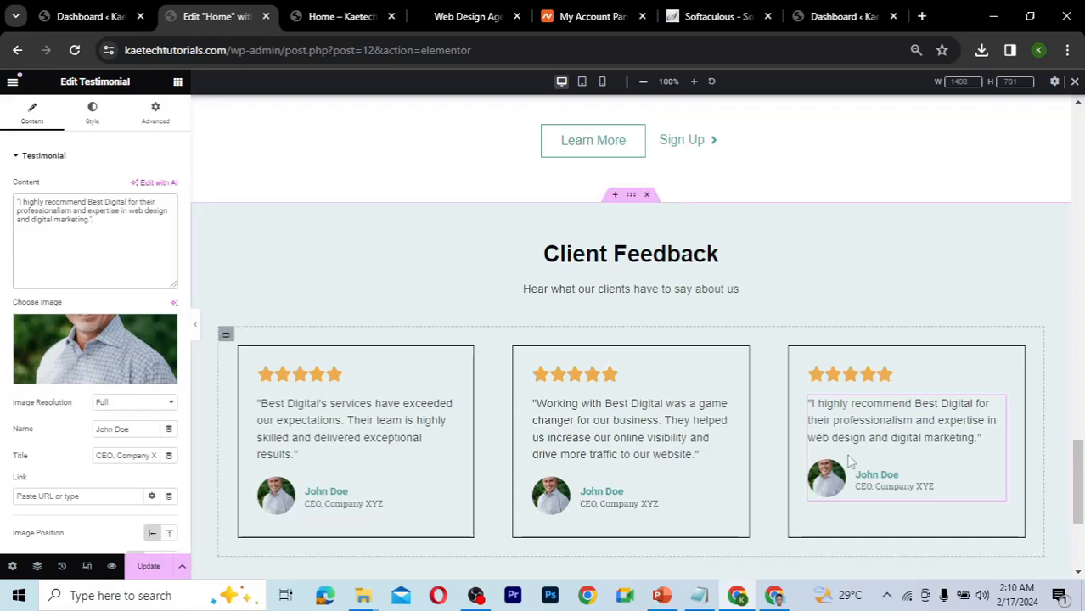
- Update the page to save the finished Client Feedback section and look over the result
scroll(850, 460, down, 2)
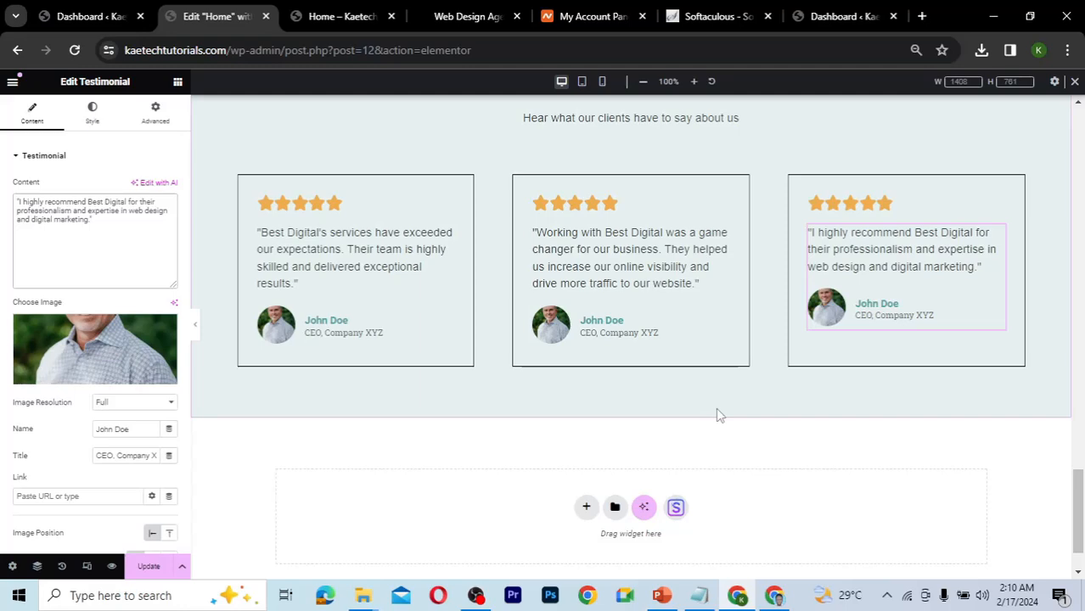
scroll(717, 415, up, 2)
scroll(717, 416, down, 2)
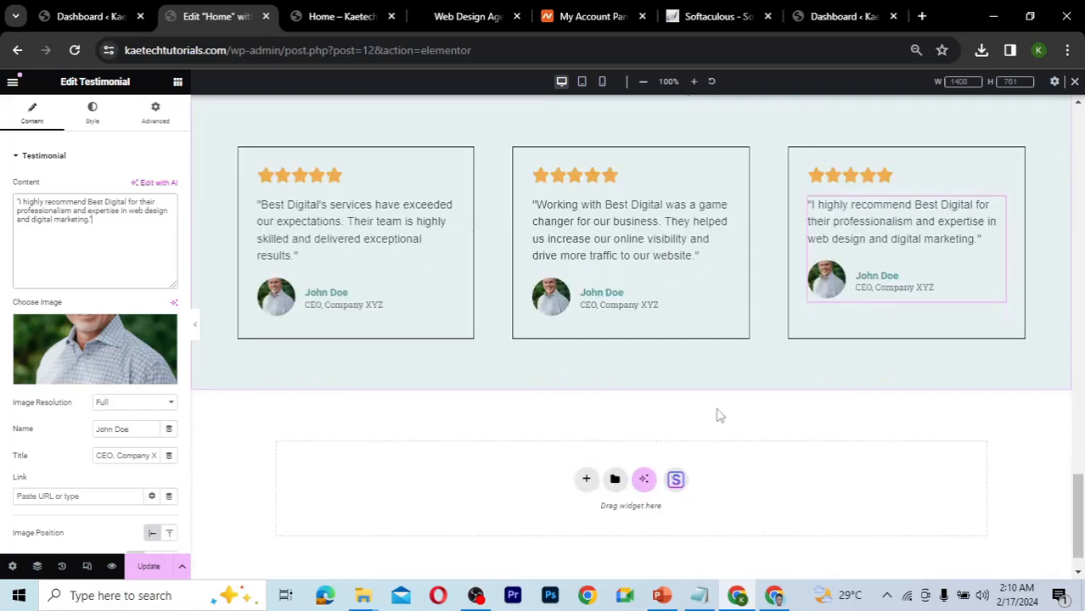
scroll(718, 415, down, 1)
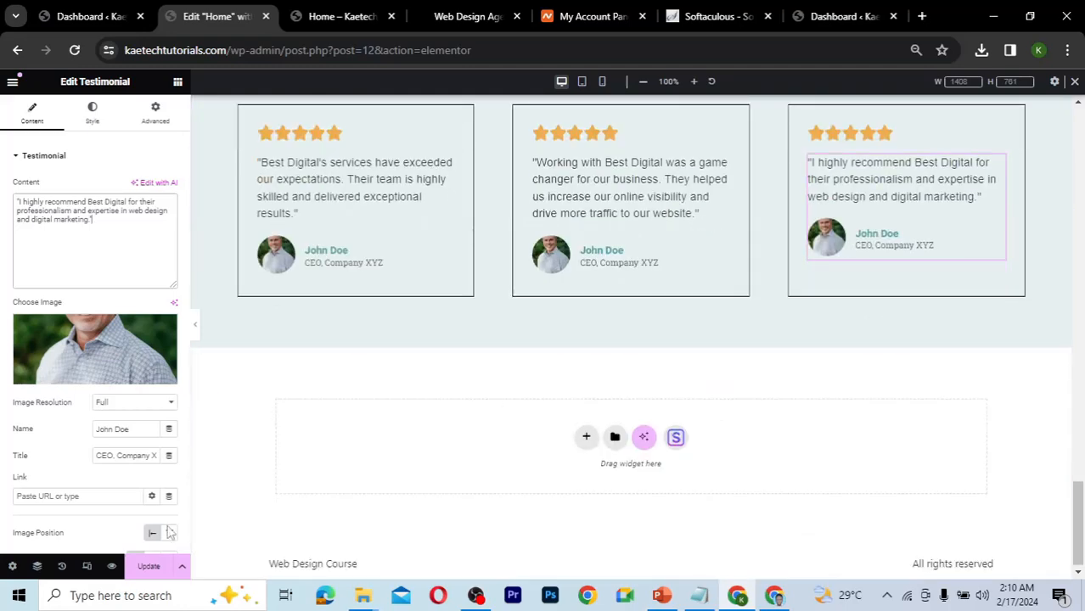
click(148, 568)
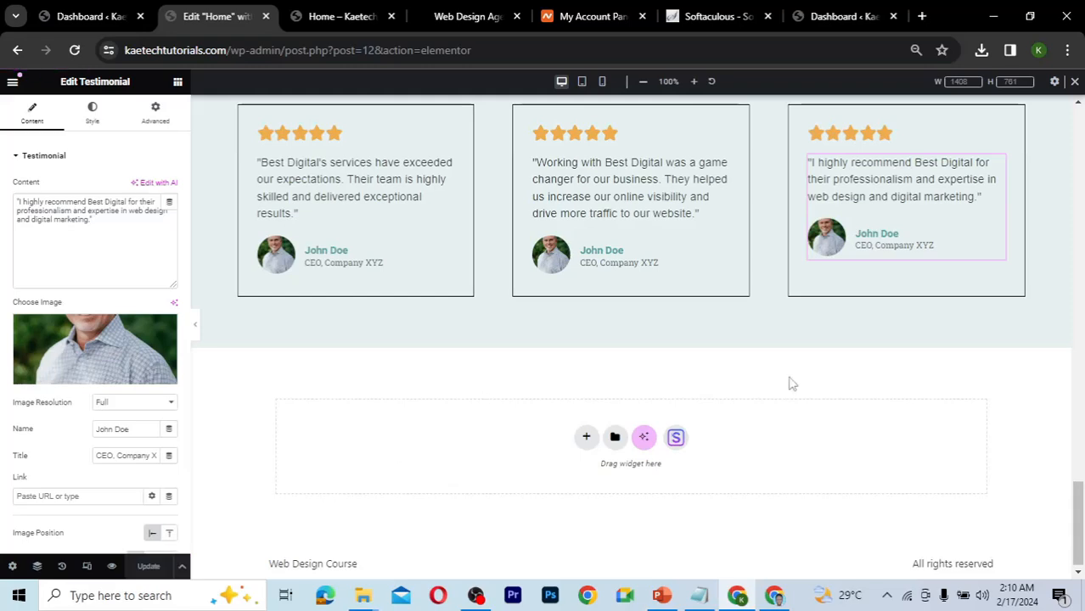
scroll(790, 383, up, 4)
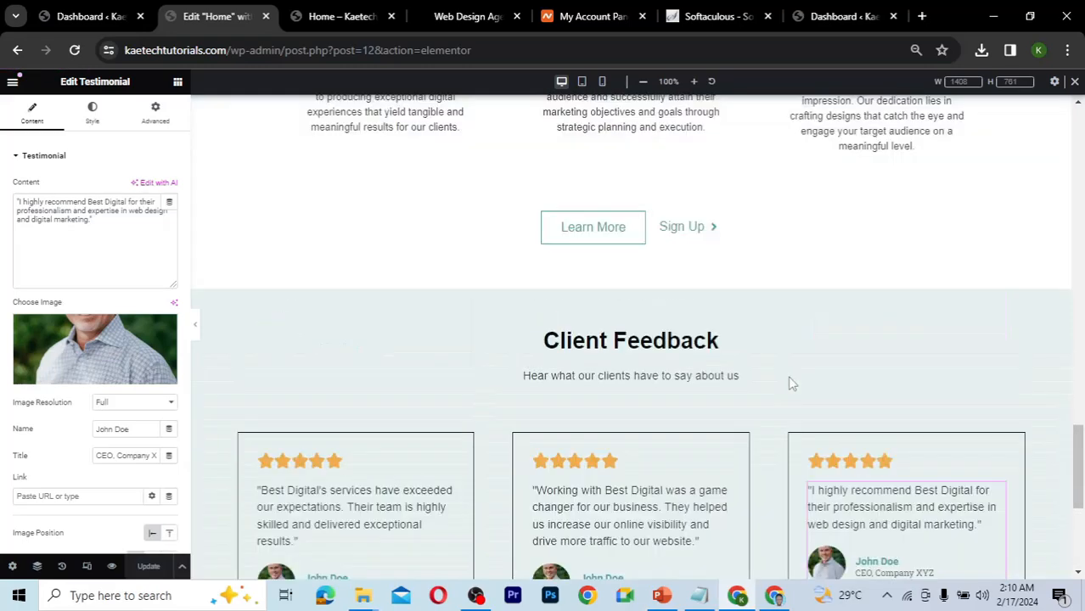
scroll(789, 384, up, 3)
scroll(790, 384, down, 7)
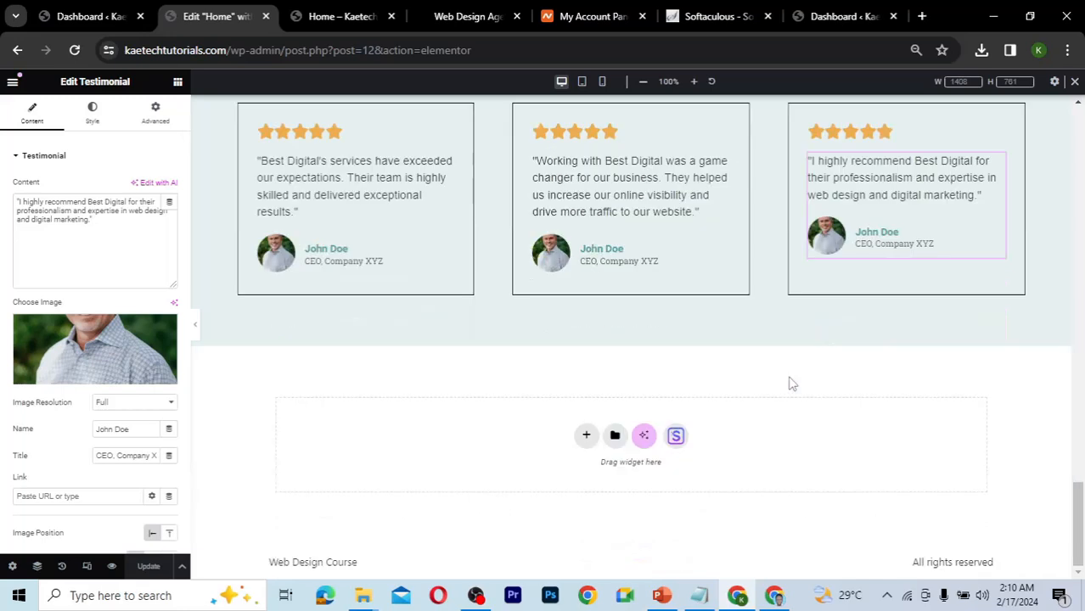
- Examine the Contact Best Digital section in the Relume wireframe, then review the built home page's sections in Elementor
click(774, 595)
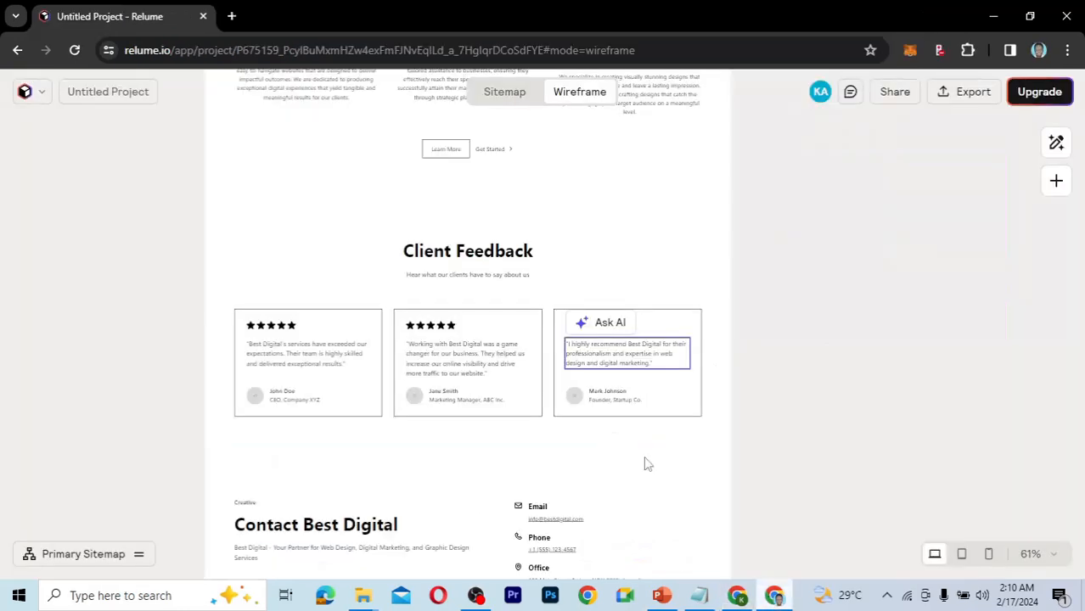
scroll(618, 408, down, 3)
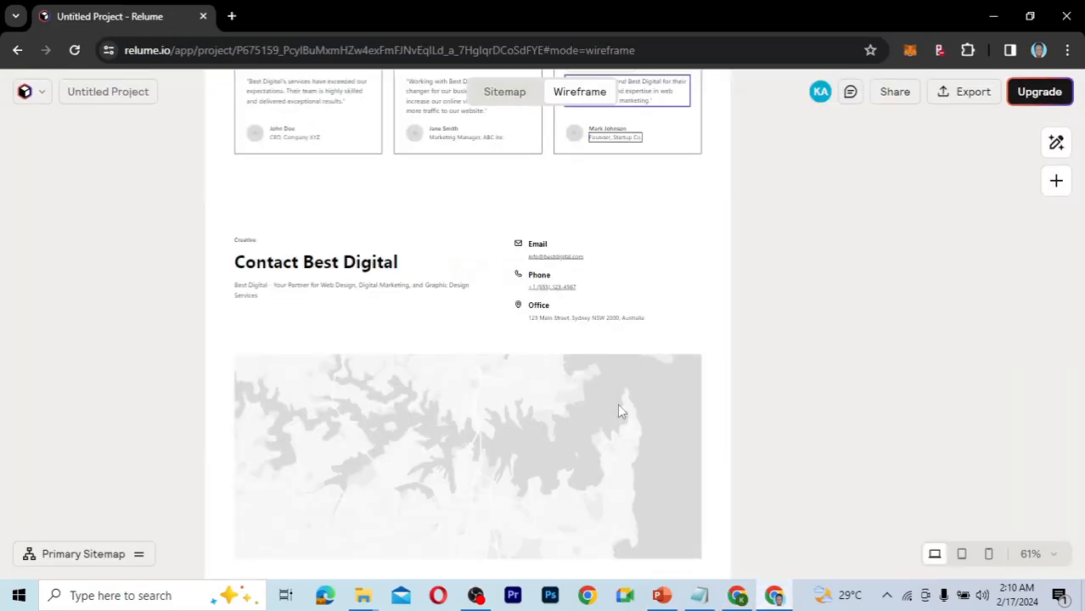
scroll(618, 411, down, 1)
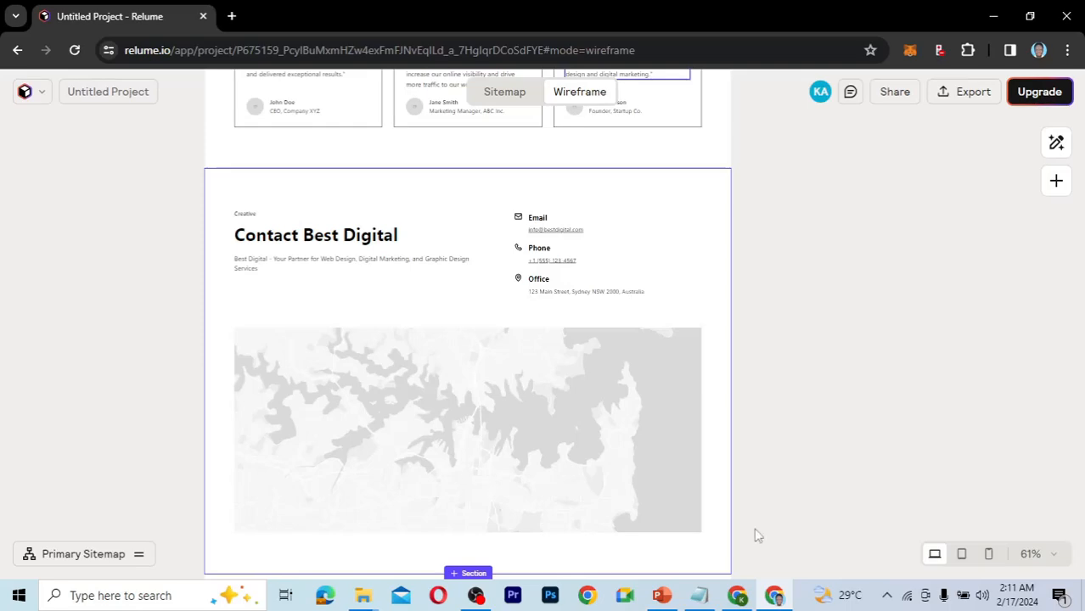
click(738, 596)
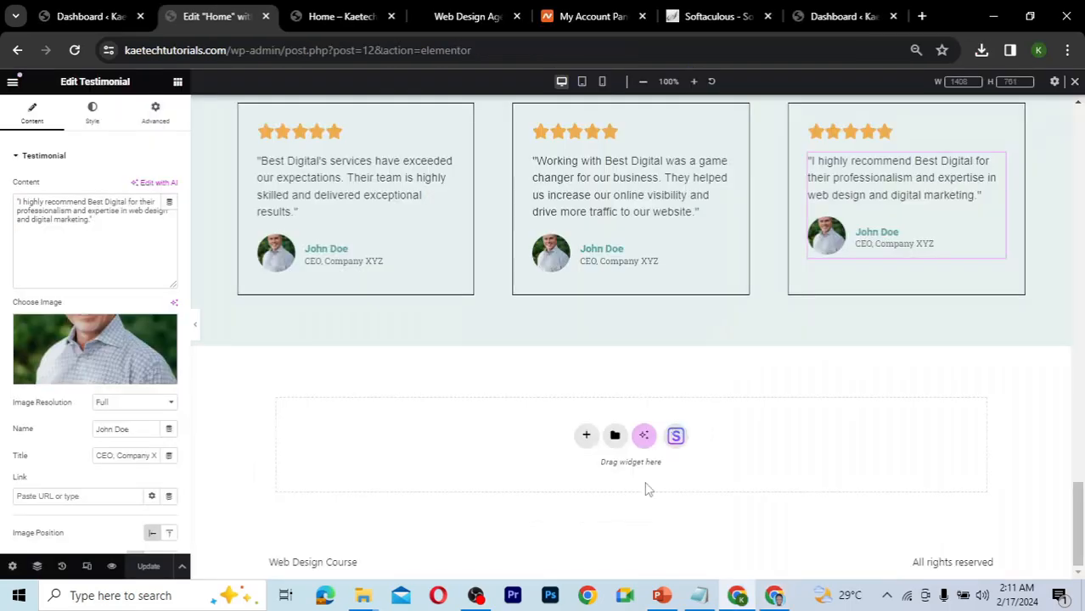
scroll(645, 481, up, 3)
scroll(644, 481, up, 3)
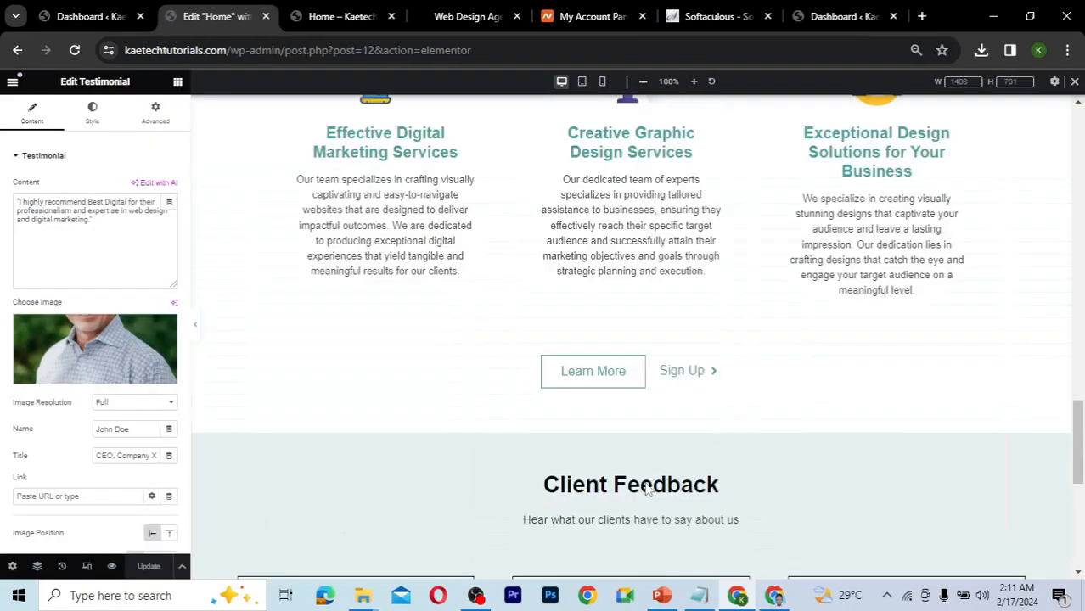
scroll(648, 488, up, 5)
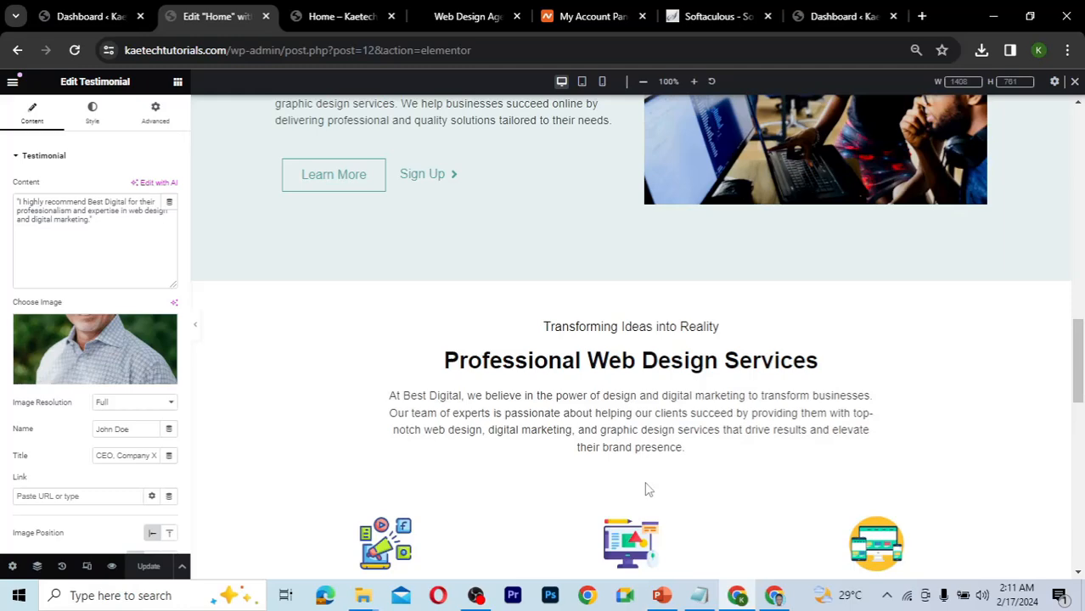
scroll(648, 489, up, 10)
scroll(645, 488, up, 3)
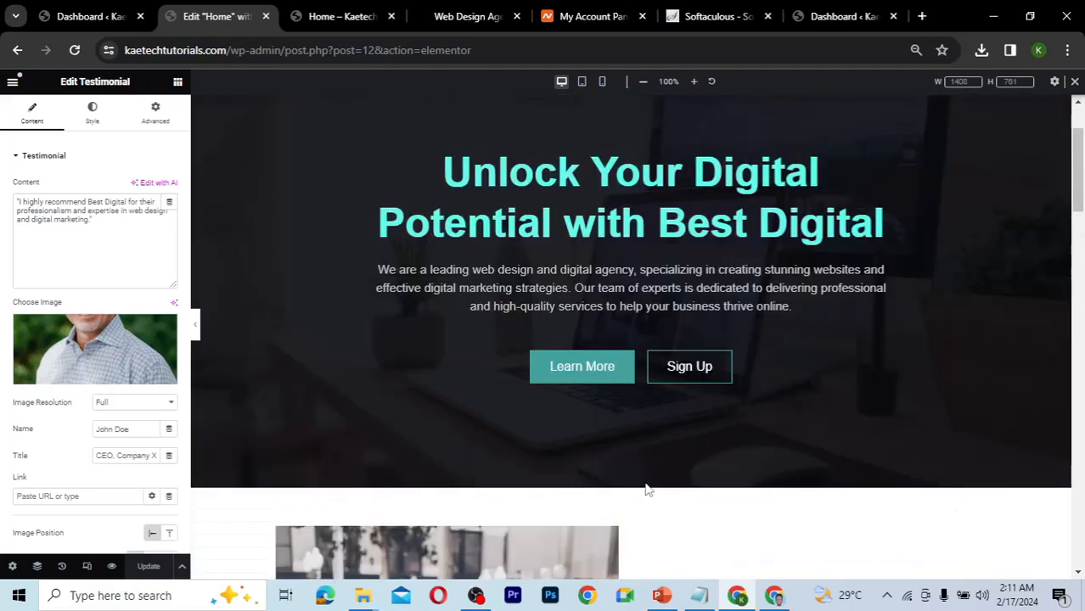
scroll(645, 489, down, 18)
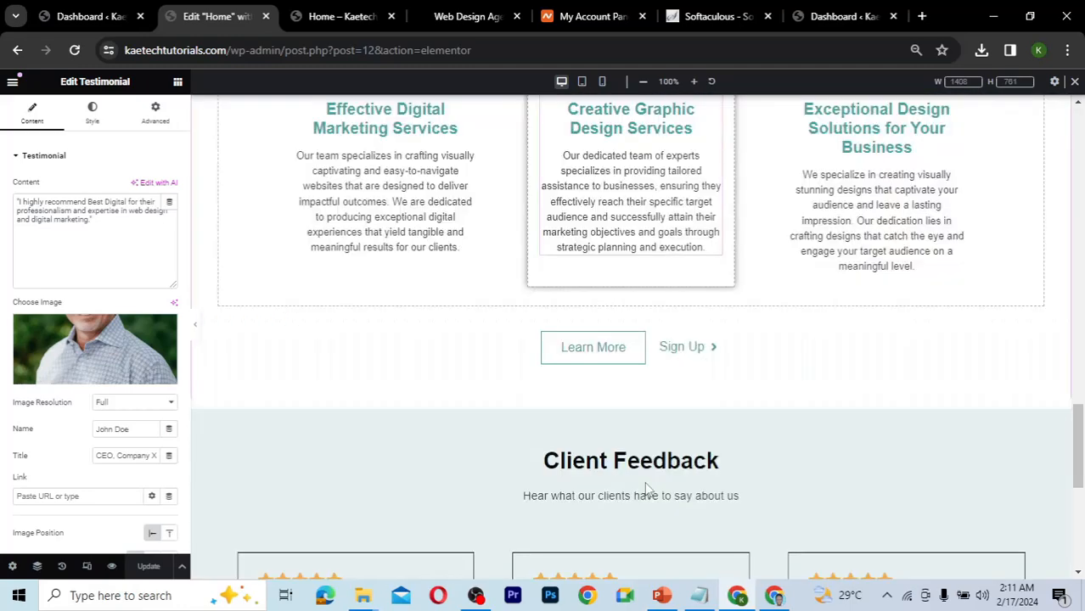
scroll(645, 490, down, 5)
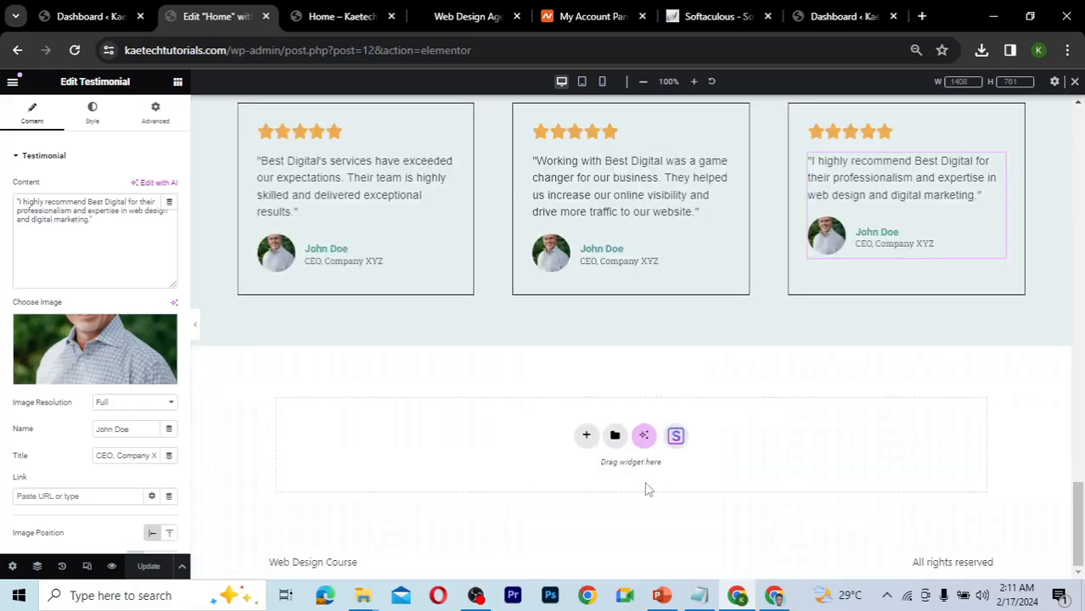
- Add a new single-column container with vertical direction below the Client Feedback section
click(586, 435)
scroll(742, 401, down, 1)
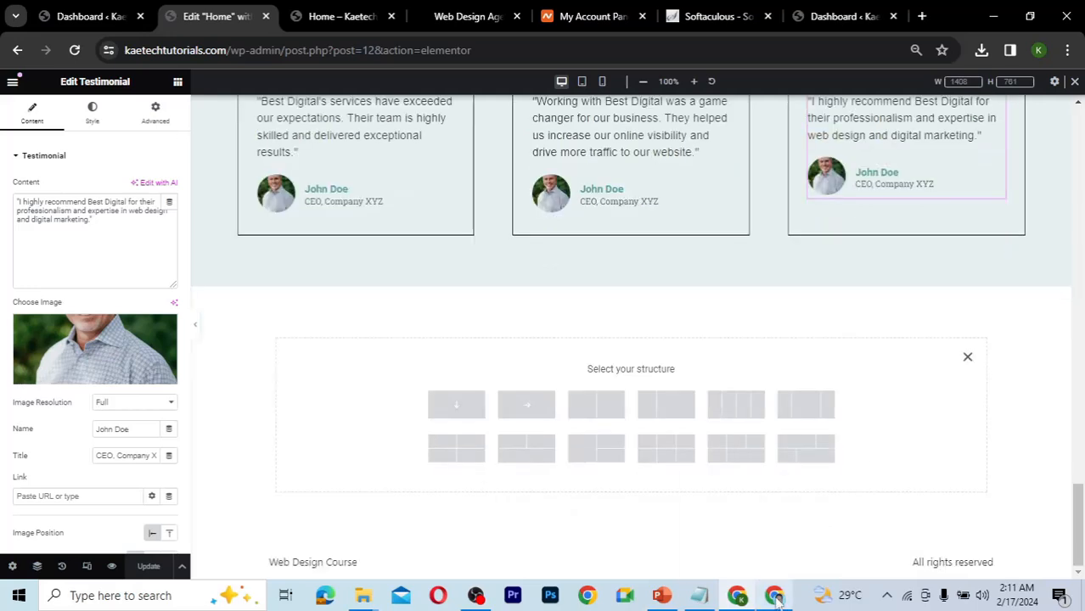
click(459, 405)
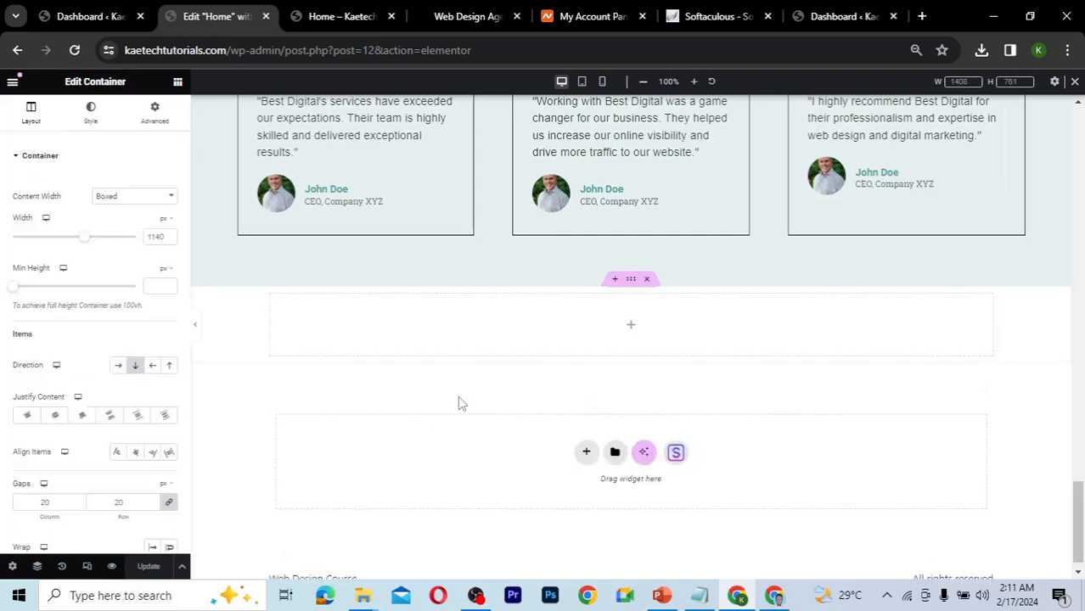
- Unlink the new container's padding and set it to 50 px top and bottom, with 0 px on the sides
click(155, 113)
click(25, 250)
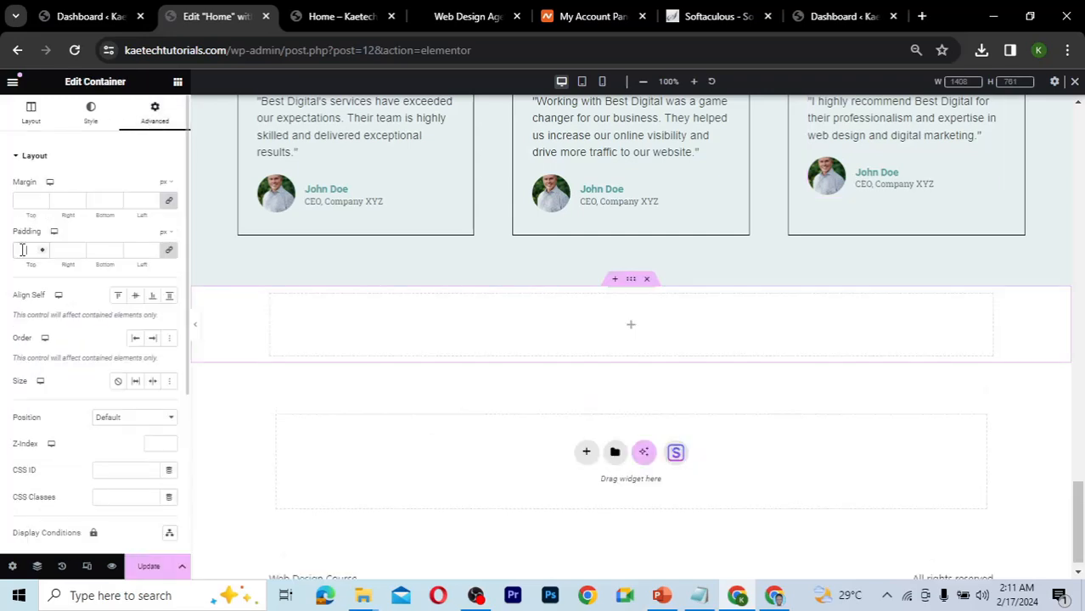
click(174, 254)
click(22, 250)
text(50)
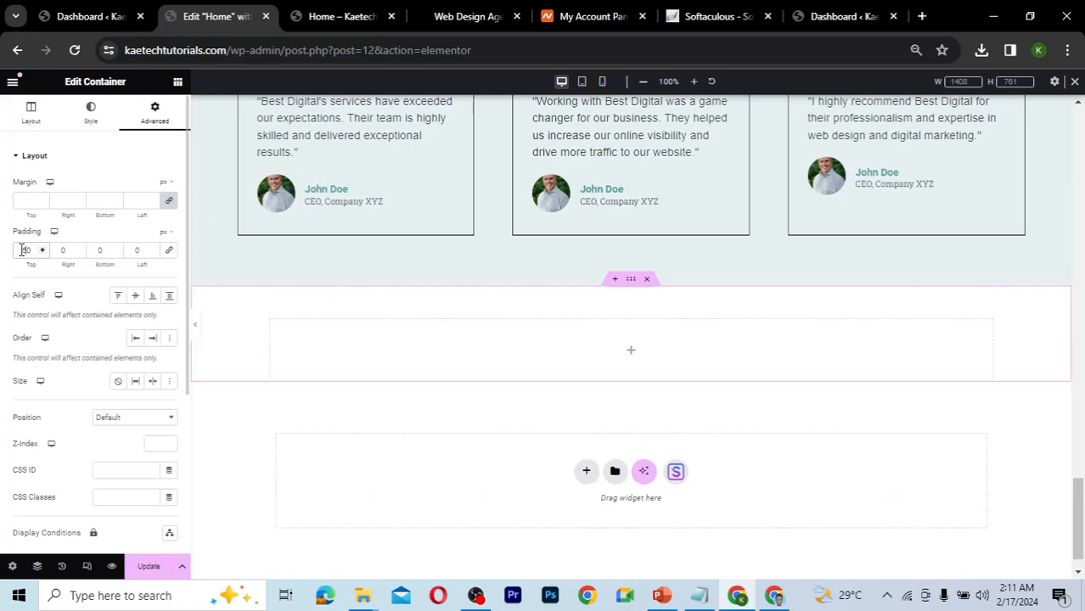
click(100, 251)
text(5)
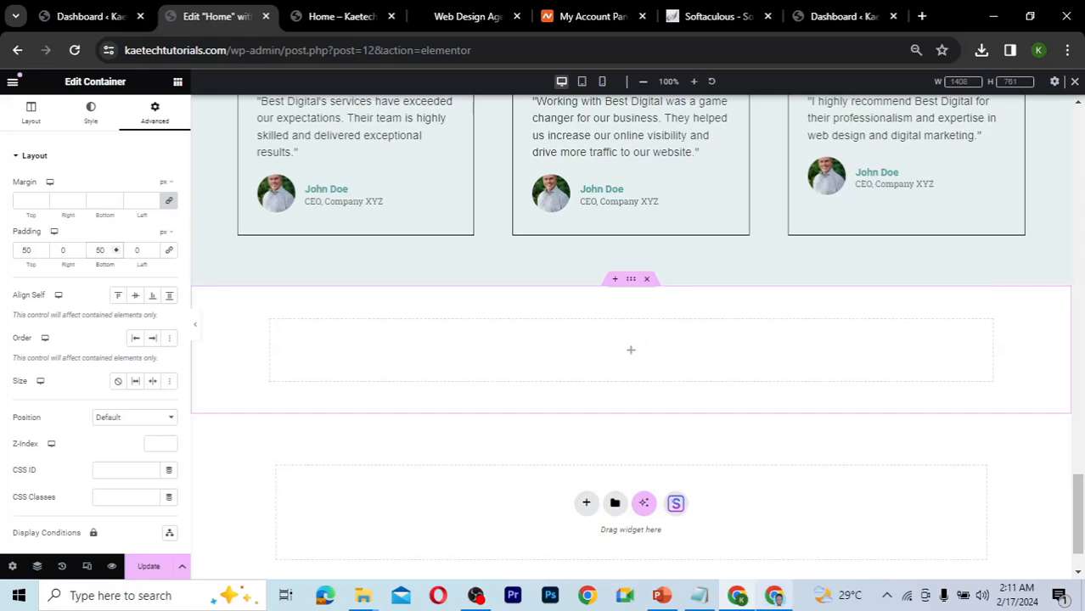
- Place an inner container inside the new section and duplicate it to make two stacked containers
click(773, 595)
click(736, 595)
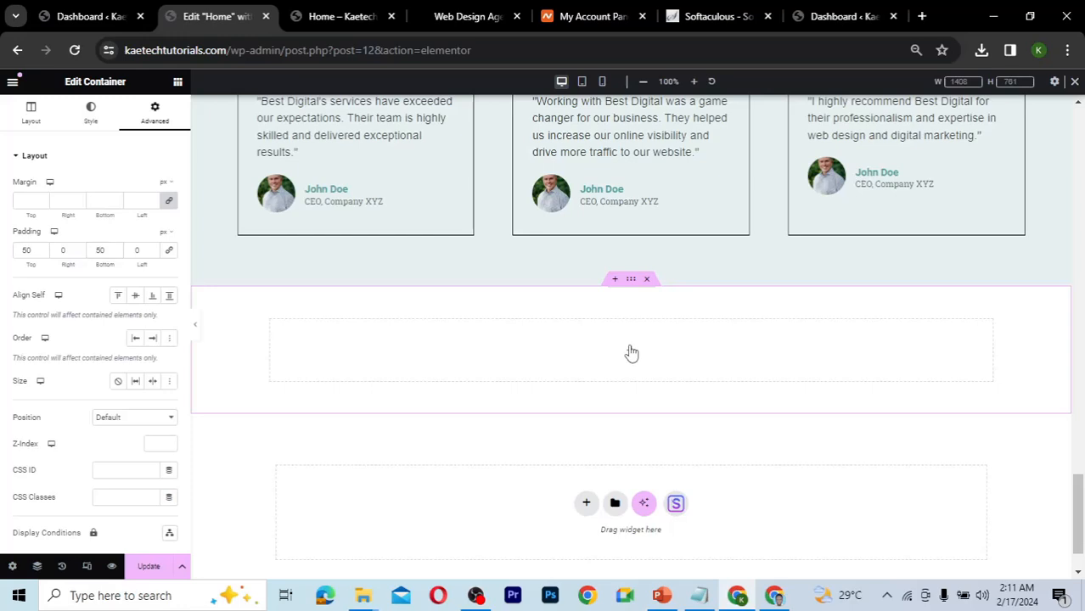
click(632, 353)
drag(85, 297, 364, 353)
right_click(274, 325)
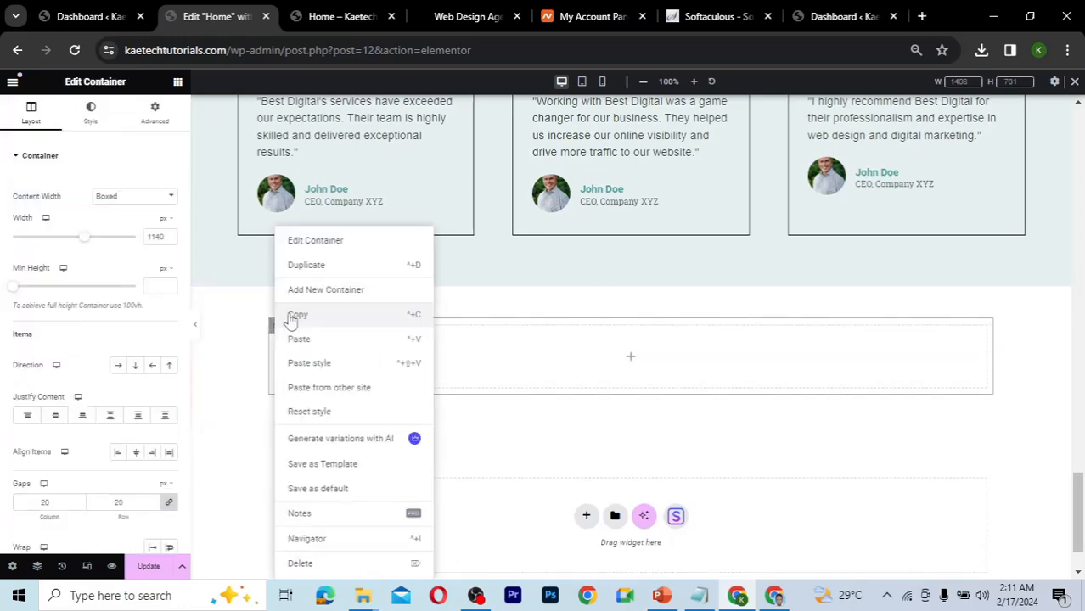
click(307, 266)
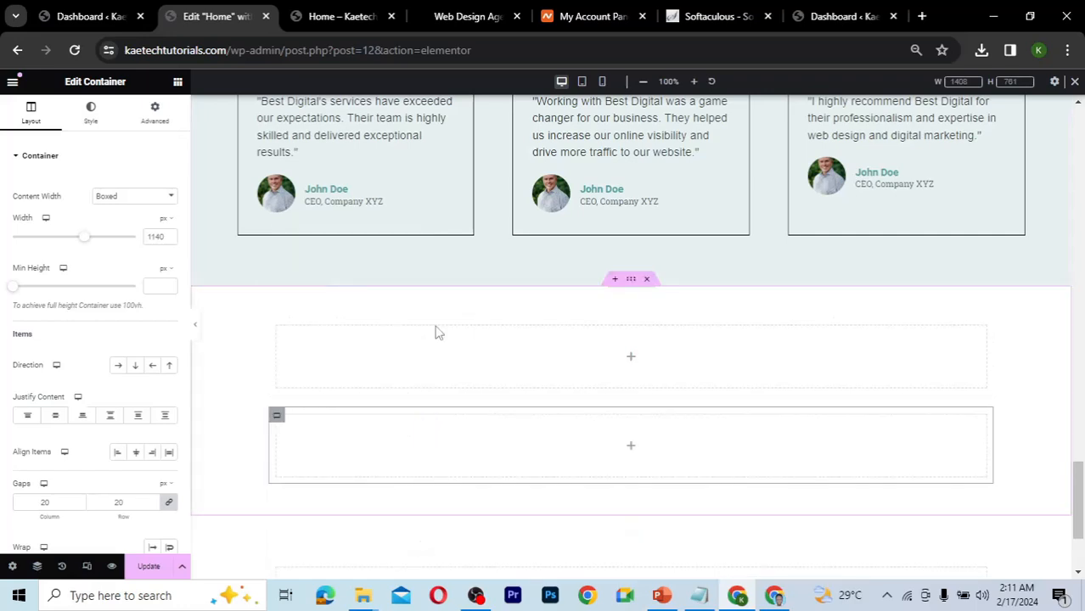
- Set the new section container's direction to horizontal row so its two inner containers sit side by side
click(633, 282)
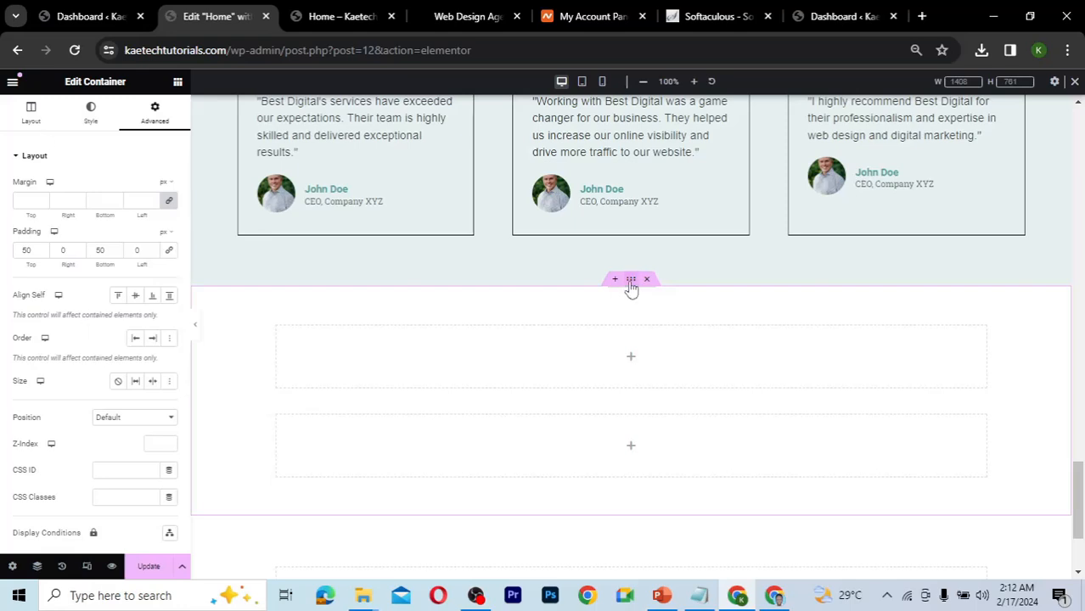
click(31, 114)
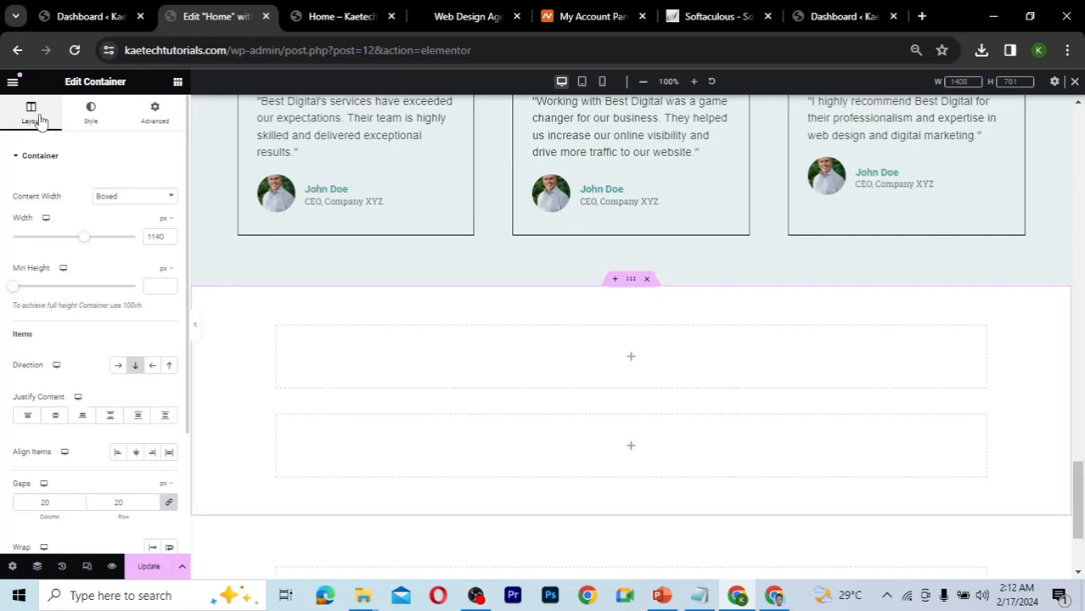
click(120, 367)
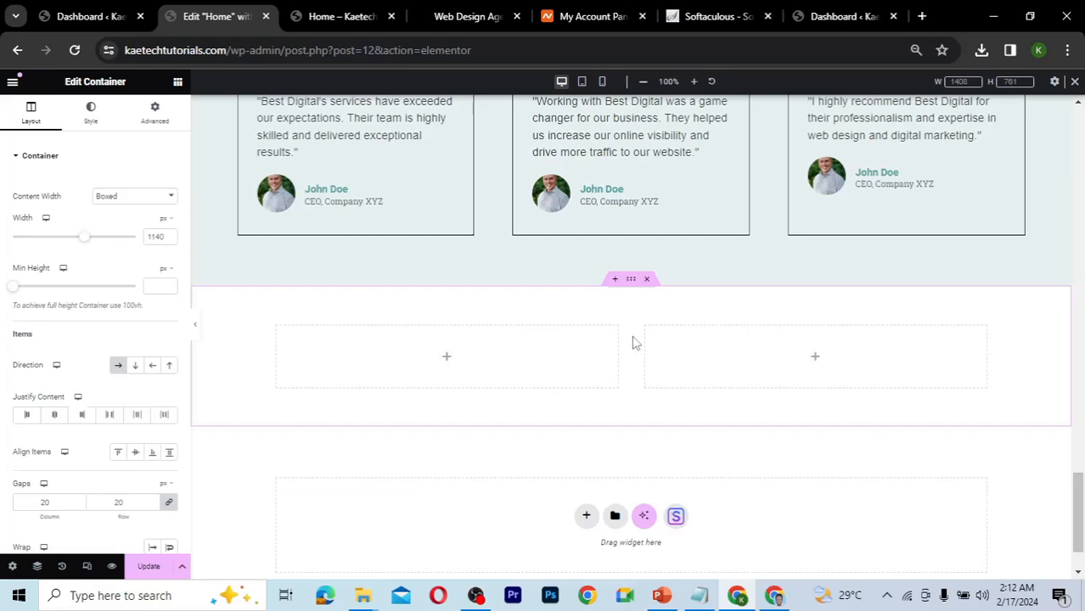
scroll(634, 342, up, 1)
scroll(634, 342, up, 4)
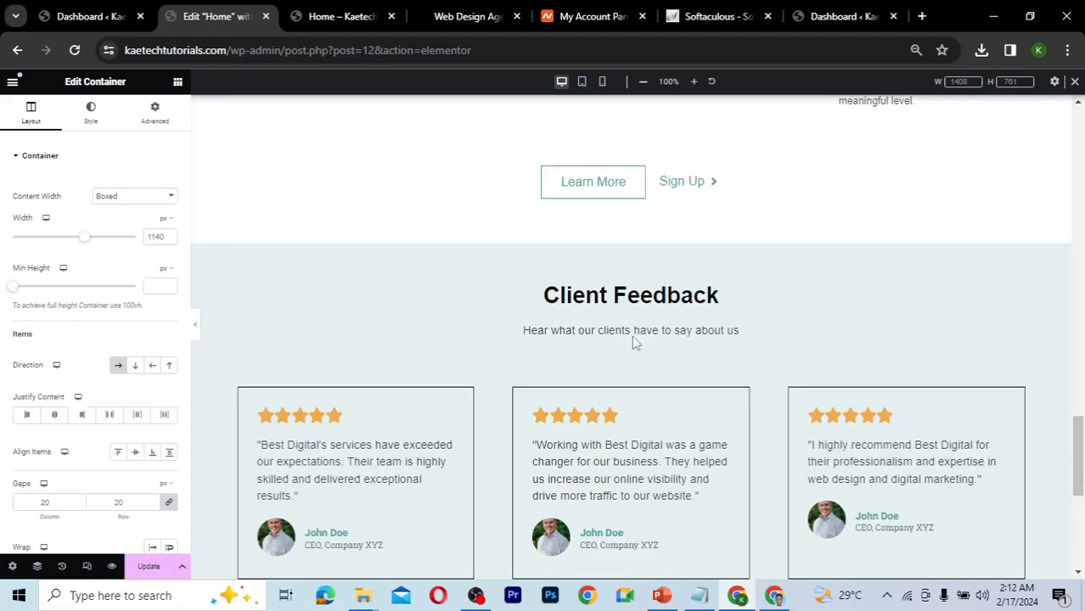
scroll(634, 340, down, 3)
scroll(634, 340, down, 2)
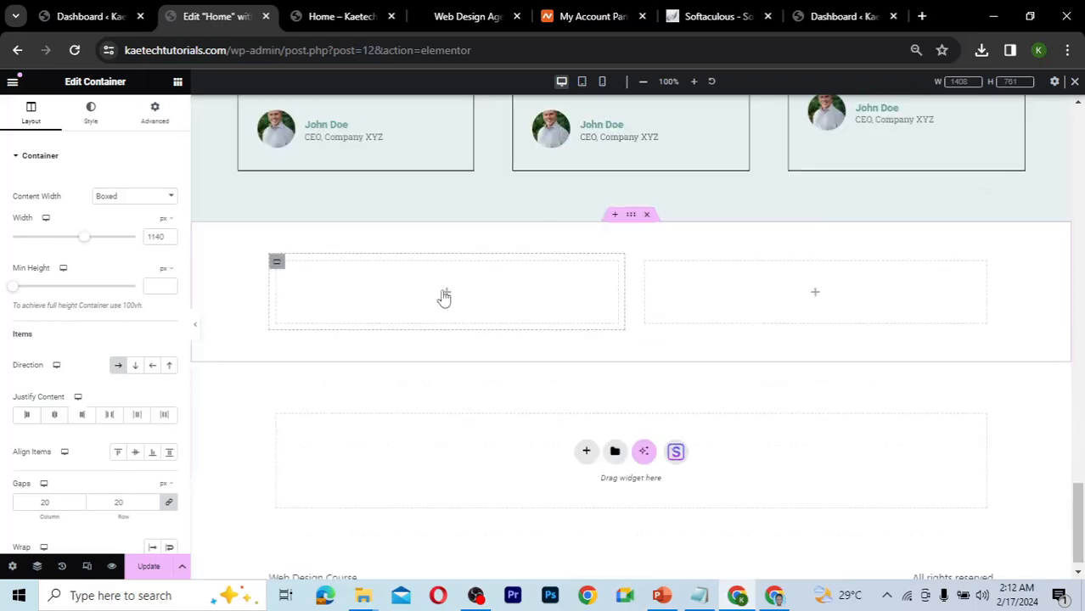
- Copy the "Transforming Ideas into Reality" heading and paste it into the first inner container of the new section
click(775, 596)
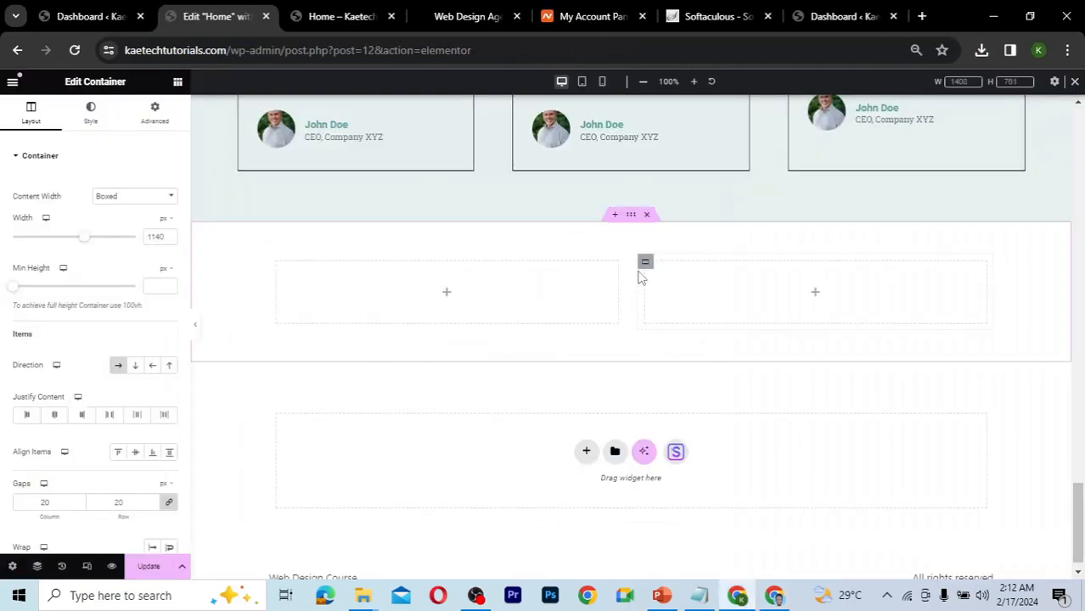
scroll(641, 274, up, 4)
scroll(641, 274, up, 4)
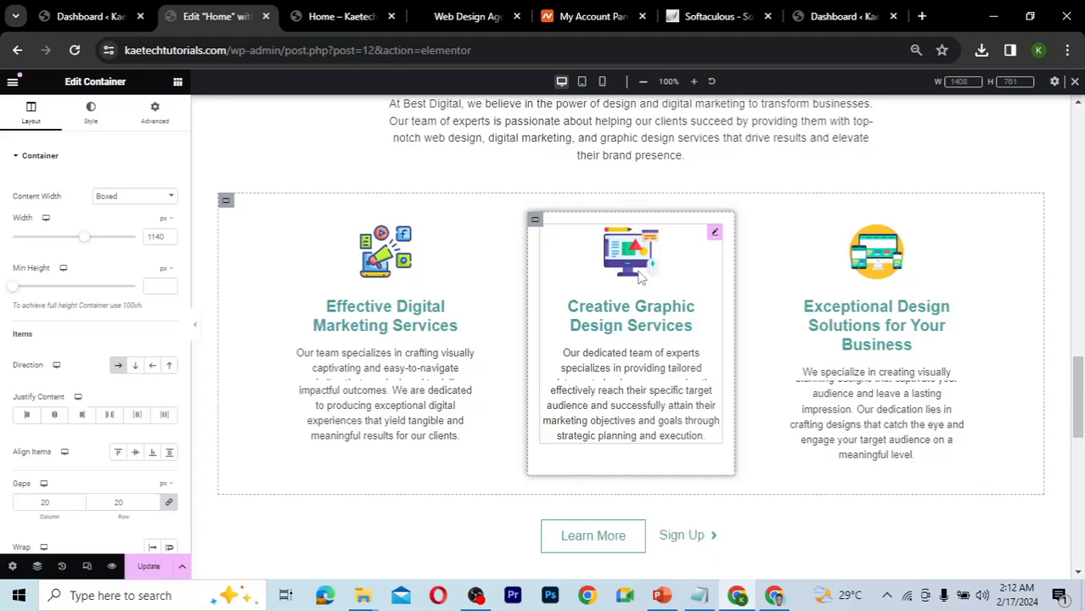
scroll(641, 274, up, 3)
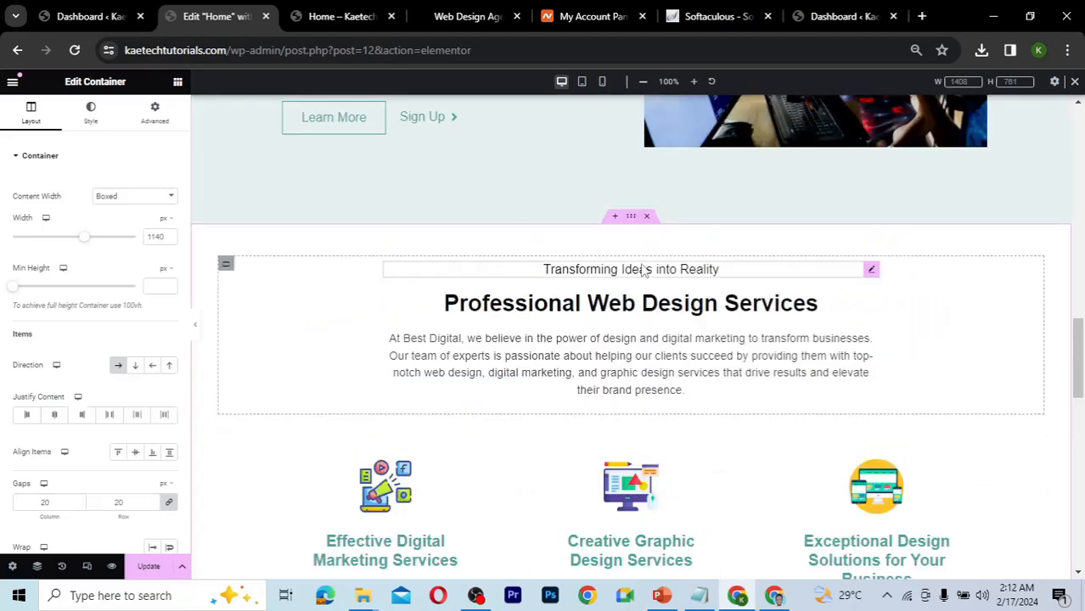
right_click(644, 270)
click(664, 325)
scroll(415, 270, down, 15)
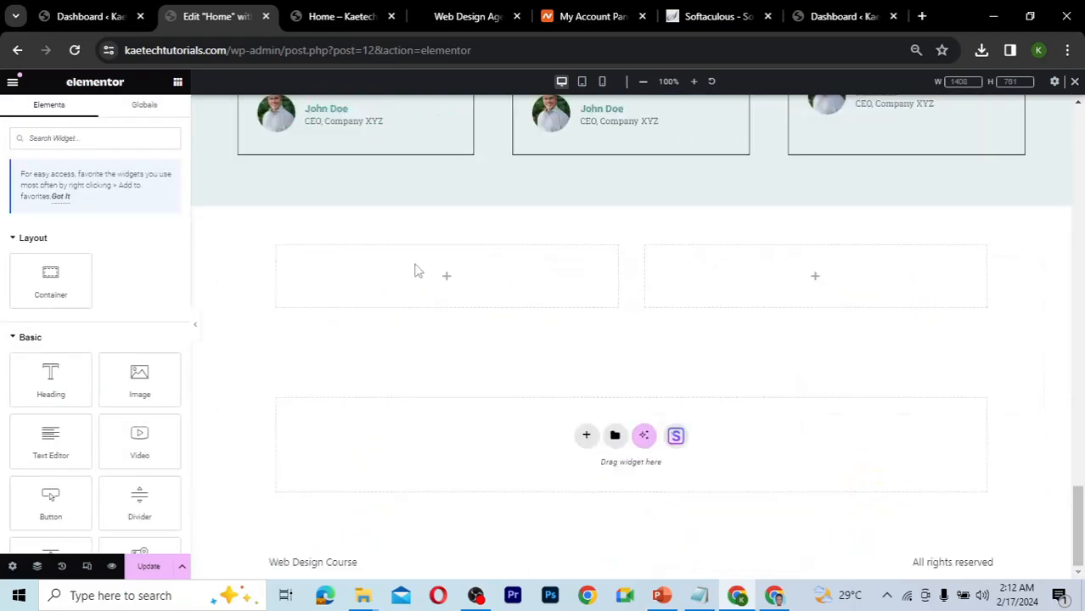
right_click(446, 280)
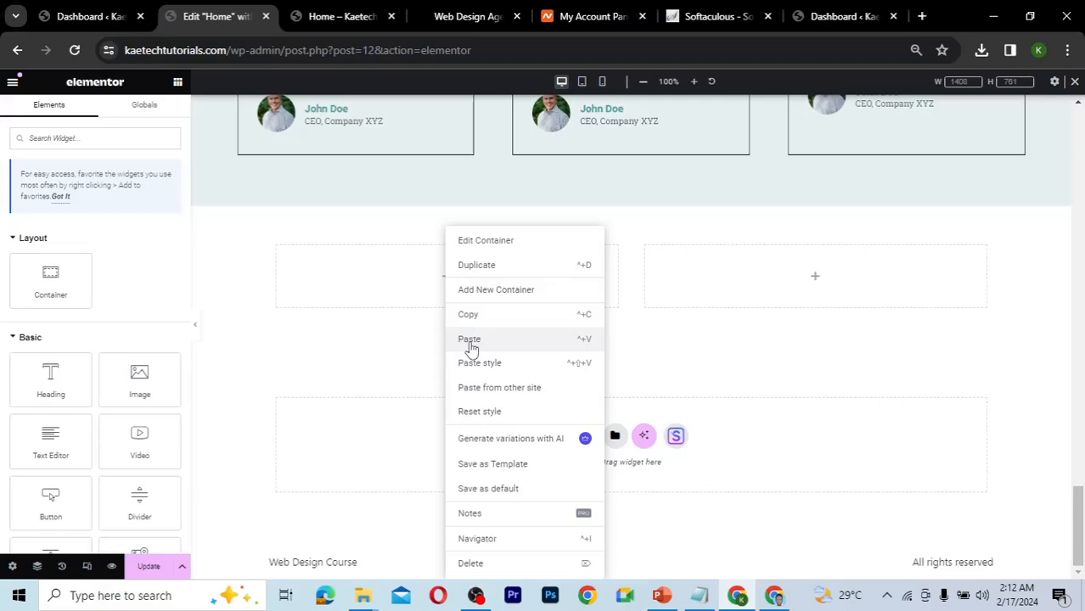
click(469, 340)
- Copy the "Professional Web Design Services" heading and paste it below the small heading in the new section's first inner container
scroll(645, 287, up, 10)
scroll(645, 286, up, 8)
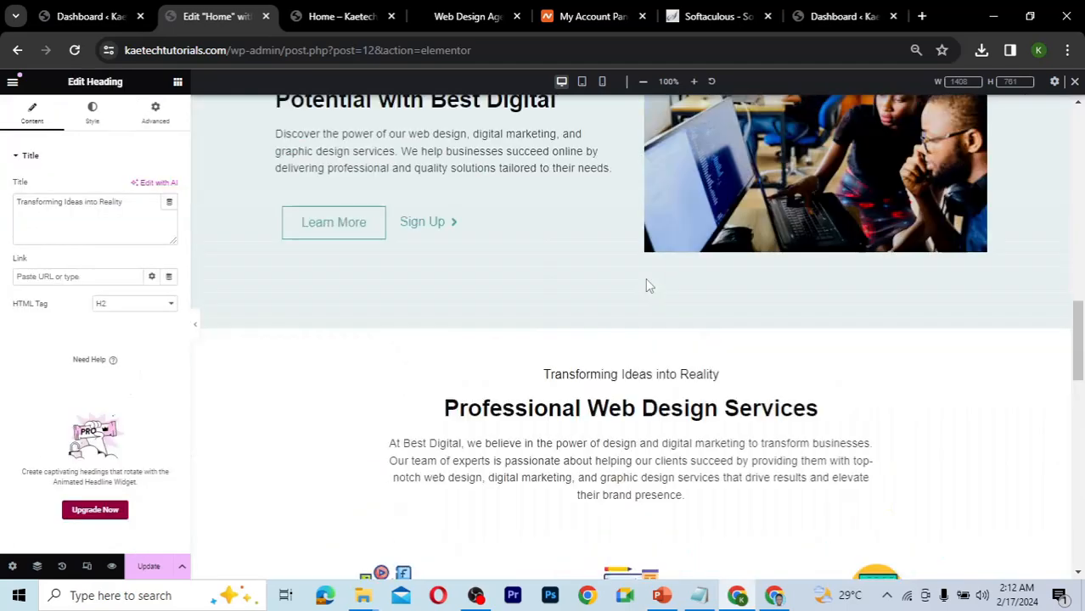
scroll(646, 286, up, 5)
scroll(646, 286, down, 6)
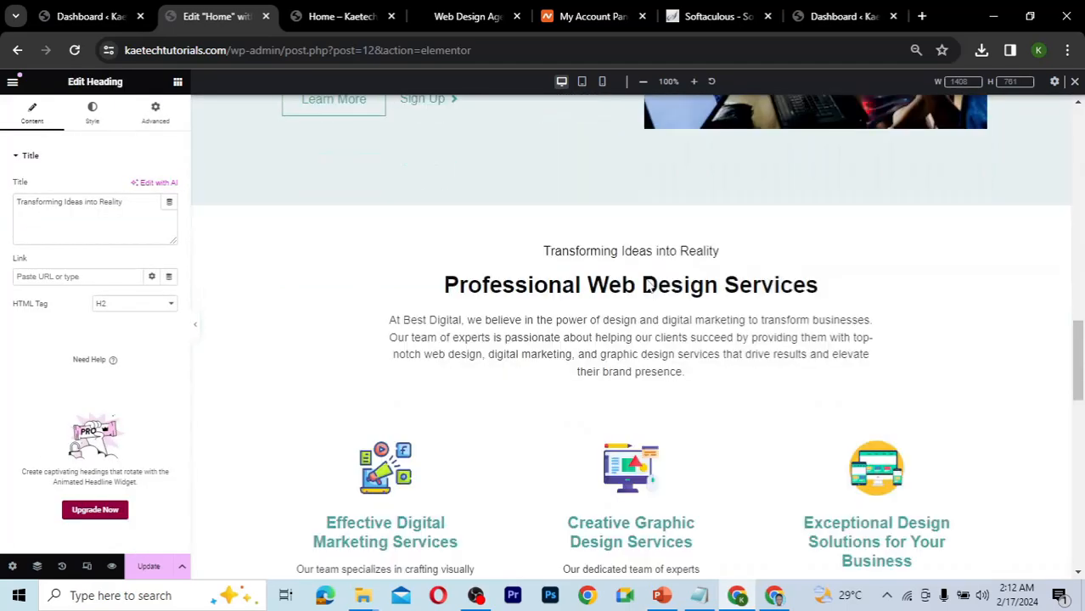
right_click(639, 290)
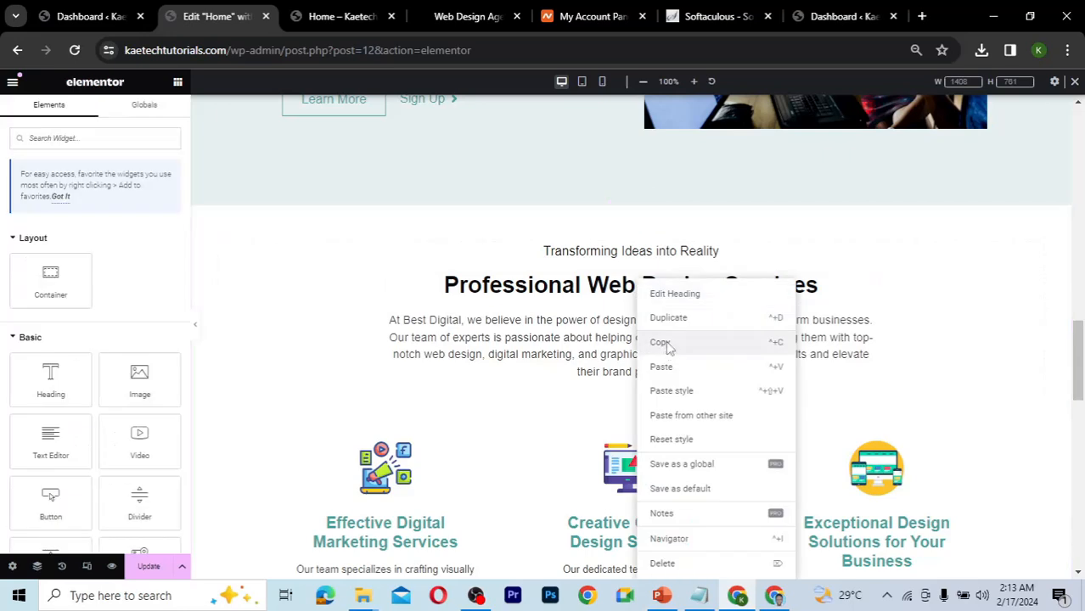
click(666, 346)
scroll(667, 344, down, 10)
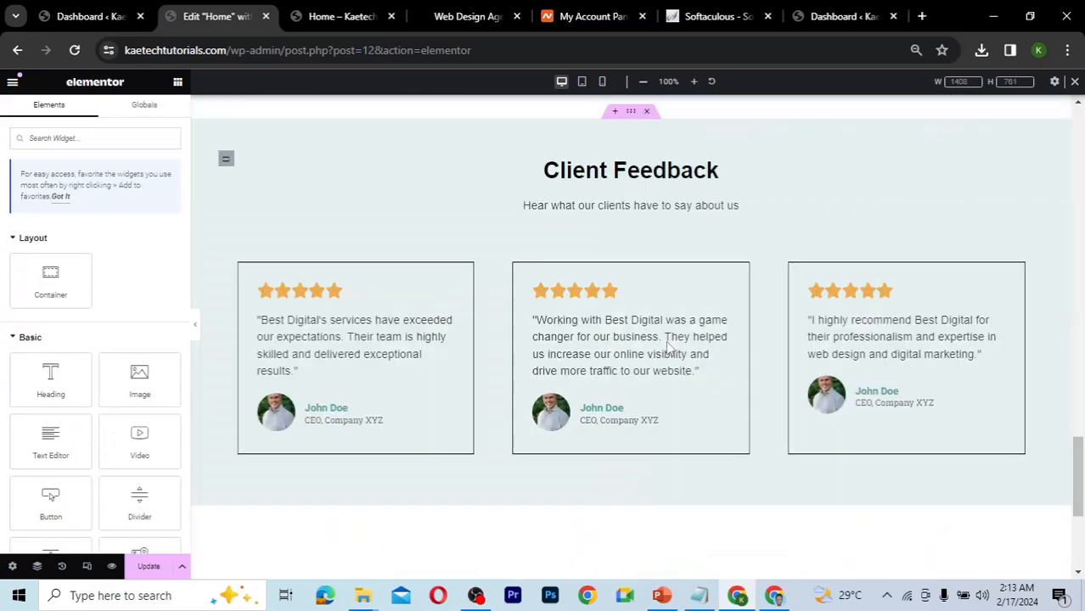
right_click(479, 260)
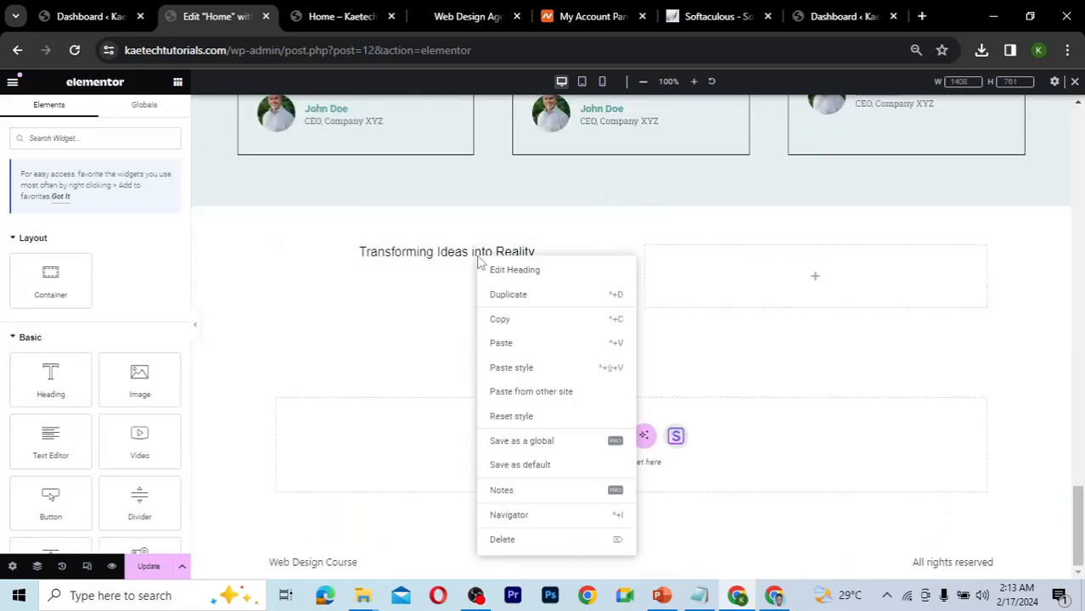
click(502, 343)
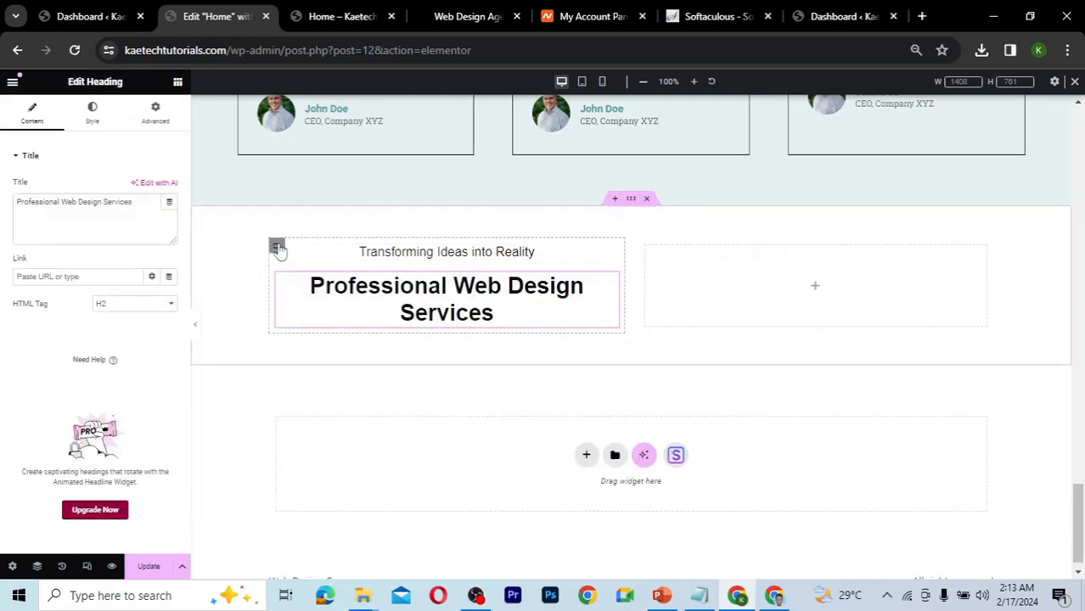
- Replace the pasted small heading's text with "Creative" from the Relume wireframe and align it left
click(431, 259)
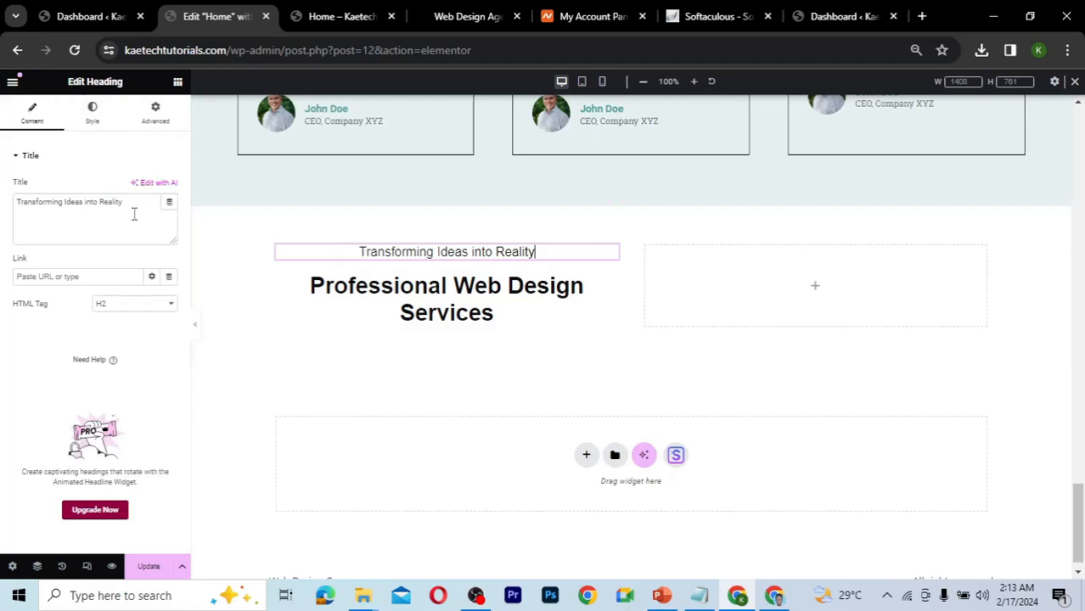
click(774, 595)
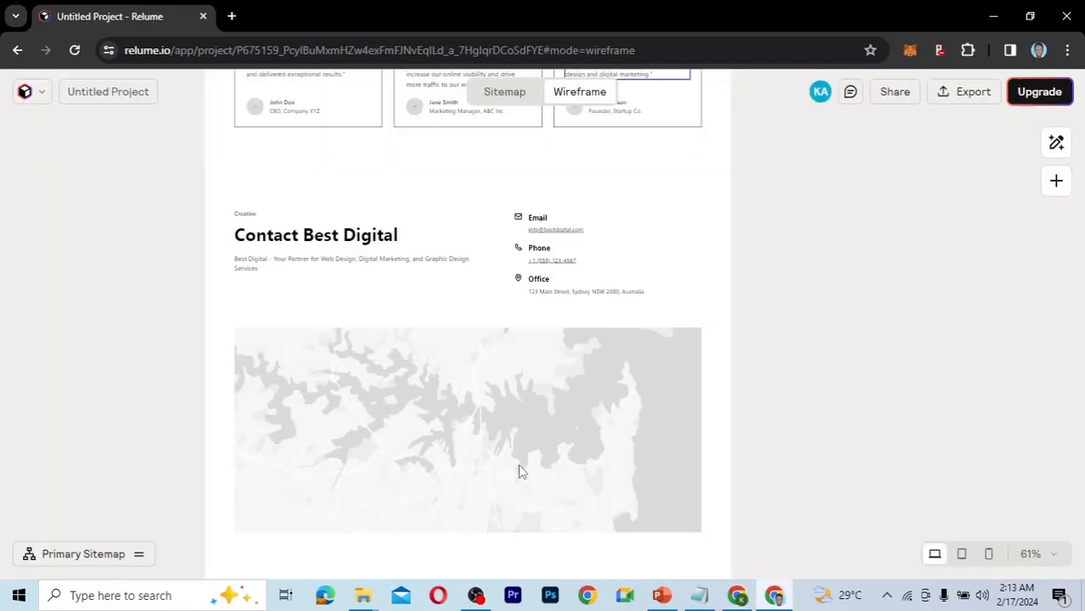
click(247, 218)
double_click(246, 217)
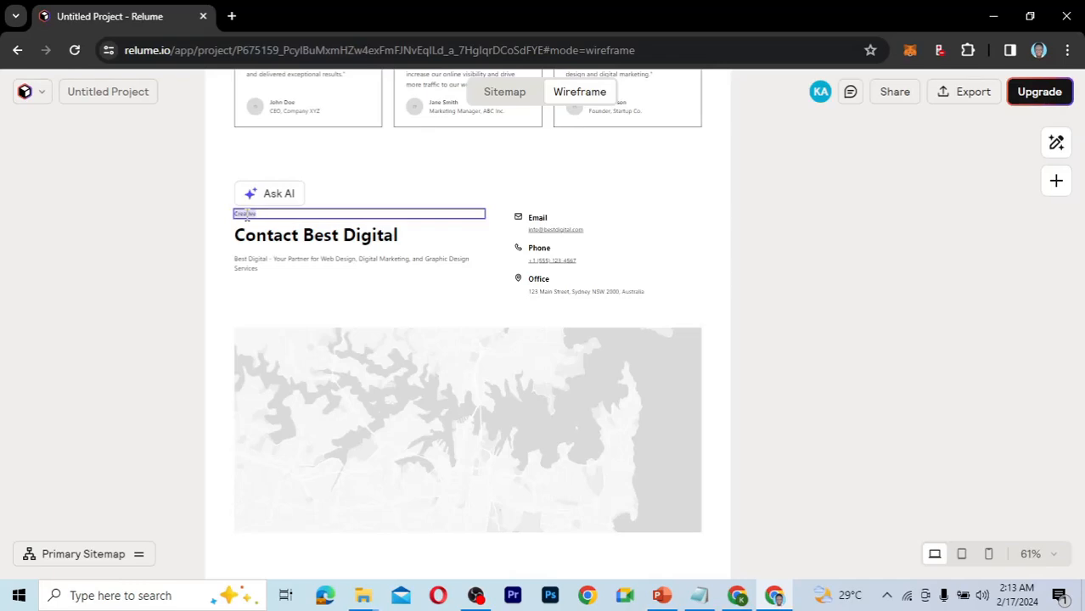
click(736, 595)
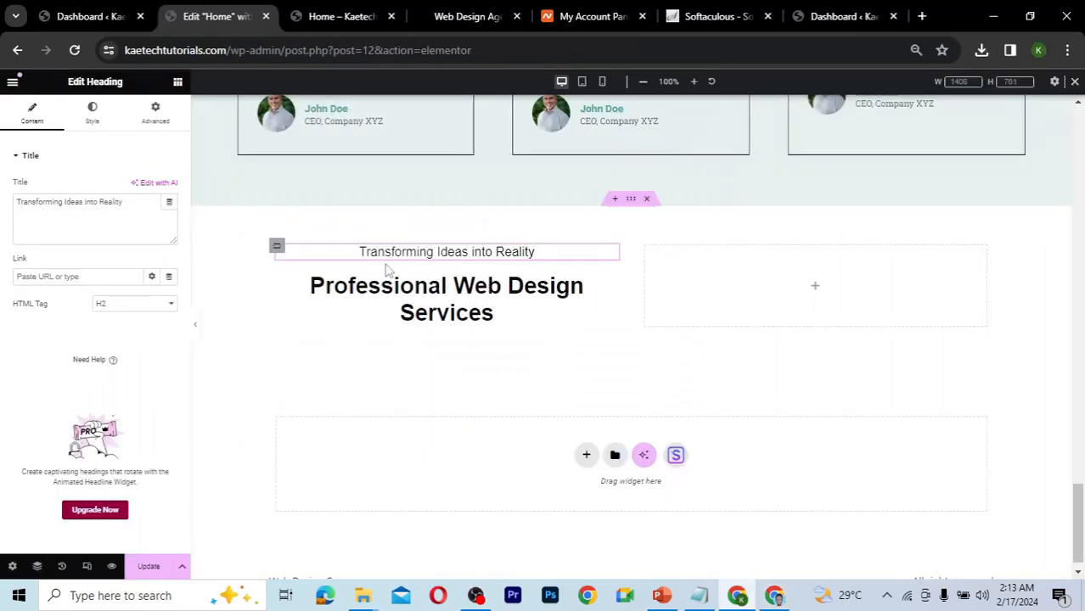
drag(129, 213, 3, 195)
key(ctrl+v)
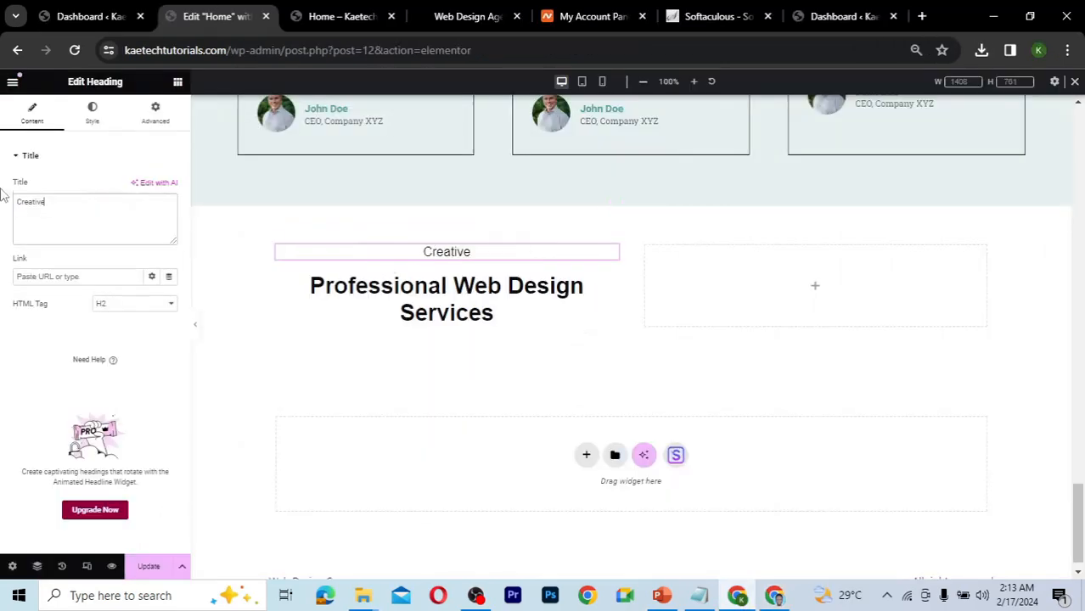
click(95, 125)
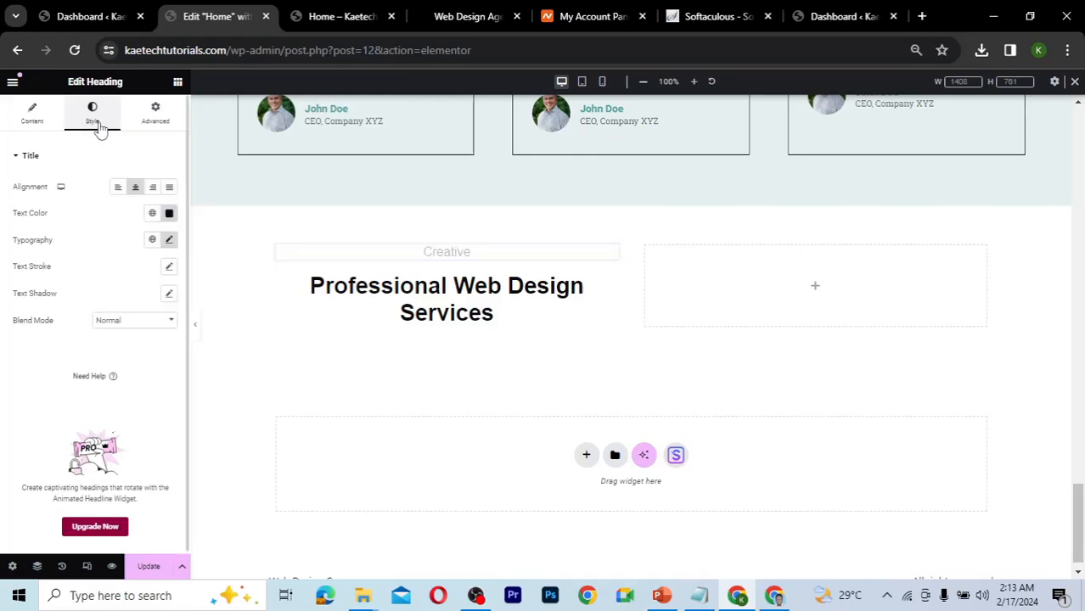
click(118, 187)
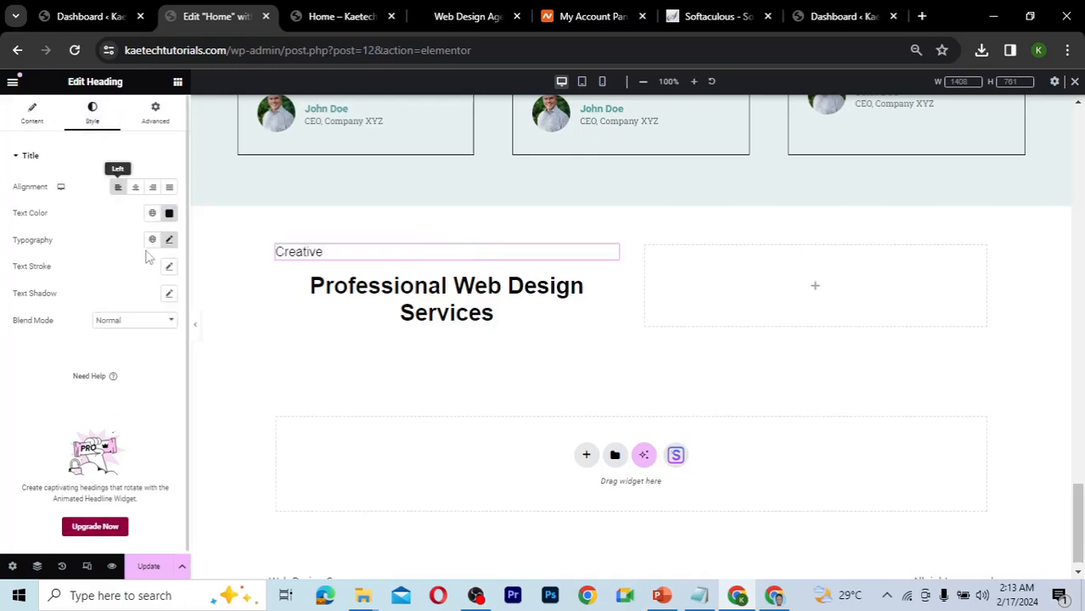
- Replace the pasted large heading's text with "Contact Best Digital" from the Relume wireframe and align it left
click(608, 282)
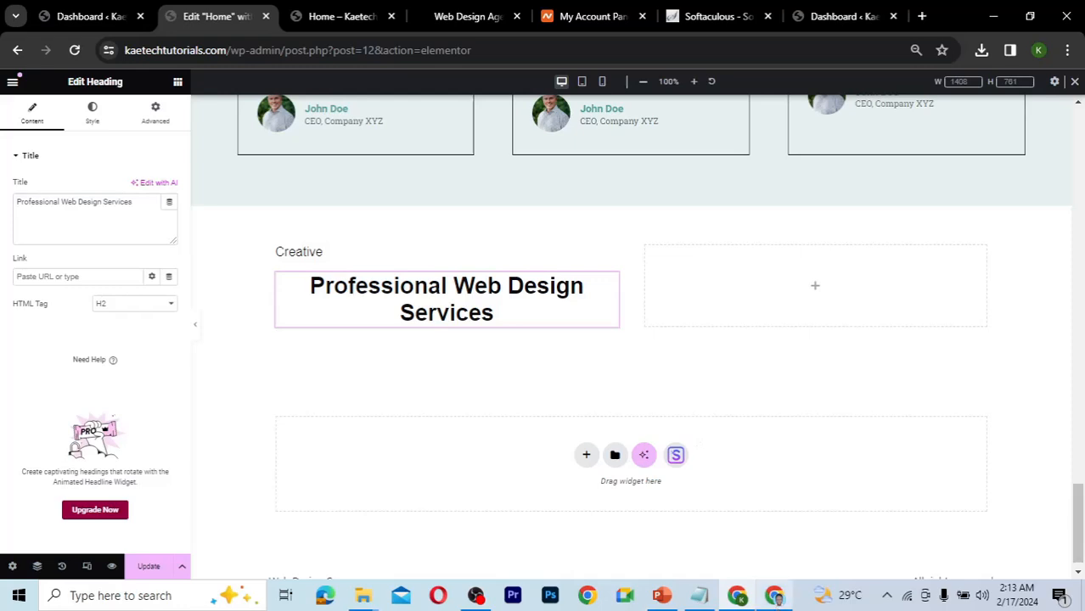
click(775, 597)
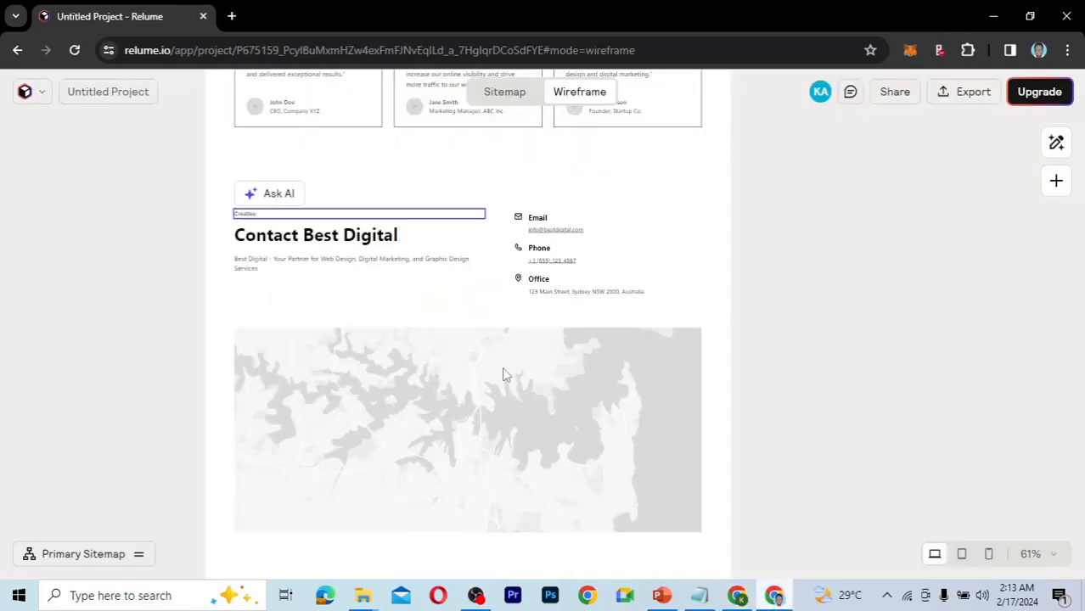
click(338, 241)
double_click(338, 238)
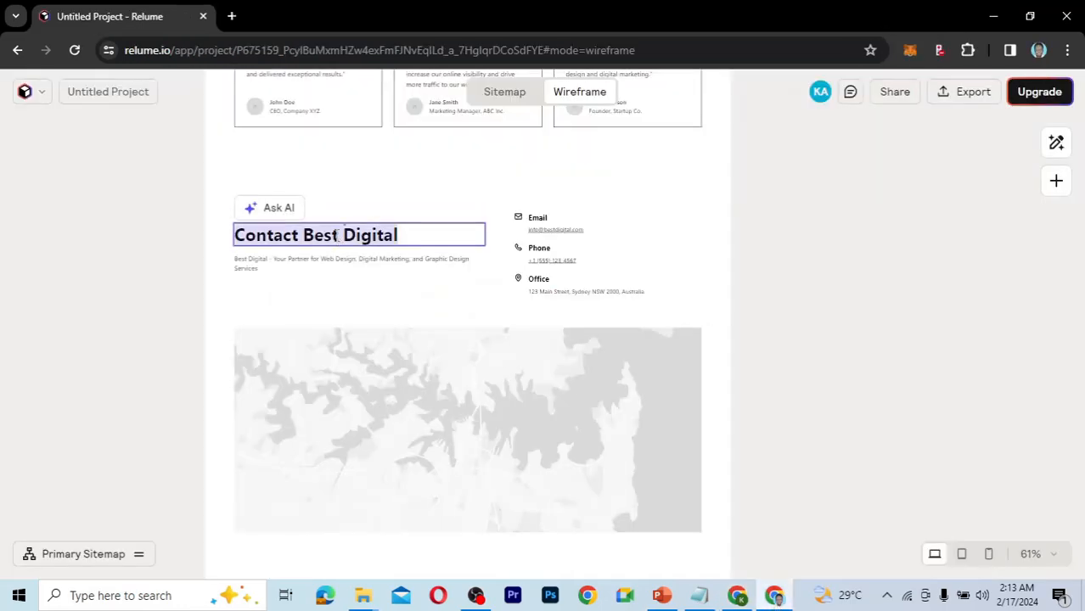
click(737, 604)
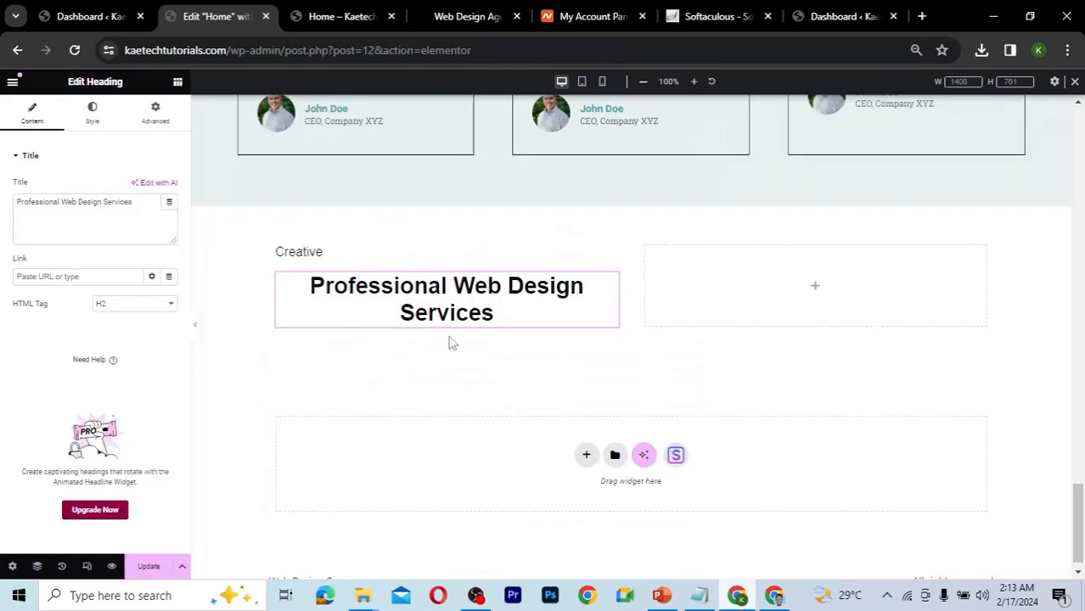
drag(148, 211, 12, 206)
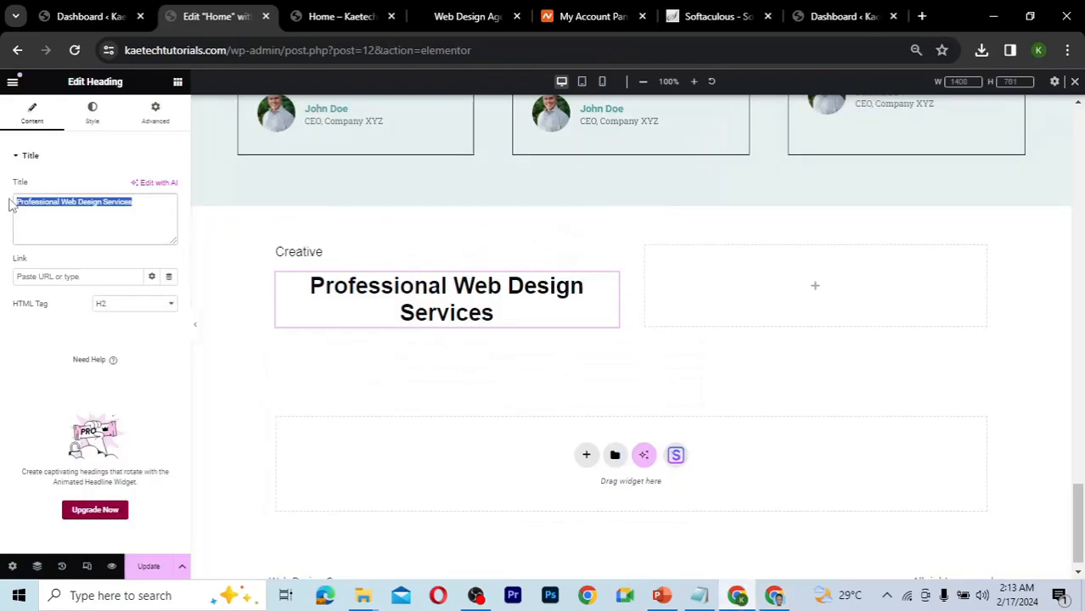
key(ctrl+v)
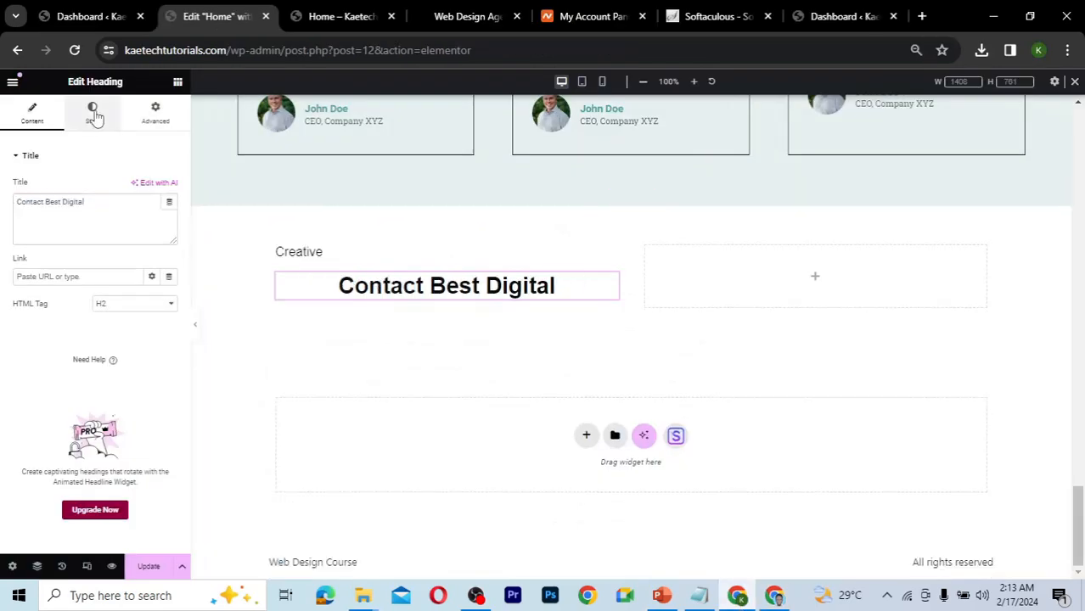
click(92, 112)
click(118, 187)
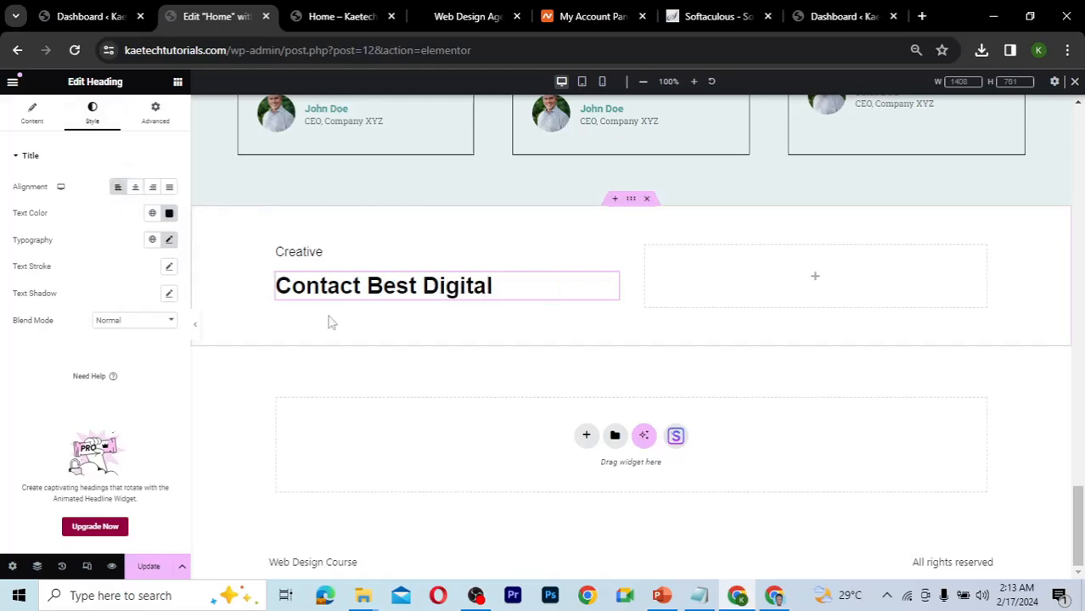
- Copy the description paragraph under Professional Web Design Services and paste it below the Contact Best Digital heading
scroll(537, 257, up, 10)
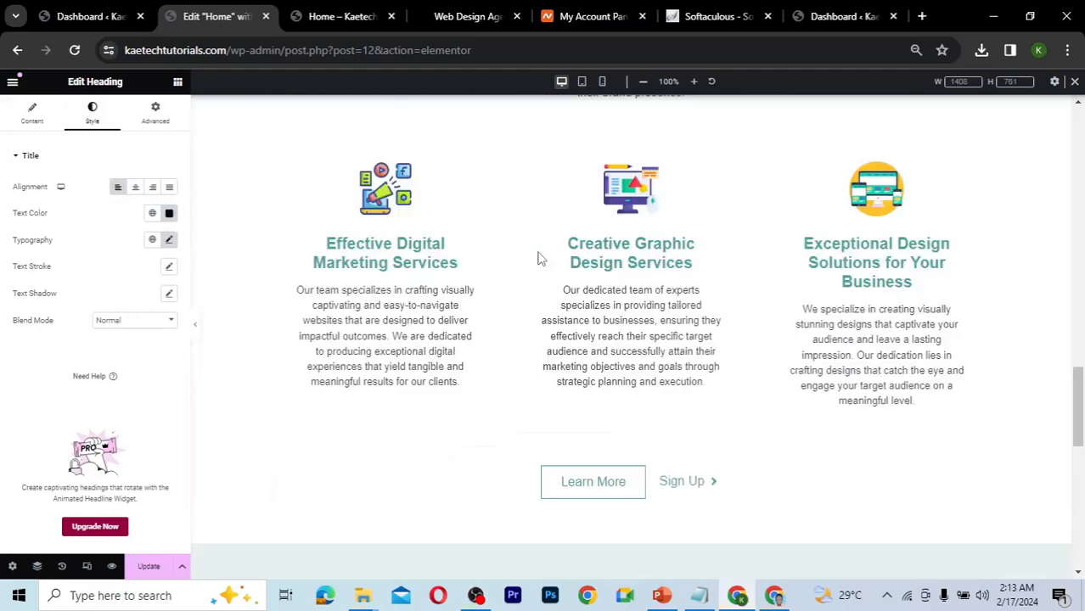
scroll(538, 257, up, 3)
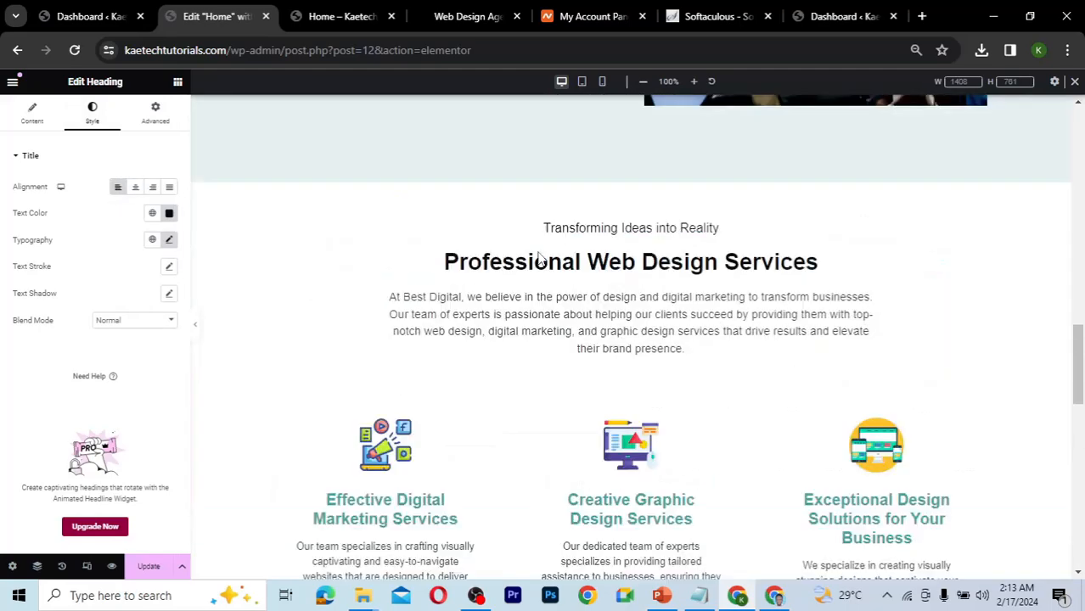
right_click(553, 328)
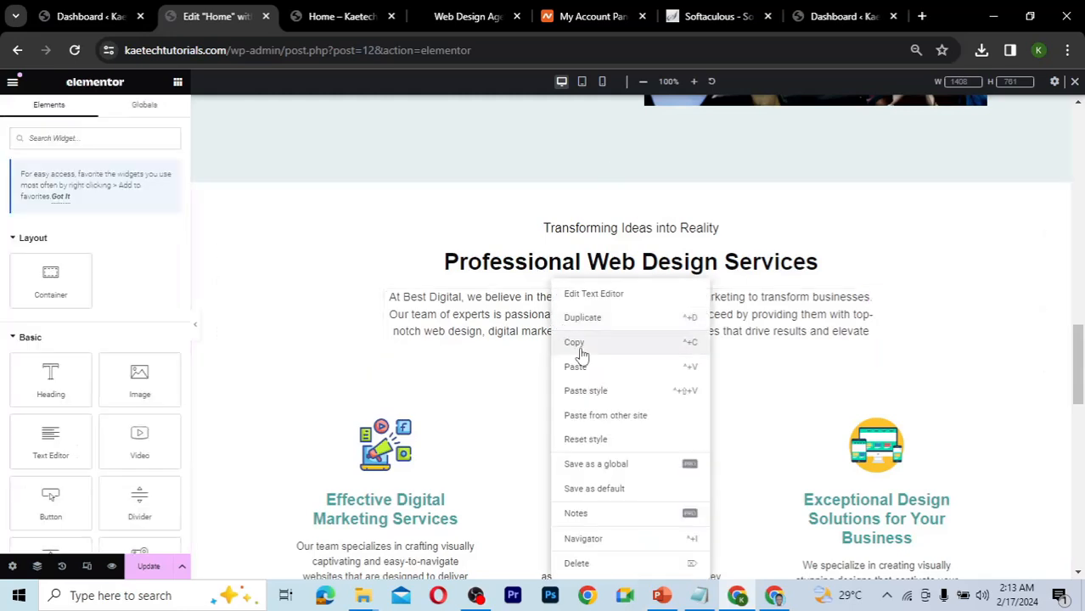
click(580, 345)
scroll(581, 349, down, 13)
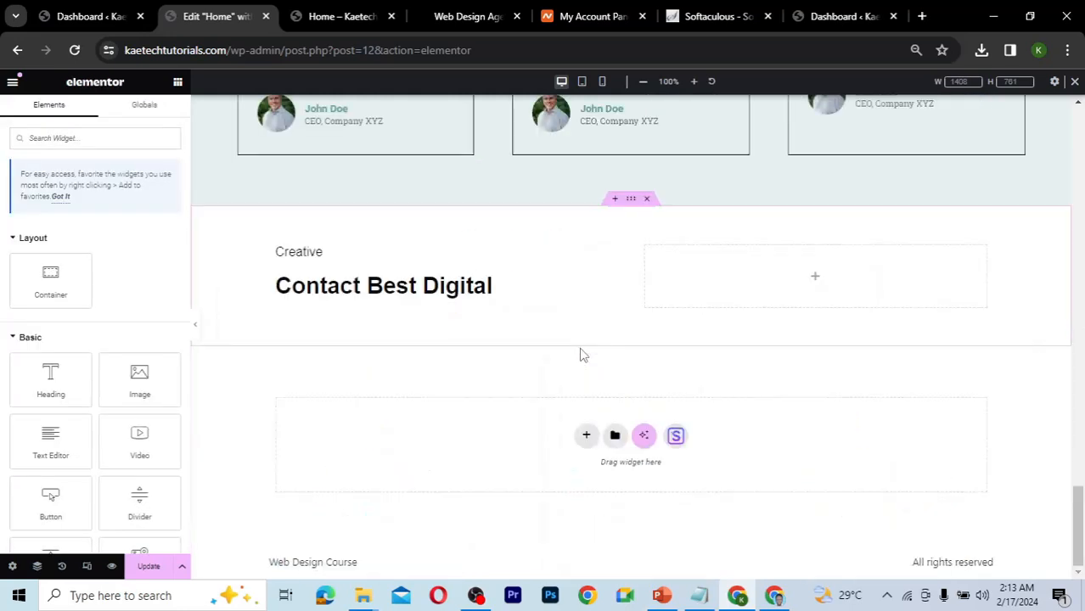
right_click(423, 286)
click(449, 367)
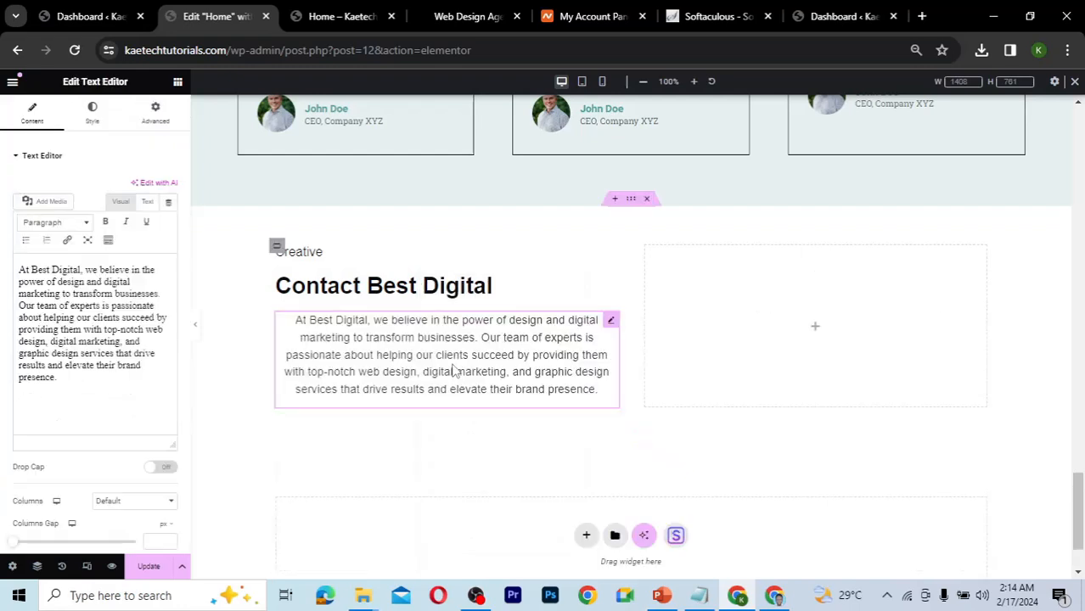
- Align the pasted paragraph left and replace its text with "Best Digital - Your Partner for Web Design, Digital Marketing, and Graphic Design Services" from the Relume wireframe
click(85, 125)
click(118, 188)
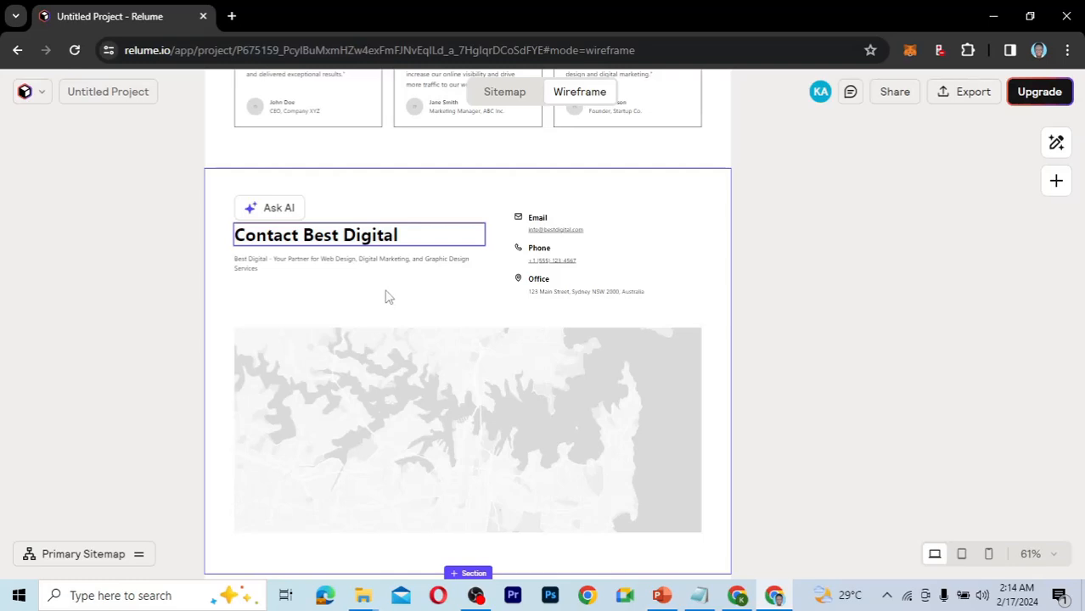
click(384, 268)
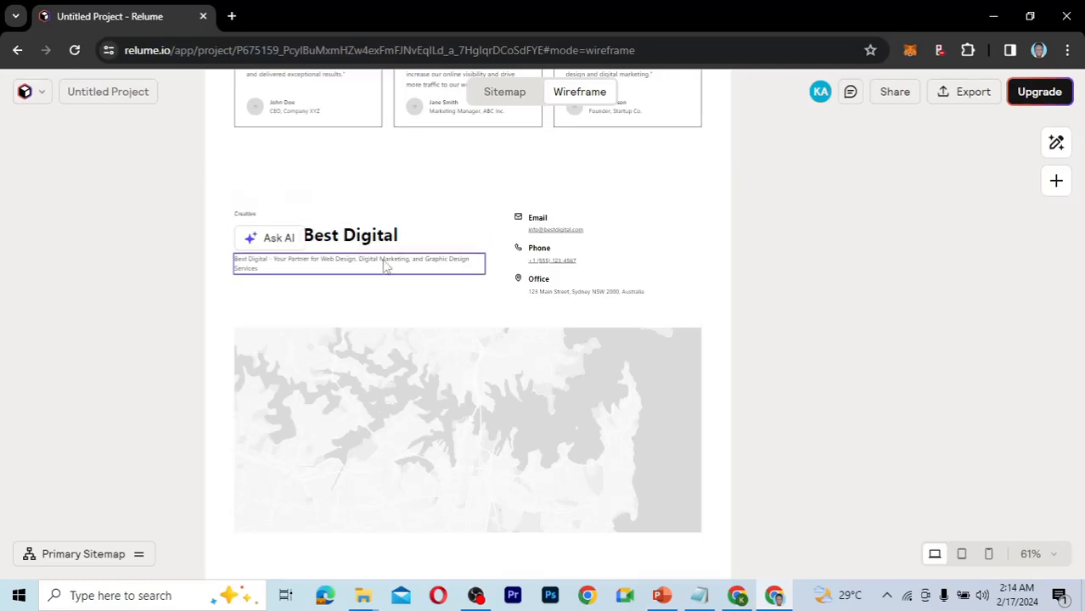
double_click(384, 268)
click(735, 597)
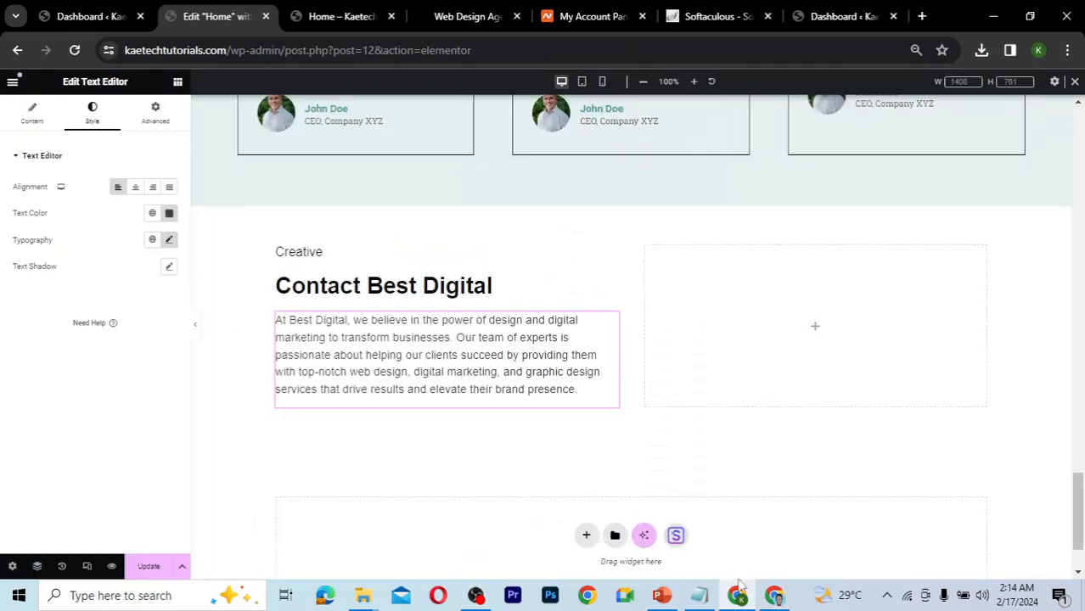
click(49, 119)
key(ctrl+a)
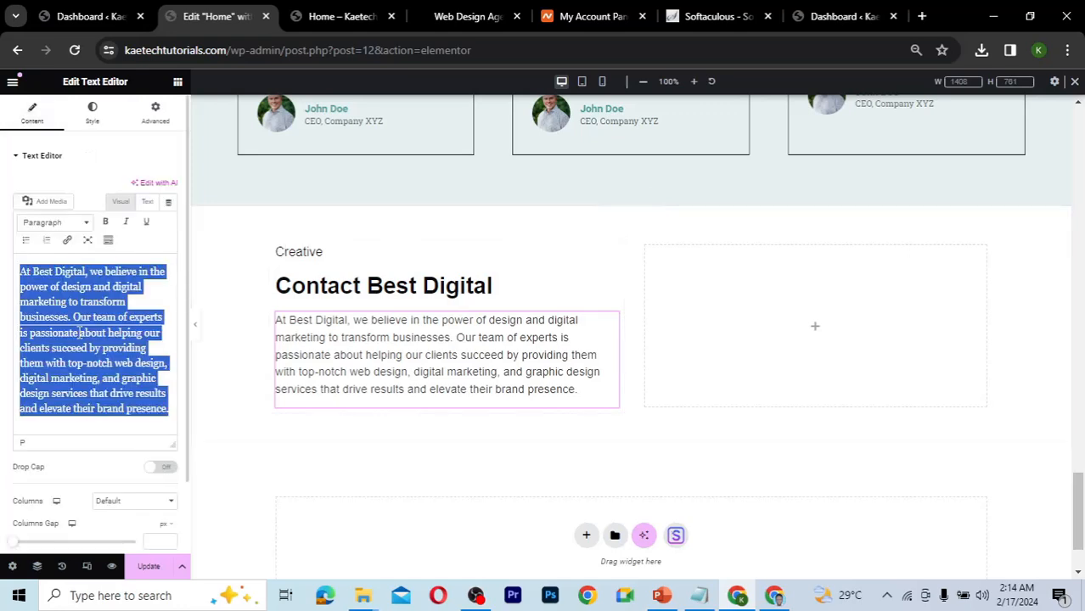
key(BackSpace)
key(ctrl+v)
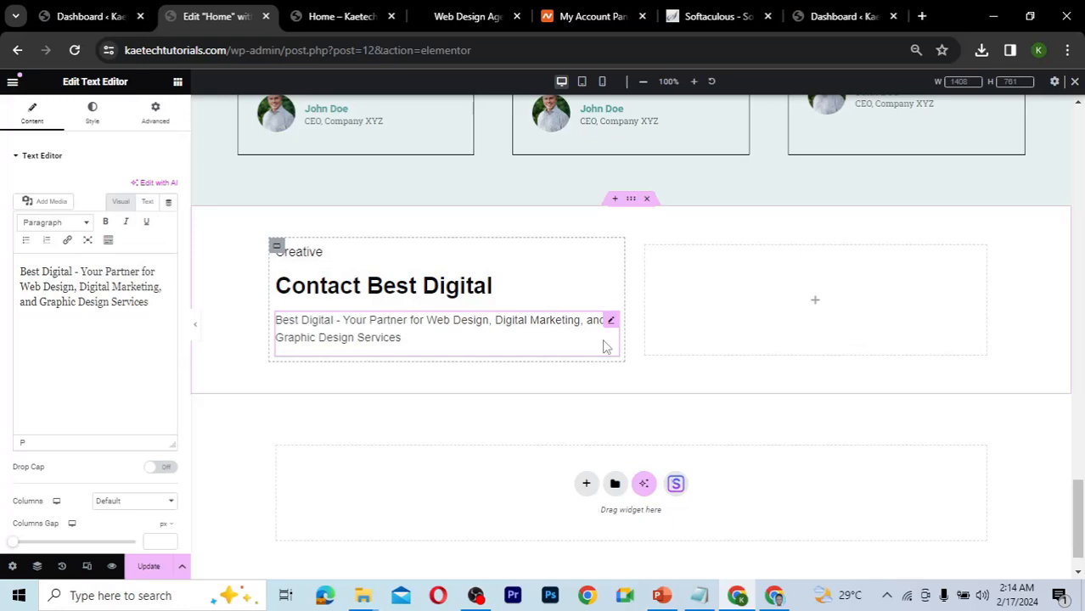
- Check the contact details in the Relume wireframe and add an Icon Box widget to the section's empty second inner container
click(772, 597)
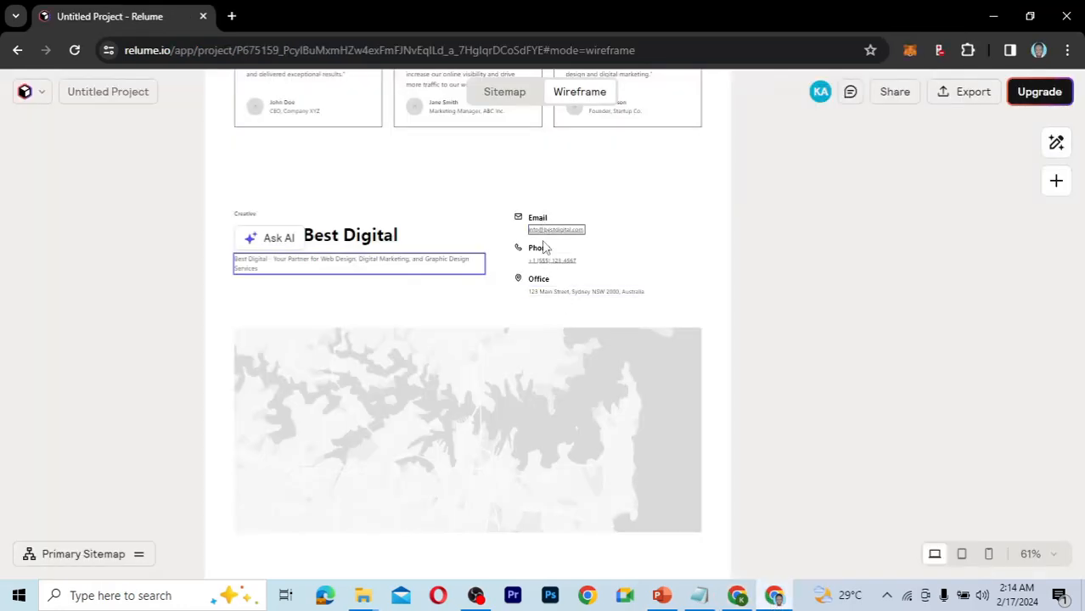
click(738, 597)
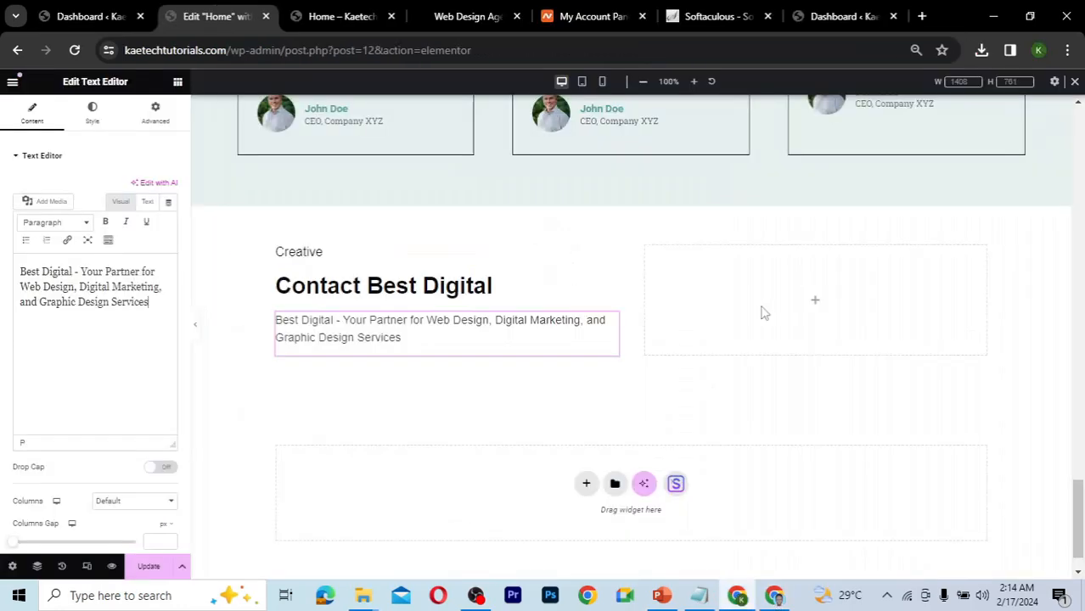
click(815, 305)
click(143, 136)
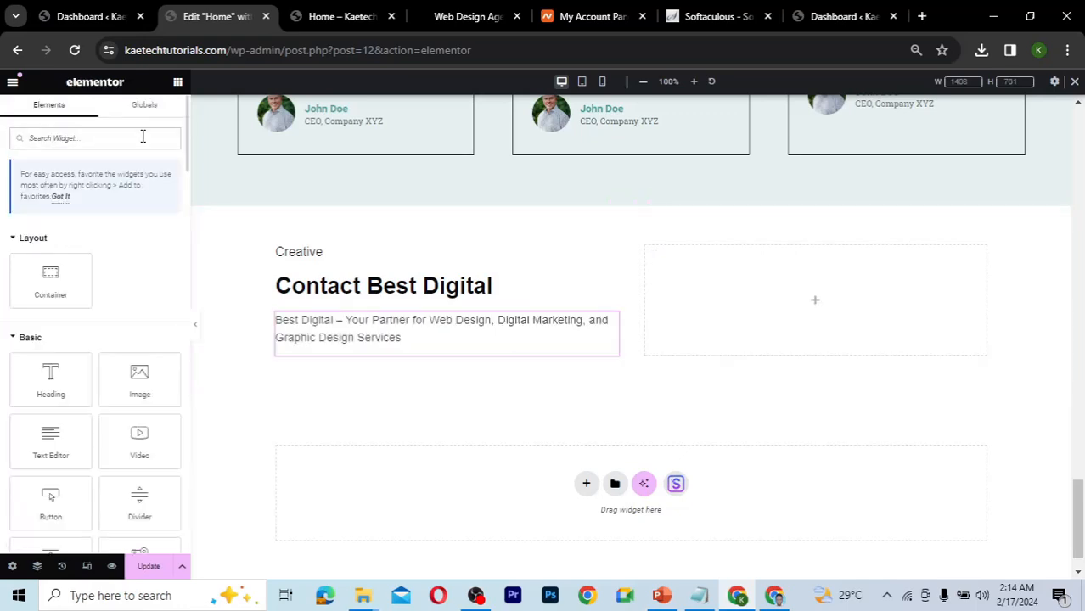
text(icon)
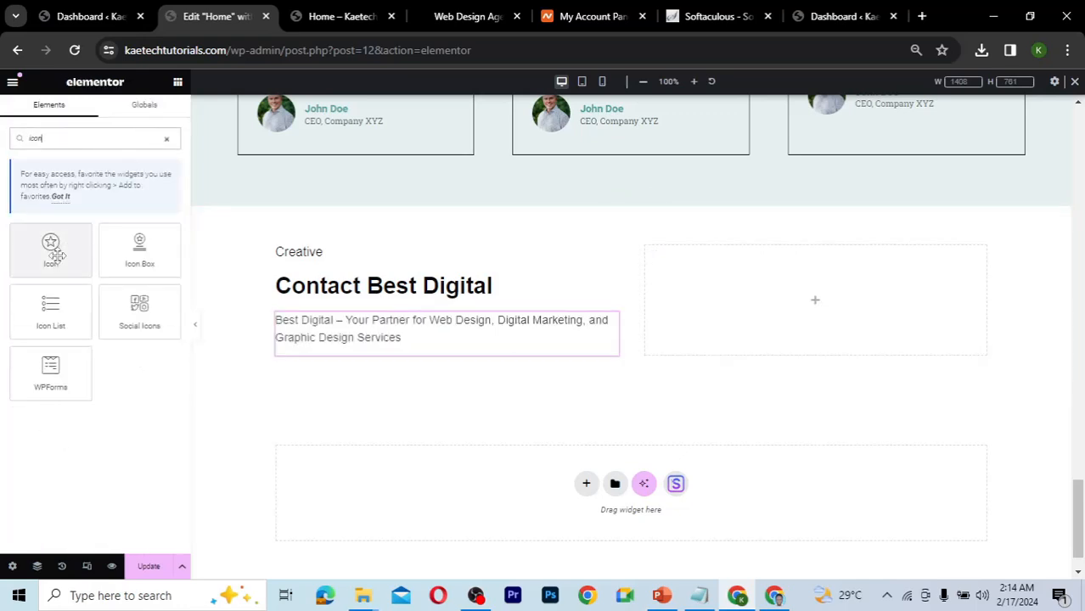
drag(139, 250, 743, 301)
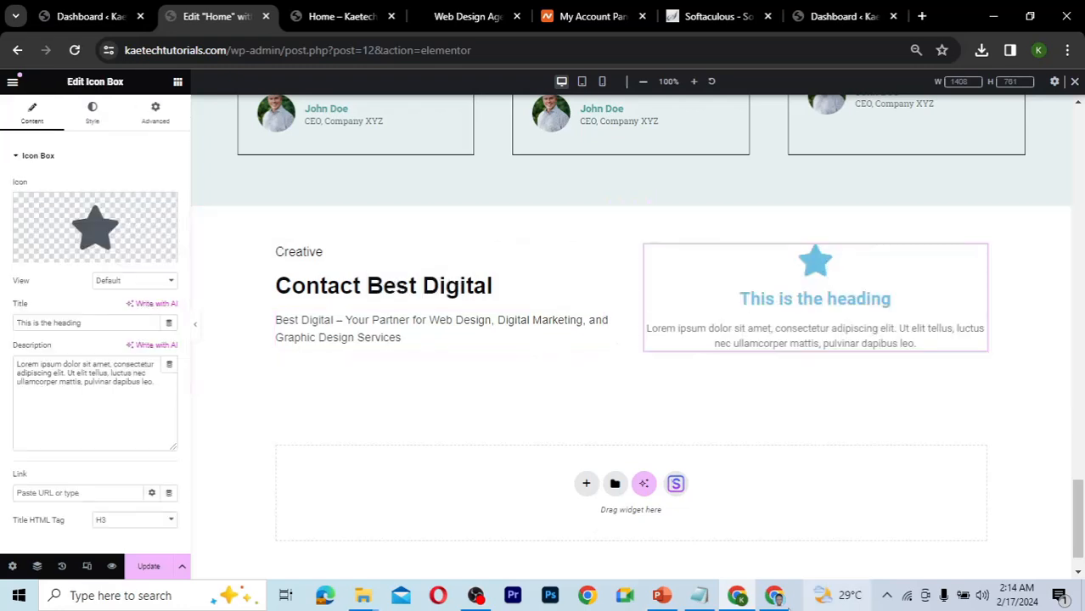
- Replace the icon box's title with "Email" copied from the Relume wireframe
click(783, 599)
double_click(545, 218)
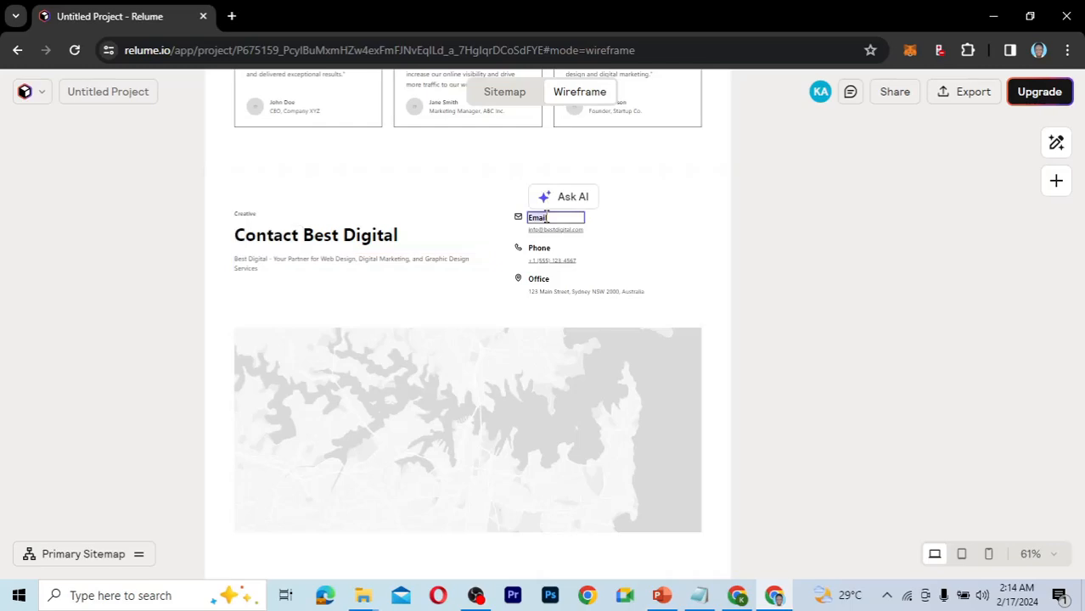
click(739, 597)
drag(134, 324, 5, 319)
key(ctrl+v)
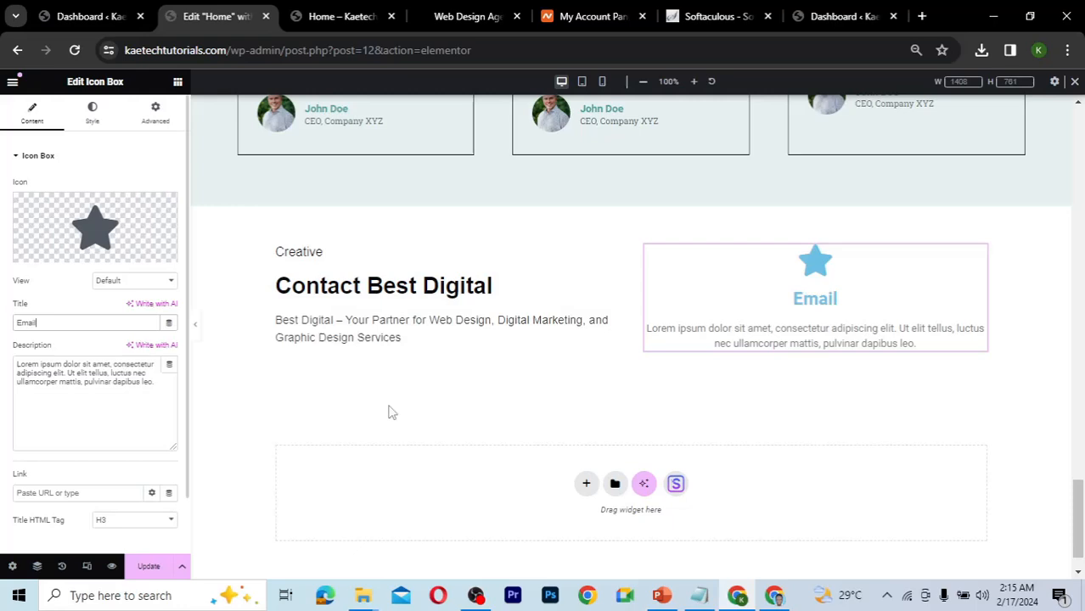
- Replace the icon box's placeholder description with the contact email address copied from the Relume wireframe
click(775, 597)
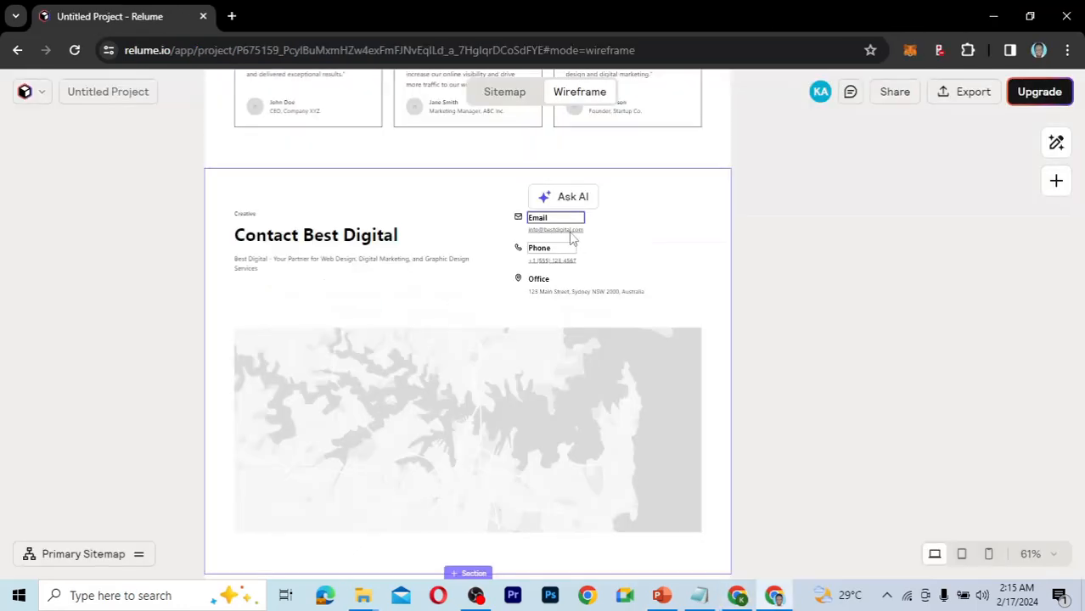
triple_click(571, 231)
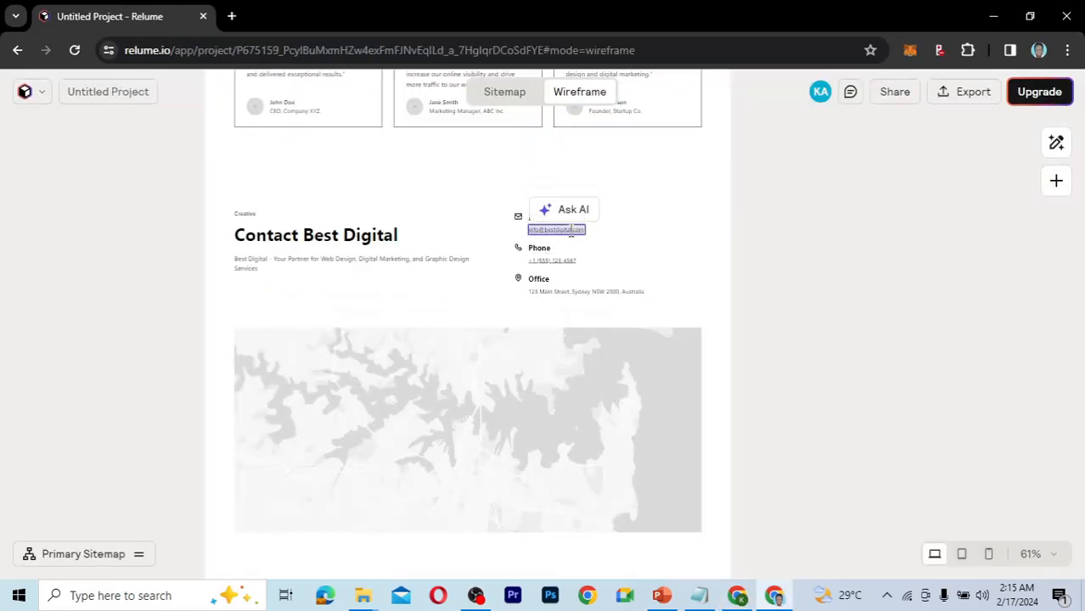
click(737, 597)
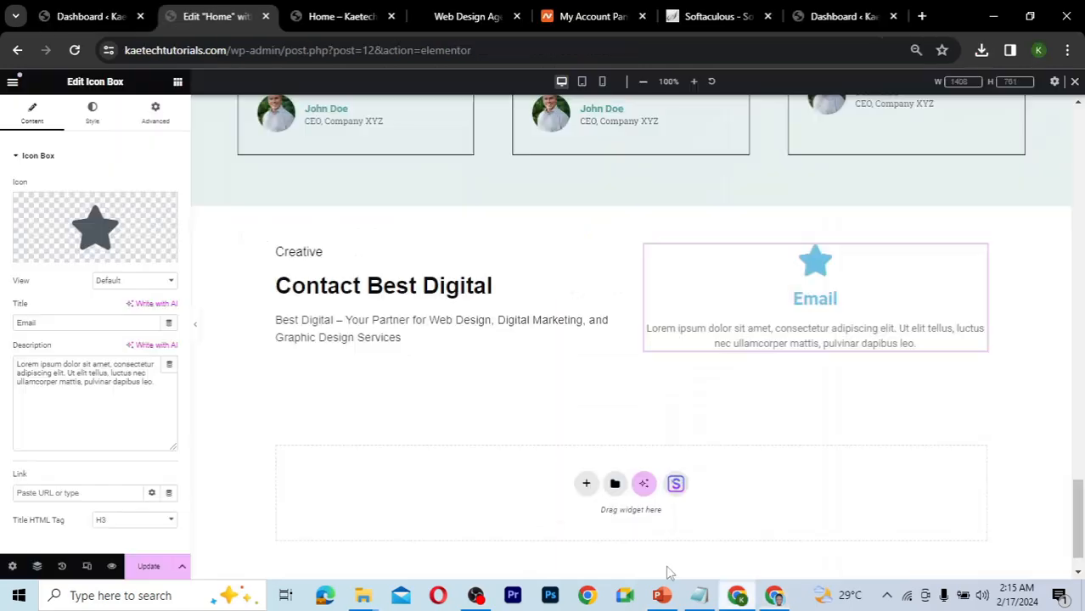
triple_click(90, 385)
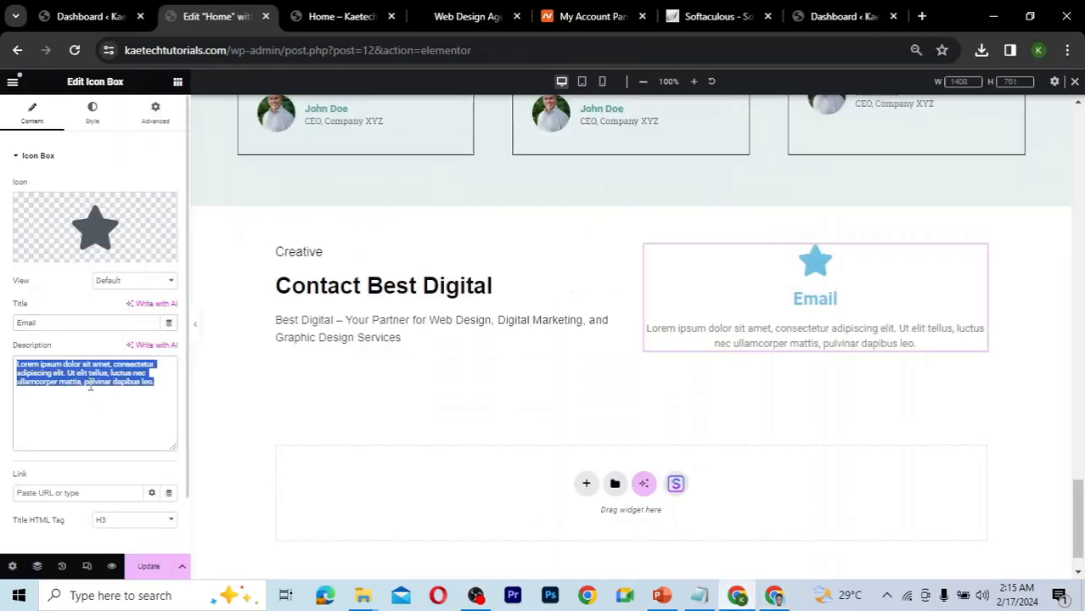
key(ctrl+v)
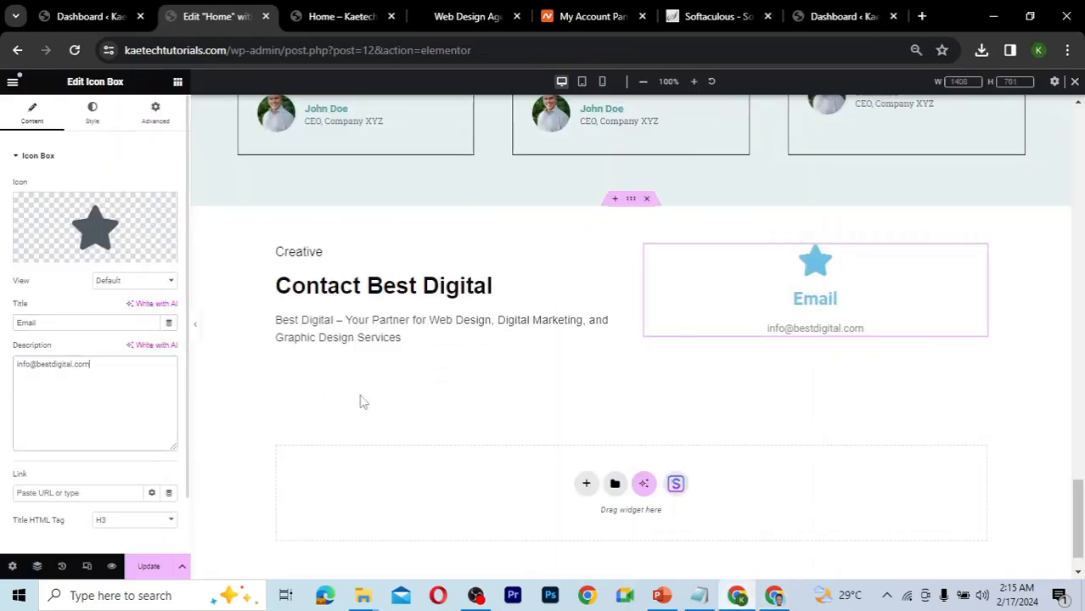
- Set the Email icon box's icon position to left and replace the star with the outlined envelope icon from the icon library
click(95, 119)
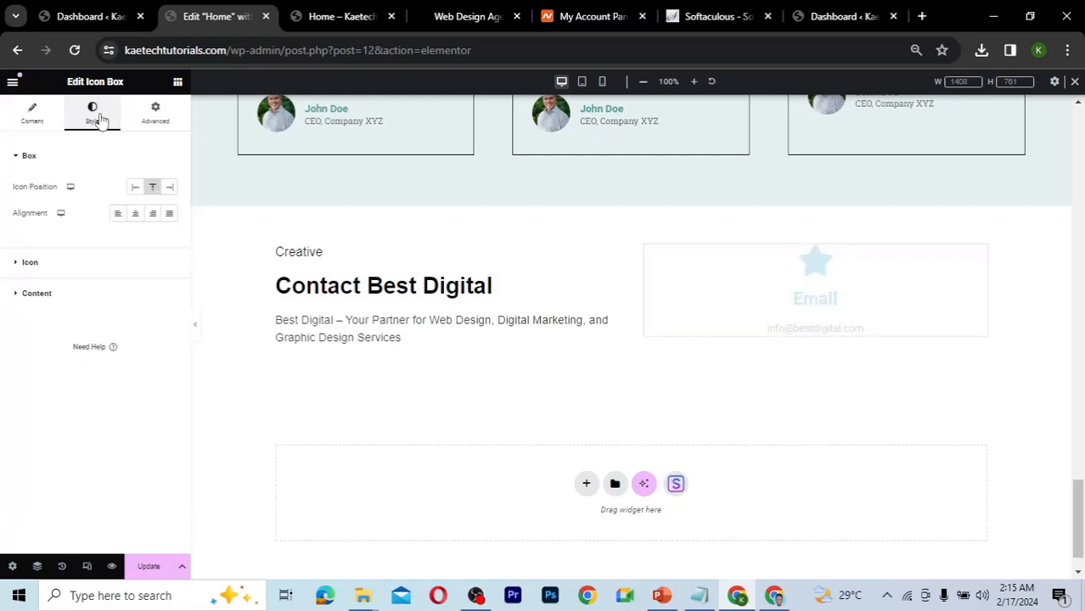
click(136, 187)
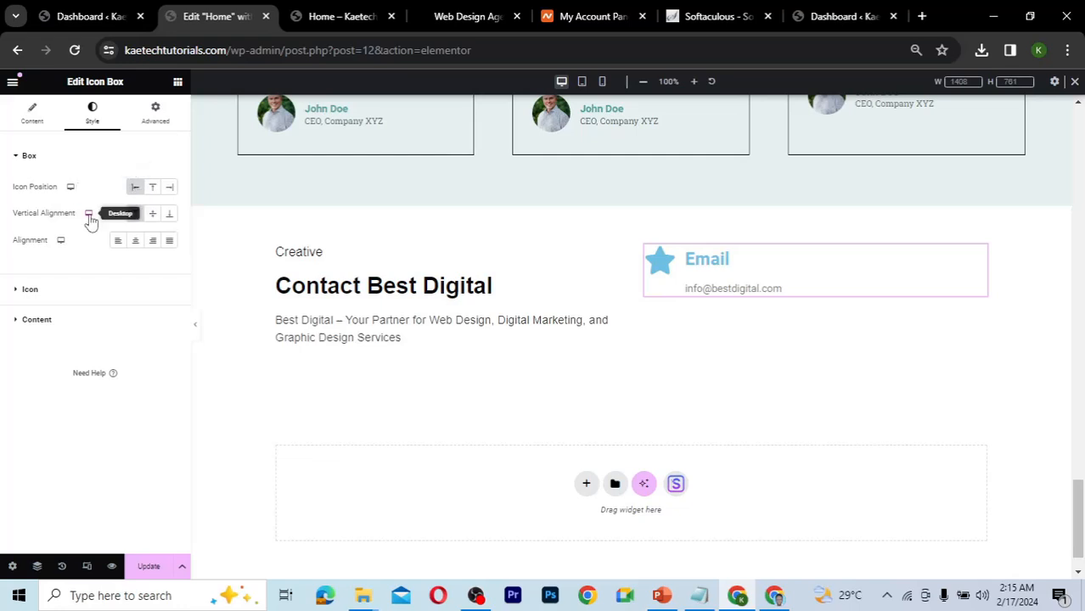
click(29, 120)
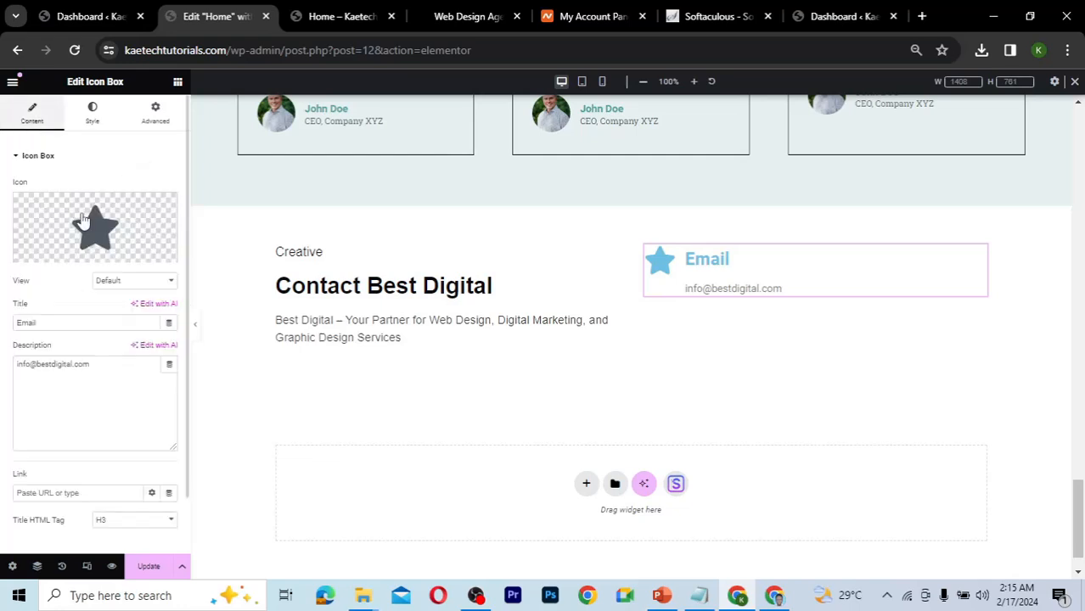
click(84, 223)
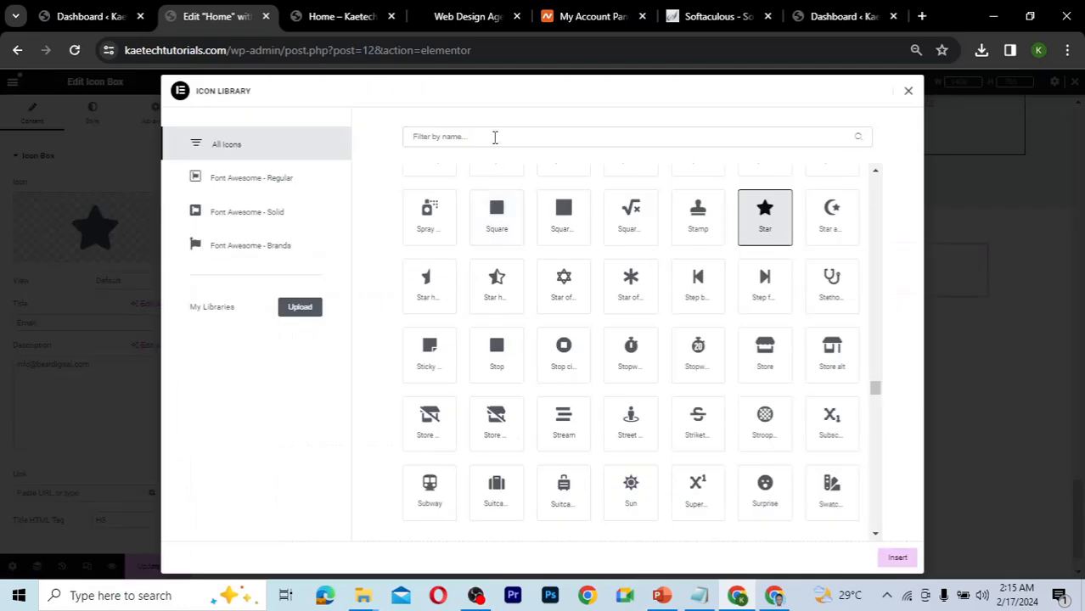
click(495, 136)
text(env)
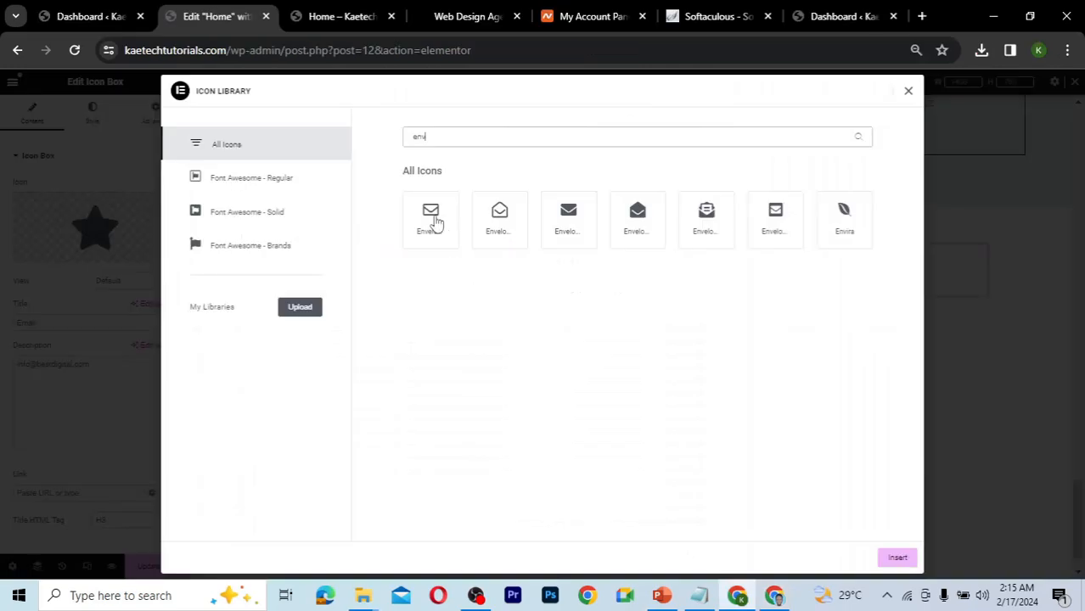
click(431, 219)
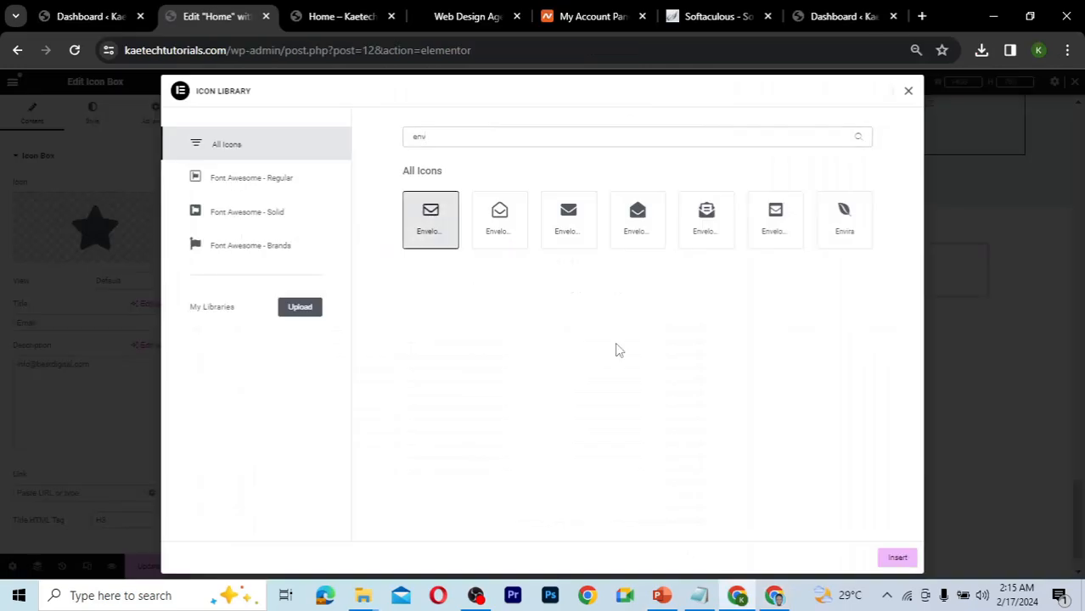
click(897, 558)
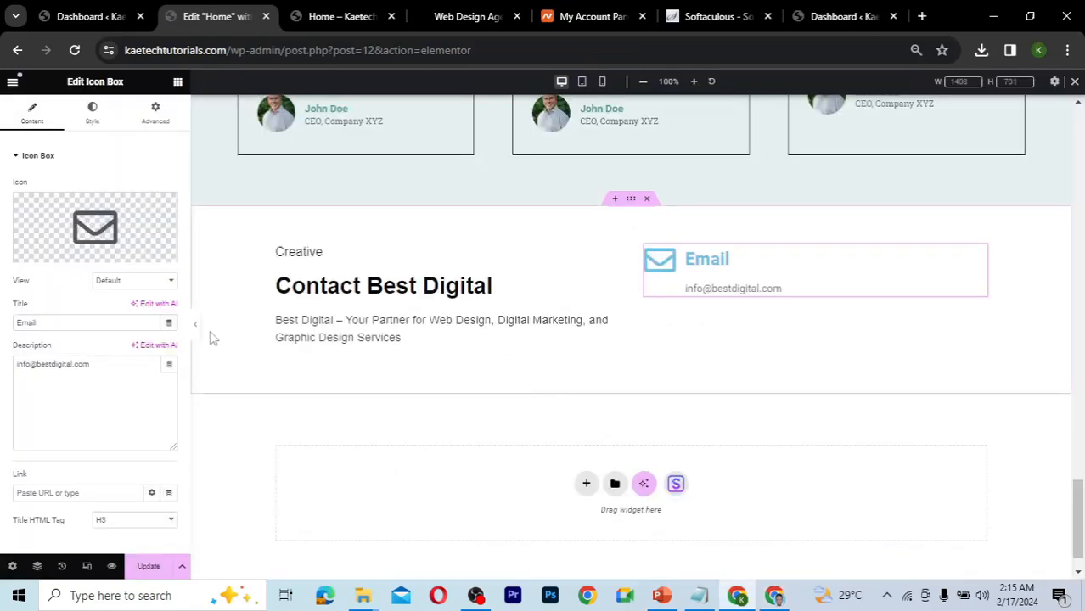
- Set the icon size of the Email icon box to 30 px and review the global colors offered for its primary color
click(93, 124)
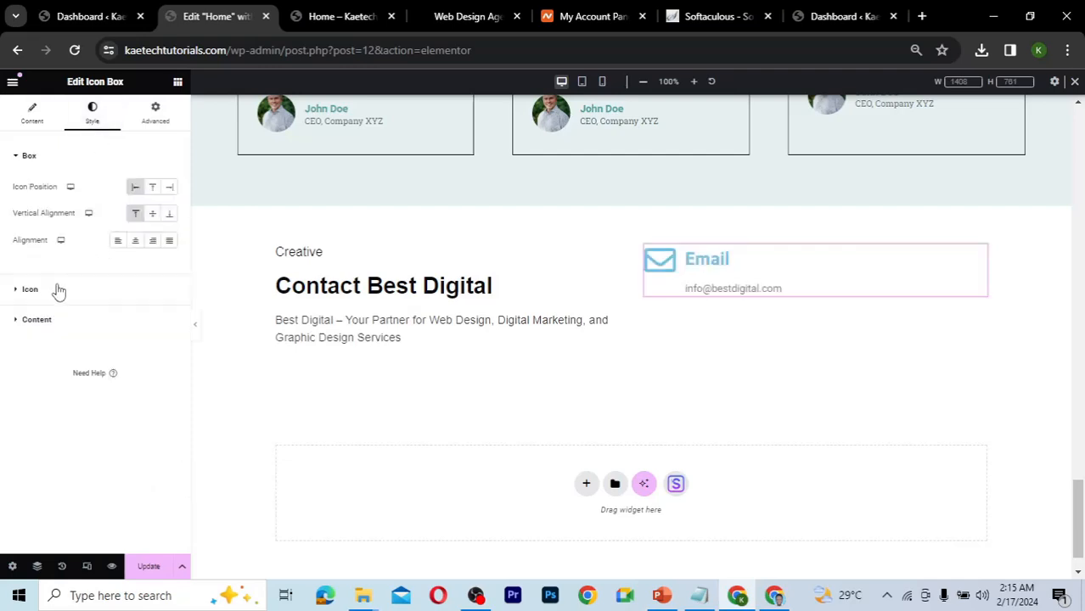
click(31, 290)
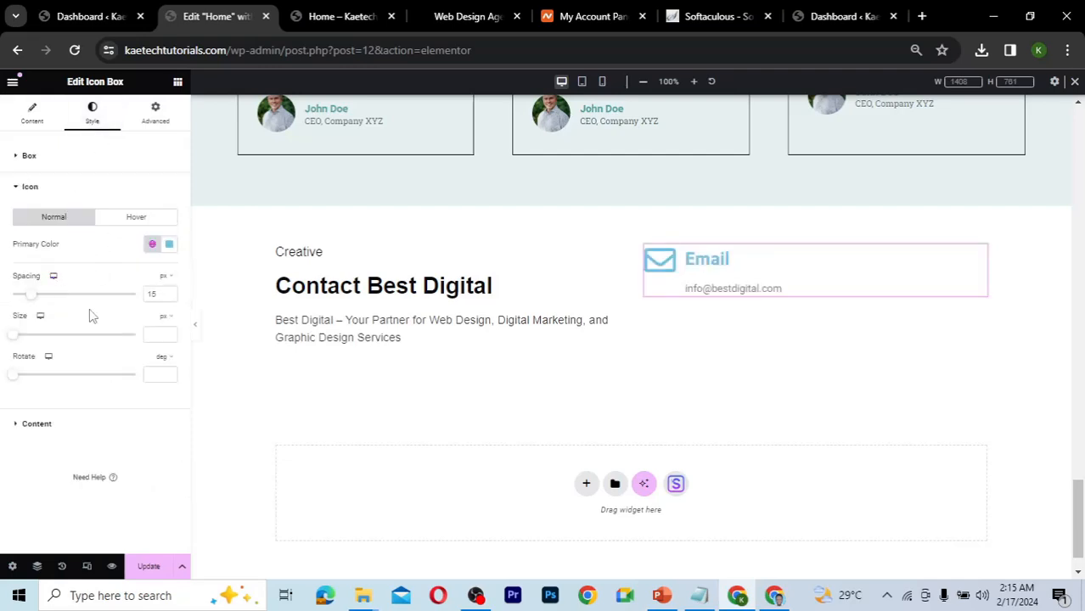
click(150, 335)
text(20)
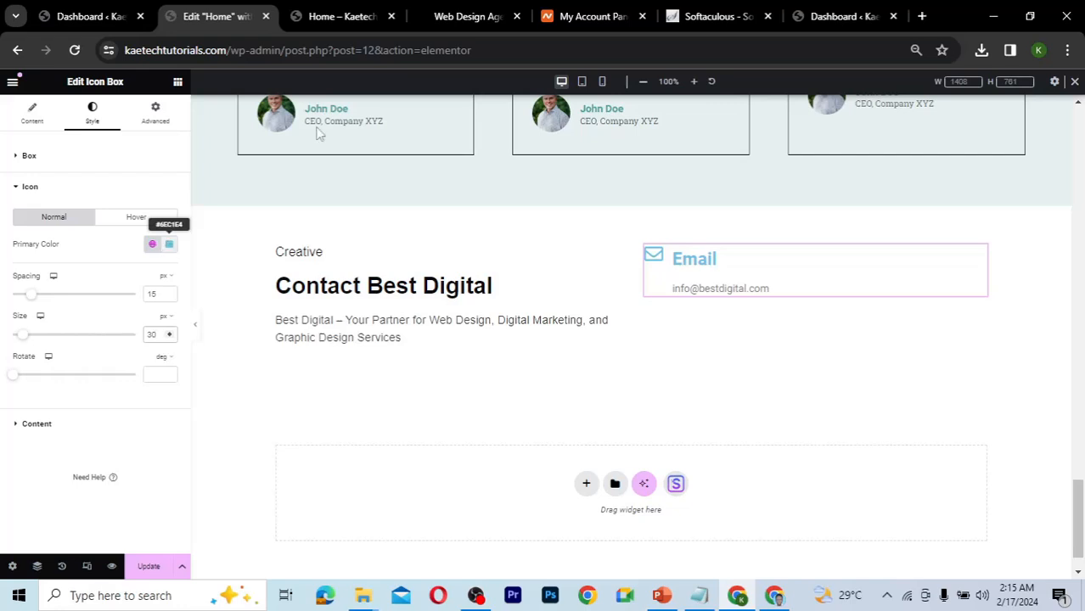
click(153, 247)
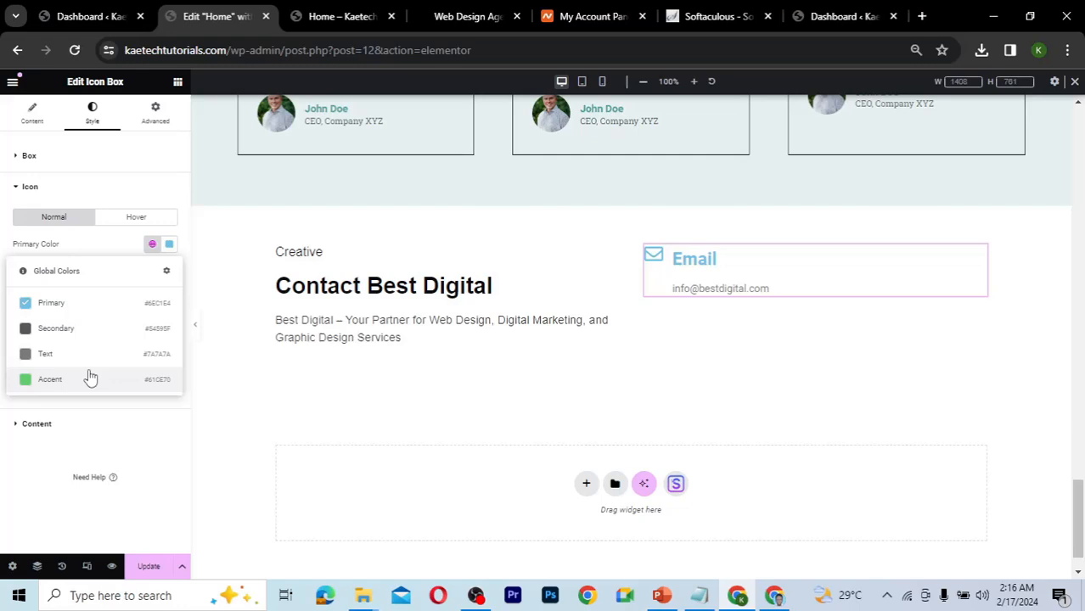
click(38, 472)
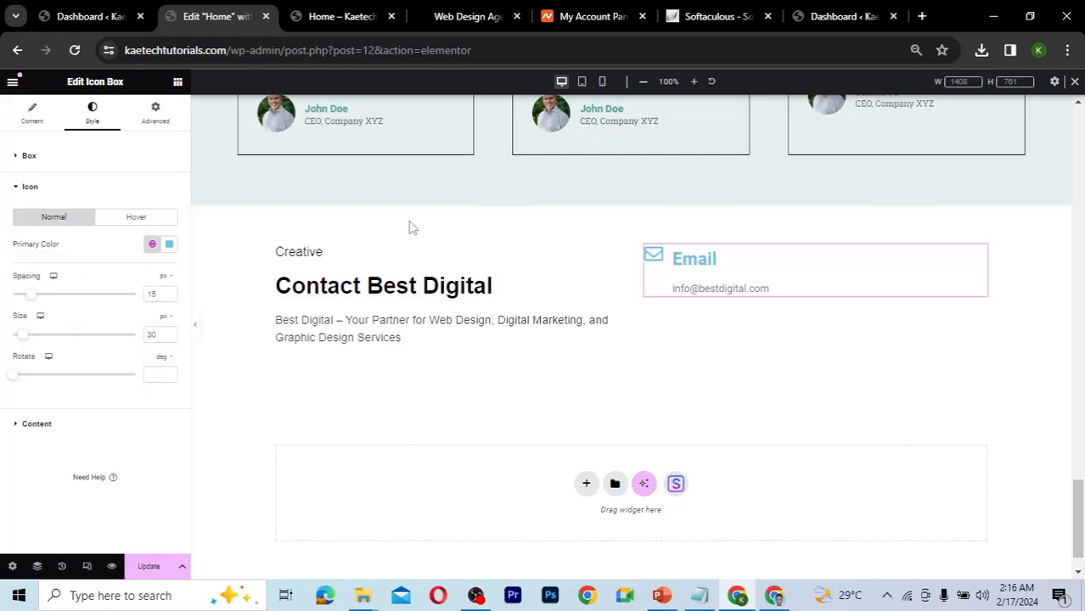
- Try to save the name text color of the first testimonial as a new global color called Dark Blue
scroll(410, 228, up, 1)
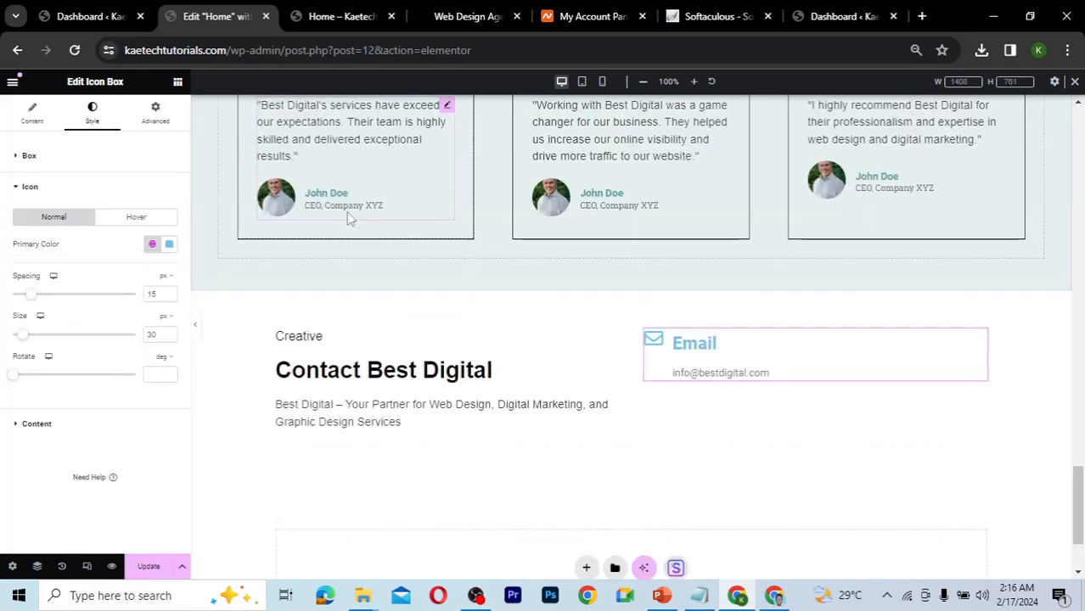
click(447, 106)
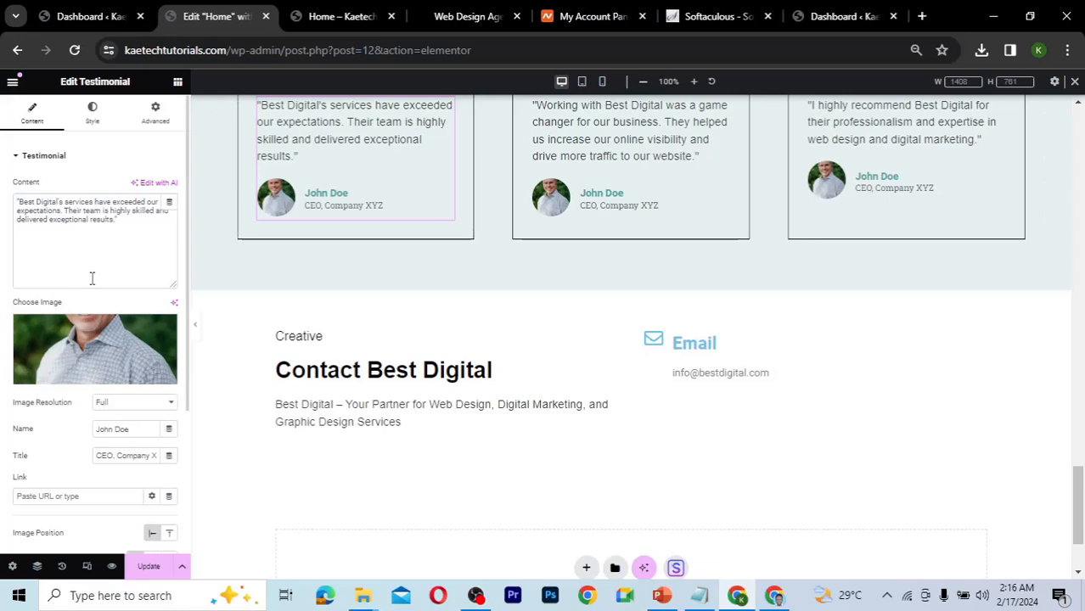
click(93, 123)
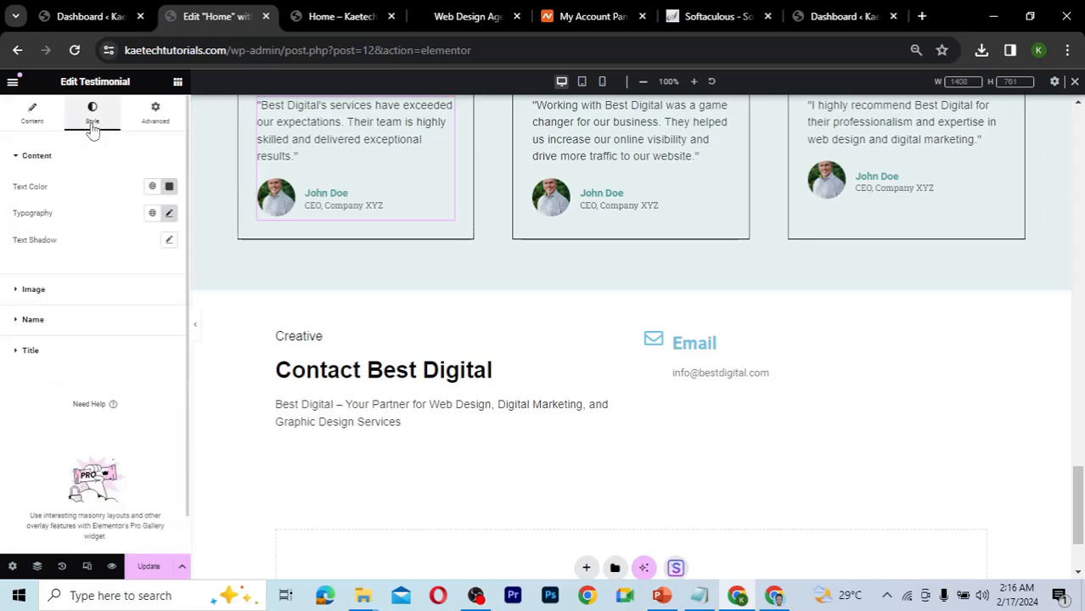
click(99, 328)
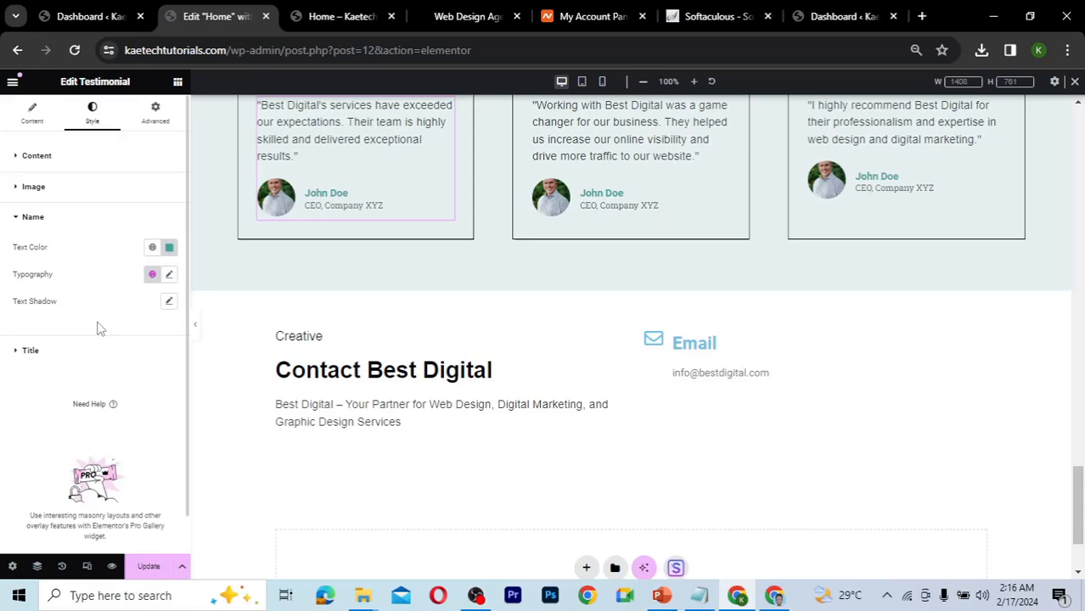
click(169, 247)
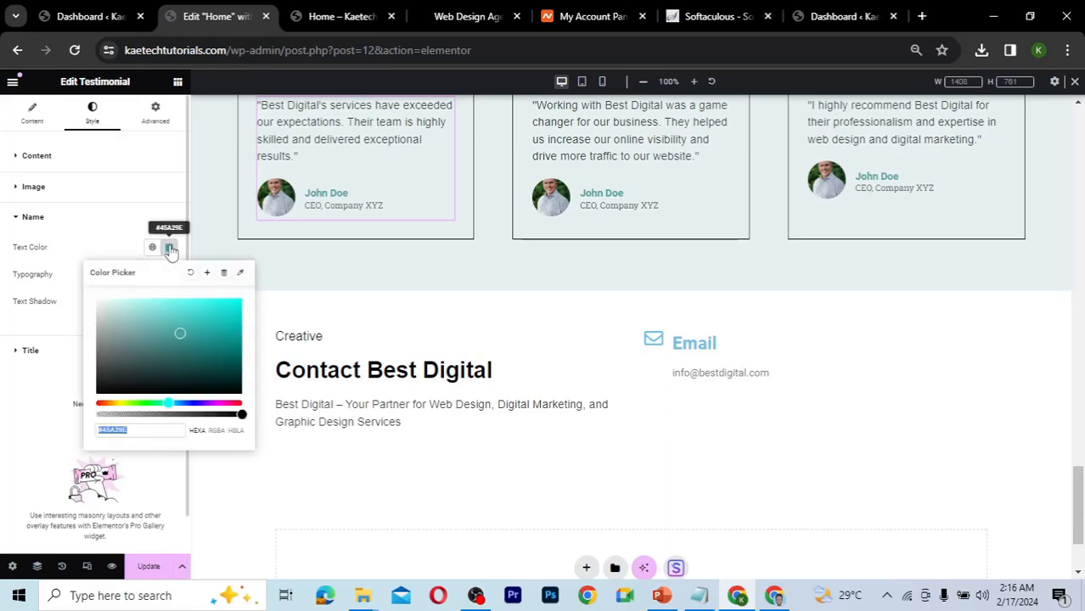
click(207, 274)
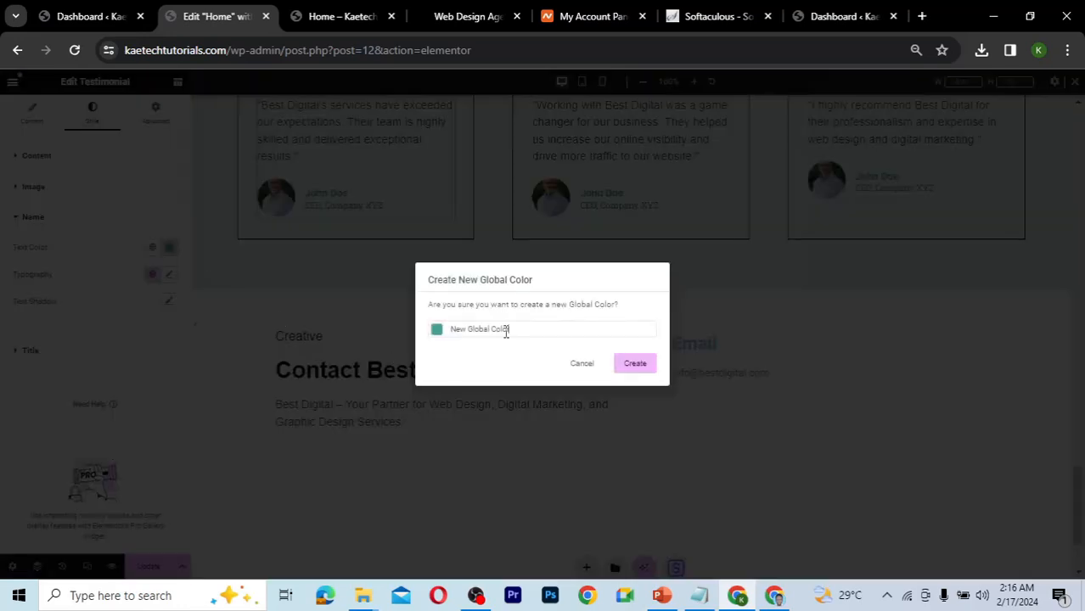
triple_click(445, 332)
text(D)
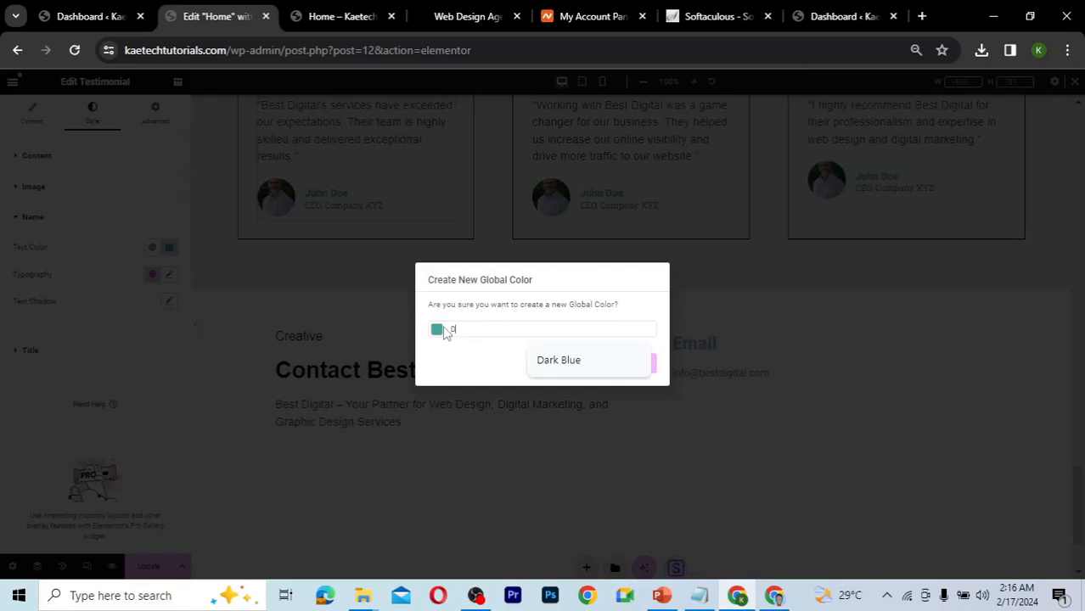
text(ar)
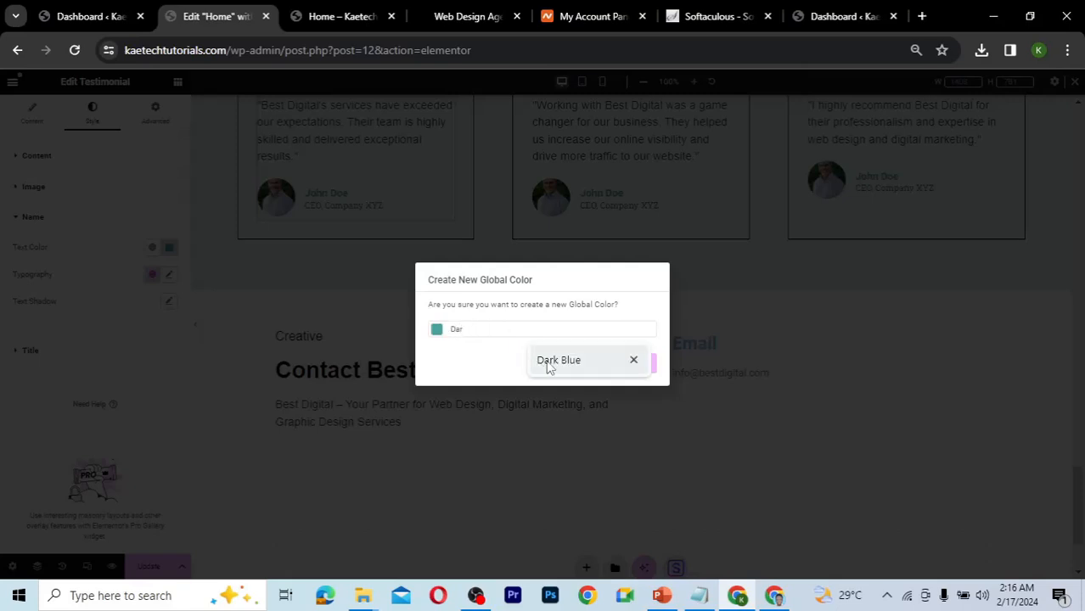
click(555, 361)
click(635, 365)
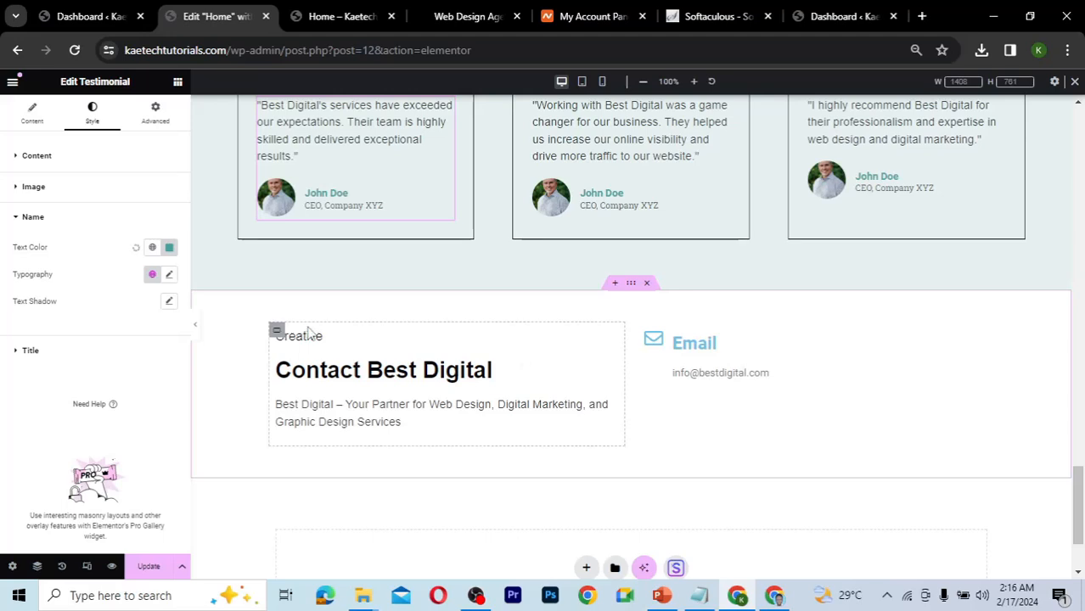
- Update the Home page and reload the editor
click(150, 568)
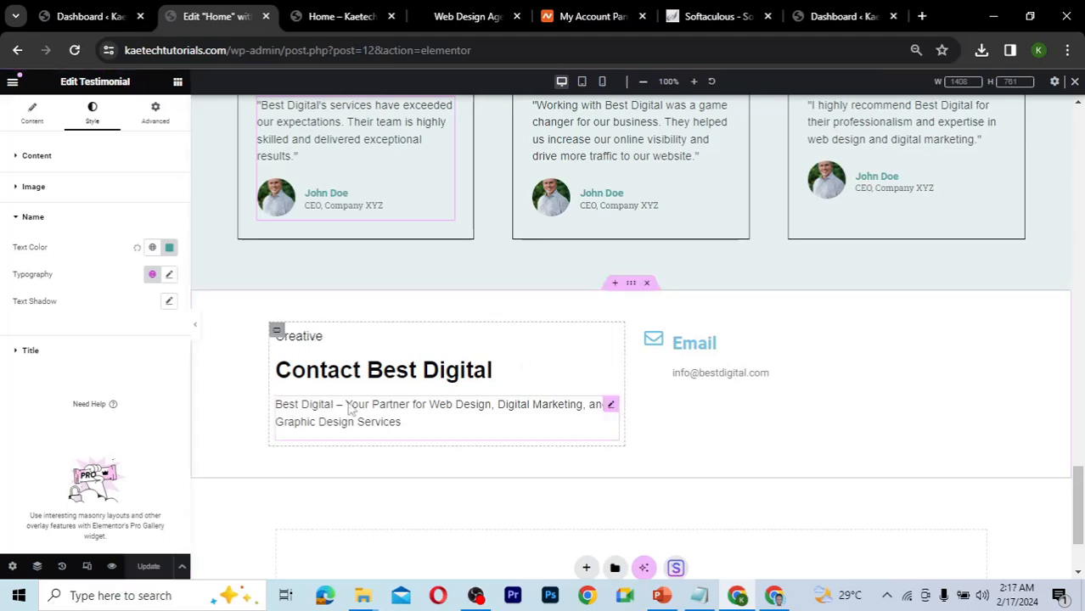
click(73, 51)
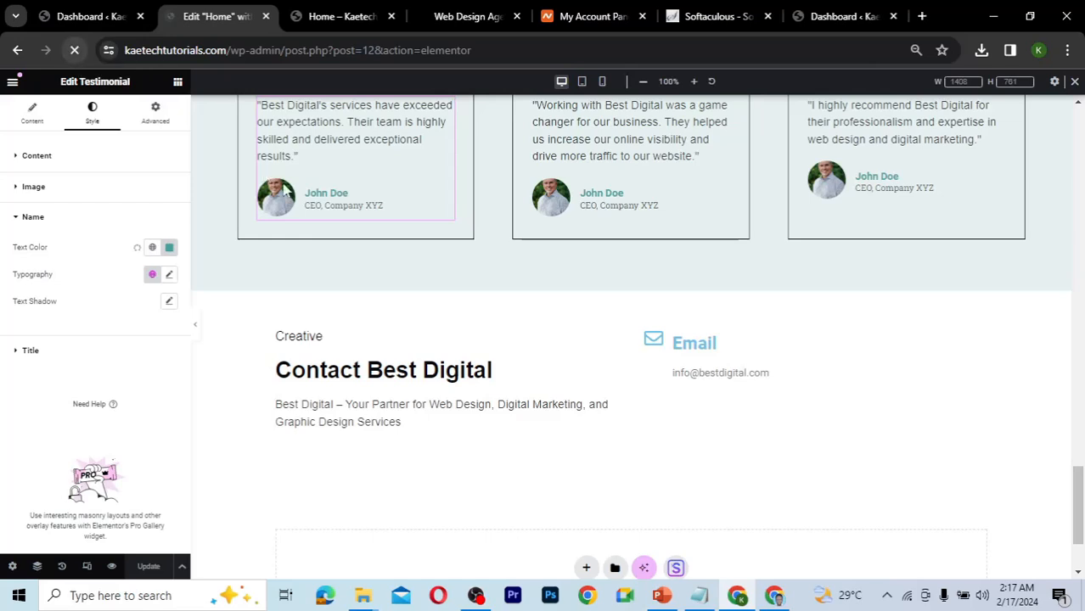
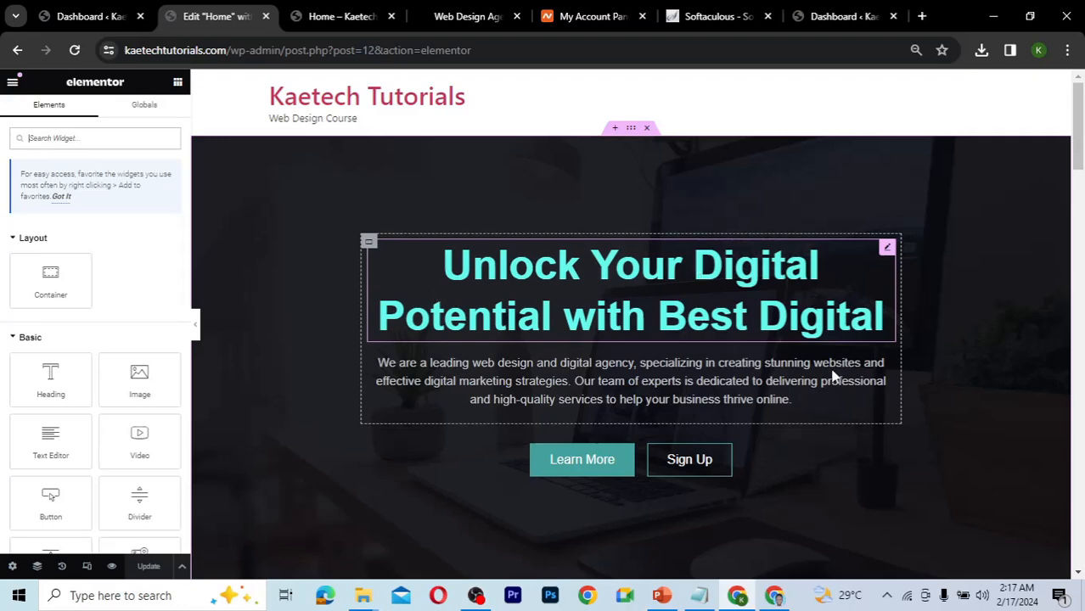
- Check the global colors available for the name text color of the first testimonial
scroll(834, 376, down, 20)
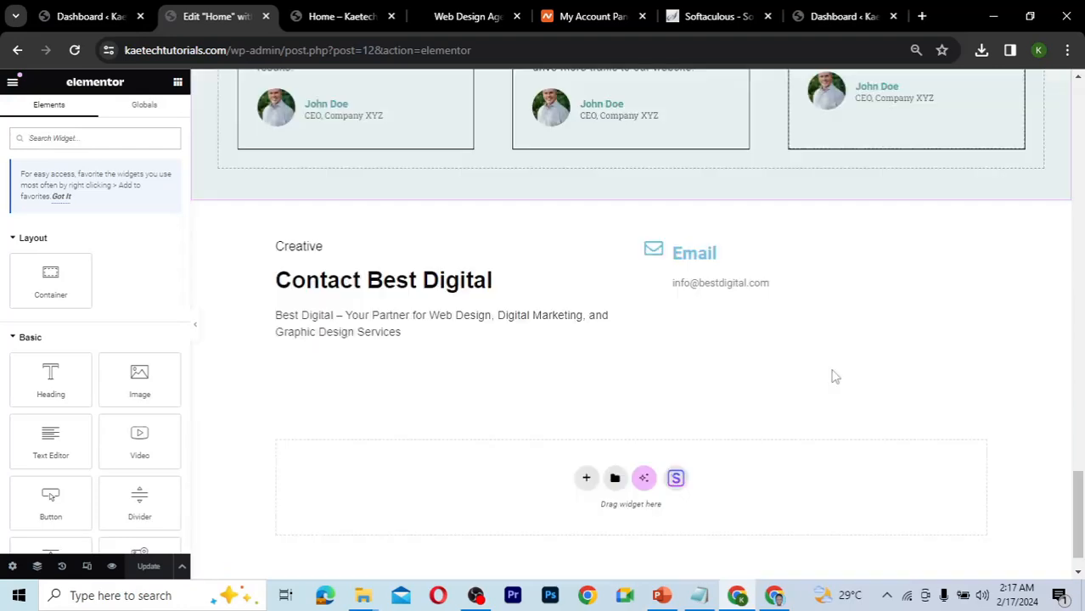
scroll(833, 376, down, 1)
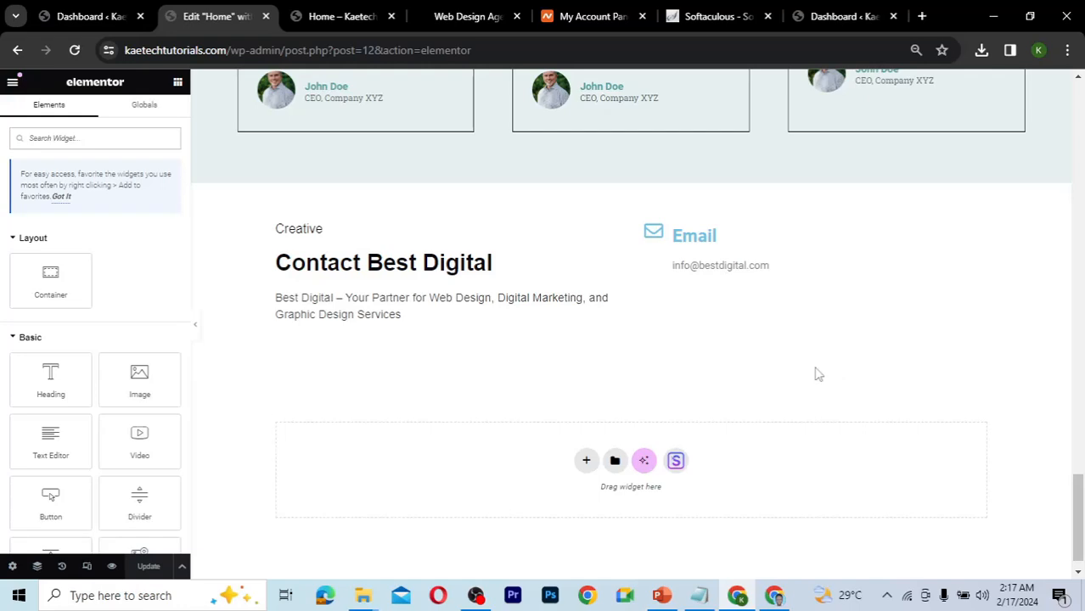
scroll(818, 375, up, 3)
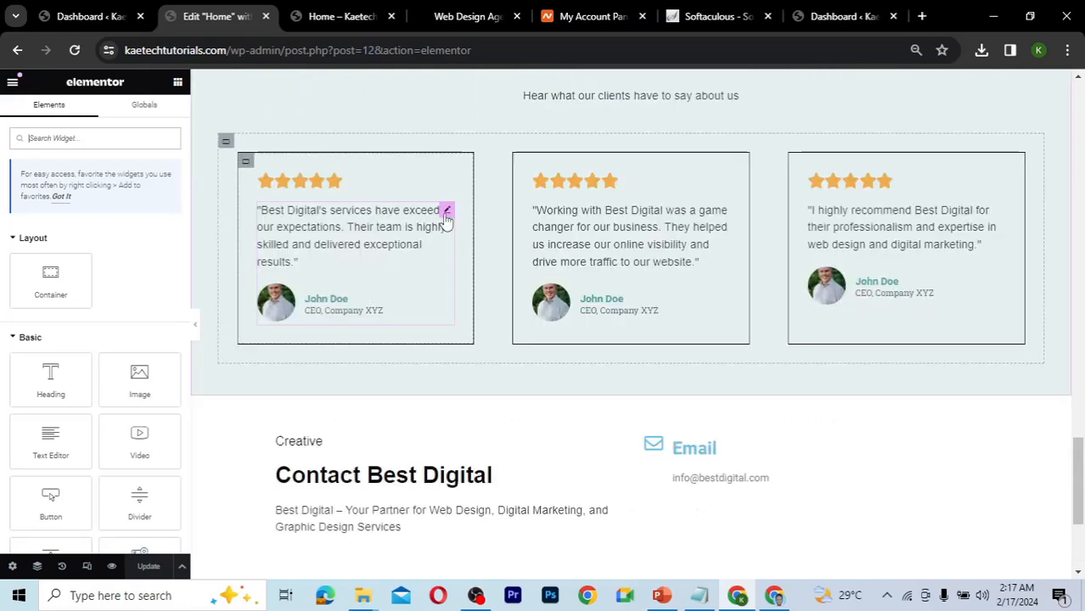
click(446, 212)
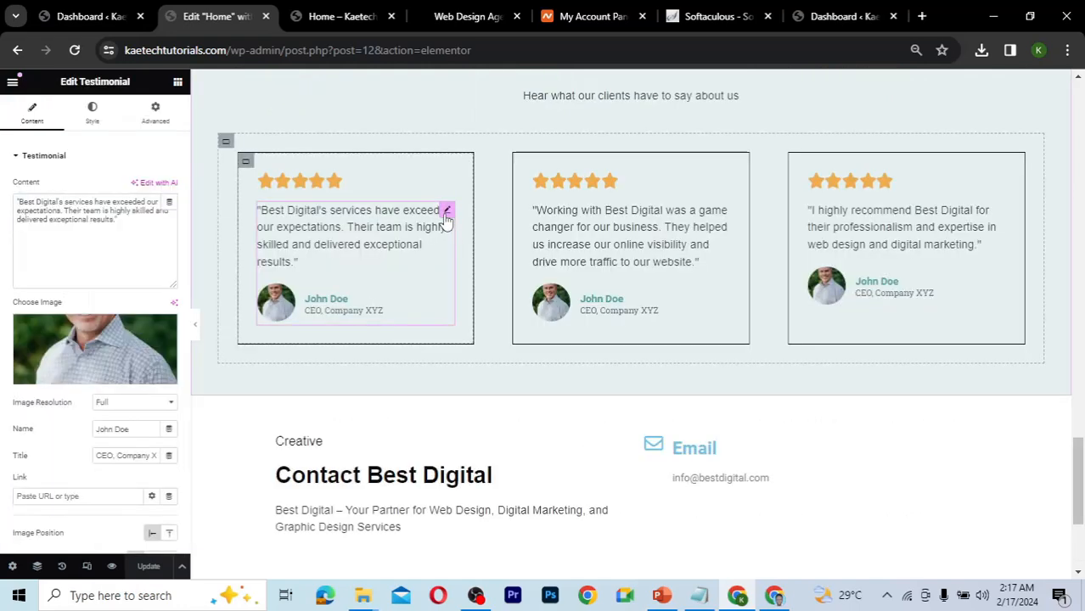
click(94, 117)
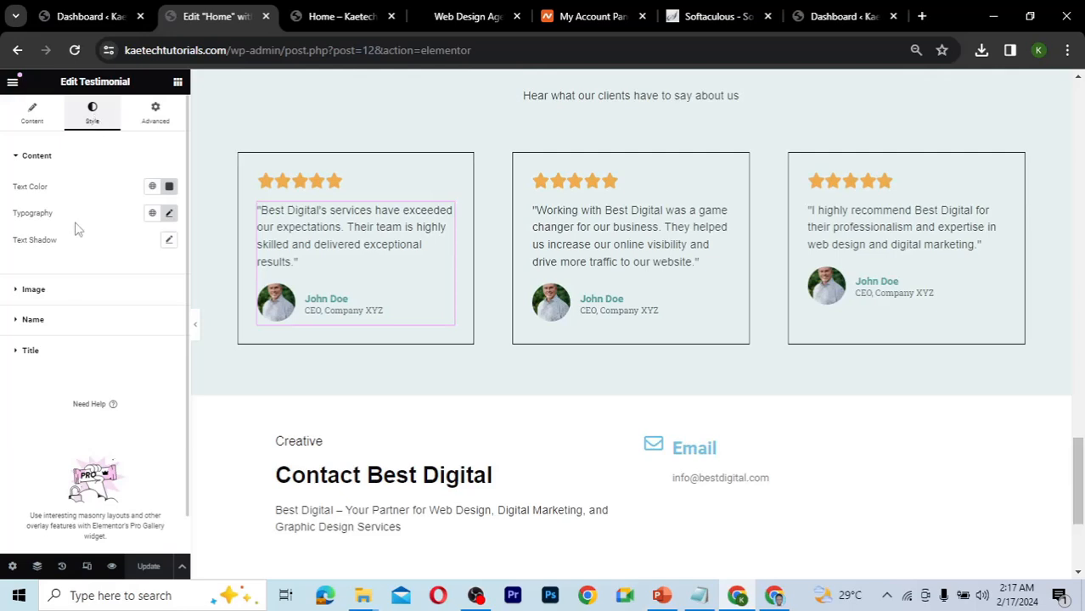
click(73, 322)
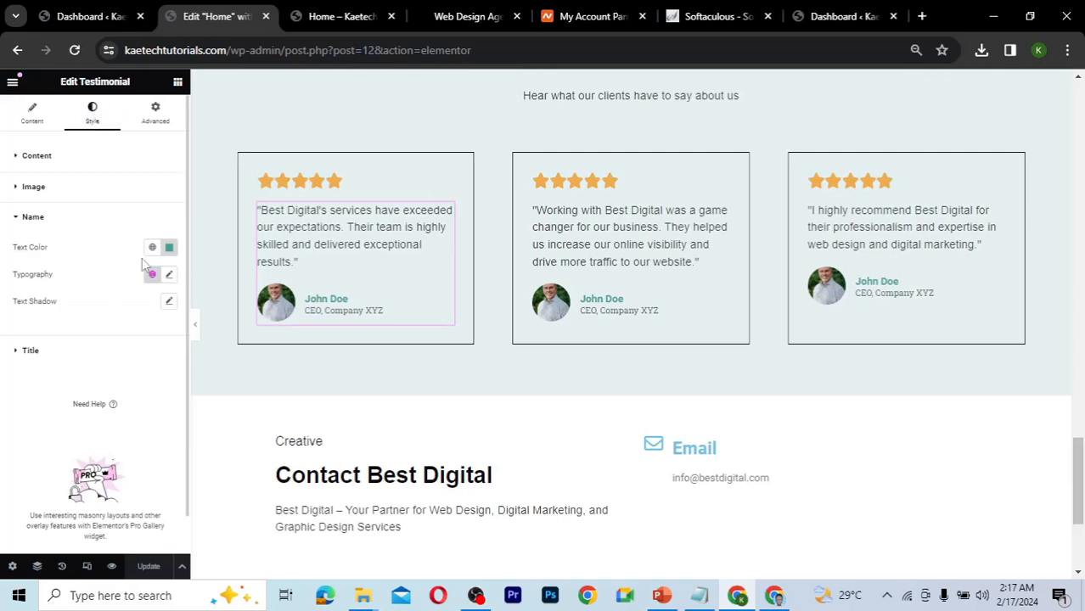
click(169, 249)
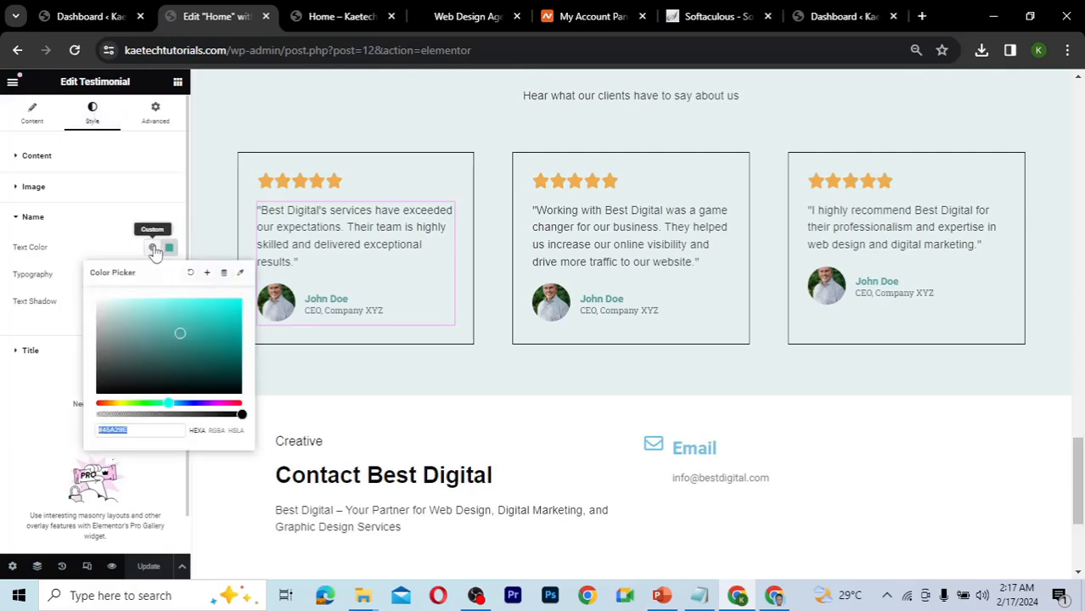
click(153, 248)
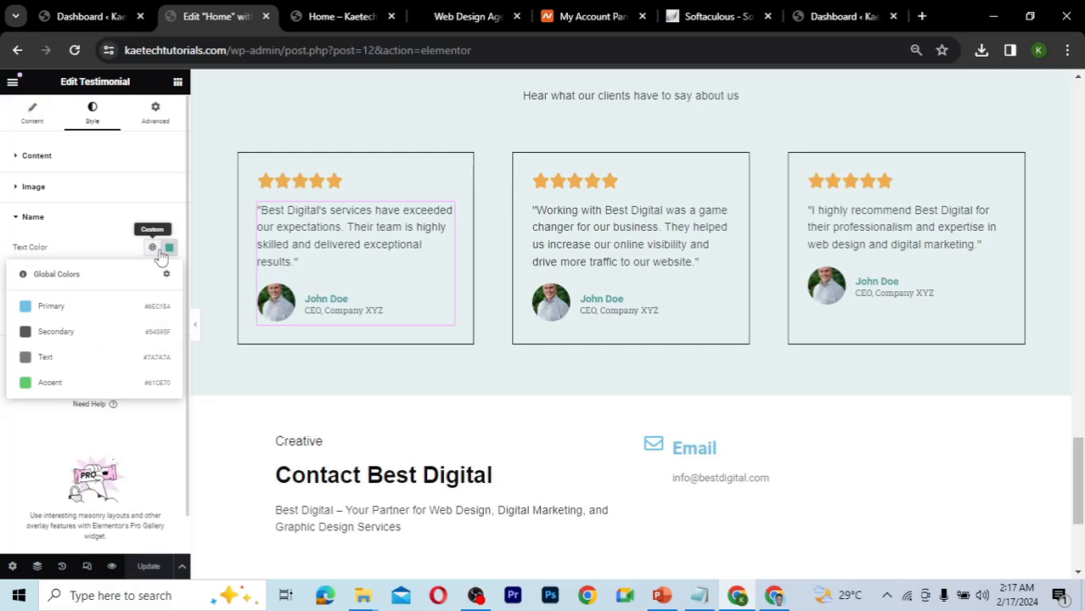
- Create a global color named Dark Blue from the testimonial name's custom color #45A29E and check it in the global colors list
click(169, 252)
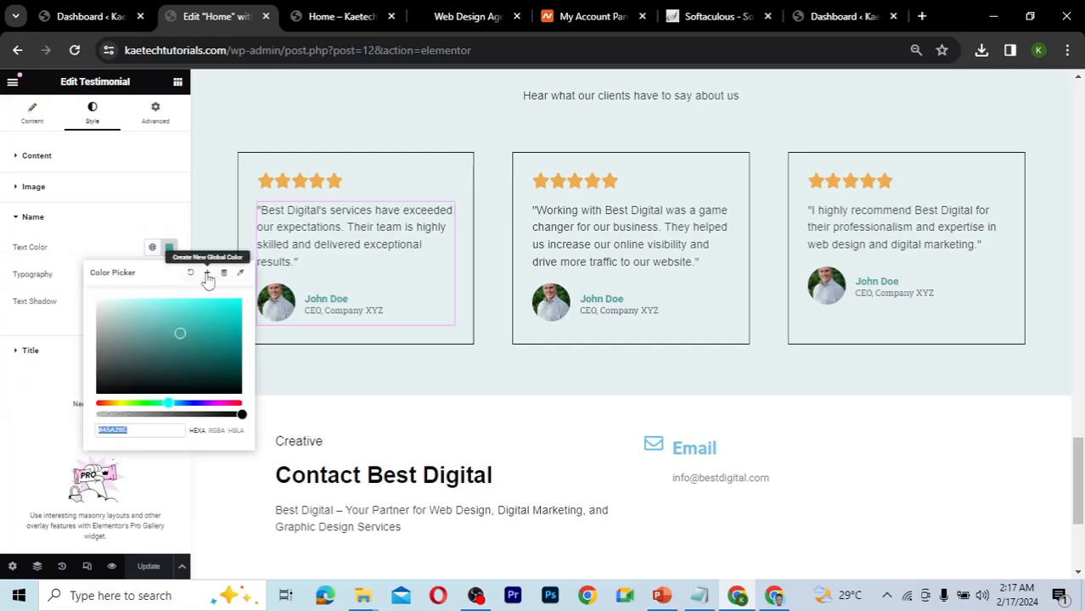
click(205, 275)
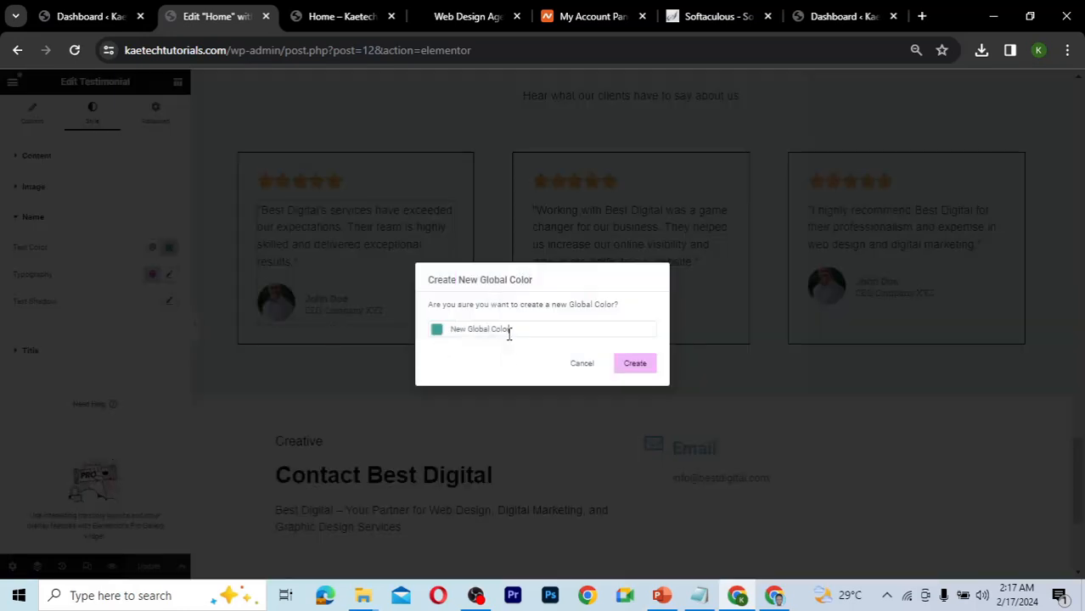
key(ctrl+a)
text(D)
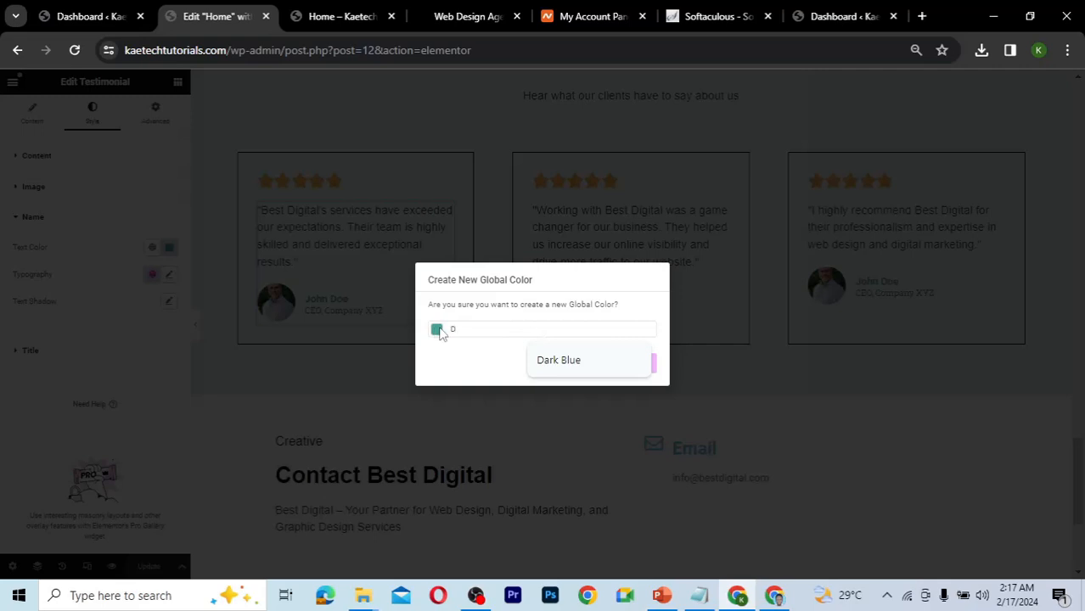
click(558, 360)
click(635, 362)
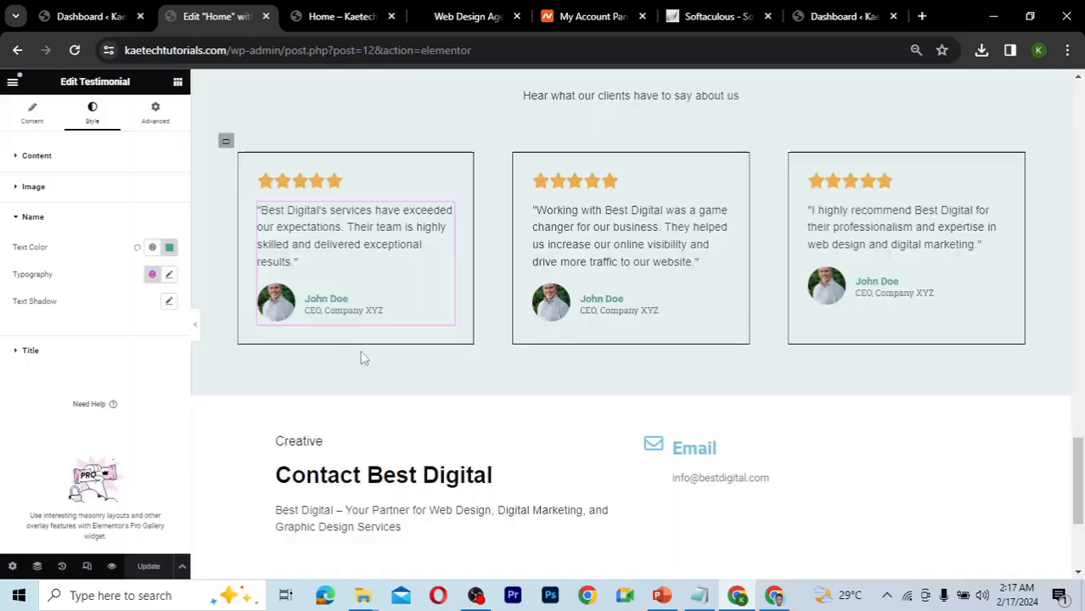
click(152, 249)
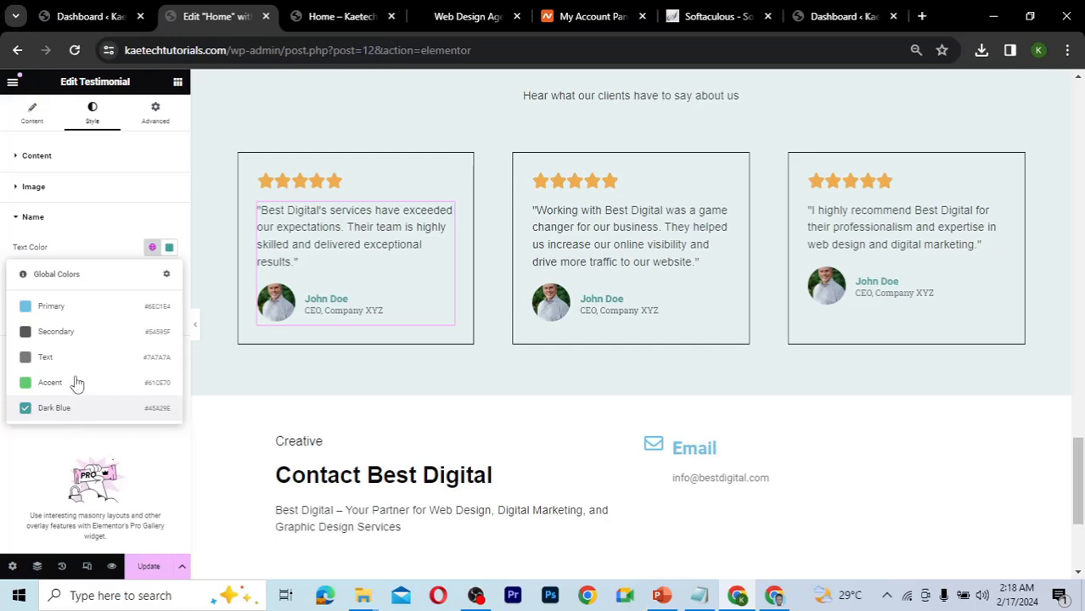
click(126, 254)
- Set the icon color of the Email icon box in the contact section to the Dark Blue global color
scroll(469, 376, down, 1)
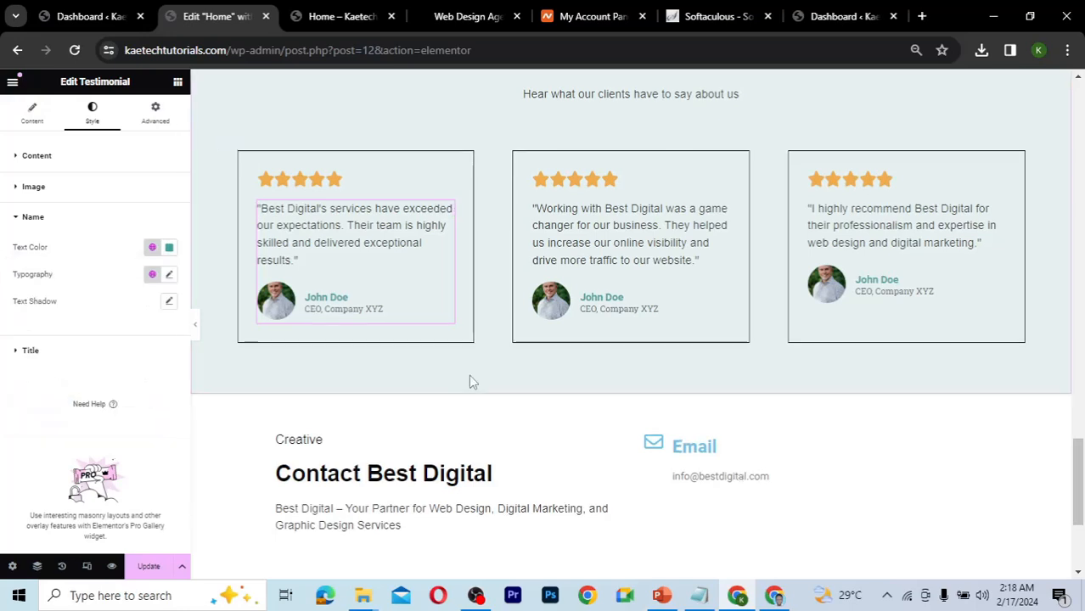
scroll(469, 375, down, 2)
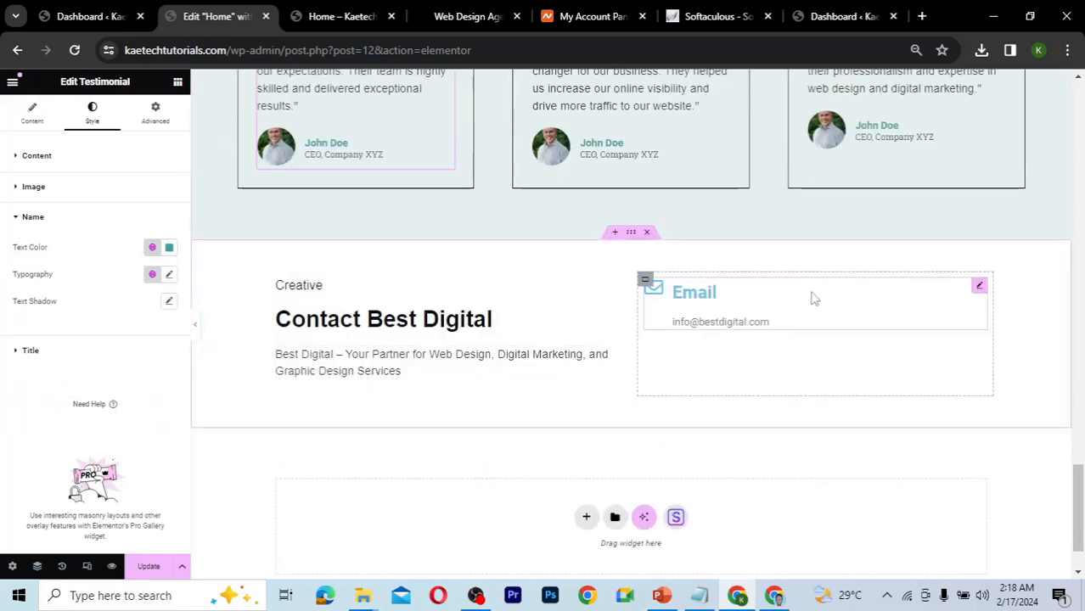
click(812, 298)
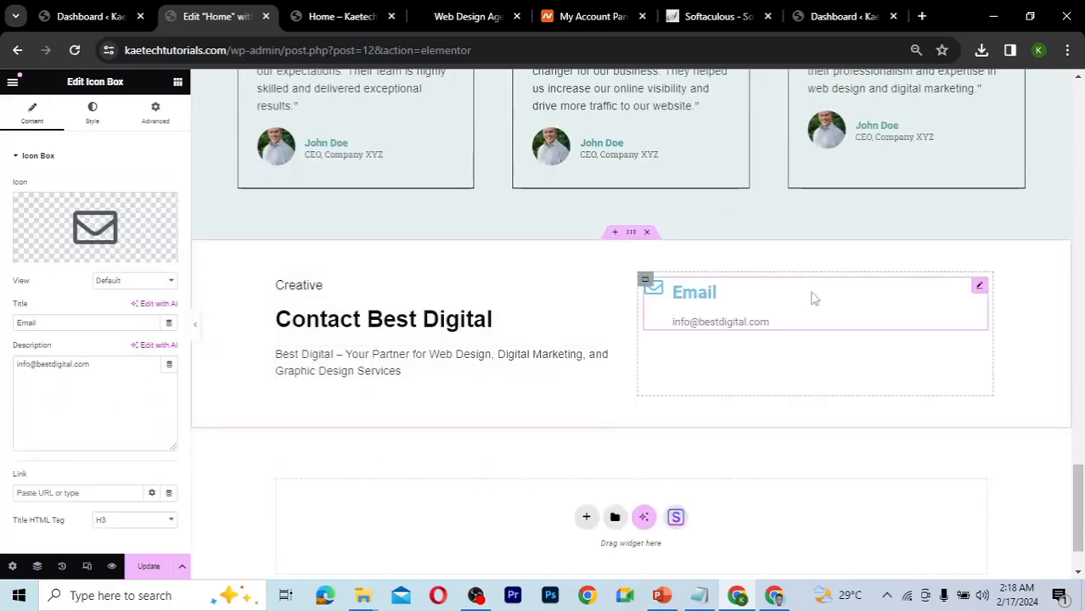
click(93, 113)
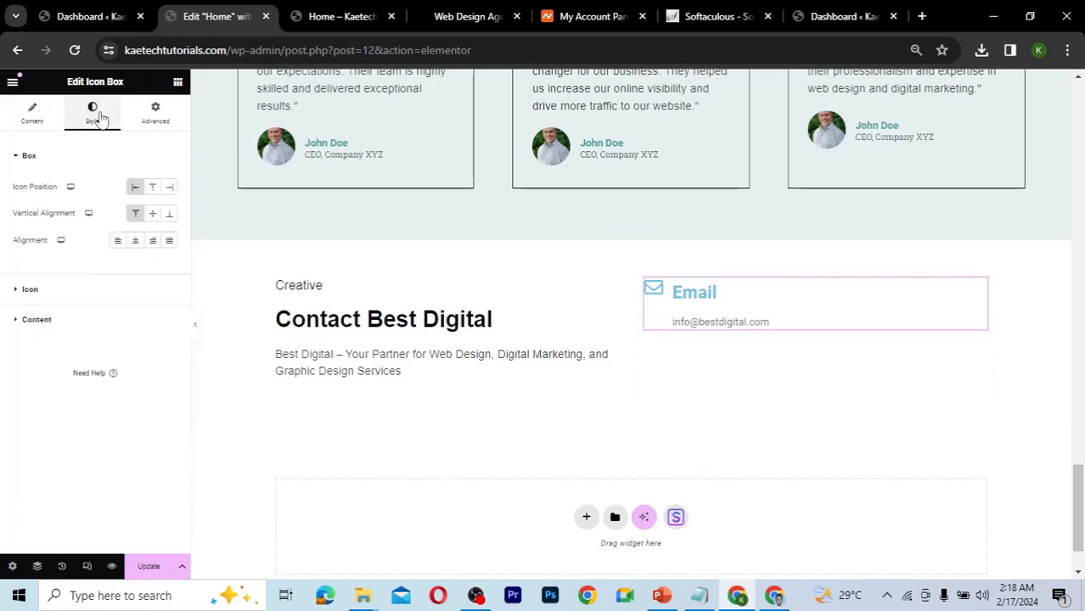
click(79, 292)
click(153, 245)
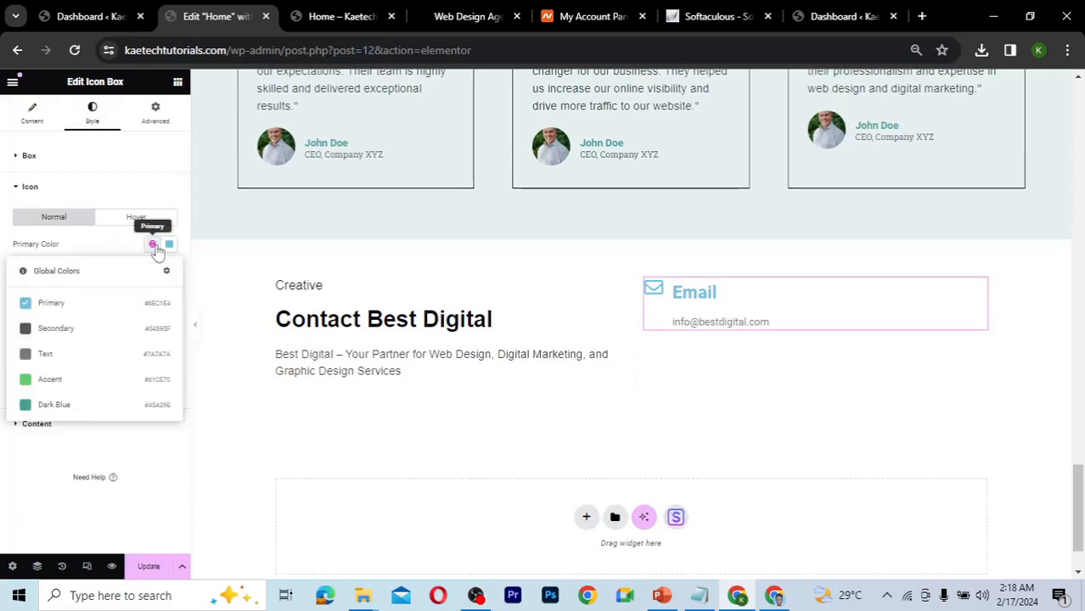
click(57, 407)
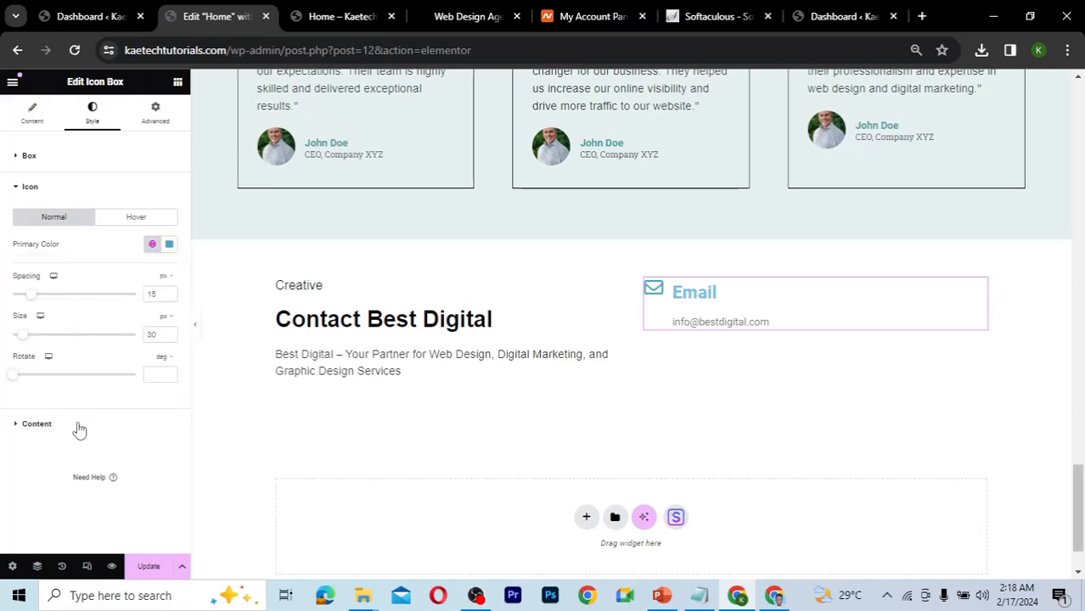
- Apply the Dark Blue global color to the title of the Email icon box
click(79, 431)
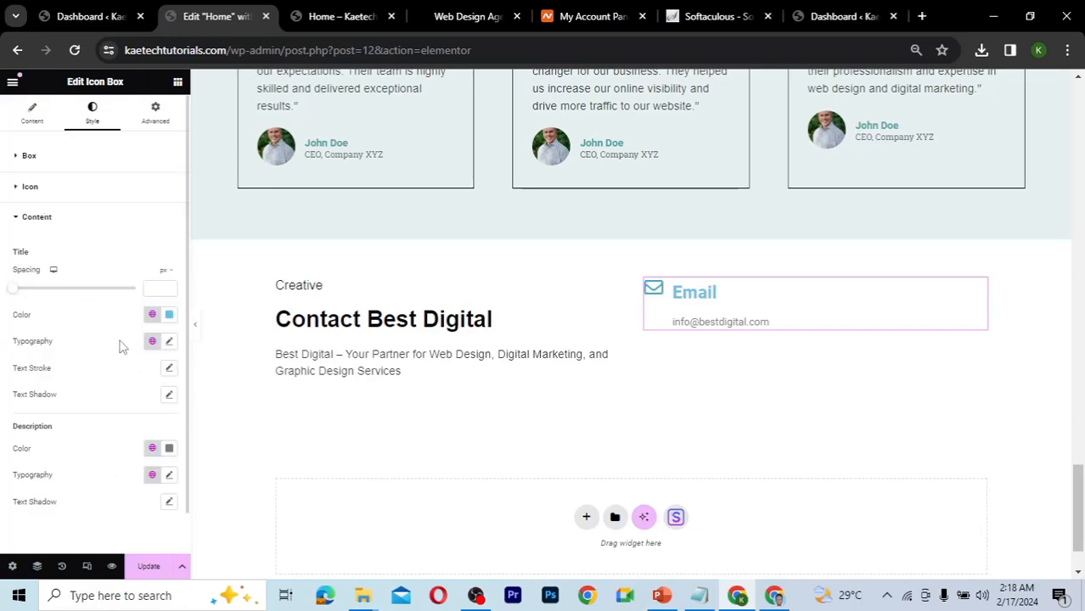
click(152, 316)
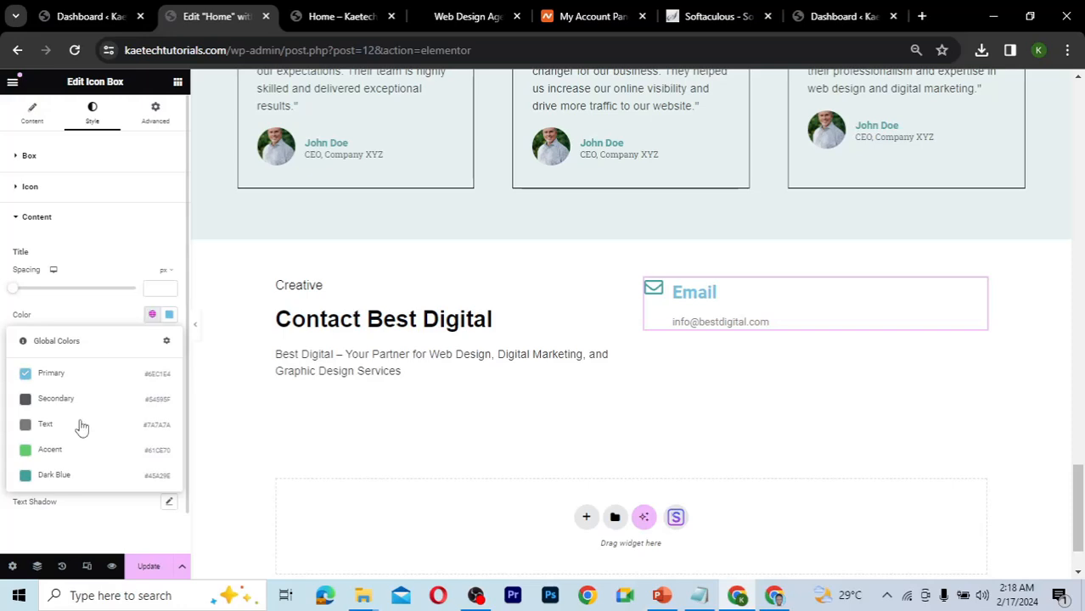
click(72, 485)
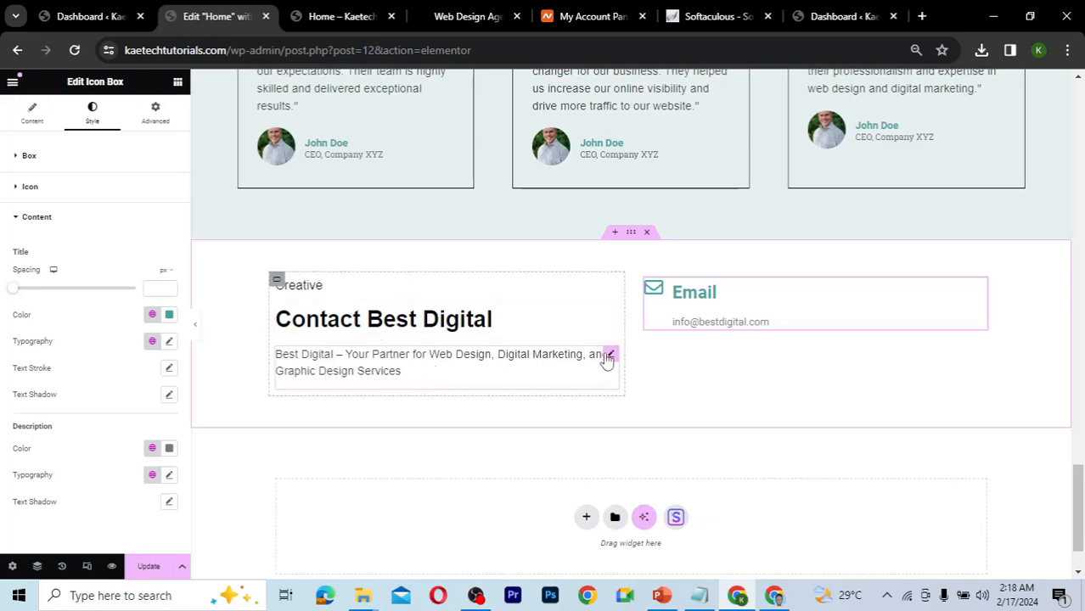
- Save the text color of the paragraph under the Contact Best Digital heading as a new global color named Text color
click(608, 356)
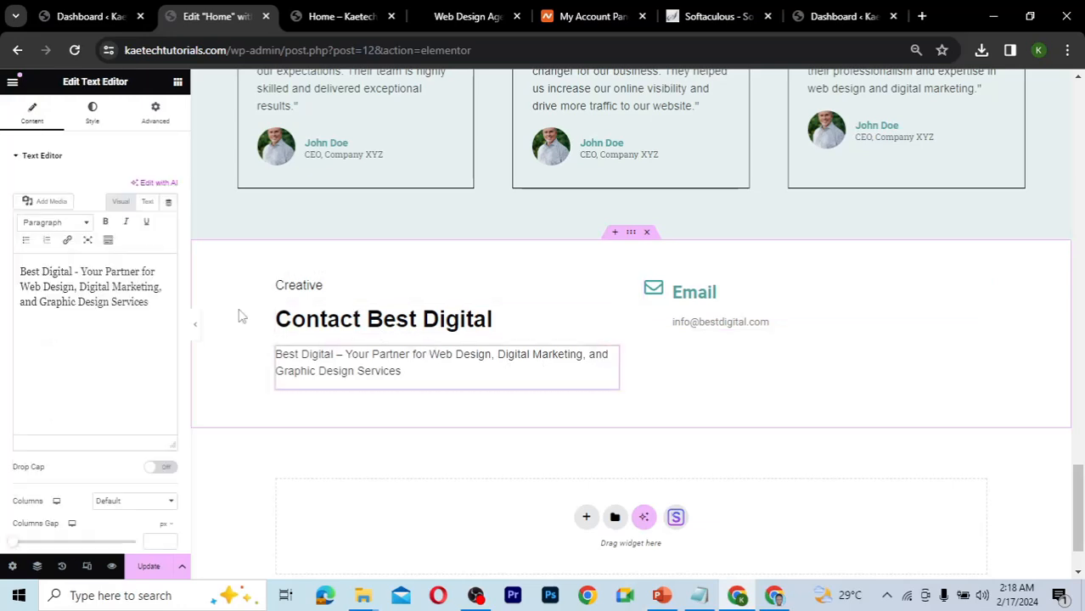
click(95, 113)
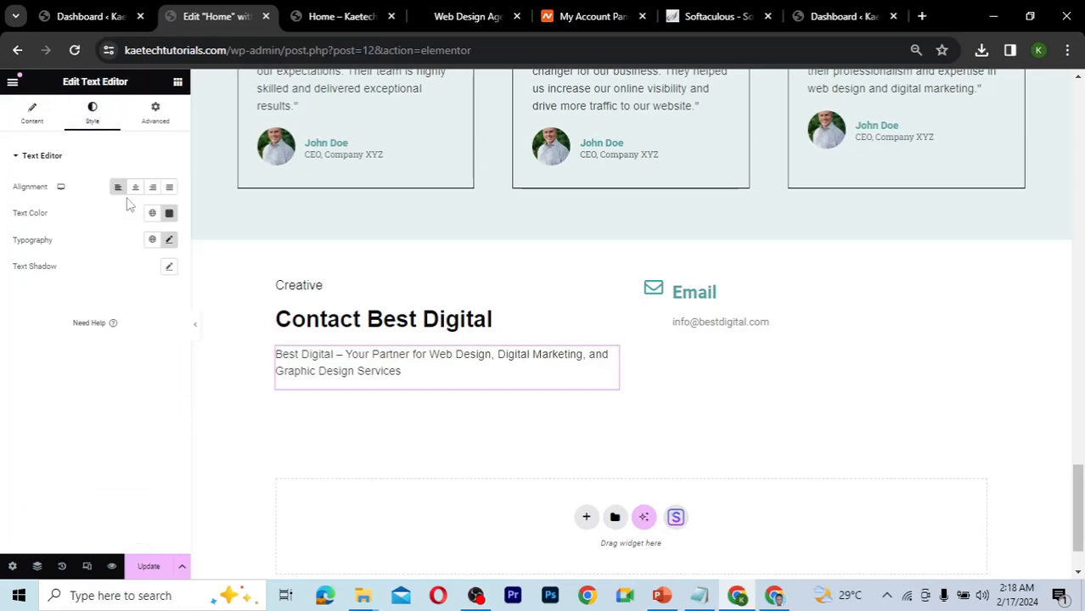
click(170, 214)
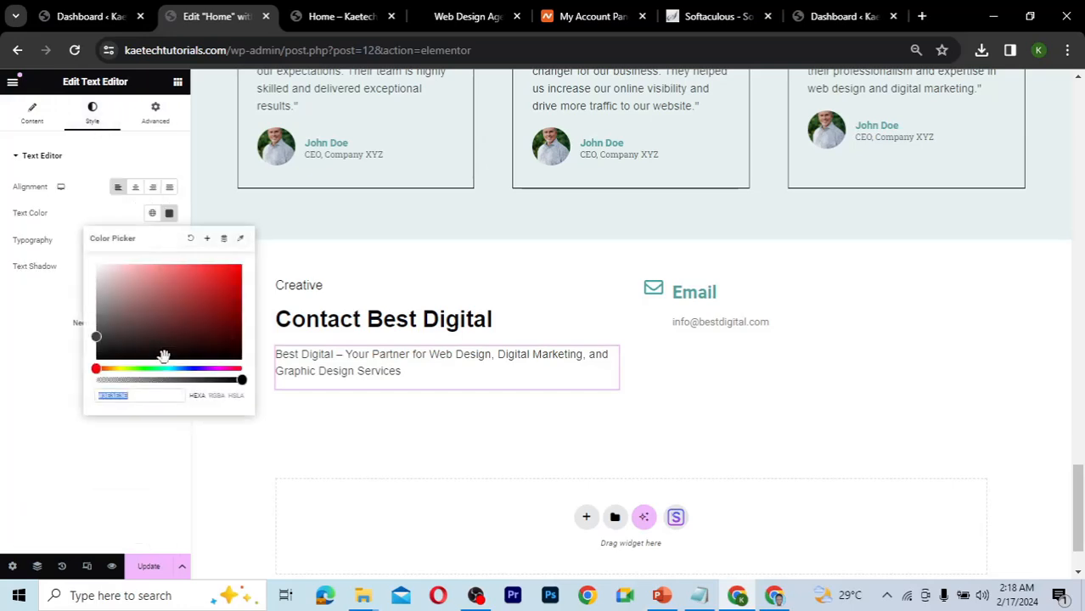
click(206, 238)
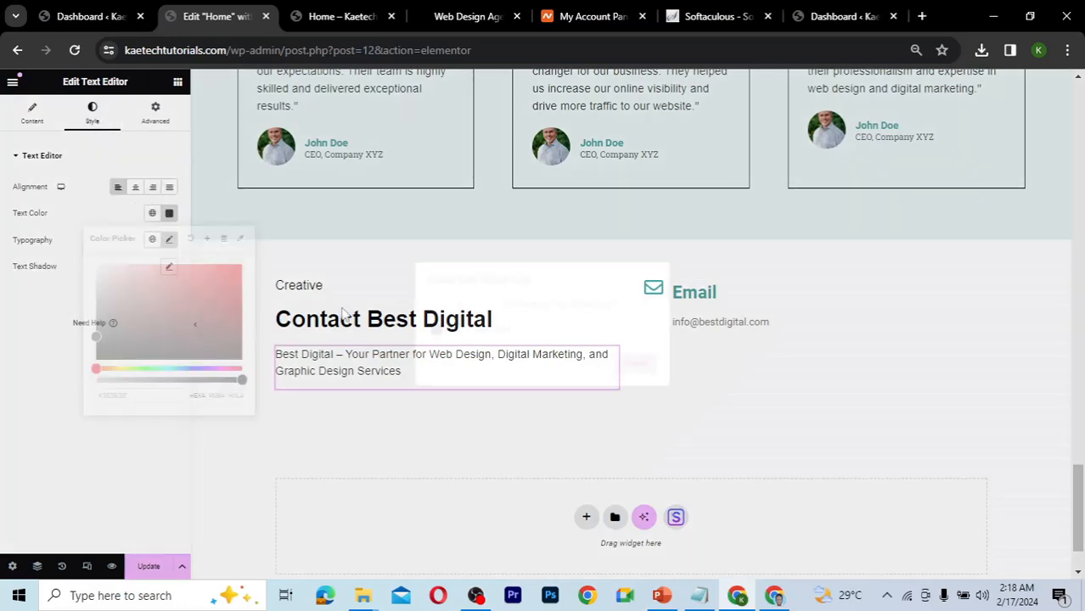
drag(515, 329, 438, 338)
text(T)
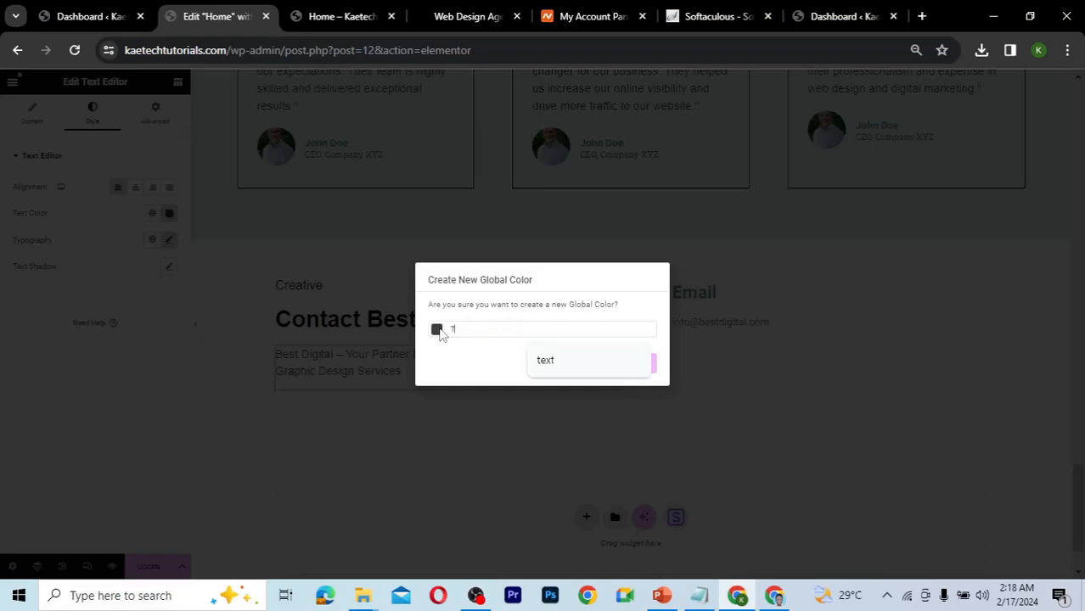
text(ext color)
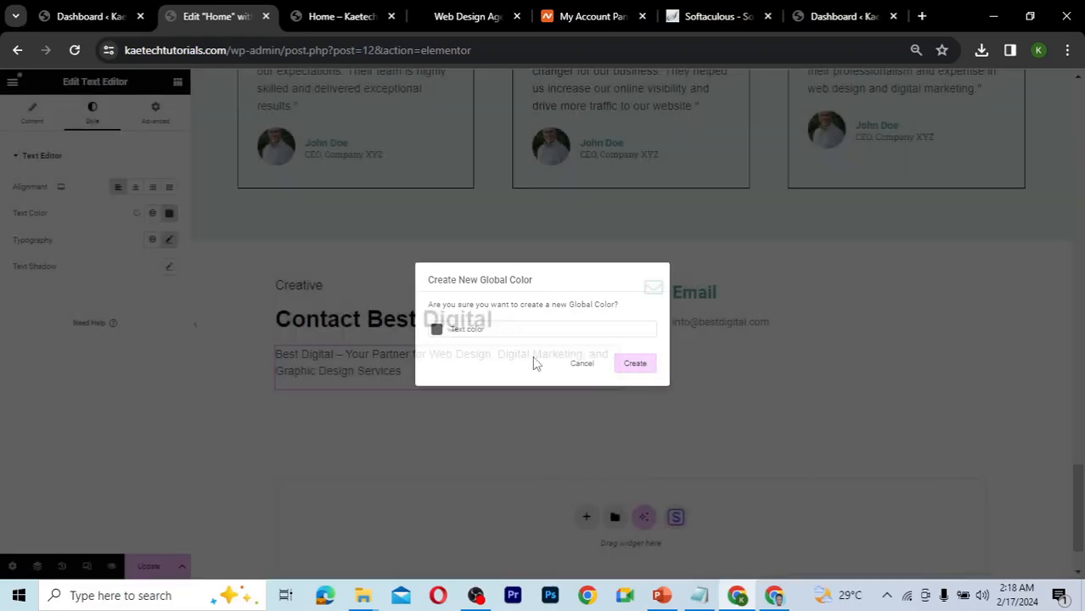
click(643, 365)
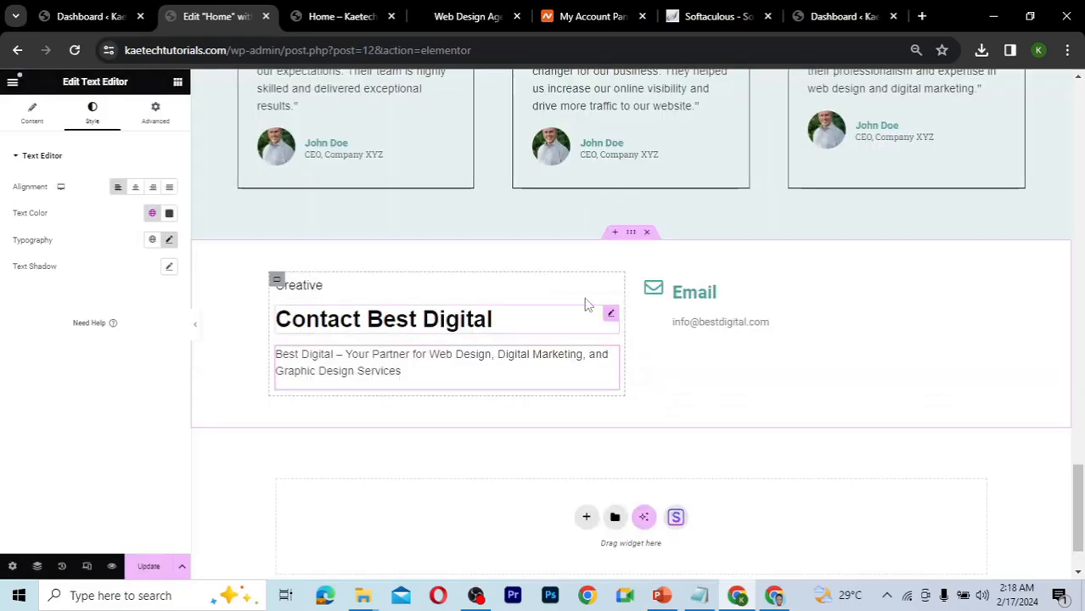
- Save the text color of the Contact Best Digital heading as a new global color named Heading color
click(608, 314)
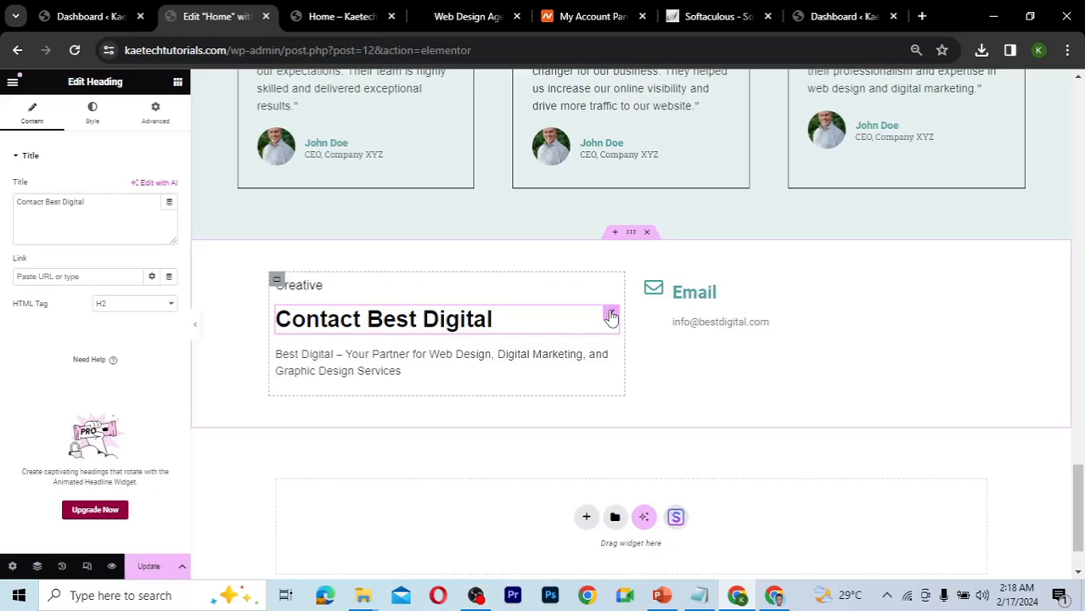
click(92, 112)
click(170, 214)
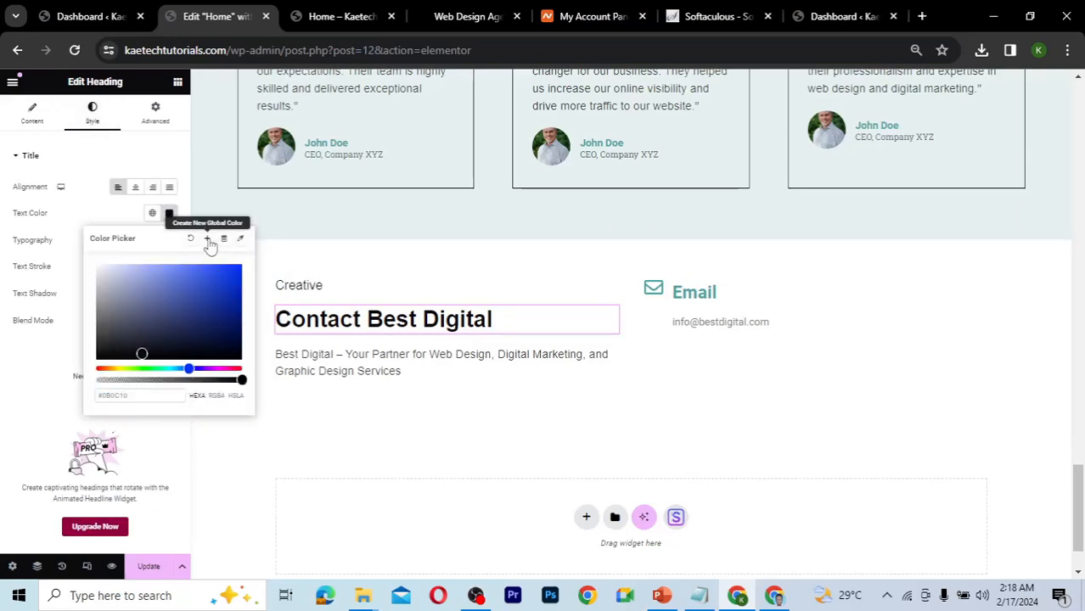
click(209, 241)
drag(525, 332, 438, 333)
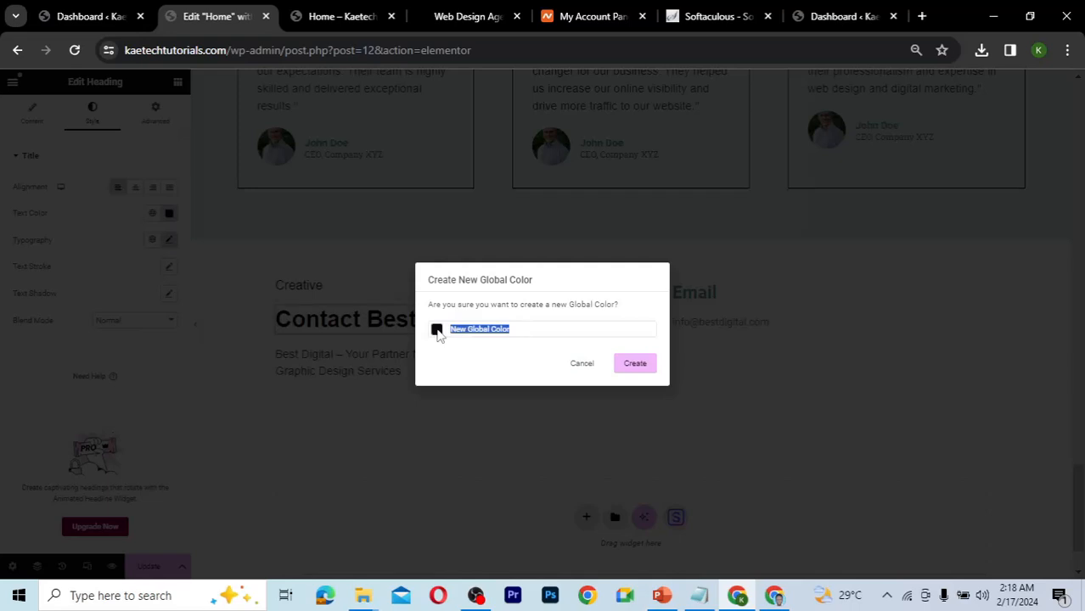
text(Heading color)
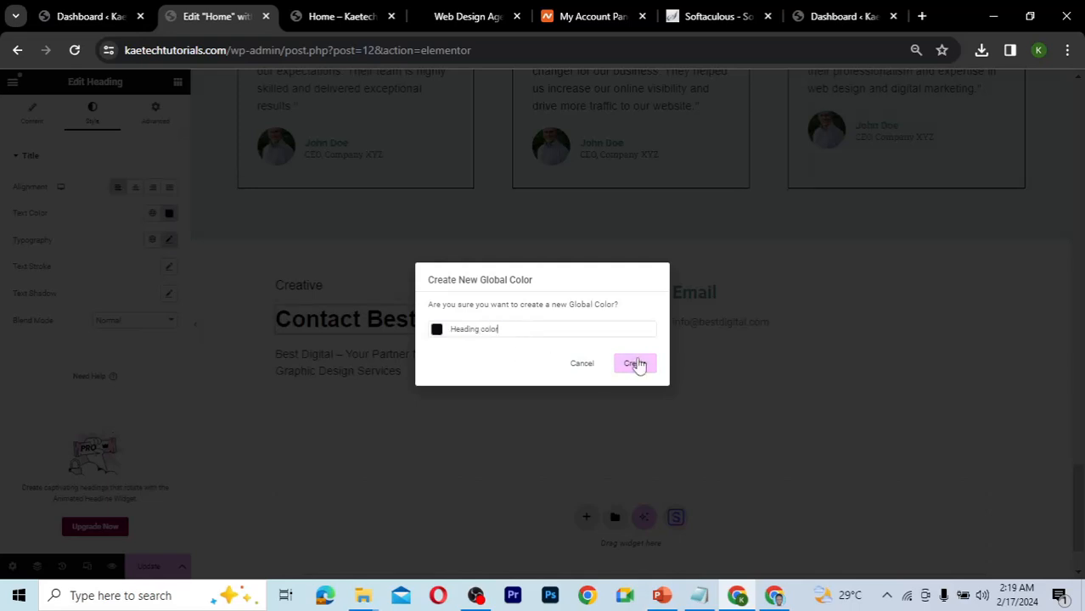
click(635, 364)
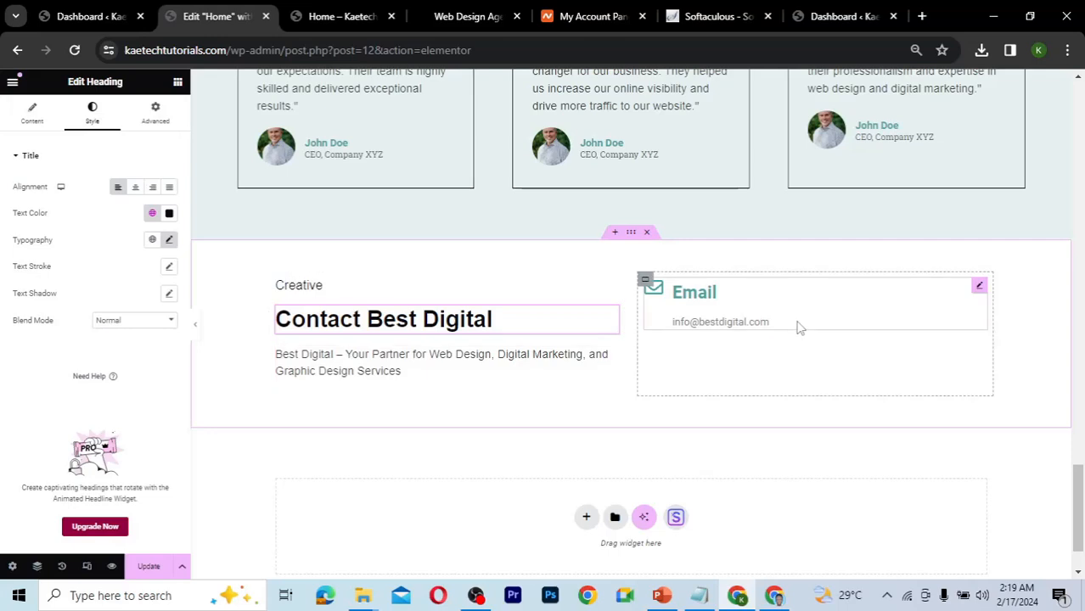
- Apply the Text color global color to the description of the Email icon box
click(798, 322)
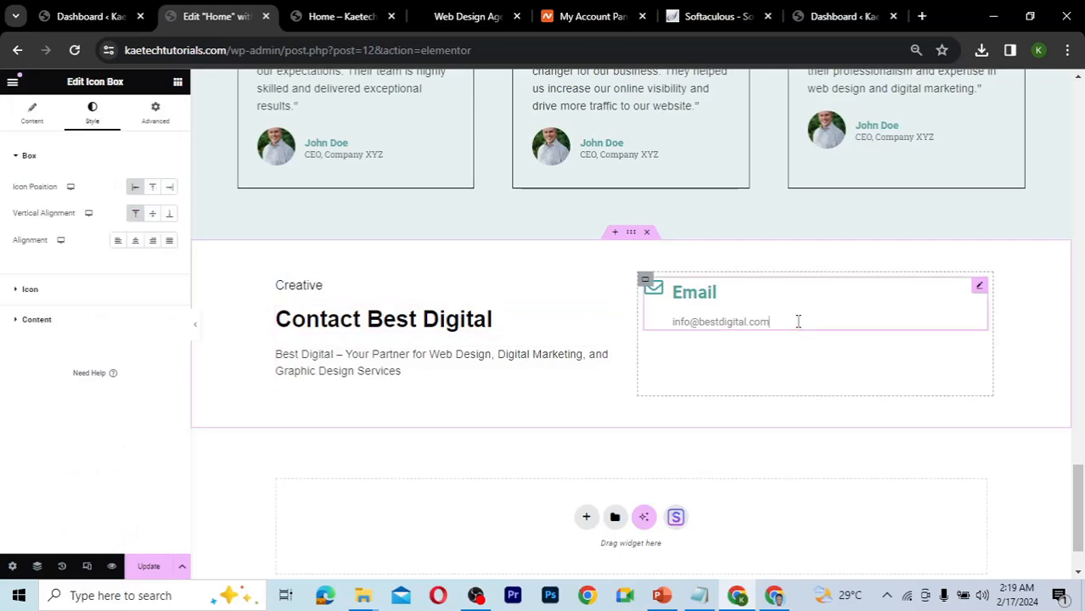
click(86, 330)
click(152, 449)
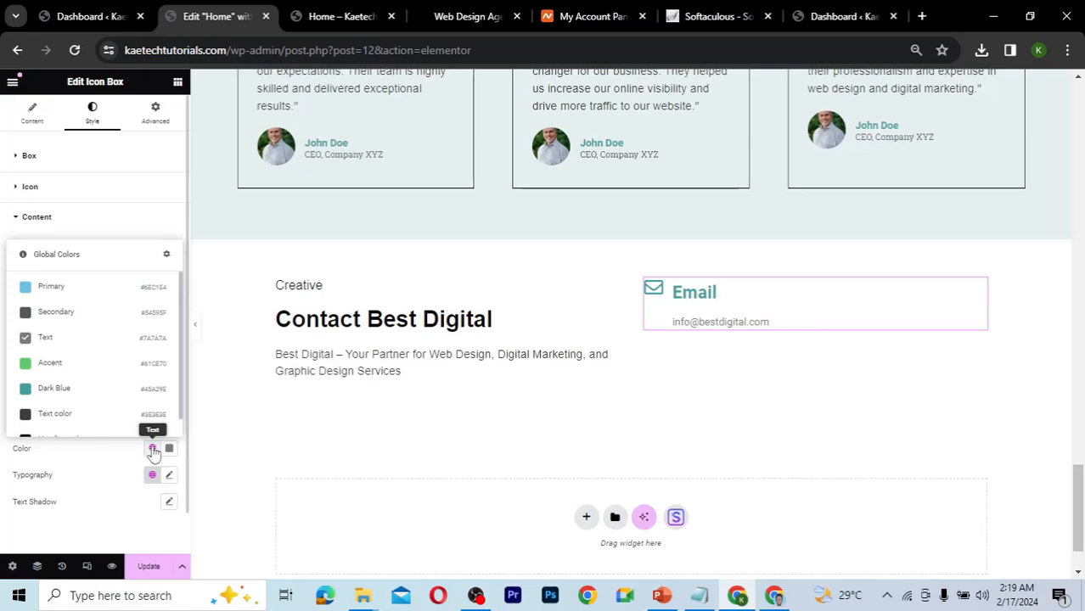
scroll(51, 391, down, 1)
click(61, 396)
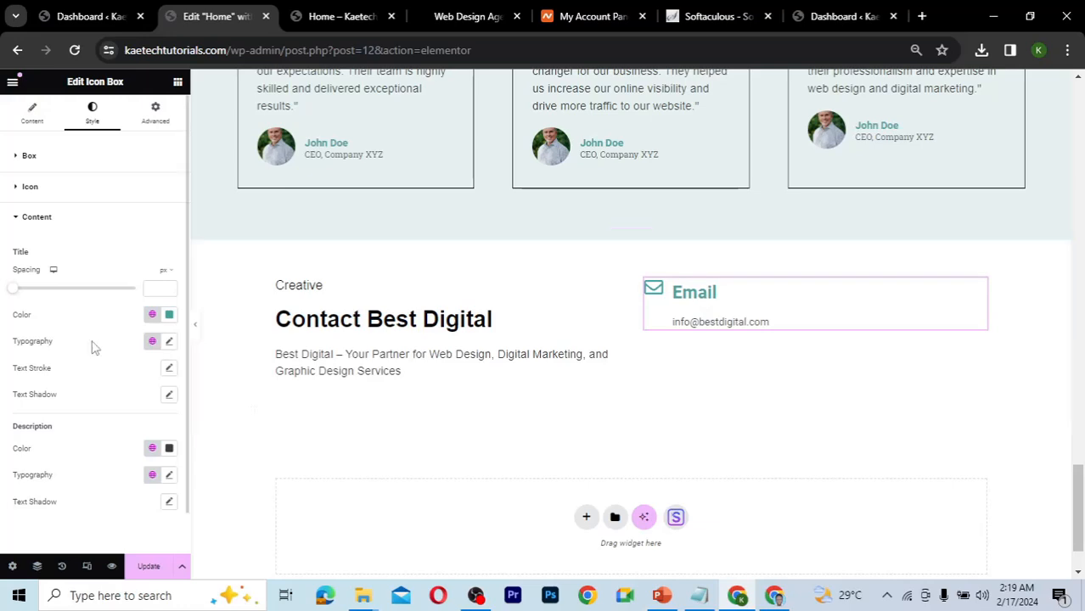
- Set the Email icon box title to Arial at 18 px, checking the contact section in the Relume wireframe for reference
click(169, 341)
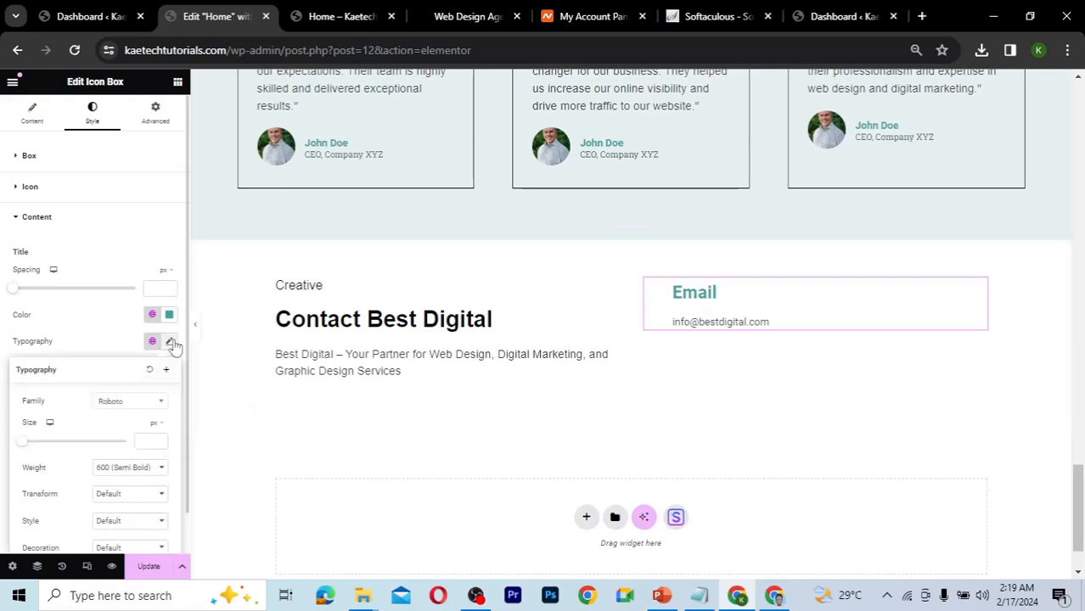
click(130, 406)
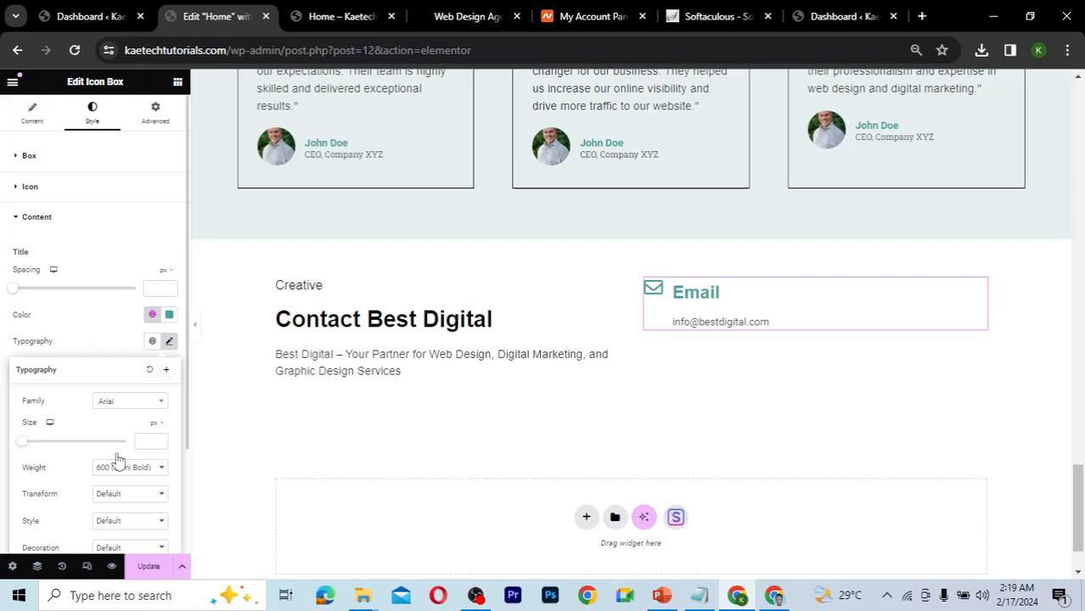
scroll(119, 459, down, 1)
click(145, 386)
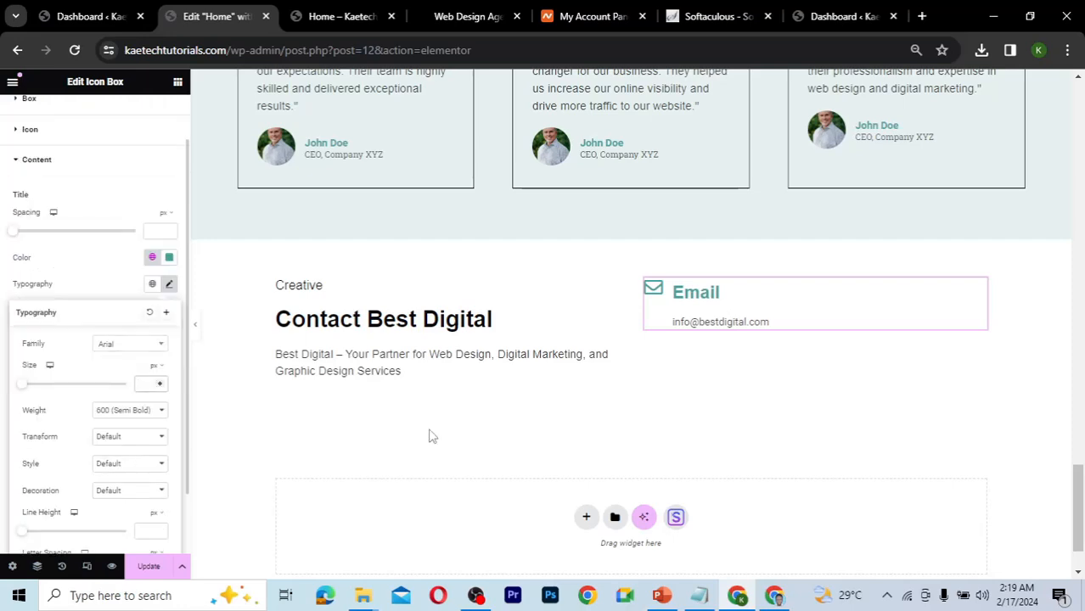
click(775, 596)
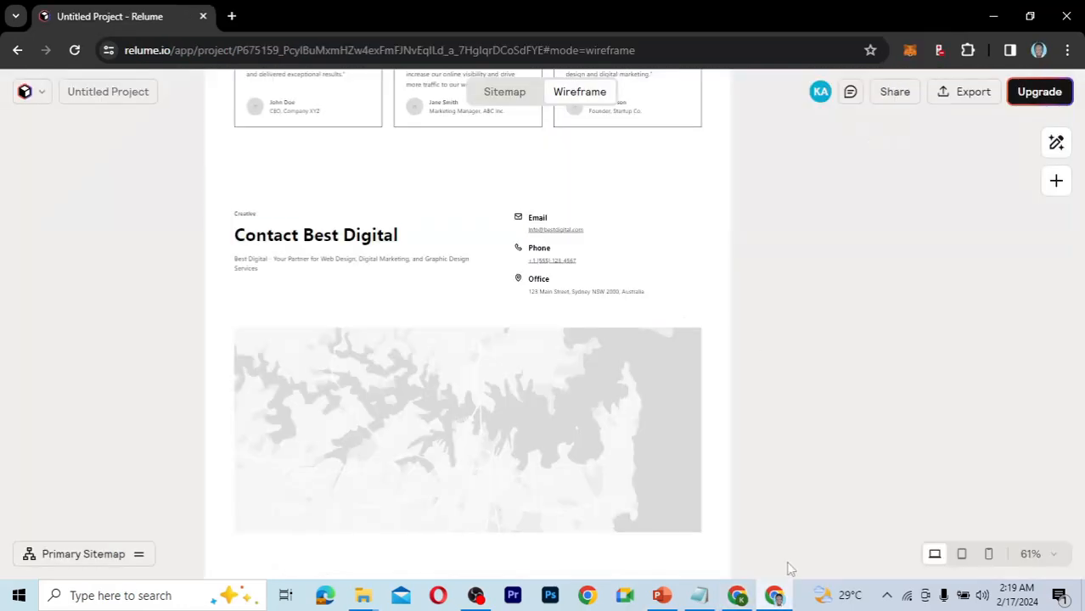
click(737, 596)
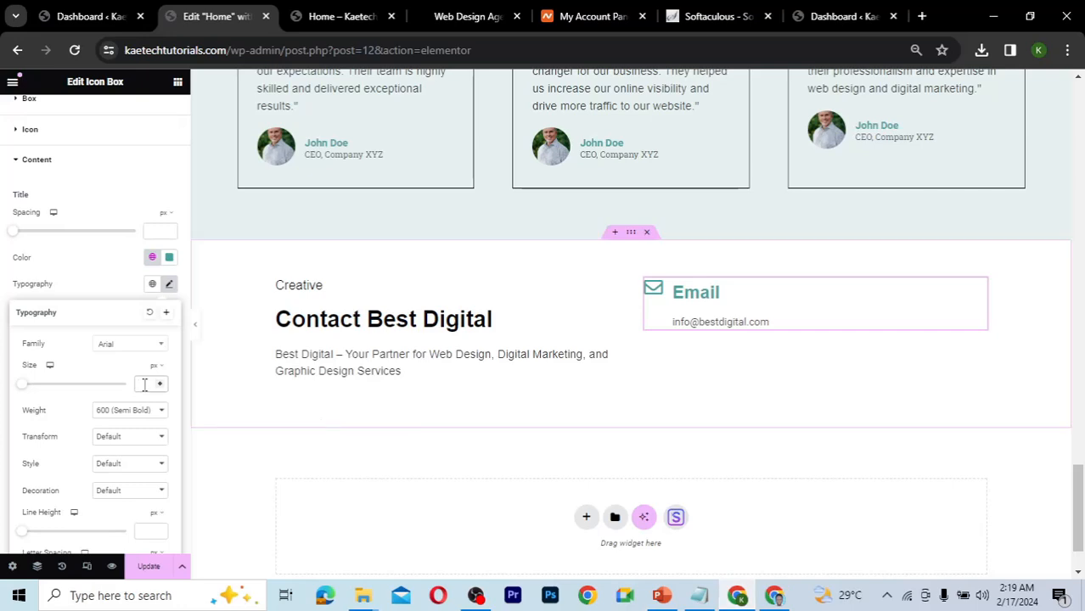
click(144, 385)
text(20)
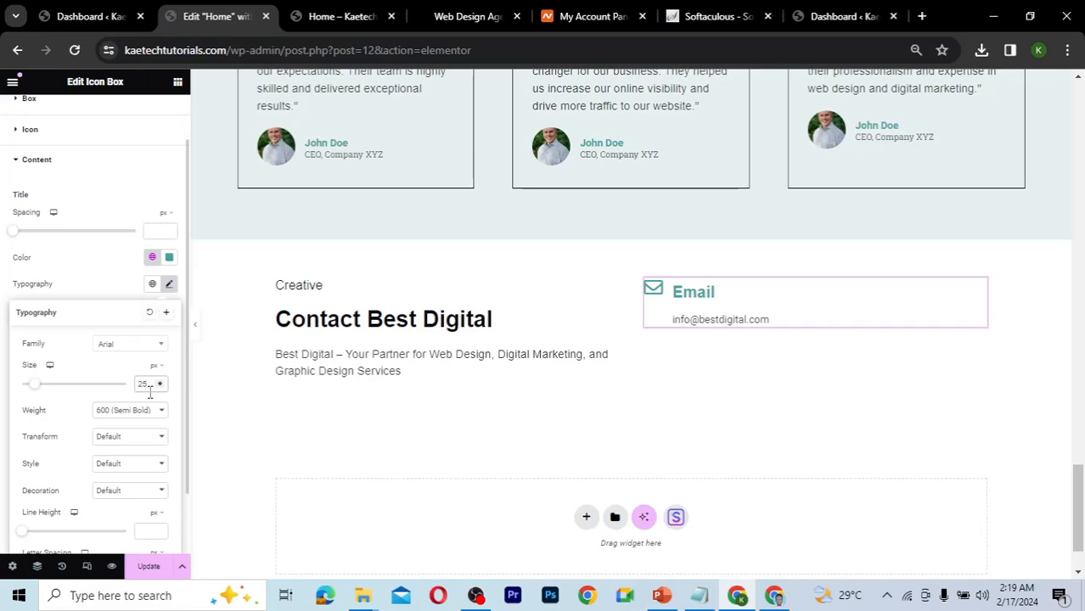
key(BackSpace)
text(0)
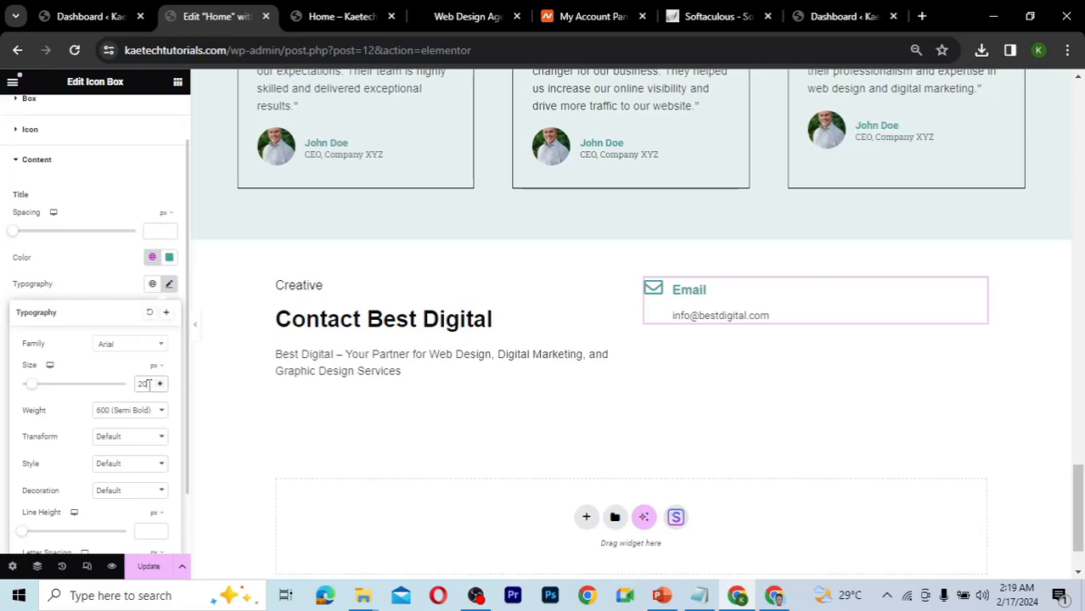
key(Down)
key(Down)
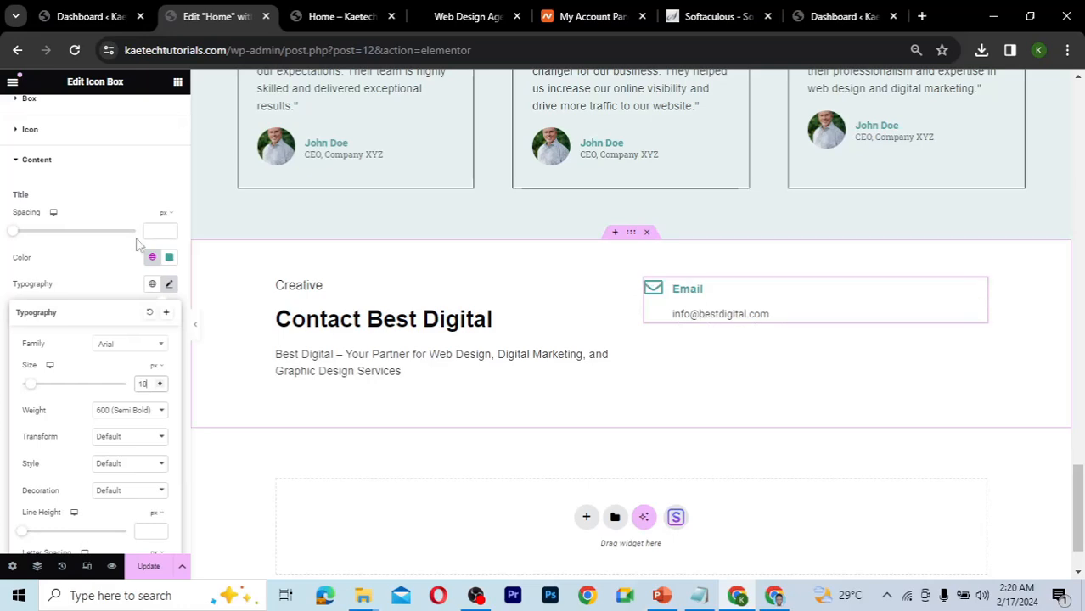
- Set the title spacing of the Email icon box to 6 px and duplicate the icon box
drag(14, 237, 21, 237)
click(21, 236)
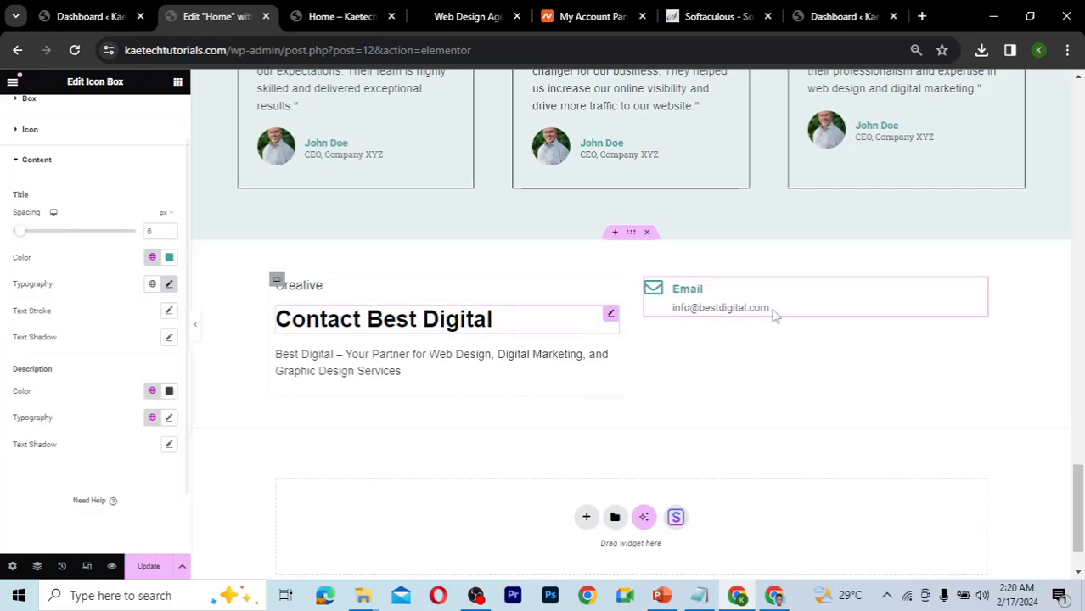
right_click(980, 293)
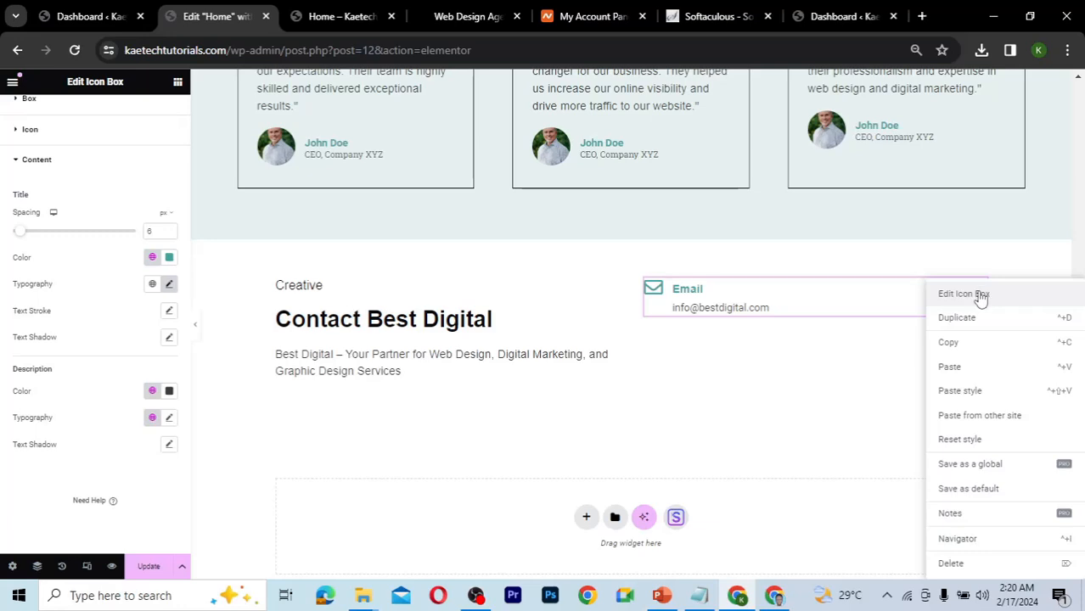
click(969, 319)
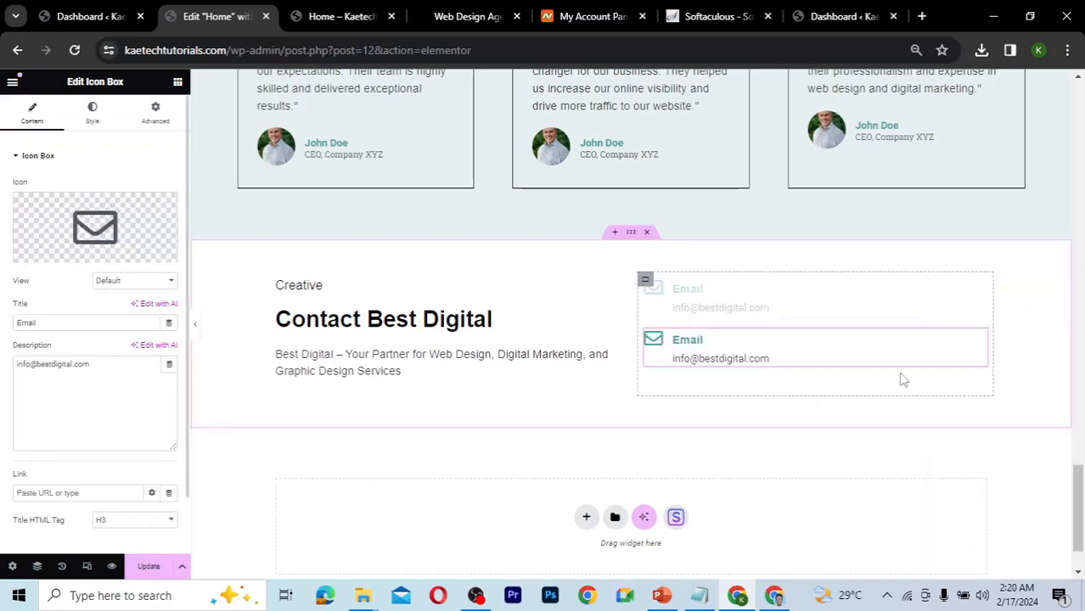
- Retitle the duplicated icon box as Phone, taking the text from the Relume wireframe, and replace its description with the phone number
click(773, 597)
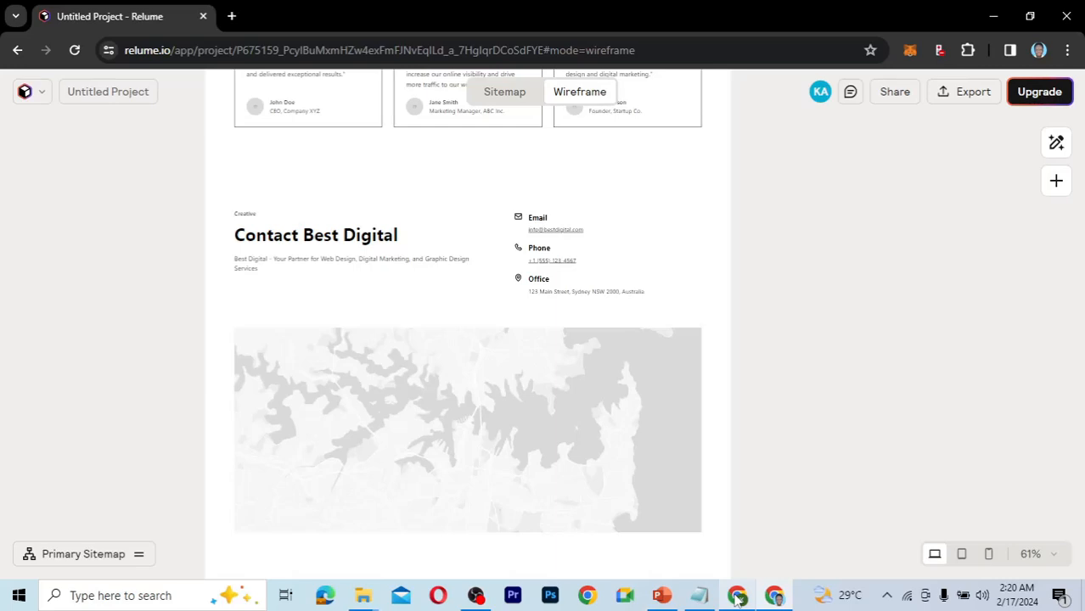
click(773, 597)
click(773, 597)
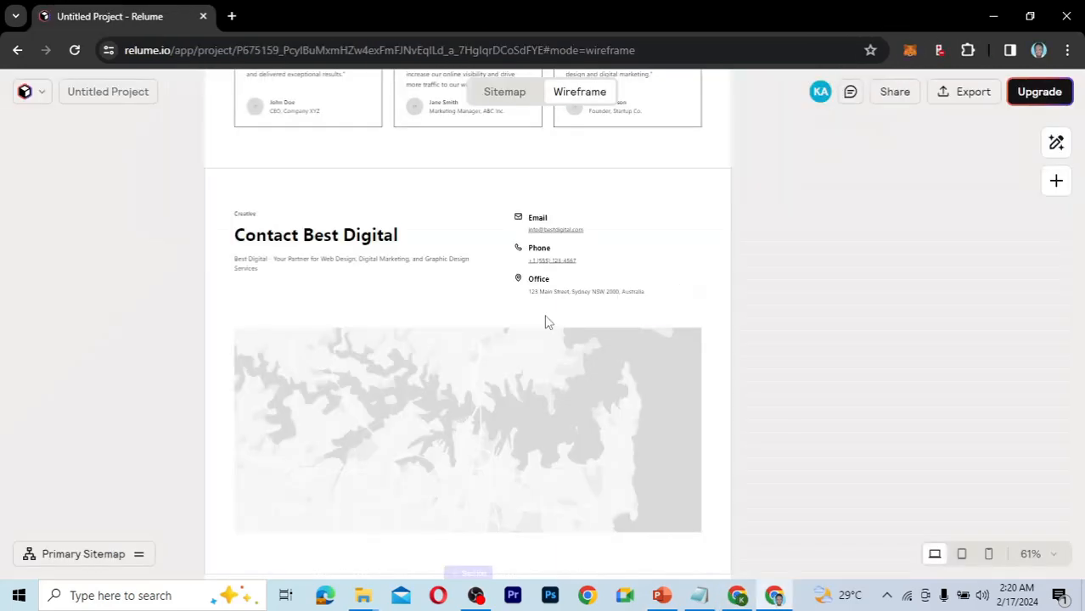
double_click(550, 252)
key(ctrl+c)
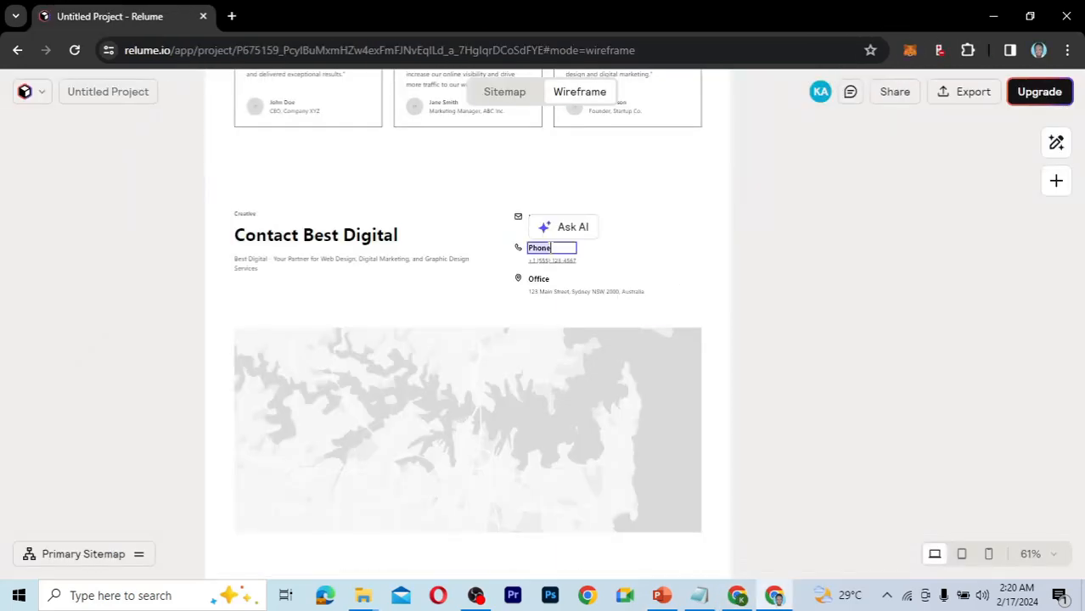
click(774, 596)
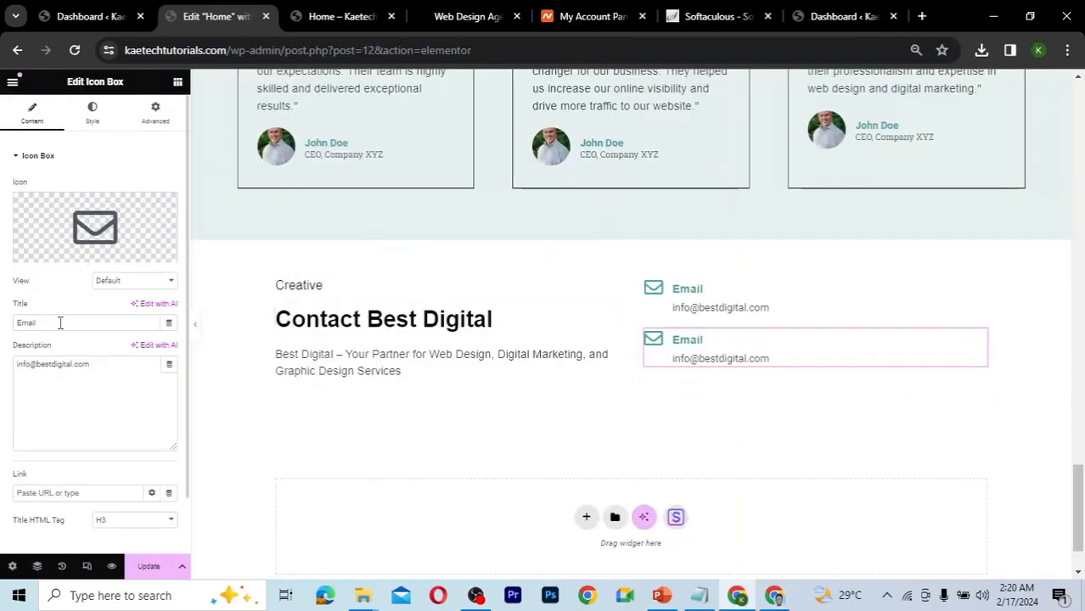
drag(61, 323, 3, 315)
key(ctrl+v)
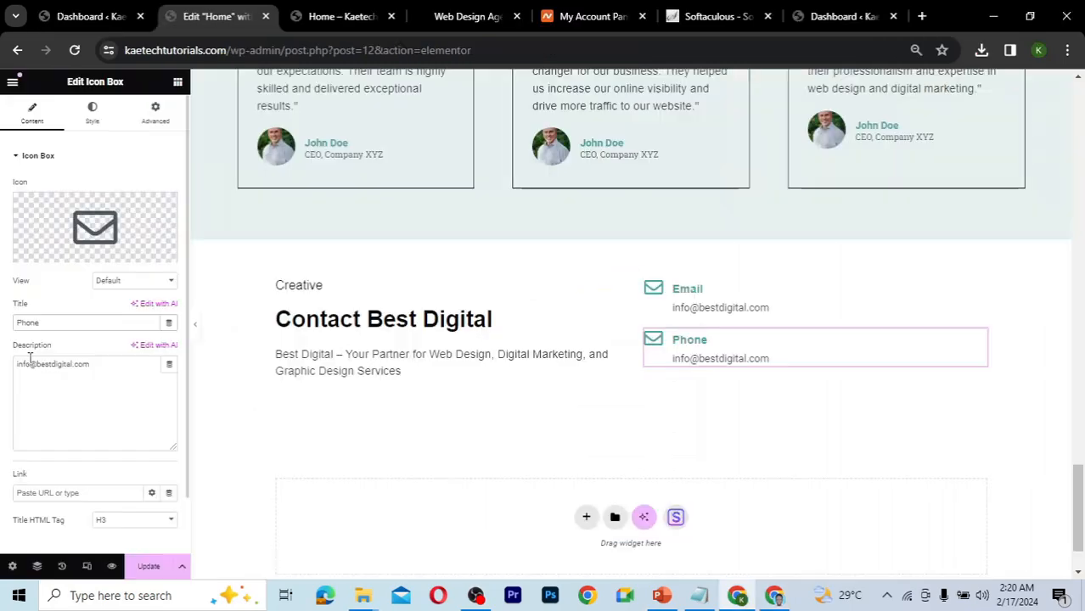
drag(90, 364, 7, 362)
text(+1 (555) 123-4567)
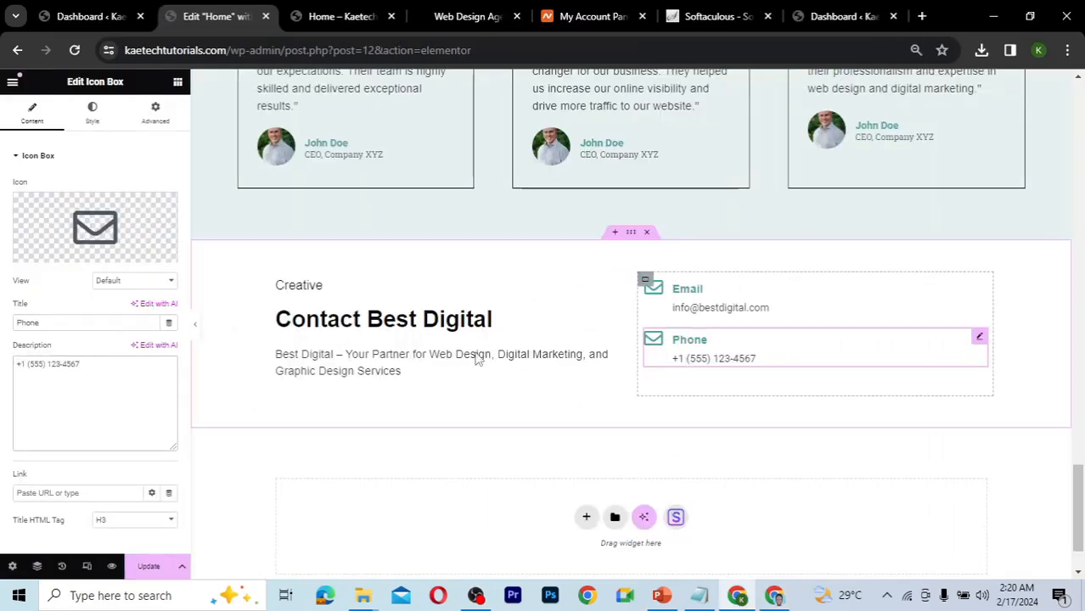
- Replace the envelope icon of the Phone icon box with a plain phone handset icon, searching the icon library for "phone"
click(101, 237)
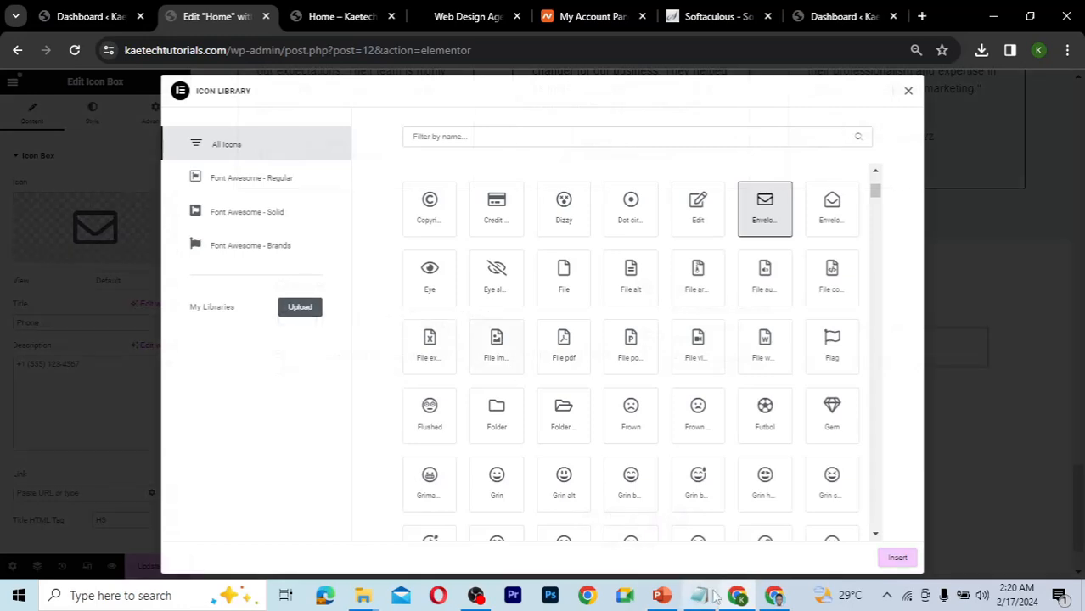
click(777, 599)
click(737, 596)
click(575, 138)
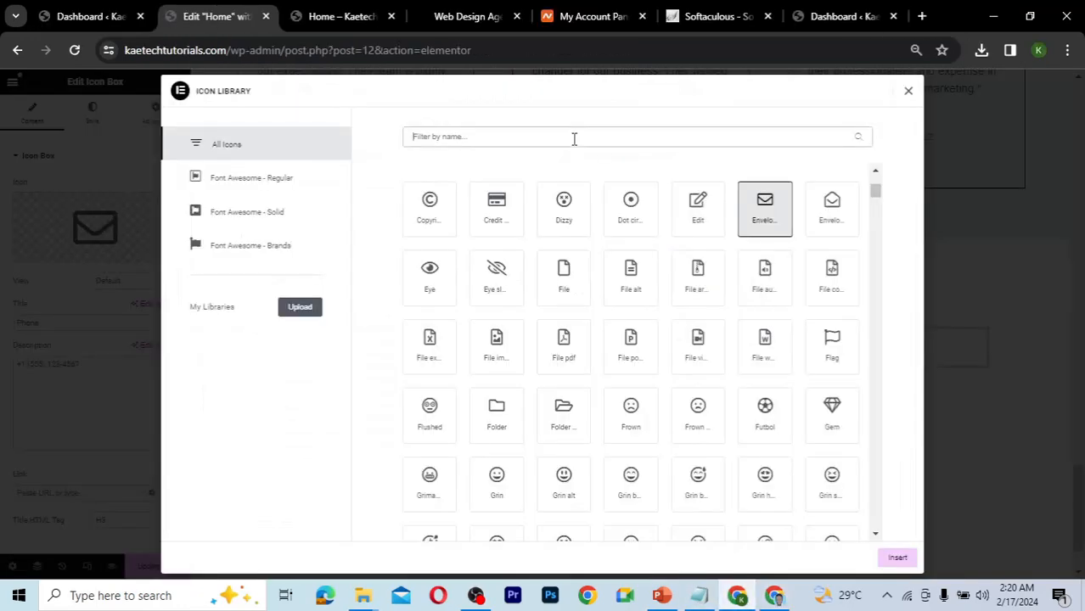
text(phone)
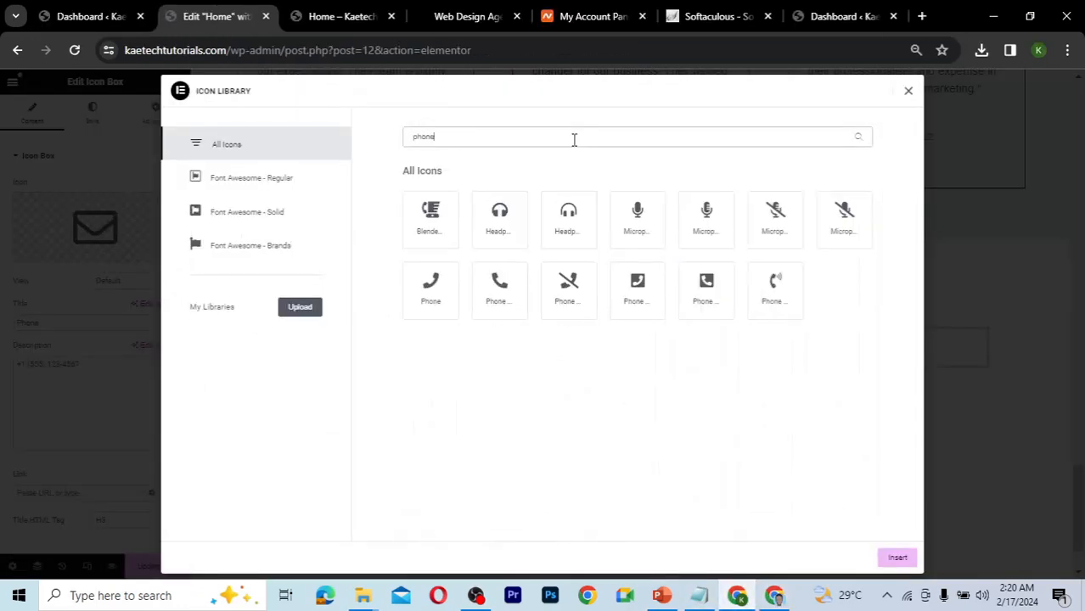
click(498, 289)
click(898, 558)
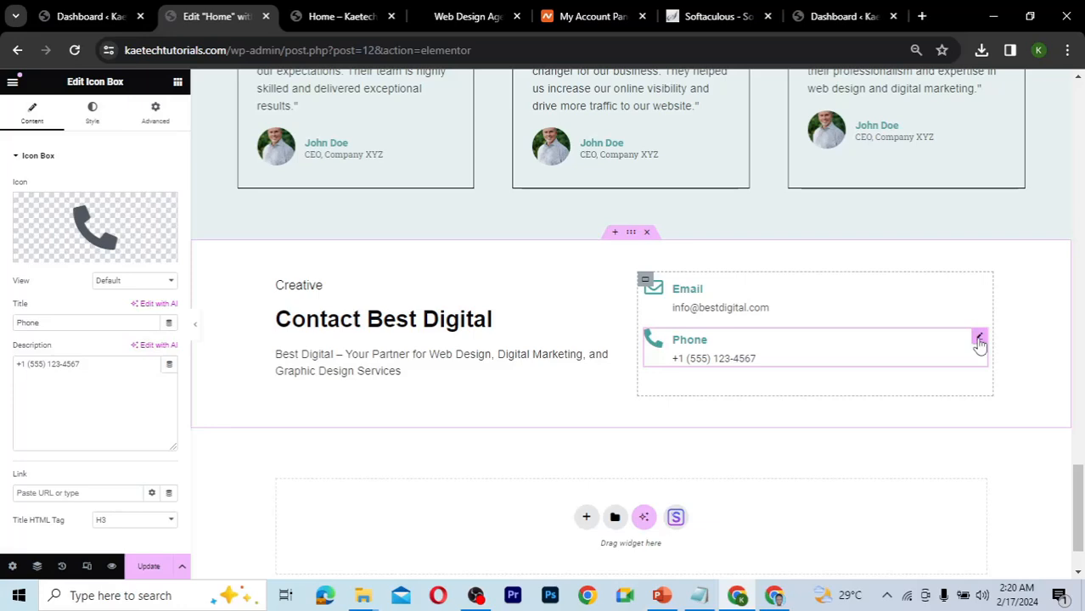
- Duplicate the Phone icon box and retitle the copy as Office, following the Relume wireframe
right_click(979, 344)
click(966, 370)
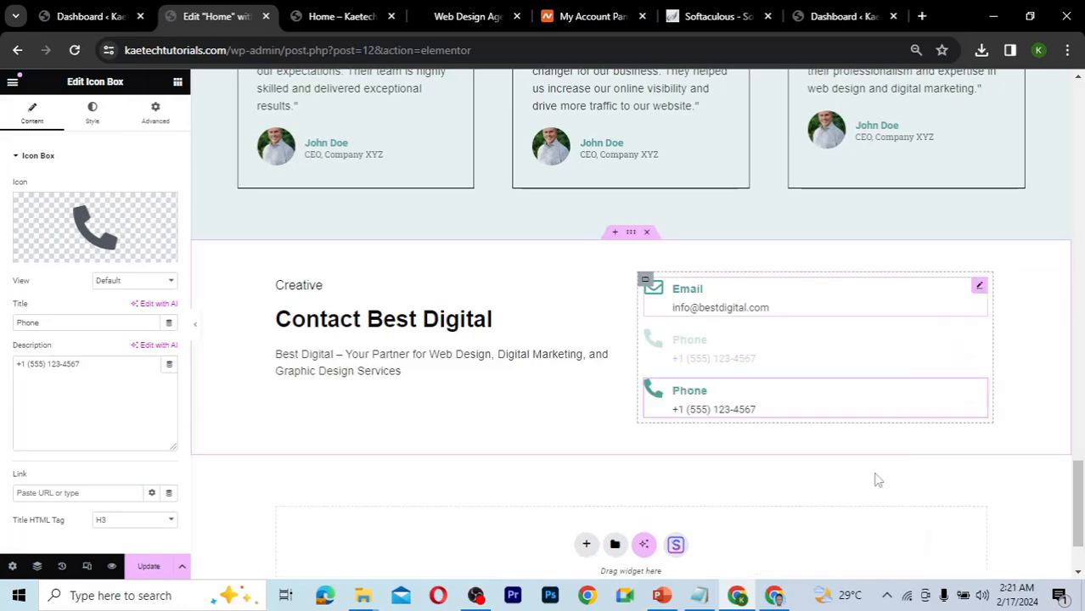
click(771, 593)
click(539, 280)
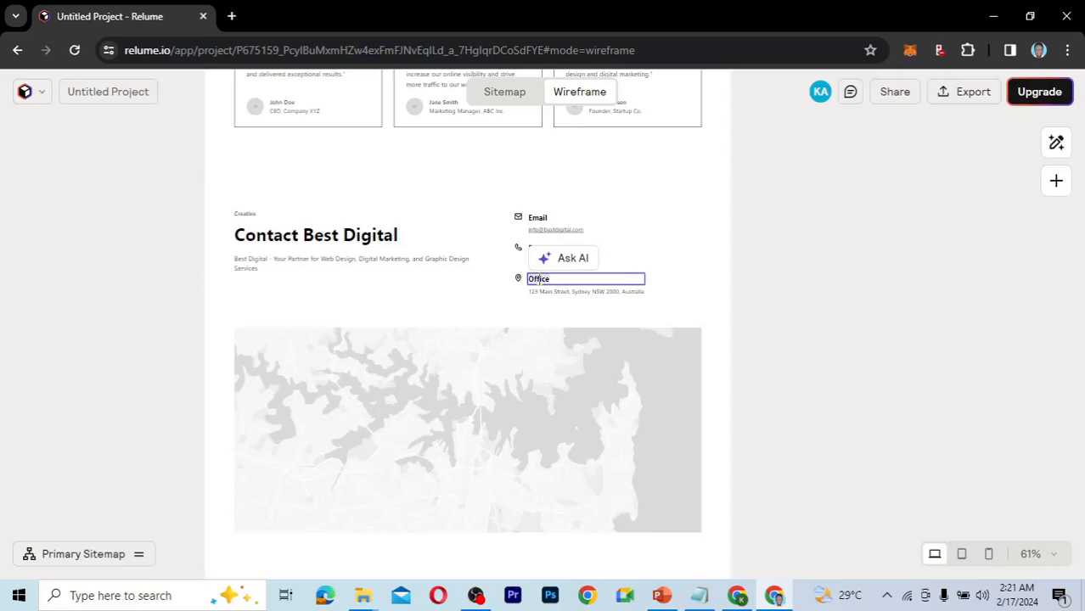
click(737, 594)
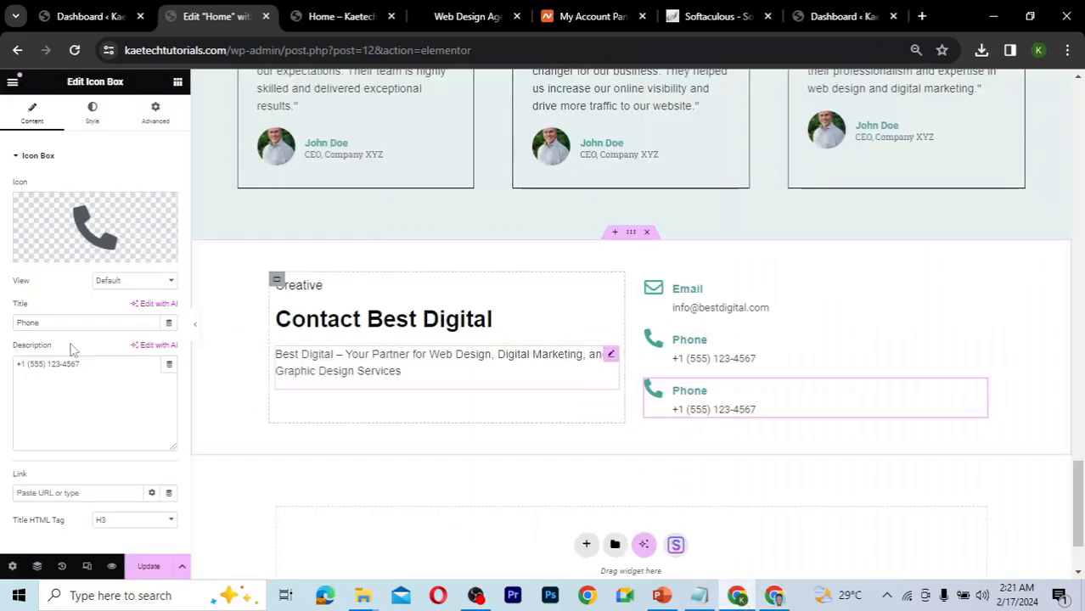
drag(59, 323, 1, 320)
text(Office)
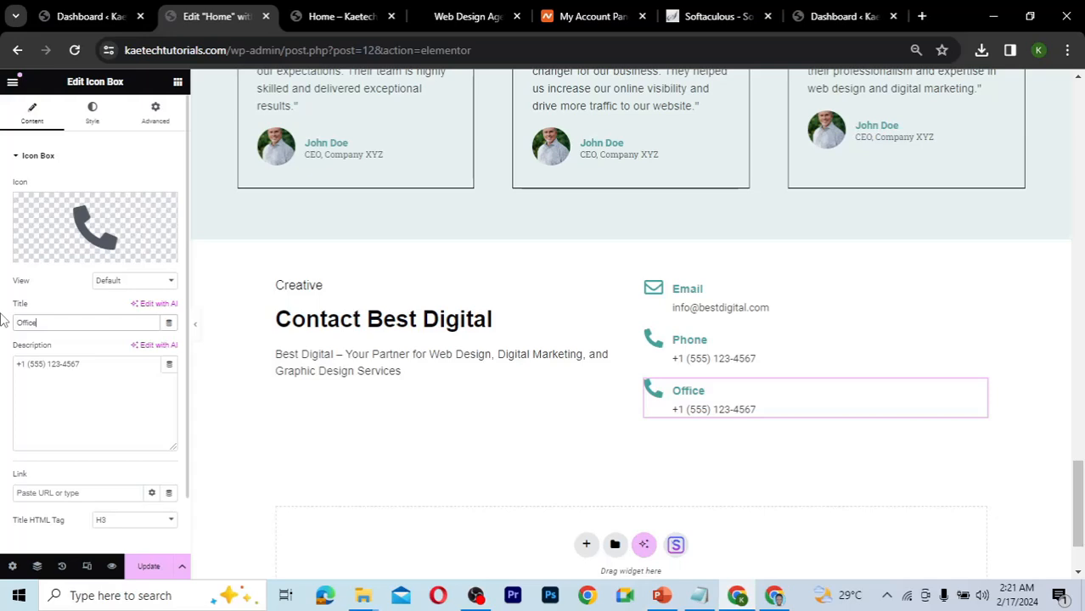
- Copy the office address from the Relume wireframe and use it as the description of the Office icon box
click(773, 598)
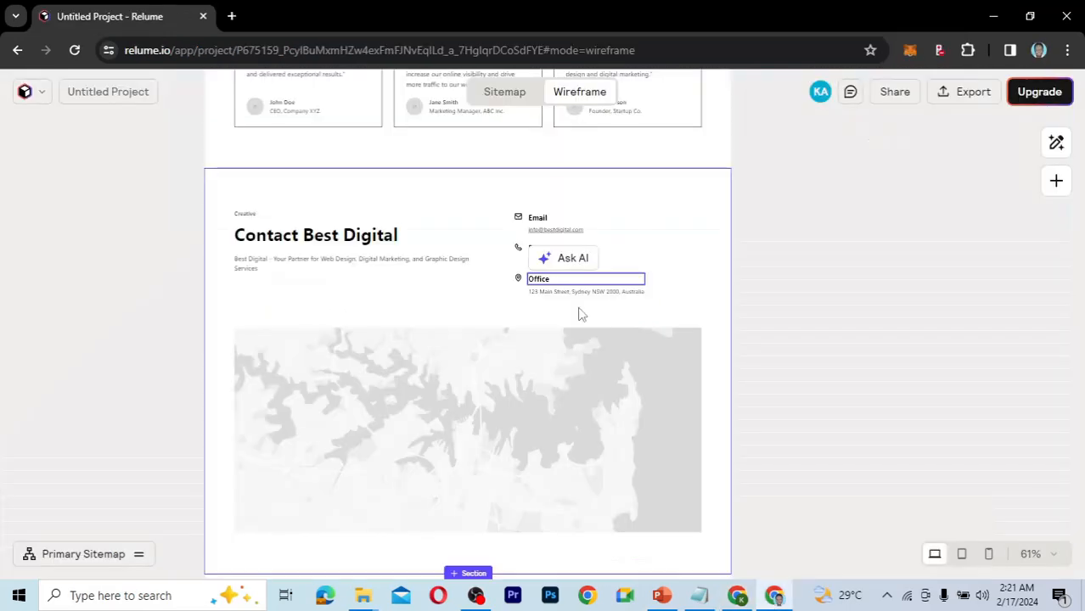
double_click(616, 292)
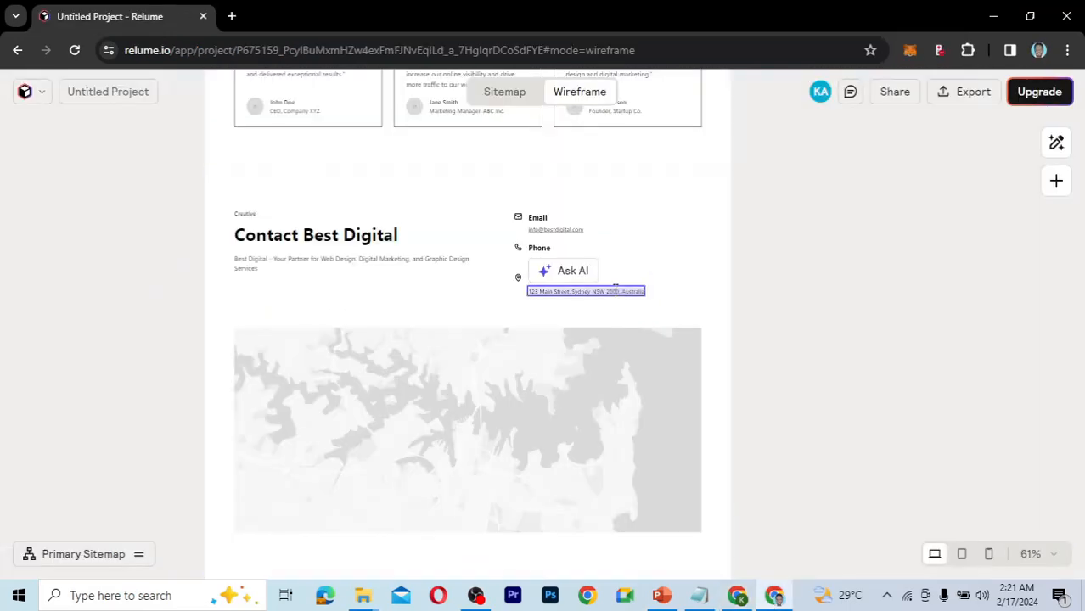
key(ctrl+c)
click(737, 598)
drag(84, 364, 4, 364)
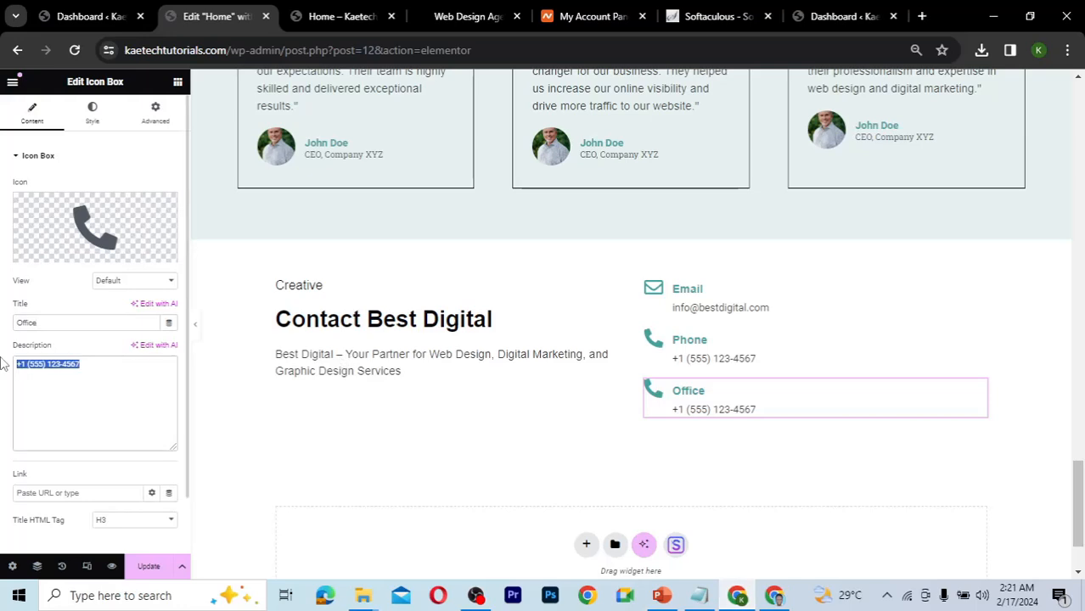
key(ctrl+v)
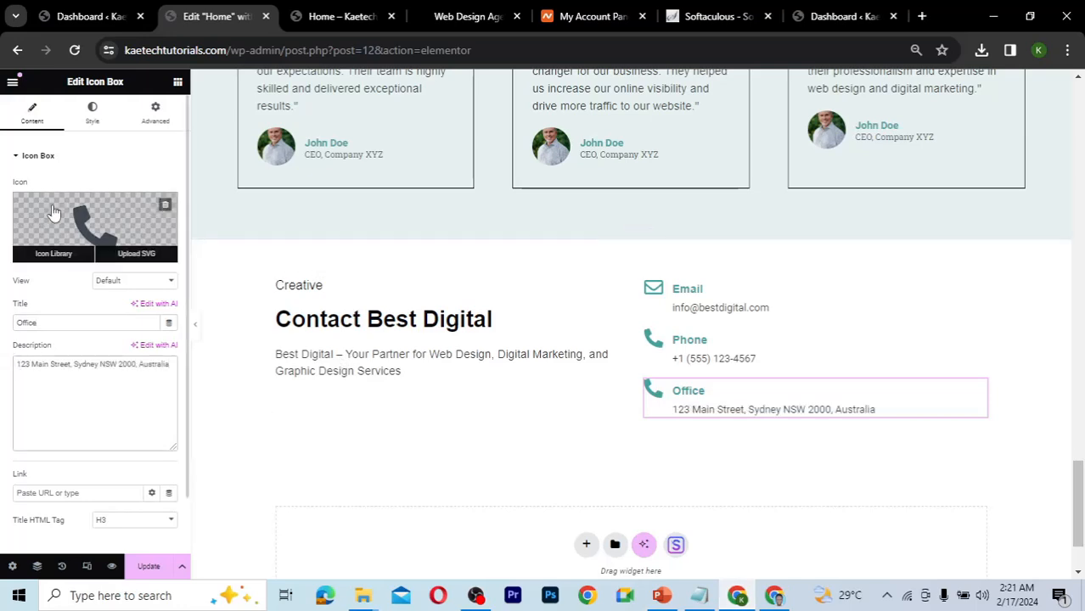
- Replace the icon of the Office icon box with the map marker that has a hollow centre, searching the icon library for "map"
click(64, 224)
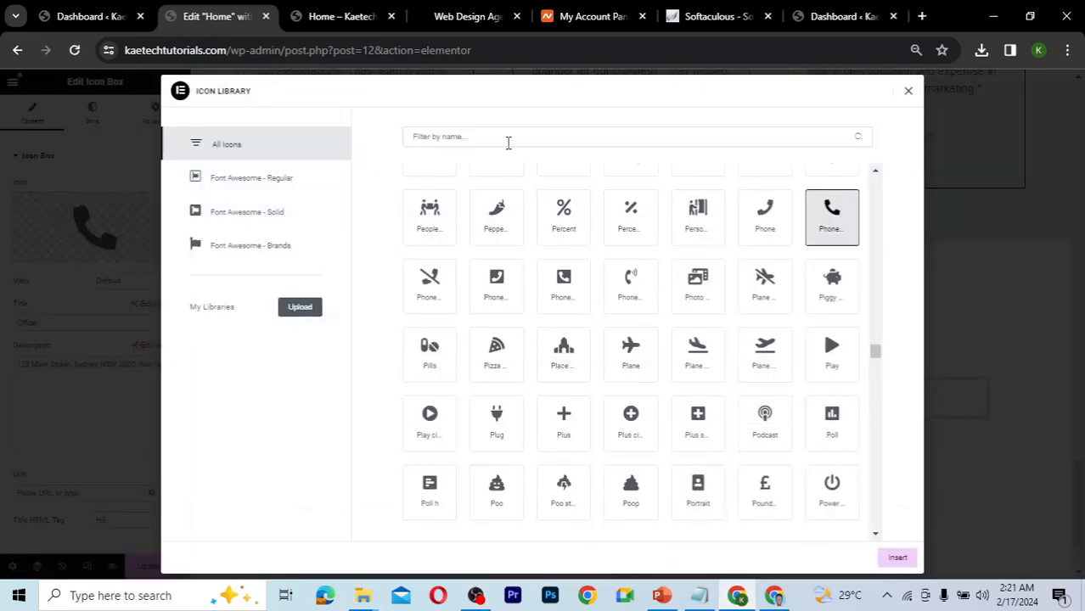
click(508, 142)
text(loc)
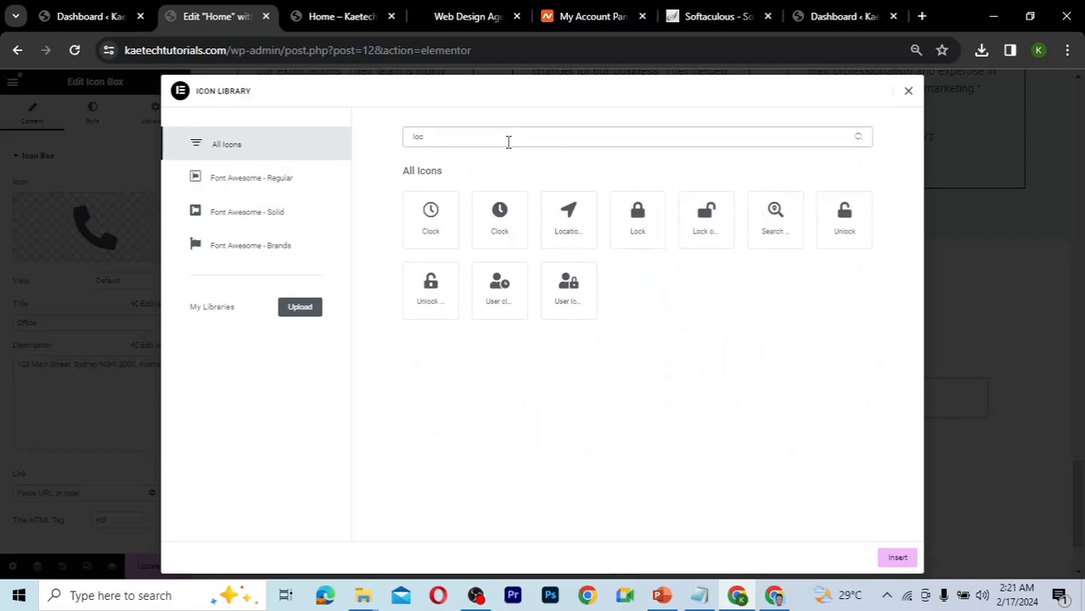
key(BackSpace)
key(BackSpace)
key(BackSpace)
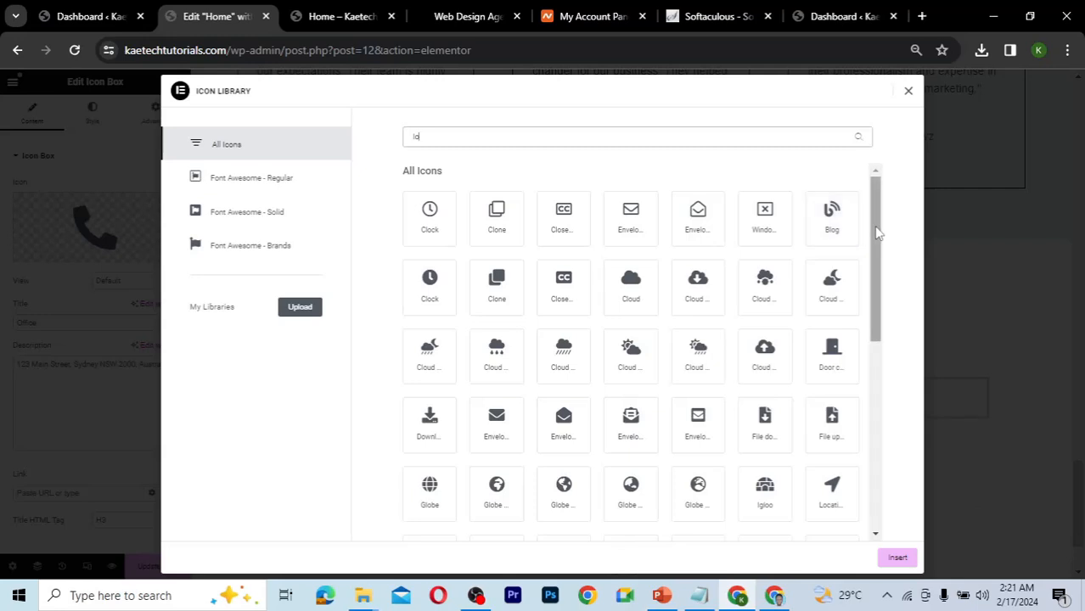
text(map)
click(708, 221)
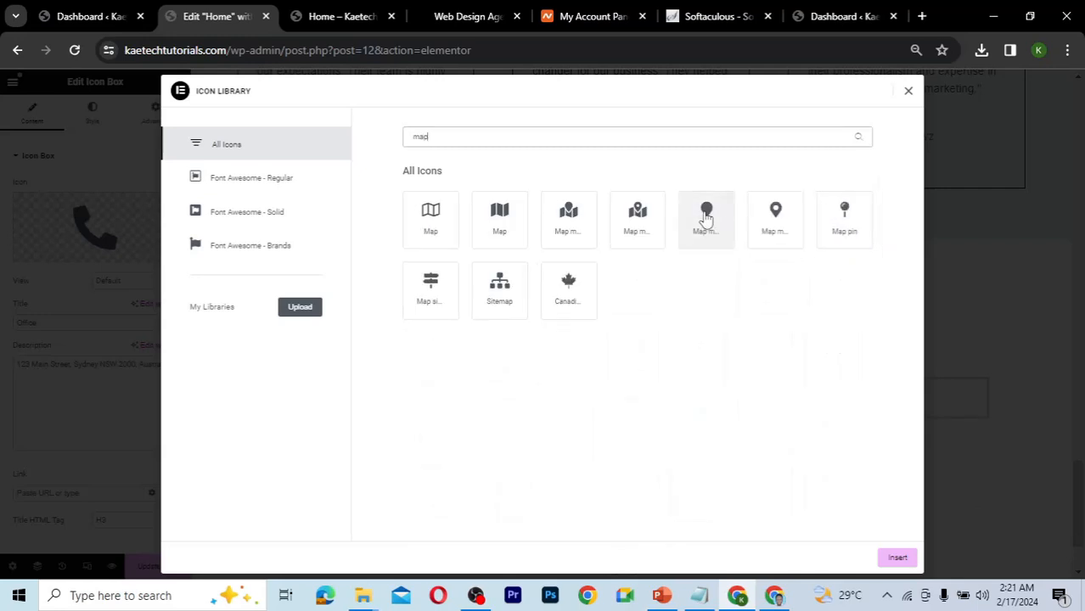
click(776, 219)
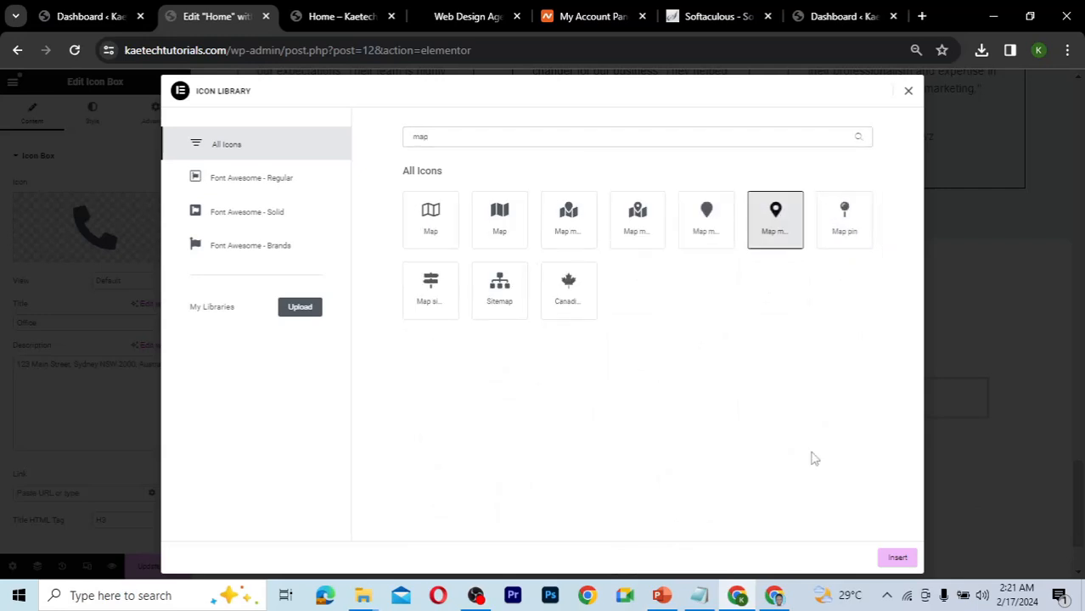
click(898, 557)
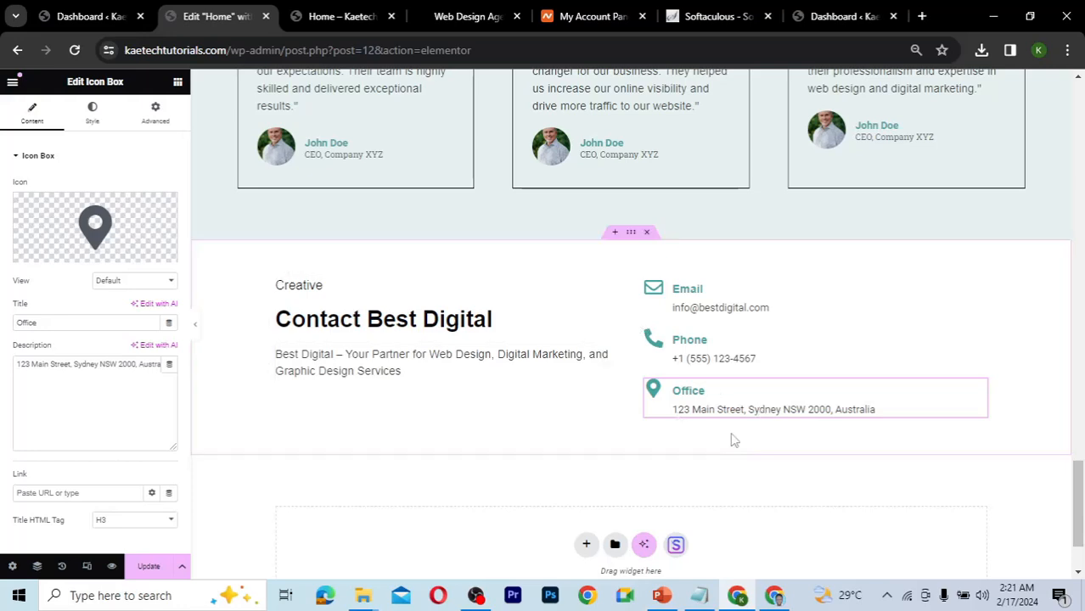
- Compare the contact section with the Relume wireframe and set its outer container's boxed width to 1300 px
click(777, 597)
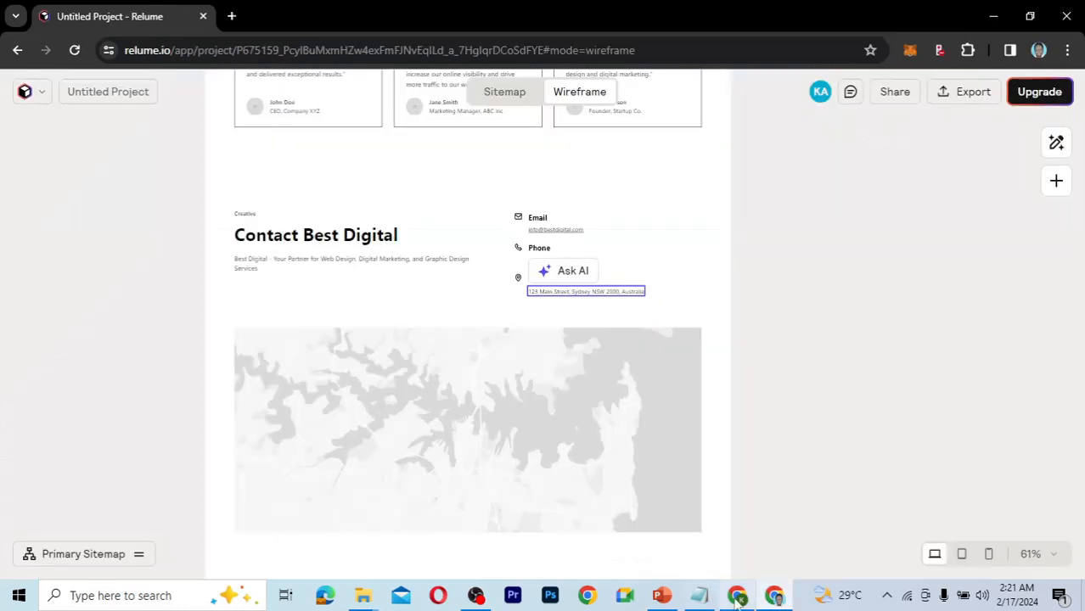
click(738, 598)
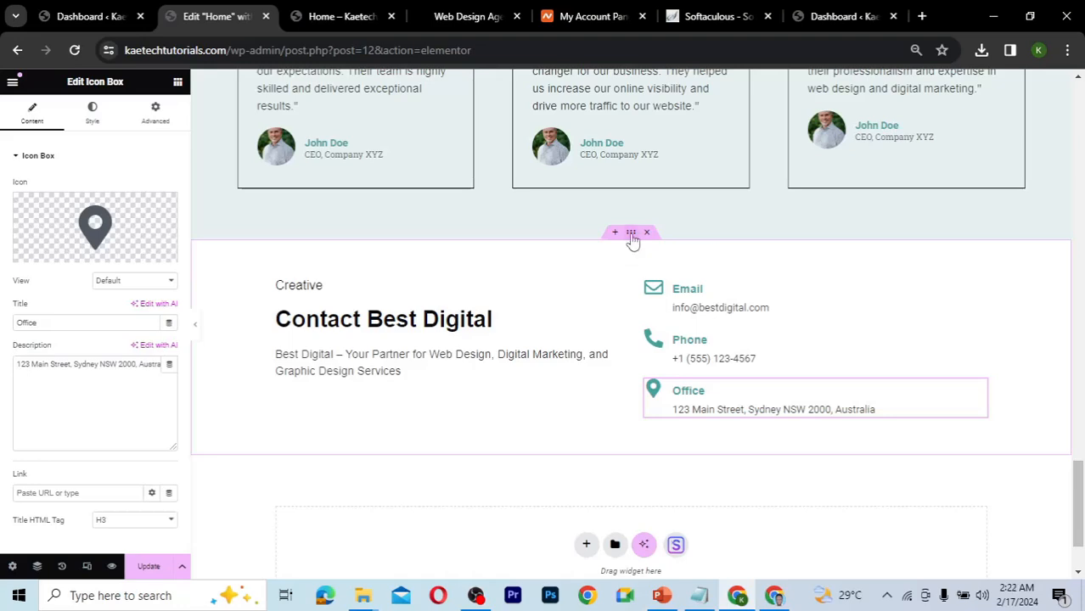
click(631, 234)
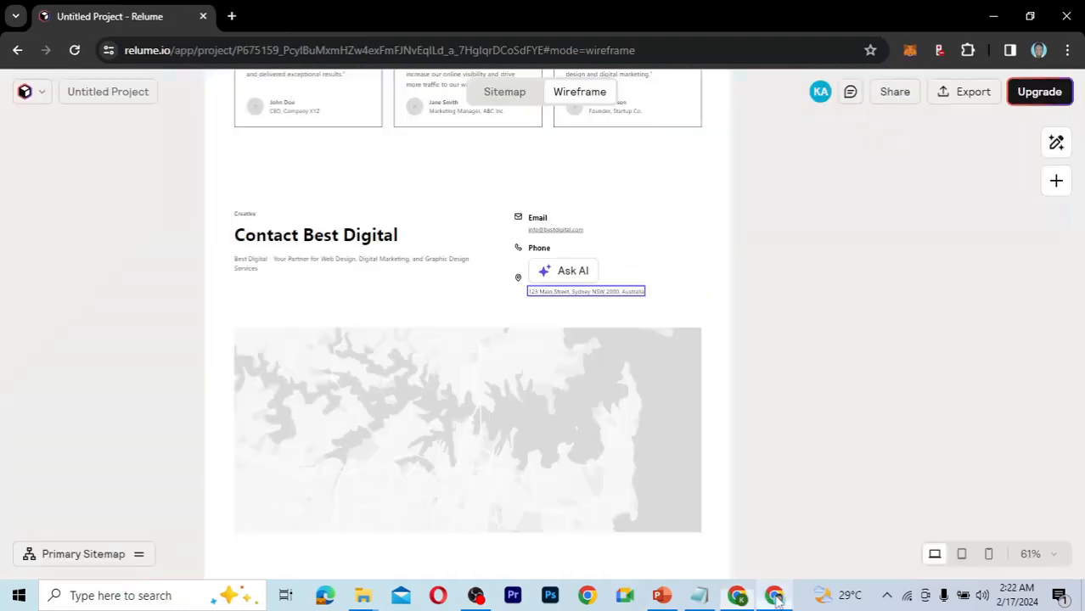
click(739, 598)
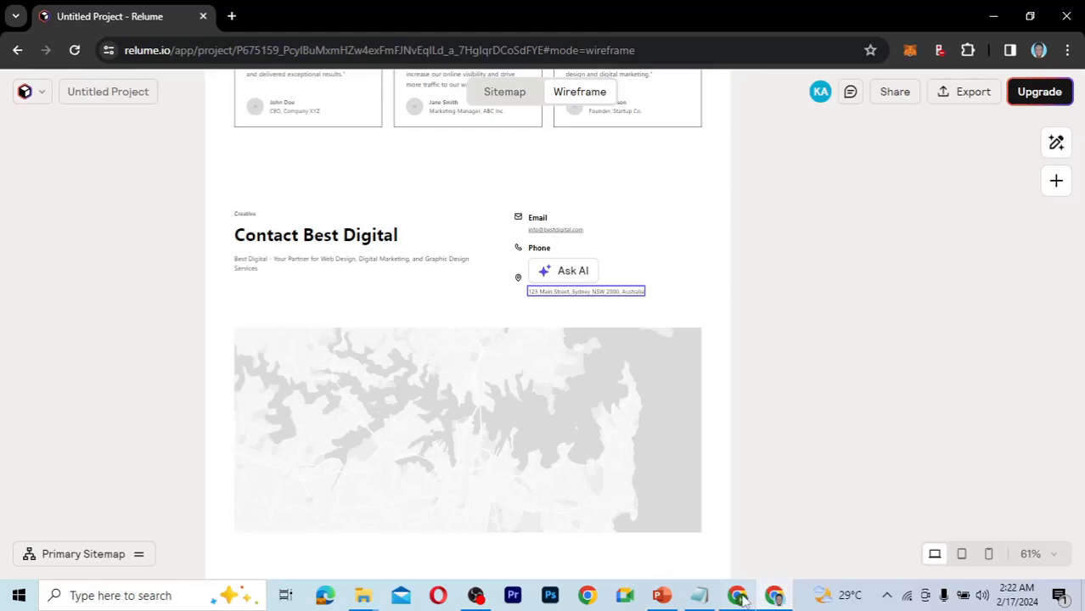
click(739, 598)
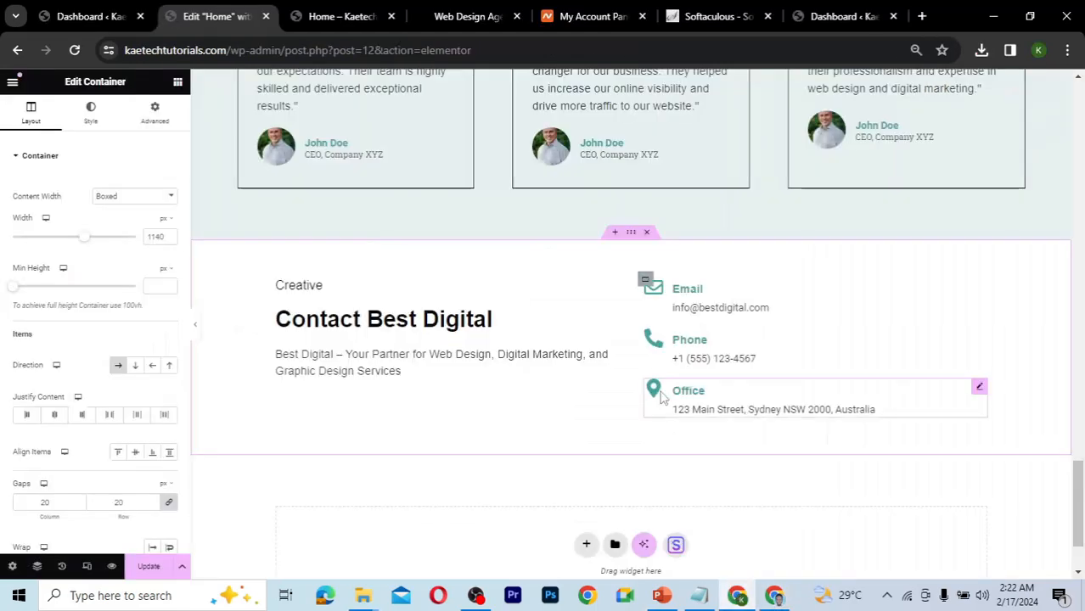
click(155, 241)
double_click(154, 238)
text(1300)
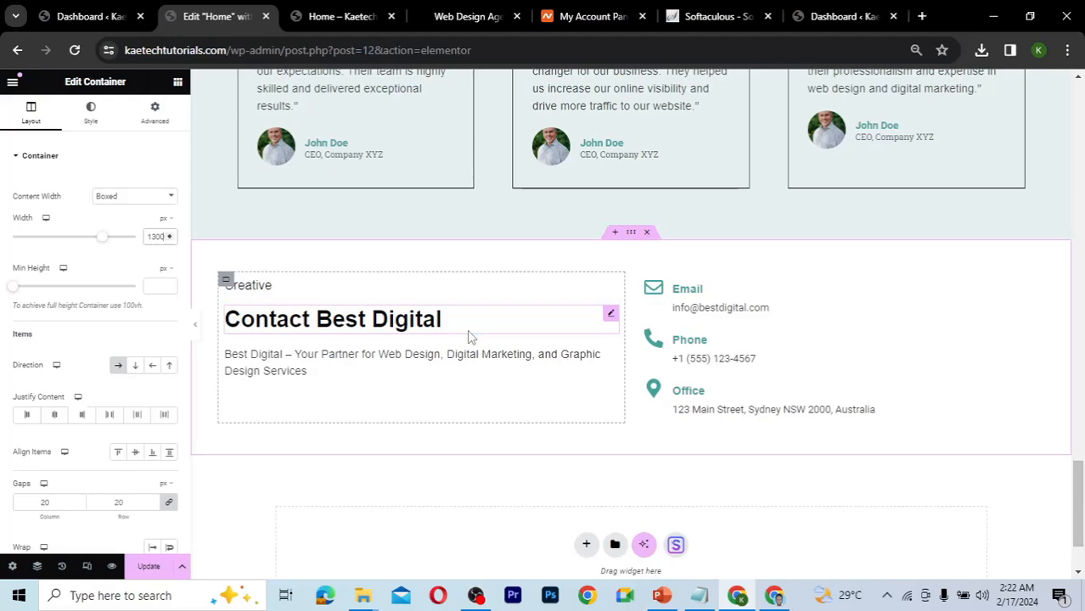
- Set the column and row gaps of the contact section's outer container to 80 px
click(30, 502)
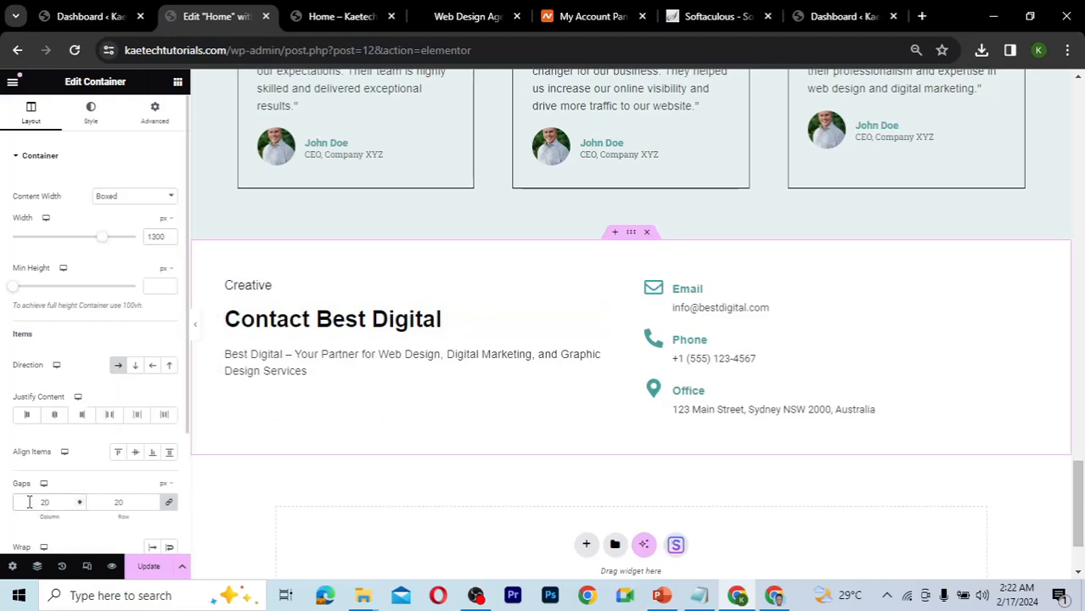
scroll(30, 502, down, 2)
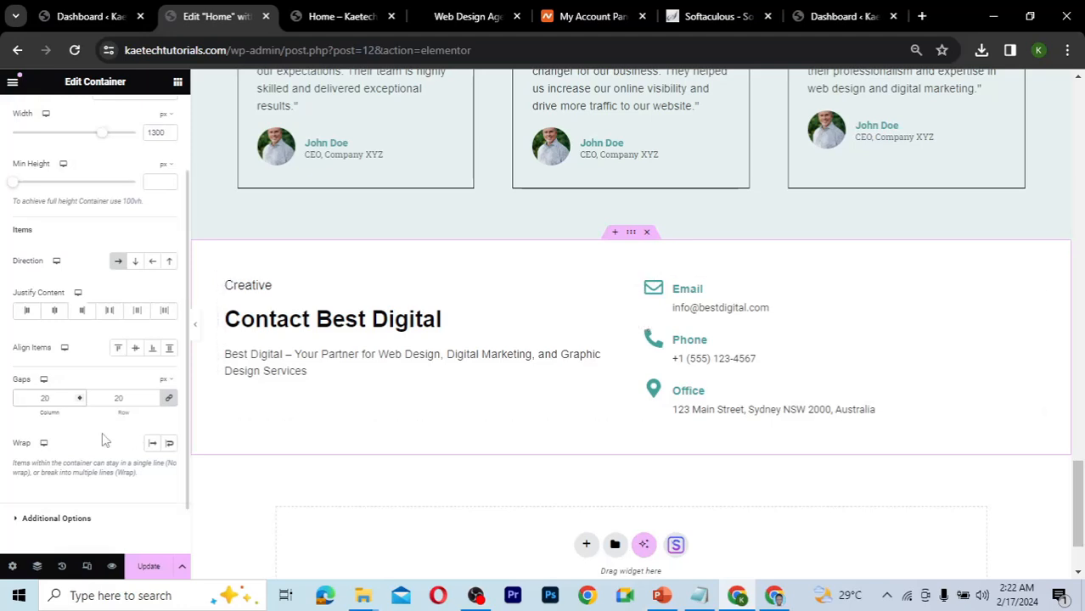
text(40)
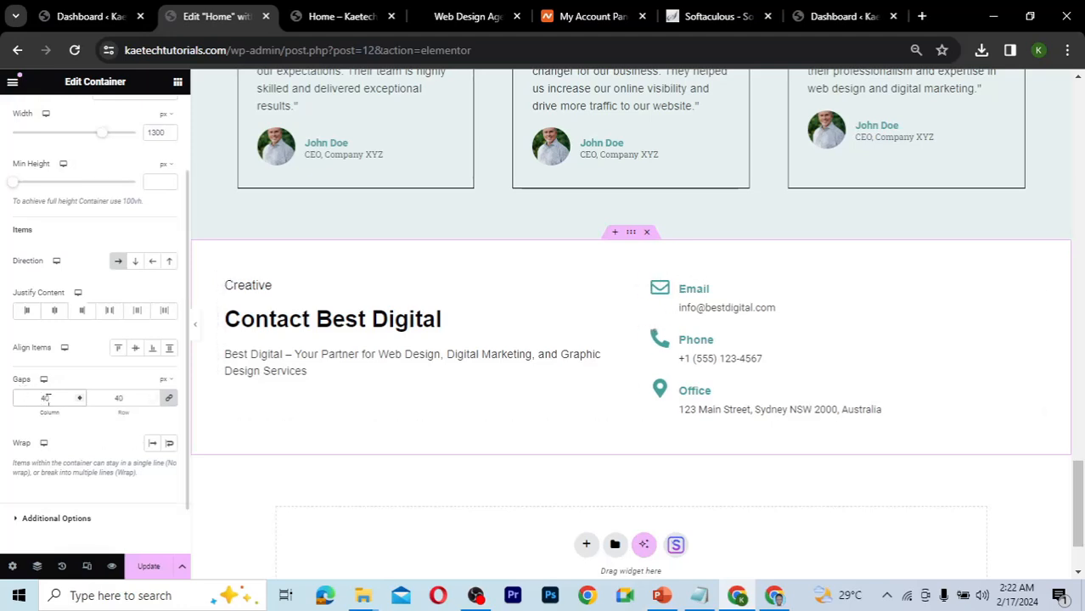
double_click(46, 398)
text(80)
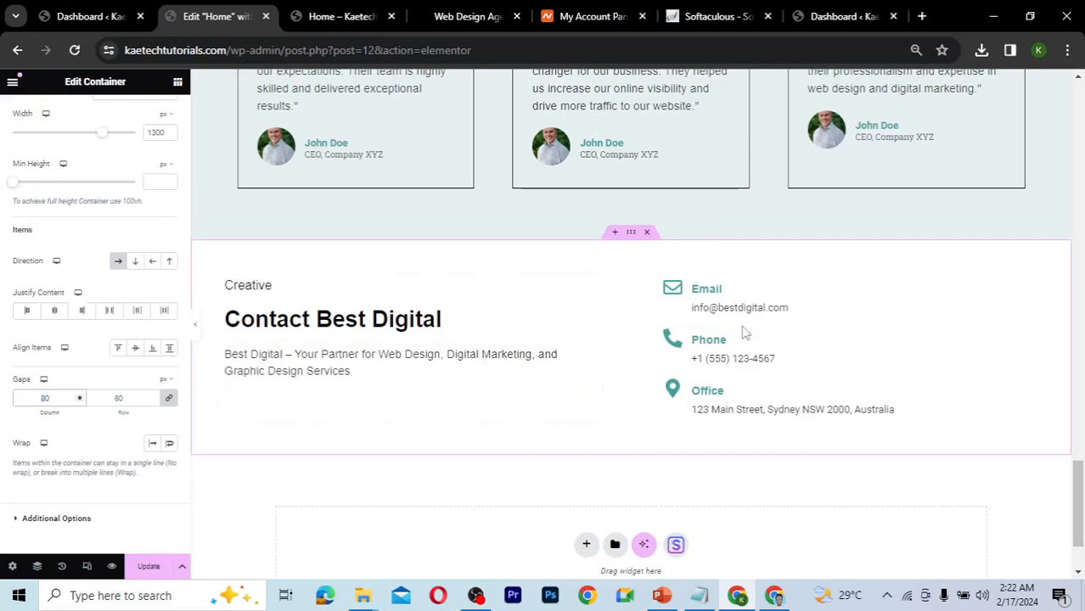
scroll(708, 392, down, 1)
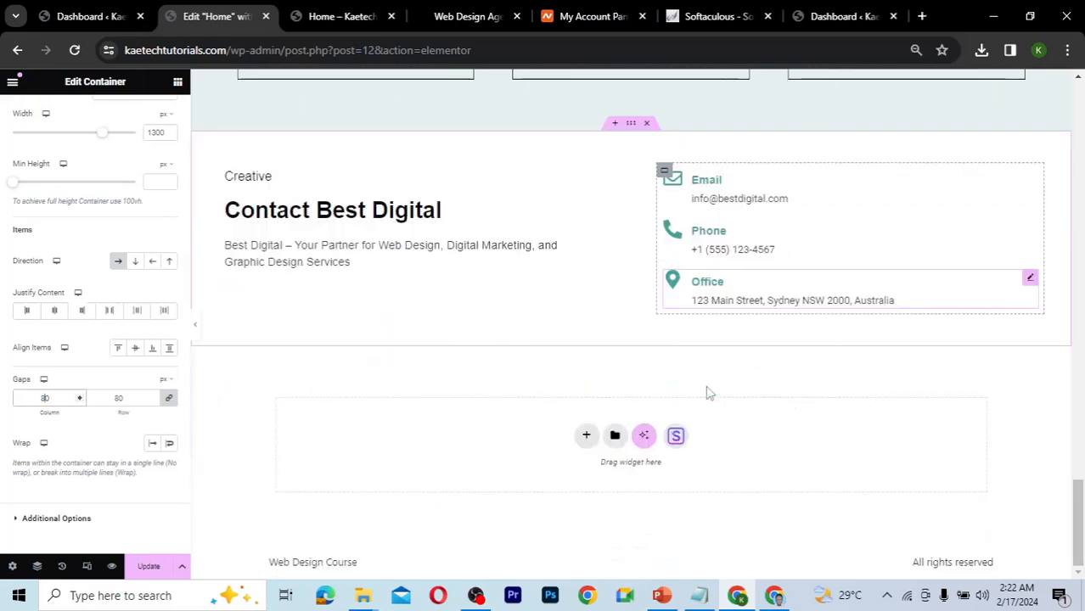
- Compare the finished contact section with the Relume wireframe and update the Home page to save the changes
scroll(710, 393, up, 2)
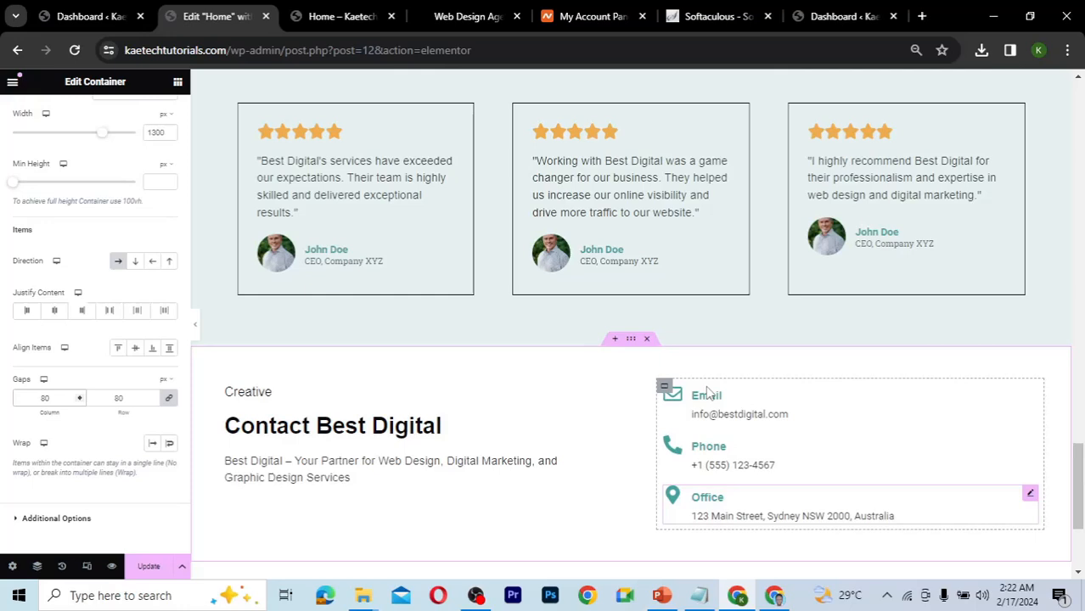
scroll(708, 392, down, 1)
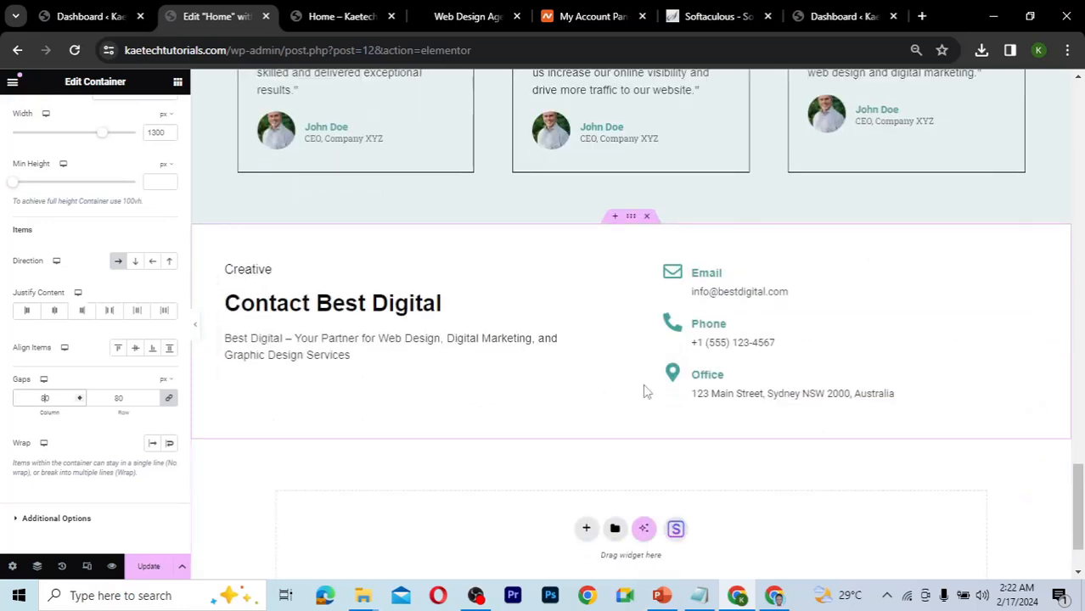
scroll(646, 391, down, 2)
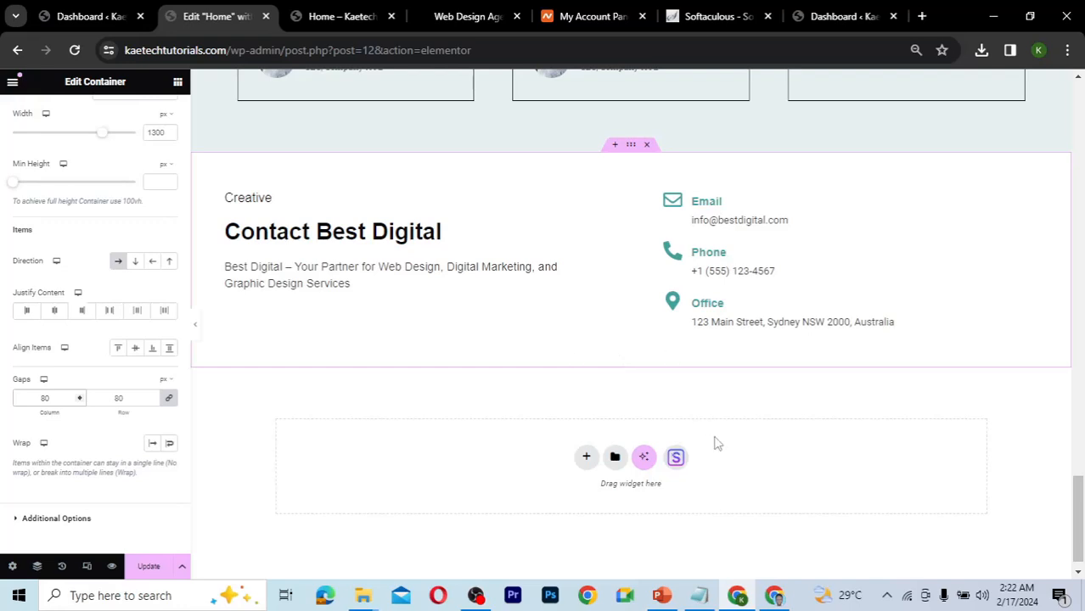
mouse_move(776, 597)
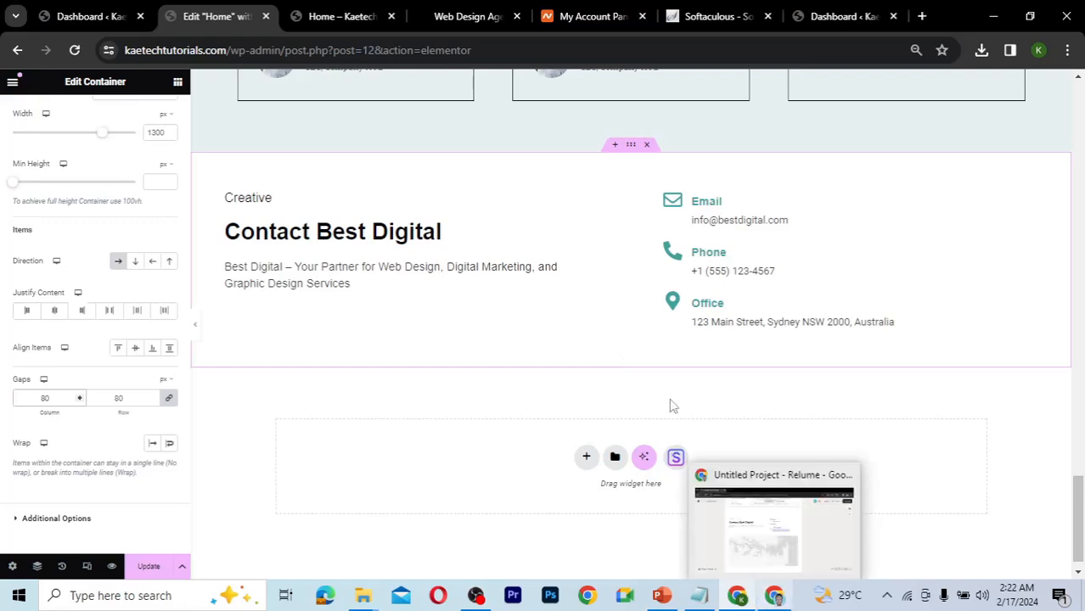
click(765, 562)
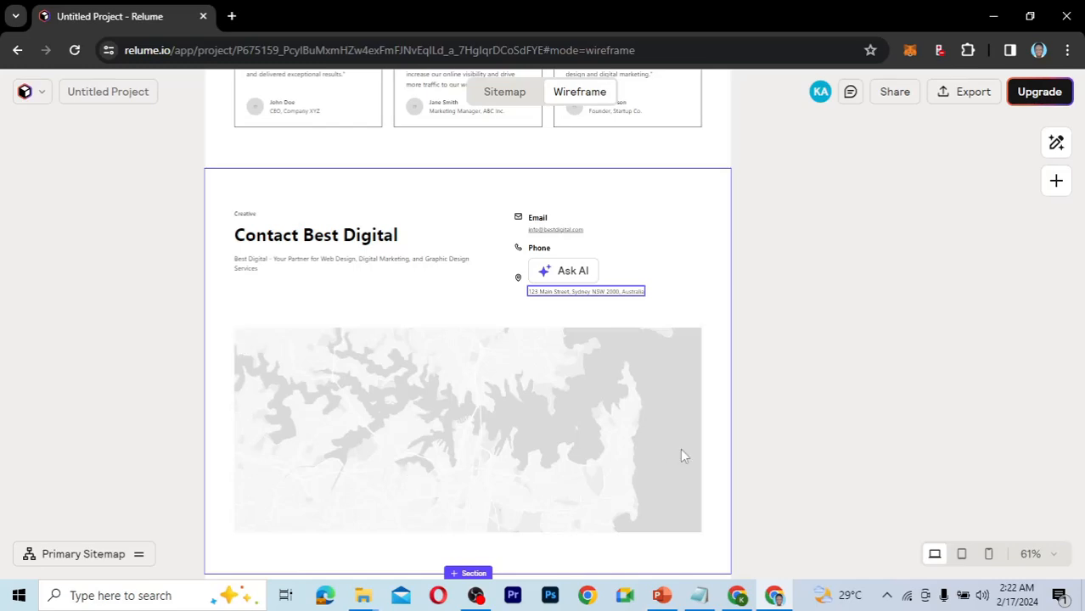
click(745, 605)
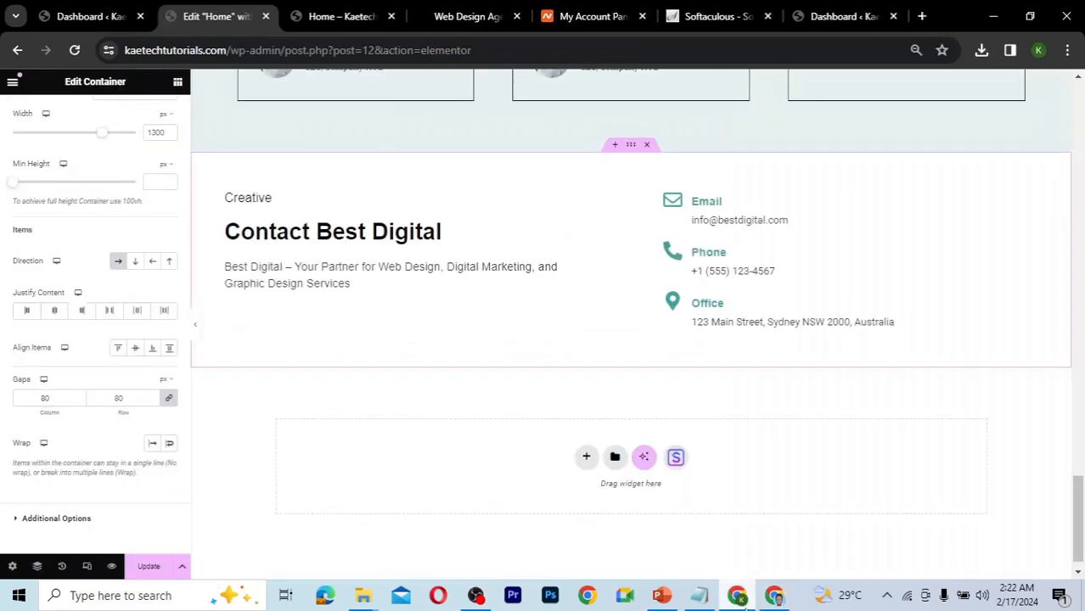
click(150, 566)
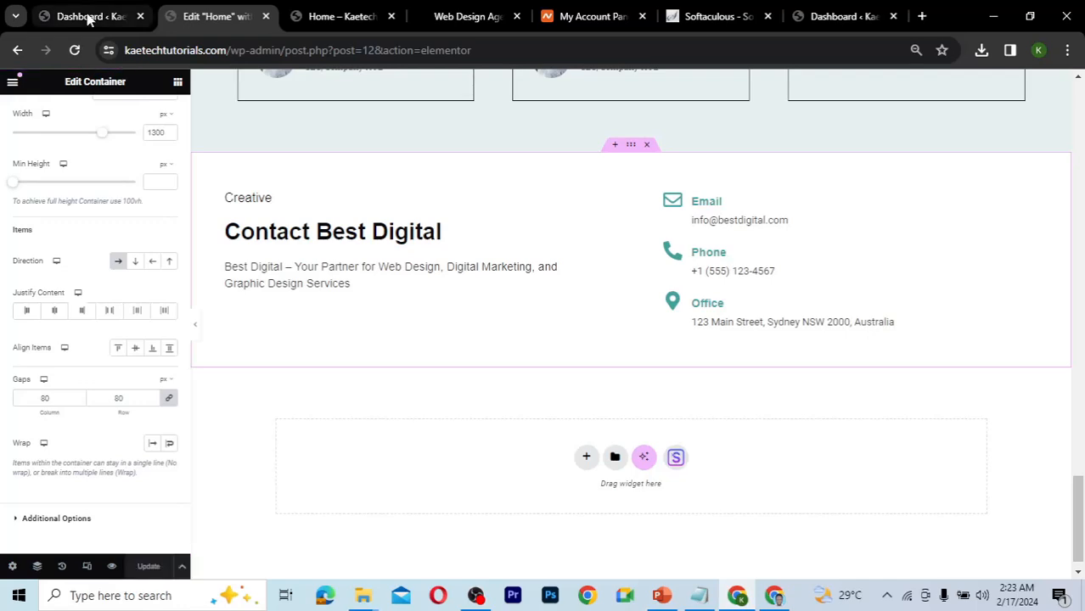
- Start a new WPForms form from the WordPress dashboard, dismiss the builder's introduction and name the form "Contact"
click(846, 25)
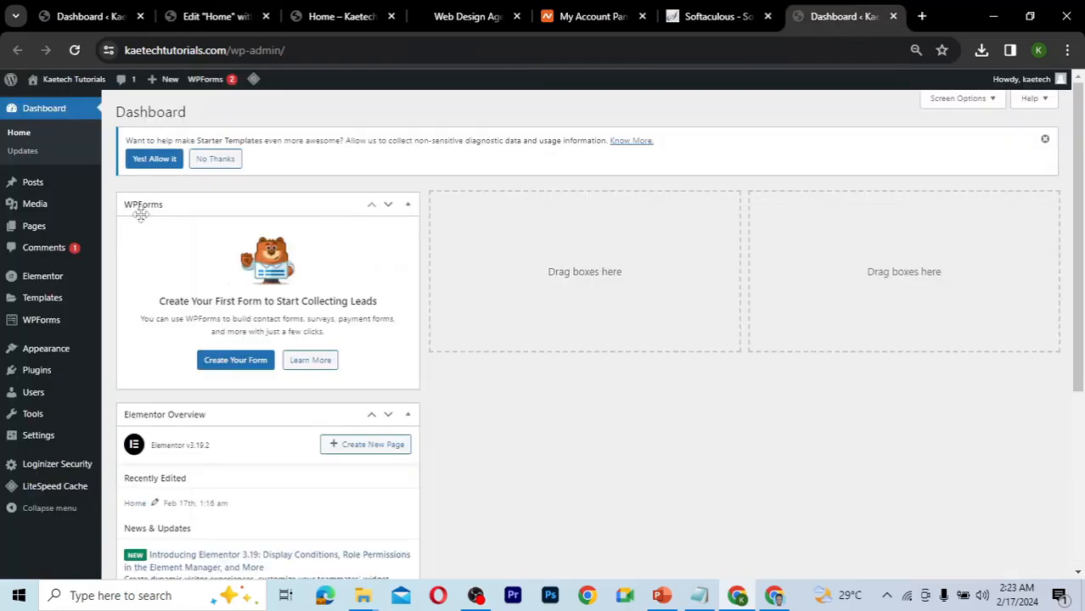
mouse_move(44, 324)
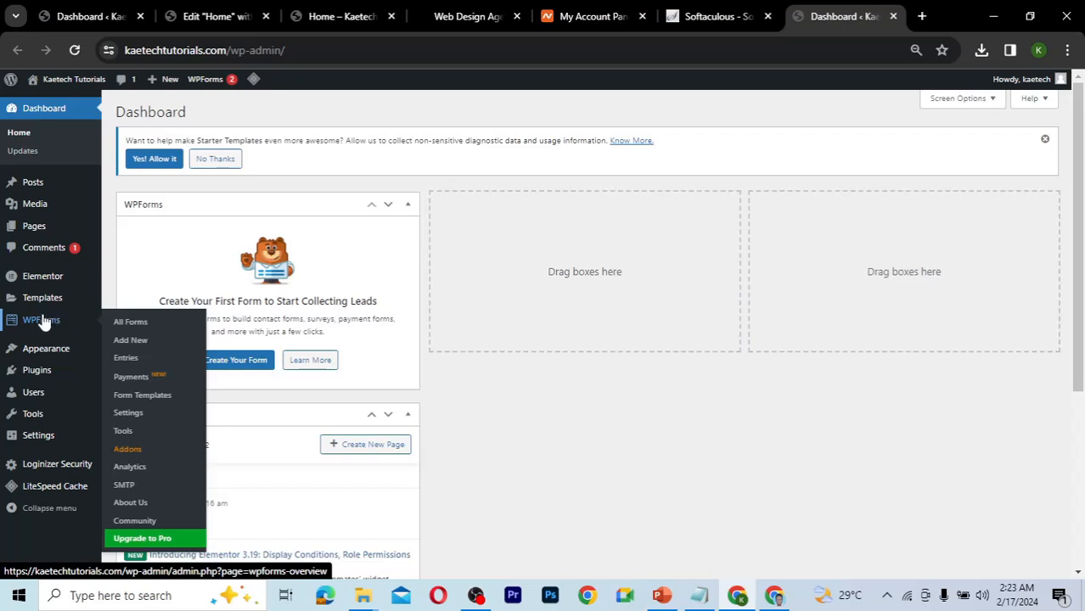
click(128, 342)
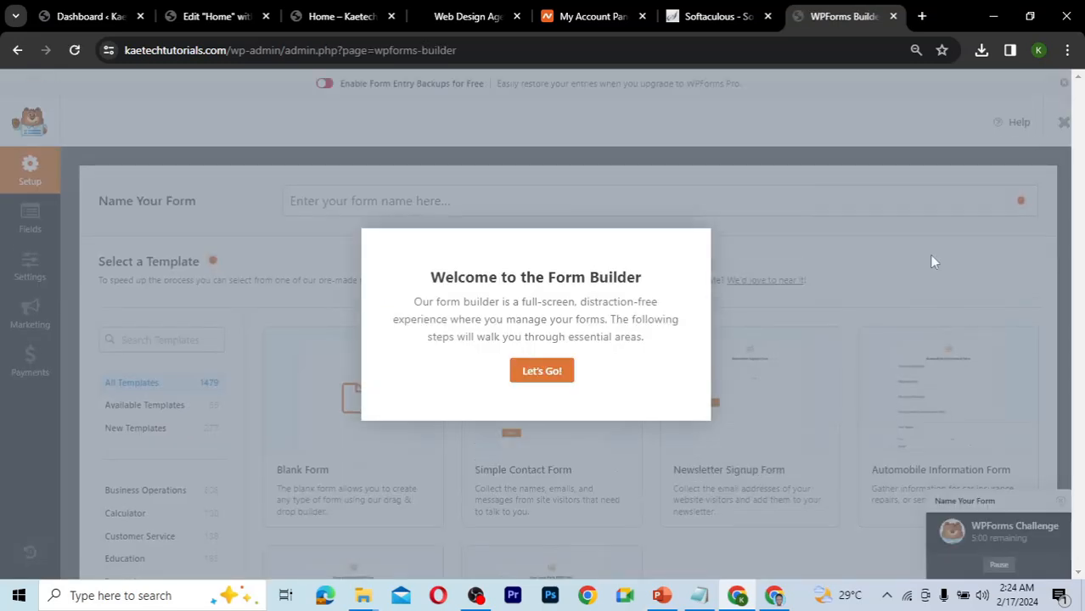
click(548, 372)
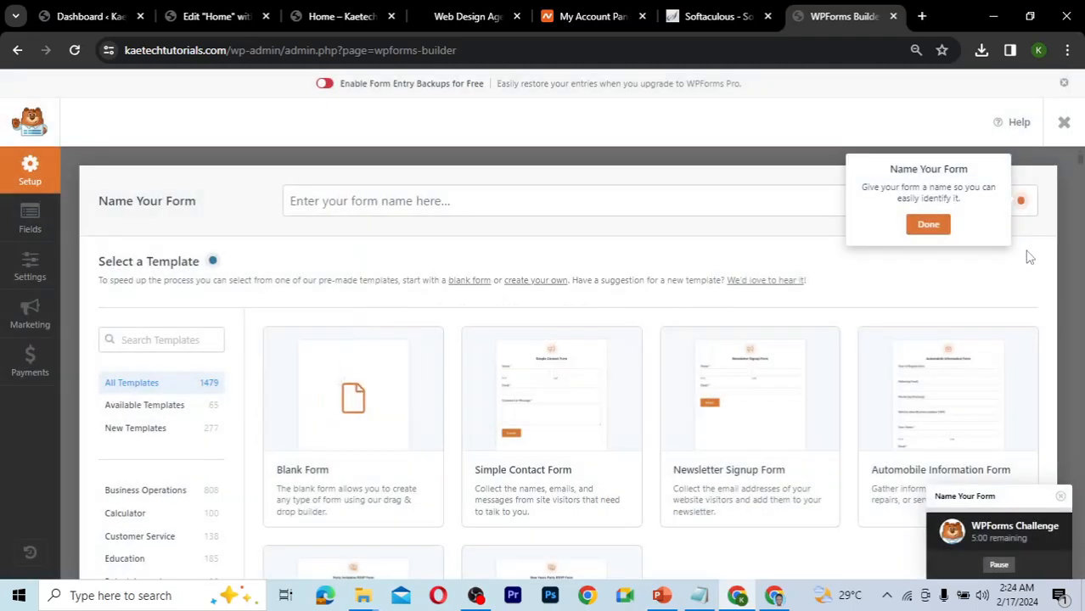
click(928, 226)
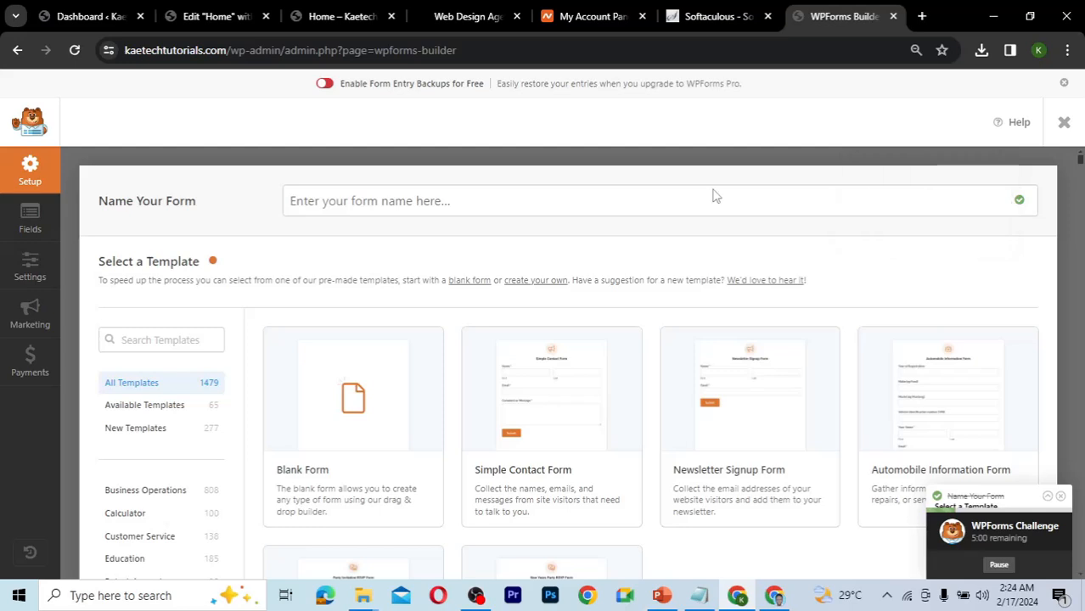
click(574, 201)
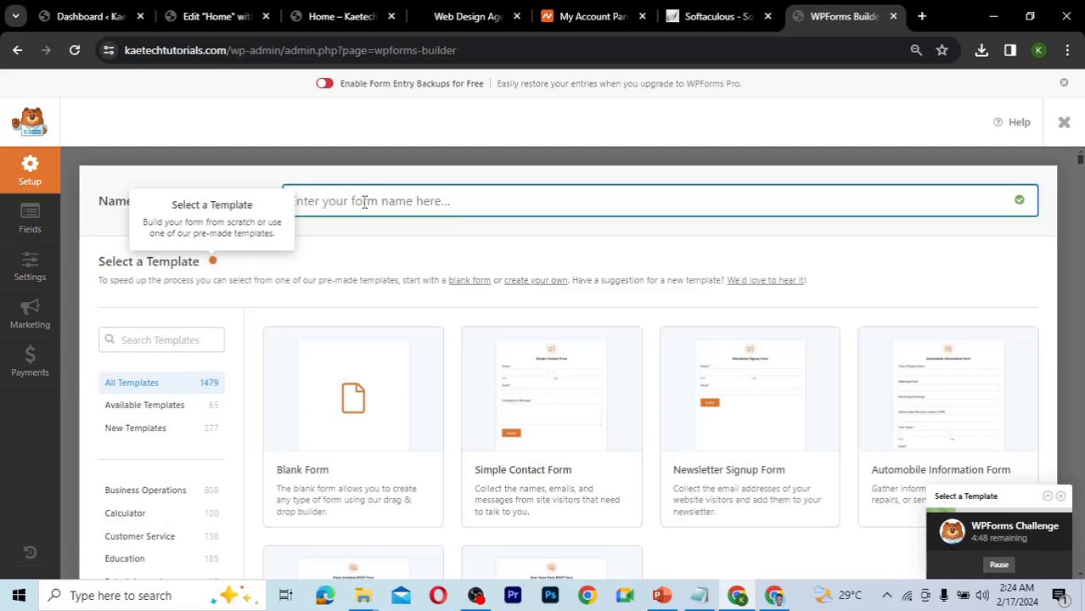
text(Co)
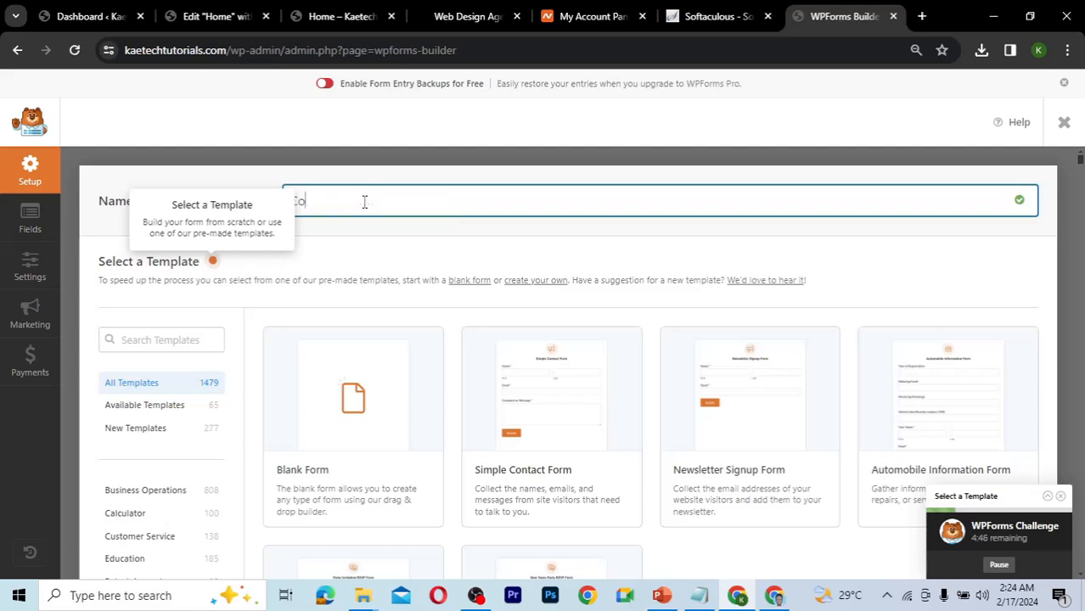
text(ntact)
- Look through the form templates and create the form from the Simple Contact Form template
scroll(433, 242, down, 1)
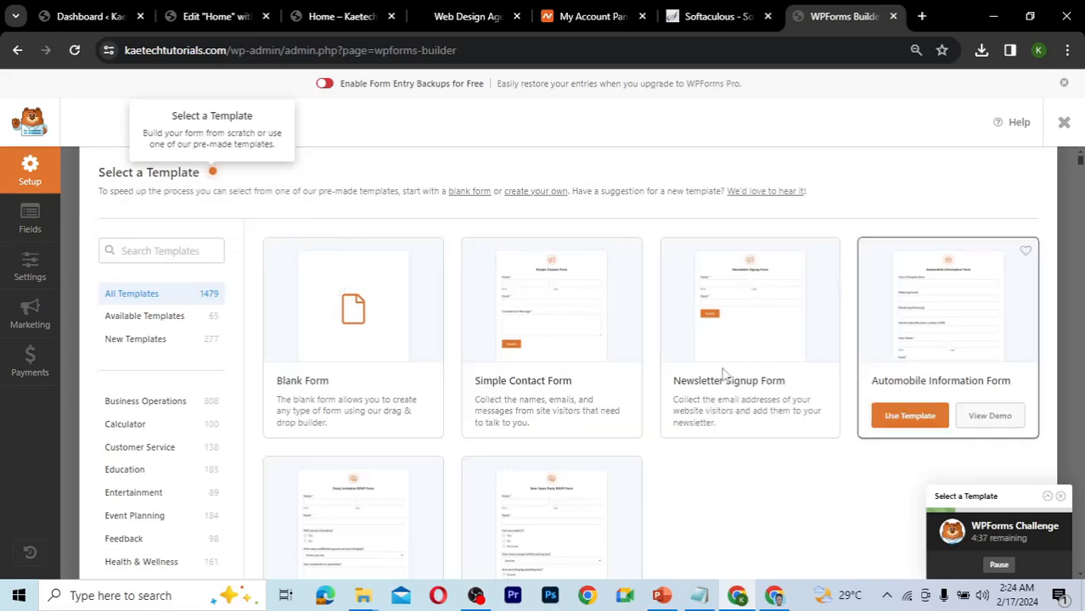
scroll(725, 374, down, 2)
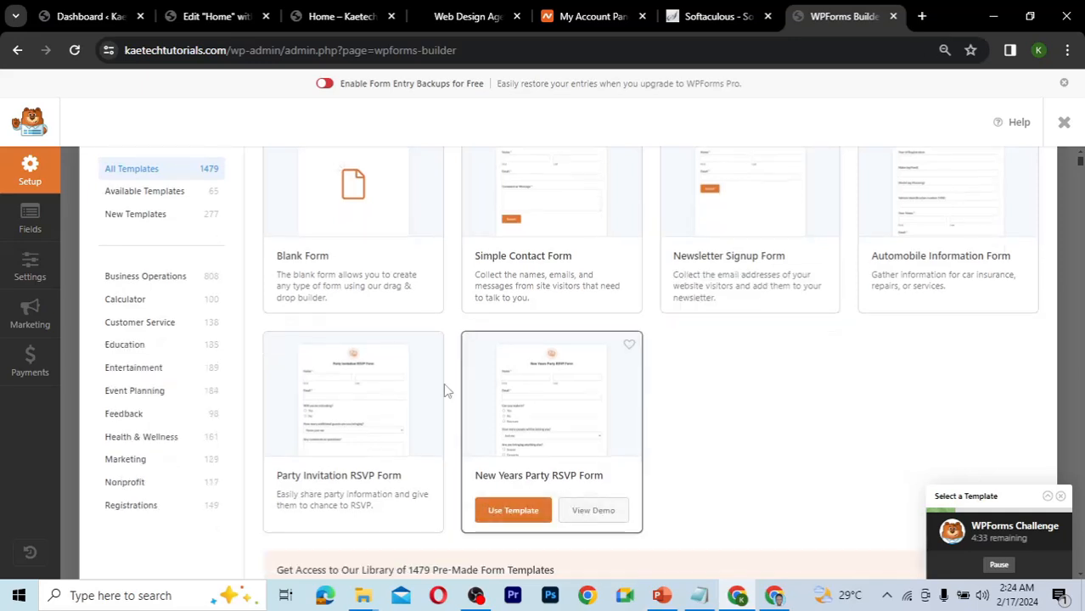
scroll(566, 254, up, 1)
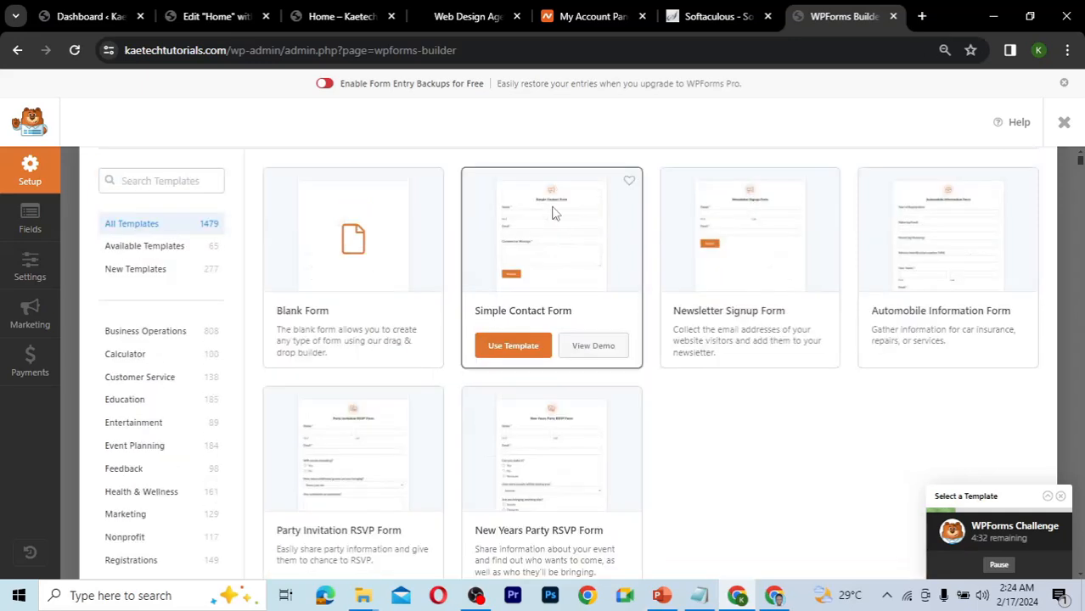
scroll(361, 270, up, 1)
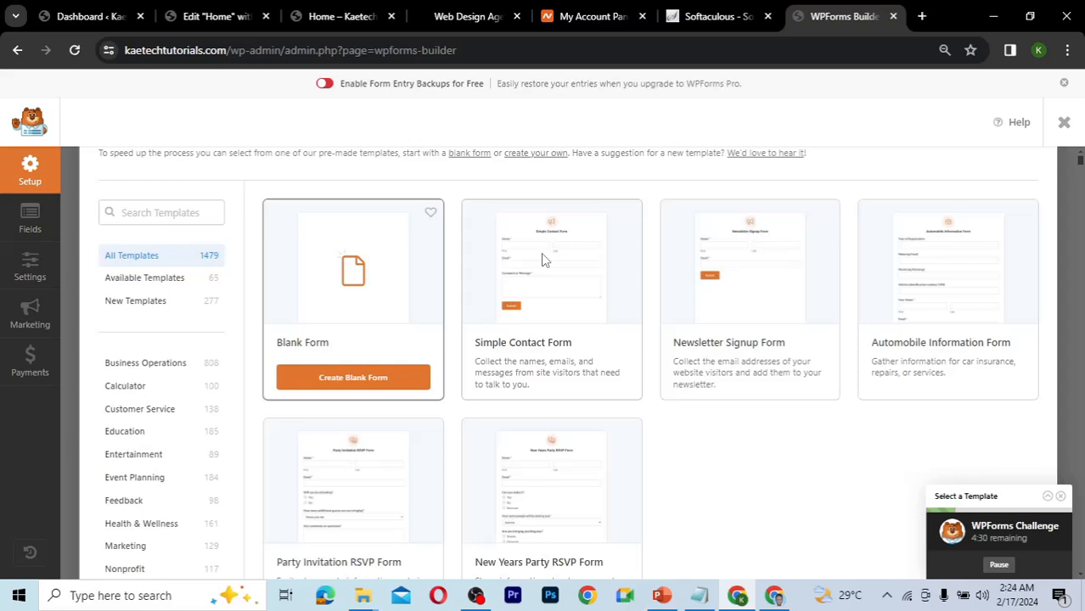
mouse_move(563, 278)
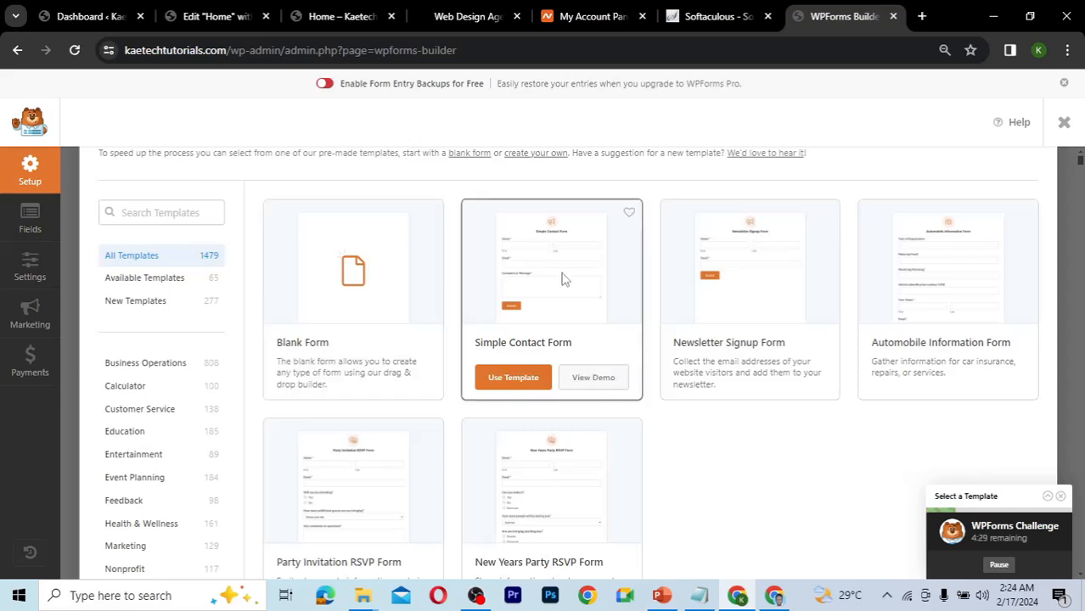
click(524, 386)
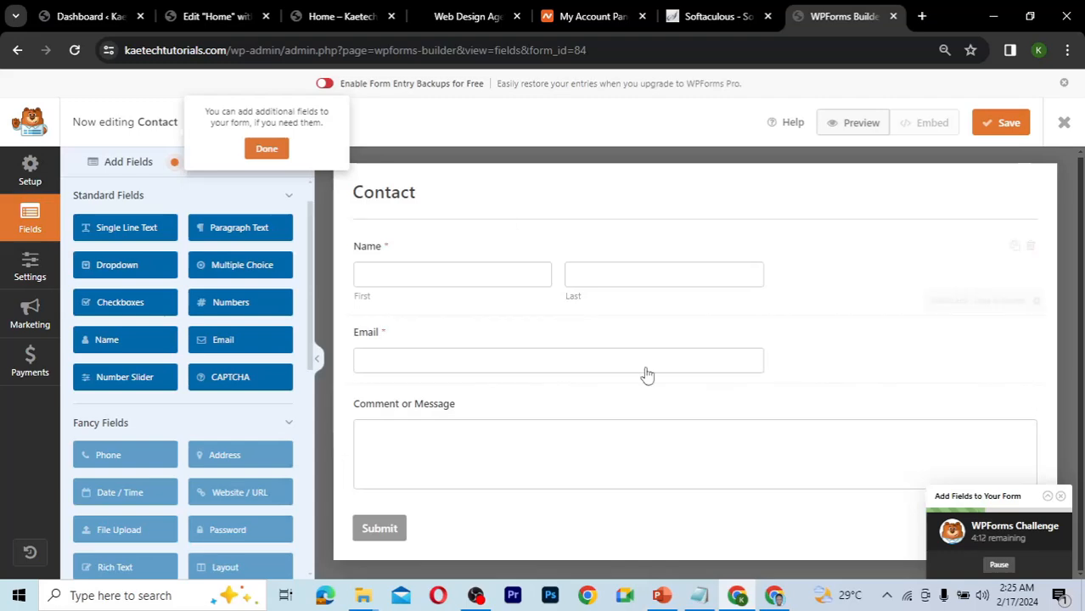
- Set the Name field's format to Simple and its field size to Large
click(633, 264)
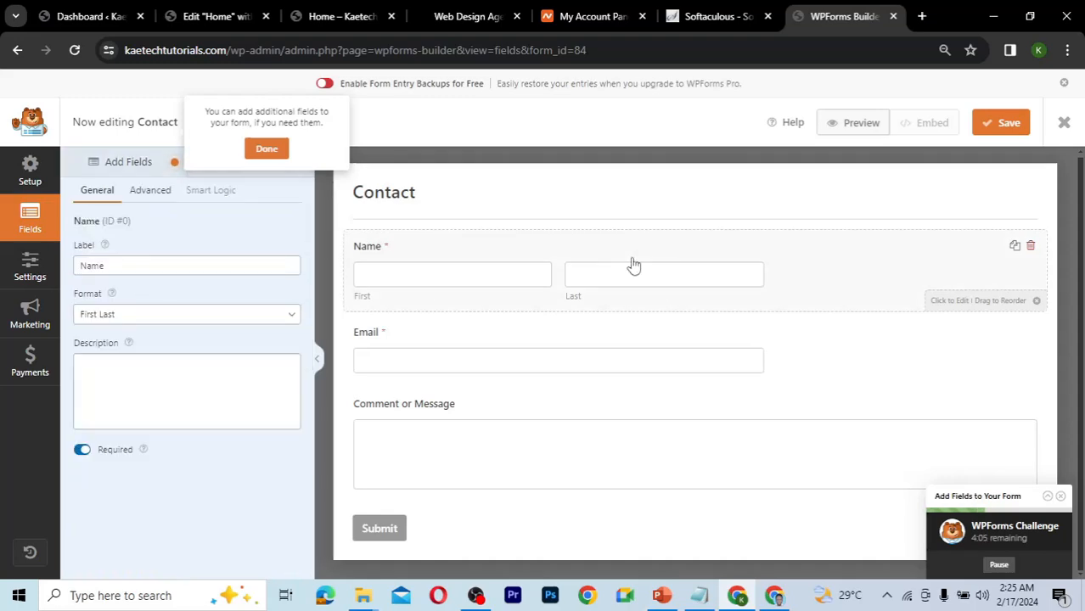
click(159, 315)
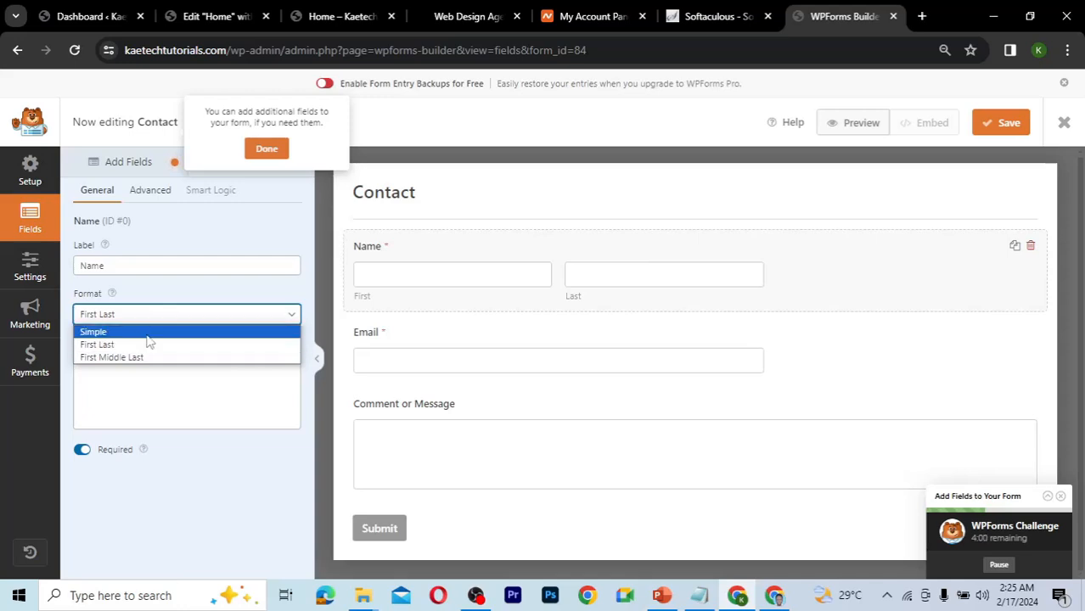
click(147, 334)
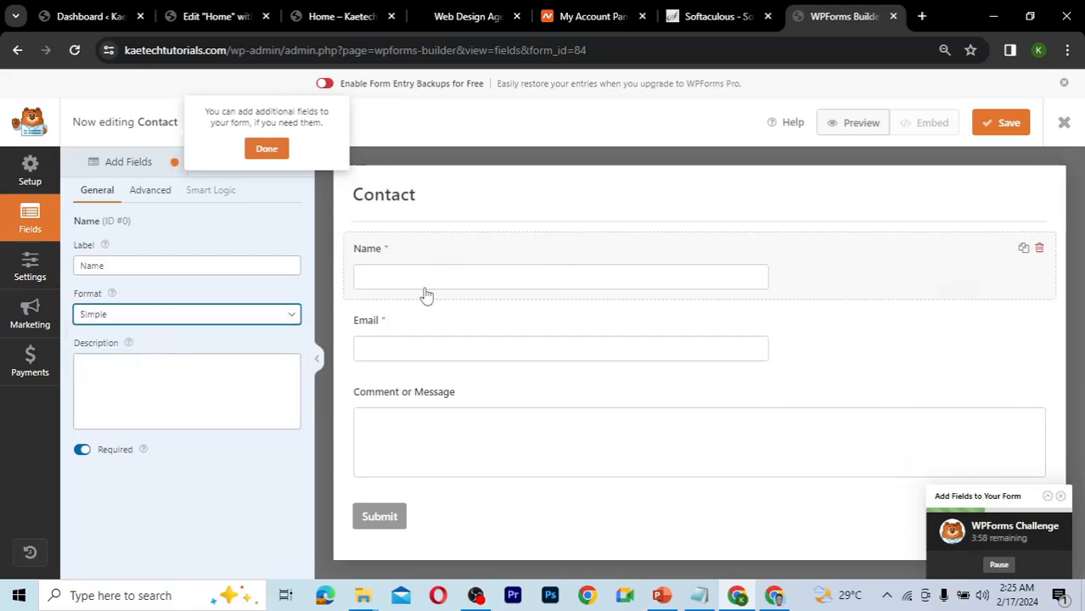
click(154, 191)
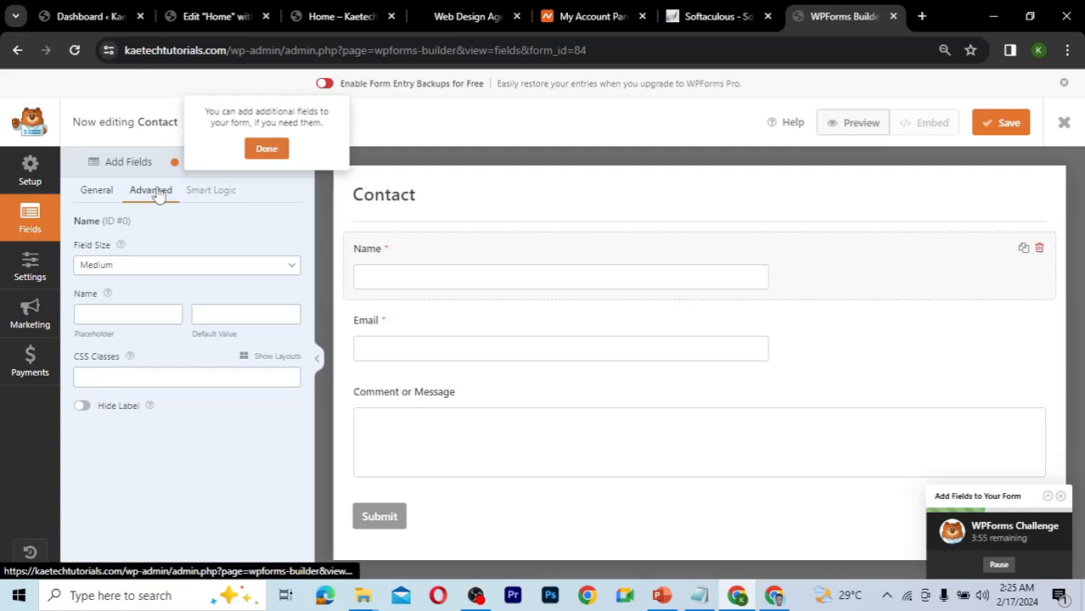
click(150, 265)
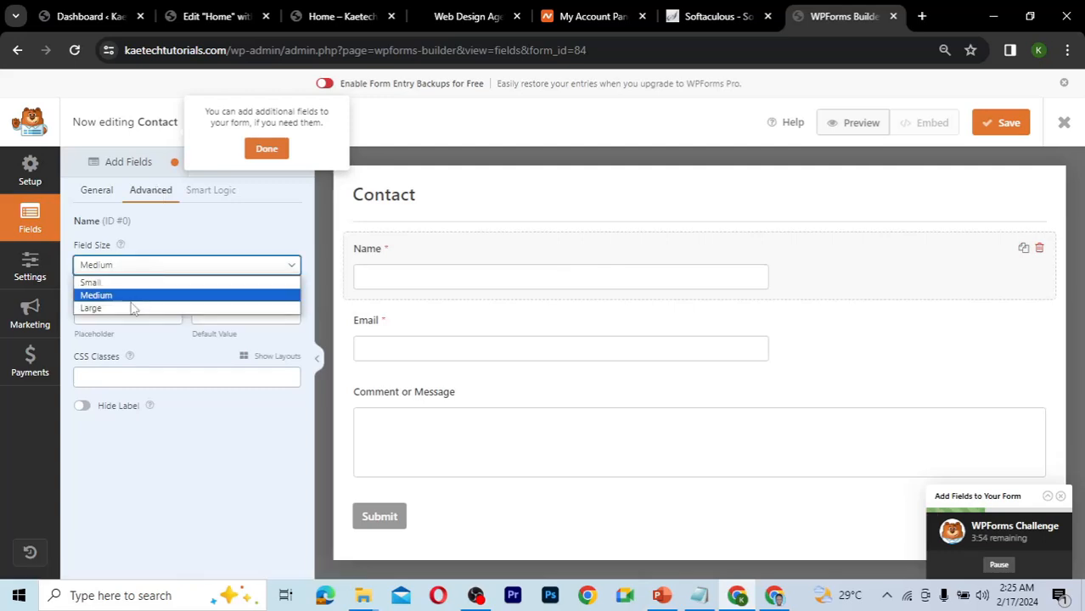
click(91, 308)
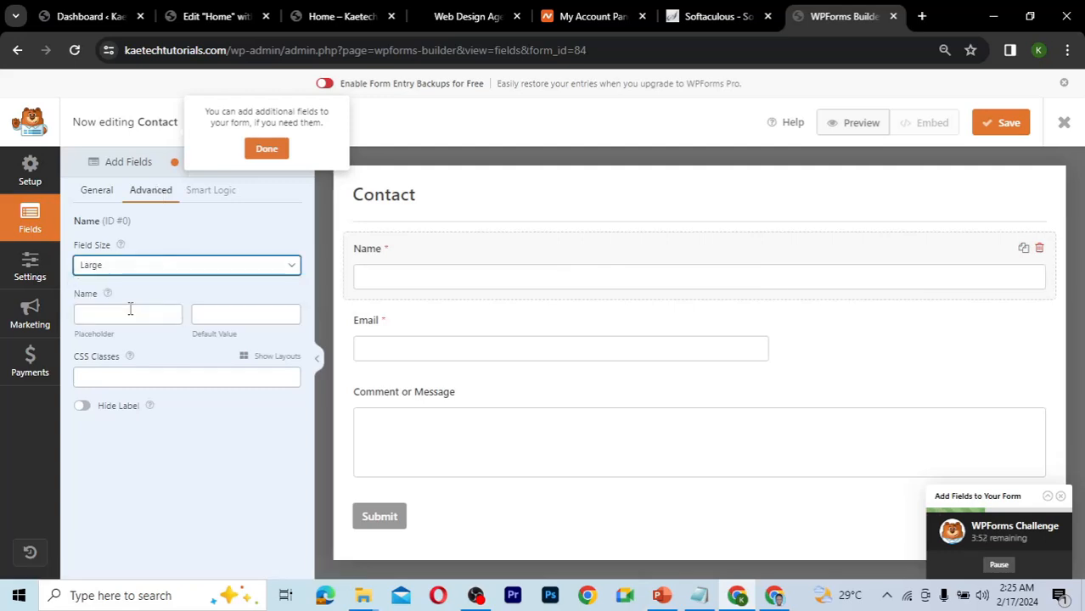
- Set the Email field's size to Large
click(438, 334)
click(154, 192)
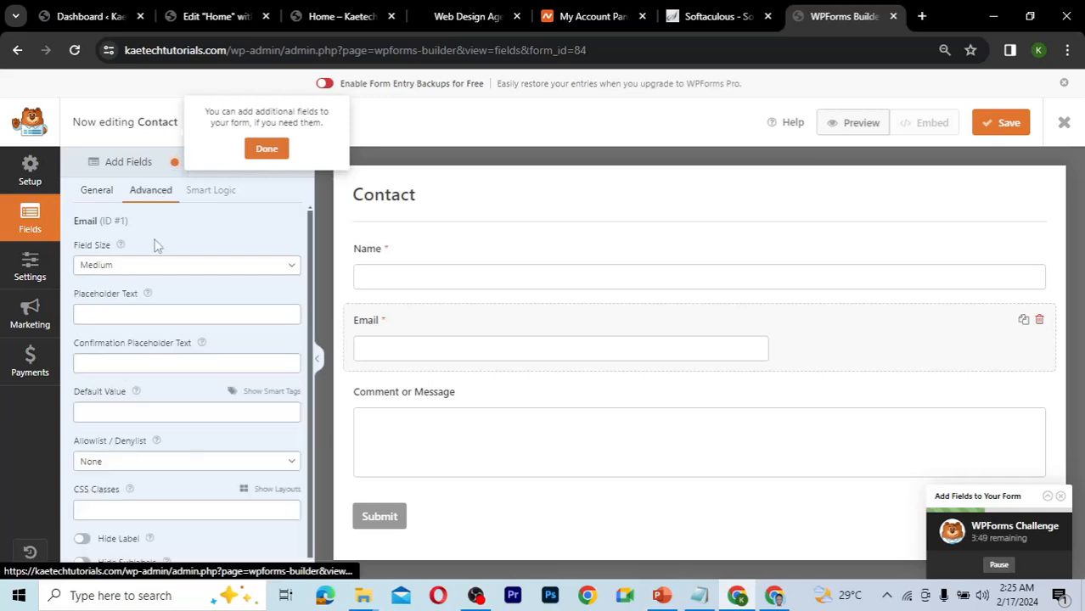
click(155, 266)
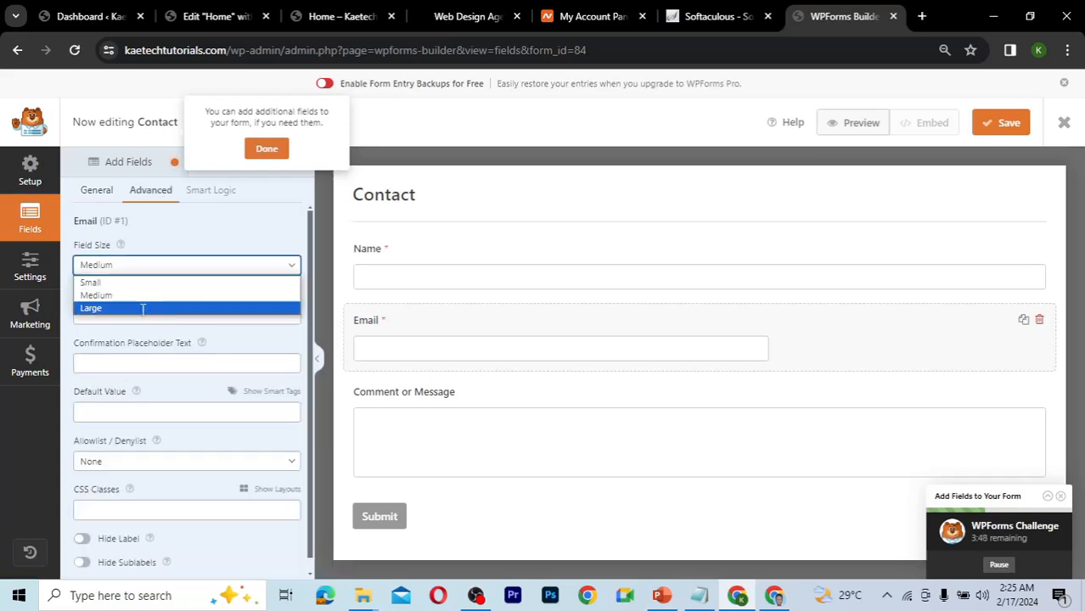
click(139, 309)
- Set the Comment or Message field's size to Large and check the form's layout
click(595, 422)
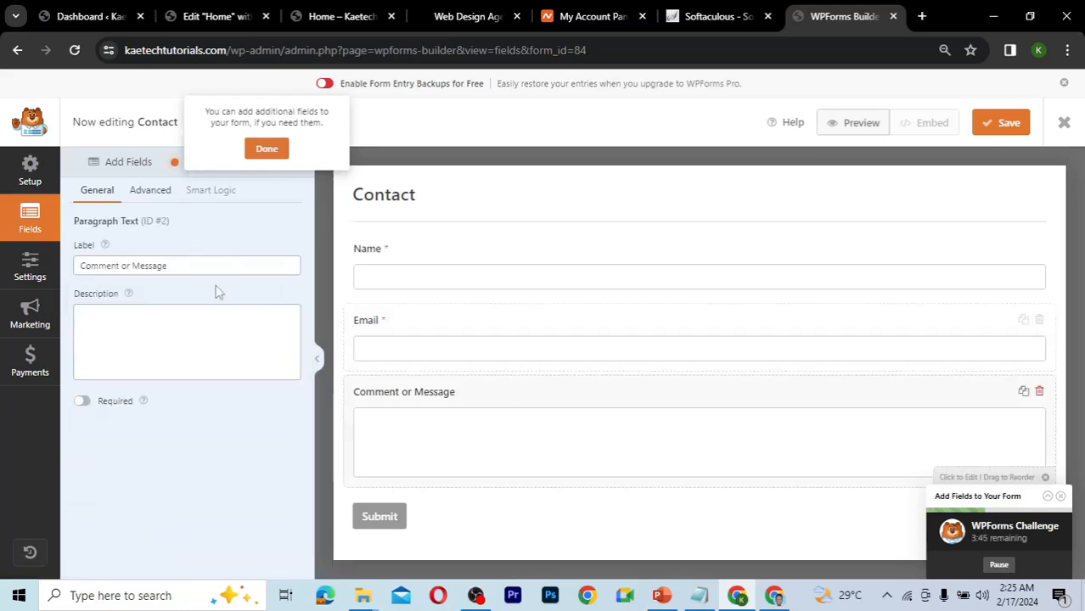
click(150, 191)
click(146, 265)
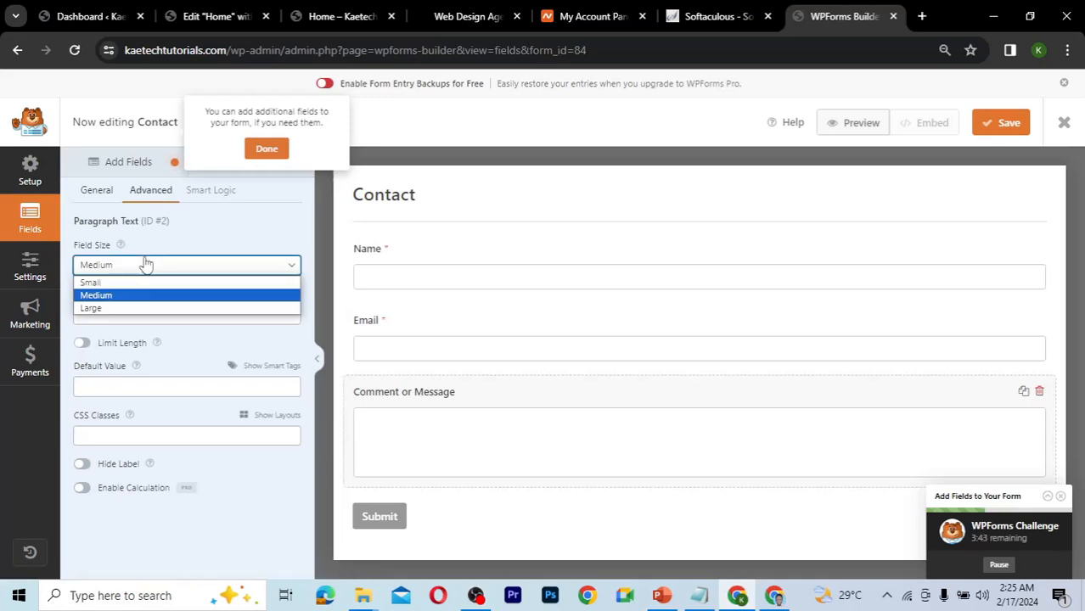
click(135, 309)
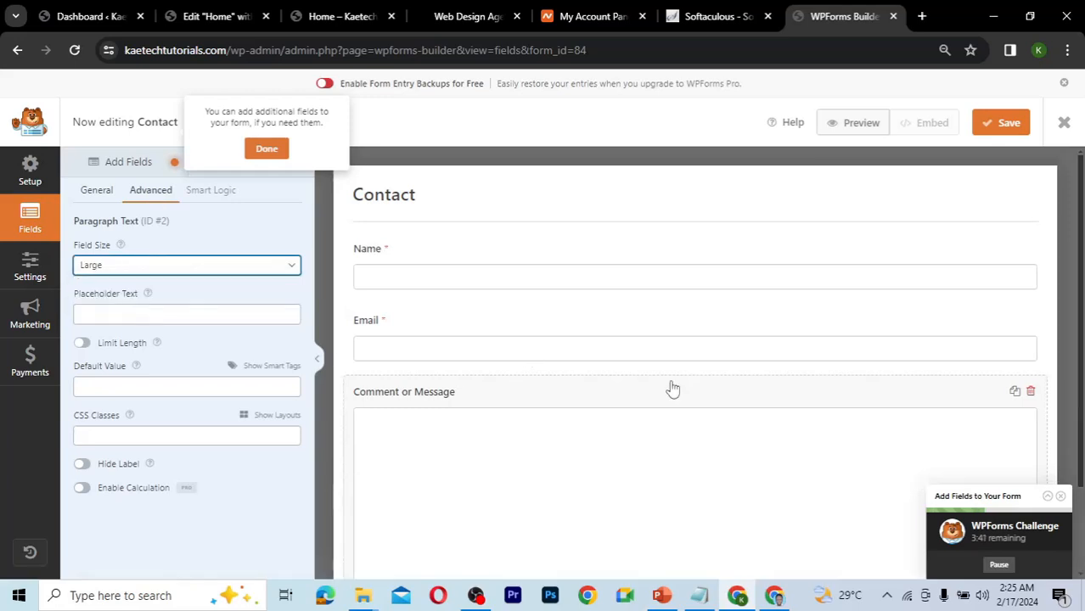
scroll(671, 387, down, 2)
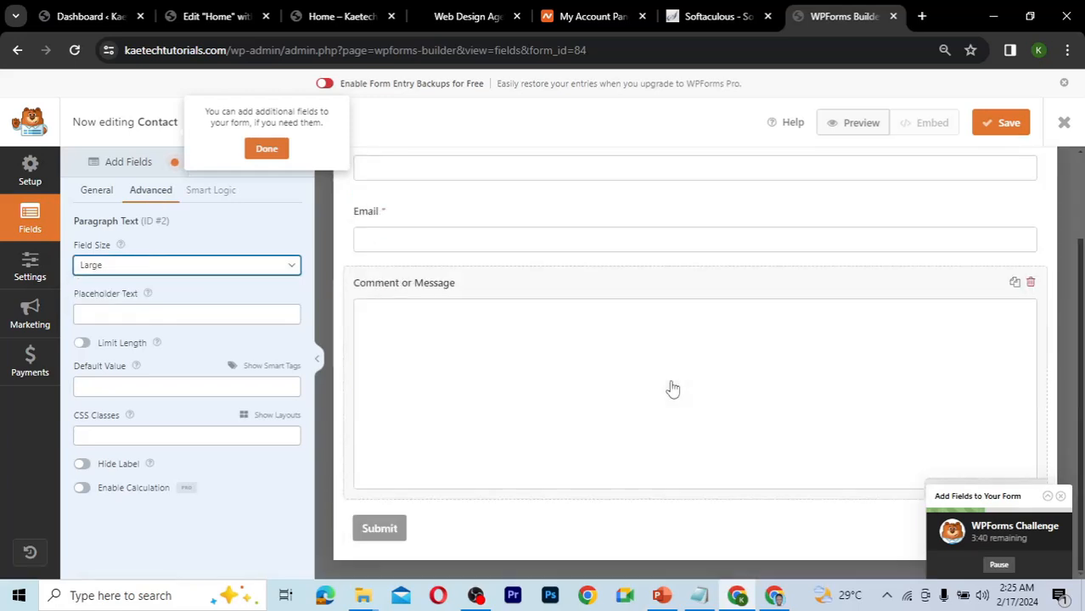
scroll(672, 389, up, 2)
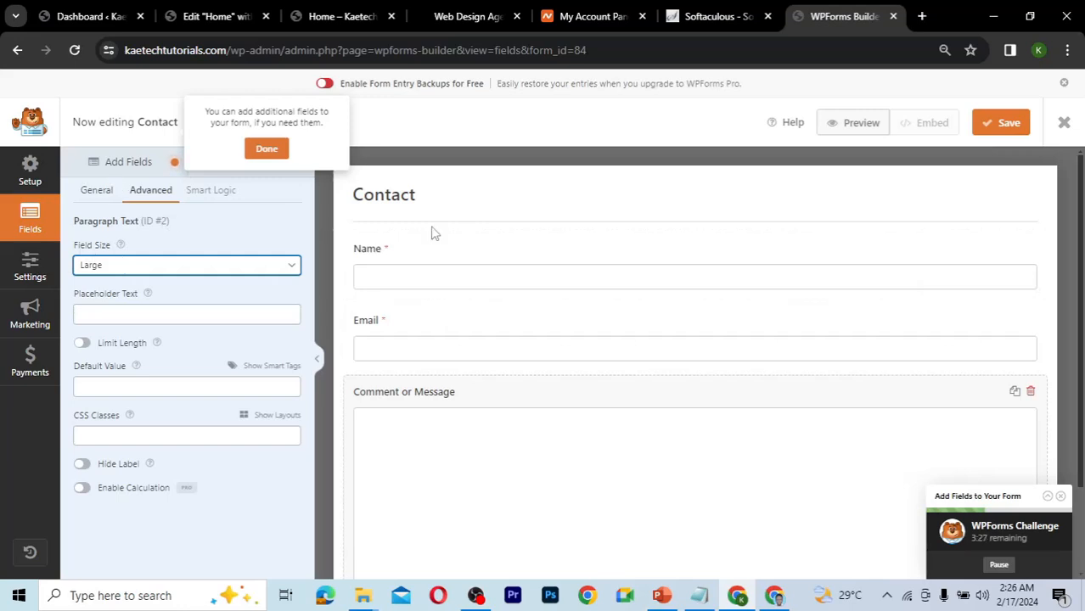
- Review the Contact form's general, notification and confirmation settings, including the notification email fields and the confirmation message
click(30, 270)
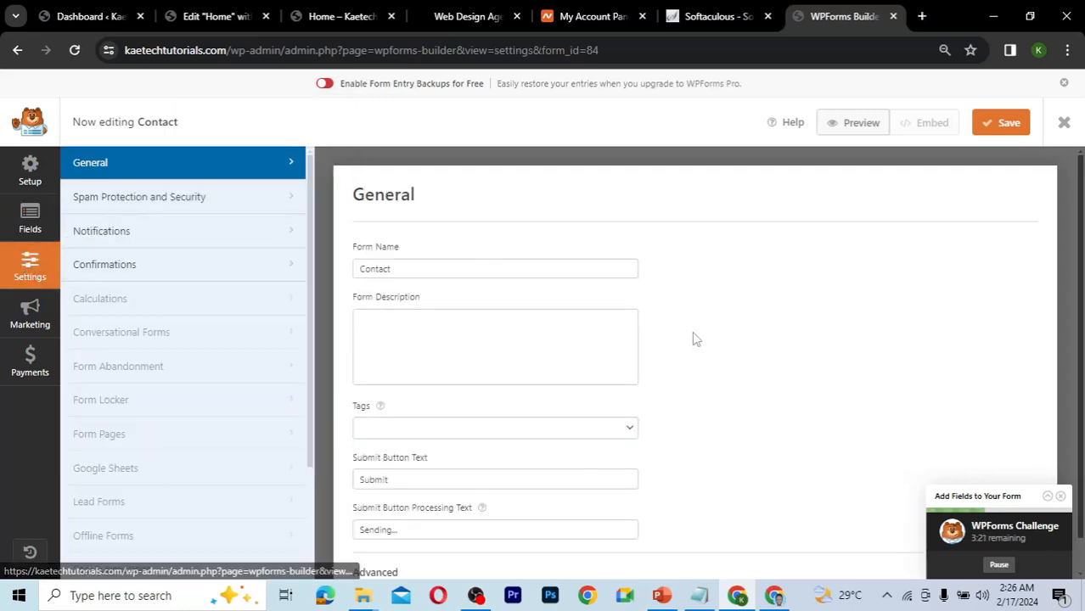
scroll(698, 380, down, 1)
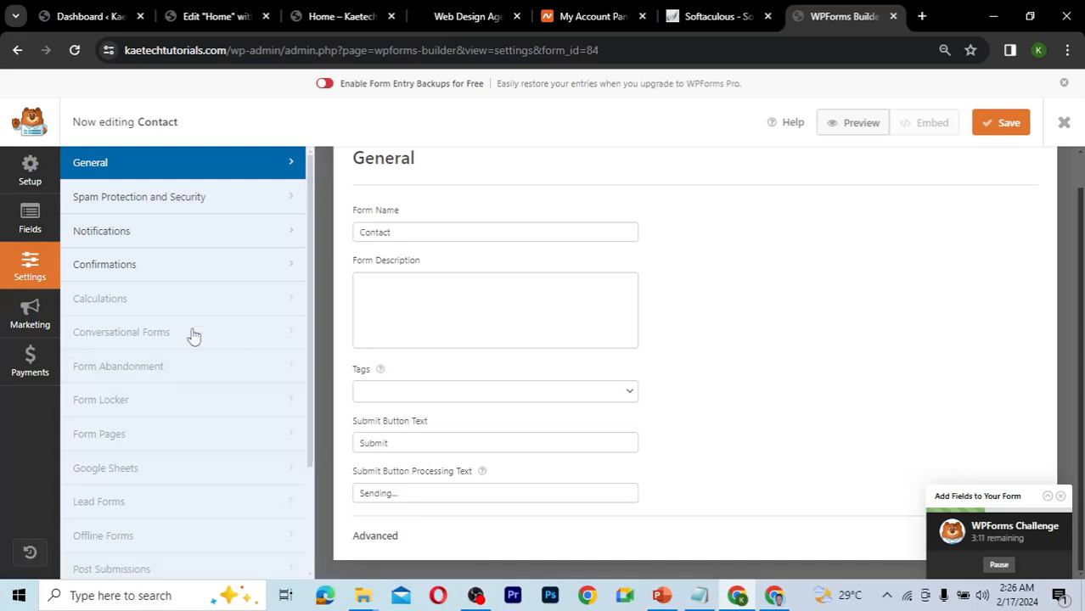
click(179, 240)
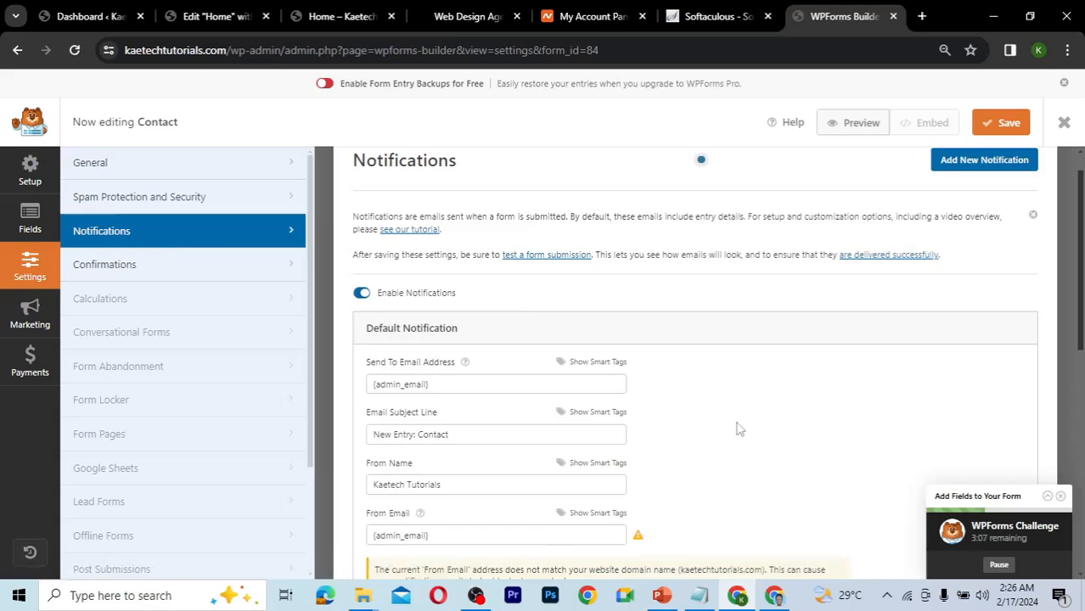
scroll(738, 429, down, 2)
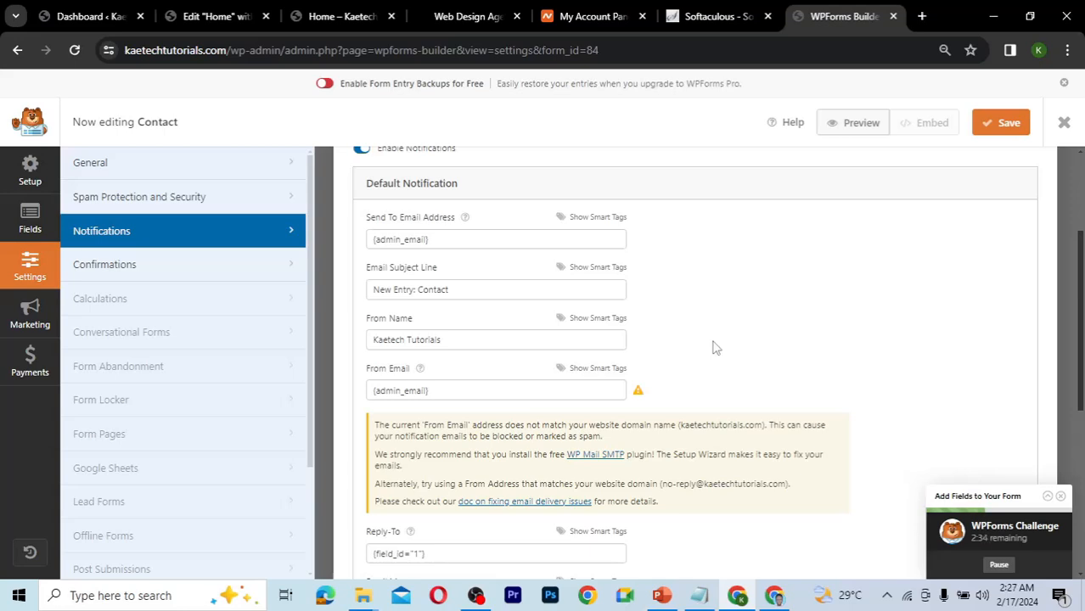
scroll(713, 348, down, 5)
scroll(714, 349, up, 1)
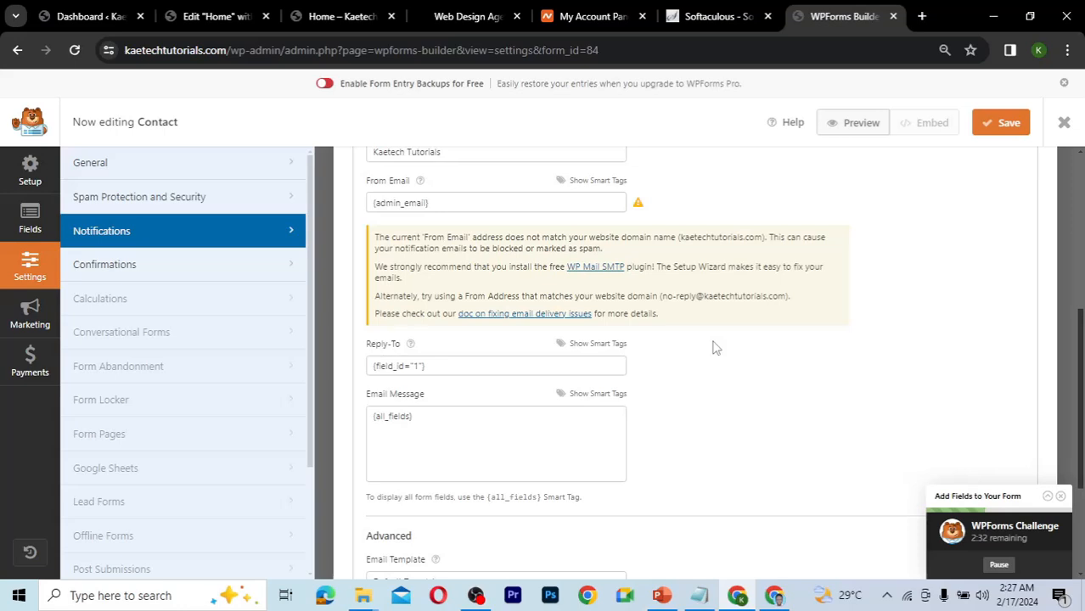
scroll(713, 348, up, 4)
scroll(713, 348, down, 1)
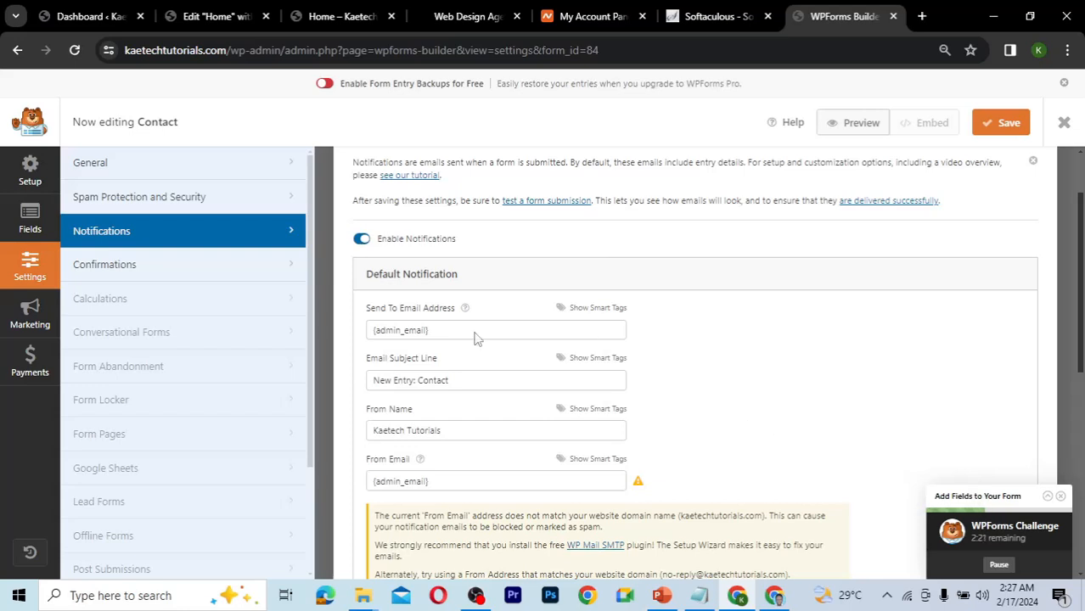
click(229, 268)
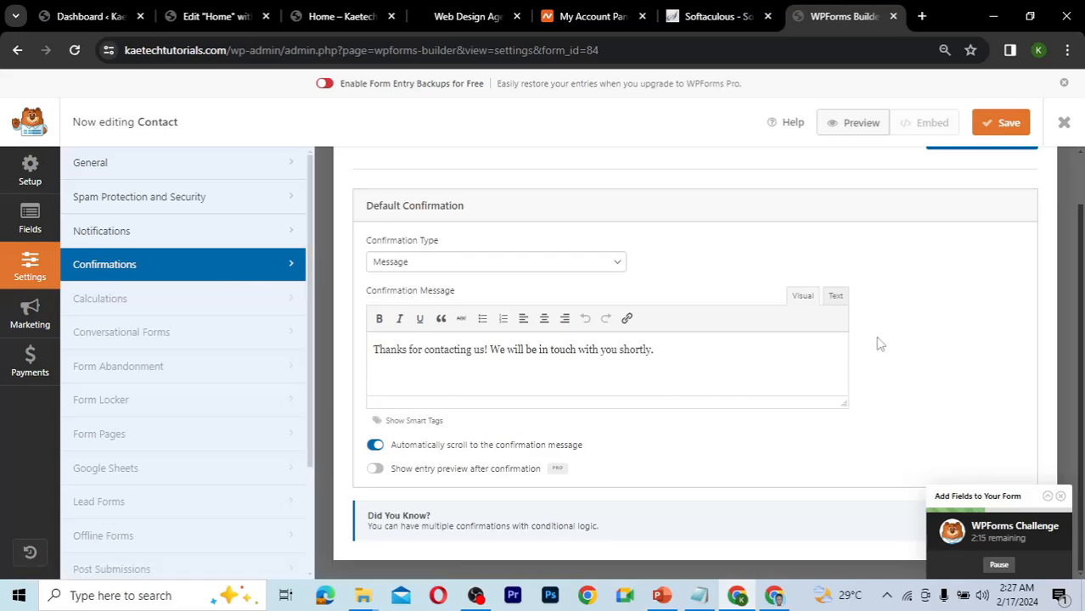
- Save the Contact form and exit the form builder to the forms overview
click(1011, 129)
scroll(864, 228, up, 1)
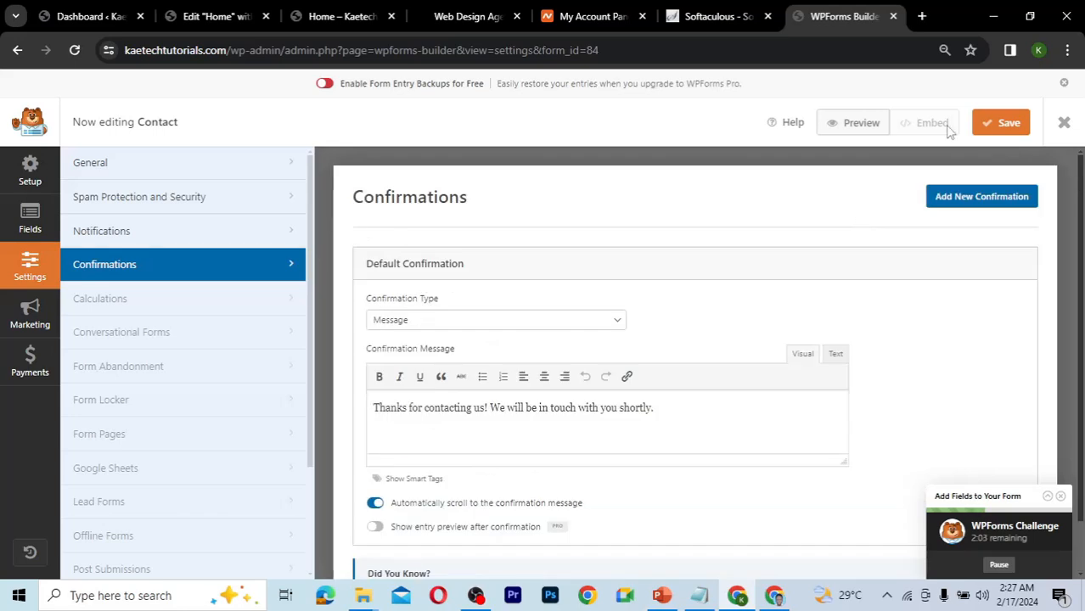
click(1002, 123)
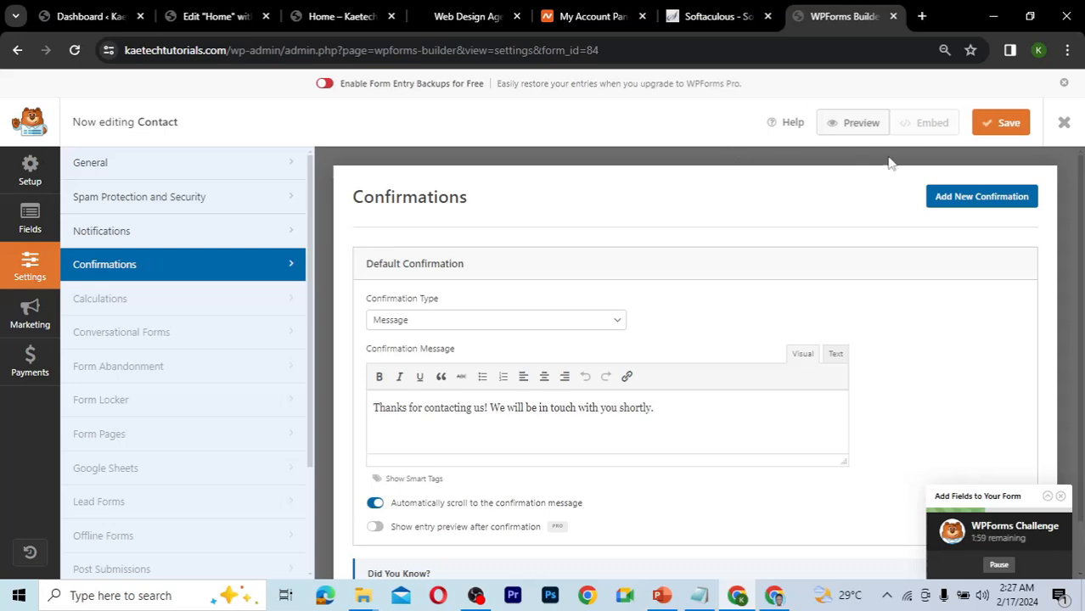
click(1066, 125)
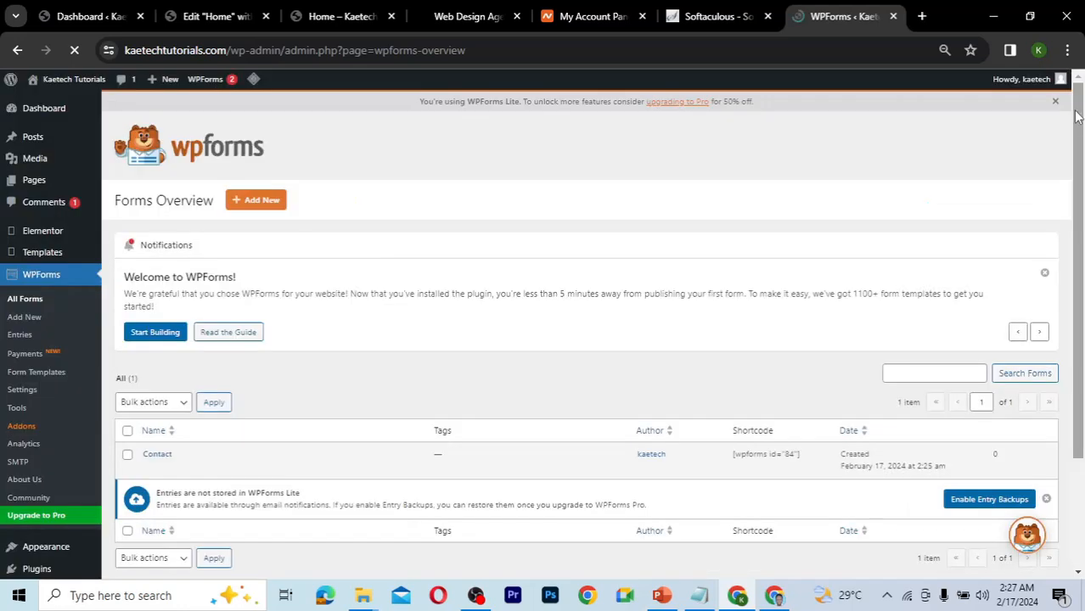
- Select the Contact form's shortcode in the forms list, switch to the Home page's Elementor editor and reload it
scroll(741, 338, down, 2)
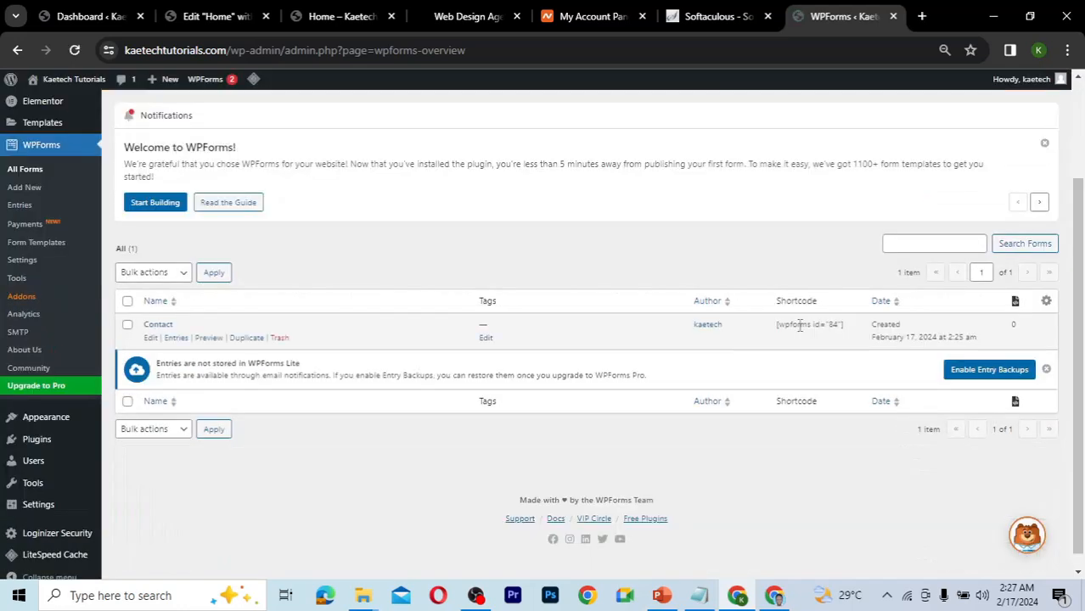
drag(844, 331, 774, 329)
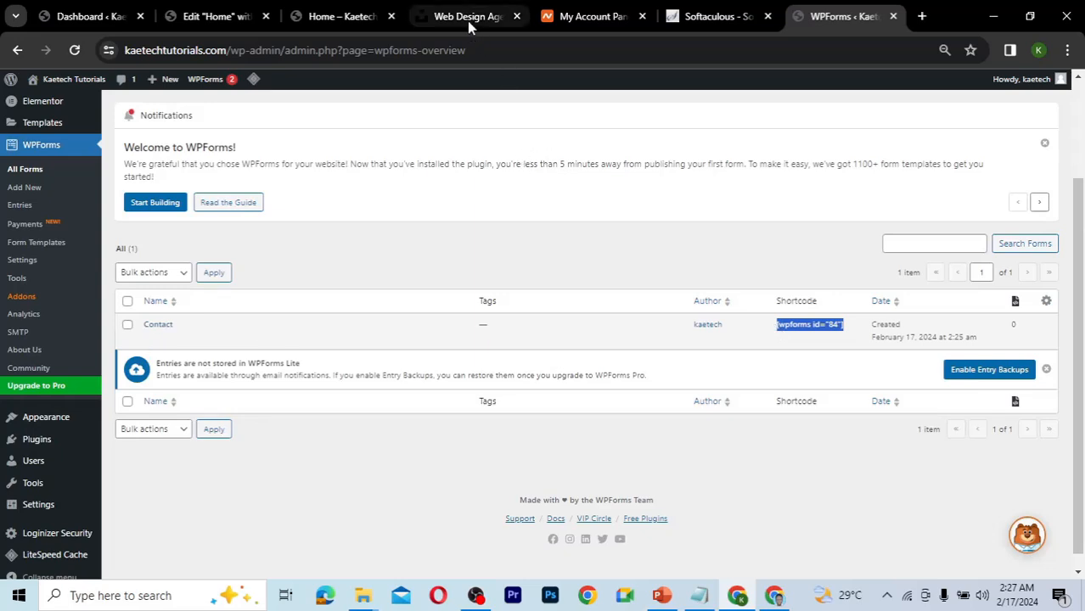
click(213, 16)
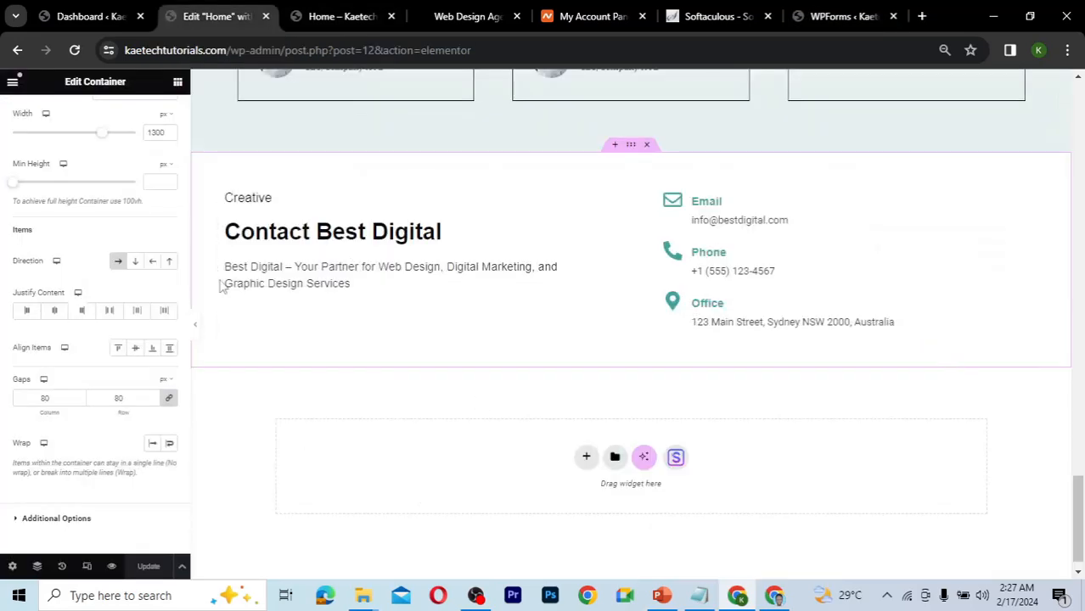
click(74, 50)
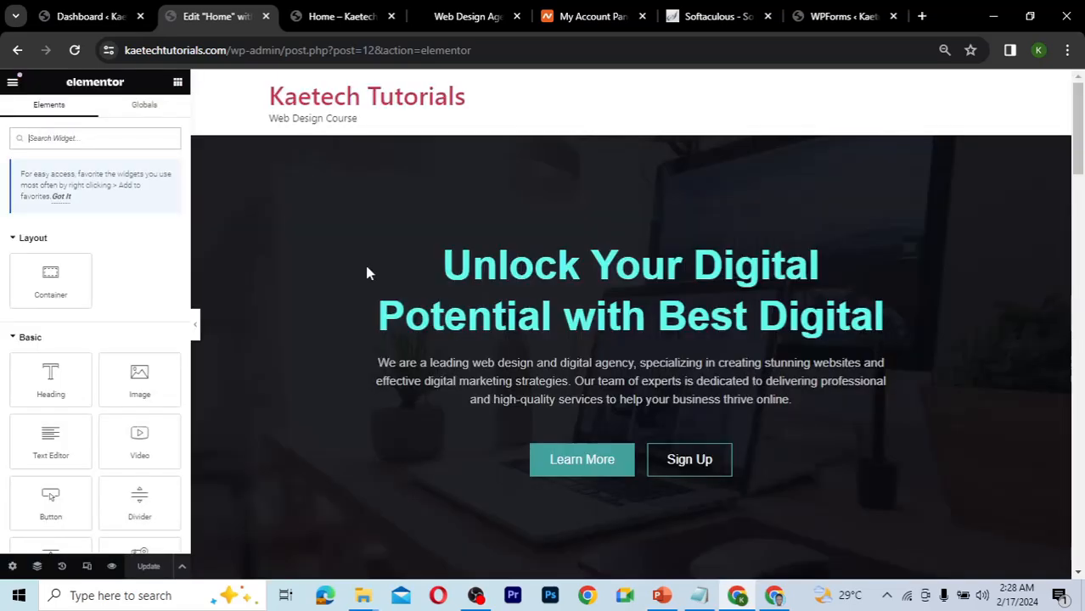
- Add a single-column container with downward direction below the Contact Best Digital section
scroll(367, 272, down, 10)
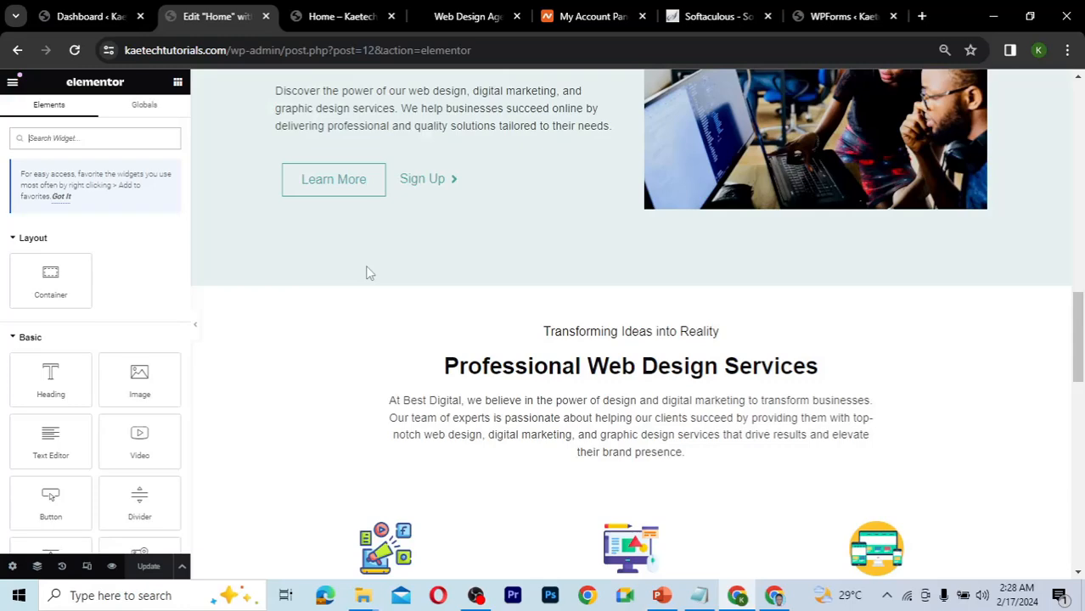
scroll(552, 405, down, 10)
scroll(584, 420, up, 6)
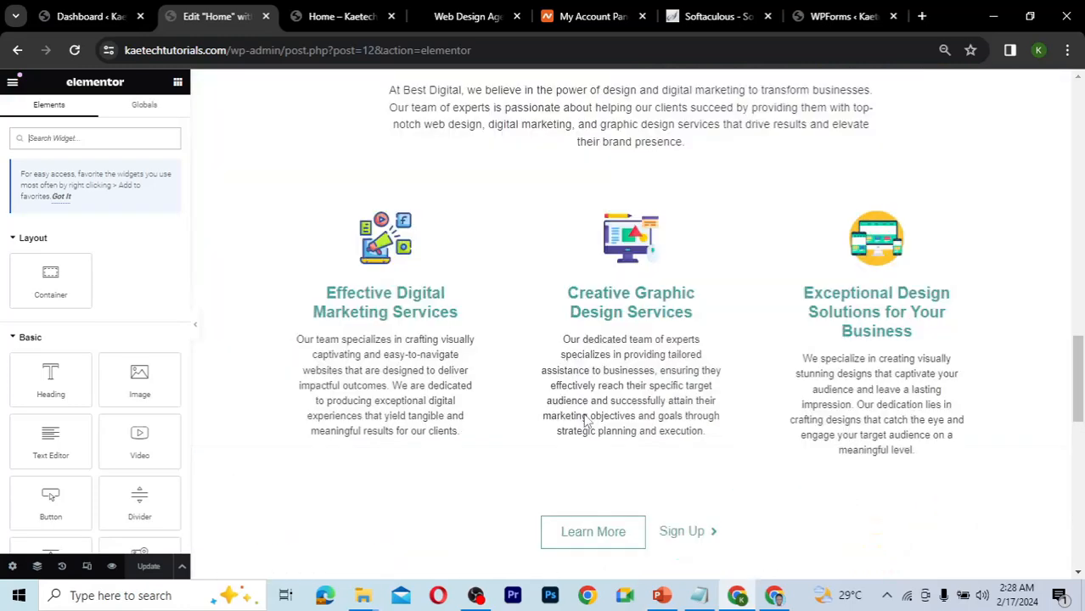
scroll(584, 420, down, 10)
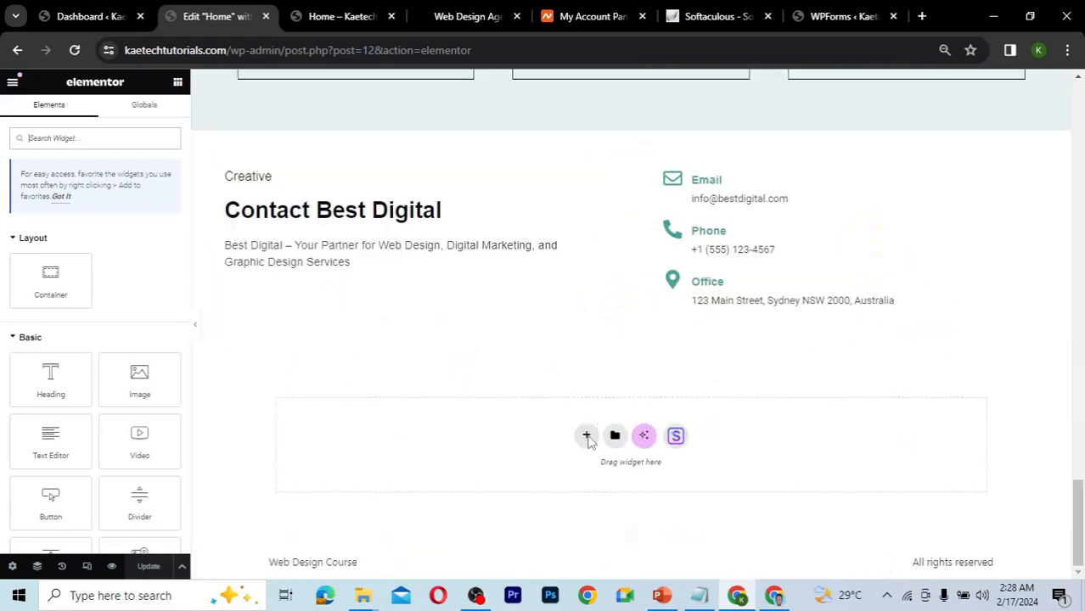
click(587, 436)
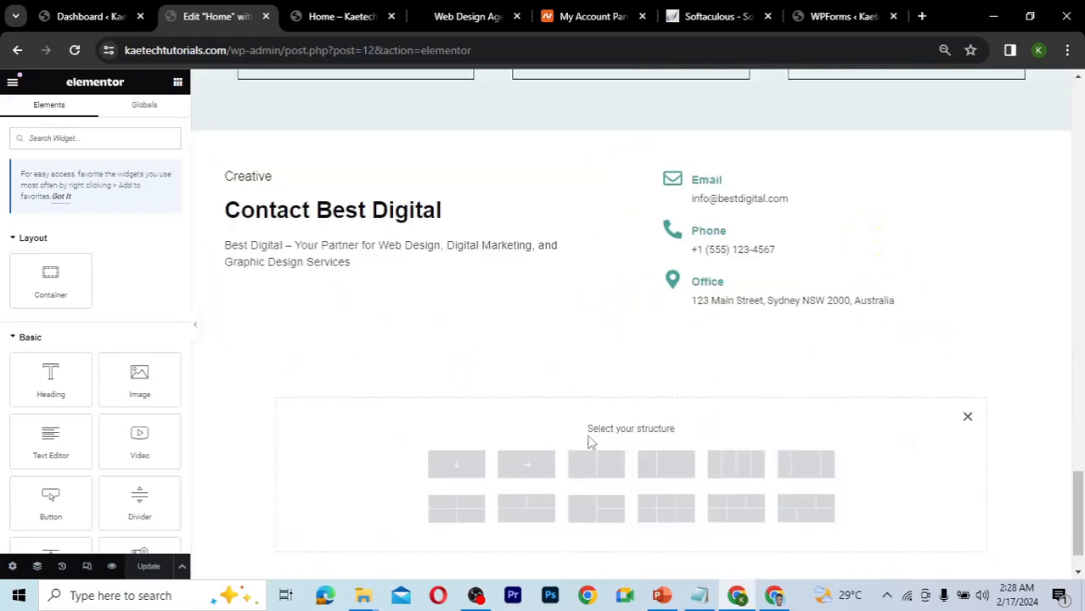
click(459, 471)
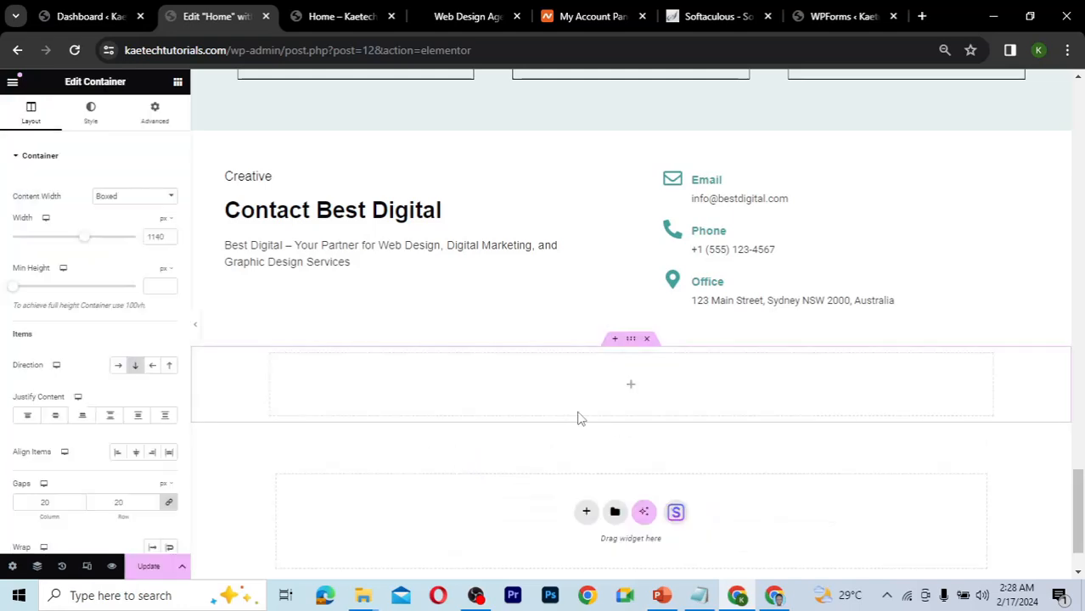
- Place a WPForms widget in the new container, choose the Contact form for it and check the form on the page
click(632, 388)
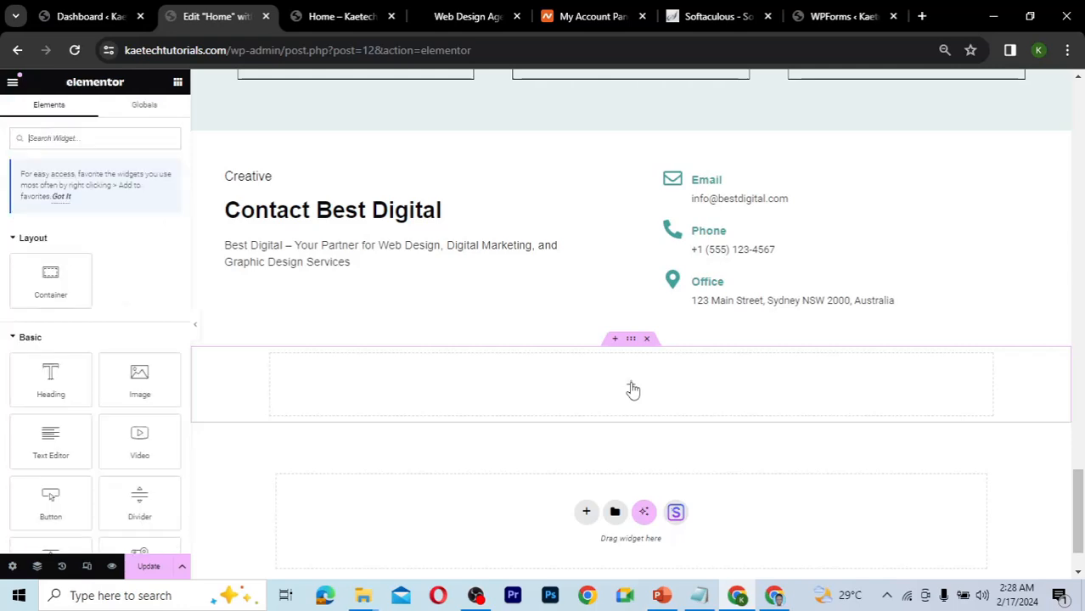
click(98, 139)
text(f)
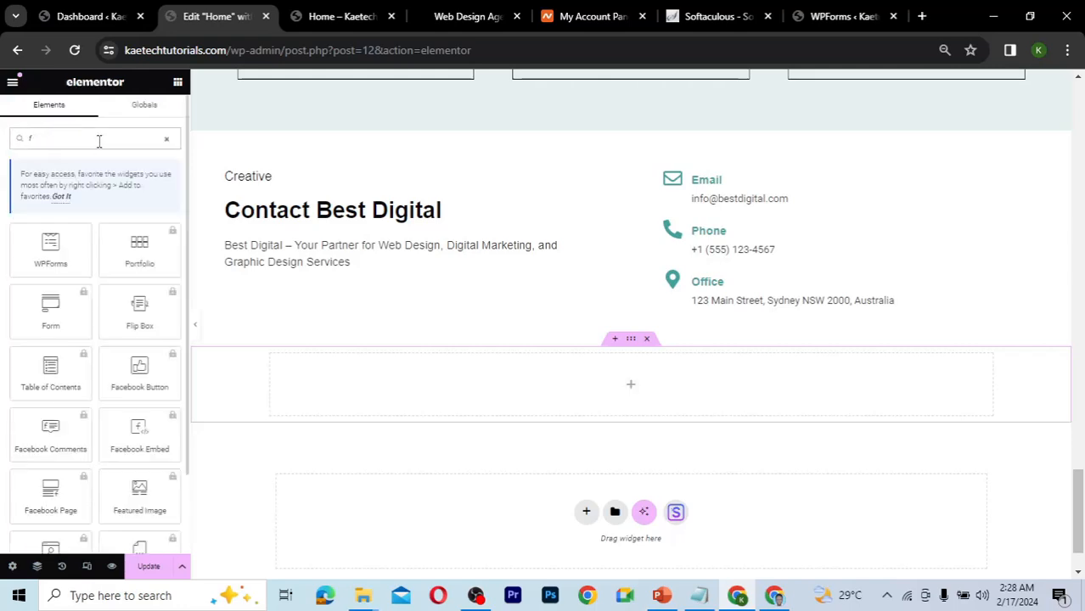
text(orm)
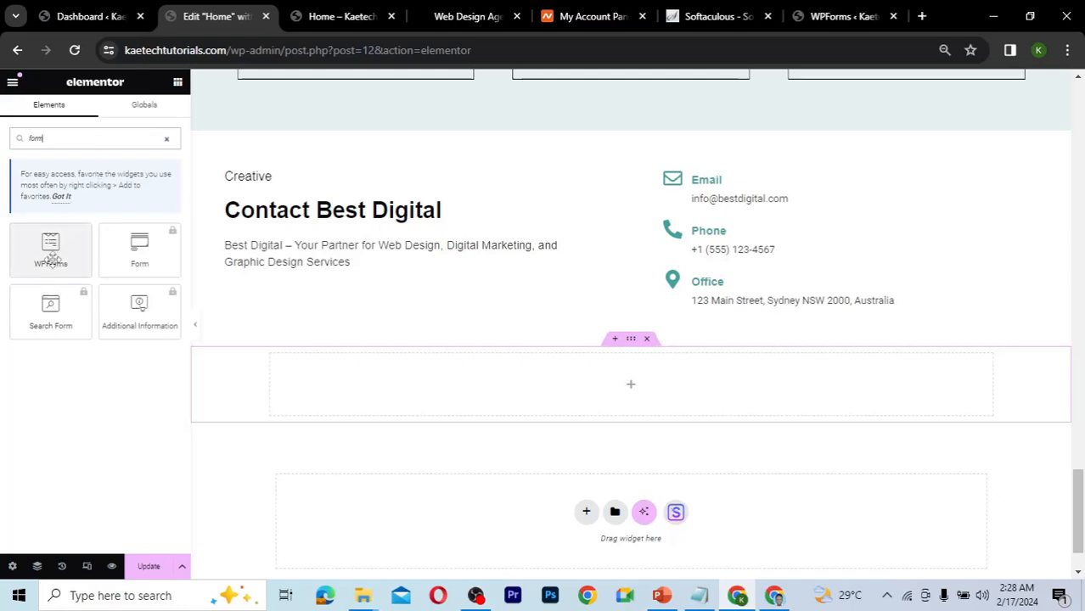
drag(50, 246, 398, 387)
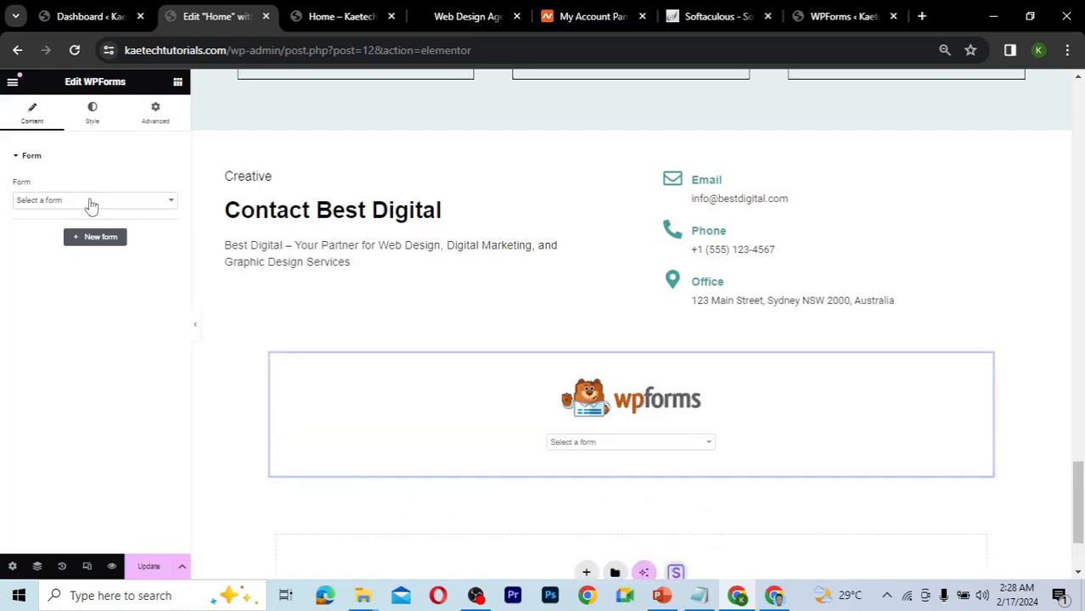
click(91, 202)
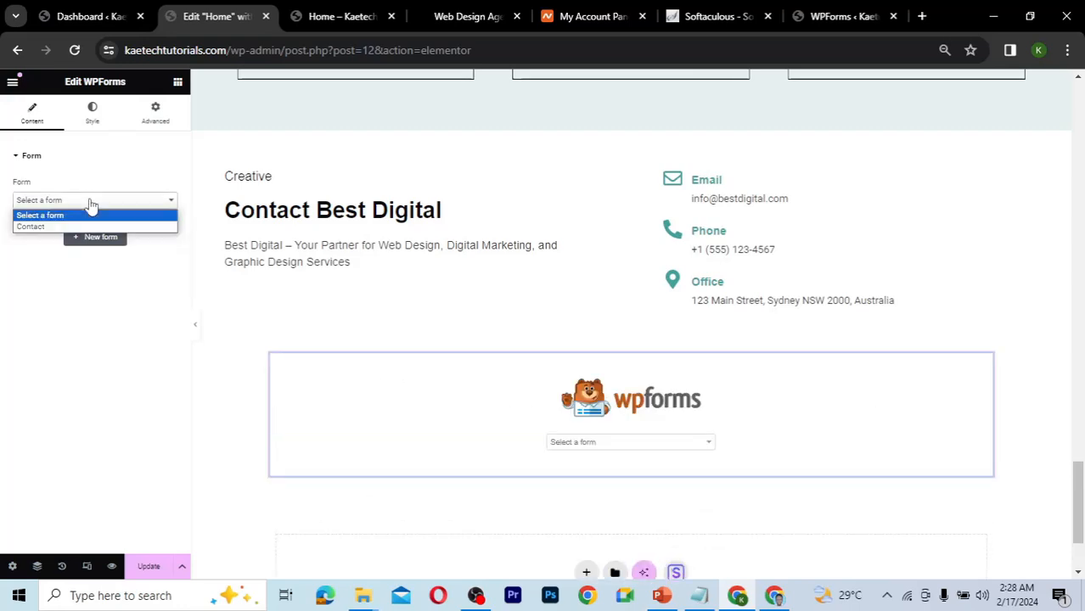
click(45, 228)
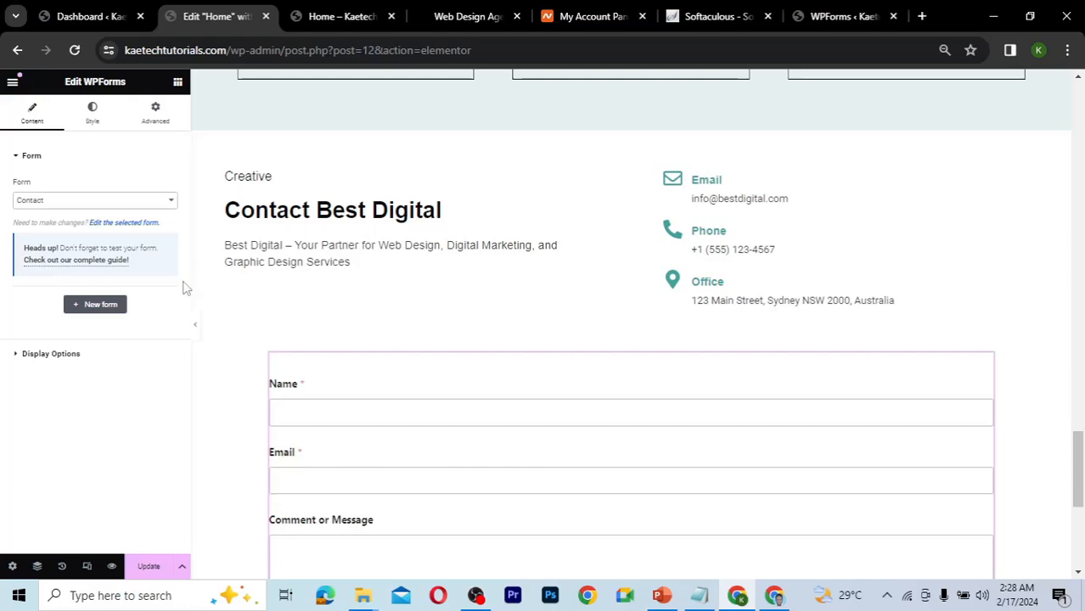
scroll(478, 356, down, 3)
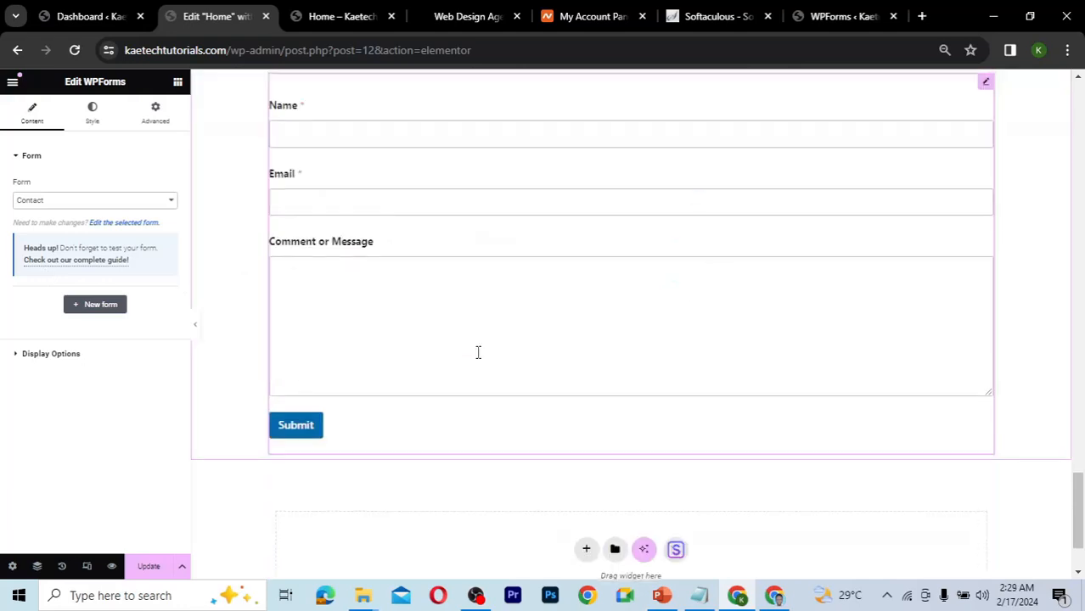
scroll(475, 354, up, 1)
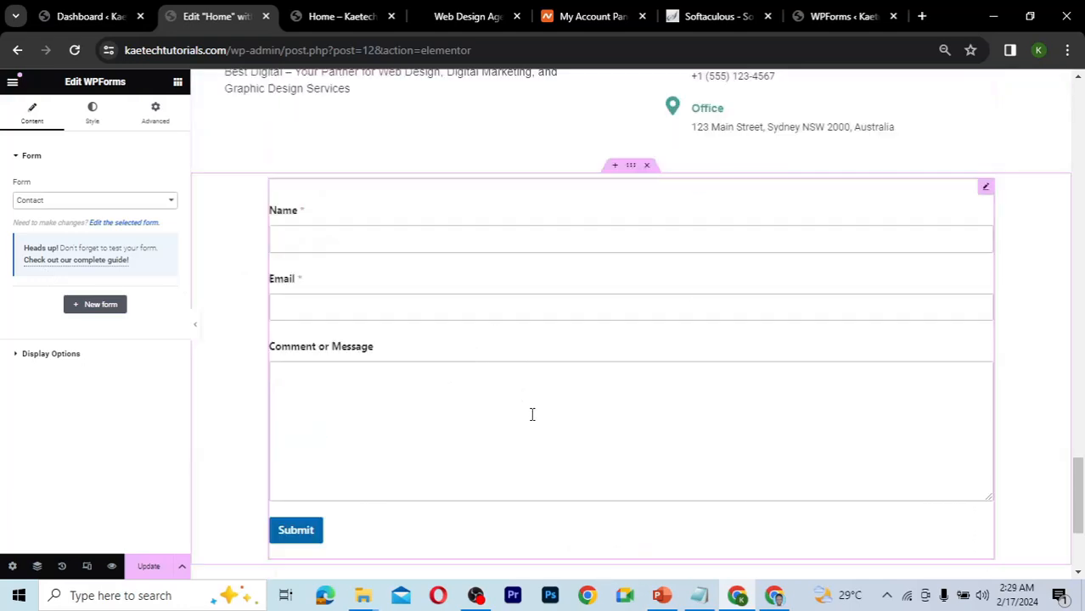
- Set the Submit button's background in the form's button styles to the global color Dark Blue
click(85, 359)
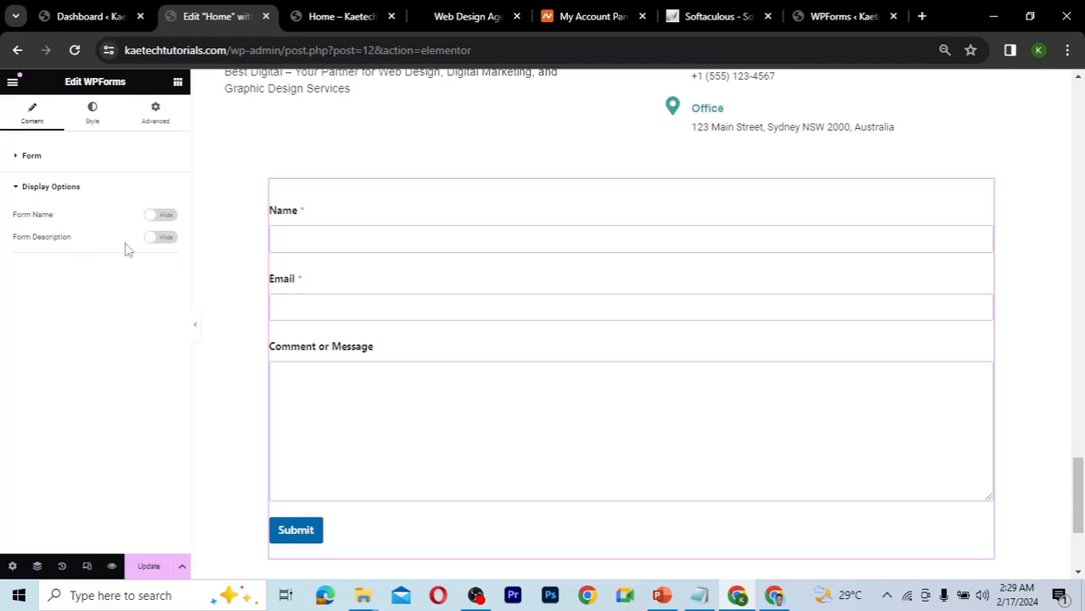
click(93, 119)
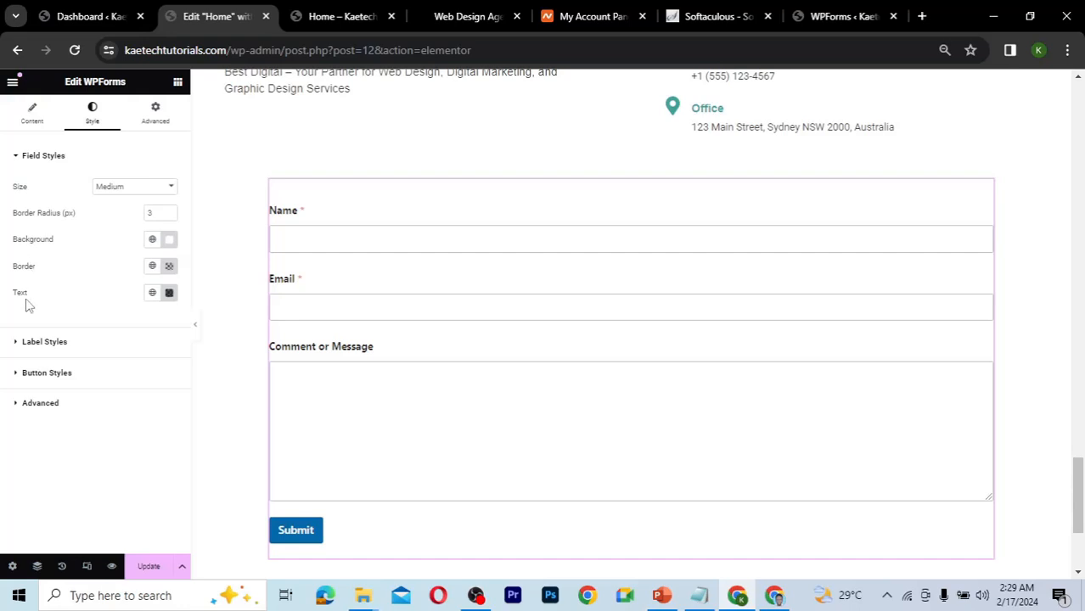
click(56, 373)
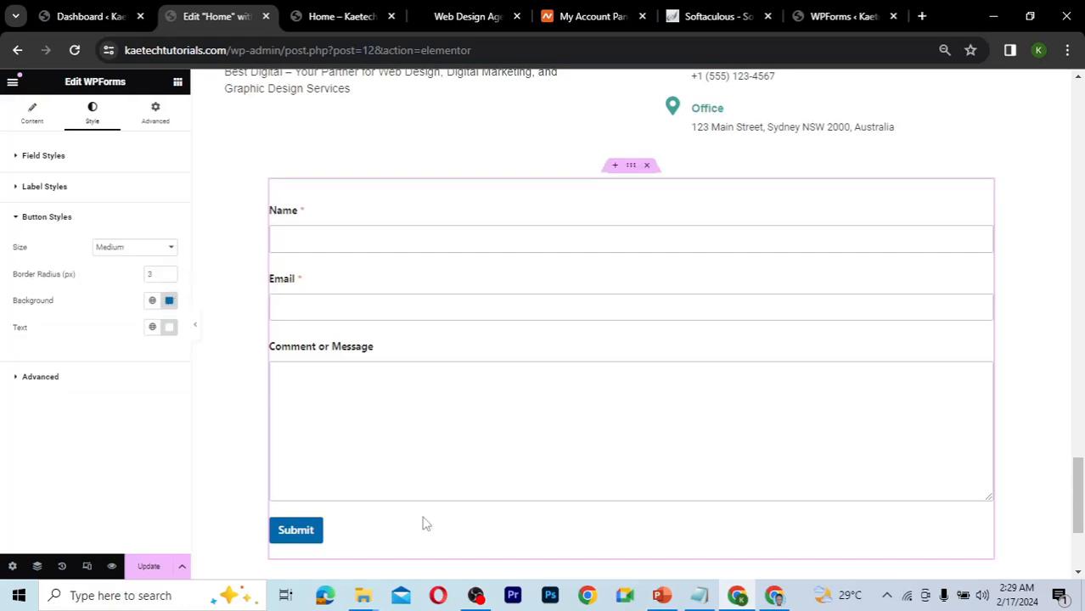
click(699, 595)
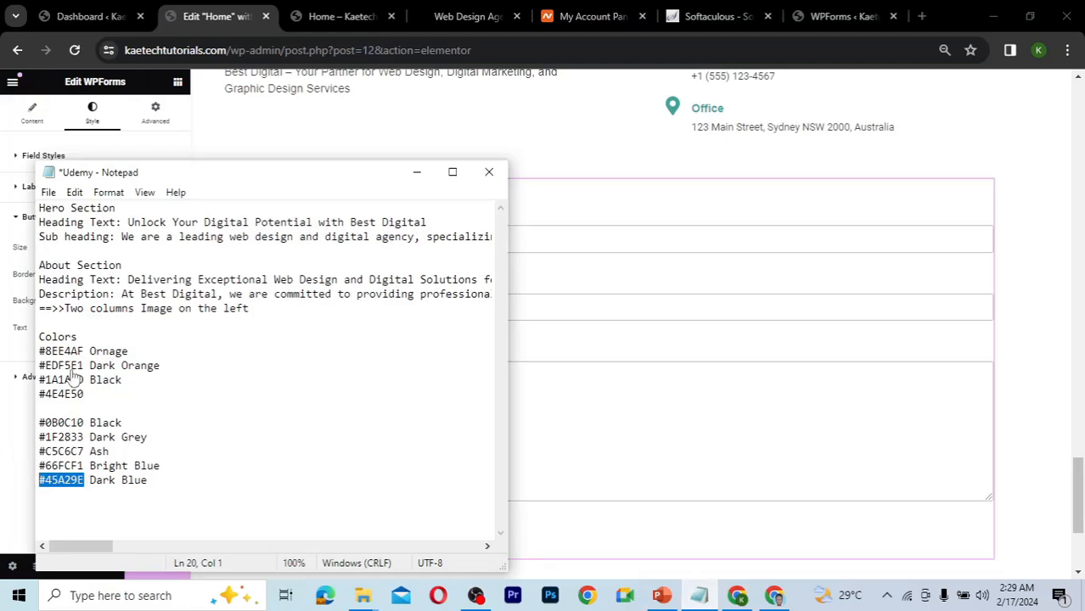
key(alt+Tab)
click(153, 302)
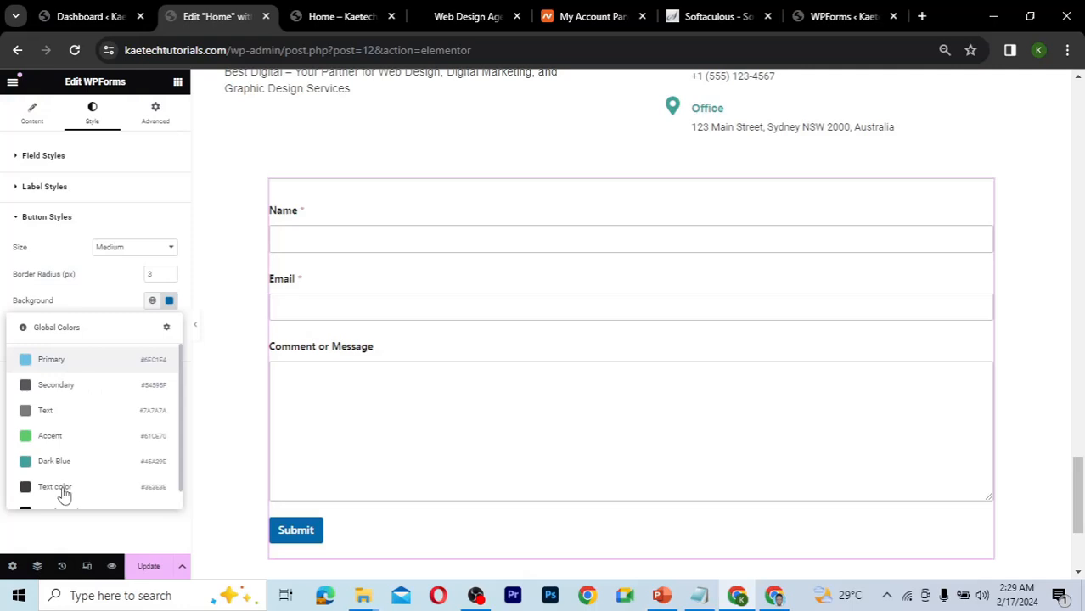
scroll(65, 494, down, 1)
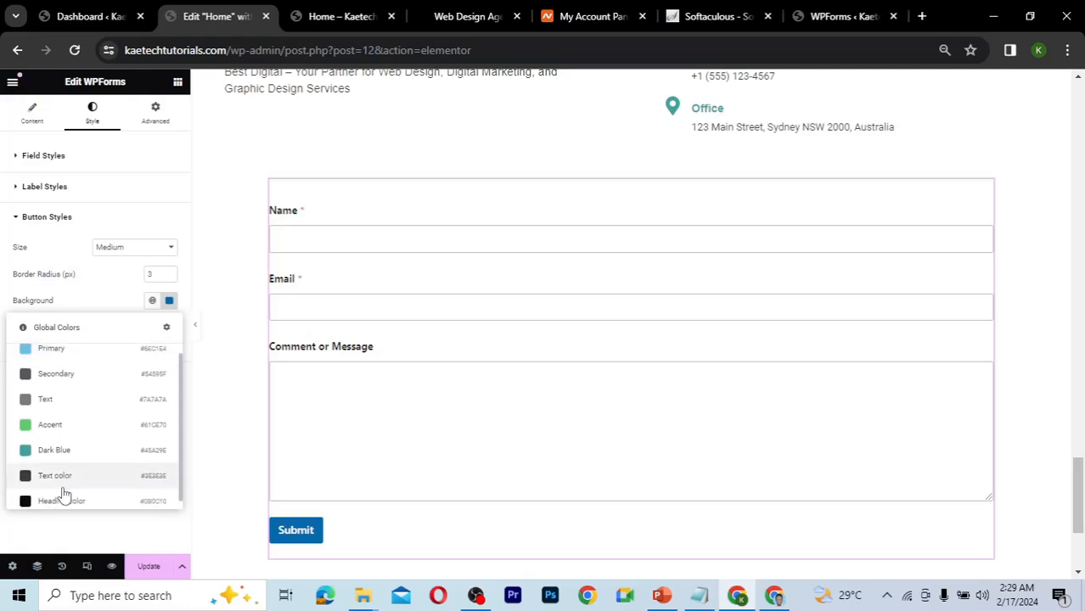
click(63, 444)
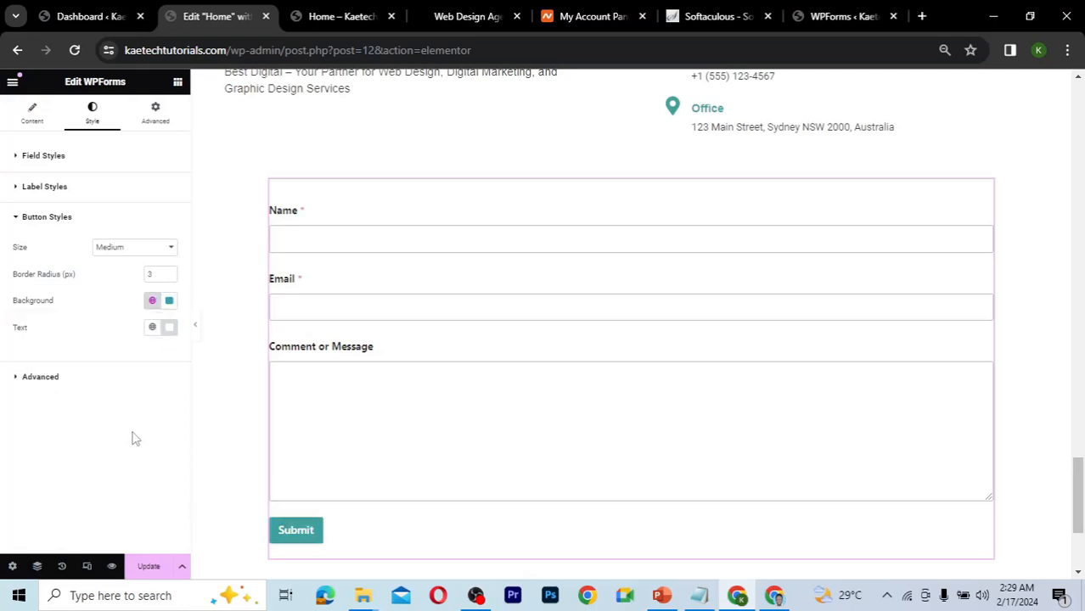
- Set the Submit button's size to Large and square off its corners in the form's button styles
click(132, 248)
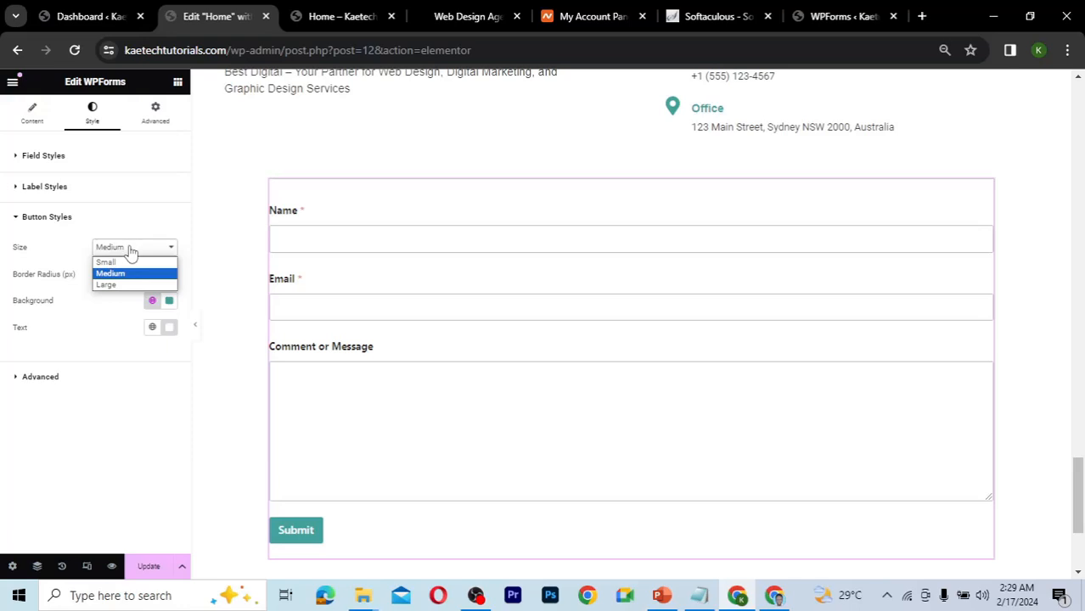
click(119, 285)
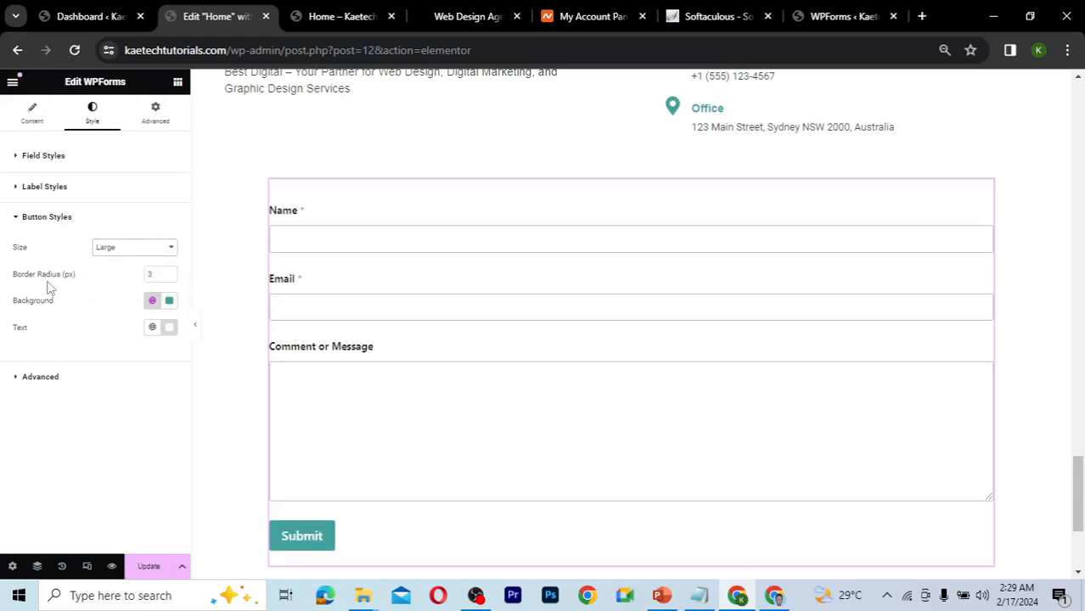
drag(158, 276, 131, 275)
click(80, 377)
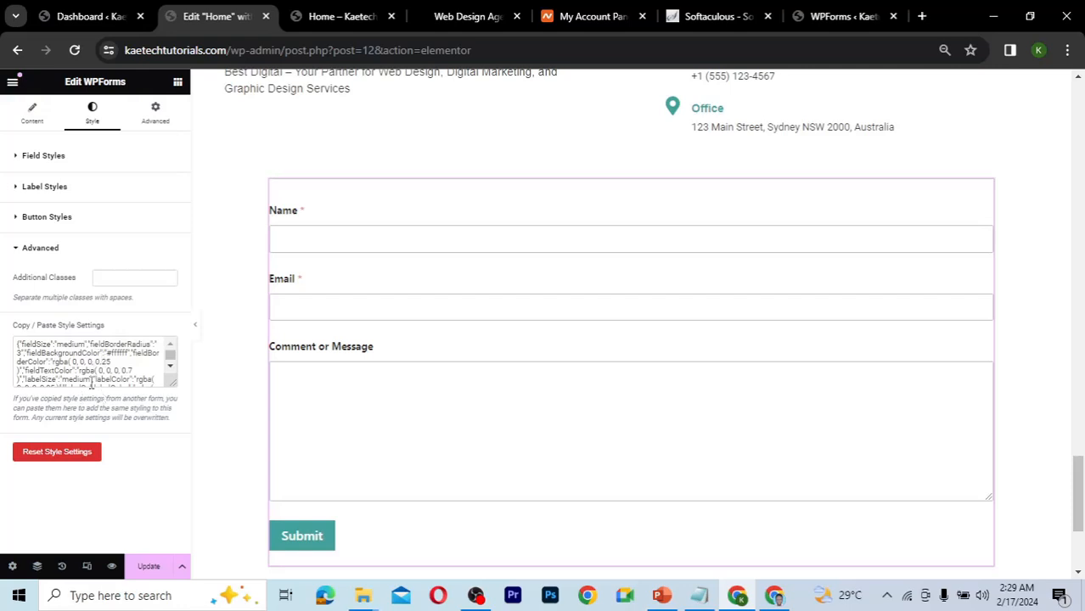
click(19, 252)
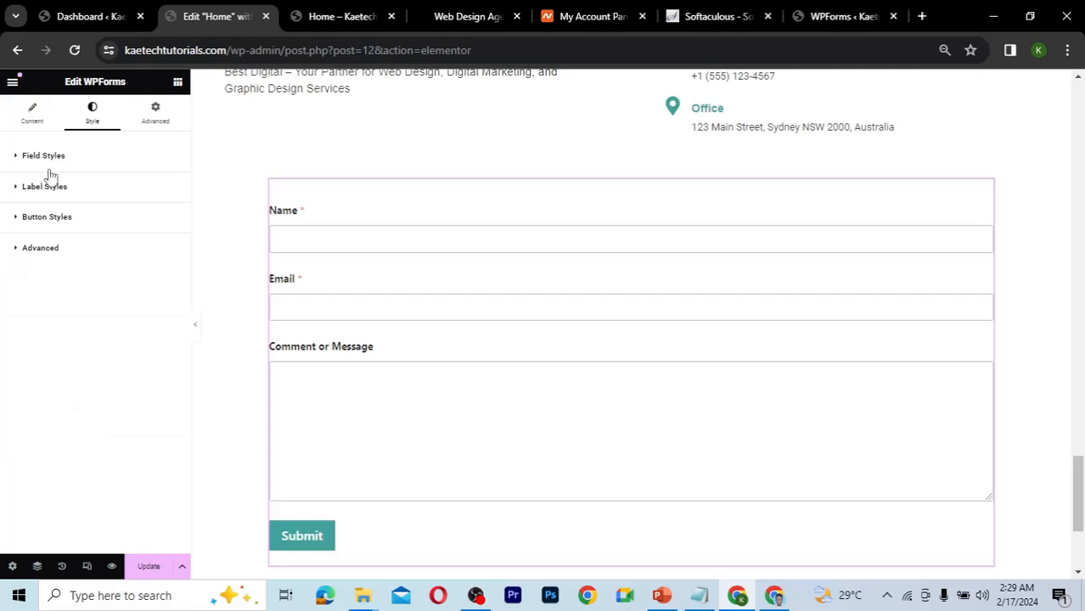
- Set the form fields' size to Large and remove the rounding from their corners in the field styles
click(18, 162)
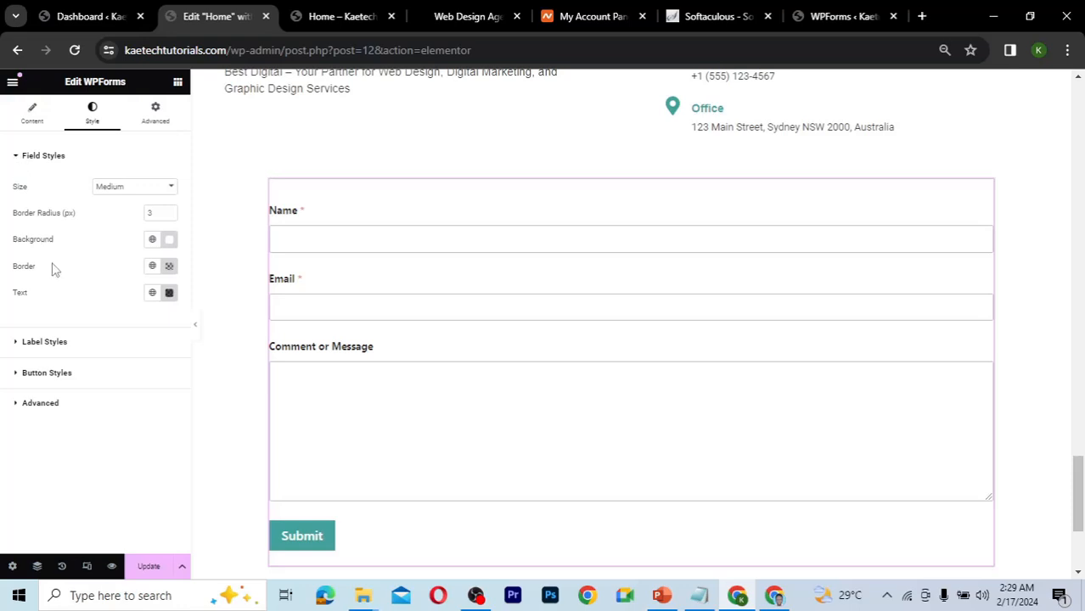
click(124, 188)
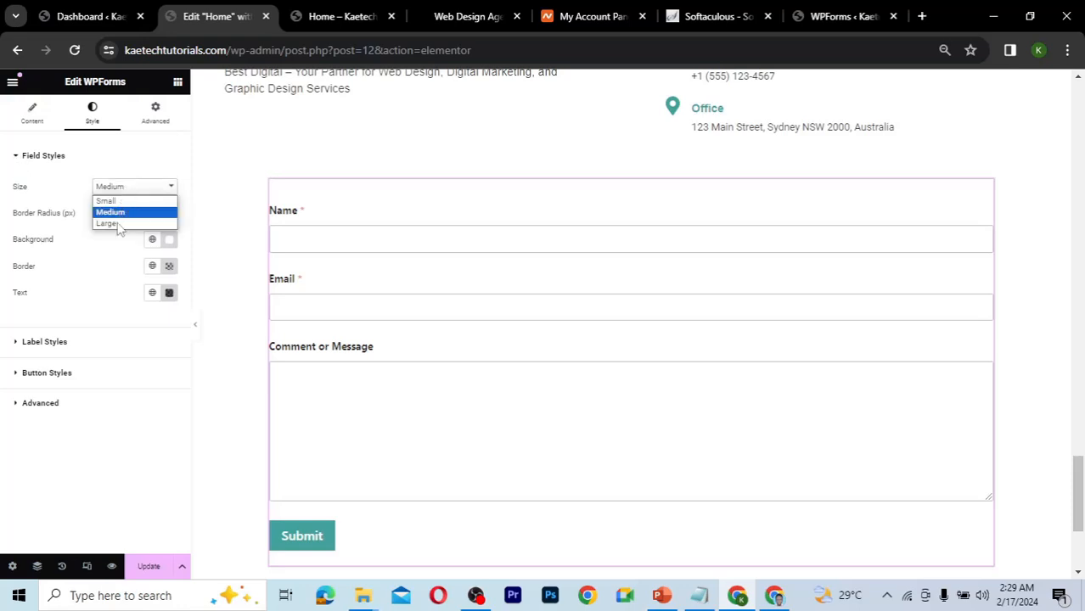
click(117, 224)
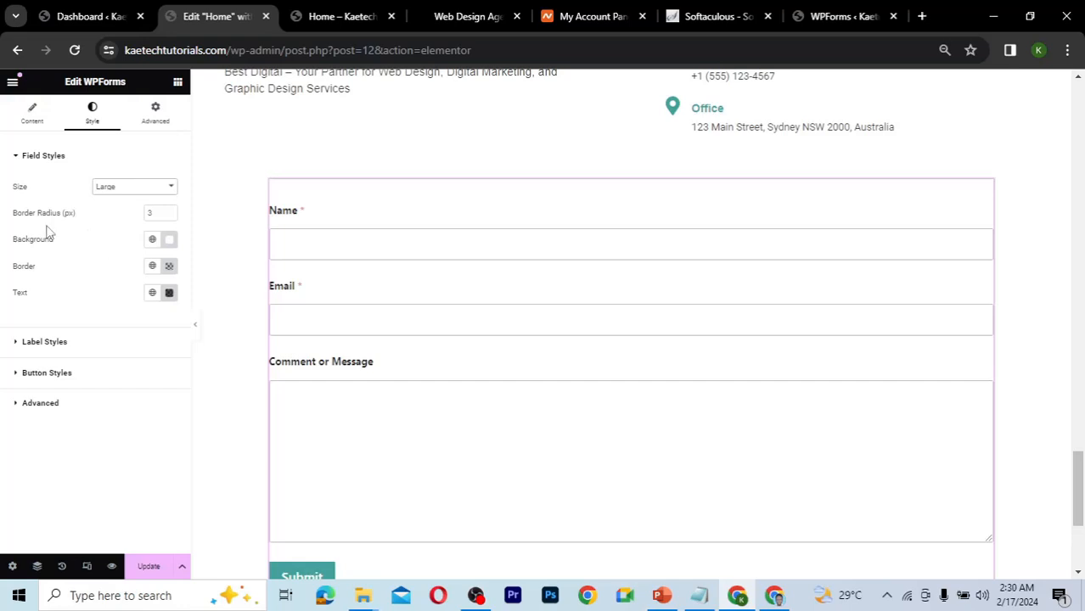
drag(157, 213, 143, 212)
click(98, 344)
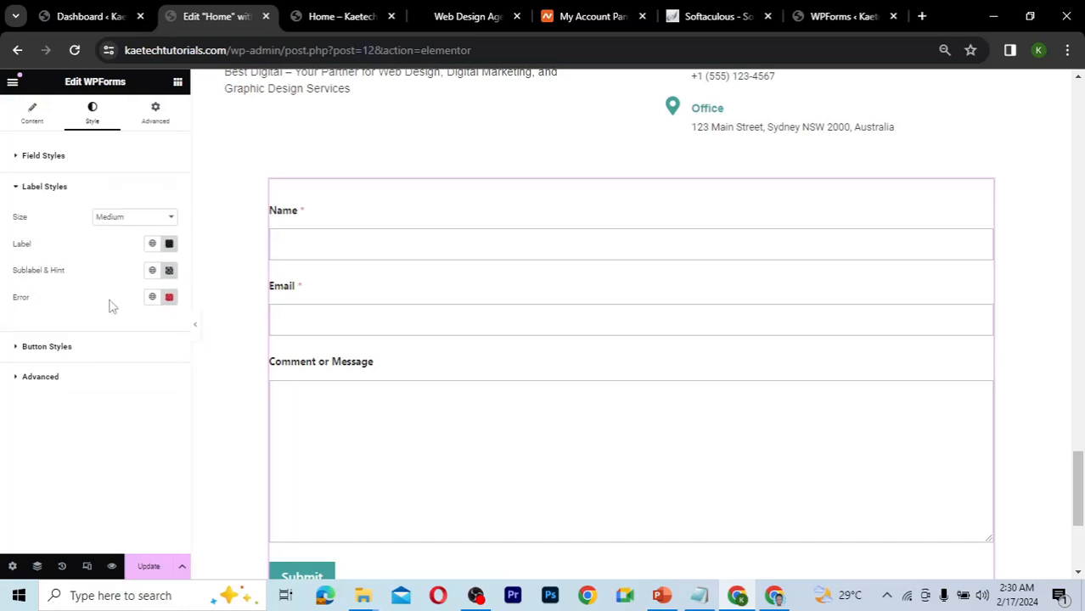
click(101, 356)
click(95, 224)
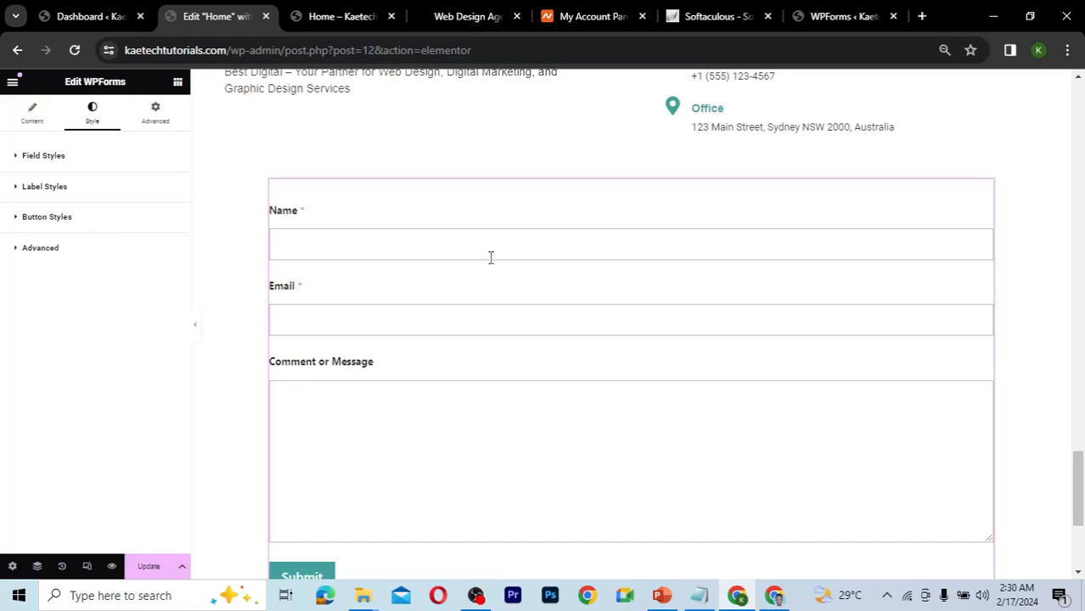
- Give the WPForms widget a padding of 50 px on all four sides
scroll(669, 270, up, 1)
scroll(669, 270, up, 2)
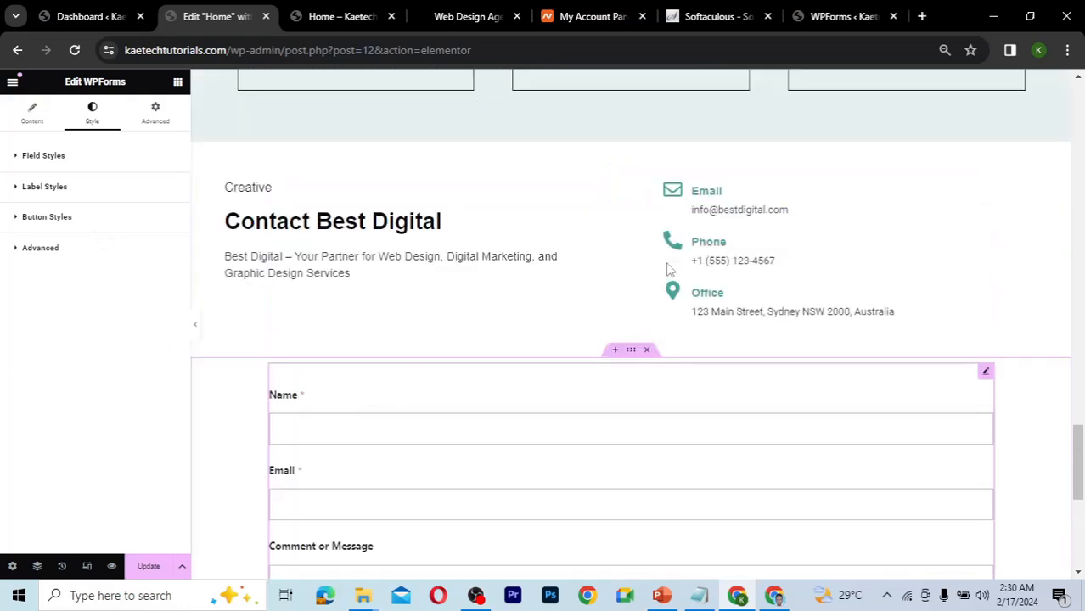
scroll(670, 270, down, 2)
scroll(669, 271, down, 1)
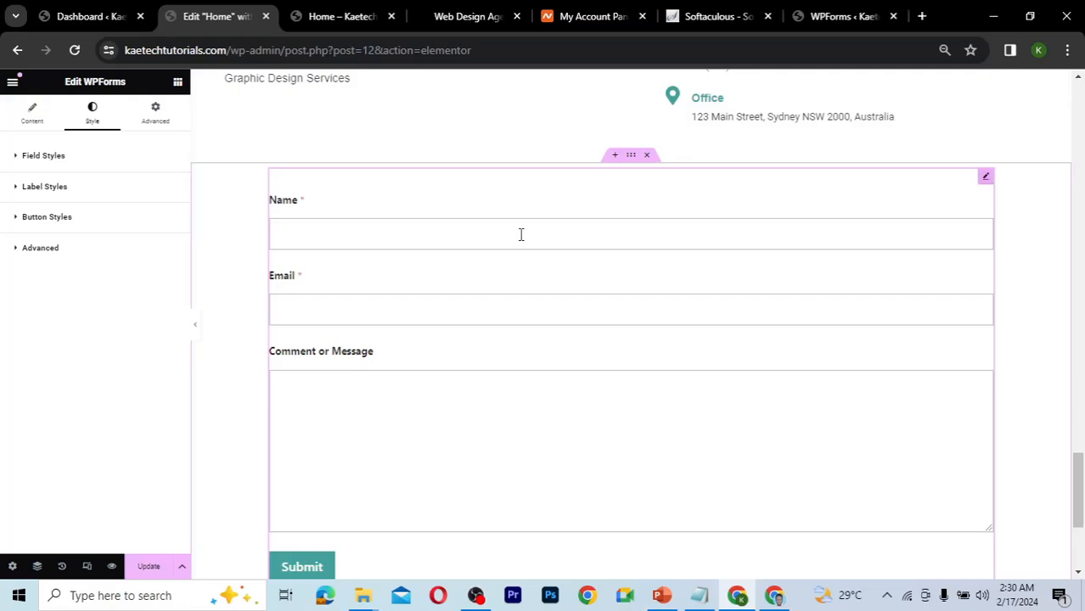
click(156, 119)
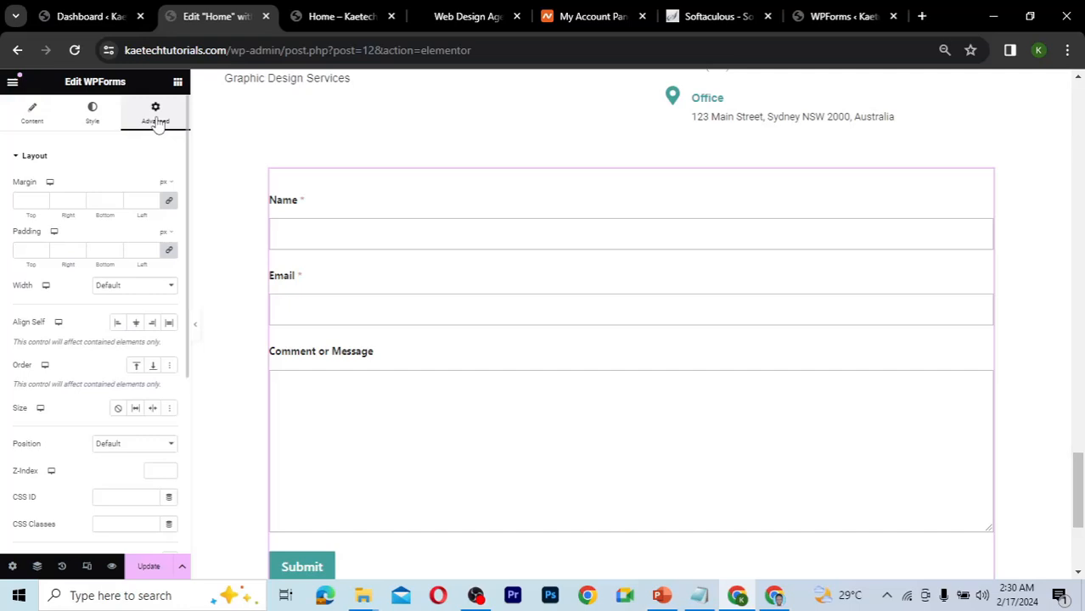
click(24, 250)
text(50)
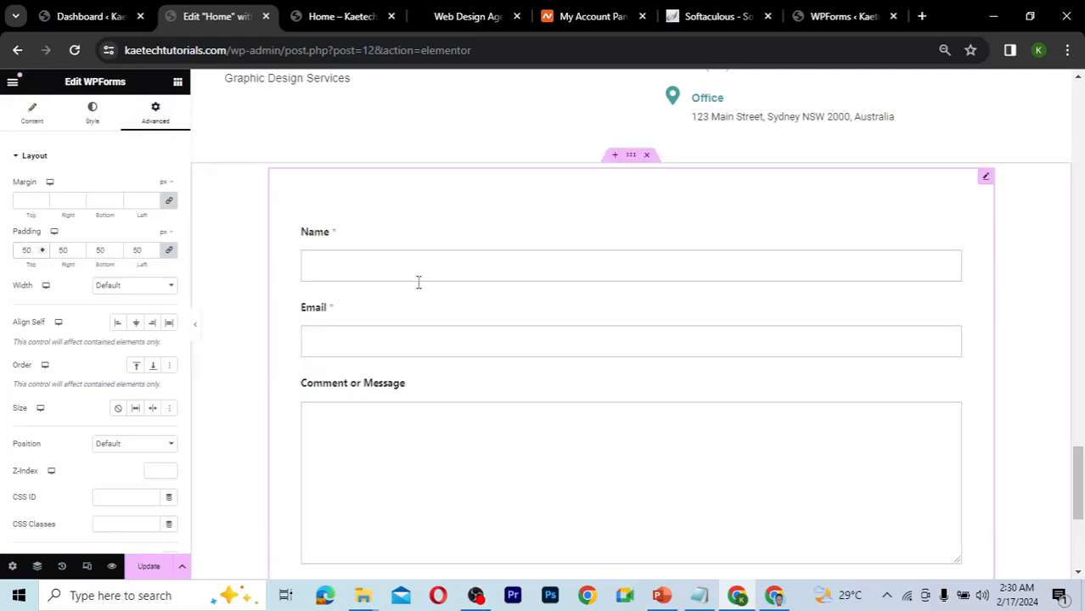
scroll(418, 282, down, 3)
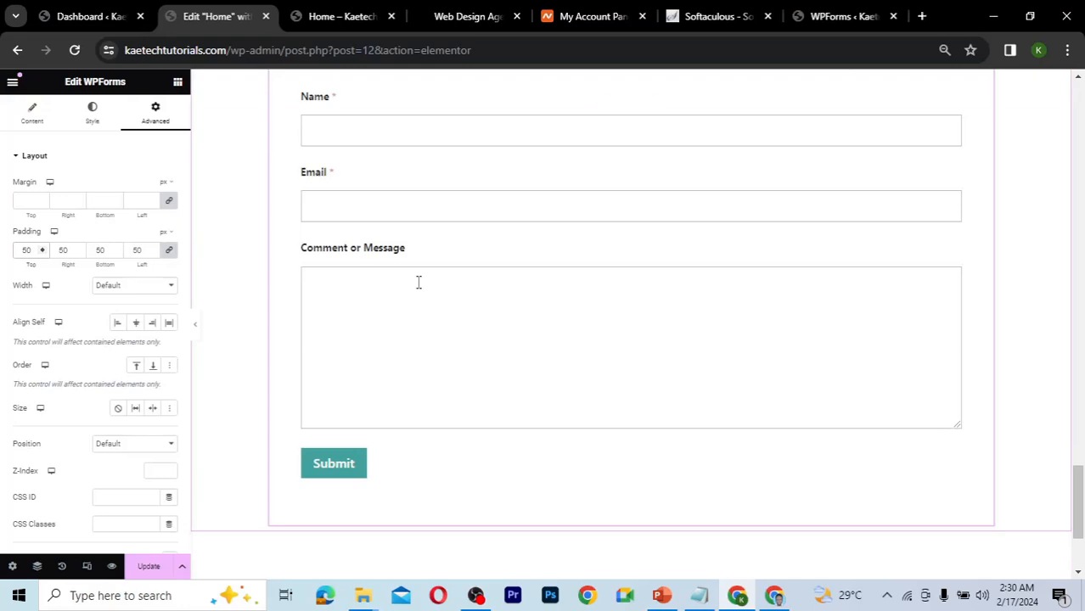
scroll(418, 282, up, 2)
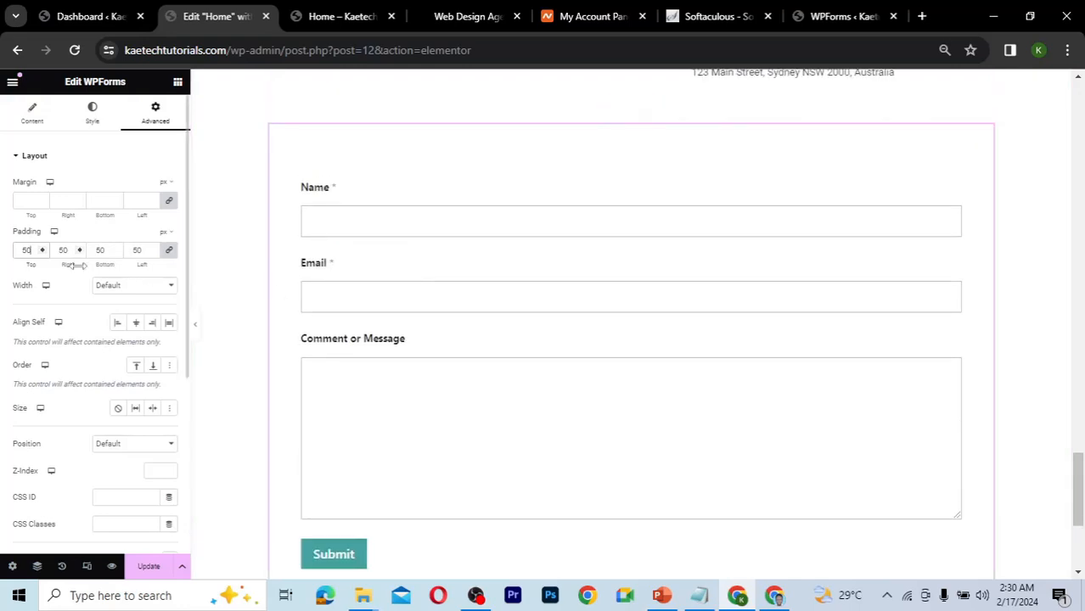
- Add a solid border with a width of 1 px on all sides around the WPForms widget
scroll(92, 408, down, 4)
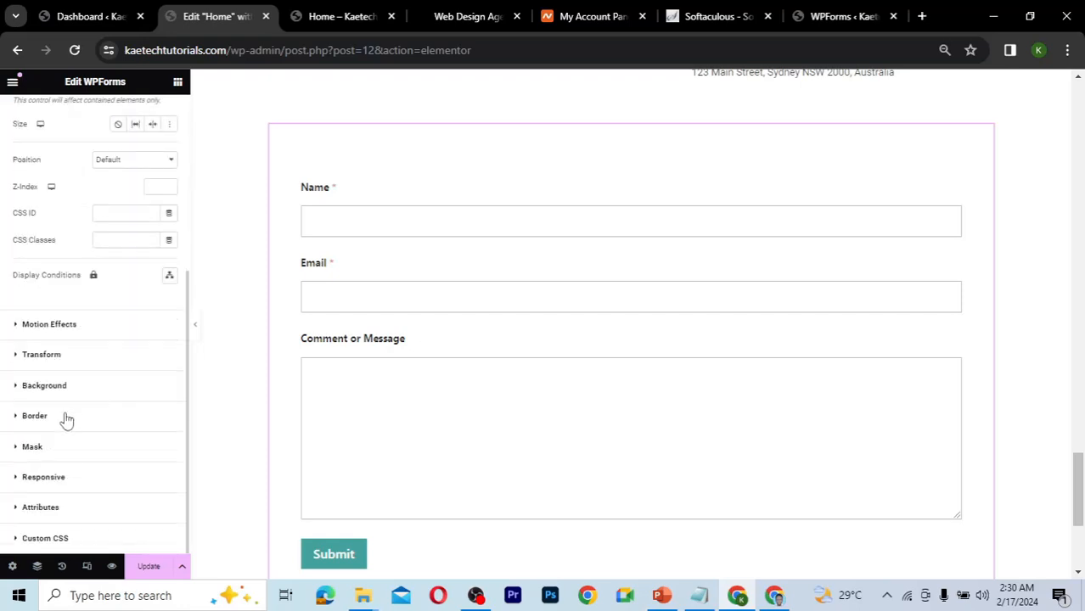
click(67, 419)
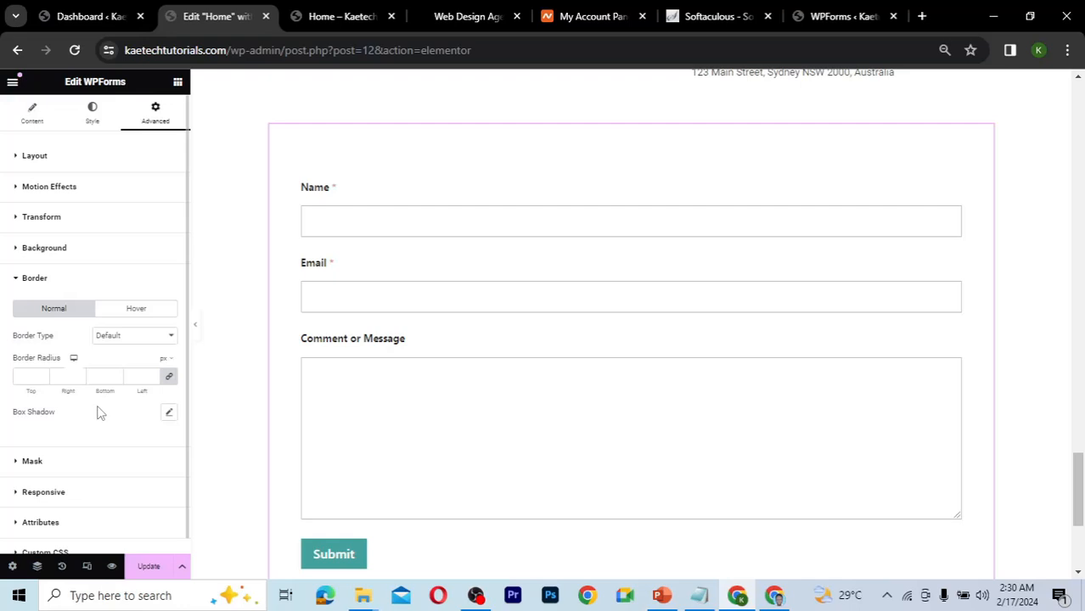
scroll(101, 413, down, 1)
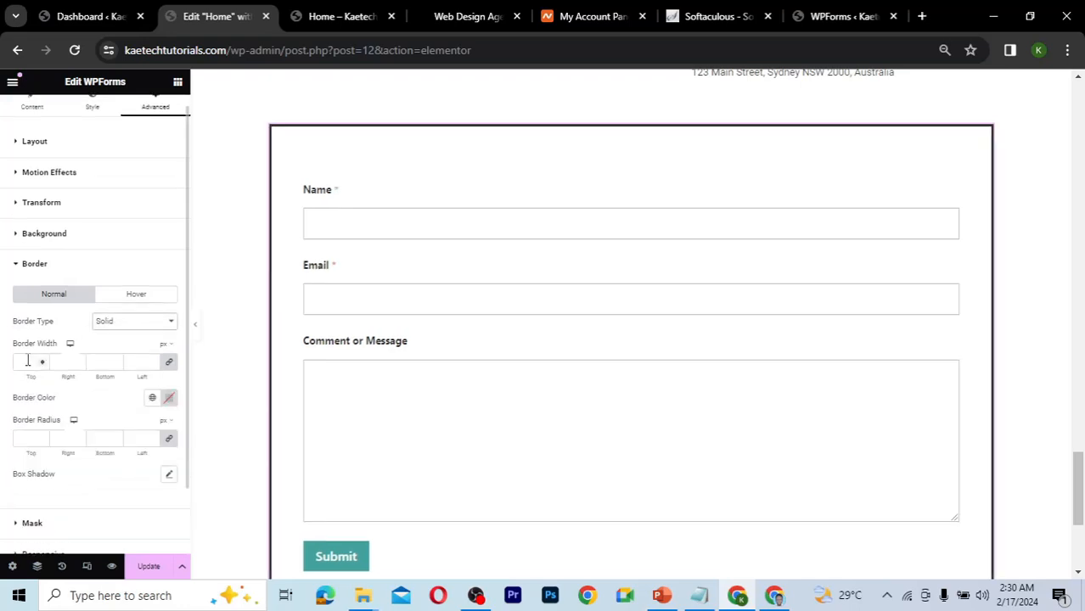
- Examine the bordered form and the contact section above it with the editing controls hidden, and restore the controls
click(195, 325)
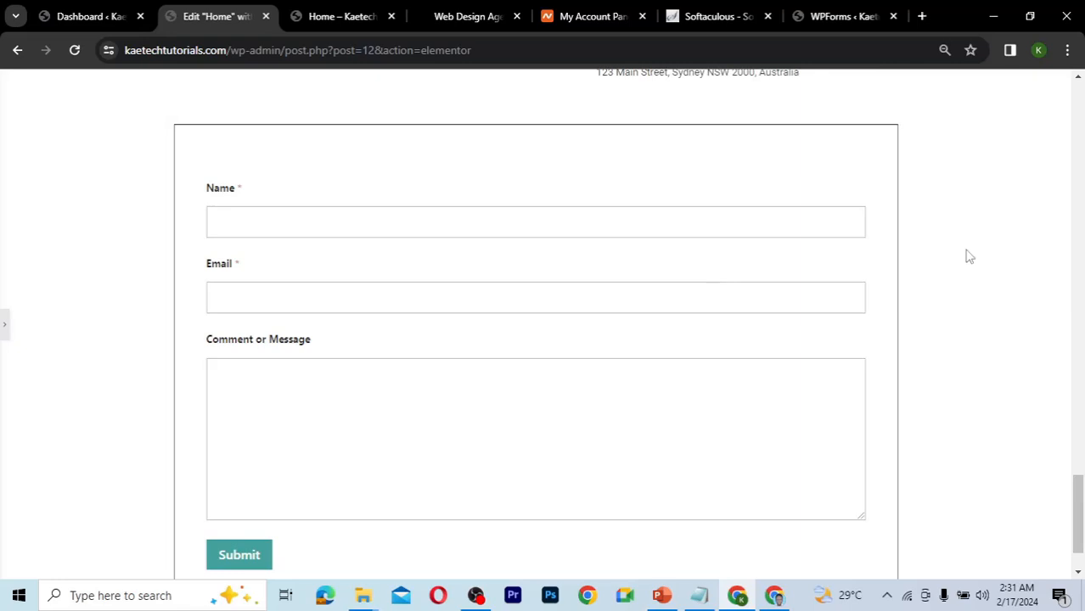
scroll(966, 261, up, 3)
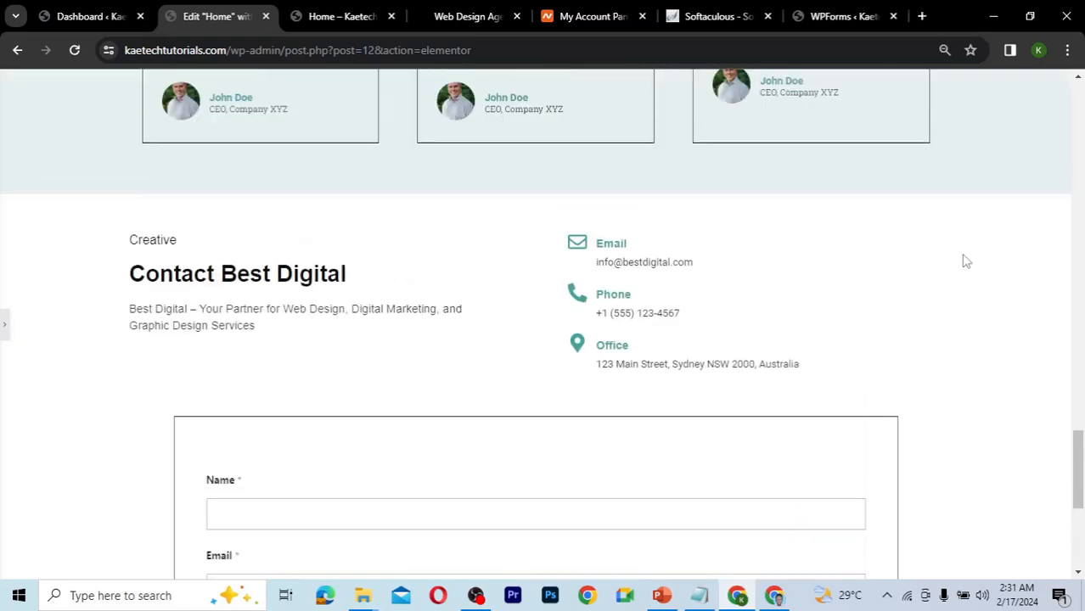
scroll(966, 260, down, 5)
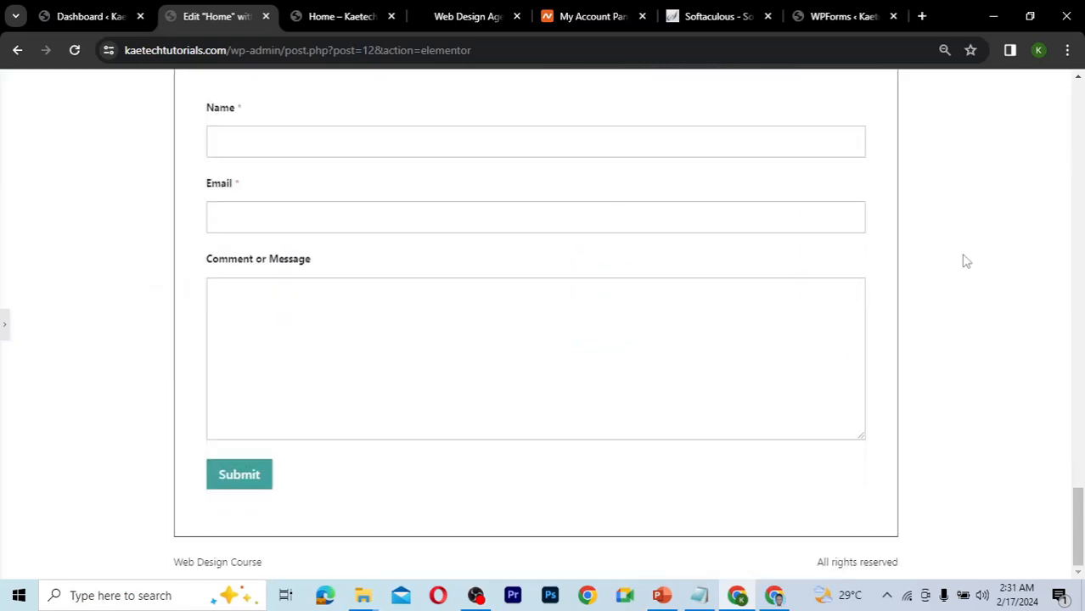
scroll(965, 260, up, 2)
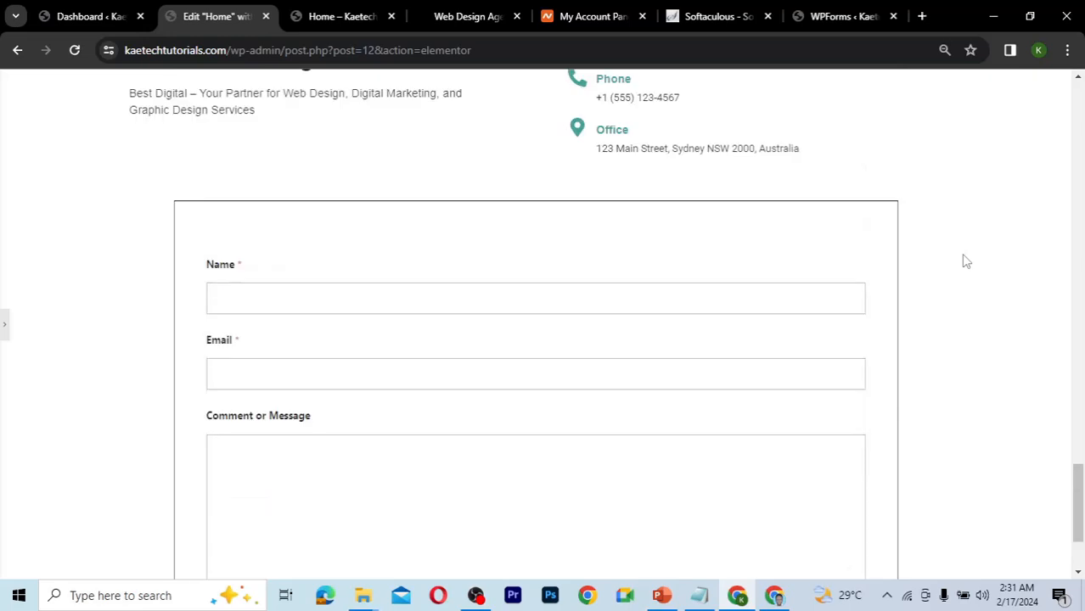
scroll(965, 261, down, 1)
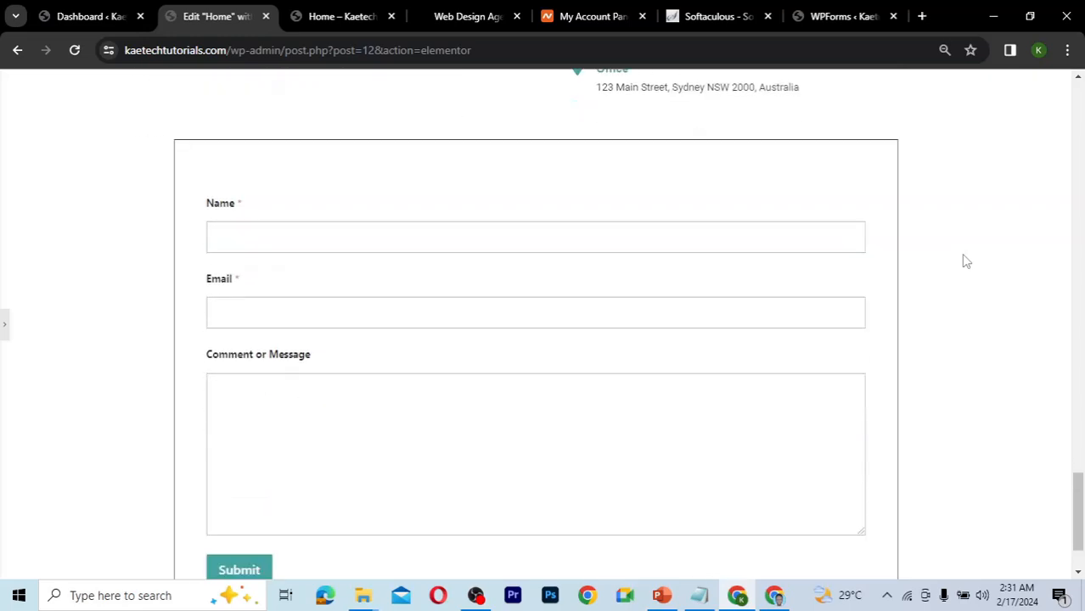
scroll(965, 261, up, 4)
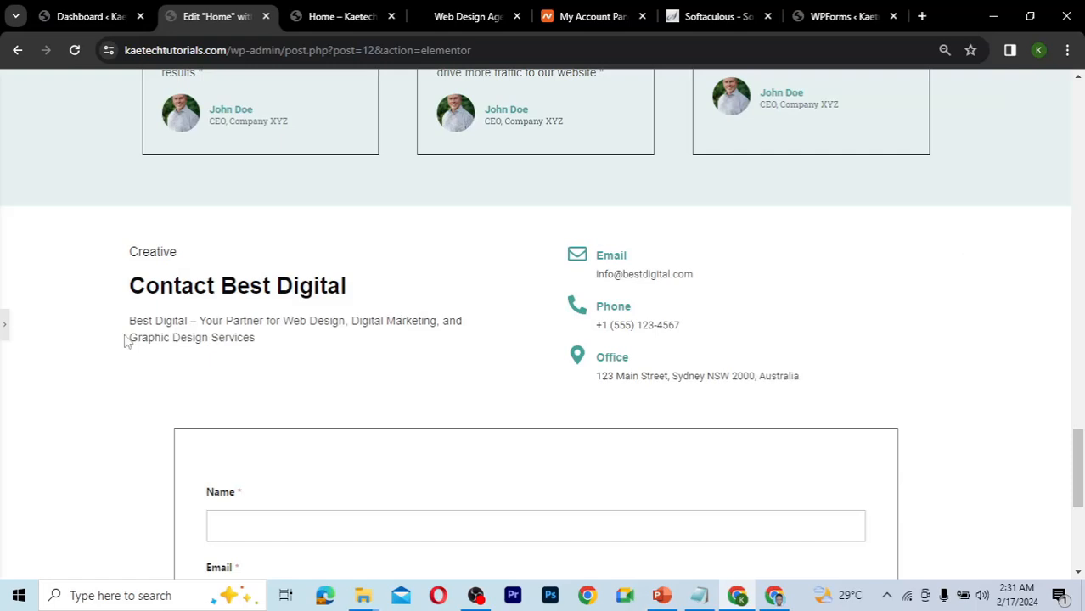
click(3, 338)
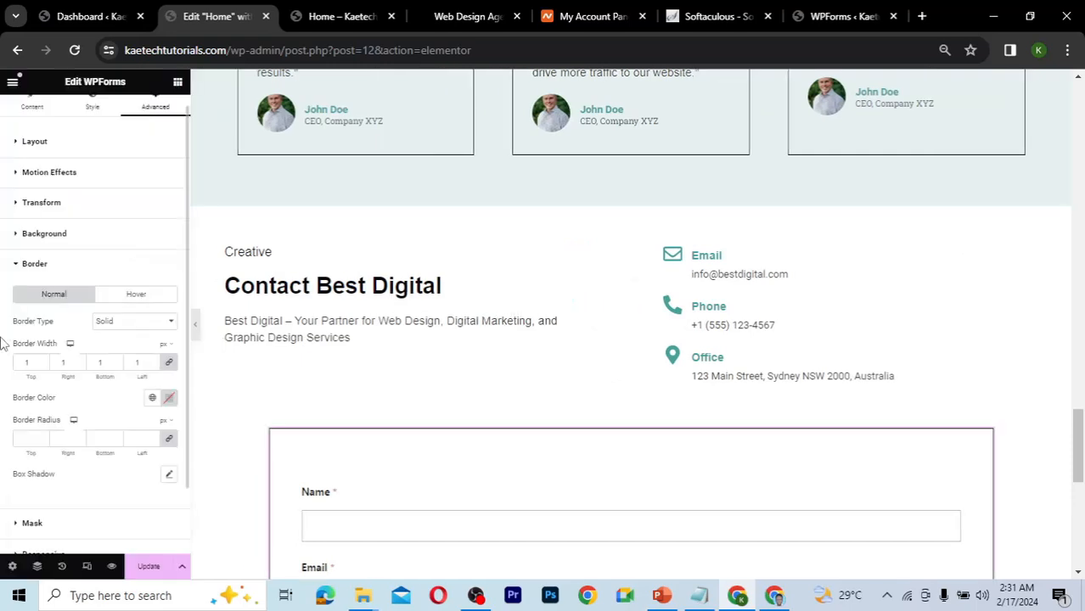
- Set the boxed content width of the container around the contact form to 1300 px
mouse_move(630, 421)
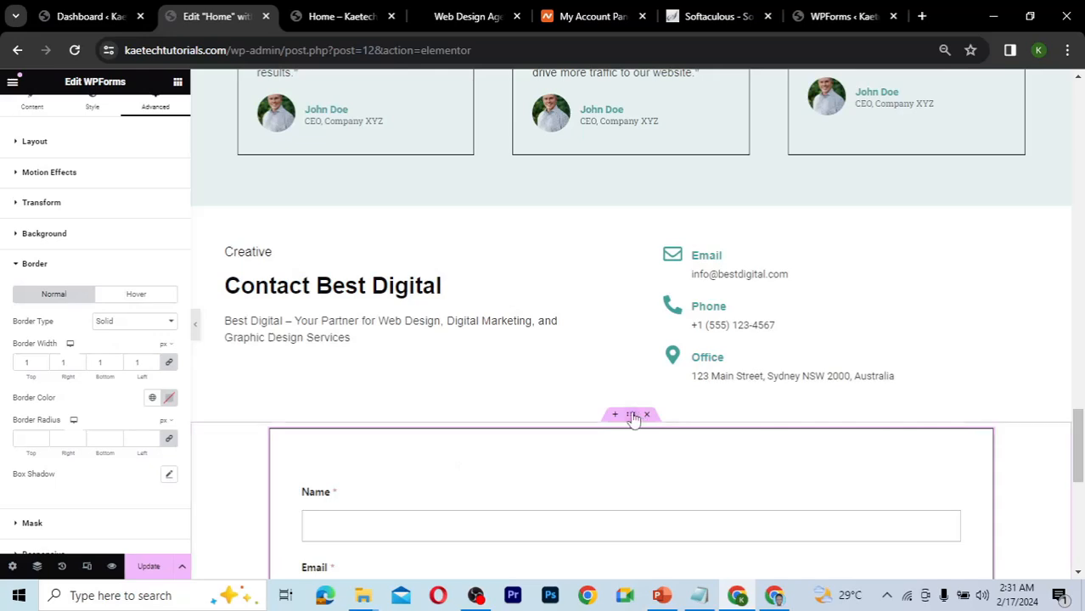
click(630, 415)
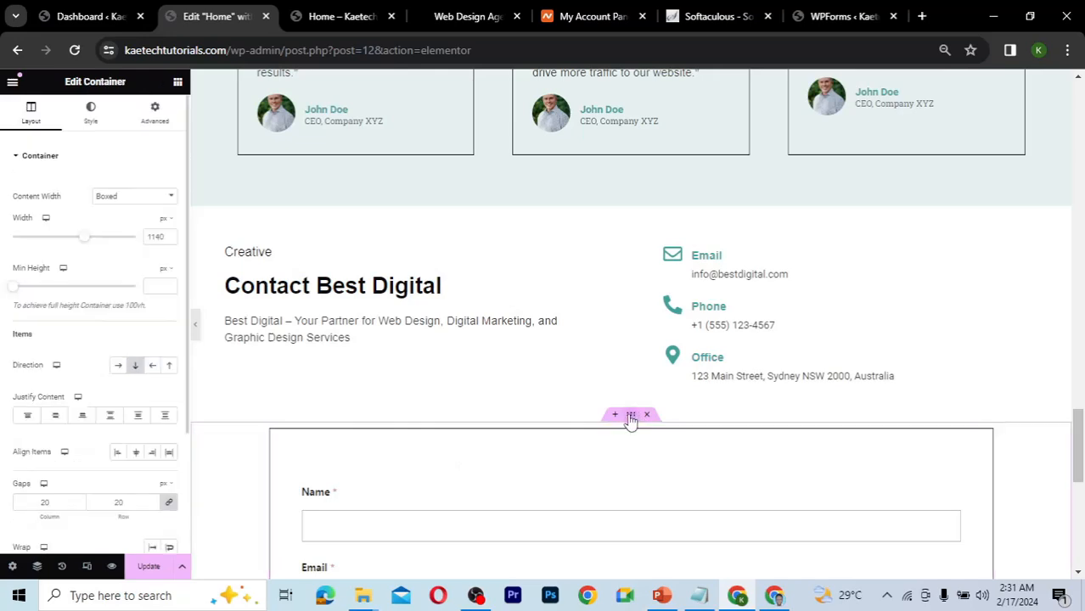
click(151, 242)
text(130)
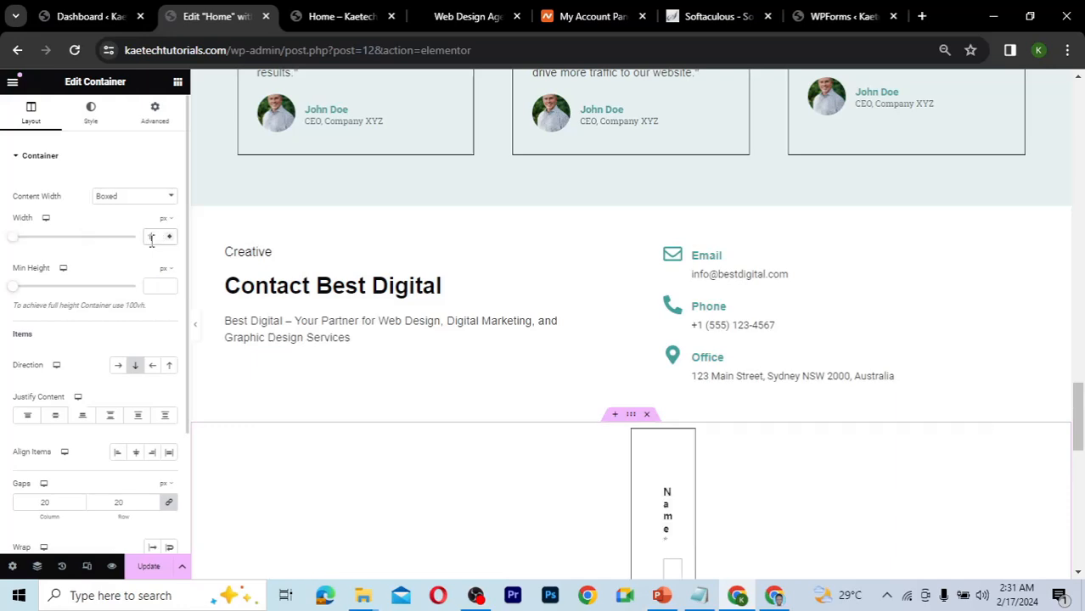
text(0)
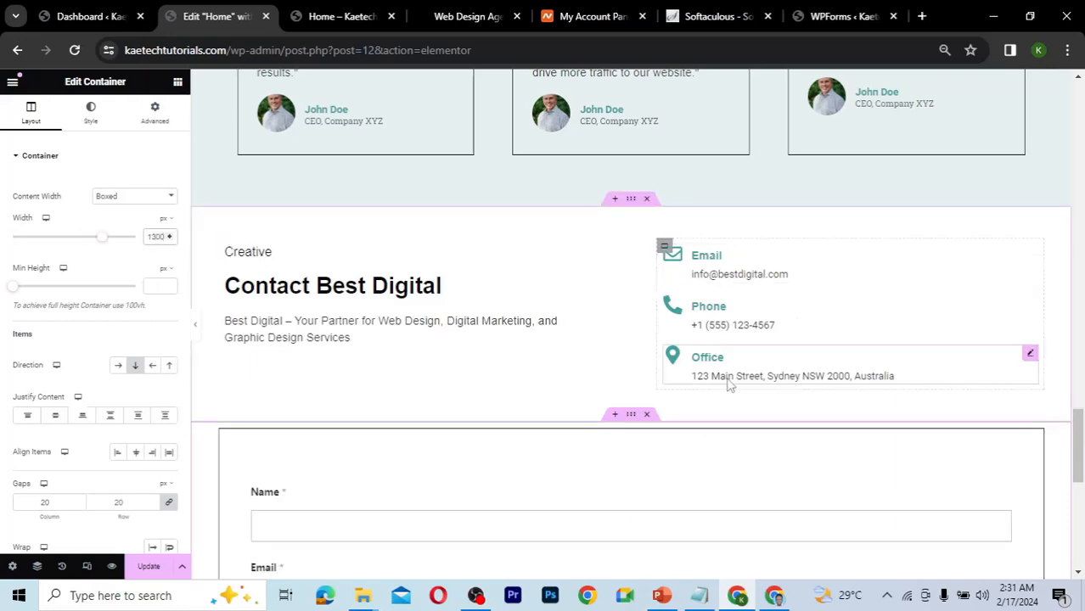
- Compare the form's width with the sections above it and save the changes to the Home page
scroll(488, 402, down, 5)
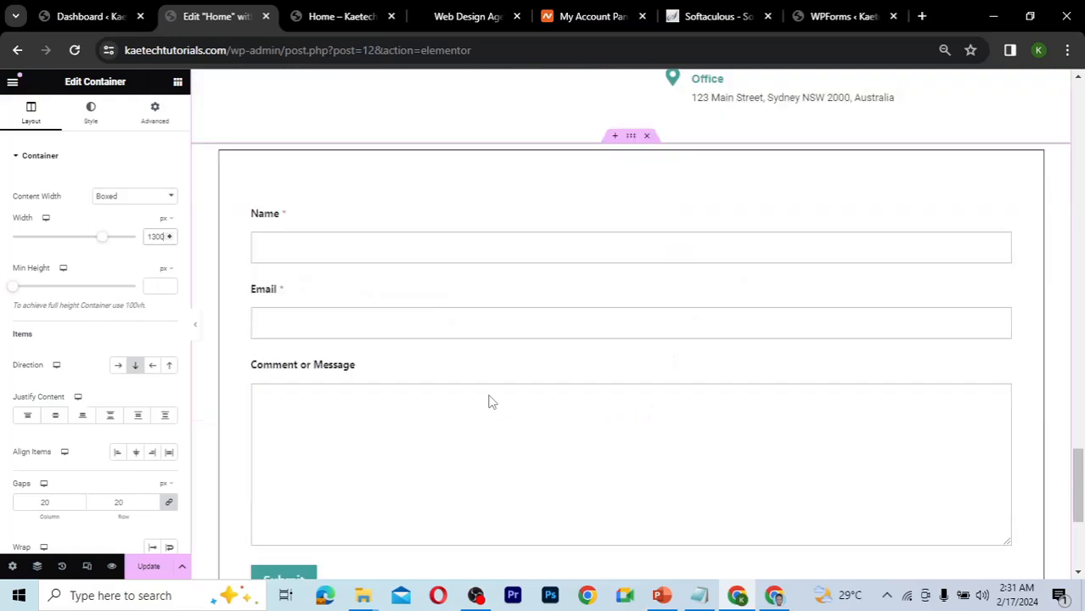
scroll(488, 402, up, 5)
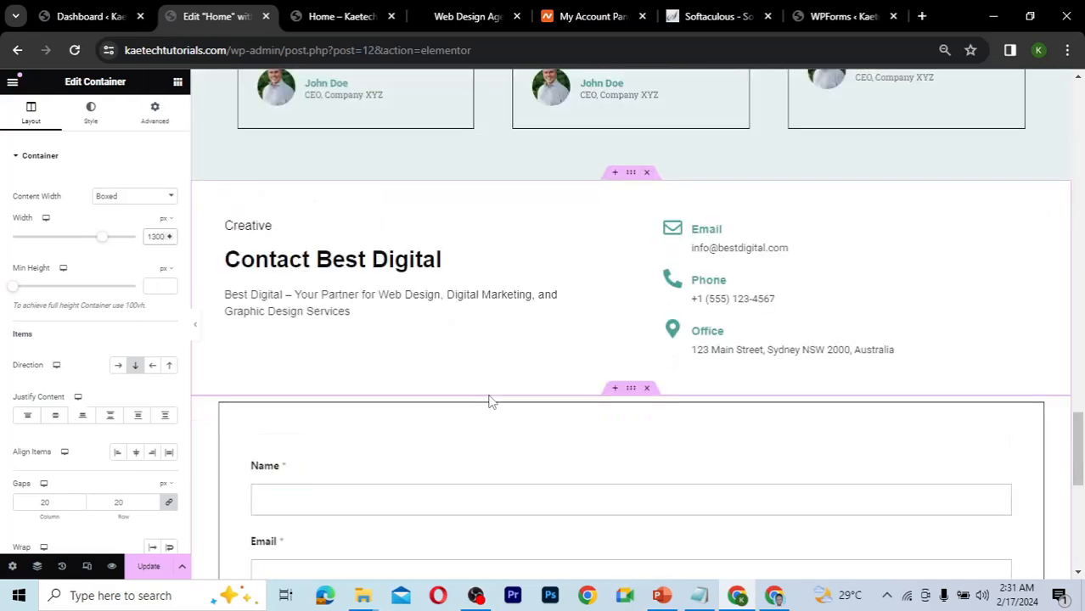
scroll(488, 402, up, 3)
scroll(488, 401, down, 3)
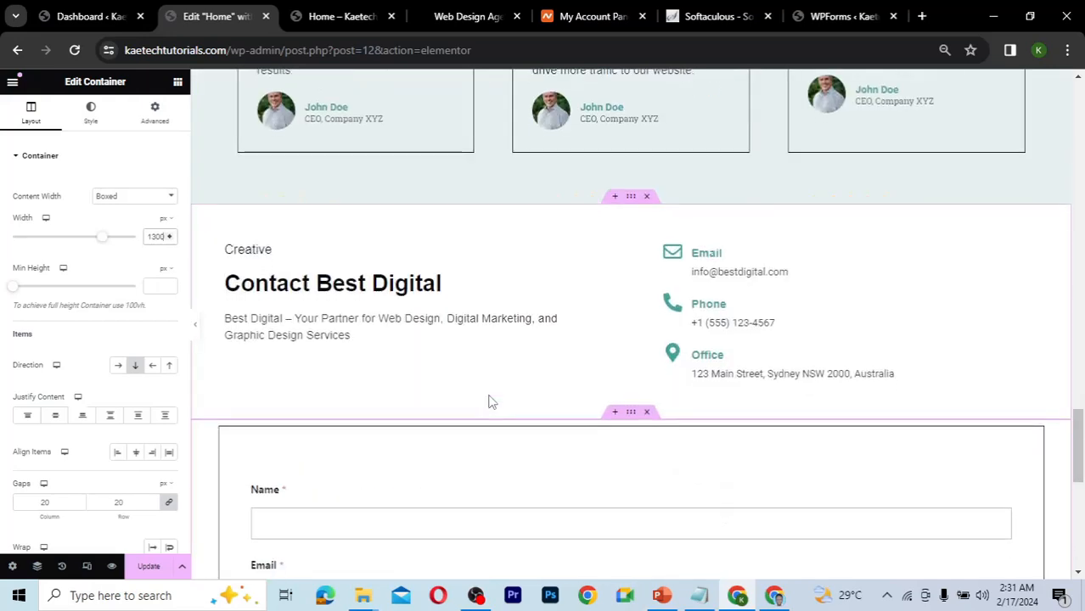
scroll(489, 401, down, 6)
scroll(490, 398, up, 4)
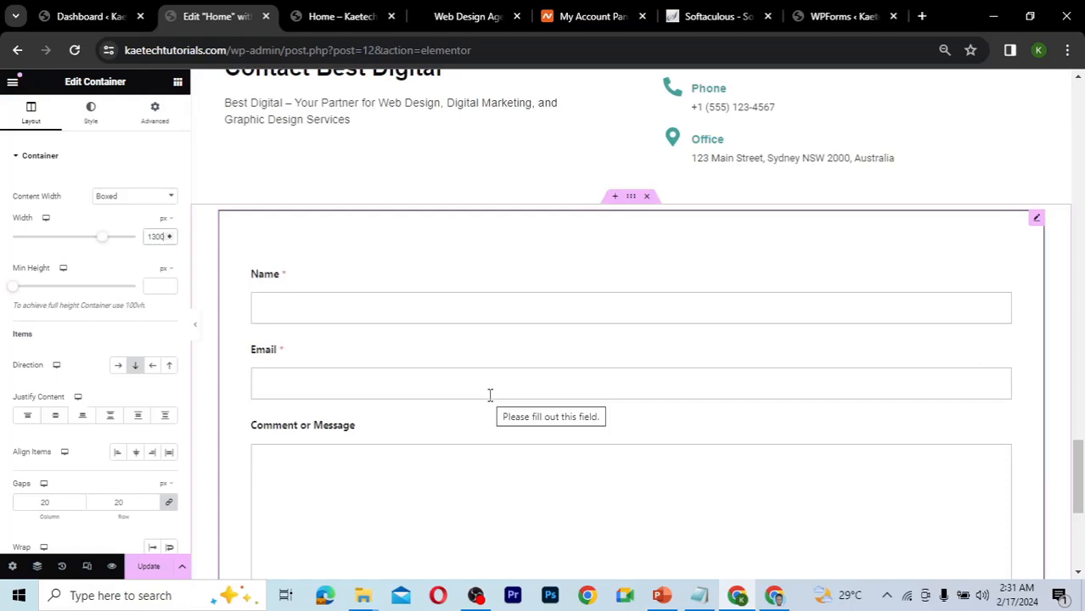
scroll(489, 395, down, 2)
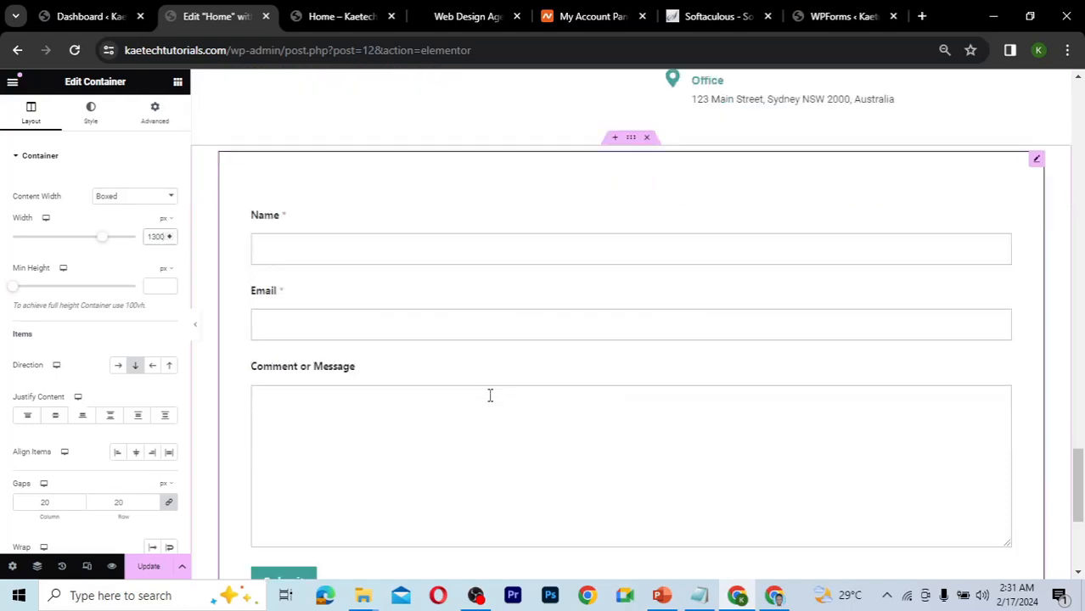
click(157, 575)
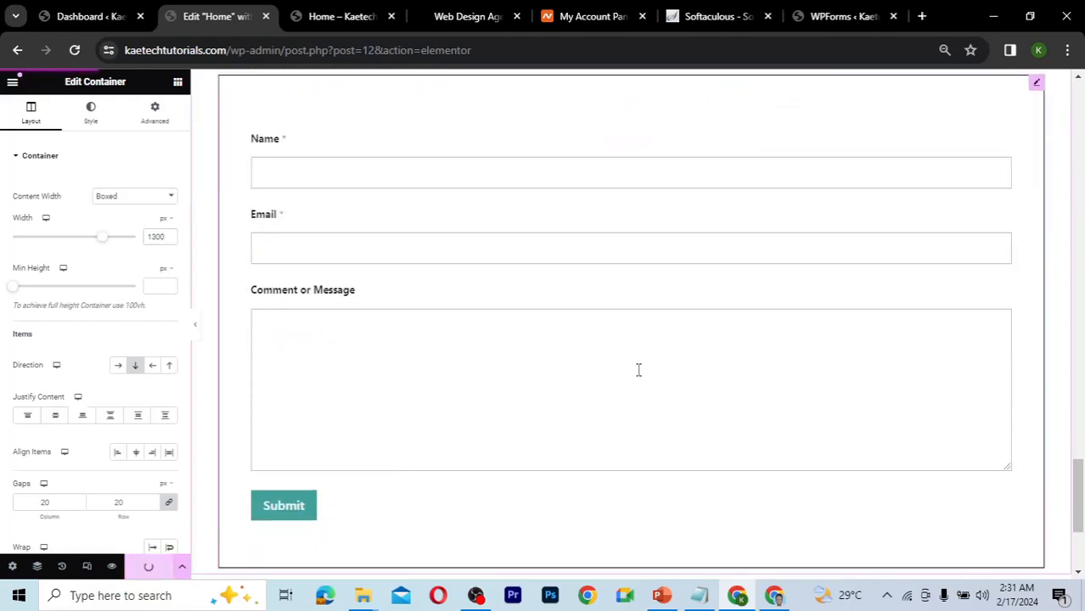
- Look over the sections above the contact form in the editor and open the live Home page in a new tab
scroll(805, 297, up, 4)
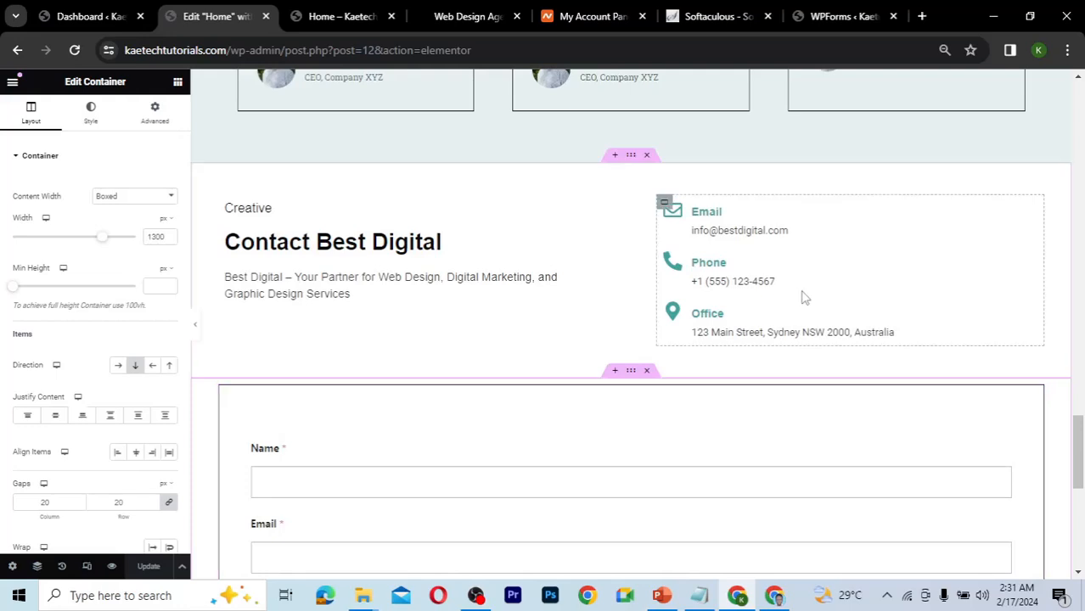
scroll(805, 298, up, 4)
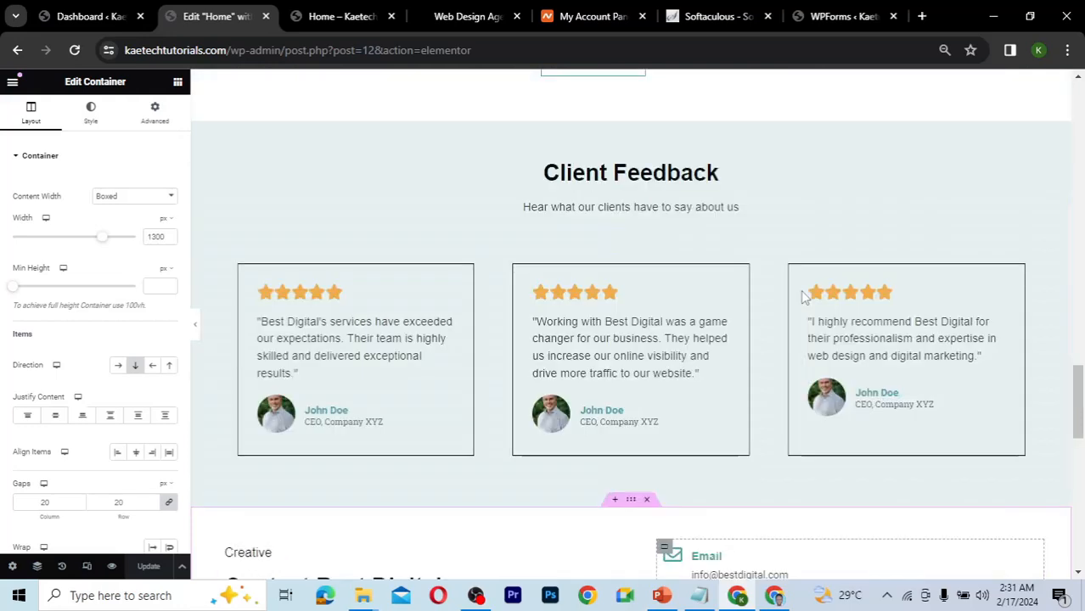
scroll(802, 291, up, 4)
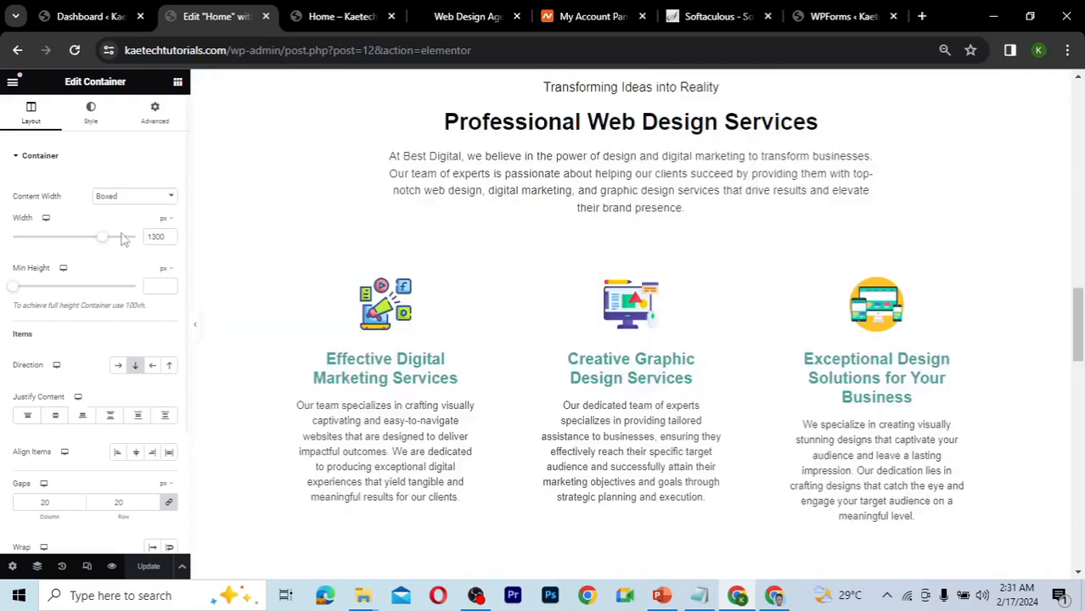
click(10, 84)
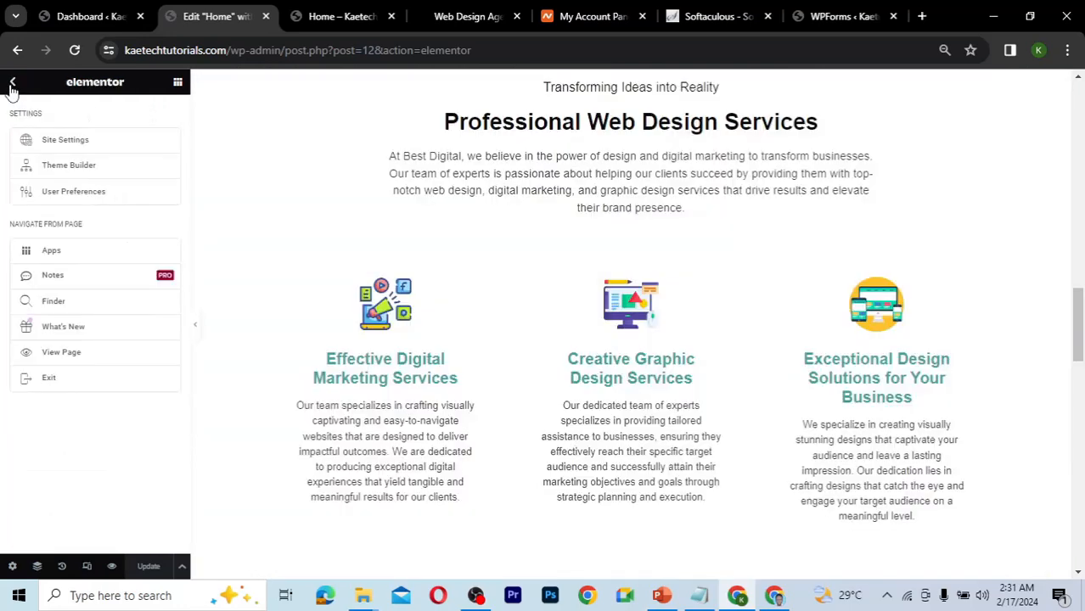
right_click(64, 359)
click(136, 158)
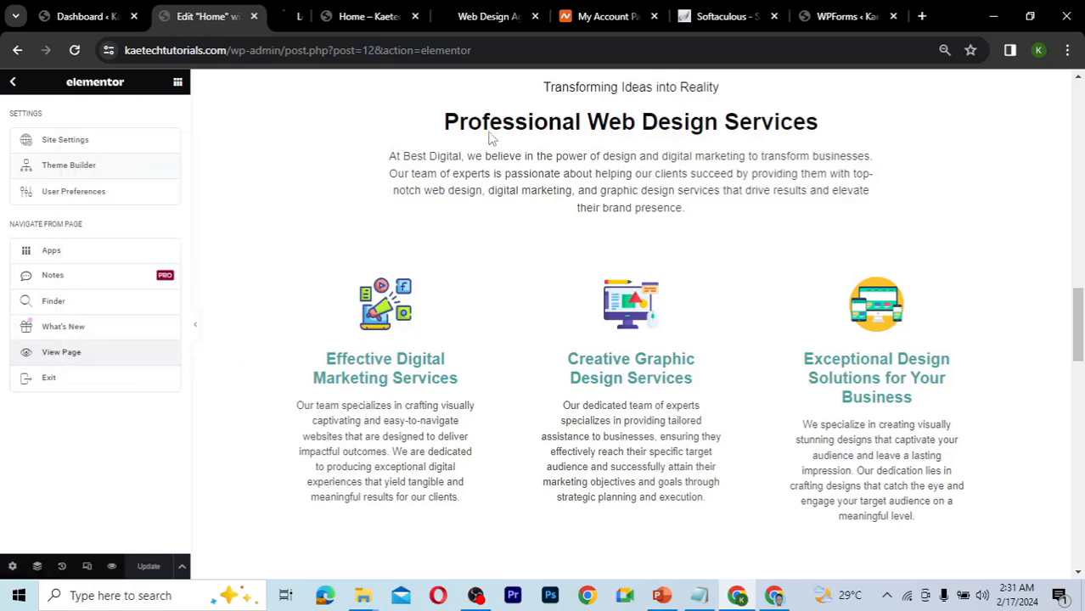
click(296, 18)
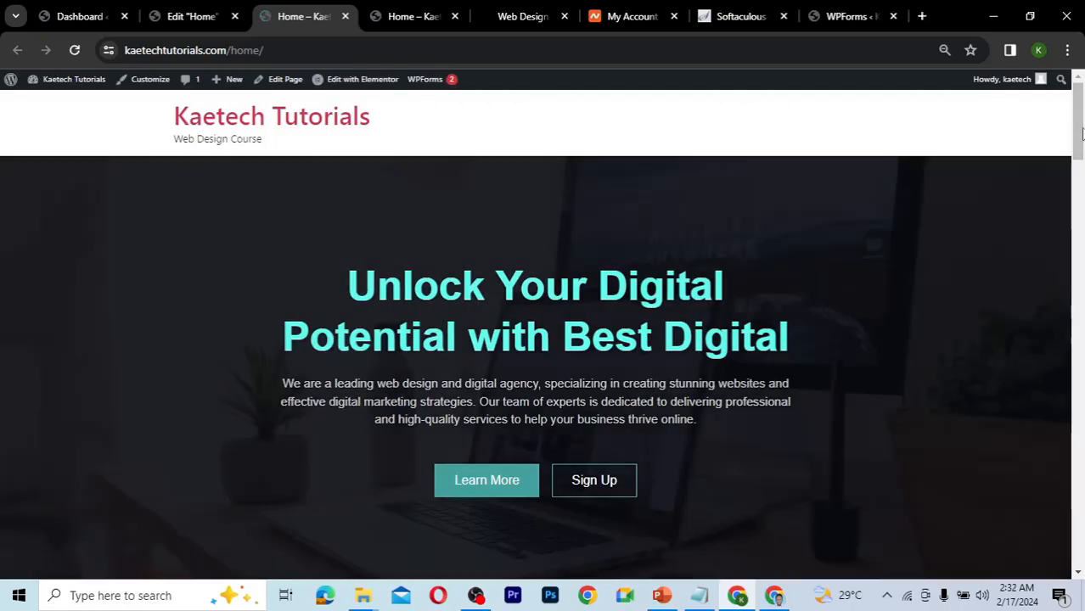
- Review the live Home page from the hero section down to the contact form and back up to the header
mouse_move(1082, 131)
mouse_down()
mouse_move(1082, 550)
mouse_move(1071, 113)
mouse_up()
drag(1081, 282, 1078, 556)
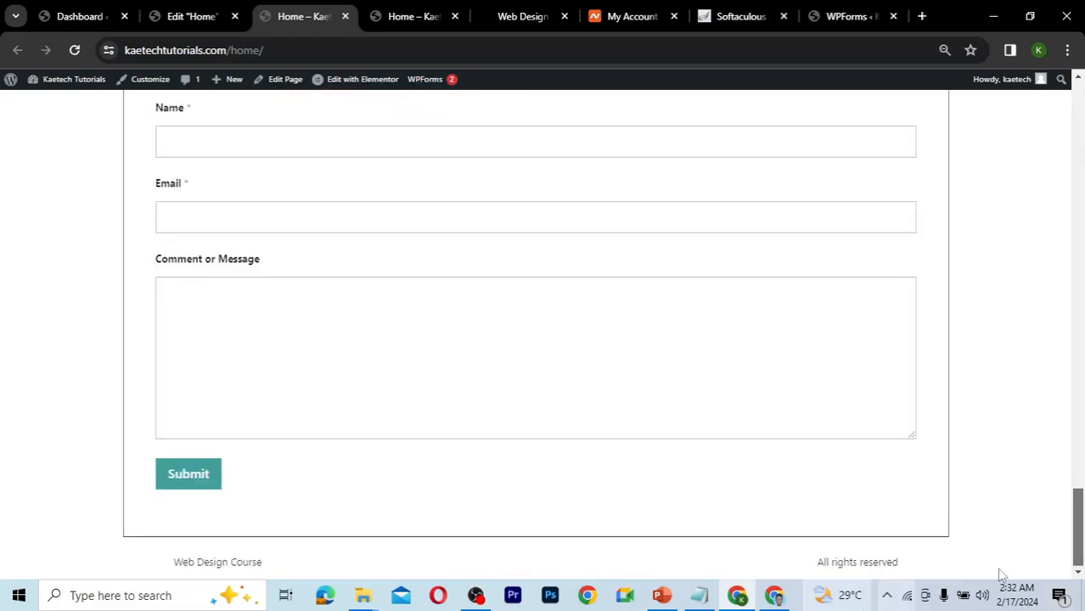
drag(1067, 412, 1062, 263)
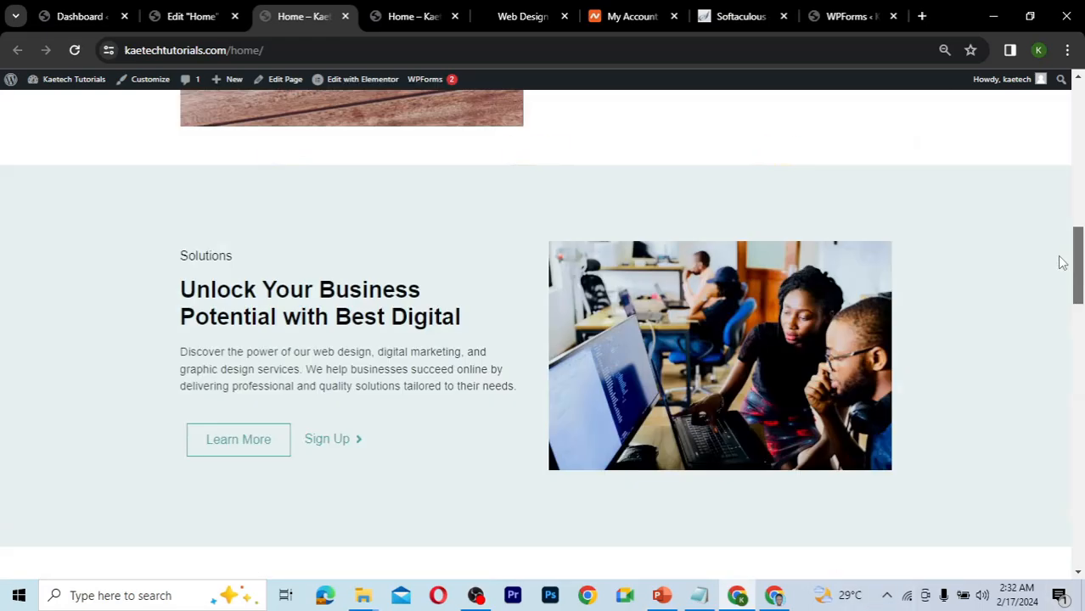
scroll(1062, 263, up, 3)
scroll(1060, 136, up, 6)
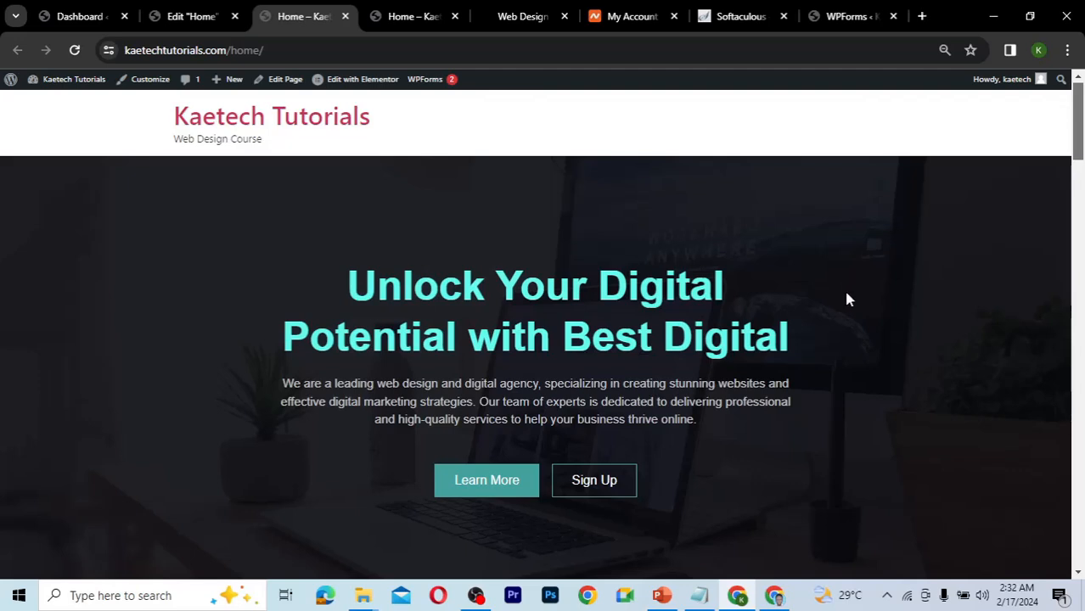
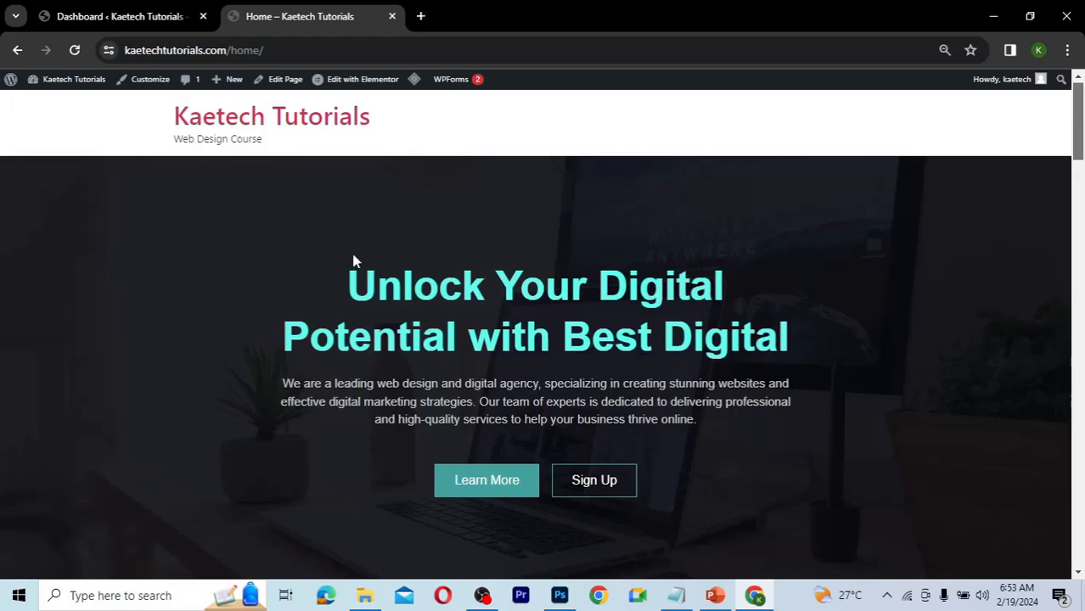
- Open the site's Reading settings from the WordPress dashboard
click(111, 16)
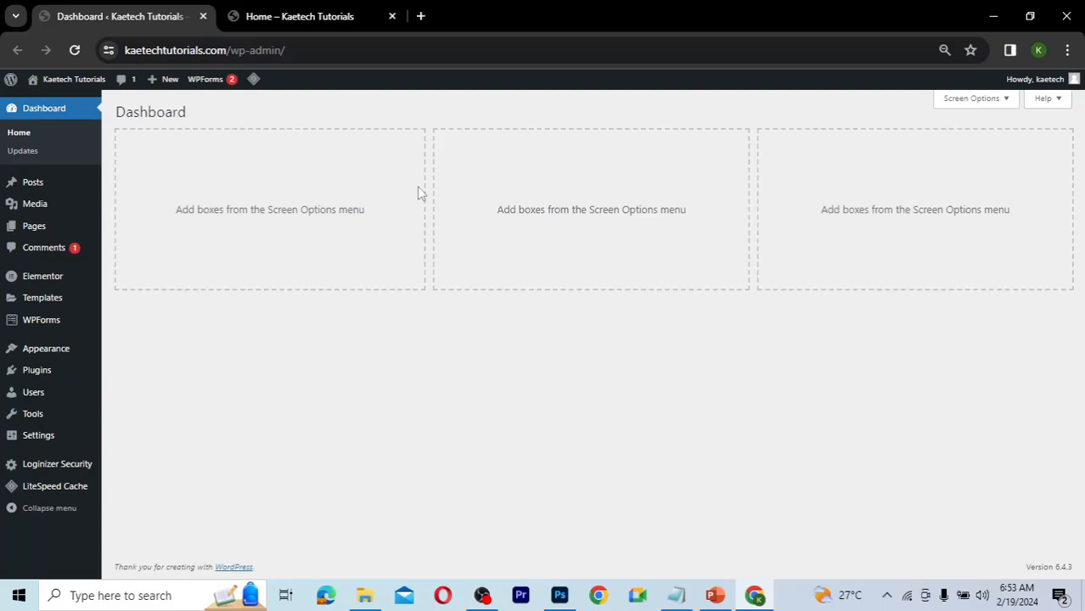
mouse_move(34, 438)
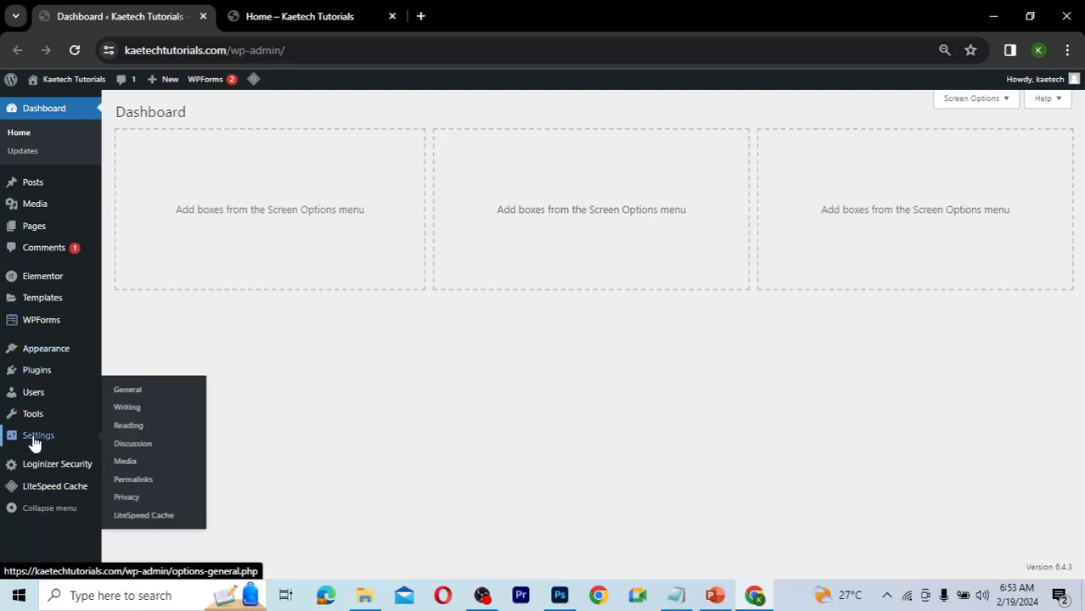
click(128, 427)
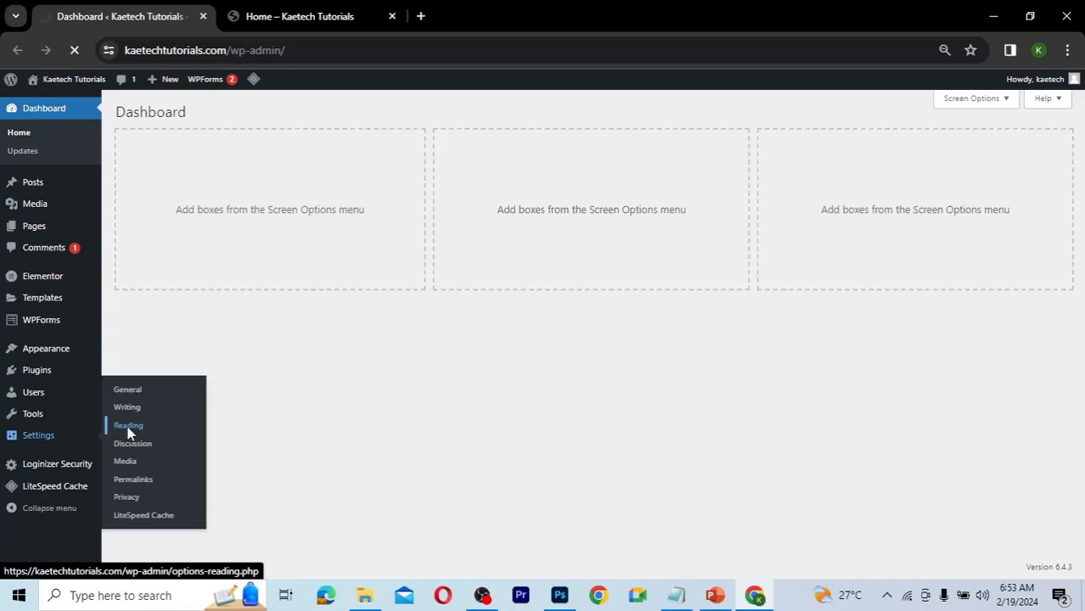
key(ctrl+plus)
key(ctrl+plus)
key(ctrl+plus)
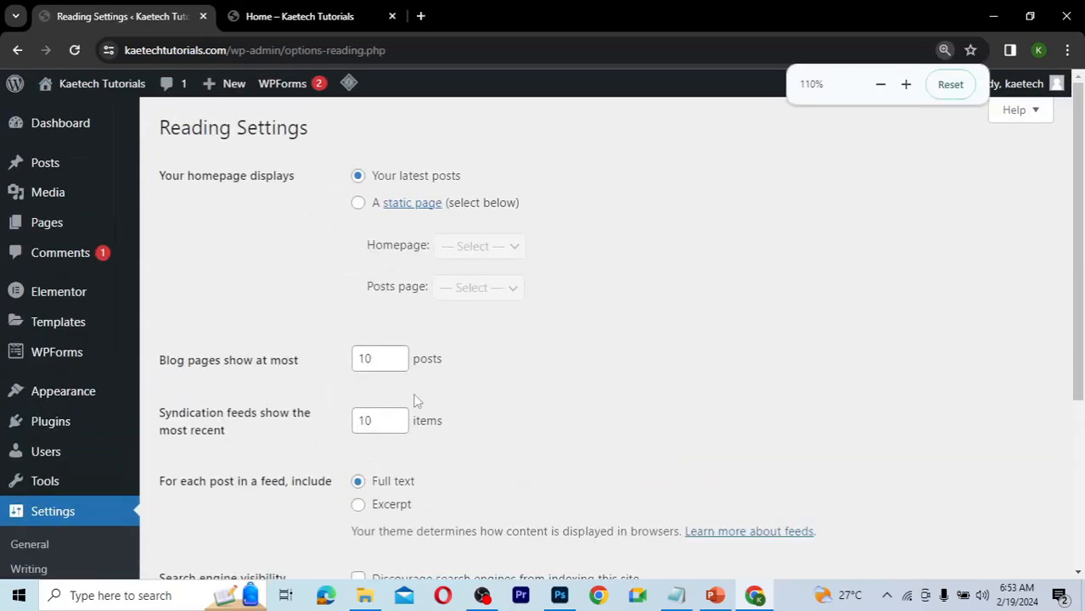
key(ctrl+minus)
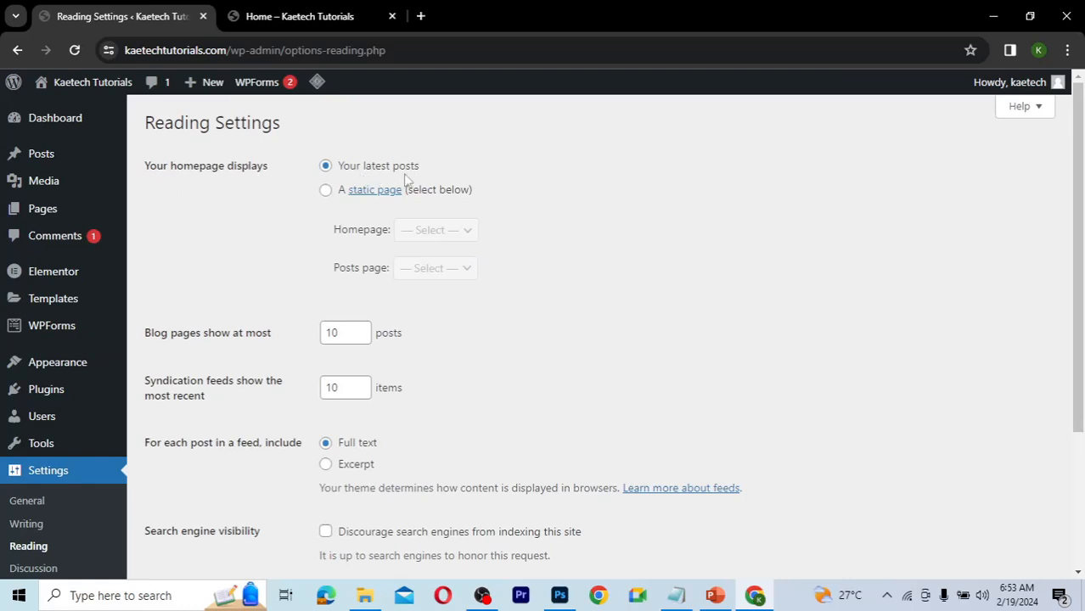
- Check what the site's root address displays by following the site title from the Home page
click(311, 15)
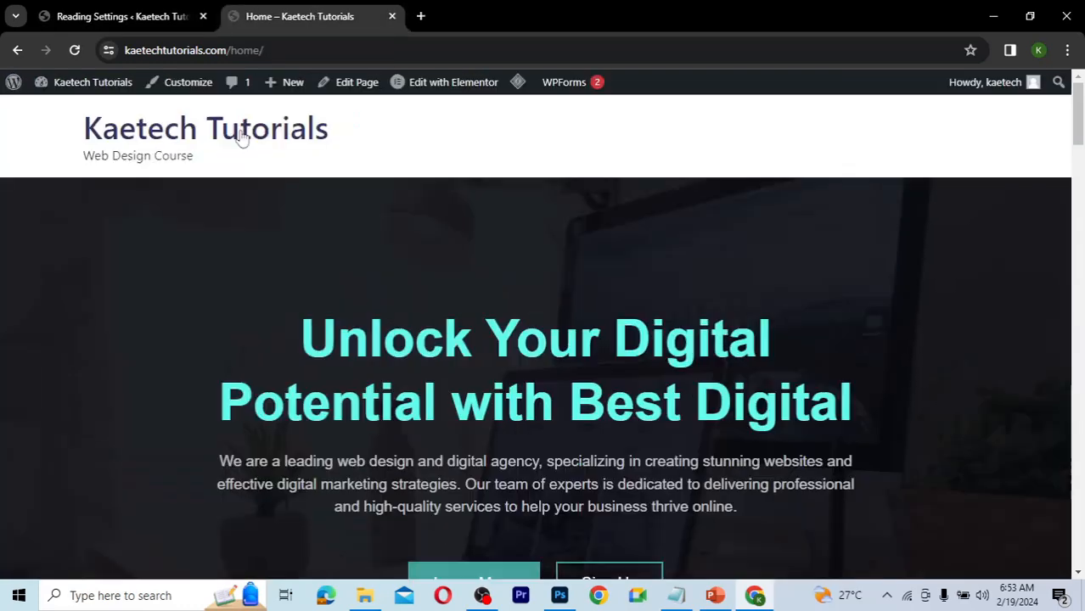
click(240, 139)
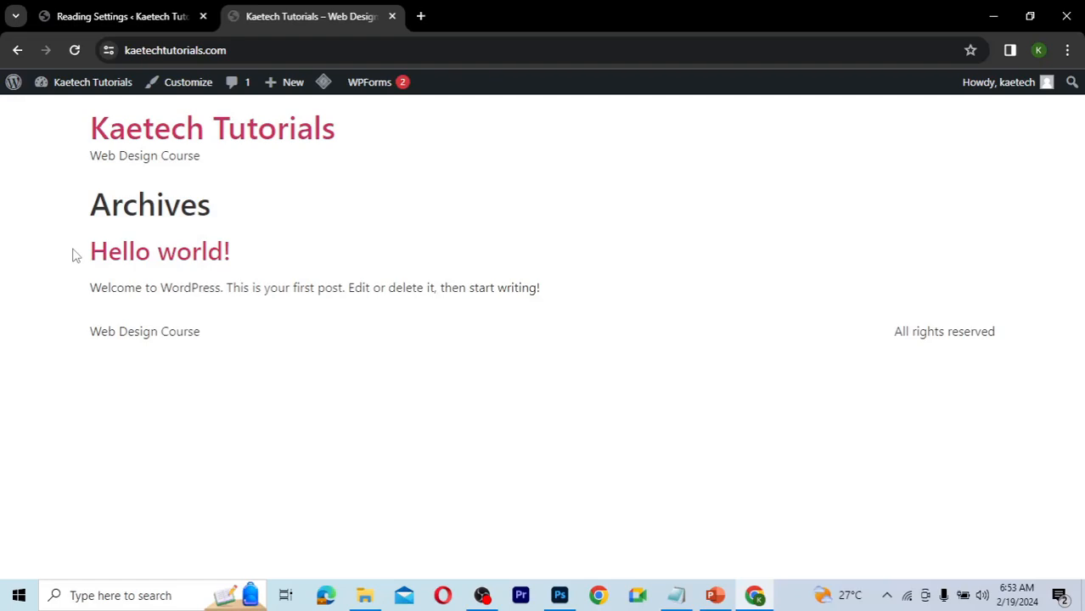
drag(72, 255, 557, 308)
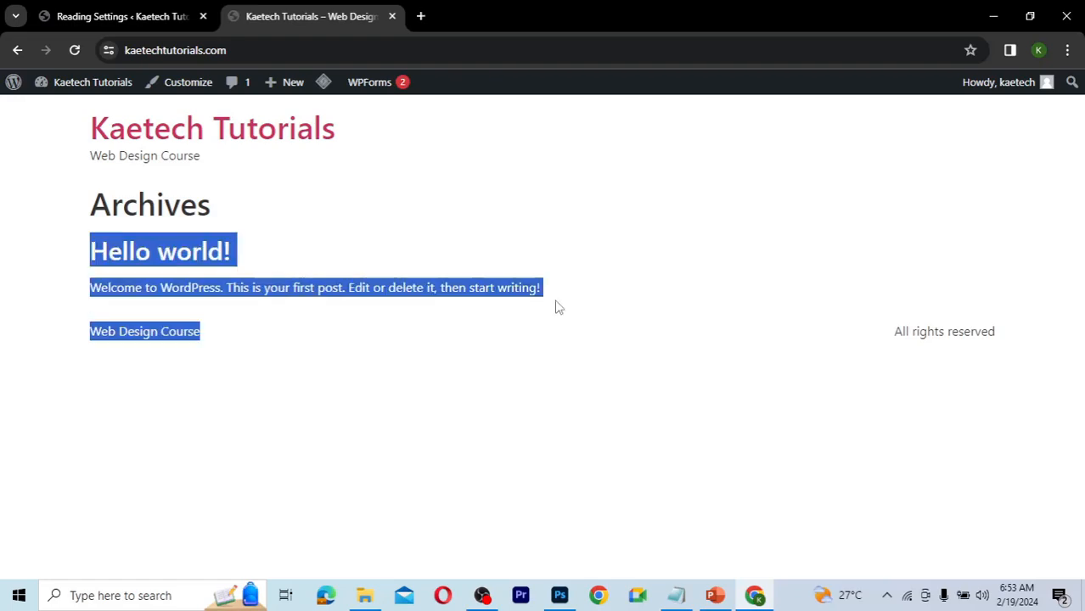
- Make the homepage display a static page with Home as the homepage, and save the Reading settings
click(129, 18)
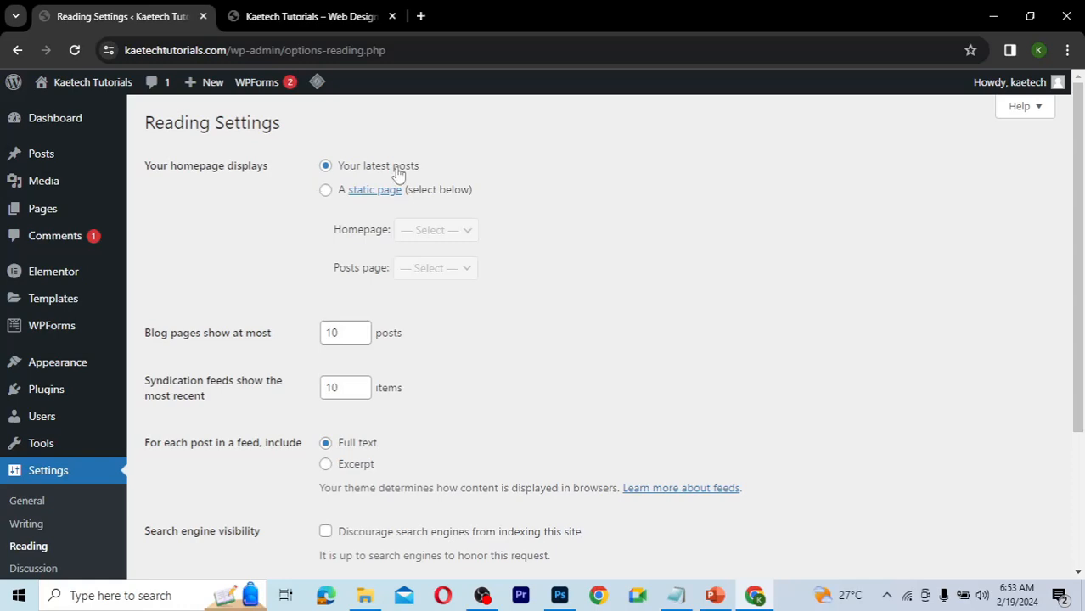
click(325, 192)
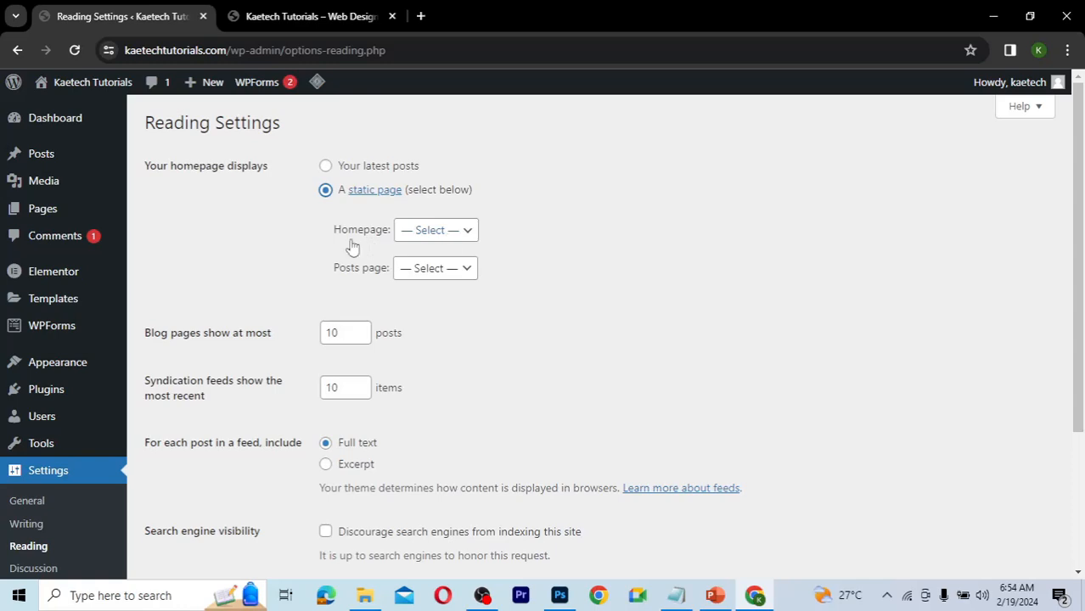
click(420, 232)
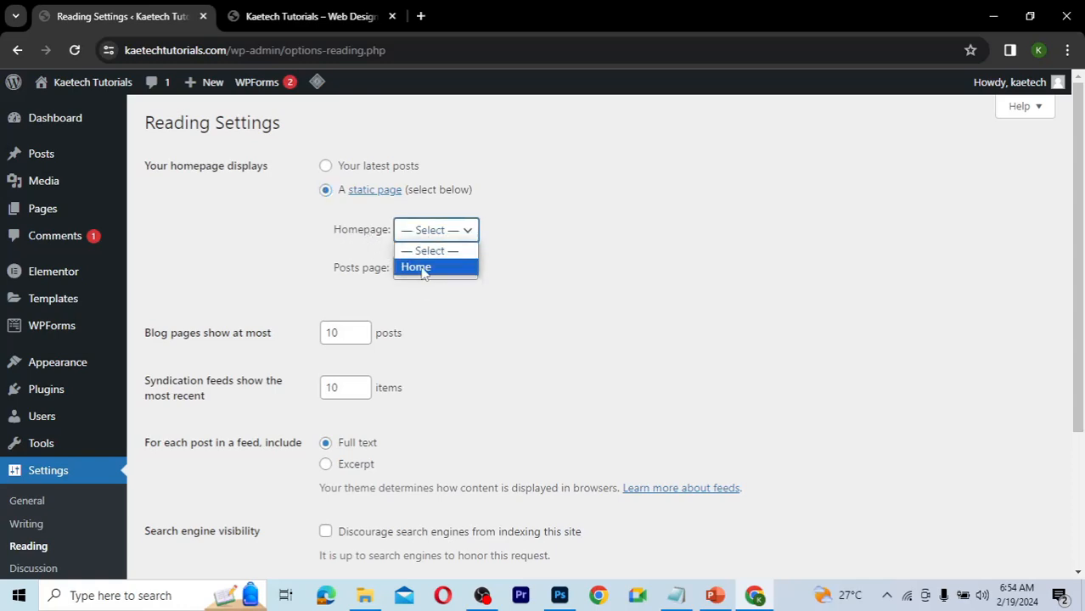
click(422, 269)
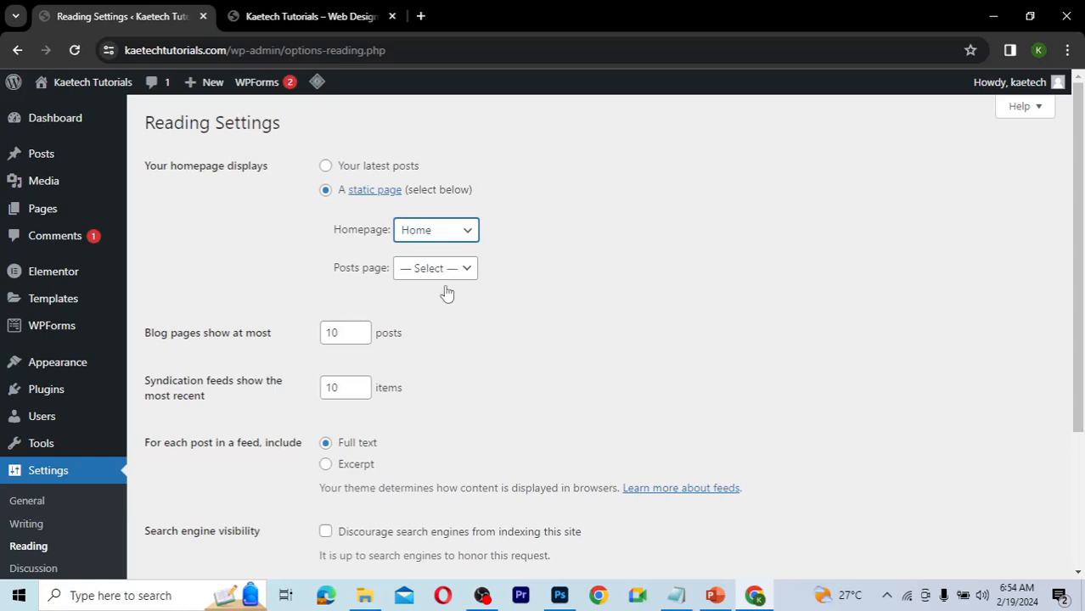
scroll(410, 387, down, 3)
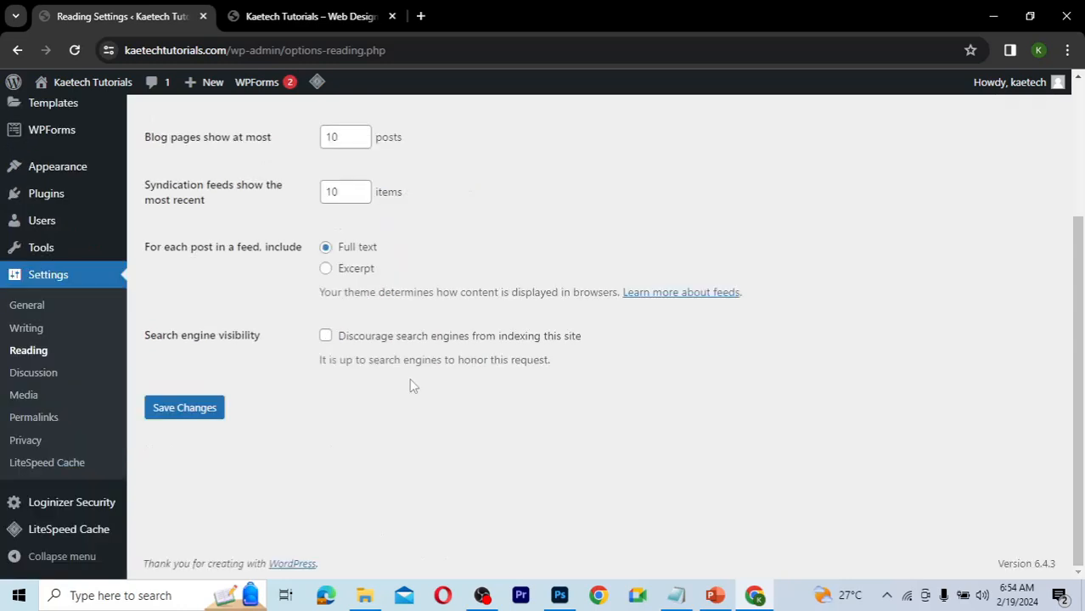
click(194, 416)
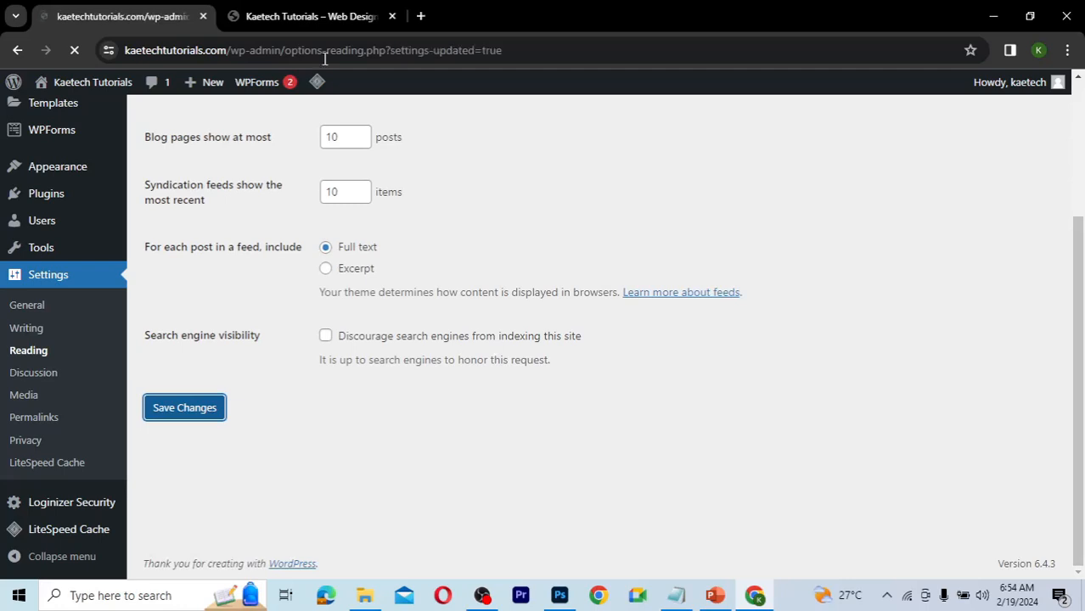
- Reload the site's front page and purge all LiteSpeed caches
click(316, 19)
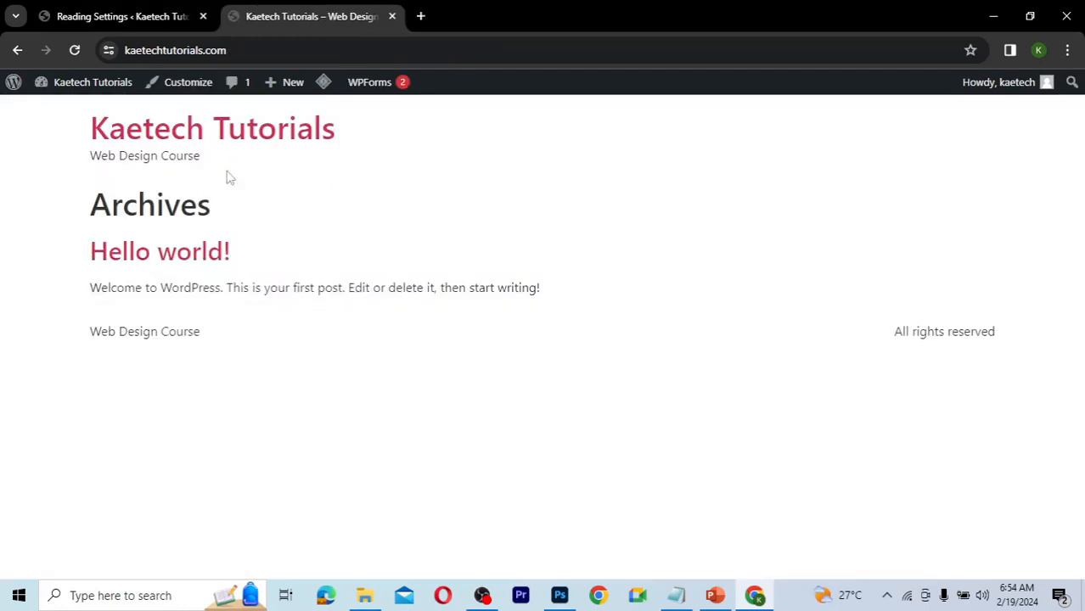
click(74, 48)
click(74, 51)
mouse_move(322, 81)
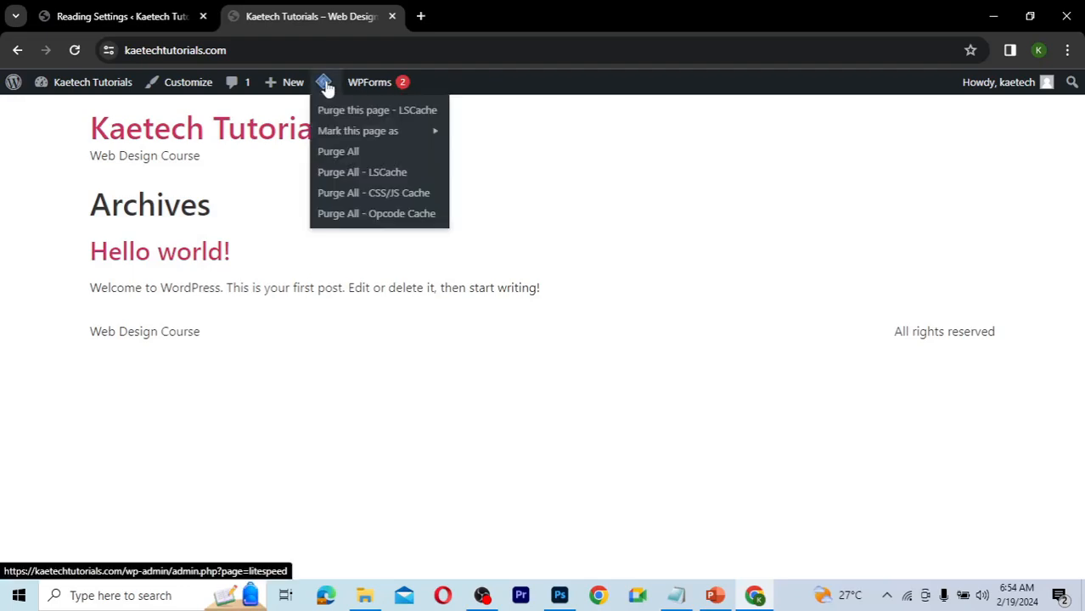
click(346, 160)
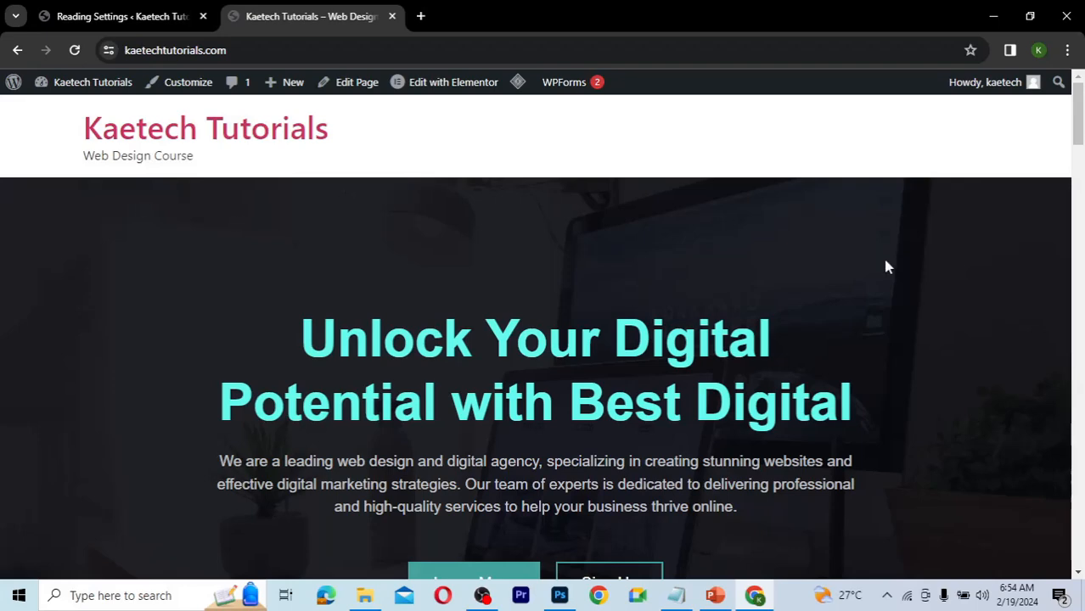
- Check the site's front page by looking through its upper sections and following the site title link
scroll(1079, 255, down, 1)
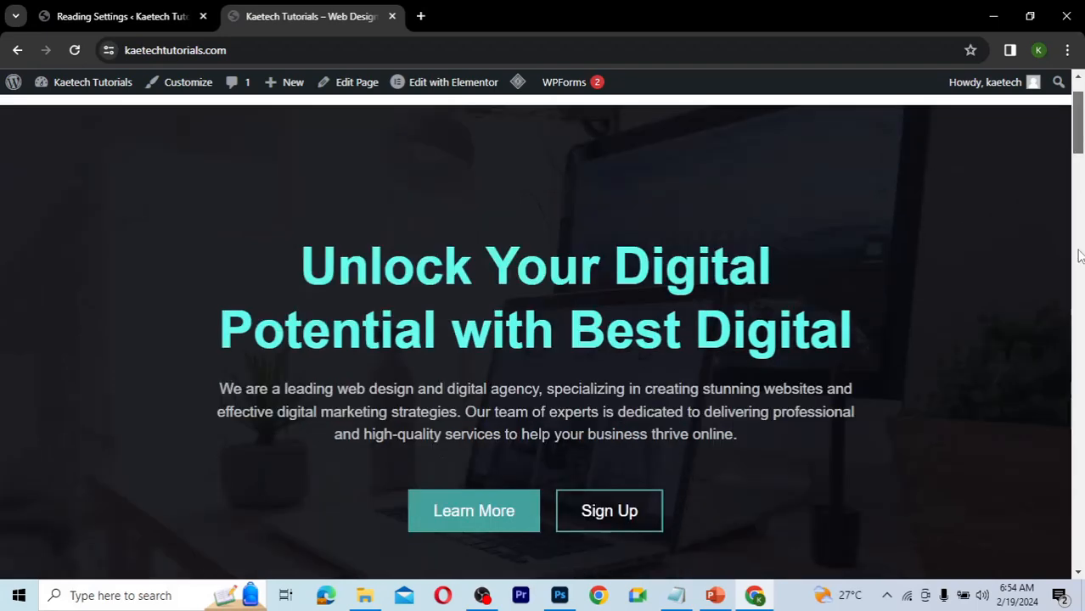
drag(1078, 250, 1067, 148)
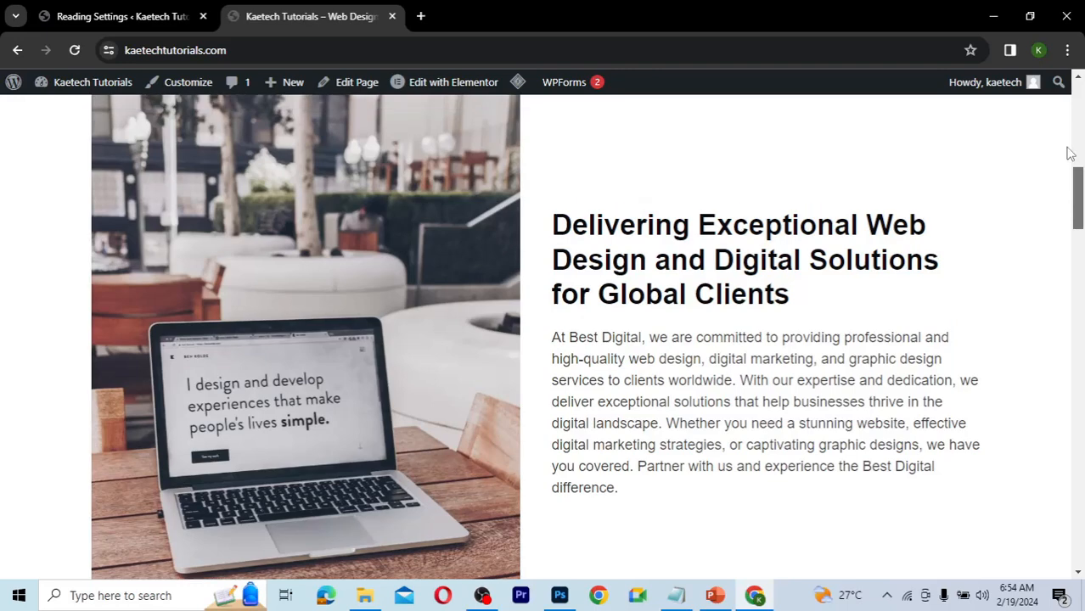
click(1073, 95)
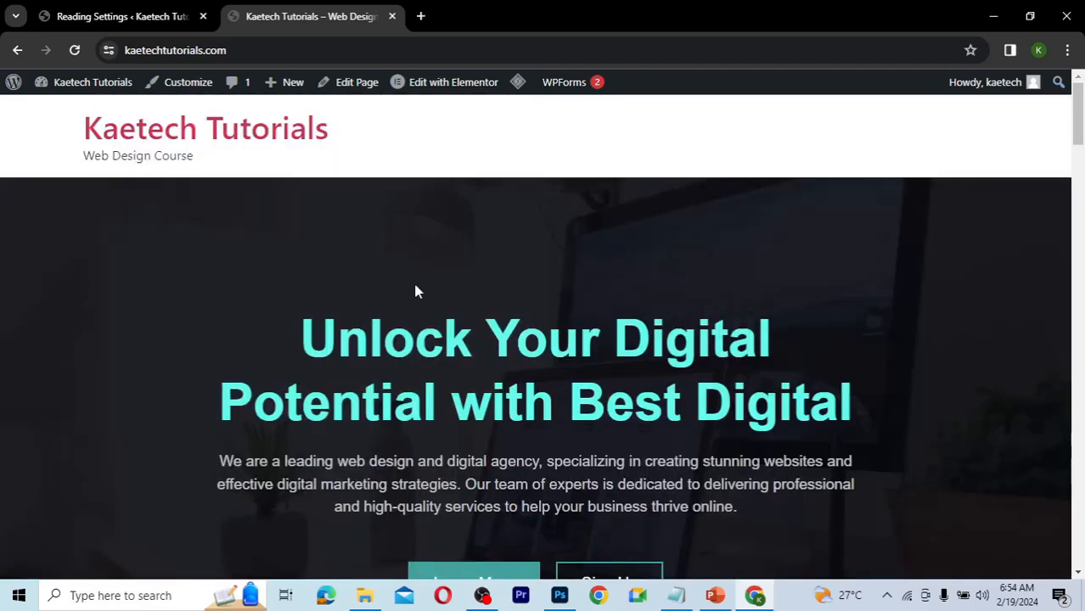
click(211, 139)
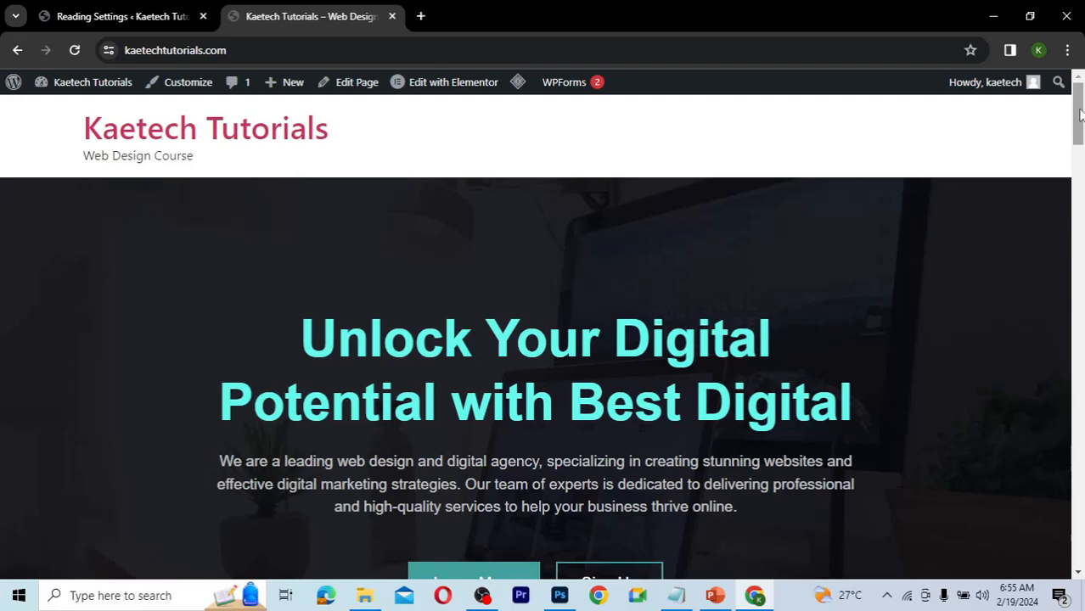
drag(1077, 115, 1039, 137)
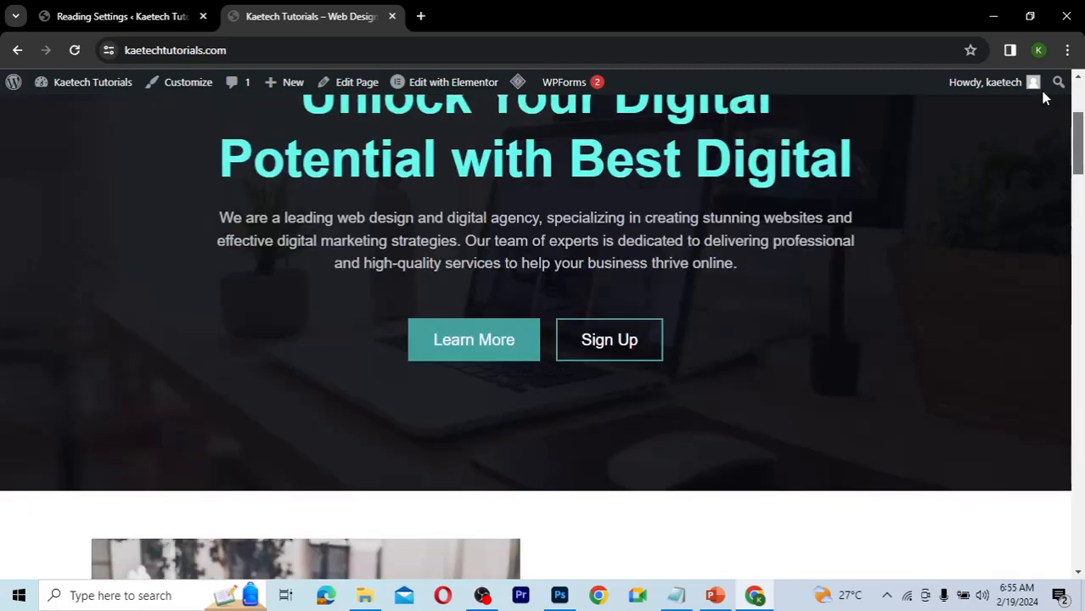
drag(1043, 91, 1036, 61)
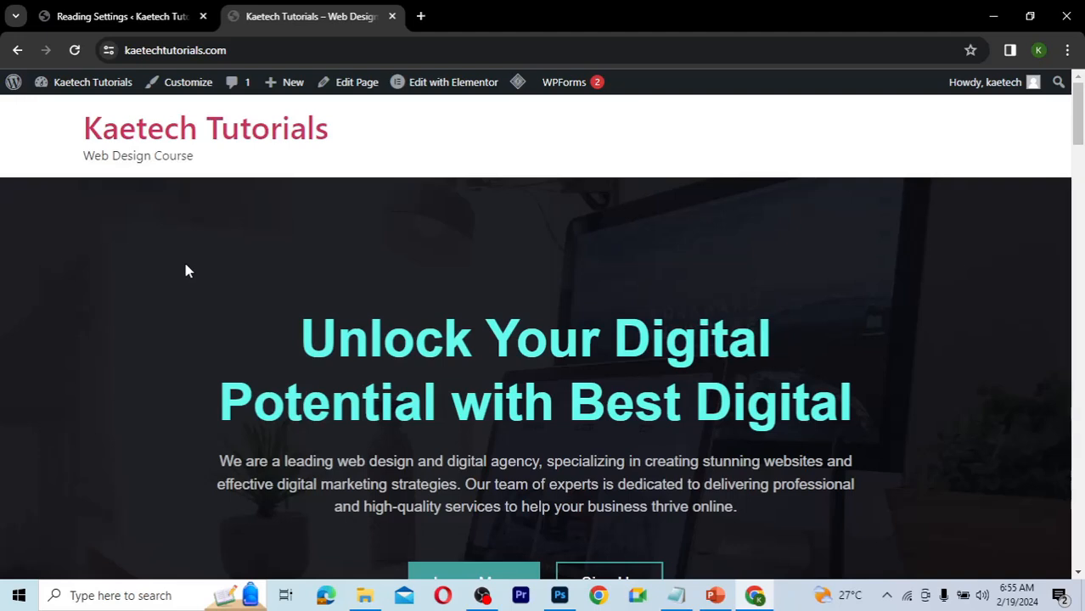
- Activate the installed Kadence theme in place of Hello Elementor
click(98, 16)
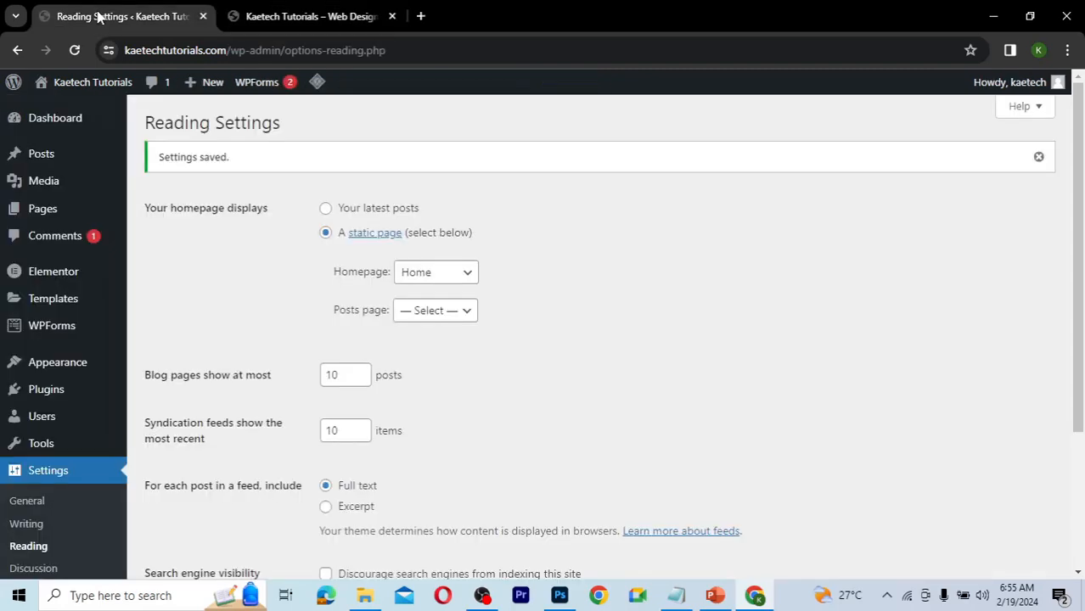
mouse_move(71, 372)
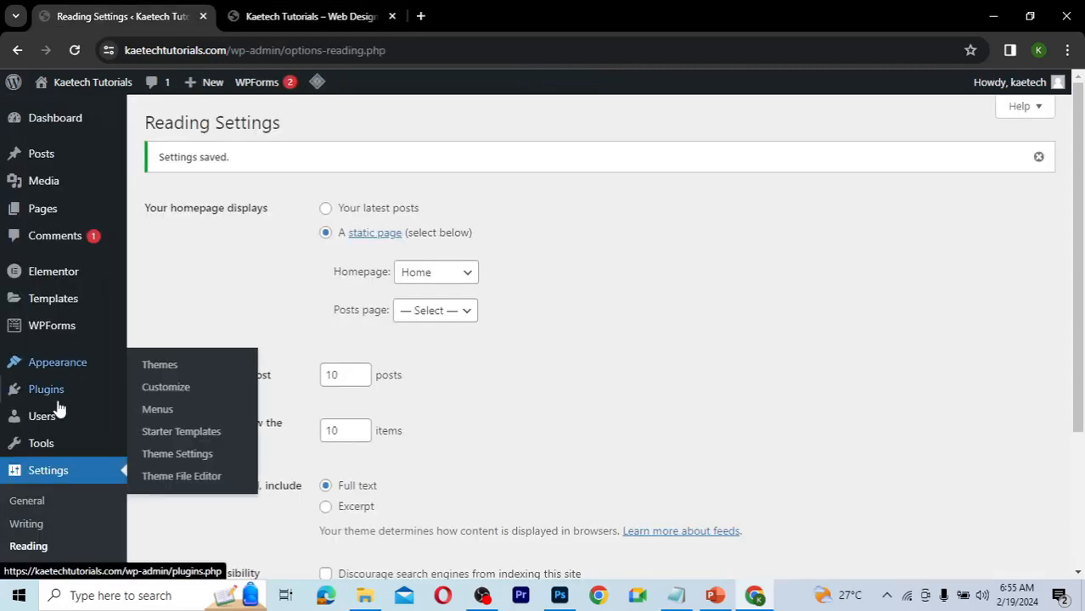
click(156, 366)
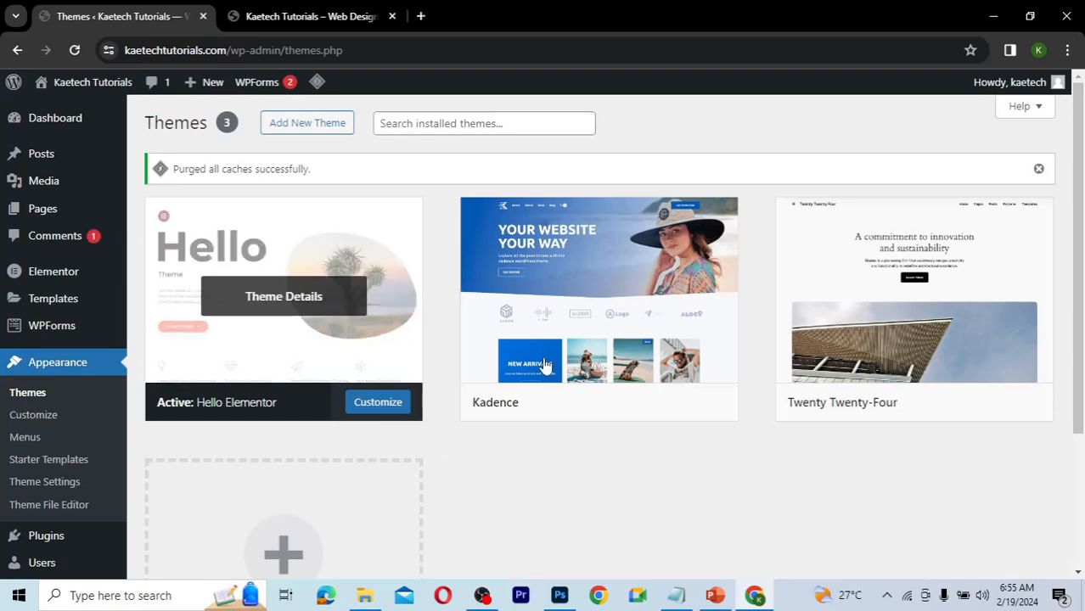
mouse_move(562, 369)
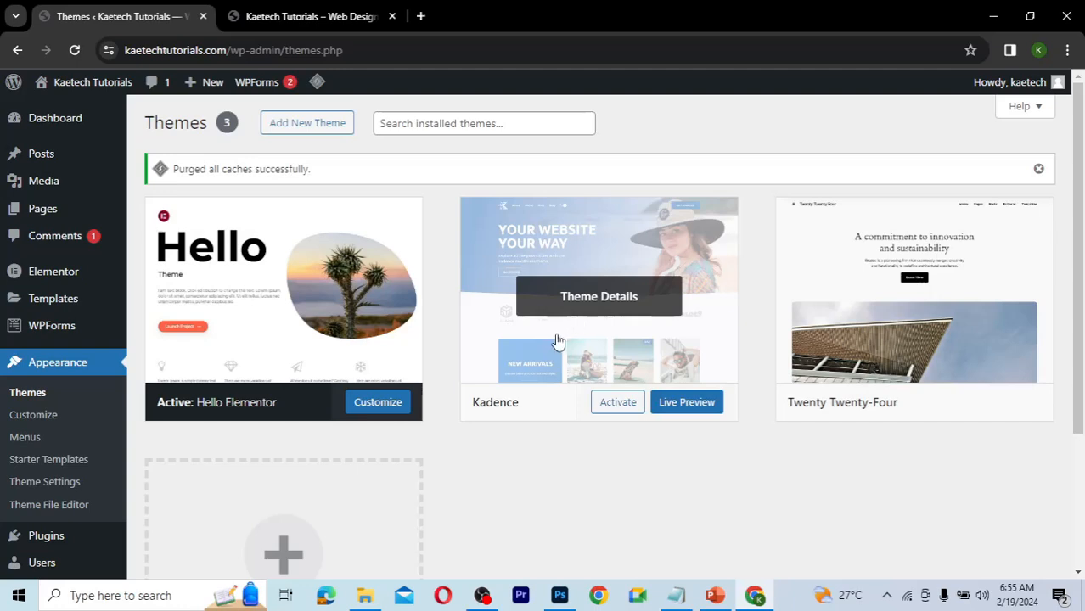
click(617, 406)
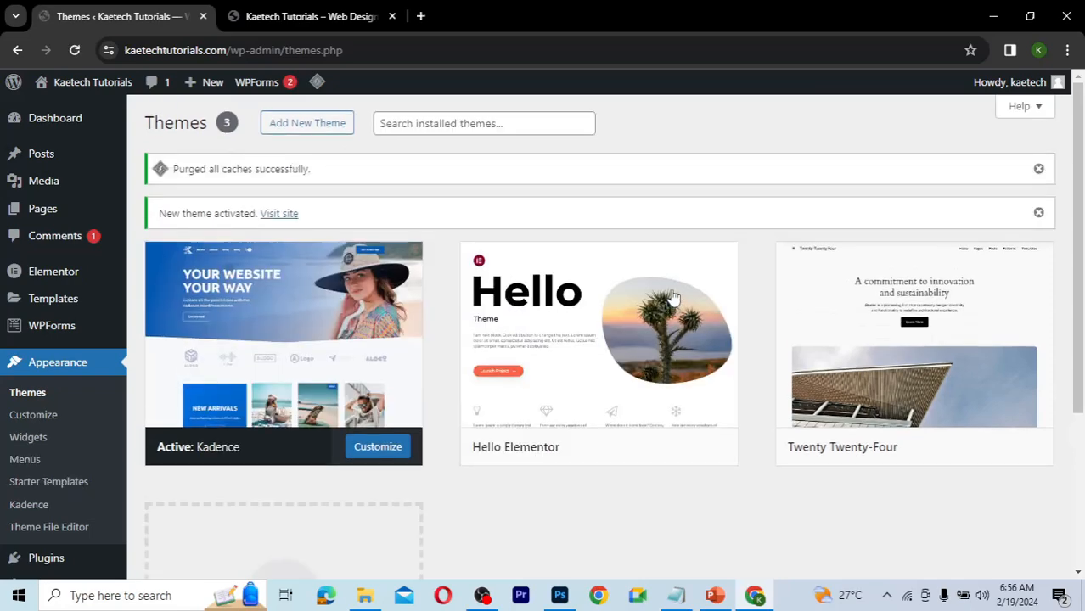
- Reload the site's front page and look through it from header to footer under the Kadence theme
click(307, 14)
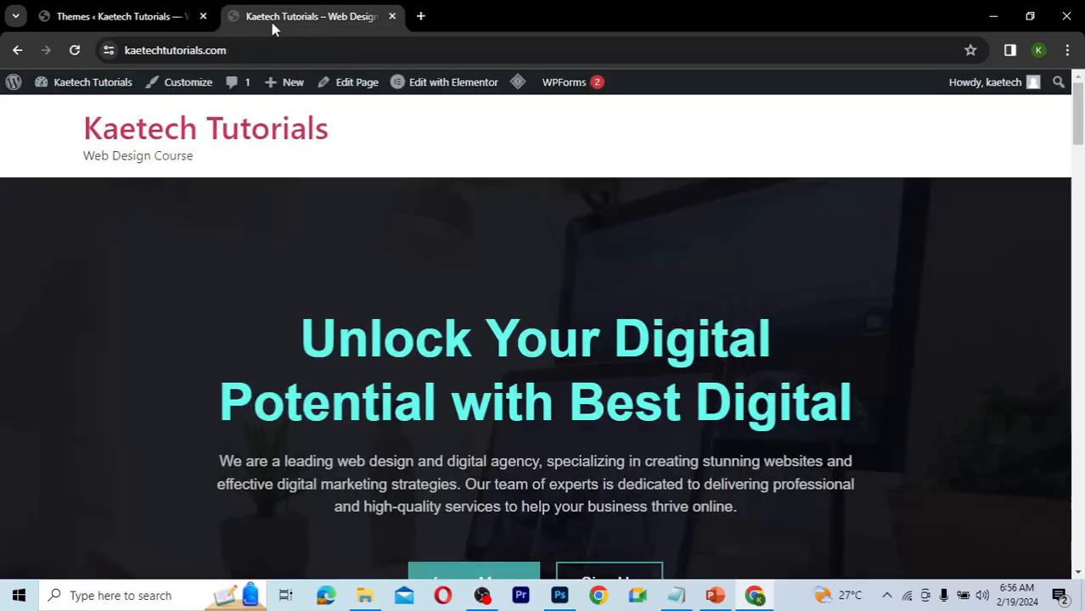
click(73, 51)
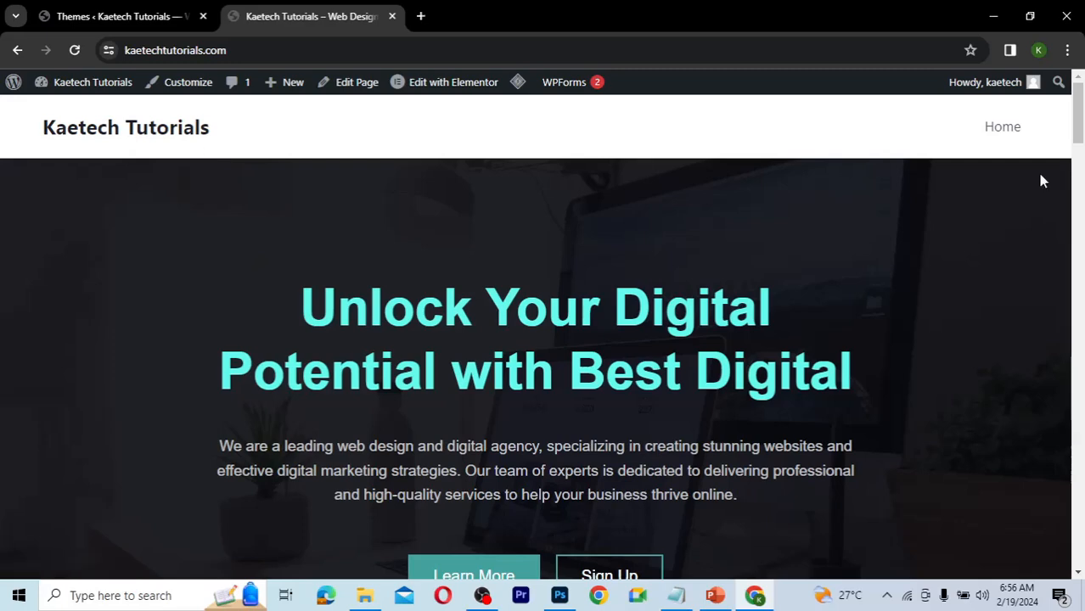
drag(1080, 112, 1060, 570)
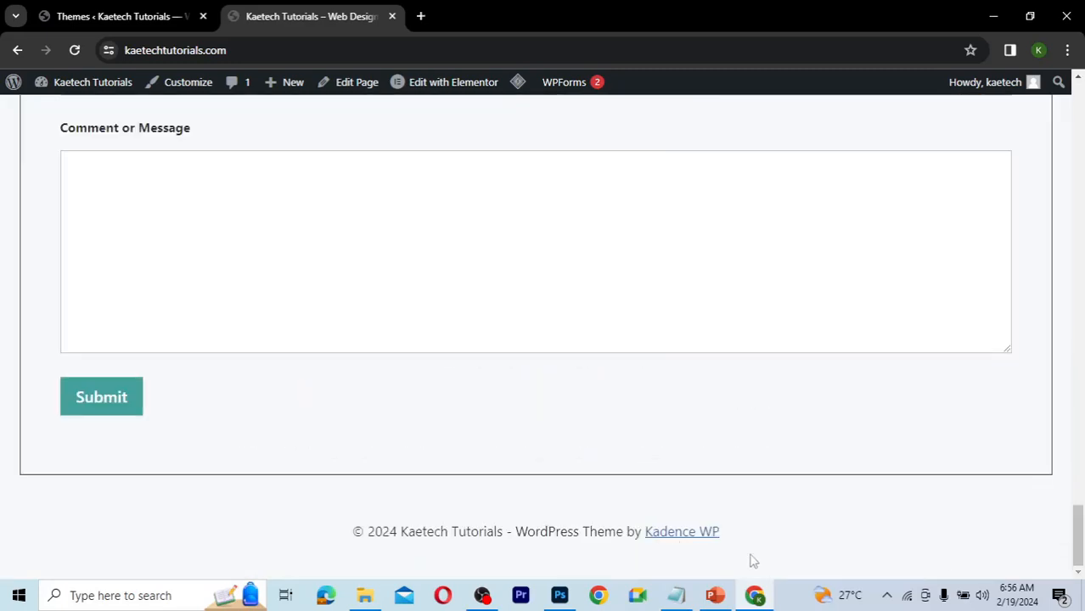
drag(1078, 545, 1063, 380)
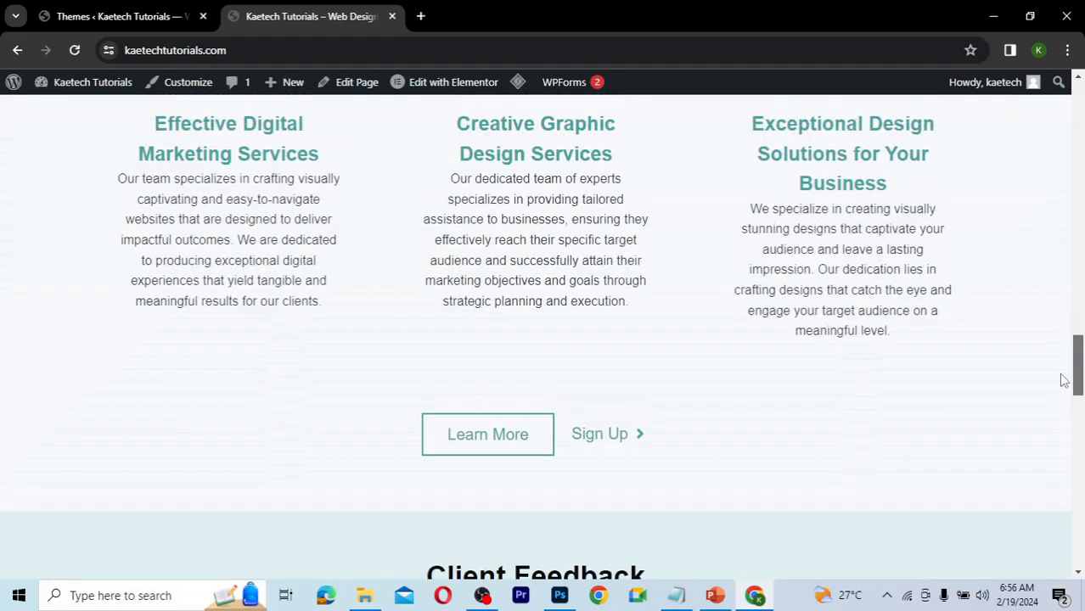
scroll(1059, 302, up, 10)
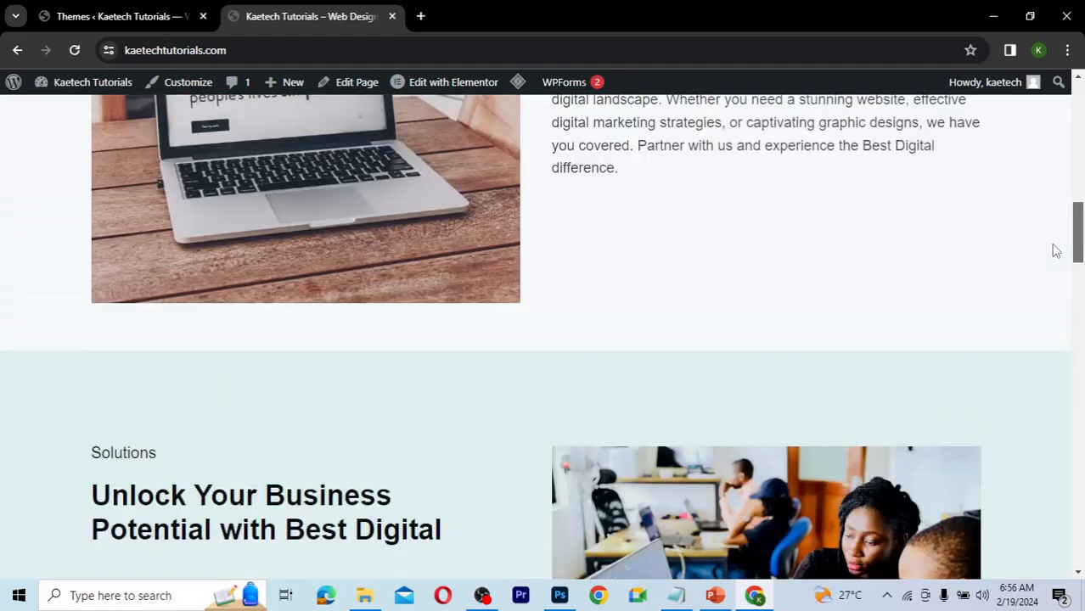
scroll(1049, 172, up, 8)
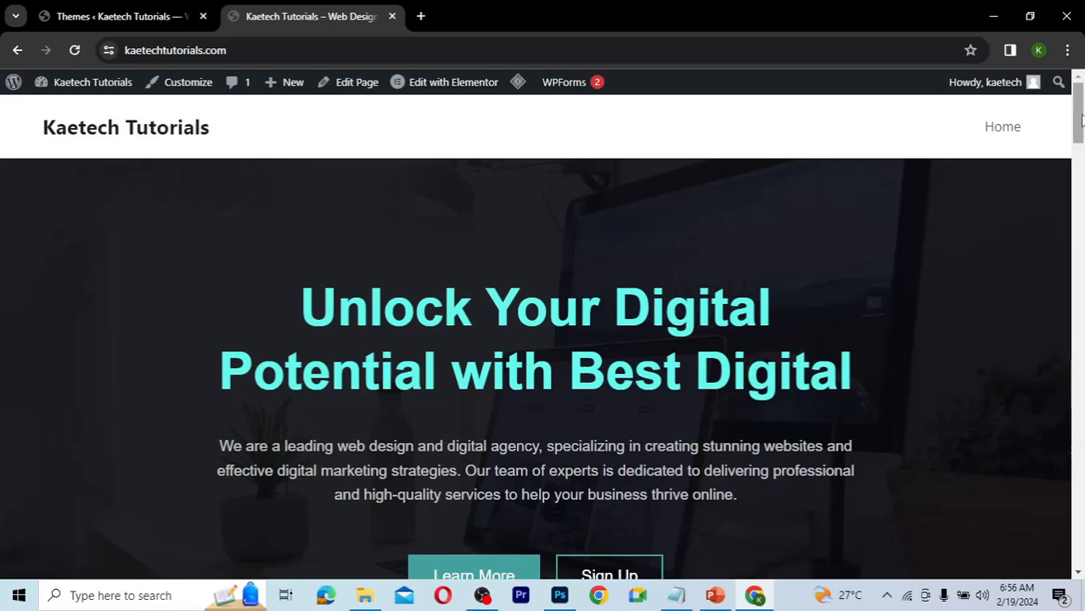
click(1081, 174)
click(1080, 112)
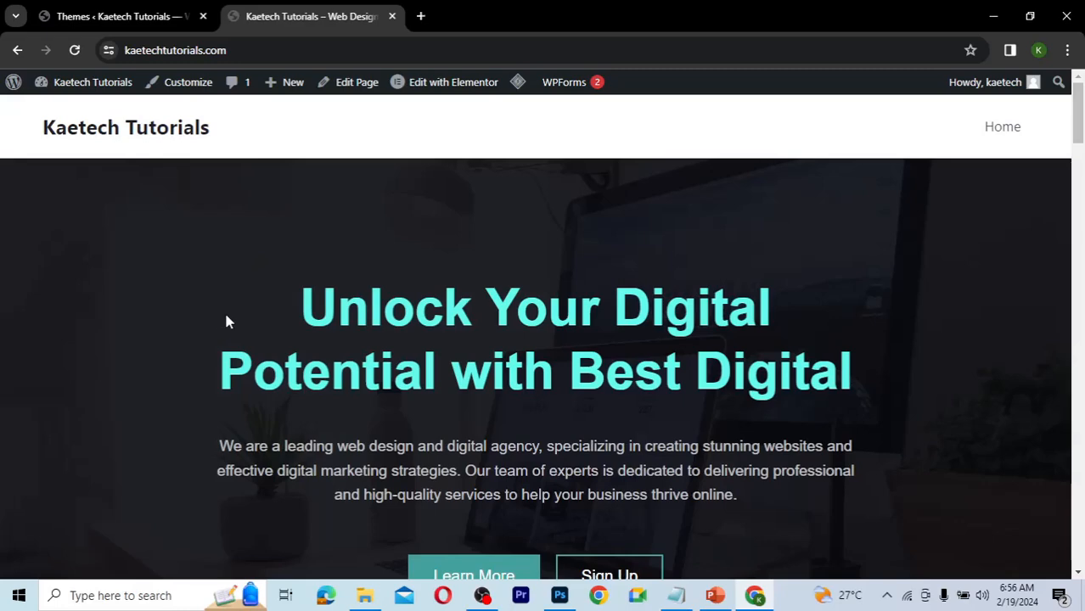
- Create a navigation menu named Main Menu and assign it to the Primary display location
click(142, 21)
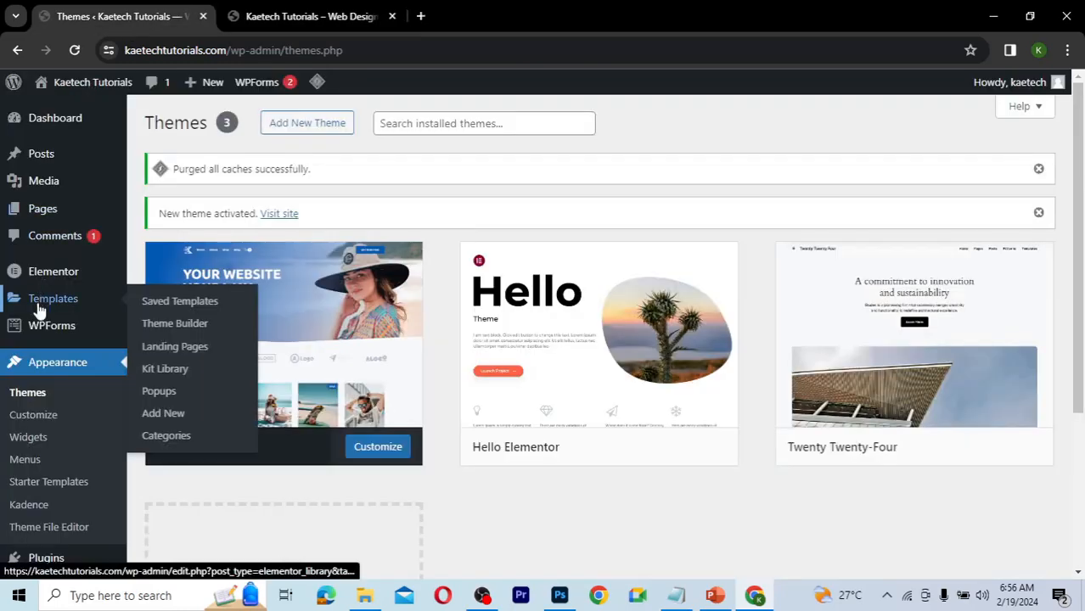
click(26, 460)
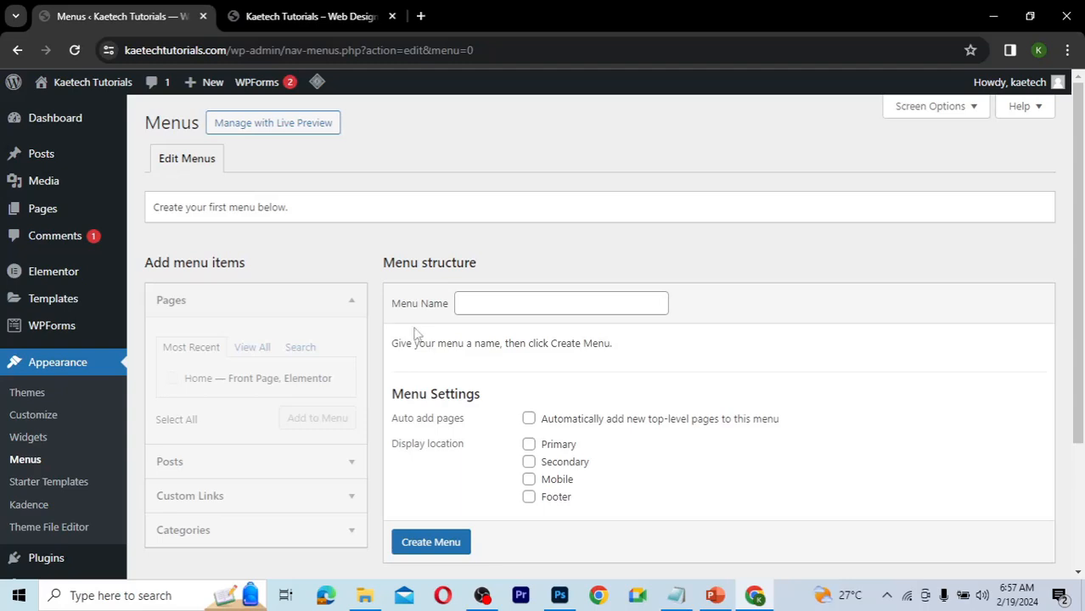
click(518, 309)
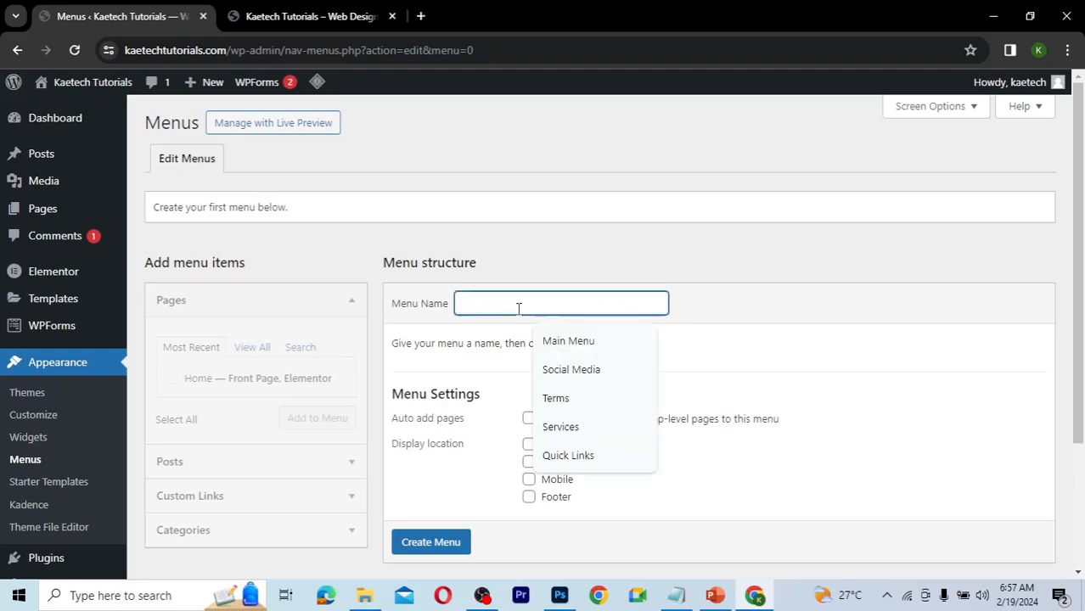
click(568, 343)
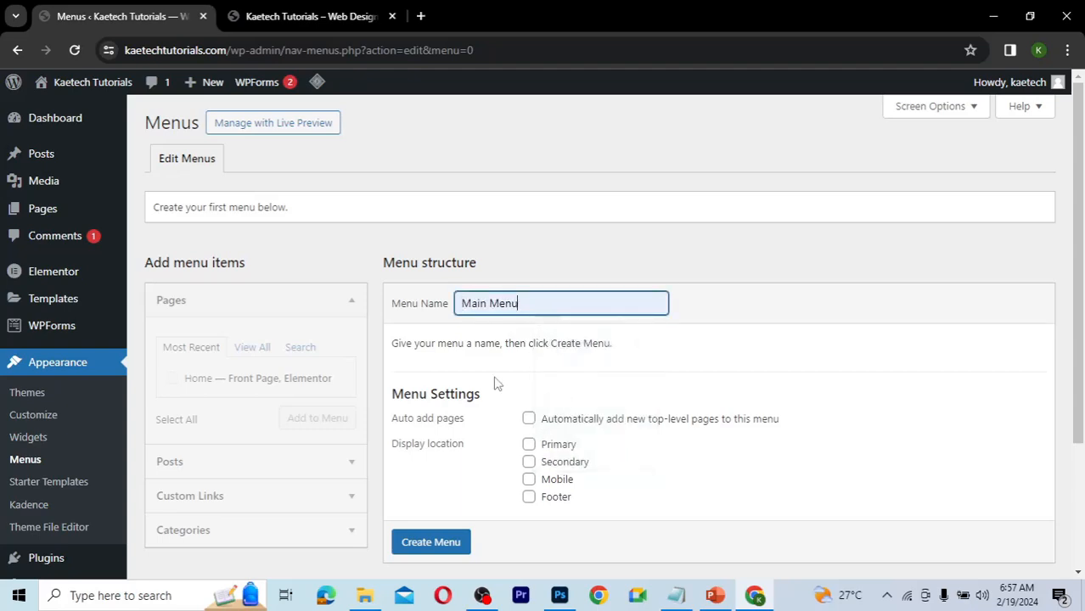
click(529, 448)
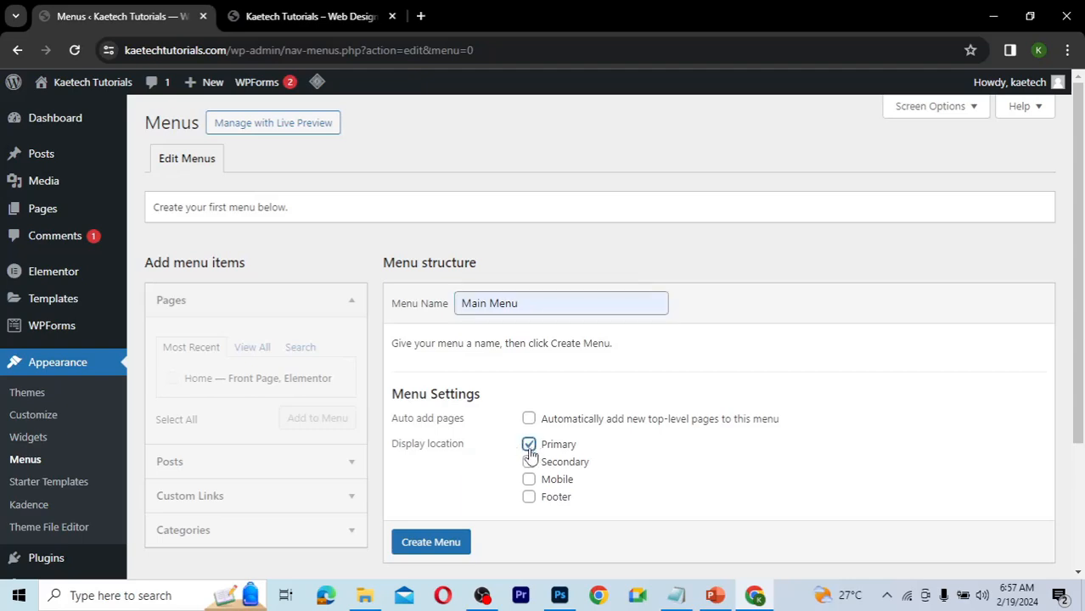
click(432, 545)
scroll(431, 545, down, 1)
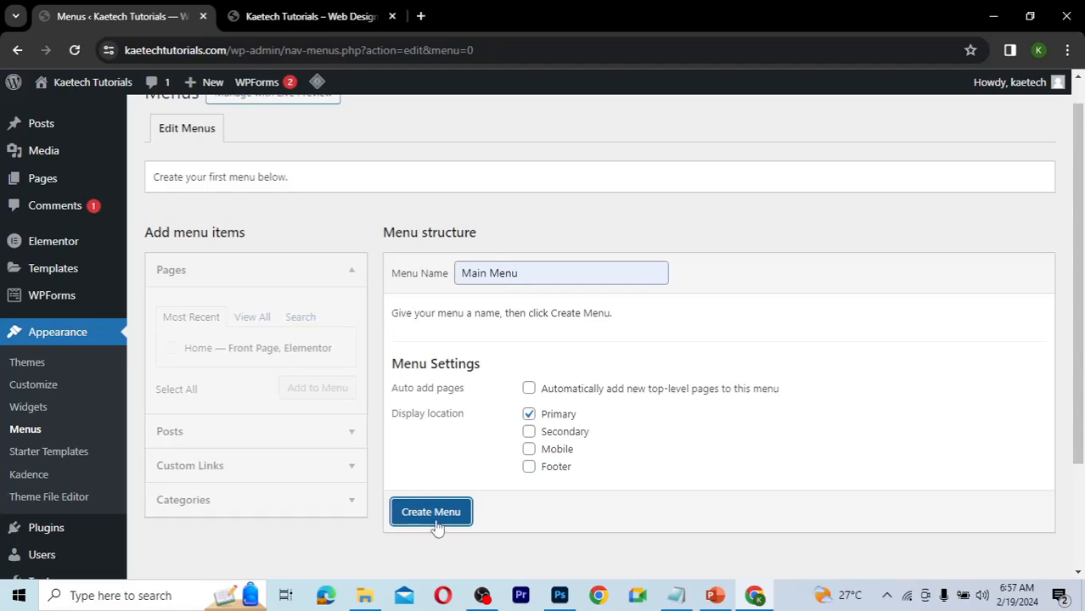
click(436, 527)
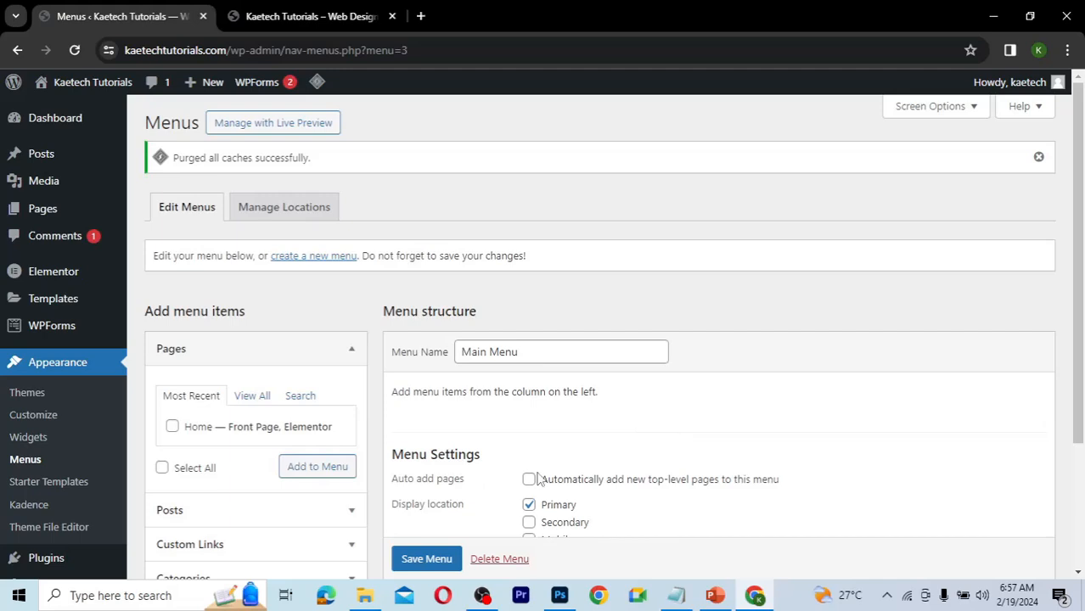
- Check the full list of pages that can be added to Main Menu, and collapse the Pages section
scroll(521, 468, down, 2)
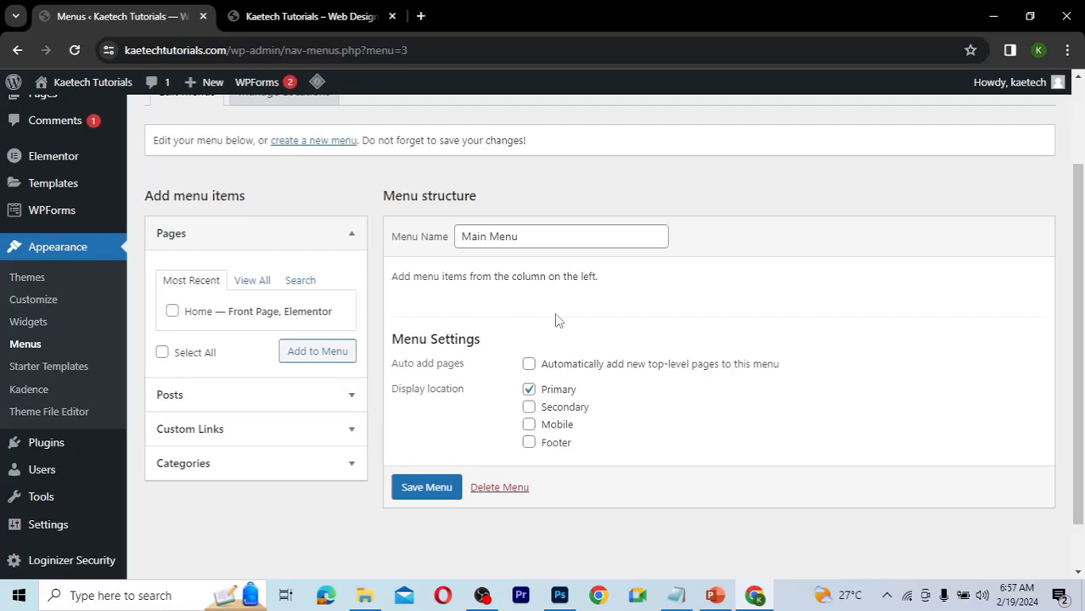
click(245, 286)
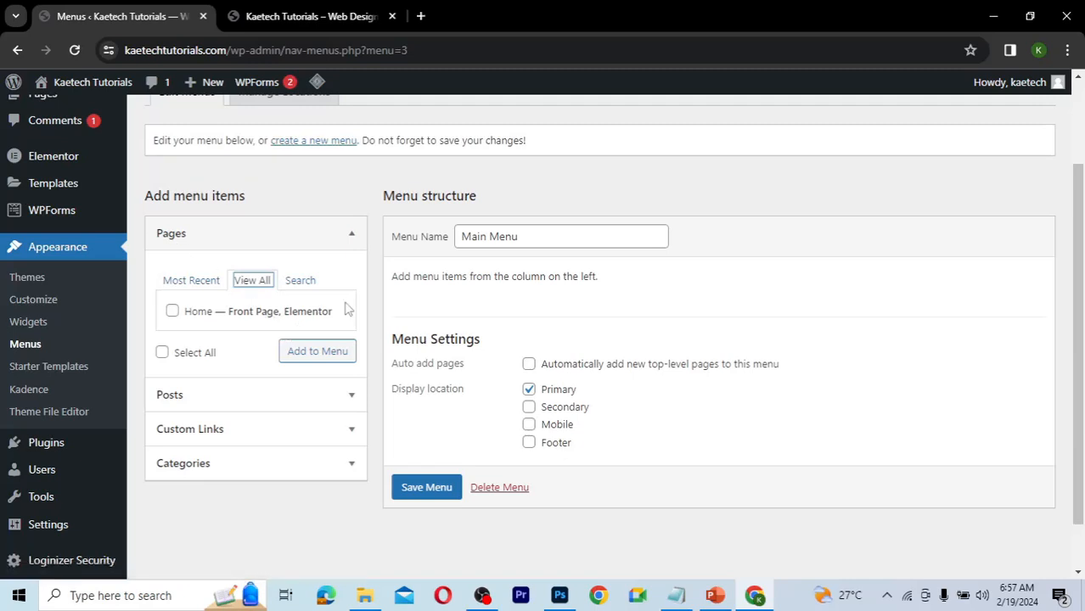
click(245, 265)
click(247, 248)
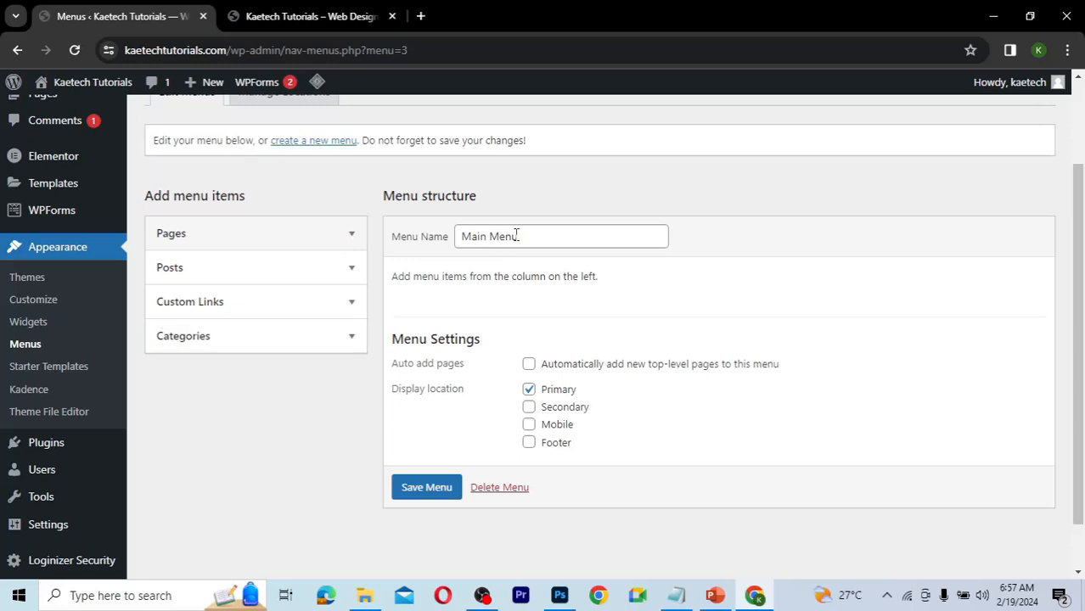
- Show the Tags section among the available menu items through the screen elements, and hide it again
scroll(527, 229, up, 2)
click(939, 114)
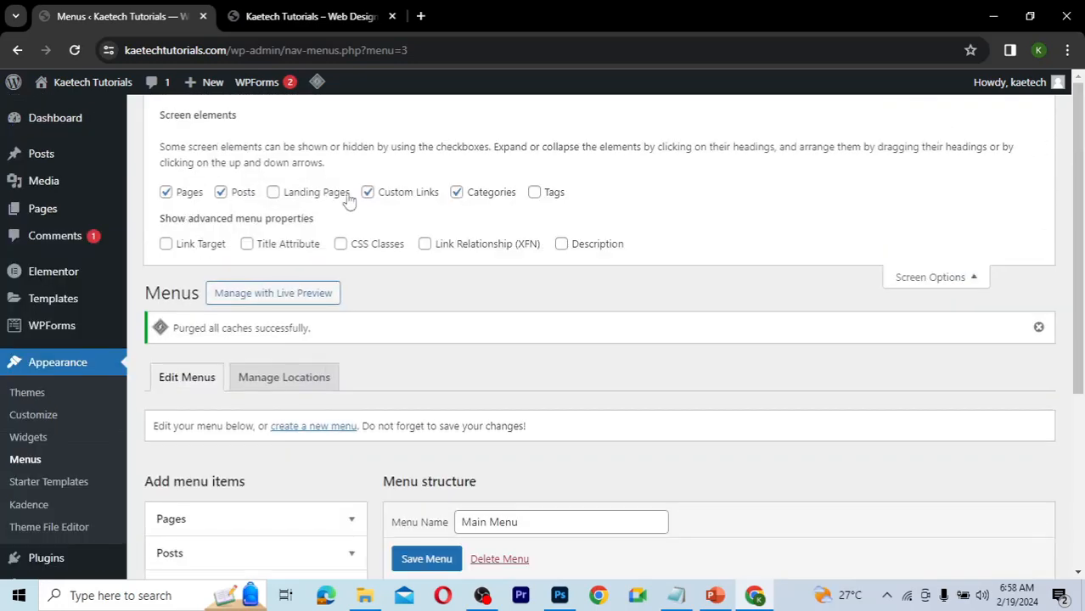
click(535, 195)
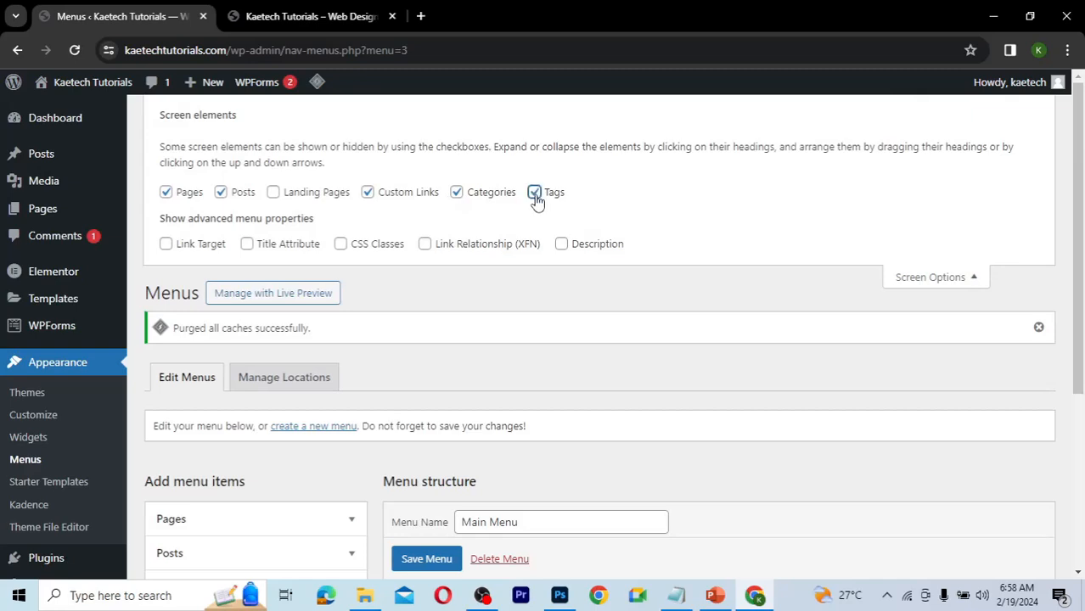
click(901, 277)
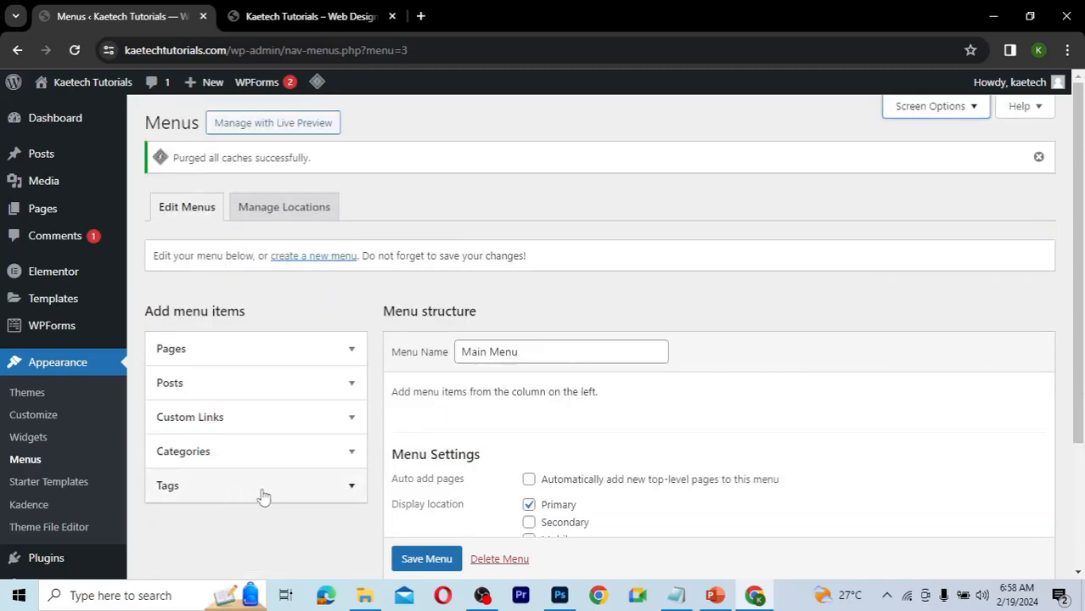
click(762, 267)
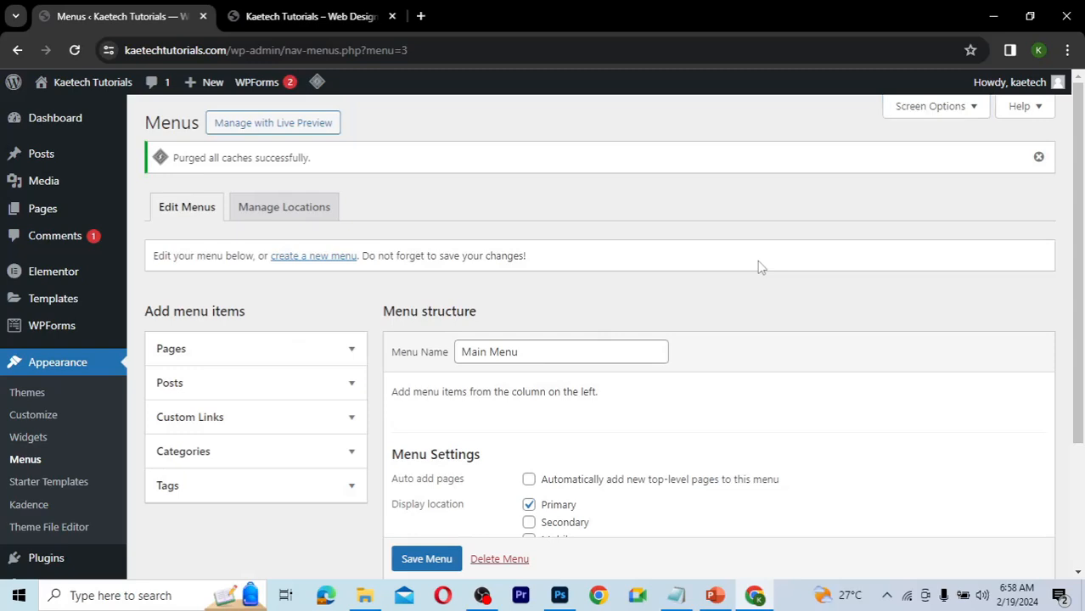
click(922, 108)
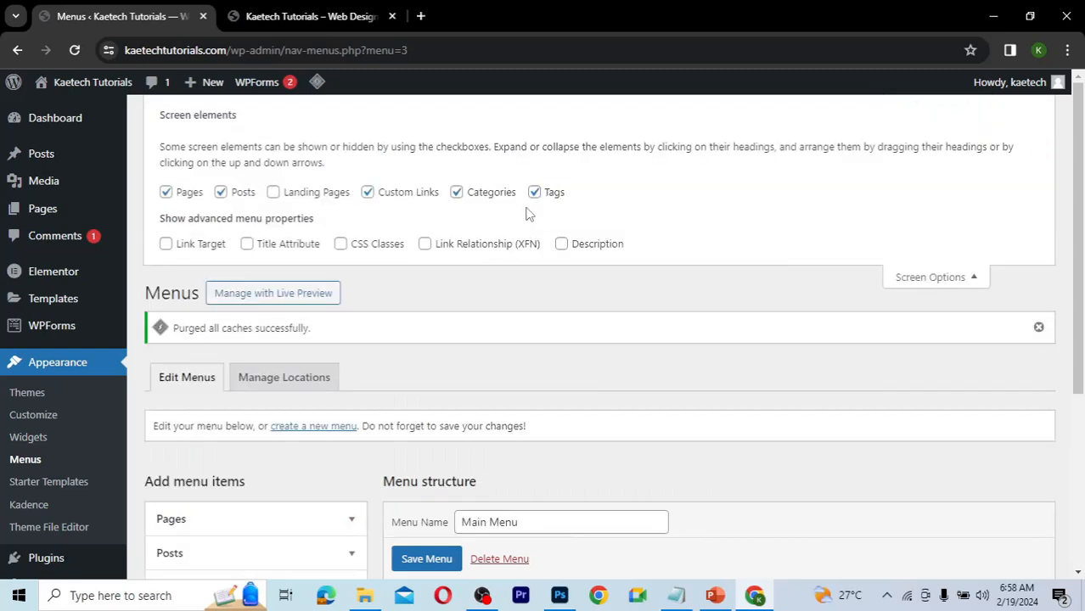
click(534, 193)
click(952, 270)
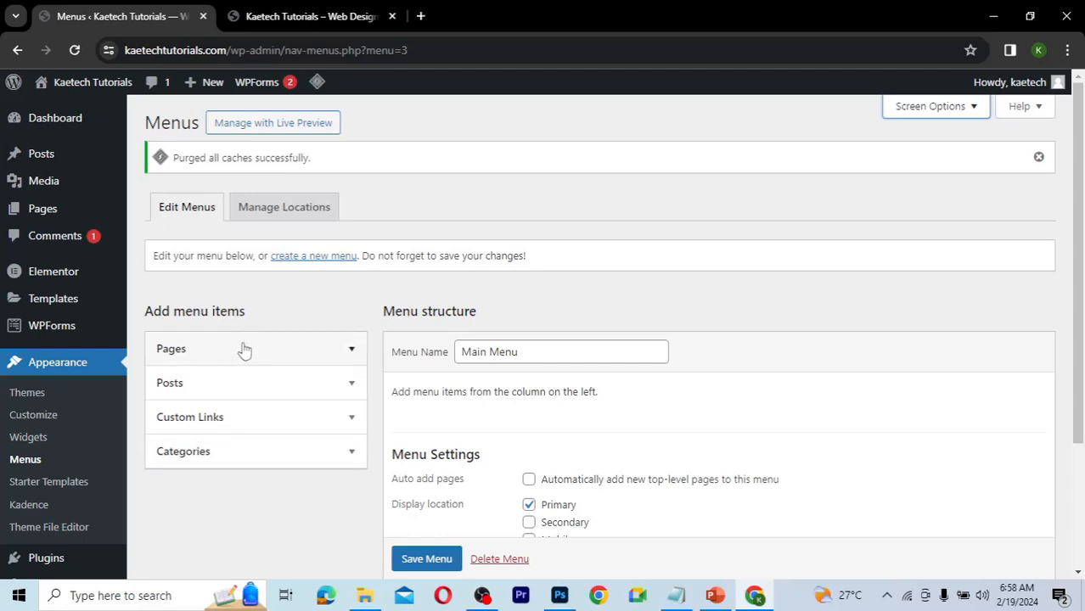
- Add the Home page to Main Menu from the list of all pages
click(201, 353)
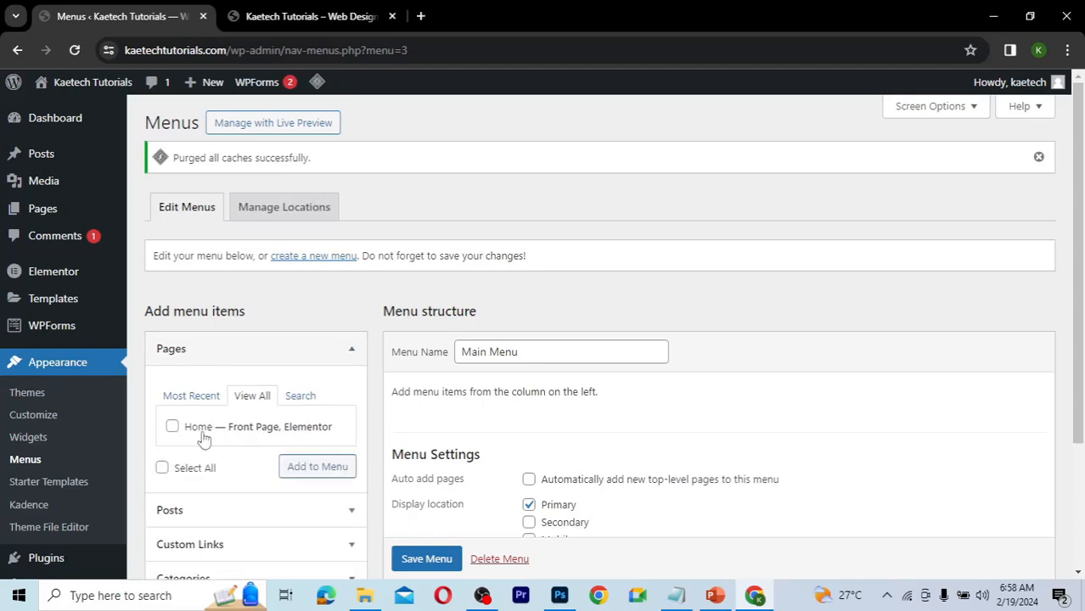
click(173, 427)
click(318, 472)
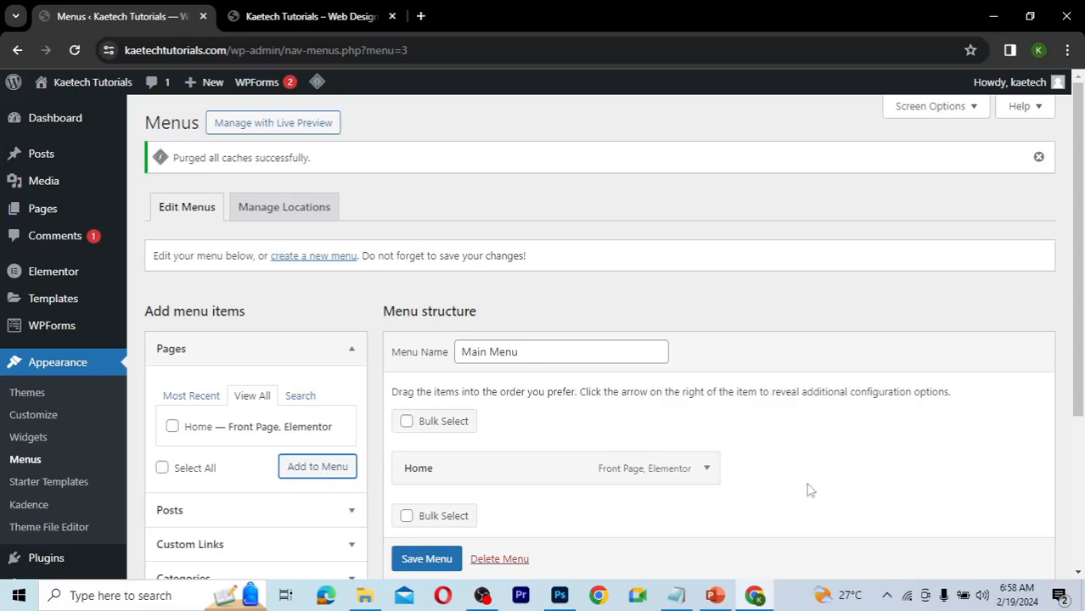
- Review the front page's sections down to the contact area, and return to the Main Menu editor
click(343, 21)
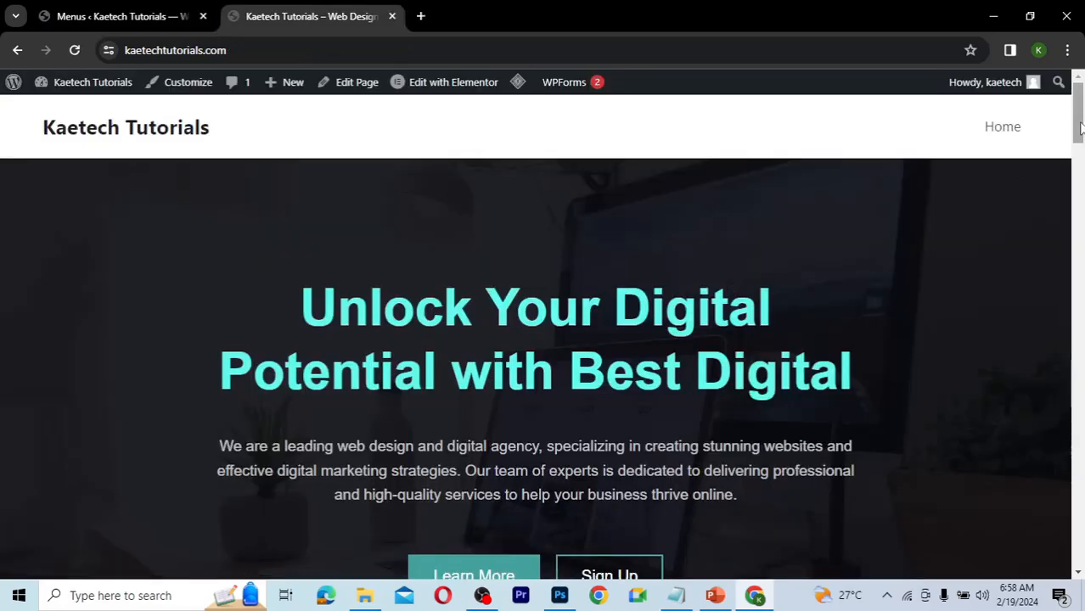
drag(1079, 128, 1077, 195)
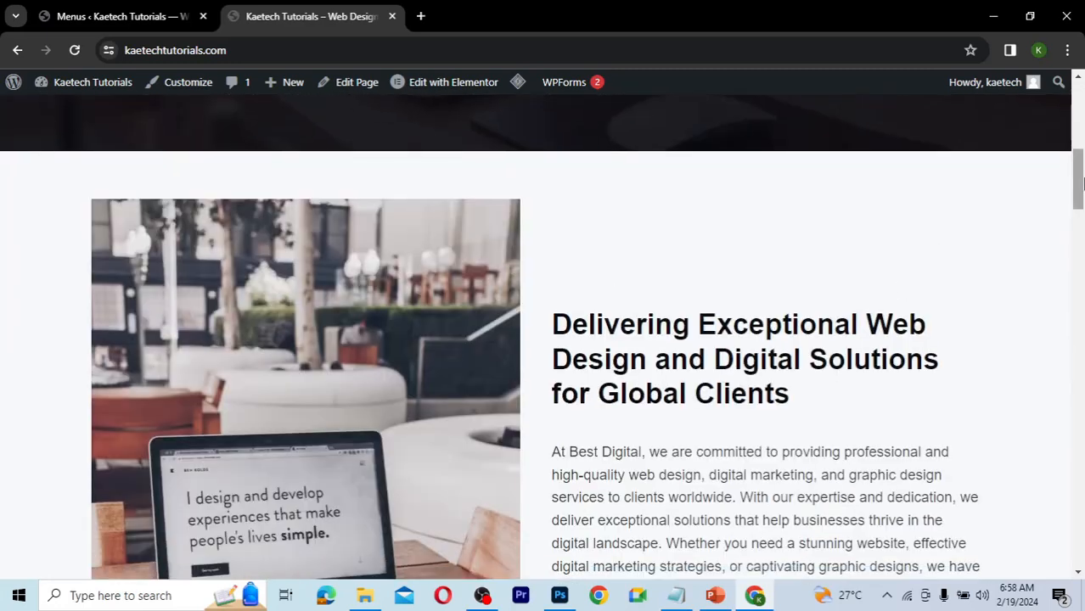
drag(1080, 184, 1075, 413)
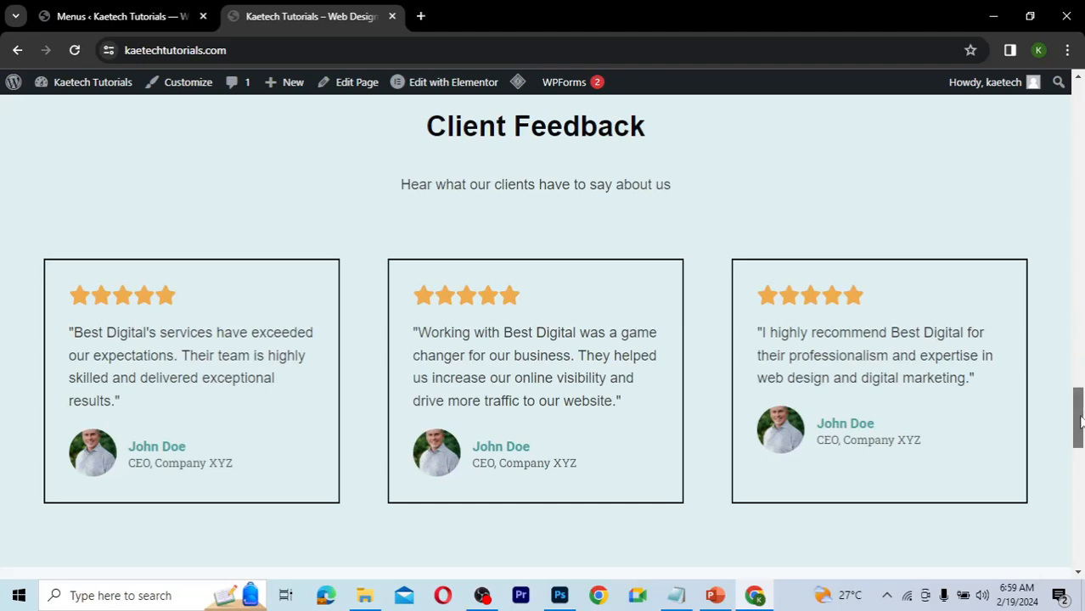
drag(1081, 422, 1079, 473)
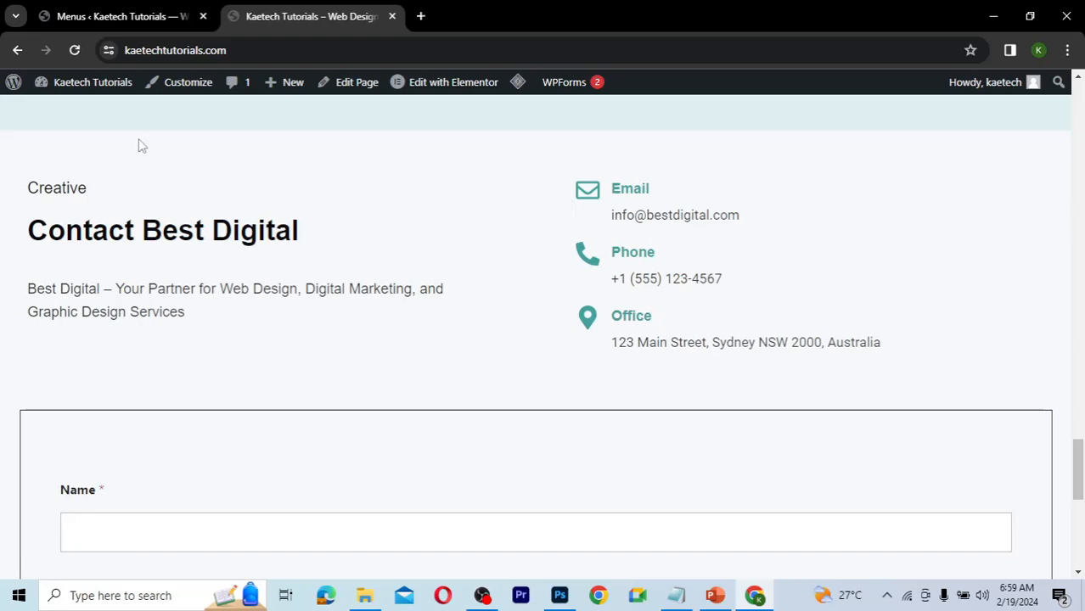
click(125, 17)
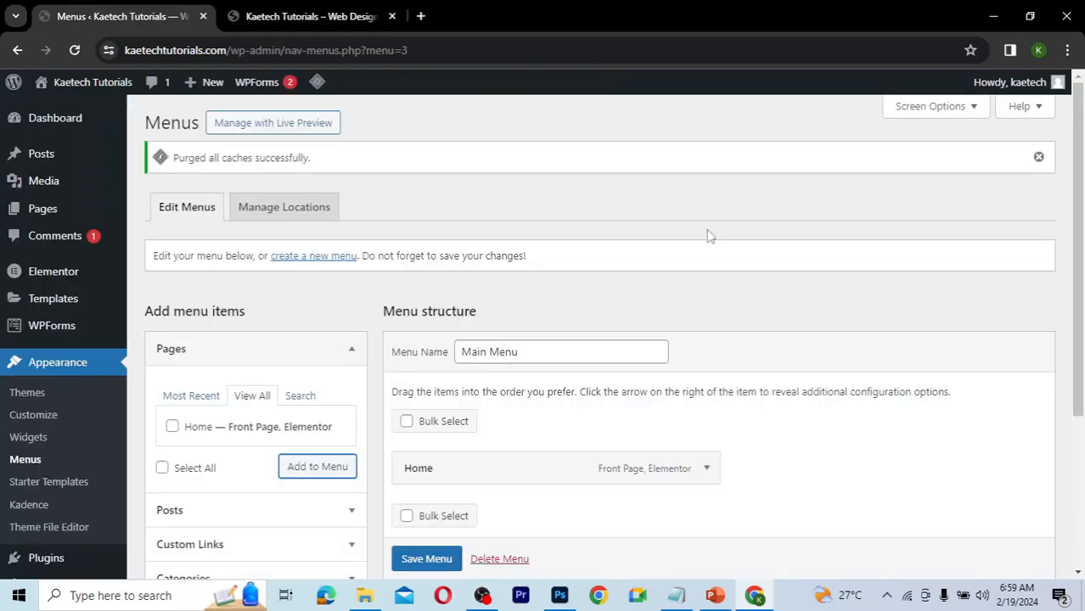
- Return to the top of the site's front page and open the Home page for editing with Elementor
click(331, 17)
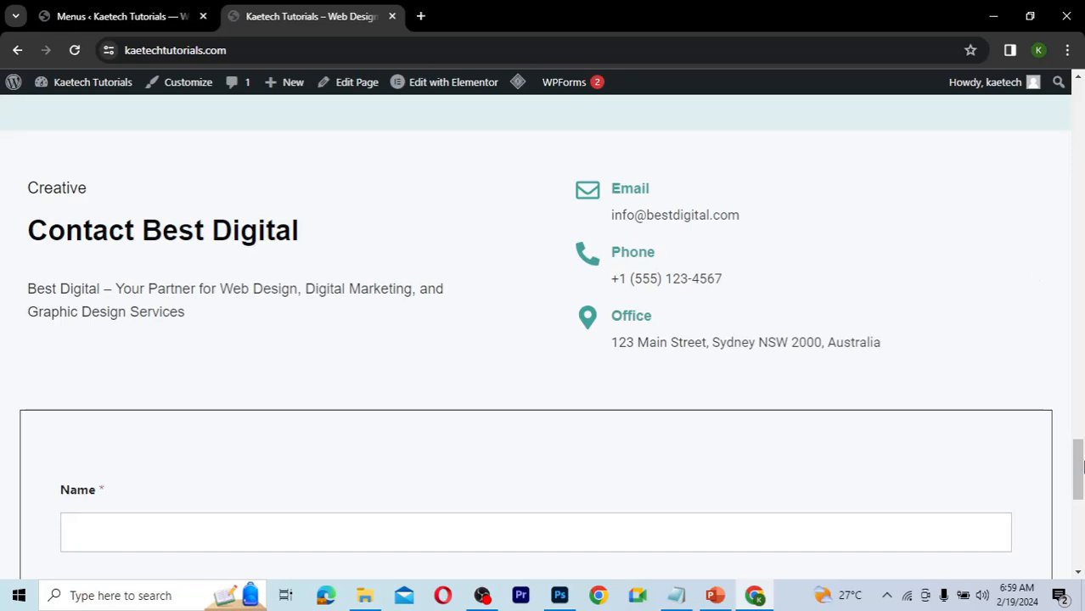
drag(1064, 240, 1058, 74)
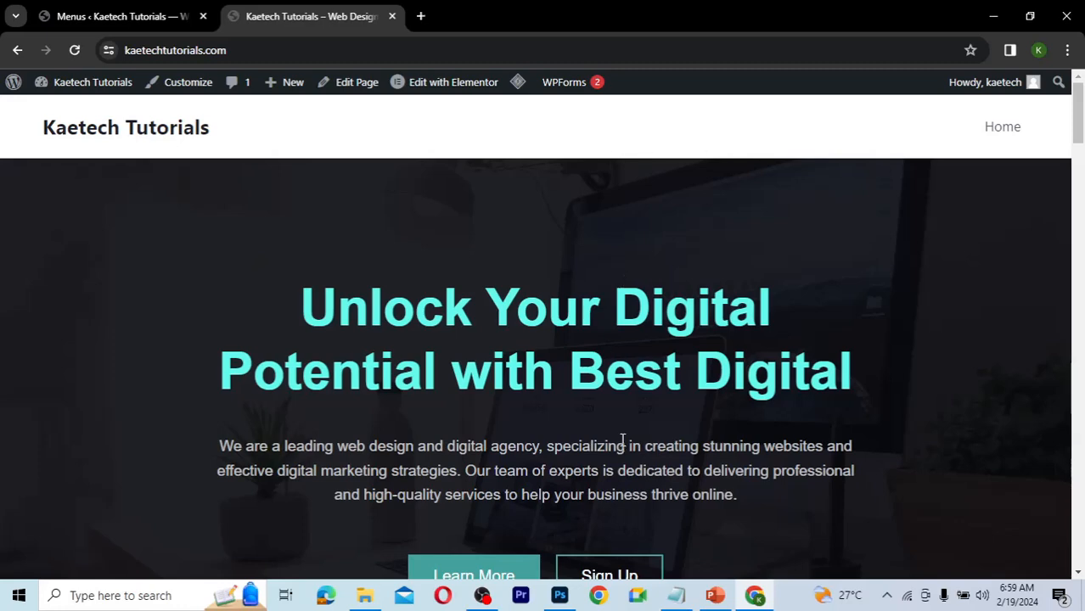
click(451, 89)
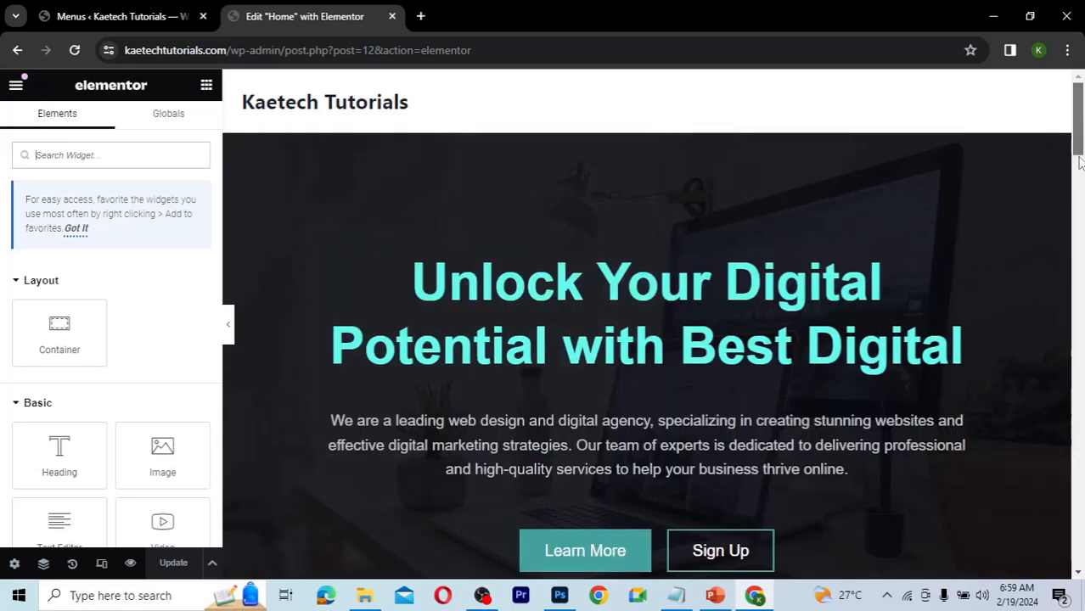
- Give the container of the "Delivering Exceptional Web Design and Digital Solutions" section the CSS ID about
scroll(1080, 188, down, 5)
drag(1079, 189, 1078, 160)
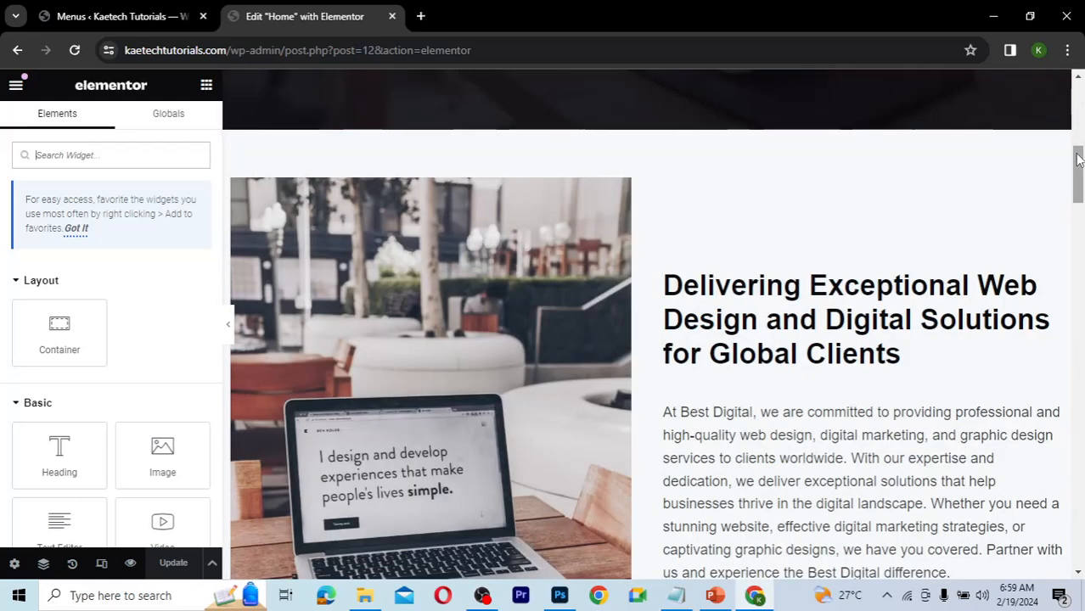
mouse_move(675, 309)
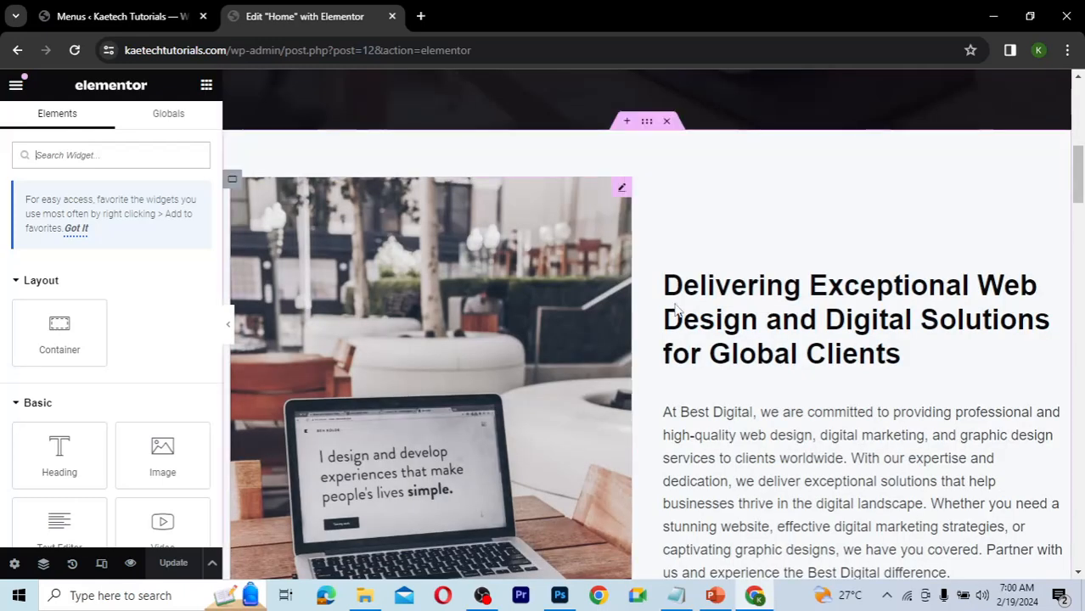
click(647, 124)
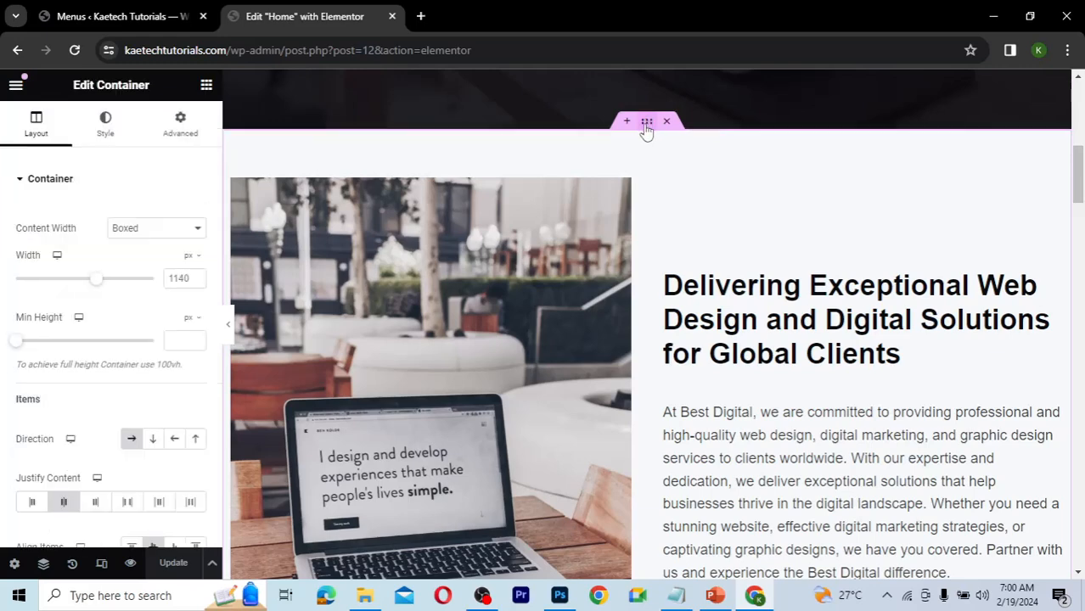
click(180, 125)
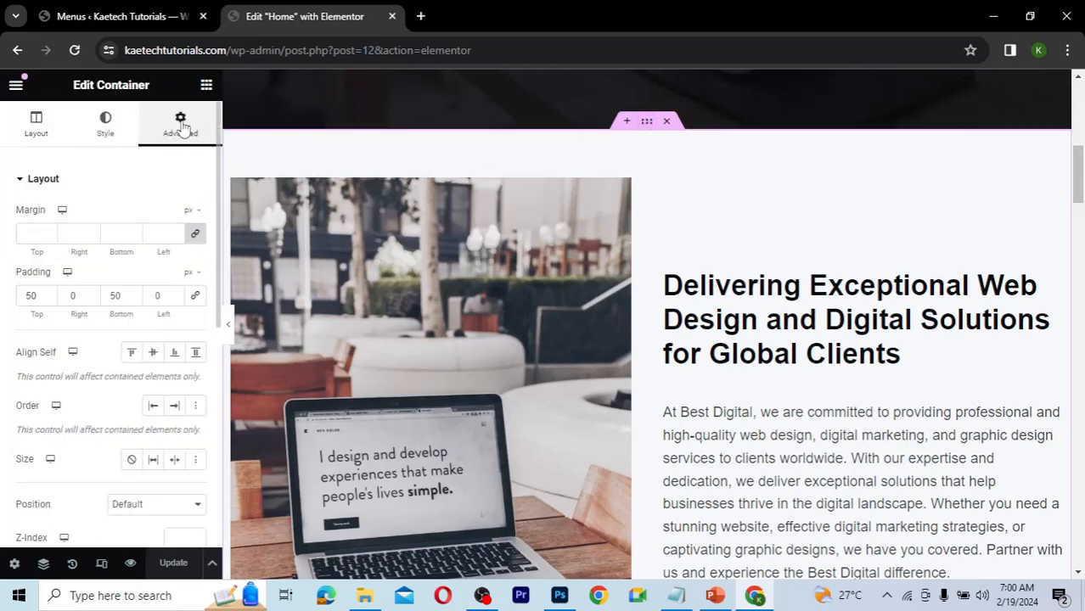
scroll(101, 402, down, 3)
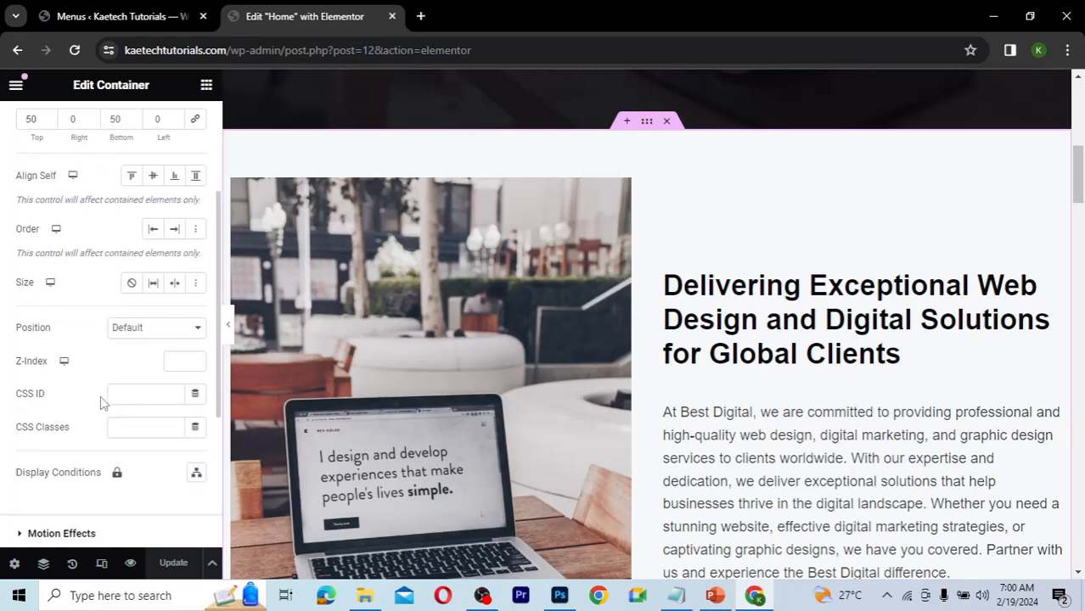
scroll(101, 402, down, 2)
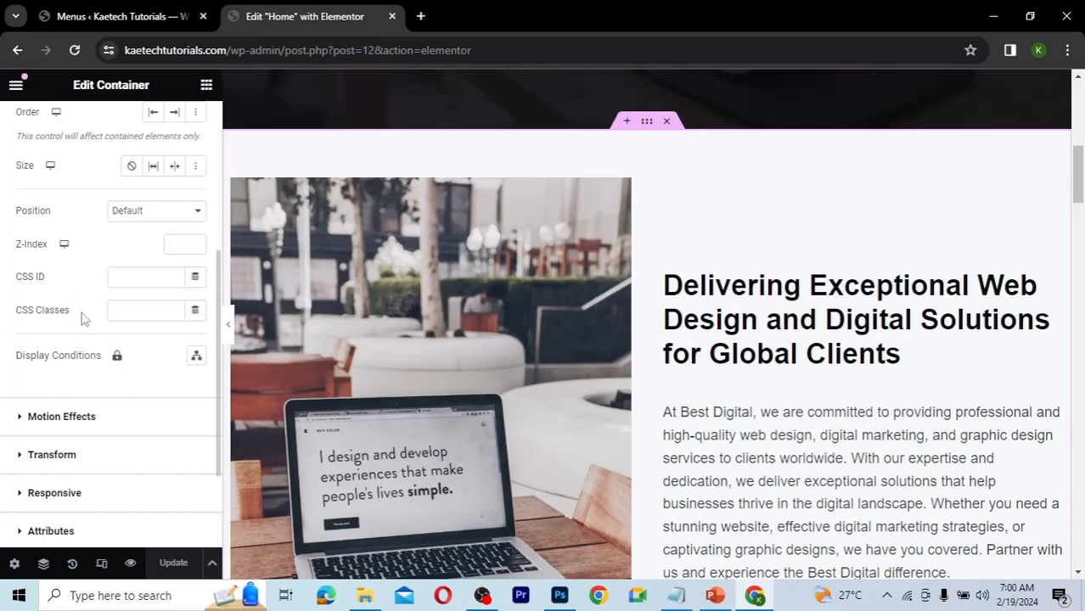
click(123, 278)
text(about)
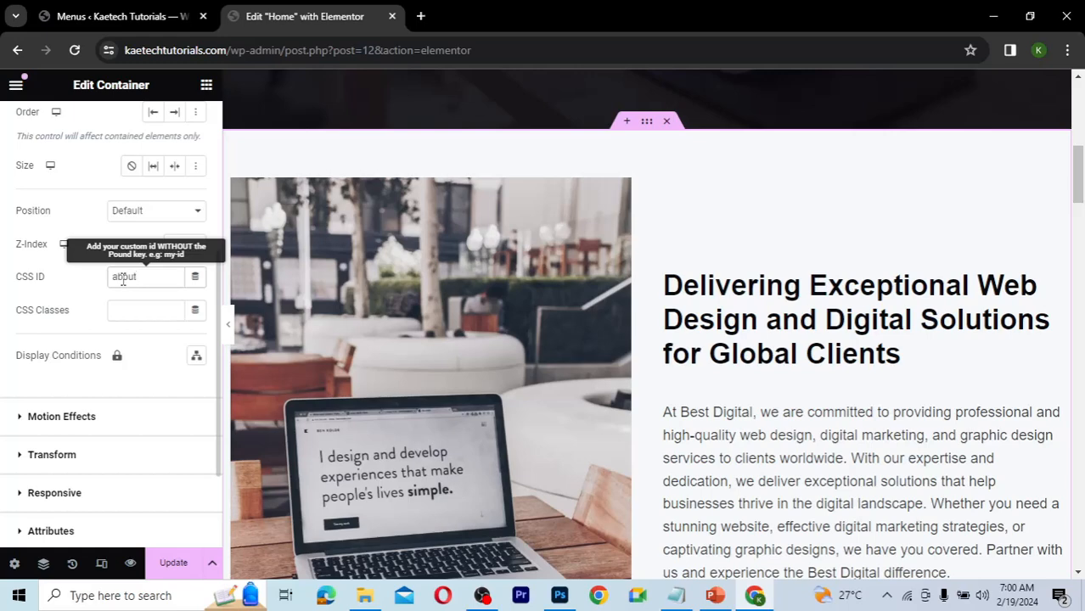
double_click(109, 278)
- Add a custom link to Main Menu with the URL #about and the link text About
click(128, 19)
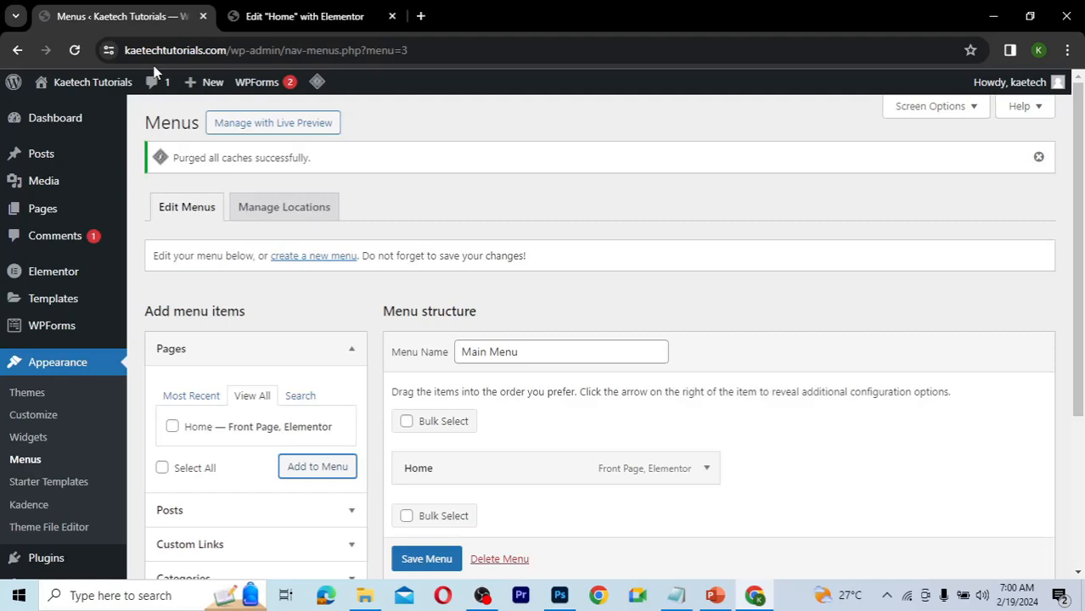
scroll(347, 450, down, 3)
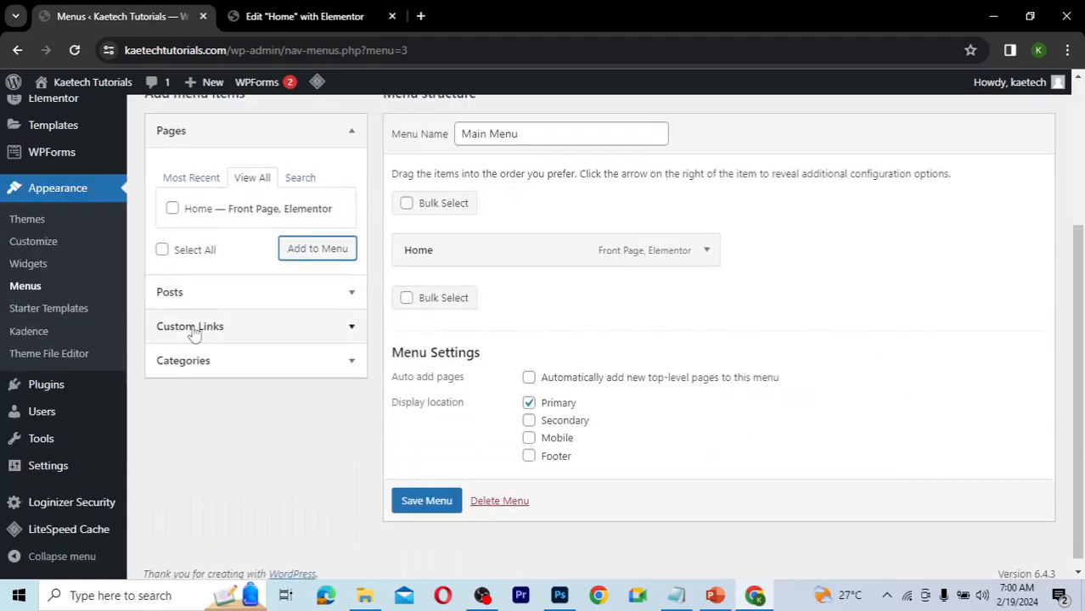
click(278, 327)
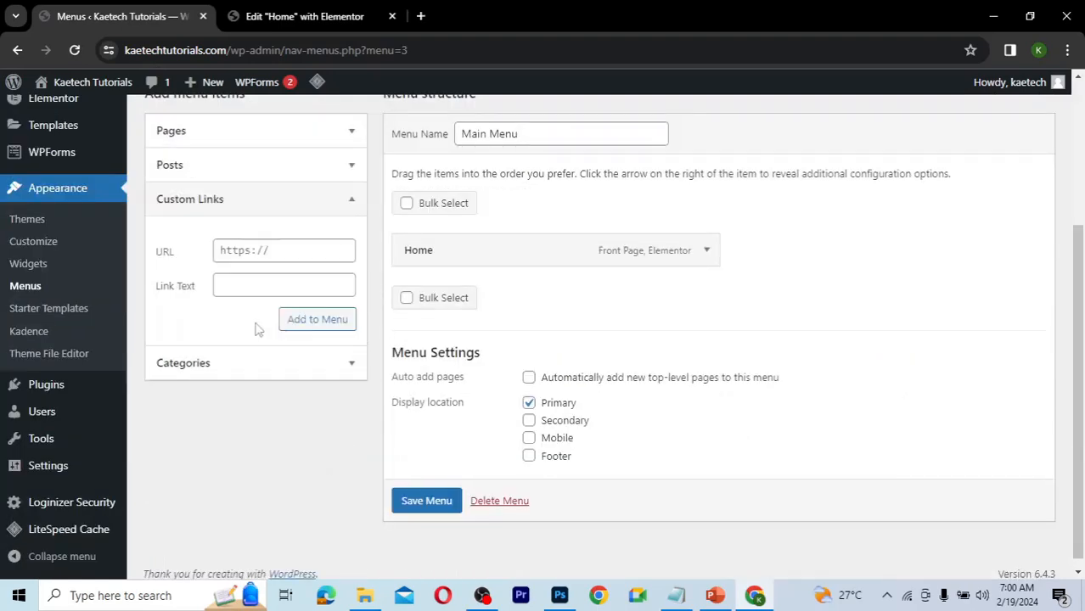
click(266, 252)
click(265, 252)
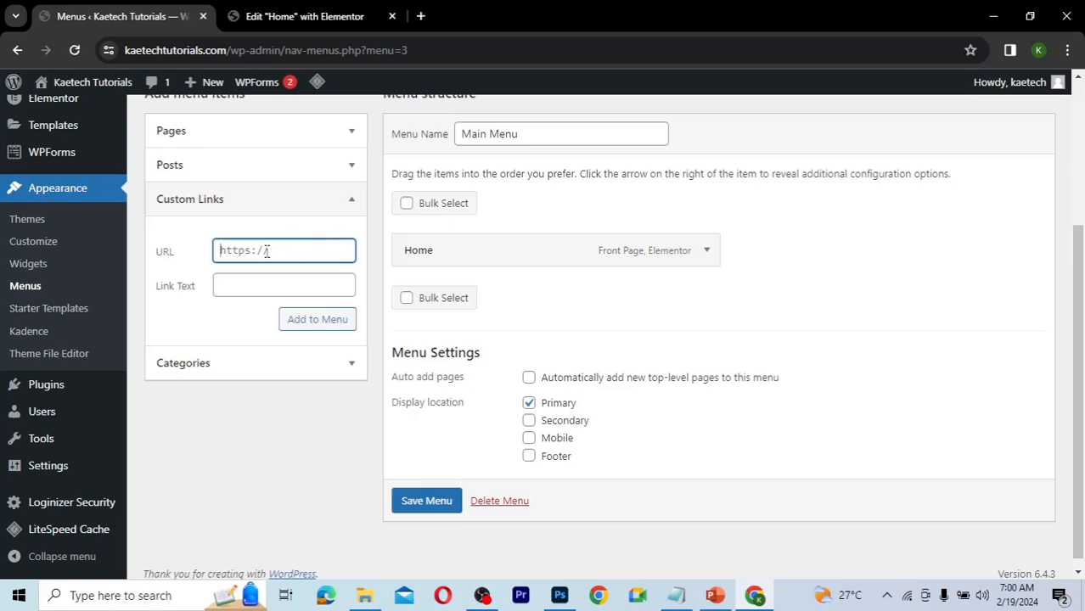
text(#about)
drag(225, 251, 216, 250)
click(237, 249)
click(241, 288)
text(About)
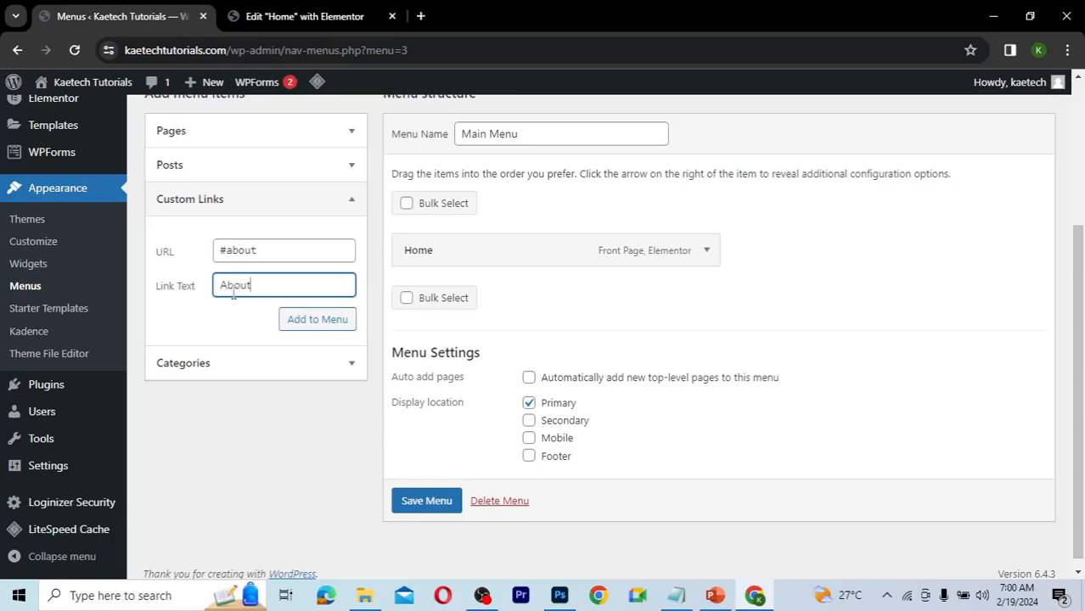
click(311, 318)
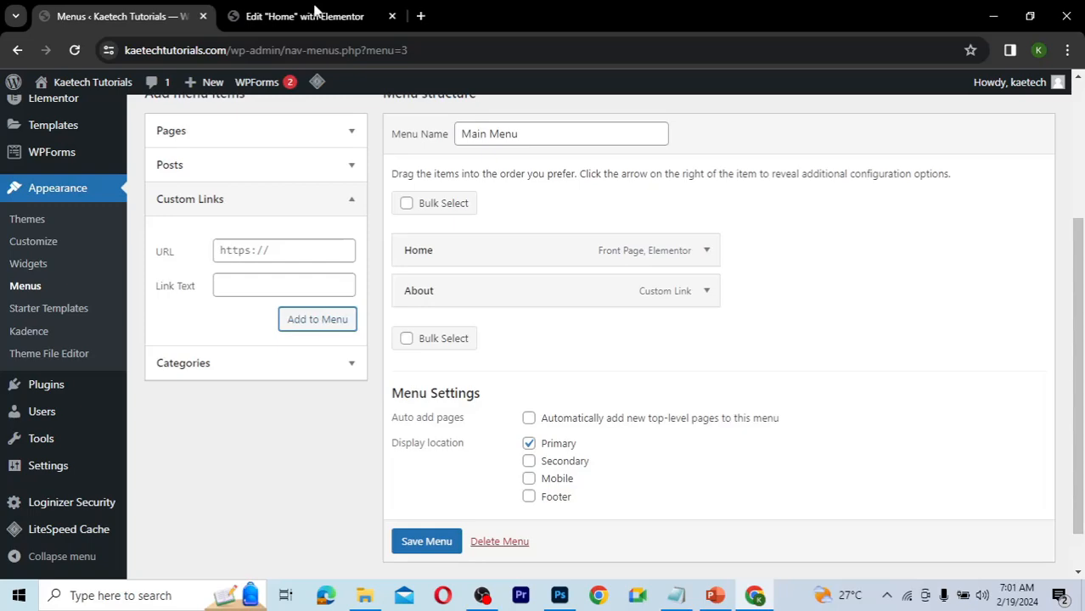
- Give the container of the "Professional Web Design Services" section on the Home page the CSS ID services
key(ctrl+Tab)
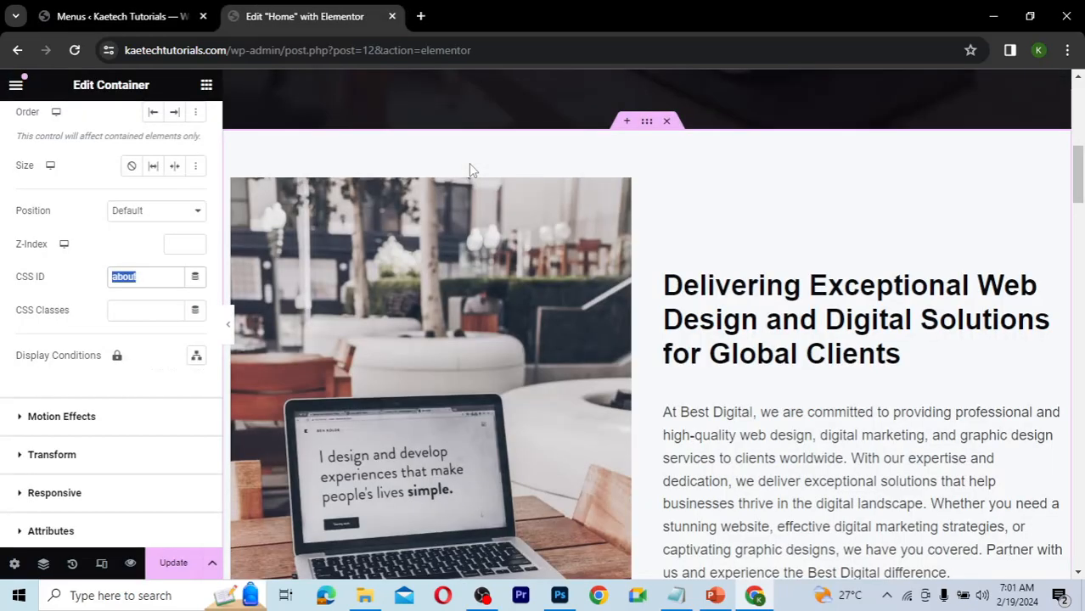
scroll(1080, 197, down, 1)
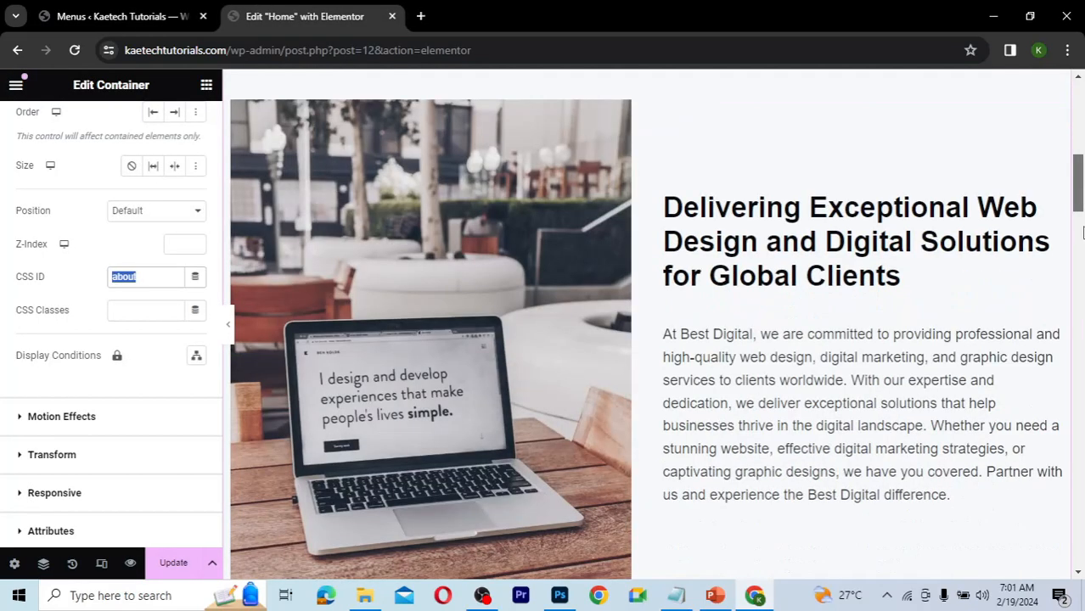
drag(1083, 232, 1082, 293)
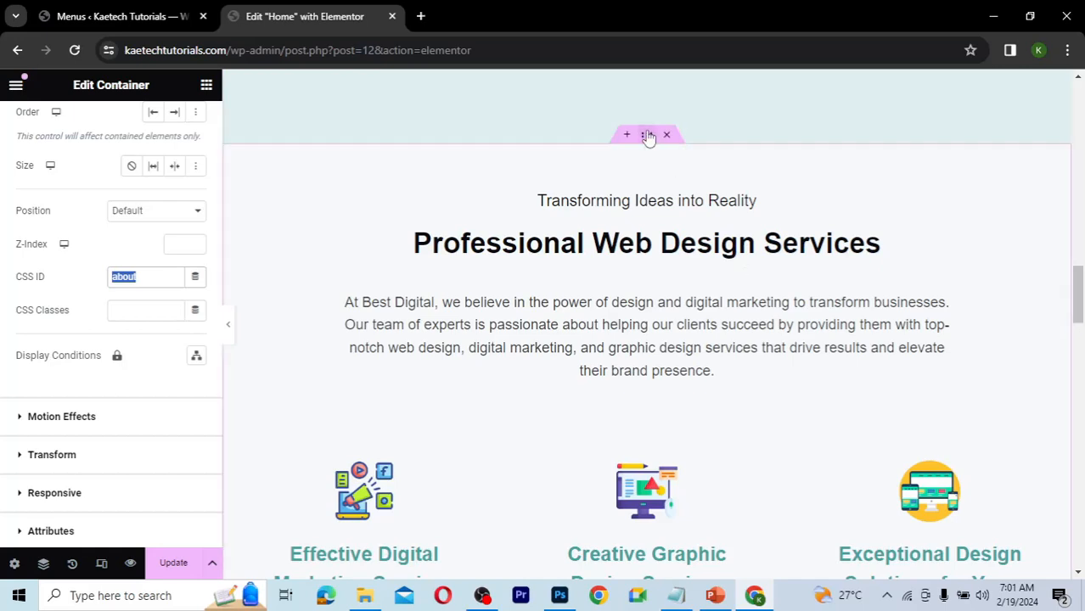
click(647, 136)
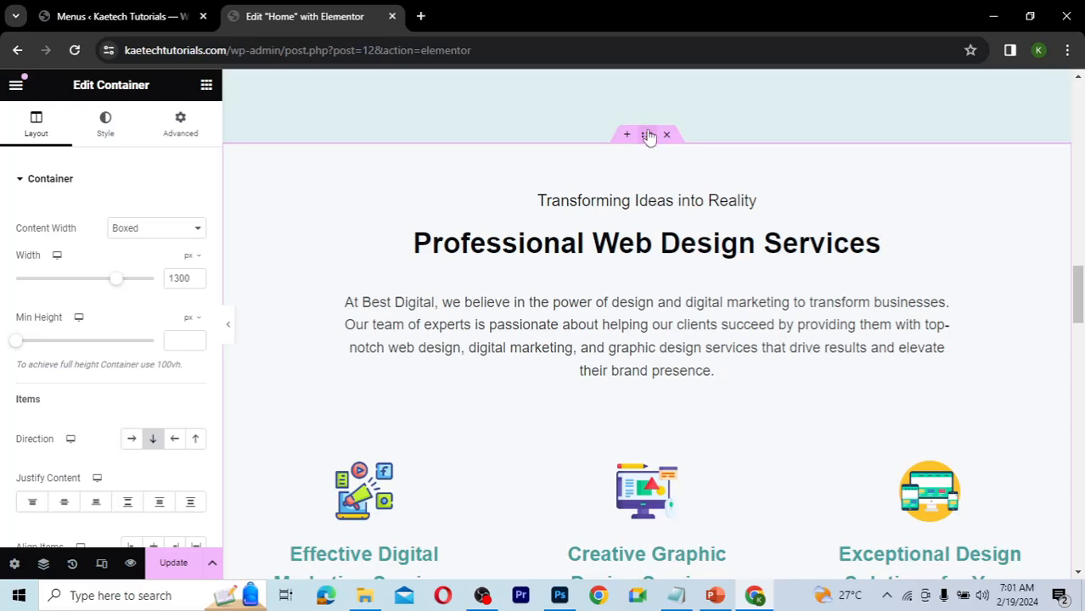
click(174, 134)
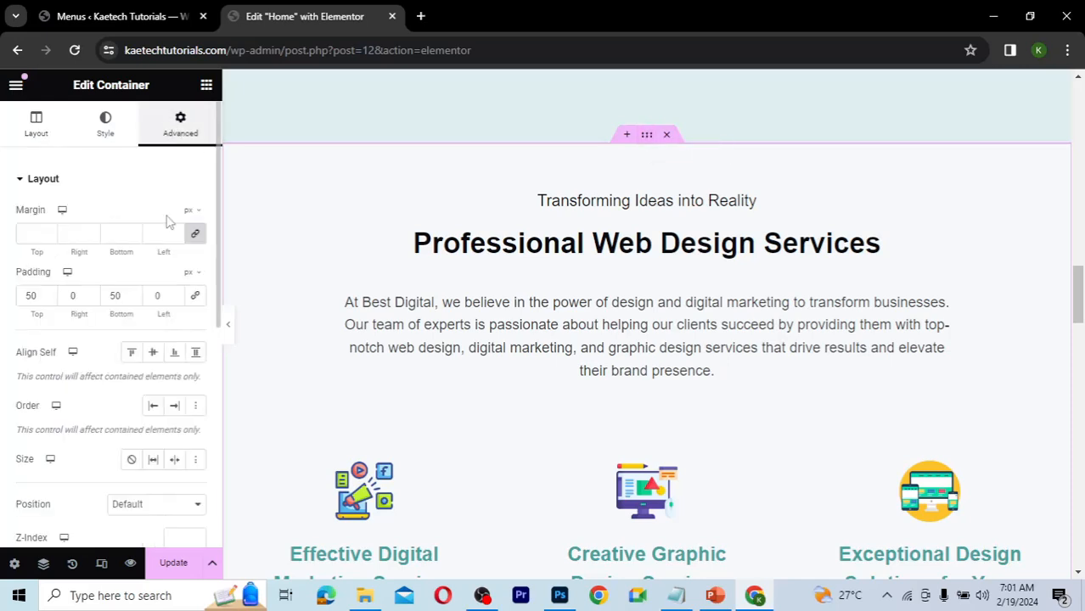
scroll(92, 389, down, 2)
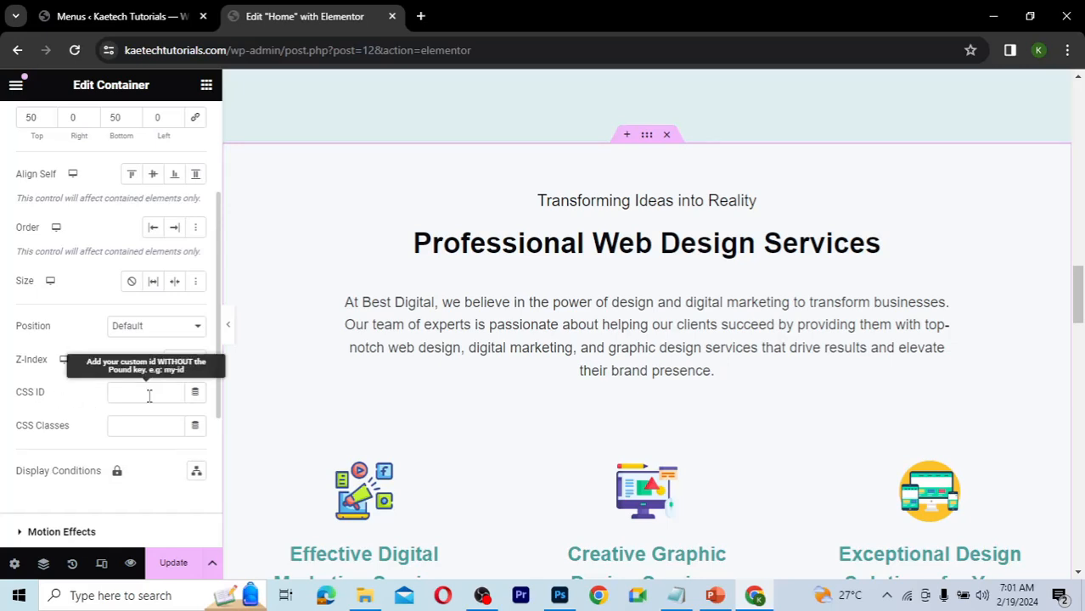
text(services)
drag(149, 396, 89, 399)
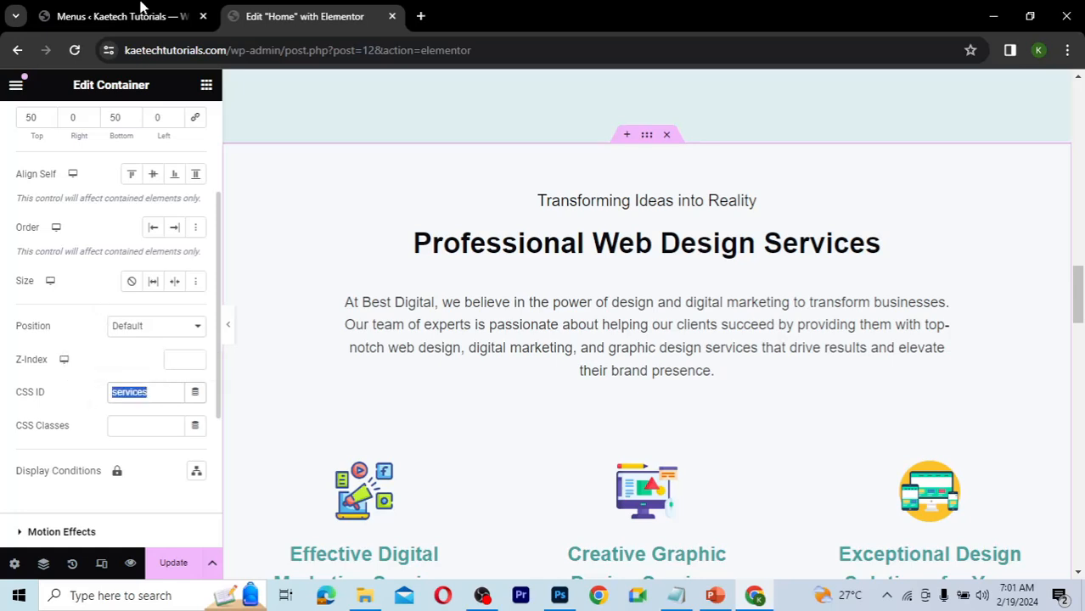
- Add a custom link to Main Menu with the URL #services and the link text Services
click(141, 14)
click(256, 252)
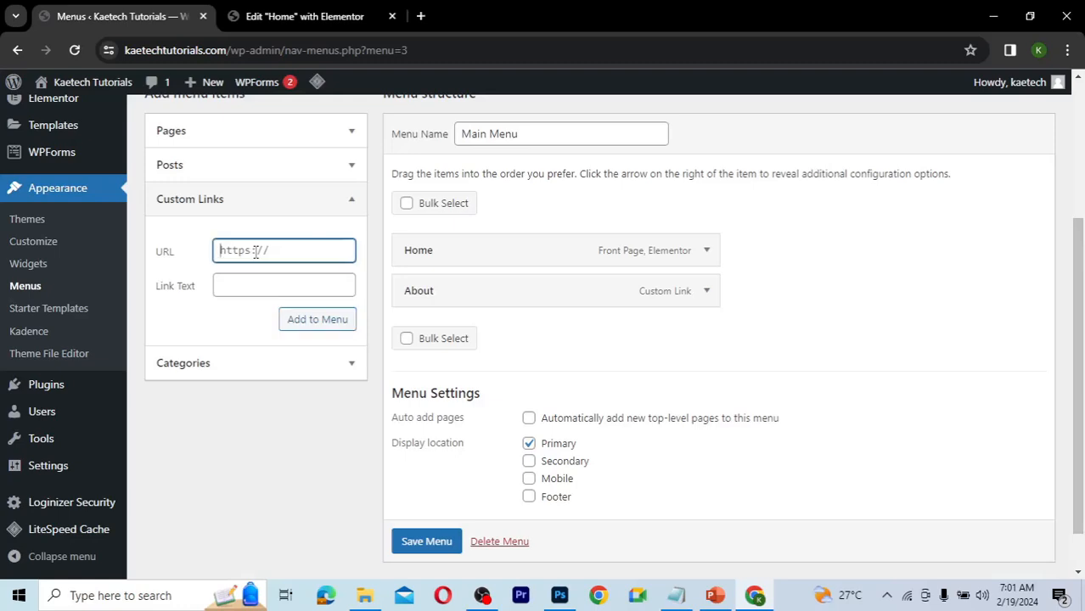
text(#services)
click(276, 287)
text(Ser)
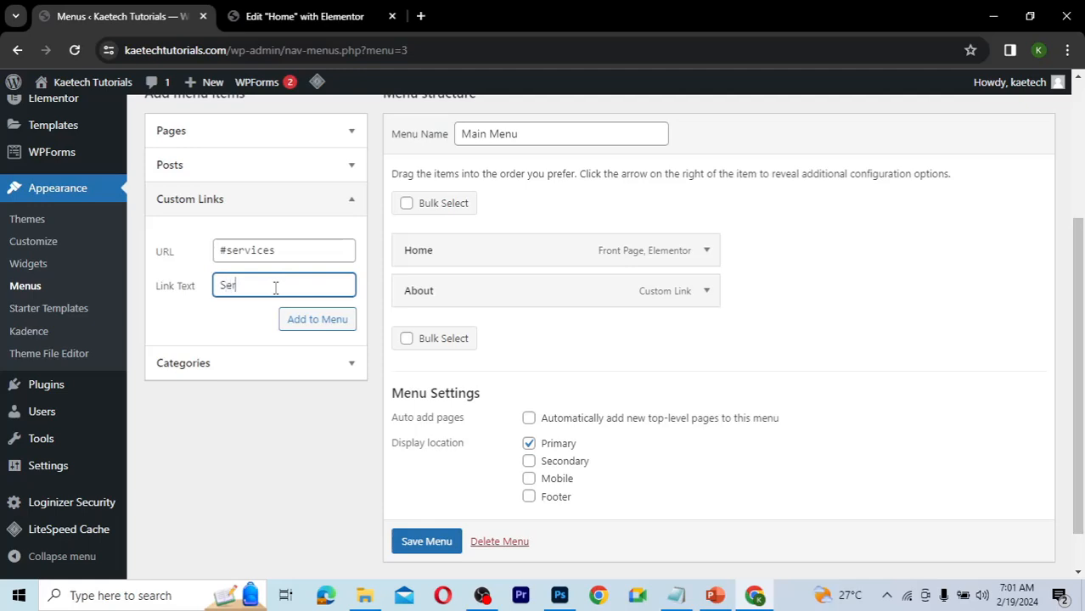
text(vices)
click(312, 329)
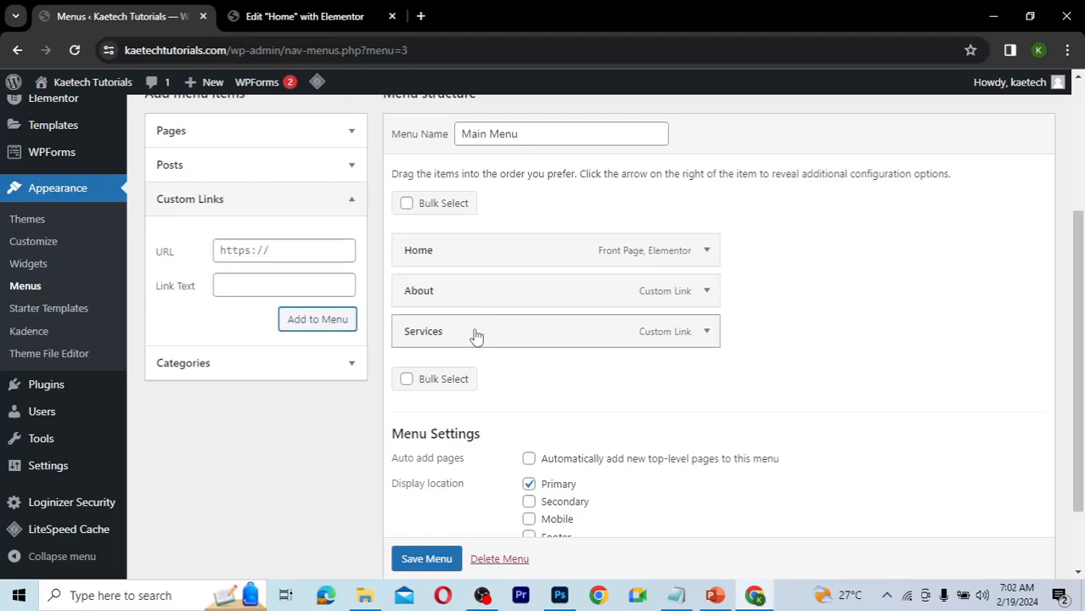
- Give the Client Feedback section's container on the Home page the CSS ID testimonial, and copy that ID
click(340, 17)
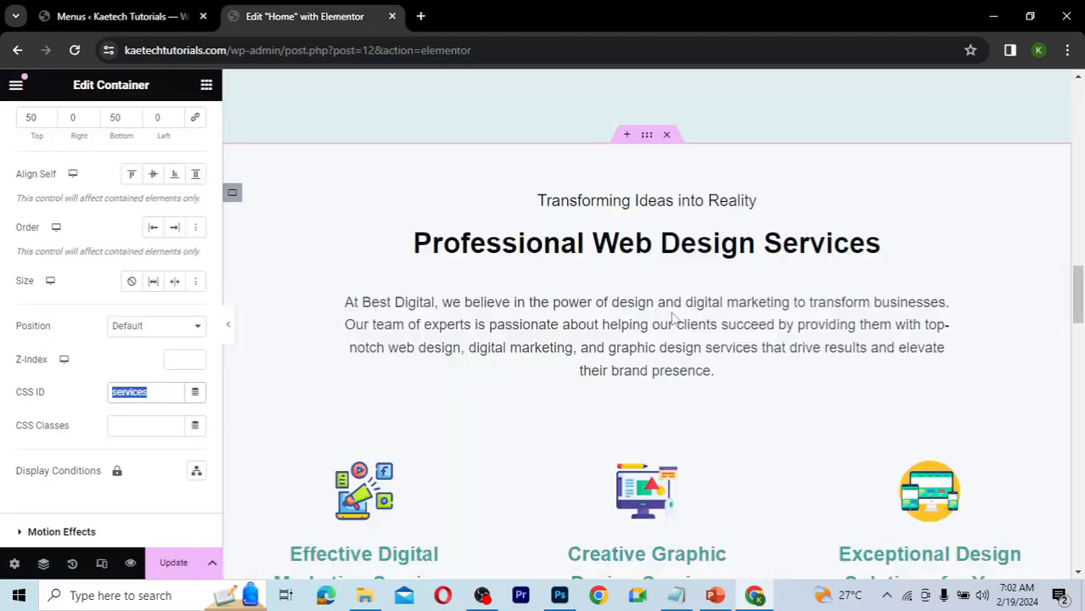
scroll(671, 316, down, 10)
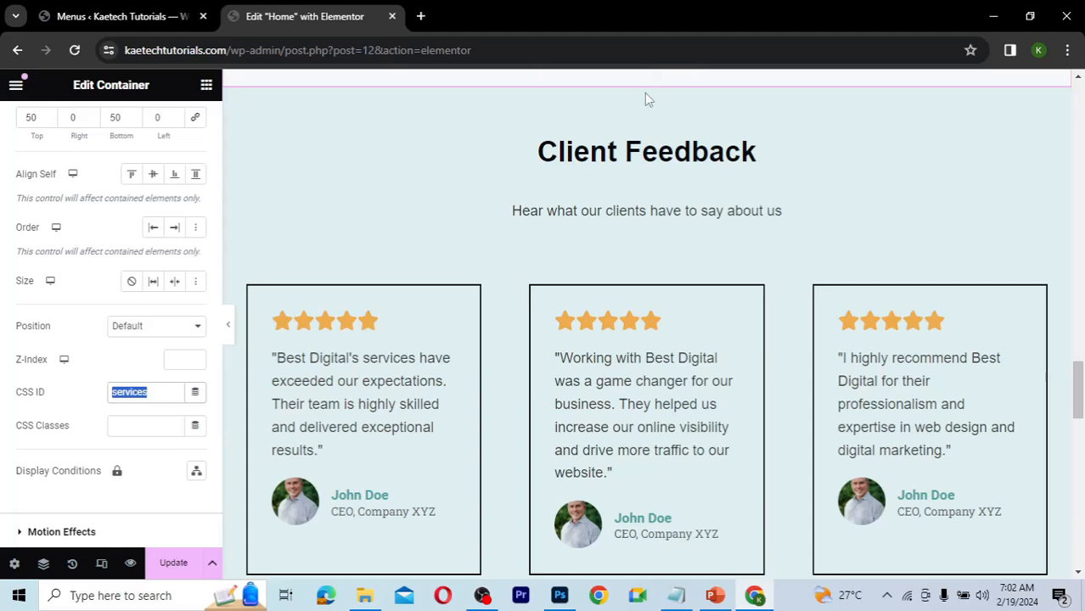
mouse_move(648, 90)
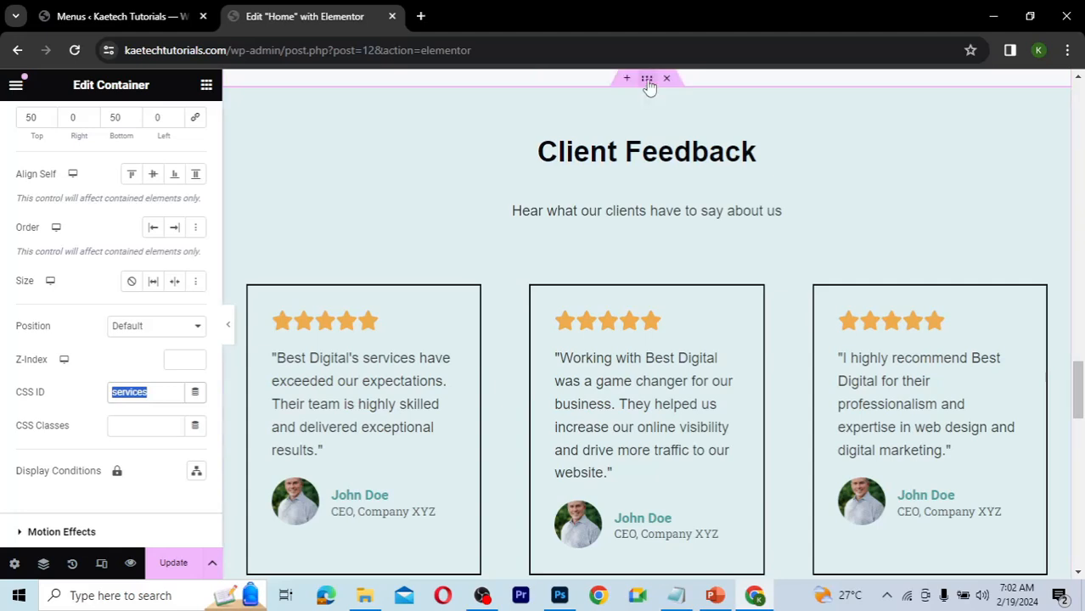
click(648, 80)
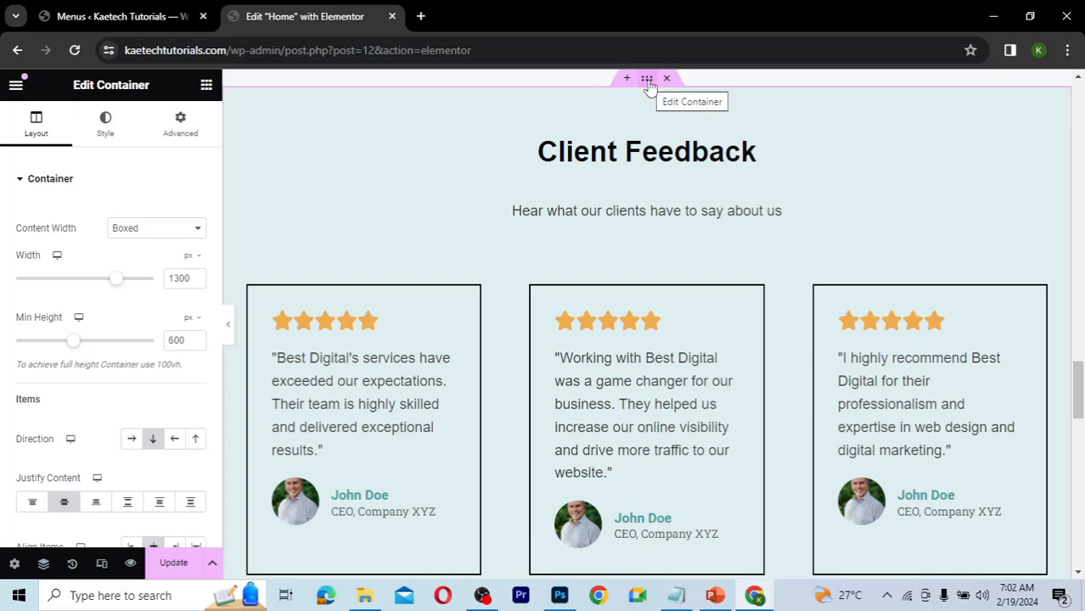
click(177, 138)
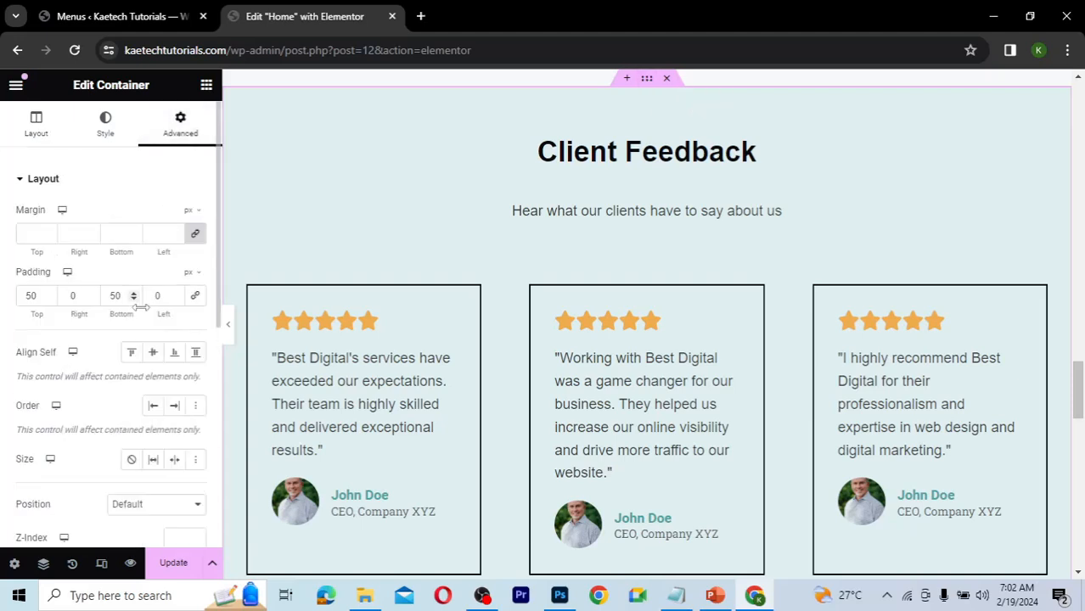
scroll(140, 308, down, 2)
click(126, 386)
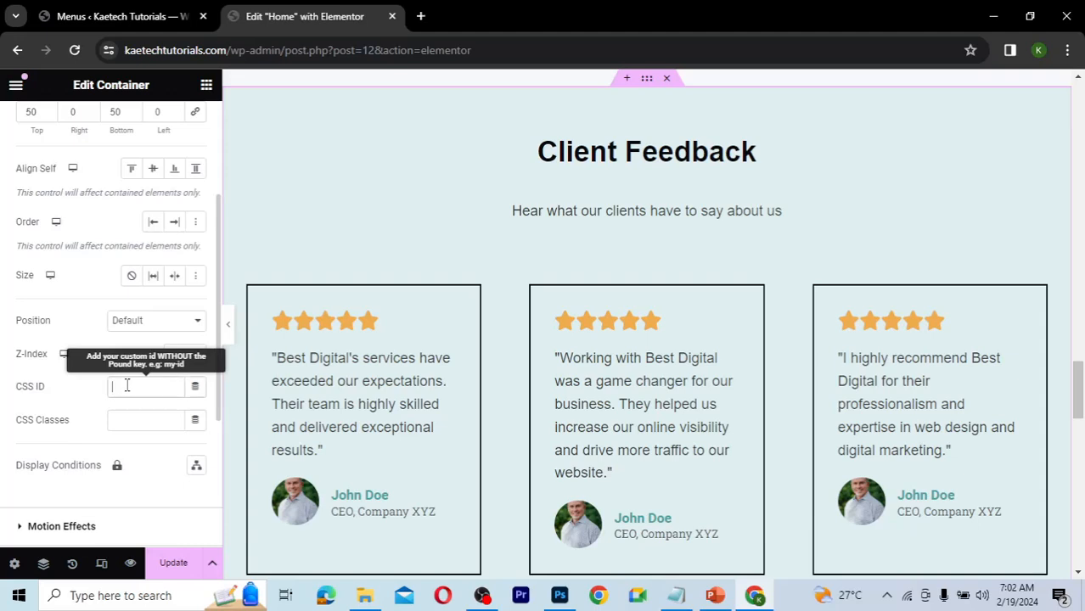
text(testimonial)
drag(168, 385, 108, 391)
key(ctrl+c)
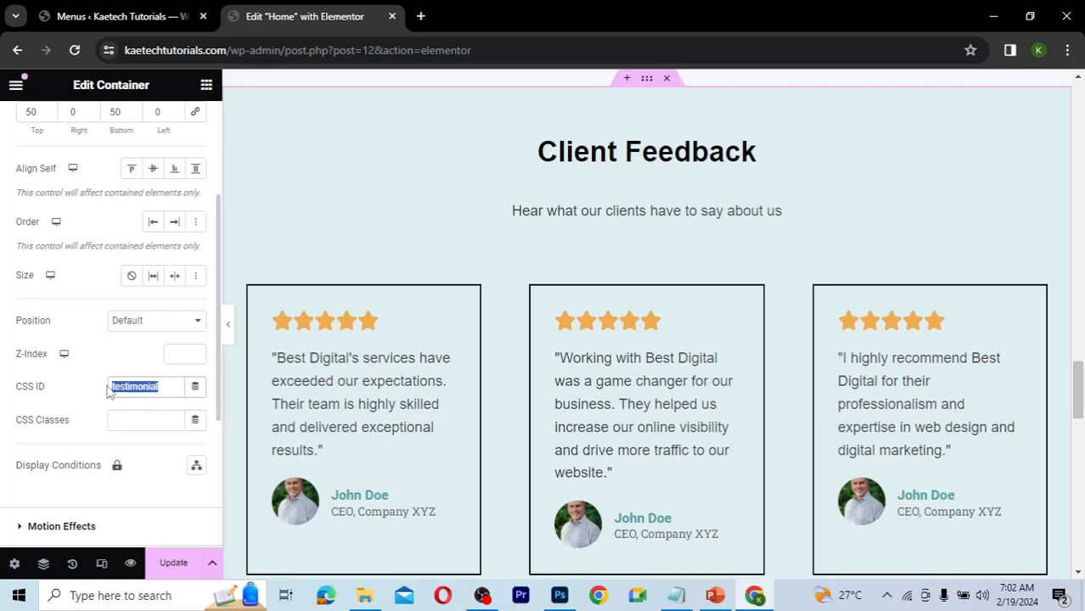
- Add a custom link to Main Menu with the URL #testimonial and the link text Testimonials
click(146, 21)
click(264, 252)
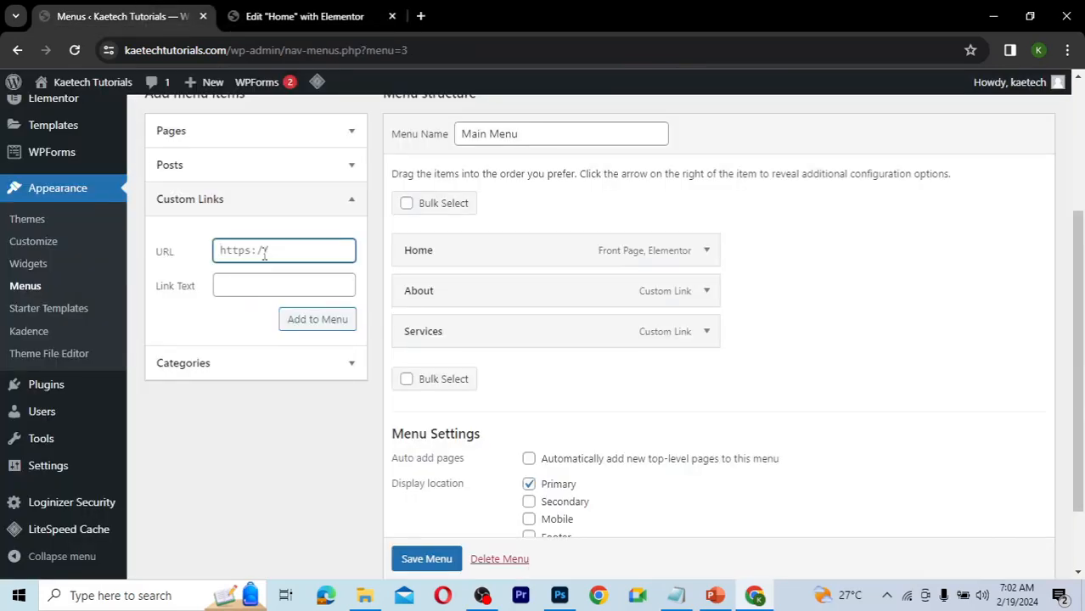
text(#)
key(ctrl+v)
click(242, 293)
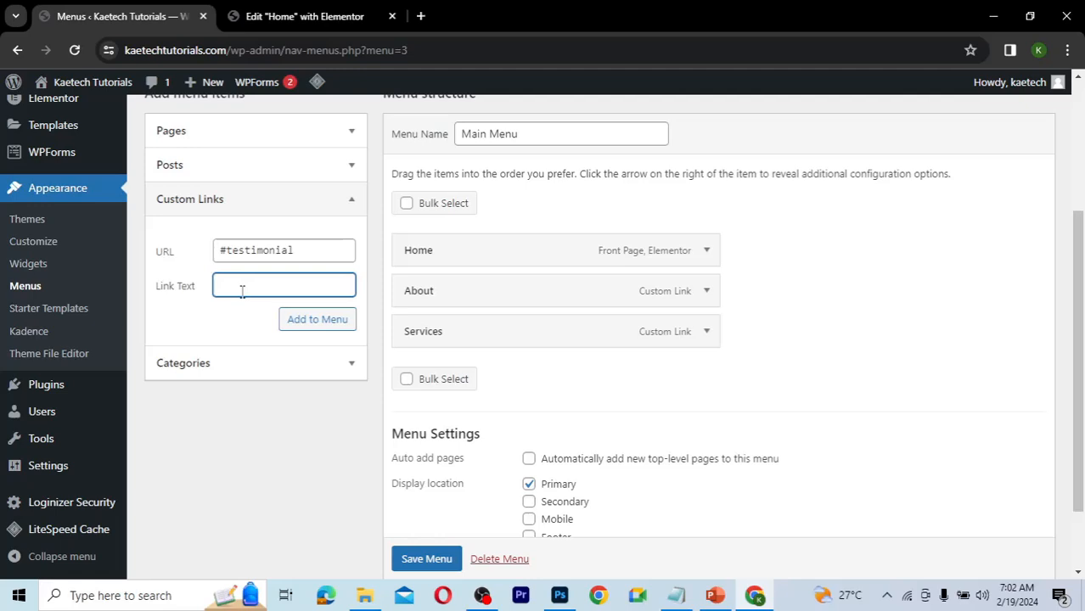
key(ctrl+v)
text(s)
key(BackSpace)
text(T)
click(304, 328)
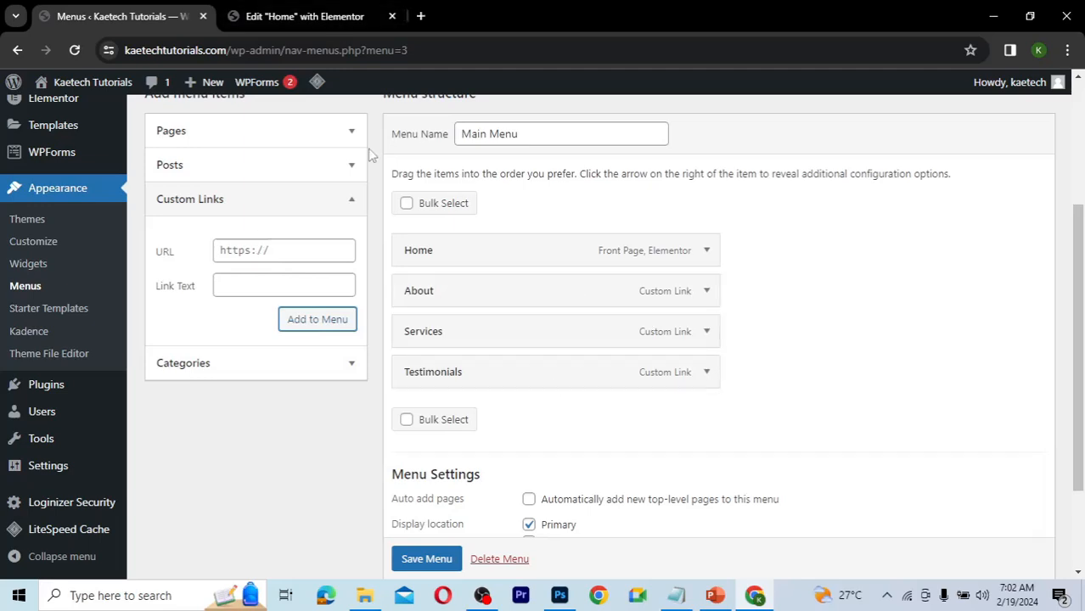
- Add a custom link to Main Menu with the URL #contact and the link text Contact
click(248, 249)
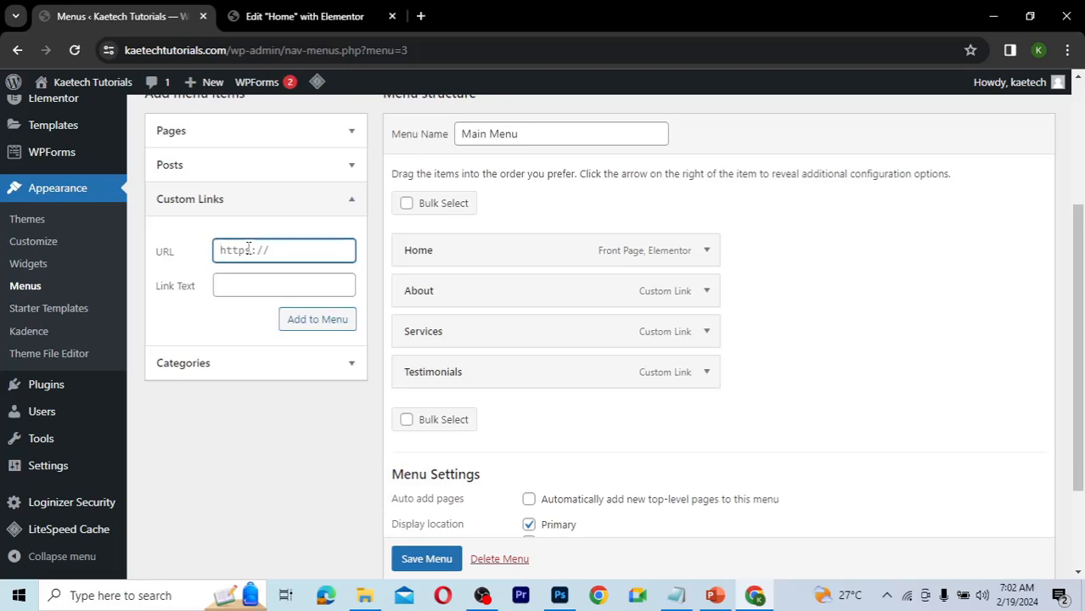
text(#contact)
click(231, 287)
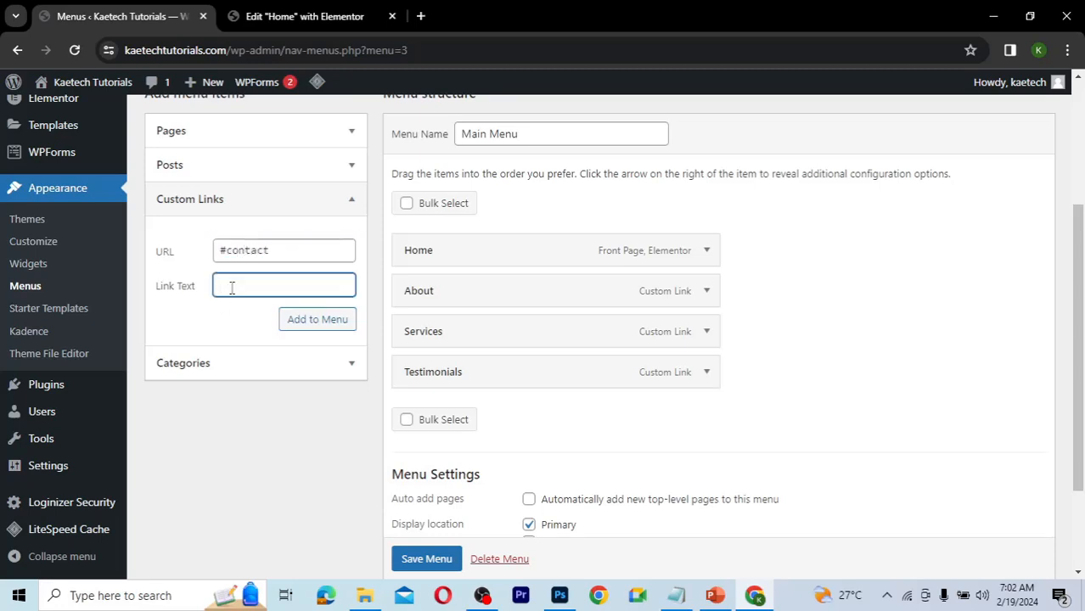
text(Contact)
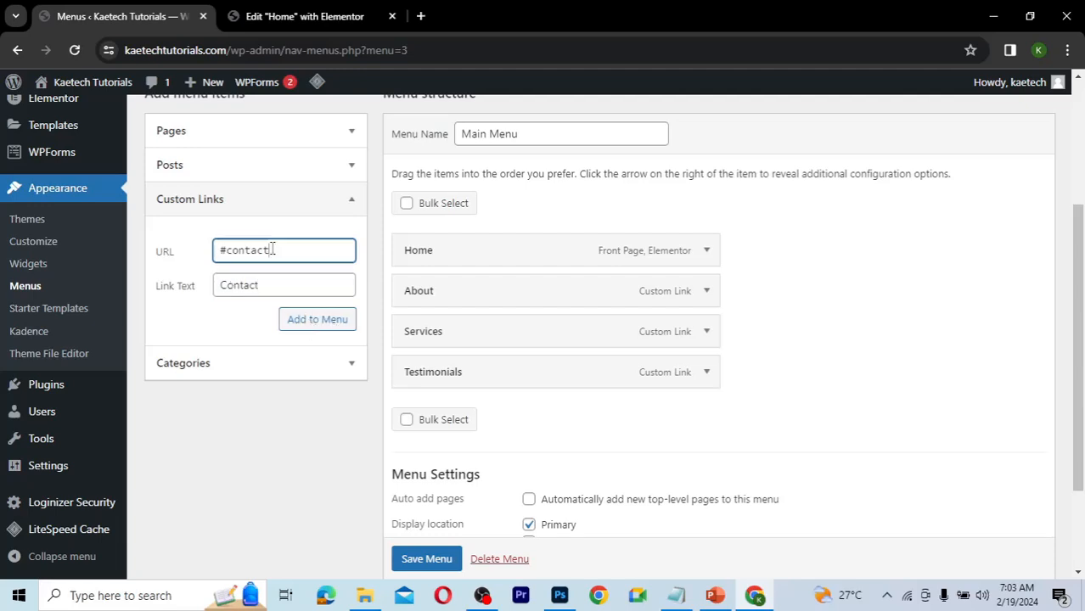
drag(271, 250, 227, 248)
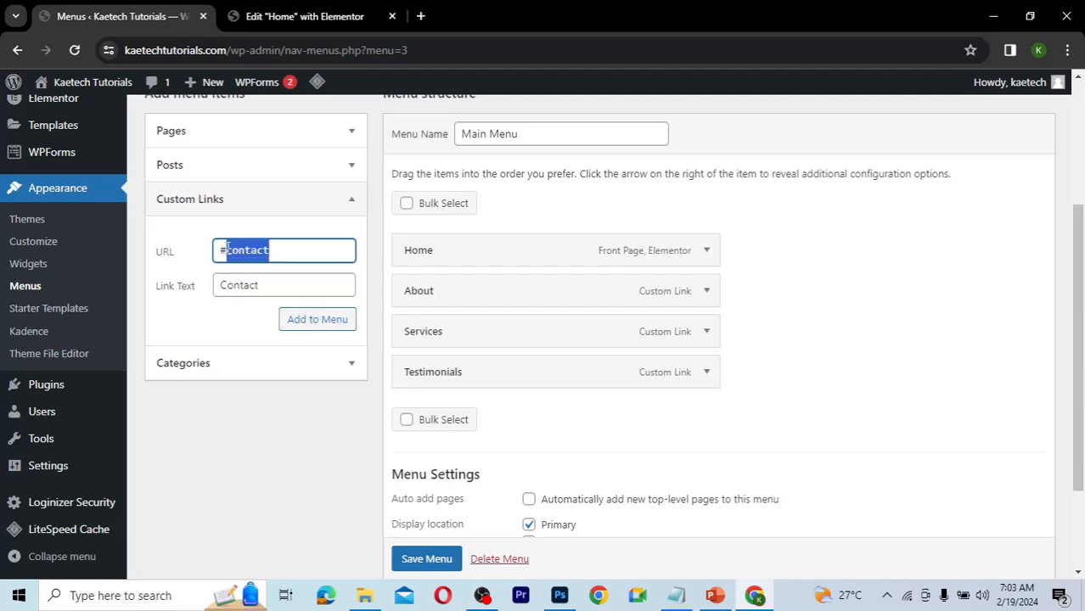
click(304, 326)
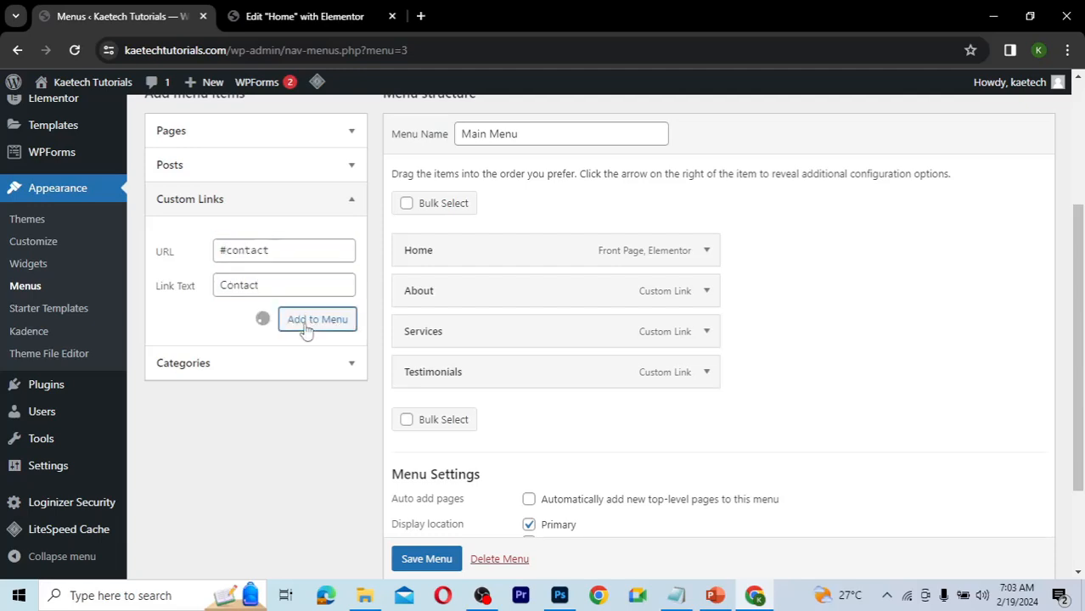
- Give the "Contact Best Digital" section's container on the Home page the CSS ID contact, and update the page
click(331, 17)
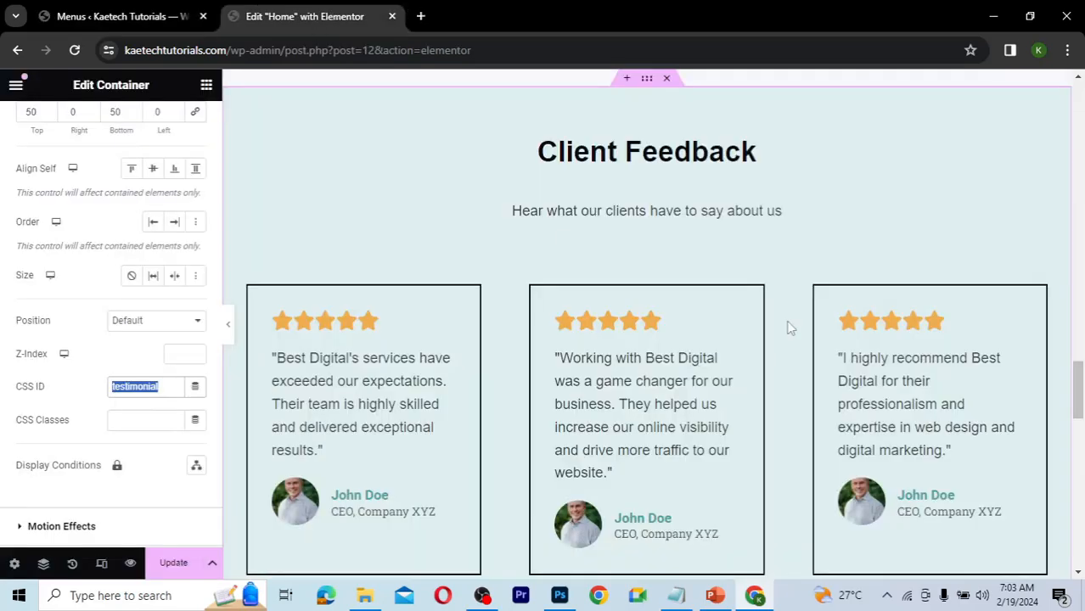
scroll(788, 327, down, 3)
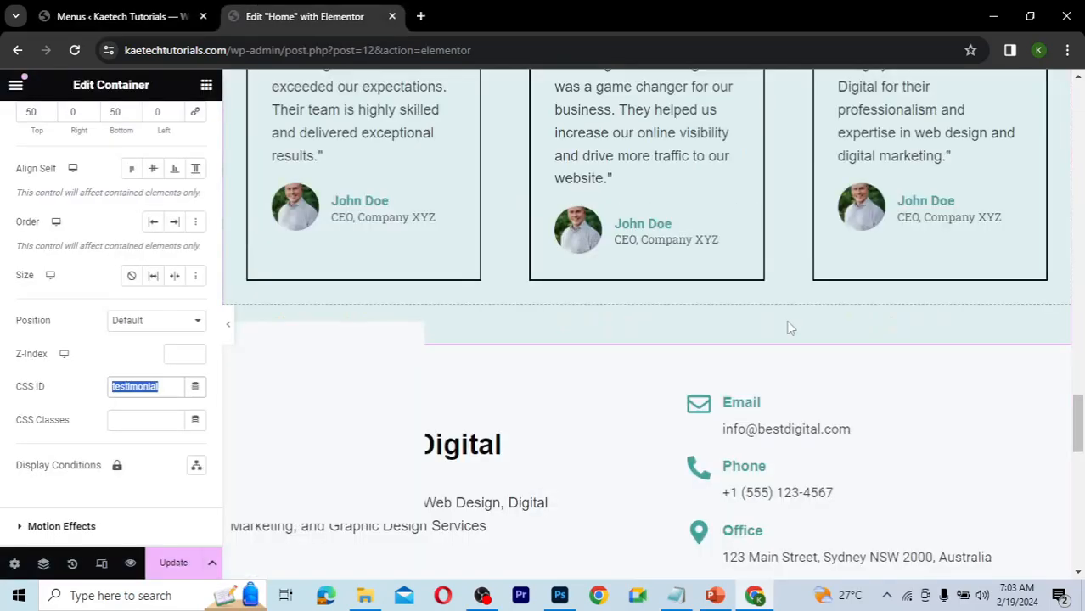
scroll(788, 327, down, 3)
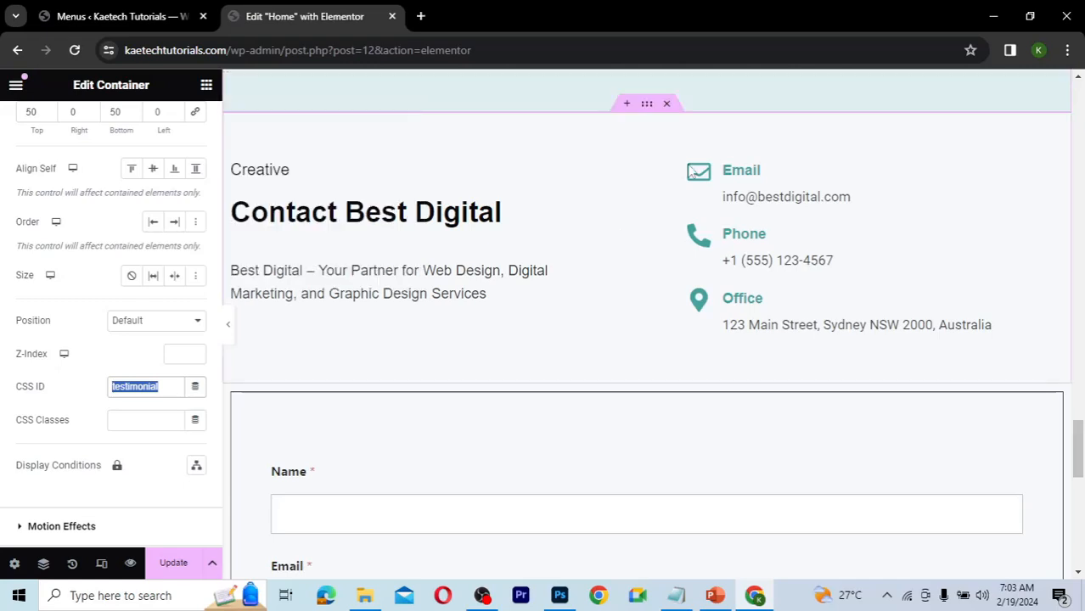
click(648, 108)
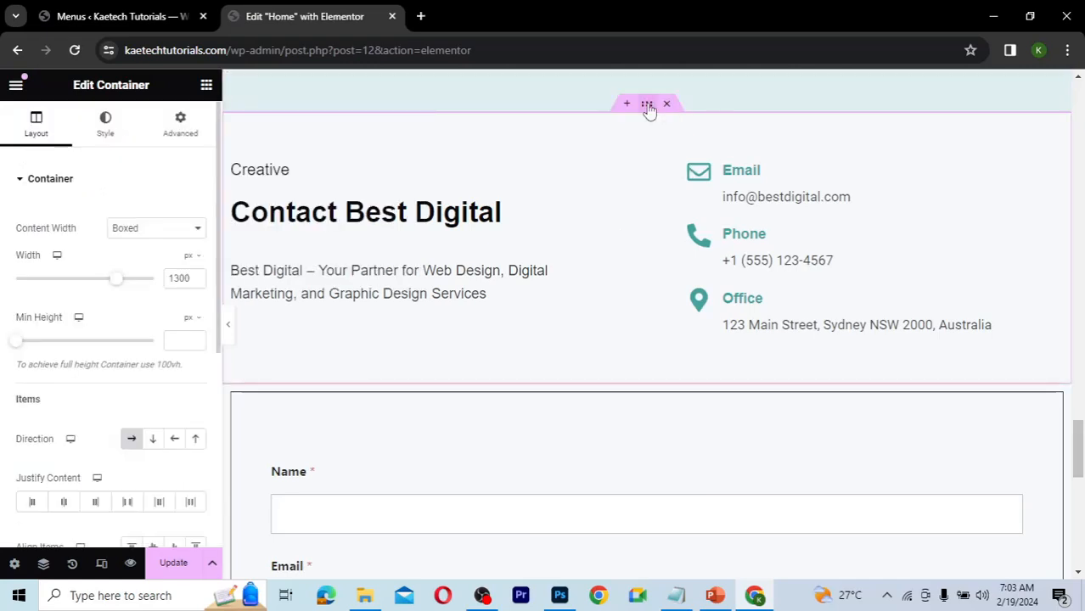
click(188, 129)
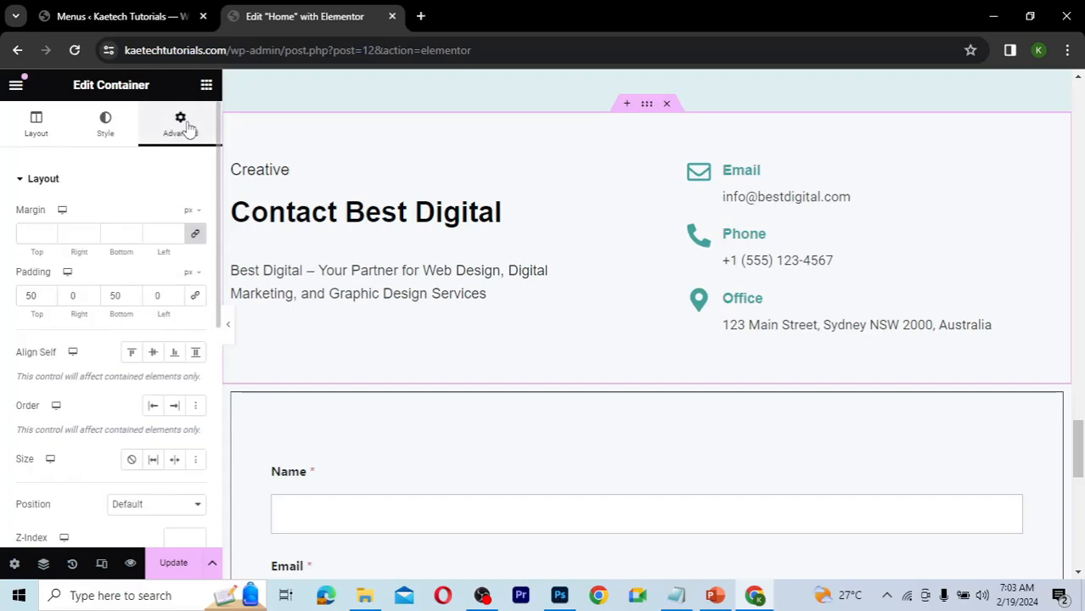
scroll(108, 378, down, 3)
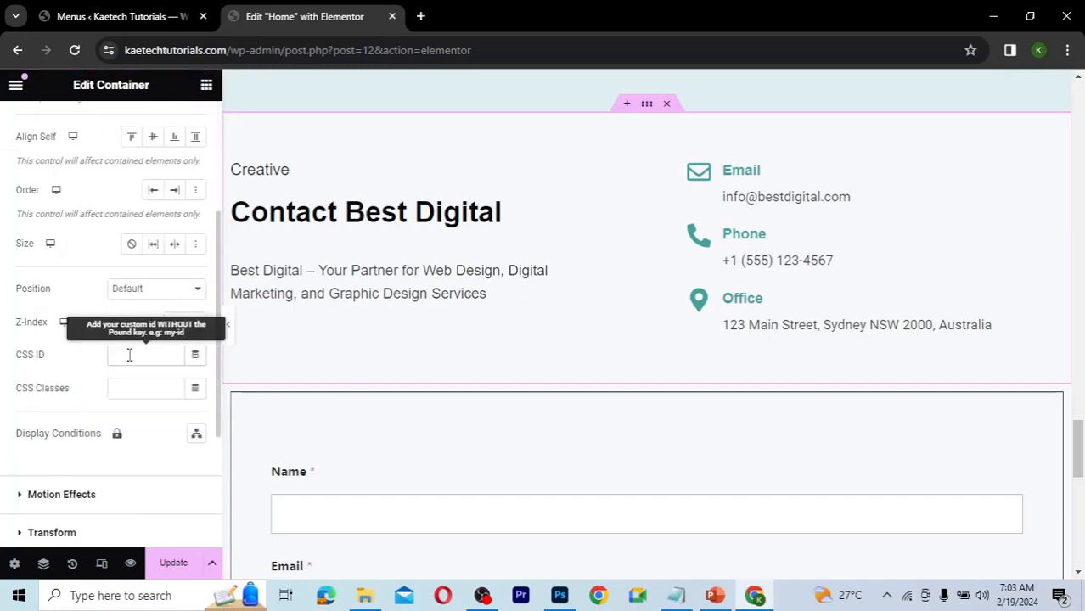
text(contact)
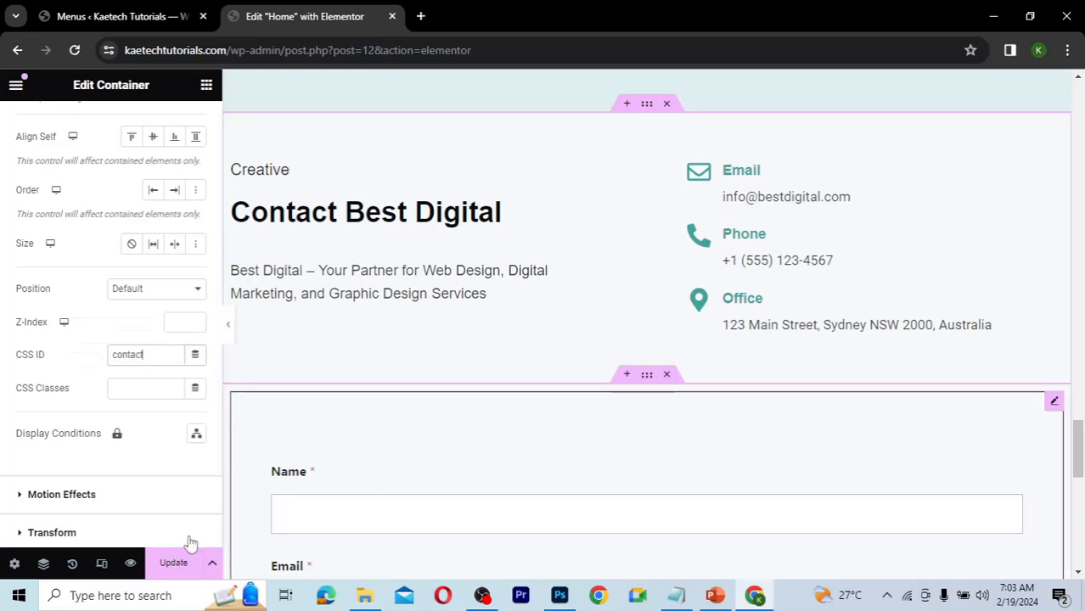
click(174, 564)
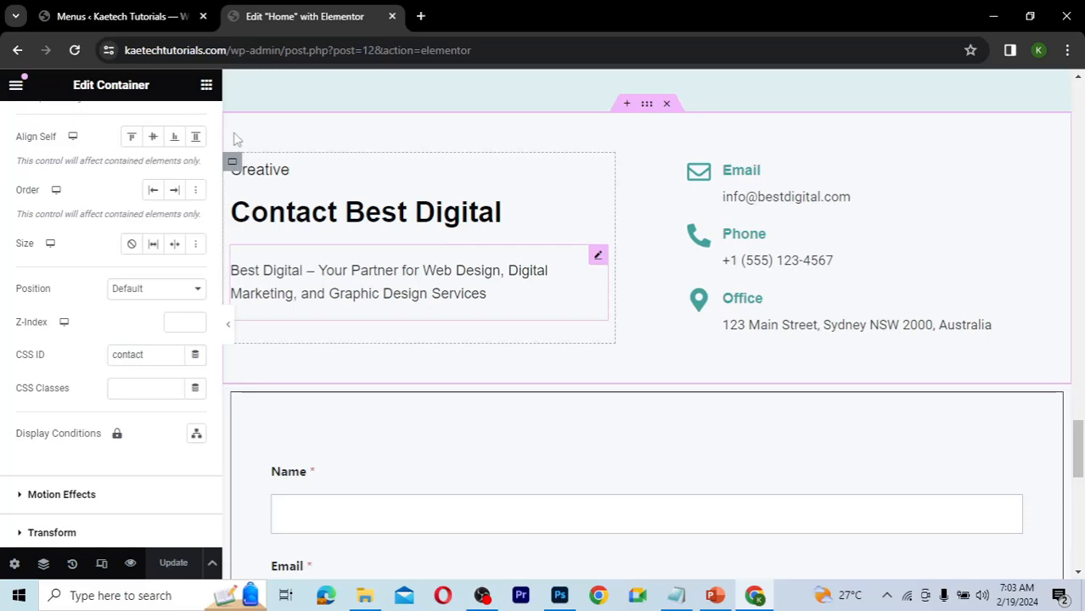
- View the published Home page in a new browser tab and purge all of the site's LiteSpeed caches
click(17, 86)
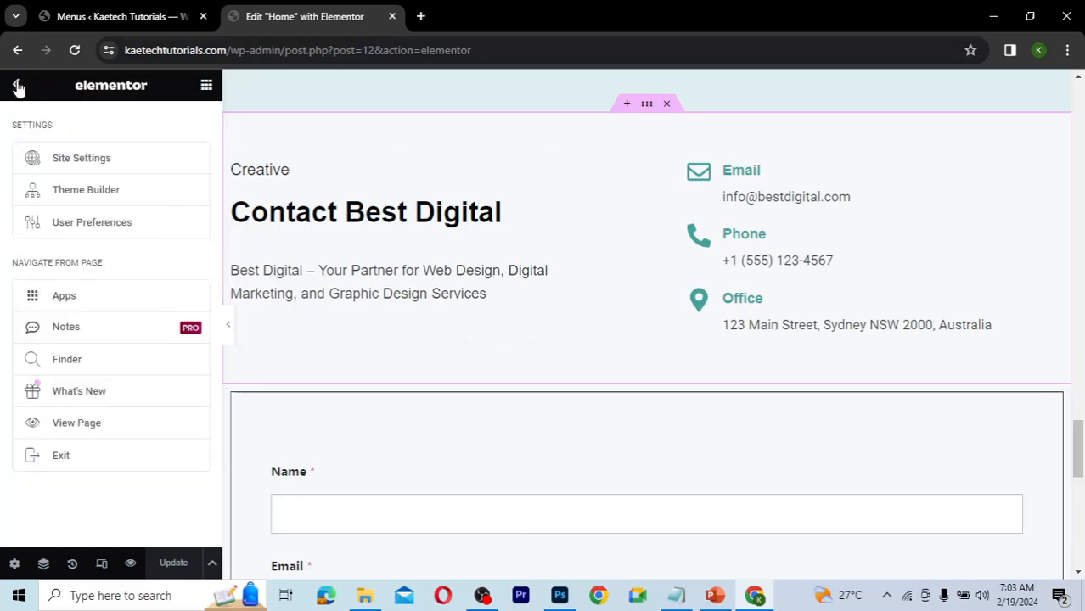
right_click(78, 429)
click(161, 224)
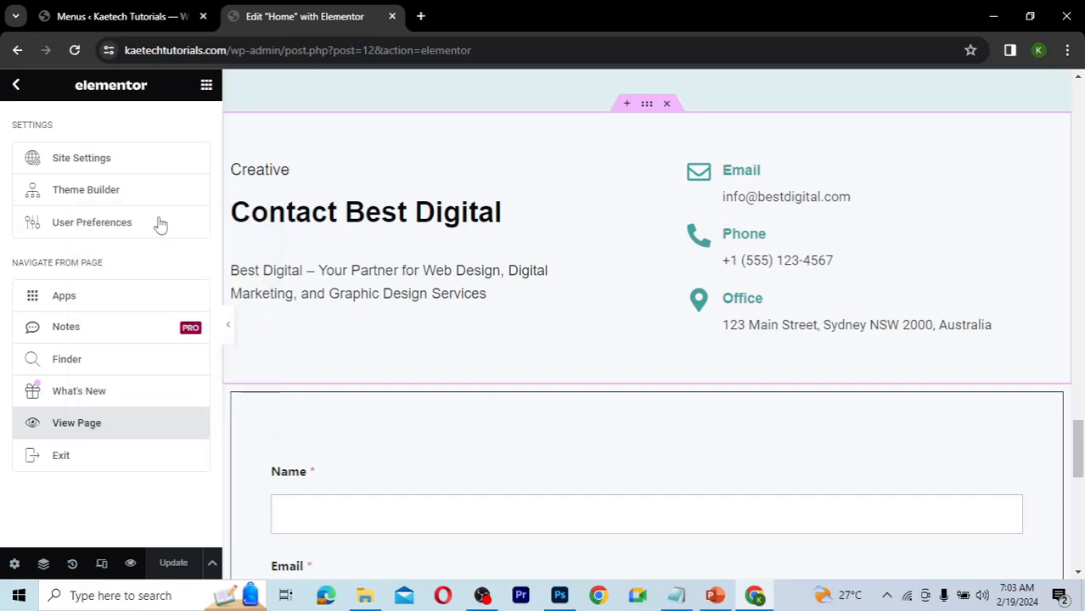
click(501, 16)
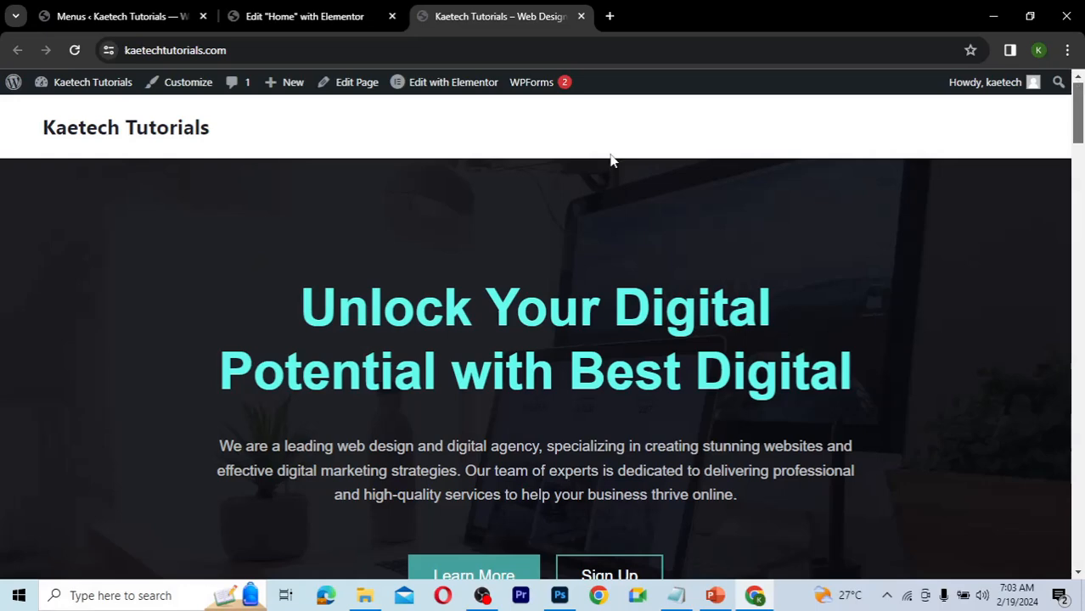
click(172, 127)
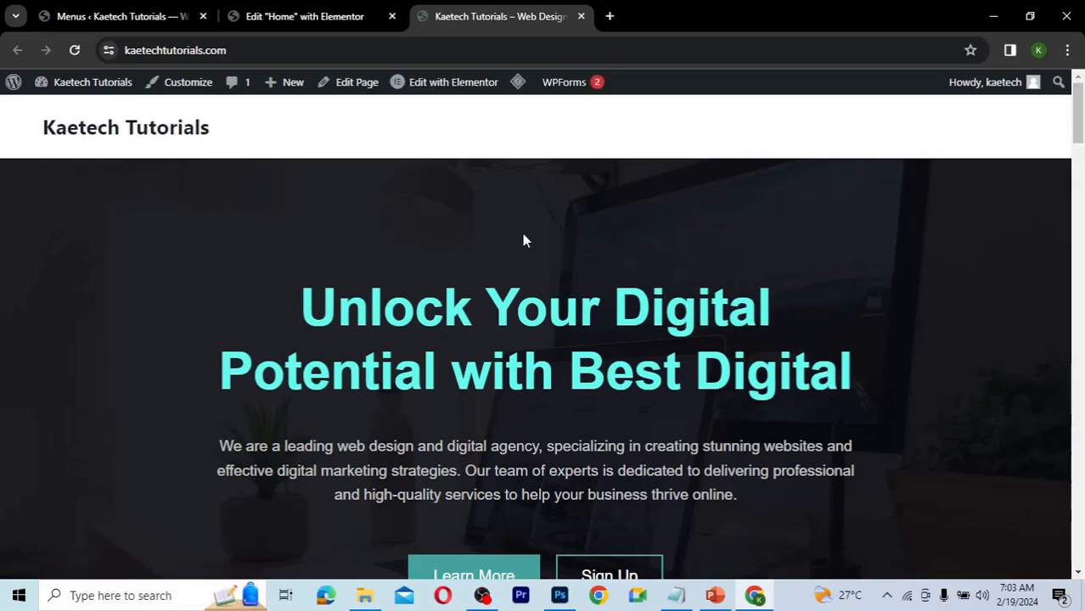
mouse_move(518, 84)
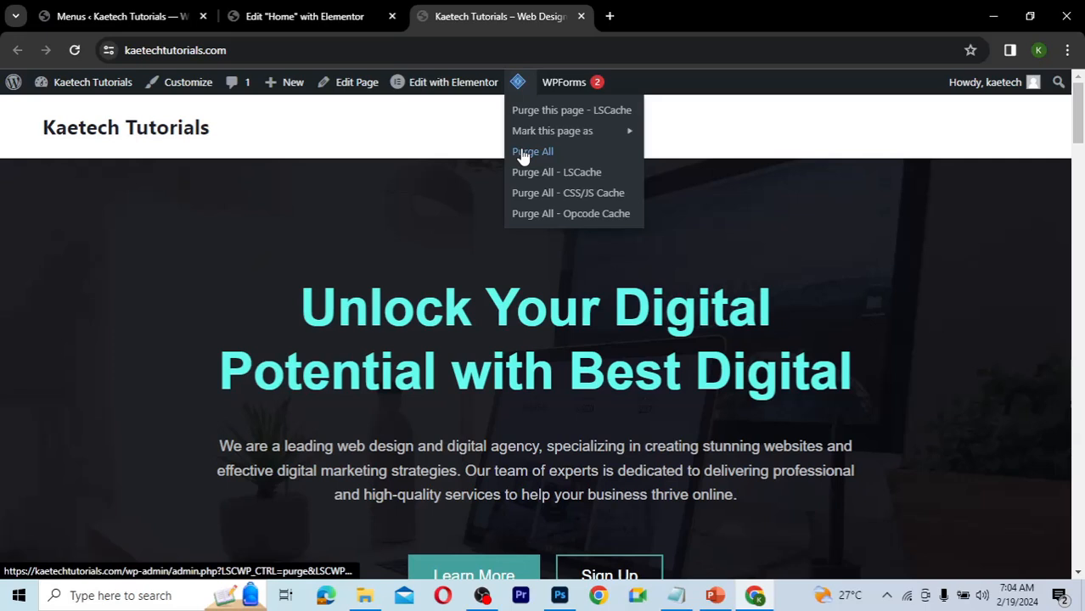
click(521, 151)
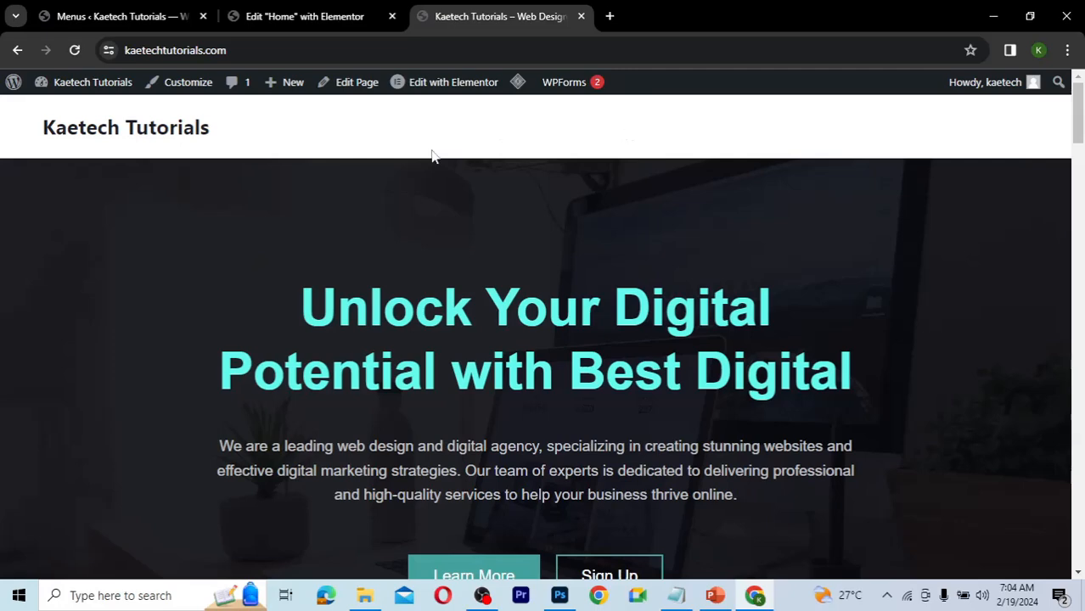
- Save Main Menu with its new custom links, and reload the published Home page
click(147, 21)
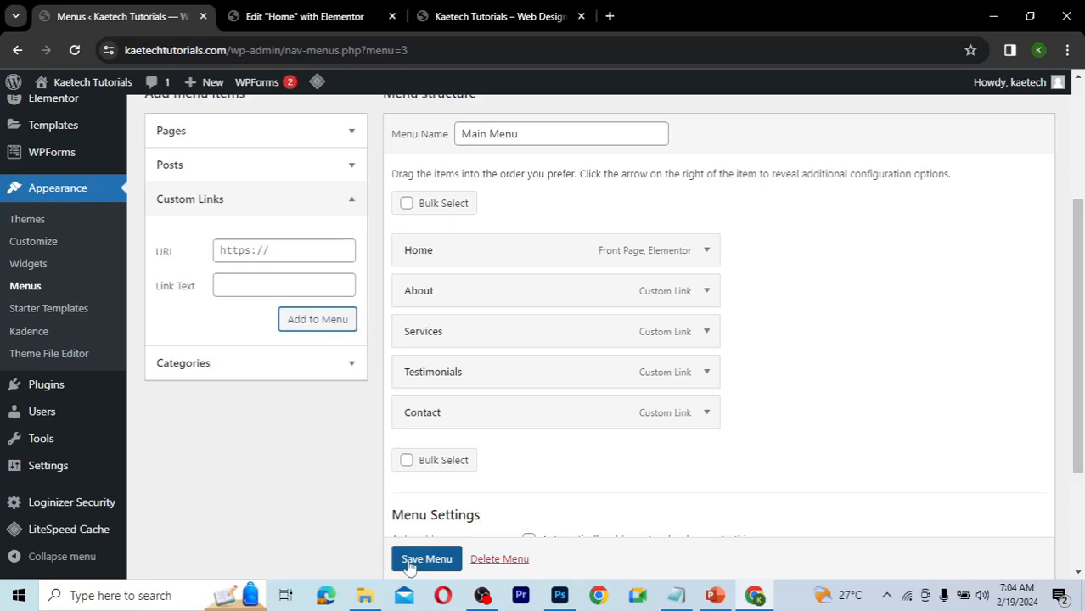
scroll(661, 463, down, 1)
scroll(661, 463, down, 2)
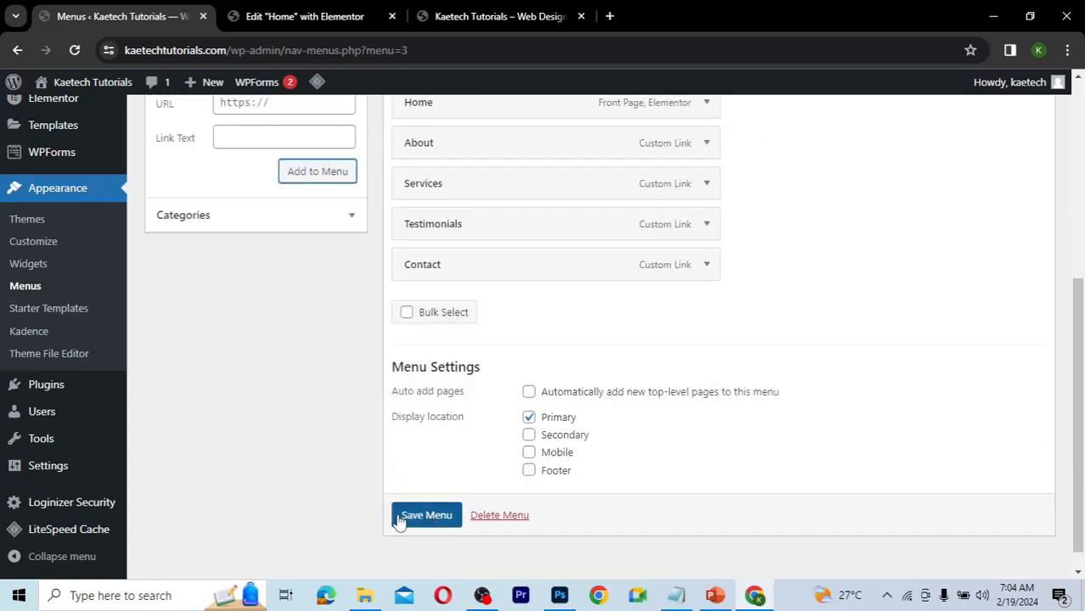
click(472, 10)
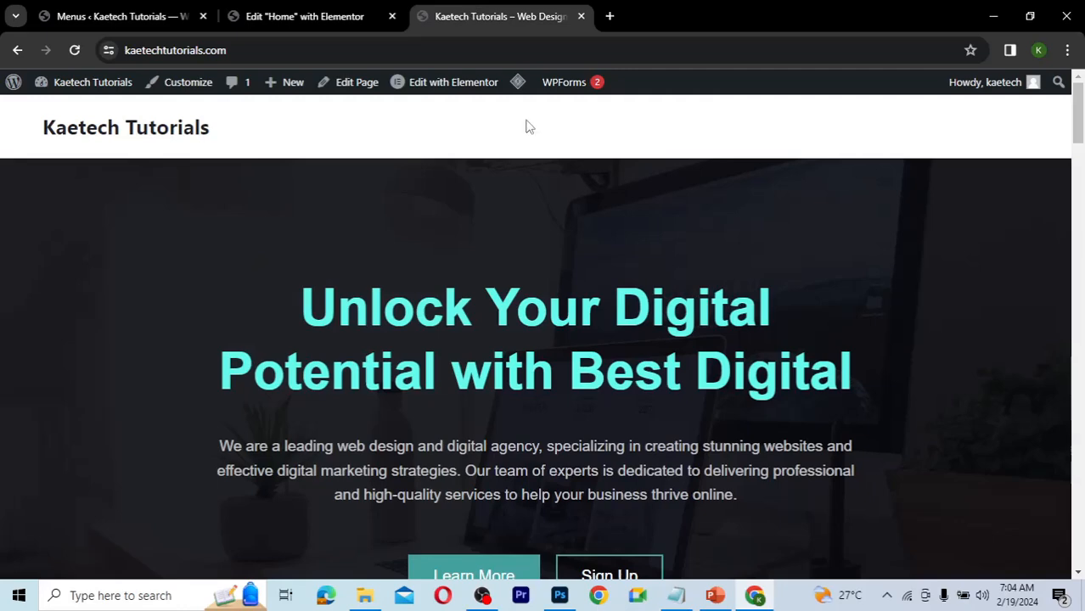
click(131, 8)
click(425, 512)
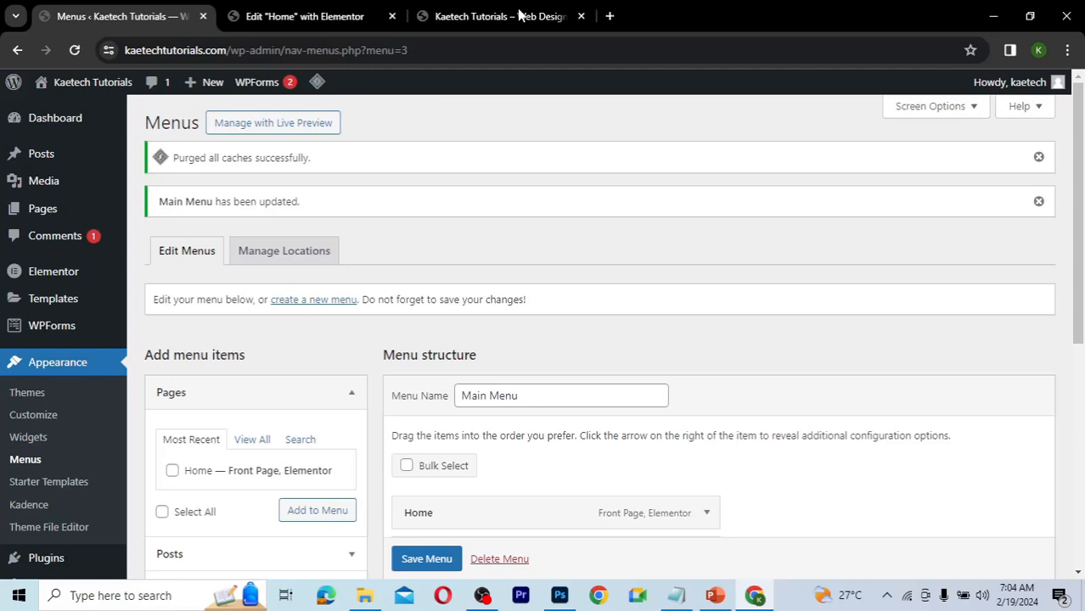
click(472, 16)
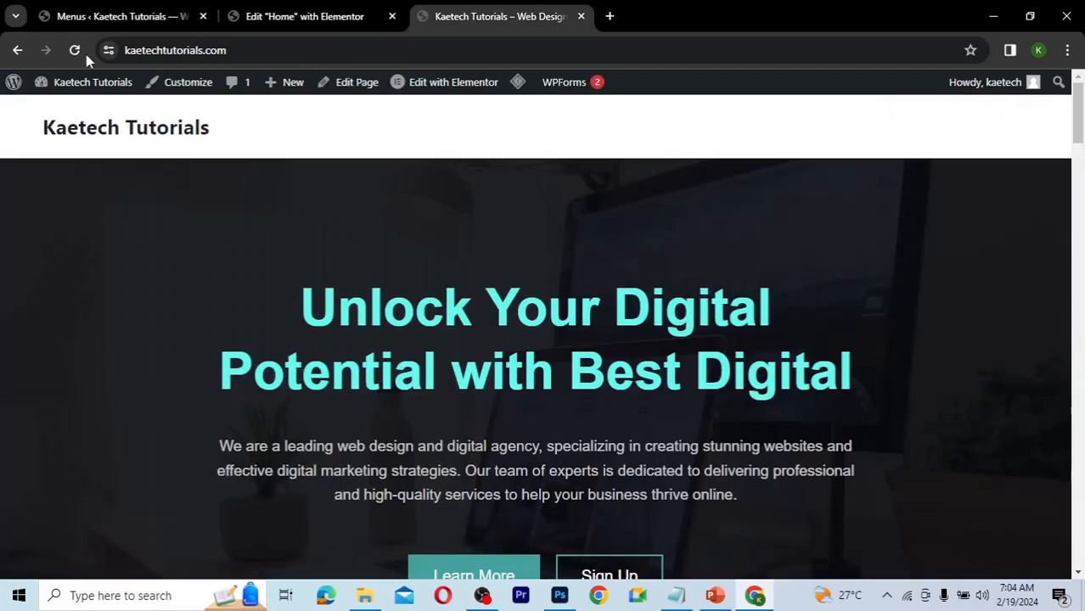
click(74, 51)
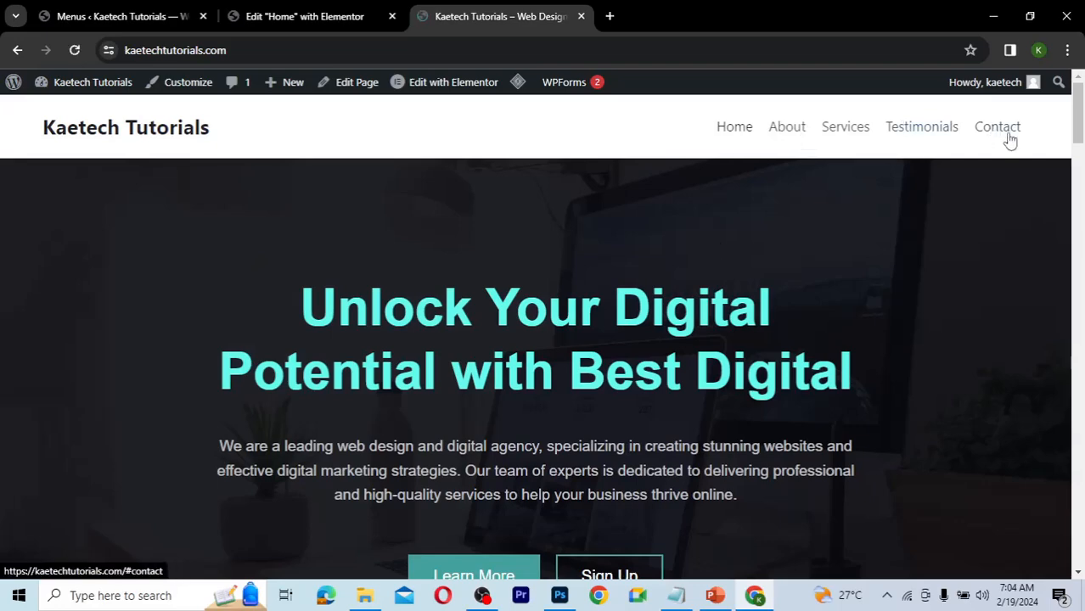
- Test the About, Services, Testimonials and Contact header links on the published Home page, returning to the page's top after each
click(790, 128)
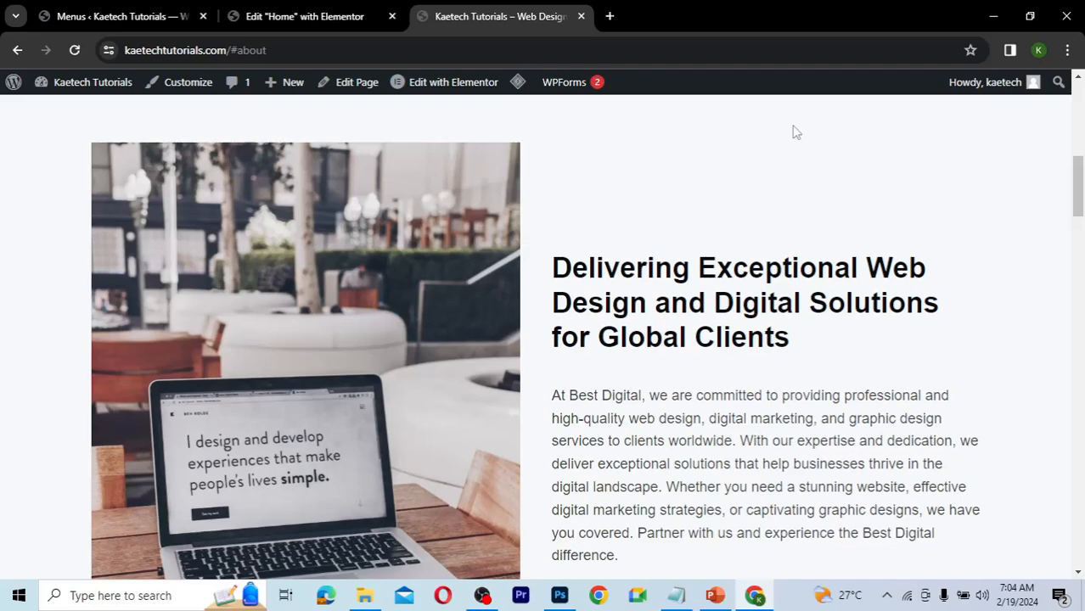
scroll(794, 127, up, 7)
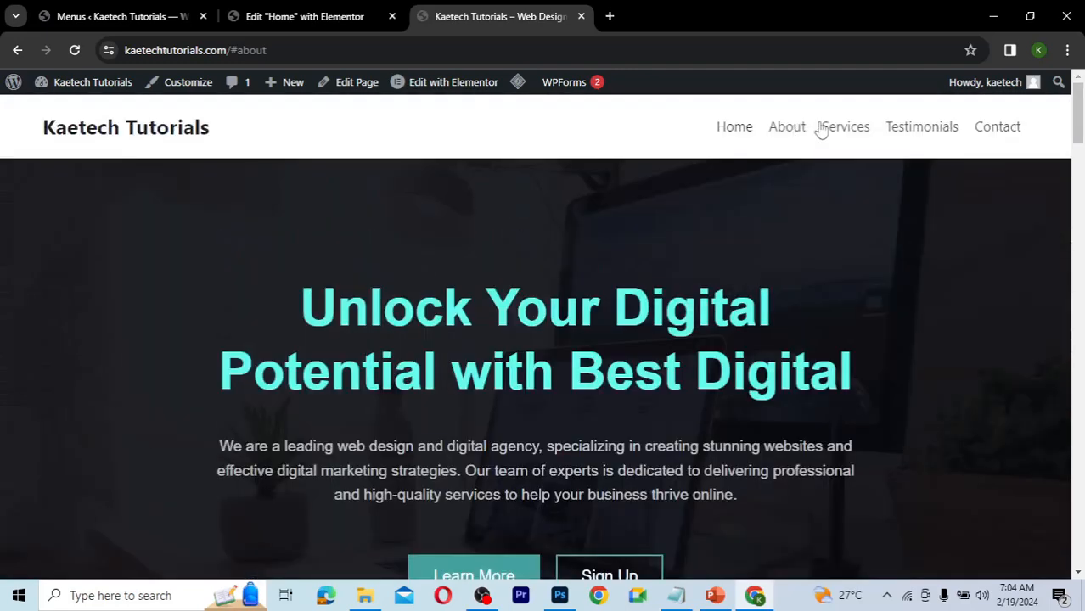
click(843, 128)
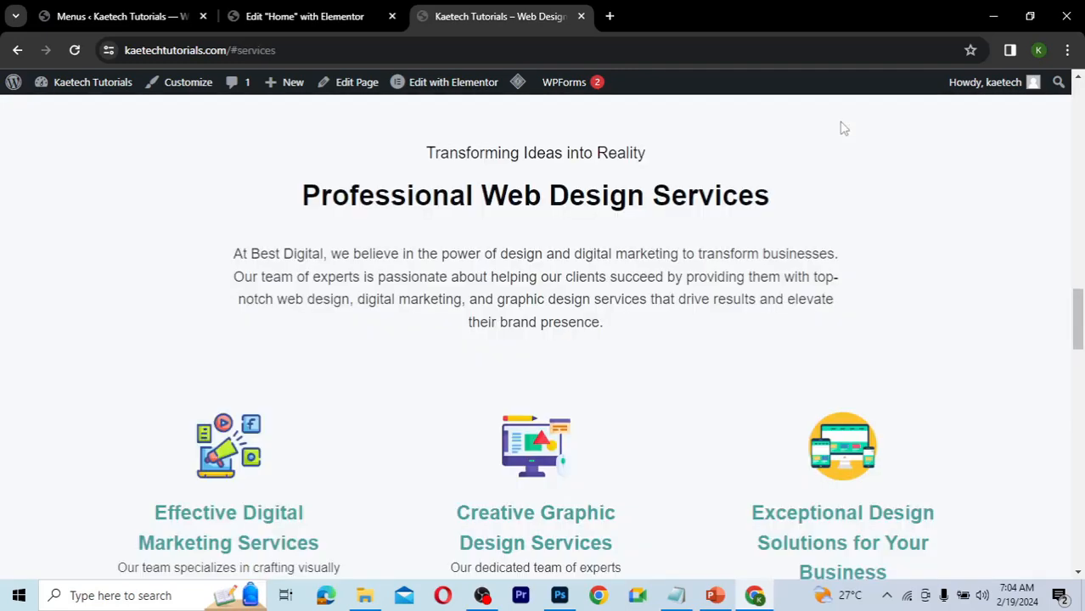
scroll(843, 128, up, 5)
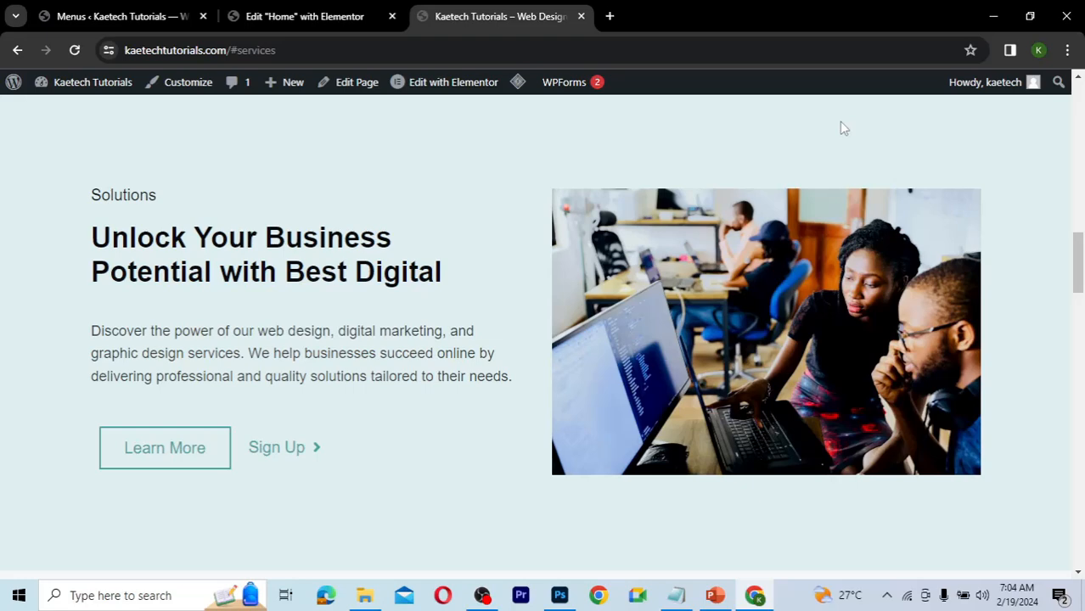
scroll(843, 129, up, 5)
click(931, 134)
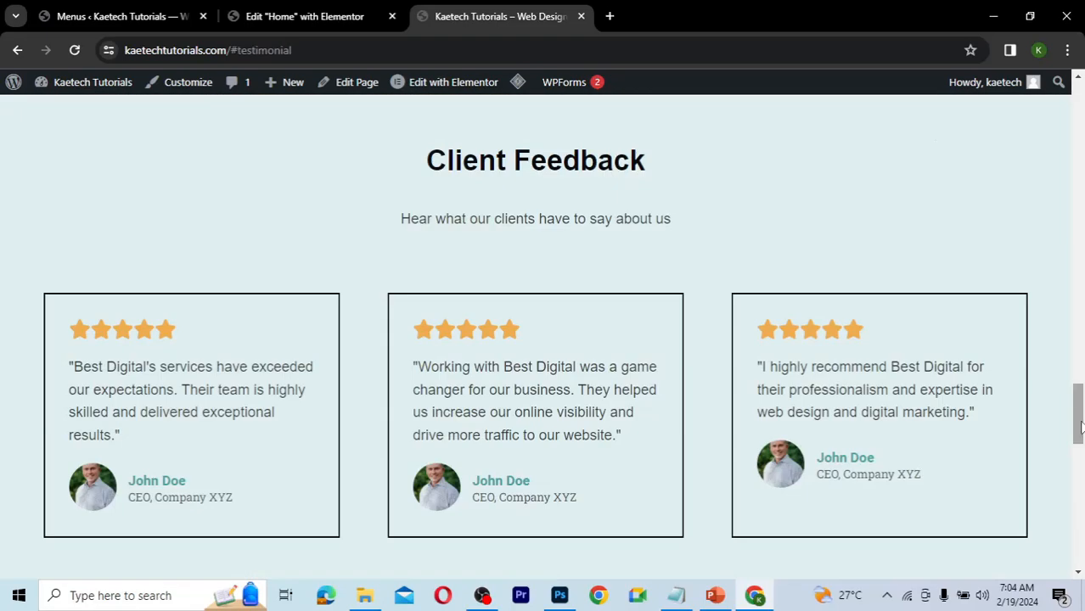
drag(1080, 429, 1077, 167)
click(1008, 131)
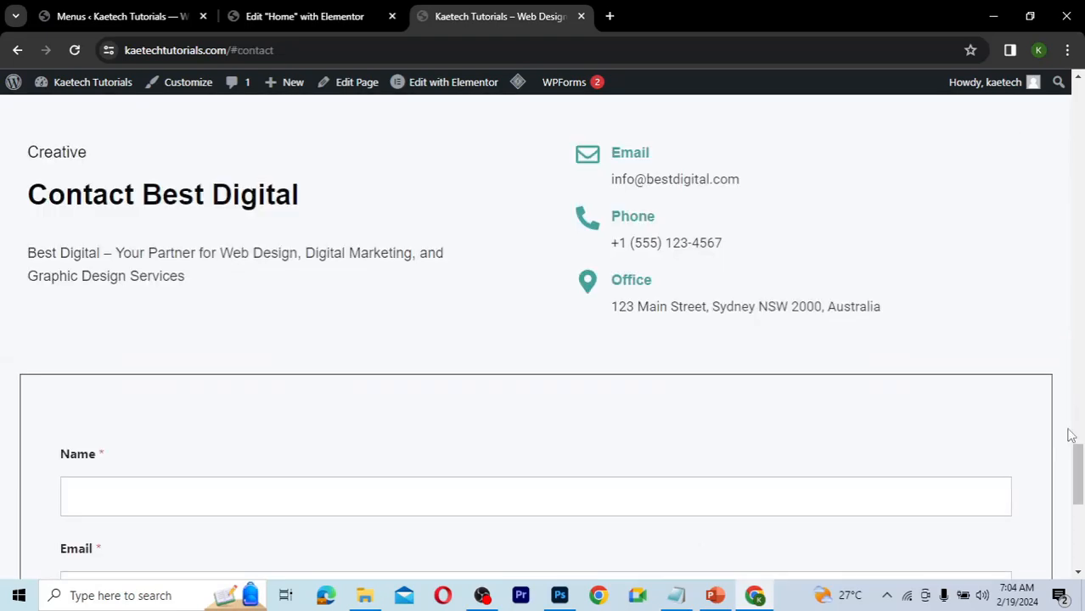
drag(1077, 467, 1075, 59)
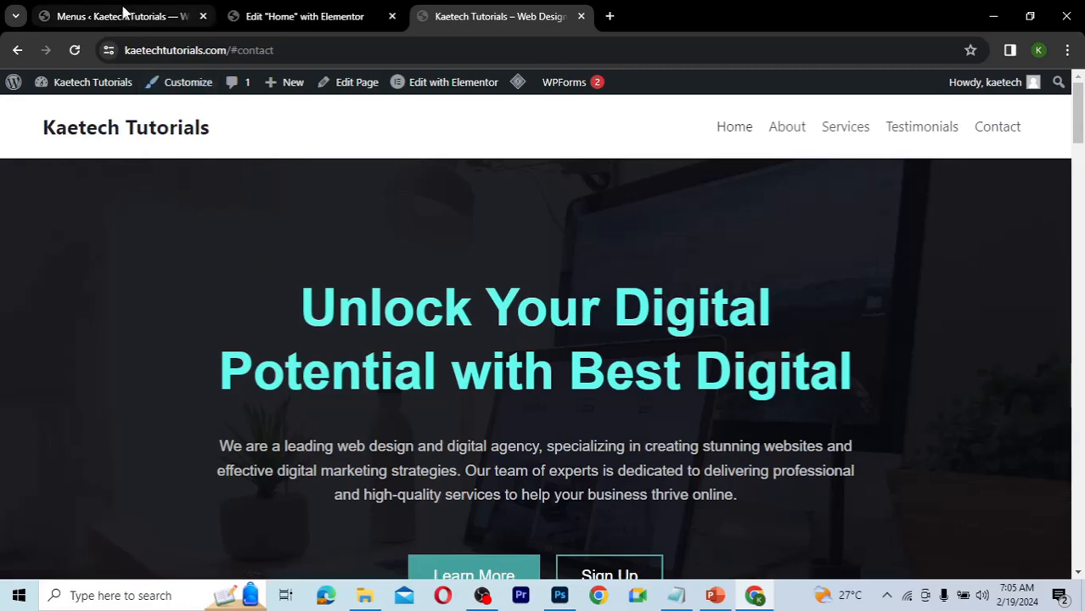
- Open the theme Customizer in a new browser tab from the Menus admin page and place that tab last
click(123, 12)
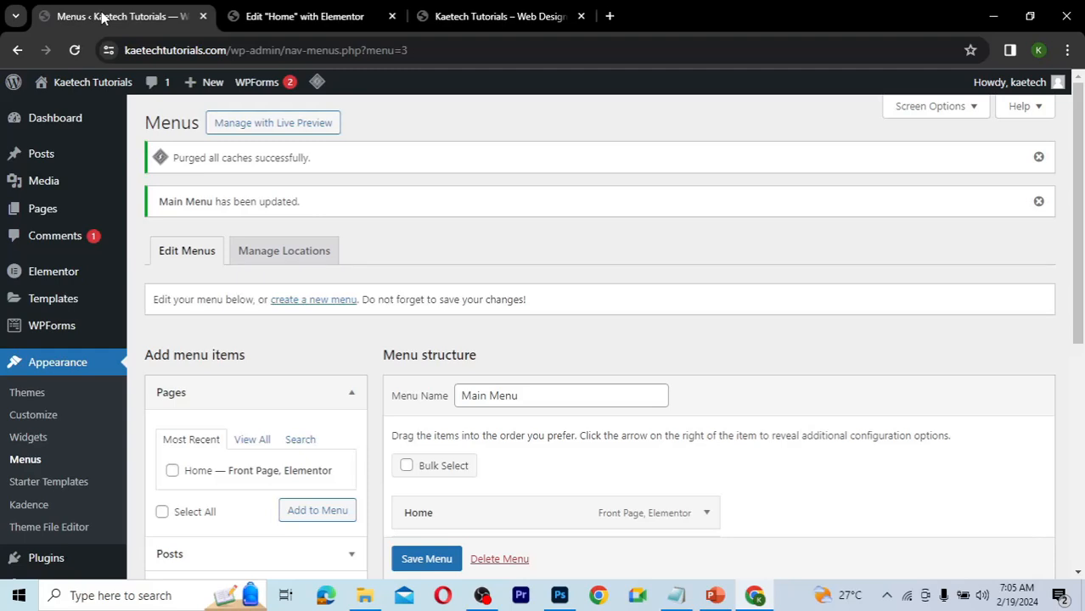
right_click(30, 413)
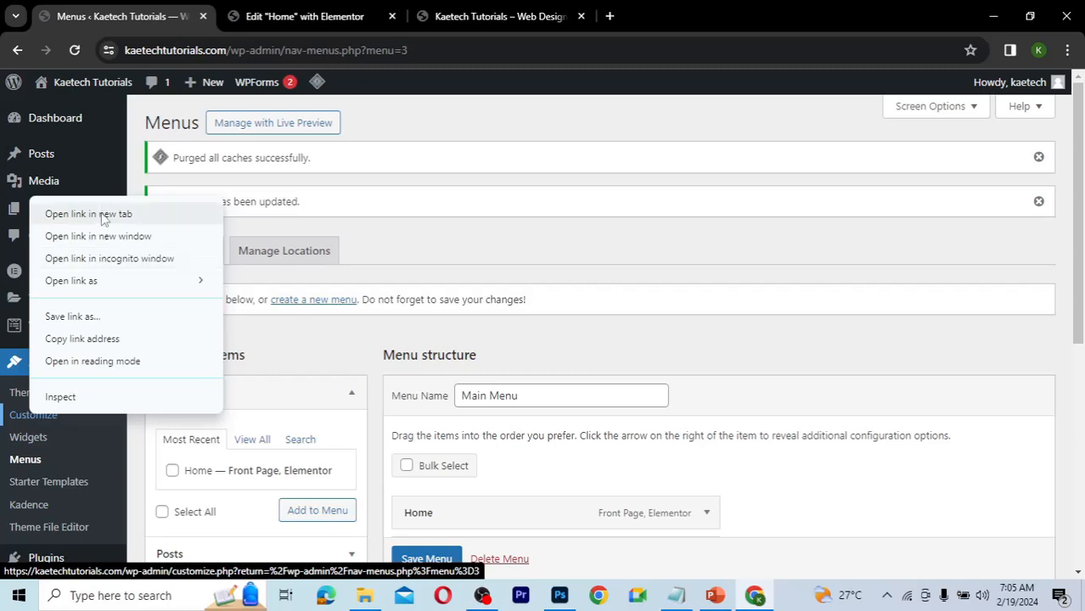
click(103, 214)
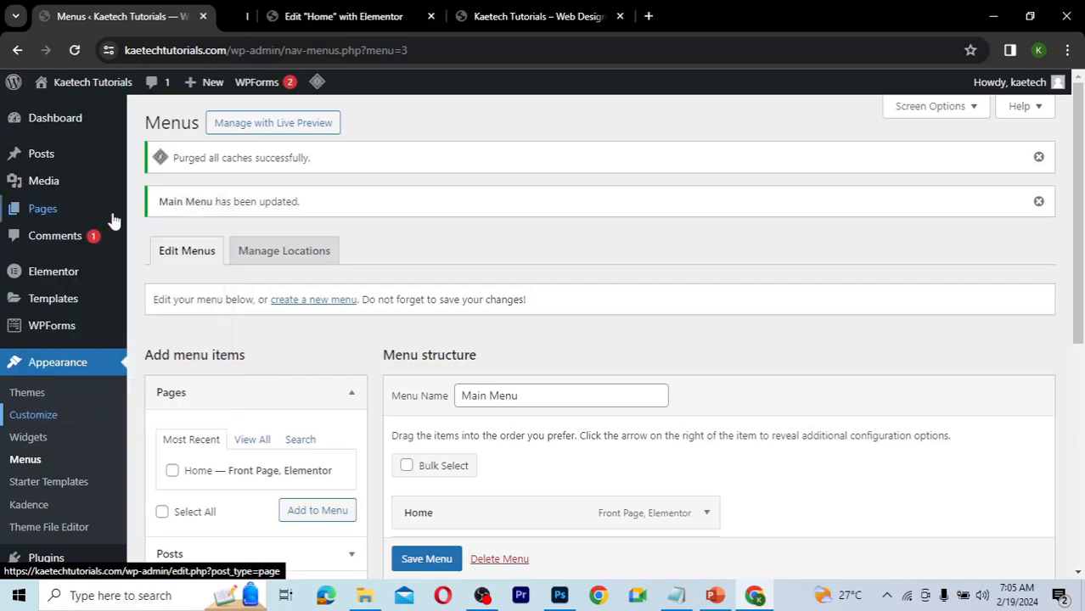
click(288, 18)
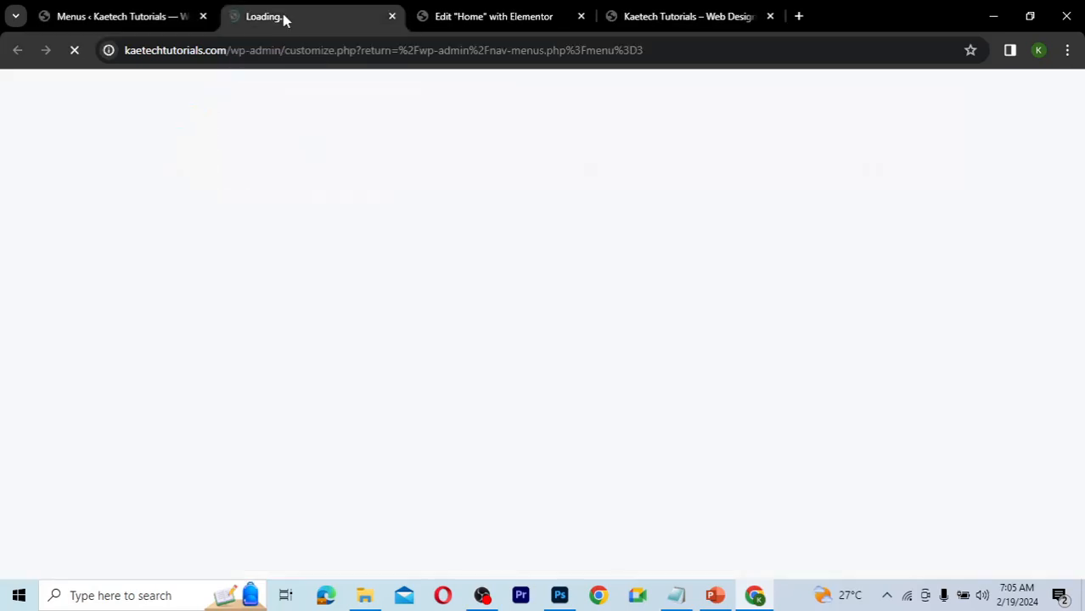
drag(284, 19, 660, 9)
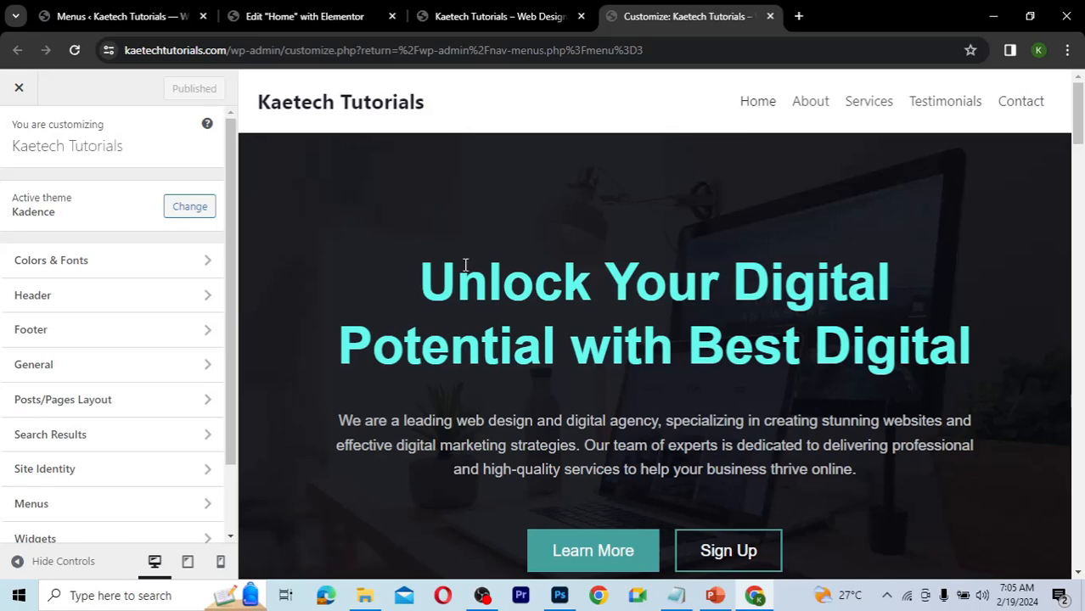
- Switch to File Explorer, open Downloads > Udemy Course > One Page website > Images to find the logo files, and return to the Customizer
click(365, 596)
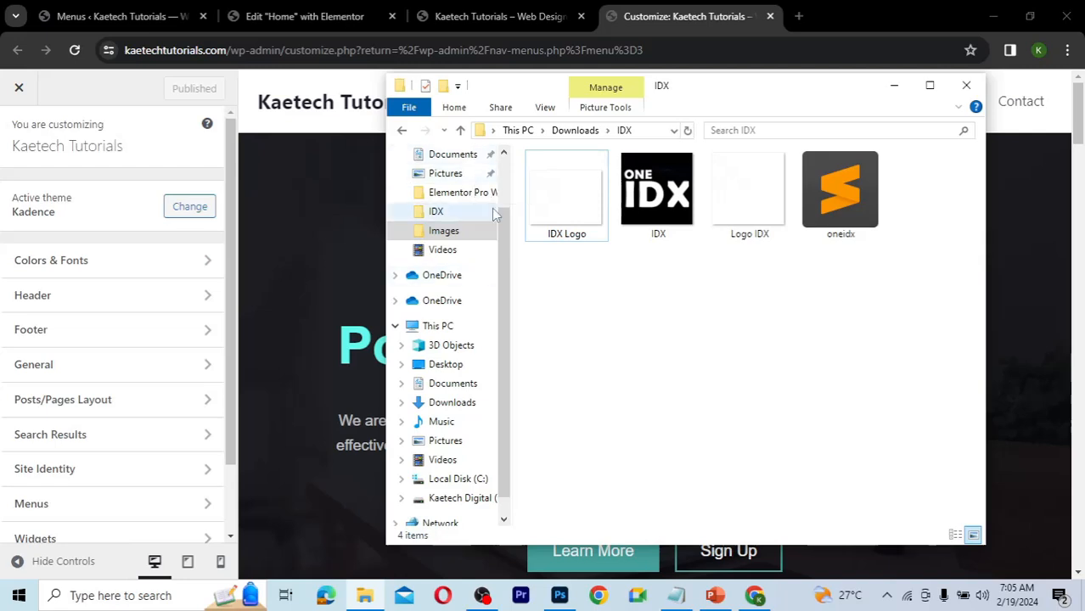
scroll(453, 203, up, 2)
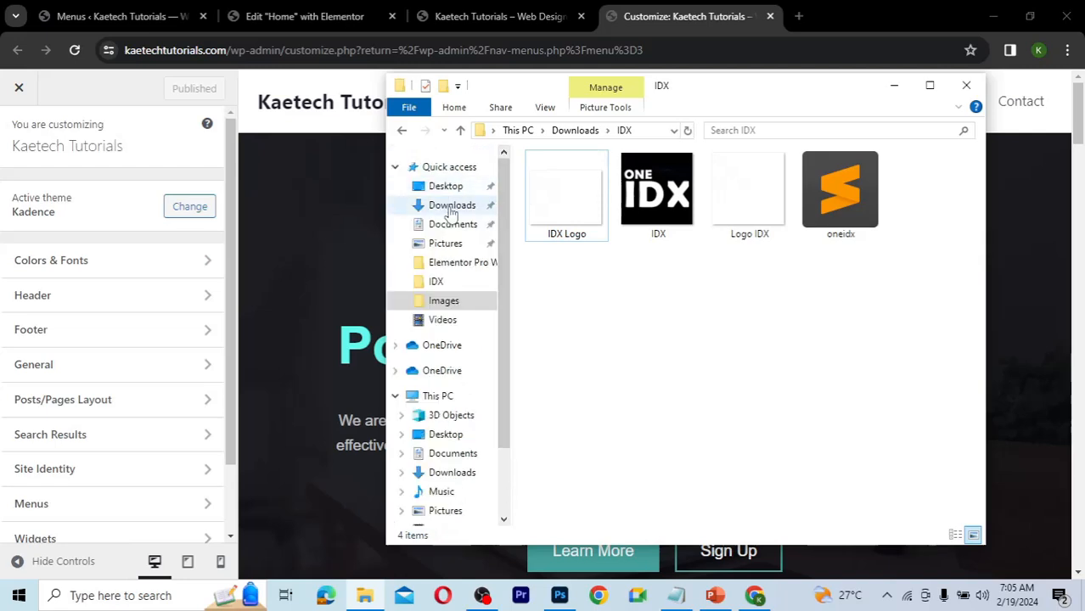
click(450, 208)
click(671, 484)
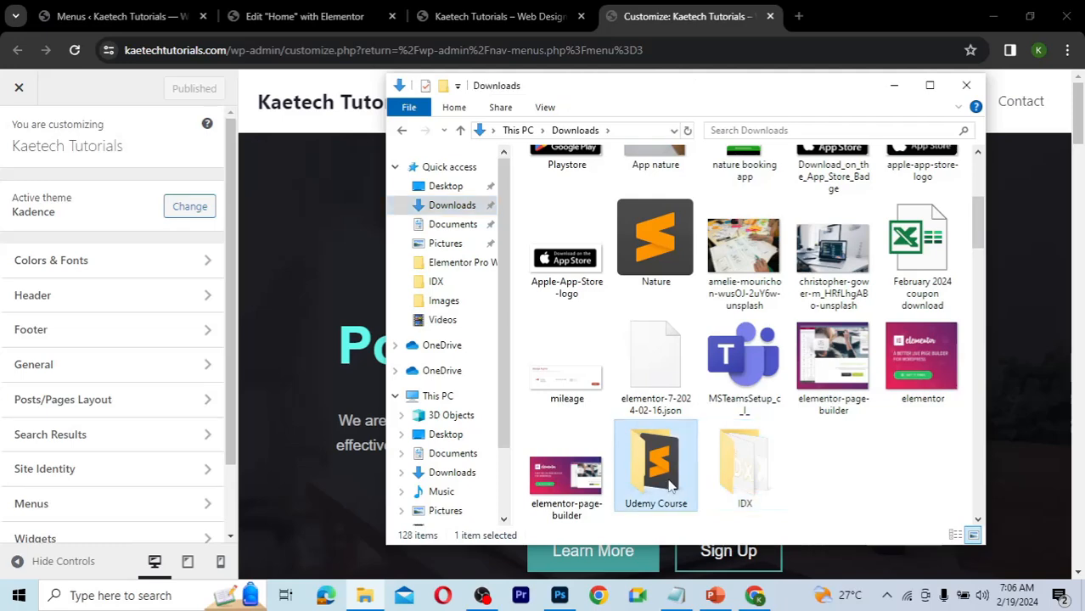
double_click(671, 484)
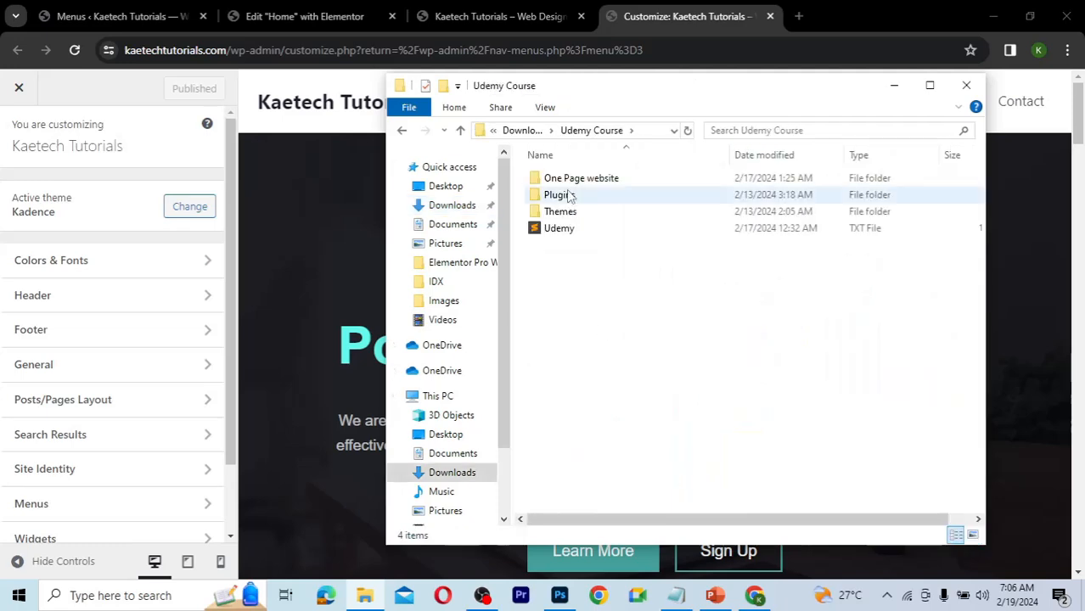
double_click(578, 179)
click(577, 185)
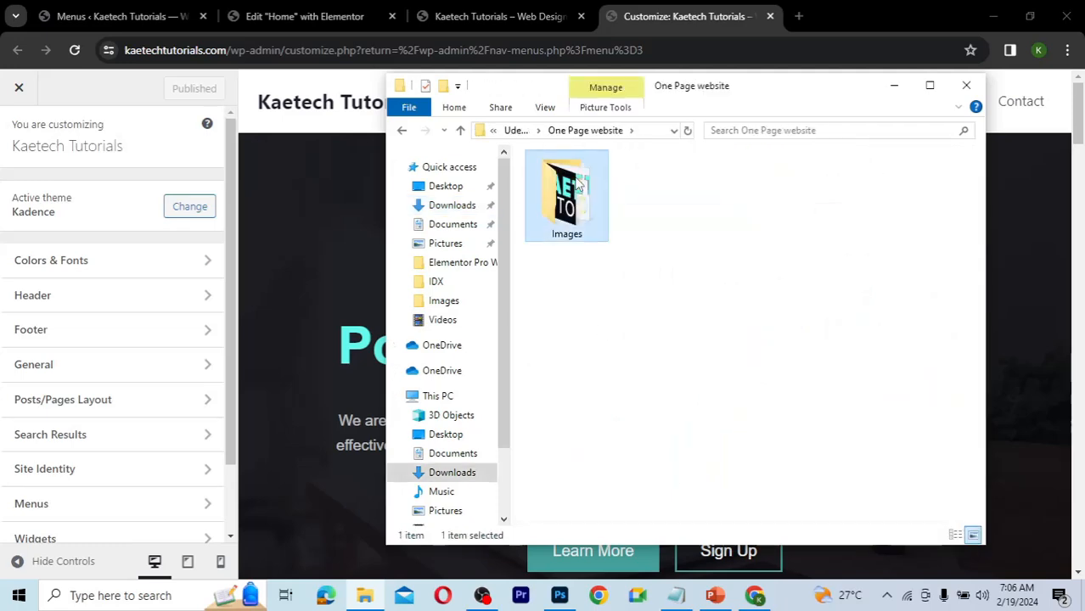
double_click(578, 185)
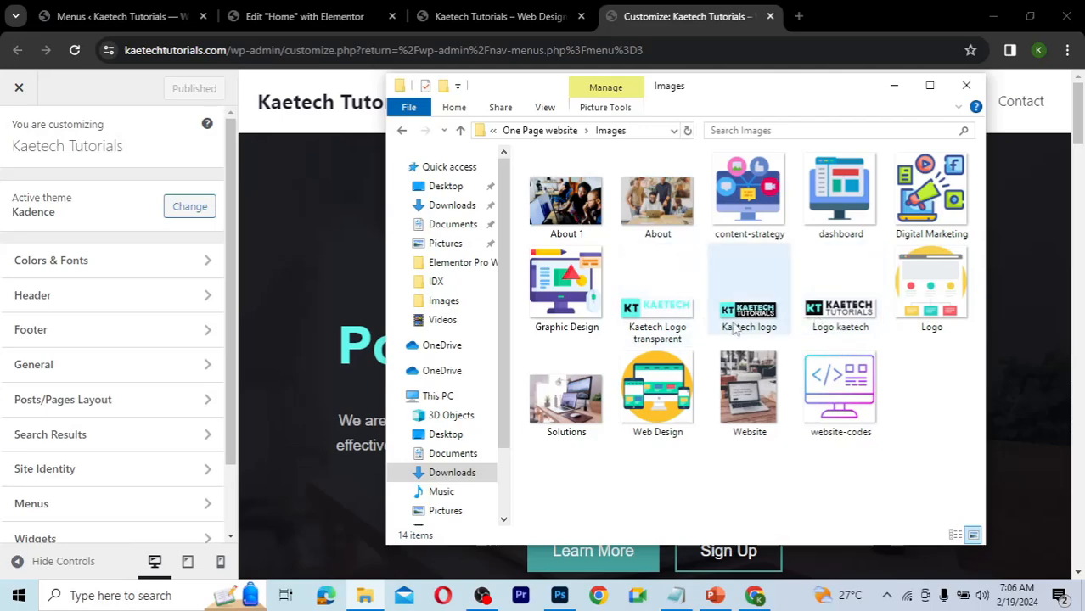
click(687, 18)
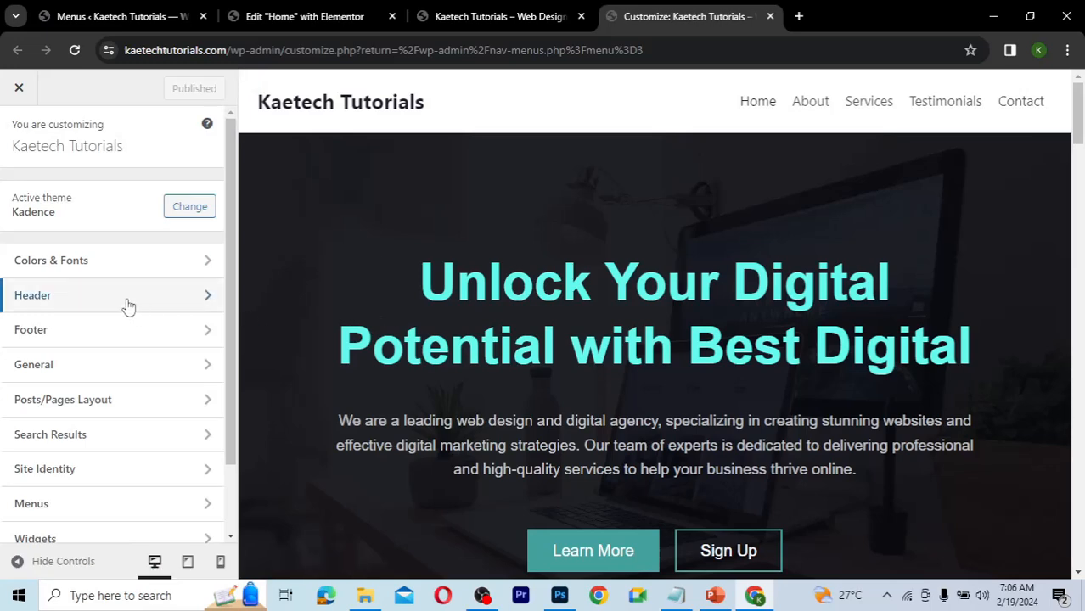
- Upload Kaetech Logo transparent, Kaetech logo and Logo kaetech from the Images folder through the header's logo selection
click(76, 297)
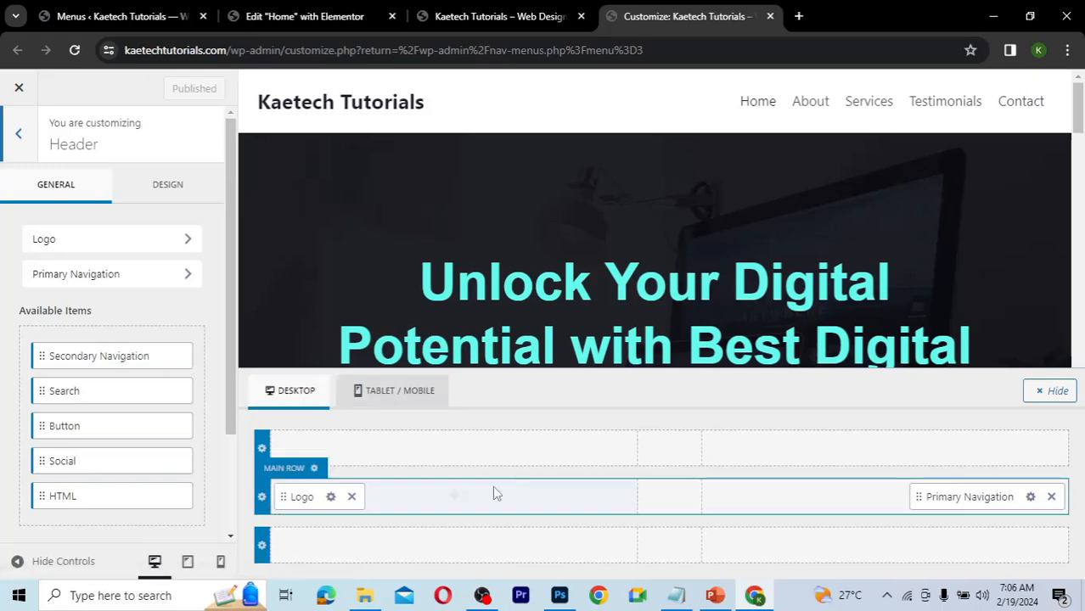
click(330, 497)
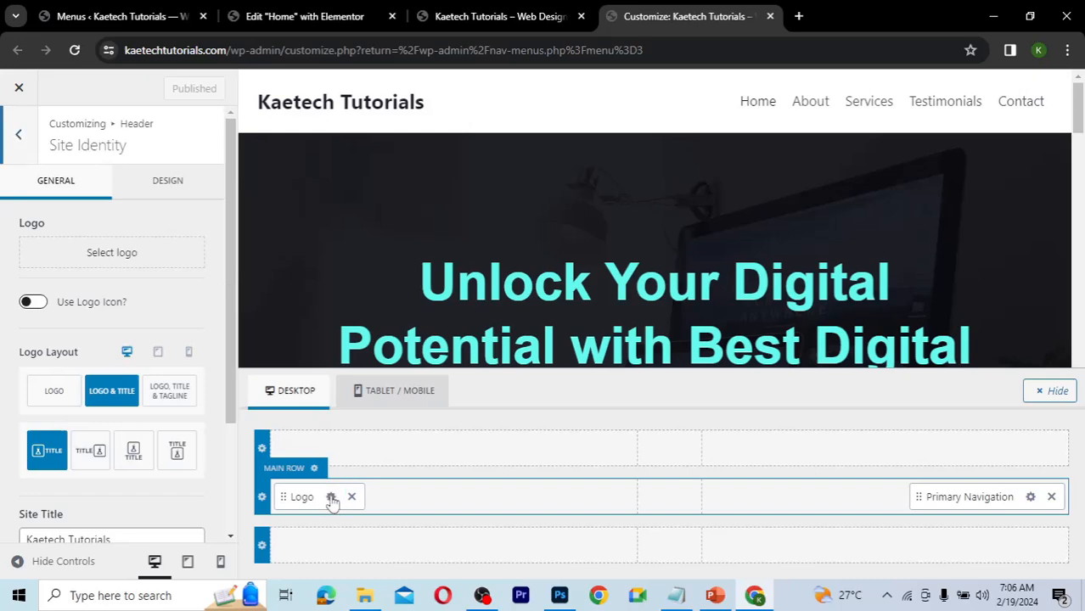
click(114, 254)
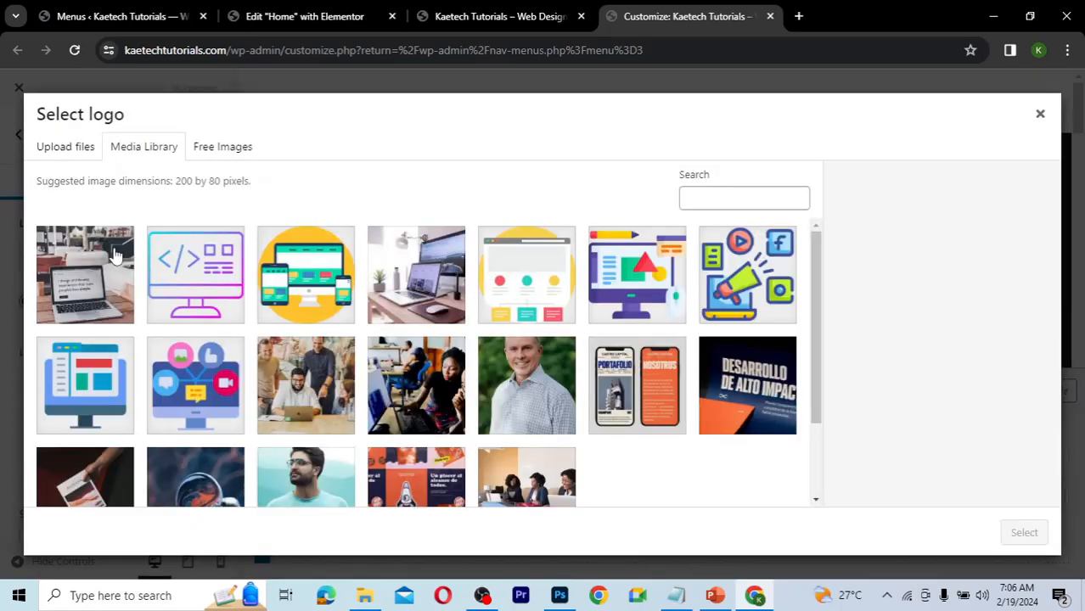
click(372, 598)
click(682, 312)
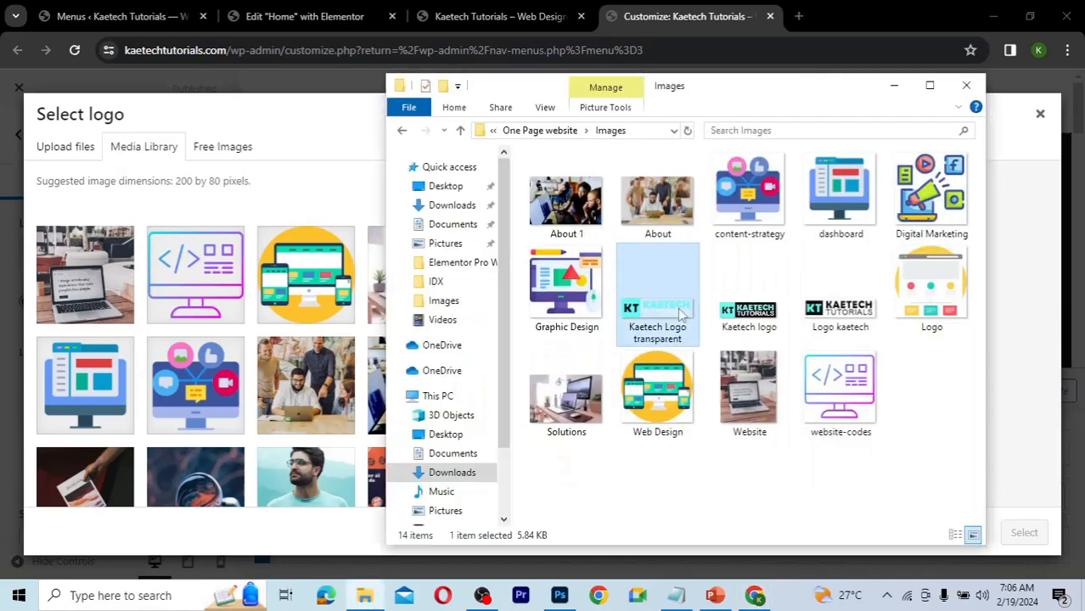
ctrl+click(746, 312)
ctrl+click(851, 304)
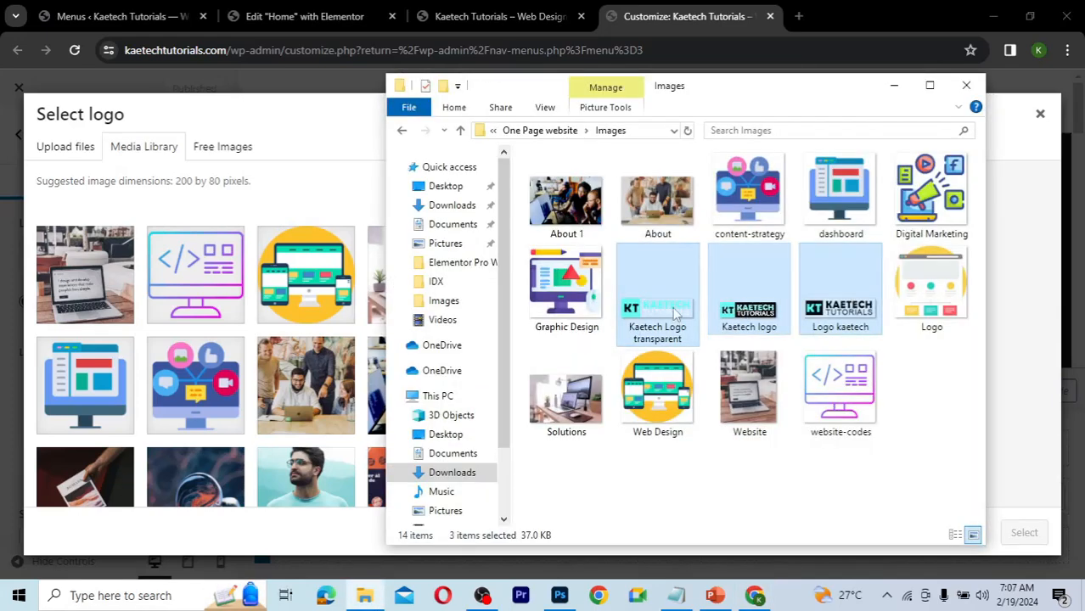
drag(677, 313, 298, 287)
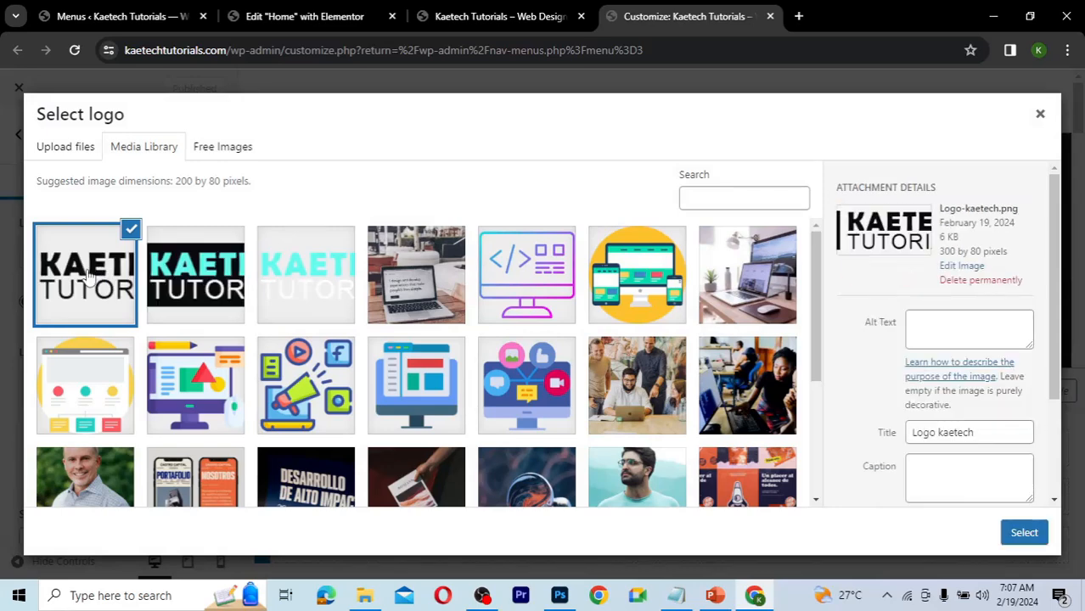
- Use Logo-kaetech.png uncropped as the header logo with the Logo-only layout, and publish the changes
click(1010, 532)
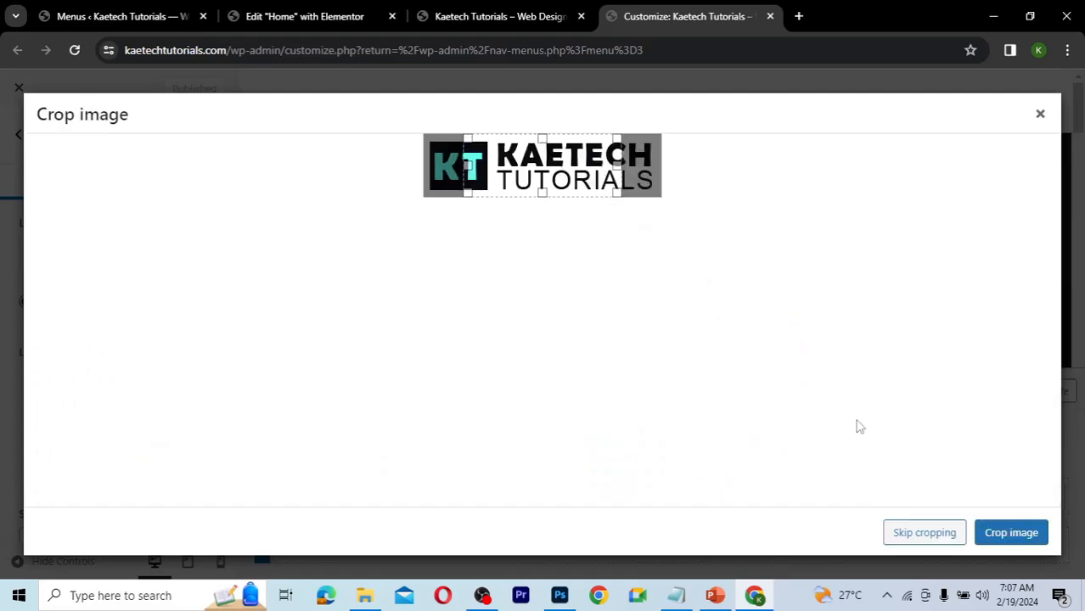
click(925, 544)
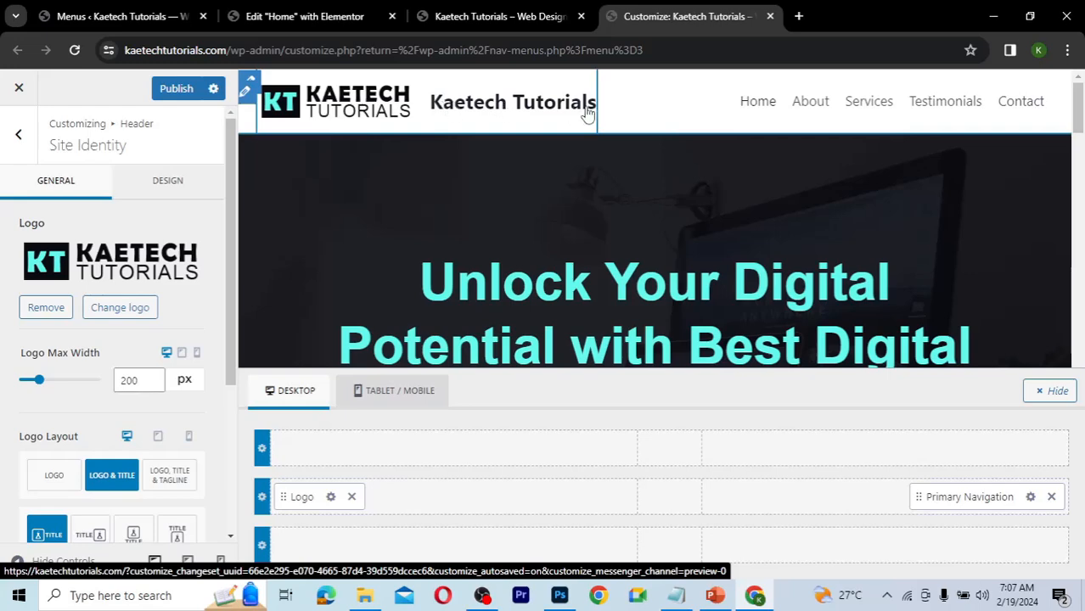
scroll(180, 303, down, 1)
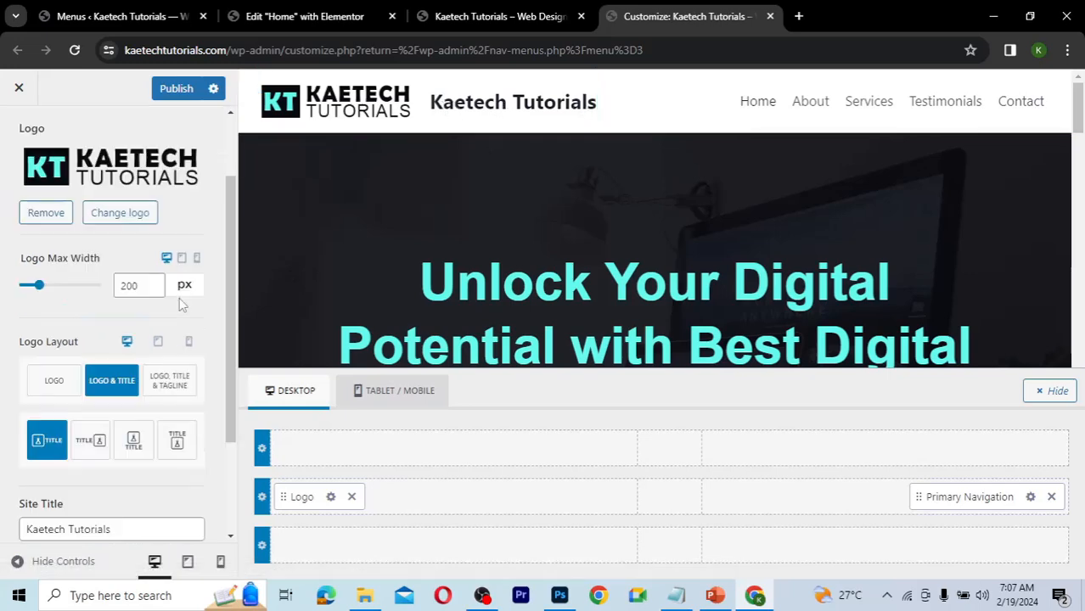
scroll(180, 303, down, 1)
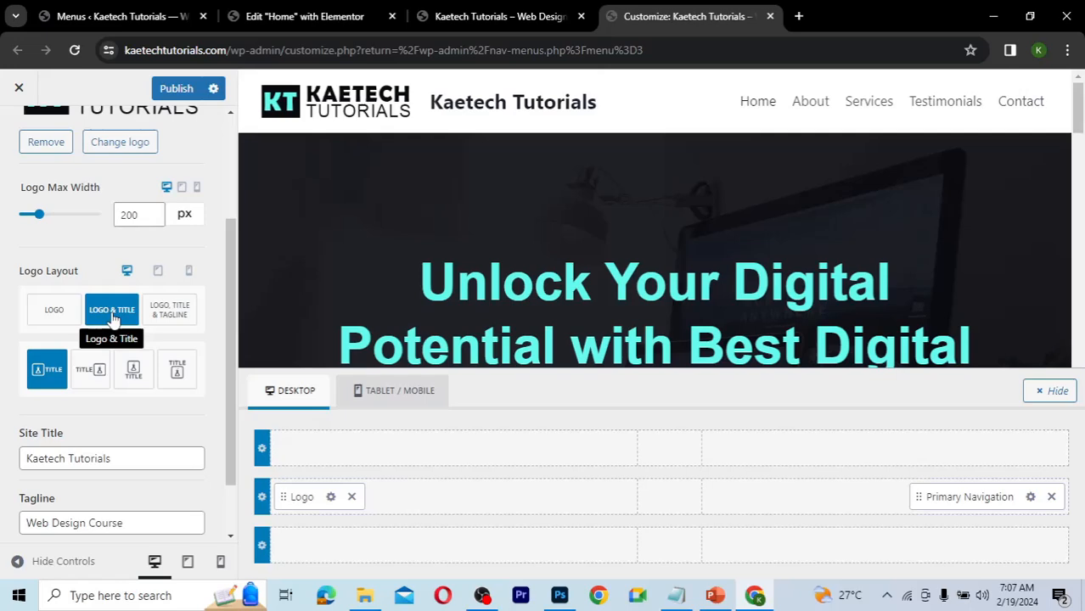
click(55, 313)
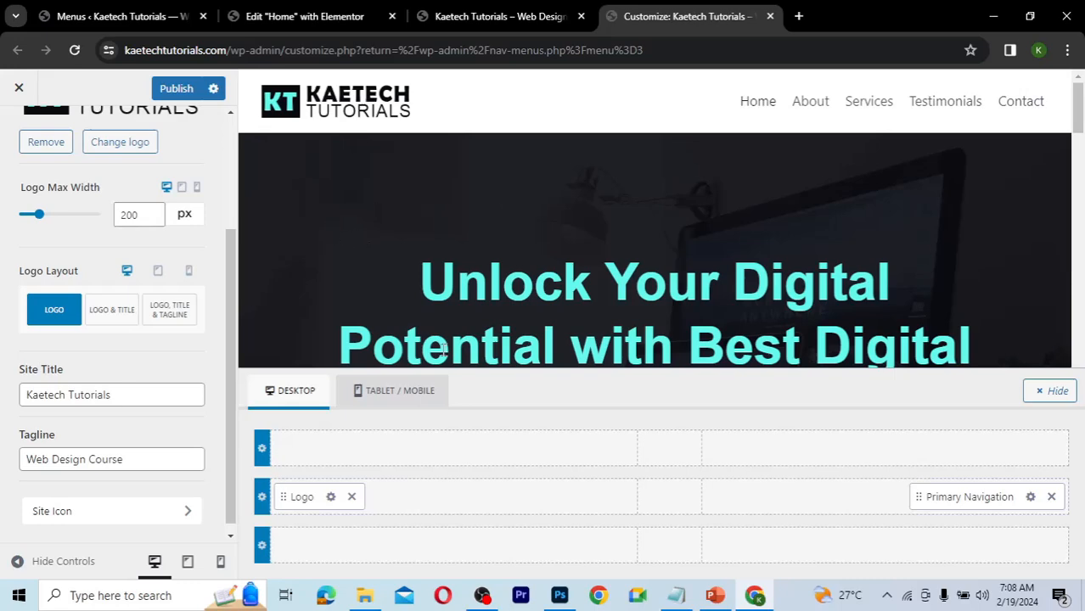
click(177, 89)
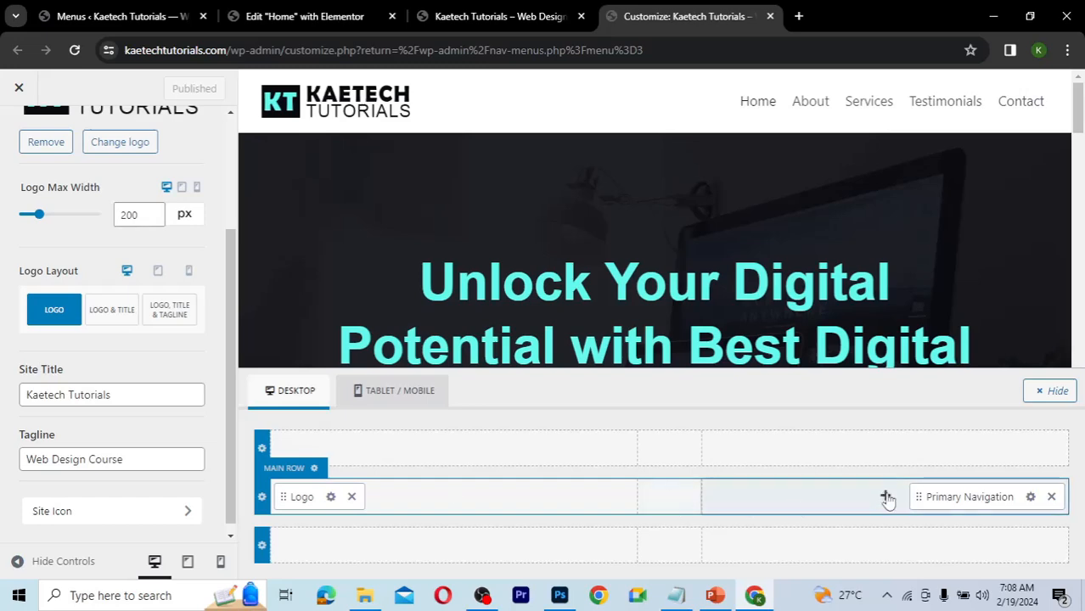
- Add a Button item beside Primary Navigation in the header's main row, and open its label for editing
click(886, 498)
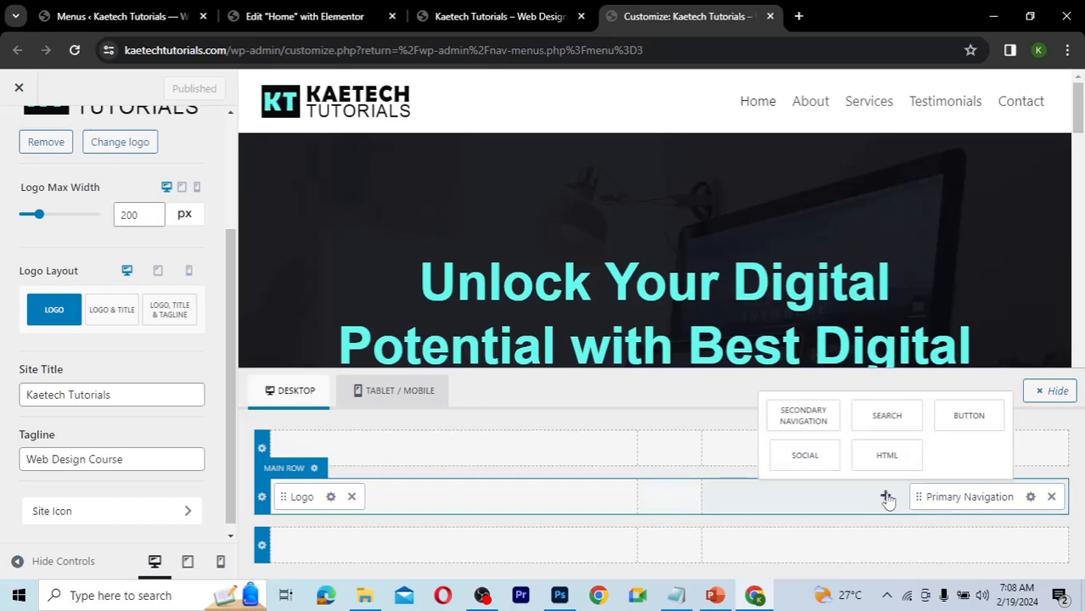
click(992, 423)
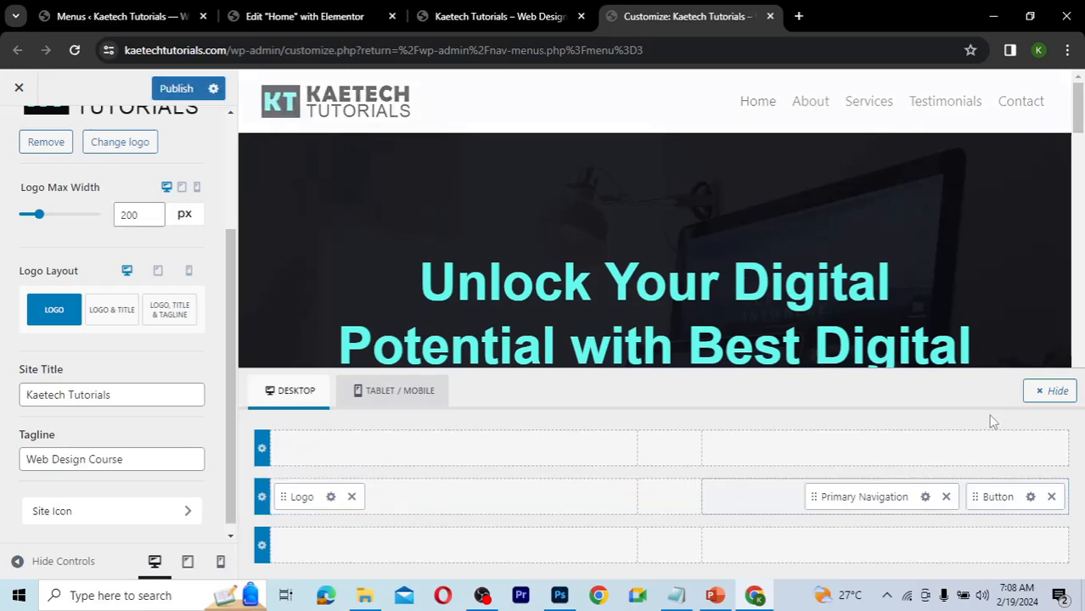
click(1031, 498)
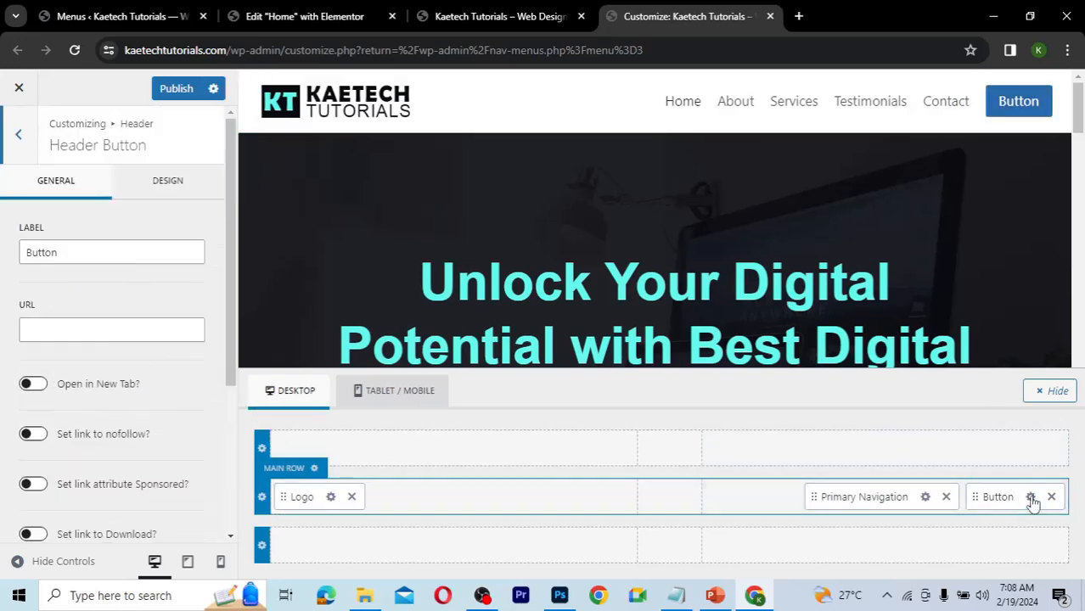
click(75, 253)
drag(75, 254, 2, 249)
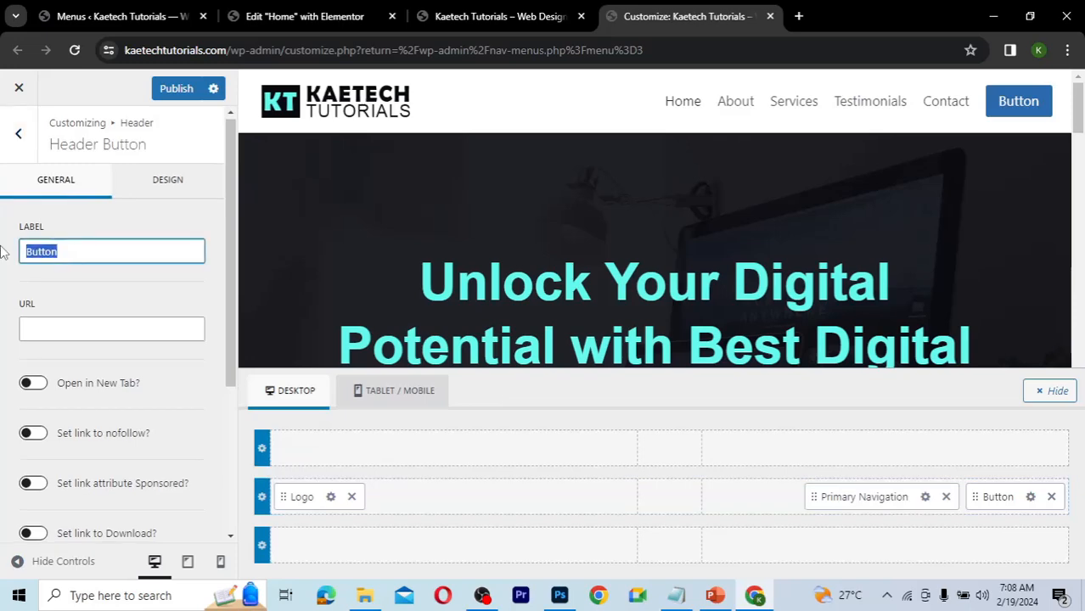
- Set the header button's label to "Book Us" and compare it with the hero section's buttons in the preview
text(Book Us)
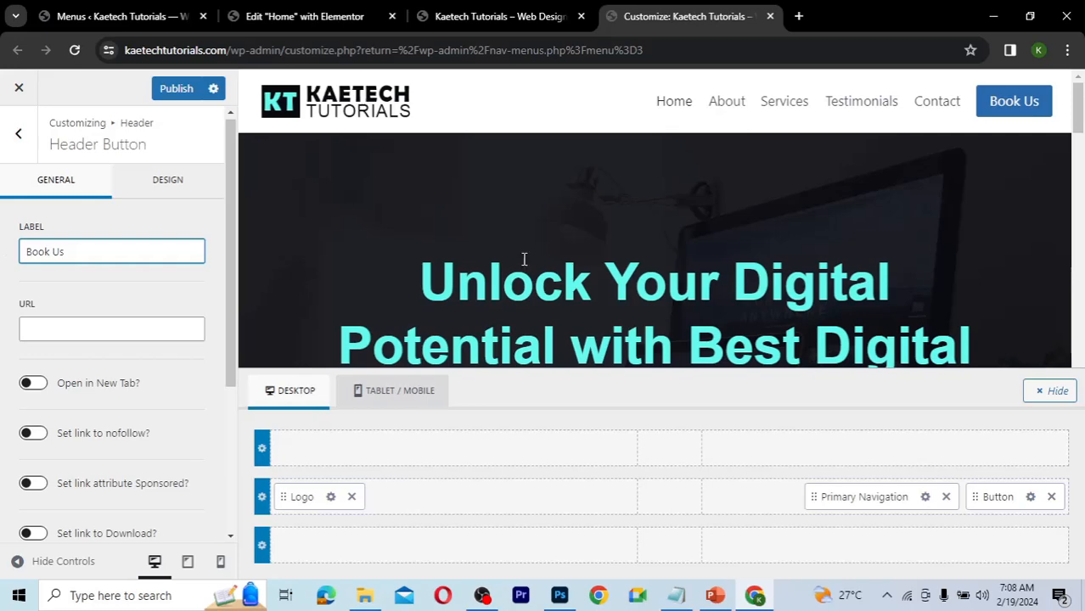
scroll(524, 263, down, 2)
scroll(525, 268, down, 1)
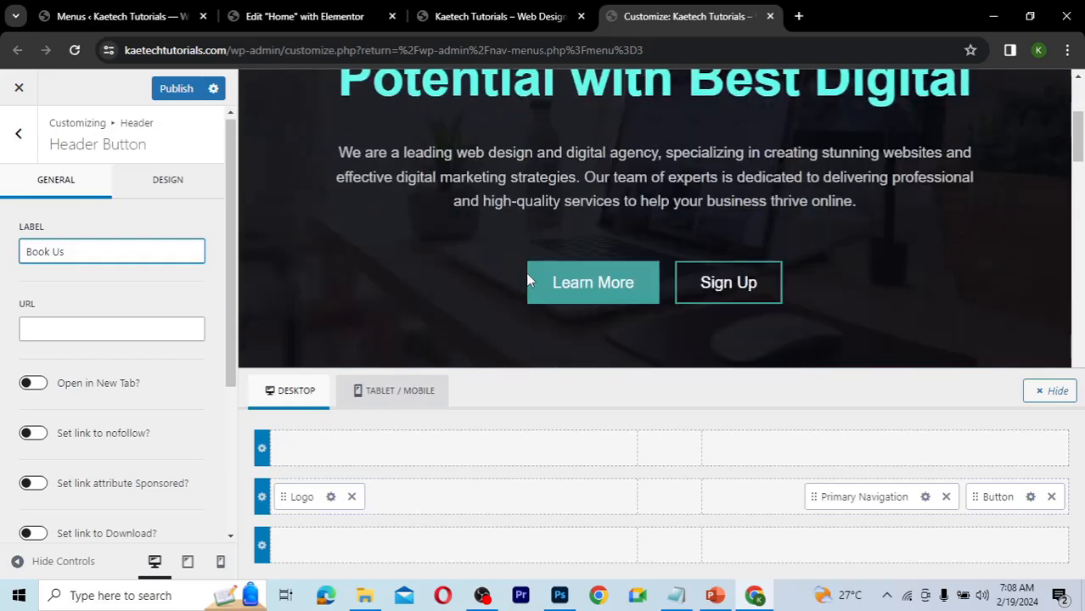
- Replace the header button's label with "Sign Up"
drag(89, 252, 13, 254)
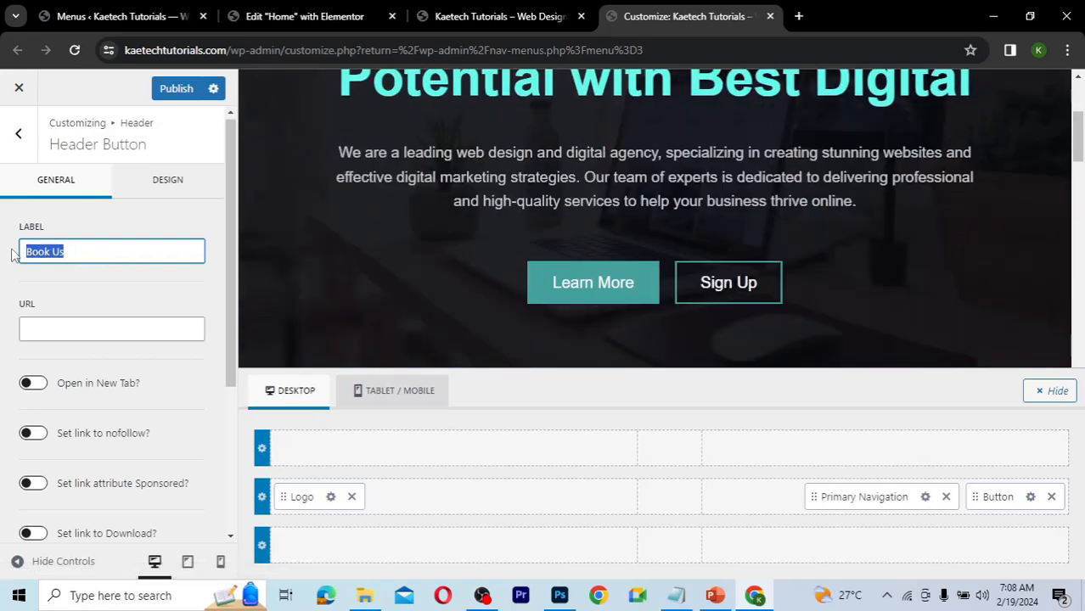
text(Sign)
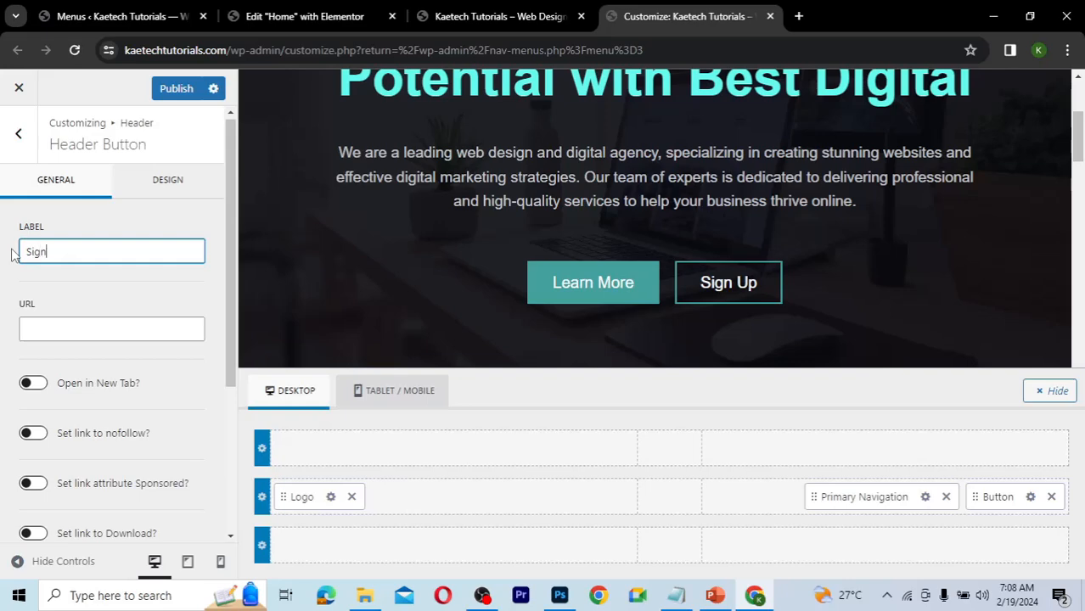
text( Up)
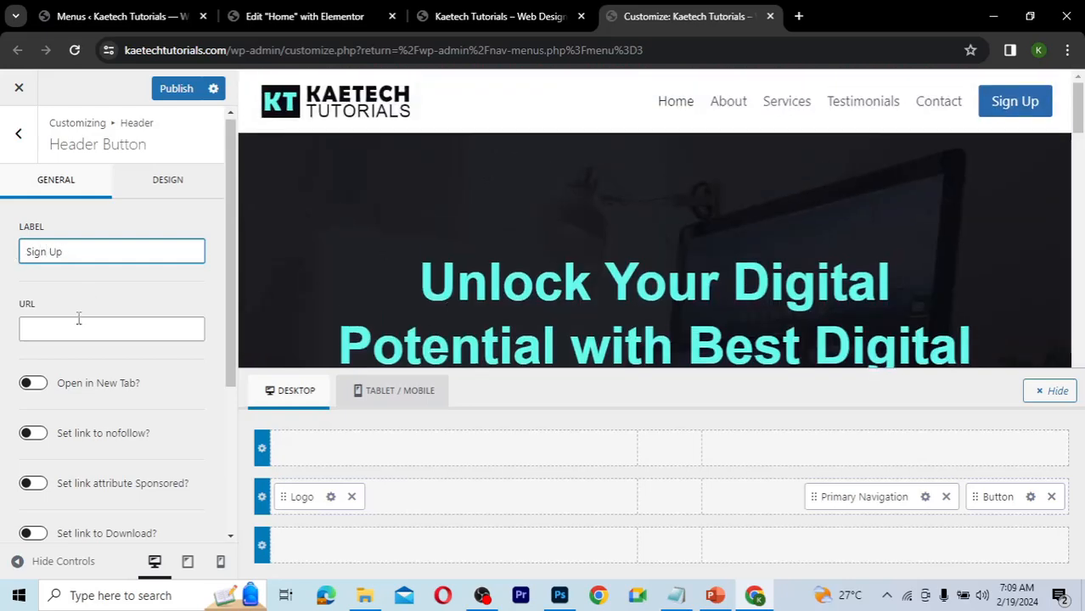
- Set the header button's URL to #contact and look through the page preview
click(72, 333)
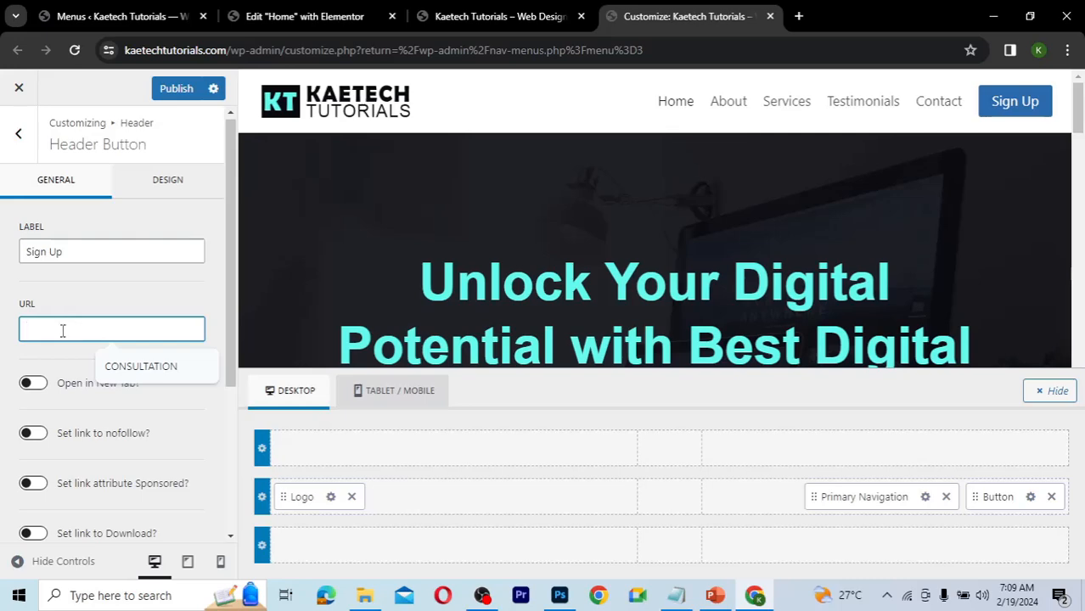
text(#)
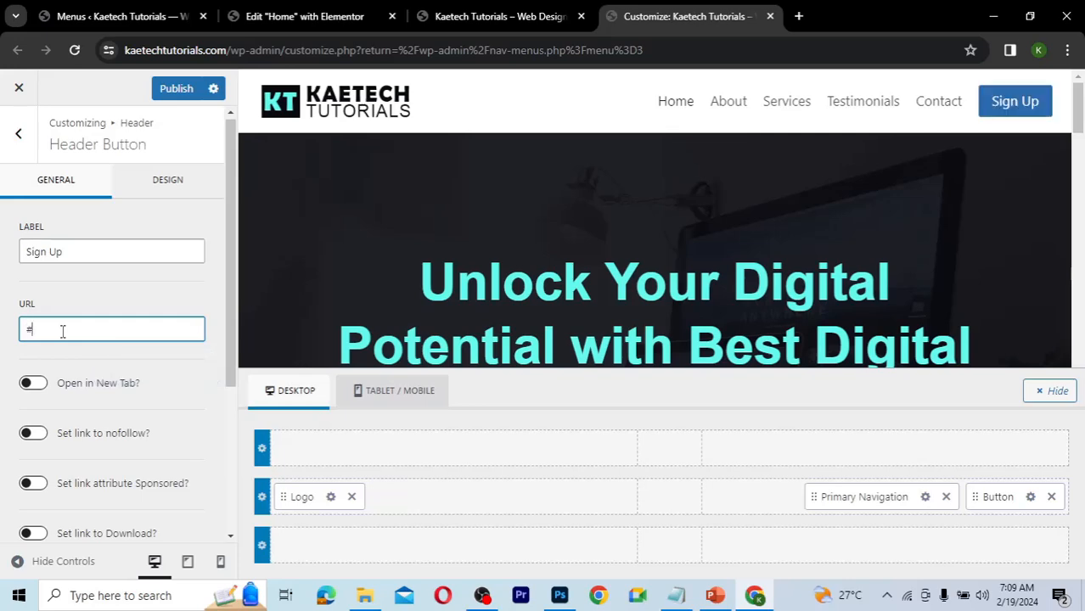
text(contact)
drag(69, 329, 16, 330)
click(77, 331)
scroll(599, 260, down, 5)
scroll(600, 260, down, 5)
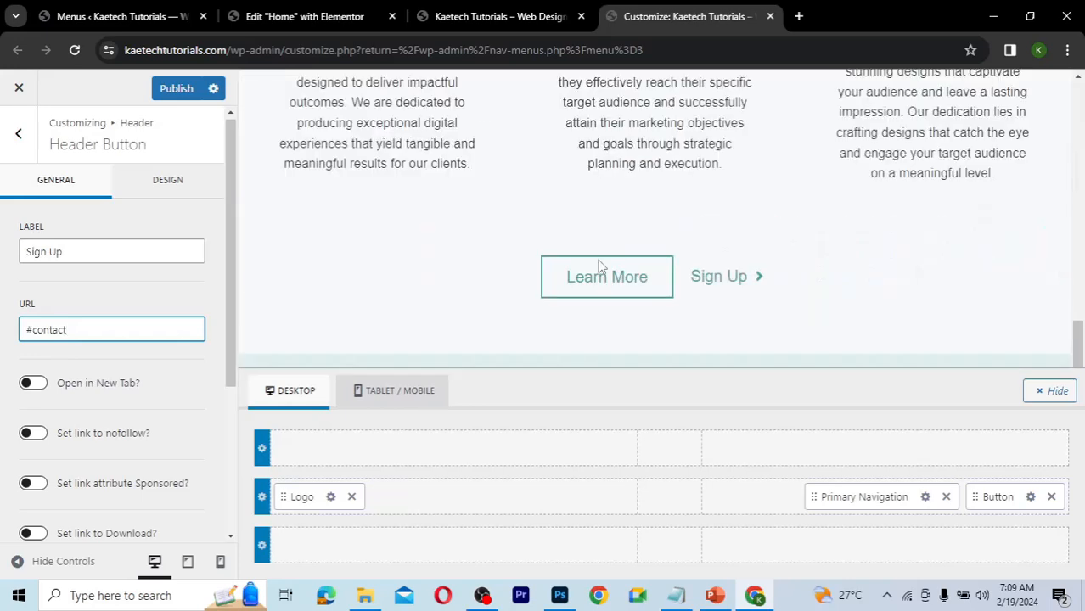
scroll(599, 265, down, 8)
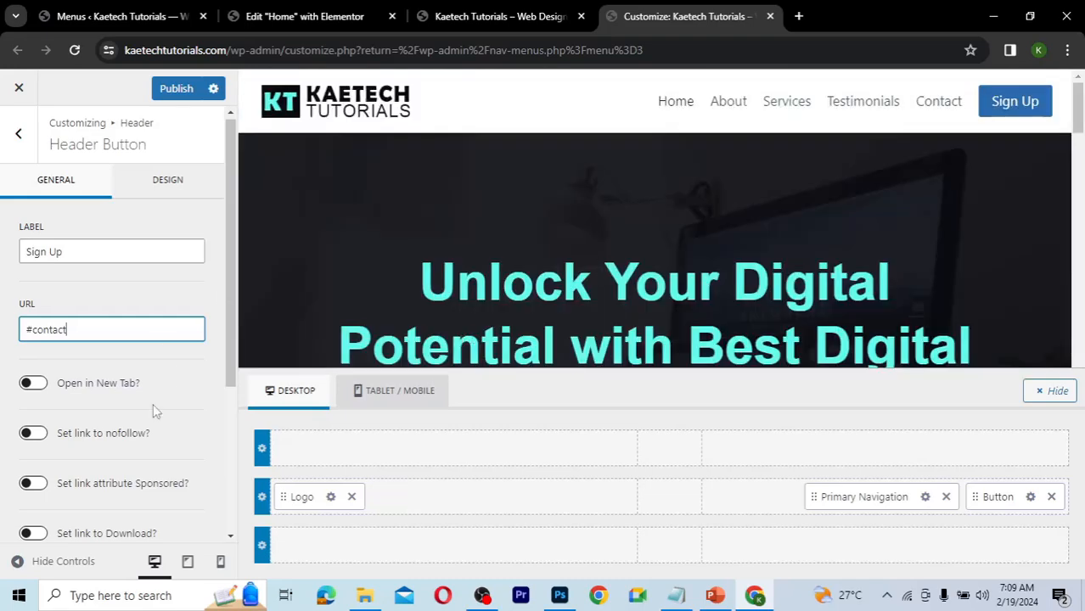
- Set the header button's style to Outline and compare it with the hero section's Sign Up button
scroll(154, 410, down, 1)
scroll(153, 410, down, 1)
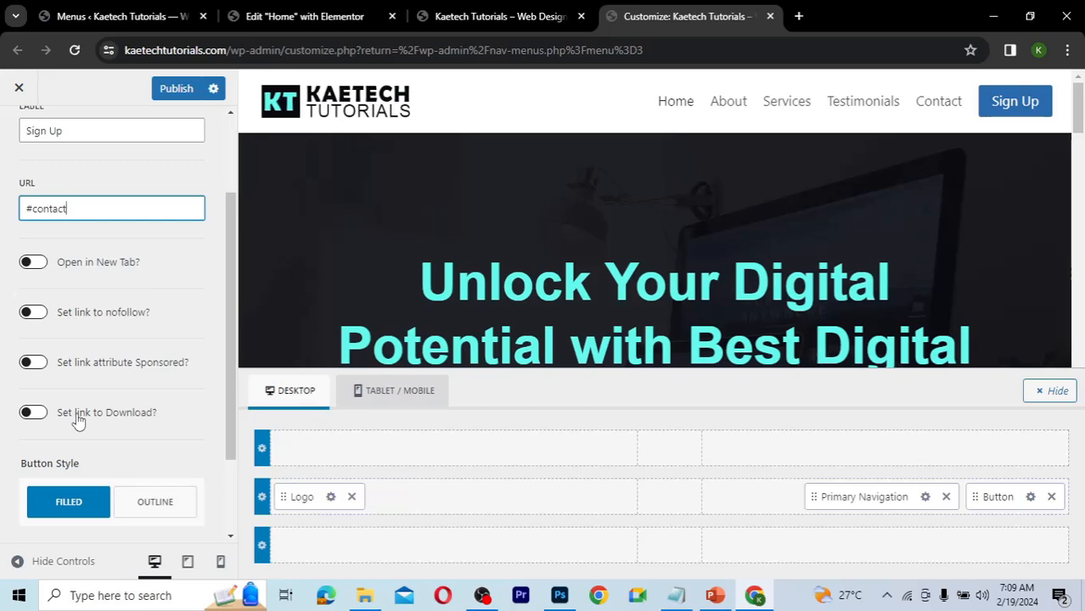
scroll(76, 420, down, 2)
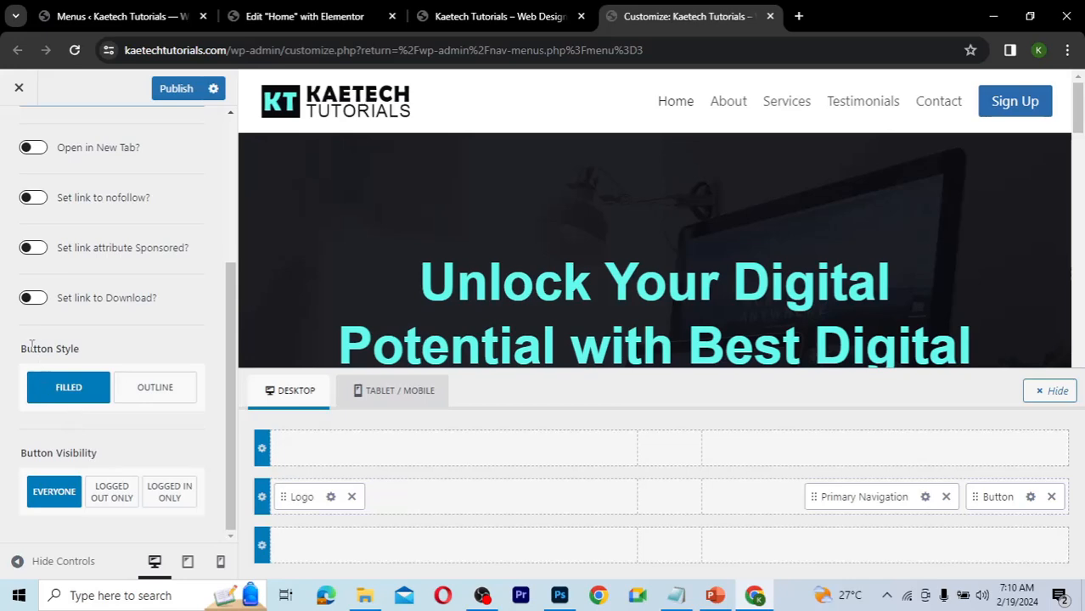
click(158, 399)
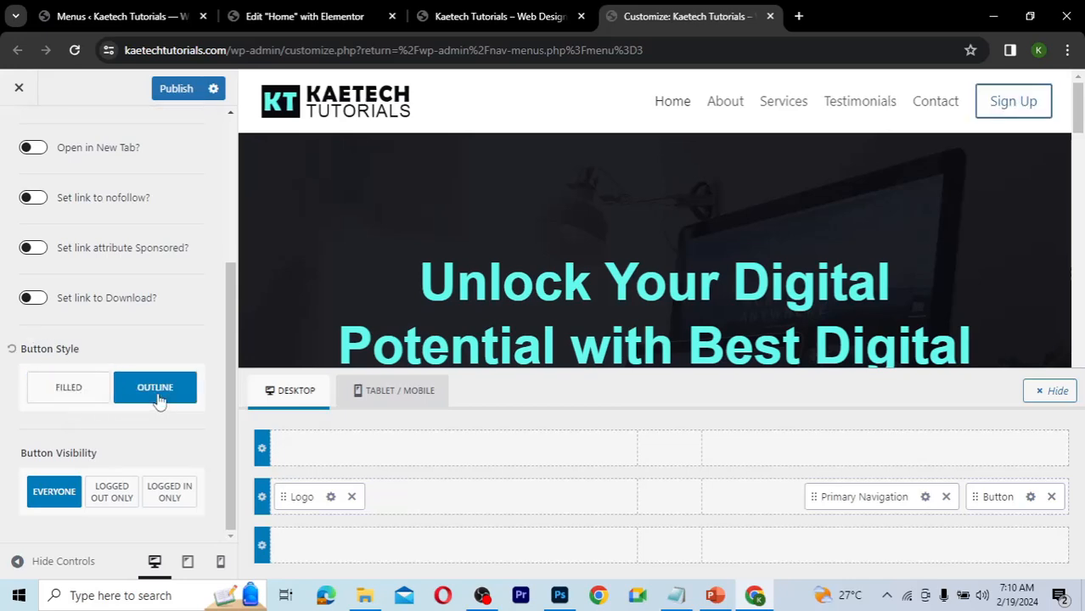
click(86, 398)
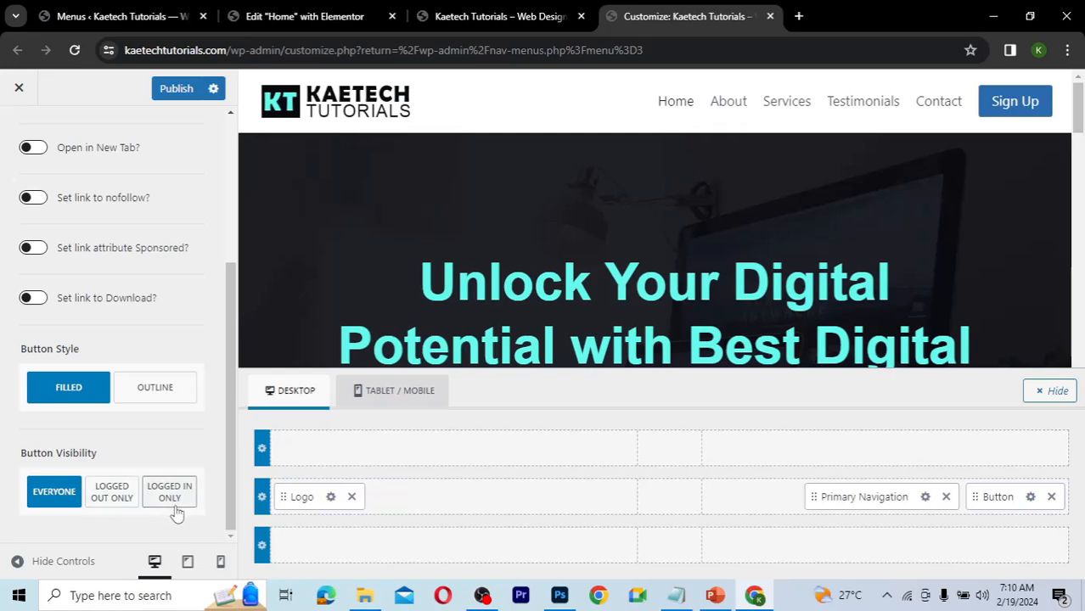
click(165, 397)
scroll(571, 289, down, 1)
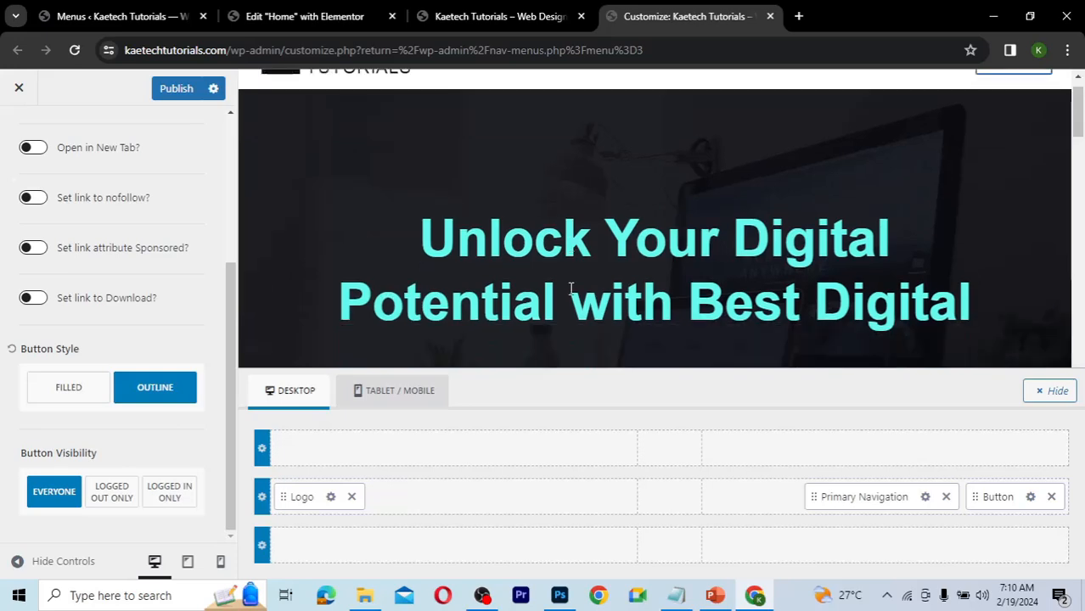
scroll(571, 289, down, 3)
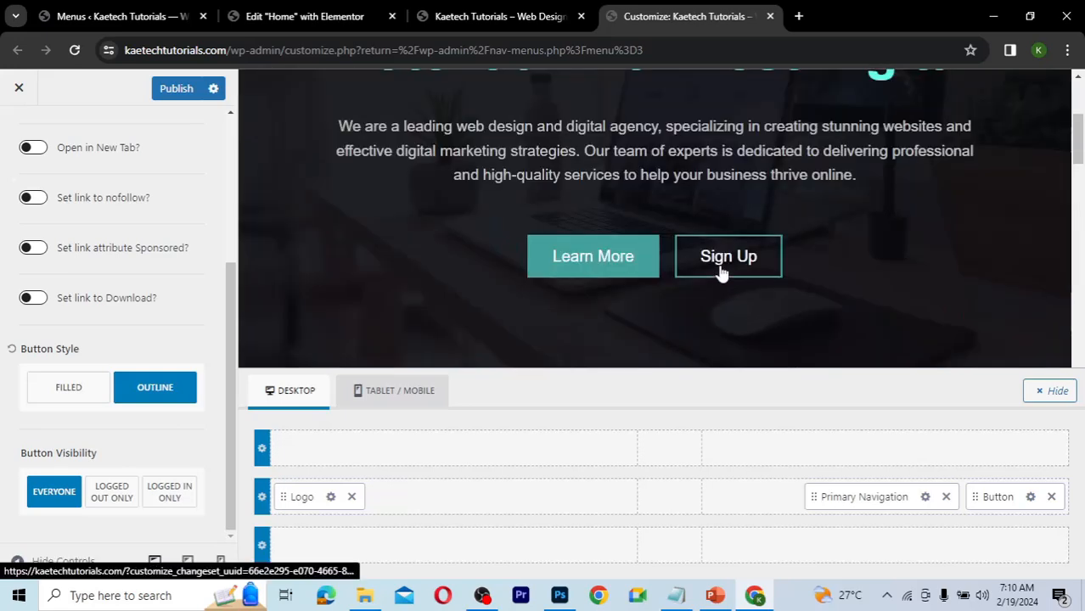
scroll(133, 238, up, 4)
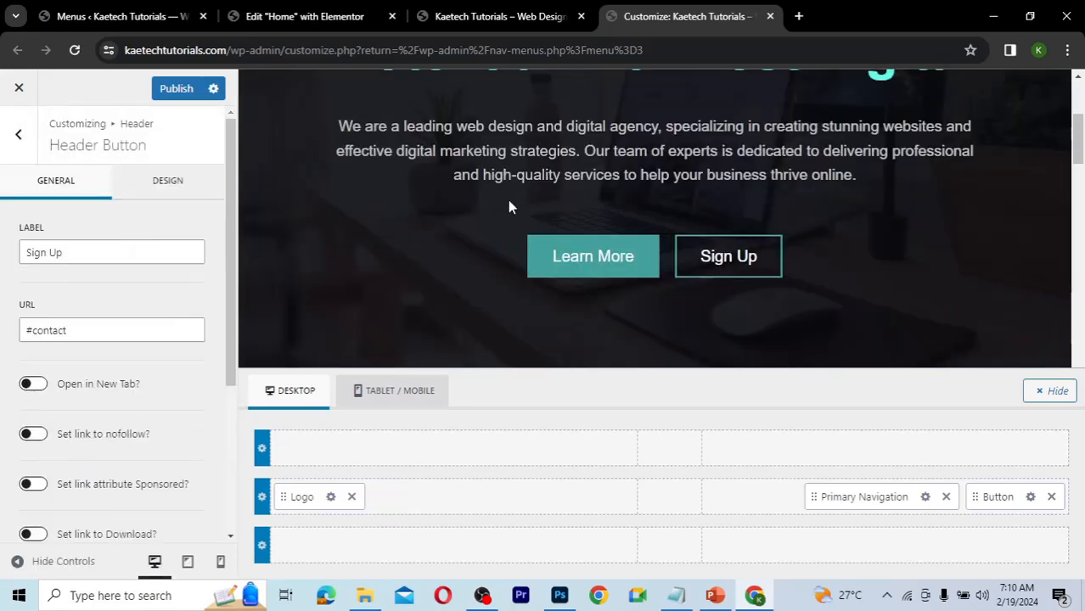
scroll(507, 204, up, 5)
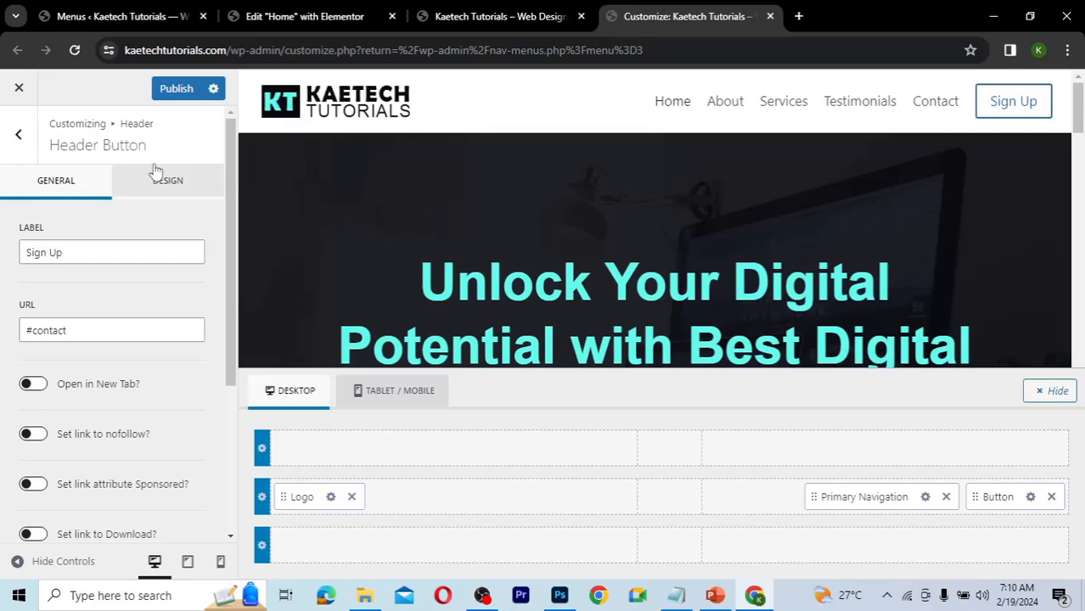
- Open the header button's design settings, and copy the dark blue hex code #45A29E from the Udemy notes in Notepad
click(163, 188)
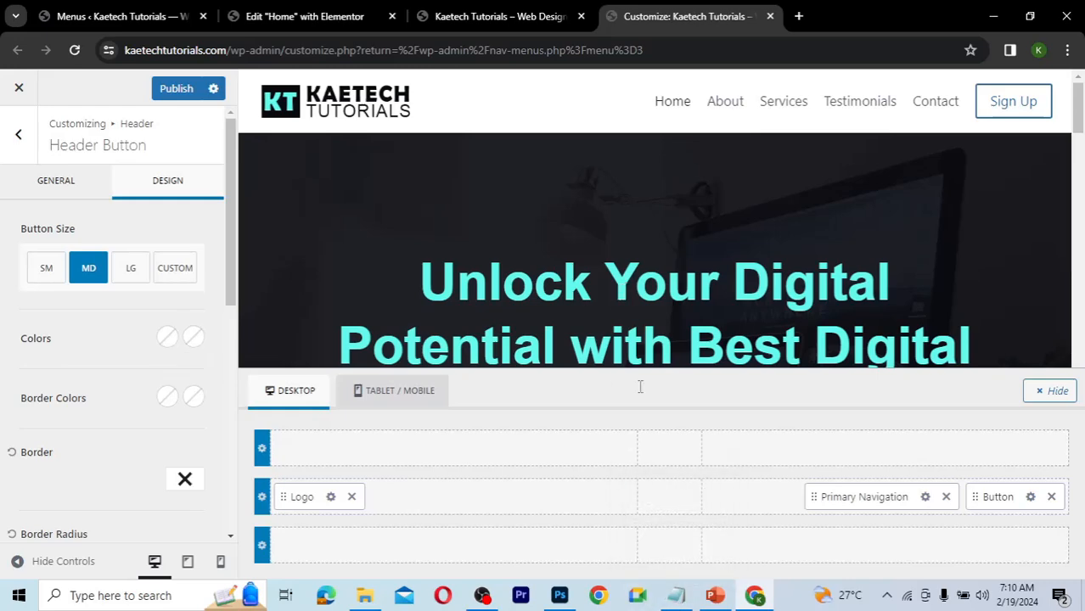
scroll(680, 337, down, 1)
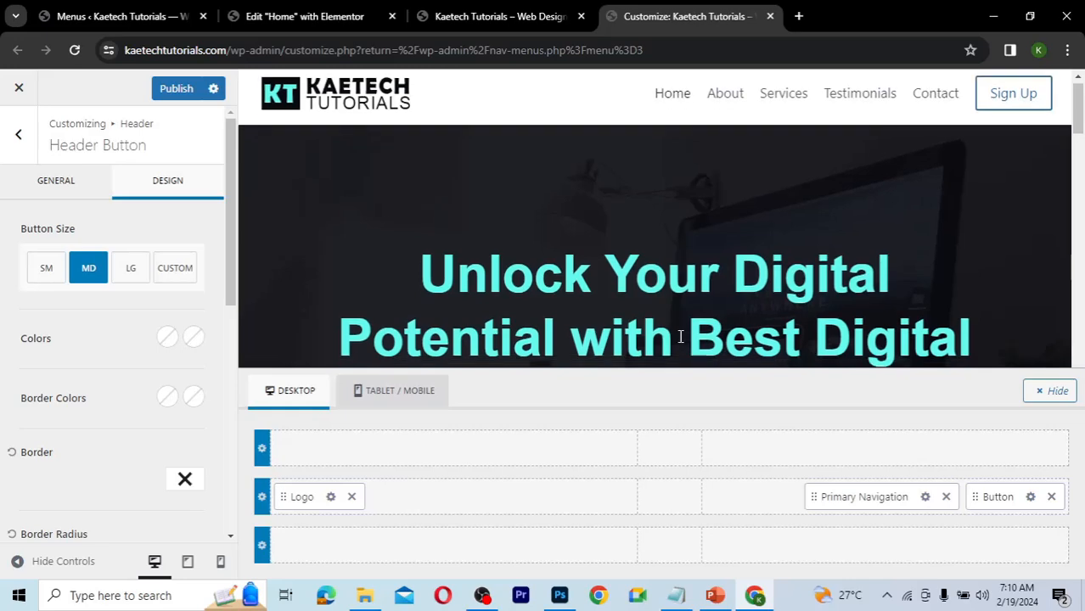
scroll(680, 337, down, 4)
scroll(681, 308, down, 1)
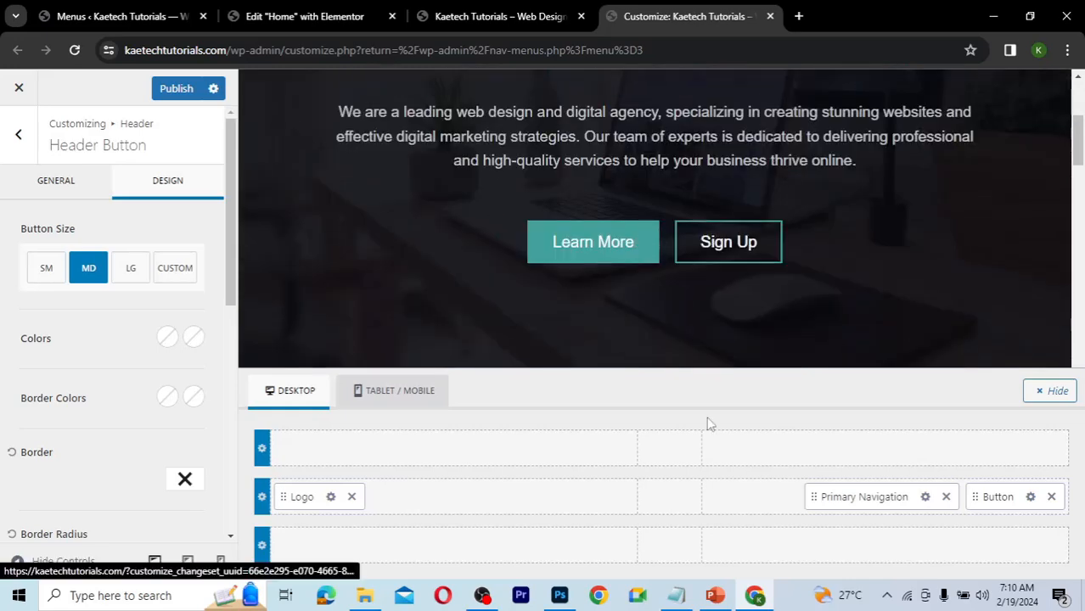
click(676, 599)
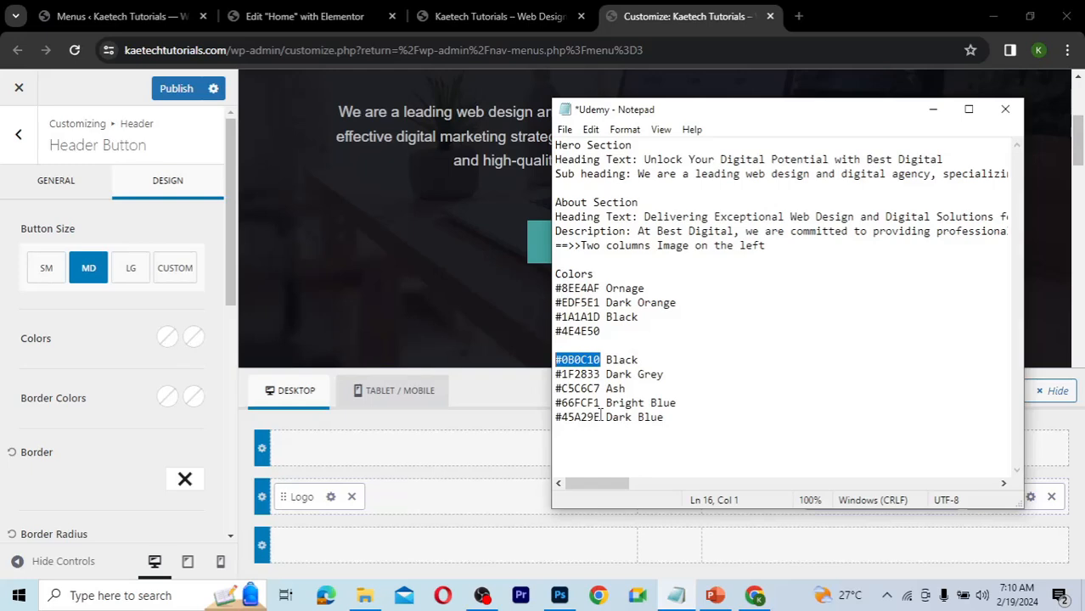
click(600, 417)
drag(600, 416, 555, 417)
key(ctrl+c)
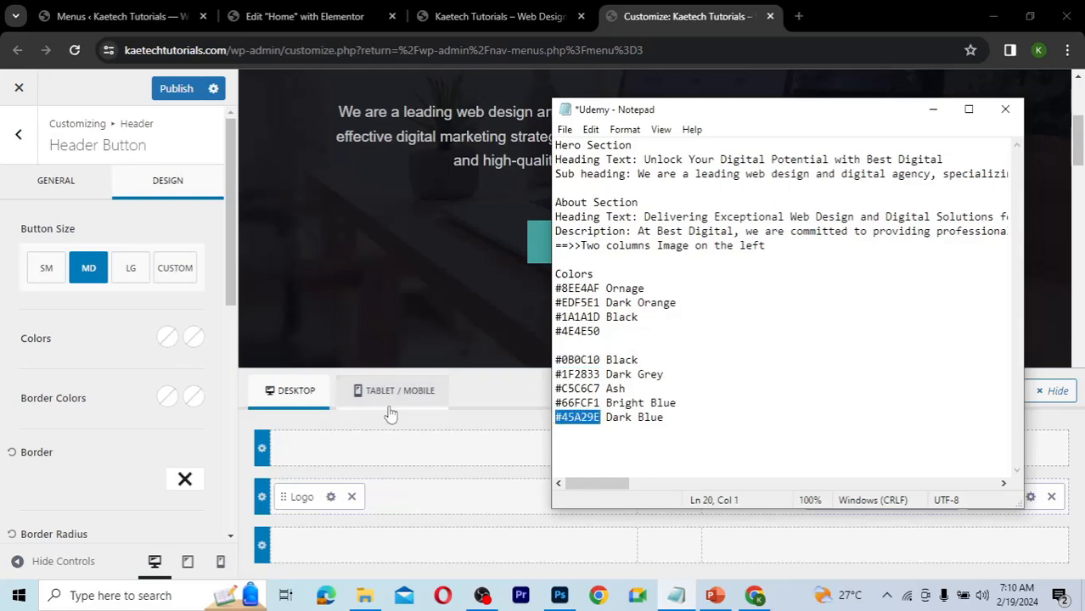
- Back in the site customizer, set the header button's hover color to #45A29E
click(194, 339)
click(194, 339)
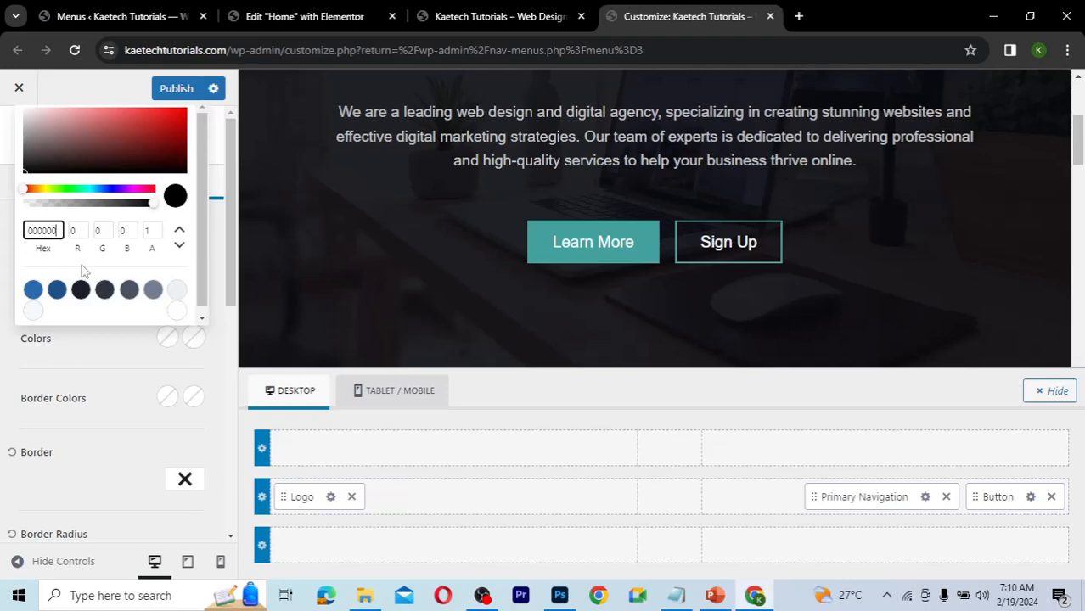
drag(60, 231, 13, 236)
key(ctrl+v)
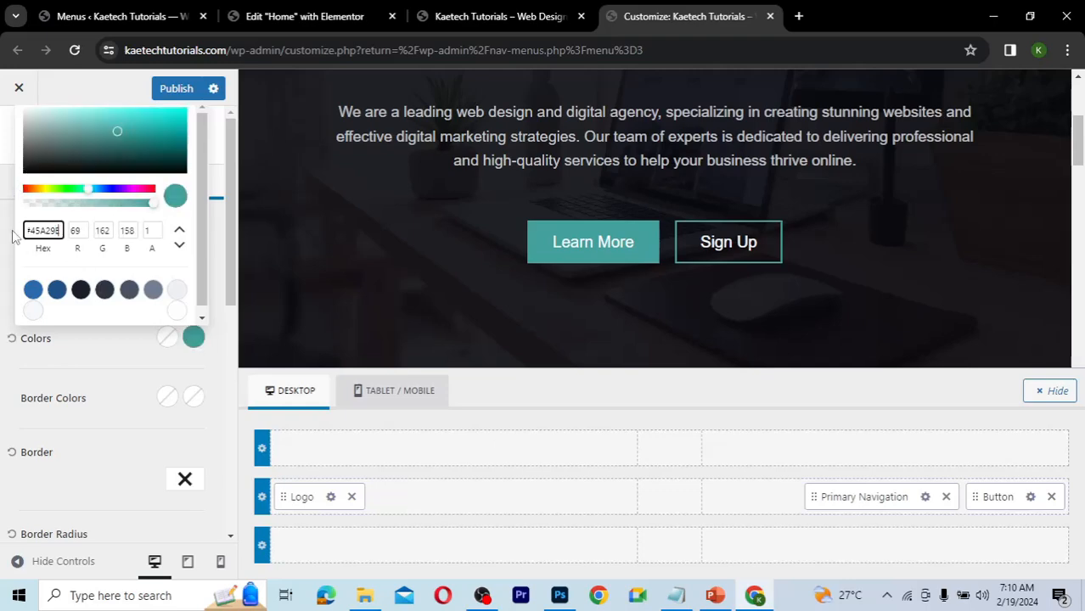
click(100, 345)
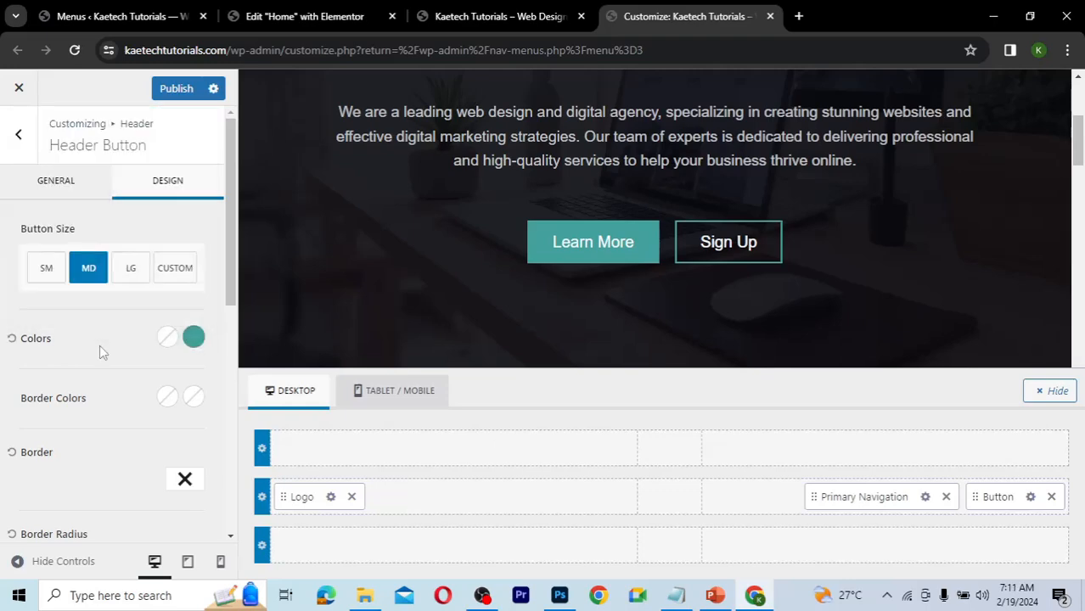
- Set the header button's normal border color to the copied hex code #45A29E
scroll(100, 345, down, 1)
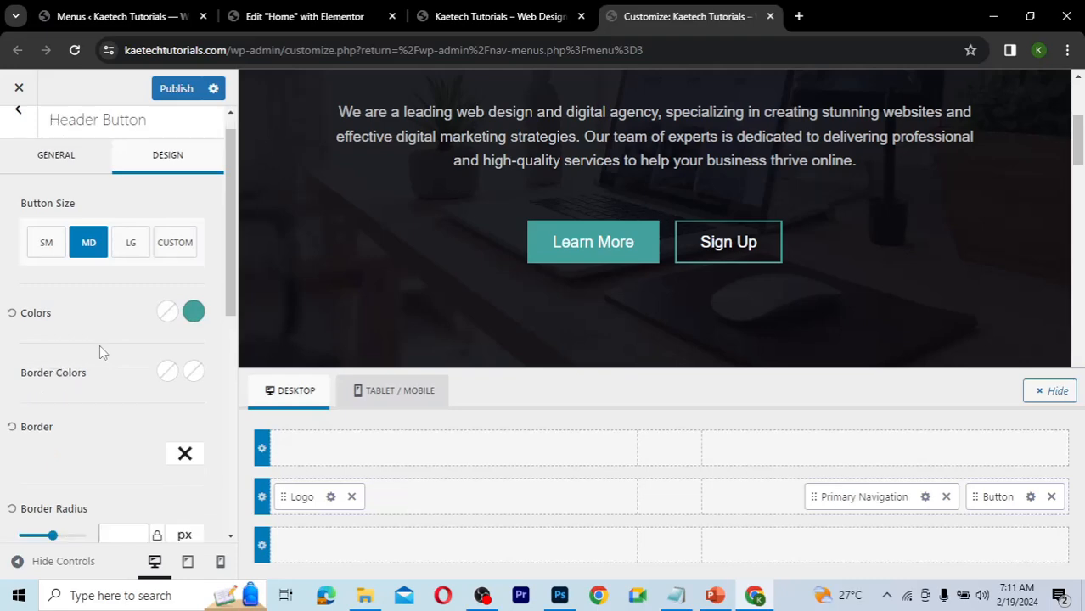
scroll(99, 345, down, 2)
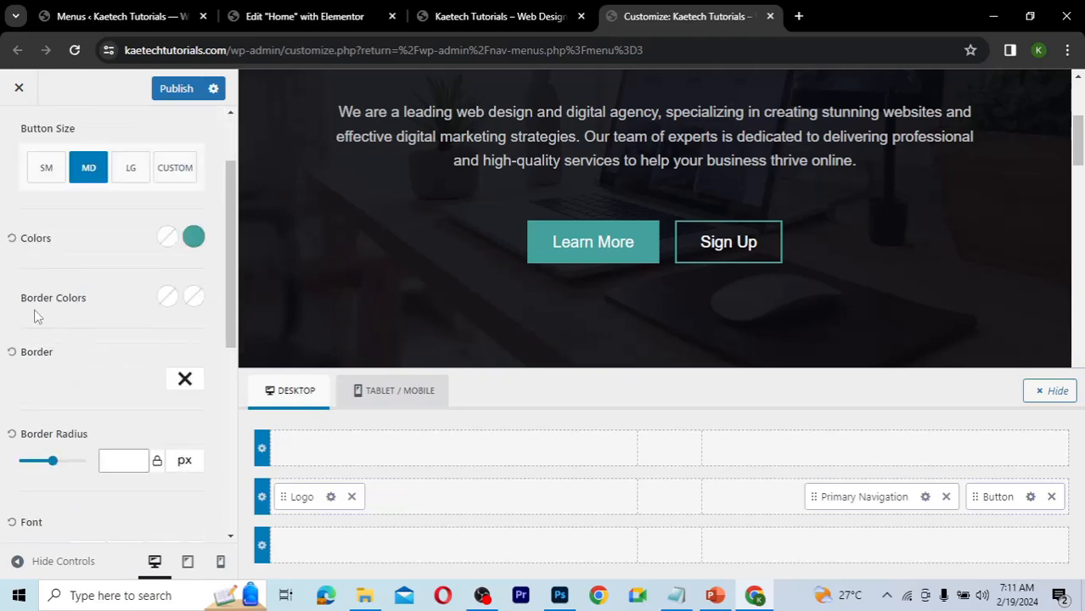
click(168, 299)
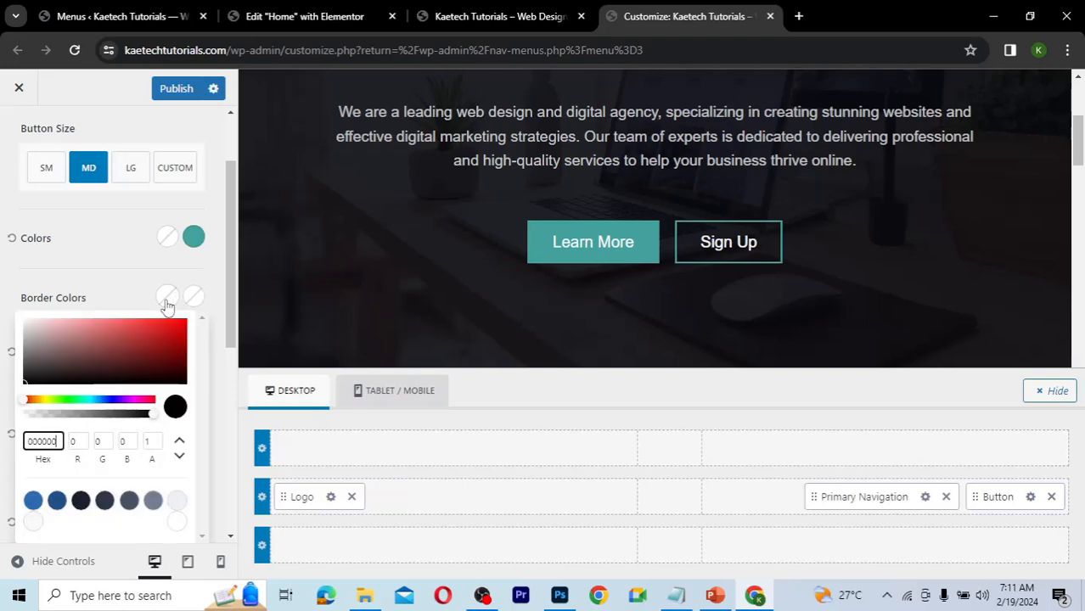
drag(60, 441, 20, 444)
key(ctrl+v)
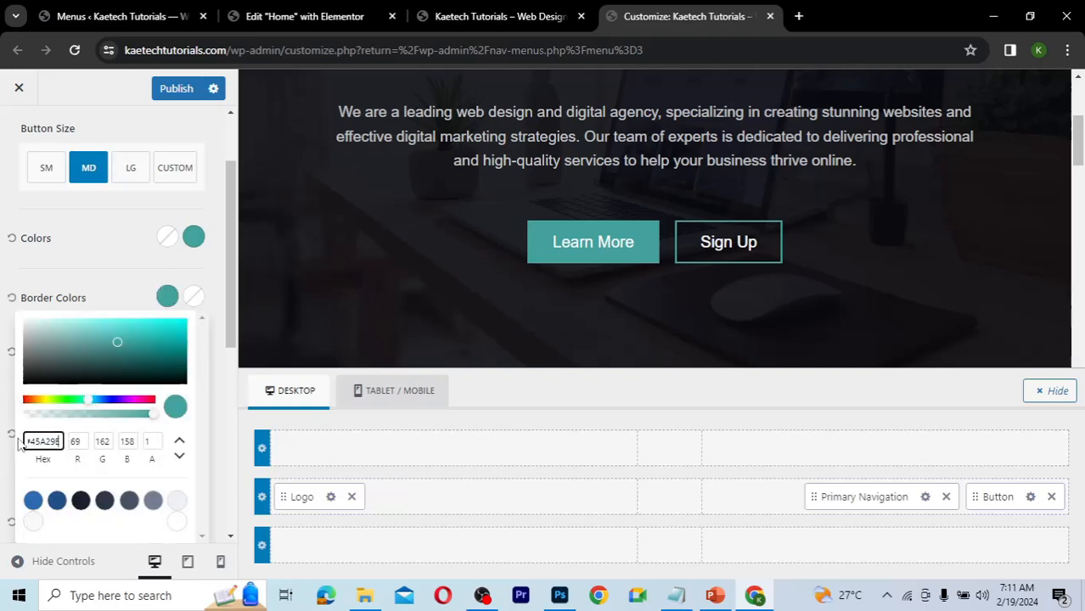
- Set the header button's hover border color to #45A29E as well
click(194, 297)
click(193, 297)
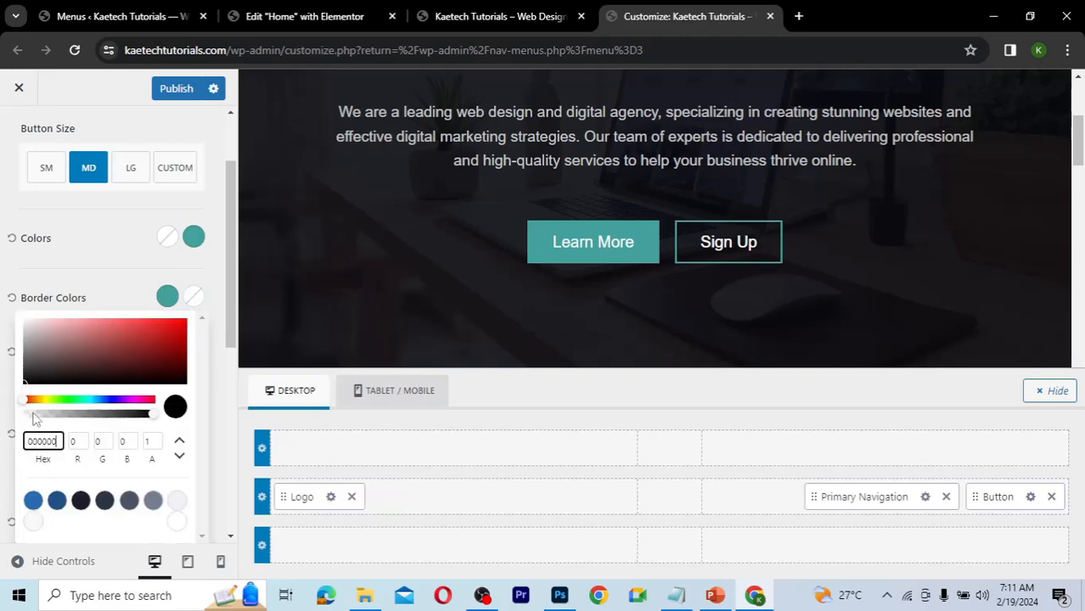
double_click(61, 442)
key(ctrl+v)
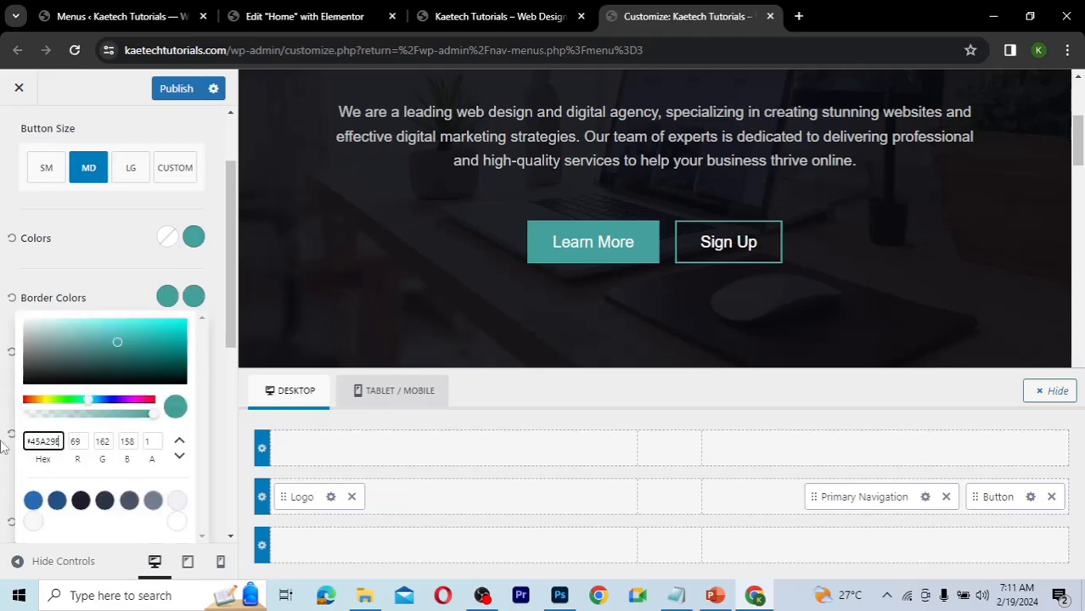
click(122, 292)
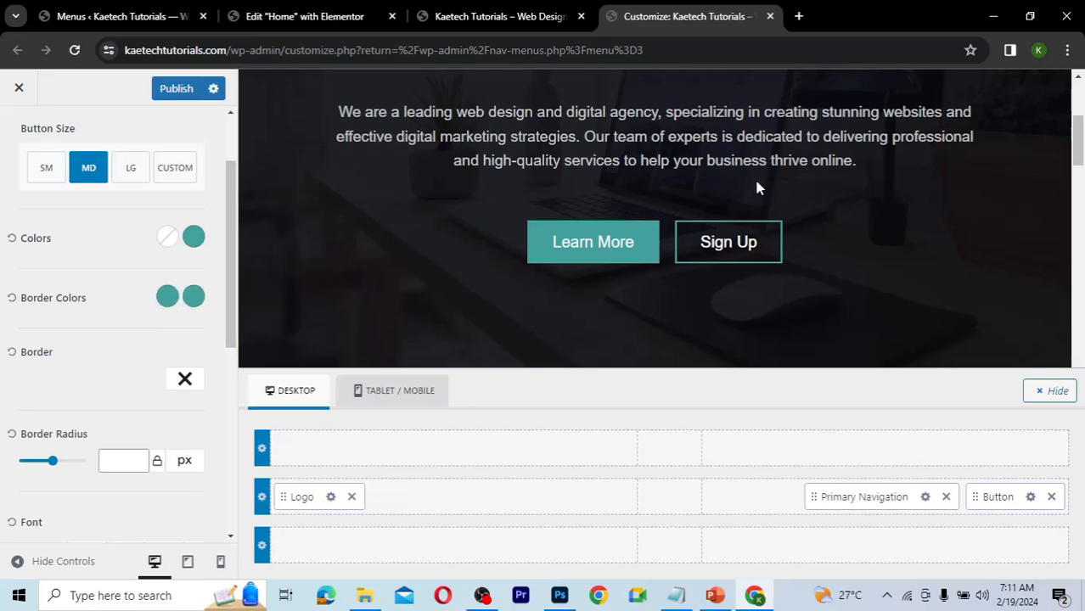
- Give the header button a solid border style with a width of 2 px
scroll(759, 187, up, 5)
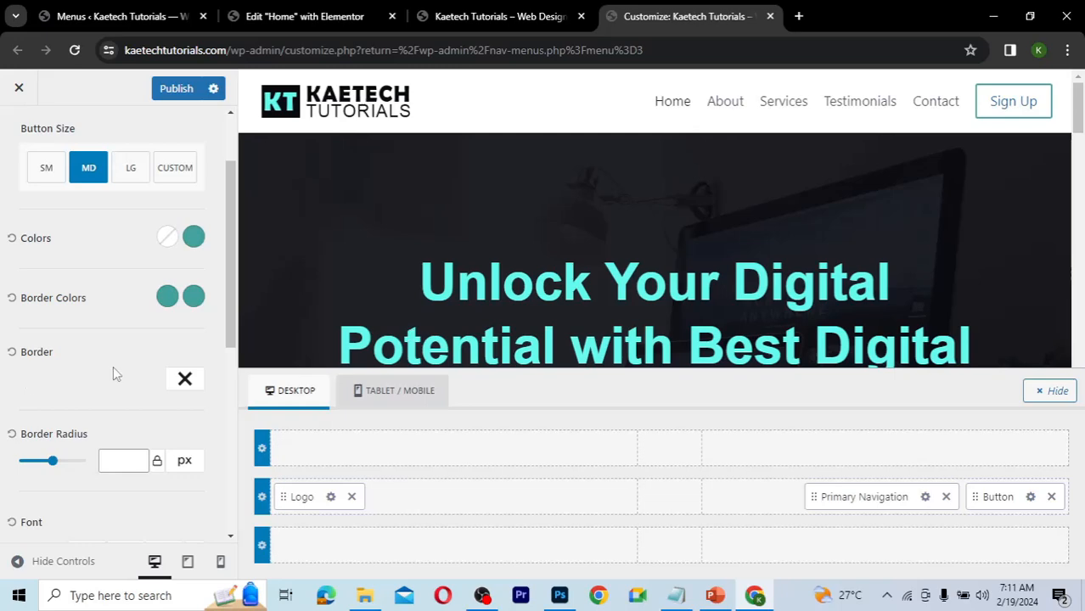
scroll(114, 372, down, 2)
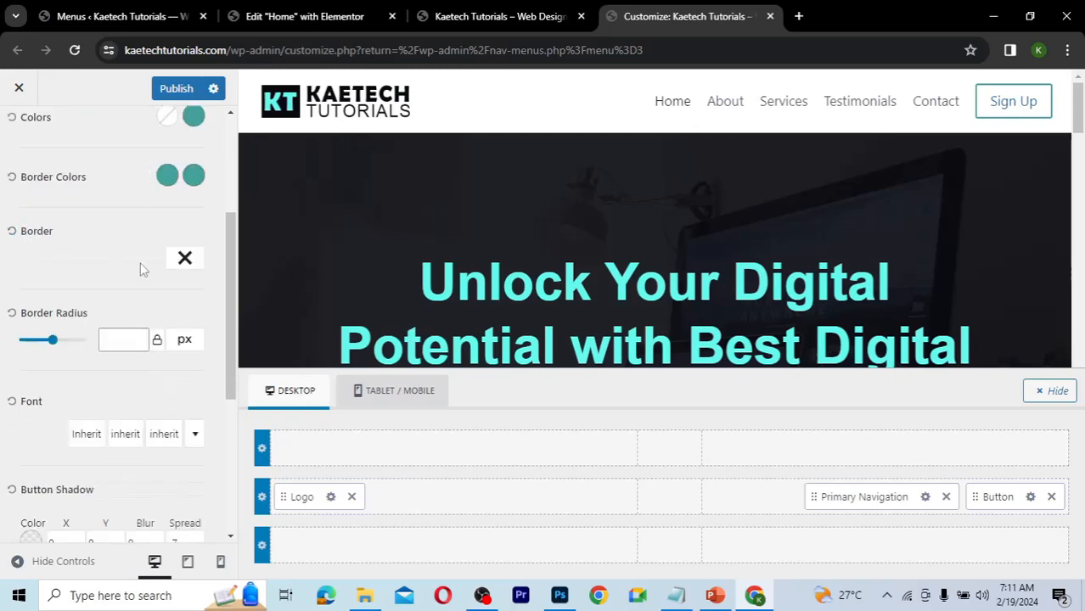
click(183, 259)
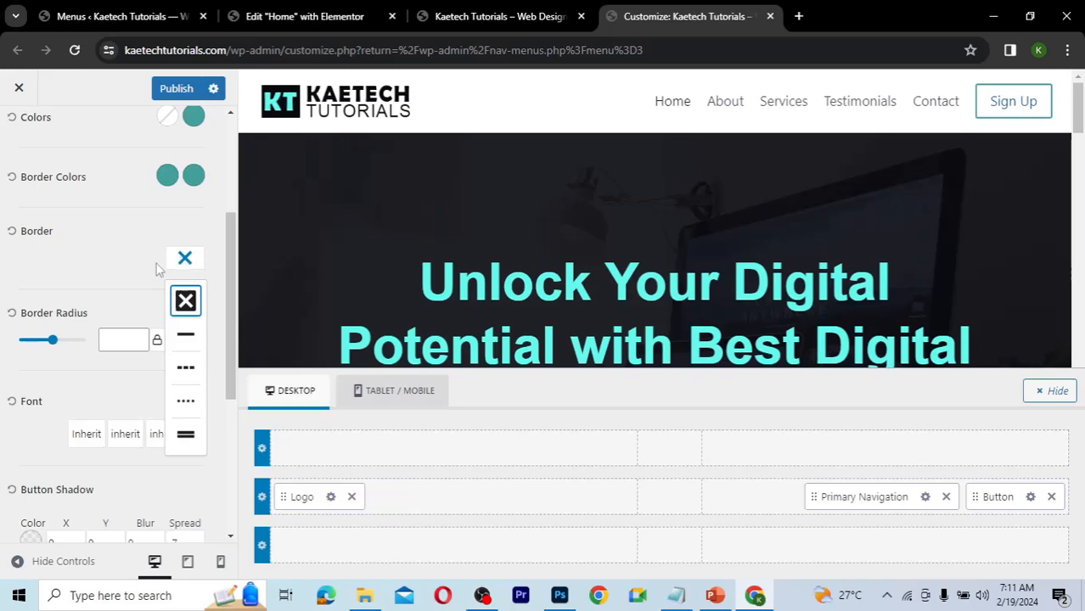
click(186, 338)
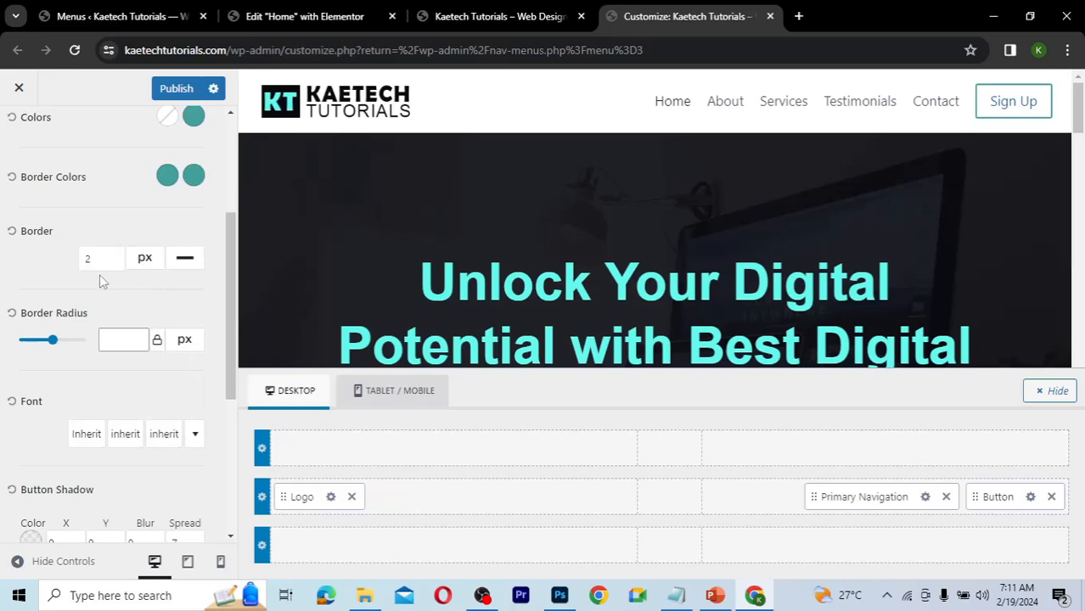
click(111, 255)
key(Down)
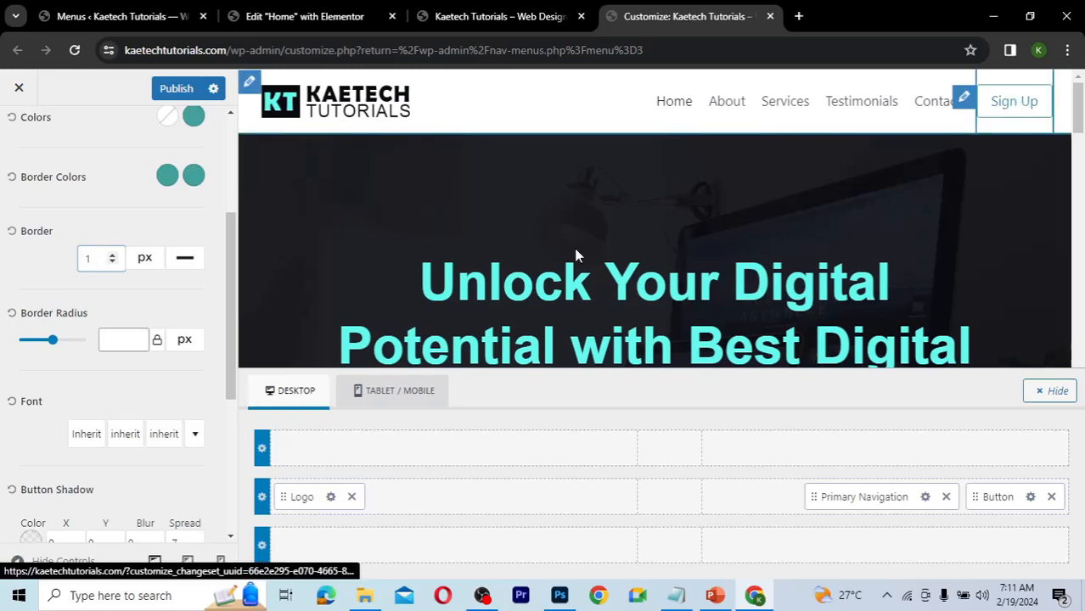
drag(97, 259, 77, 265)
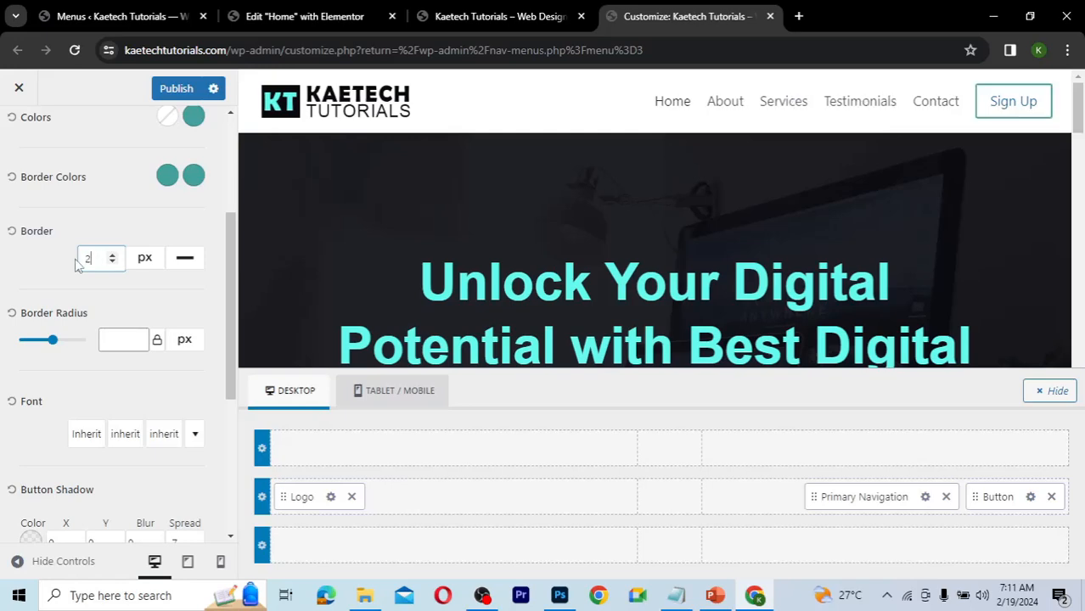
- Set the header button's border radius to 0 px
scroll(80, 293, down, 1)
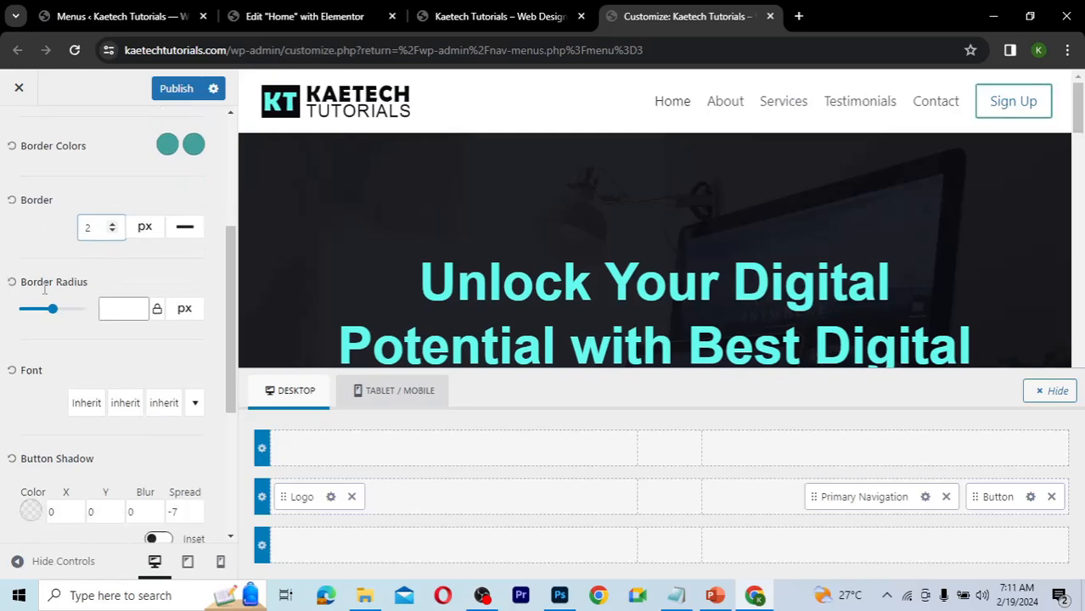
click(114, 309)
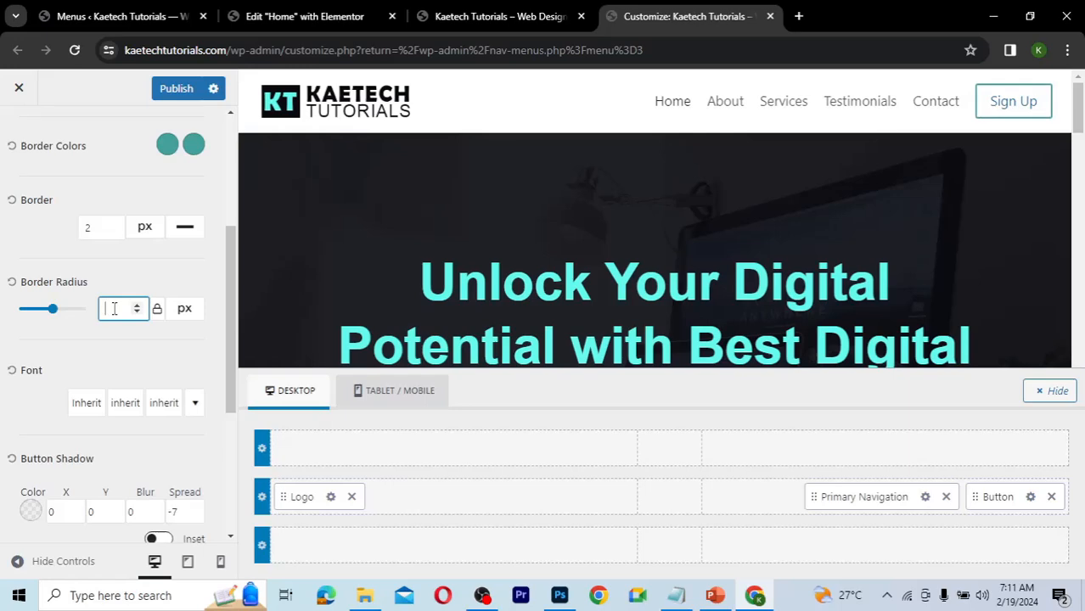
text(0)
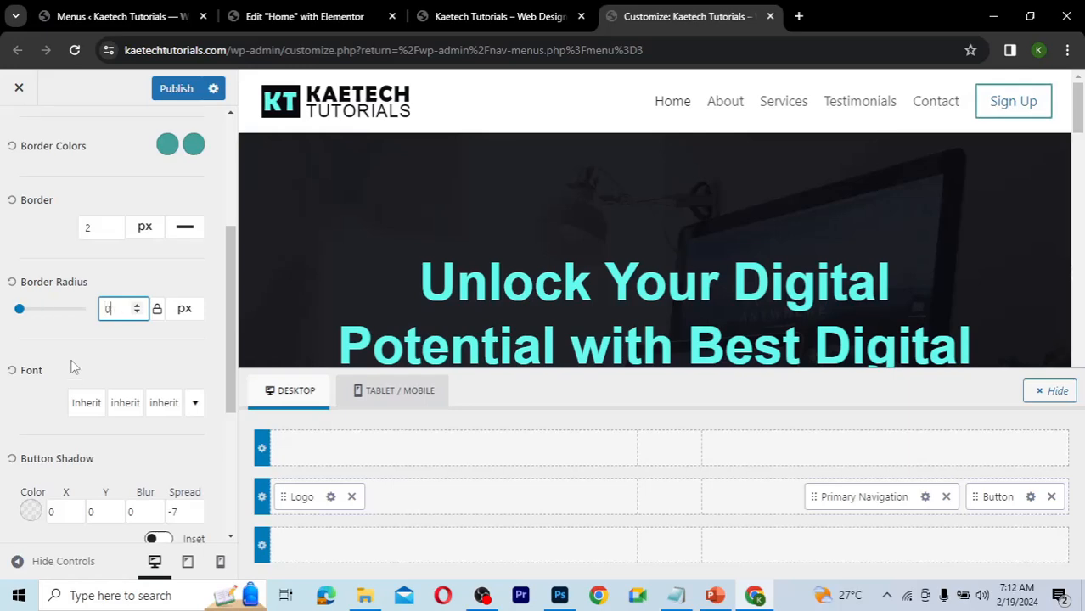
- Find Arial among the header button's fonts and apply the "Arial, Helvetica, sans-serif" family
scroll(73, 365, down, 1)
scroll(59, 327, down, 2)
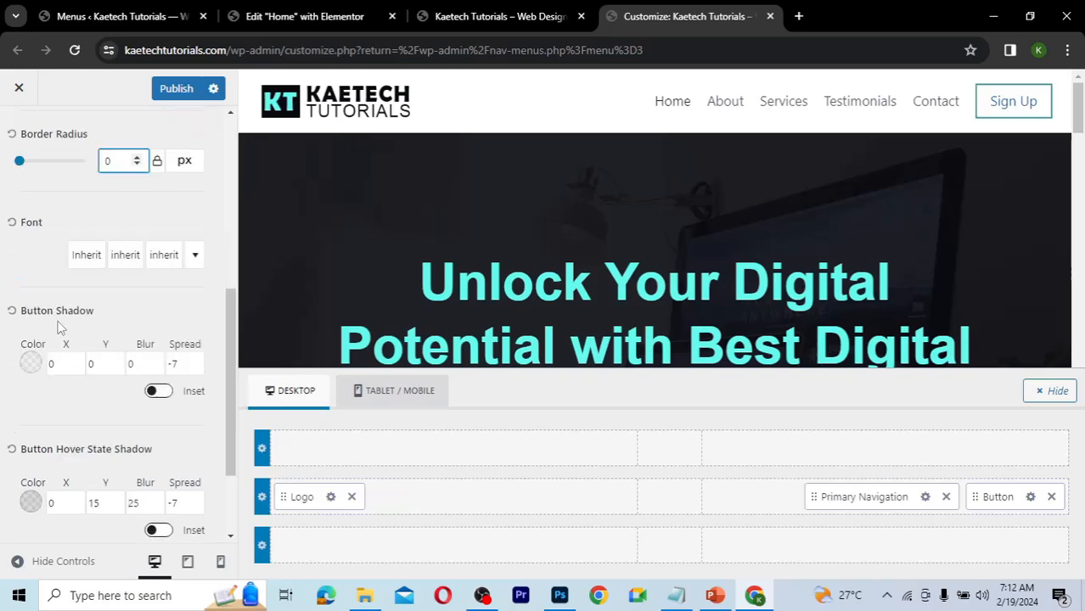
click(93, 261)
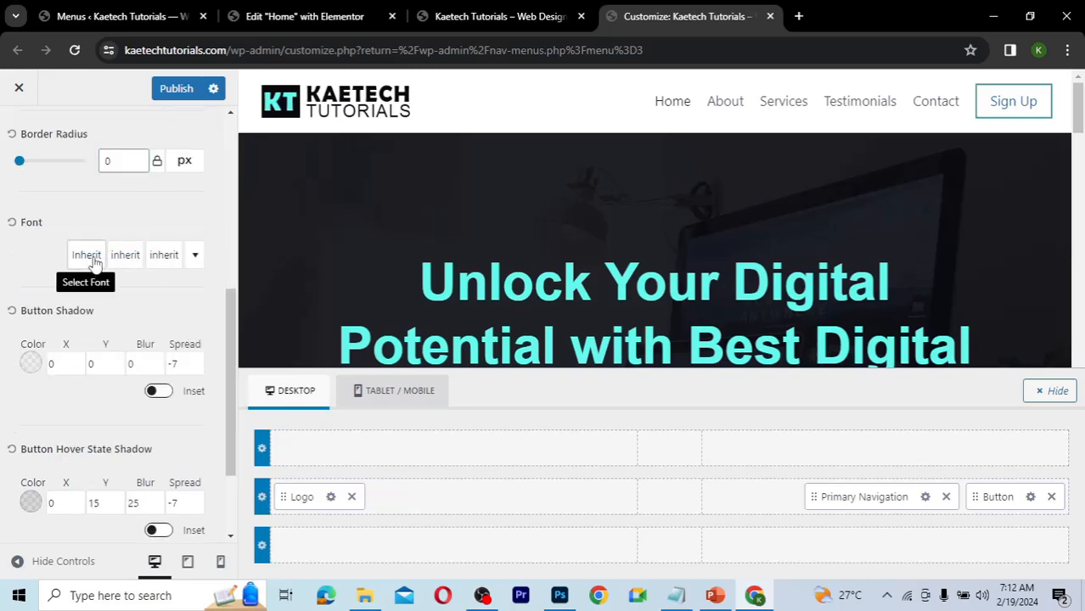
click(94, 261)
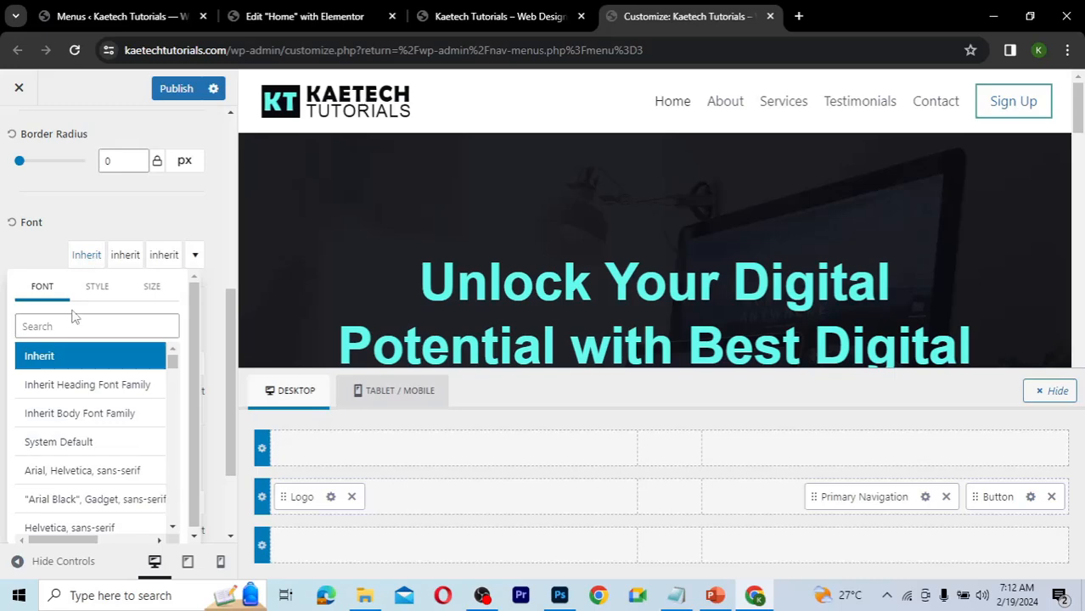
click(68, 326)
text(arial)
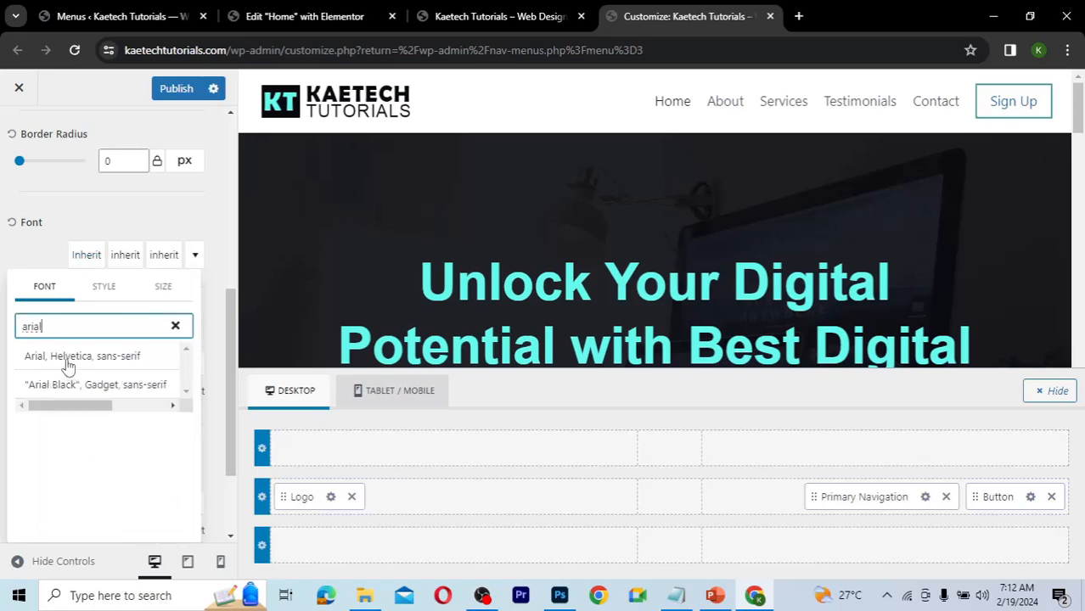
click(68, 366)
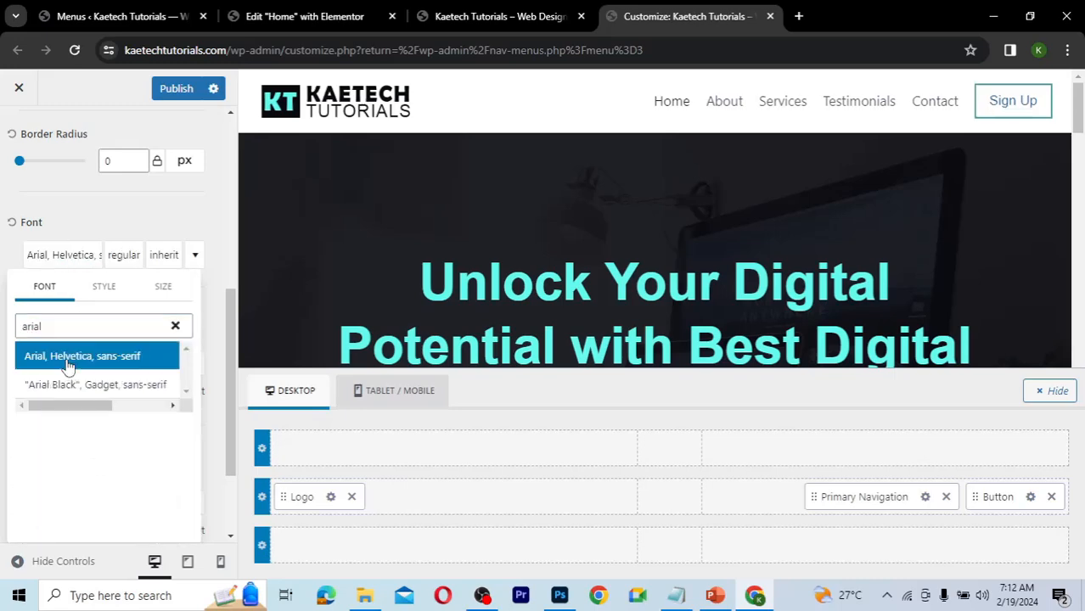
click(127, 215)
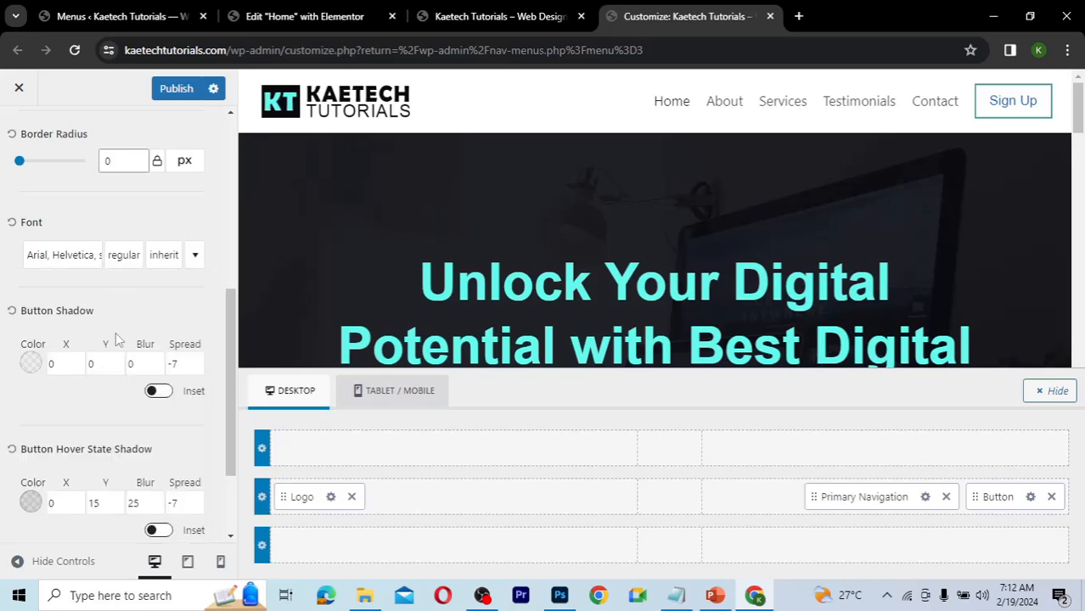
- Set the header button's normal text color to #45A29E
scroll(117, 339, down, 2)
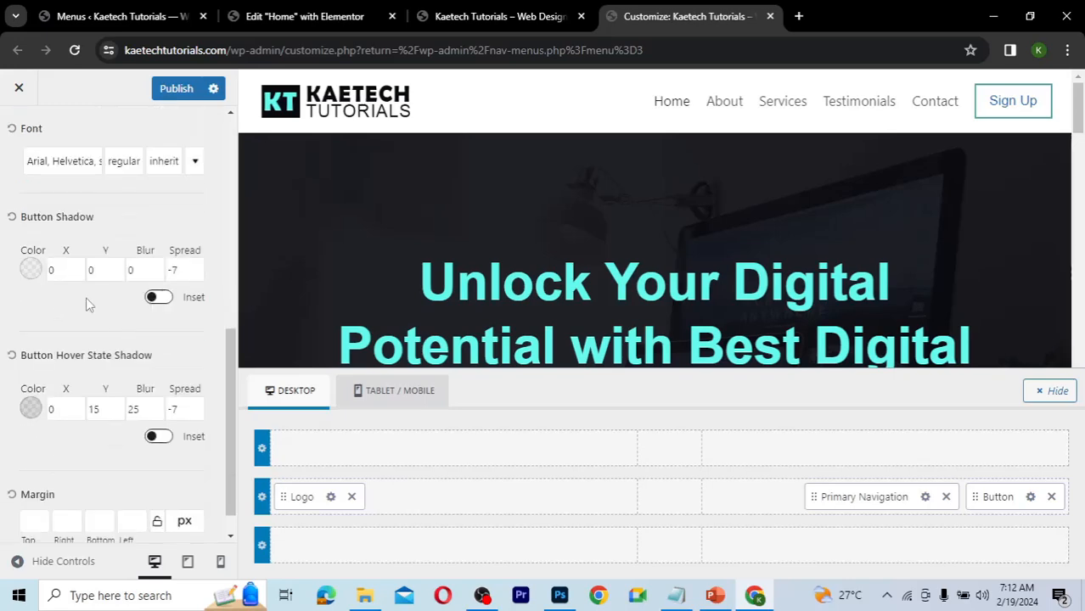
scroll(89, 305, up, 4)
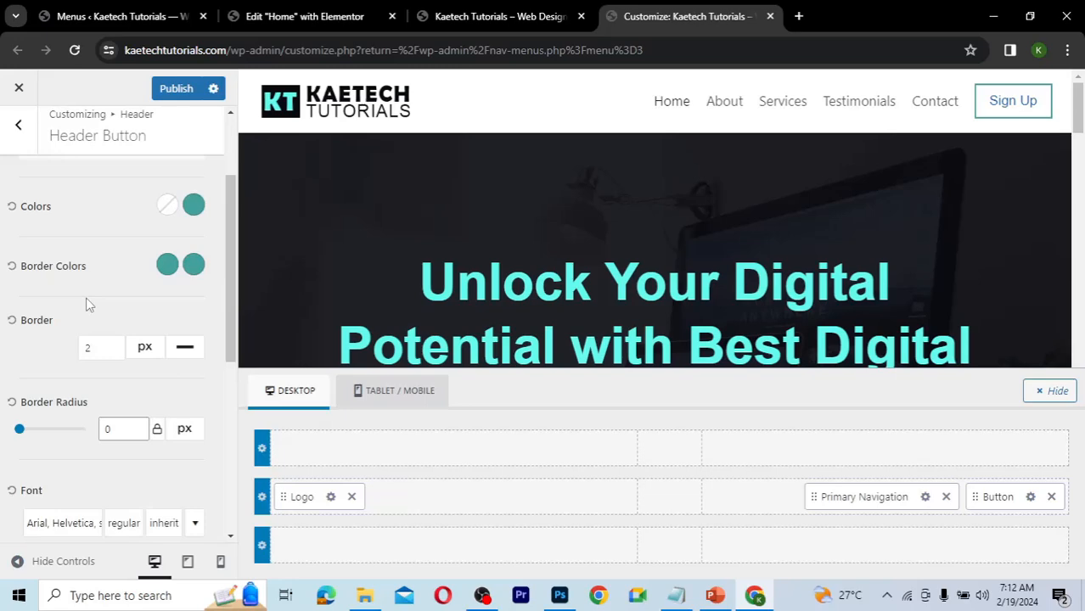
scroll(89, 304, up, 3)
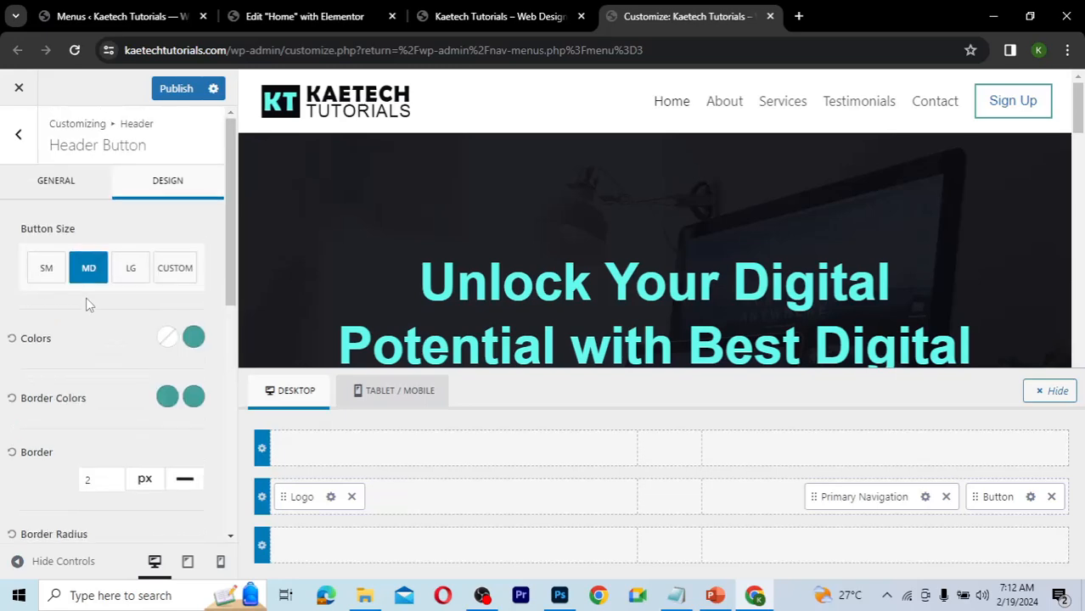
scroll(89, 305, down, 5)
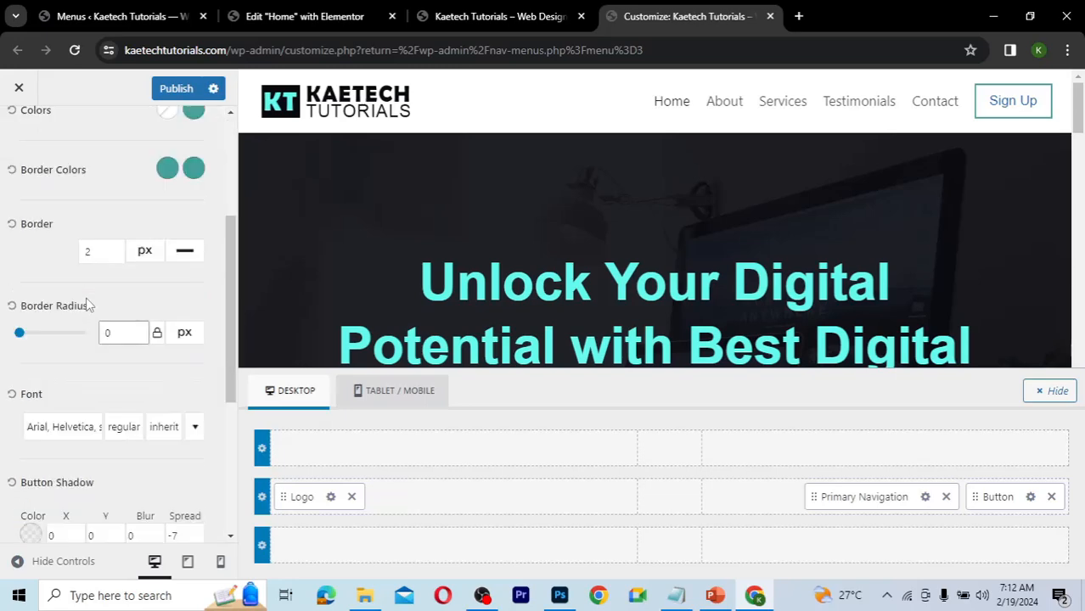
scroll(89, 305, down, 6)
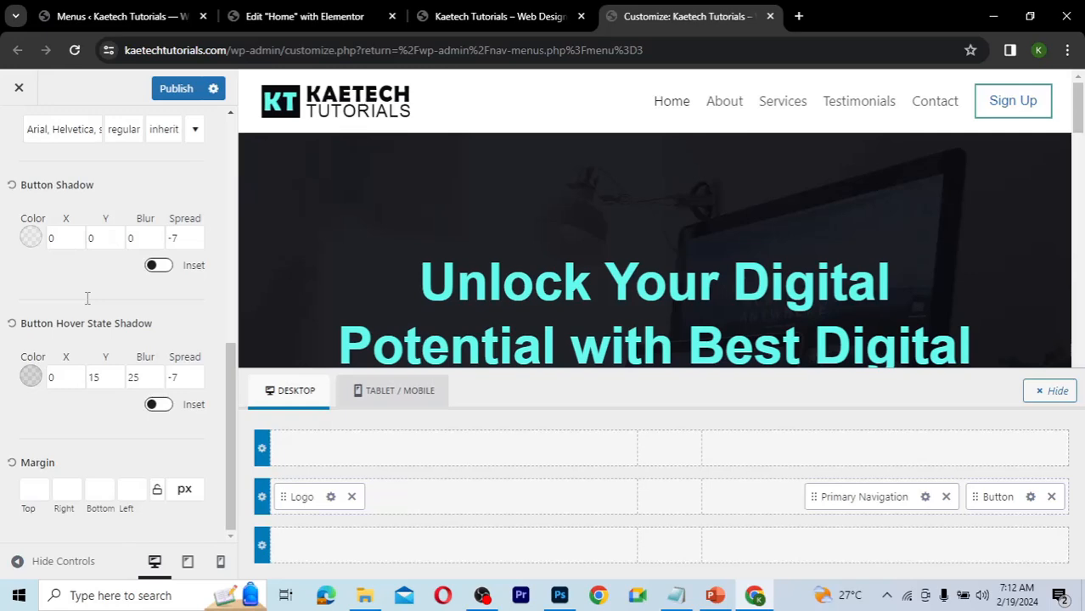
scroll(86, 298, up, 10)
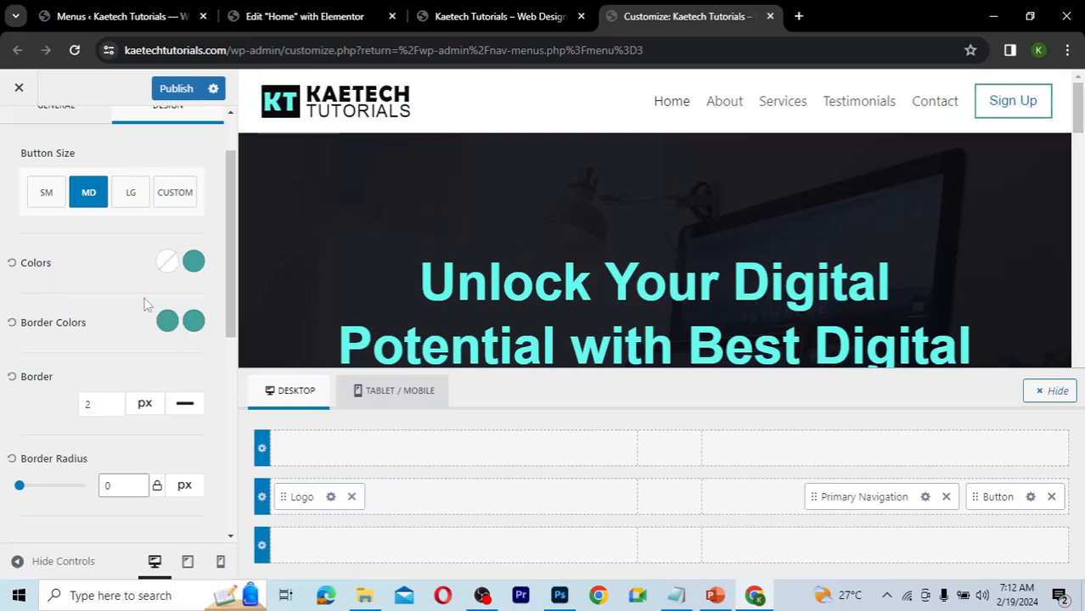
click(169, 263)
drag(61, 412, 2, 422)
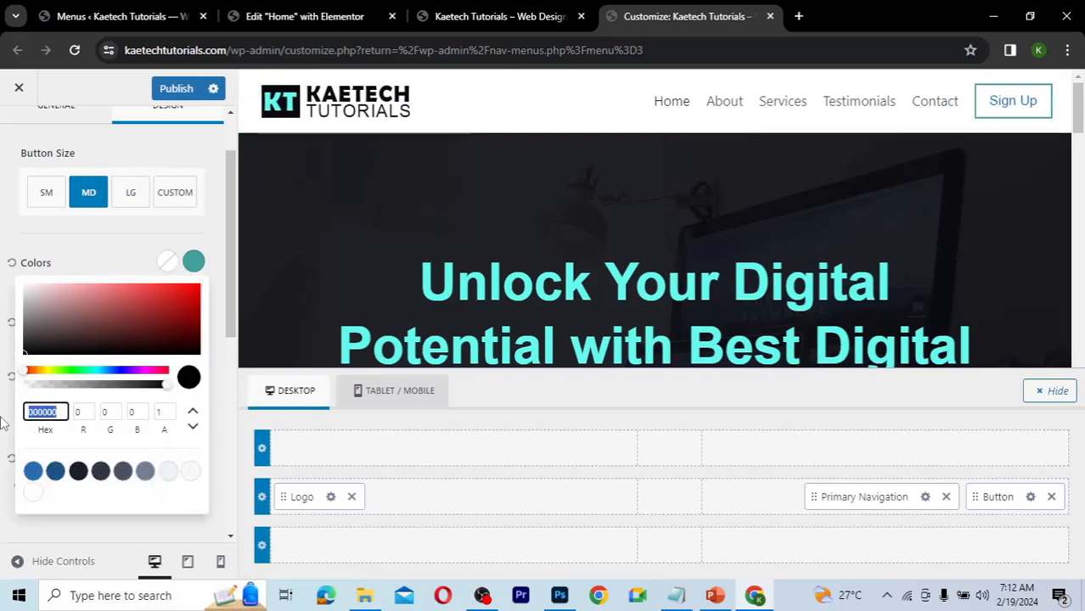
text(#45A29E)
click(103, 280)
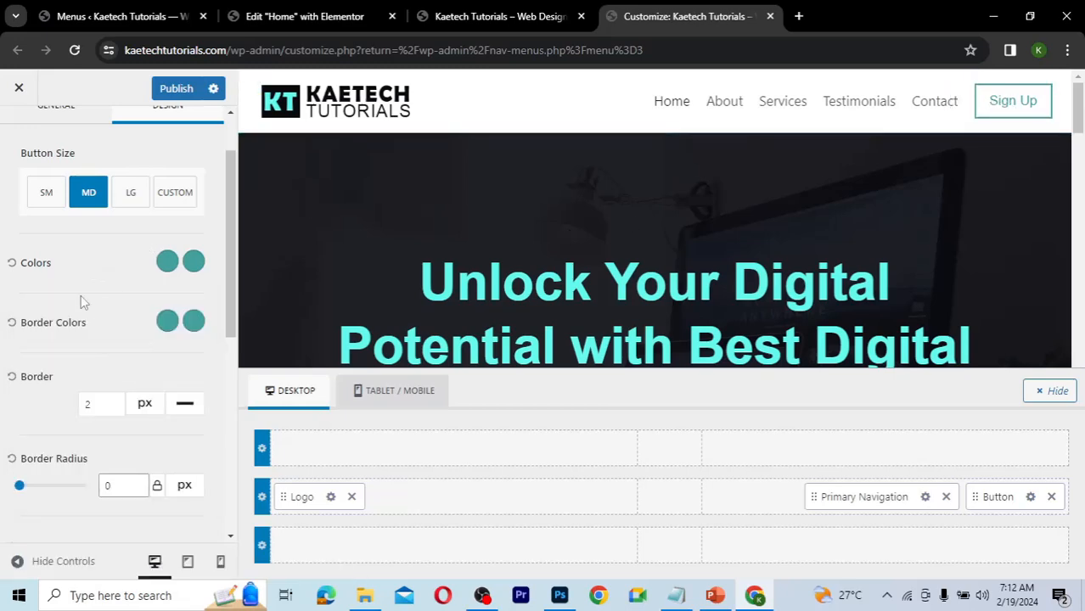
- Return to the header button's general settings and change its button style to Filled
scroll(90, 312, down, 3)
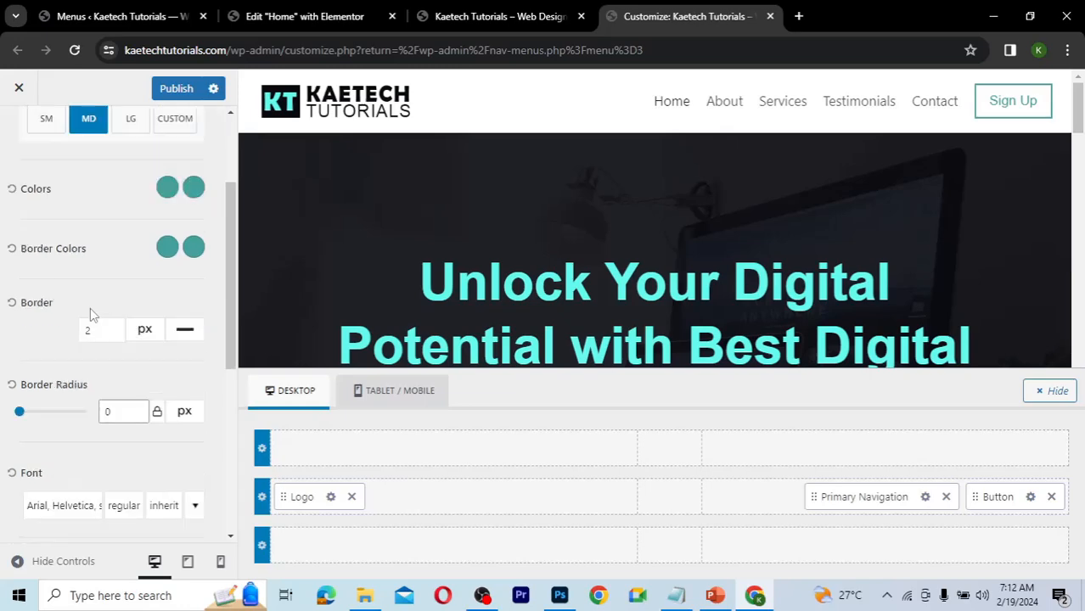
scroll(92, 315, down, 2)
scroll(93, 314, down, 8)
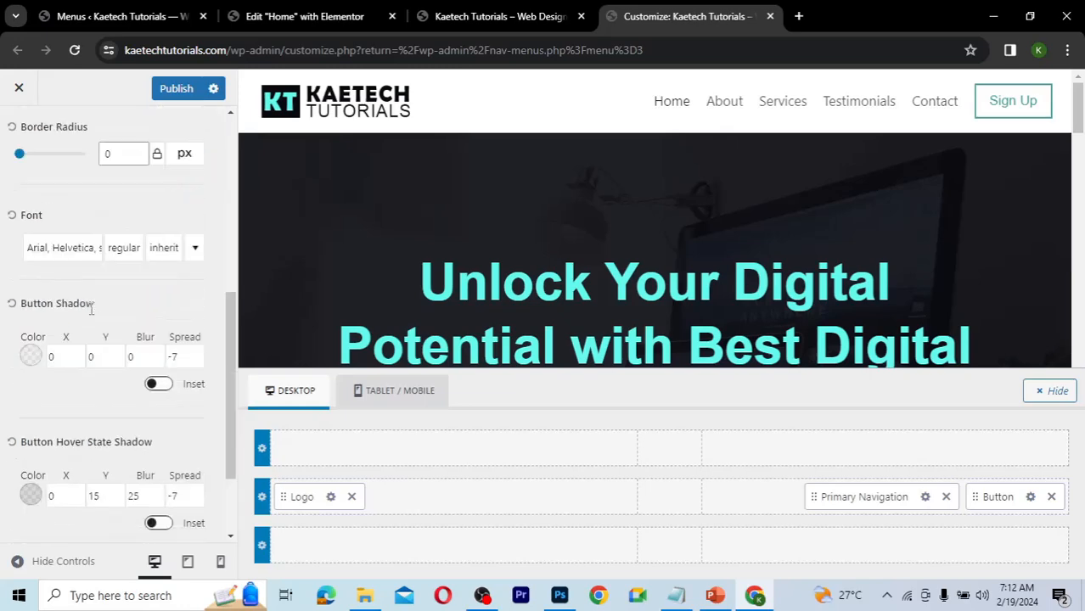
scroll(91, 310, up, 12)
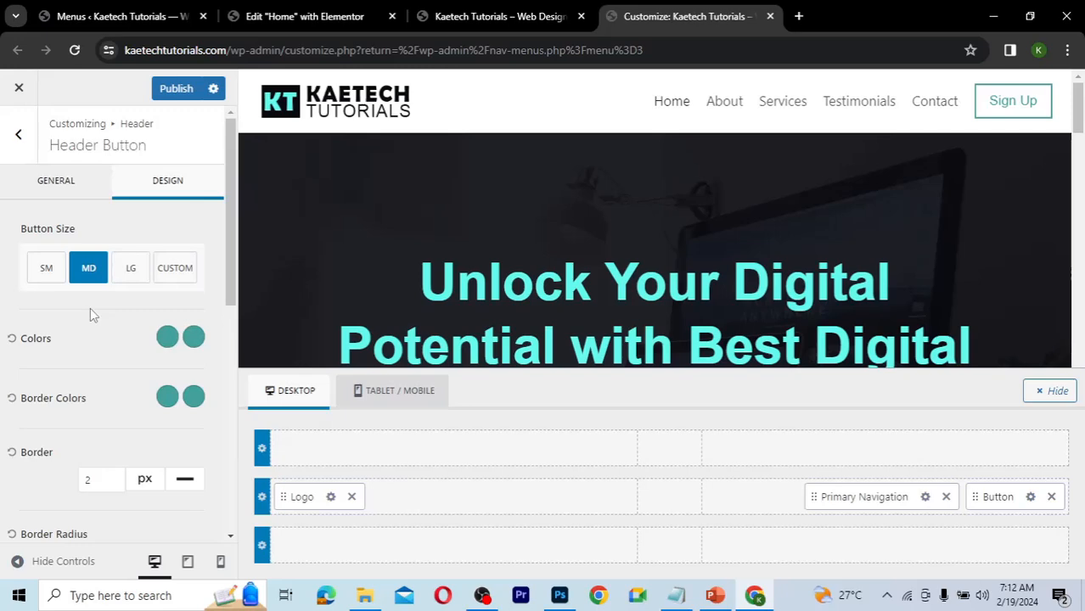
scroll(91, 311, down, 3)
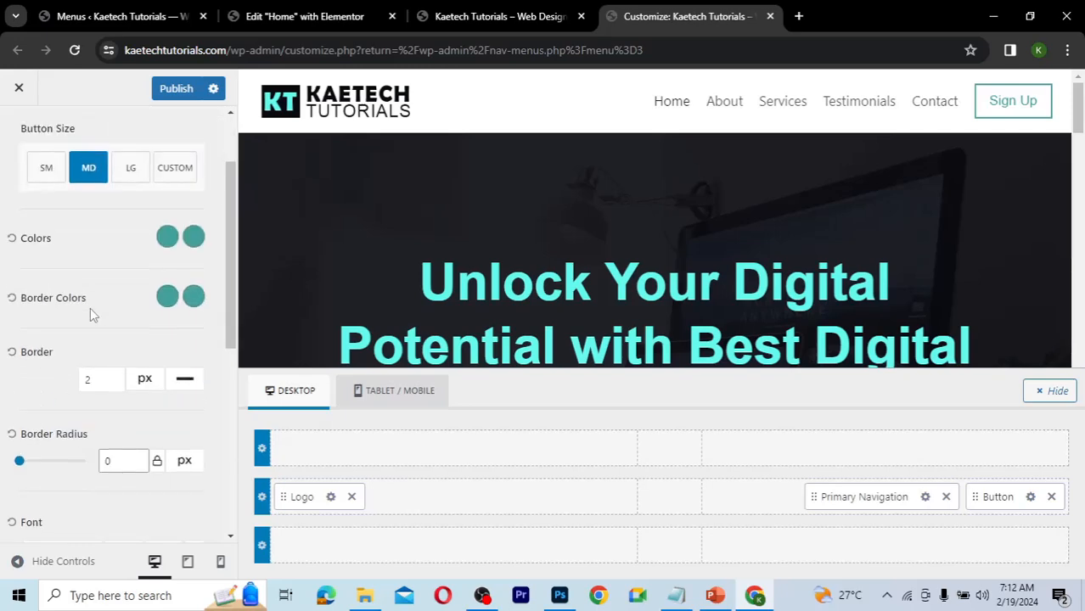
scroll(90, 307, up, 3)
click(69, 183)
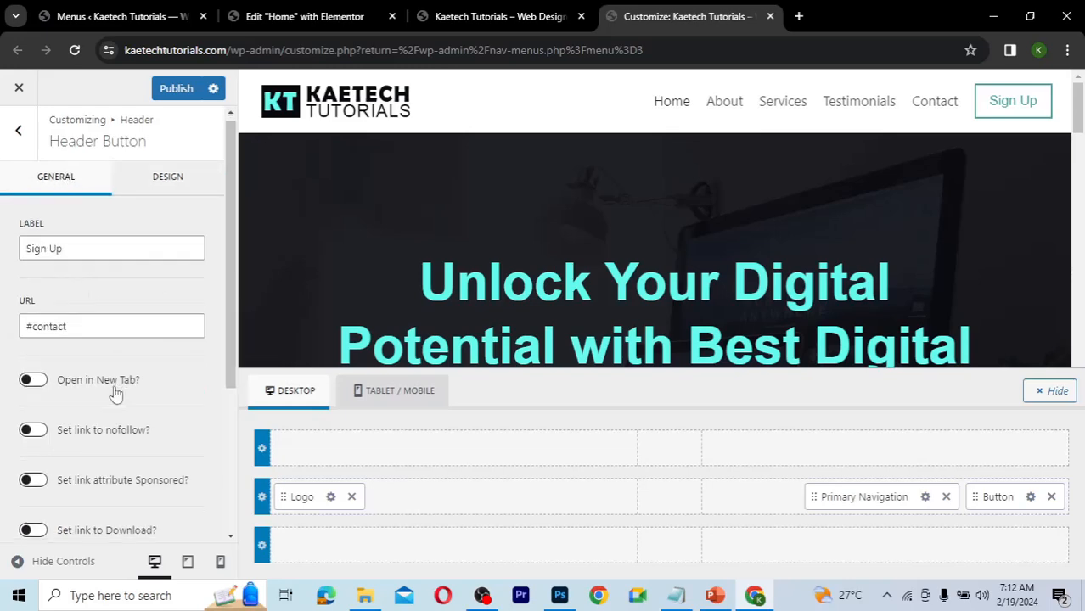
scroll(117, 391, down, 6)
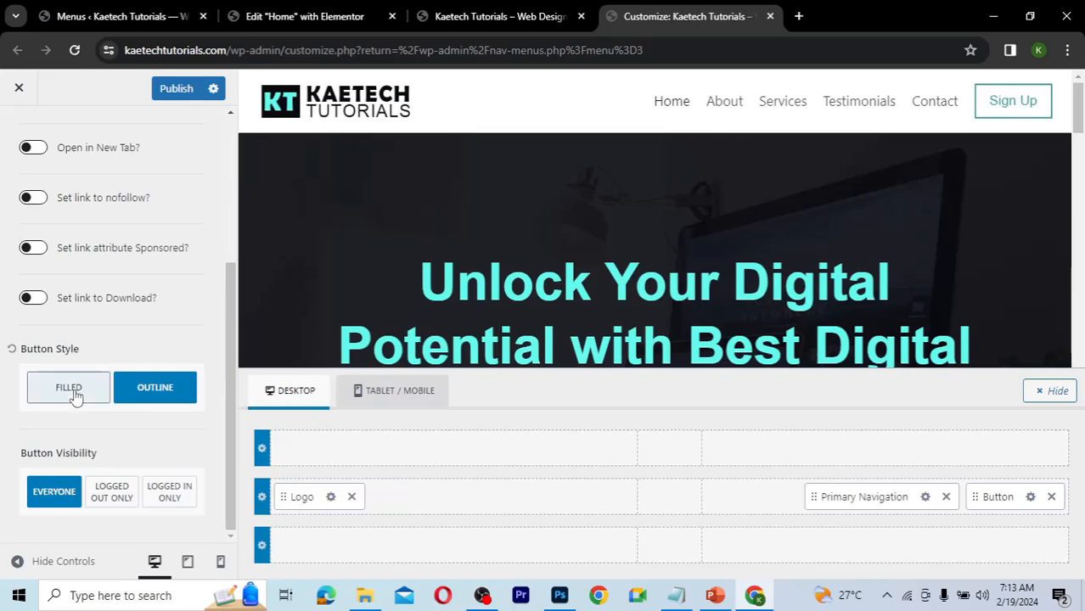
click(74, 397)
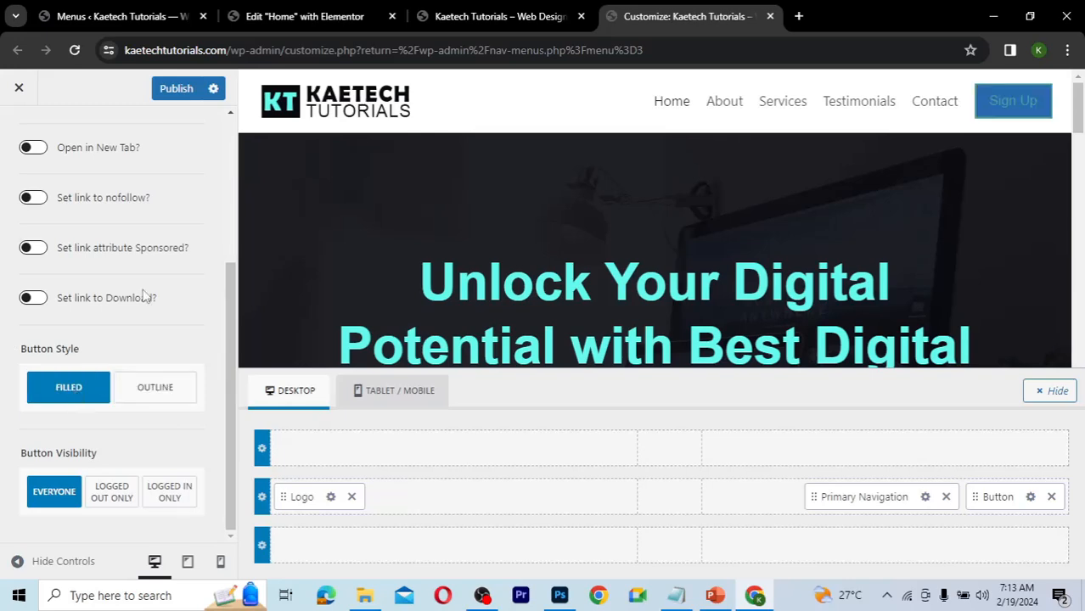
- In the header button's design settings, make the normal background color fully transparent
scroll(143, 296, up, 3)
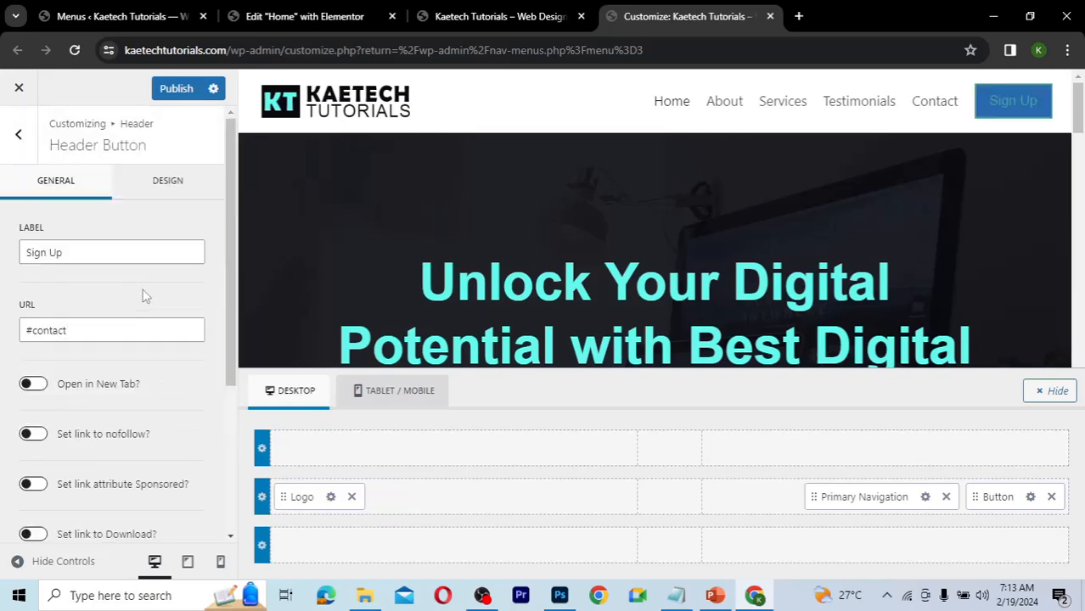
click(153, 194)
scroll(37, 313, down, 2)
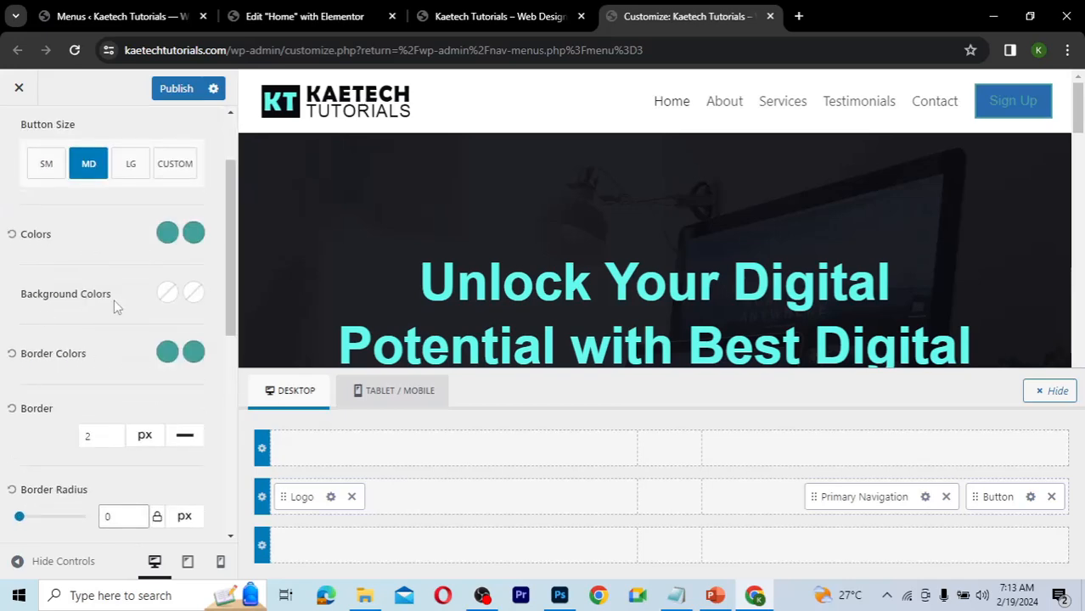
click(169, 298)
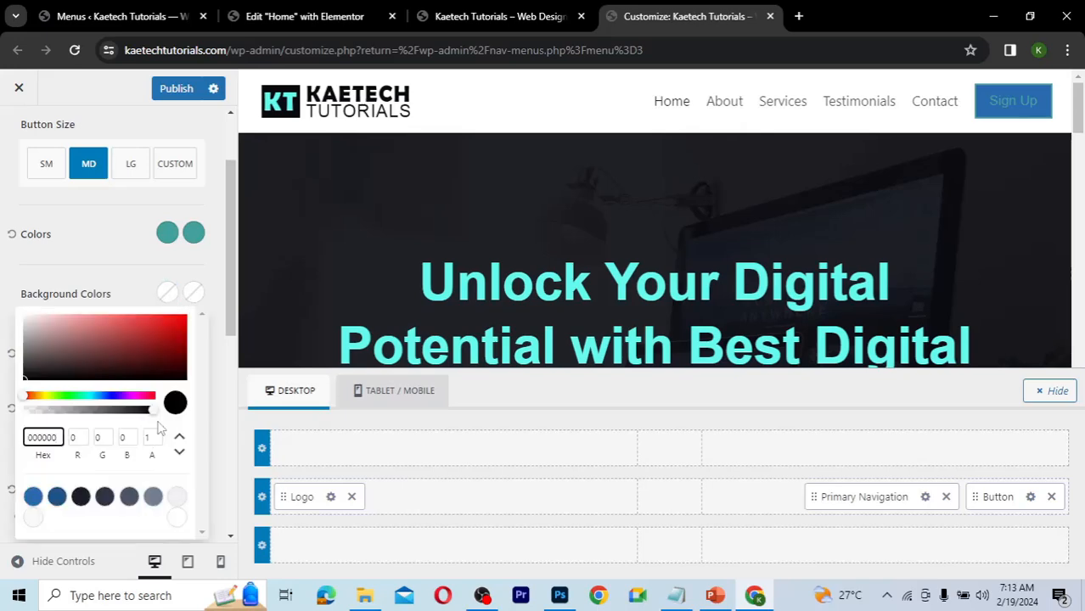
drag(156, 416, 122, 262)
- Set the header button's hover background color to the copied hex code #45A29E
click(194, 294)
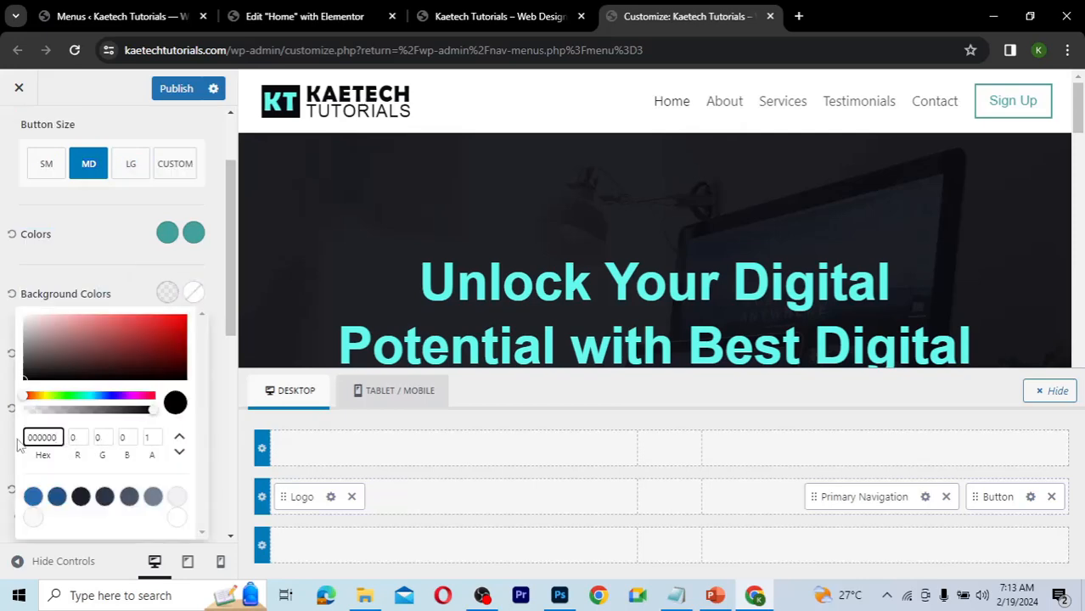
key(ctrl+a)
key(ctrl+v)
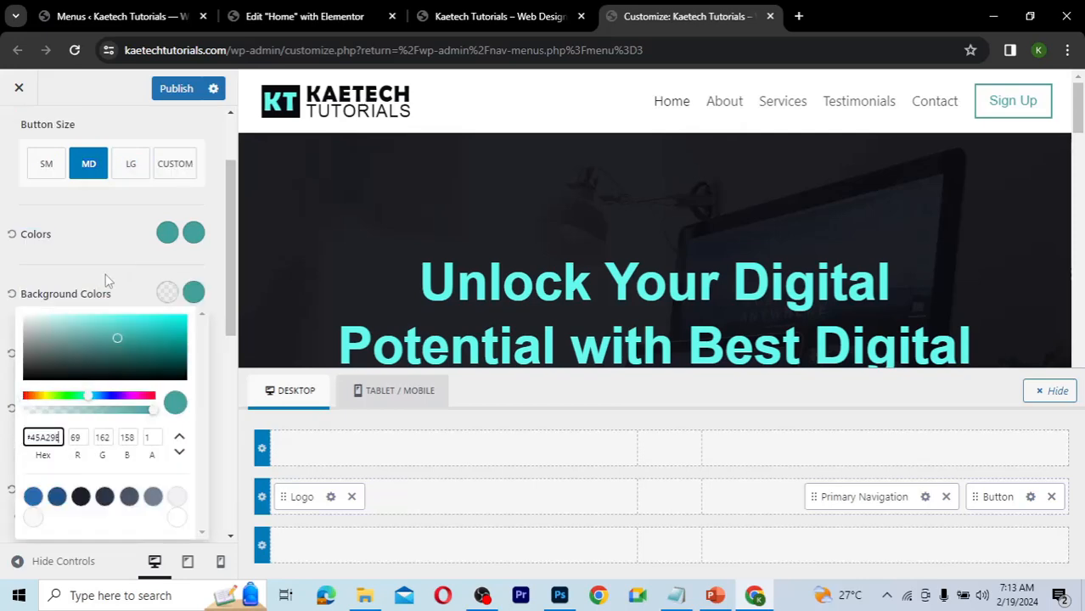
- Set the header button's hover text color to white
click(109, 280)
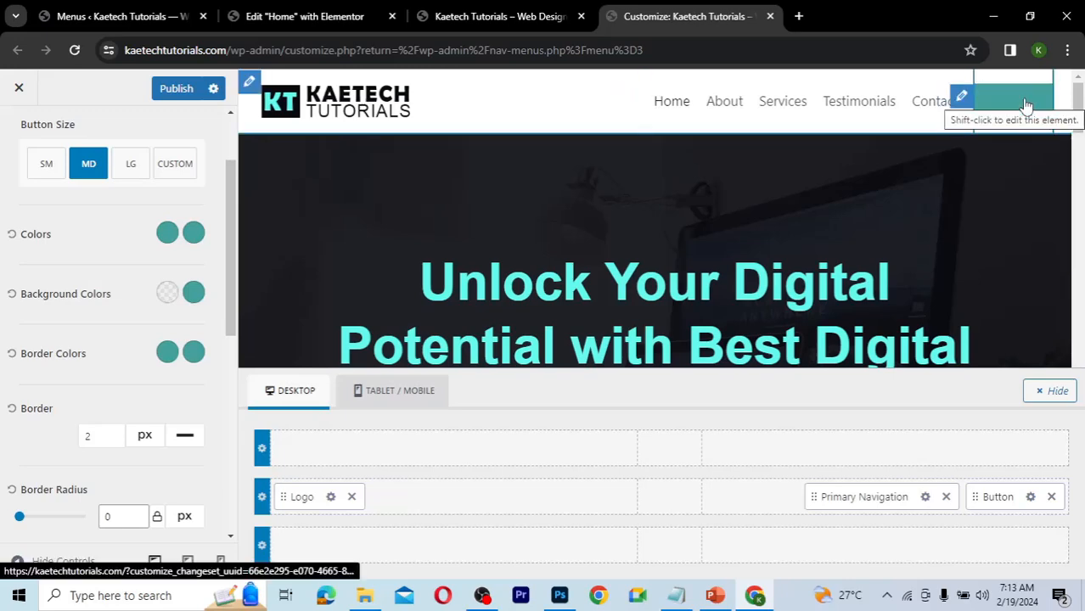
click(194, 234)
click(99, 275)
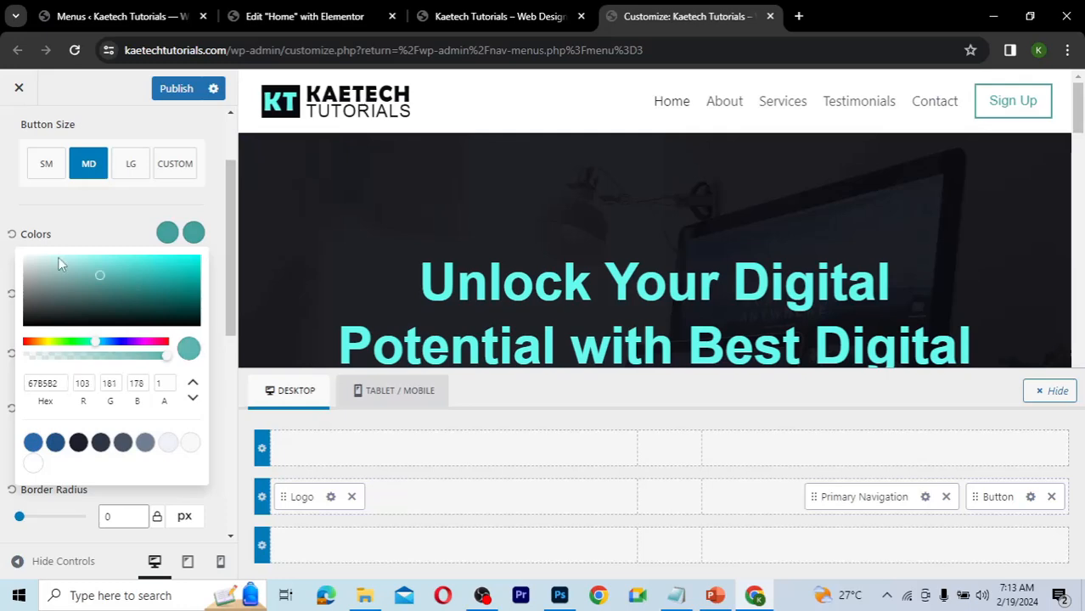
drag(59, 259, 9, 244)
click(105, 237)
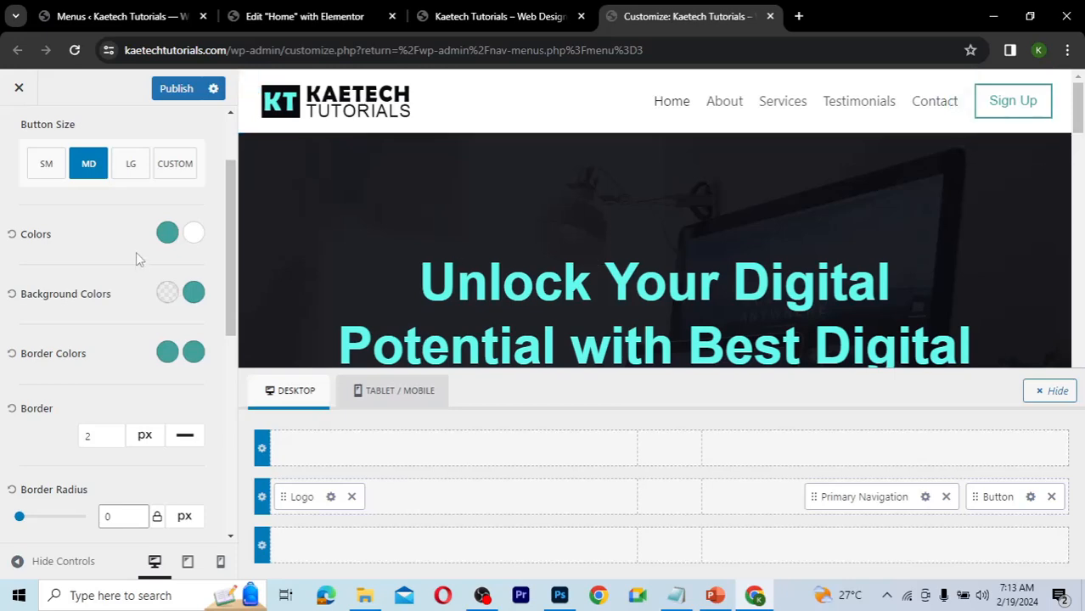
- Review the header button's general options, including its style and link, and the normal background color in its design settings
scroll(135, 253, up, 3)
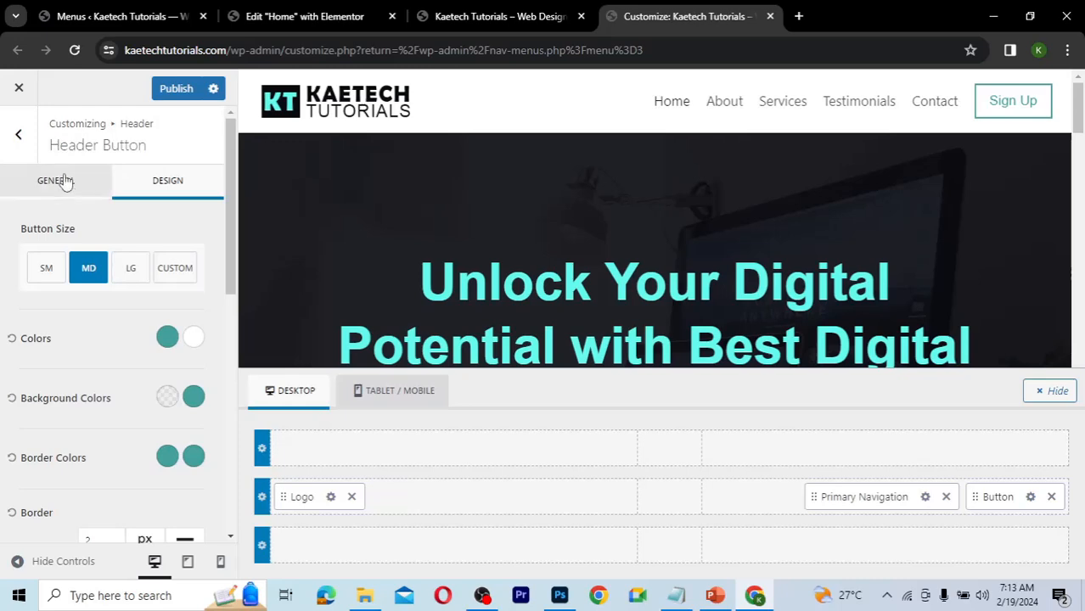
click(65, 181)
scroll(78, 332, down, 3)
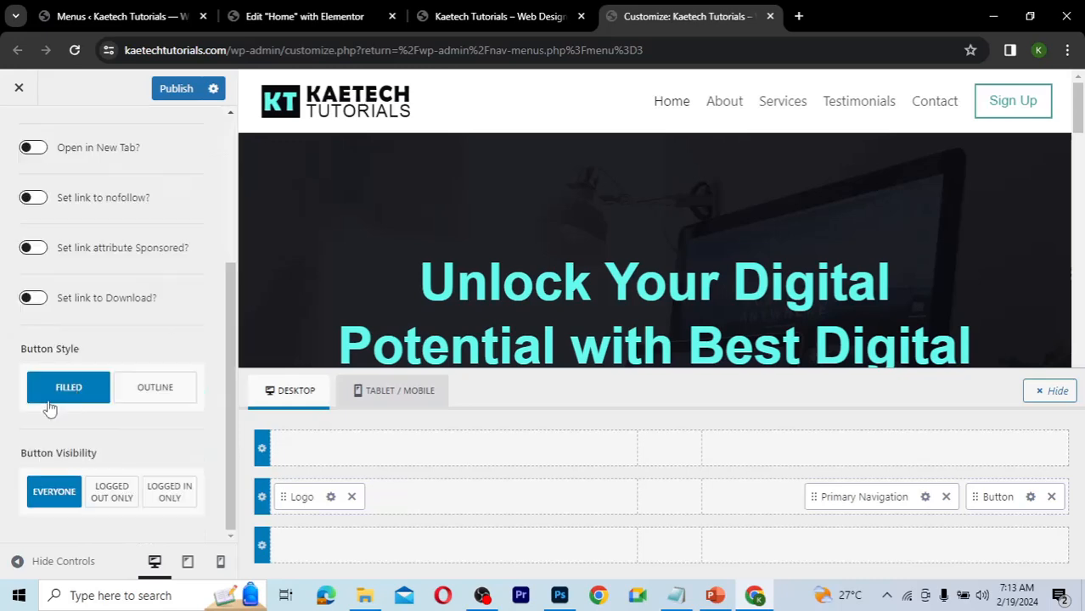
scroll(109, 325, up, 3)
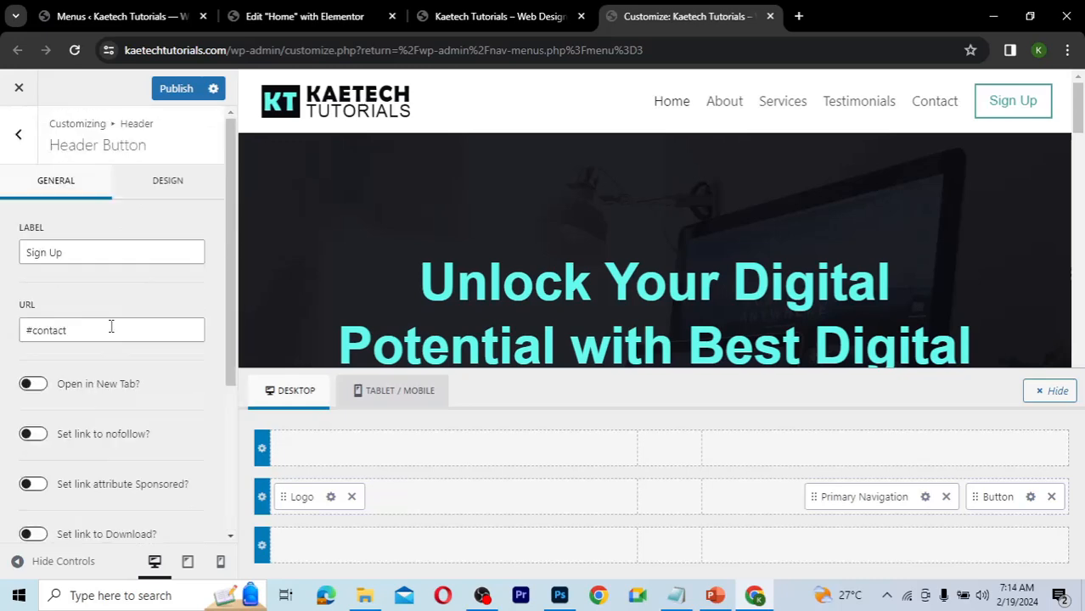
click(154, 184)
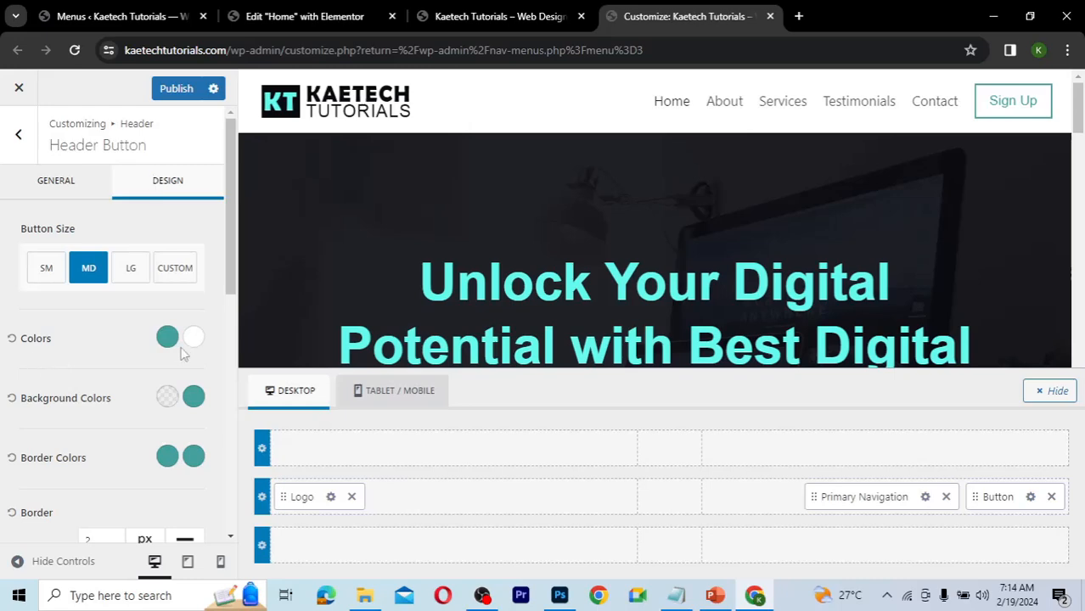
click(168, 399)
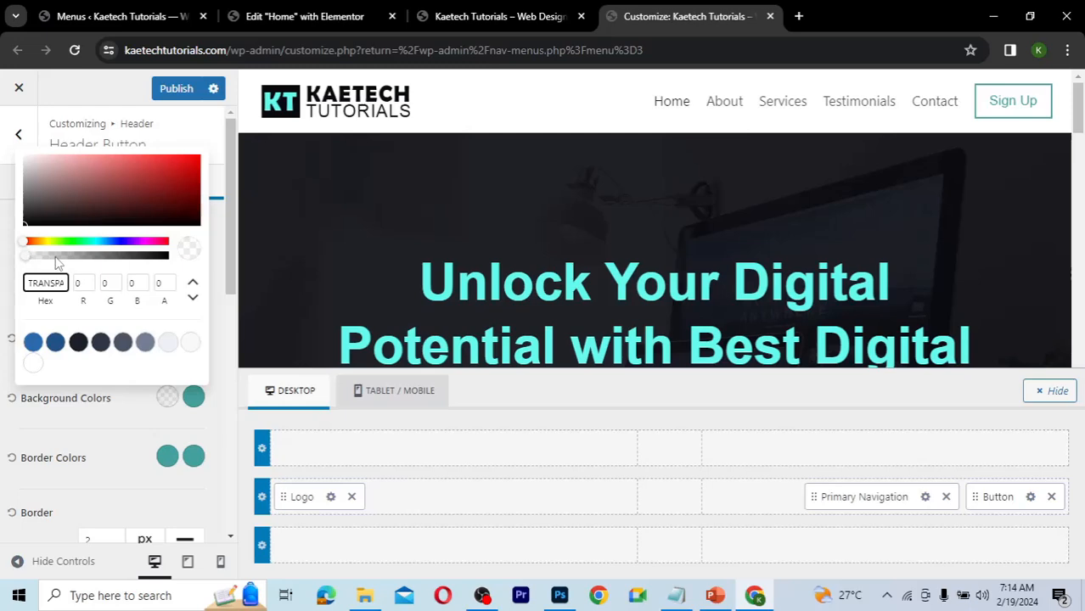
click(84, 433)
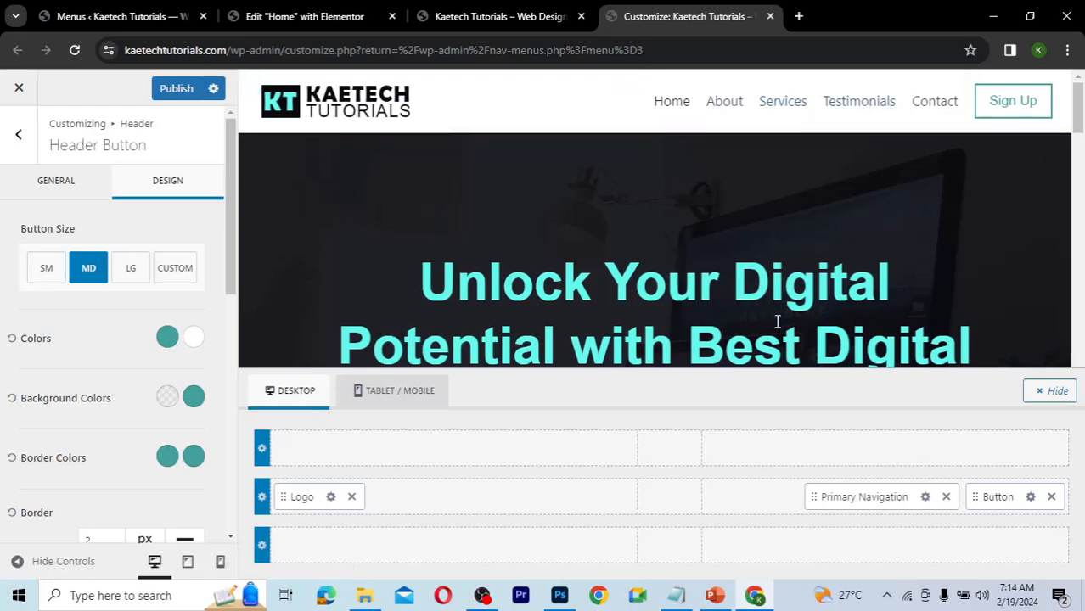
- In the Primary Navigation's design settings, set the normal navigation color to #0B0C10, copied from the Black entry in the Notepad color list
click(926, 497)
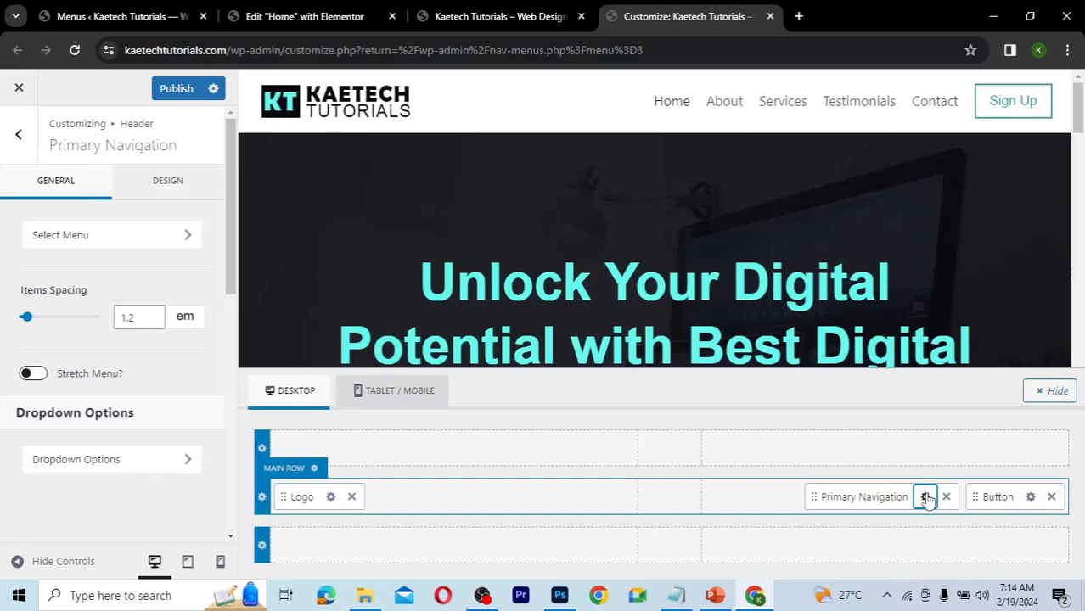
click(175, 190)
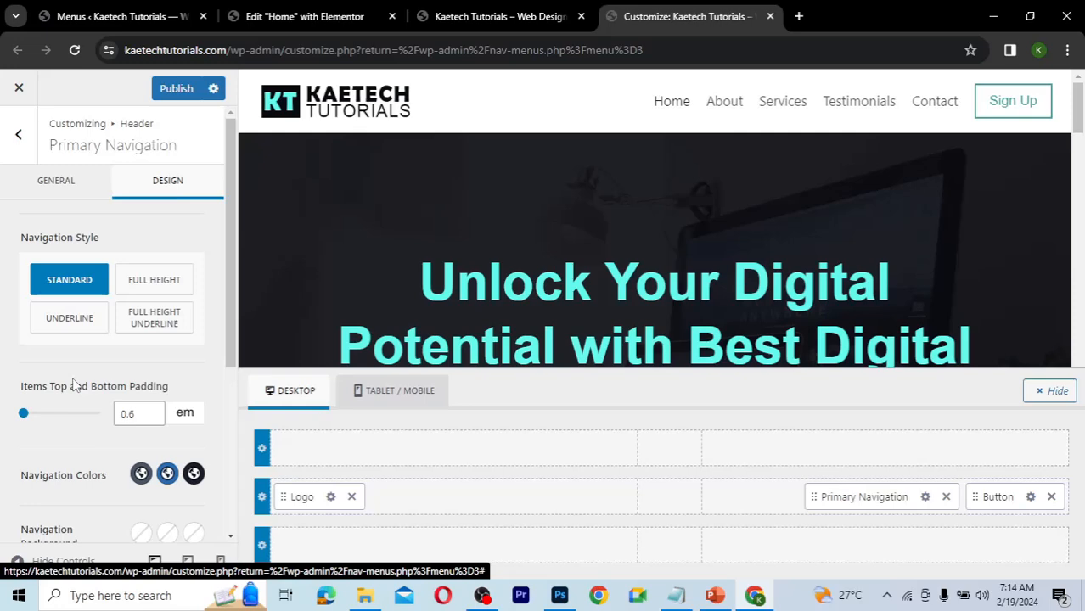
scroll(74, 385, down, 3)
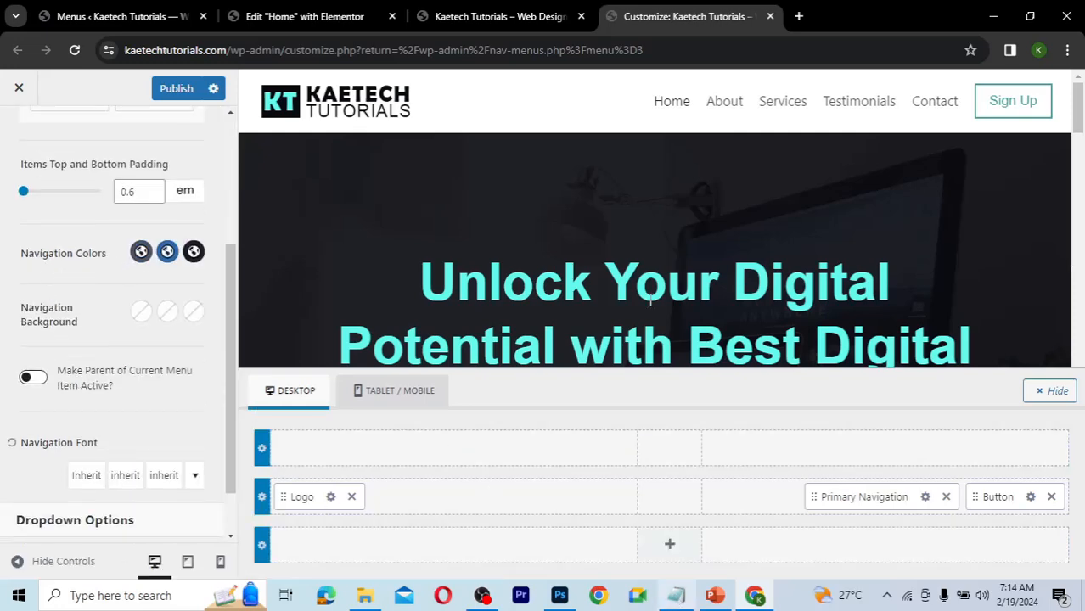
key(alt+Tab)
drag(602, 358, 555, 359)
key(ctrl+c)
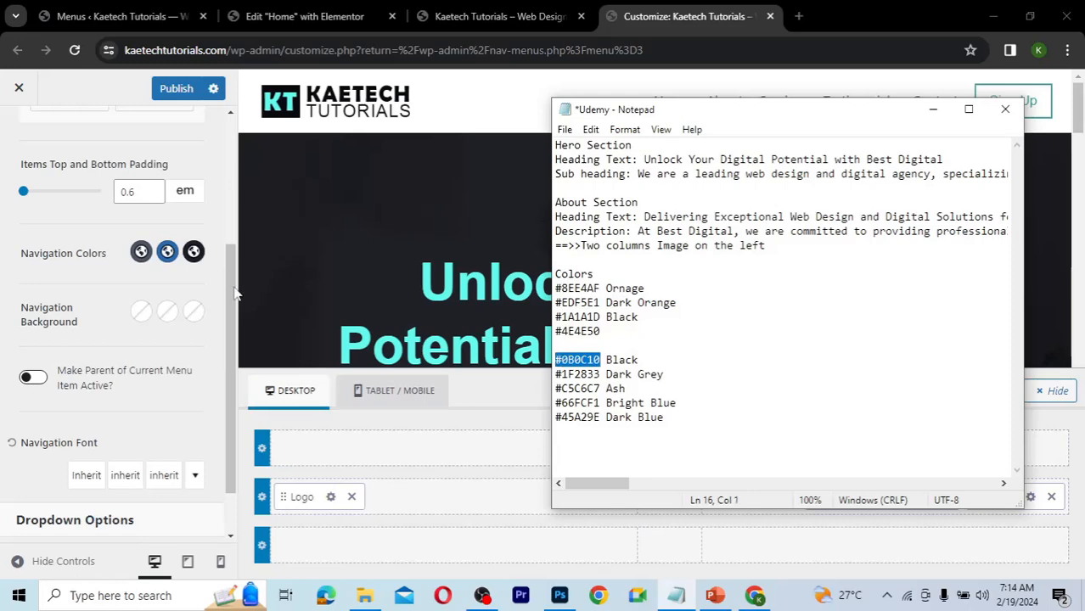
click(141, 252)
click(141, 252)
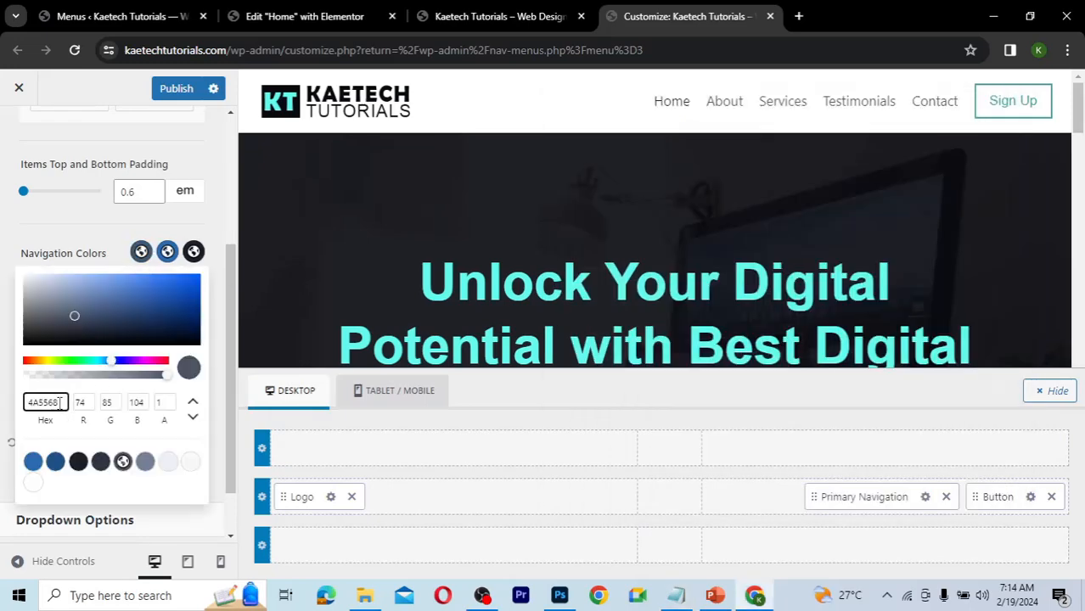
drag(59, 403, 17, 402)
key(ctrl+v)
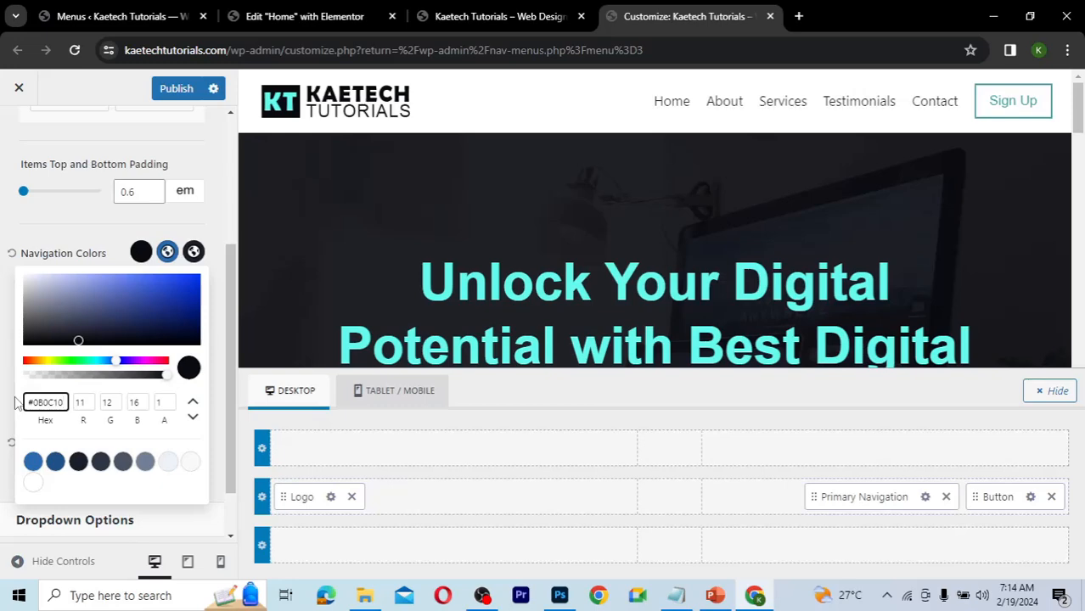
click(87, 247)
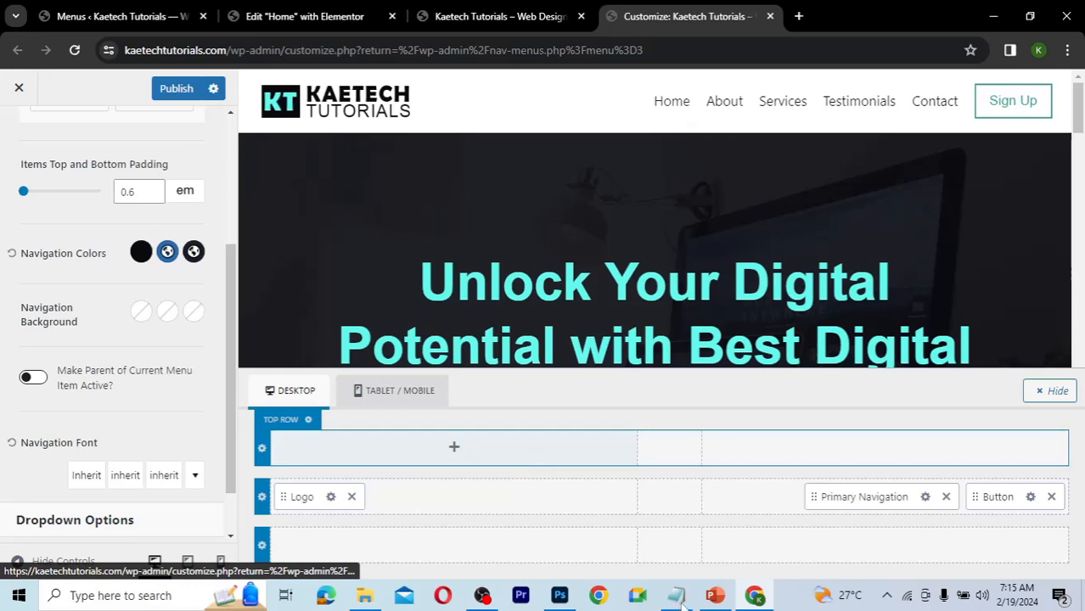
- Copy the Dark Blue code #45A29E from the Notepad list and set it as the navigation hover color
key(alt+Tab)
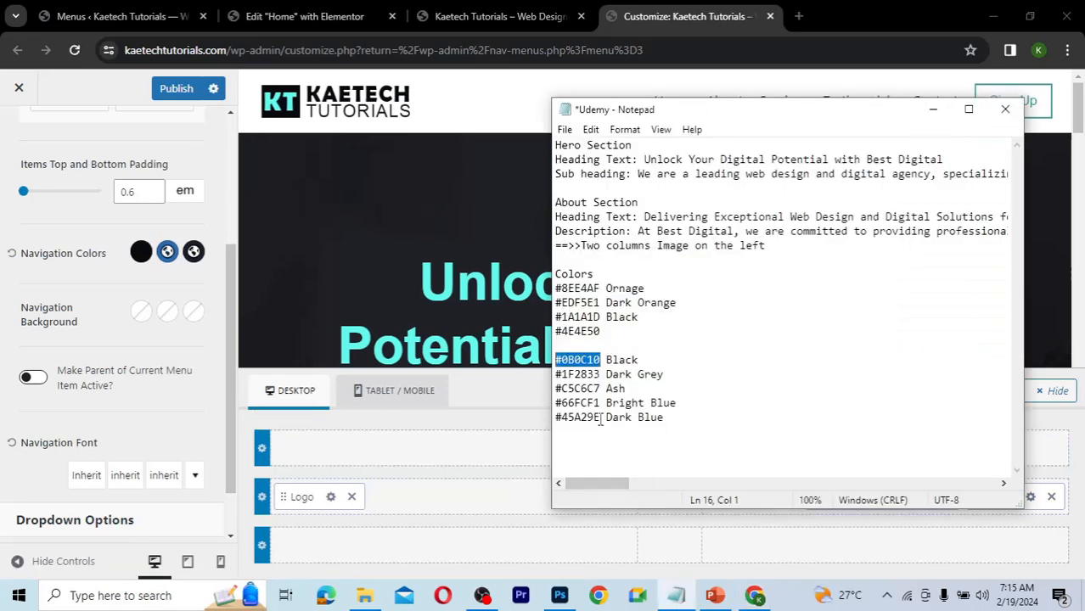
drag(601, 417, 557, 421)
key(ctrl+c)
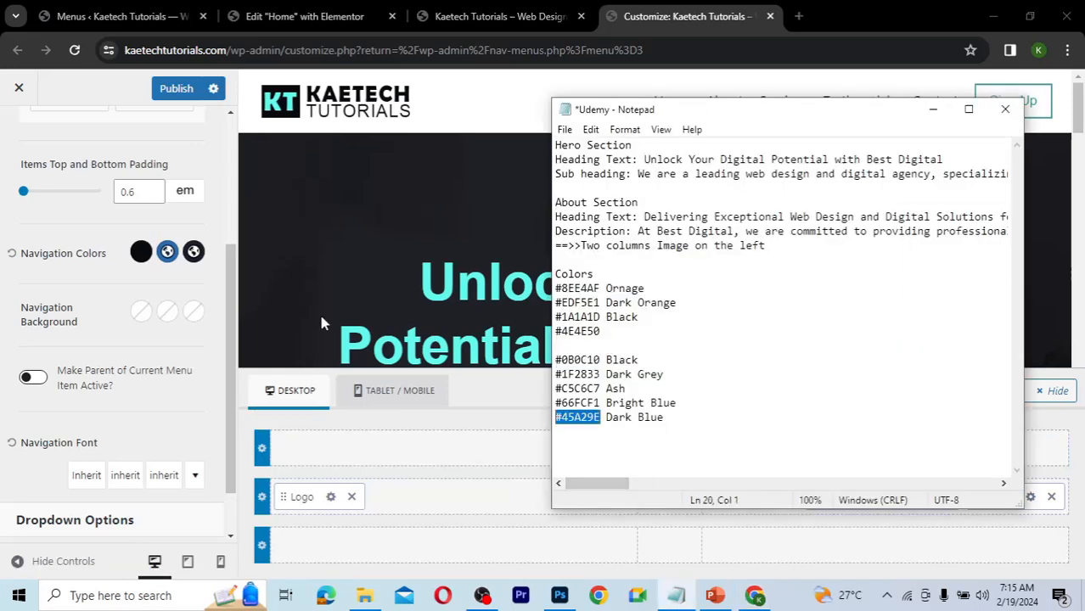
click(166, 252)
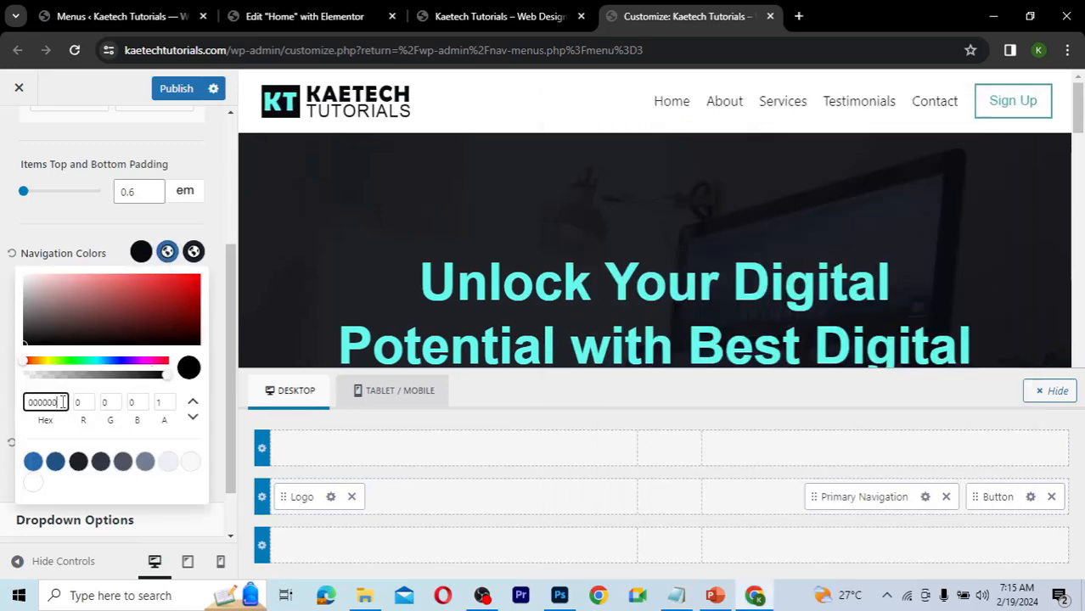
drag(62, 402, 18, 406)
key(ctrl+v)
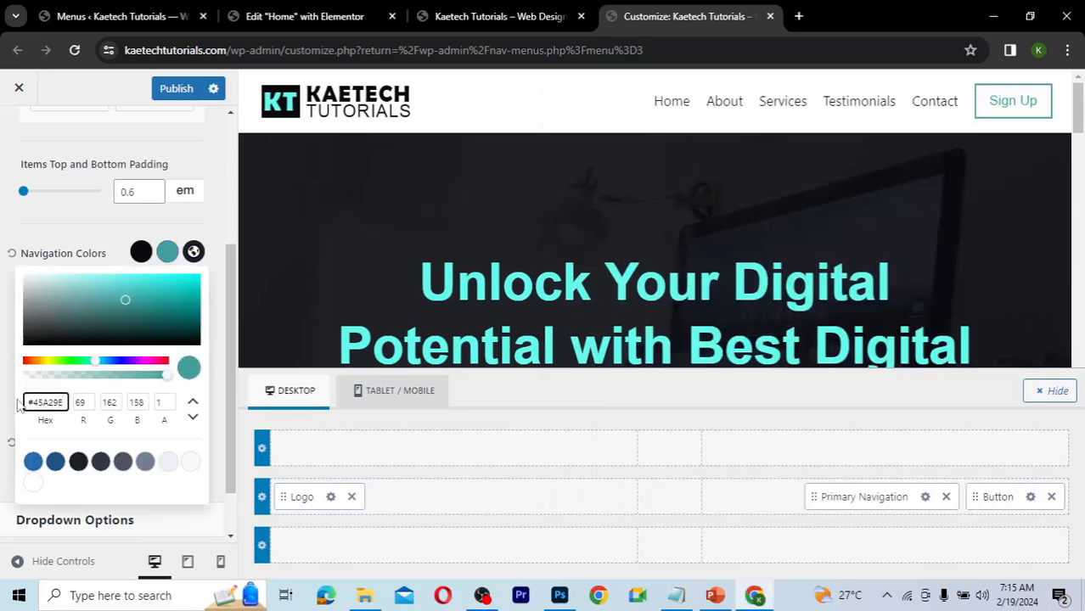
click(103, 251)
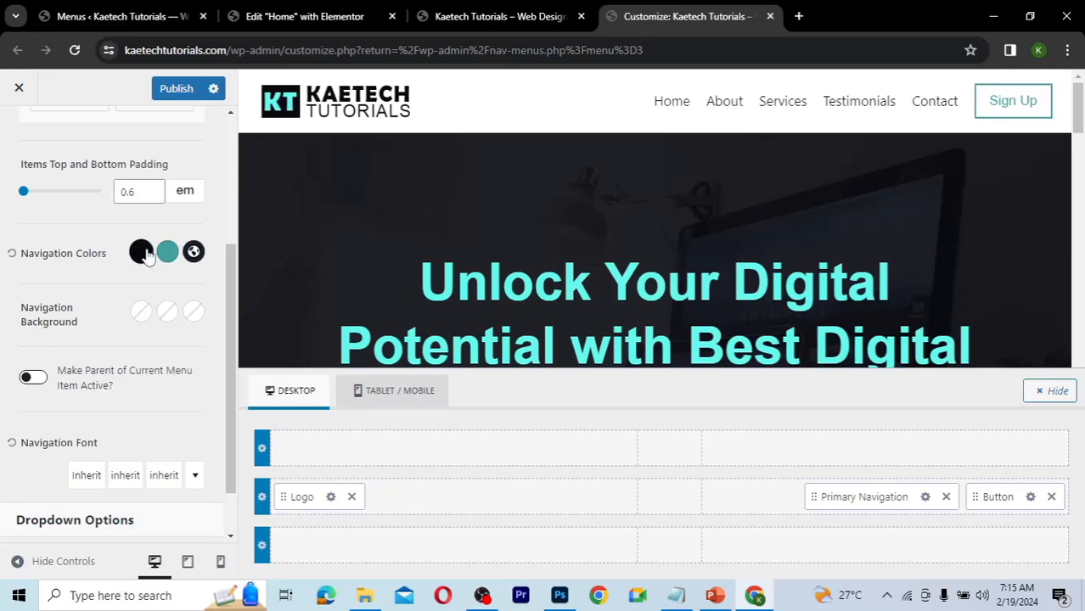
- Copy the normal navigation color code and set the navigation's active color to #0B0C10
click(140, 252)
drag(63, 402, 2, 406)
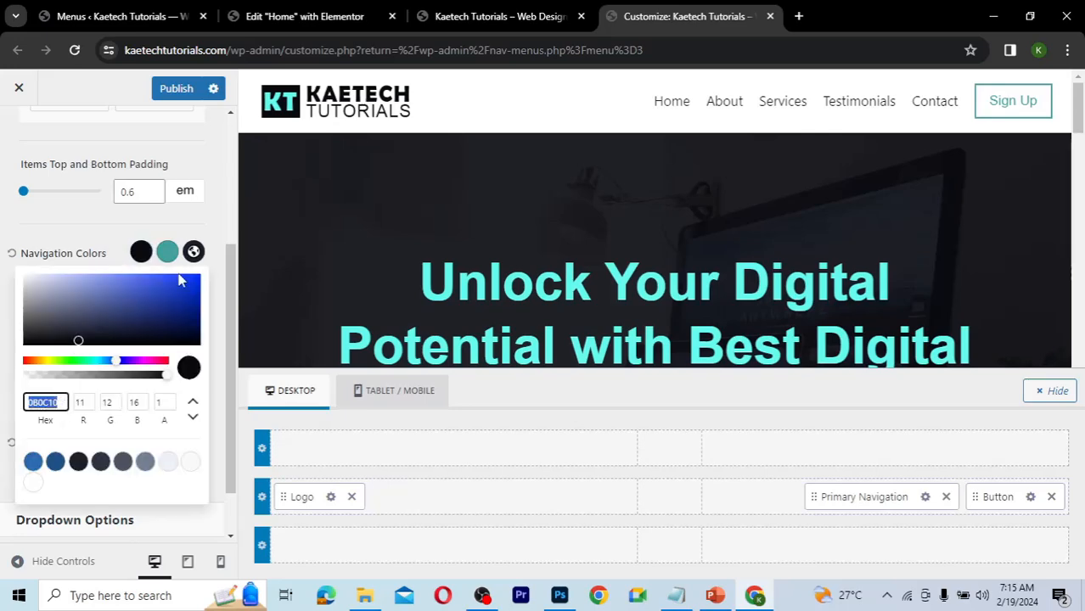
text(1A202C)
drag(63, 403, 9, 406)
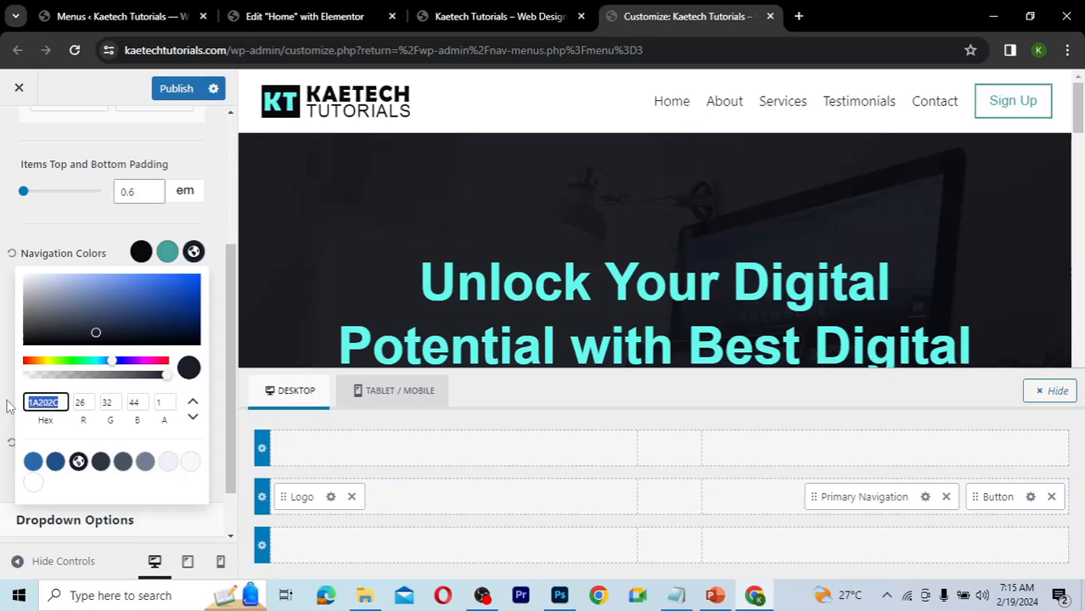
key(ctrl+z)
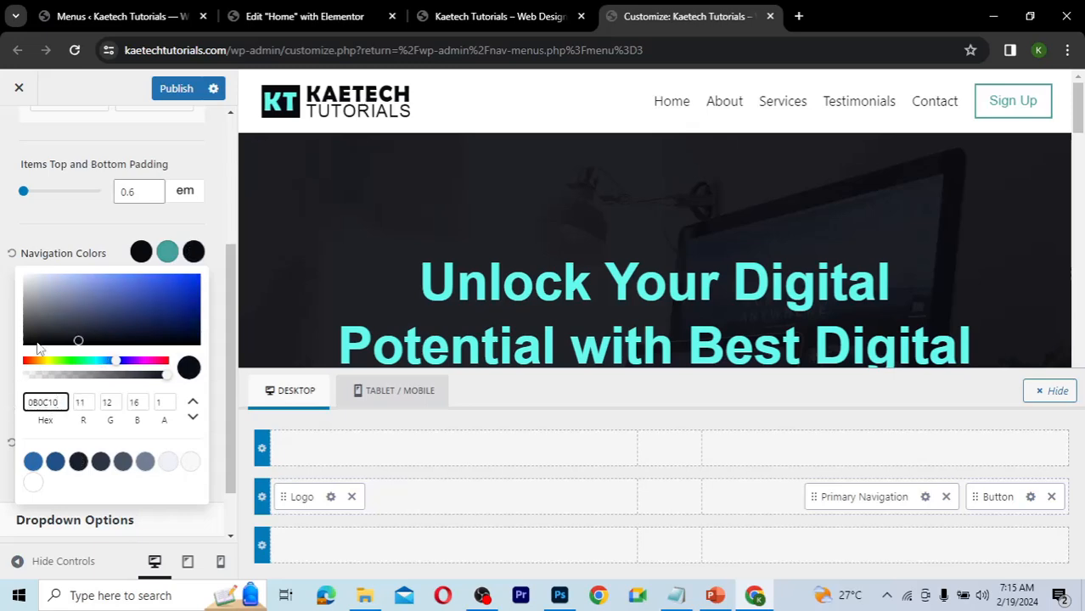
click(93, 251)
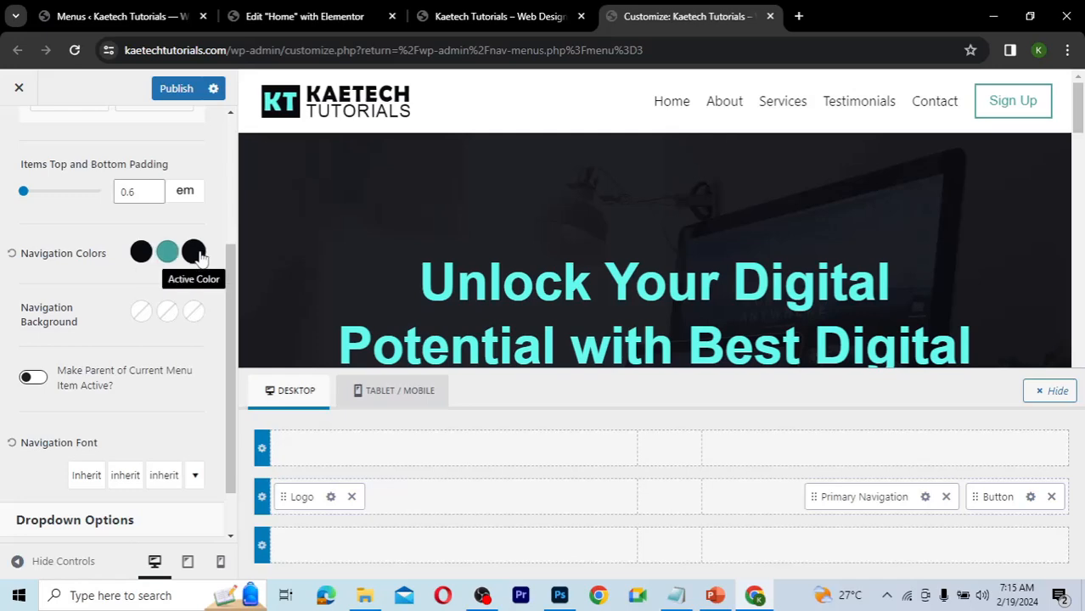
- Copy the navigation hover color code and apply #45A29E as the active navigation color
click(167, 252)
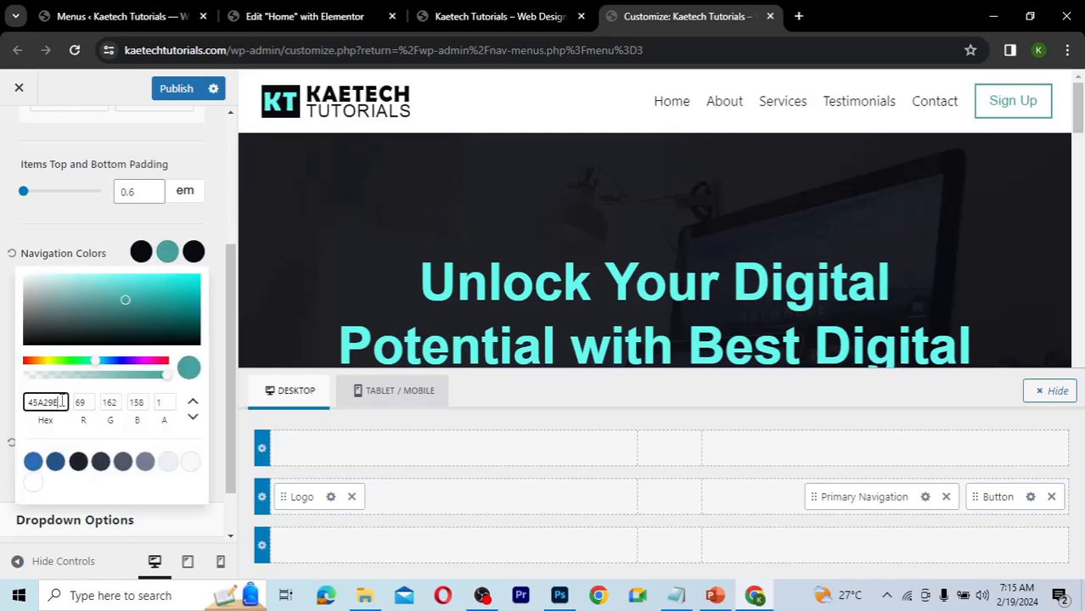
key(ctrl+a)
key(ctrl+c)
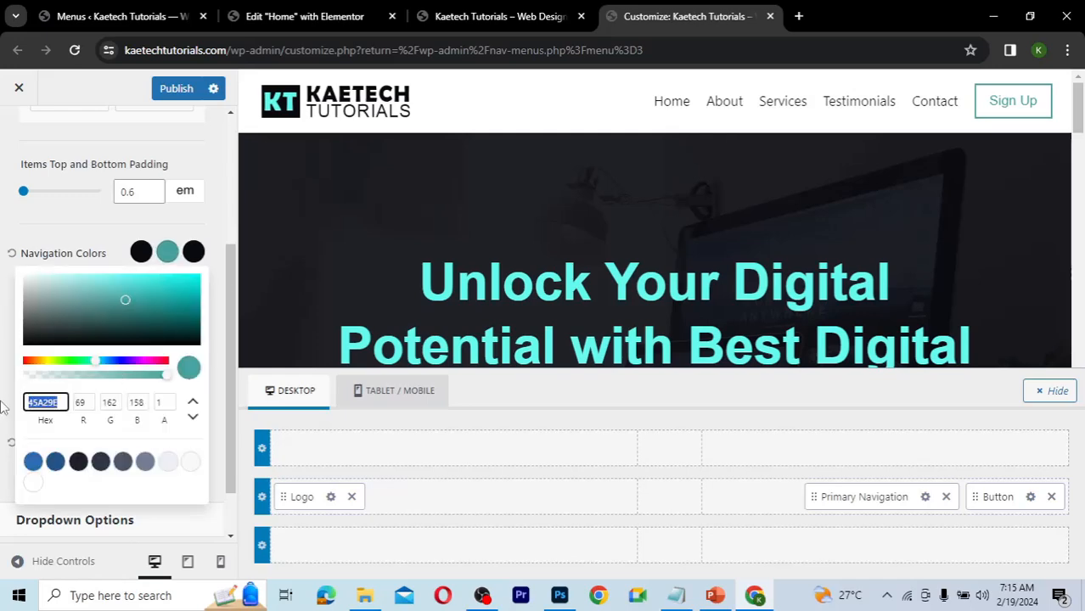
click(195, 255)
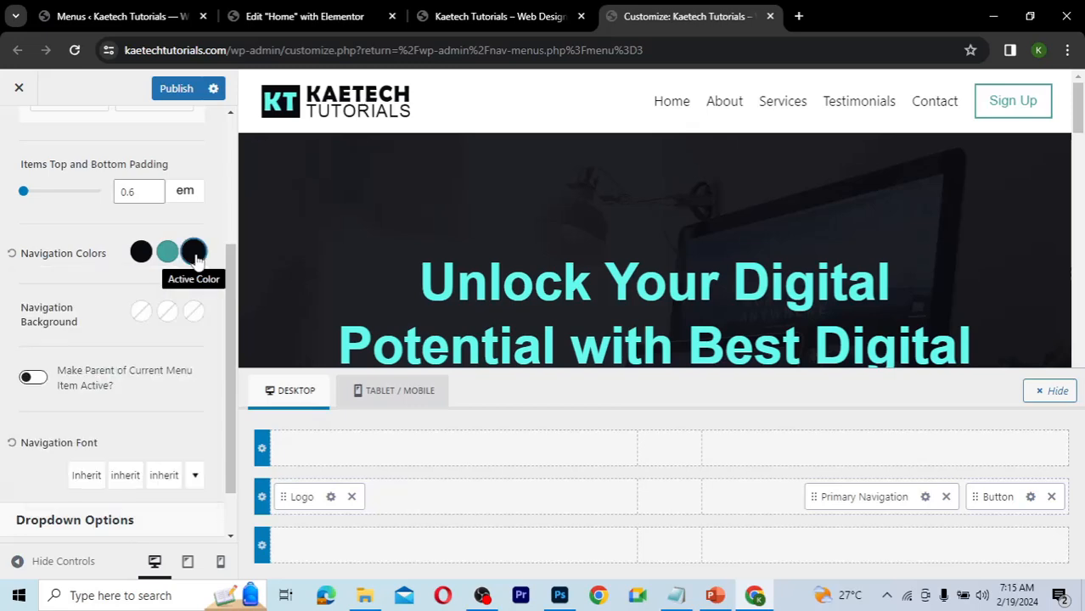
click(194, 254)
drag(62, 402, 27, 402)
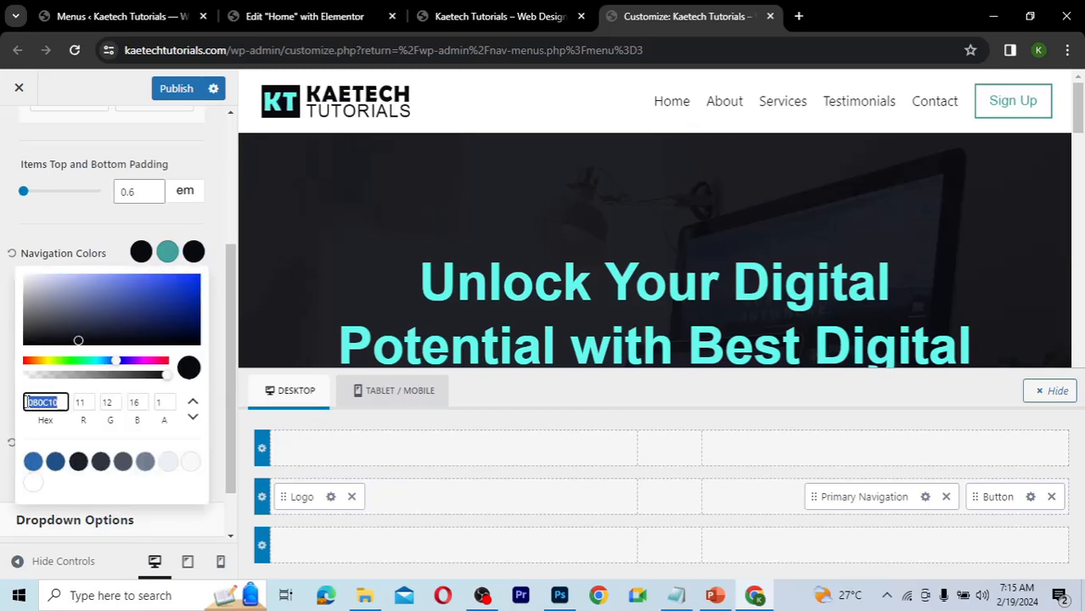
key(ctrl+v)
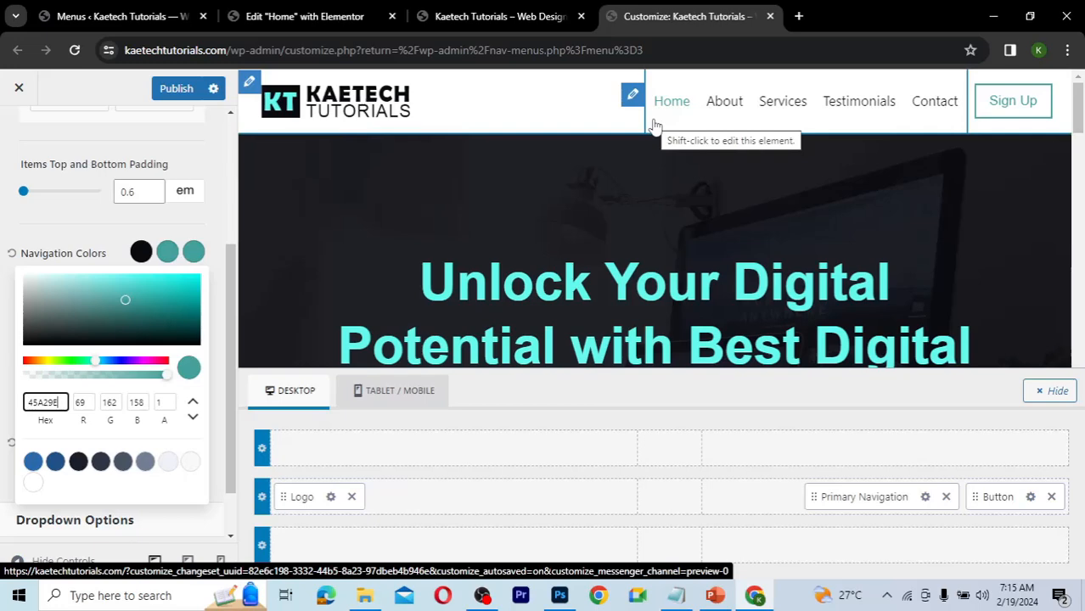
- Copy the normal navigation color code again and set the active navigation color back to #0B0C10
click(141, 252)
click(141, 252)
double_click(30, 402)
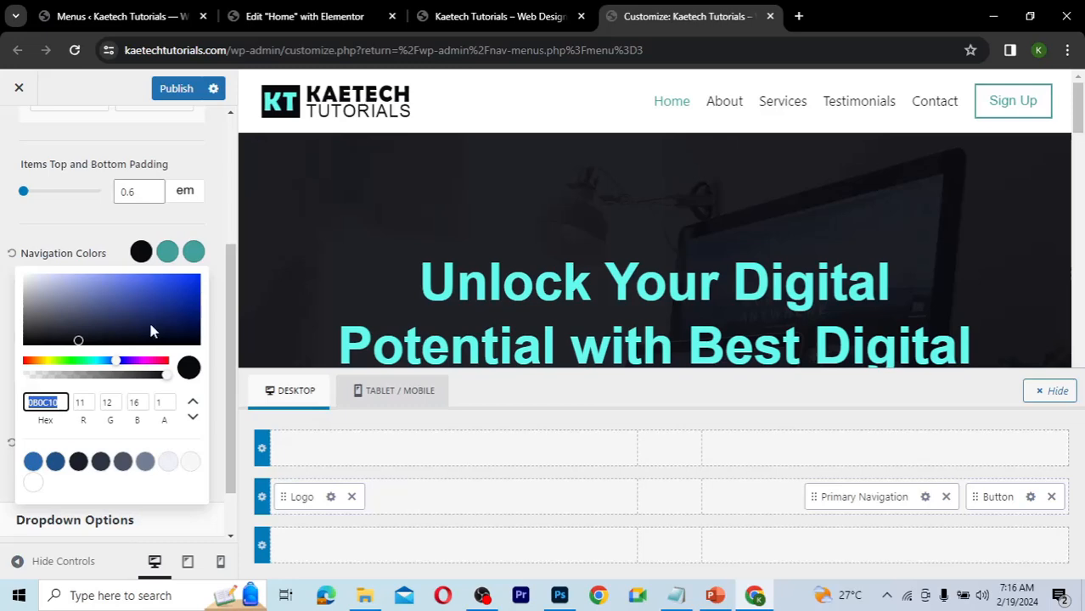
key(ctrl+v)
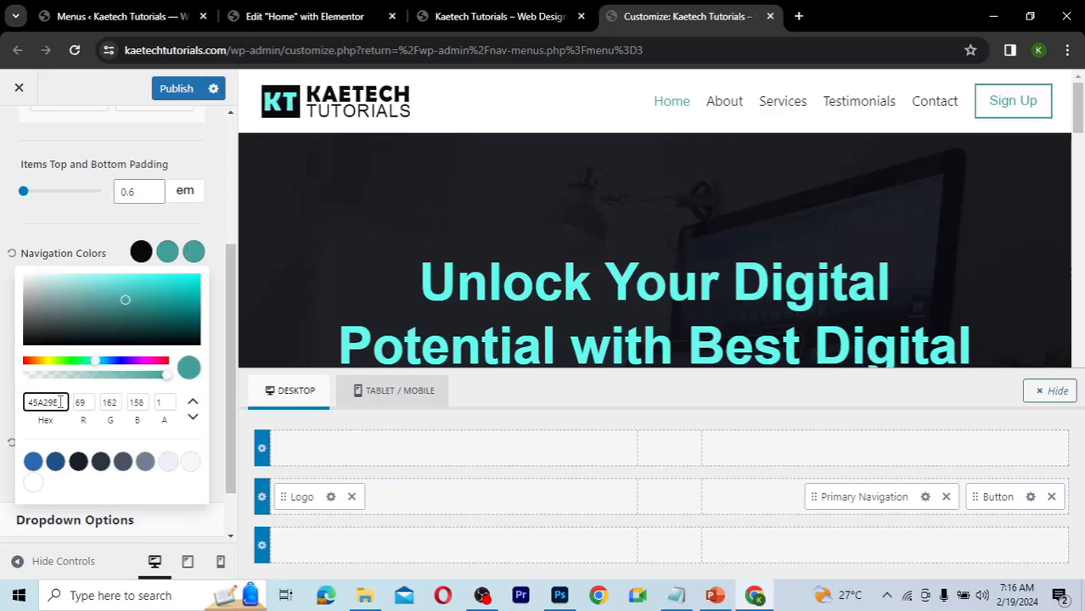
key(ctrl+z)
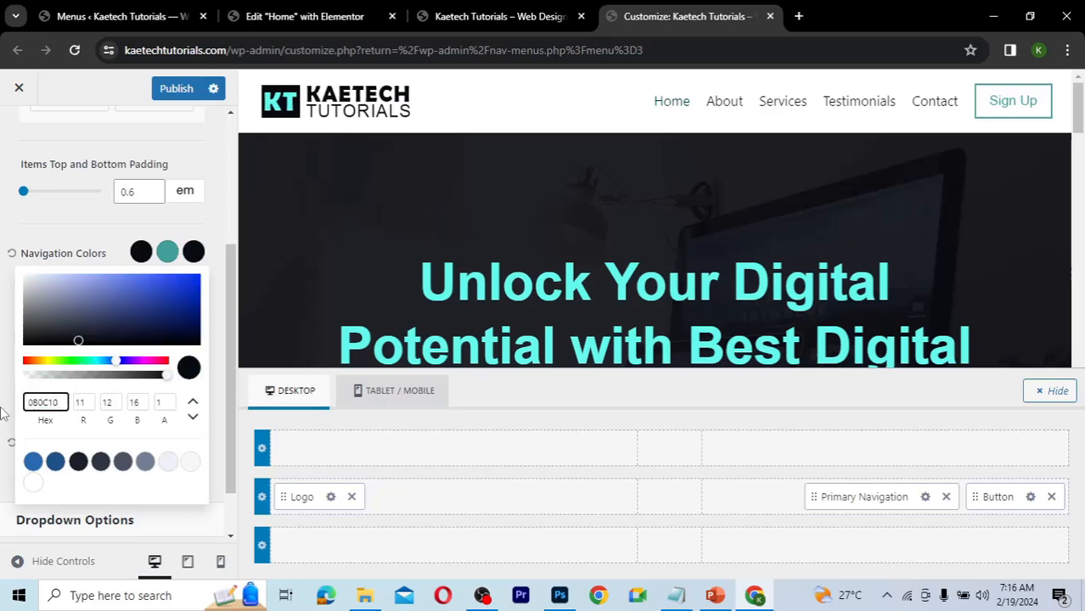
click(96, 261)
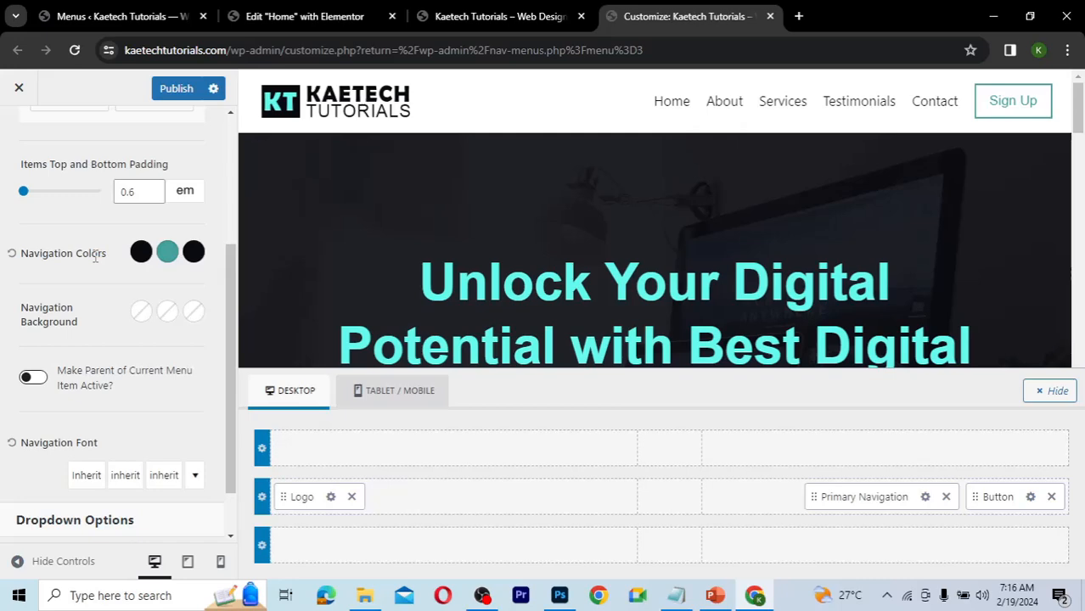
scroll(97, 327, down, 2)
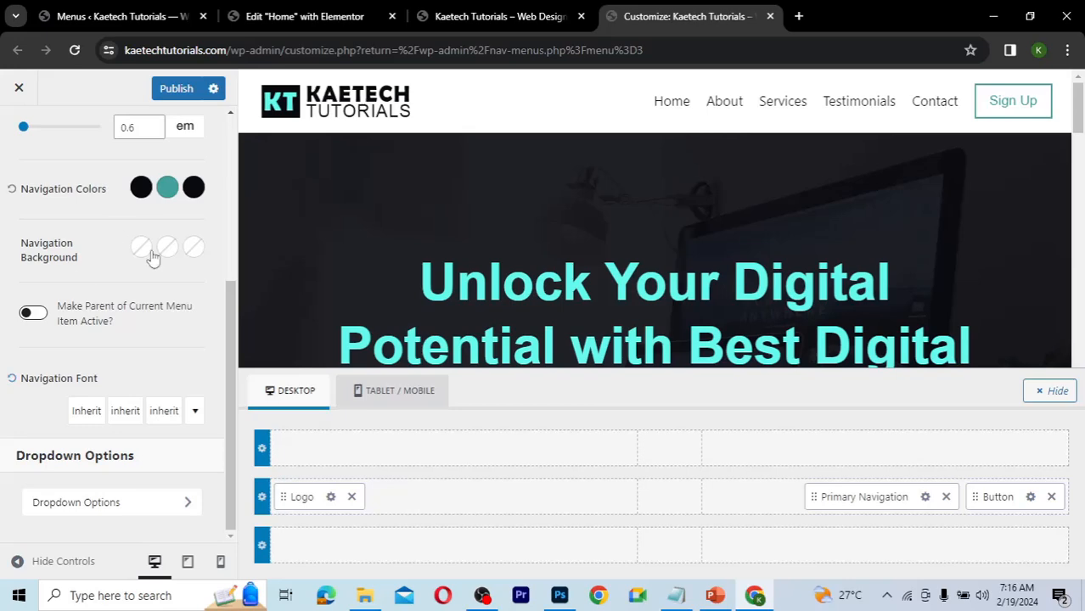
- Set the Navigation Font to Arial, Helvetica, sans-serif in the Bold 700 style
click(91, 412)
click(89, 413)
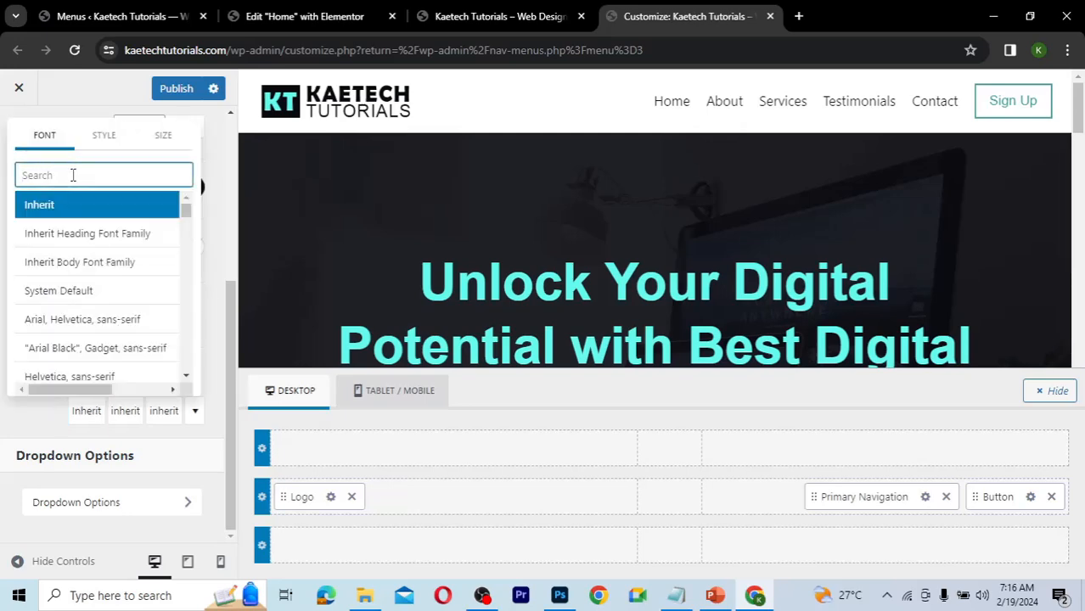
text(arial)
click(78, 212)
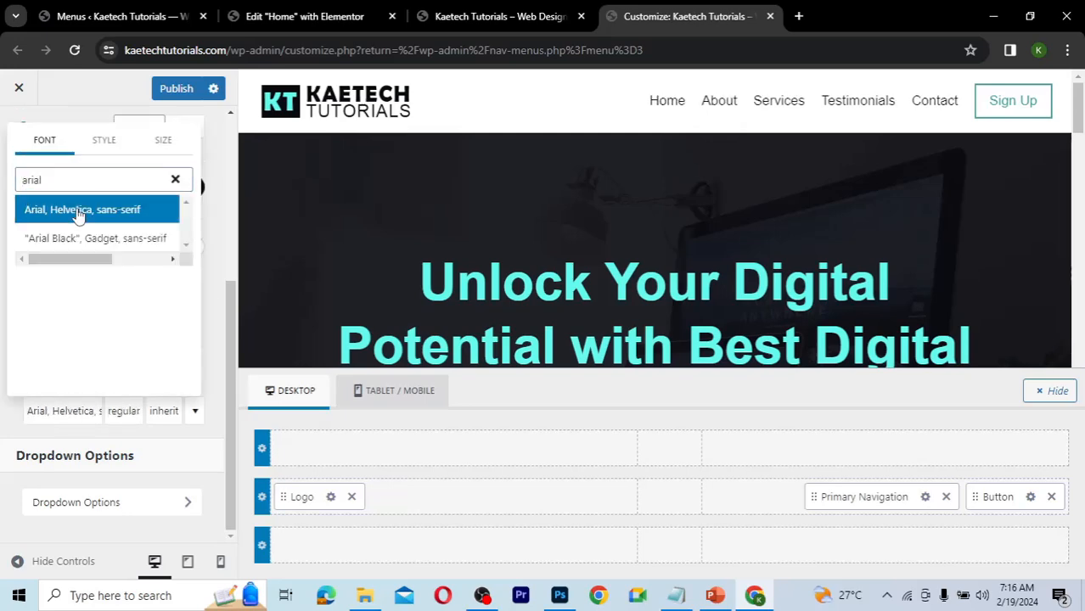
click(112, 144)
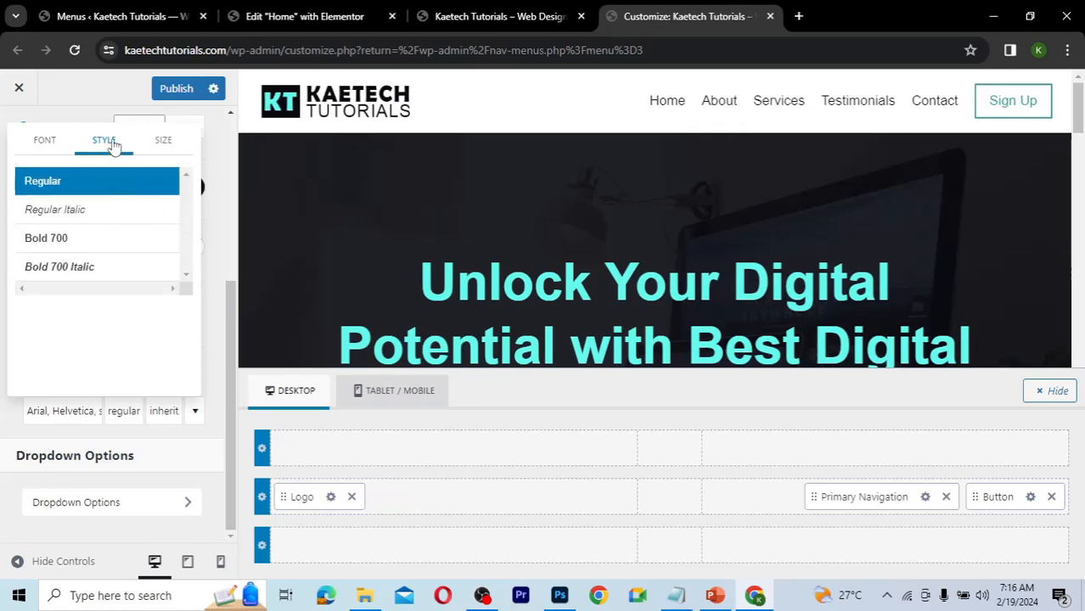
click(73, 242)
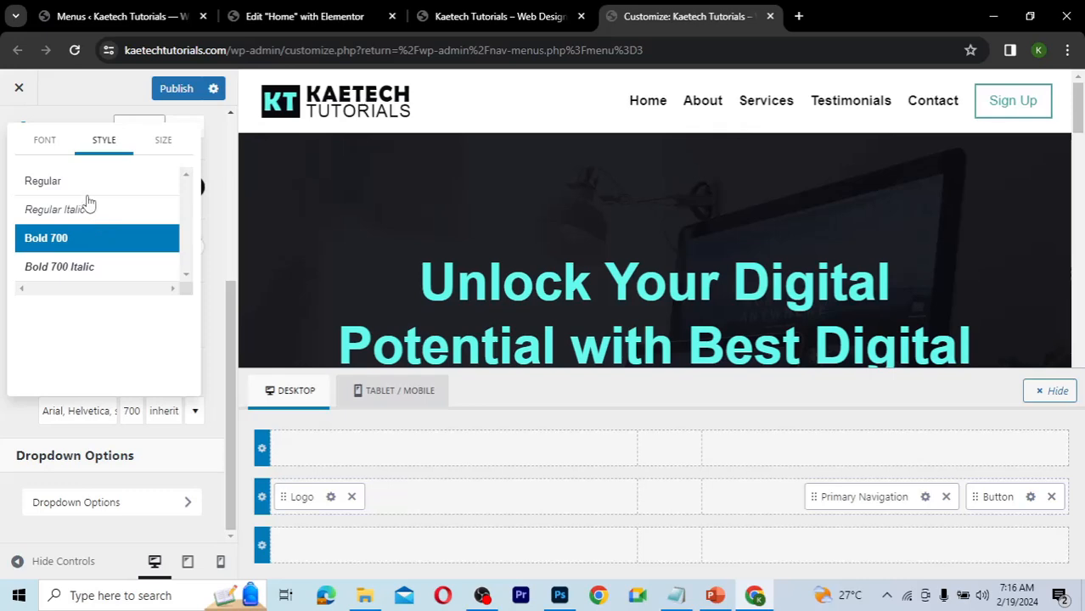
- Compare the navigation font in Regular against Bold 700, keep Bold 700, and view its size settings
scroll(88, 202, up, 2)
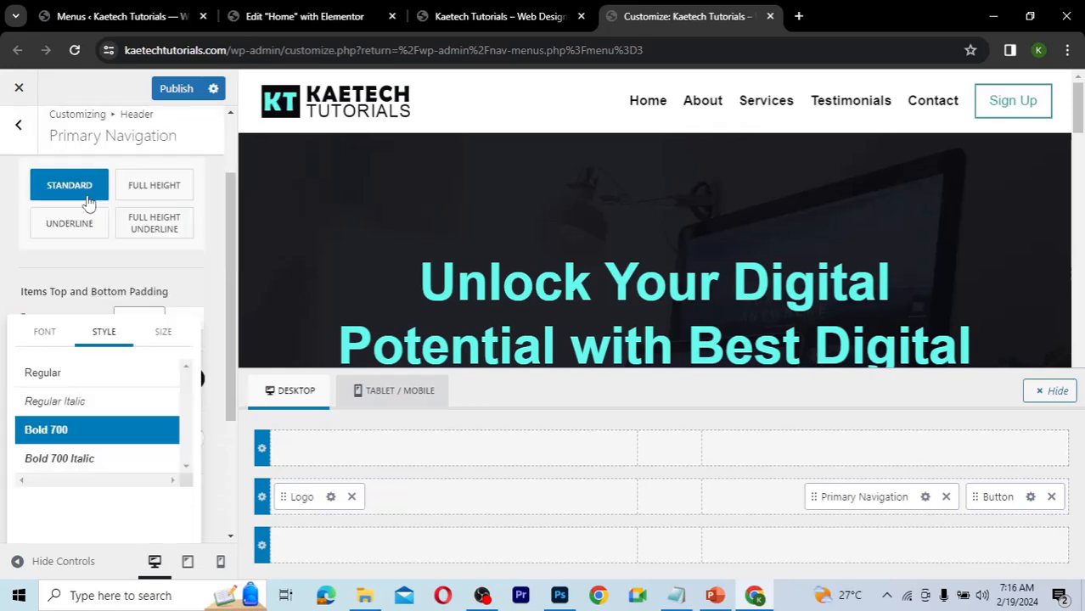
click(83, 376)
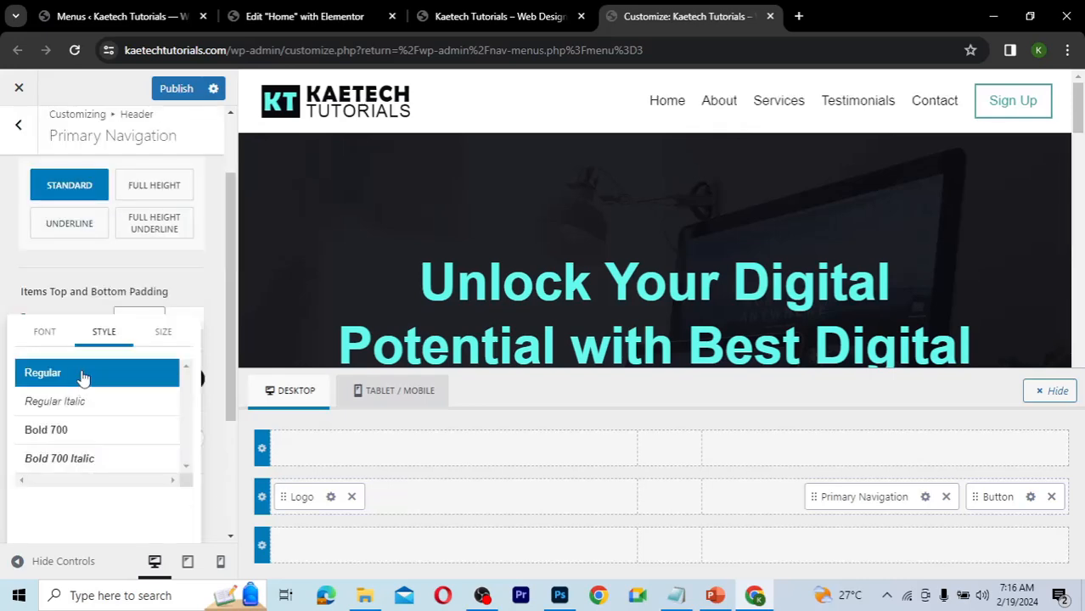
scroll(83, 377, down, 2)
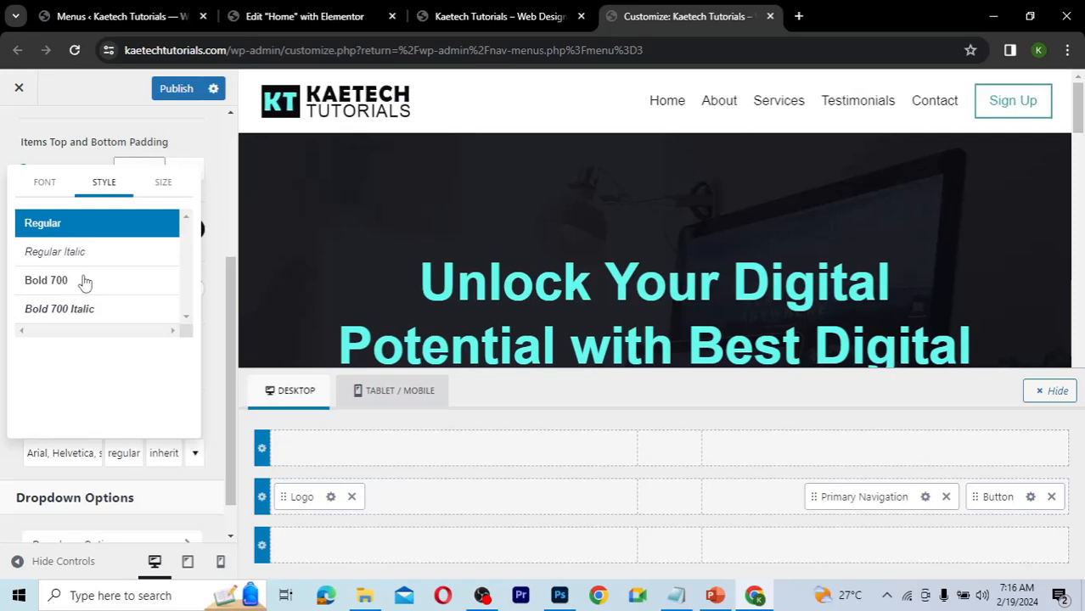
click(85, 283)
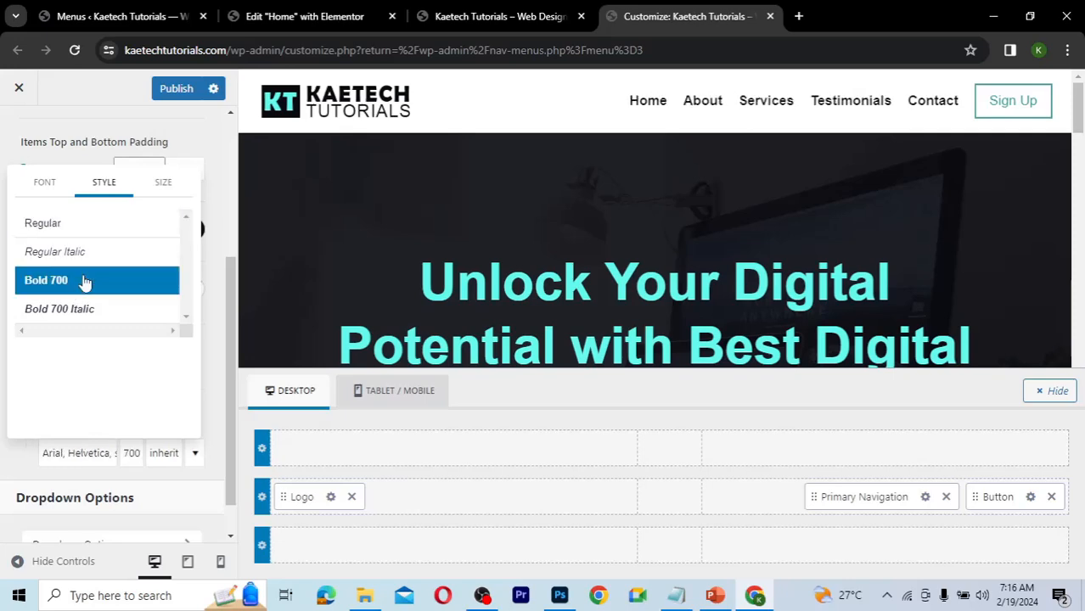
click(162, 184)
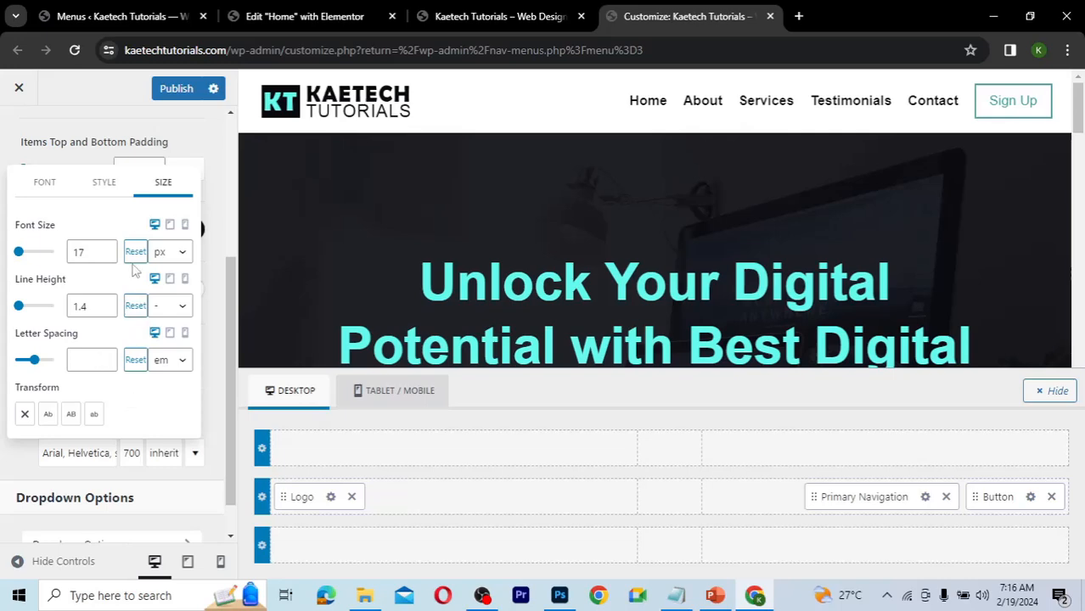
click(202, 153)
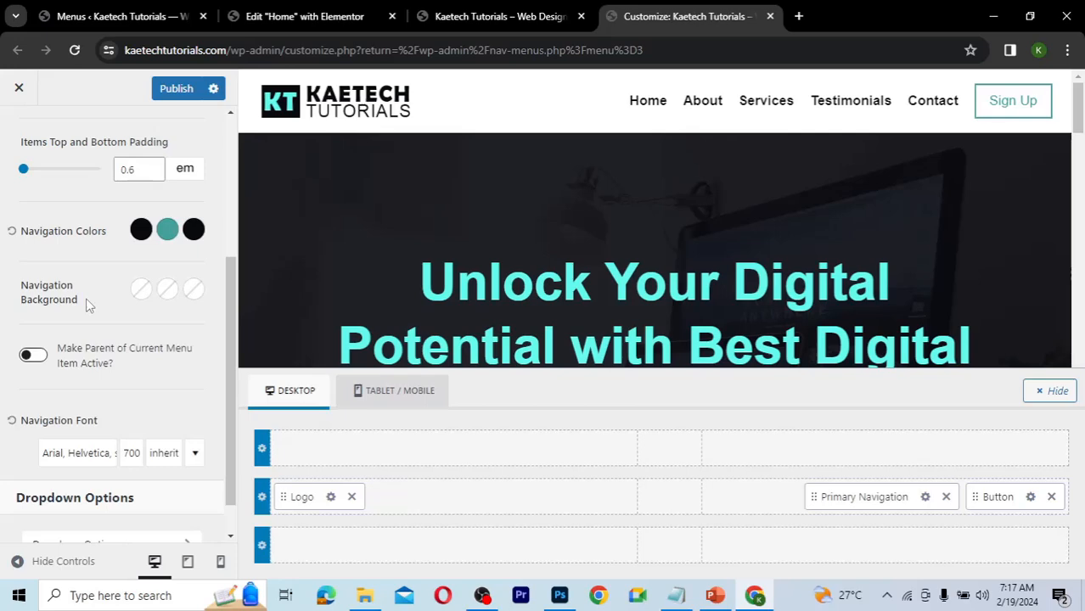
- Increase the primary navigation's Items Spacing to 1.8 em in its general settings
scroll(88, 306, up, 3)
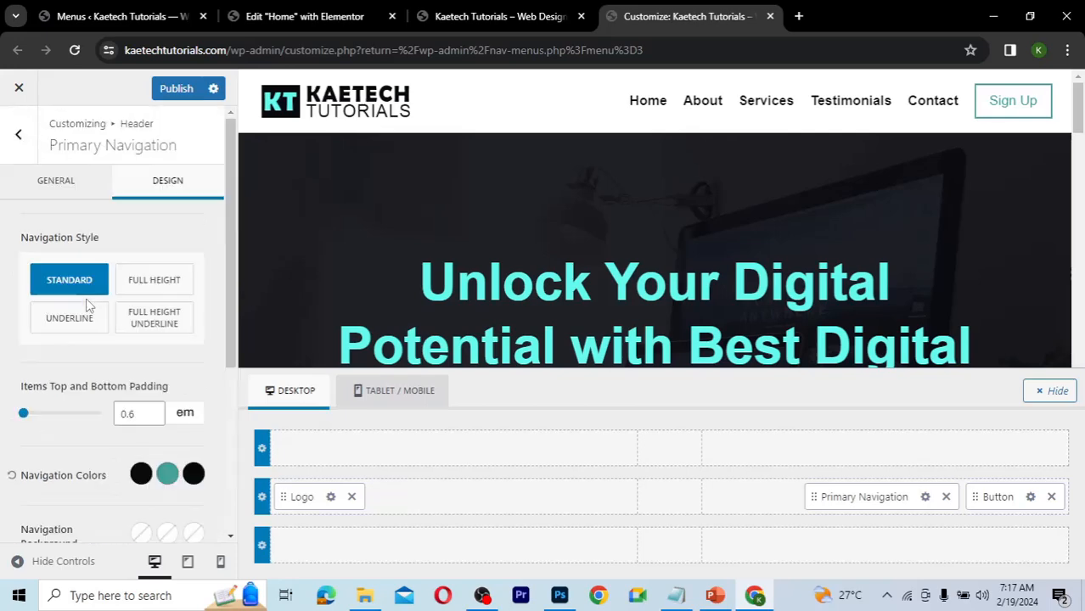
click(57, 188)
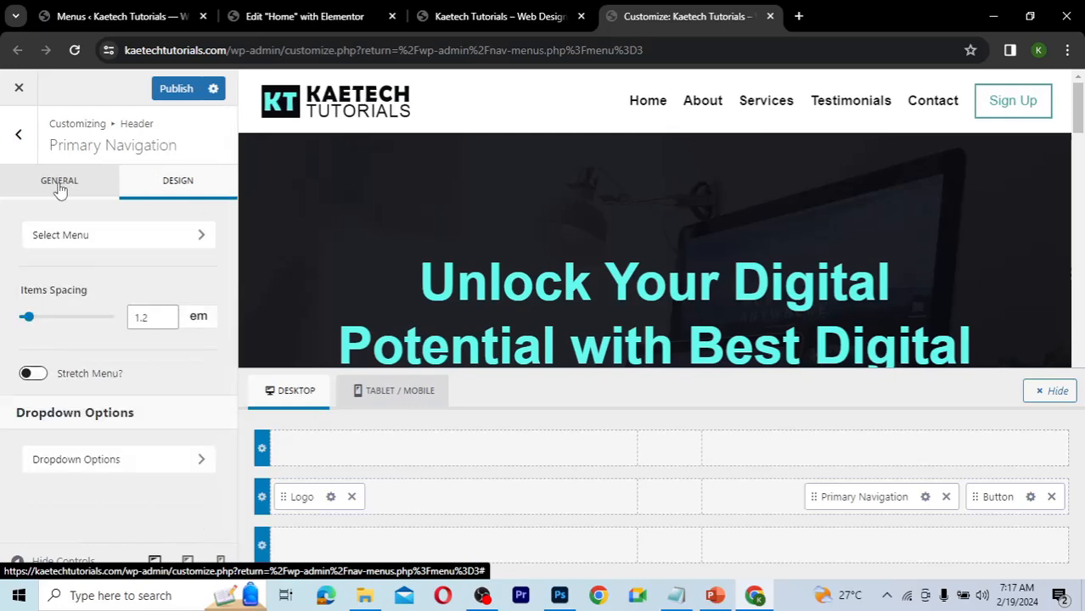
click(28, 318)
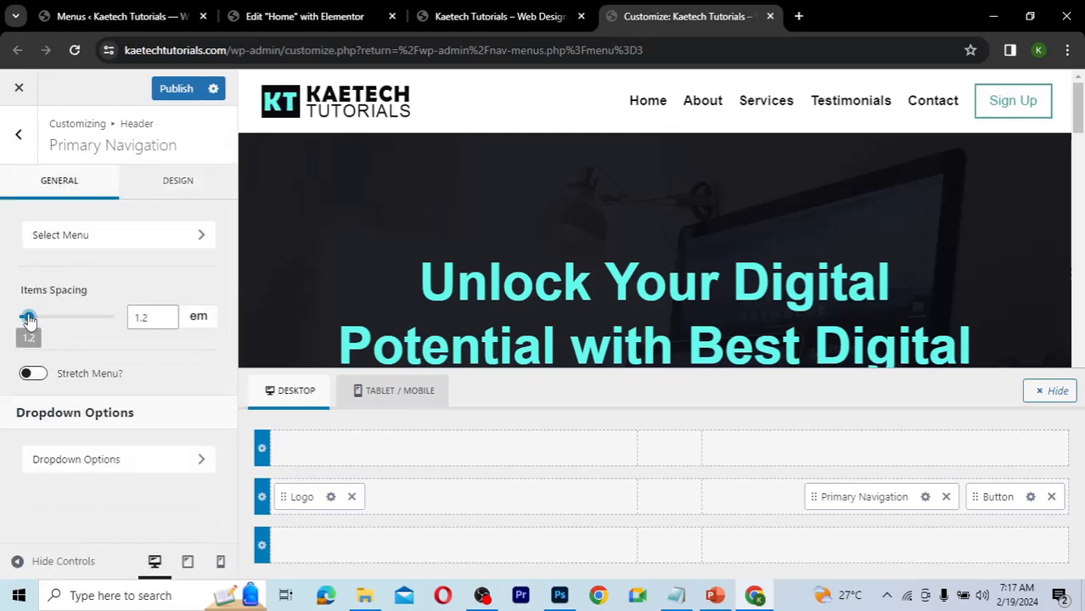
click(167, 314)
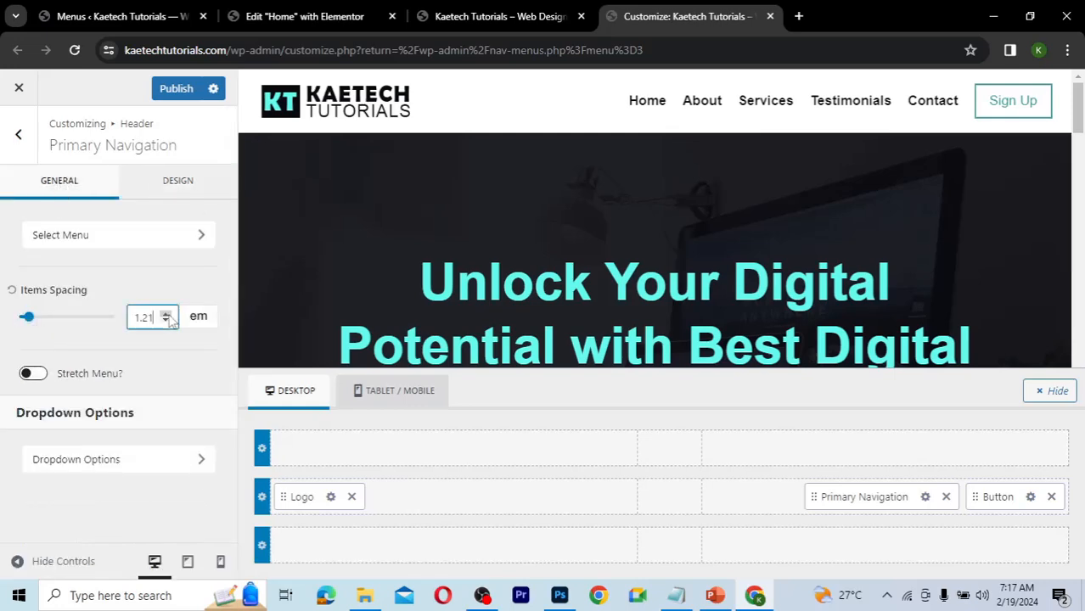
click(167, 313)
click(166, 313)
click(166, 313)
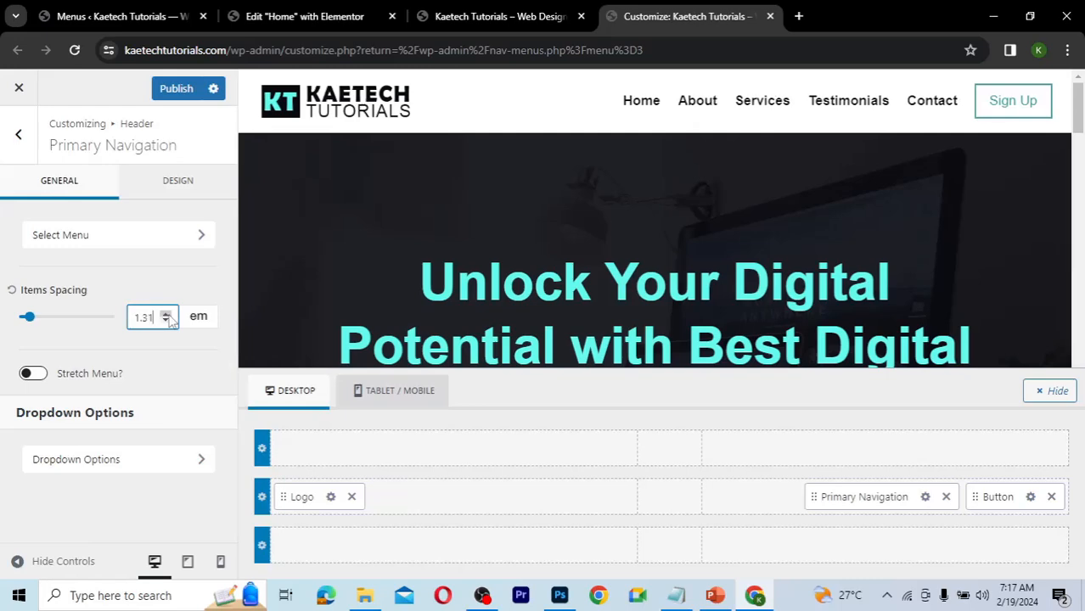
click(166, 314)
click(166, 314)
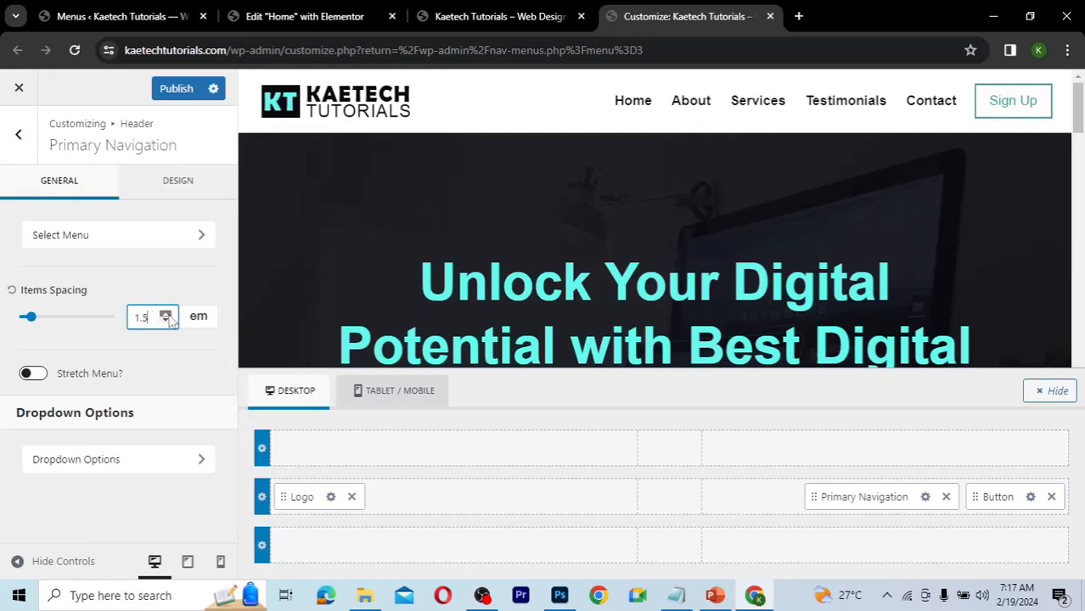
click(167, 313)
click(166, 314)
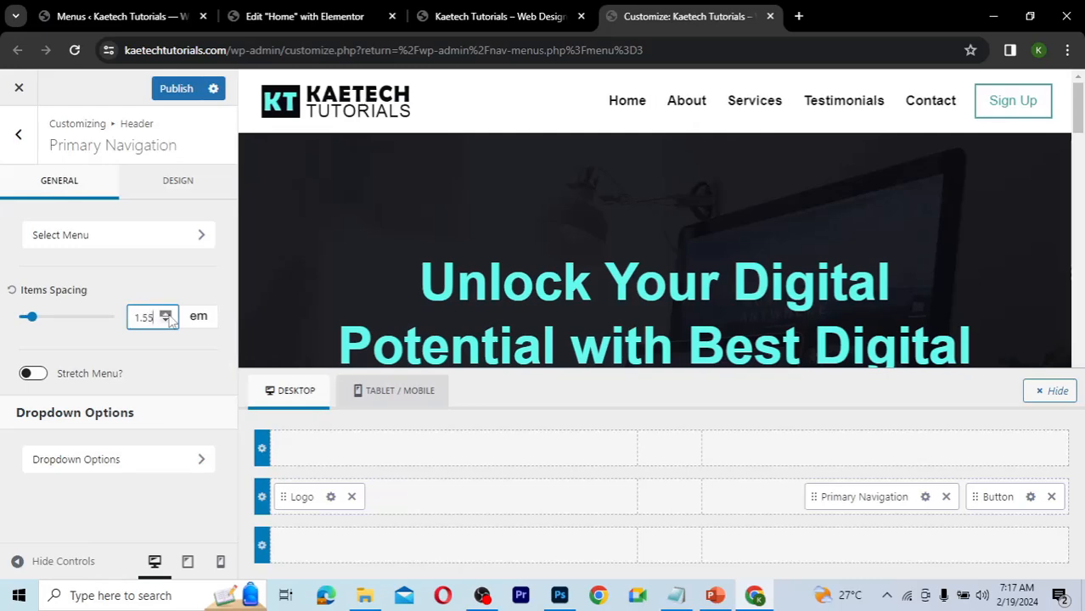
click(166, 314)
click(167, 314)
click(166, 314)
click(166, 315)
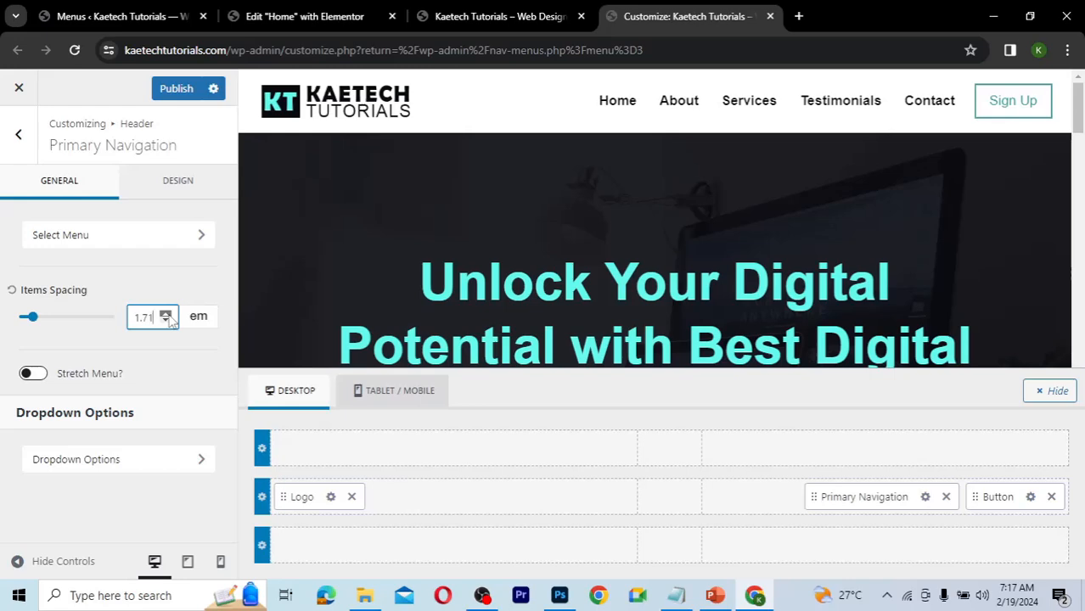
click(167, 314)
click(166, 314)
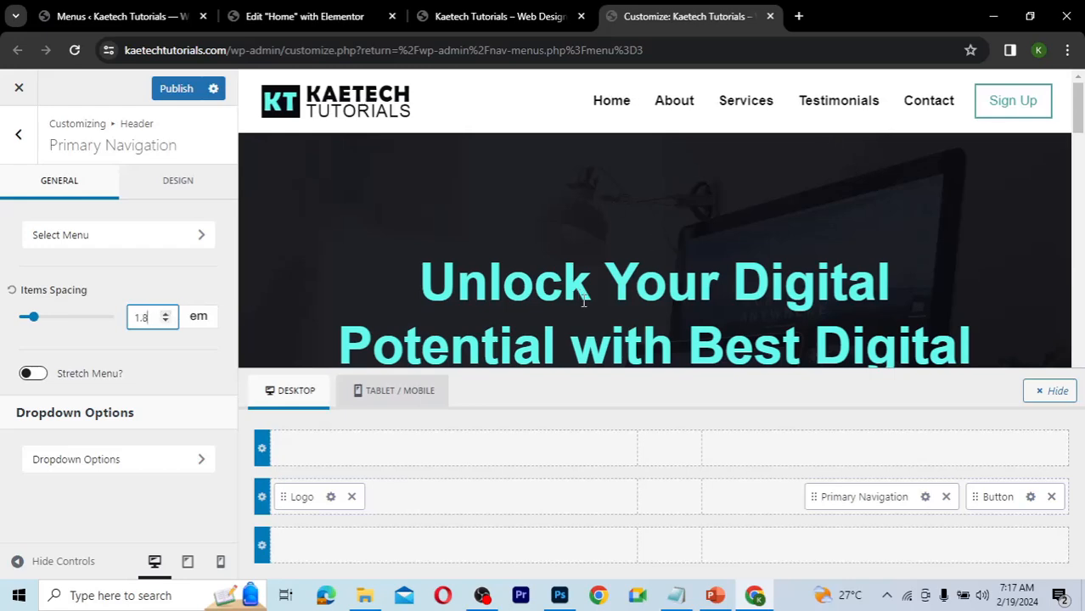
scroll(581, 298, down, 3)
scroll(582, 297, up, 3)
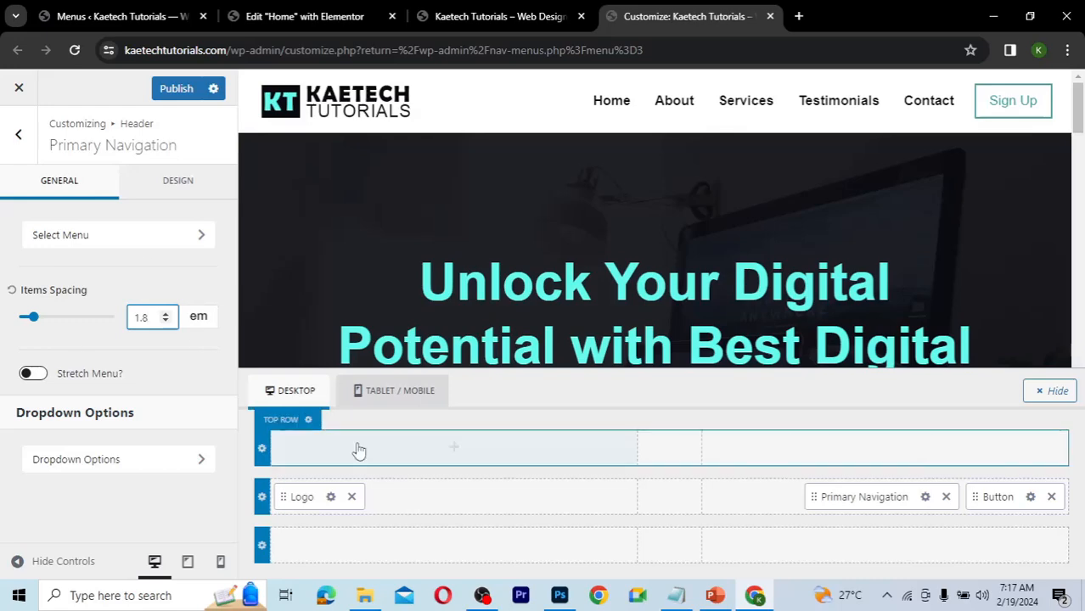
- Inspect the header Main Row's general and design settings, including its background color options
click(298, 473)
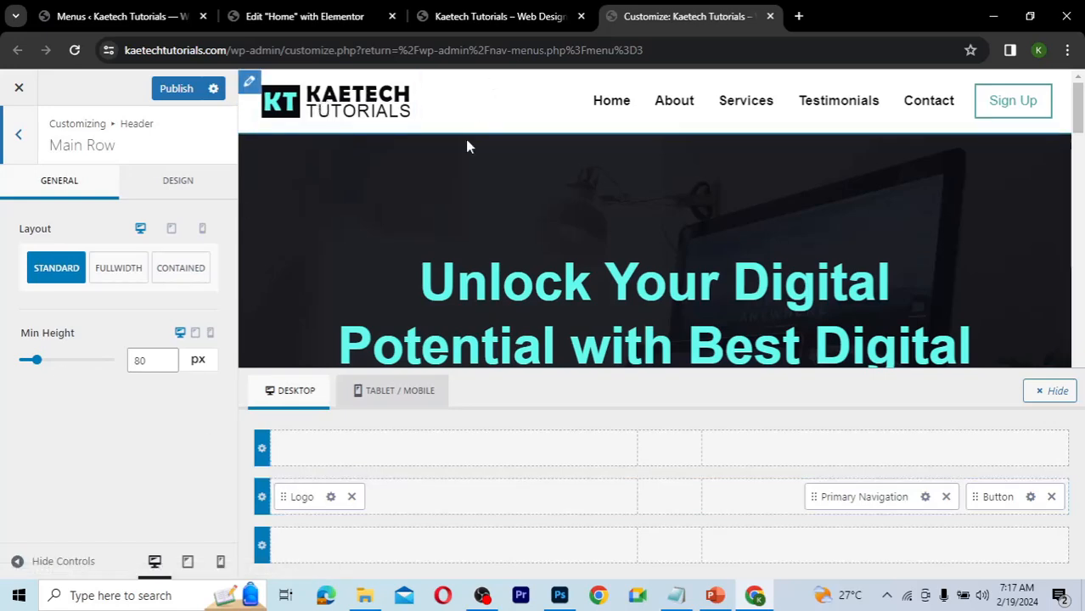
click(158, 178)
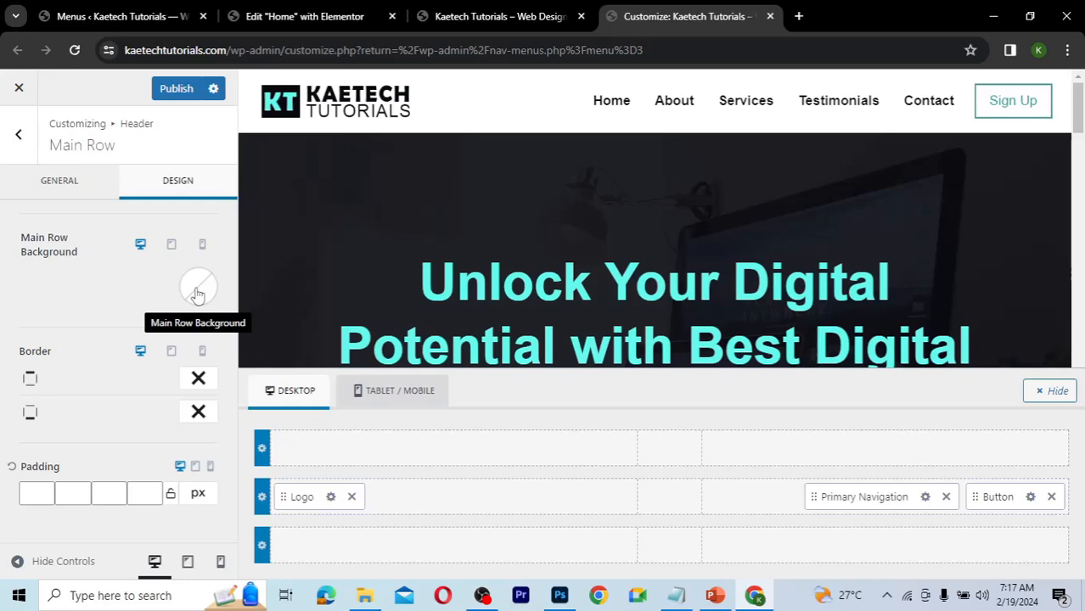
click(197, 290)
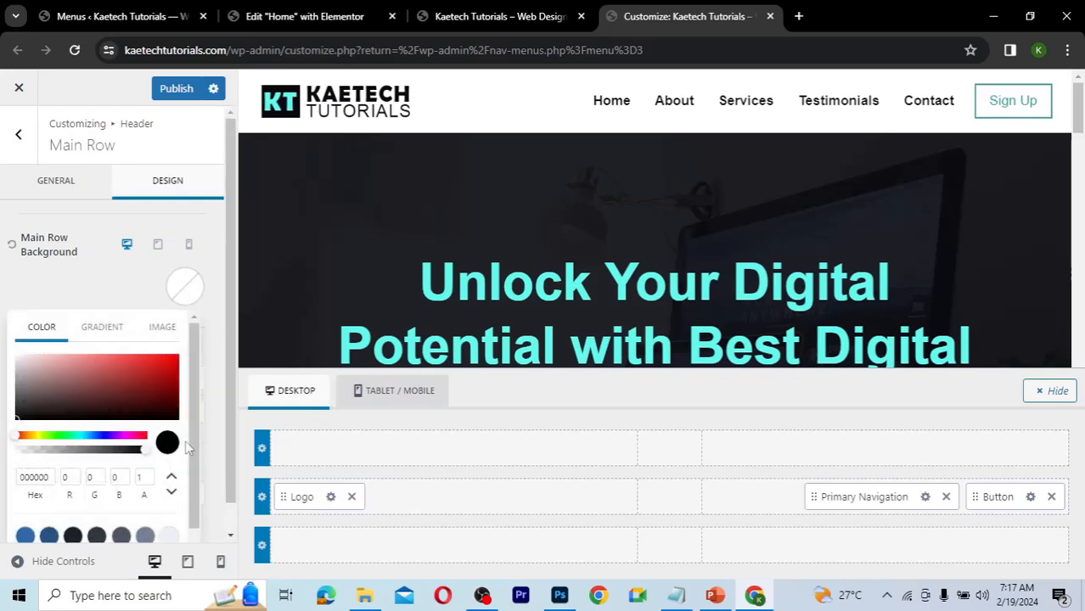
click(107, 293)
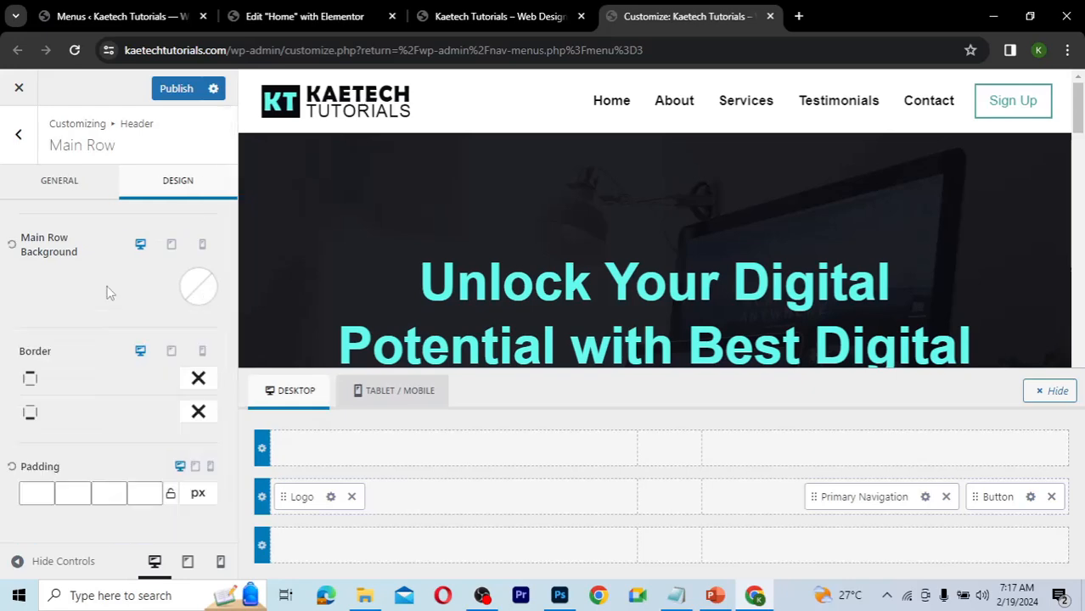
- Review the overall header design settings and the available choices for Enable Sticky Header
click(20, 138)
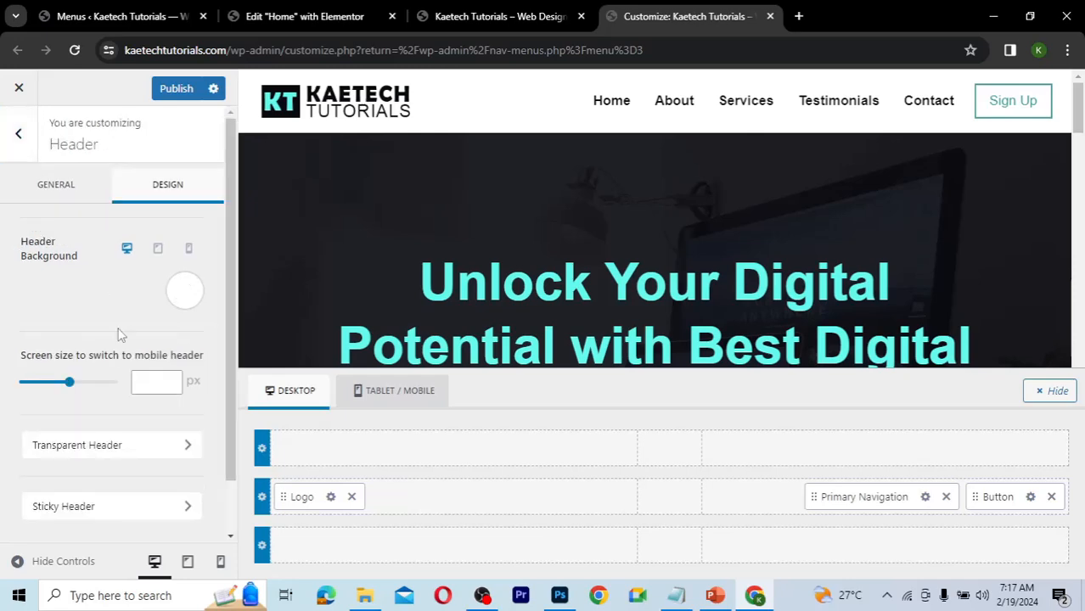
scroll(120, 335, down, 1)
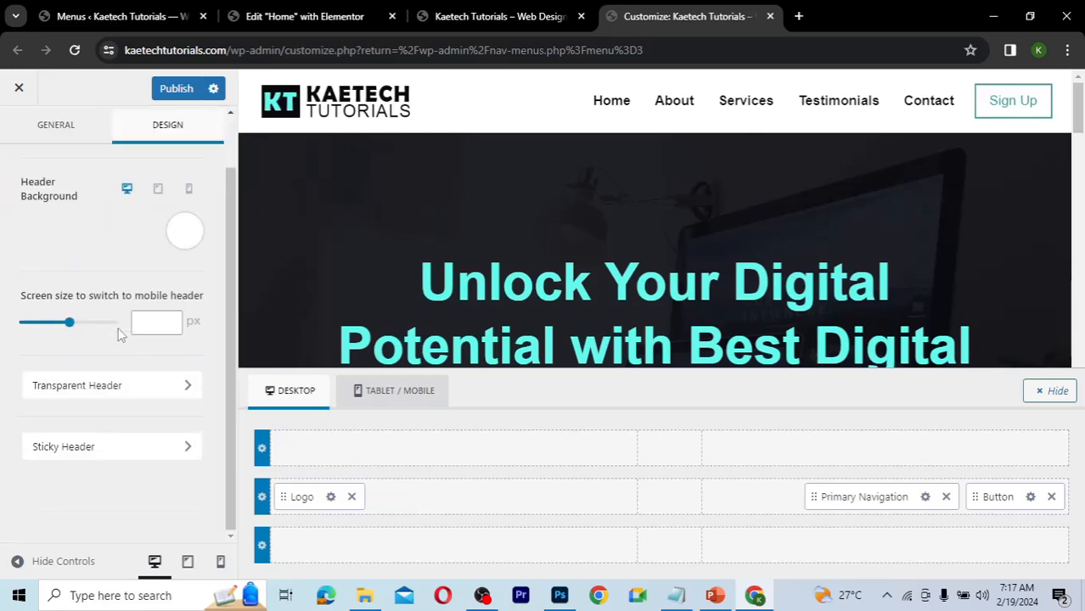
click(73, 458)
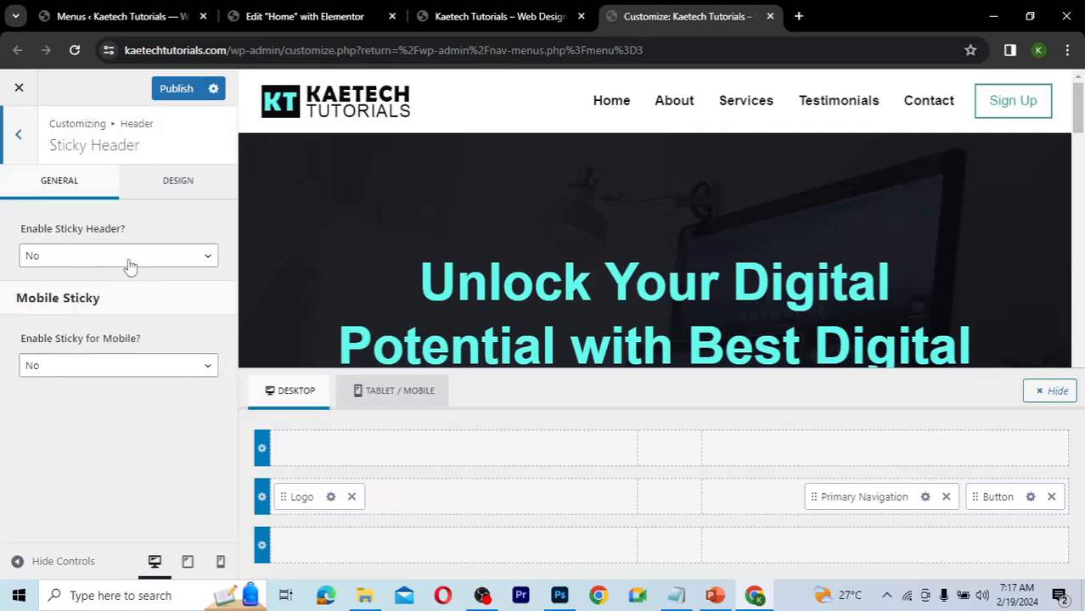
click(130, 266)
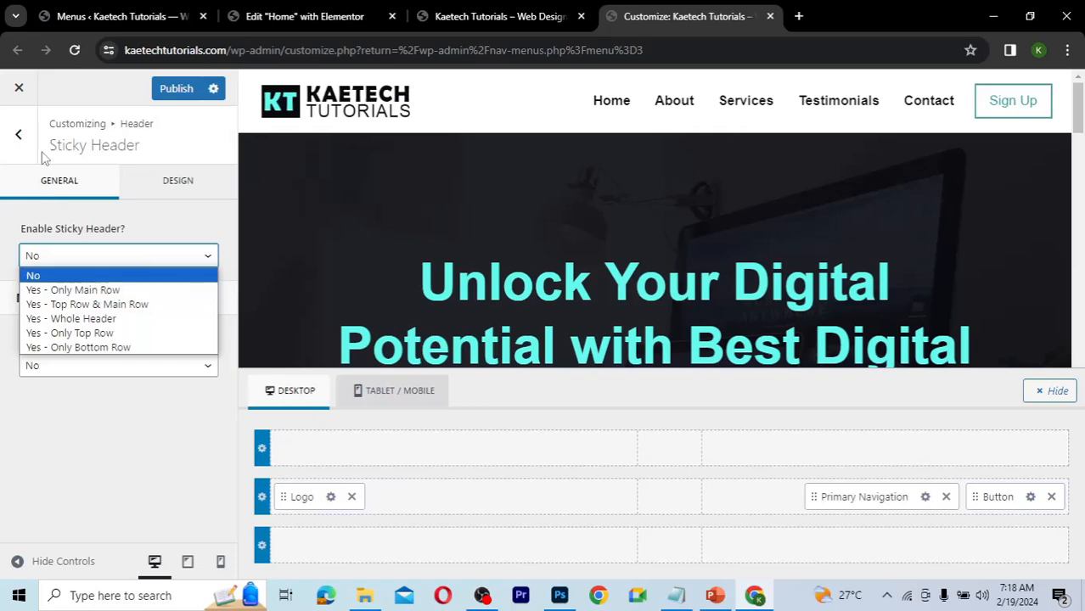
click(21, 138)
click(20, 138)
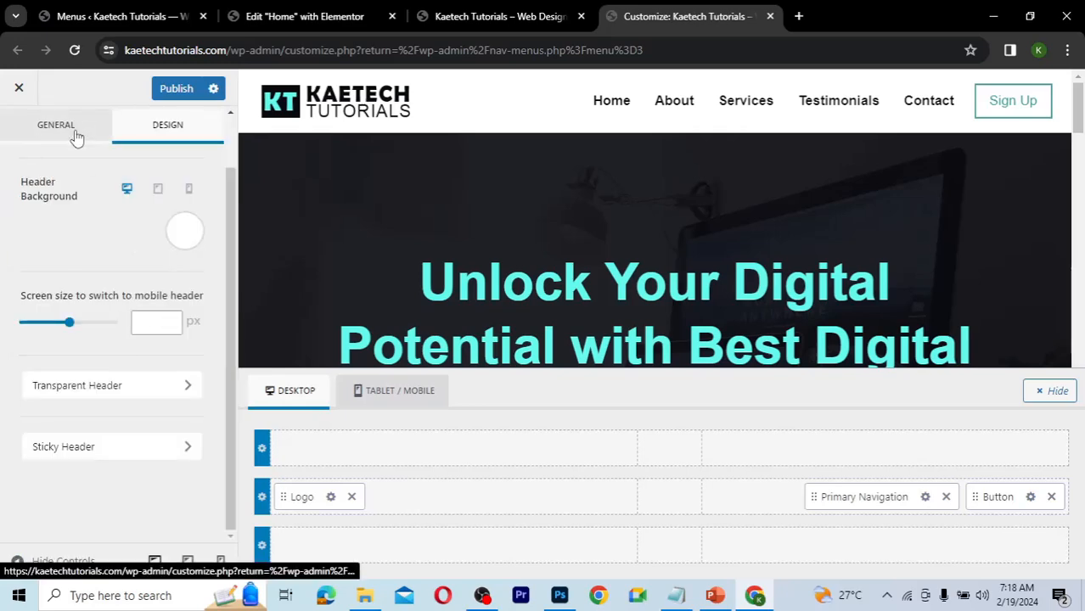
- Examine the header's general settings, covering its current elements, available items, and transparent and sticky header entries
scroll(117, 196, up, 2)
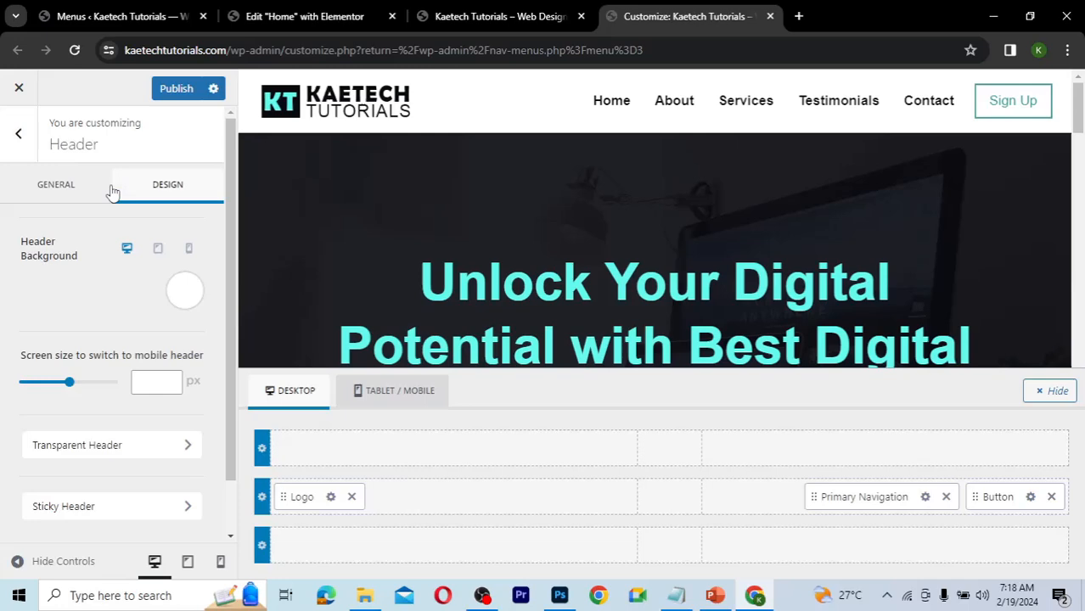
click(60, 197)
scroll(74, 251, down, 3)
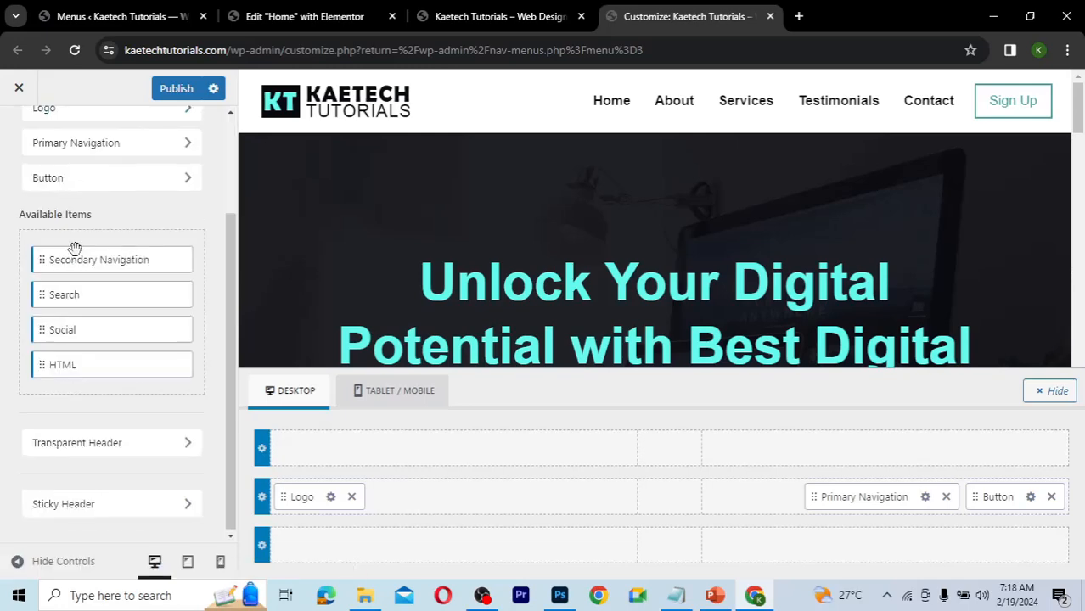
scroll(74, 251, up, 3)
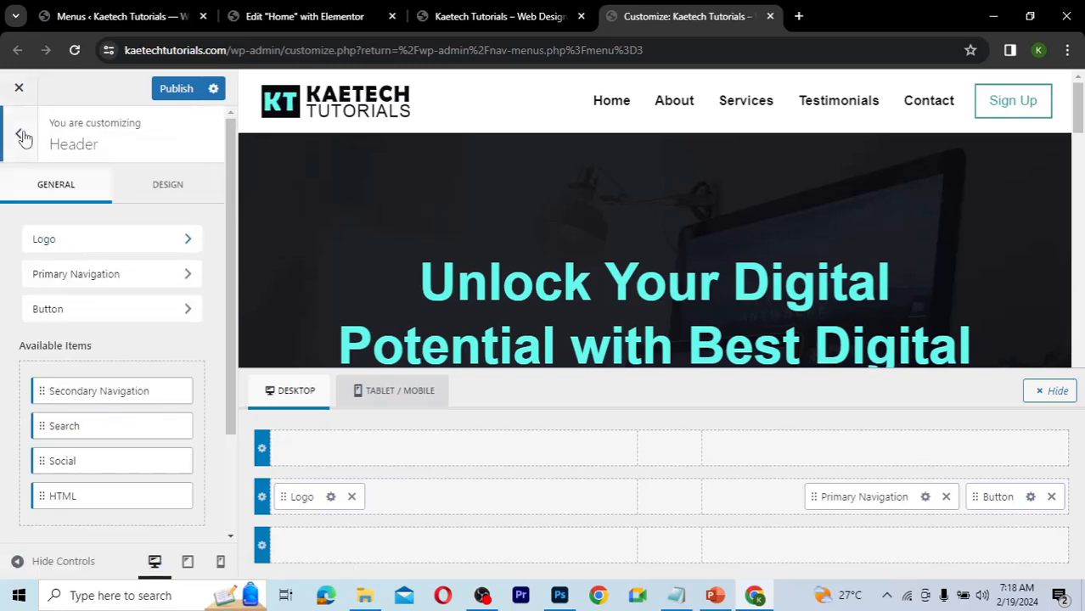
scroll(78, 207, down, 3)
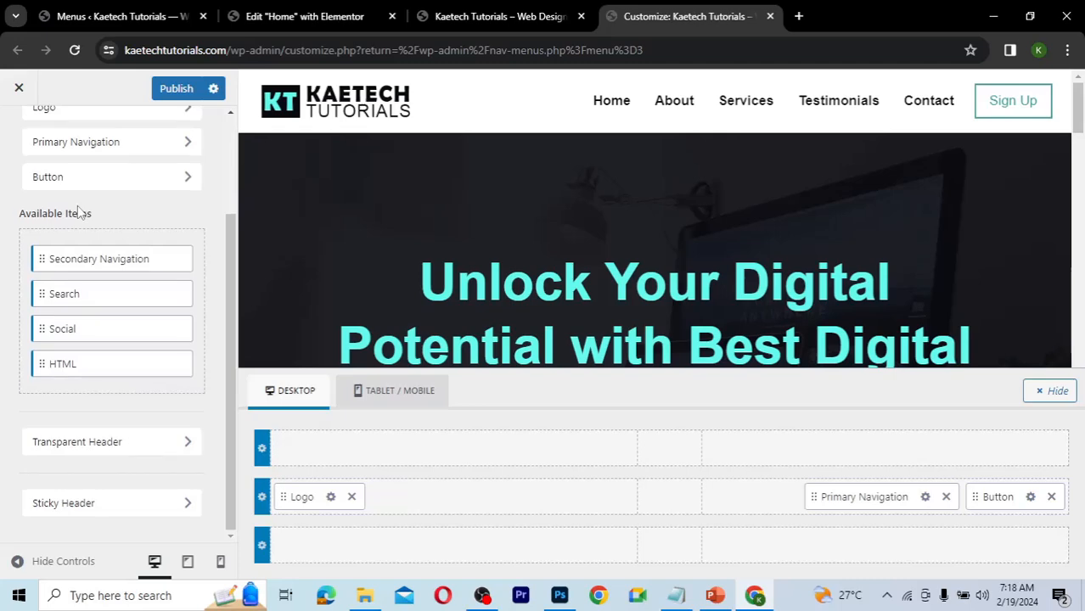
scroll(78, 212, up, 3)
click(60, 188)
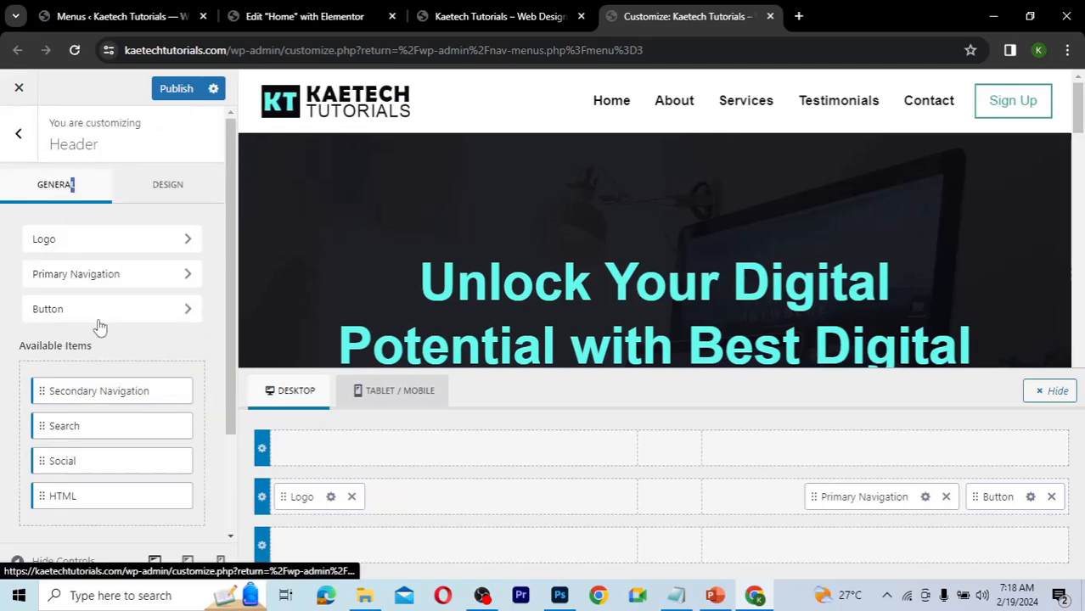
scroll(99, 327, down, 3)
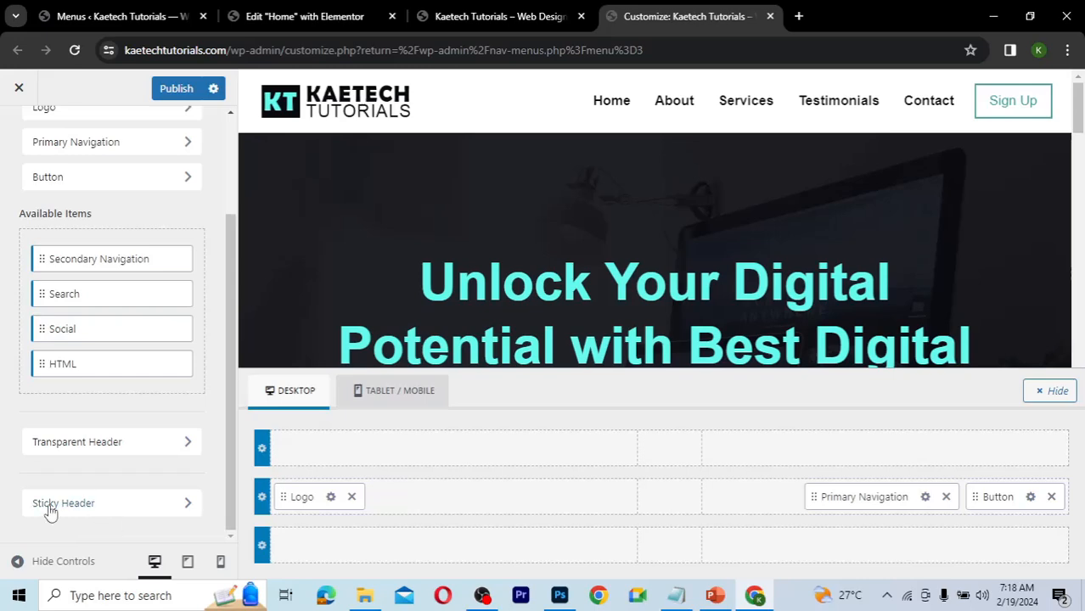
- Set Enable Sticky Header to Yes - Only Main Row and check the header while scrolling the page preview
click(155, 504)
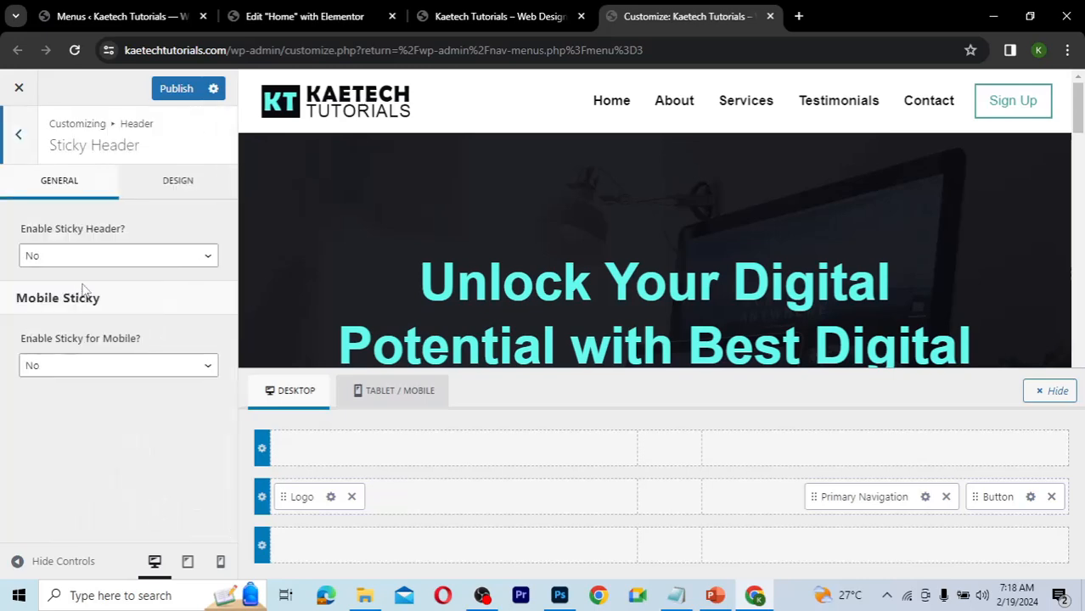
click(95, 256)
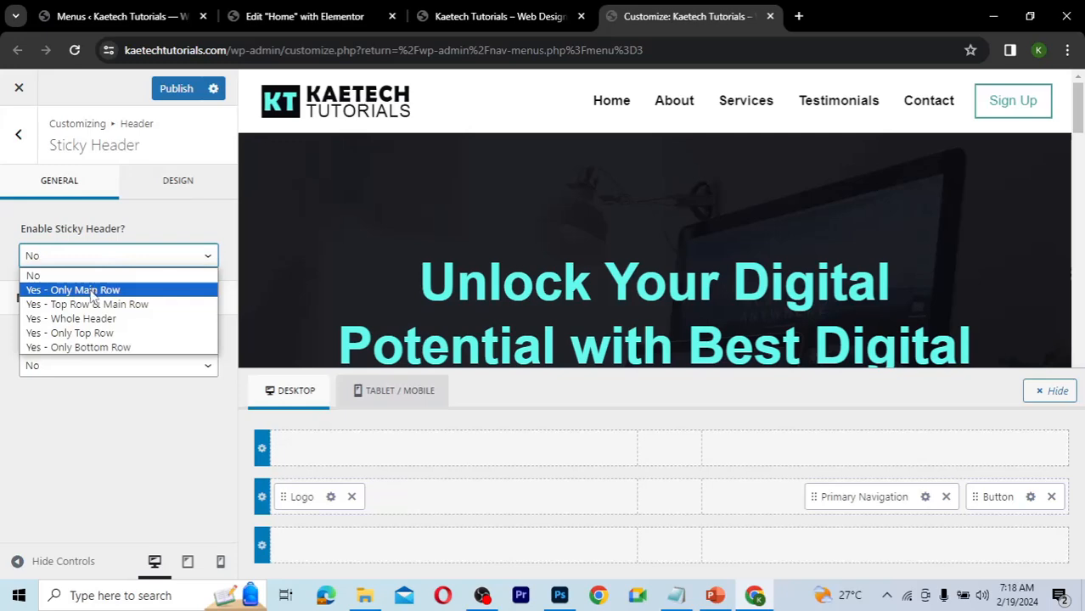
click(92, 291)
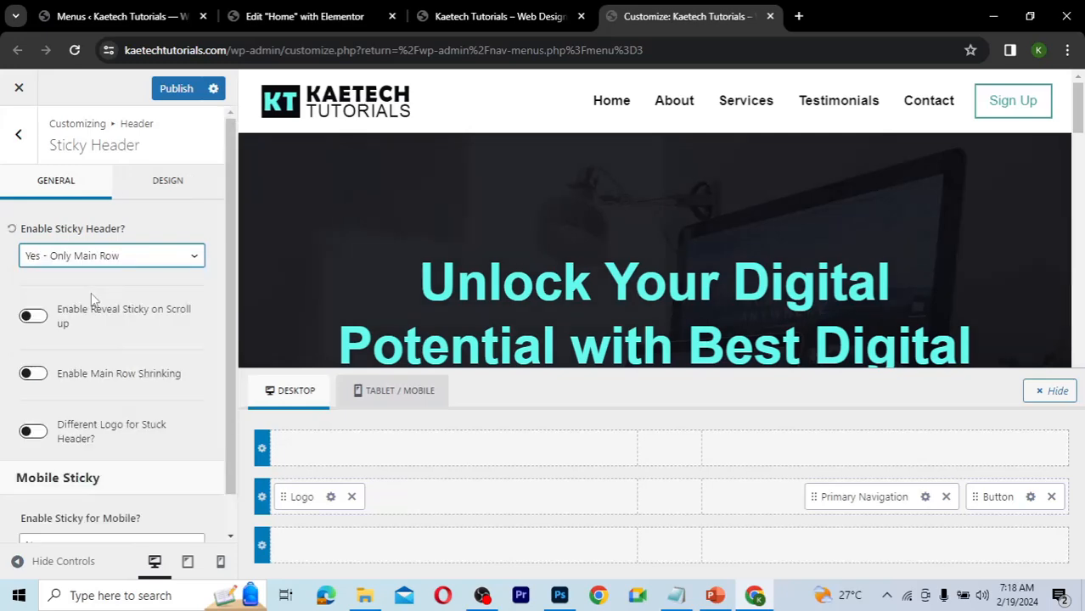
scroll(101, 382, down, 1)
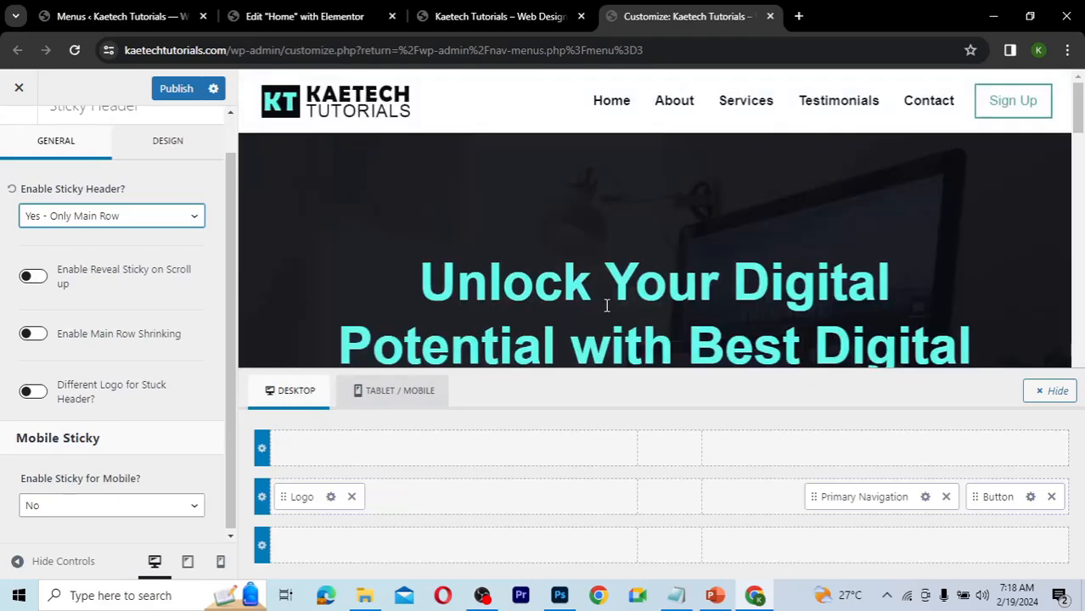
scroll(604, 304, down, 5)
scroll(605, 304, down, 5)
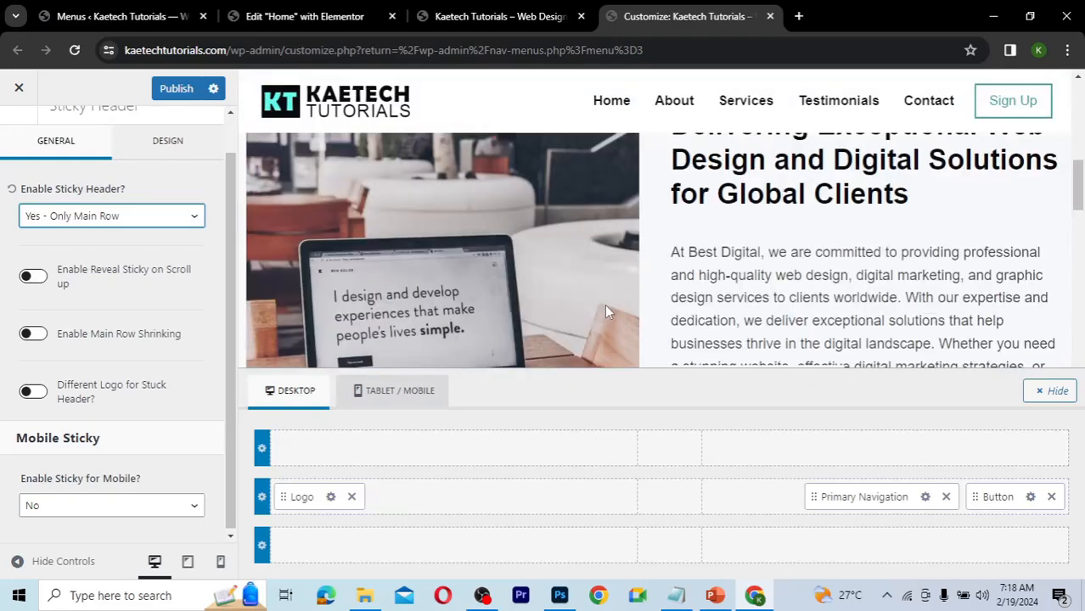
scroll(605, 304, up, 8)
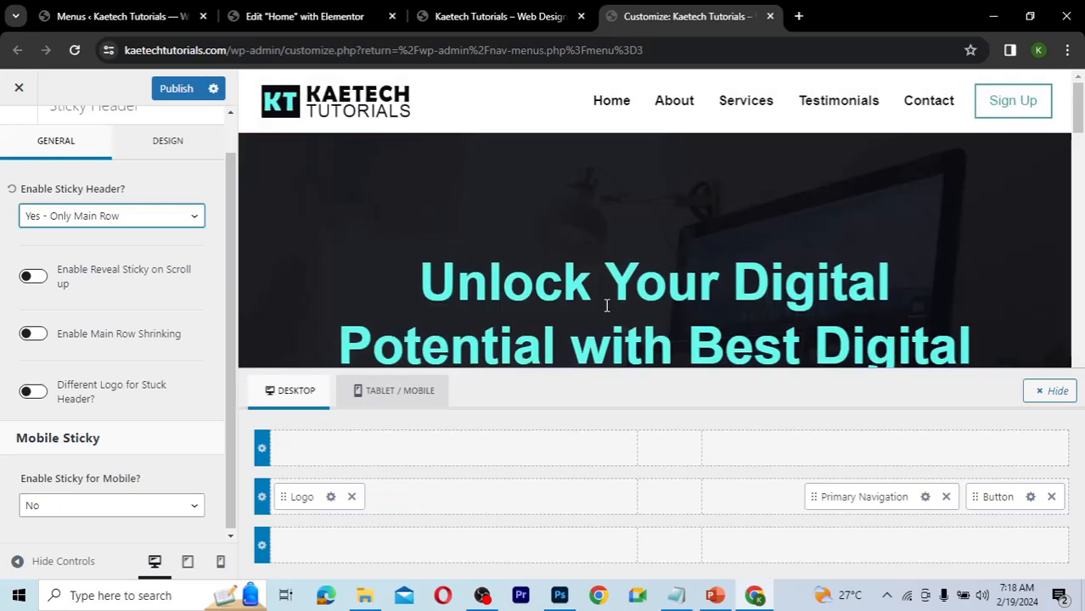
scroll(121, 304, up, 1)
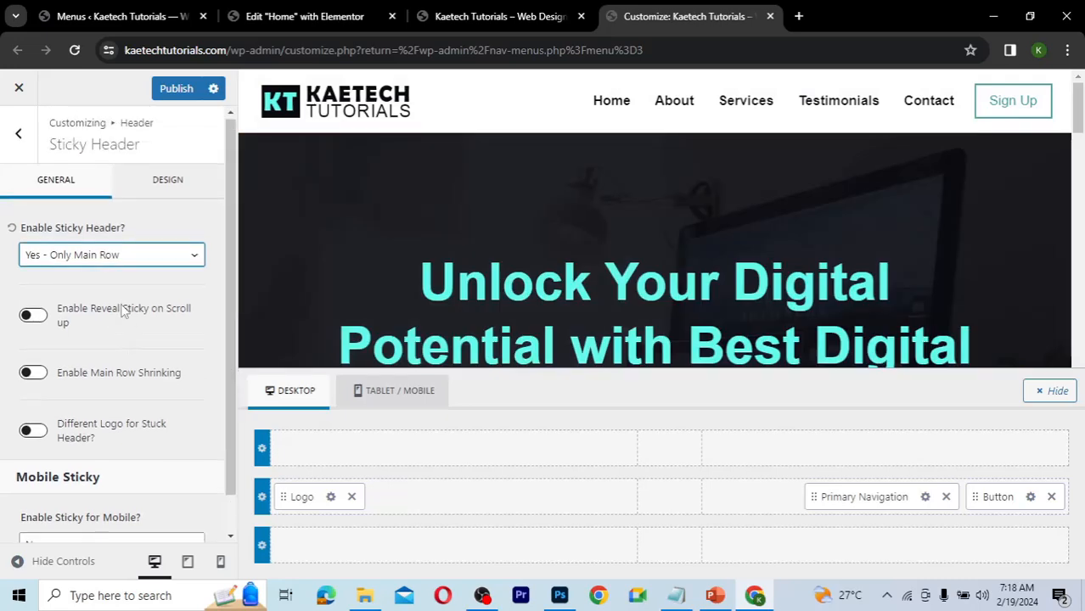
- Enable a different logo for the stuck header and choose the bright blue and white Kaetech Tutorials image from the media library
scroll(123, 307, down, 1)
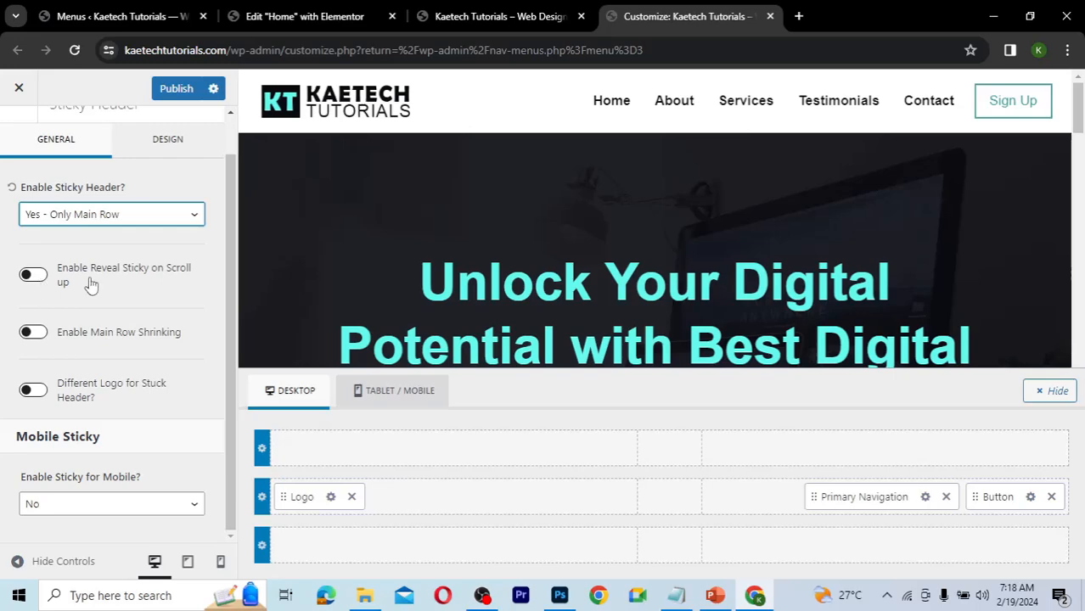
click(34, 390)
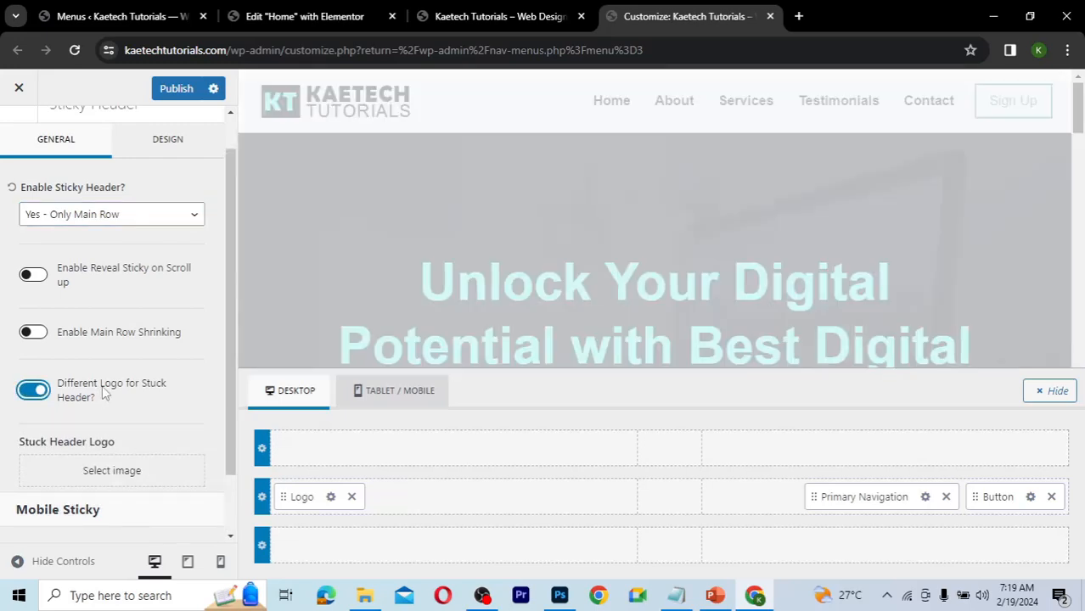
scroll(101, 396, down, 1)
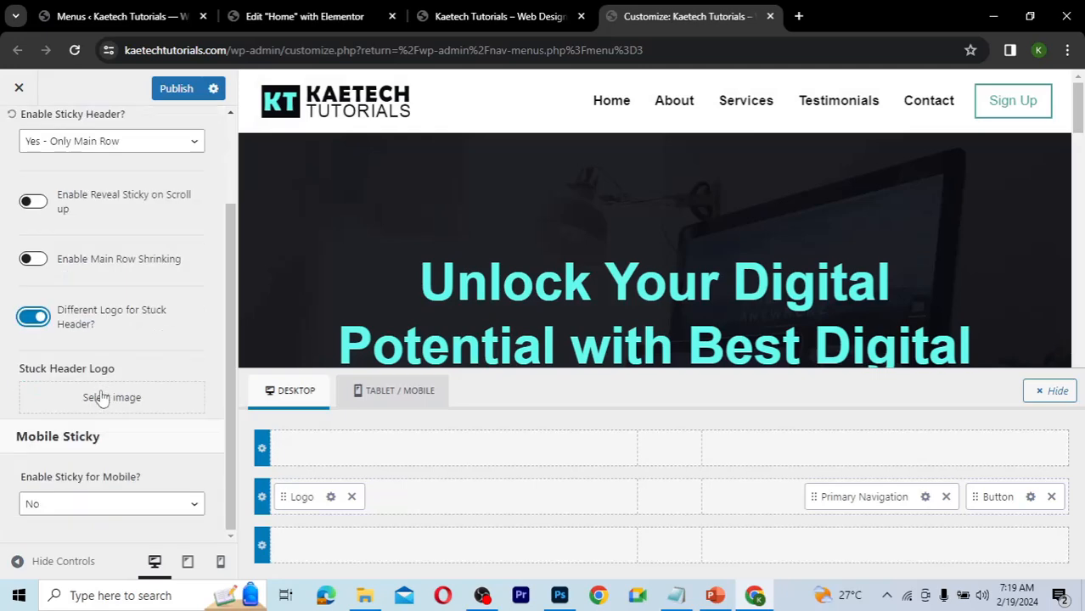
click(101, 398)
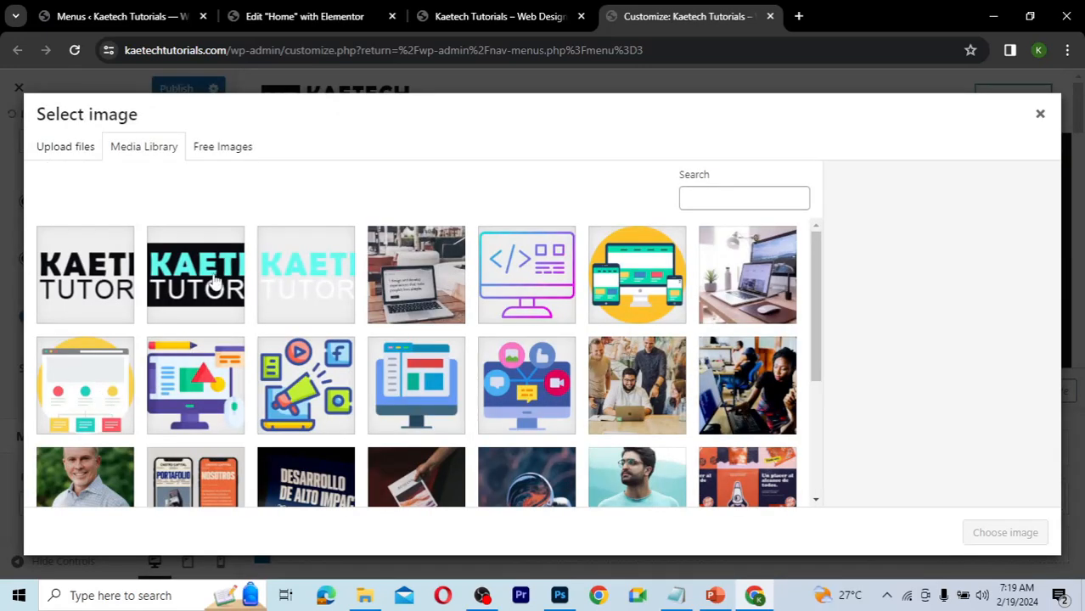
click(291, 281)
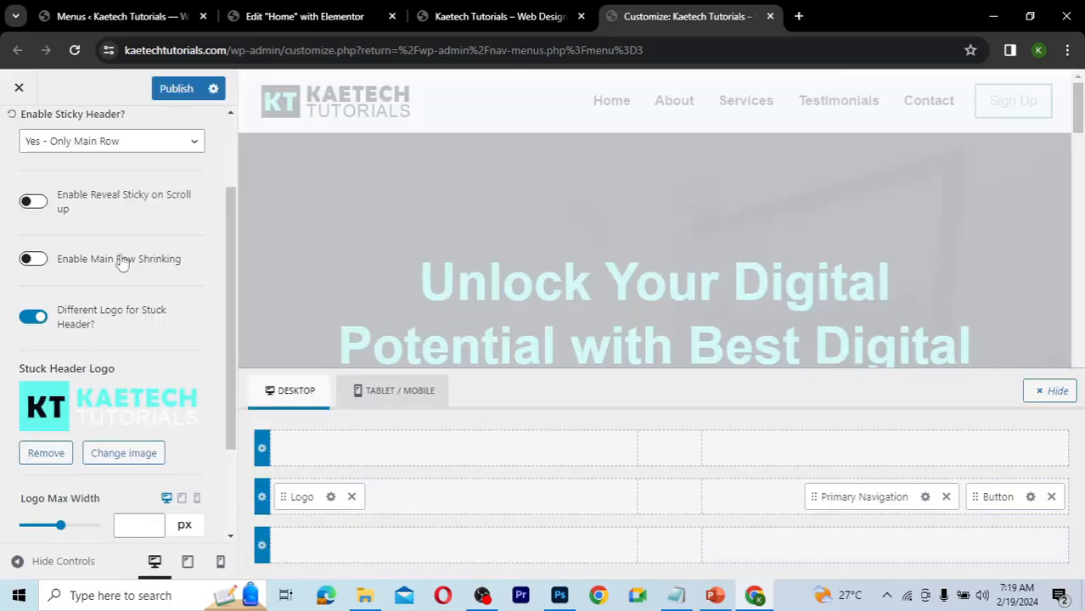
- Set the Sticky Header Background to #0B0C10 in the sticky header's design settings, copying the code from the Notepad color list
scroll(122, 264, up, 3)
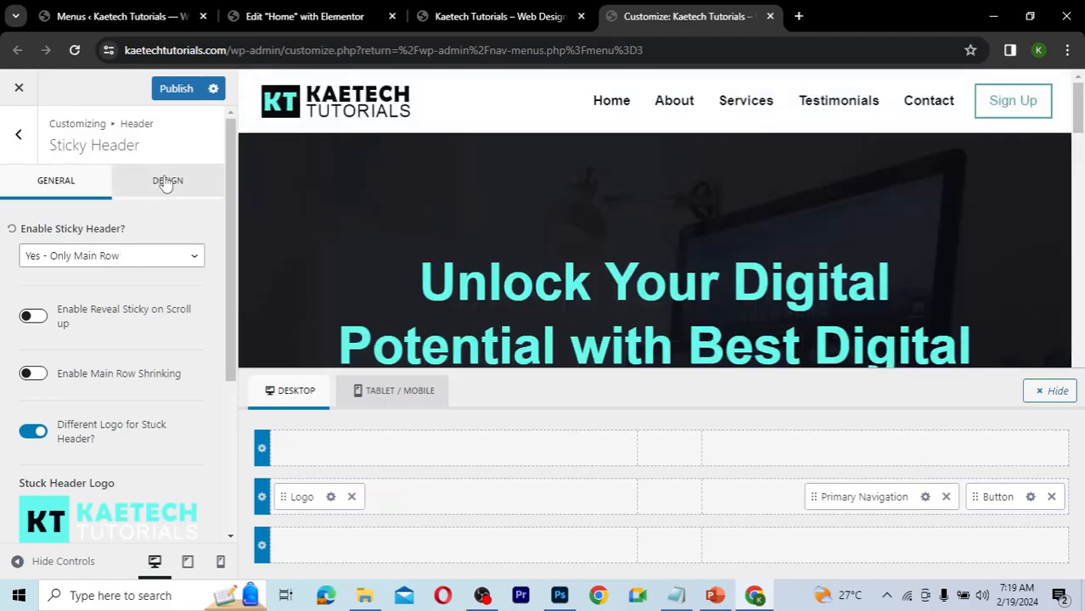
click(166, 181)
scroll(165, 179, down, 3)
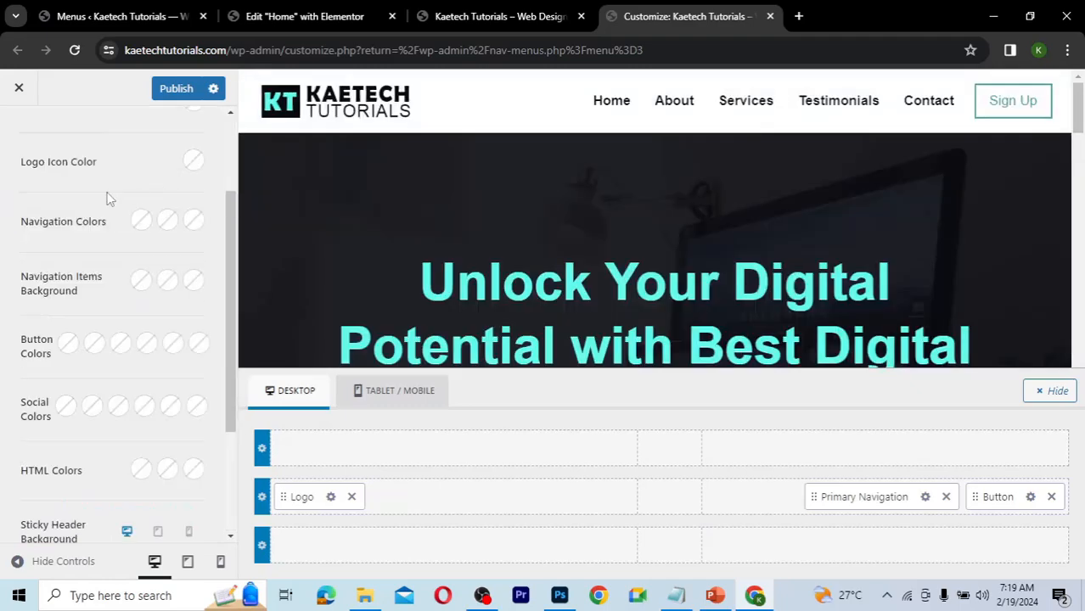
scroll(106, 198, up, 2)
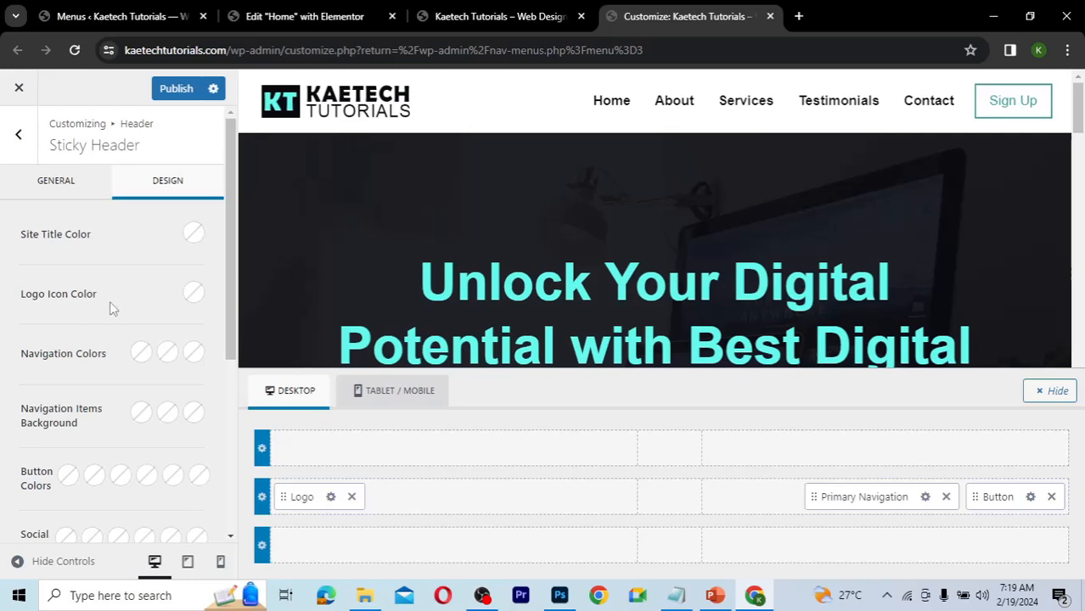
scroll(141, 312, down, 1)
scroll(142, 307, down, 2)
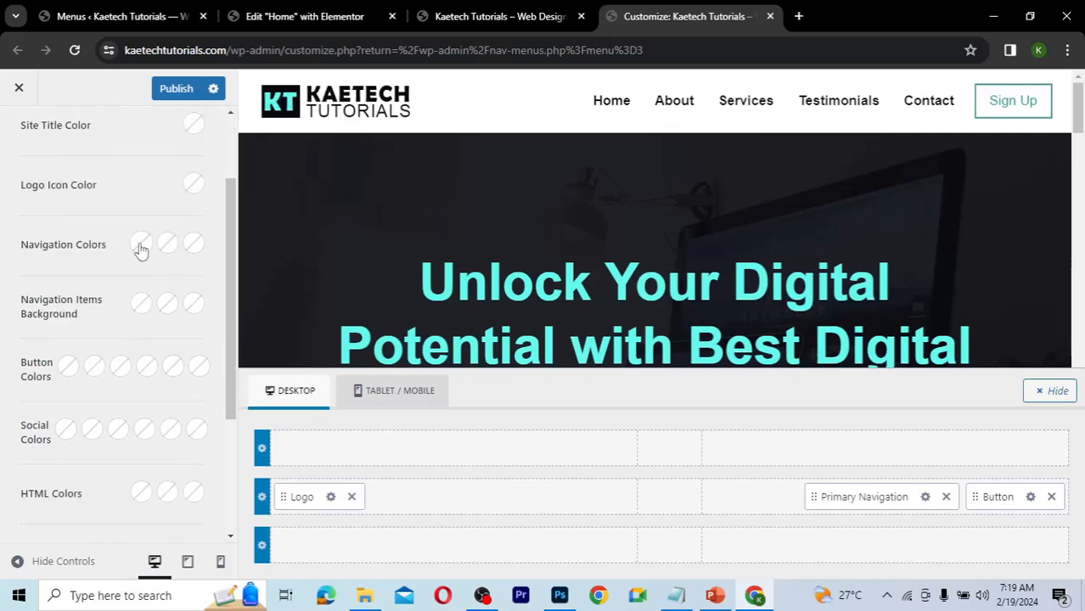
scroll(140, 248, down, 4)
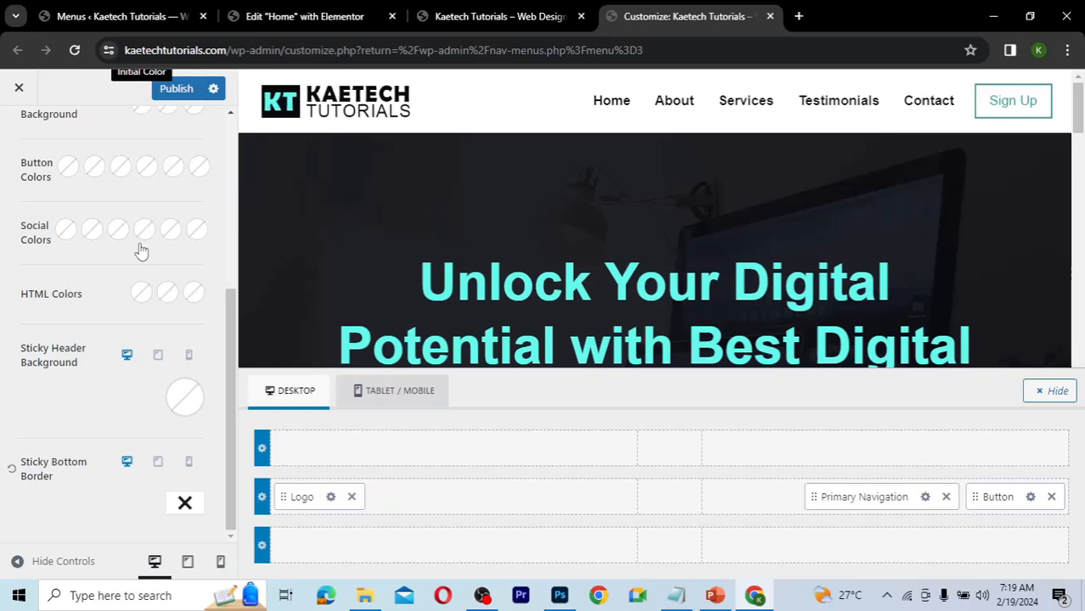
click(182, 395)
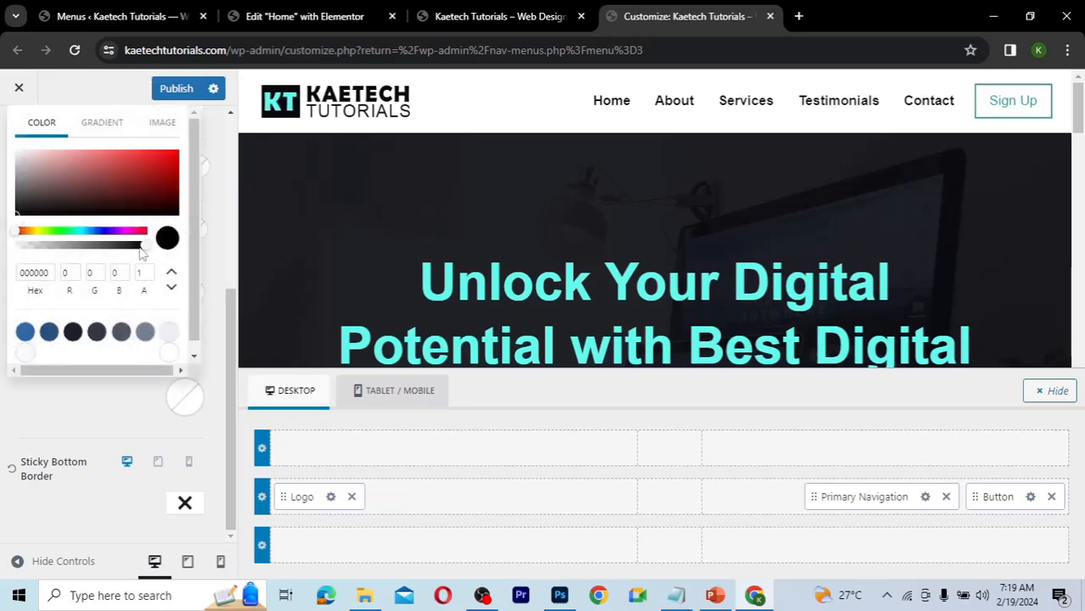
click(677, 596)
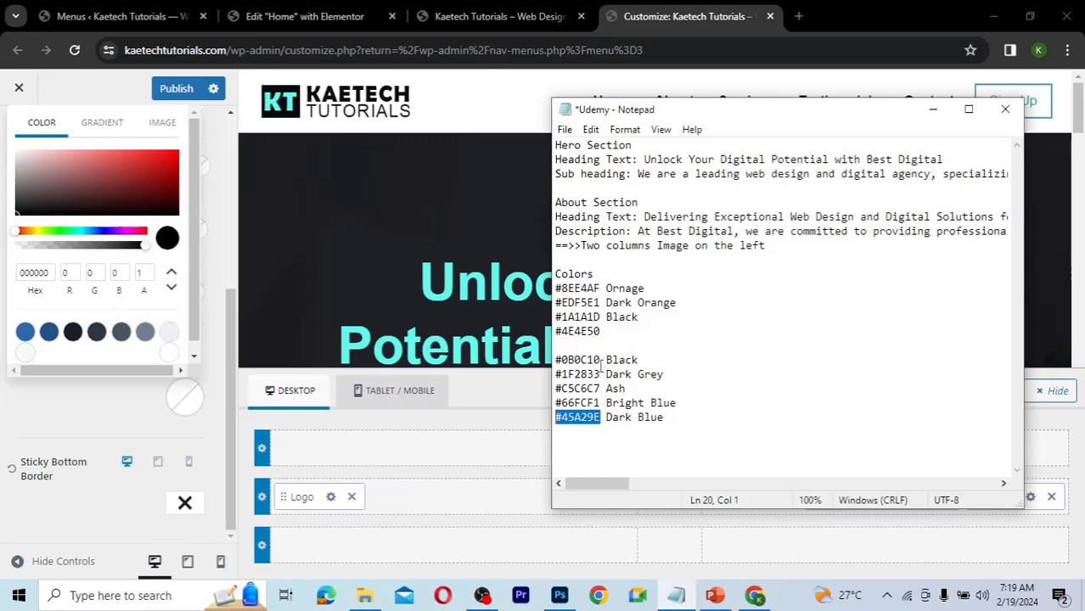
drag(598, 360, 555, 361)
key(ctrl+c)
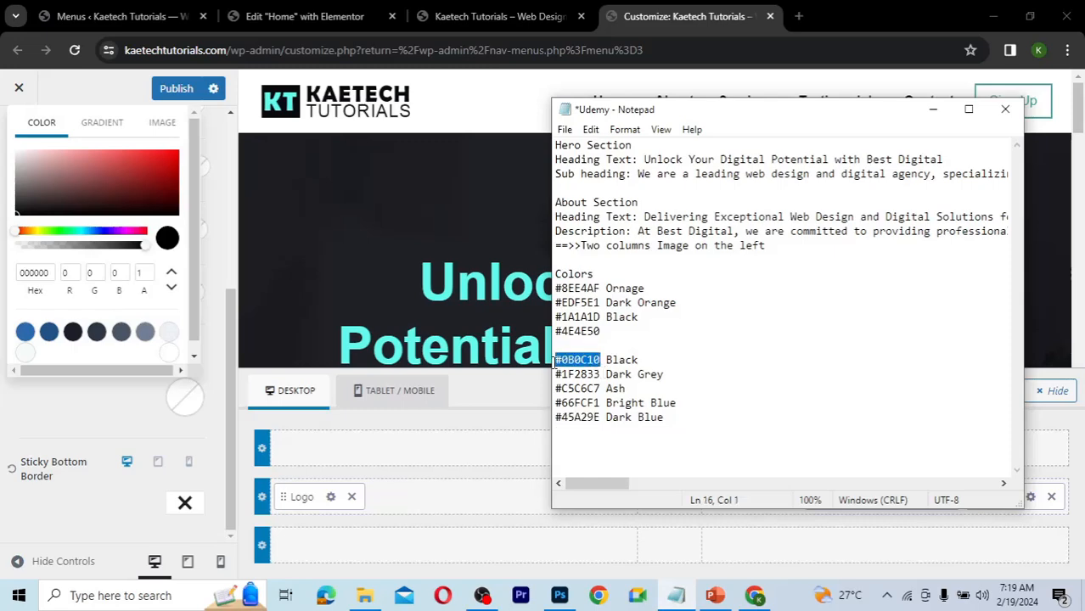
click(51, 274)
key(ctrl+v)
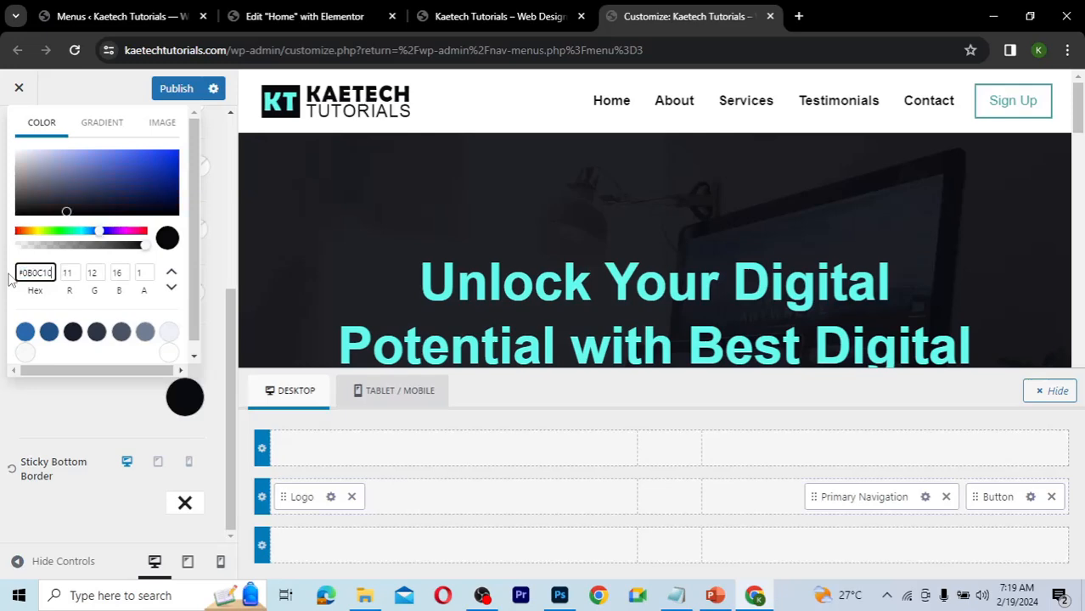
click(83, 412)
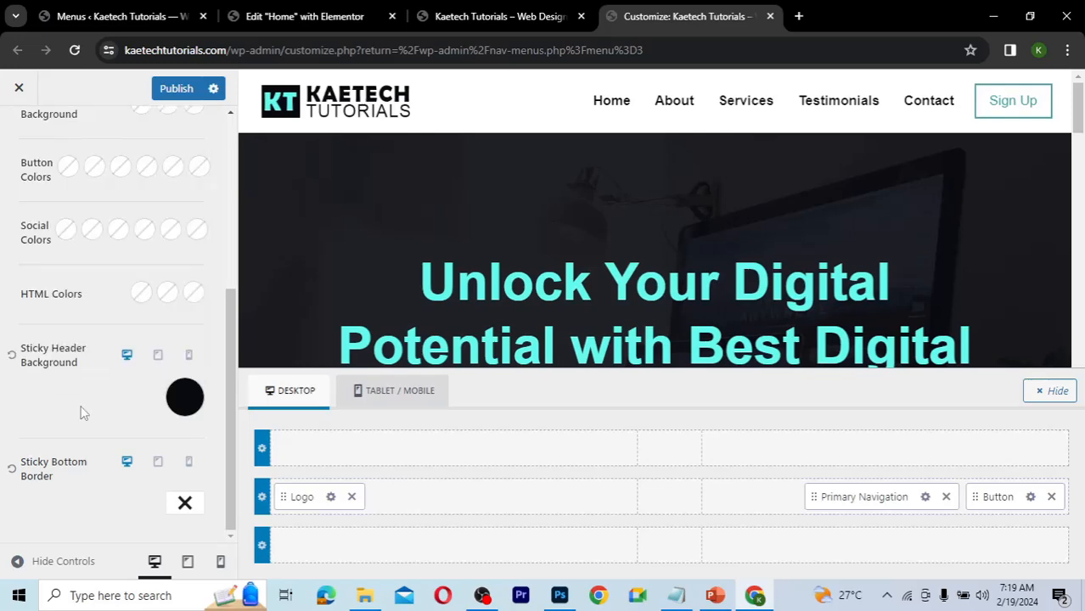
- Set the sticky header's initial navigation color to #C5C6C7, copied from the Notepad color list
scroll(82, 412, up, 1)
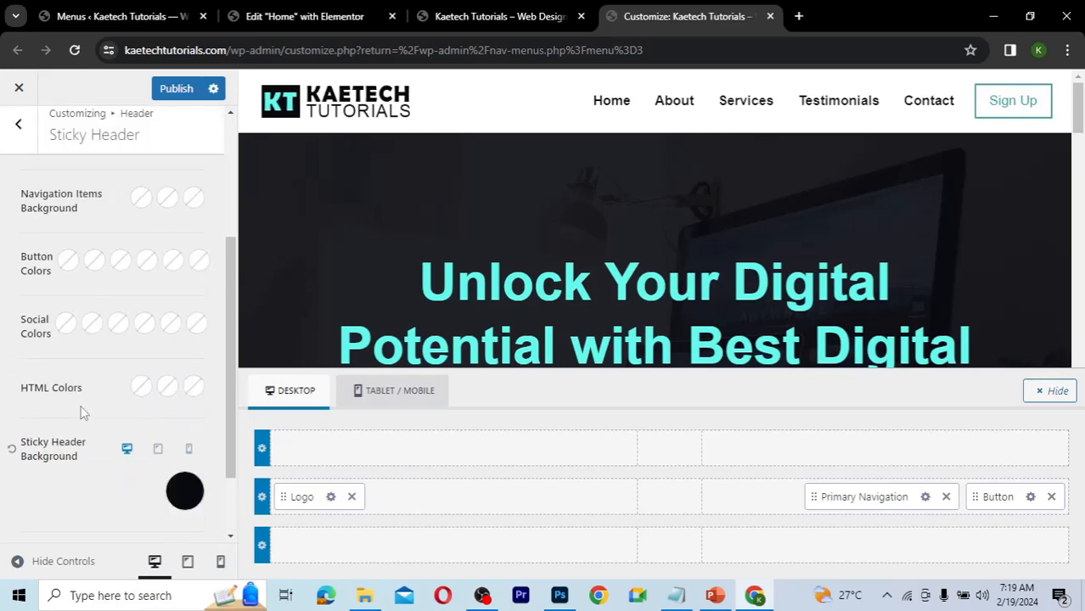
scroll(517, 265, down, 4)
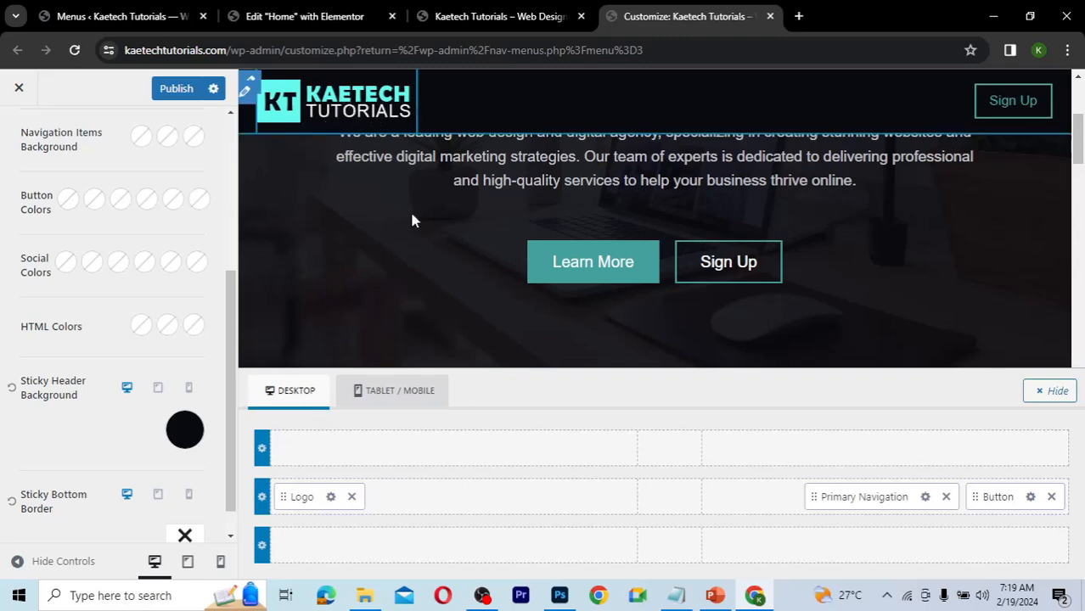
scroll(412, 221, up, 4)
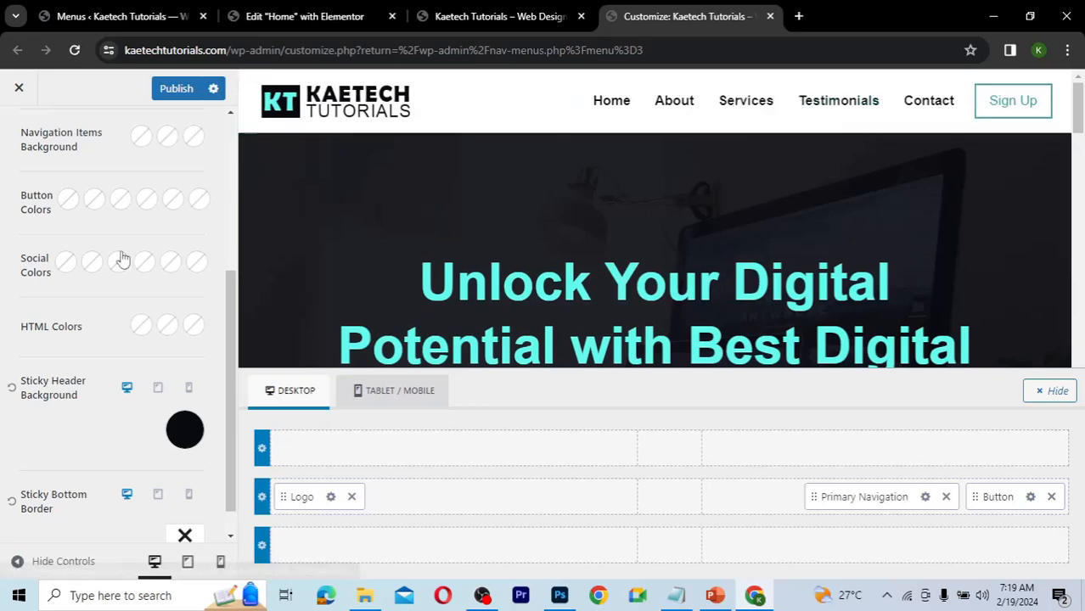
scroll(34, 236, up, 3)
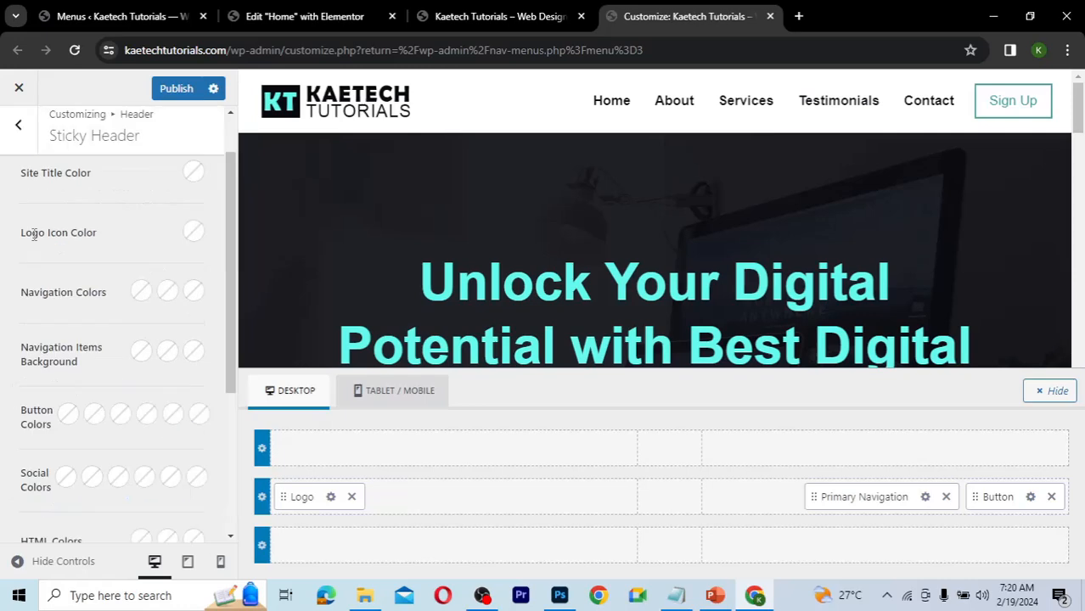
scroll(34, 236, up, 1)
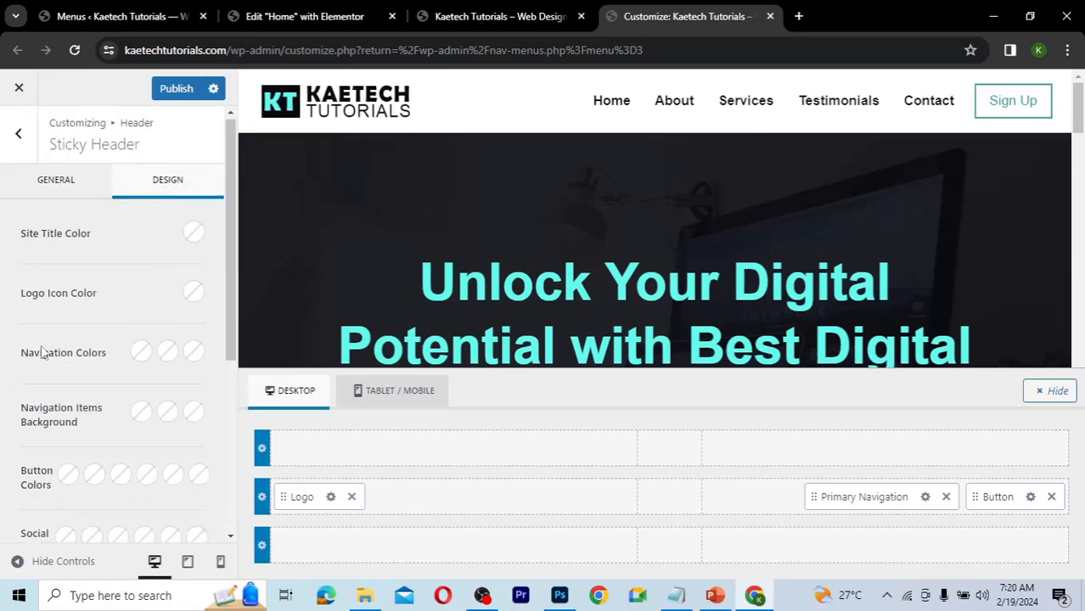
click(142, 352)
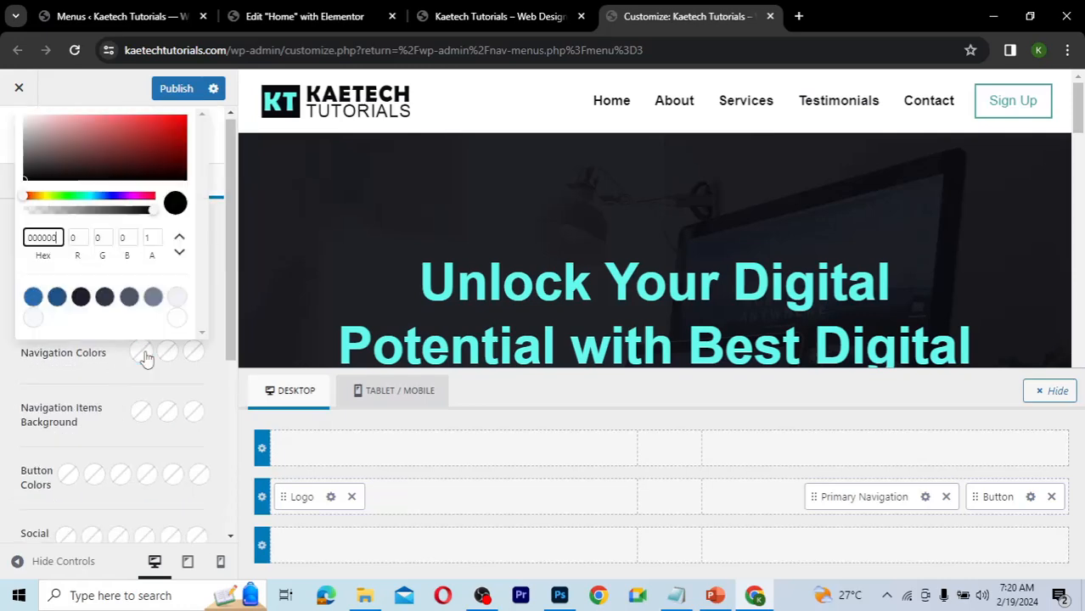
click(676, 595)
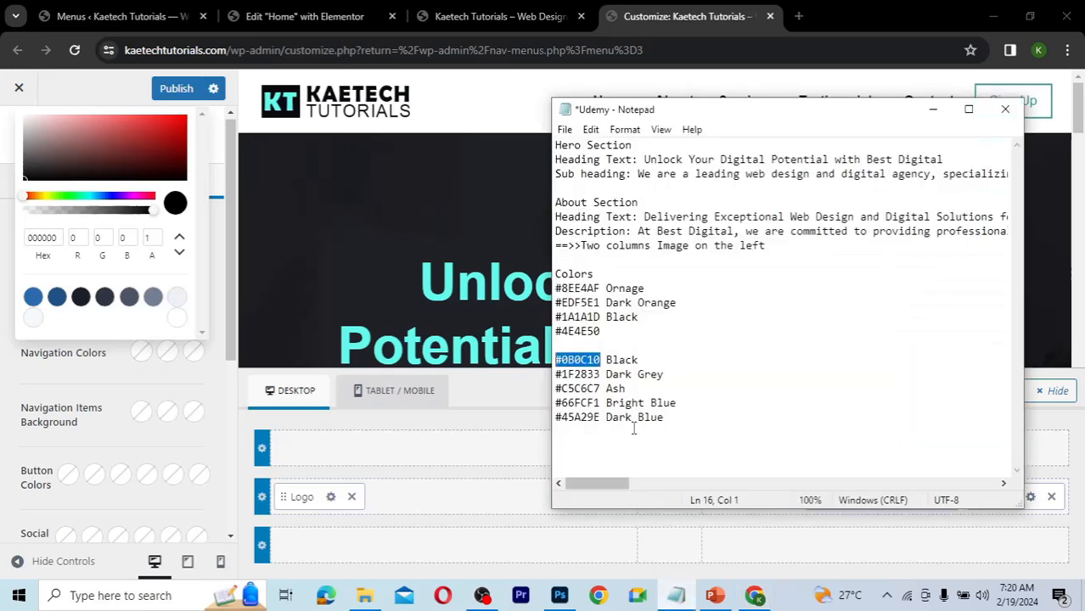
click(600, 389)
shift+click(557, 390)
key(ctrl+c)
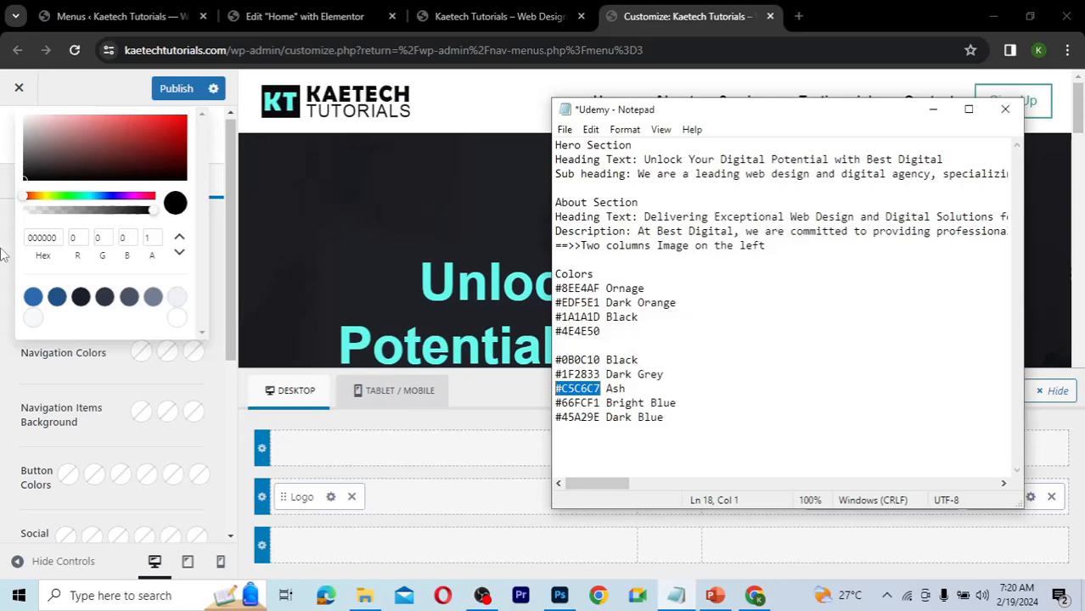
click(59, 237)
drag(60, 237, 12, 241)
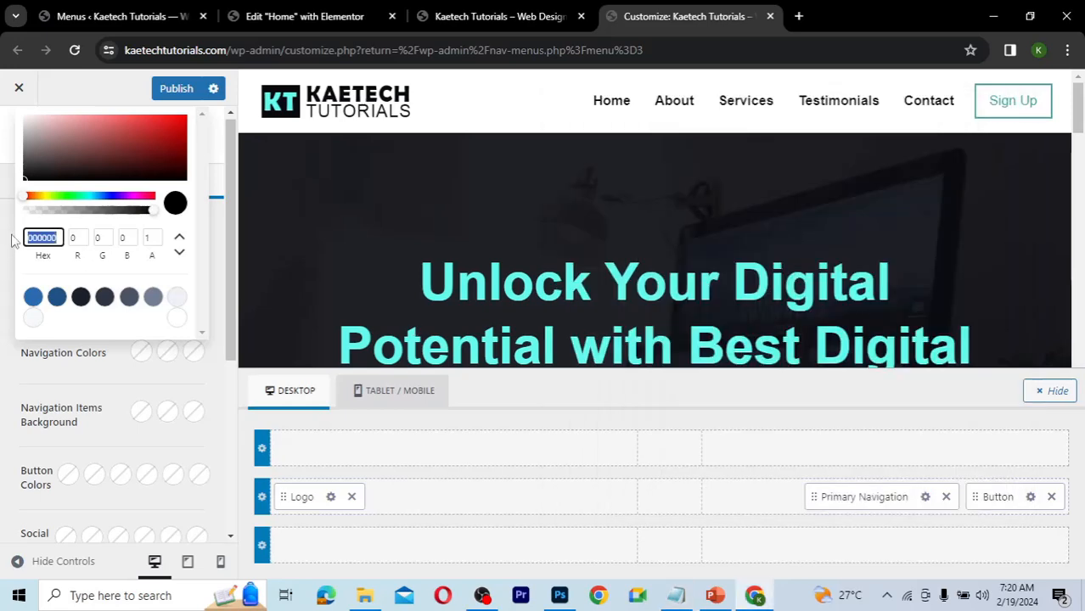
key(ctrl+v)
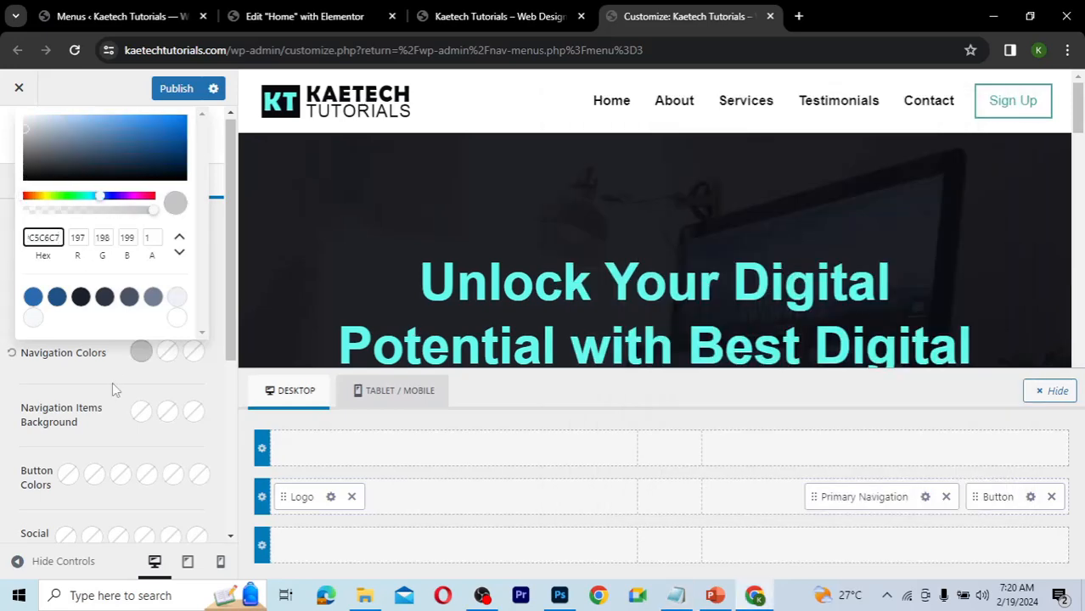
- Set the sticky header's navigation hover color to #66FCF1, copied from the Notepad color list
click(164, 355)
click(168, 352)
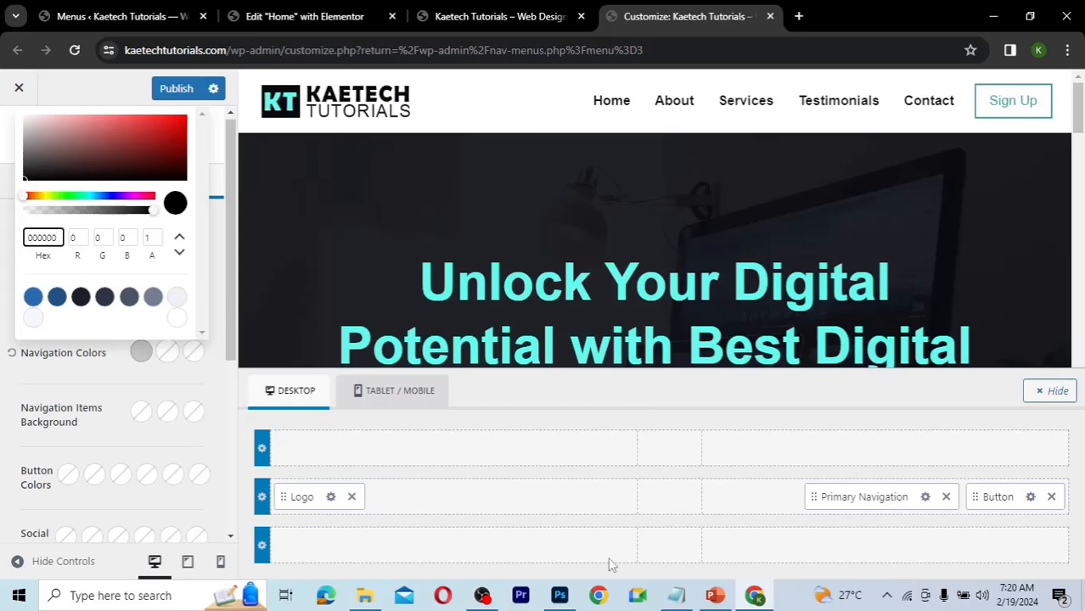
click(678, 596)
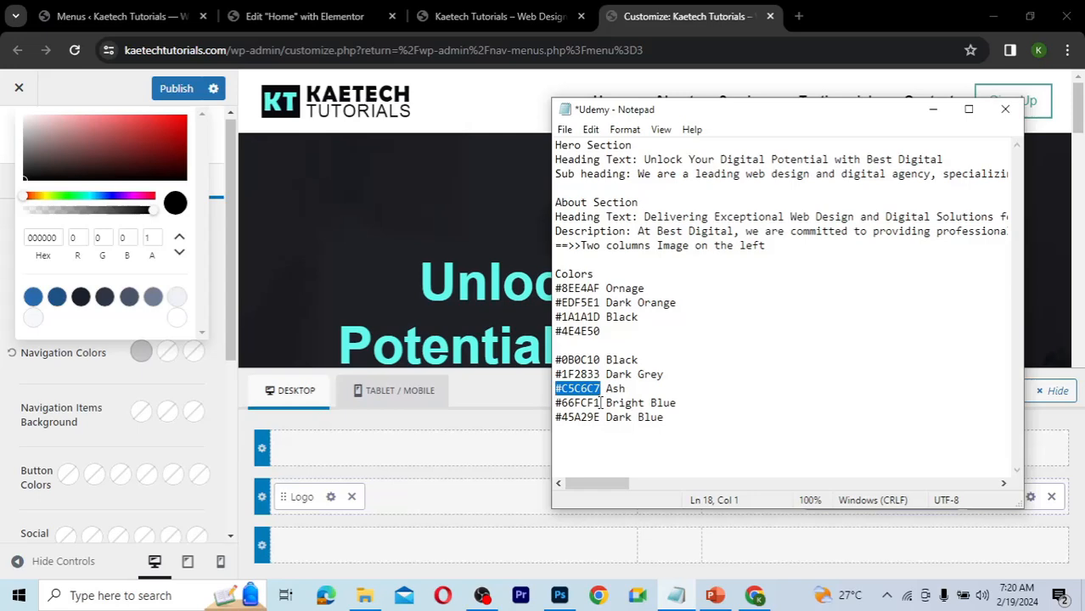
drag(601, 403, 557, 406)
key(ctrl+c)
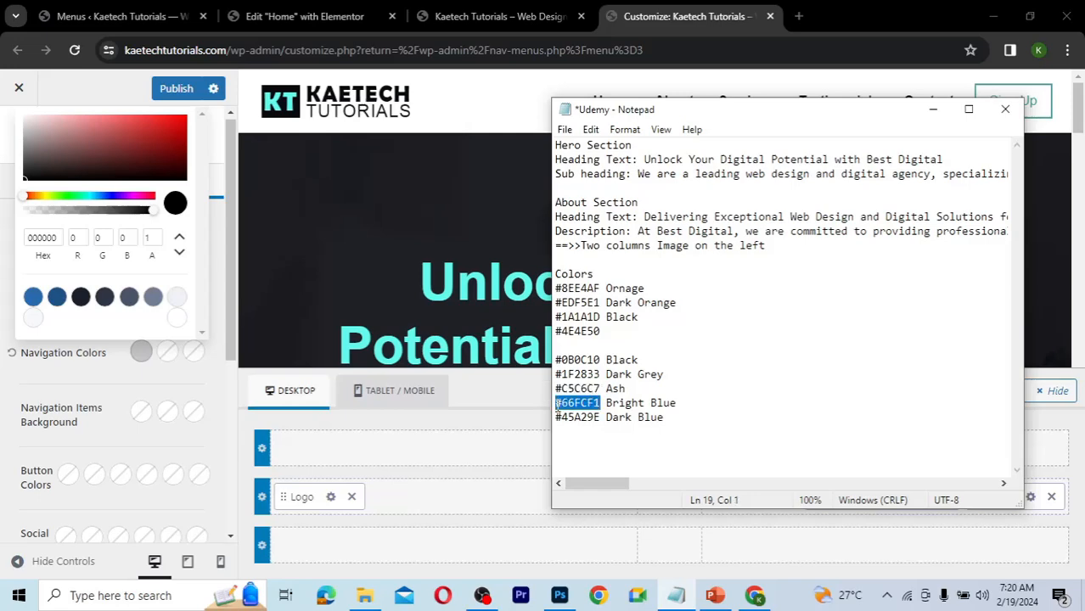
click(53, 238)
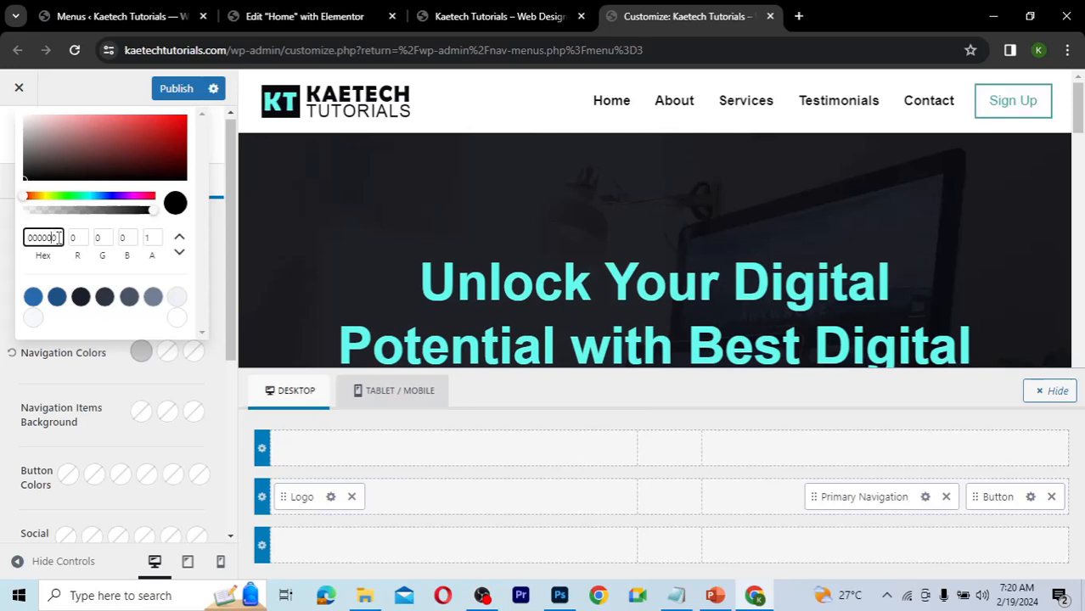
key(ctrl+v)
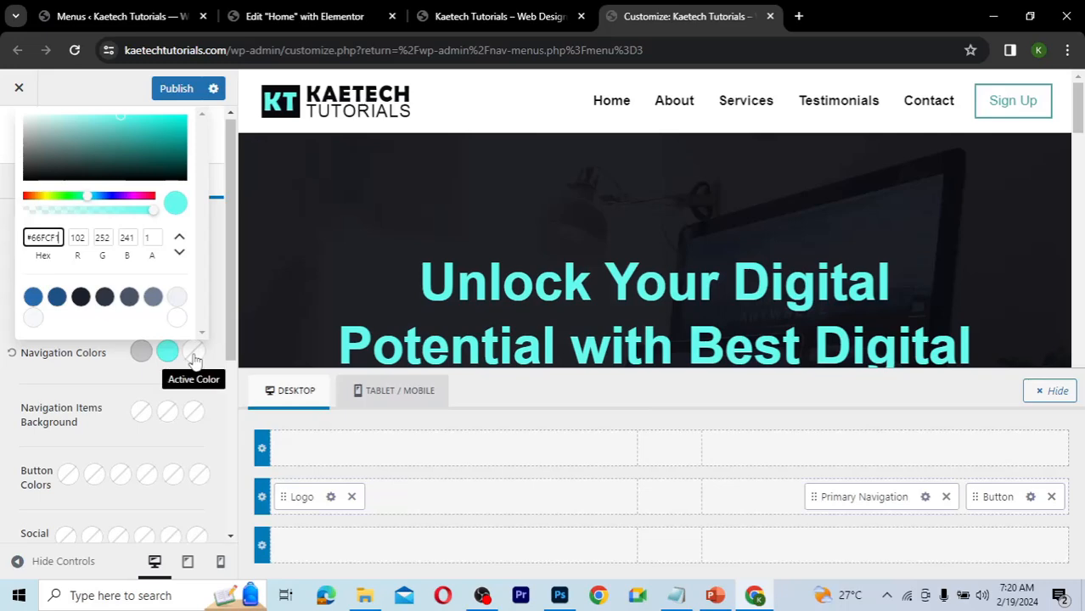
- Copy the sticky header's initial navigation color code and set the active navigation color to the same #C5C6C7
click(141, 351)
click(141, 351)
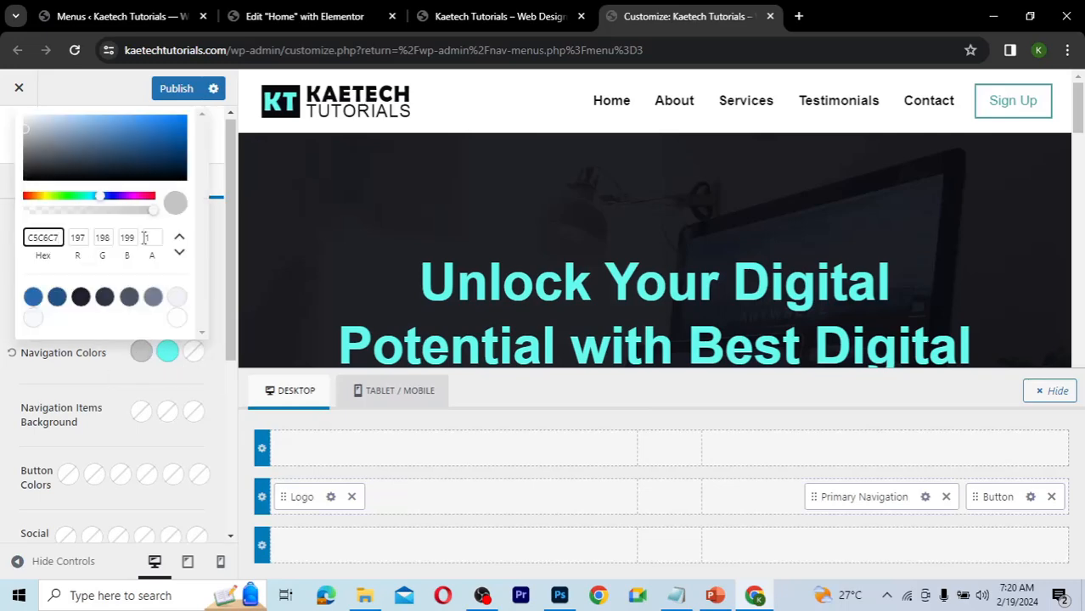
drag(56, 241, 20, 247)
key(ctrl+c)
click(196, 357)
drag(60, 238, 2, 238)
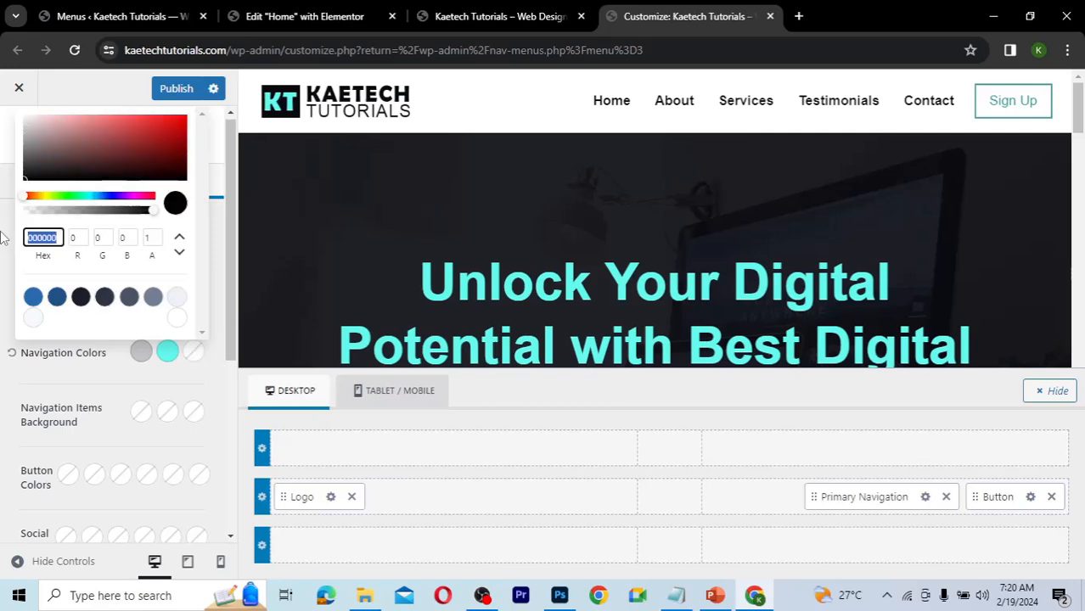
key(ctrl+v)
click(73, 361)
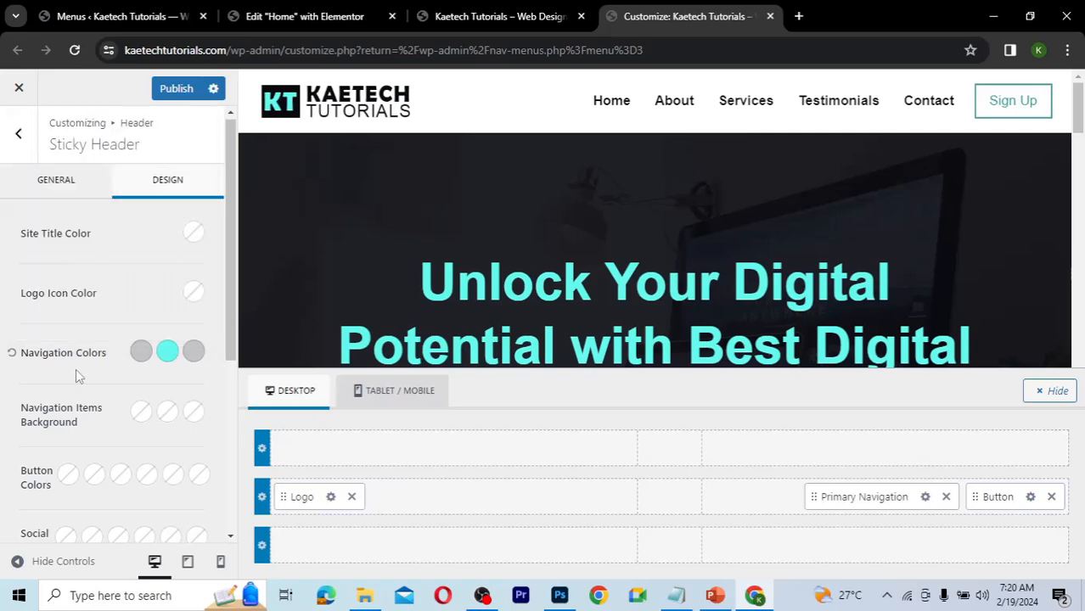
- Check the sticky header's navigation colors while scrolling the page preview, and publish the changes
scroll(621, 244, down, 5)
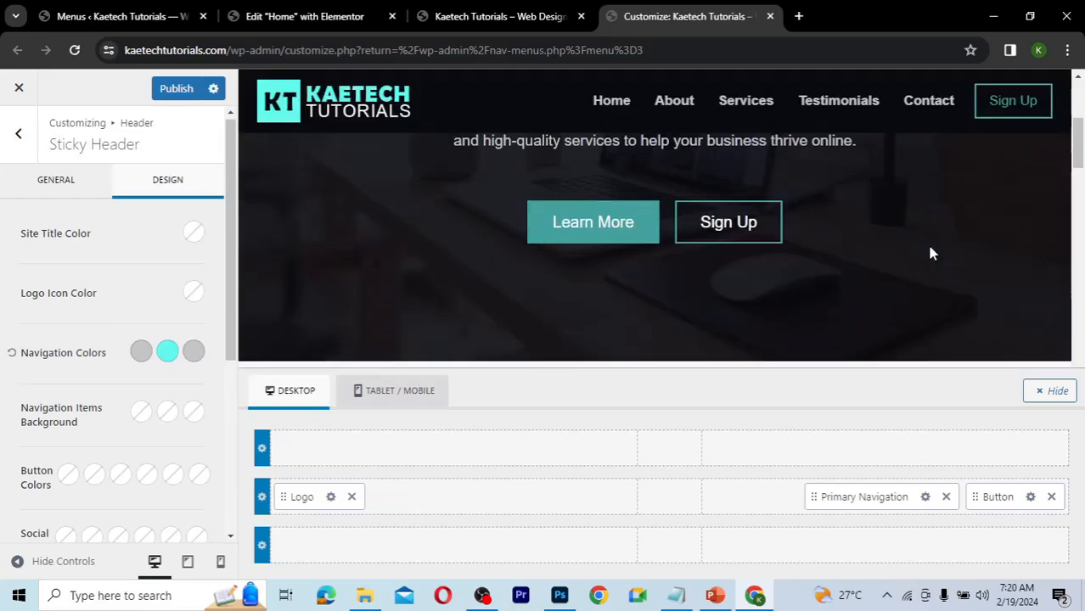
scroll(931, 265, up, 5)
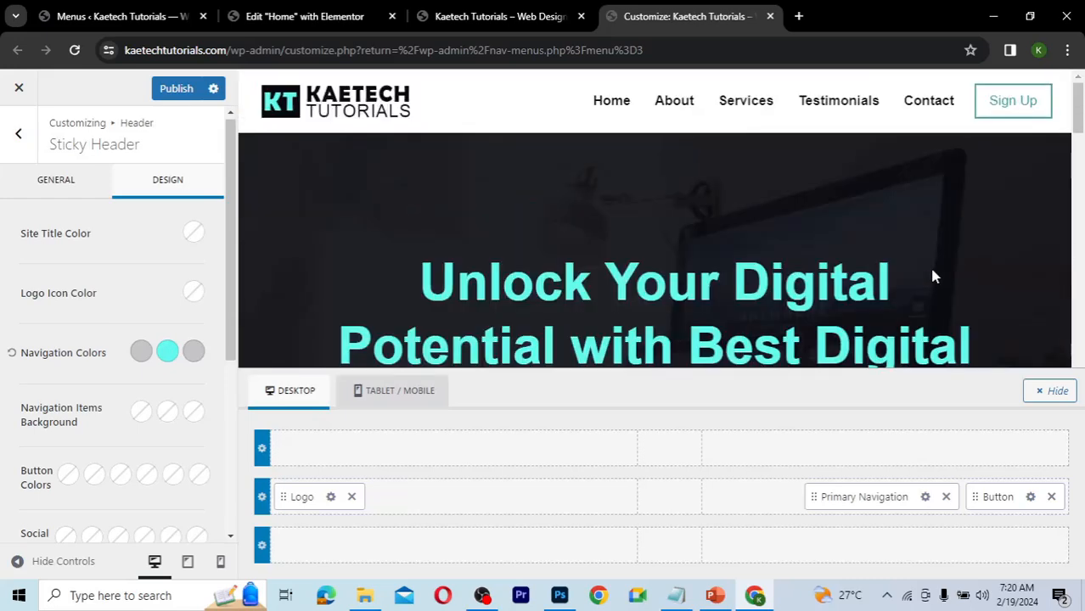
scroll(932, 276, down, 5)
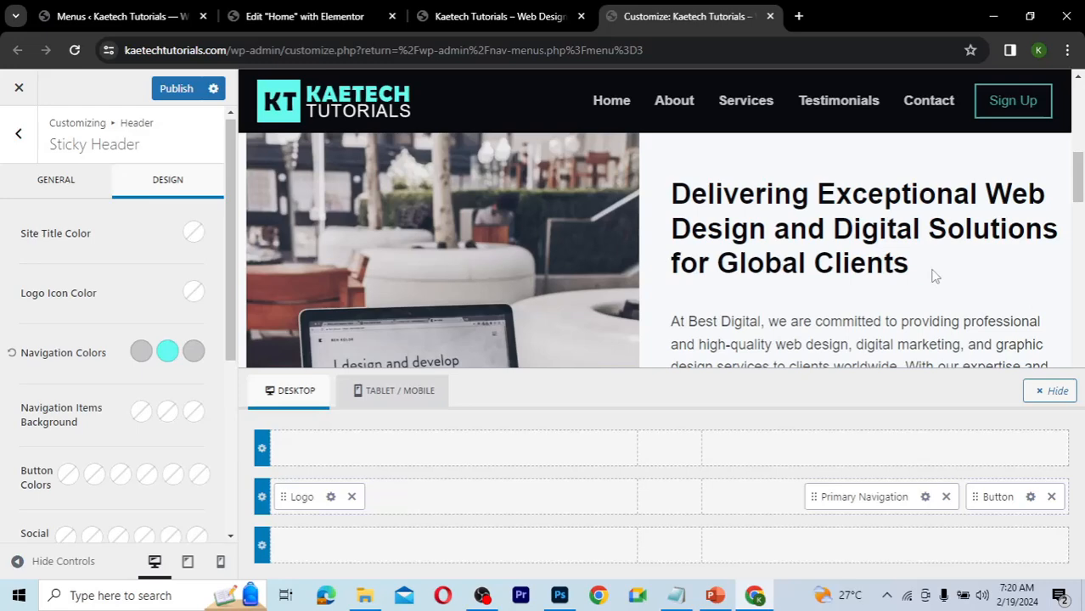
scroll(934, 276, up, 5)
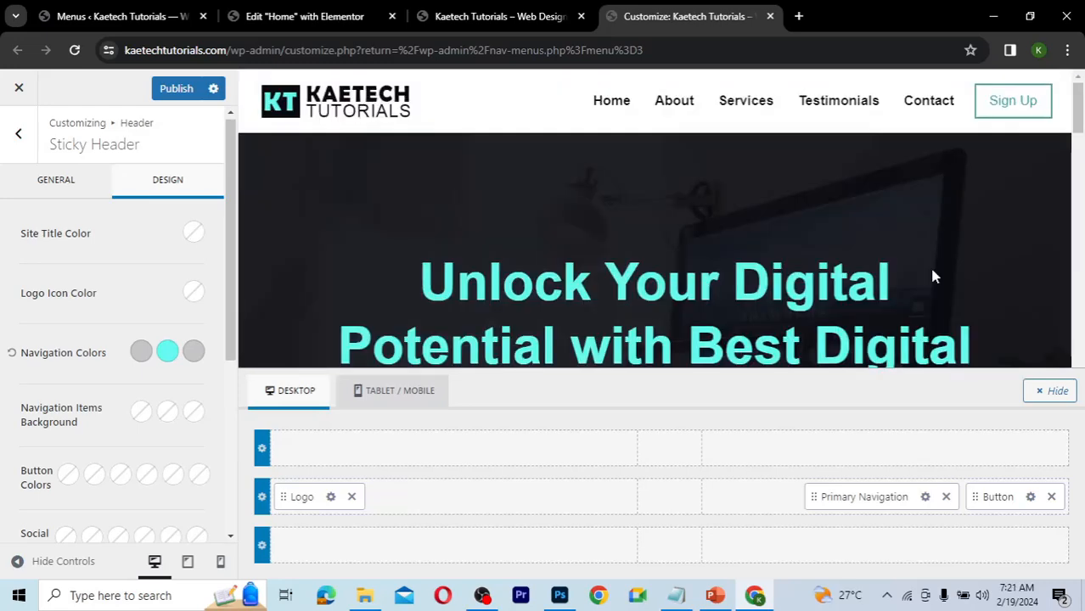
click(174, 89)
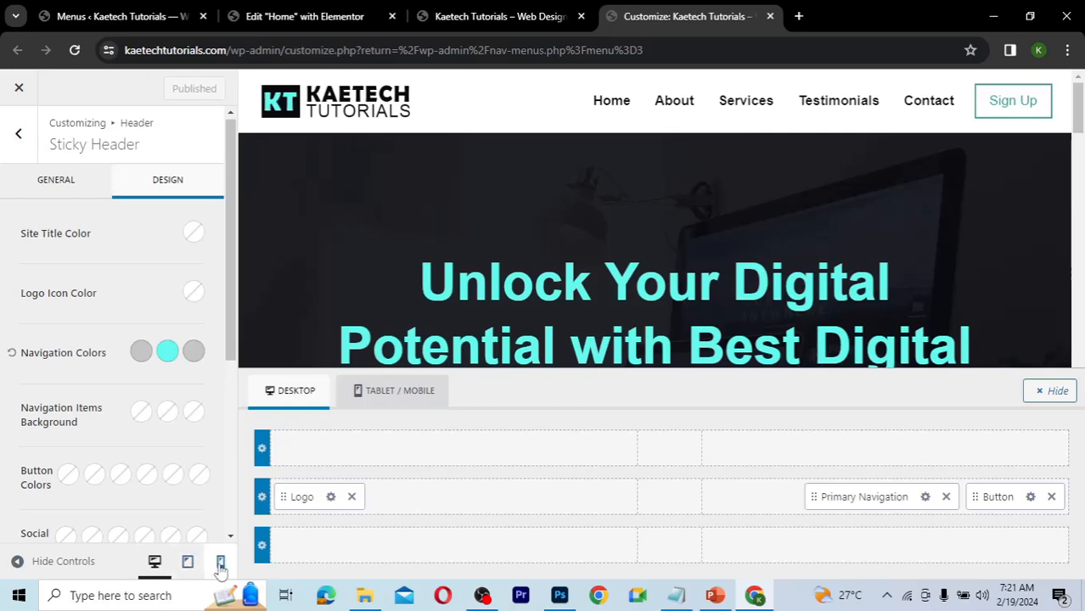
- In the tablet view, choose the bolder three-line Trigger Icon for the mobile trigger and show its design settings
click(188, 563)
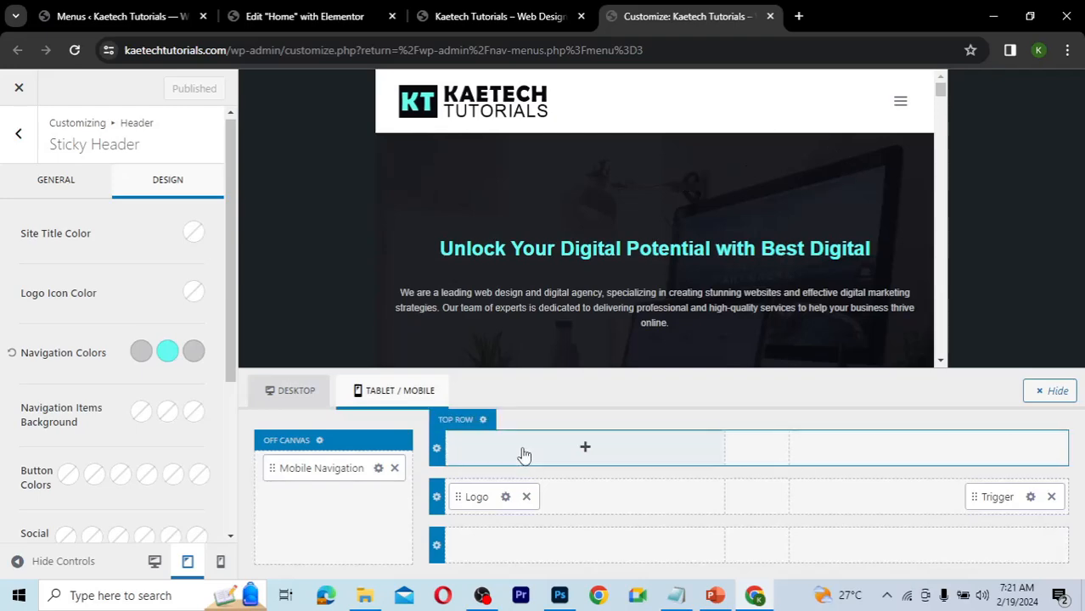
click(1031, 498)
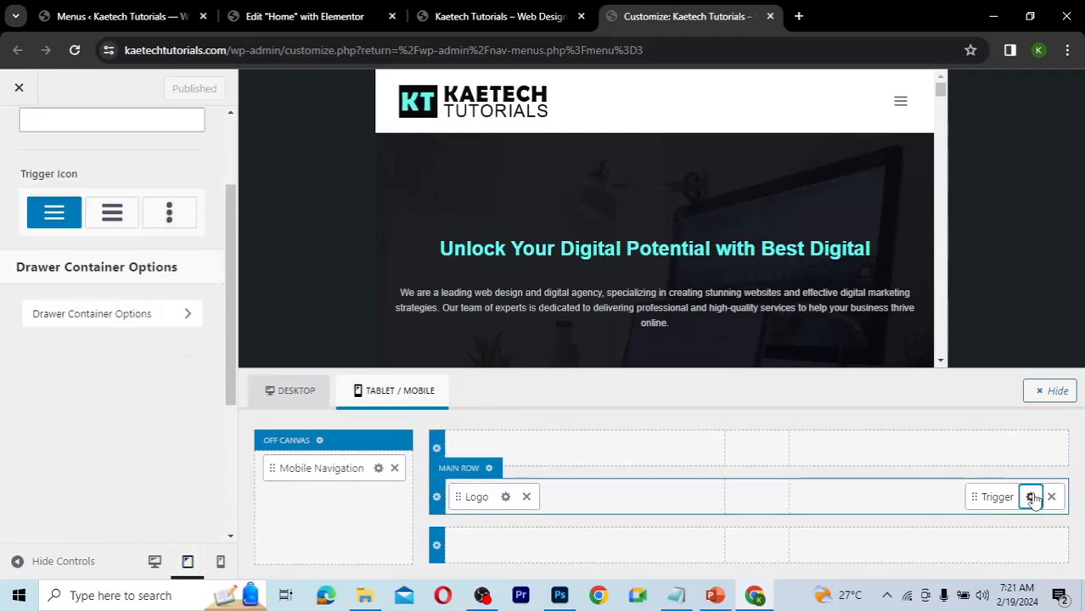
click(120, 349)
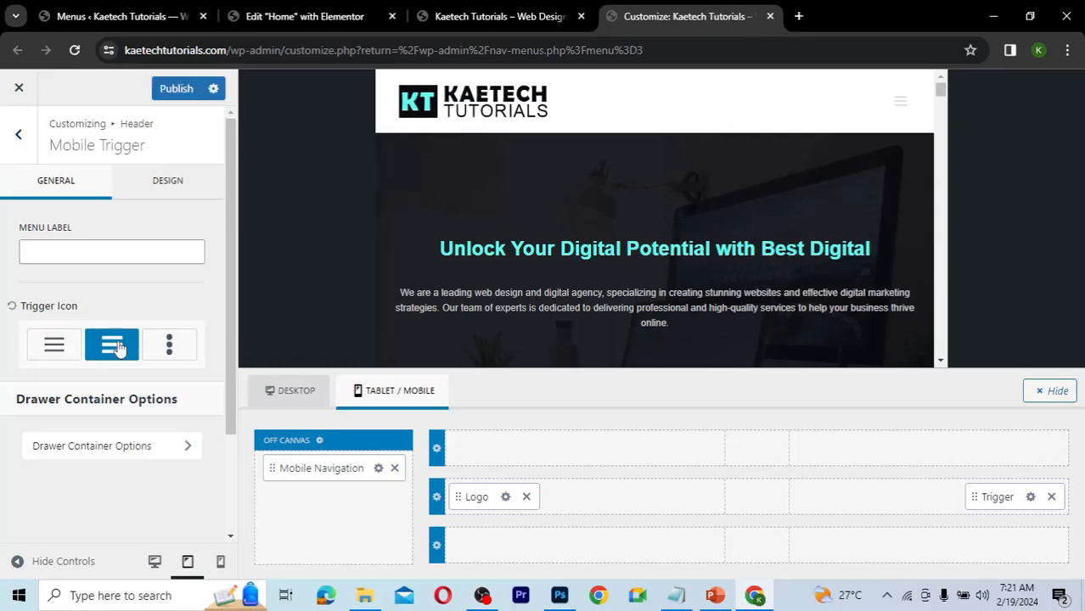
click(174, 182)
scroll(175, 182, down, 2)
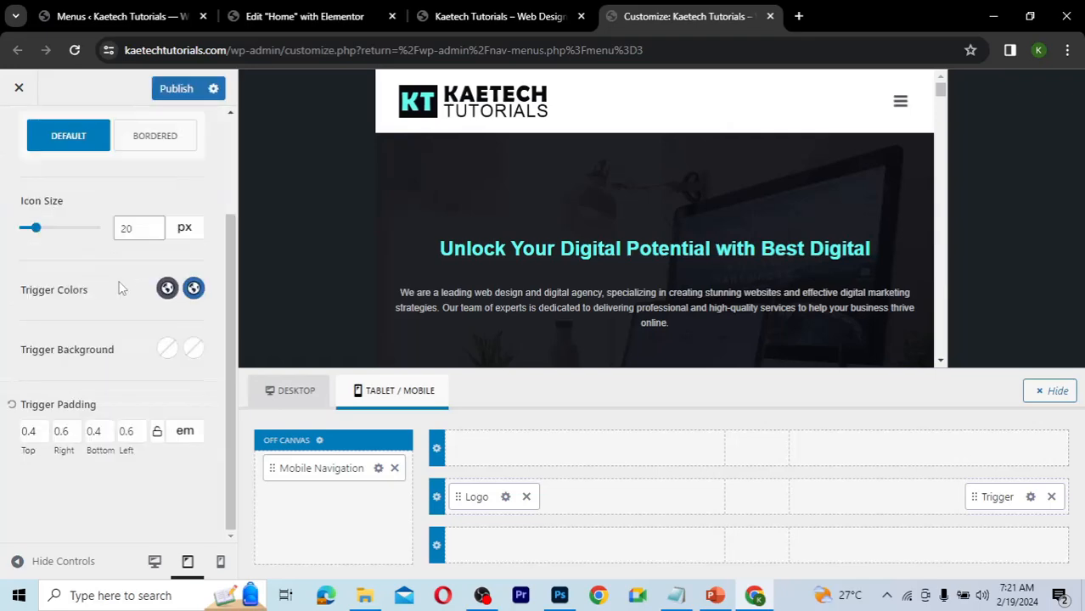
- Try #C5C6C7 and #66FCF1 as the mobile trigger's hover color
click(193, 290)
drag(56, 428, 3, 433)
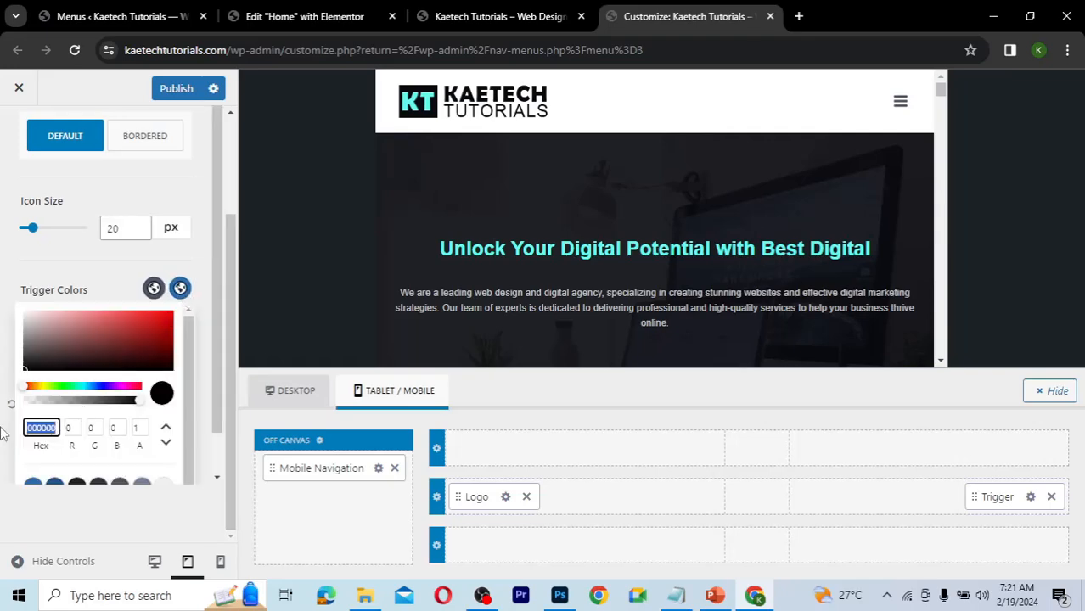
key(ctrl+v)
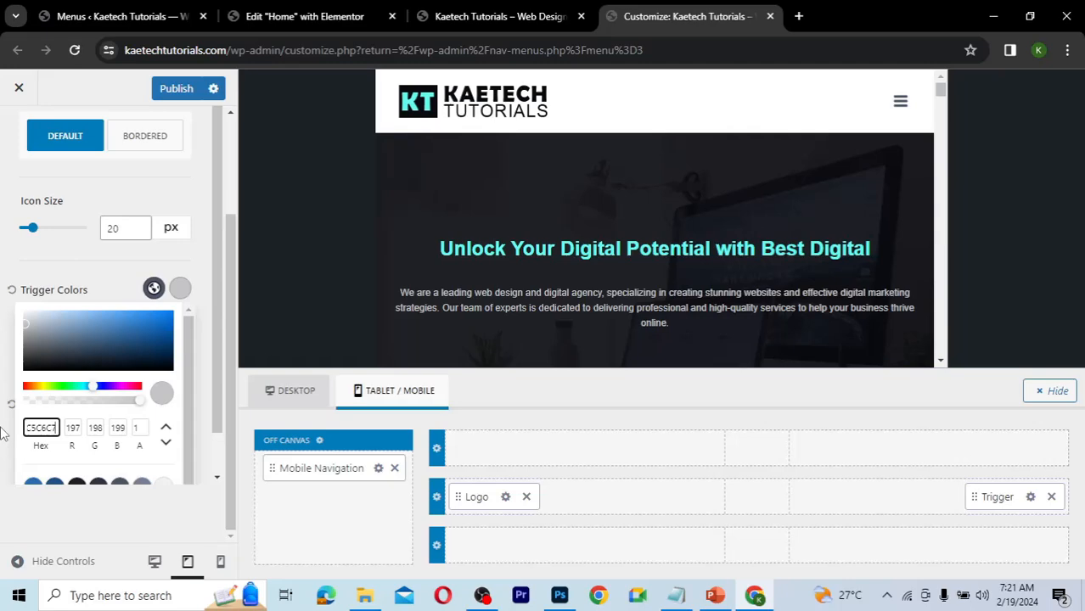
click(689, 594)
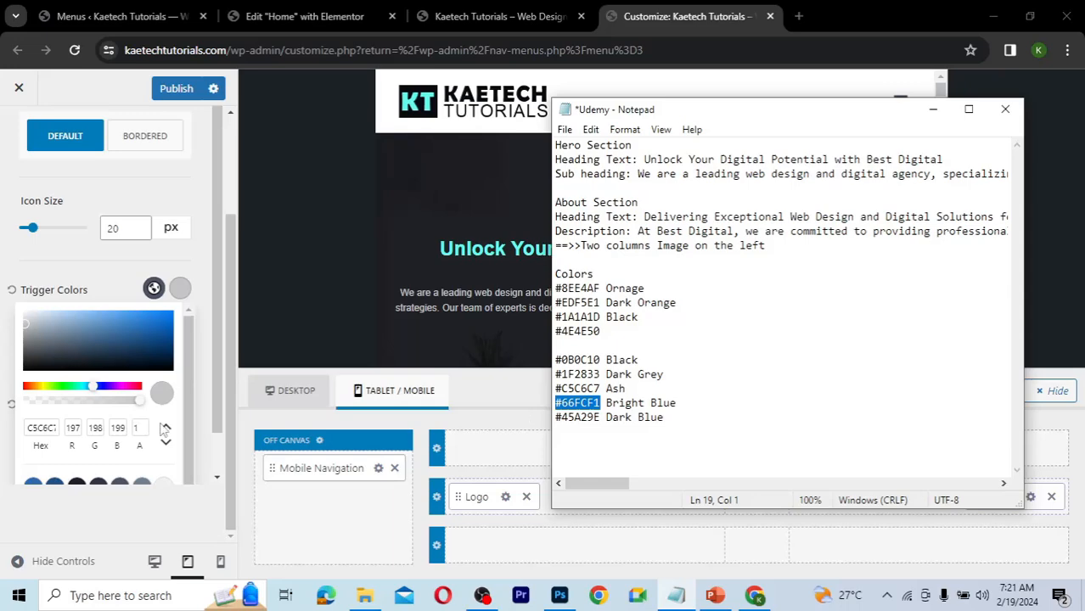
click(37, 429)
key(ctrl+a)
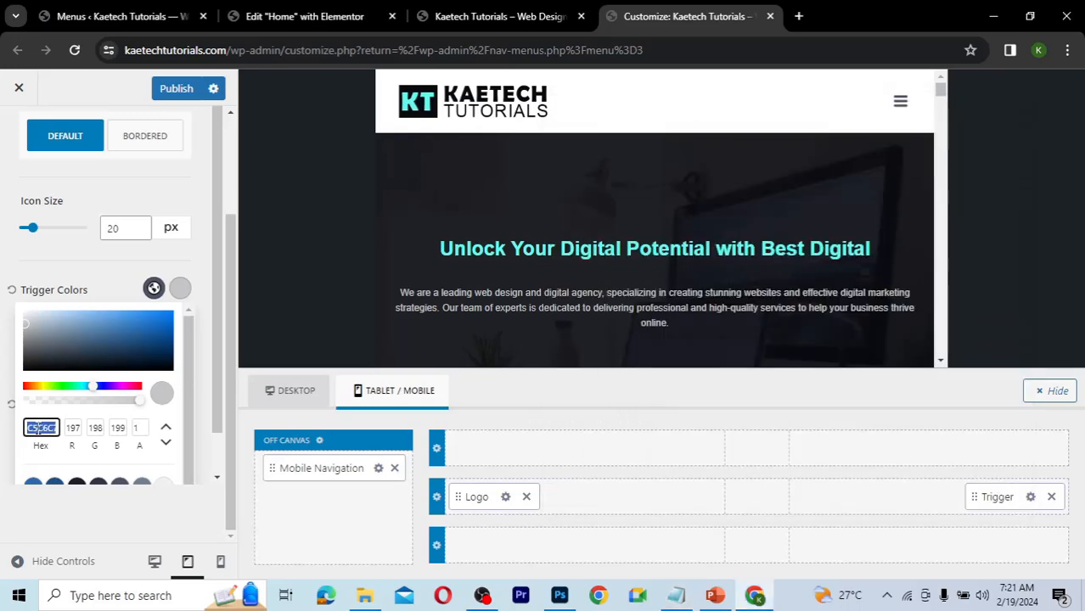
text(66FCF1)
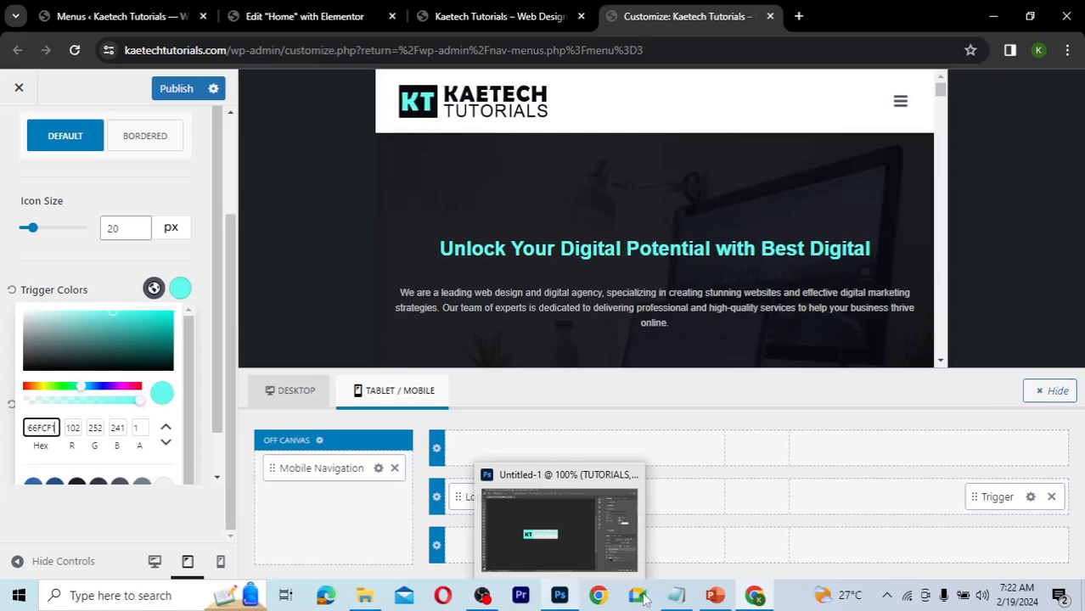
- Set the mobile trigger's hover color to #45A29E, copied from the Notepad color list
mouse_move(676, 597)
click(666, 548)
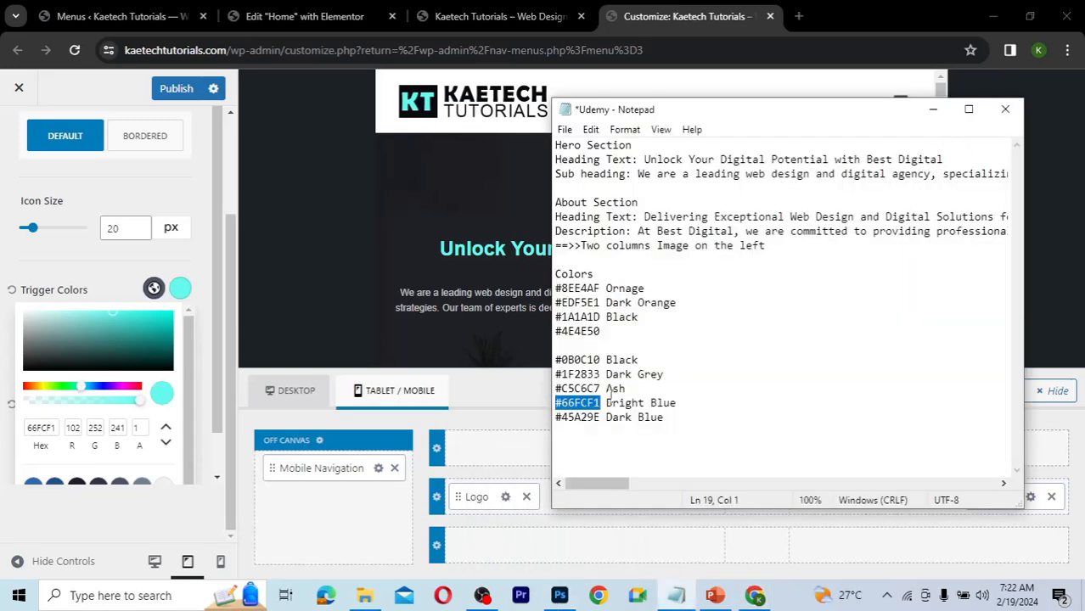
drag(602, 417, 556, 417)
key(ctrl+c)
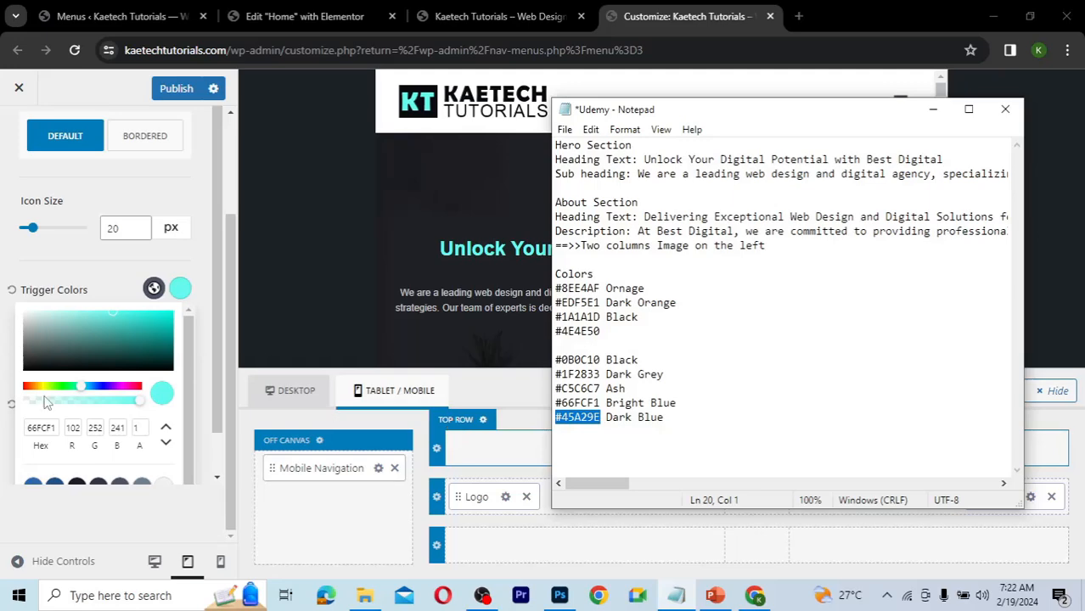
click(49, 429)
key(ctrl+a)
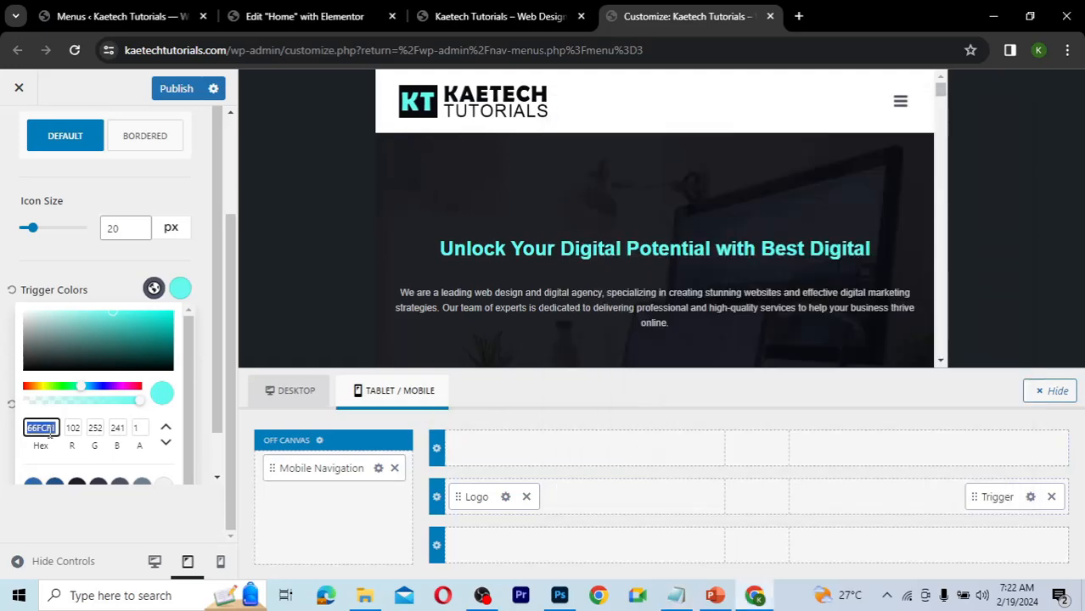
key(ctrl+v)
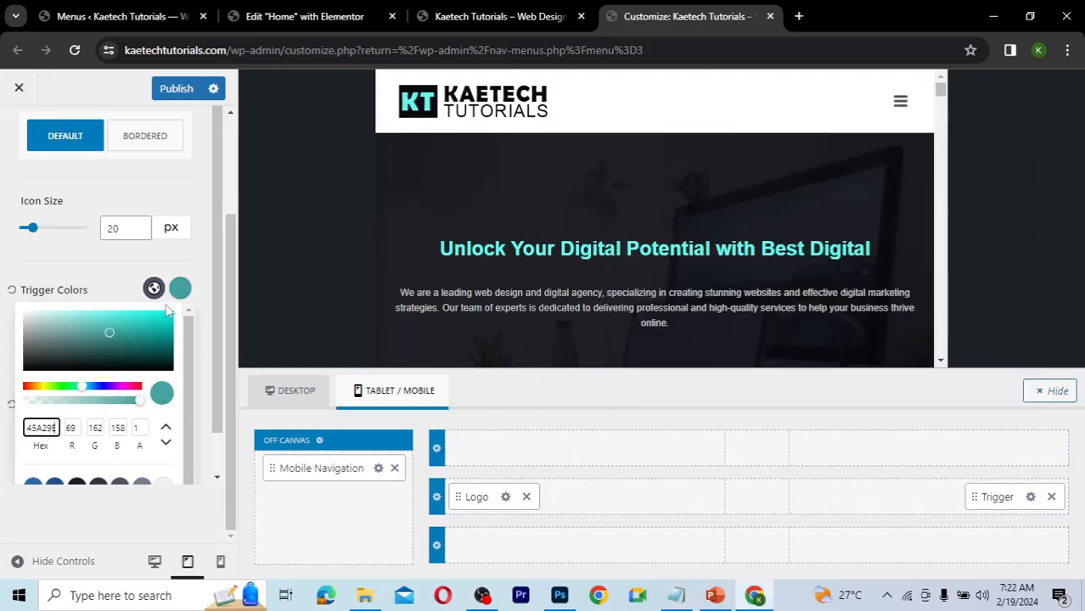
- Set the mobile trigger's initial color to #0B0C10, copied from the Notepad color list
click(669, 599)
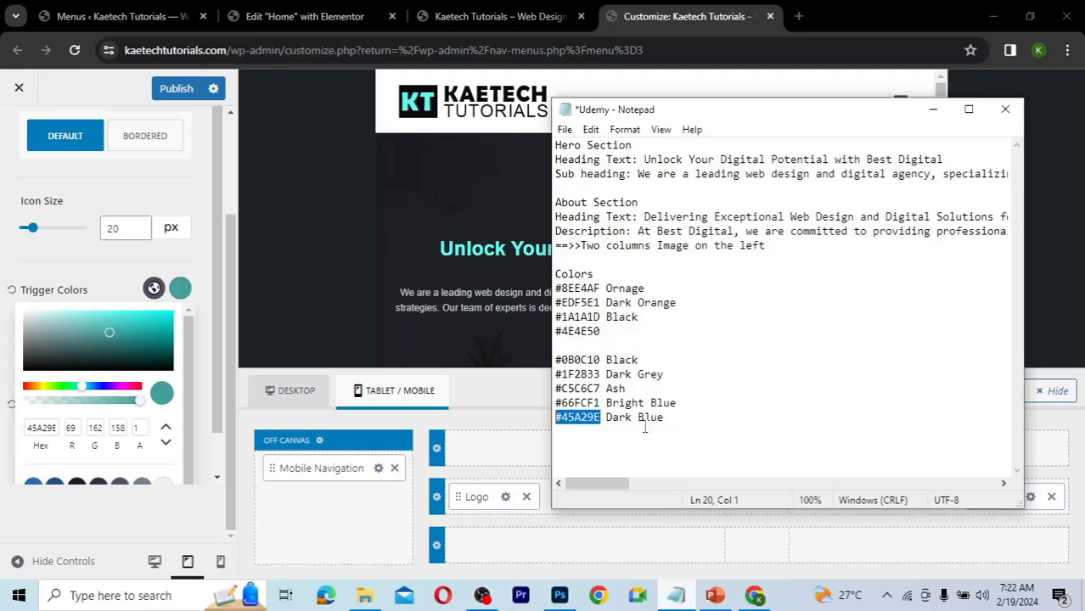
drag(600, 360, 548, 360)
key(ctrl+c)
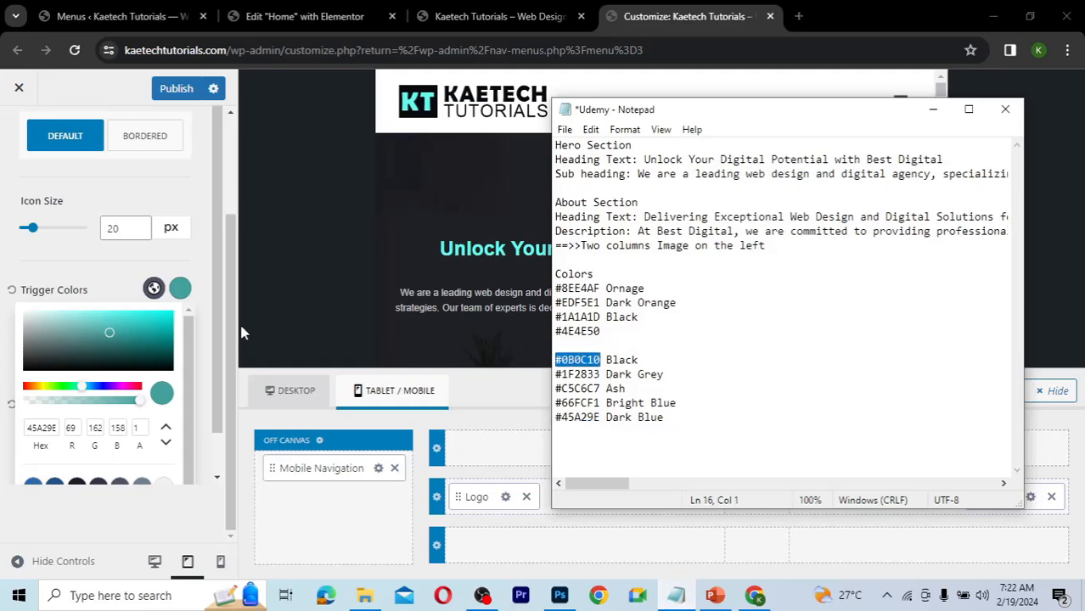
click(153, 289)
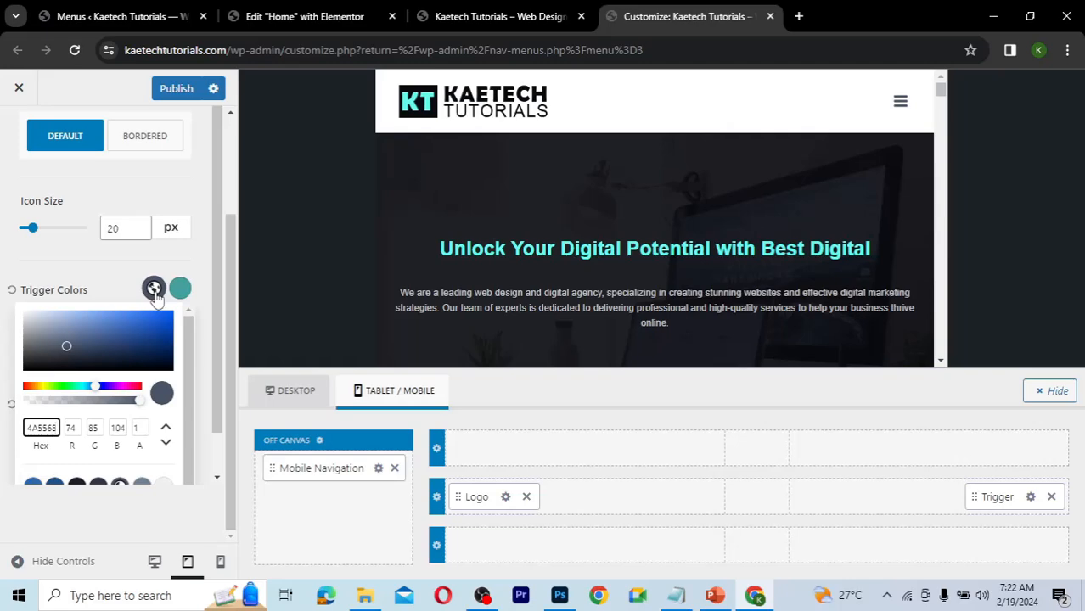
drag(56, 427, 6, 428)
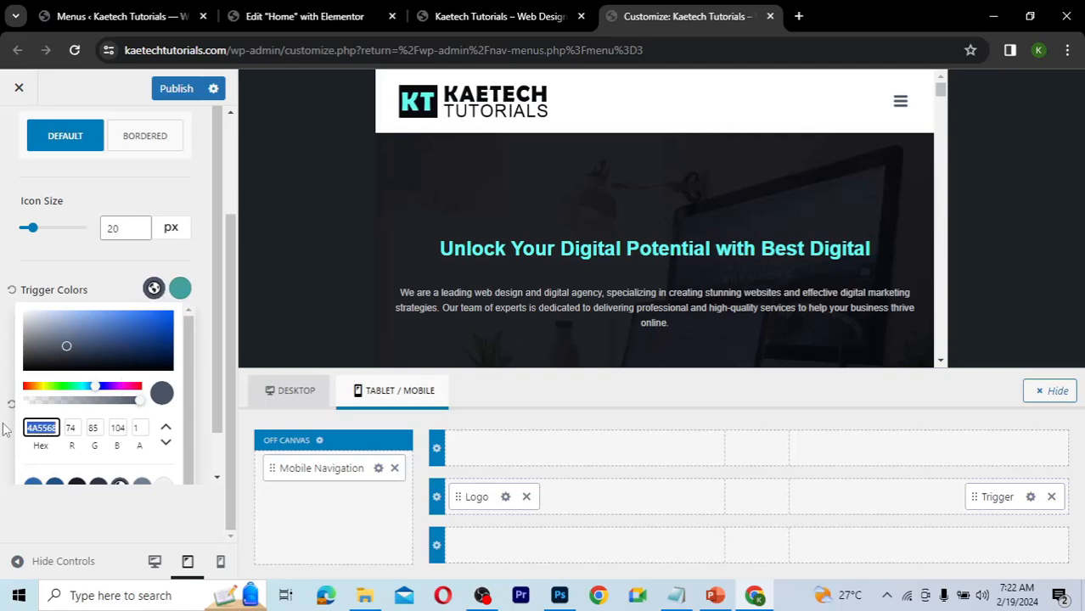
key(ctrl+v)
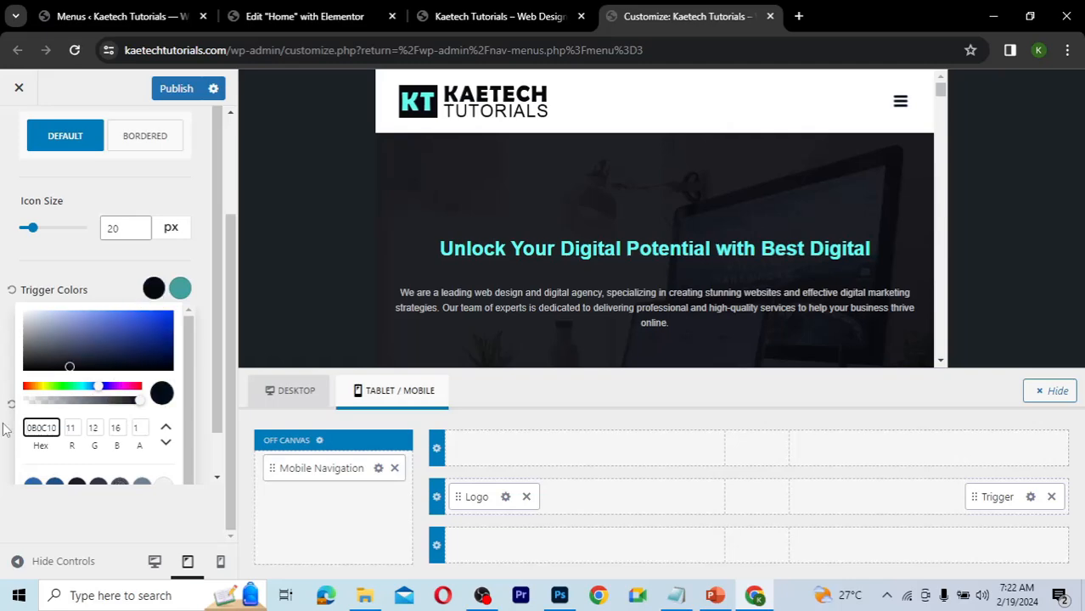
click(86, 280)
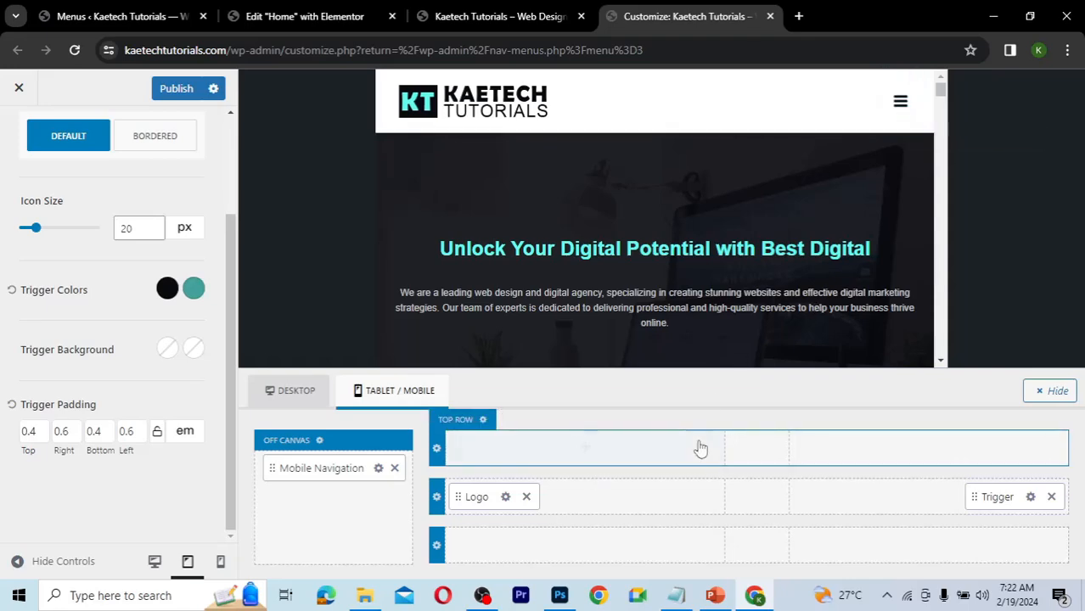
- Open and close the mobile menu in the tablet preview to check it, and return to the desktop view
click(901, 103)
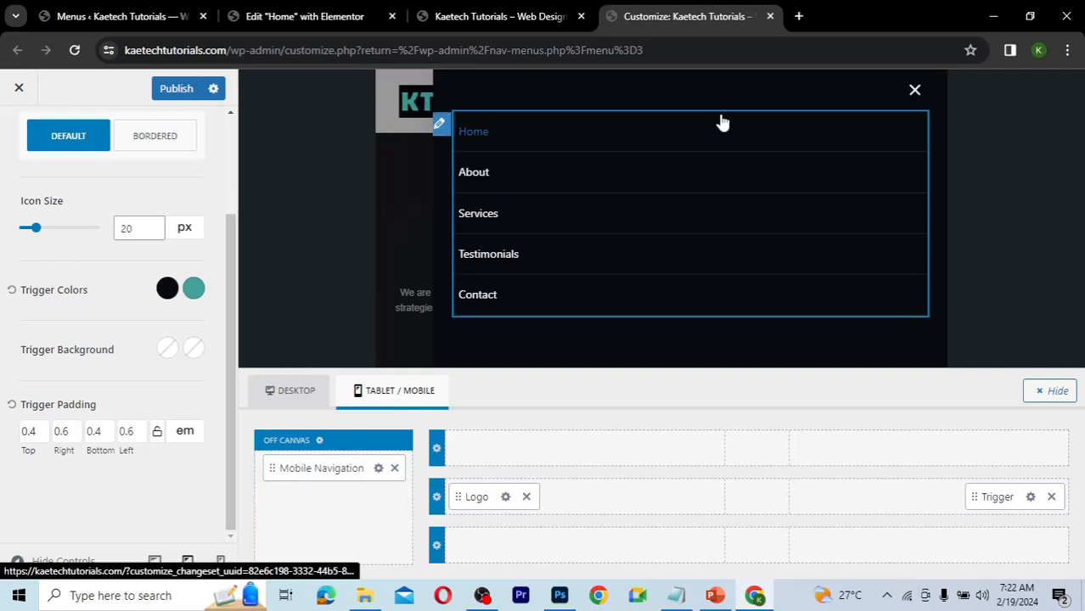
click(915, 91)
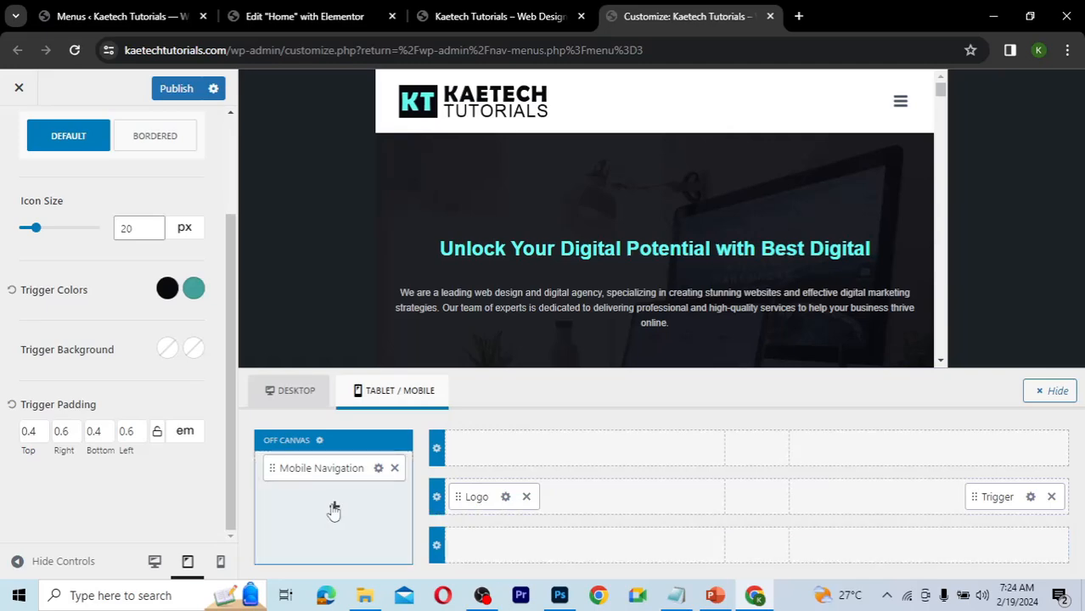
click(155, 562)
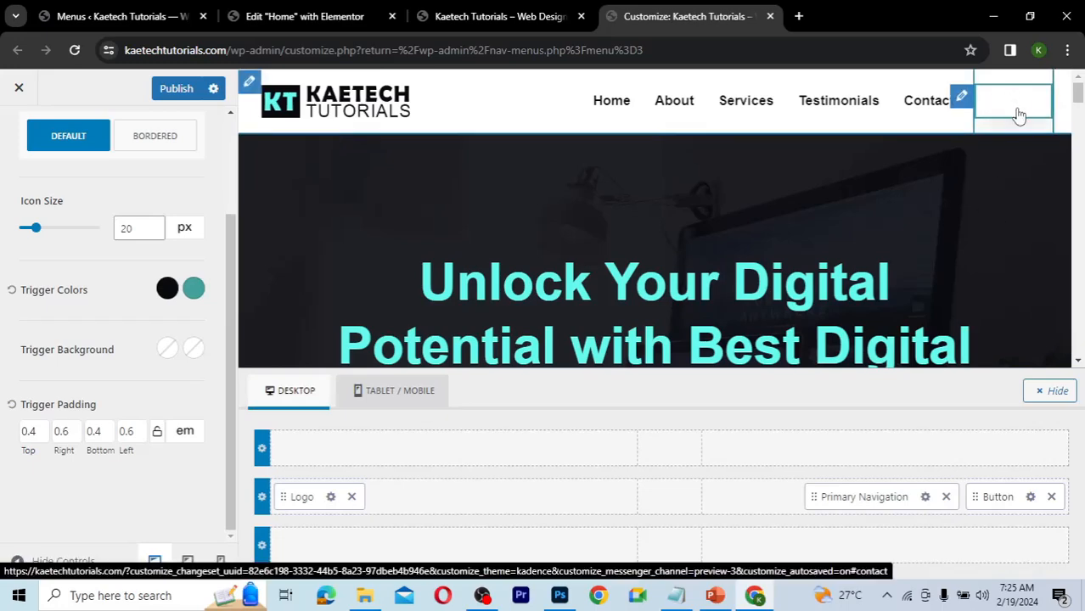
- Review the design settings of the desktop header's Sign Up button and publish the customizations
click(1031, 498)
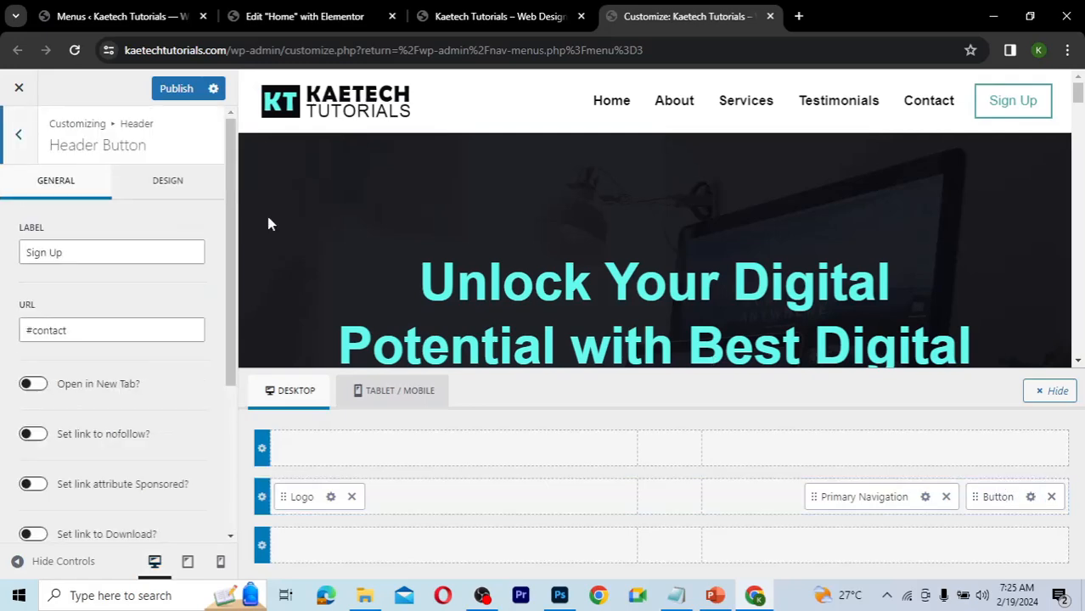
click(173, 183)
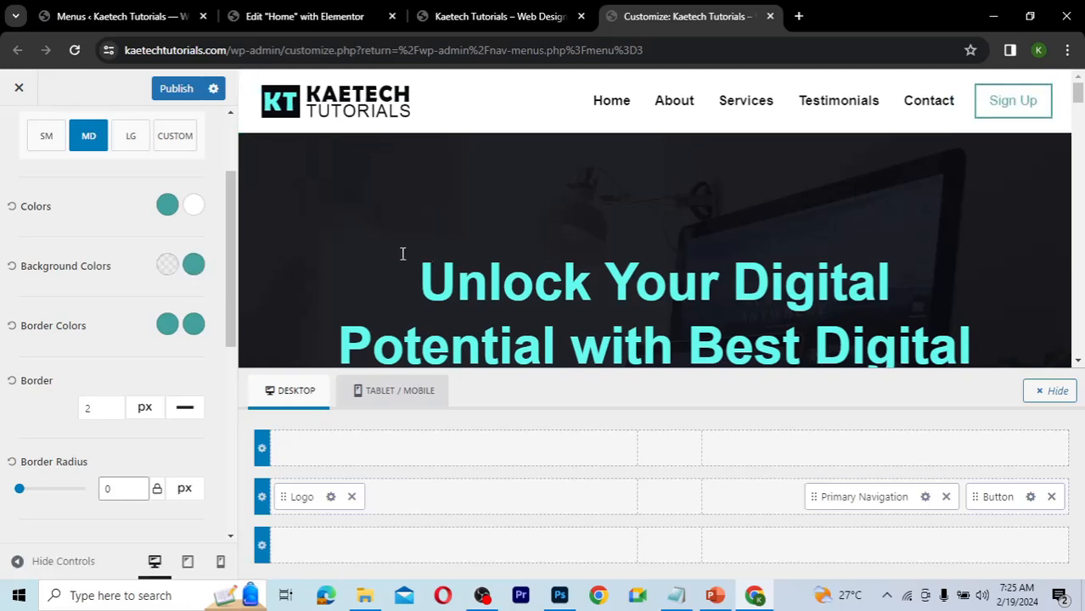
click(175, 93)
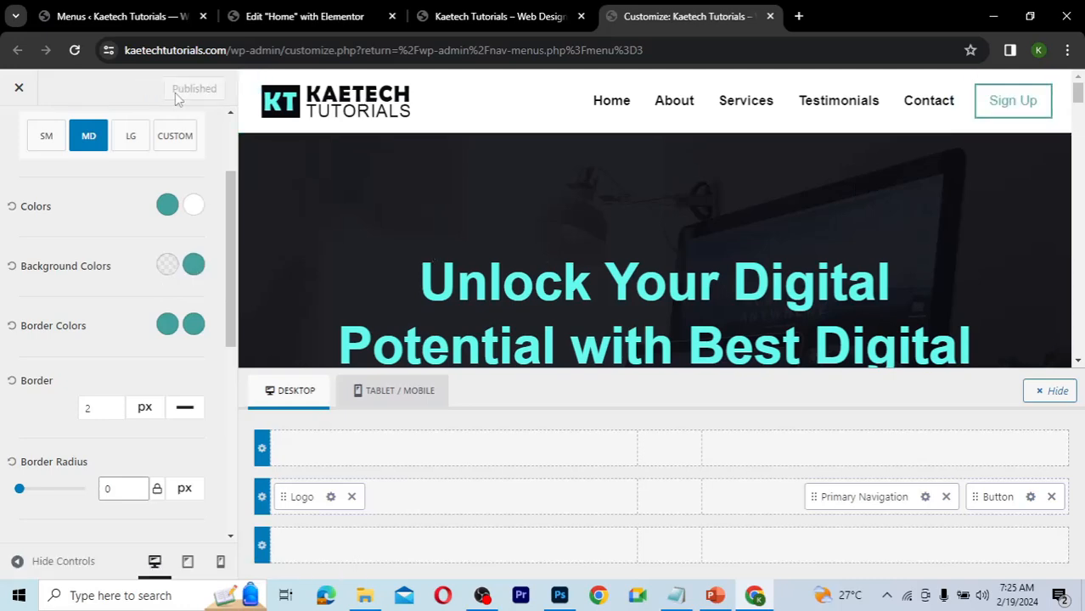
- Reload the live site and scroll through the page to check the published header, sticky row and Sign Up button
click(502, 17)
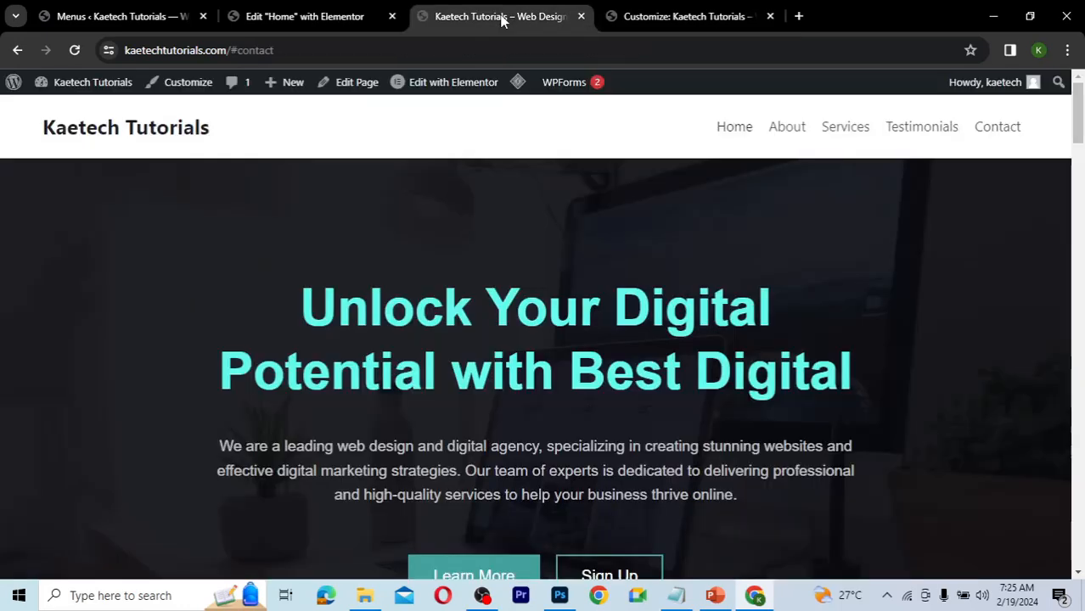
click(74, 53)
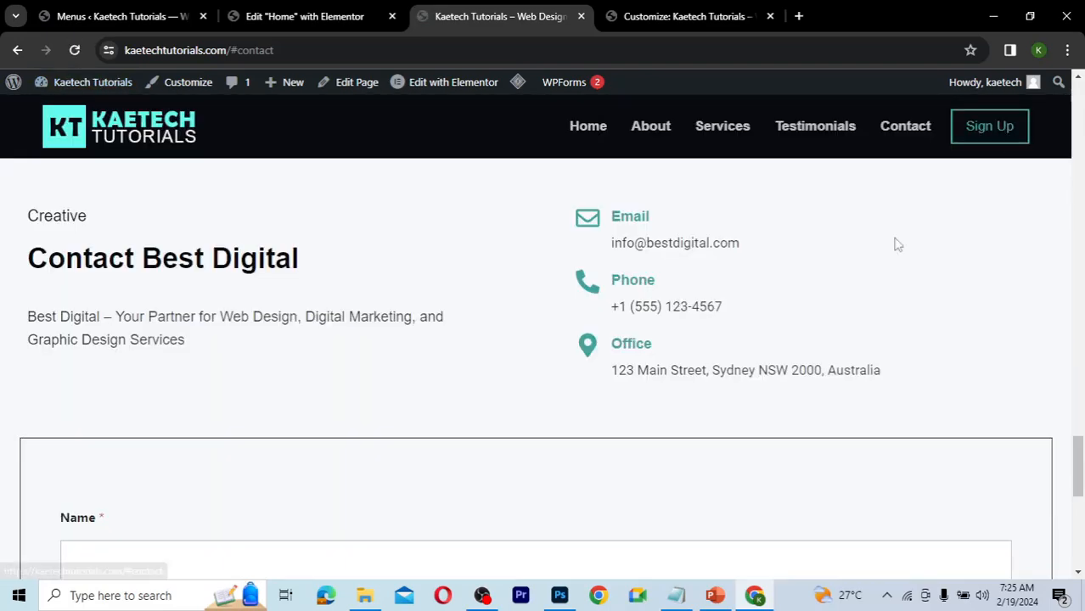
scroll(894, 242, up, 15)
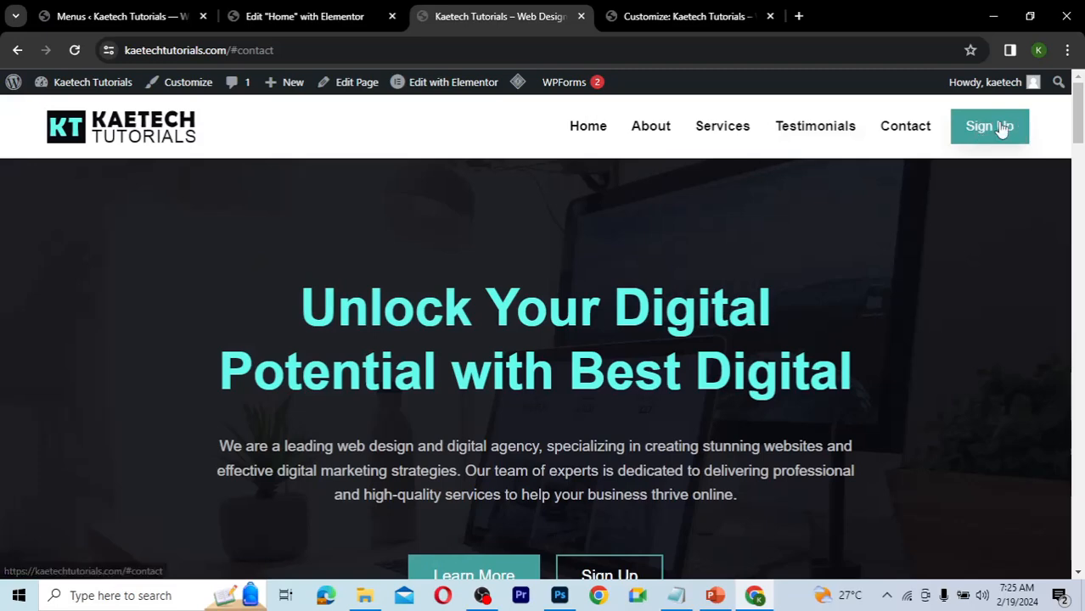
scroll(851, 311, down, 5)
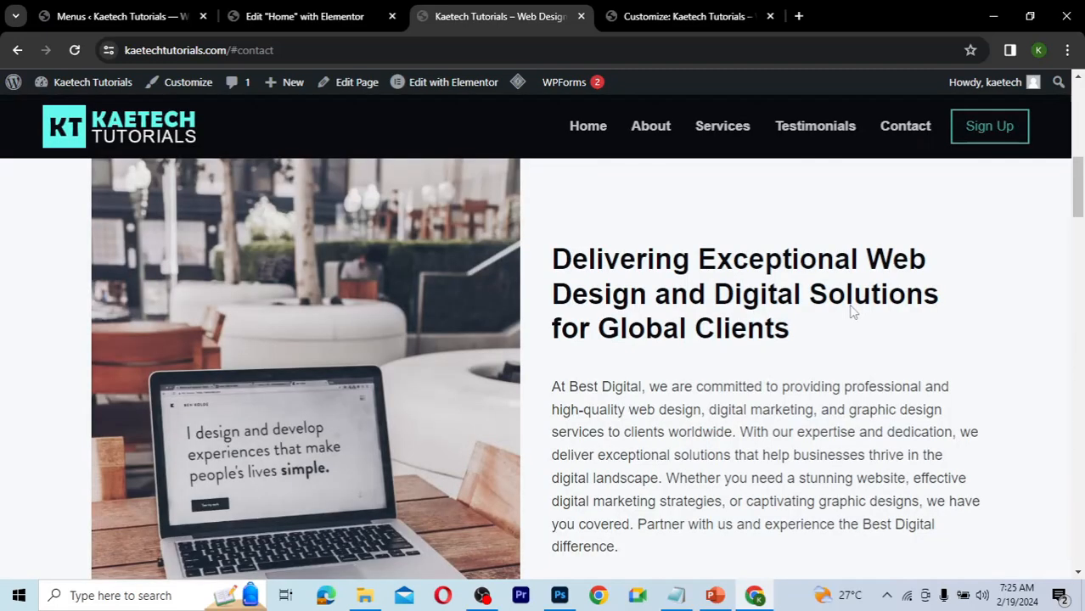
scroll(850, 310, up, 6)
scroll(850, 310, down, 2)
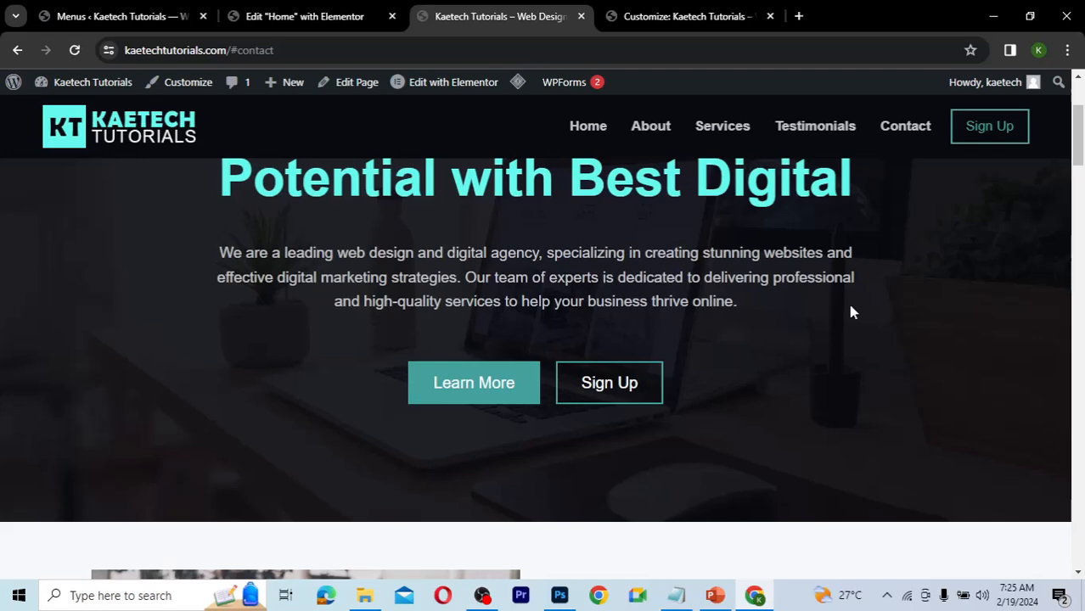
scroll(850, 310, down, 2)
scroll(852, 312, down, 8)
scroll(847, 276, up, 2)
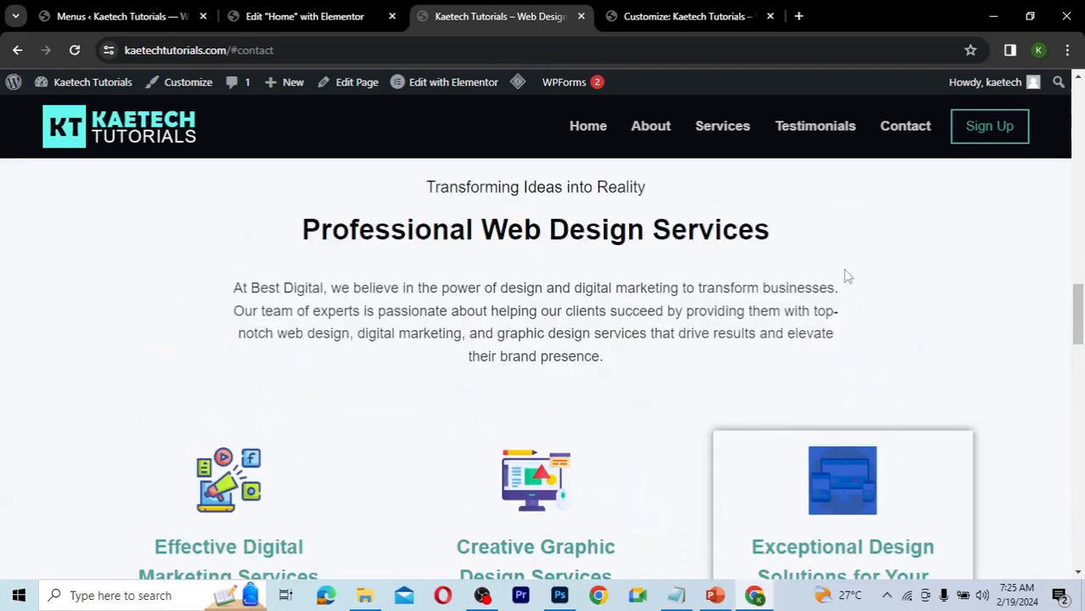
scroll(847, 276, up, 6)
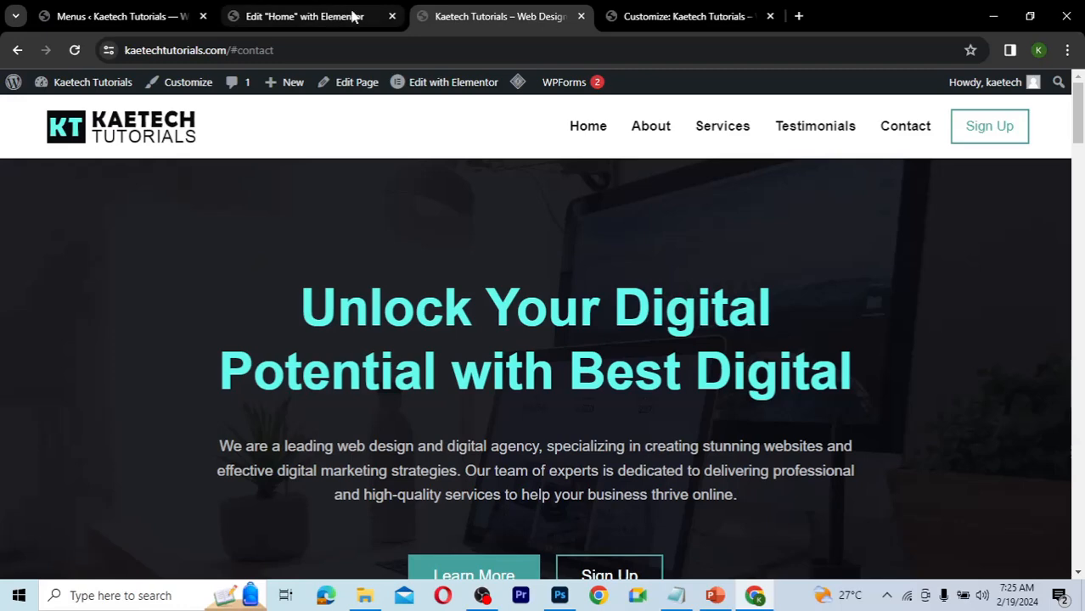
- Return to the Customizer and add a Button element below Mobile Navigation in the tablet header's off-canvas area
click(652, 19)
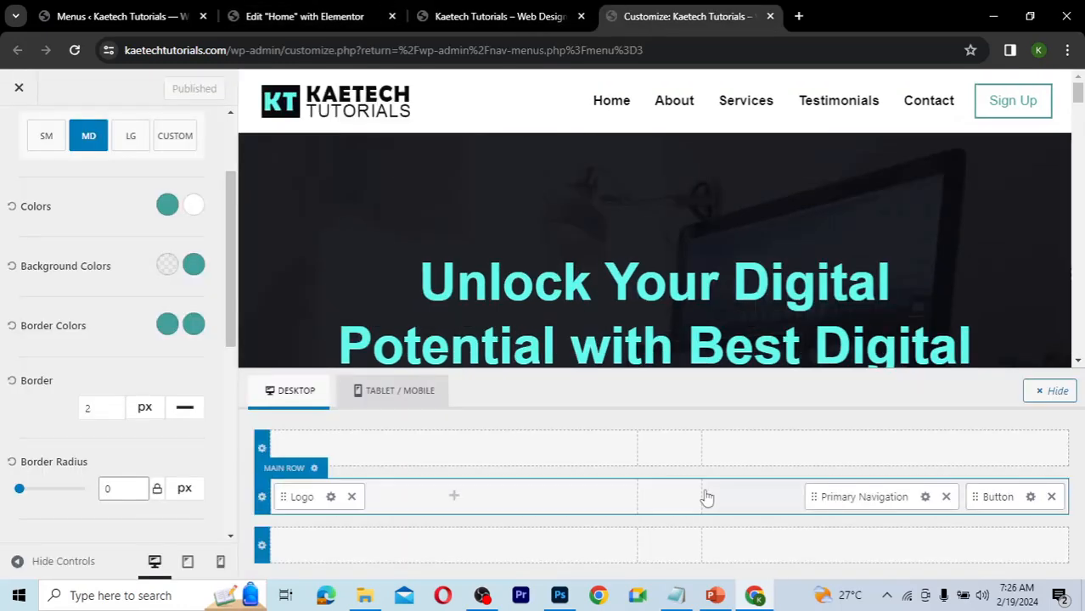
click(189, 562)
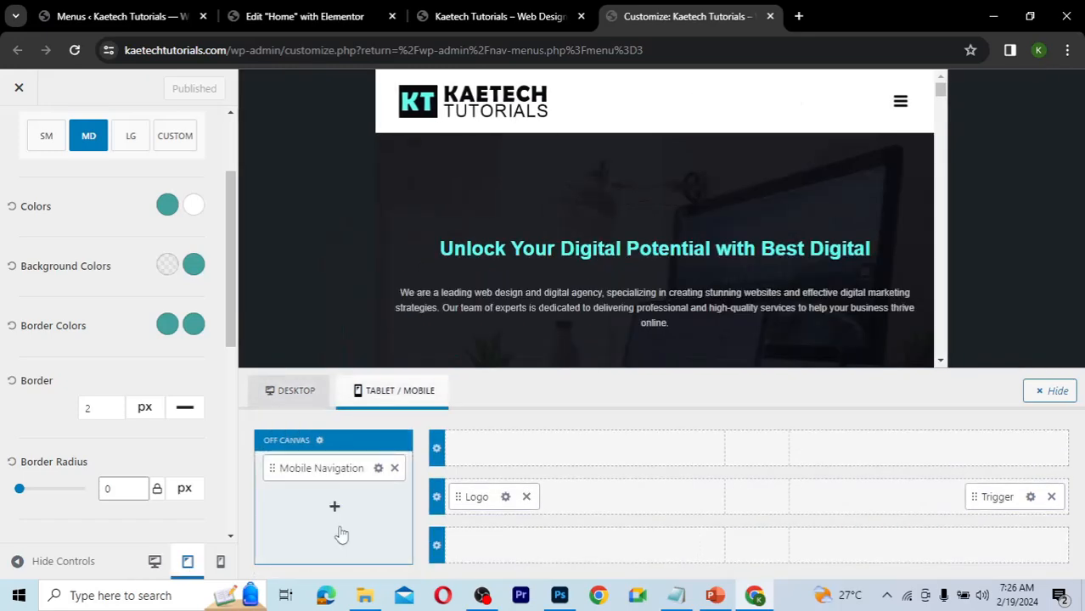
click(337, 510)
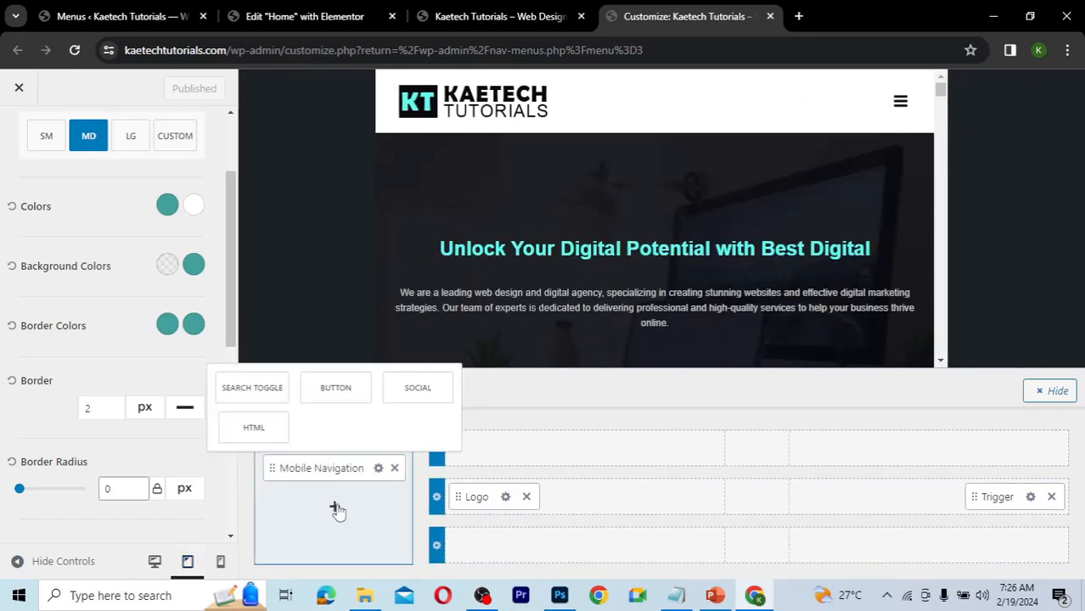
click(337, 396)
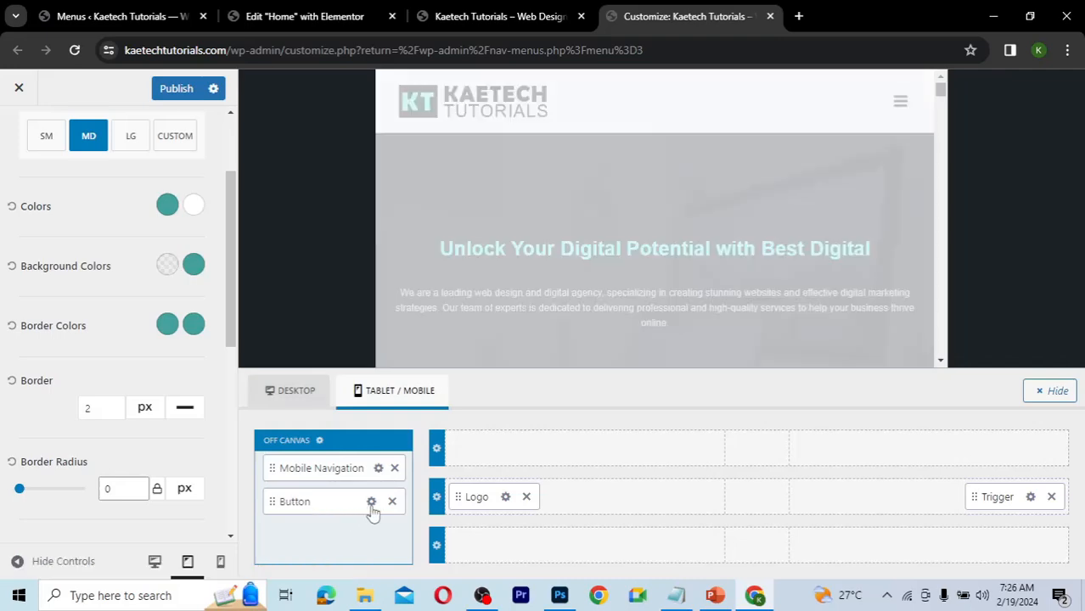
- Set the off-canvas button's label to "Sign Up" and its URL to #contact
click(371, 503)
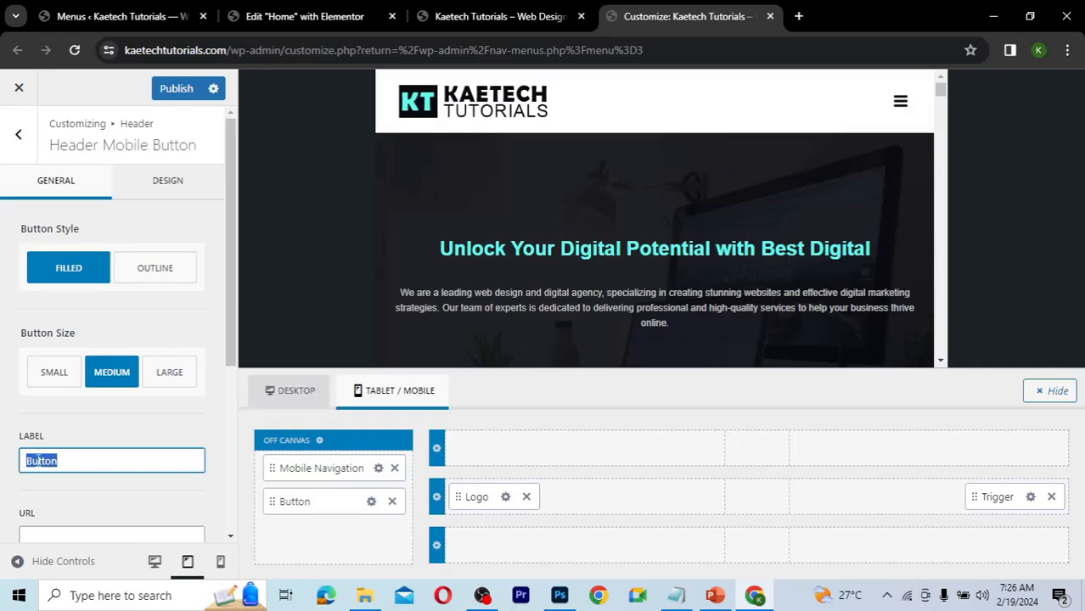
text(B)
text(ign Up)
scroll(120, 459, down, 3)
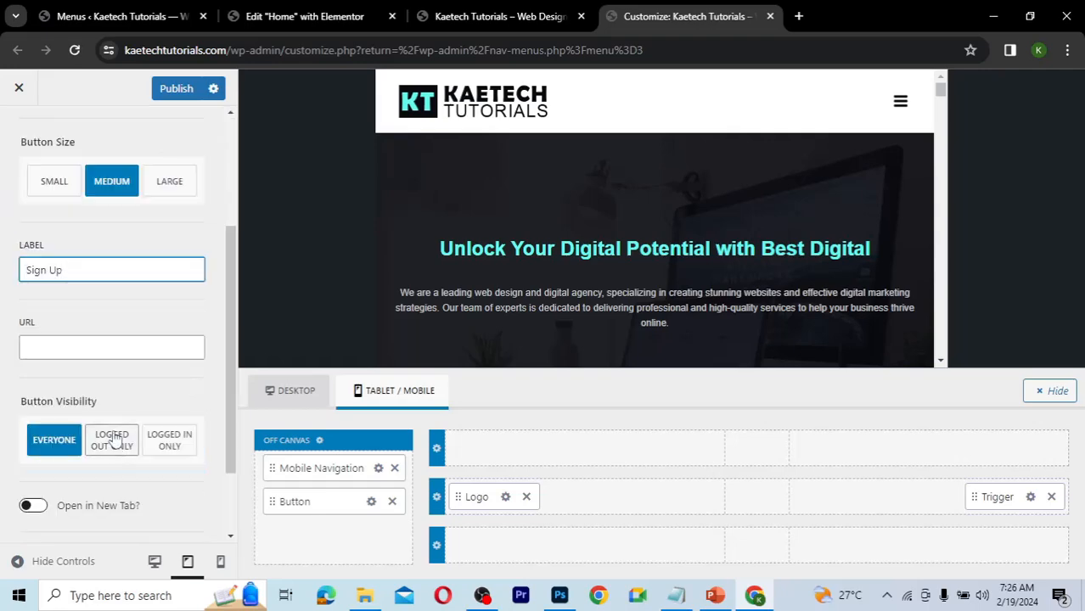
click(79, 344)
text(#)
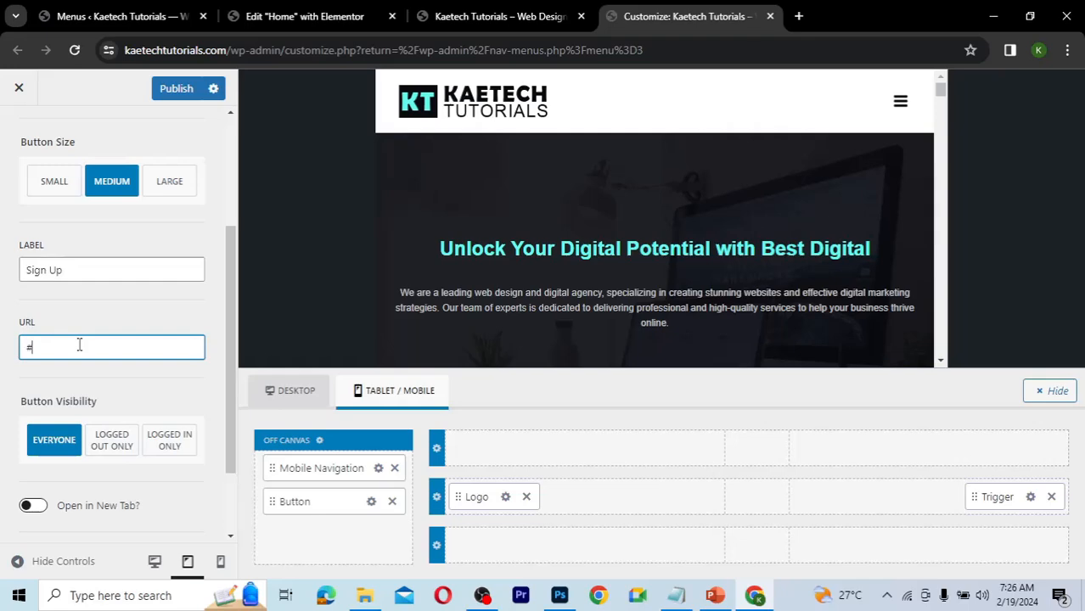
text(contact)
scroll(149, 388, down, 1)
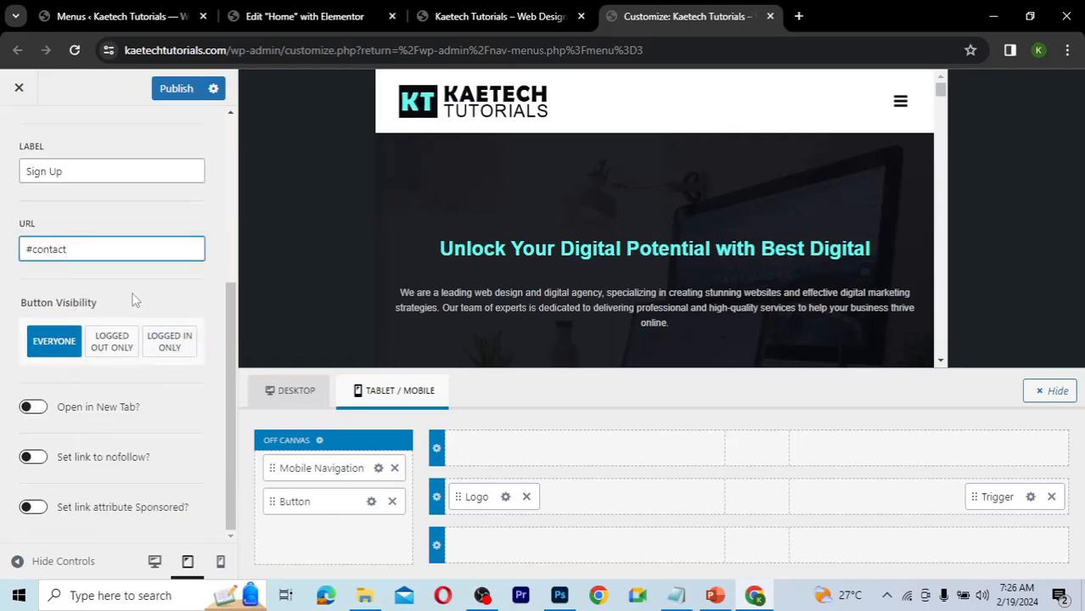
- Give the off-canvas Sign Up button a solid 2 px border in its design settings
scroll(132, 299, up, 3)
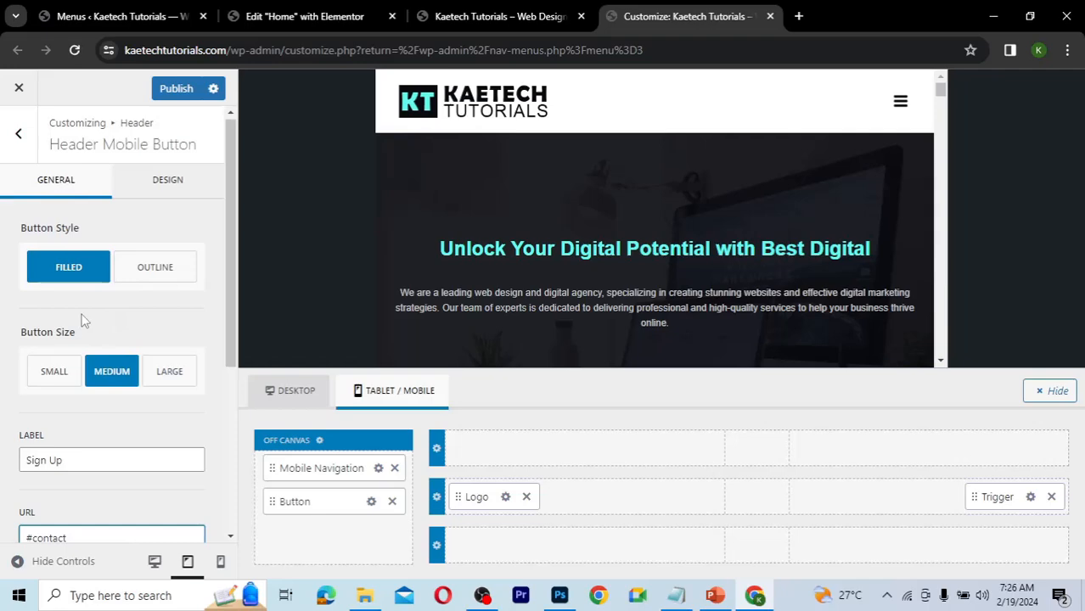
click(170, 183)
scroll(169, 190, down, 2)
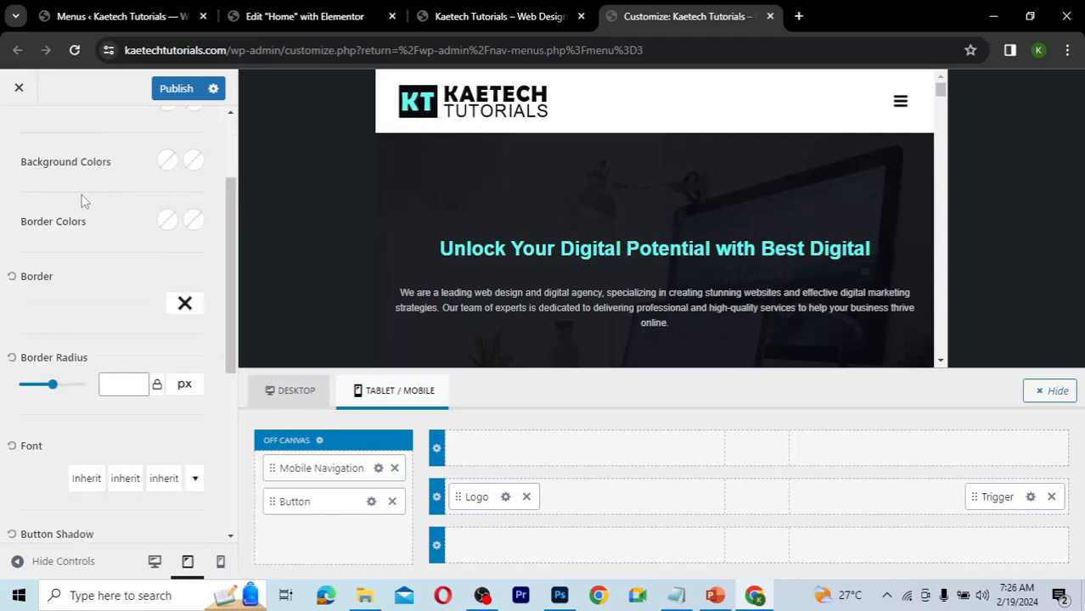
scroll(82, 201, up, 2)
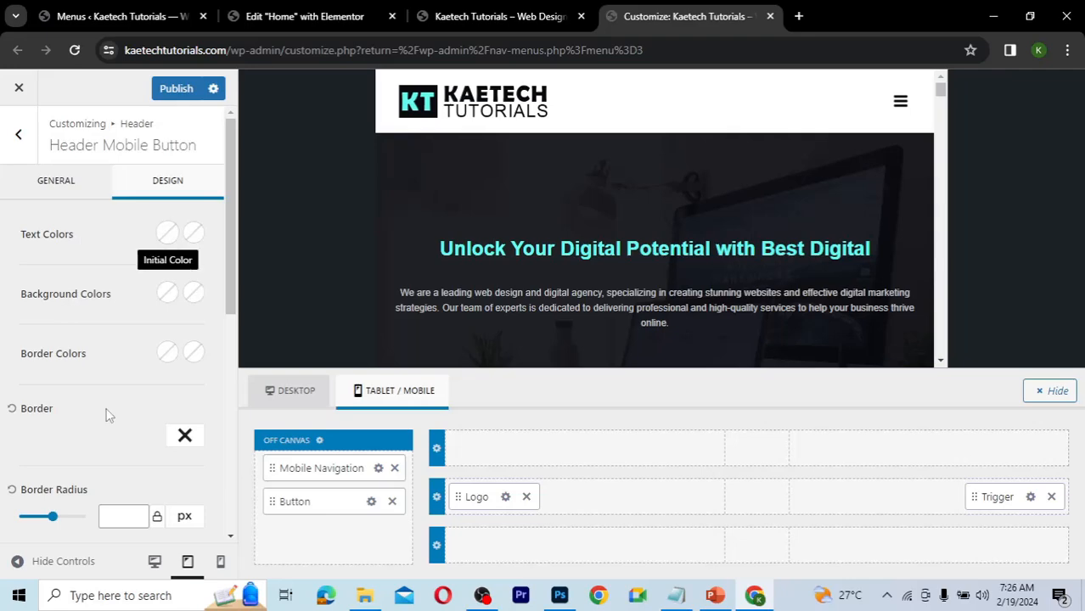
scroll(106, 416, down, 1)
click(185, 332)
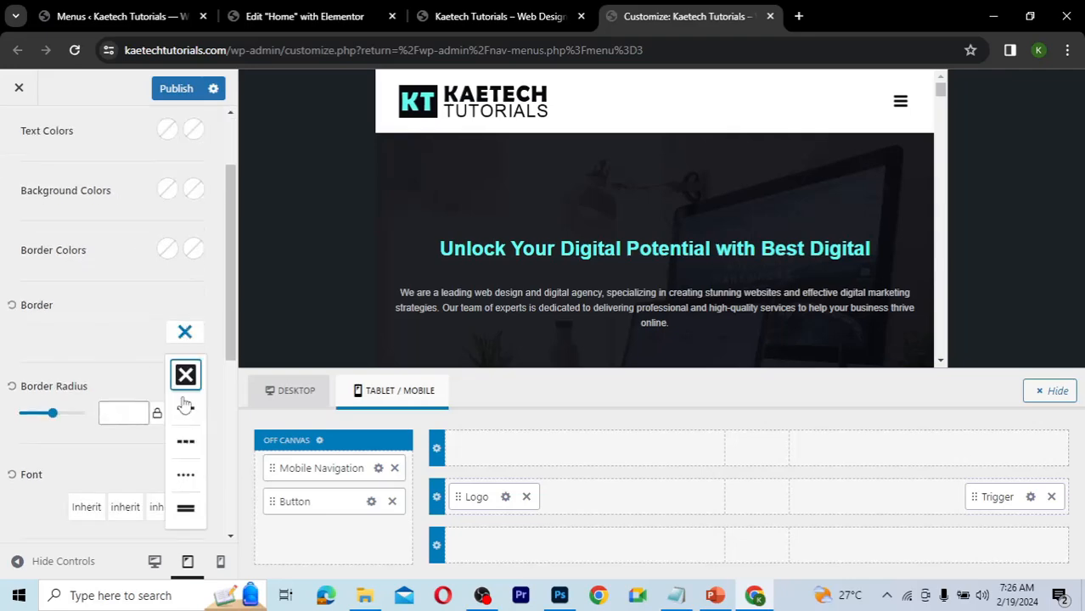
click(185, 411)
scroll(148, 293, up, 1)
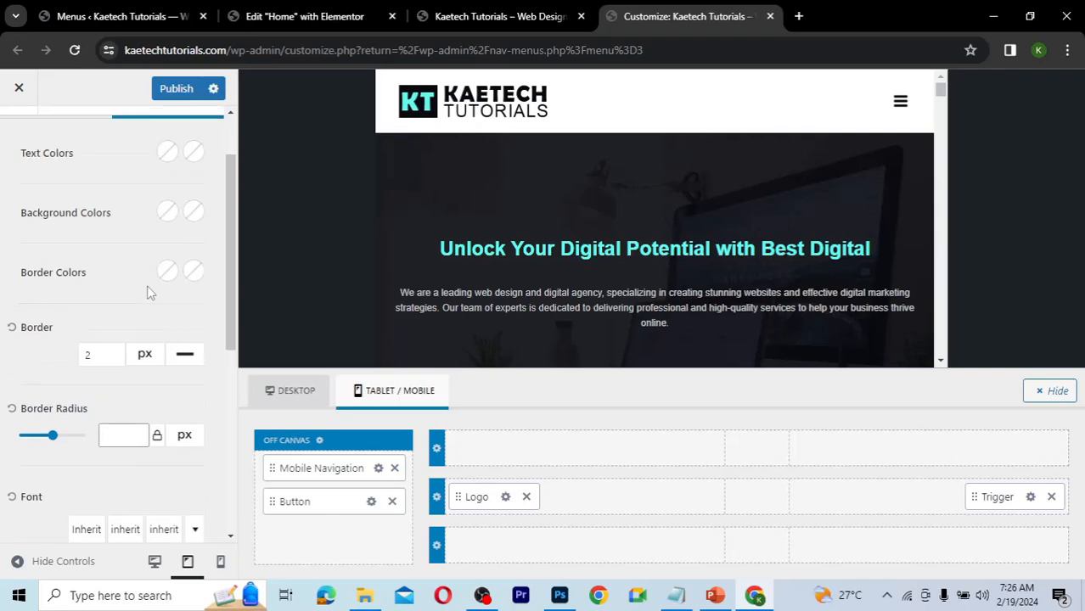
- Open the mobile menu in the preview and set the Sign Up button's initial text color to #45A29E, copied from the Notepad color list
click(901, 104)
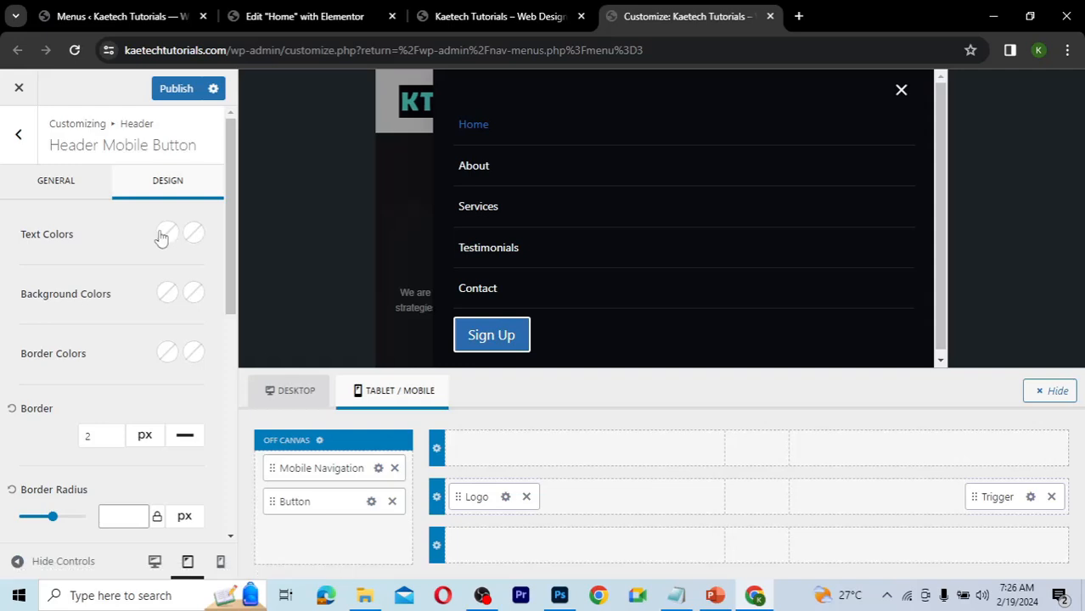
click(676, 595)
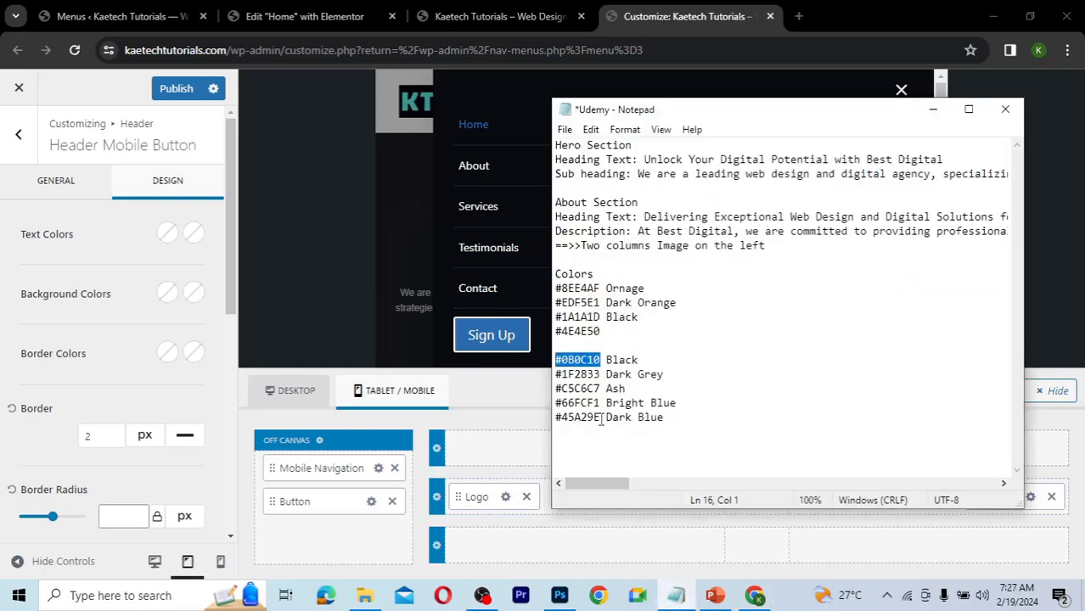
drag(601, 417, 556, 423)
key(ctrl+c)
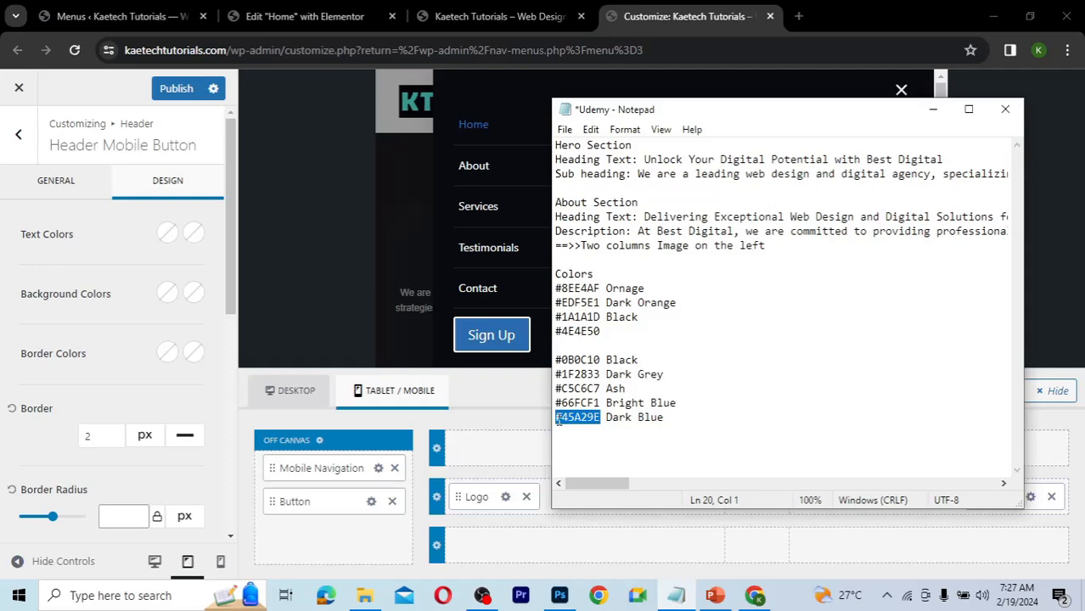
click(170, 241)
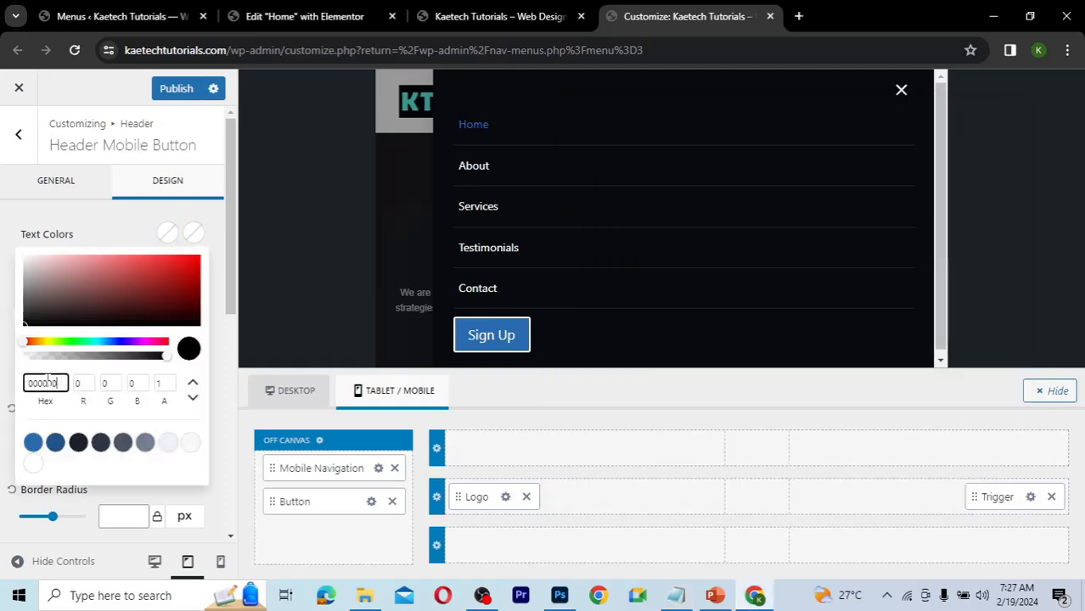
double_click(48, 383)
key(ctrl+v)
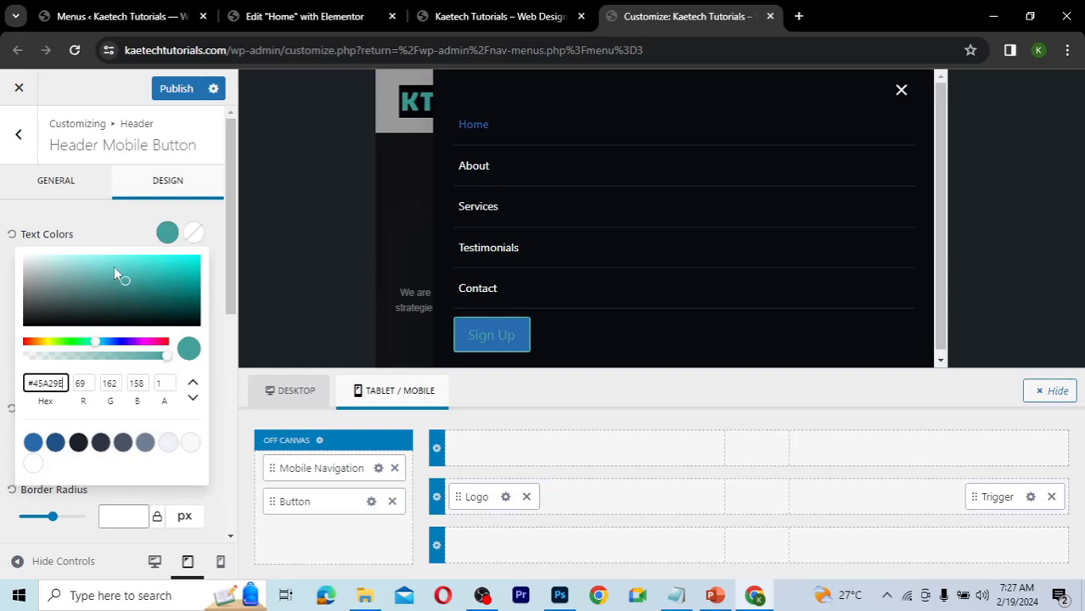
click(124, 229)
- Make the mobile Sign Up button's initial background fully transparent and set its hover background to #45A29E
click(169, 297)
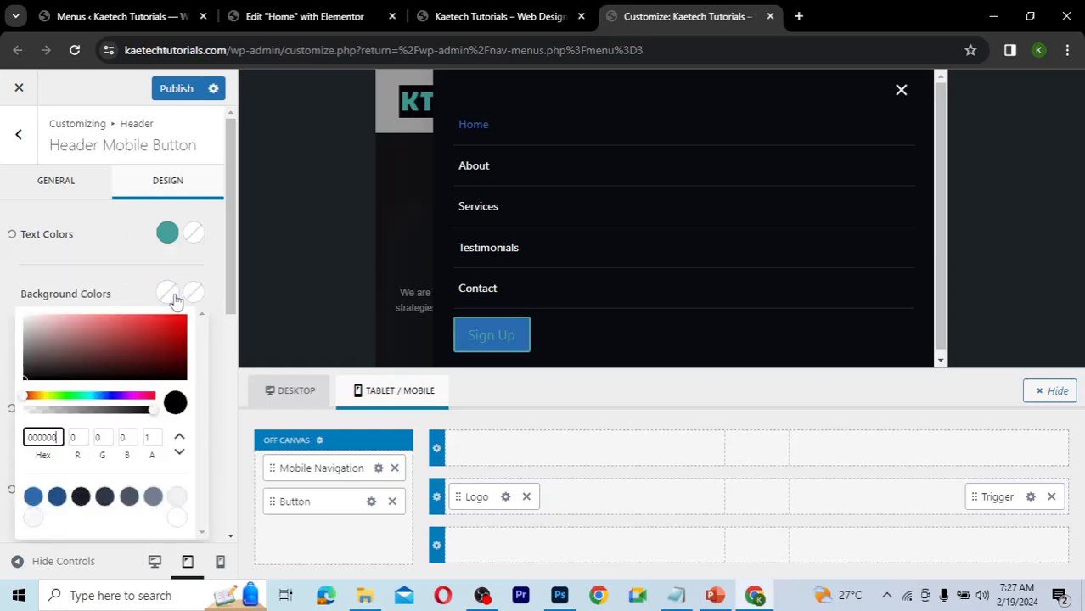
drag(153, 411, 5, 418)
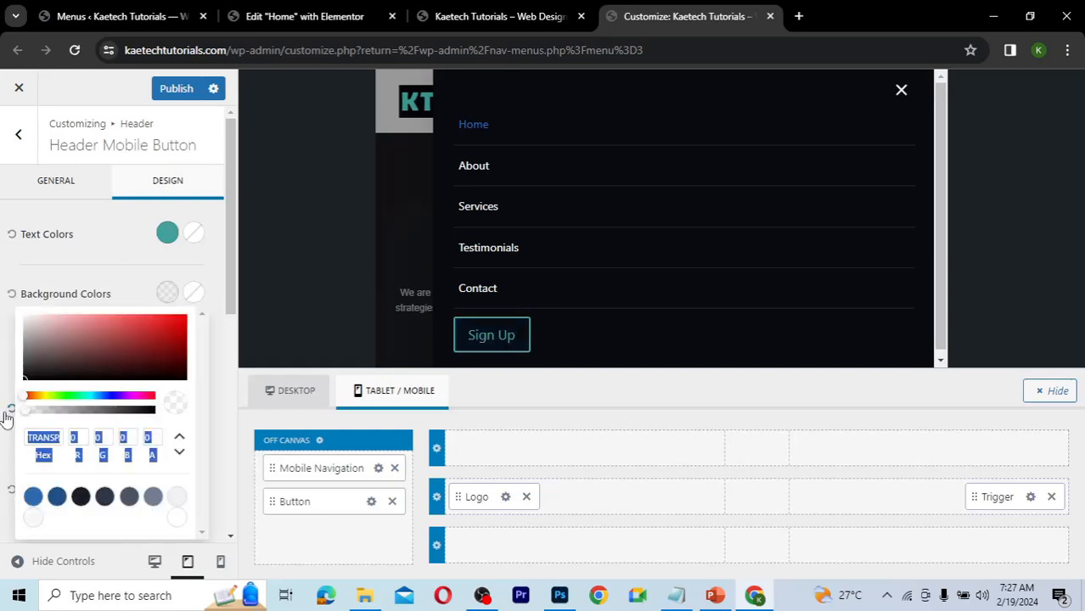
click(183, 303)
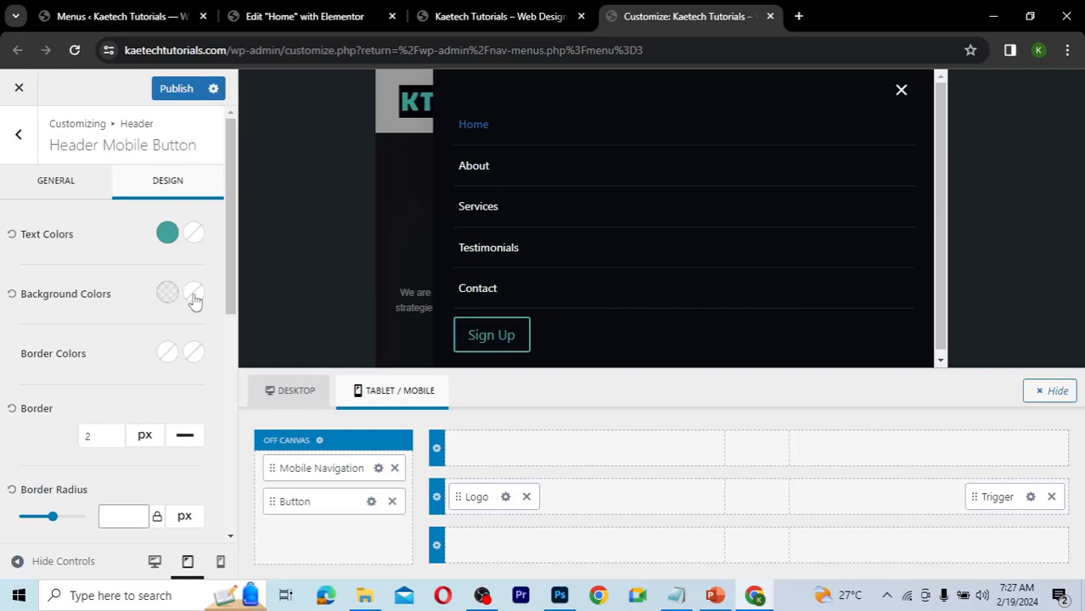
click(194, 292)
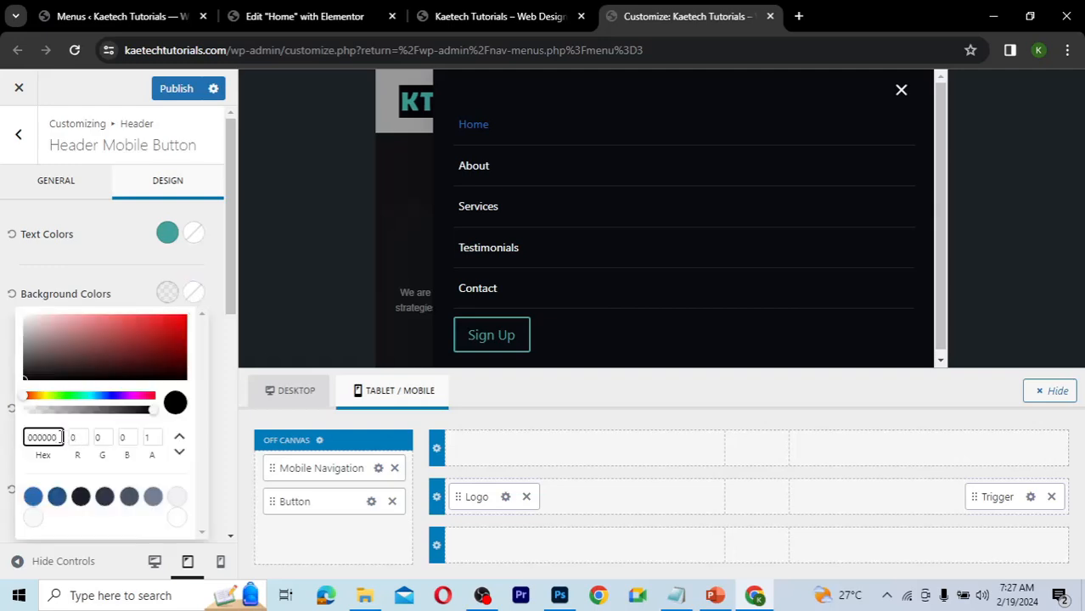
drag(59, 438, 3, 442)
key(ctrl+v)
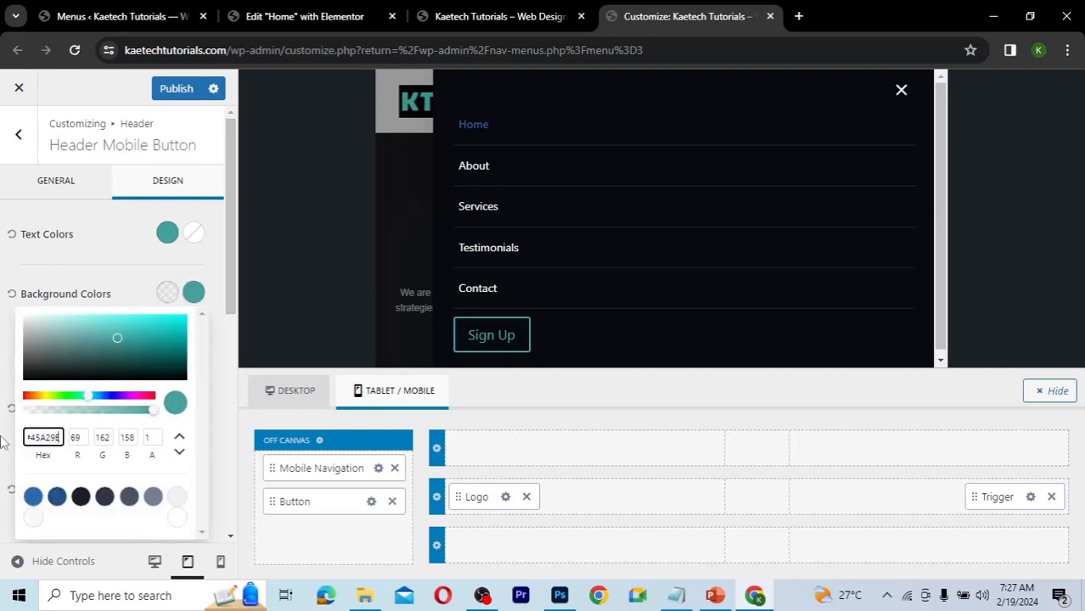
click(132, 295)
- Set the mobile Sign Up button's hover text color to white (#FFFFFF)
click(195, 233)
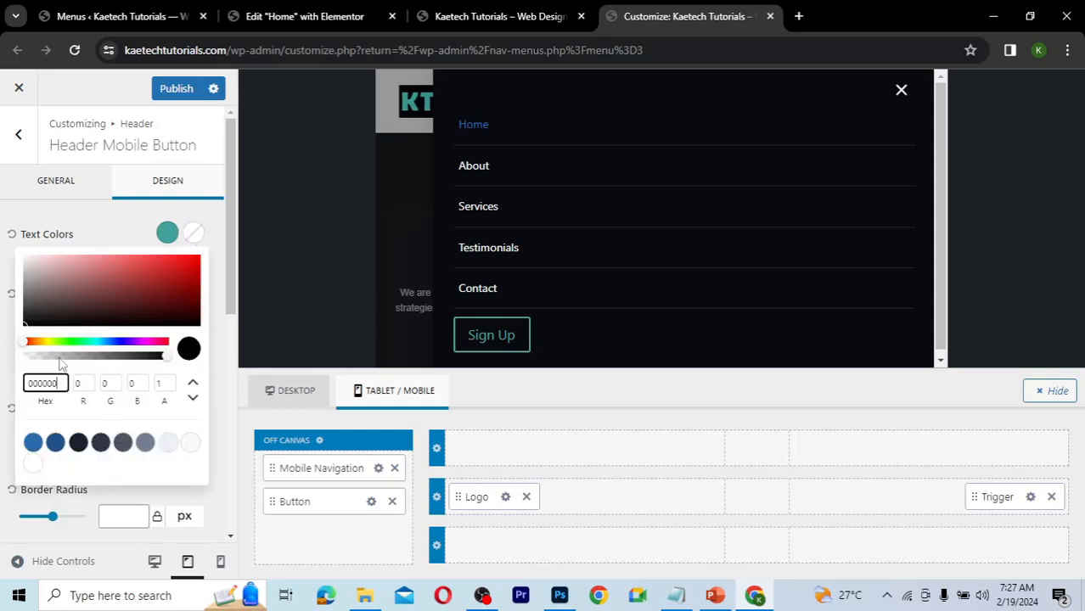
drag(40, 270, 13, 254)
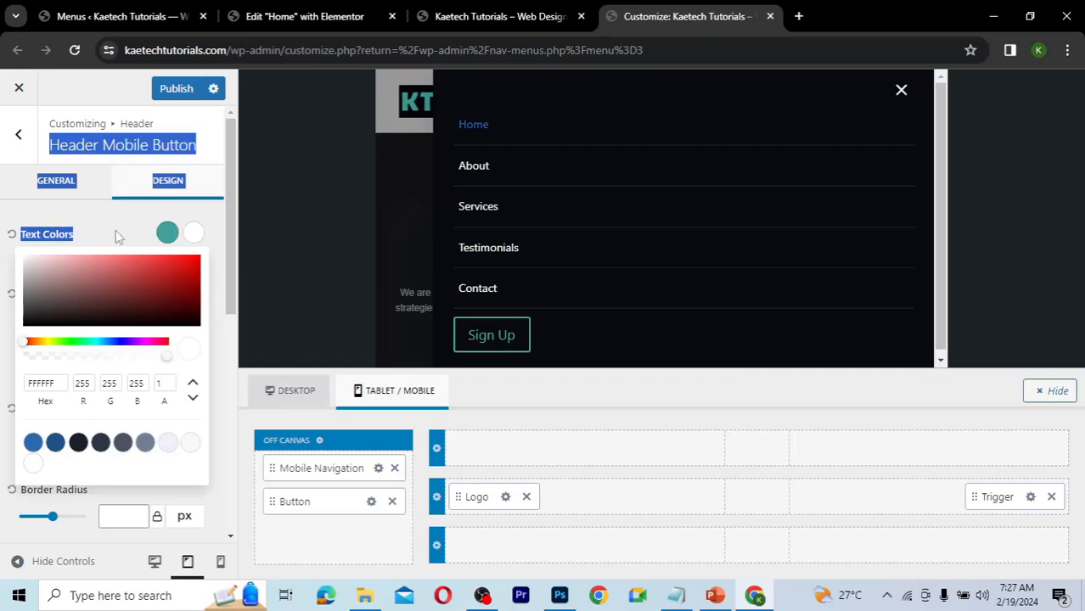
- Set both the initial and hover border colors of the mobile Sign Up button to #45A29E
click(177, 253)
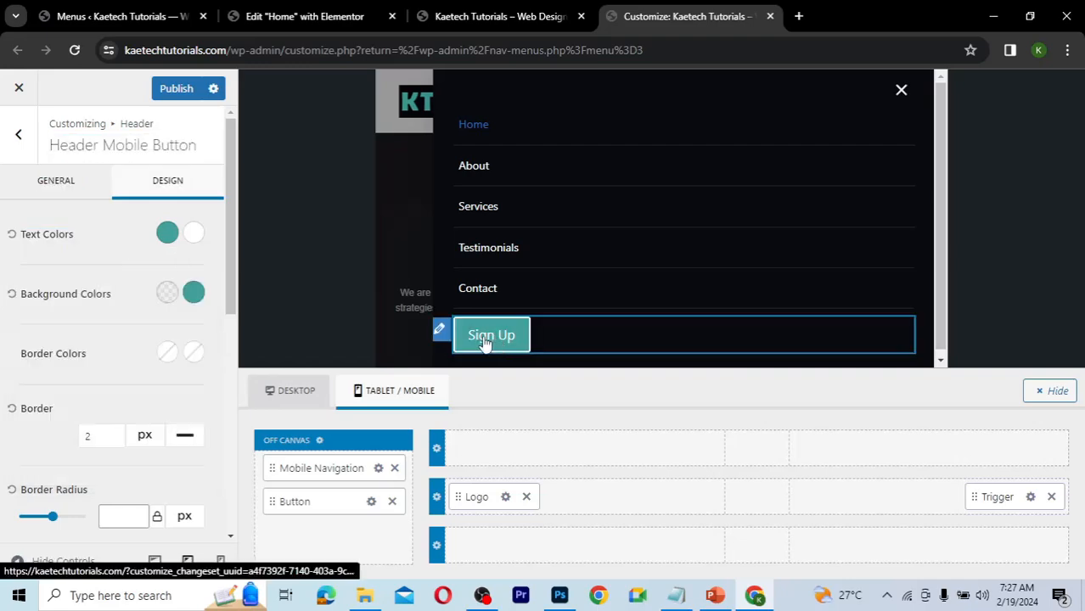
click(167, 353)
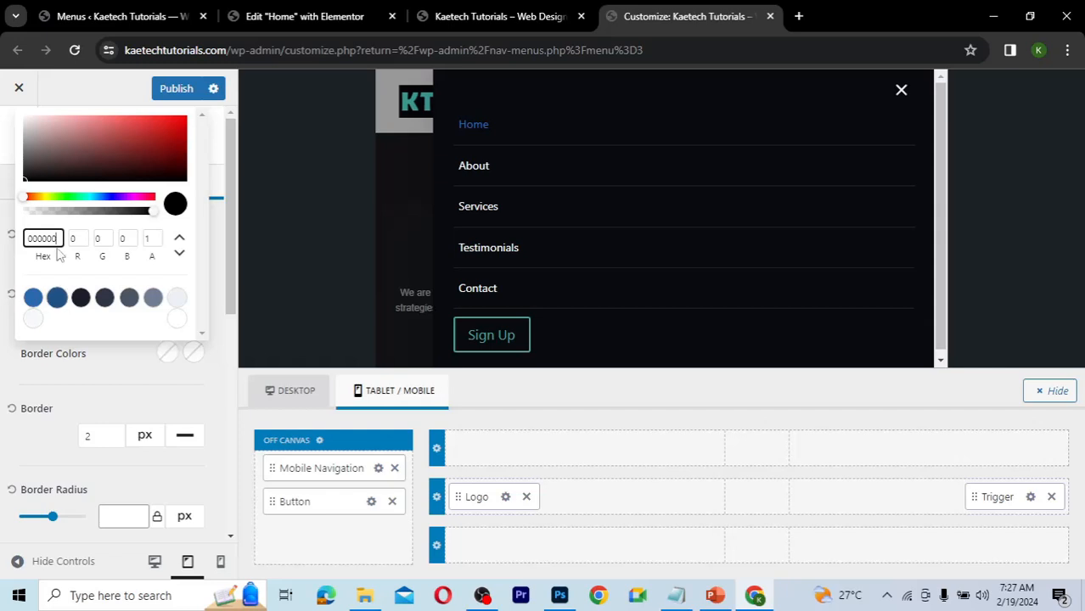
drag(57, 239, 7, 239)
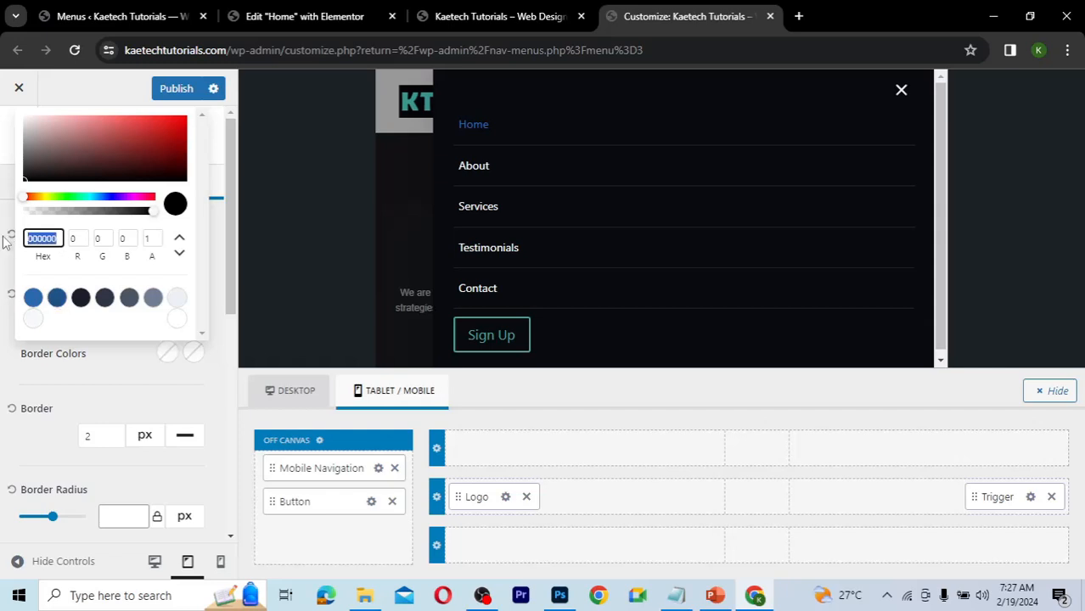
key(ctrl+v)
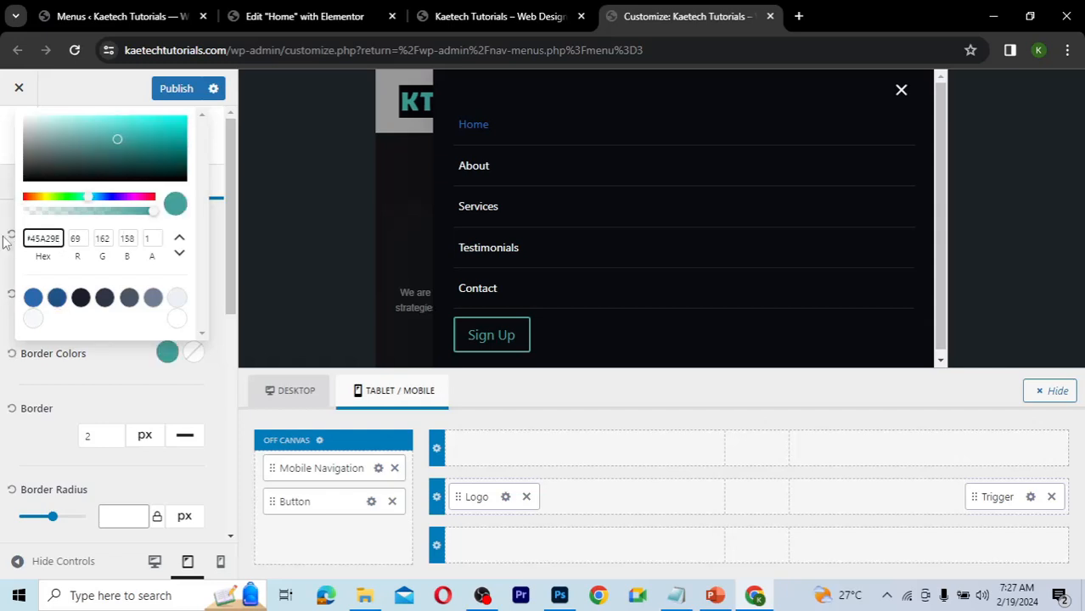
click(197, 361)
drag(59, 239, 3, 249)
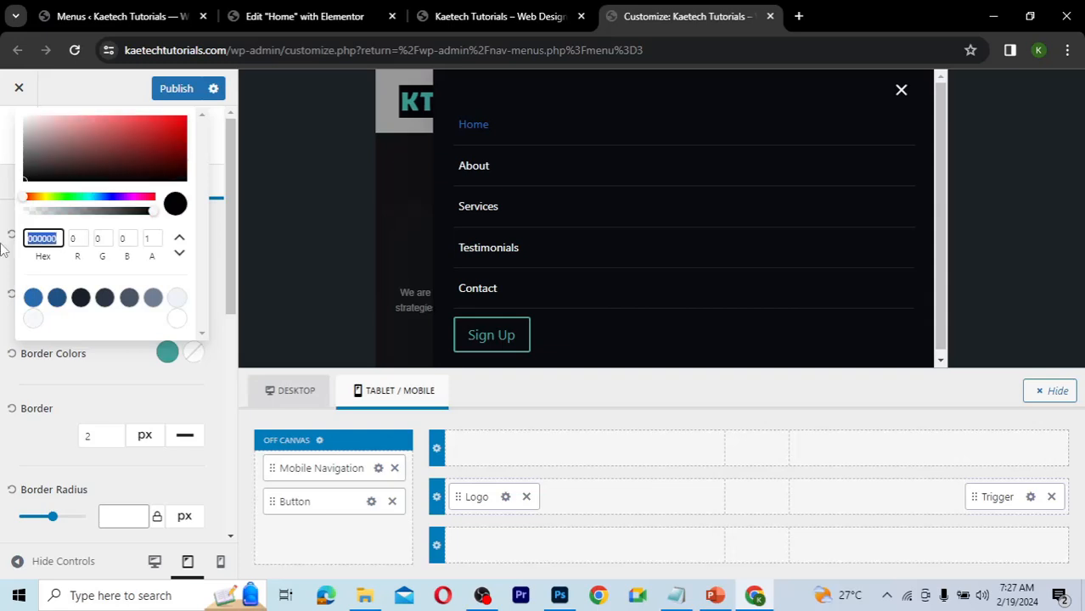
key(ctrl+v)
click(110, 369)
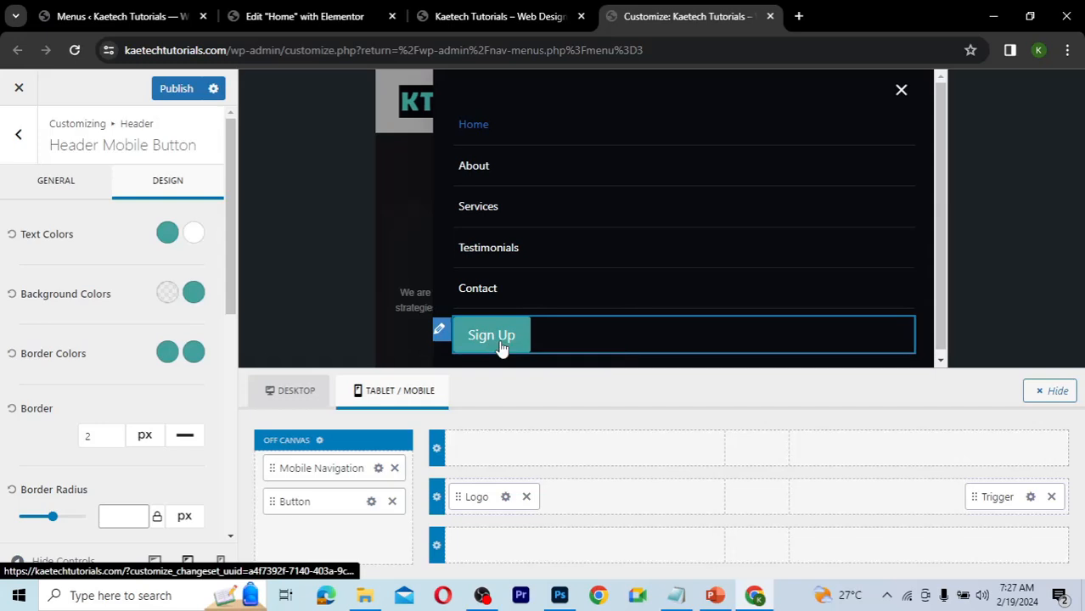
- Set the mobile Sign Up button's border radius to 0 px
scroll(113, 401, down, 2)
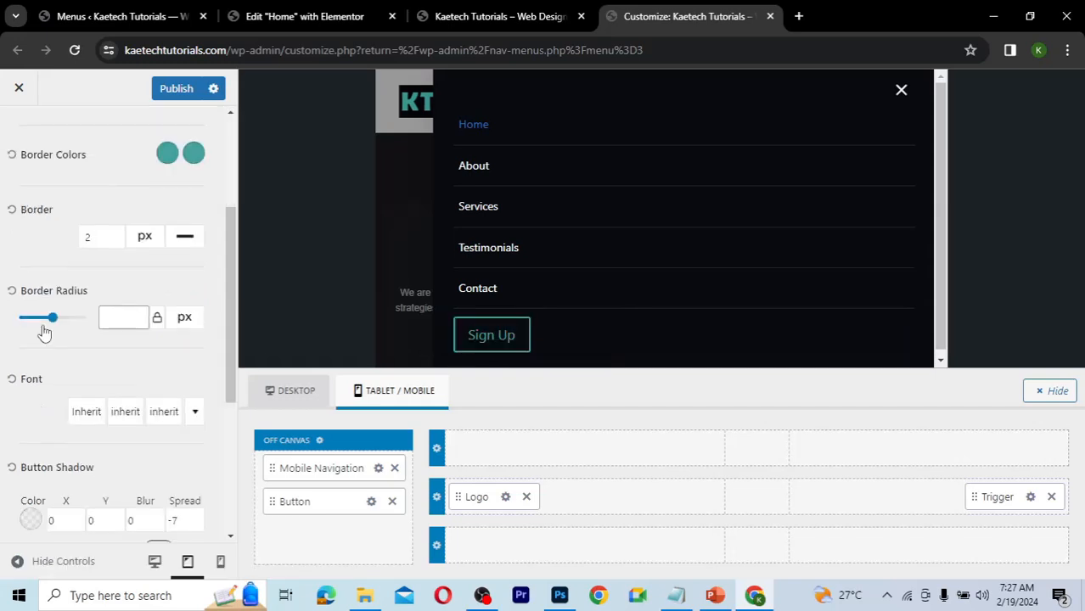
click(110, 318)
text(0)
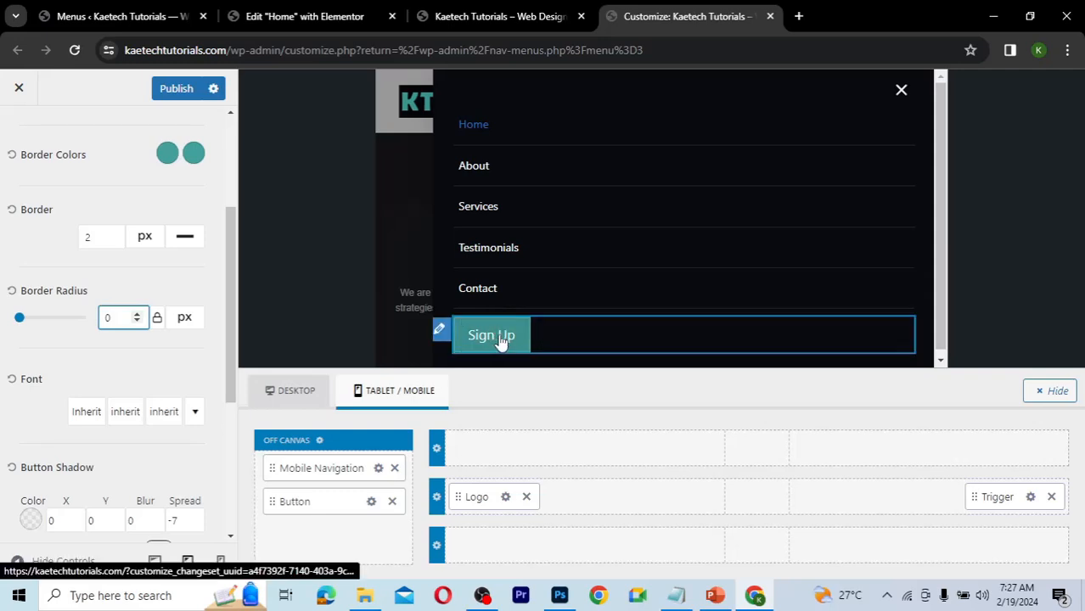
scroll(152, 381, down, 3)
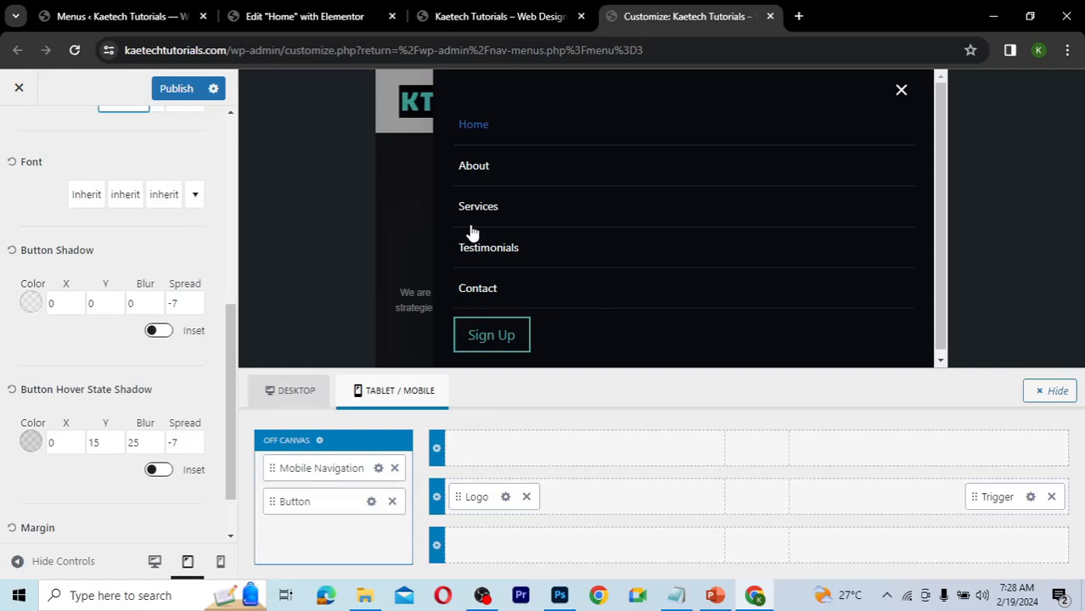
- Open the Header Off Canvas design settings and copy the black hex code #0B0C10 from the Notepad color list
click(320, 442)
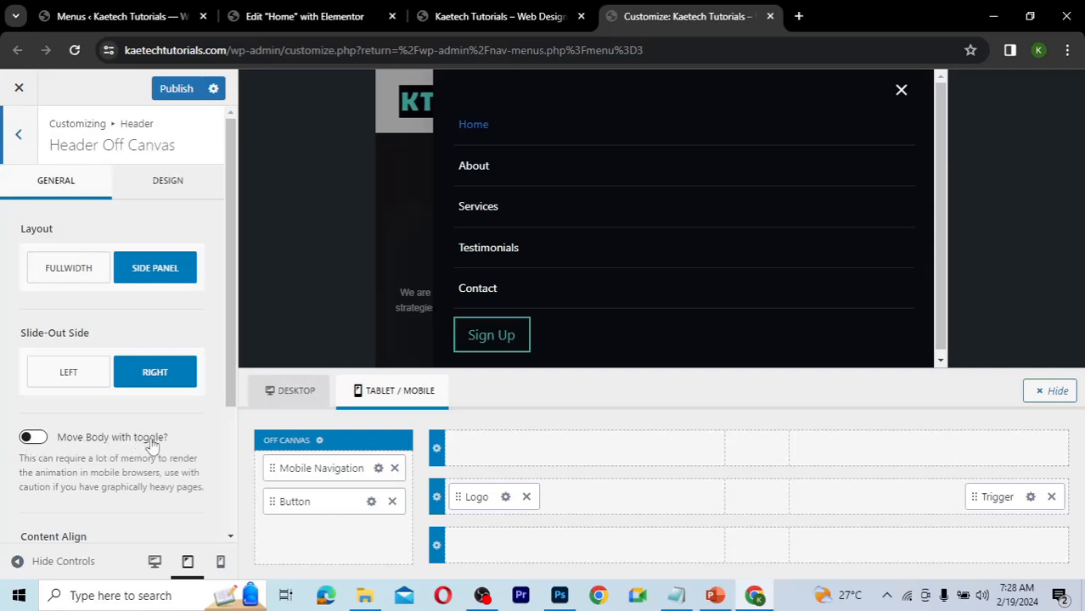
click(163, 192)
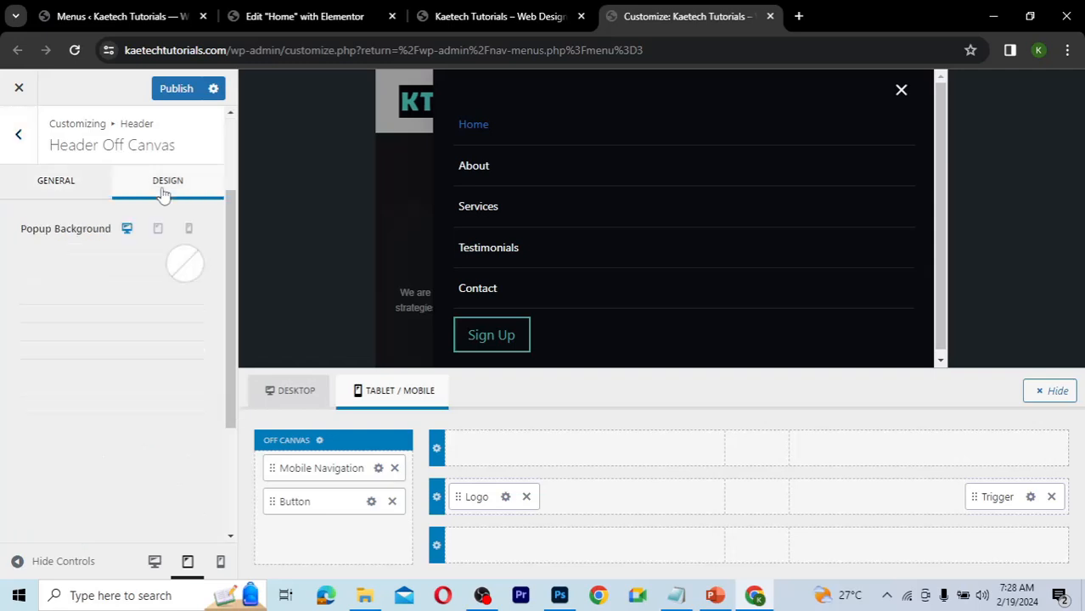
scroll(85, 228, down, 3)
scroll(41, 251, up, 3)
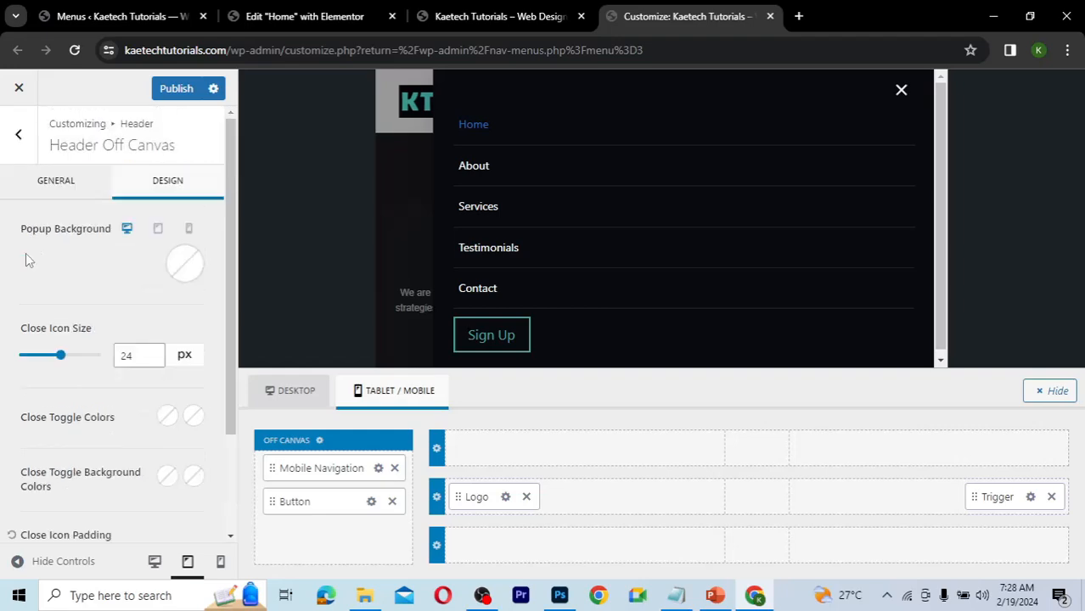
click(680, 596)
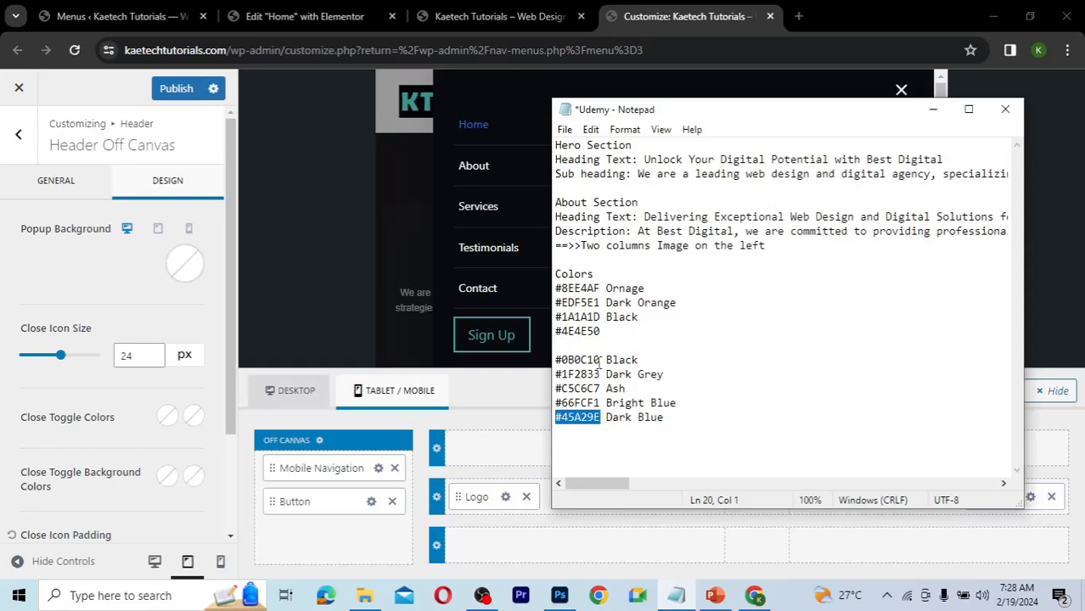
drag(600, 361, 547, 371)
key(ctrl+c)
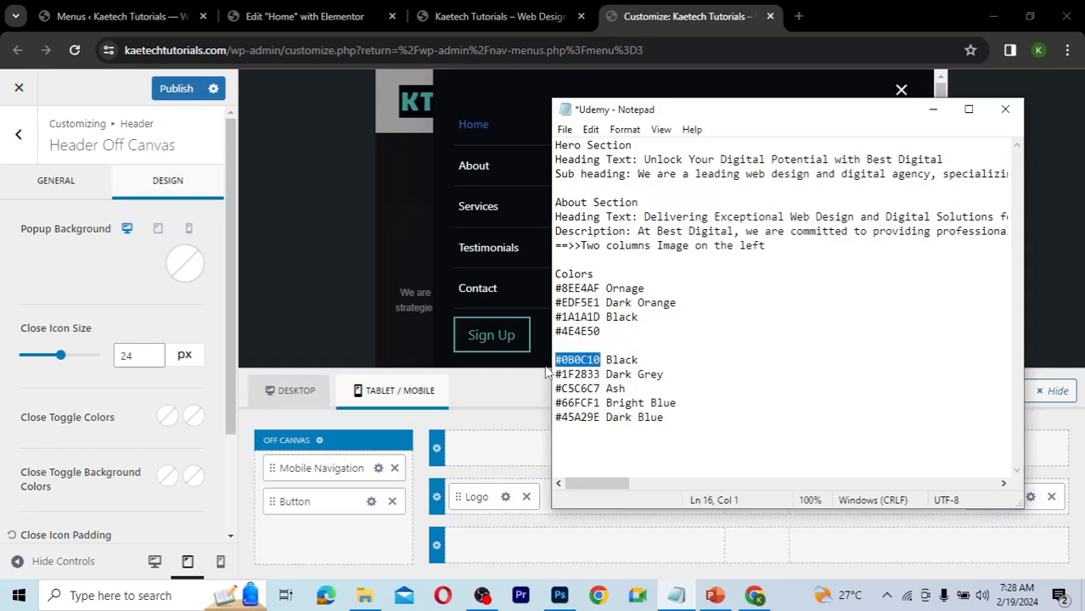
- Set the off-canvas panel's popup background color to the copied #0B0C10
click(175, 268)
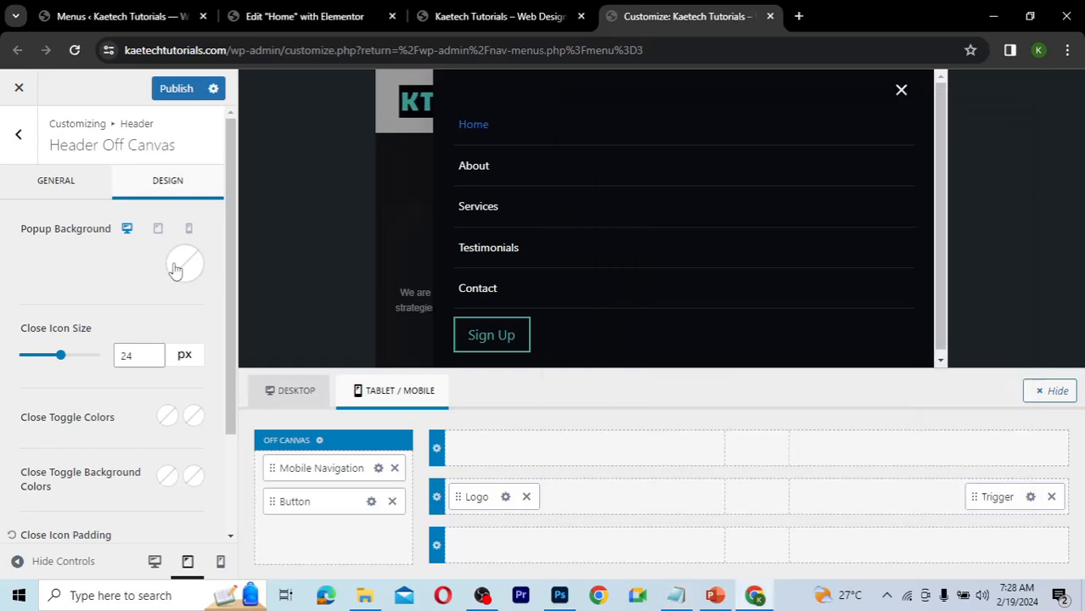
click(175, 269)
double_click(35, 455)
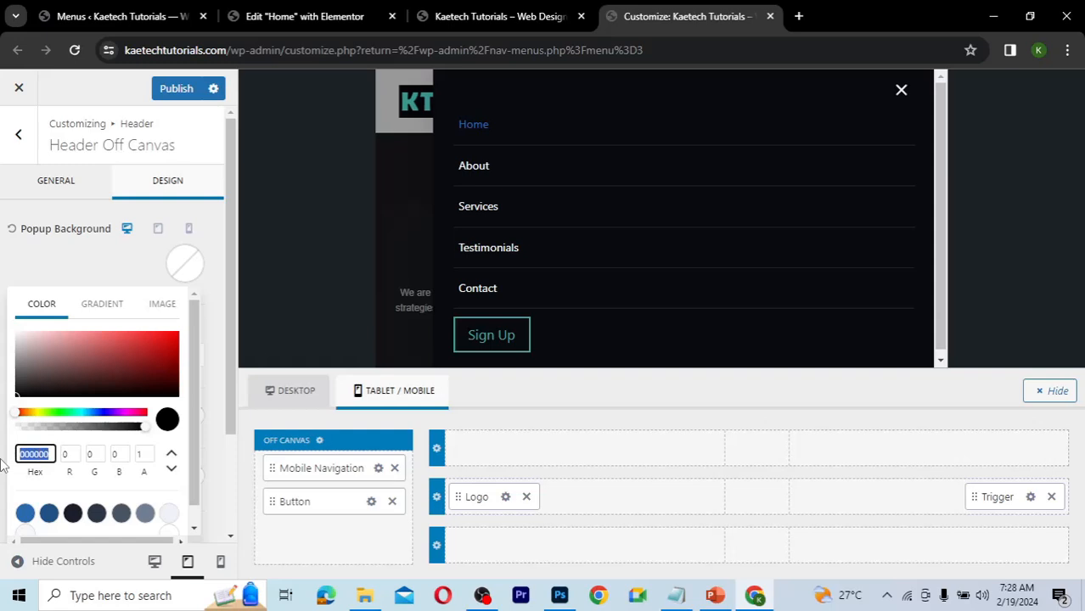
key(ctrl+v)
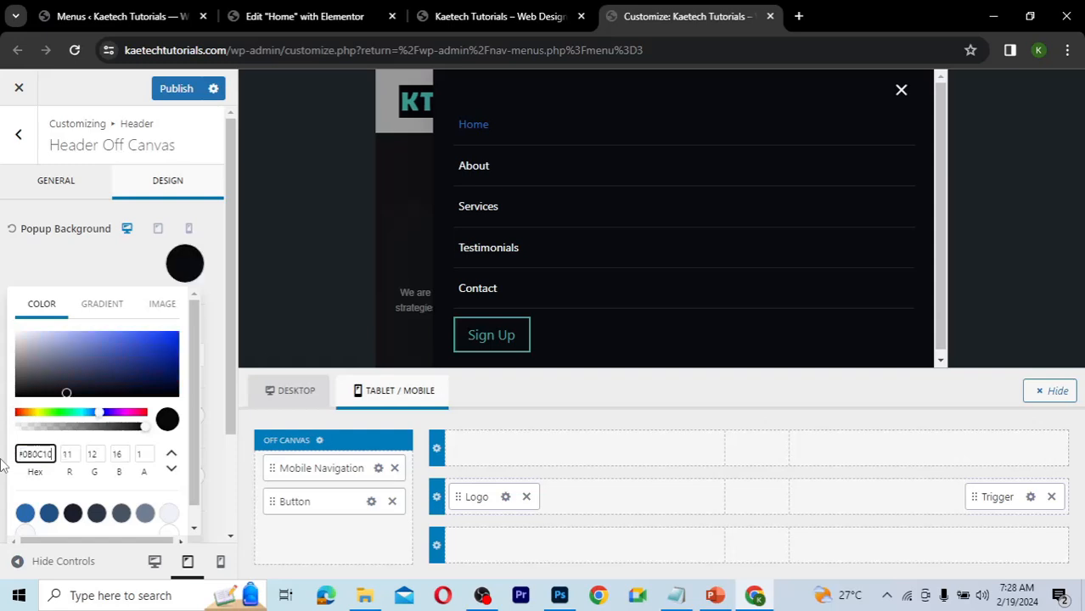
click(131, 273)
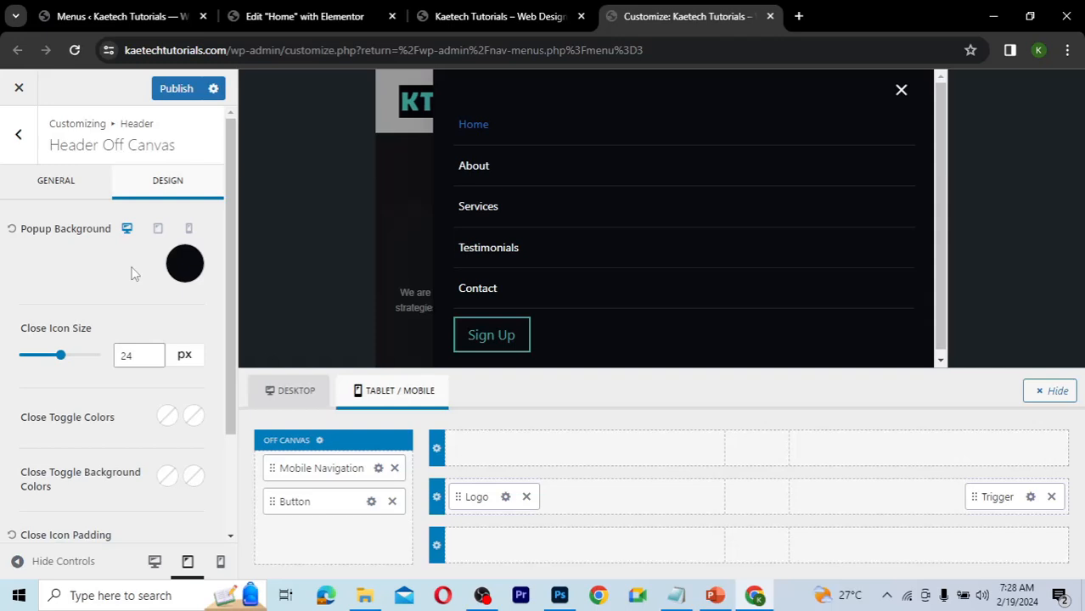
scroll(132, 273, down, 1)
scroll(53, 320, down, 1)
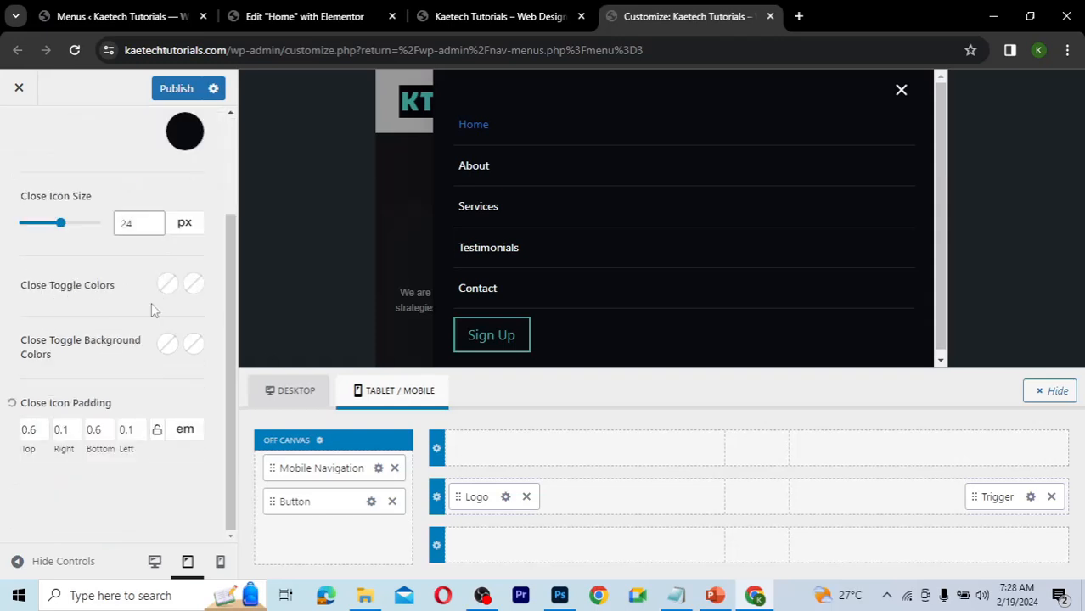
scroll(151, 310, up, 2)
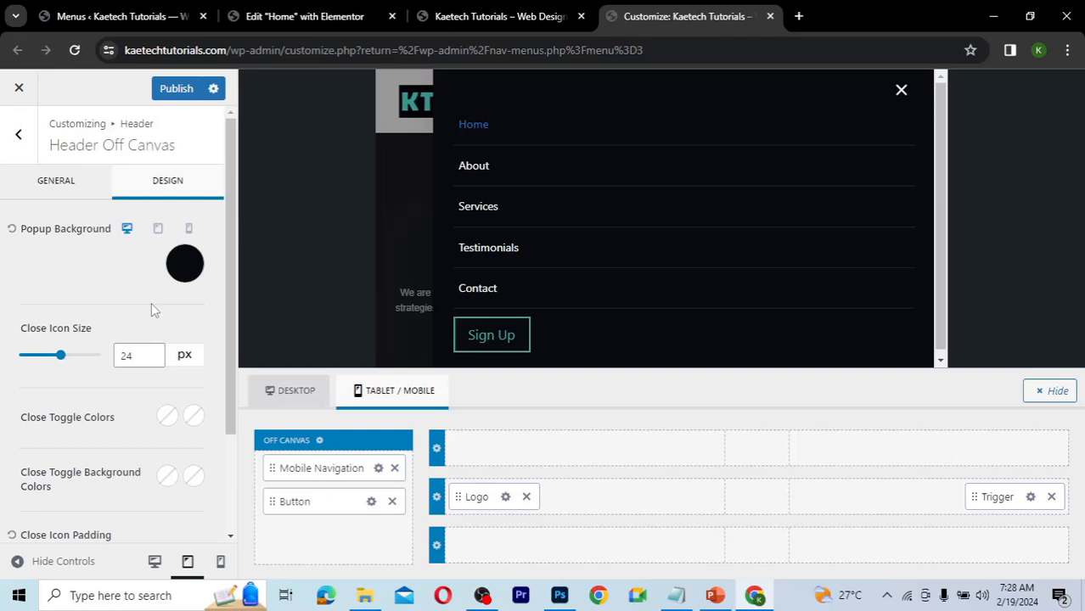
- Open the Mobile Navigation design settings and set the active menu item color to white (#FFFFFF)
click(378, 472)
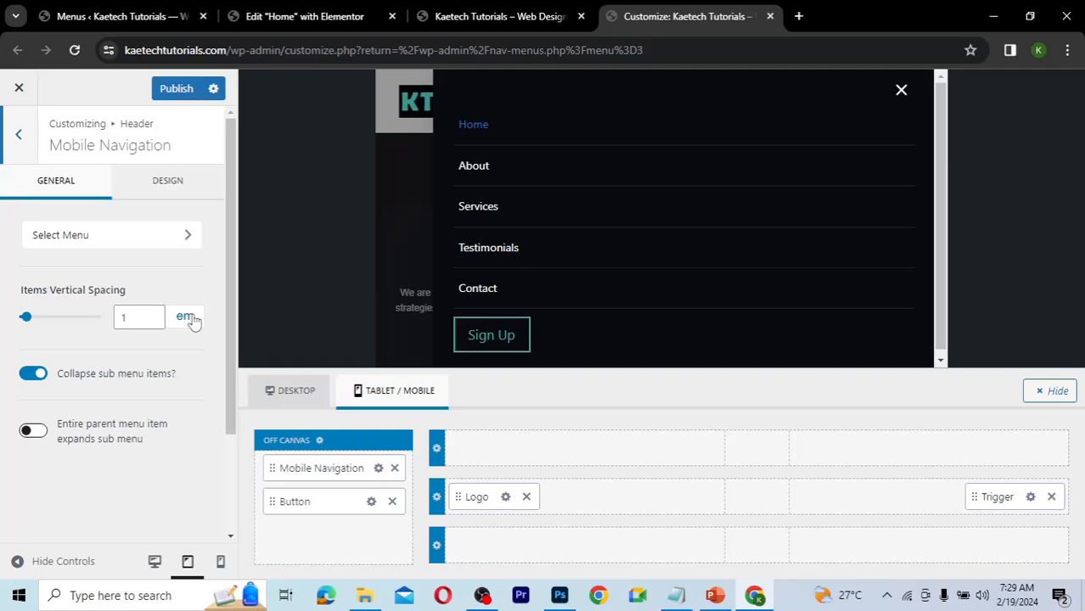
click(156, 193)
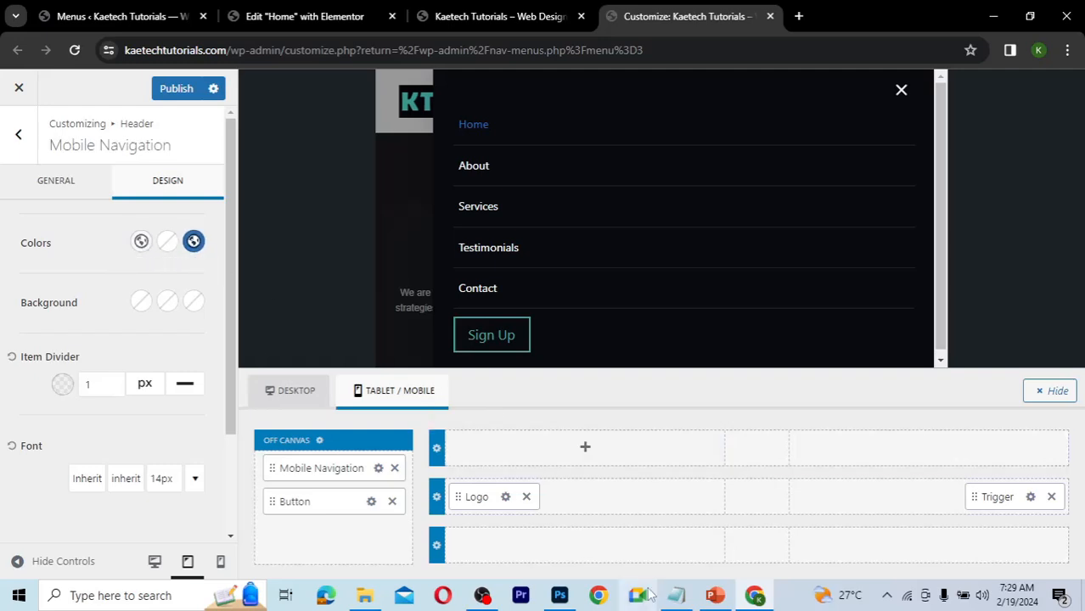
click(194, 241)
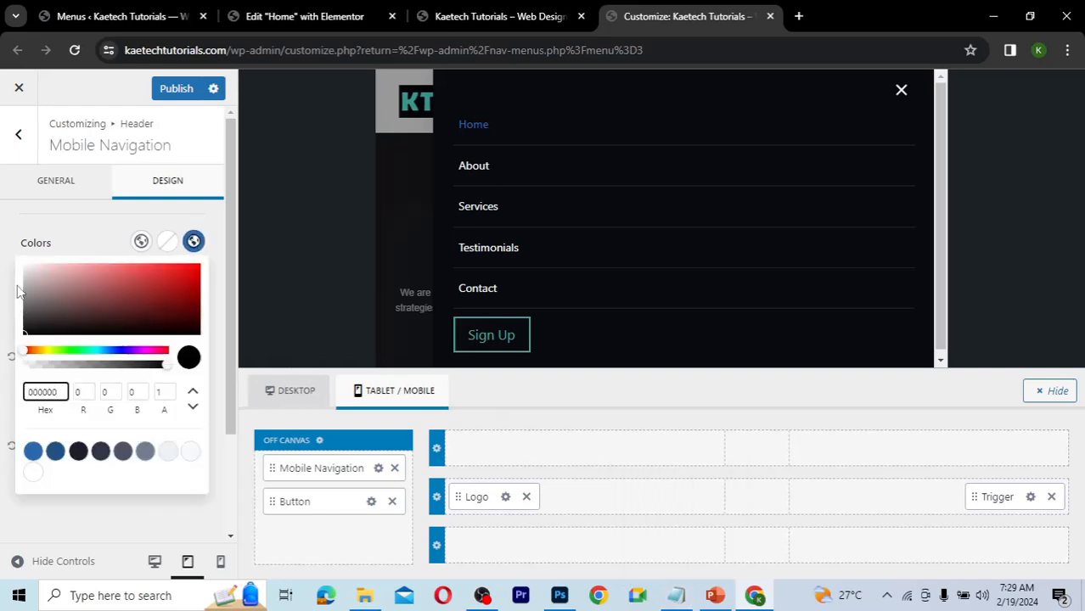
drag(28, 275, 12, 259)
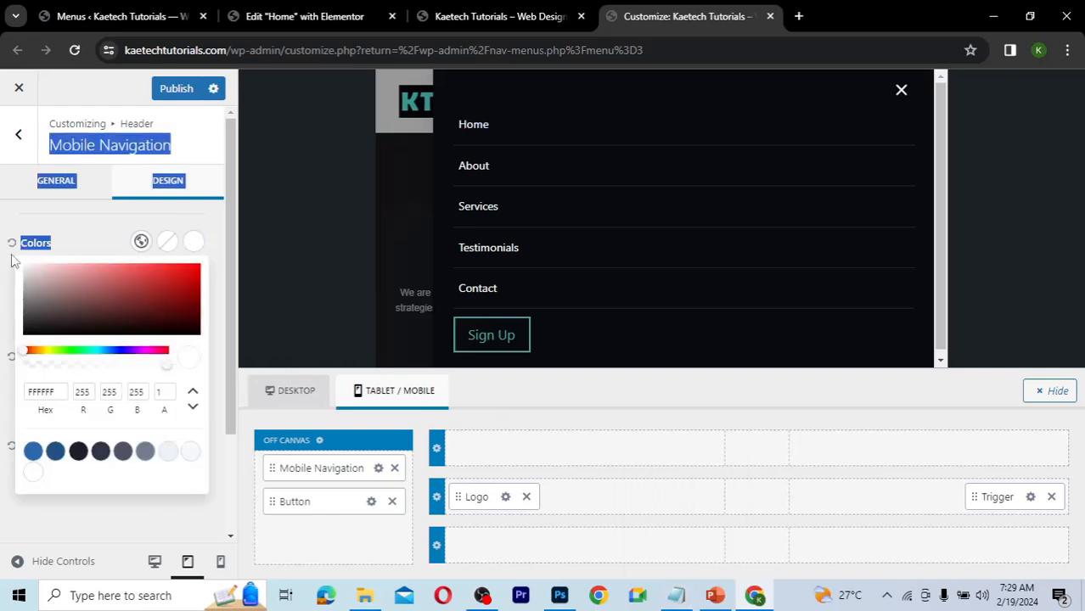
click(90, 244)
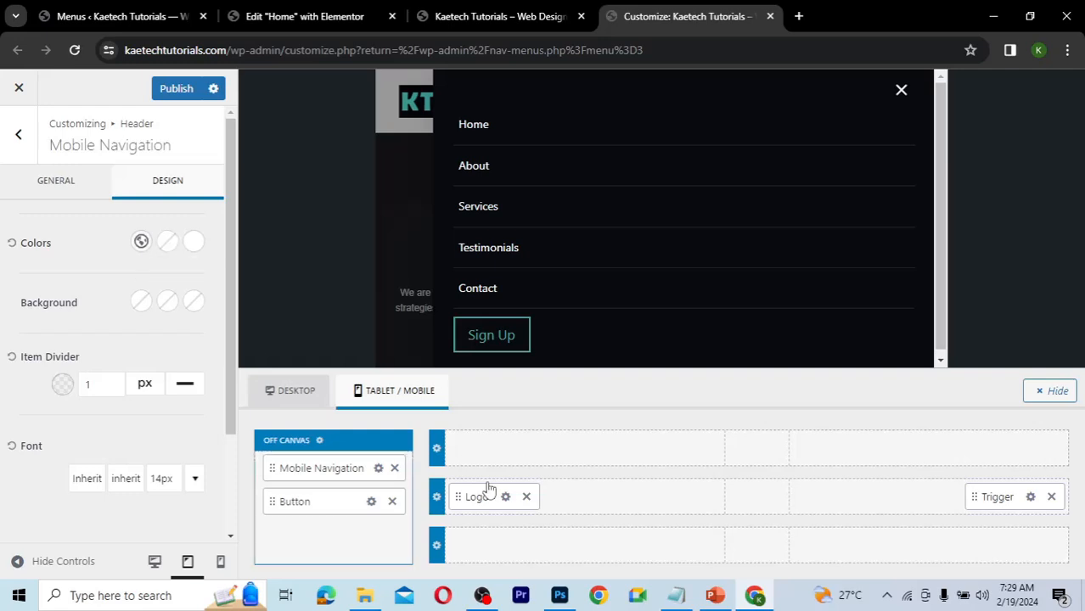
- Set the mobile navigation's hover text color to #45A29E, copied from the Notepad color list
click(668, 599)
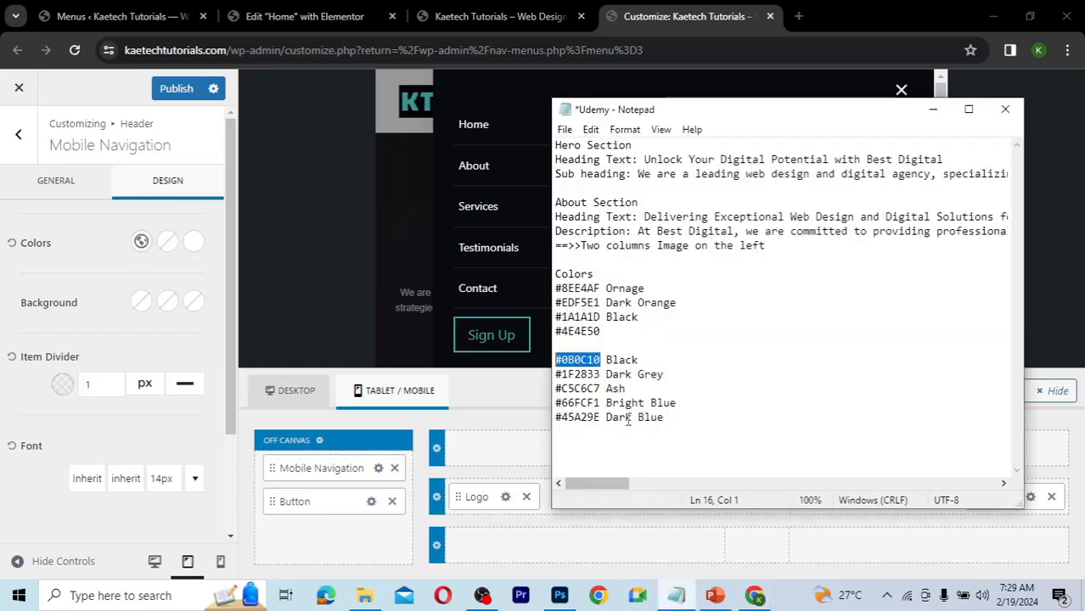
click(599, 417)
drag(600, 417, 557, 418)
key(ctrl+c)
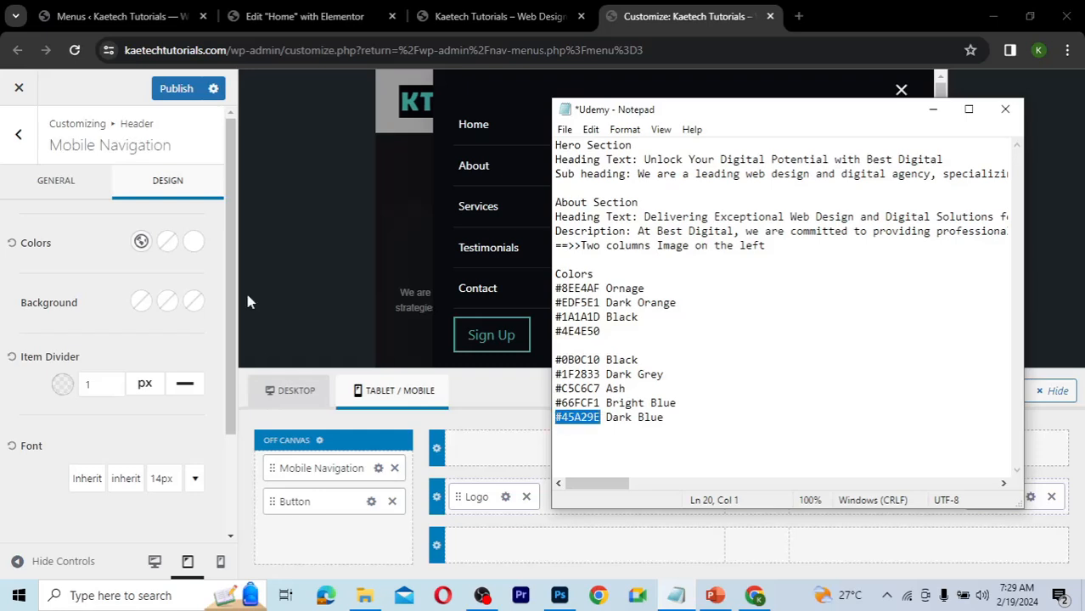
click(177, 253)
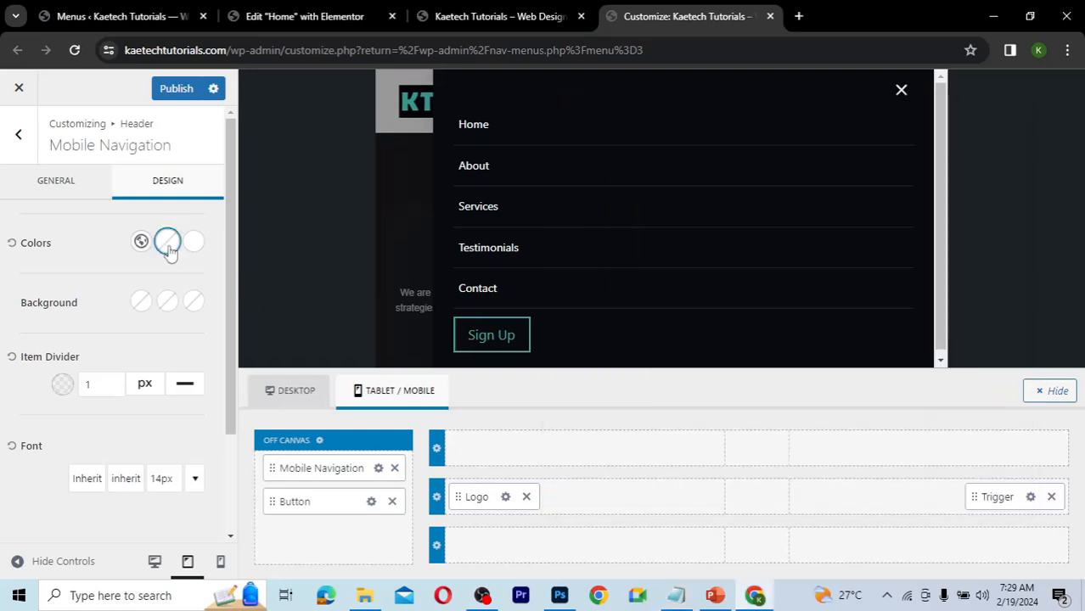
click(169, 248)
click(66, 391)
drag(67, 392, 4, 399)
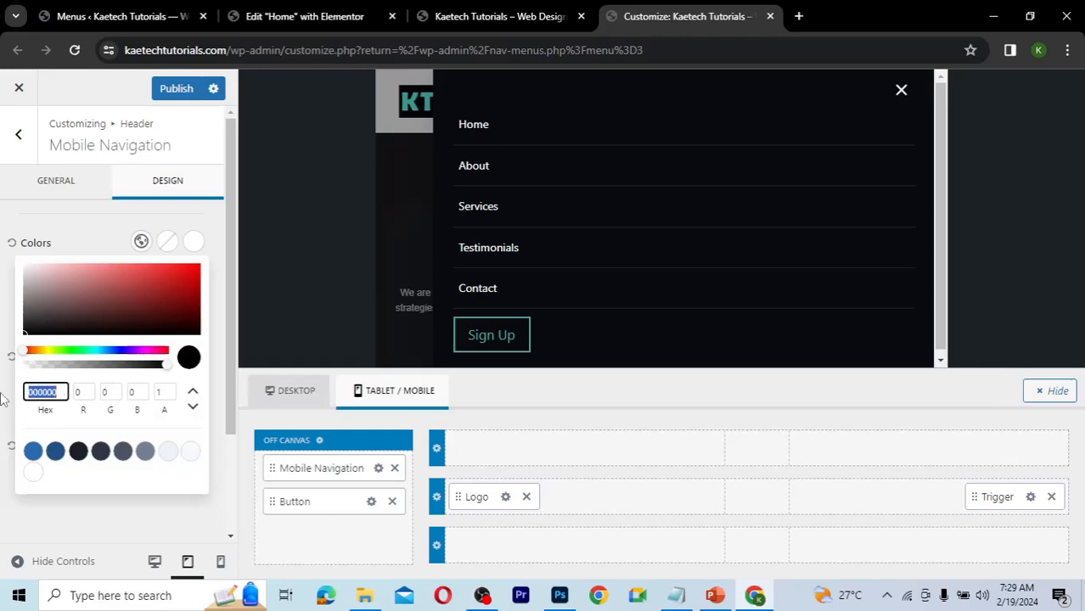
key(ctrl+v)
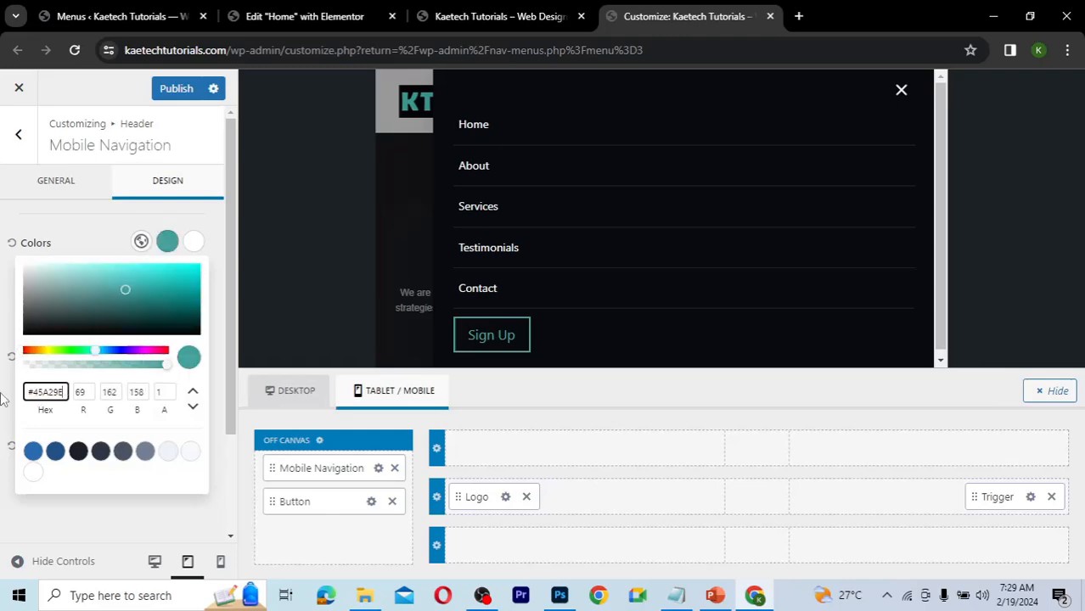
click(90, 230)
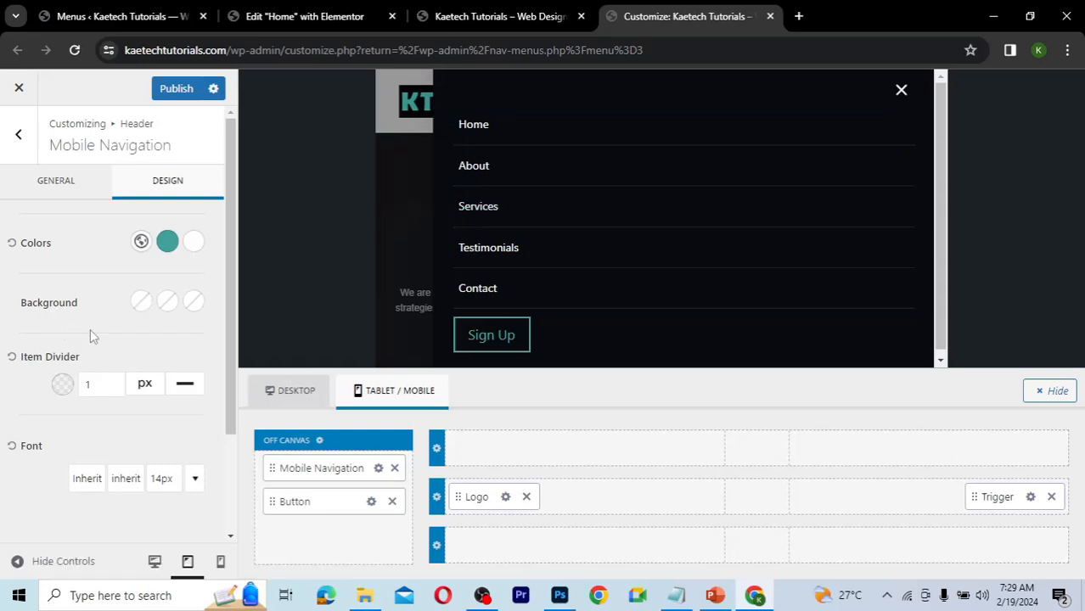
- Set the mobile navigation's font family to Arial, Helvetica, sans-serif
scroll(90, 328, down, 3)
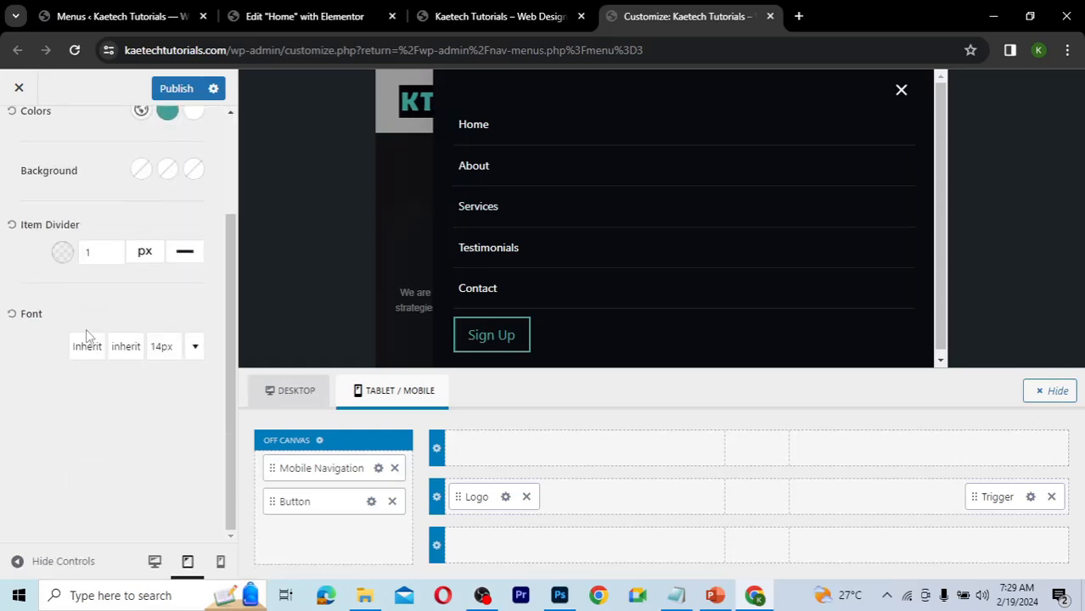
click(81, 350)
click(81, 350)
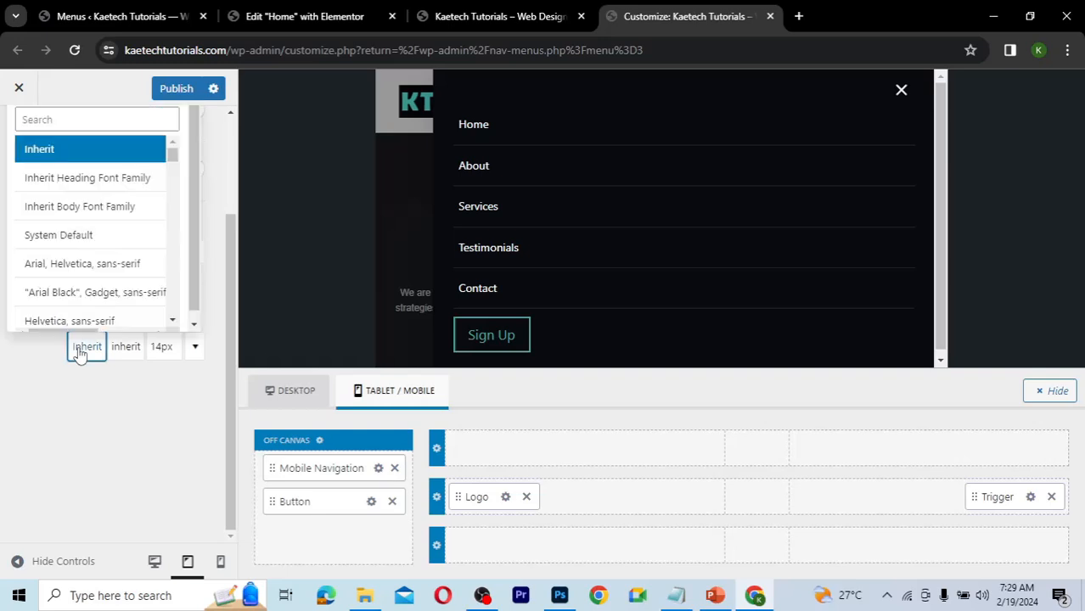
click(86, 119)
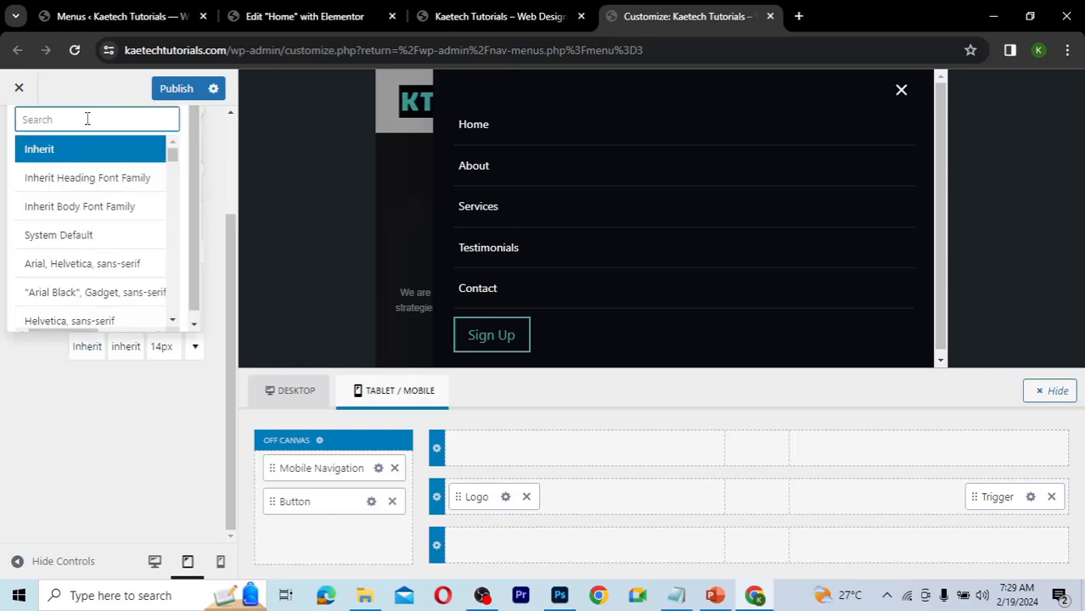
text(arial)
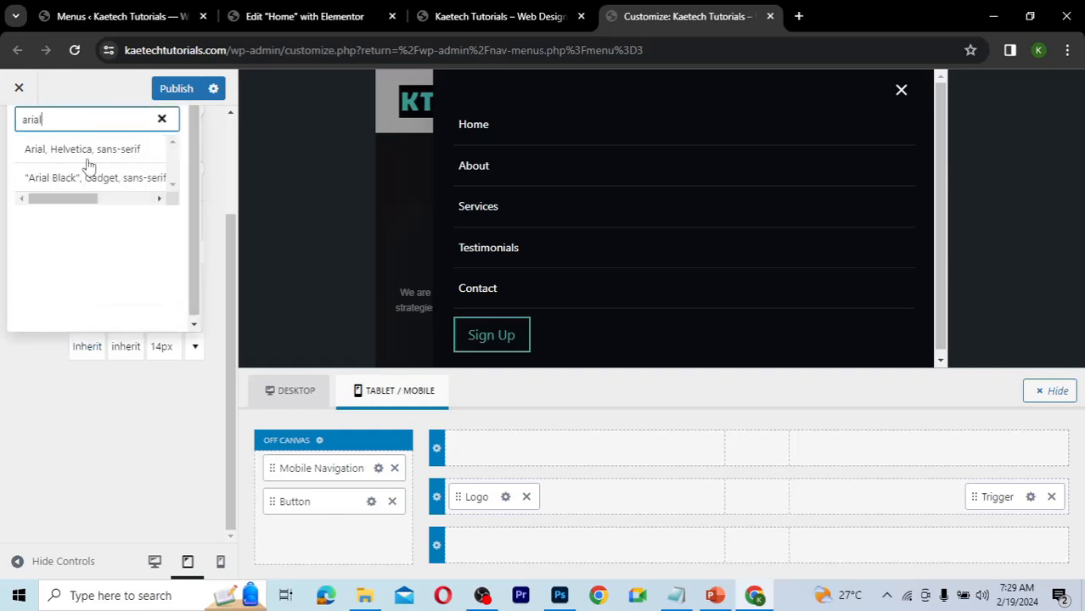
click(89, 149)
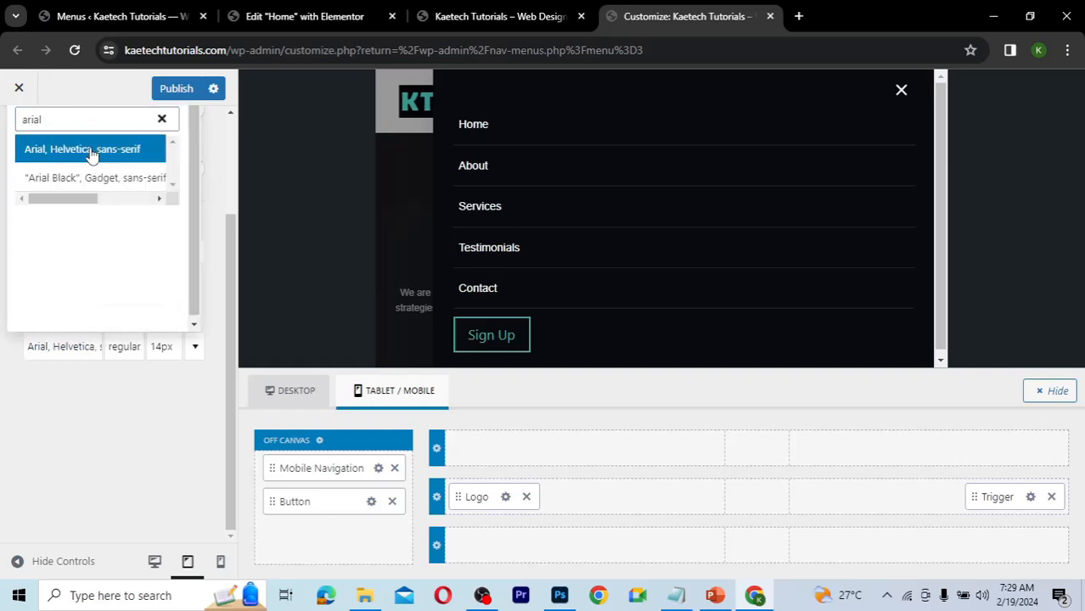
click(150, 393)
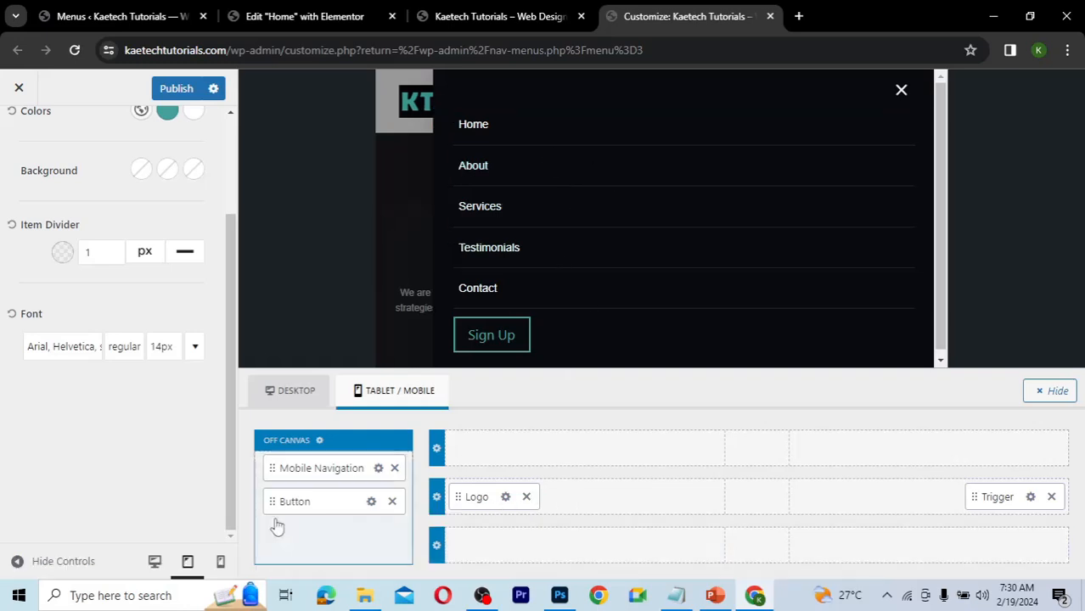
- Preview the off-canvas menu at mobile size with the header builder hidden, then close the menu panel
click(219, 563)
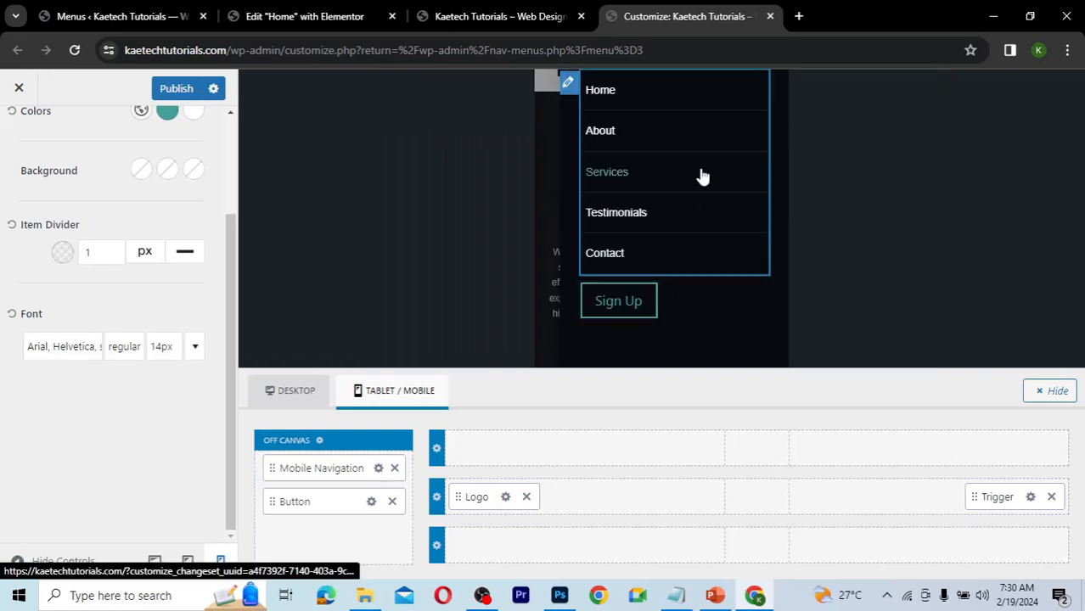
click(1057, 392)
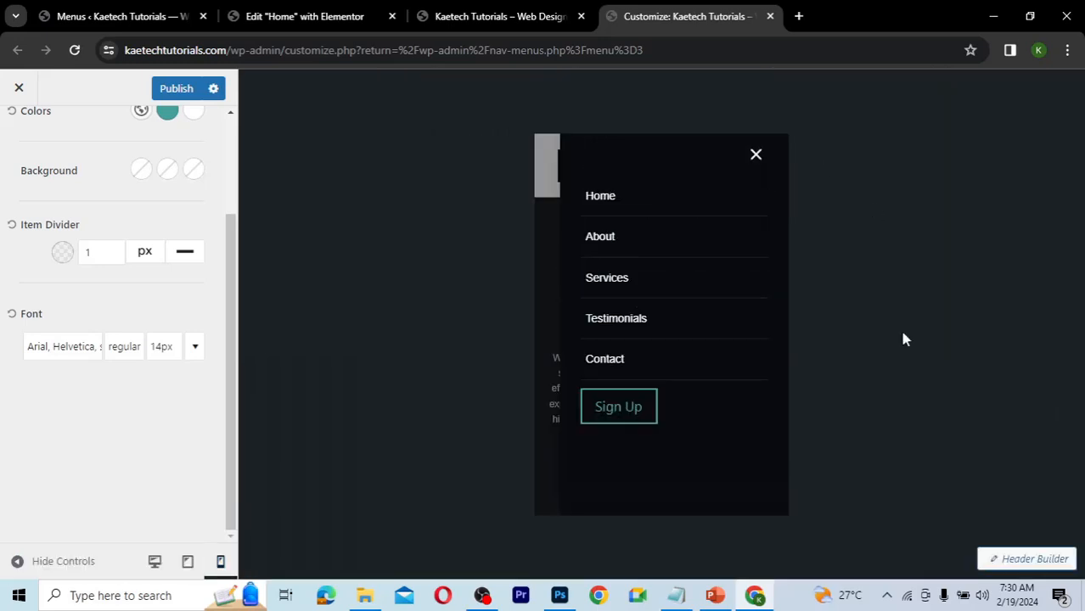
click(755, 156)
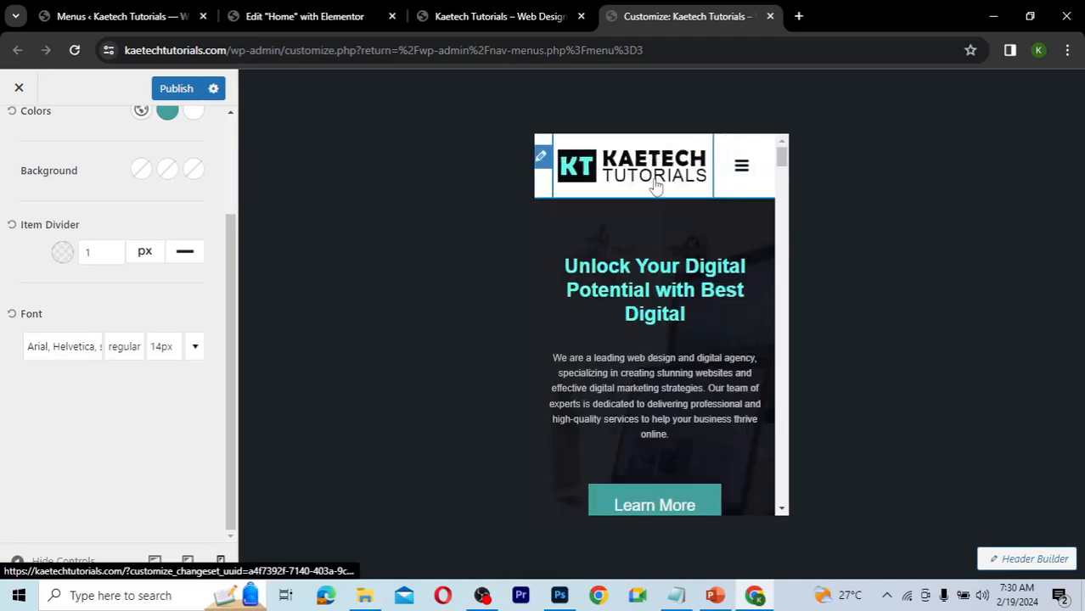
- Set the header logo's max width for mobile to 170 px and publish the changes
click(1026, 559)
scroll(736, 217, down, 1)
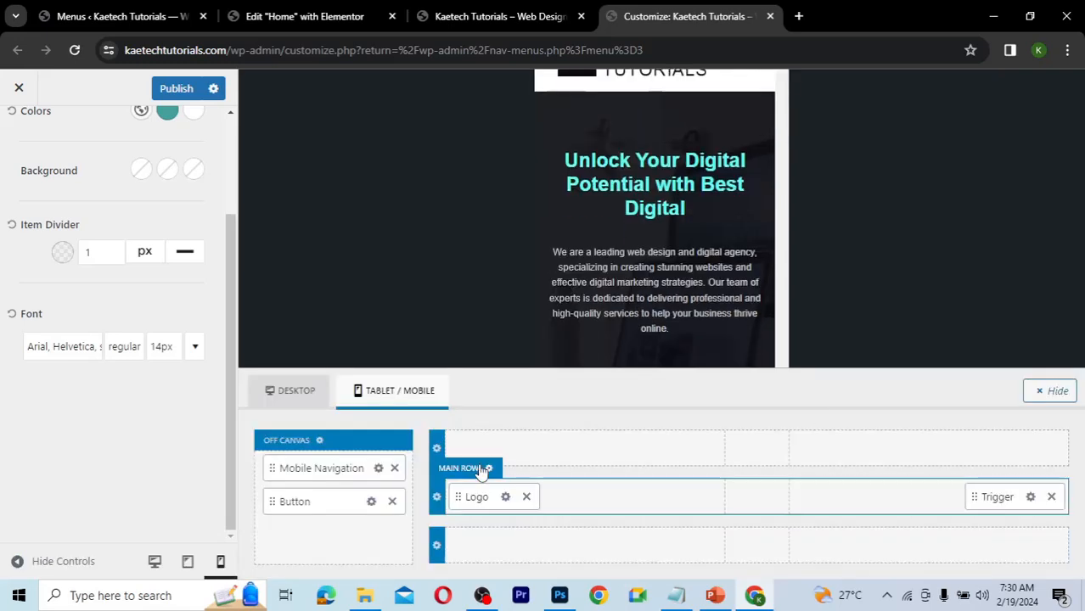
click(505, 498)
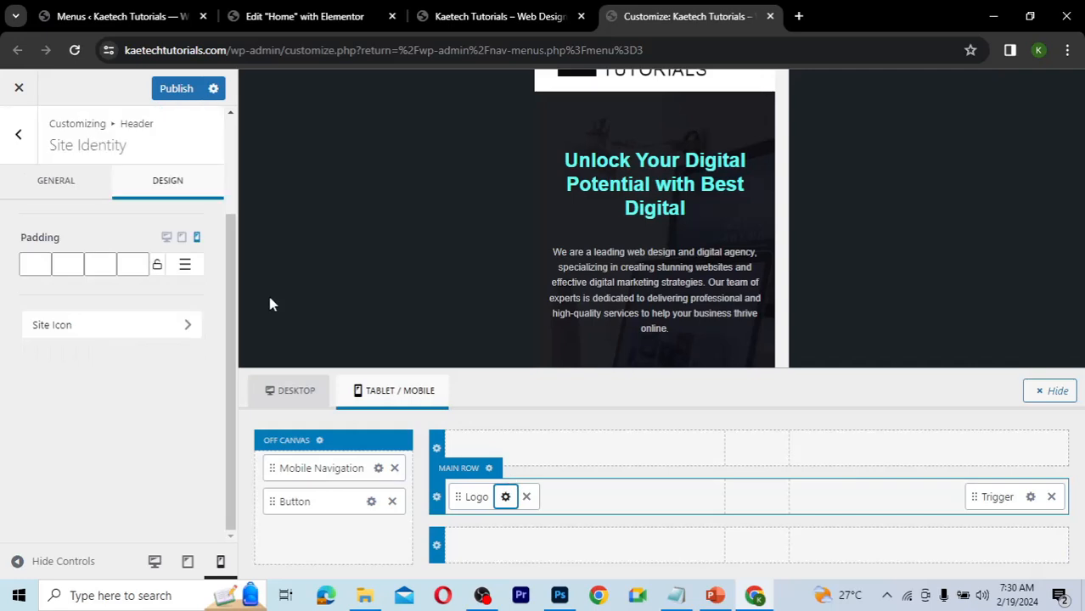
click(90, 189)
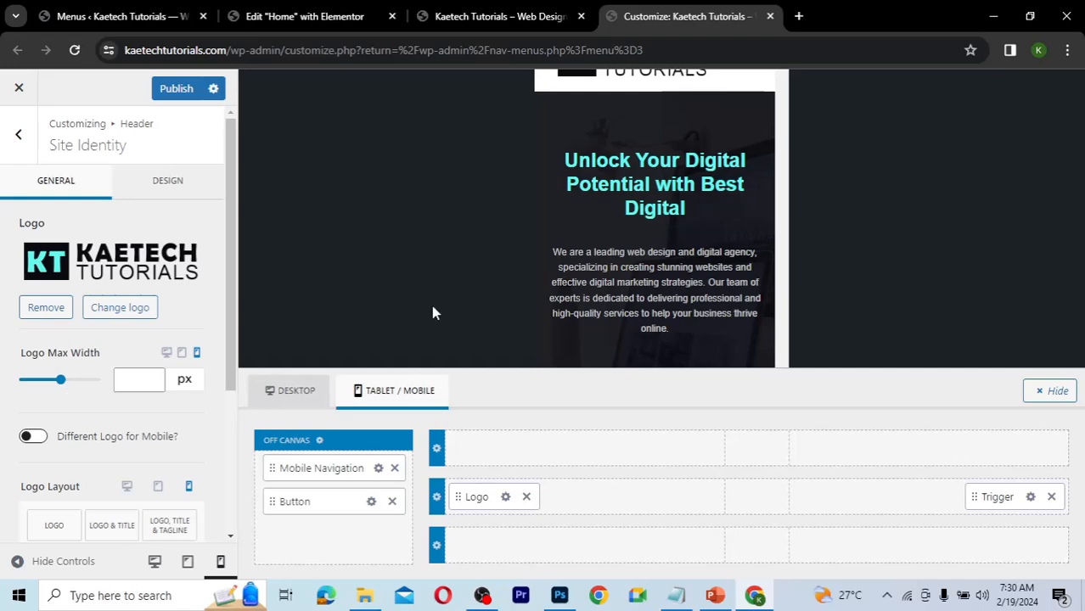
click(1037, 397)
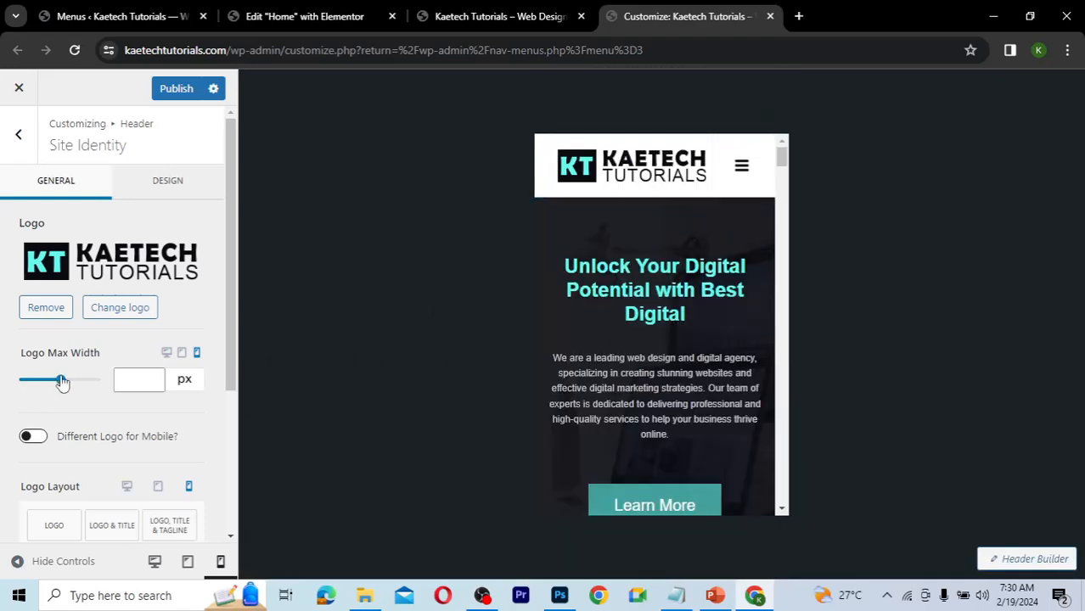
drag(62, 382, 39, 383)
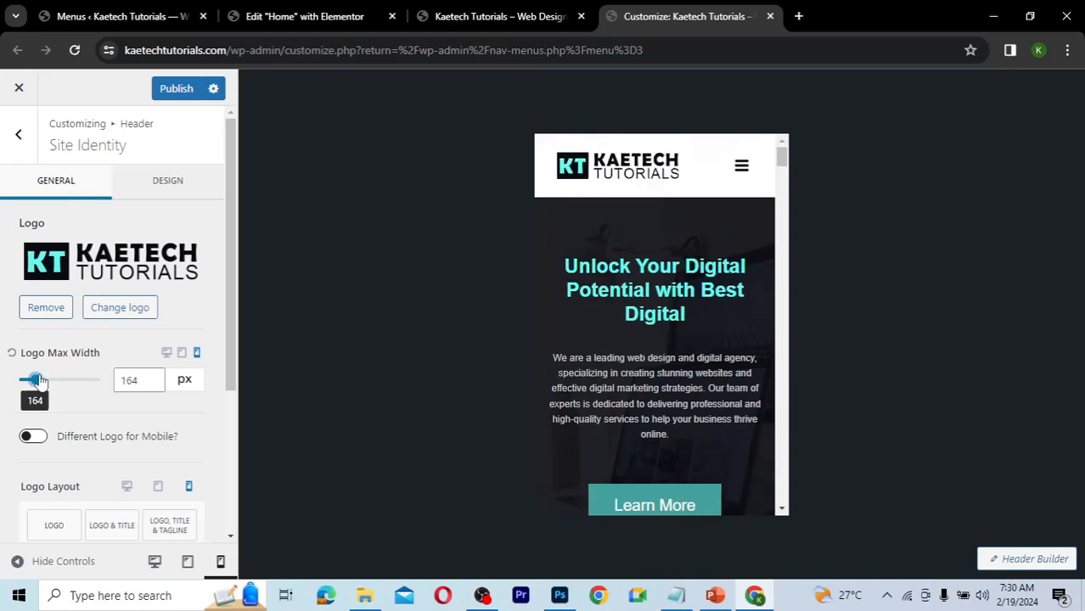
drag(141, 379, 102, 376)
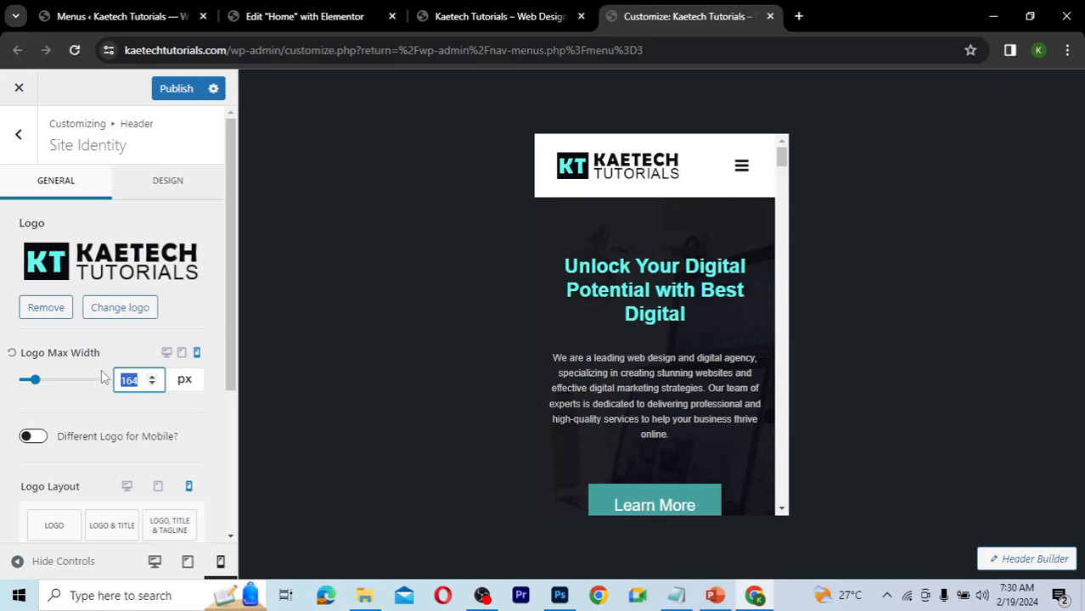
text(170)
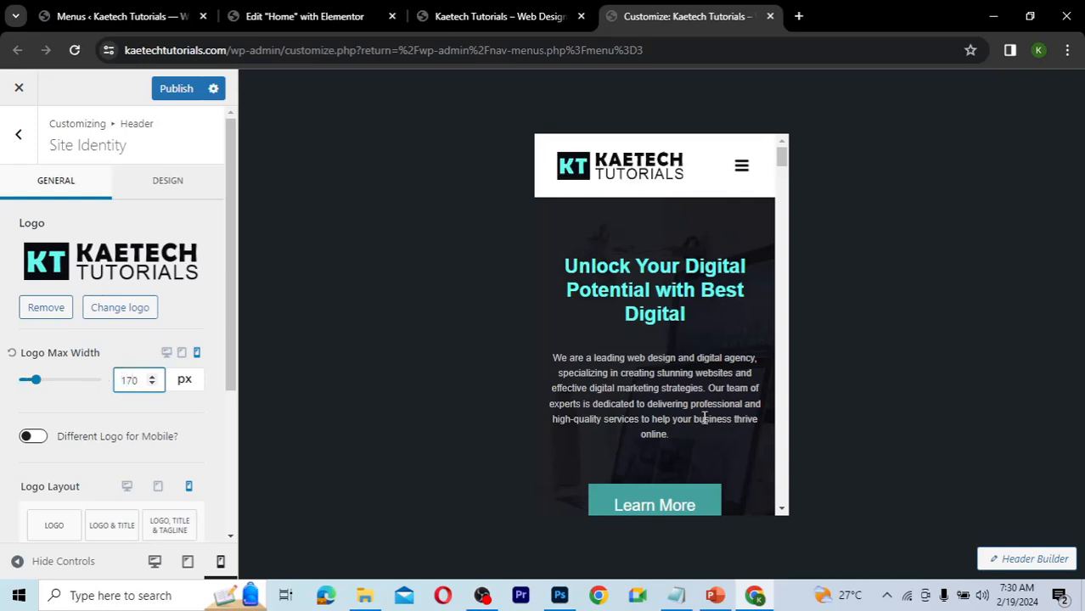
click(1028, 558)
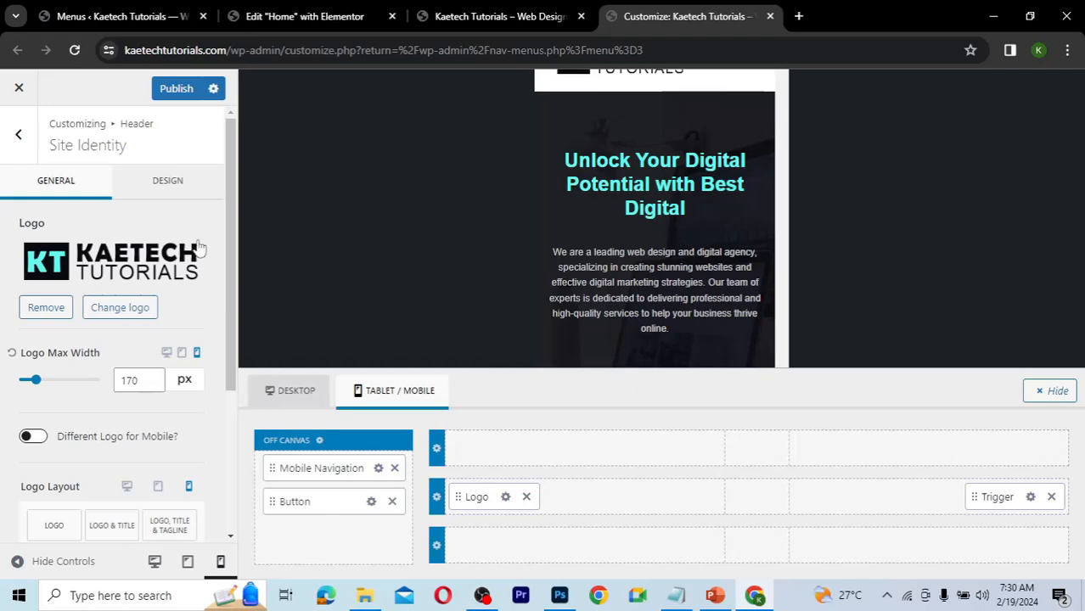
click(186, 92)
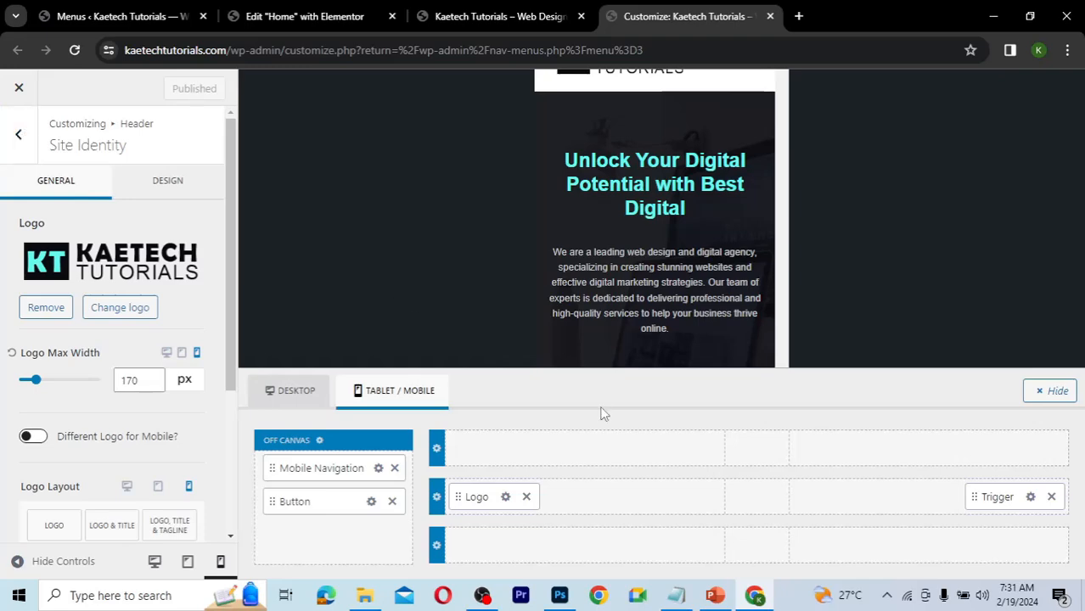
- Leave the logo settings, switch the preview to desktop, and examine the sticky header down to the page's footer
click(18, 135)
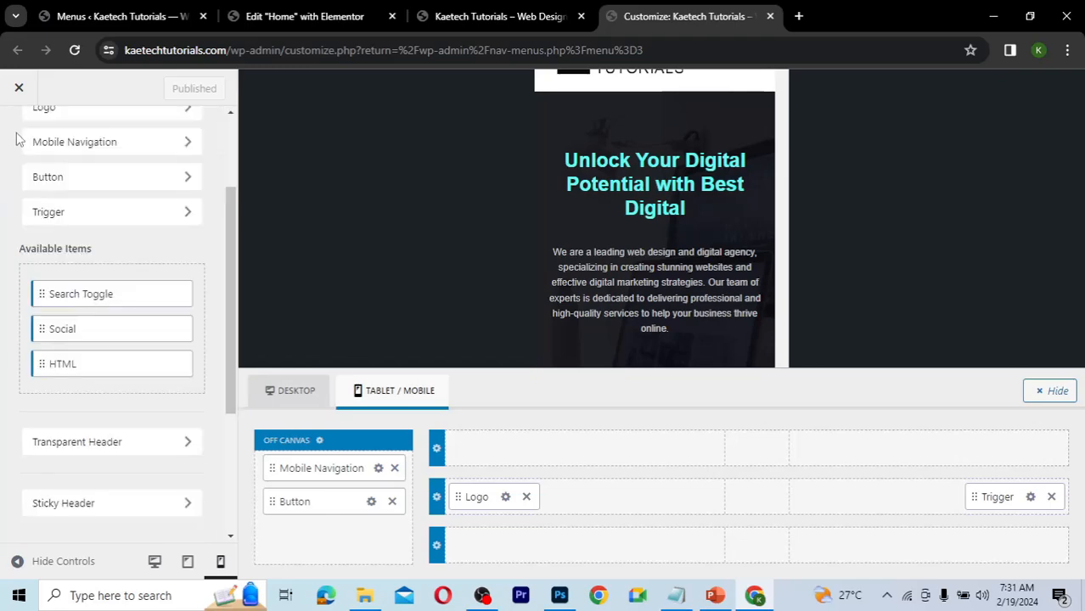
click(154, 561)
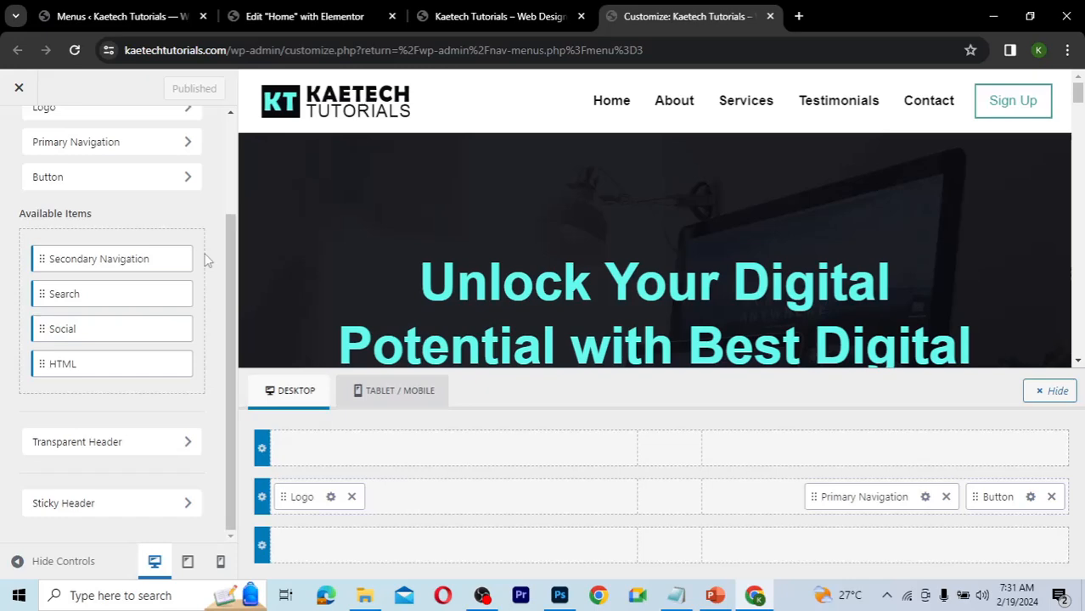
drag(206, 261, 424, 491)
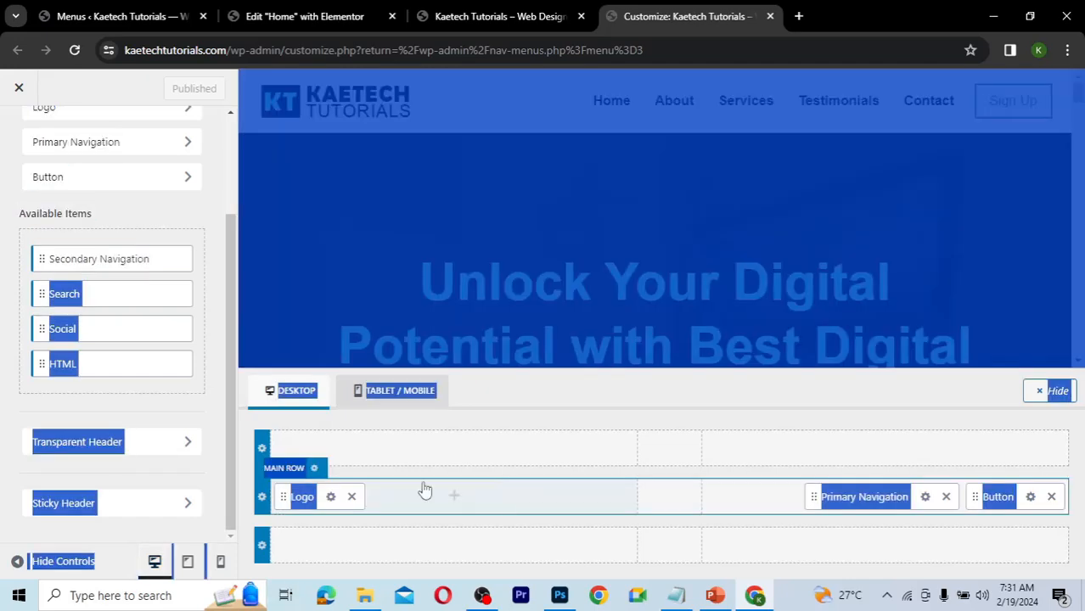
click(213, 420)
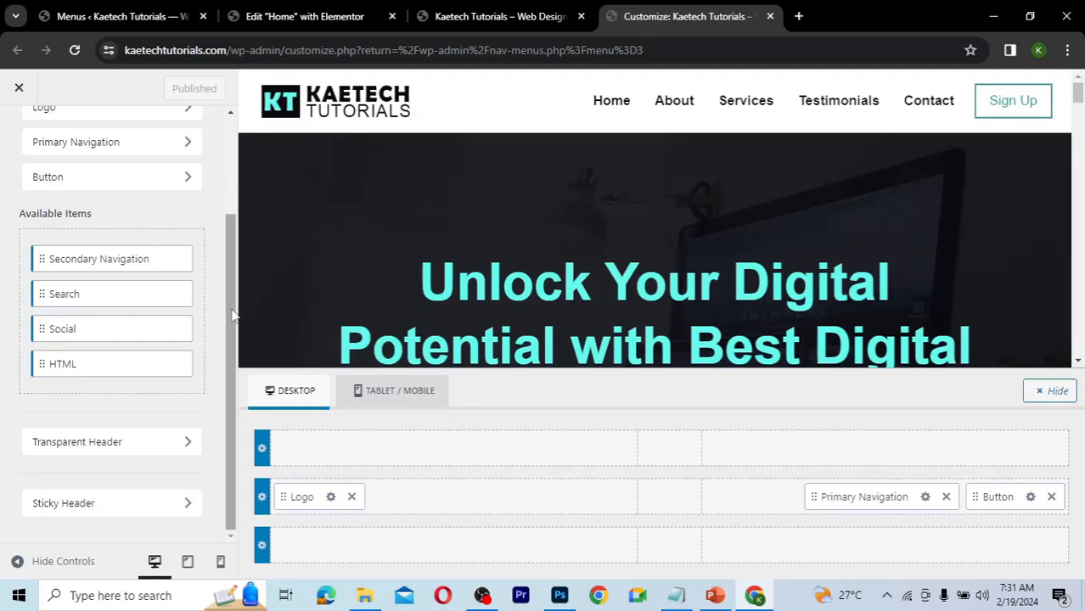
click(234, 146)
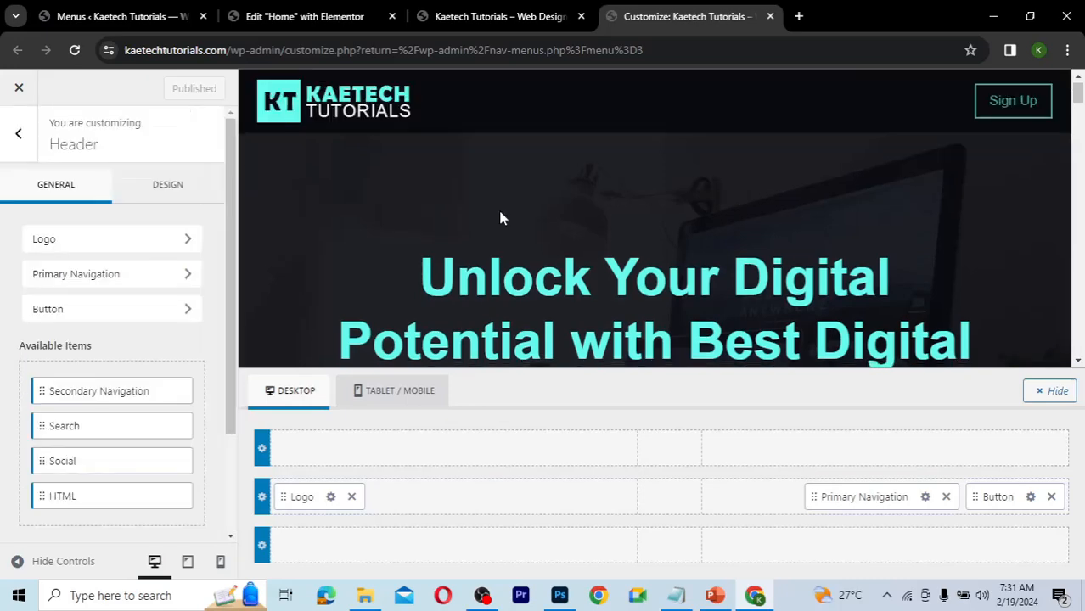
scroll(499, 207, down, 5)
drag(1078, 150, 1082, 371)
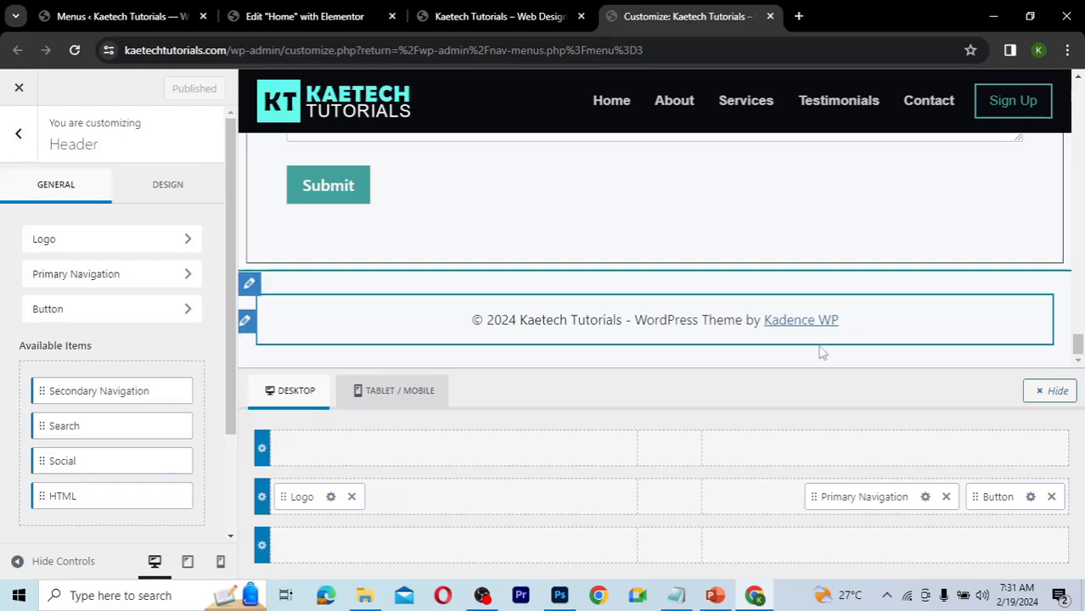
- Open the Footer's Copyright element settings and replace the {theme-credit} placeholder with "| Powered by Kaetech Digital"
click(18, 134)
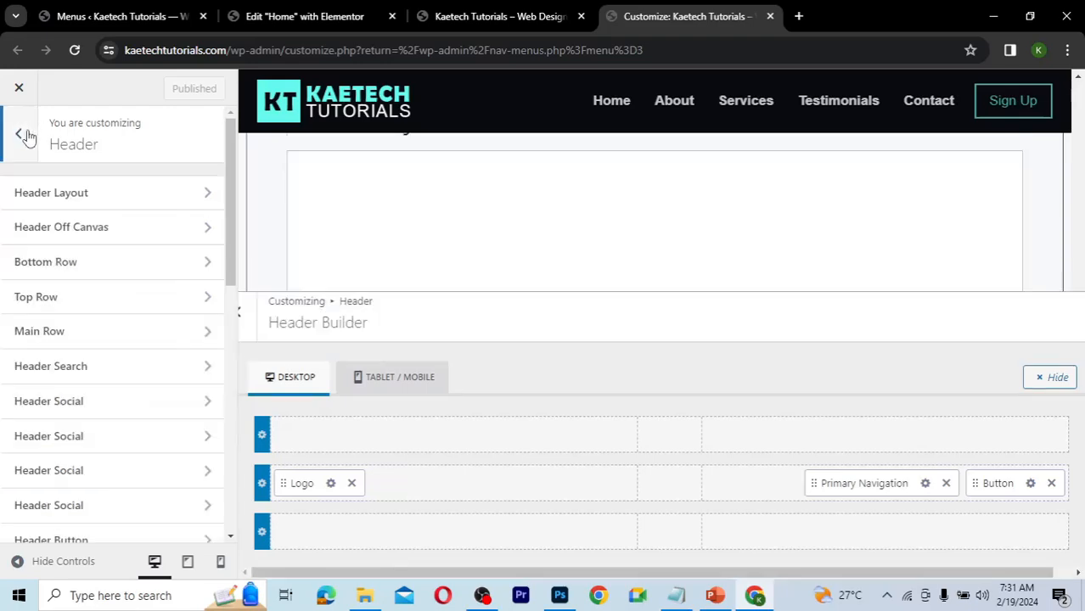
click(18, 133)
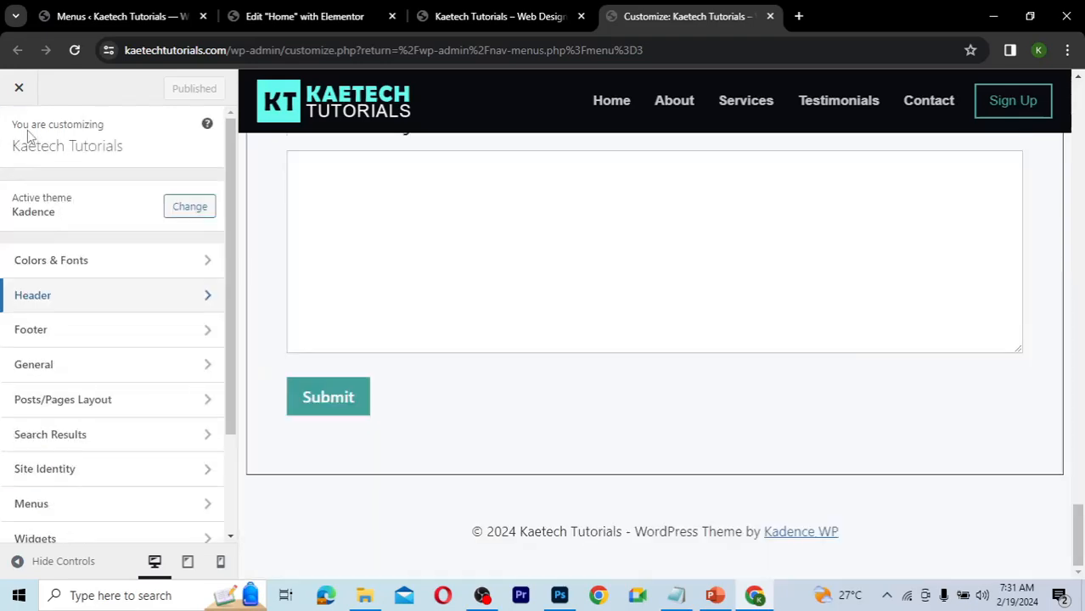
click(98, 338)
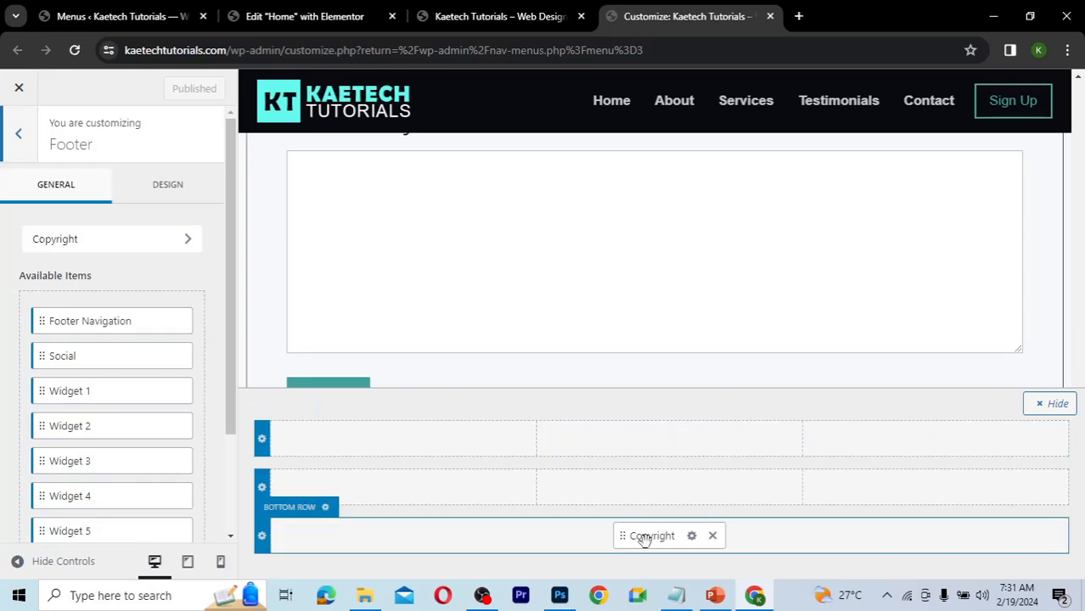
click(693, 536)
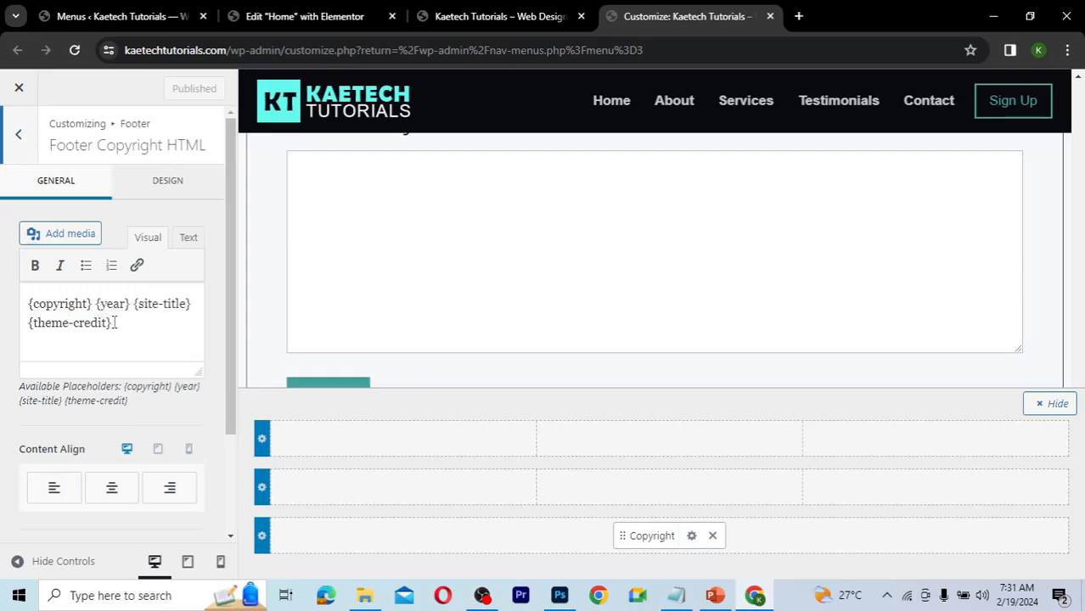
drag(115, 322, 30, 330)
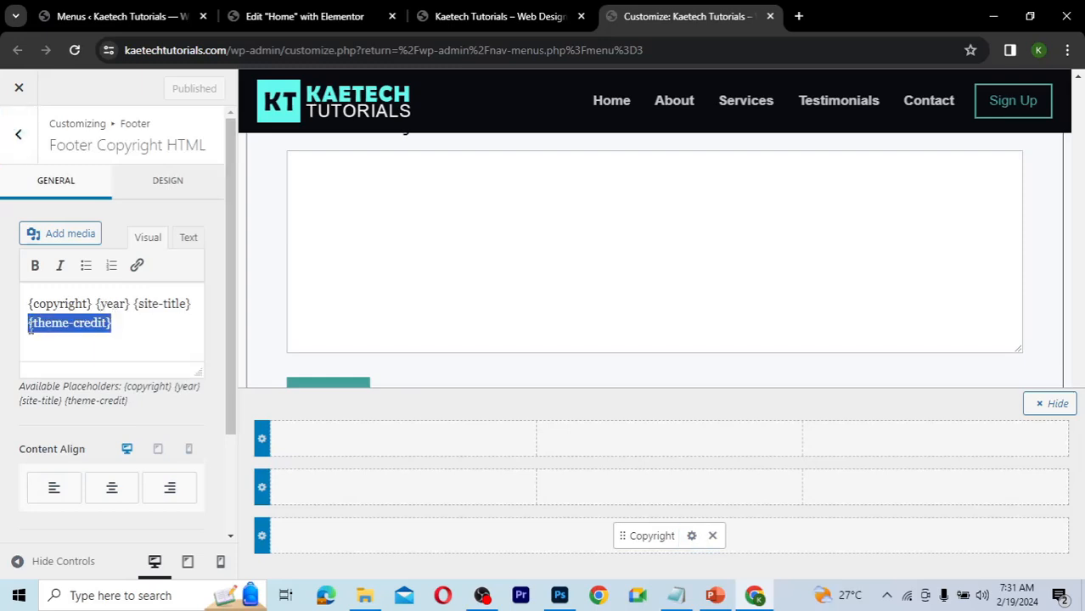
key(BackSpace)
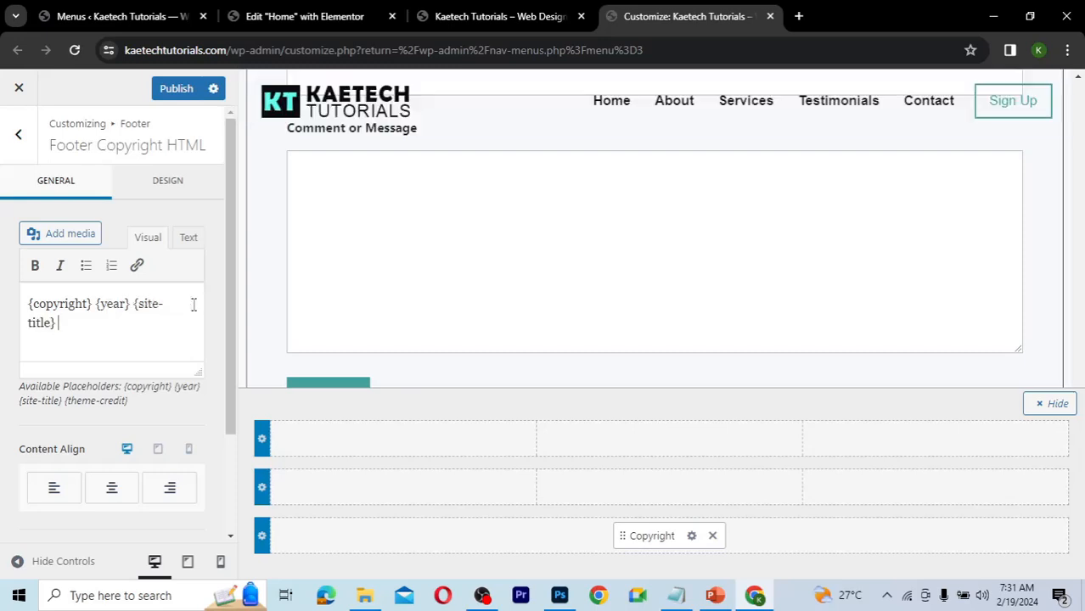
key(Return)
text(| Powered by)
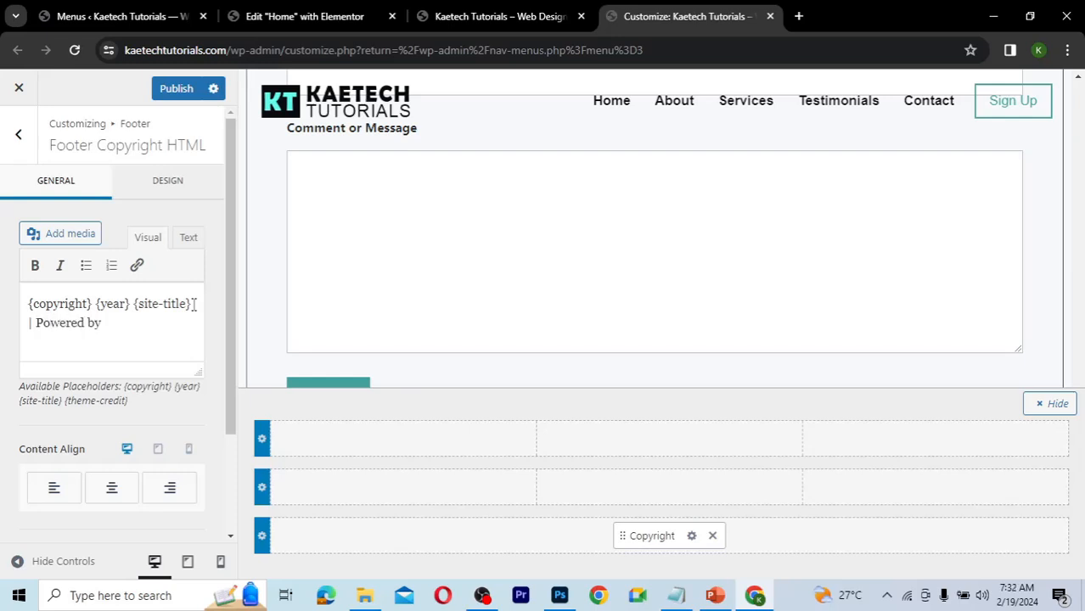
text( Kaetech Digital)
scroll(469, 298, down, 1)
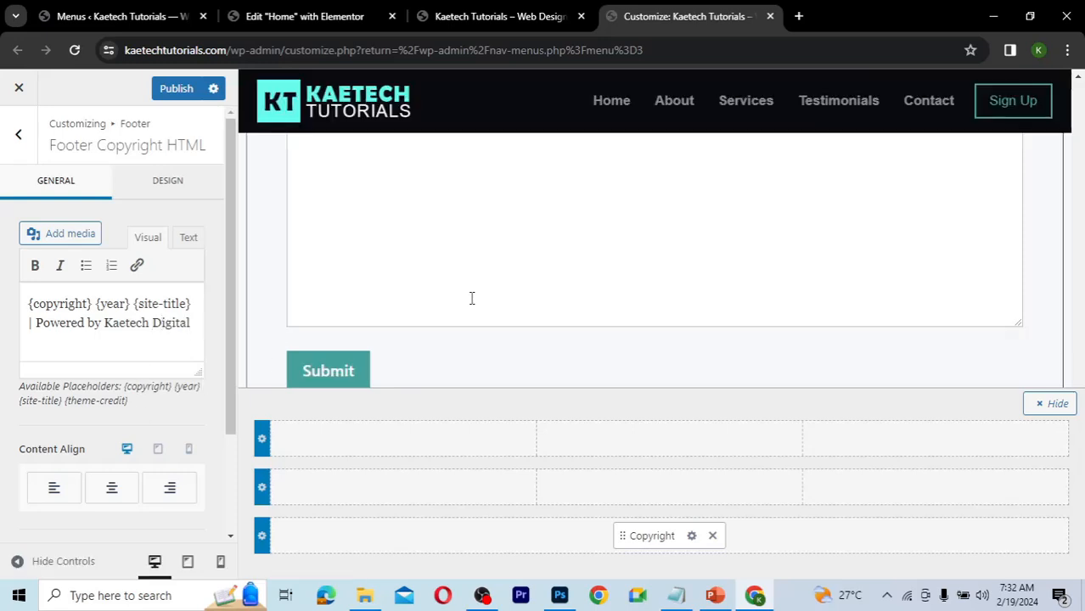
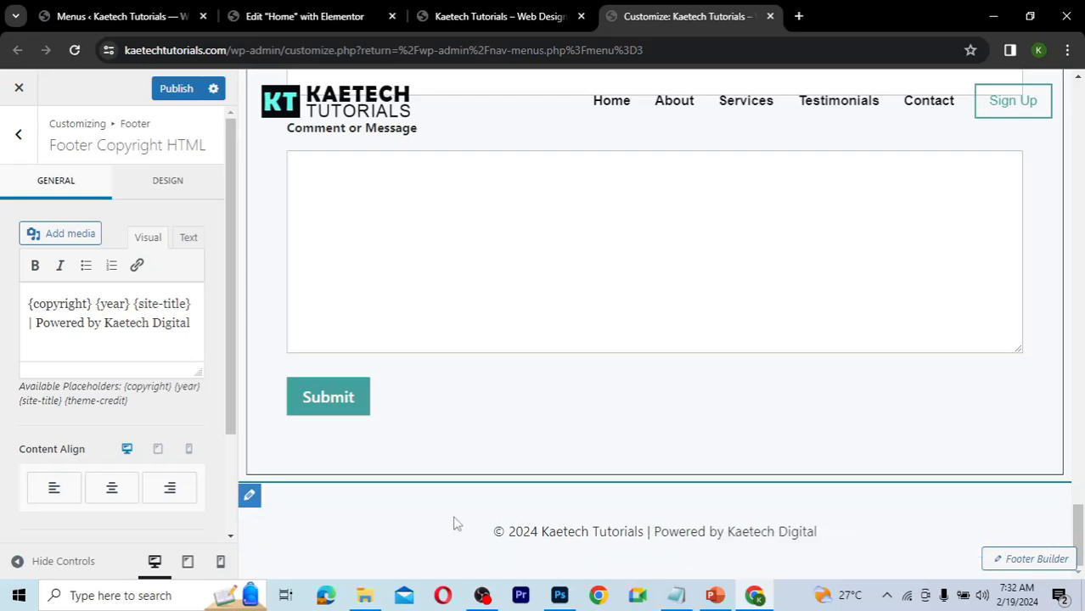
- Return to the Footer settings, show the footer builder, and open the Bottom Row's design options
click(21, 140)
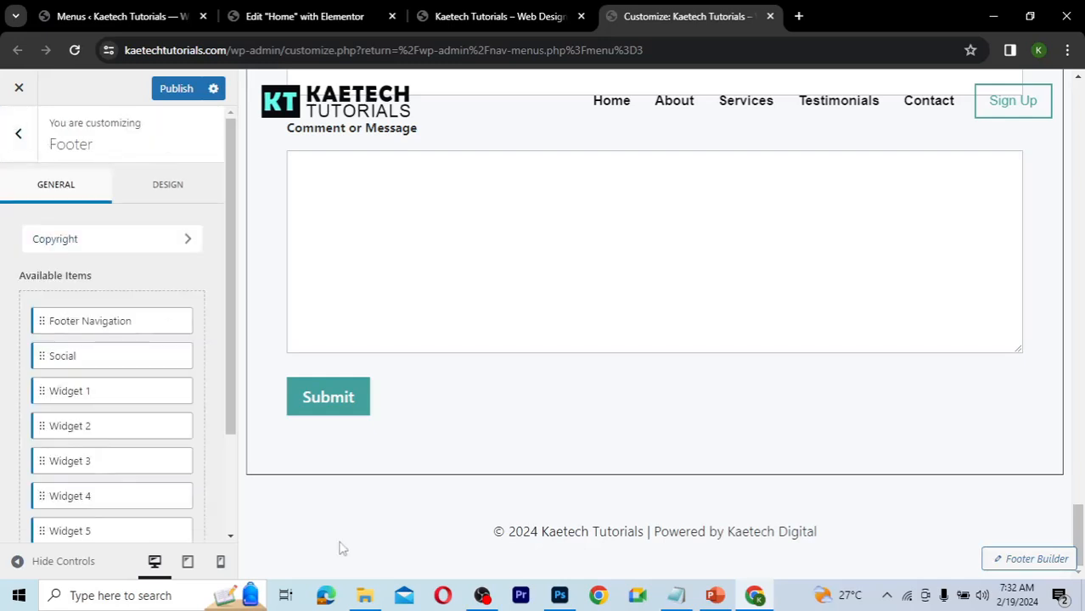
click(1036, 560)
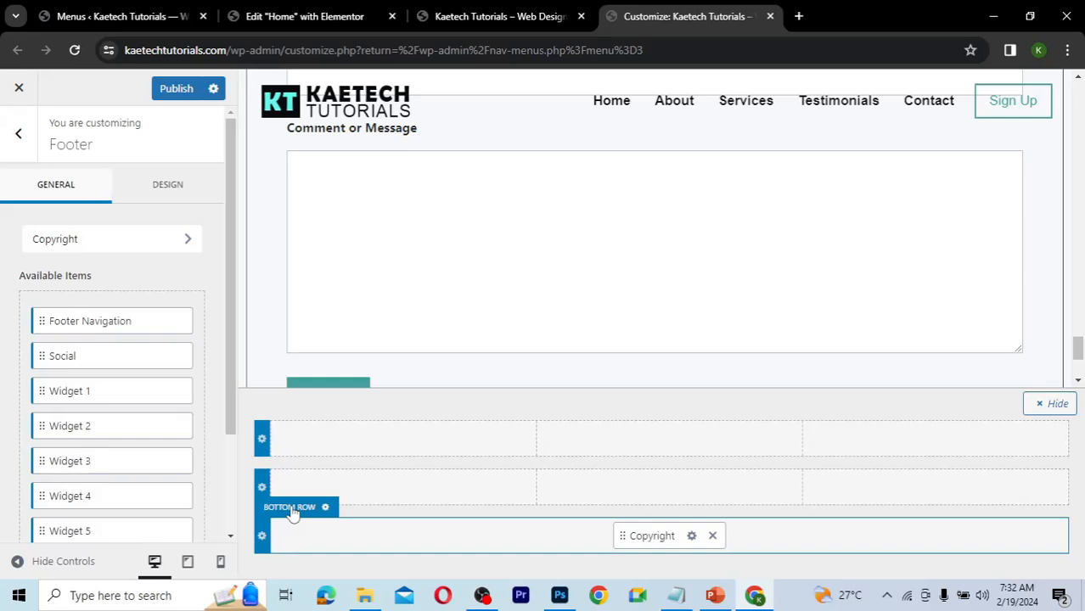
click(291, 512)
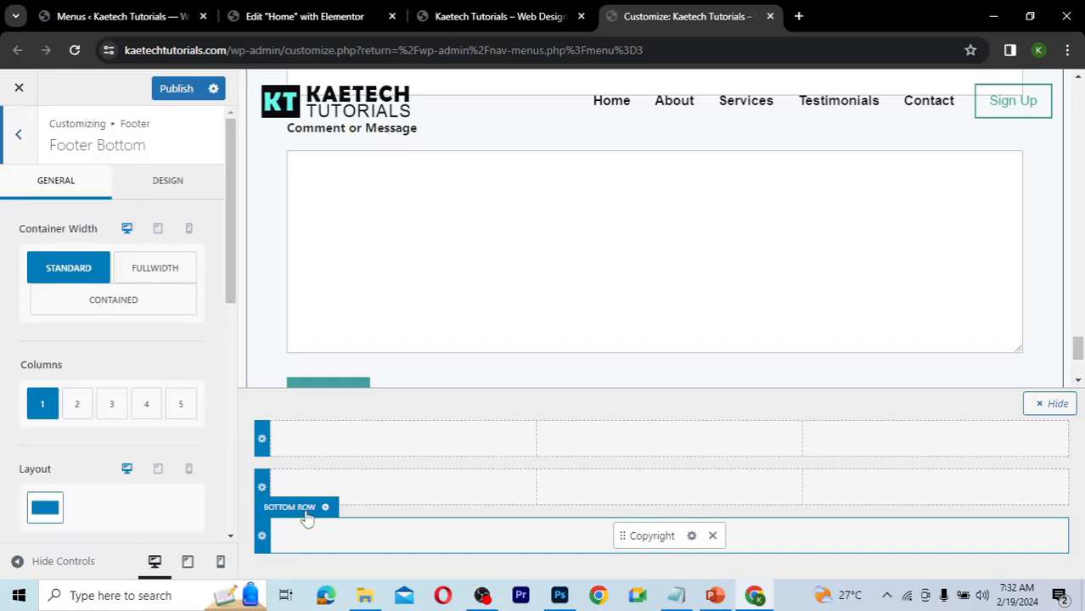
click(180, 181)
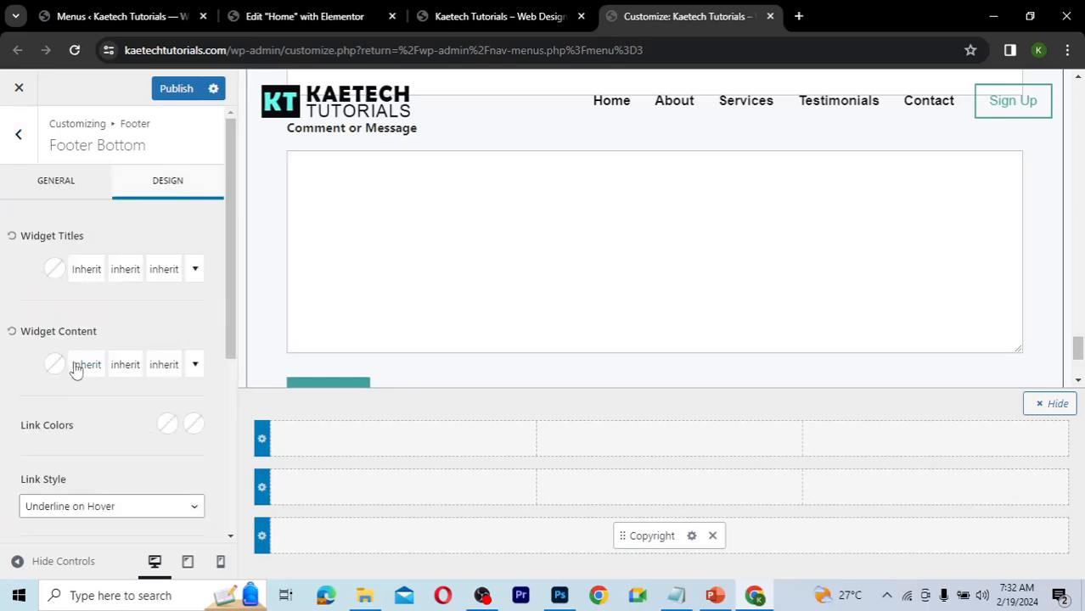
- Set the Bottom Row Background to black #0B0C10, copied from the Notepad color list, and preview the footer with the builder hidden
scroll(76, 371, down, 4)
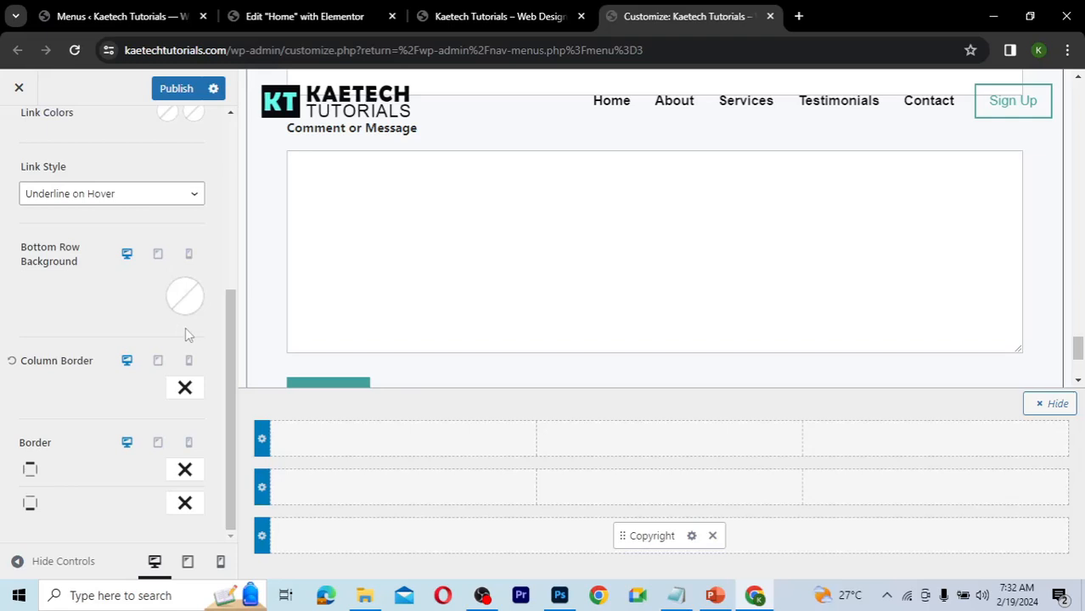
click(185, 296)
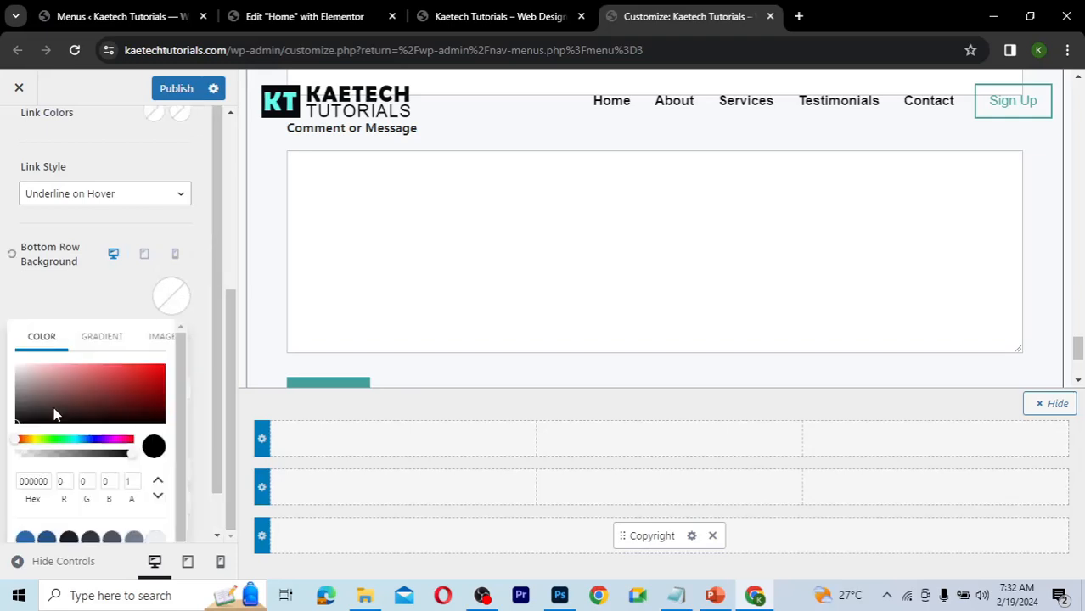
mouse_move(677, 595)
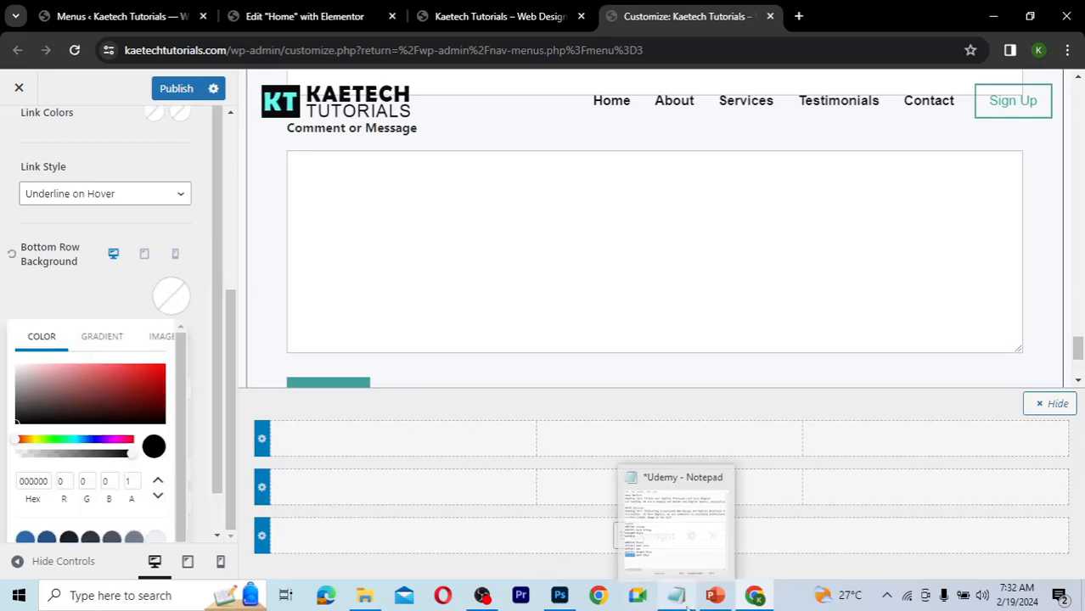
click(680, 552)
drag(600, 360, 548, 362)
key(ctrl+c)
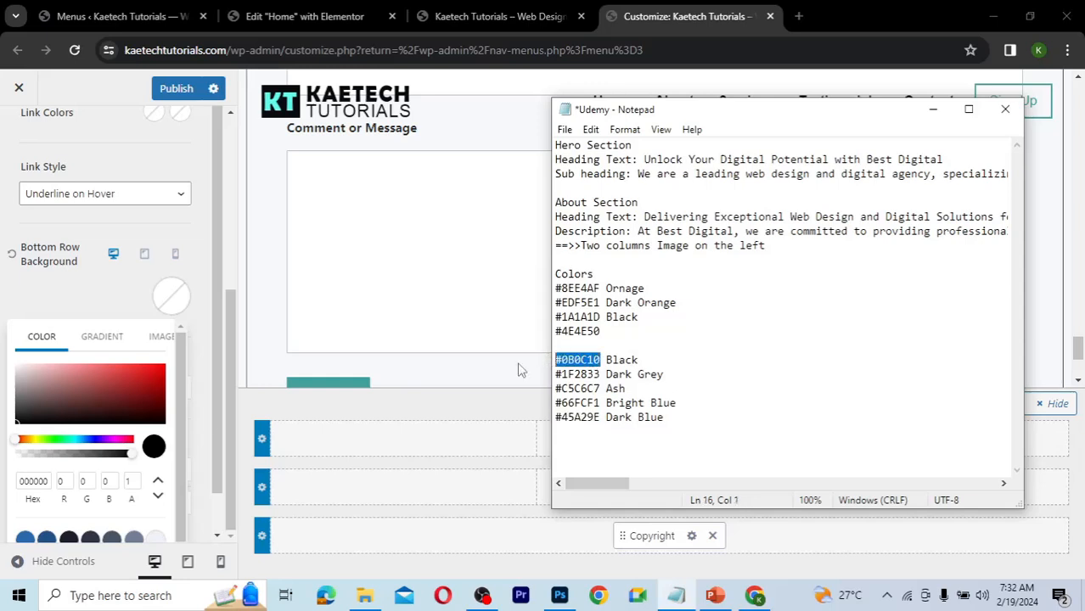
click(46, 481)
key(ctrl+v)
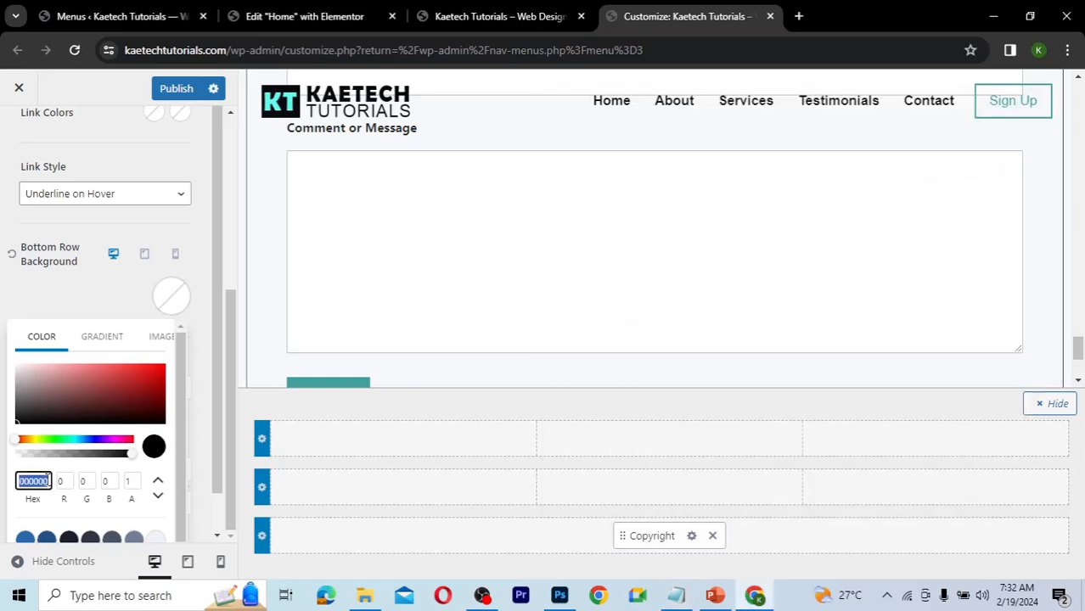
click(48, 301)
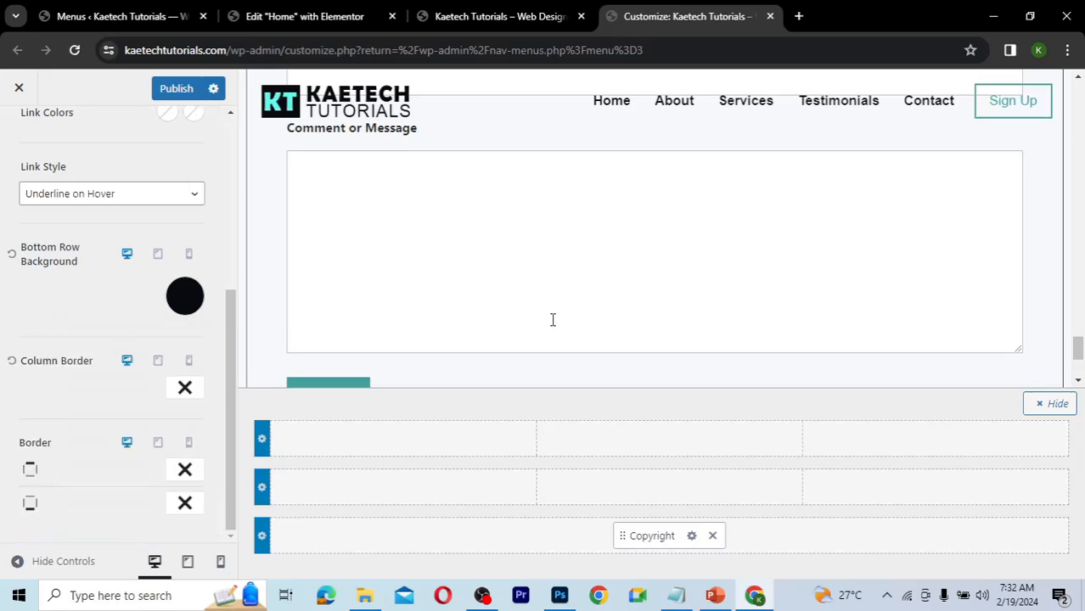
click(1060, 410)
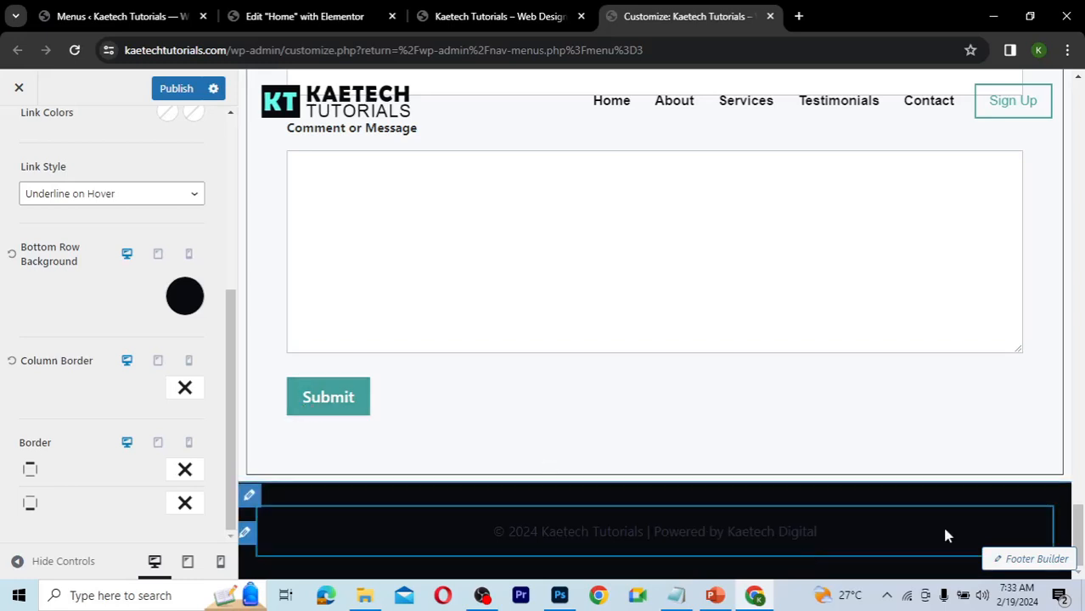
- Reopen the footer builder and set the bottom row's Top Spacing to 0 px in its general settings
click(1027, 560)
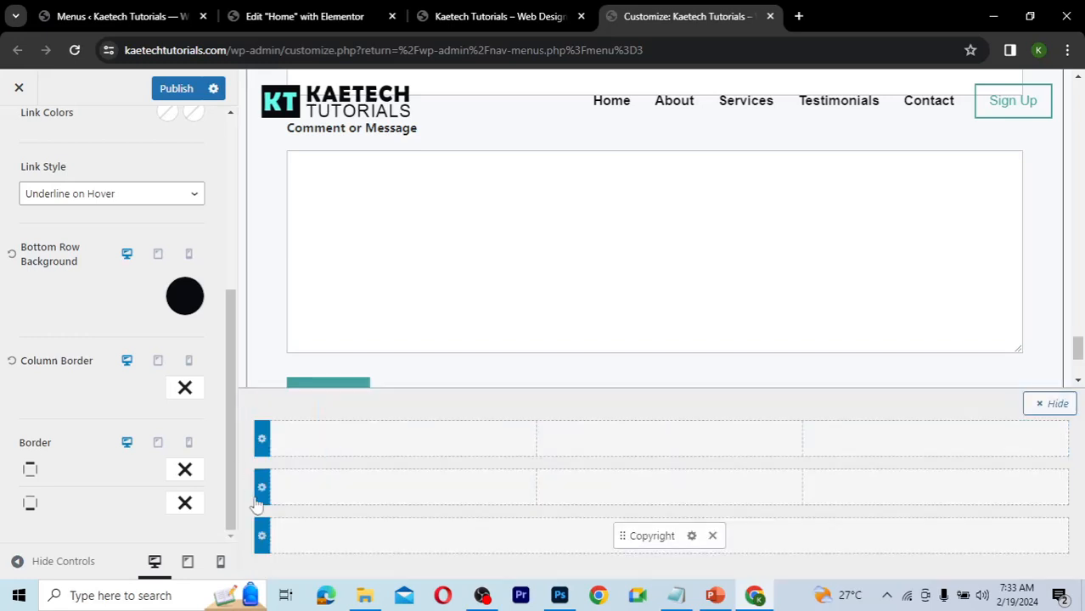
scroll(74, 361, up, 5)
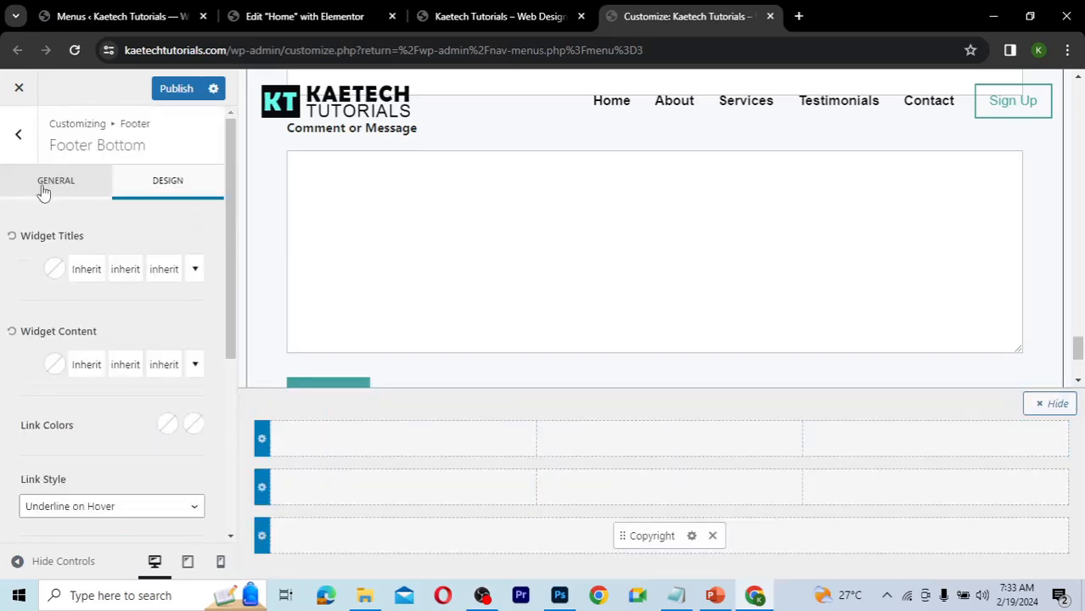
click(41, 187)
scroll(95, 344, down, 5)
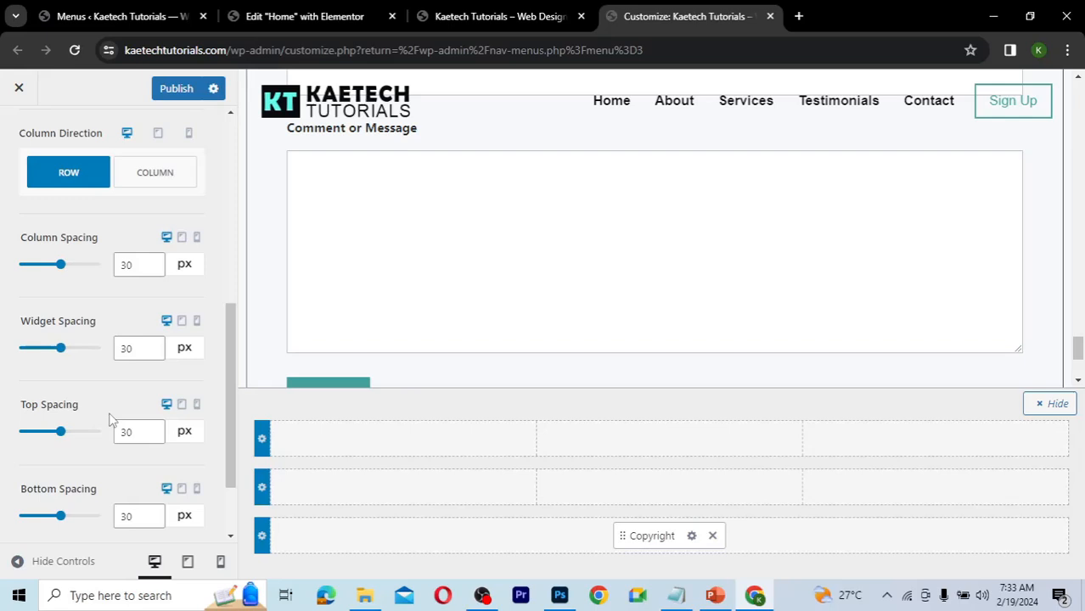
scroll(109, 419, down, 2)
click(127, 335)
drag(127, 334, 112, 338)
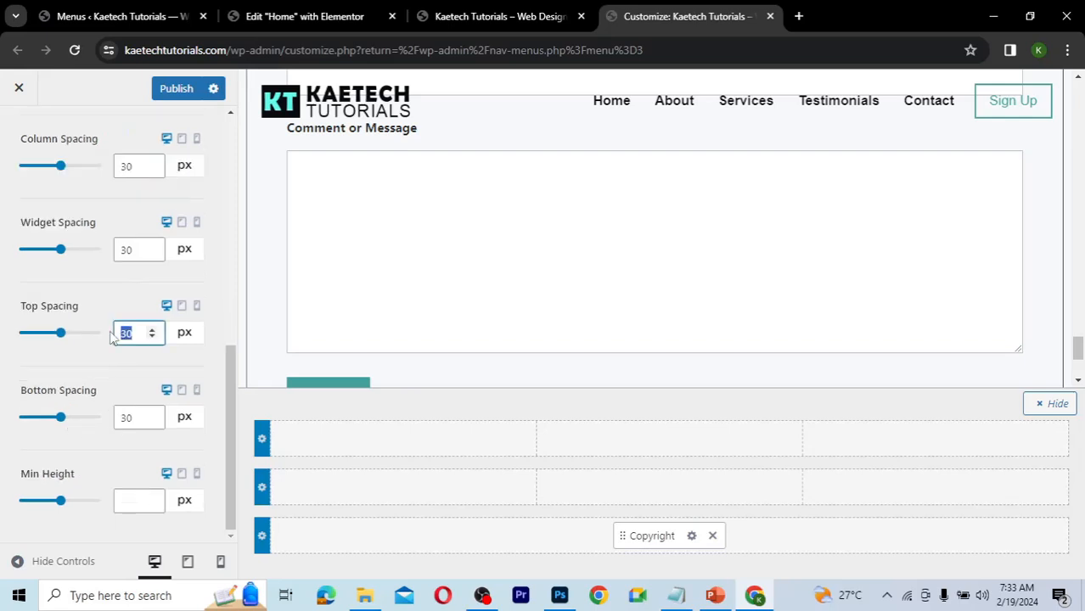
text(0)
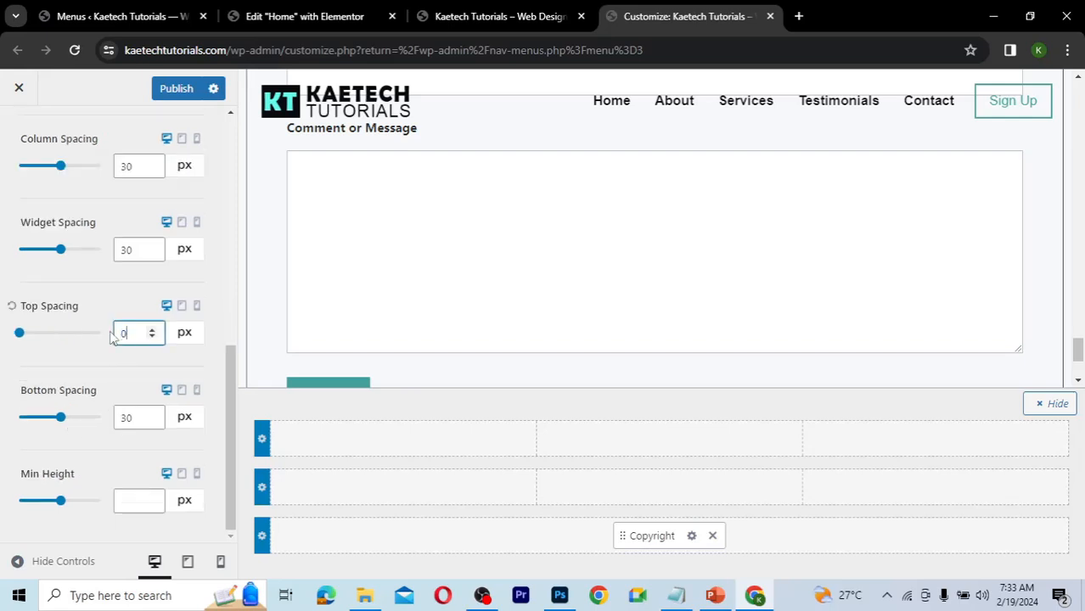
- Set the bottom row's Bottom Spacing to 15 px and hide the footer builder to preview it
double_click(117, 417)
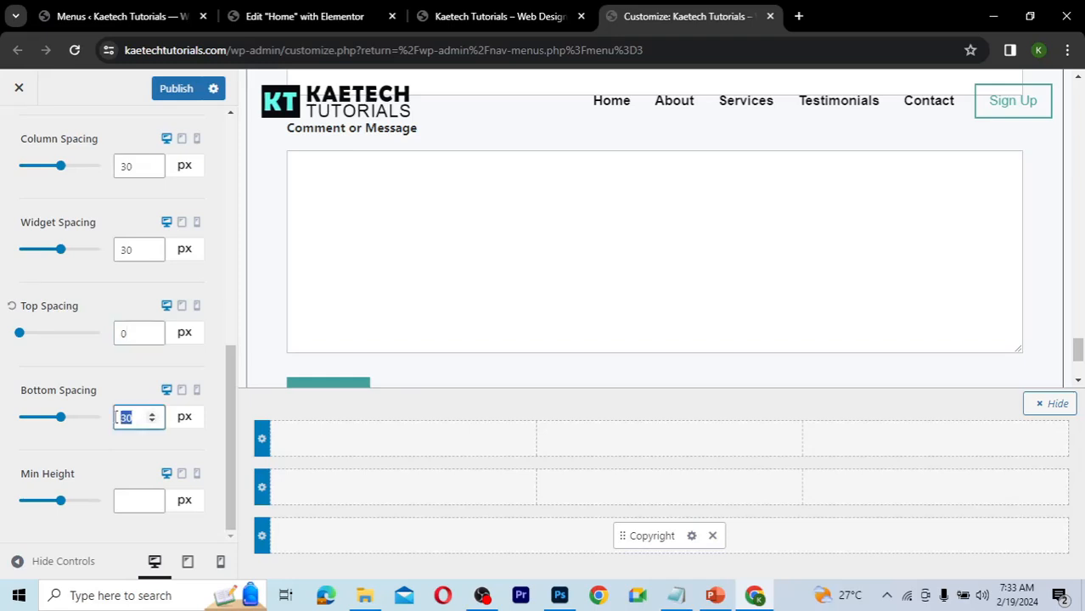
text(15)
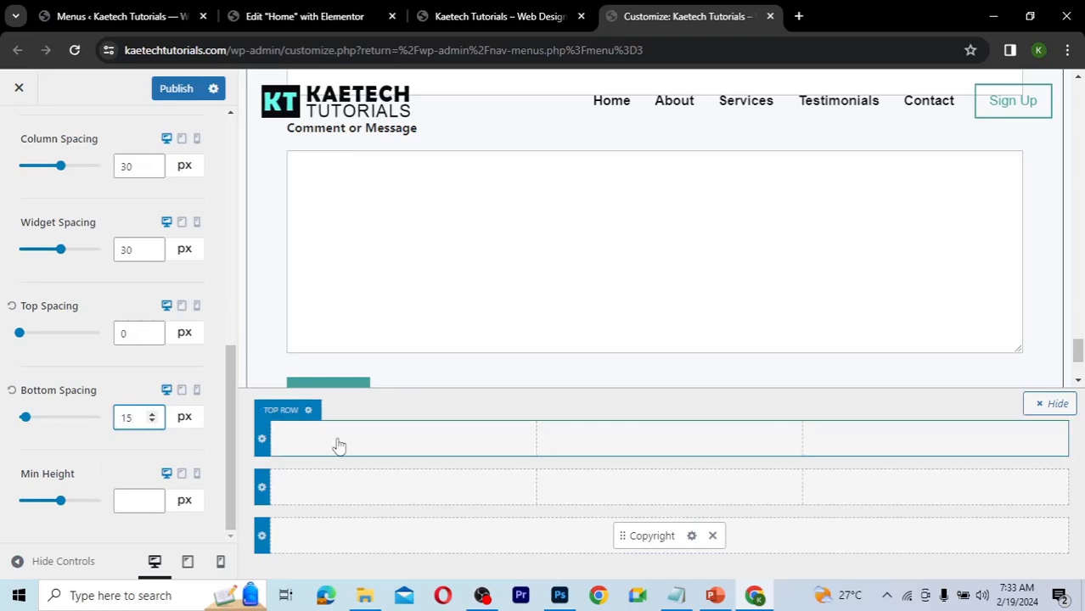
click(1044, 408)
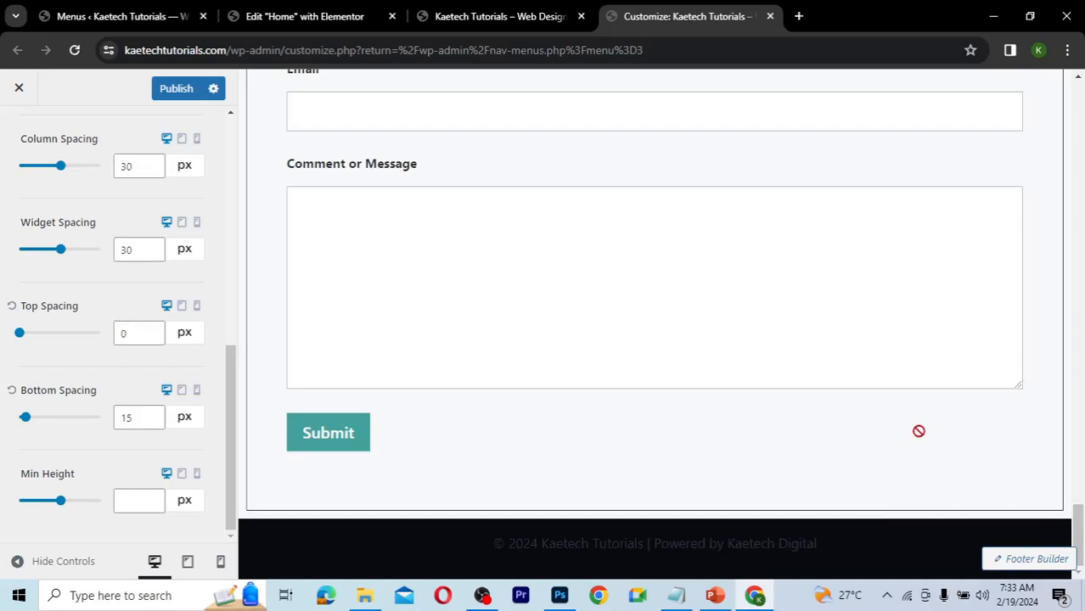
- Set the footer bottom row's Bottom Spacing to 0 px
drag(136, 418, 103, 420)
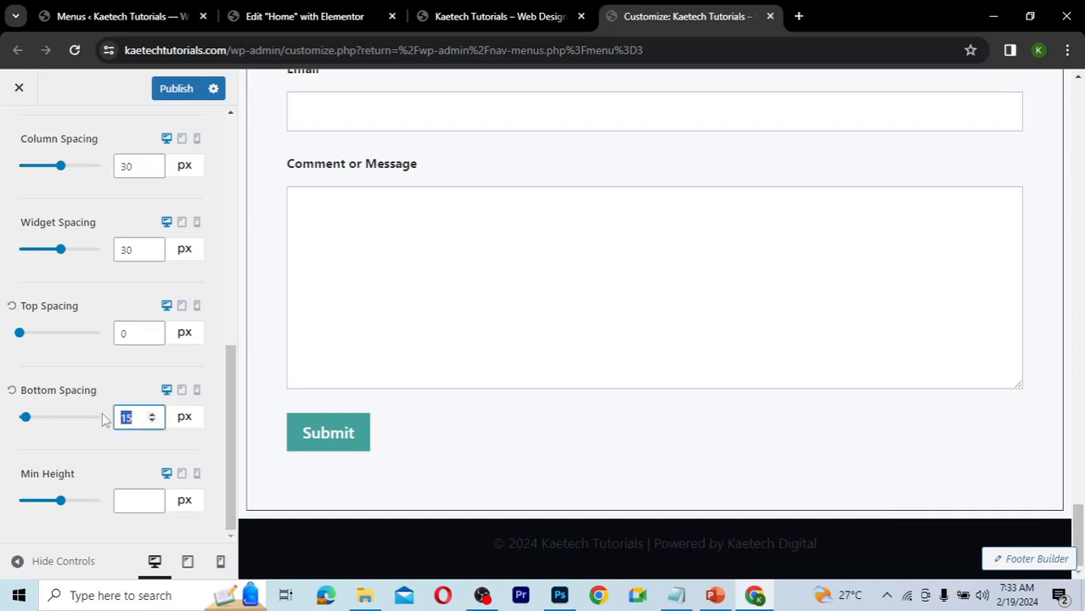
text(0)
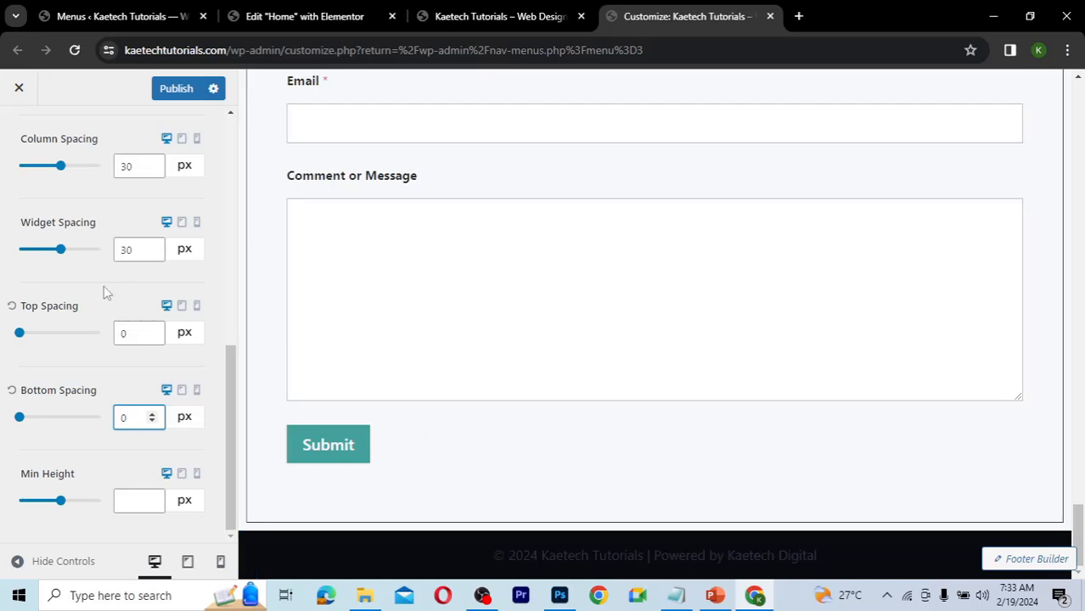
- Open the Copyright element's design settings and set its font color to Ash #C5C6C7, copied from the Notepad color list
click(1041, 559)
click(691, 537)
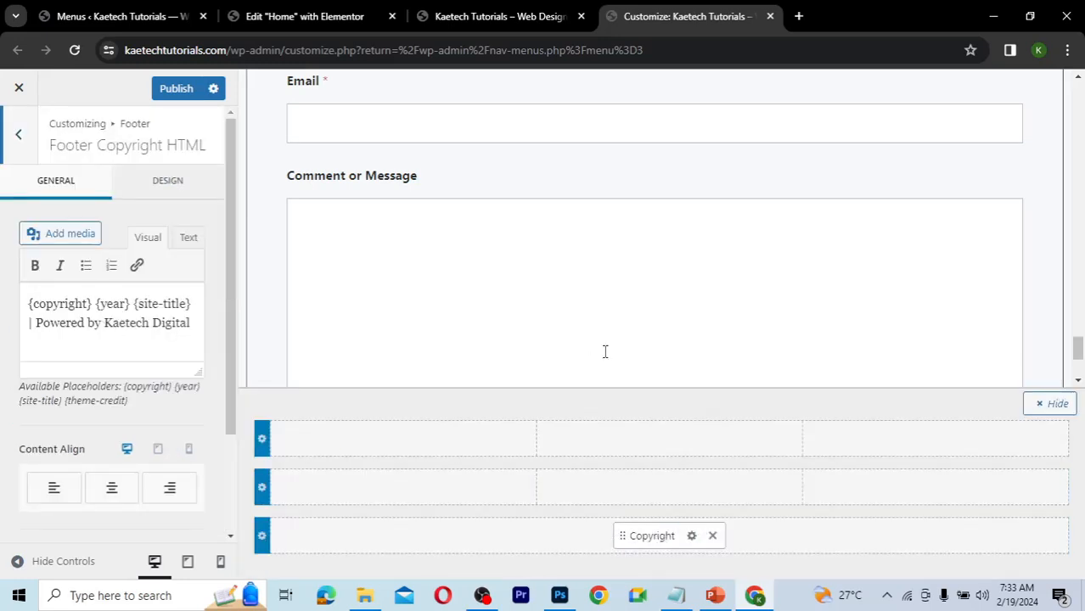
click(186, 201)
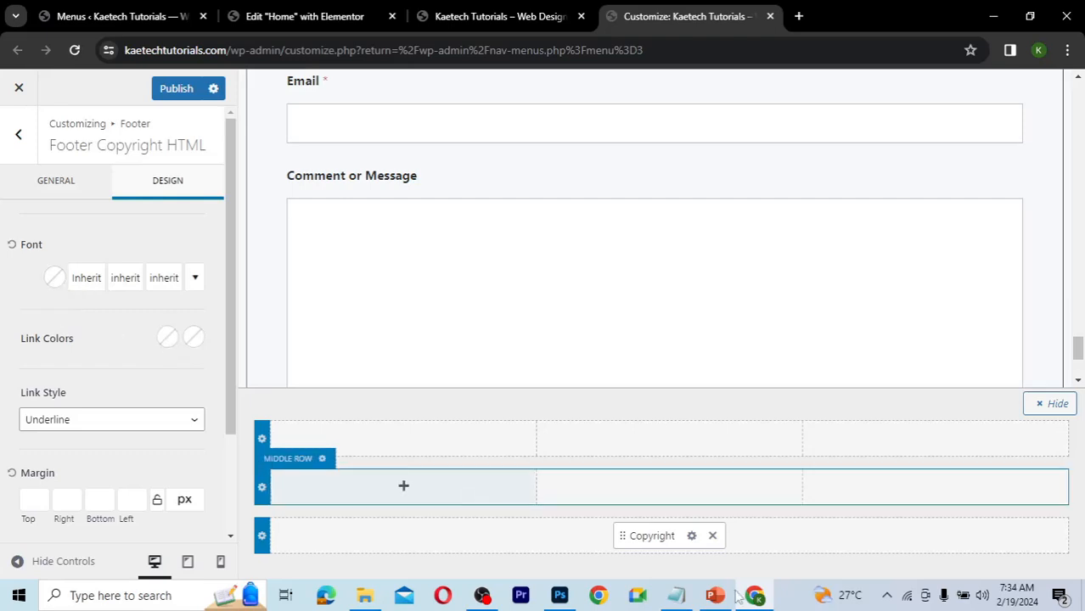
click(679, 597)
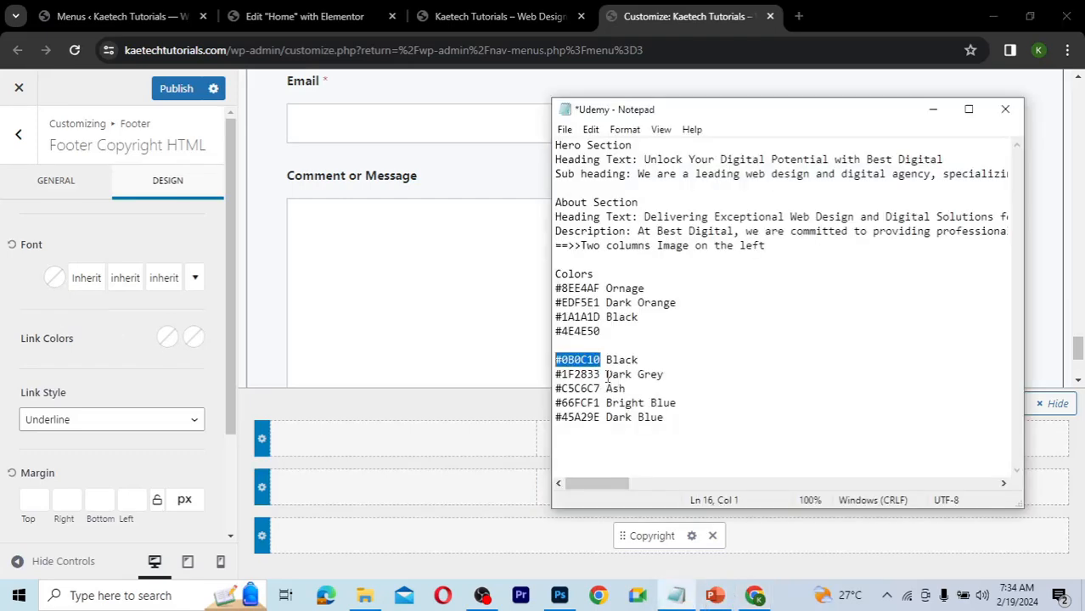
drag(602, 374, 556, 375)
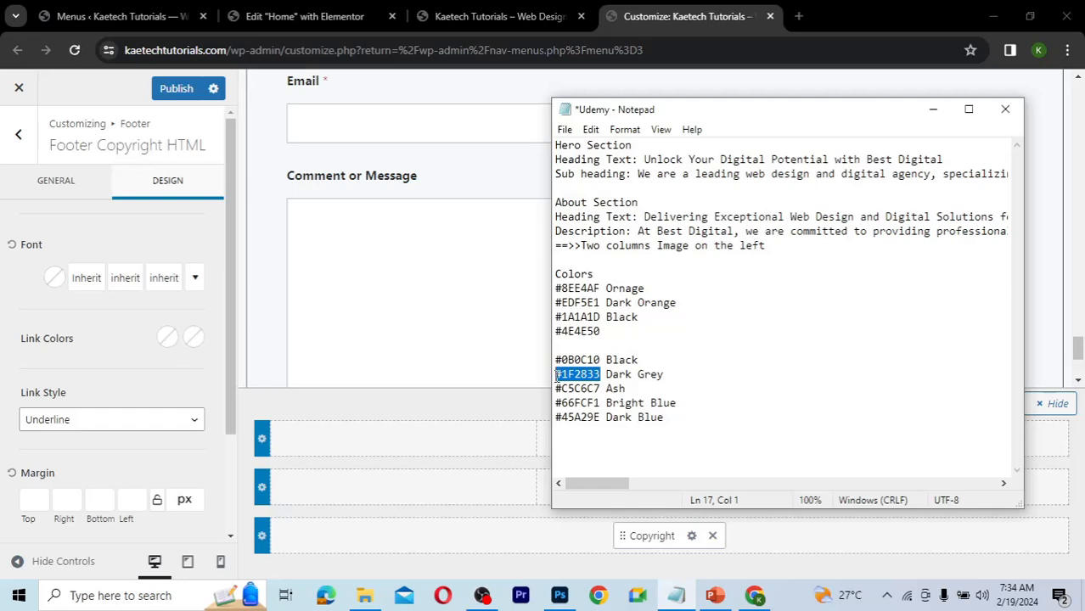
drag(601, 388, 555, 391)
key(ctrl+c)
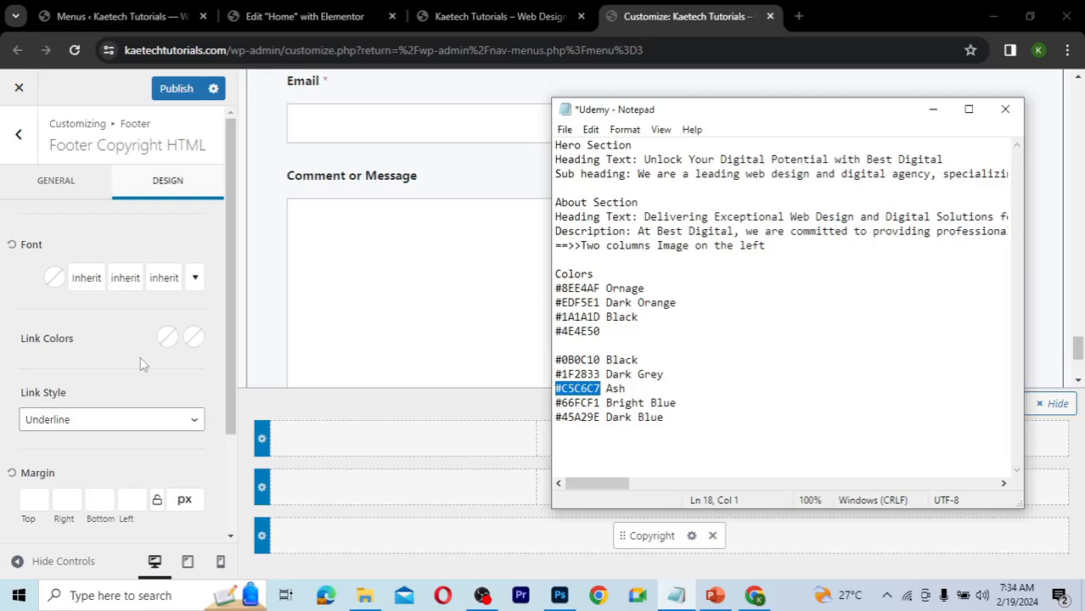
click(55, 279)
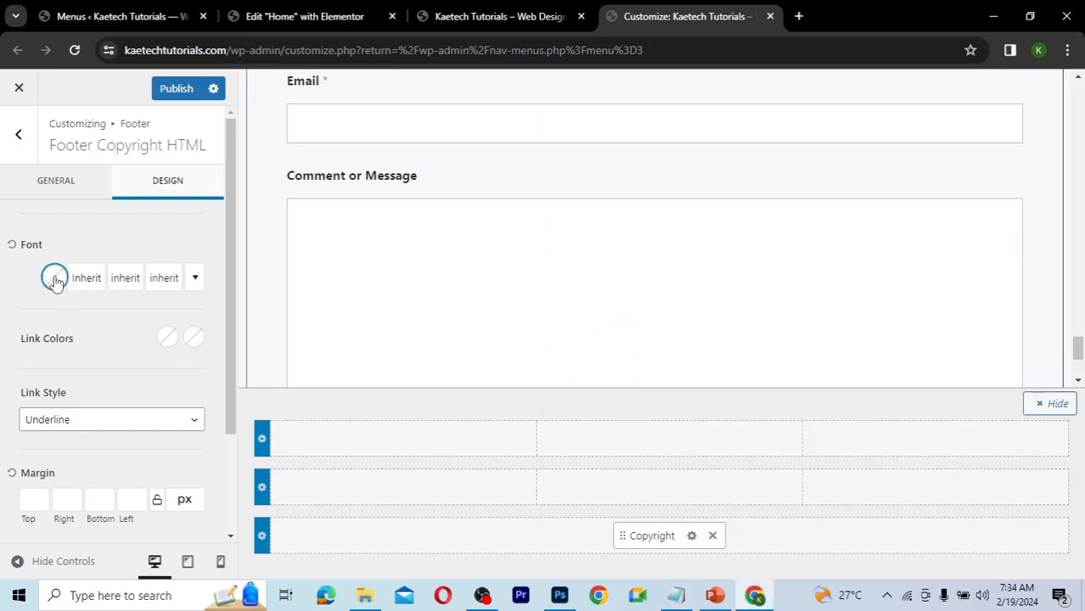
click(57, 281)
drag(59, 428, 21, 432)
key(ctrl+v)
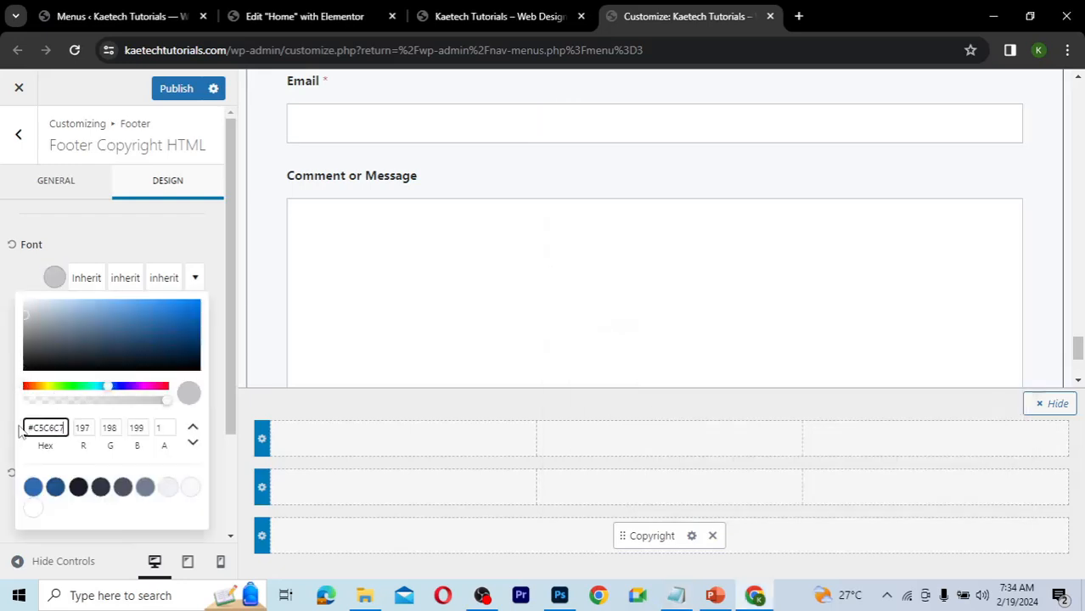
- Set the copyright text's font family to Arial, Helvetica, sans-serif
click(84, 280)
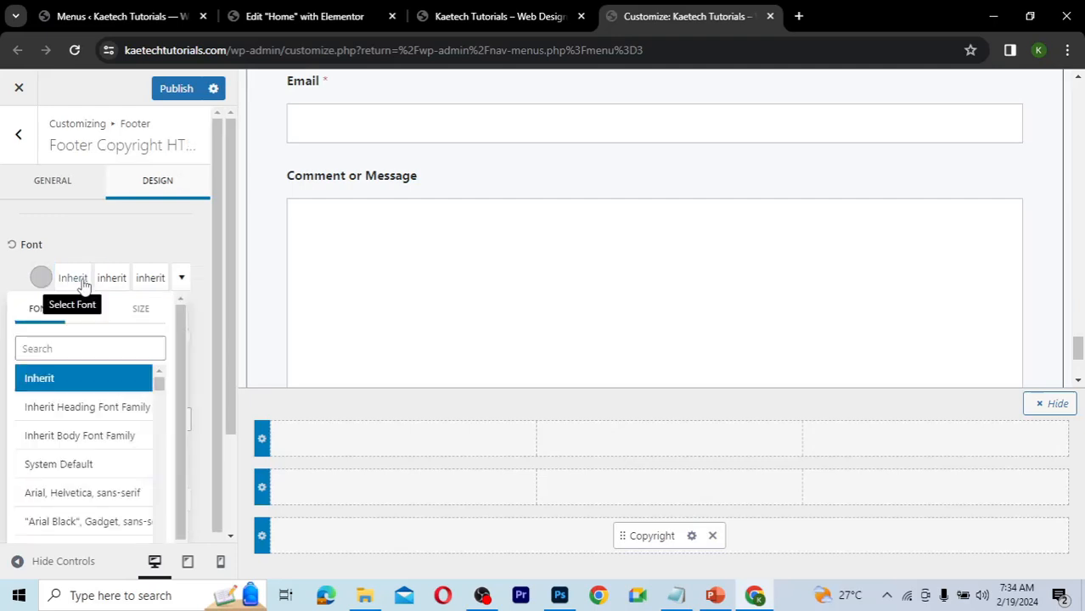
click(67, 350)
text(ar)
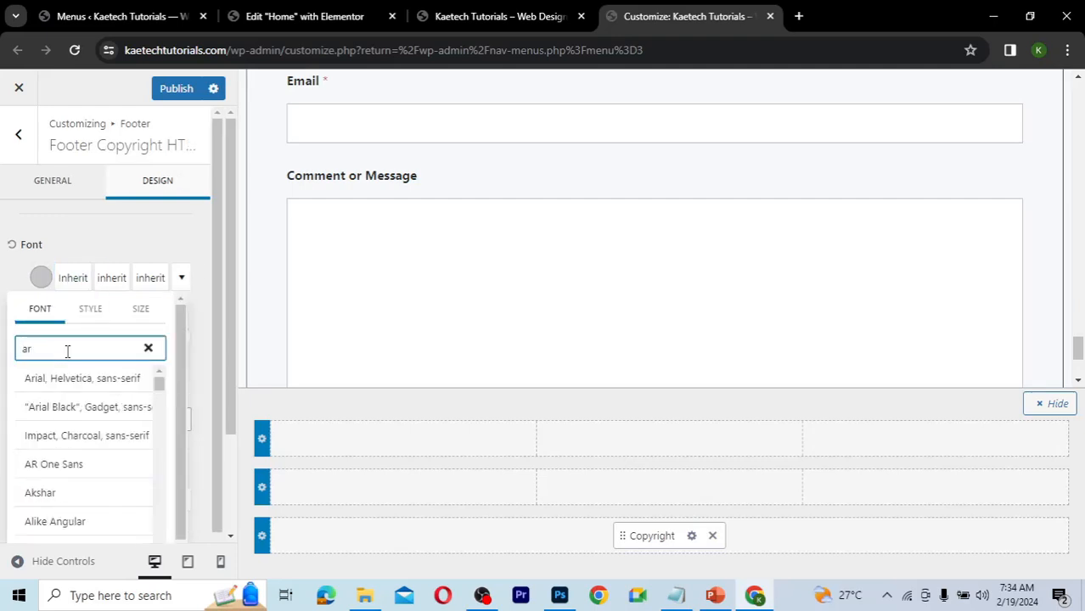
click(65, 384)
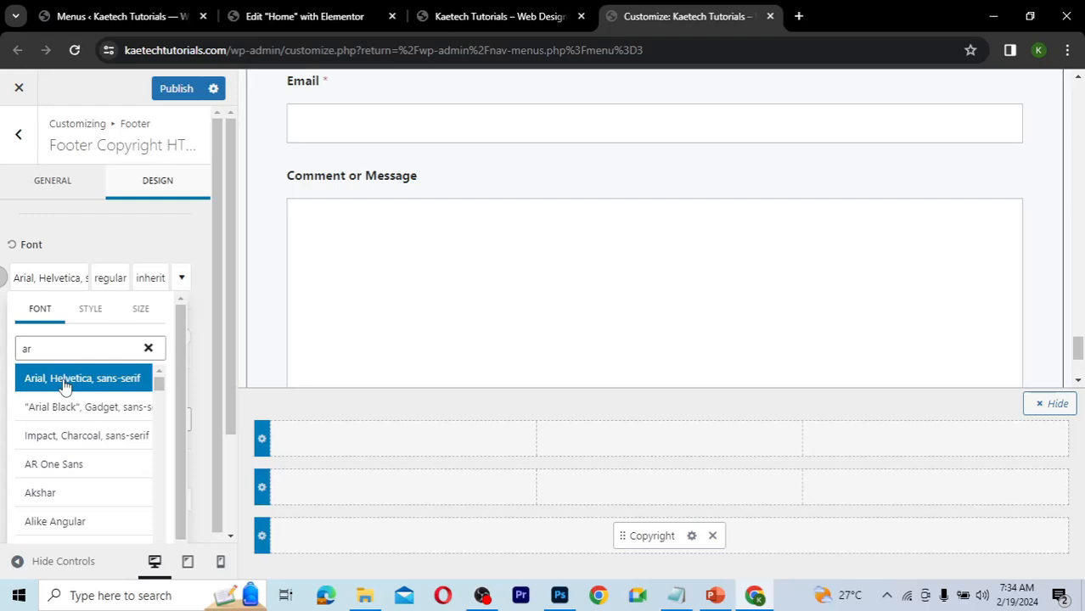
- Set the copyright text's font size to 15 px and preview the footer with the builder hidden
click(91, 311)
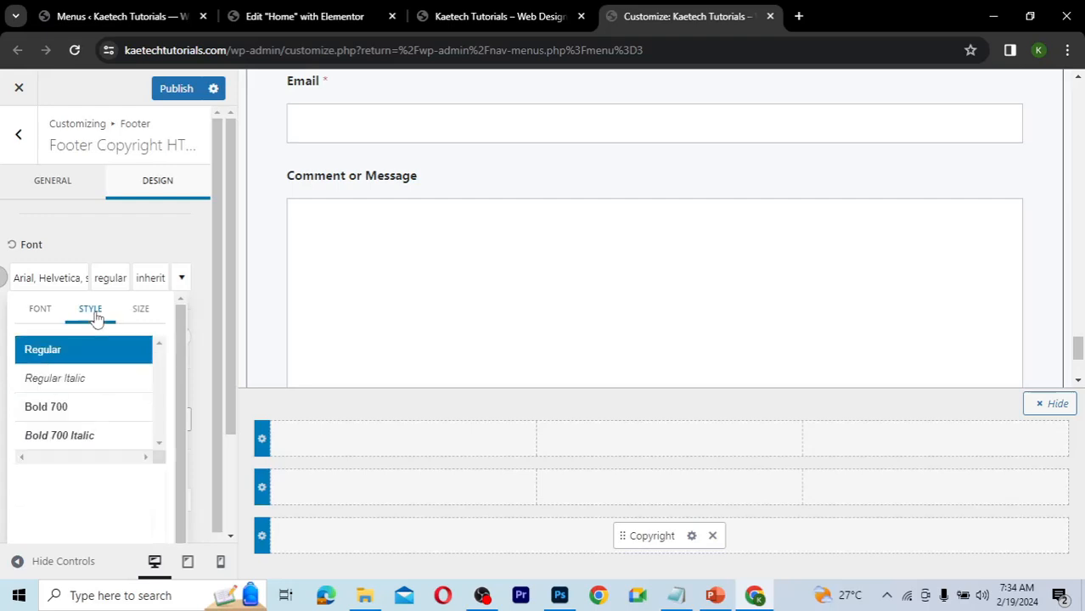
click(137, 311)
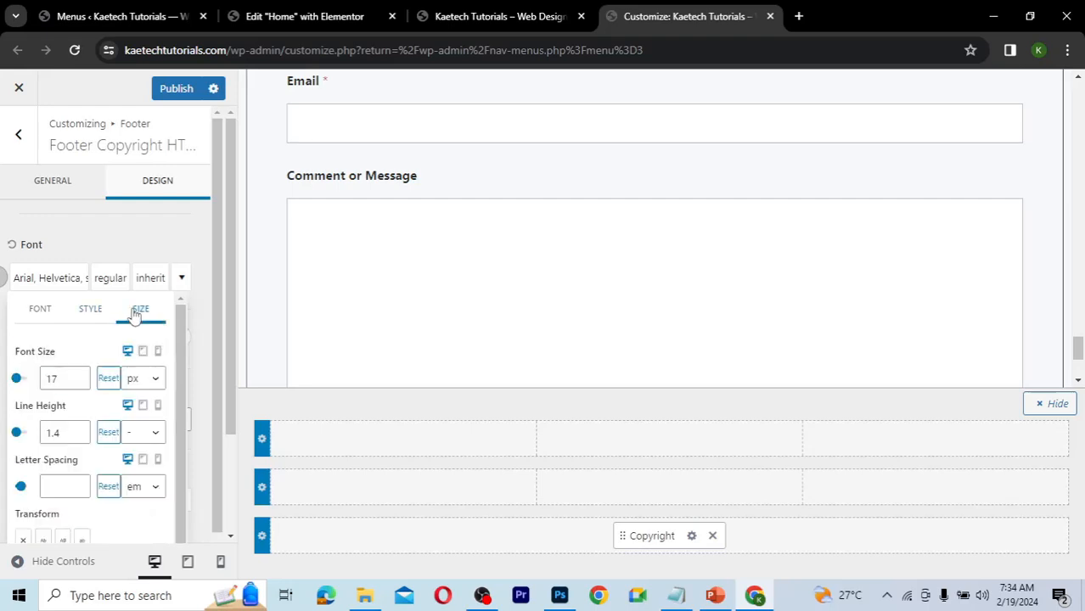
click(78, 383)
click(78, 383)
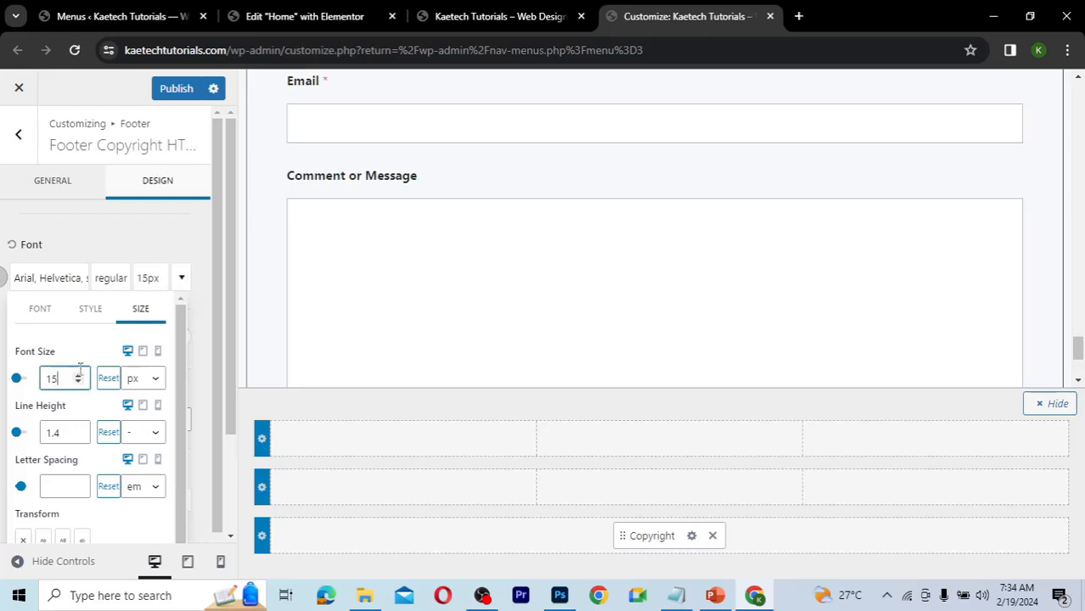
click(1052, 405)
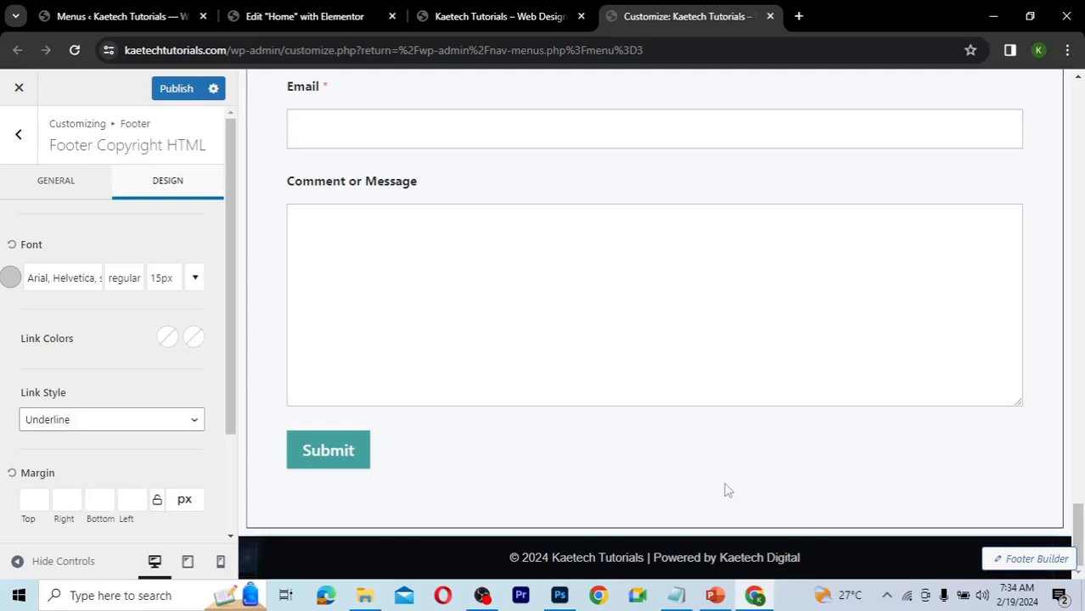
- Link the words "Kaetech Digital" in the footer copyright text to kaetechdigital.com
click(69, 187)
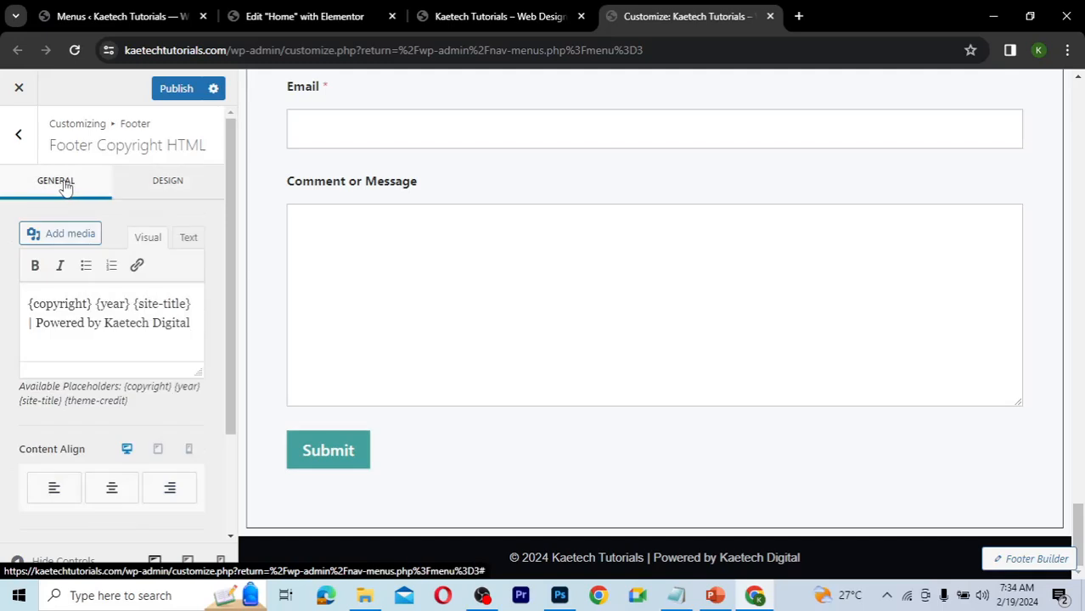
drag(105, 323, 191, 323)
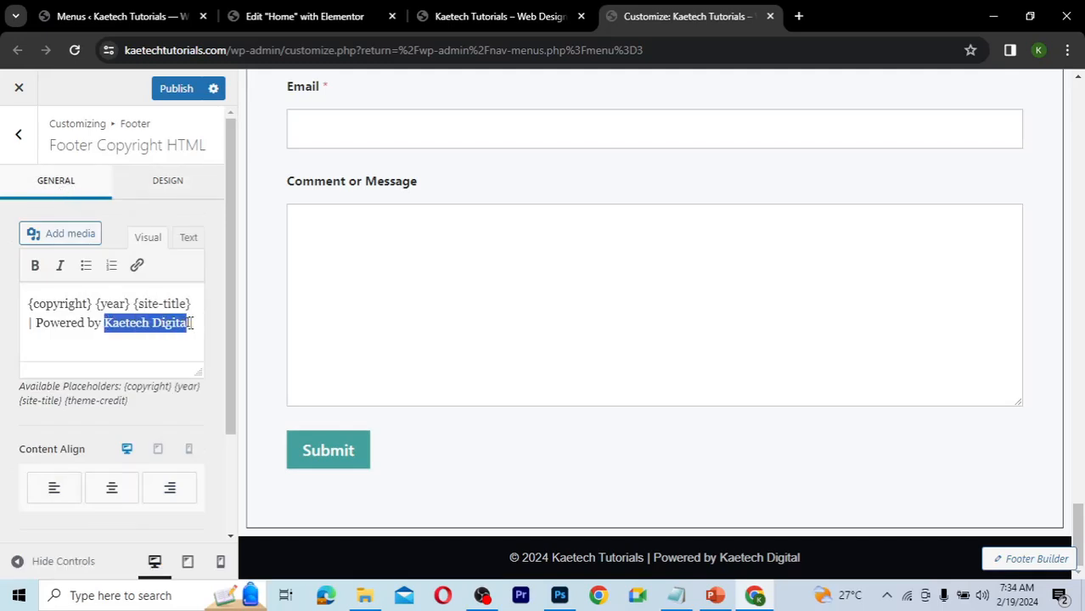
click(136, 266)
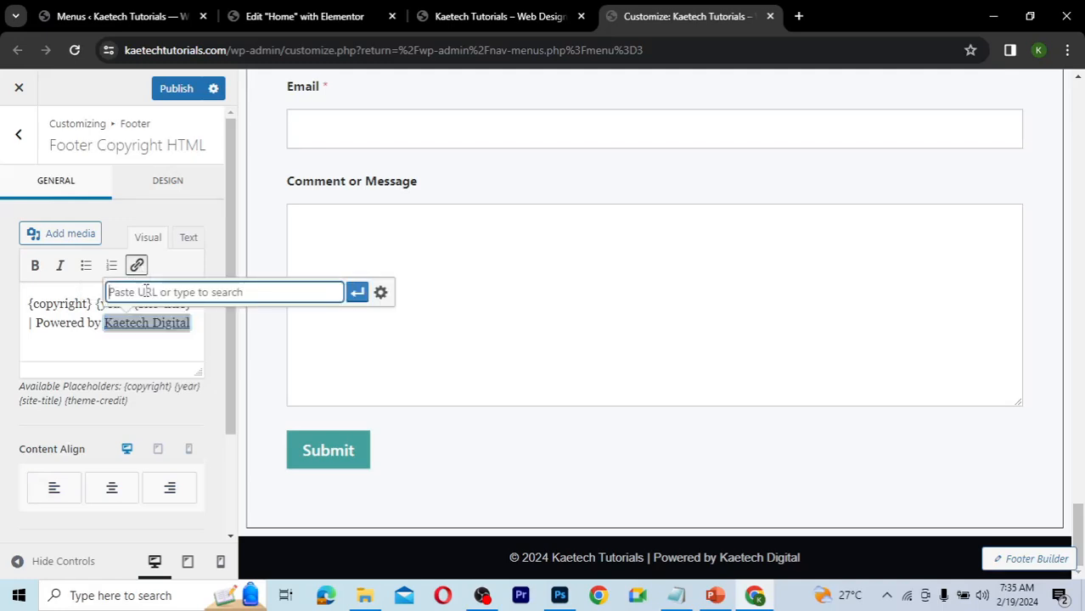
text(kaetechd)
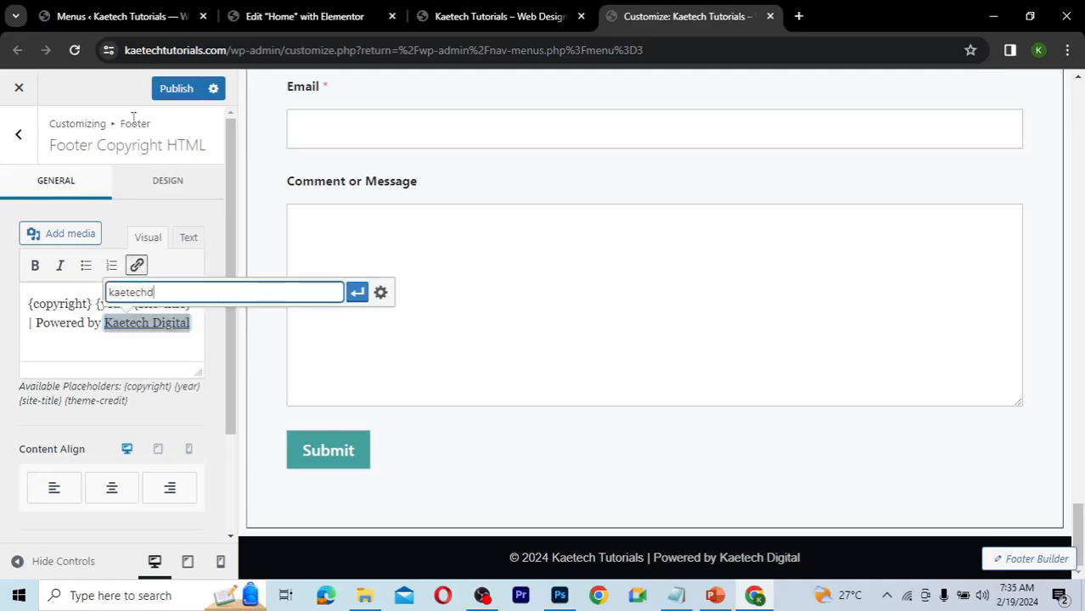
text(igital.com)
click(356, 294)
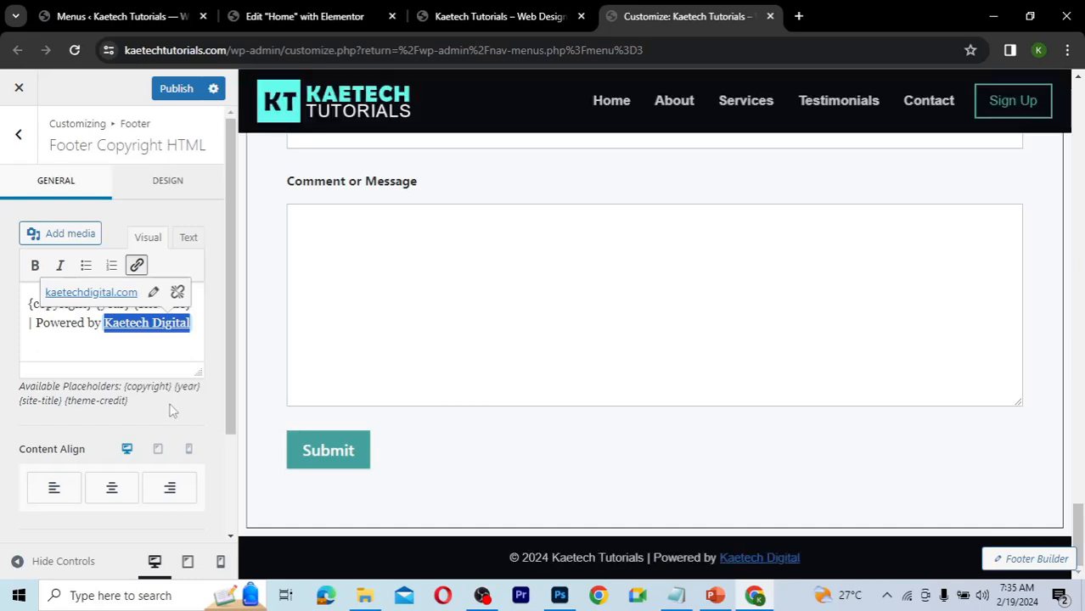
- Set the footer copyright's Link Style to No Underline in its design settings
scroll(169, 416, down, 2)
scroll(167, 416, up, 2)
click(159, 183)
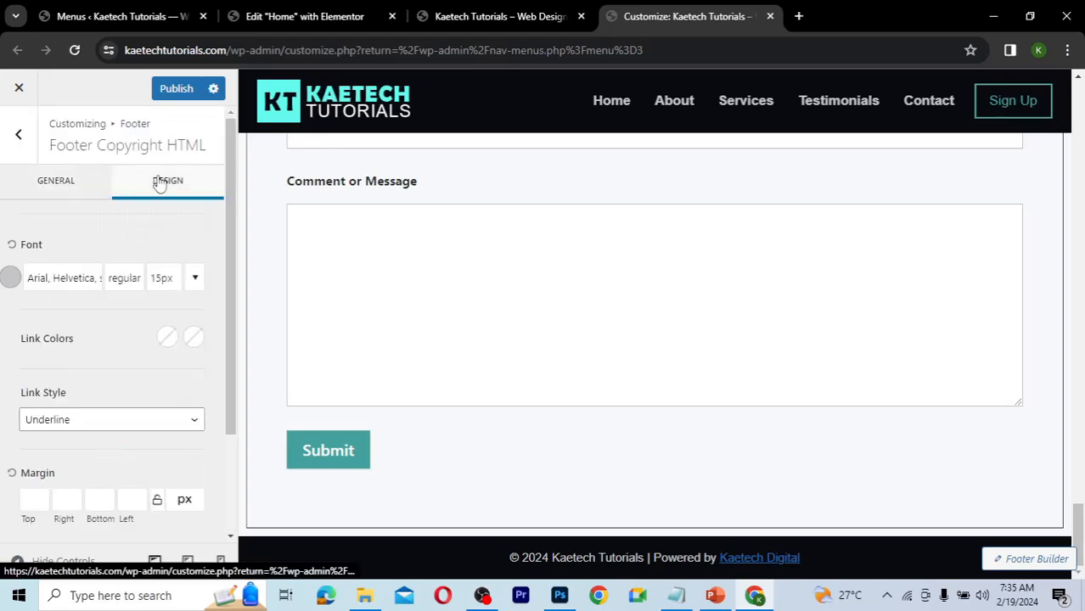
scroll(73, 341, down, 2)
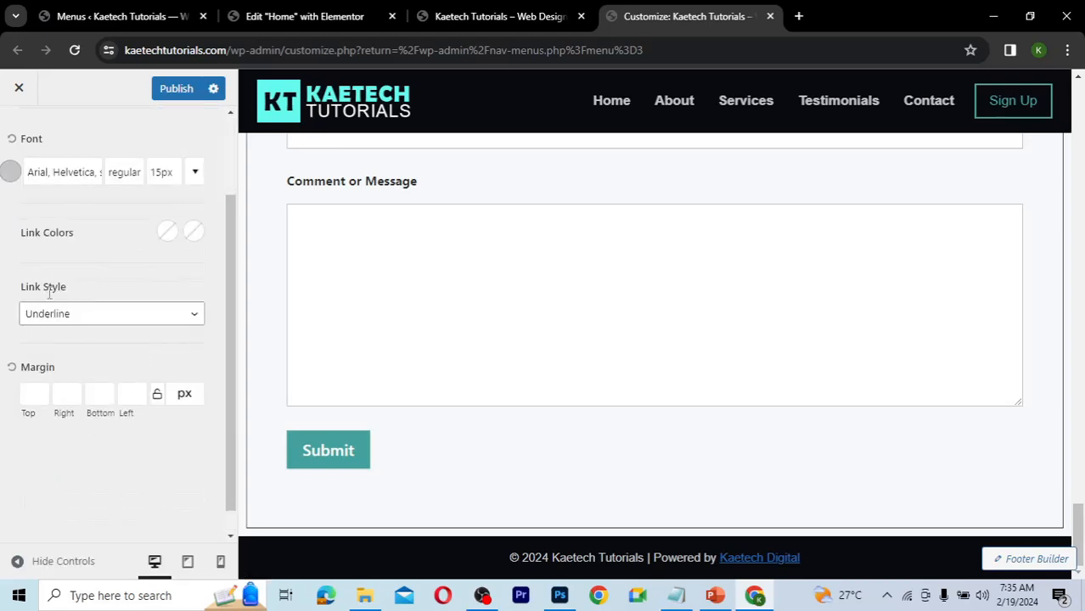
click(84, 316)
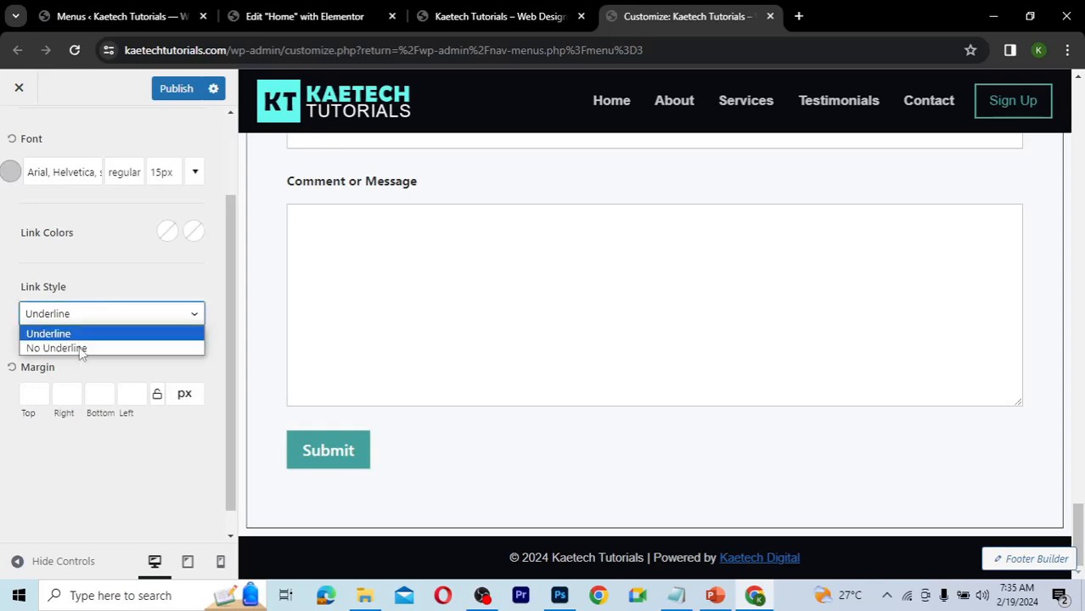
click(78, 348)
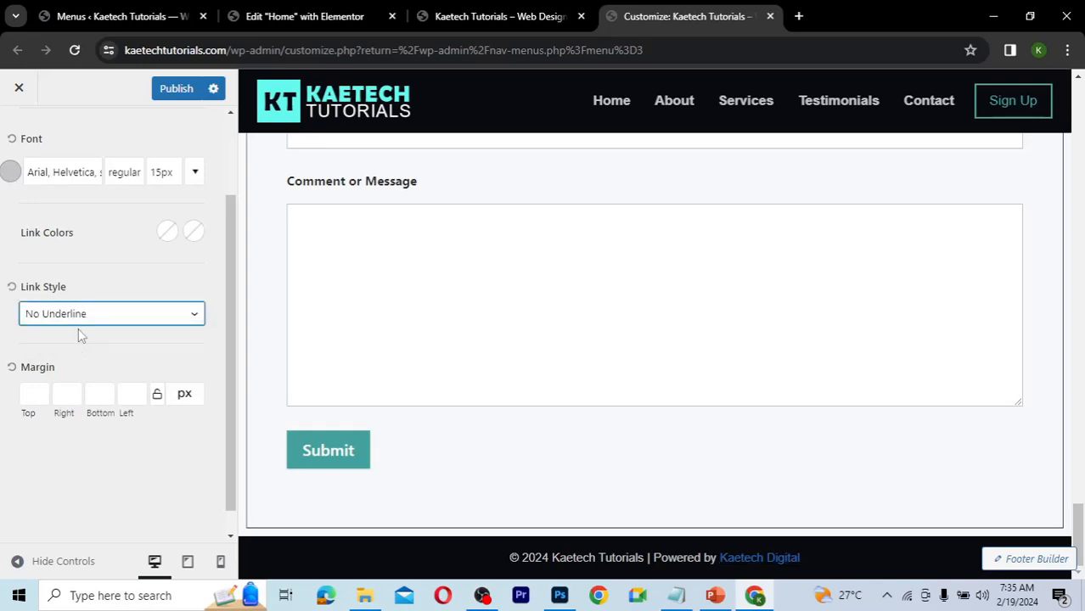
- Set the copyright link's initial color to Ash #C5C6C7 from the Notepad color list
click(169, 234)
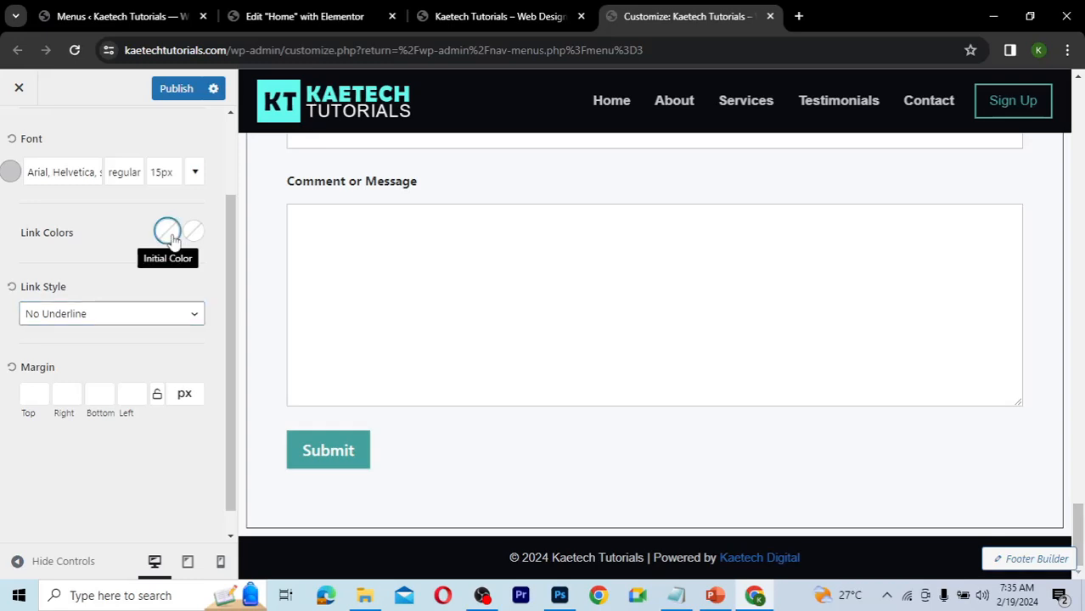
click(169, 234)
click(677, 595)
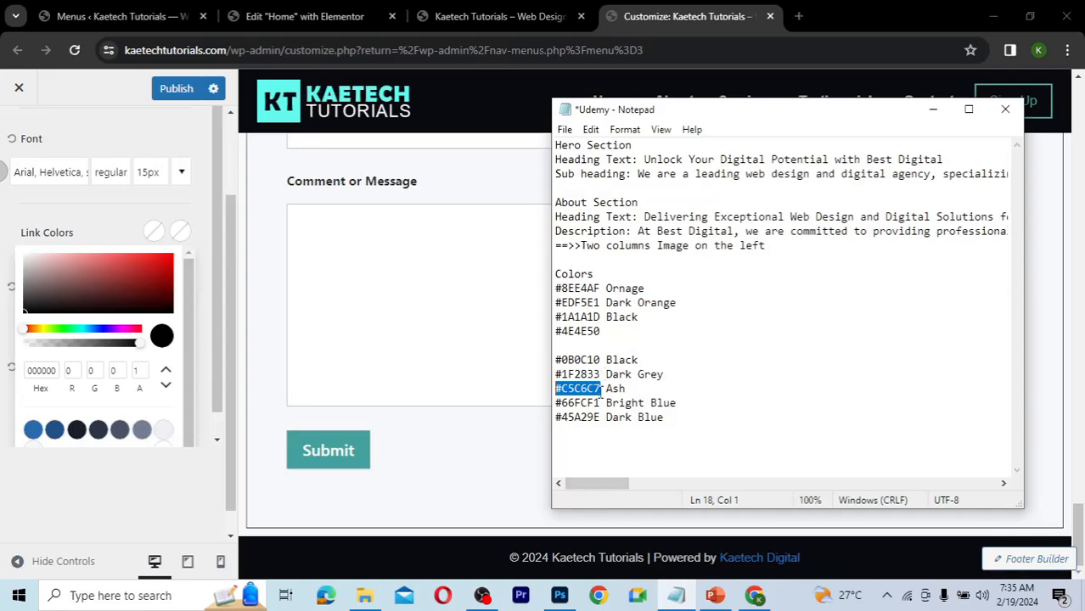
double_click(57, 372)
text(#C5C6C7)
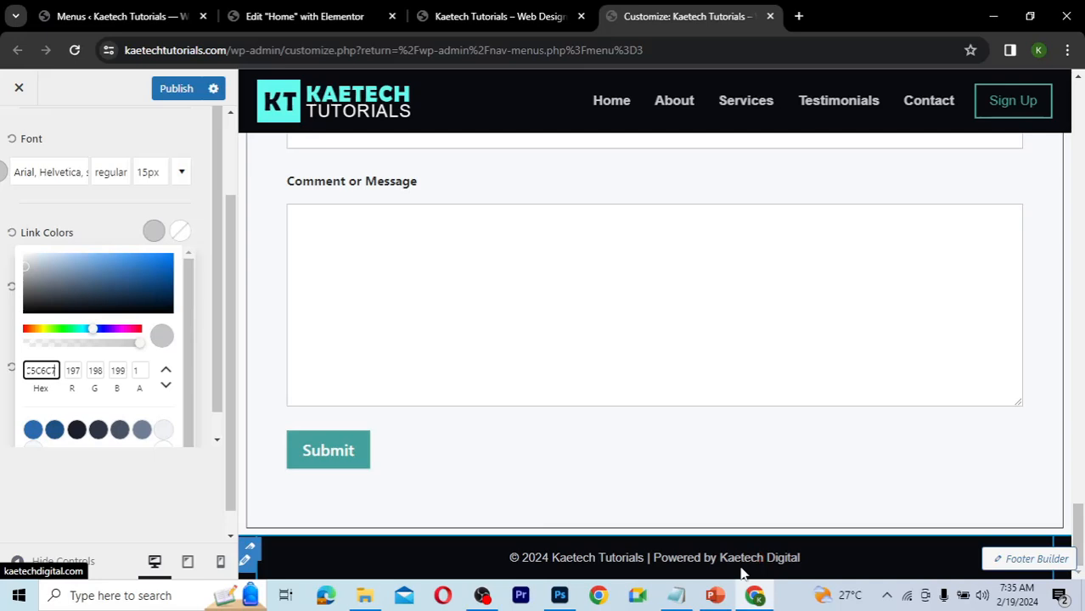
- Copy Bright Blue #66FCF1 from the Notepad color list and apply it as the copyright link's hover color
click(676, 596)
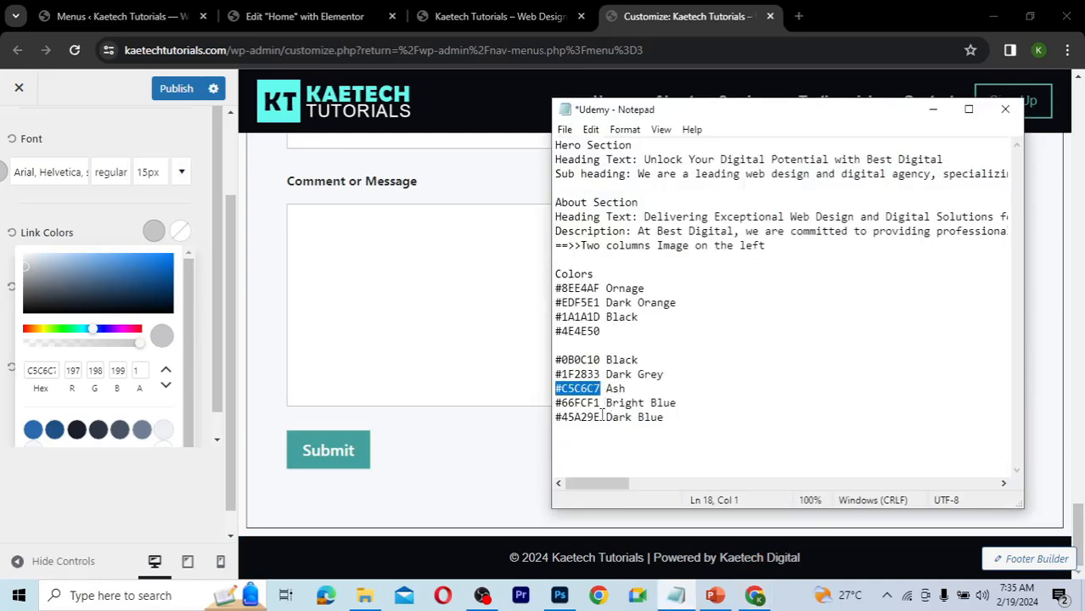
drag(602, 417, 556, 404)
key(ctrl+c)
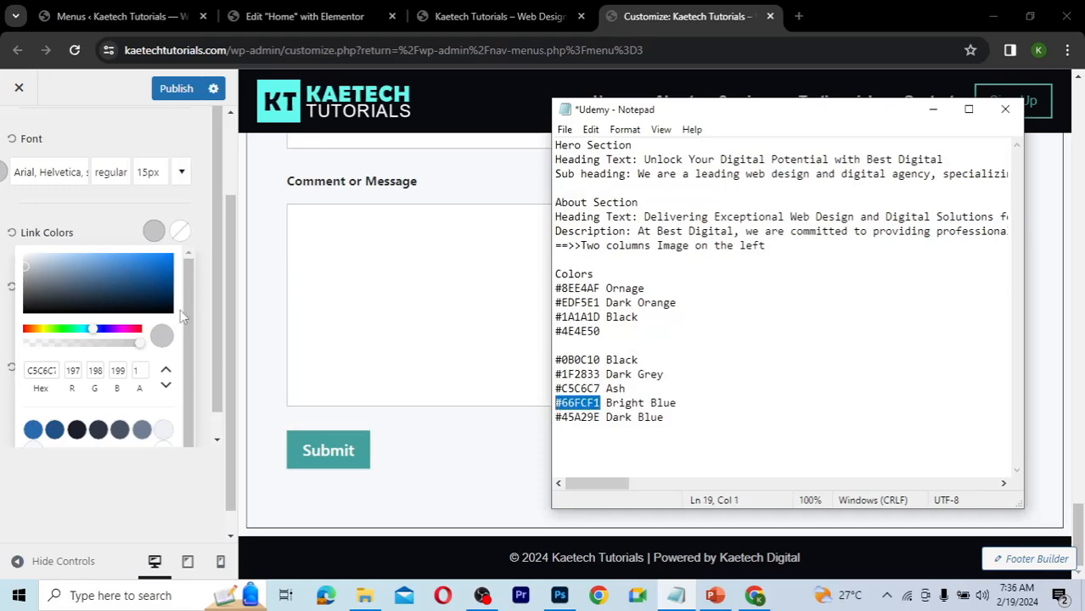
click(180, 234)
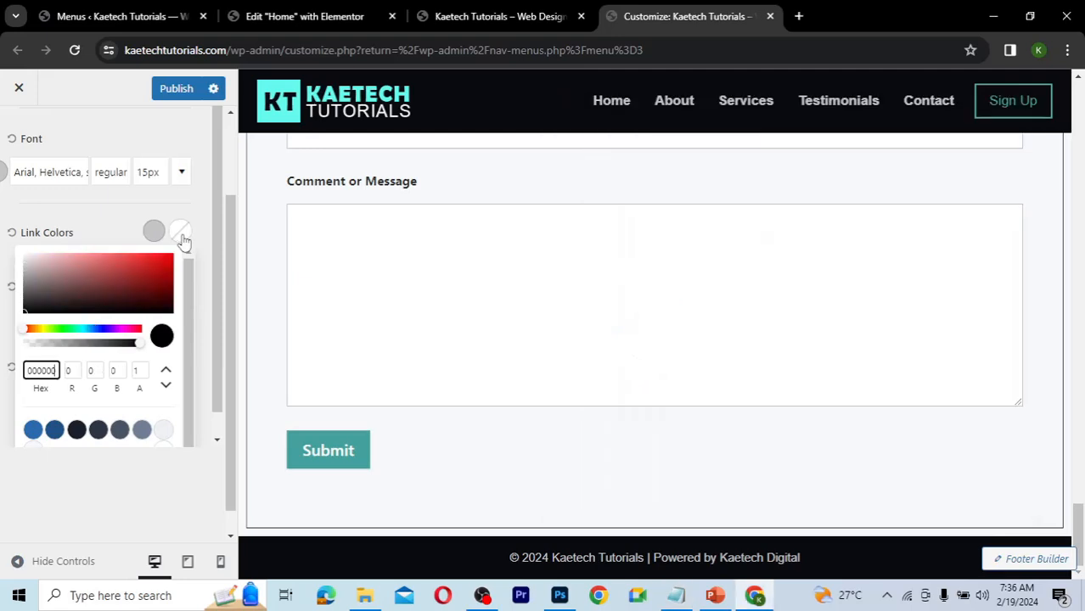
double_click(51, 371)
key(ctrl+v)
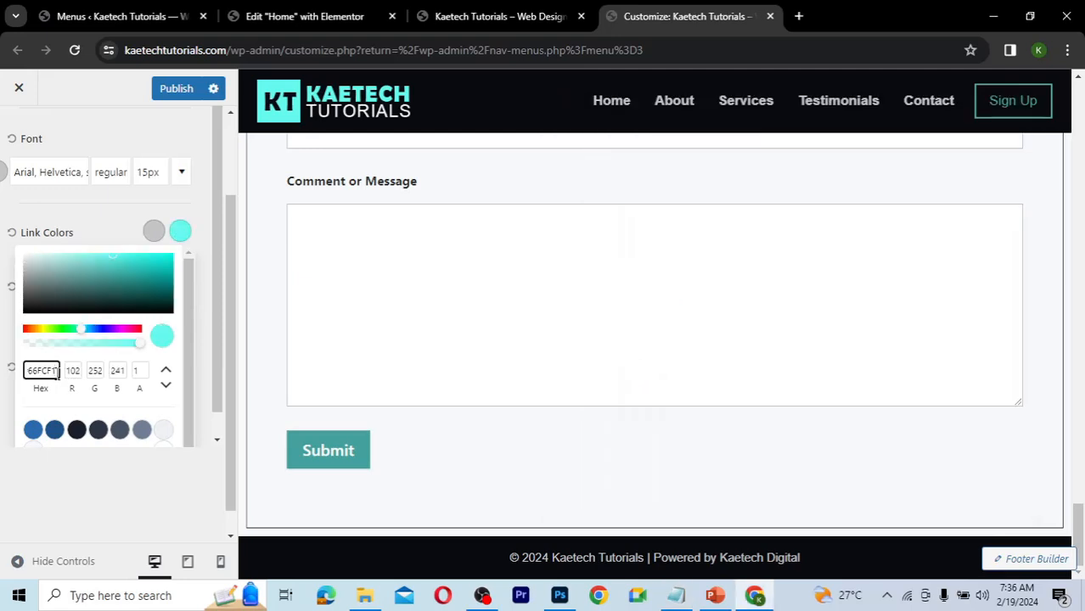
click(100, 239)
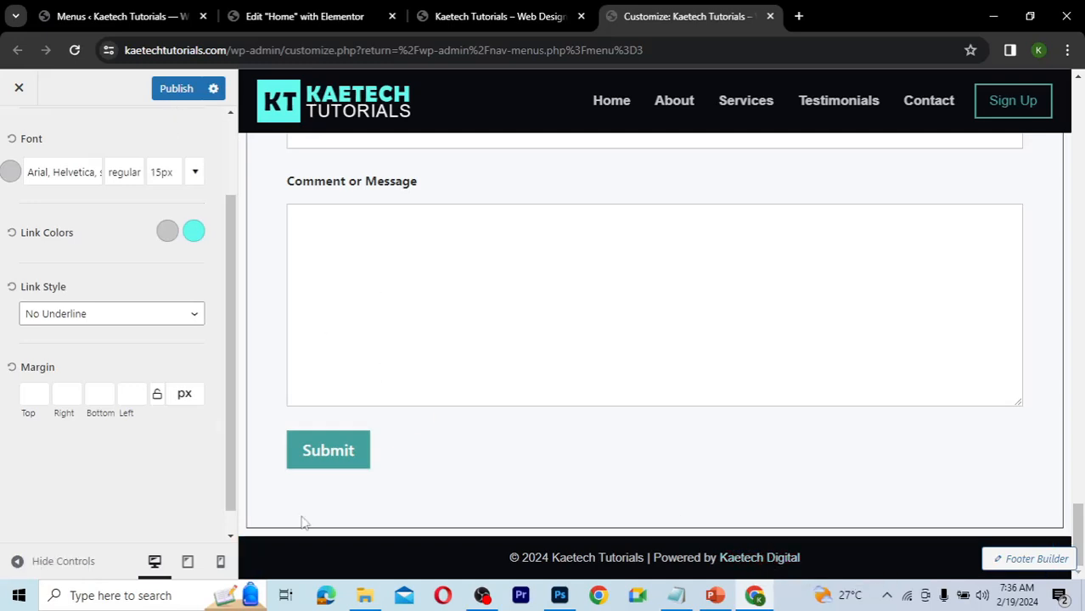
- Preview the footer in the tablet and mobile views, check the top of the mobile page, and return to the desktop view
click(188, 563)
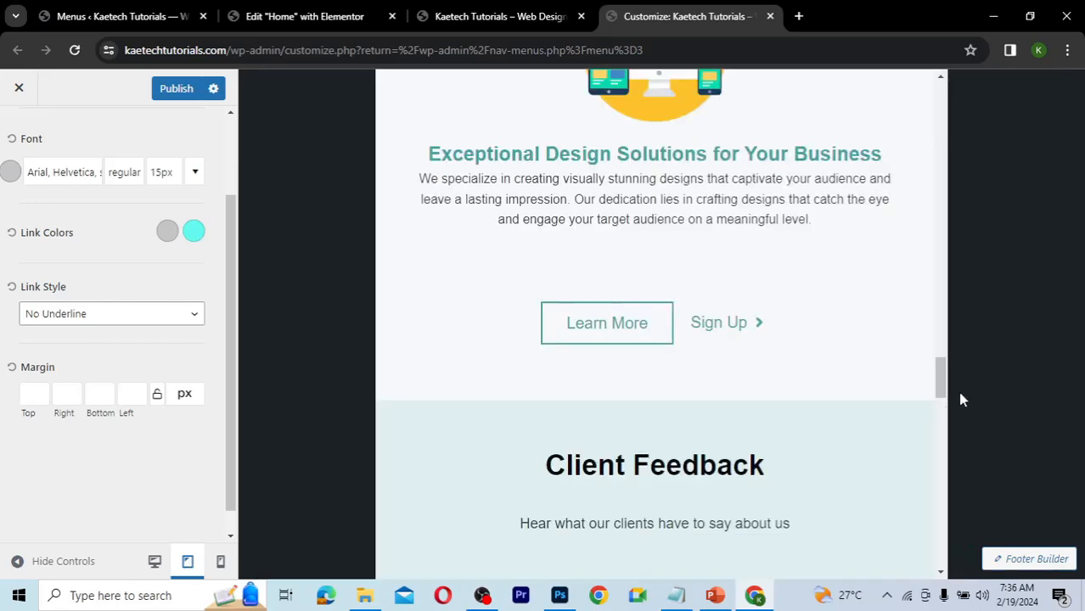
drag(940, 377, 939, 560)
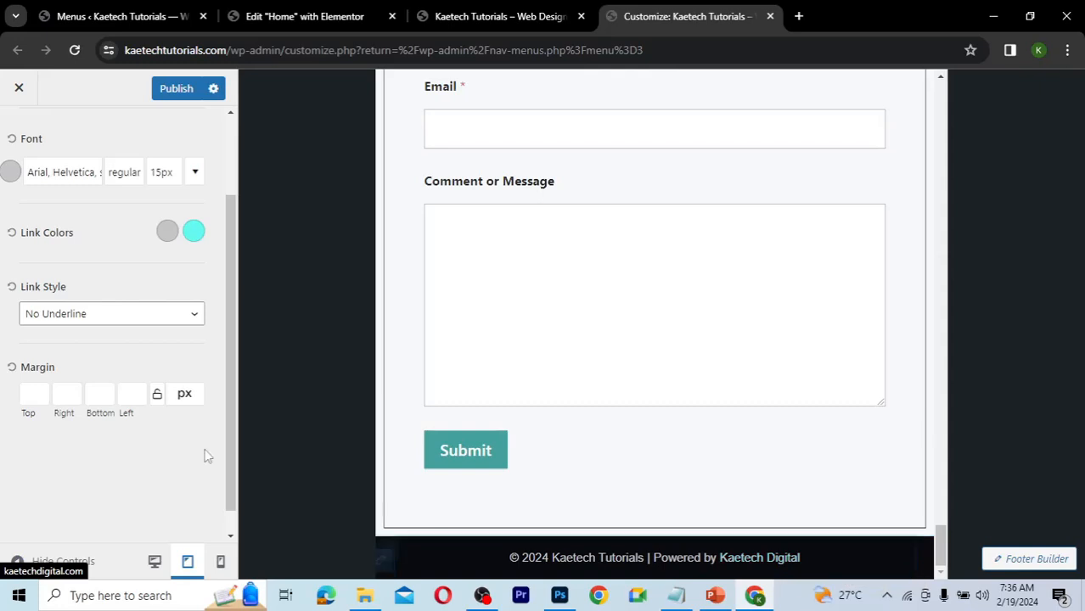
click(220, 561)
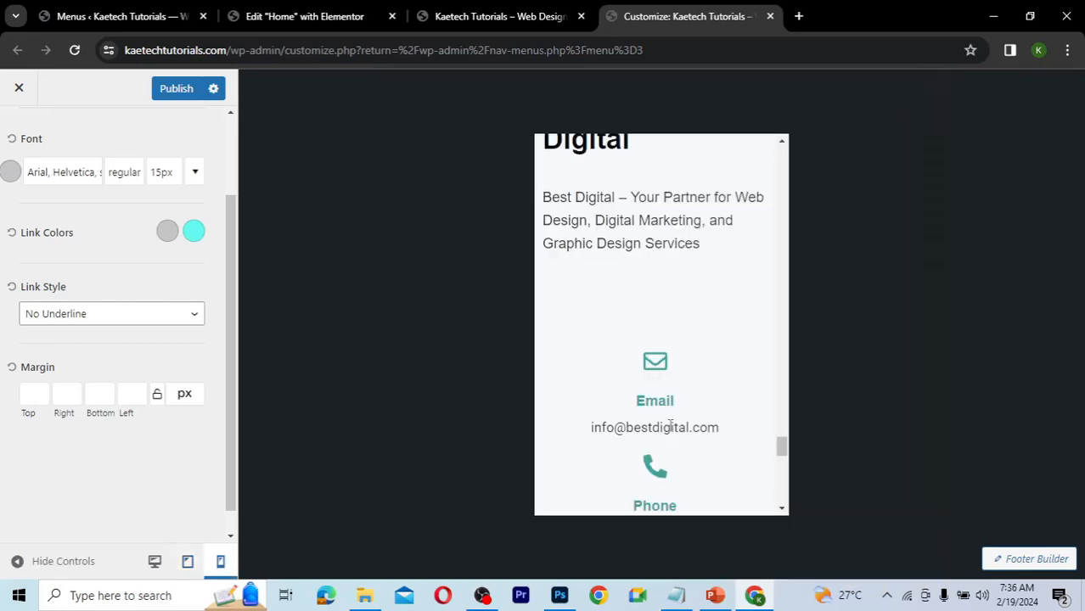
drag(781, 446, 782, 501)
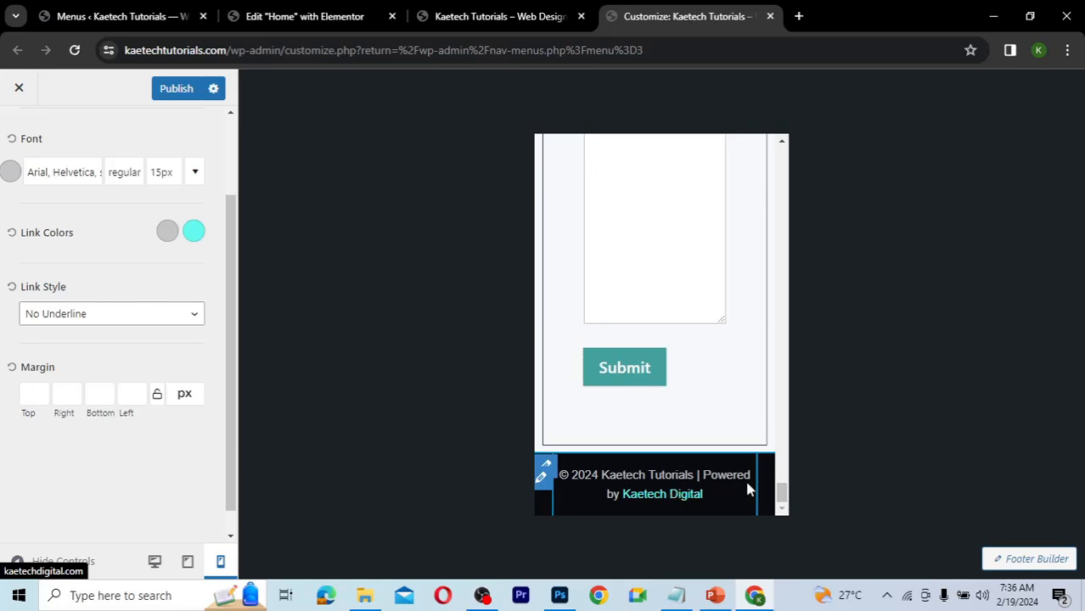
drag(785, 494, 778, 146)
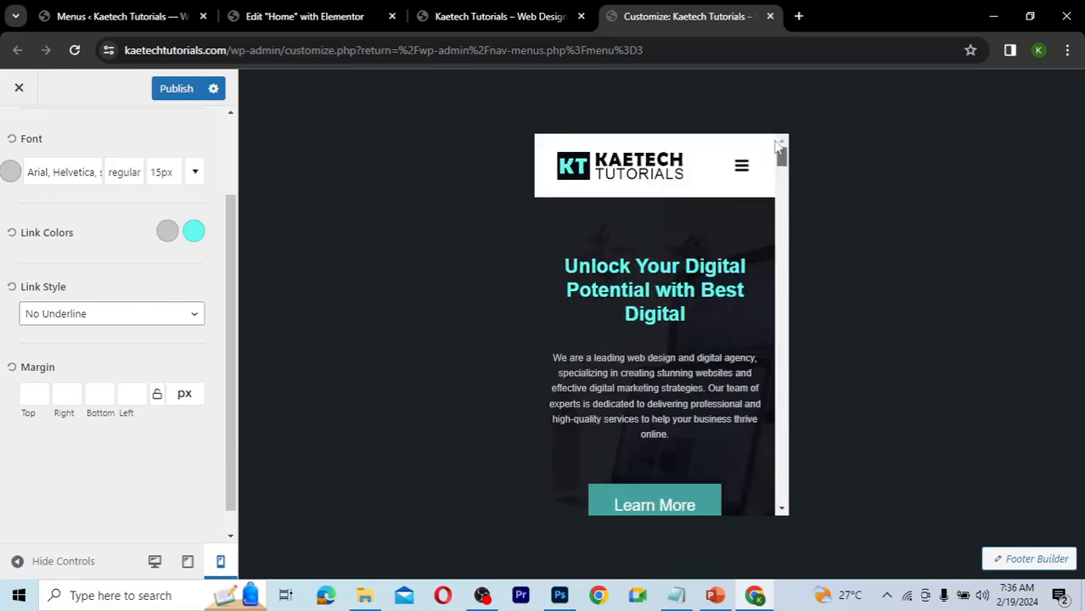
click(155, 561)
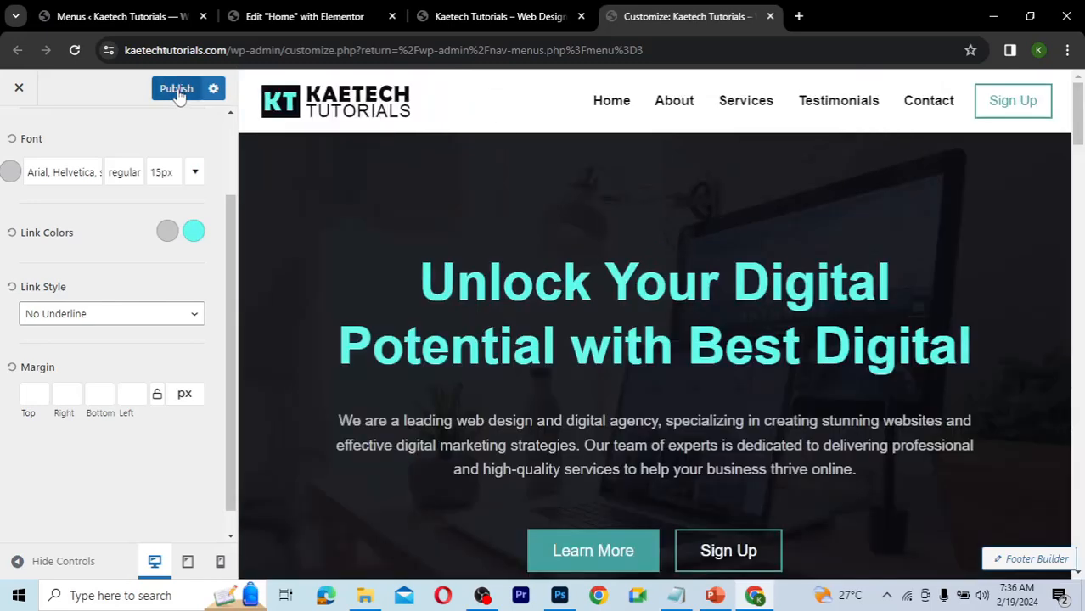
- Publish the footer changes and close the Customizer
click(177, 90)
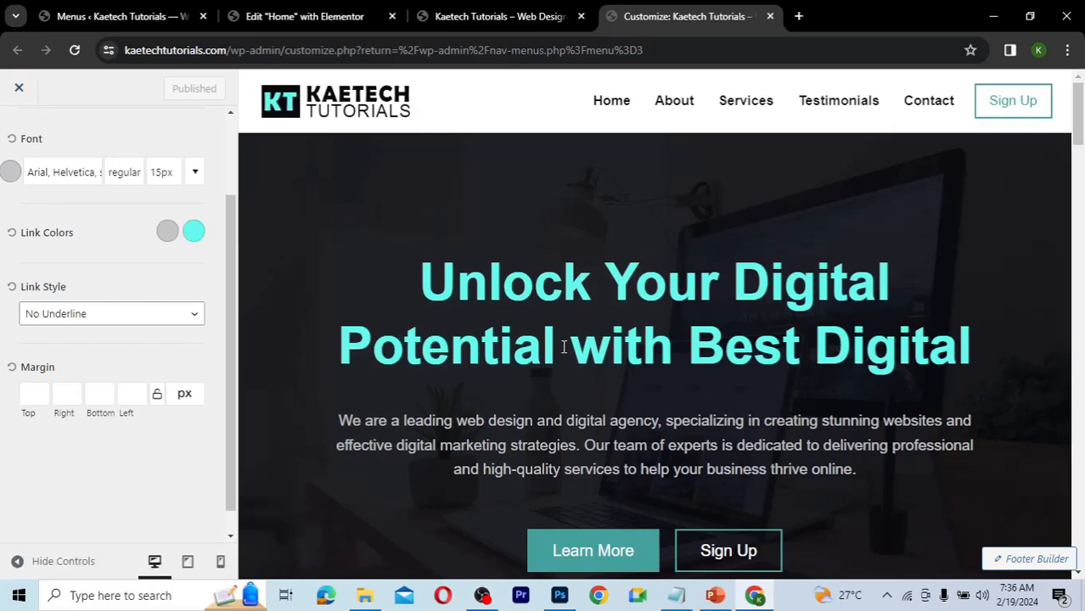
click(20, 90)
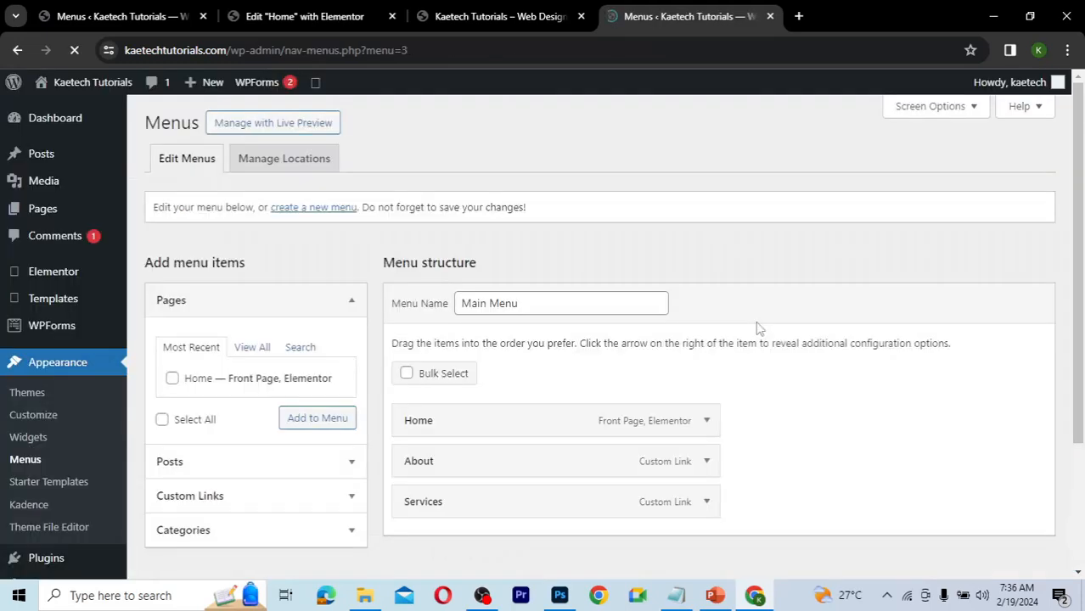
- Visit the live site and look through the published home page, returning to its top
mouse_move(68, 82)
click(59, 111)
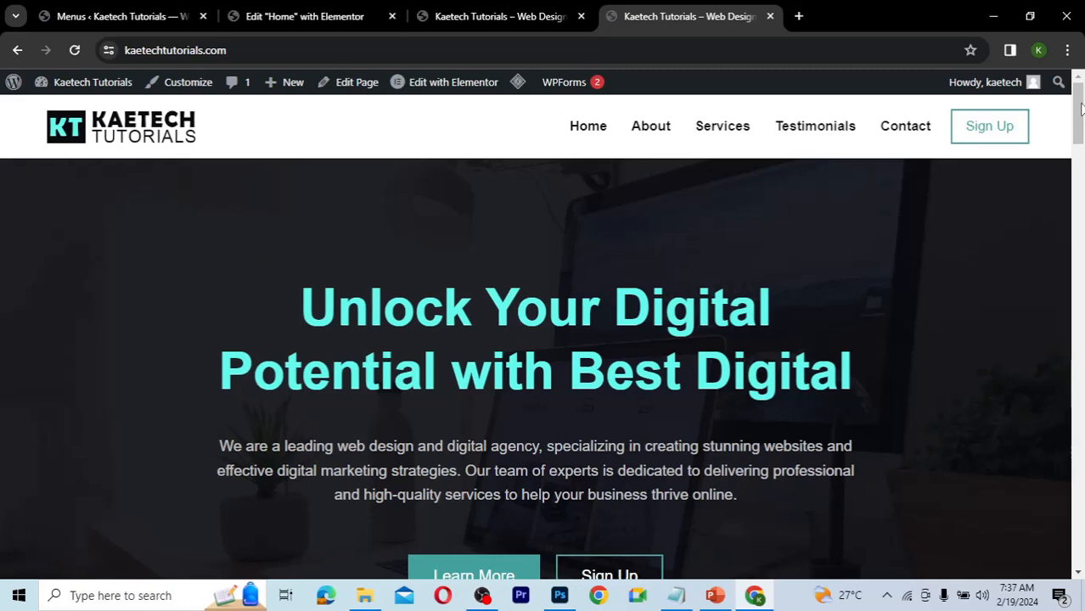
drag(1081, 107, 1082, 198)
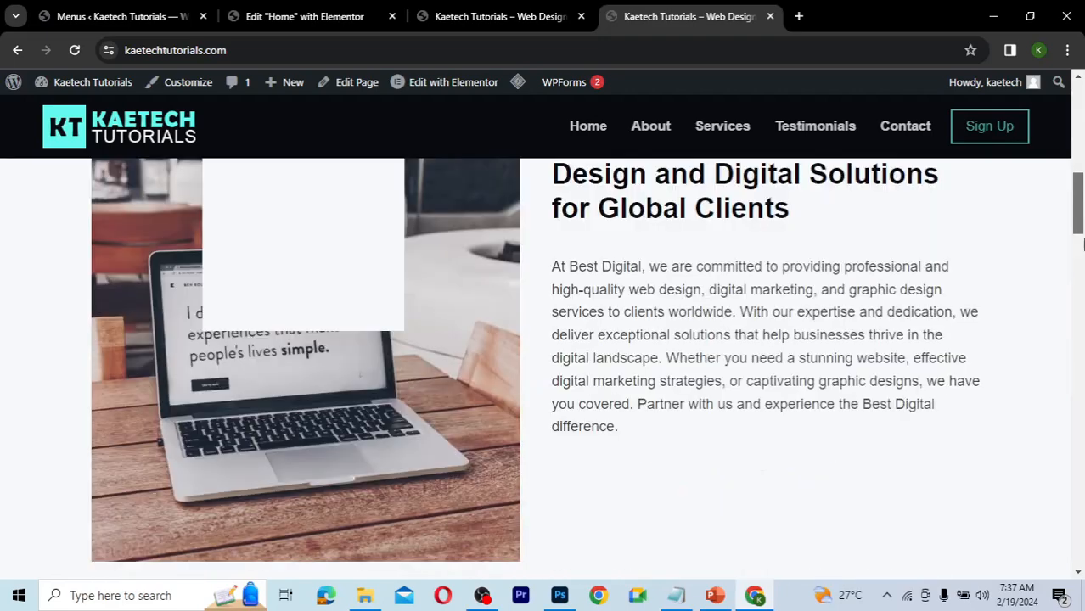
drag(1082, 299, 1077, 74)
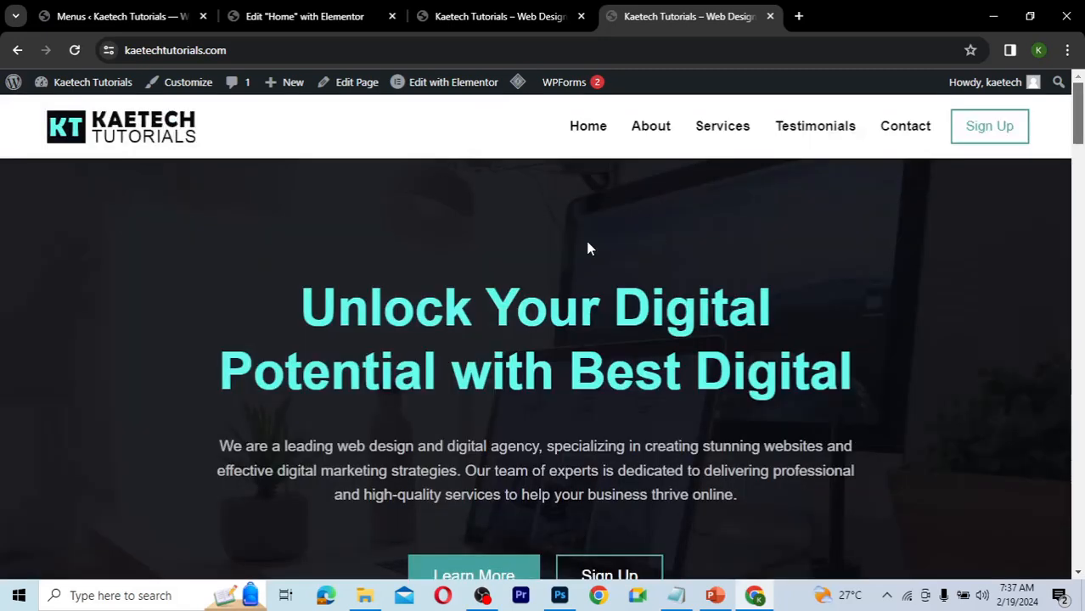